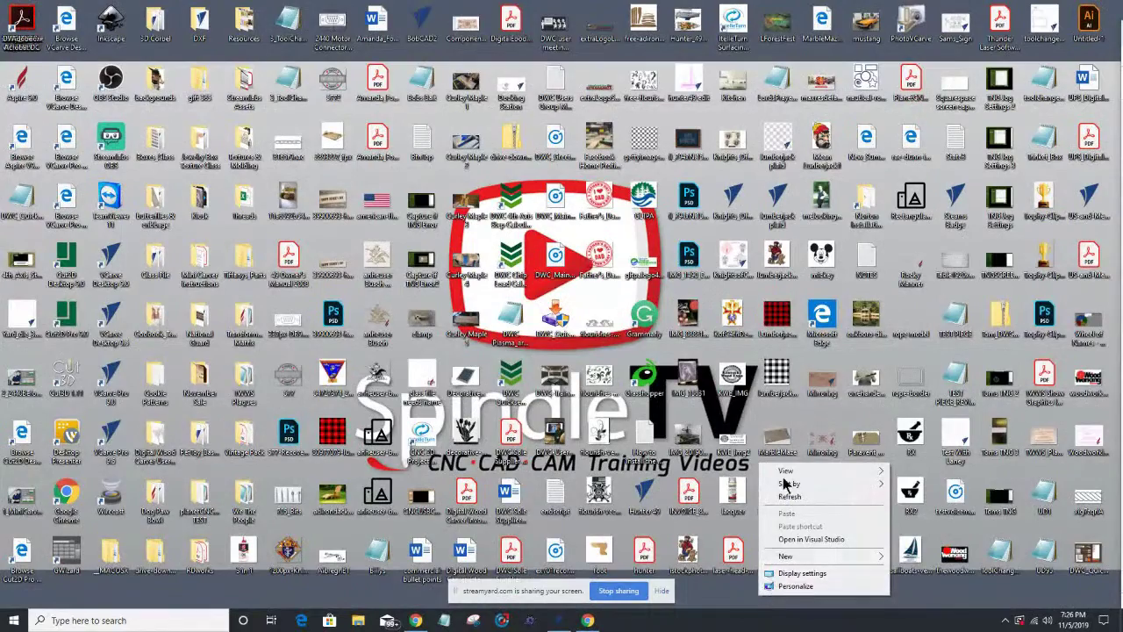
- Hide the desktop icons and switch to VCarve Pro
{"action": "mouse_move", "coordinate": [785, 471]}
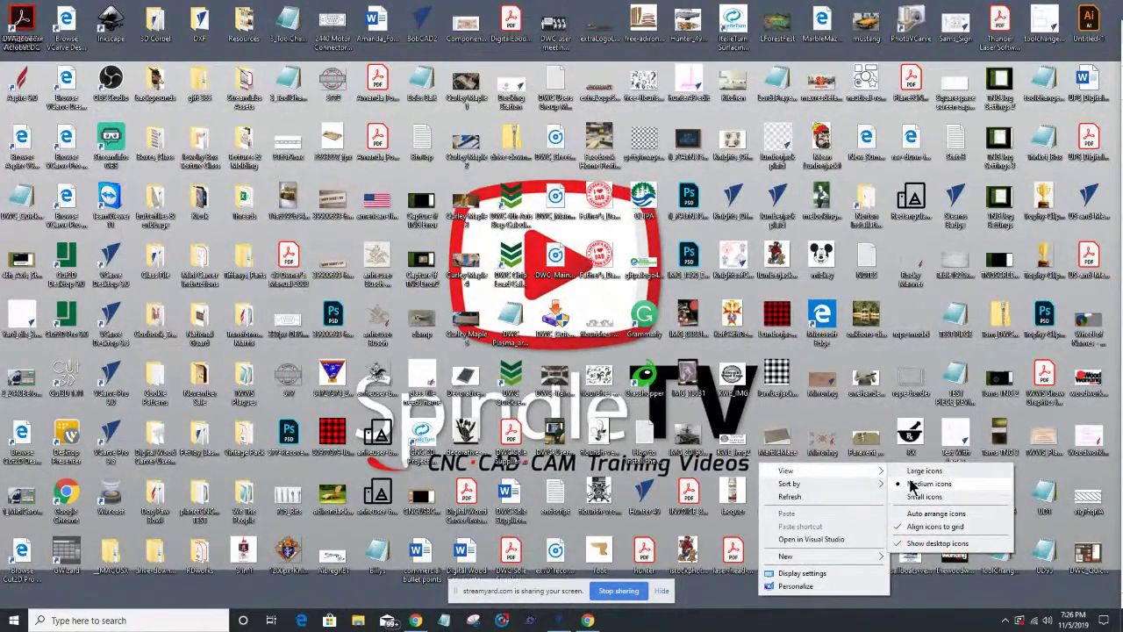
{"action": "left_click", "coordinate": [912, 545]}
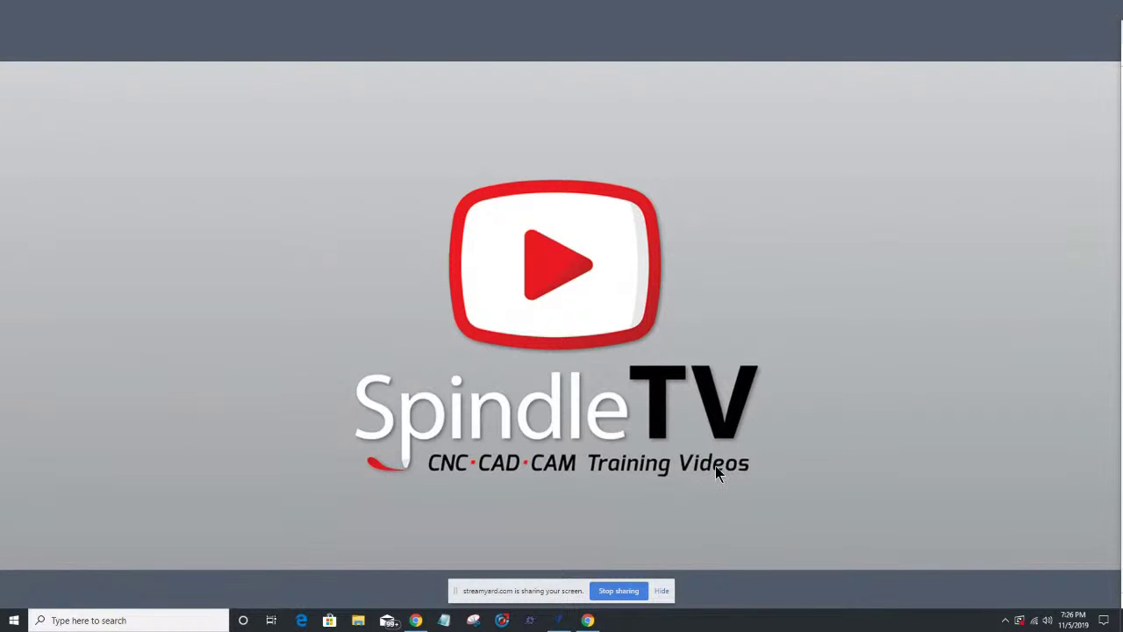
{"action": "left_click", "coordinate": [557, 618]}
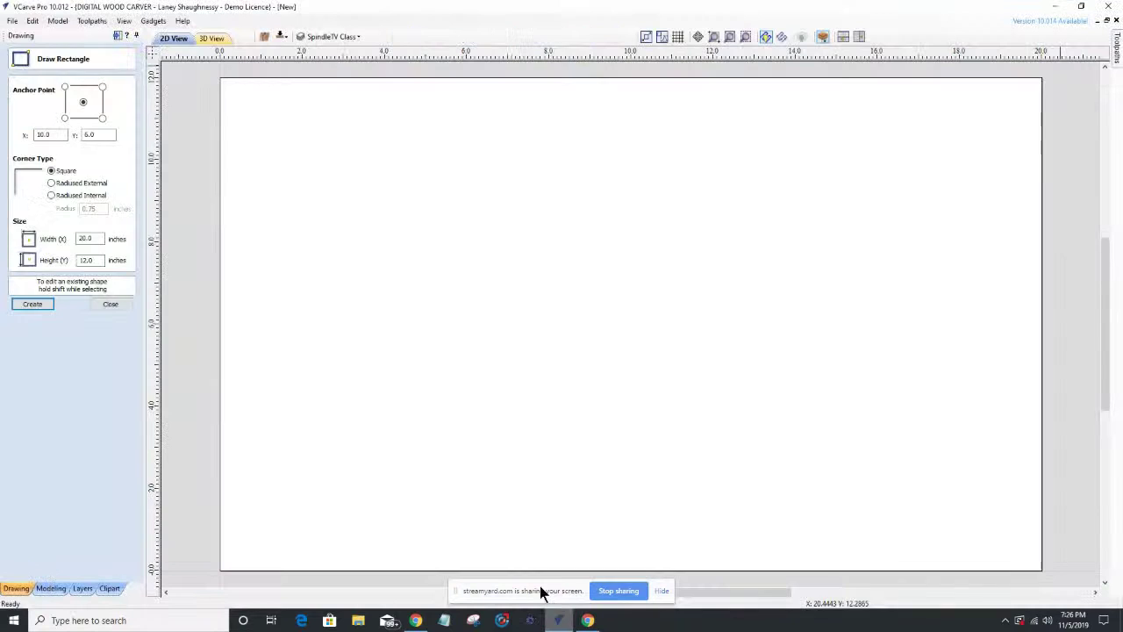
- Offset the rectangle around the job edge inwards by 0.75 inches, deleting the original
{"action": "left_click", "coordinate": [126, 304]}
{"action": "left_click", "coordinate": [221, 98]}
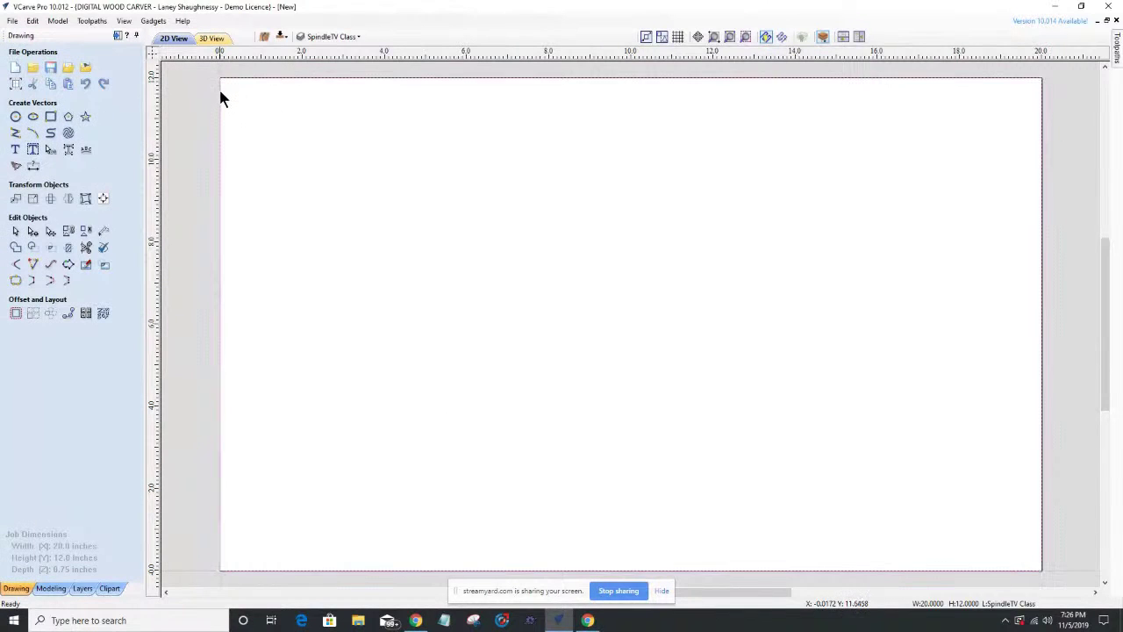
{"action": "left_click", "coordinate": [16, 314]}
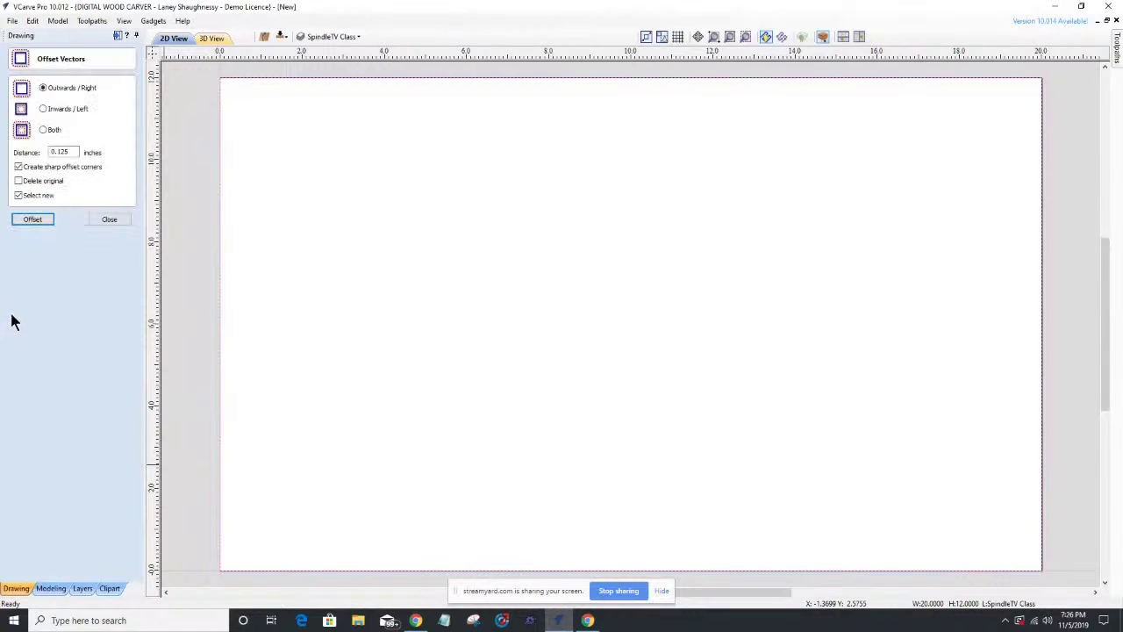
{"action": "left_click", "coordinate": [43, 108]}
{"action": "double_click", "coordinate": [72, 152]}
{"action": "type", "text": ".75"}
{"action": "left_click", "coordinate": [18, 182]}
{"action": "left_click", "coordinate": [35, 221]}
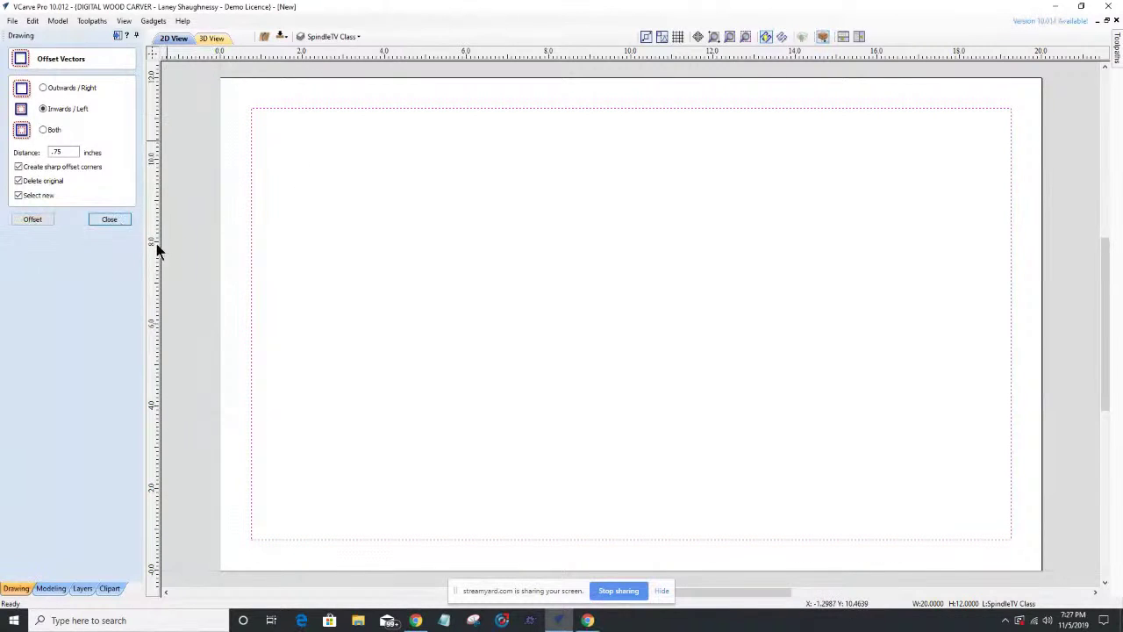
{"action": "left_click", "coordinate": [109, 219]}
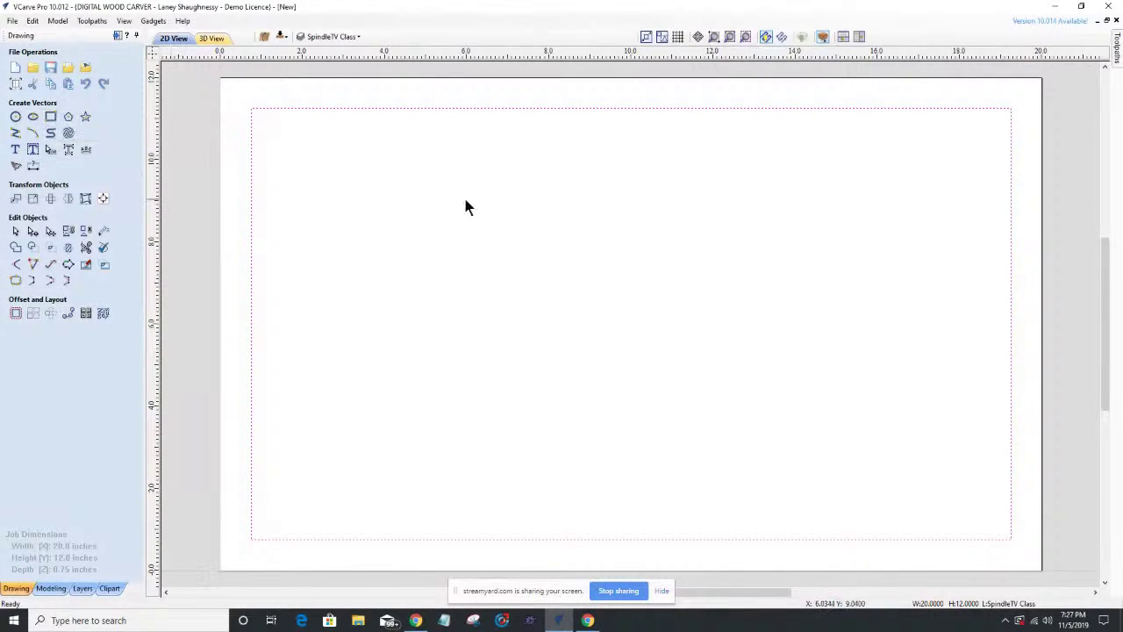
{"action": "left_click", "coordinate": [50, 115]}
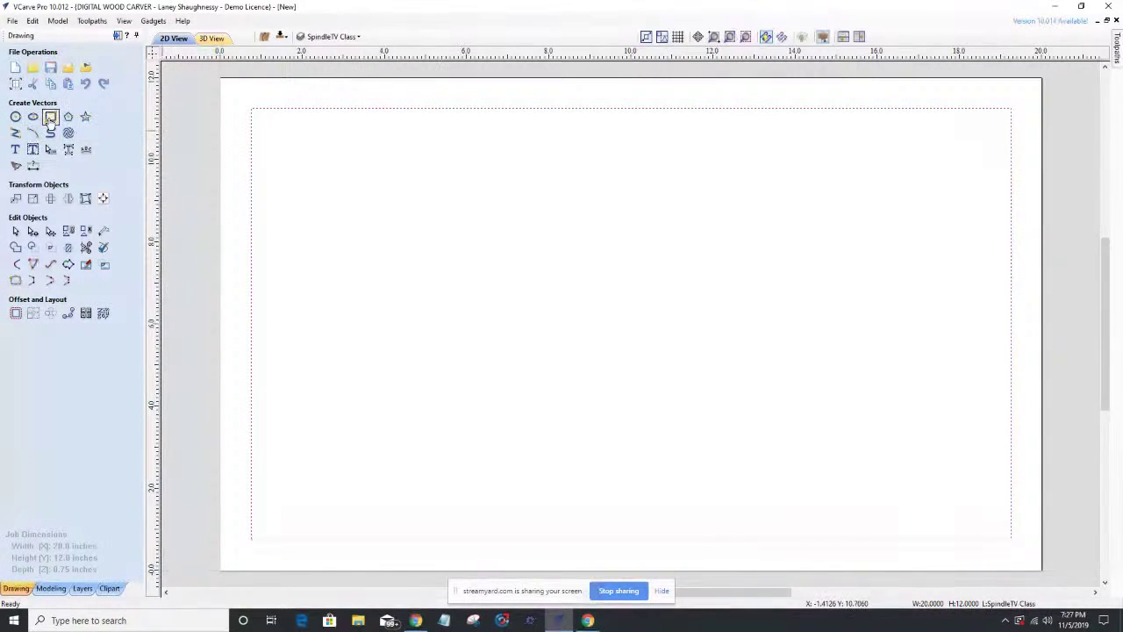
{"action": "left_click", "coordinate": [261, 128]}
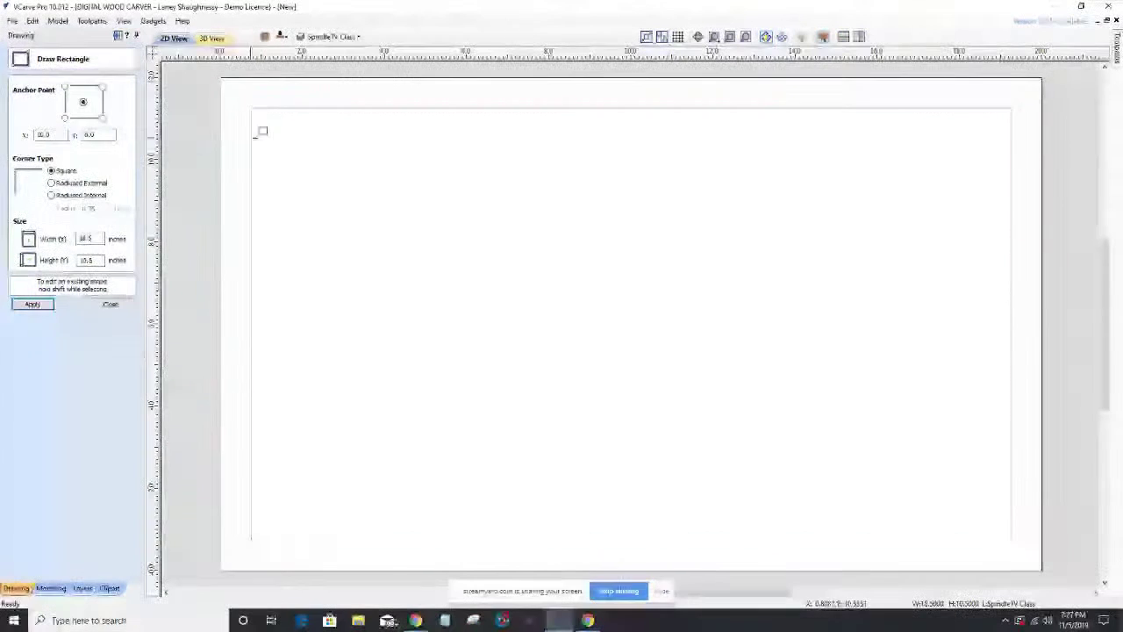
{"action": "left_click", "coordinate": [113, 303]}
{"action": "left_click", "coordinate": [530, 237]}
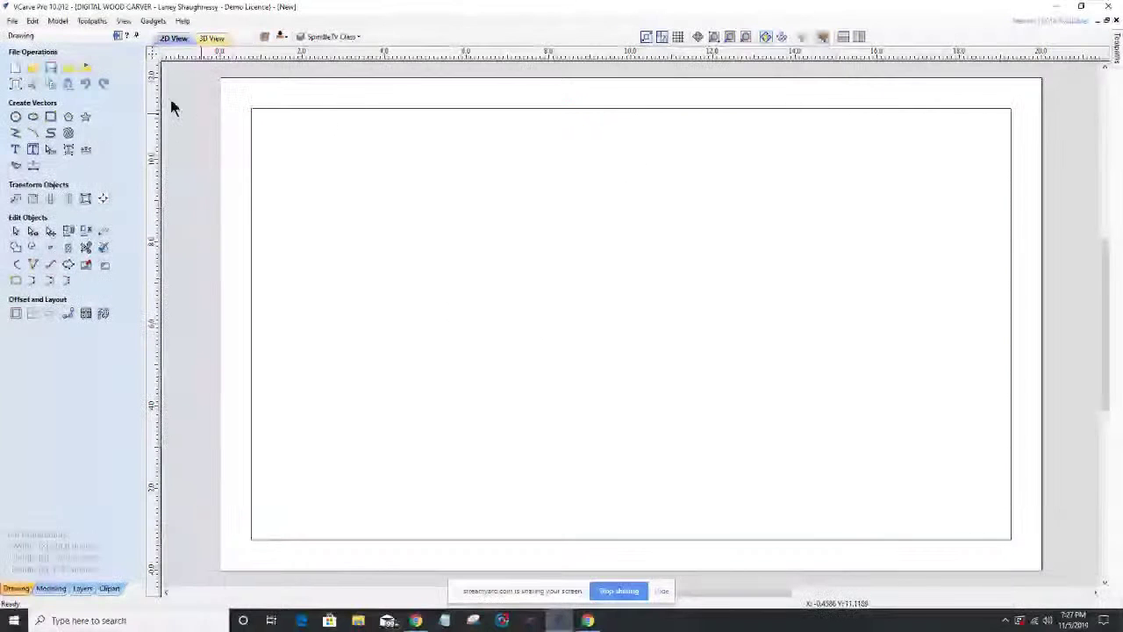
{"action": "left_click", "coordinate": [50, 117]}
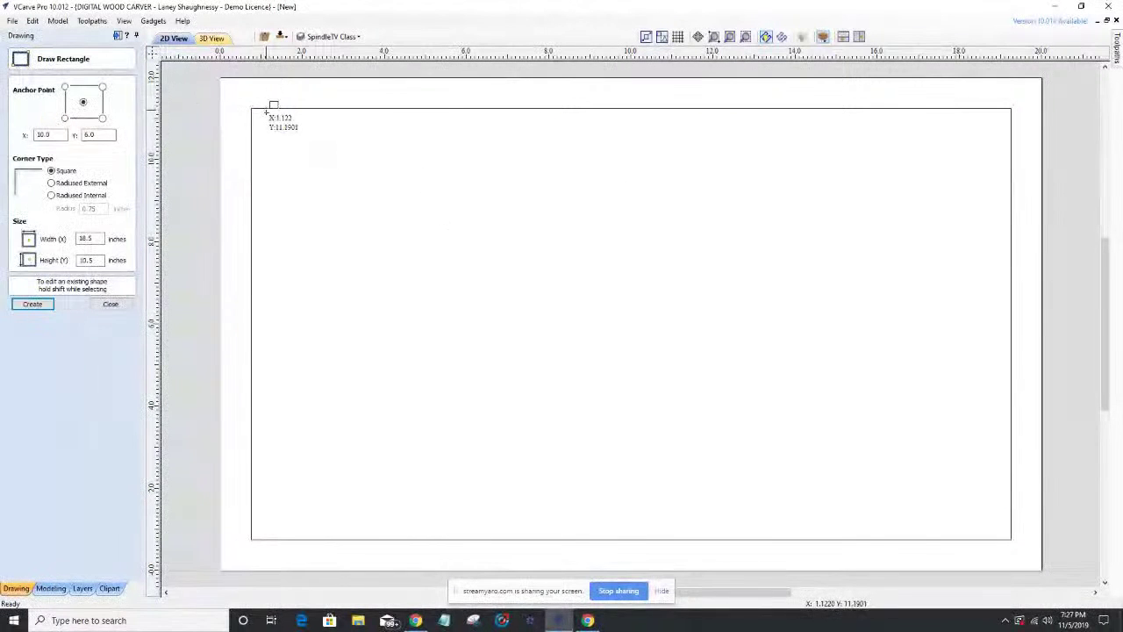
{"action": "left_click_drag", "start_coordinate": [371, 113], "coordinate": [749, 335]}
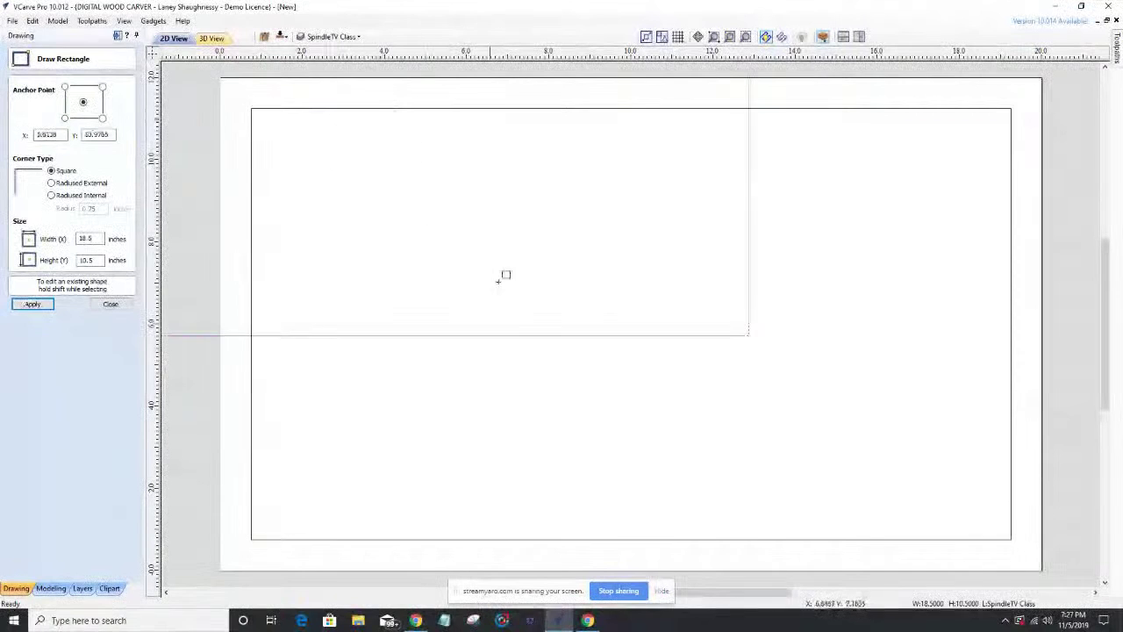
{"action": "left_click", "coordinate": [679, 360]}
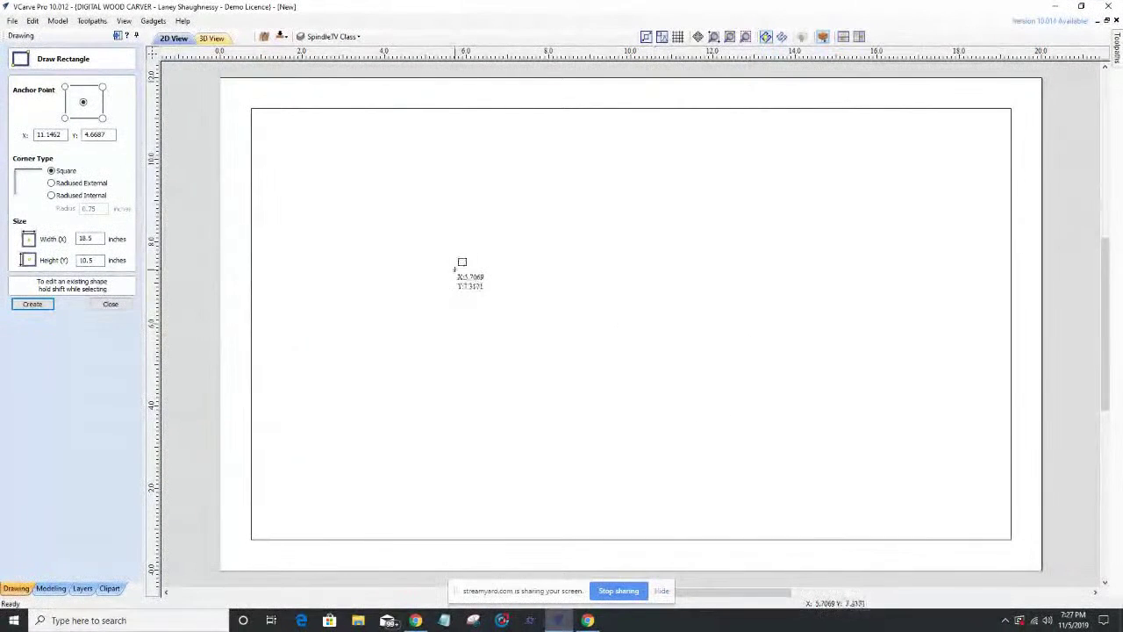
- Give the existing inset border rectangle radiused internal corners with a 0.75 inch radius
{"action": "left_click", "coordinate": [355, 109], "text": "shift"}
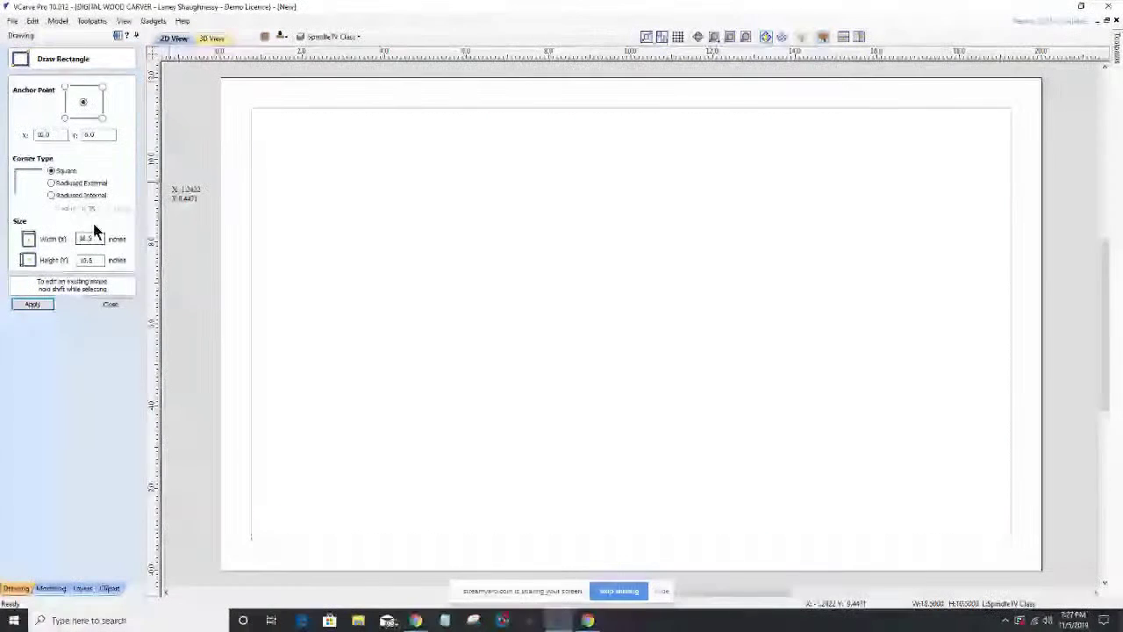
{"action": "left_click", "coordinate": [52, 196]}
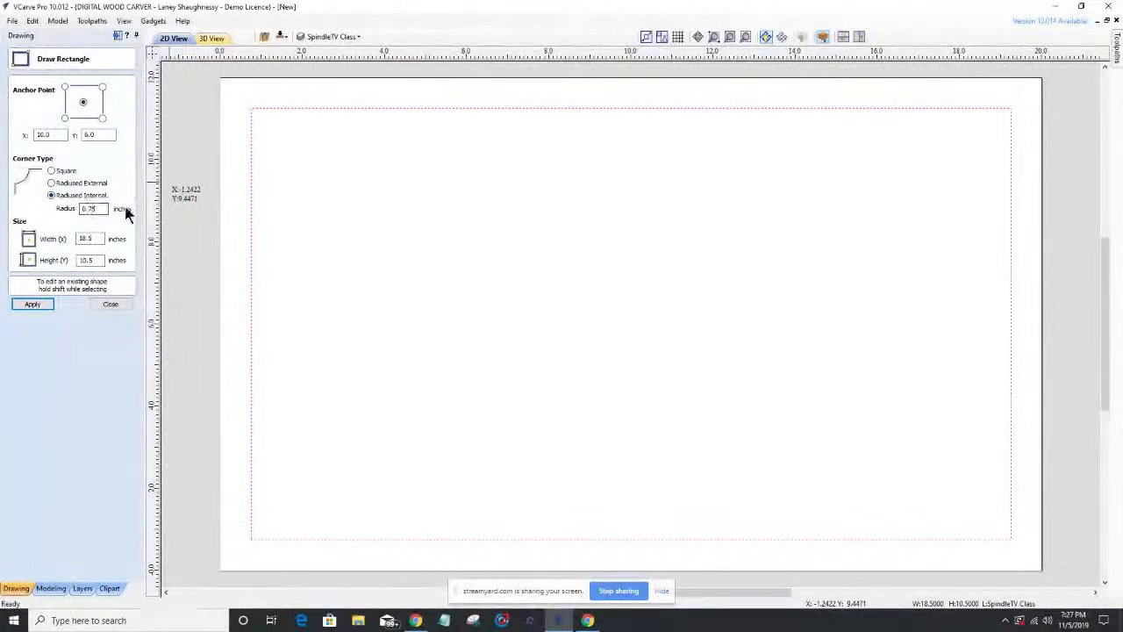
{"action": "left_click", "coordinate": [33, 304]}
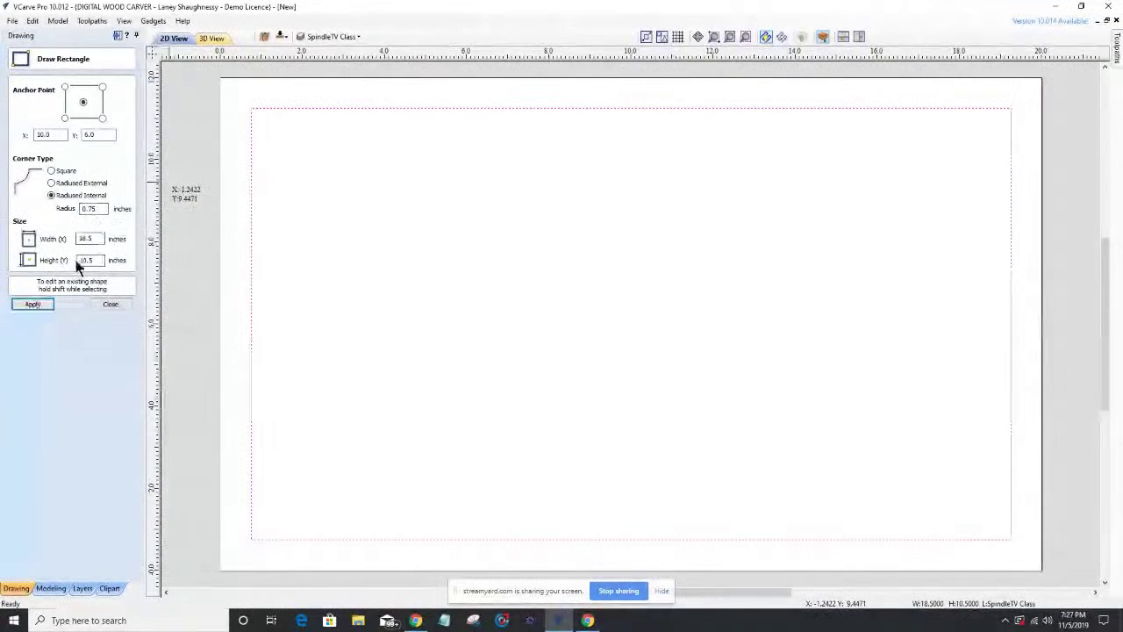
{"action": "left_click", "coordinate": [28, 304]}
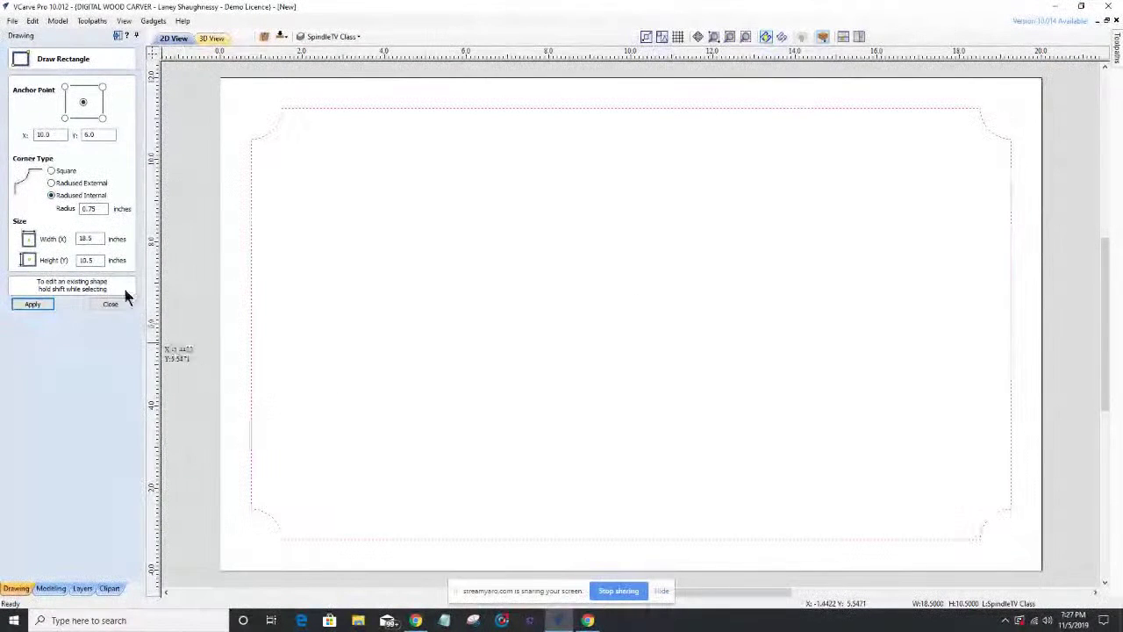
{"action": "left_click", "coordinate": [112, 305]}
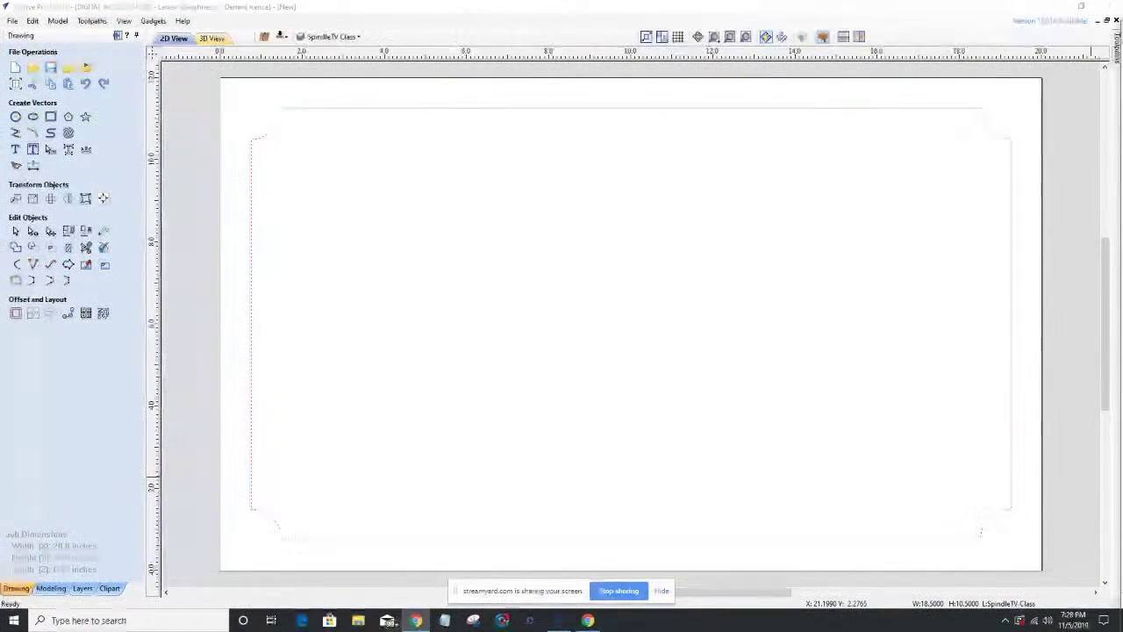
{"action": "key", "text": "ctrl+a"}
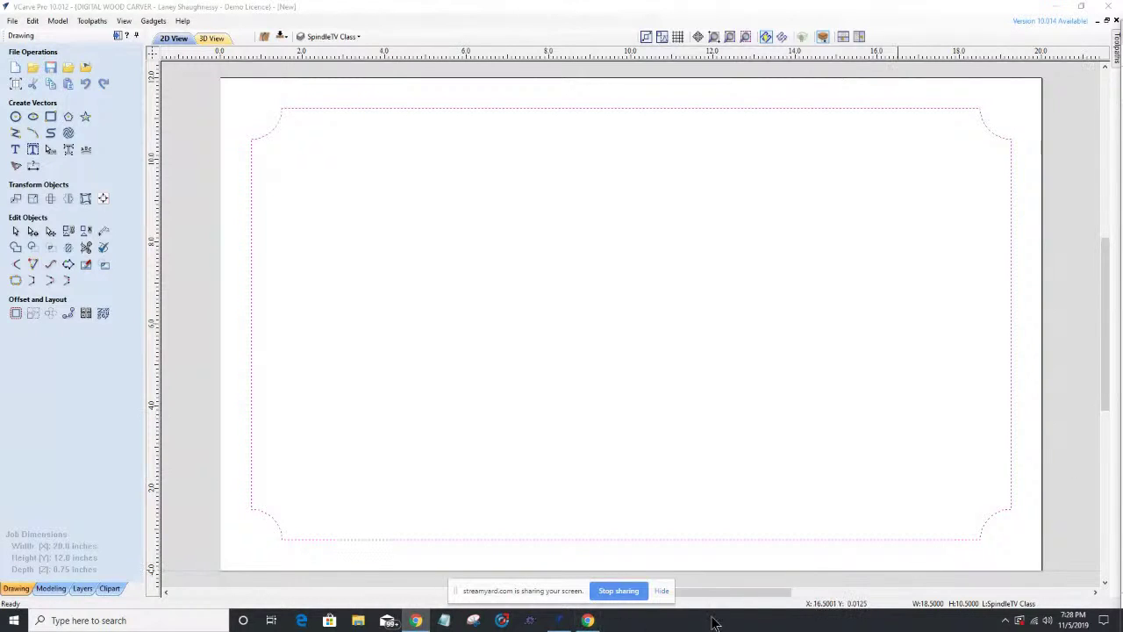
{"action": "right_click", "coordinate": [748, 624]}
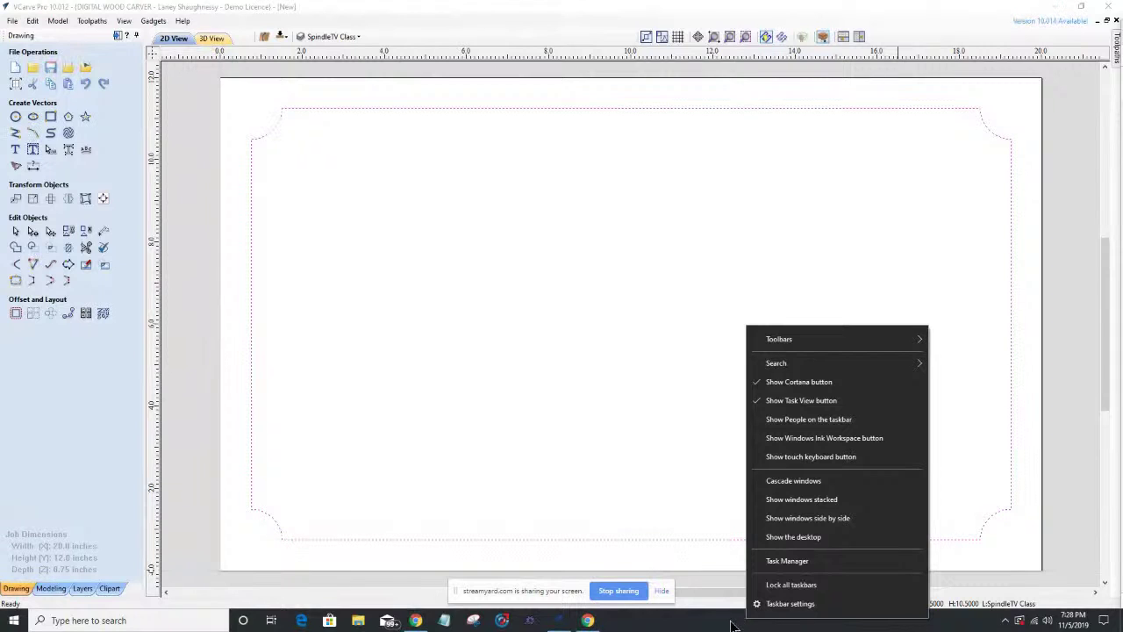
{"action": "left_click", "coordinate": [738, 623]}
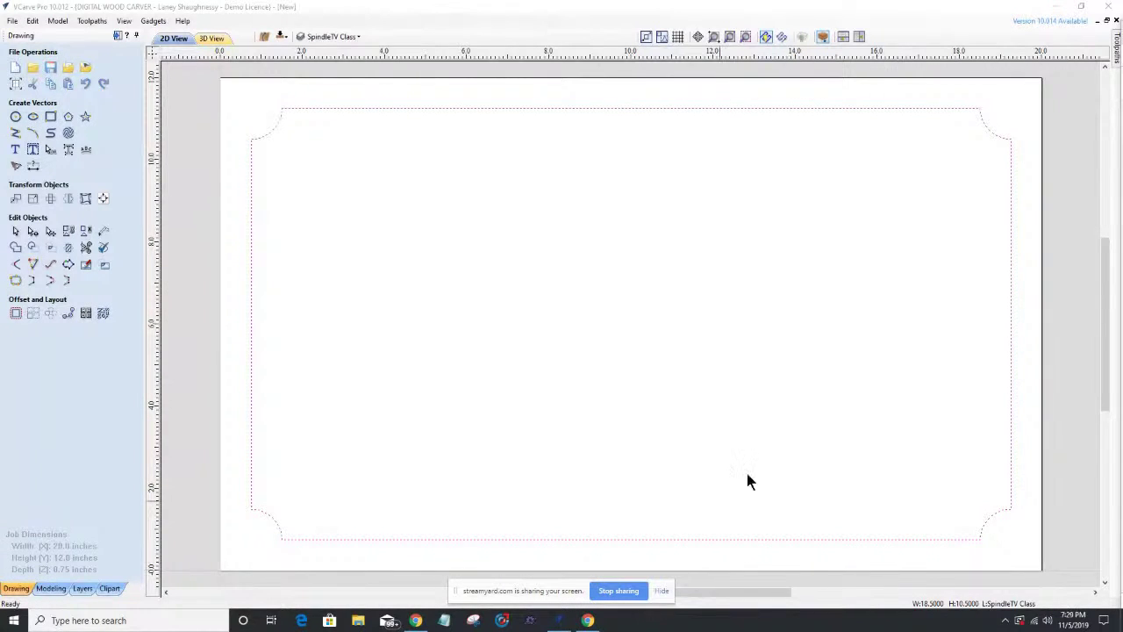
- Change the Windows display resolution to 1280 × 720 and keep the new display settings
{"action": "left_click", "coordinate": [1058, 9]}
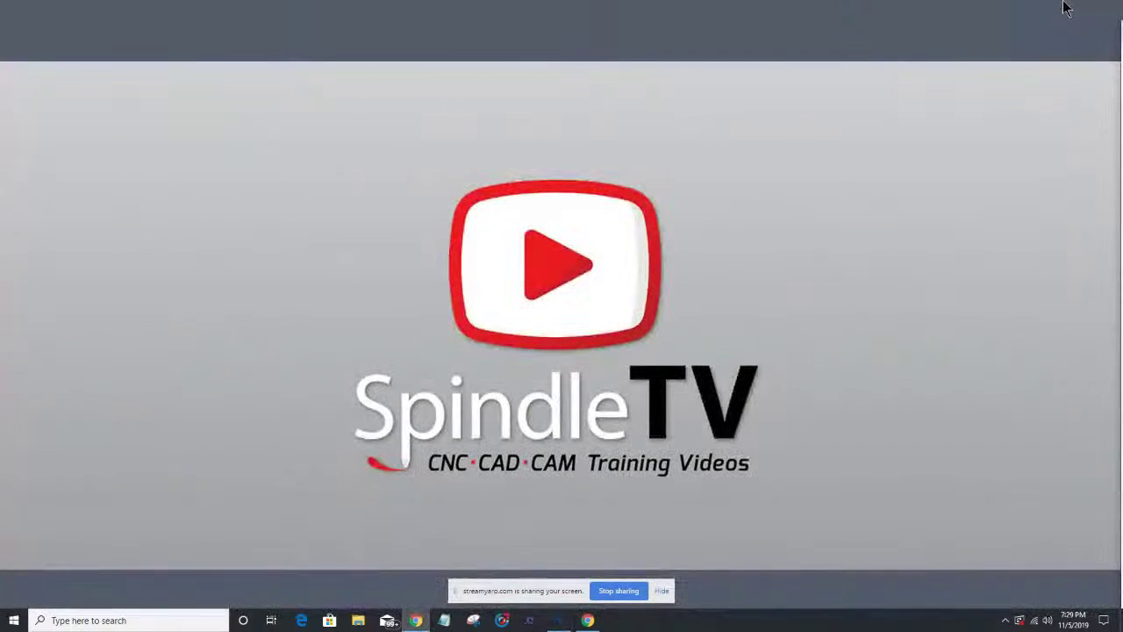
{"action": "right_click", "coordinate": [787, 533]}
{"action": "left_click", "coordinate": [812, 509]}
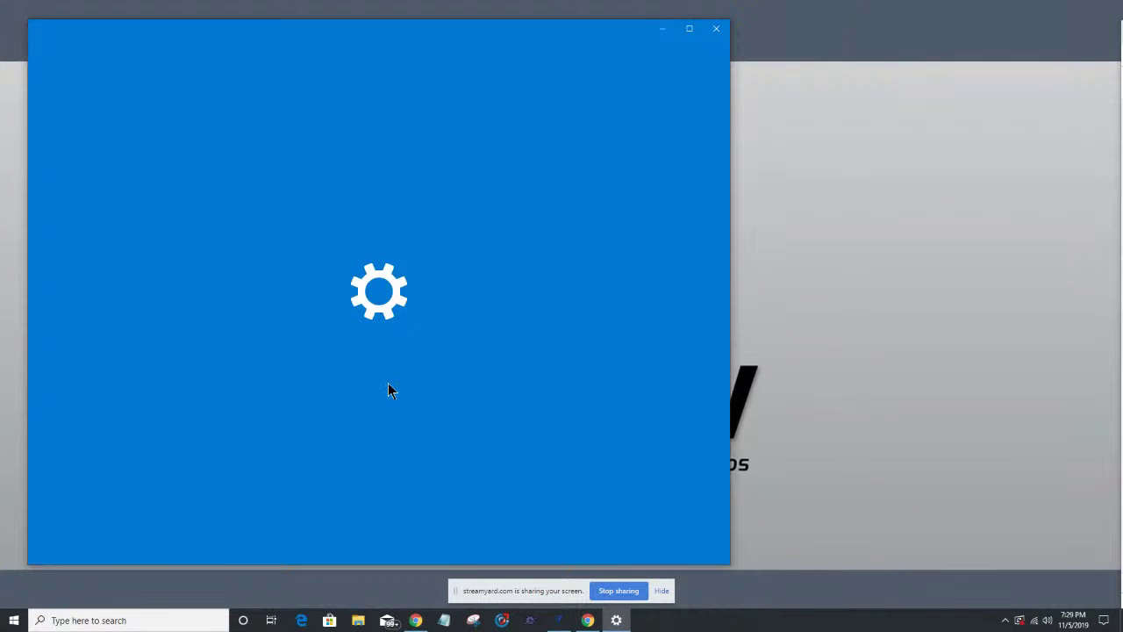
{"action": "scroll", "coordinate": [418, 447], "scroll_direction": "down", "scroll_amount": 3}
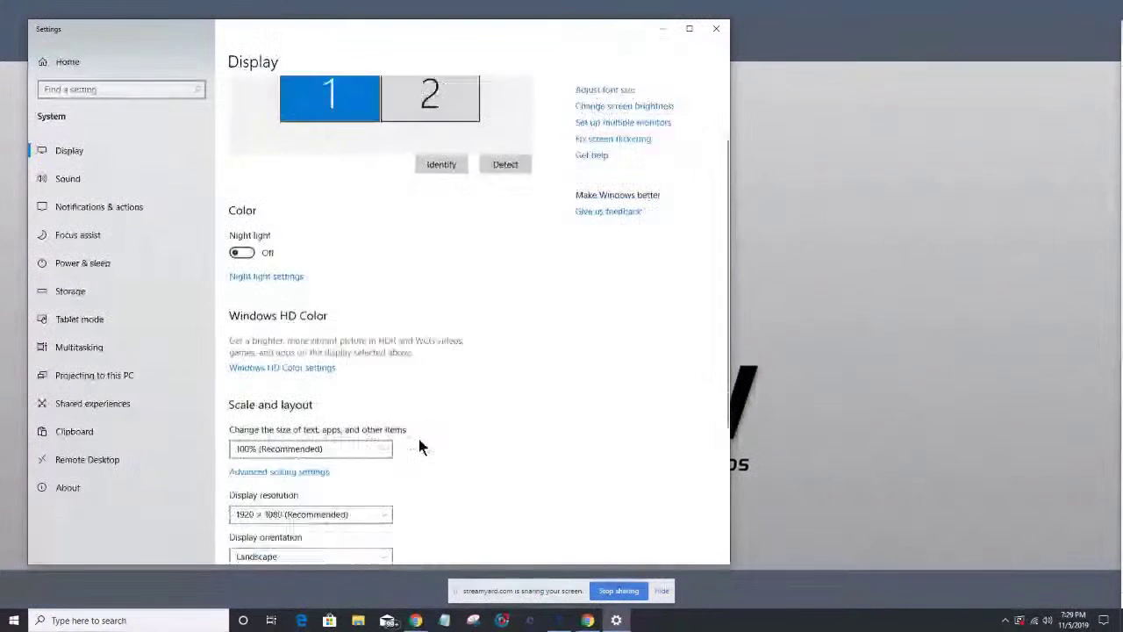
{"action": "scroll", "coordinate": [418, 447], "scroll_direction": "down", "scroll_amount": 1}
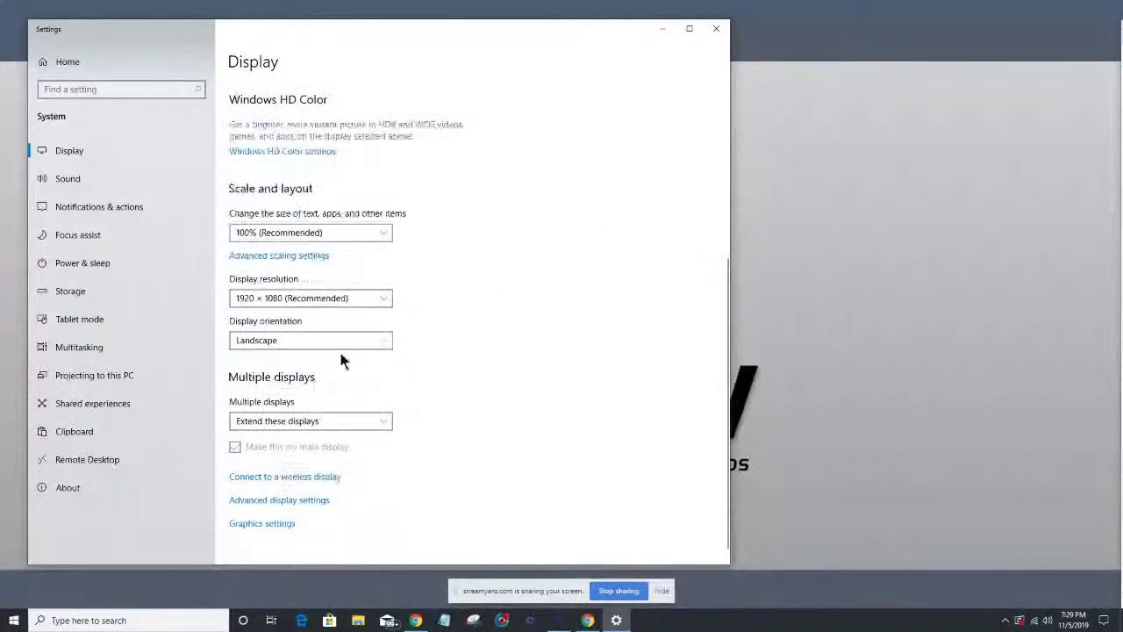
{"action": "left_click", "coordinate": [386, 301]}
{"action": "scroll", "coordinate": [341, 411], "scroll_direction": "down", "scroll_amount": 2}
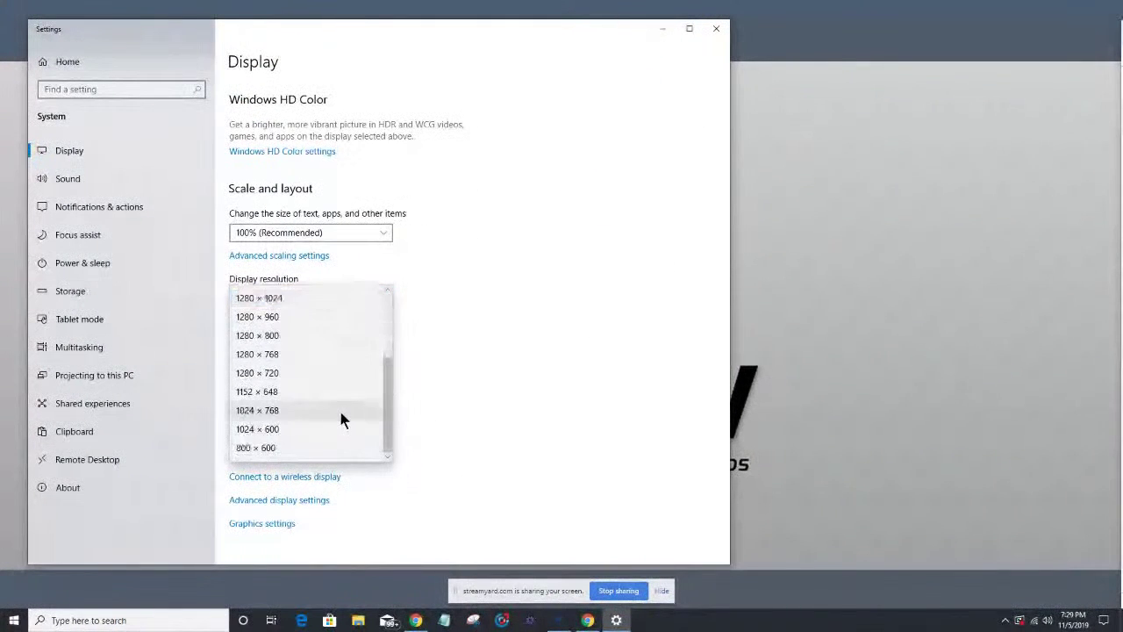
{"action": "left_click", "coordinate": [291, 372]}
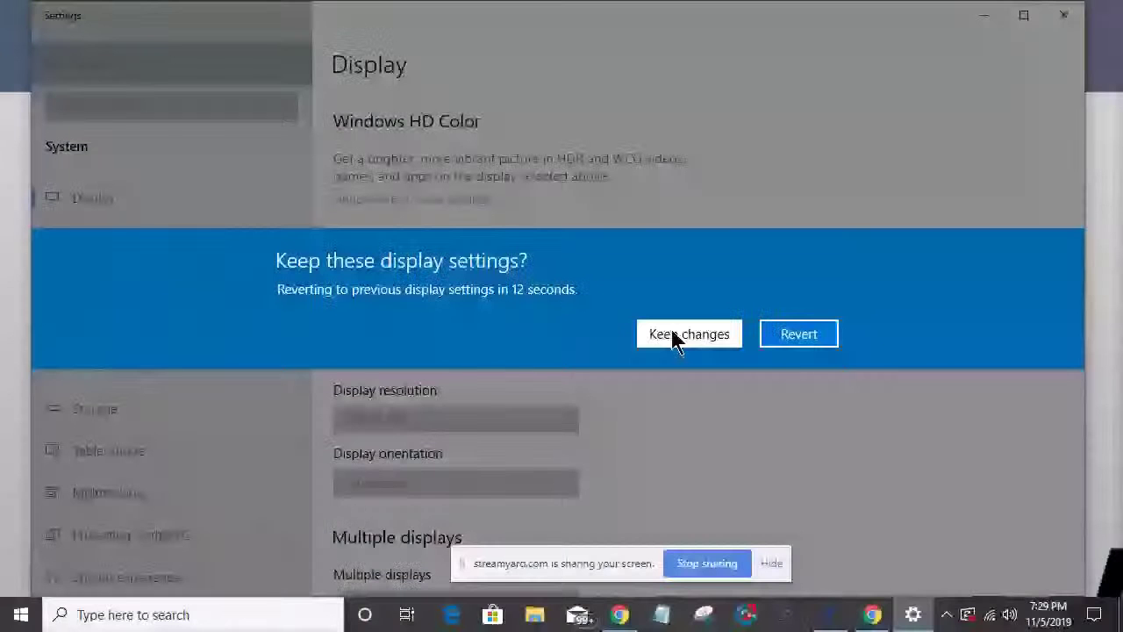
{"action": "left_click", "coordinate": [675, 336]}
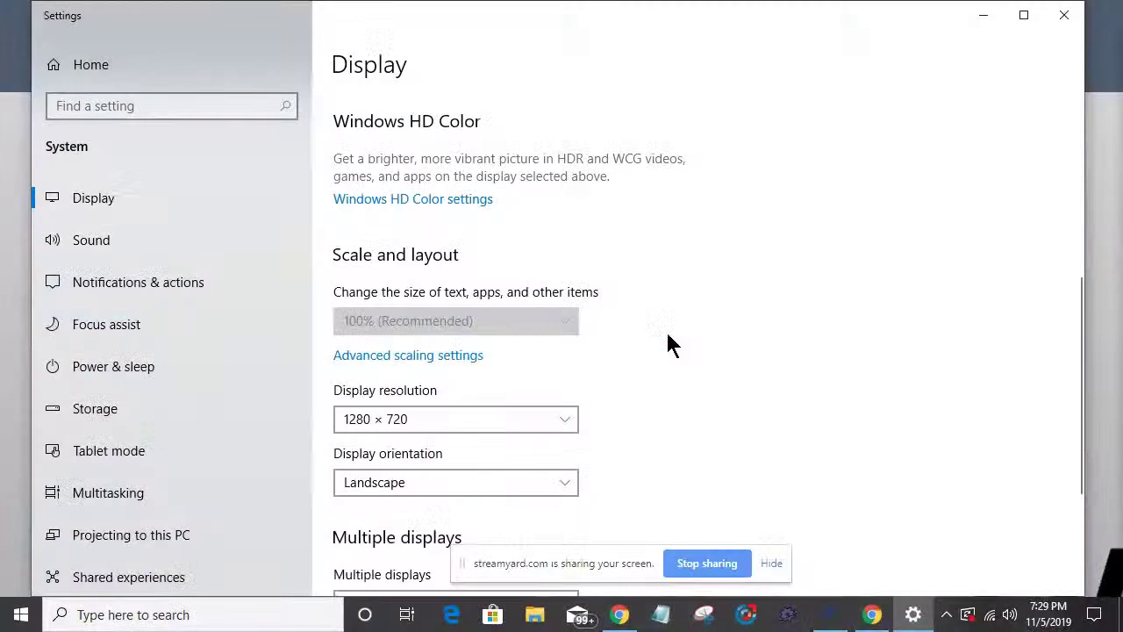
{"action": "left_click", "coordinate": [1065, 17]}
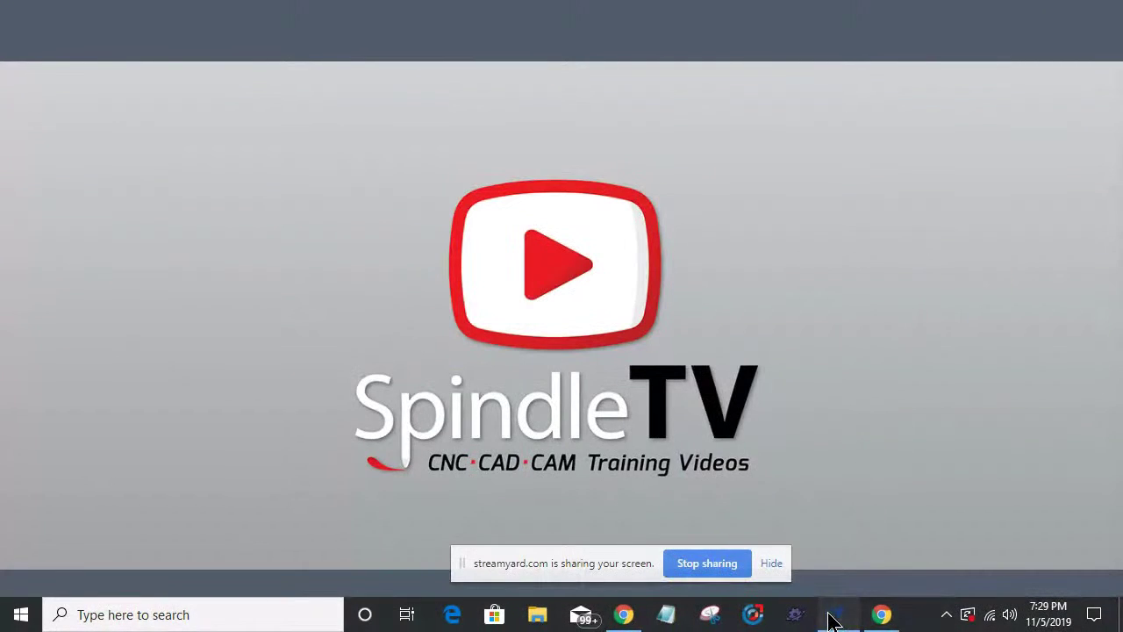
- Switch back to VCarve Pro and fit the whole job in the 2D view
{"action": "left_click", "coordinate": [831, 617]}
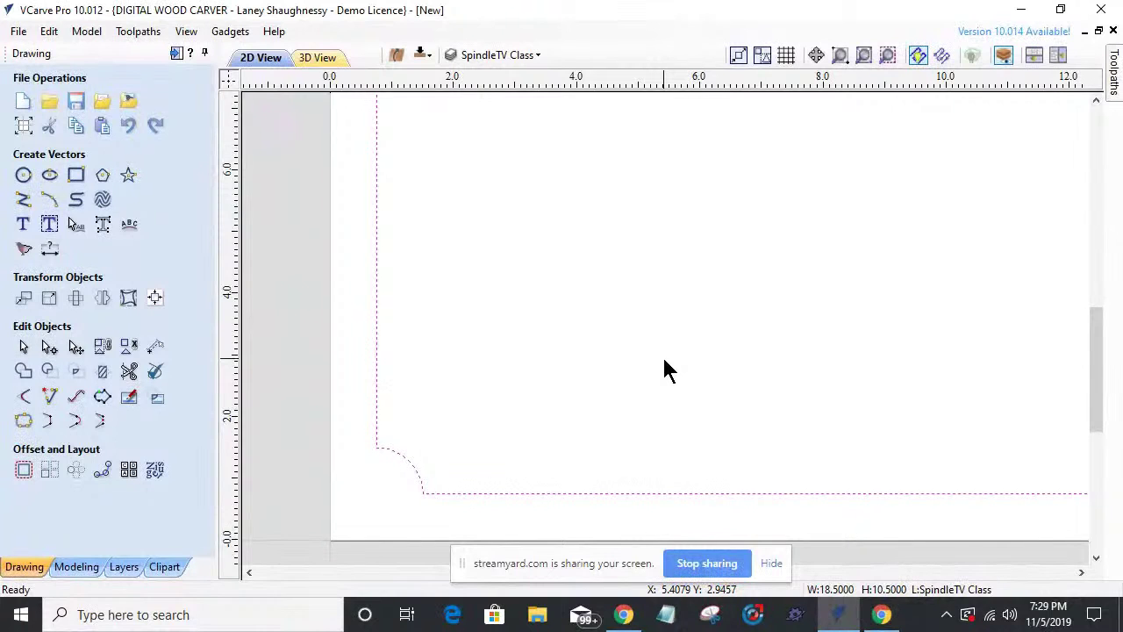
{"action": "scroll", "coordinate": [675, 383], "scroll_direction": "down", "scroll_amount": 1}
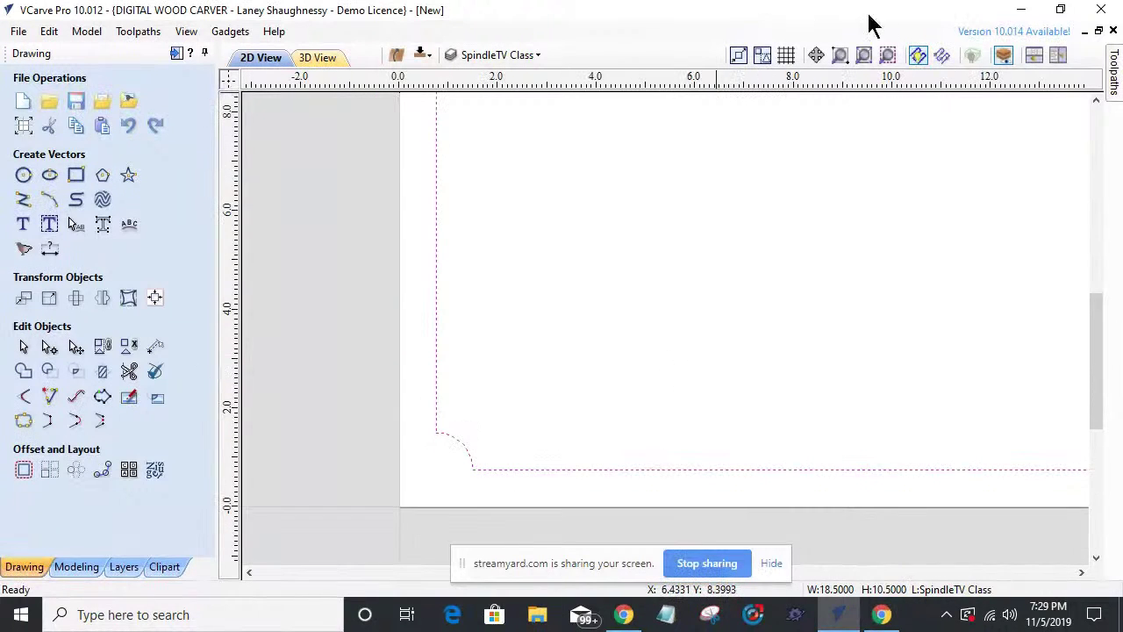
{"action": "left_click", "coordinate": [864, 55]}
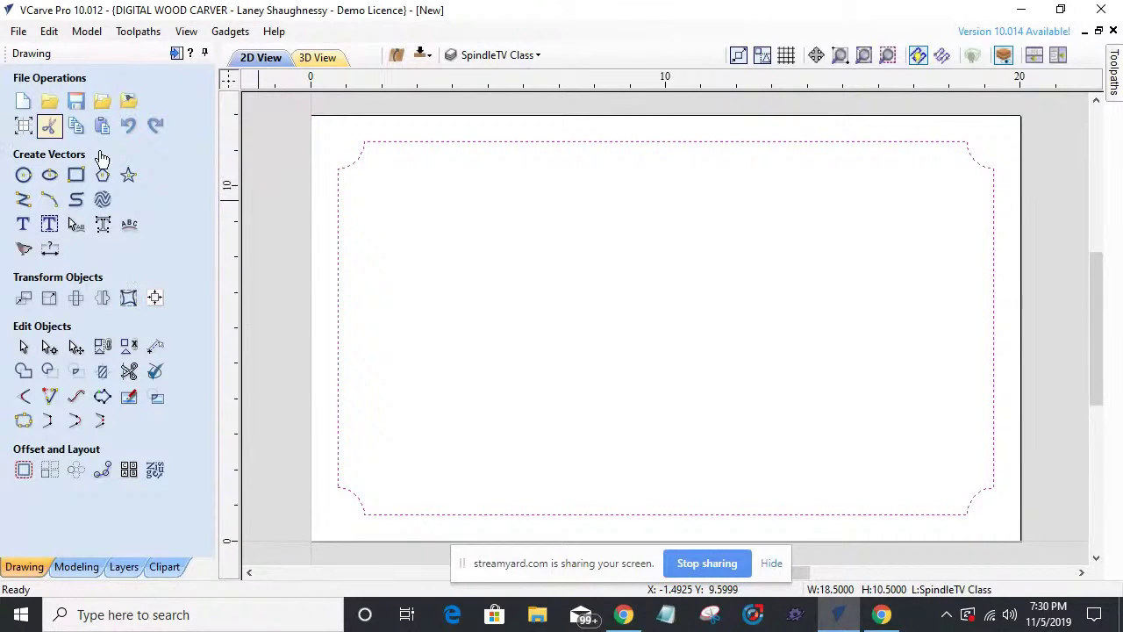
- Create the text WELCOME with the Draw Text tool, using the Rockwell Extra Bold font
{"action": "left_click", "coordinate": [22, 225]}
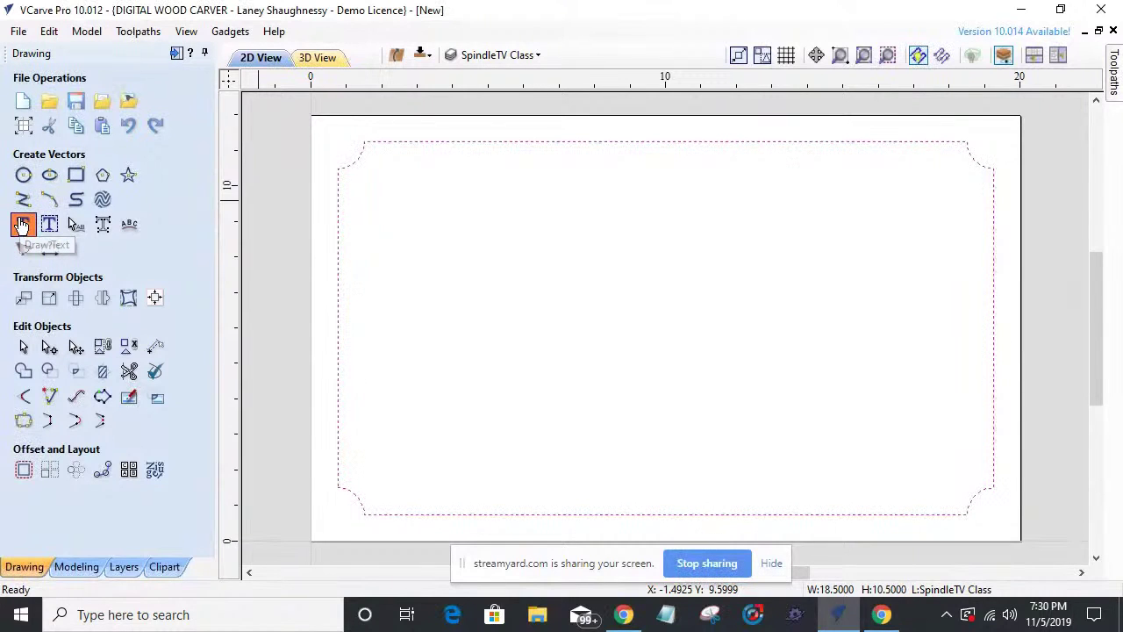
{"action": "left_click", "coordinate": [22, 225]}
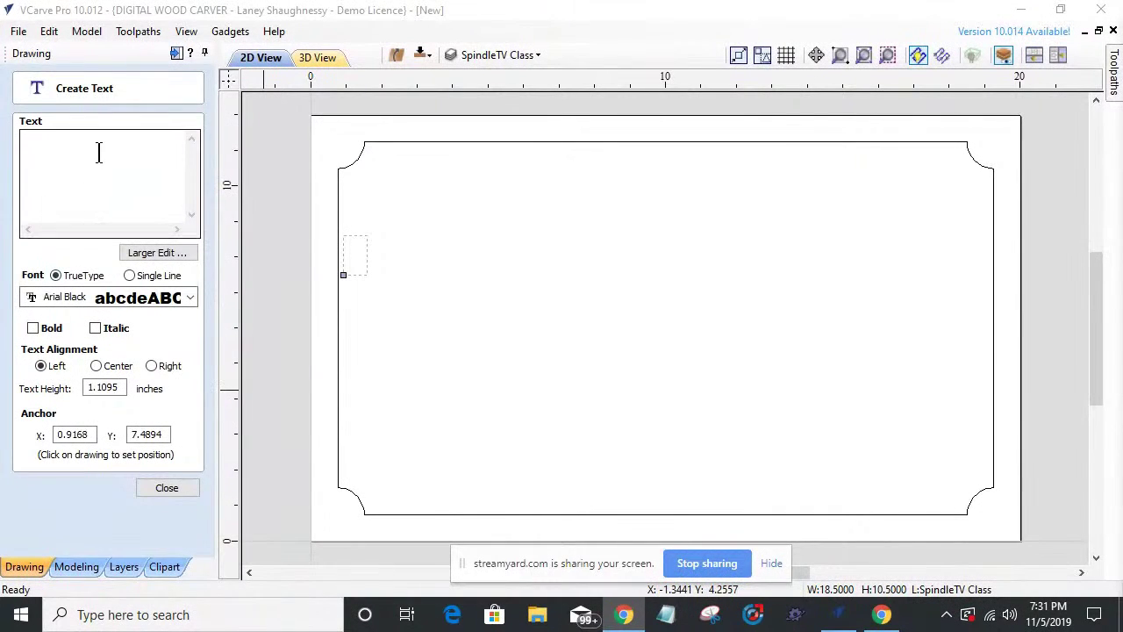
{"action": "left_click", "coordinate": [99, 153]}
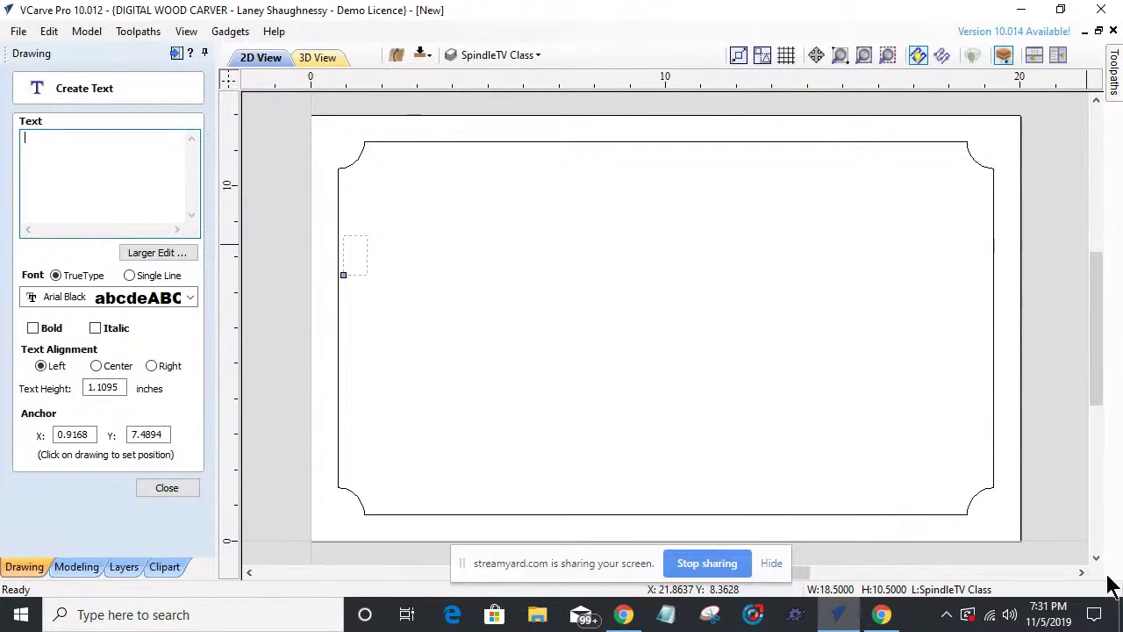
{"action": "type", "text": "WELCOME"}
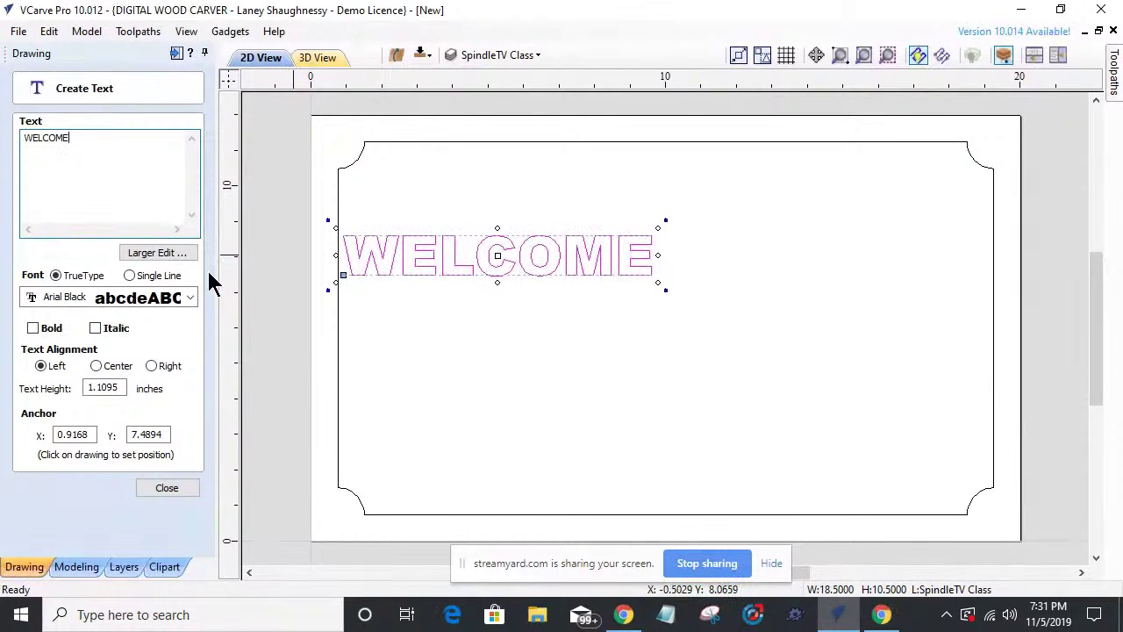
{"action": "left_click", "coordinate": [176, 296]}
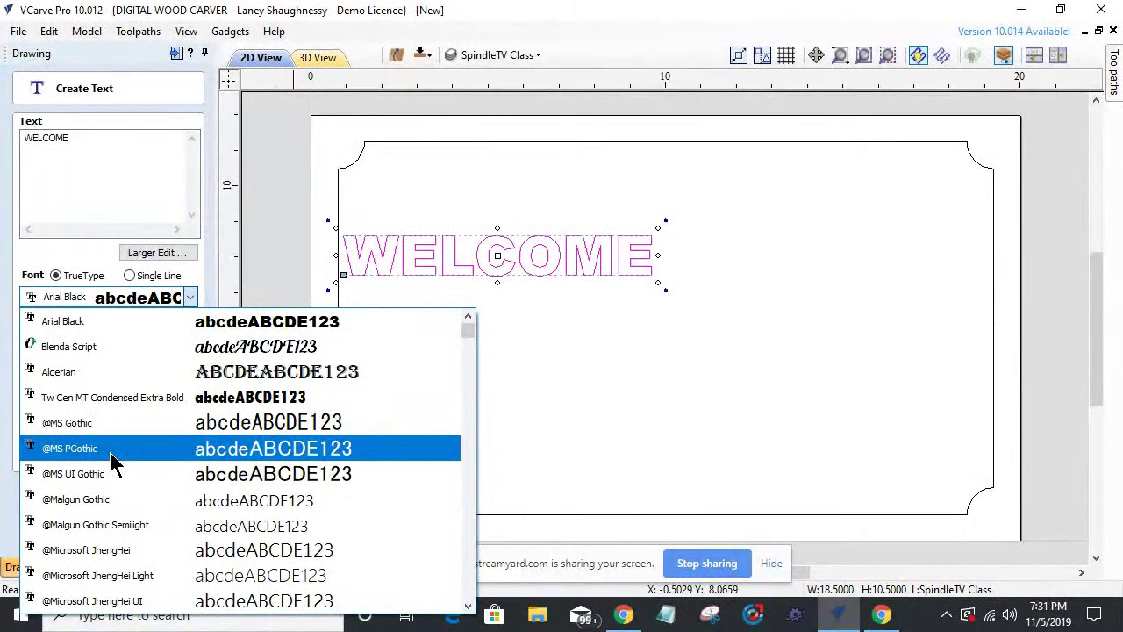
{"action": "key", "text": "r"}
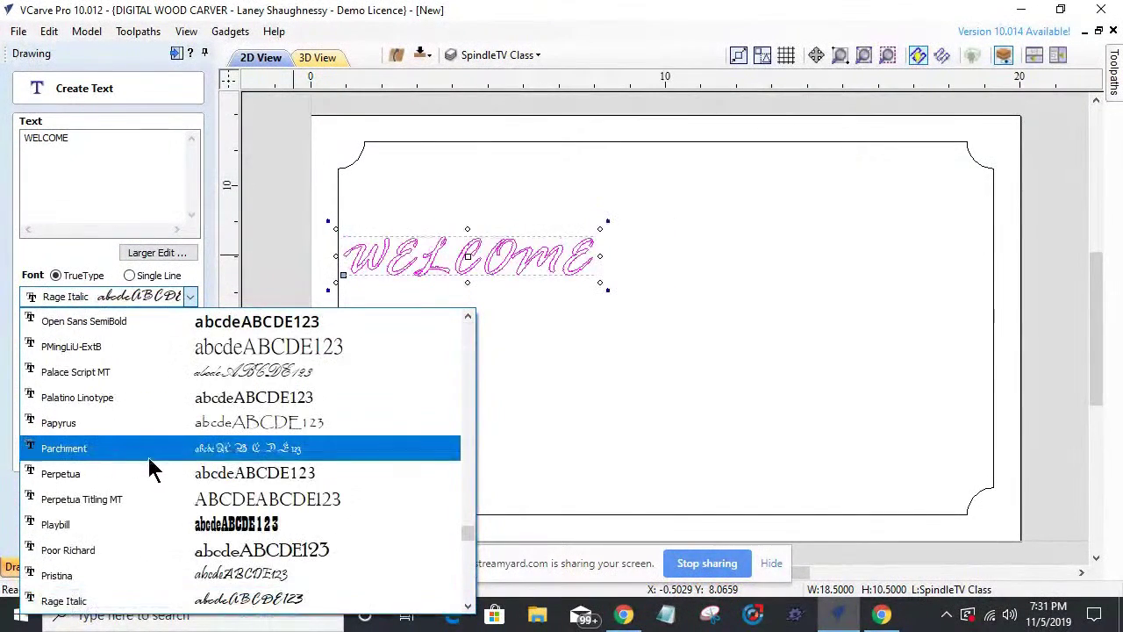
{"action": "scroll", "coordinate": [151, 472], "scroll_direction": "down", "scroll_amount": 3}
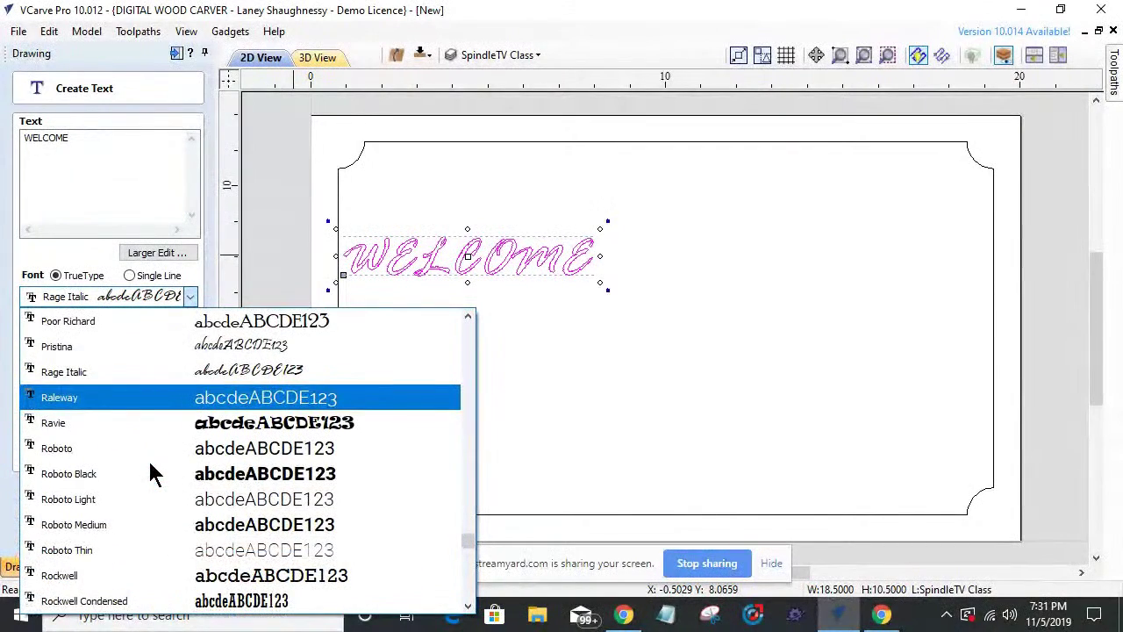
{"action": "scroll", "coordinate": [151, 474], "scroll_direction": "down", "scroll_amount": 2}
{"action": "left_click", "coordinate": [151, 475]}
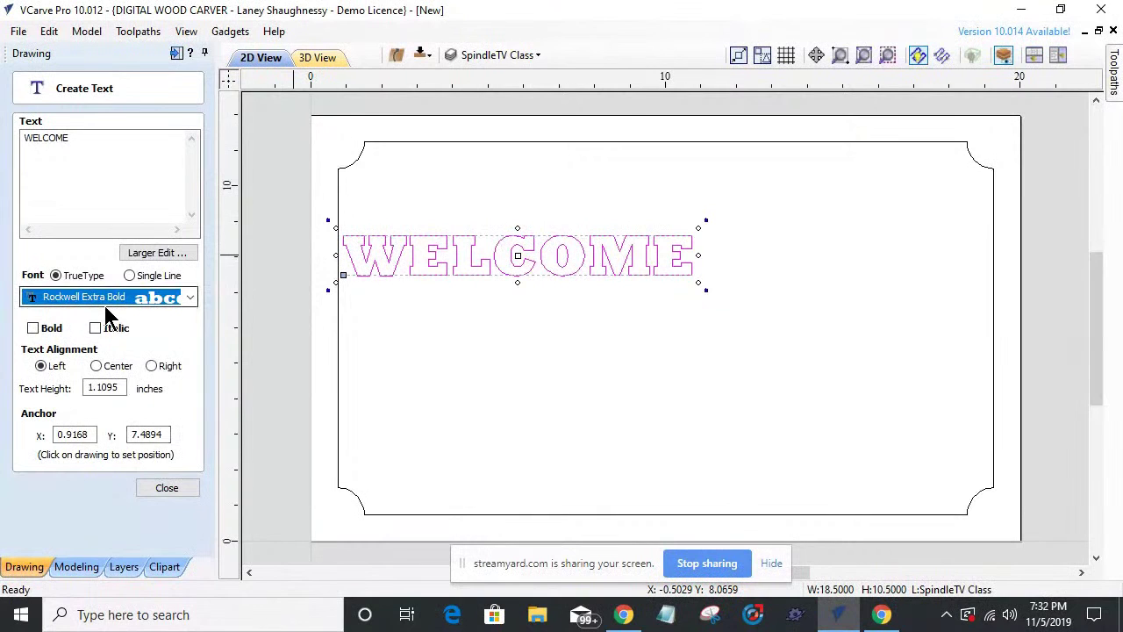
- Set the WELCOME text to left alignment with a text height of 3.0 inches
{"action": "left_click", "coordinate": [95, 367]}
{"action": "left_click", "coordinate": [41, 366]}
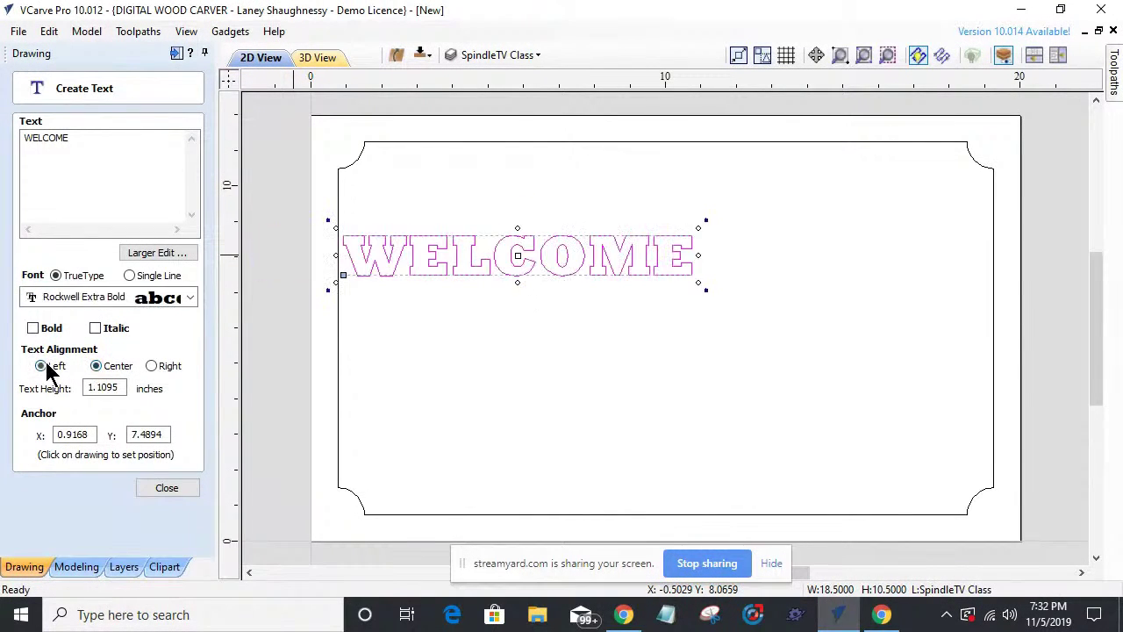
{"action": "double_click", "coordinate": [105, 387]}
{"action": "type", "text": "3"}
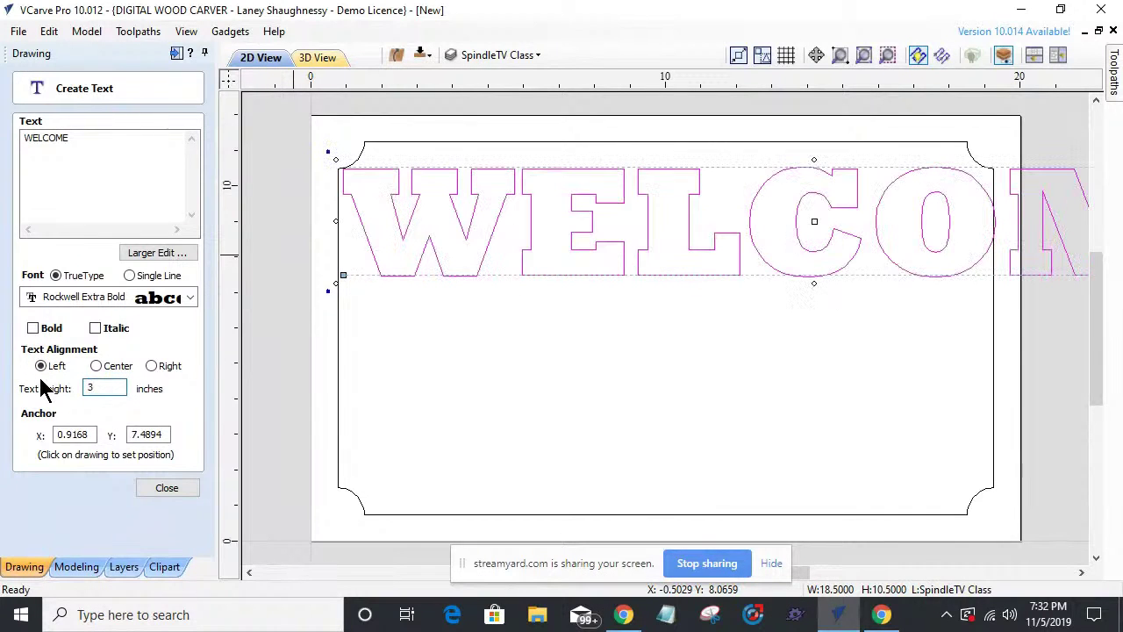
{"action": "key", "text": "BackSpace"}
{"action": "type", "text": "3.0"}
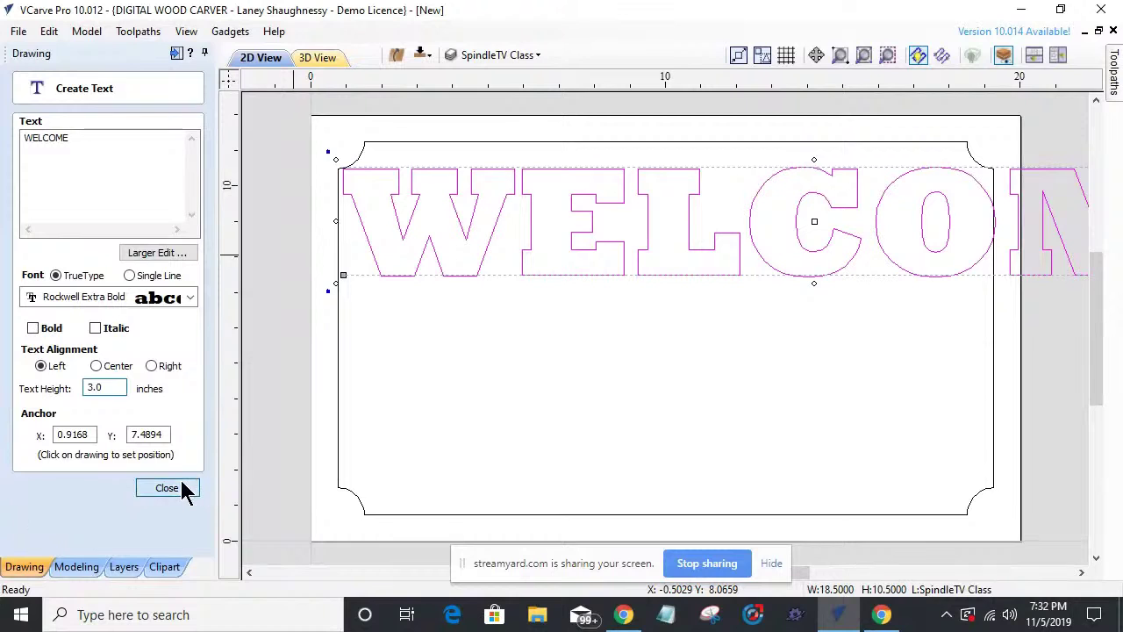
- Finish the text creation and delete the oversized WELCOME text from the drawing
{"action": "left_click", "coordinate": [183, 490]}
{"action": "left_click", "coordinate": [440, 269]}
{"action": "key", "text": "Delete"}
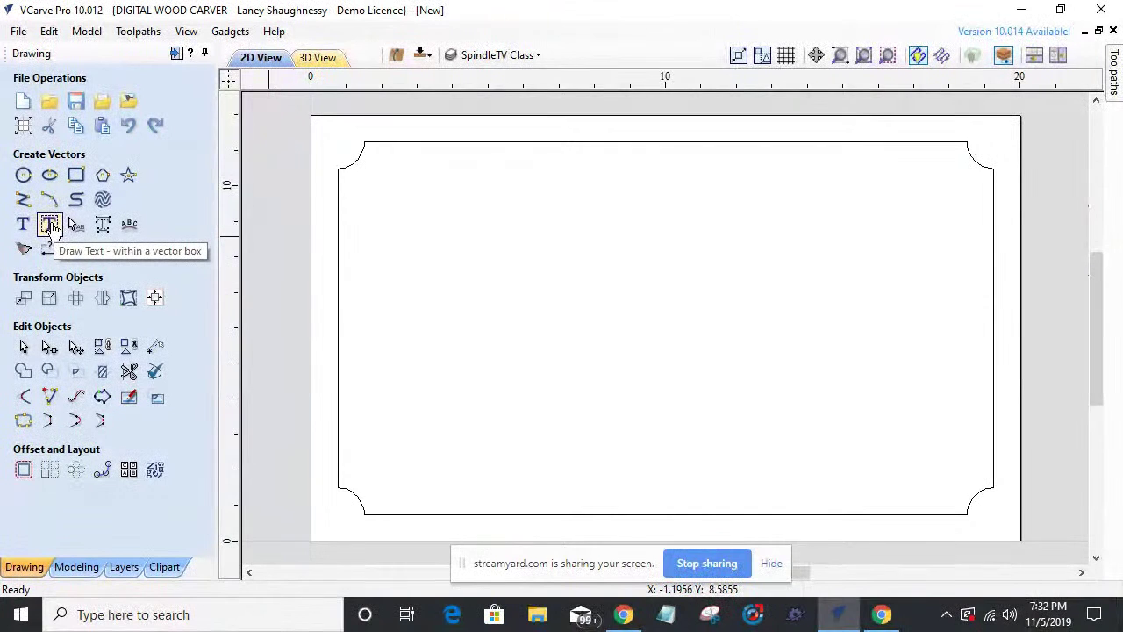
- Start an auto-layout text within a vector box, with a bounding box 16 inches wide and 5 inches high
{"action": "left_click", "coordinate": [50, 226]}
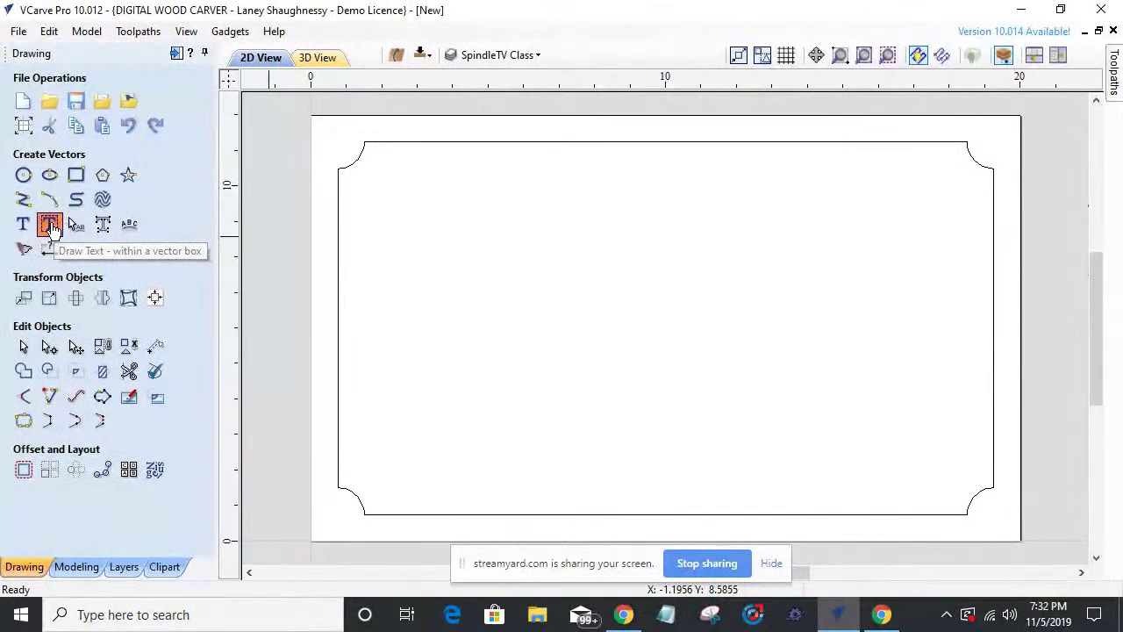
{"action": "left_click", "coordinate": [50, 225]}
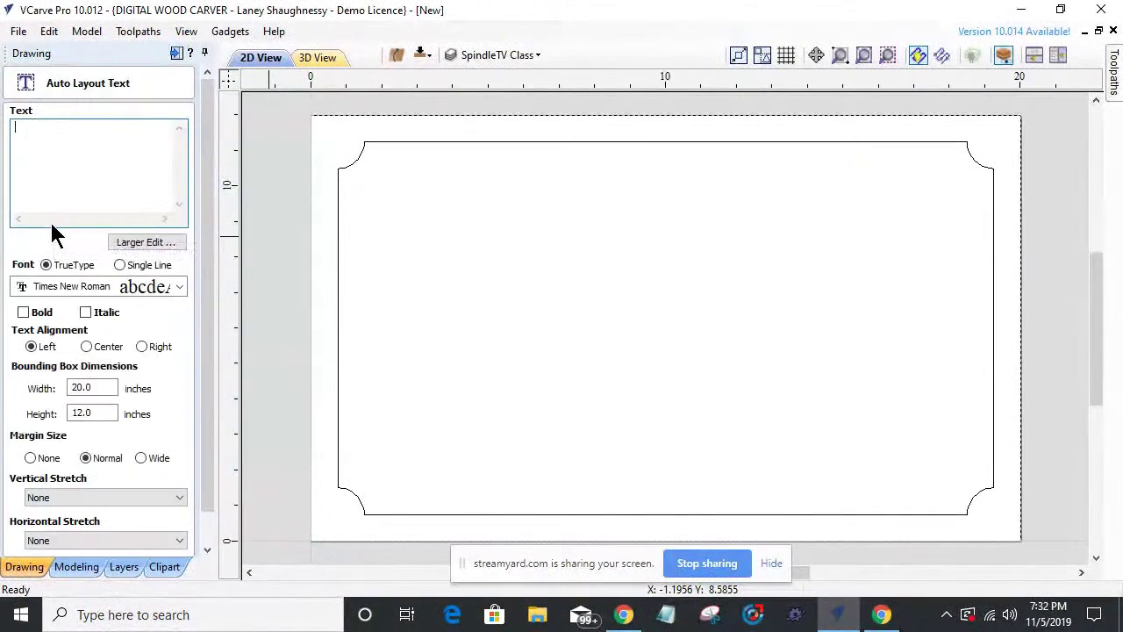
{"action": "double_click", "coordinate": [83, 388]}
{"action": "key", "text": "Tab"}
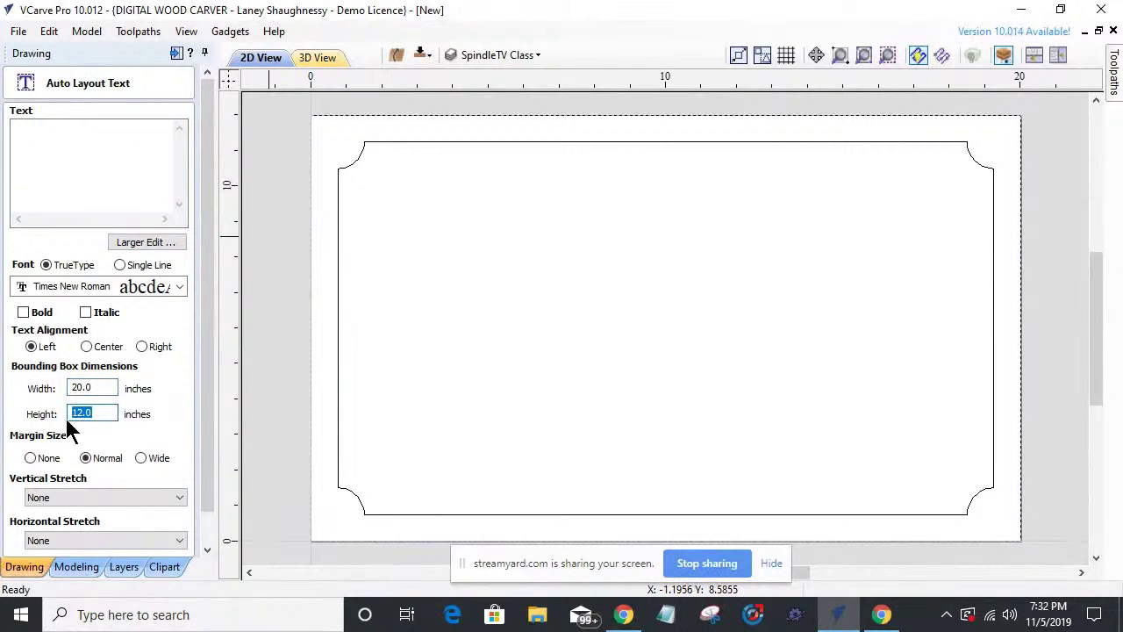
{"action": "key", "text": "shift+Tab"}
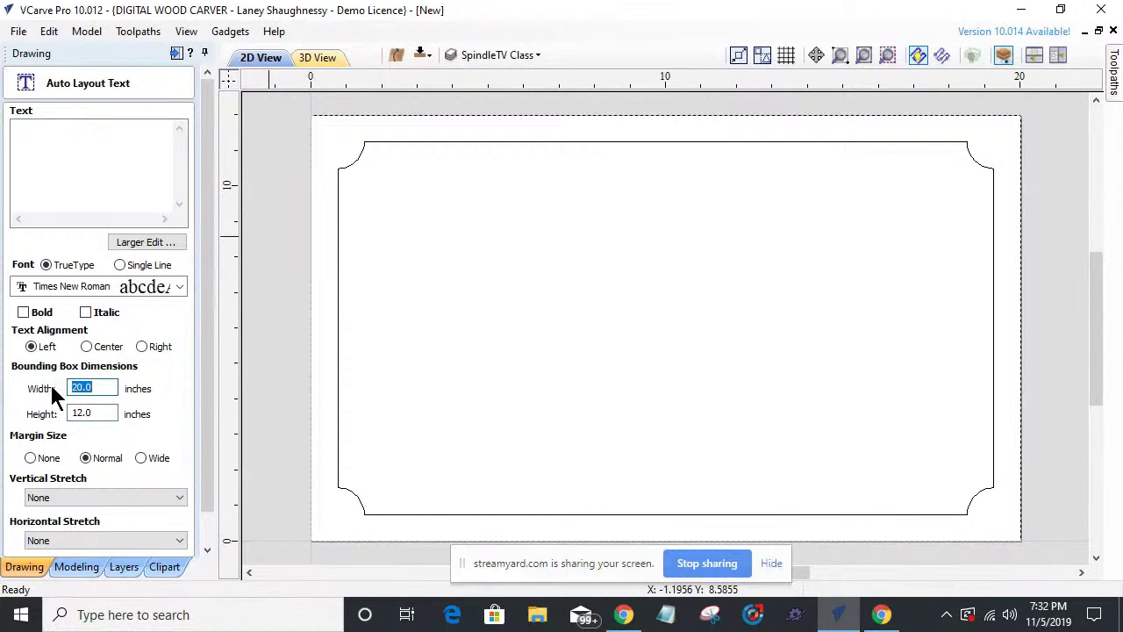
{"action": "type", "text": "16"}
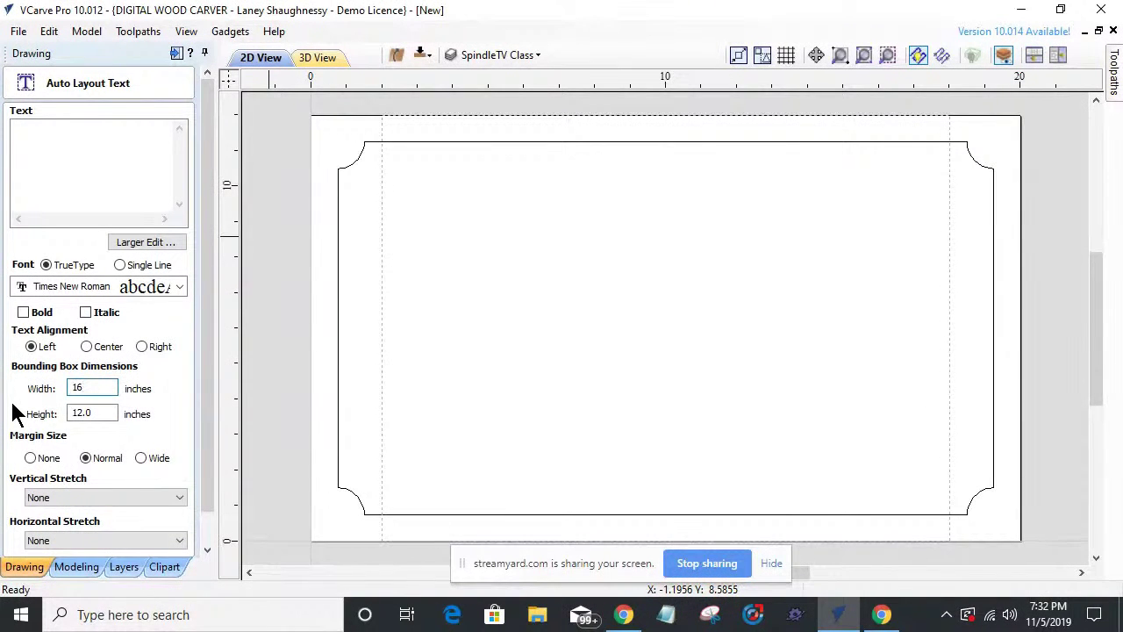
{"action": "key", "text": "Tab"}
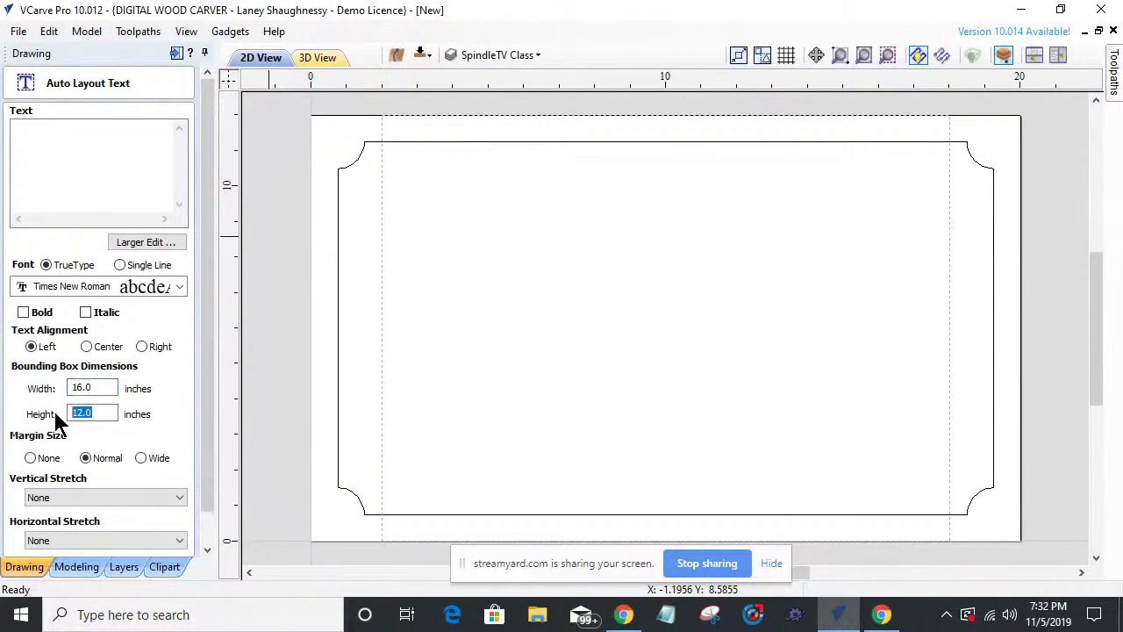
{"action": "type", "text": "8"}
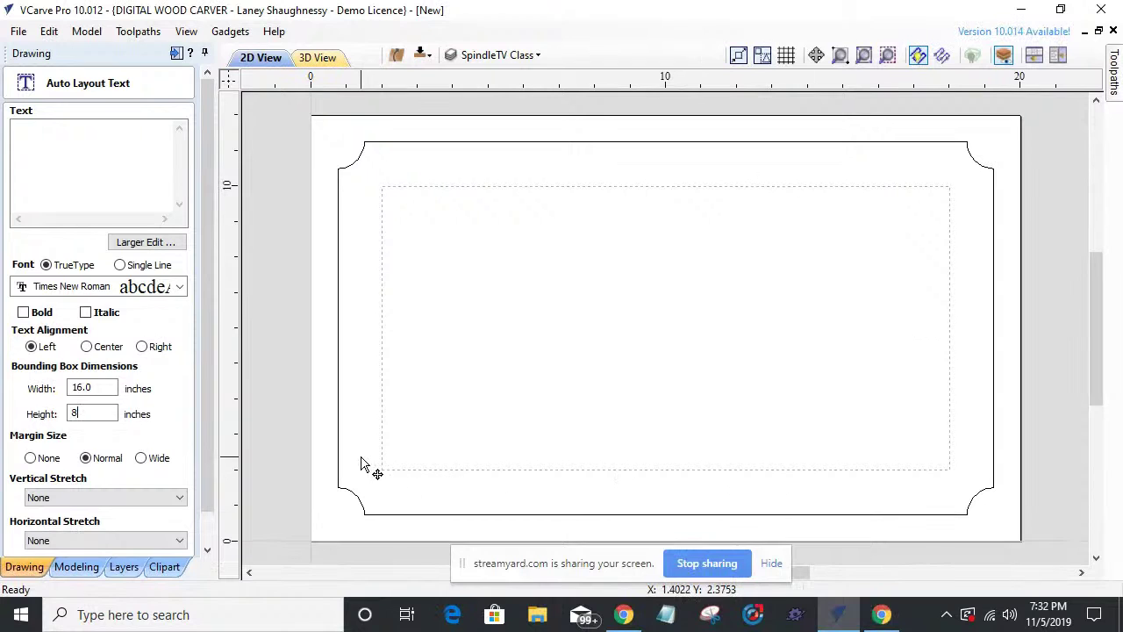
{"action": "double_click", "coordinate": [75, 413]}
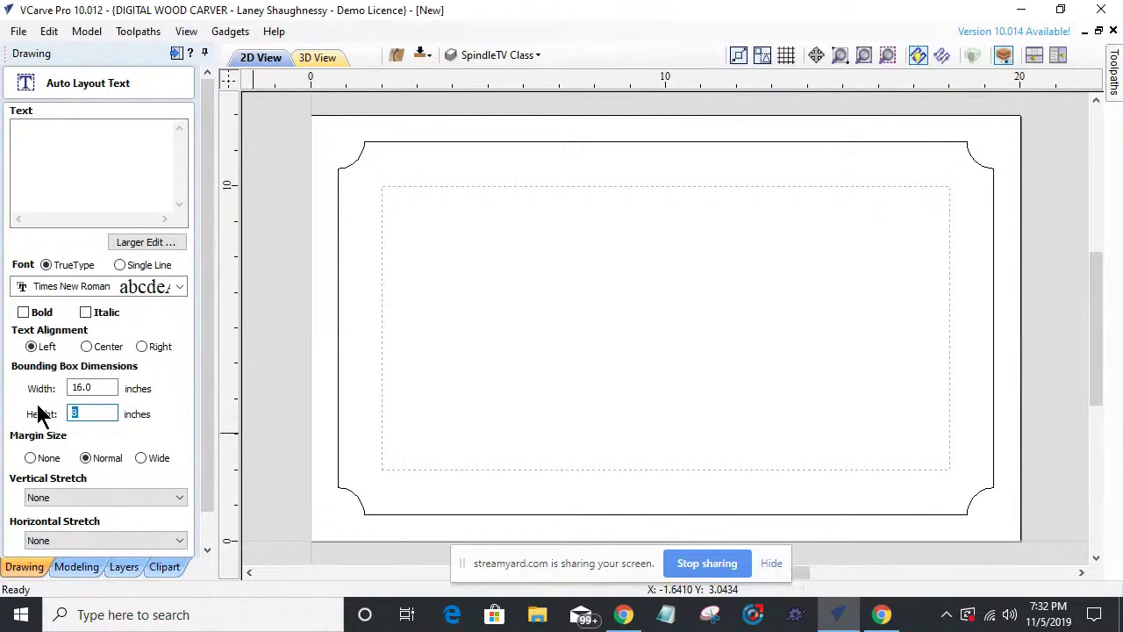
{"action": "type", "text": "5"}
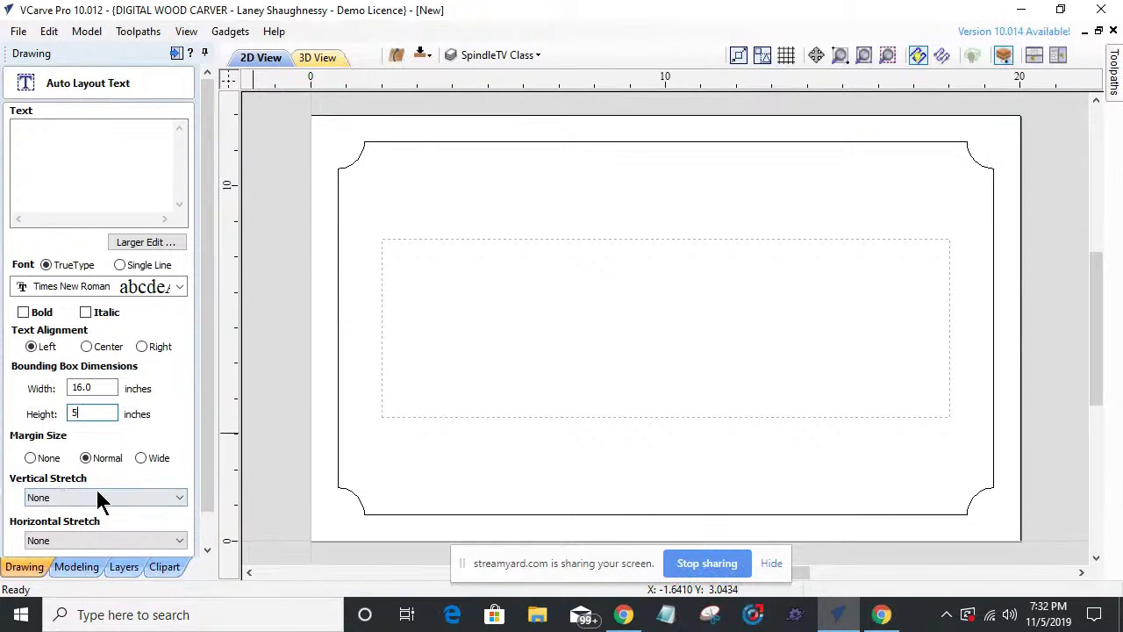
- Enter WELCOME as the auto-layout text and set its font to Rockwell Extra Bold
{"action": "left_click", "coordinate": [37, 138]}
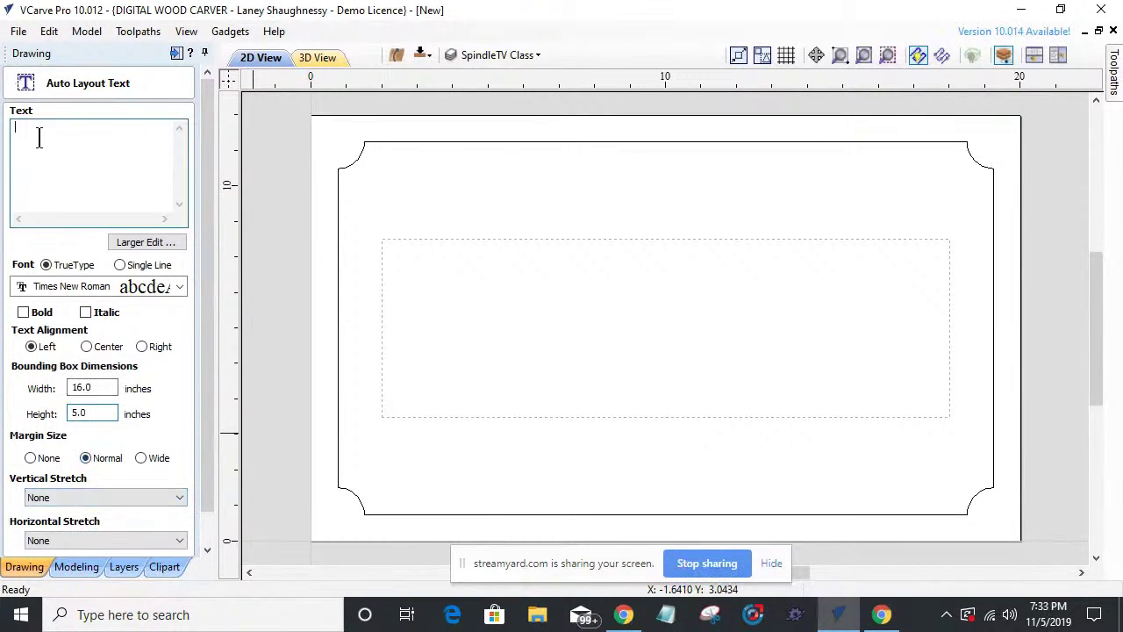
{"action": "type", "text": "WELCOM"}
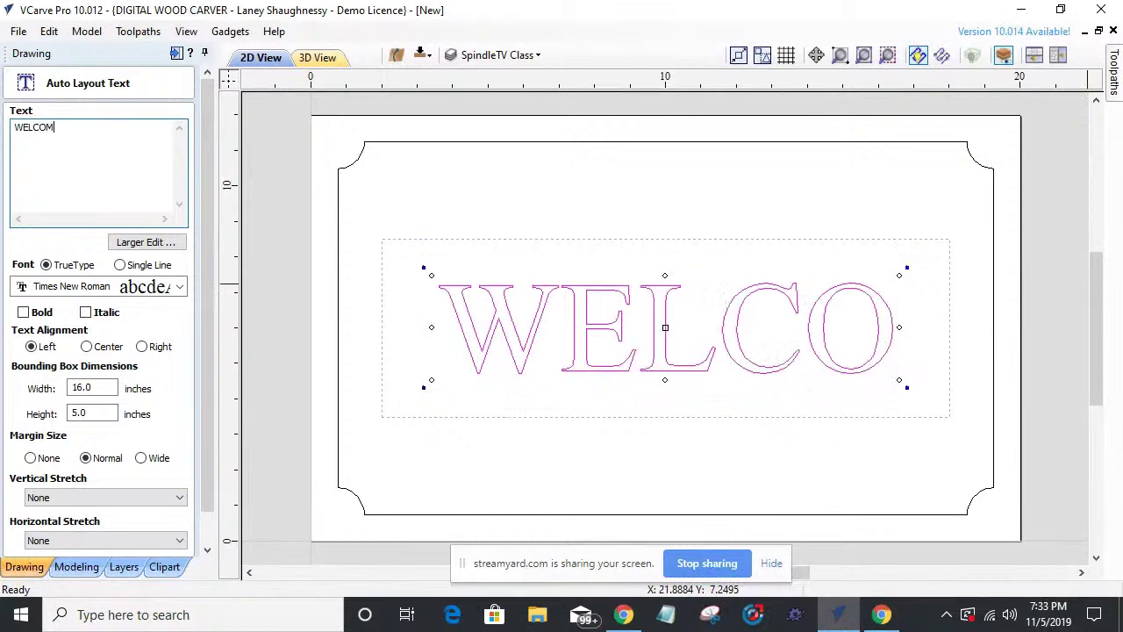
{"action": "type", "text": "E"}
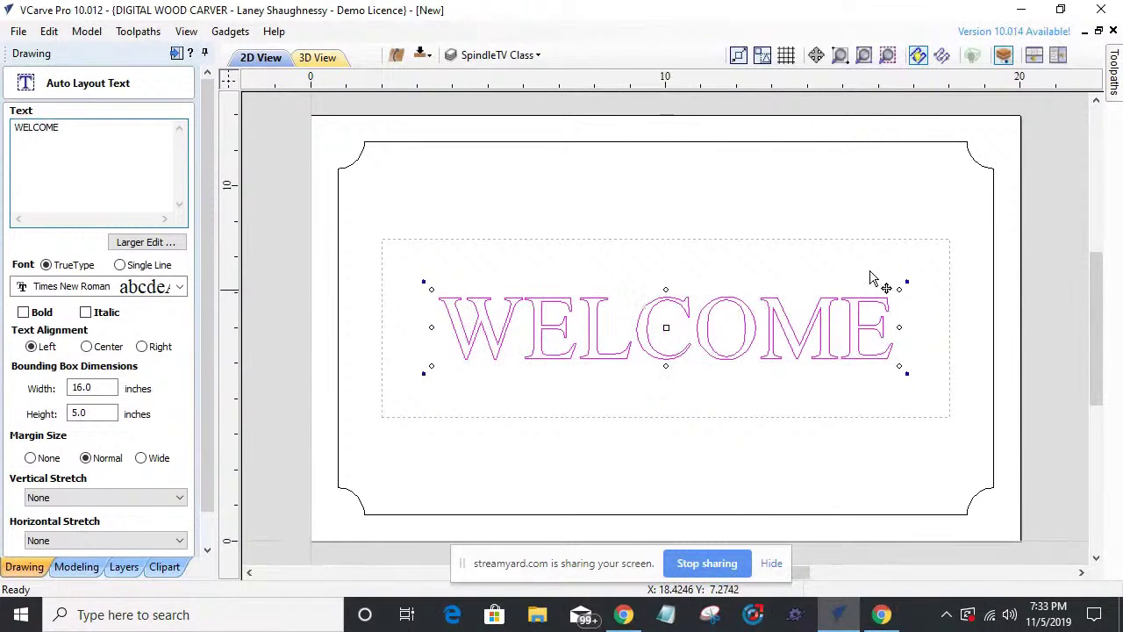
{"action": "left_click", "coordinate": [173, 290]}
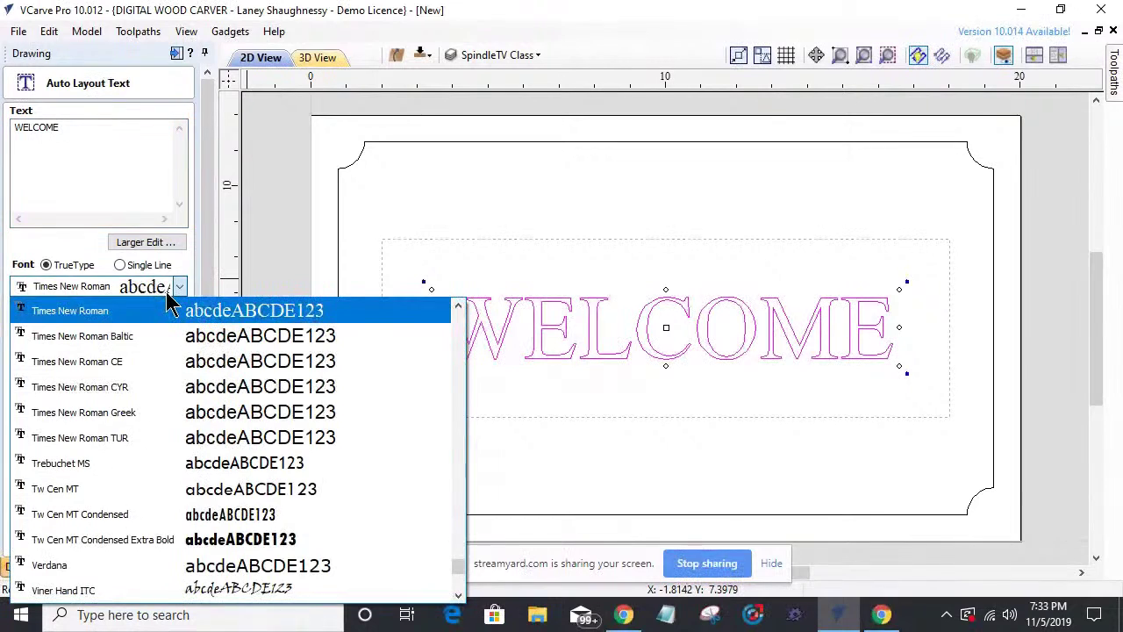
{"action": "key", "text": "r"}
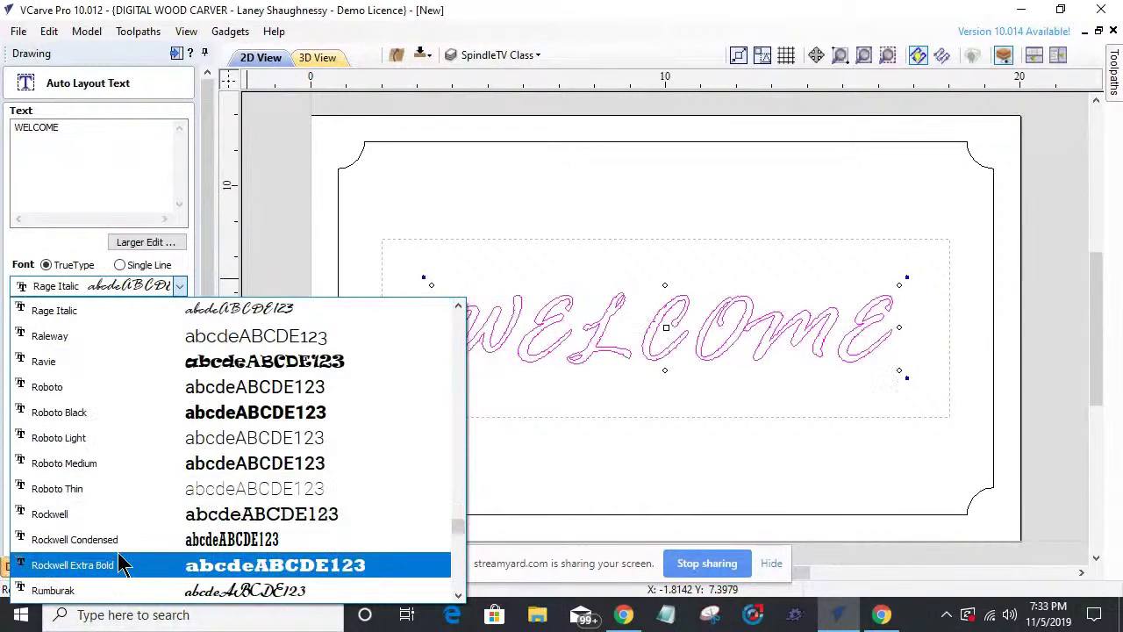
{"action": "left_click", "coordinate": [123, 564]}
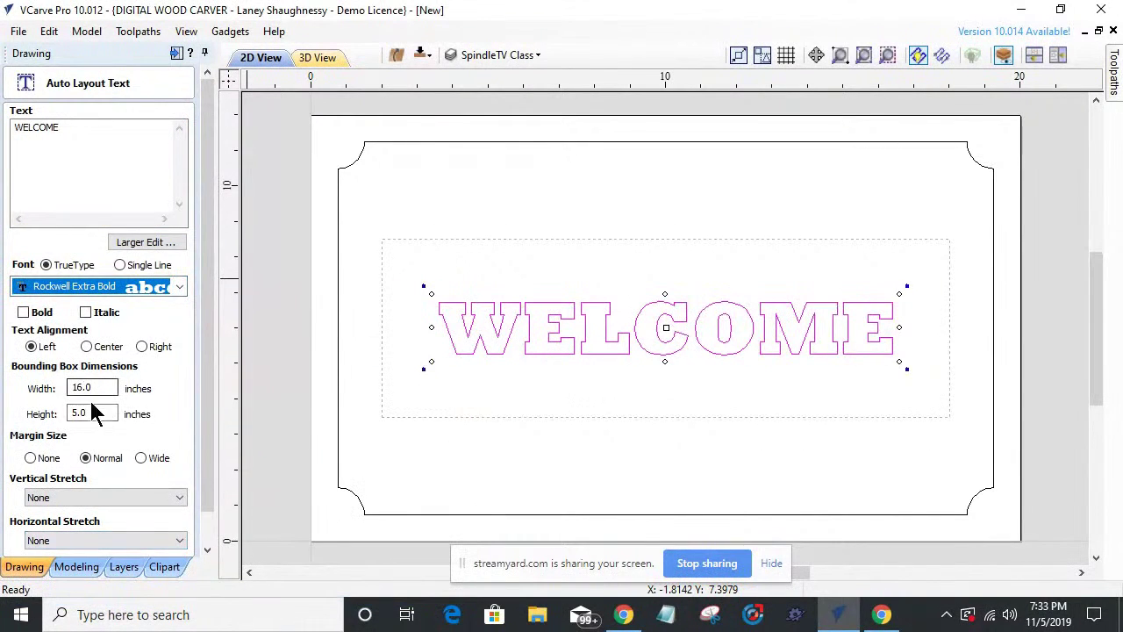
- Fill the bounding box with the WELCOME text using no margin and vertical stretch set to Stretch Characters, and finish the layout
{"action": "left_click", "coordinate": [30, 458]}
{"action": "left_click", "coordinate": [46, 499]}
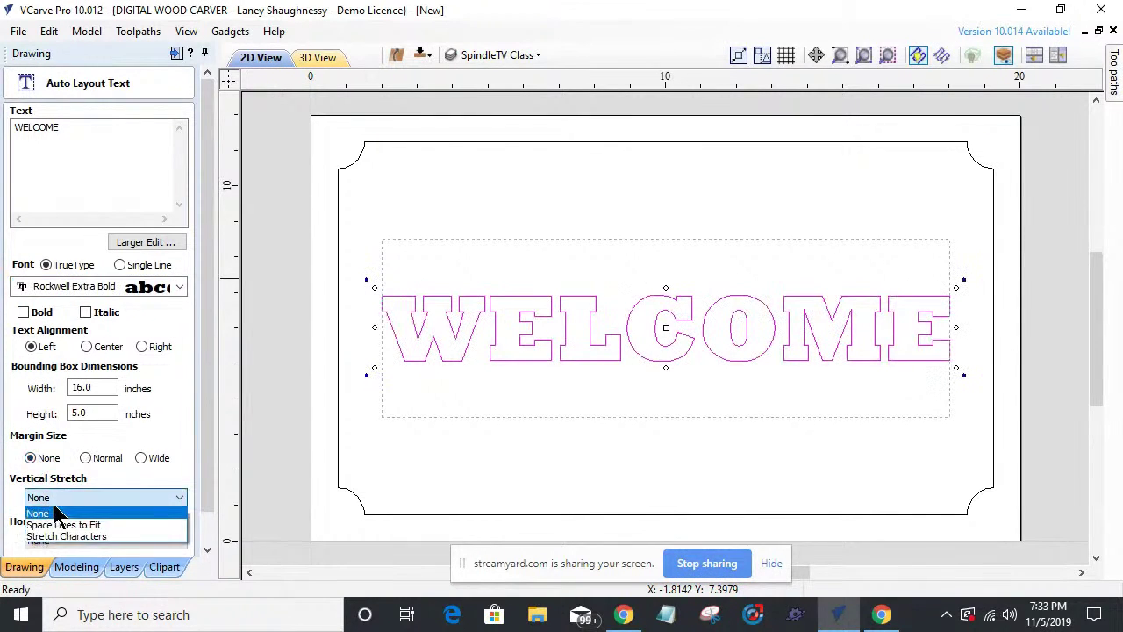
{"action": "left_click", "coordinate": [49, 535]}
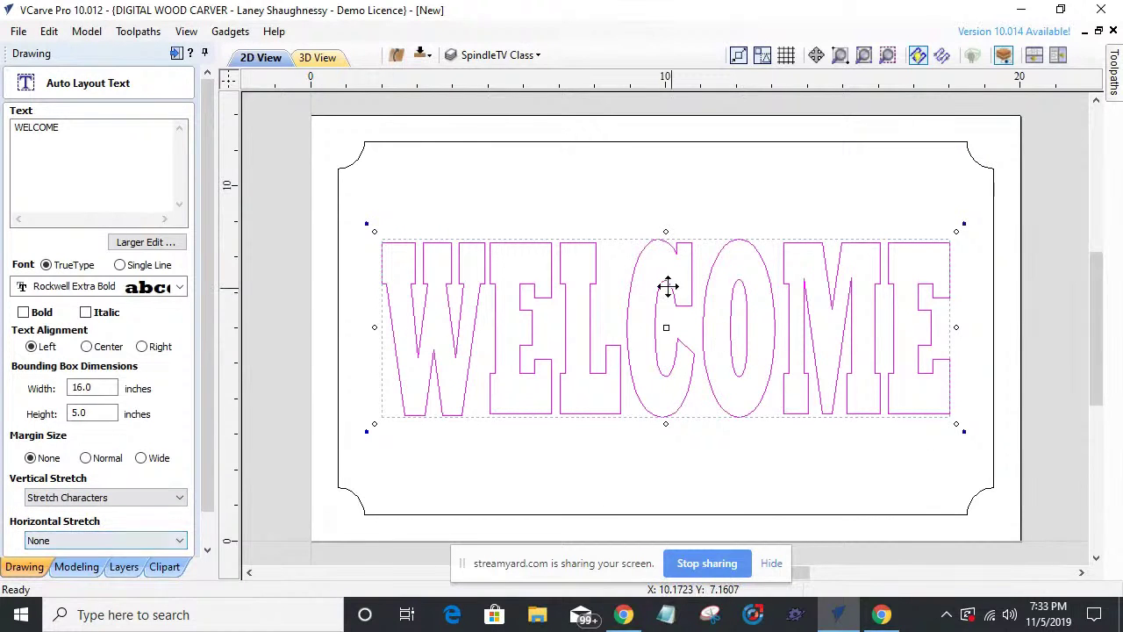
{"action": "scroll", "coordinate": [667, 289], "scroll_direction": "down", "scroll_amount": 1}
{"action": "scroll", "coordinate": [621, 369], "scroll_direction": "up", "scroll_amount": 1}
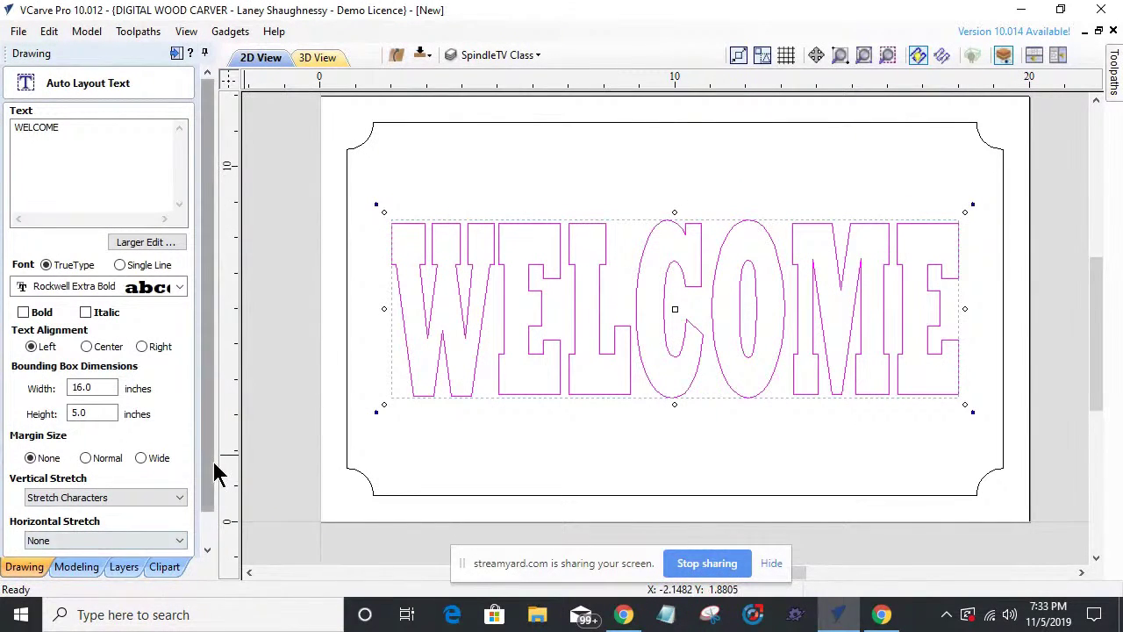
{"action": "scroll", "coordinate": [211, 491], "scroll_direction": "down", "scroll_amount": 1}
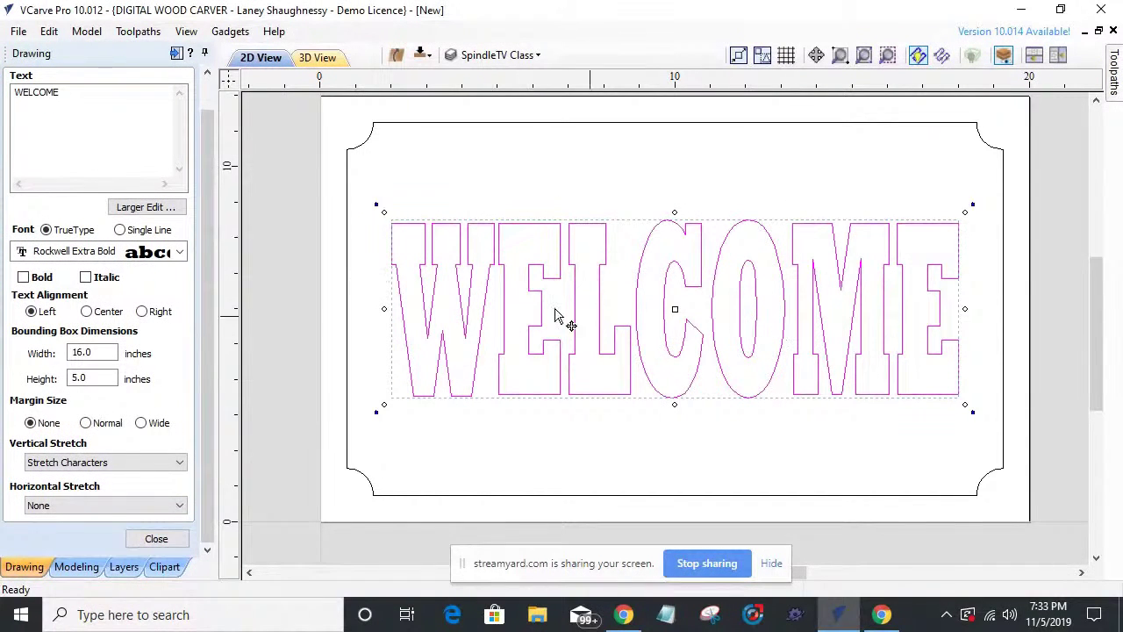
{"action": "left_click", "coordinate": [156, 539]}
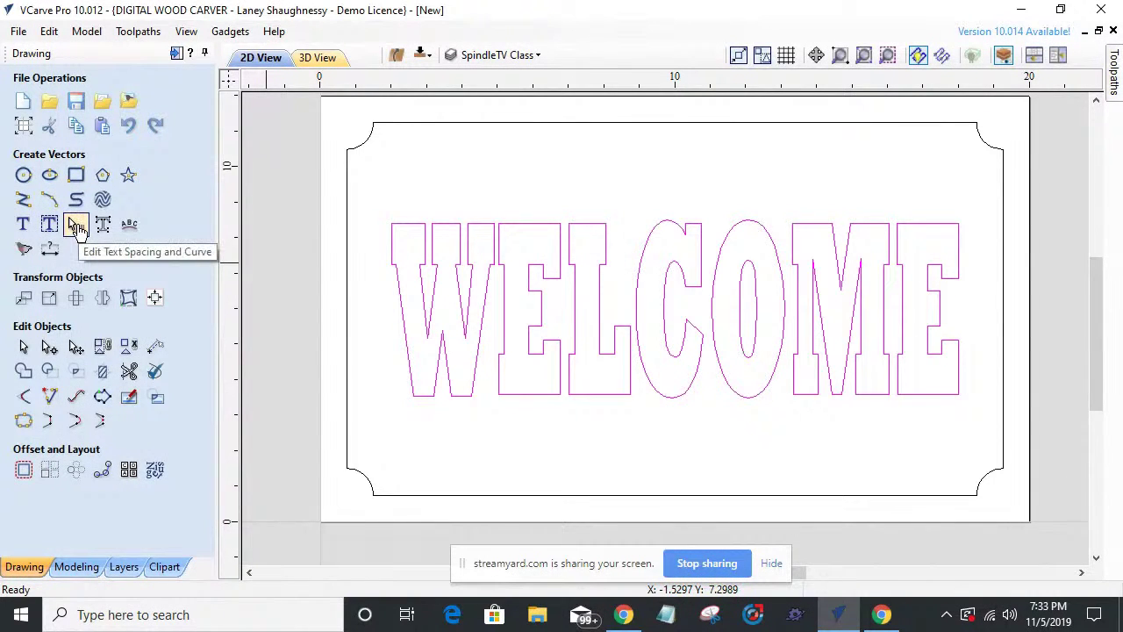
- Edit the WELCOME text spacing, widening the gaps between W and E, E and L, and M and the last E
{"action": "left_click", "coordinate": [77, 226]}
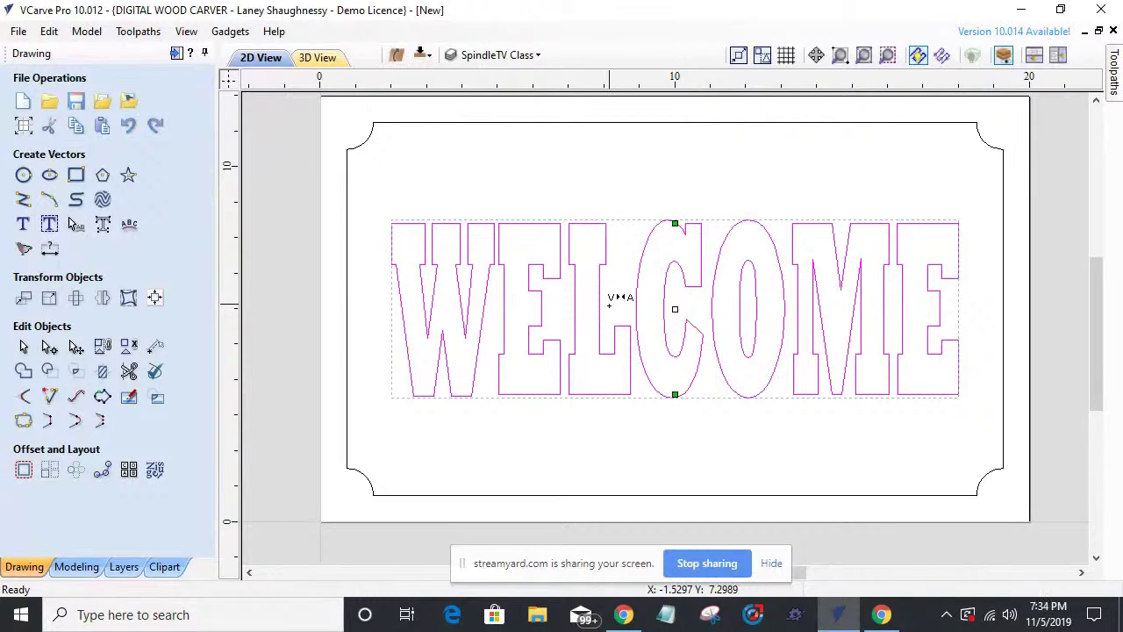
{"action": "left_click_drag", "start_coordinate": [487, 299], "coordinate": [495, 300]}
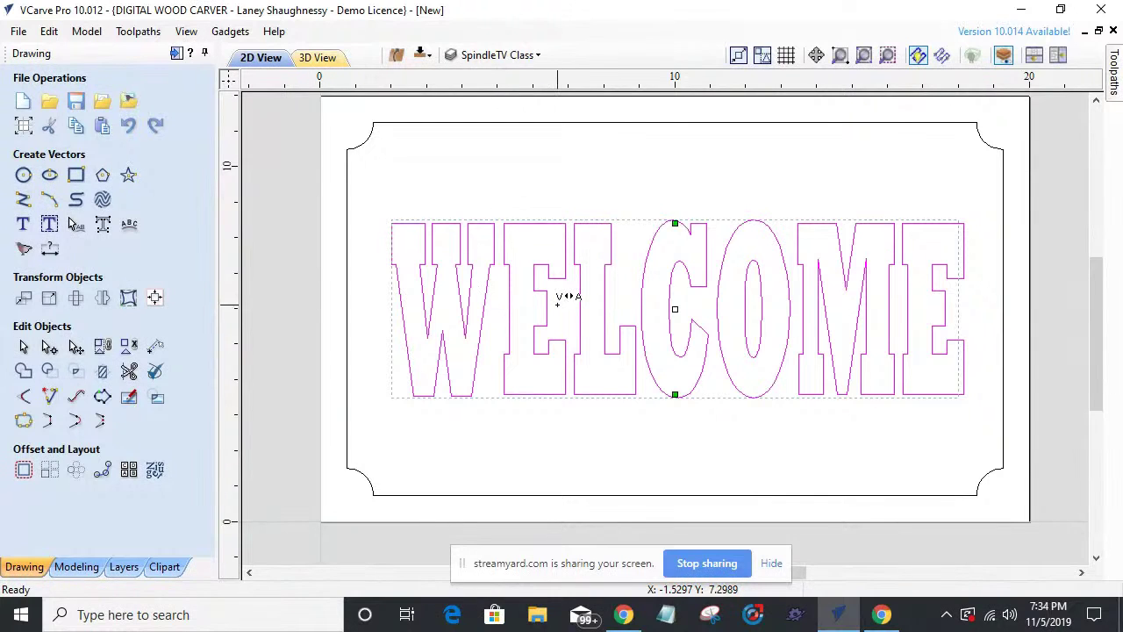
{"action": "left_click_drag", "start_coordinate": [573, 296], "coordinate": [575, 296]}
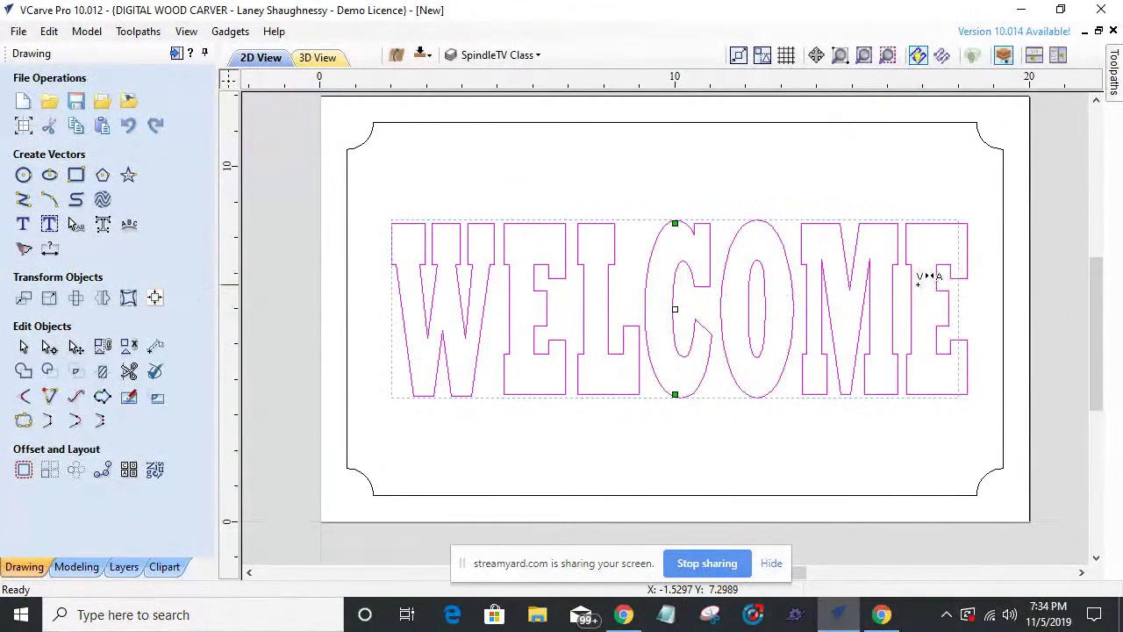
{"action": "left_click_drag", "start_coordinate": [907, 280], "coordinate": [913, 281]}
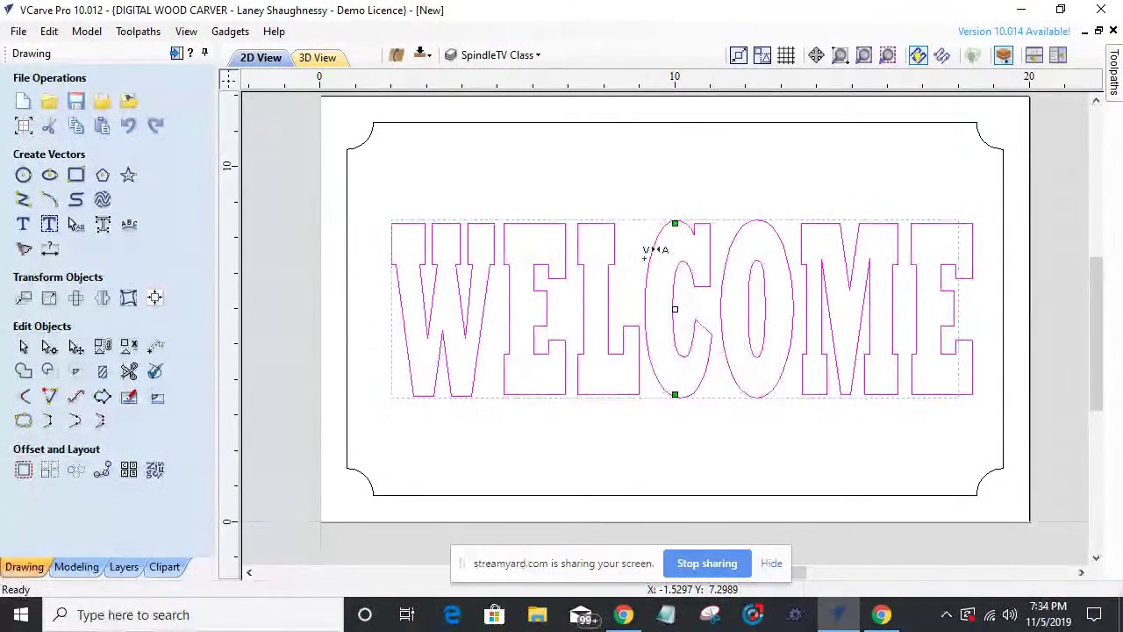
- Fine-tune the gap between L and C so it is slightly wider, and finish the spacing edit
{"action": "left_click_drag", "start_coordinate": [639, 293], "coordinate": [642, 294]}
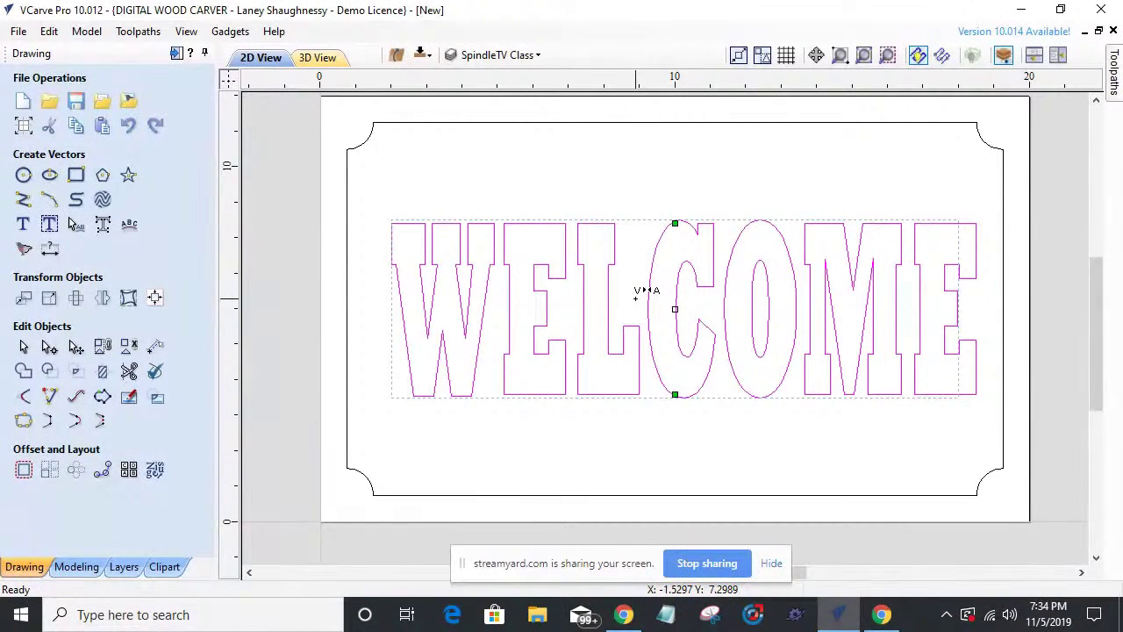
{"action": "left_click_drag", "start_coordinate": [647, 290], "coordinate": [643, 291]}
{"action": "key", "text": "Right"}
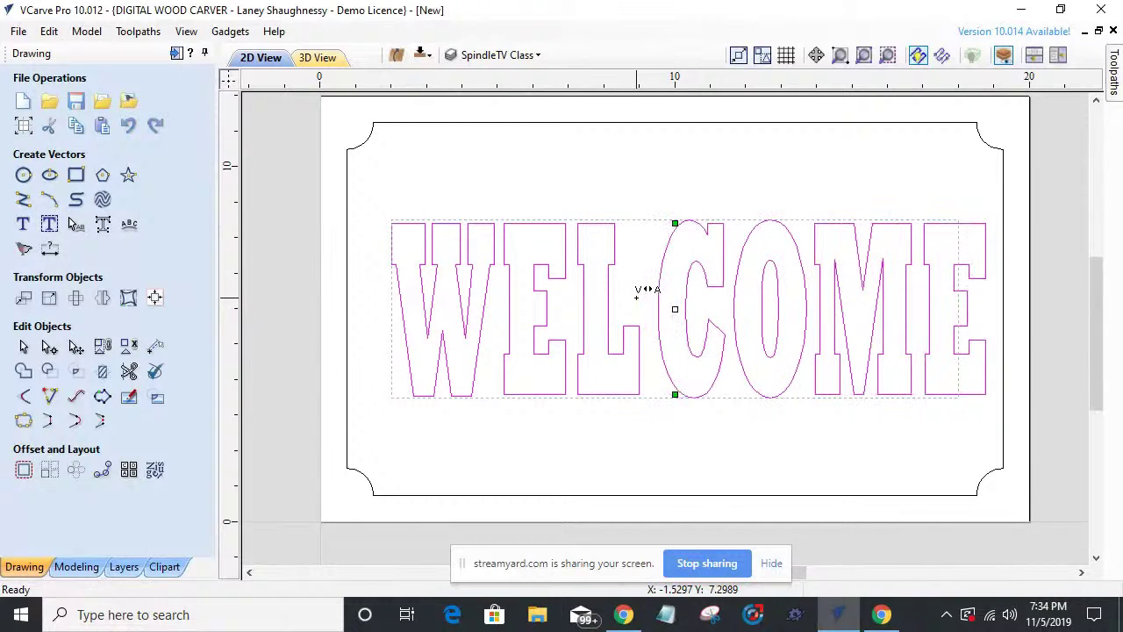
{"action": "key", "text": "Left"}
{"action": "key", "text": "Left"}
{"action": "key", "text": "Left"}
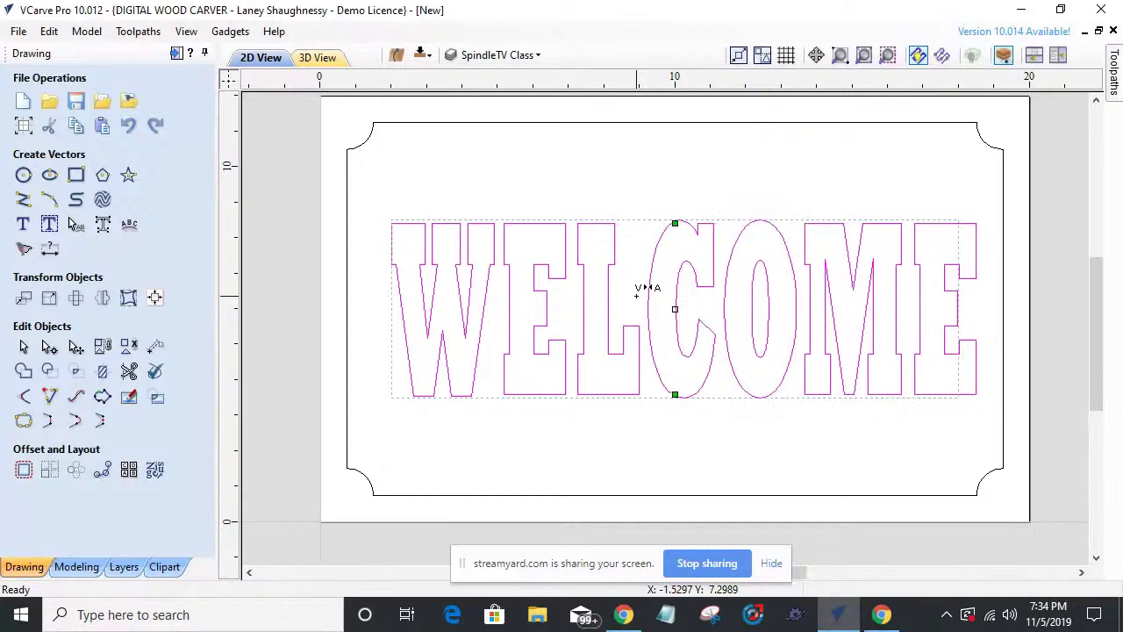
{"action": "left_click", "coordinate": [521, 172]}
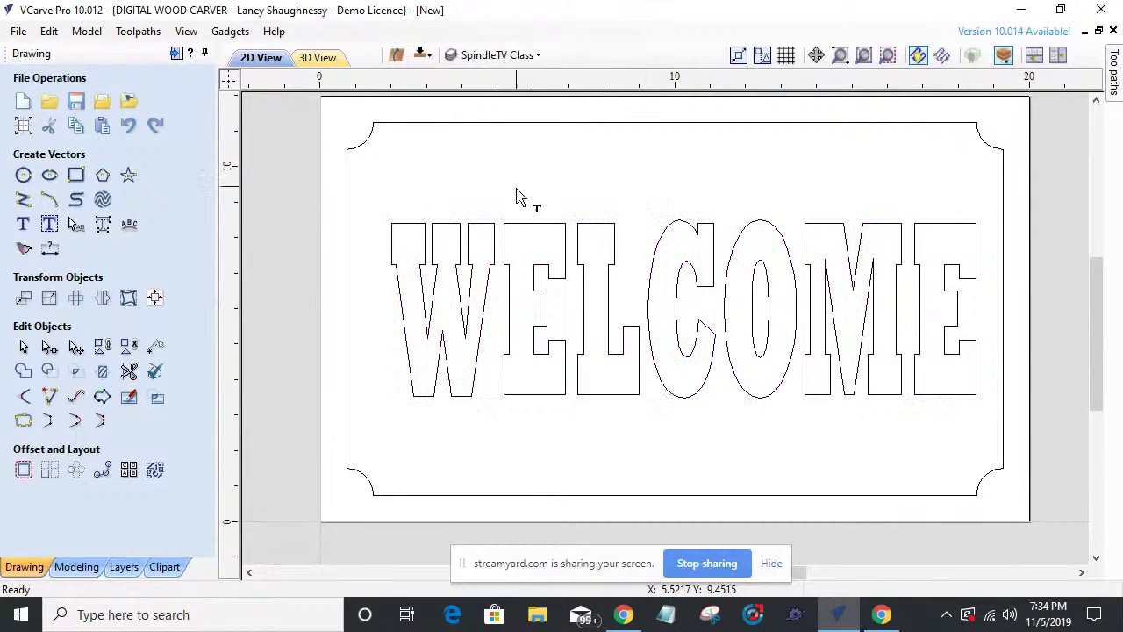
- Center the WELCOME text horizontally on the material
{"action": "left_click", "coordinate": [517, 281]}
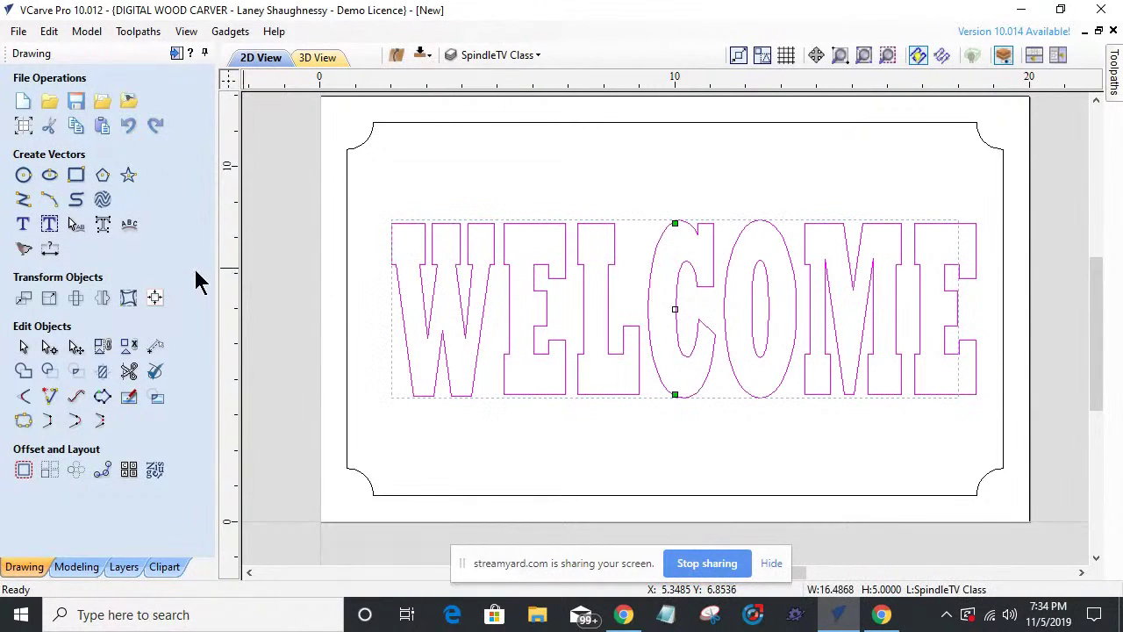
{"action": "left_click", "coordinate": [155, 298]}
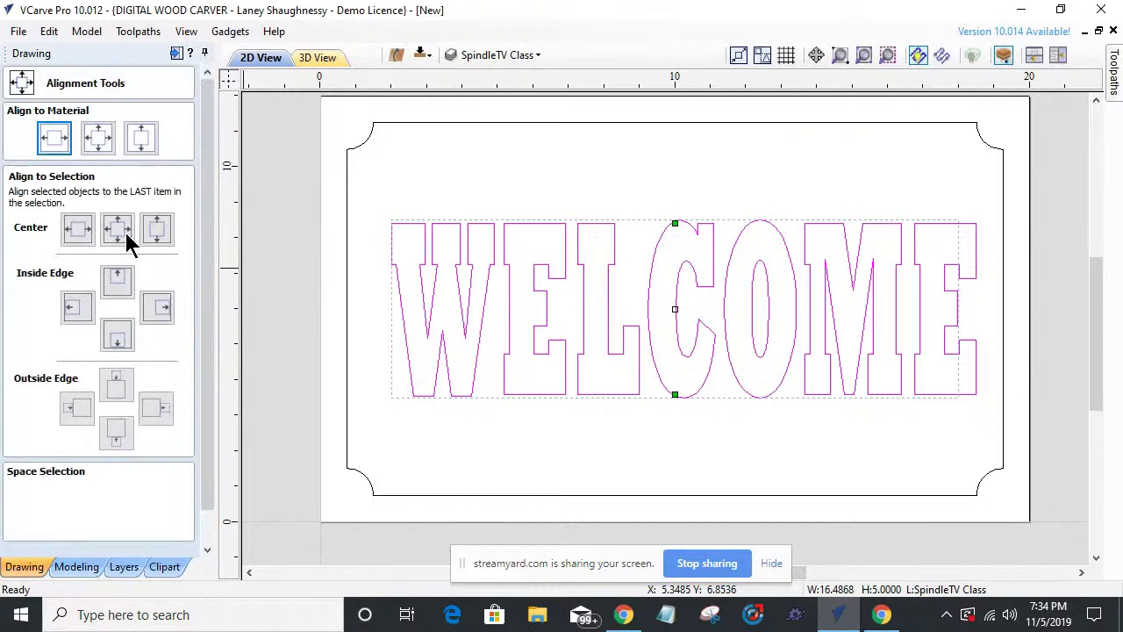
{"action": "left_click", "coordinate": [55, 139]}
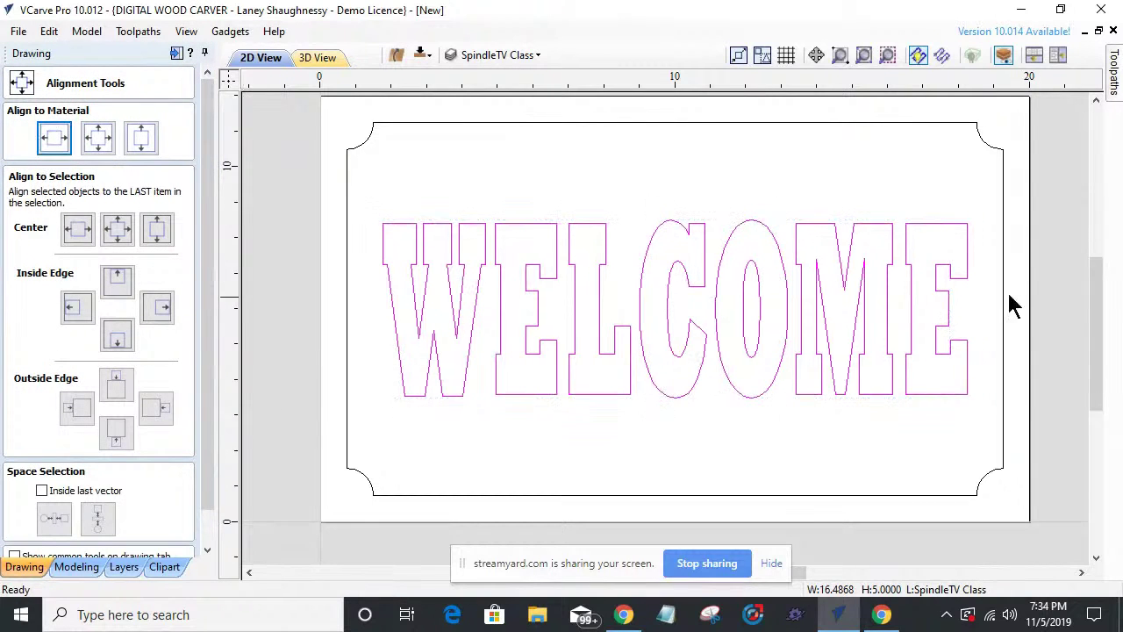
{"action": "scroll", "coordinate": [207, 524], "scroll_direction": "down", "scroll_amount": 2}
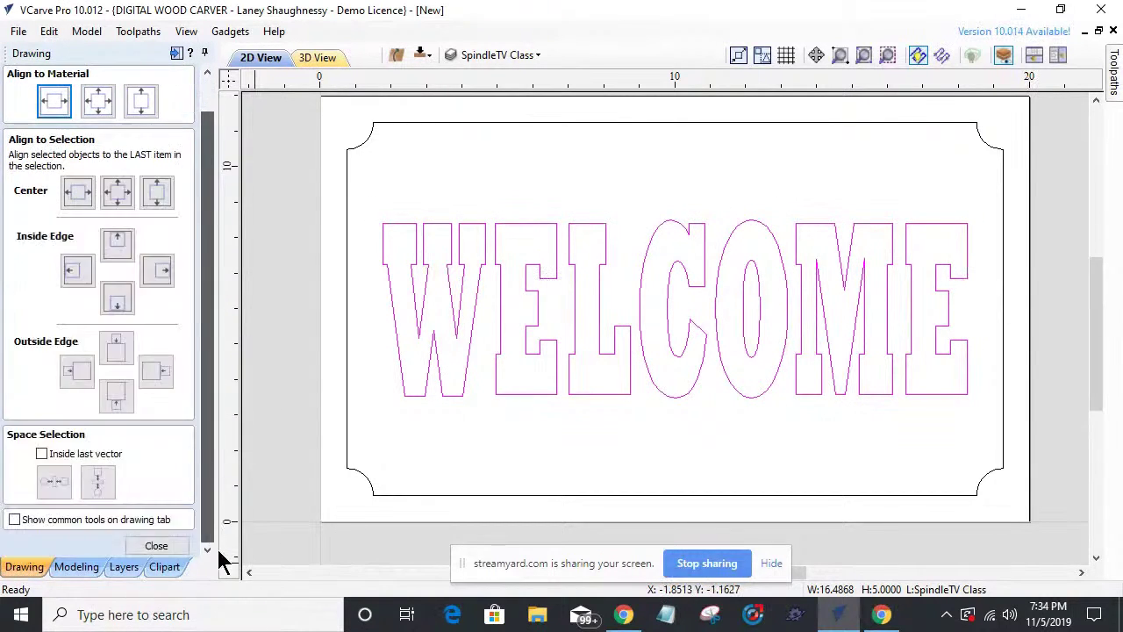
{"action": "left_click", "coordinate": [151, 547]}
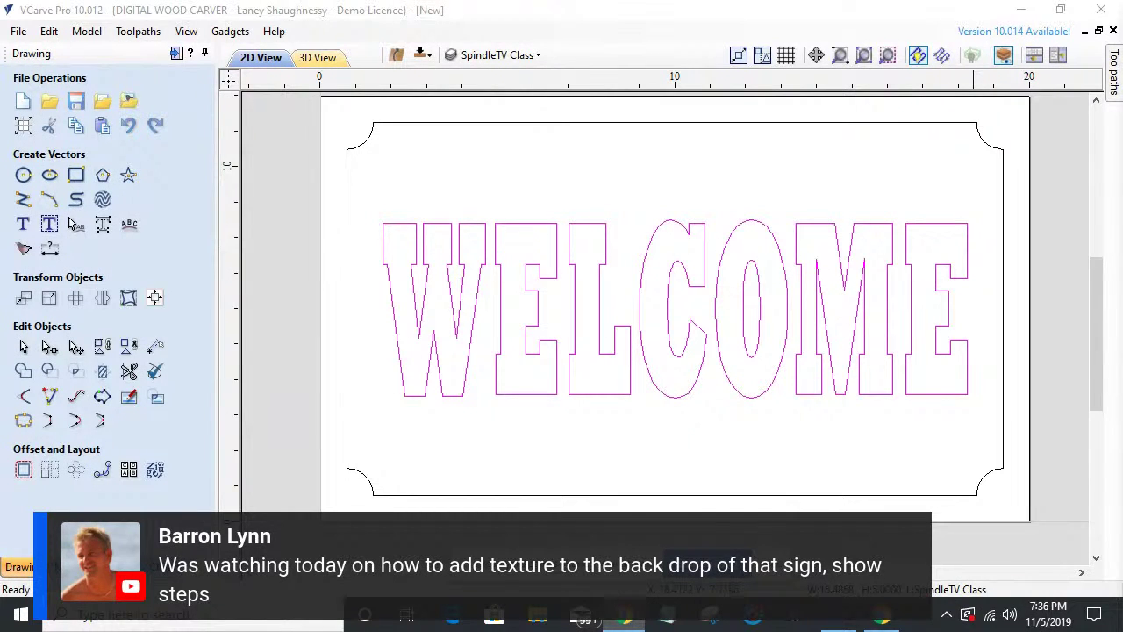
- Preview all existing toolpaths on the oak board in 3D, then reset and preview only the visible toolpaths
{"action": "left_click", "coordinate": [334, 63]}
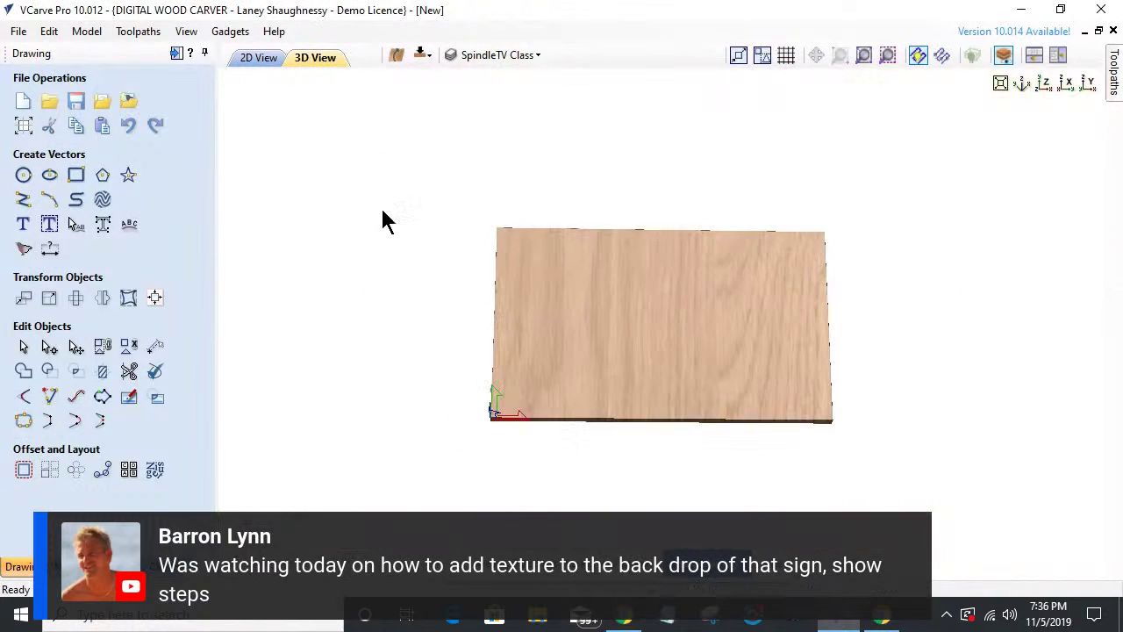
{"action": "left_click", "coordinate": [175, 54]}
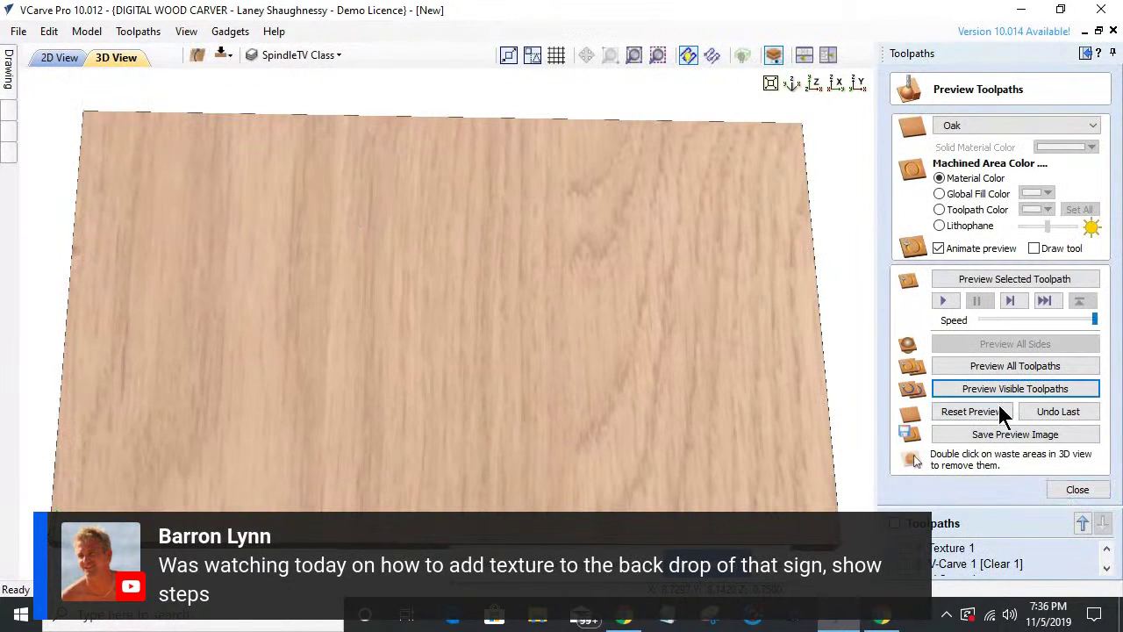
{"action": "left_click", "coordinate": [990, 368]}
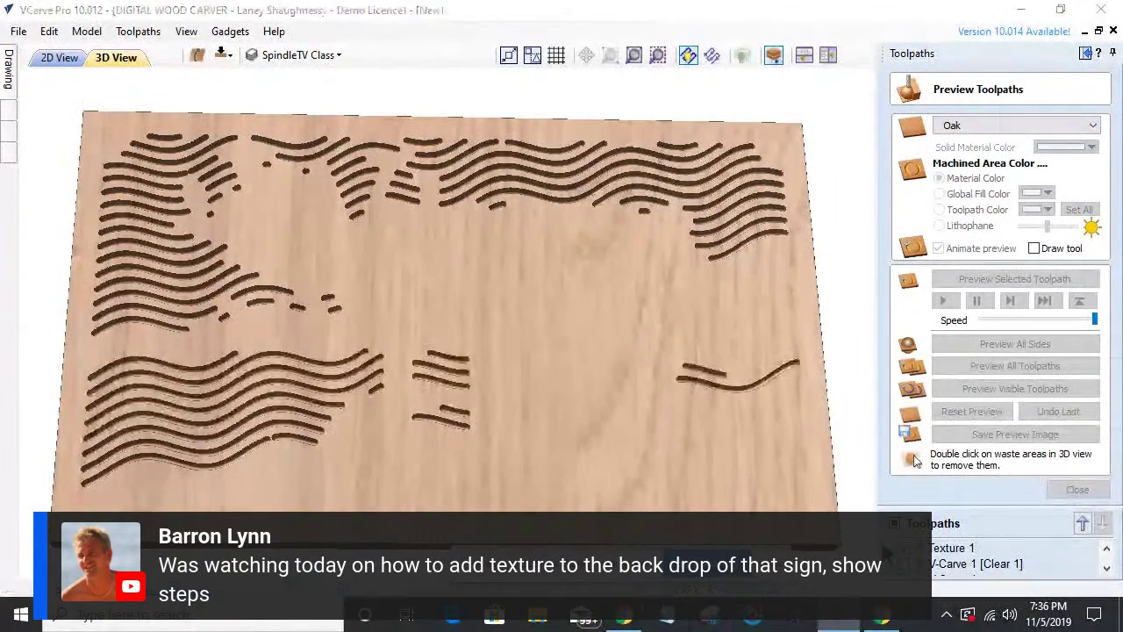
{"action": "left_click", "coordinate": [957, 412]}
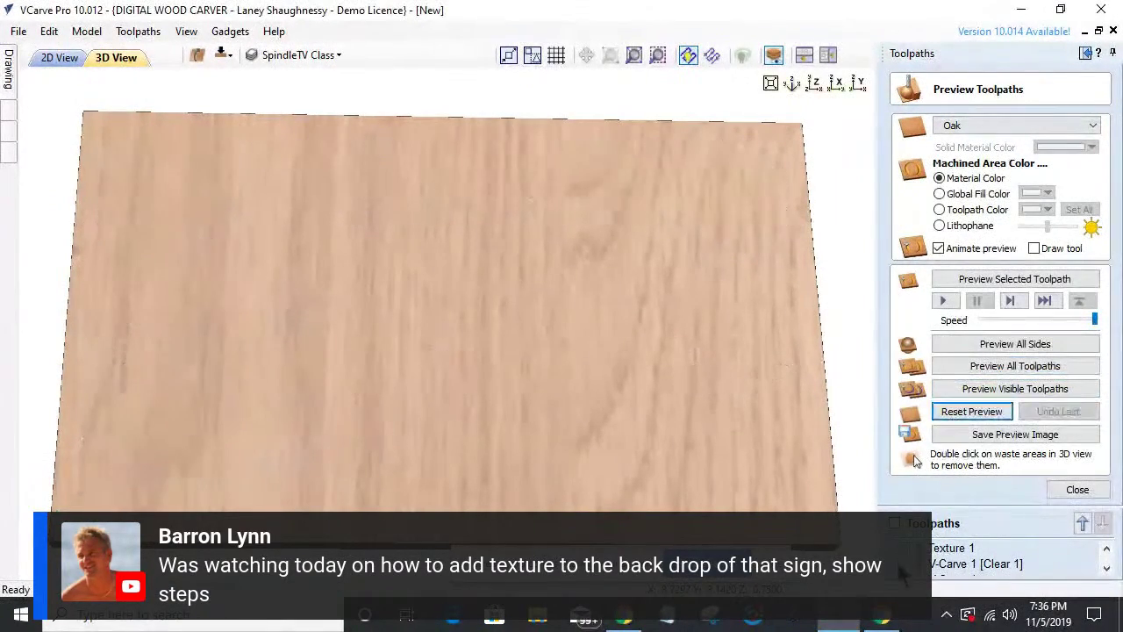
{"action": "left_click", "coordinate": [937, 575]}
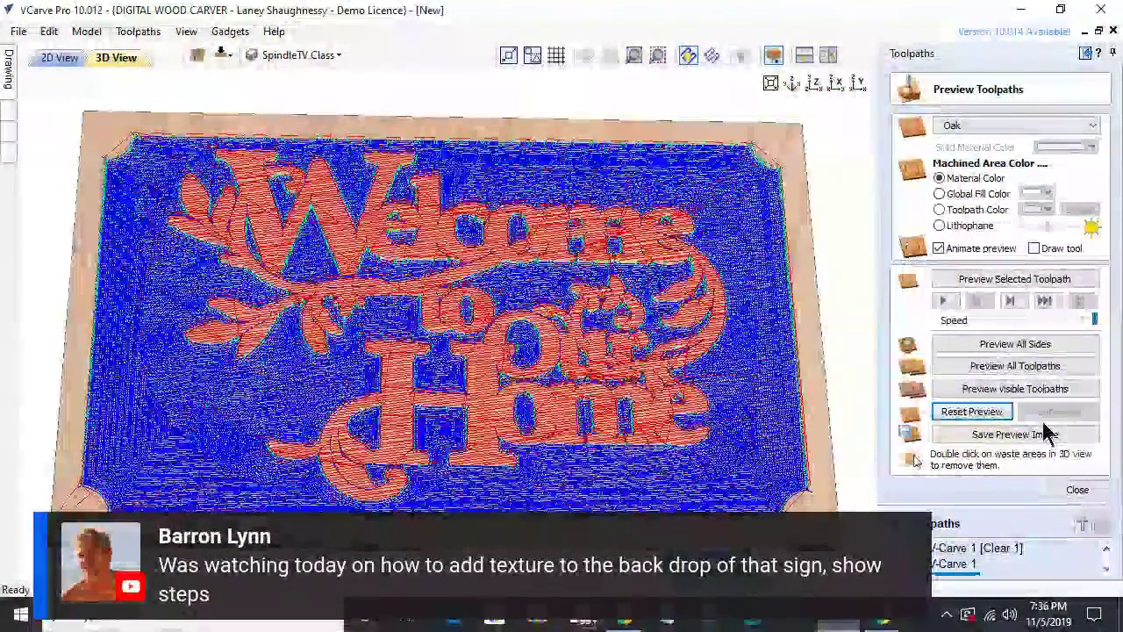
{"action": "left_click", "coordinate": [1013, 389]}
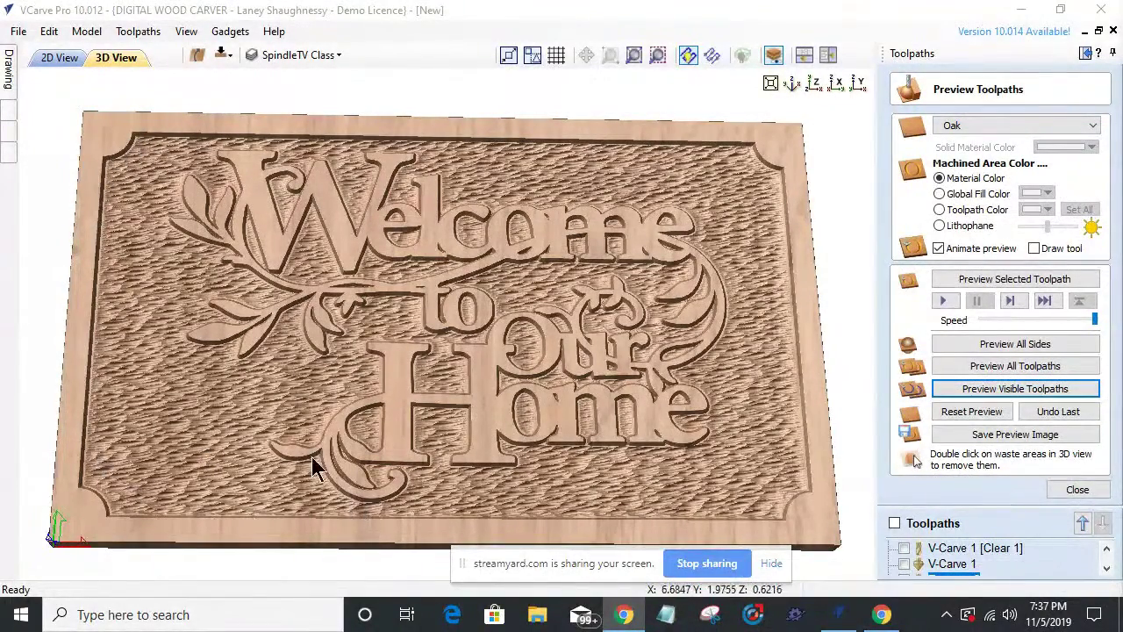
- Examine the textured background around the carved lettering in the 3D preview from several angles and distances
{"action": "scroll", "coordinate": [354, 460], "scroll_direction": "up", "scroll_amount": 2}
{"action": "left_click_drag", "start_coordinate": [353, 460], "coordinate": [376, 343]}
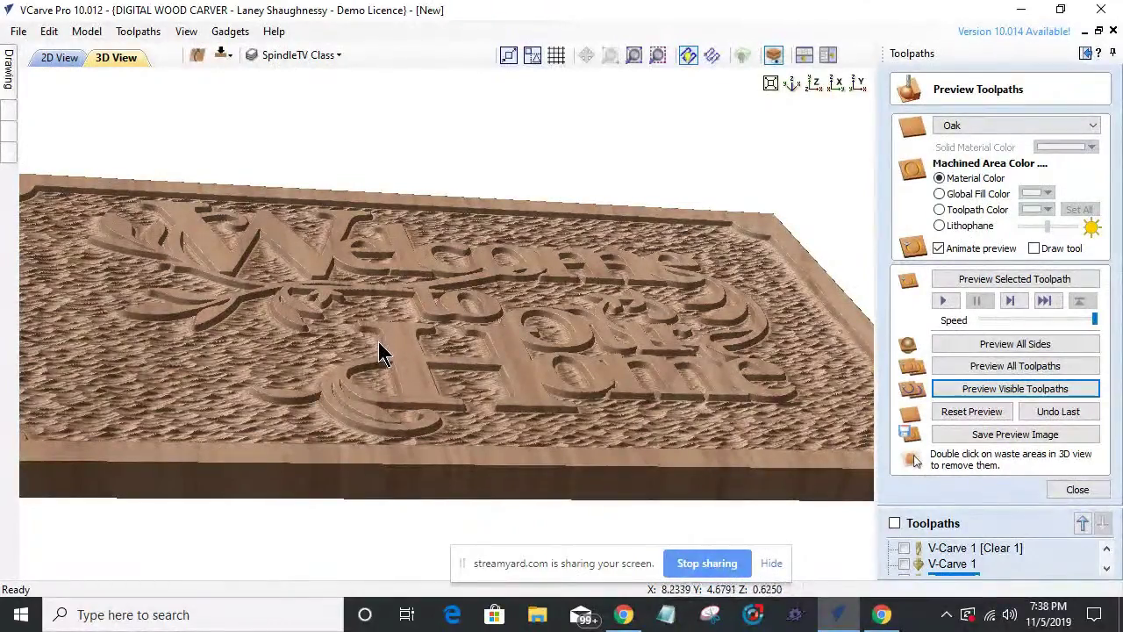
{"action": "left_click_drag", "start_coordinate": [381, 351], "coordinate": [345, 430]}
{"action": "scroll", "coordinate": [371, 409], "scroll_direction": "up", "scroll_amount": 6}
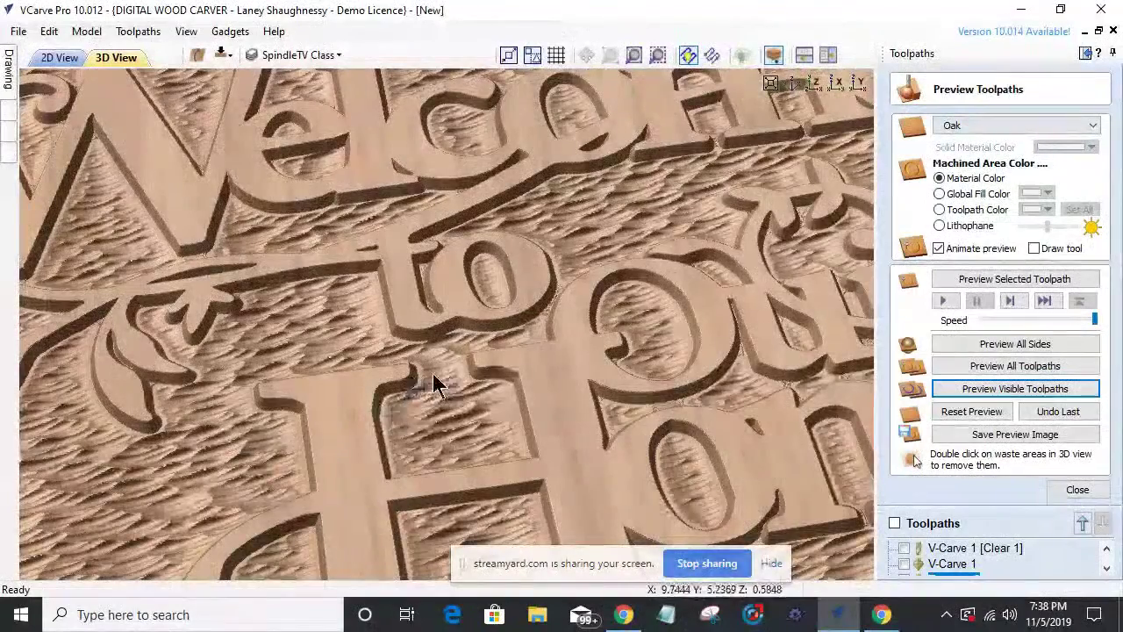
{"action": "scroll", "coordinate": [421, 378], "scroll_direction": "up", "scroll_amount": 3}
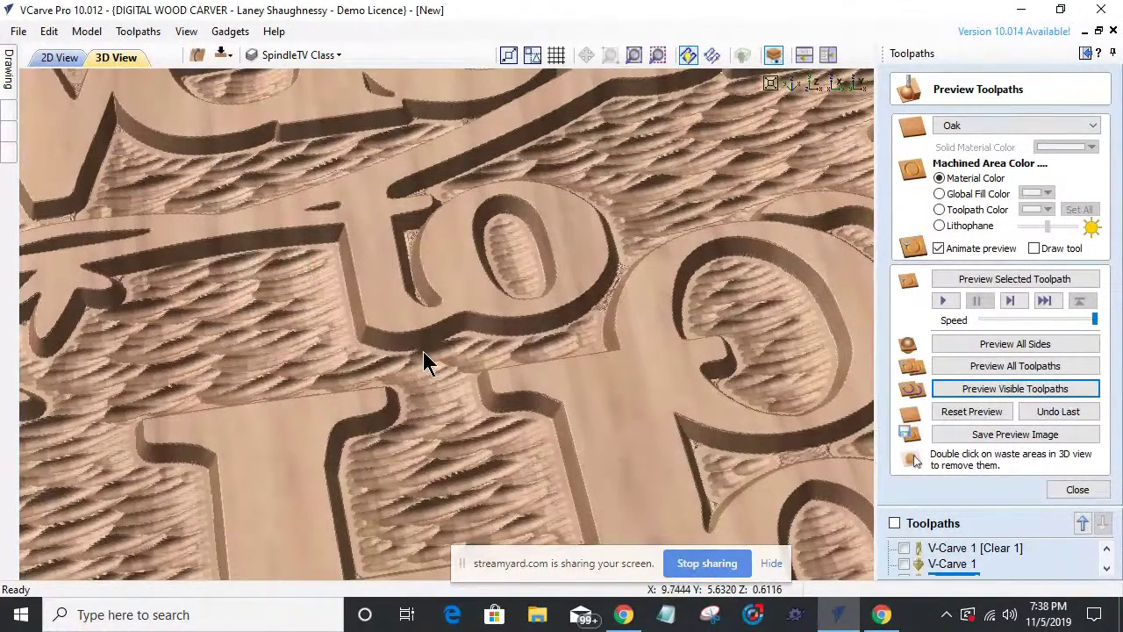
{"action": "scroll", "coordinate": [408, 417], "scroll_direction": "down", "scroll_amount": 3}
{"action": "scroll", "coordinate": [387, 395], "scroll_direction": "down", "scroll_amount": 4}
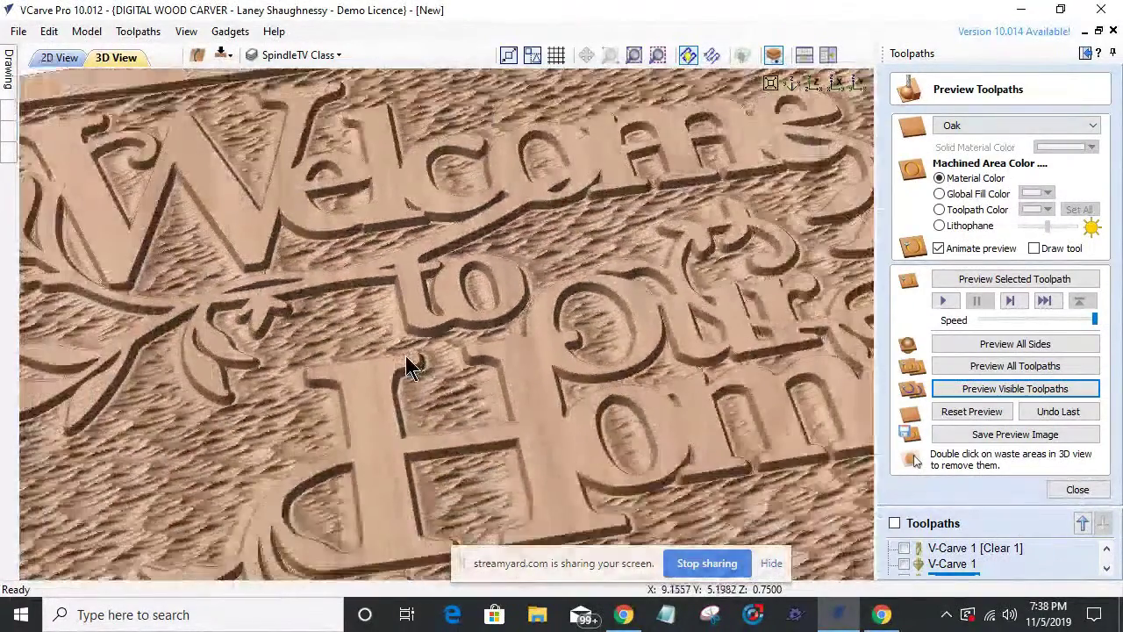
{"action": "scroll", "coordinate": [408, 367], "scroll_direction": "down", "scroll_amount": 5}
- Return to the 2D view of the WELCOME layout and bring back the drawing tools
{"action": "left_click", "coordinate": [61, 58]}
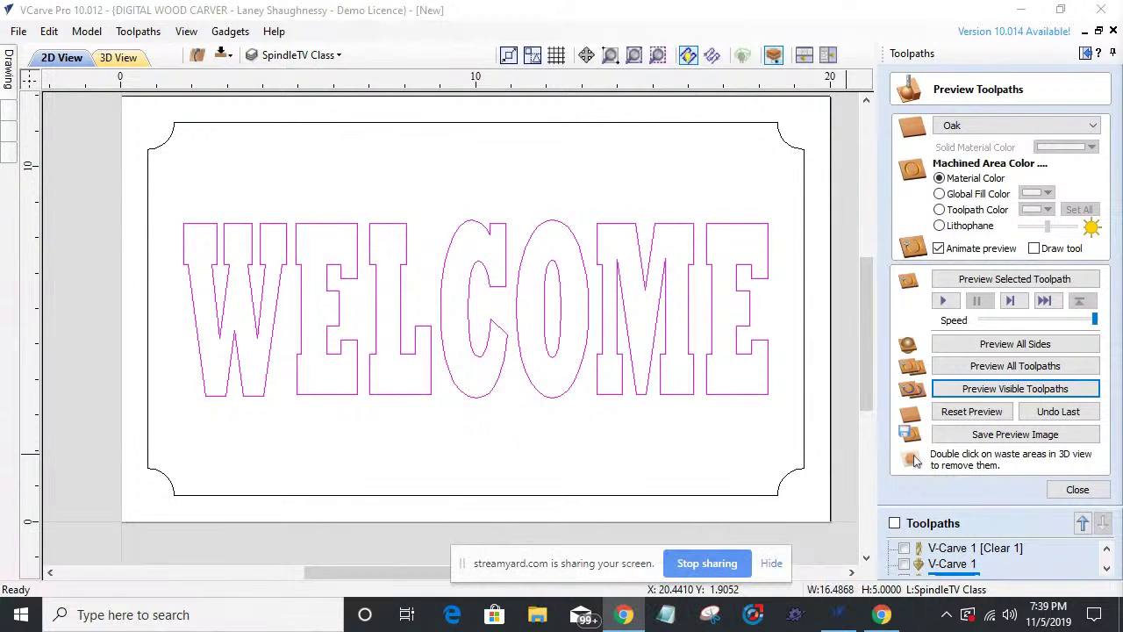
{"action": "scroll", "coordinate": [693, 365], "scroll_direction": "down", "scroll_amount": 2}
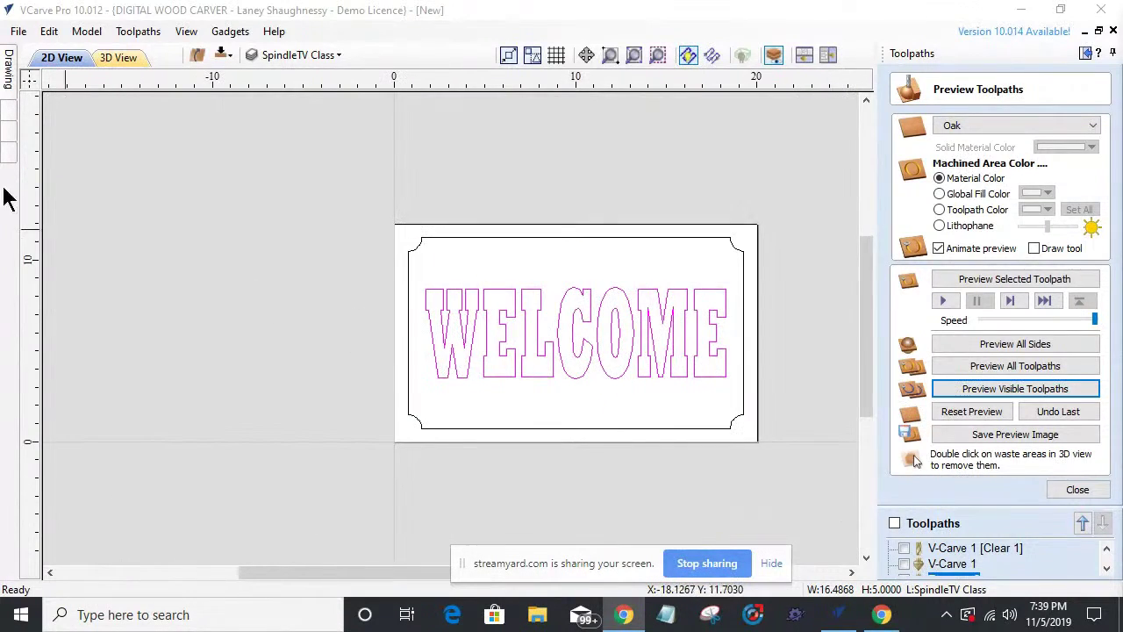
{"action": "left_click", "coordinate": [1085, 54]}
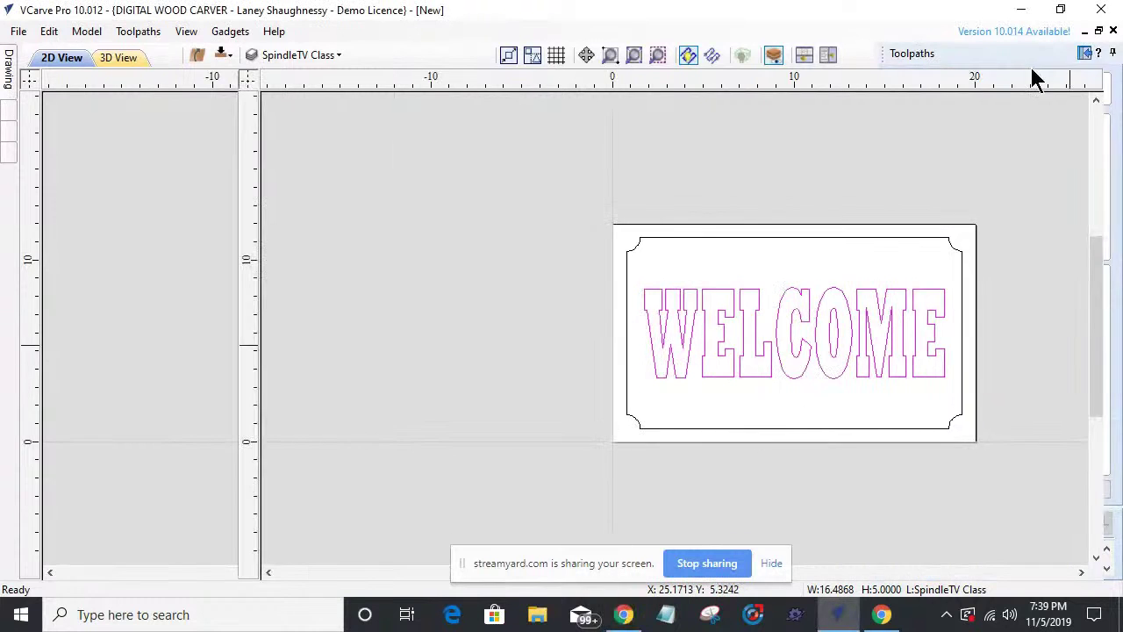
{"action": "mouse_move", "coordinate": [8, 68]}
- Draw a square-cornered rectangle about 17.35 inches wide and 0.43 inches high along the tops of the WELCOME letters
{"action": "left_click", "coordinate": [75, 175]}
{"action": "scroll", "coordinate": [1036, 412], "scroll_direction": "up", "scroll_amount": 2}
{"action": "scroll", "coordinate": [1036, 413], "scroll_direction": "down", "scroll_amount": 2}
{"action": "scroll", "coordinate": [756, 343], "scroll_direction": "up", "scroll_amount": 2}
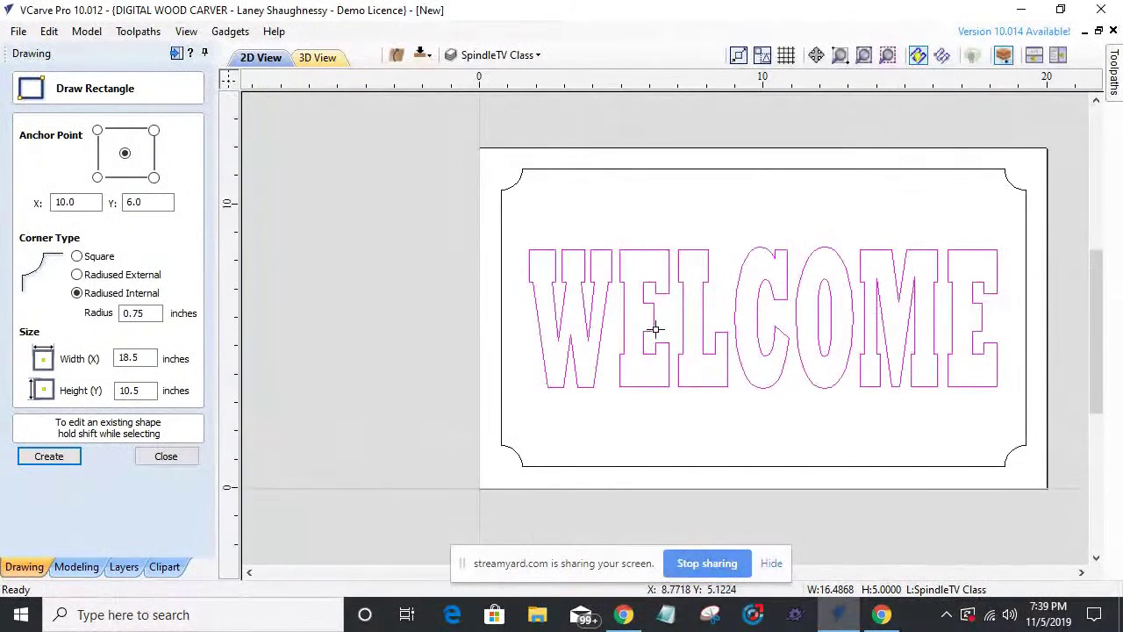
{"action": "left_click", "coordinate": [522, 244]}
{"action": "mouse_move", "coordinate": [748, 235]}
{"action": "left_mouse_down"}
{"action": "mouse_move", "coordinate": [1015, 241]}
{"action": "mouse_move", "coordinate": [1000, 251]}
{"action": "mouse_move", "coordinate": [1011, 254]}
{"action": "left_mouse_up"}
{"action": "left_click", "coordinate": [49, 456]}
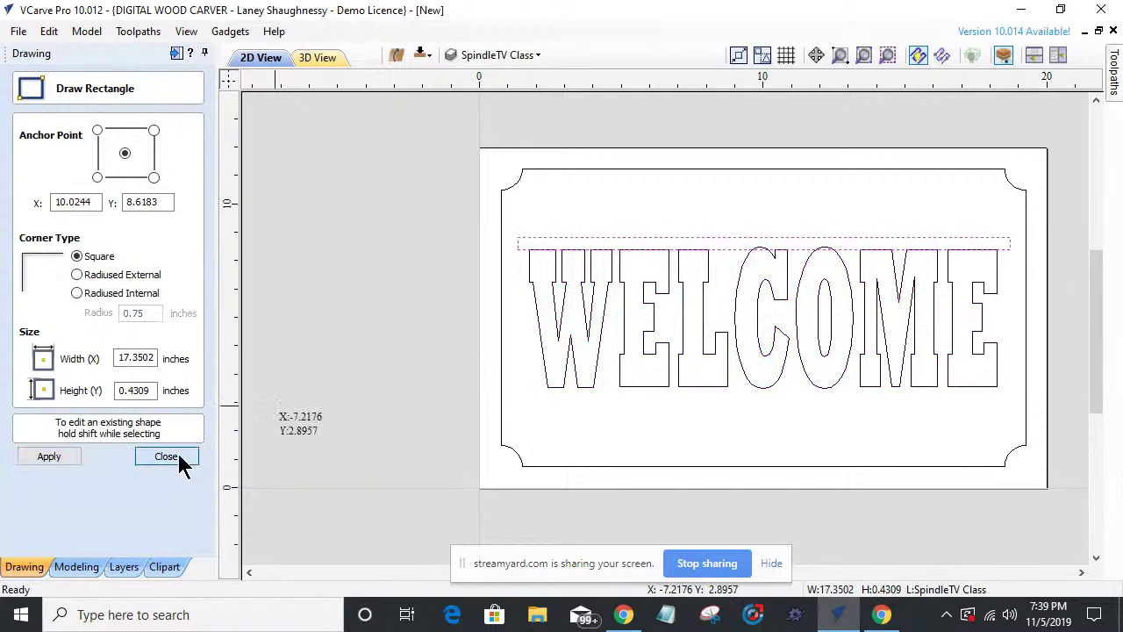
{"action": "left_click", "coordinate": [166, 455]}
- Stretch the thin rectangle above WELCOME upward to a height of about 0.64 inches
{"action": "scroll", "coordinate": [878, 210], "scroll_direction": "up", "scroll_amount": 2}
{"action": "left_click", "coordinate": [670, 269]}
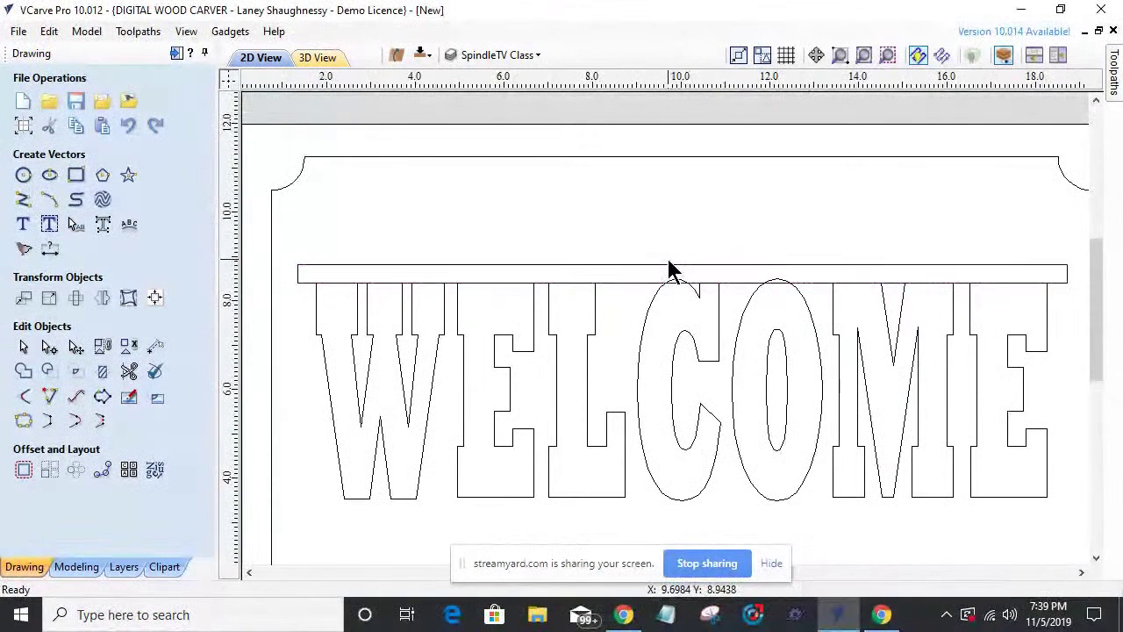
{"action": "left_click", "coordinate": [670, 270]}
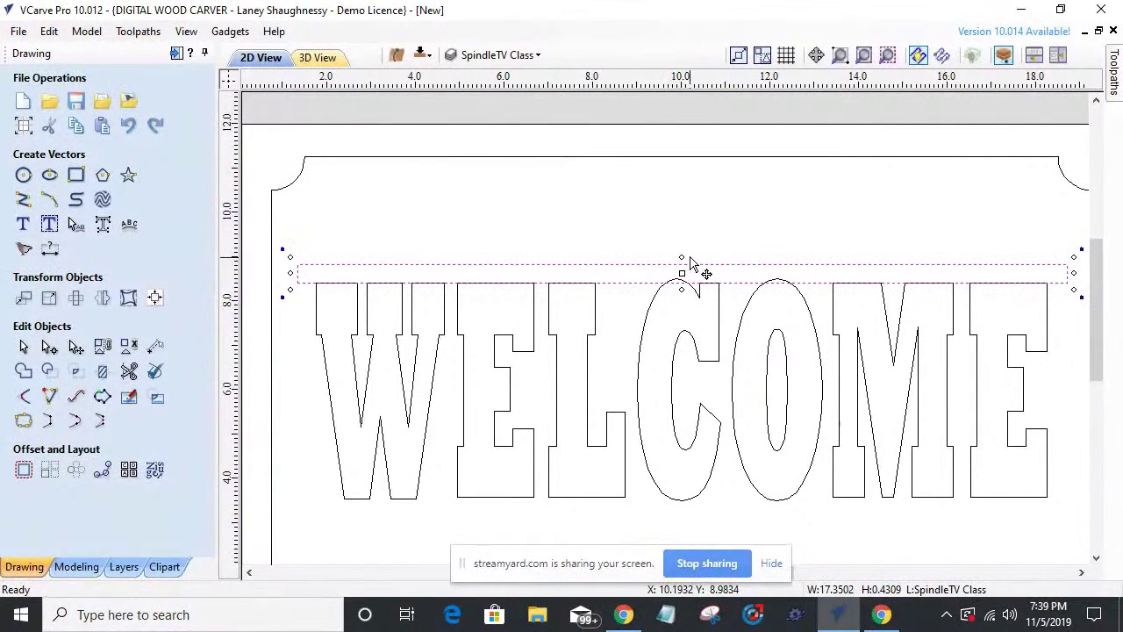
{"action": "left_click_drag", "start_coordinate": [683, 255], "coordinate": [682, 254]}
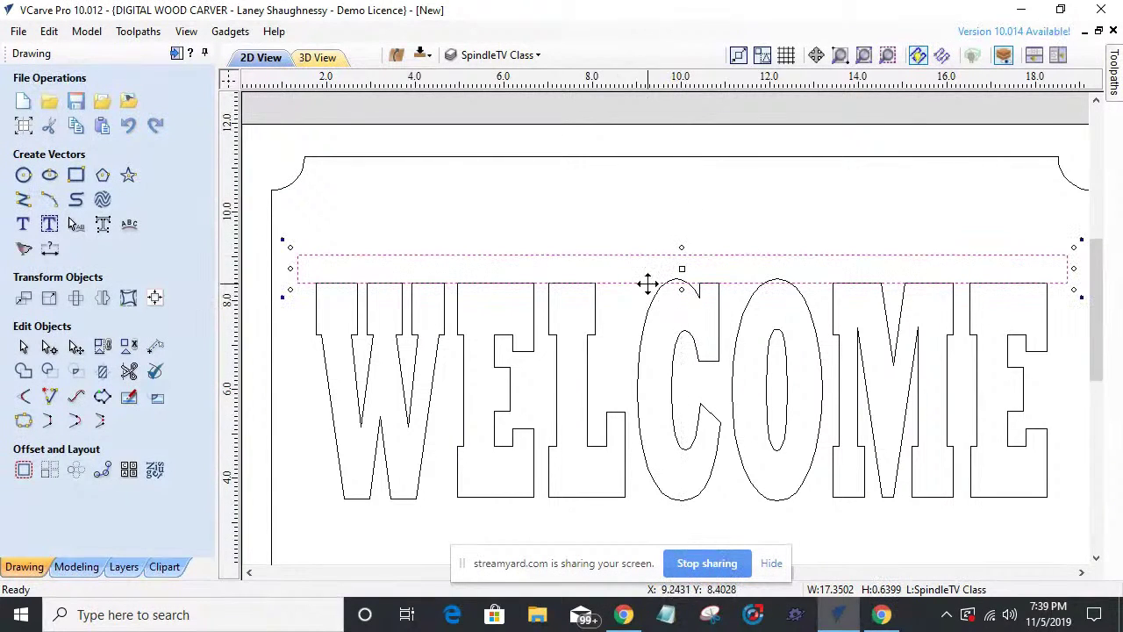
- Nudge the rectangle down slightly so its lower edge overlaps the tops of the WELCOME letters
{"action": "scroll", "coordinate": [649, 298], "scroll_direction": "up", "scroll_amount": 4}
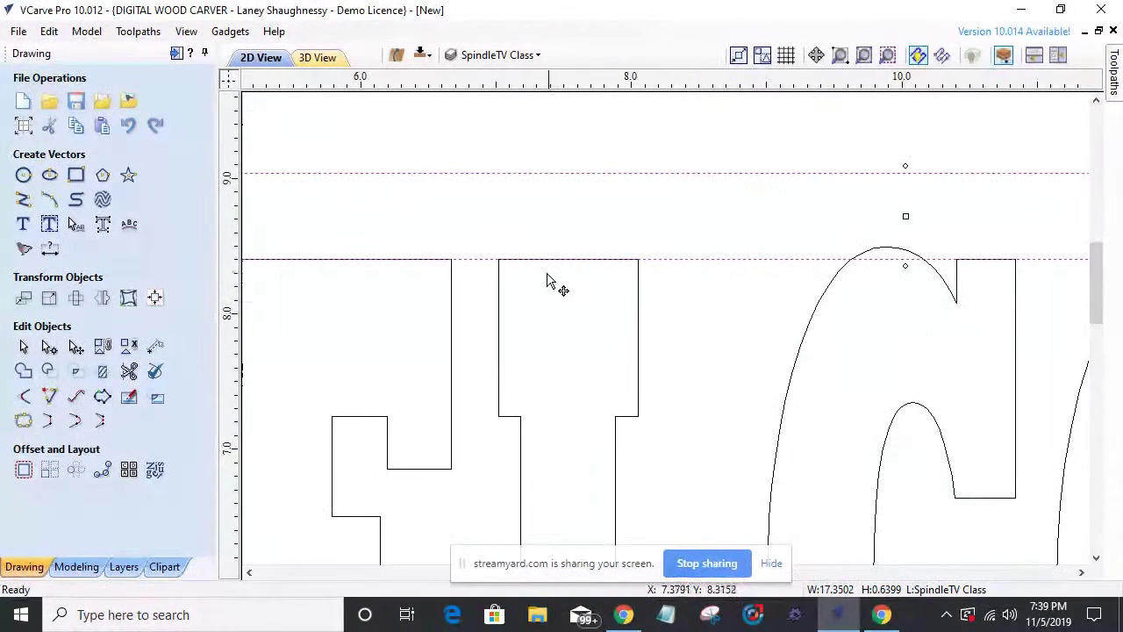
{"action": "key", "text": "Down"}
{"action": "key", "text": "Down"}
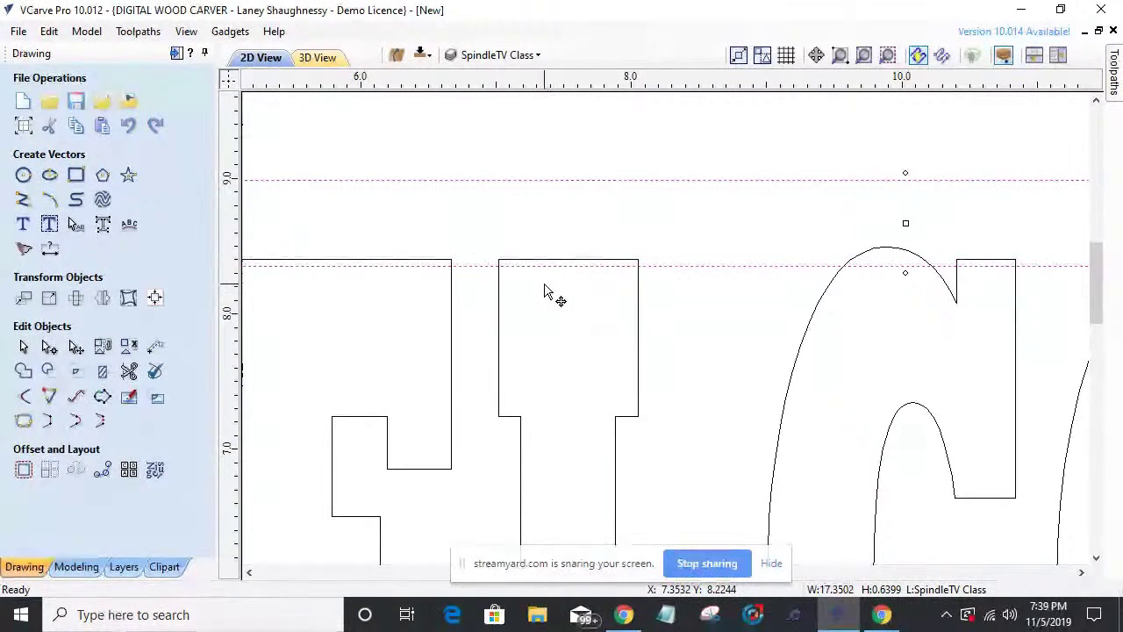
{"action": "scroll", "coordinate": [553, 298], "scroll_direction": "down", "scroll_amount": 1}
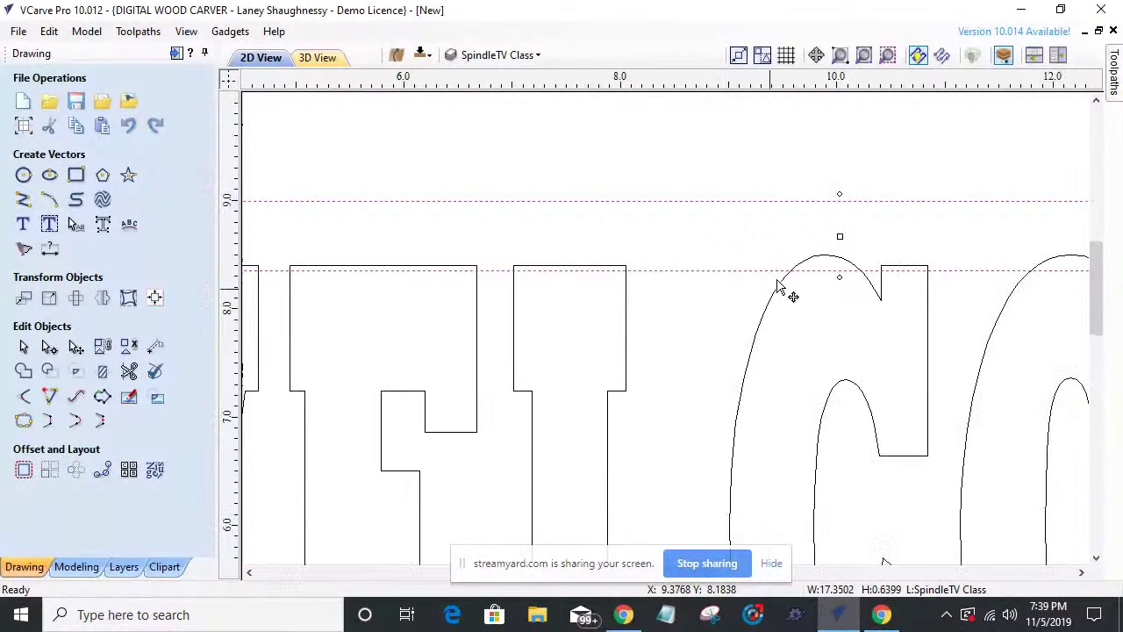
{"action": "scroll", "coordinate": [831, 248], "scroll_direction": "down", "scroll_amount": 2}
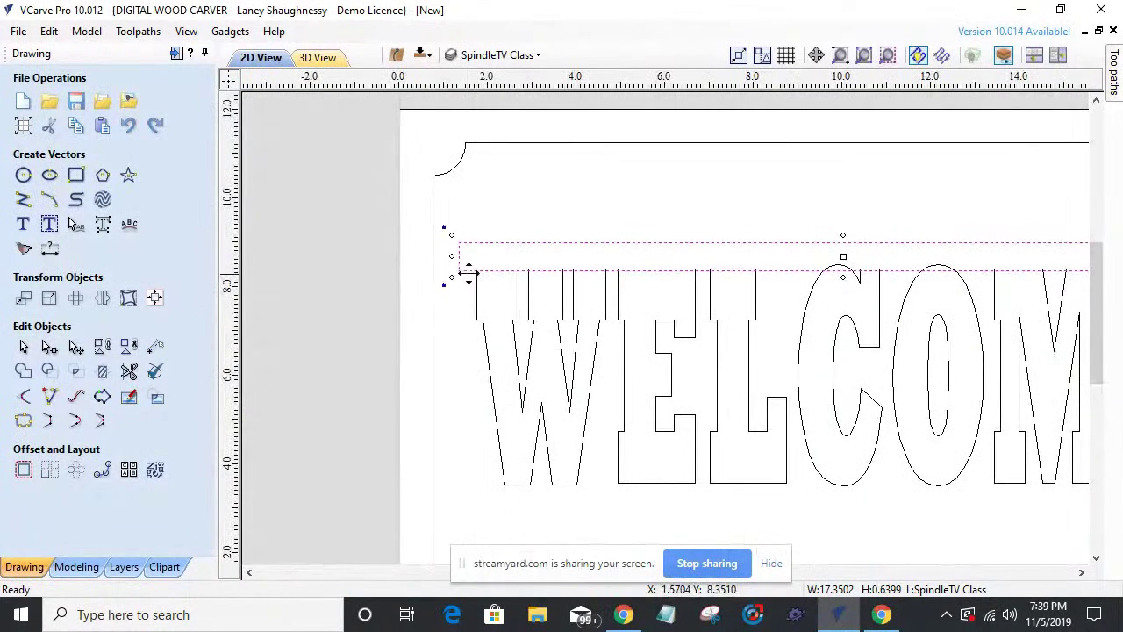
- Mirror a copy of the bar vertically about the job center so it overlaps the bottoms of the WELCOME letters
{"action": "scroll", "coordinate": [602, 296], "scroll_direction": "down", "scroll_amount": 2}
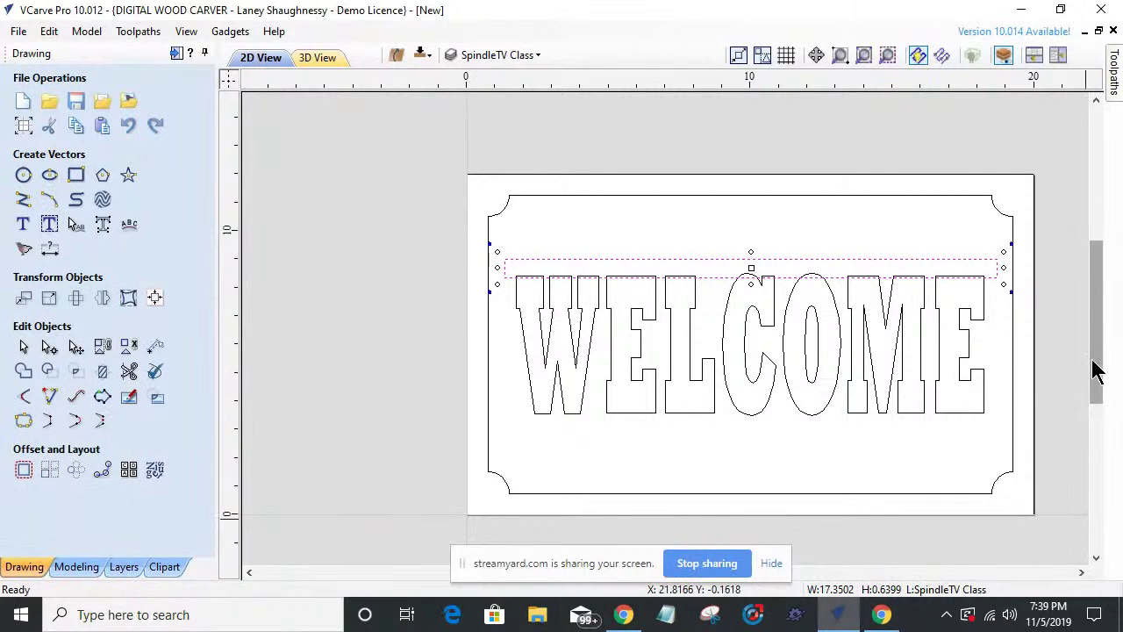
{"action": "left_click", "coordinate": [104, 299]}
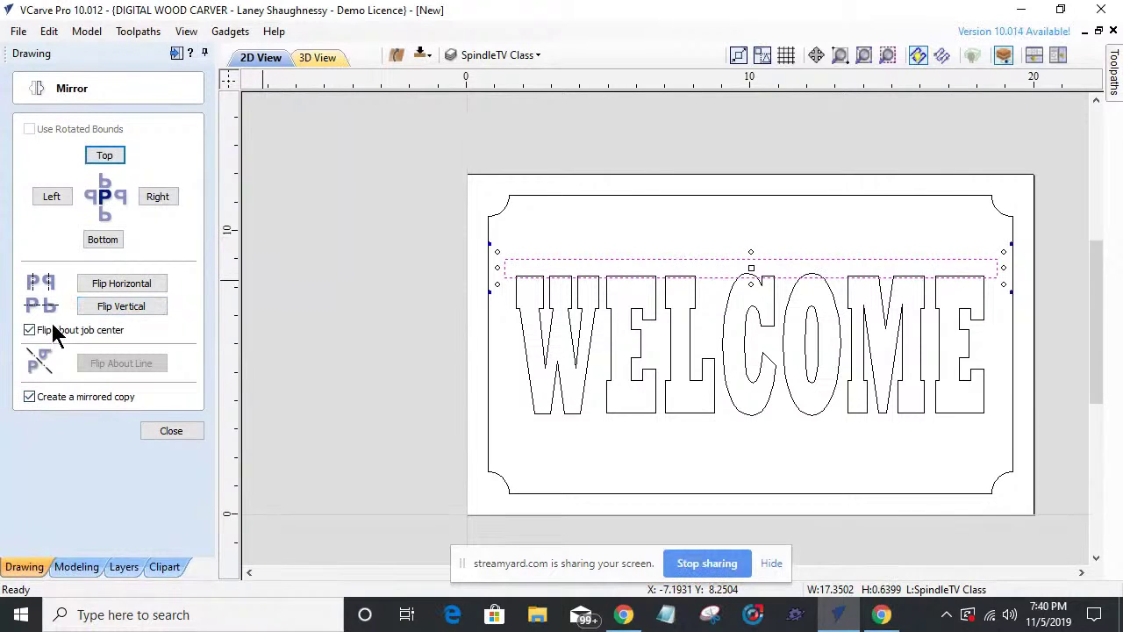
{"action": "left_click", "coordinate": [141, 305]}
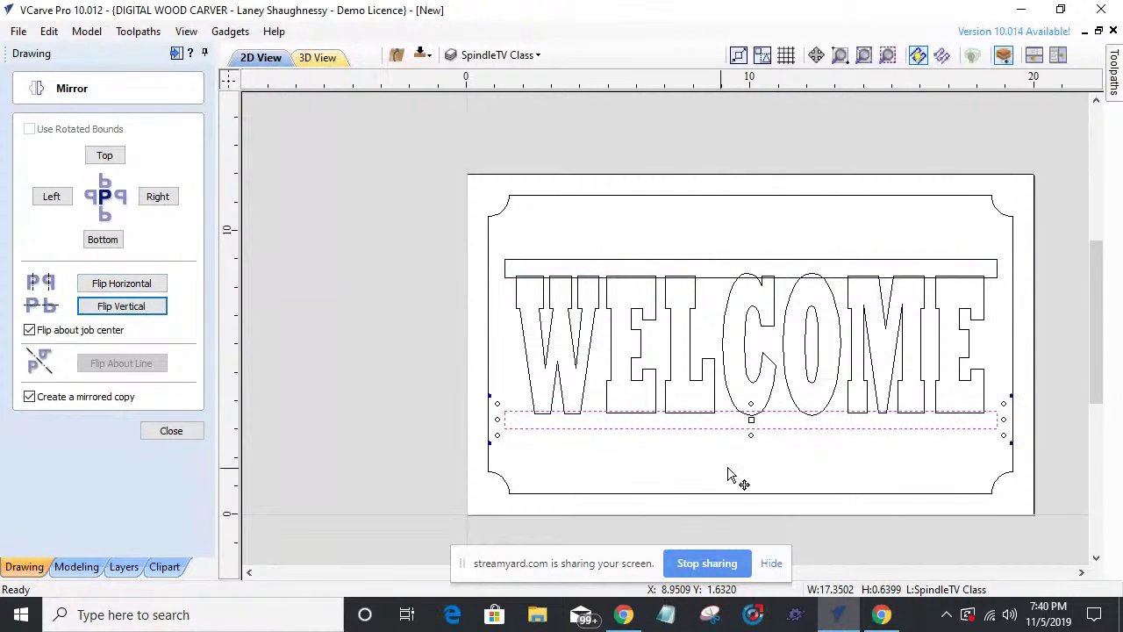
{"action": "scroll", "coordinate": [722, 469], "scroll_direction": "up", "scroll_amount": 3}
{"action": "scroll", "coordinate": [723, 468], "scroll_direction": "down", "scroll_amount": 4}
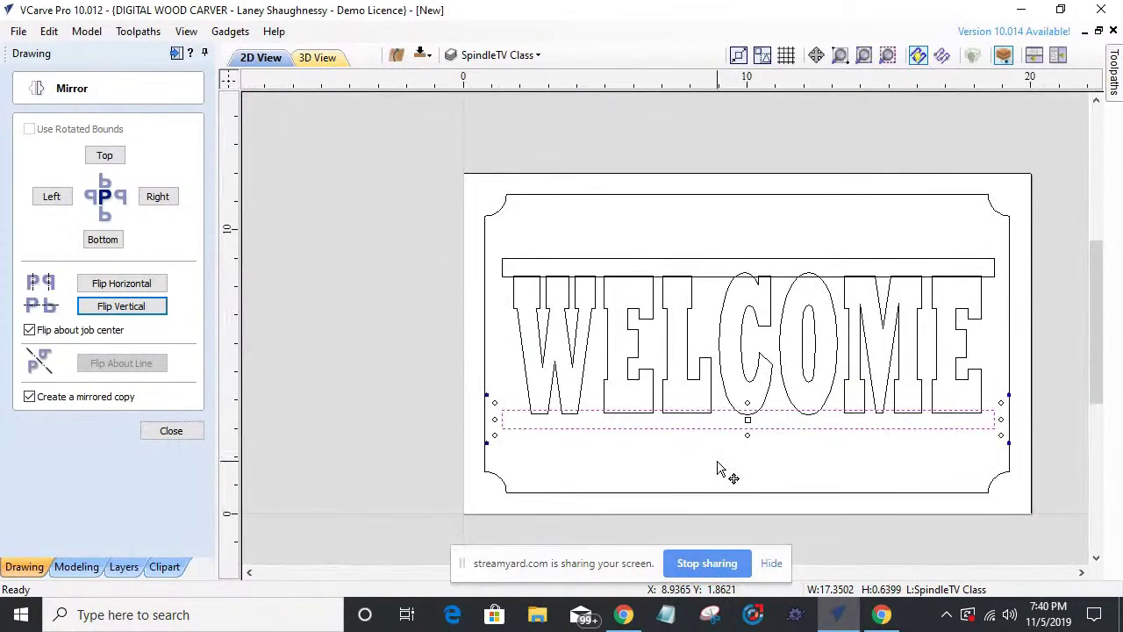
{"action": "left_click", "coordinate": [168, 431]}
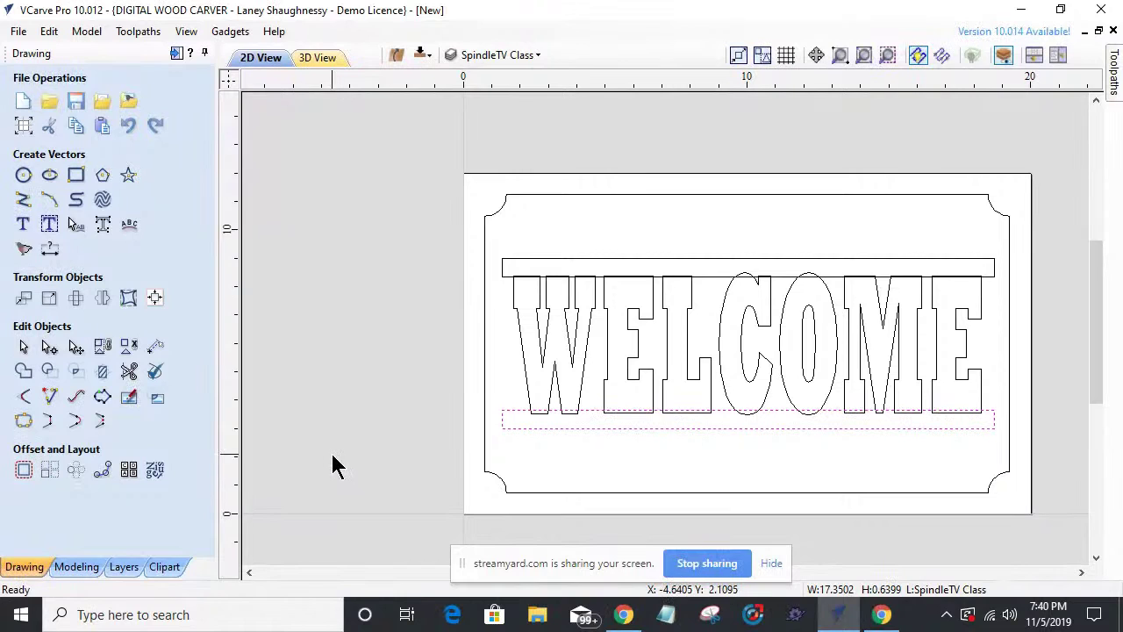
{"action": "left_click", "coordinate": [658, 474]}
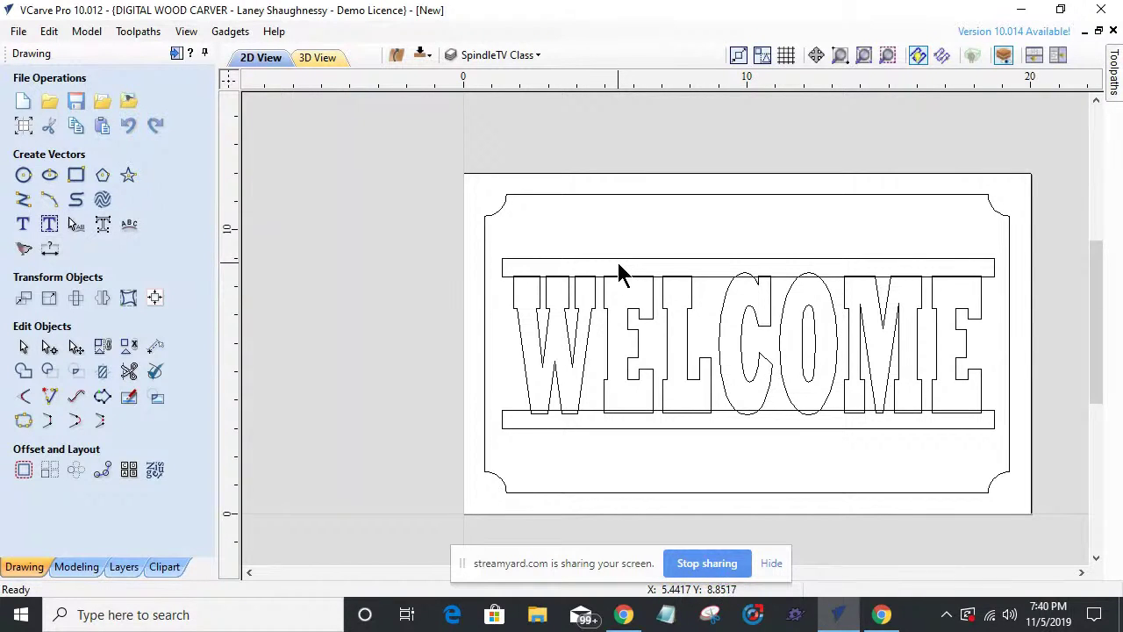
- Switch to the browser and look through the "flourish vector" image results for a suitable ornament
{"action": "left_click", "coordinate": [881, 616]}
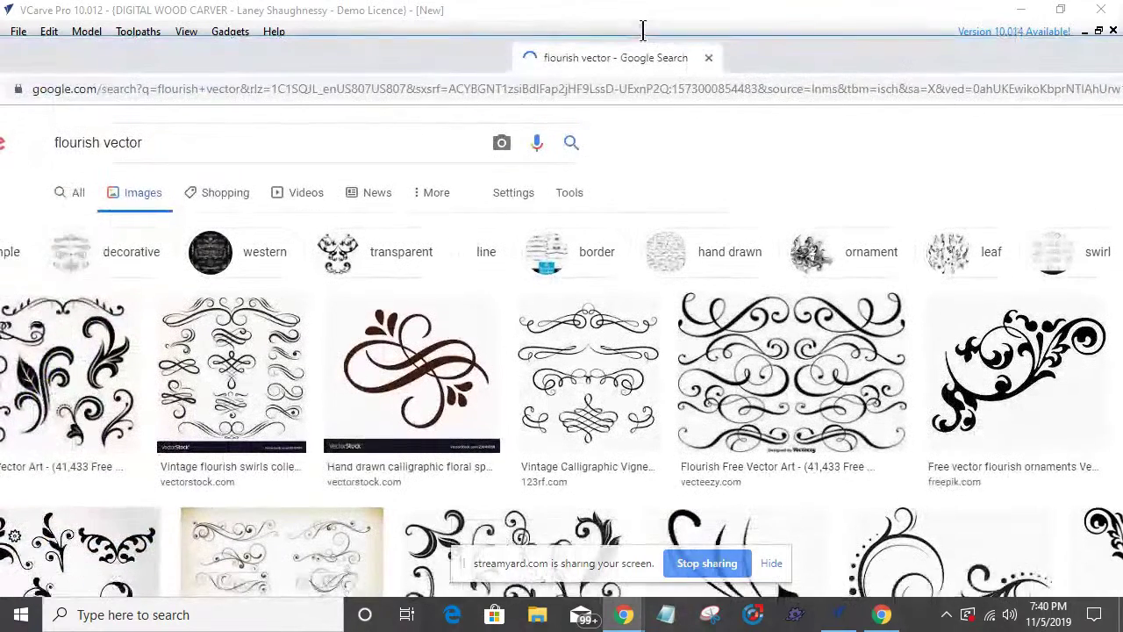
{"action": "double_click", "coordinate": [630, 55]}
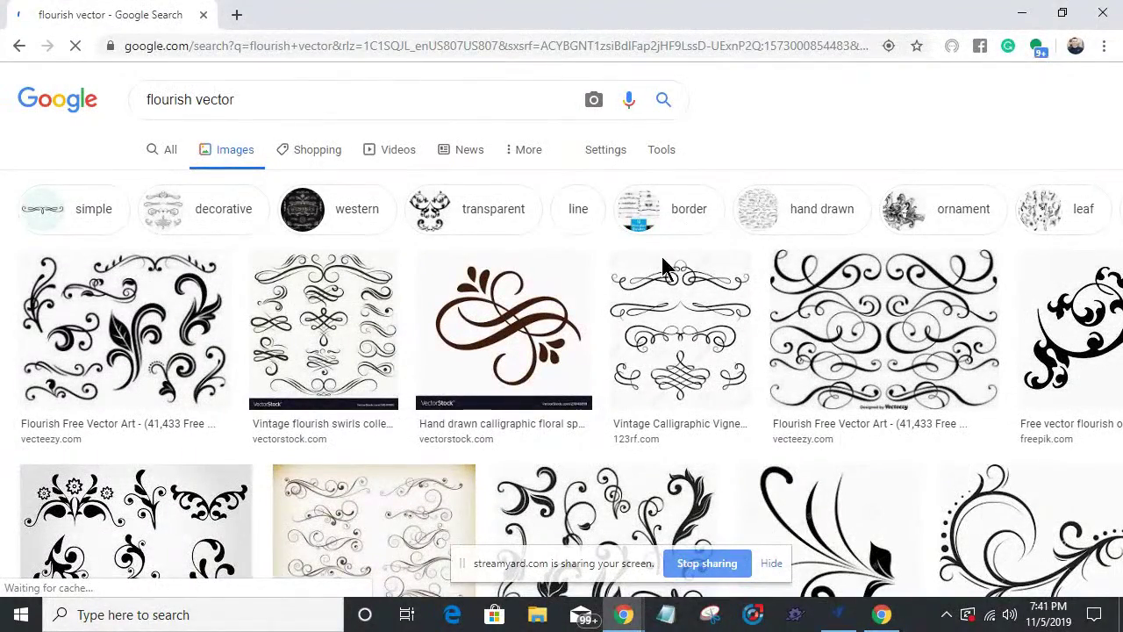
{"action": "scroll", "coordinate": [572, 347], "scroll_direction": "down", "scroll_amount": 3}
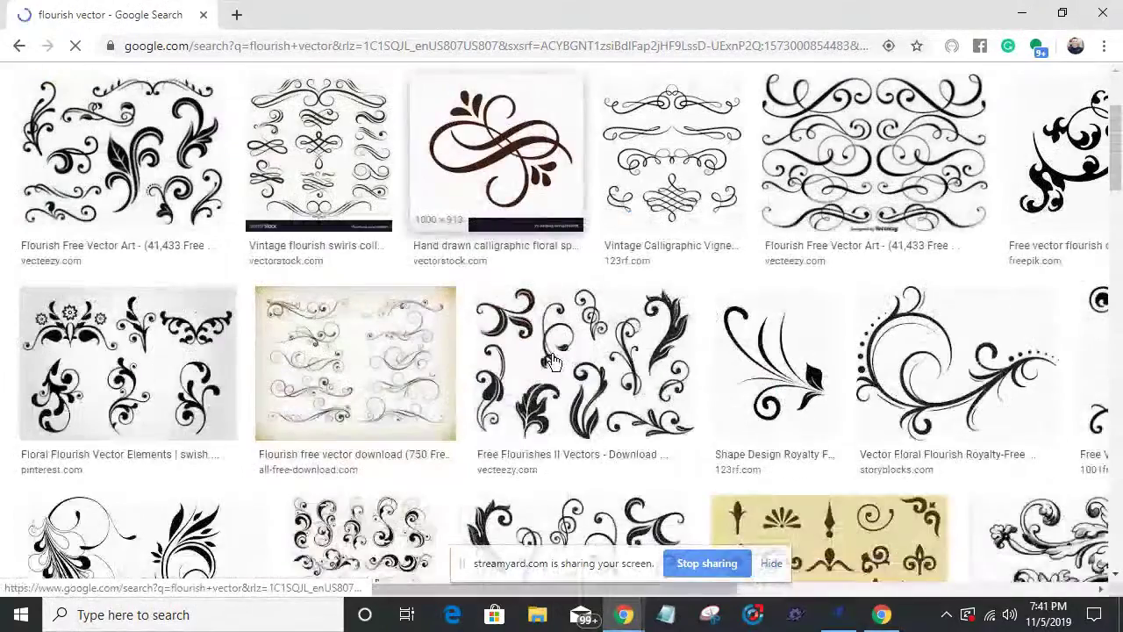
{"action": "scroll", "coordinate": [464, 294], "scroll_direction": "down", "scroll_amount": 1}
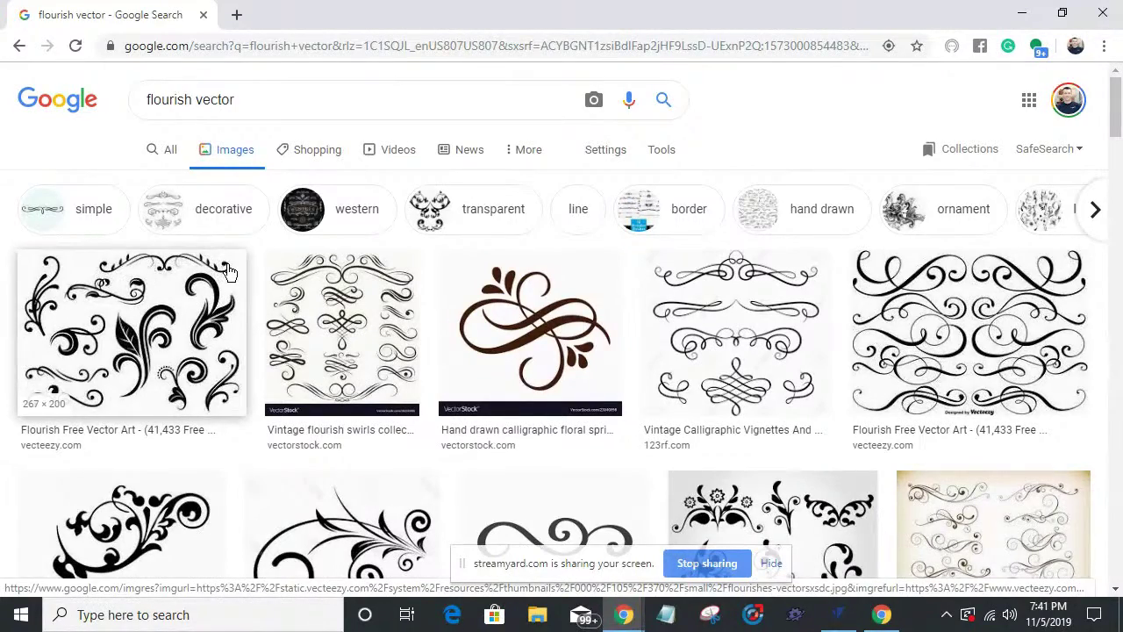
{"action": "scroll", "coordinate": [702, 346], "scroll_direction": "down", "scroll_amount": 3}
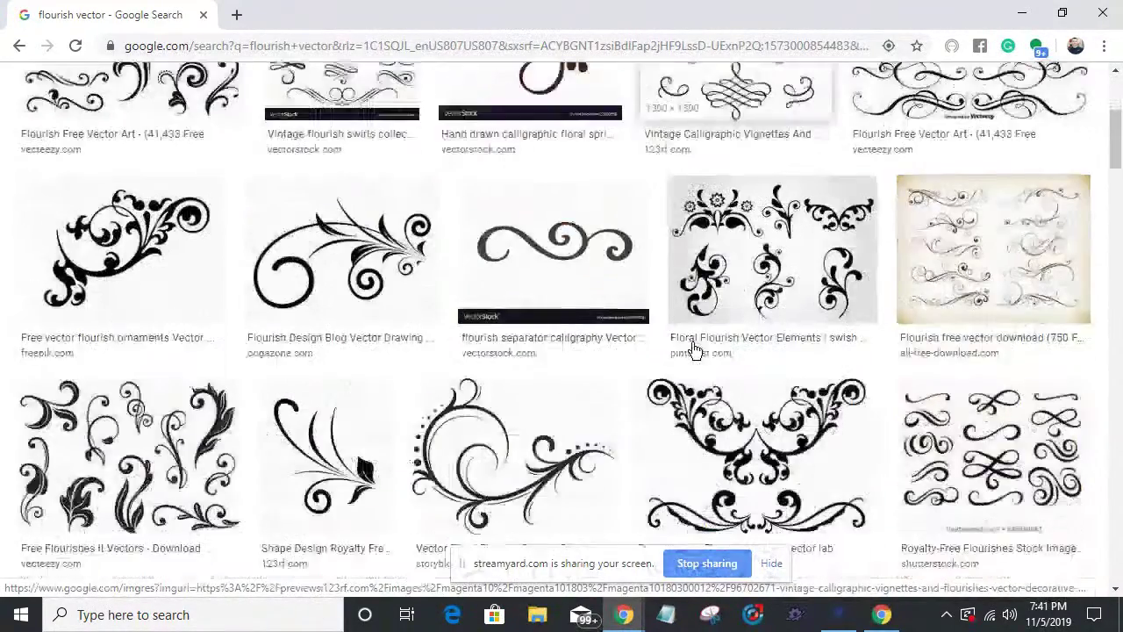
{"action": "scroll", "coordinate": [693, 350], "scroll_direction": "down", "scroll_amount": 2}
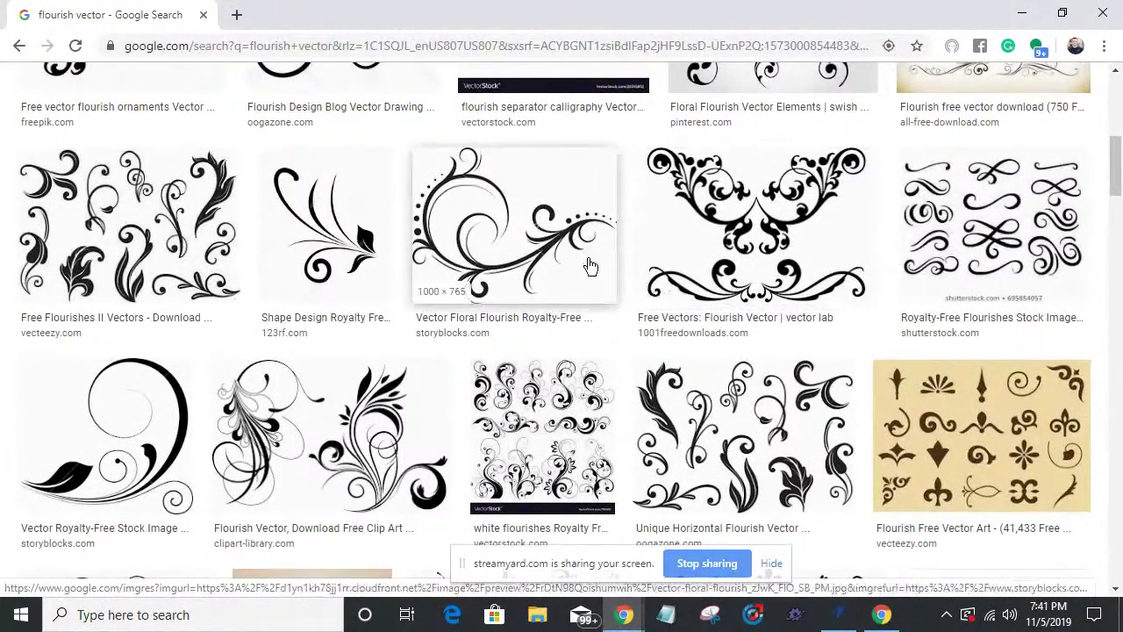
{"action": "scroll", "coordinate": [605, 279], "scroll_direction": "up", "scroll_amount": 10}
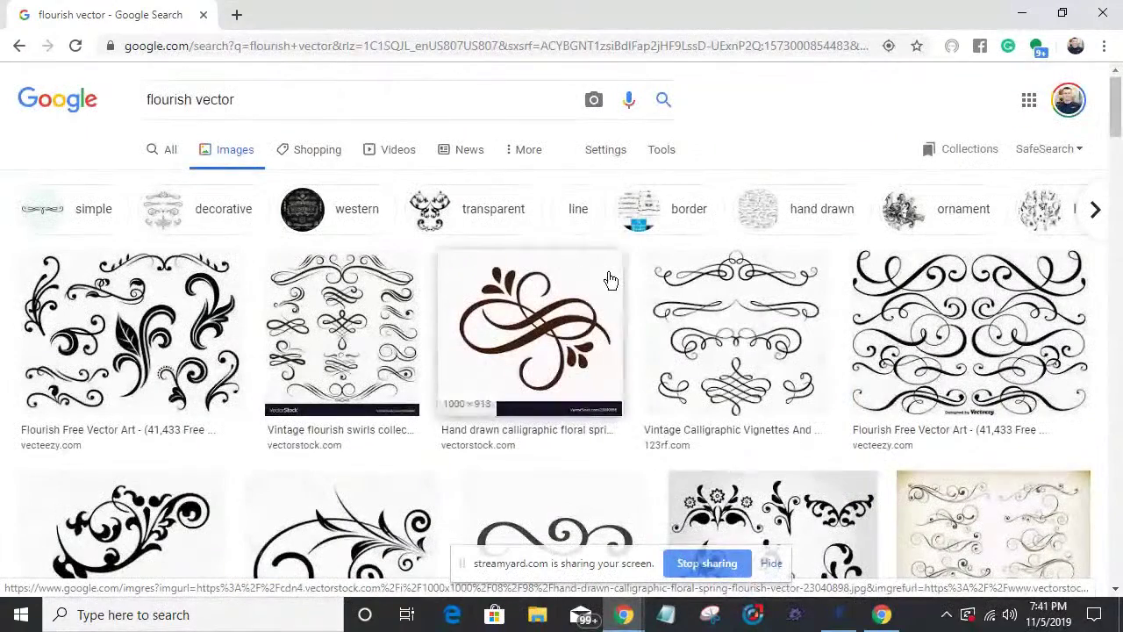
- Filter the flourish image results to Large size and look through them
{"action": "left_click", "coordinate": [674, 159]}
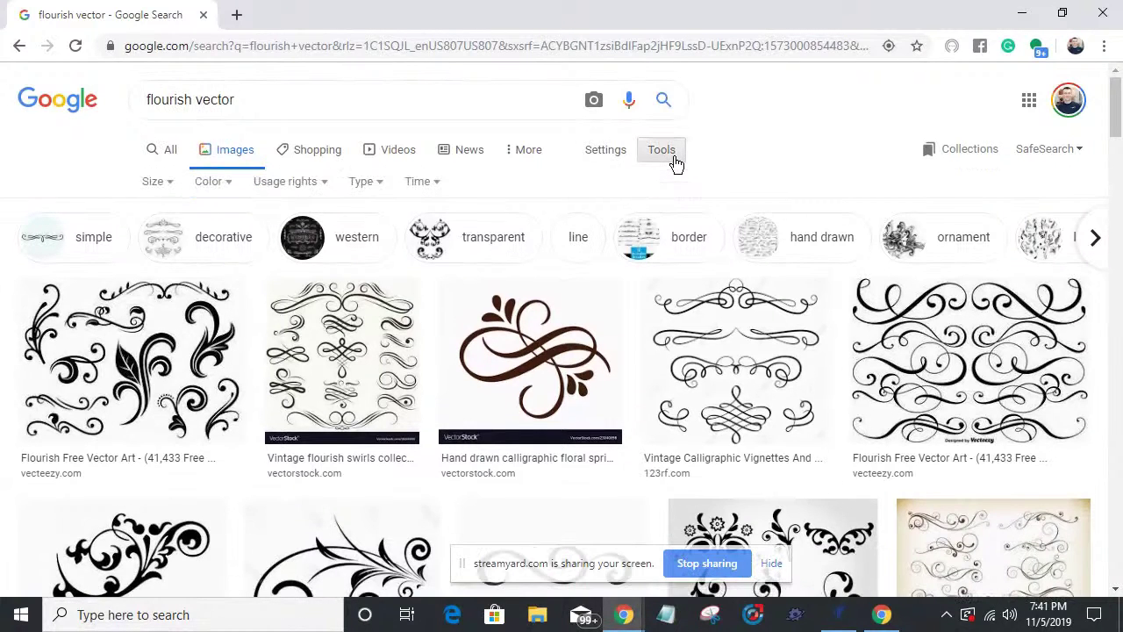
{"action": "left_click", "coordinate": [156, 182]}
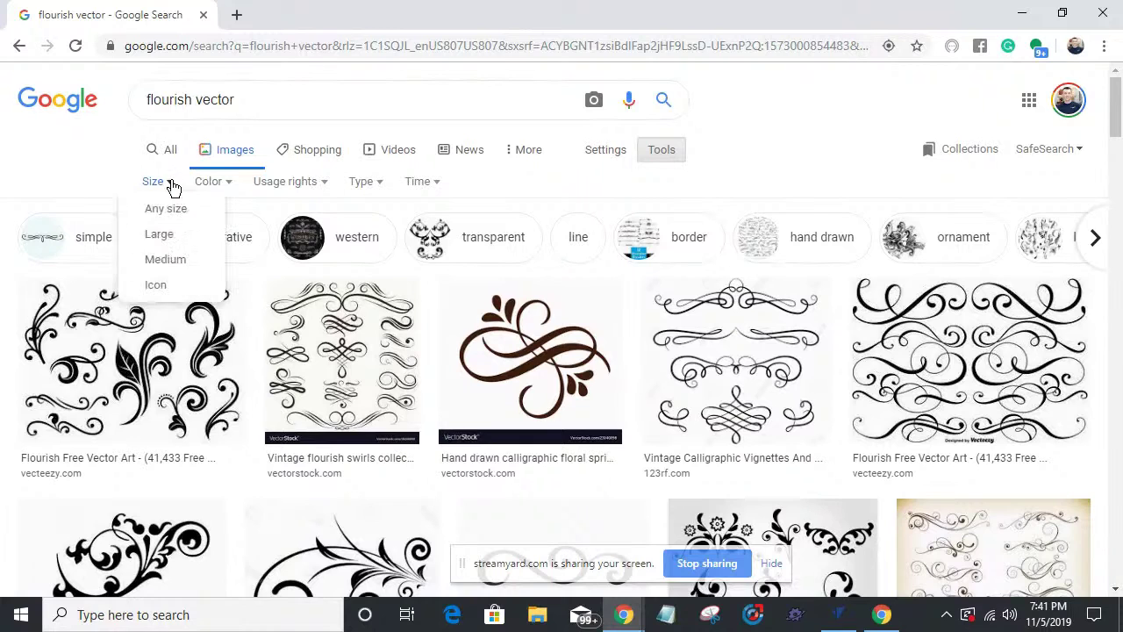
{"action": "left_click", "coordinate": [159, 235]}
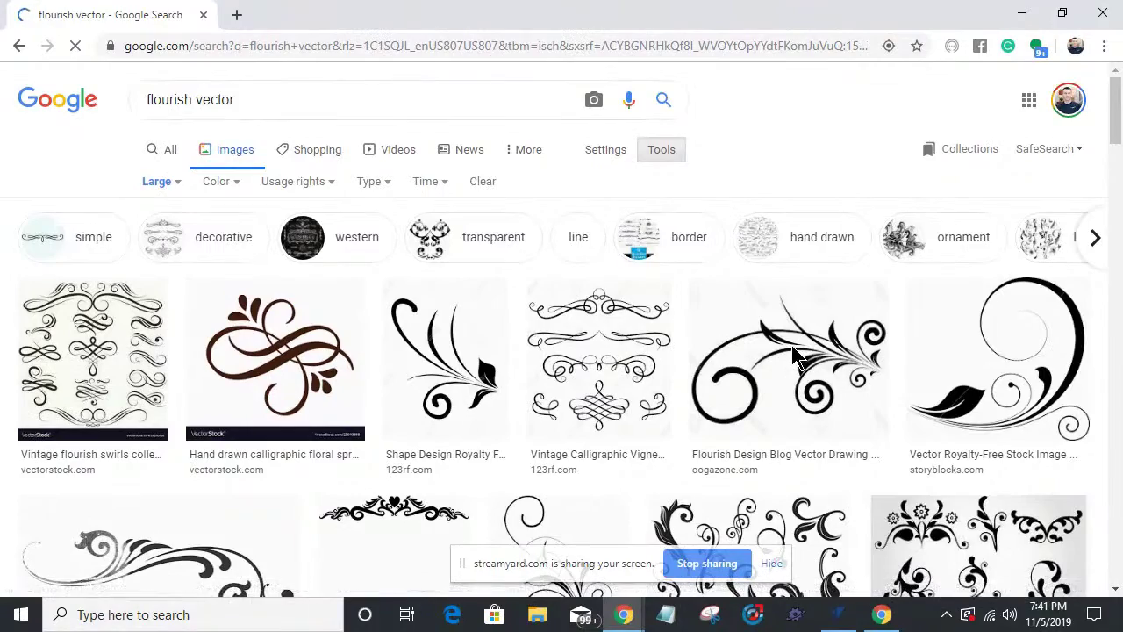
{"action": "scroll", "coordinate": [793, 351], "scroll_direction": "down", "scroll_amount": 2}
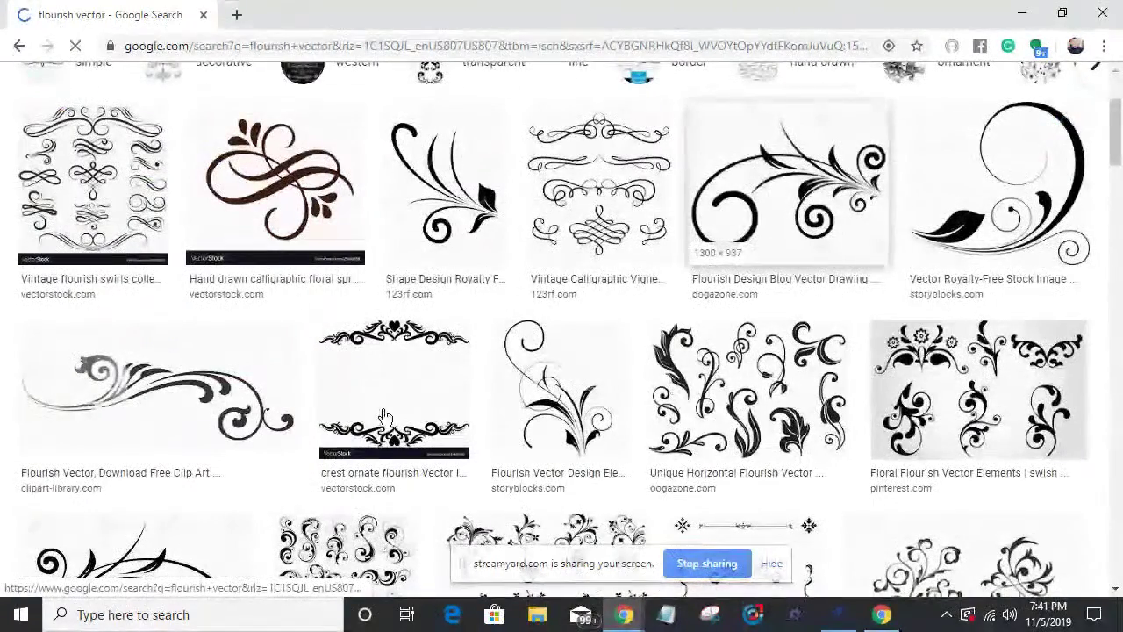
{"action": "scroll", "coordinate": [412, 264], "scroll_direction": "down", "scroll_amount": 2}
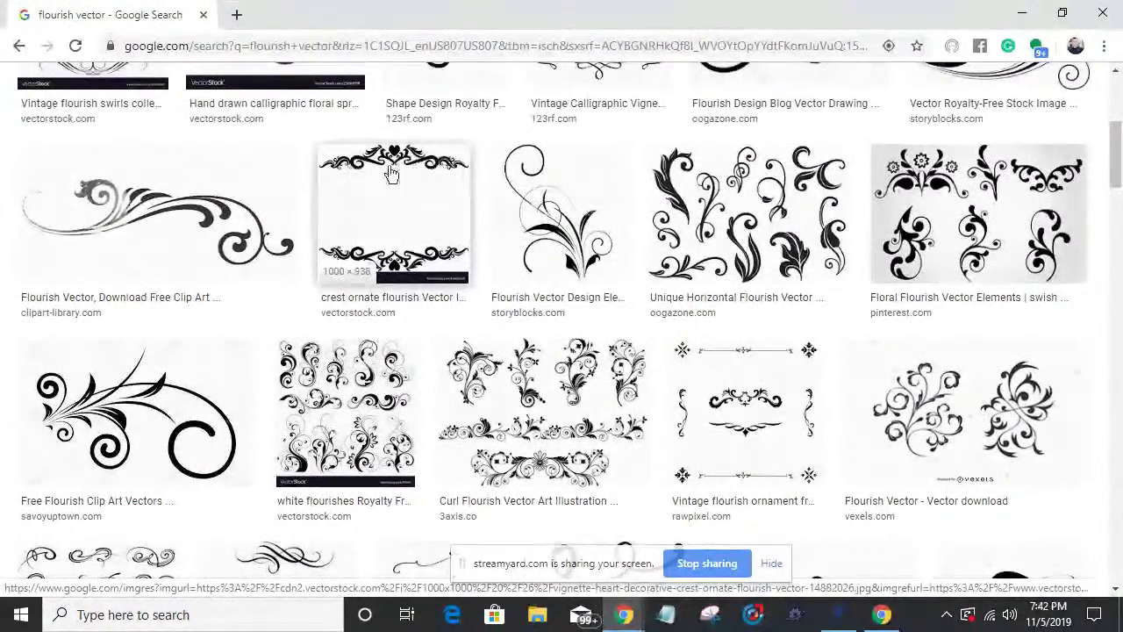
- Preview the heart crest ornate flourish and the Curl Flourish Vector Art images, and look further through the results
{"action": "left_click", "coordinate": [393, 211]}
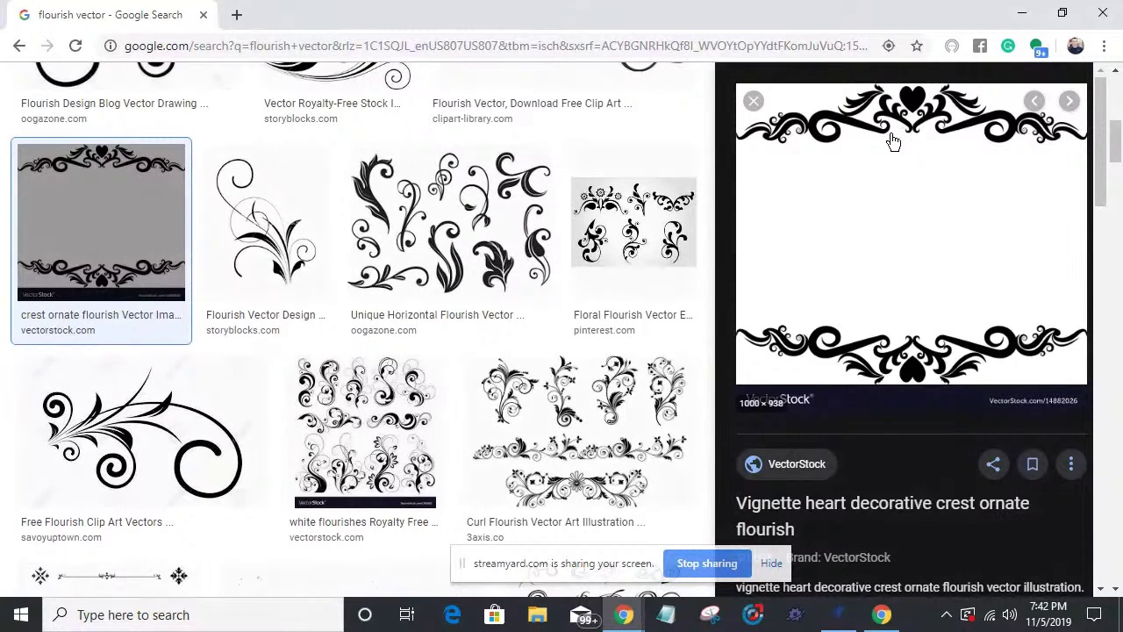
{"action": "left_click", "coordinate": [538, 487]}
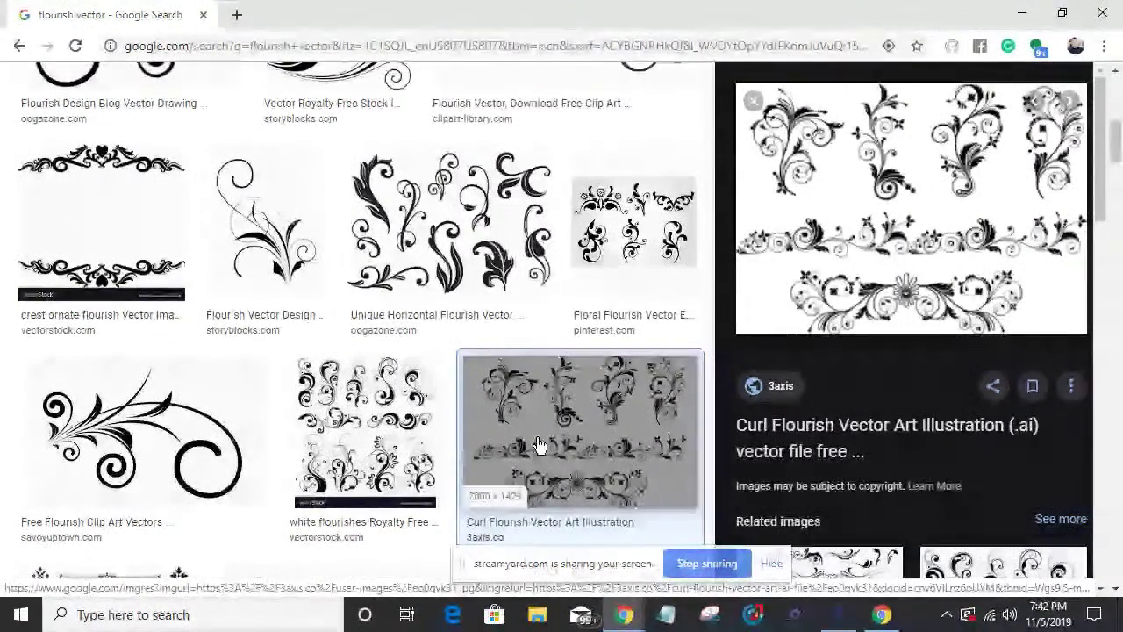
{"action": "scroll", "coordinate": [542, 443], "scroll_direction": "down", "scroll_amount": 3}
{"action": "scroll", "coordinate": [551, 440], "scroll_direction": "down", "scroll_amount": 5}
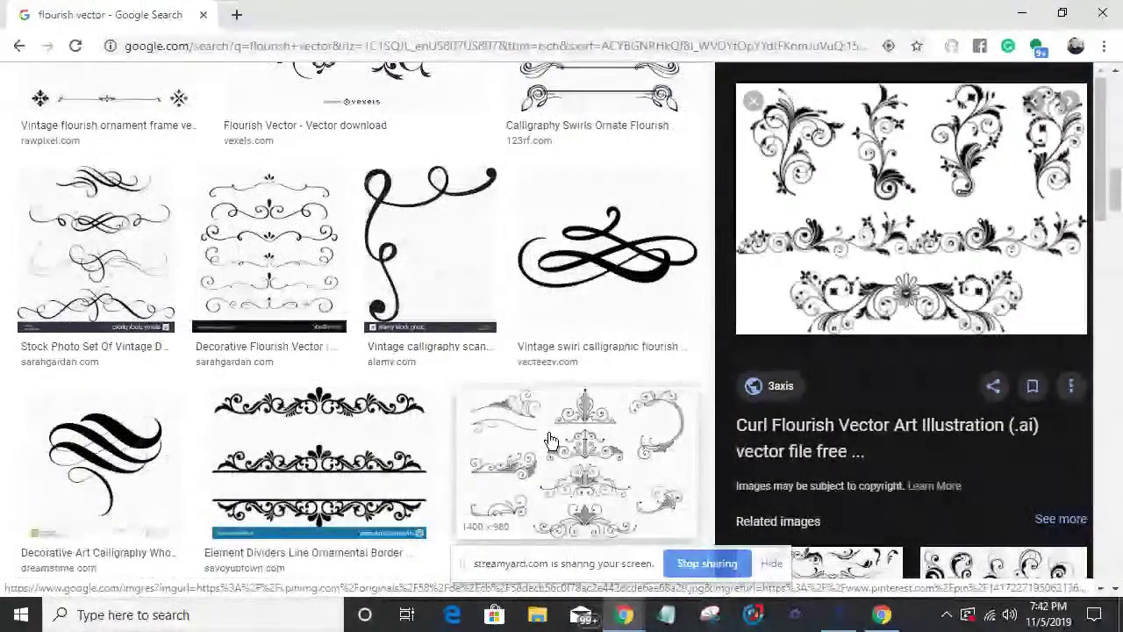
{"action": "scroll", "coordinate": [551, 441], "scroll_direction": "down", "scroll_amount": 1}
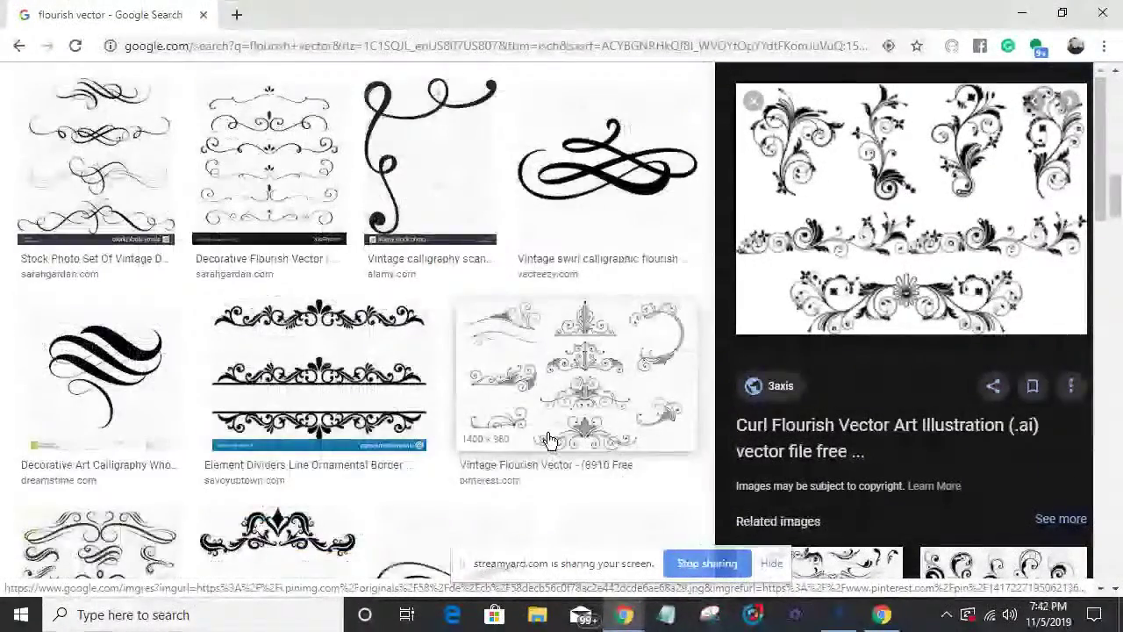
- Save the Savoyuptown flourish element dividers image as a JPEG in the Pictures folder, keeping its suggested file name
{"action": "left_click", "coordinate": [322, 386]}
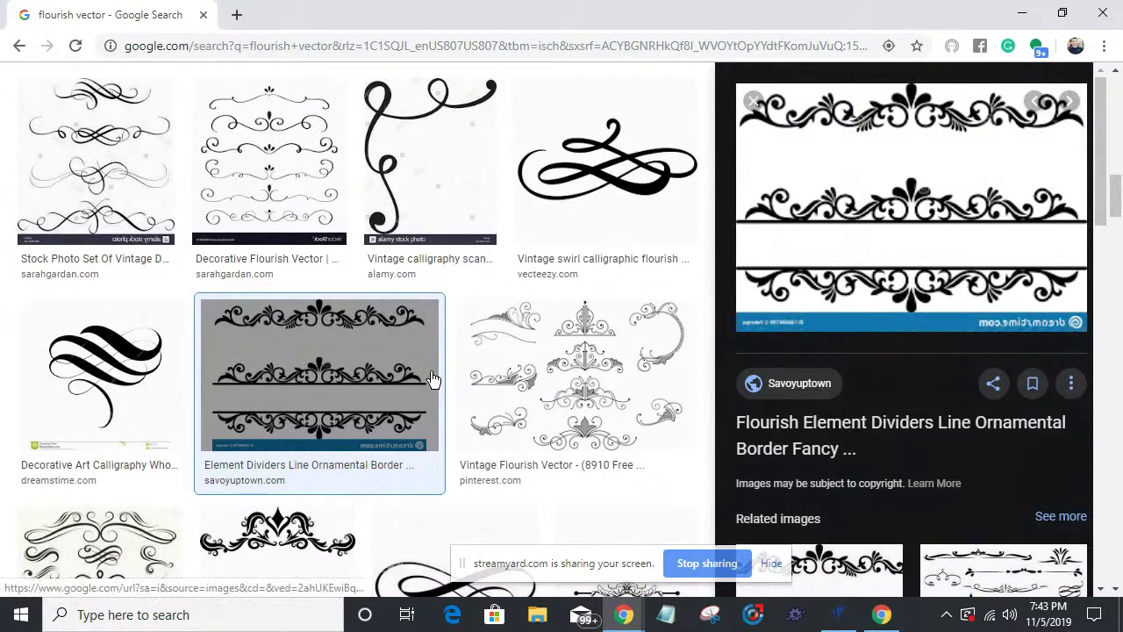
{"action": "right_click", "coordinate": [878, 236]}
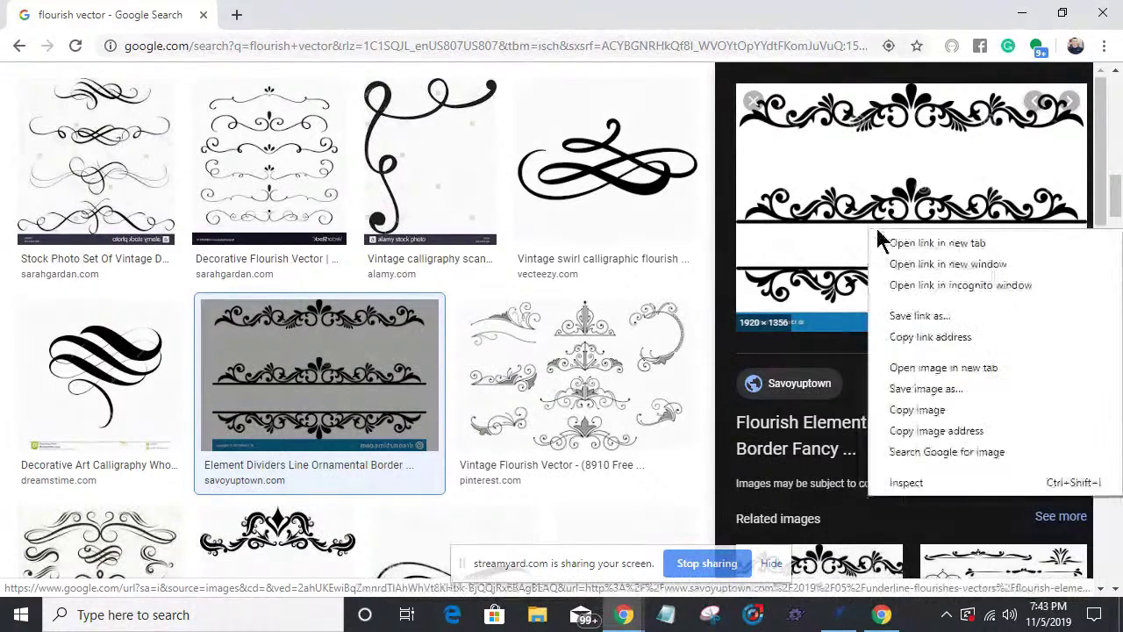
{"action": "left_click", "coordinate": [909, 392]}
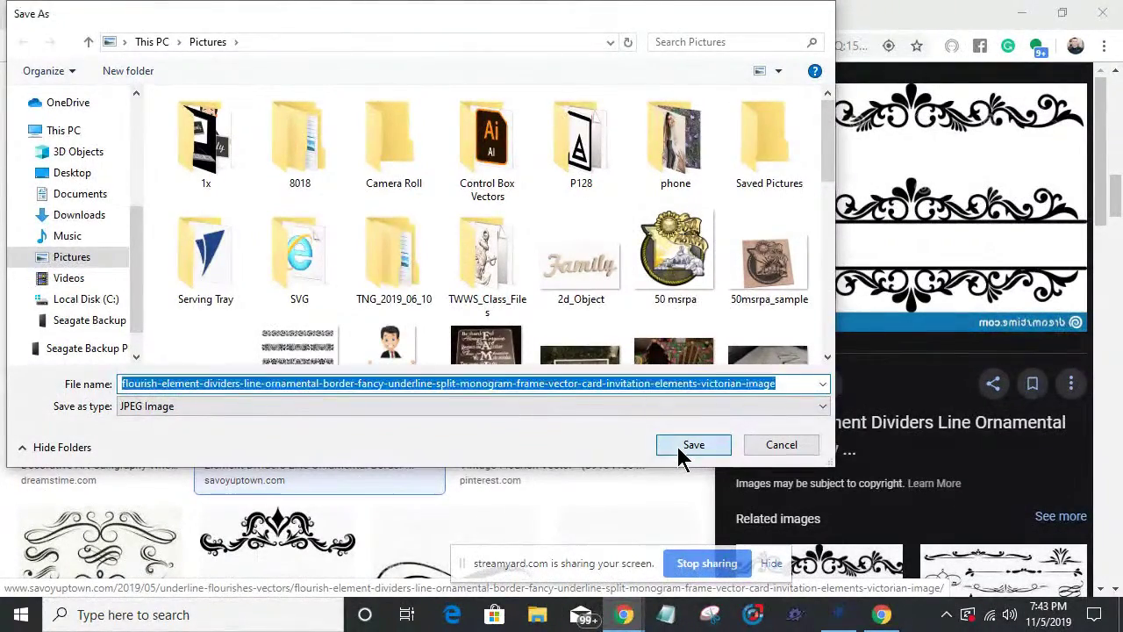
{"action": "left_click", "coordinate": [693, 445]}
{"action": "scroll", "coordinate": [876, 461], "scroll_direction": "down", "scroll_amount": 2}
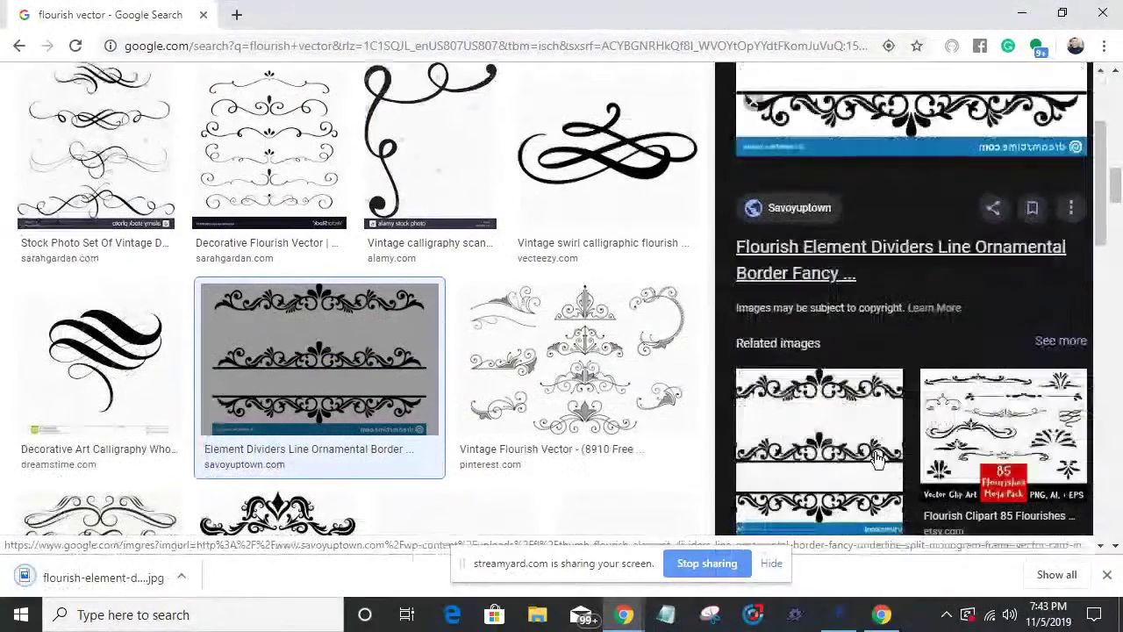
{"action": "scroll", "coordinate": [875, 461], "scroll_direction": "up", "scroll_amount": 2}
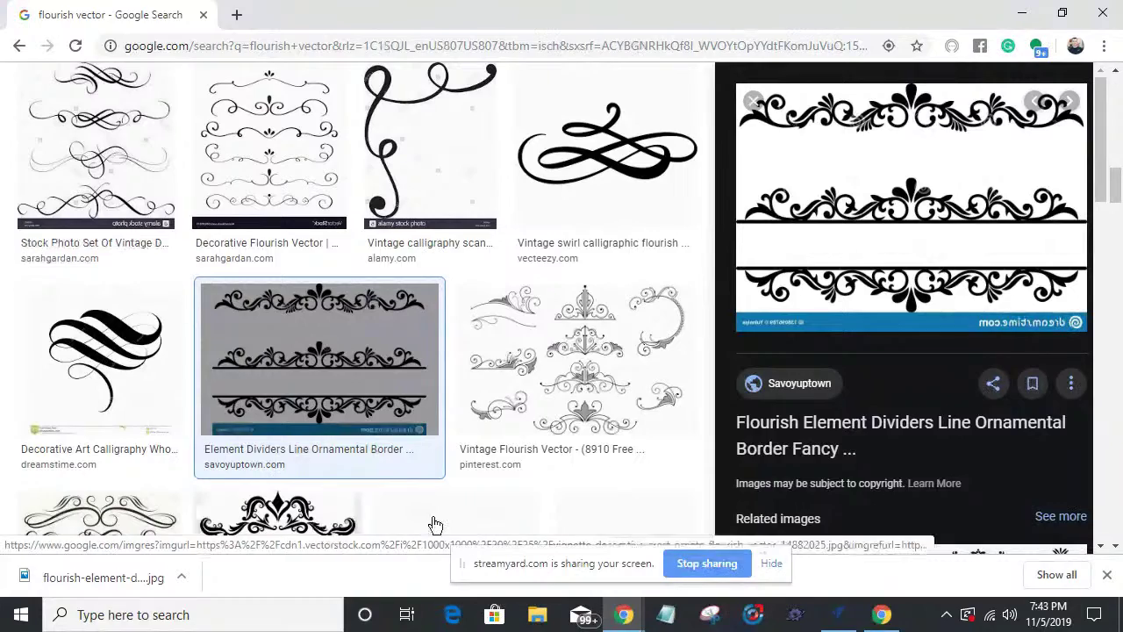
{"action": "scroll", "coordinate": [437, 488], "scroll_direction": "down", "scroll_amount": 2}
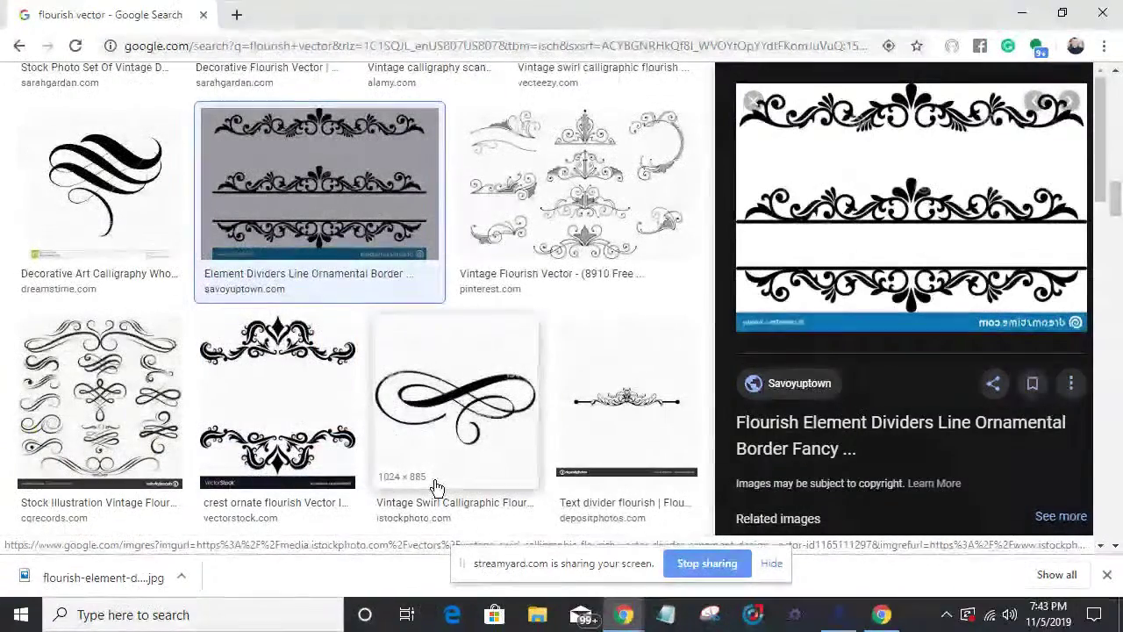
- Switch back to VCarve Pro and import the saved flourish-element-dividers image as a bitmap into the WELCOME layout
{"action": "left_click", "coordinate": [839, 614]}
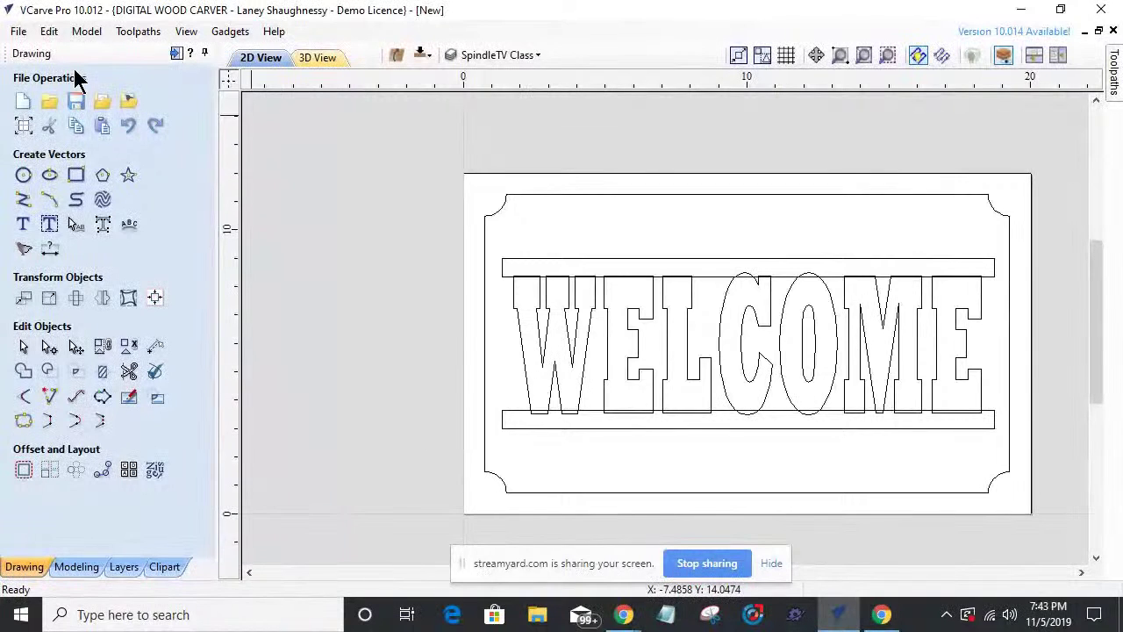
{"action": "left_click", "coordinate": [128, 101]}
{"action": "left_click", "coordinate": [488, 56]}
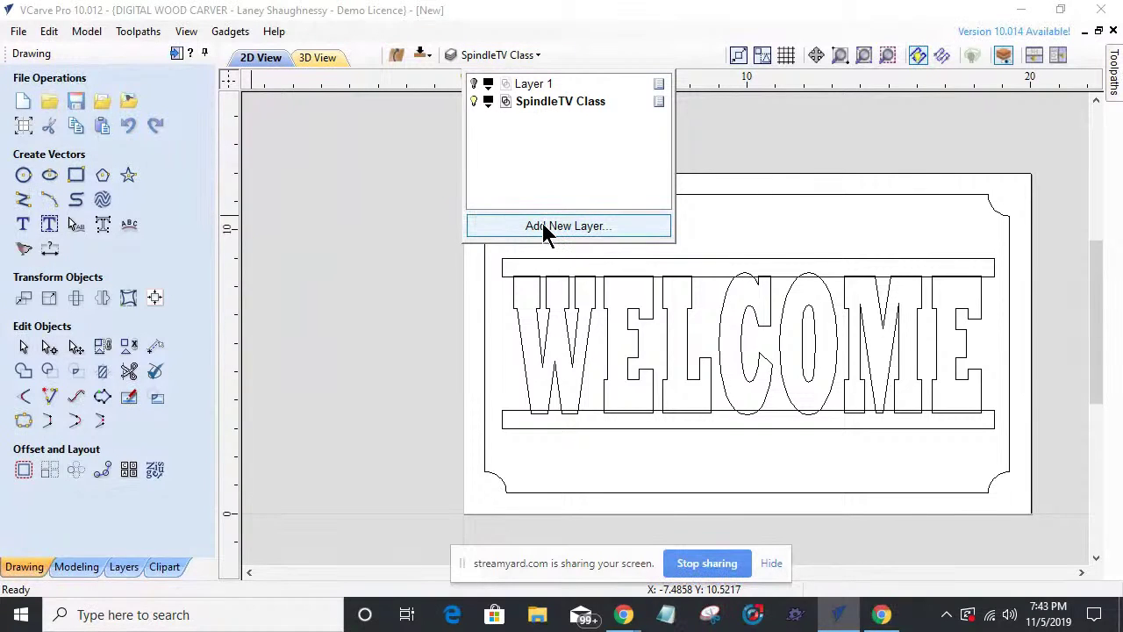
{"action": "left_click", "coordinate": [417, 175]}
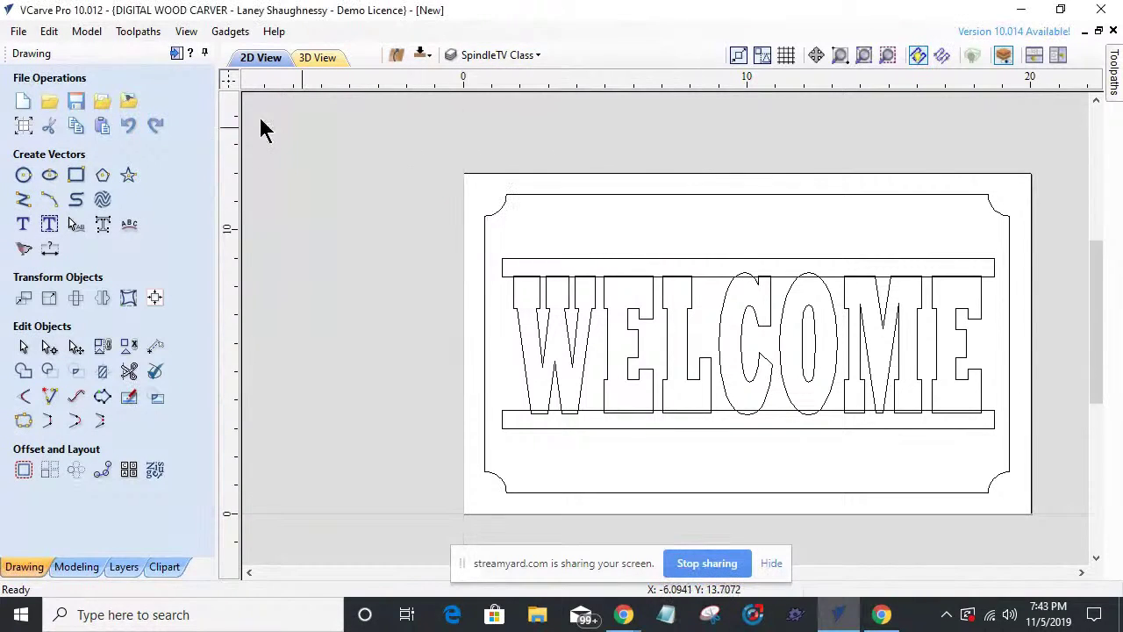
{"action": "left_click", "coordinate": [129, 105]}
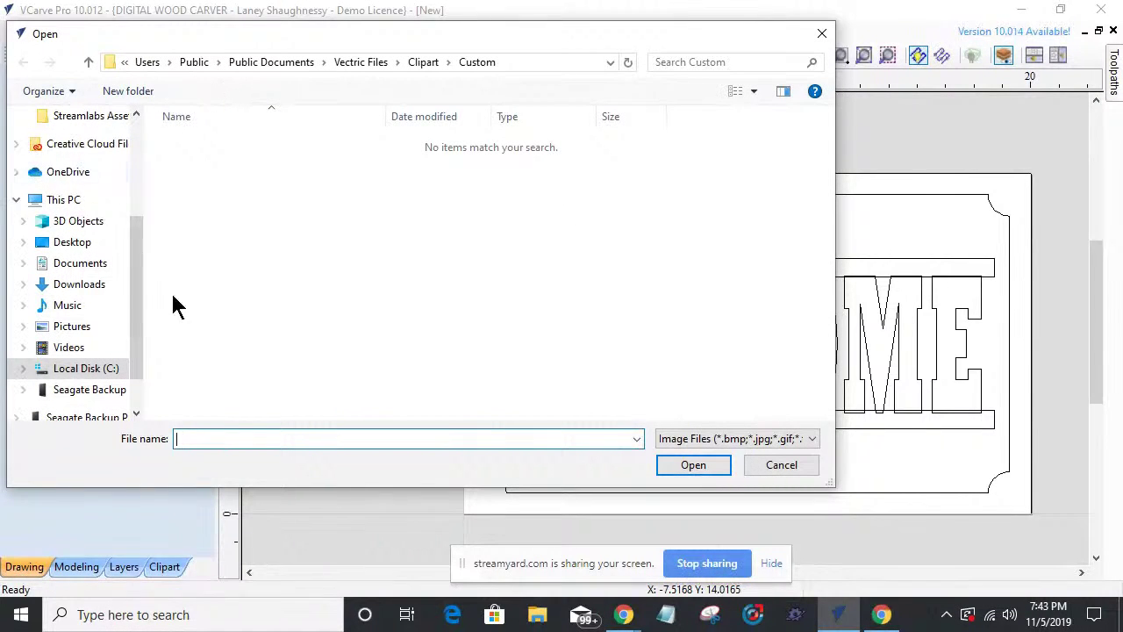
{"action": "left_click_drag", "start_coordinate": [136, 272], "coordinate": [136, 141]}
{"action": "left_click", "coordinate": [64, 131]}
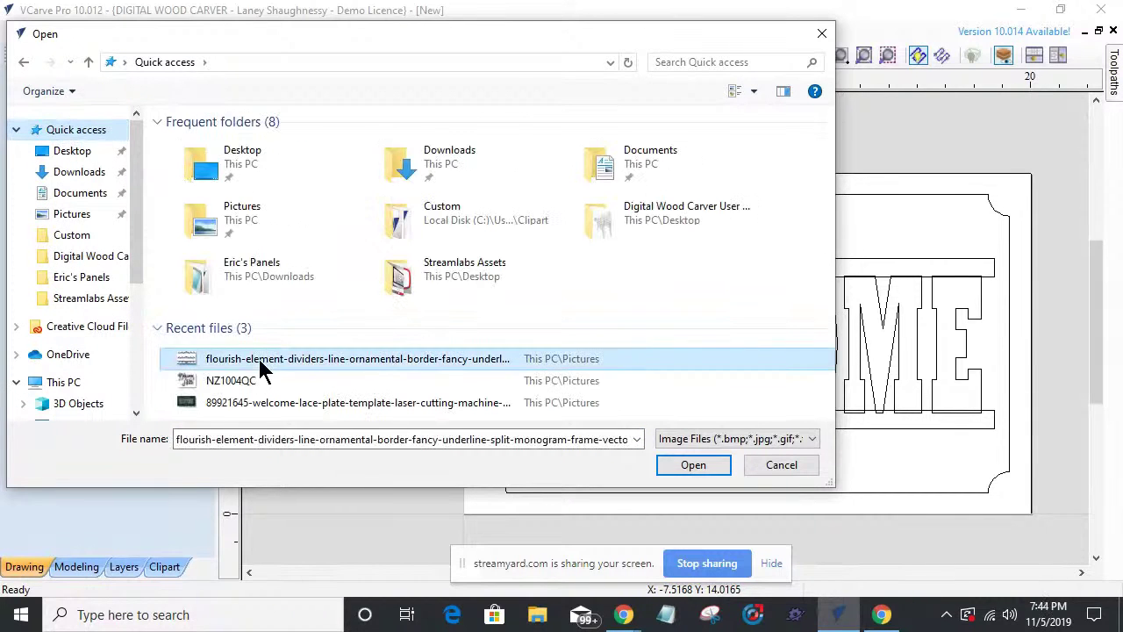
{"action": "double_click", "coordinate": [263, 360]}
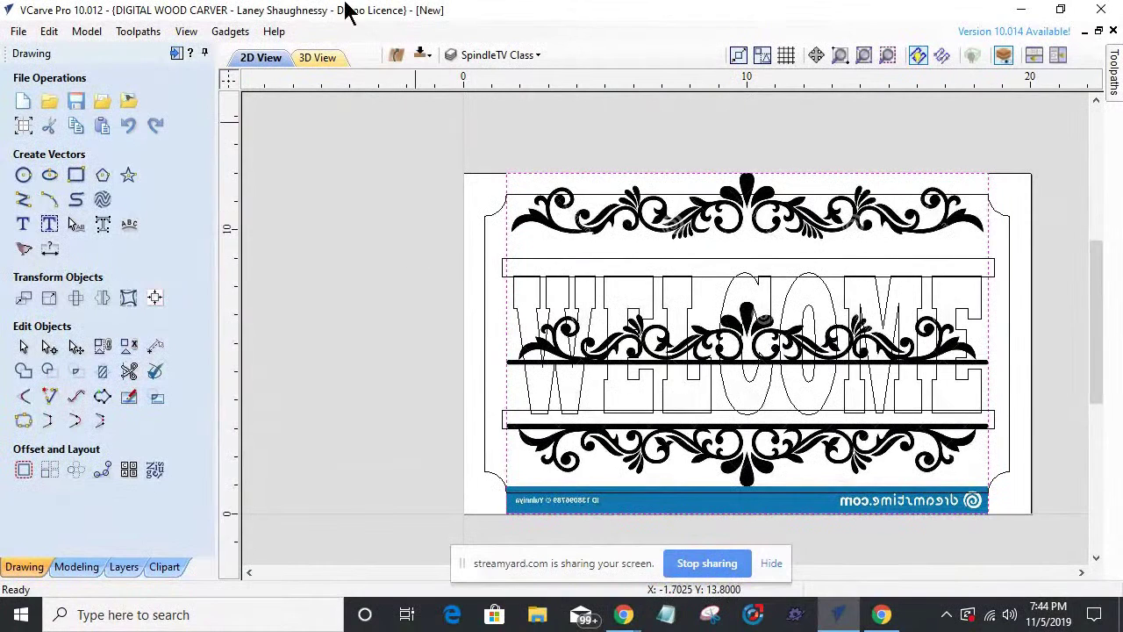
- Hide the SpindleTV Class layer and add a new layer for the trace
{"action": "left_click", "coordinate": [533, 54]}
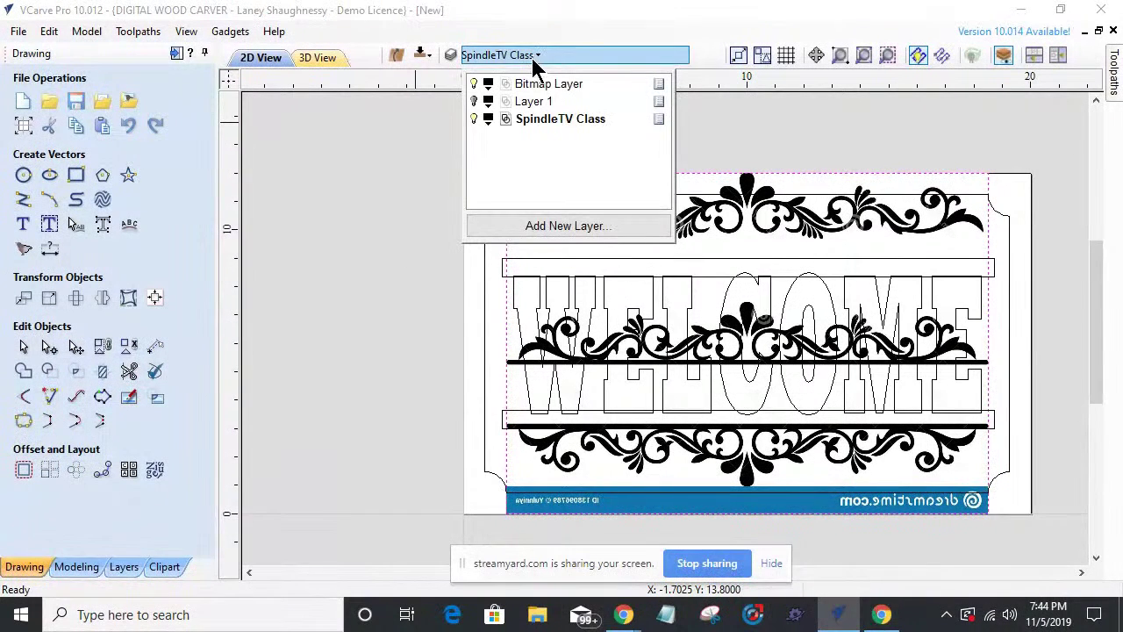
{"action": "left_click", "coordinate": [473, 119]}
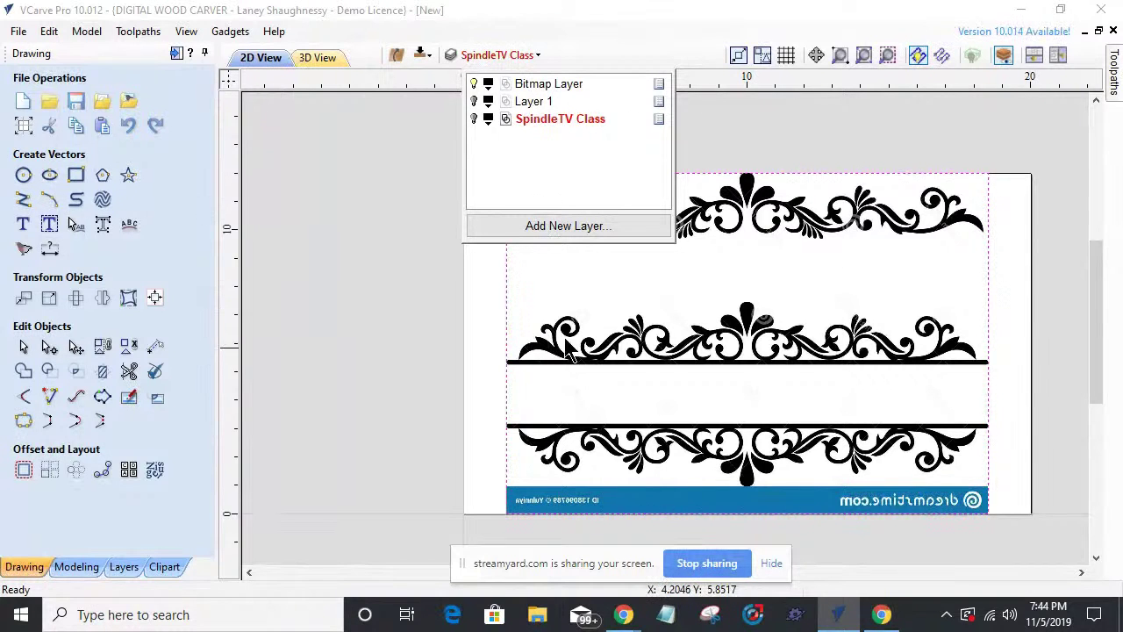
{"action": "left_click", "coordinate": [545, 226]}
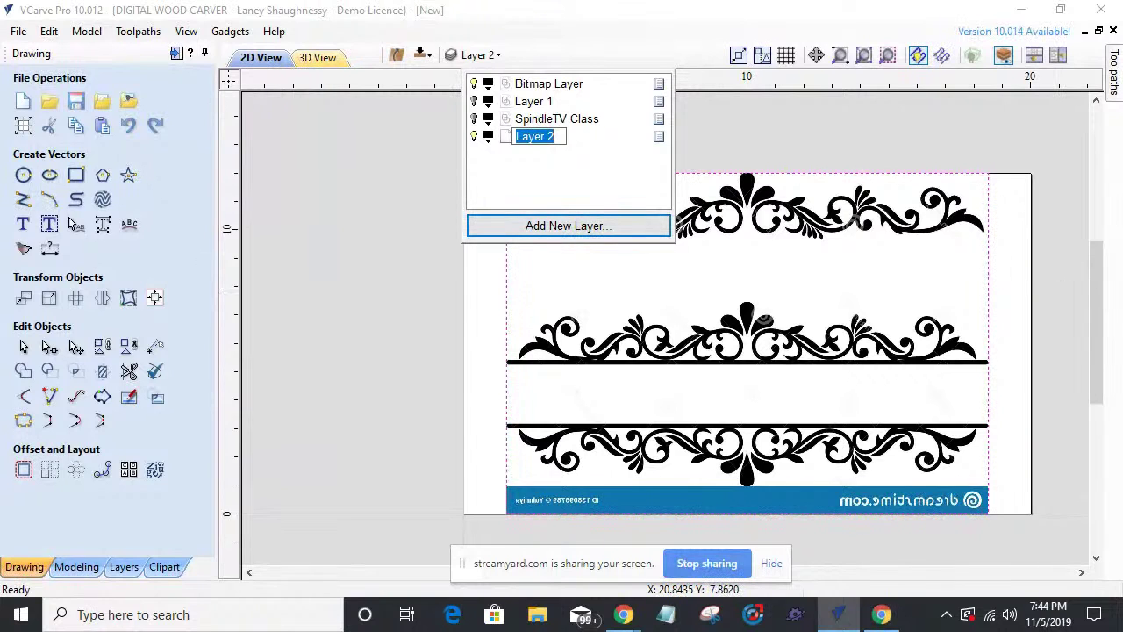
{"action": "key", "text": "BackSpace"}
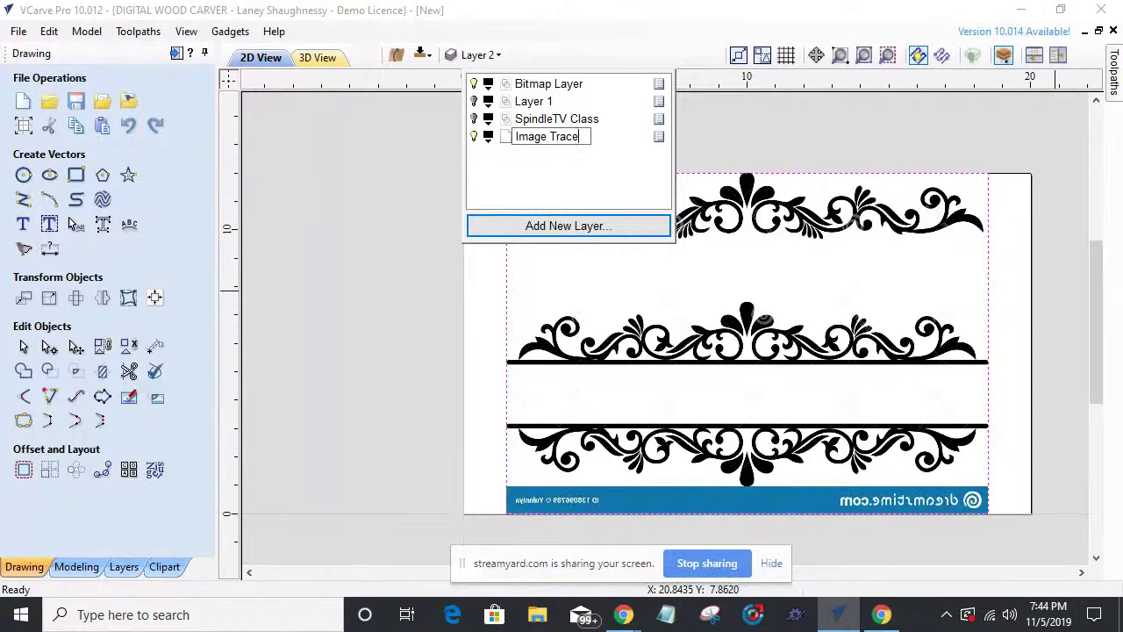
{"action": "key", "text": "Return"}
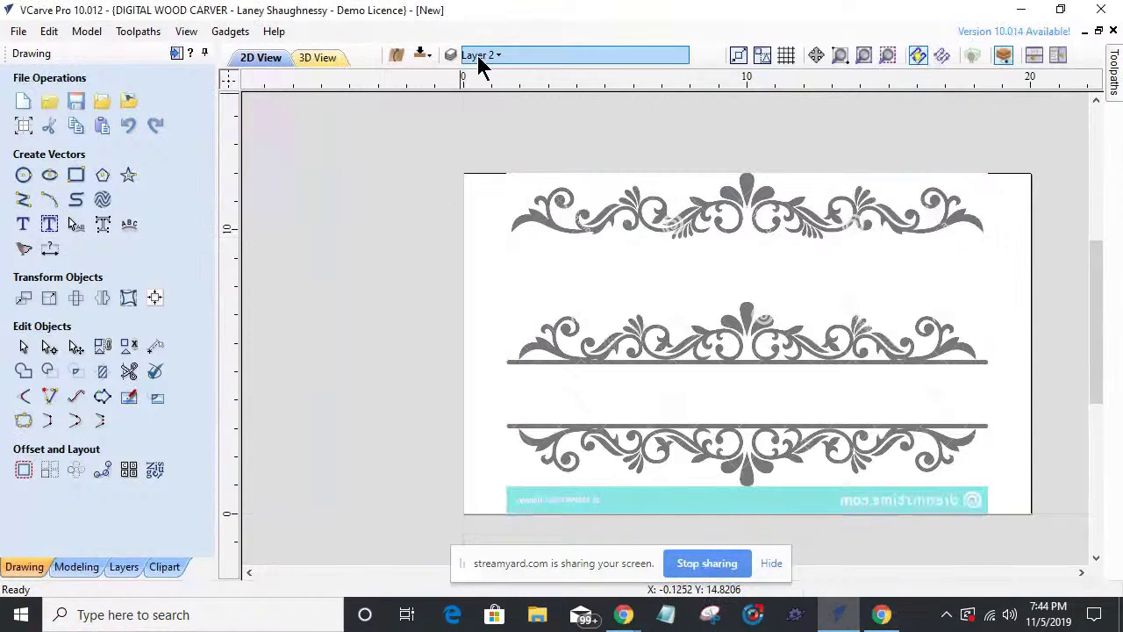
- Rename the new Layer 2 to Image Trace and close the layer list
{"action": "left_click", "coordinate": [479, 60]}
{"action": "double_click", "coordinate": [531, 136]}
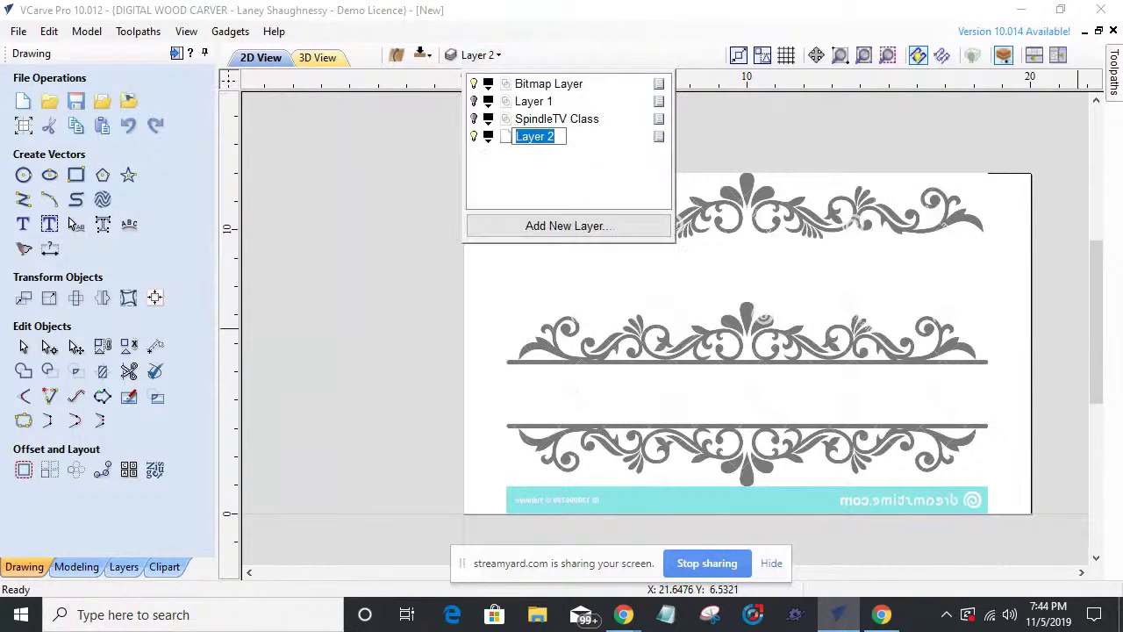
{"action": "key", "text": "BackSpace"}
{"action": "type", "text": "Image Trace"}
{"action": "key", "text": "Return"}
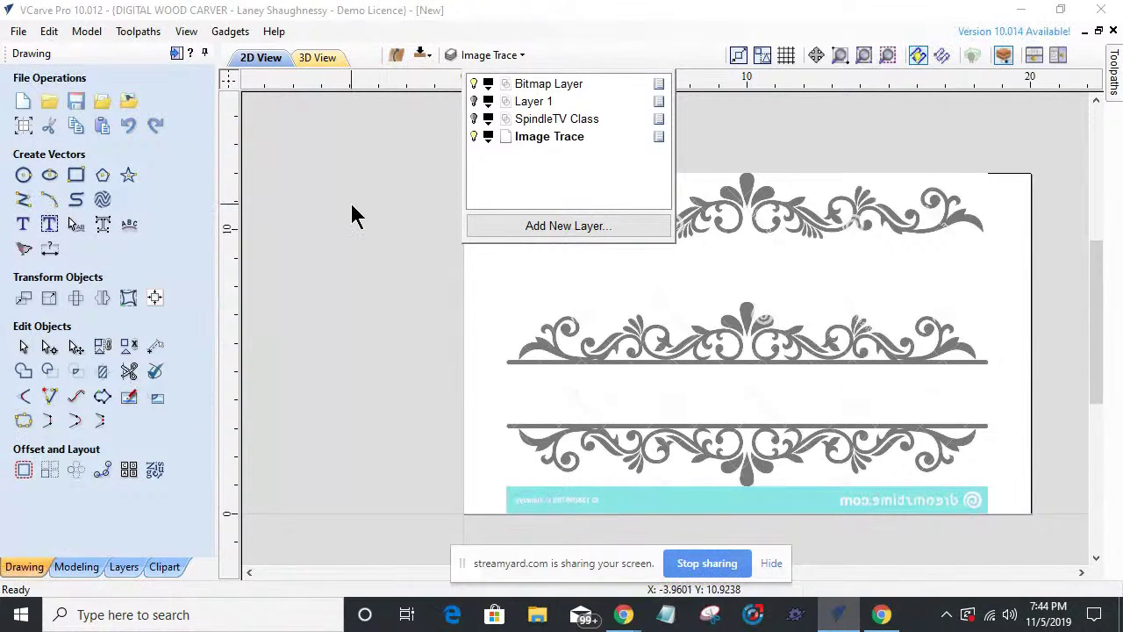
{"action": "left_click", "coordinate": [658, 309]}
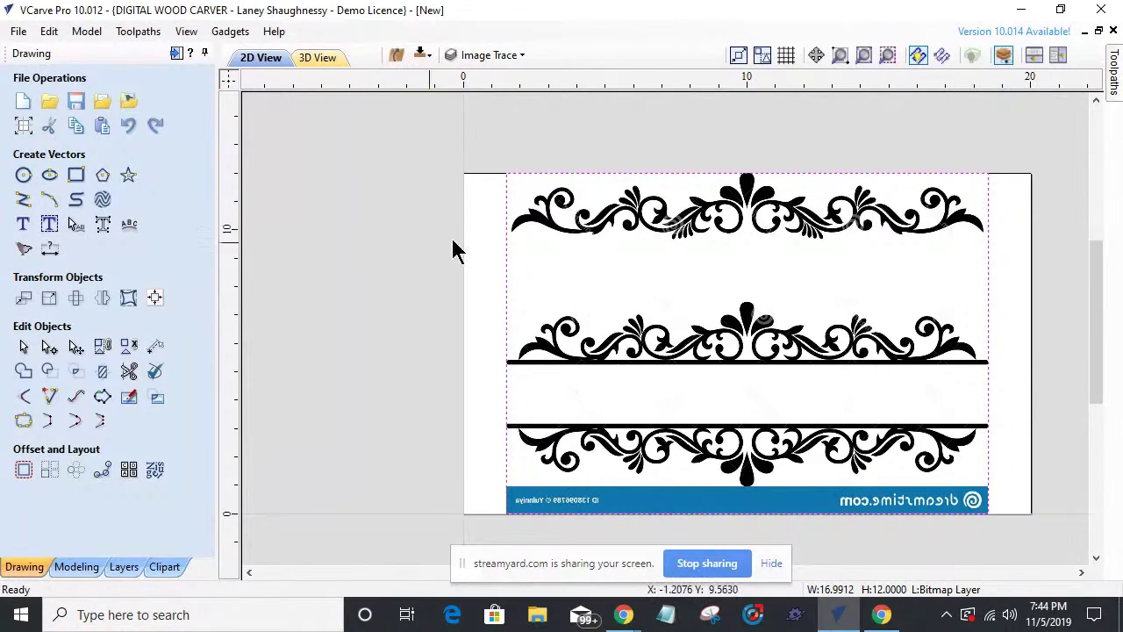
- Try rotating the flourish bitmap slightly clockwise, moving it and shrinking it freehand to about 9.54 × 7.07
{"action": "left_click", "coordinate": [508, 204]}
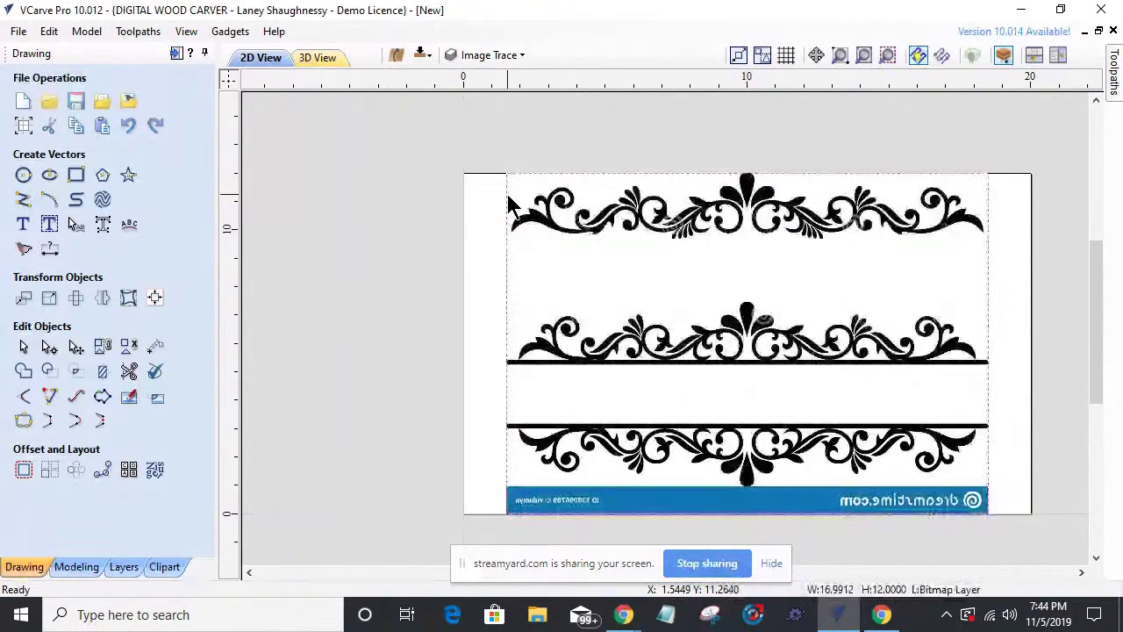
{"action": "left_click_drag", "start_coordinate": [574, 404], "coordinate": [577, 205]}
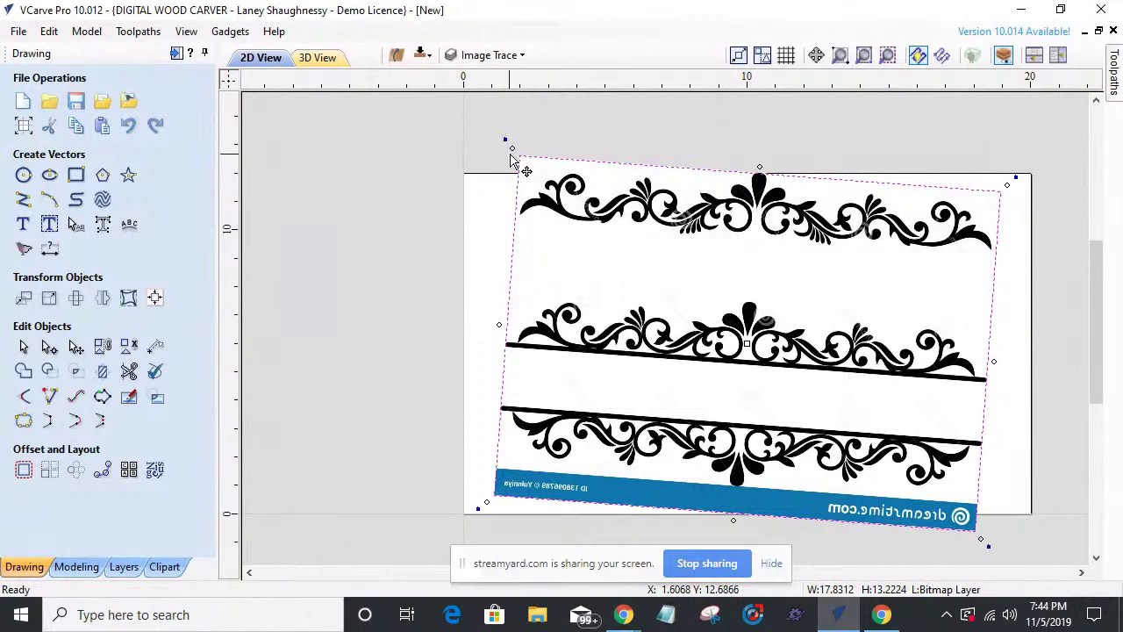
{"action": "left_click", "coordinate": [796, 303]}
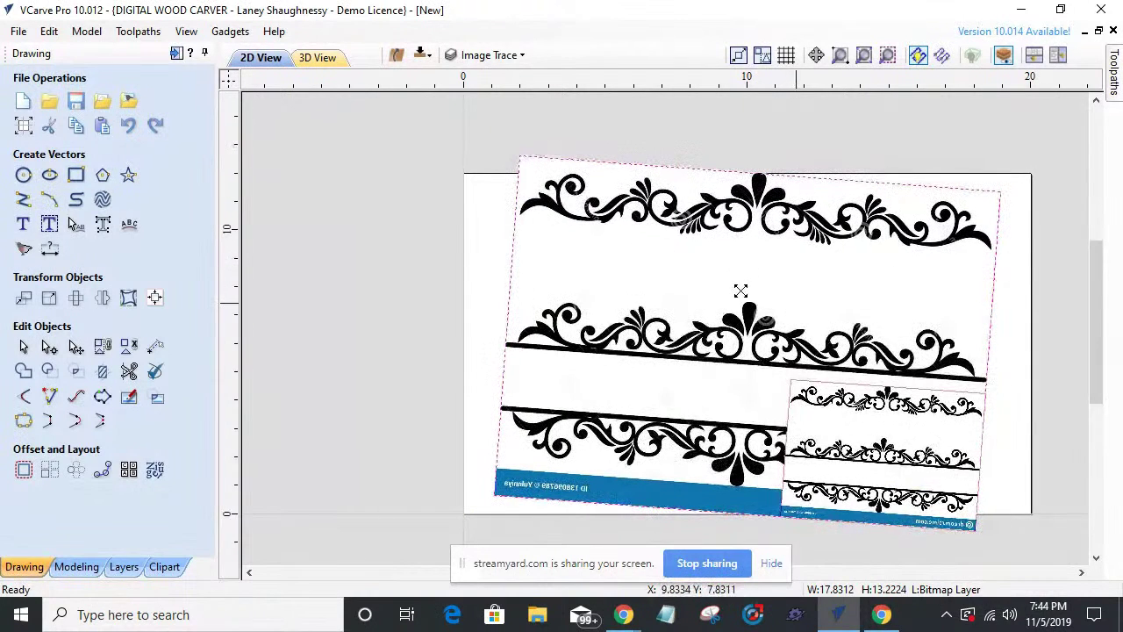
{"action": "left_click_drag", "start_coordinate": [830, 419], "coordinate": [896, 310]}
{"action": "left_click_drag", "start_coordinate": [757, 191], "coordinate": [756, 190]}
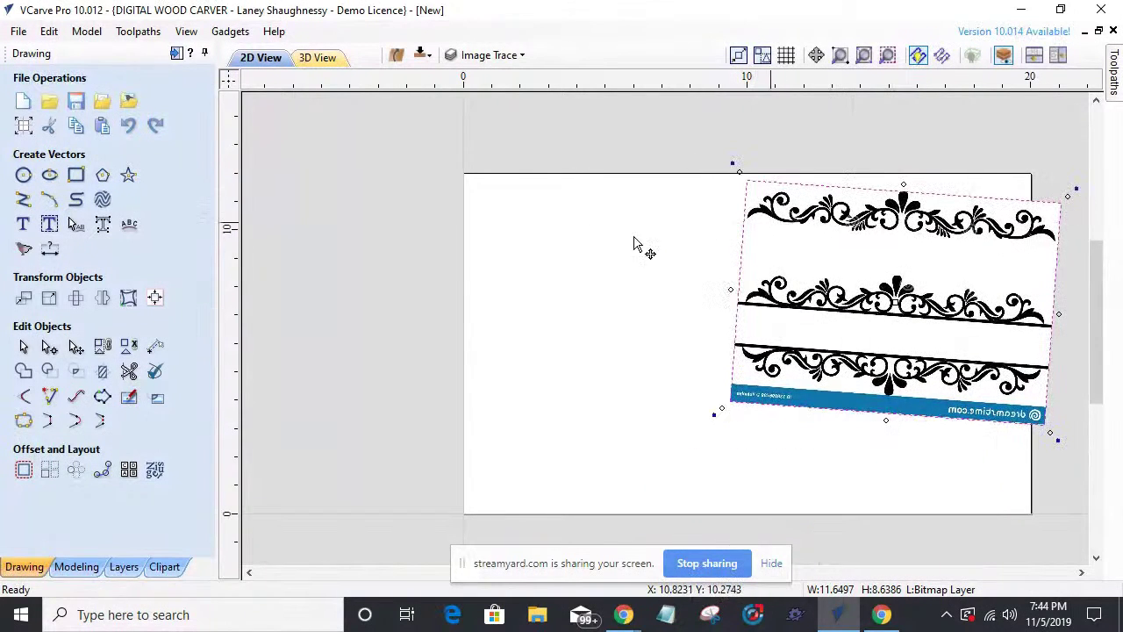
{"action": "left_click_drag", "start_coordinate": [1058, 439], "coordinate": [1072, 450]}
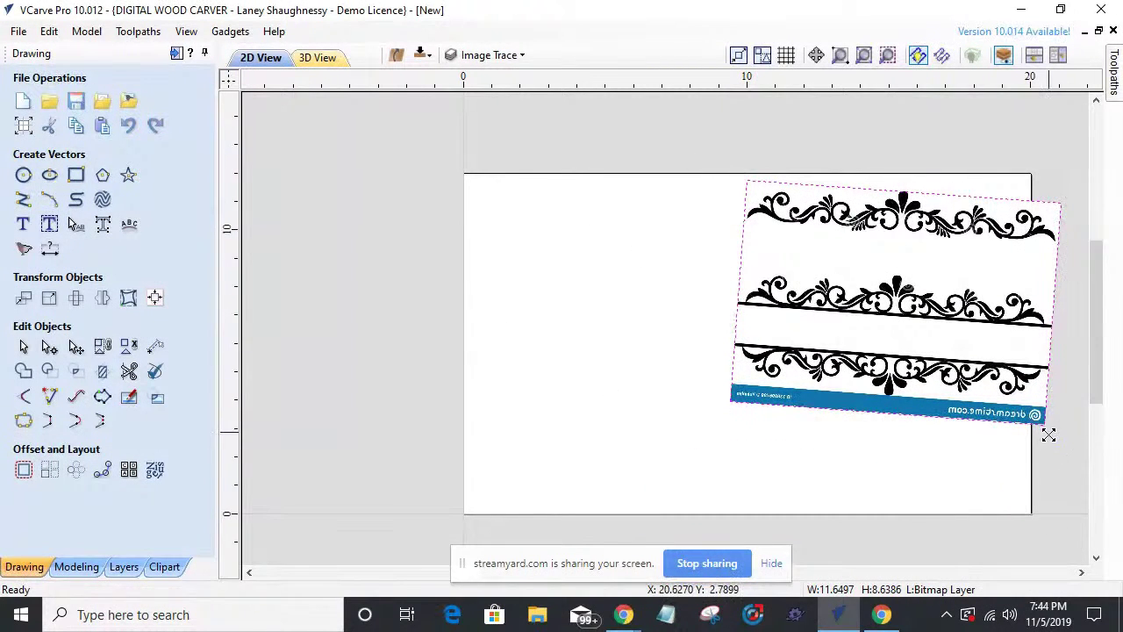
{"action": "key", "text": "ctrl+z"}
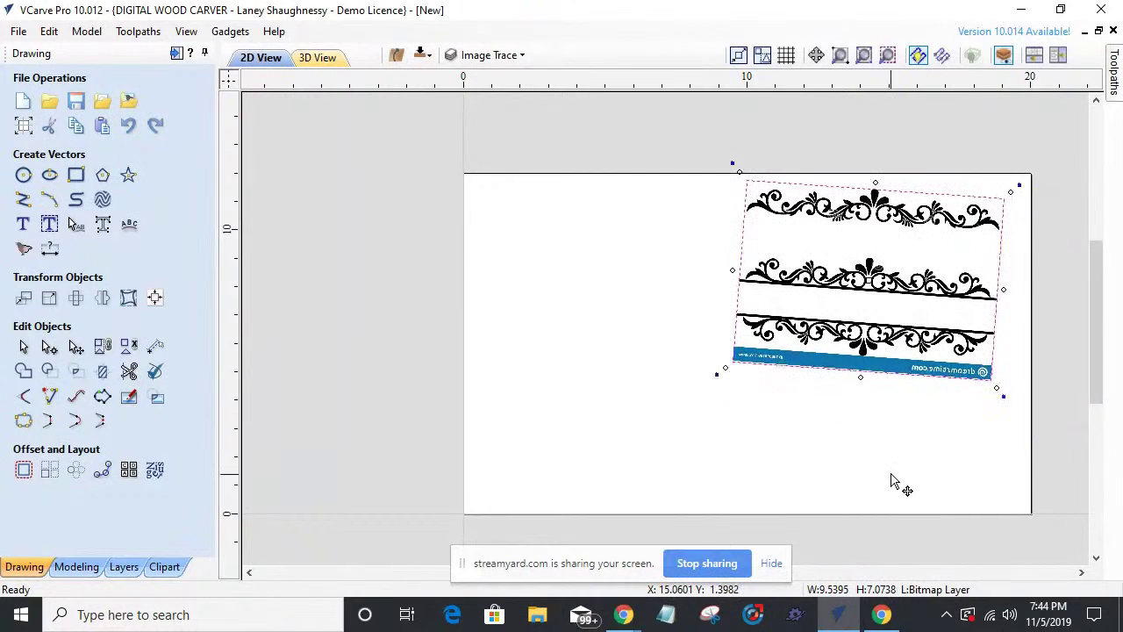
{"action": "left_click", "coordinate": [1011, 408]}
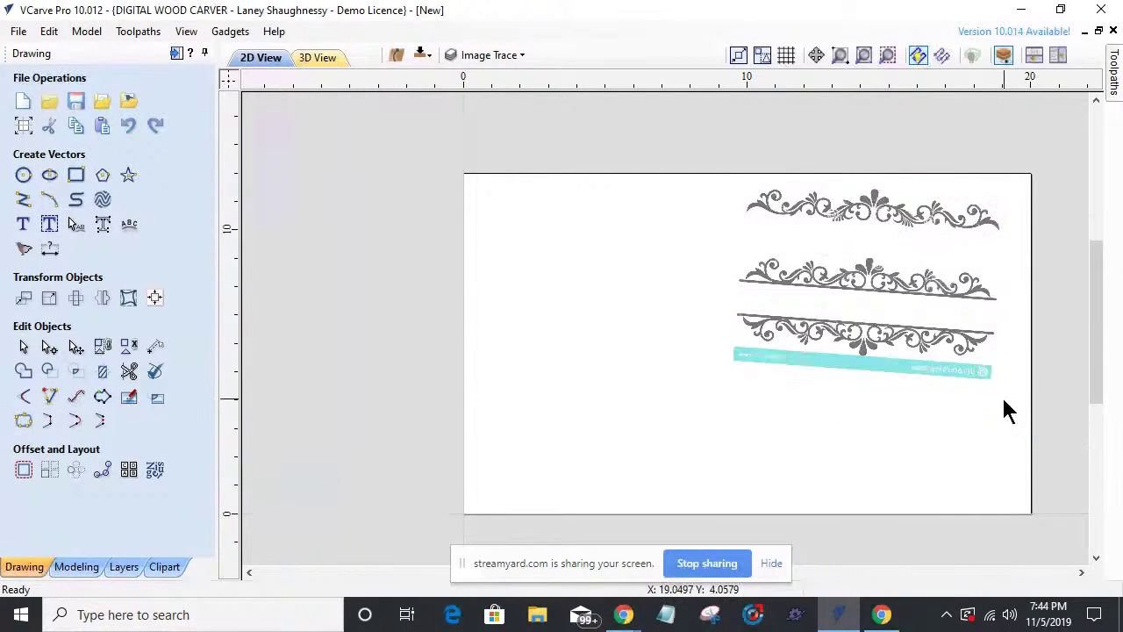
{"action": "left_click", "coordinate": [966, 365]}
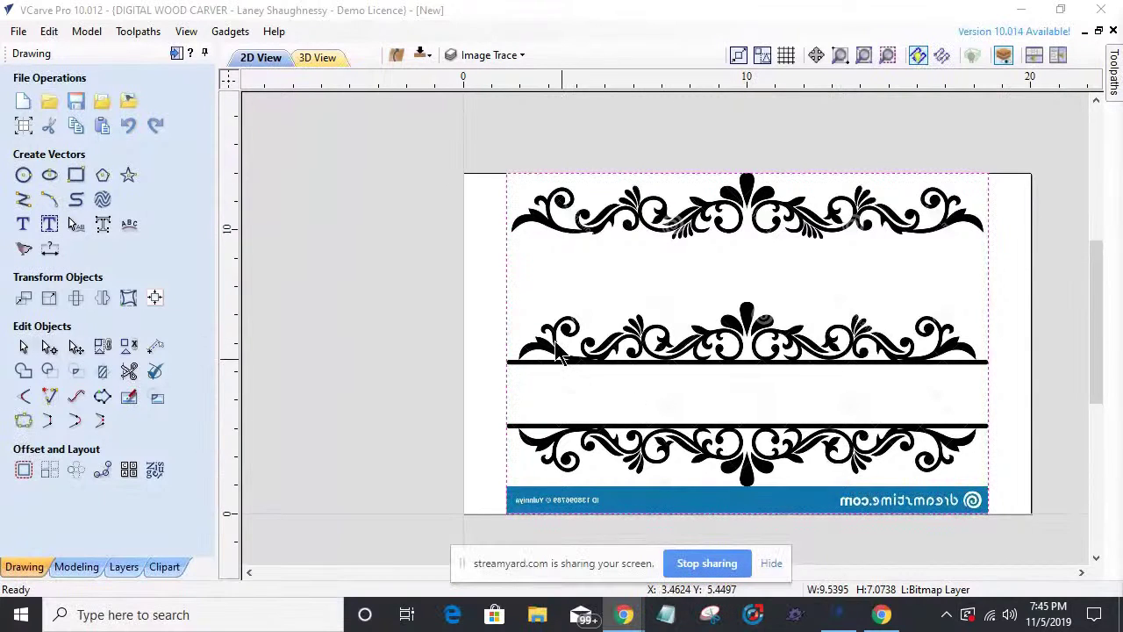
- Start Trace Bitmap on the flourish image and set the type of tracing to Color
{"action": "left_click", "coordinate": [888, 55]}
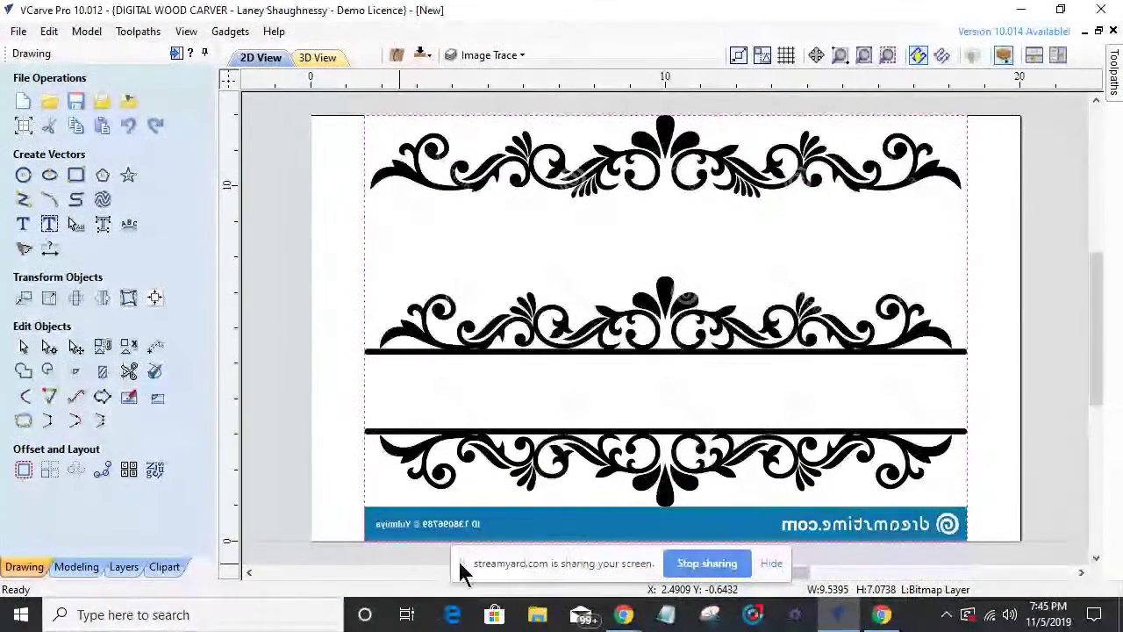
{"action": "left_click", "coordinate": [772, 564]}
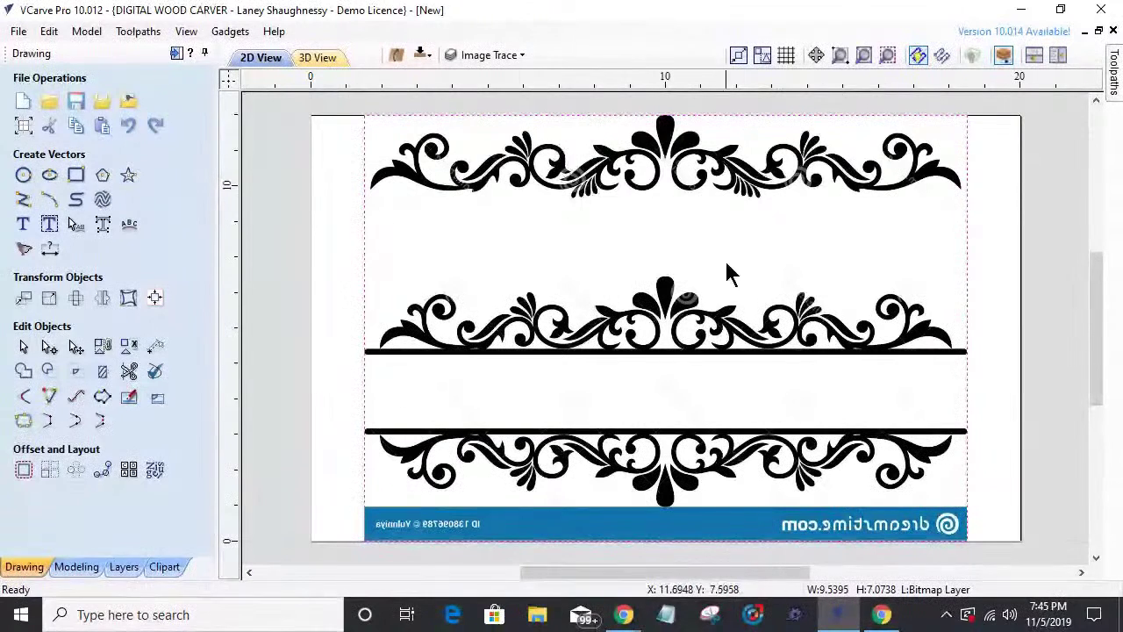
{"action": "left_click", "coordinate": [23, 252]}
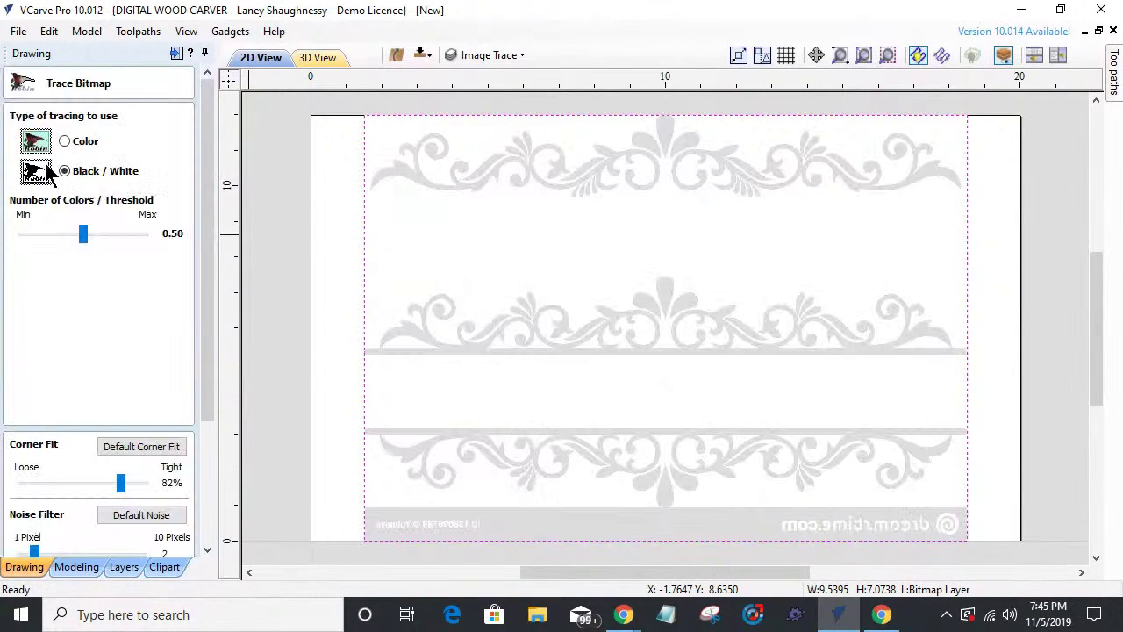
{"action": "left_click", "coordinate": [65, 144]}
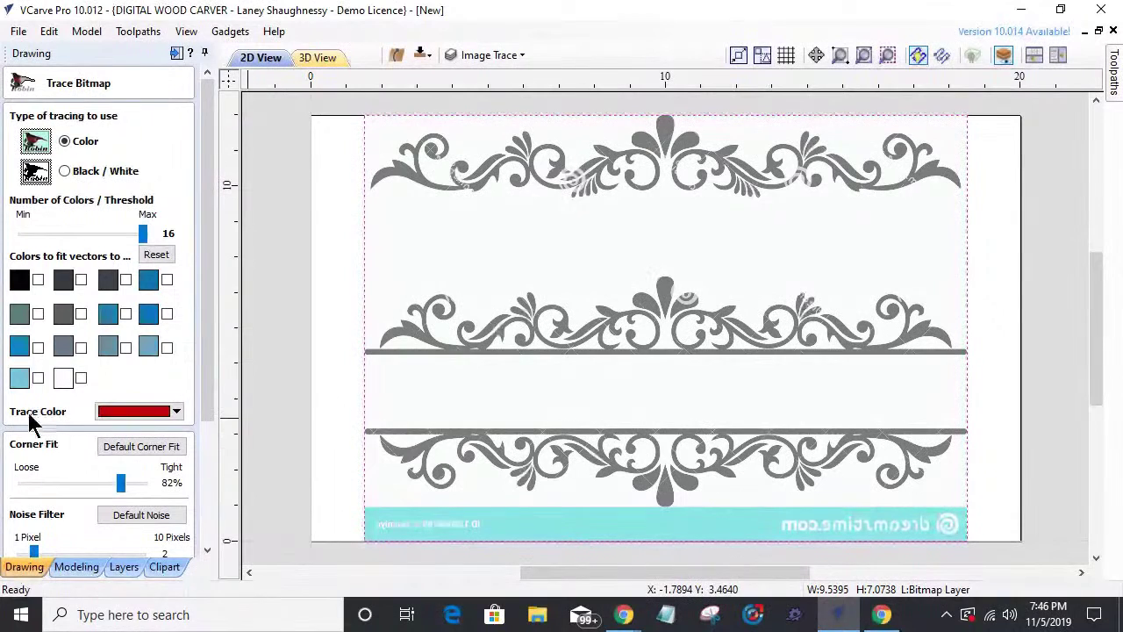
- Reduce the bitmap fading to 0% for the trace
{"action": "left_click_drag", "start_coordinate": [208, 334], "coordinate": [211, 390]}
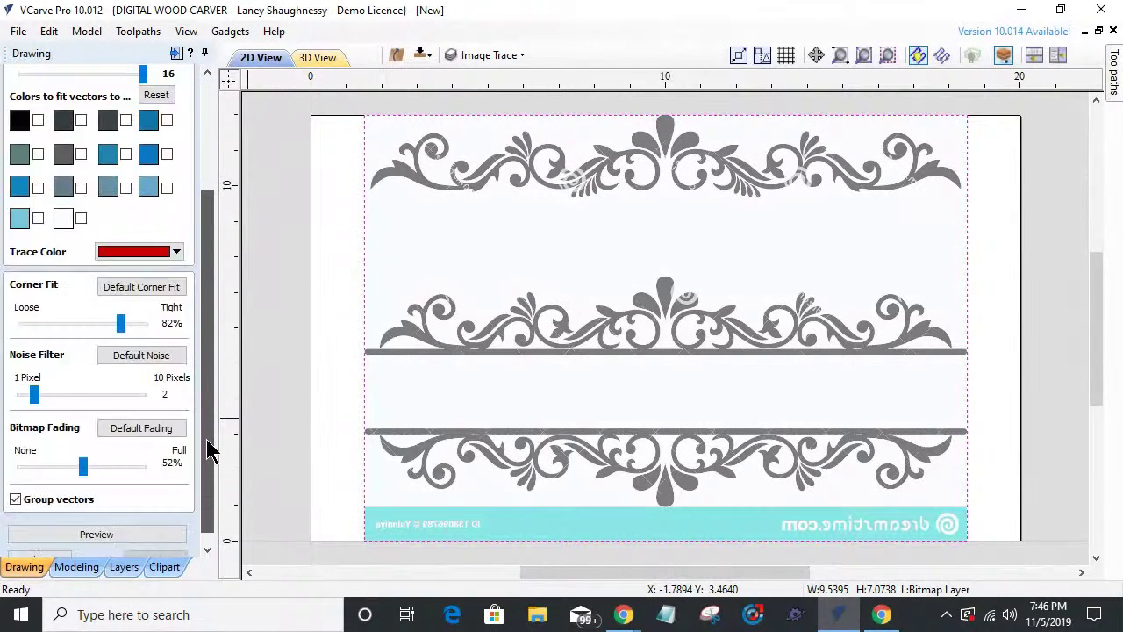
{"action": "left_click_drag", "start_coordinate": [83, 452], "coordinate": [12, 455]}
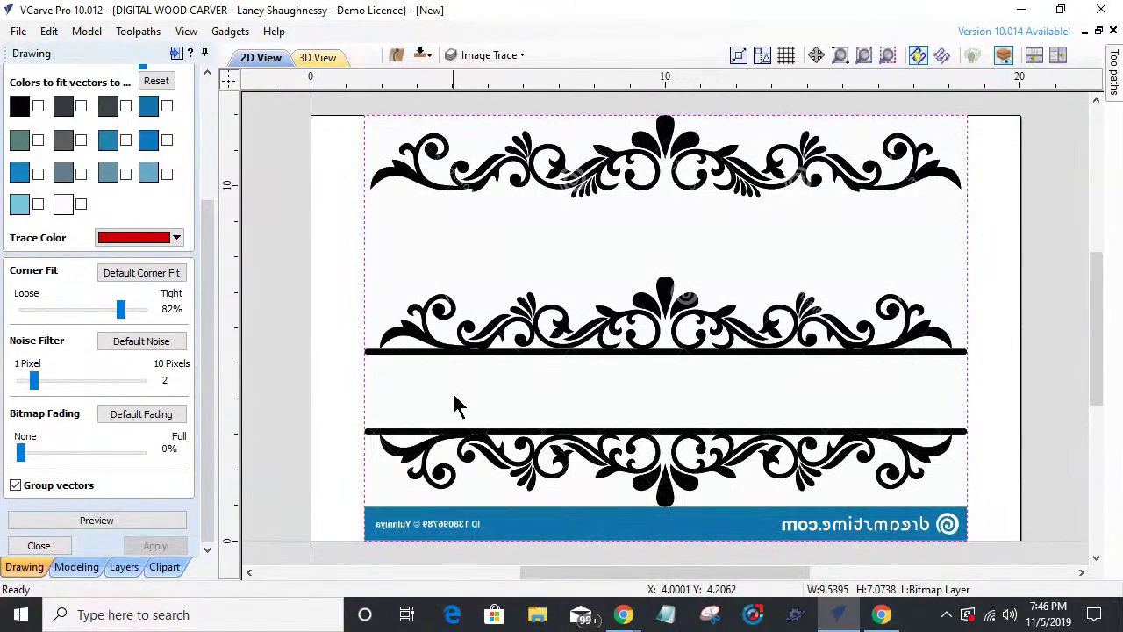
{"action": "scroll", "coordinate": [452, 395], "scroll_direction": "up", "scroll_amount": 1}
{"action": "scroll", "coordinate": [452, 397], "scroll_direction": "down", "scroll_amount": 1}
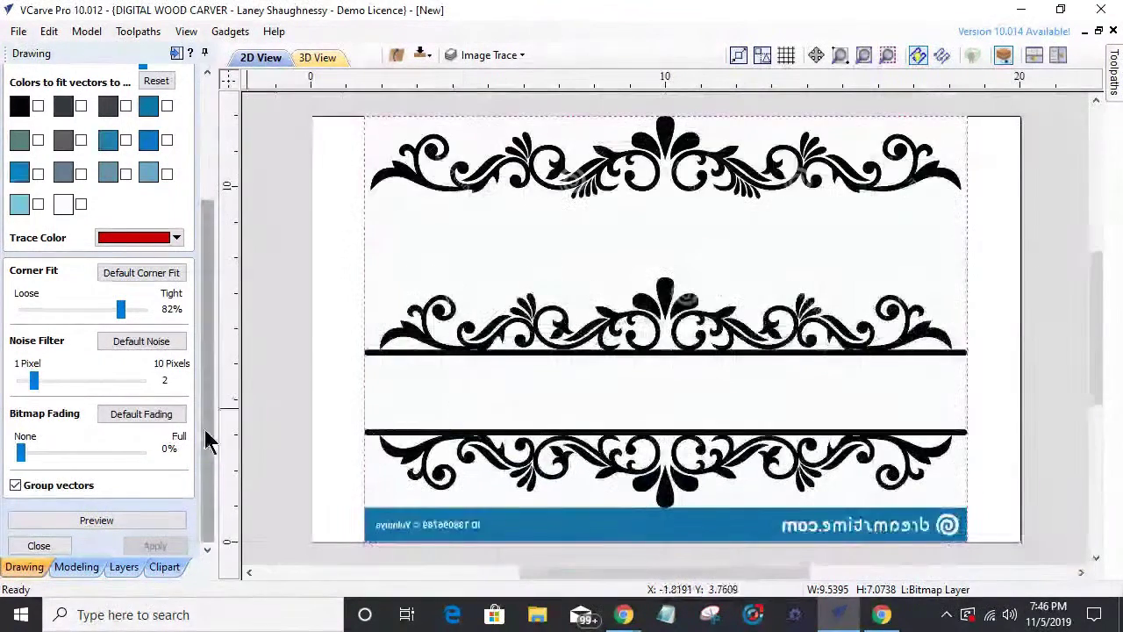
{"action": "left_click_drag", "start_coordinate": [209, 445], "coordinate": [216, 325]}
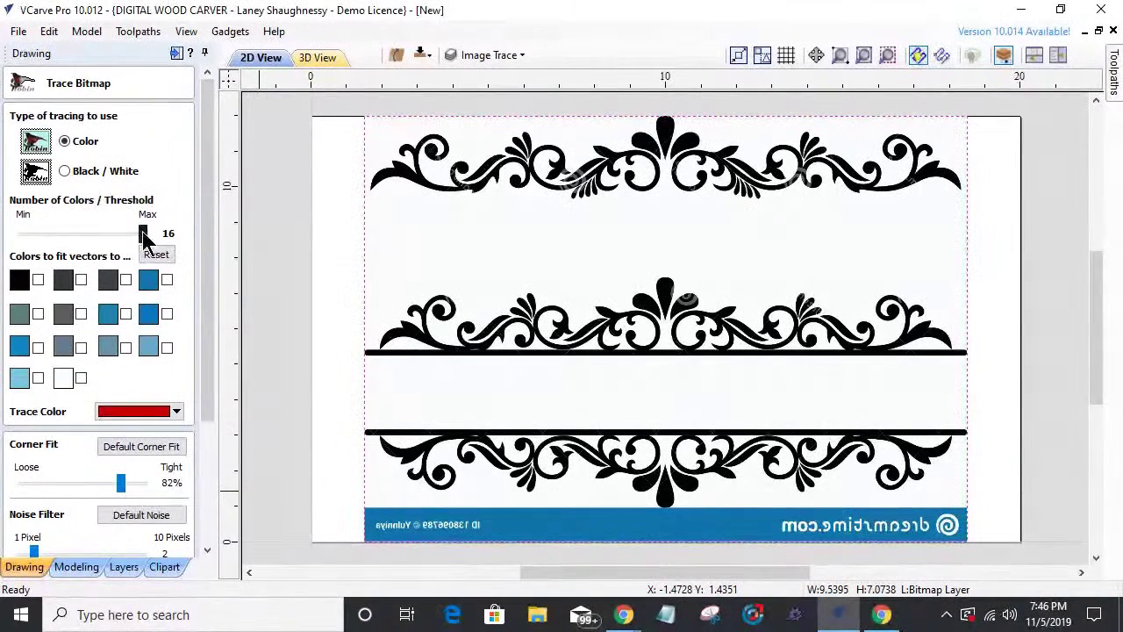
- Try 8, 3 and 2 colors for the trace, and set the number of colors to 12
{"action": "left_click_drag", "start_coordinate": [143, 235], "coordinate": [77, 235]}
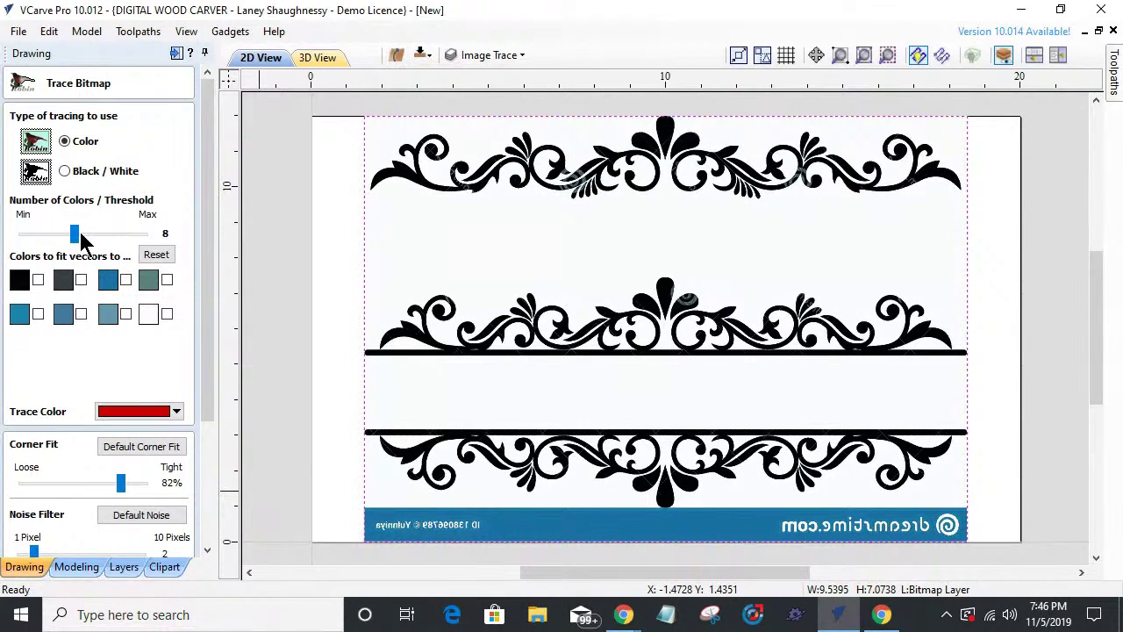
{"action": "left_click_drag", "start_coordinate": [82, 233], "coordinate": [37, 269]}
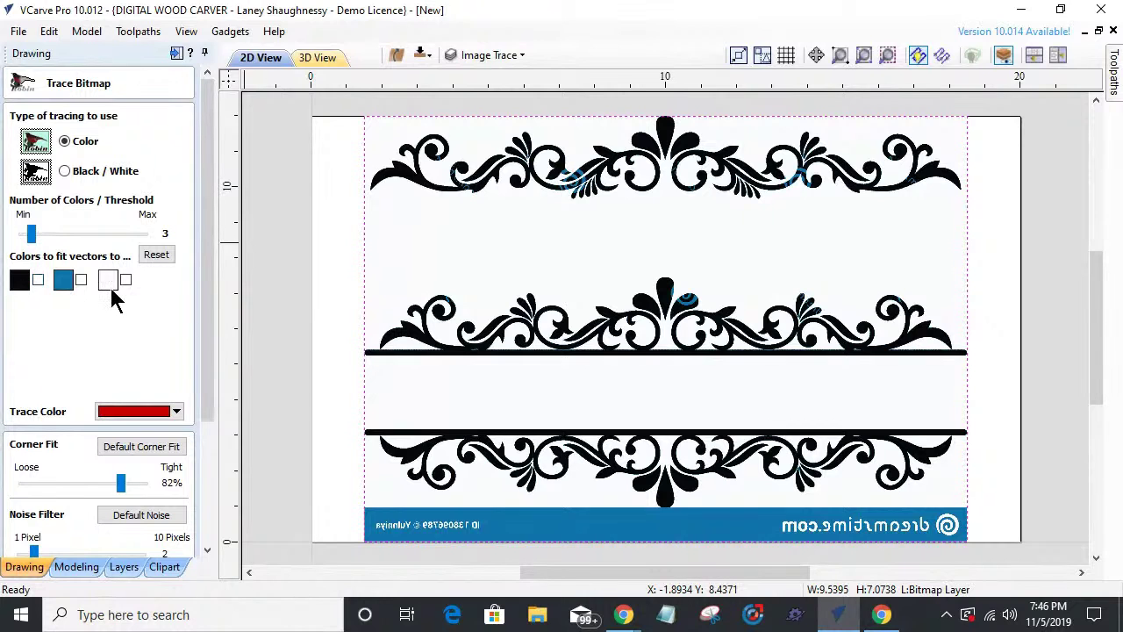
{"action": "left_click_drag", "start_coordinate": [32, 234], "coordinate": [8, 274]}
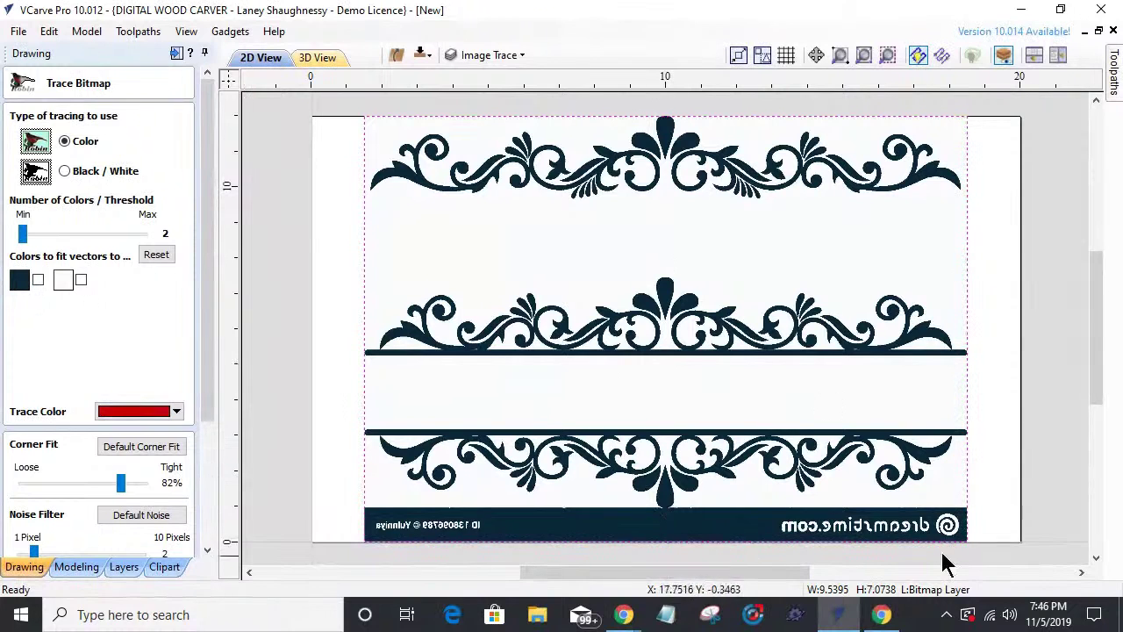
{"action": "left_click_drag", "start_coordinate": [24, 234], "coordinate": [110, 239]}
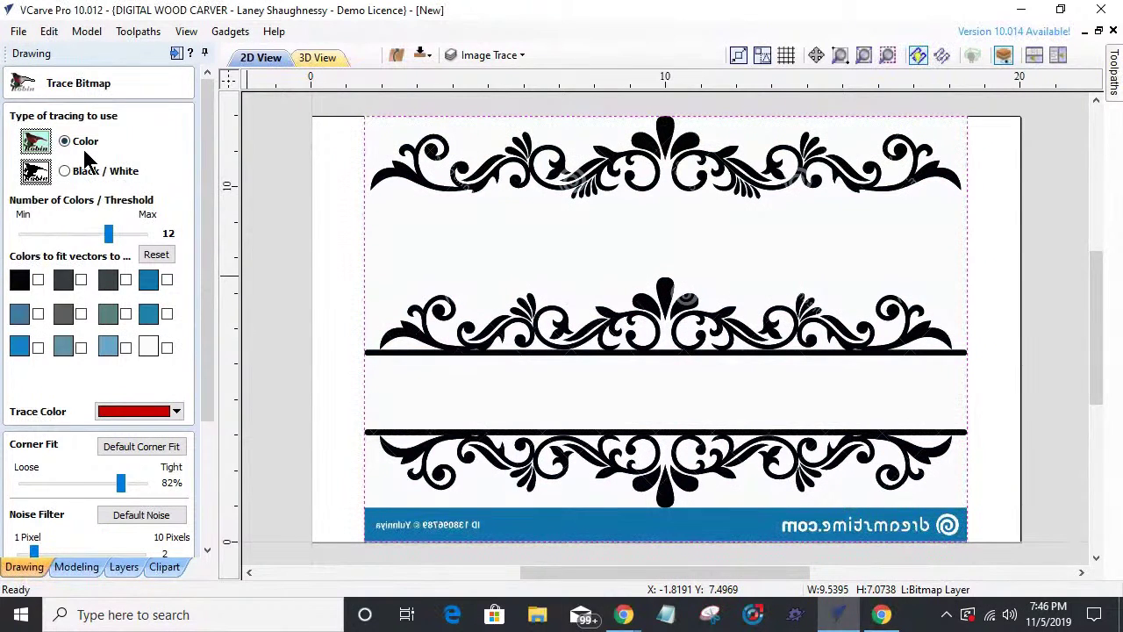
- Include black and the three dark gray swatches in the colors to fit vectors to
{"action": "left_click", "coordinate": [37, 280]}
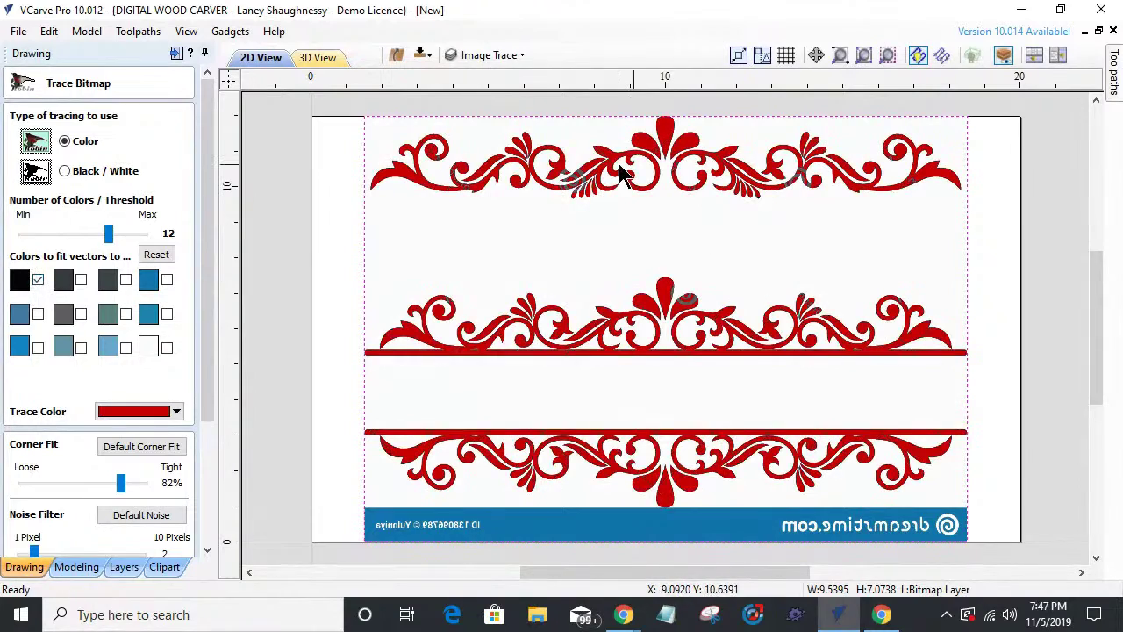
{"action": "scroll", "coordinate": [526, 188], "scroll_direction": "up", "scroll_amount": 3}
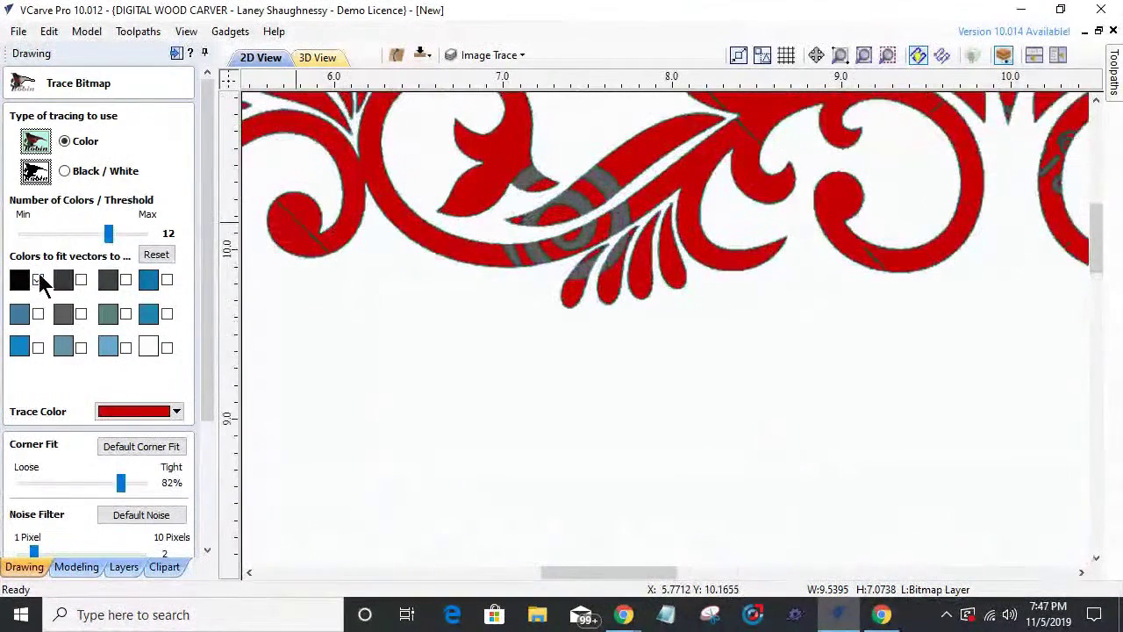
{"action": "left_click", "coordinate": [126, 280]}
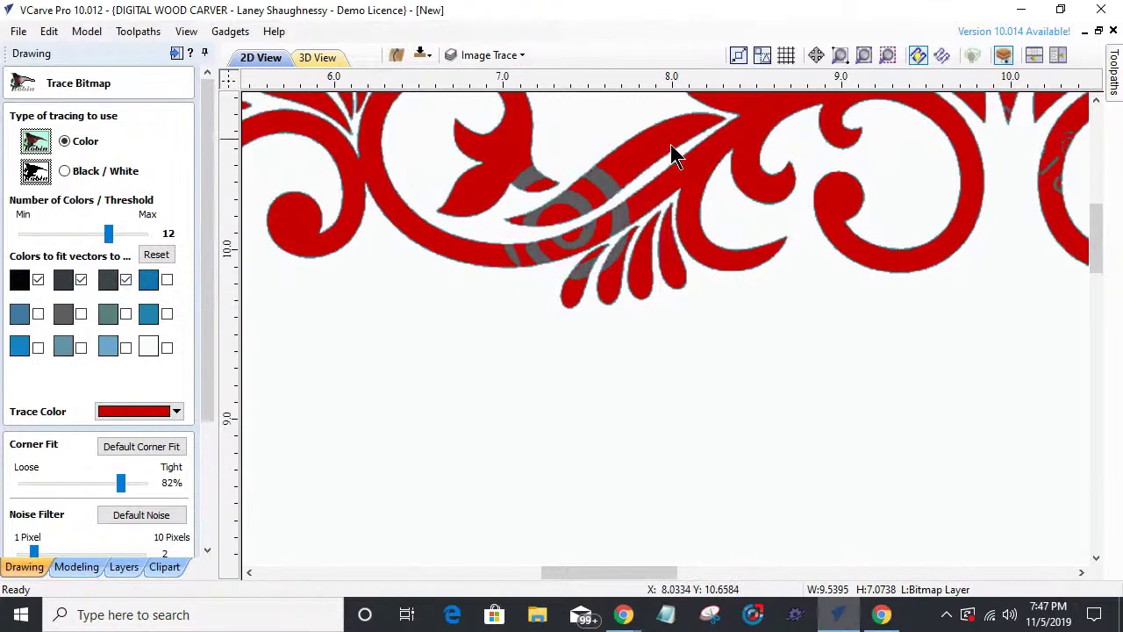
{"action": "left_click", "coordinate": [81, 314]}
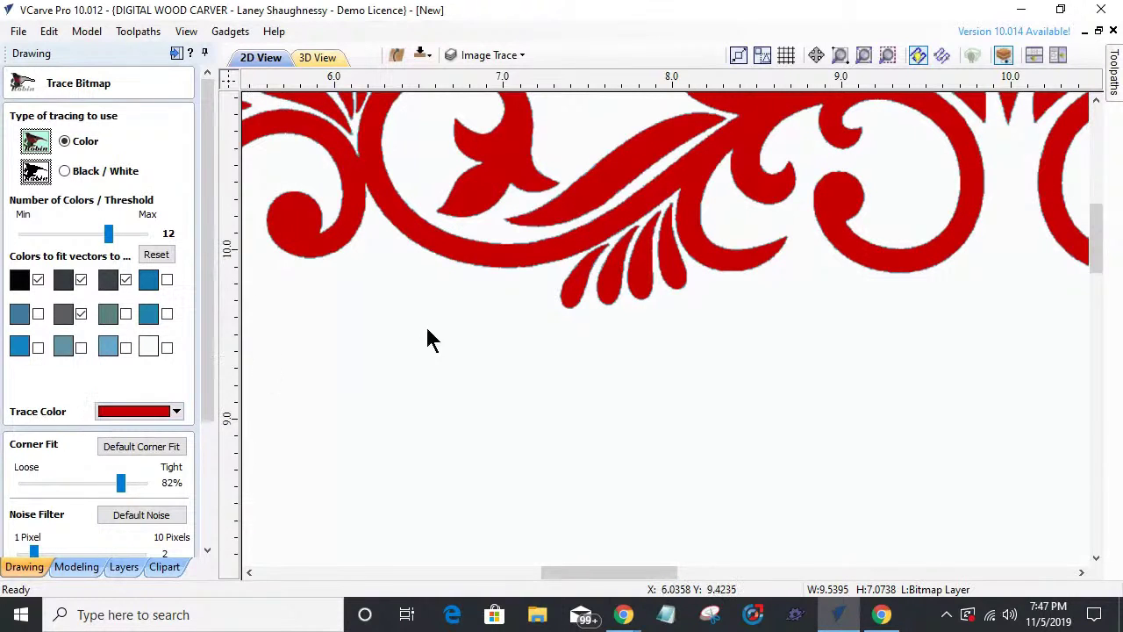
- Include all the blue and teal swatches in the trace colors, leaving only white out
{"action": "scroll", "coordinate": [564, 266], "scroll_direction": "up", "scroll_amount": 5}
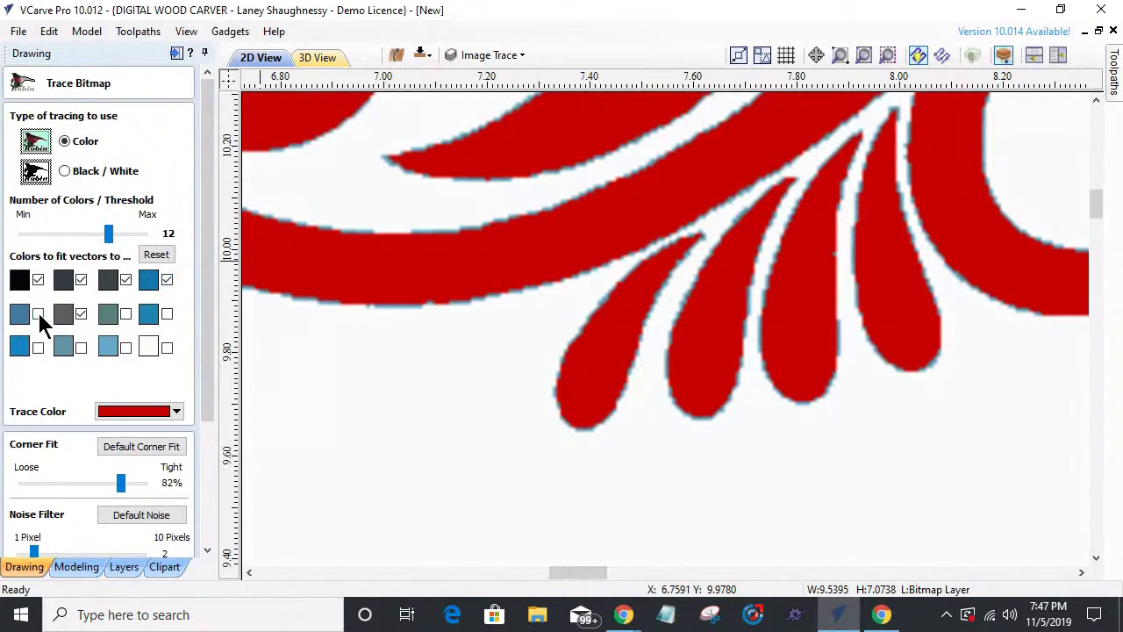
{"action": "left_click", "coordinate": [167, 313]}
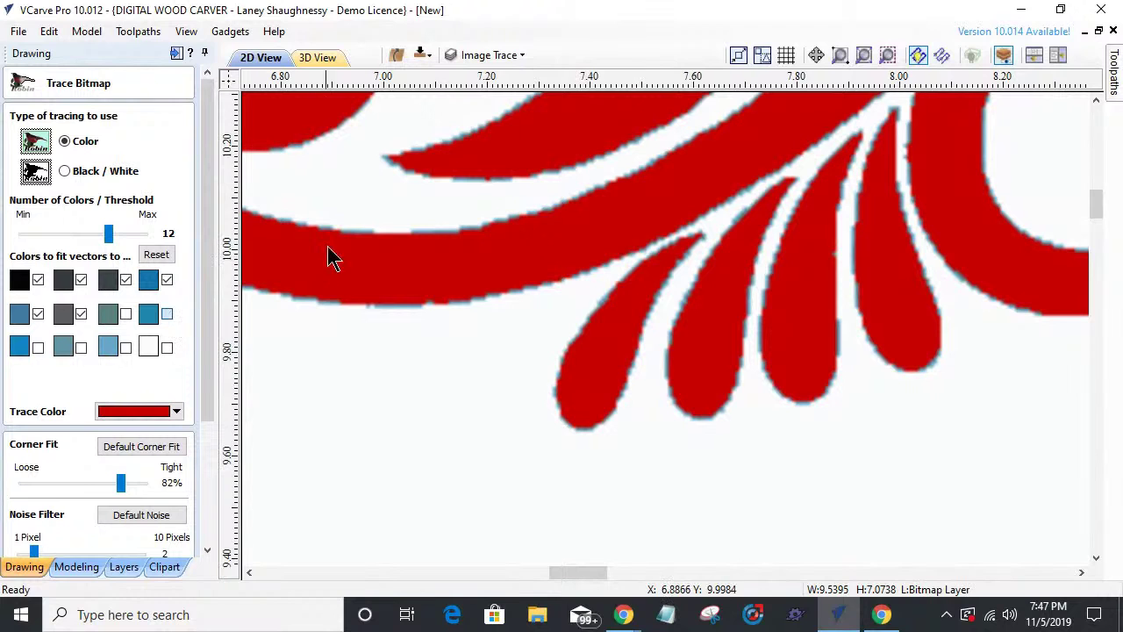
{"action": "left_click", "coordinate": [37, 347]}
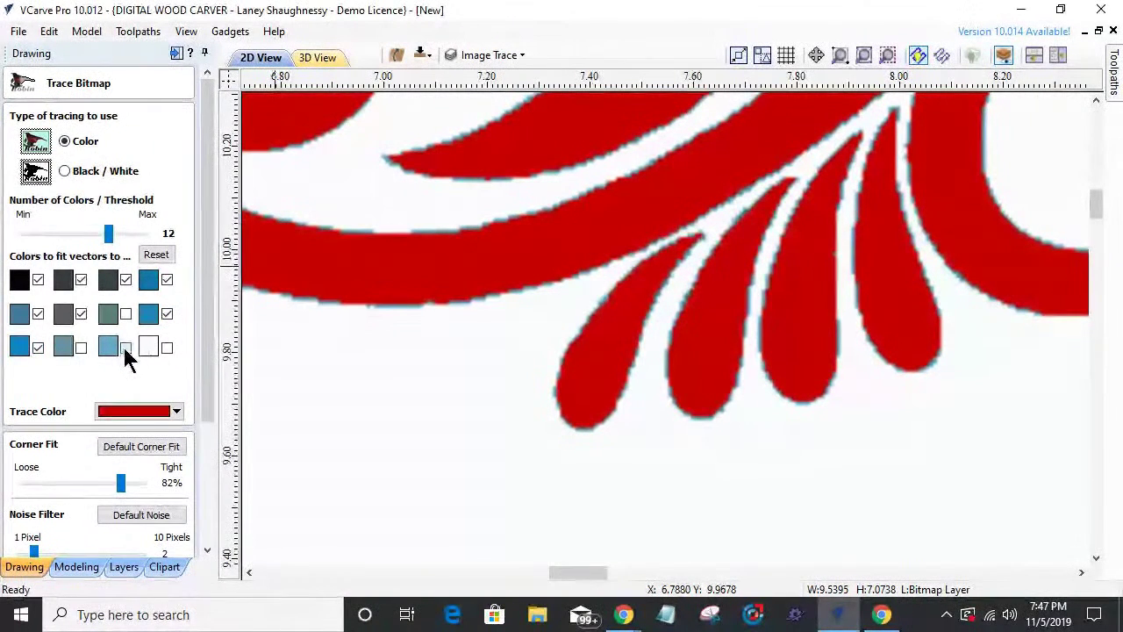
{"action": "left_click", "coordinate": [126, 347]}
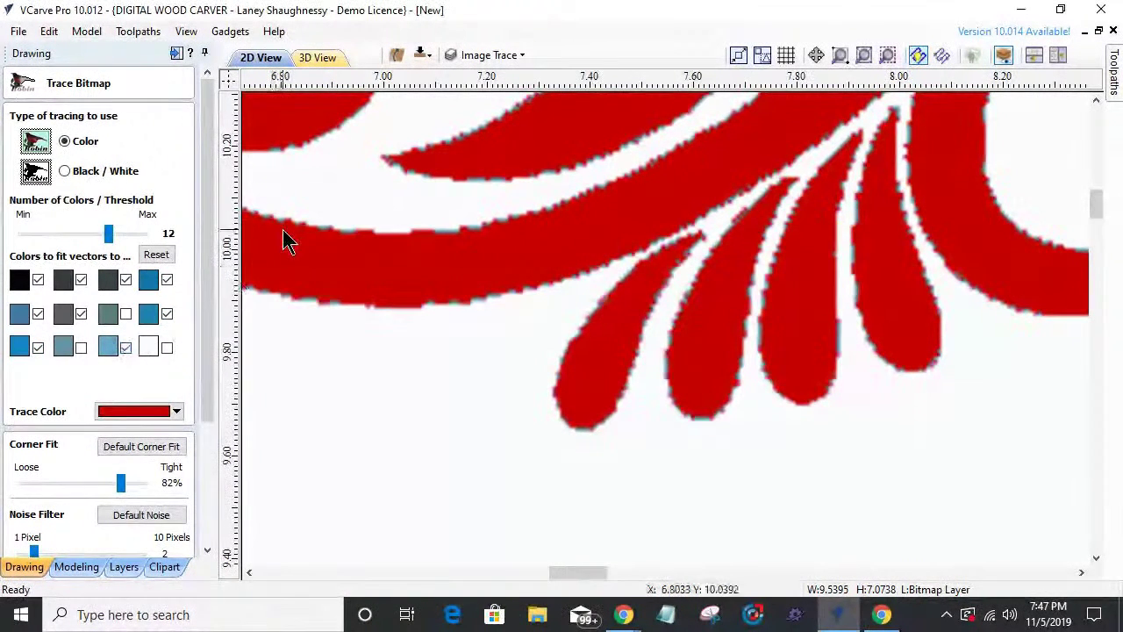
{"action": "left_click", "coordinate": [79, 347]}
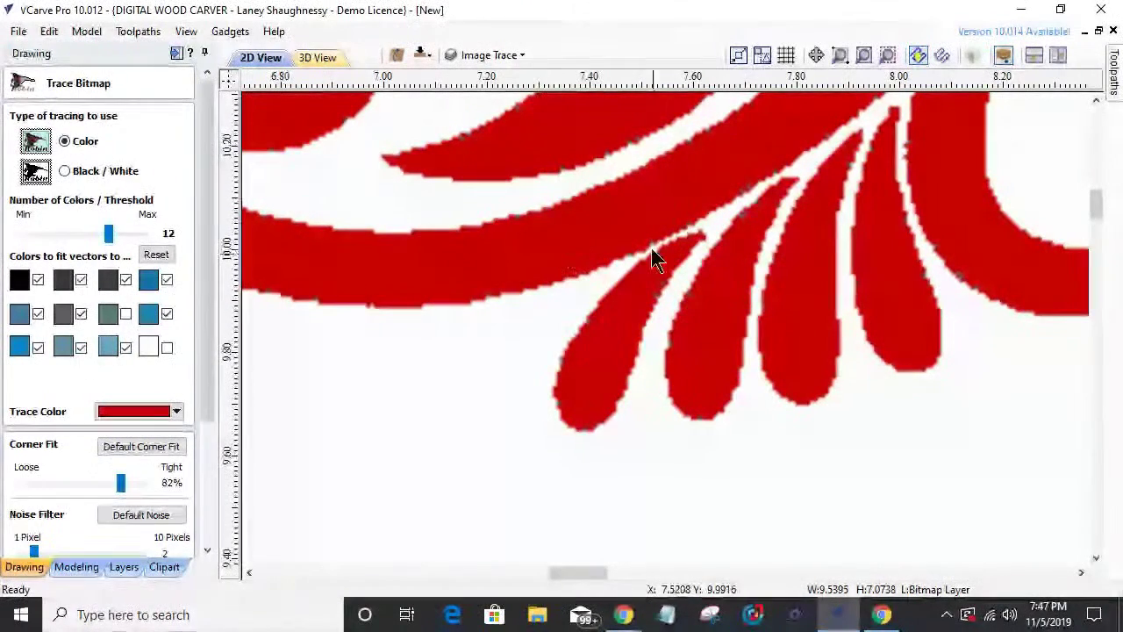
{"action": "left_click", "coordinate": [127, 314]}
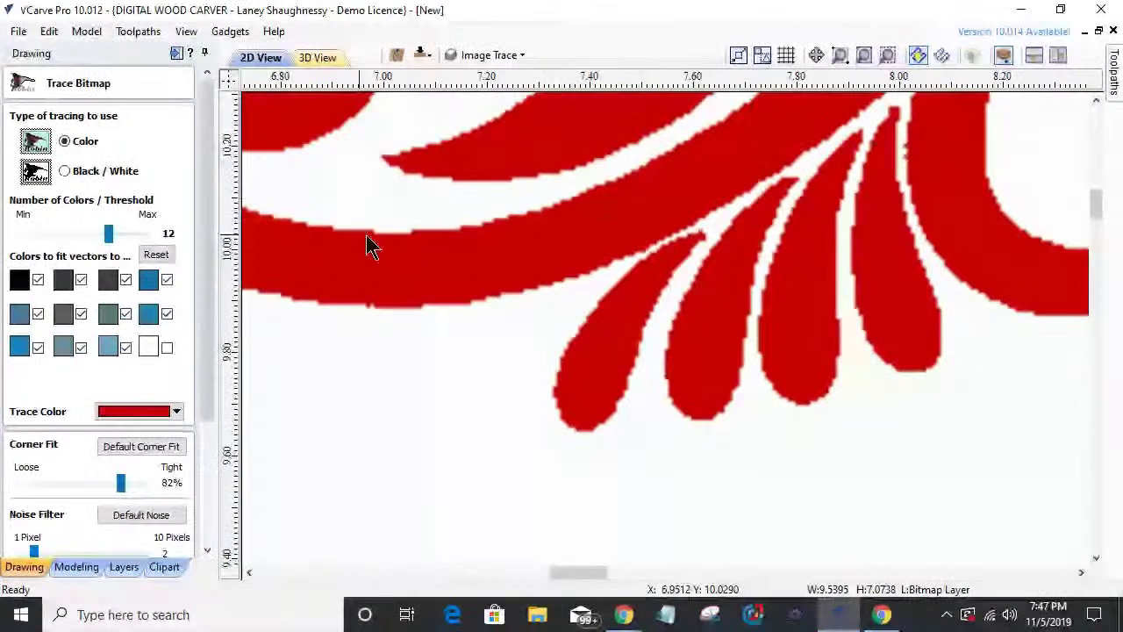
- Examine how the selected trace colors cover the flourishes and horizontal bars across the image
{"action": "scroll", "coordinate": [572, 326], "scroll_direction": "down", "scroll_amount": 2}
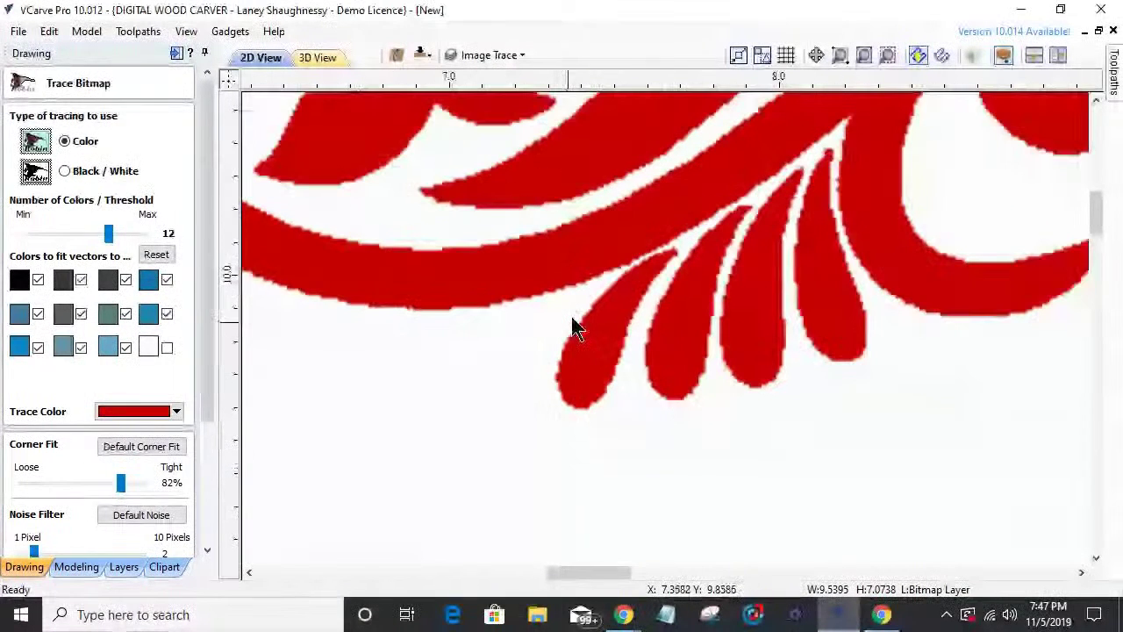
{"action": "scroll", "coordinate": [572, 326], "scroll_direction": "down", "scroll_amount": 2}
{"action": "scroll", "coordinate": [573, 325], "scroll_direction": "down", "scroll_amount": 4}
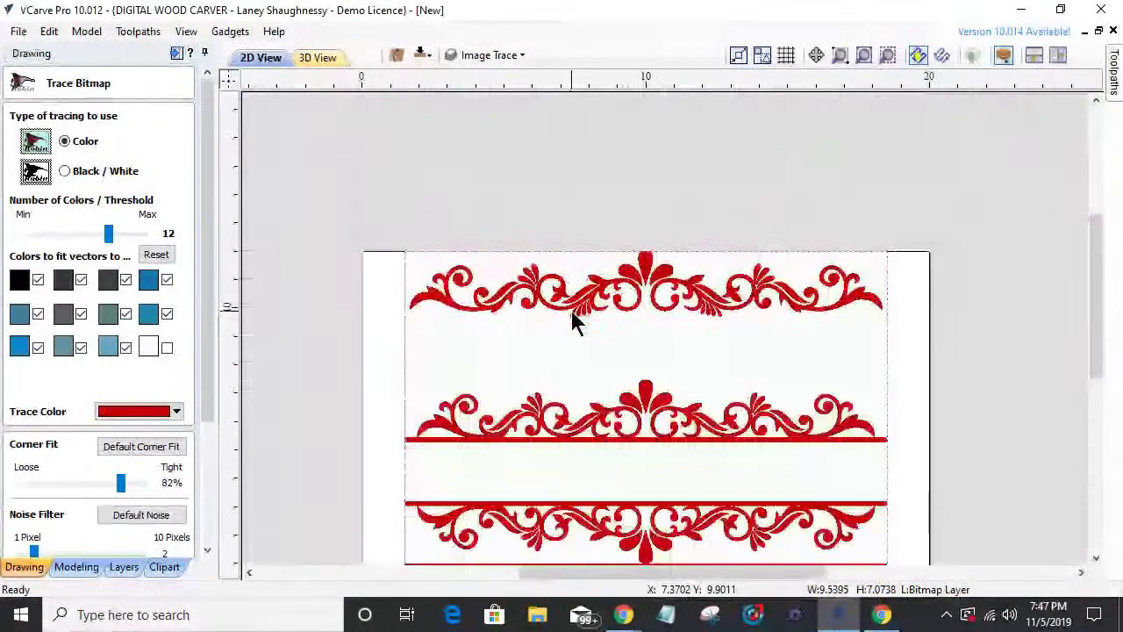
{"action": "scroll", "coordinate": [584, 524], "scroll_direction": "up", "scroll_amount": 6}
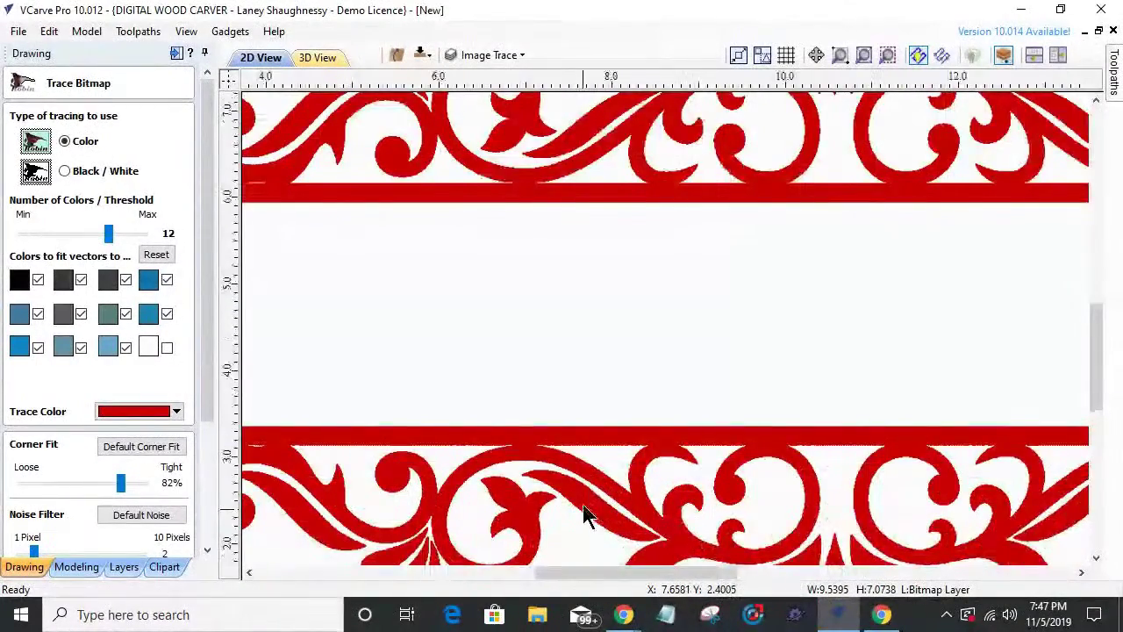
{"action": "scroll", "coordinate": [570, 479], "scroll_direction": "down", "scroll_amount": 4}
{"action": "scroll", "coordinate": [567, 470], "scroll_direction": "down", "scroll_amount": 2}
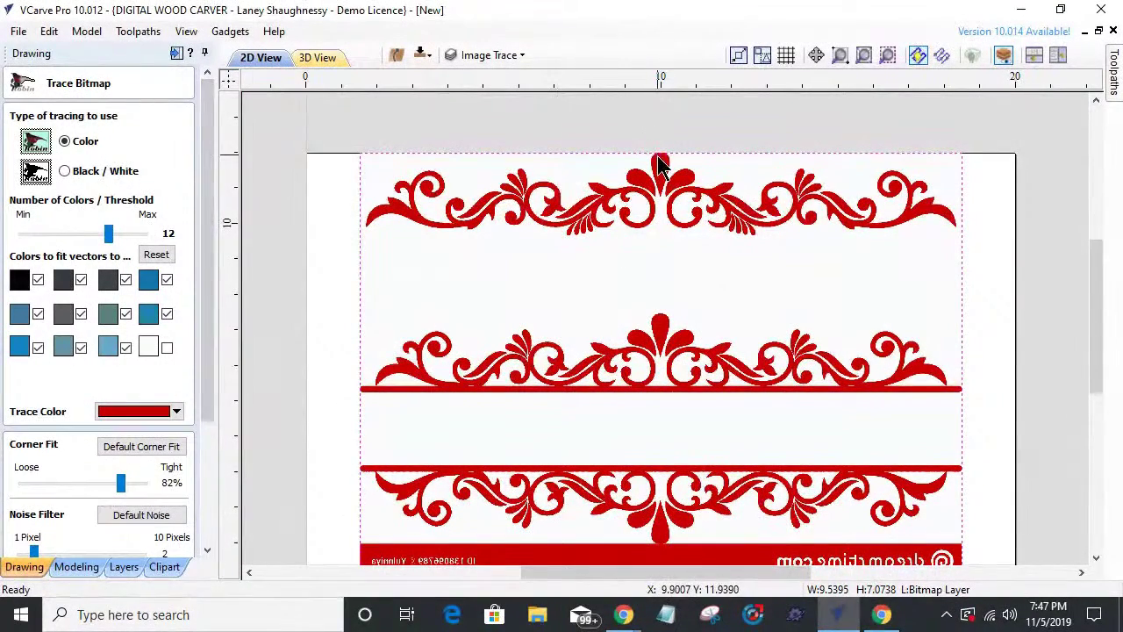
{"action": "scroll", "coordinate": [660, 166], "scroll_direction": "up", "scroll_amount": 2}
{"action": "scroll", "coordinate": [660, 167], "scroll_direction": "down", "scroll_amount": 2}
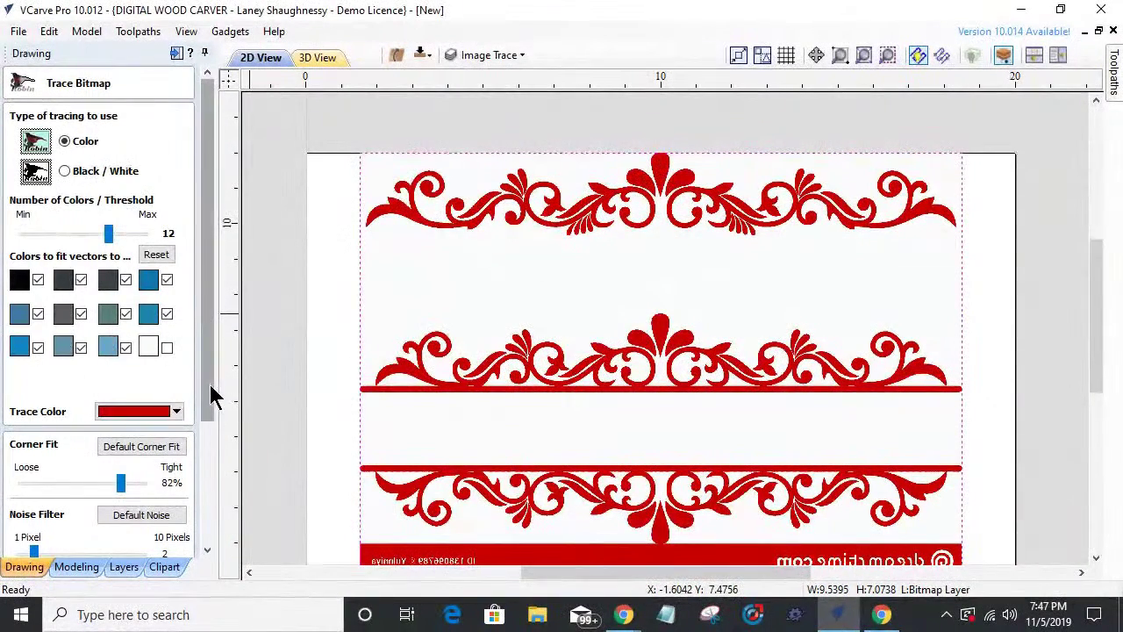
- Set the noise filter to 6 pixels and preview the traced vectors
{"action": "left_click_drag", "start_coordinate": [211, 394], "coordinate": [220, 546]}
{"action": "mouse_move", "coordinate": [20, 382]}
{"action": "left_mouse_down"}
{"action": "mouse_move", "coordinate": [91, 391]}
{"action": "mouse_move", "coordinate": [87, 380]}
{"action": "left_mouse_up"}
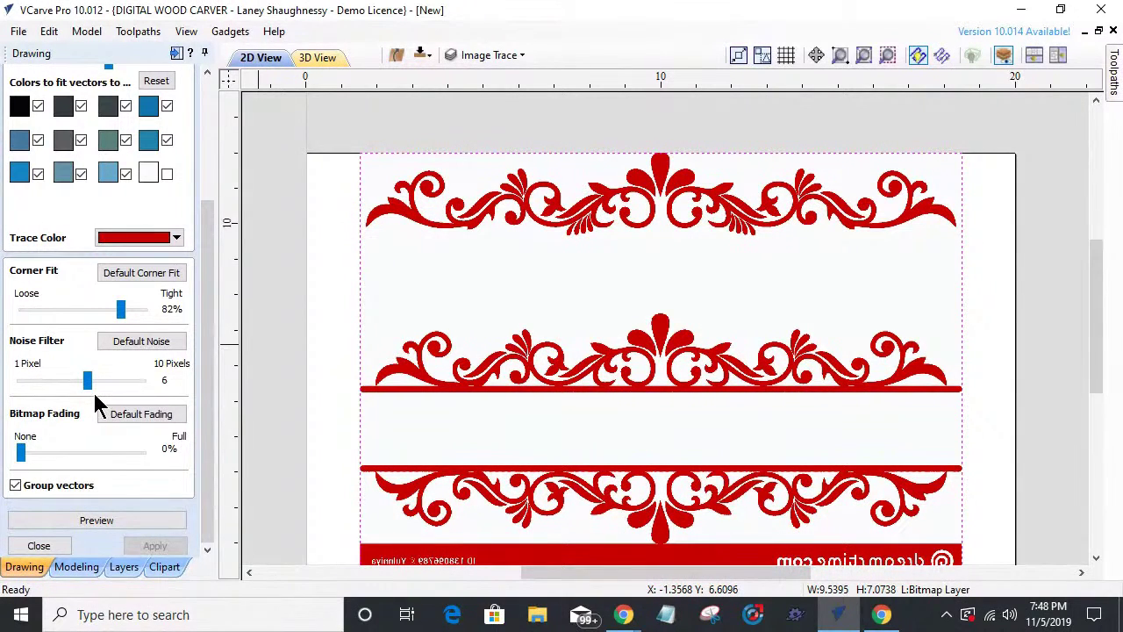
{"action": "left_click", "coordinate": [110, 518]}
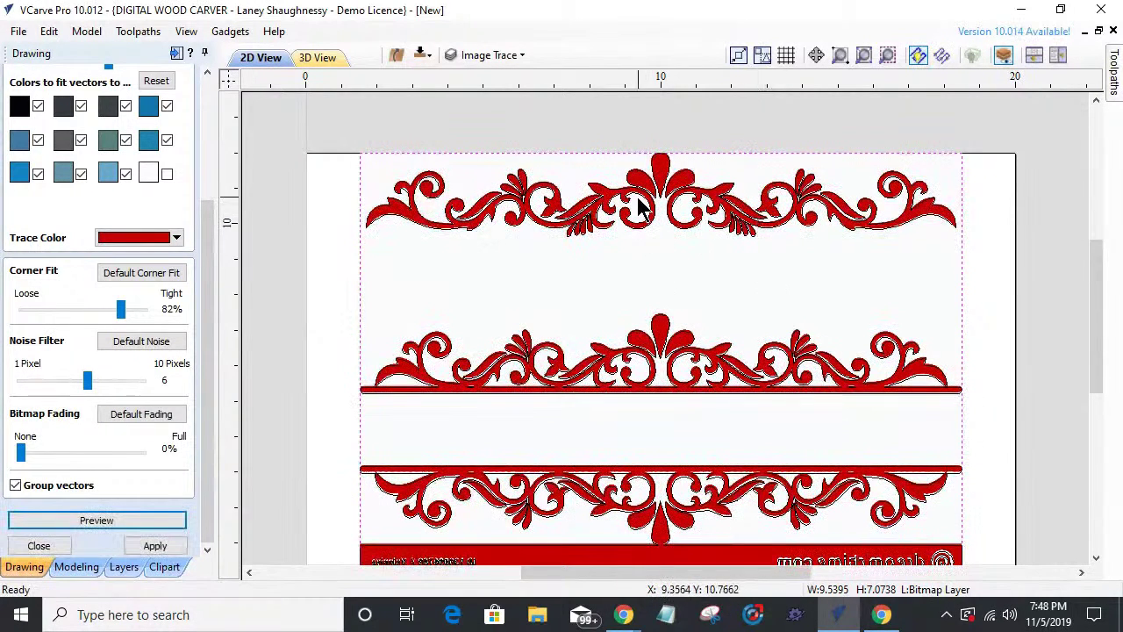
- Try full bitmap fading at 100% to inspect the previewed vectors, and return the fading to 0%
{"action": "left_click_drag", "start_coordinate": [21, 452], "coordinate": [78, 453]}
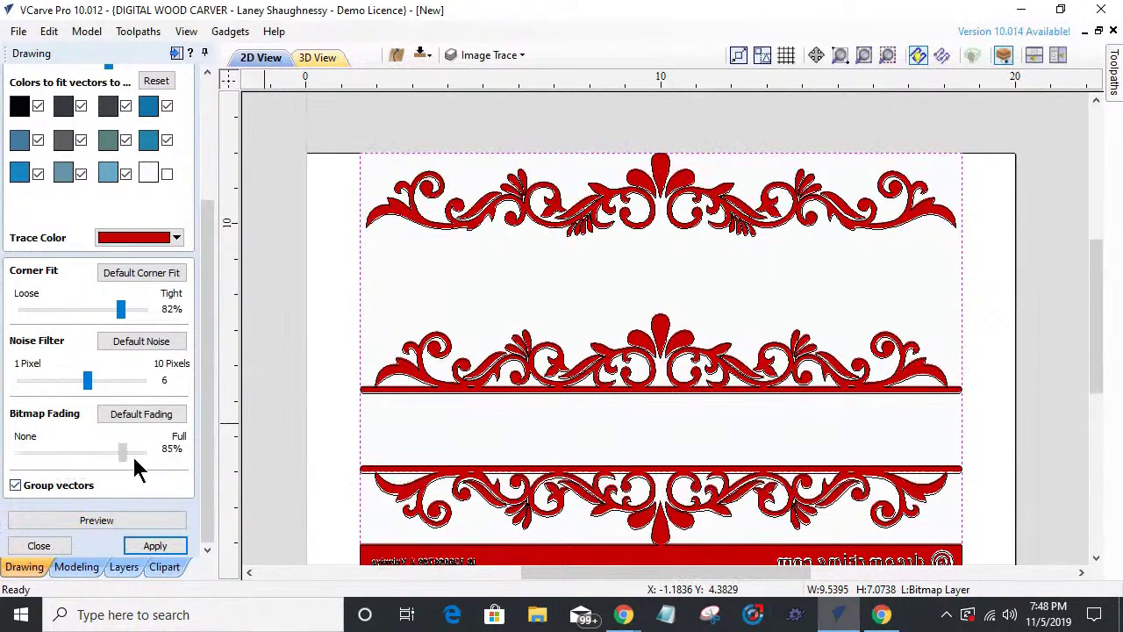
{"action": "left_click_drag", "start_coordinate": [166, 459], "coordinate": [167, 455]}
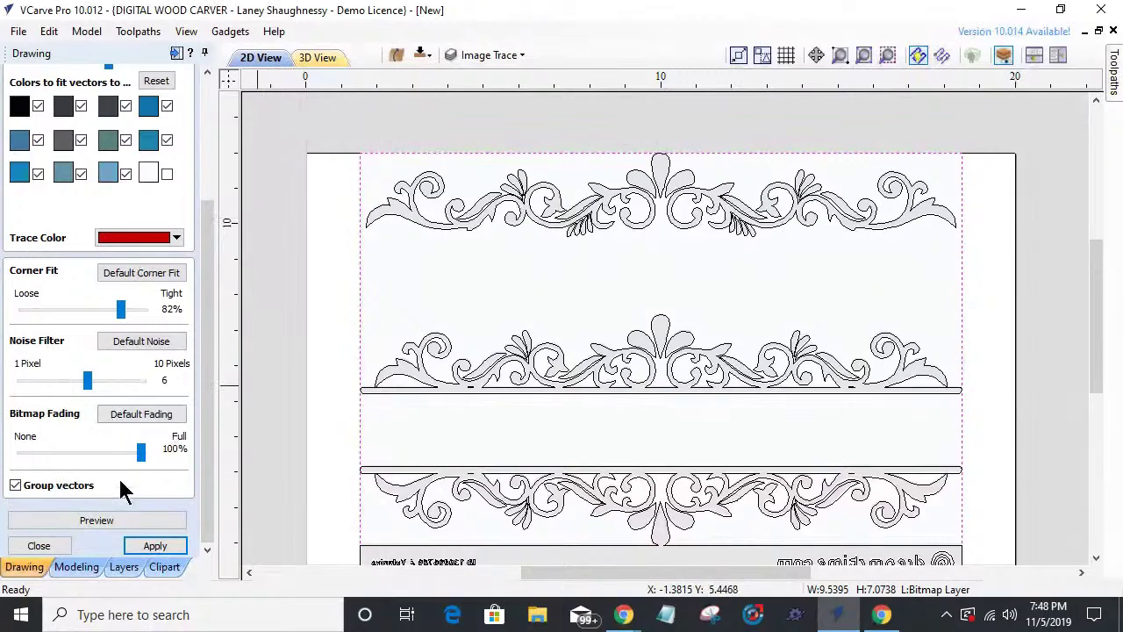
{"action": "left_click_drag", "start_coordinate": [145, 455], "coordinate": [19, 454]}
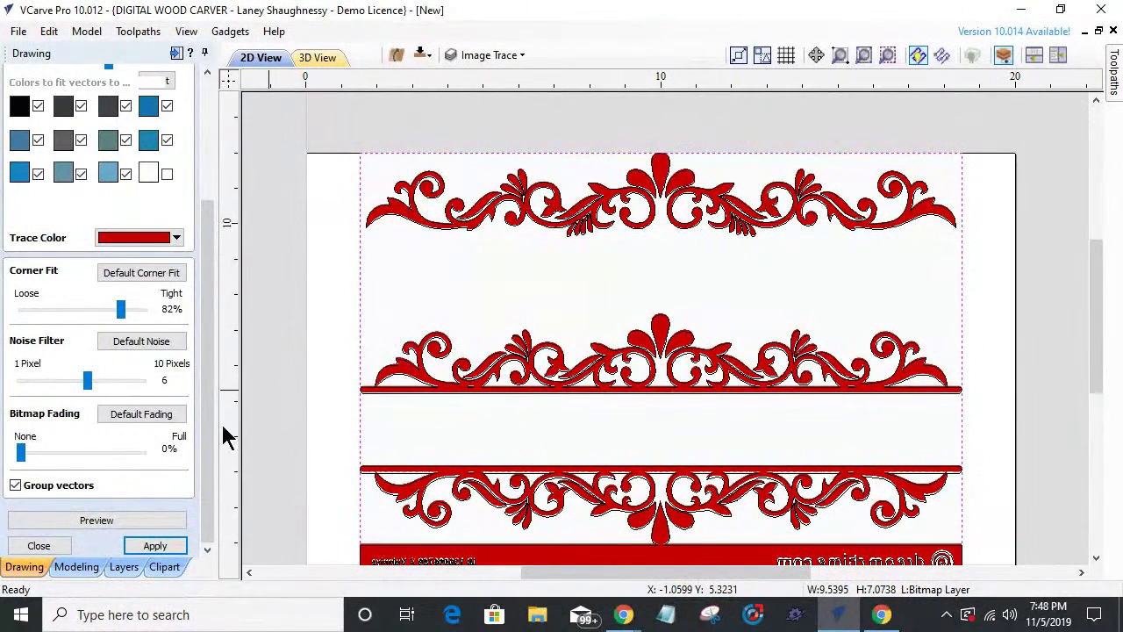
- Deselect and reselect the flourish bitmap, and set the type of tracing to Black / White
{"action": "left_click", "coordinate": [284, 437]}
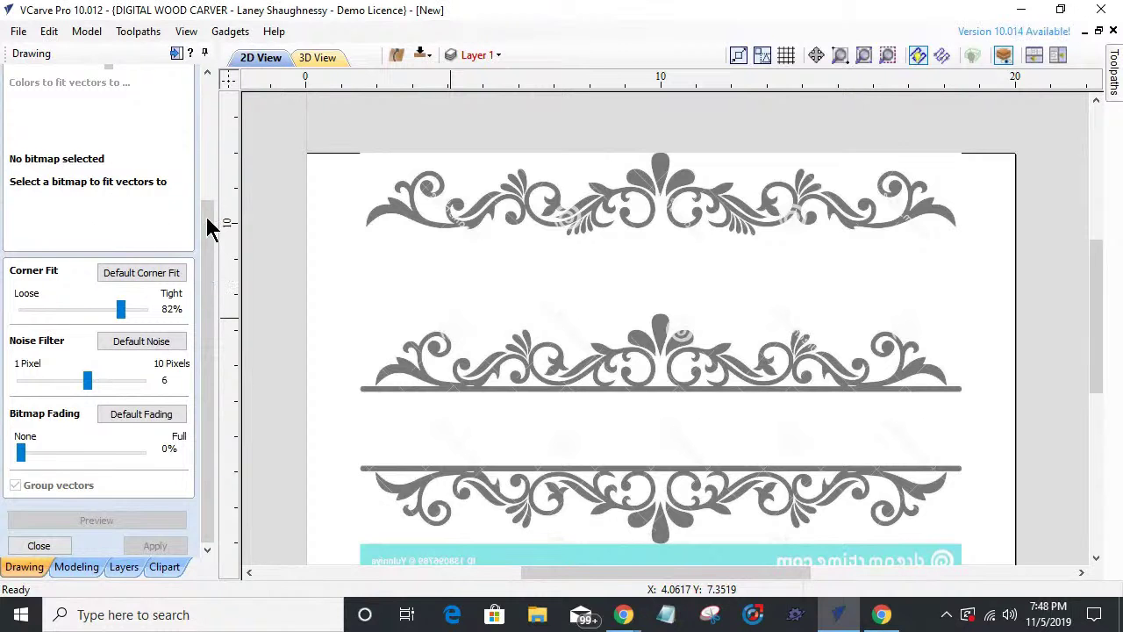
{"action": "key", "text": "ctrl+a"}
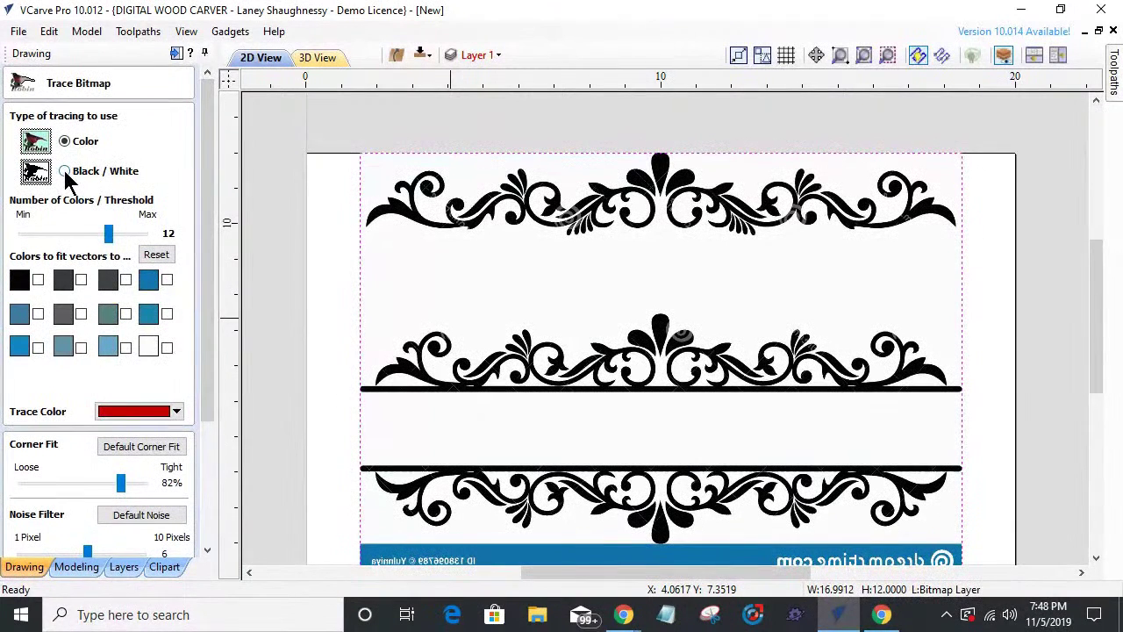
{"action": "left_click", "coordinate": [66, 172]}
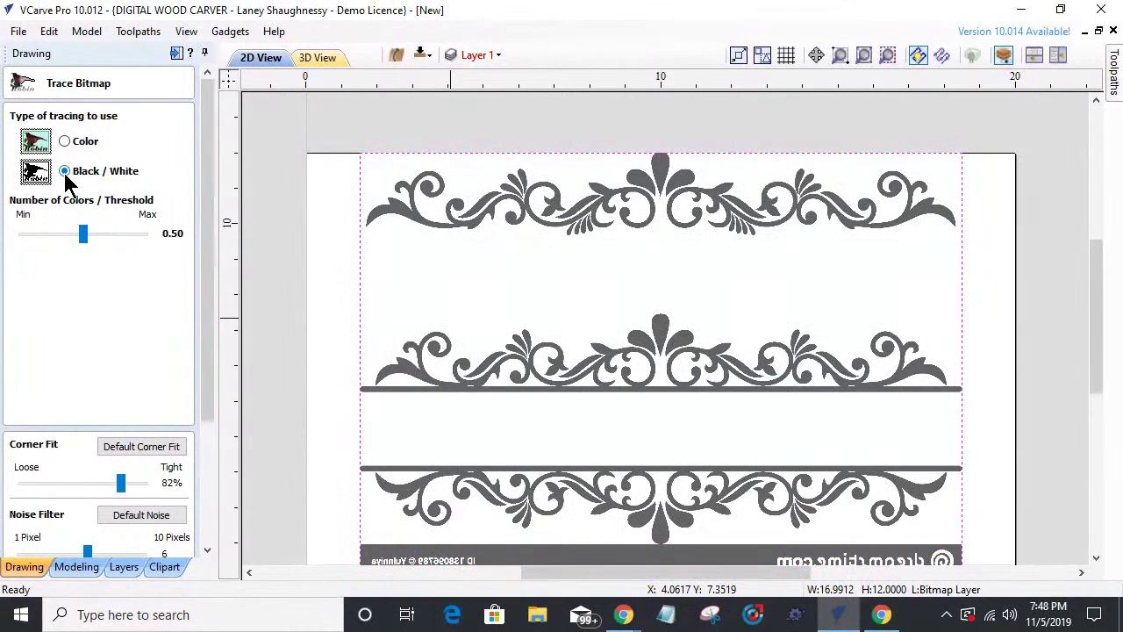
- Try black/white thresholds of 0.01, 0.48 and 0.95 on the flourish image, and set the threshold to 0.68
{"action": "left_click_drag", "start_coordinate": [208, 421], "coordinate": [214, 527]}
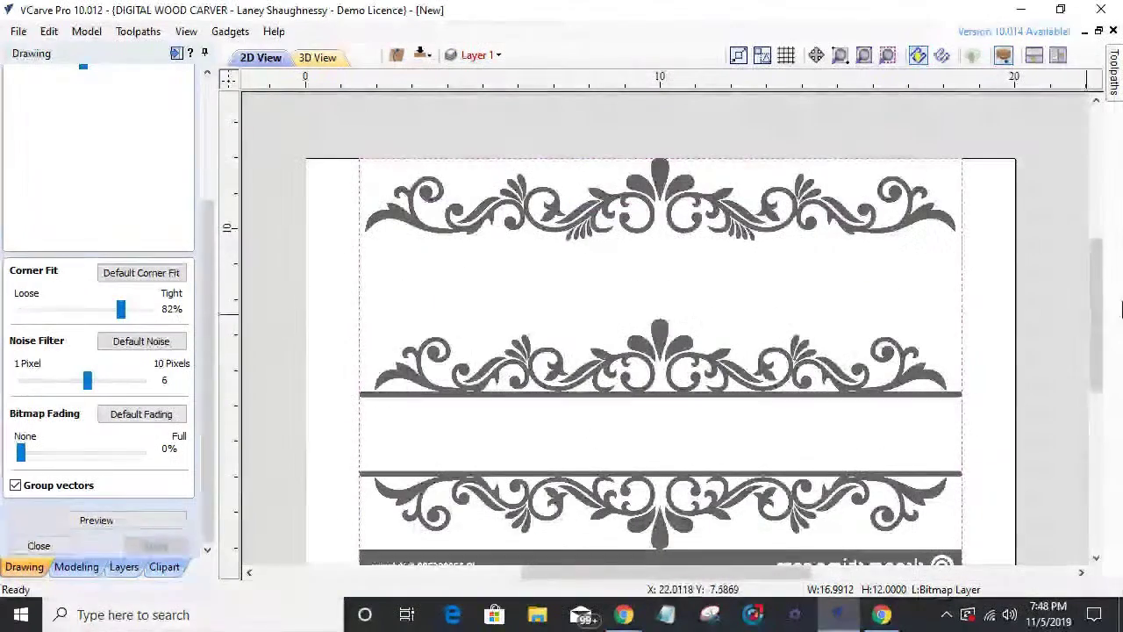
{"action": "left_click", "coordinate": [864, 55]}
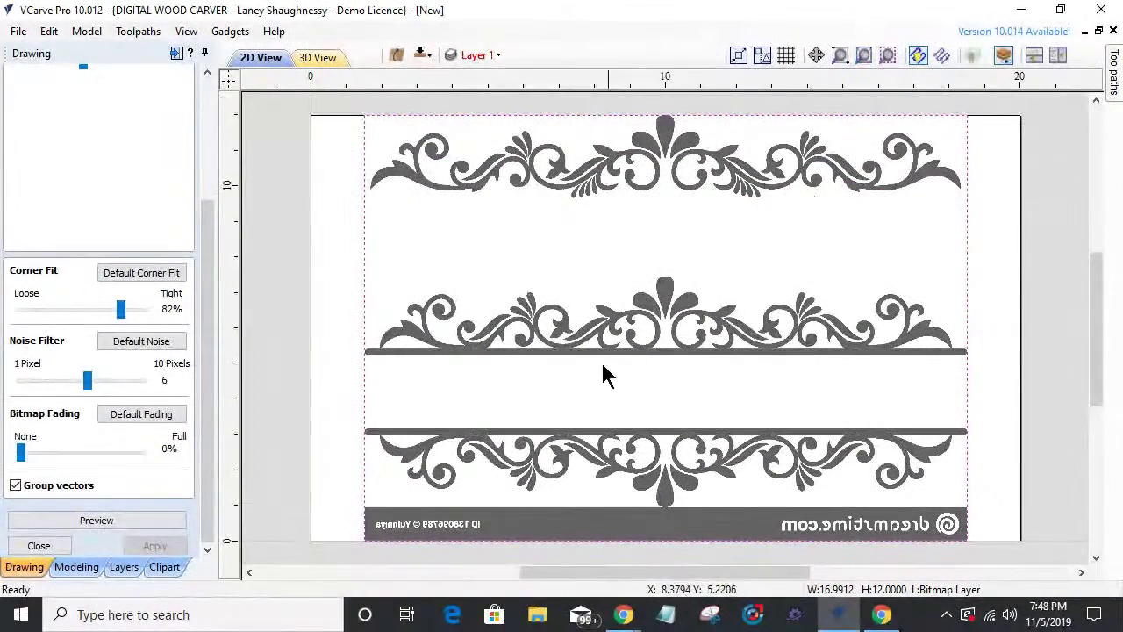
{"action": "scroll", "coordinate": [396, 421], "scroll_direction": "up", "scroll_amount": 1}
{"action": "scroll", "coordinate": [411, 402], "scroll_direction": "up", "scroll_amount": 2}
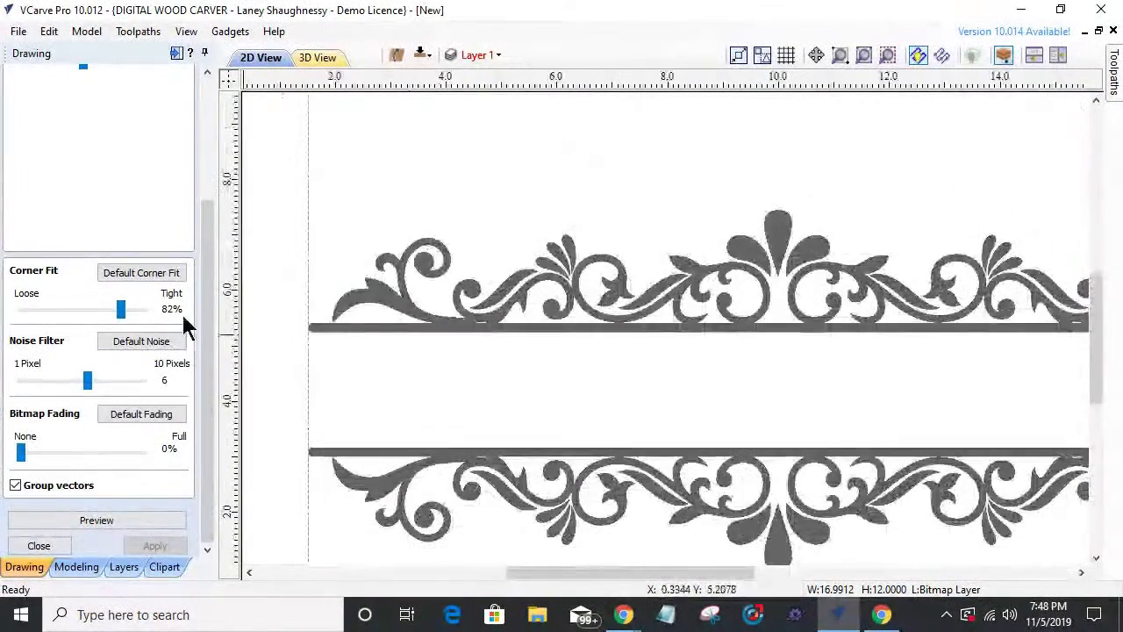
{"action": "left_click_drag", "start_coordinate": [205, 325], "coordinate": [218, 211]}
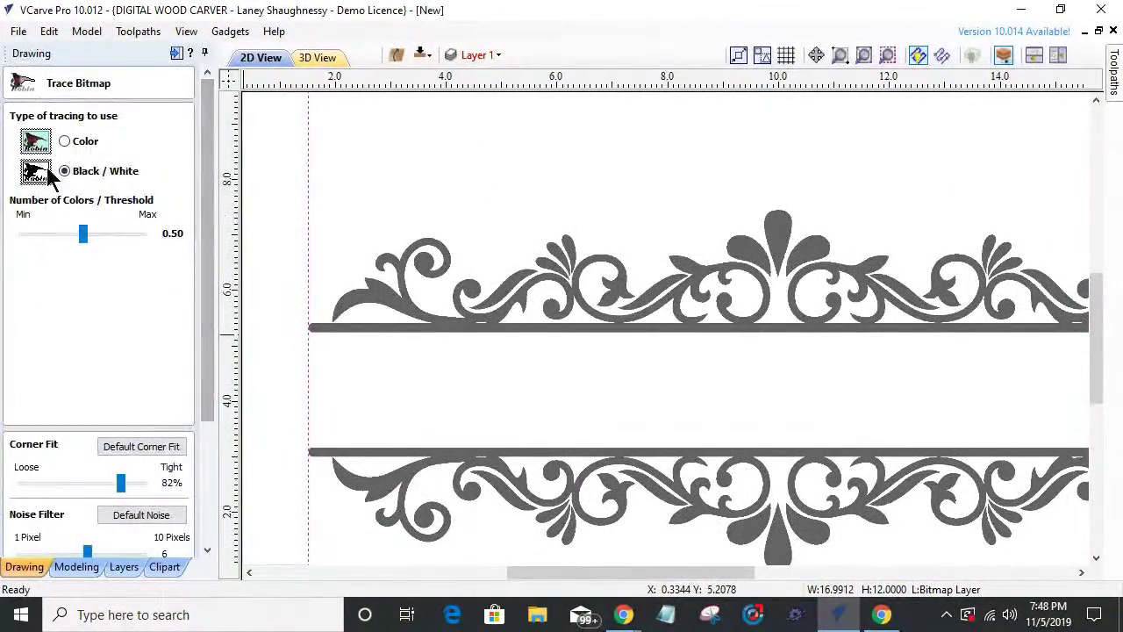
{"action": "left_click", "coordinate": [84, 235]}
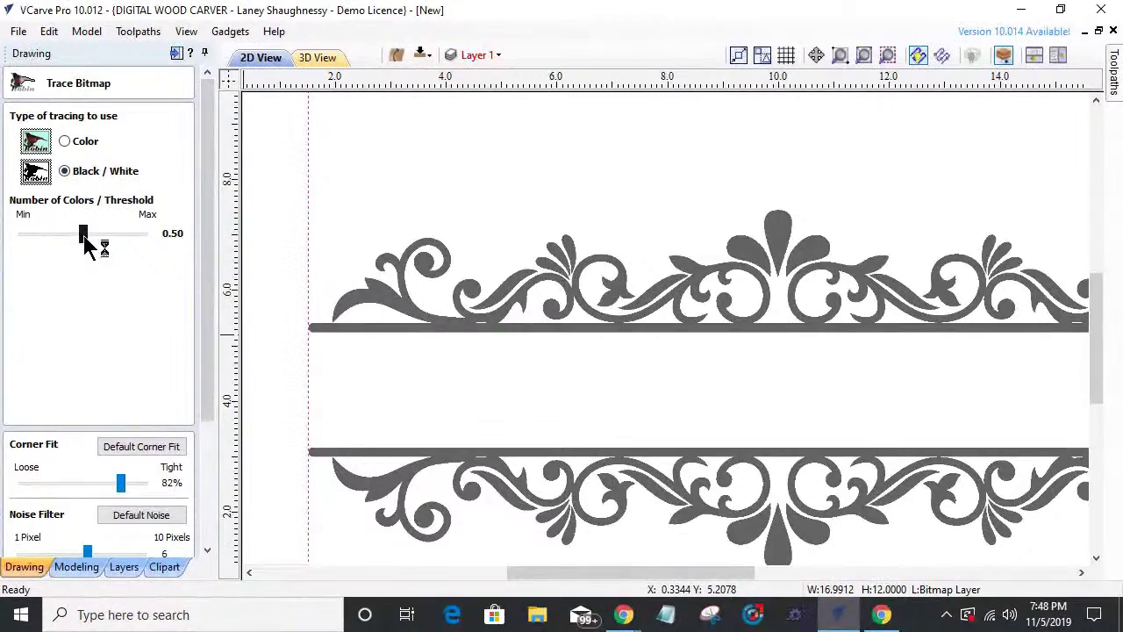
{"action": "mouse_move", "coordinate": [87, 235]}
{"action": "left_mouse_down"}
{"action": "mouse_move", "coordinate": [129, 254]}
{"action": "mouse_move", "coordinate": [149, 233]}
{"action": "mouse_move", "coordinate": [13, 233]}
{"action": "left_mouse_up"}
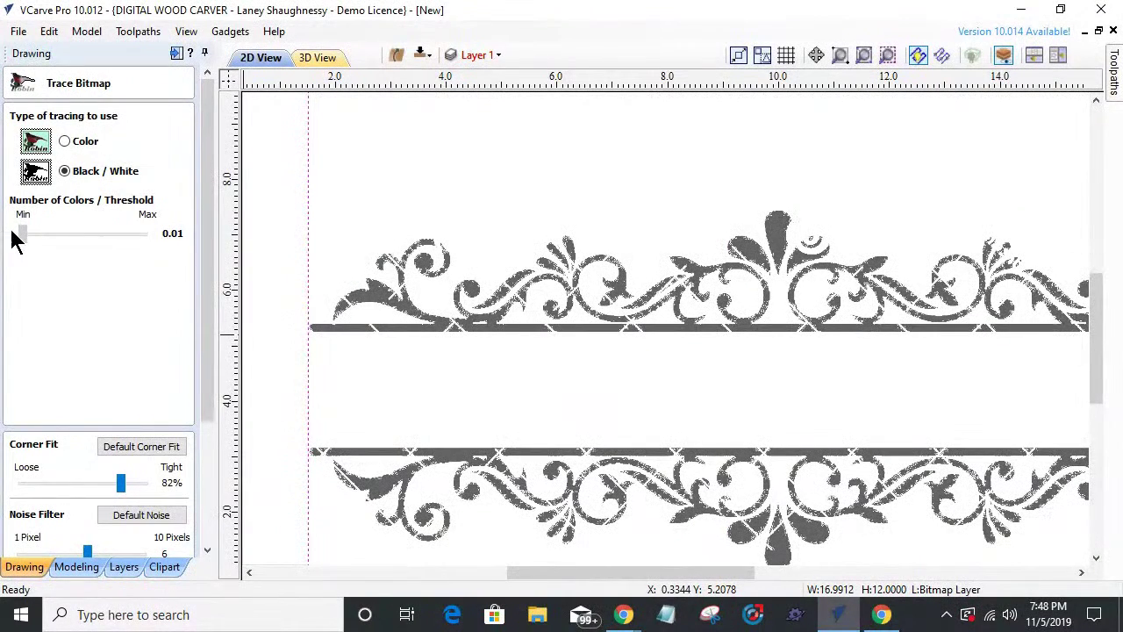
{"action": "left_click_drag", "start_coordinate": [23, 235], "coordinate": [73, 235]}
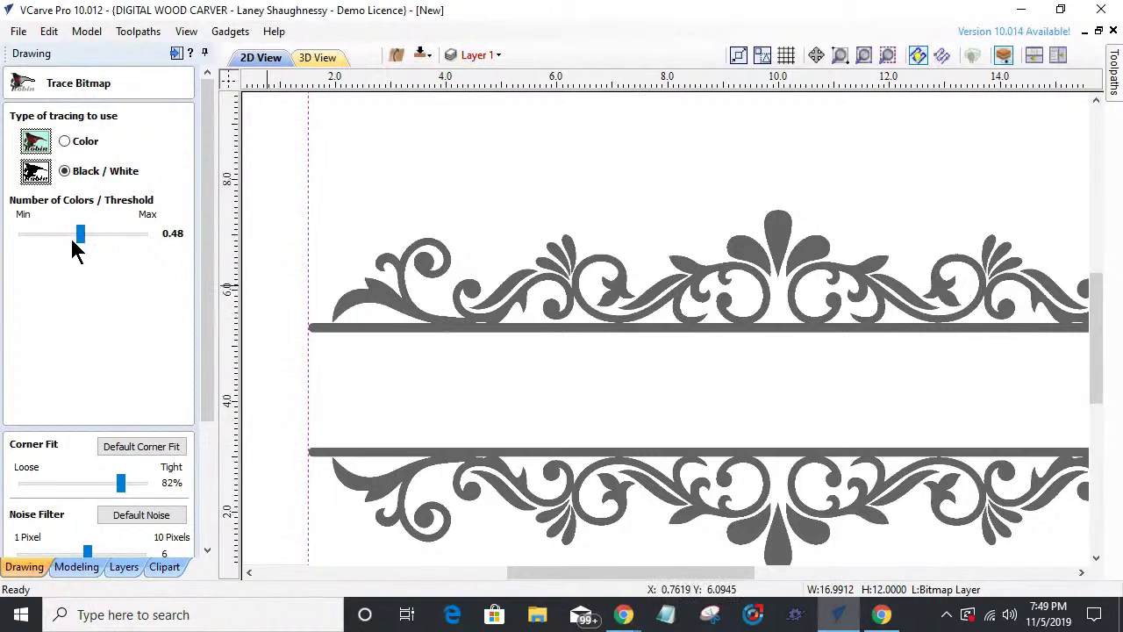
{"action": "left_click_drag", "start_coordinate": [118, 244], "coordinate": [125, 237]}
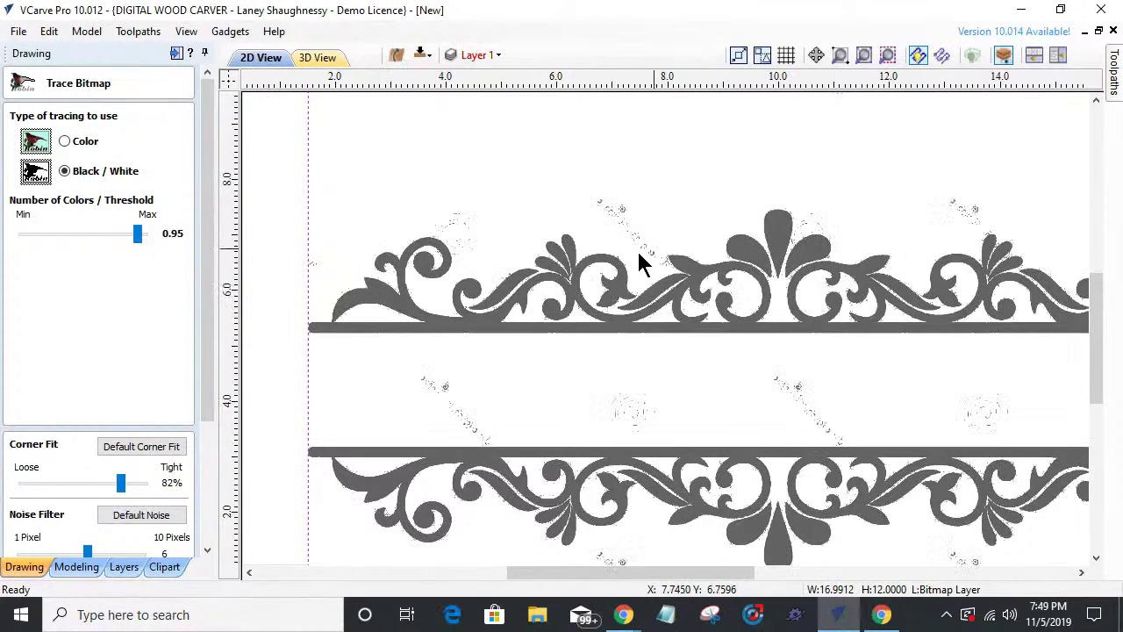
{"action": "left_click_drag", "start_coordinate": [137, 241], "coordinate": [134, 241]}
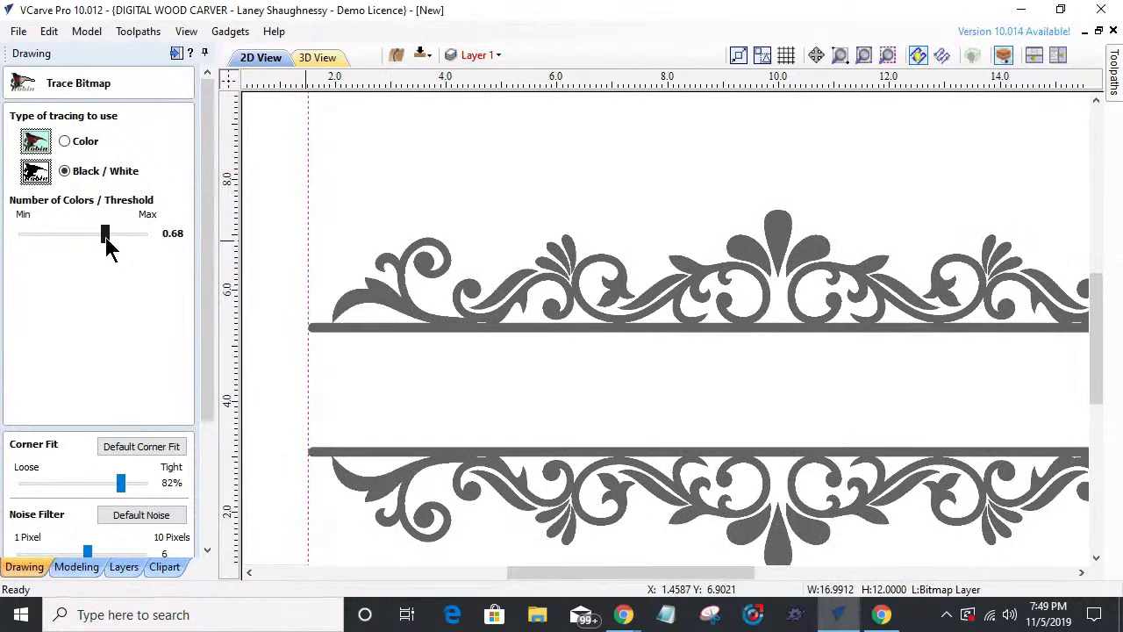
- Preview the black/white trace of the flourish bitmap
{"action": "scroll", "coordinate": [715, 375], "scroll_direction": "down", "scroll_amount": 1}
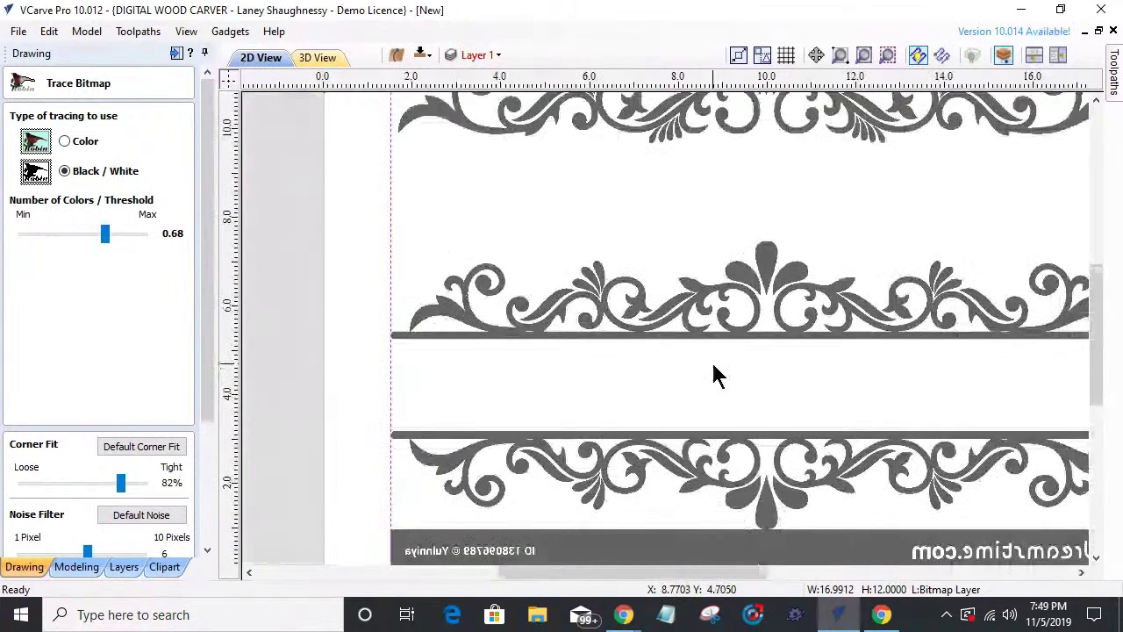
{"action": "scroll", "coordinate": [712, 371], "scroll_direction": "up", "scroll_amount": 1}
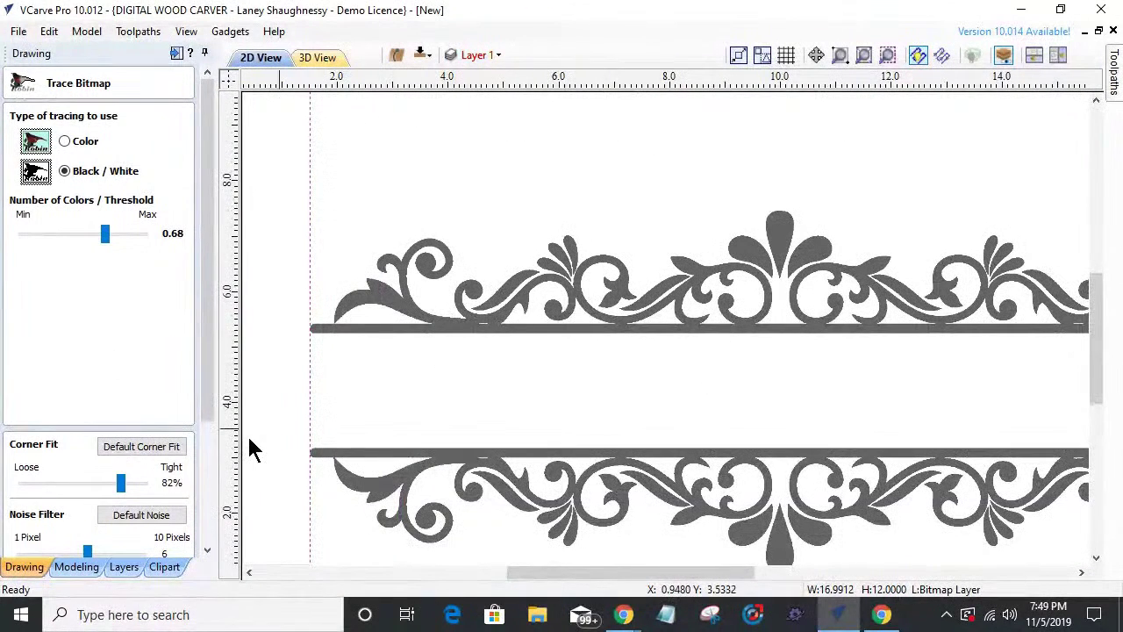
{"action": "left_click_drag", "start_coordinate": [212, 387], "coordinate": [204, 531]}
{"action": "left_click", "coordinate": [88, 519]}
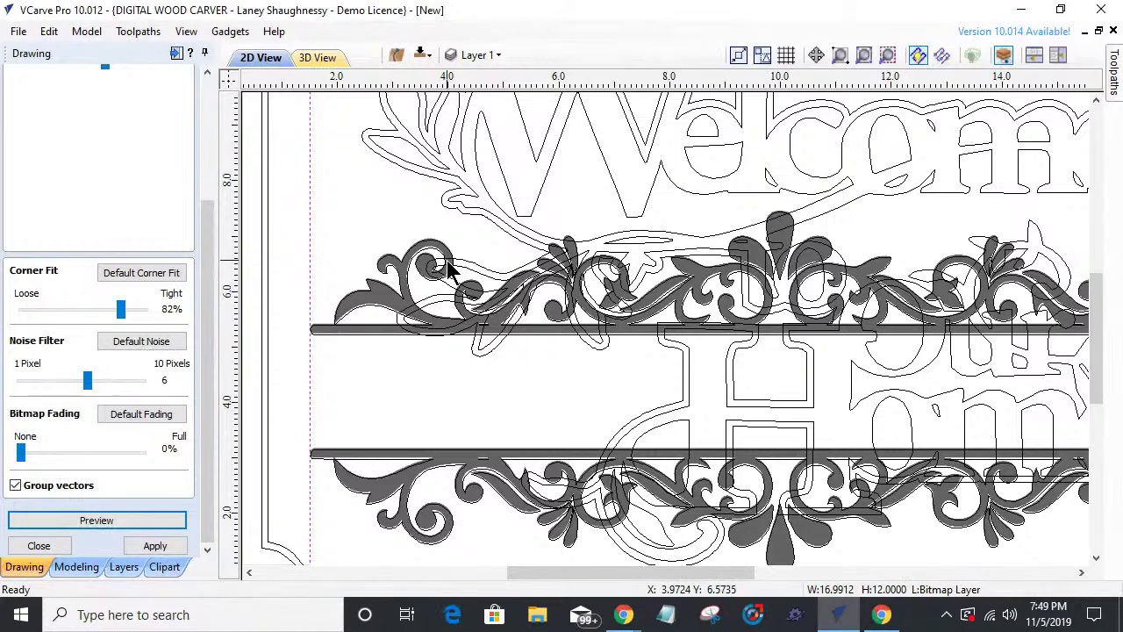
- Hide Layer 1 and add a new active layer named Image Trace
{"action": "left_click", "coordinate": [492, 56]}
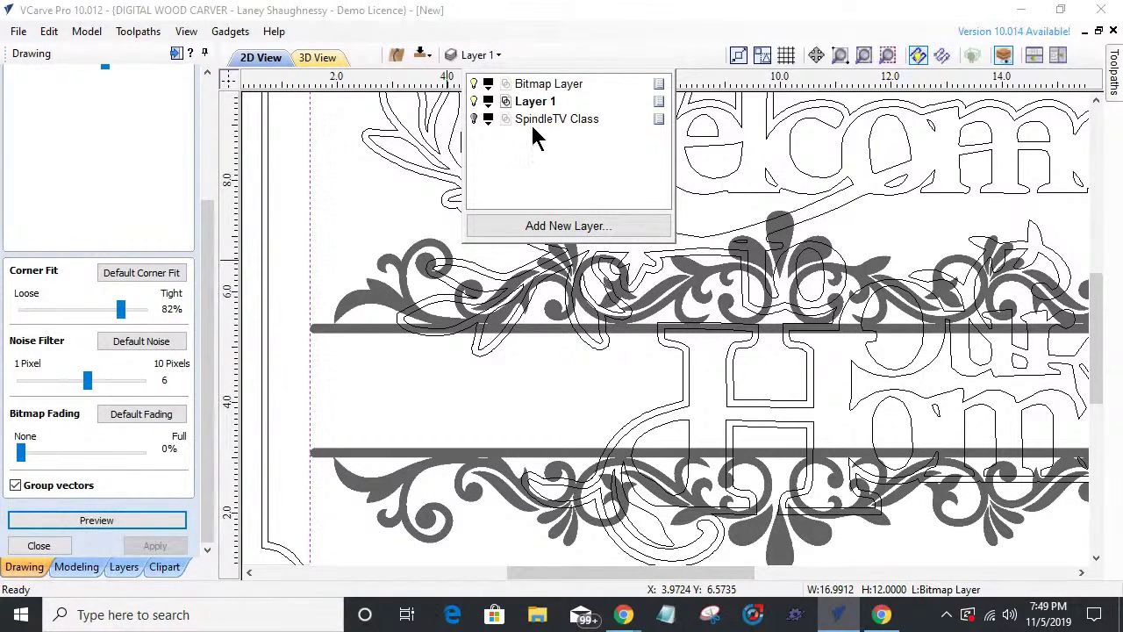
{"action": "left_click", "coordinate": [474, 102]}
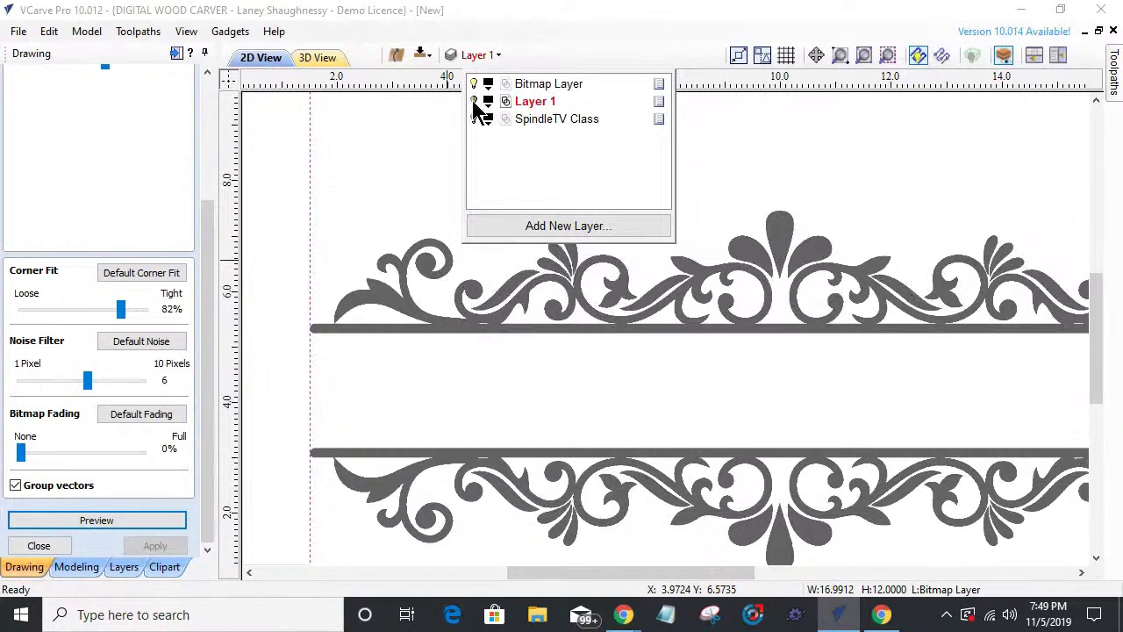
{"action": "left_click", "coordinate": [545, 230]}
{"action": "type", "text": "I"}
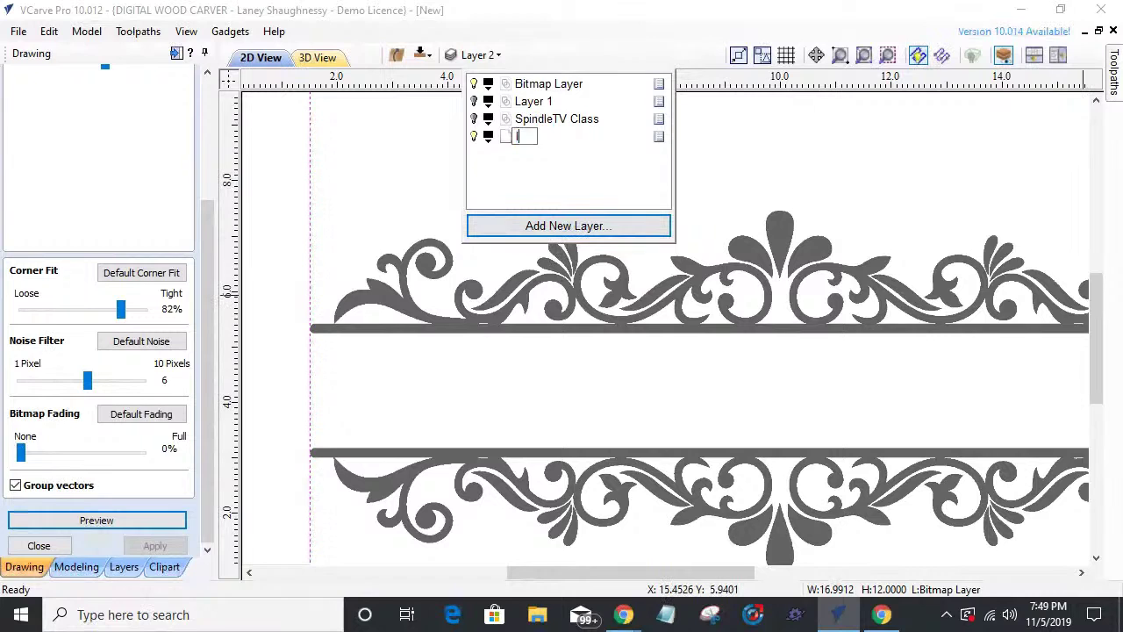
{"action": "type", "text": "mage TRace"}
{"action": "key", "text": "BackSpace"}
{"action": "key", "text": "BackSpace"}
{"action": "type", "text": "race"}
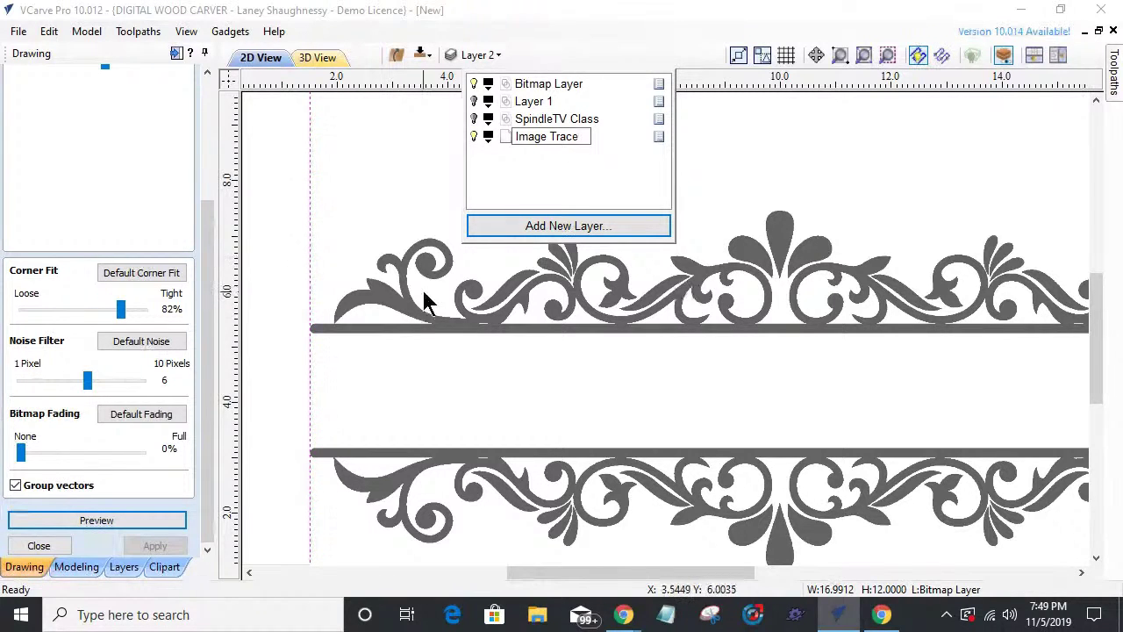
{"action": "key", "text": "Return"}
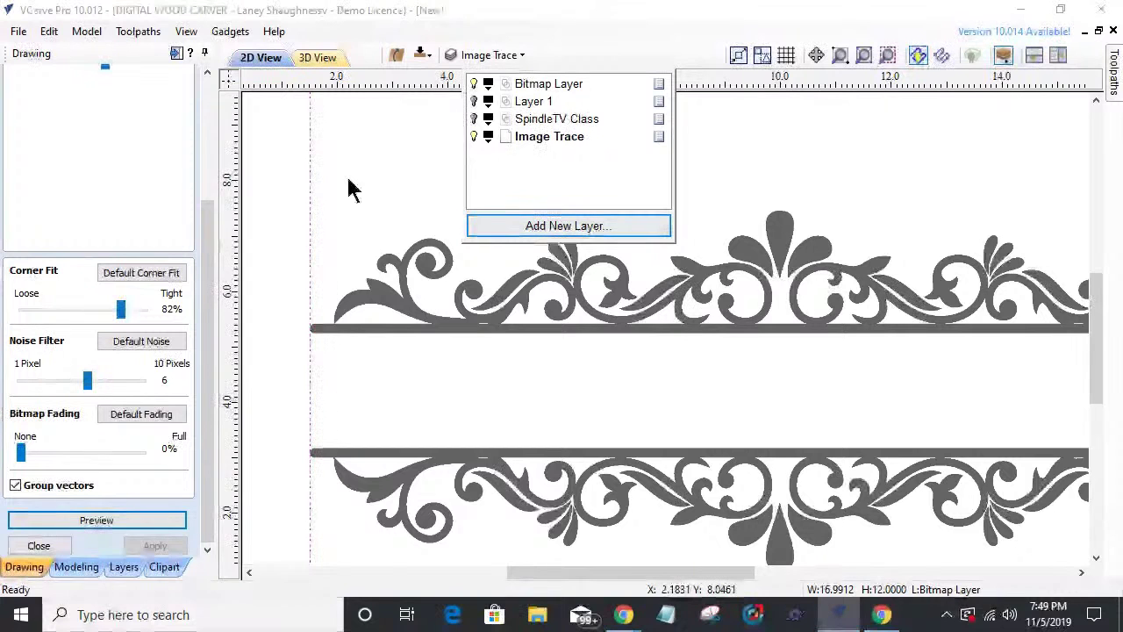
{"action": "left_click", "coordinate": [346, 174]}
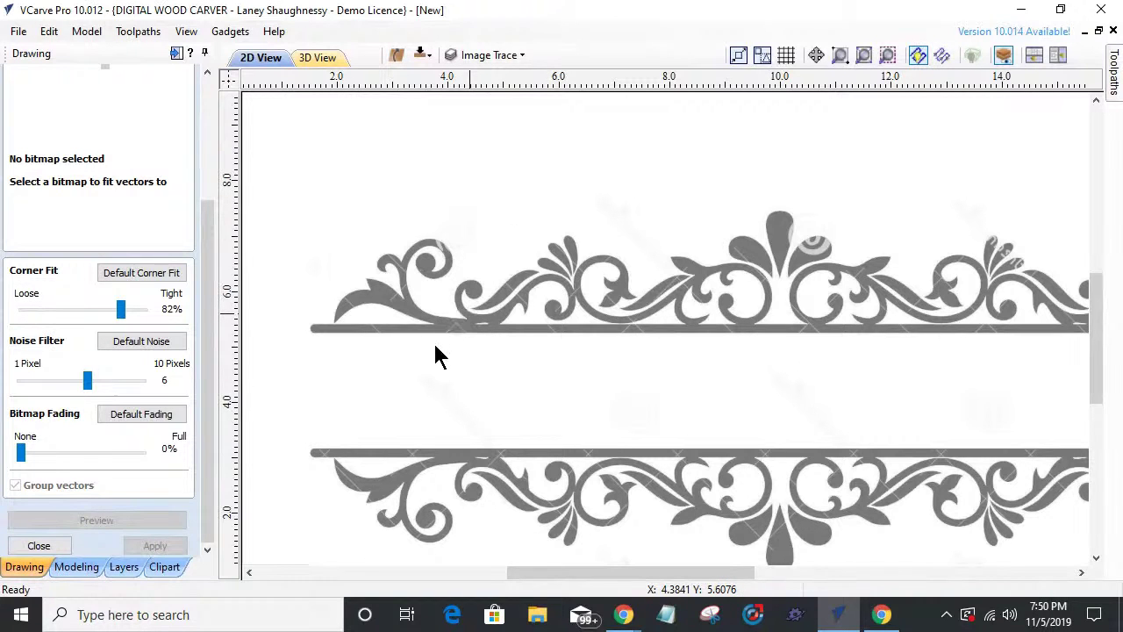
- Reopen the bitmap tracing tool, select the flourish bitmap, and set the bitmap fading to 0%
{"action": "scroll", "coordinate": [436, 355], "scroll_direction": "down", "scroll_amount": 2}
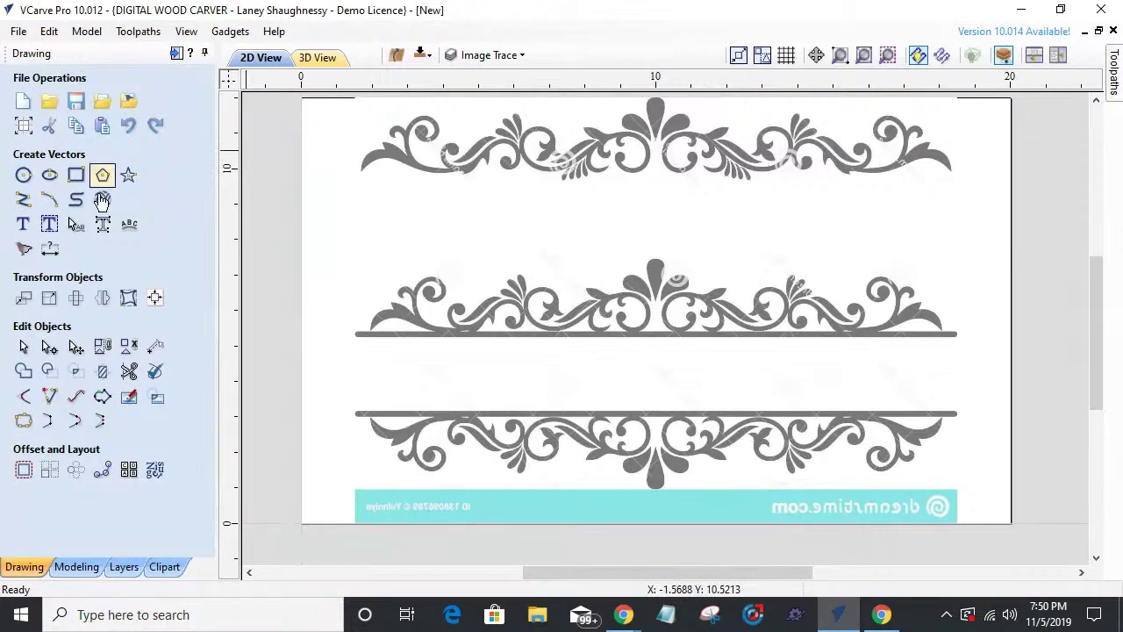
{"action": "left_click", "coordinate": [21, 251]}
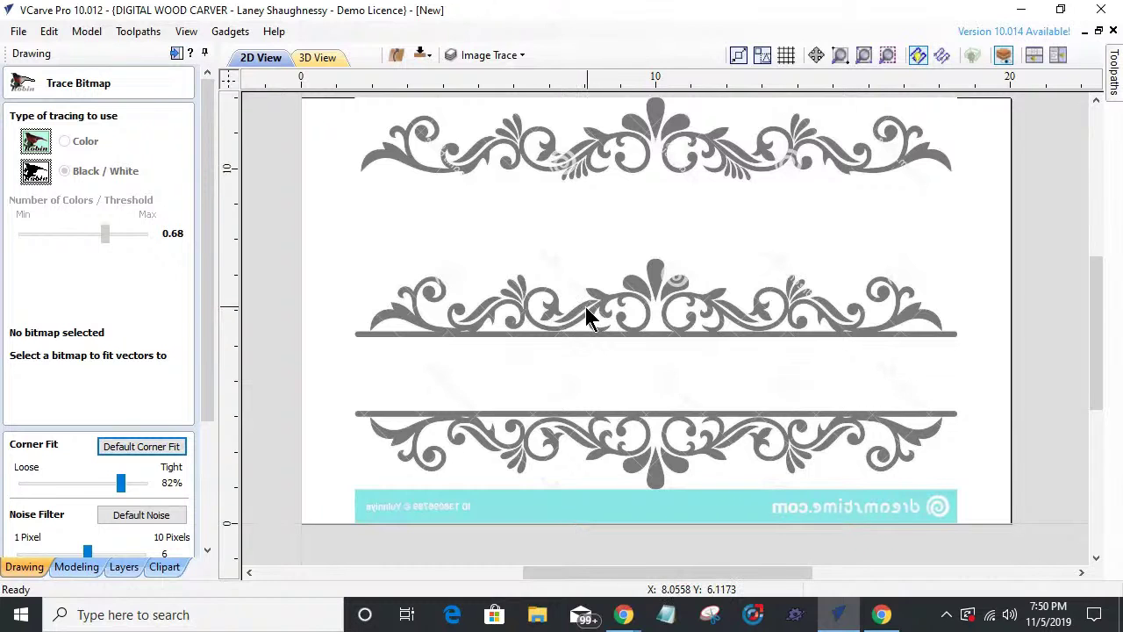
{"action": "left_click", "coordinate": [798, 179]}
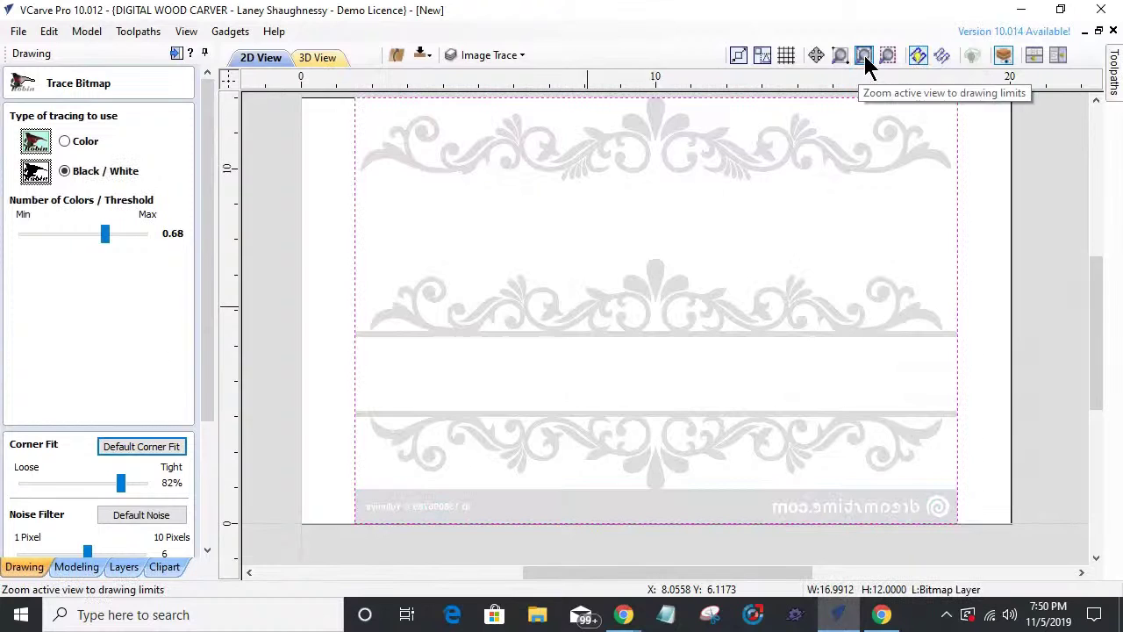
{"action": "left_click", "coordinate": [886, 55]}
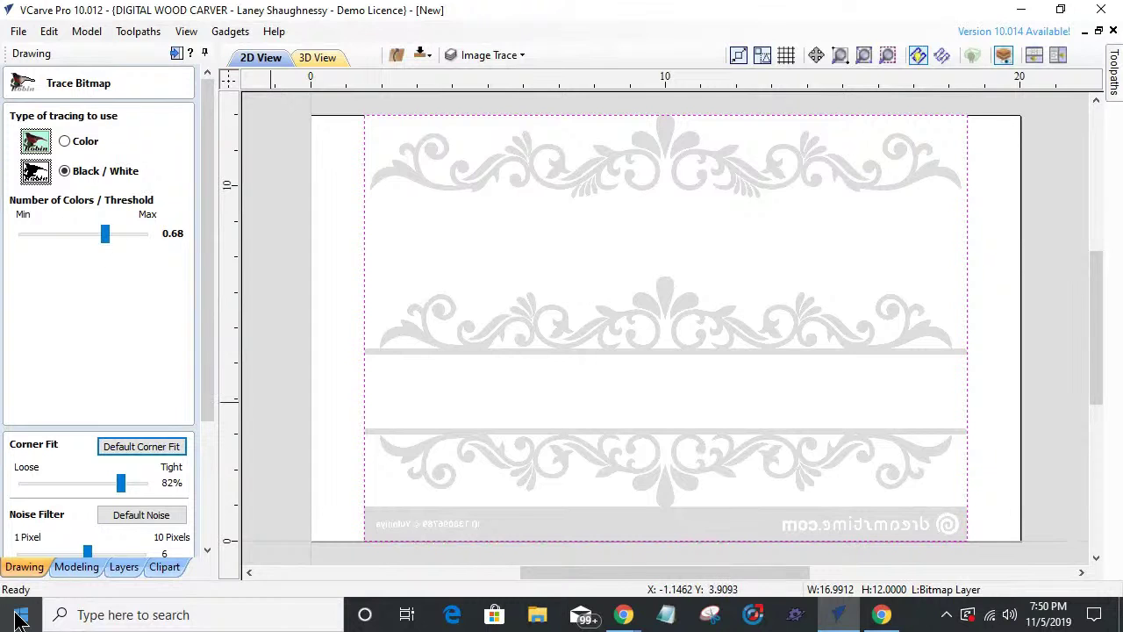
{"action": "left_click_drag", "start_coordinate": [212, 404], "coordinate": [212, 541]}
{"action": "left_click_drag", "start_coordinate": [3, 457], "coordinate": [7, 467]}
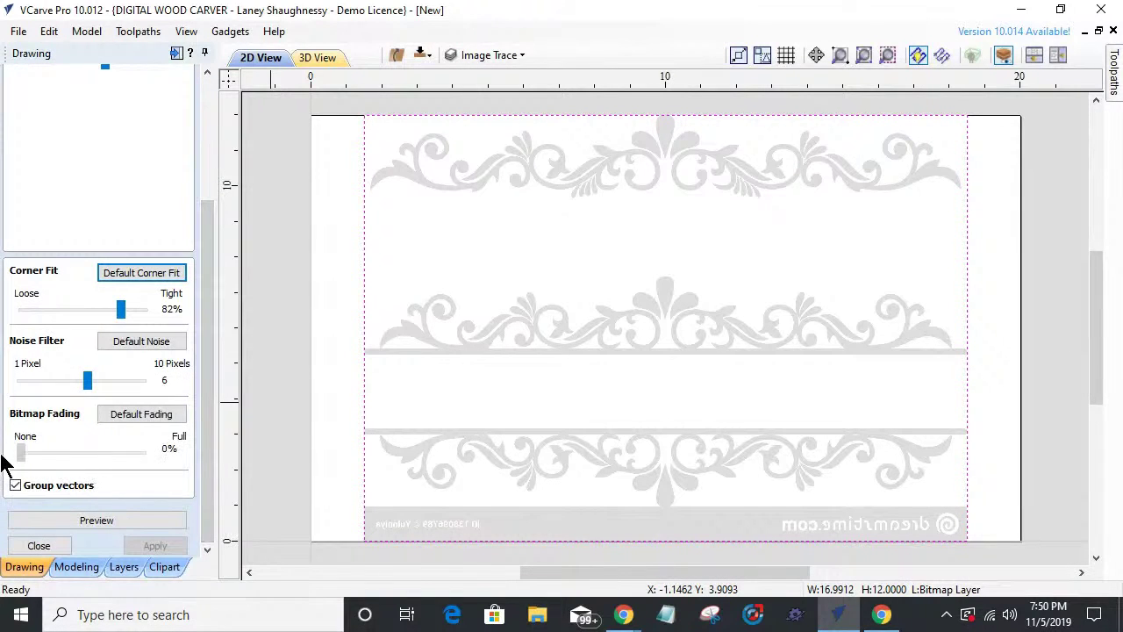
- Preview the black/white trace of the flourish bitmap with the Image Trace layer active
{"action": "scroll", "coordinate": [413, 361], "scroll_direction": "up", "scroll_amount": 3}
{"action": "scroll", "coordinate": [410, 356], "scroll_direction": "up", "scroll_amount": 1}
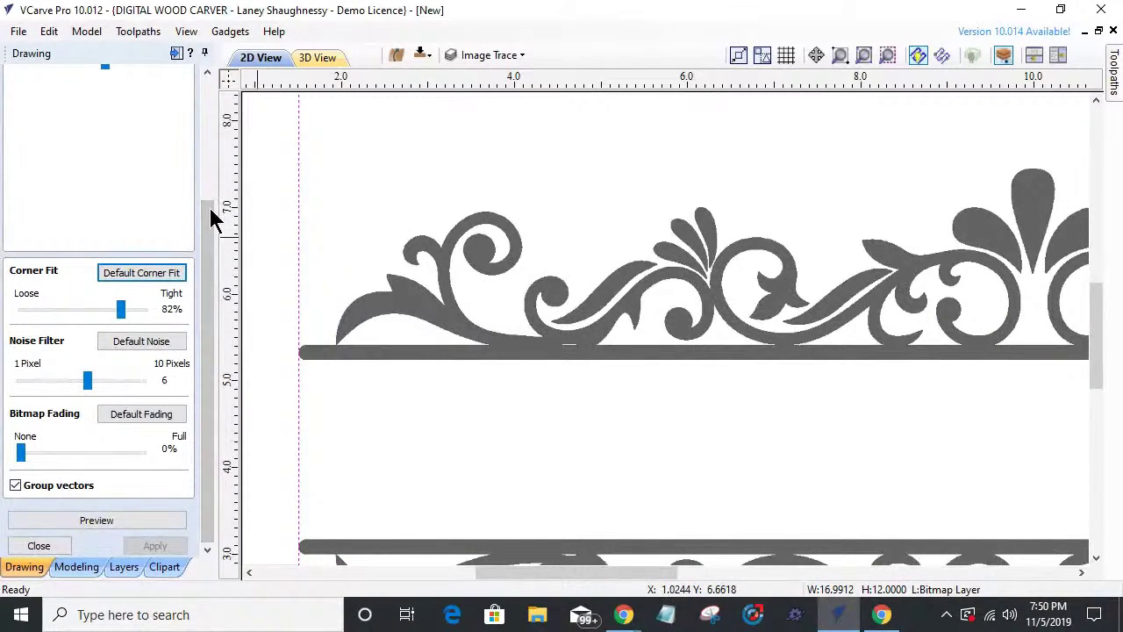
{"action": "left_click_drag", "start_coordinate": [208, 221], "coordinate": [211, 138]}
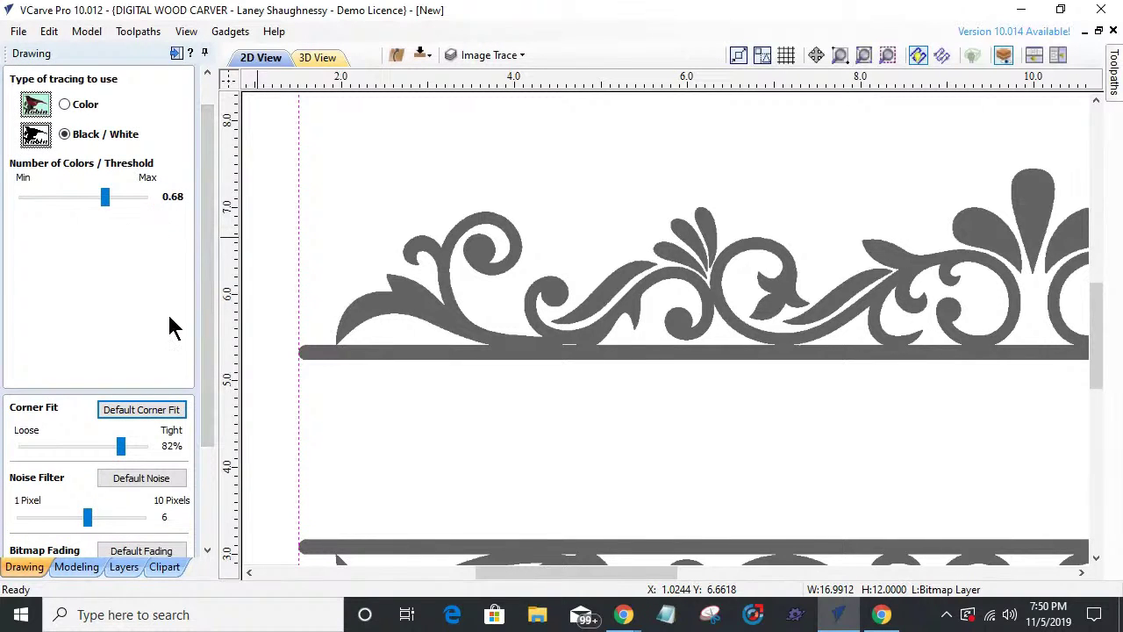
{"action": "left_click_drag", "start_coordinate": [210, 438], "coordinate": [211, 543]}
{"action": "left_click", "coordinate": [120, 521]}
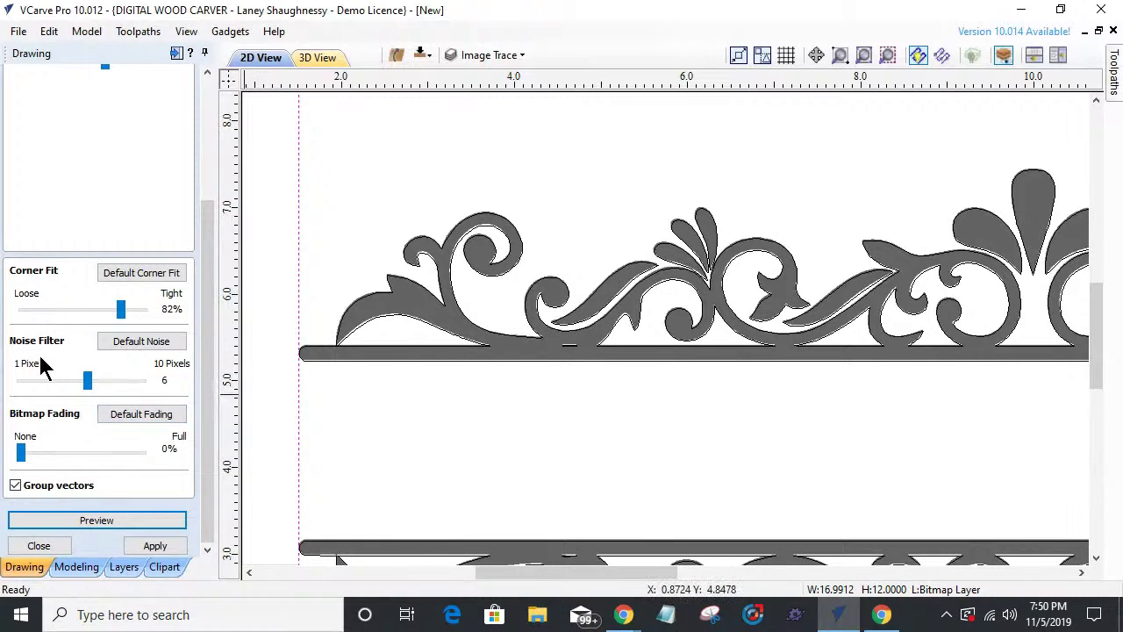
- Try bitmap fading at 100% and a noise filter of 9 pixels, returning them to 0% and 6
{"action": "left_click", "coordinate": [82, 452]}
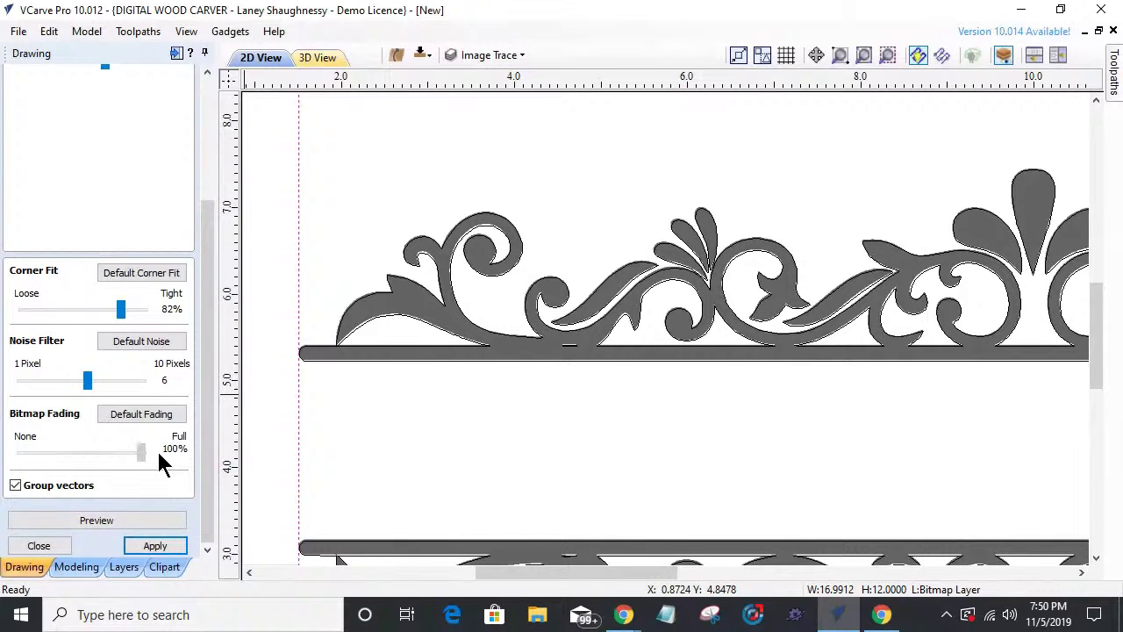
{"action": "left_click_drag", "start_coordinate": [141, 452], "coordinate": [10, 451]}
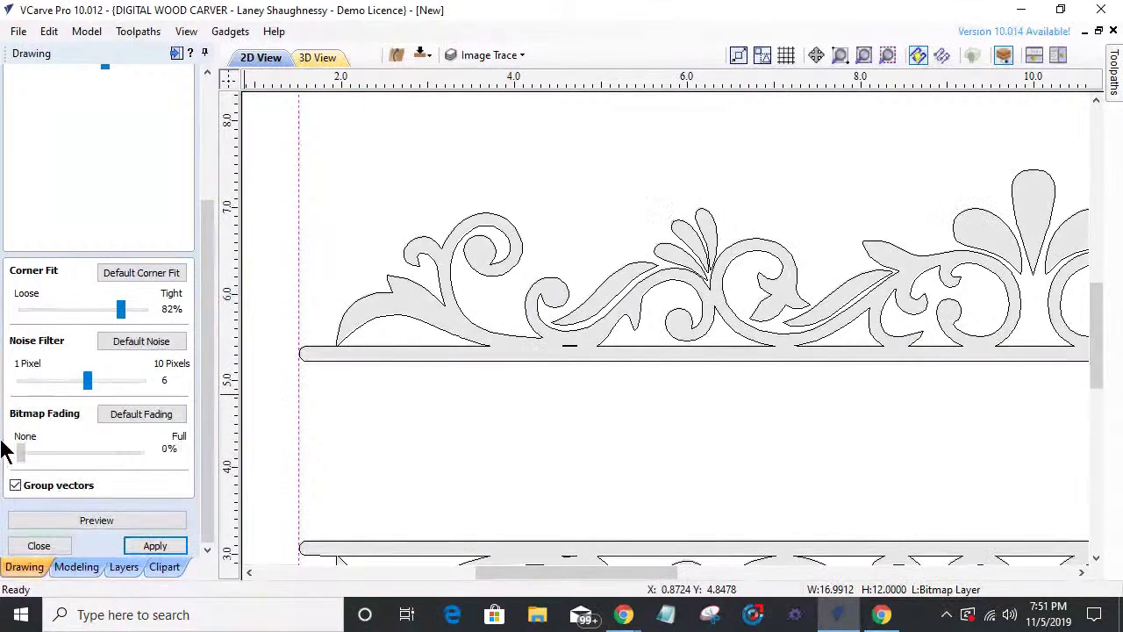
{"action": "left_click_drag", "start_coordinate": [87, 380], "coordinate": [134, 387]}
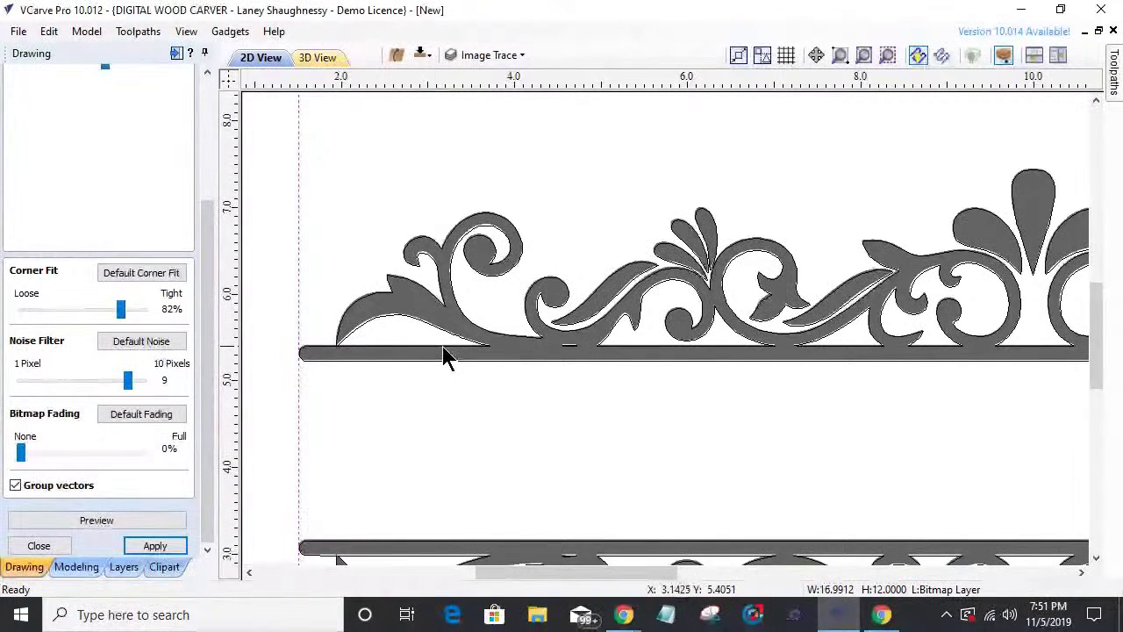
{"action": "left_click_drag", "start_coordinate": [127, 384], "coordinate": [86, 395]}
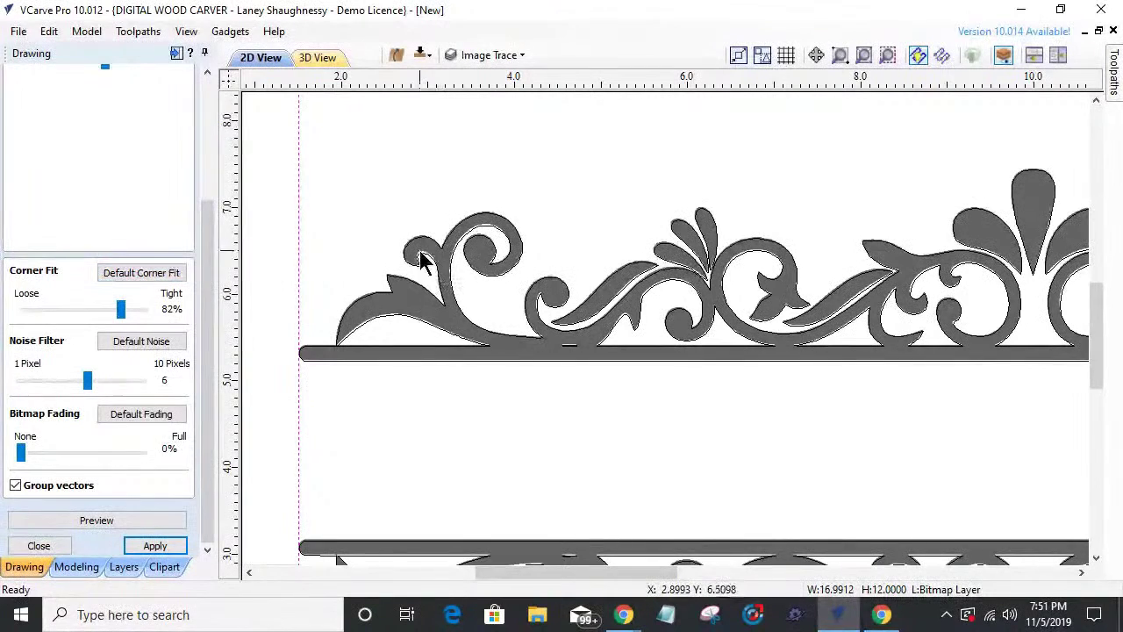
- Try a corner fit of 93%, examine the traced outline around the spiral closely, and return the fit to 82%
{"action": "mouse_move", "coordinate": [120, 308]}
{"action": "left_mouse_down"}
{"action": "mouse_move", "coordinate": [143, 318]}
{"action": "mouse_move", "coordinate": [21, 320]}
{"action": "mouse_move", "coordinate": [149, 319]}
{"action": "mouse_move", "coordinate": [134, 317]}
{"action": "left_mouse_up"}
{"action": "scroll", "coordinate": [439, 324], "scroll_direction": "up", "scroll_amount": 3}
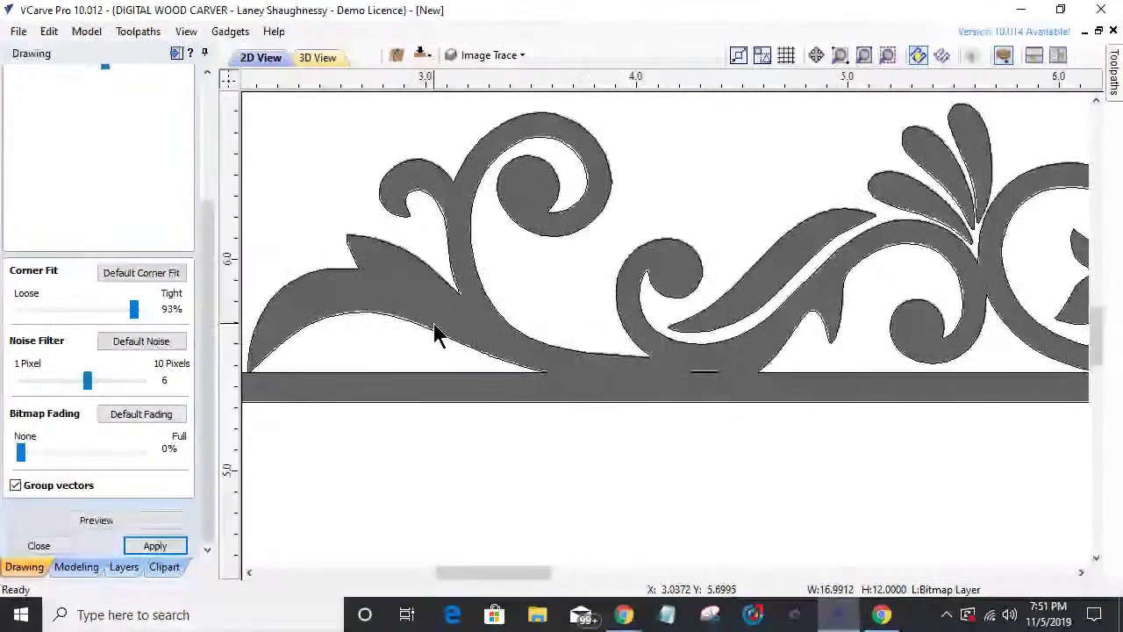
{"action": "scroll", "coordinate": [433, 334], "scroll_direction": "up", "scroll_amount": 2}
{"action": "scroll", "coordinate": [439, 334], "scroll_direction": "down", "scroll_amount": 1}
{"action": "scroll", "coordinate": [517, 146], "scroll_direction": "down", "scroll_amount": 1}
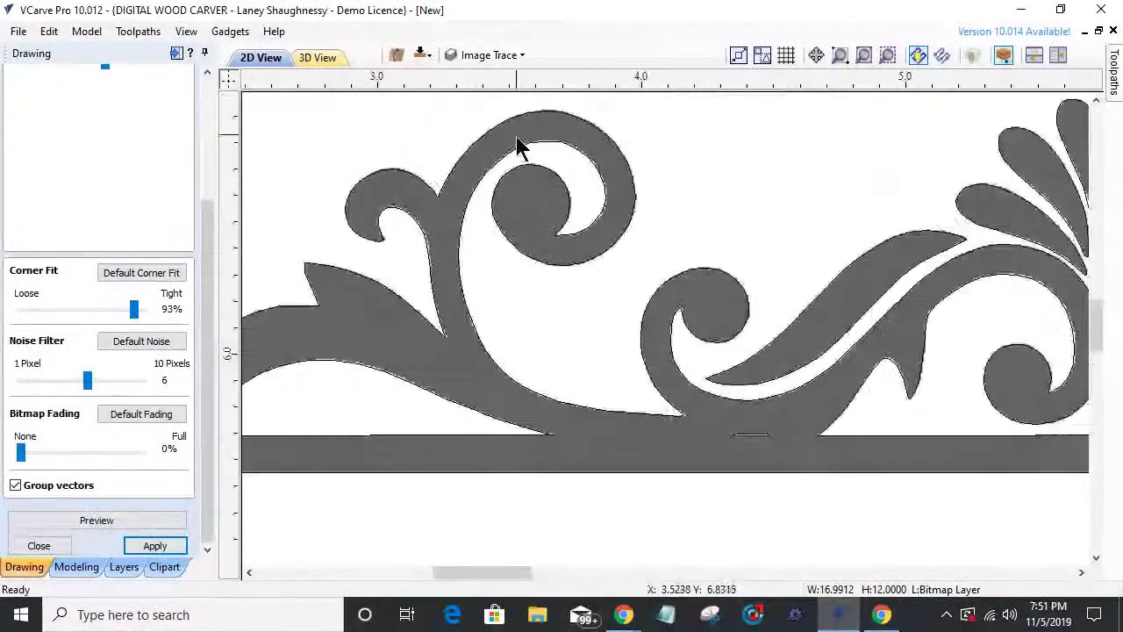
{"action": "scroll", "coordinate": [517, 145], "scroll_direction": "up", "scroll_amount": 2}
{"action": "scroll", "coordinate": [565, 141], "scroll_direction": "up", "scroll_amount": 4}
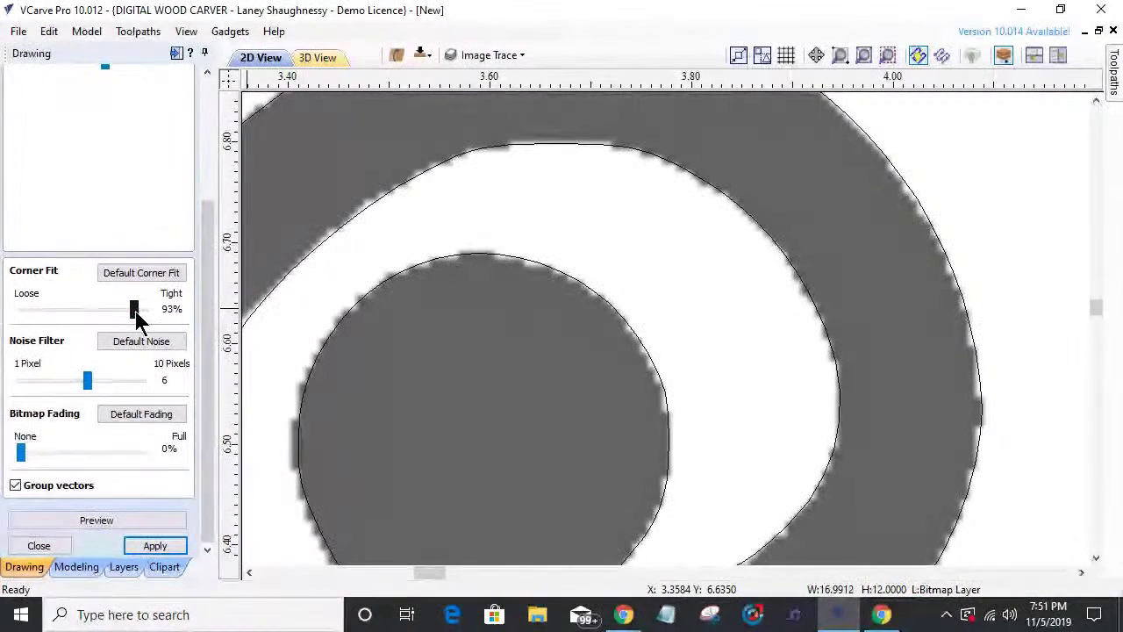
{"action": "key", "text": "Page_Down"}
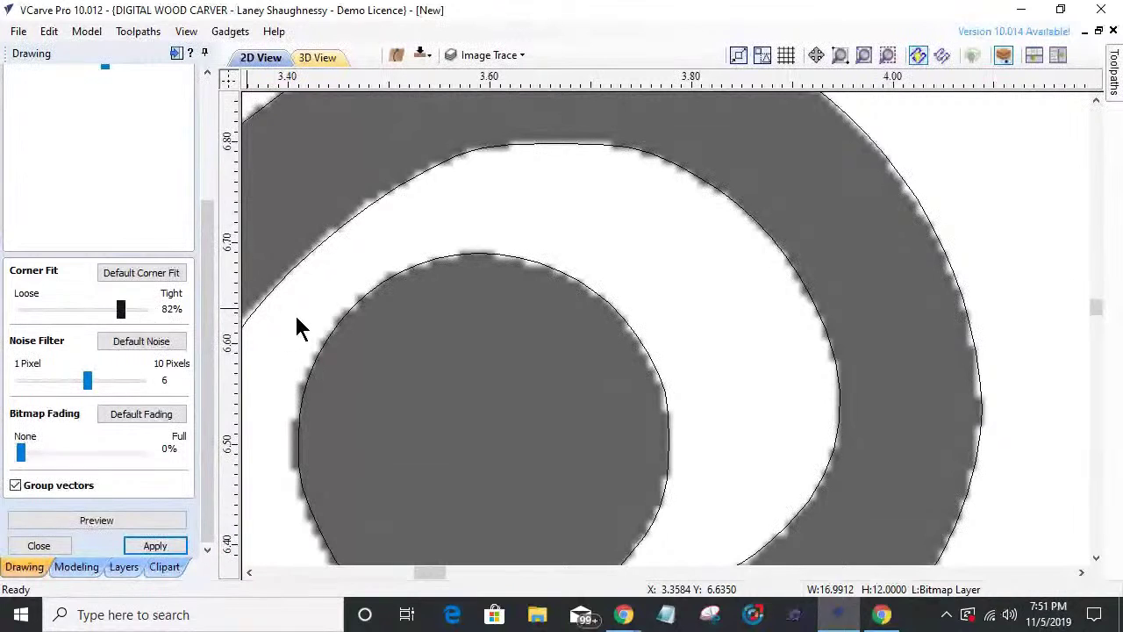
- Preview the flourish trace with the corner fit at 100%, and restore the default corner fit
{"action": "left_click", "coordinate": [296, 324]}
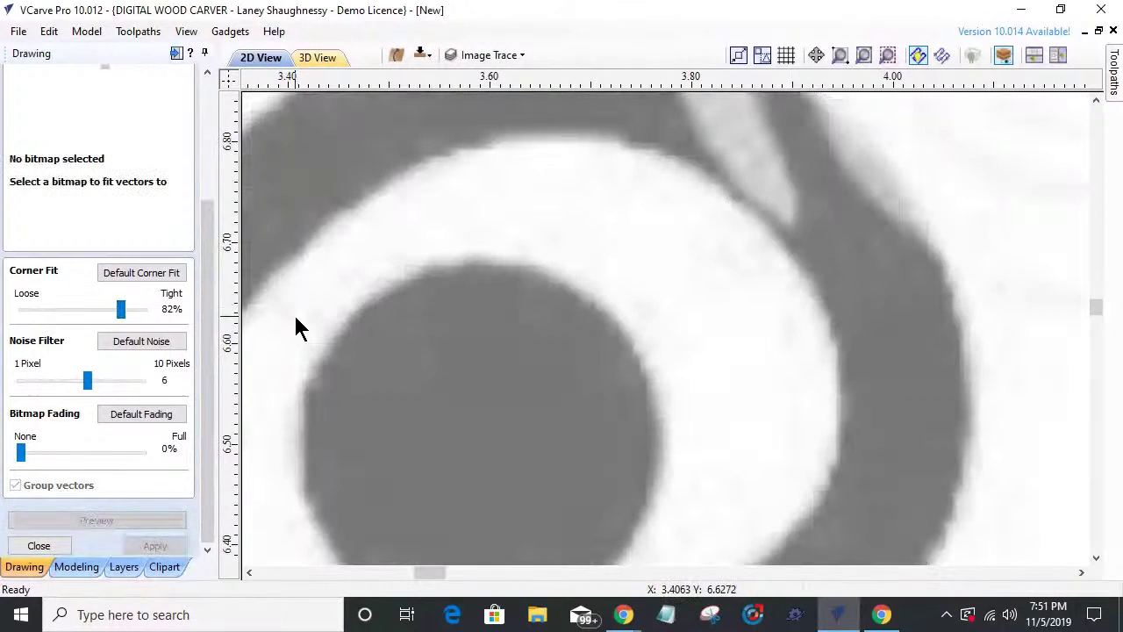
{"action": "left_click", "coordinate": [122, 310]}
{"action": "left_click_drag", "start_coordinate": [122, 311], "coordinate": [158, 312]}
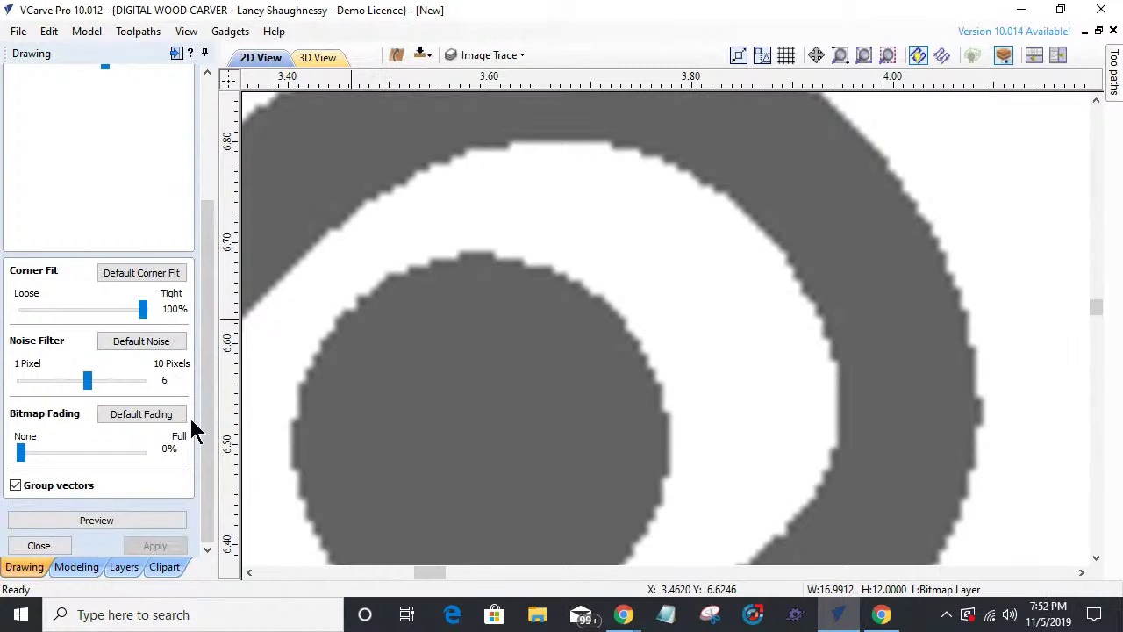
{"action": "left_click", "coordinate": [97, 519]}
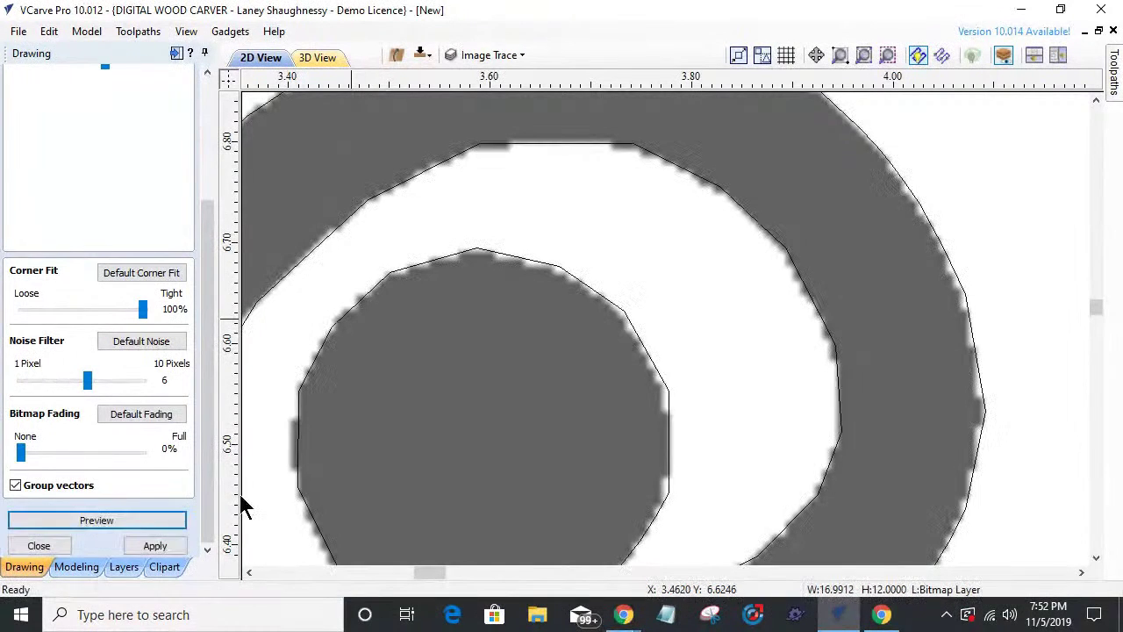
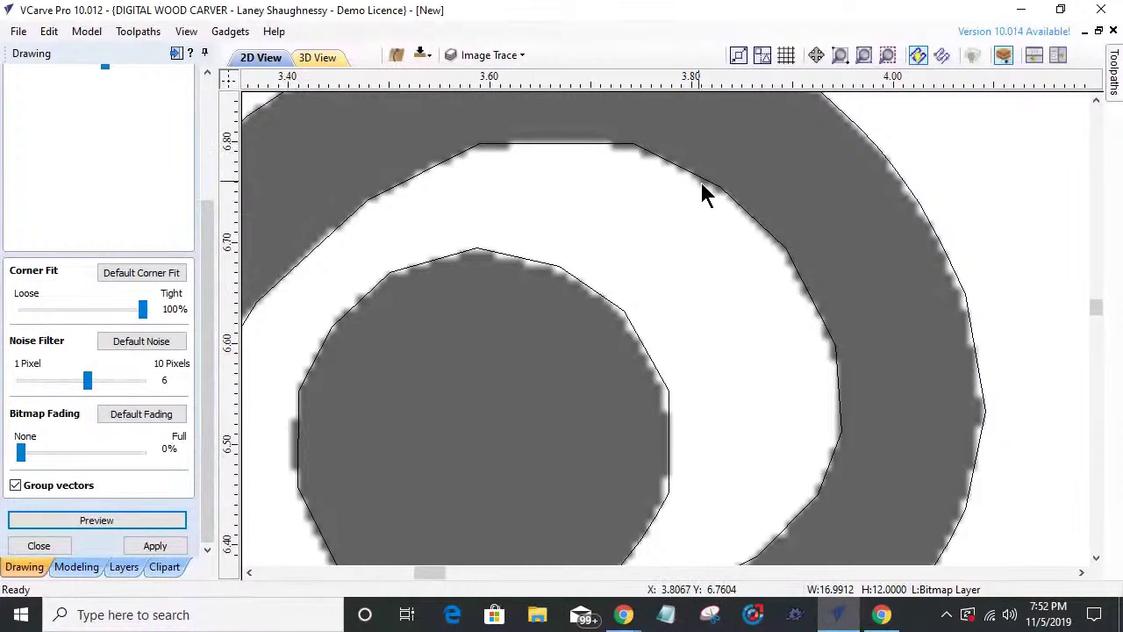
{"action": "left_click", "coordinate": [140, 274]}
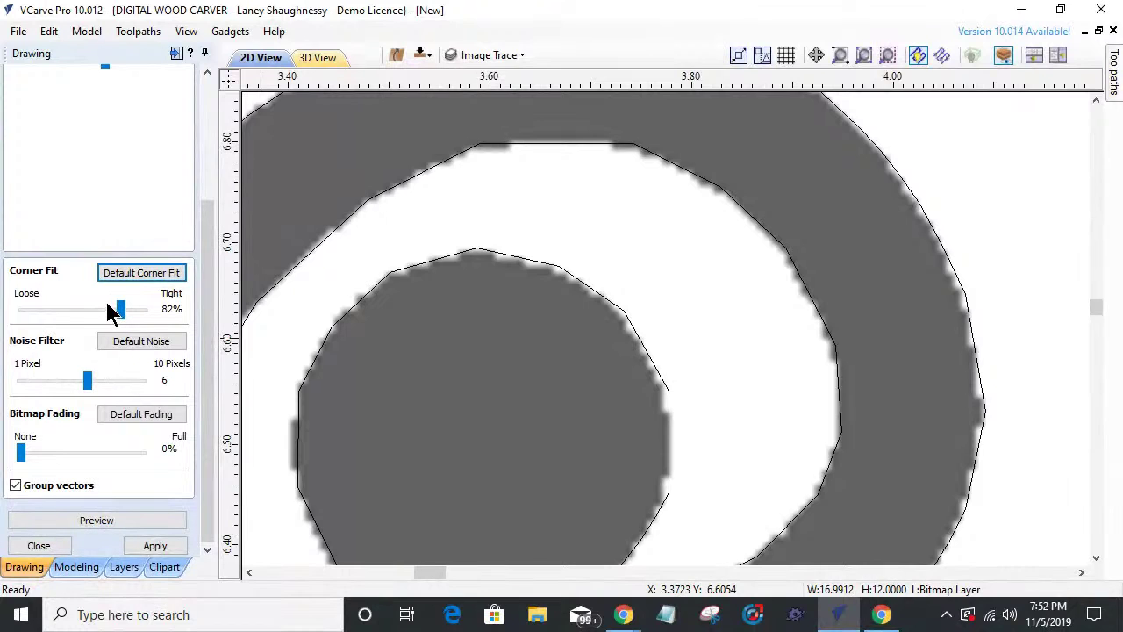
- Preview the flourish trace with a fully loose corner fit of 0%, deselect the bitmap, and restore the default corner fit
{"action": "mouse_move", "coordinate": [120, 314]}
{"action": "left_mouse_down"}
{"action": "mouse_move", "coordinate": [60, 310]}
{"action": "mouse_move", "coordinate": [130, 321]}
{"action": "left_mouse_up"}
{"action": "mouse_move", "coordinate": [51, 321]}
{"action": "left_mouse_down"}
{"action": "mouse_move", "coordinate": [108, 316]}
{"action": "mouse_move", "coordinate": [35, 319]}
{"action": "left_mouse_up"}
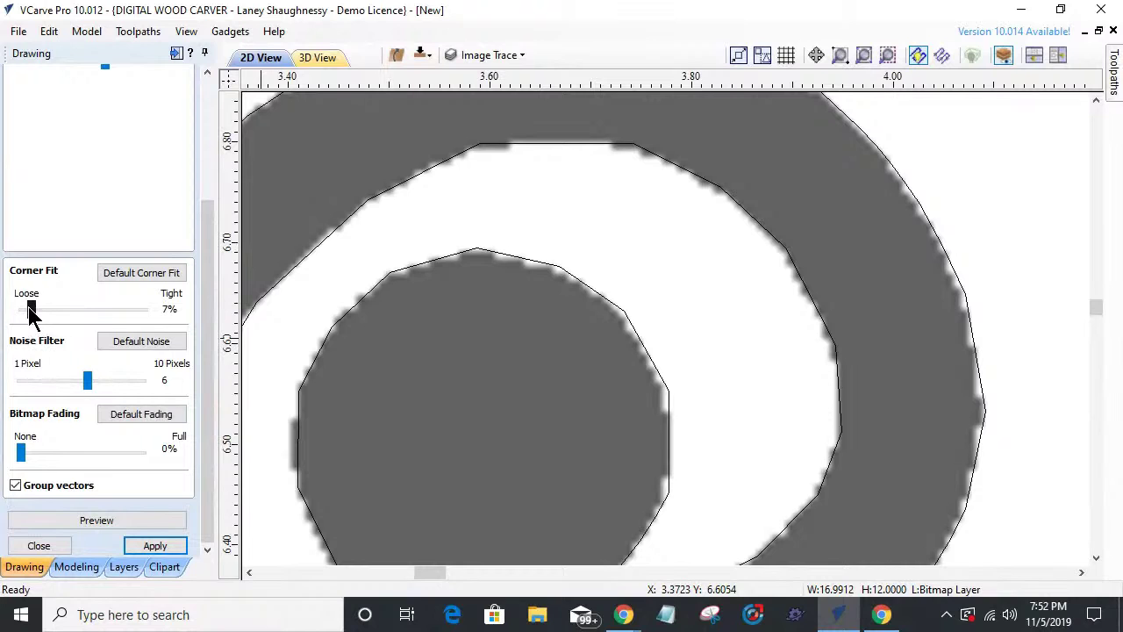
{"action": "key", "text": "End"}
{"action": "left_click", "coordinate": [474, 313]}
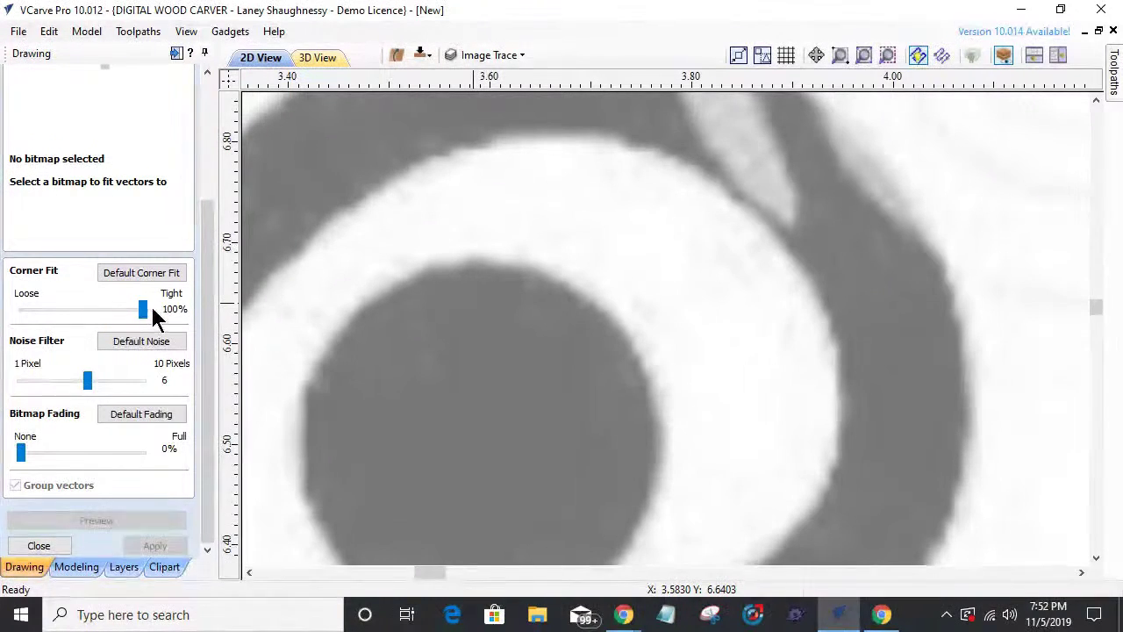
{"action": "left_click", "coordinate": [371, 325]}
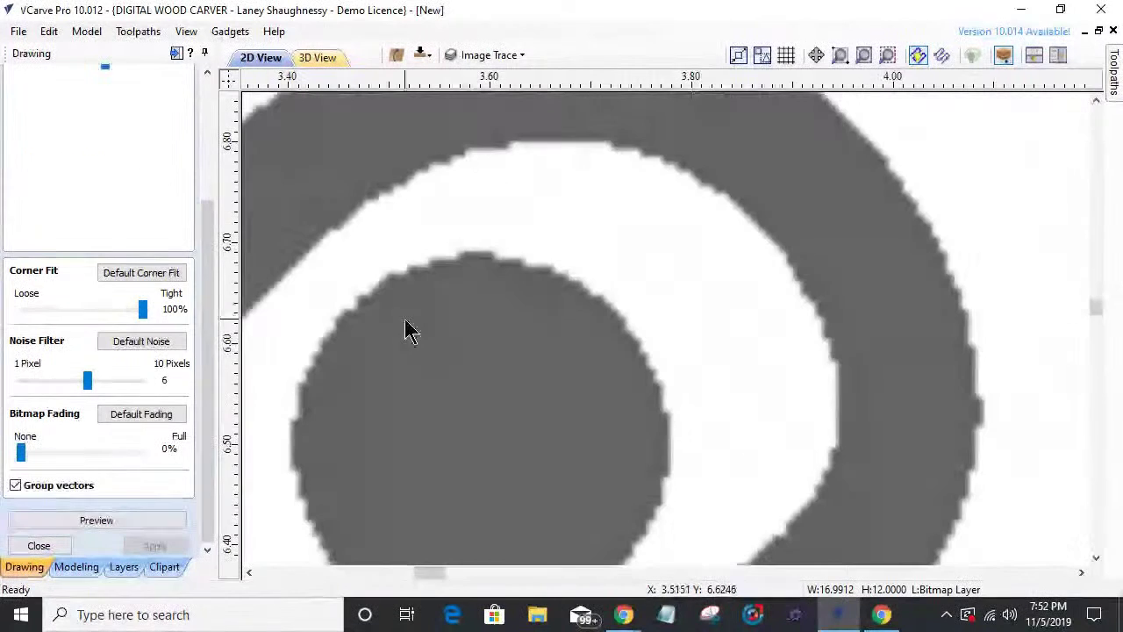
{"action": "left_click_drag", "start_coordinate": [144, 310], "coordinate": [5, 303]}
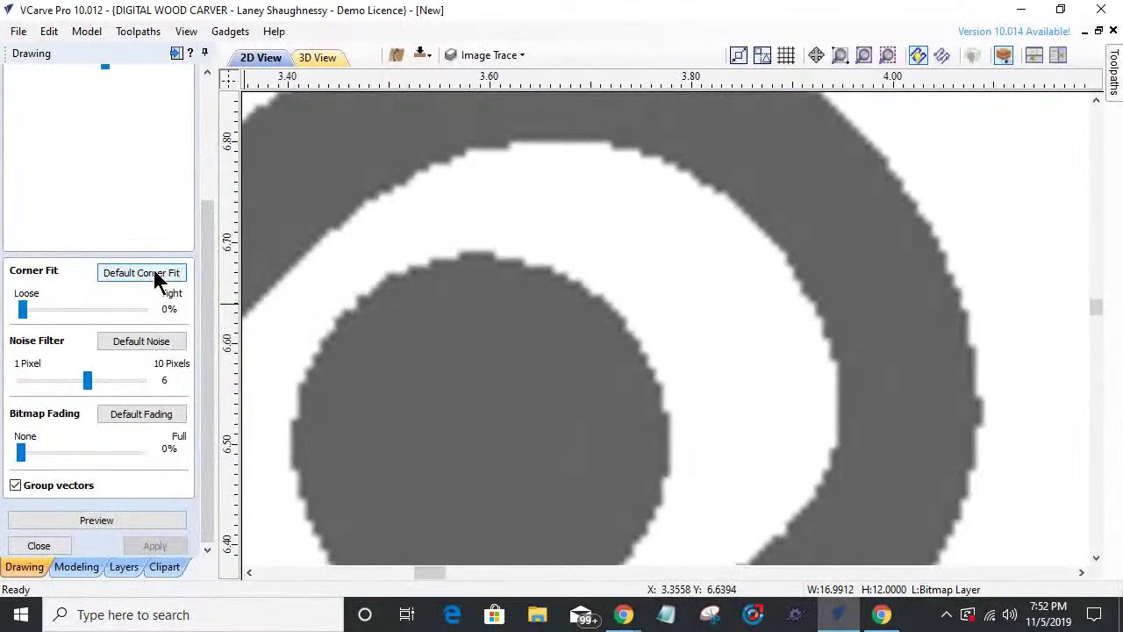
{"action": "left_click", "coordinate": [92, 519]}
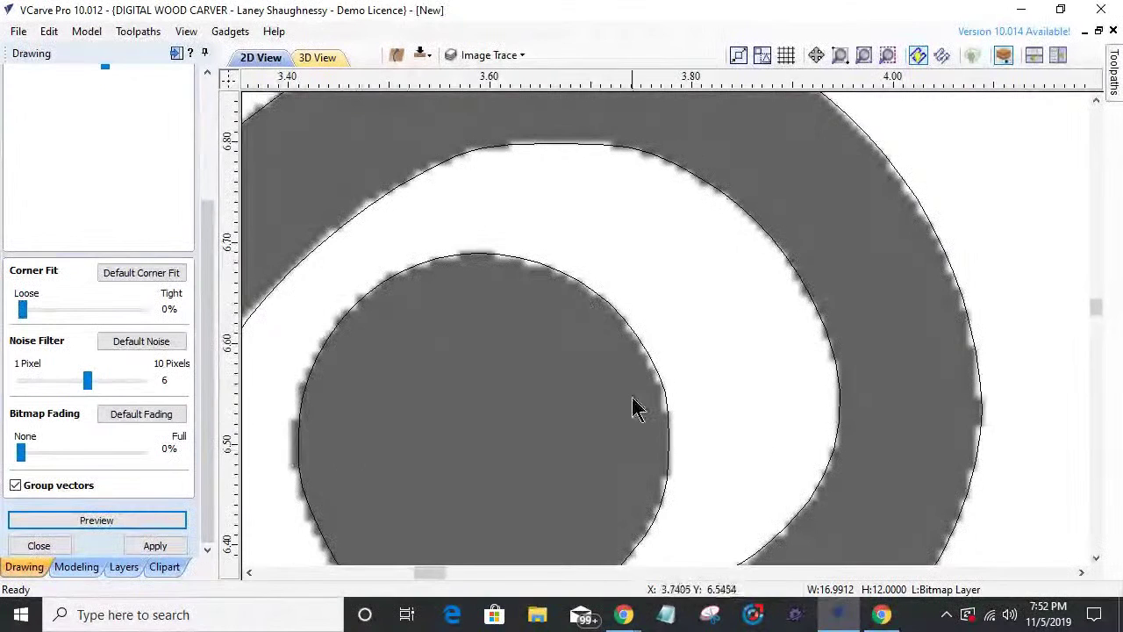
{"action": "scroll", "coordinate": [631, 404], "scroll_direction": "down", "scroll_amount": 2}
{"action": "scroll", "coordinate": [627, 396], "scroll_direction": "up", "scroll_amount": 2}
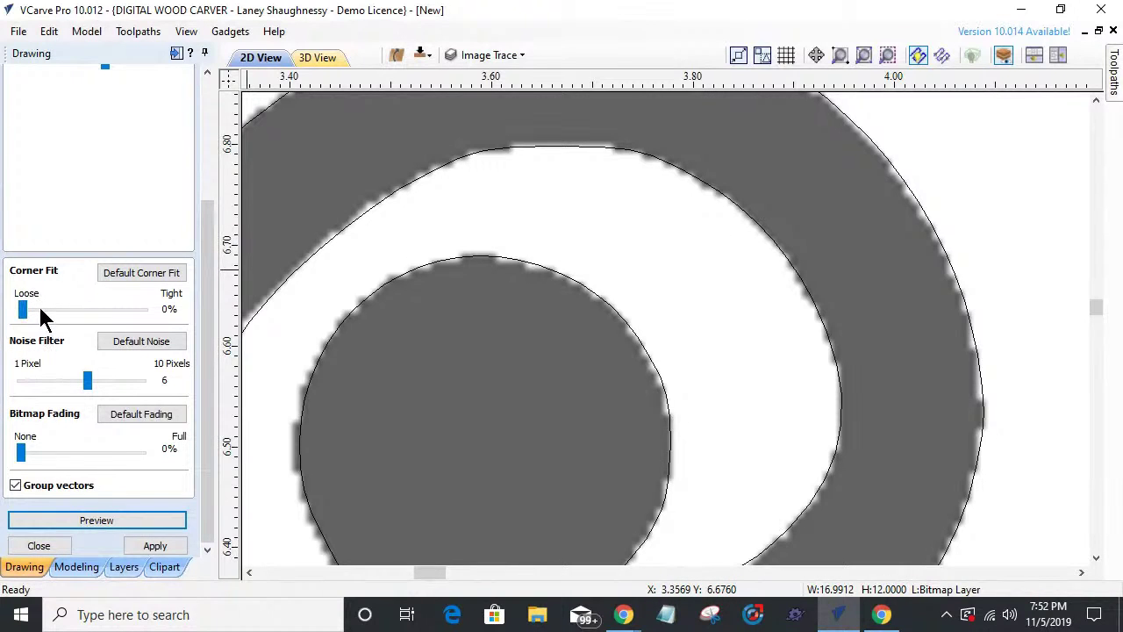
{"action": "left_click", "coordinate": [417, 344]}
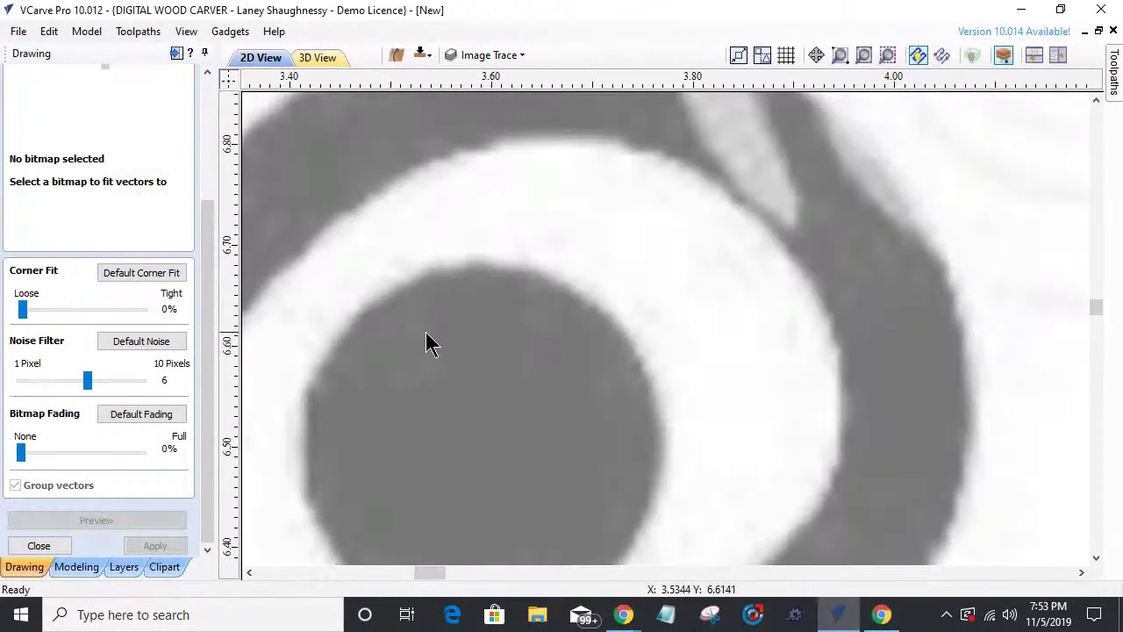
{"action": "left_click", "coordinate": [135, 276]}
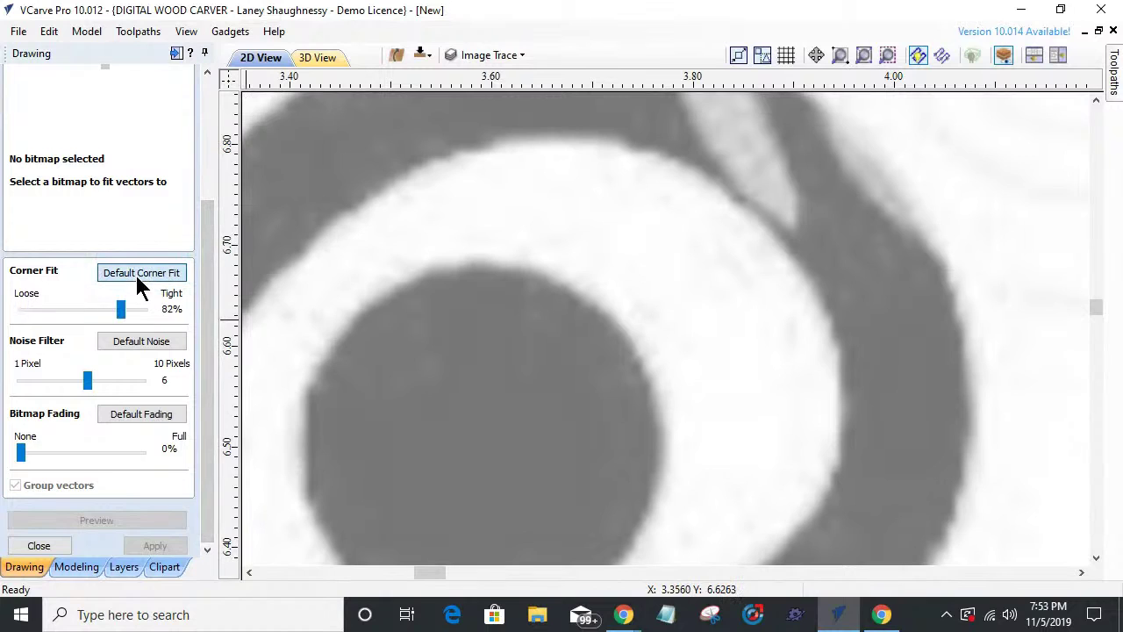
- Reselect the flourish bitmap, restore the default 82% corner fit, and apply the trace to create the vectors
{"action": "left_click", "coordinate": [575, 411]}
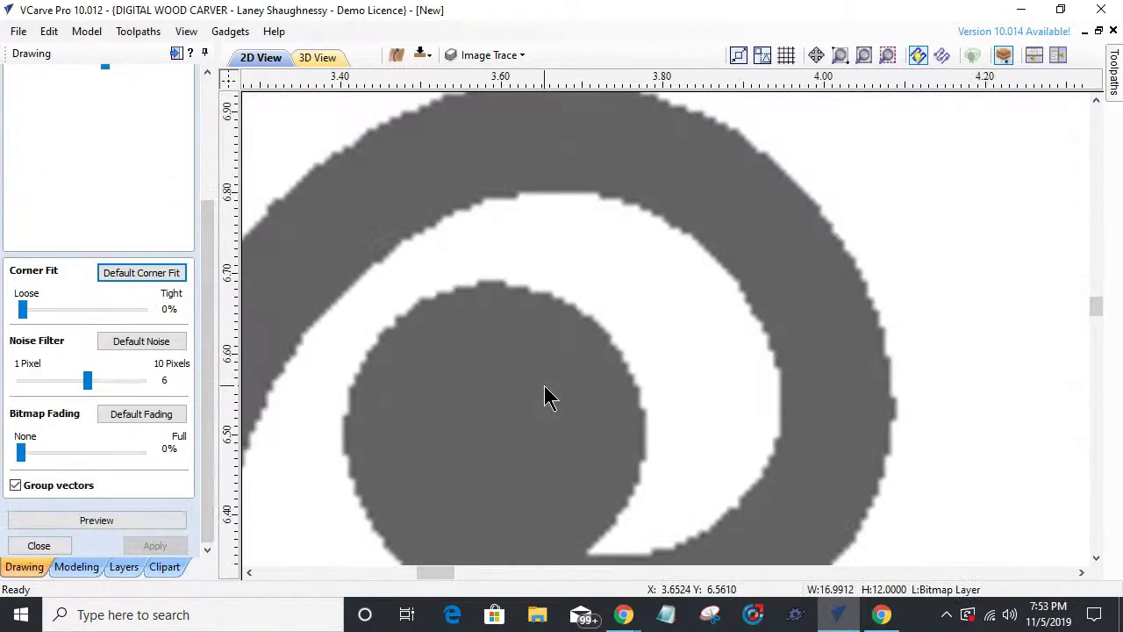
{"action": "scroll", "coordinate": [546, 386], "scroll_direction": "down", "scroll_amount": 3}
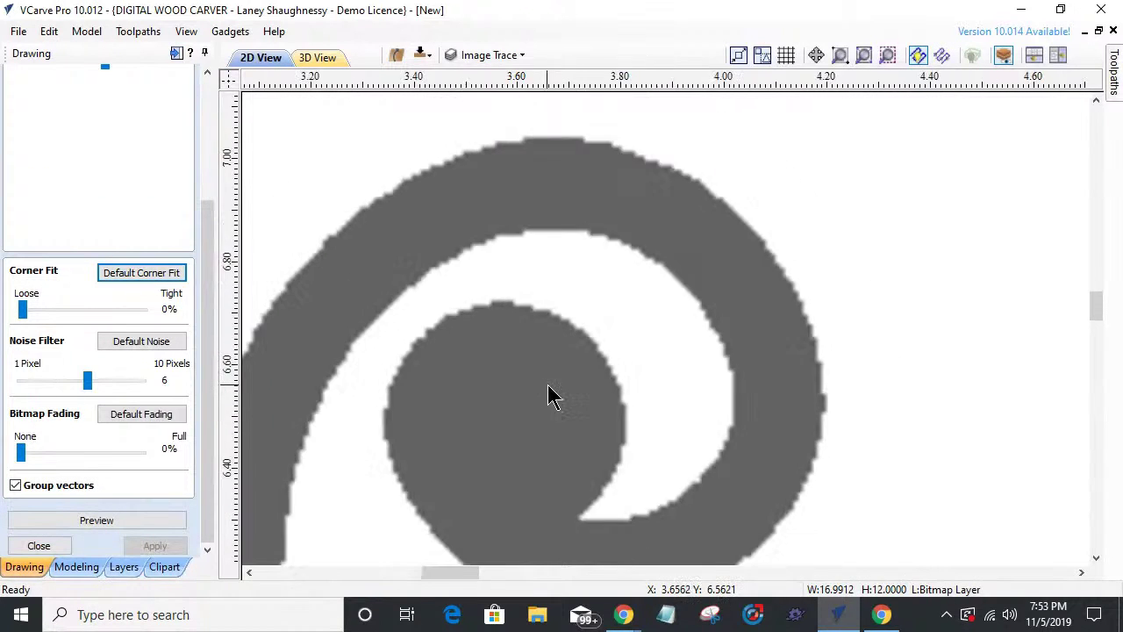
{"action": "scroll", "coordinate": [549, 395], "scroll_direction": "down", "scroll_amount": 2}
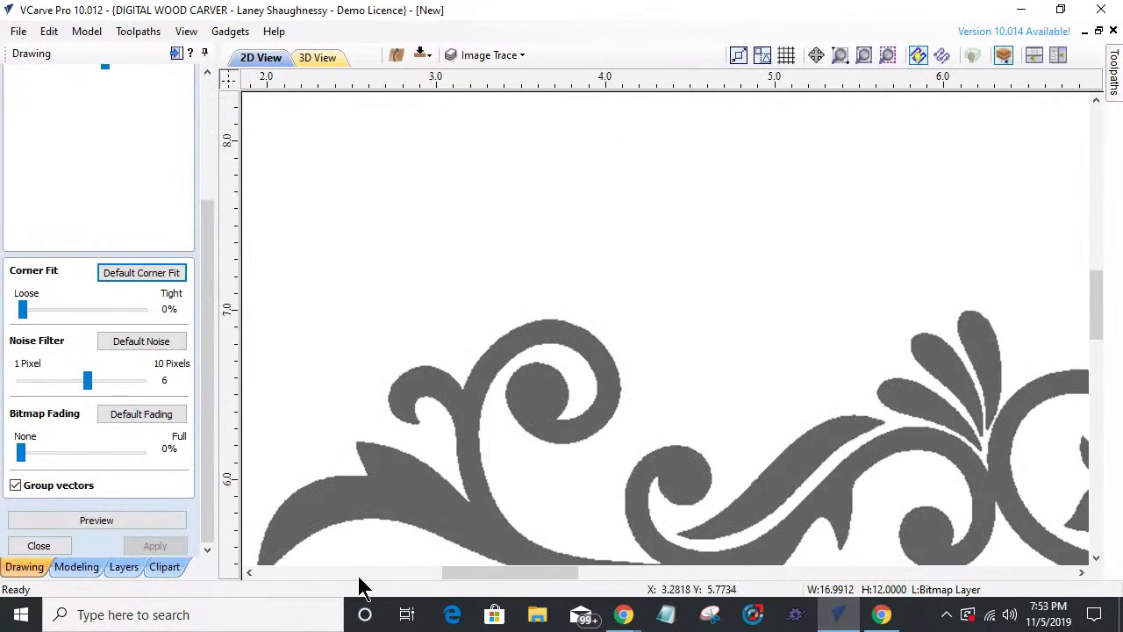
{"action": "left_click", "coordinate": [120, 309]}
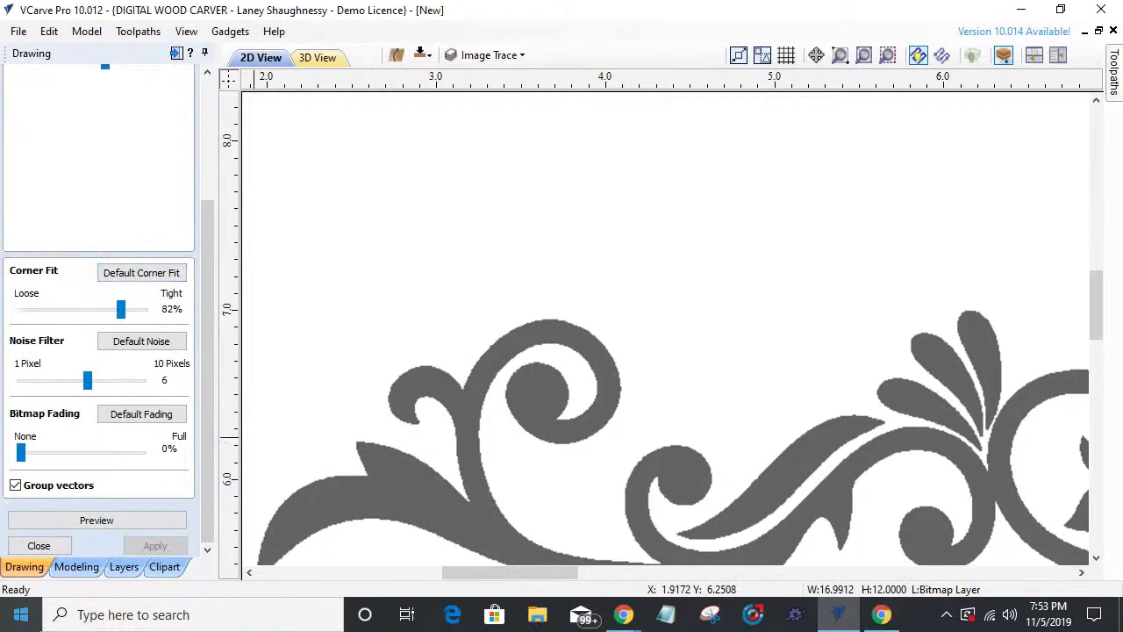
{"action": "left_click", "coordinate": [100, 523]}
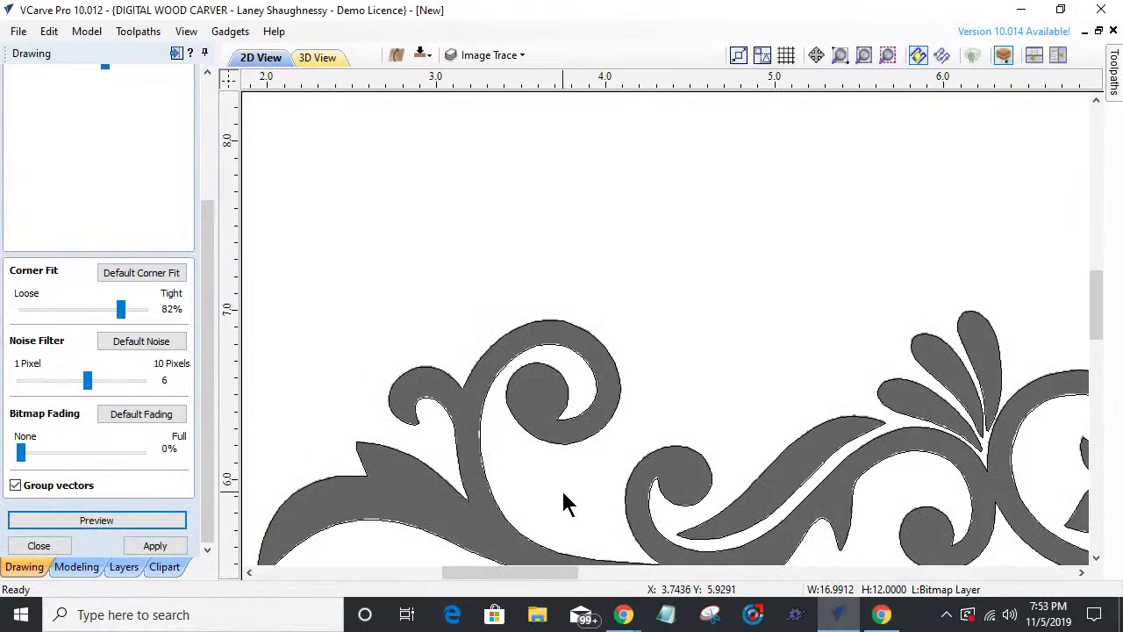
{"action": "left_click", "coordinate": [166, 545]}
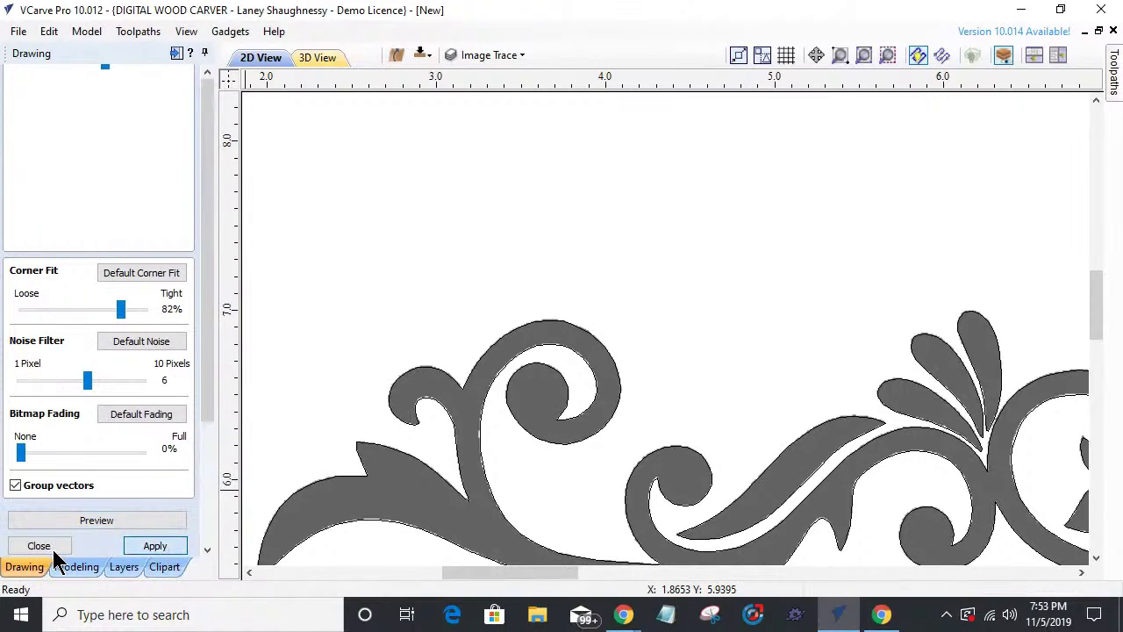
{"action": "left_click", "coordinate": [39, 546]}
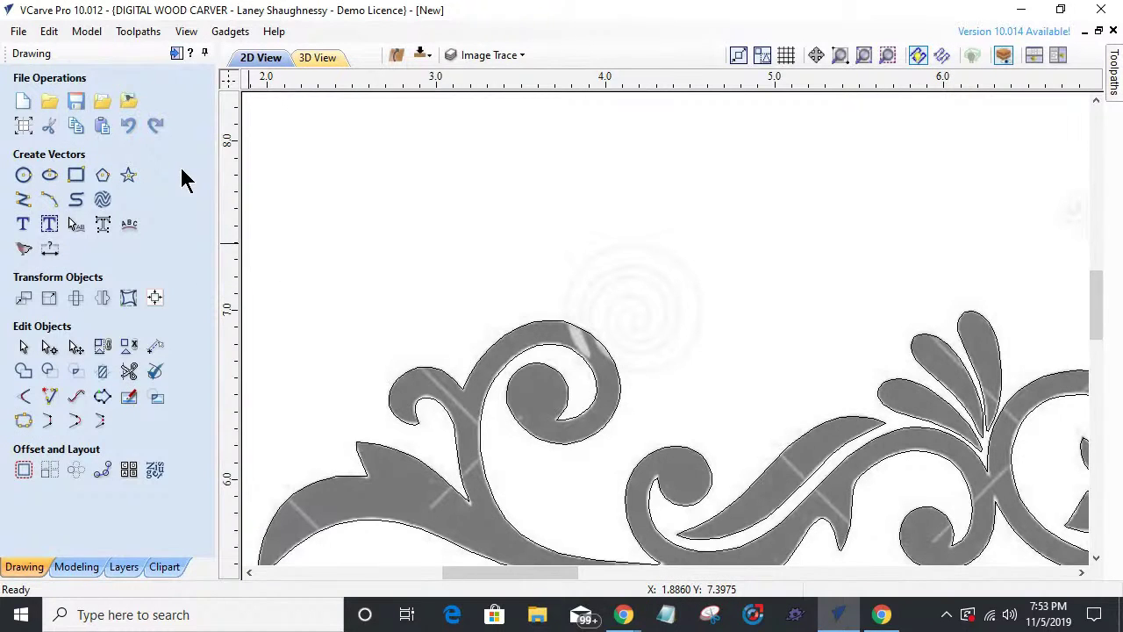
- Hide the Bitmap Layer and look over the traced flourish outlines on their own
{"action": "left_click", "coordinate": [517, 54]}
{"action": "left_click", "coordinate": [474, 85]}
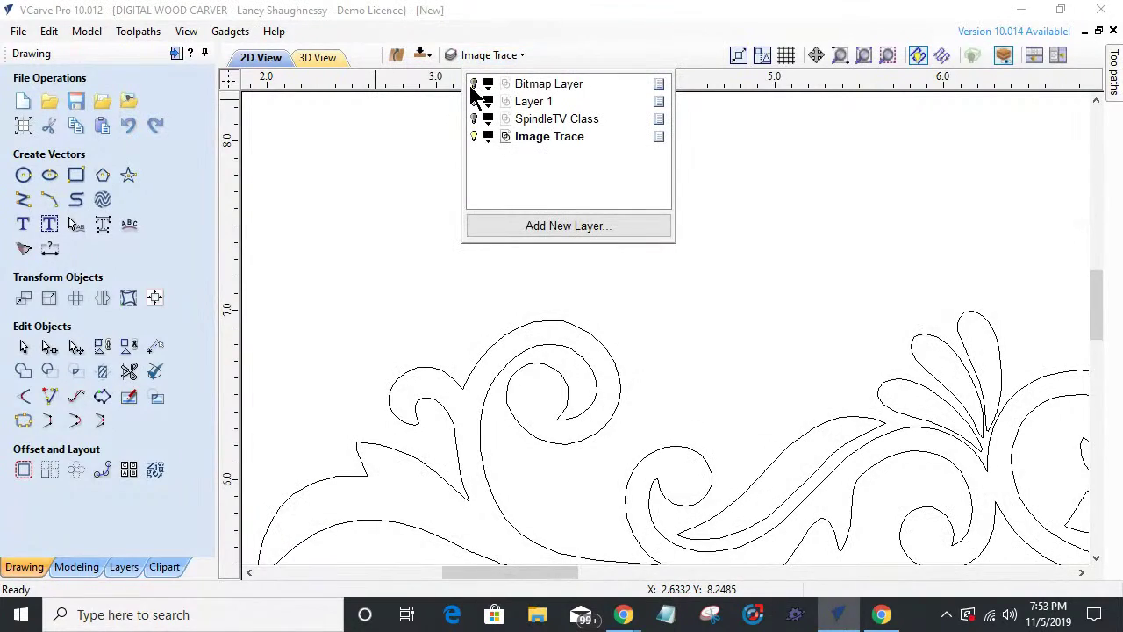
{"action": "scroll", "coordinate": [446, 233], "scroll_direction": "down", "scroll_amount": 5}
{"action": "scroll", "coordinate": [409, 322], "scroll_direction": "up", "scroll_amount": 2}
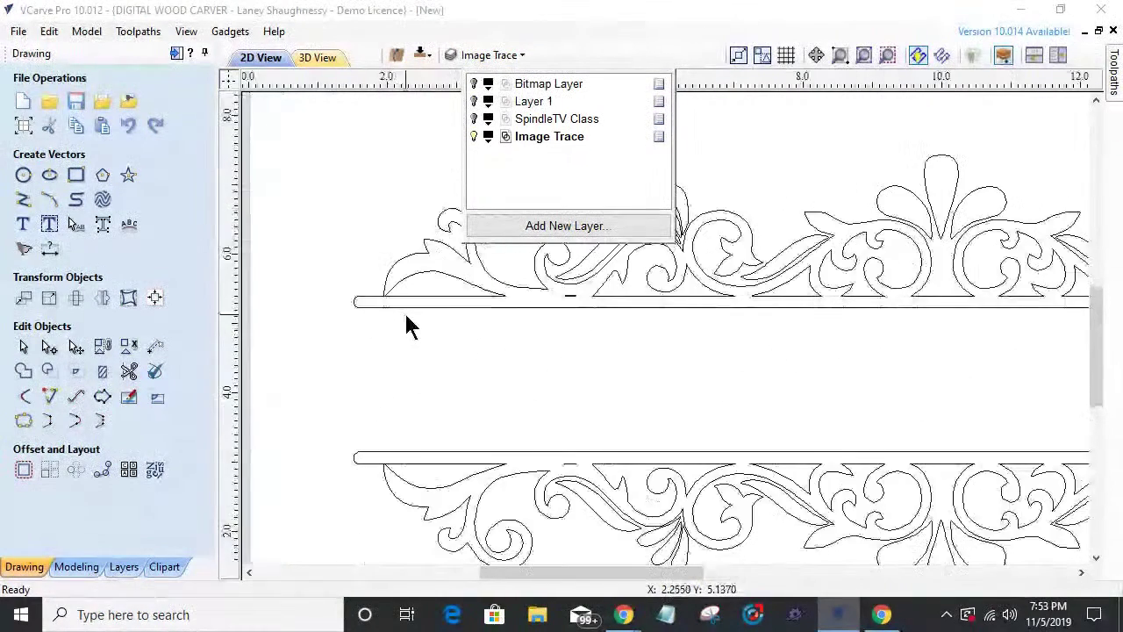
{"action": "scroll", "coordinate": [518, 296], "scroll_direction": "down", "scroll_amount": 3}
{"action": "scroll", "coordinate": [723, 225], "scroll_direction": "up", "scroll_amount": 2}
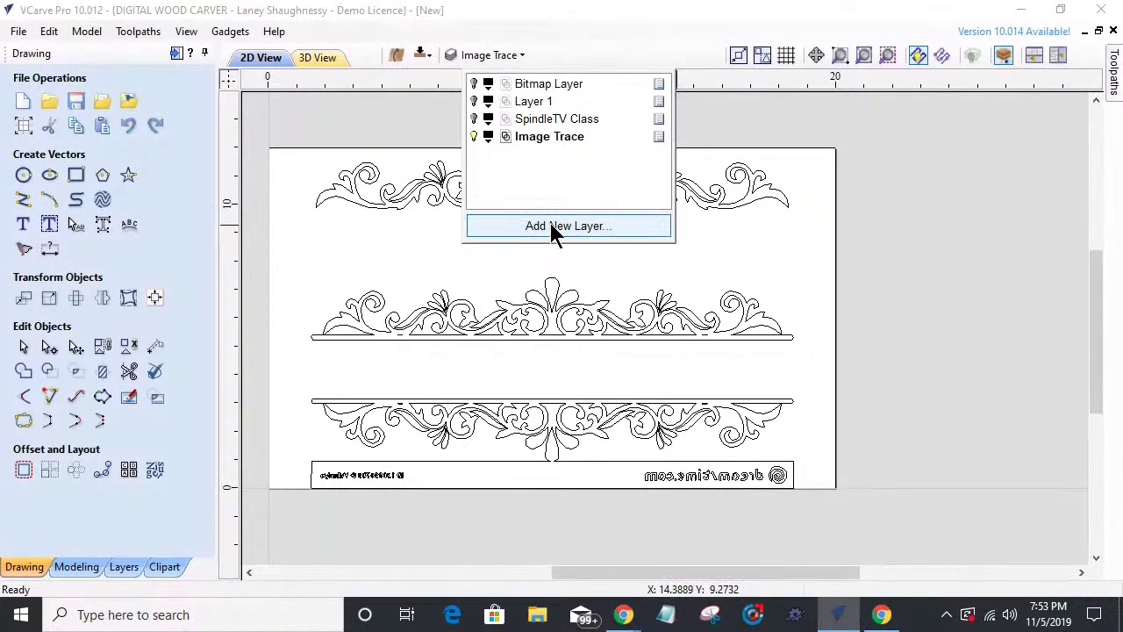
- Ungroup the traced vectors and delete the mirrored watermark lettering and logo inside the strip beneath the ornaments
{"action": "left_click", "coordinate": [330, 461]}
{"action": "left_click", "coordinate": [465, 56]}
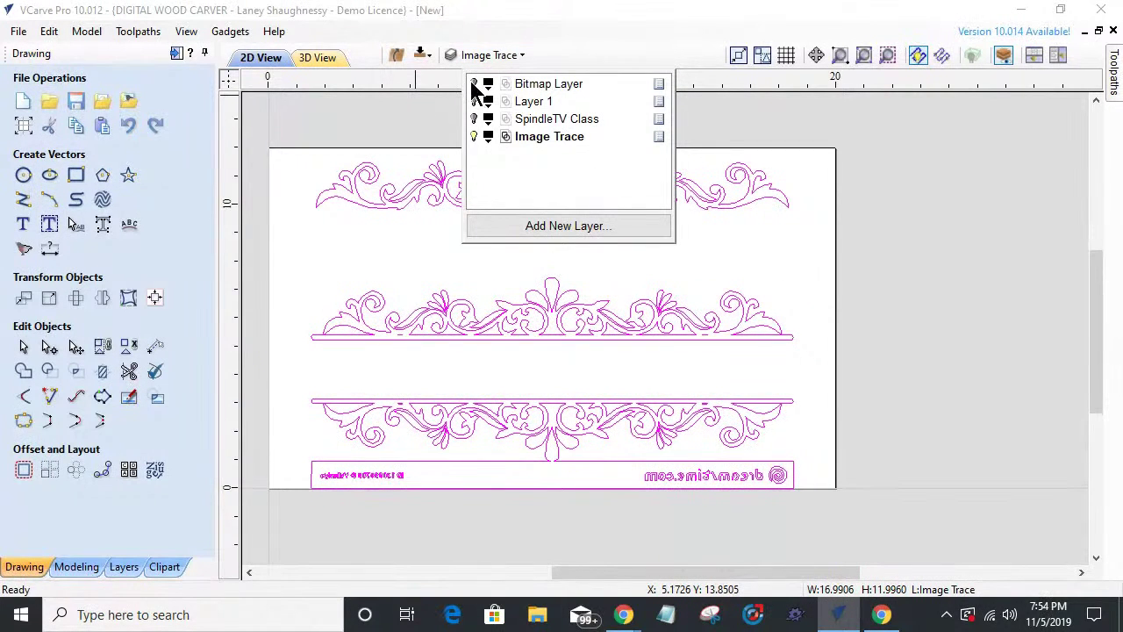
{"action": "left_click", "coordinate": [392, 267]}
{"action": "left_click", "coordinate": [425, 404]}
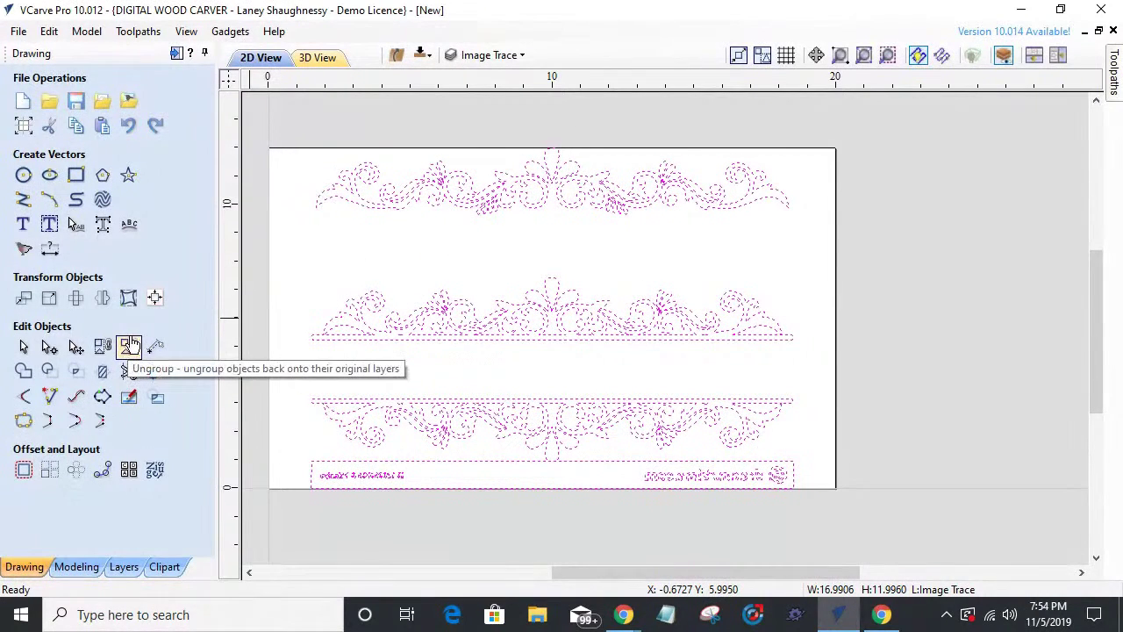
{"action": "left_click", "coordinate": [315, 404]}
{"action": "left_click_drag", "start_coordinate": [272, 454], "coordinate": [972, 538]}
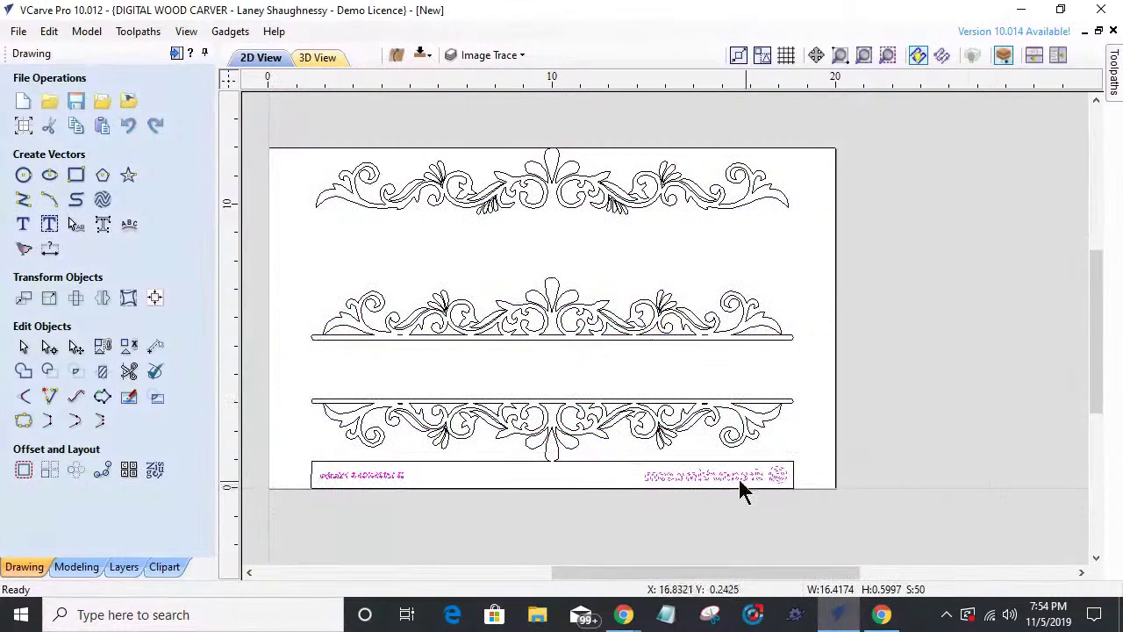
{"action": "key", "text": "Delete"}
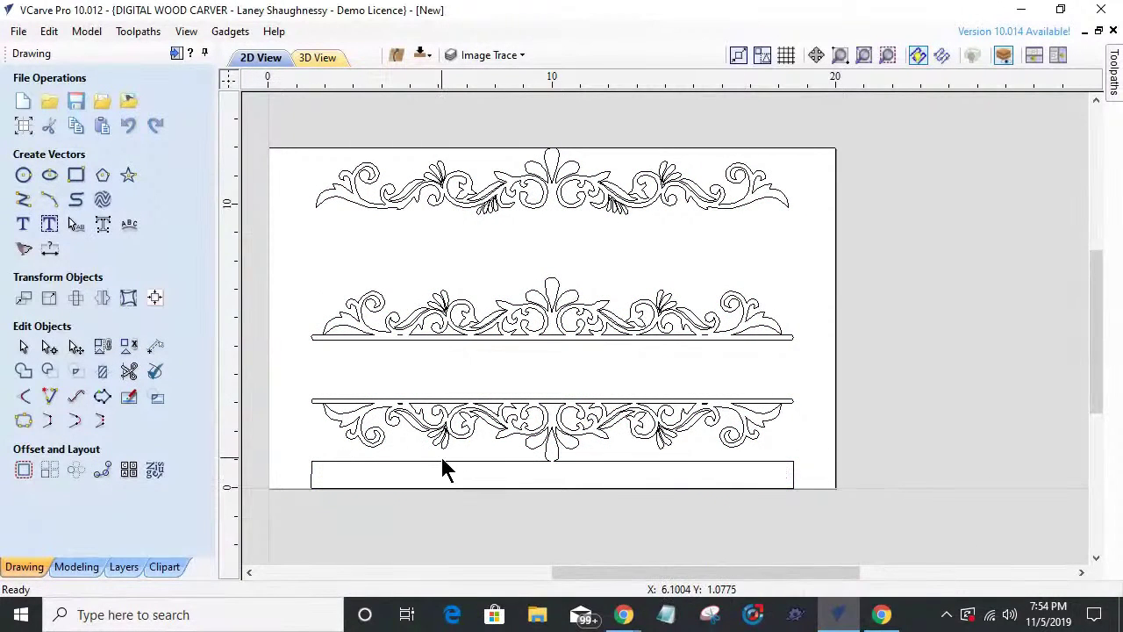
- Cut the vector at both points where the lowest flourish's central petal joins the watermark strip's outline
{"action": "left_click", "coordinate": [445, 463]}
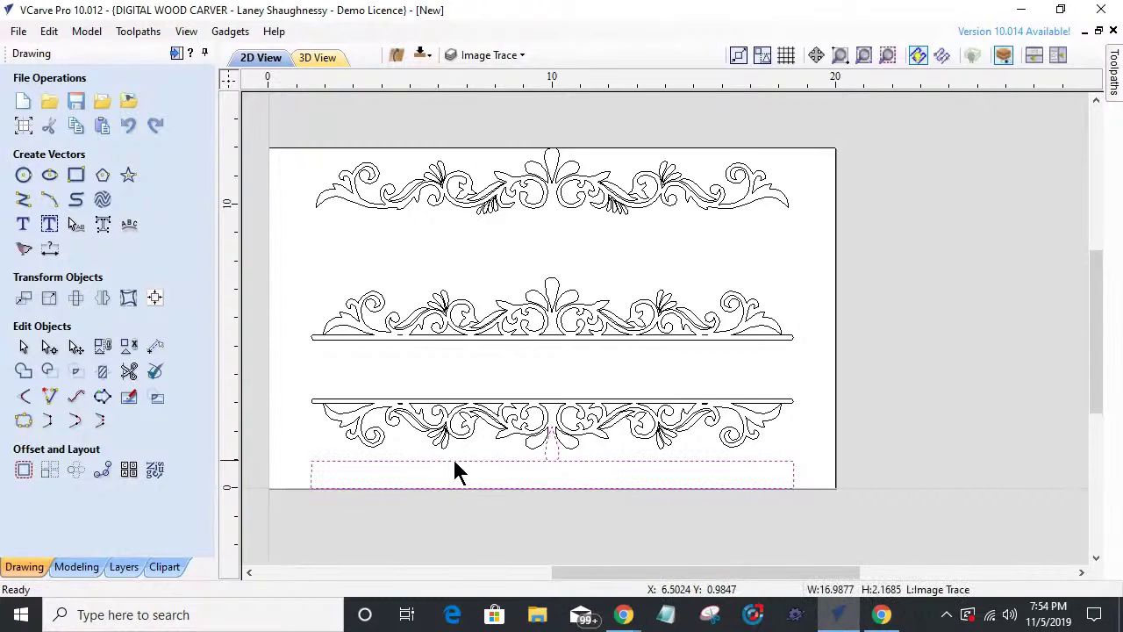
{"action": "scroll", "coordinate": [562, 461], "scroll_direction": "up", "scroll_amount": 5}
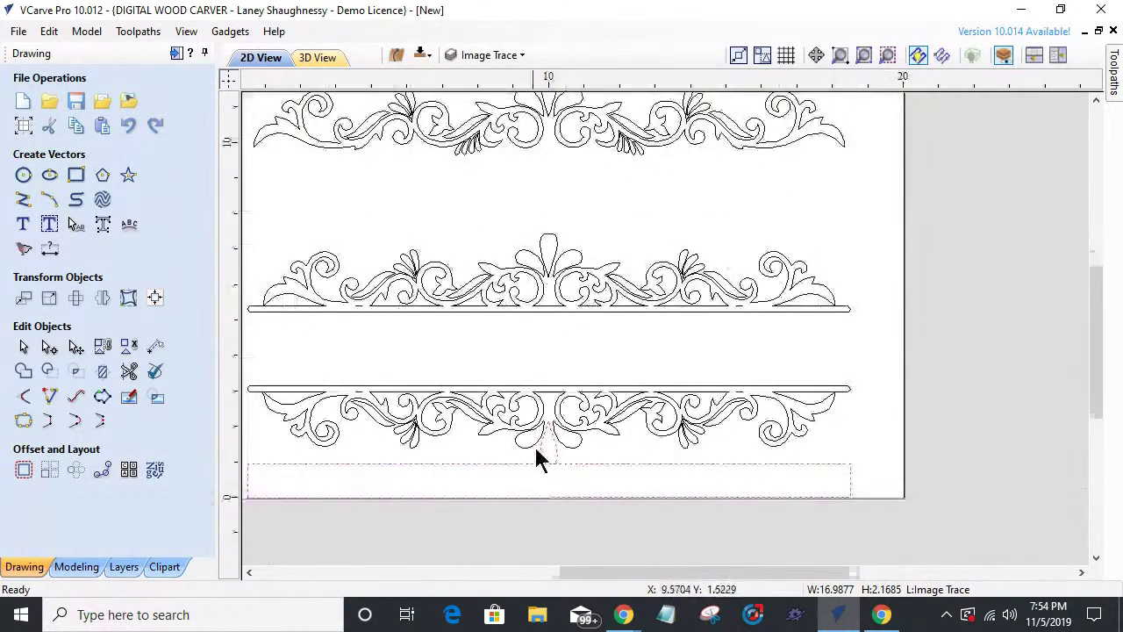
{"action": "scroll", "coordinate": [492, 483], "scroll_direction": "up", "scroll_amount": 3}
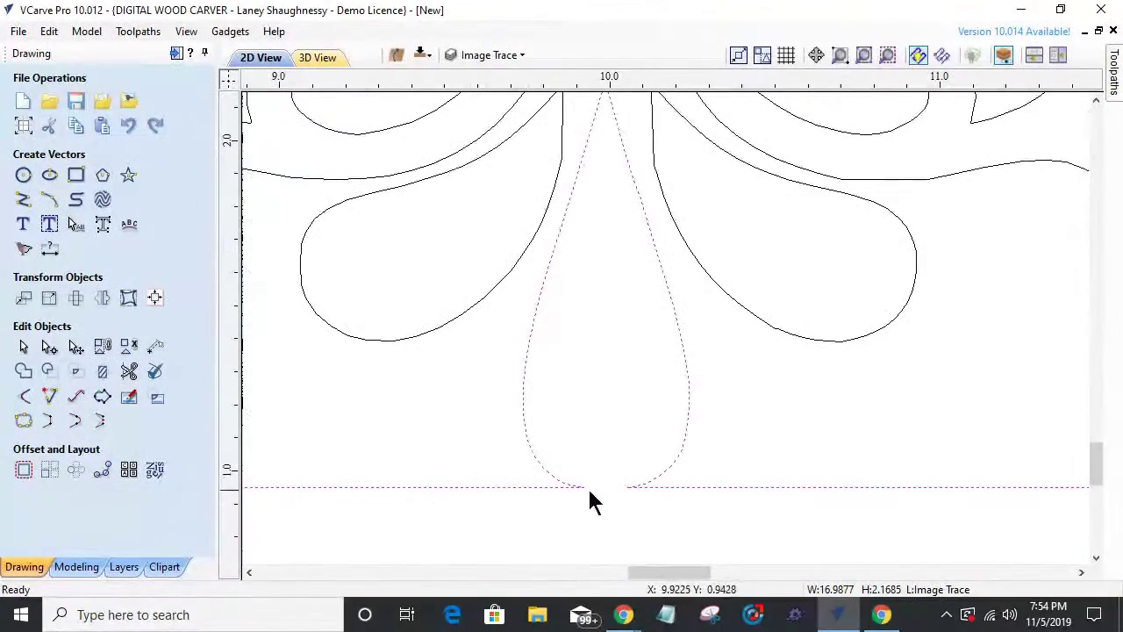
{"action": "scroll", "coordinate": [595, 481], "scroll_direction": "down", "scroll_amount": 3}
{"action": "scroll", "coordinate": [594, 479], "scroll_direction": "down", "scroll_amount": 5}
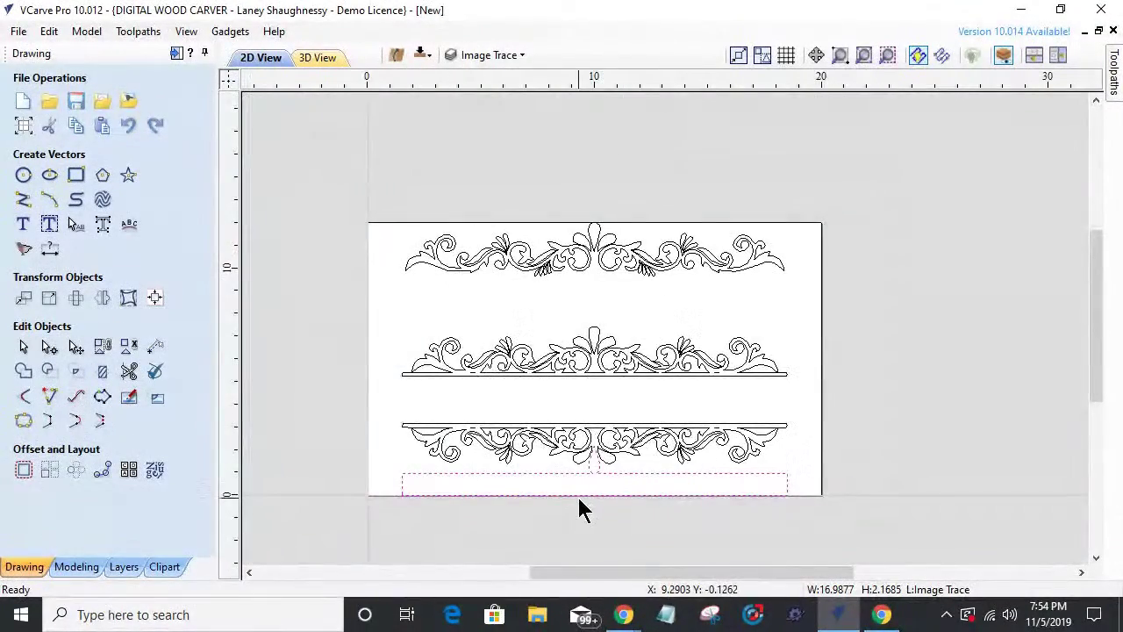
{"action": "scroll", "coordinate": [584, 505], "scroll_direction": "up", "scroll_amount": 5}
{"action": "scroll", "coordinate": [575, 481], "scroll_direction": "up", "scroll_amount": 4}
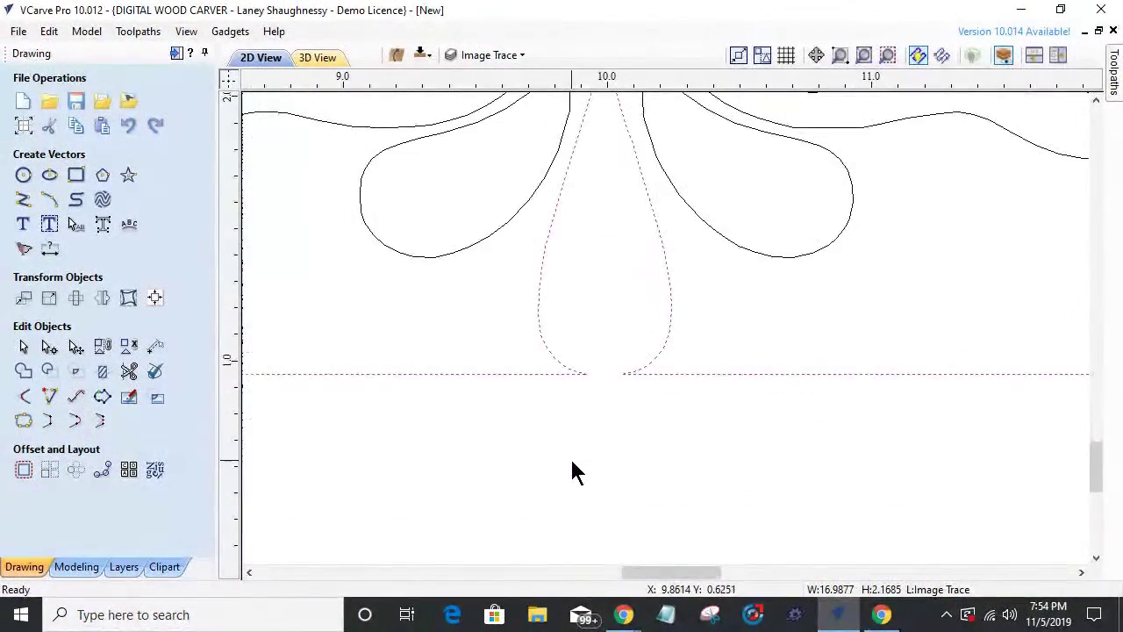
{"action": "left_click", "coordinate": [49, 349]}
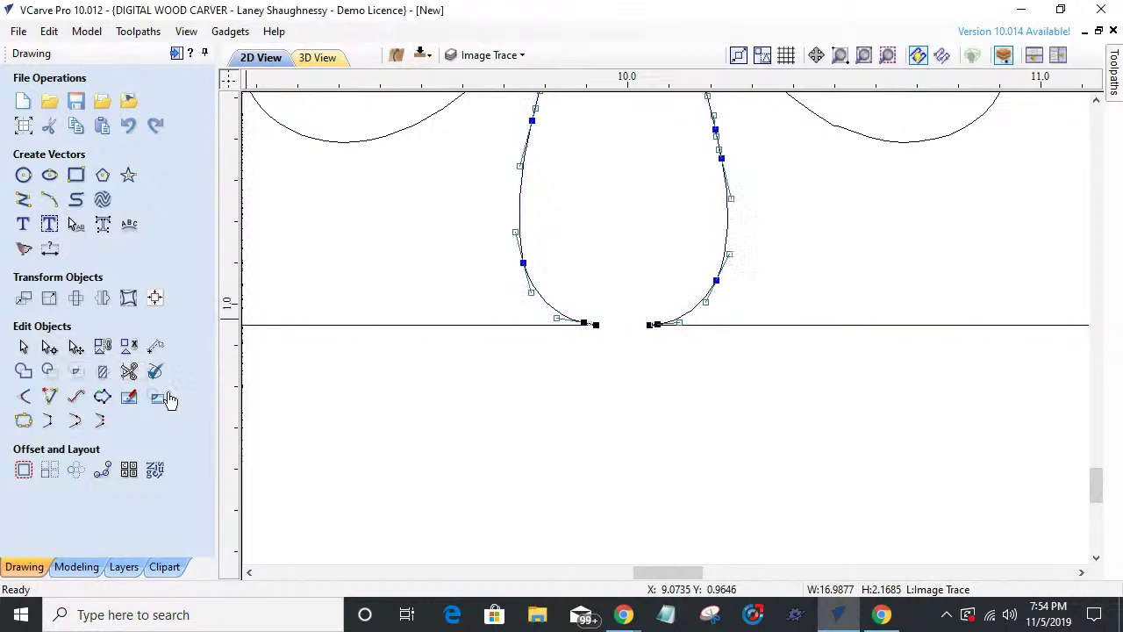
{"action": "right_click", "coordinate": [597, 326]}
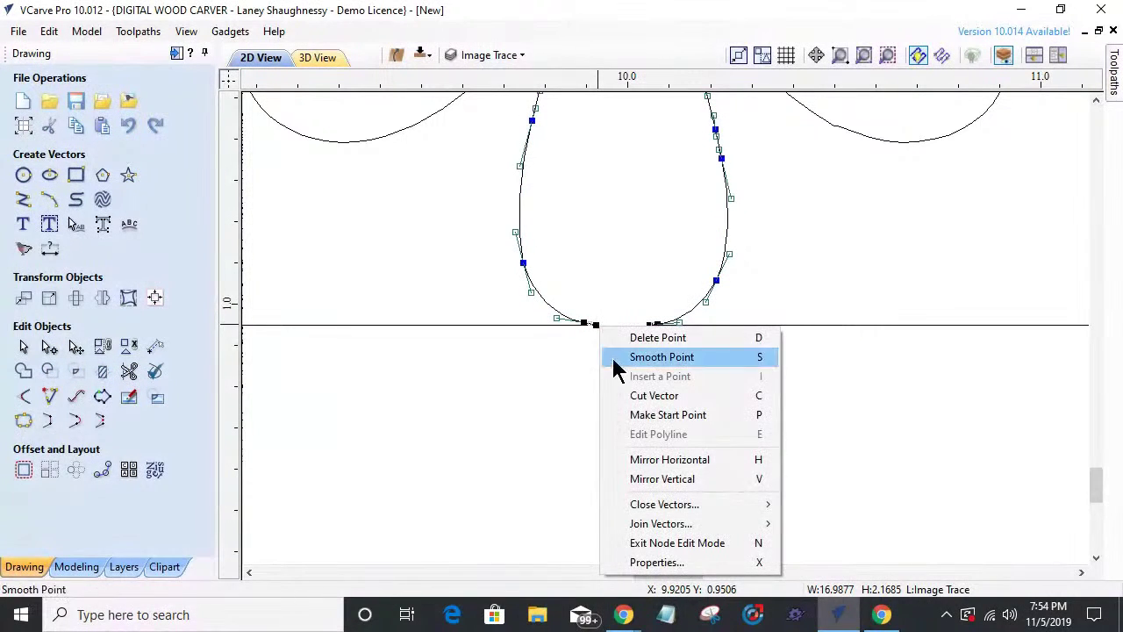
{"action": "left_click", "coordinate": [642, 395]}
{"action": "right_click", "coordinate": [648, 326]}
{"action": "left_click", "coordinate": [674, 395]}
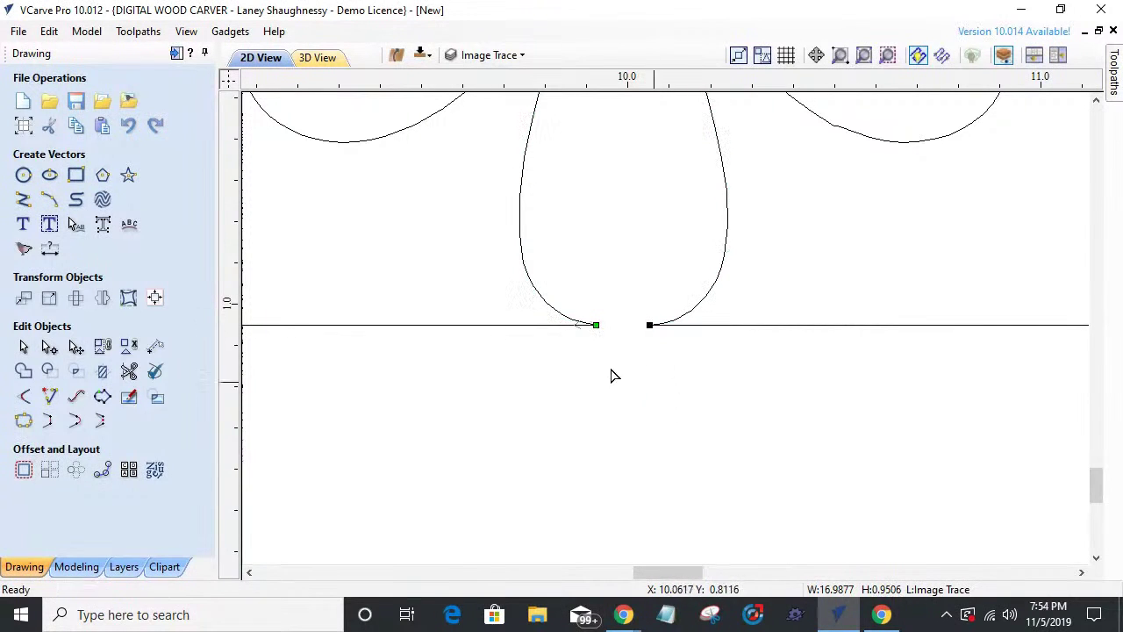
- Delete the separated rectangular watermark strip below the lowest flourish
{"action": "left_click", "coordinate": [24, 346]}
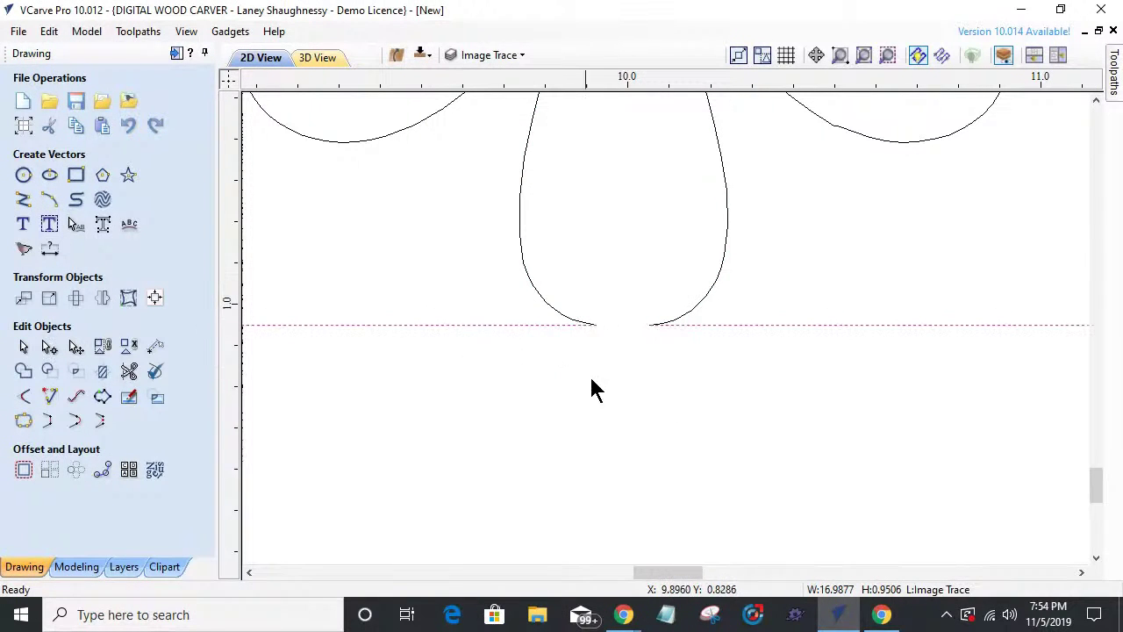
{"action": "scroll", "coordinate": [624, 388], "scroll_direction": "down", "scroll_amount": 5}
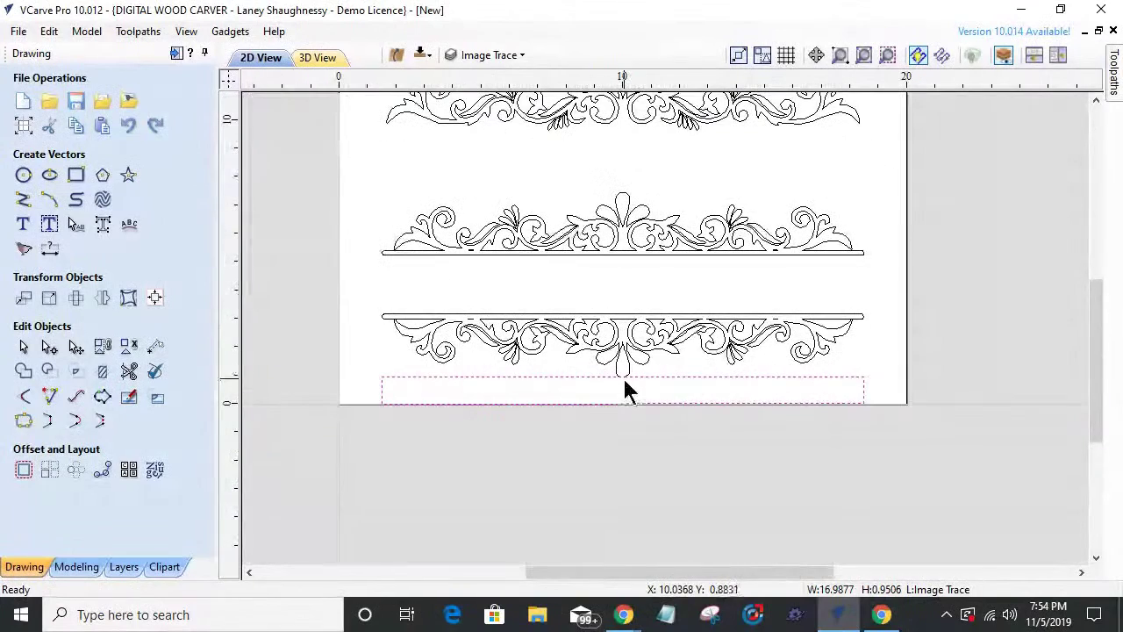
{"action": "left_click", "coordinate": [622, 389]}
- Close the gap at the tip of the lowest flourish's central petal with a smooth curve and inspect the join
{"action": "scroll", "coordinate": [623, 387], "scroll_direction": "up", "scroll_amount": 5}
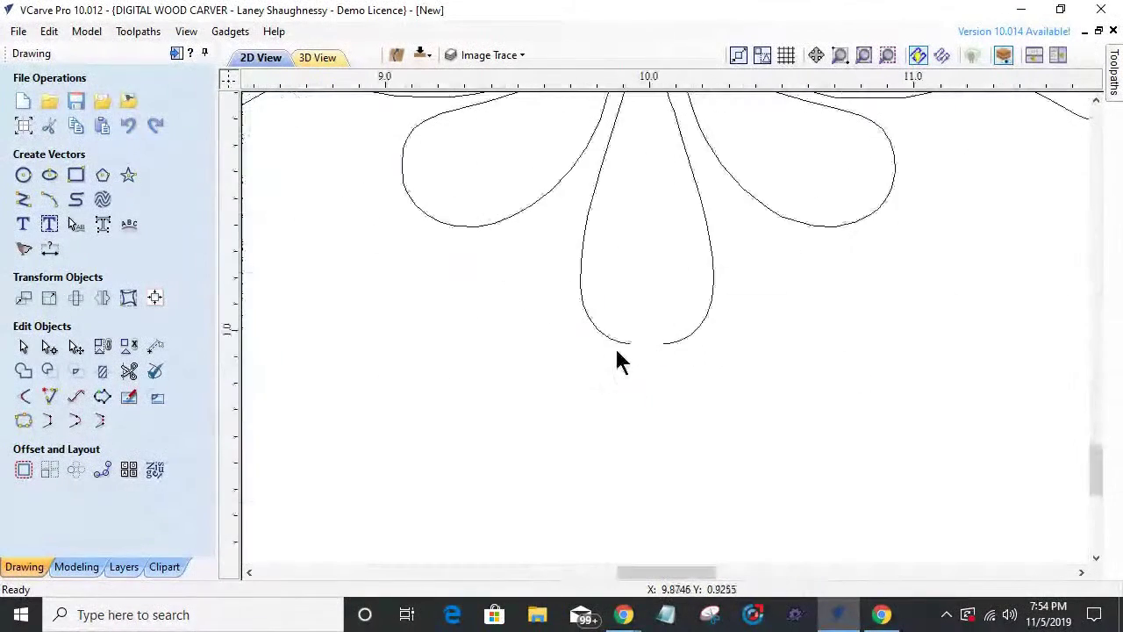
{"action": "left_click", "coordinate": [621, 344]}
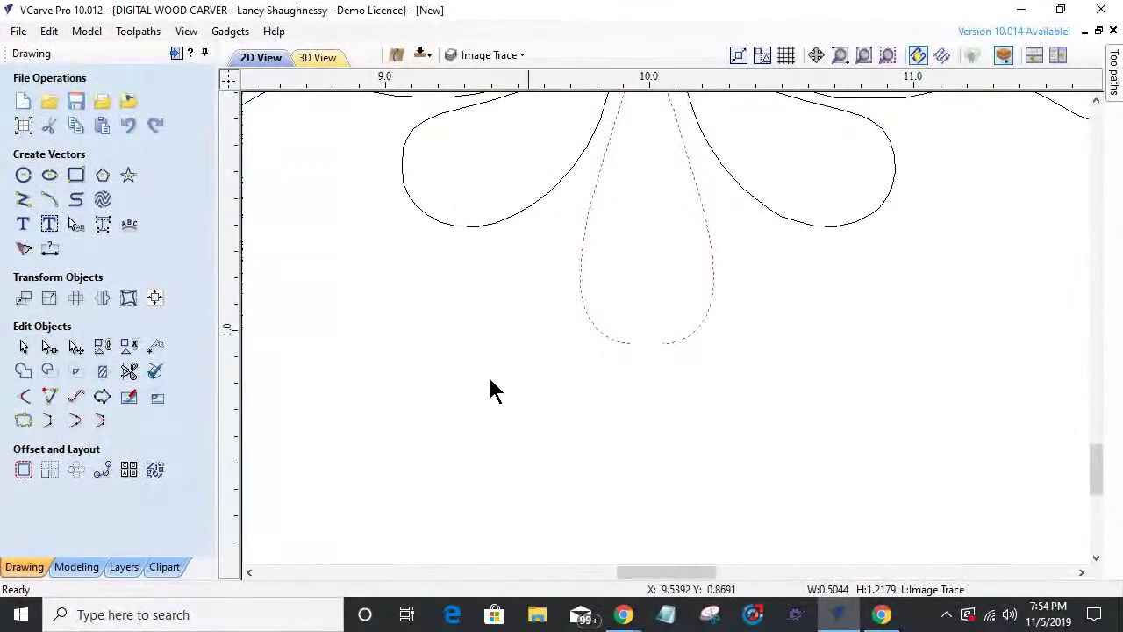
{"action": "left_click", "coordinate": [76, 423]}
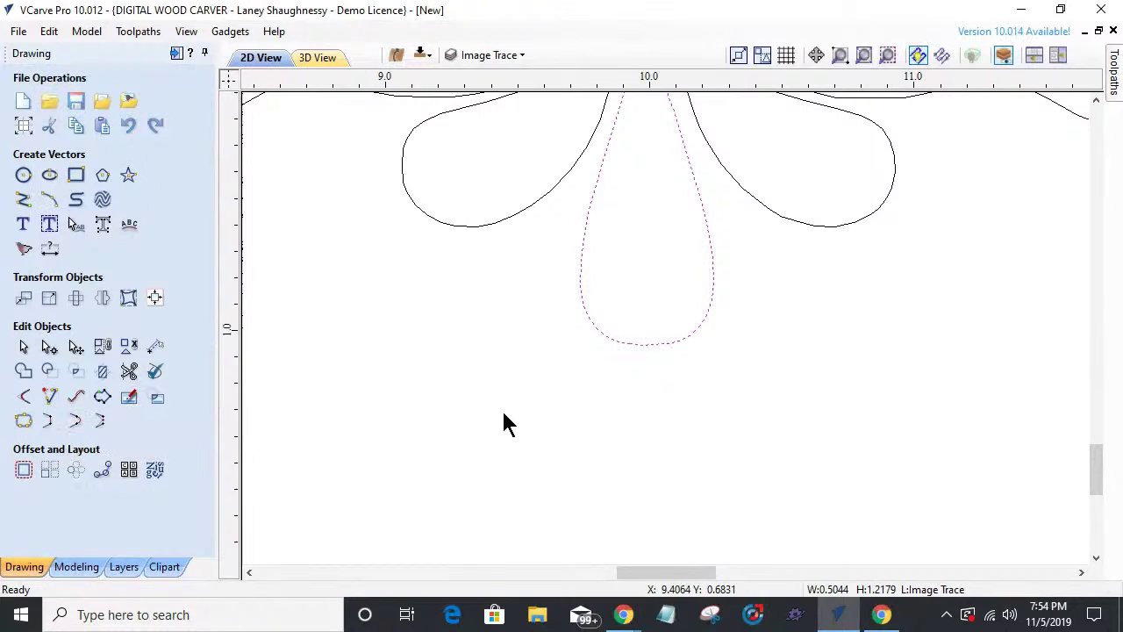
{"action": "scroll", "coordinate": [643, 349], "scroll_direction": "up", "scroll_amount": 2}
{"action": "scroll", "coordinate": [643, 349], "scroll_direction": "up", "scroll_amount": 2}
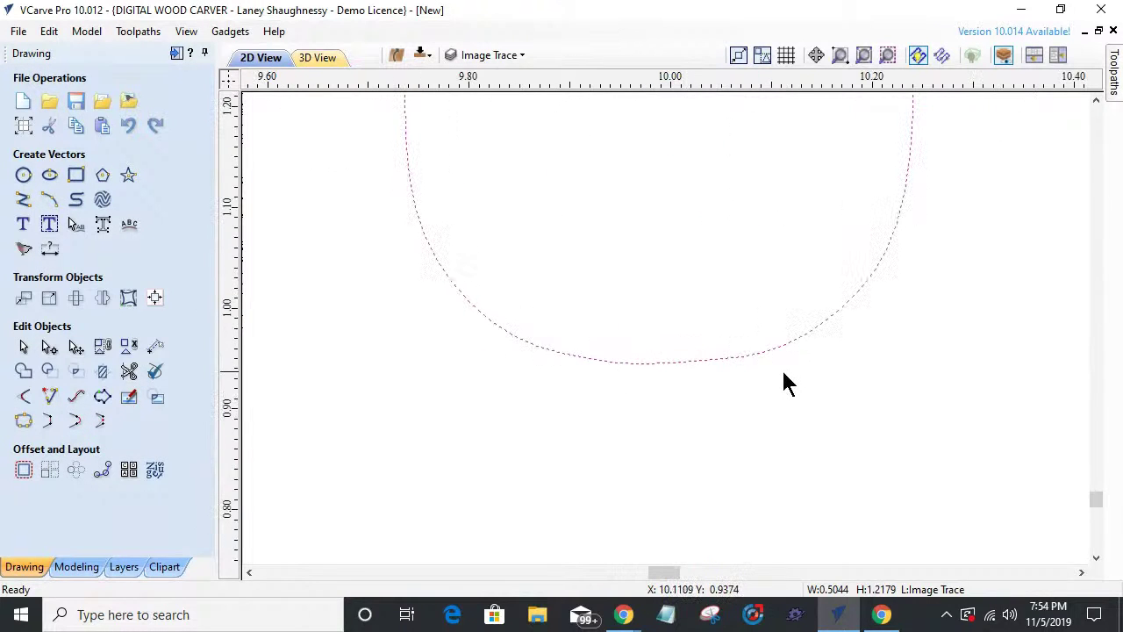
{"action": "scroll", "coordinate": [790, 384], "scroll_direction": "down", "scroll_amount": 2}
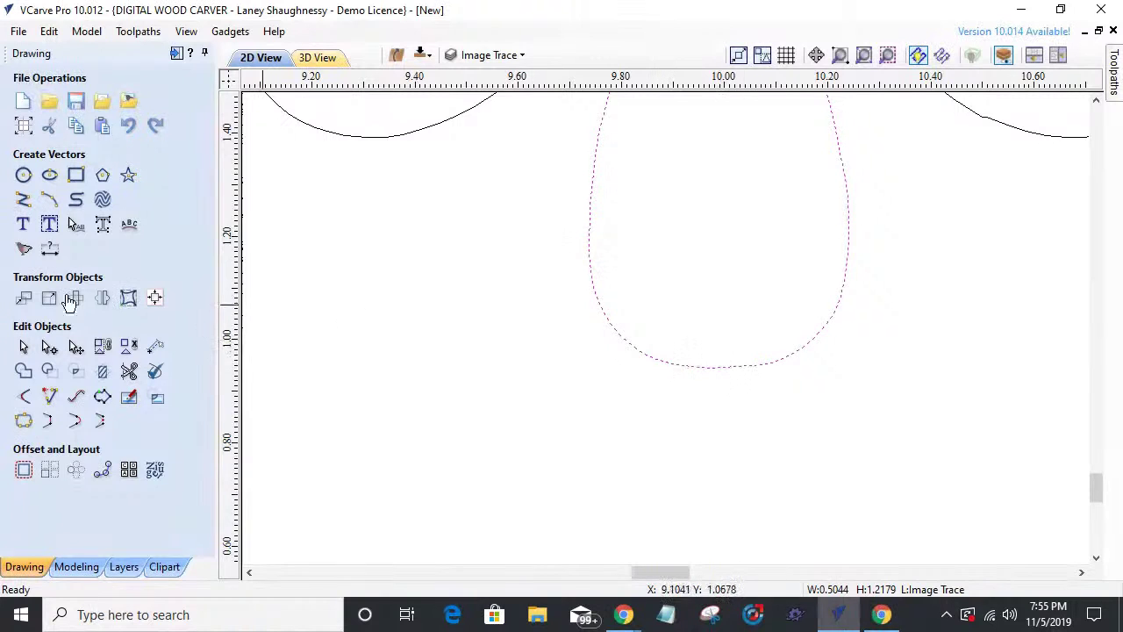
- Delete the extra node at the right end of the petal tip's join and extend the neighbouring node's handle to round the curve
{"action": "left_click", "coordinate": [50, 347]}
{"action": "scroll", "coordinate": [750, 365], "scroll_direction": "up", "scroll_amount": 5}
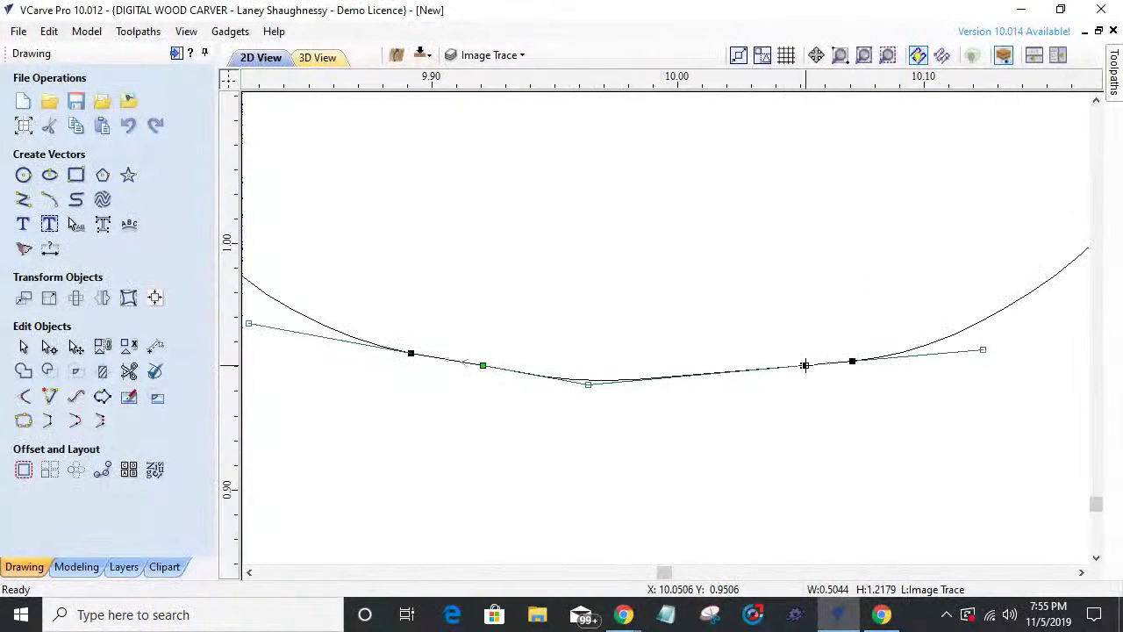
{"action": "right_click", "coordinate": [805, 365]}
{"action": "left_click", "coordinate": [860, 130]}
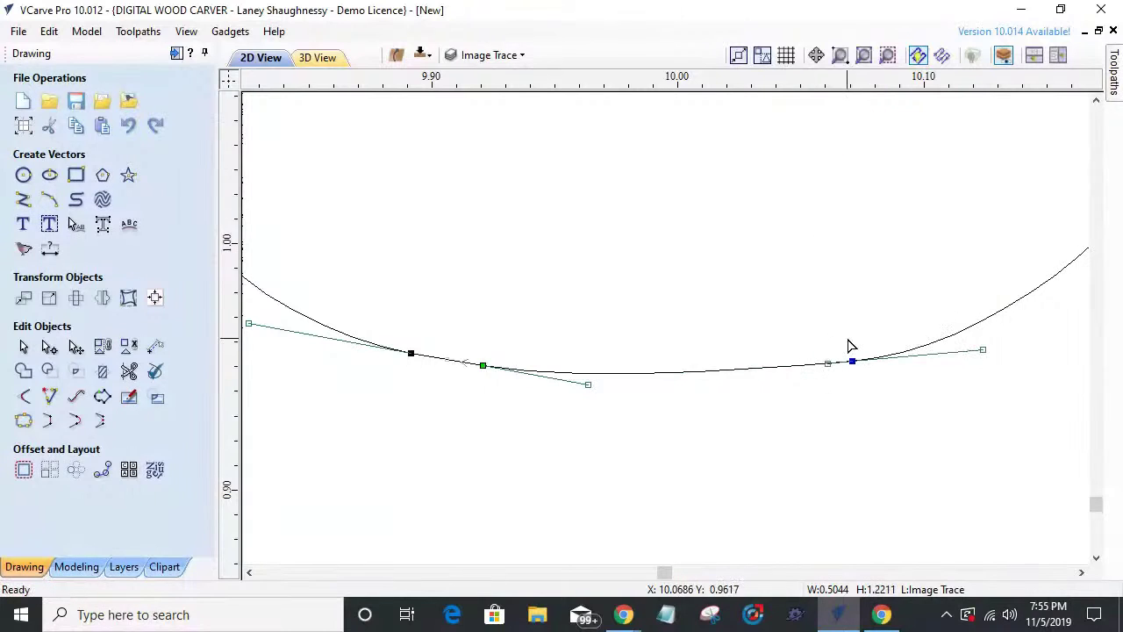
{"action": "left_click_drag", "start_coordinate": [831, 362], "coordinate": [719, 381]}
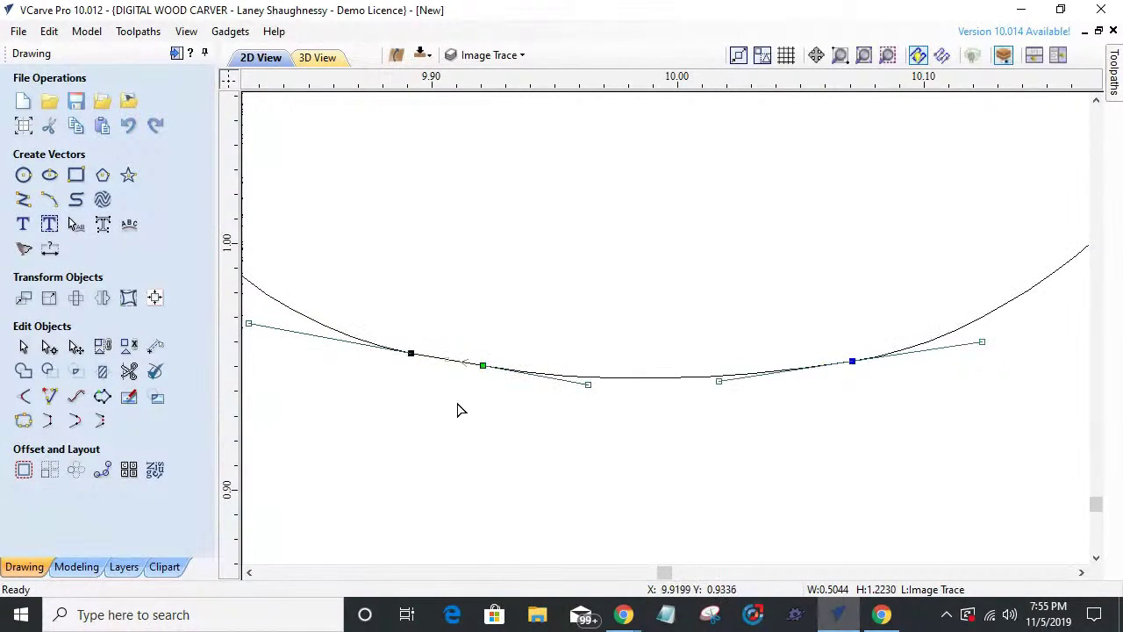
{"action": "left_click", "coordinate": [628, 438]}
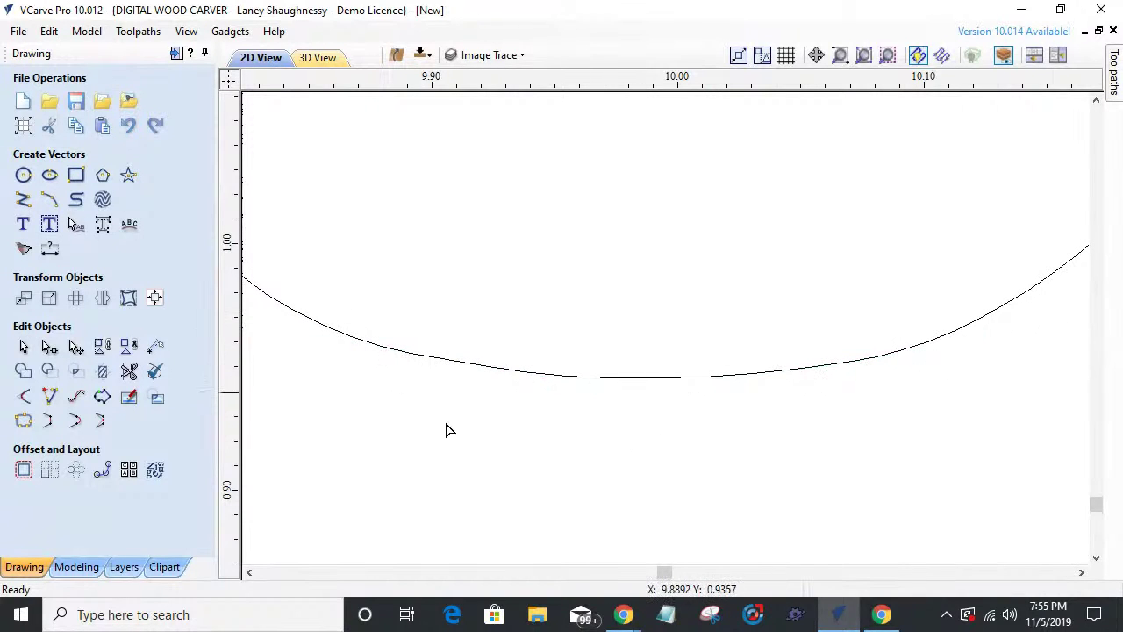
{"action": "scroll", "coordinate": [539, 431], "scroll_direction": "down", "scroll_amount": 12}
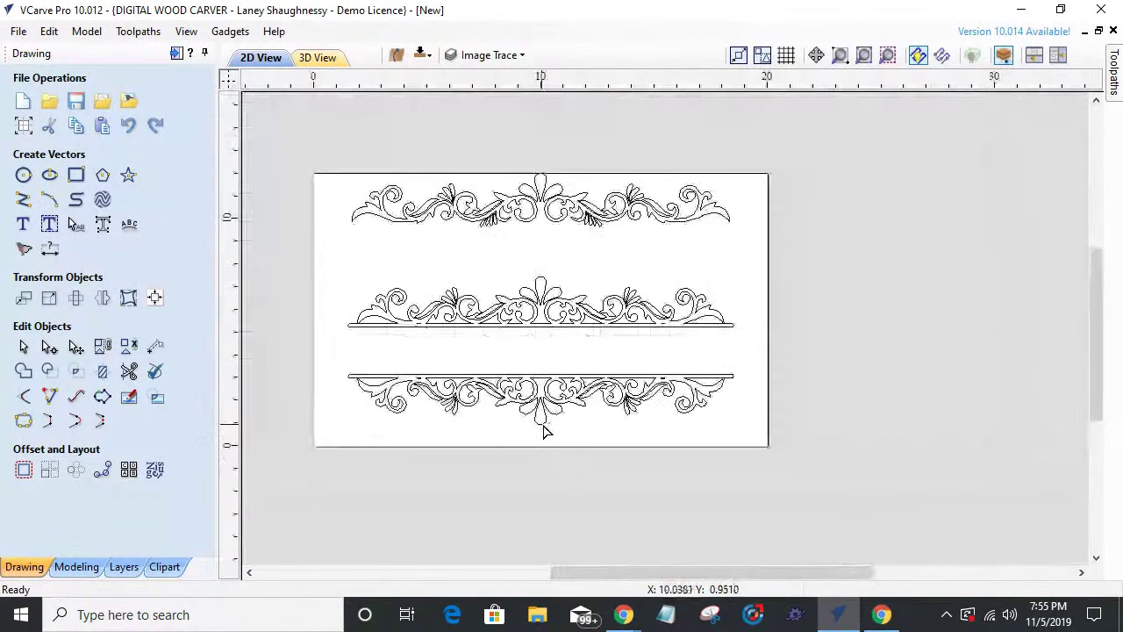
{"action": "scroll", "coordinate": [358, 466], "scroll_direction": "up", "scroll_amount": 1}
{"action": "scroll", "coordinate": [351, 448], "scroll_direction": "down", "scroll_amount": 2}
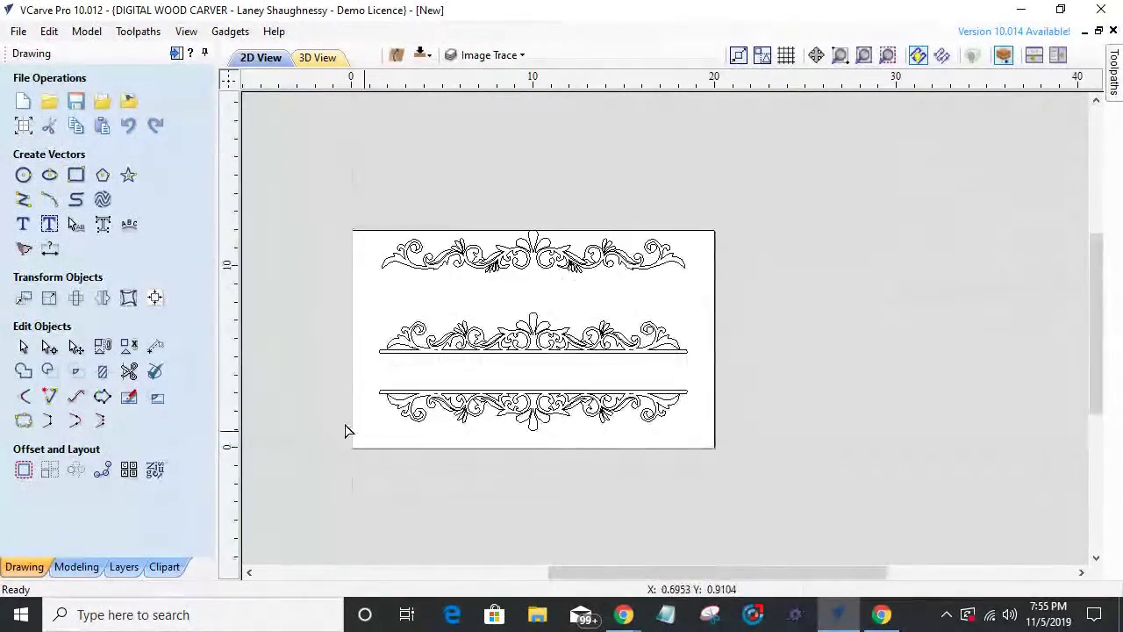
- Delete the middle node from the flat tip of the topmost flourish's central petal
{"action": "scroll", "coordinate": [346, 431], "scroll_direction": "up", "scroll_amount": 2}
{"action": "scroll", "coordinate": [371, 413], "scroll_direction": "down", "scroll_amount": 2}
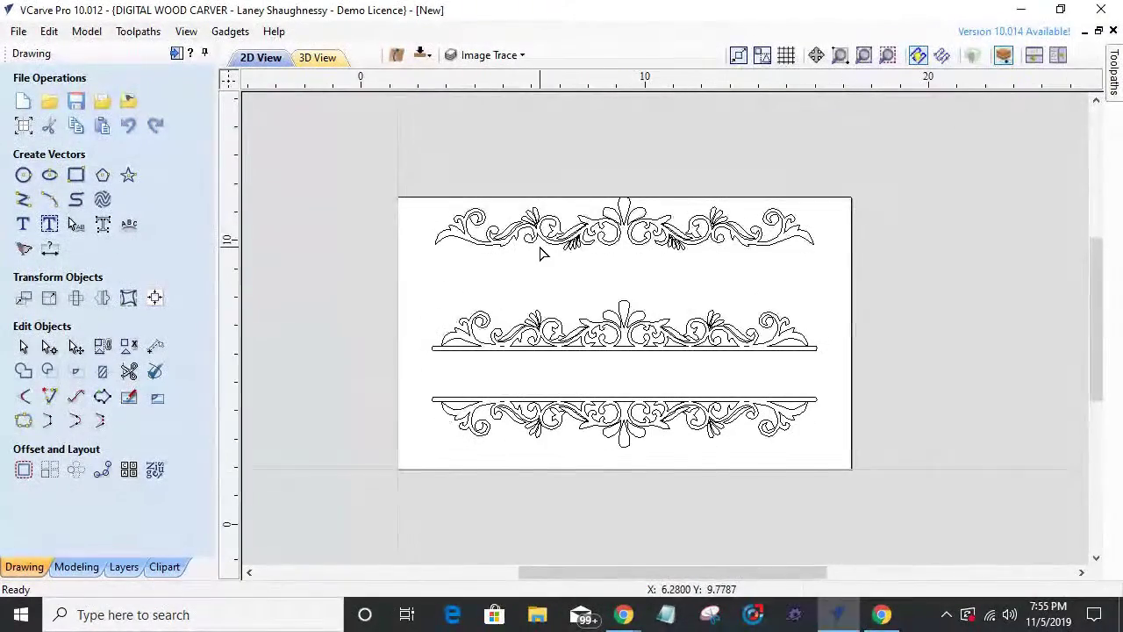
{"action": "scroll", "coordinate": [542, 254], "scroll_direction": "up", "scroll_amount": 1}
{"action": "scroll", "coordinate": [646, 191], "scroll_direction": "up", "scroll_amount": 3}
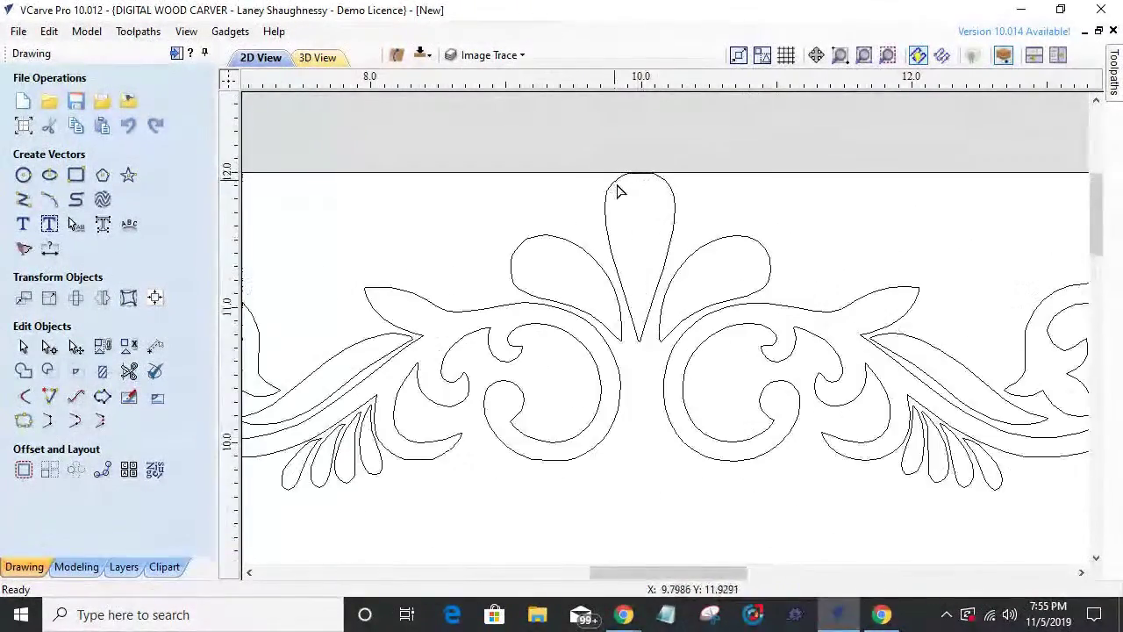
{"action": "left_click", "coordinate": [615, 178]}
{"action": "scroll", "coordinate": [619, 178], "scroll_direction": "up", "scroll_amount": 3}
{"action": "scroll", "coordinate": [737, 168], "scroll_direction": "up", "scroll_amount": 2}
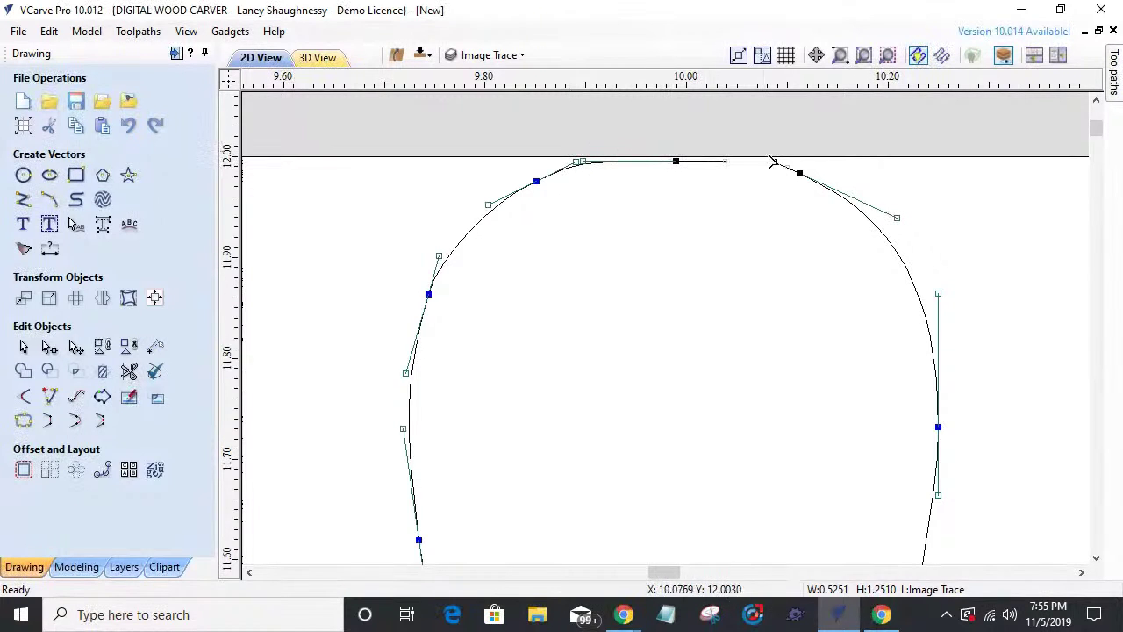
{"action": "scroll", "coordinate": [693, 168], "scroll_direction": "up", "scroll_amount": 2}
{"action": "right_click", "coordinate": [654, 155]}
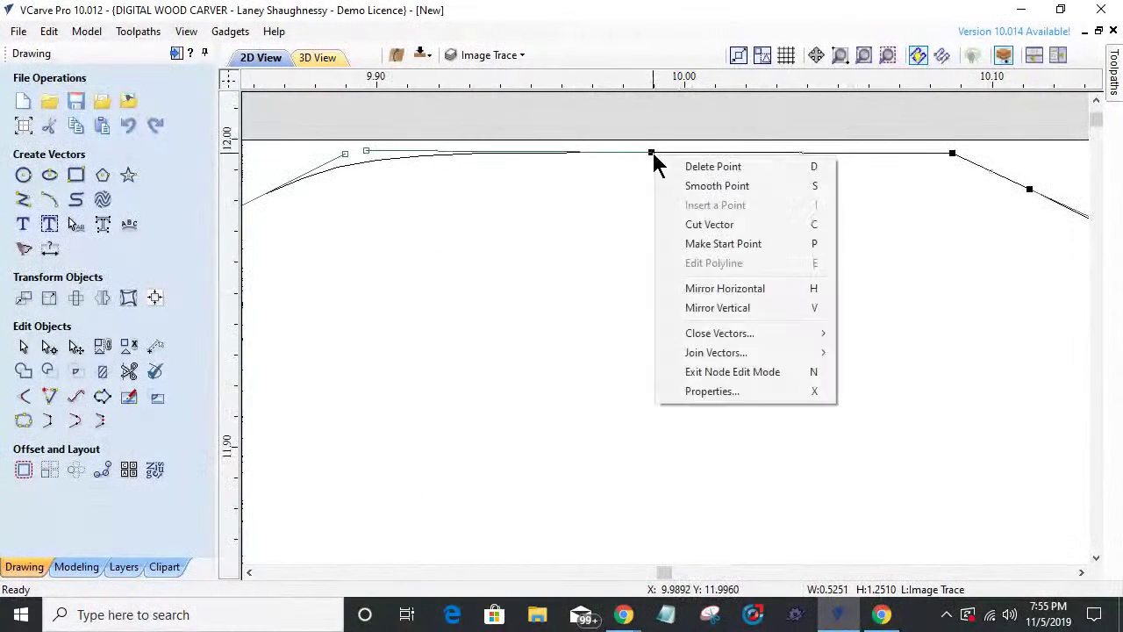
{"action": "left_click", "coordinate": [713, 166]}
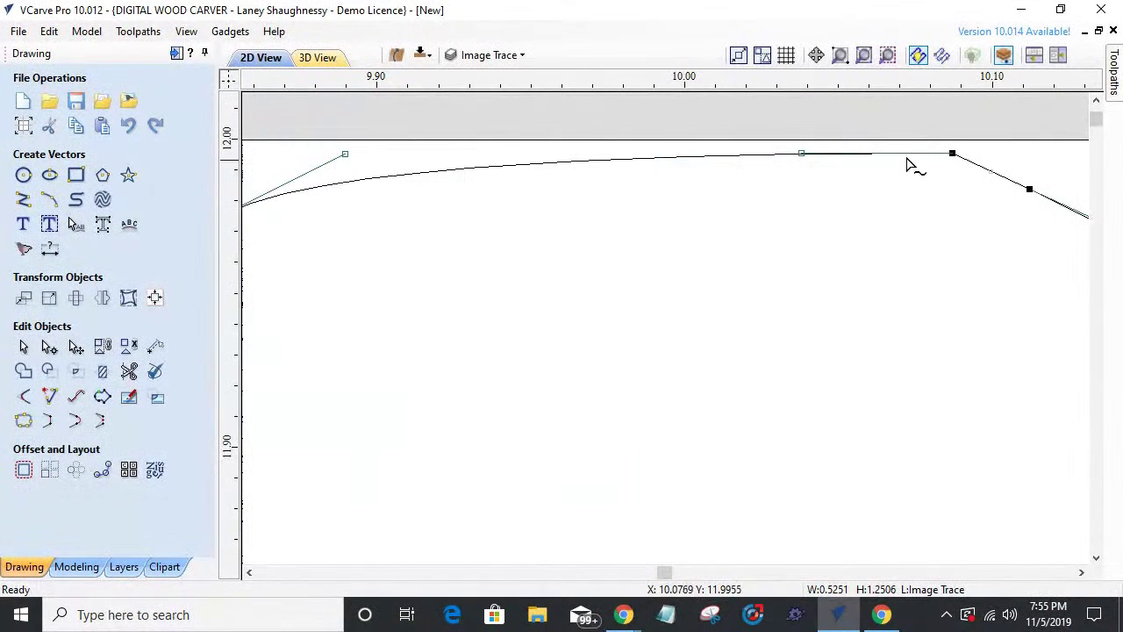
{"action": "scroll", "coordinate": [620, 270], "scroll_direction": "down", "scroll_amount": 2}
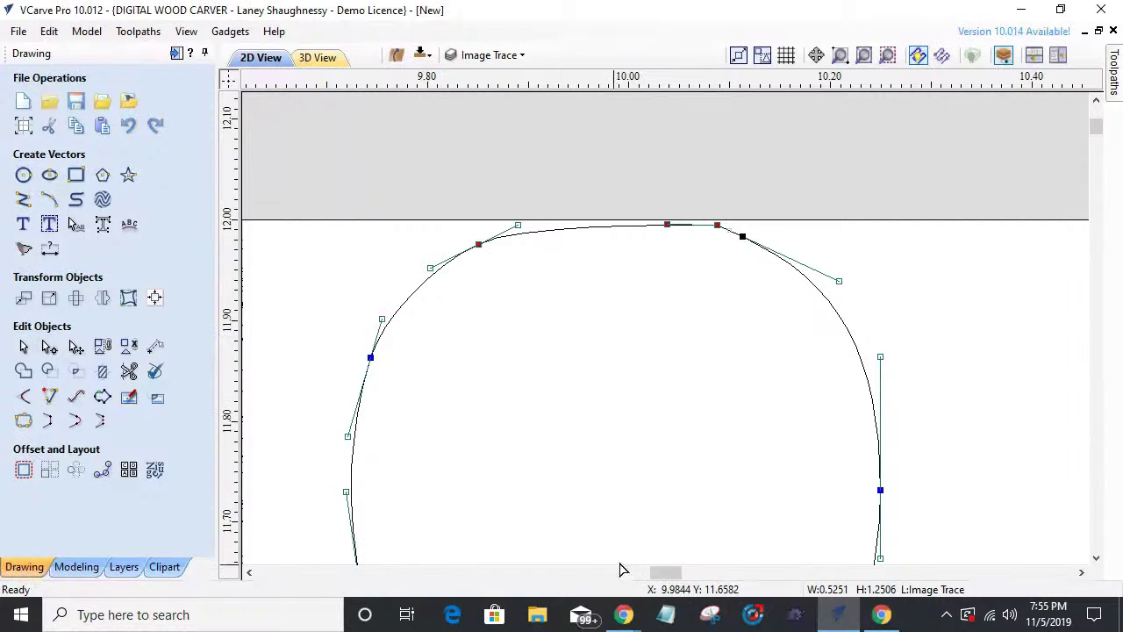
- Undo the last node change and raise the tip span's two handles to arch the top of the petal
{"action": "key", "text": "ctrl+z"}
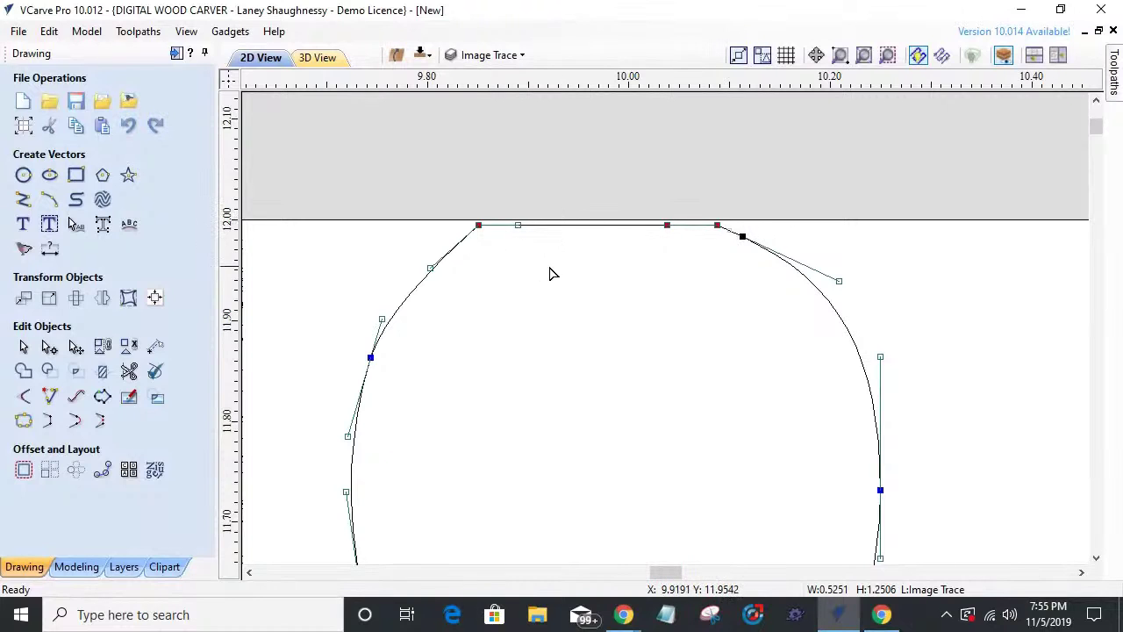
{"action": "right_click", "coordinate": [604, 231]}
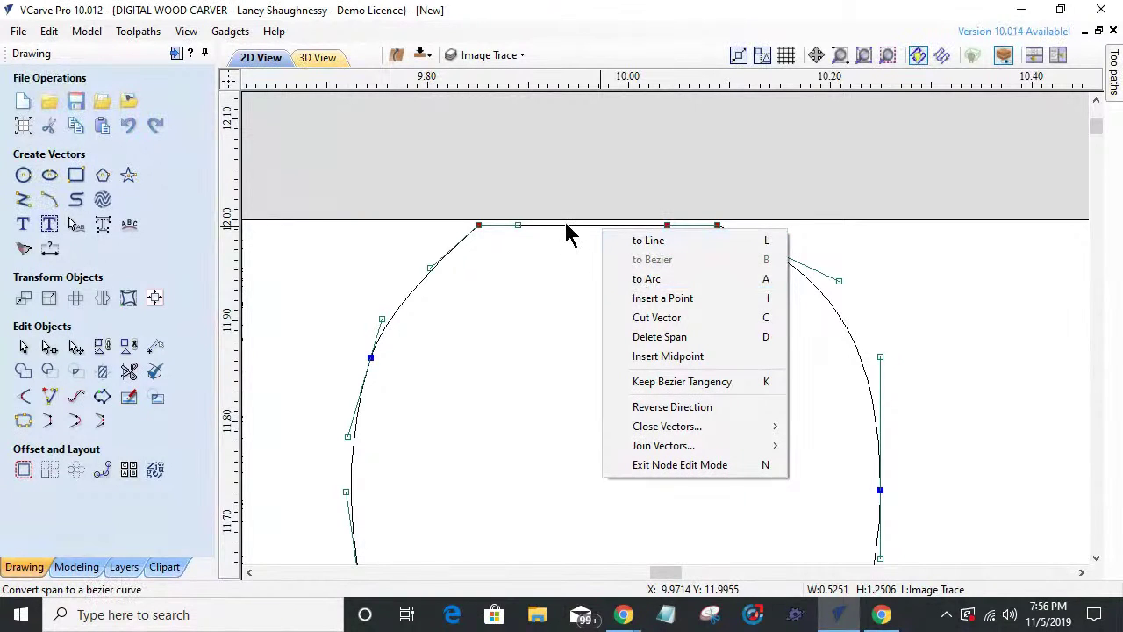
{"action": "left_click", "coordinate": [571, 234]}
{"action": "left_click_drag", "start_coordinate": [518, 225], "coordinate": [524, 191]}
{"action": "left_click_drag", "start_coordinate": [667, 223], "coordinate": [659, 194]}
{"action": "left_click_drag", "start_coordinate": [657, 198], "coordinate": [658, 198]}
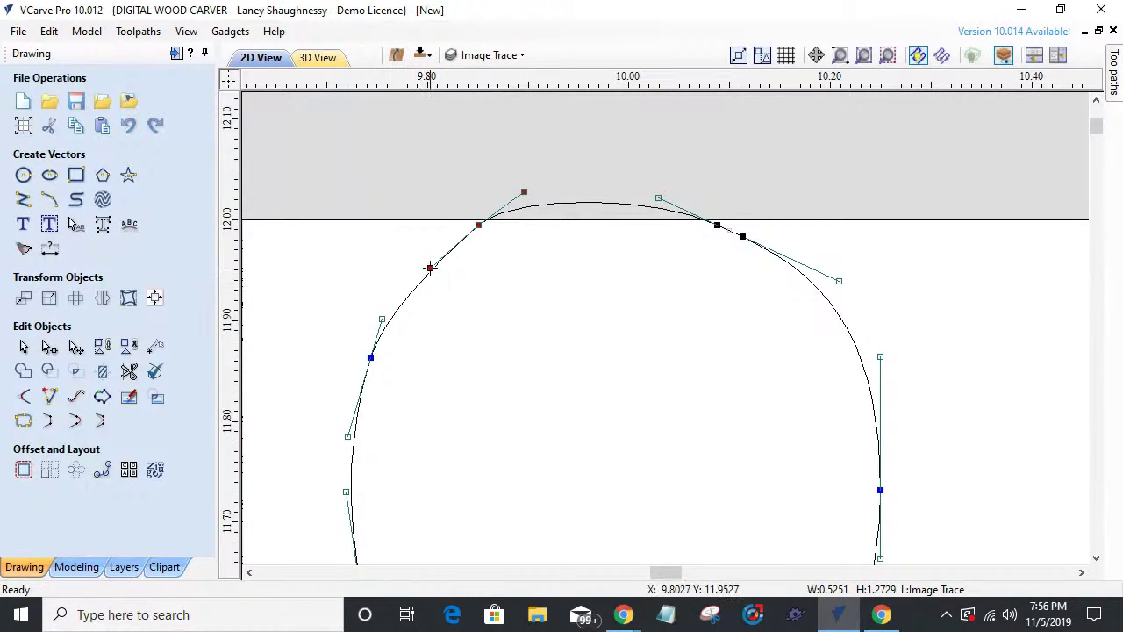
{"action": "mouse_move", "coordinate": [428, 265]}
{"action": "left_mouse_down"}
{"action": "mouse_move", "coordinate": [425, 247]}
{"action": "mouse_move", "coordinate": [413, 264]}
{"action": "left_mouse_up"}
{"action": "left_click", "coordinate": [472, 313]}
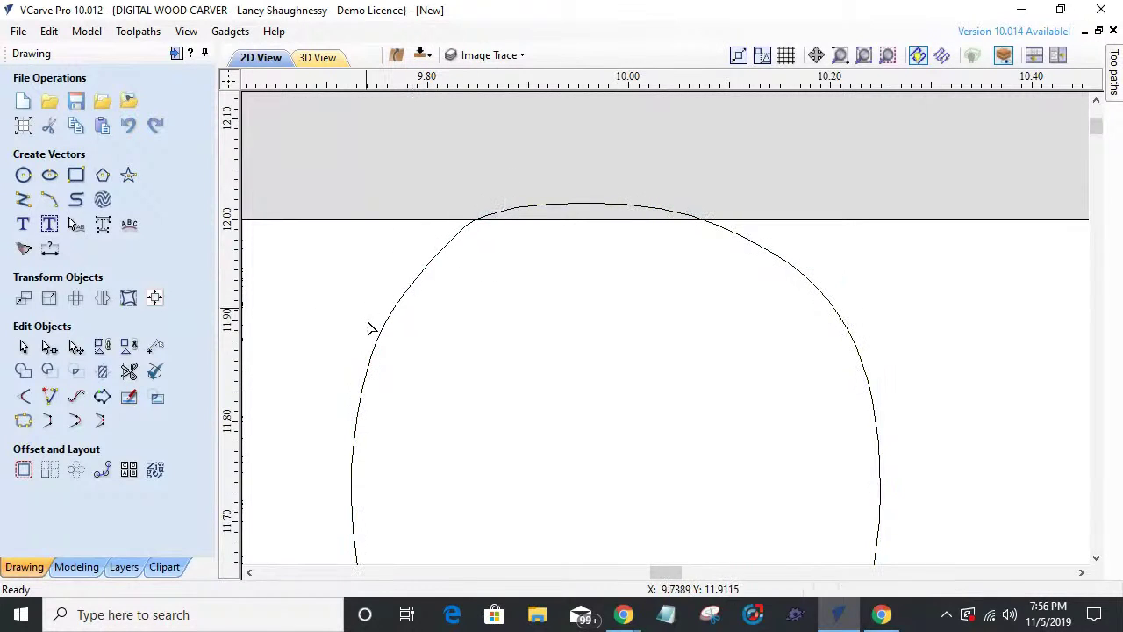
- Delete the extra node at the right end of the topmost petal's arch
{"action": "left_click", "coordinate": [718, 226]}
{"action": "left_click_drag", "start_coordinate": [741, 238], "coordinate": [744, 235]}
{"action": "right_click", "coordinate": [720, 229]}
{"action": "left_click", "coordinate": [754, 243]}
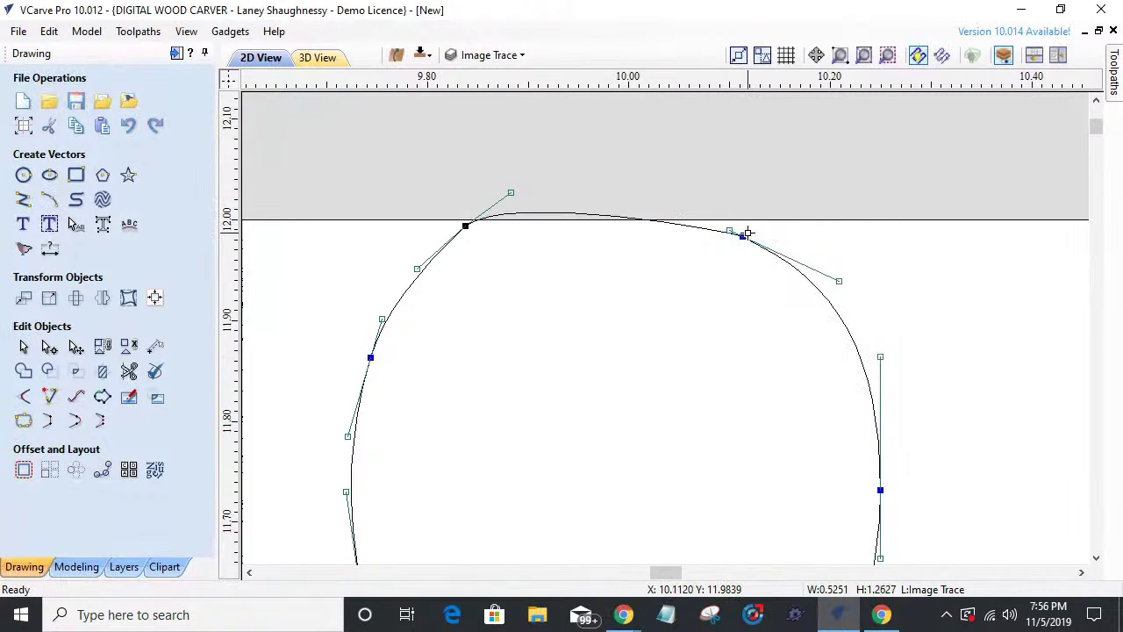
- Extend the right node's handle, raise that node to Y 12.0, and nudge the left node outward to even the petal's curve
{"action": "left_click_drag", "start_coordinate": [733, 233], "coordinate": [671, 192]}
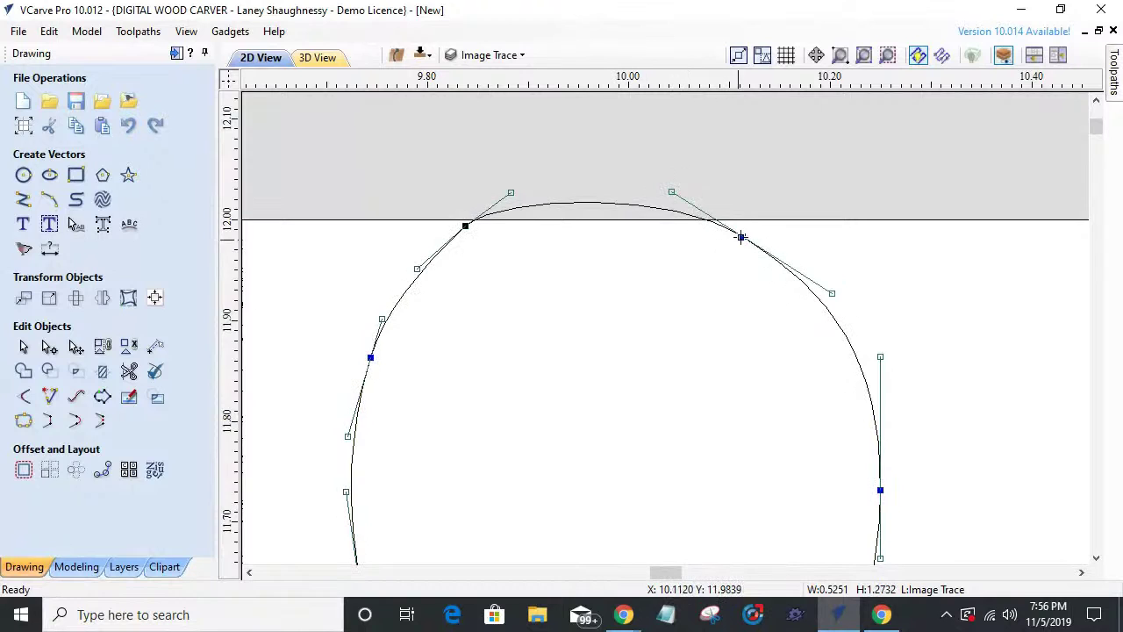
{"action": "left_click_drag", "start_coordinate": [740, 229], "coordinate": [742, 221]}
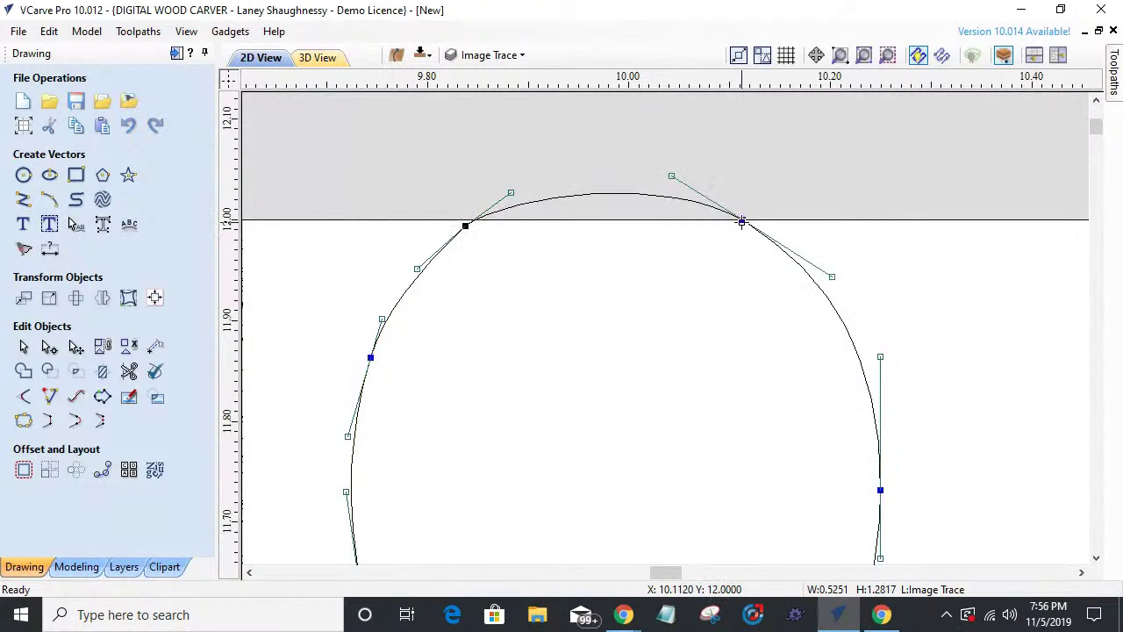
{"action": "left_click", "coordinate": [688, 290]}
{"action": "left_click", "coordinate": [443, 252]}
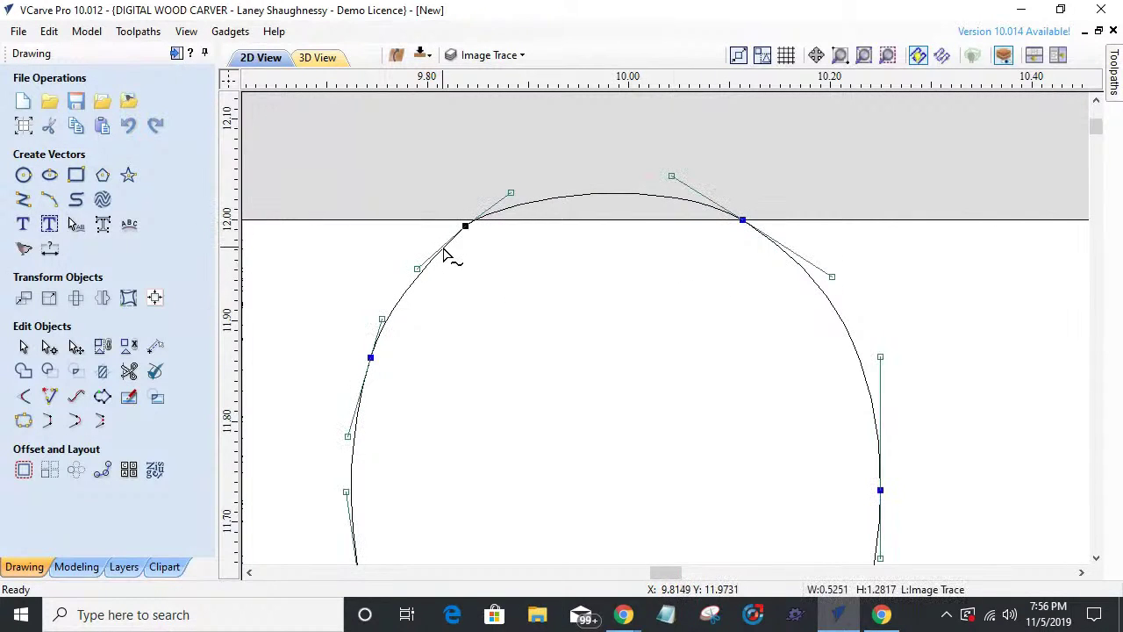
{"action": "left_click_drag", "start_coordinate": [464, 228], "coordinate": [459, 232]}
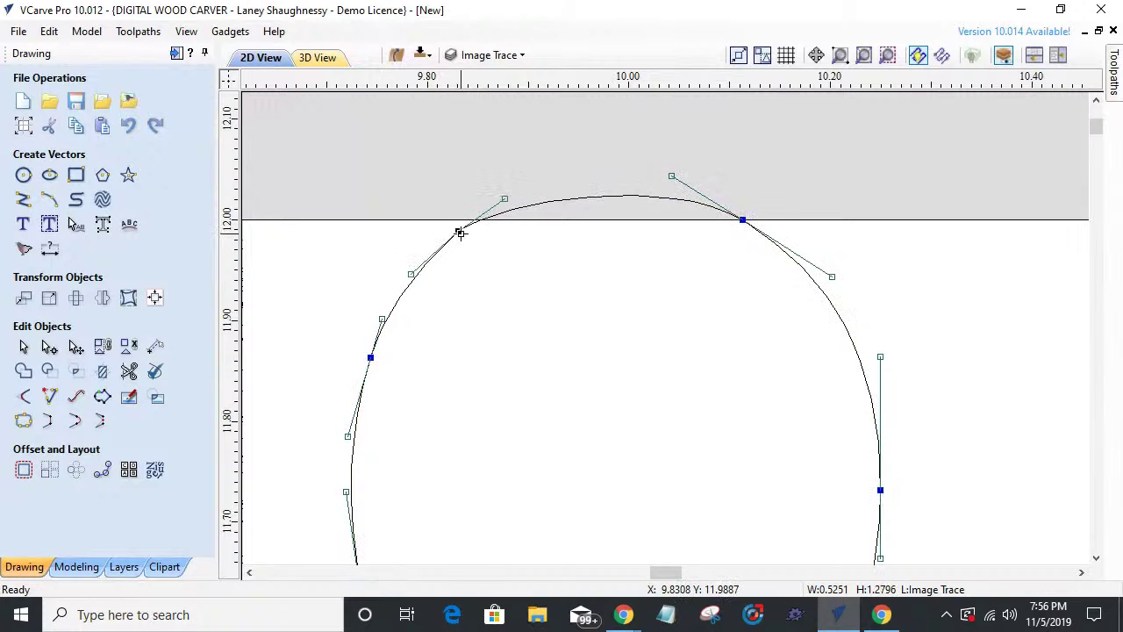
{"action": "left_click", "coordinate": [537, 316]}
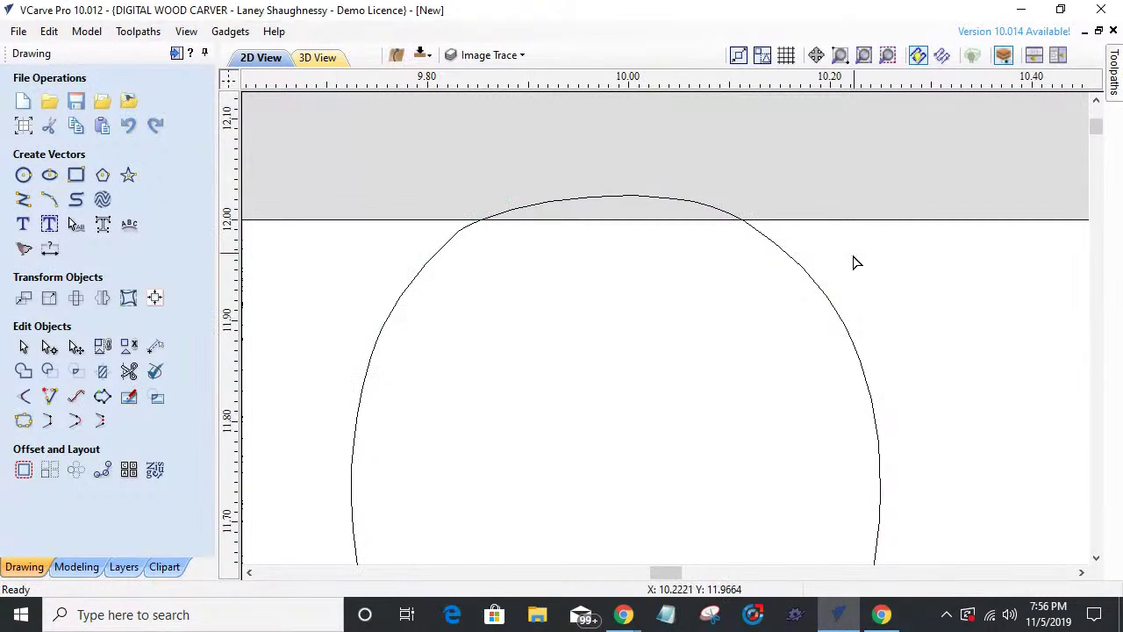
- Group the topmost flourish's vectors and move the group down, clear of the material's upper edge
{"action": "scroll", "coordinate": [852, 261], "scroll_direction": "down", "scroll_amount": 10}
{"action": "scroll", "coordinate": [692, 258], "scroll_direction": "down", "scroll_amount": 1}
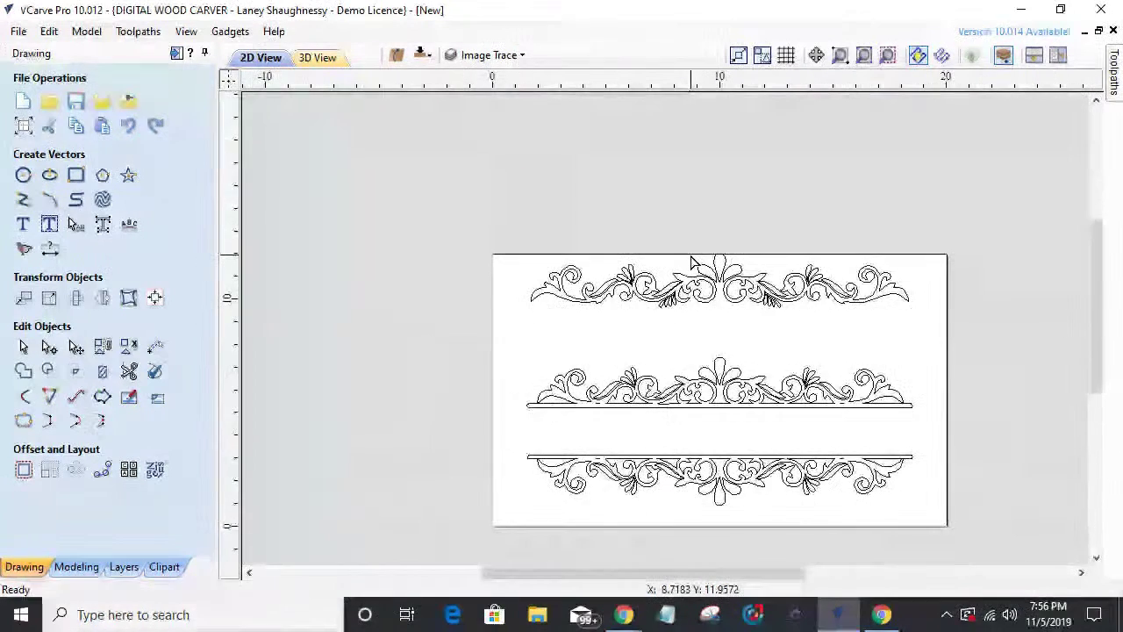
{"action": "scroll", "coordinate": [693, 258], "scroll_direction": "up", "scroll_amount": 1}
{"action": "left_click_drag", "start_coordinate": [415, 220], "coordinate": [987, 338]}
{"action": "left_click", "coordinate": [23, 347]}
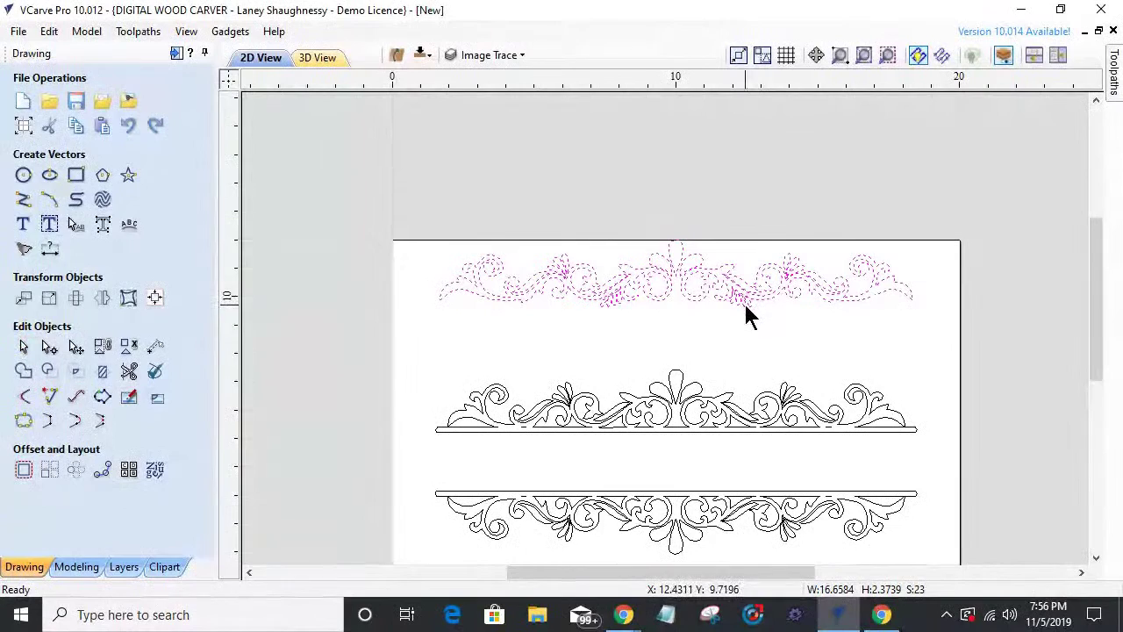
{"action": "scroll", "coordinate": [682, 303], "scroll_direction": "up", "scroll_amount": 1}
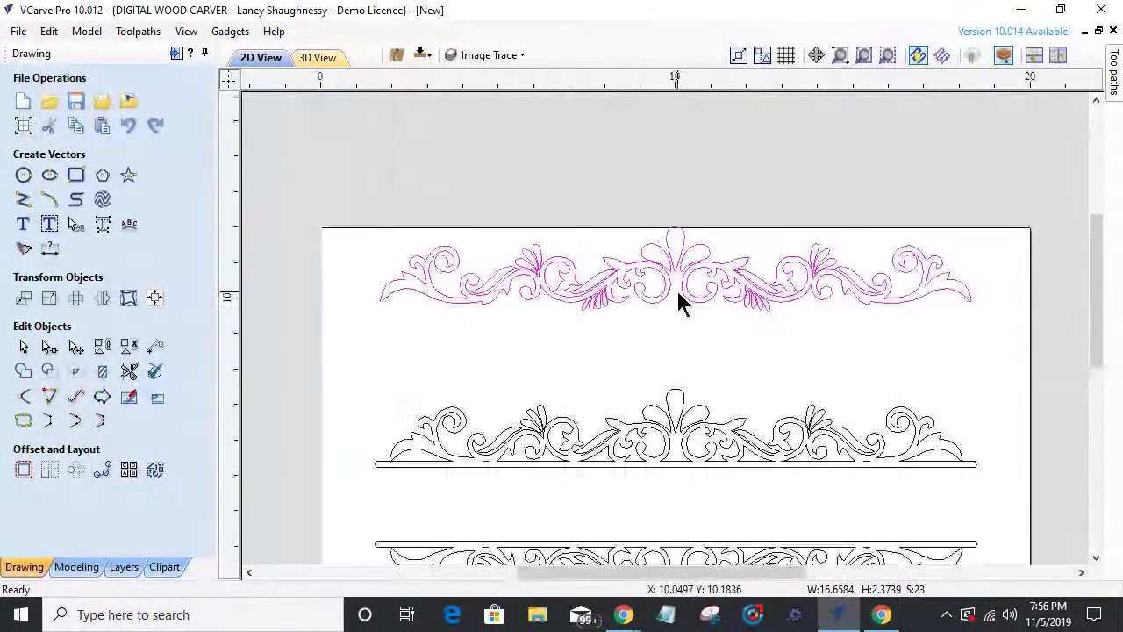
{"action": "left_click", "coordinate": [668, 293]}
{"action": "left_click_drag", "start_coordinate": [667, 293], "coordinate": [654, 342]}
{"action": "scroll", "coordinate": [654, 343], "scroll_direction": "down", "scroll_amount": 1}
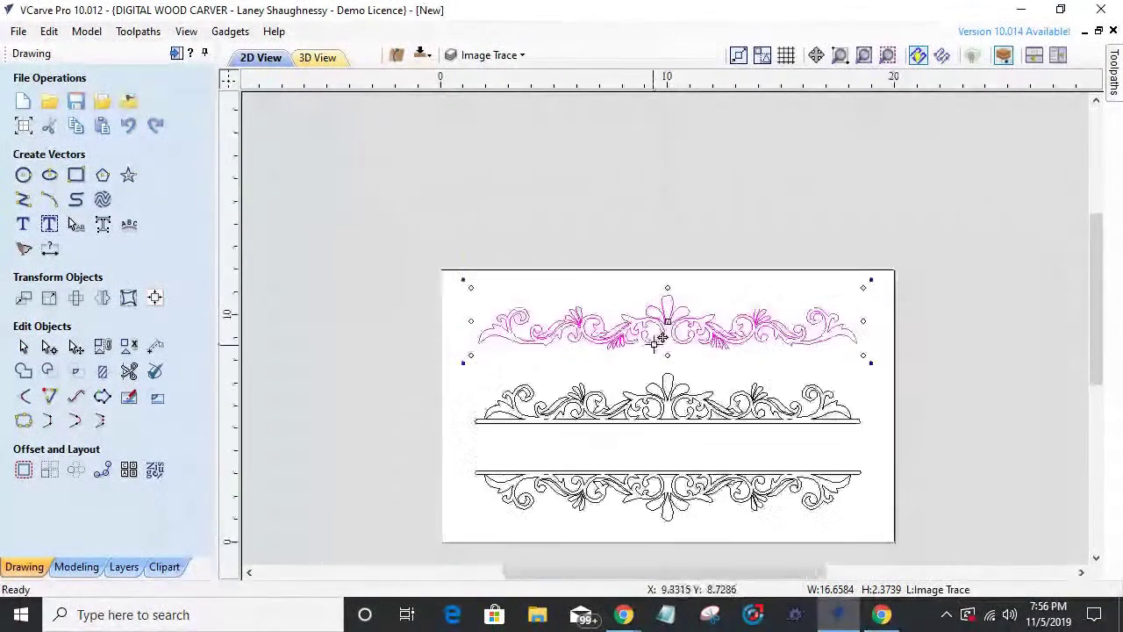
- Group the middle flourish with its bar, and the lowest flourish with its bar, as two separate groups
{"action": "left_click_drag", "start_coordinate": [430, 358], "coordinate": [884, 440]}
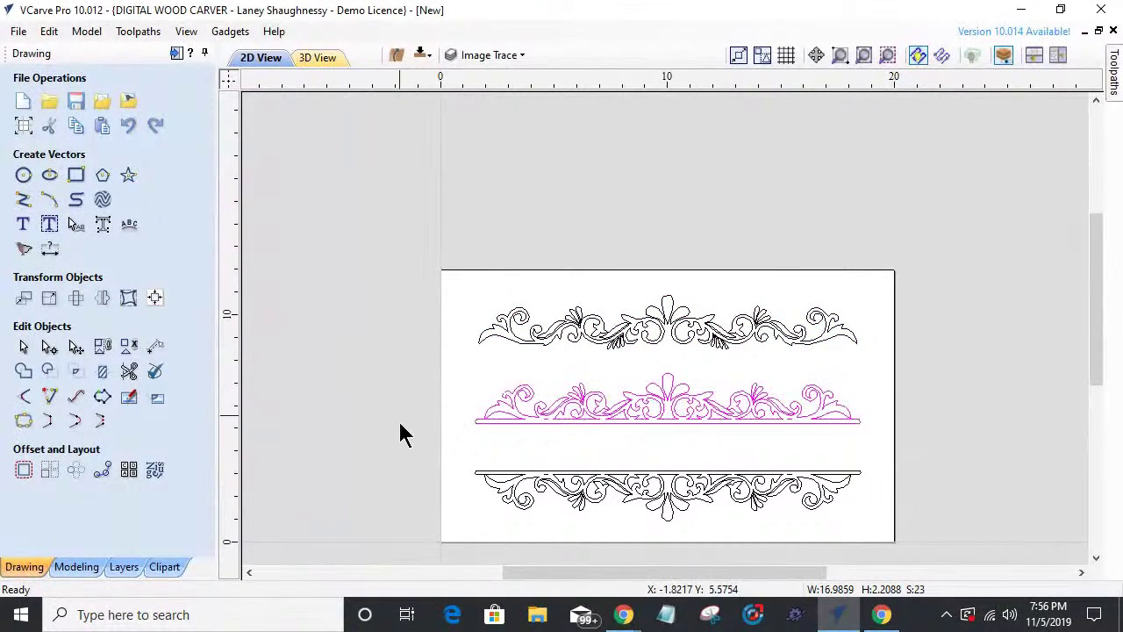
{"action": "left_click_drag", "start_coordinate": [630, 487], "coordinate": [896, 518]}
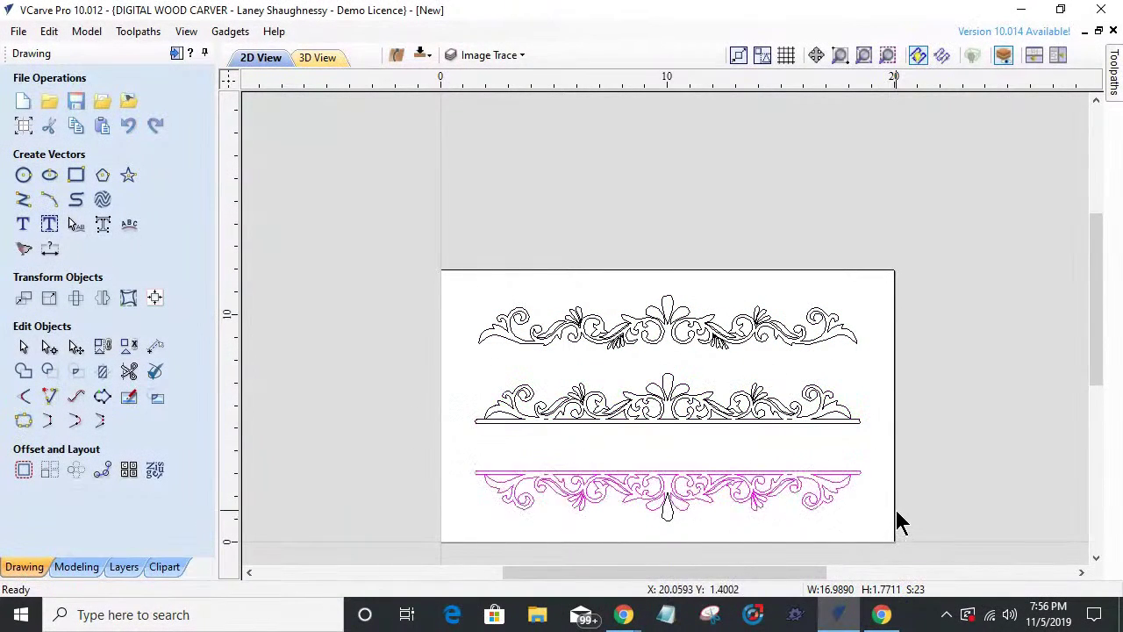
{"action": "scroll", "coordinate": [646, 332], "scroll_direction": "down", "scroll_amount": 2}
- Select all three flourishes, including the lowest one's central petal, and move them off the material to its right
{"action": "left_click", "coordinate": [651, 341], "text": "shift"}
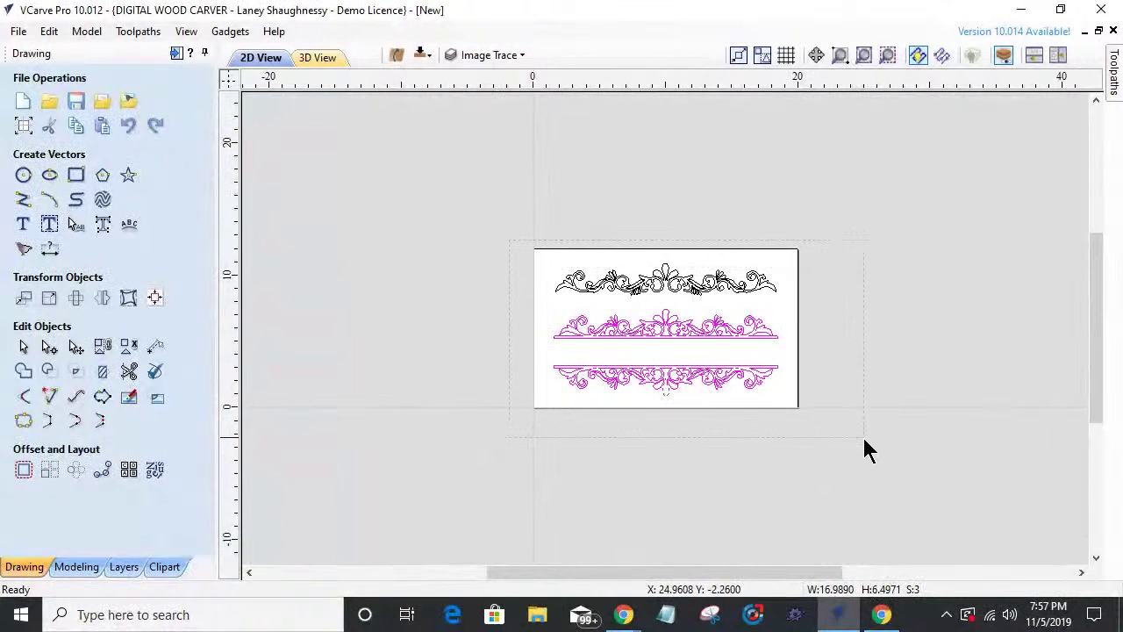
{"action": "left_click", "coordinate": [658, 278], "text": "shift"}
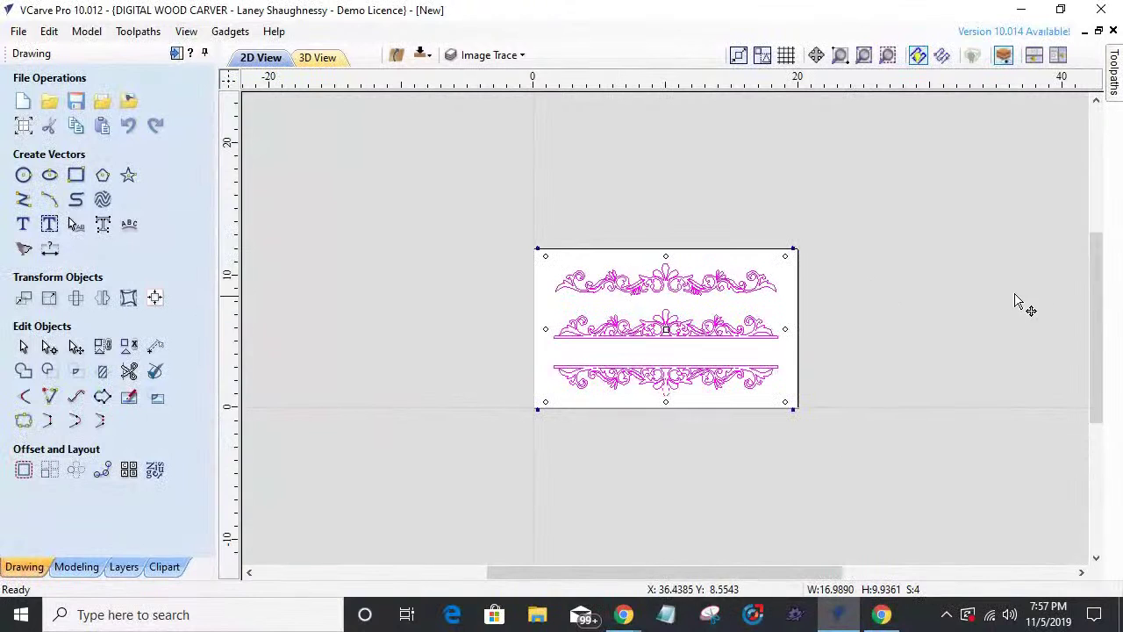
{"action": "left_click_drag", "start_coordinate": [680, 280], "coordinate": [966, 268]}
- Turn on visibility of the SpindleTV Class layer alongside Image Trace and deselect the flourishes
{"action": "left_click", "coordinate": [479, 55]}
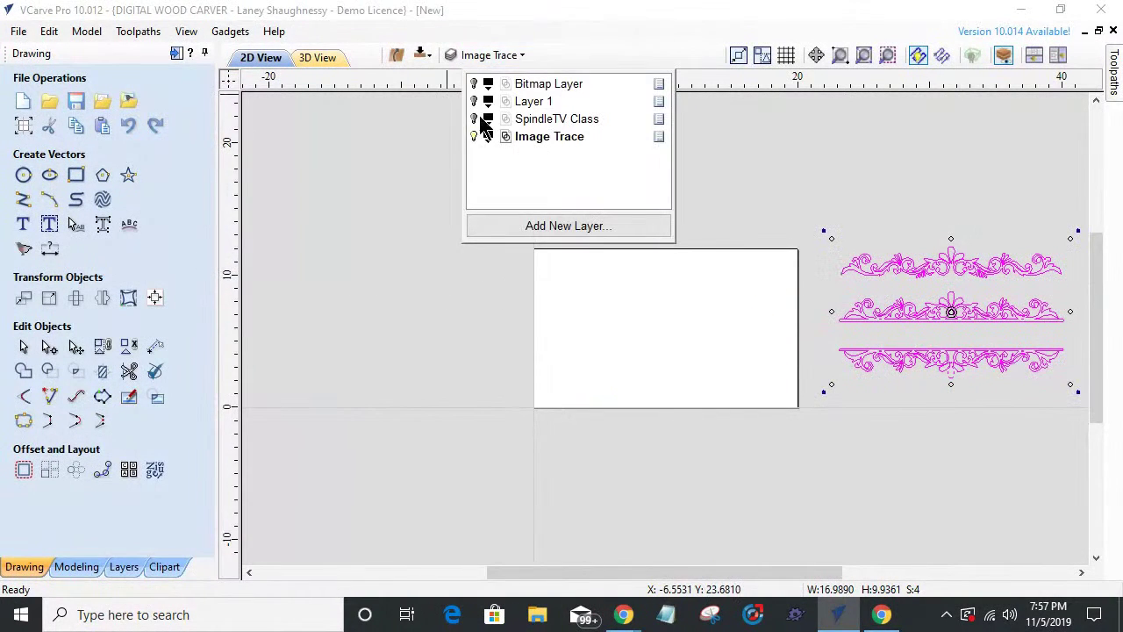
{"action": "left_click", "coordinate": [474, 119]}
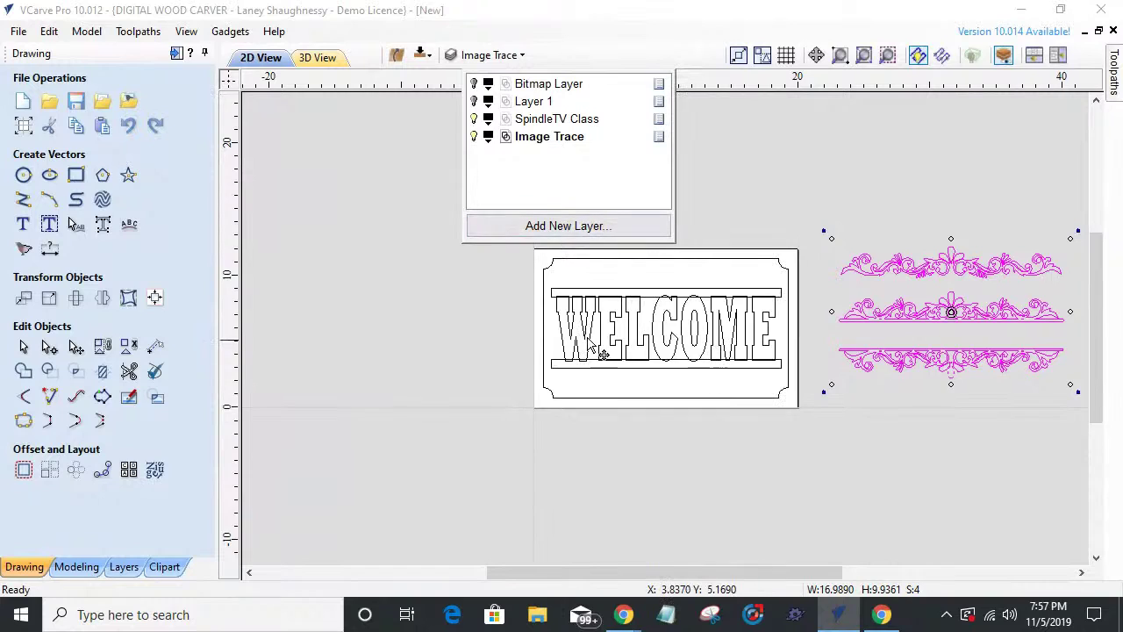
{"action": "scroll", "coordinate": [615, 345], "scroll_direction": "up", "scroll_amount": 2}
{"action": "scroll", "coordinate": [614, 338], "scroll_direction": "down", "scroll_amount": 2}
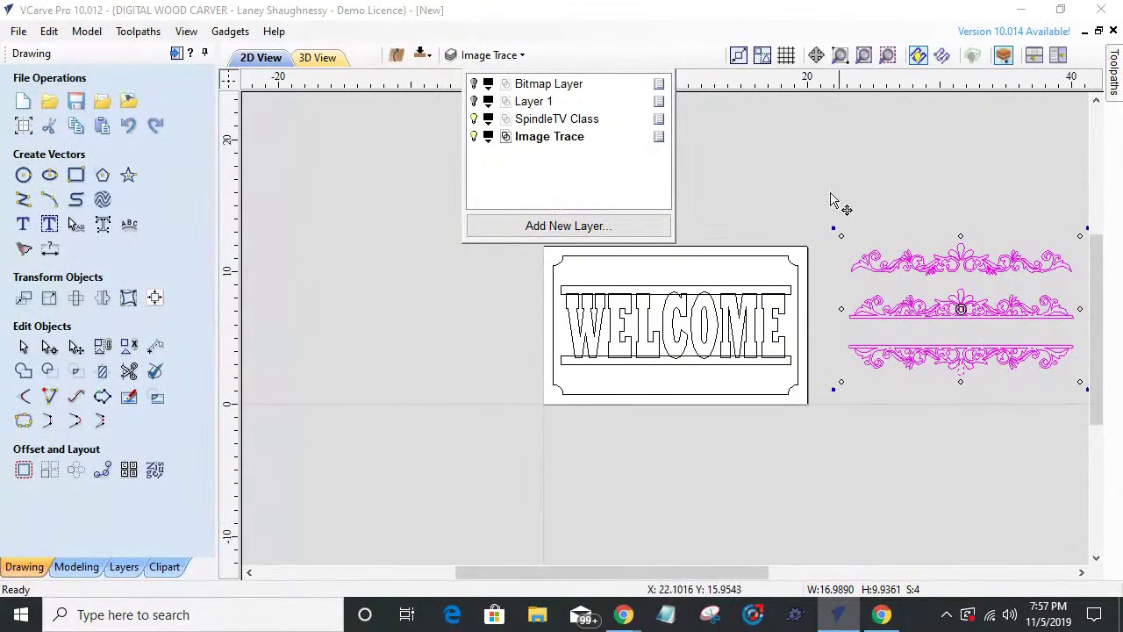
{"action": "left_click", "coordinate": [790, 208]}
- Compare the three flourishes and their straight bars with the bars and open space around the WELCOME lettering
{"action": "scroll", "coordinate": [933, 346], "scroll_direction": "up", "scroll_amount": 2}
{"action": "scroll", "coordinate": [933, 338], "scroll_direction": "down", "scroll_amount": 3}
{"action": "scroll", "coordinate": [731, 341], "scroll_direction": "up", "scroll_amount": 2}
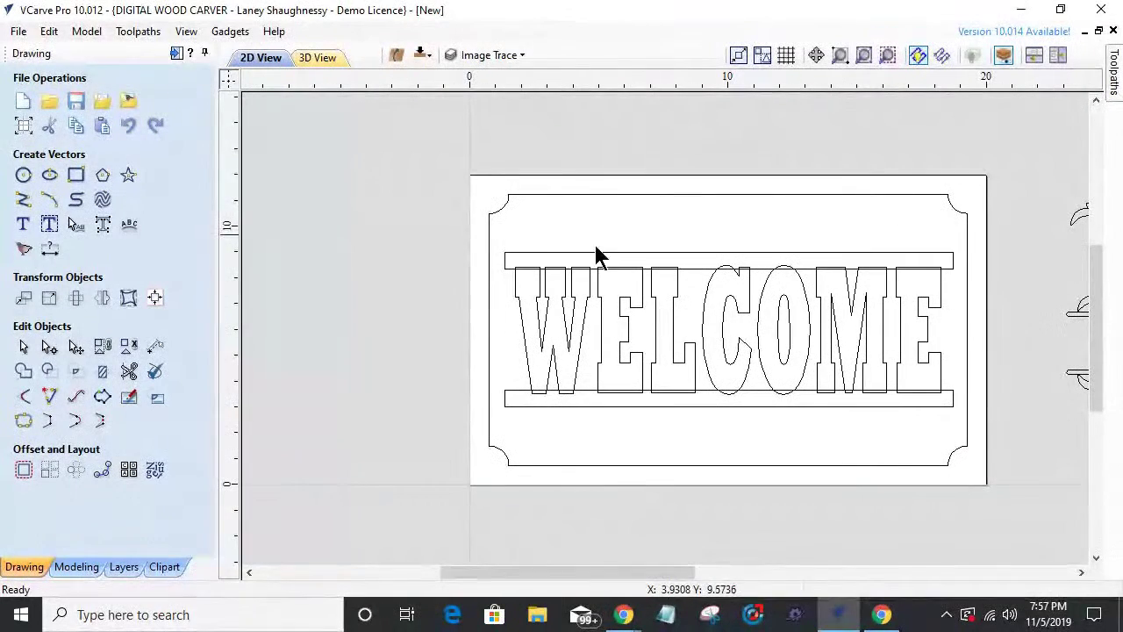
{"action": "scroll", "coordinate": [1044, 316], "scroll_direction": "down", "scroll_amount": 3}
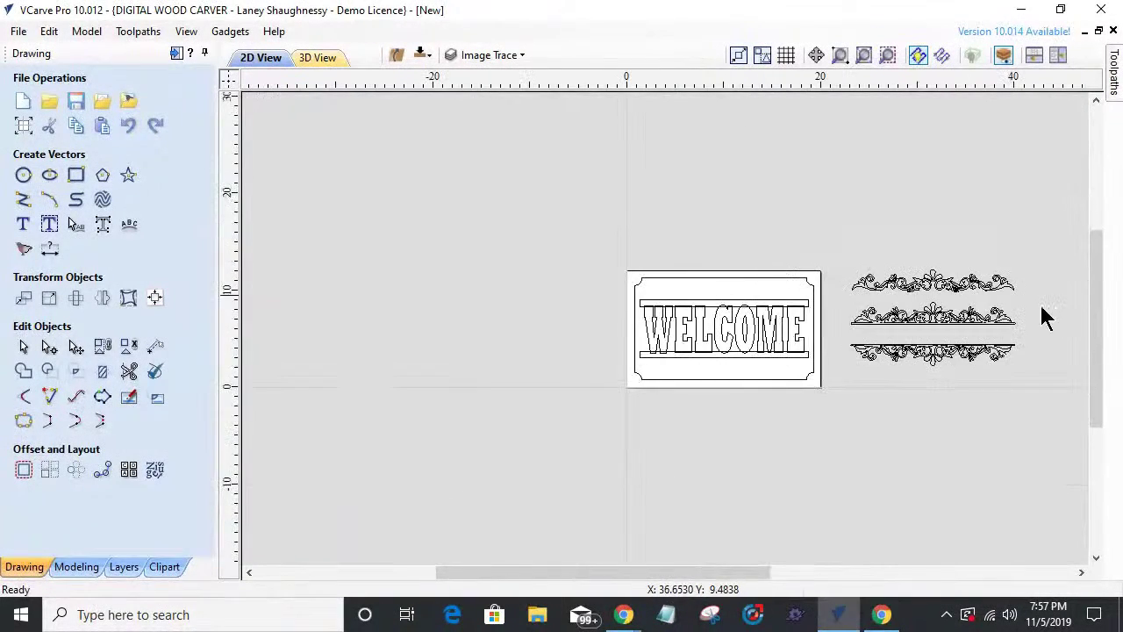
{"action": "scroll", "coordinate": [1028, 301], "scroll_direction": "up", "scroll_amount": 4}
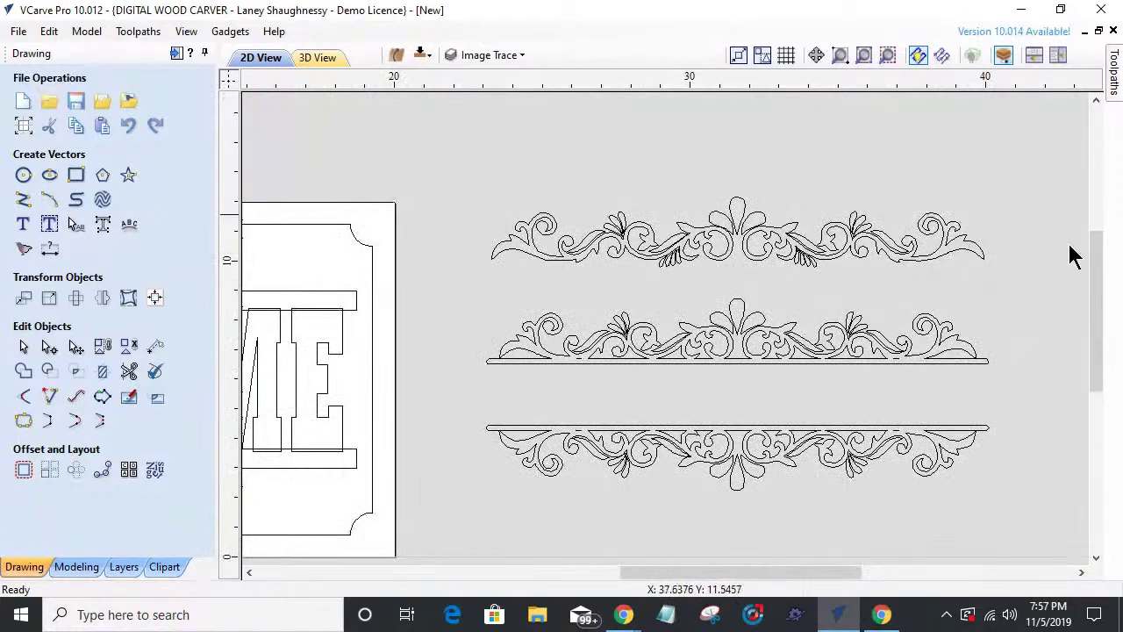
{"action": "left_click_drag", "start_coordinate": [998, 292], "coordinate": [998, 293]}
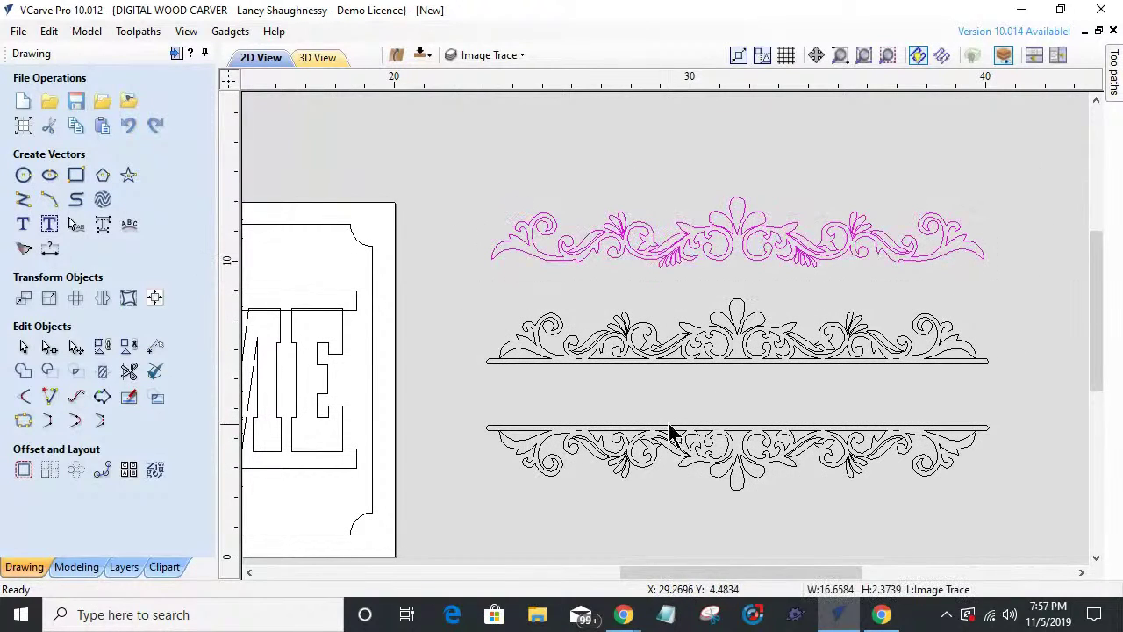
{"action": "left_click", "coordinate": [686, 375]}
{"action": "scroll", "coordinate": [690, 384], "scroll_direction": "up", "scroll_amount": 3}
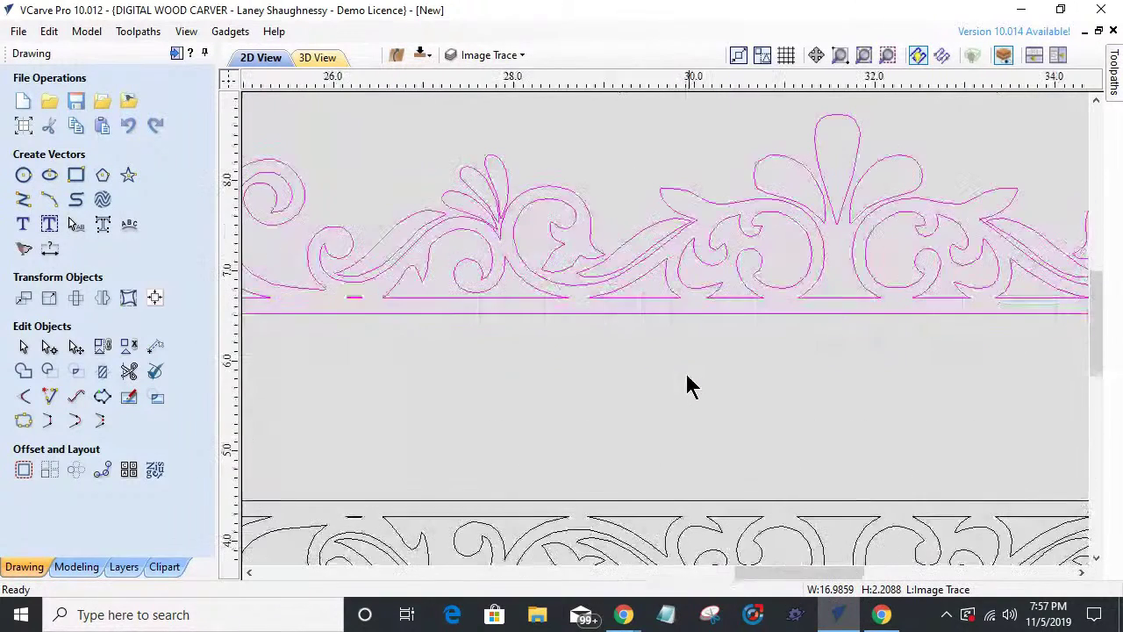
{"action": "scroll", "coordinate": [623, 334], "scroll_direction": "down", "scroll_amount": 3}
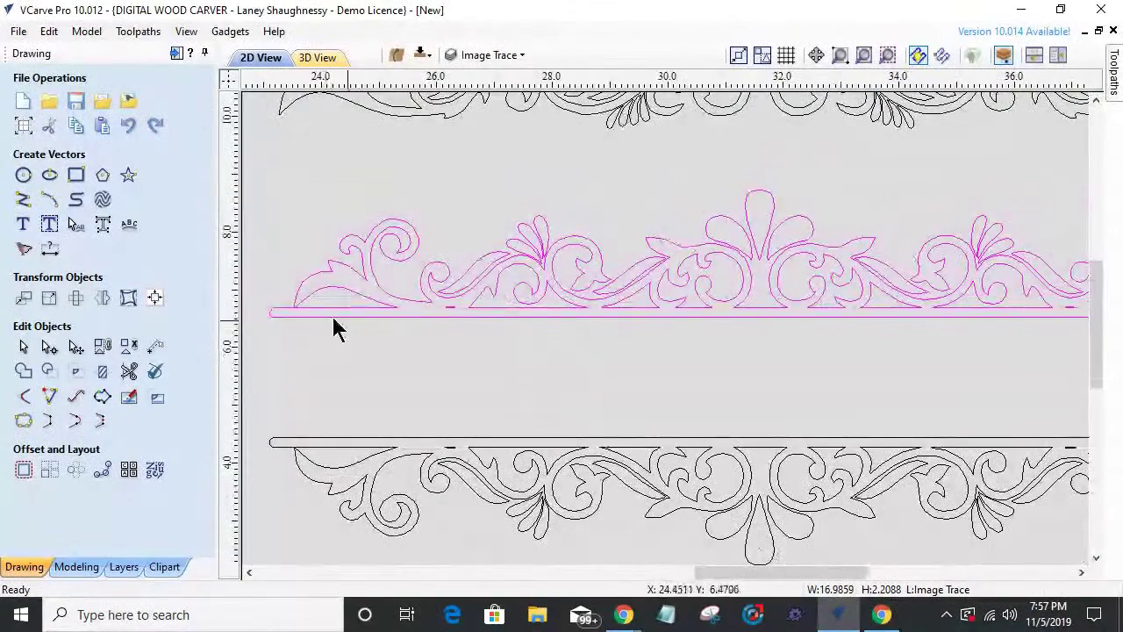
{"action": "scroll", "coordinate": [363, 318], "scroll_direction": "up", "scroll_amount": 2}
{"action": "scroll", "coordinate": [615, 333], "scroll_direction": "down", "scroll_amount": 5}
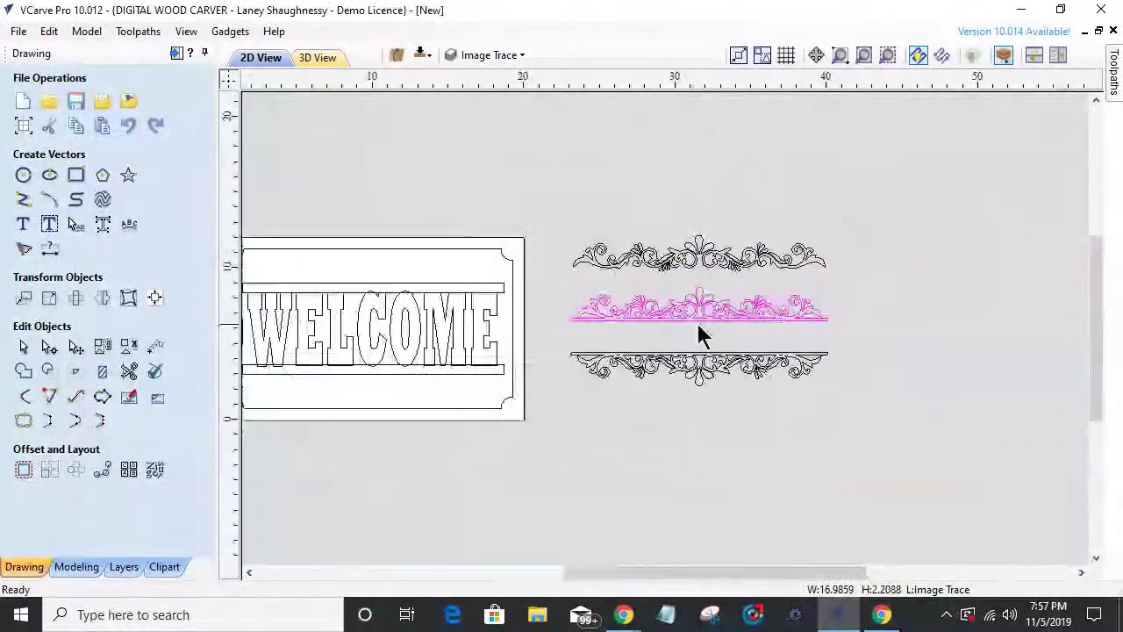
- Move the uppermost flourish, the one without a bar, onto the sign above the upper bar over the WELCOME lettering
{"action": "left_click", "coordinate": [433, 301]}
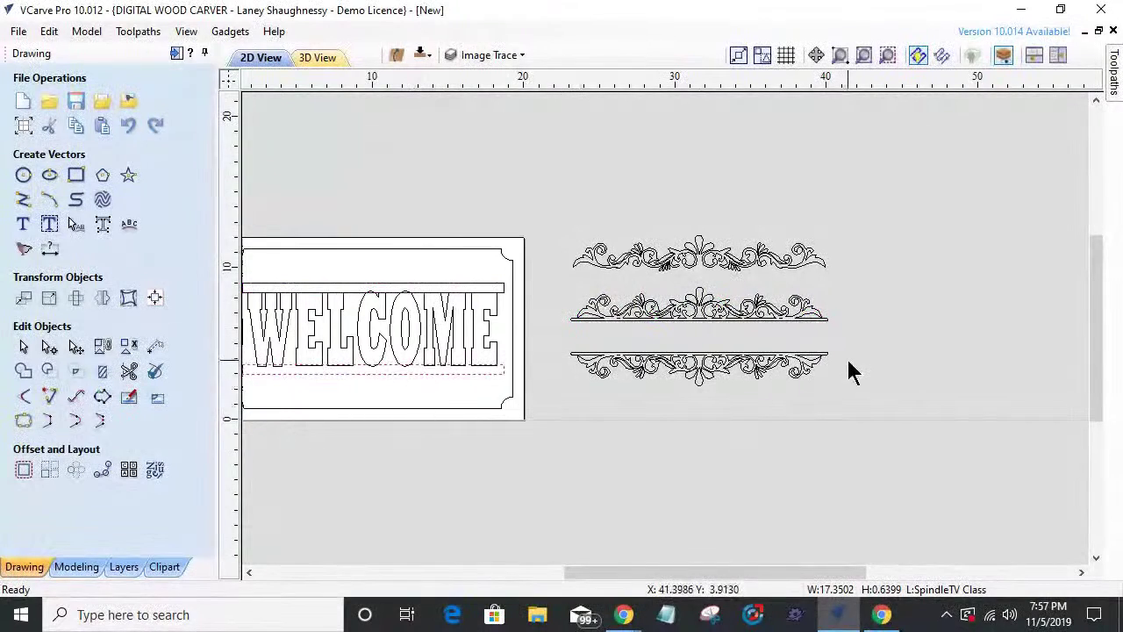
{"action": "scroll", "coordinate": [847, 357], "scroll_direction": "down", "scroll_amount": 2}
{"action": "scroll", "coordinate": [872, 379], "scroll_direction": "down", "scroll_amount": 1}
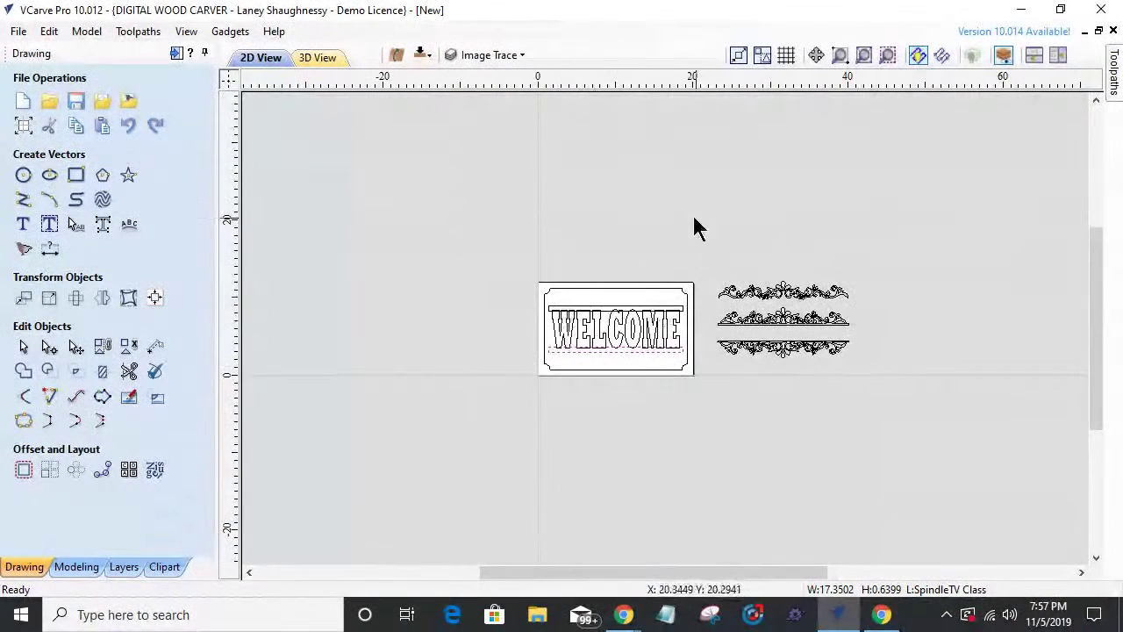
{"action": "scroll", "coordinate": [695, 240], "scroll_direction": "up", "scroll_amount": 3}
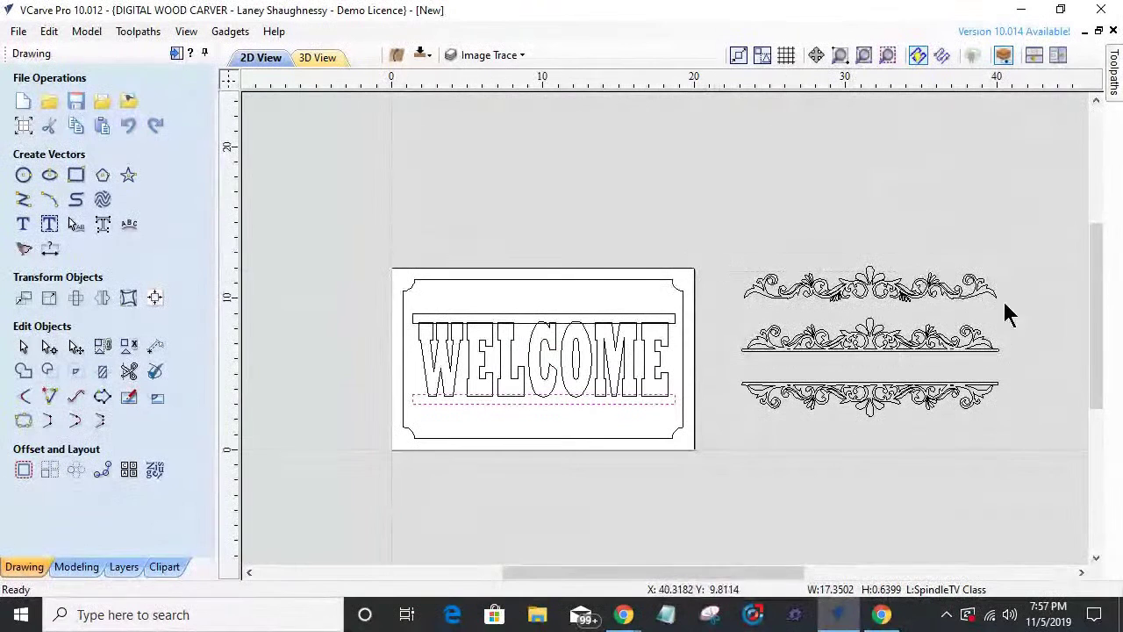
{"action": "left_click", "coordinate": [979, 294]}
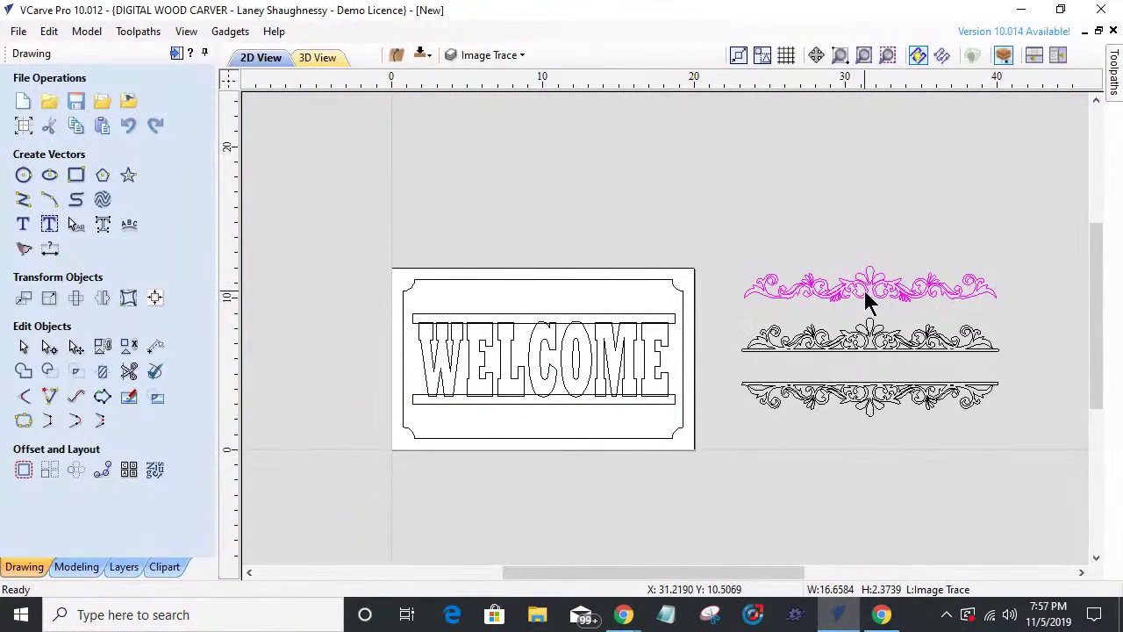
{"action": "left_click_drag", "start_coordinate": [869, 285], "coordinate": [545, 306]}
{"action": "scroll", "coordinate": [492, 321], "scroll_direction": "up", "scroll_amount": 5}
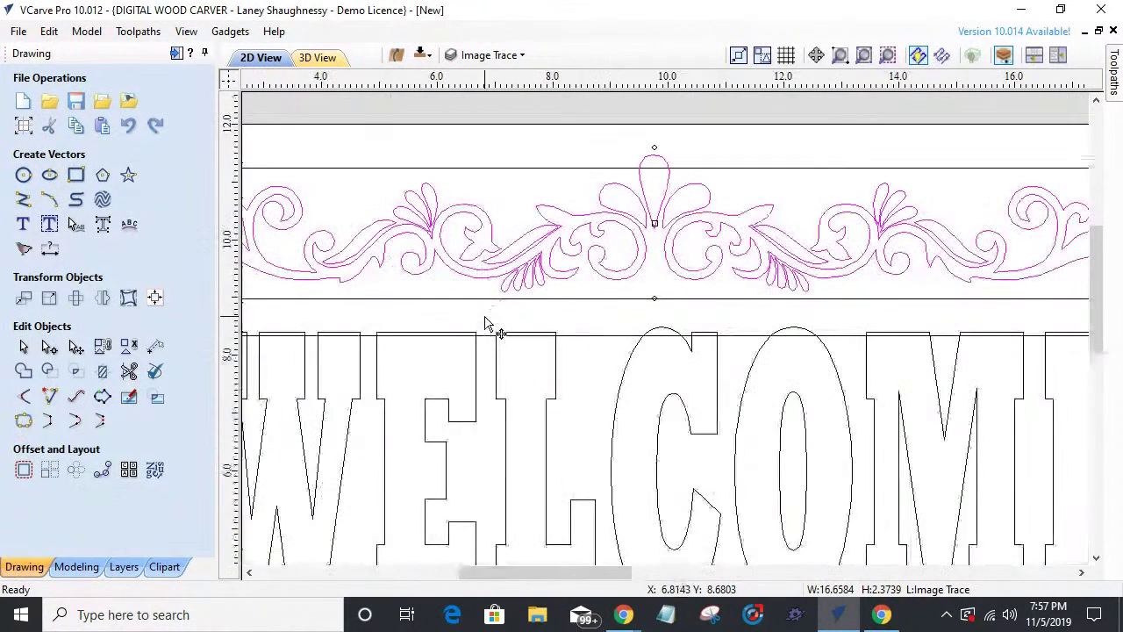
{"action": "scroll", "coordinate": [562, 330], "scroll_direction": "down", "scroll_amount": 1}
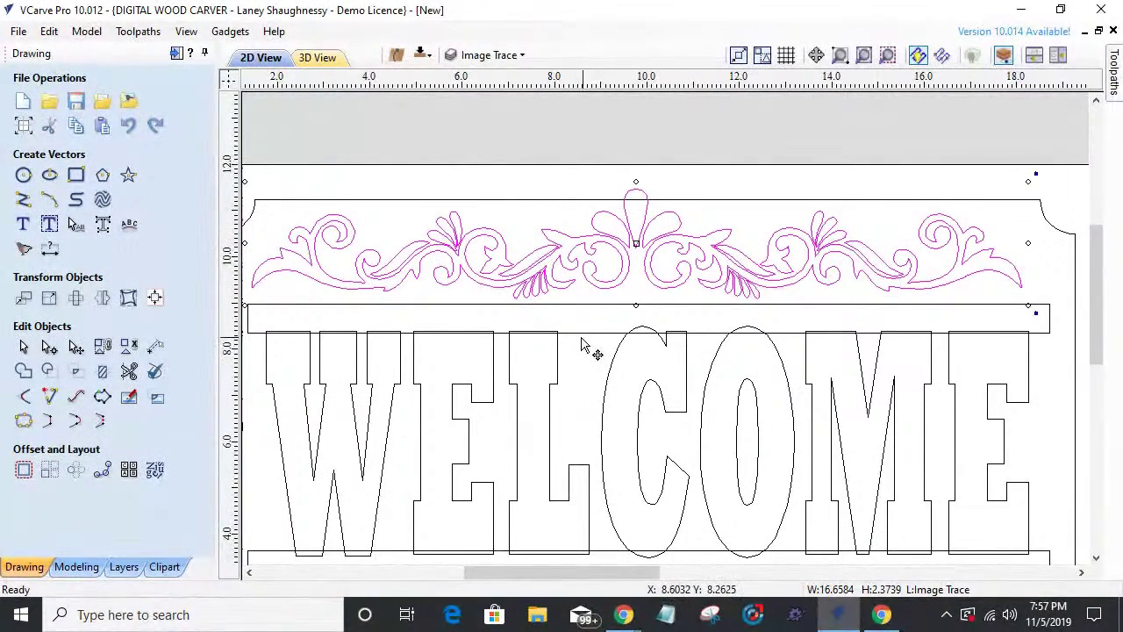
{"action": "scroll", "coordinate": [592, 340], "scroll_direction": "down", "scroll_amount": 2}
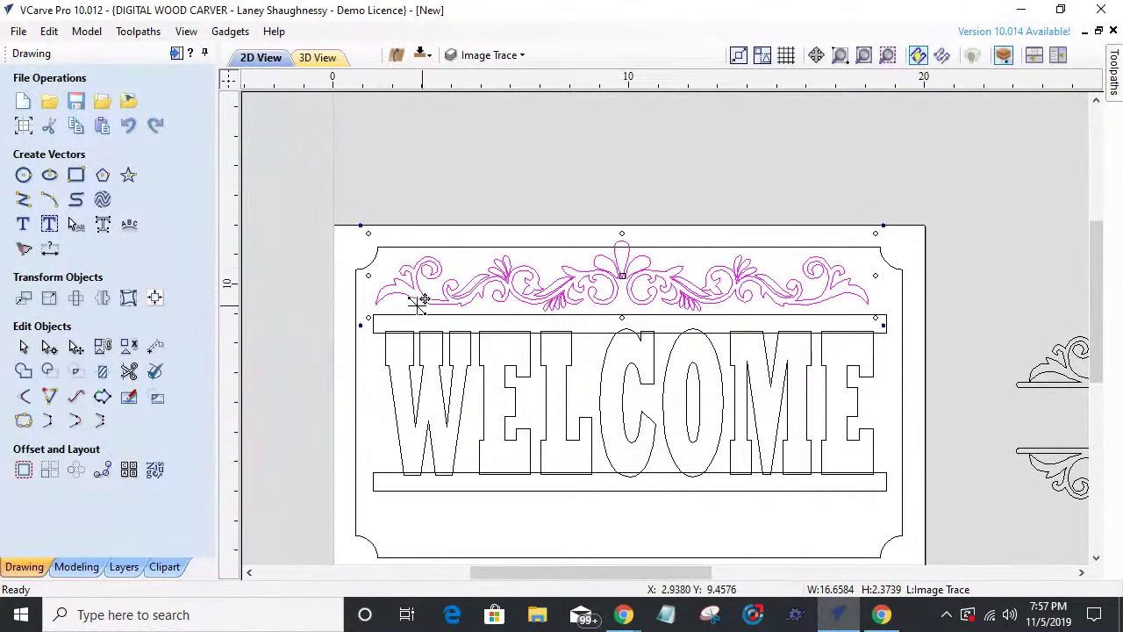
- Center the placed flourish horizontally on the material
{"action": "left_click", "coordinate": [154, 299]}
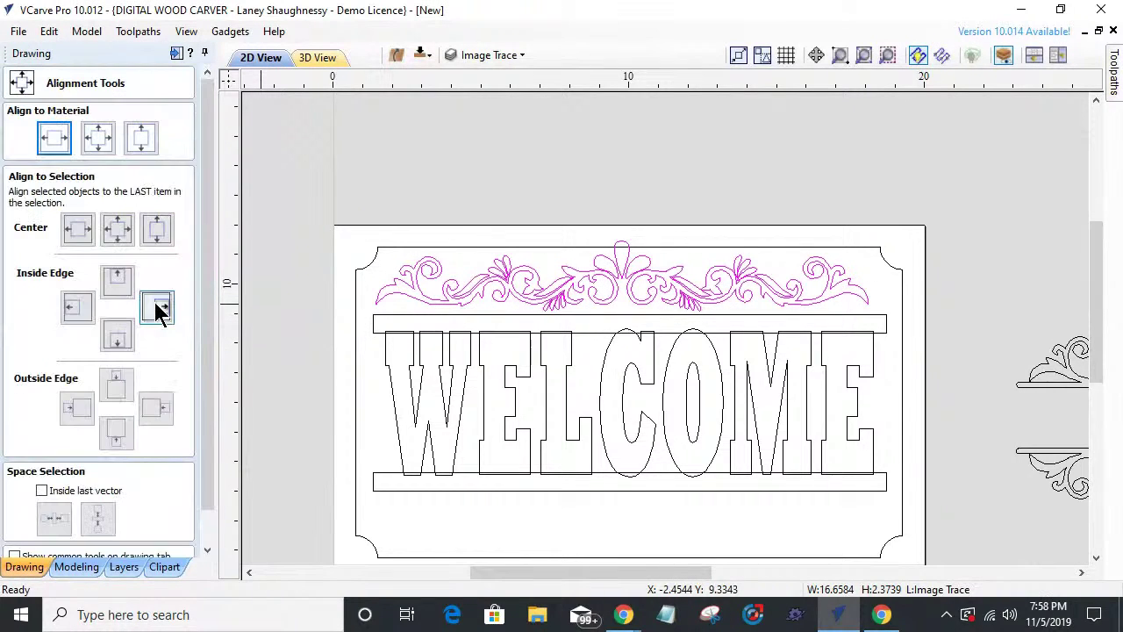
{"action": "left_click", "coordinate": [55, 139]}
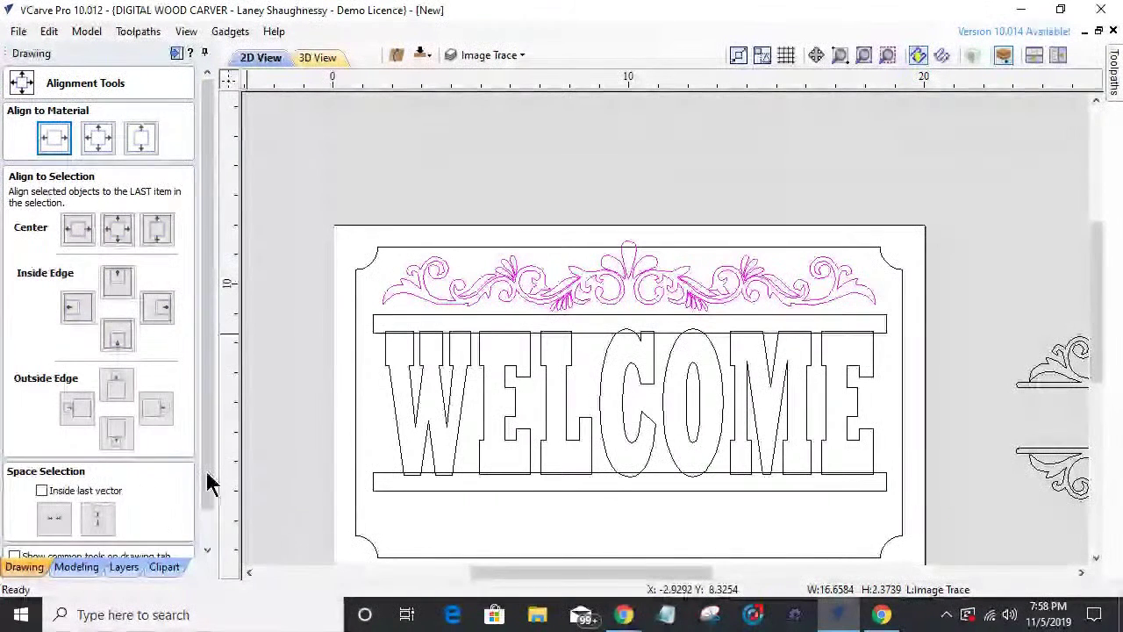
{"action": "scroll", "coordinate": [210, 482], "scroll_direction": "down", "scroll_amount": 1}
{"action": "scroll", "coordinate": [660, 294], "scroll_direction": "up", "scroll_amount": 3}
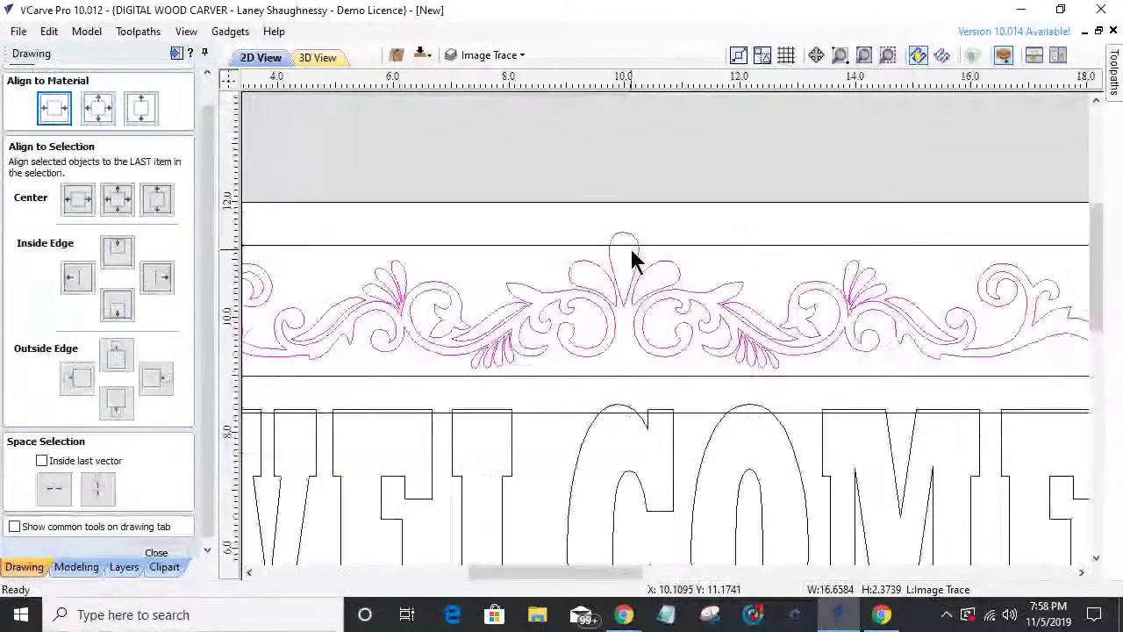
{"action": "scroll", "coordinate": [634, 259], "scroll_direction": "down", "scroll_amount": 5}
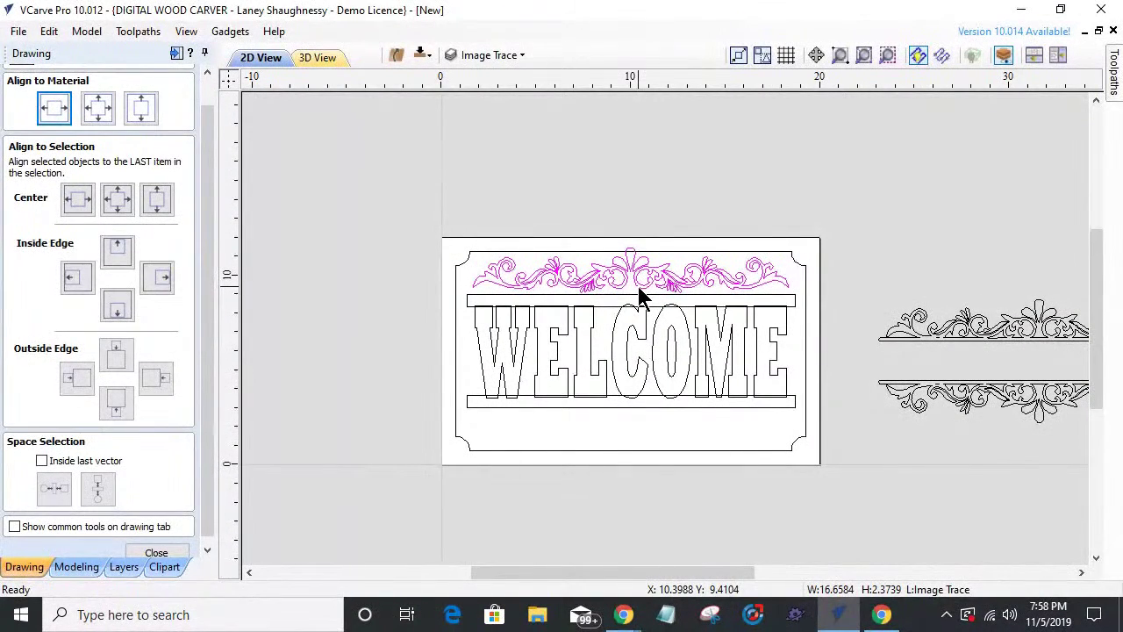
{"action": "left_click", "coordinate": [171, 559]}
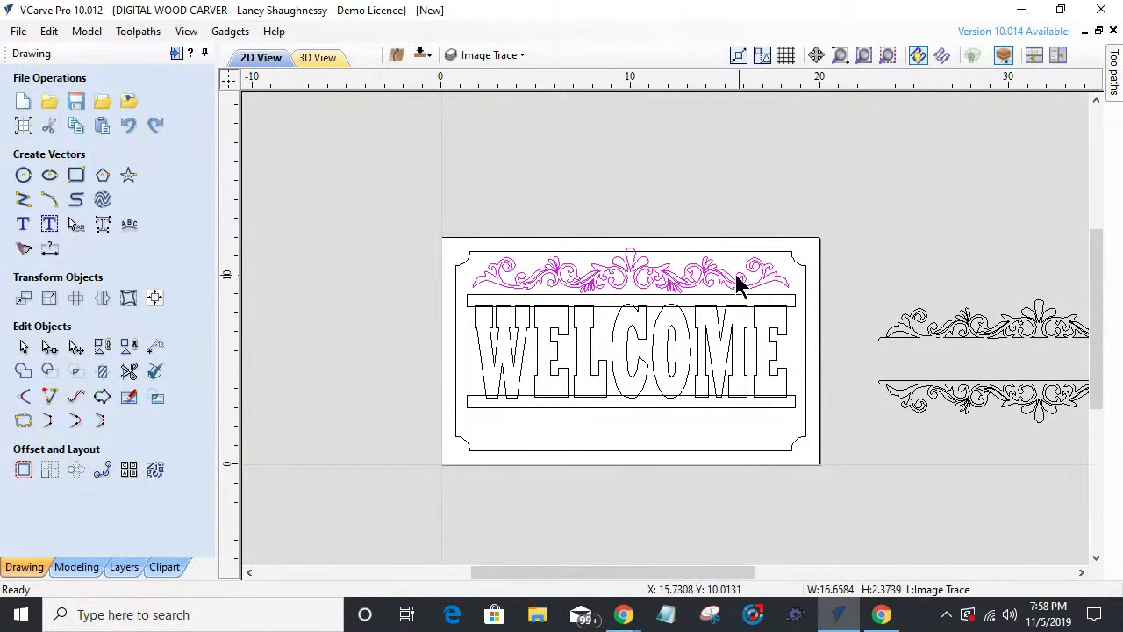
{"action": "scroll", "coordinate": [606, 282], "scroll_direction": "up", "scroll_amount": 1}
{"action": "scroll", "coordinate": [605, 285], "scroll_direction": "up", "scroll_amount": 1}
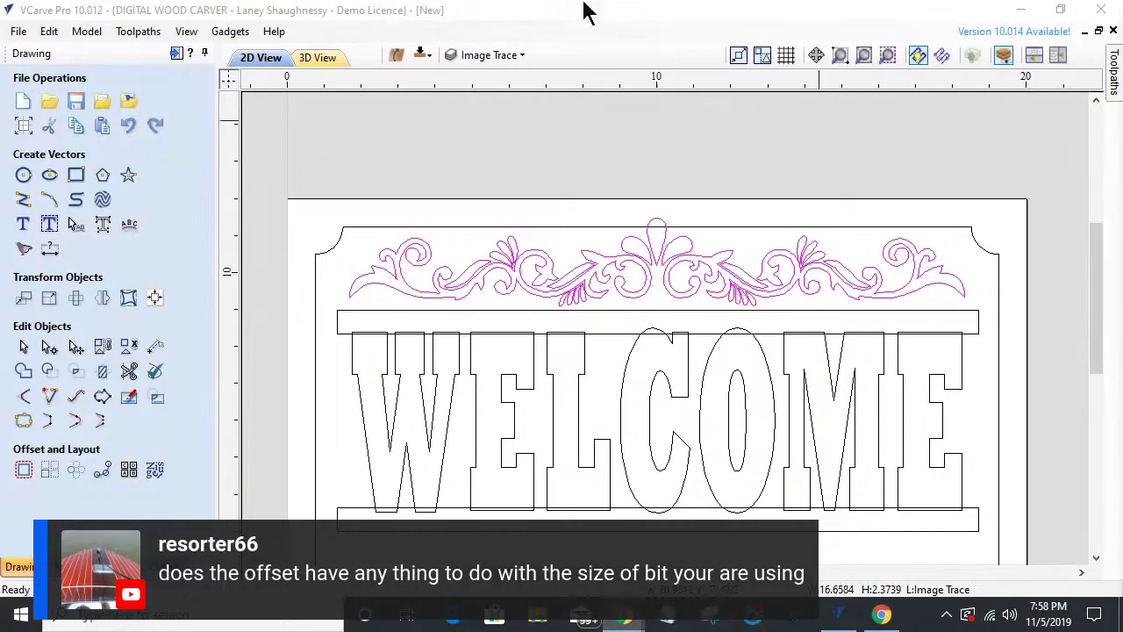
- Examine the textured carving around the lettering in the 3D preview and the Boundary Vector Offset setting of the texture toolpath
{"action": "left_click", "coordinate": [318, 59]}
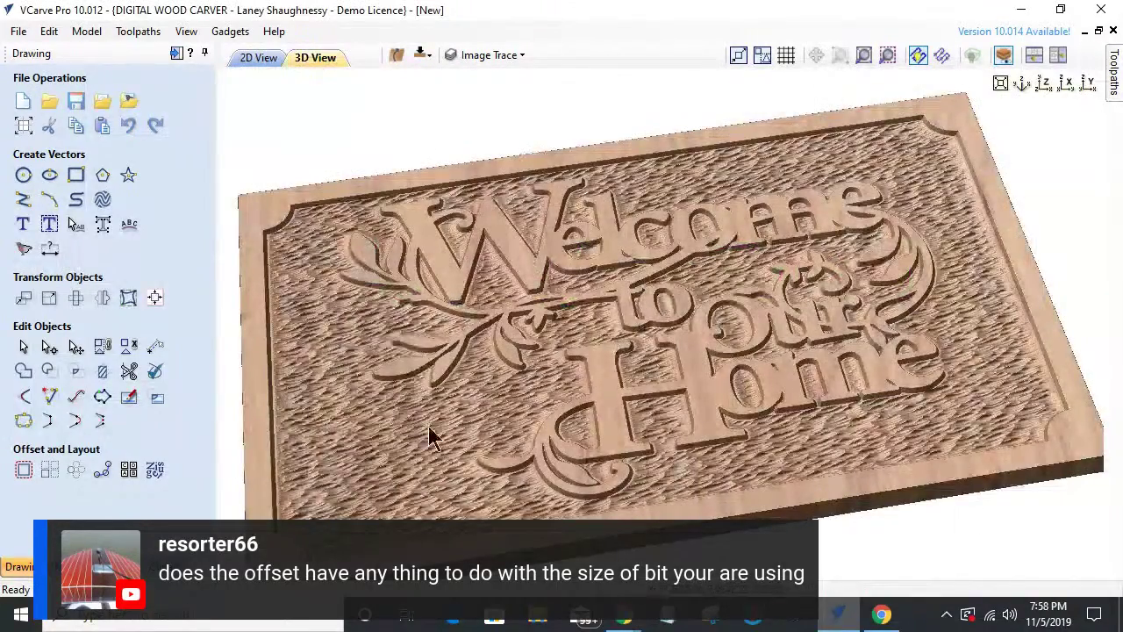
{"action": "scroll", "coordinate": [585, 347], "scroll_direction": "up", "scroll_amount": 5}
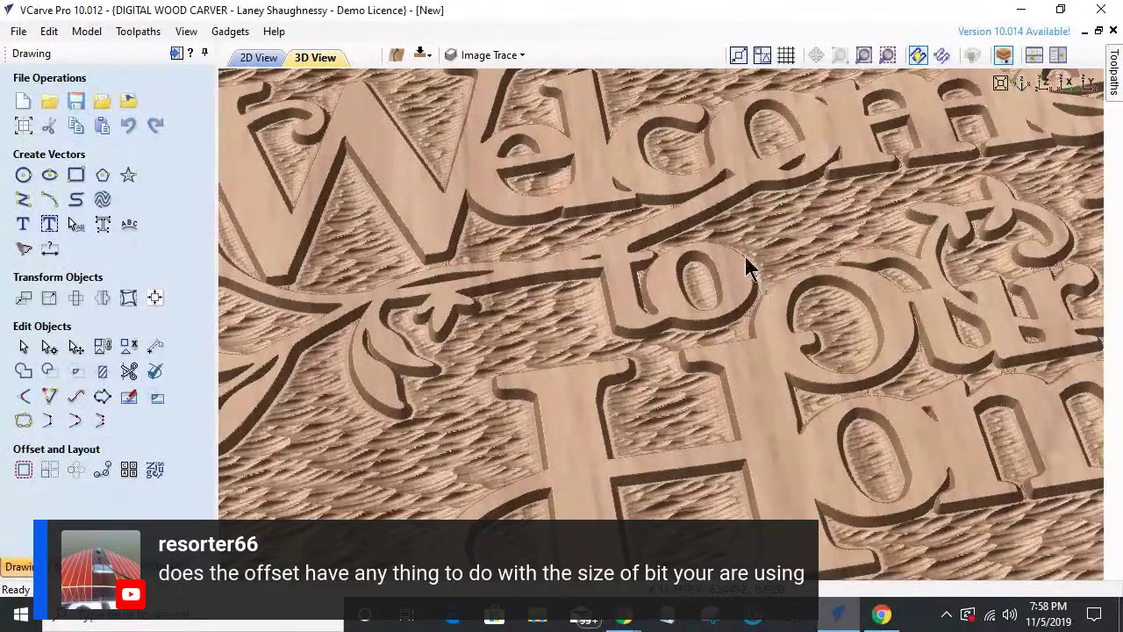
{"action": "left_click", "coordinate": [175, 54]}
{"action": "left_click", "coordinate": [1073, 491]}
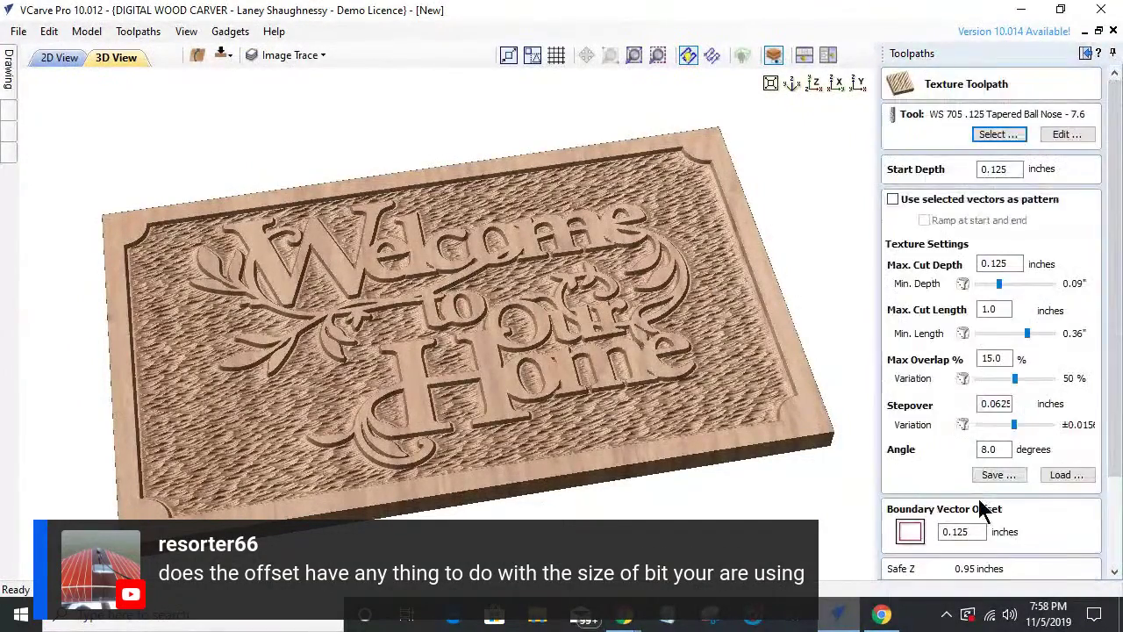
{"action": "scroll", "coordinate": [915, 509], "scroll_direction": "down", "scroll_amount": 3}
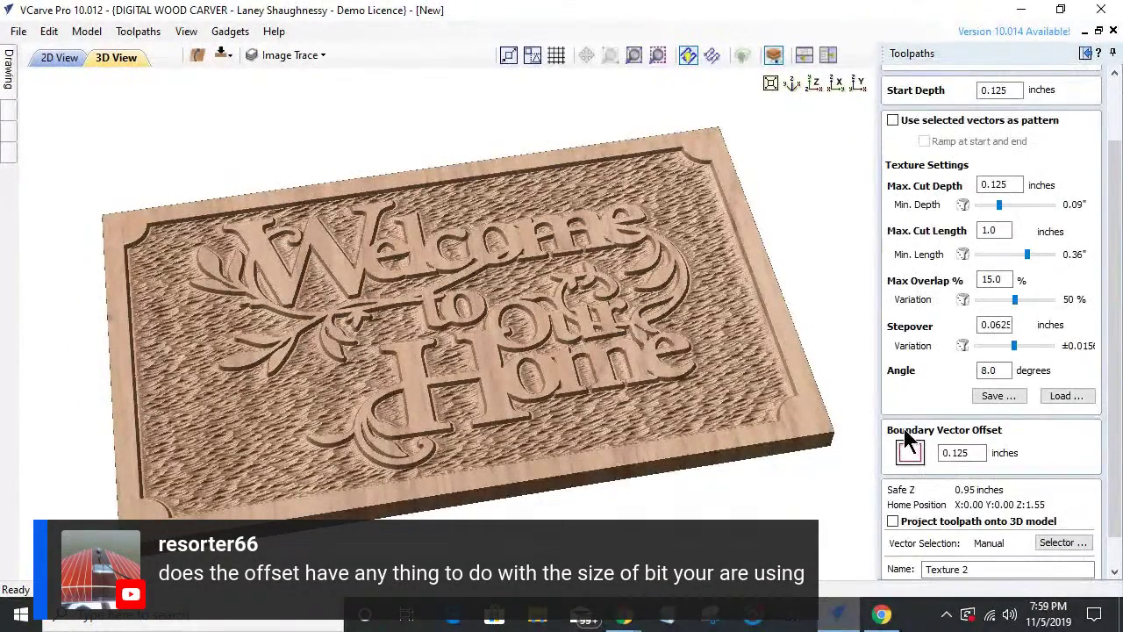
{"action": "left_click_drag", "start_coordinate": [971, 452], "coordinate": [927, 449]}
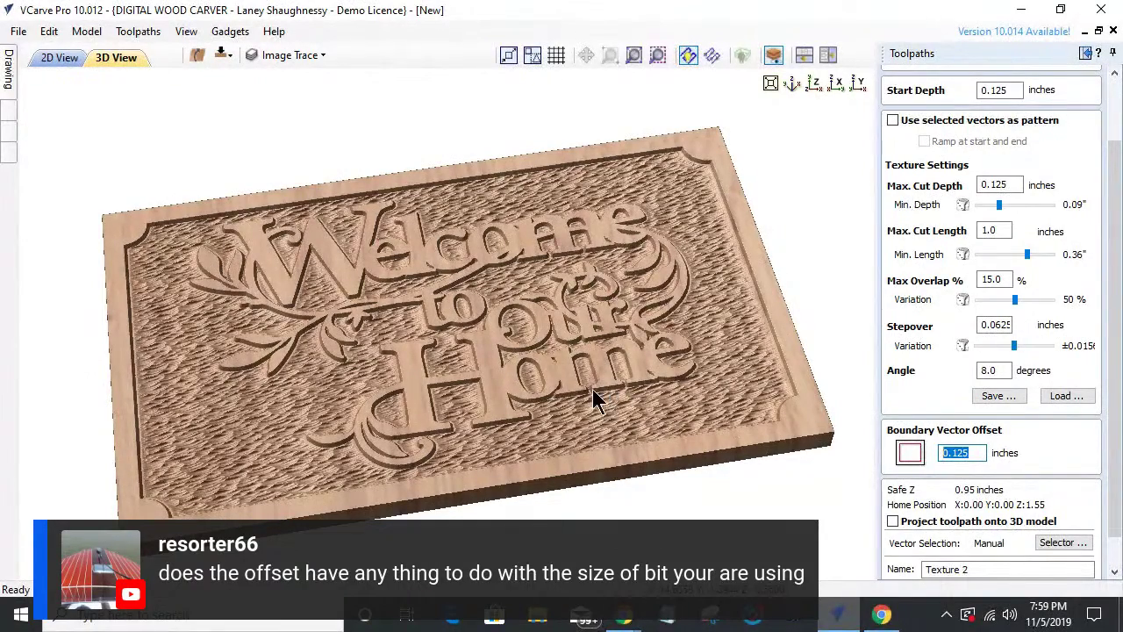
{"action": "scroll", "coordinate": [594, 397], "scroll_direction": "up", "scroll_amount": 5}
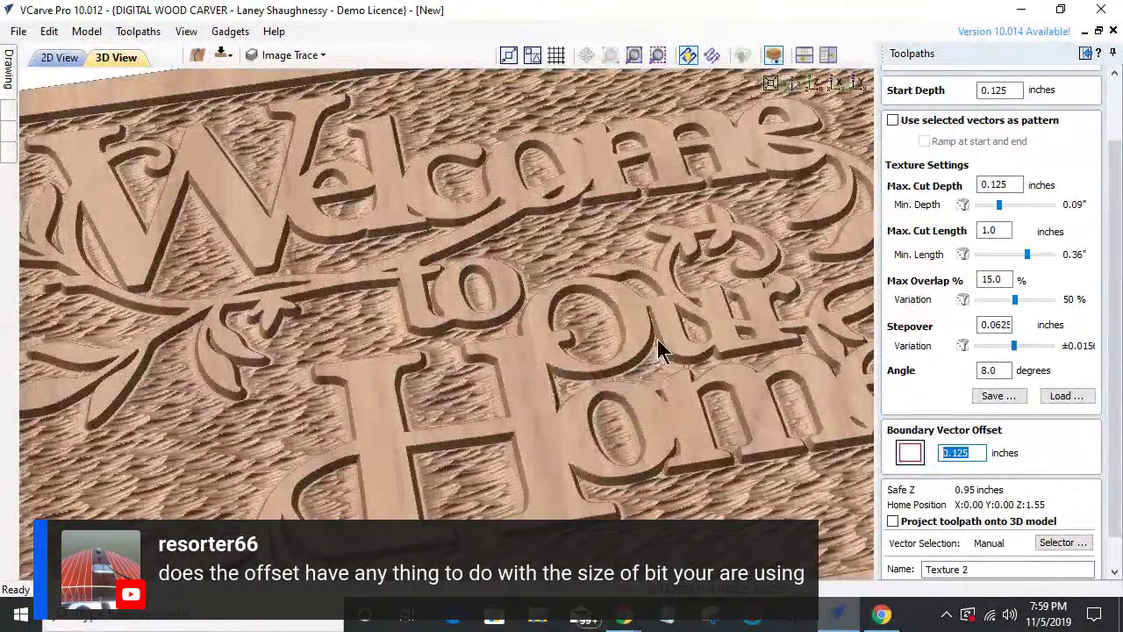
{"action": "scroll", "coordinate": [605, 377], "scroll_direction": "down", "scroll_amount": 3}
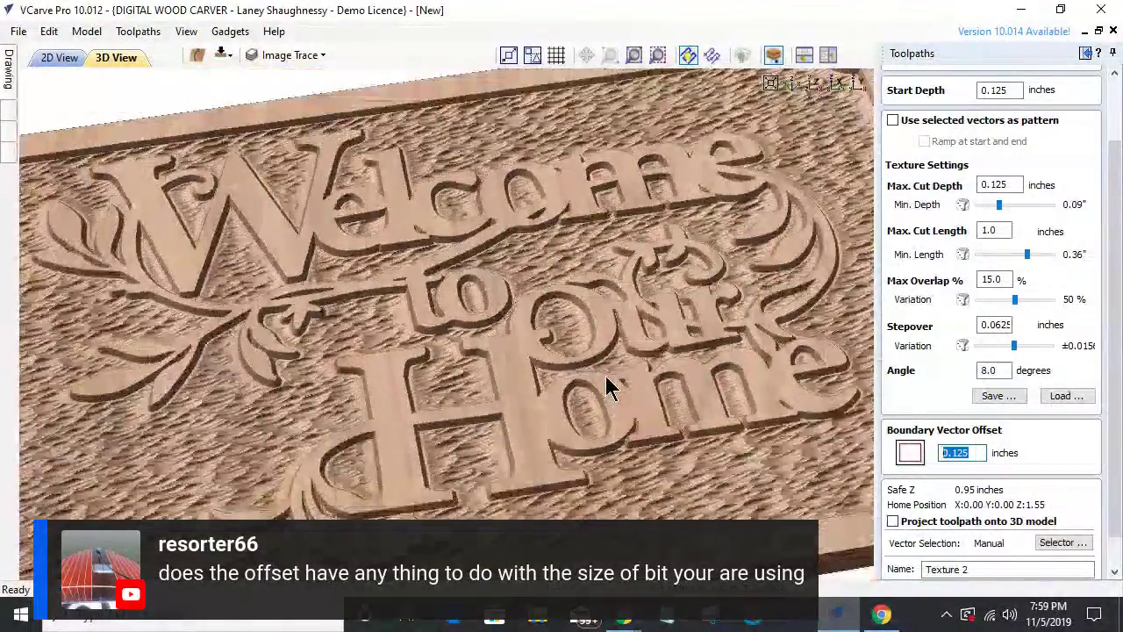
{"action": "scroll", "coordinate": [605, 378], "scroll_direction": "down", "scroll_amount": 3}
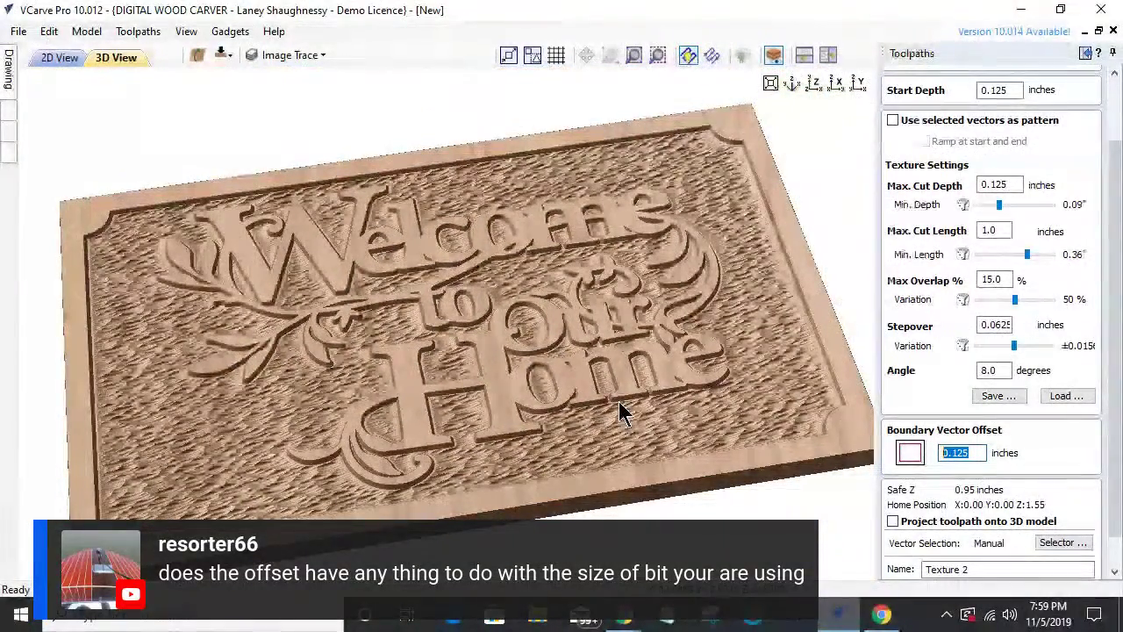
{"action": "scroll", "coordinate": [619, 408], "scroll_direction": "down", "scroll_amount": 2}
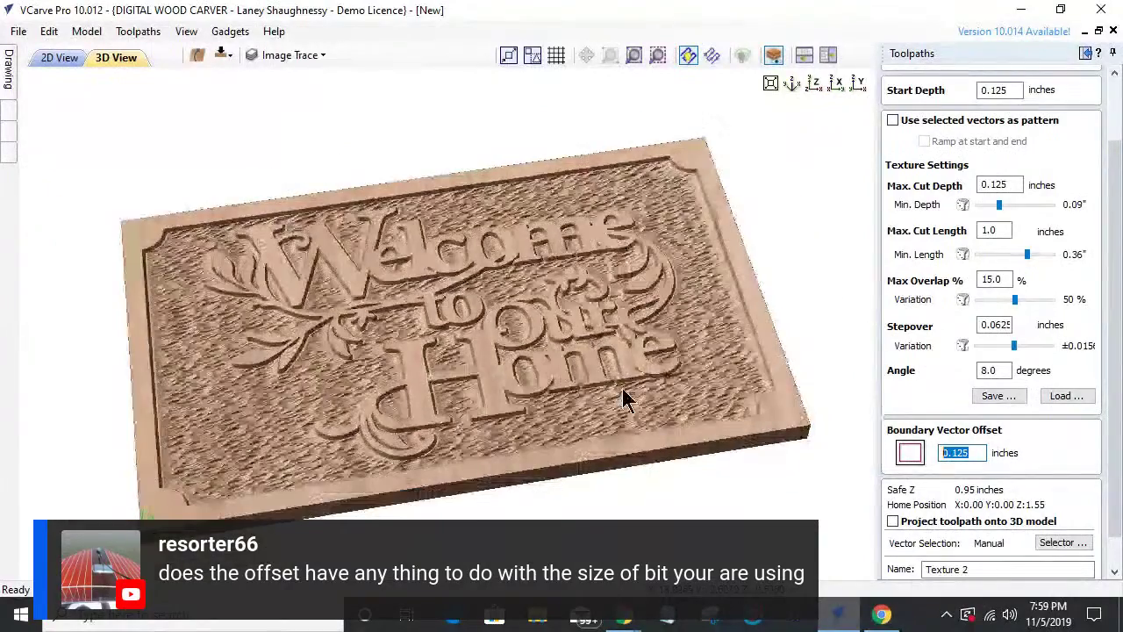
- Return to the 2D view, inspect the spacing around the final E, and select the WELCOME lettering
{"action": "left_click", "coordinate": [60, 57]}
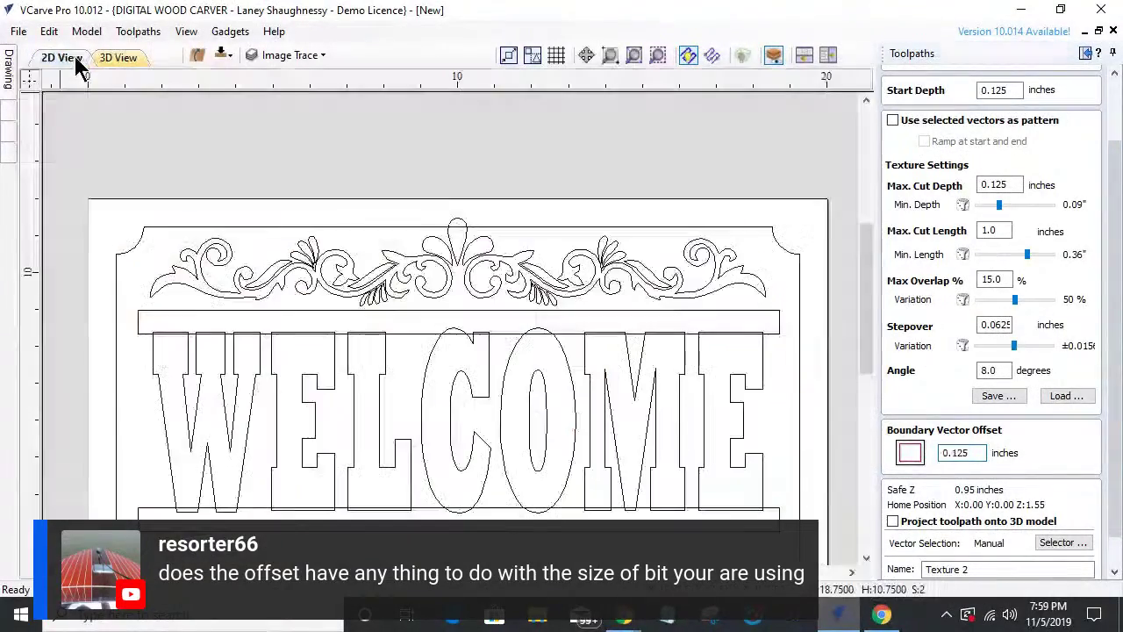
{"action": "scroll", "coordinate": [581, 226], "scroll_direction": "down", "scroll_amount": 1}
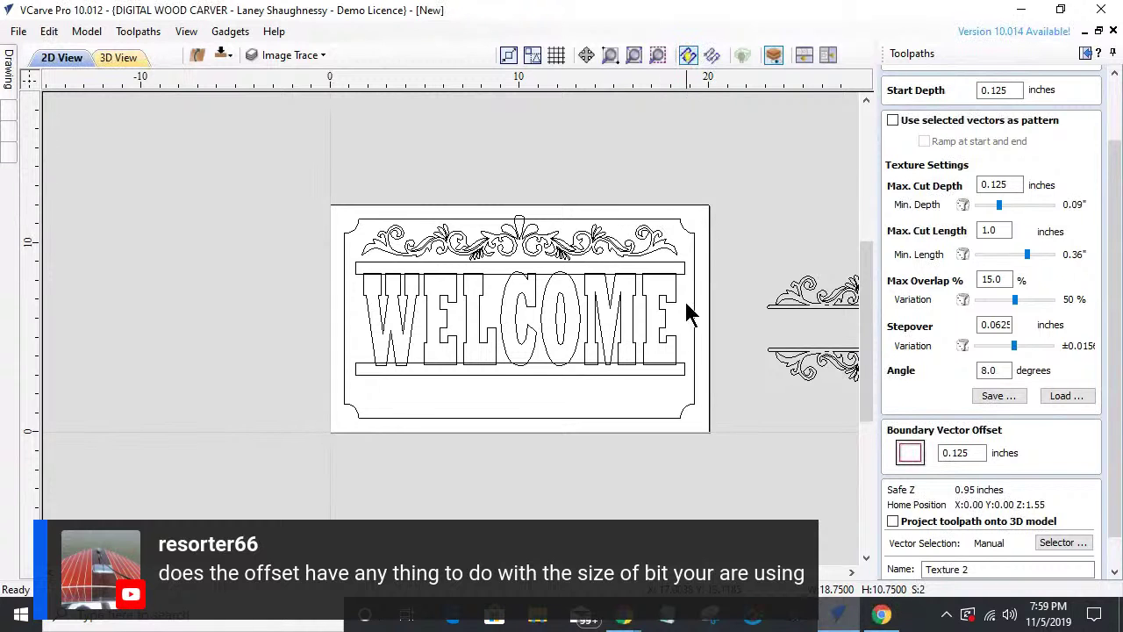
{"action": "scroll", "coordinate": [674, 311], "scroll_direction": "up", "scroll_amount": 5}
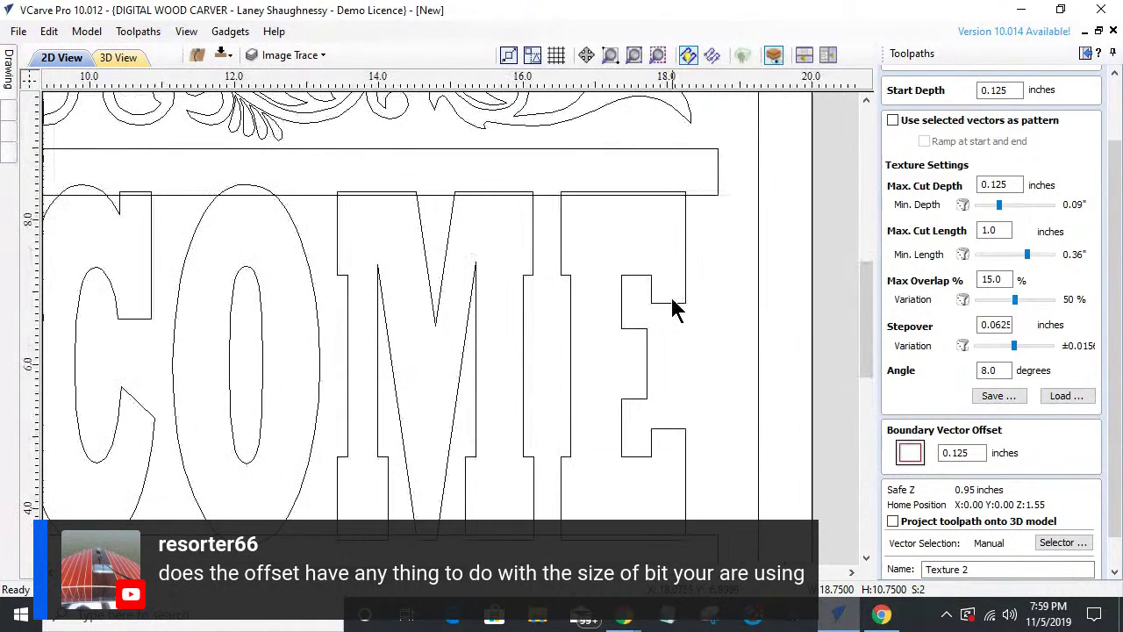
{"action": "scroll", "coordinate": [330, 208], "scroll_direction": "down", "scroll_amount": 1}
{"action": "scroll", "coordinate": [299, 208], "scroll_direction": "down", "scroll_amount": 1}
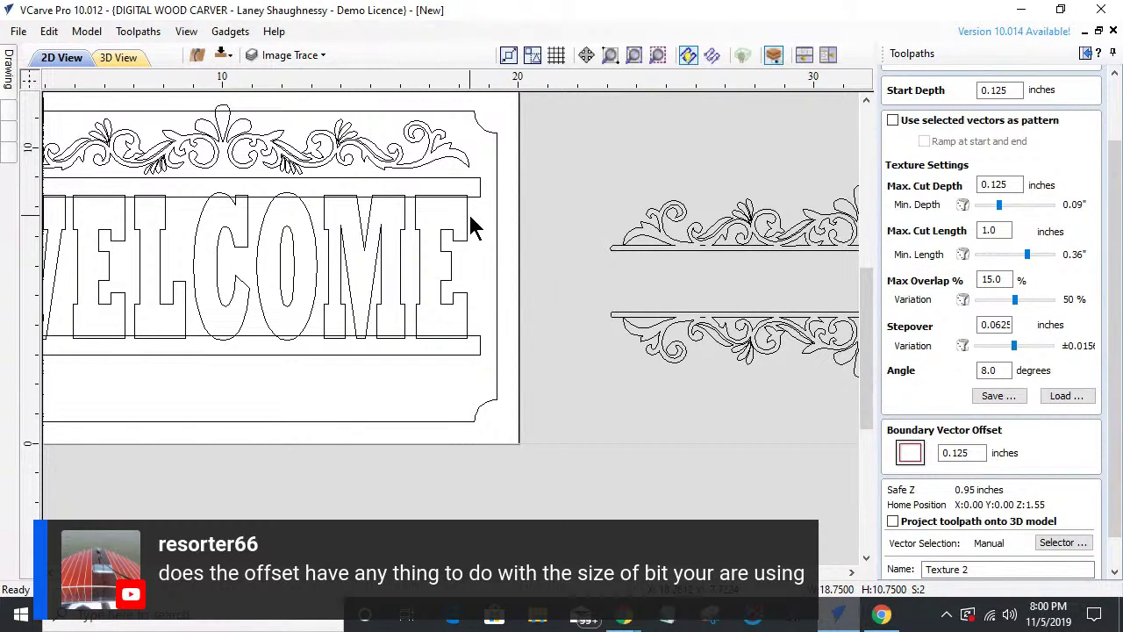
{"action": "left_click", "coordinate": [467, 224]}
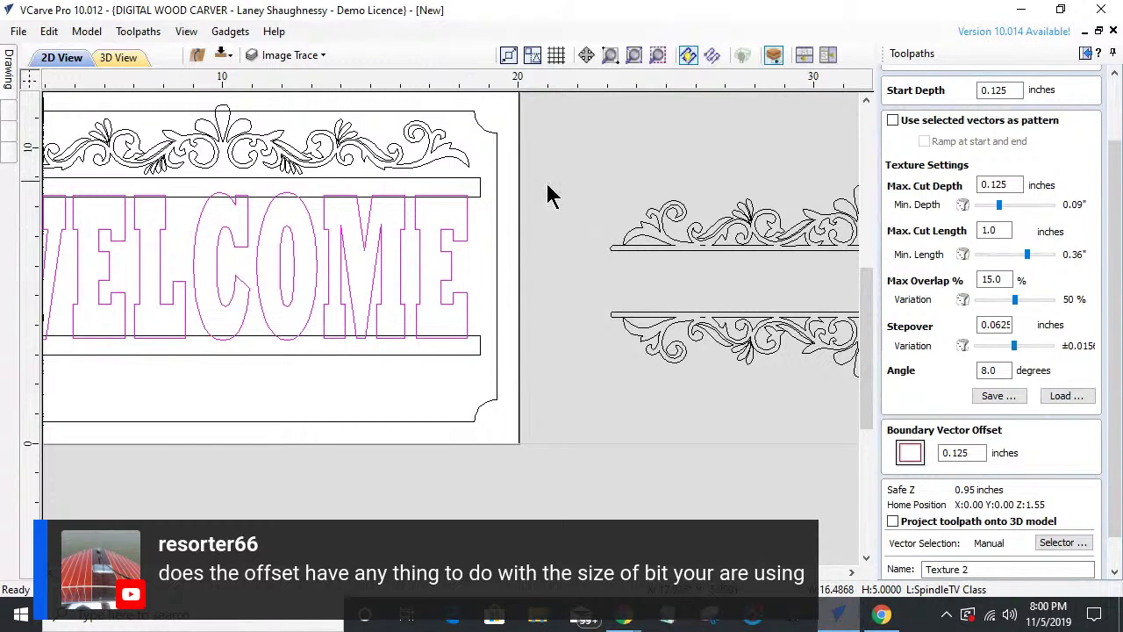
- Start a V-shaped polyline in the empty space below the material with a downward-slanting segment about 2.5 inches long
{"action": "mouse_move", "coordinate": [10, 70]}
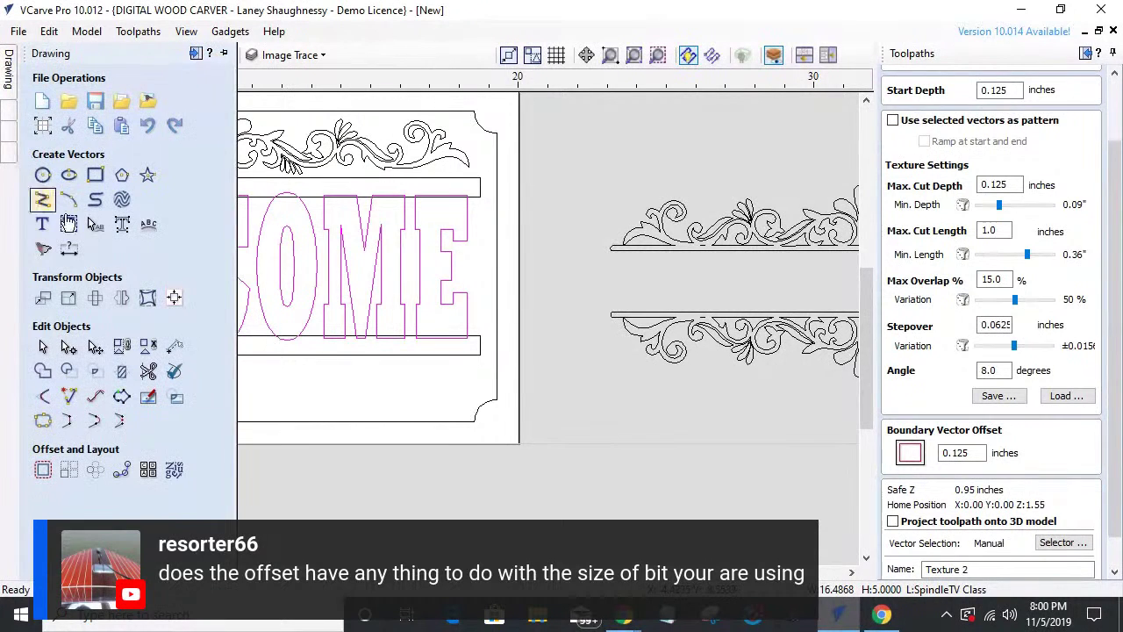
{"action": "left_click", "coordinate": [42, 200]}
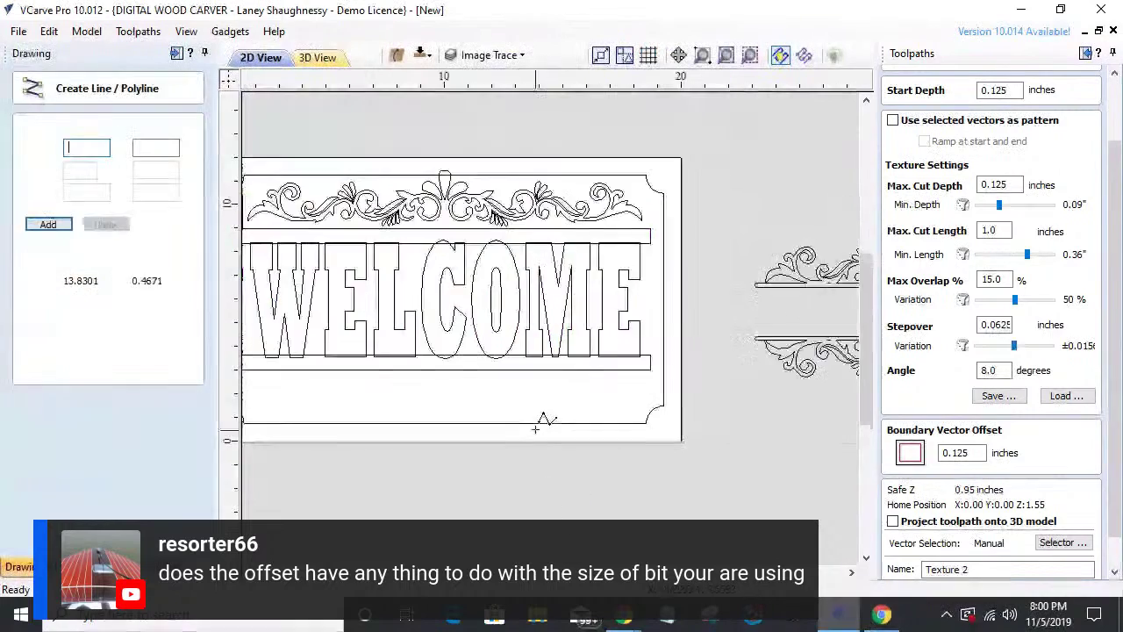
{"action": "scroll", "coordinate": [538, 527], "scroll_direction": "up", "scroll_amount": 4}
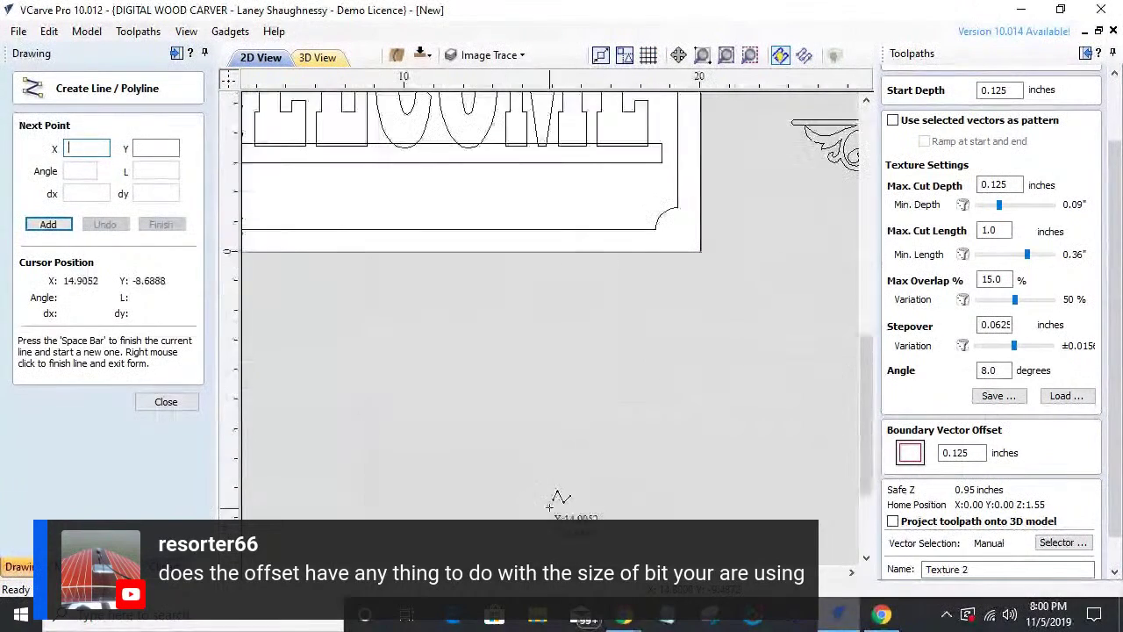
{"action": "left_click", "coordinate": [531, 302]}
{"action": "left_click", "coordinate": [568, 365]}
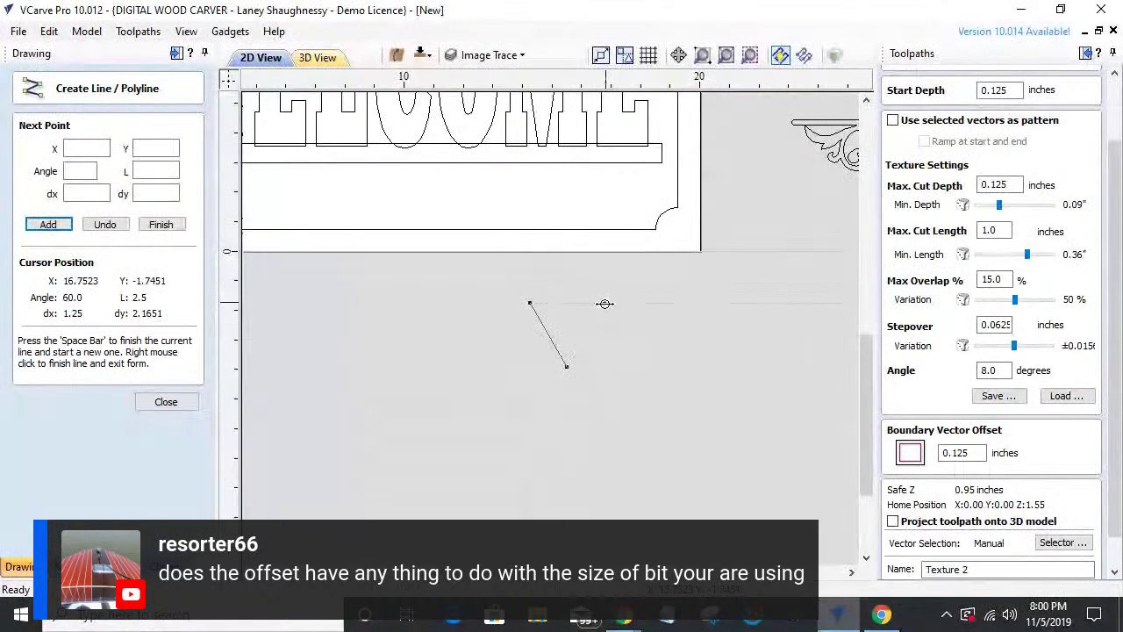
- Complete the V below the sign with a 2.5-inch side at 60 degrees, and draw a horizontal 7-inch line leftward from its tip
{"action": "left_click", "coordinate": [606, 304]}
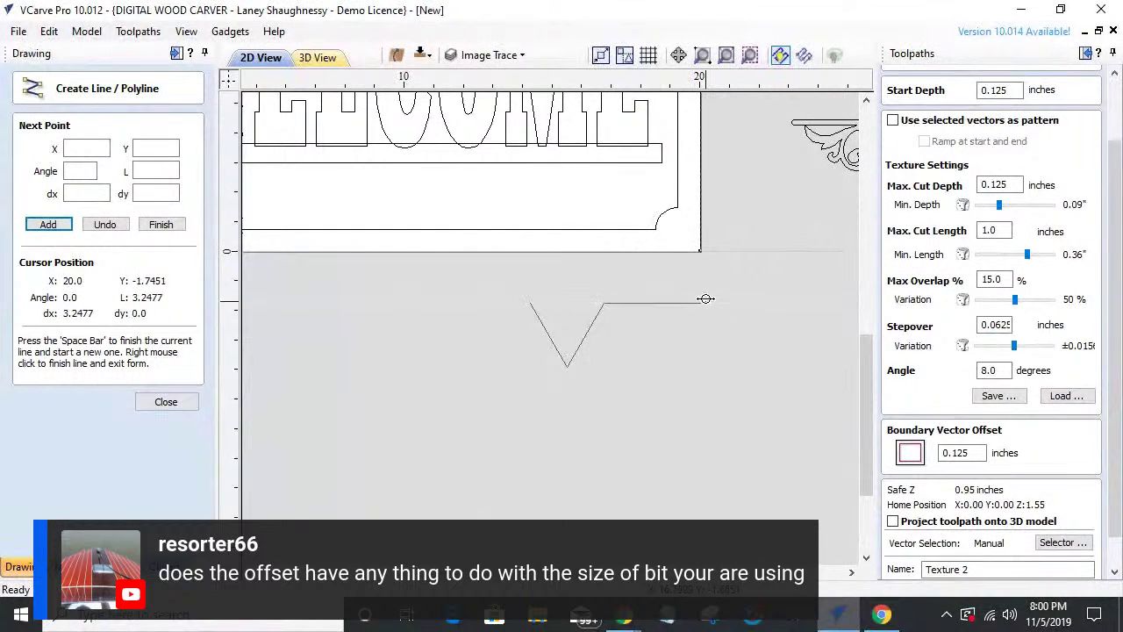
{"action": "key", "text": "space"}
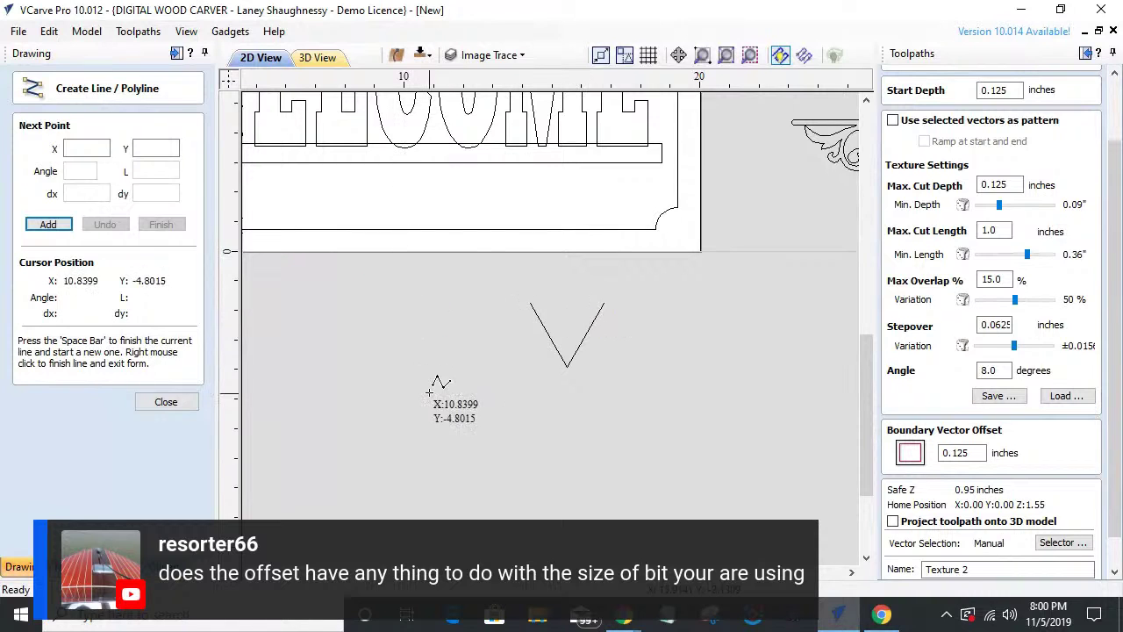
{"action": "left_click", "coordinate": [567, 367]}
{"action": "left_click", "coordinate": [360, 367]}
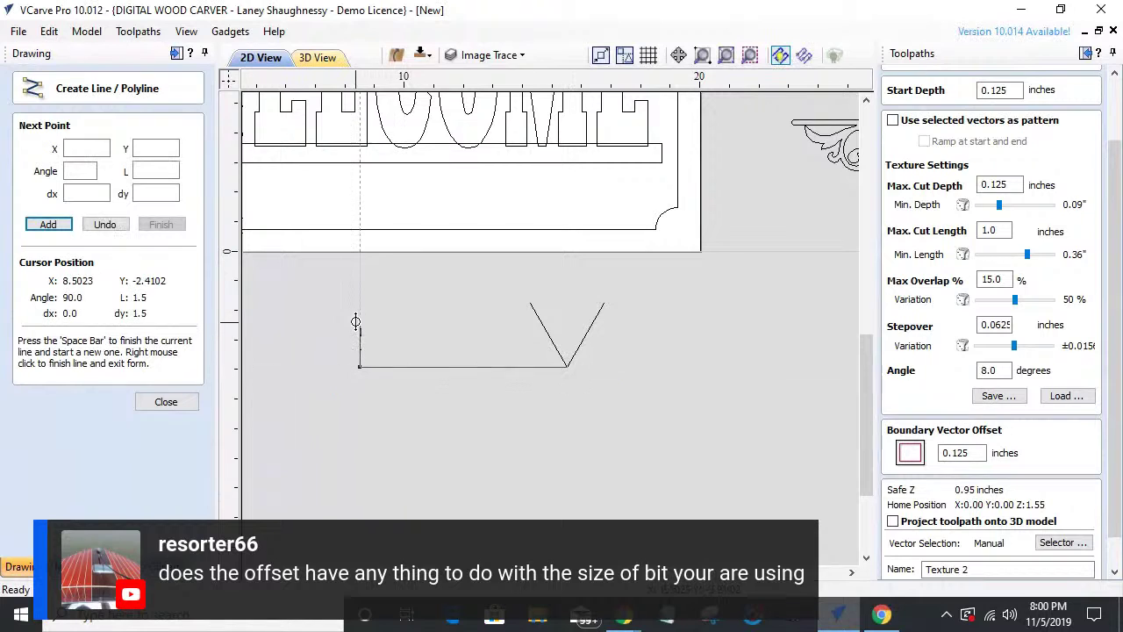
{"action": "key", "text": "space"}
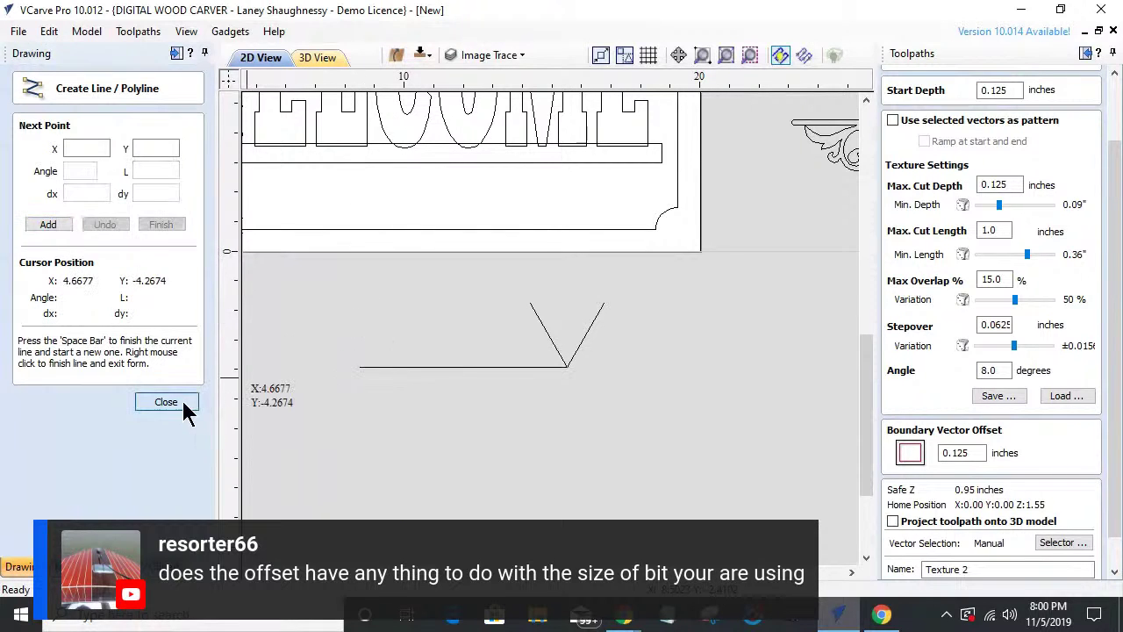
{"action": "left_click", "coordinate": [165, 401]}
- Select the V-shaped vector below the sign and check the carved sign's 3D preview before returning to the 2D drawing
{"action": "left_click", "coordinate": [506, 367]}
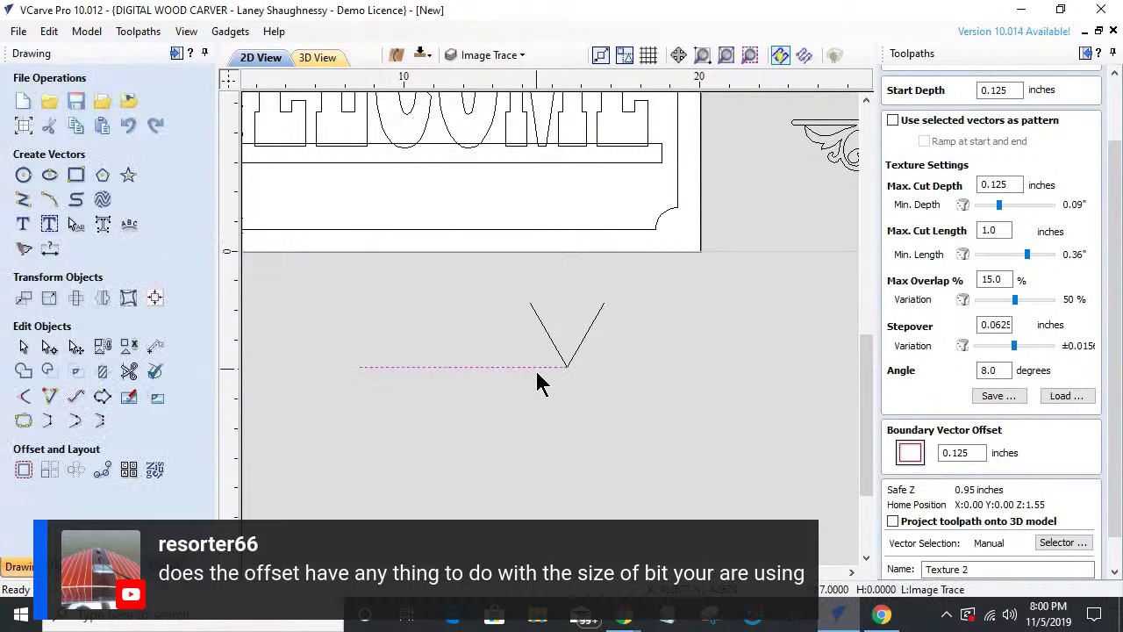
{"action": "scroll", "coordinate": [546, 384], "scroll_direction": "up", "scroll_amount": 2}
{"action": "scroll", "coordinate": [549, 395], "scroll_direction": "up", "scroll_amount": 1}
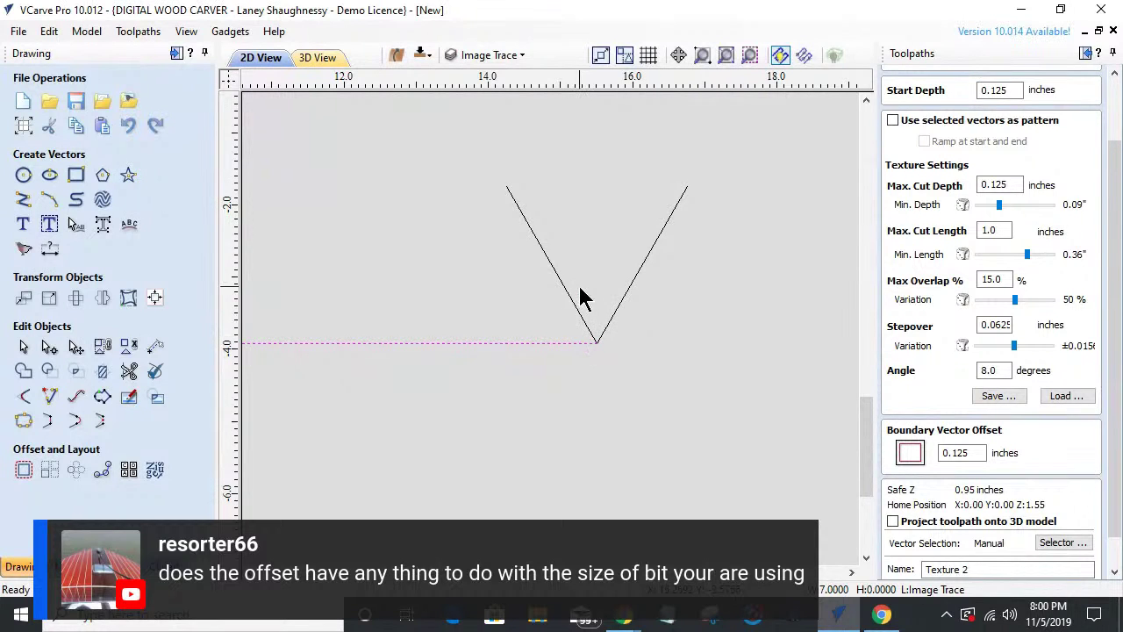
{"action": "left_click", "coordinate": [572, 294]}
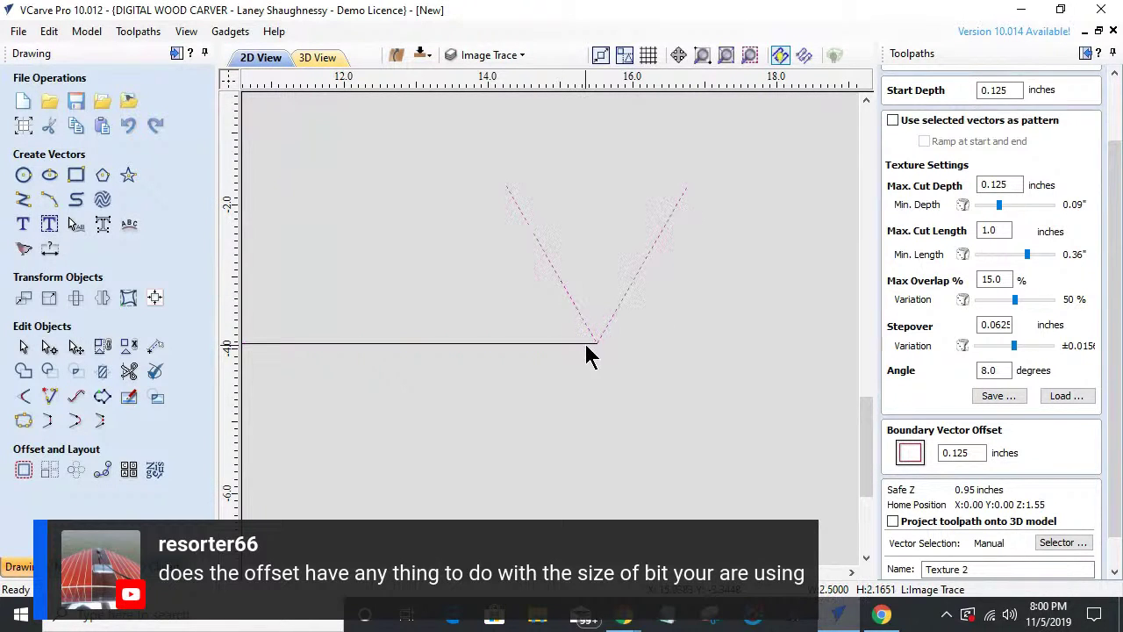
{"action": "scroll", "coordinate": [588, 355], "scroll_direction": "down", "scroll_amount": 4}
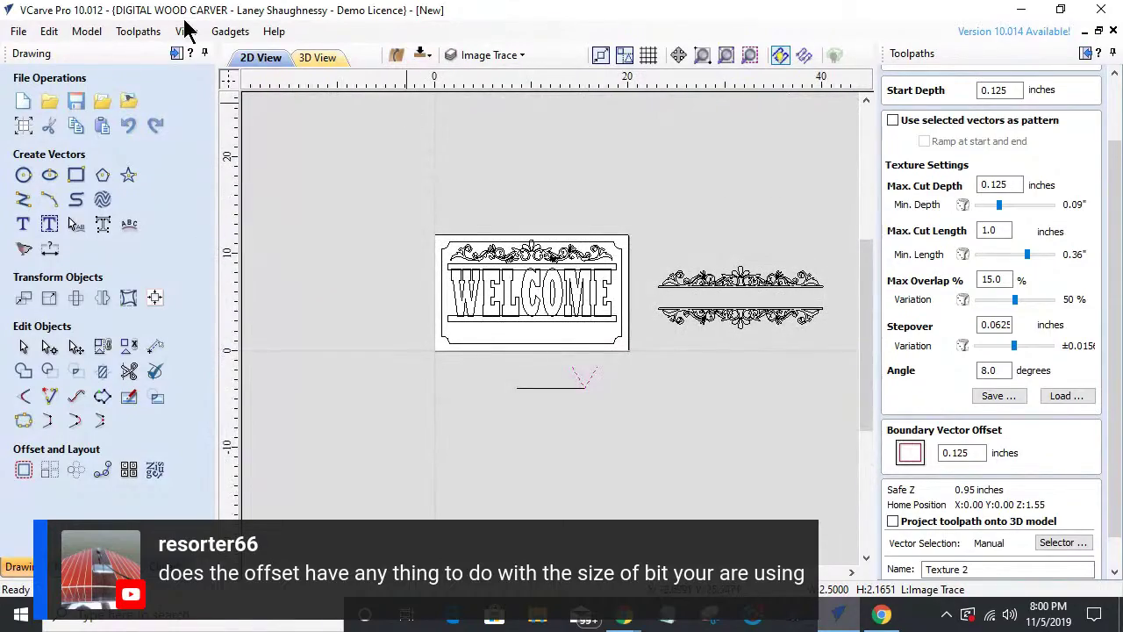
{"action": "left_click", "coordinate": [318, 60]}
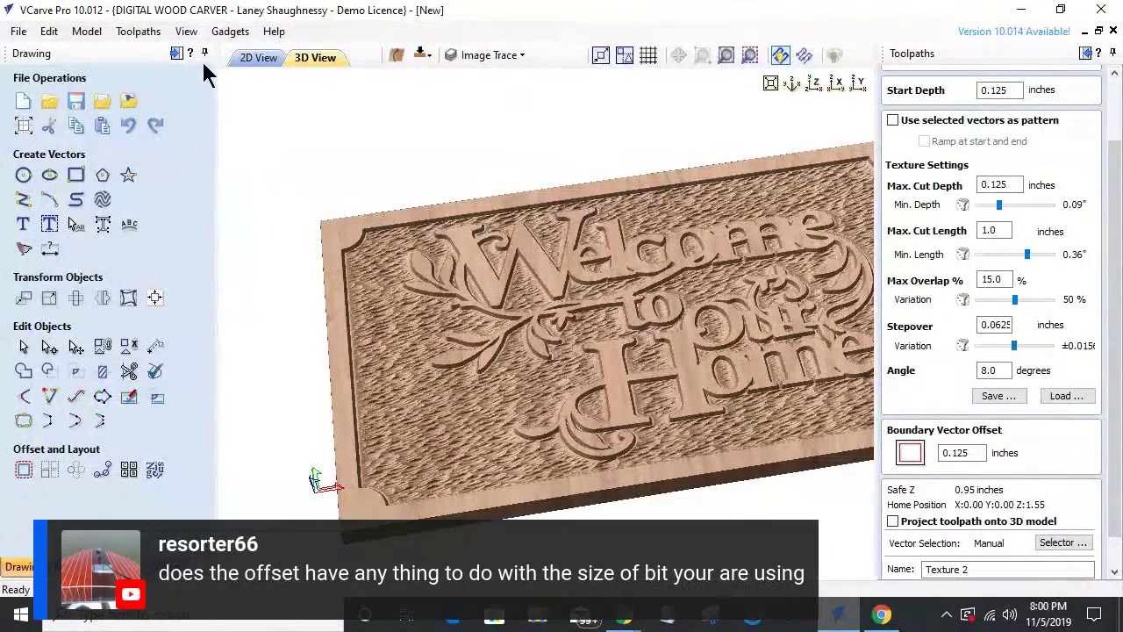
{"action": "left_click", "coordinate": [250, 62]}
{"action": "scroll", "coordinate": [547, 376], "scroll_direction": "up", "scroll_amount": 4}
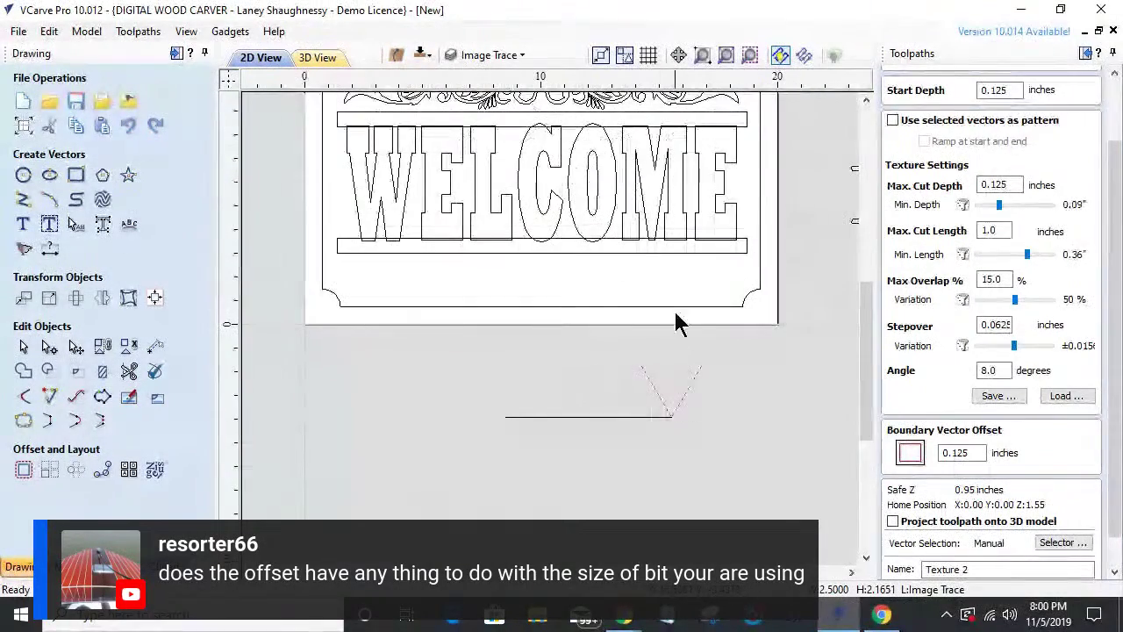
- Move the selected V down 0.125 inch with a relative move so its tip passes below the horizontal line
{"action": "left_click", "coordinate": [23, 299]}
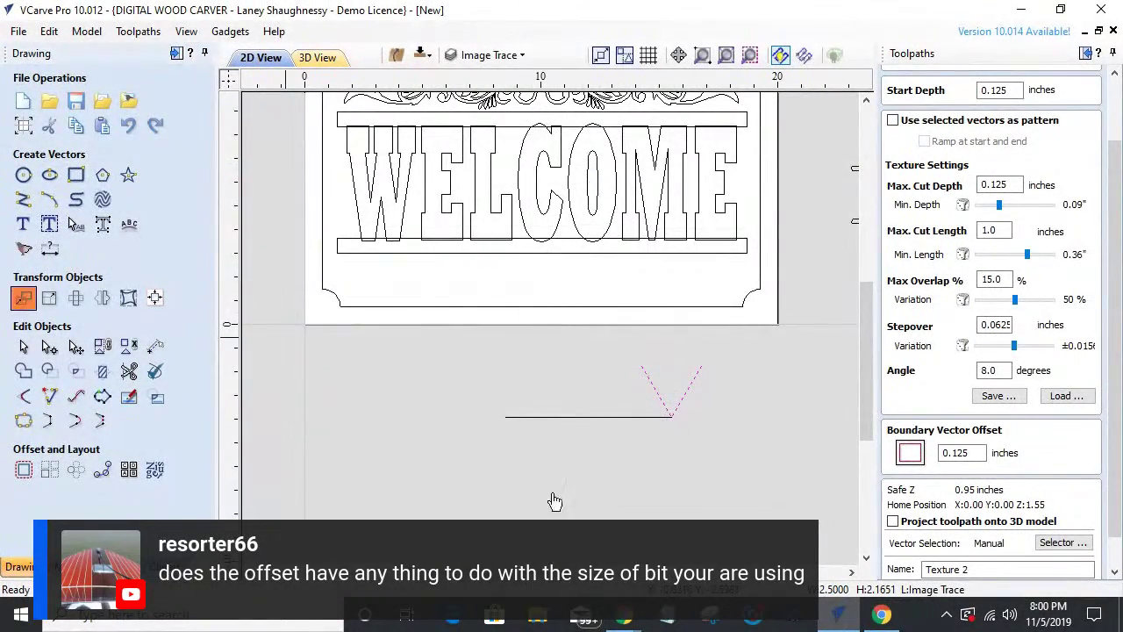
{"action": "scroll", "coordinate": [689, 430], "scroll_direction": "up", "scroll_amount": 2}
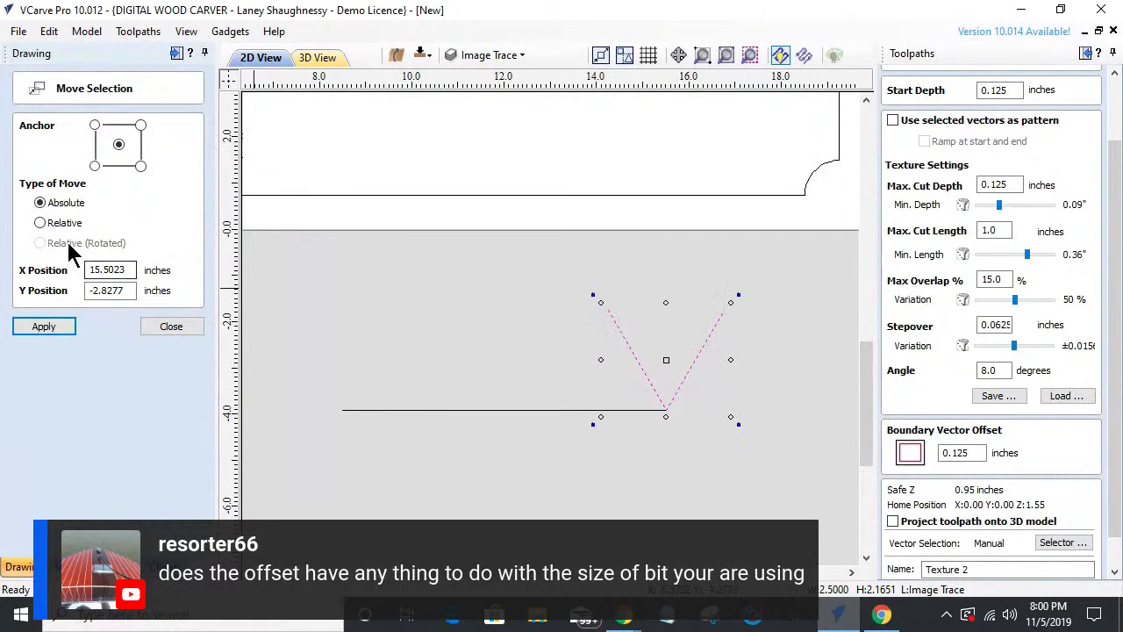
{"action": "left_click", "coordinate": [39, 223]}
{"action": "double_click", "coordinate": [90, 289]}
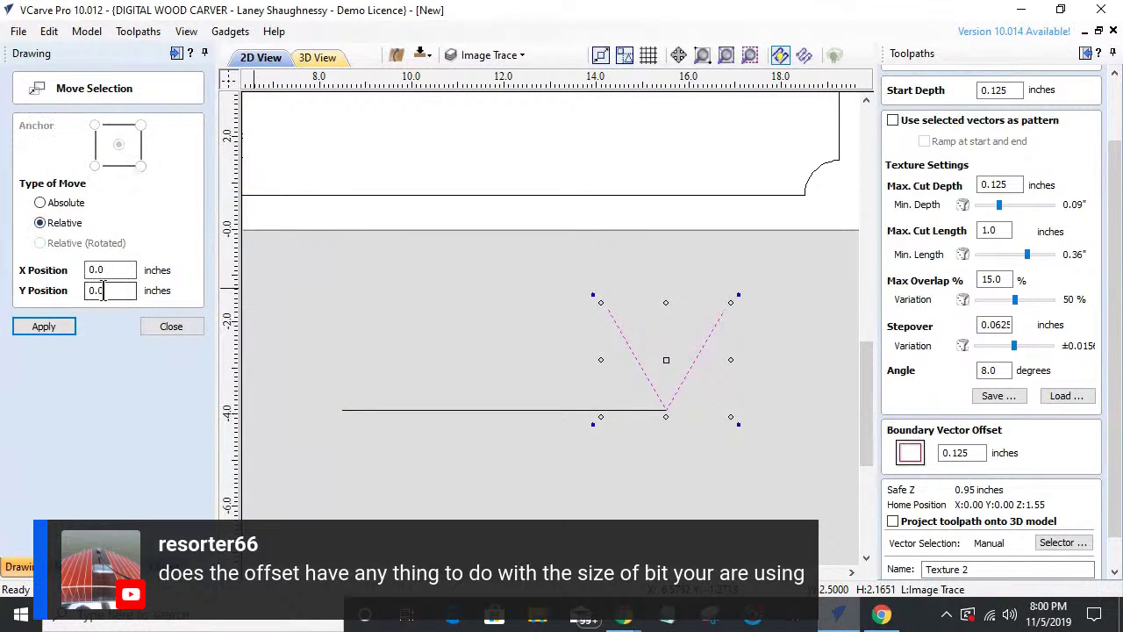
{"action": "type", "text": "-.125"}
{"action": "left_click", "coordinate": [46, 326]}
{"action": "scroll", "coordinate": [667, 420], "scroll_direction": "up", "scroll_amount": 4}
{"action": "scroll", "coordinate": [663, 402], "scroll_direction": "up", "scroll_amount": 3}
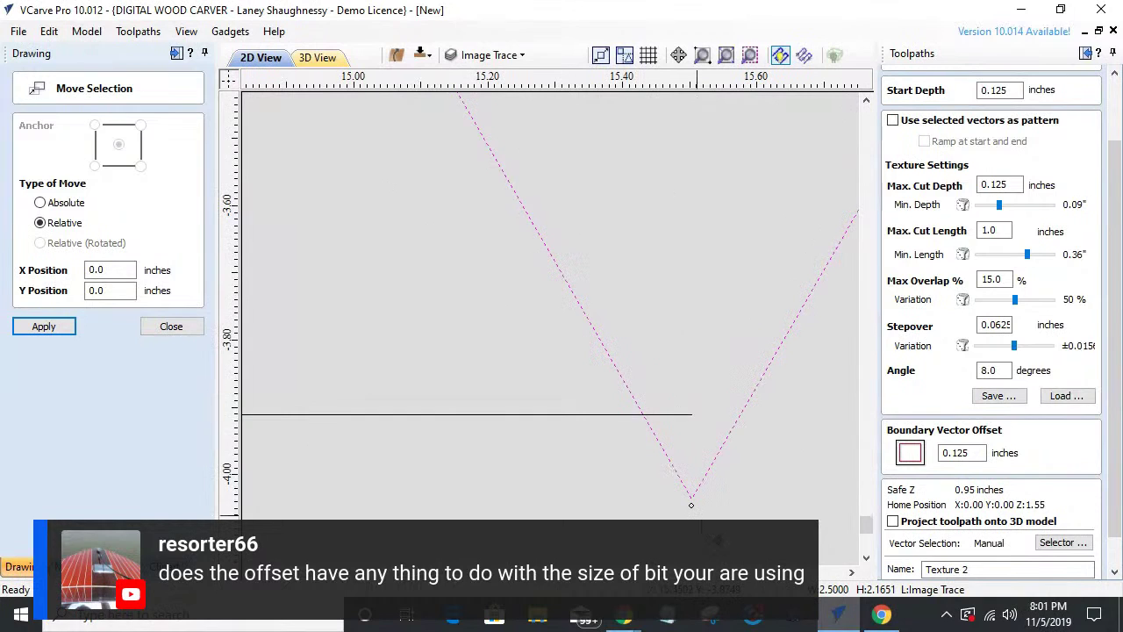
{"action": "left_click", "coordinate": [165, 329]}
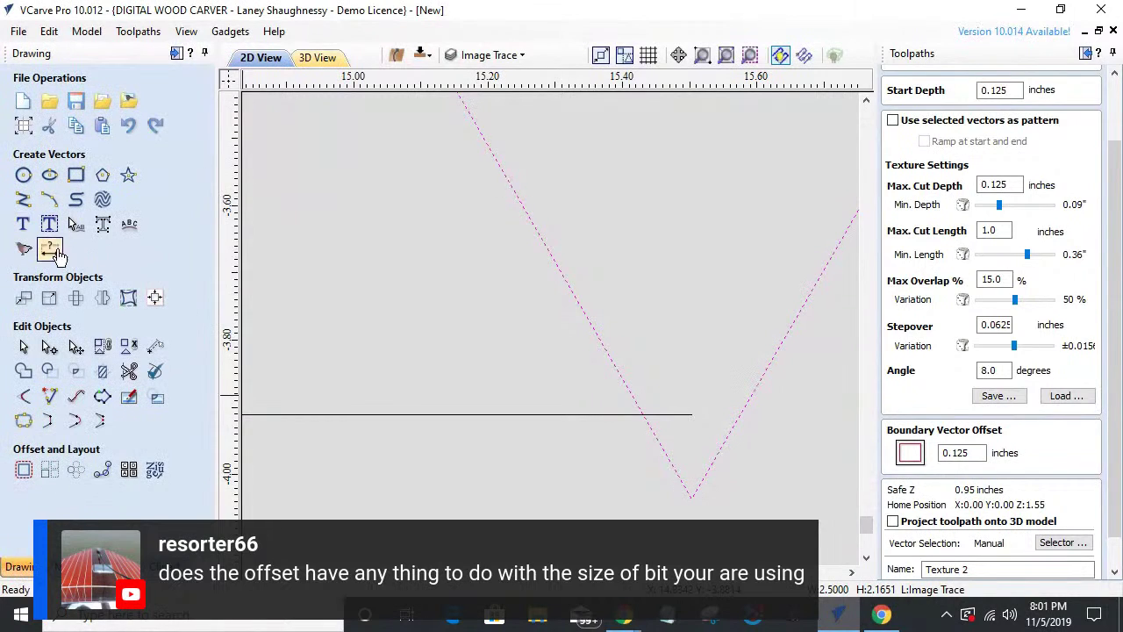
- Add a horizontal dimension with 0.0625-inch text from the V's tip to where its left side crosses the horizontal line
{"action": "left_click", "coordinate": [53, 251]}
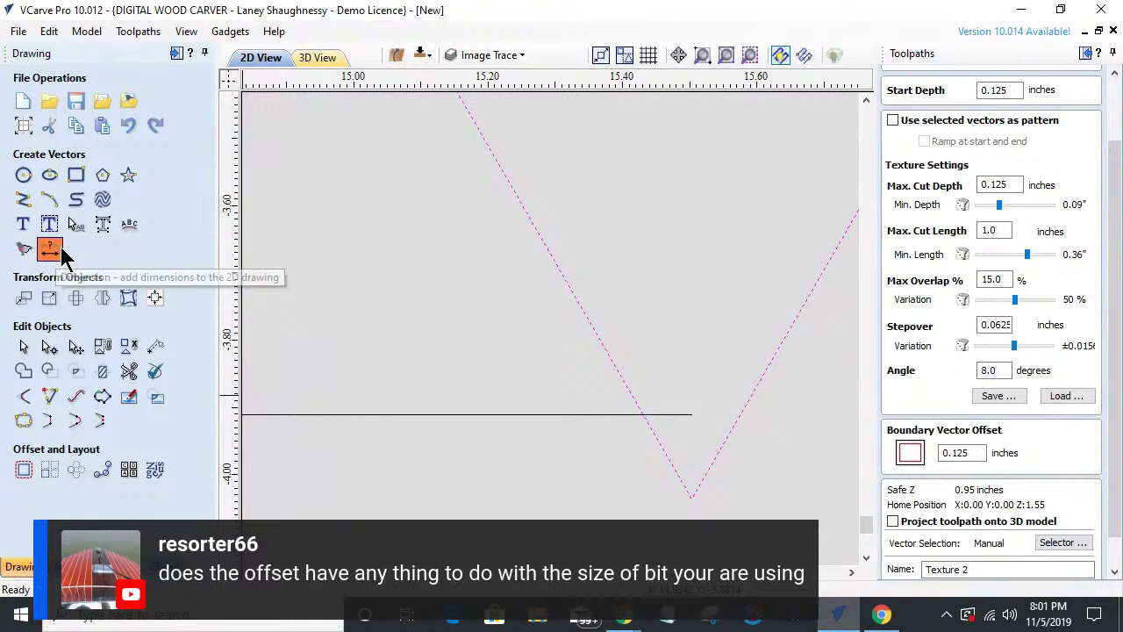
{"action": "left_click", "coordinate": [61, 246]}
{"action": "left_click", "coordinate": [65, 204]}
{"action": "double_click", "coordinate": [101, 377]}
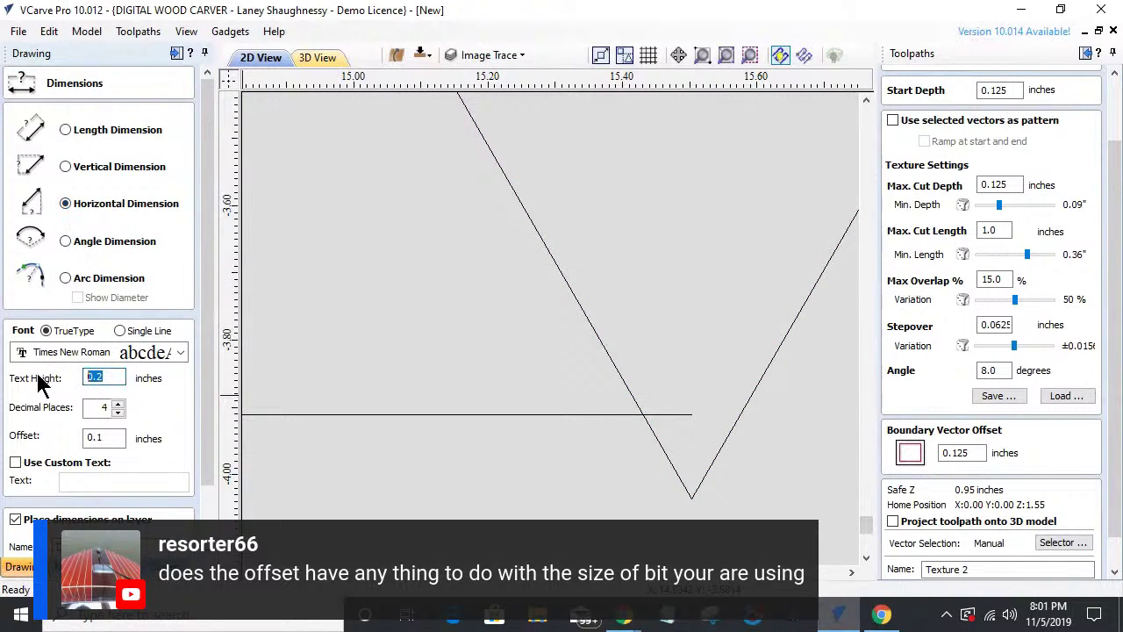
{"action": "type", "text": ".0625"}
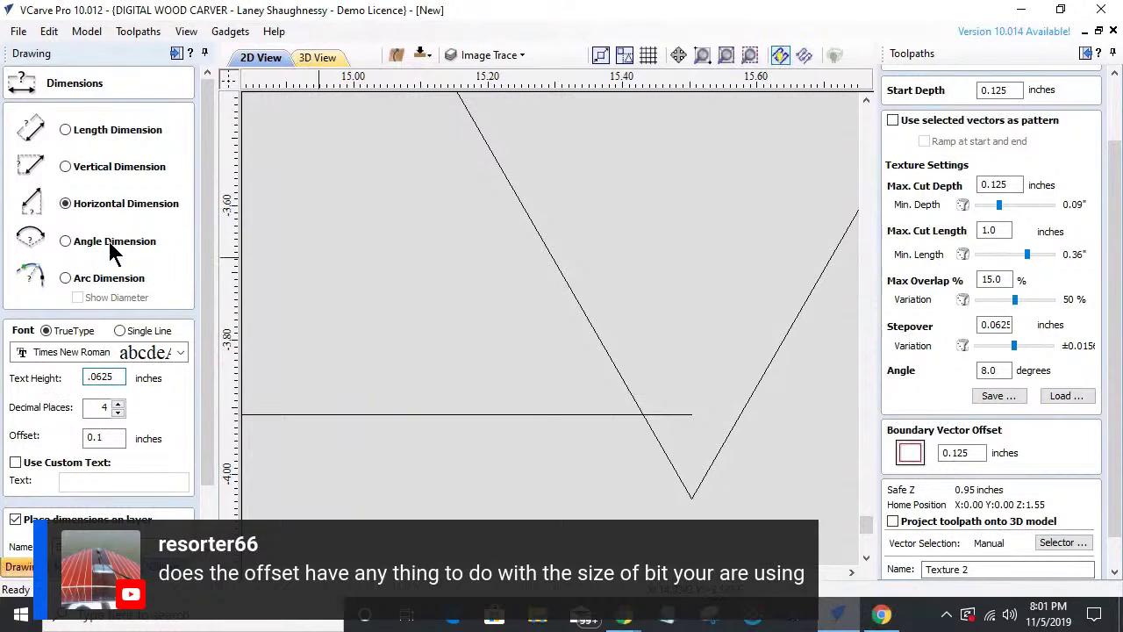
{"action": "left_click", "coordinate": [693, 499]}
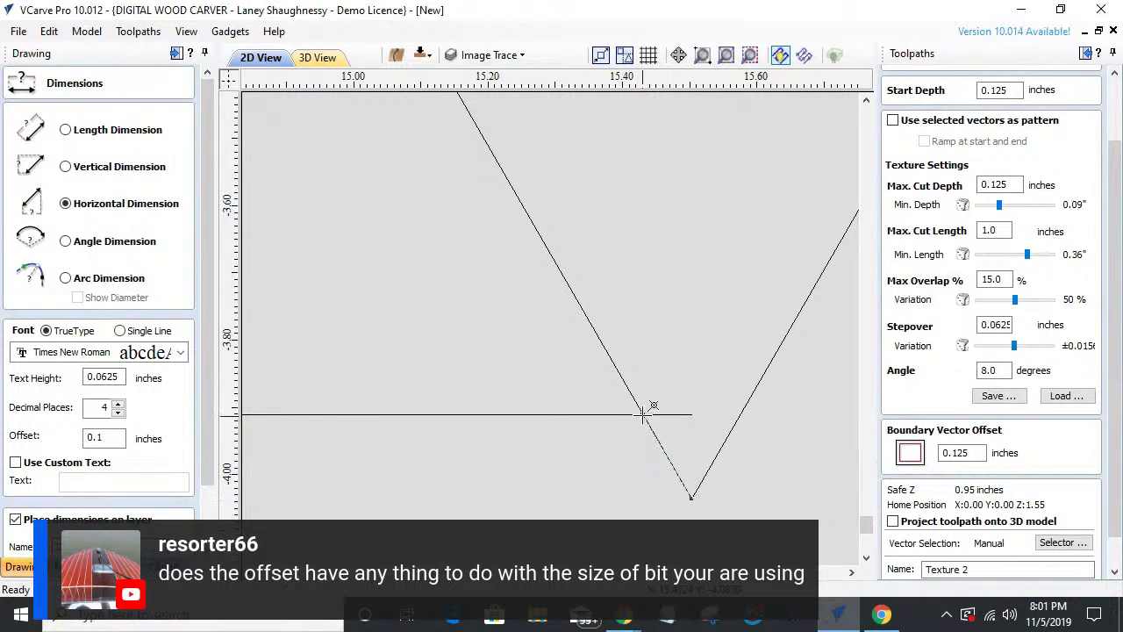
{"action": "left_click", "coordinate": [562, 481]}
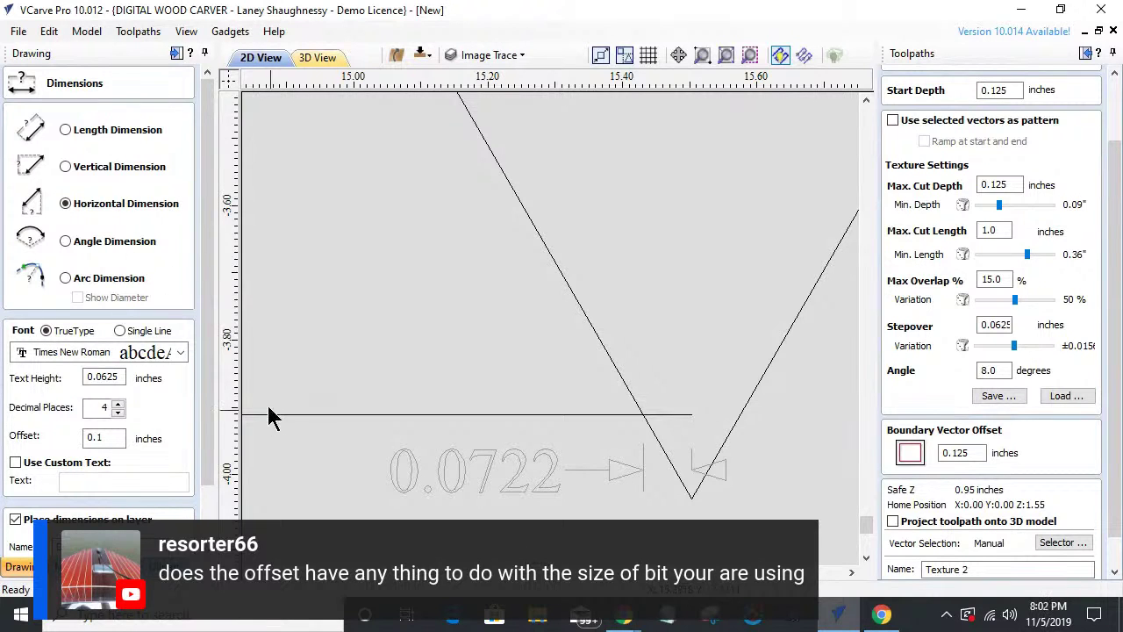
{"action": "scroll", "coordinate": [211, 403], "scroll_direction": "down", "scroll_amount": 2}
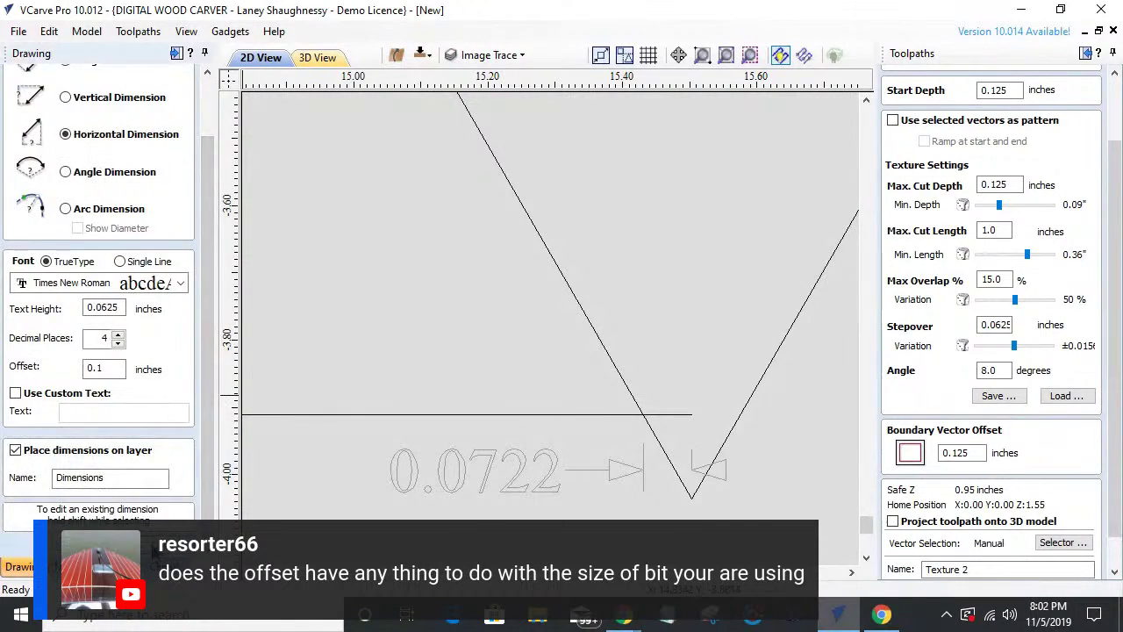
{"action": "left_click", "coordinate": [645, 479]}
{"action": "scroll", "coordinate": [532, 469], "scroll_direction": "down", "scroll_amount": 10}
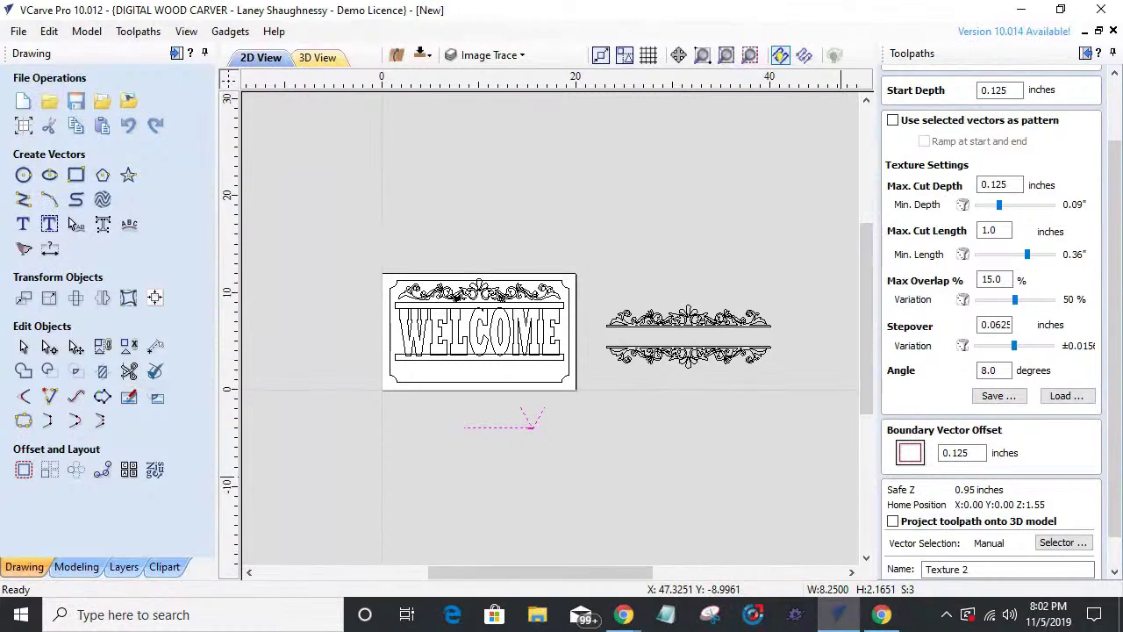
{"action": "key", "text": "alt+Tab"}
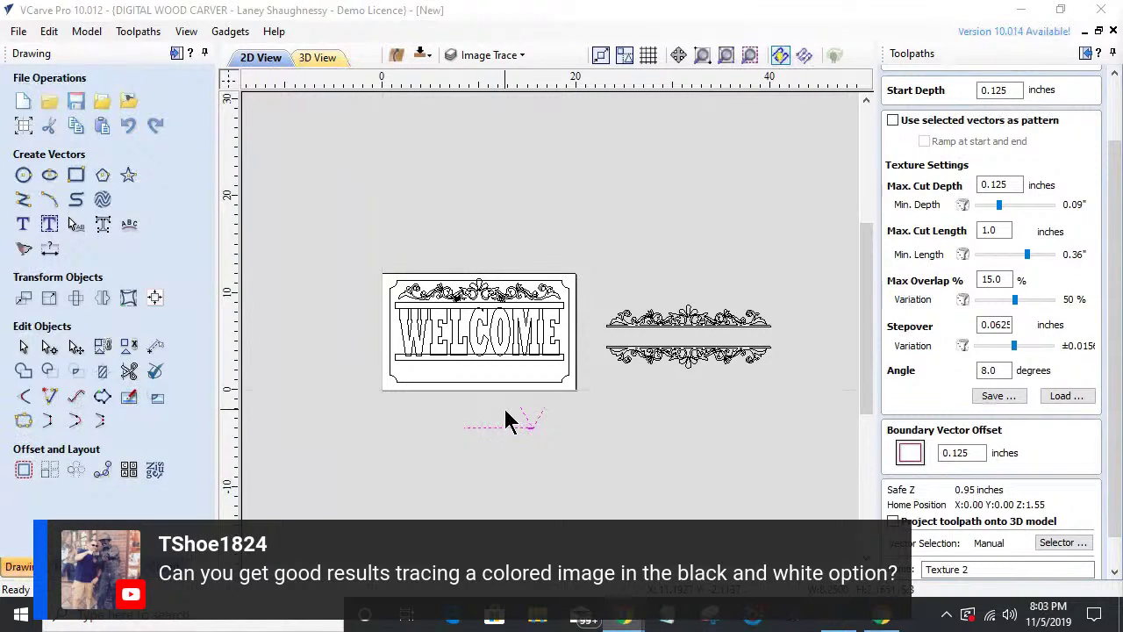
{"action": "scroll", "coordinate": [417, 307], "scroll_direction": "up", "scroll_amount": 3}
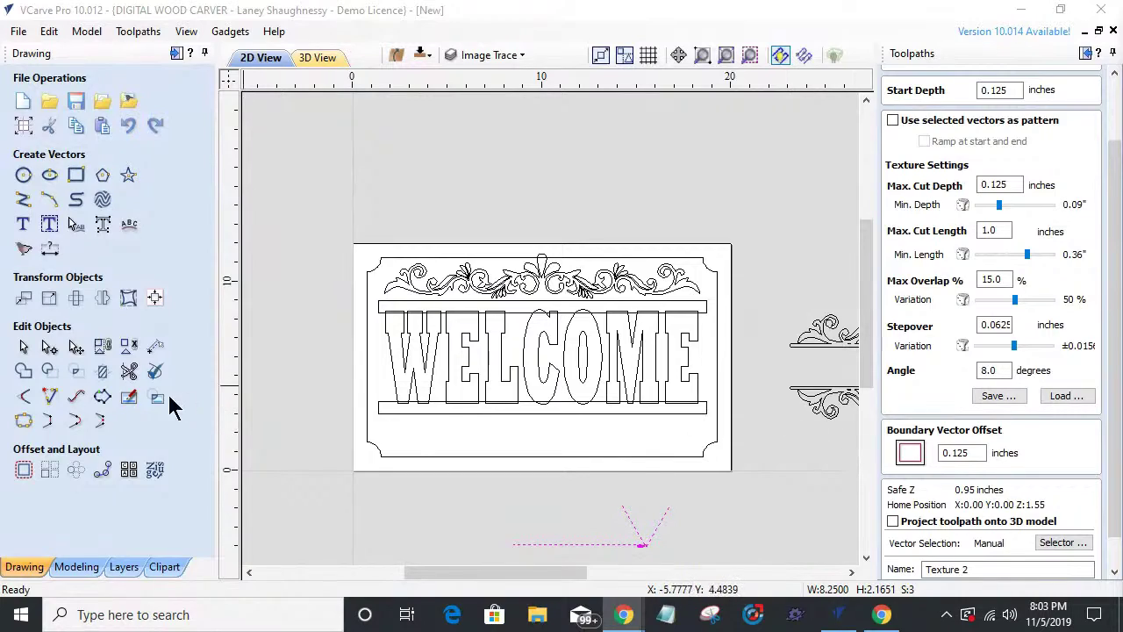
{"action": "scroll", "coordinate": [519, 351], "scroll_direction": "up", "scroll_amount": 3}
{"action": "scroll", "coordinate": [392, 145], "scroll_direction": "down", "scroll_amount": 4}
{"action": "scroll", "coordinate": [391, 151], "scroll_direction": "up", "scroll_amount": 3}
{"action": "scroll", "coordinate": [431, 170], "scroll_direction": "down", "scroll_amount": 1}
{"action": "scroll", "coordinate": [594, 226], "scroll_direction": "up", "scroll_amount": 2}
{"action": "scroll", "coordinate": [593, 226], "scroll_direction": "down", "scroll_amount": 2}
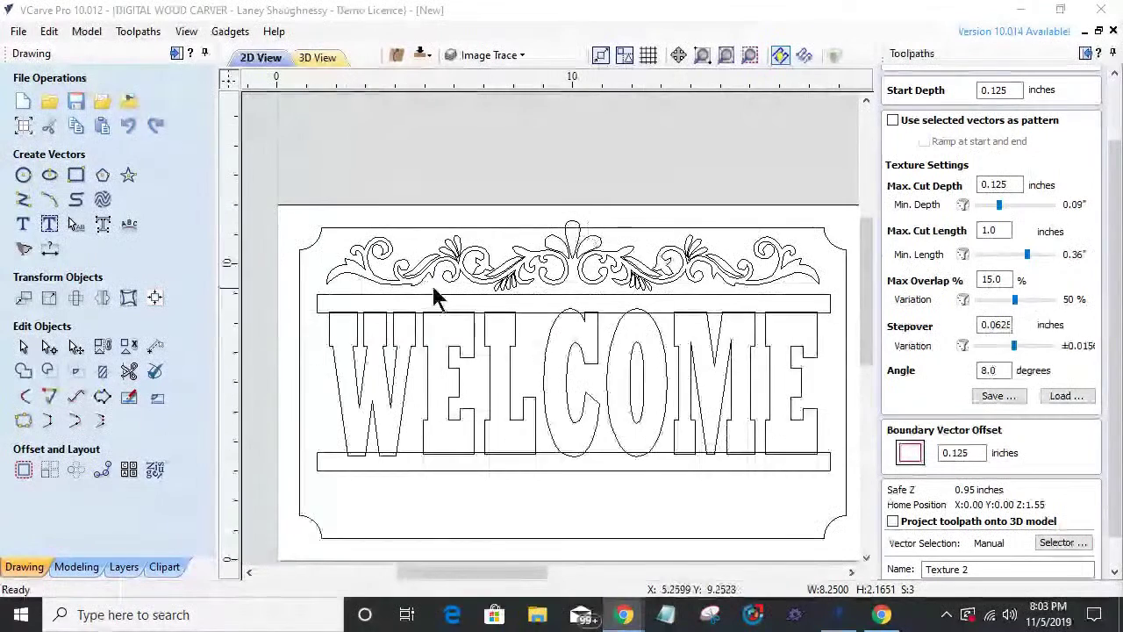
- Select the scroll ornament above WELCOME and place a horizontal guide near its lower edge at about Y 9.37
{"action": "left_click", "coordinate": [411, 295]}
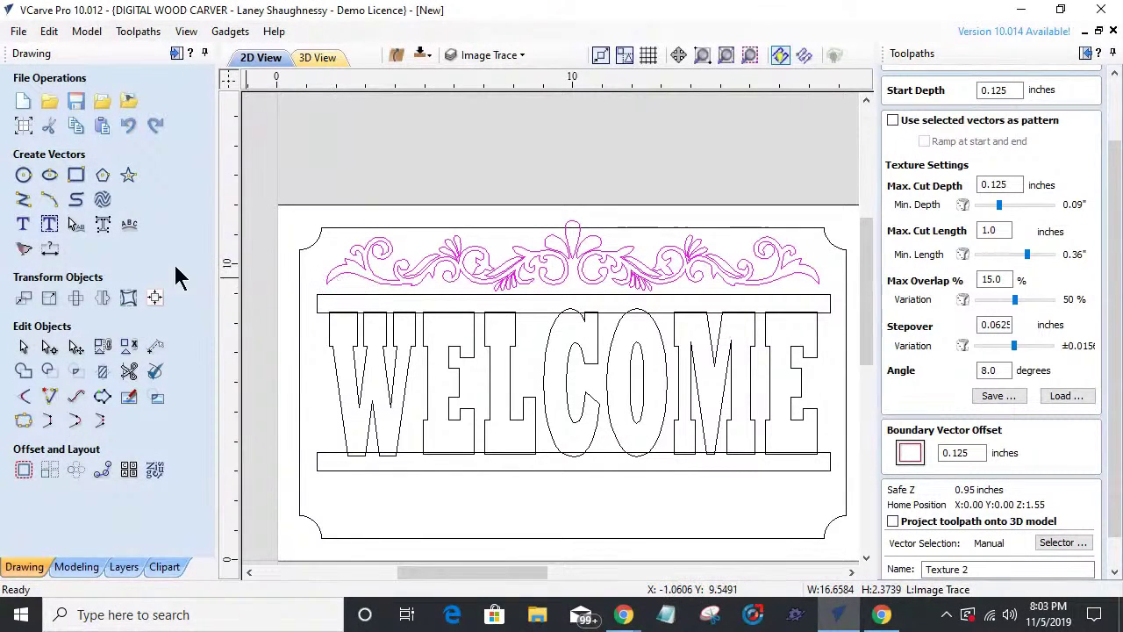
{"action": "left_click_drag", "start_coordinate": [462, 79], "coordinate": [345, 281]}
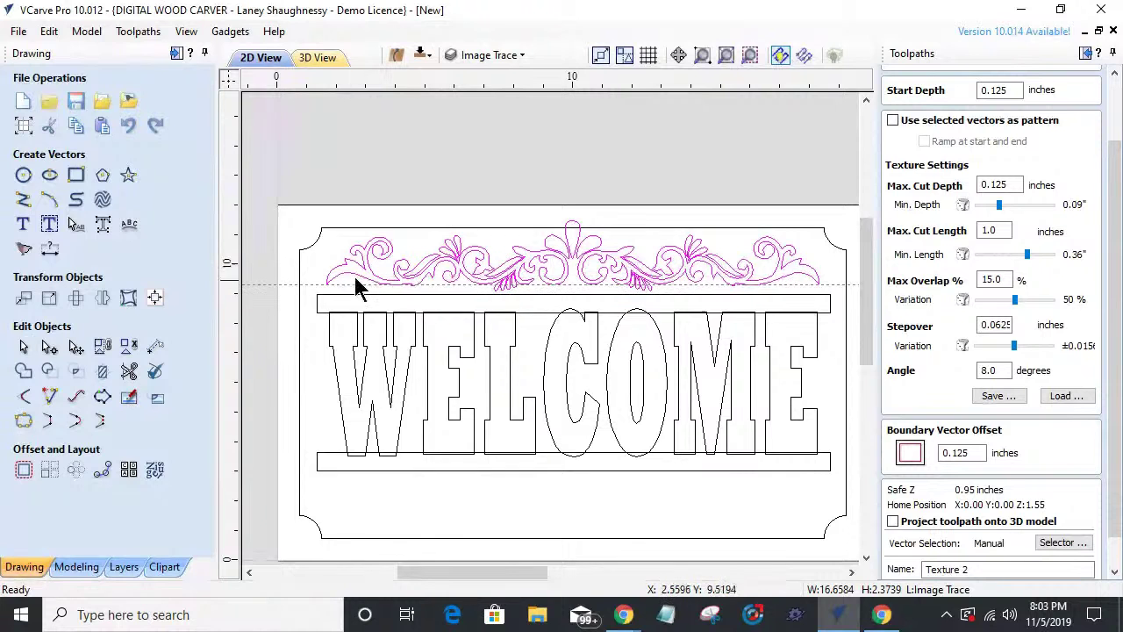
{"action": "scroll", "coordinate": [356, 283], "scroll_direction": "up", "scroll_amount": 5}
{"action": "scroll", "coordinate": [364, 283], "scroll_direction": "down", "scroll_amount": 1}
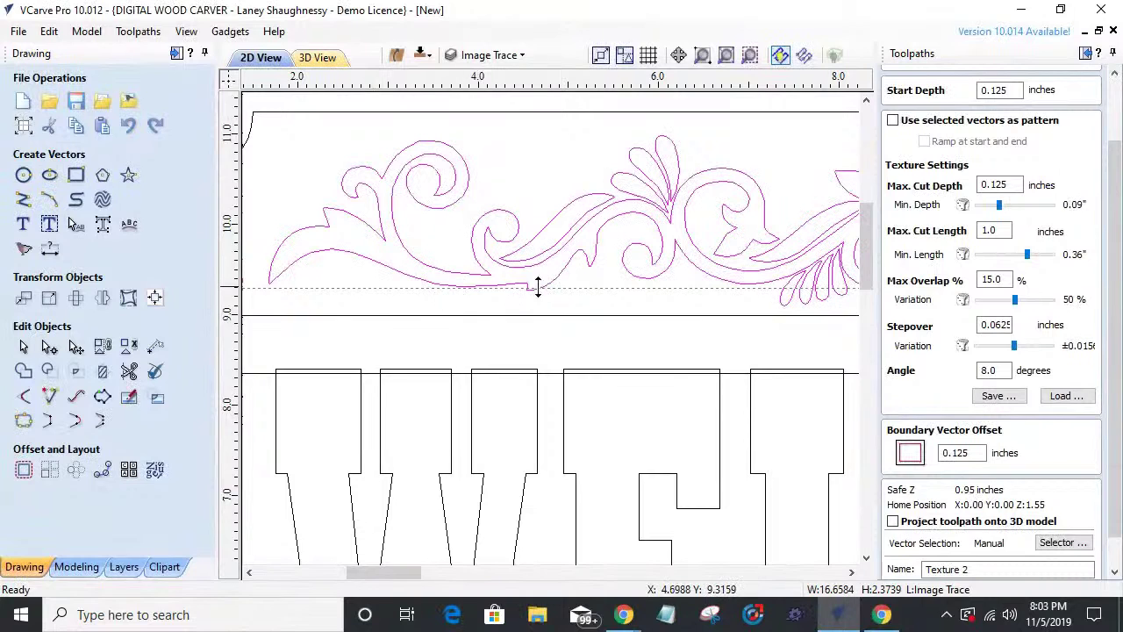
{"action": "left_click_drag", "start_coordinate": [438, 291], "coordinate": [434, 284]}
{"action": "left_click_drag", "start_coordinate": [262, 283], "coordinate": [264, 279]}
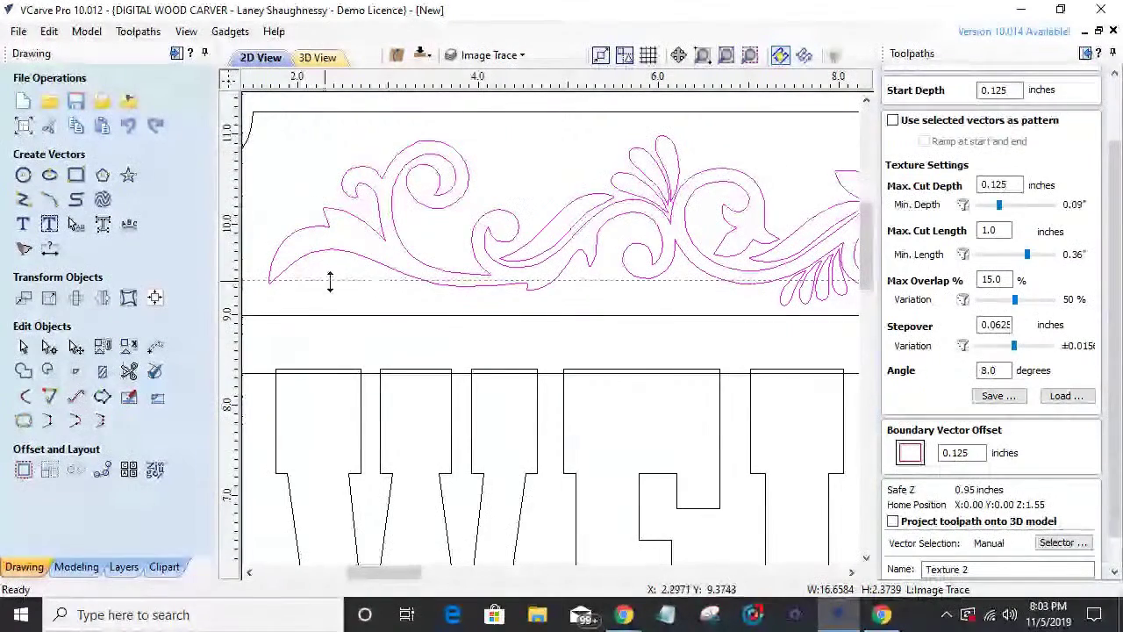
- Examine how the scroll ornament's lower curves and leaf tips sit against the horizontal guide and the bar above WELCOME
{"action": "scroll", "coordinate": [468, 271], "scroll_direction": "down", "scroll_amount": 3}
{"action": "scroll", "coordinate": [640, 296], "scroll_direction": "up", "scroll_amount": 4}
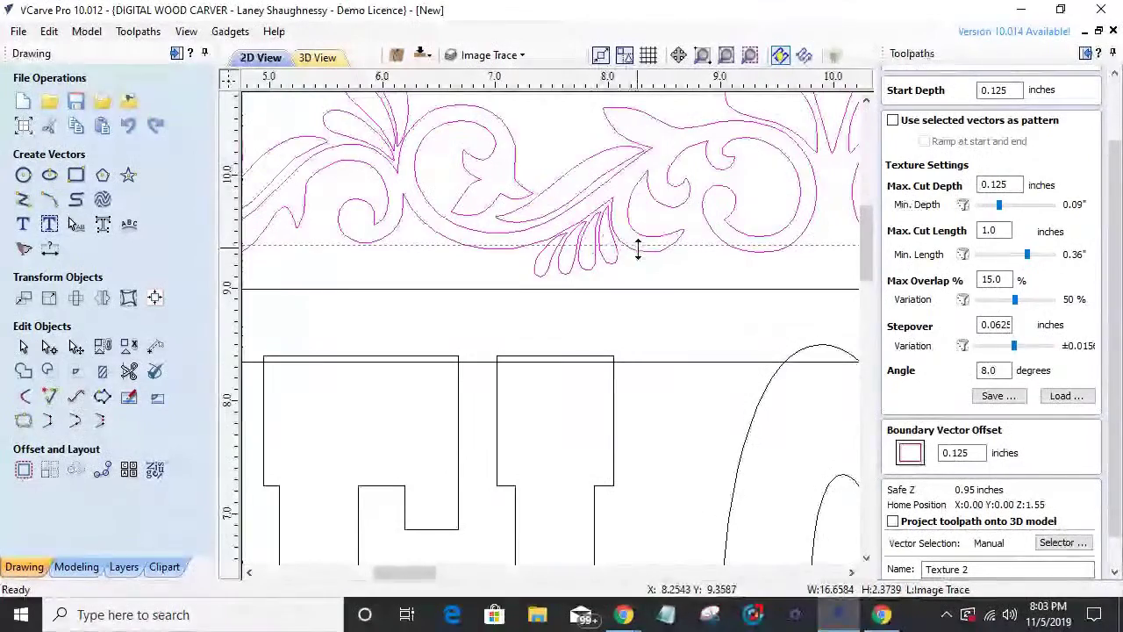
{"action": "scroll", "coordinate": [649, 246], "scroll_direction": "down", "scroll_amount": 5}
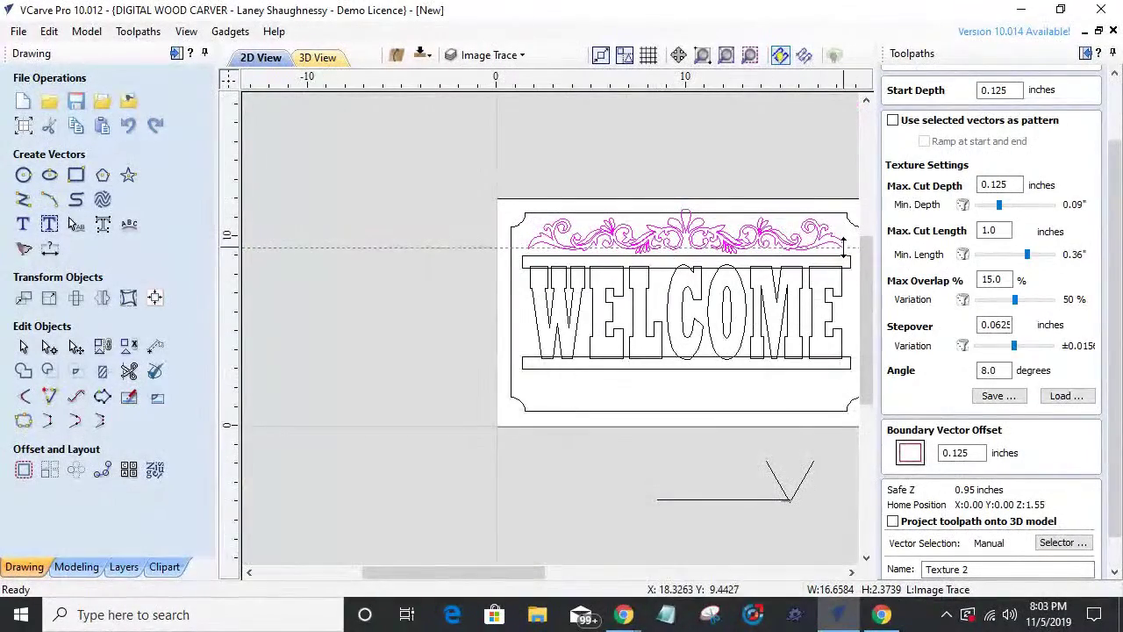
{"action": "scroll", "coordinate": [654, 250], "scroll_direction": "up", "scroll_amount": 5}
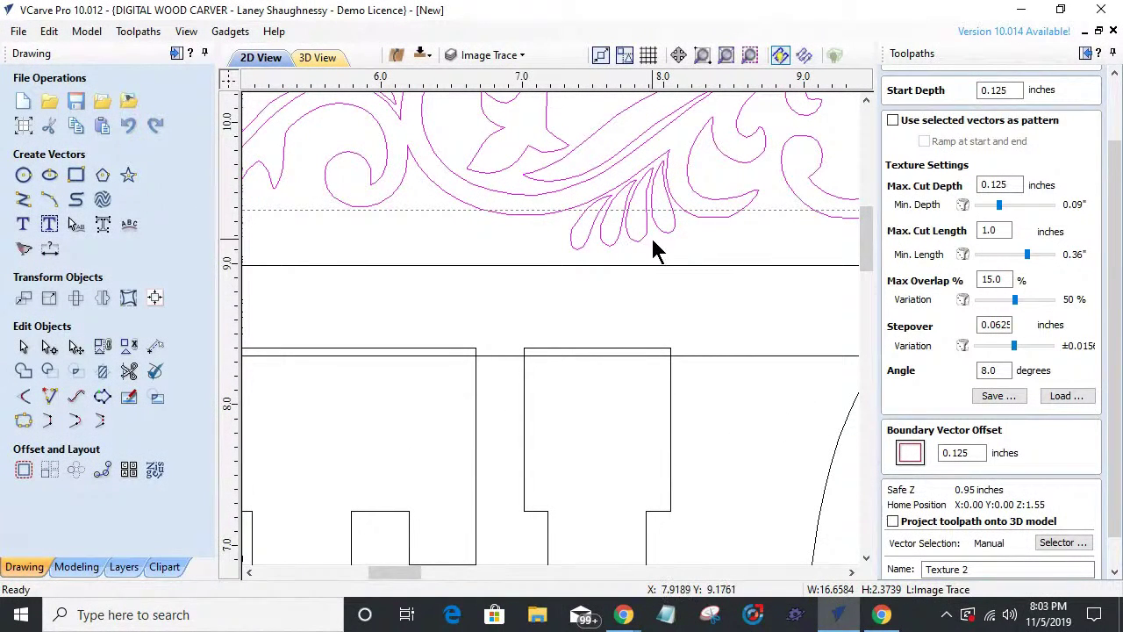
{"action": "scroll", "coordinate": [576, 238], "scroll_direction": "down", "scroll_amount": 6}
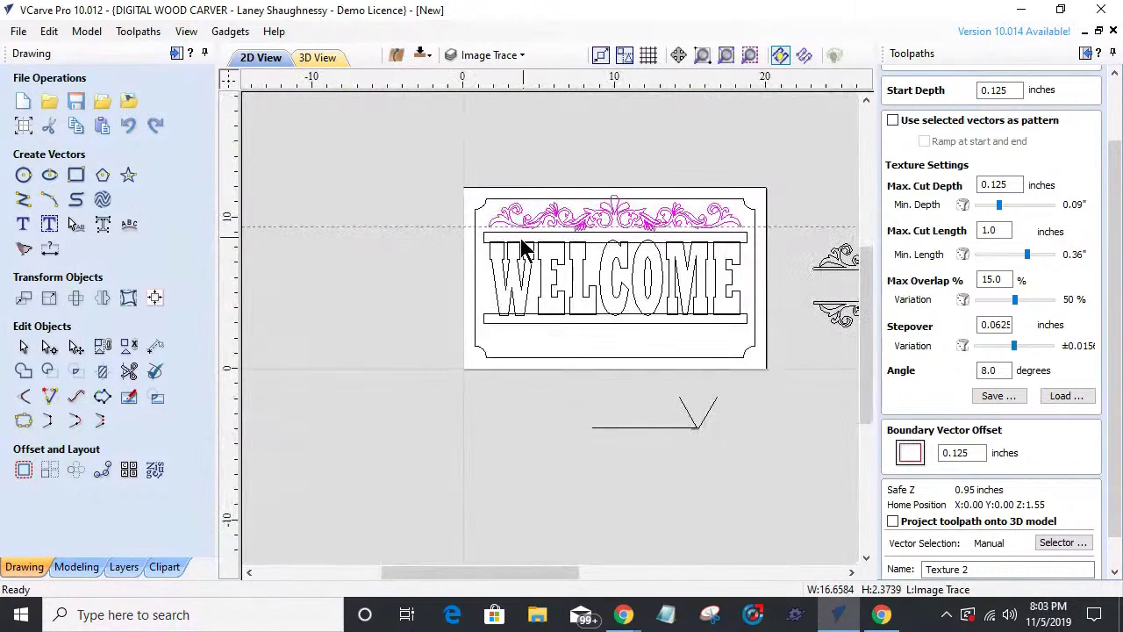
{"action": "scroll", "coordinate": [531, 246], "scroll_direction": "up", "scroll_amount": 1}
{"action": "scroll", "coordinate": [453, 207], "scroll_direction": "down", "scroll_amount": 1}
{"action": "scroll", "coordinate": [604, 235], "scroll_direction": "up", "scroll_amount": 2}
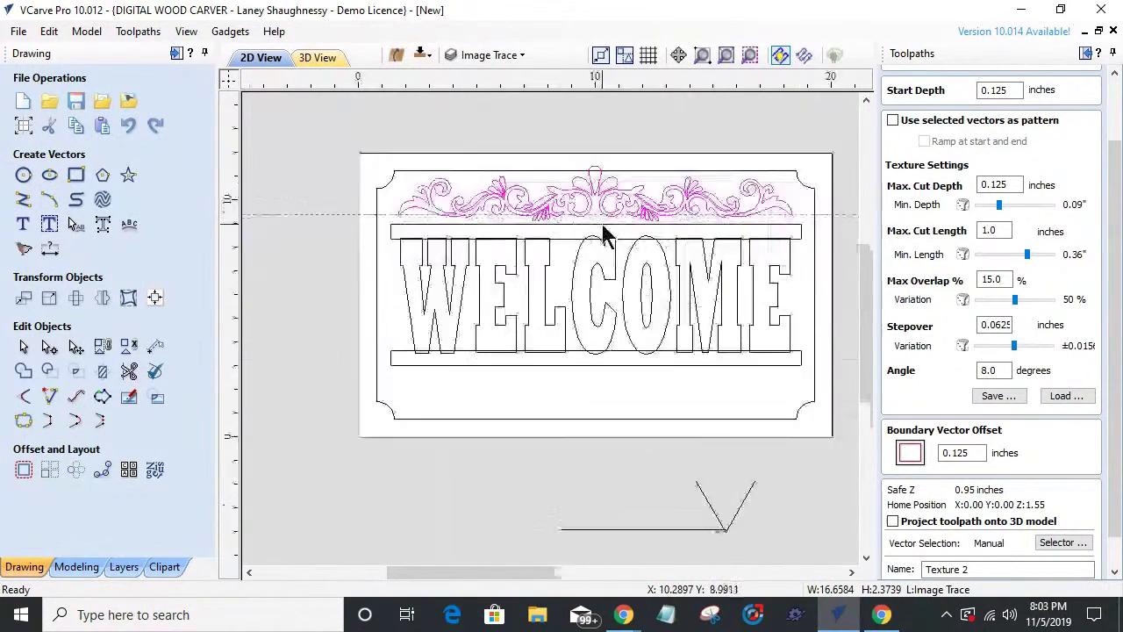
{"action": "scroll", "coordinate": [604, 235], "scroll_direction": "up", "scroll_amount": 2}
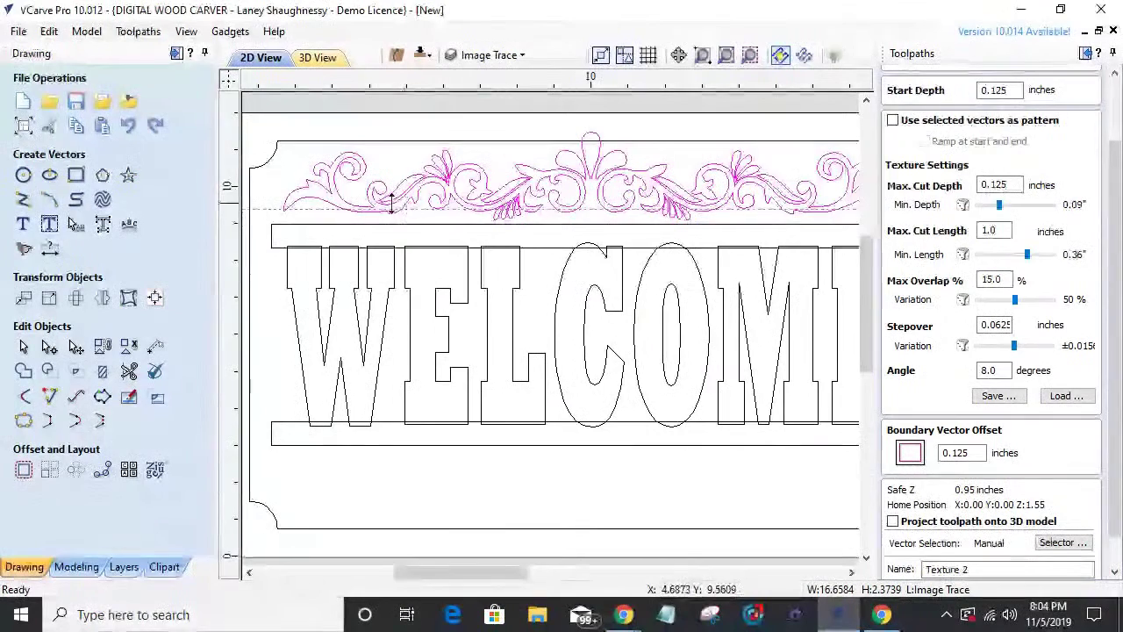
- Apply a bounding-box distortion envelope to the selected scroll ornament above WELCOME
{"action": "scroll", "coordinate": [391, 206], "scroll_direction": "up", "scroll_amount": 5}
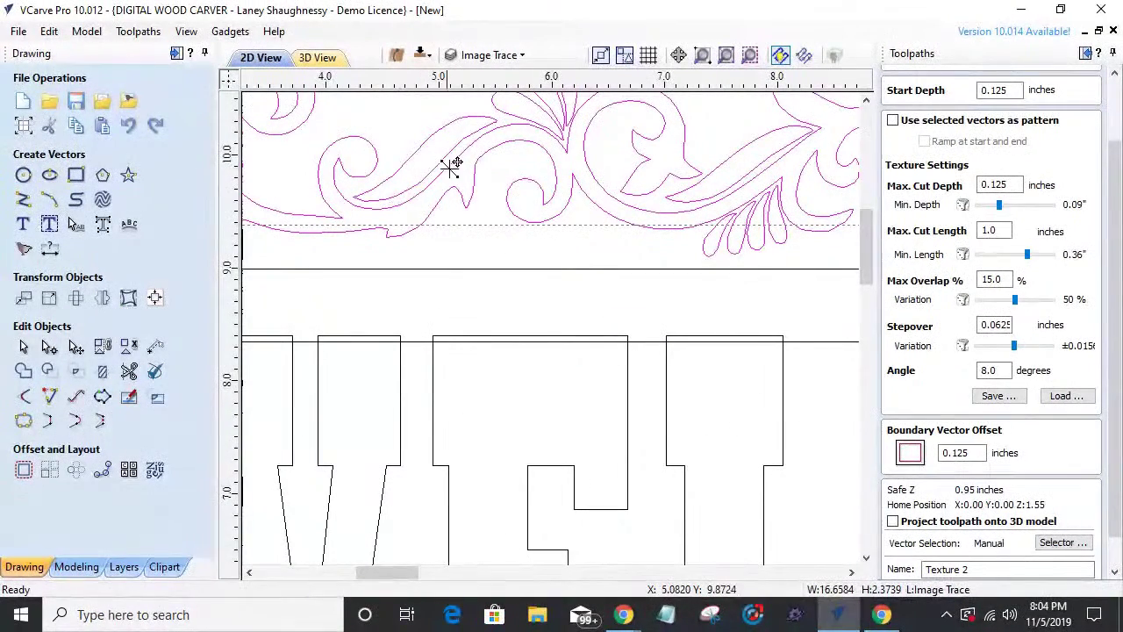
{"action": "scroll", "coordinate": [447, 215], "scroll_direction": "down", "scroll_amount": 2}
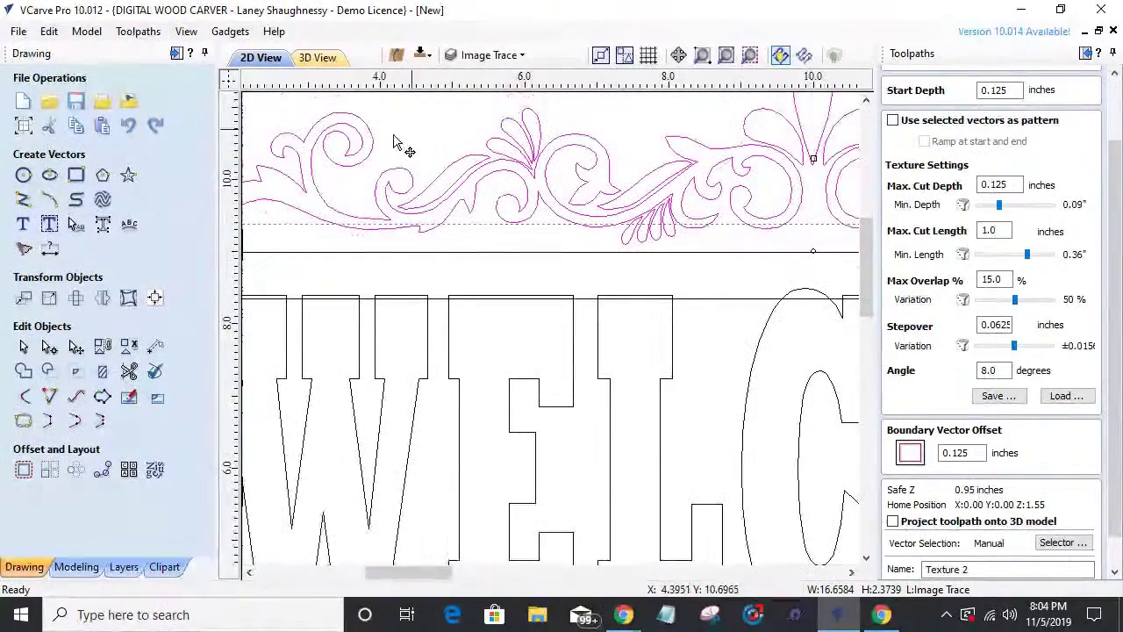
{"action": "scroll", "coordinate": [527, 211], "scroll_direction": "down", "scroll_amount": 5}
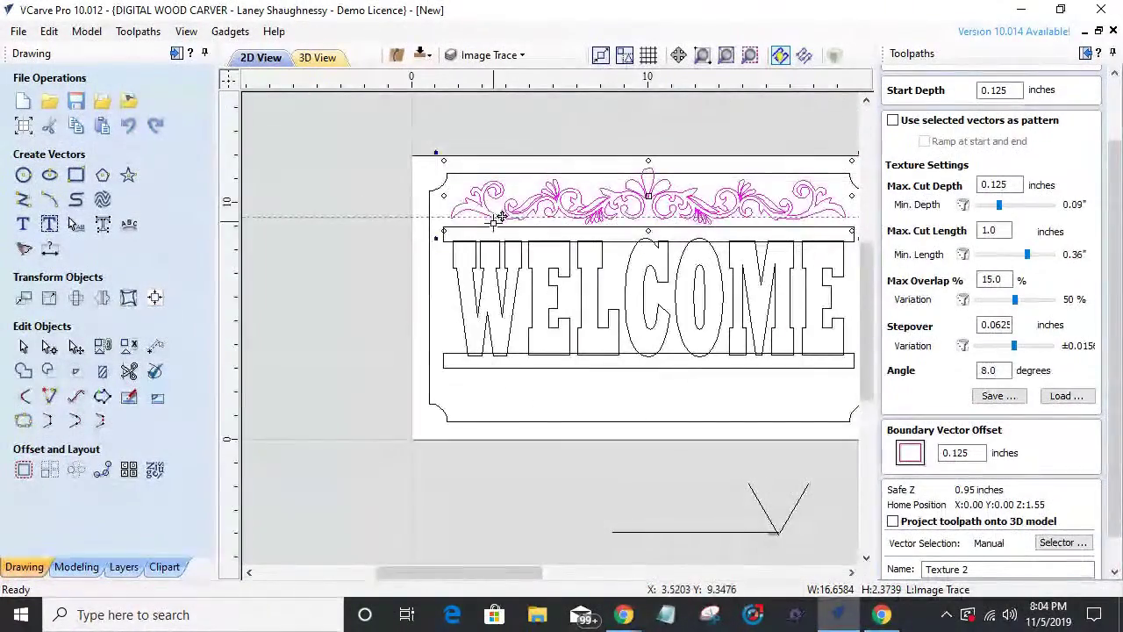
{"action": "scroll", "coordinate": [498, 224], "scroll_direction": "down", "scroll_amount": 2}
{"action": "scroll", "coordinate": [694, 221], "scroll_direction": "up", "scroll_amount": 2}
{"action": "scroll", "coordinate": [695, 221], "scroll_direction": "down", "scroll_amount": 2}
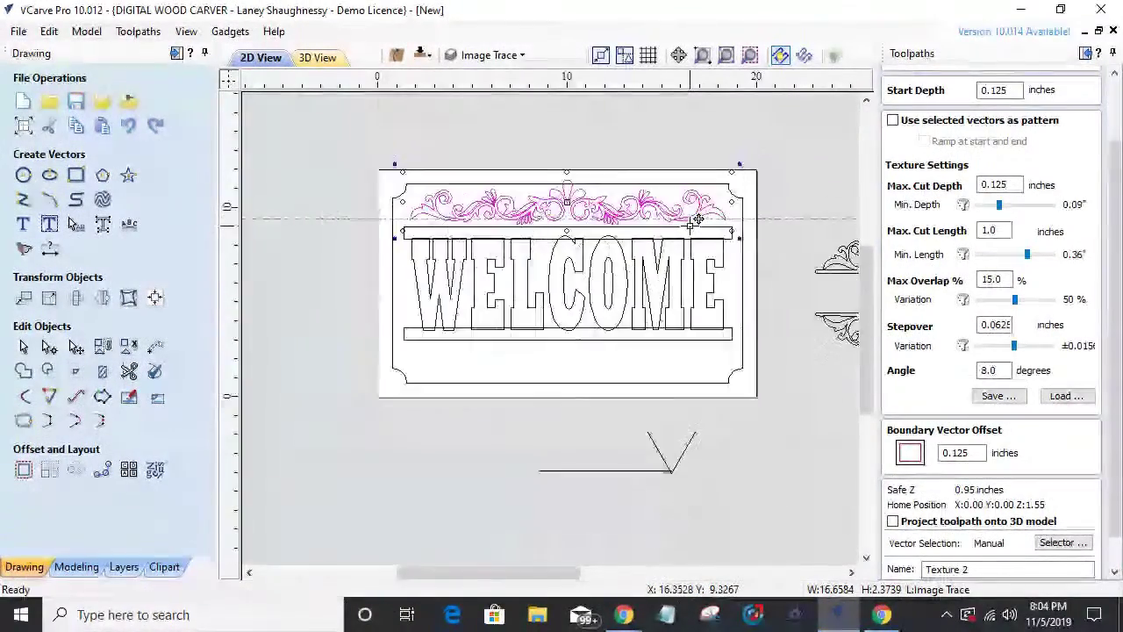
{"action": "scroll", "coordinate": [523, 238], "scroll_direction": "up", "scroll_amount": 1}
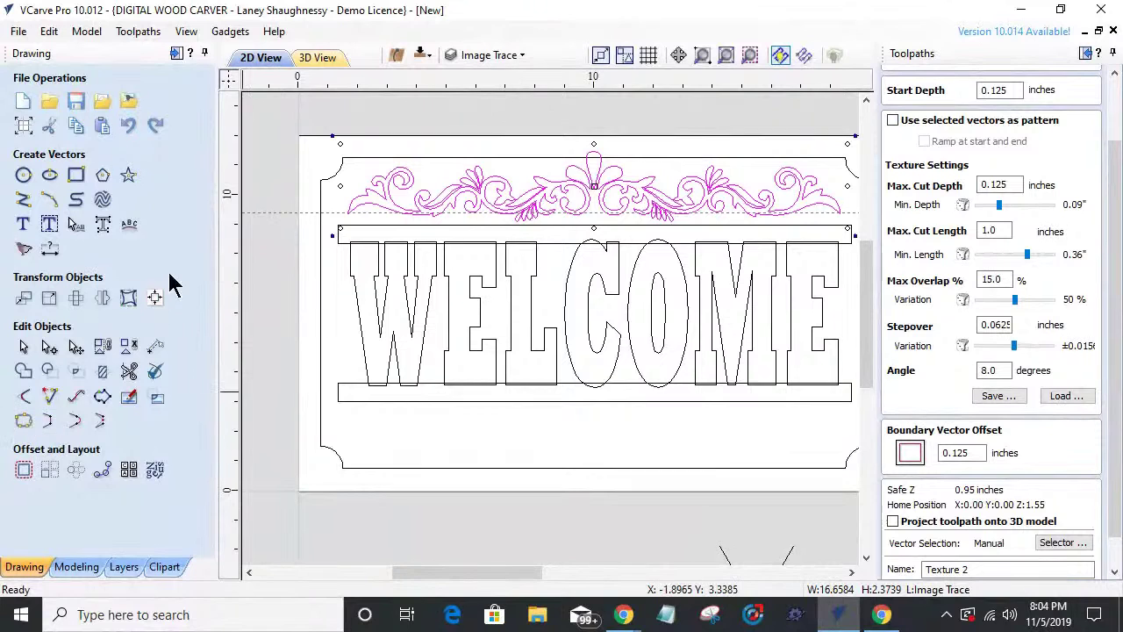
{"action": "left_click", "coordinate": [129, 301]}
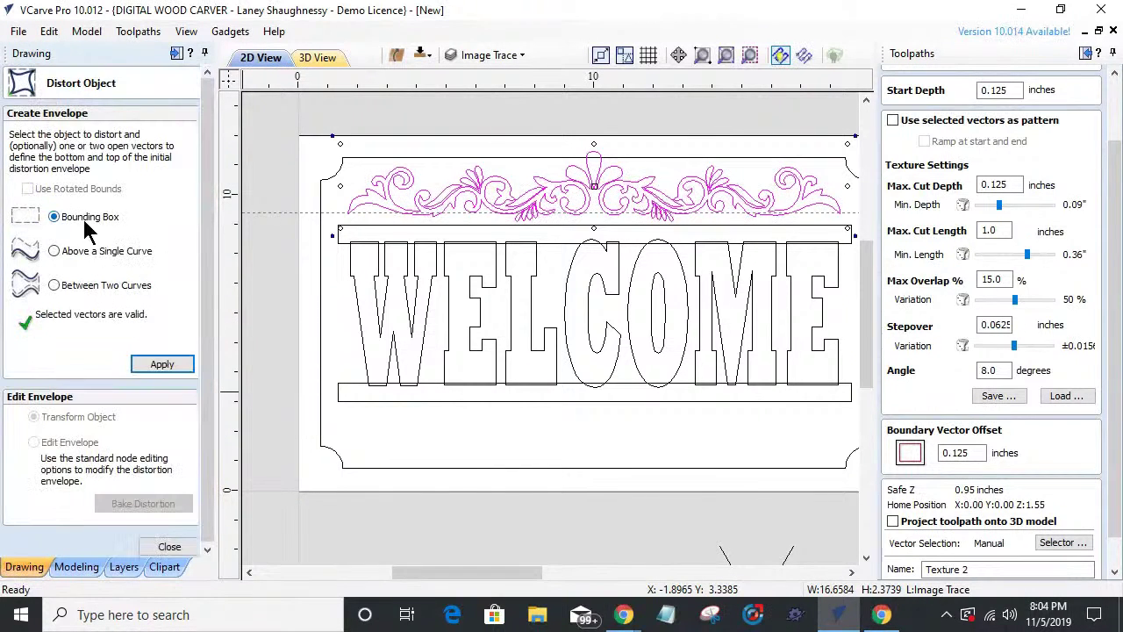
{"action": "left_click", "coordinate": [162, 364]}
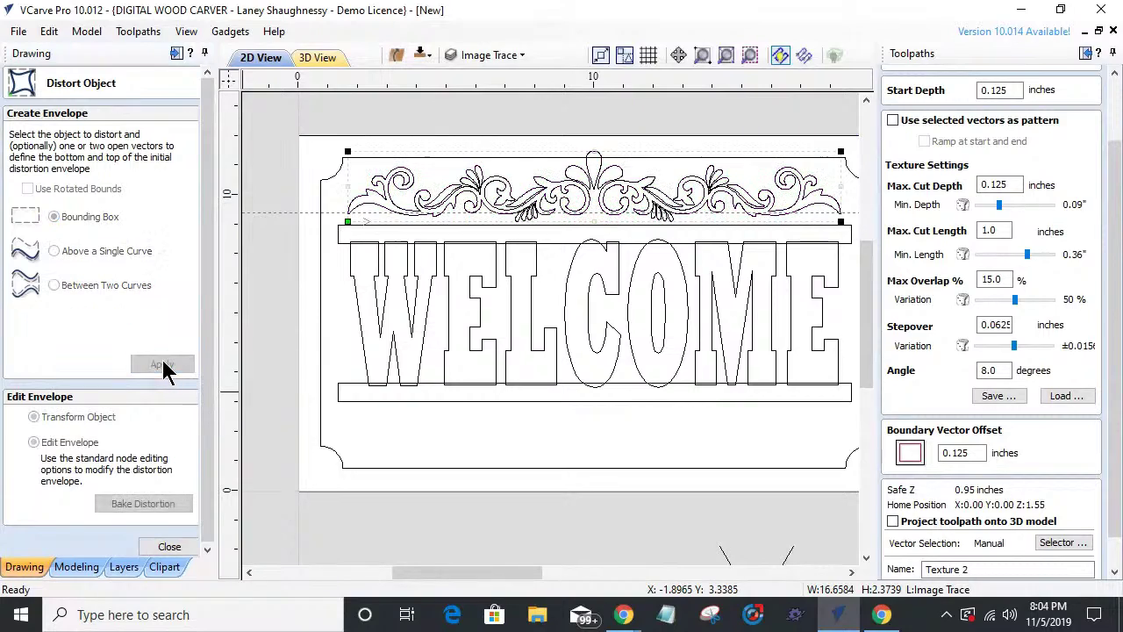
- Pull the midpoint of the envelope's upper edge up to the board's top edge
{"action": "scroll", "coordinate": [667, 130], "scroll_direction": "up", "scroll_amount": 2}
{"action": "scroll", "coordinate": [667, 130], "scroll_direction": "down", "scroll_amount": 3}
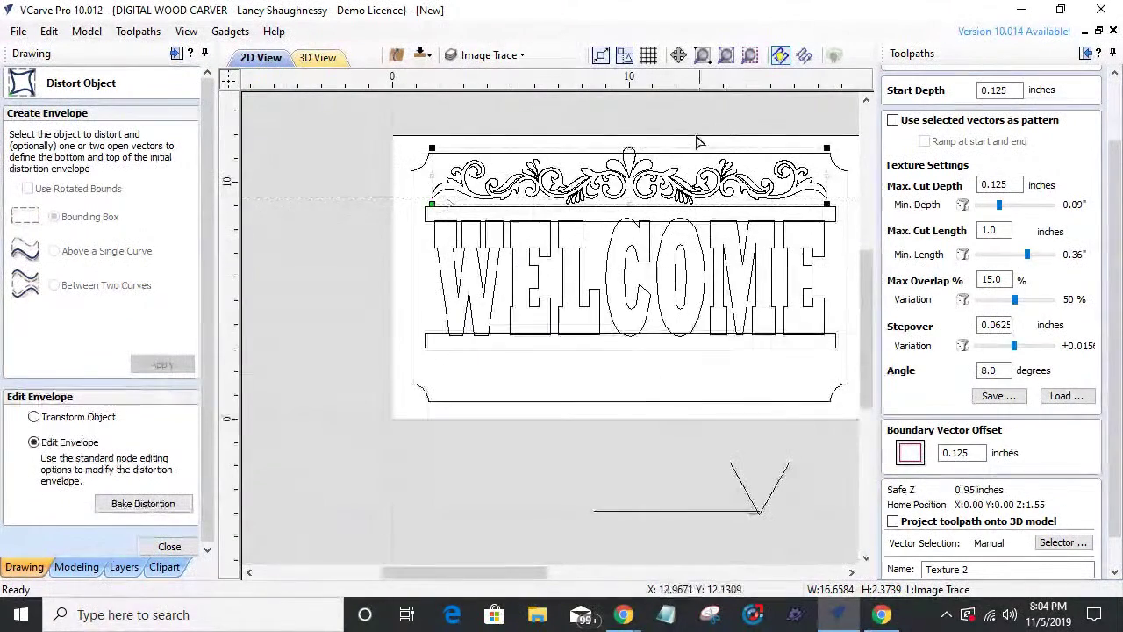
{"action": "scroll", "coordinate": [614, 150], "scroll_direction": "up", "scroll_amount": 2}
{"action": "mouse_move", "coordinate": [614, 149]}
{"action": "left_mouse_down"}
{"action": "mouse_move", "coordinate": [617, 129]}
{"action": "mouse_move", "coordinate": [617, 184]}
{"action": "mouse_move", "coordinate": [617, 134]}
{"action": "left_mouse_up"}
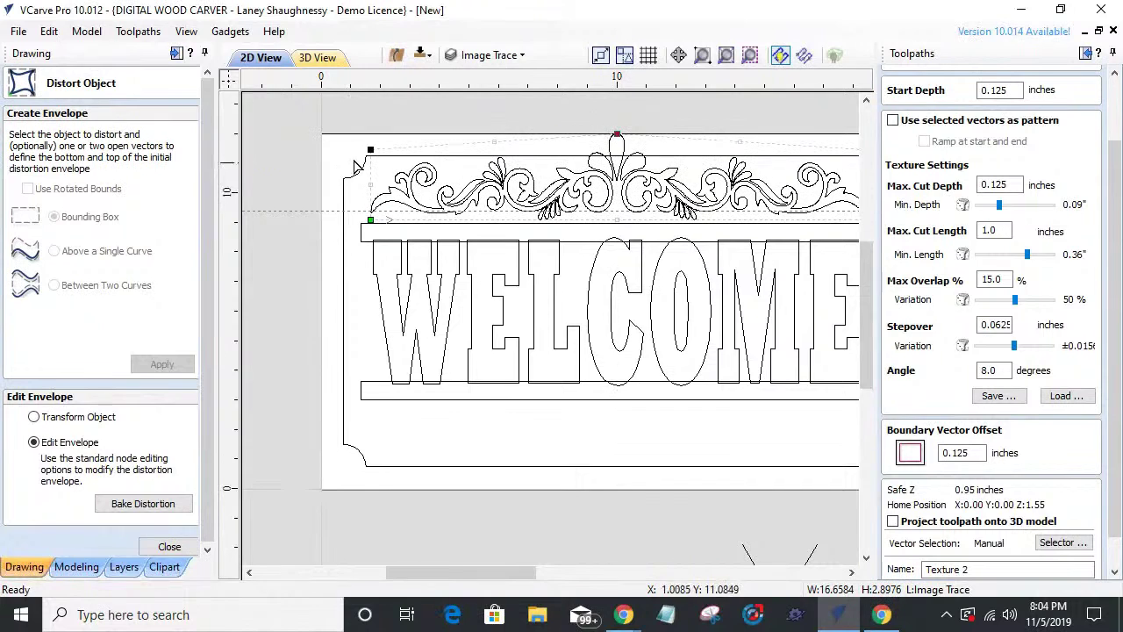
- Convert the left span of the envelope's upper edge to a Bezier curve and raise both its control handles above the board
{"action": "right_click", "coordinate": [446, 146]}
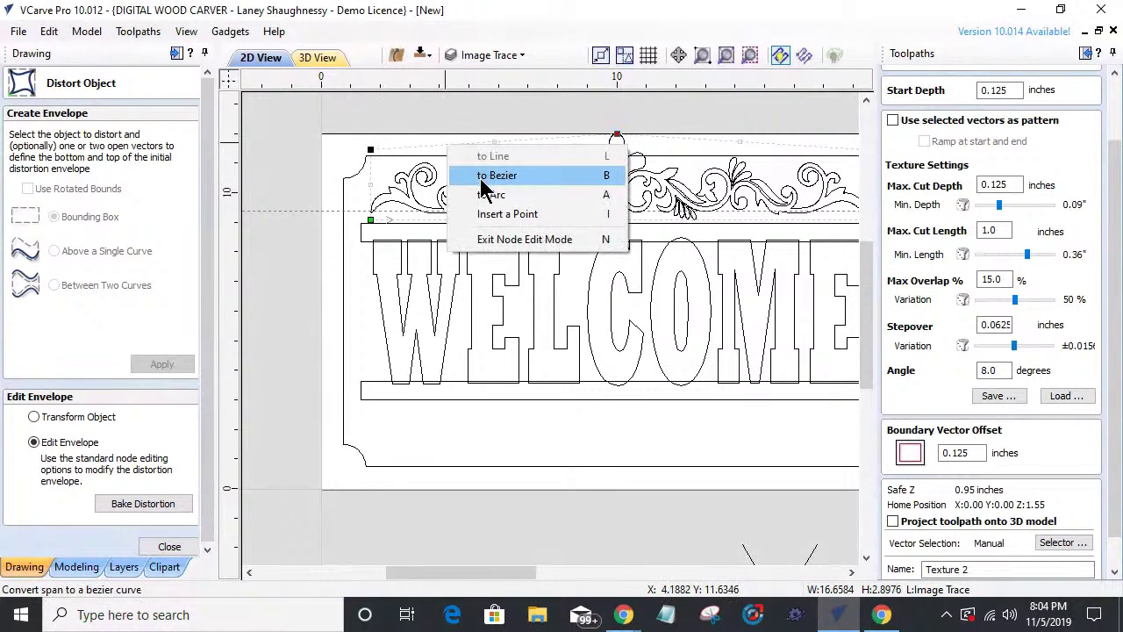
{"action": "left_click", "coordinate": [492, 177]}
{"action": "left_click_drag", "start_coordinate": [446, 143], "coordinate": [430, 107]}
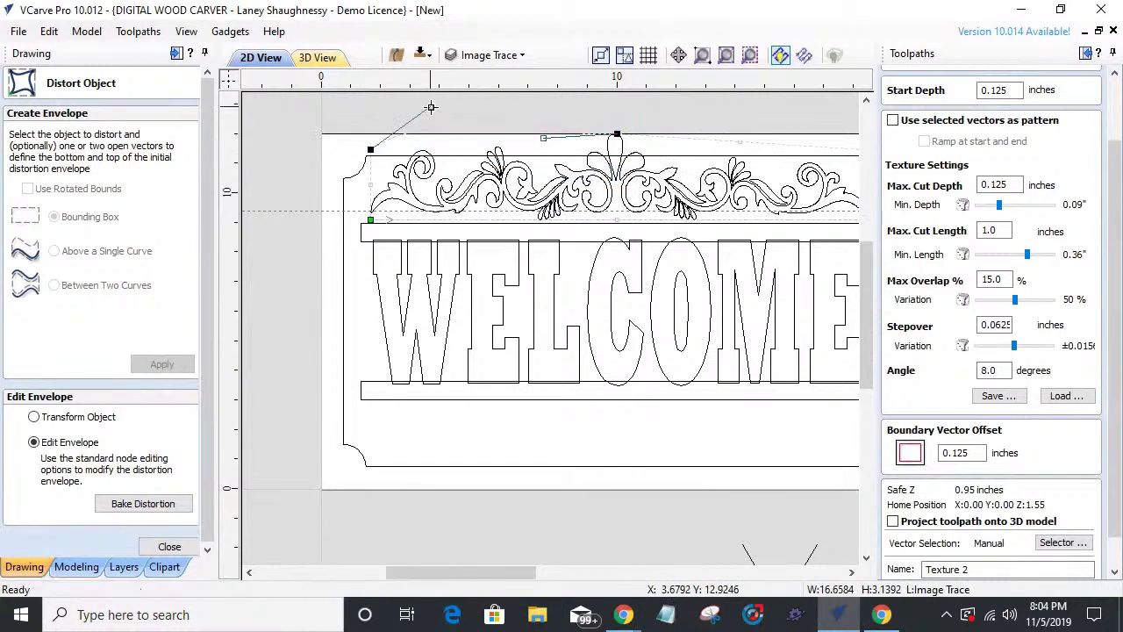
{"action": "left_click_drag", "start_coordinate": [543, 137], "coordinate": [556, 101]}
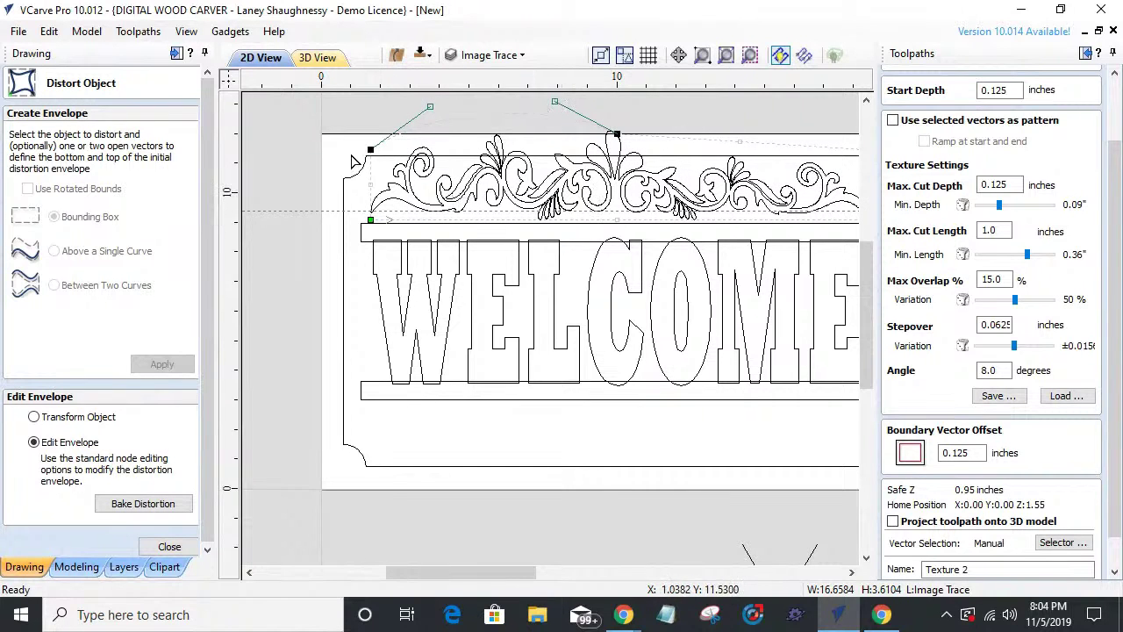
- Convert the right span of the envelope's upper edge to a Bezier curve and raise both its control handles to mirror the left arch
{"action": "scroll", "coordinate": [478, 181], "scroll_direction": "down", "scroll_amount": 2}
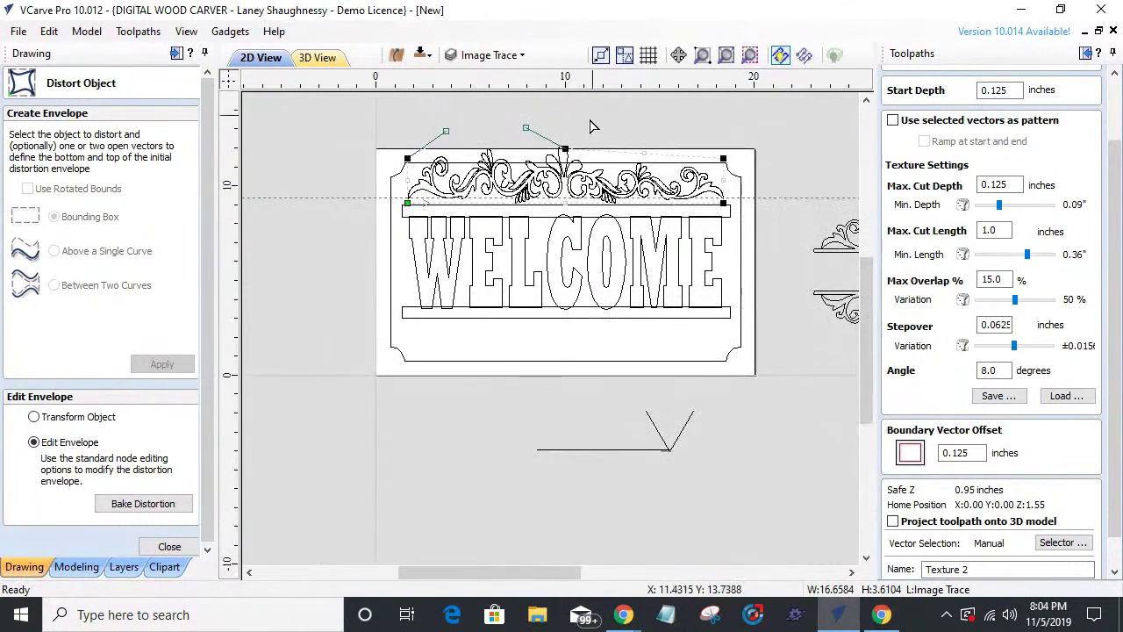
{"action": "scroll", "coordinate": [579, 176], "scroll_direction": "up", "scroll_amount": 4}
{"action": "scroll", "coordinate": [662, 191], "scroll_direction": "down", "scroll_amount": 1}
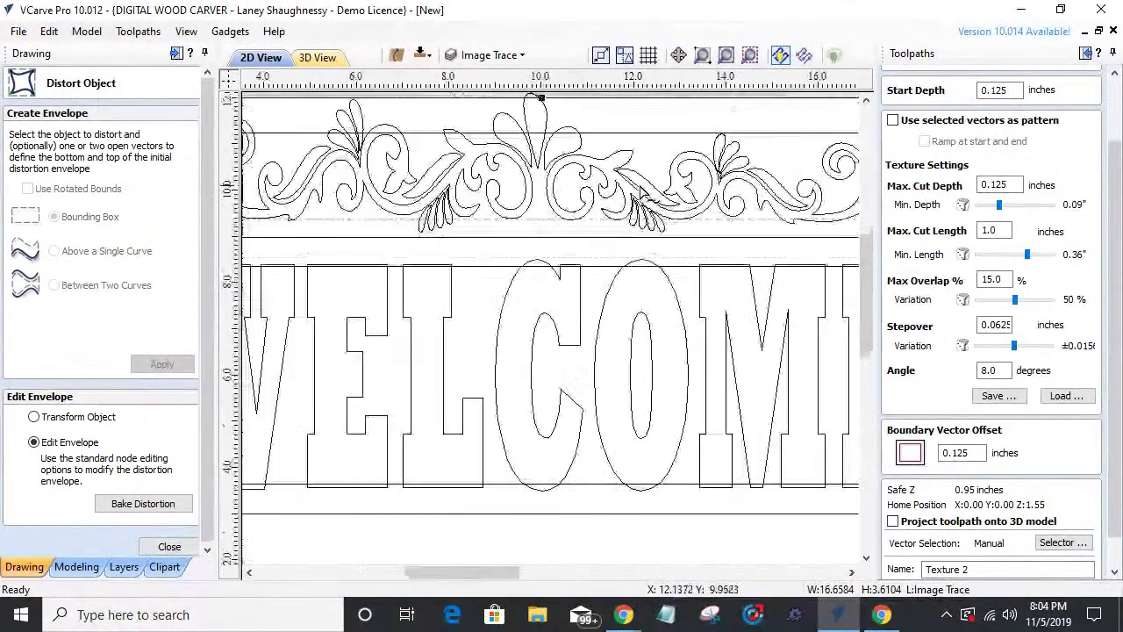
{"action": "right_click", "coordinate": [702, 116]}
{"action": "left_click", "coordinate": [770, 142]}
{"action": "scroll", "coordinate": [702, 145], "scroll_direction": "down", "scroll_amount": 2}
{"action": "left_click_drag", "start_coordinate": [677, 129], "coordinate": [671, 95]}
{"action": "left_click_drag", "start_coordinate": [756, 136], "coordinate": [765, 107]}
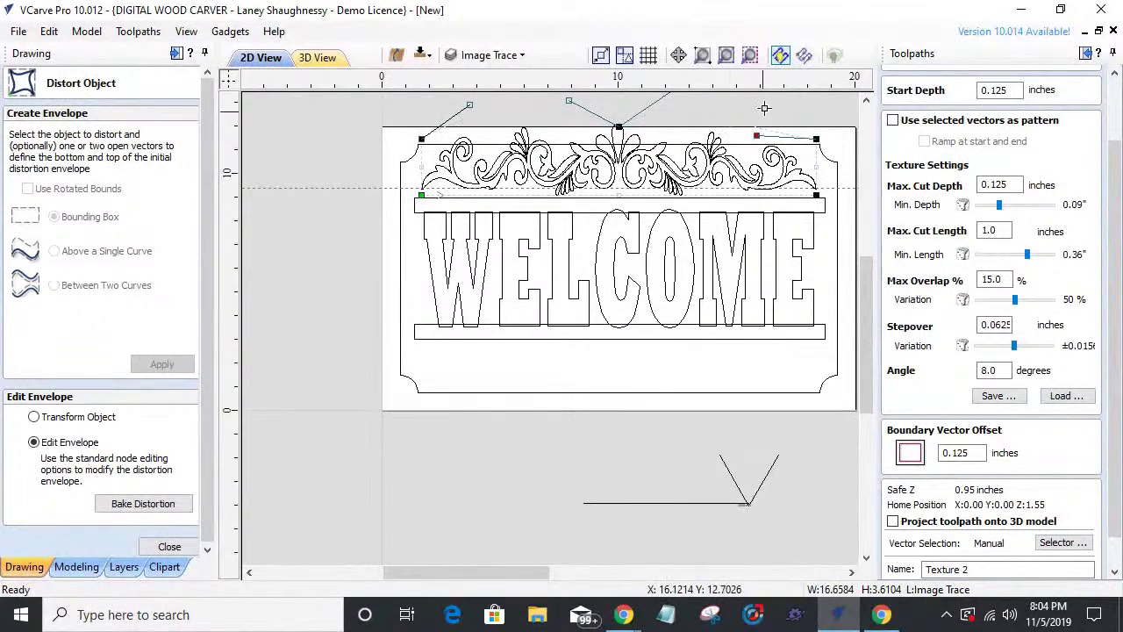
- Pull the midpoint of the envelope's lower edge up slightly above the horizontal guide
{"action": "scroll", "coordinate": [605, 198], "scroll_direction": "up", "scroll_amount": 1}
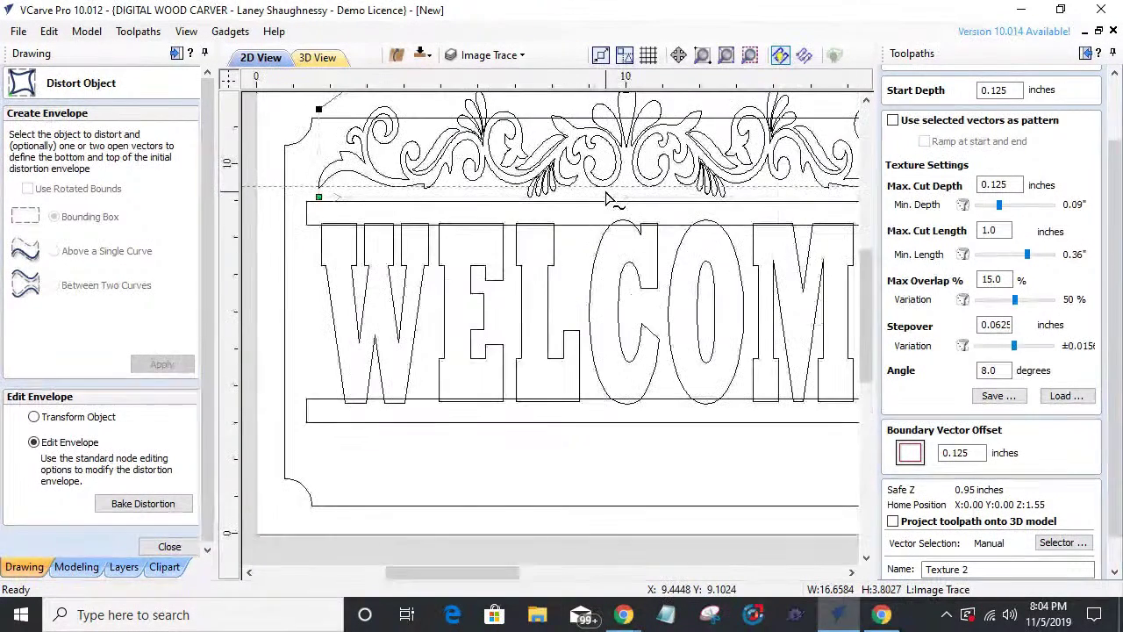
{"action": "scroll", "coordinate": [538, 204], "scroll_direction": "down", "scroll_amount": 1}
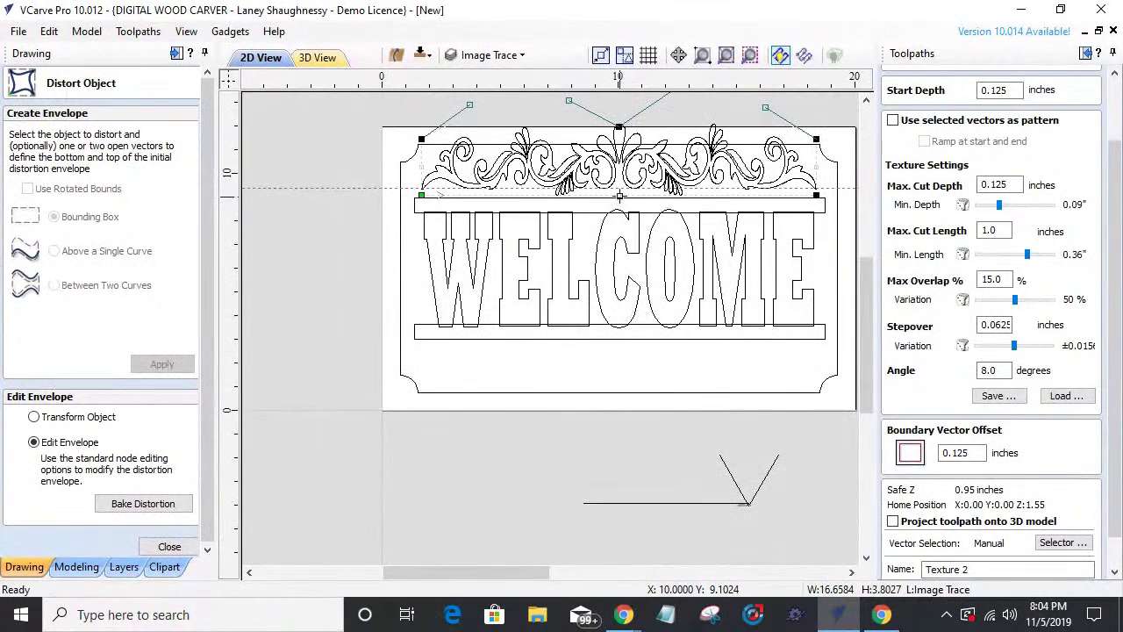
{"action": "left_click_drag", "start_coordinate": [620, 191], "coordinate": [619, 185]}
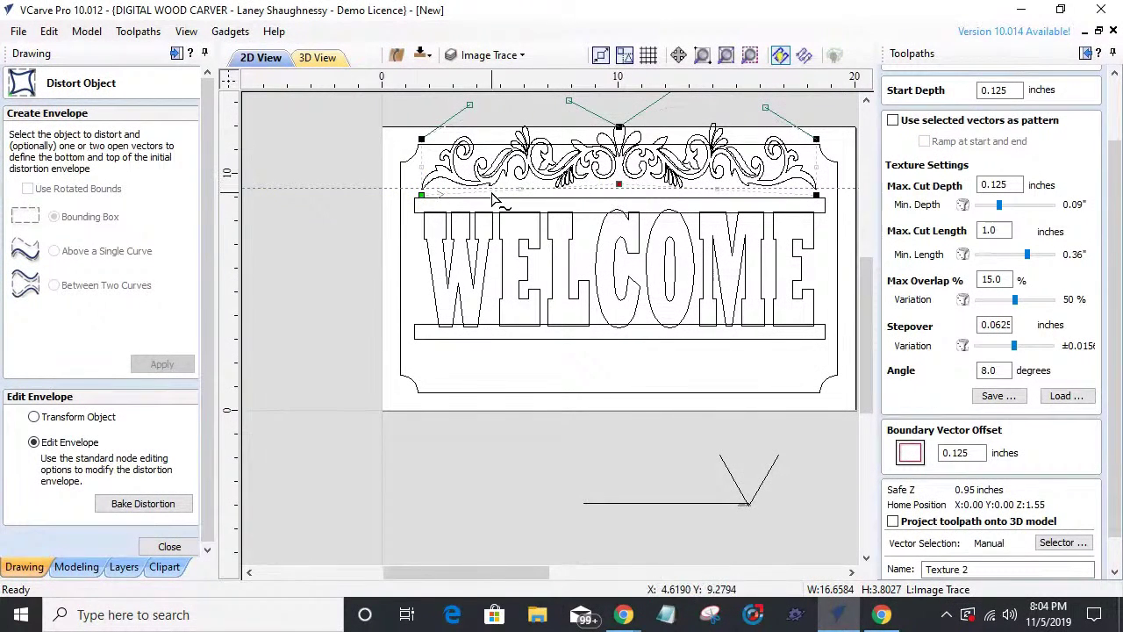
- Check the arched scroll ornament against the guide, finish its distortion and close the Distort Object tool
{"action": "scroll", "coordinate": [494, 200], "scroll_direction": "up", "scroll_amount": 3}
{"action": "scroll", "coordinate": [413, 181], "scroll_direction": "down", "scroll_amount": 2}
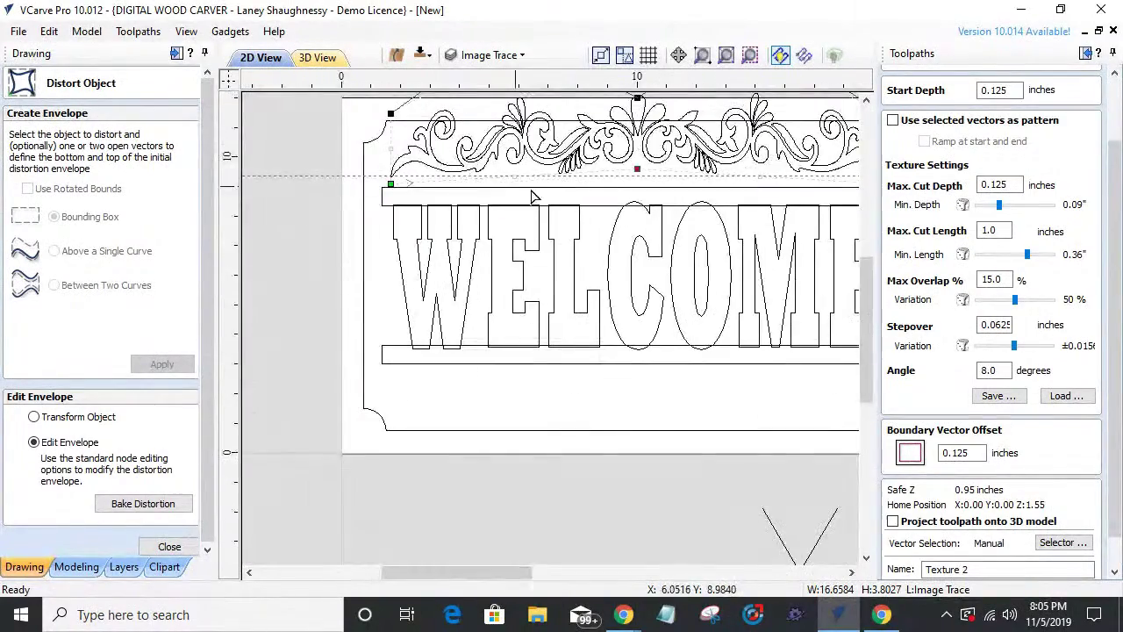
{"action": "scroll", "coordinate": [532, 197], "scroll_direction": "down", "scroll_amount": 2}
{"action": "scroll", "coordinate": [760, 263], "scroll_direction": "up", "scroll_amount": 1}
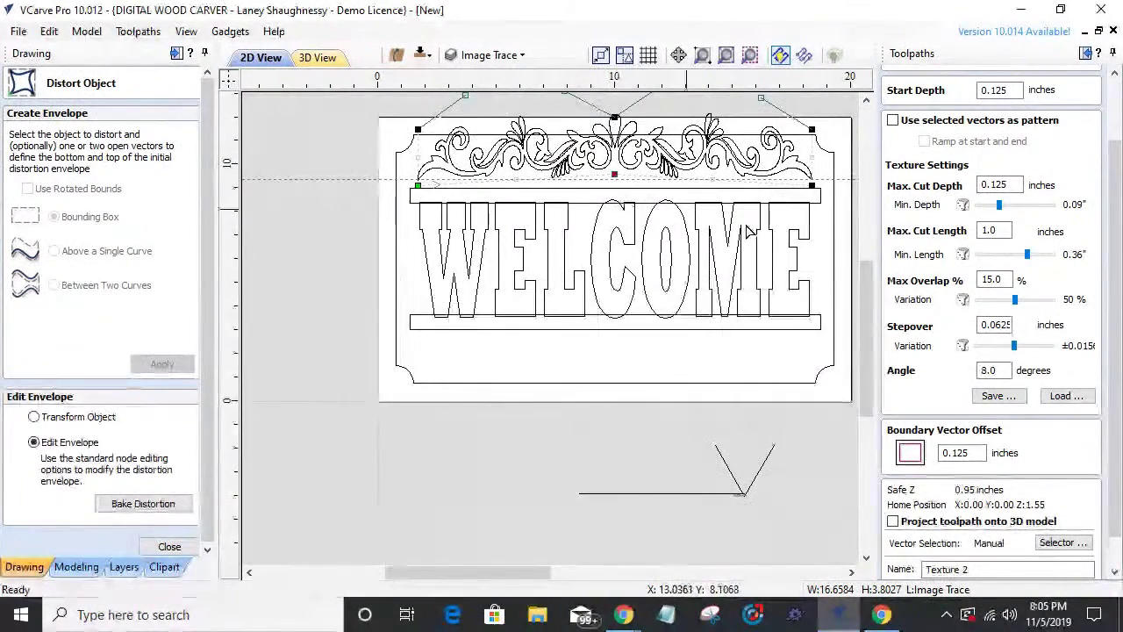
{"action": "left_click_drag", "start_coordinate": [863, 325], "coordinate": [863, 294]}
{"action": "scroll", "coordinate": [585, 252], "scroll_direction": "up", "scroll_amount": 3}
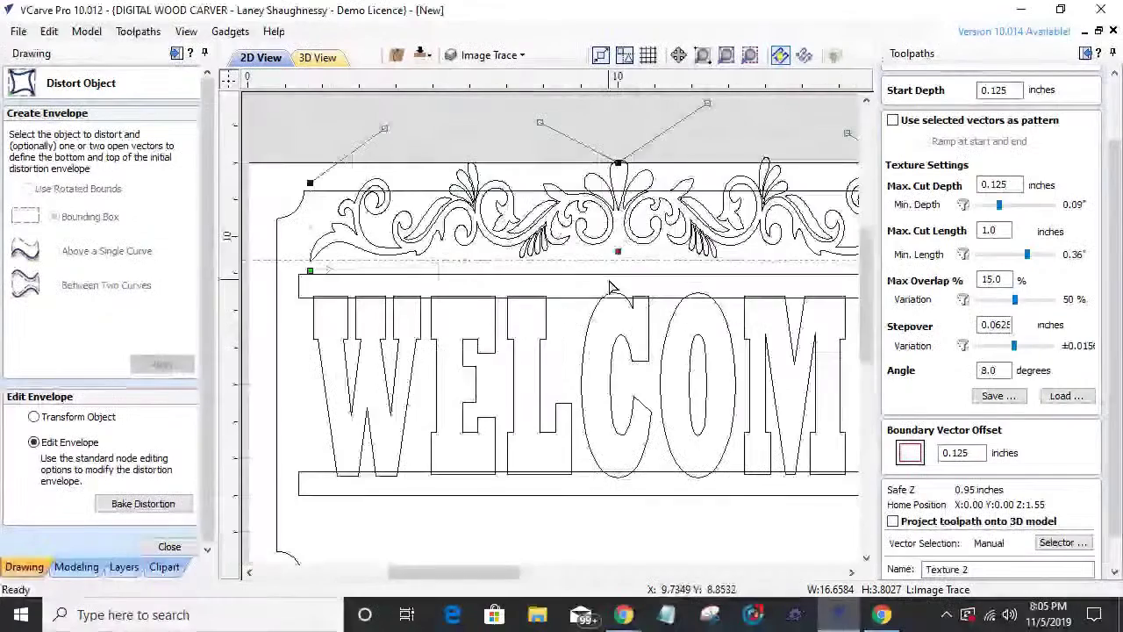
{"action": "scroll", "coordinate": [525, 177], "scroll_direction": "down", "scroll_amount": 2}
{"action": "left_click", "coordinate": [145, 504]}
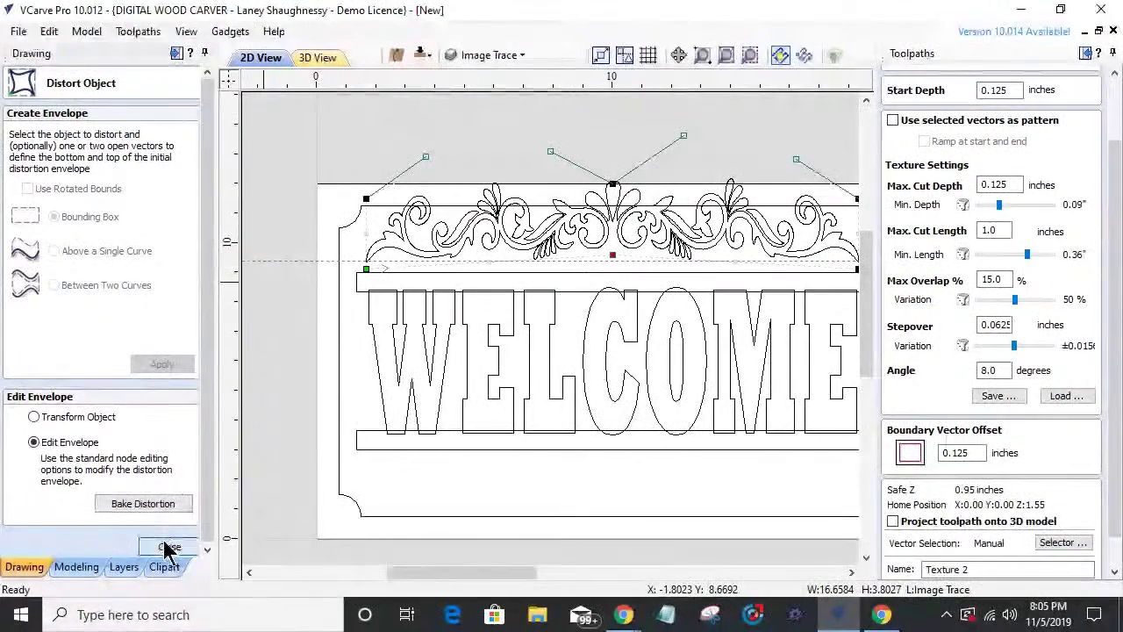
{"action": "left_click", "coordinate": [169, 546]}
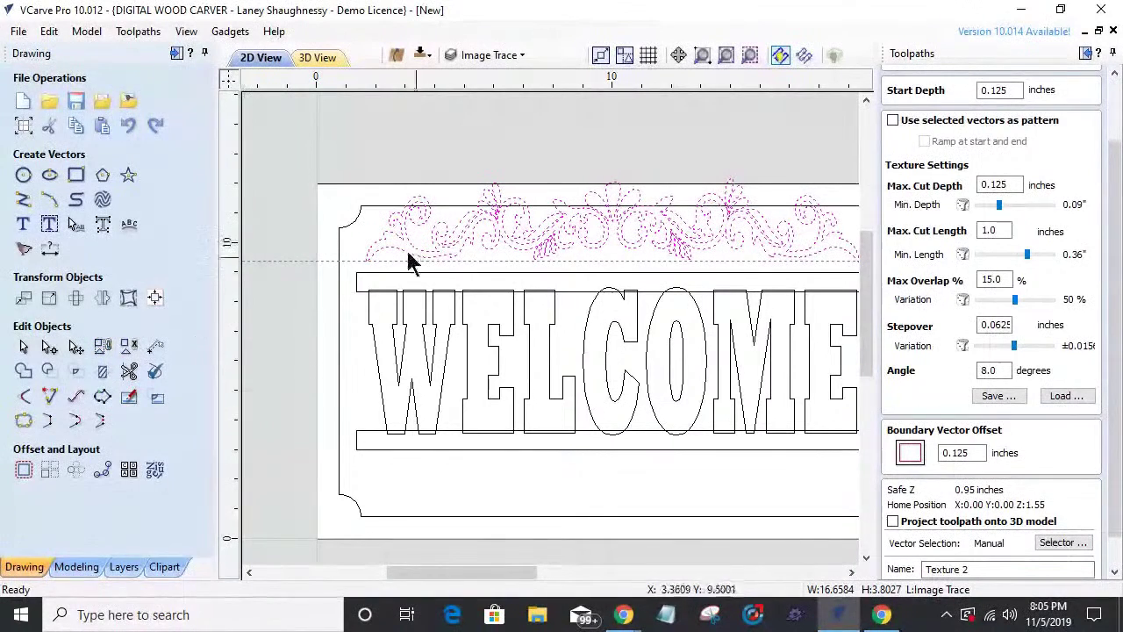
- Convert the distorted scroll ornament to curves and group its vectors
{"action": "left_click", "coordinate": [605, 245]}
{"action": "scroll", "coordinate": [602, 242], "scroll_direction": "down", "scroll_amount": 1}
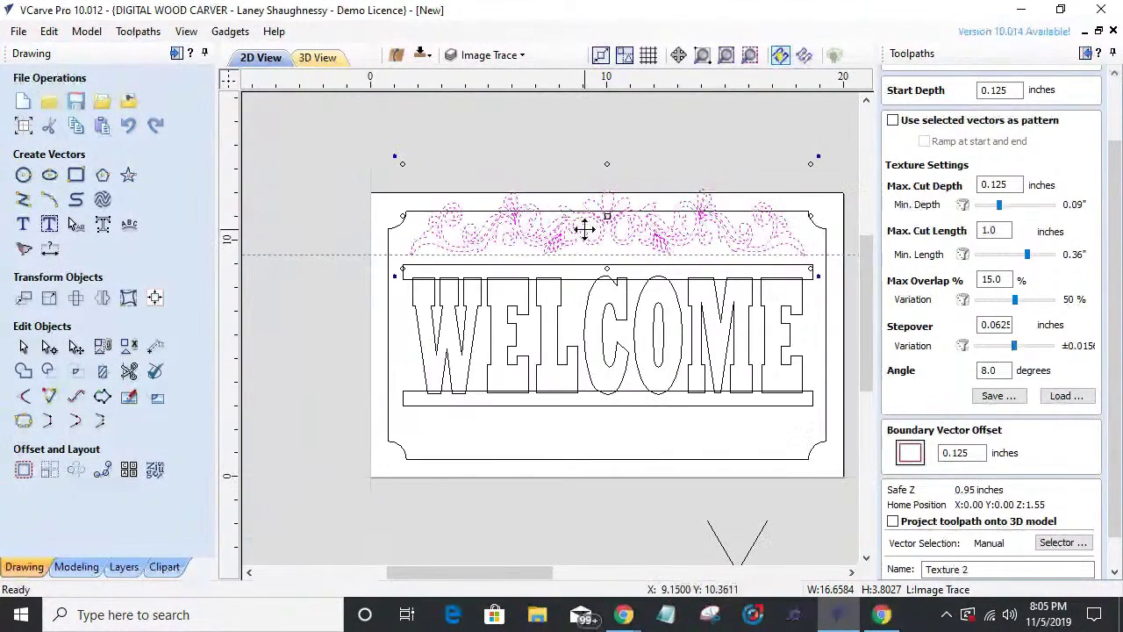
{"action": "scroll", "coordinate": [584, 230], "scroll_direction": "up", "scroll_amount": 2}
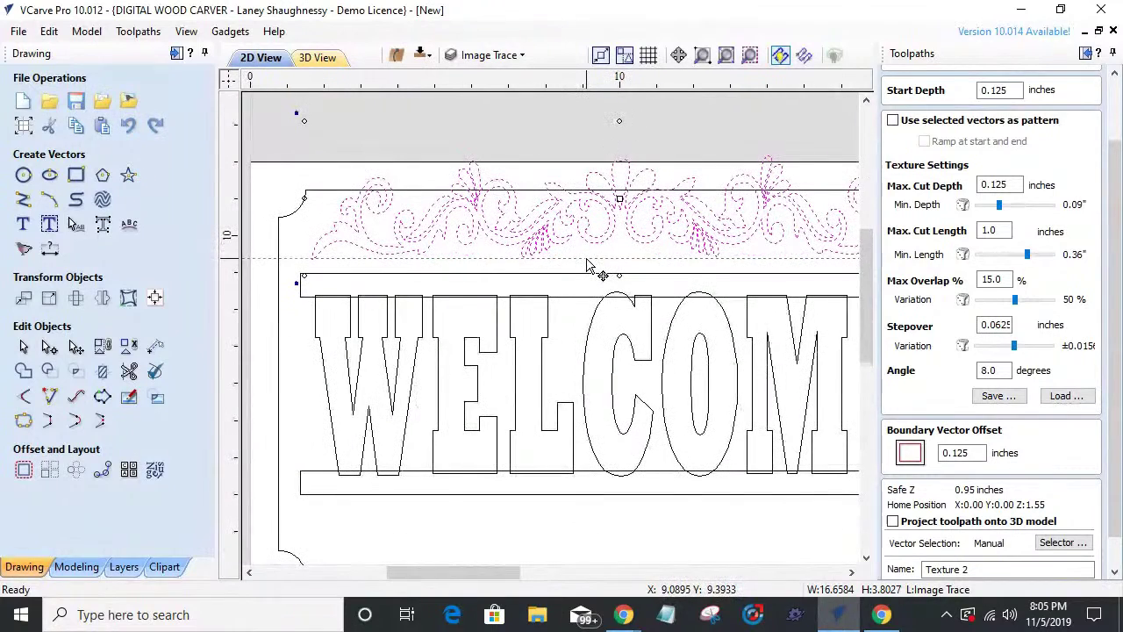
{"action": "right_click", "coordinate": [585, 238]}
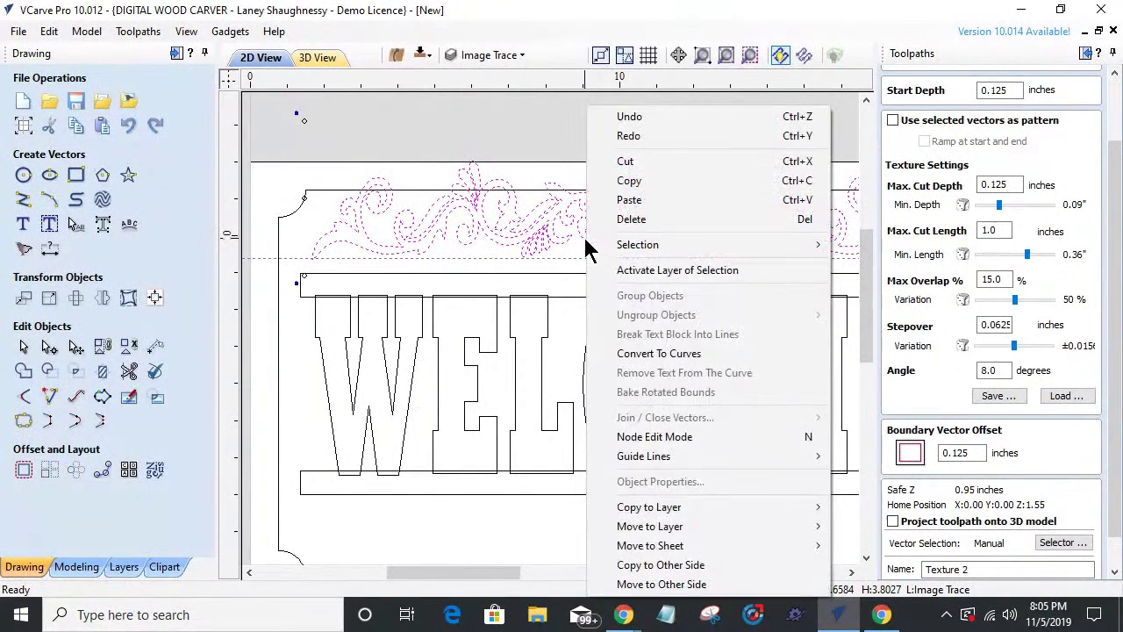
{"action": "left_click", "coordinate": [642, 356]}
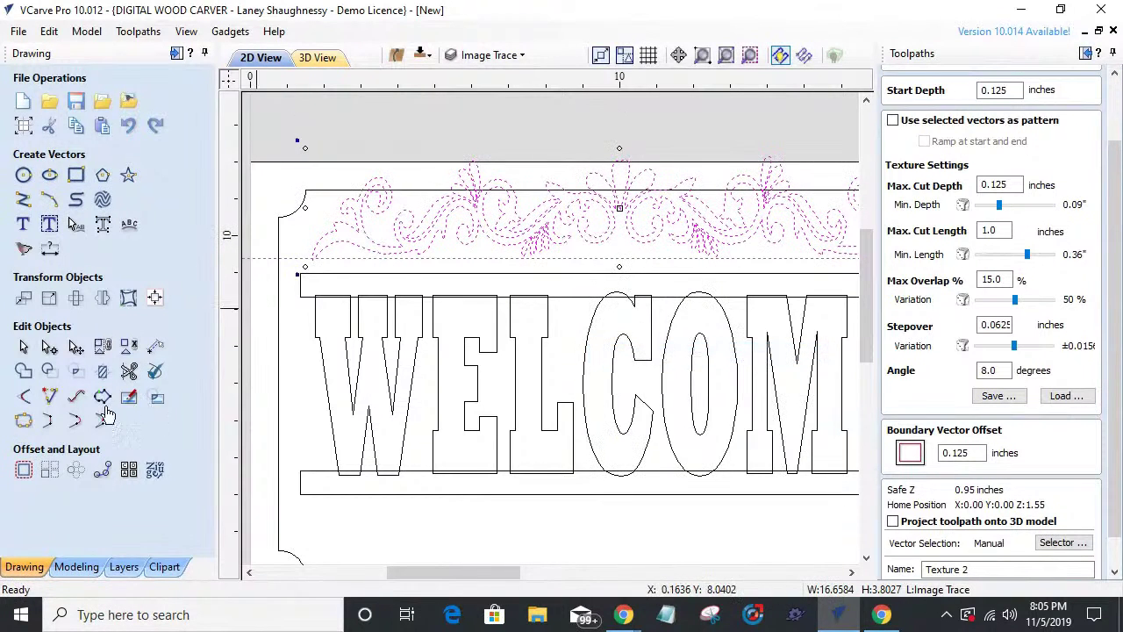
{"action": "left_click", "coordinate": [102, 345]}
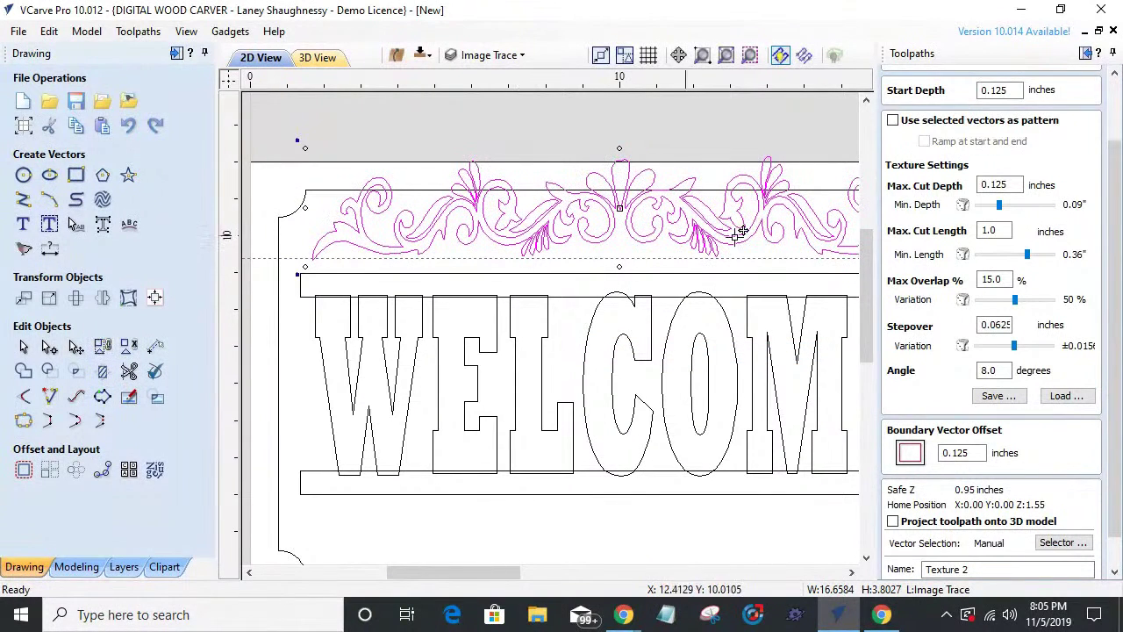
- Move the grouped scroll ornament down so its lower leaf tips overlap the upper edge of the bar above WELCOME
{"action": "scroll", "coordinate": [662, 261], "scroll_direction": "up", "scroll_amount": 1}
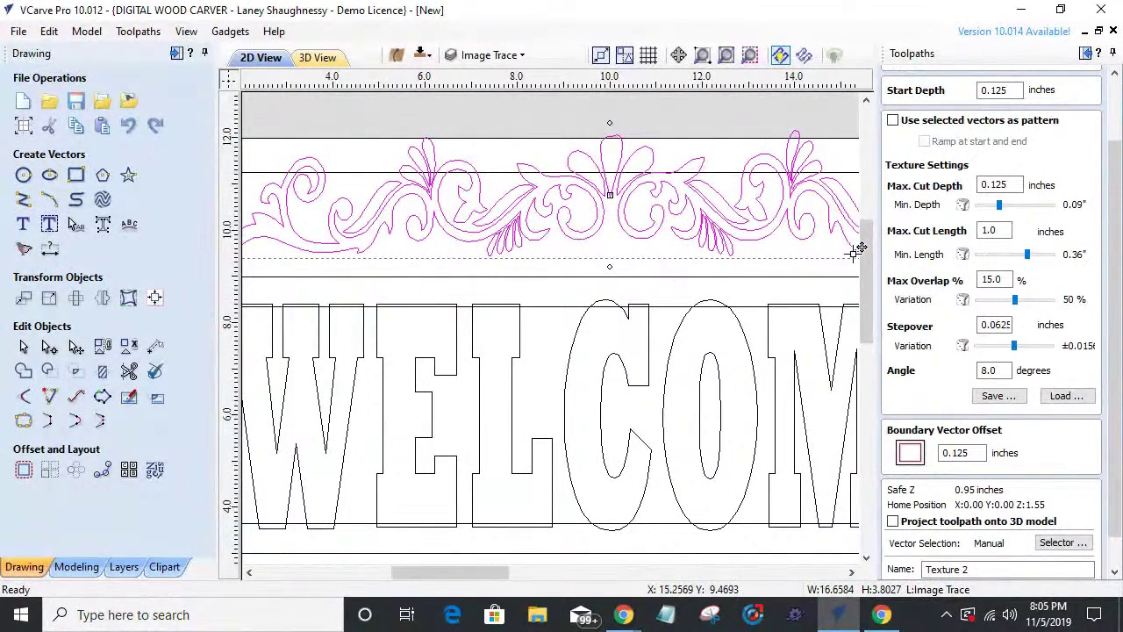
{"action": "left_click_drag", "start_coordinate": [867, 244], "coordinate": [867, 272]}
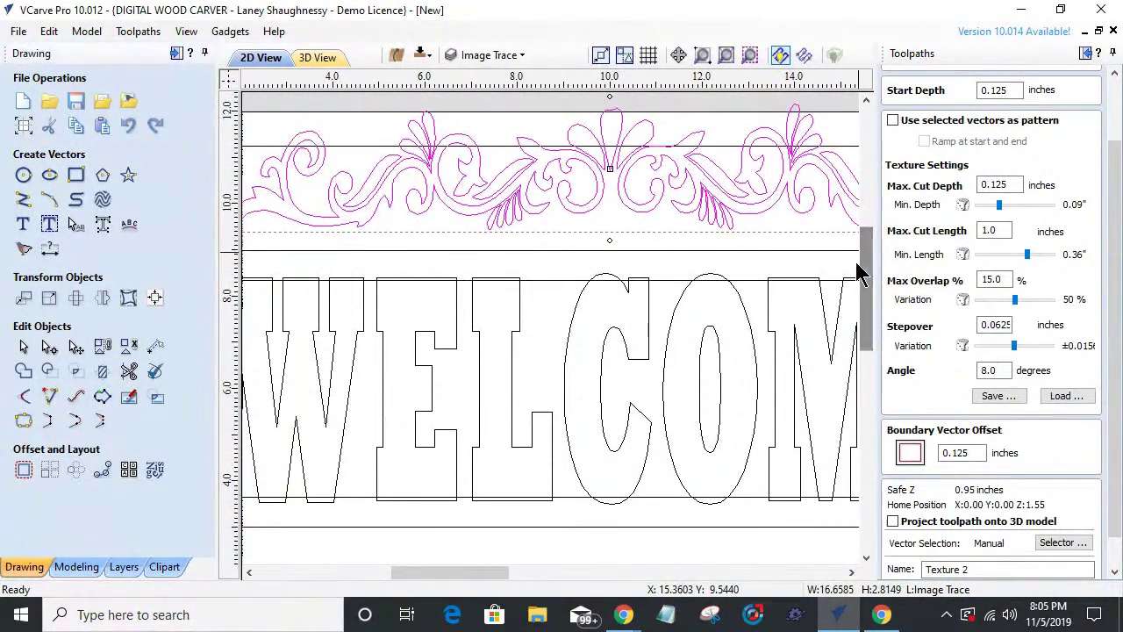
{"action": "scroll", "coordinate": [671, 282], "scroll_direction": "down", "scroll_amount": 1}
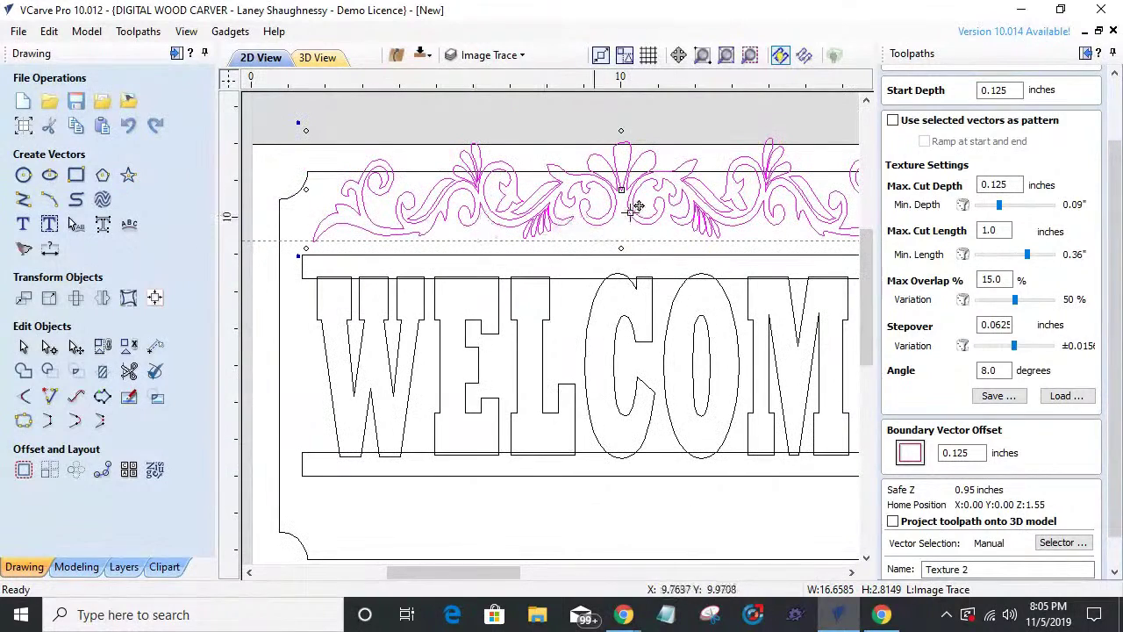
{"action": "scroll", "coordinate": [562, 251], "scroll_direction": "up", "scroll_amount": 1}
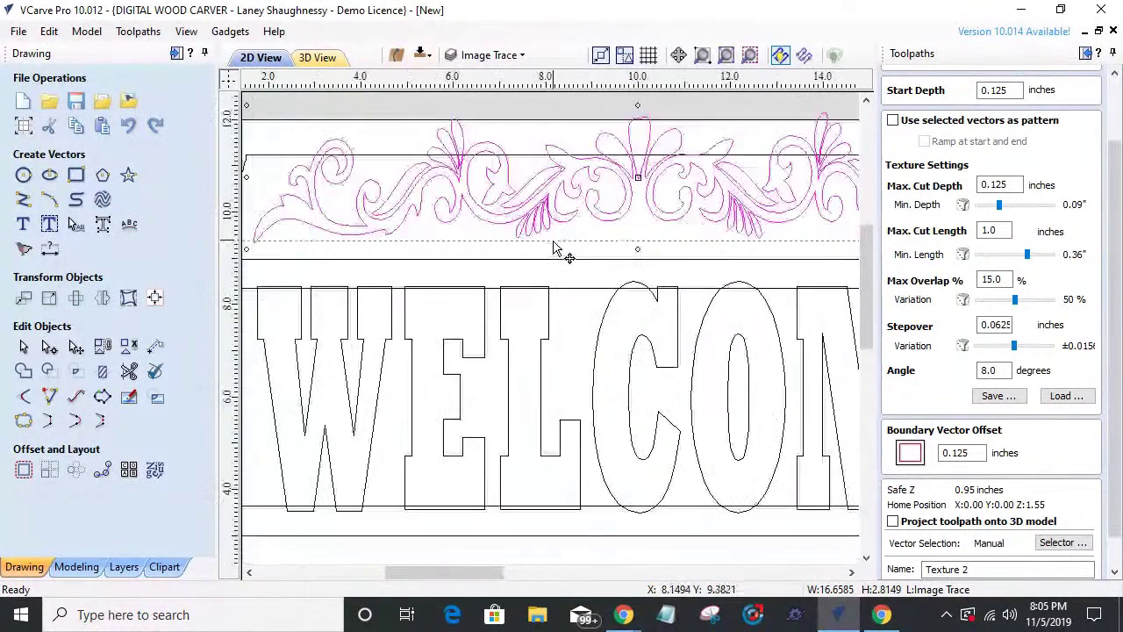
{"action": "scroll", "coordinate": [558, 251], "scroll_direction": "down", "scroll_amount": 1}
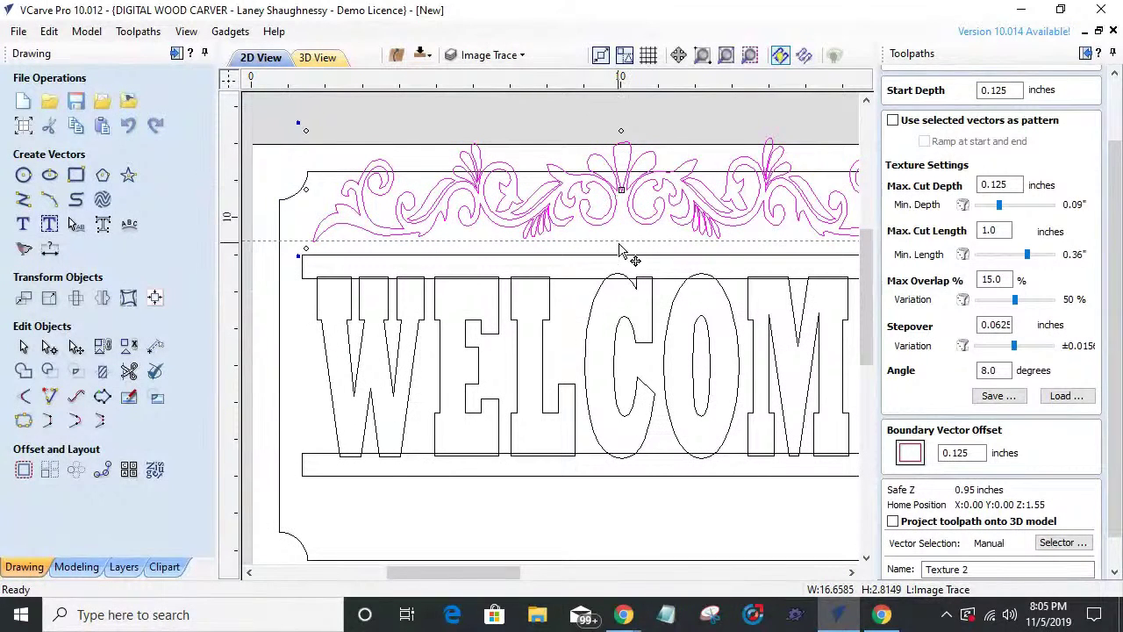
{"action": "left_click_drag", "start_coordinate": [523, 225], "coordinate": [518, 247]}
{"action": "scroll", "coordinate": [437, 290], "scroll_direction": "up", "scroll_amount": 1}
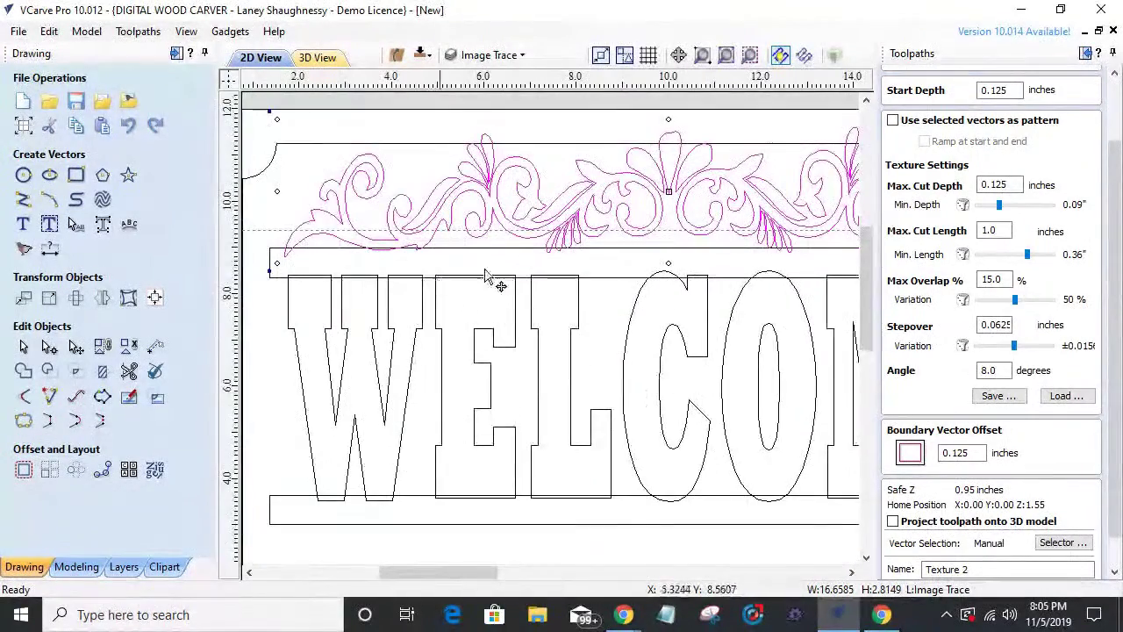
{"action": "scroll", "coordinate": [575, 263], "scroll_direction": "up", "scroll_amount": 3}
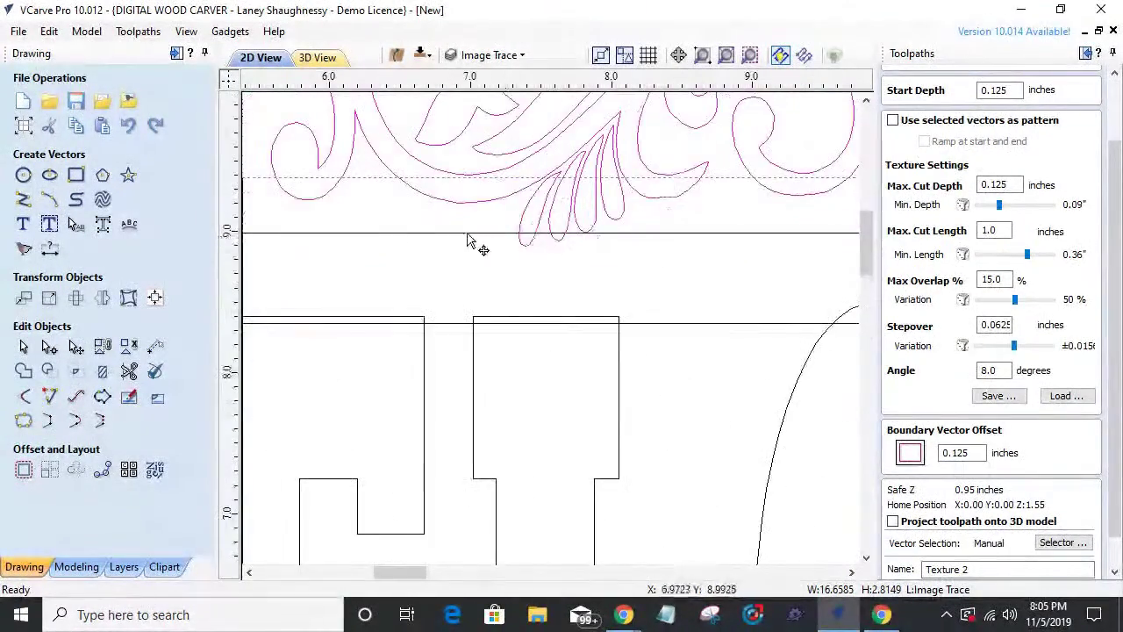
- Inspect where the scroll ornament's lower leaves and outer tips overlap the bar above WELCOME along its full width
{"action": "scroll", "coordinate": [476, 254], "scroll_direction": "down", "scroll_amount": 3}
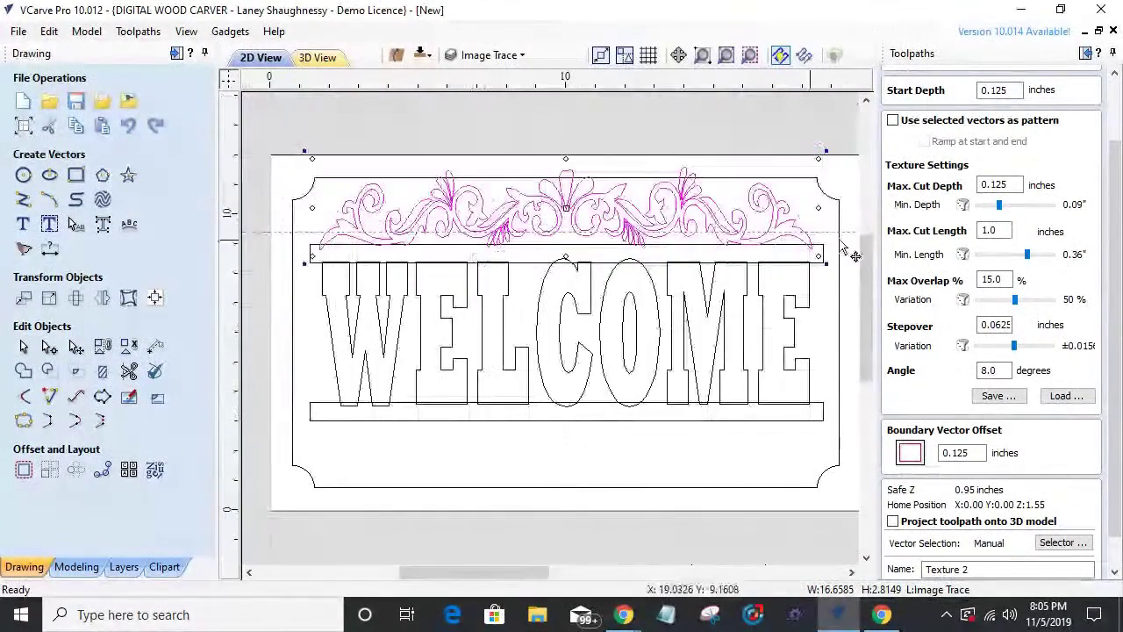
{"action": "scroll", "coordinate": [847, 254], "scroll_direction": "up", "scroll_amount": 3}
{"action": "scroll", "coordinate": [718, 231], "scroll_direction": "up", "scroll_amount": 2}
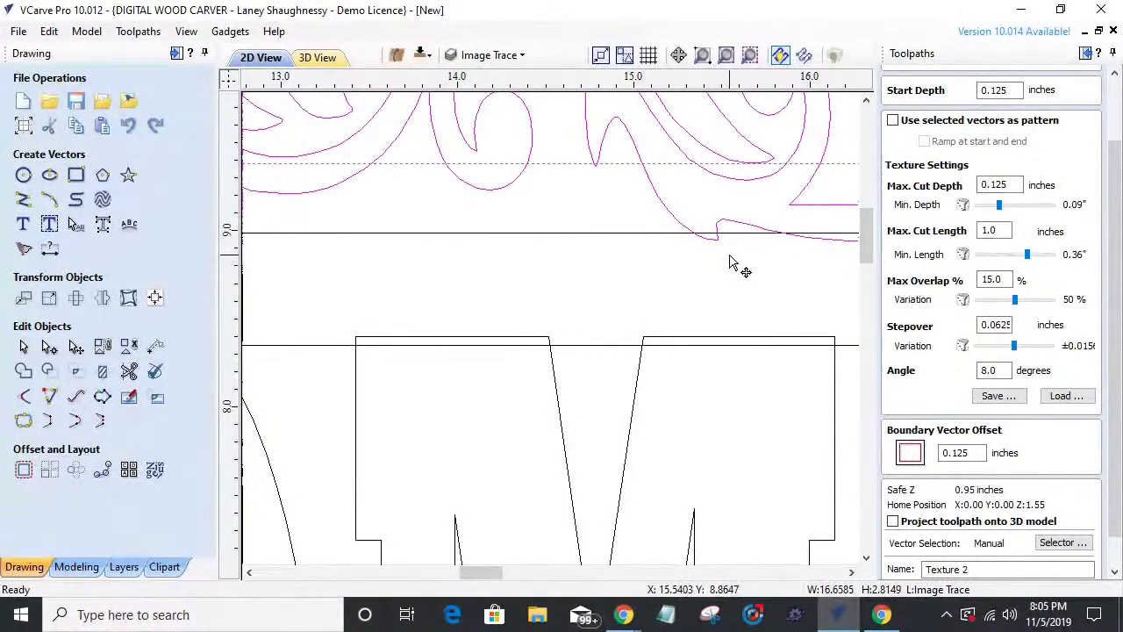
{"action": "scroll", "coordinate": [731, 263], "scroll_direction": "down", "scroll_amount": 2}
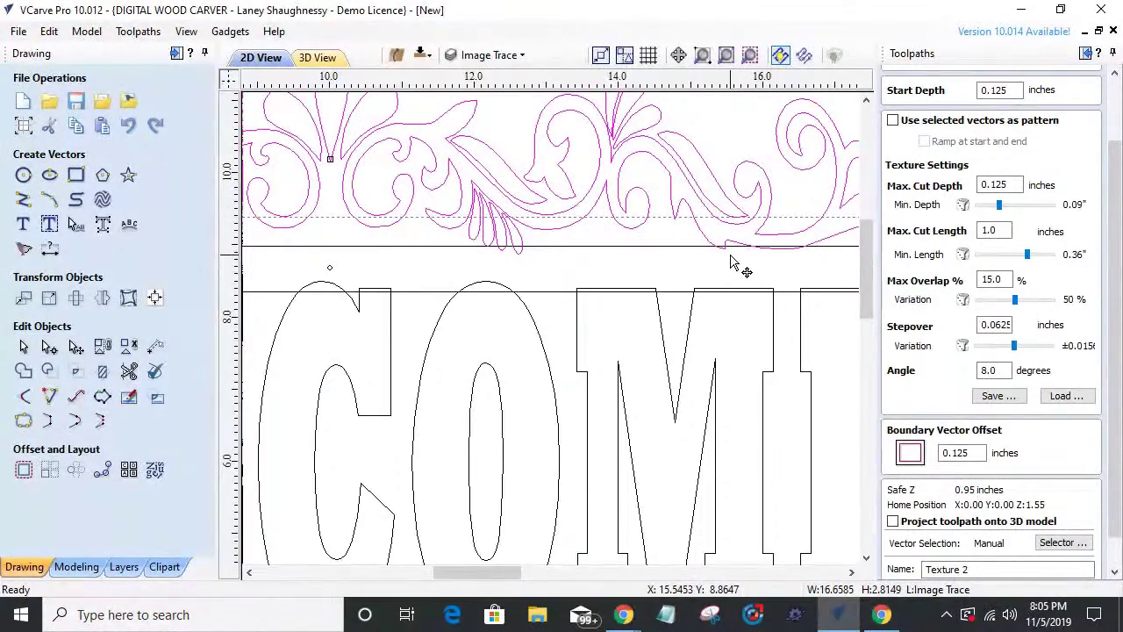
{"action": "scroll", "coordinate": [731, 264], "scroll_direction": "down", "scroll_amount": 2}
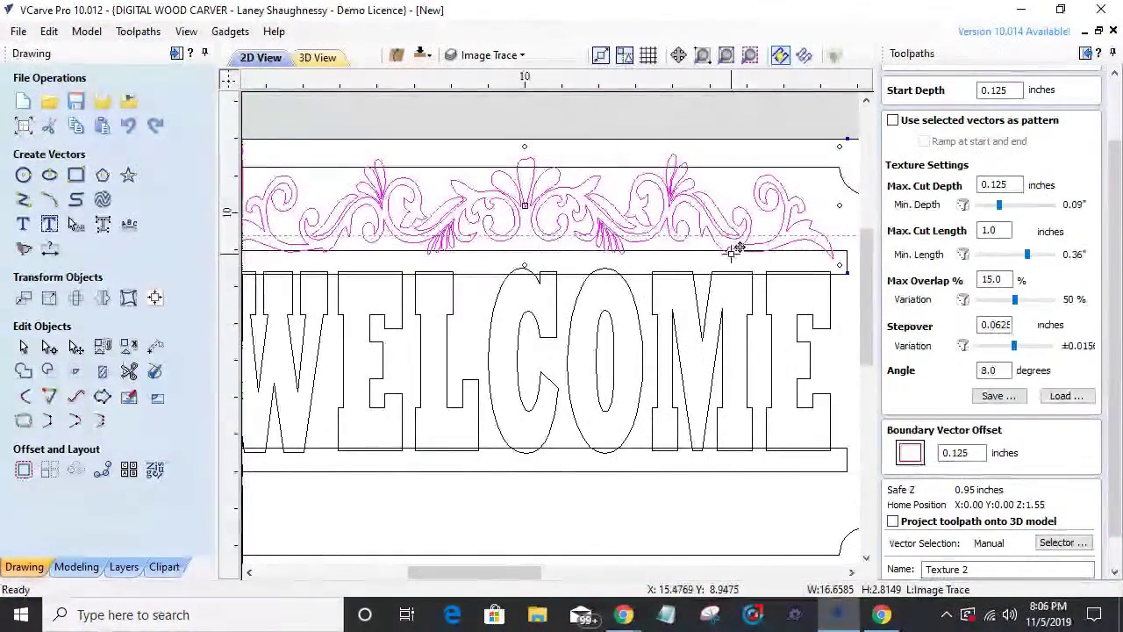
{"action": "scroll", "coordinate": [732, 252], "scroll_direction": "down", "scroll_amount": 1}
{"action": "scroll", "coordinate": [368, 243], "scroll_direction": "up", "scroll_amount": 1}
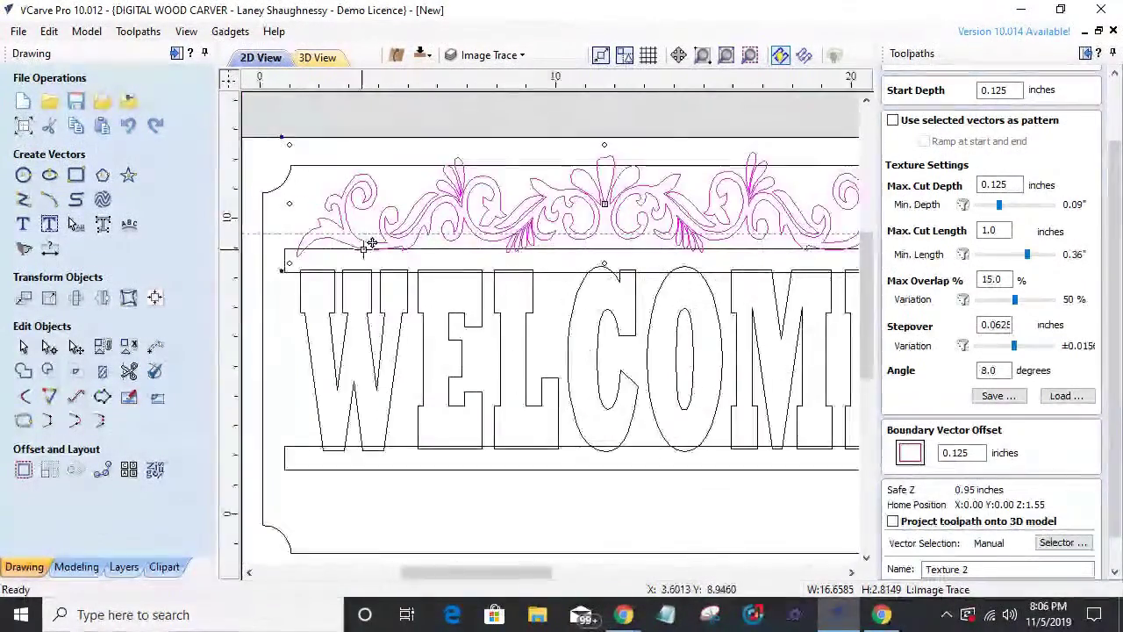
{"action": "scroll", "coordinate": [369, 243], "scroll_direction": "down", "scroll_amount": 2}
- Center the grouped scroll ornament horizontally on the material and close the Alignment Tools
{"action": "left_click", "coordinate": [155, 298]}
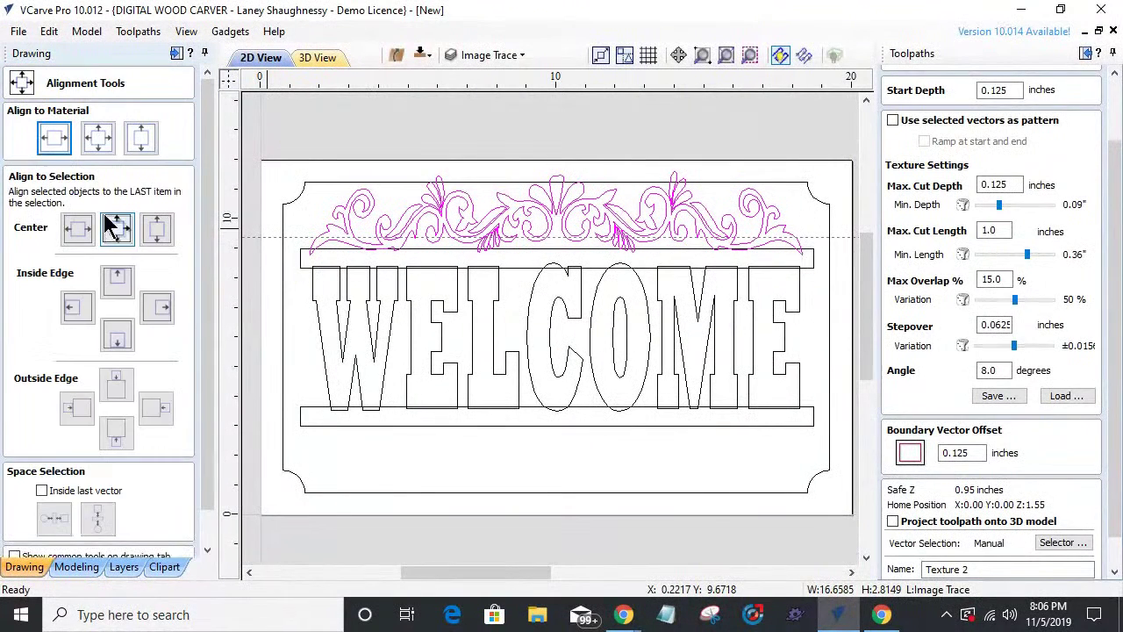
{"action": "left_click", "coordinate": [54, 139]}
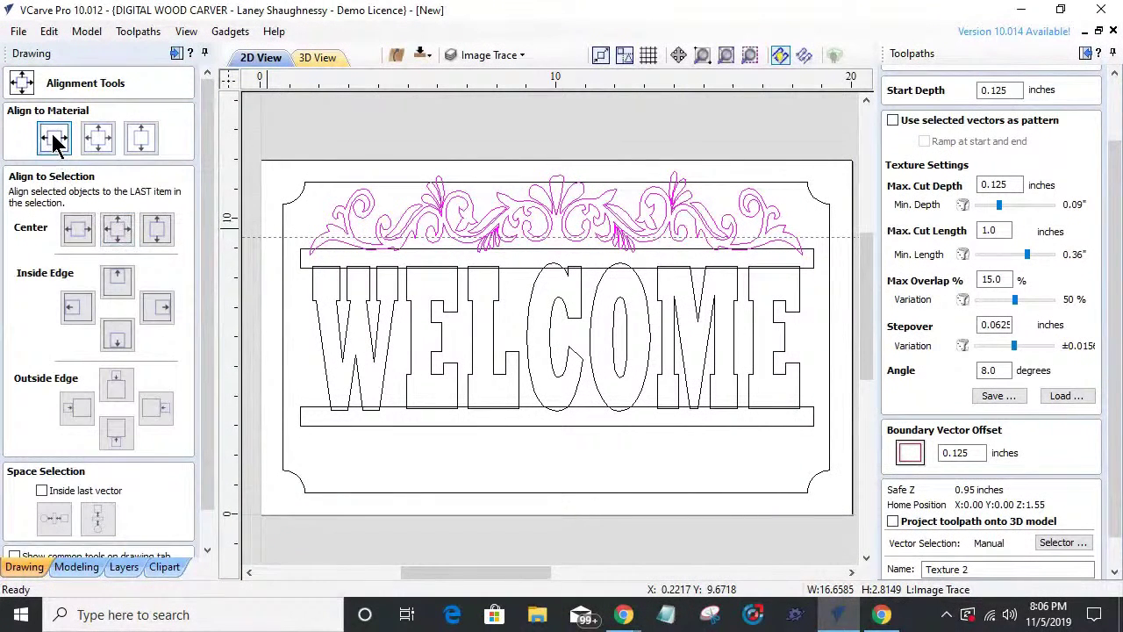
{"action": "scroll", "coordinate": [474, 227], "scroll_direction": "up", "scroll_amount": 2}
{"action": "scroll", "coordinate": [501, 230], "scroll_direction": "down", "scroll_amount": 2}
{"action": "scroll", "coordinate": [507, 226], "scroll_direction": "up", "scroll_amount": 2}
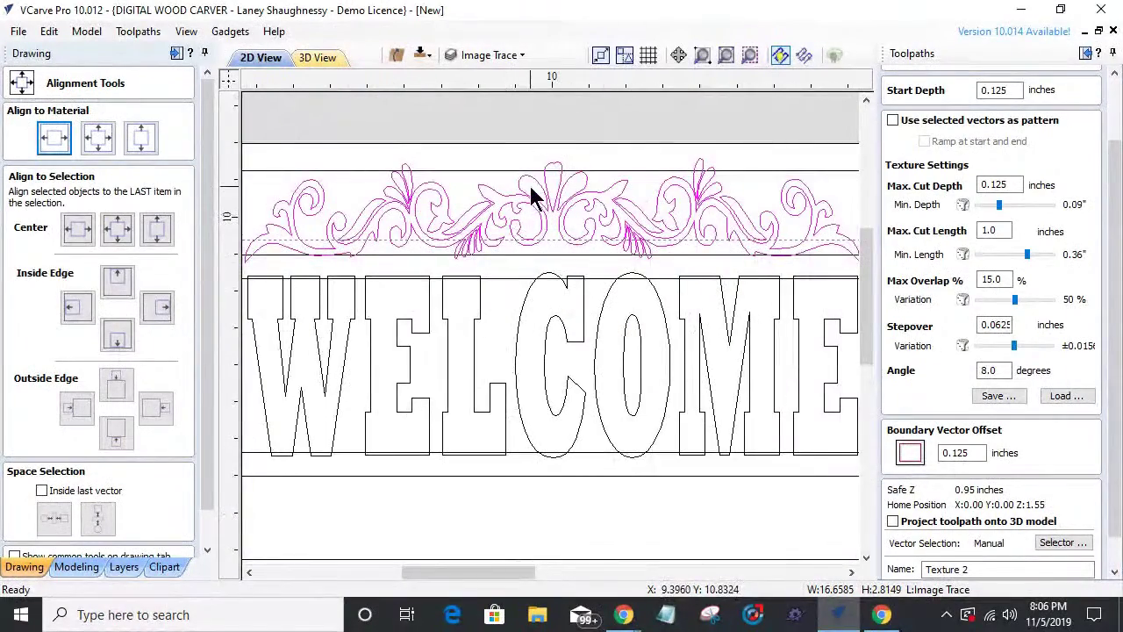
{"action": "scroll", "coordinate": [535, 189], "scroll_direction": "up", "scroll_amount": 4}
{"action": "scroll", "coordinate": [550, 141], "scroll_direction": "up", "scroll_amount": 1}
{"action": "left_click", "coordinate": [592, 186]}
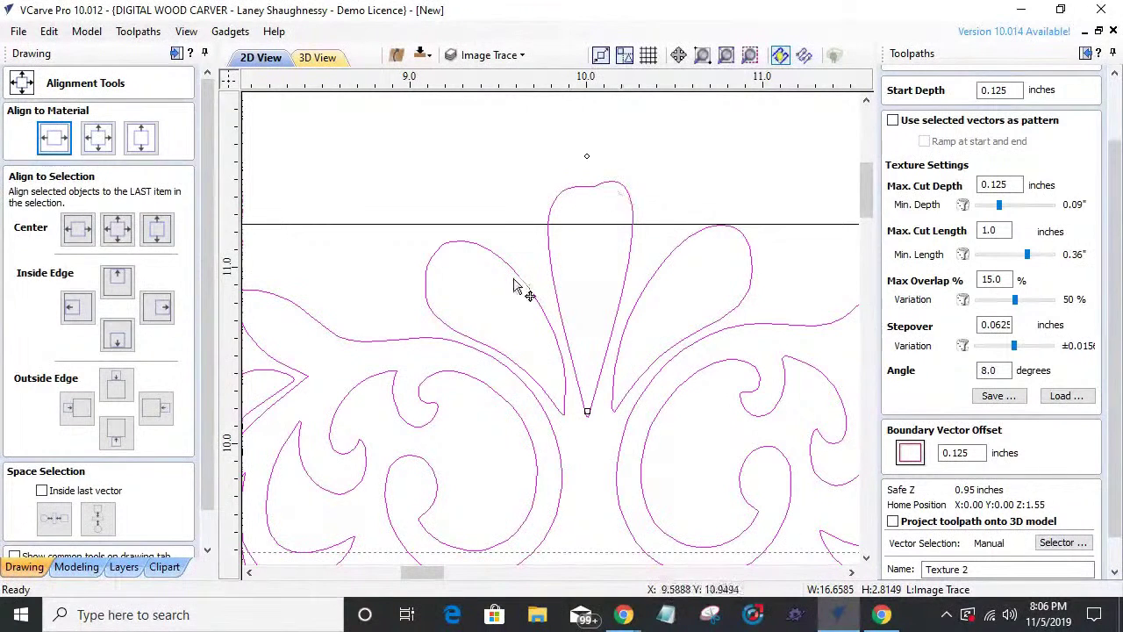
{"action": "scroll", "coordinate": [211, 489], "scroll_direction": "down", "scroll_amount": 2}
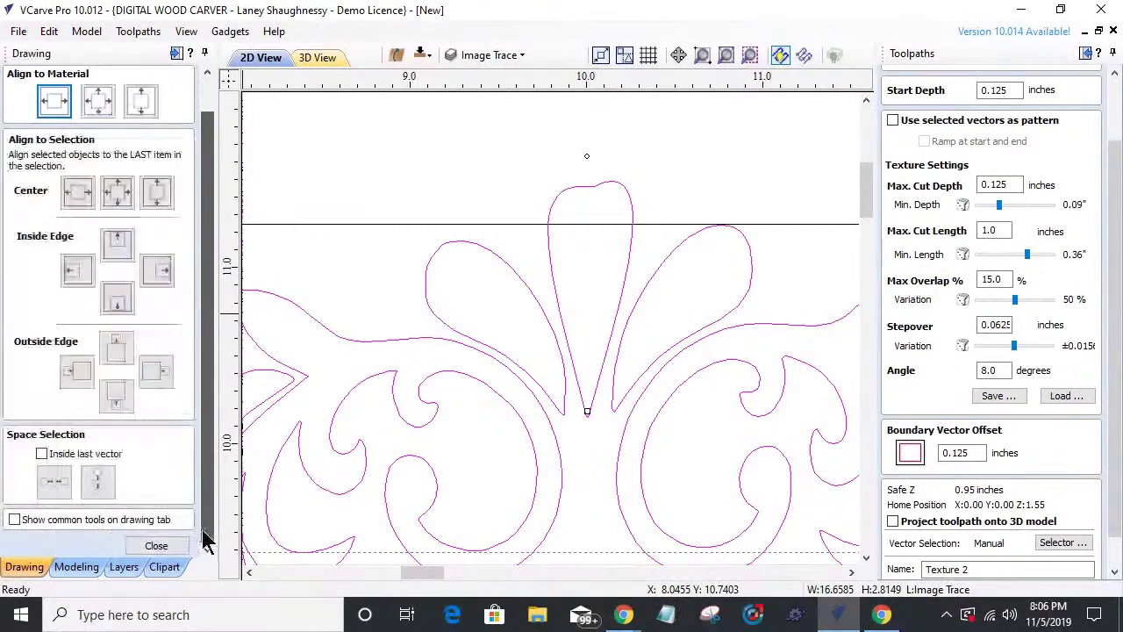
{"action": "left_click", "coordinate": [156, 545]}
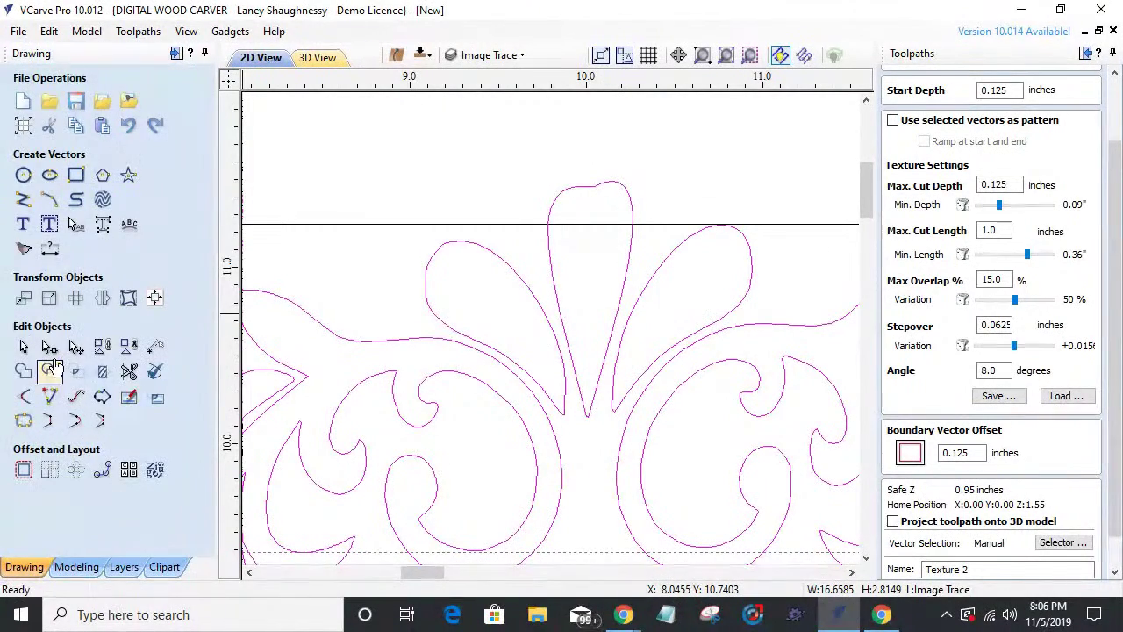
- Open the scroll ornament for node editing and delete the node at the dip on top of the central leaf
{"action": "left_click", "coordinate": [50, 370]}
{"action": "left_click", "coordinate": [604, 351]}
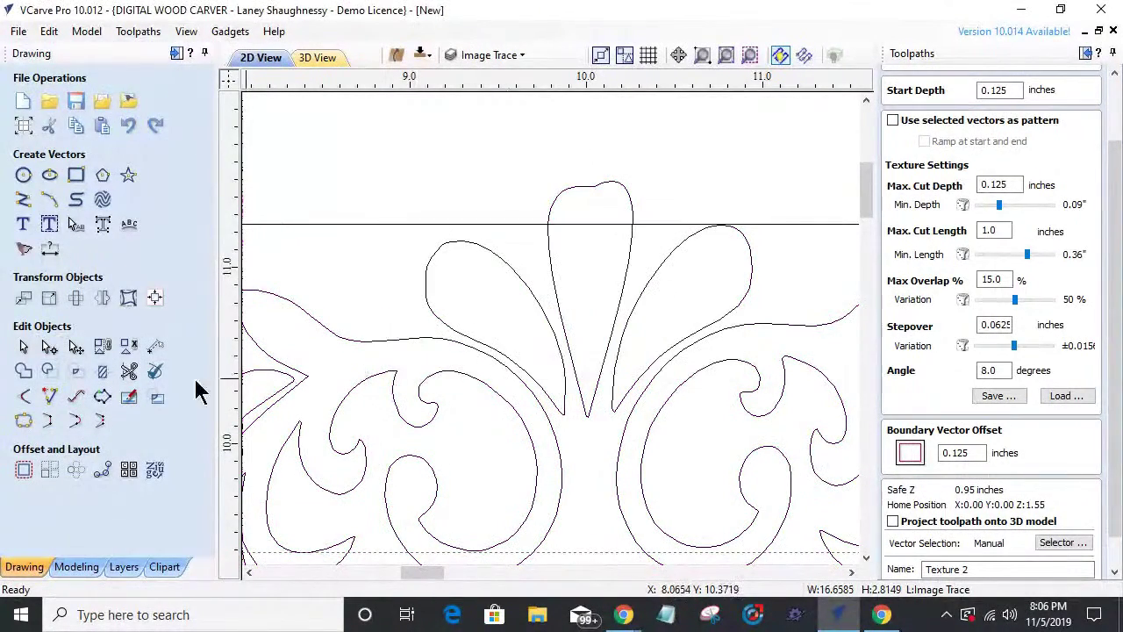
{"action": "left_click", "coordinate": [538, 306]}
{"action": "left_click", "coordinate": [516, 347]}
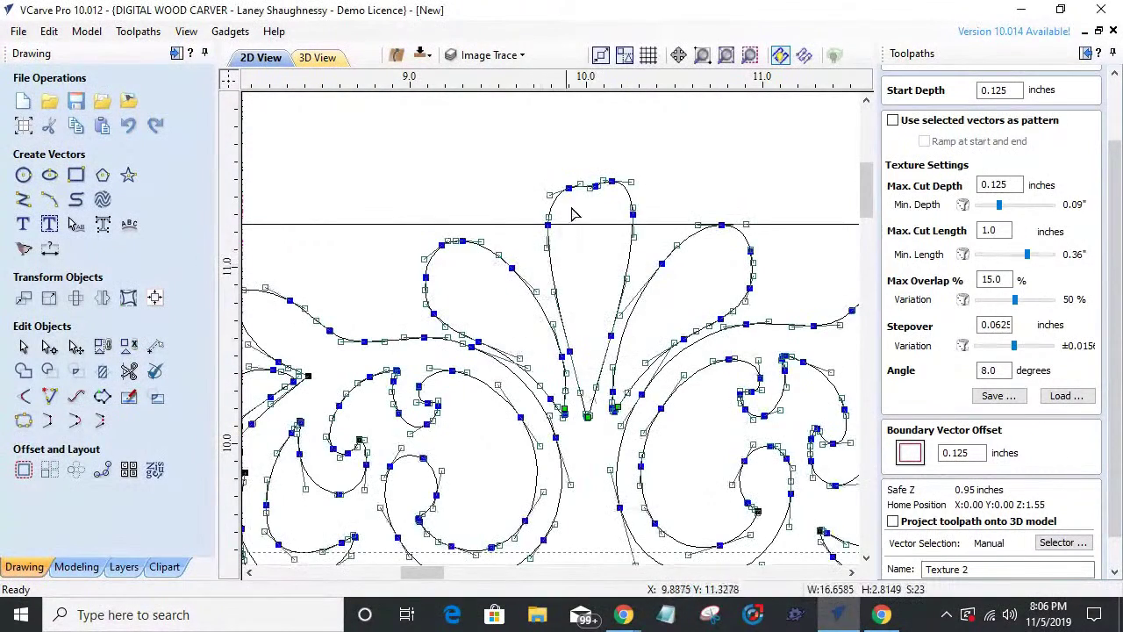
{"action": "scroll", "coordinate": [566, 215], "scroll_direction": "up", "scroll_amount": 5}
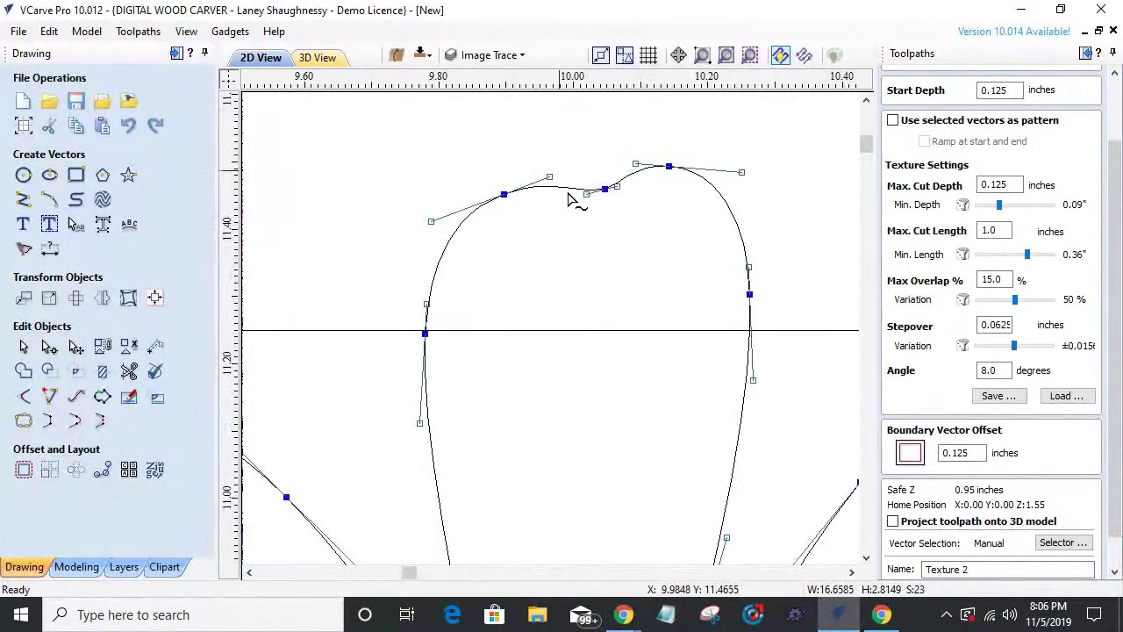
{"action": "right_click", "coordinate": [606, 189]}
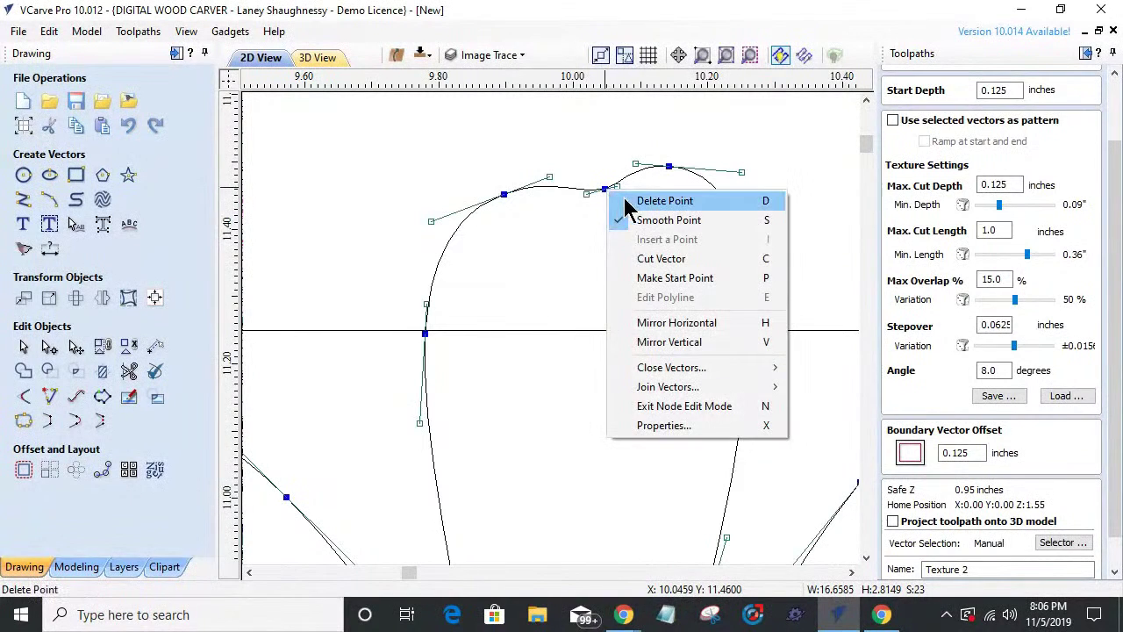
{"action": "left_click", "coordinate": [636, 200]}
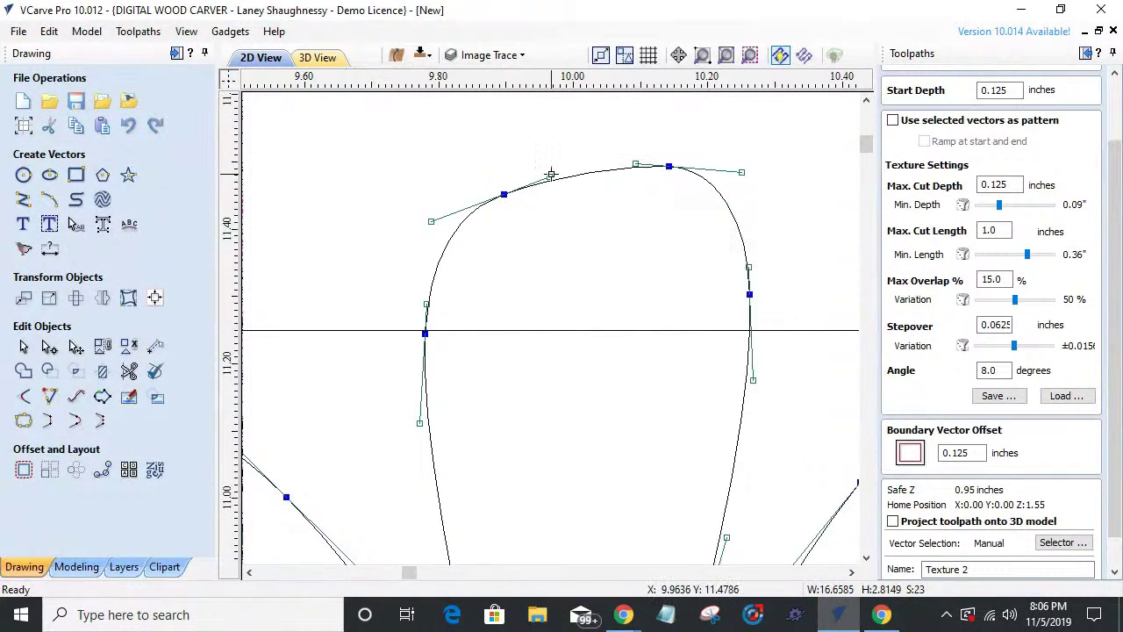
- Round the central leaf's tip by shifting its upper-left node and adjusting the curve handles around the two top nodes
{"action": "left_click_drag", "start_coordinate": [547, 158], "coordinate": [463, 237]}
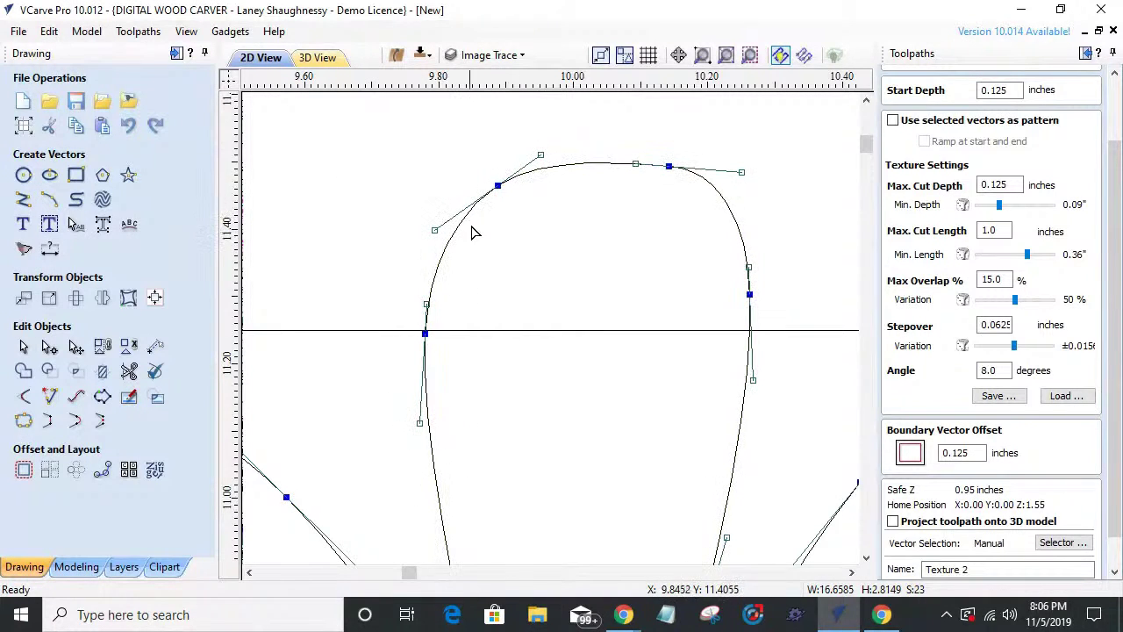
{"action": "mouse_move", "coordinate": [433, 227]}
{"action": "left_mouse_down"}
{"action": "mouse_move", "coordinate": [402, 231]}
{"action": "mouse_move", "coordinate": [426, 200]}
{"action": "mouse_move", "coordinate": [404, 230]}
{"action": "mouse_move", "coordinate": [437, 227]}
{"action": "left_mouse_up"}
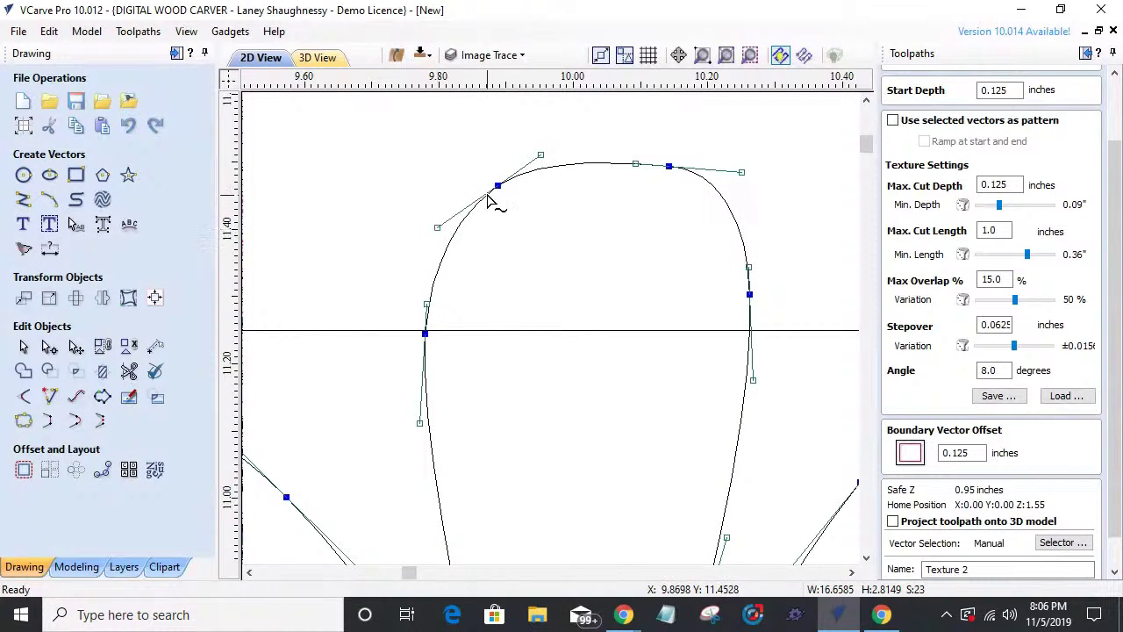
{"action": "left_click", "coordinate": [497, 186]}
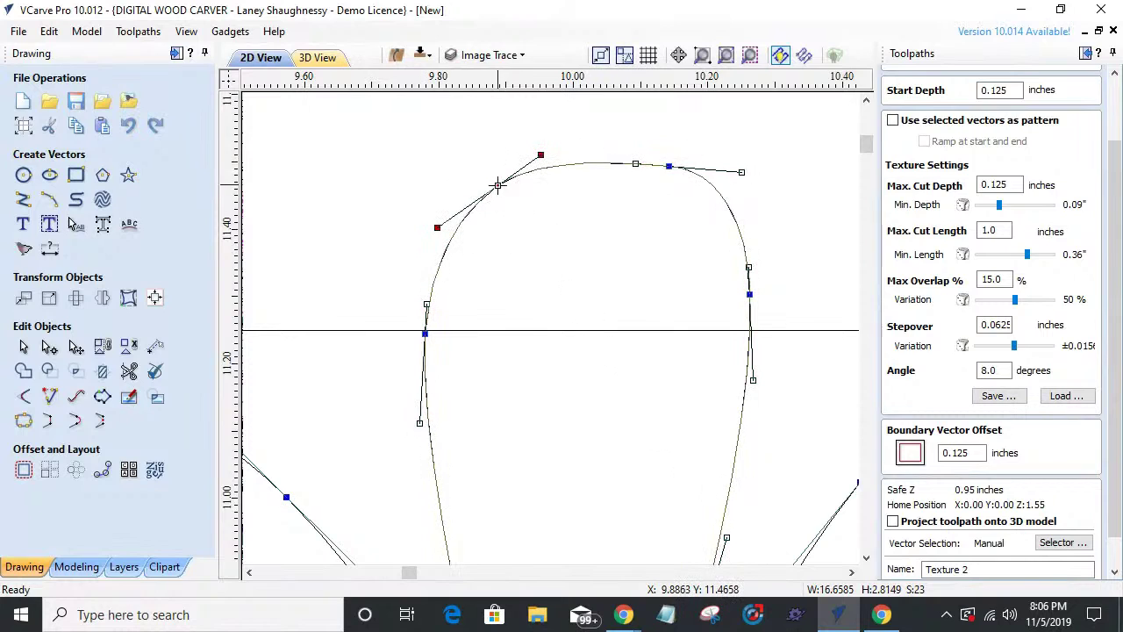
{"action": "mouse_move", "coordinate": [538, 176]}
{"action": "left_mouse_down"}
{"action": "mouse_move", "coordinate": [522, 164]}
{"action": "mouse_move", "coordinate": [537, 164]}
{"action": "left_mouse_up"}
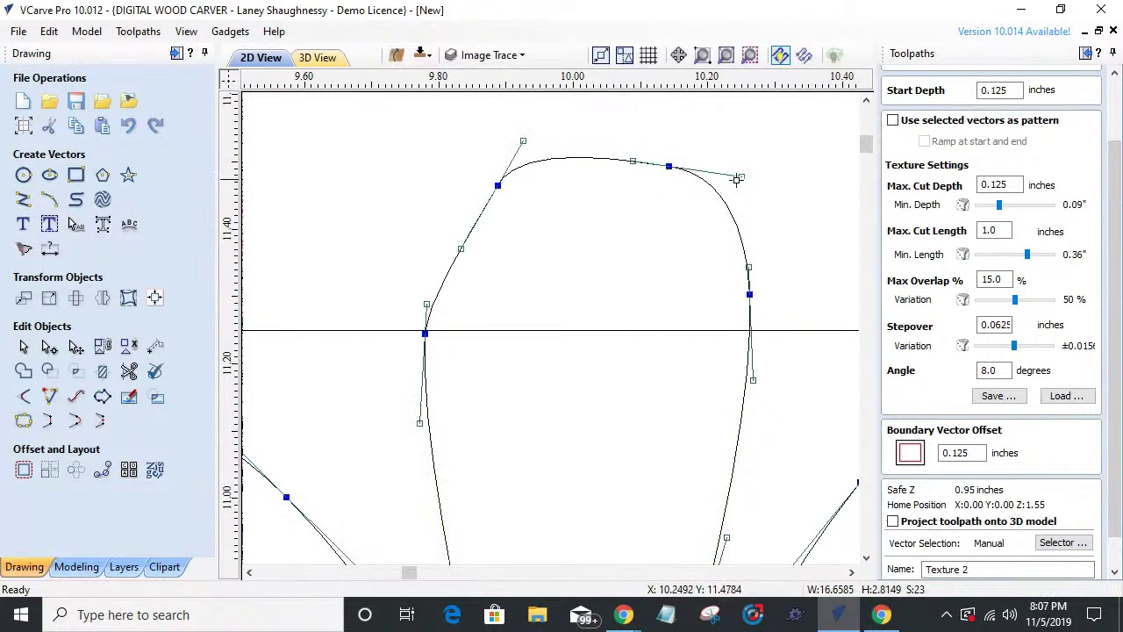
{"action": "left_click_drag", "start_coordinate": [714, 189], "coordinate": [705, 194]}
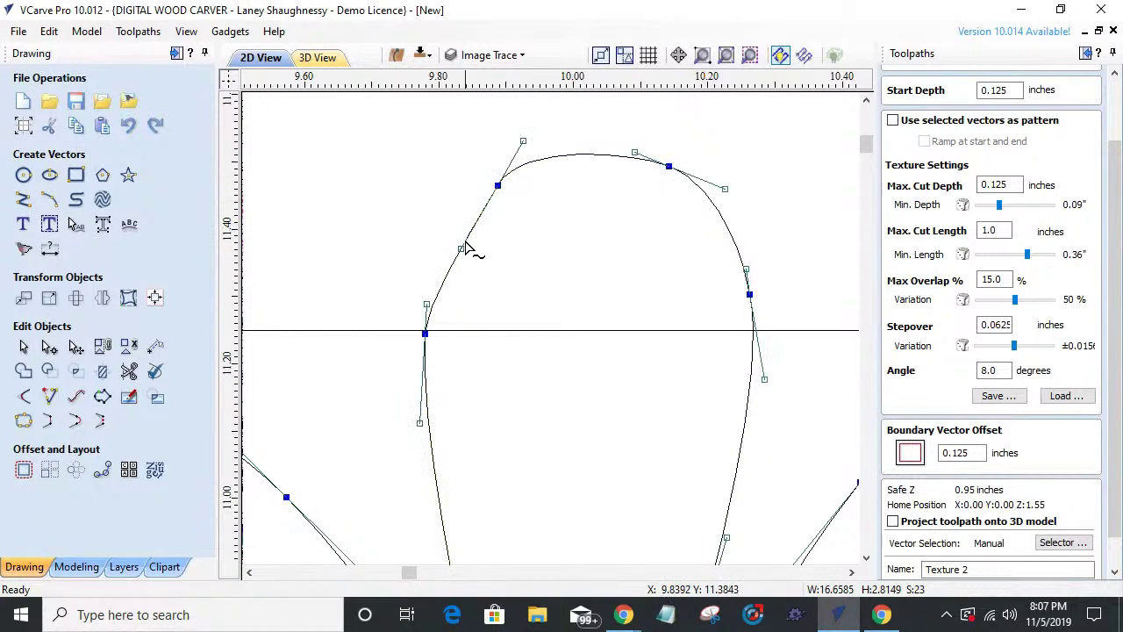
{"action": "left_click_drag", "start_coordinate": [471, 246], "coordinate": [464, 225]}
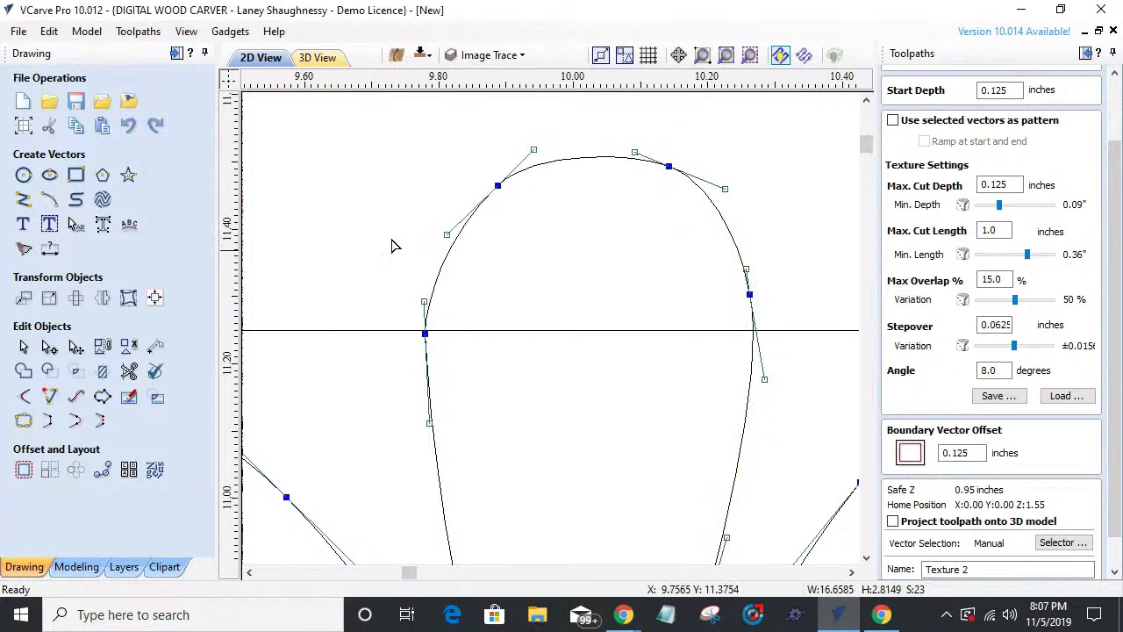
- Node-edit only the central leaf, moving its upper-left node outward and nudging its upper-right node to even out the tip
{"action": "left_click", "coordinate": [378, 236]}
{"action": "left_click", "coordinate": [438, 289]}
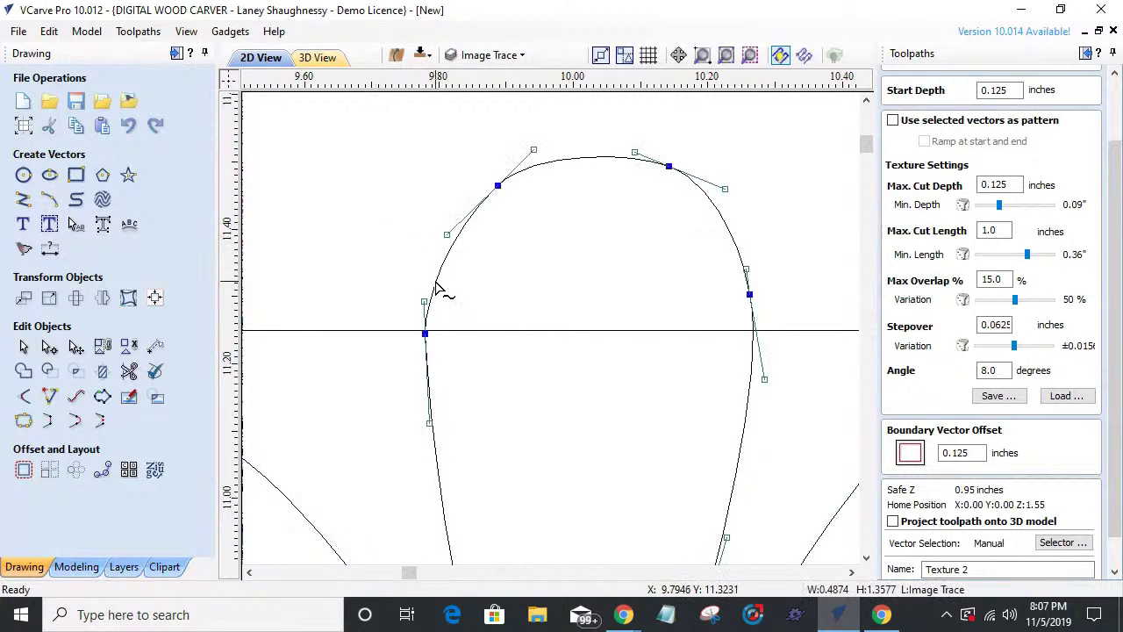
{"action": "left_click_drag", "start_coordinate": [502, 183], "coordinate": [483, 186]}
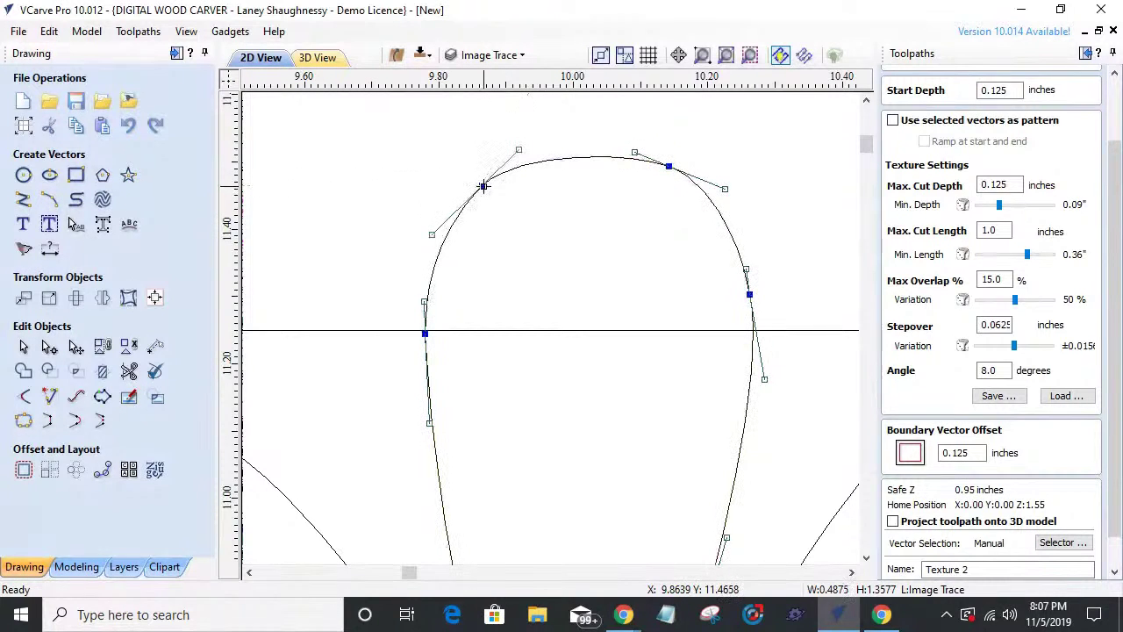
{"action": "left_click", "coordinate": [505, 235]}
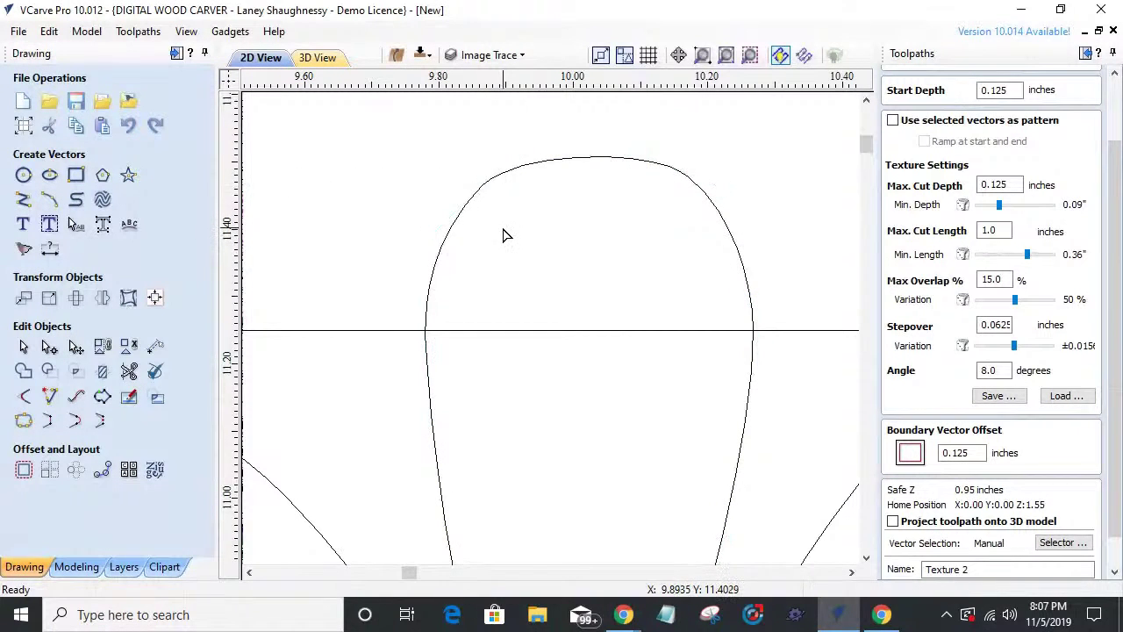
{"action": "left_click", "coordinate": [656, 168]}
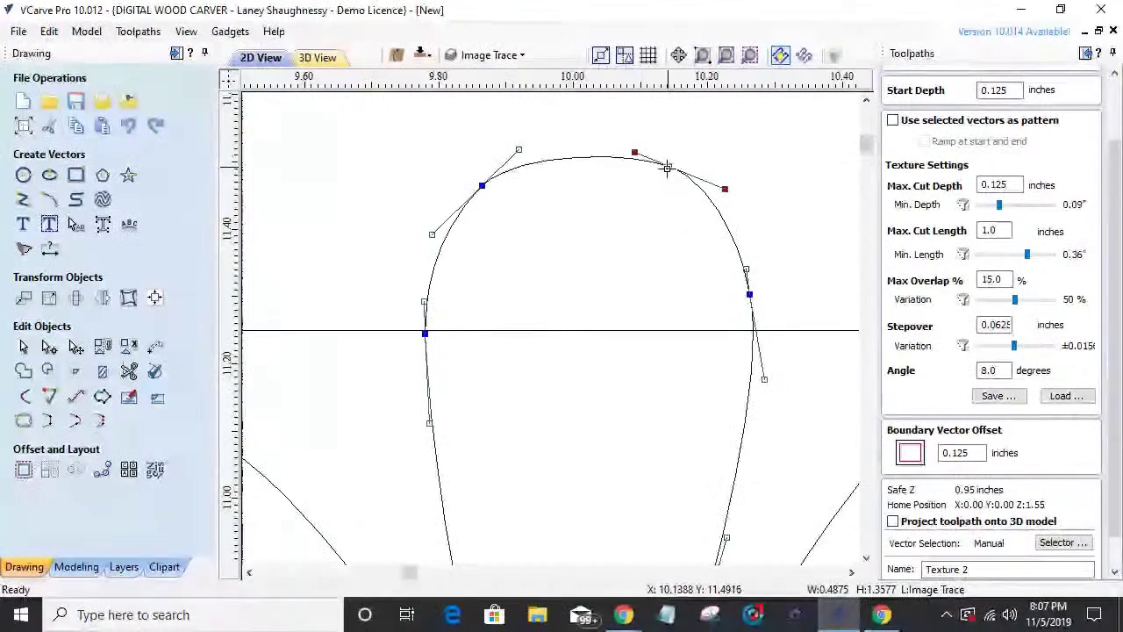
{"action": "left_click_drag", "start_coordinate": [667, 168], "coordinate": [665, 170]}
{"action": "left_click", "coordinate": [571, 251]}
- Remove the horizontal guide above WELCOME and hide the toolpath settings to widen the drawing area
{"action": "scroll", "coordinate": [673, 261], "scroll_direction": "down", "scroll_amount": 3}
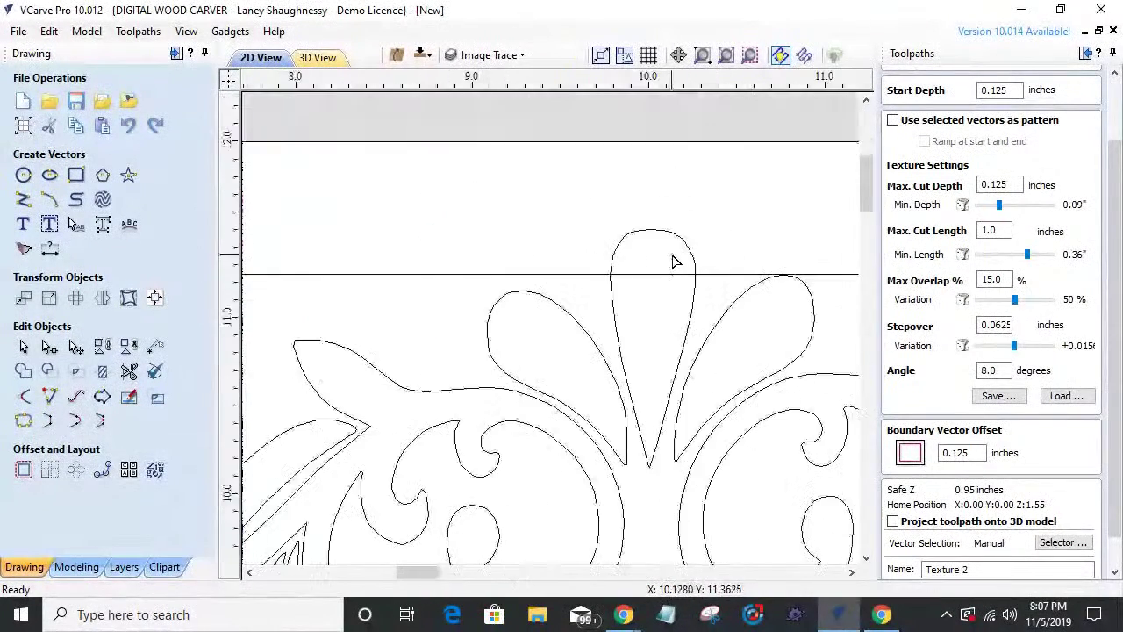
{"action": "scroll", "coordinate": [673, 261], "scroll_direction": "down", "scroll_amount": 5}
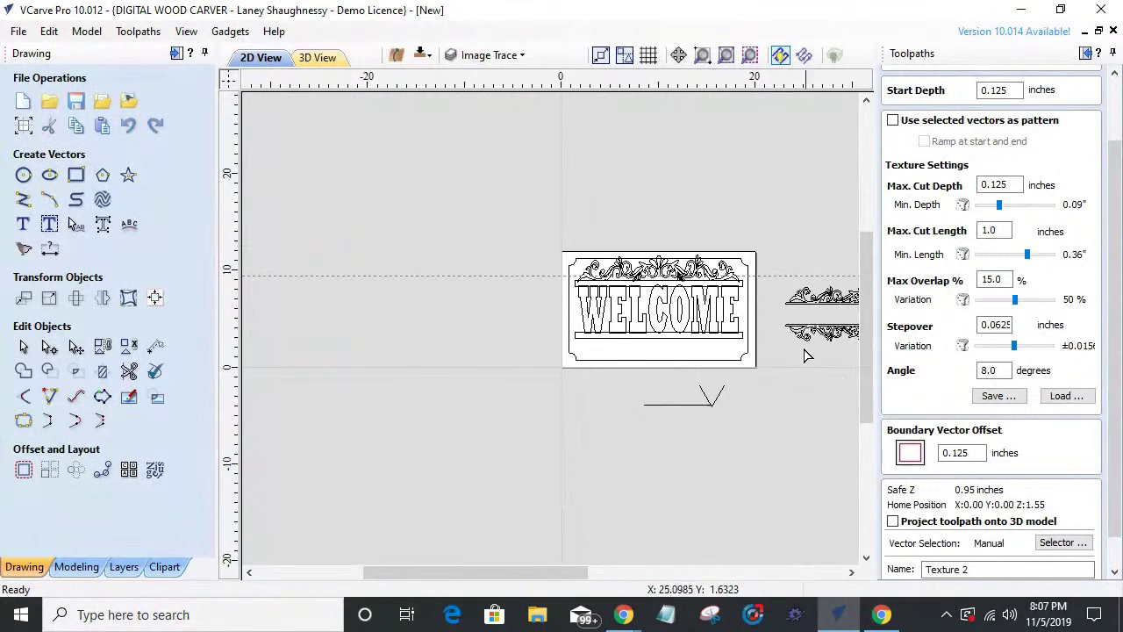
{"action": "scroll", "coordinate": [728, 275], "scroll_direction": "up", "scroll_amount": 3}
{"action": "scroll", "coordinate": [772, 259], "scroll_direction": "down", "scroll_amount": 1}
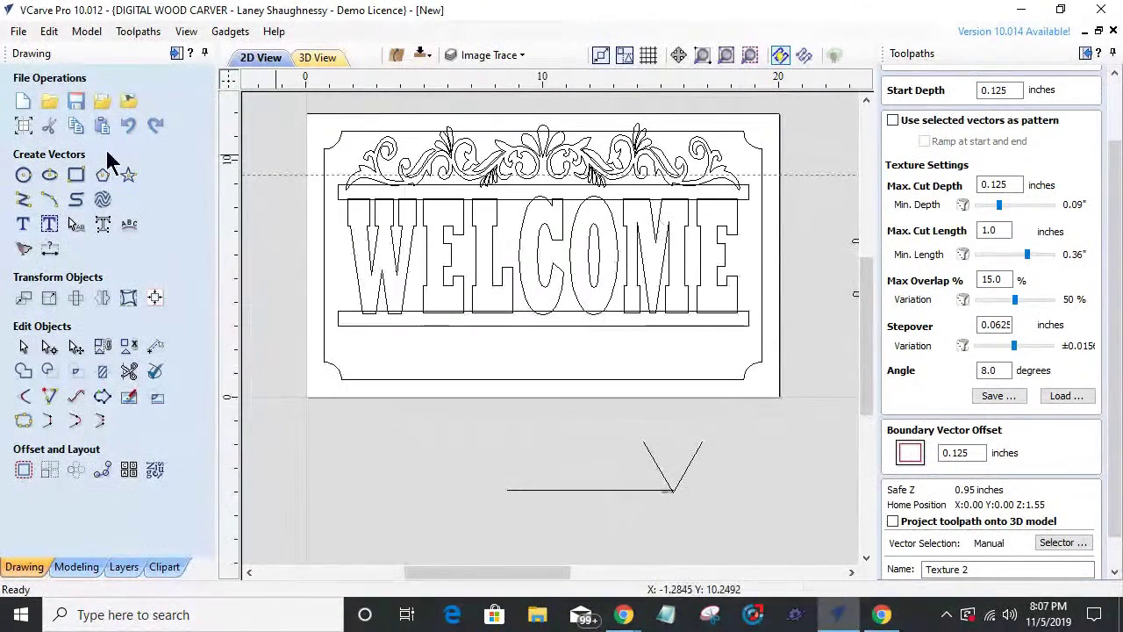
{"action": "left_click_drag", "start_coordinate": [319, 173], "coordinate": [230, 172]}
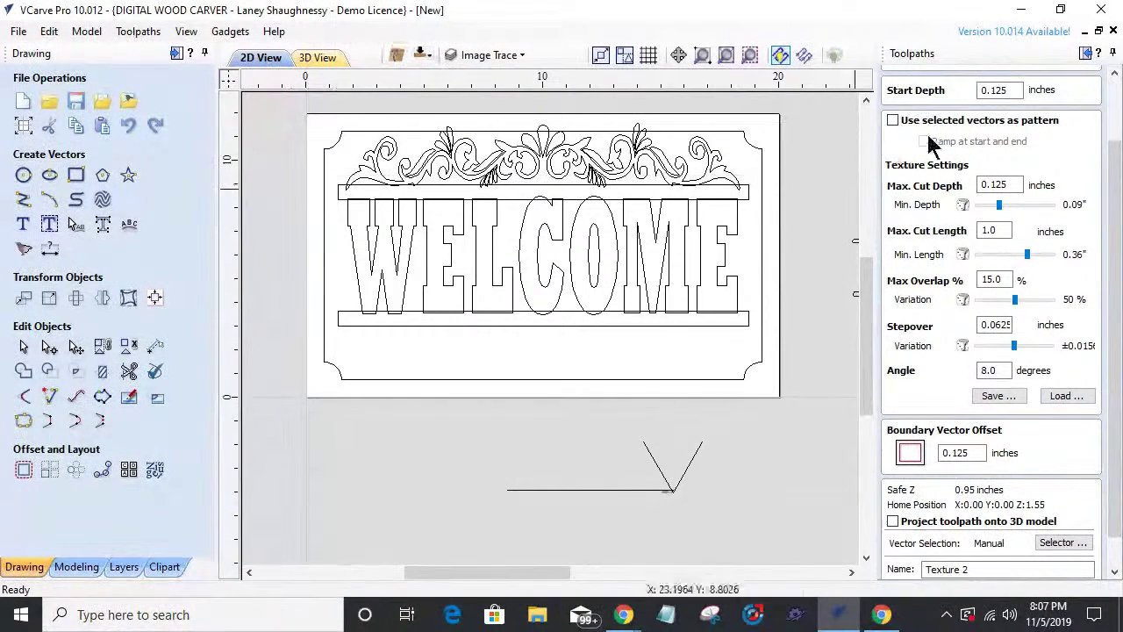
{"action": "left_click", "coordinate": [1086, 54]}
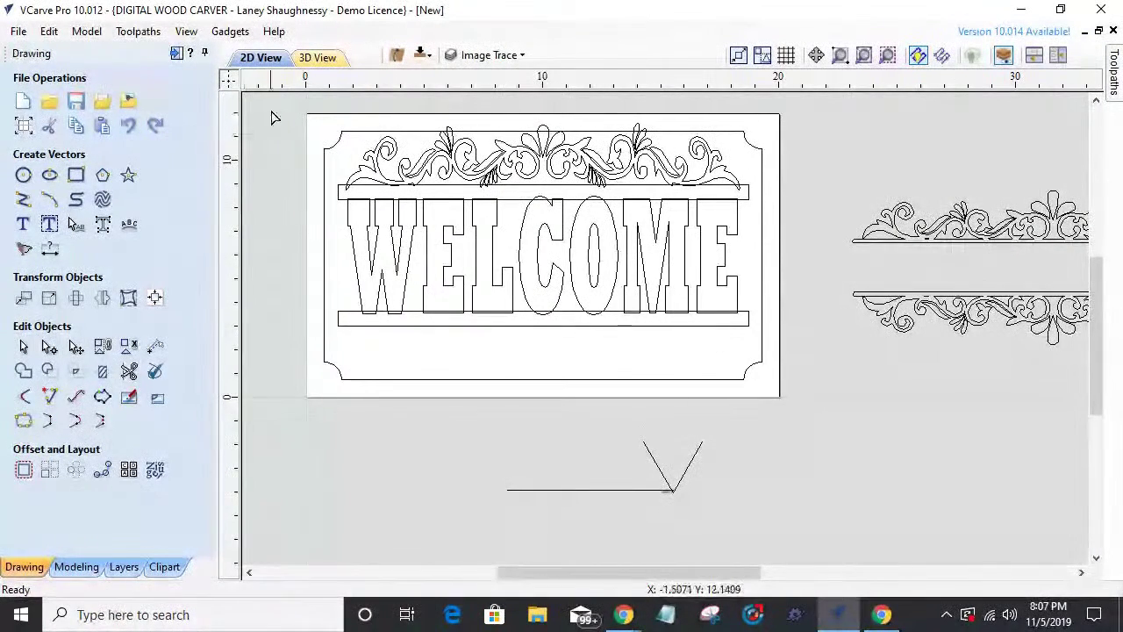
- Select all of the sign's vectors including WELCOME, decline converting the text to curves, and zoom to the selection
{"action": "key", "text": "n"}
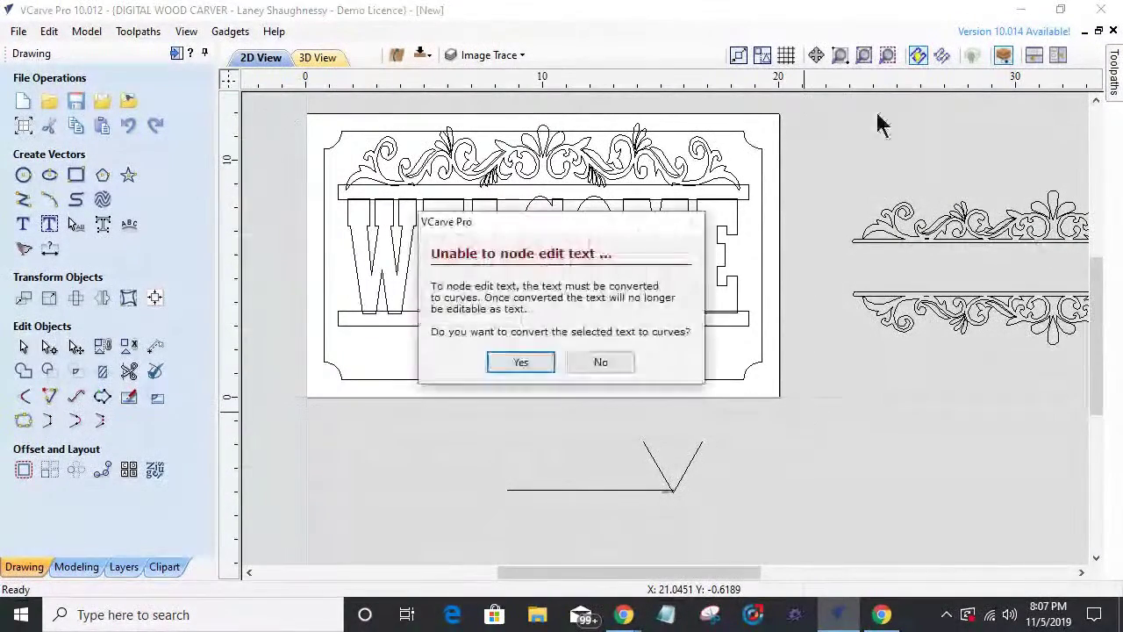
{"action": "left_click", "coordinate": [598, 363]}
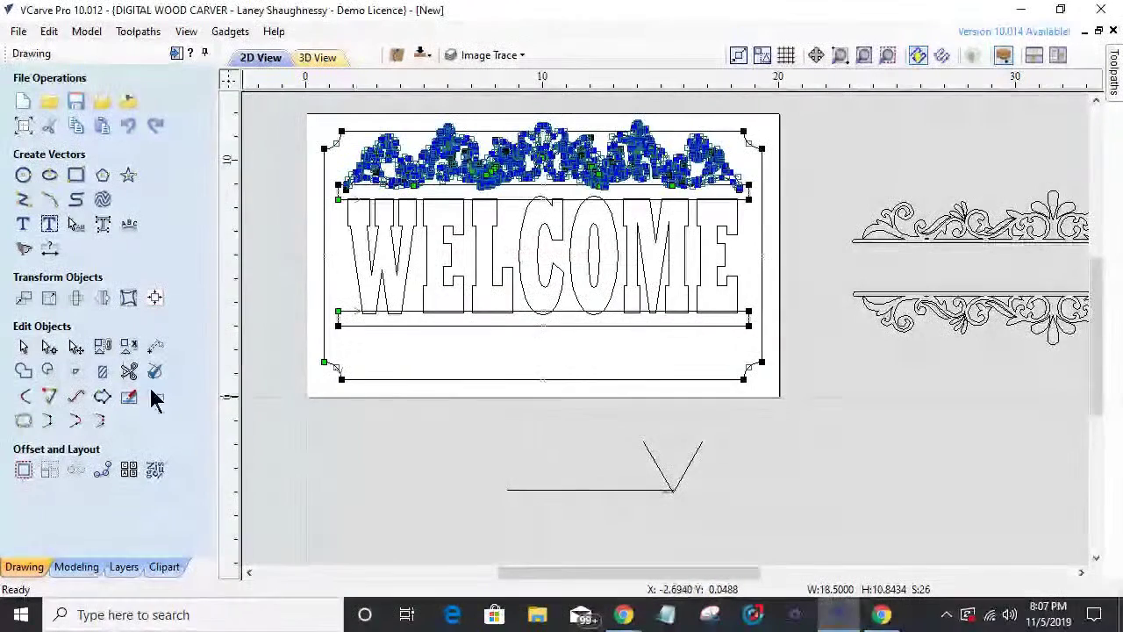
{"action": "left_click", "coordinate": [23, 349]}
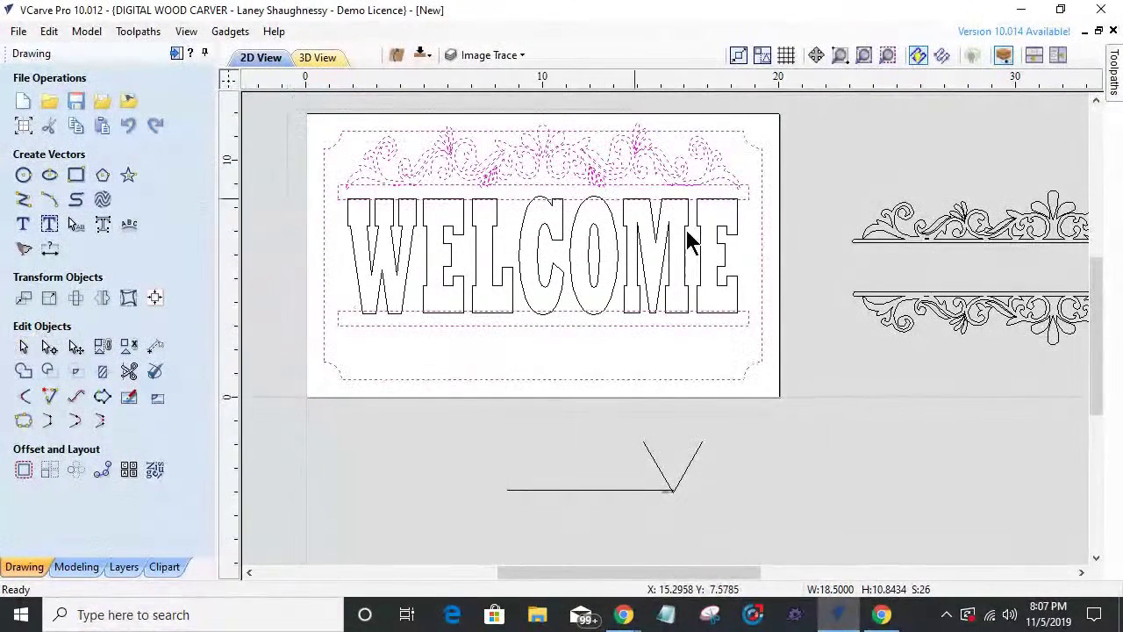
{"action": "left_click", "coordinate": [886, 55]}
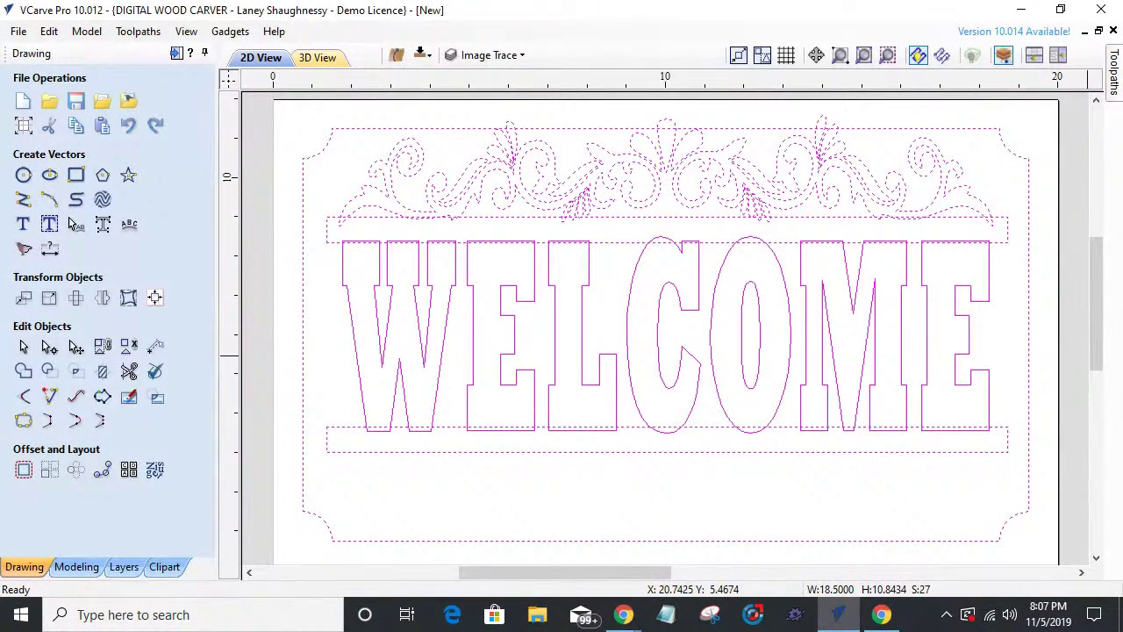
- Draw a small three-sided polygon about 0.1 inch wide beside the V-bit profile below the sign
{"action": "scroll", "coordinate": [1027, 181], "scroll_direction": "up", "scroll_amount": 2}
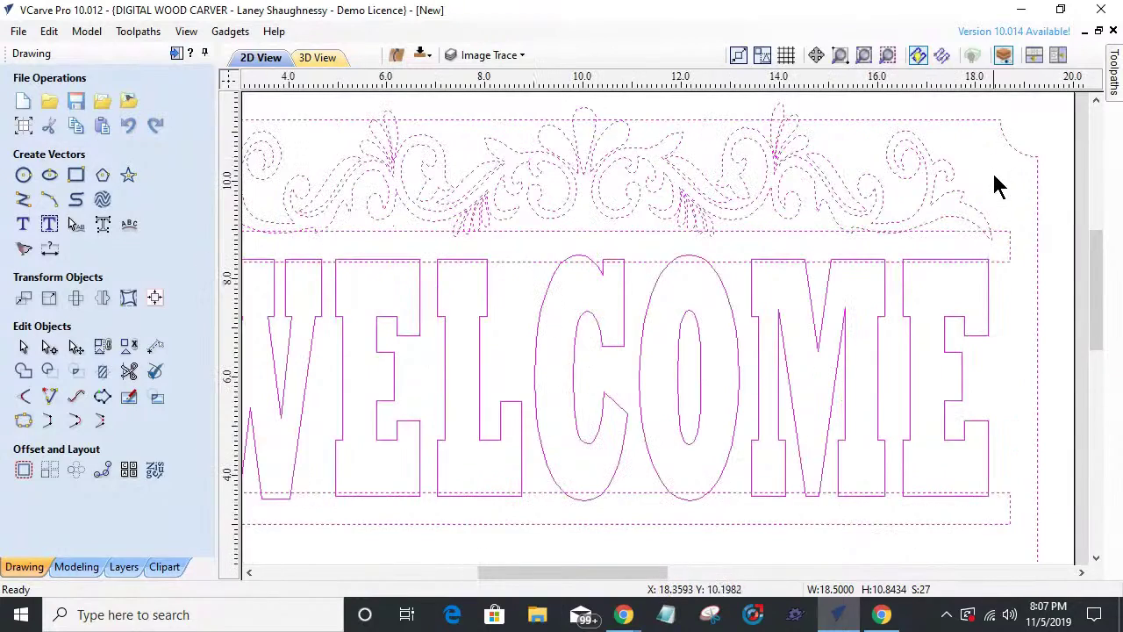
{"action": "scroll", "coordinate": [974, 281], "scroll_direction": "down", "scroll_amount": 3}
{"action": "scroll", "coordinate": [860, 439], "scroll_direction": "down", "scroll_amount": 3}
{"action": "scroll", "coordinate": [817, 414], "scroll_direction": "up", "scroll_amount": 10}
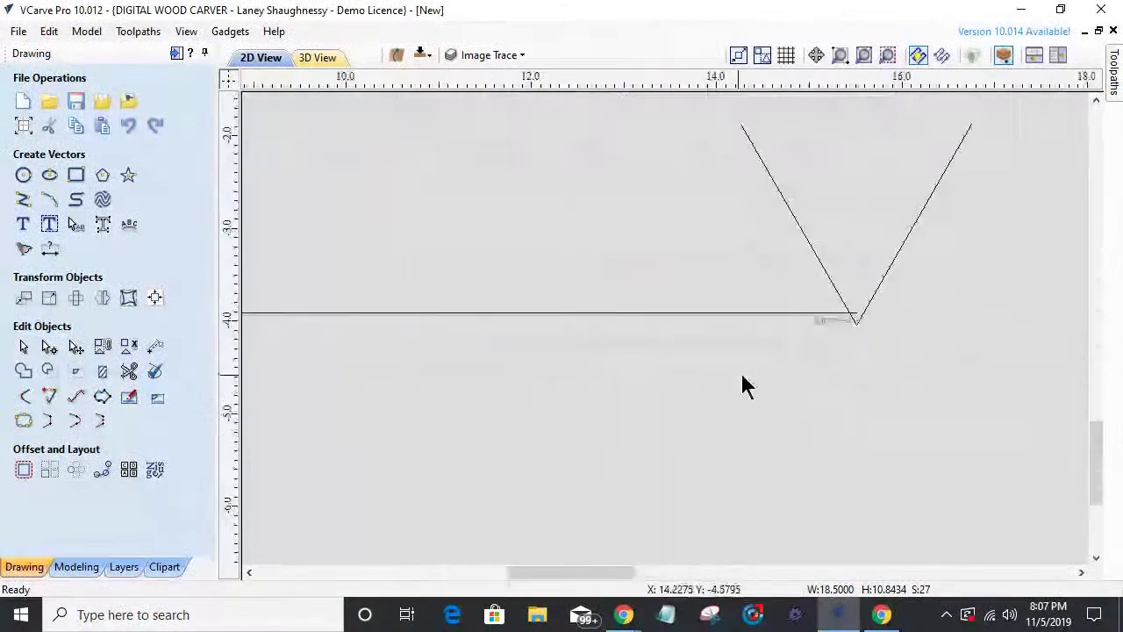
{"action": "scroll", "coordinate": [935, 250], "scroll_direction": "up", "scroll_amount": 3}
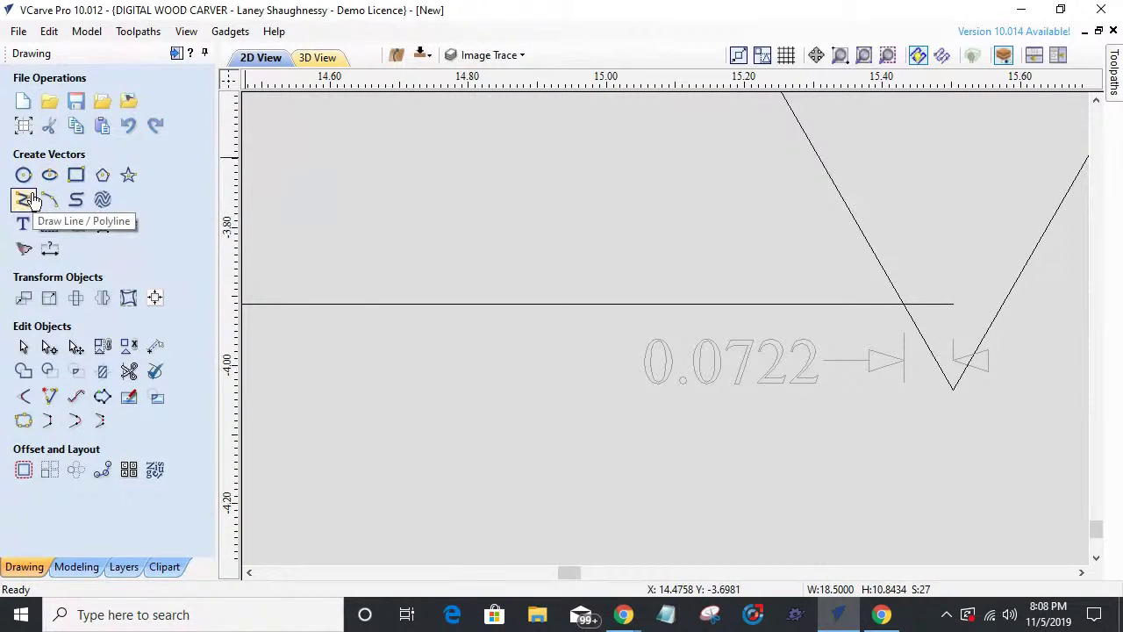
{"action": "left_click", "coordinate": [129, 175]}
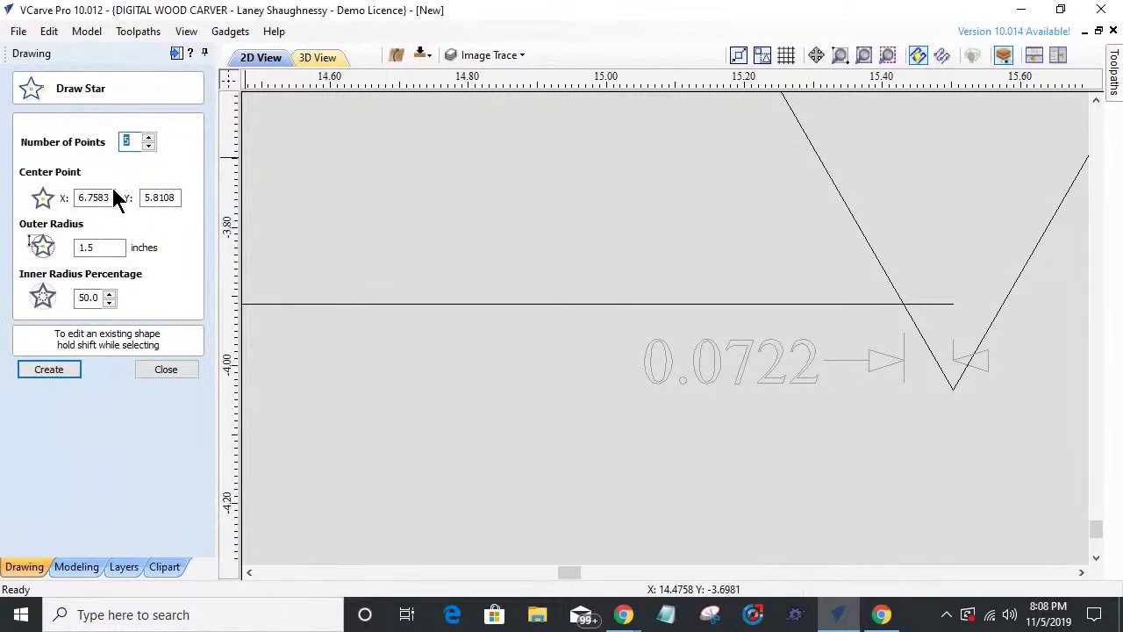
{"action": "left_click", "coordinate": [166, 370]}
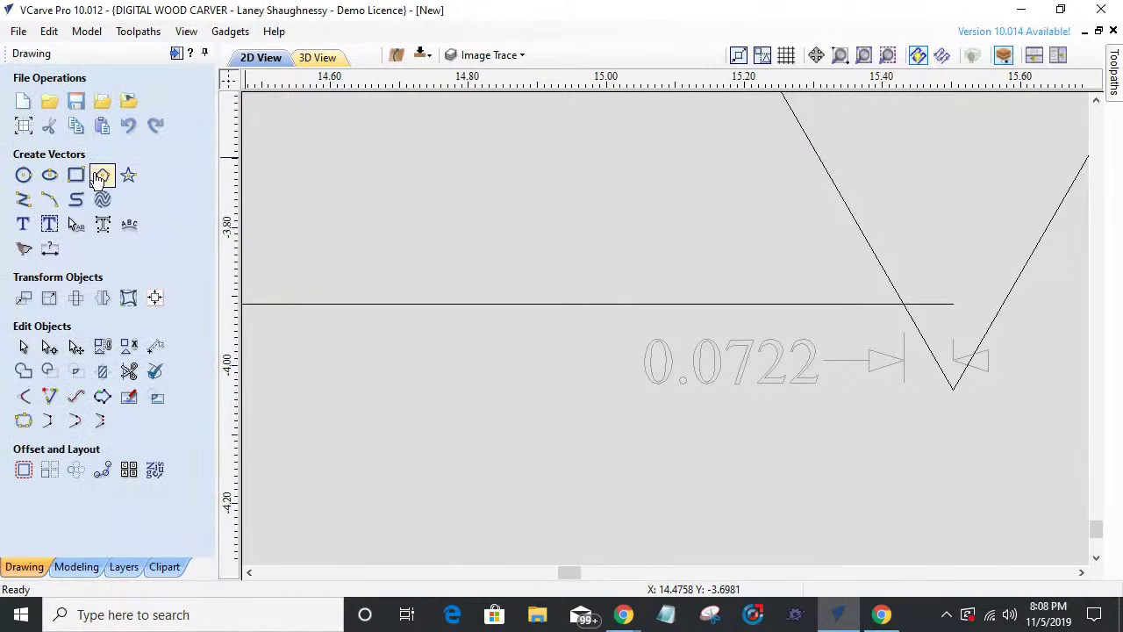
{"action": "left_click", "coordinate": [102, 176]}
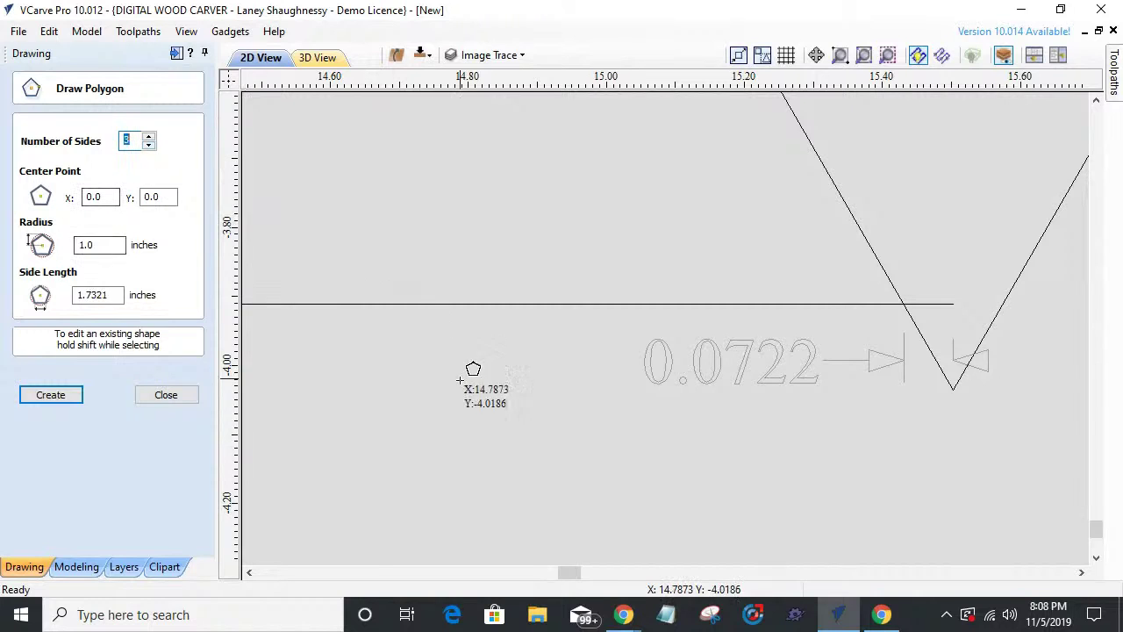
{"action": "left_click_drag", "start_coordinate": [423, 257], "coordinate": [457, 246]}
{"action": "left_click", "coordinate": [160, 394]}
{"action": "scroll", "coordinate": [409, 244], "scroll_direction": "up", "scroll_amount": 3}
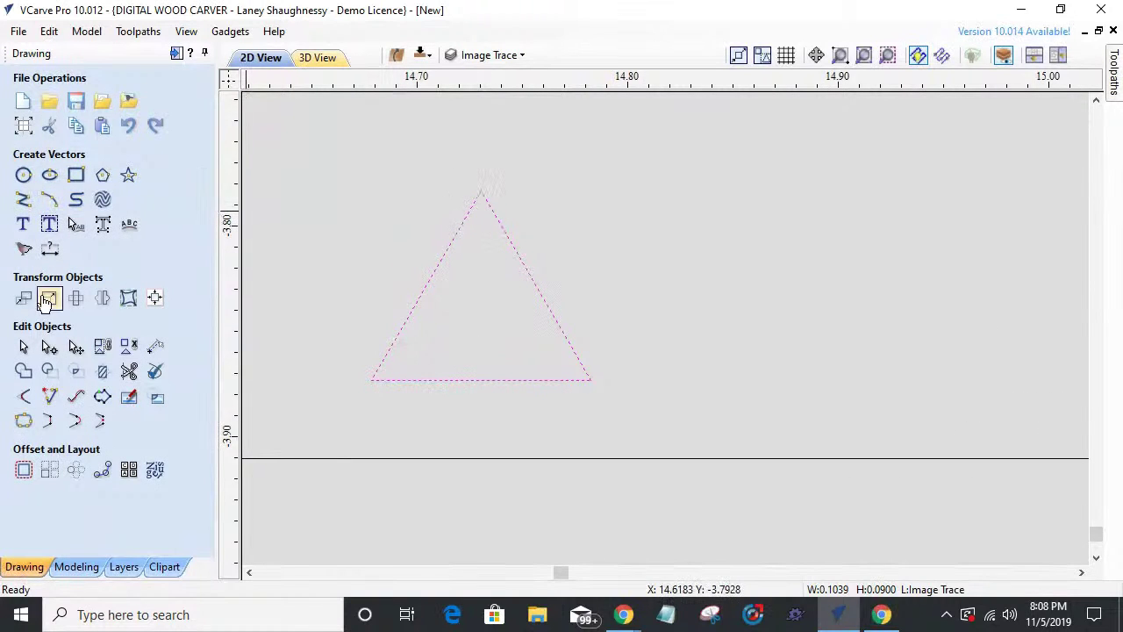
- Node-edit the triangle into a flat-topped trapezoid by lowering its apex, inserting a point on the adjacent side and levelling both top nodes
{"action": "left_click", "coordinate": [50, 347]}
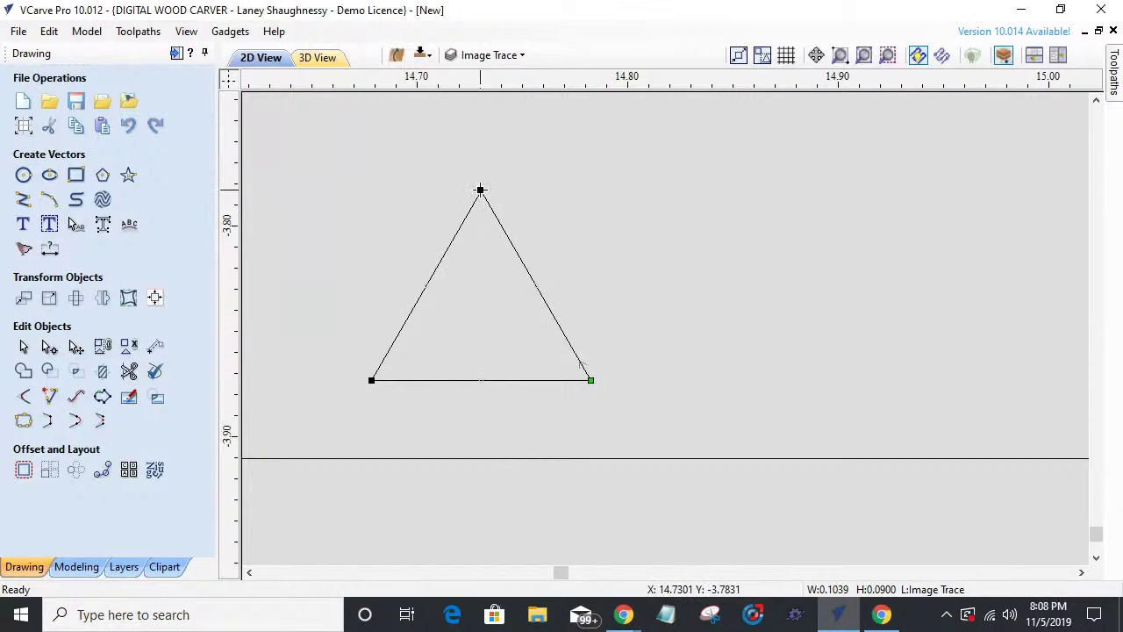
{"action": "left_click_drag", "start_coordinate": [481, 191], "coordinate": [459, 230]}
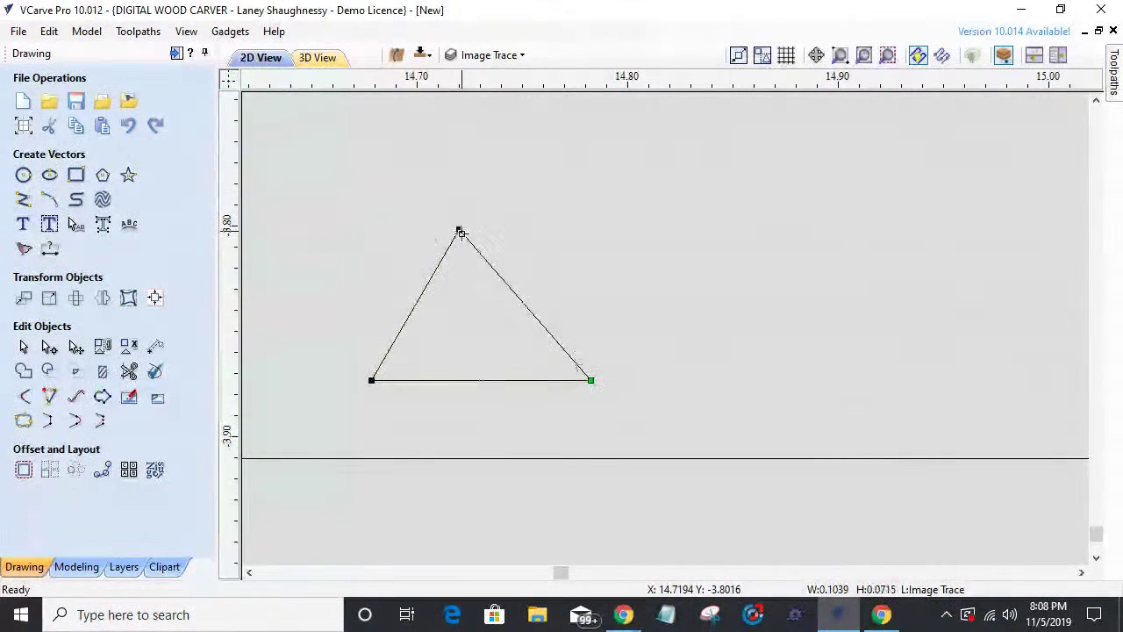
{"action": "right_click", "coordinate": [487, 260]}
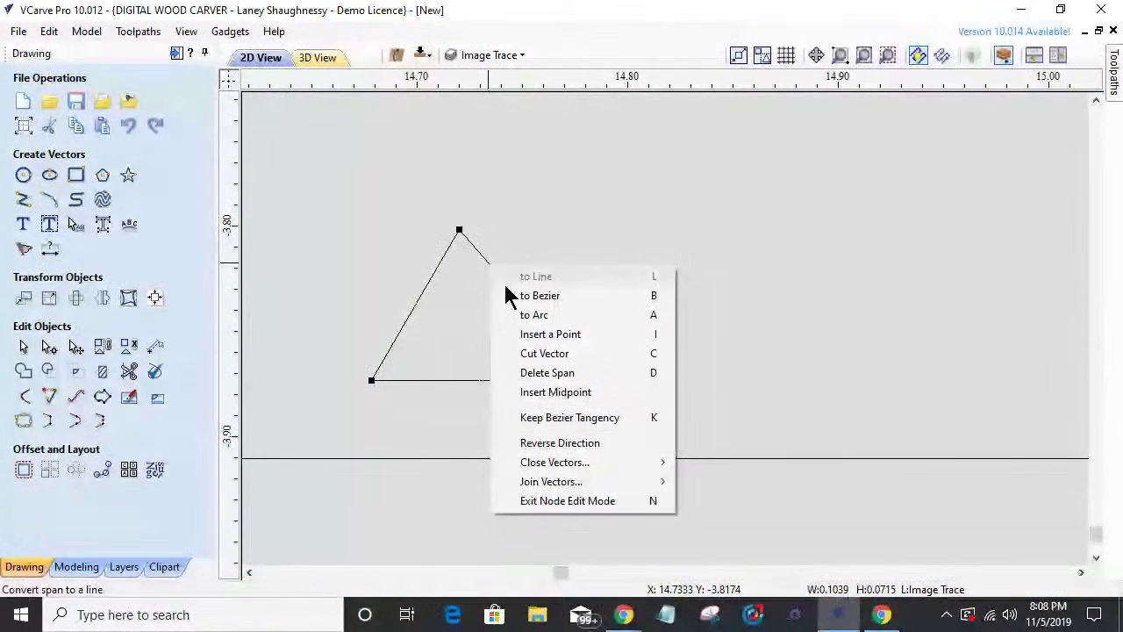
{"action": "left_click", "coordinate": [535, 331]}
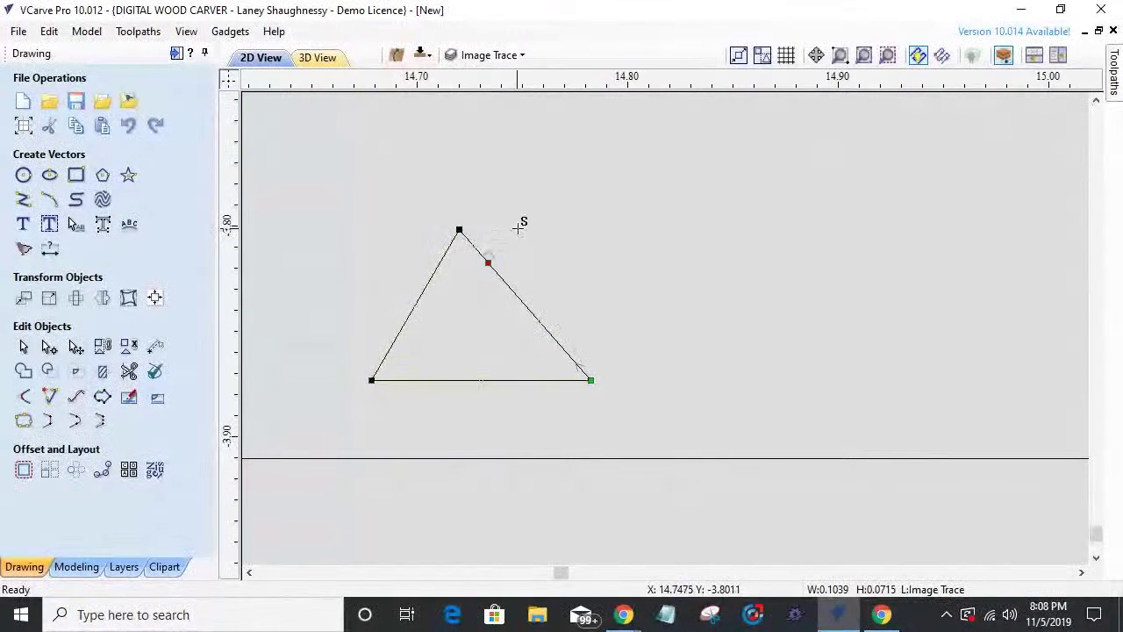
{"action": "left_click", "coordinate": [518, 225]}
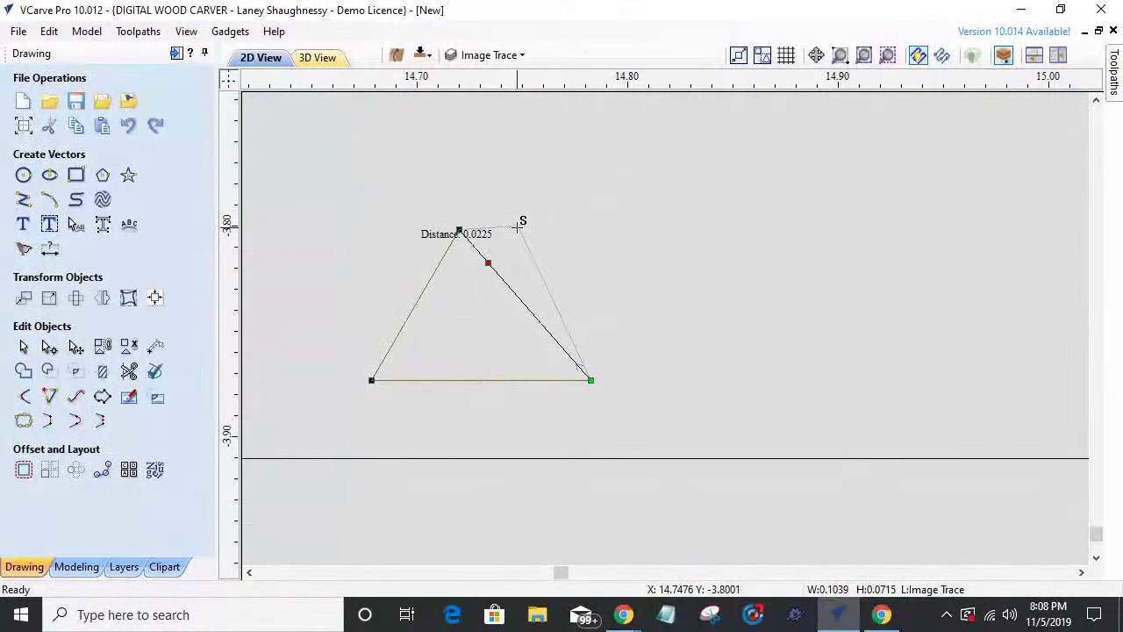
{"action": "left_click_drag", "start_coordinate": [520, 224], "coordinate": [442, 227]}
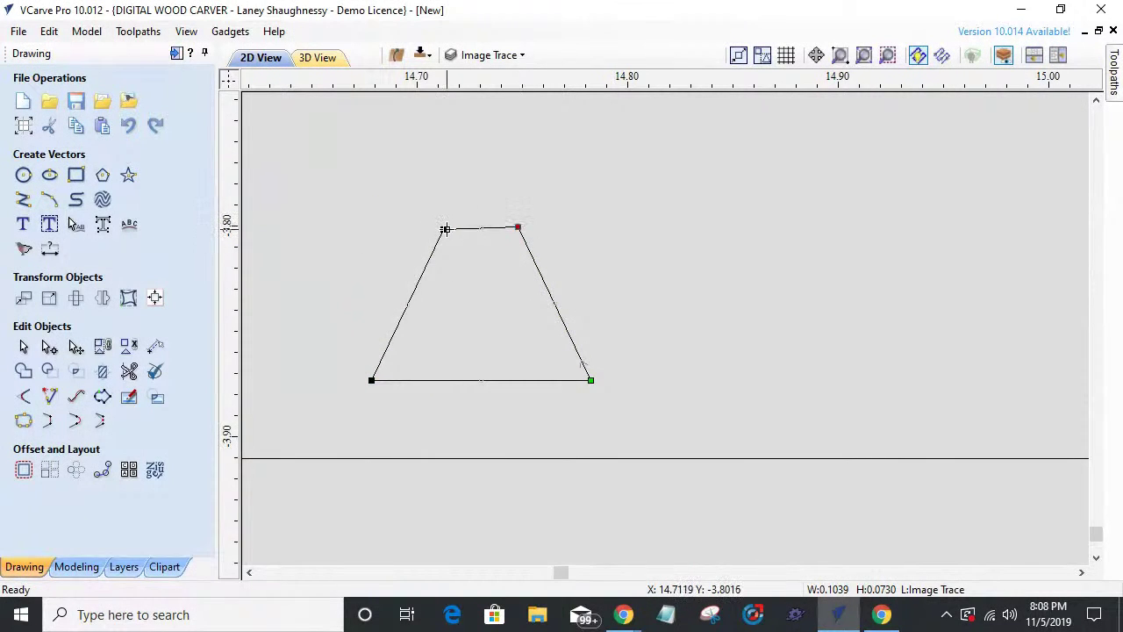
{"action": "left_click", "coordinate": [482, 301]}
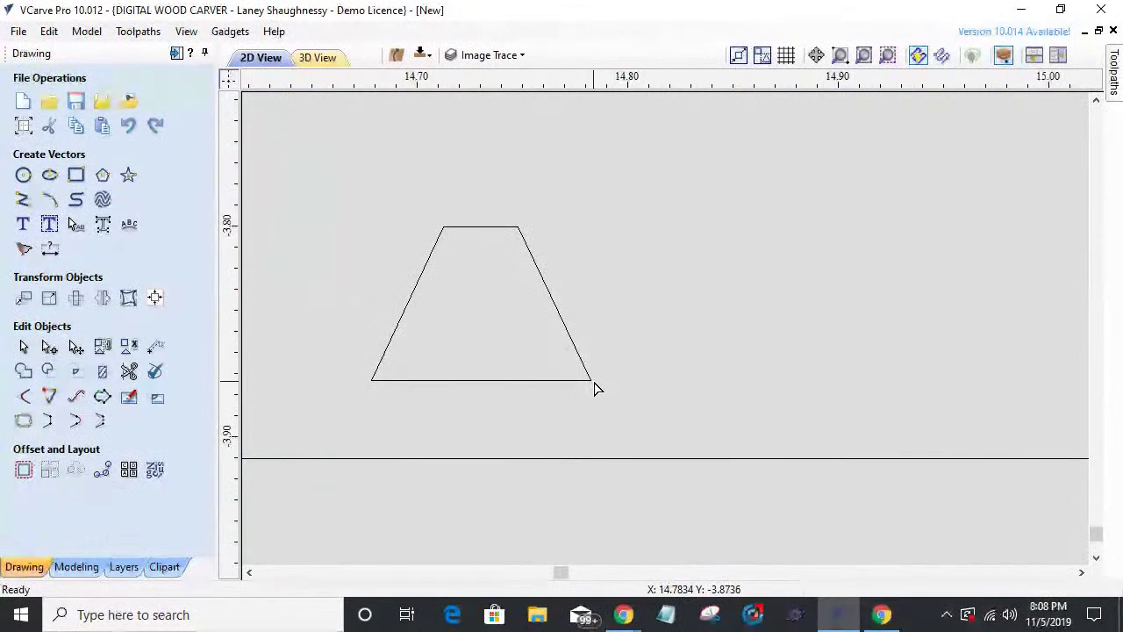
- Compare the small trapezoid with the V-bit profile and its 0.0722 offset dimension, and examine the trapezoid's upper corner up close
{"action": "scroll", "coordinate": [646, 361], "scroll_direction": "down", "scroll_amount": 4}
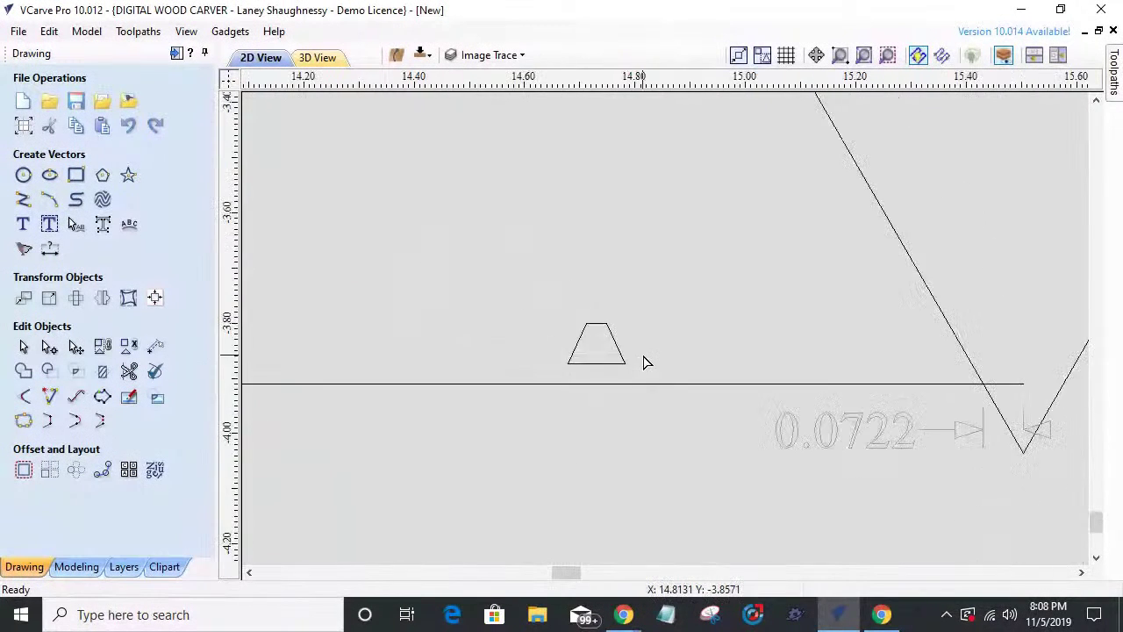
{"action": "scroll", "coordinate": [675, 356], "scroll_direction": "up", "scroll_amount": 2}
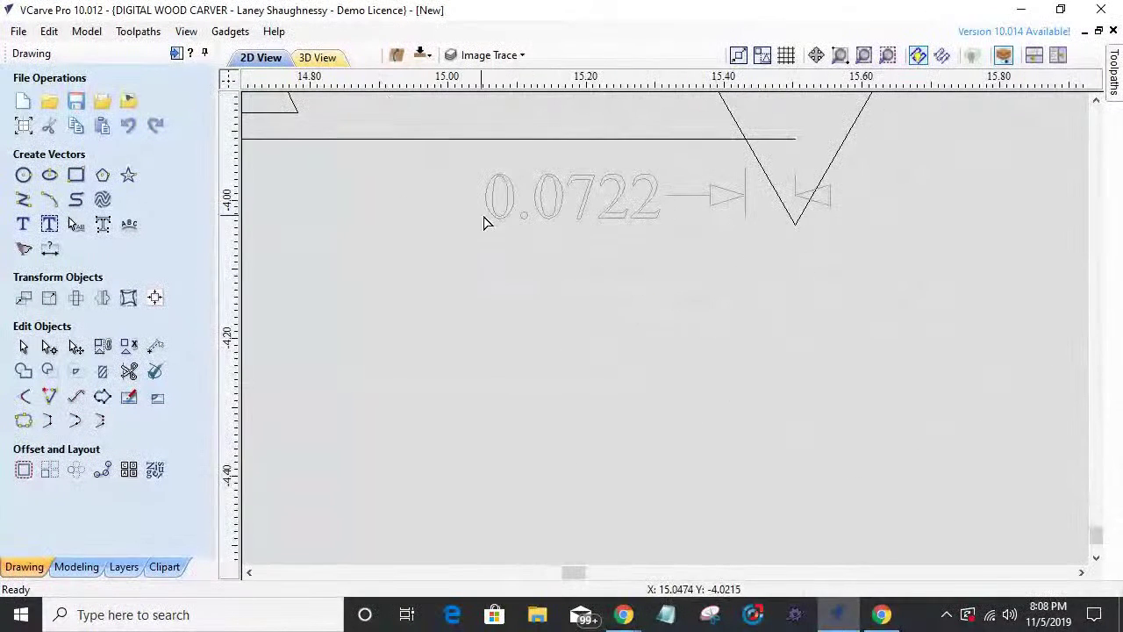
{"action": "scroll", "coordinate": [689, 299], "scroll_direction": "up", "scroll_amount": 2}
{"action": "scroll", "coordinate": [829, 378], "scroll_direction": "down", "scroll_amount": 2}
{"action": "scroll", "coordinate": [829, 377], "scroll_direction": "down", "scroll_amount": 2}
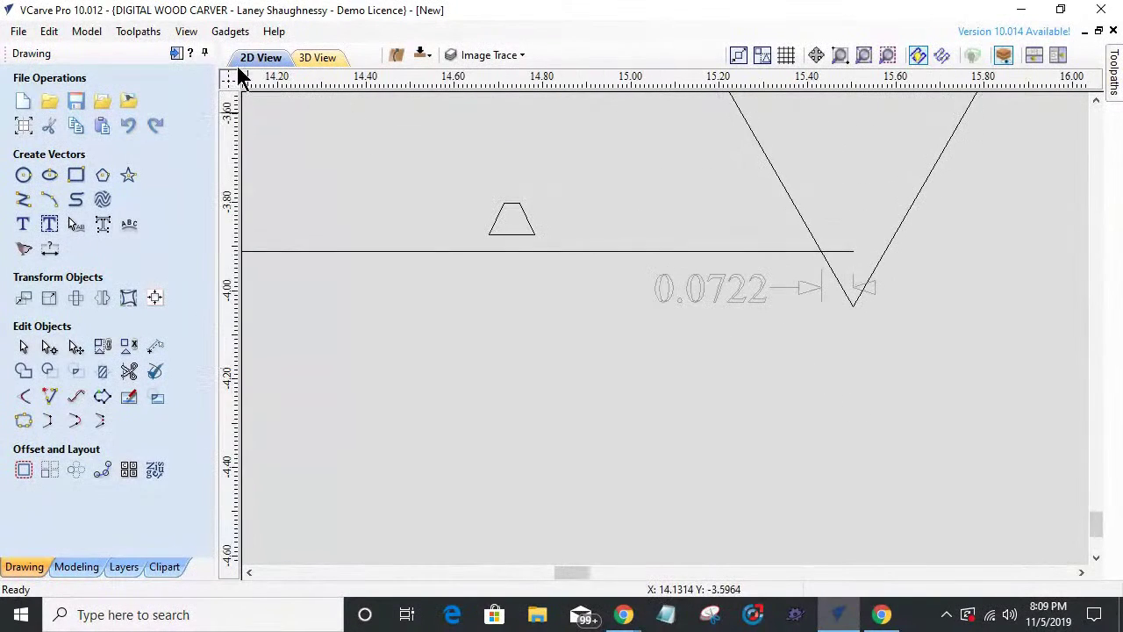
{"action": "scroll", "coordinate": [438, 156], "scroll_direction": "up", "scroll_amount": 5}
{"action": "scroll", "coordinate": [710, 318], "scroll_direction": "up", "scroll_amount": 4}
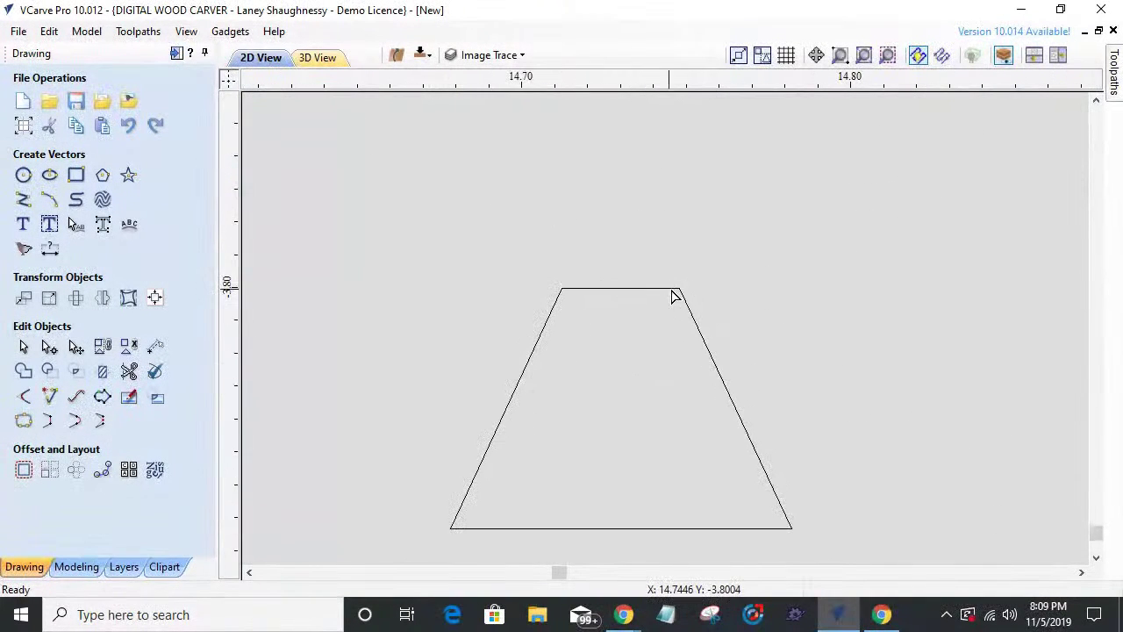
{"action": "left_click", "coordinate": [678, 287]}
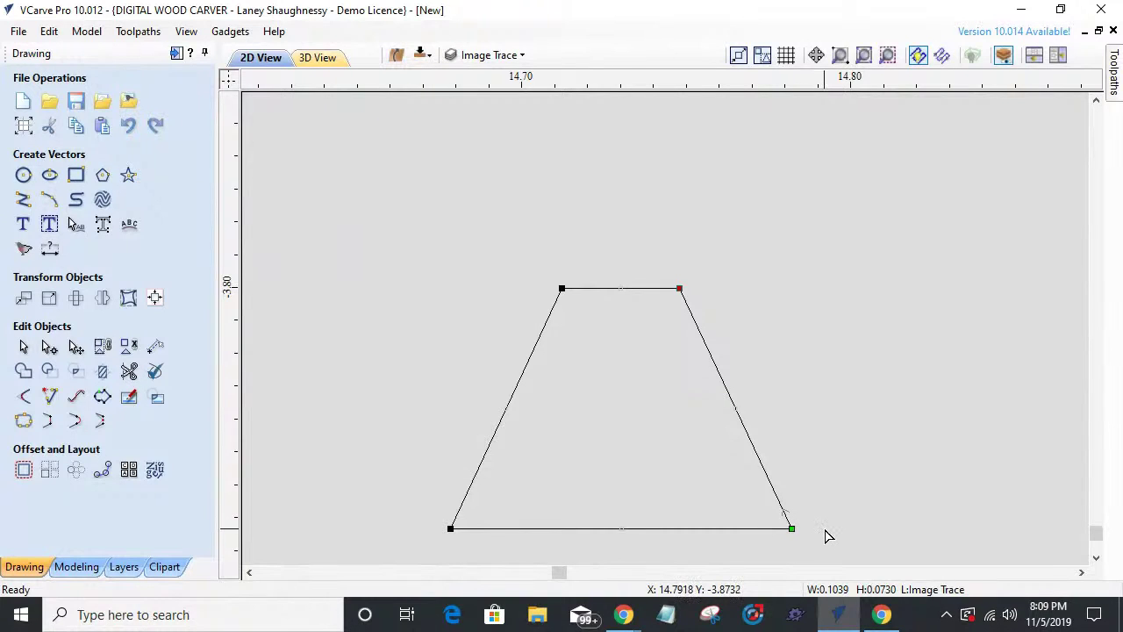
- Inspect the 3D preview of the carved Welcome to Our Home sign, examining the textured background close to the letter edges
{"action": "left_click", "coordinate": [318, 57]}
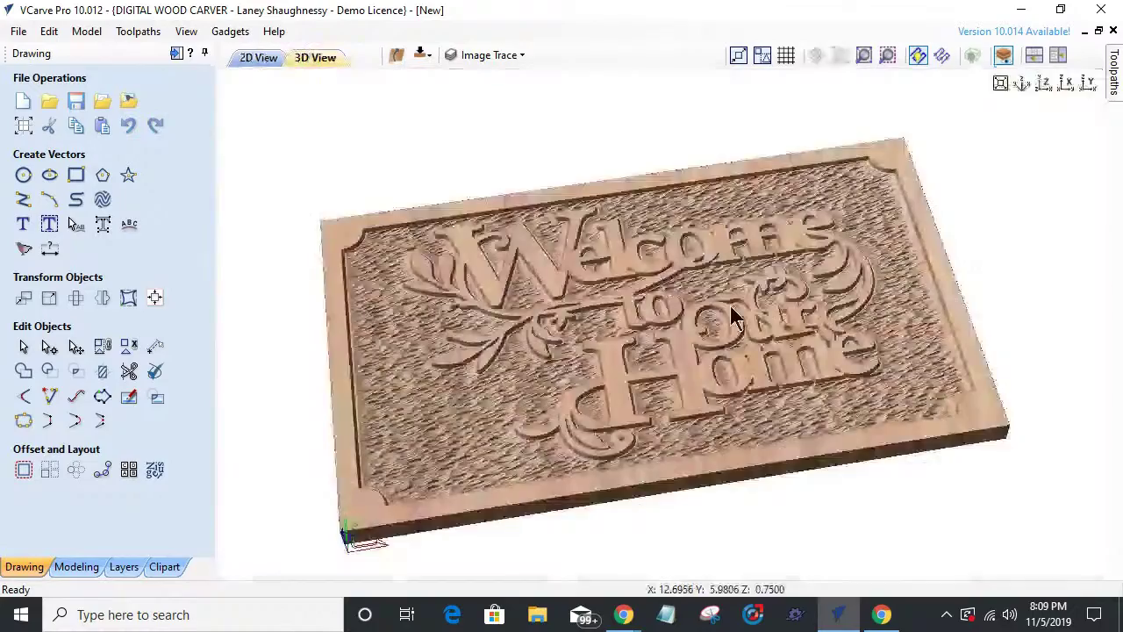
{"action": "scroll", "coordinate": [625, 420], "scroll_direction": "up", "scroll_amount": 4}
{"action": "scroll", "coordinate": [625, 419], "scroll_direction": "up", "scroll_amount": 5}
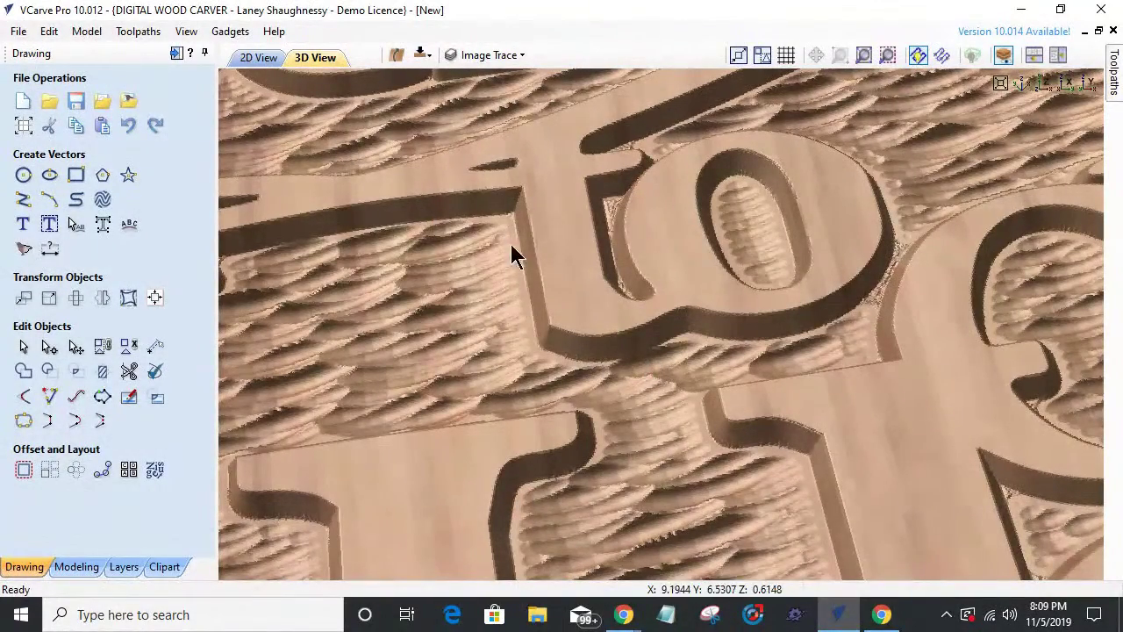
{"action": "scroll", "coordinate": [788, 255], "scroll_direction": "down", "scroll_amount": 10}
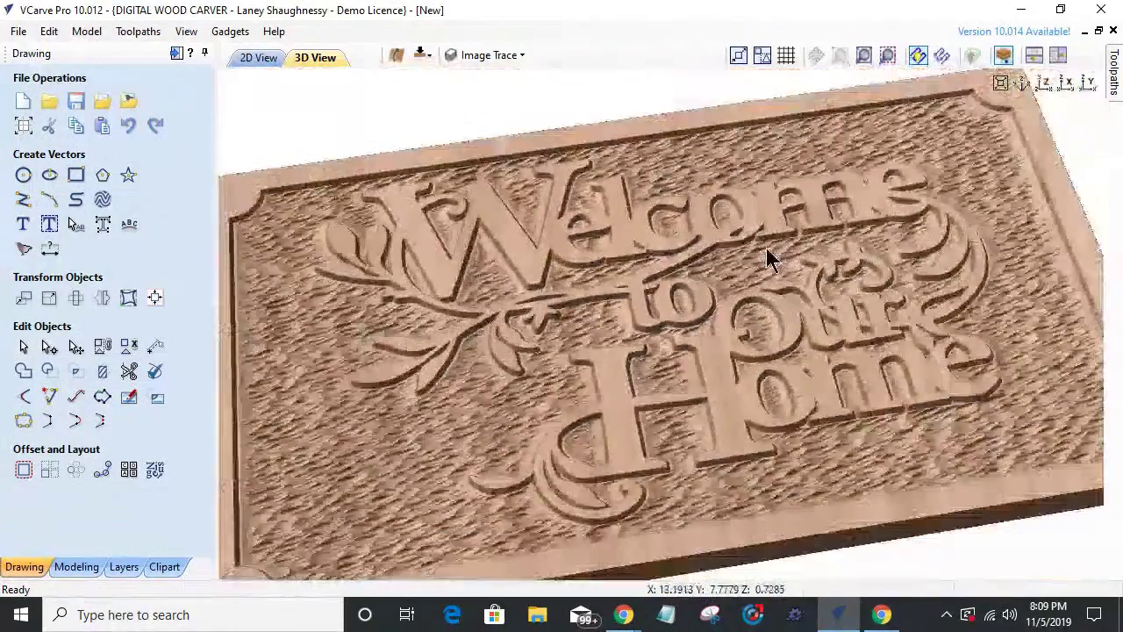
{"action": "scroll", "coordinate": [767, 256], "scroll_direction": "down", "scroll_amount": 8}
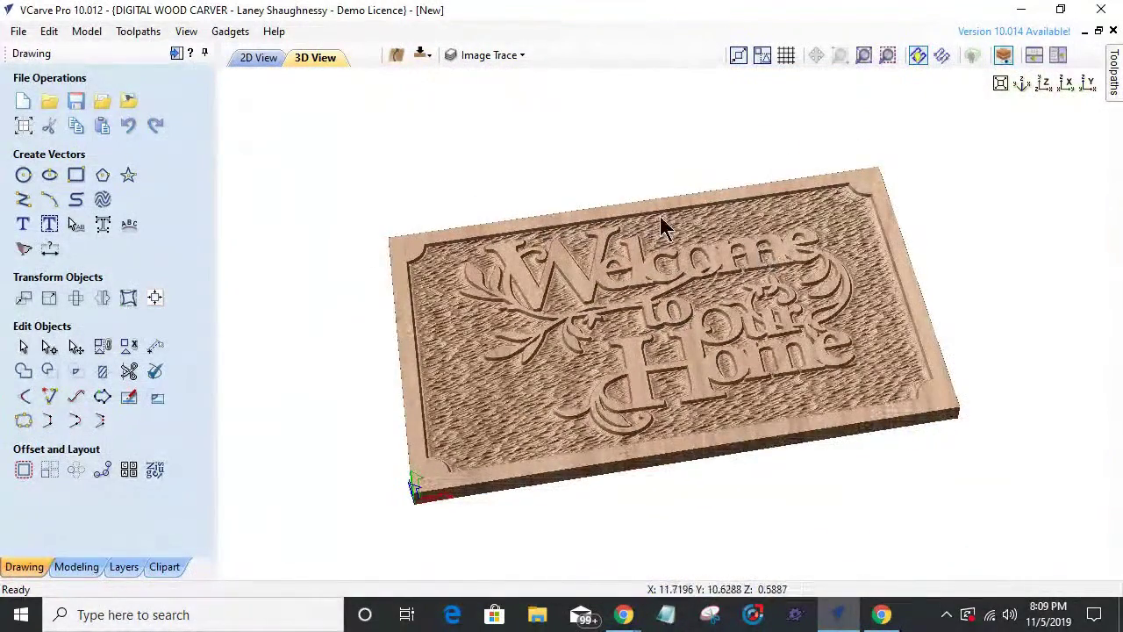
- Return to the 2D drawing and delete the trapezoid beside the V-bit profile
{"action": "left_click", "coordinate": [237, 55]}
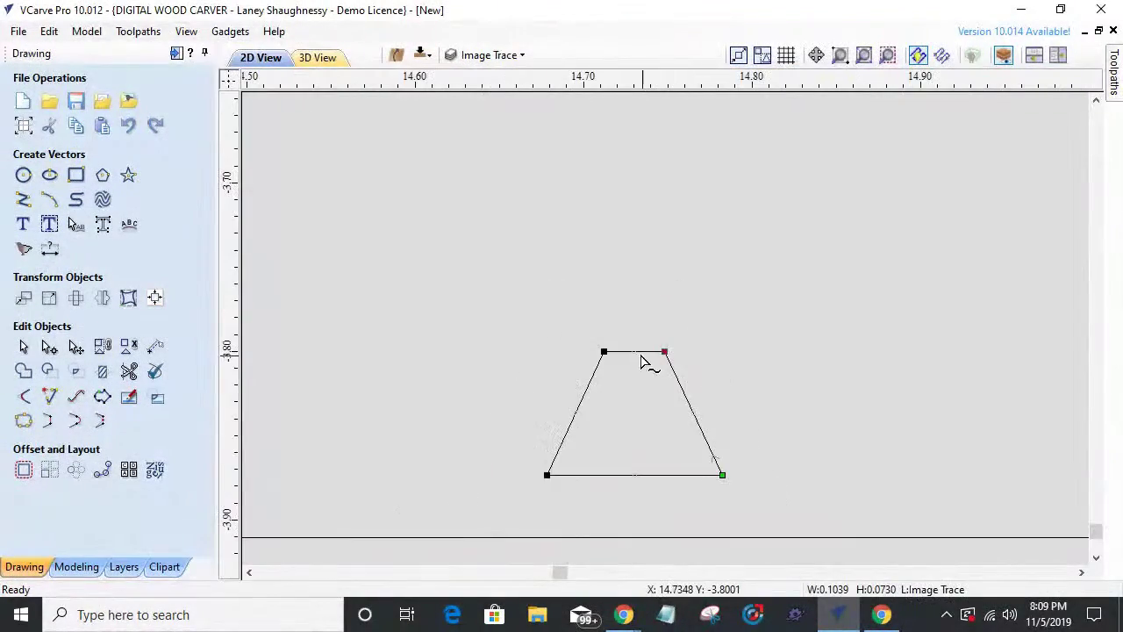
{"action": "left_click_drag", "start_coordinate": [405, 249], "coordinate": [764, 527]}
{"action": "key", "text": "Delete"}
- Select all of the WELCOME sign's vectors, including the border, and zoom to the selection
{"action": "scroll", "coordinate": [628, 342], "scroll_direction": "down", "scroll_amount": 10}
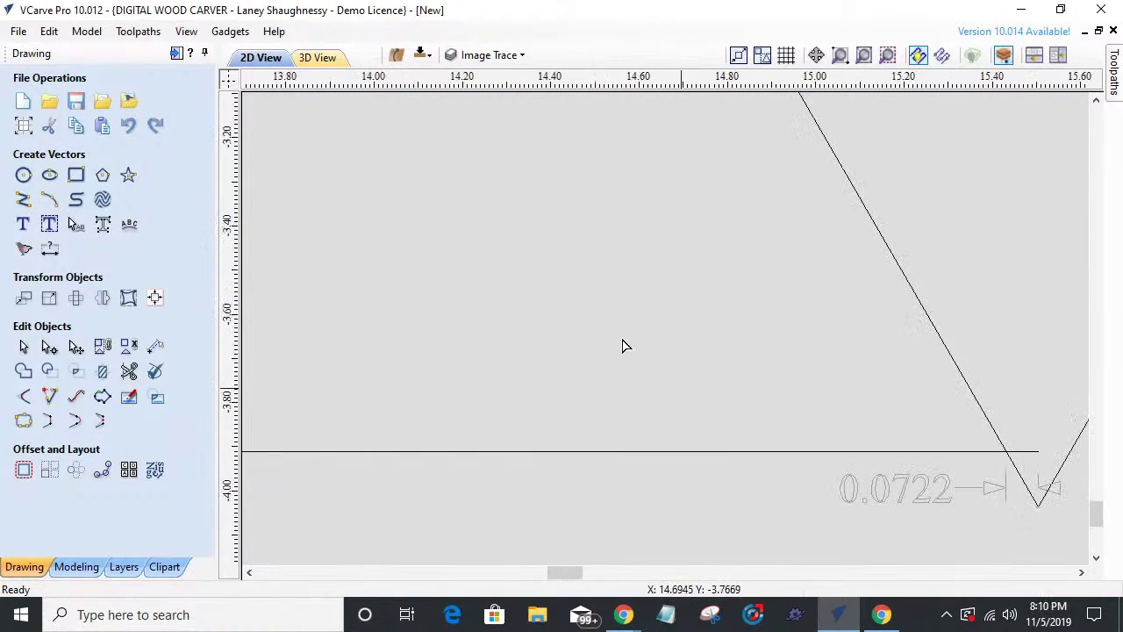
{"action": "scroll", "coordinate": [644, 360], "scroll_direction": "down", "scroll_amount": 3}
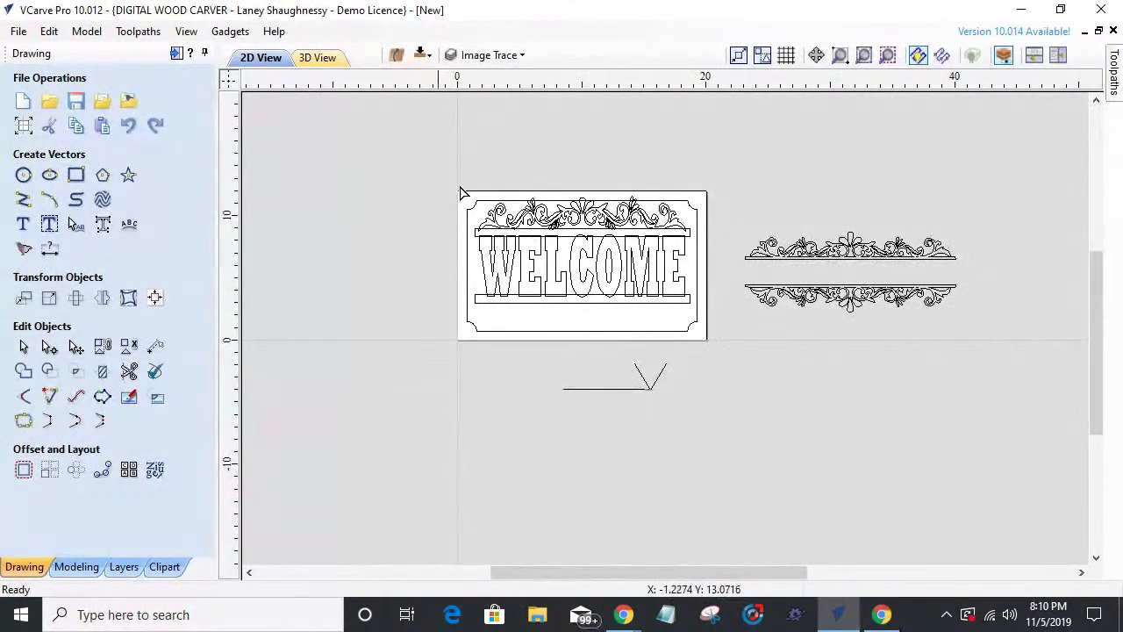
{"action": "left_click_drag", "start_coordinate": [431, 178], "coordinate": [662, 287]}
{"action": "left_click", "coordinate": [22, 346]}
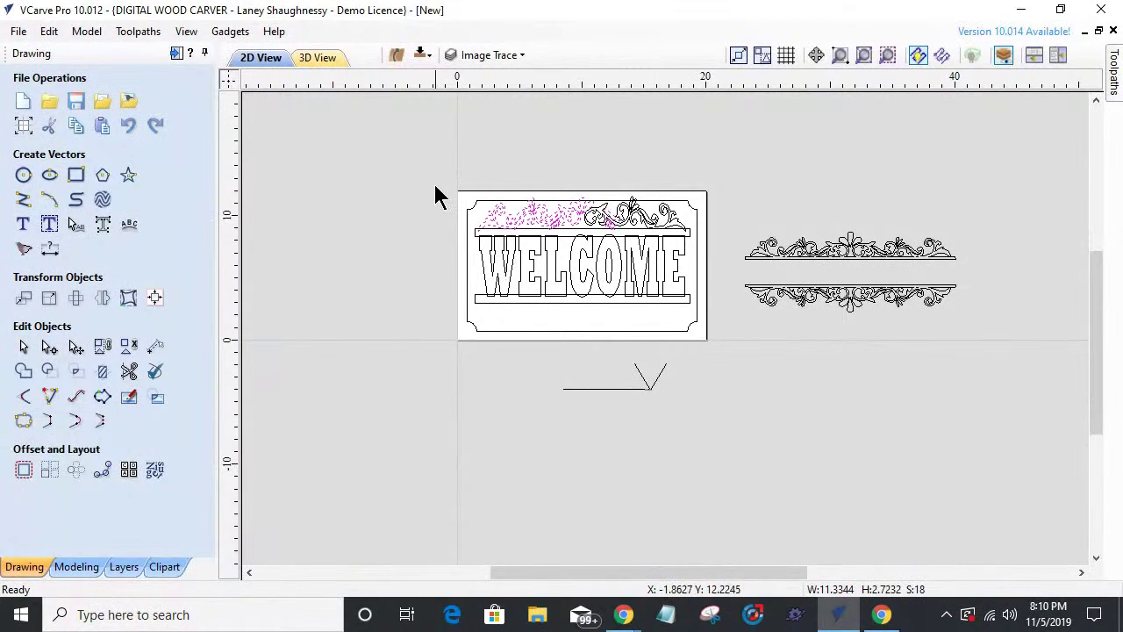
{"action": "left_click", "coordinate": [721, 341], "text": "shift"}
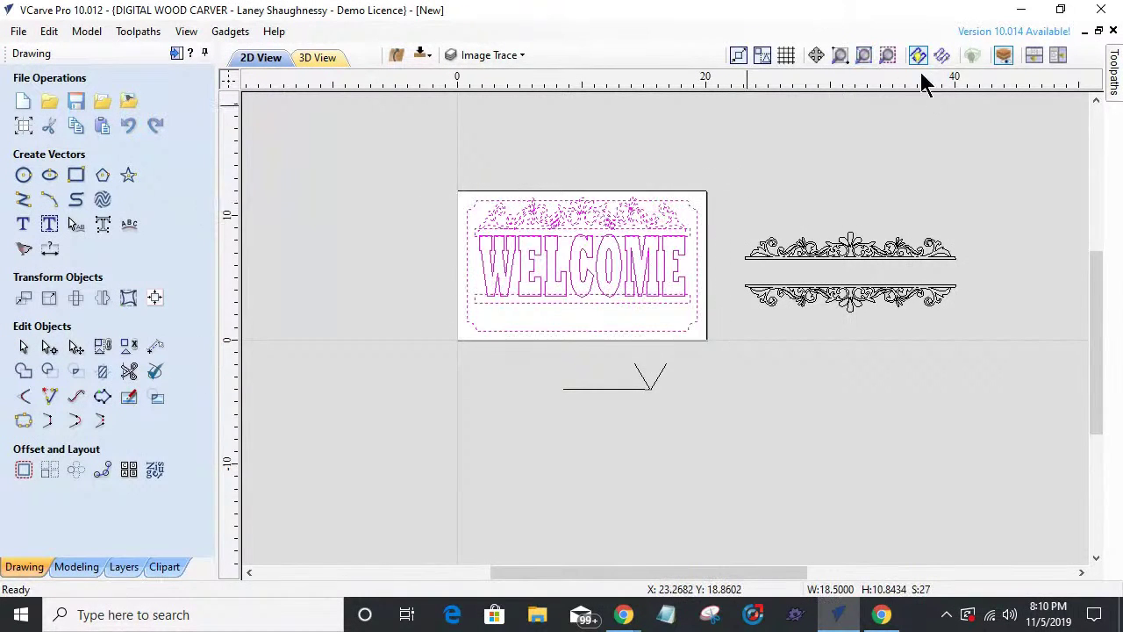
{"action": "left_click", "coordinate": [889, 56]}
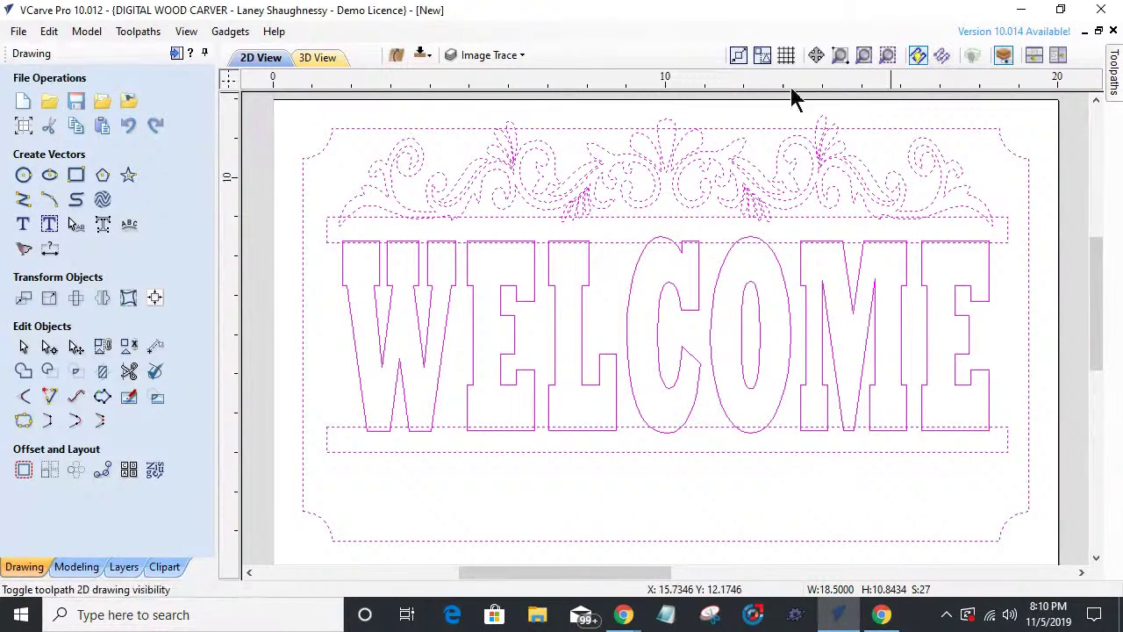
- Select only the scroll ornament vectors above WELCOME and group them
{"action": "scroll", "coordinate": [580, 303], "scroll_direction": "down", "scroll_amount": 1}
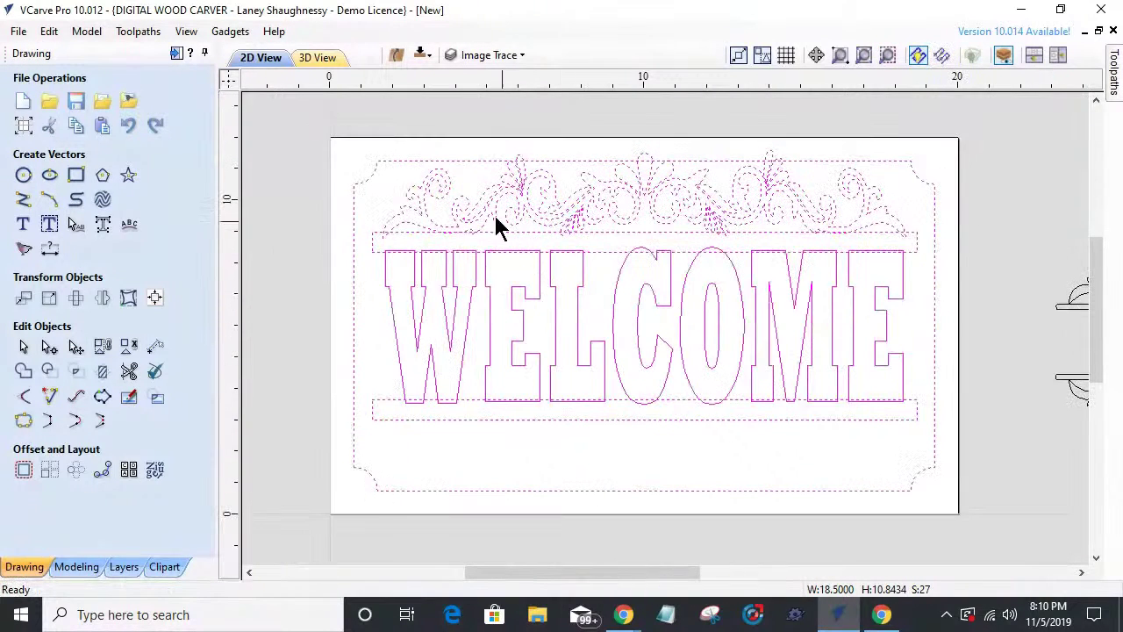
{"action": "left_click", "coordinate": [442, 149]}
{"action": "left_click_drag", "start_coordinate": [364, 140], "coordinate": [919, 241]}
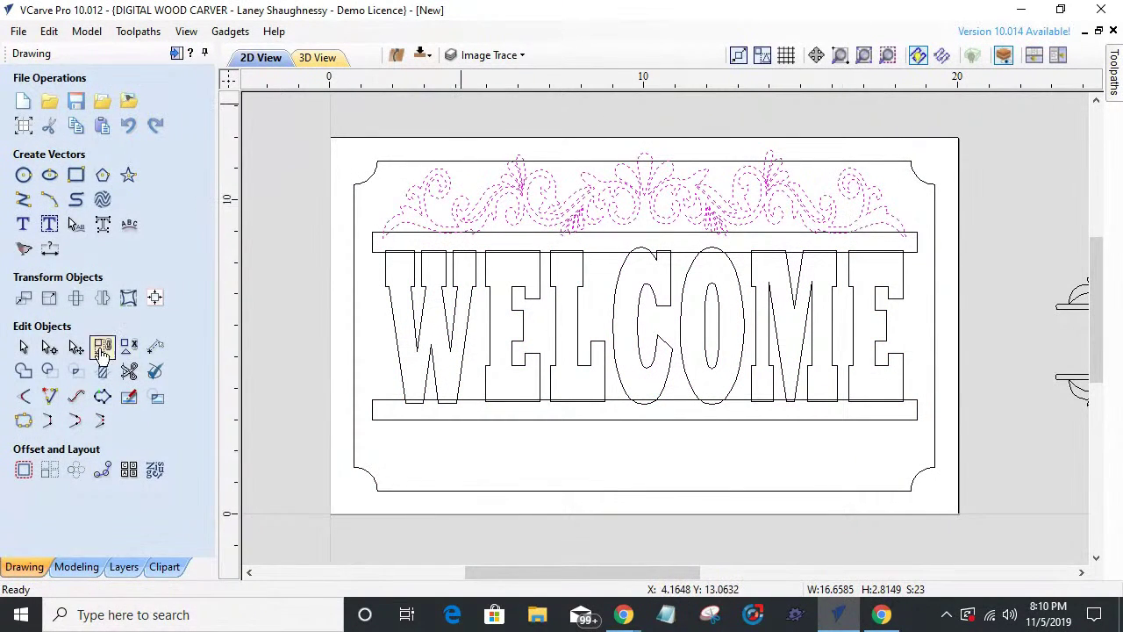
{"action": "left_click", "coordinate": [102, 348]}
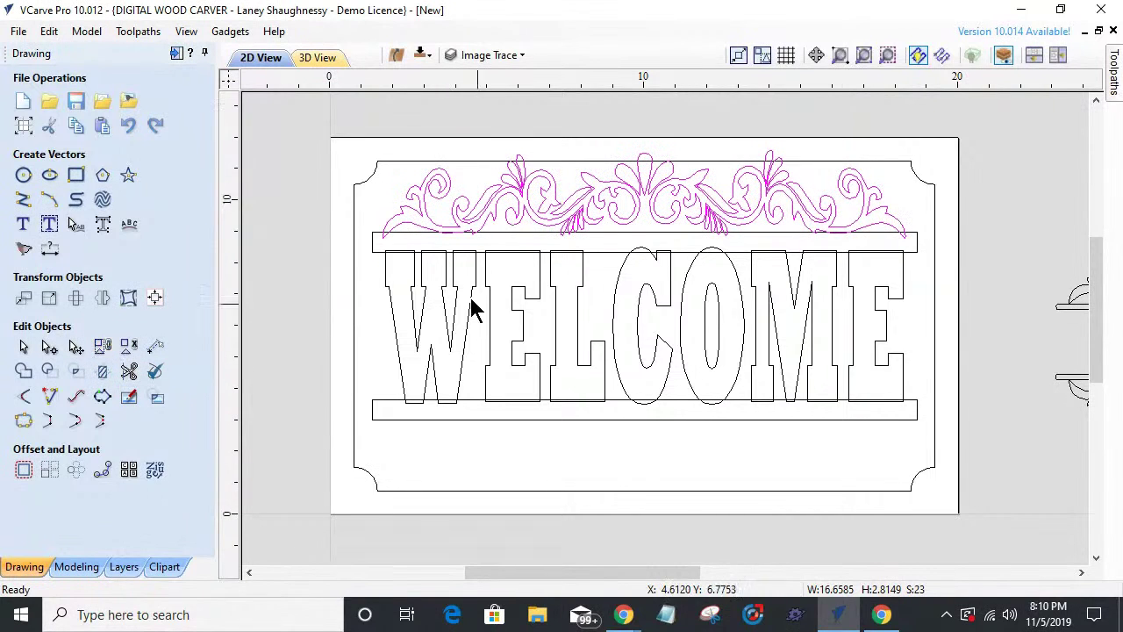
- Create a vertically mirrored copy of the grouped scroll ornament about the job center and check its fit below the lower bar
{"action": "left_click", "coordinate": [102, 298]}
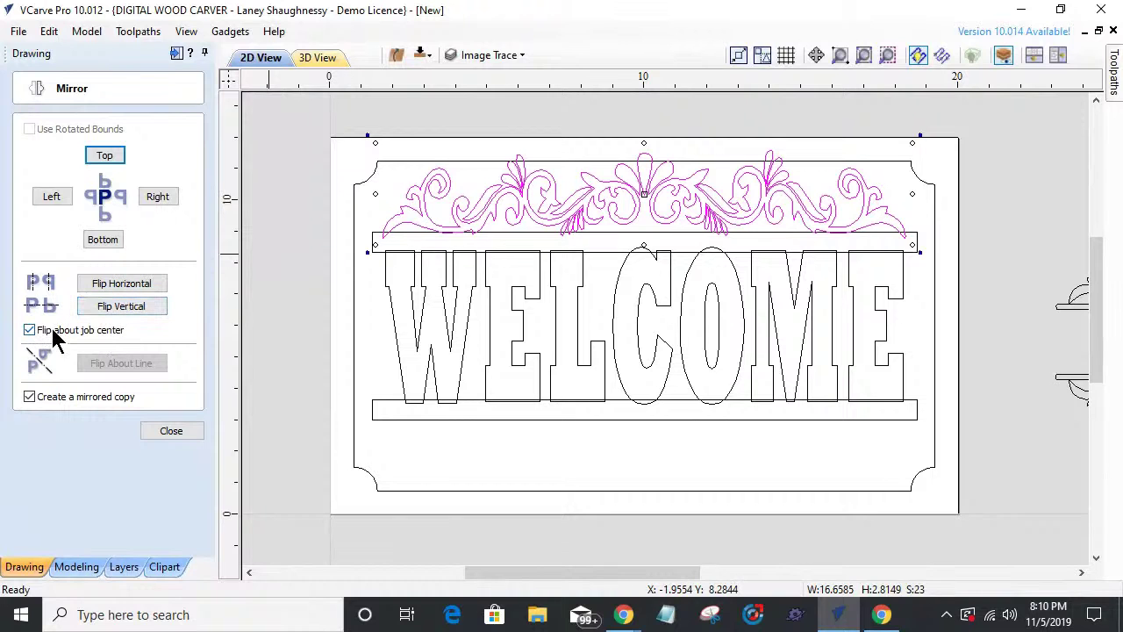
{"action": "left_click", "coordinate": [123, 305]}
{"action": "scroll", "coordinate": [491, 446], "scroll_direction": "up", "scroll_amount": 3}
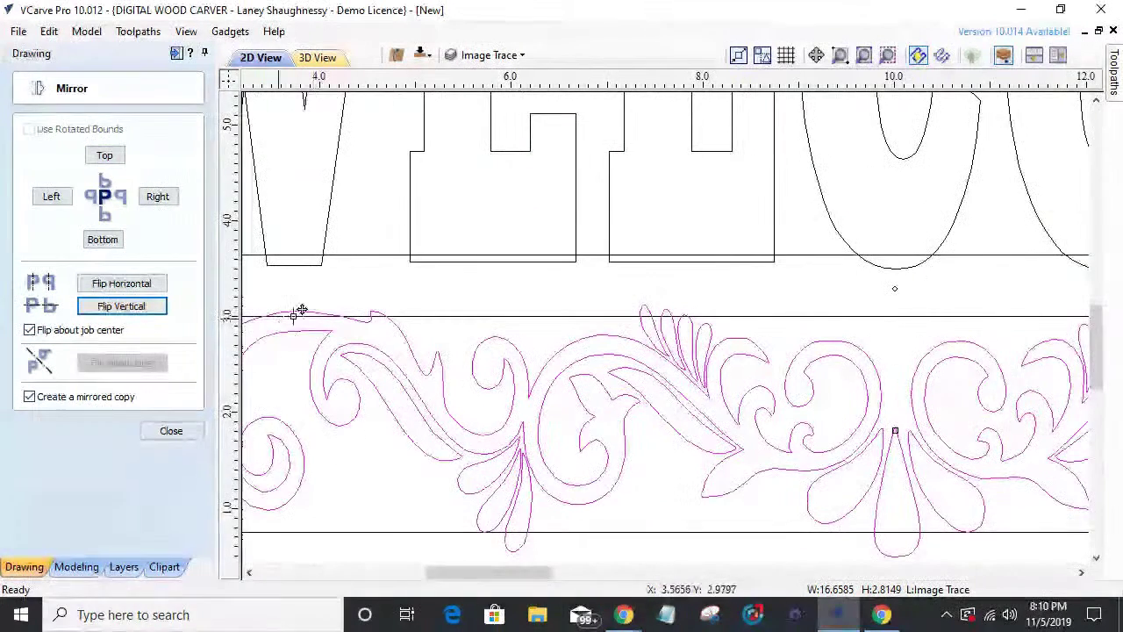
{"action": "scroll", "coordinate": [451, 351], "scroll_direction": "down", "scroll_amount": 4}
{"action": "scroll", "coordinate": [947, 392], "scroll_direction": "up", "scroll_amount": 2}
{"action": "scroll", "coordinate": [948, 392], "scroll_direction": "down", "scroll_amount": 3}
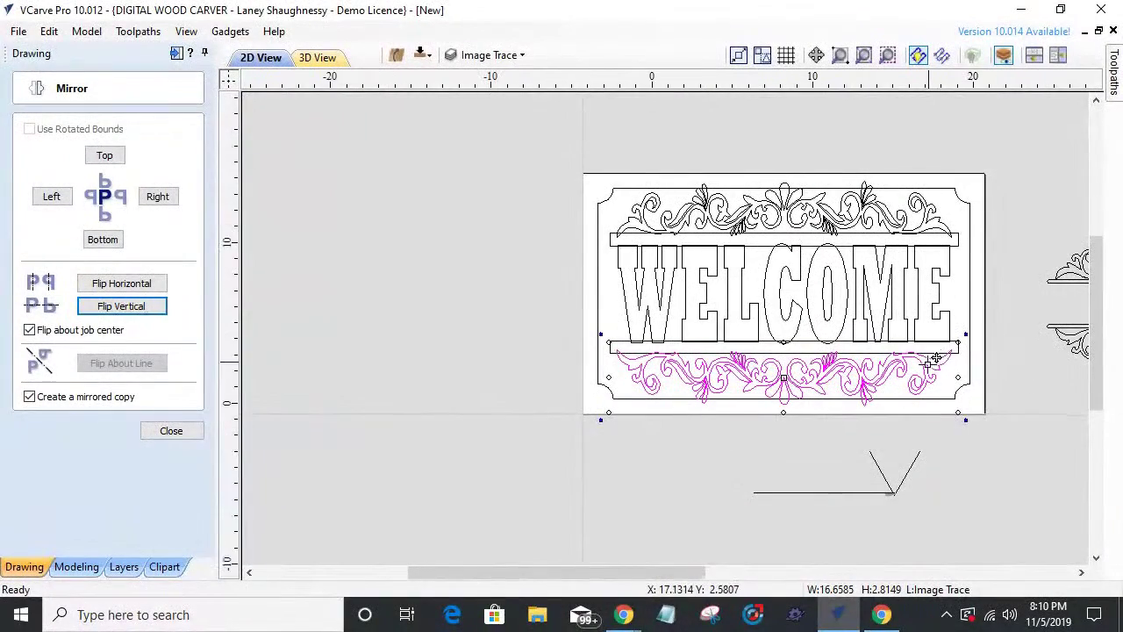
- Select all the sign artwork except the border and scale it down about its center to about 15.74 wide by 10.15 high
{"action": "scroll", "coordinate": [933, 356], "scroll_direction": "down", "scroll_amount": 1}
{"action": "scroll", "coordinate": [989, 451], "scroll_direction": "up", "scroll_amount": 1}
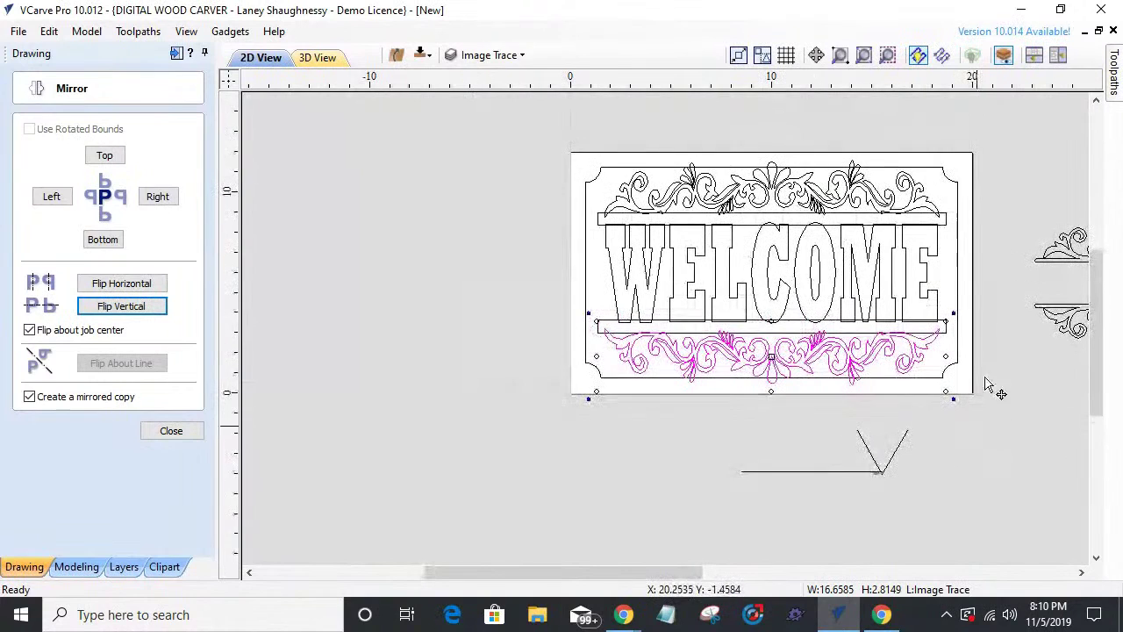
{"action": "left_click_drag", "start_coordinate": [516, 148], "coordinate": [985, 386]}
{"action": "left_click_drag", "start_coordinate": [522, 133], "coordinate": [987, 402]}
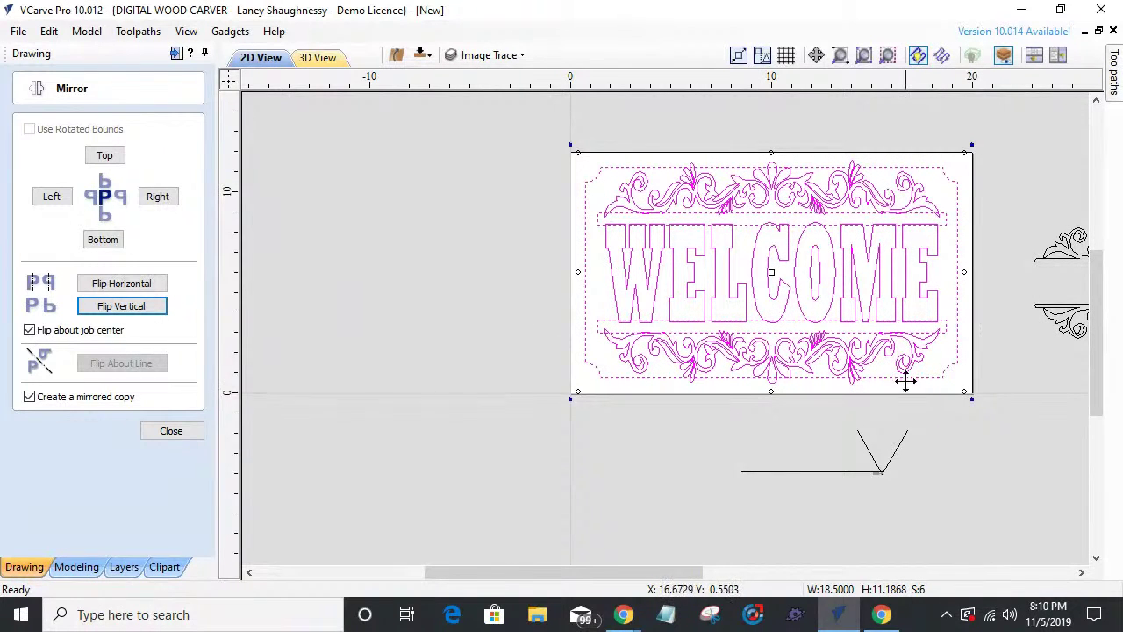
{"action": "left_click", "coordinate": [944, 376], "text": "ctrl"}
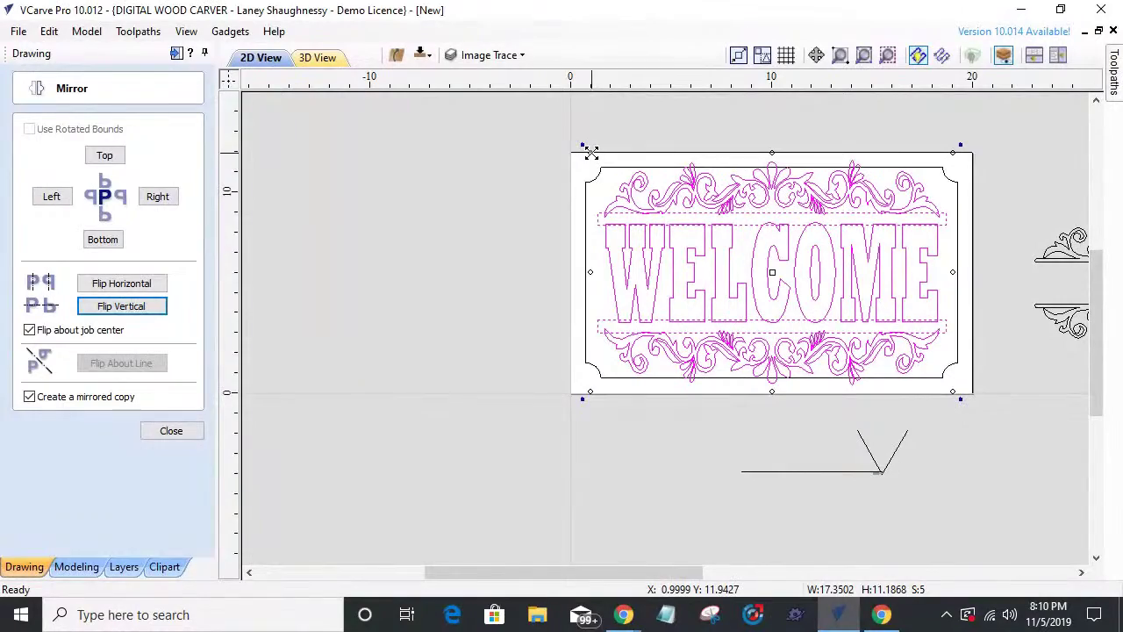
{"action": "mouse_move", "coordinate": [590, 151]}
{"action": "left_mouse_down"}
{"action": "mouse_move", "coordinate": [618, 181]}
{"action": "mouse_move", "coordinate": [586, 160]}
{"action": "mouse_move", "coordinate": [628, 195]}
{"action": "mouse_move", "coordinate": [565, 158]}
{"action": "mouse_move", "coordinate": [592, 173]}
{"action": "left_mouse_up"}
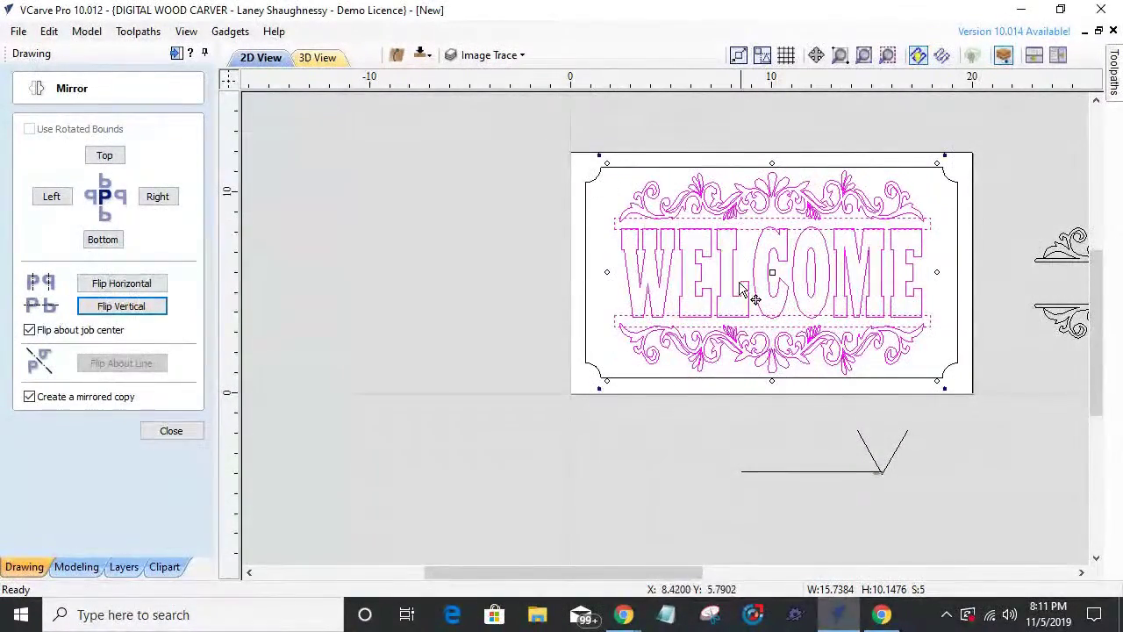
{"action": "scroll", "coordinate": [741, 309], "scroll_direction": "up", "scroll_amount": 2}
{"action": "scroll", "coordinate": [742, 309], "scroll_direction": "down", "scroll_amount": 1}
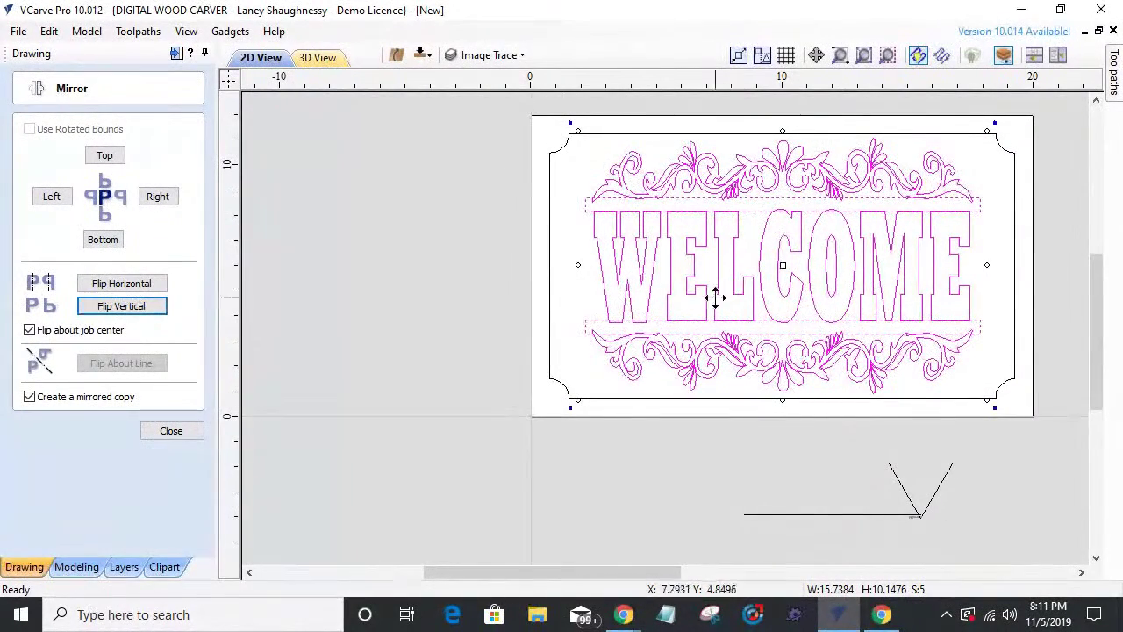
{"action": "scroll", "coordinate": [900, 158], "scroll_direction": "up", "scroll_amount": 2}
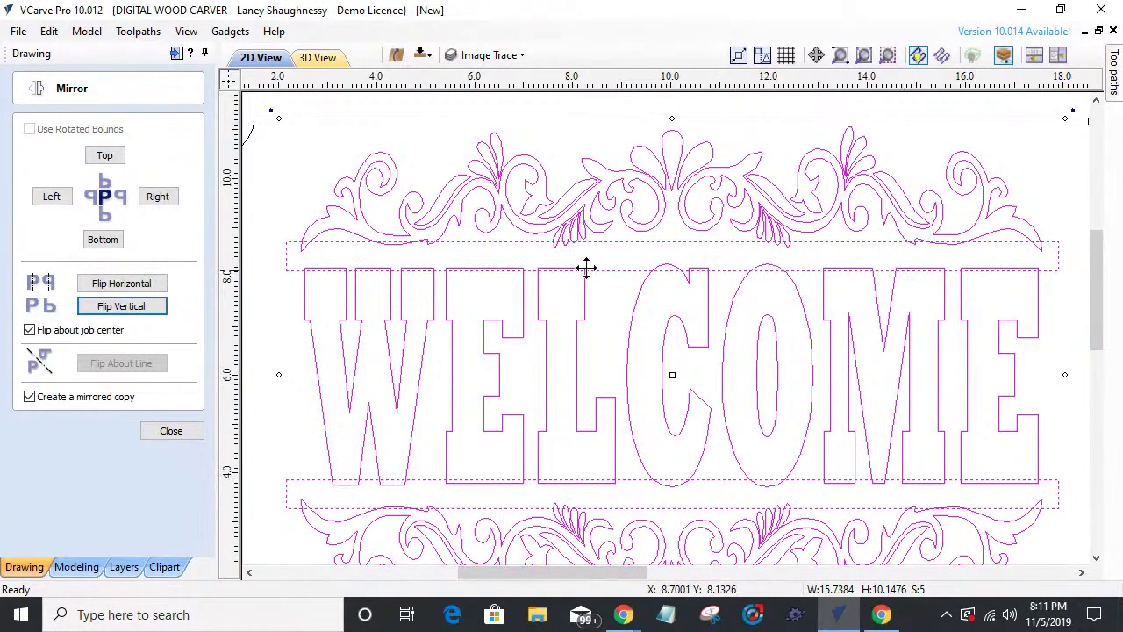
{"action": "scroll", "coordinate": [389, 241], "scroll_direction": "up", "scroll_amount": 3}
{"action": "scroll", "coordinate": [389, 241], "scroll_direction": "down", "scroll_amount": 3}
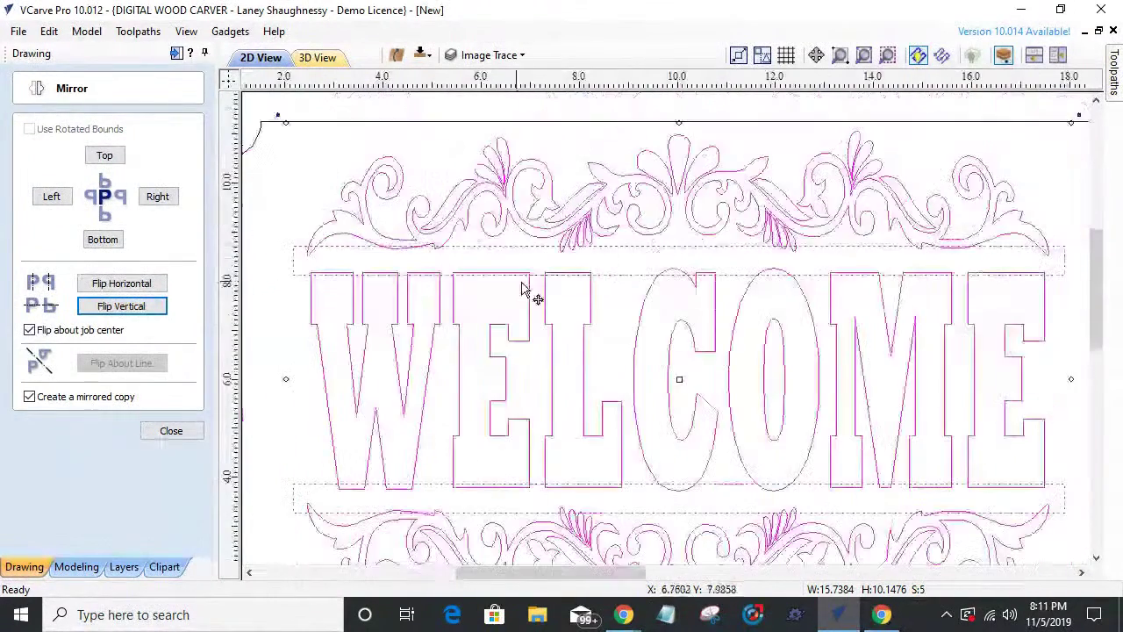
{"action": "left_click", "coordinate": [172, 431]}
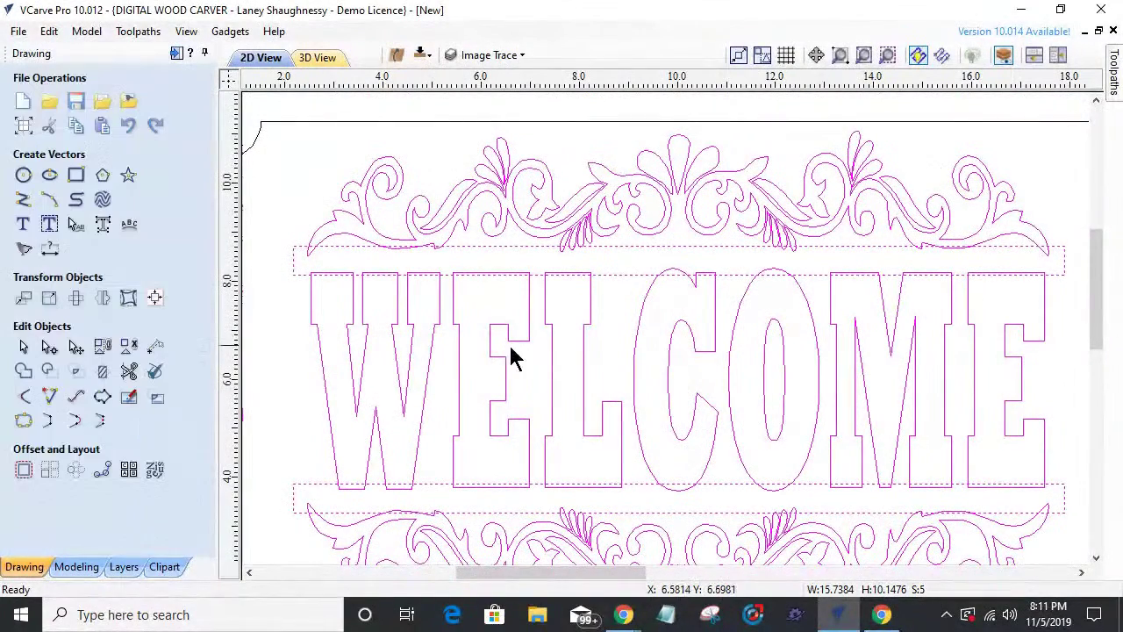
- Select only the WELCOME text and convert it to curves
{"action": "left_click", "coordinate": [322, 351]}
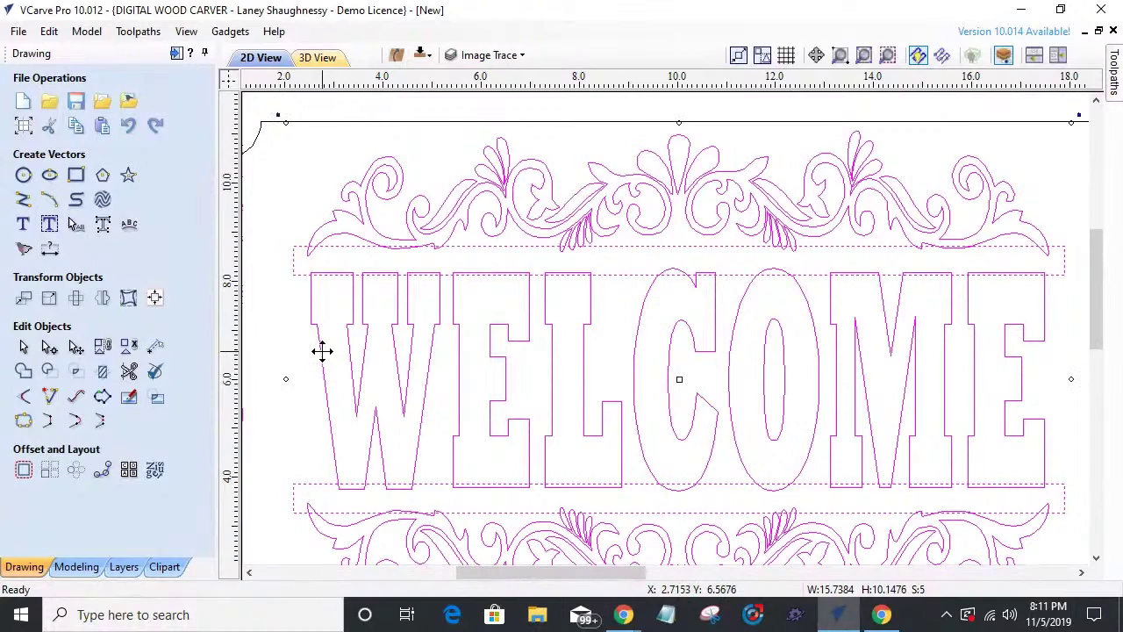
{"action": "key", "text": "Escape"}
{"action": "left_click", "coordinate": [321, 359]}
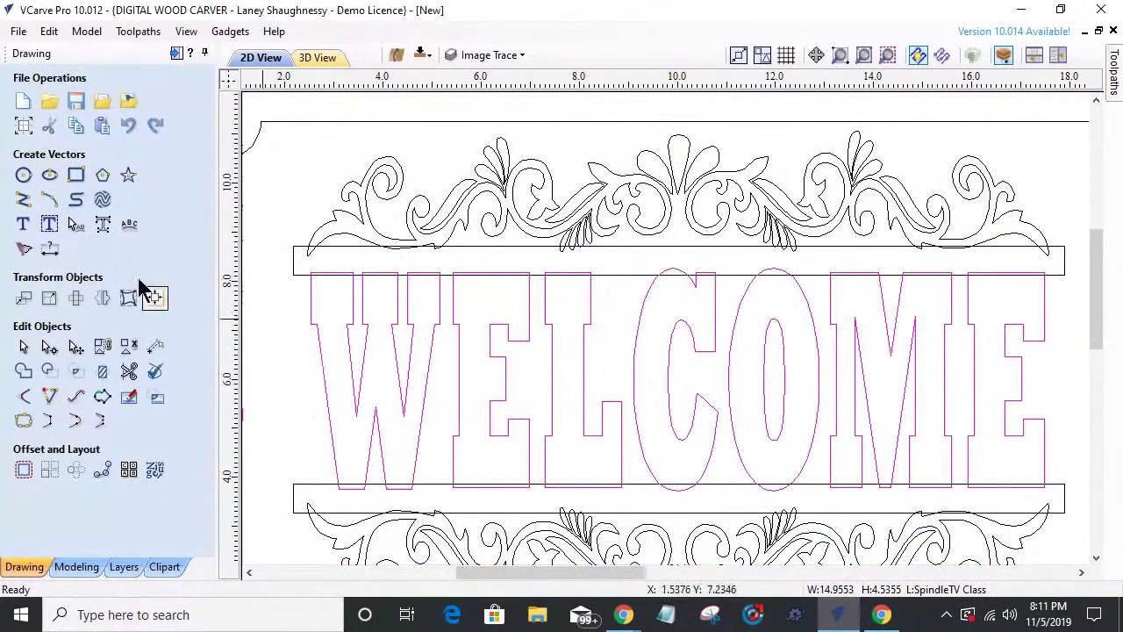
{"action": "left_click", "coordinate": [102, 226]}
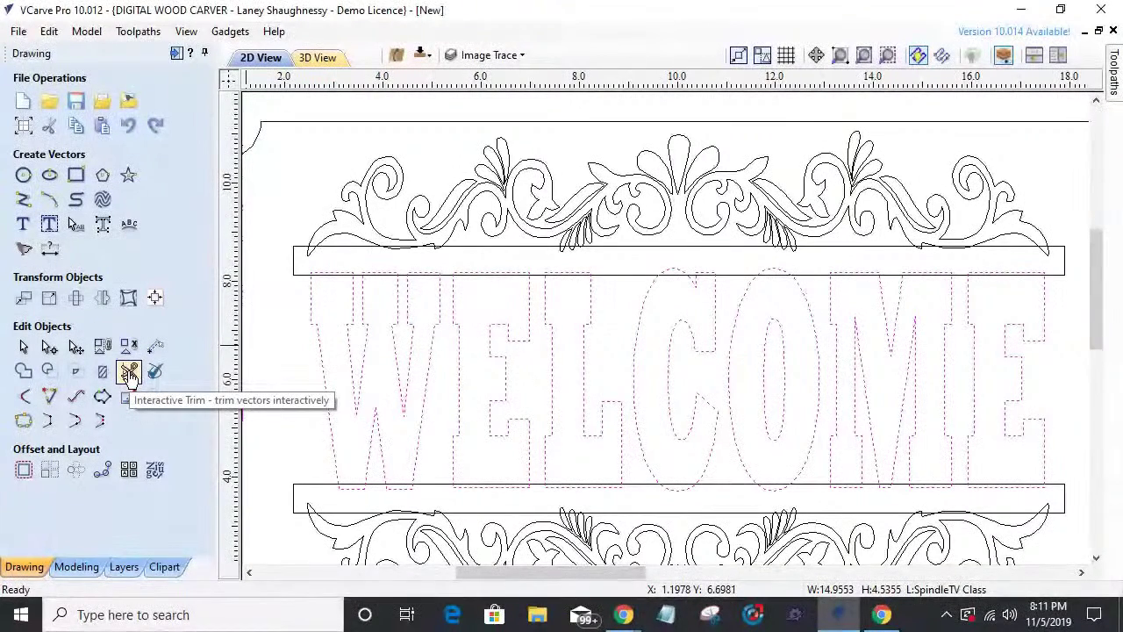
- Try interactively trimming the overlapping segments where the top of the W meets the upper bar, and undo the trims
{"action": "left_click", "coordinate": [129, 373]}
{"action": "scroll", "coordinate": [326, 263], "scroll_direction": "up", "scroll_amount": 3}
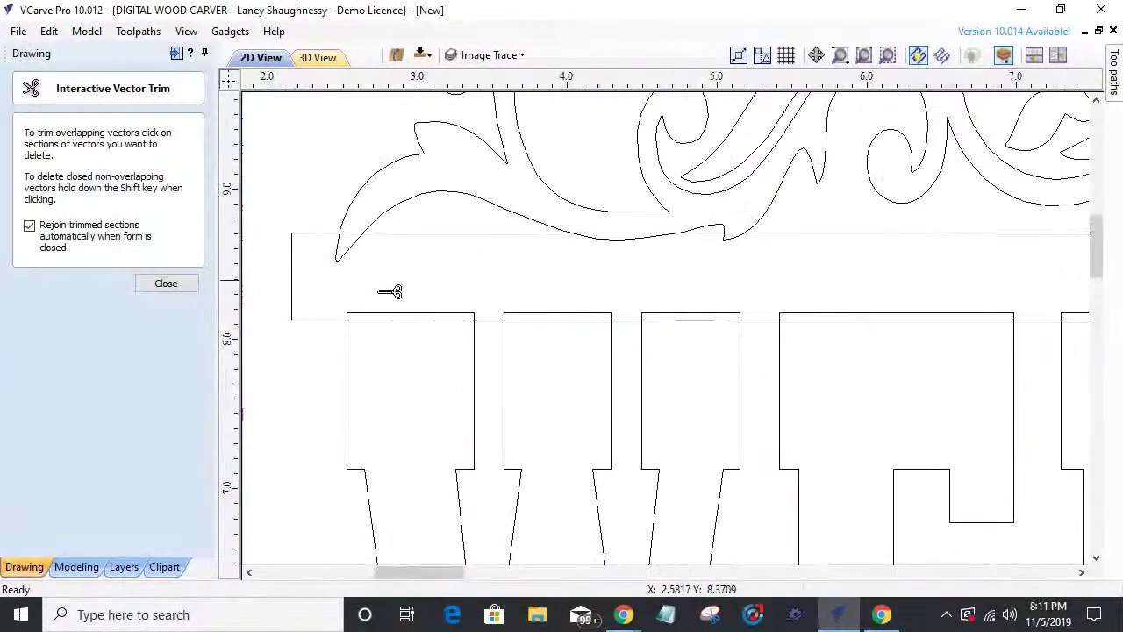
{"action": "left_click", "coordinate": [414, 312]}
{"action": "left_click", "coordinate": [419, 319]}
{"action": "left_click", "coordinate": [575, 314]}
{"action": "left_click", "coordinate": [574, 321]}
{"action": "scroll", "coordinate": [614, 421], "scroll_direction": "down", "scroll_amount": 3}
{"action": "left_click", "coordinate": [627, 370]}
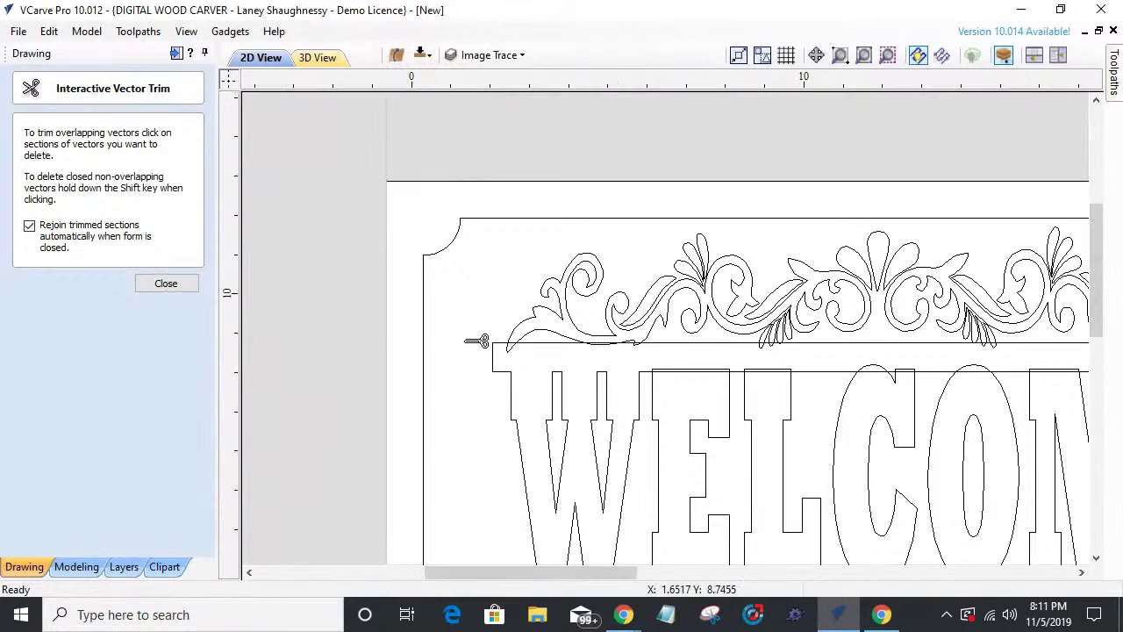
{"action": "scroll", "coordinate": [452, 351], "scroll_direction": "down", "scroll_amount": 3}
{"action": "scroll", "coordinate": [482, 392], "scroll_direction": "up", "scroll_amount": 4}
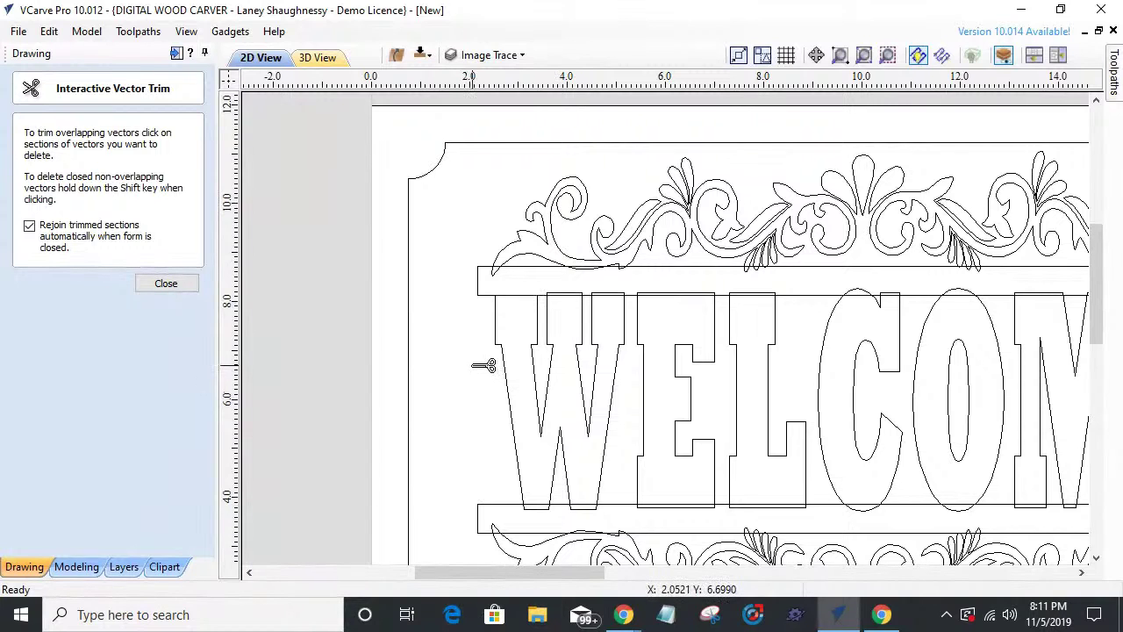
{"action": "left_click", "coordinate": [166, 284]}
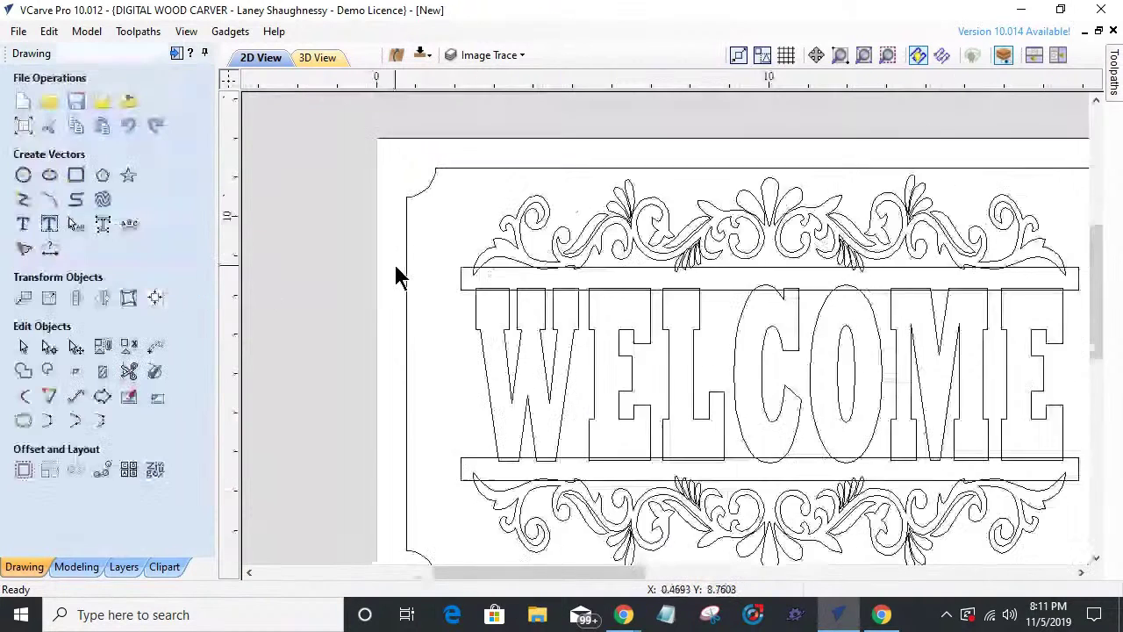
- Select the two bars above and below WELCOME and group them
{"action": "left_click", "coordinate": [449, 285]}
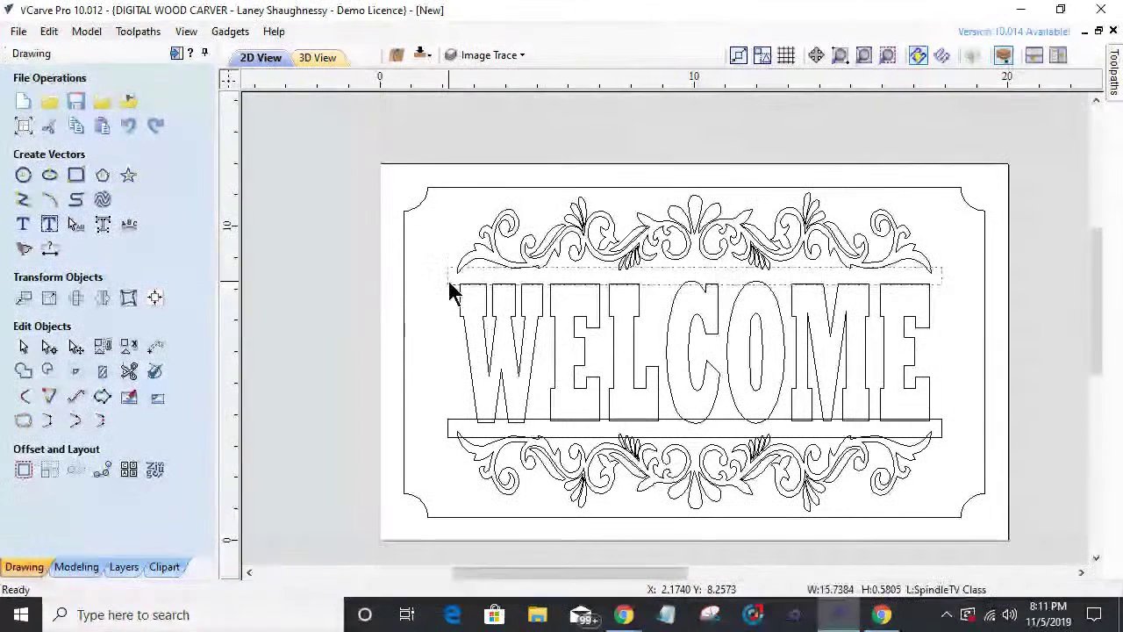
{"action": "left_click", "coordinate": [450, 422], "text": "shift"}
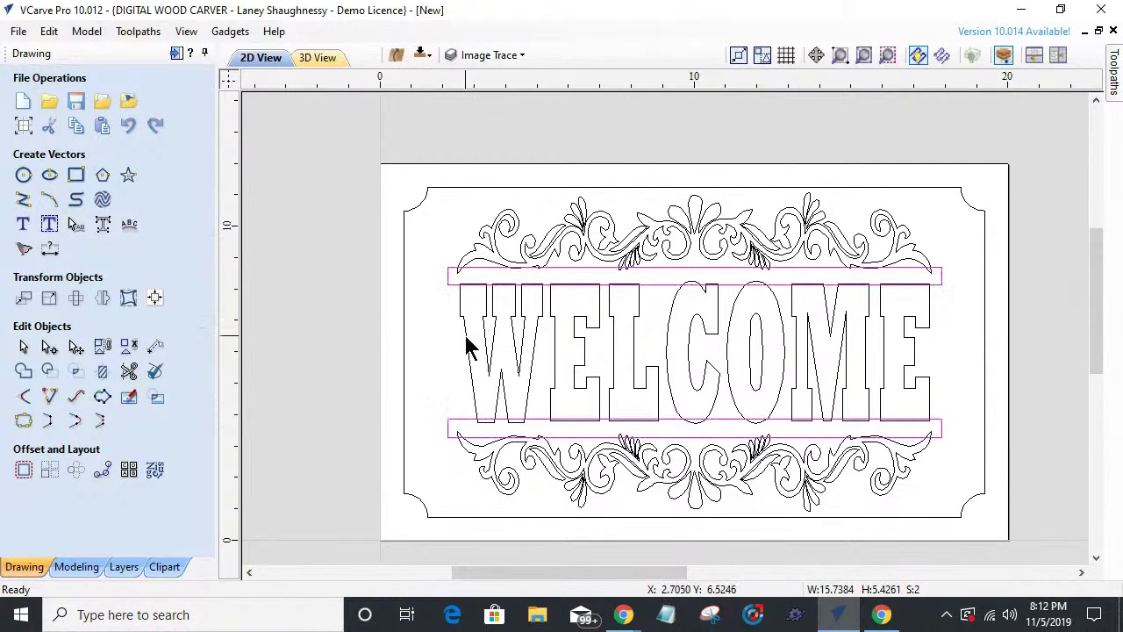
{"action": "scroll", "coordinate": [445, 359], "scroll_direction": "up", "scroll_amount": 1}
{"action": "scroll", "coordinate": [454, 351], "scroll_direction": "up", "scroll_amount": 1}
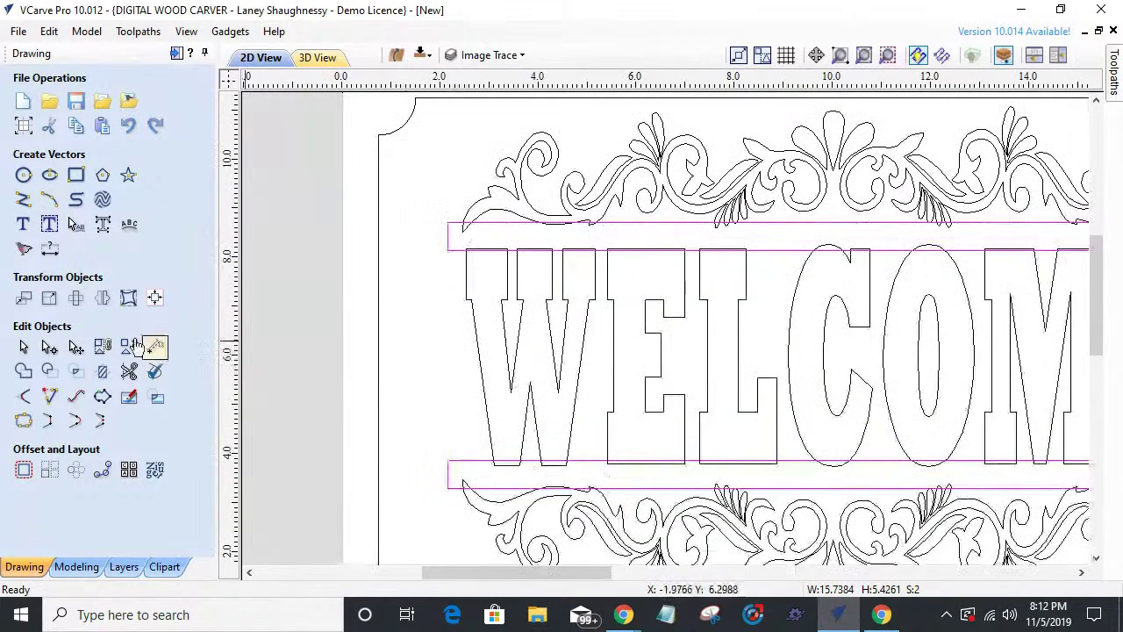
- Start Trim Objects, select only the WELCOME letters and group them
{"action": "left_click", "coordinate": [103, 375]}
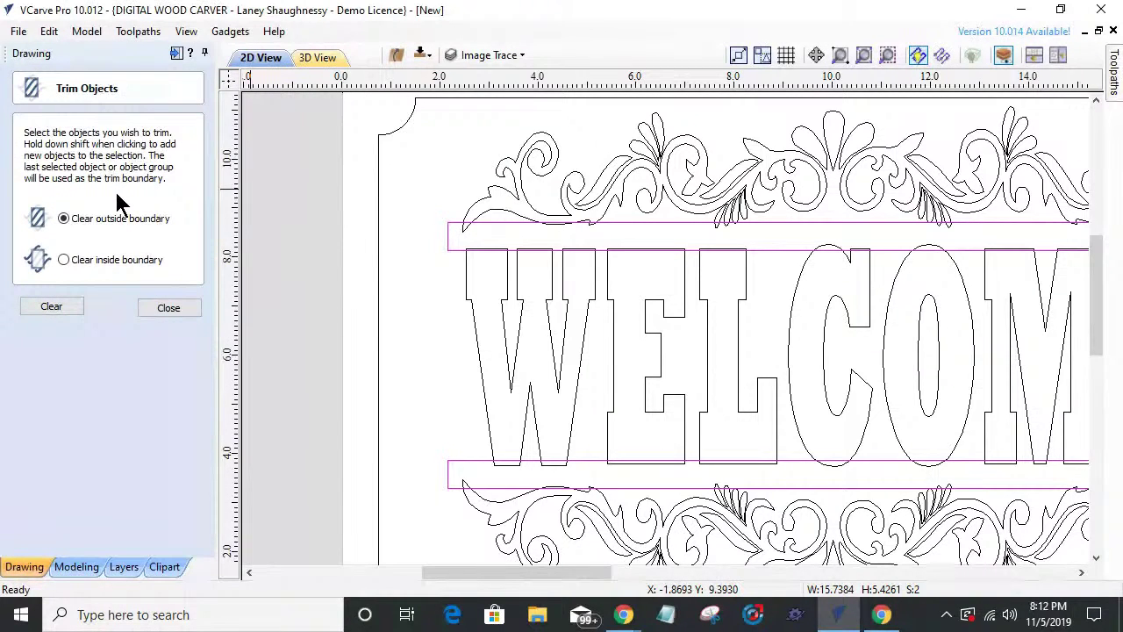
{"action": "left_click", "coordinate": [432, 293]}
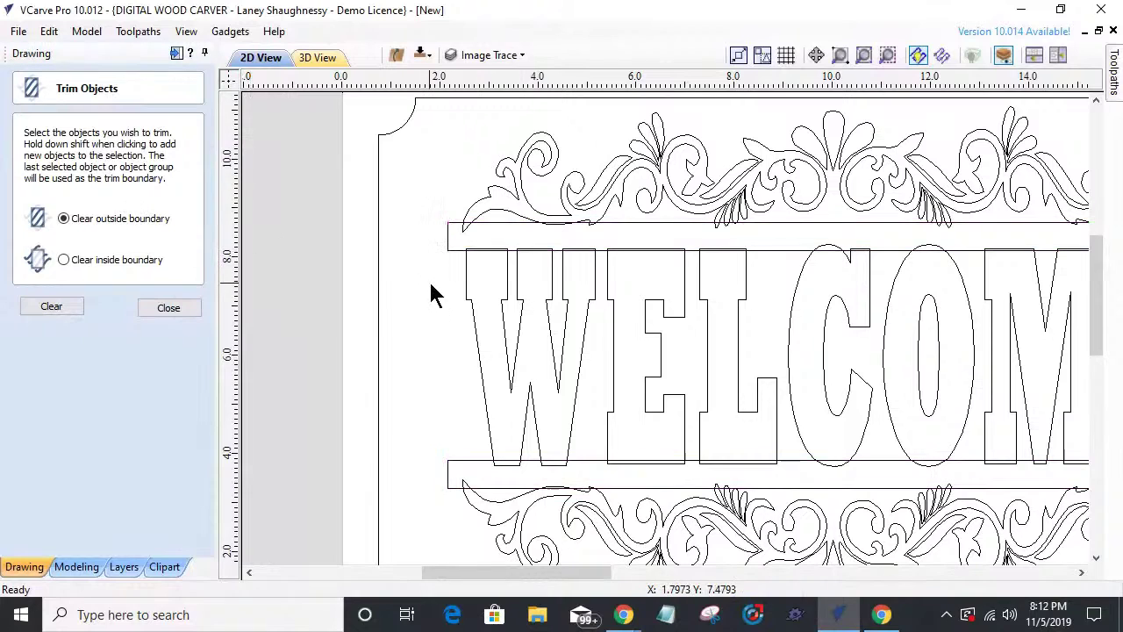
{"action": "left_click", "coordinate": [472, 312]}
{"action": "scroll", "coordinate": [471, 311], "scroll_direction": "down", "scroll_amount": 1}
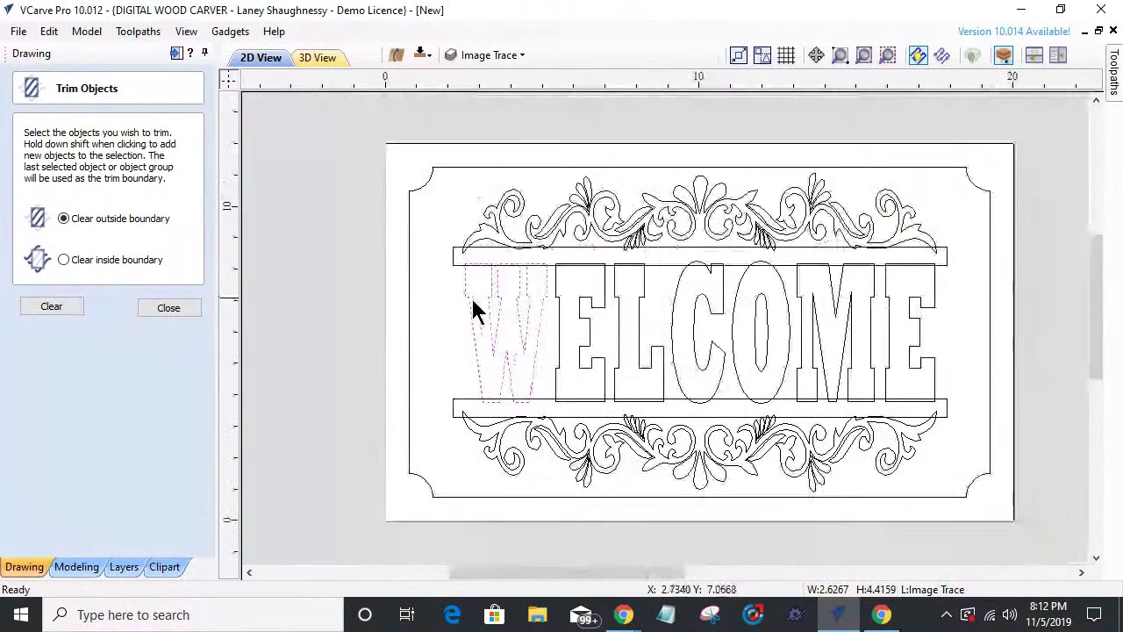
{"action": "left_click_drag", "start_coordinate": [624, 295], "coordinate": [464, 295]}
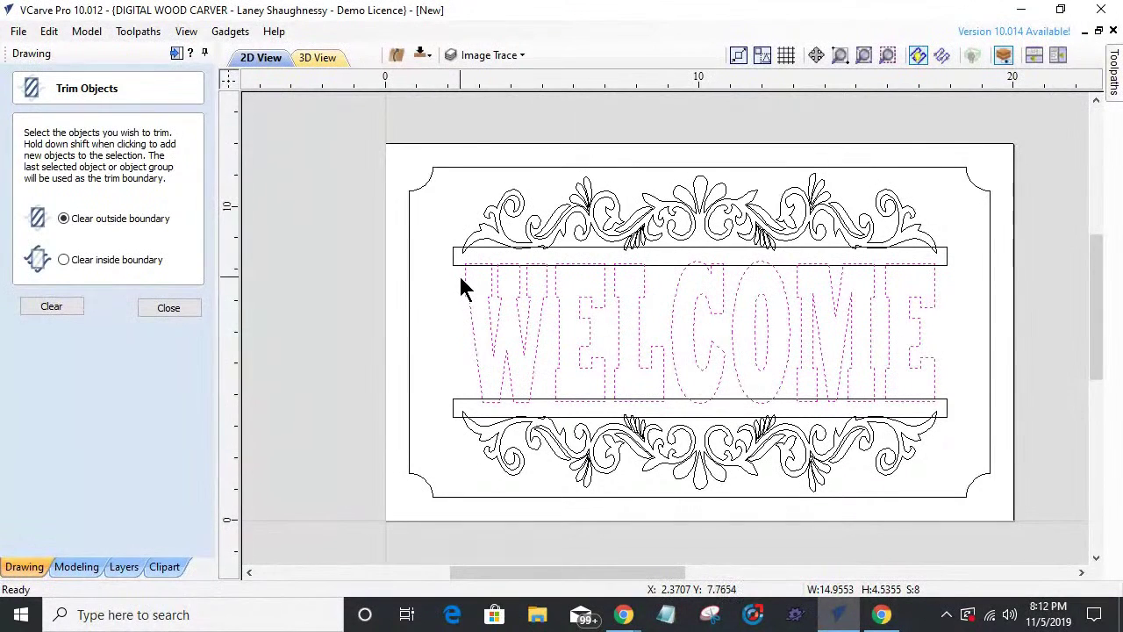
{"action": "left_click", "coordinate": [963, 358]}
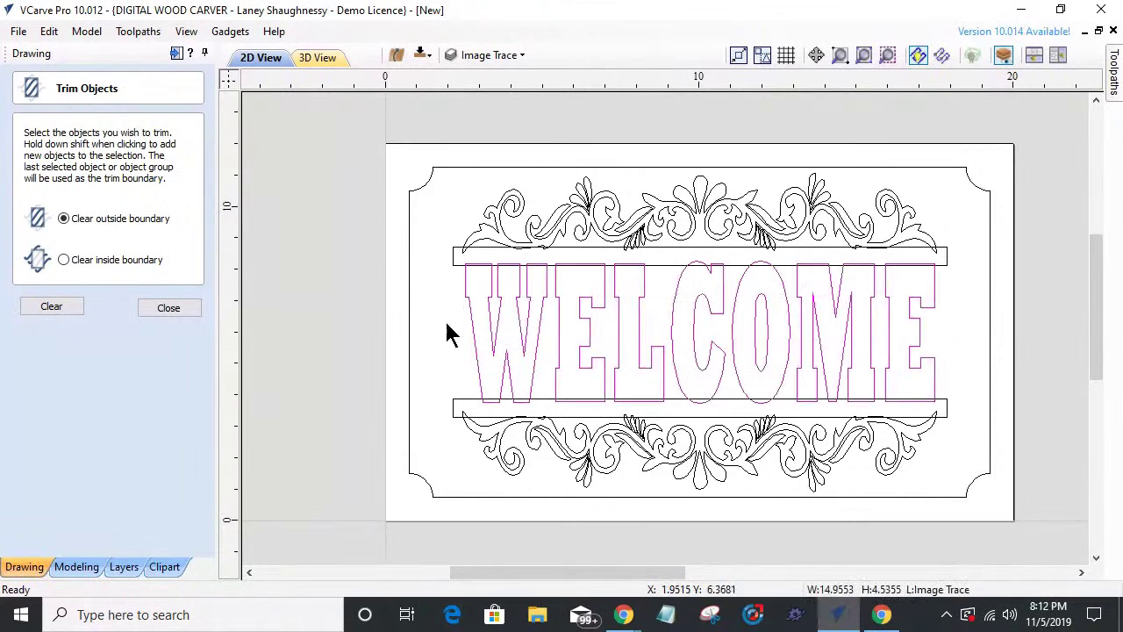
- Add the grouped bars to the selection as the trim boundary and choose Clear inside boundary
{"action": "scroll", "coordinate": [430, 332], "scroll_direction": "up", "scroll_amount": 1}
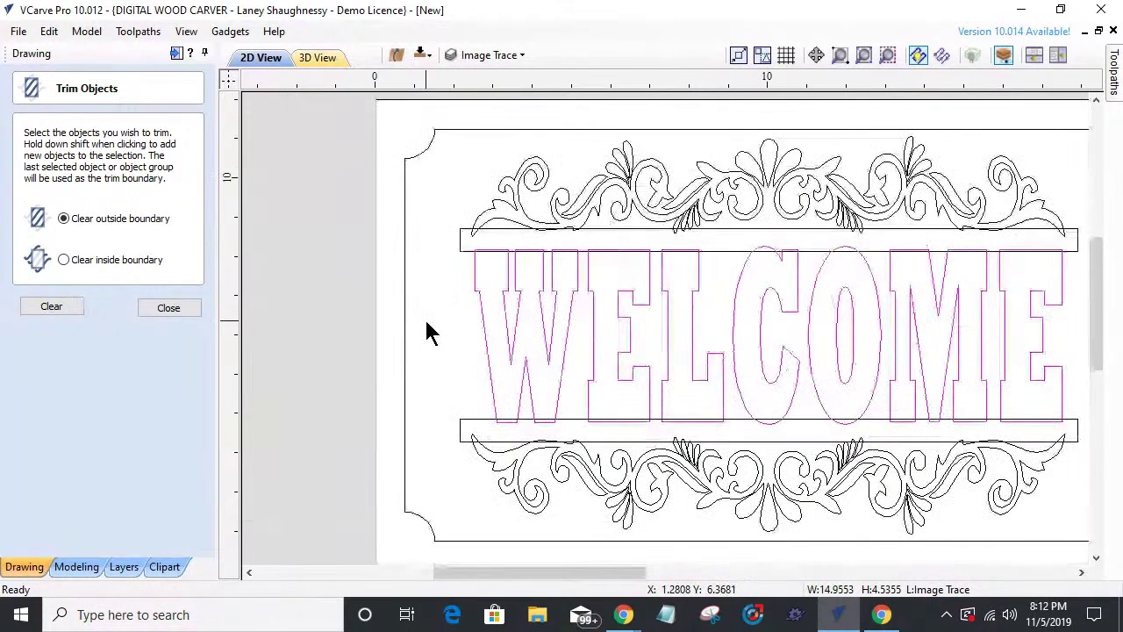
{"action": "left_click", "coordinate": [466, 253], "text": "shift"}
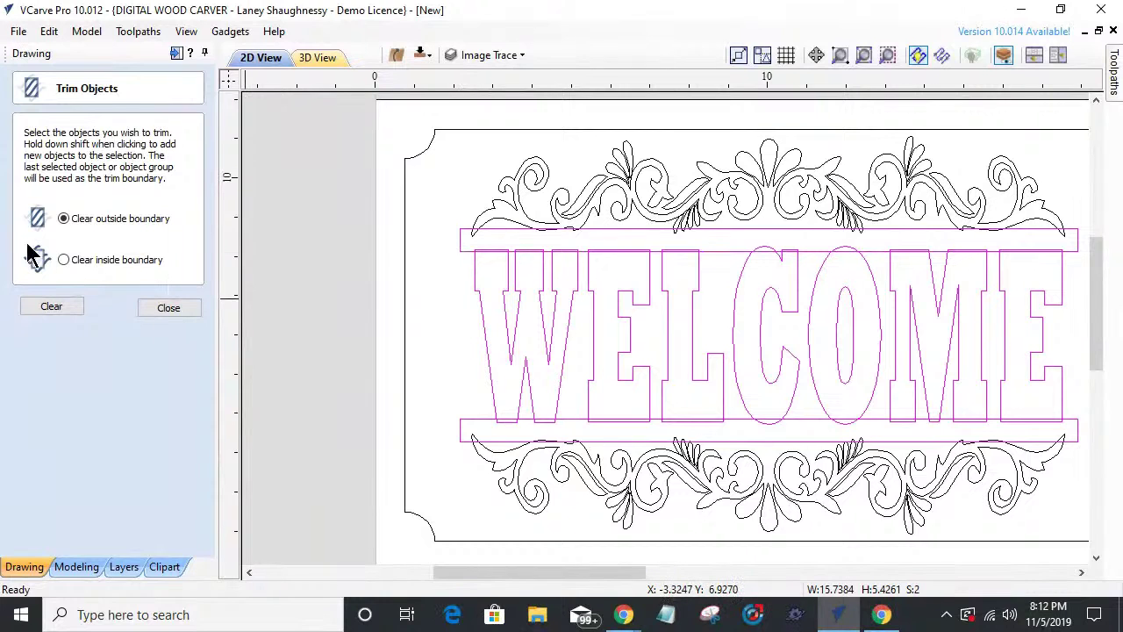
{"action": "scroll", "coordinate": [606, 233], "scroll_direction": "up", "scroll_amount": 8}
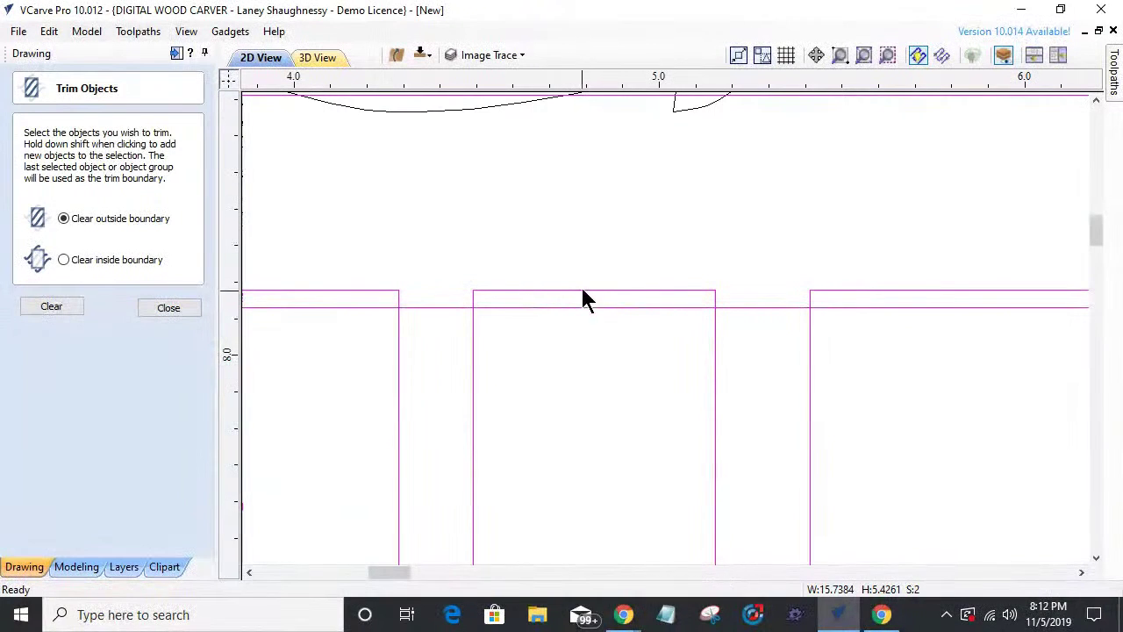
{"action": "scroll", "coordinate": [706, 330], "scroll_direction": "down", "scroll_amount": 3}
{"action": "scroll", "coordinate": [718, 333], "scroll_direction": "down", "scroll_amount": 2}
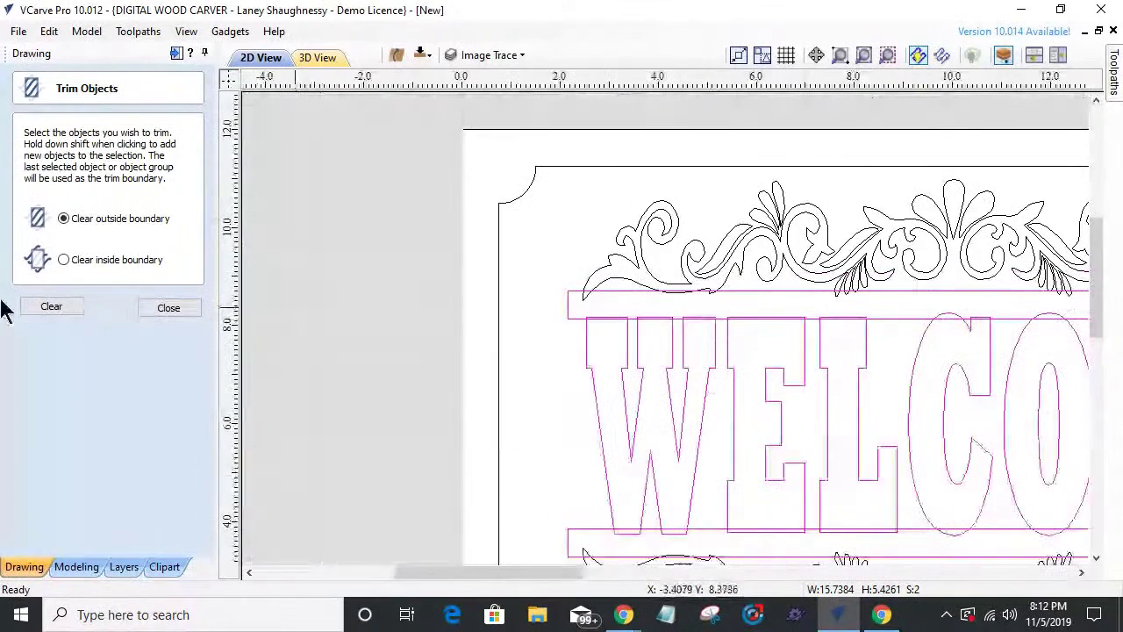
{"action": "left_click", "coordinate": [64, 259]}
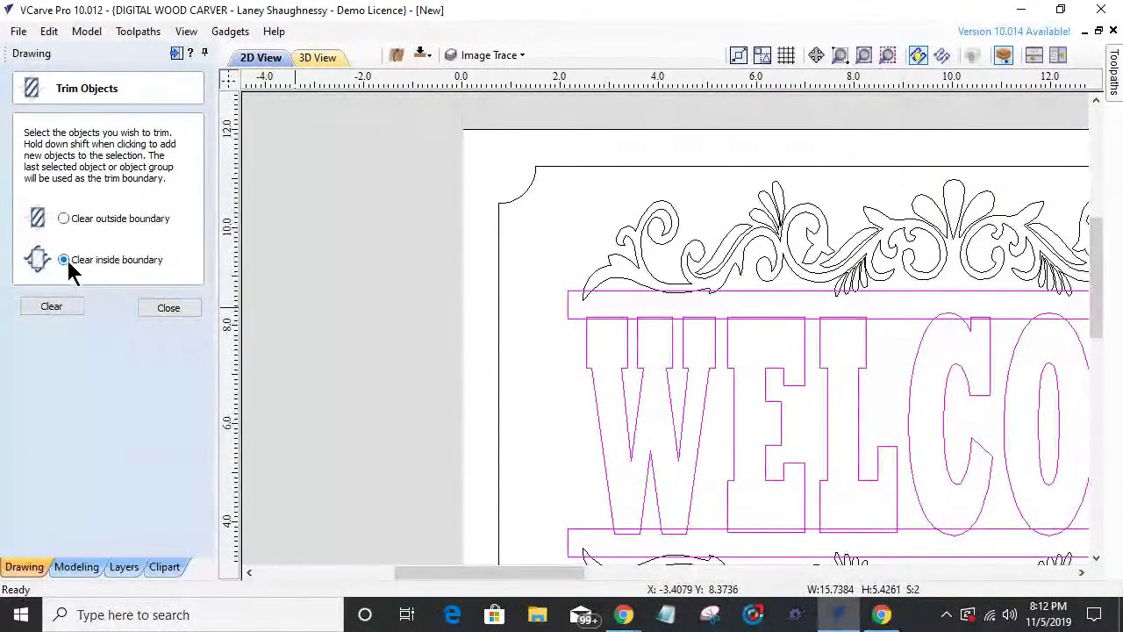
- Try clearing the letter parts inside the two bars, and undo the trim after inspecting the edges
{"action": "left_click", "coordinate": [51, 308]}
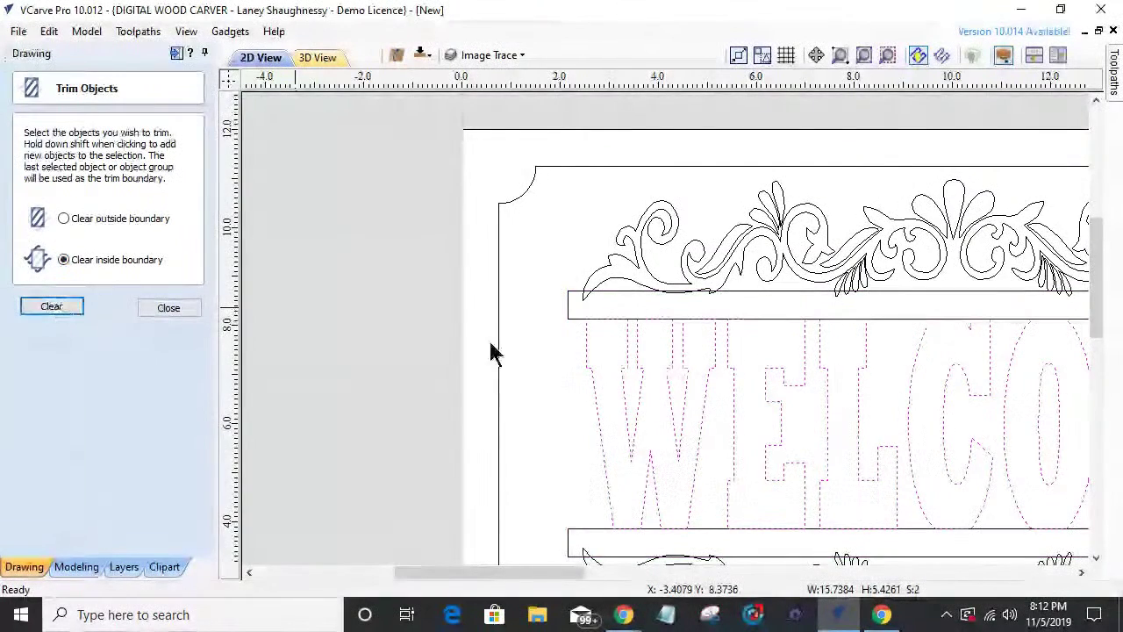
{"action": "scroll", "coordinate": [605, 321], "scroll_direction": "up", "scroll_amount": 8}
{"action": "scroll", "coordinate": [595, 288], "scroll_direction": "up", "scroll_amount": 1}
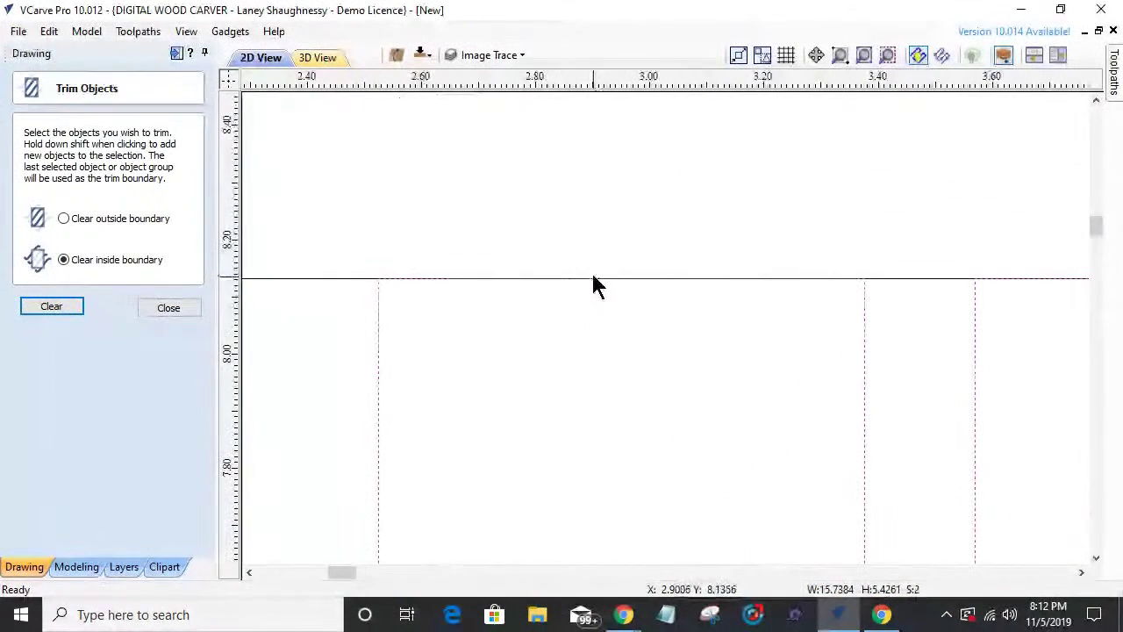
{"action": "scroll", "coordinate": [754, 299], "scroll_direction": "down", "scroll_amount": 8}
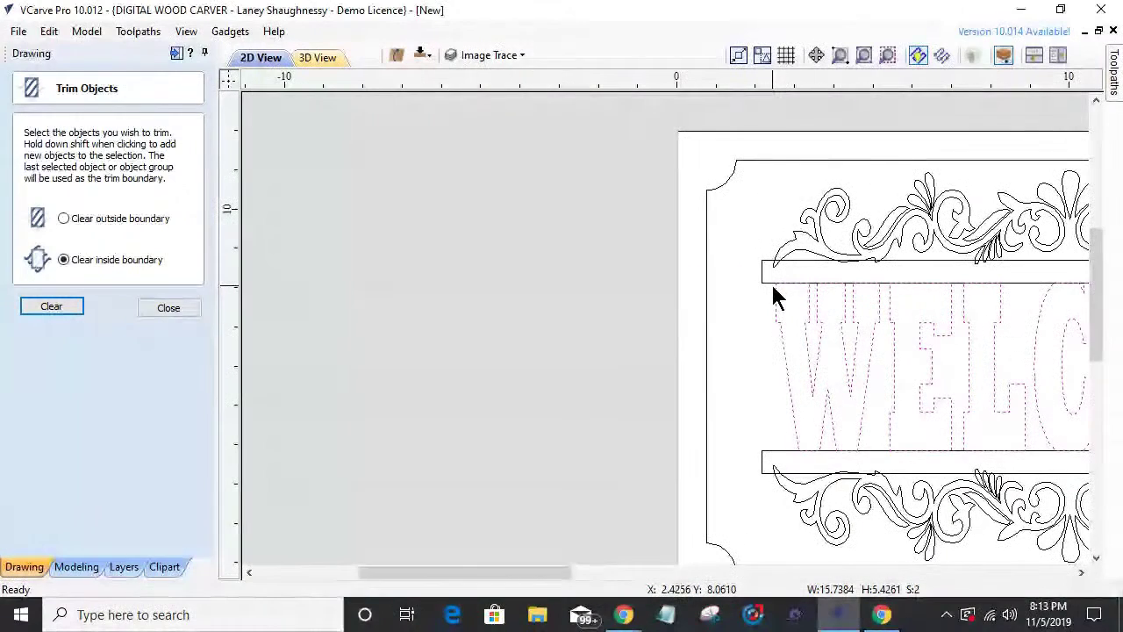
{"action": "scroll", "coordinate": [811, 294], "scroll_direction": "up", "scroll_amount": 8}
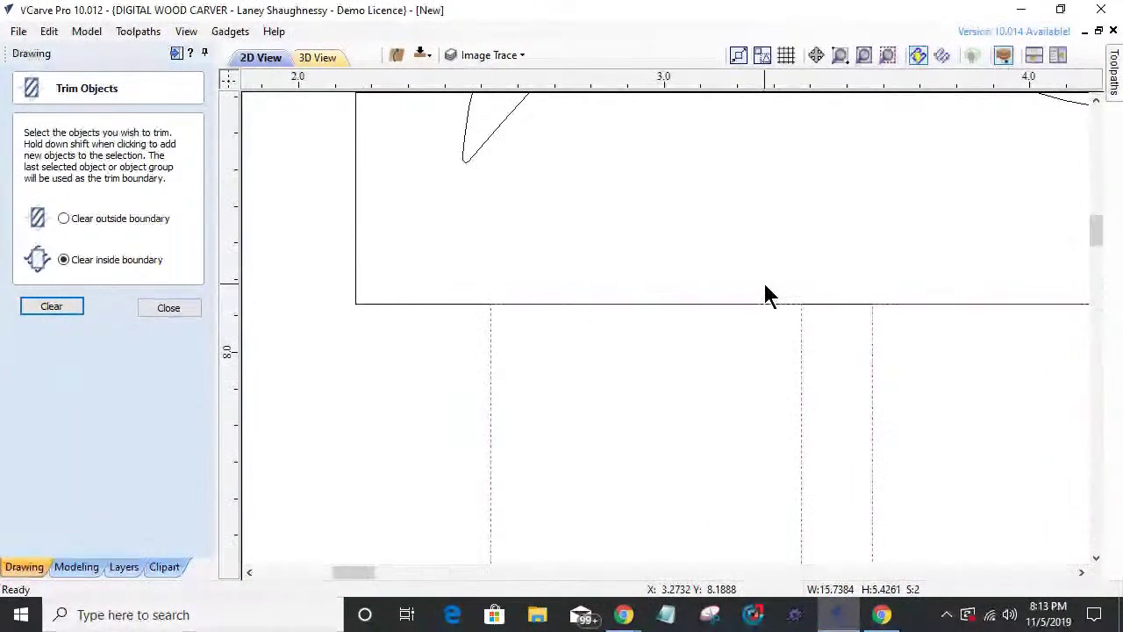
{"action": "scroll", "coordinate": [763, 295], "scroll_direction": "down", "scroll_amount": 6}
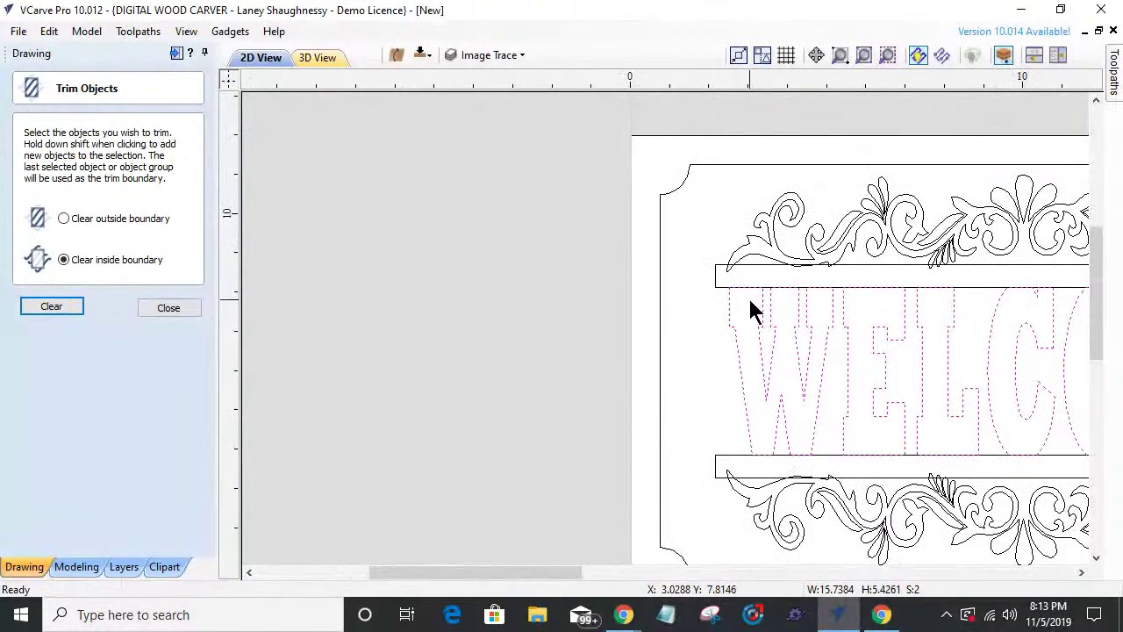
{"action": "left_click", "coordinate": [751, 300], "text": "shift"}
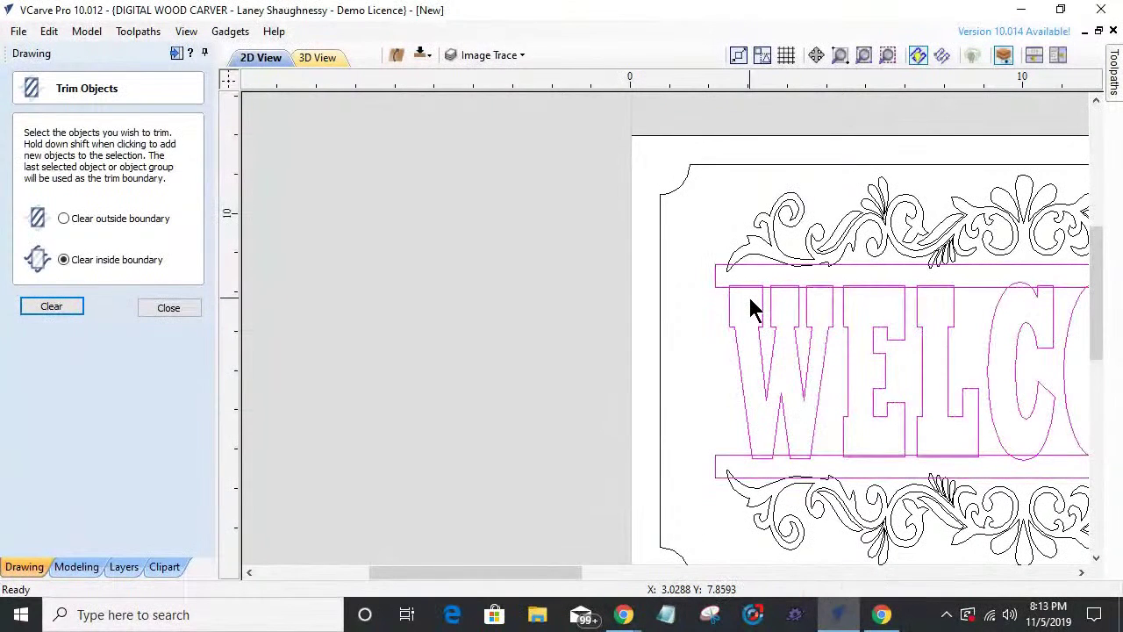
{"action": "scroll", "coordinate": [728, 301], "scroll_direction": "down", "scroll_amount": 2}
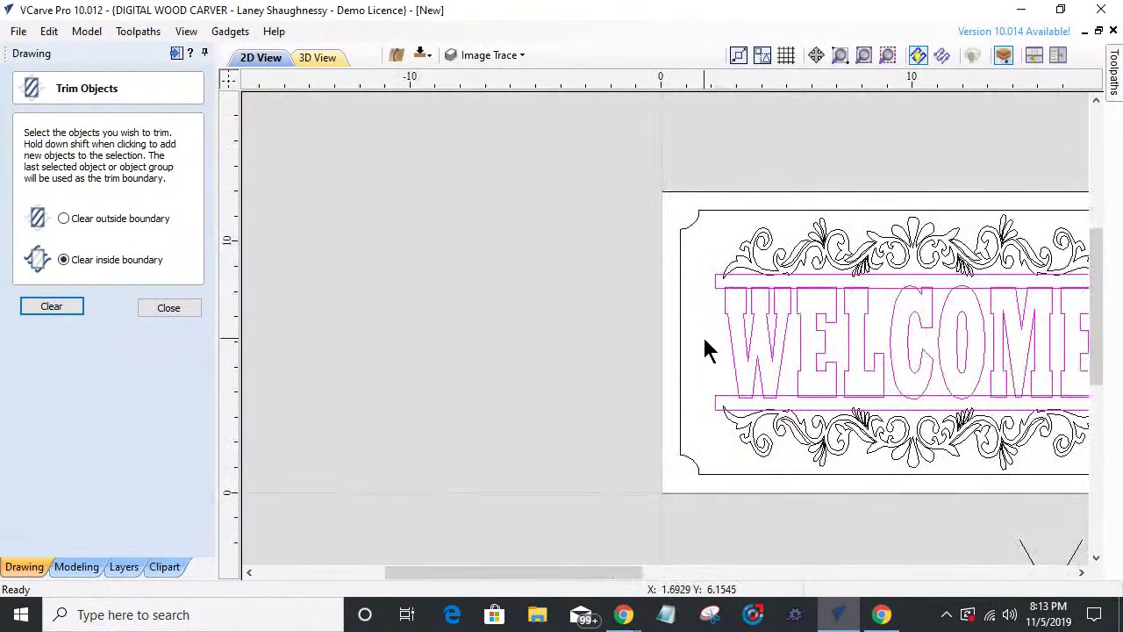
- Reverse the trim selection by picking the grouped bars first and adding the WELCOME letters last as the boundary
{"action": "left_click", "coordinate": [707, 348]}
{"action": "left_click", "coordinate": [718, 290]}
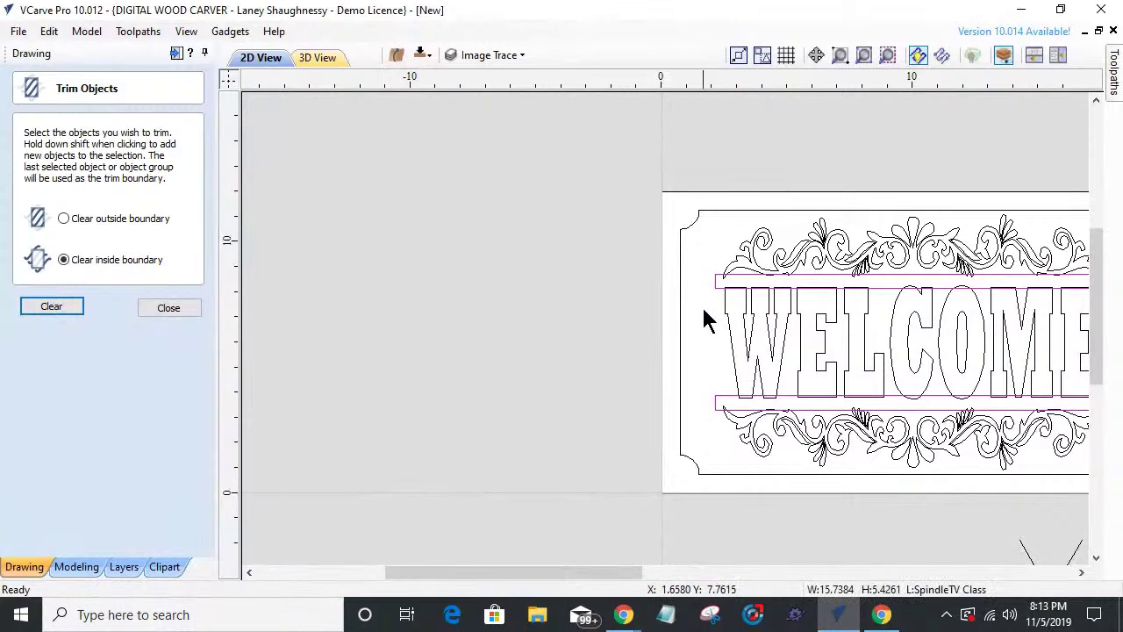
{"action": "scroll", "coordinate": [730, 346], "scroll_direction": "up", "scroll_amount": 2}
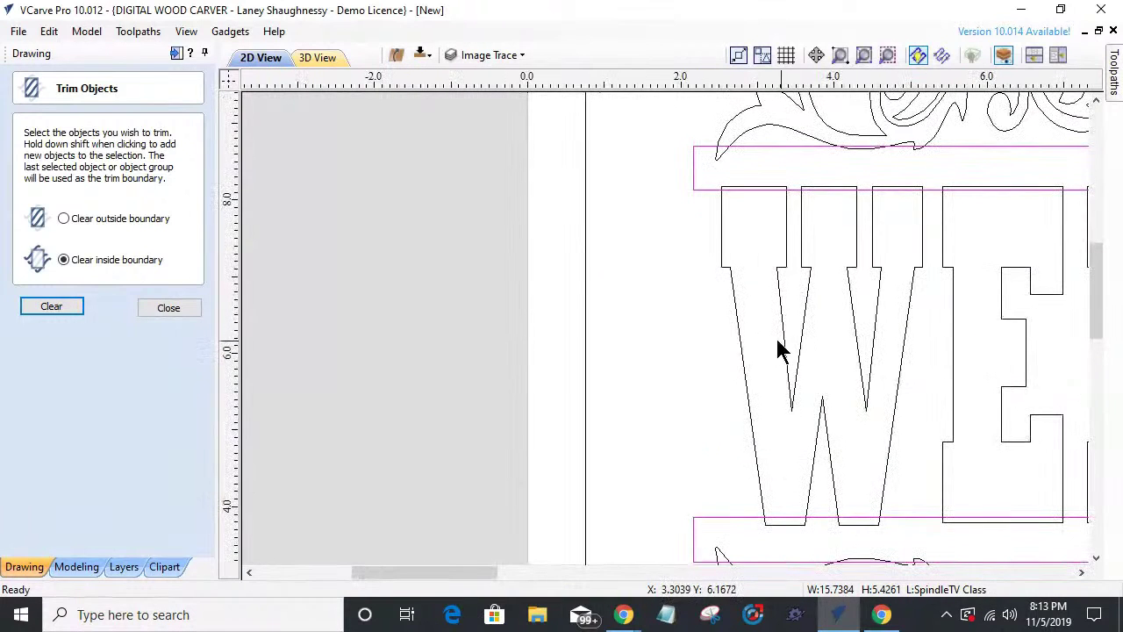
{"action": "left_click", "coordinate": [742, 351], "text": "shift"}
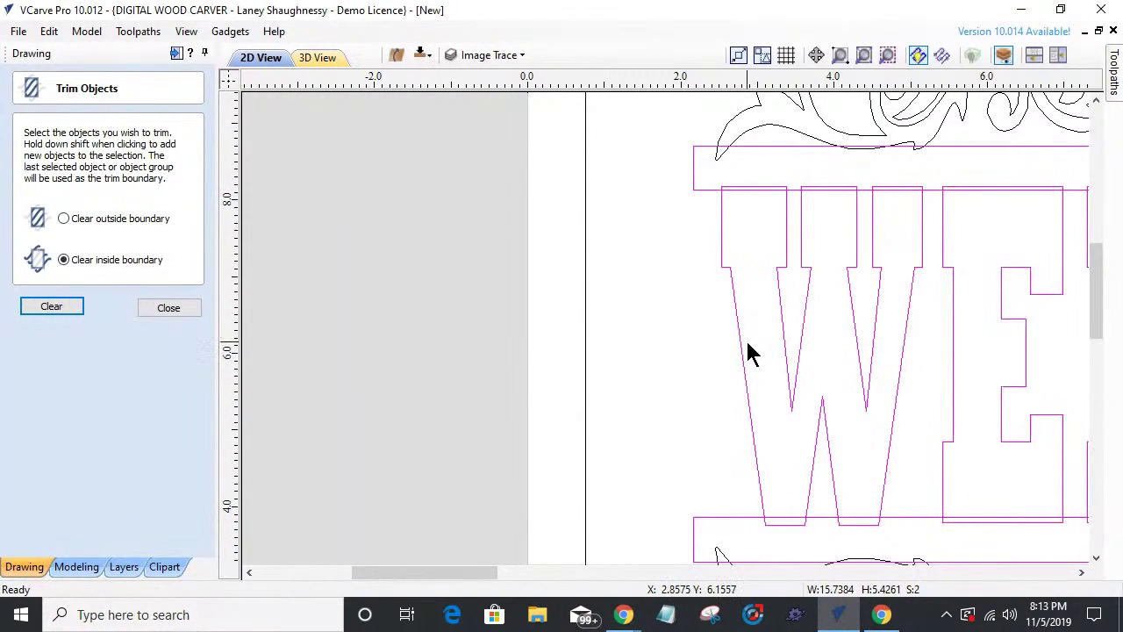
{"action": "scroll", "coordinate": [728, 333], "scroll_direction": "down", "scroll_amount": 3}
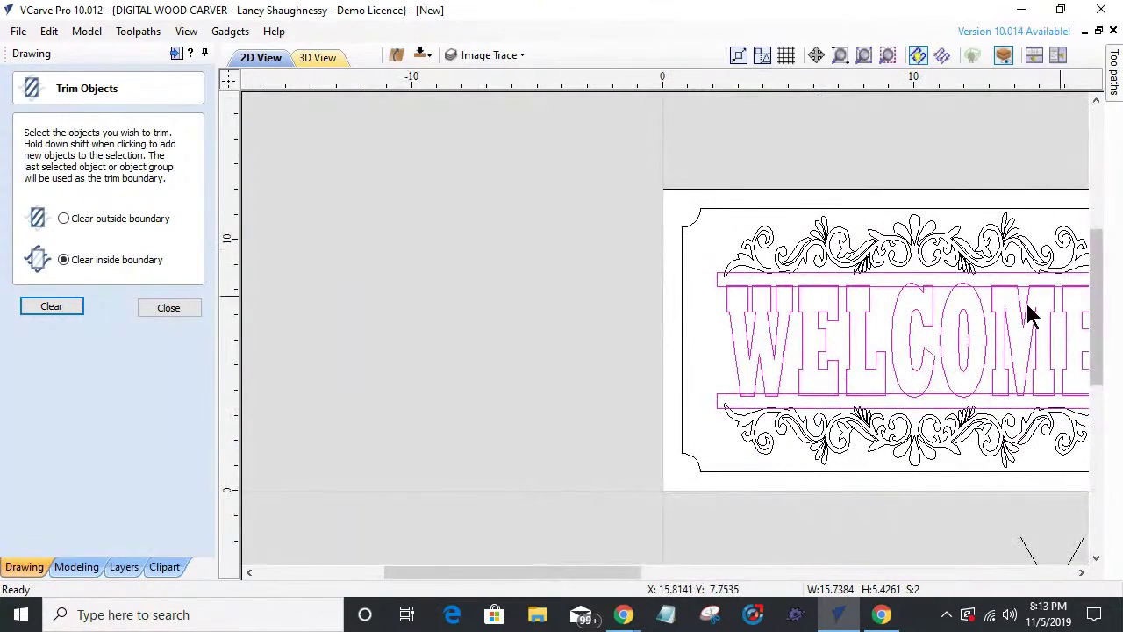
{"action": "scroll", "coordinate": [966, 320], "scroll_direction": "up", "scroll_amount": 1}
{"action": "scroll", "coordinate": [617, 283], "scroll_direction": "up", "scroll_amount": 5}
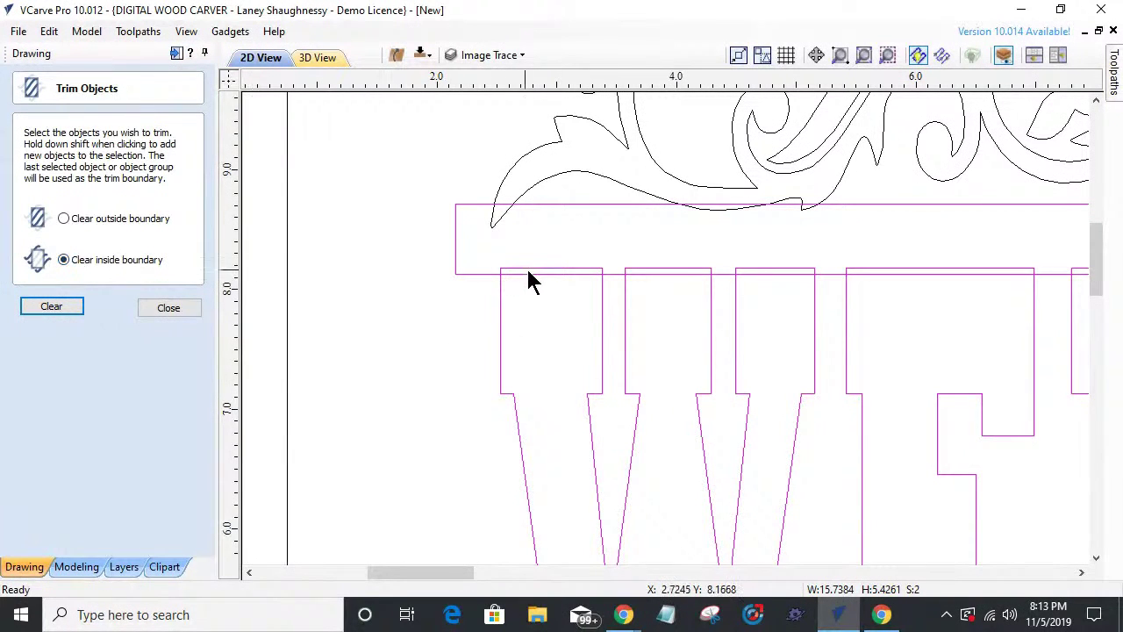
- Try clearing the bar parts inside the letters, inspect both bars, undo the trim and close Trim Objects
{"action": "left_click", "coordinate": [52, 309]}
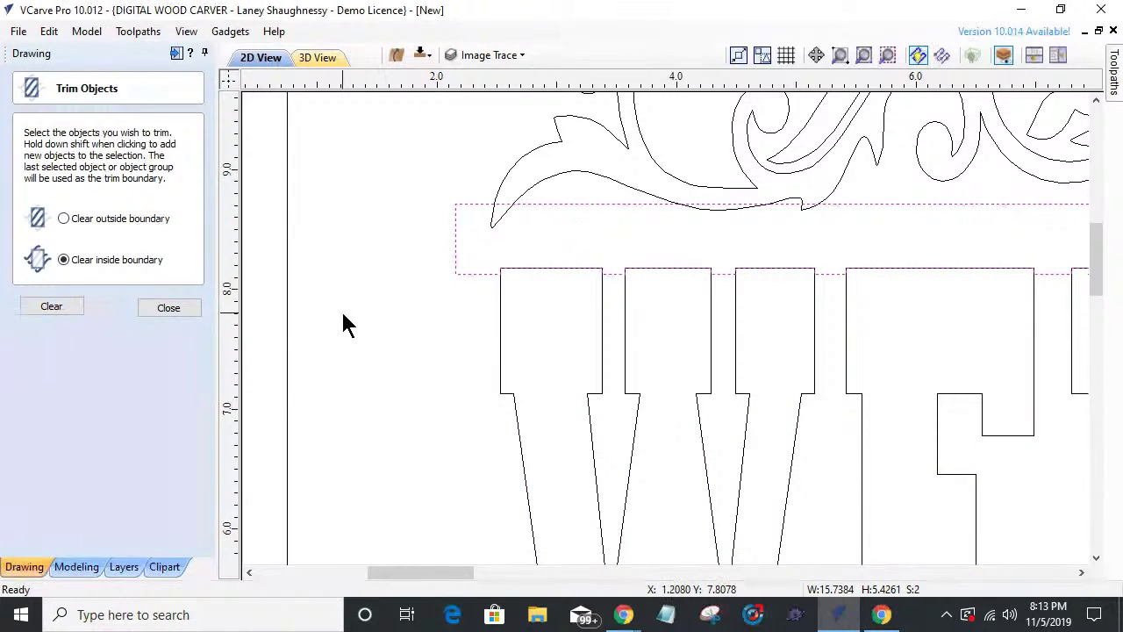
{"action": "scroll", "coordinate": [434, 339], "scroll_direction": "down", "scroll_amount": 4}
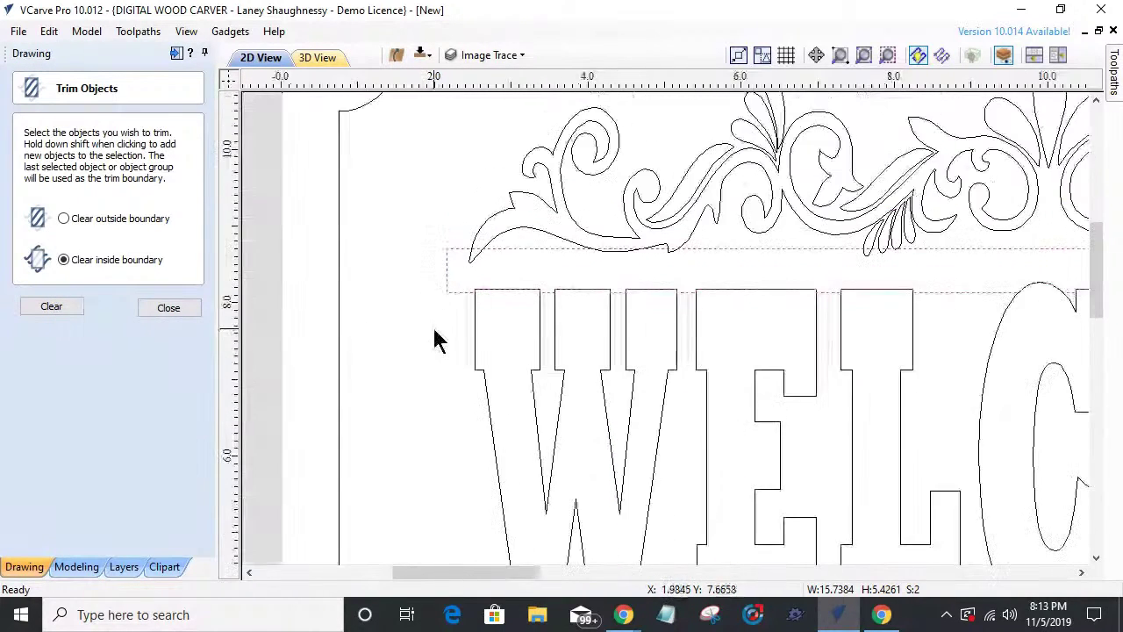
{"action": "scroll", "coordinate": [835, 321], "scroll_direction": "up", "scroll_amount": 2}
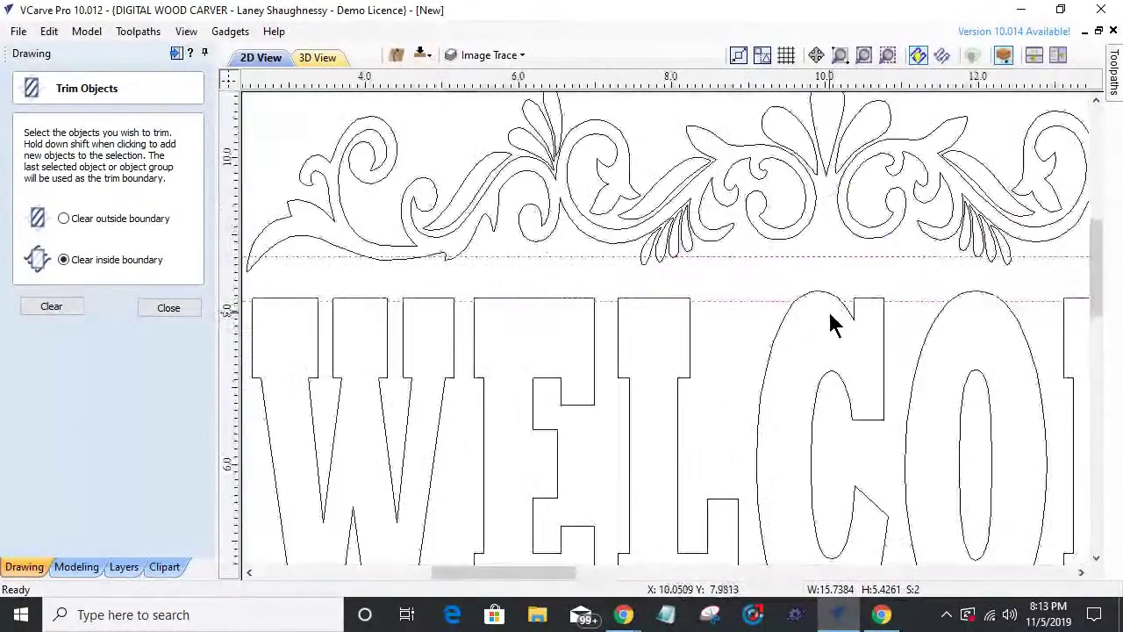
{"action": "scroll", "coordinate": [820, 246], "scroll_direction": "down", "scroll_amount": 4}
{"action": "scroll", "coordinate": [731, 438], "scroll_direction": "up", "scroll_amount": 1}
{"action": "scroll", "coordinate": [506, 409], "scroll_direction": "up", "scroll_amount": 3}
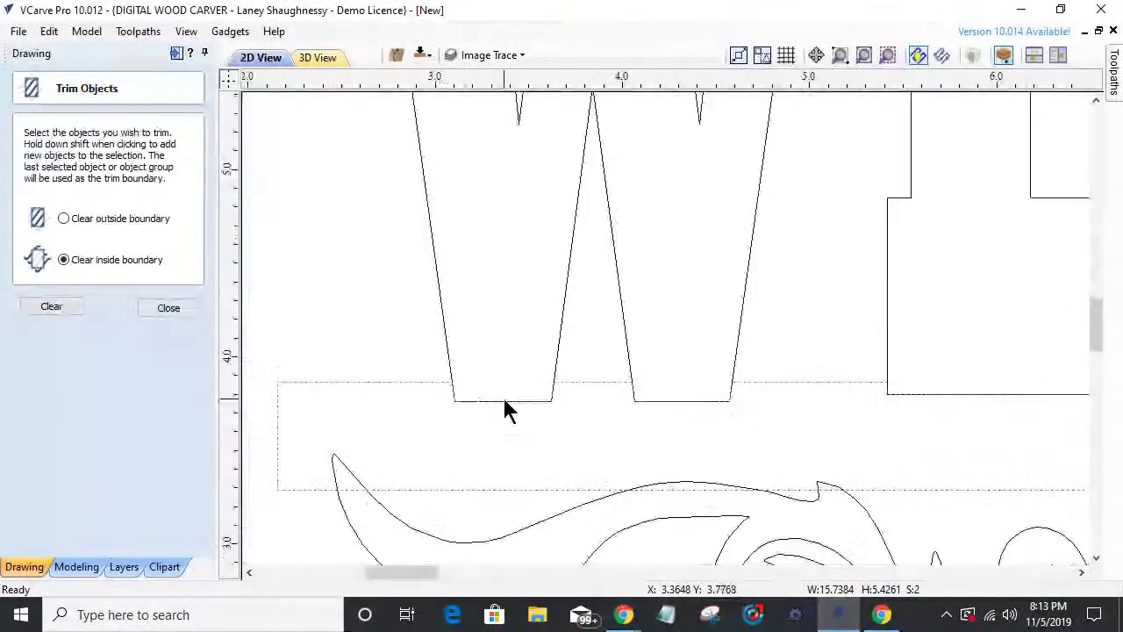
{"action": "scroll", "coordinate": [508, 409], "scroll_direction": "down", "scroll_amount": 2}
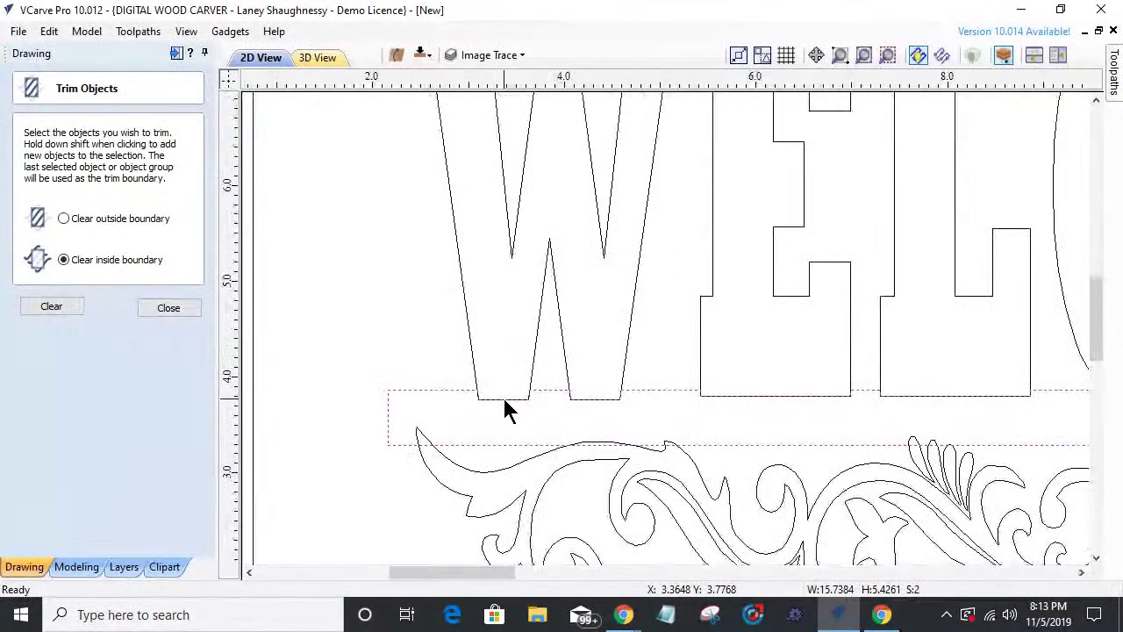
{"action": "left_click", "coordinate": [75, 309]}
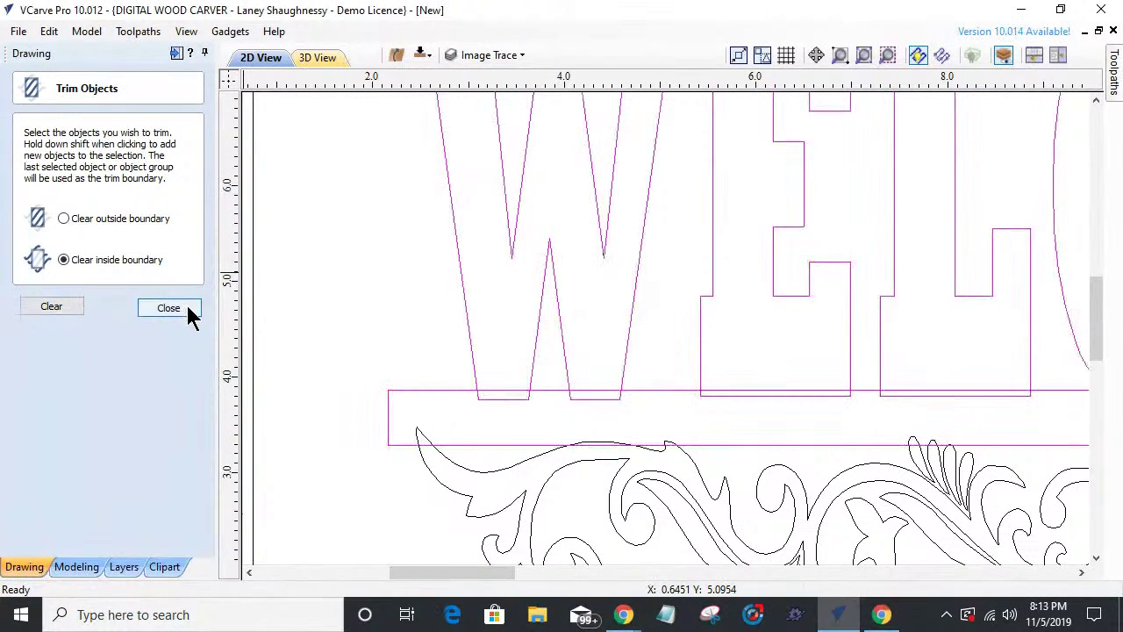
{"action": "scroll", "coordinate": [226, 326], "scroll_direction": "down", "scroll_amount": 1}
{"action": "scroll", "coordinate": [396, 319], "scroll_direction": "down", "scroll_amount": 2}
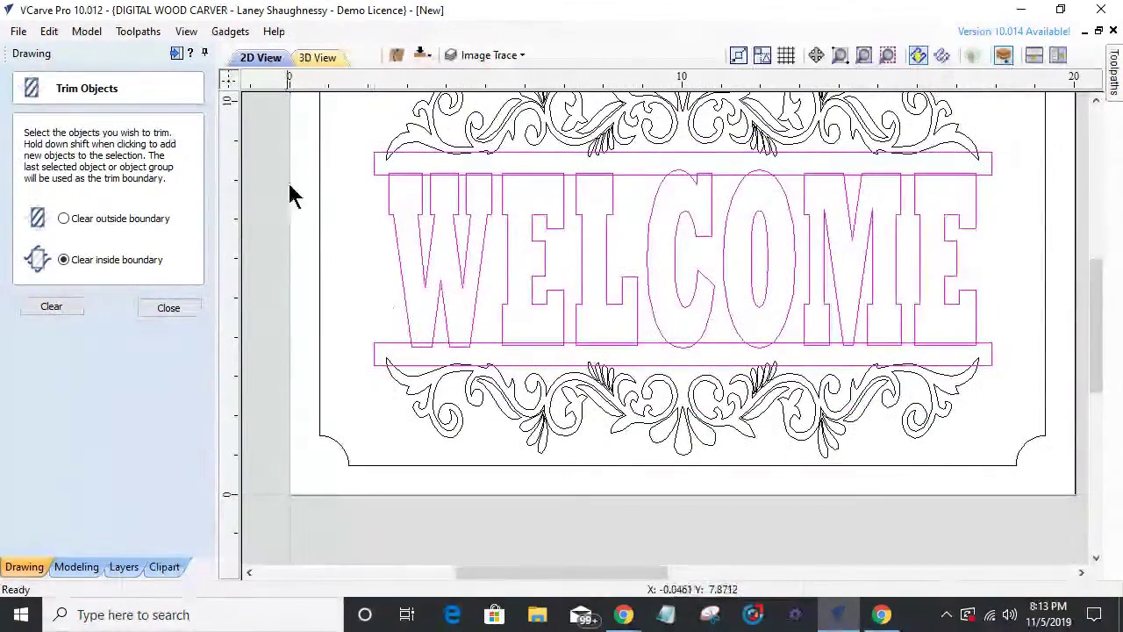
{"action": "scroll", "coordinate": [325, 167], "scroll_direction": "up", "scroll_amount": 2}
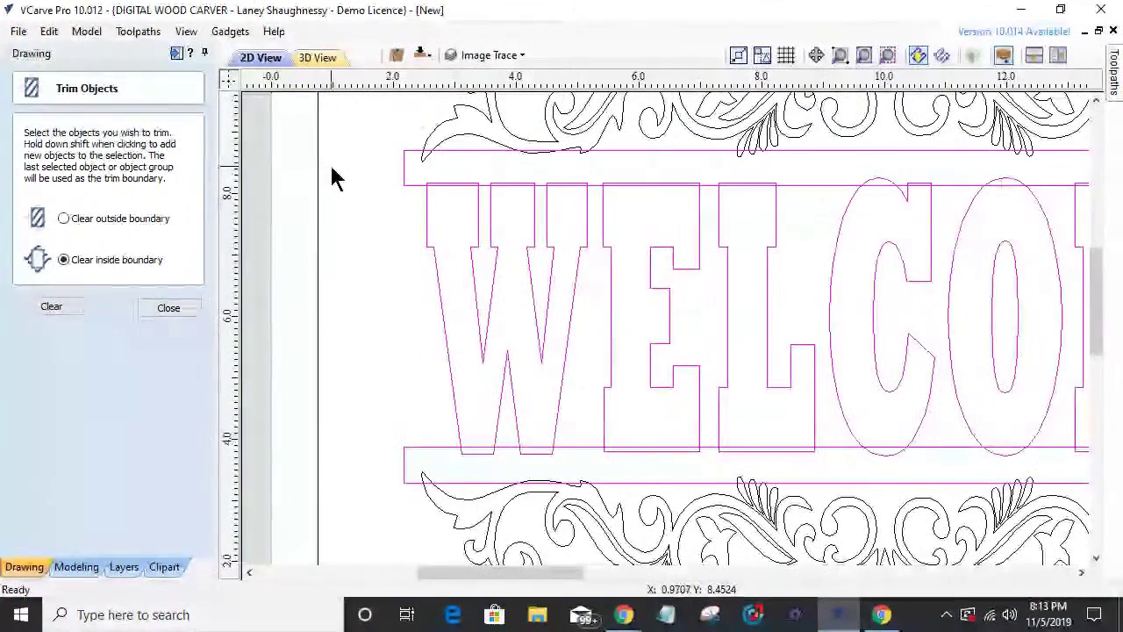
{"action": "left_click", "coordinate": [173, 312]}
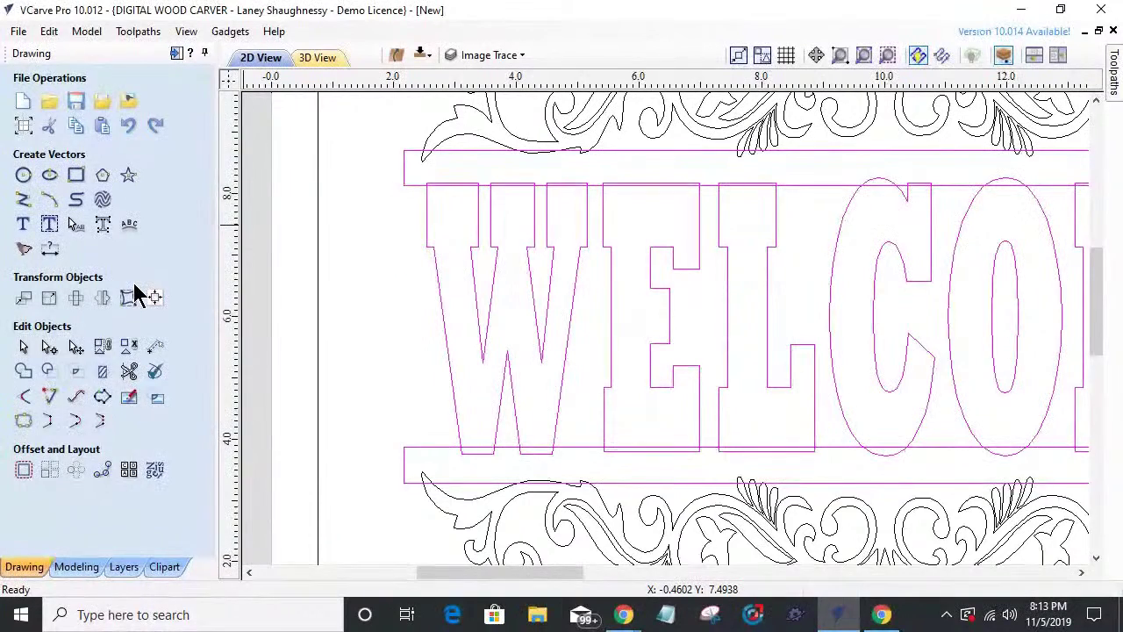
- Clear the selection, ungroup the two bars above and below WELCOME, and deselect them
{"action": "scroll", "coordinate": [342, 341], "scroll_direction": "down", "scroll_amount": 2}
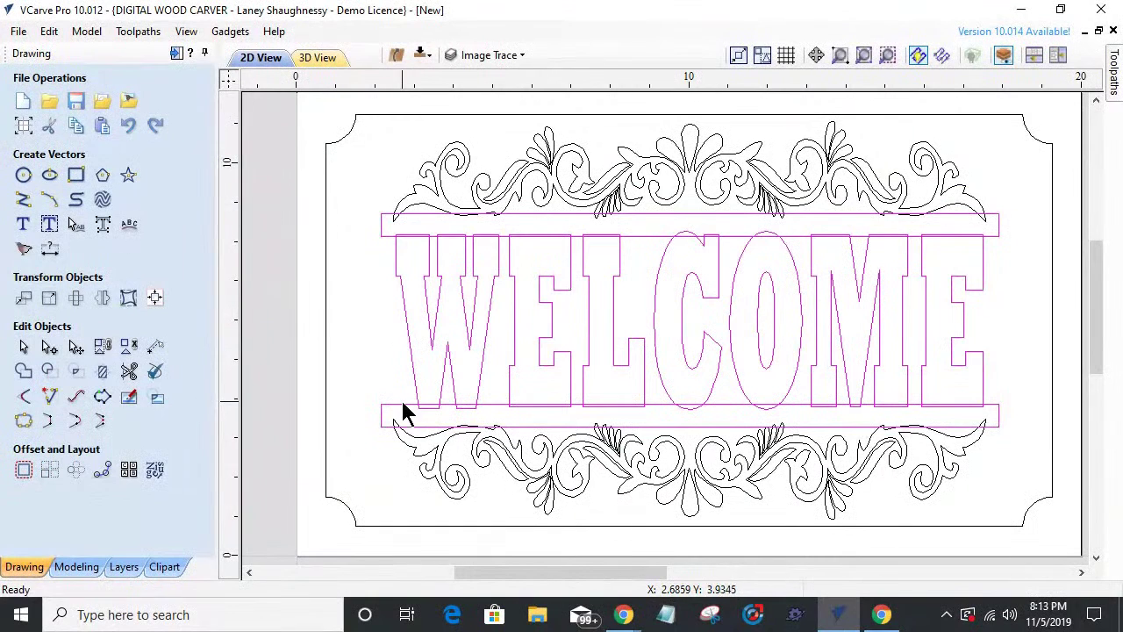
{"action": "left_click", "coordinate": [402, 406]}
{"action": "left_click", "coordinate": [362, 307]}
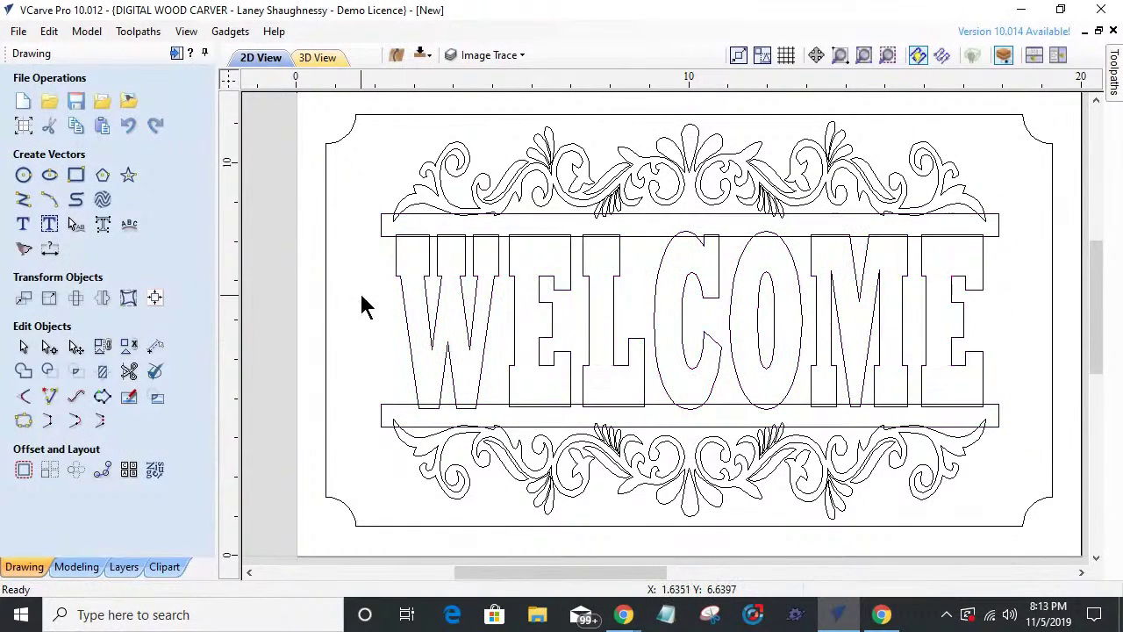
{"action": "left_click", "coordinate": [387, 236]}
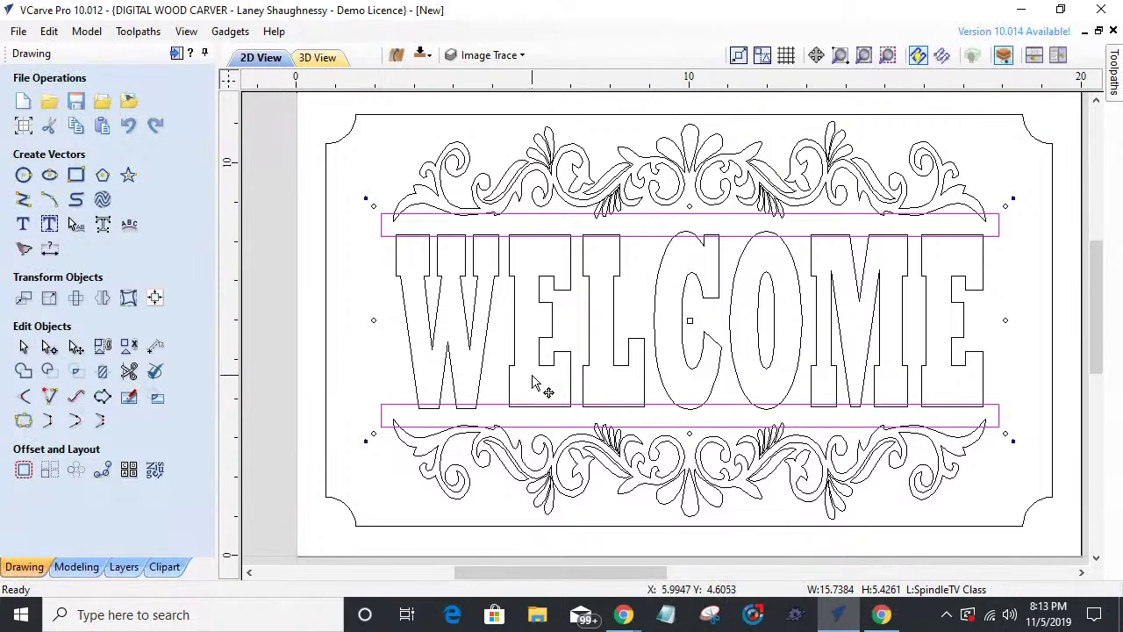
{"action": "left_click", "coordinate": [382, 389]}
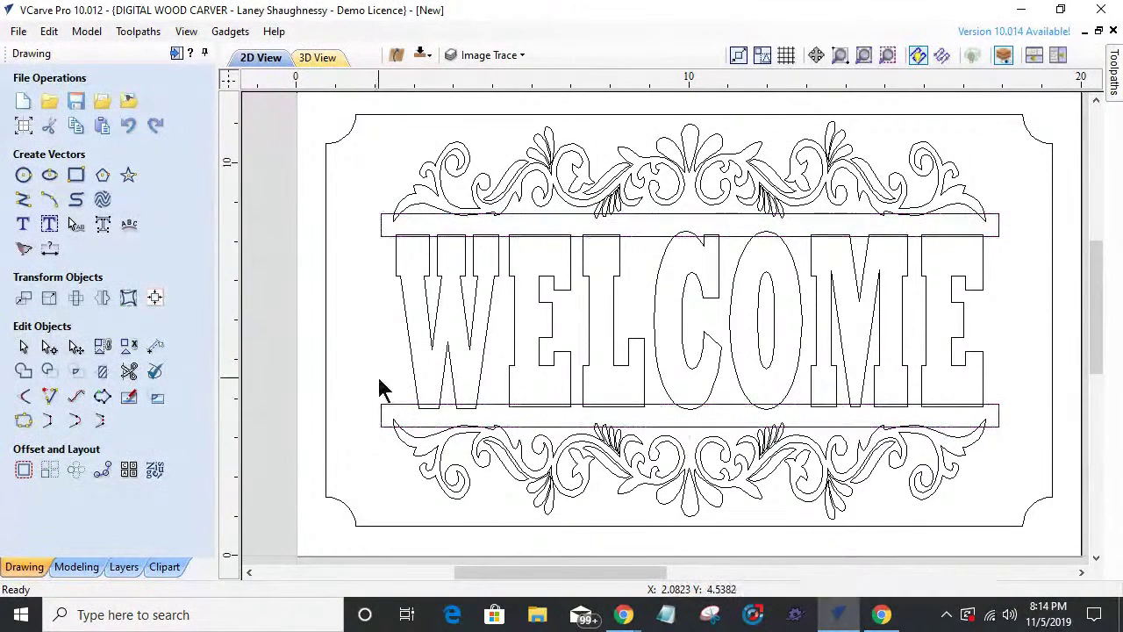
- Stretch the upper bar's bottom edge down to the lower bar's top edge, making a rectangle about 4.84 high around WELCOME
{"action": "left_click", "coordinate": [386, 237]}
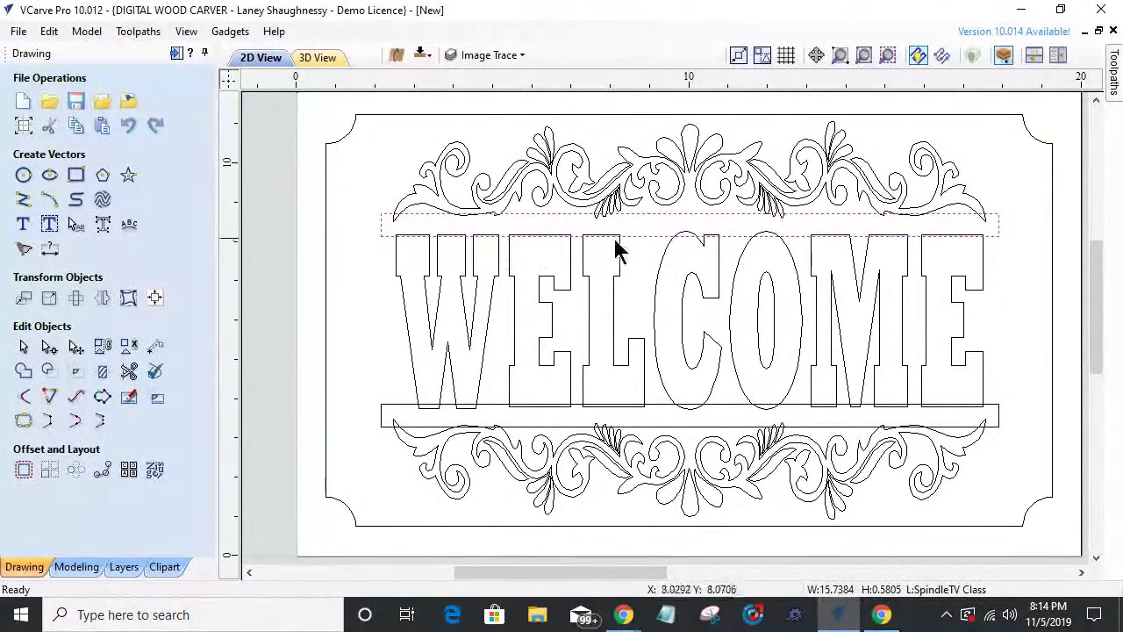
{"action": "left_click", "coordinate": [676, 234]}
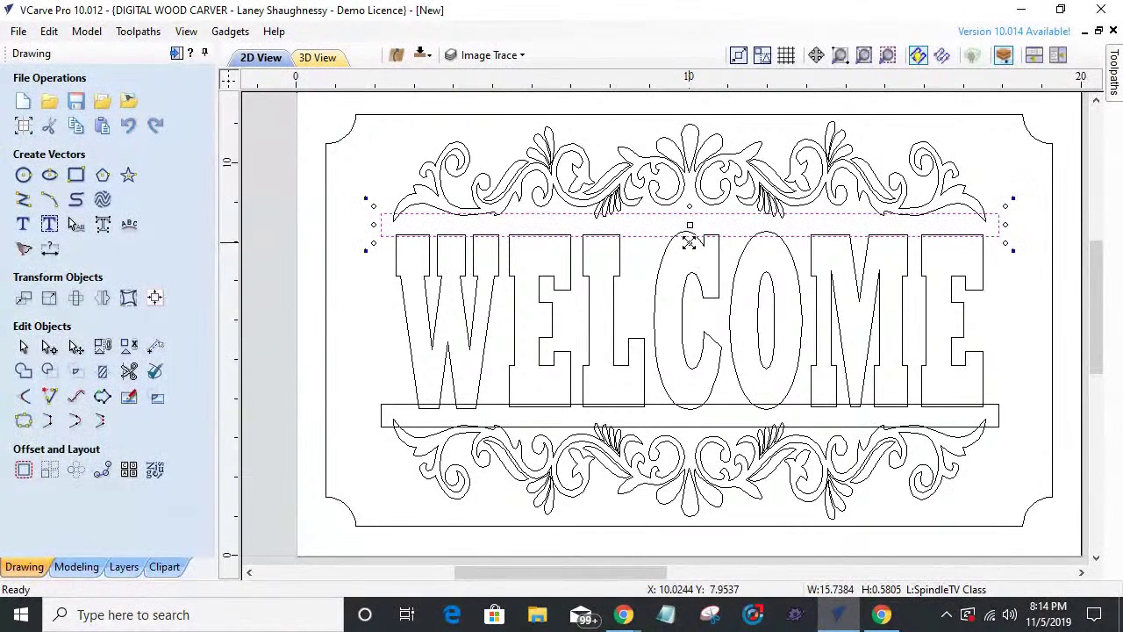
{"action": "mouse_move", "coordinate": [691, 239]}
{"action": "left_mouse_down"}
{"action": "mouse_move", "coordinate": [682, 243]}
{"action": "mouse_move", "coordinate": [710, 376]}
{"action": "mouse_move", "coordinate": [704, 425]}
{"action": "left_mouse_up"}
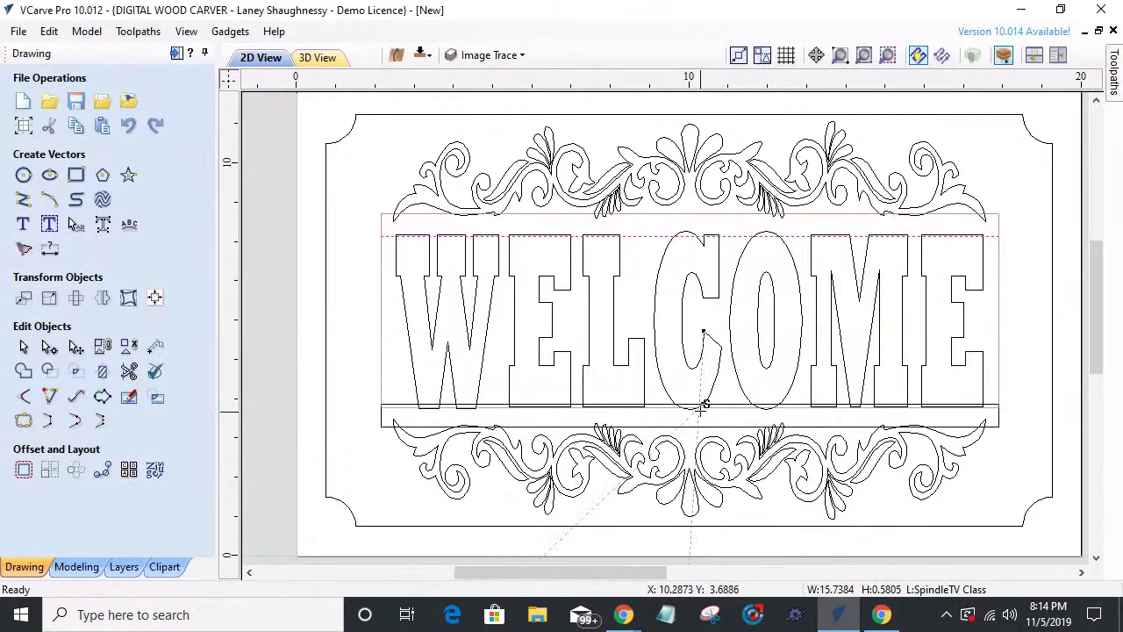
{"action": "left_click", "coordinate": [702, 404]}
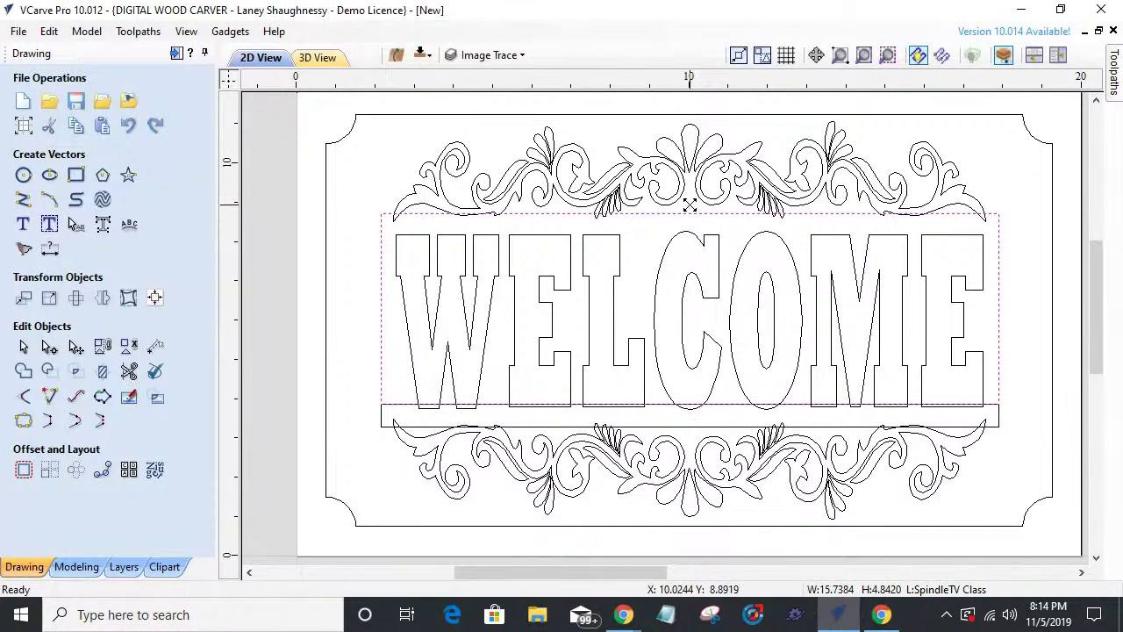
- Adjust the rectangle's top edge to just below the letter tops, about 4.27 high overall, and delete the lower bar
{"action": "left_click_drag", "start_coordinate": [690, 205], "coordinate": [689, 238]}
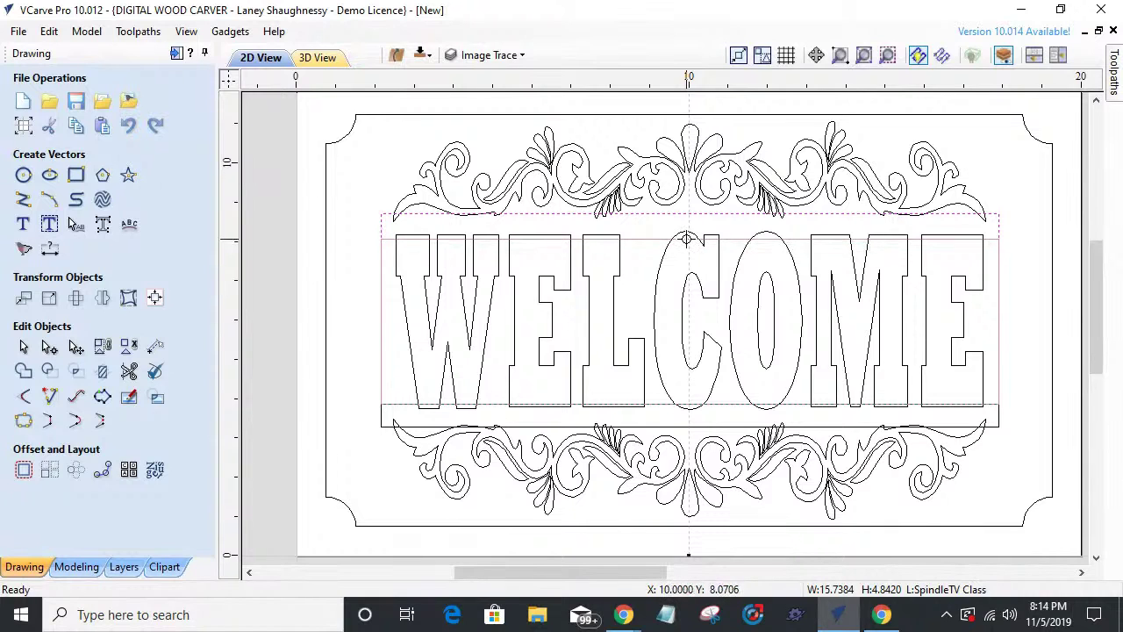
{"action": "left_click_drag", "start_coordinate": [688, 238], "coordinate": [686, 238]}
{"action": "scroll", "coordinate": [632, 263], "scroll_direction": "up", "scroll_amount": 2}
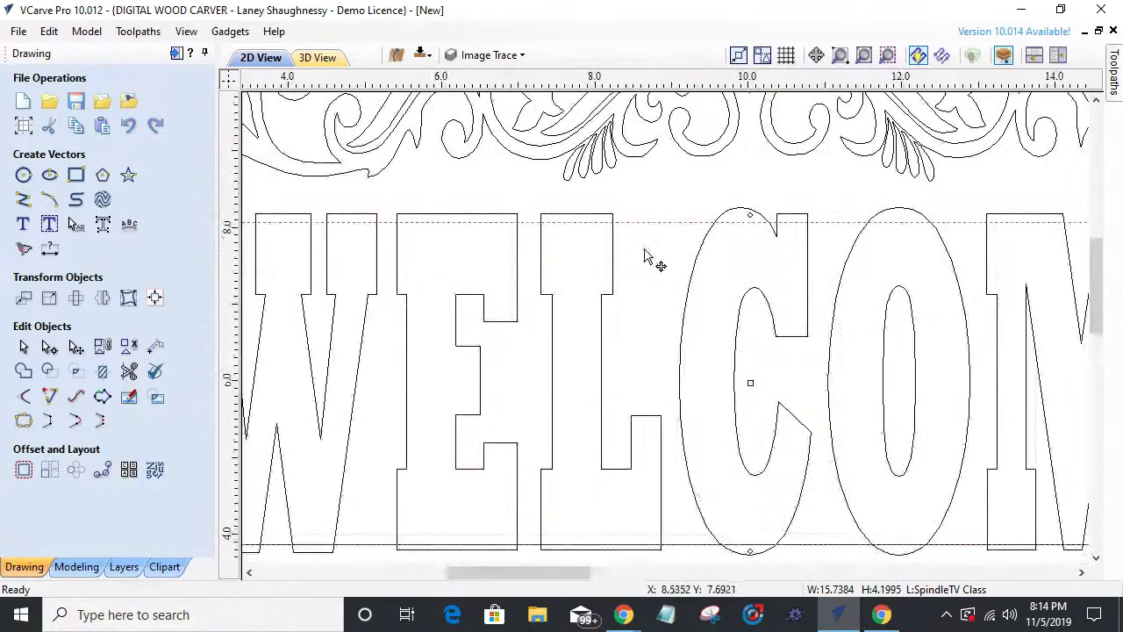
{"action": "scroll", "coordinate": [737, 235], "scroll_direction": "up", "scroll_amount": 2}
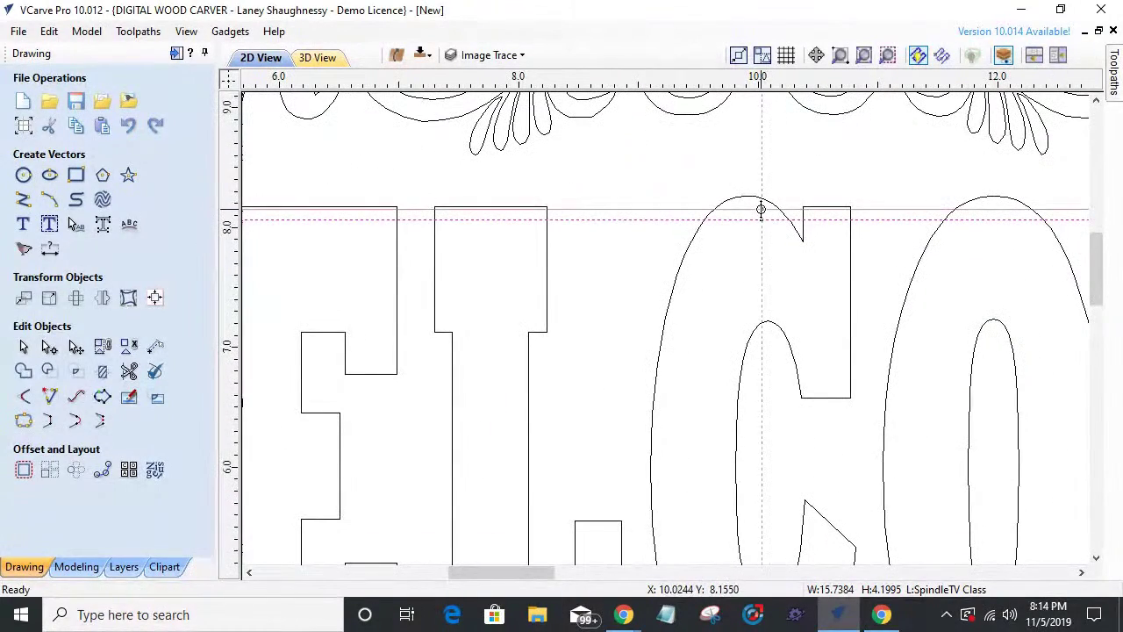
{"action": "scroll", "coordinate": [757, 234], "scroll_direction": "down", "scroll_amount": 6}
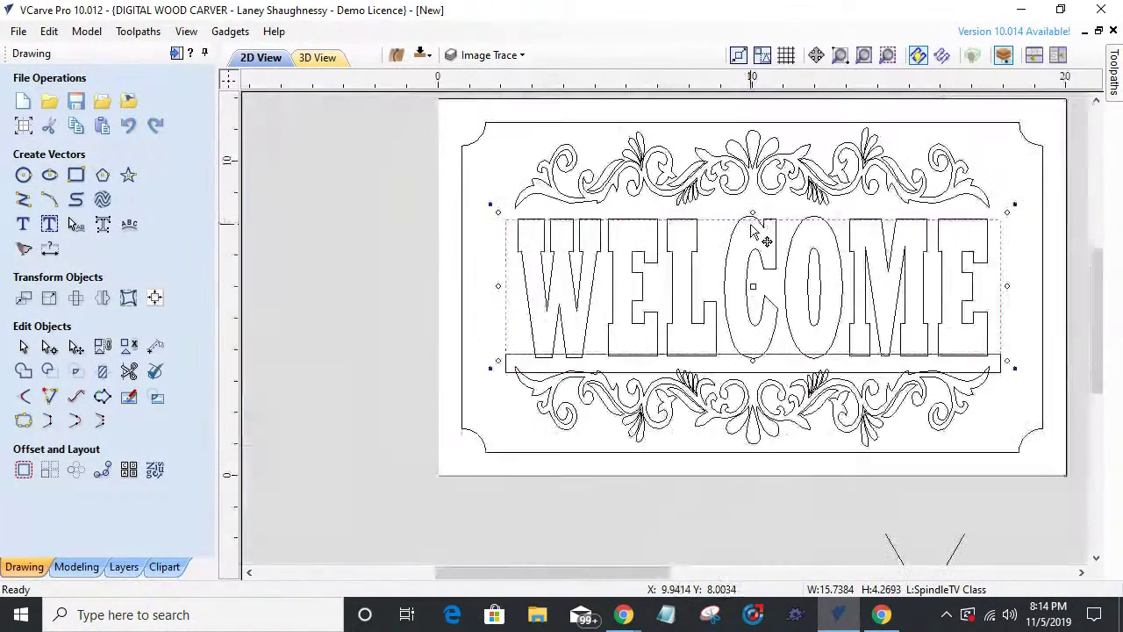
{"action": "left_click", "coordinate": [509, 373]}
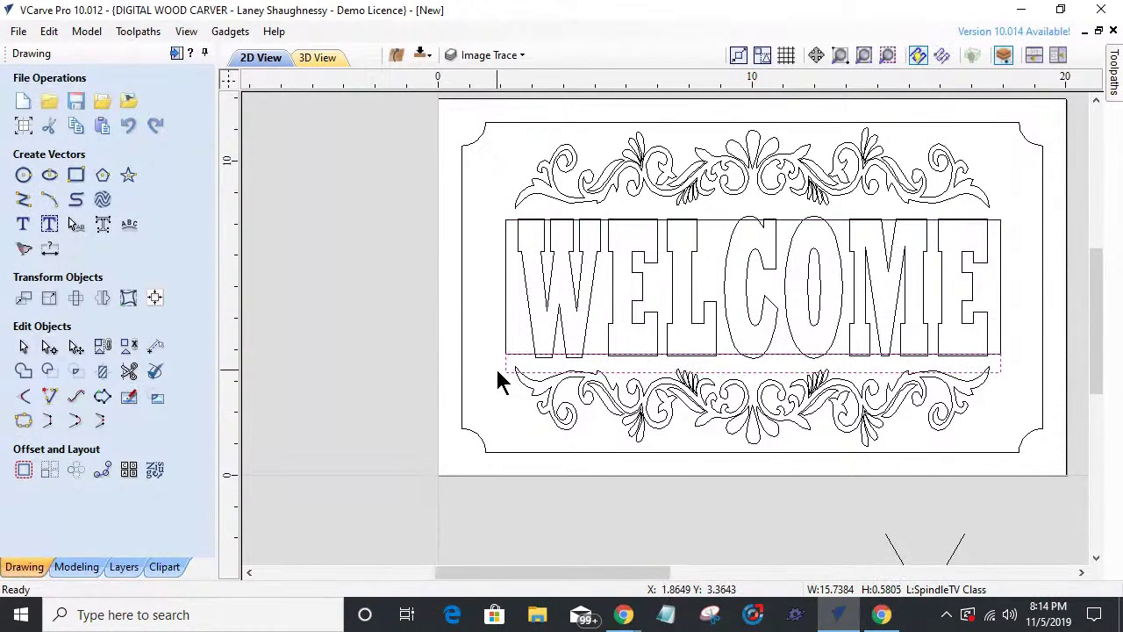
{"action": "left_click", "coordinate": [498, 382]}
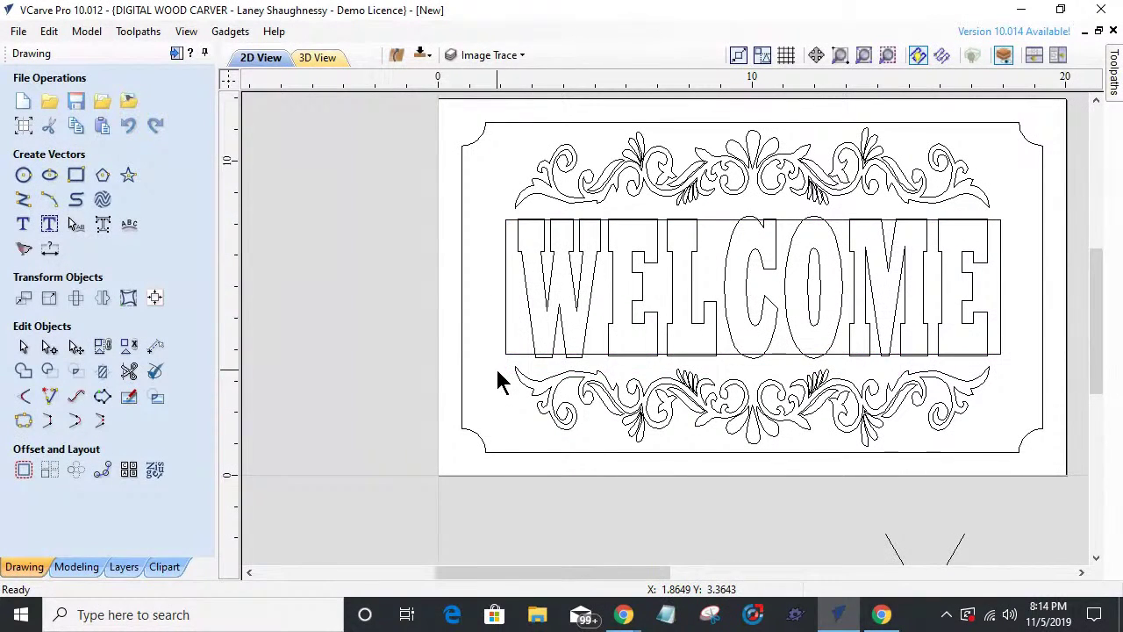
- Select the rectangle, add the WELCOME letters as the trim boundary, and clear the rectangle lines inside the letters
{"action": "left_click", "coordinate": [520, 259]}
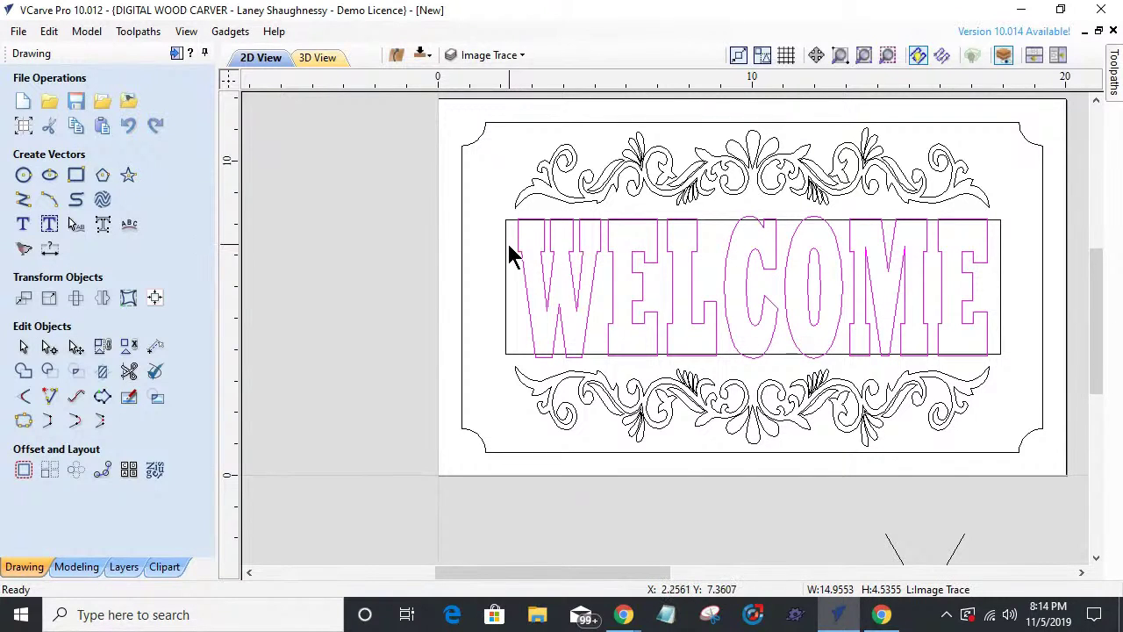
{"action": "left_click", "coordinate": [509, 253]}
{"action": "left_click", "coordinate": [523, 255], "text": "shift"}
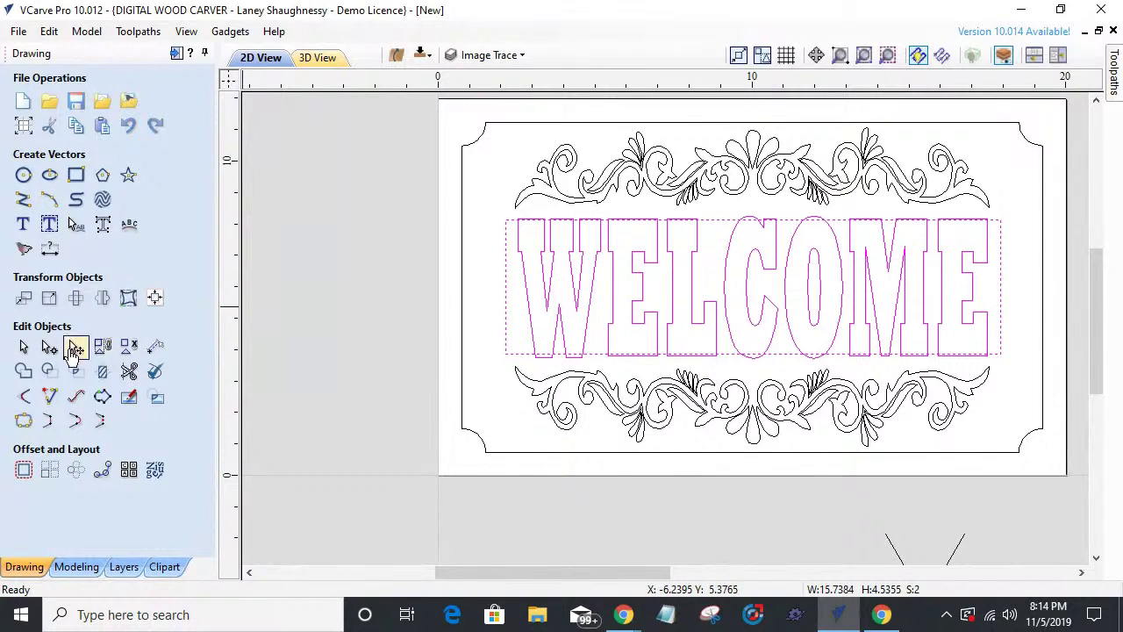
{"action": "left_click", "coordinate": [103, 376]}
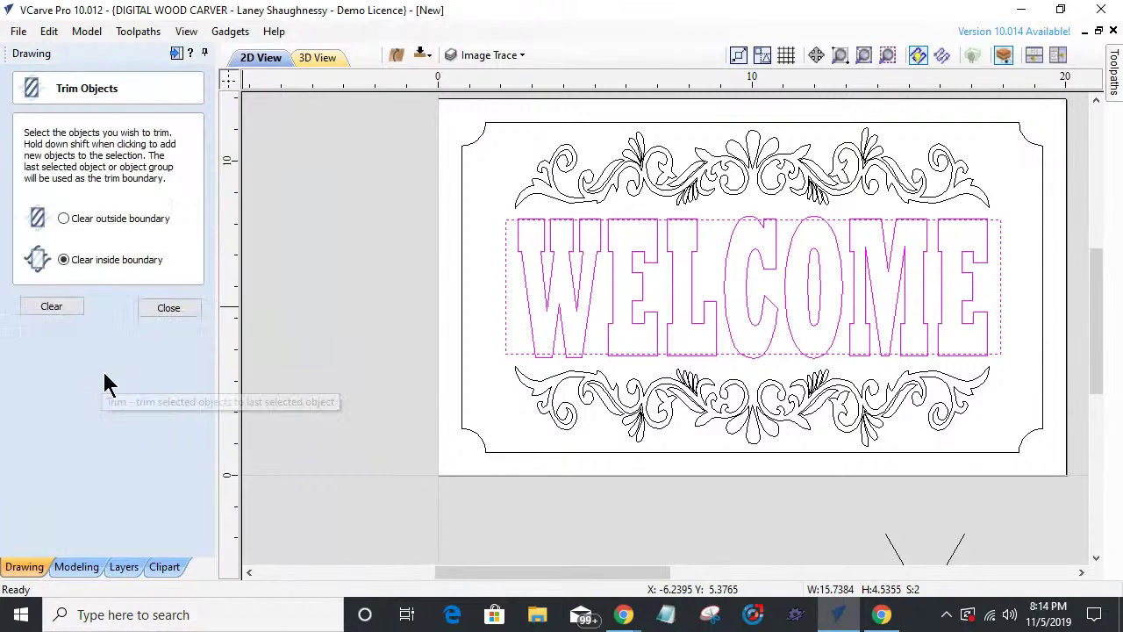
{"action": "left_click", "coordinate": [53, 307]}
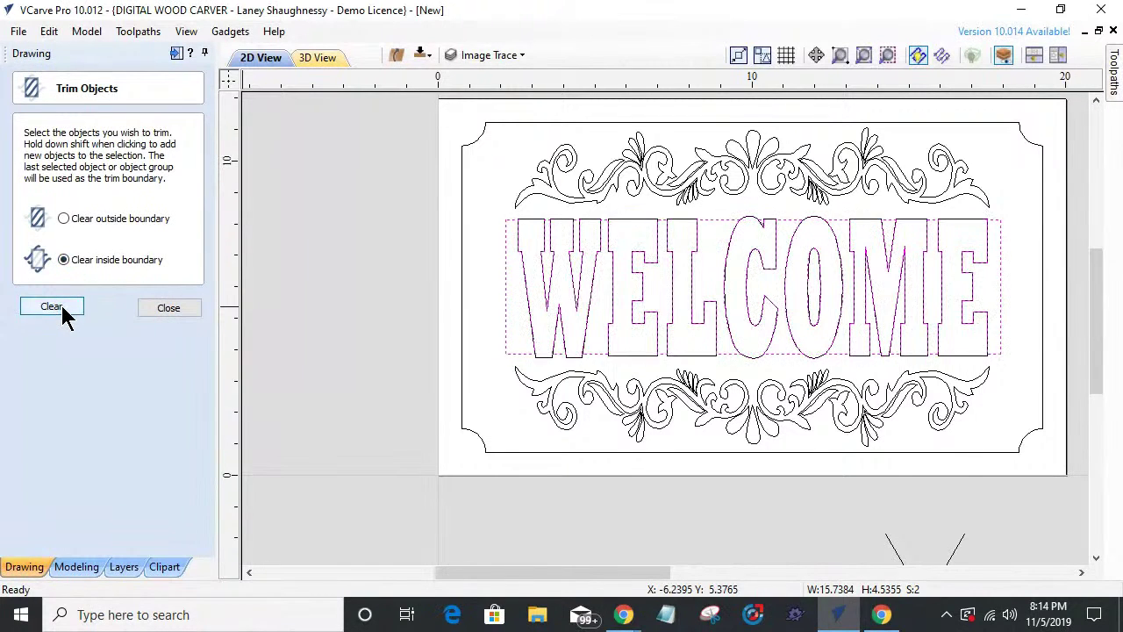
- Examine the trimmed rectangle lines where they meet the tops and bottoms of the WELCOME letters
{"action": "scroll", "coordinate": [474, 224], "scroll_direction": "up", "scroll_amount": 3}
{"action": "scroll", "coordinate": [555, 279], "scroll_direction": "down", "scroll_amount": 3}
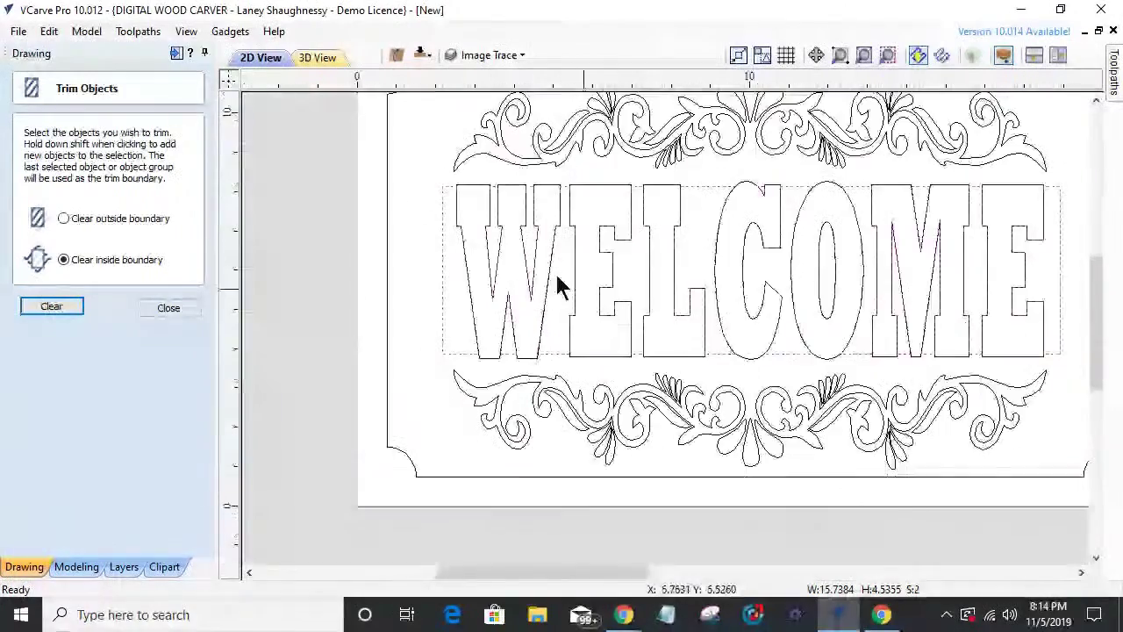
{"action": "scroll", "coordinate": [395, 139], "scroll_direction": "up", "scroll_amount": 3}
{"action": "scroll", "coordinate": [395, 139], "scroll_direction": "up", "scroll_amount": 1}
{"action": "scroll", "coordinate": [634, 311], "scroll_direction": "down", "scroll_amount": 4}
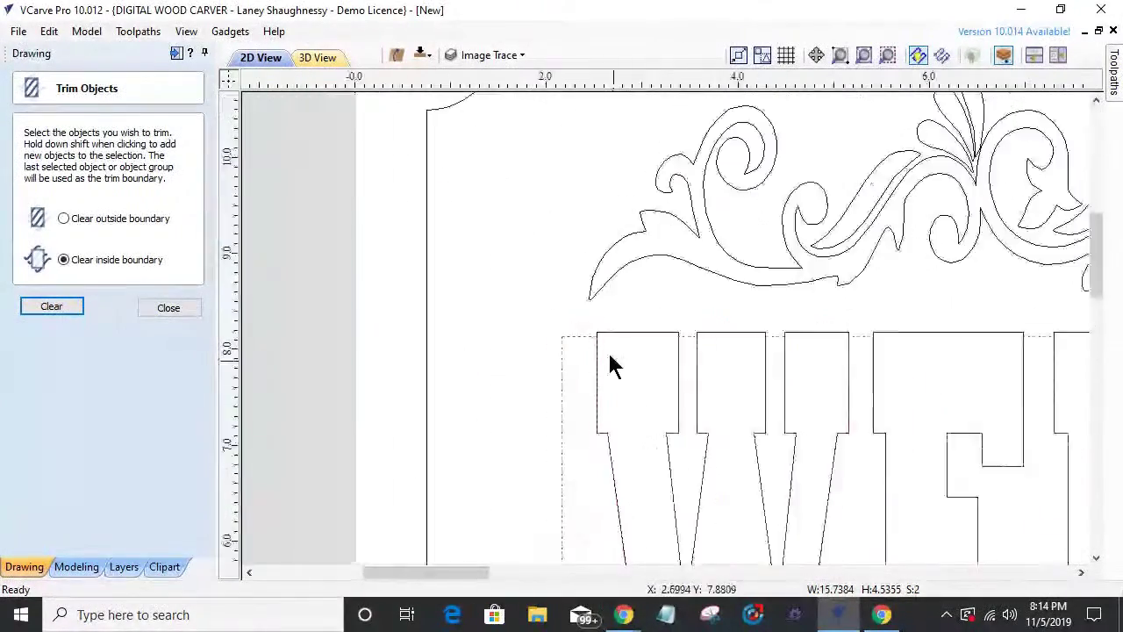
{"action": "scroll", "coordinate": [606, 469], "scroll_direction": "down", "scroll_amount": 1}
{"action": "scroll", "coordinate": [598, 449], "scroll_direction": "up", "scroll_amount": 3}
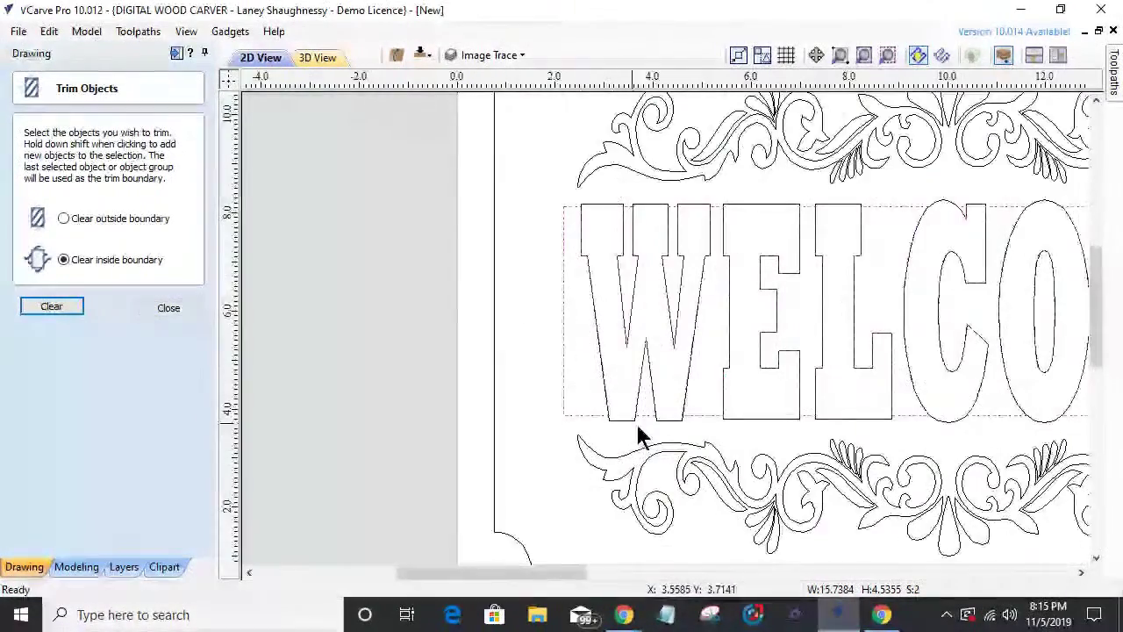
- Delete the WELCOME letters, keeping the trimmed rectangle pieces around them, and close the trim tool
{"action": "scroll", "coordinate": [637, 386], "scroll_direction": "down", "scroll_amount": 3}
{"action": "left_click", "coordinate": [609, 395]}
{"action": "left_click", "coordinate": [610, 392]}
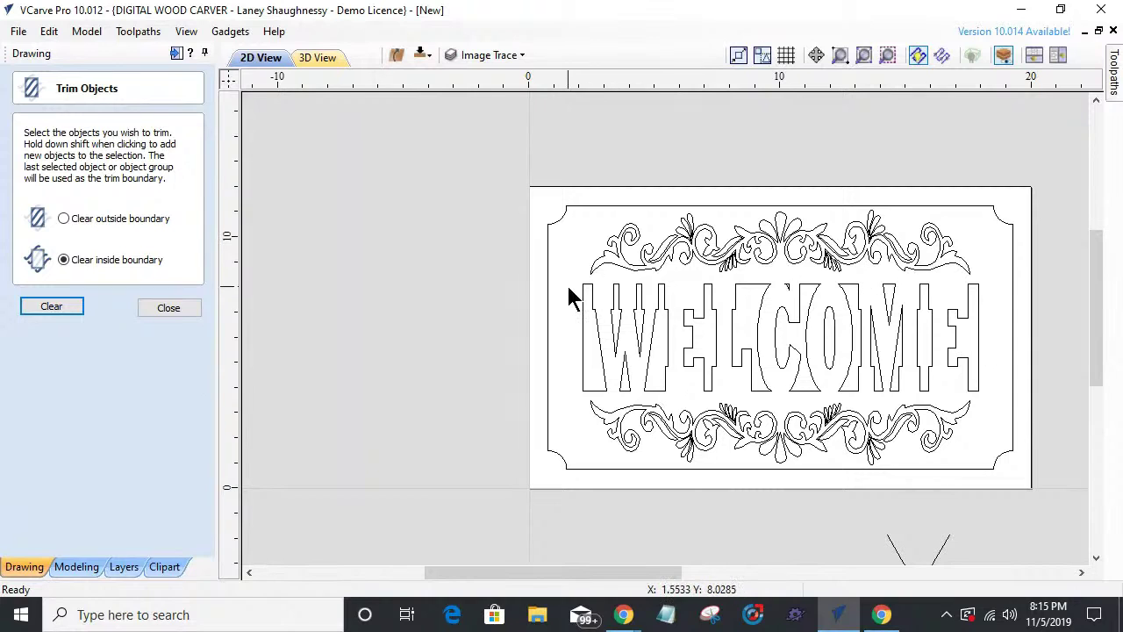
{"action": "left_click", "coordinate": [168, 309]}
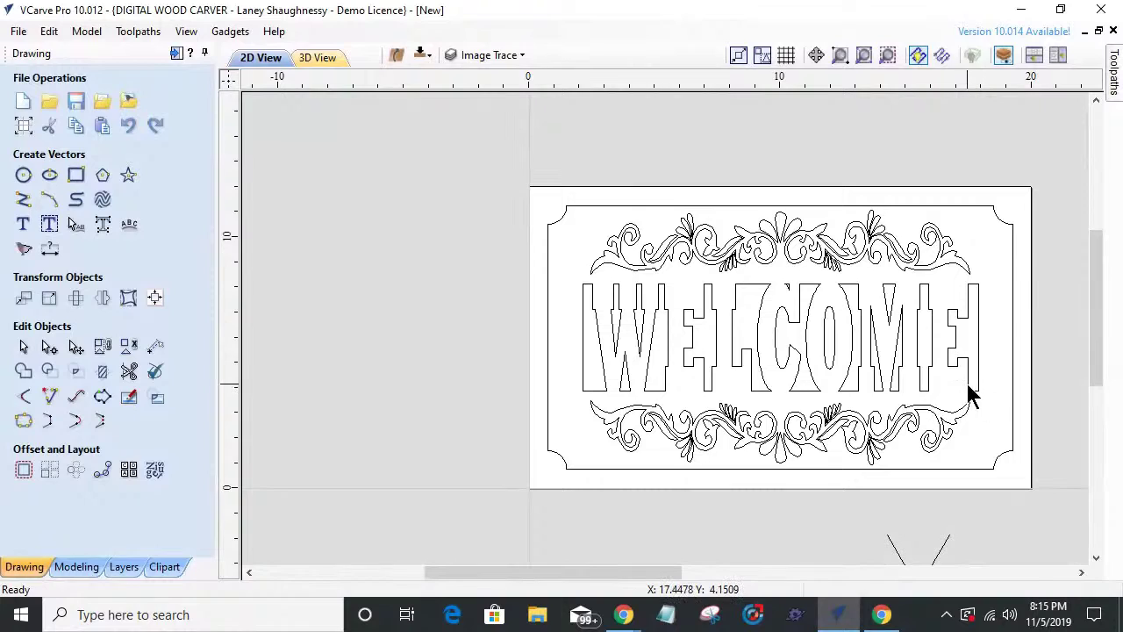
- Undo the letter deletion, the trim and the rectangle edits, back to the two separate bars above and below WELCOME
{"action": "scroll", "coordinate": [614, 325], "scroll_direction": "up", "scroll_amount": 3}
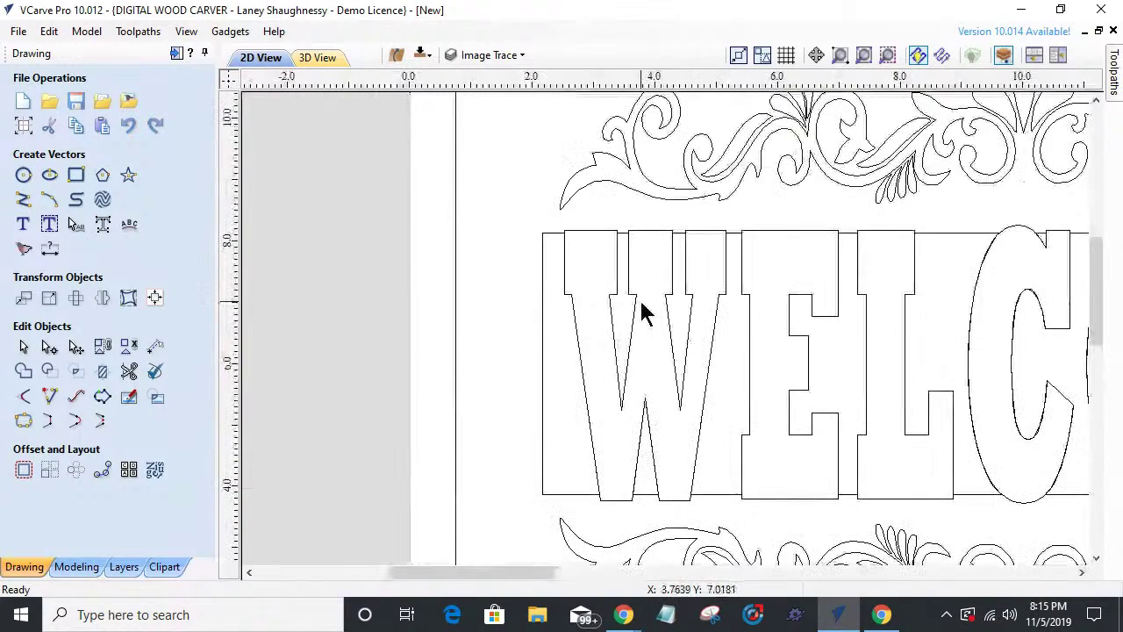
{"action": "left_click", "coordinate": [638, 303]}
{"action": "scroll", "coordinate": [637, 308], "scroll_direction": "down", "scroll_amount": 1}
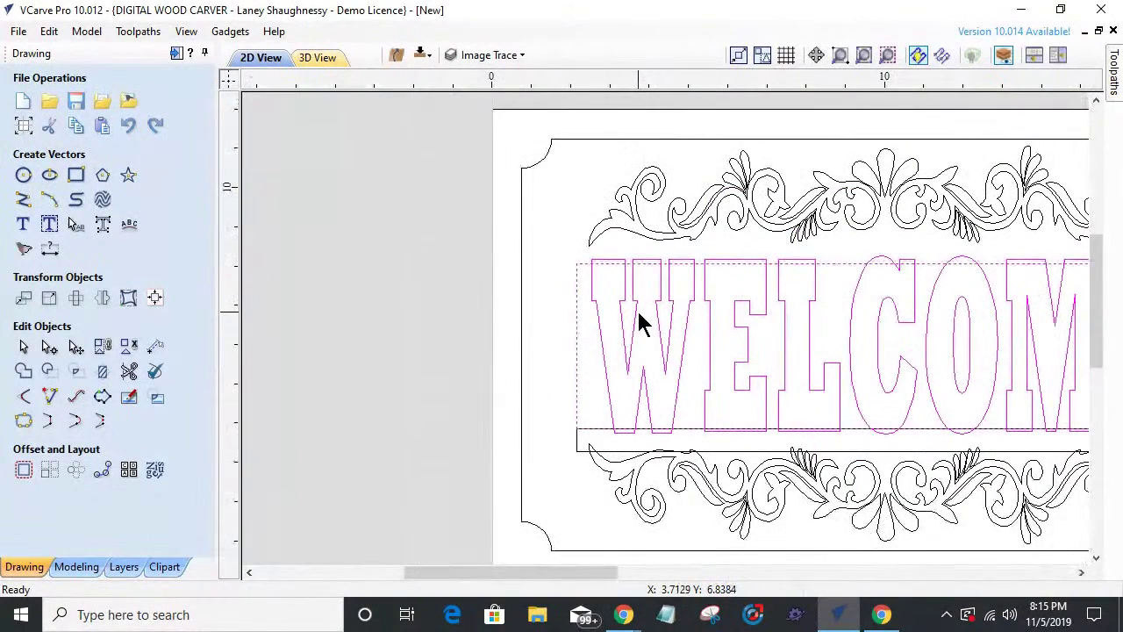
{"action": "scroll", "coordinate": [638, 314], "scroll_direction": "down", "scroll_amount": 1}
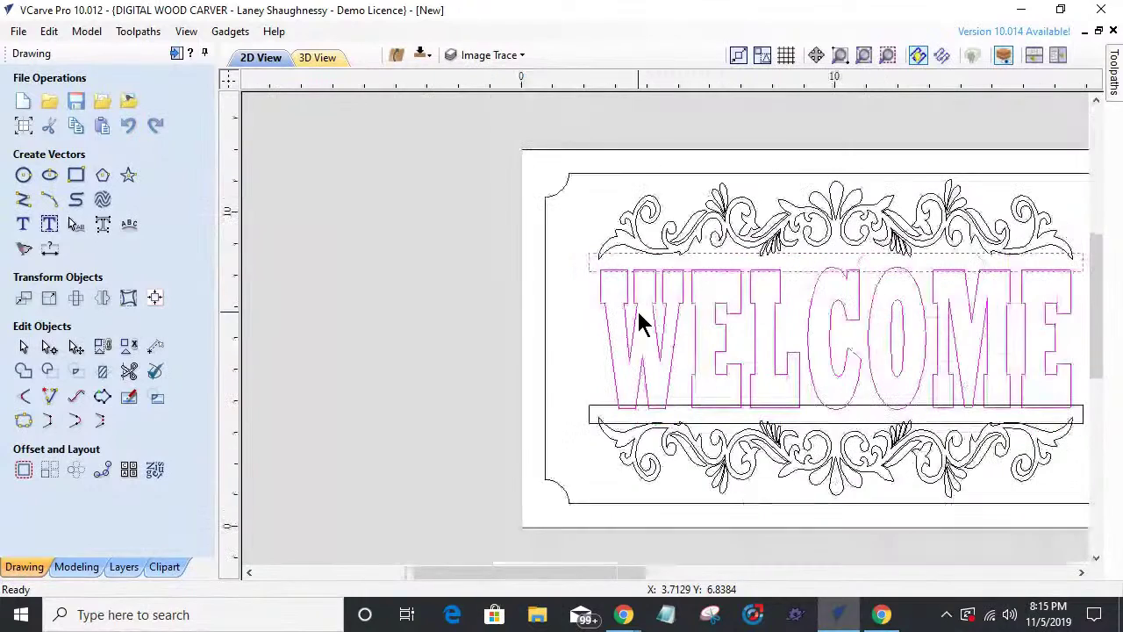
{"action": "scroll", "coordinate": [623, 323], "scroll_direction": "down", "scroll_amount": 1}
{"action": "scroll", "coordinate": [773, 303], "scroll_direction": "up", "scroll_amount": 2}
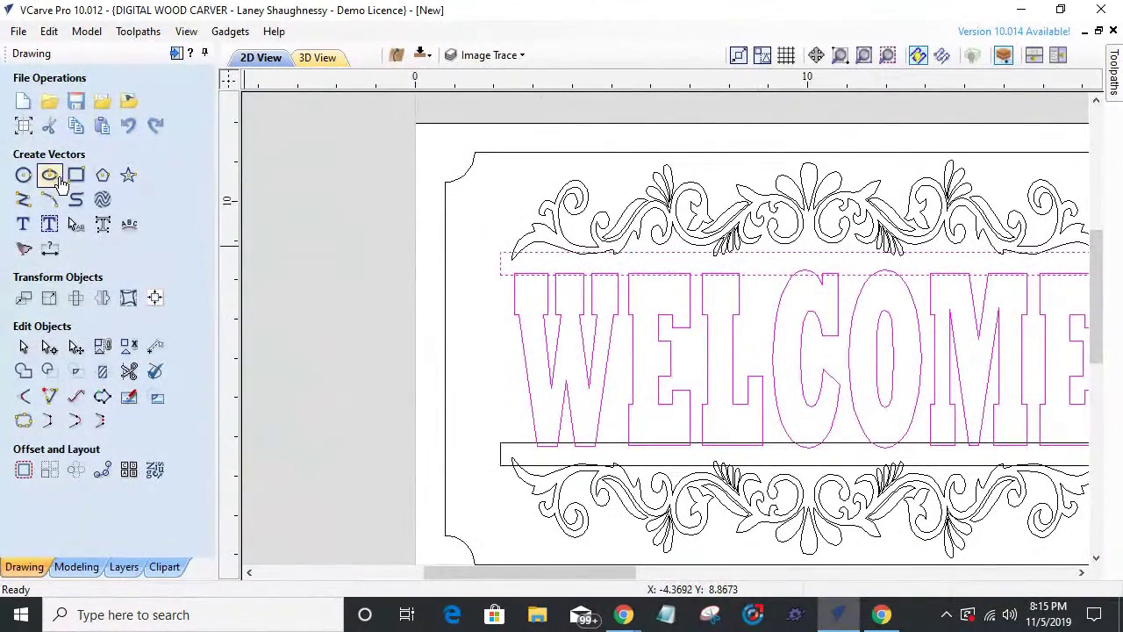
- Reduce both bars to about 0.45 inches high by moving their inner edges away from the WELCOME letters
{"action": "left_click", "coordinate": [748, 272]}
{"action": "left_click", "coordinate": [757, 325]}
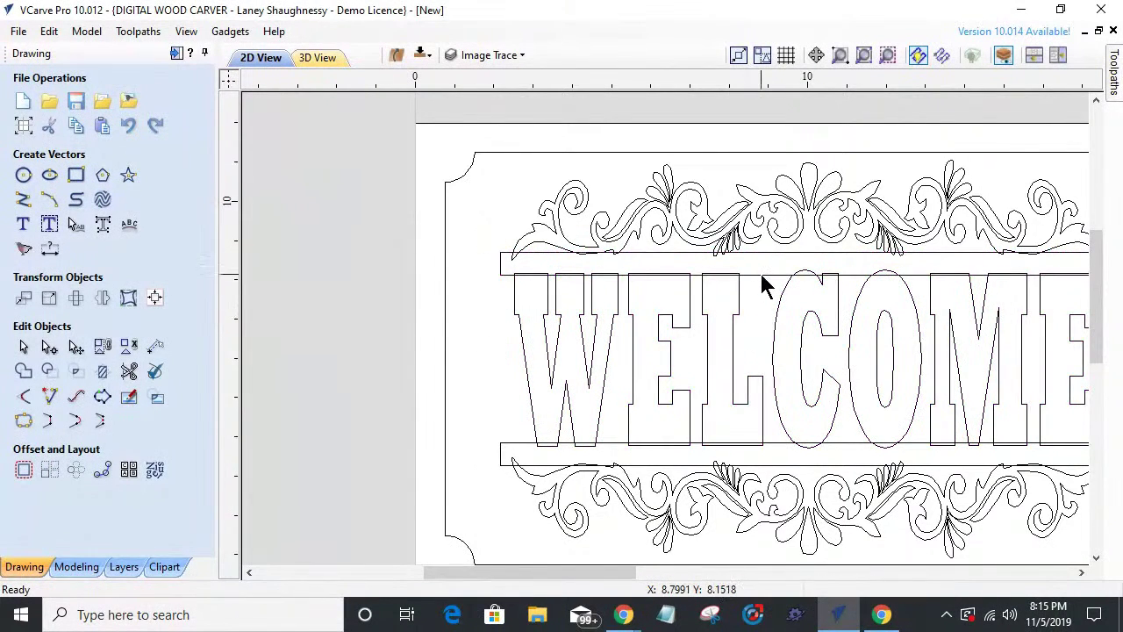
{"action": "left_click", "coordinate": [760, 274]}
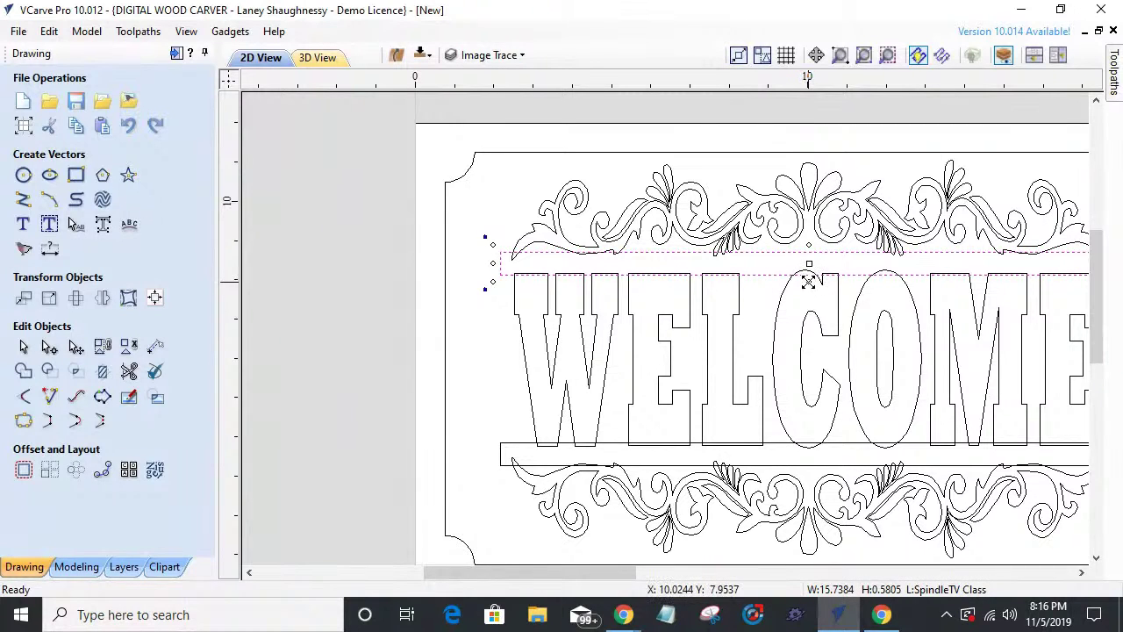
{"action": "left_click_drag", "start_coordinate": [808, 279], "coordinate": [808, 268]}
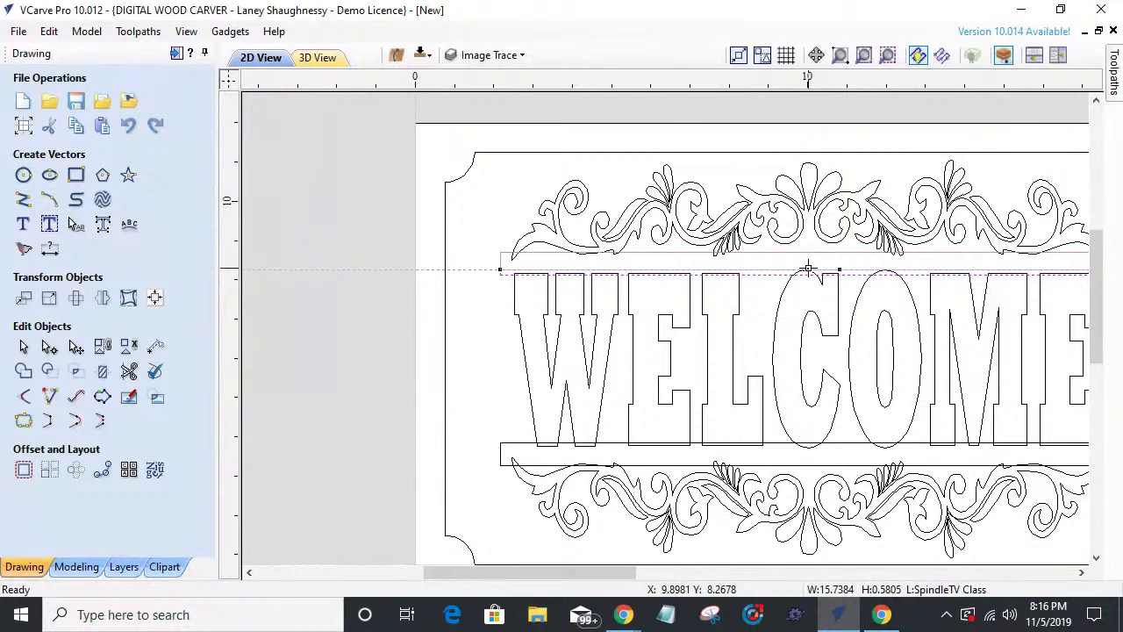
{"action": "left_click", "coordinate": [809, 268]}
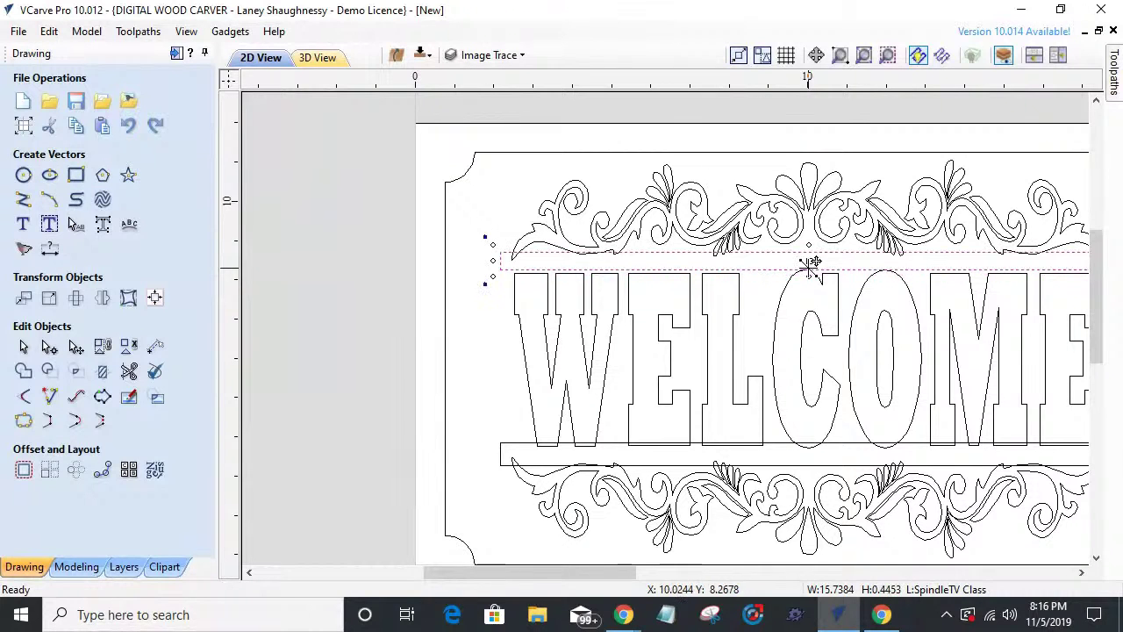
{"action": "left_click", "coordinate": [781, 445]}
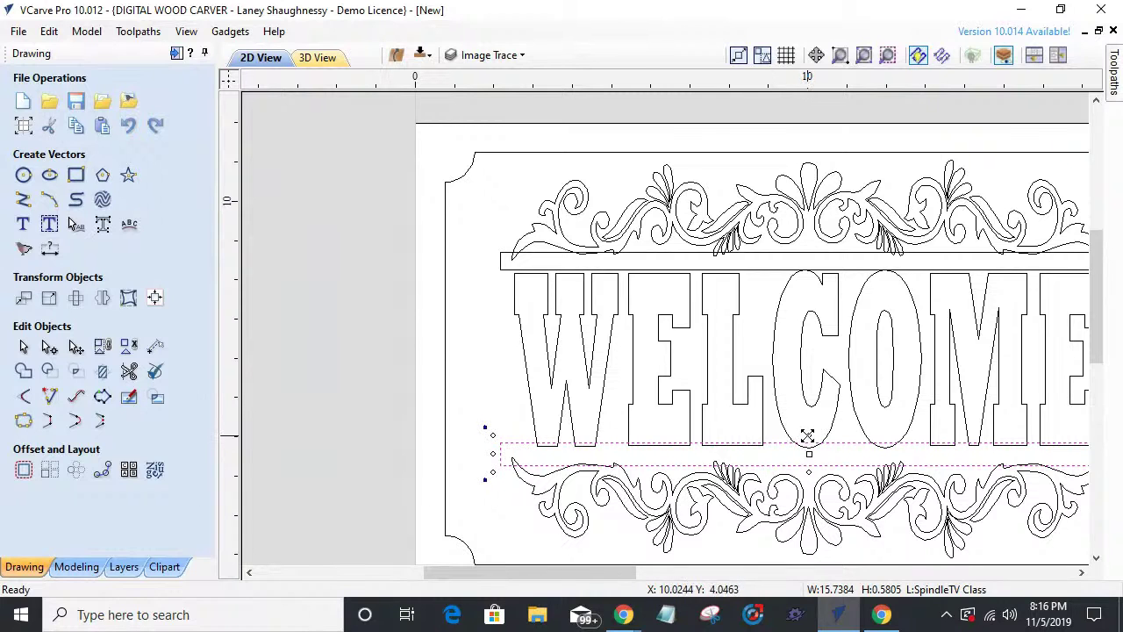
{"action": "left_click_drag", "start_coordinate": [807, 439], "coordinate": [809, 448]}
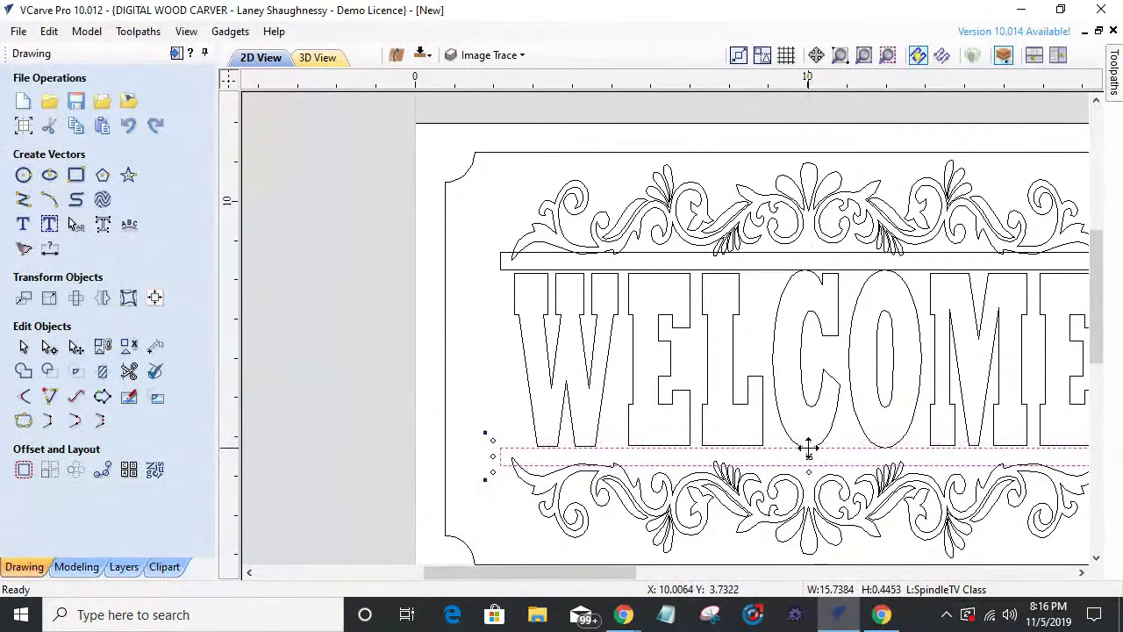
- Draw a square-cornered rectangle about 14.54 by 4.47 inches over WELCOME, starting at the upper bar's lower-left corner
{"action": "left_click", "coordinate": [77, 174]}
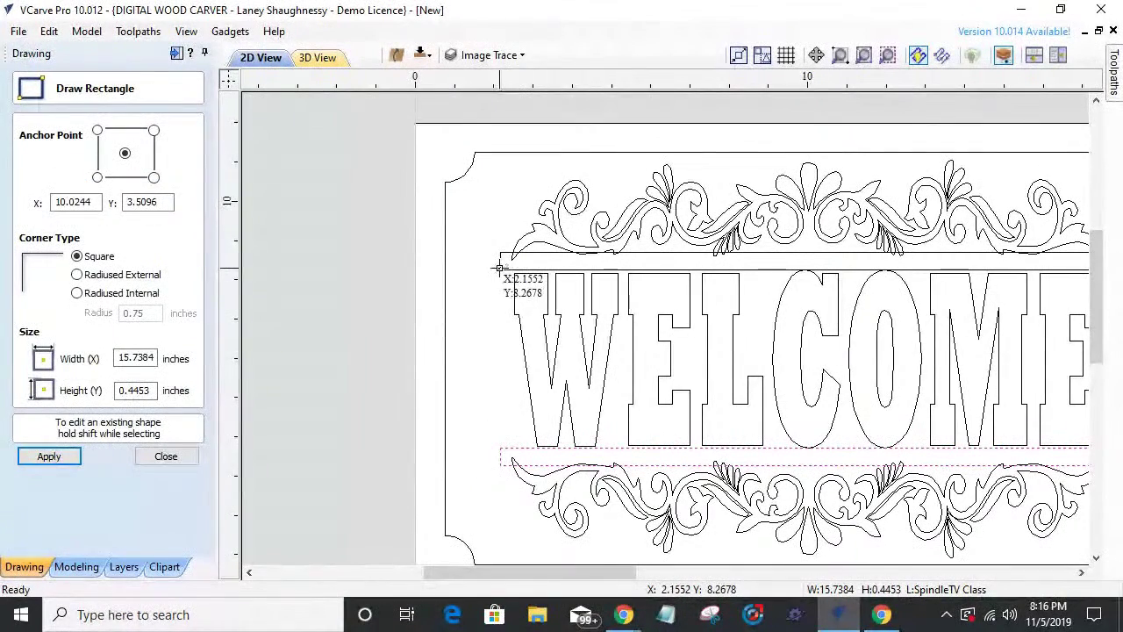
{"action": "left_click_drag", "start_coordinate": [529, 277], "coordinate": [1071, 442]}
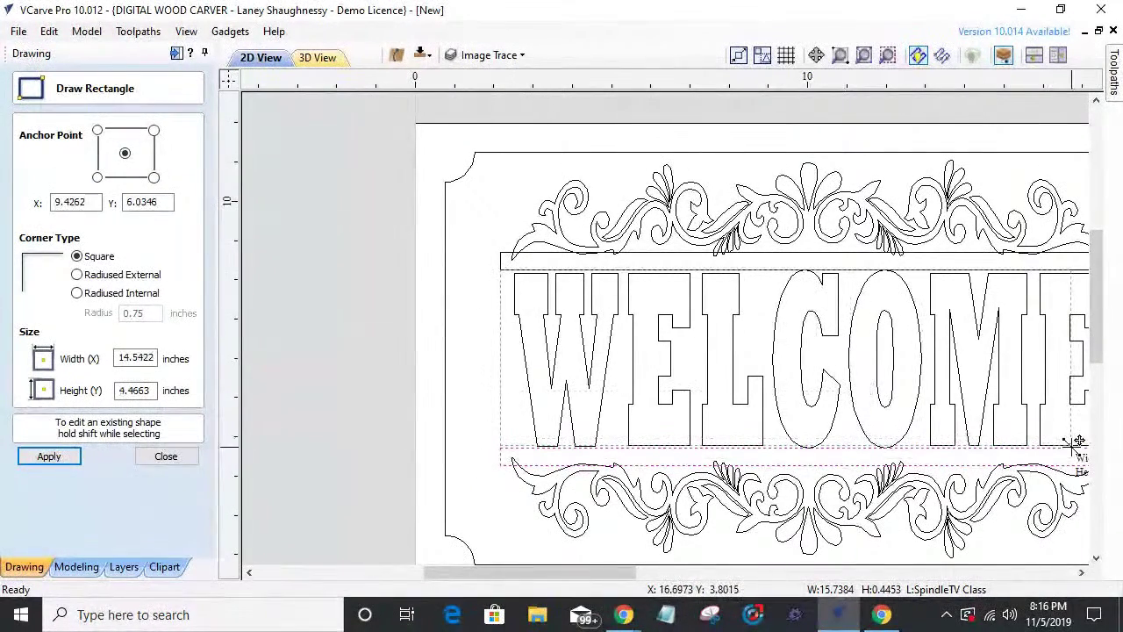
{"action": "scroll", "coordinate": [994, 422], "scroll_direction": "down", "scroll_amount": 3}
{"action": "scroll", "coordinate": [960, 372], "scroll_direction": "up", "scroll_amount": 5}
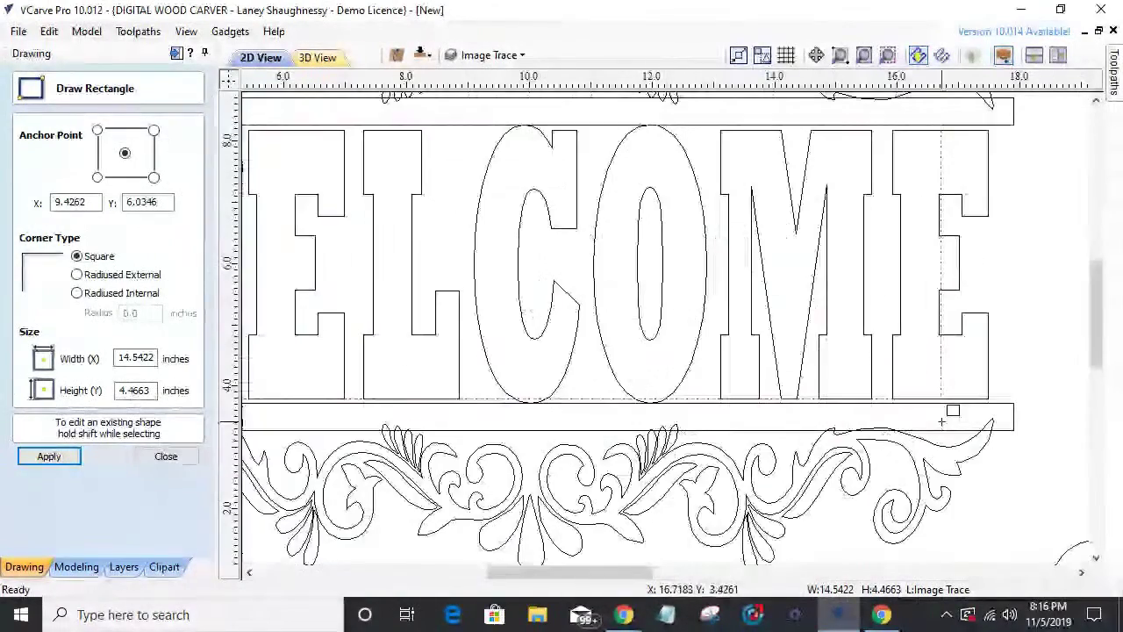
{"action": "scroll", "coordinate": [844, 389], "scroll_direction": "down", "scroll_amount": 4}
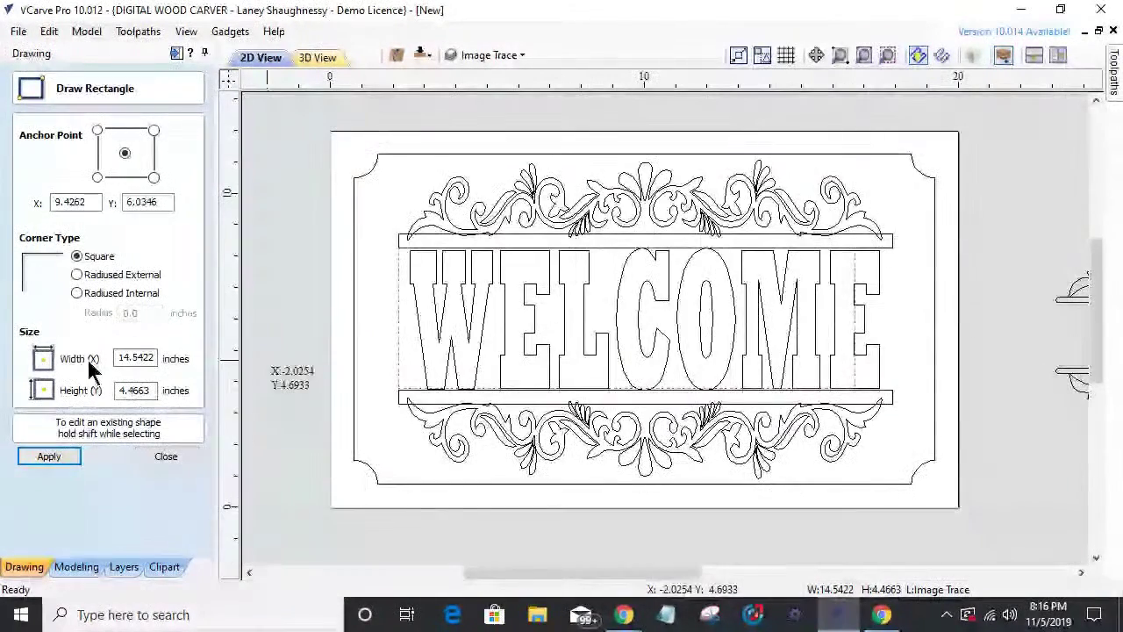
{"action": "key", "text": "Escape"}
- Stretch the new rectangle's right edge to the right end of the bars, about 15.74 inches wide
{"action": "left_click", "coordinate": [401, 353]}
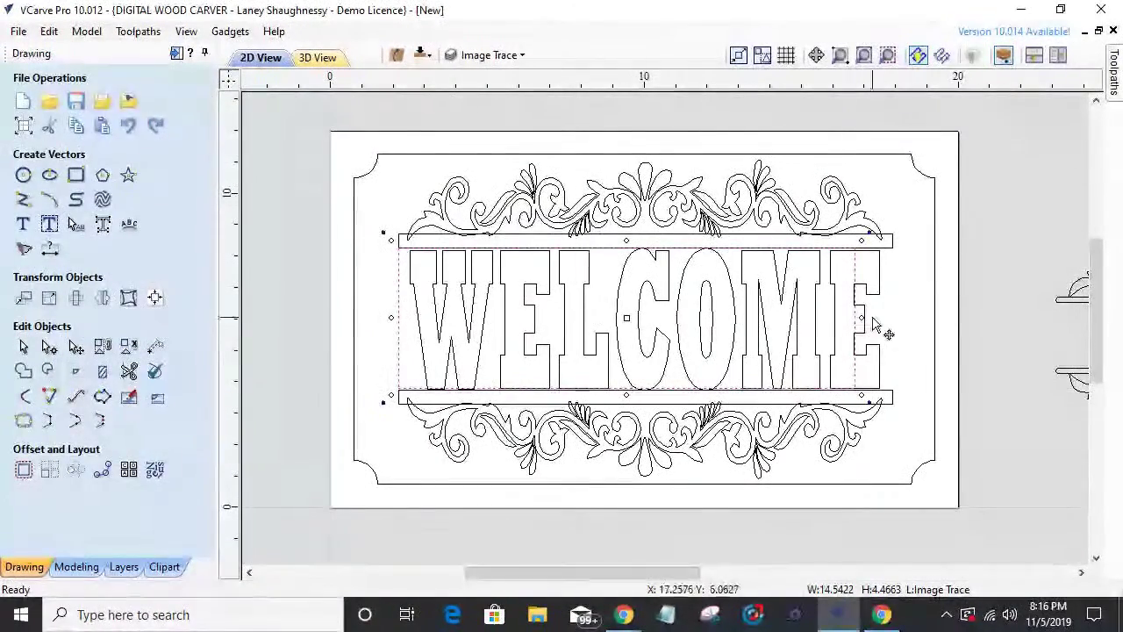
{"action": "left_click_drag", "start_coordinate": [861, 318], "coordinate": [891, 248]}
{"action": "scroll", "coordinate": [722, 356], "scroll_direction": "up", "scroll_amount": 2}
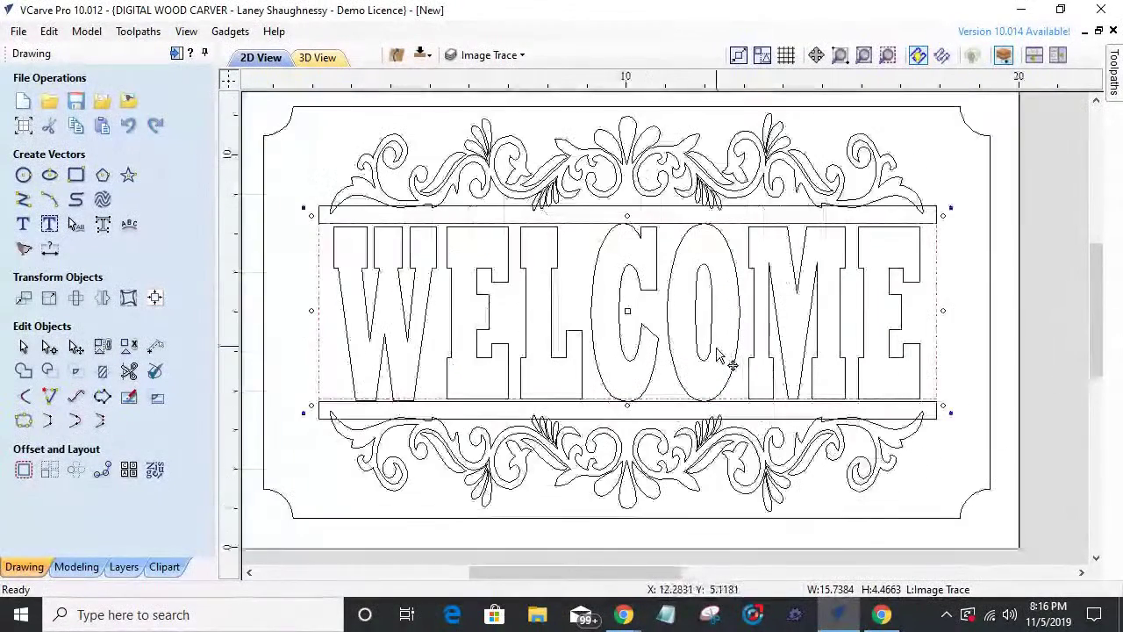
{"action": "scroll", "coordinate": [606, 226], "scroll_direction": "up", "scroll_amount": 1}
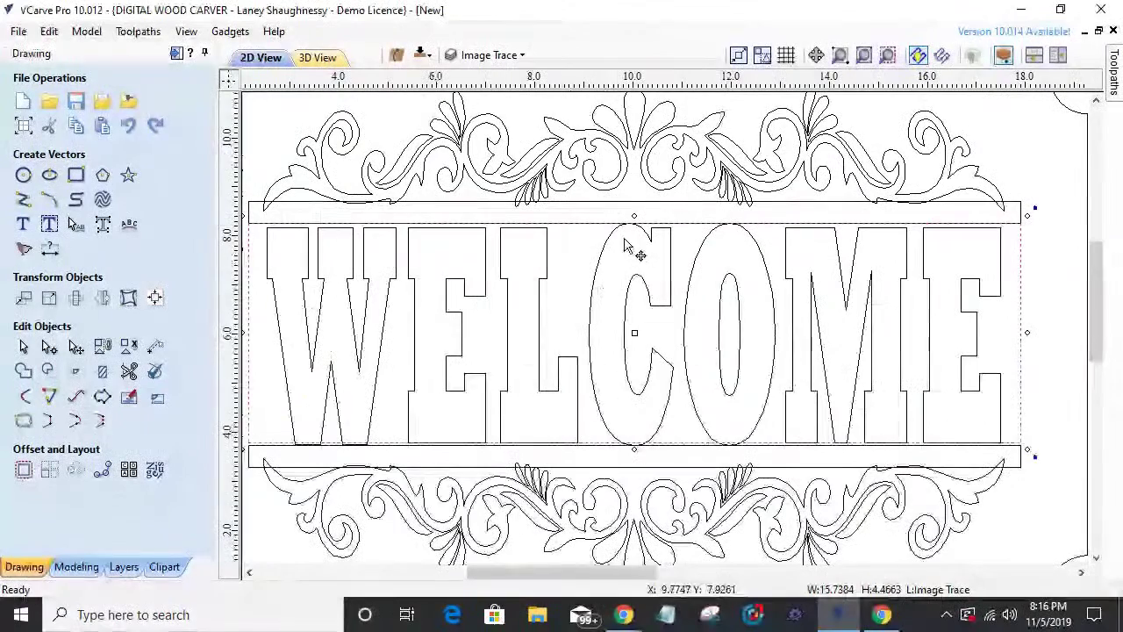
- Try to lower the rectangle's top edge into the letter tops, to about 4.30 inches high overall
{"action": "left_click", "coordinate": [637, 219]}
{"action": "left_click_drag", "start_coordinate": [637, 220], "coordinate": [632, 231]}
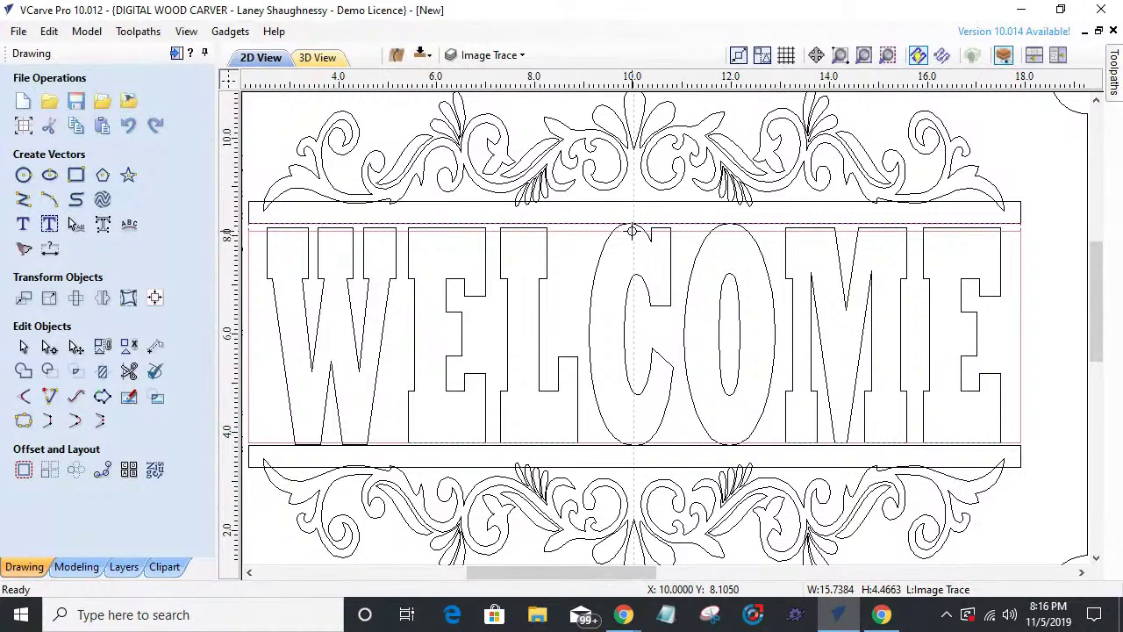
{"action": "left_click_drag", "start_coordinate": [632, 231], "coordinate": [639, 225]}
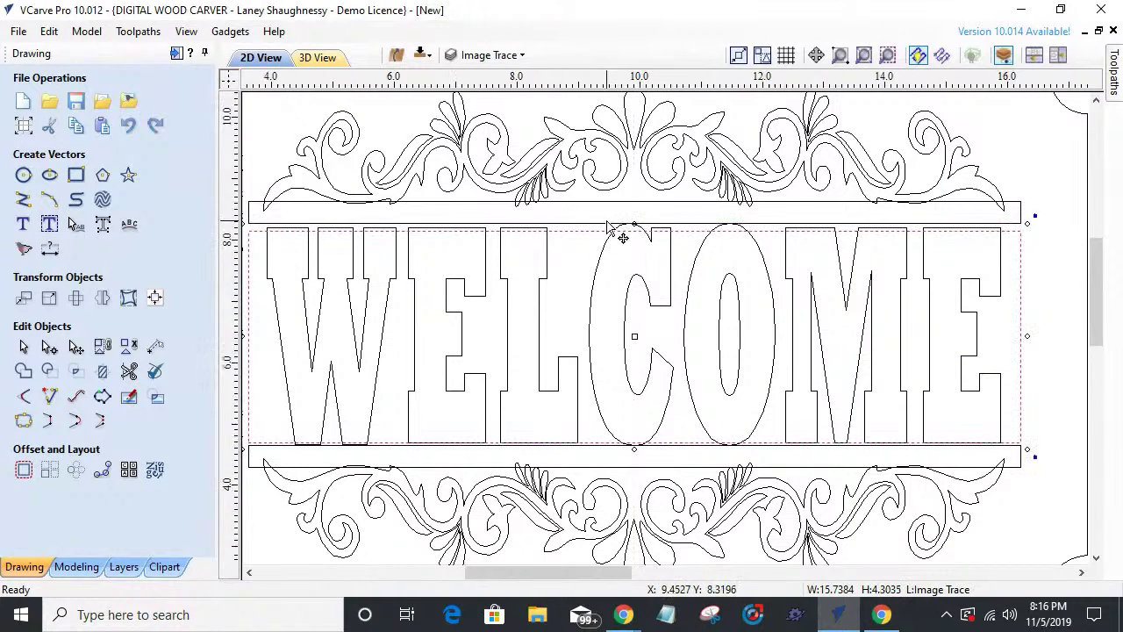
{"action": "scroll", "coordinate": [625, 233], "scroll_direction": "up", "scroll_amount": 3}
{"action": "left_click", "coordinate": [660, 242]}
{"action": "left_click", "coordinate": [659, 225]}
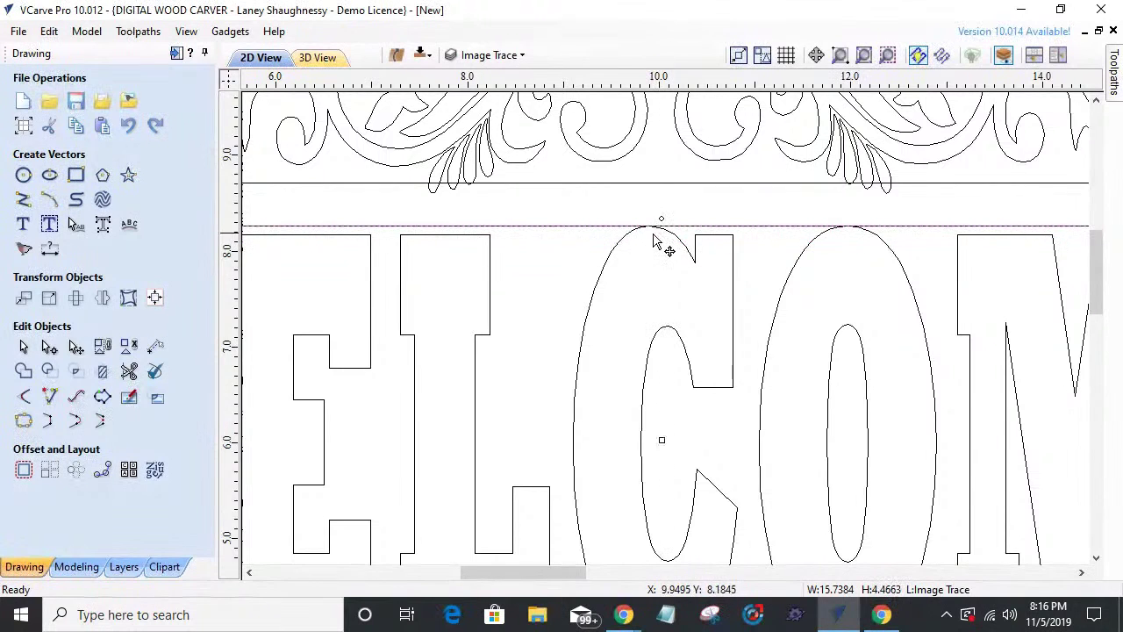
- Lower the rectangle's top edge to just below the flat letter tops, about 4.35 inches high overall
{"action": "scroll", "coordinate": [665, 246], "scroll_direction": "up", "scroll_amount": 3}
{"action": "left_click_drag", "start_coordinate": [677, 210], "coordinate": [678, 239]}
{"action": "scroll", "coordinate": [682, 259], "scroll_direction": "down", "scroll_amount": 3}
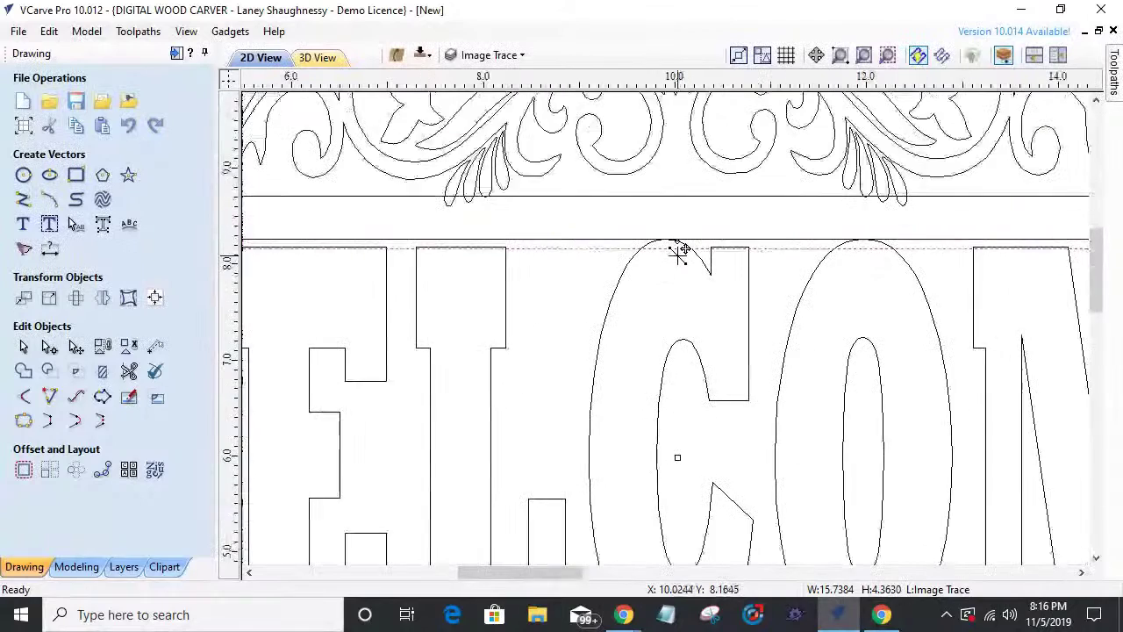
{"action": "scroll", "coordinate": [678, 253], "scroll_direction": "up", "scroll_amount": 3}
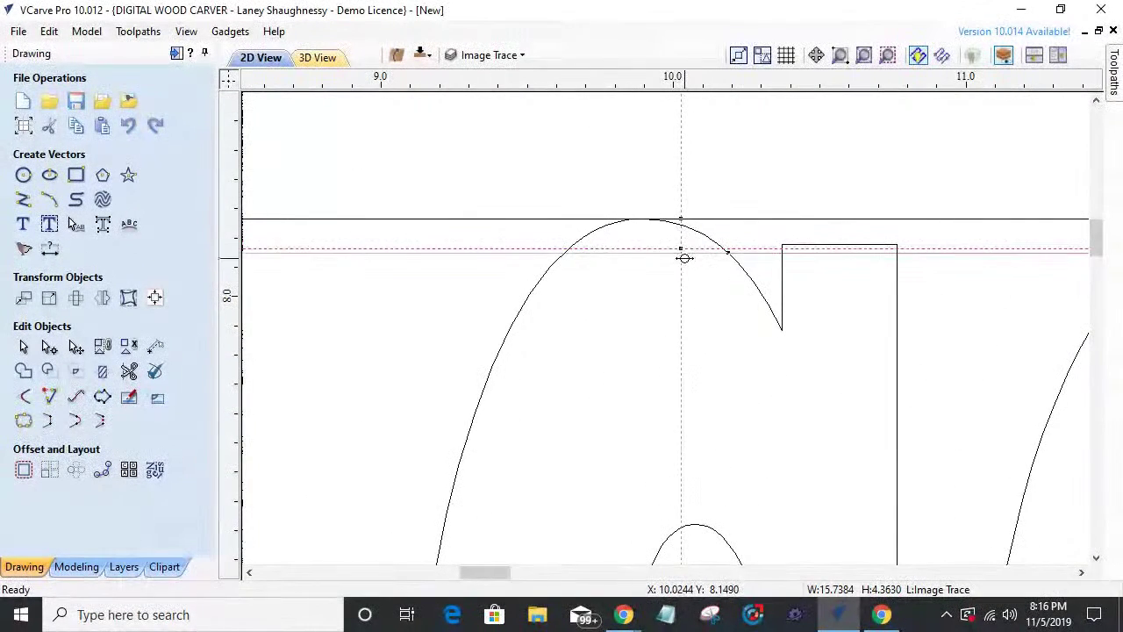
{"action": "scroll", "coordinate": [684, 257], "scroll_direction": "down", "scroll_amount": 5}
{"action": "scroll", "coordinate": [396, 280], "scroll_direction": "up", "scroll_amount": 3}
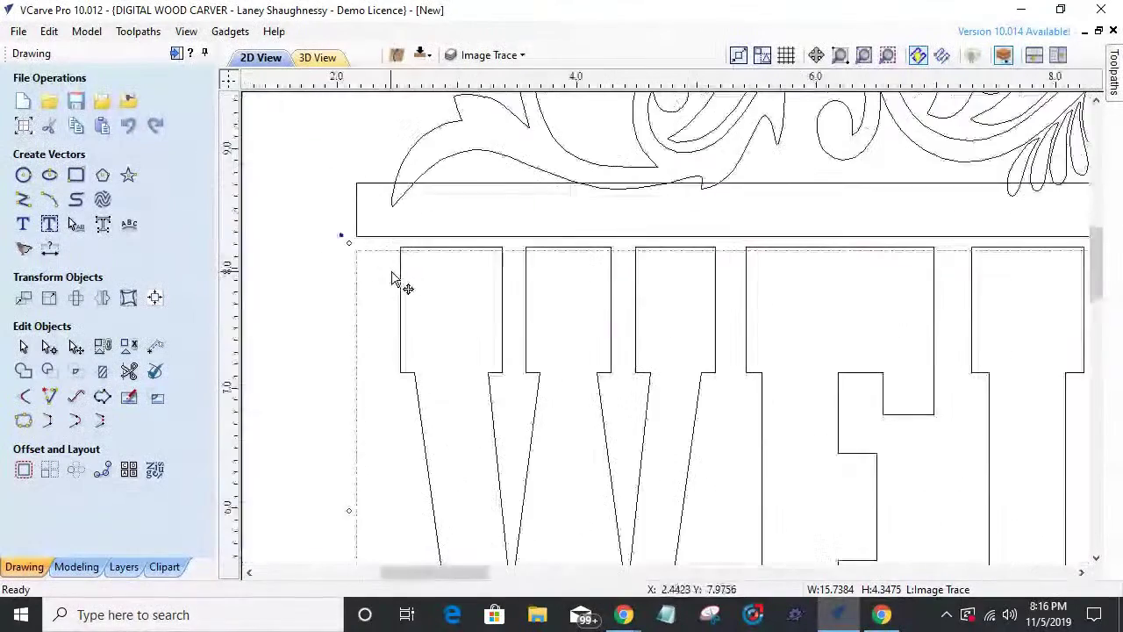
- Raise the rectangle's bottom edge slightly above the letter bottoms, about 4.30 inches high overall
{"action": "scroll", "coordinate": [402, 278], "scroll_direction": "down", "scroll_amount": 3}
{"action": "scroll", "coordinate": [677, 447], "scroll_direction": "up", "scroll_amount": 3}
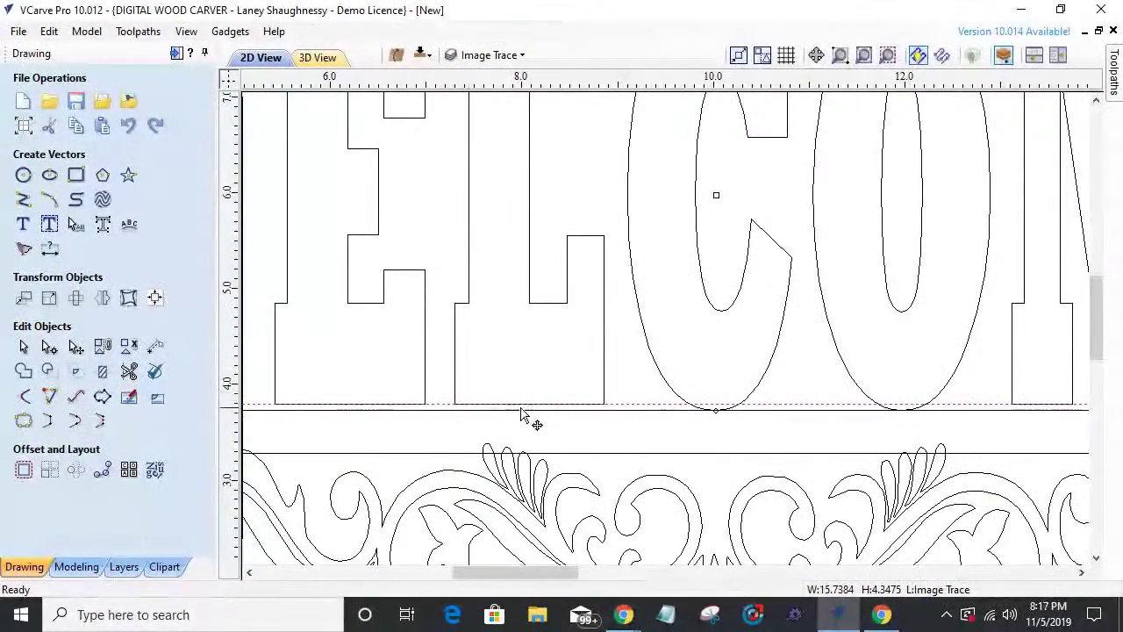
{"action": "scroll", "coordinate": [712, 426], "scroll_direction": "up", "scroll_amount": 3}
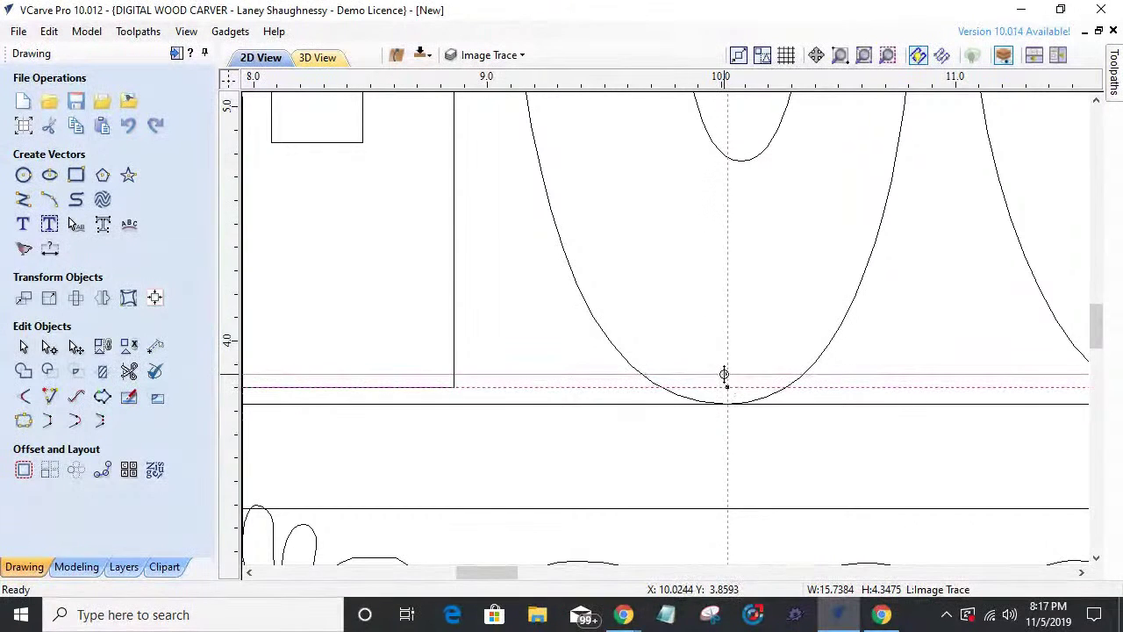
{"action": "scroll", "coordinate": [727, 377], "scroll_direction": "down", "scroll_amount": 5}
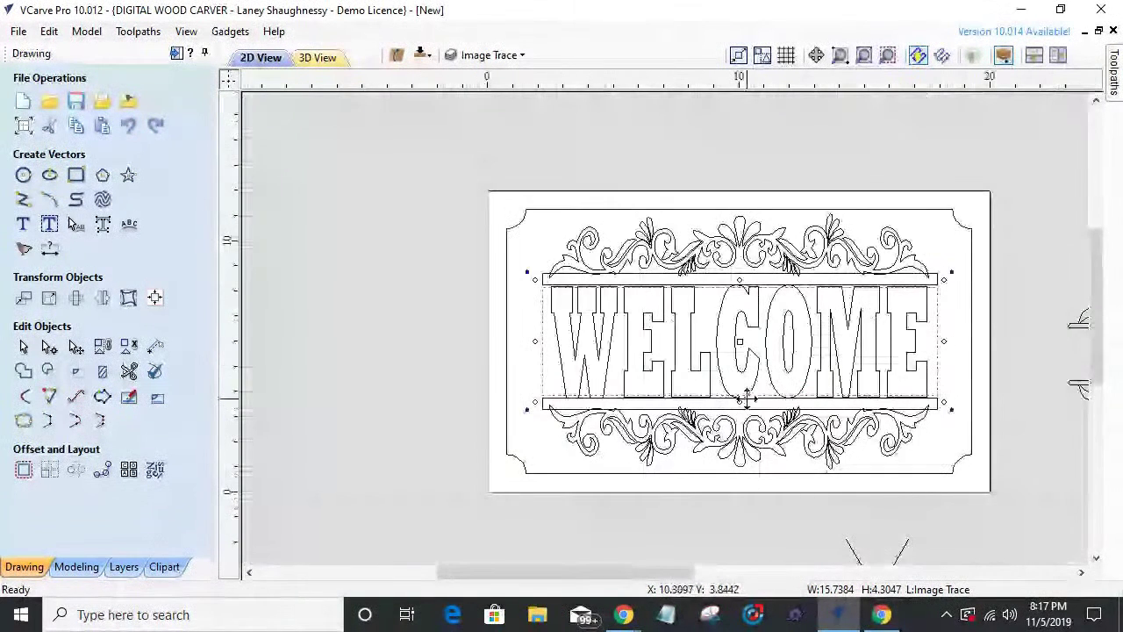
- Trim the rectangle between the bars using the WELCOME lettering as the trim boundary, clearing inside the boundary
{"action": "scroll", "coordinate": [566, 307], "scroll_direction": "up", "scroll_amount": 1}
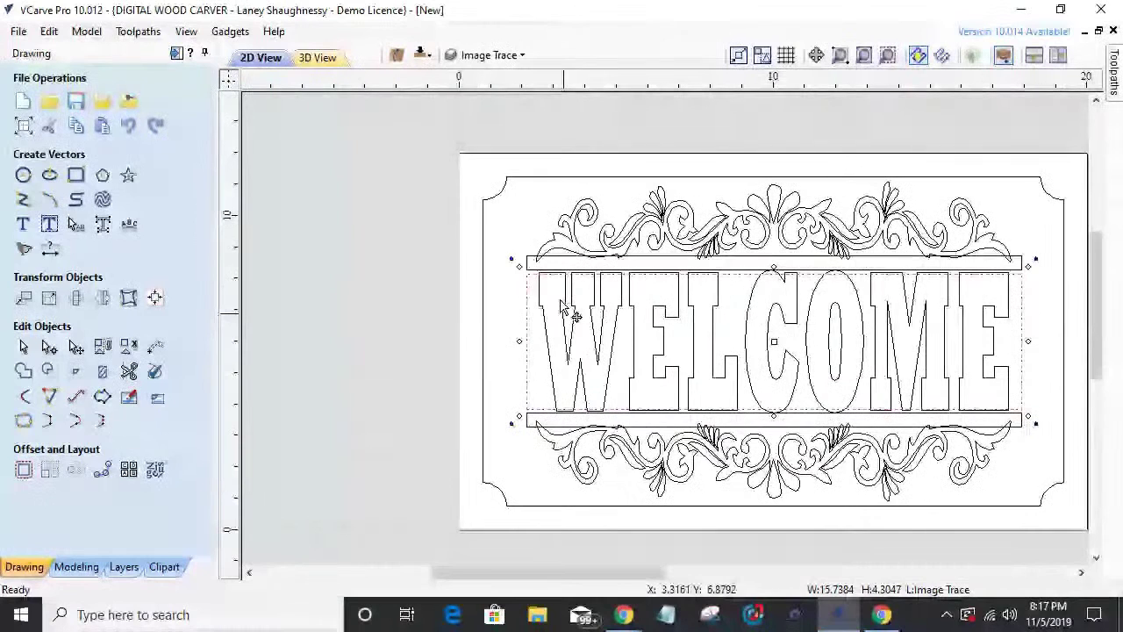
{"action": "scroll", "coordinate": [527, 267], "scroll_direction": "up", "scroll_amount": 1}
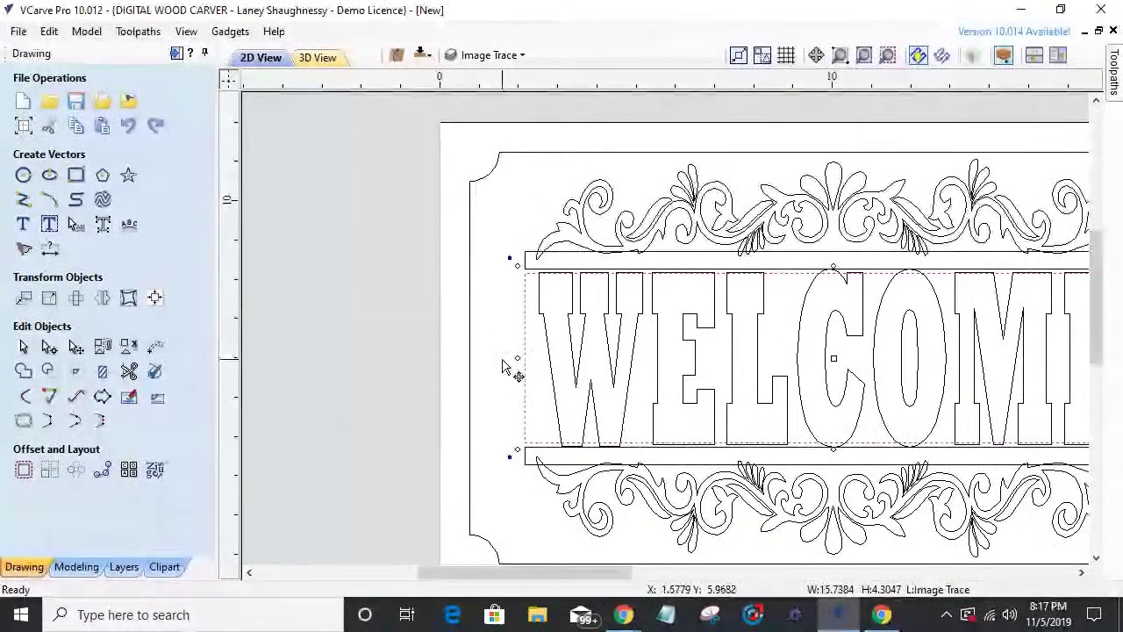
{"action": "left_click", "coordinate": [518, 327]}
{"action": "left_click", "coordinate": [527, 331]}
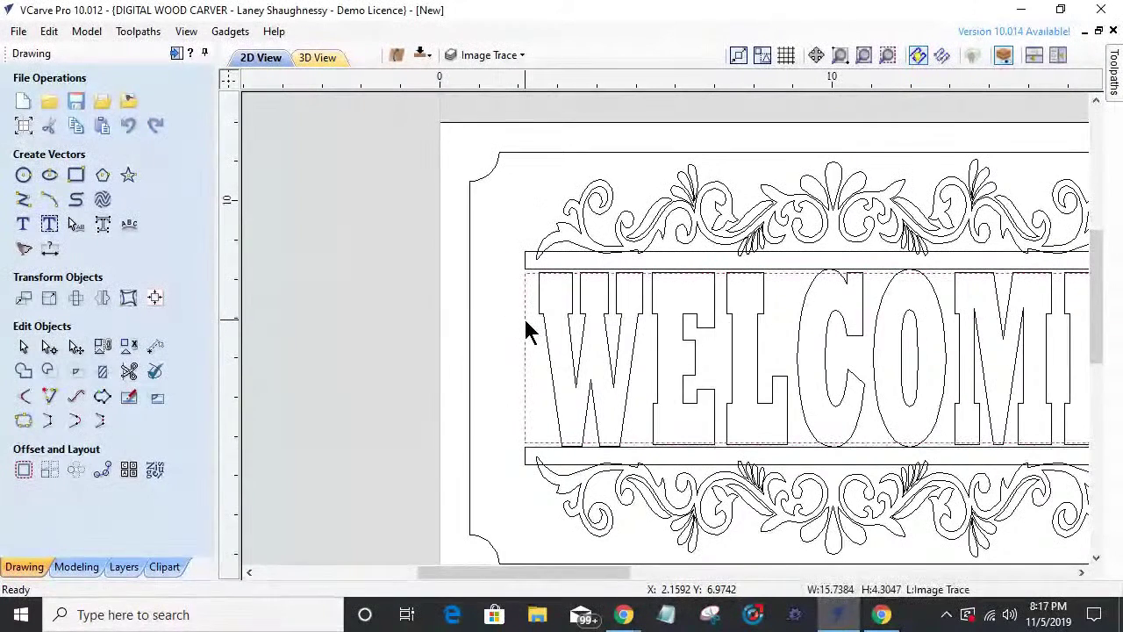
{"action": "left_click", "coordinate": [545, 334]}
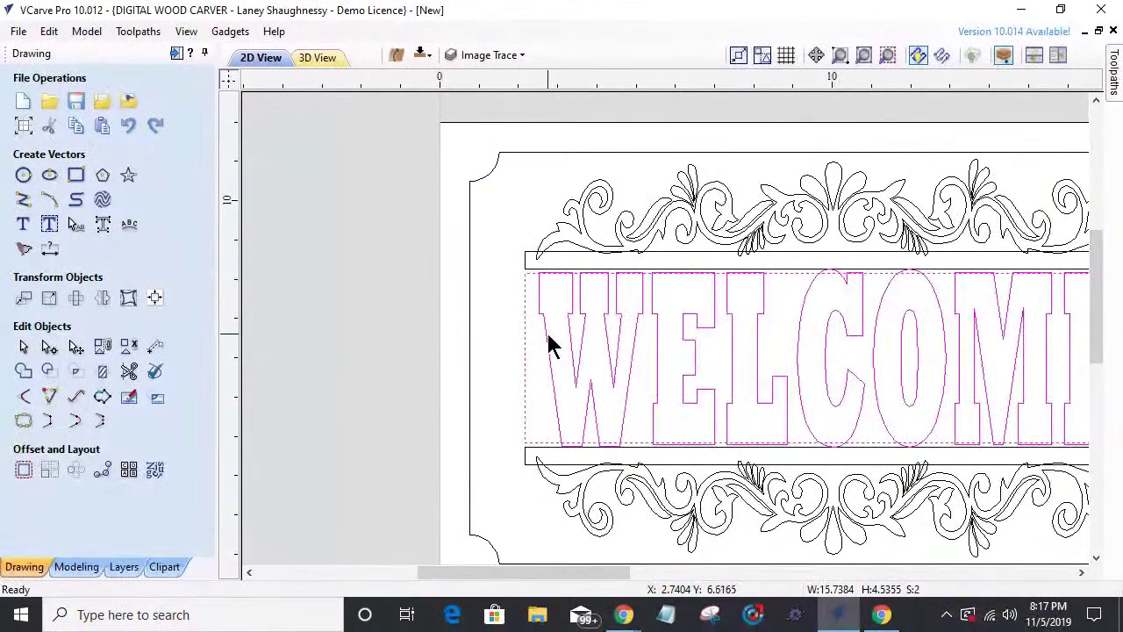
{"action": "left_click", "coordinate": [101, 371]}
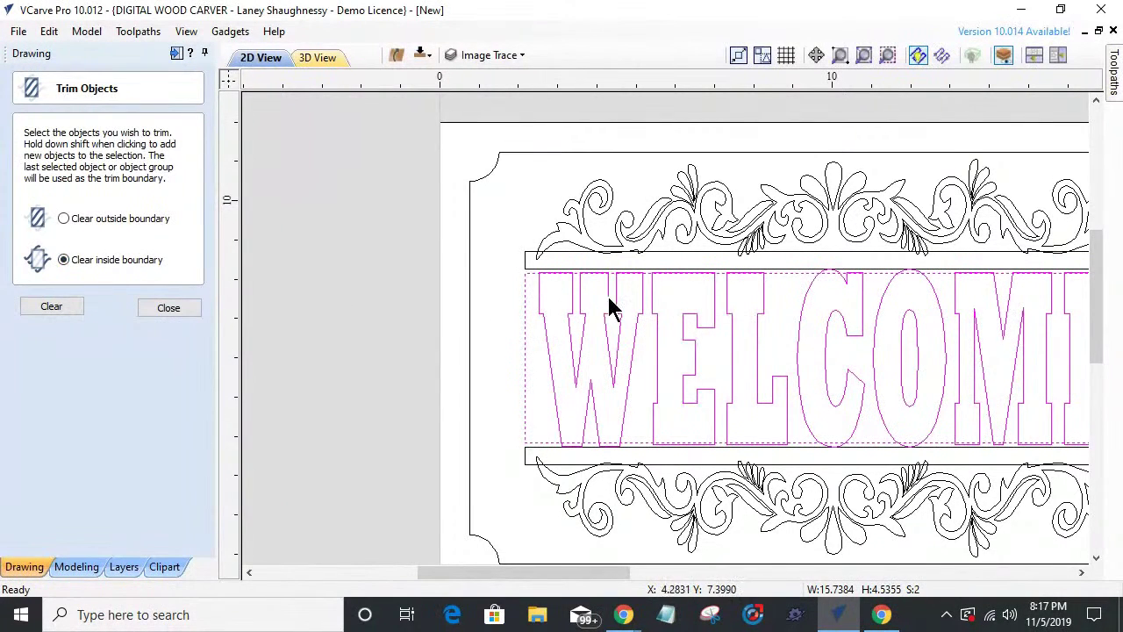
{"action": "scroll", "coordinate": [678, 452], "scroll_direction": "up", "scroll_amount": 4}
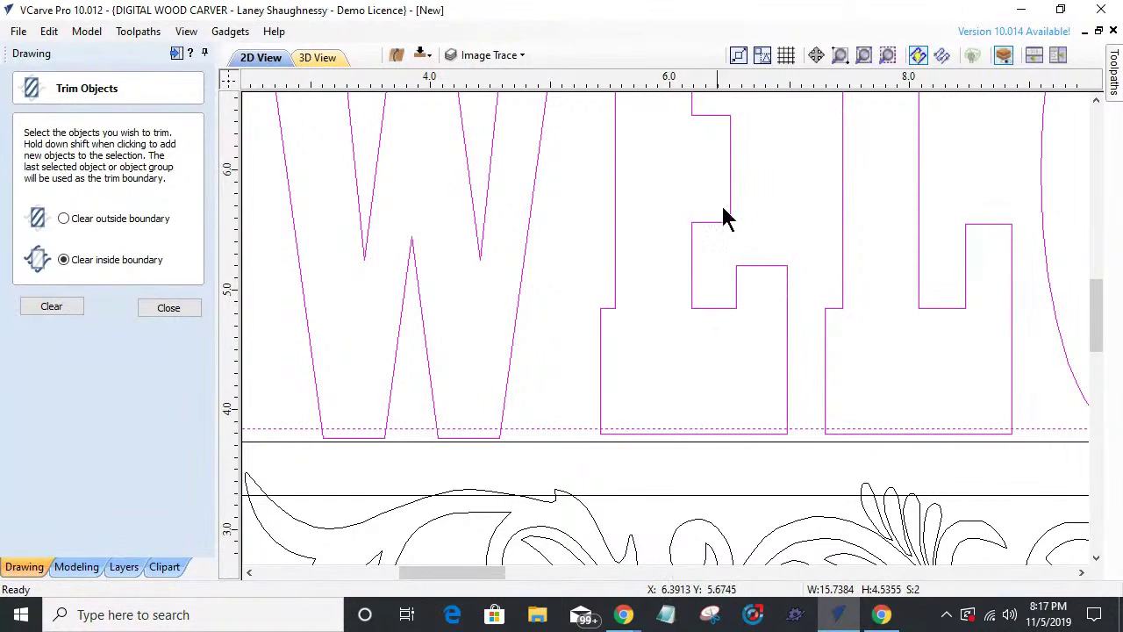
{"action": "scroll", "coordinate": [683, 147], "scroll_direction": "down", "scroll_amount": 3}
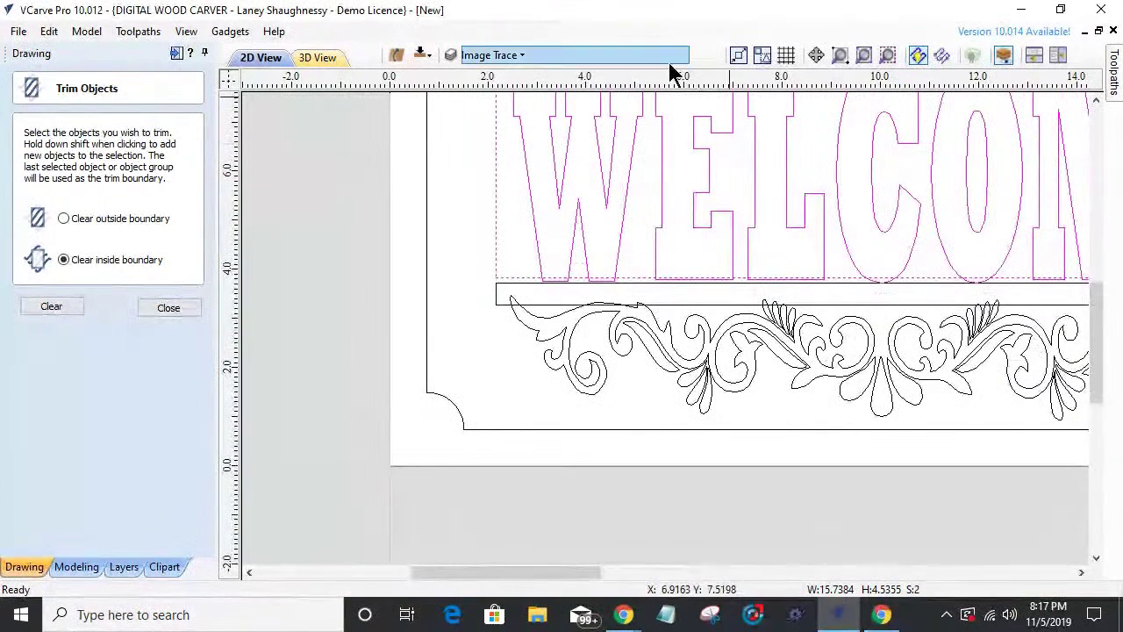
{"action": "scroll", "coordinate": [621, 258], "scroll_direction": "down", "scroll_amount": 3}
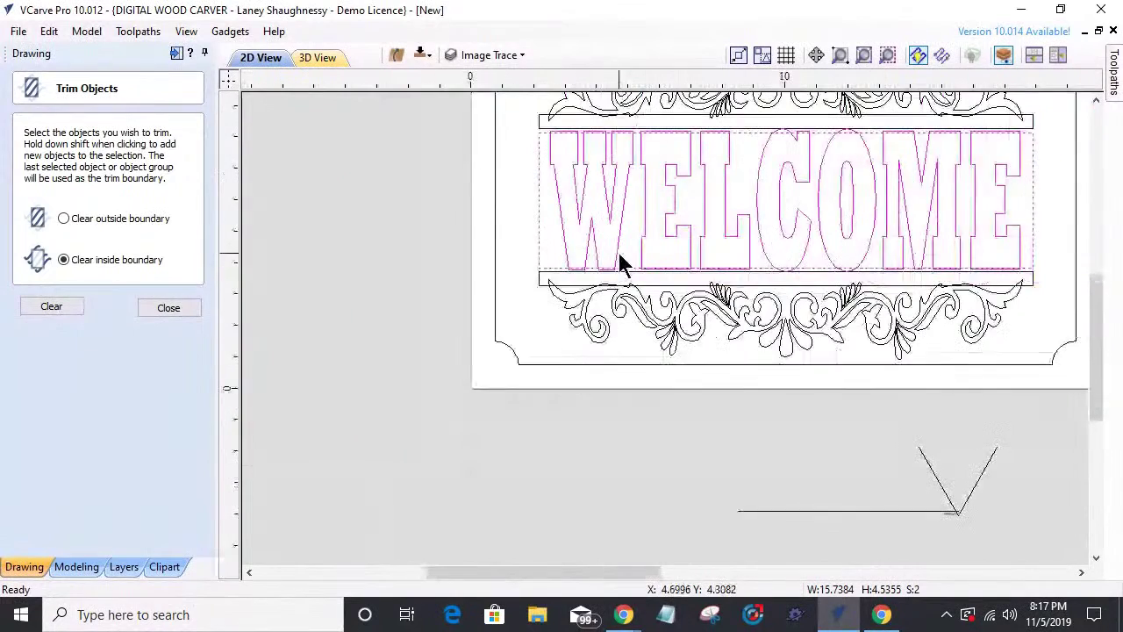
{"action": "left_click", "coordinate": [44, 306]}
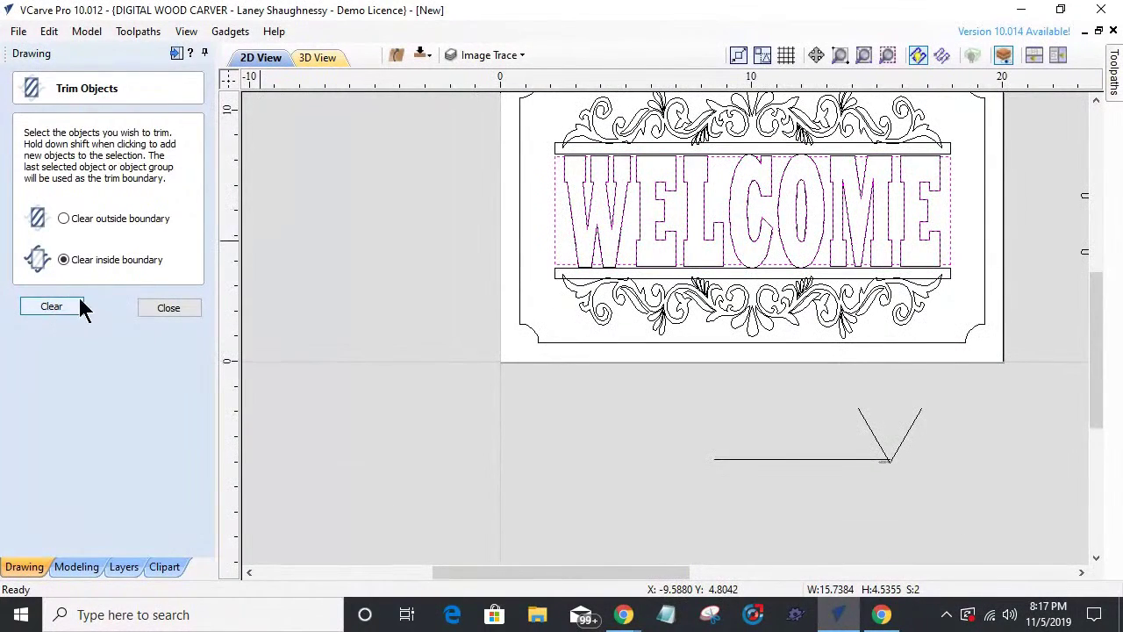
{"action": "scroll", "coordinate": [580, 204], "scroll_direction": "up", "scroll_amount": 4}
{"action": "left_click", "coordinate": [556, 331]}
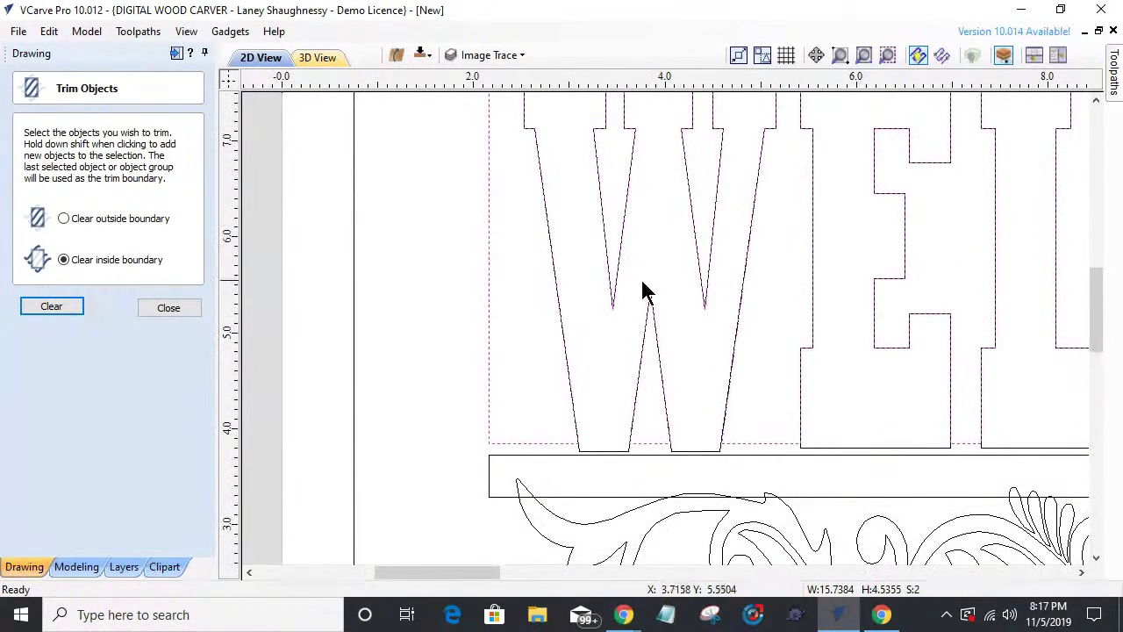
{"action": "scroll", "coordinate": [759, 391], "scroll_direction": "down", "scroll_amount": 4}
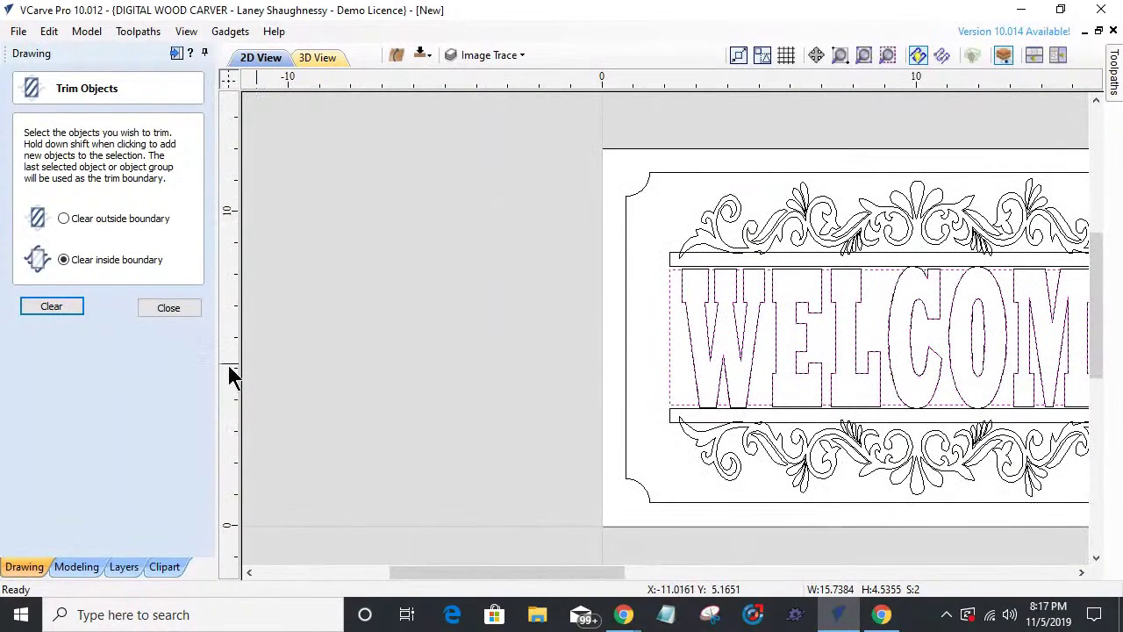
{"action": "left_click", "coordinate": [163, 308]}
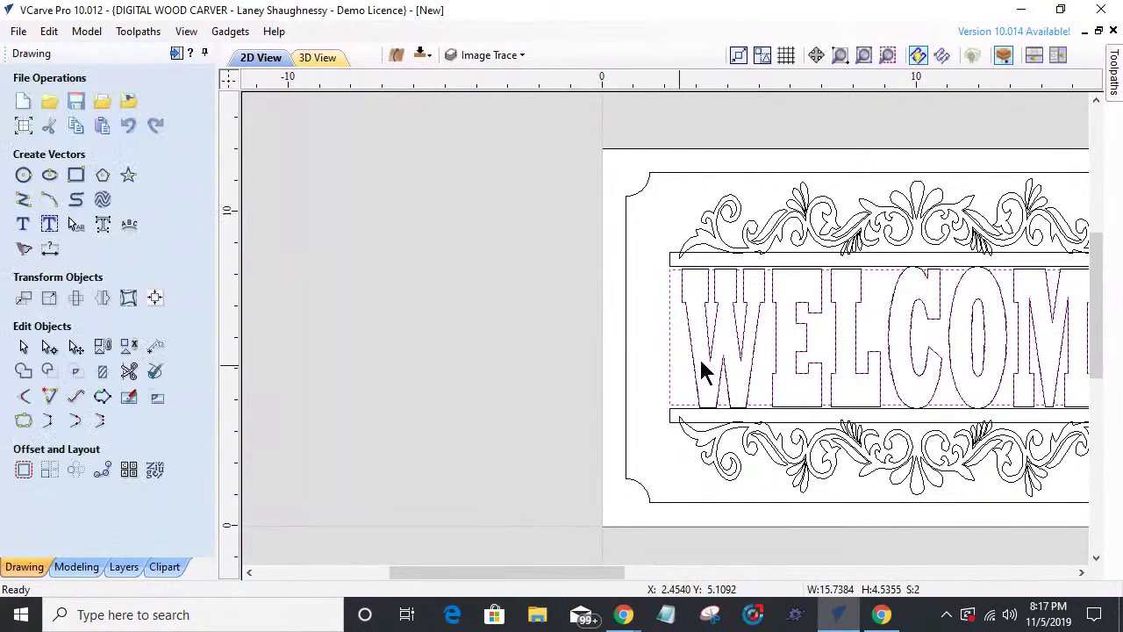
- Delete the original WELCOME letter vectors, leaving only the trimmed rectangle pieces between the bars
{"action": "left_click", "coordinate": [737, 419]}
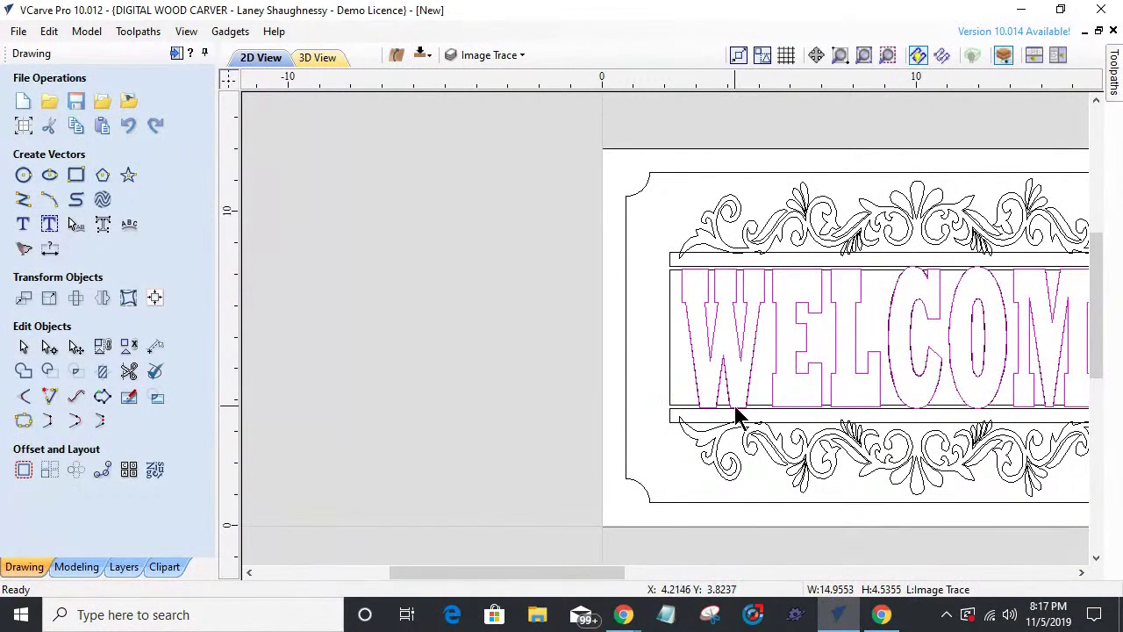
{"action": "key", "text": "Delete"}
{"action": "scroll", "coordinate": [718, 395], "scroll_direction": "down", "scroll_amount": 2}
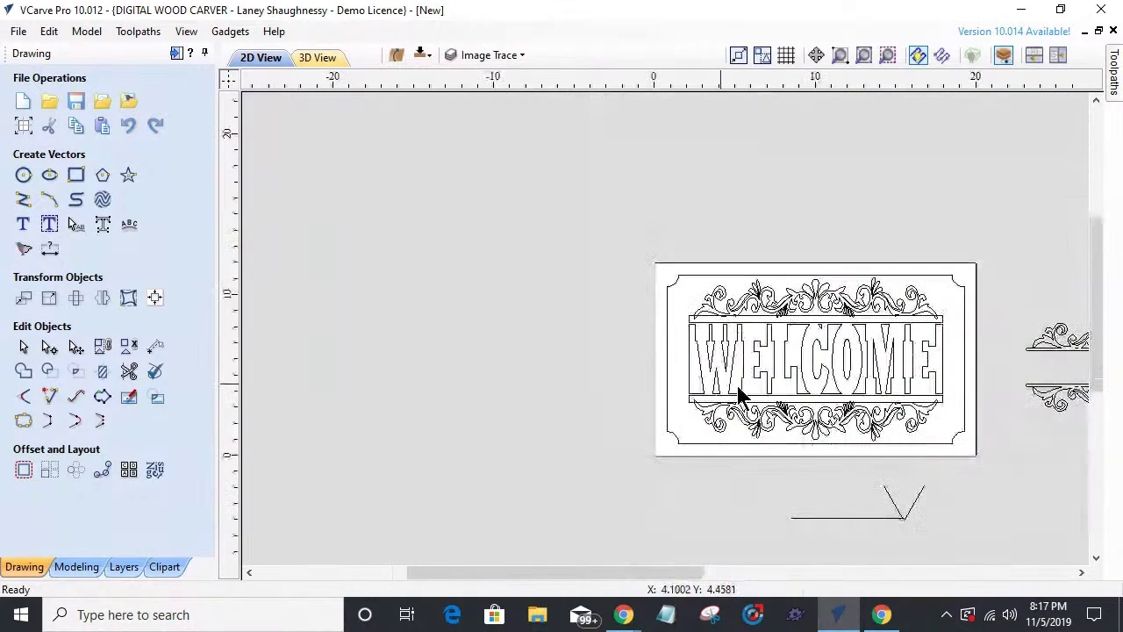
{"action": "scroll", "coordinate": [815, 352], "scroll_direction": "up", "scroll_amount": 1}
{"action": "scroll", "coordinate": [816, 351], "scroll_direction": "up", "scroll_amount": 1}
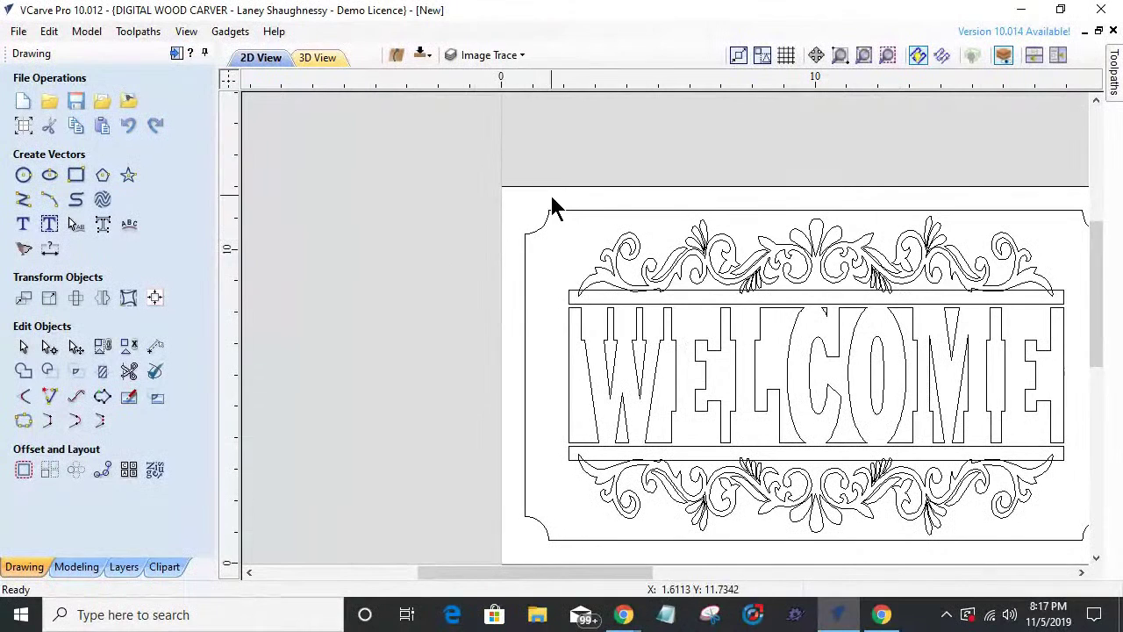
- Delete the lower scroll ornament together with its bar
{"action": "left_click_drag", "start_coordinate": [932, 279], "coordinate": [1083, 323]}
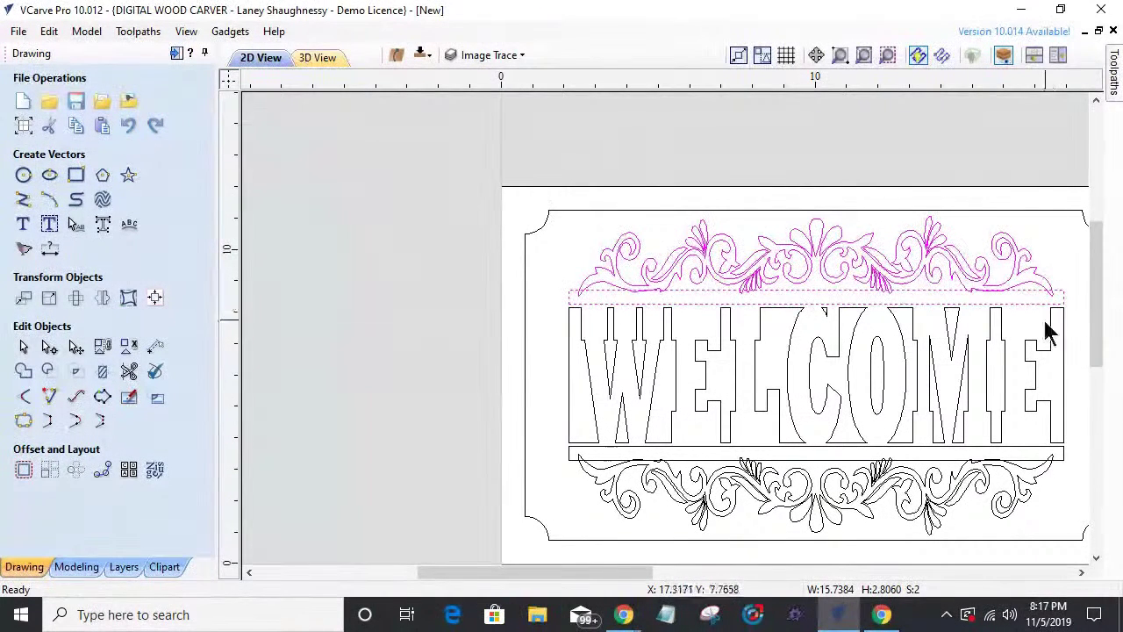
{"action": "left_click_drag", "start_coordinate": [548, 433], "coordinate": [1086, 549]}
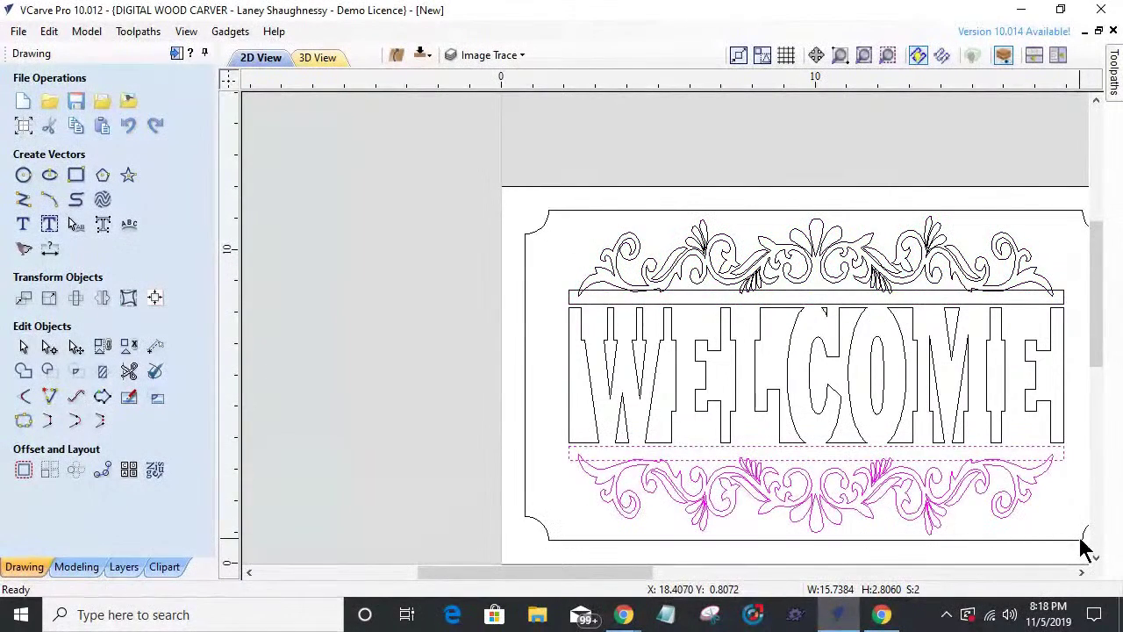
{"action": "key", "text": "Delete"}
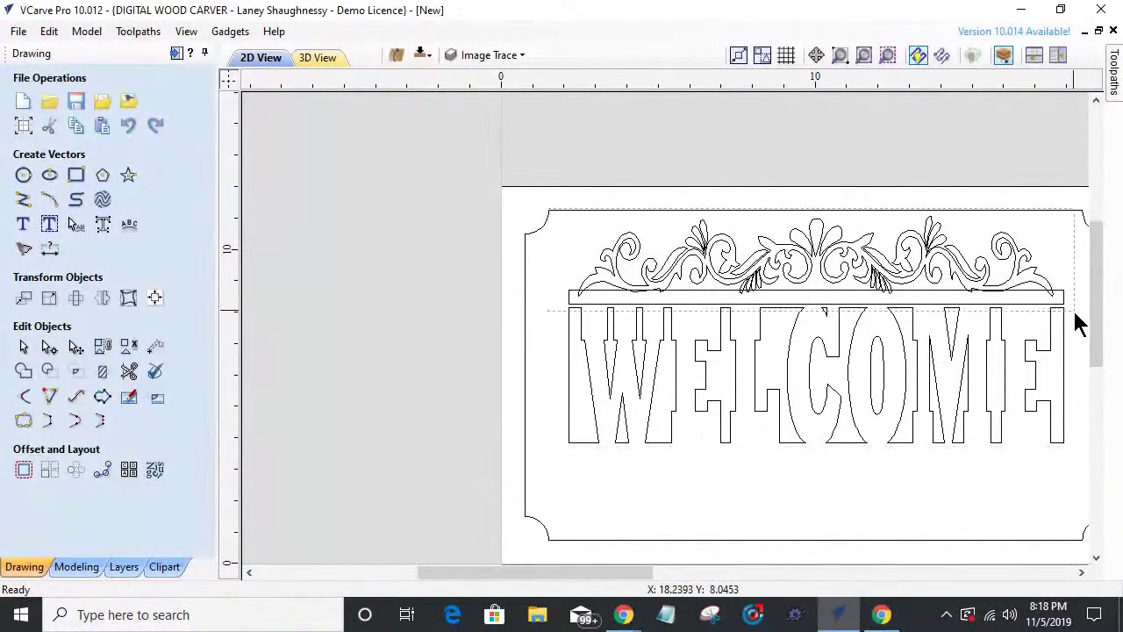
- Nudge the upper scroll ornament and its bar down until the bar slightly overlaps the tops of the trimmed pieces
{"action": "left_click_drag", "start_coordinate": [1077, 316], "coordinate": [1077, 316]}
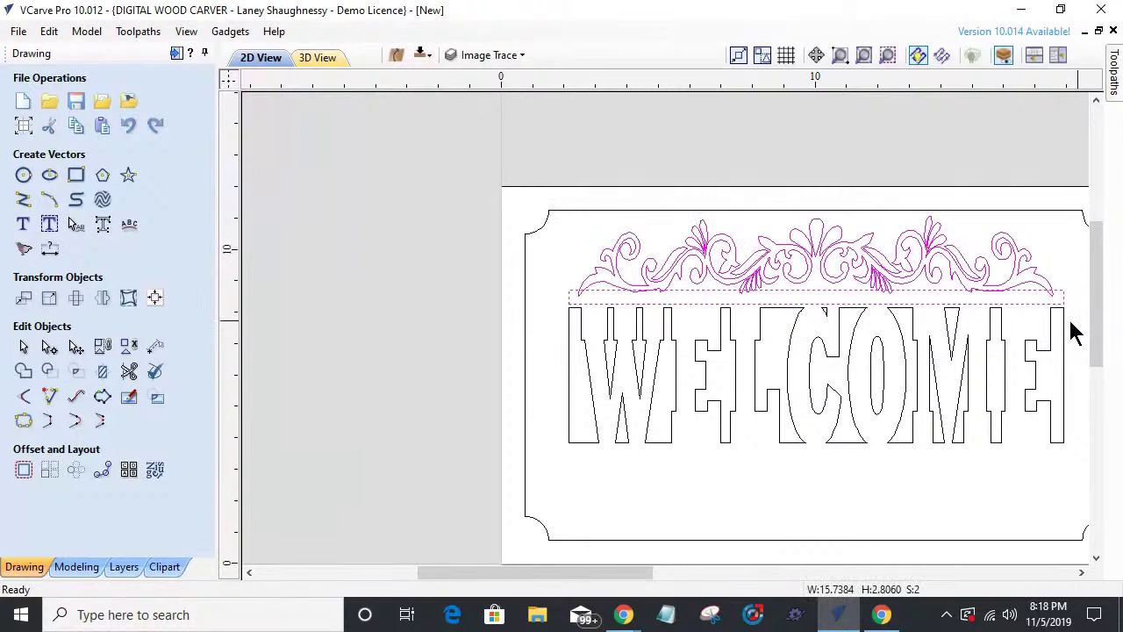
{"action": "scroll", "coordinate": [803, 319], "scroll_direction": "up", "scroll_amount": 2}
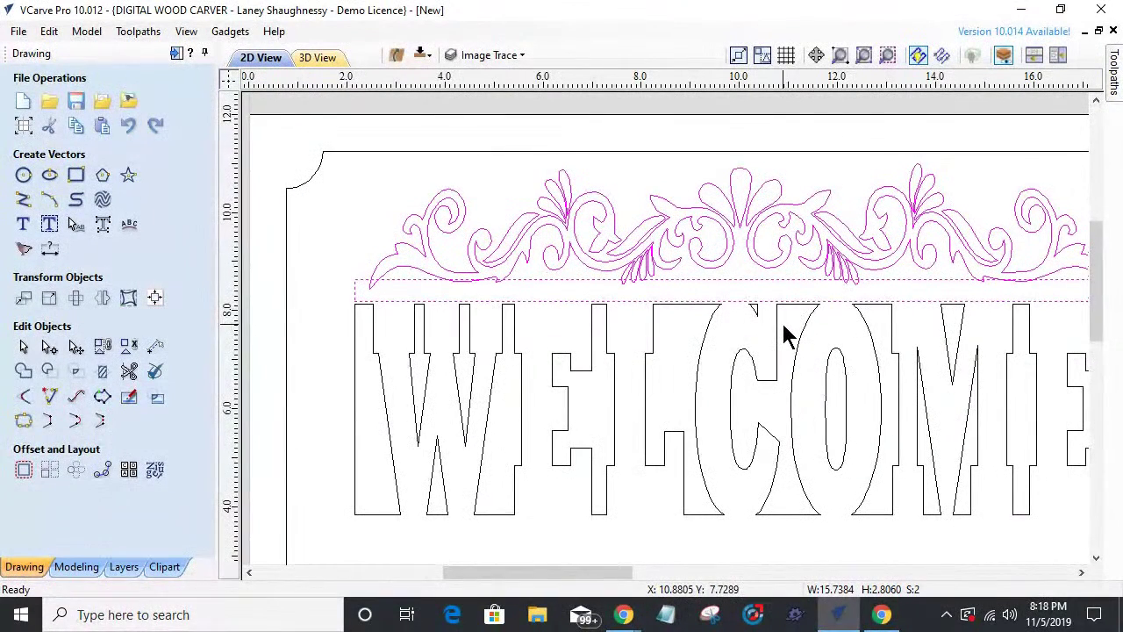
{"action": "scroll", "coordinate": [593, 301], "scroll_direction": "up", "scroll_amount": 2}
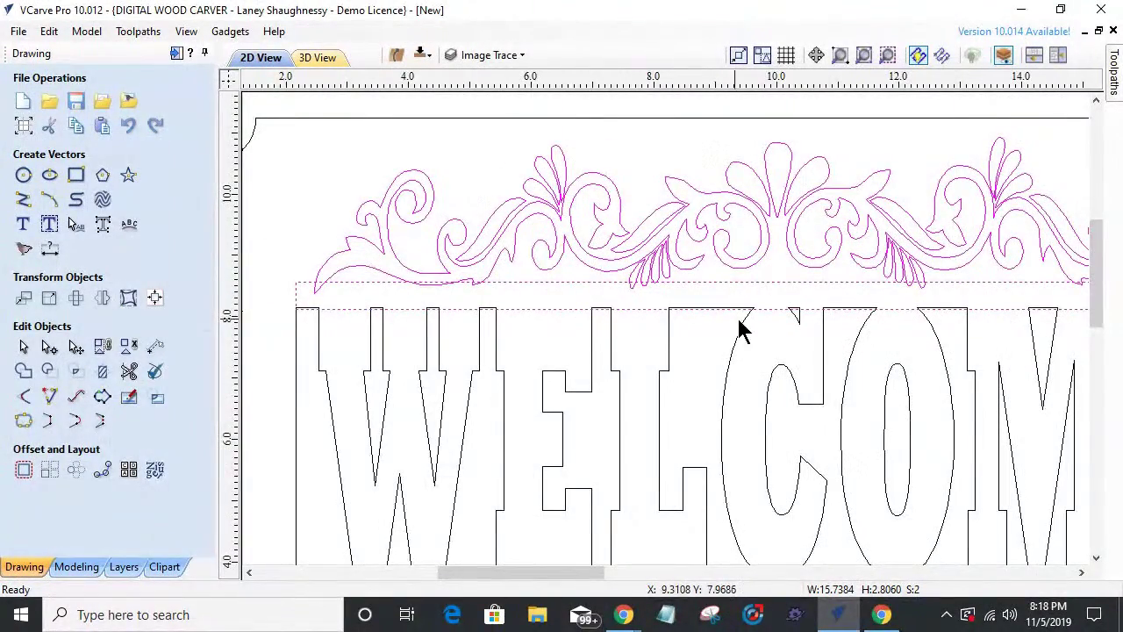
{"action": "scroll", "coordinate": [742, 329], "scroll_direction": "down", "scroll_amount": 1}
{"action": "scroll", "coordinate": [764, 327], "scroll_direction": "up", "scroll_amount": 3}
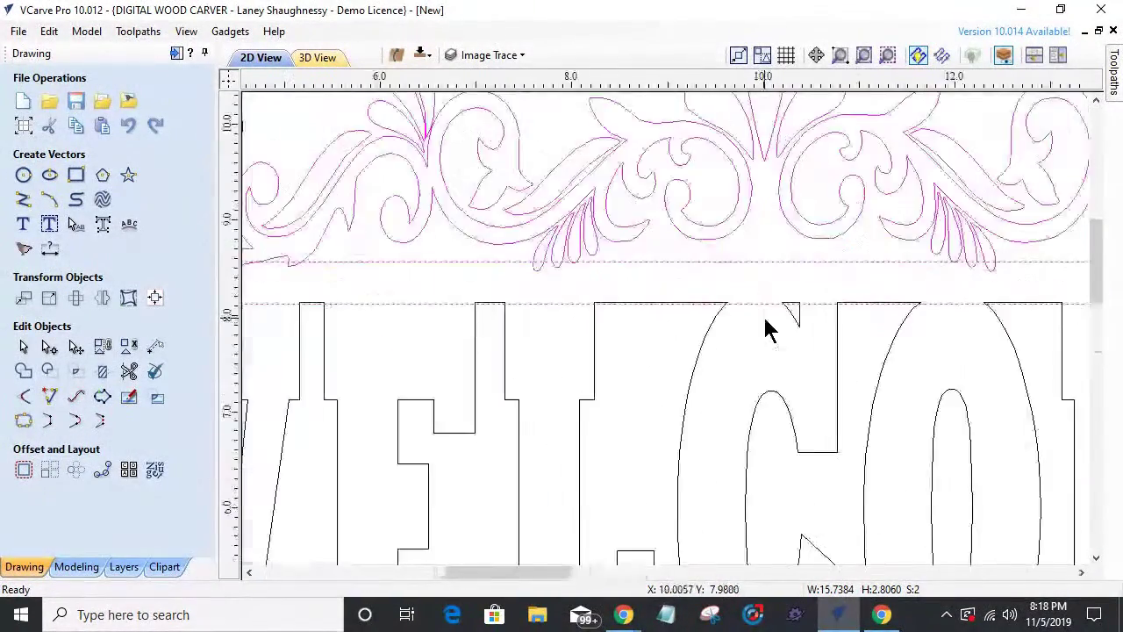
{"action": "scroll", "coordinate": [766, 329], "scroll_direction": "down", "scroll_amount": 3}
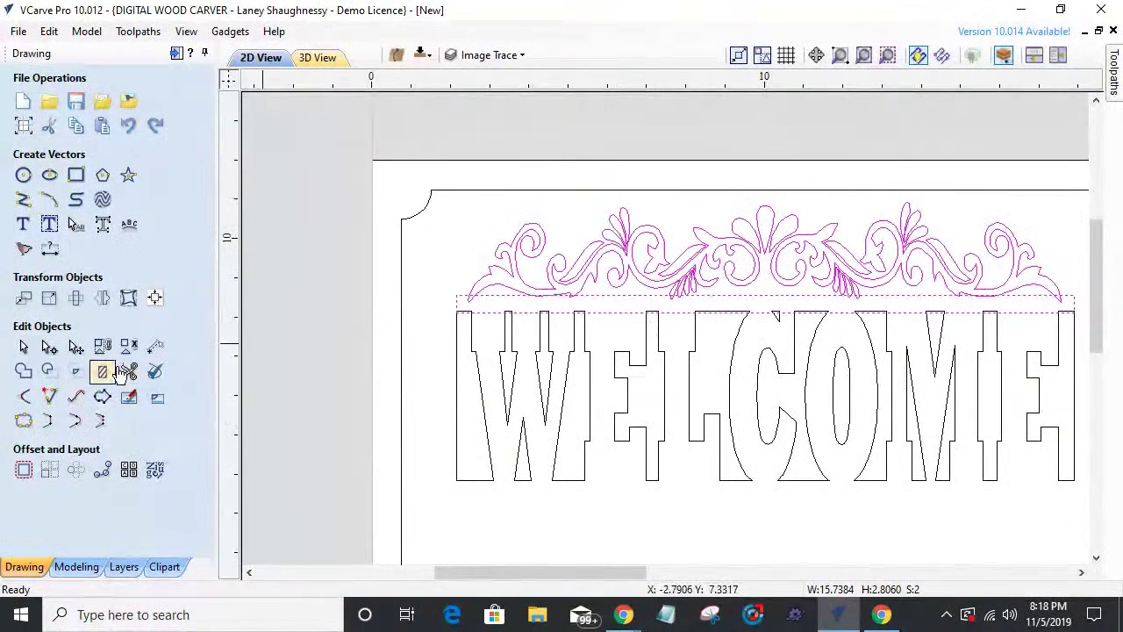
- Create a vertically flipped mirrored copy of the upper ornament and bar about the job center
{"action": "left_click", "coordinate": [102, 300]}
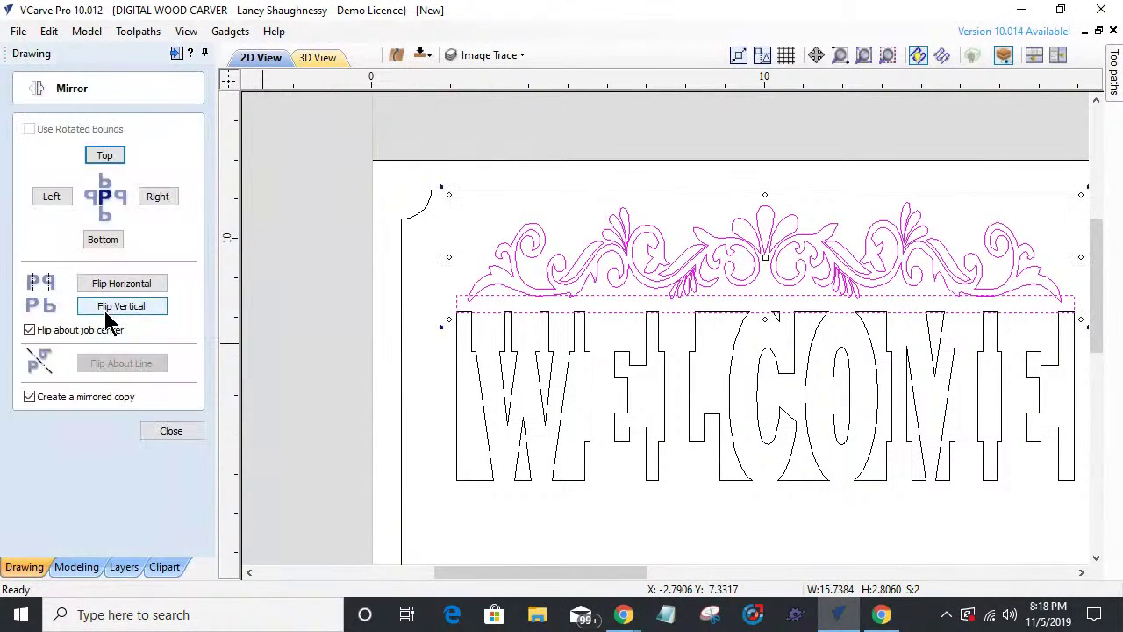
{"action": "left_click", "coordinate": [137, 308]}
{"action": "scroll", "coordinate": [526, 522], "scroll_direction": "up", "scroll_amount": 3}
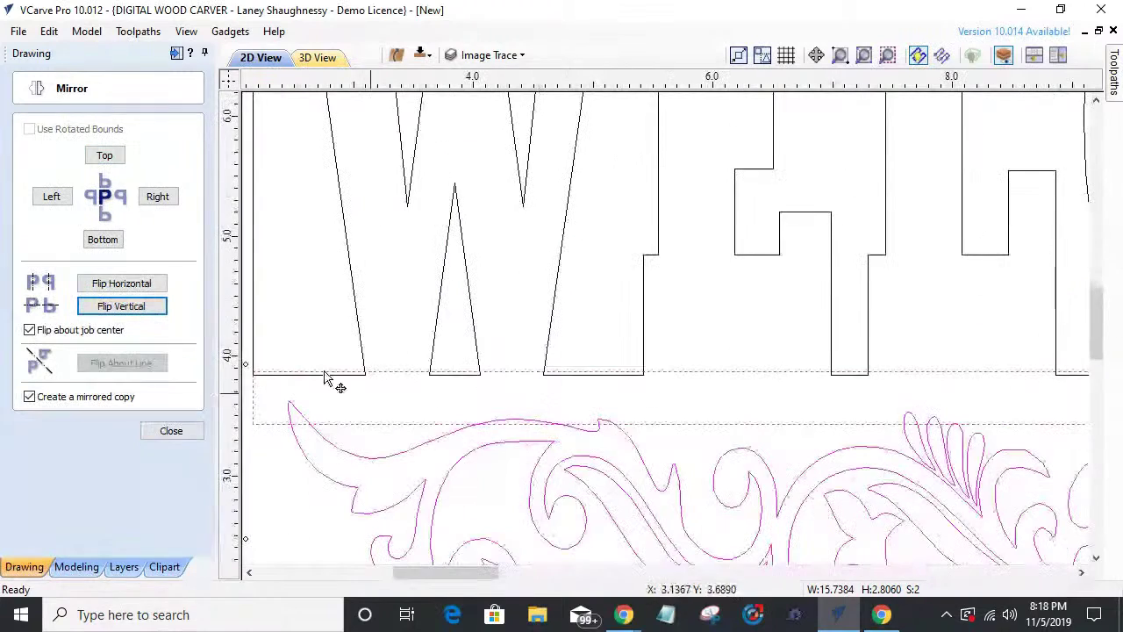
{"action": "scroll", "coordinate": [579, 389], "scroll_direction": "down", "scroll_amount": 5}
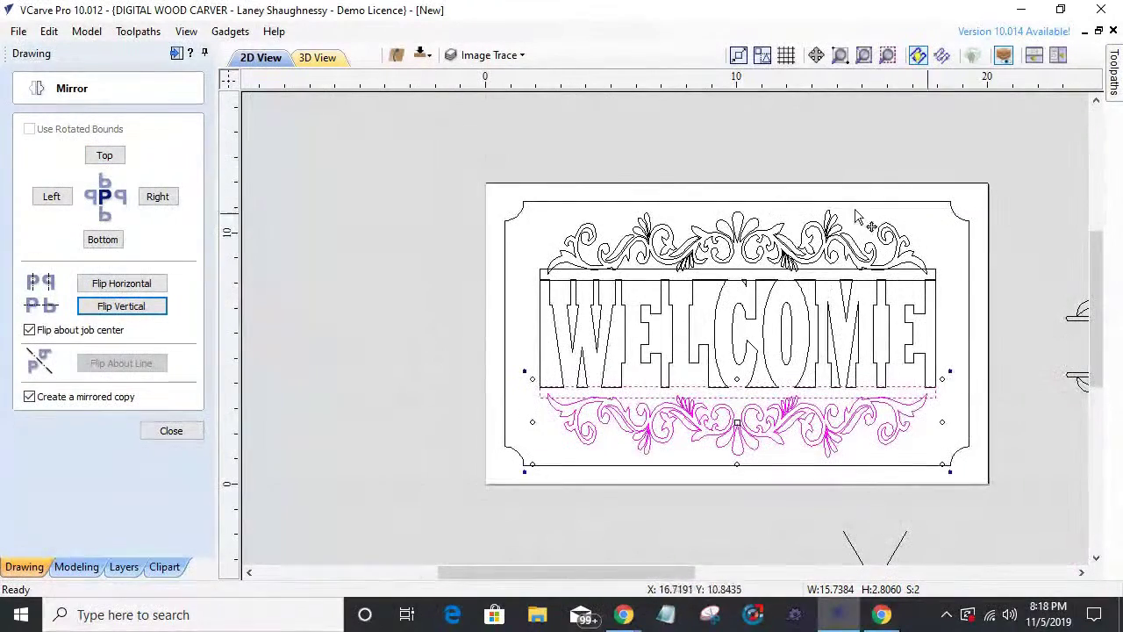
{"action": "key", "text": "Escape"}
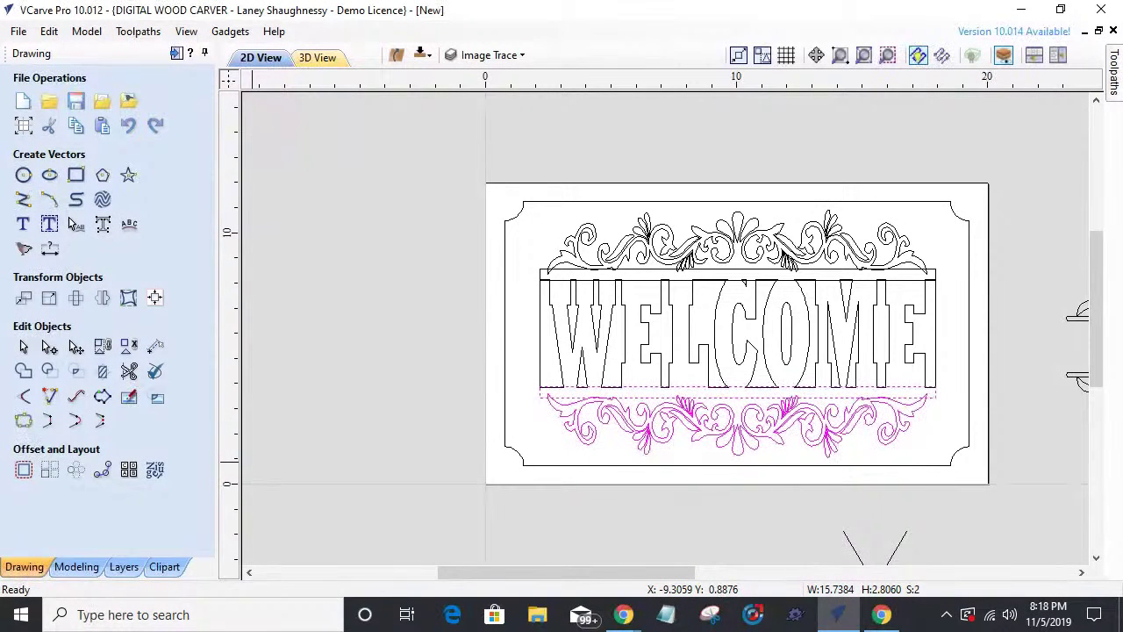
- Weld the upper bar to all the trimmed WELCOME pieces, including the small triangle at the C but not the O's centre
{"action": "scroll", "coordinate": [548, 272], "scroll_direction": "up", "scroll_amount": 4}
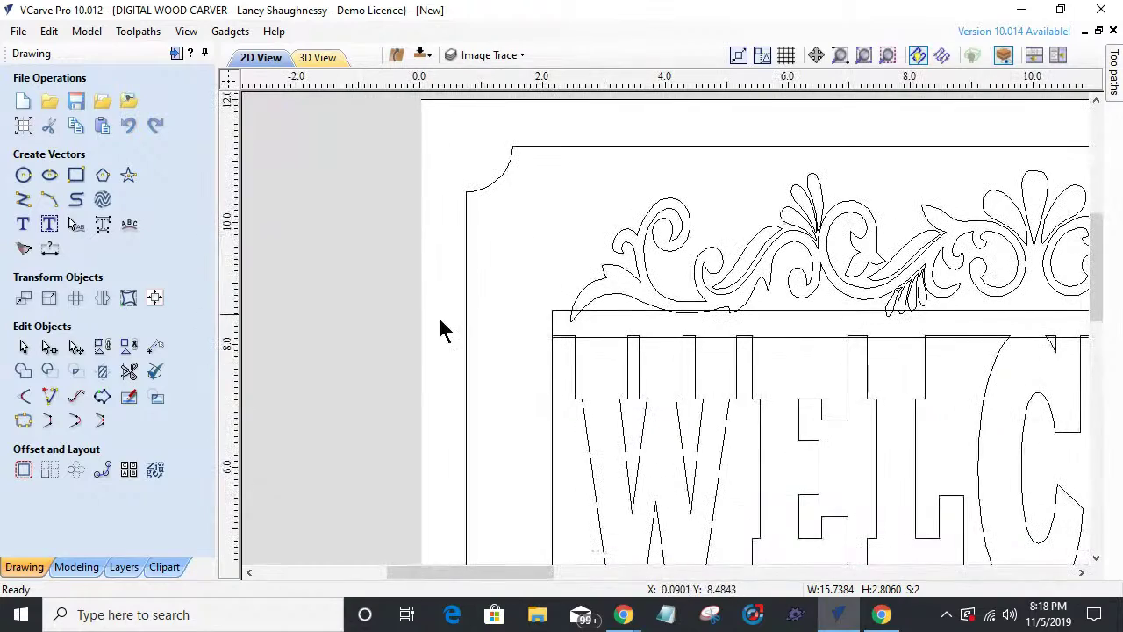
{"action": "scroll", "coordinate": [690, 321], "scroll_direction": "down", "scroll_amount": 3}
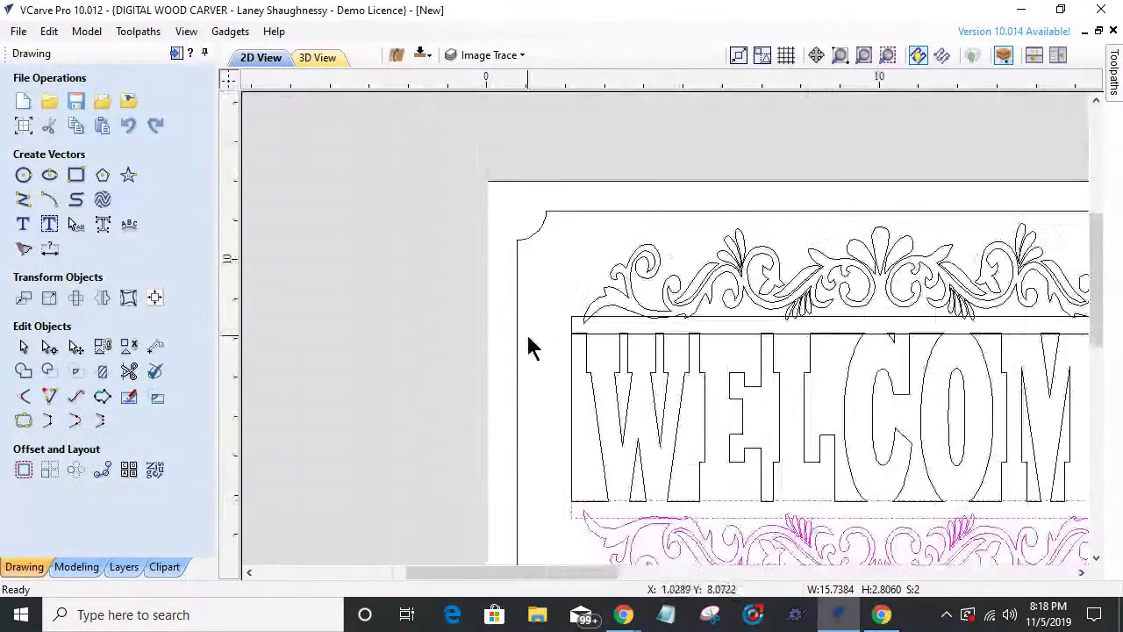
{"action": "scroll", "coordinate": [1022, 327], "scroll_direction": "up", "scroll_amount": 2}
{"action": "scroll", "coordinate": [1023, 342], "scroll_direction": "down", "scroll_amount": 2}
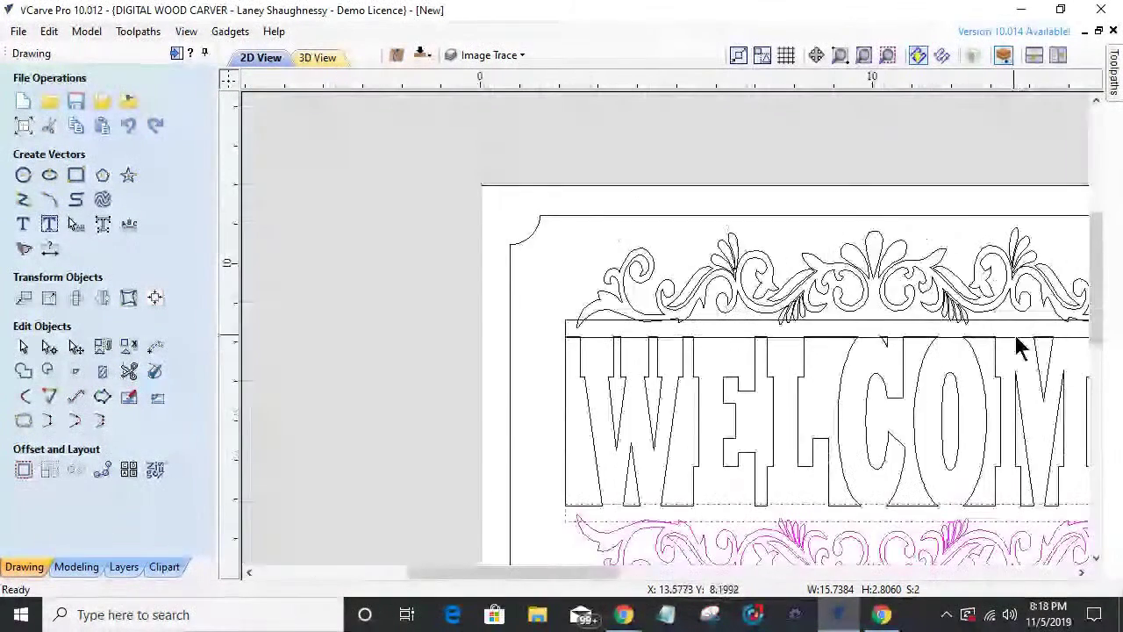
{"action": "left_click", "coordinate": [612, 332]}
{"action": "scroll", "coordinate": [606, 330], "scroll_direction": "down", "scroll_amount": 2}
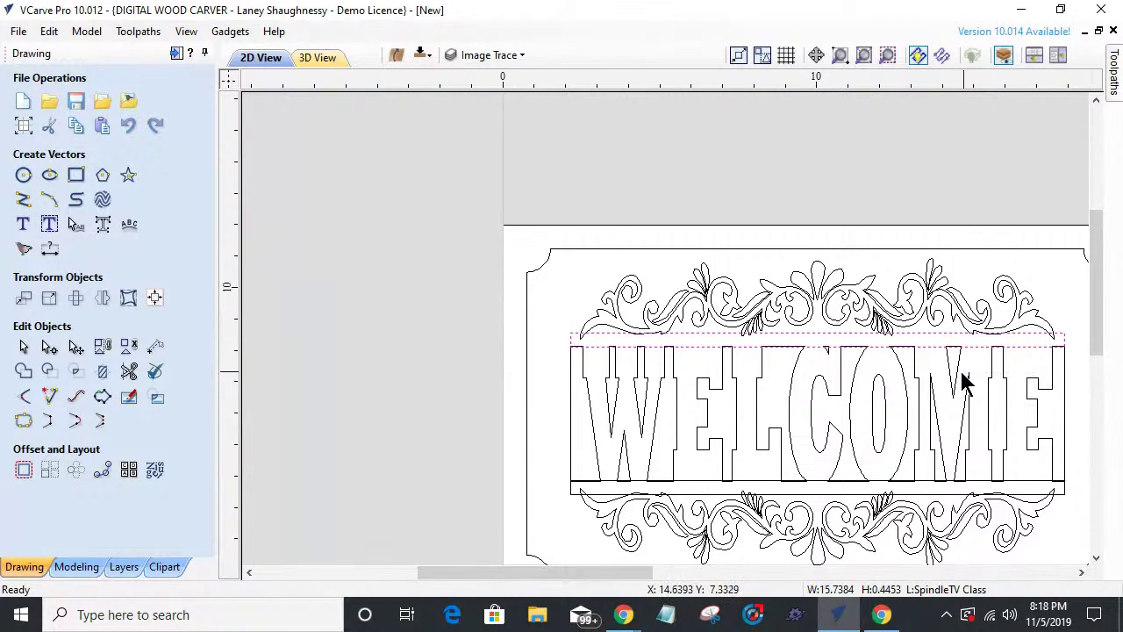
{"action": "mouse_move", "coordinate": [911, 367]}
{"action": "left_mouse_down"}
{"action": "mouse_move", "coordinate": [896, 365]}
{"action": "mouse_move", "coordinate": [891, 378]}
{"action": "left_mouse_up"}
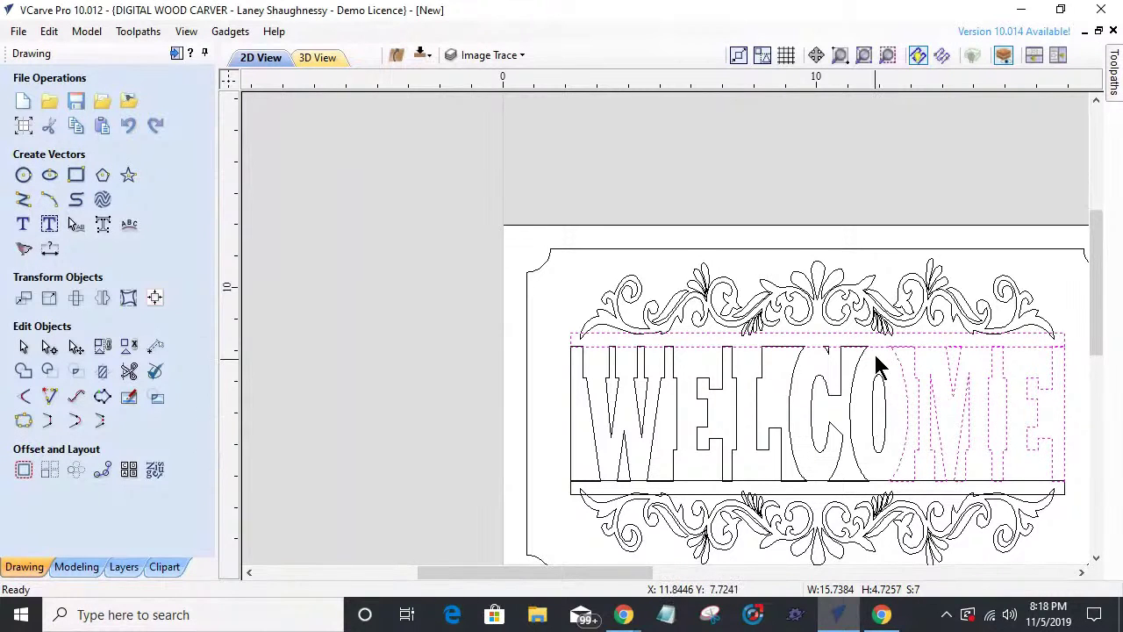
{"action": "left_click", "coordinate": [834, 396], "text": "shift"}
{"action": "left_click_drag", "start_coordinate": [766, 398], "coordinate": [549, 372]}
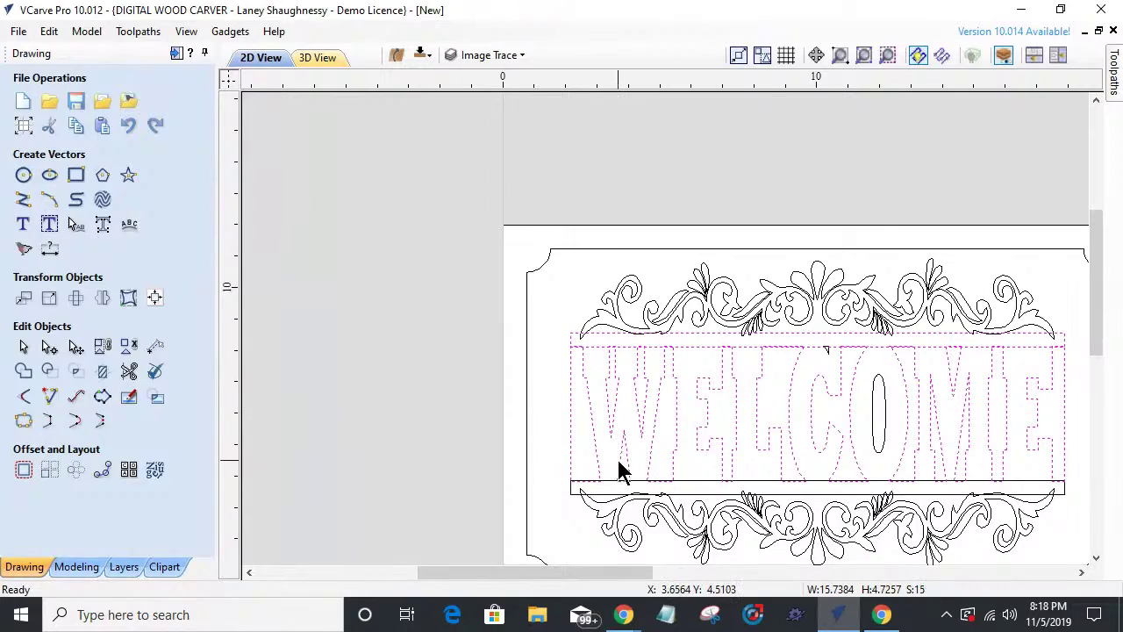
{"action": "scroll", "coordinate": [830, 351], "scroll_direction": "up", "scroll_amount": 2}
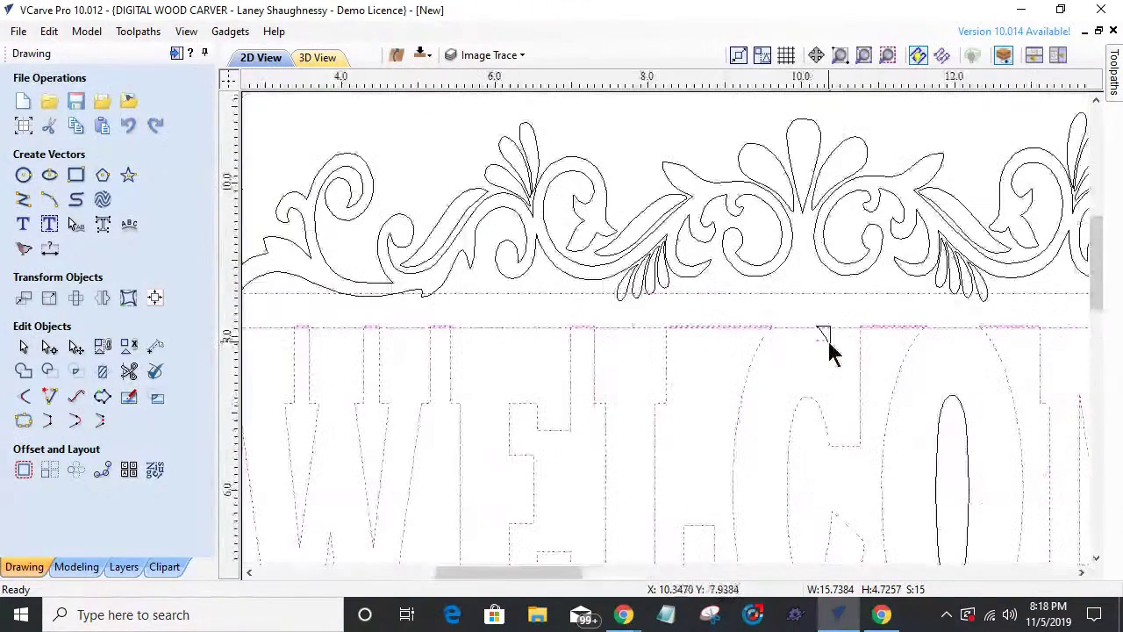
{"action": "scroll", "coordinate": [802, 356], "scroll_direction": "up", "scroll_amount": 2}
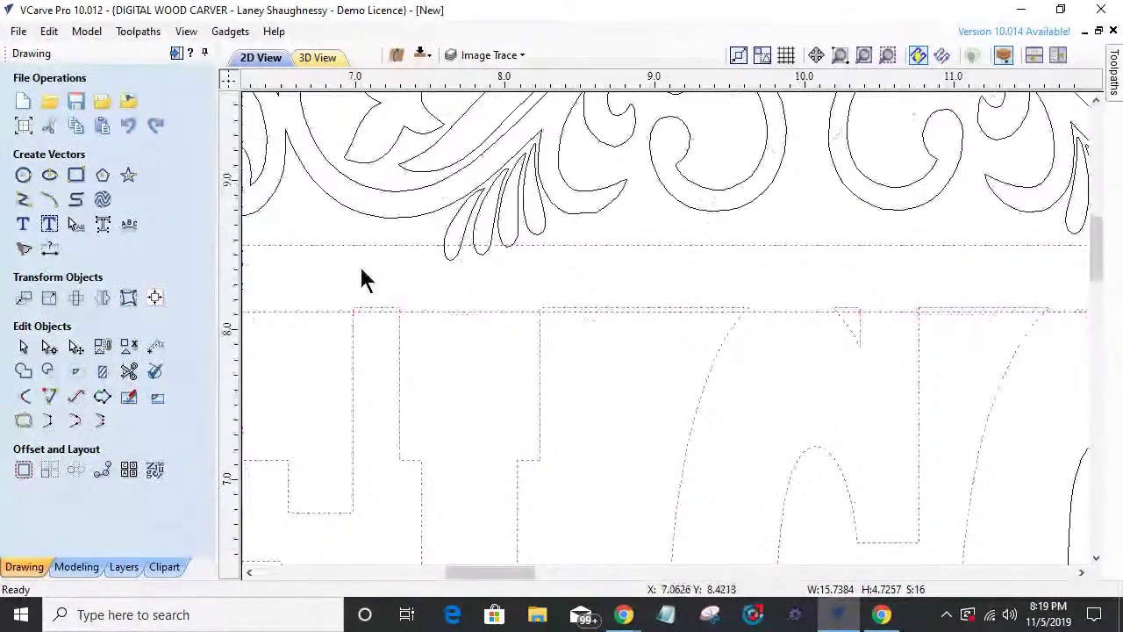
{"action": "left_click", "coordinate": [24, 371]}
- Add the lower bar to the selection and weld it to the merged upper bar and letter pieces
{"action": "scroll", "coordinate": [841, 320], "scroll_direction": "down", "scroll_amount": 4}
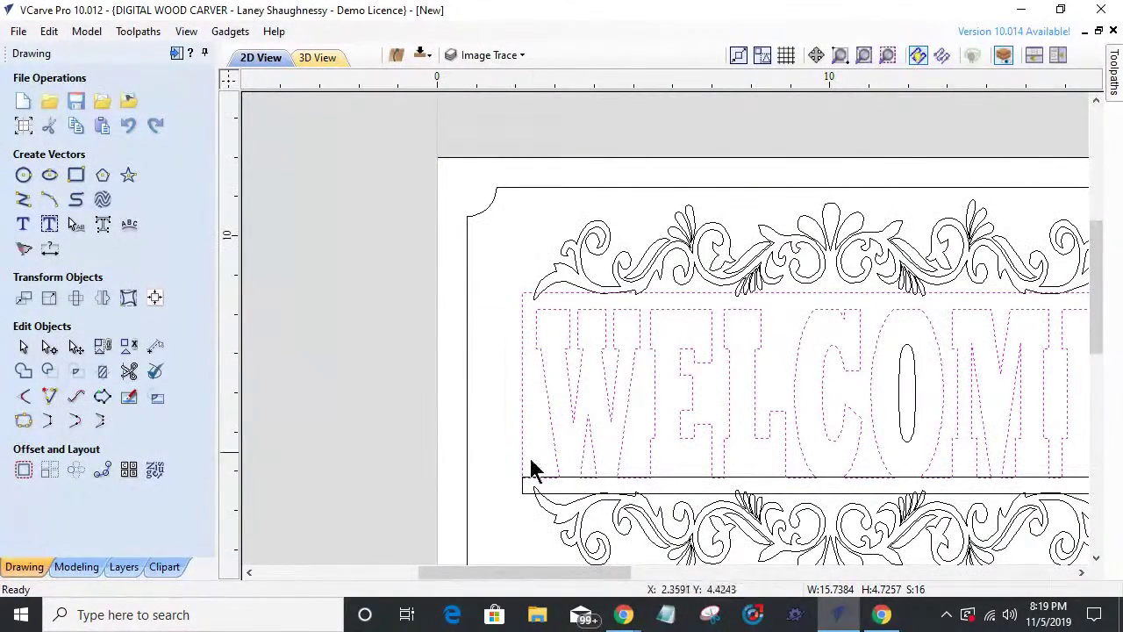
{"action": "scroll", "coordinate": [547, 489], "scroll_direction": "up", "scroll_amount": 2}
{"action": "scroll", "coordinate": [531, 426], "scroll_direction": "down", "scroll_amount": 2}
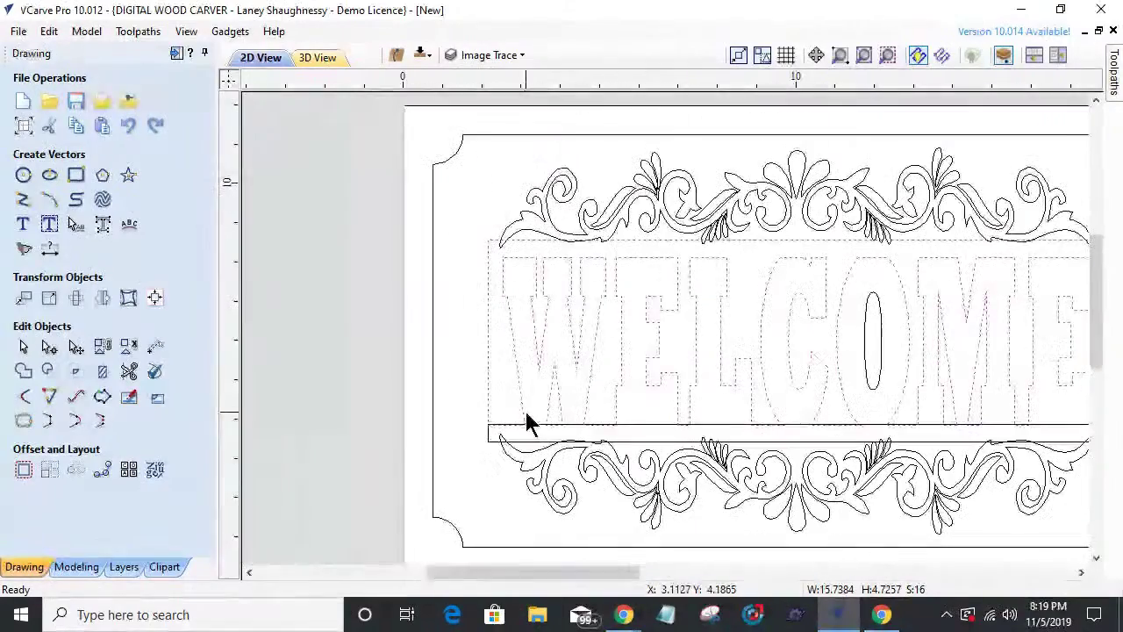
{"action": "scroll", "coordinate": [582, 318], "scroll_direction": "down", "scroll_amount": 2}
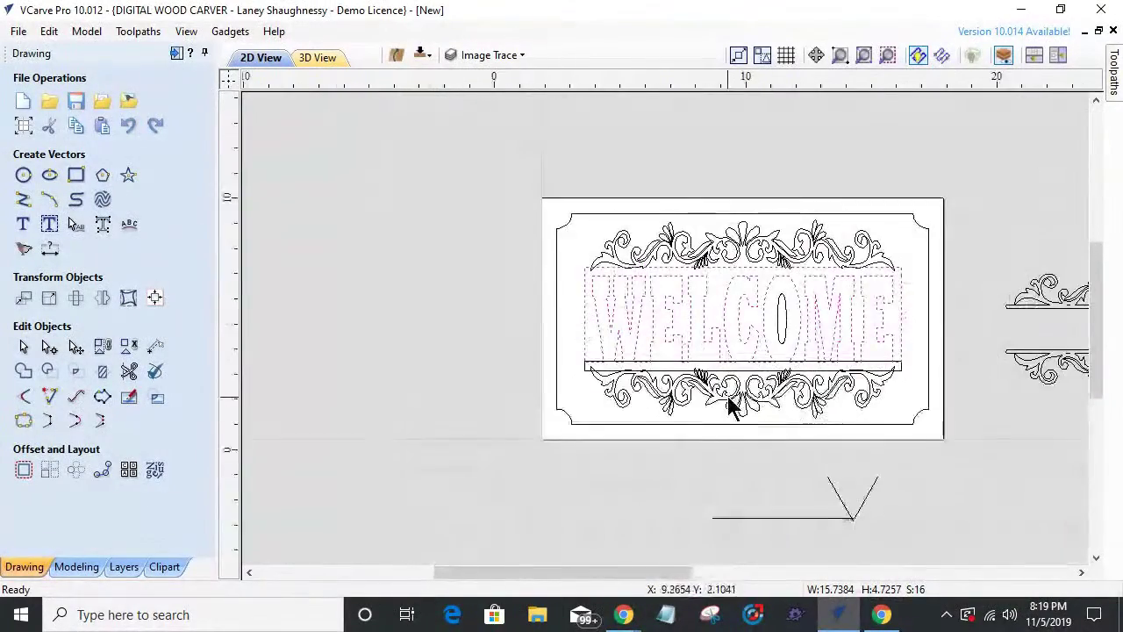
{"action": "scroll", "coordinate": [728, 402], "scroll_direction": "up", "scroll_amount": 3}
{"action": "scroll", "coordinate": [728, 402], "scroll_direction": "down", "scroll_amount": 2}
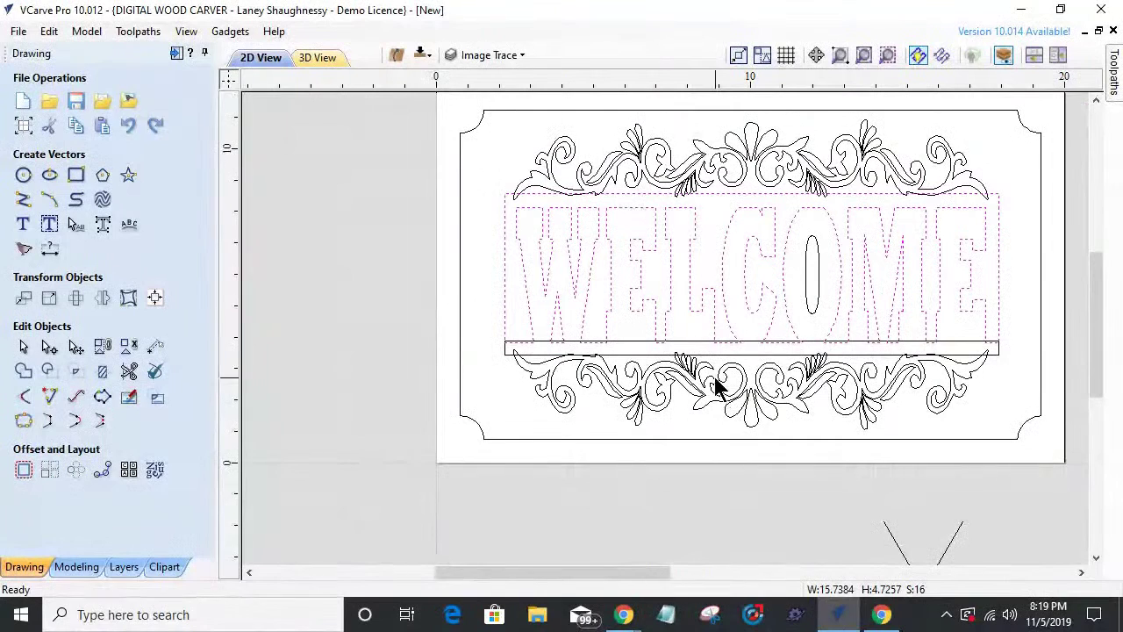
{"action": "scroll", "coordinate": [611, 349], "scroll_direction": "up", "scroll_amount": 2}
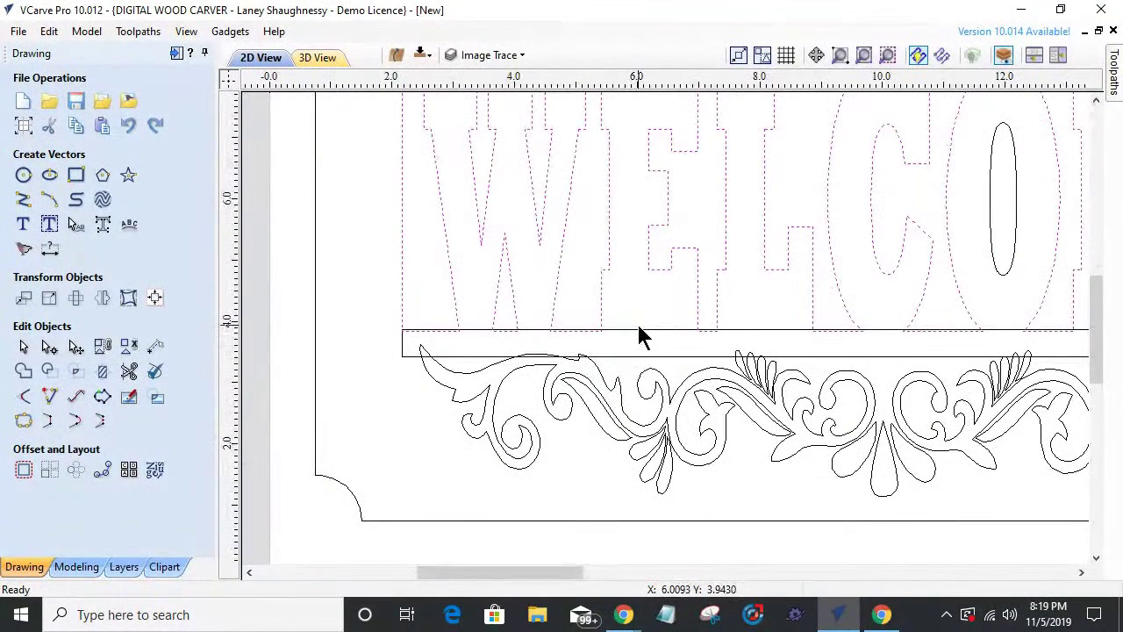
{"action": "left_click", "coordinate": [639, 332]}
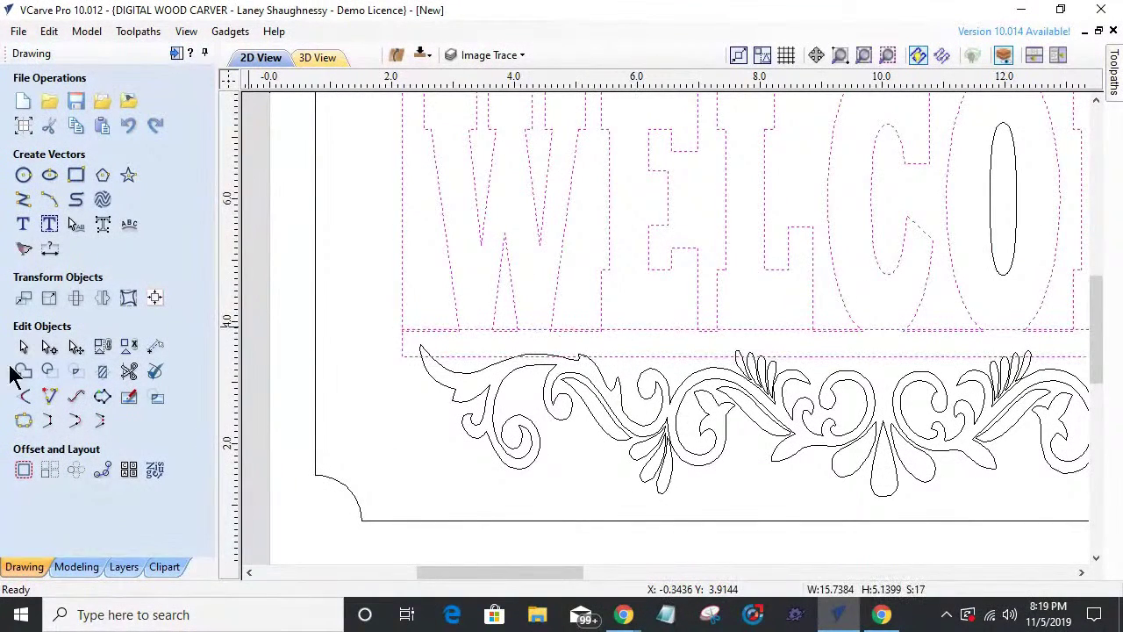
{"action": "scroll", "coordinate": [623, 394], "scroll_direction": "down", "scroll_amount": 2}
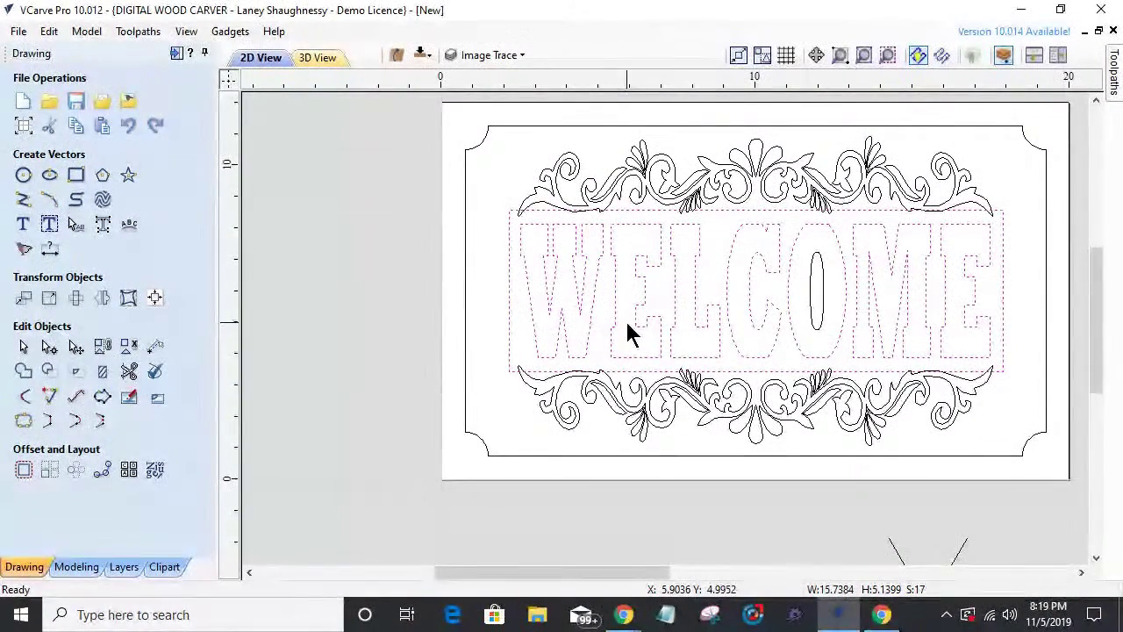
- Undo both welds so the bars and the trimmed pieces are separate overlapping vectors
{"action": "scroll", "coordinate": [548, 246], "scroll_direction": "up", "scroll_amount": 3}
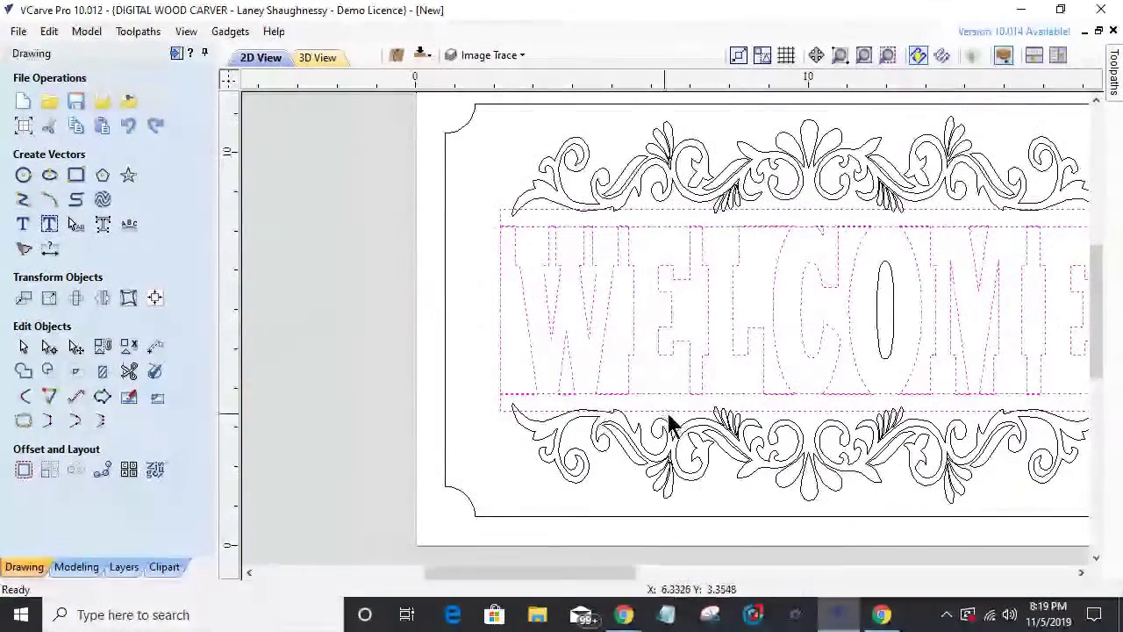
{"action": "scroll", "coordinate": [531, 397], "scroll_direction": "up", "scroll_amount": 2}
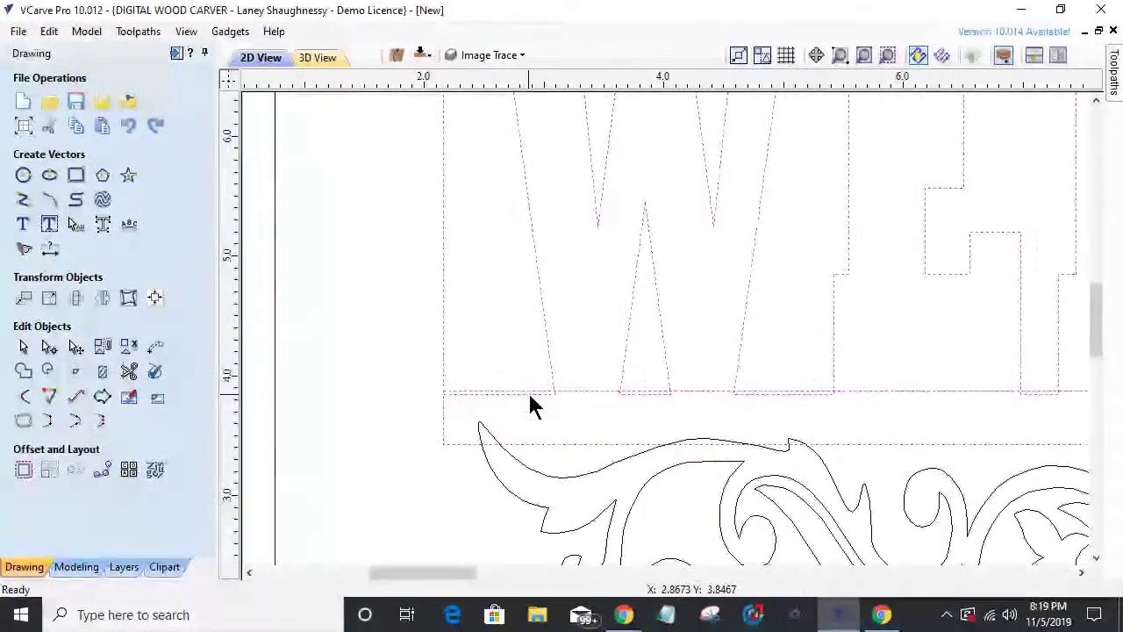
{"action": "scroll", "coordinate": [532, 398], "scroll_direction": "down", "scroll_amount": 4}
{"action": "scroll", "coordinate": [536, 406], "scroll_direction": "up", "scroll_amount": 3}
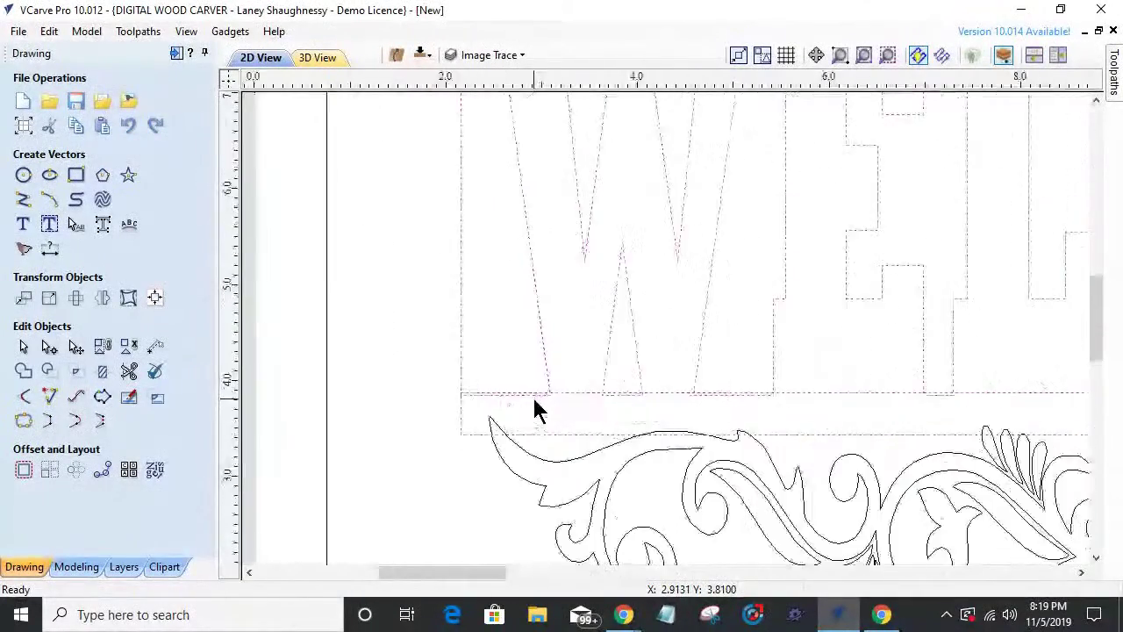
{"action": "scroll", "coordinate": [537, 411], "scroll_direction": "up", "scroll_amount": 1}
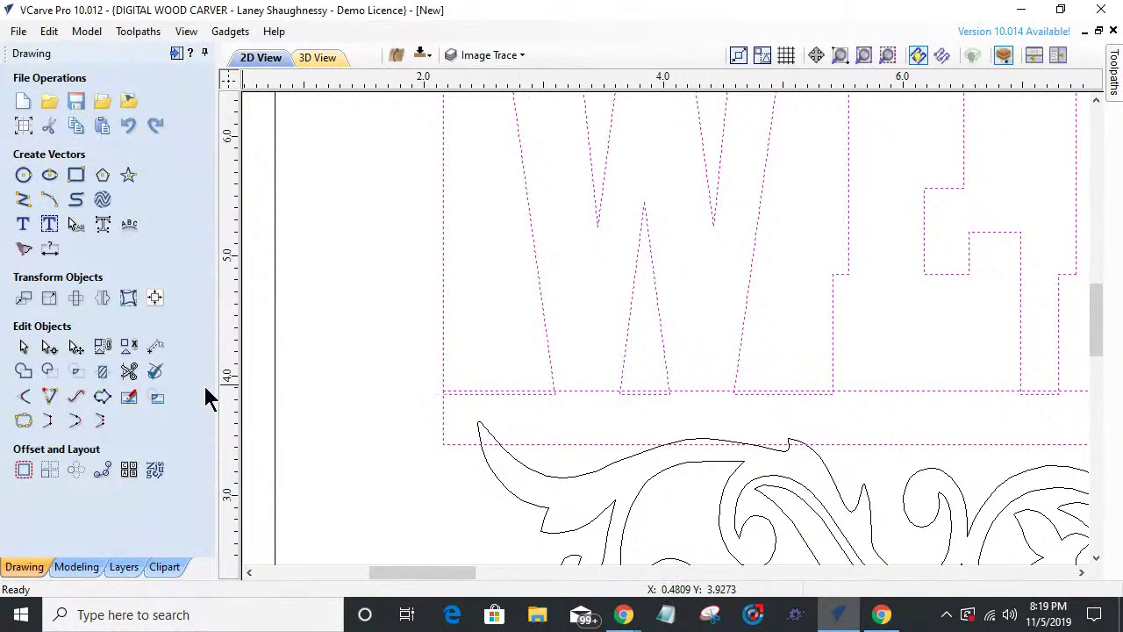
- Clear the group selection, pick only the lower bar, and start Interactive Vector Trim
{"action": "left_click", "coordinate": [447, 415]}
{"action": "left_click", "coordinate": [444, 426]}
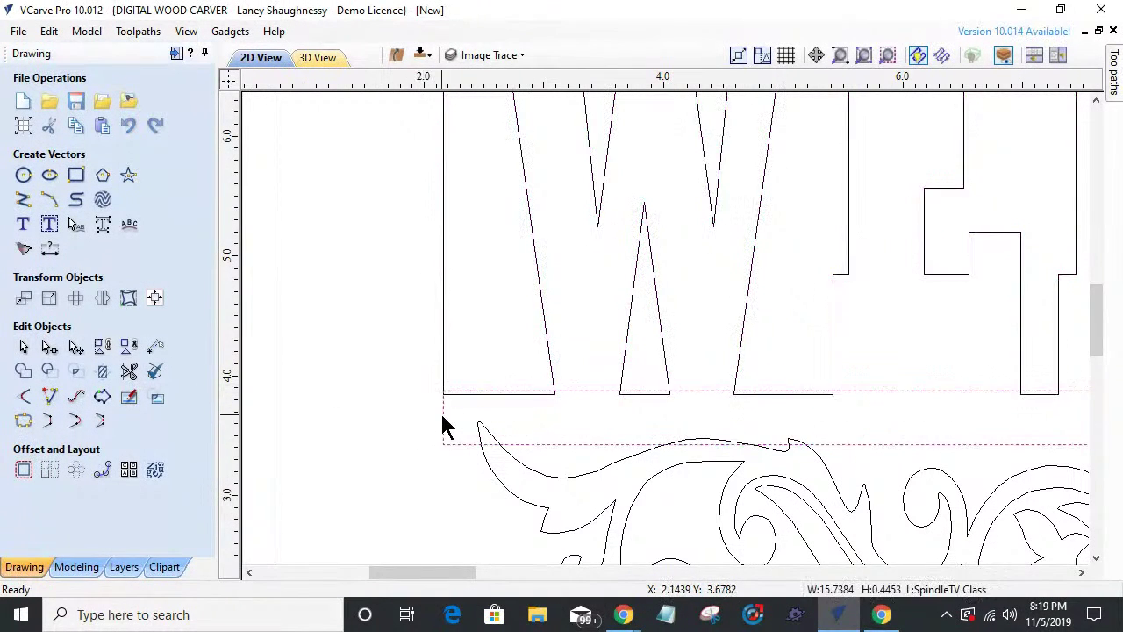
{"action": "left_click", "coordinate": [129, 372]}
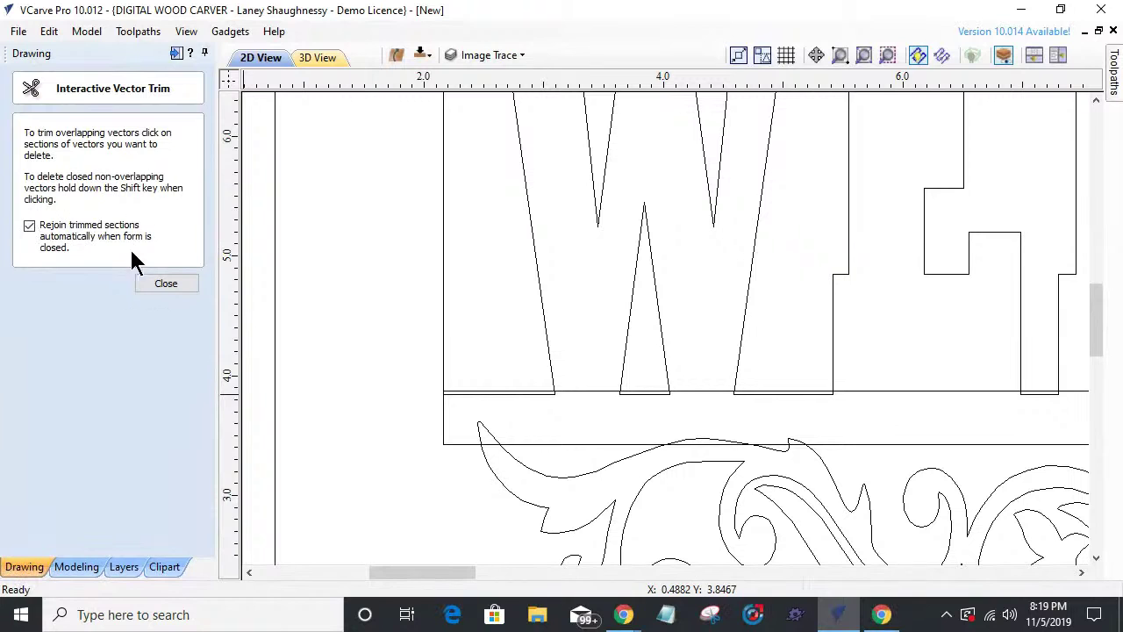
- Try trimming the overlap lines where the left end piece and the first inner W piece meet the upper bar
{"action": "scroll", "coordinate": [383, 416], "scroll_direction": "down", "scroll_amount": 2}
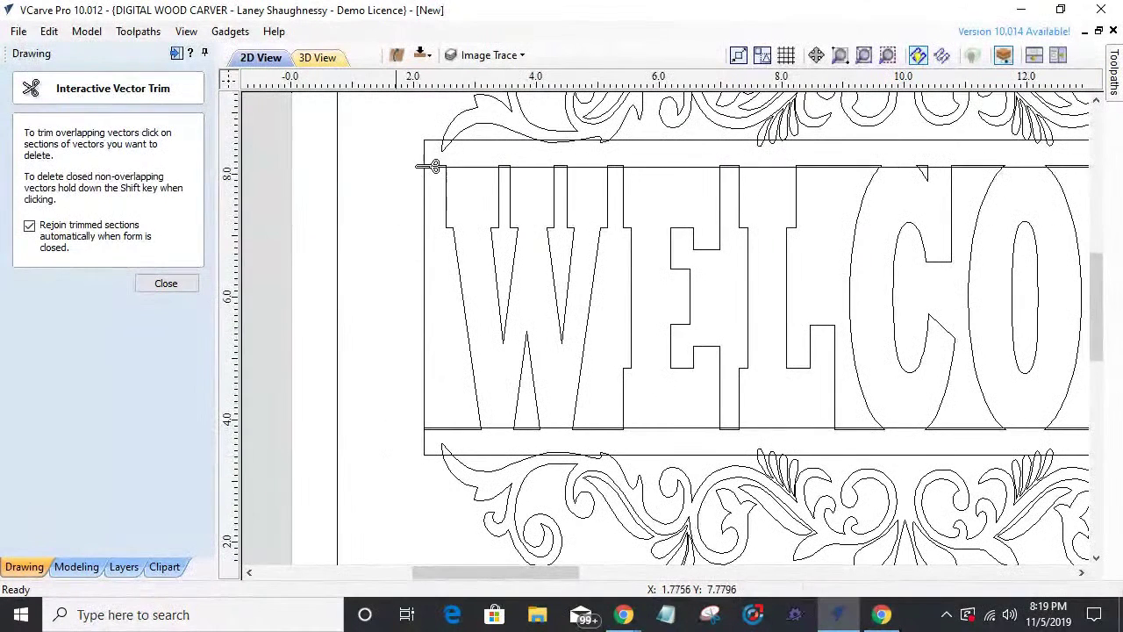
{"action": "scroll", "coordinate": [428, 153], "scroll_direction": "up", "scroll_amount": 1}
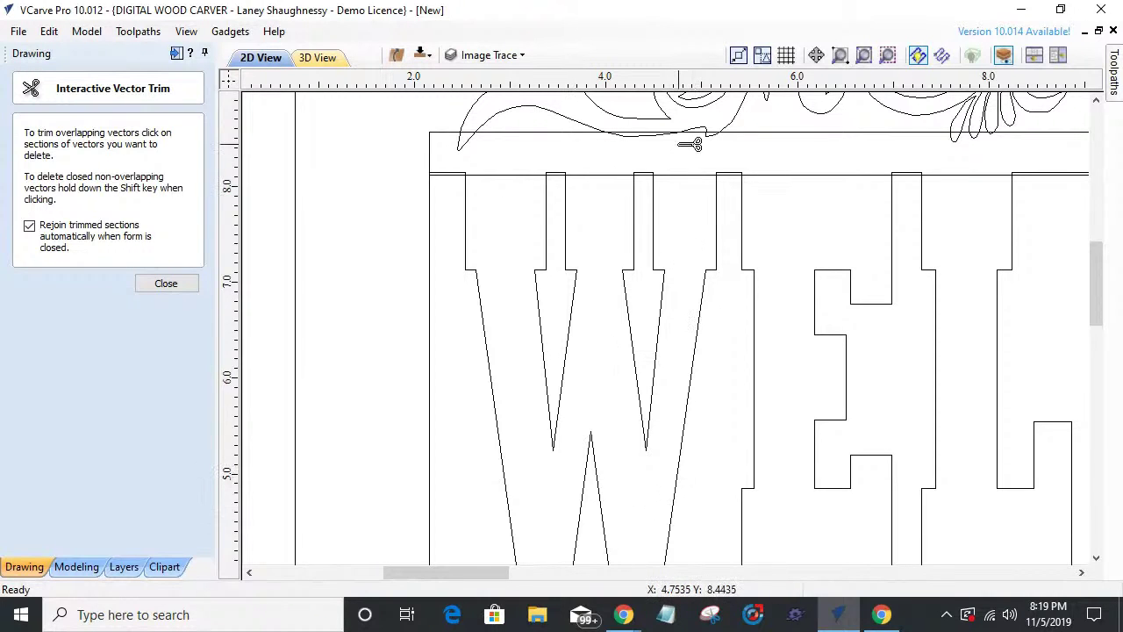
{"action": "left_click", "coordinate": [454, 173]}
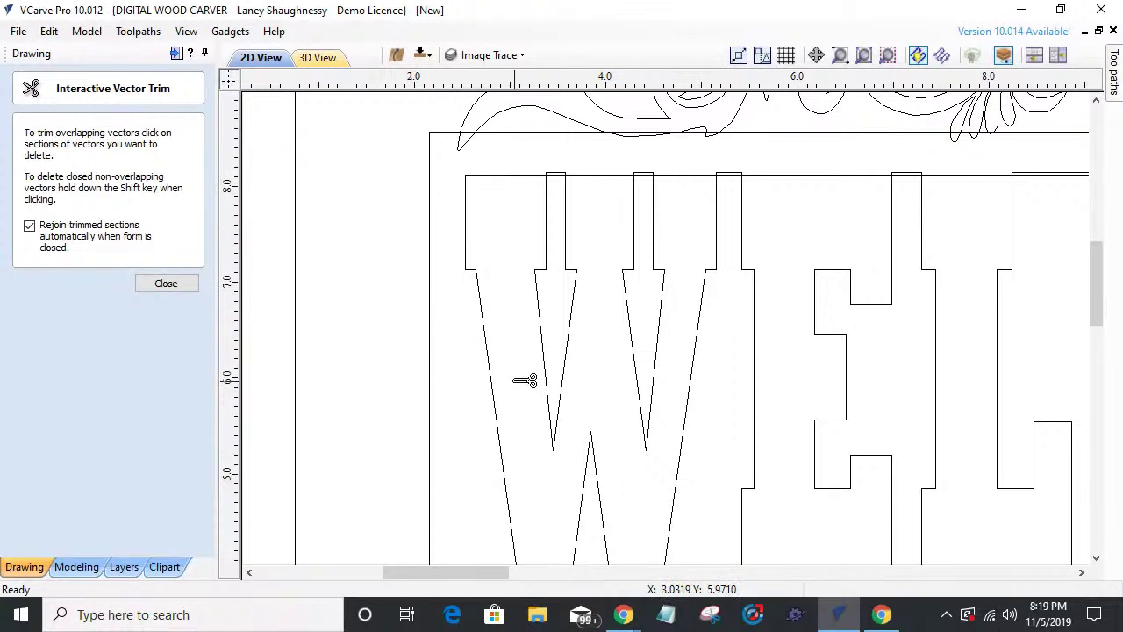
{"action": "scroll", "coordinate": [449, 386], "scroll_direction": "down", "scroll_amount": 3}
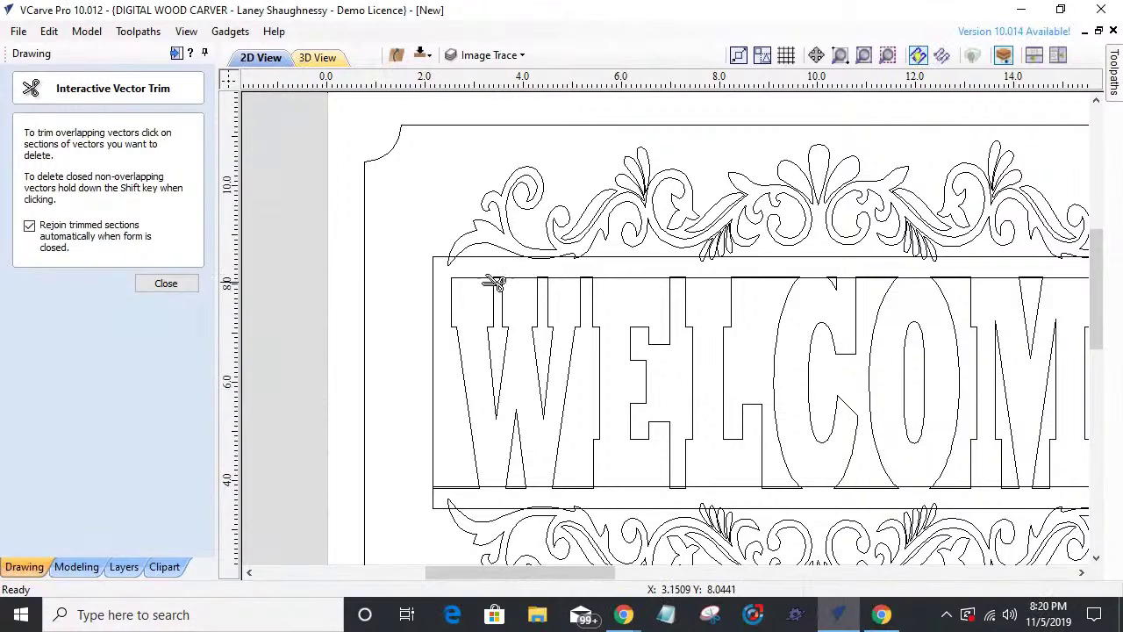
{"action": "scroll", "coordinate": [493, 284], "scroll_direction": "up", "scroll_amount": 4}
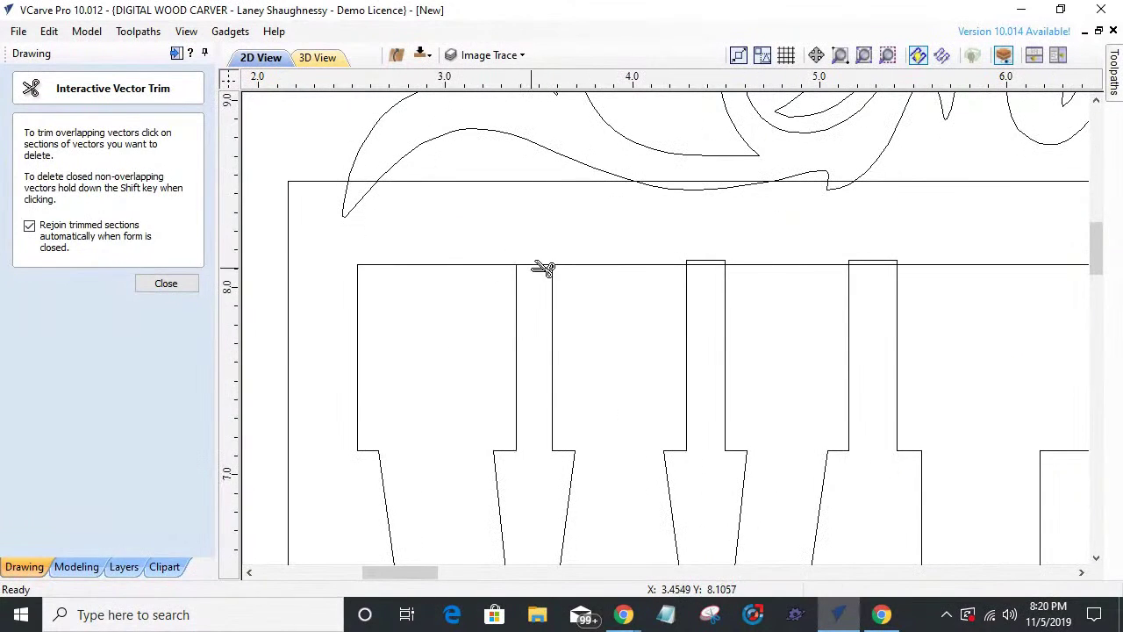
{"action": "scroll", "coordinate": [528, 369], "scroll_direction": "down", "scroll_amount": 4}
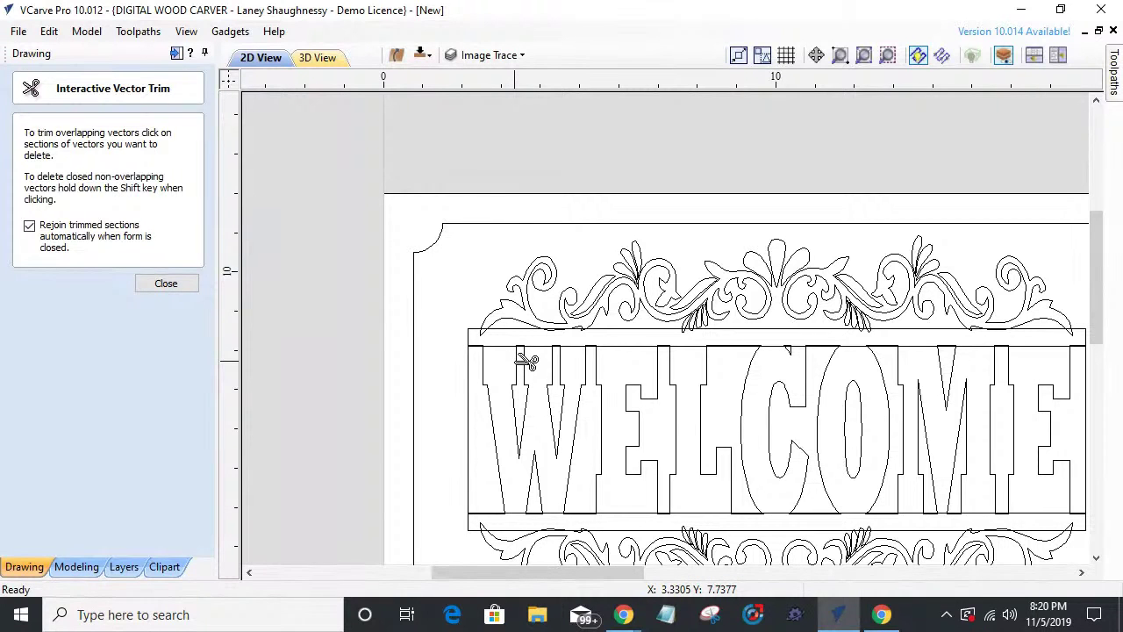
- Trim away the upper bar's lower edge from its left end to the second inner W piece, keeping the piece tops
{"action": "scroll", "coordinate": [527, 360], "scroll_direction": "up", "scroll_amount": 4}
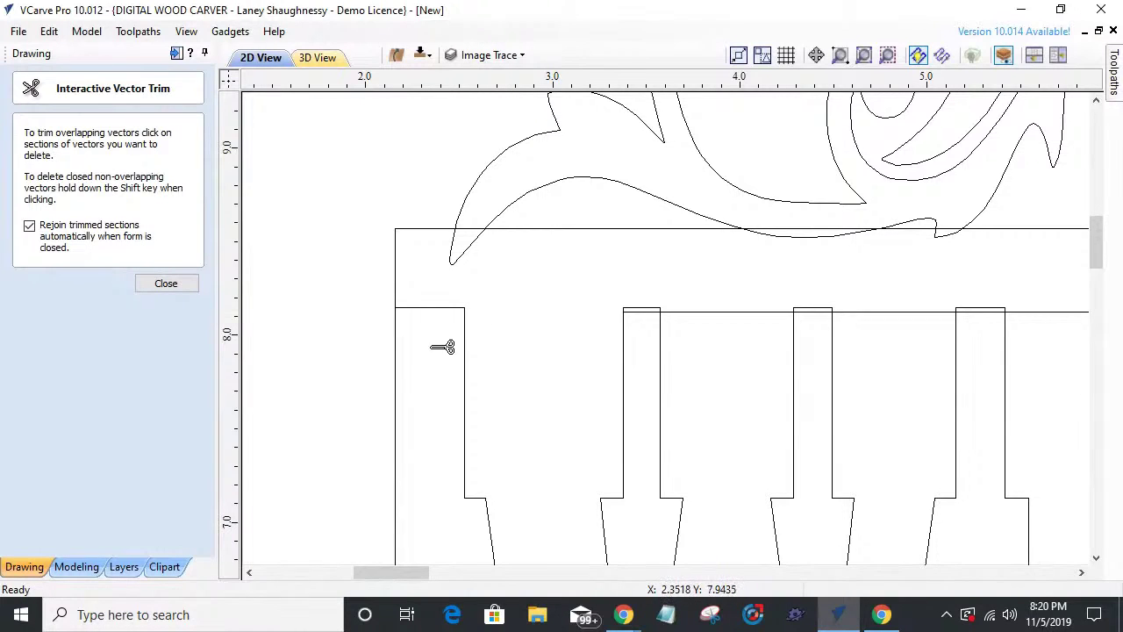
{"action": "scroll", "coordinate": [443, 347], "scroll_direction": "down", "scroll_amount": 4}
{"action": "scroll", "coordinate": [474, 387], "scroll_direction": "up", "scroll_amount": 3}
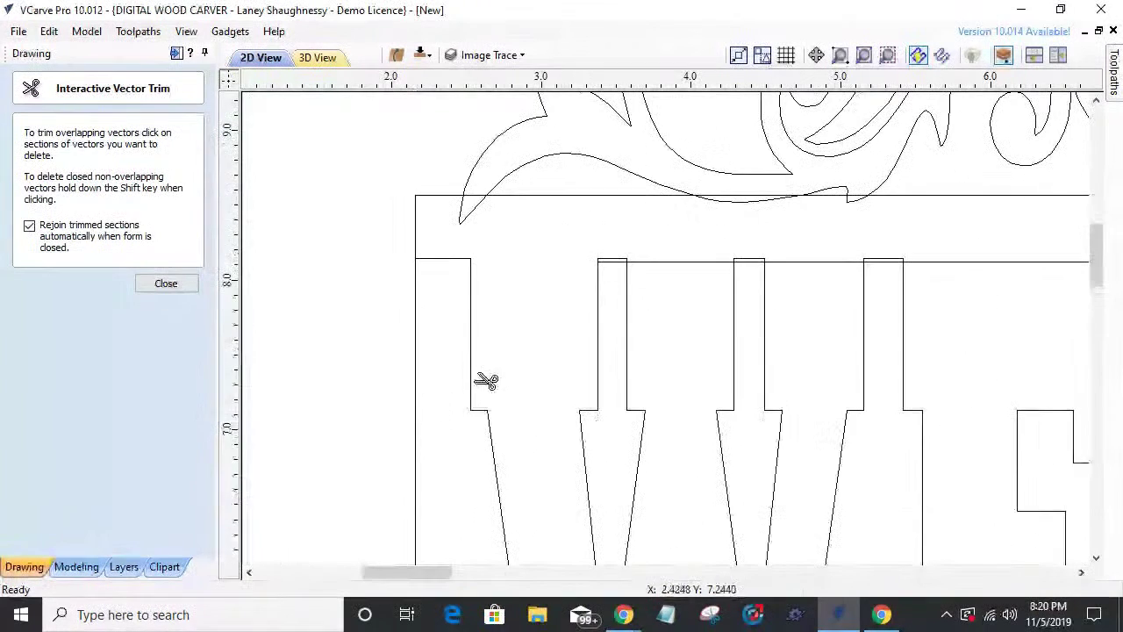
{"action": "scroll", "coordinate": [537, 311], "scroll_direction": "up", "scroll_amount": 2}
{"action": "left_click", "coordinate": [759, 232]}
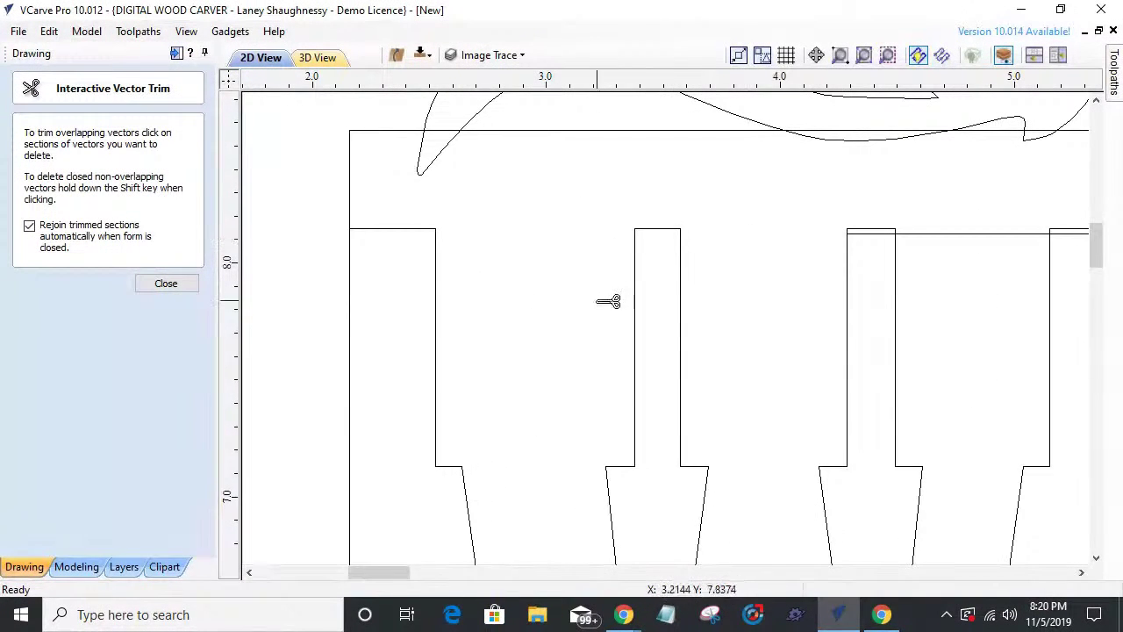
{"action": "scroll", "coordinate": [539, 306], "scroll_direction": "down", "scroll_amount": 4}
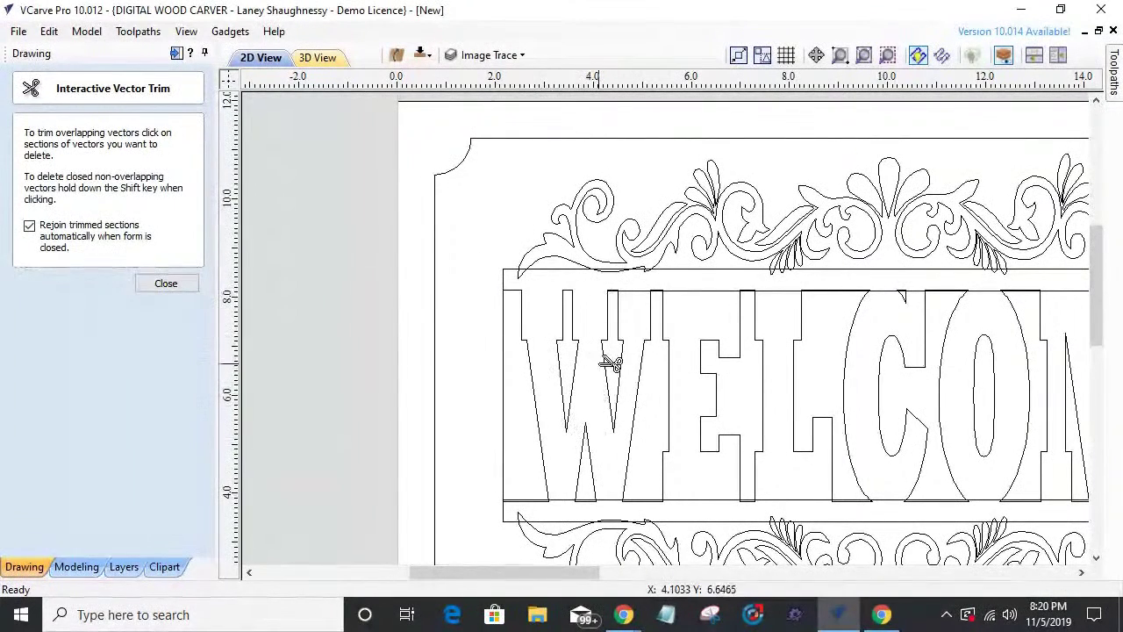
- Continue trimming the upper bar's lower edge from the second inner W piece across to the gap before the E
{"action": "scroll", "coordinate": [602, 334], "scroll_direction": "up", "scroll_amount": 6}
{"action": "left_click", "coordinate": [737, 205]}
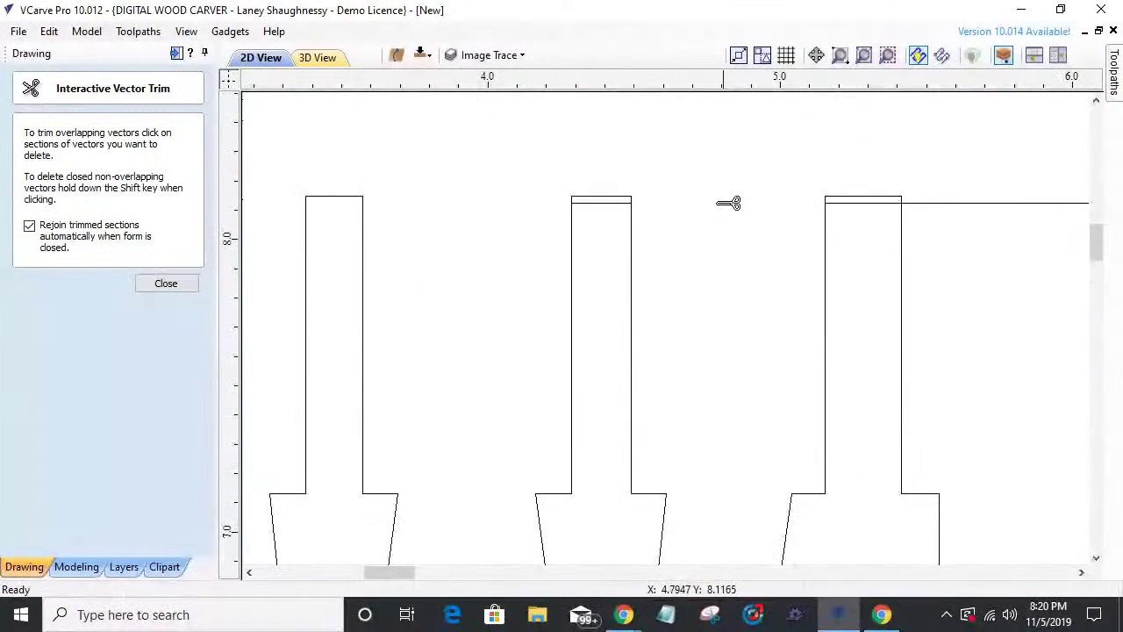
{"action": "left_click", "coordinate": [606, 204]}
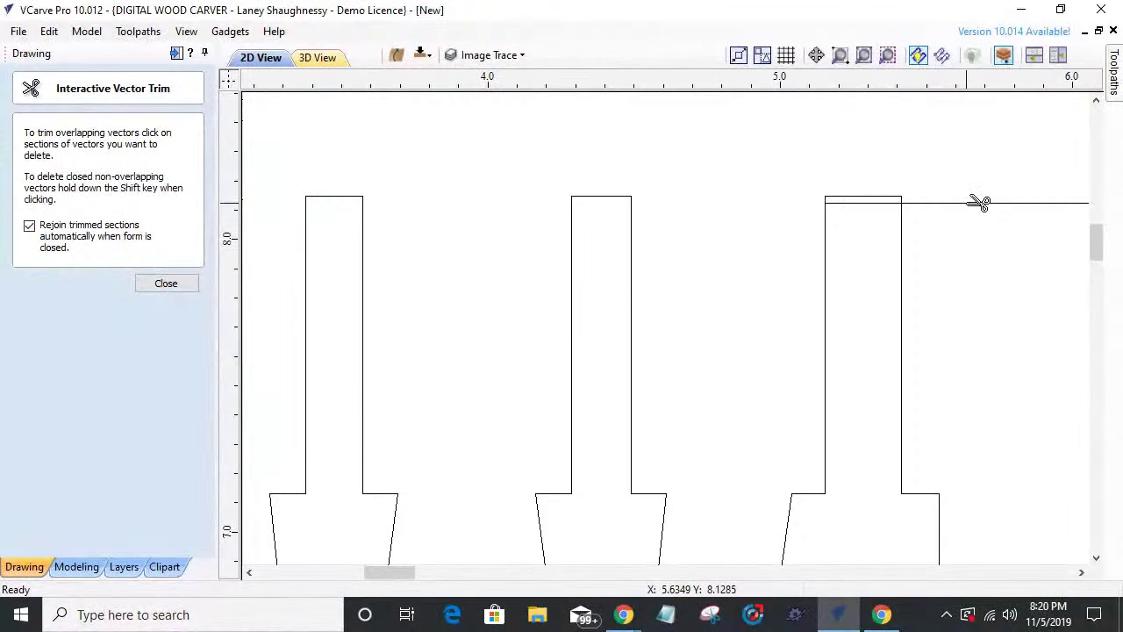
{"action": "scroll", "coordinate": [797, 291], "scroll_direction": "down", "scroll_amount": 6}
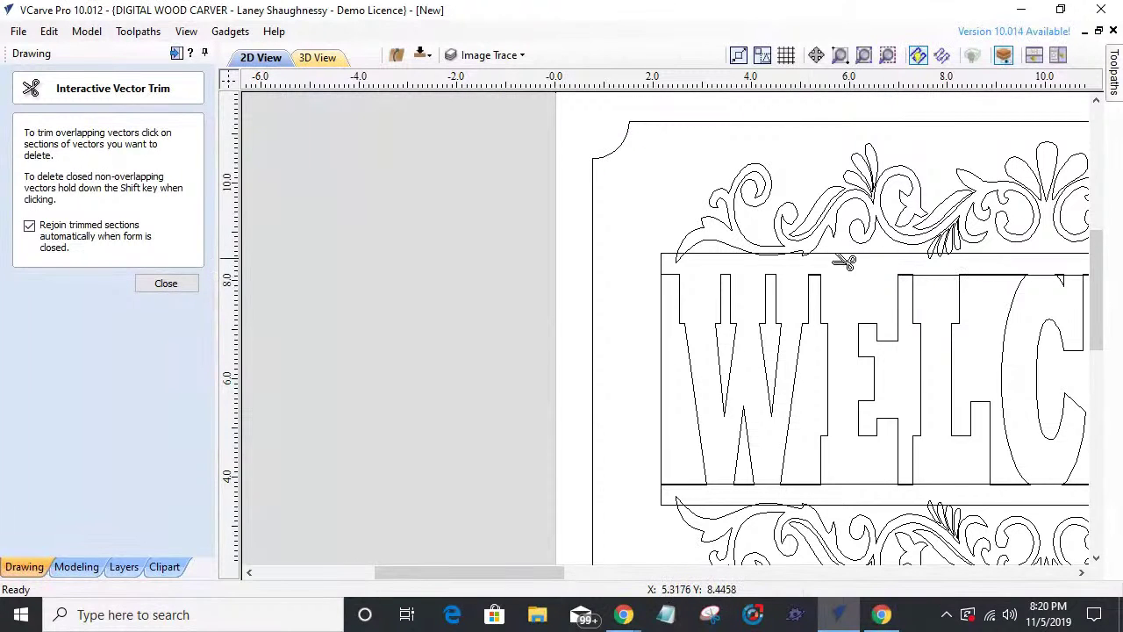
{"action": "scroll", "coordinate": [844, 274], "scroll_direction": "up", "scroll_amount": 5}
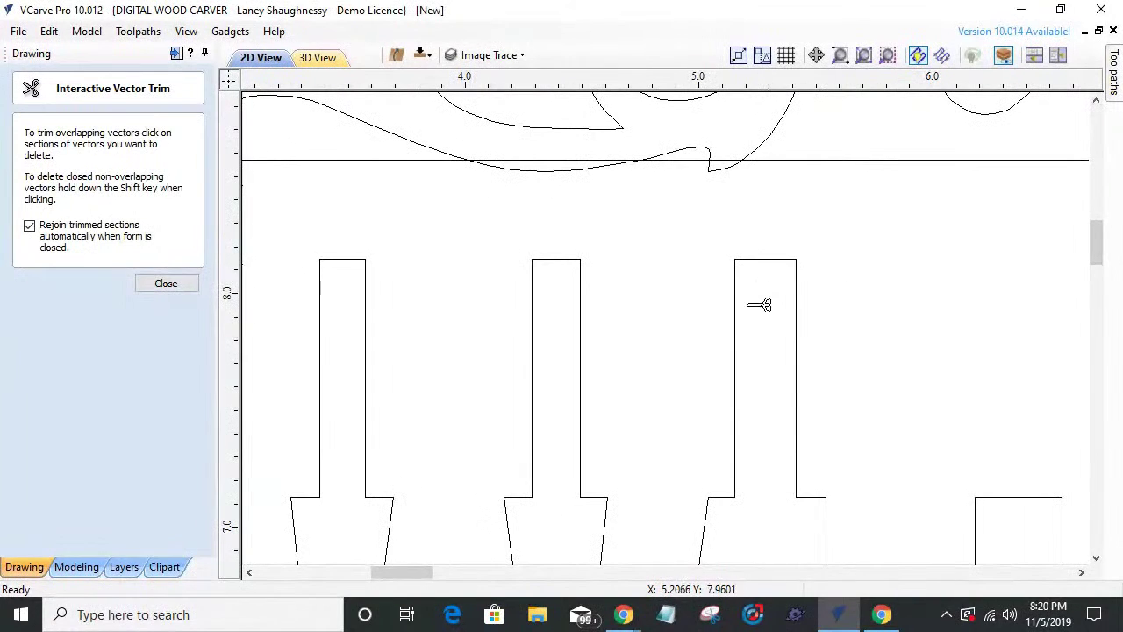
- Trim away the upper bar's lower edge across the first E and the L, up to the background piece before the C
{"action": "scroll", "coordinate": [754, 294], "scroll_direction": "down", "scroll_amount": 5}
{"action": "scroll", "coordinate": [948, 283], "scroll_direction": "up", "scroll_amount": 5}
{"action": "left_click", "coordinate": [955, 303]}
{"action": "left_click", "coordinate": [820, 302]}
{"action": "scroll", "coordinate": [773, 337], "scroll_direction": "down", "scroll_amount": 5}
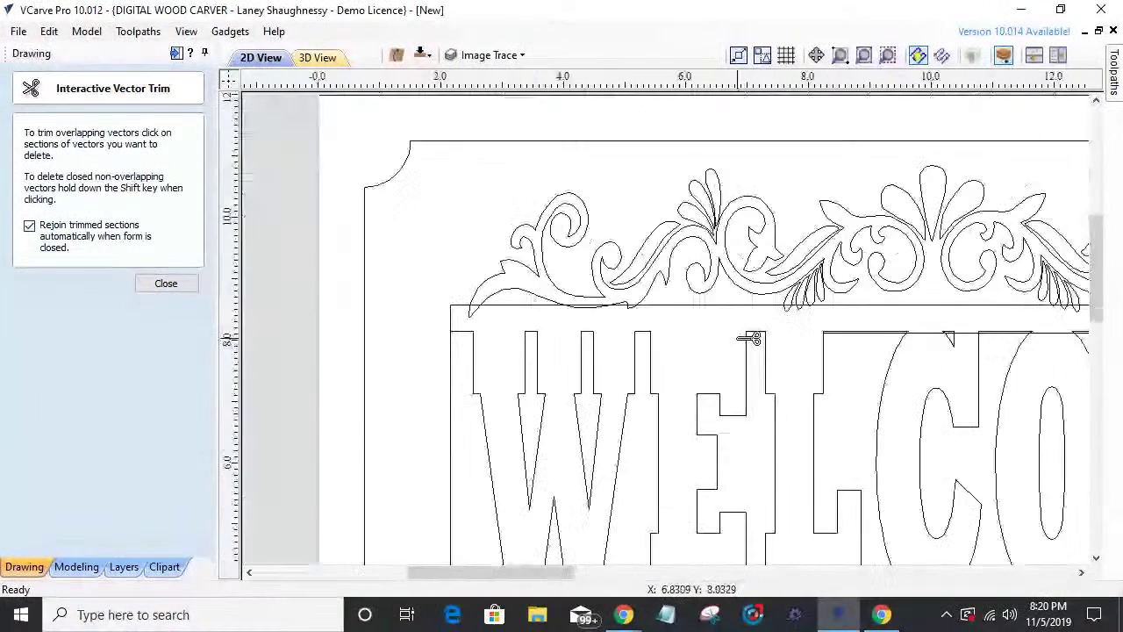
- Trim the upper bar's lower edge from the piece between L and C across the C, up to the piece before the O
{"action": "scroll", "coordinate": [961, 316], "scroll_direction": "up", "scroll_amount": 5}
{"action": "left_click", "coordinate": [1025, 345]}
{"action": "left_click", "coordinate": [1025, 345]}
{"action": "left_click", "coordinate": [793, 349]}
{"action": "scroll", "coordinate": [653, 380], "scroll_direction": "down", "scroll_amount": 3}
{"action": "scroll", "coordinate": [1018, 354], "scroll_direction": "up", "scroll_amount": 5}
{"action": "scroll", "coordinate": [1018, 354], "scroll_direction": "down", "scroll_amount": 5}
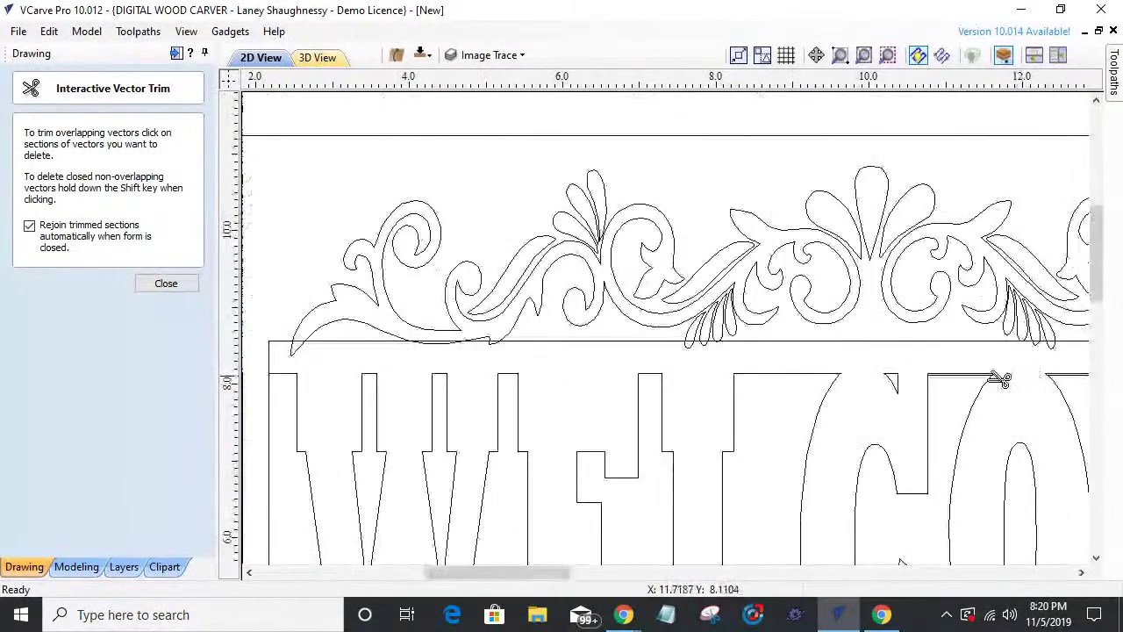
- Continue trimming the upper bar's lower edge from the piece before the O across the O and the M's notch
{"action": "scroll", "coordinate": [943, 394], "scroll_direction": "up", "scroll_amount": 5}
{"action": "scroll", "coordinate": [799, 335], "scroll_direction": "down", "scroll_amount": 5}
{"action": "scroll", "coordinate": [1018, 342], "scroll_direction": "down", "scroll_amount": 6}
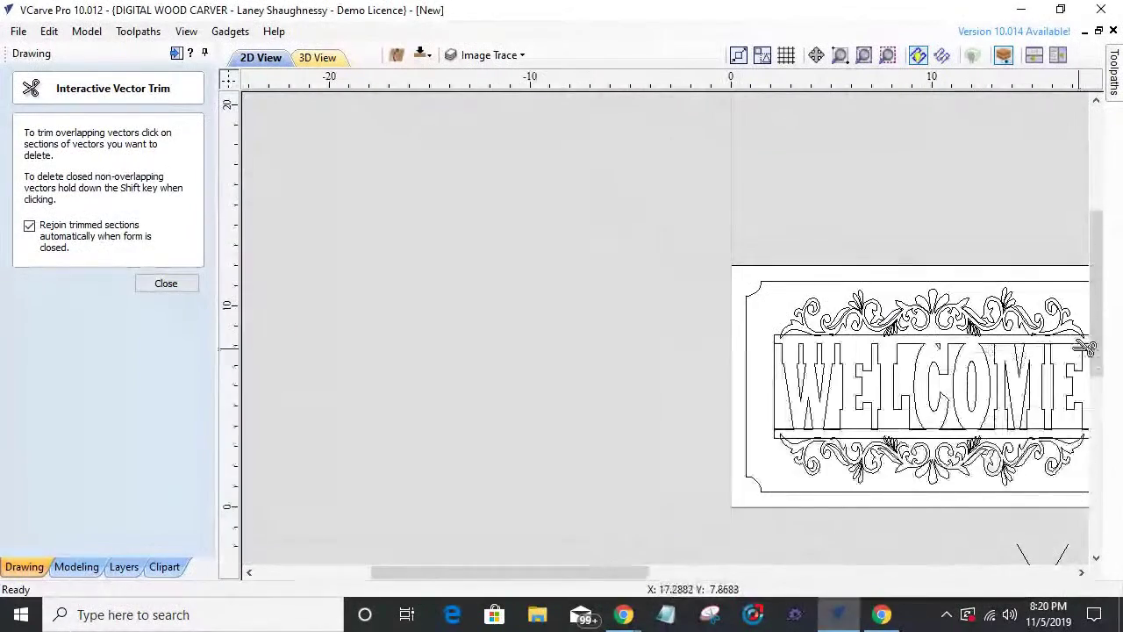
{"action": "scroll", "coordinate": [1080, 351], "scroll_direction": "up", "scroll_amount": 6}
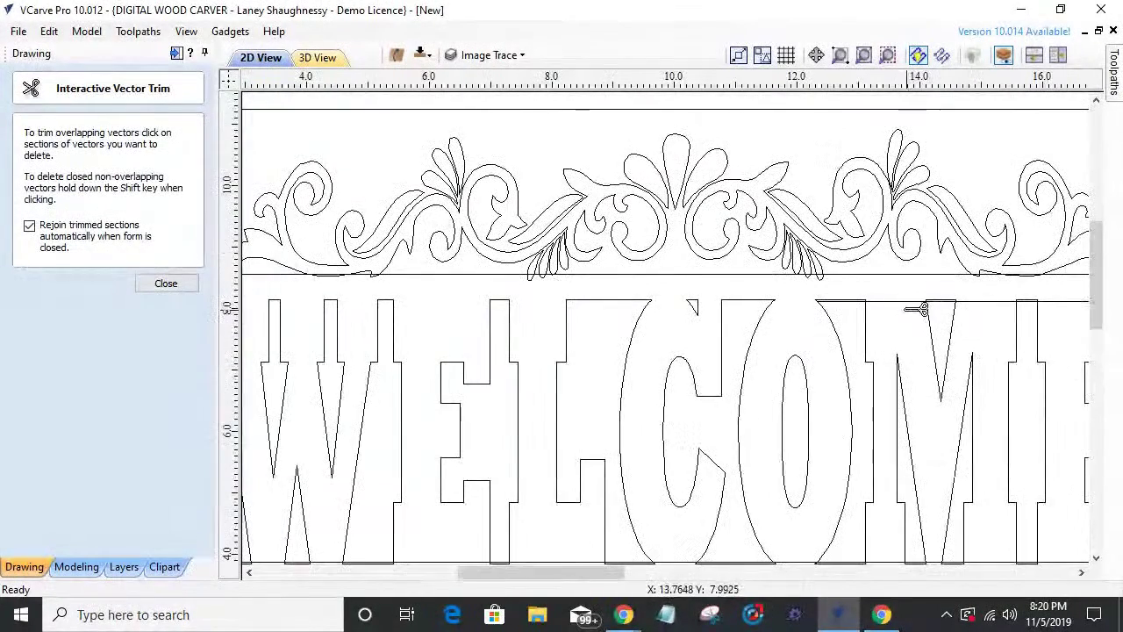
{"action": "scroll", "coordinate": [904, 311], "scroll_direction": "up", "scroll_amount": 3}
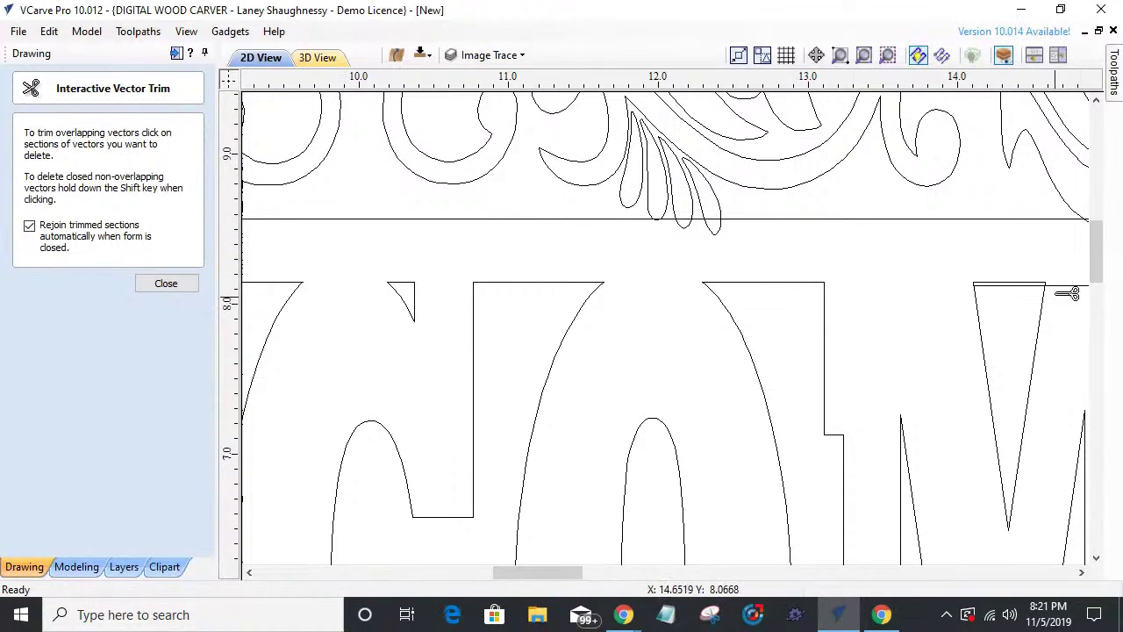
{"action": "left_click", "coordinate": [1025, 287]}
{"action": "scroll", "coordinate": [848, 356], "scroll_direction": "down", "scroll_amount": 4}
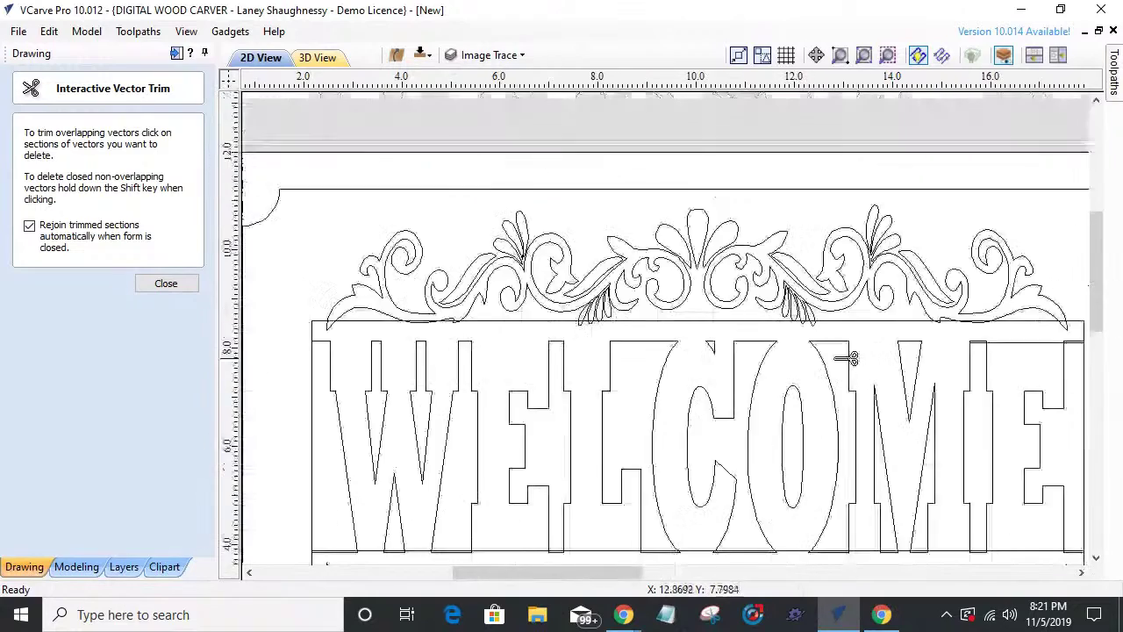
- Trim the rest of the upper bar's lower edge from the piece after the M across the last E to the bar's right end
{"action": "scroll", "coordinate": [1010, 338], "scroll_direction": "up", "scroll_amount": 2}
{"action": "scroll", "coordinate": [898, 353], "scroll_direction": "up", "scroll_amount": 4}
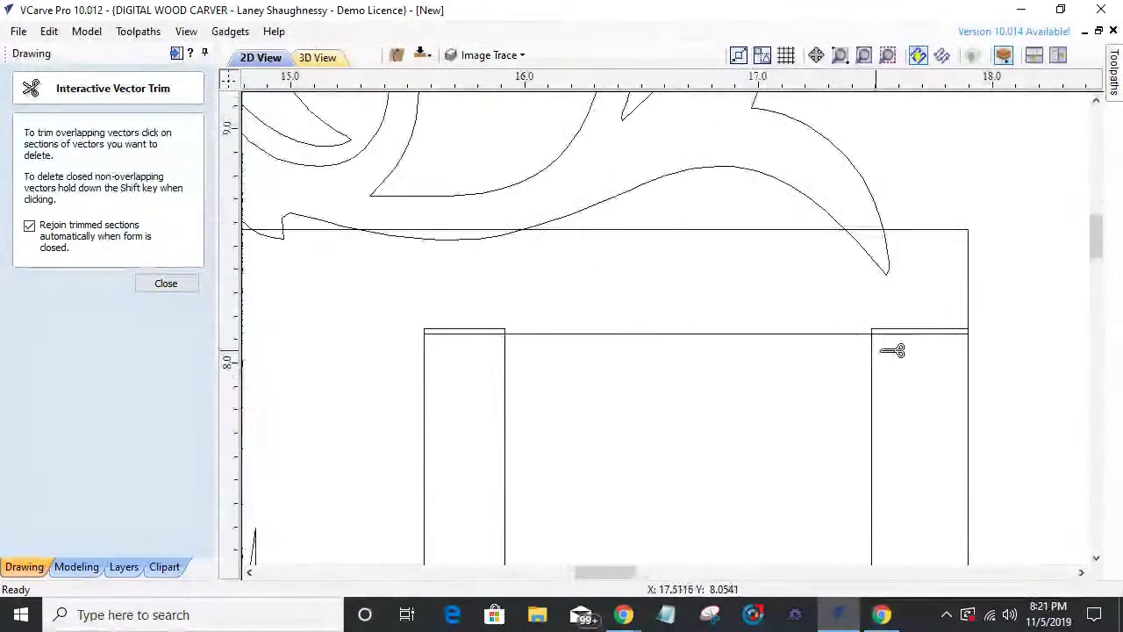
{"action": "left_click", "coordinate": [832, 335]}
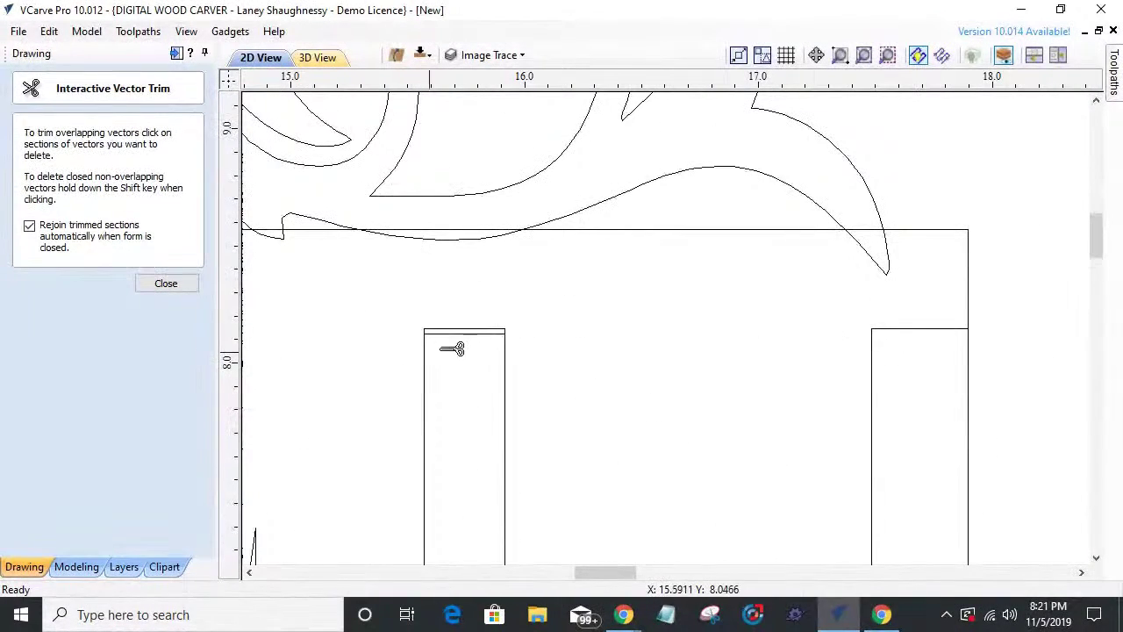
{"action": "scroll", "coordinate": [992, 389], "scroll_direction": "down", "scroll_amount": 8}
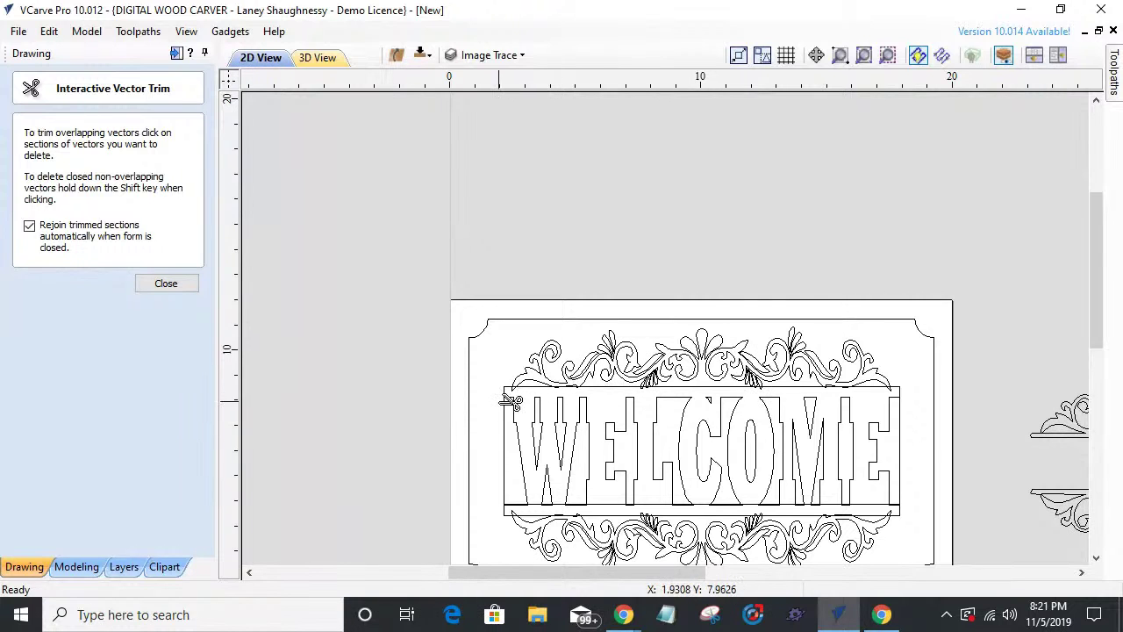
- Trim away the lower bar's upper edge from its left end across the W and the first E's gap
{"action": "scroll", "coordinate": [512, 537], "scroll_direction": "up", "scroll_amount": 2}
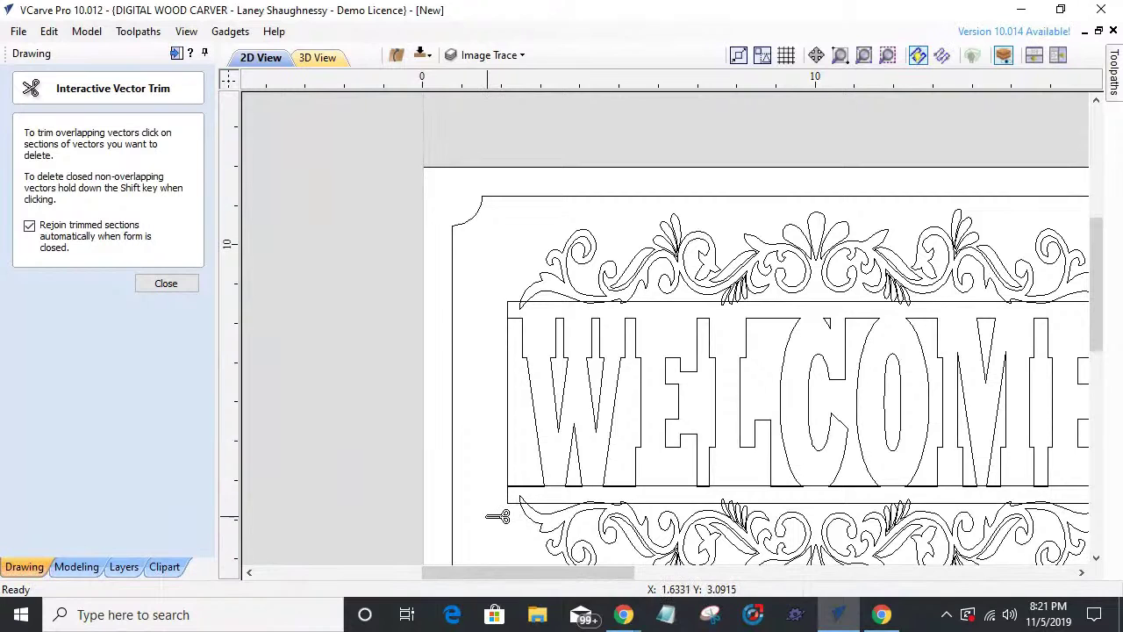
{"action": "scroll", "coordinate": [583, 504], "scroll_direction": "up", "scroll_amount": 4}
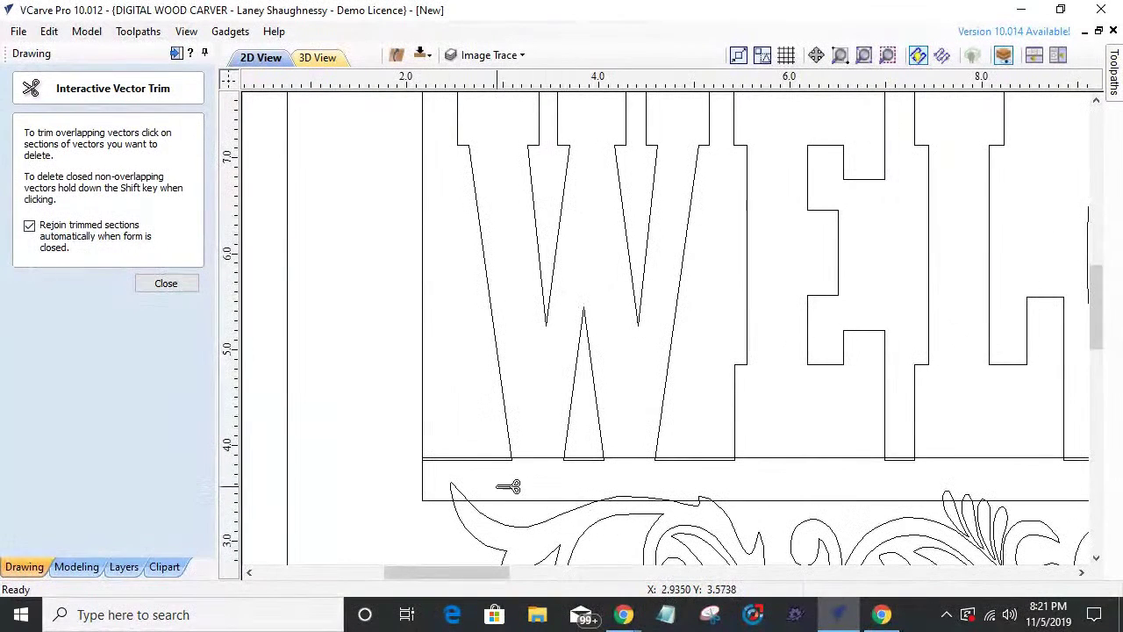
{"action": "scroll", "coordinate": [510, 483], "scroll_direction": "up", "scroll_amount": 3}
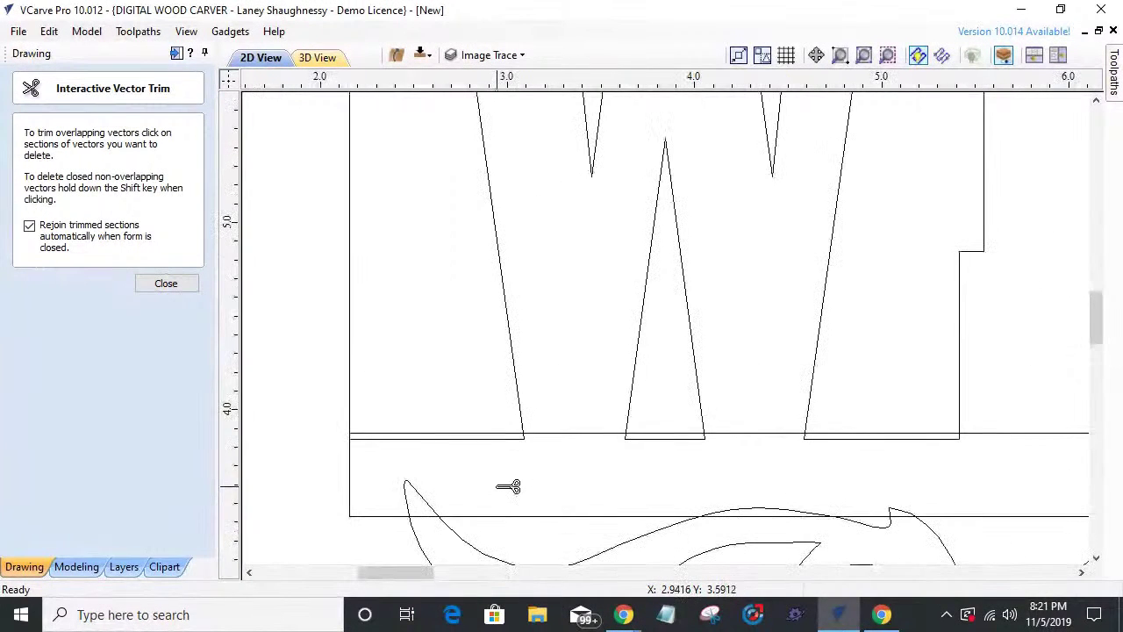
{"action": "left_click", "coordinate": [527, 432]}
{"action": "left_click", "coordinate": [631, 433]}
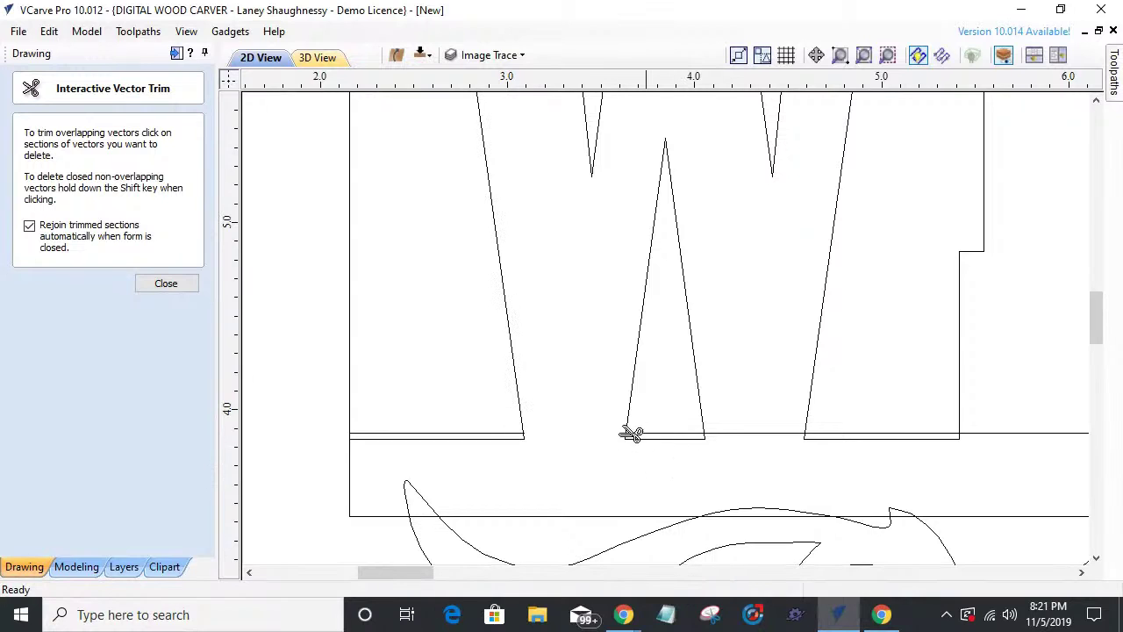
{"action": "left_click", "coordinate": [489, 433]}
{"action": "left_click", "coordinate": [756, 434]}
{"action": "left_click", "coordinate": [684, 432]}
{"action": "left_click", "coordinate": [1007, 430]}
{"action": "left_click", "coordinate": [919, 430]}
{"action": "scroll", "coordinate": [820, 321], "scroll_direction": "down", "scroll_amount": 5}
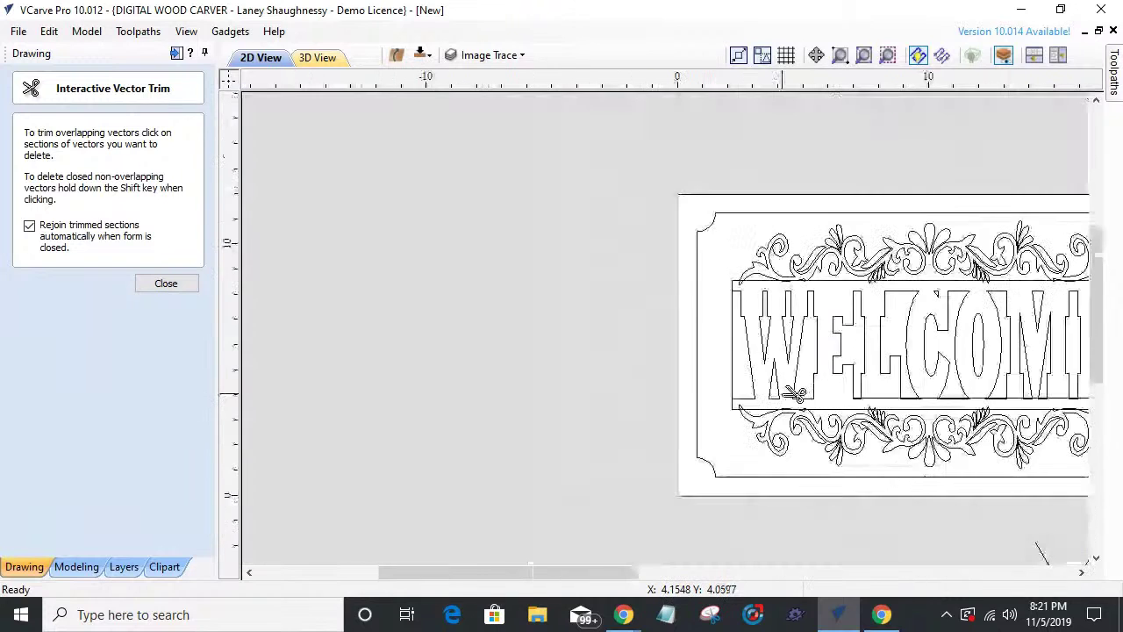
- Trim the overlap lines along the lower bar's upper edge from the piece after the first E through the piece between C and O
{"action": "scroll", "coordinate": [886, 397], "scroll_direction": "up", "scroll_amount": 3}
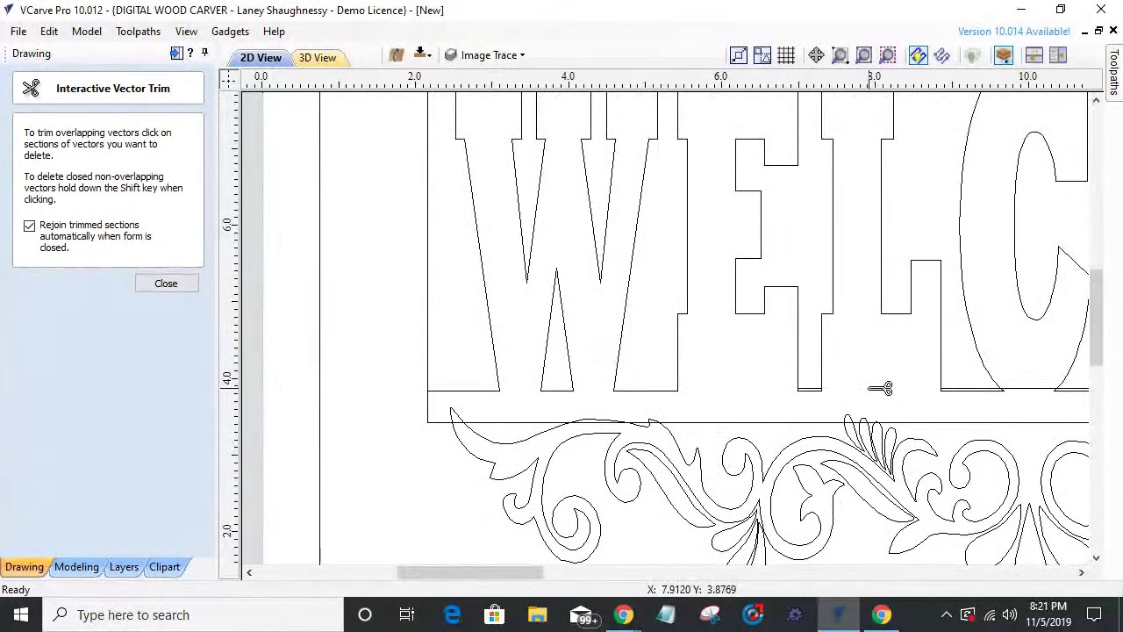
{"action": "scroll", "coordinate": [817, 376], "scroll_direction": "up", "scroll_amount": 3}
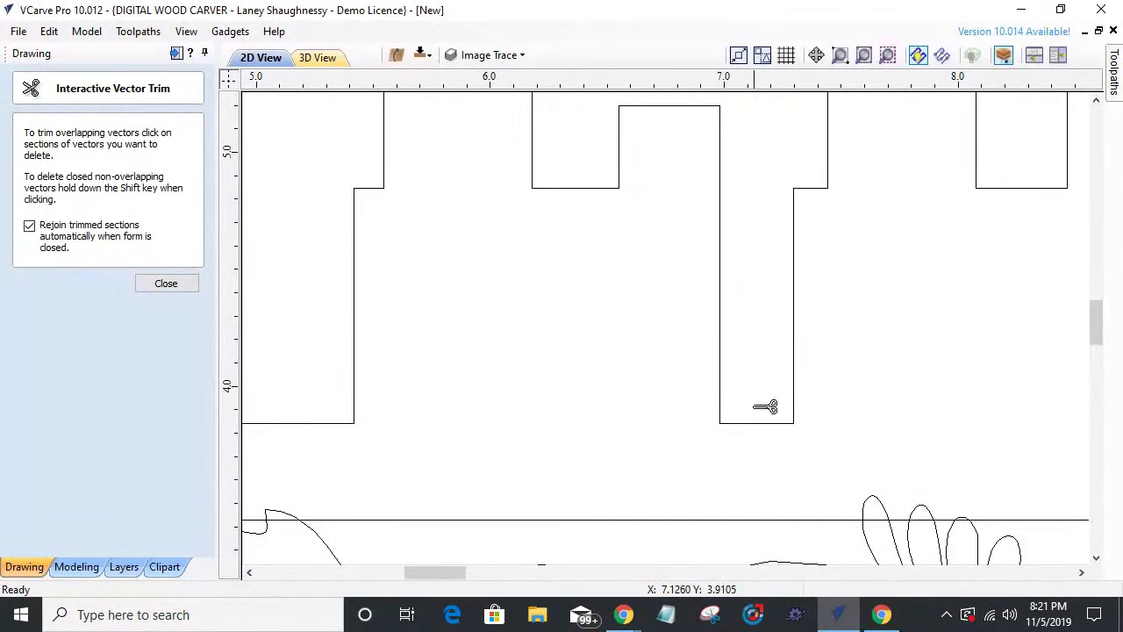
{"action": "scroll", "coordinate": [766, 410], "scroll_direction": "down", "scroll_amount": 5}
{"action": "scroll", "coordinate": [782, 416], "scroll_direction": "up", "scroll_amount": 3}
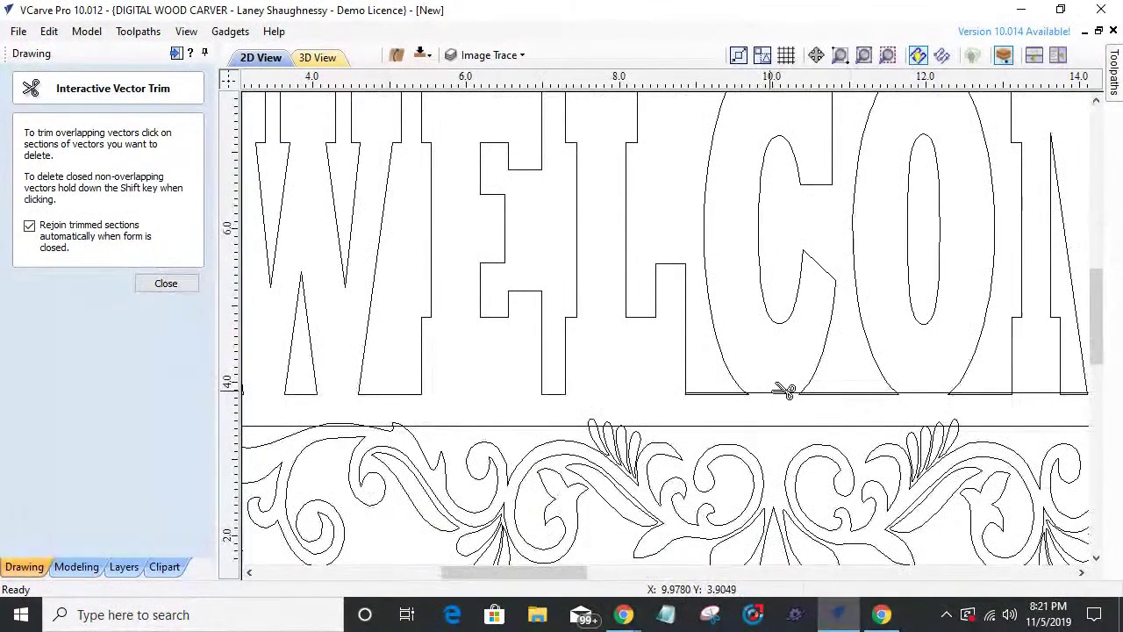
{"action": "scroll", "coordinate": [732, 387], "scroll_direction": "up", "scroll_amount": 3}
{"action": "scroll", "coordinate": [697, 388], "scroll_direction": "down", "scroll_amount": 3}
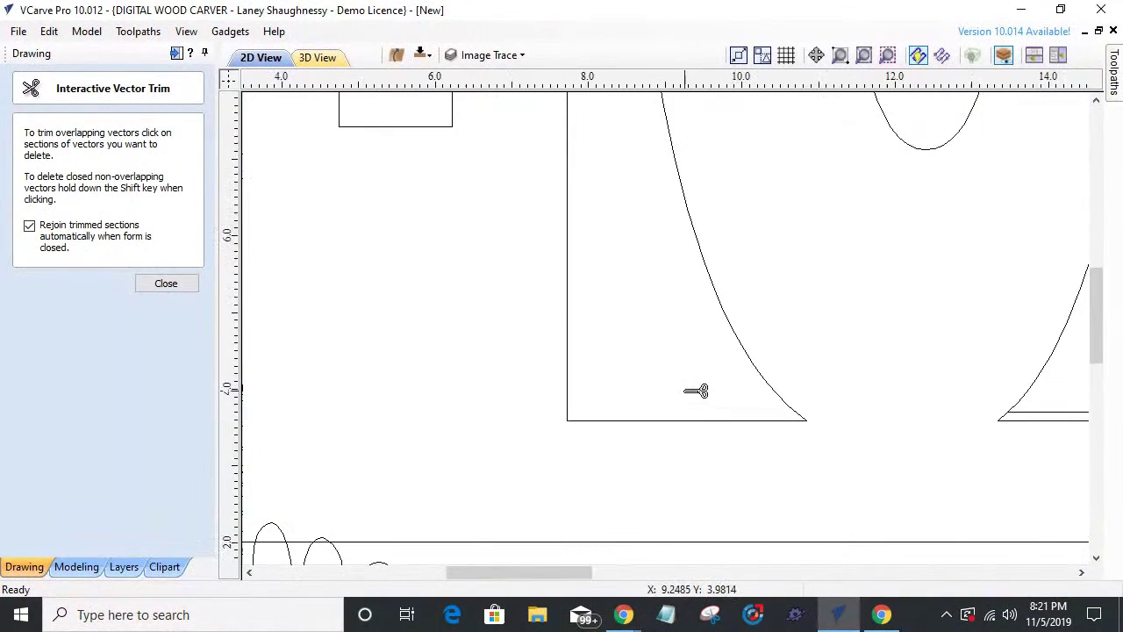
{"action": "left_click", "coordinate": [904, 399]}
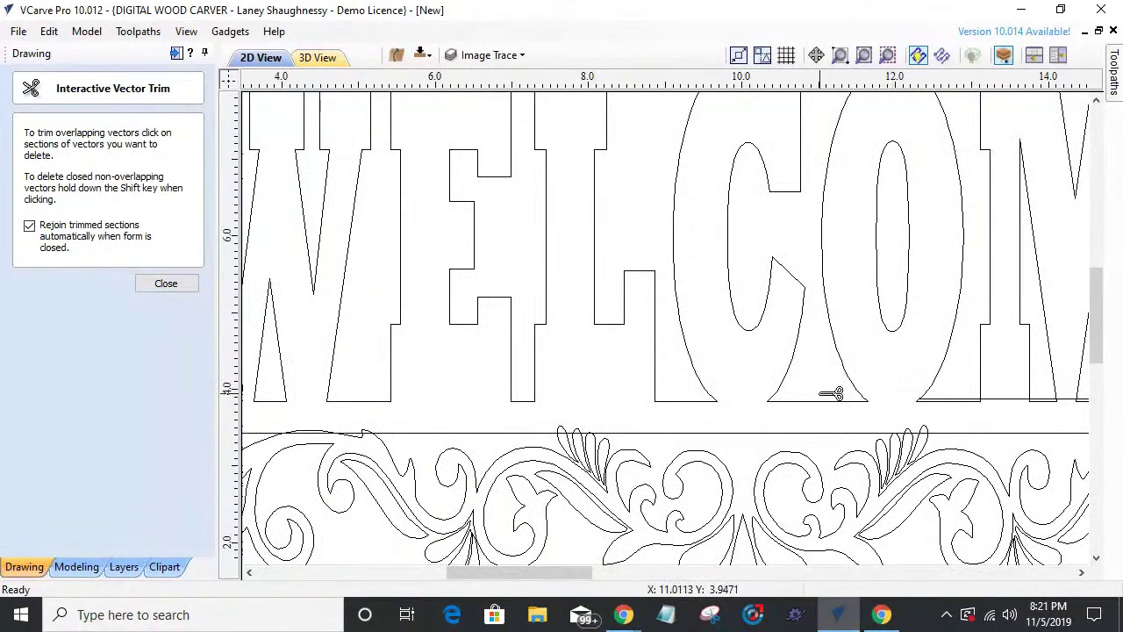
- Trim the overlap lines along the lower bar under the O and M, including the gap after the M's right-hand piece
{"action": "left_click", "coordinate": [1000, 401]}
{"action": "left_click", "coordinate": [959, 398]}
{"action": "scroll", "coordinate": [1016, 395], "scroll_direction": "down", "scroll_amount": 1}
{"action": "scroll", "coordinate": [933, 439], "scroll_direction": "up", "scroll_amount": 2}
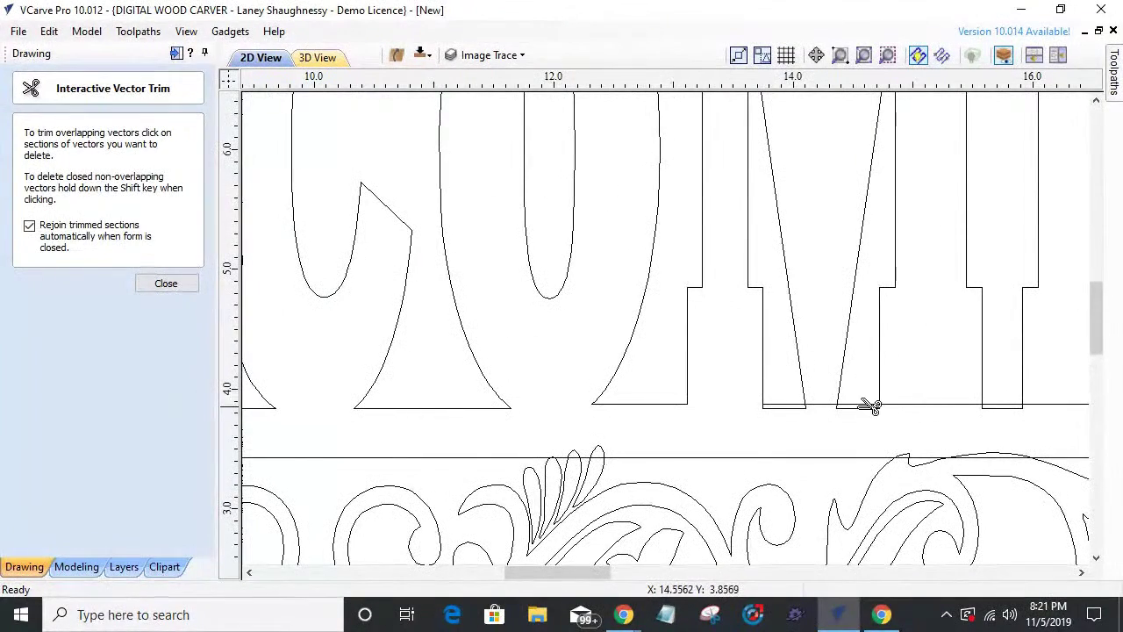
{"action": "left_click", "coordinate": [816, 405]}
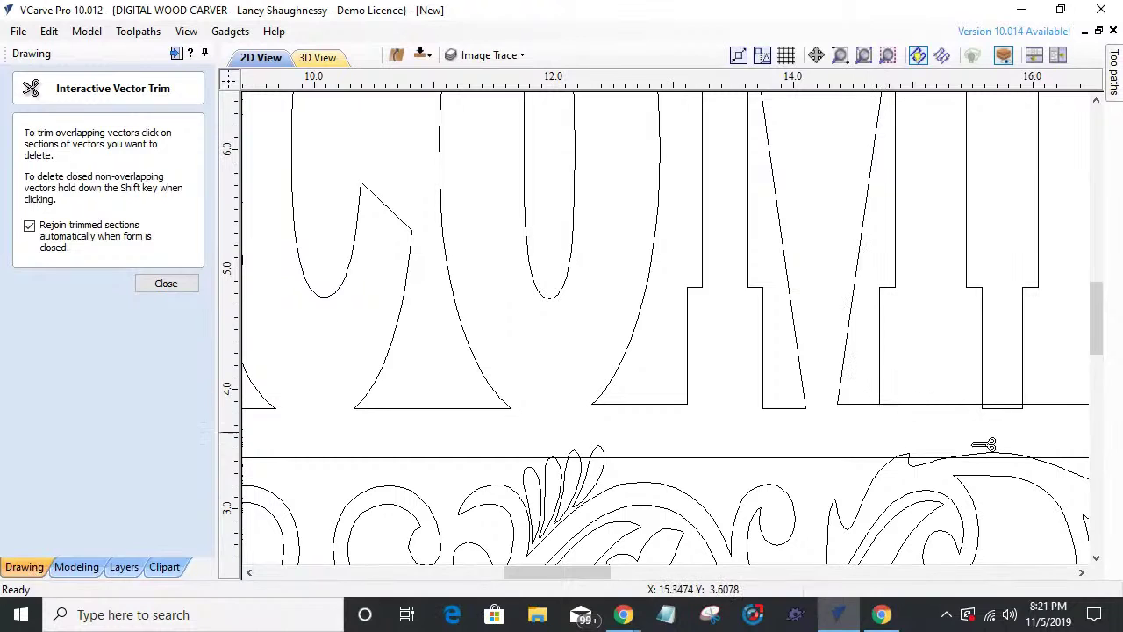
{"action": "scroll", "coordinate": [1023, 501], "scroll_direction": "up", "scroll_amount": 2}
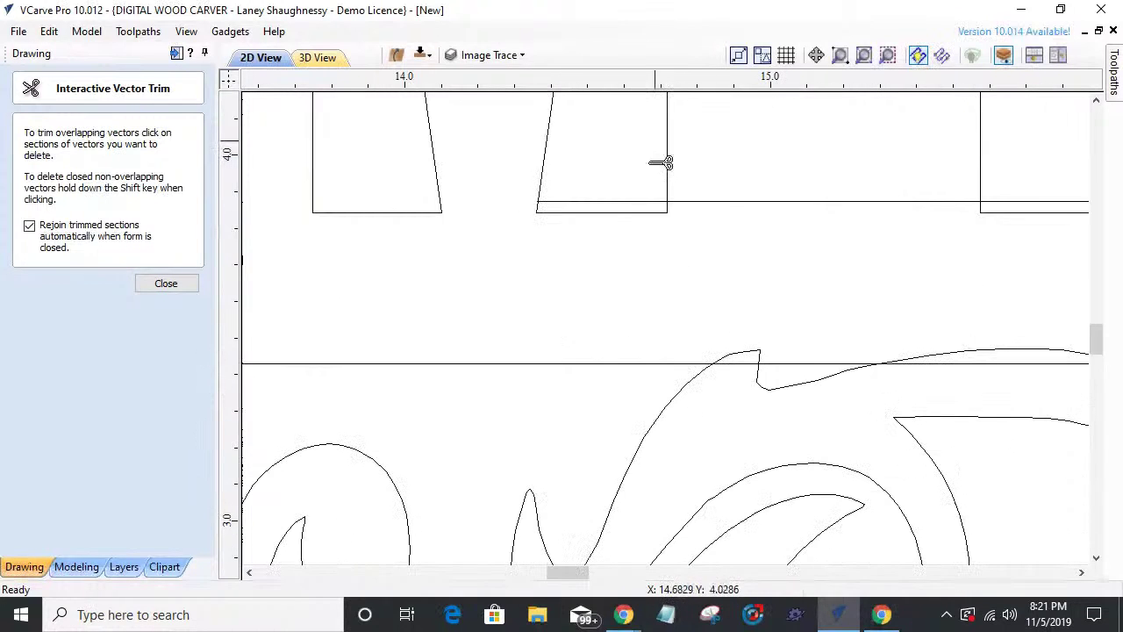
{"action": "left_click", "coordinate": [765, 202]}
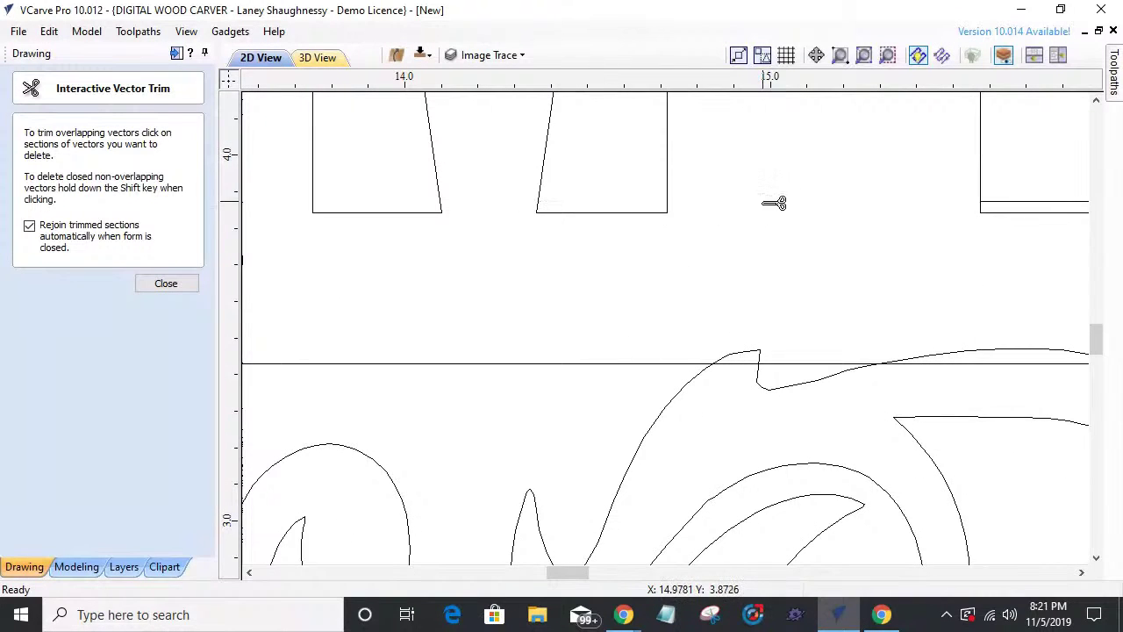
- Trim the remaining upper edge of the lower bar from the piece before the last E to the bar's right end
{"action": "scroll", "coordinate": [891, 259], "scroll_direction": "down", "scroll_amount": 3}
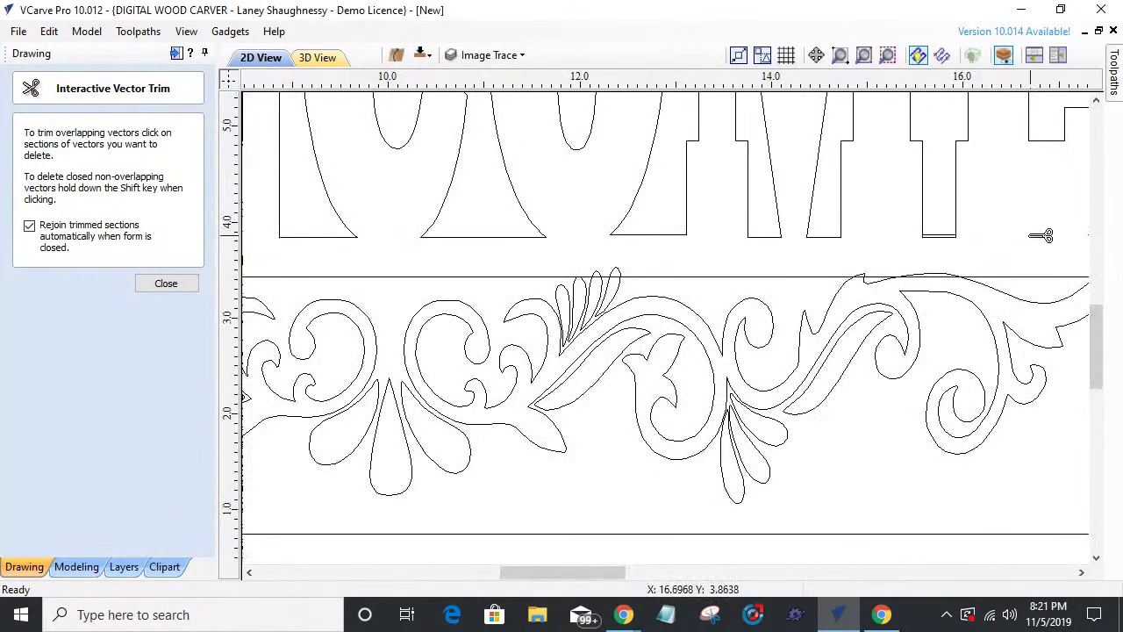
{"action": "scroll", "coordinate": [940, 237], "scroll_direction": "down", "scroll_amount": 1}
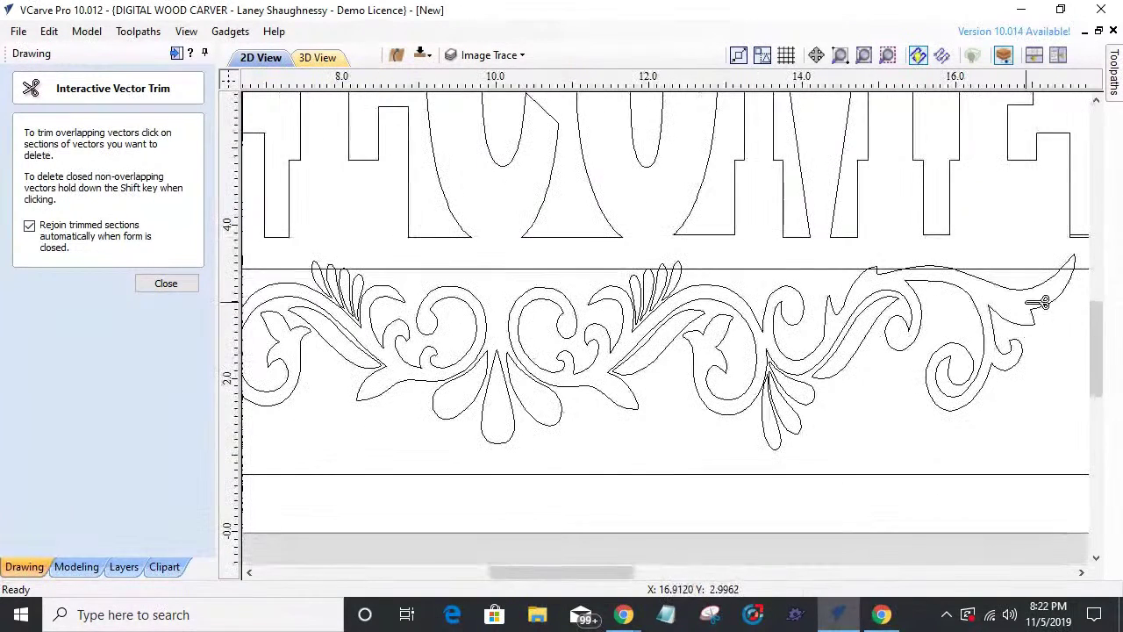
{"action": "scroll", "coordinate": [932, 215], "scroll_direction": "up", "scroll_amount": 4}
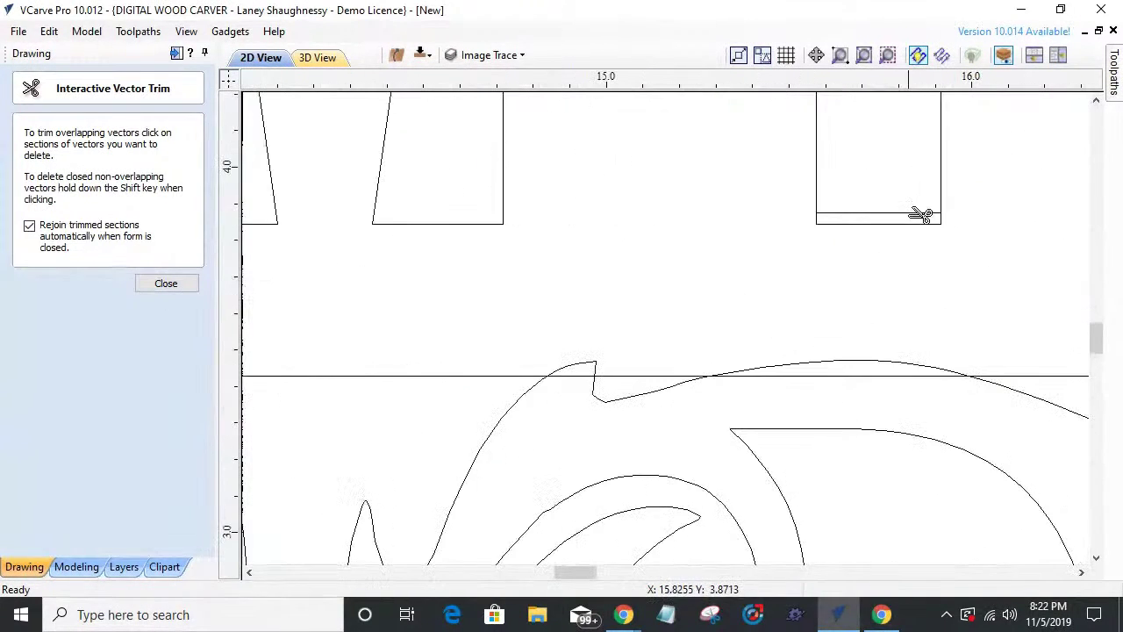
{"action": "scroll", "coordinate": [922, 219], "scroll_direction": "down", "scroll_amount": 4}
{"action": "scroll", "coordinate": [968, 250], "scroll_direction": "up", "scroll_amount": 5}
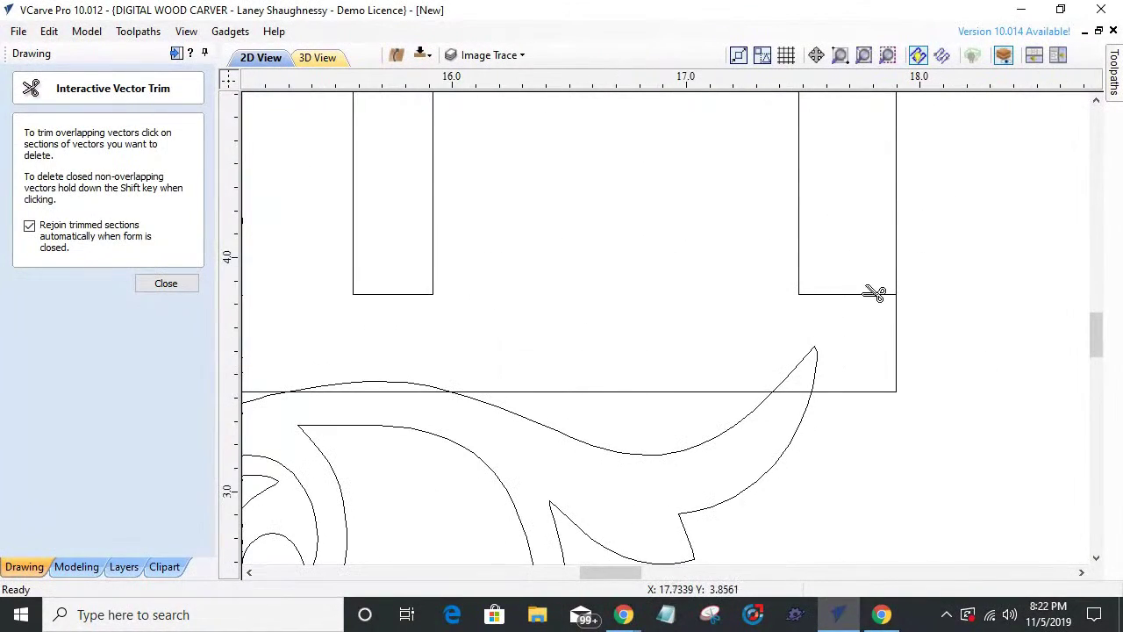
{"action": "scroll", "coordinate": [878, 299], "scroll_direction": "down", "scroll_amount": 5}
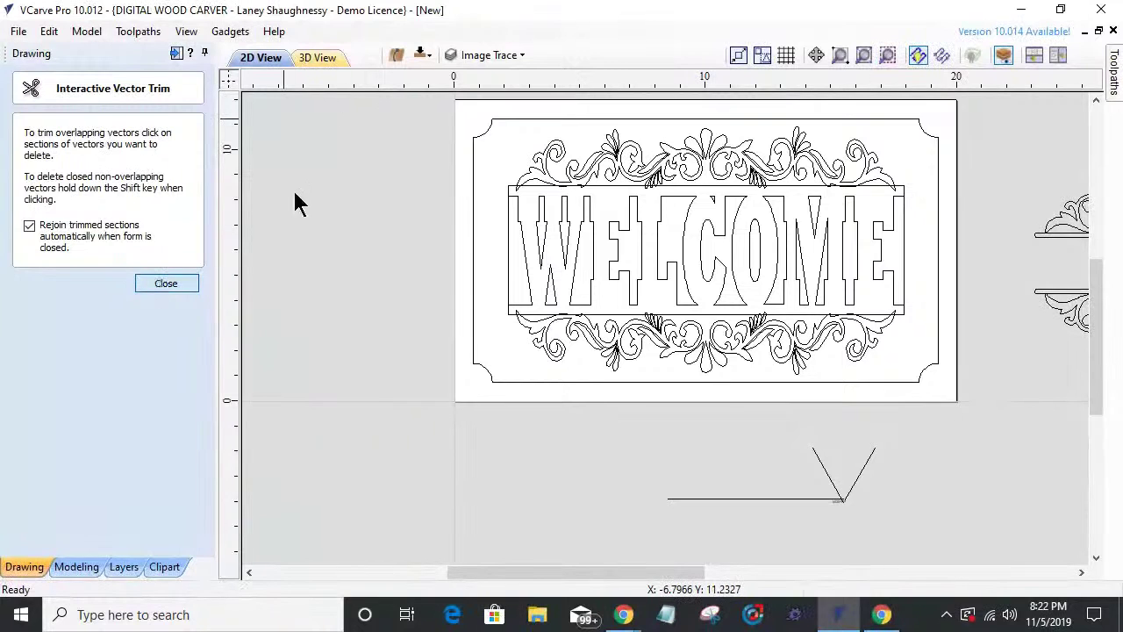
- Finish the interactive trim with the sections rejoined, select all the sign's vectors, and inspect the joined outline and scrollwork
{"action": "left_click", "coordinate": [150, 283]}
{"action": "left_click_drag", "start_coordinate": [993, 408], "coordinate": [995, 412]}
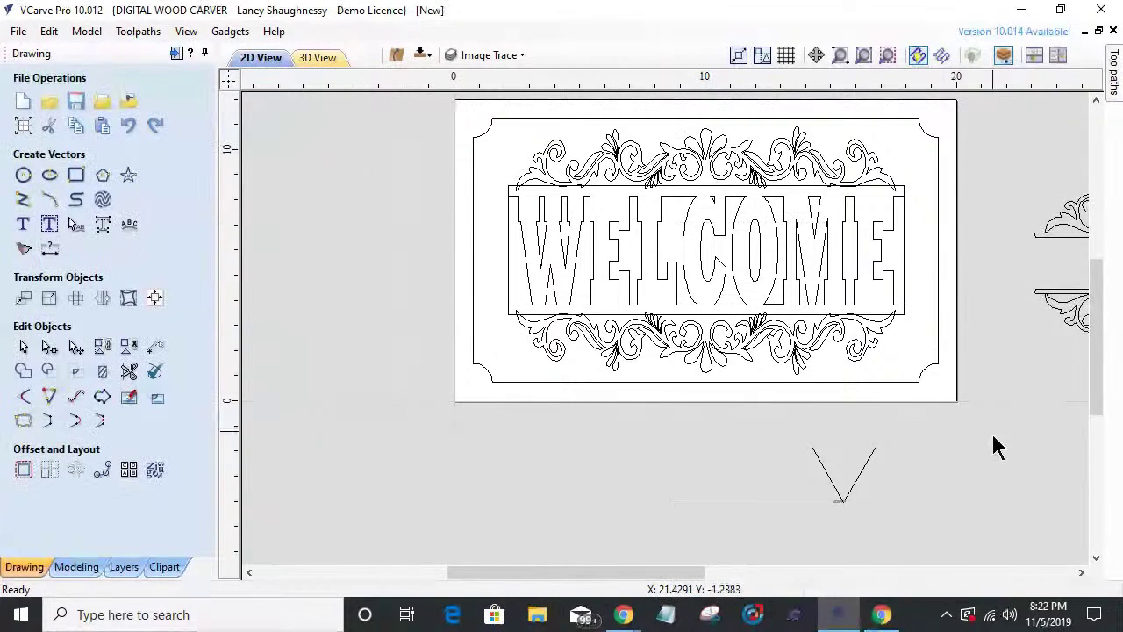
{"action": "left_click", "coordinate": [886, 58]}
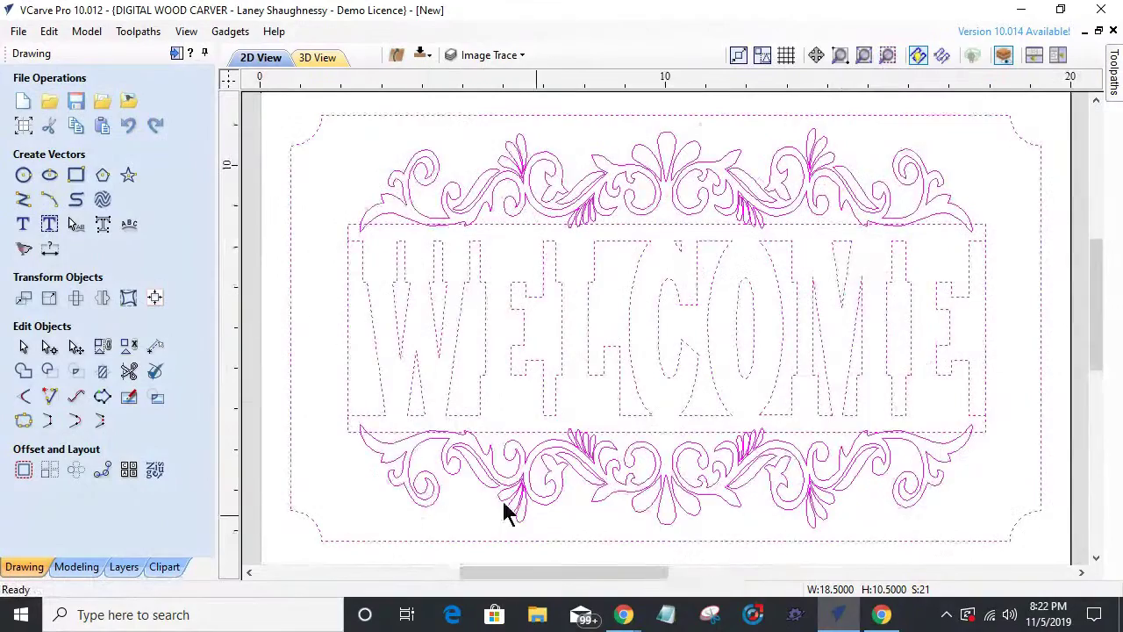
{"action": "scroll", "coordinate": [435, 504], "scroll_direction": "up", "scroll_amount": 3}
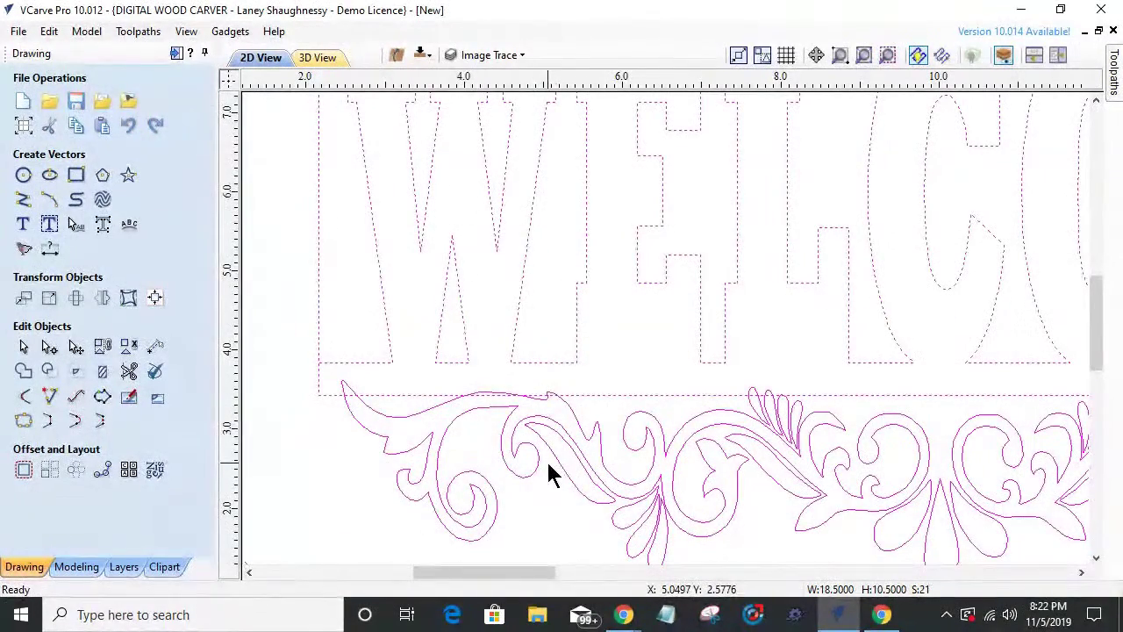
{"action": "scroll", "coordinate": [555, 471], "scroll_direction": "down", "scroll_amount": 1}
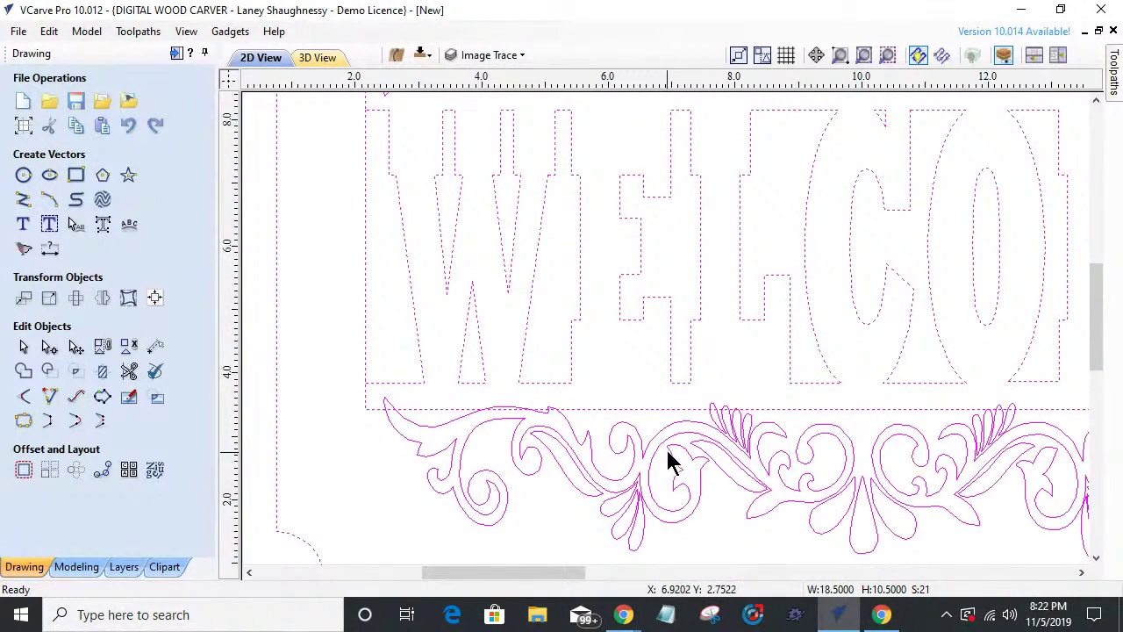
- Select only the scroll ornament below the WELCOME text and ungroup it into separate vectors
{"action": "scroll", "coordinate": [743, 420], "scroll_direction": "up", "scroll_amount": 3}
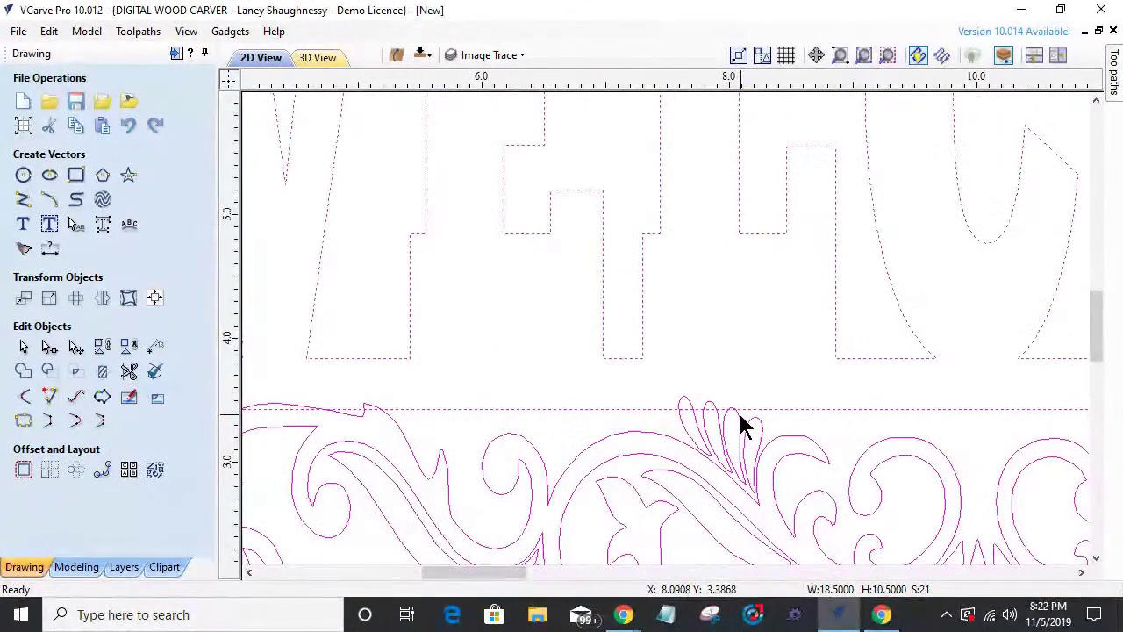
{"action": "scroll", "coordinate": [733, 461], "scroll_direction": "up", "scroll_amount": 4}
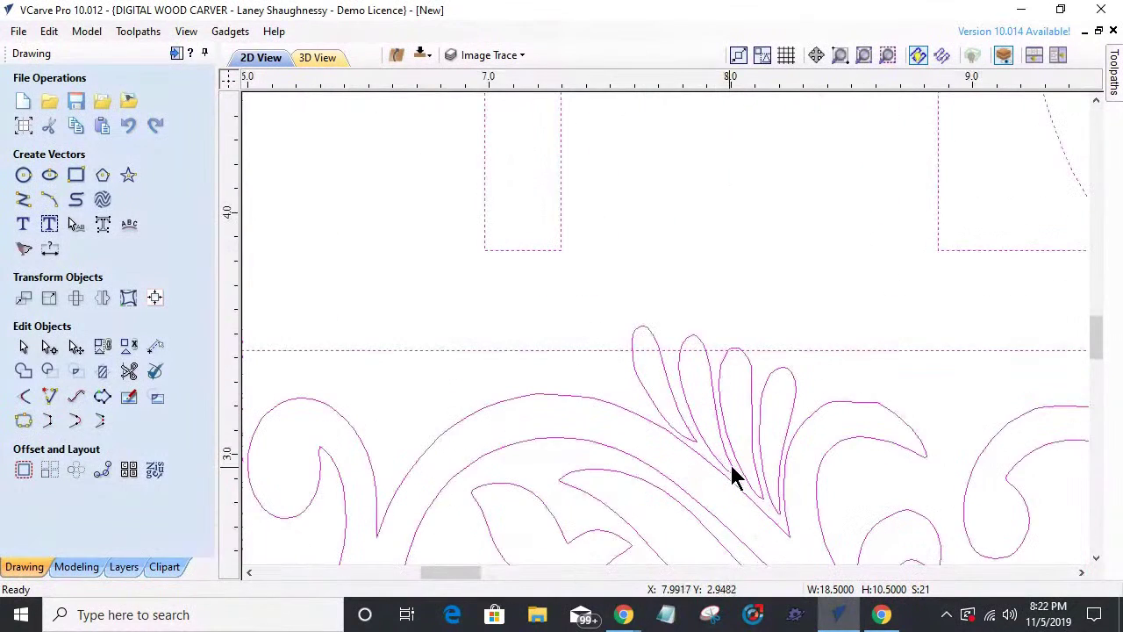
{"action": "scroll", "coordinate": [632, 449], "scroll_direction": "down", "scroll_amount": 1}
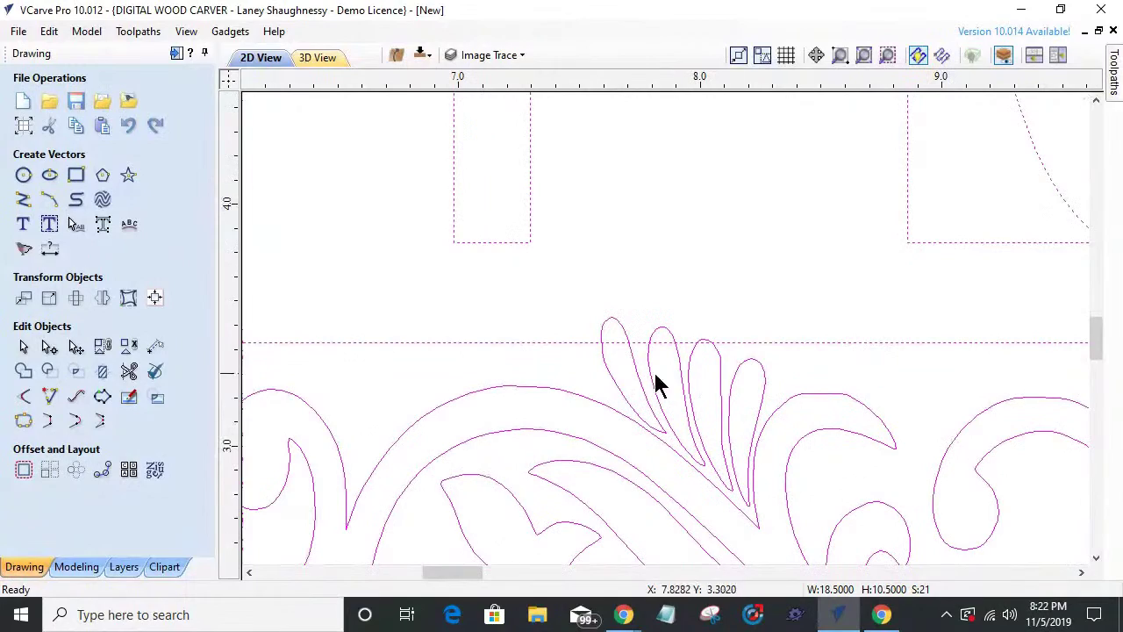
{"action": "scroll", "coordinate": [619, 279], "scroll_direction": "down", "scroll_amount": 2}
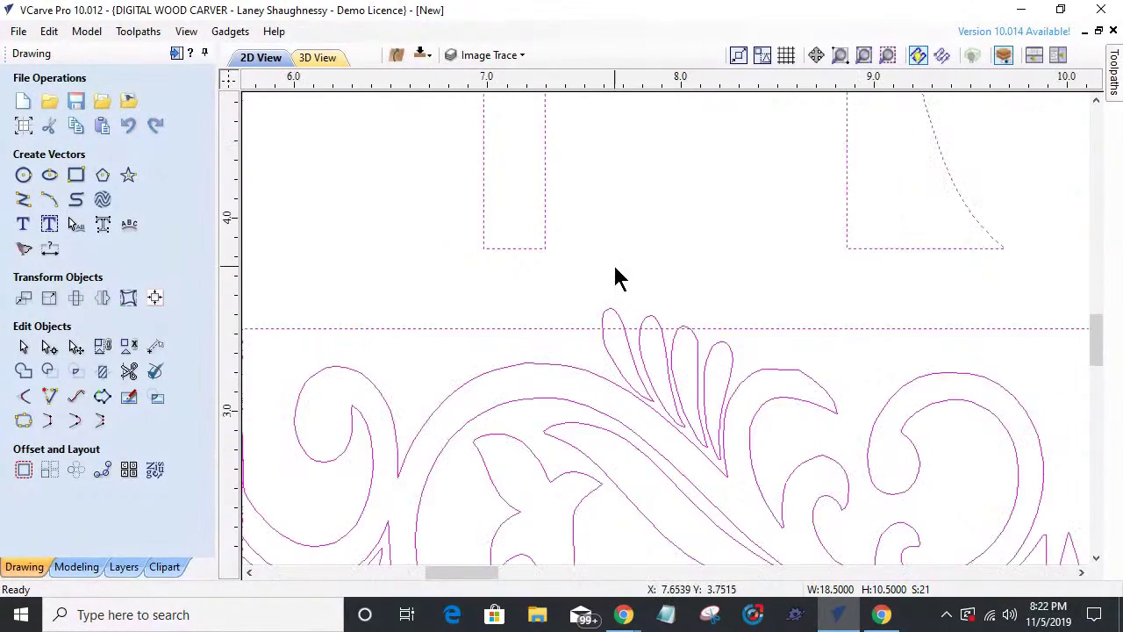
{"action": "scroll", "coordinate": [656, 316], "scroll_direction": "up", "scroll_amount": 2}
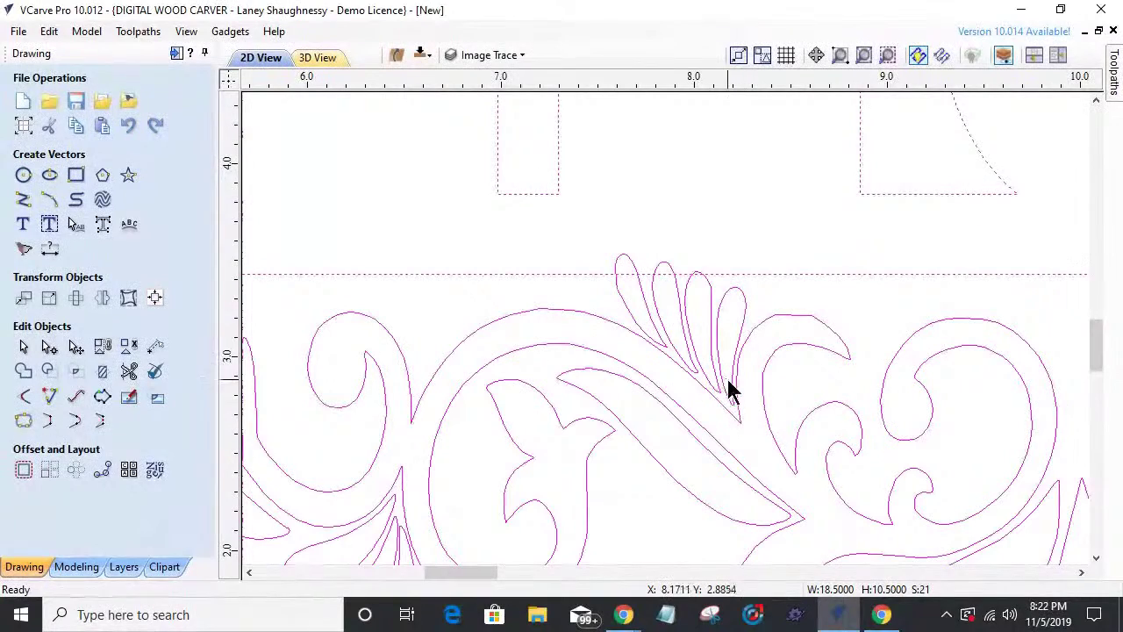
{"action": "scroll", "coordinate": [664, 356], "scroll_direction": "down", "scroll_amount": 5}
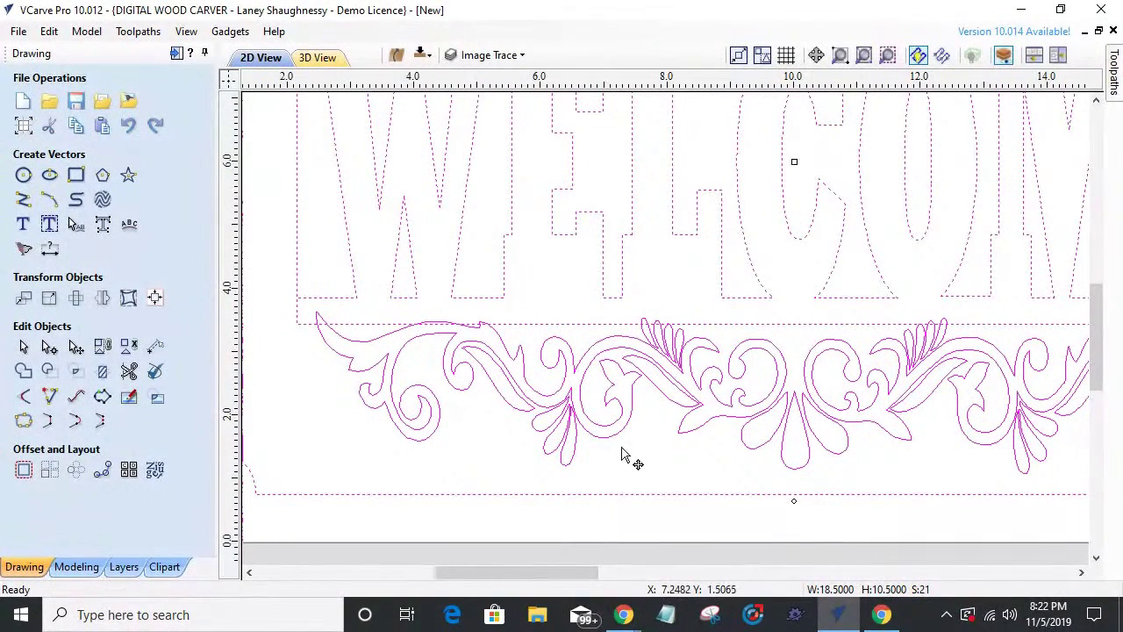
{"action": "left_click", "coordinate": [672, 464]}
{"action": "left_click", "coordinate": [674, 395]}
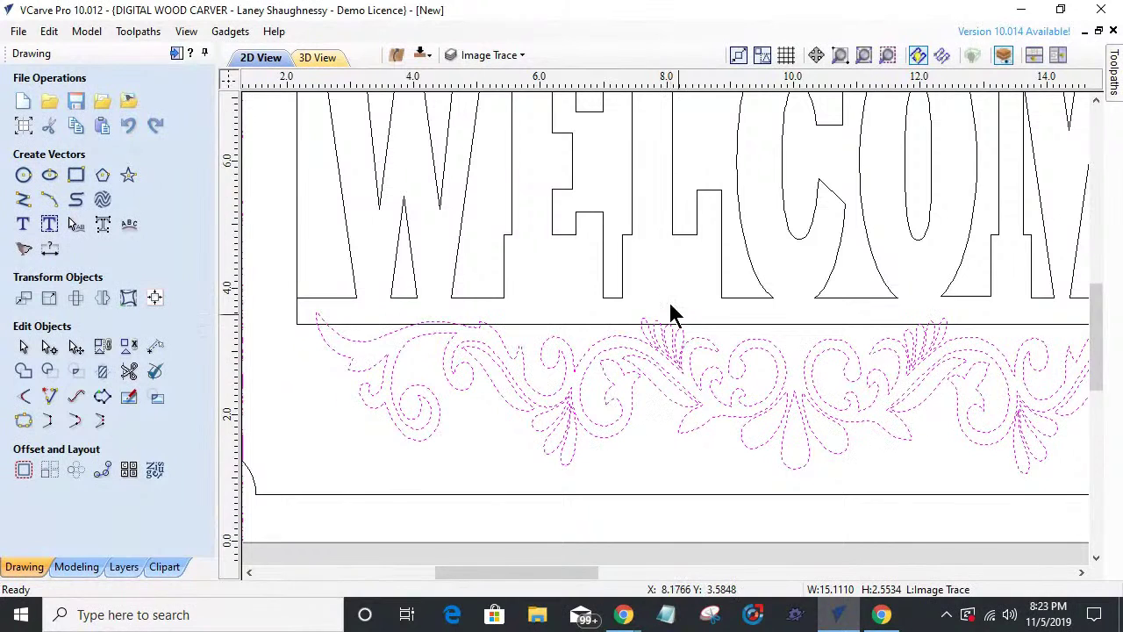
- Stretch the four petals below the letters E and L down over the scroll stem, to about 0.66 wide by 0.85 high
{"action": "scroll", "coordinate": [649, 320], "scroll_direction": "up", "scroll_amount": 5}
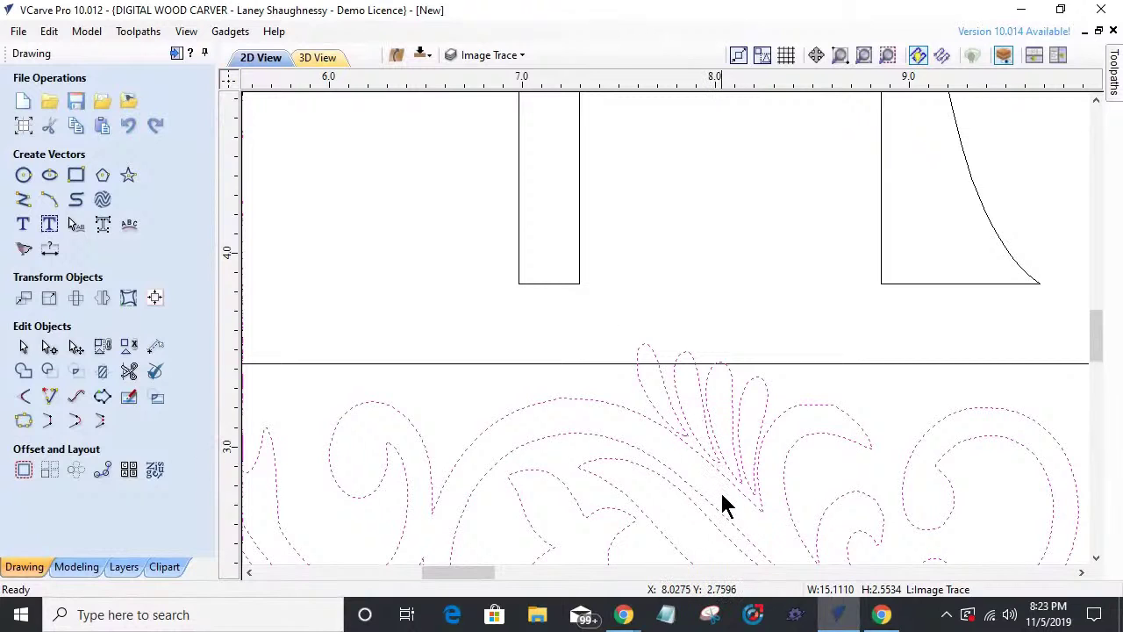
{"action": "scroll", "coordinate": [722, 493], "scroll_direction": "up", "scroll_amount": 2}
{"action": "left_click", "coordinate": [496, 249]}
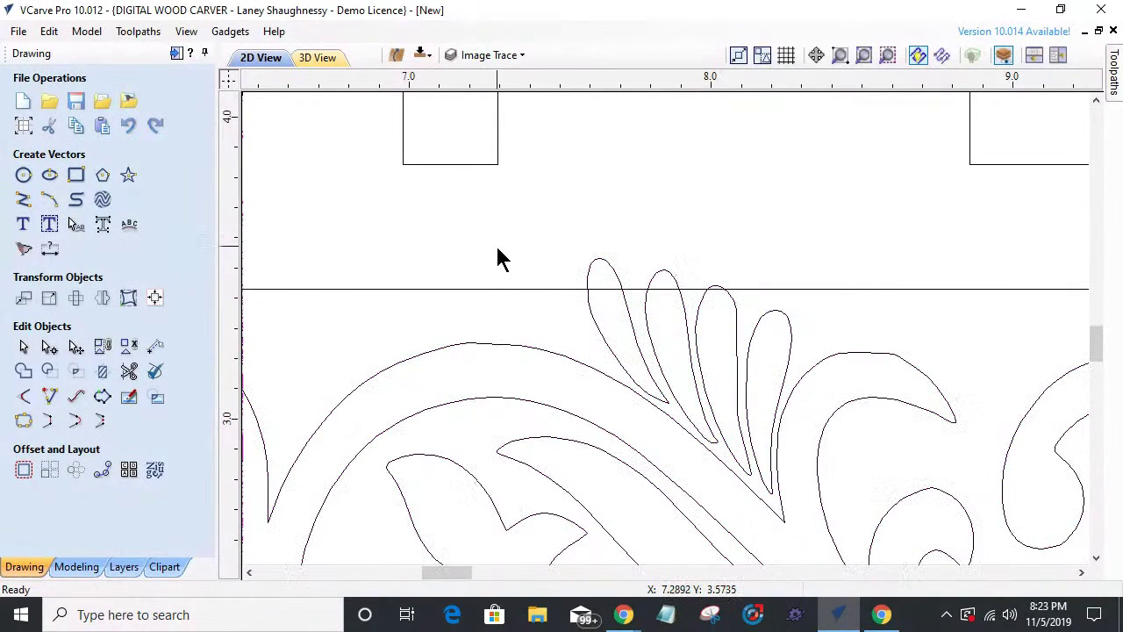
{"action": "left_click_drag", "start_coordinate": [547, 227], "coordinate": [841, 518]}
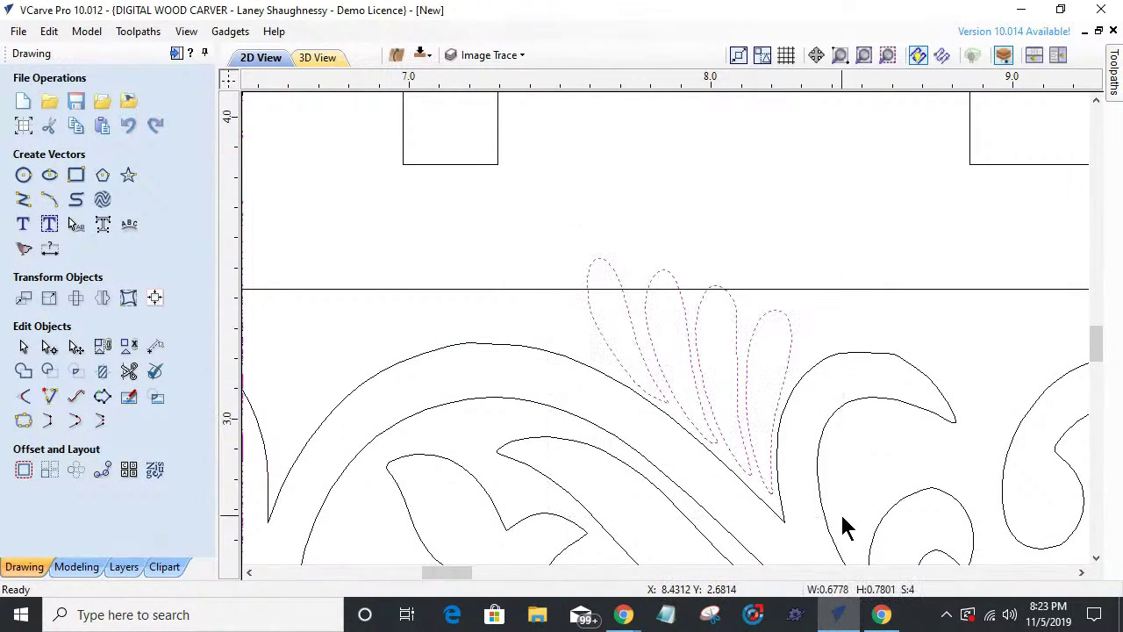
{"action": "left_click", "coordinate": [699, 394]}
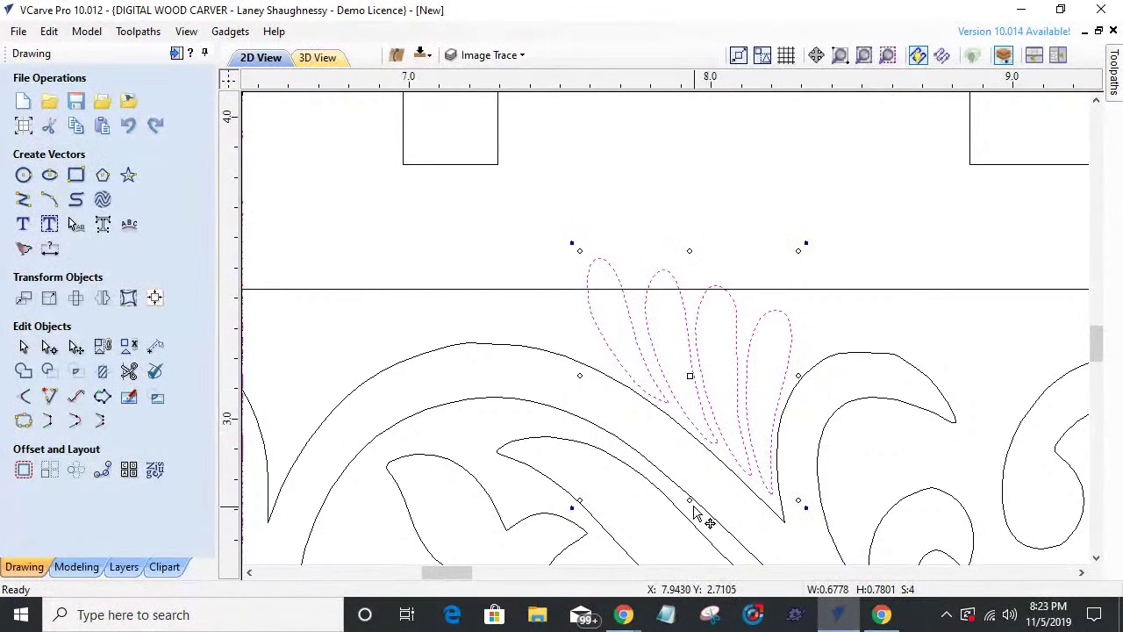
{"action": "left_click_drag", "start_coordinate": [689, 500], "coordinate": [691, 521]}
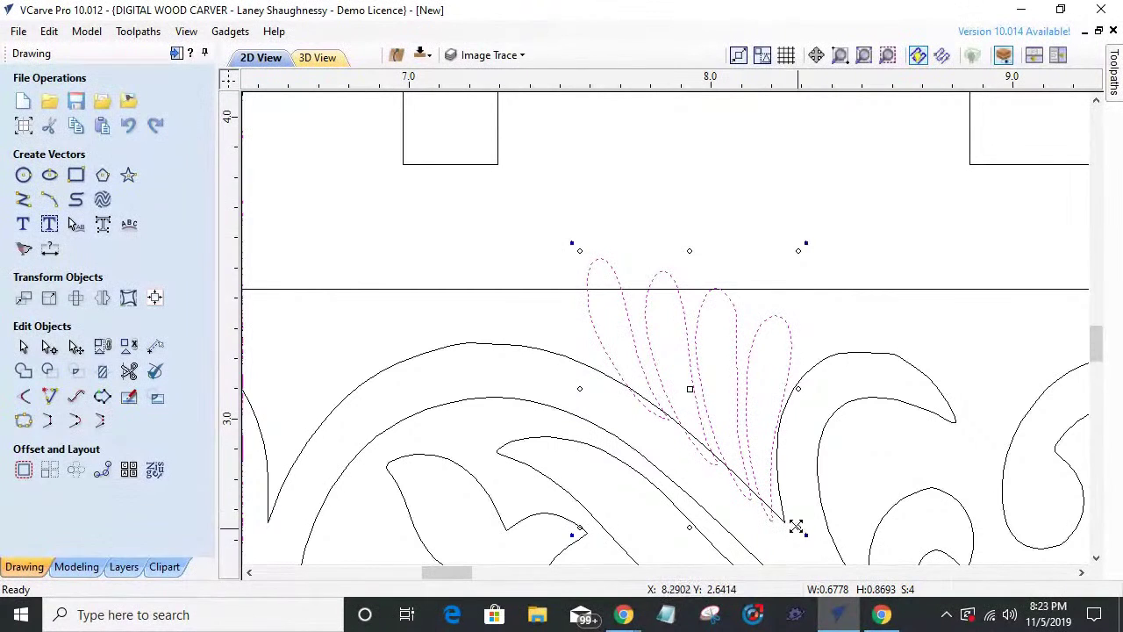
{"action": "left_click_drag", "start_coordinate": [797, 526], "coordinate": [787, 516]}
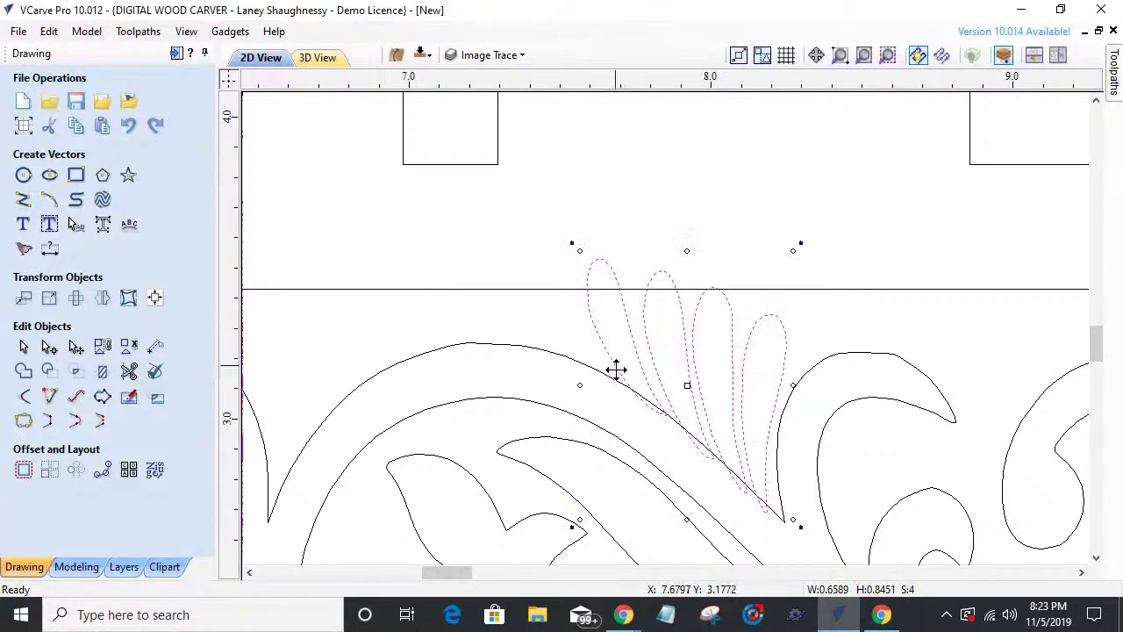
{"action": "scroll", "coordinate": [709, 481], "scroll_direction": "up", "scroll_amount": 3}
{"action": "scroll", "coordinate": [702, 469], "scroll_direction": "down", "scroll_amount": 3}
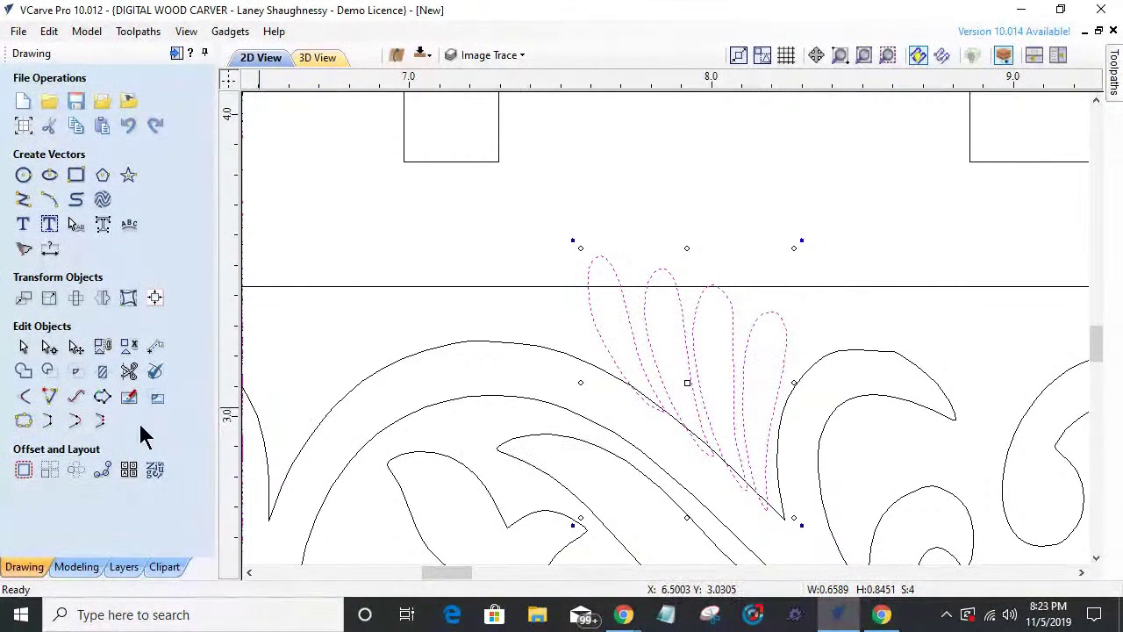
- Trim away the overlapping segments where the four stretched petals cross the scroll stem's upper edge, using Interactive Vector Trim
{"action": "left_click", "coordinate": [129, 373]}
{"action": "scroll", "coordinate": [667, 456], "scroll_direction": "up", "scroll_amount": 5}
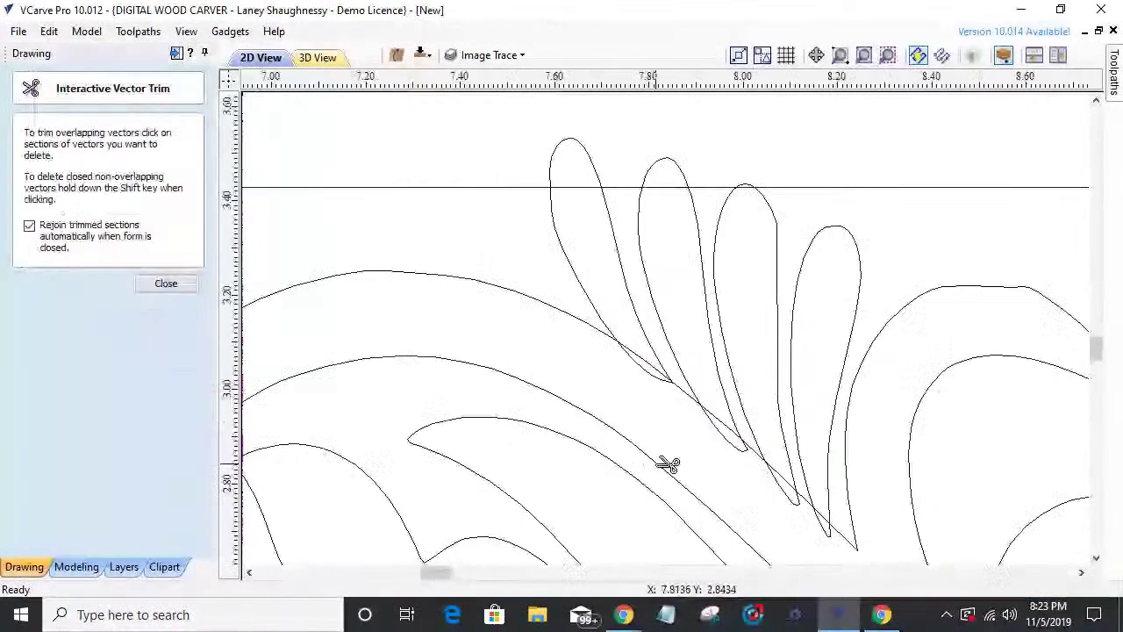
{"action": "left_click", "coordinate": [649, 343]}
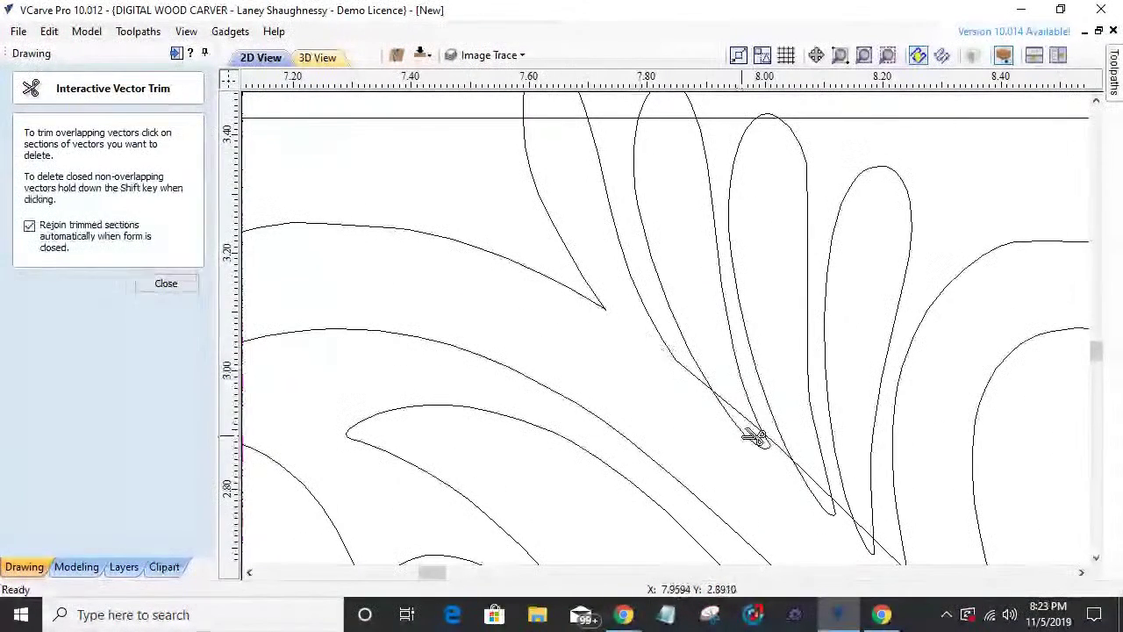
{"action": "left_click", "coordinate": [742, 410]}
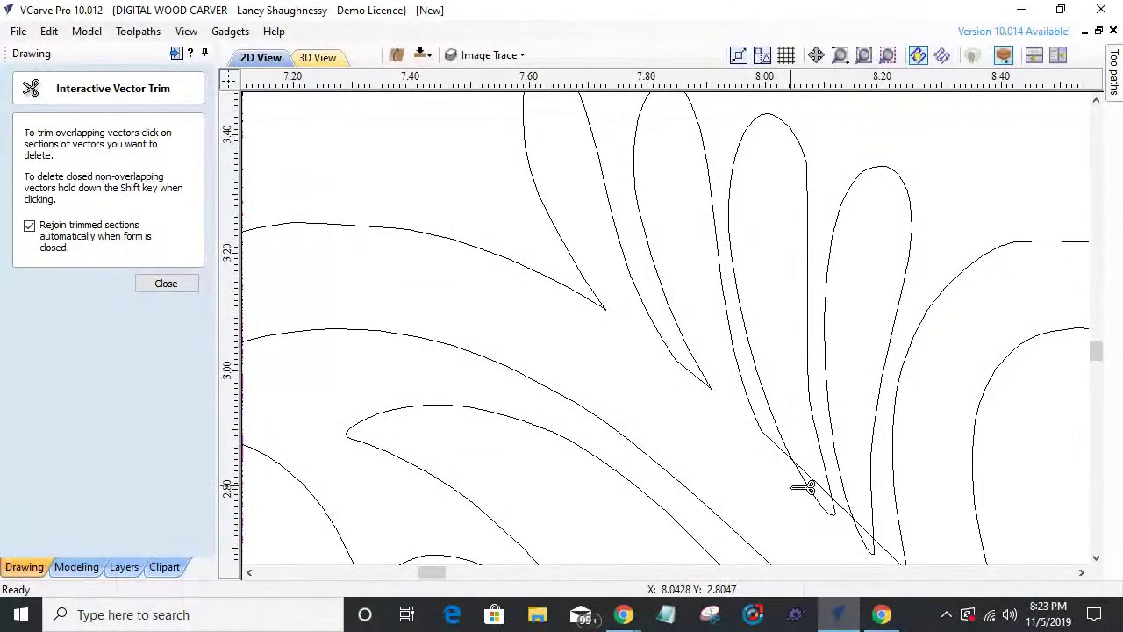
{"action": "left_click", "coordinate": [818, 479]}
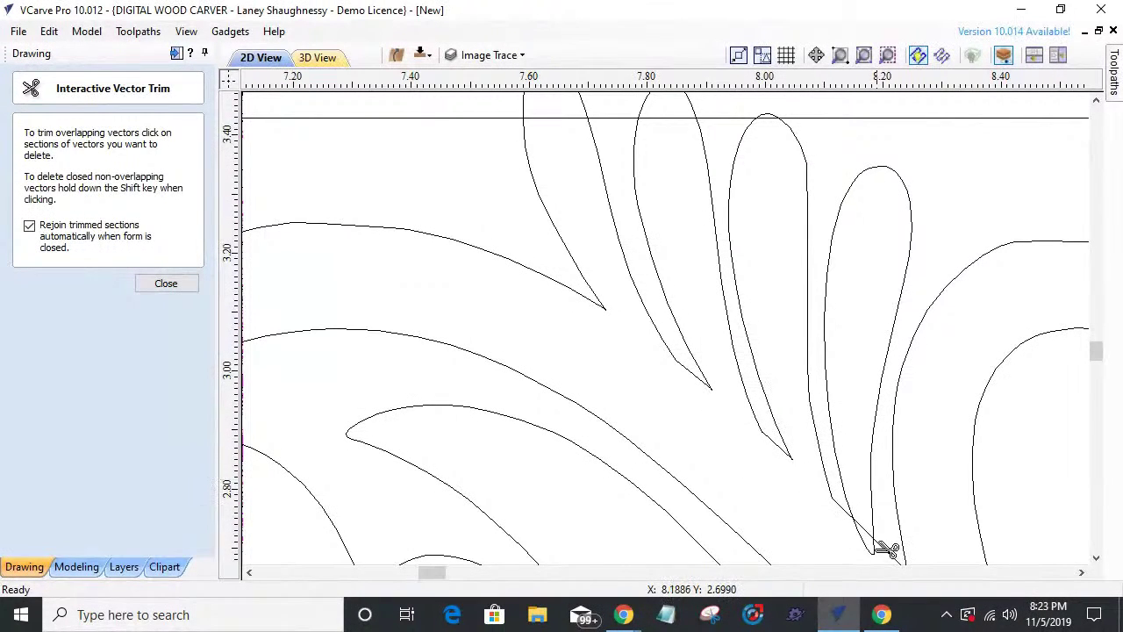
{"action": "left_click", "coordinate": [877, 549]}
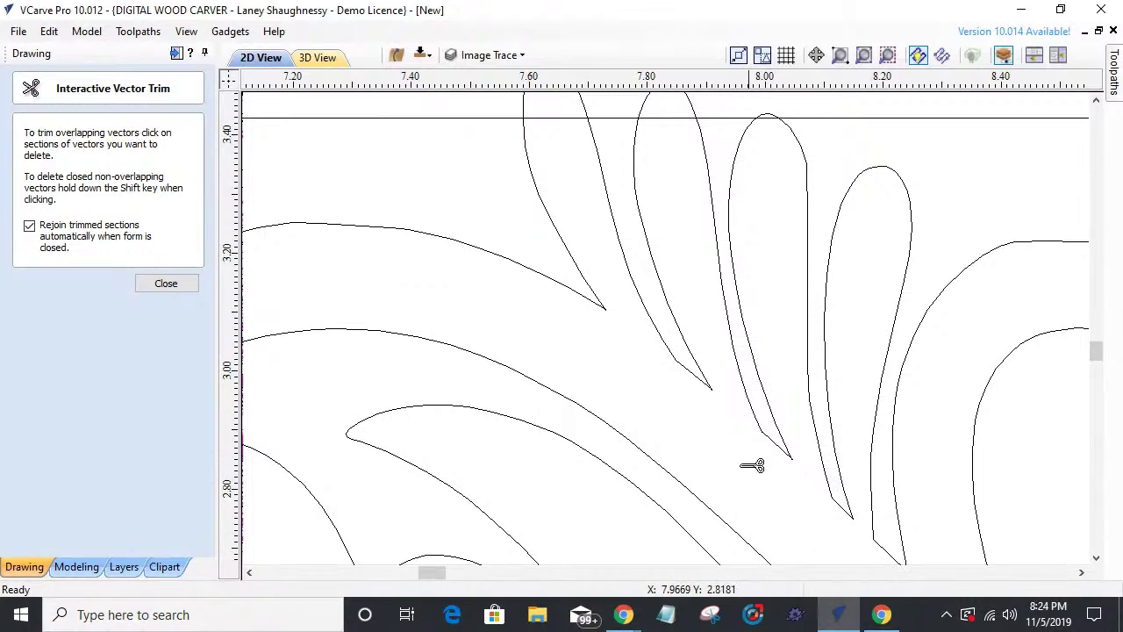
- Trim the petal tips that extend above the text border line, along with the border segments inside those petals
{"action": "scroll", "coordinate": [715, 394], "scroll_direction": "down", "scroll_amount": 3}
{"action": "scroll", "coordinate": [658, 284], "scroll_direction": "up", "scroll_amount": 3}
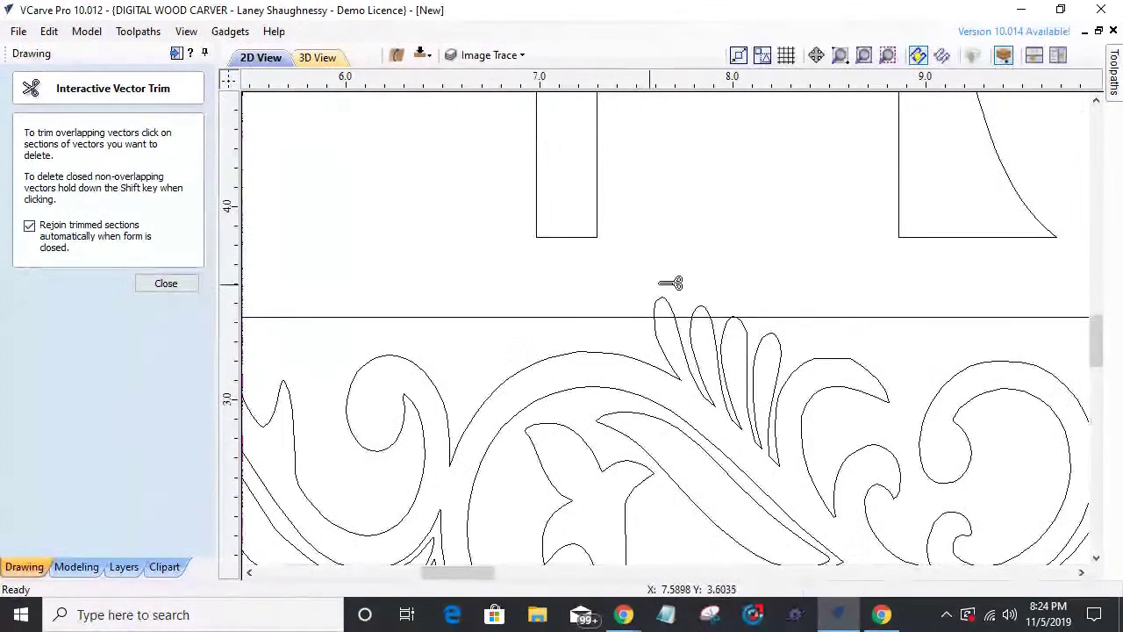
{"action": "left_click", "coordinate": [672, 360]}
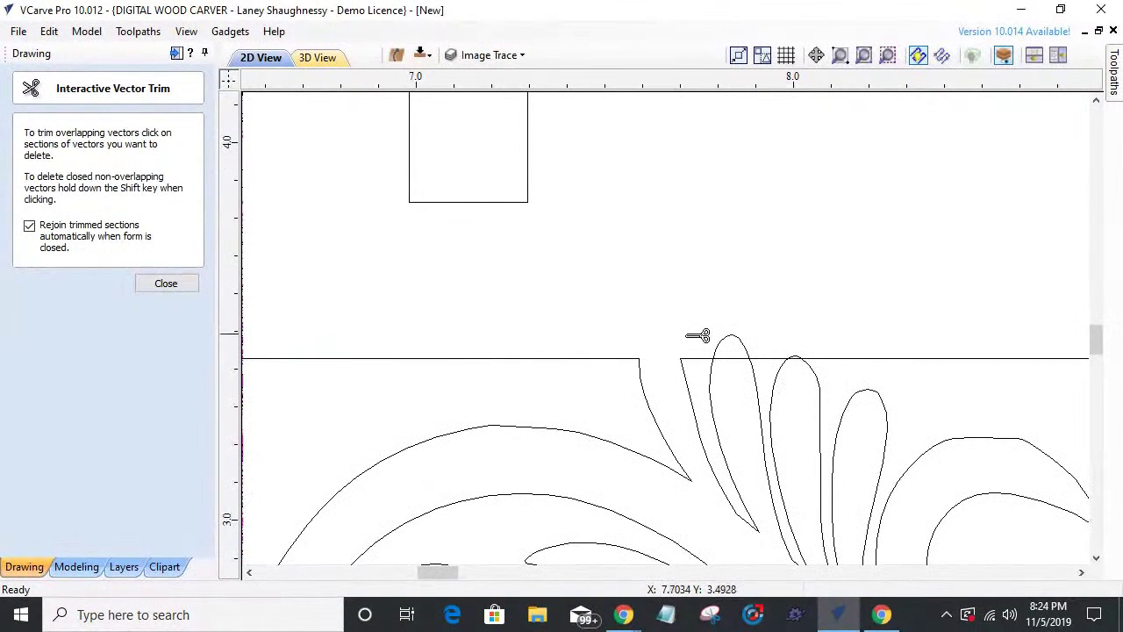
{"action": "left_click", "coordinate": [737, 336]}
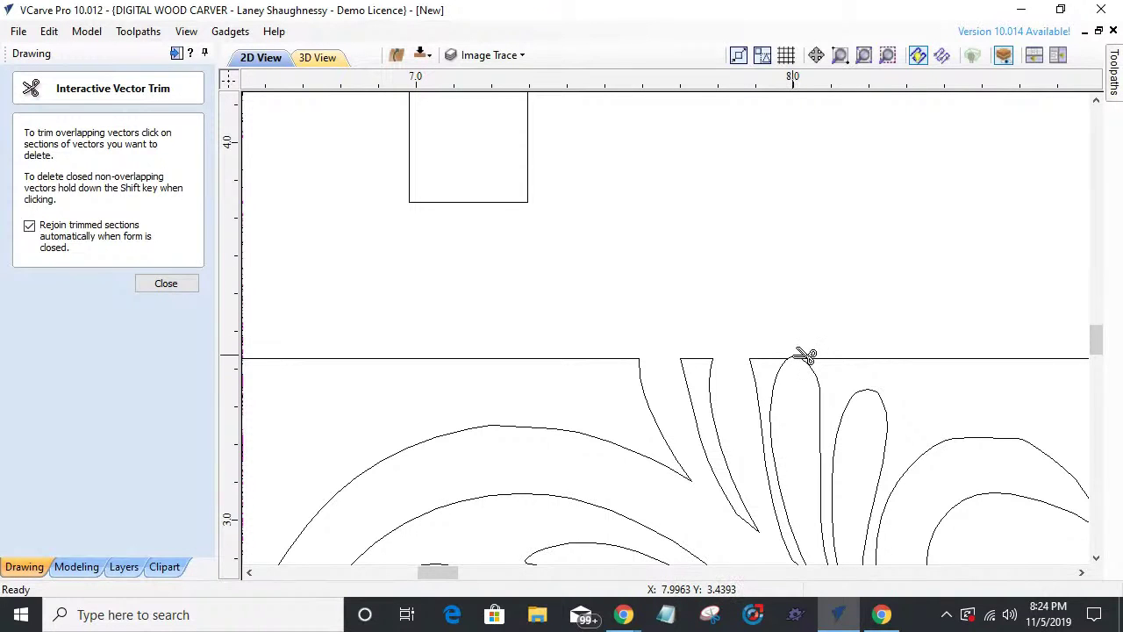
{"action": "scroll", "coordinate": [806, 356], "scroll_direction": "up", "scroll_amount": 2}
{"action": "scroll", "coordinate": [813, 358], "scroll_direction": "down", "scroll_amount": 3}
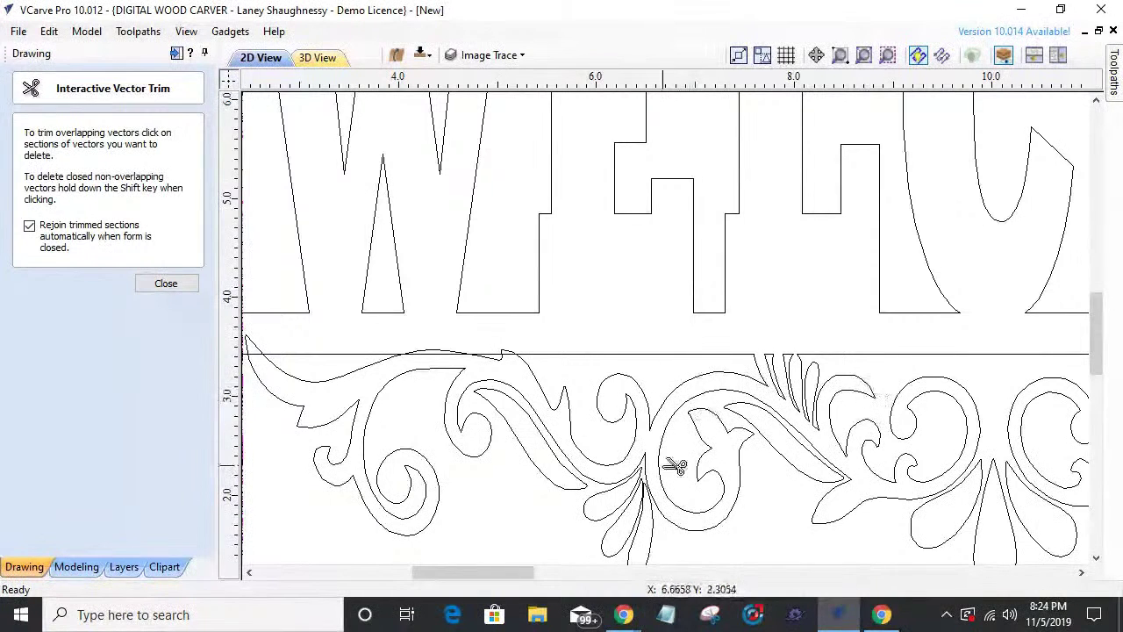
- Trim the leaf curves below the W that rise above the border line, and the border segments inside the leaf
{"action": "scroll", "coordinate": [494, 356], "scroll_direction": "up", "scroll_amount": 3}
{"action": "left_click", "coordinate": [595, 289]}
{"action": "left_click", "coordinate": [594, 300]}
{"action": "scroll", "coordinate": [654, 399], "scroll_direction": "down", "scroll_amount": 1}
{"action": "scroll", "coordinate": [571, 339], "scroll_direction": "up", "scroll_amount": 3}
{"action": "left_click", "coordinate": [576, 346]}
{"action": "left_click", "coordinate": [586, 360]}
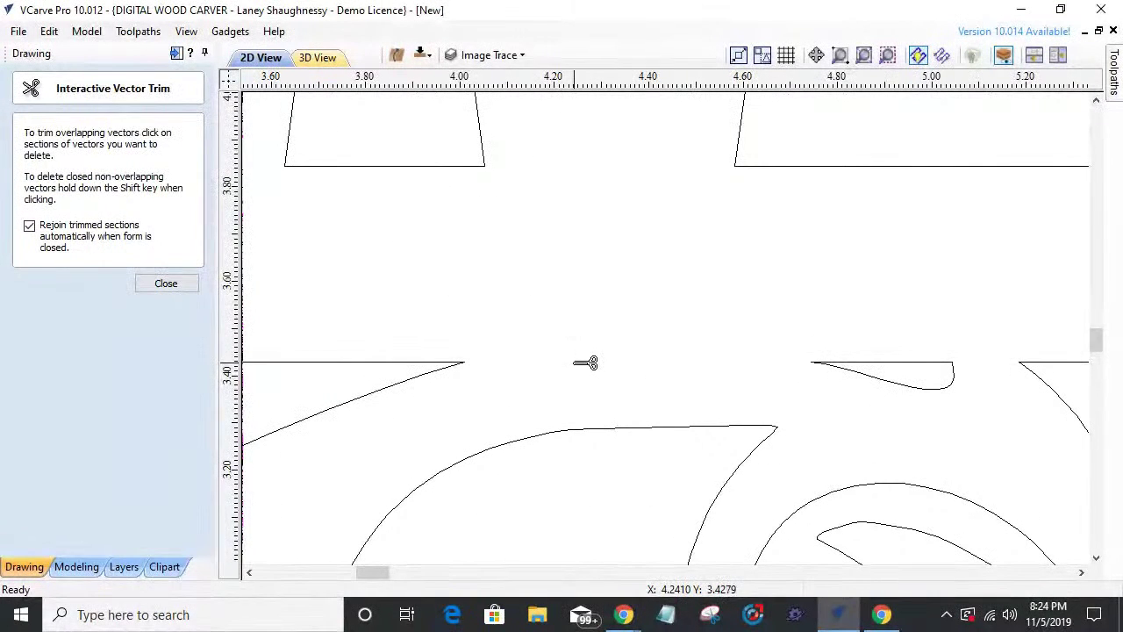
{"action": "scroll", "coordinate": [602, 308], "scroll_direction": "down", "scroll_amount": 6}
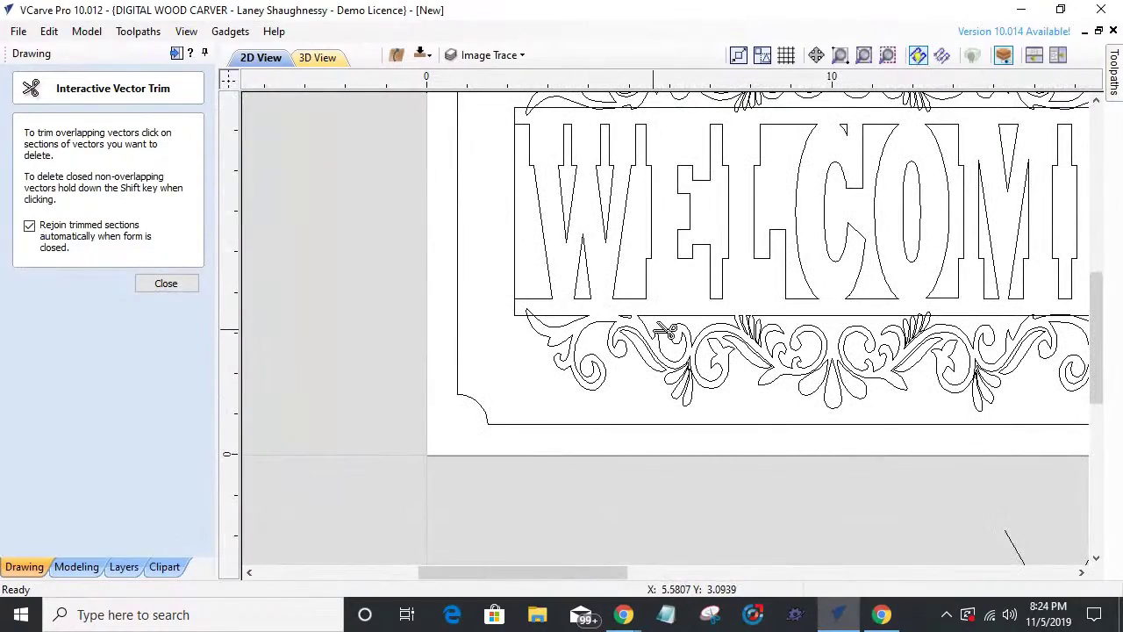
- Stretch the mirrored cluster of four petals below the letters O and M over its scroll stem, to about 0.68 wide by 0.90 high
{"action": "scroll", "coordinate": [634, 321], "scroll_direction": "up", "scroll_amount": 4}
{"action": "scroll", "coordinate": [638, 326], "scroll_direction": "down", "scroll_amount": 5}
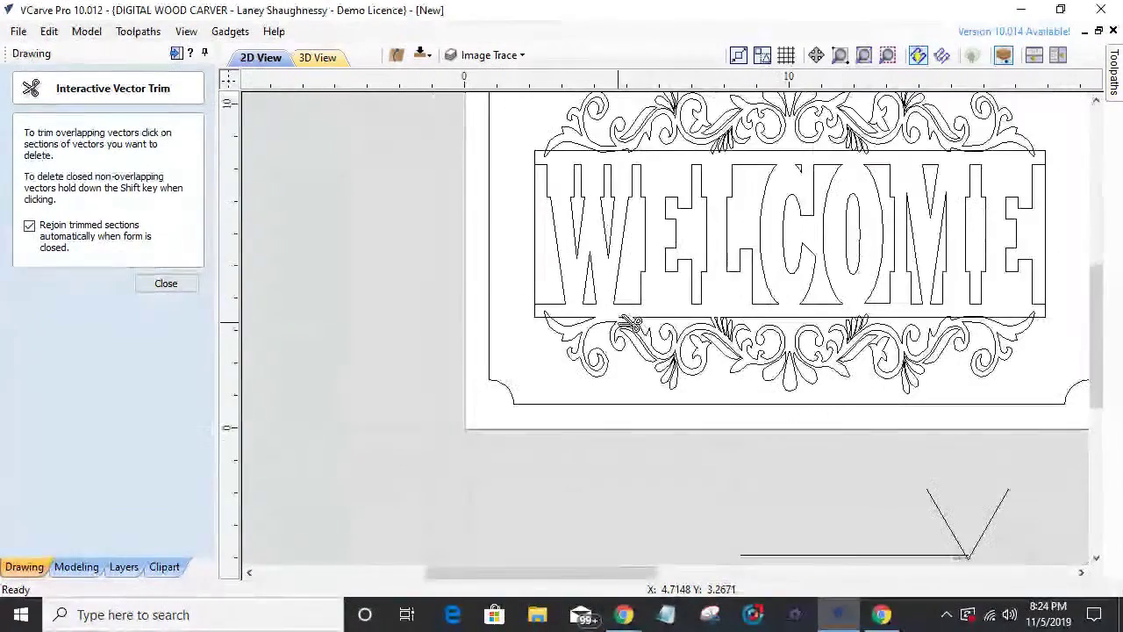
{"action": "scroll", "coordinate": [746, 341], "scroll_direction": "up", "scroll_amount": 3}
{"action": "scroll", "coordinate": [749, 343], "scroll_direction": "up", "scroll_amount": 2}
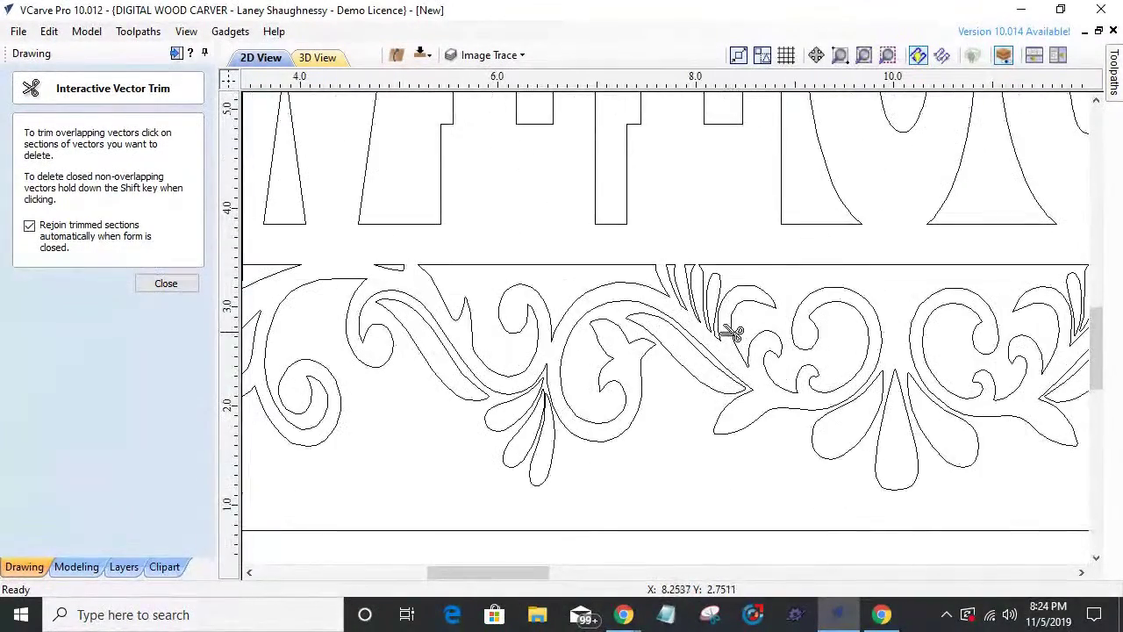
{"action": "scroll", "coordinate": [702, 335], "scroll_direction": "down", "scroll_amount": 3}
{"action": "scroll", "coordinate": [867, 321], "scroll_direction": "up", "scroll_amount": 3}
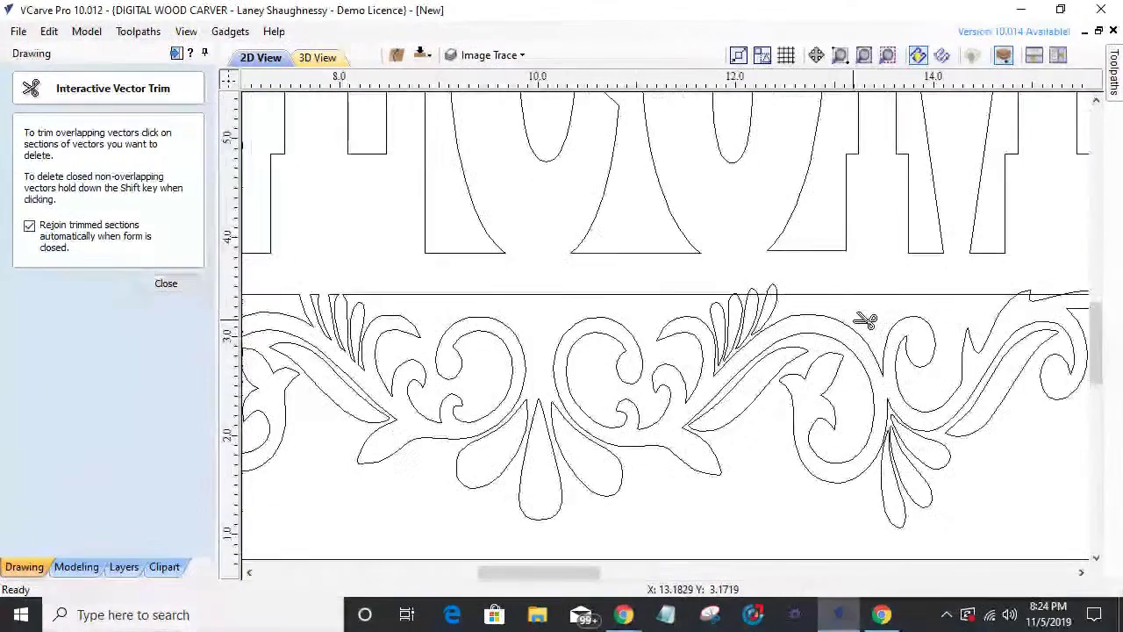
{"action": "scroll", "coordinate": [834, 320], "scroll_direction": "up", "scroll_amount": 1}
{"action": "left_click", "coordinate": [166, 284]}
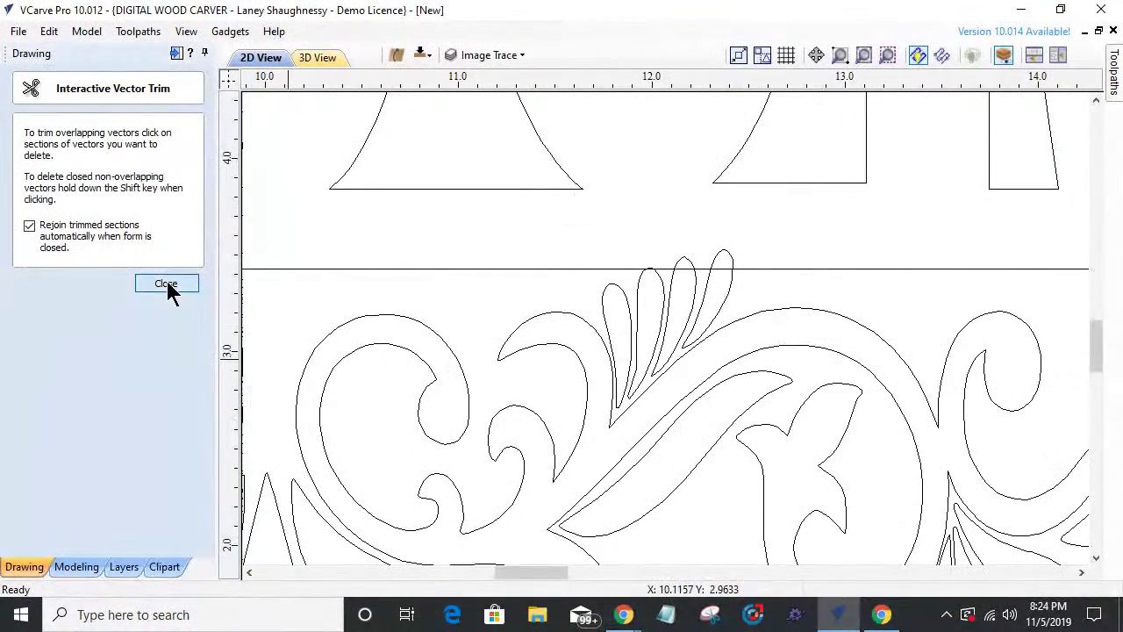
{"action": "left_click_drag", "start_coordinate": [558, 233], "coordinate": [762, 436]}
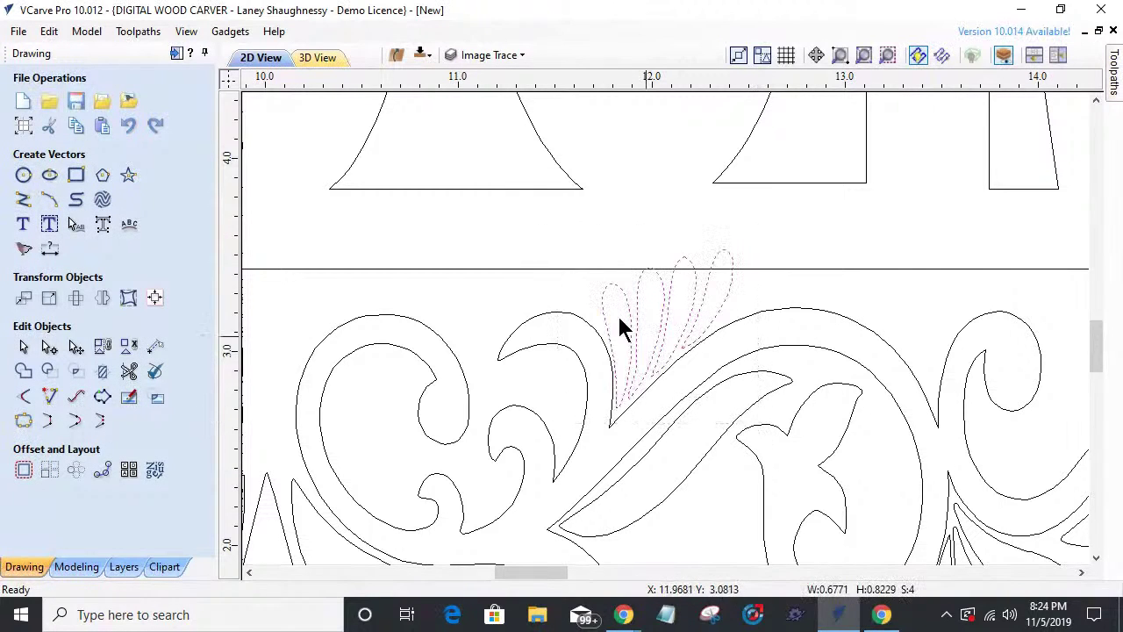
{"action": "left_click", "coordinate": [675, 349]}
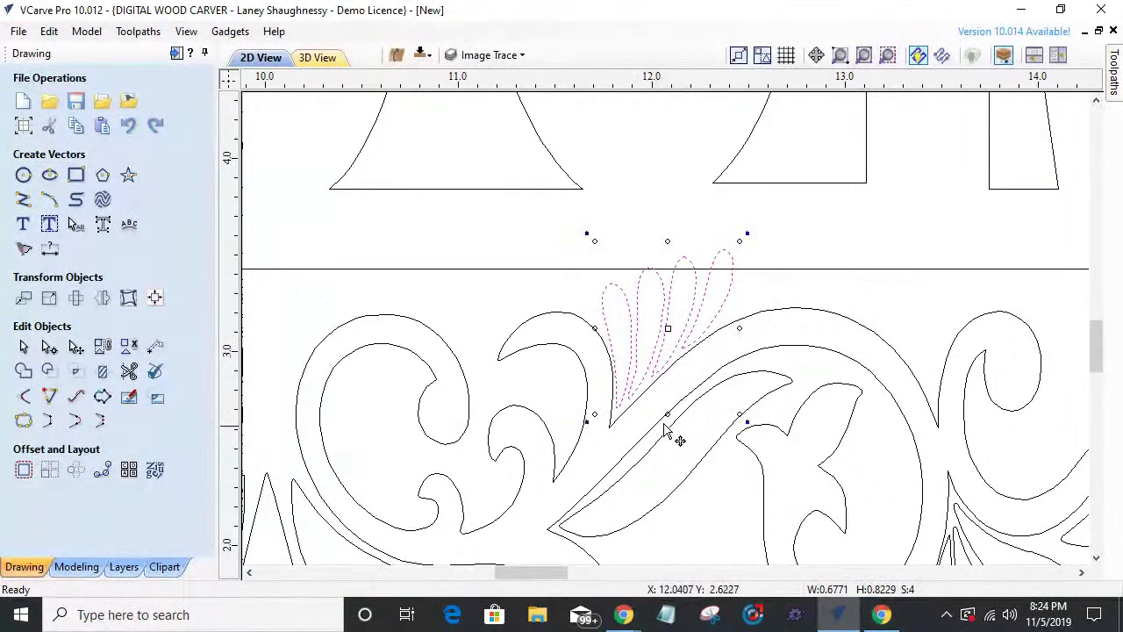
{"action": "left_click_drag", "start_coordinate": [666, 414], "coordinate": [665, 425]}
{"action": "scroll", "coordinate": [634, 456], "scroll_direction": "up", "scroll_amount": 4}
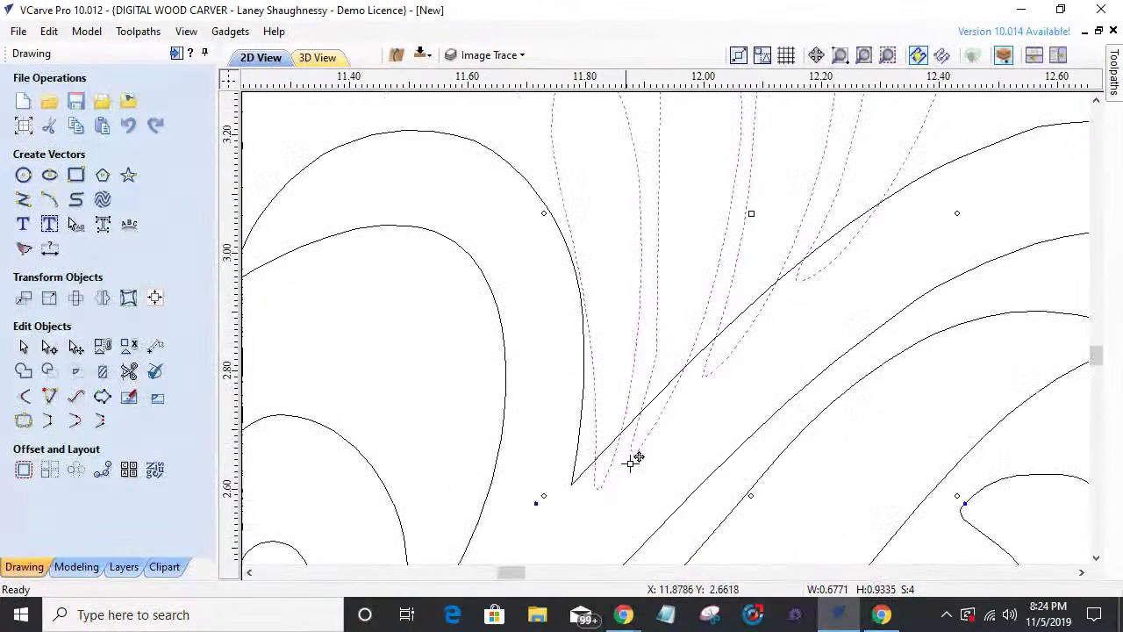
{"action": "left_click_drag", "start_coordinate": [749, 496], "coordinate": [742, 475]}
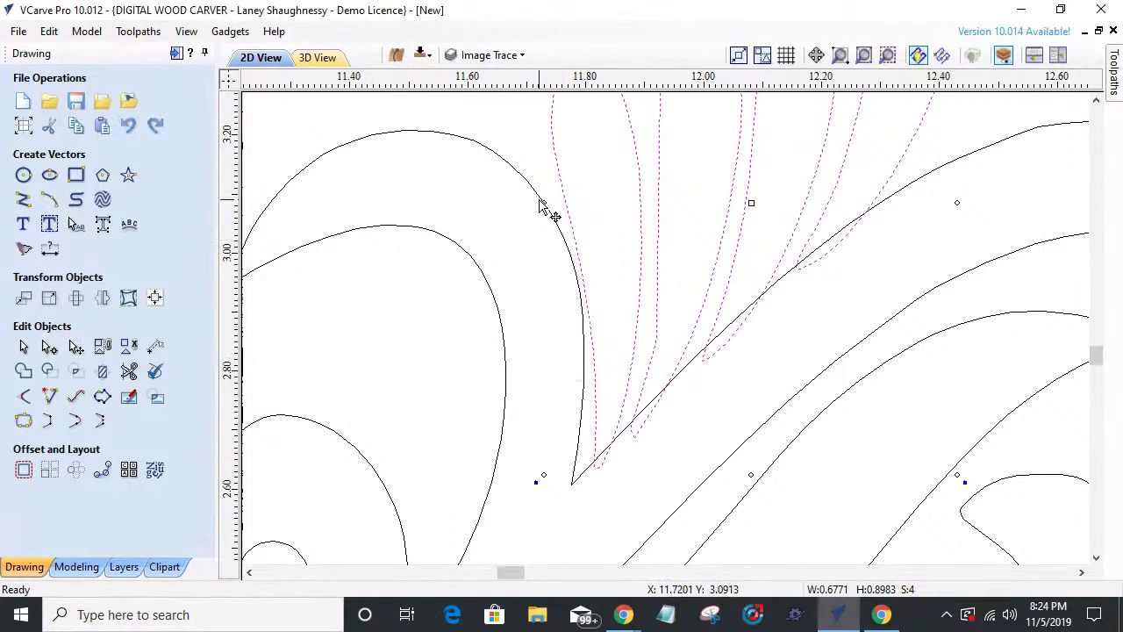
{"action": "left_click_drag", "start_coordinate": [545, 201], "coordinate": [561, 209]}
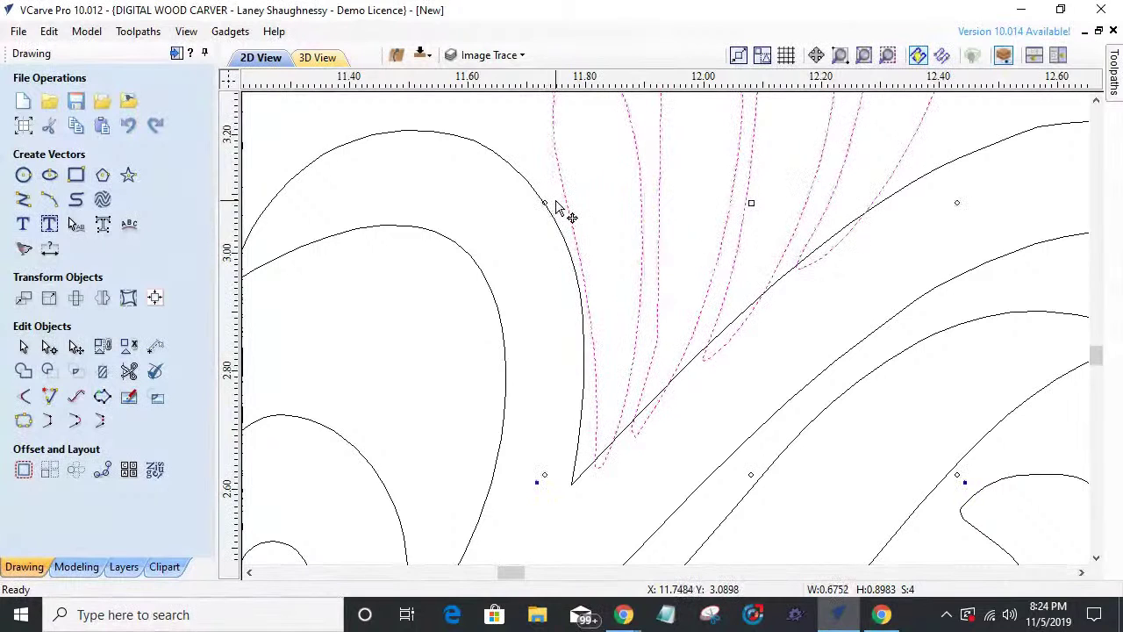
- Trim away the overlapping segments where the stretched petals below the letters O and M cross the scroll stem's upper edge, using Interactive Vector Trim
{"action": "left_click", "coordinate": [129, 371]}
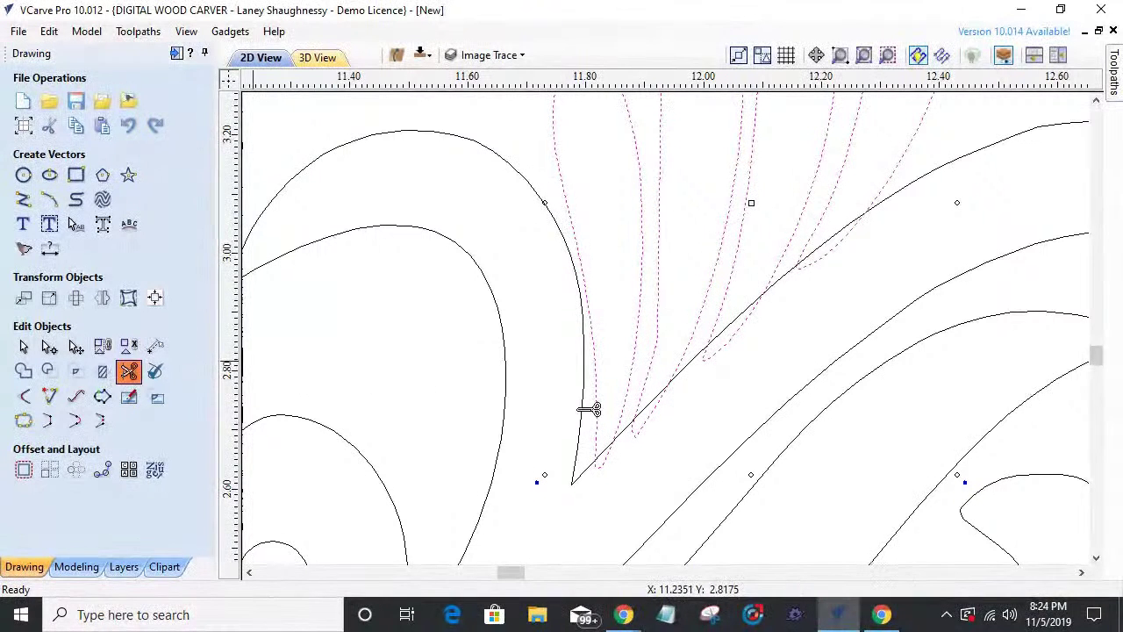
{"action": "left_click", "coordinate": [615, 450]}
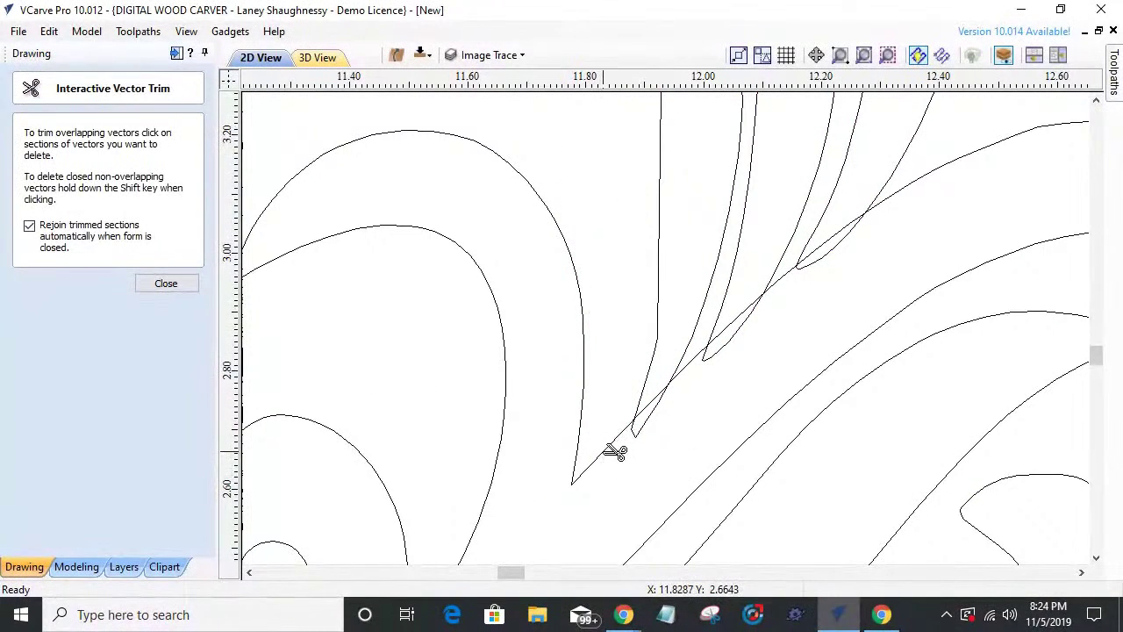
{"action": "scroll", "coordinate": [612, 458], "scroll_direction": "up", "scroll_amount": 3}
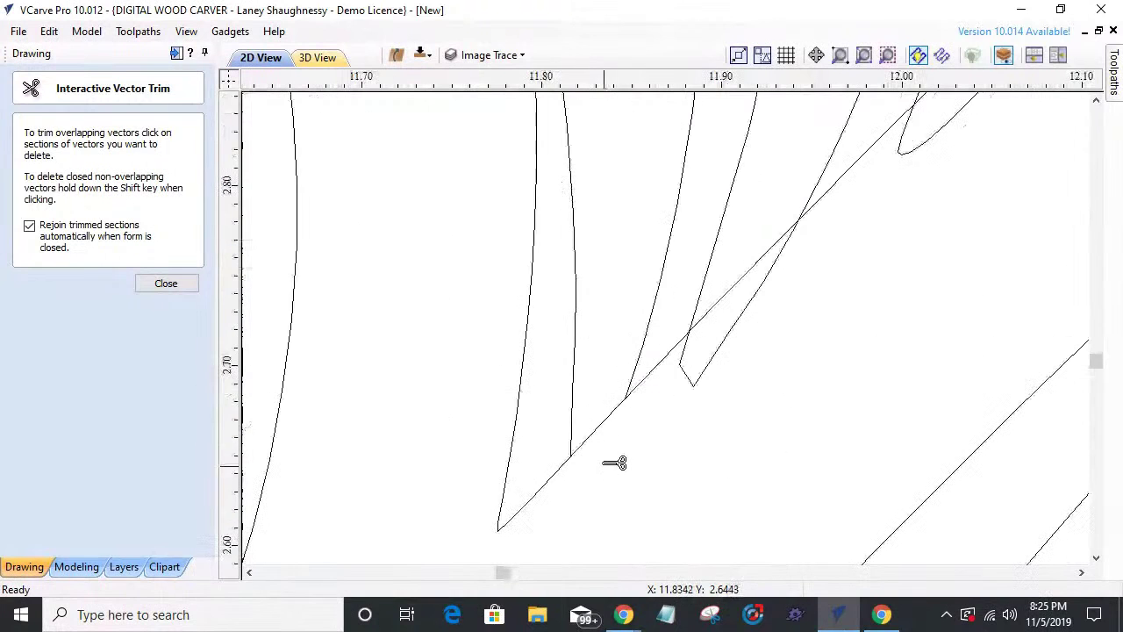
{"action": "scroll", "coordinate": [718, 421], "scroll_direction": "down", "scroll_amount": 4}
{"action": "left_click", "coordinate": [711, 405]}
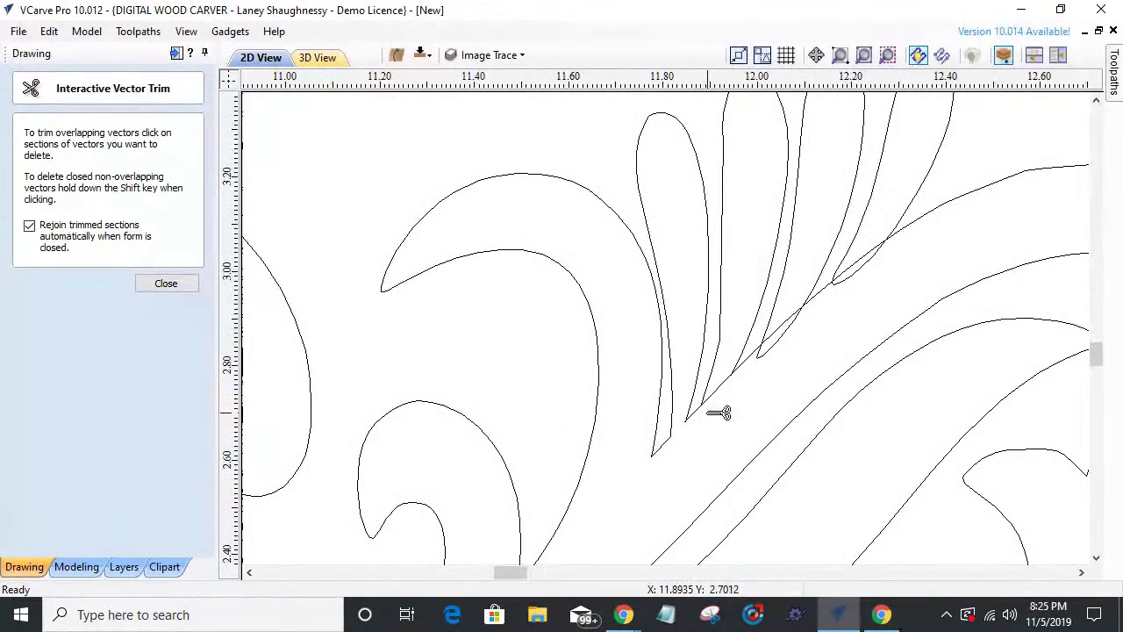
{"action": "left_click", "coordinate": [780, 338]}
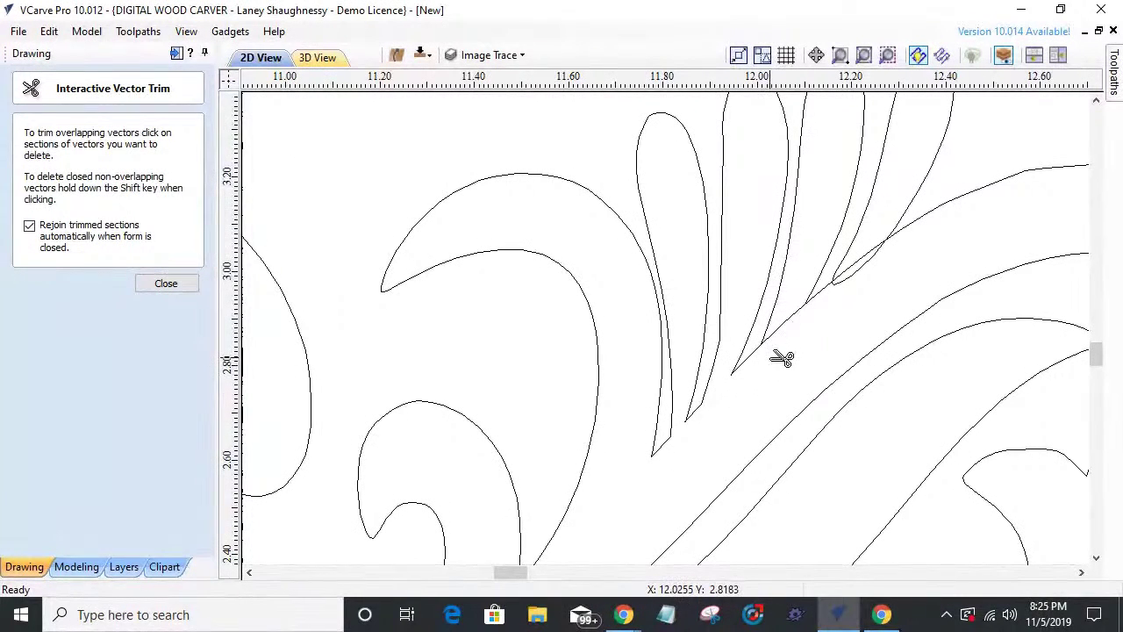
{"action": "left_click", "coordinate": [864, 274]}
{"action": "scroll", "coordinate": [867, 327], "scroll_direction": "down", "scroll_amount": 5}
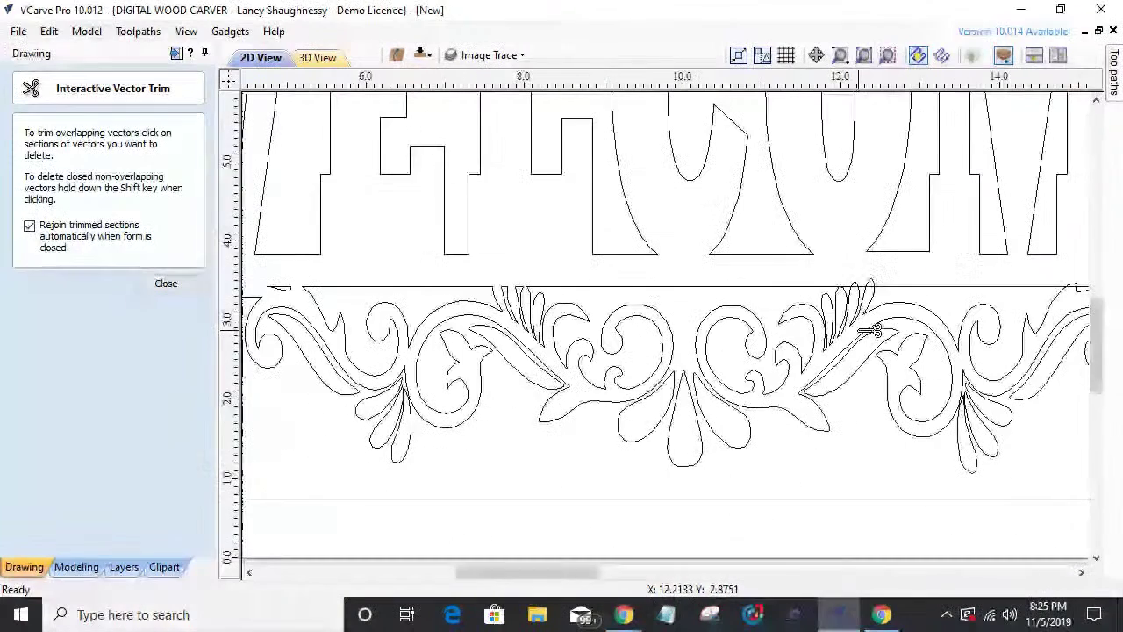
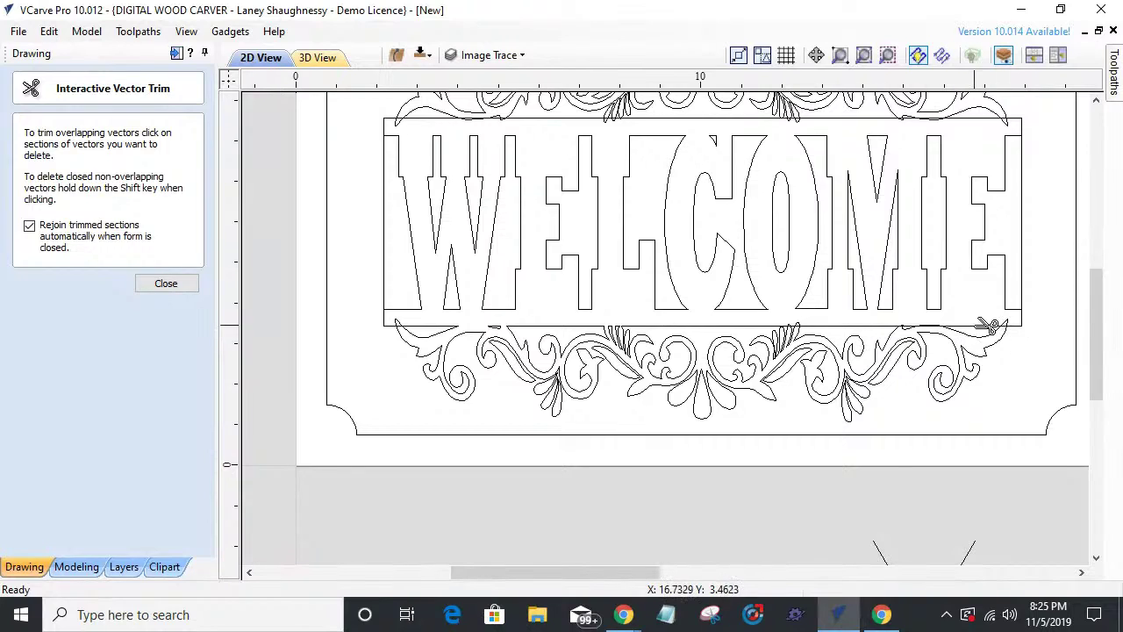
- Trim the leaf curves and leaf tip below the letters M and E that rise above the border line, and the border segments inside the leaf
{"action": "scroll", "coordinate": [987, 327], "scroll_direction": "up", "scroll_amount": 3}
{"action": "scroll", "coordinate": [838, 338], "scroll_direction": "up", "scroll_amount": 1}
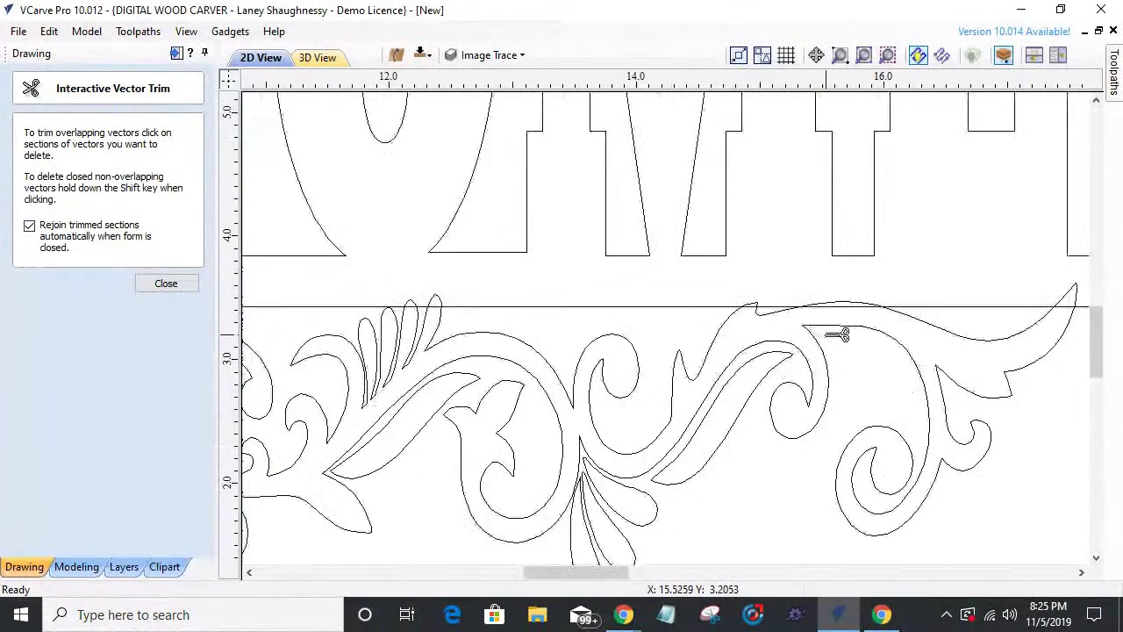
{"action": "scroll", "coordinate": [838, 335], "scroll_direction": "up", "scroll_amount": 1}
{"action": "scroll", "coordinate": [823, 269], "scroll_direction": "up", "scroll_amount": 1}
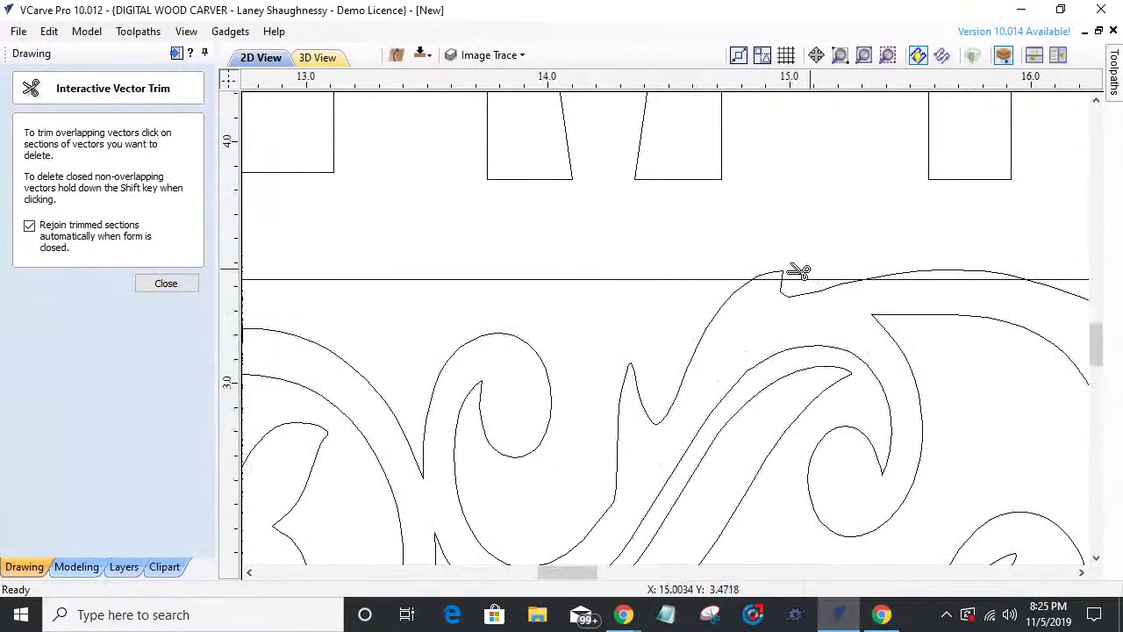
{"action": "left_click", "coordinate": [777, 274]}
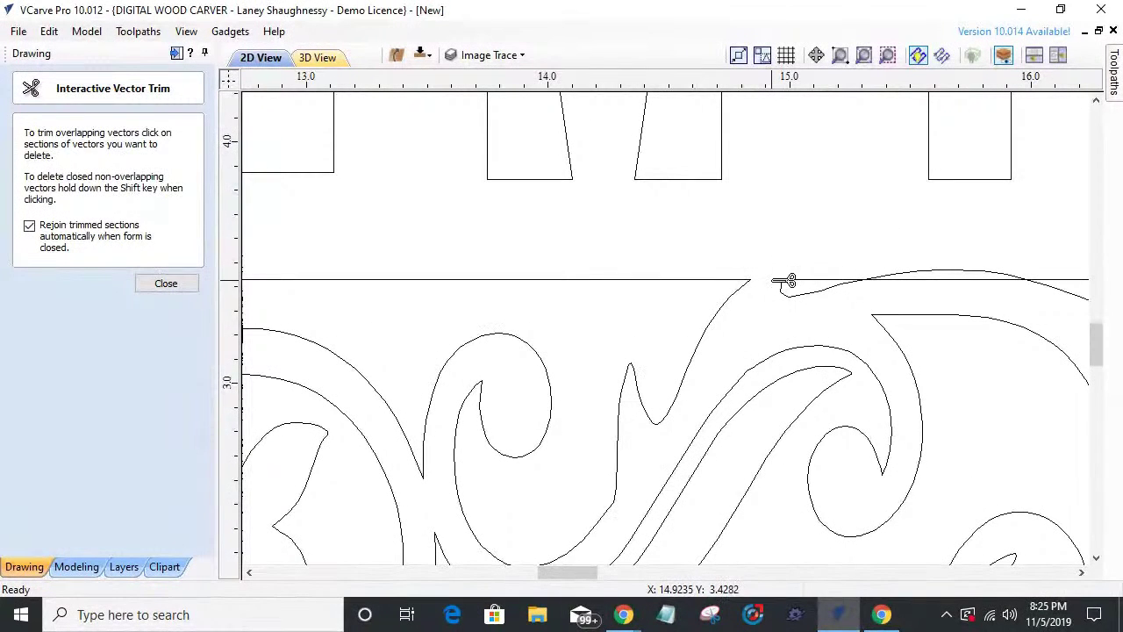
{"action": "left_click", "coordinate": [983, 267]}
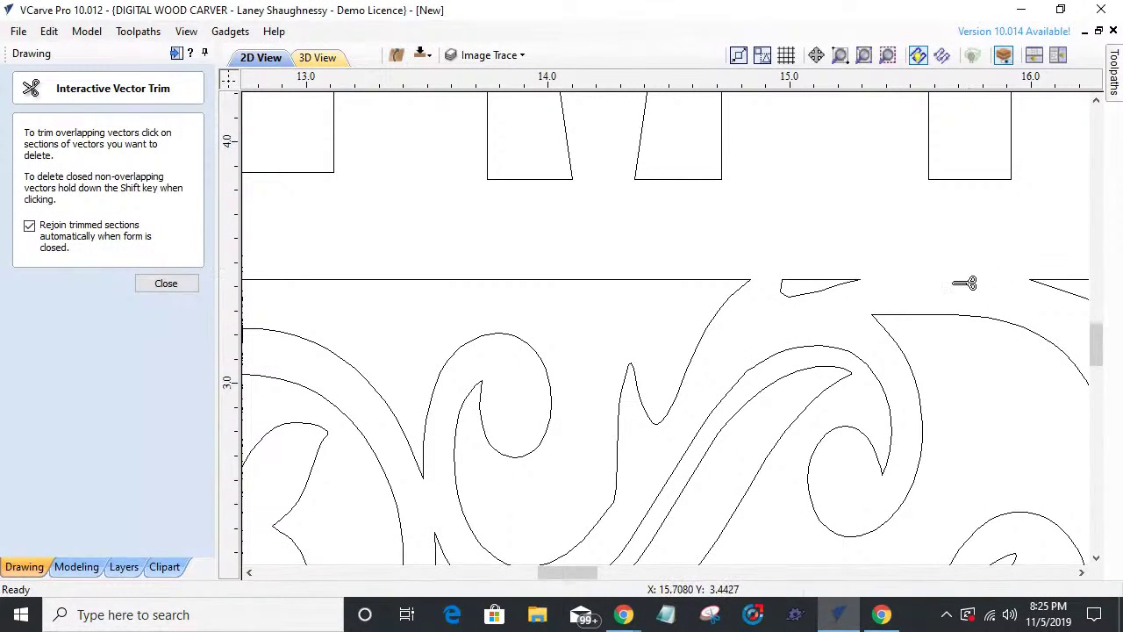
{"action": "scroll", "coordinate": [889, 296], "scroll_direction": "down", "scroll_amount": 3}
{"action": "scroll", "coordinate": [883, 296], "scroll_direction": "down", "scroll_amount": 2}
{"action": "scroll", "coordinate": [973, 281], "scroll_direction": "up", "scroll_amount": 3}
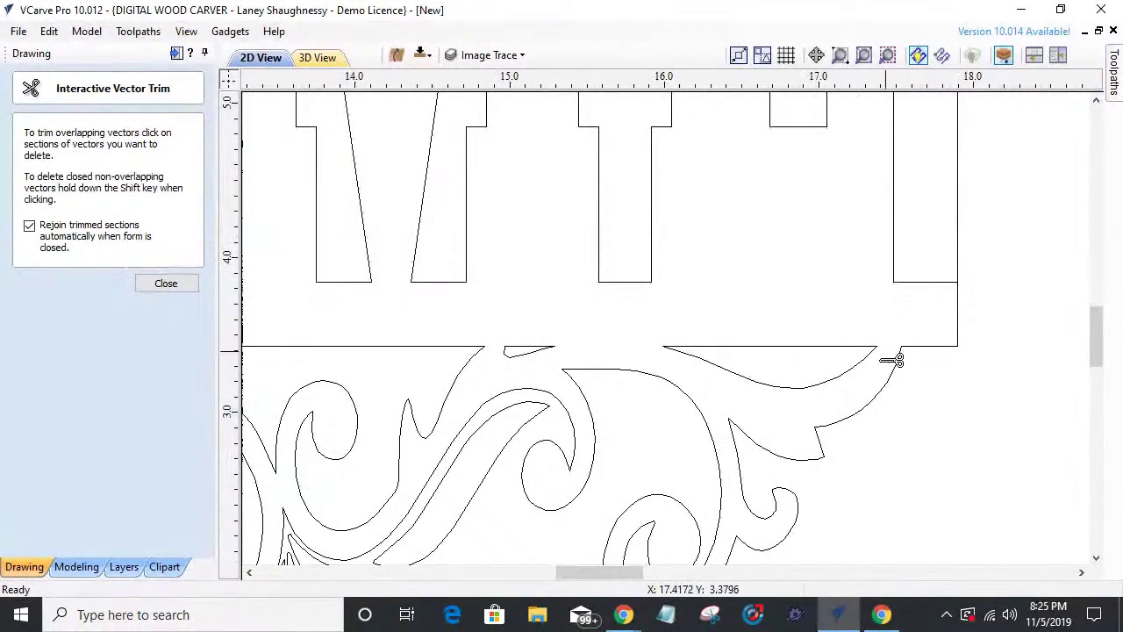
- Trim the leaf tip crossing the border line near the corner below the W, and finish the vector trimming
{"action": "scroll", "coordinate": [905, 348], "scroll_direction": "down", "scroll_amount": 4}
{"action": "scroll", "coordinate": [478, 369], "scroll_direction": "up", "scroll_amount": 4}
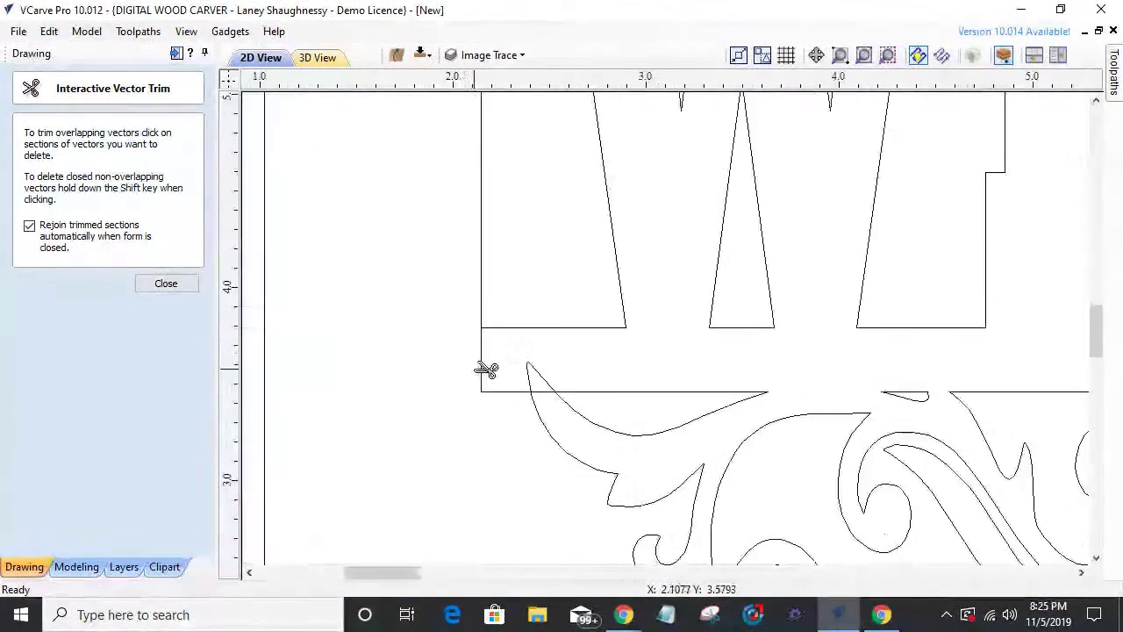
{"action": "left_click", "coordinate": [566, 402]}
{"action": "scroll", "coordinate": [461, 389], "scroll_direction": "down", "scroll_amount": 4}
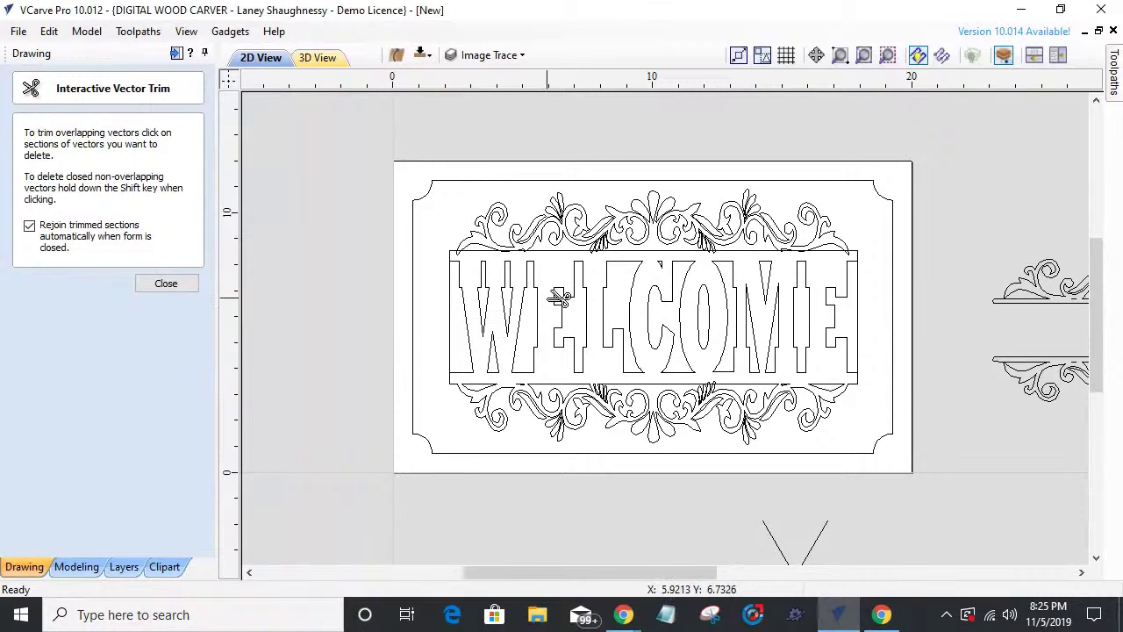
{"action": "left_click", "coordinate": [166, 283]}
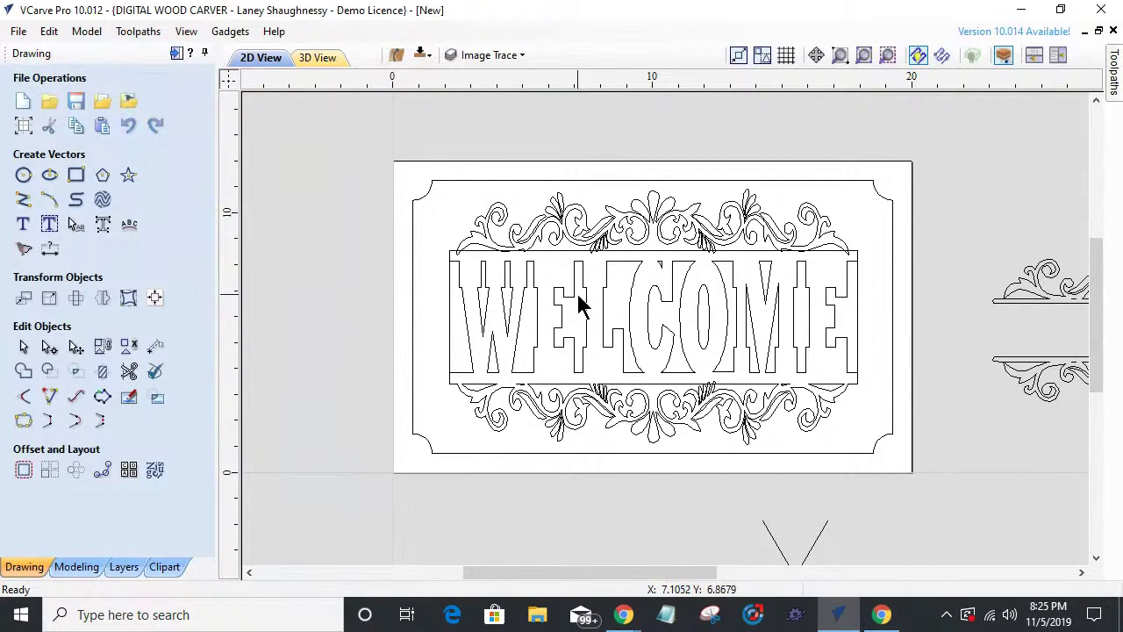
- Examine how the WELCOME border is joined by selecting its side pieces, the lower and upper border outlines, and the whole lower ornament
{"action": "left_click", "coordinate": [453, 330]}
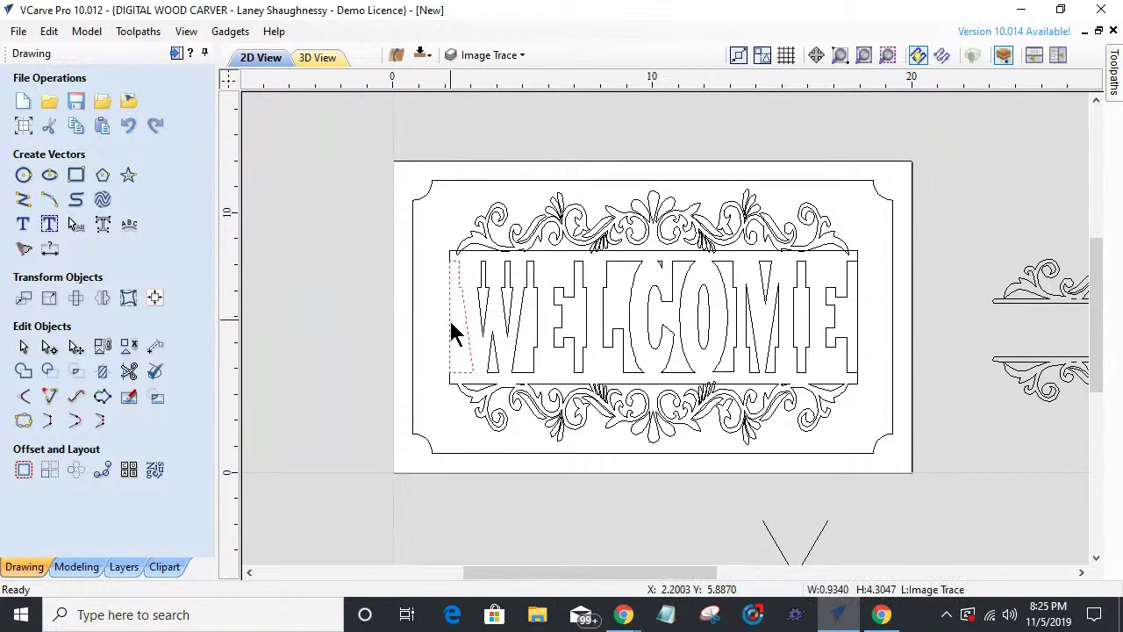
{"action": "scroll", "coordinate": [443, 278], "scroll_direction": "up", "scroll_amount": 5}
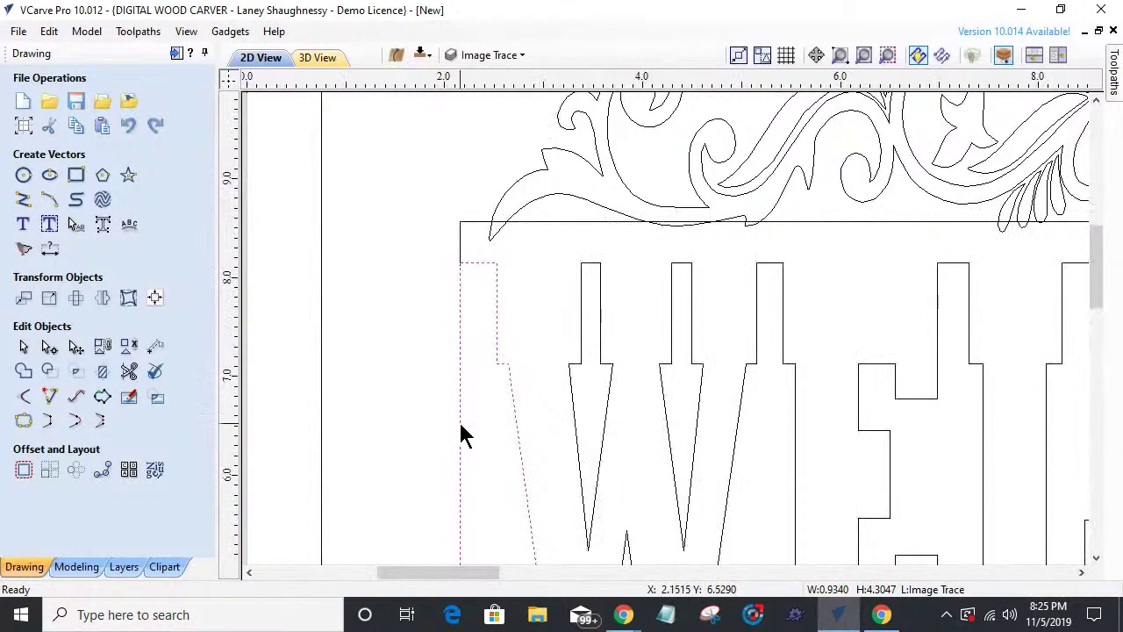
{"action": "scroll", "coordinate": [465, 413], "scroll_direction": "down", "scroll_amount": 5}
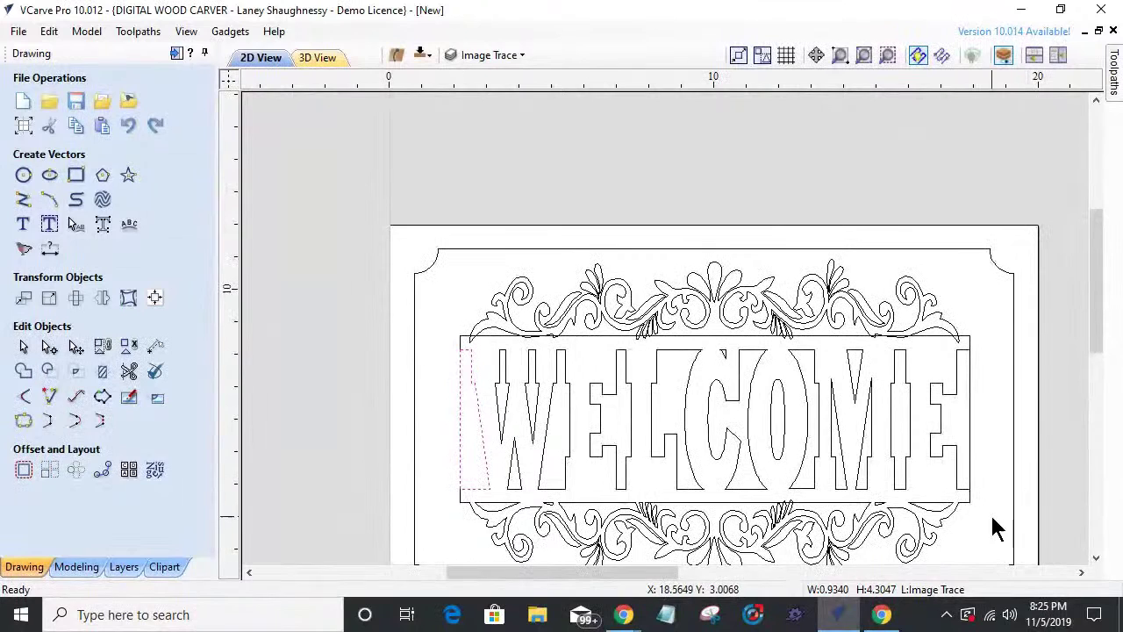
{"action": "left_click", "coordinate": [957, 402]}
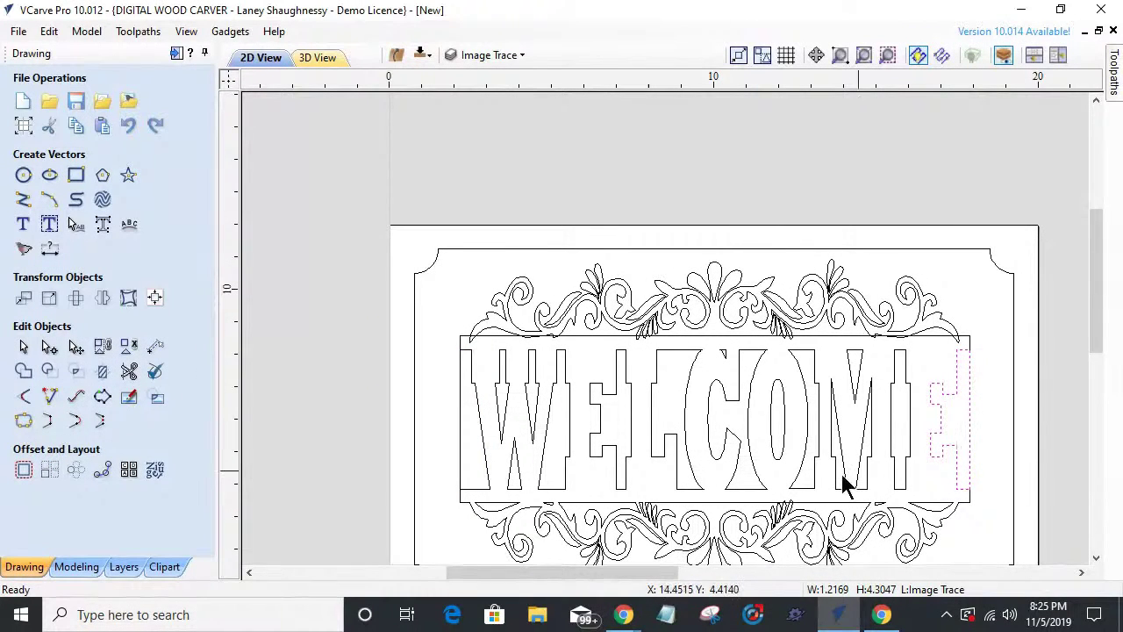
{"action": "left_click", "coordinate": [465, 511]}
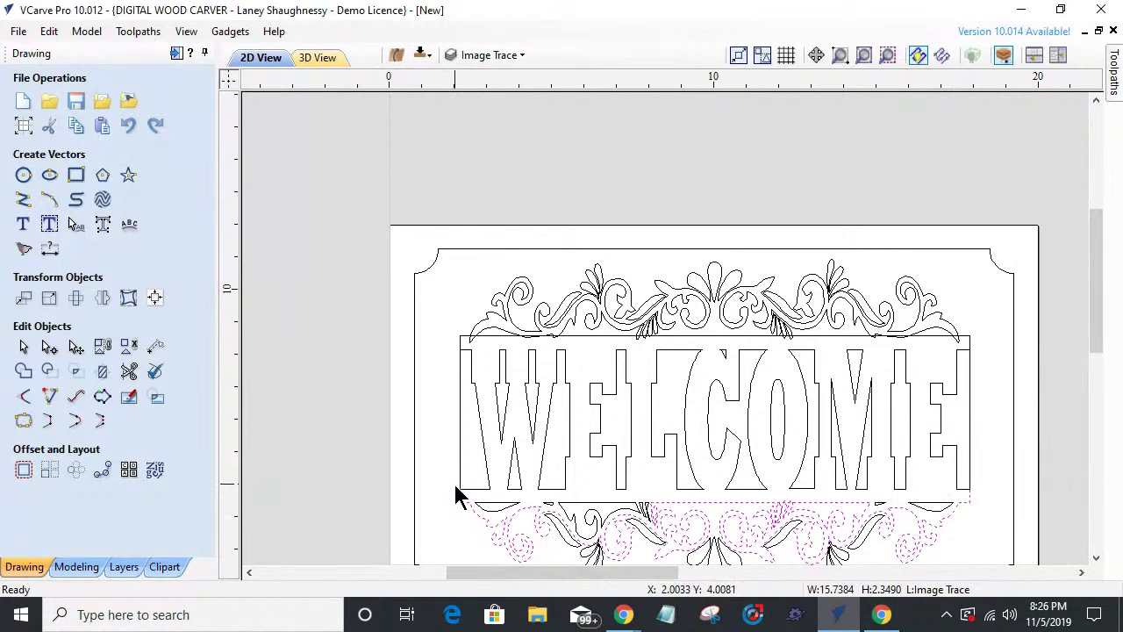
{"action": "left_click", "coordinate": [462, 341]}
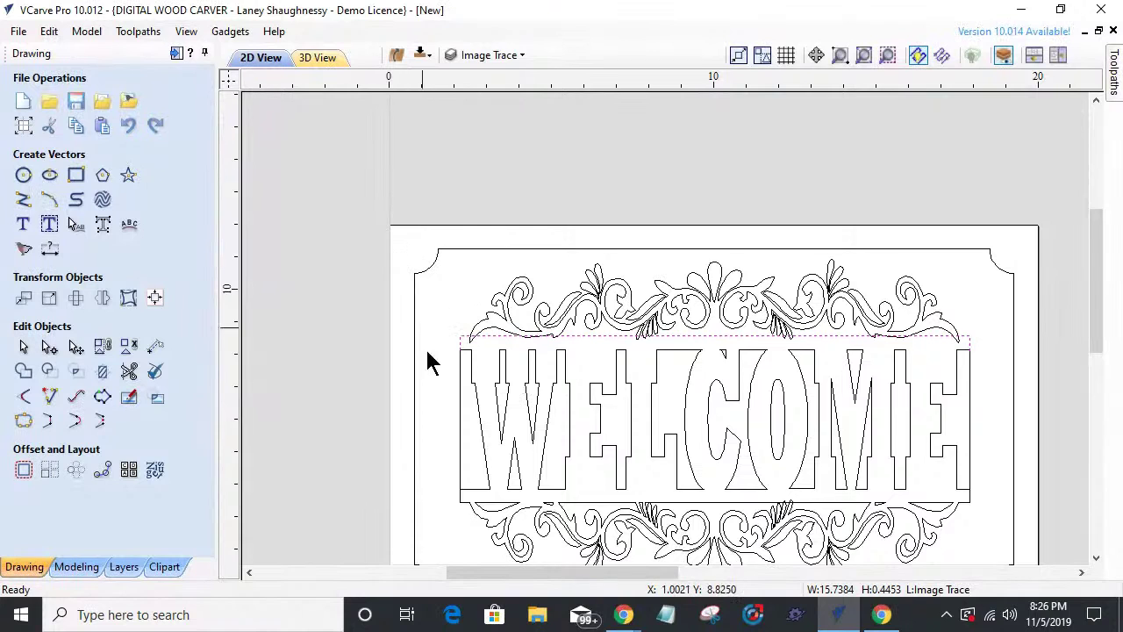
{"action": "scroll", "coordinate": [430, 363], "scroll_direction": "down", "scroll_amount": 2}
{"action": "left_click_drag", "start_coordinate": [478, 439], "coordinate": [815, 489]}
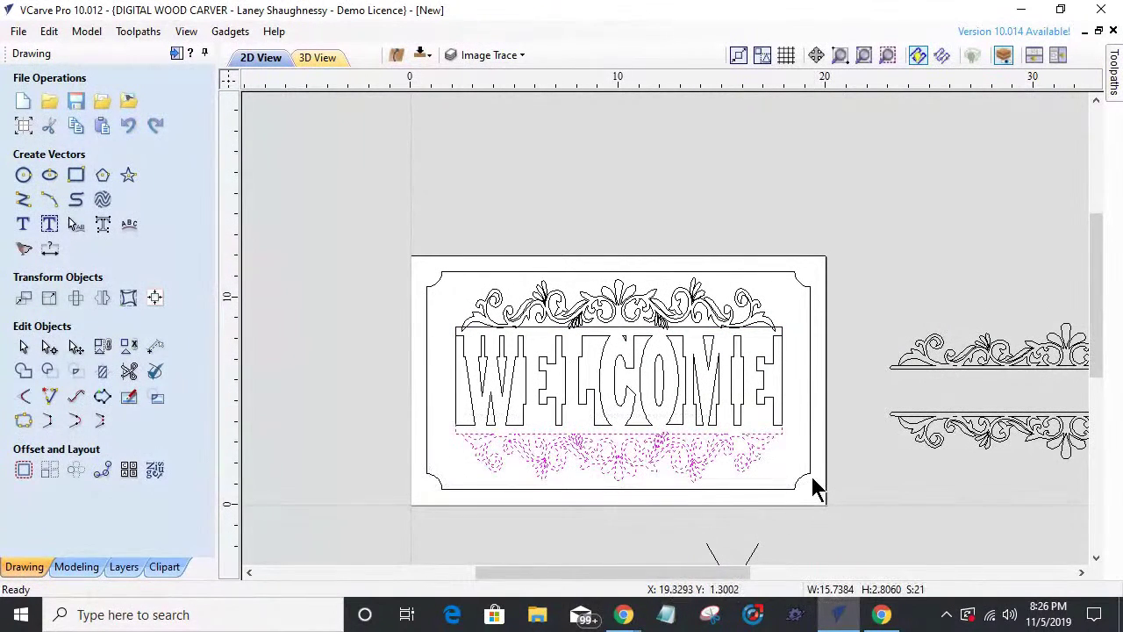
{"action": "scroll", "coordinate": [502, 466], "scroll_direction": "up", "scroll_amount": 5}
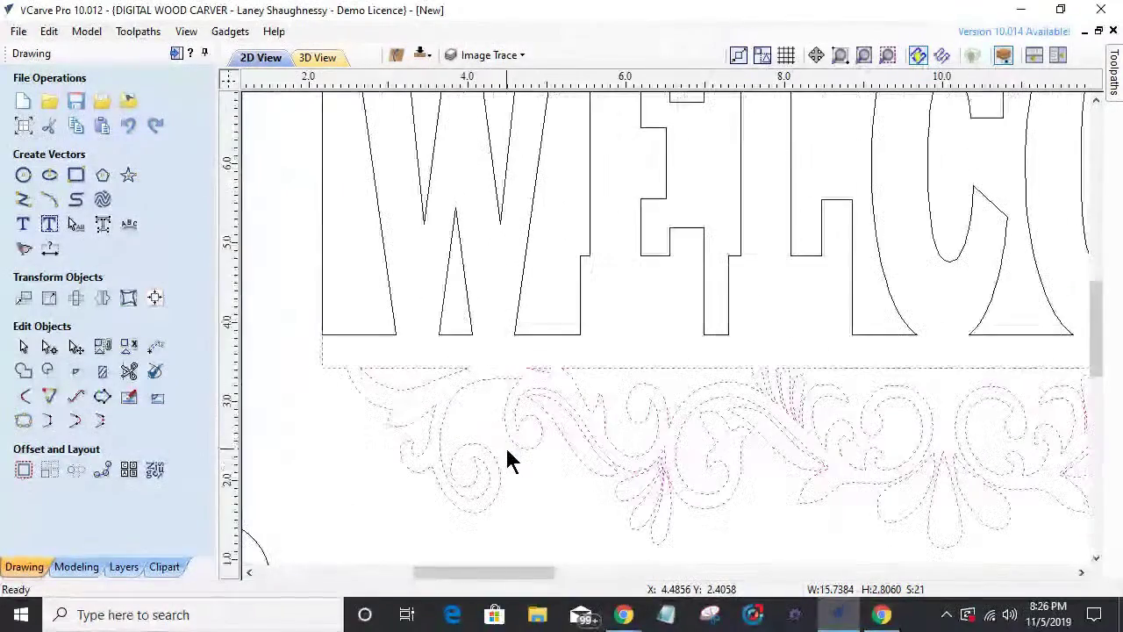
{"action": "scroll", "coordinate": [508, 452], "scroll_direction": "down", "scroll_amount": 3}
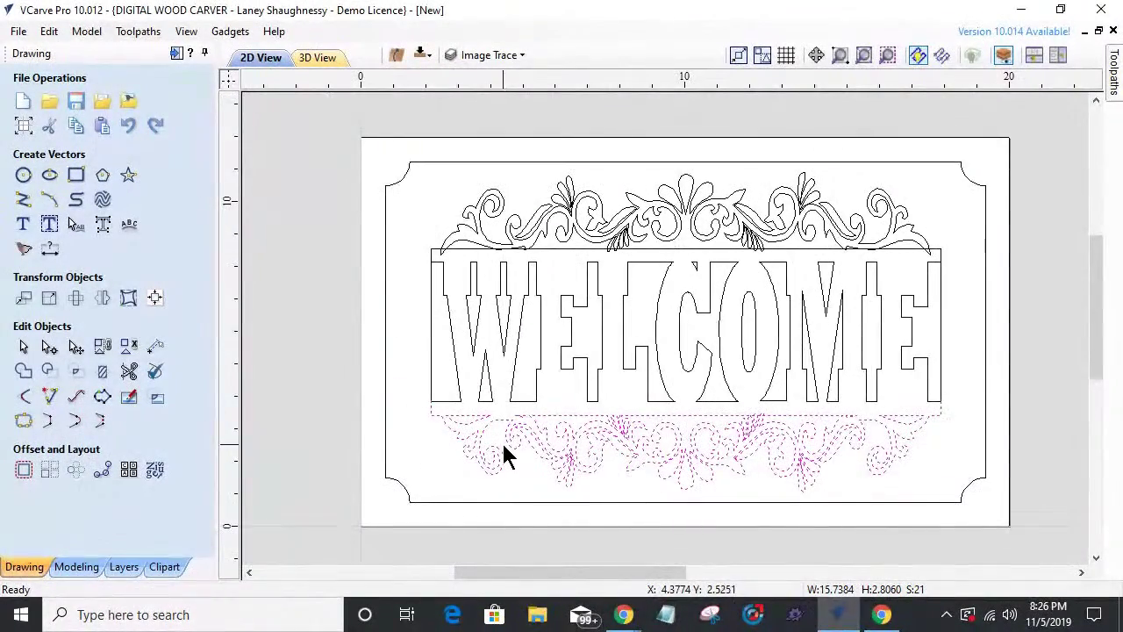
- Delete the untrimmed scroll ornament above WELCOME together with its border line
{"action": "left_click", "coordinate": [971, 263]}
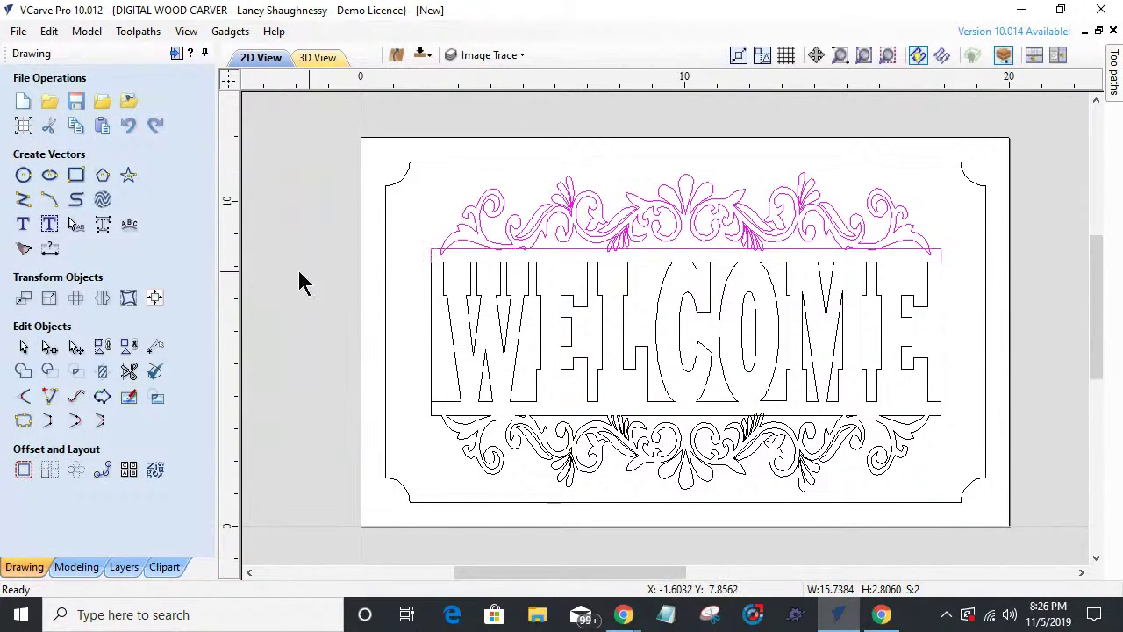
{"action": "left_click", "coordinate": [389, 213]}
{"action": "left_click", "coordinate": [488, 224]}
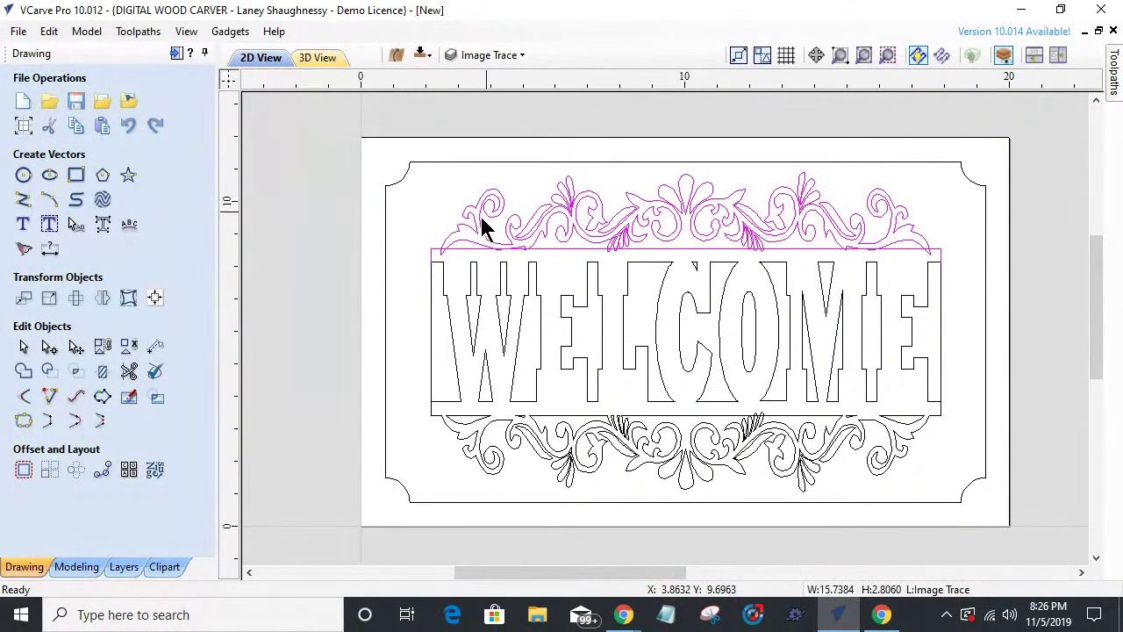
{"action": "key", "text": "Delete"}
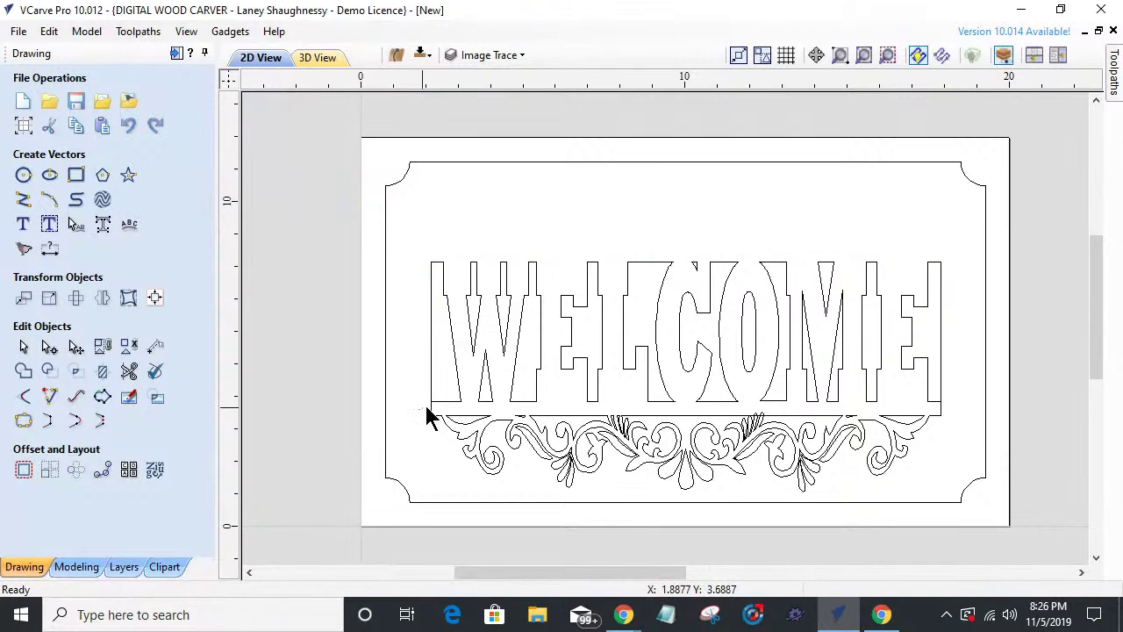
- Group the trimmed lower ornament with its border line and create a vertically flipped mirrored copy of it about the job center
{"action": "left_click_drag", "start_coordinate": [915, 474], "coordinate": [948, 481]}
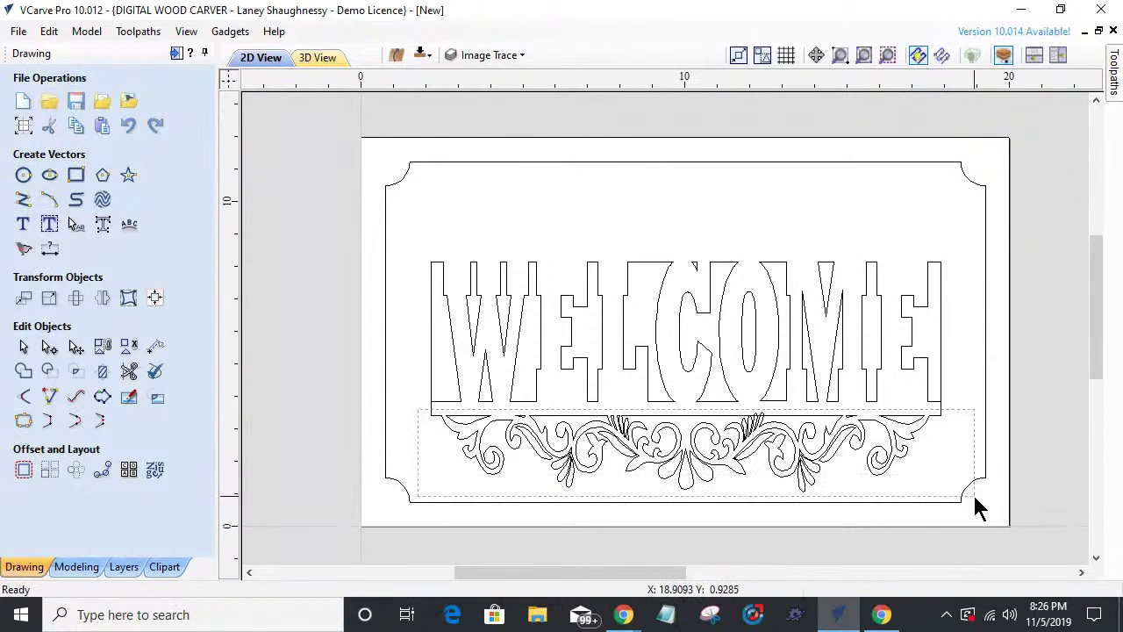
{"action": "left_click", "coordinate": [658, 455]}
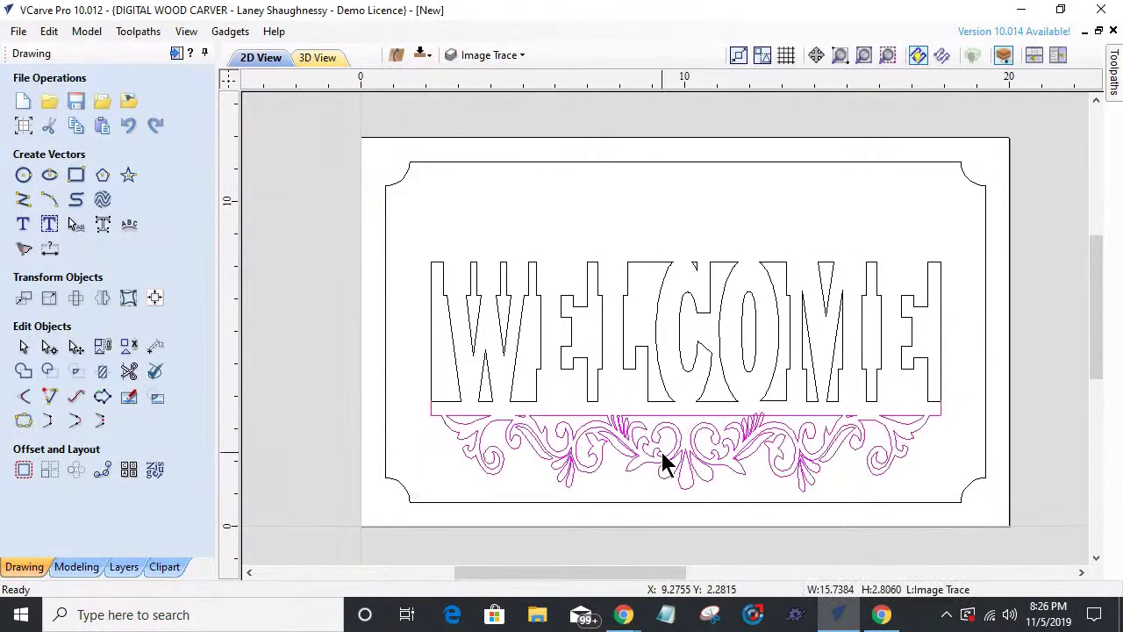
{"action": "left_click", "coordinate": [102, 298]}
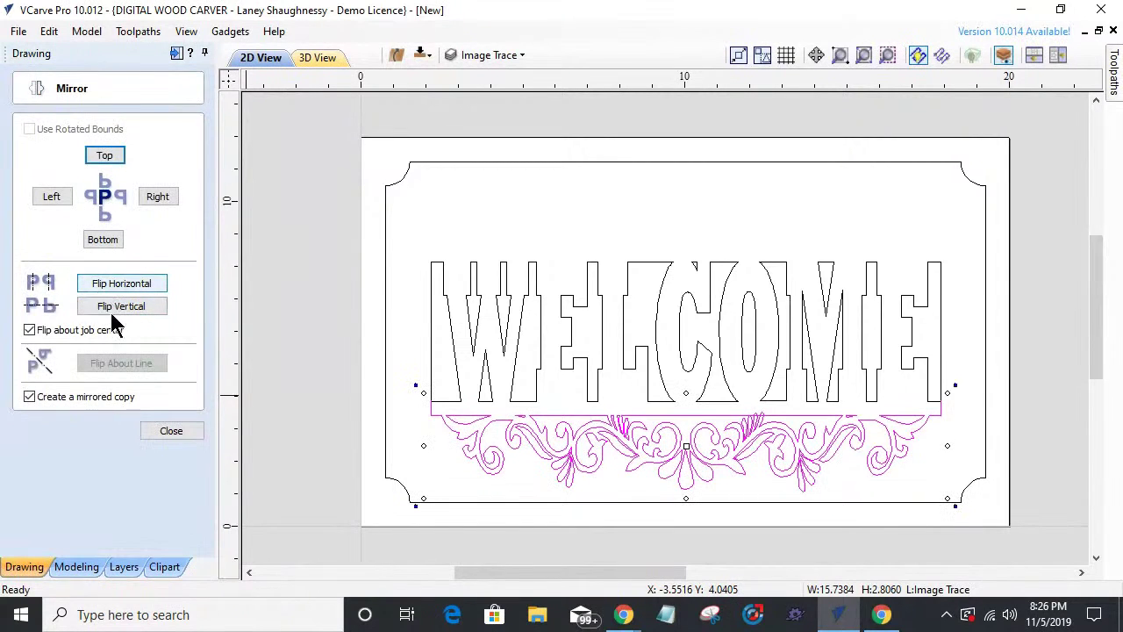
{"action": "left_click", "coordinate": [113, 304]}
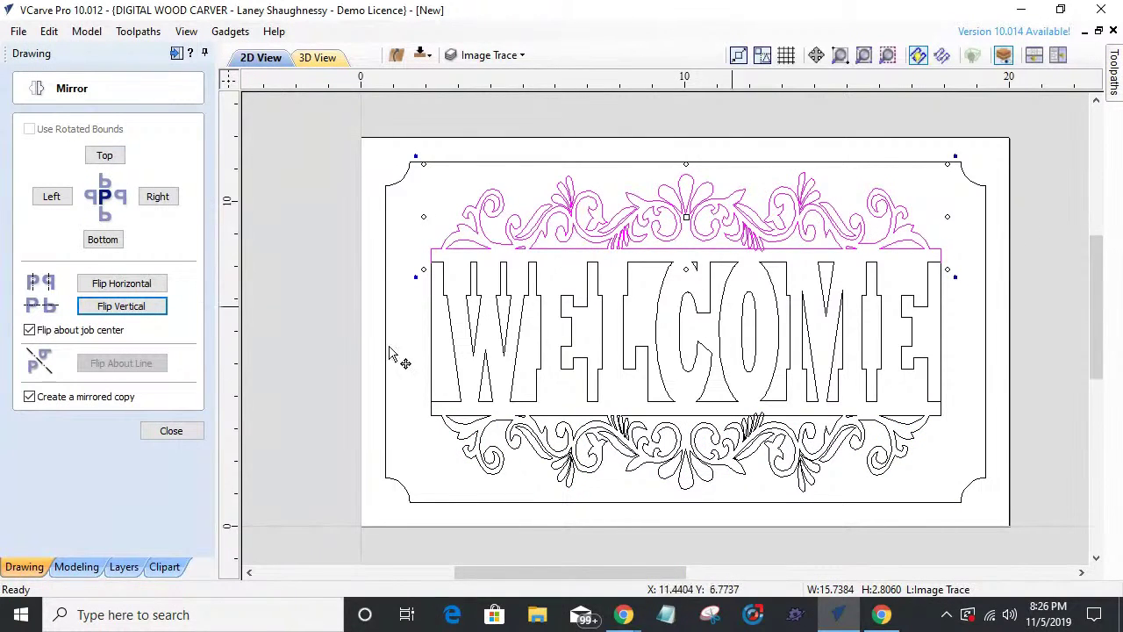
{"action": "left_click", "coordinate": [188, 433]}
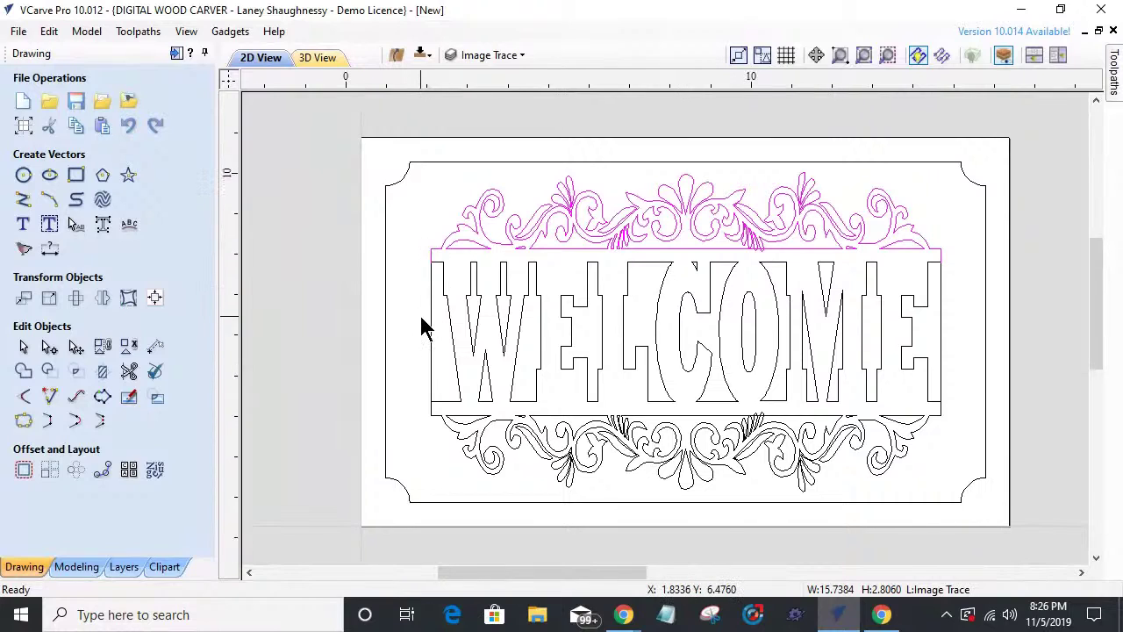
{"action": "scroll", "coordinate": [421, 326], "scroll_direction": "up", "scroll_amount": 3}
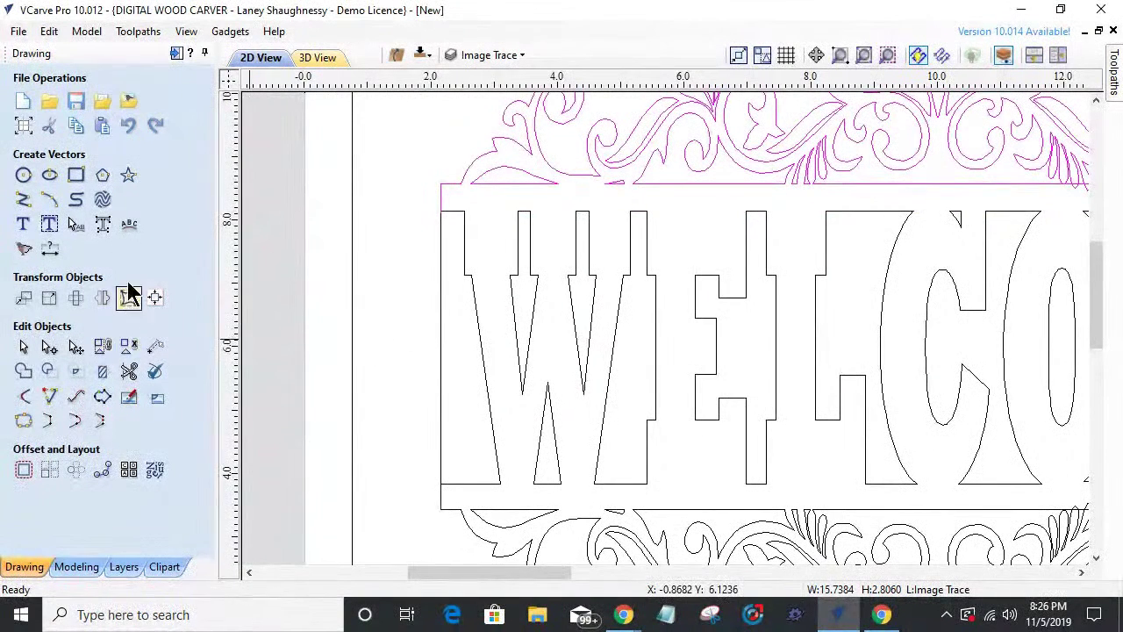
{"action": "left_click", "coordinate": [129, 372]}
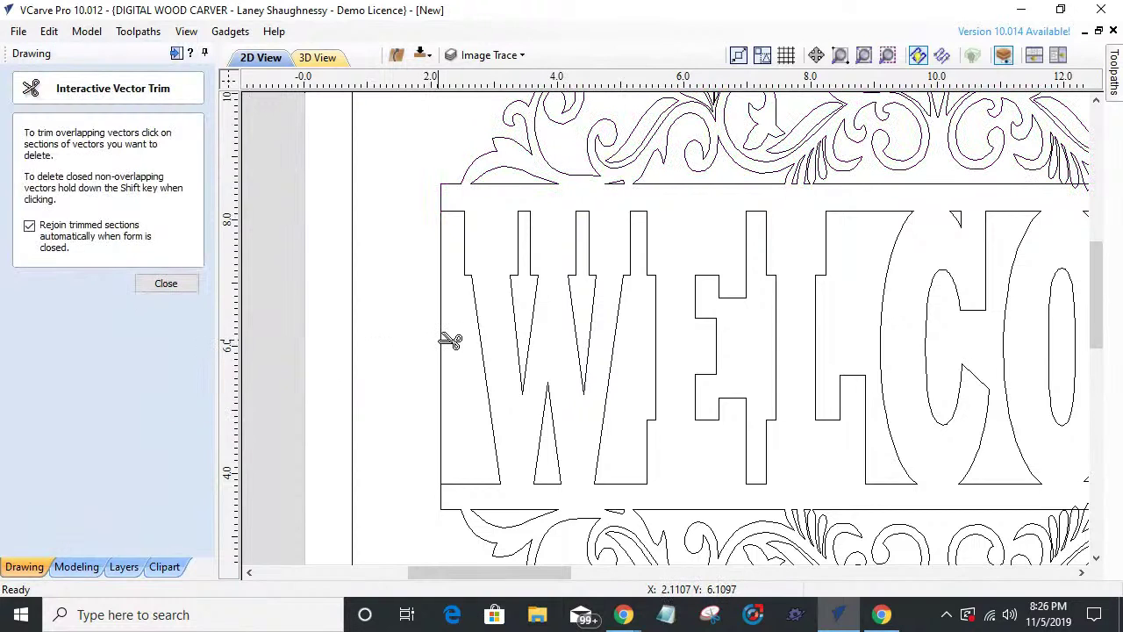
{"action": "left_click", "coordinate": [160, 284]}
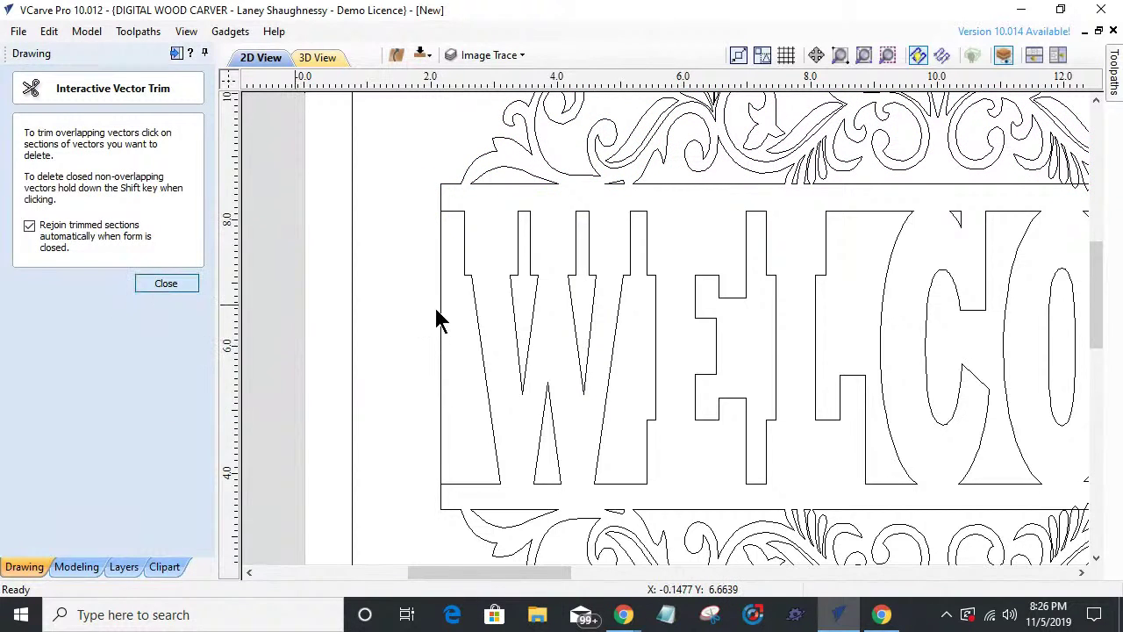
- Delete the outer vertical span of the outline beside the W in node editing
{"action": "left_click", "coordinate": [441, 320]}
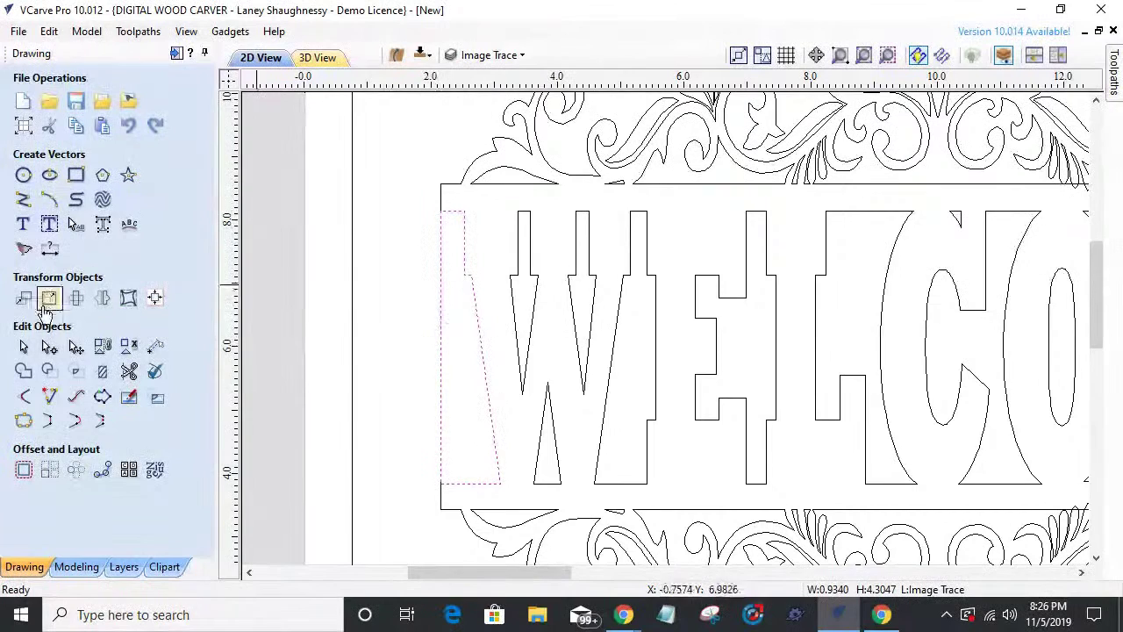
{"action": "left_click", "coordinate": [49, 346]}
{"action": "right_click", "coordinate": [445, 321]}
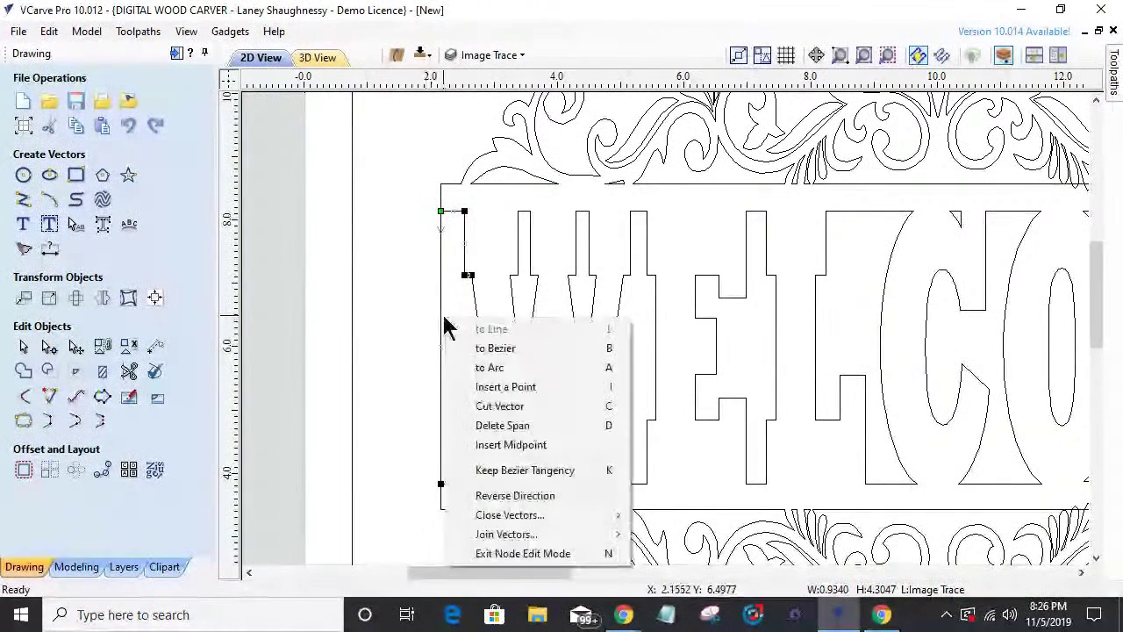
{"action": "left_click", "coordinate": [492, 425]}
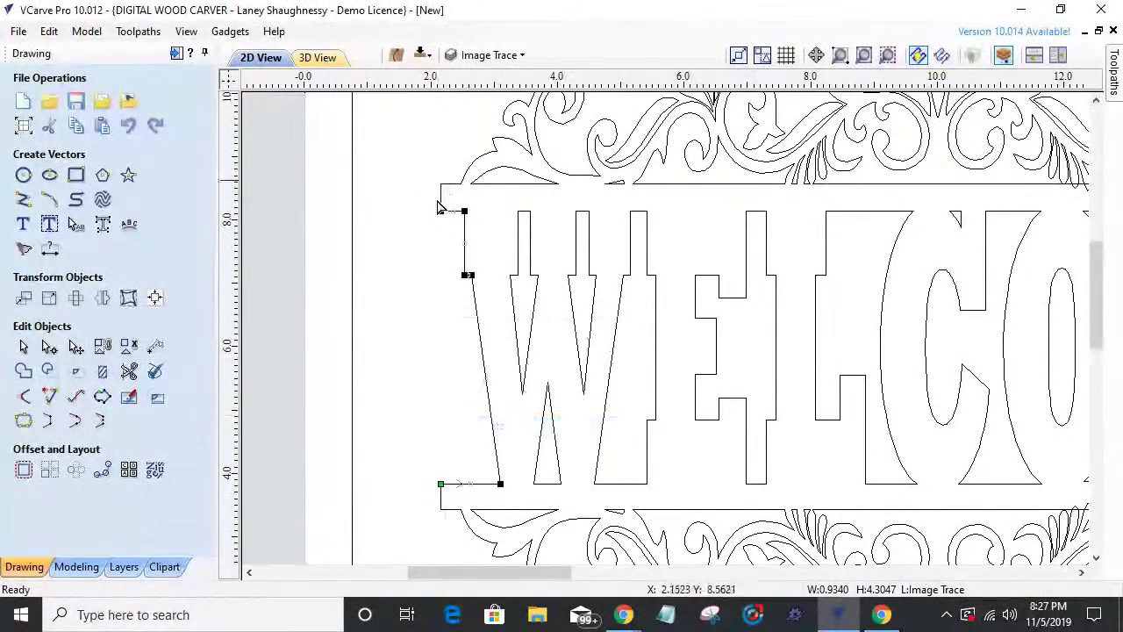
- Delete the outer vertical span of the outline beside the final E and leave node editing
{"action": "scroll", "coordinate": [394, 351], "scroll_direction": "down", "scroll_amount": 4}
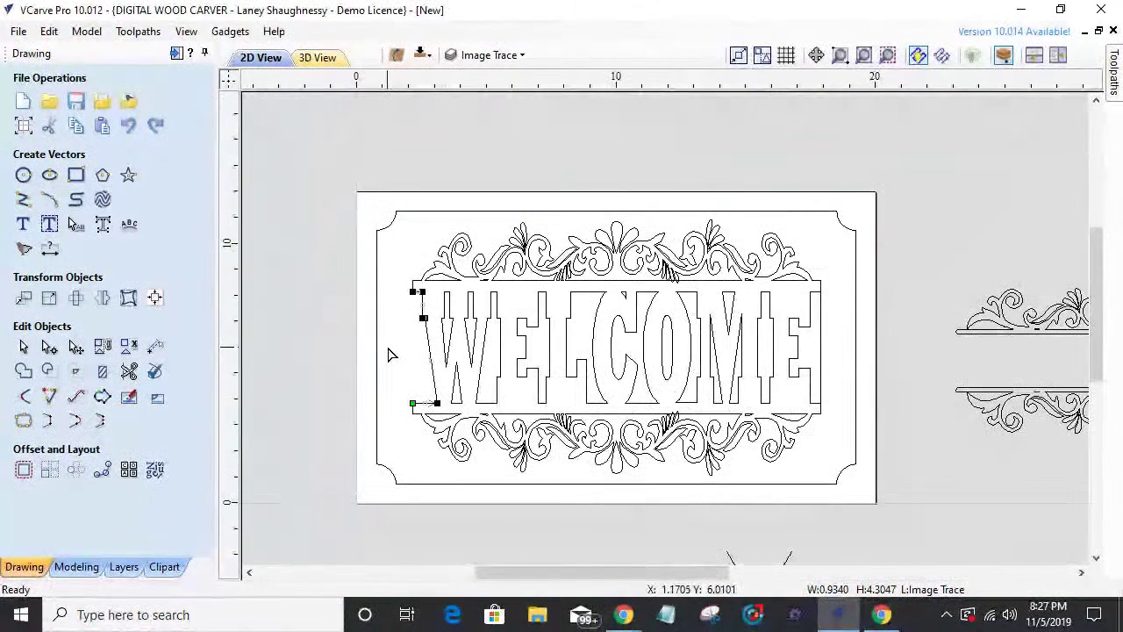
{"action": "left_click", "coordinate": [822, 342]}
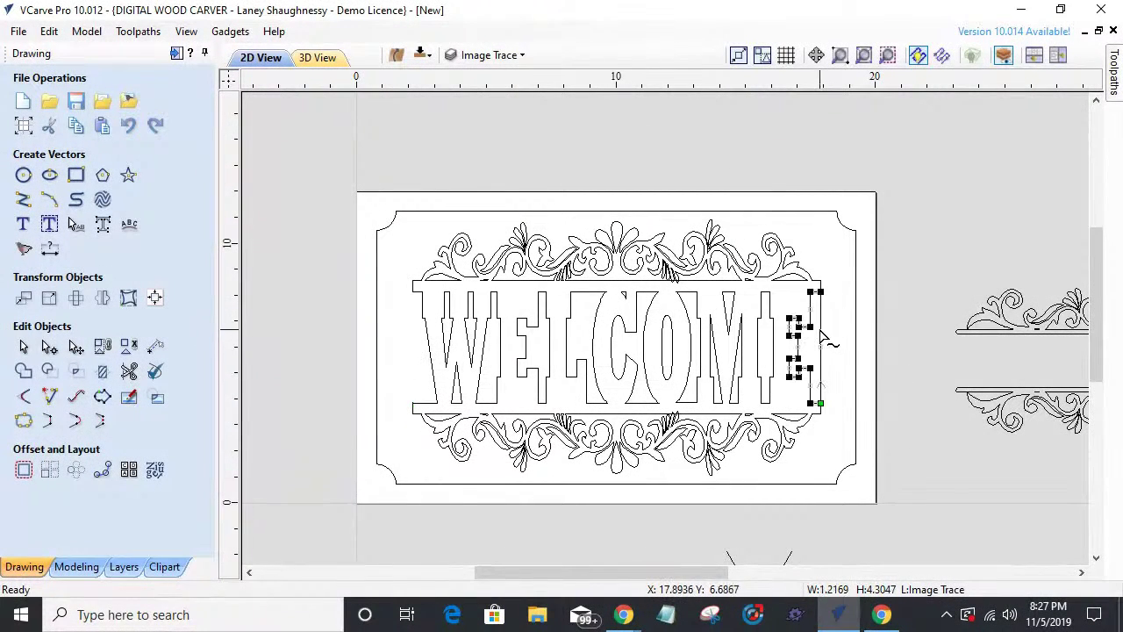
{"action": "right_click", "coordinate": [823, 336]}
{"action": "left_click", "coordinate": [848, 442]}
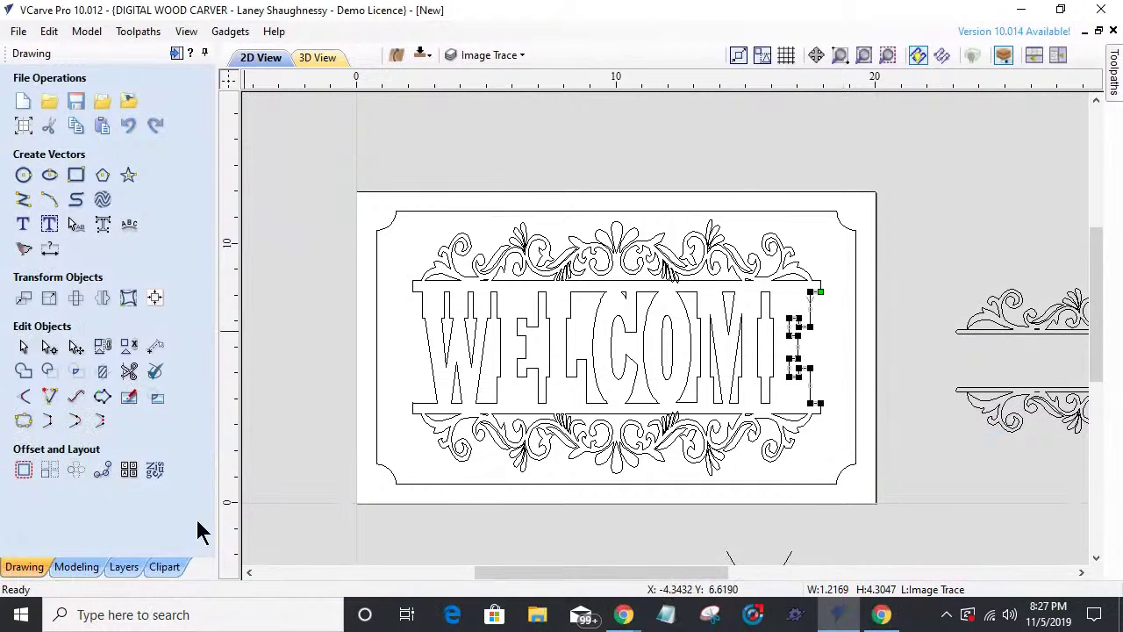
{"action": "left_click", "coordinate": [322, 455]}
{"action": "scroll", "coordinate": [409, 407], "scroll_direction": "up", "scroll_amount": 10}
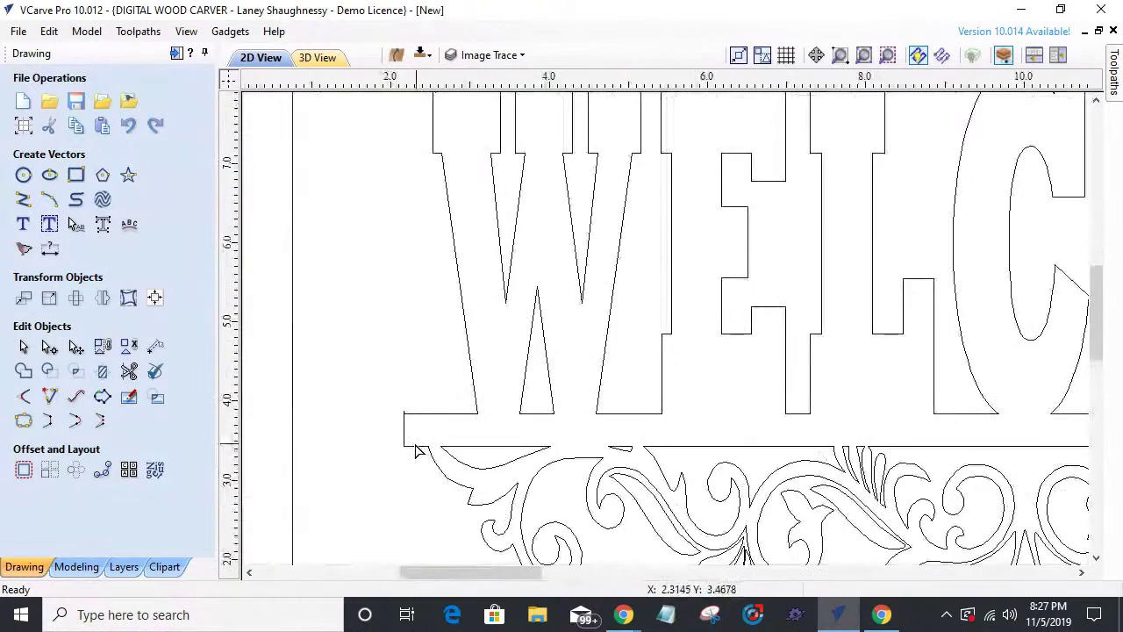
{"action": "left_click", "coordinate": [129, 371]}
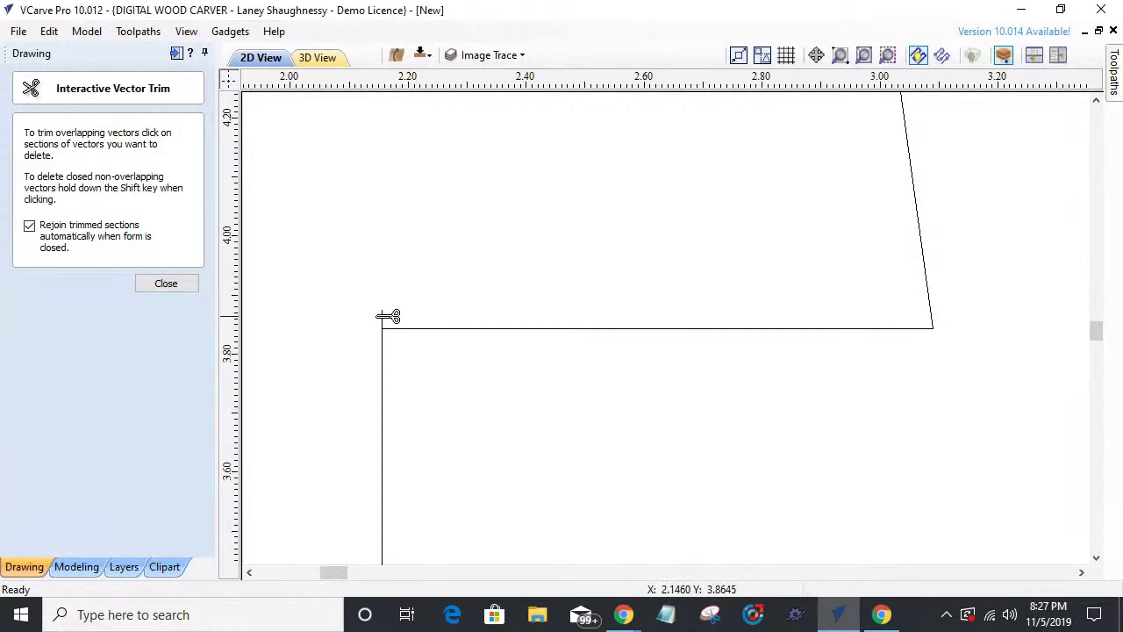
{"action": "left_click", "coordinate": [166, 282]}
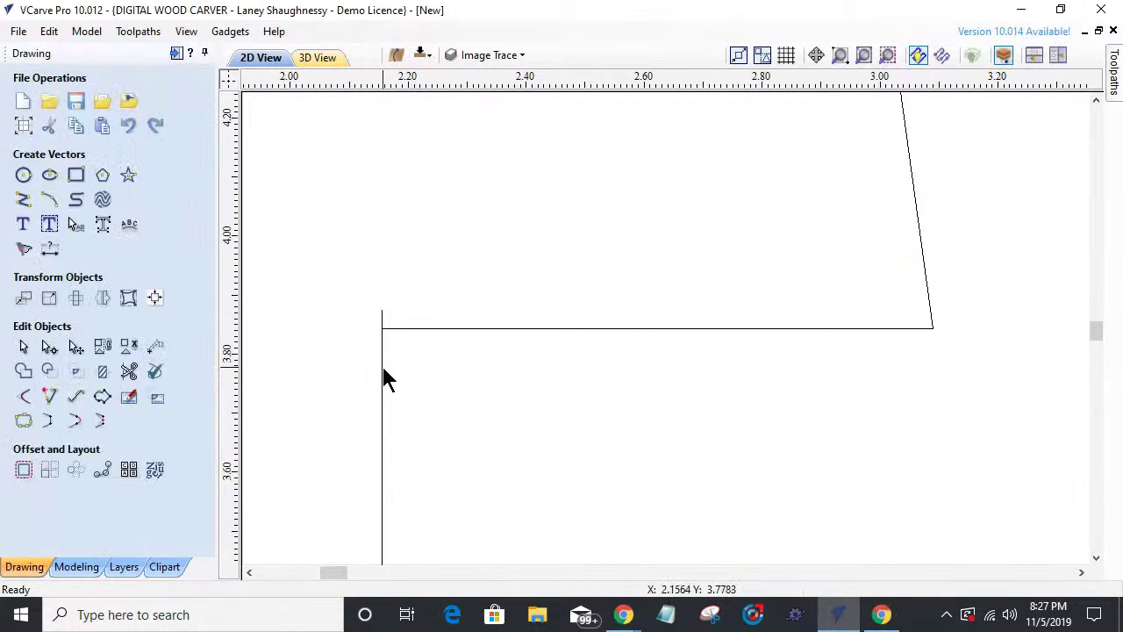
- Select the lower and upper ornament groups together and ungroup them
{"action": "left_click", "coordinate": [384, 377]}
{"action": "scroll", "coordinate": [399, 367], "scroll_direction": "down", "scroll_amount": 10}
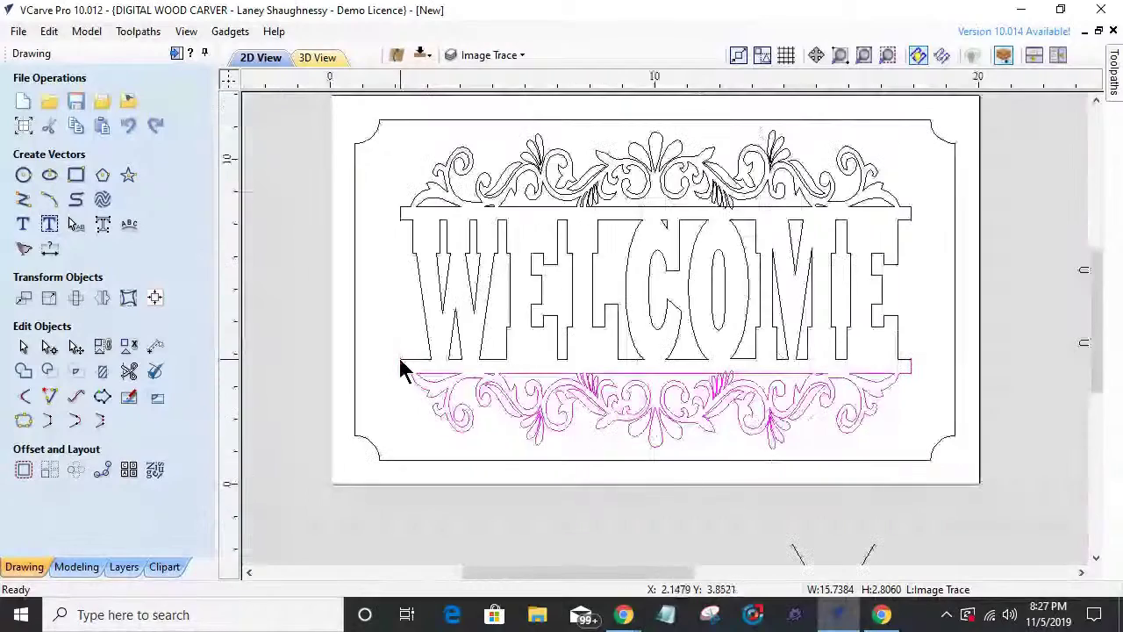
{"action": "left_click", "coordinate": [425, 200], "text": "shift"}
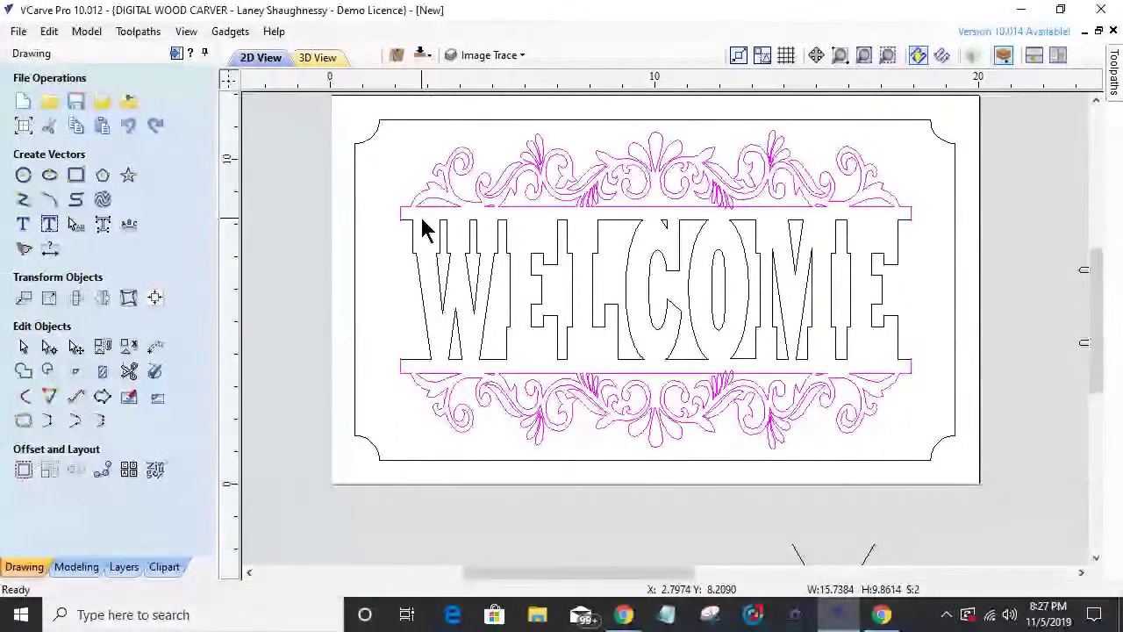
{"action": "scroll", "coordinate": [404, 227], "scroll_direction": "up", "scroll_amount": 10}
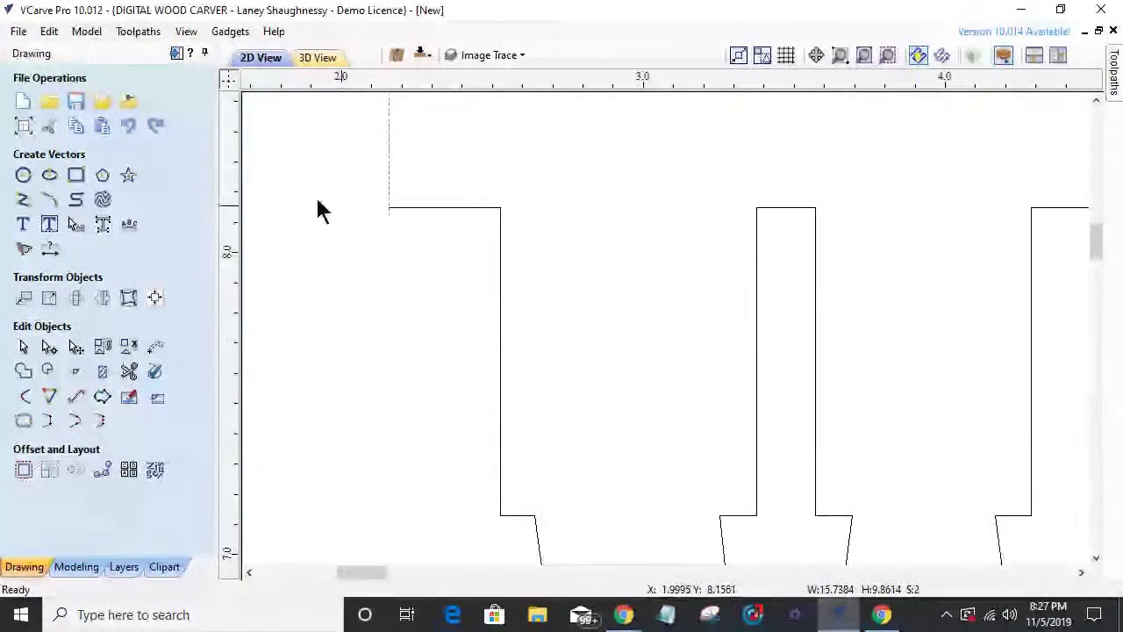
- Trim the short border line ends that overhang the upper and lower corners beside the W
{"action": "left_click", "coordinate": [129, 372]}
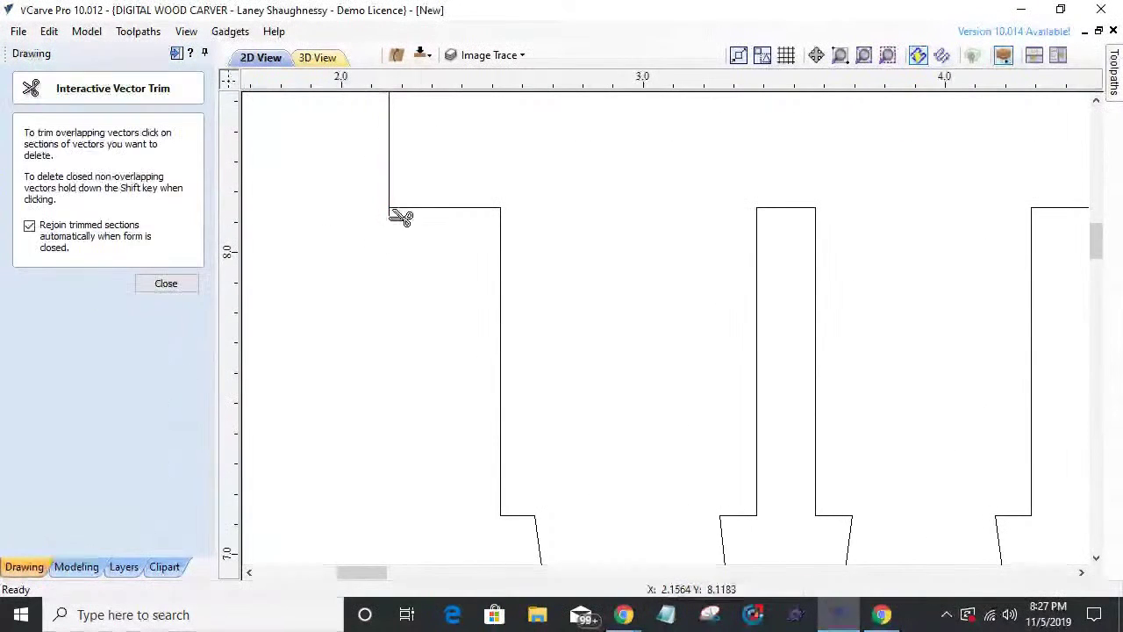
{"action": "scroll", "coordinate": [391, 214], "scroll_direction": "up", "scroll_amount": 5}
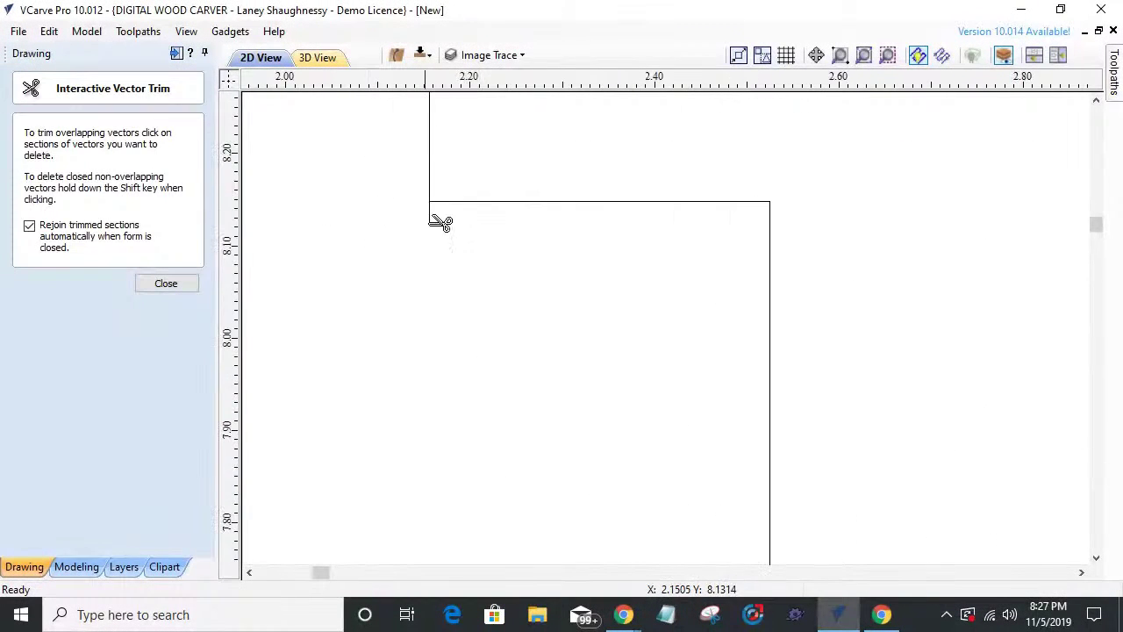
{"action": "scroll", "coordinate": [443, 233], "scroll_direction": "down", "scroll_amount": 10}
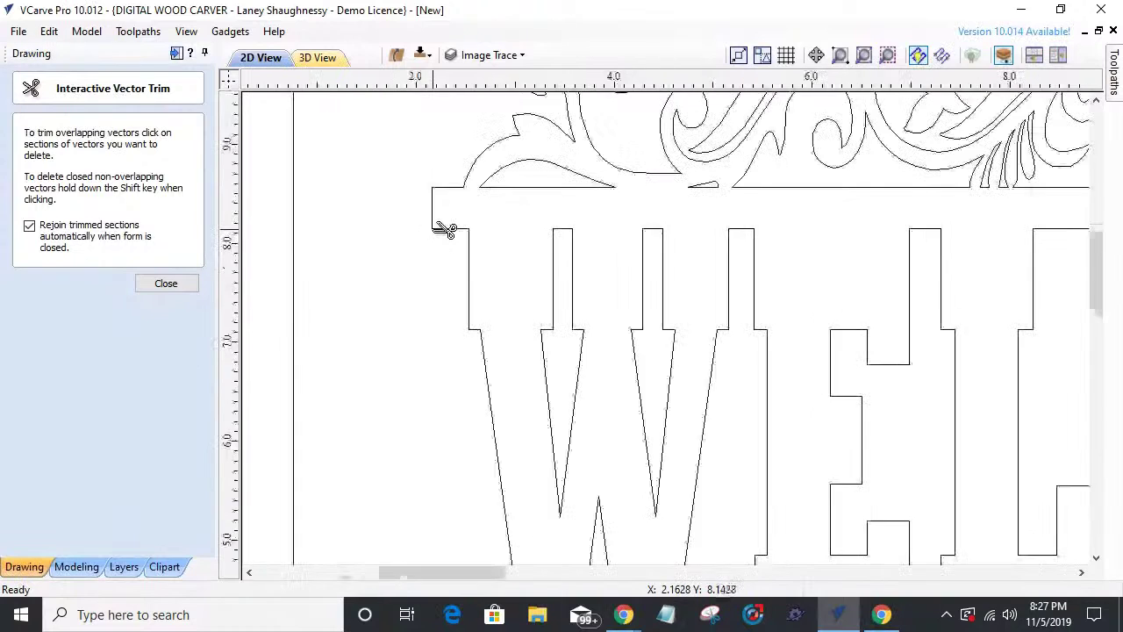
{"action": "scroll", "coordinate": [452, 389], "scroll_direction": "up", "scroll_amount": 10}
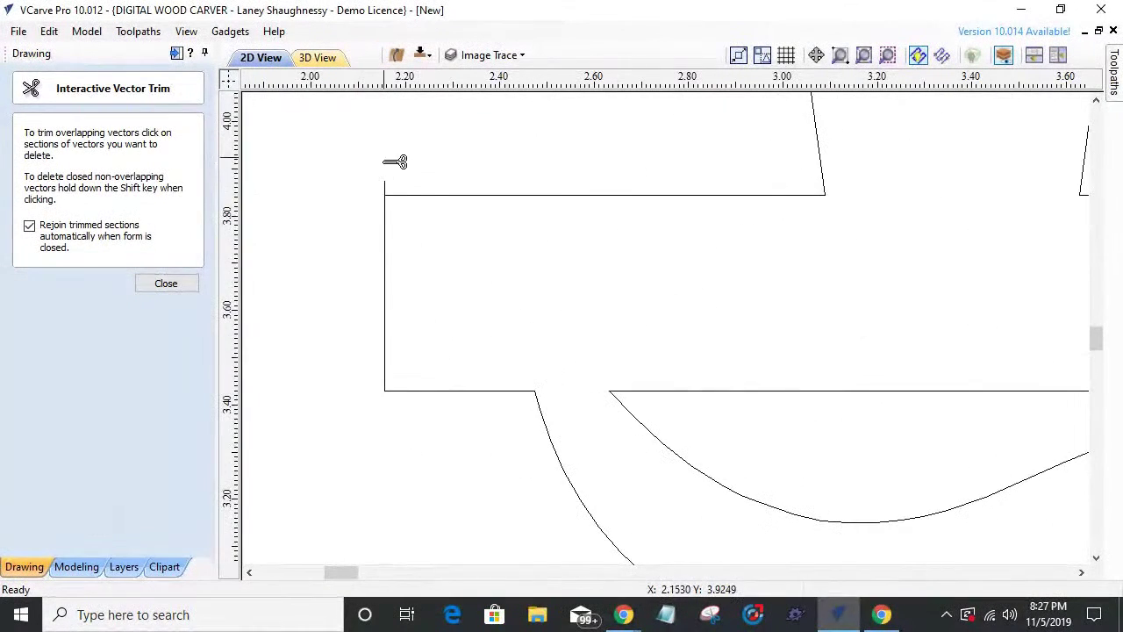
{"action": "scroll", "coordinate": [389, 182], "scroll_direction": "down", "scroll_amount": 10}
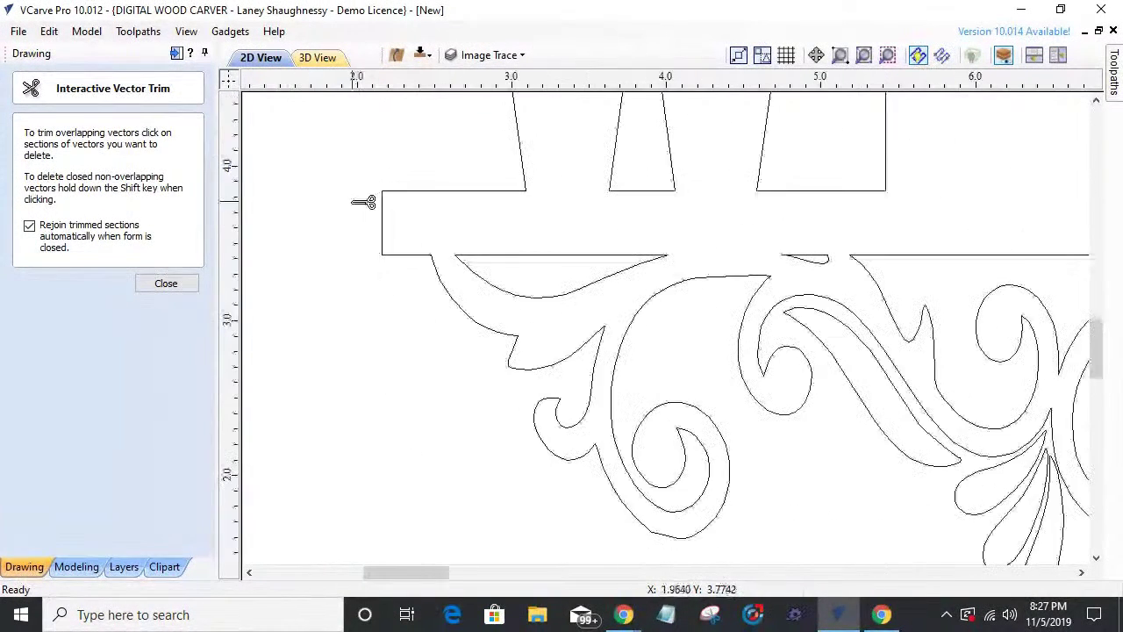
- Trim the overhanging border line ends at both corners beside the final E, and finish the vector trimming so the sections rejoin
{"action": "scroll", "coordinate": [629, 258], "scroll_direction": "up", "scroll_amount": 10}
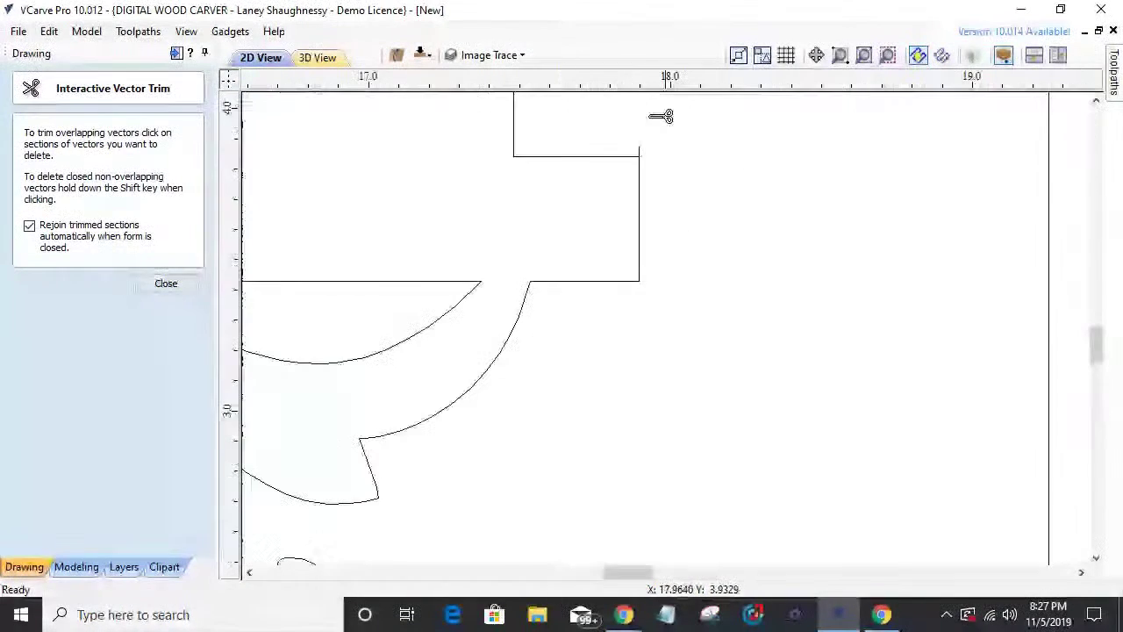
{"action": "scroll", "coordinate": [650, 143], "scroll_direction": "down", "scroll_amount": 10}
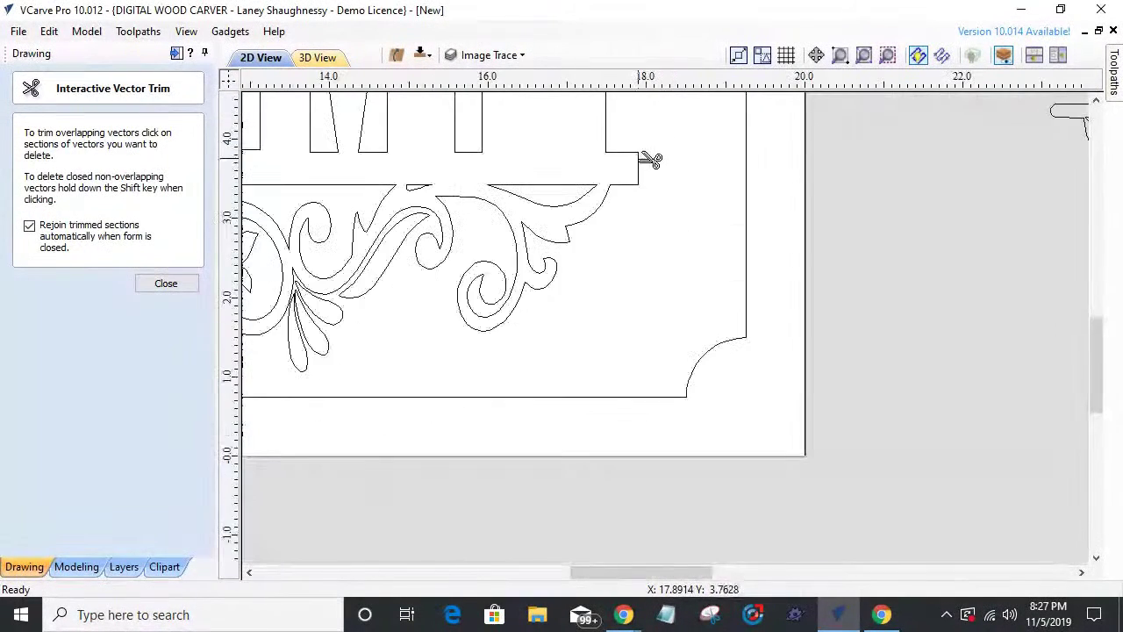
{"action": "scroll", "coordinate": [646, 254], "scroll_direction": "up", "scroll_amount": 5}
{"action": "scroll", "coordinate": [646, 254], "scroll_direction": "up", "scroll_amount": 5}
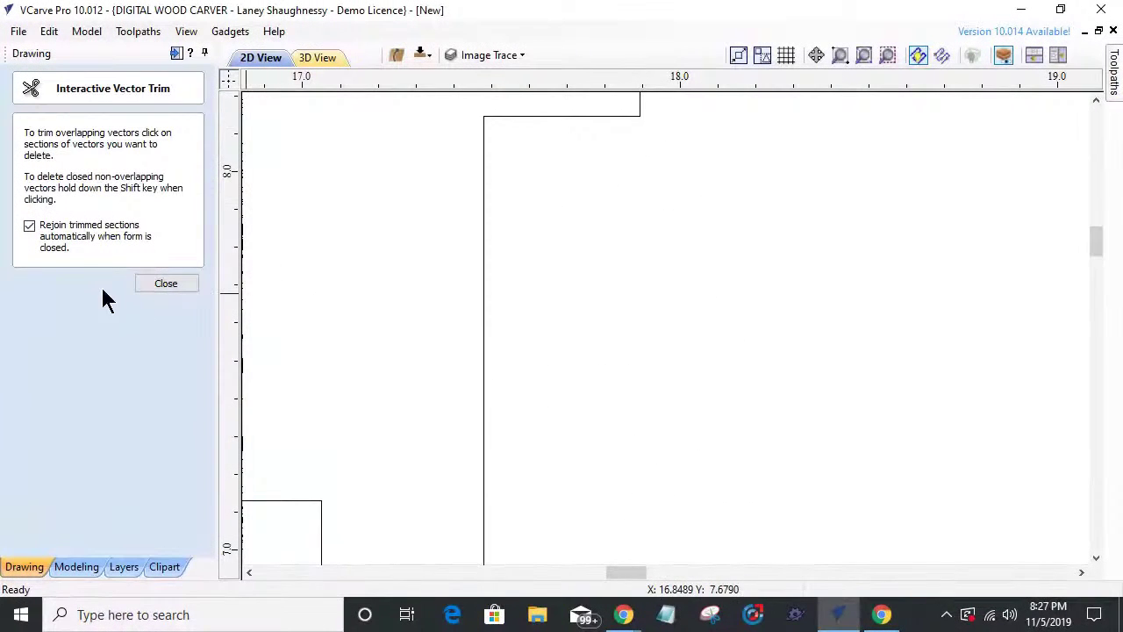
{"action": "left_click", "coordinate": [151, 283]}
- Delete the spare ornament copies beside the board and the stray line and V-shaped vectors below it
{"action": "scroll", "coordinate": [825, 352], "scroll_direction": "down", "scroll_amount": 6}
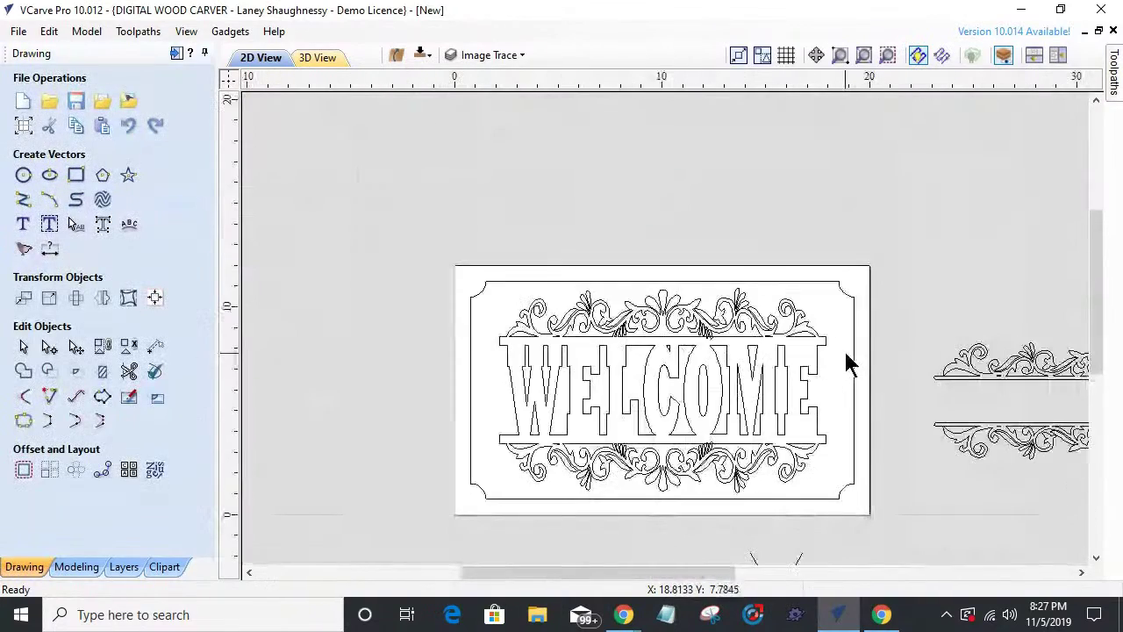
{"action": "scroll", "coordinate": [843, 351], "scroll_direction": "down", "scroll_amount": 3}
{"action": "scroll", "coordinate": [820, 359], "scroll_direction": "up", "scroll_amount": 3}
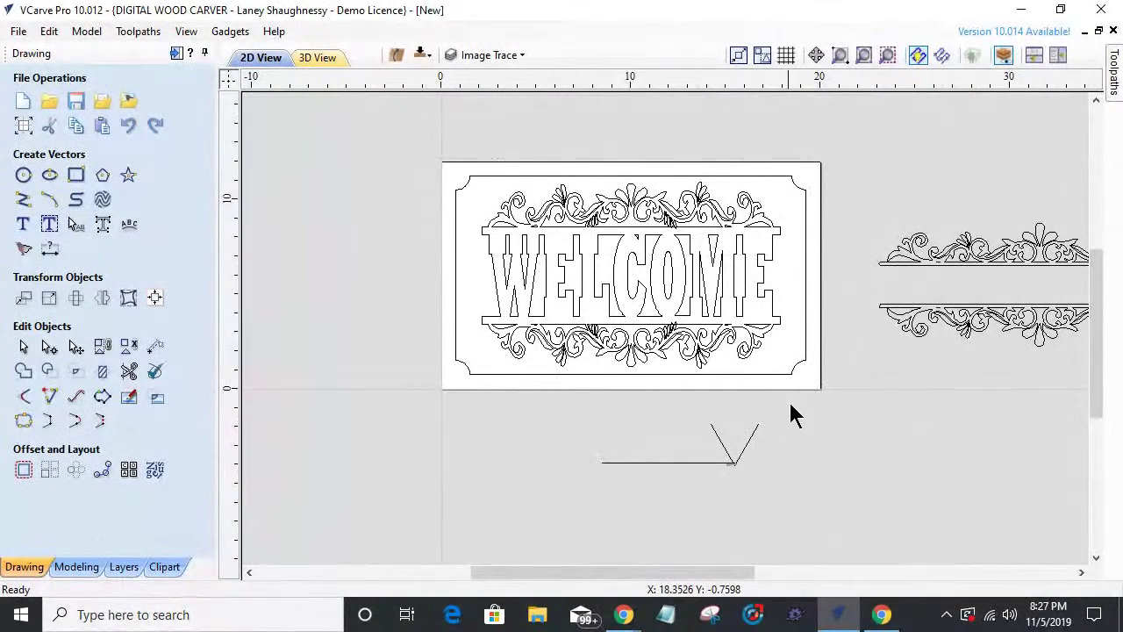
{"action": "left_click", "coordinate": [830, 394]}
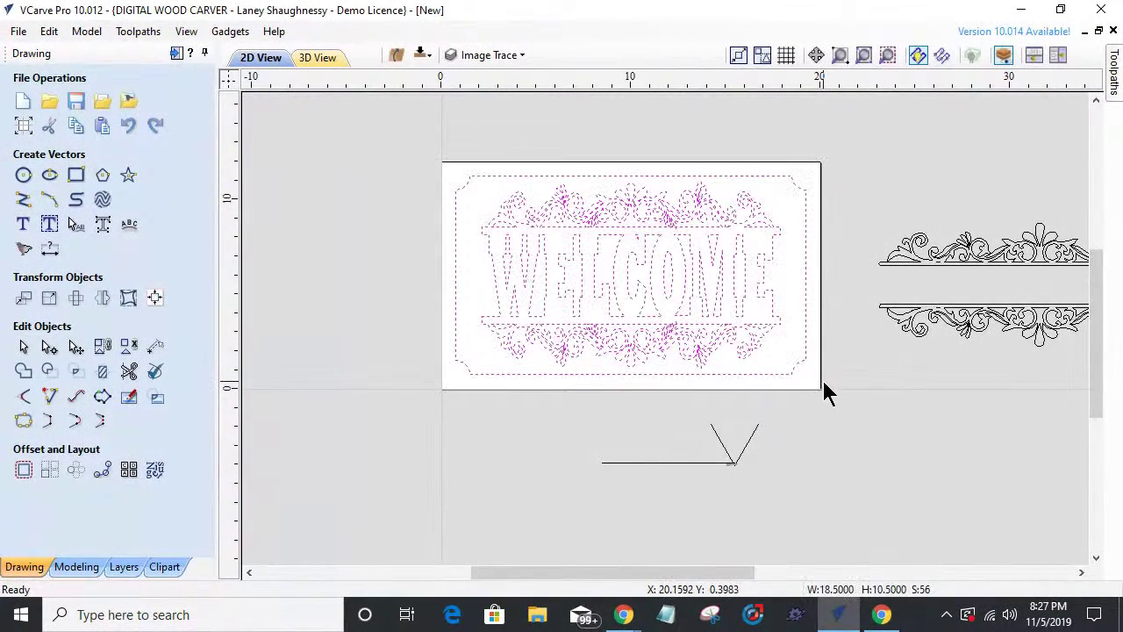
{"action": "scroll", "coordinate": [823, 381], "scroll_direction": "down", "scroll_amount": 2}
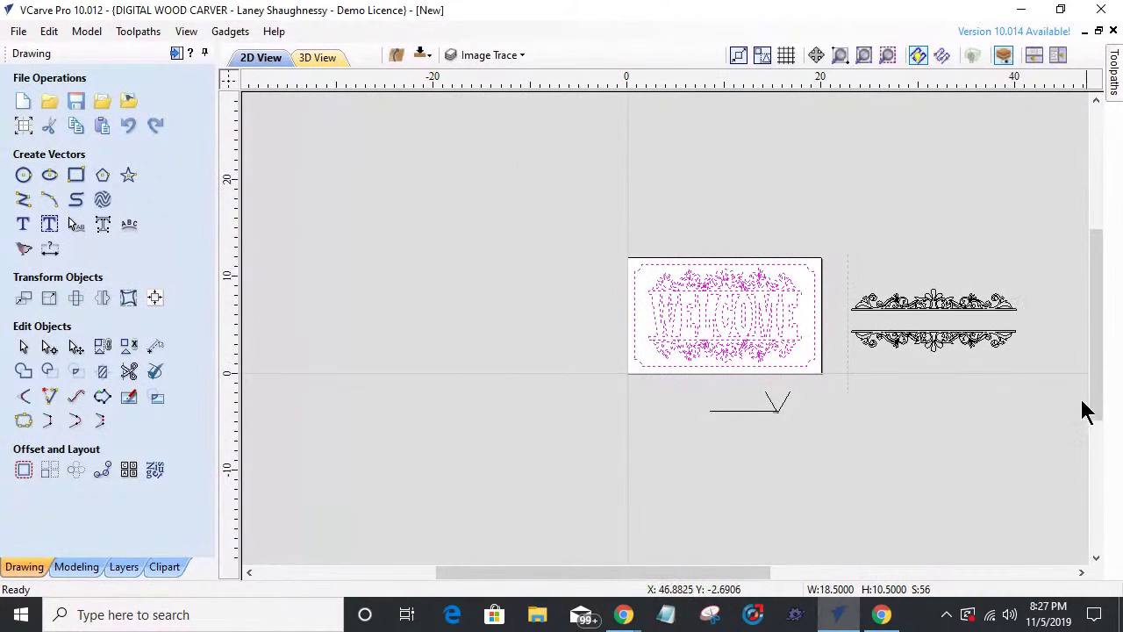
{"action": "key", "text": "Tab"}
{"action": "key", "text": "Delete"}
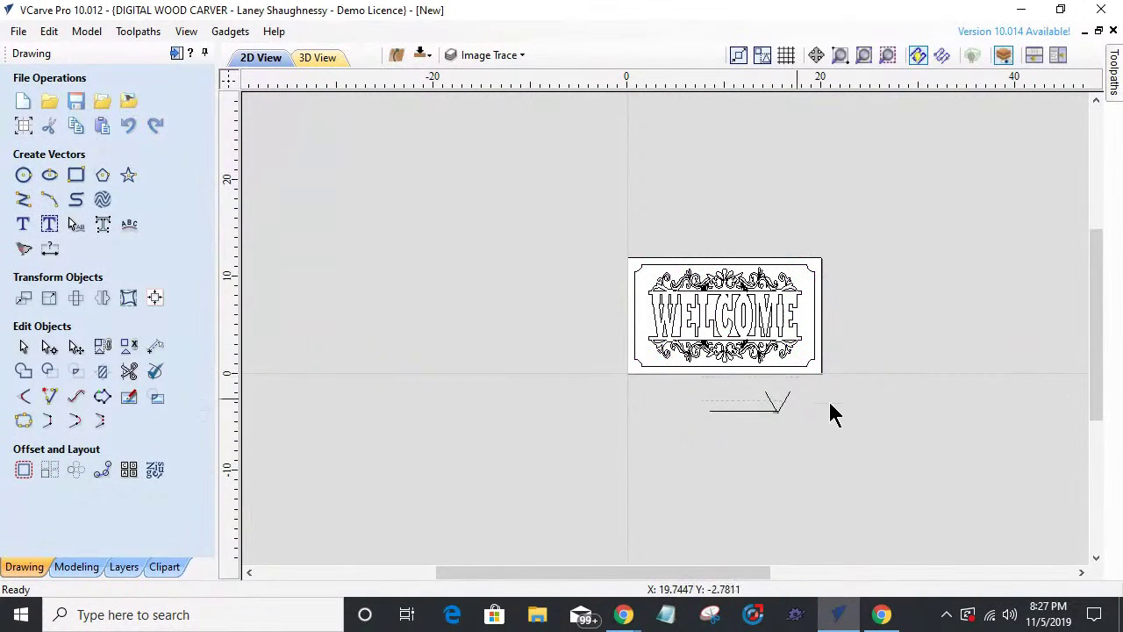
{"action": "key", "text": "Tab"}
{"action": "key", "text": "Delete"}
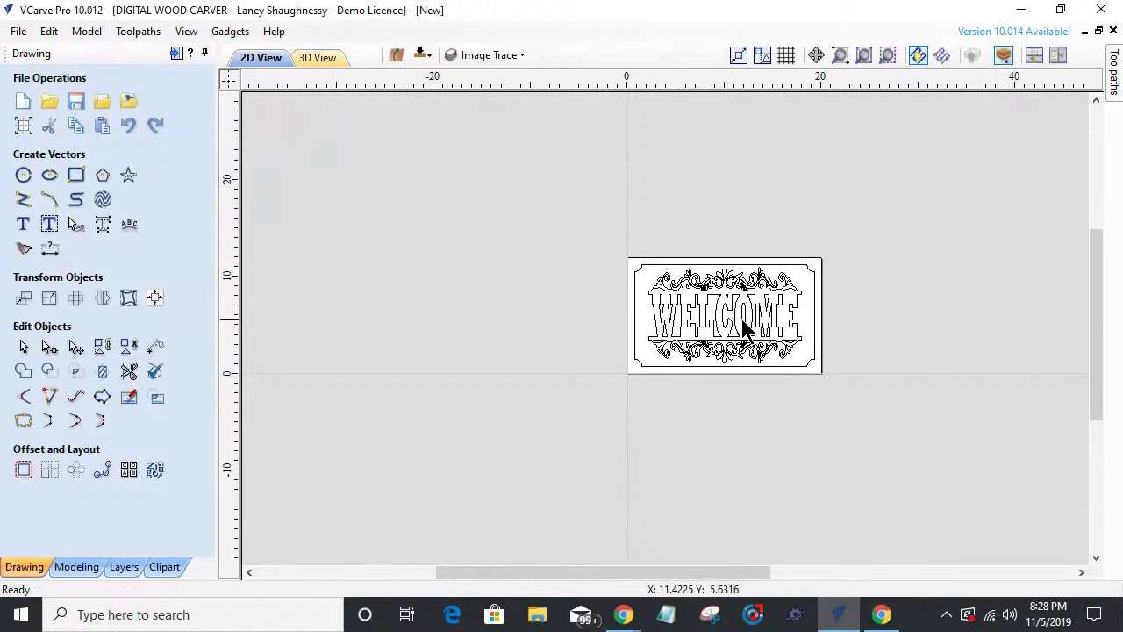
- Check the whole design for open vectors by selecting all open vectors
{"action": "scroll", "coordinate": [738, 325], "scroll_direction": "up", "scroll_amount": 2}
{"action": "right_click", "coordinate": [498, 218]}
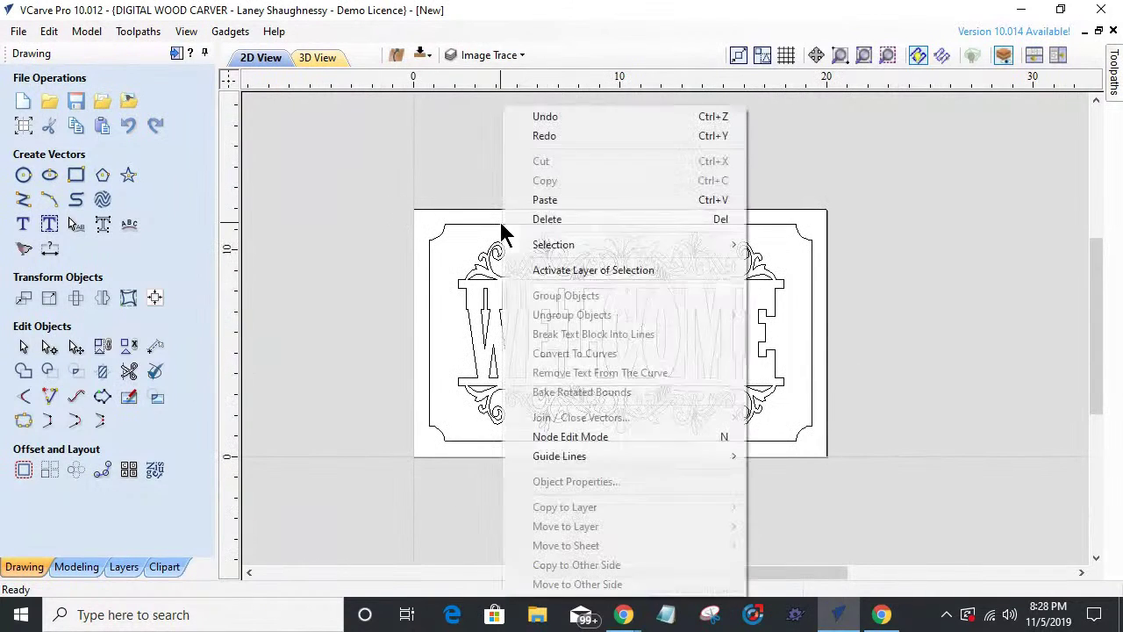
{"action": "mouse_move", "coordinate": [531, 247]}
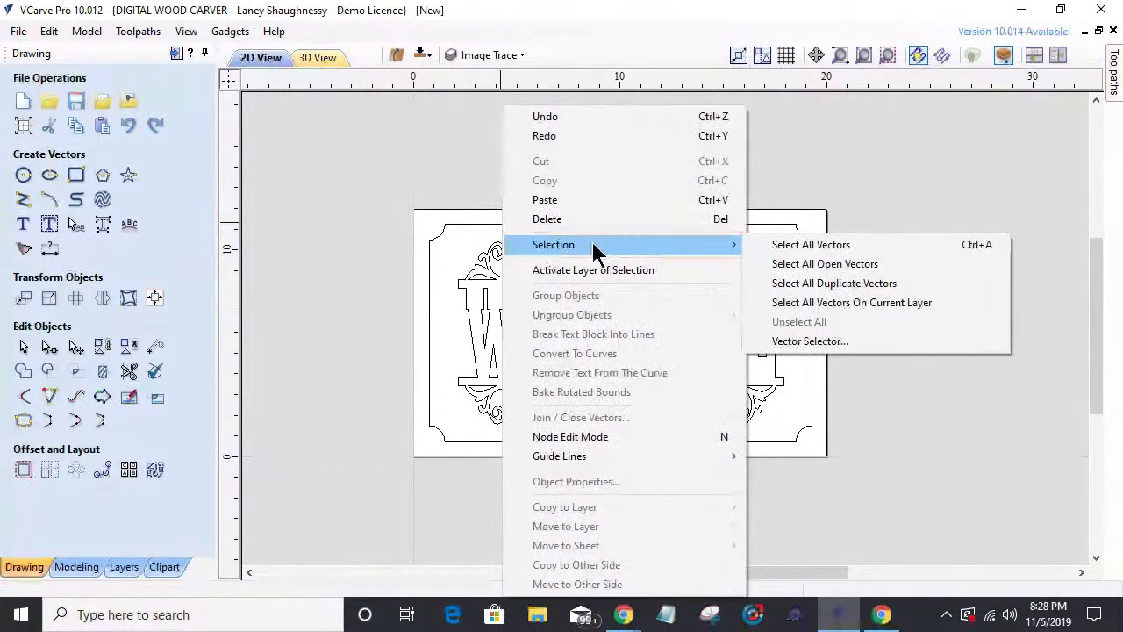
{"action": "left_click", "coordinate": [825, 265]}
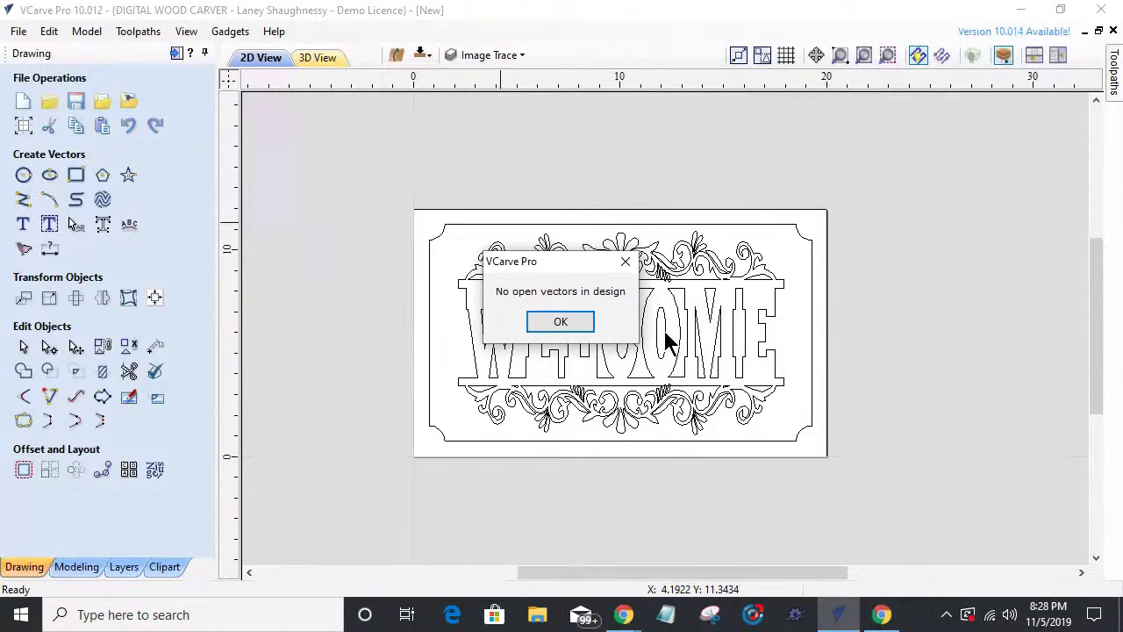
{"action": "left_click", "coordinate": [561, 322]}
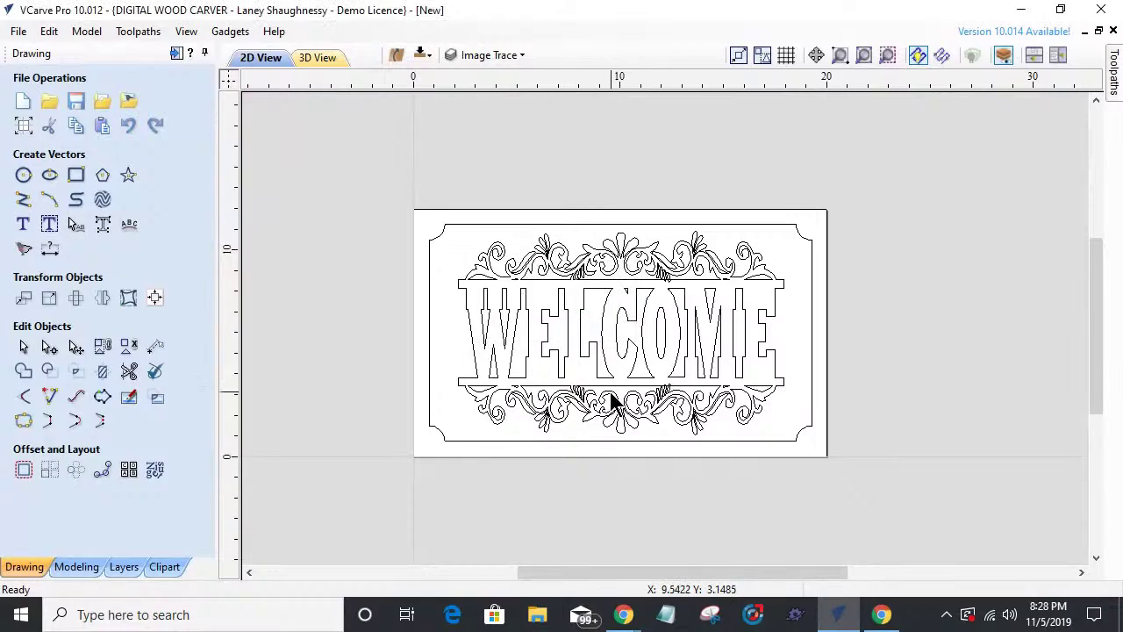
- Examine the small leaf tips crossing the lower border line between the O and M, including which outline they belong to
{"action": "scroll", "coordinate": [694, 396], "scroll_direction": "up", "scroll_amount": 5}
{"action": "scroll", "coordinate": [709, 396], "scroll_direction": "up", "scroll_amount": 2}
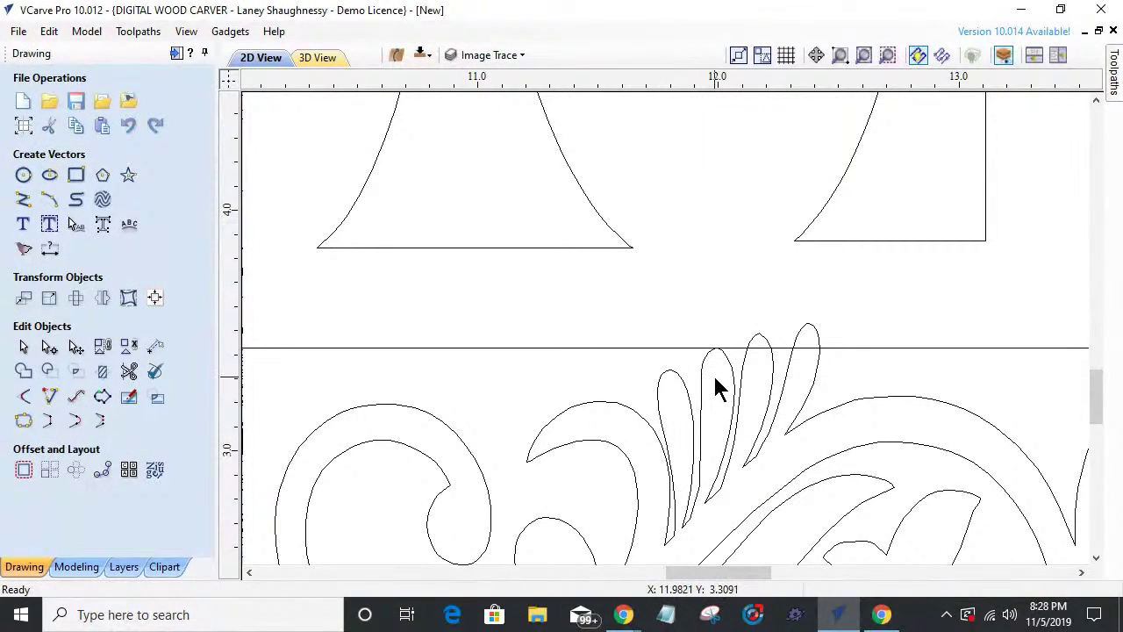
{"action": "scroll", "coordinate": [707, 373], "scroll_direction": "down", "scroll_amount": 6}
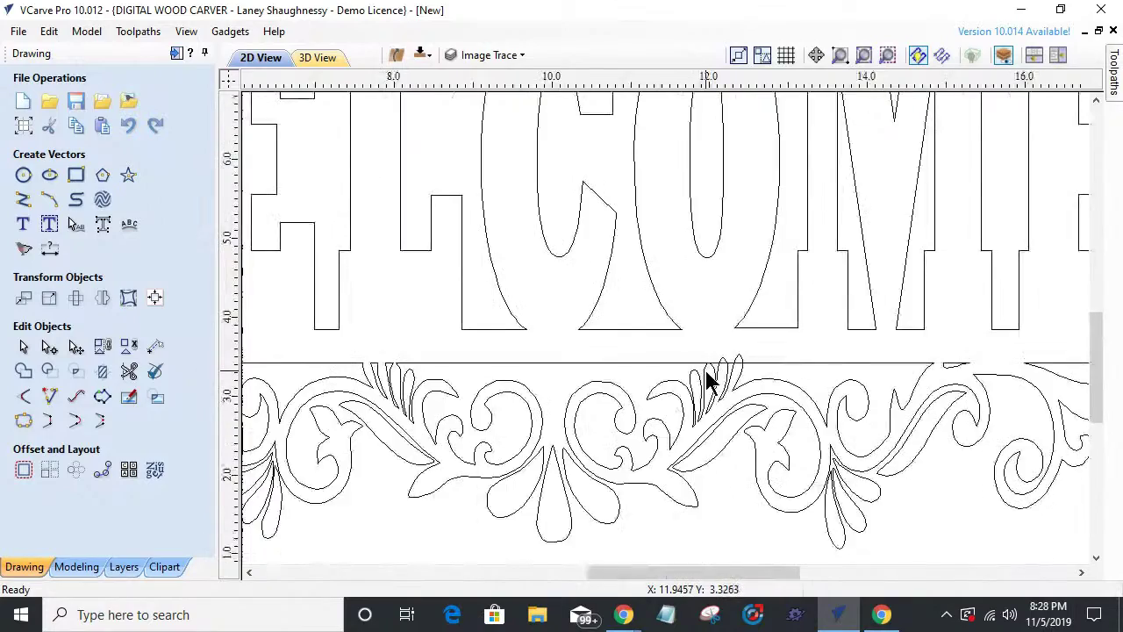
{"action": "scroll", "coordinate": [710, 378], "scroll_direction": "up", "scroll_amount": 3}
{"action": "scroll", "coordinate": [710, 379], "scroll_direction": "up", "scroll_amount": 2}
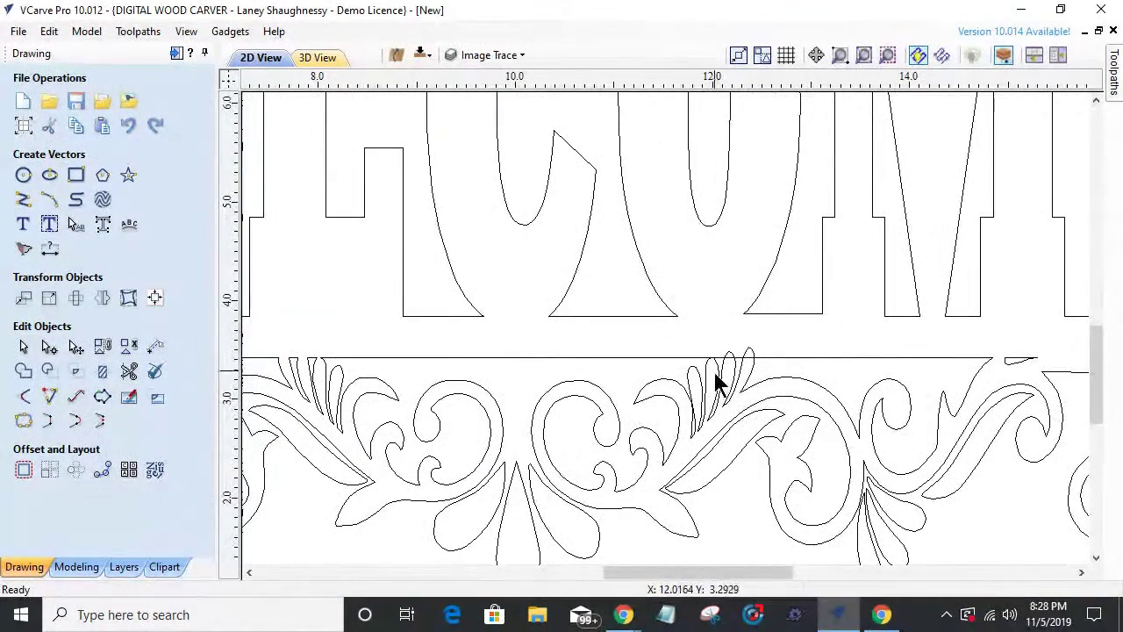
{"action": "left_click", "coordinate": [722, 379]}
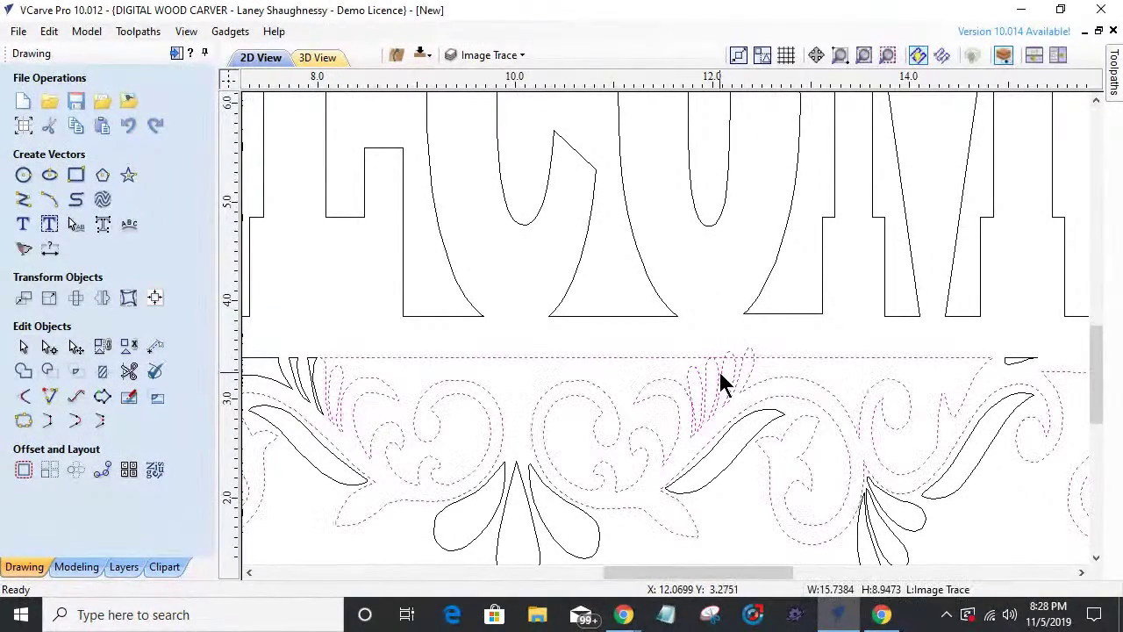
{"action": "key", "text": "Escape"}
{"action": "scroll", "coordinate": [719, 386], "scroll_direction": "up", "scroll_amount": 4}
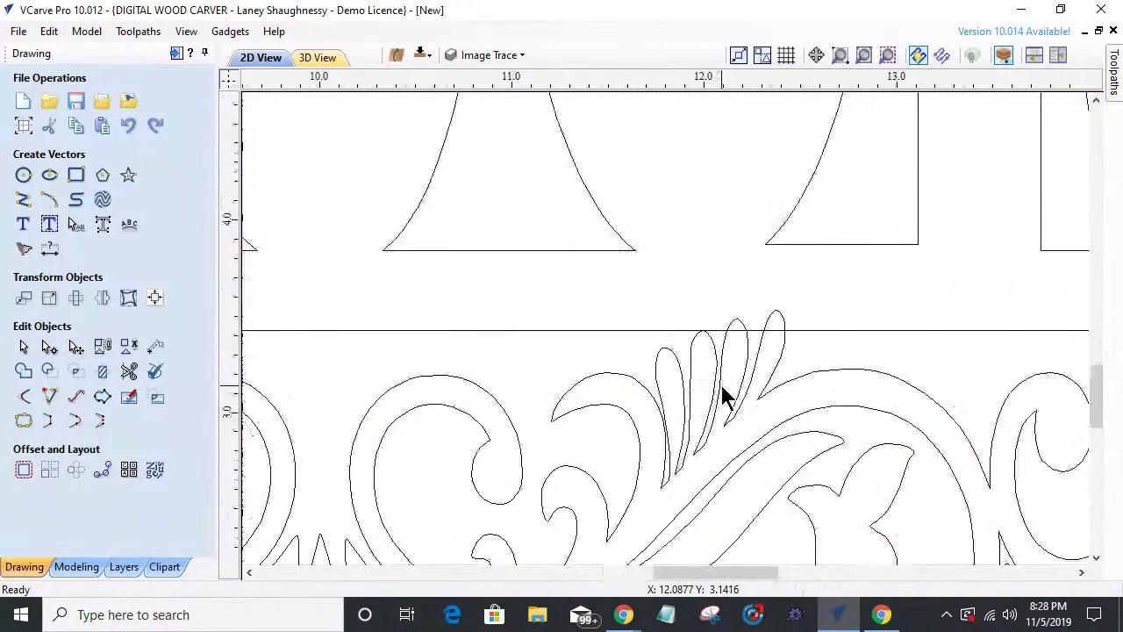
- Trim the small leaf tips above the lower border line between the O and M, along with the border segments inside them
{"action": "scroll", "coordinate": [722, 393], "scroll_direction": "down", "scroll_amount": 3}
{"action": "scroll", "coordinate": [720, 393], "scroll_direction": "down", "scroll_amount": 1}
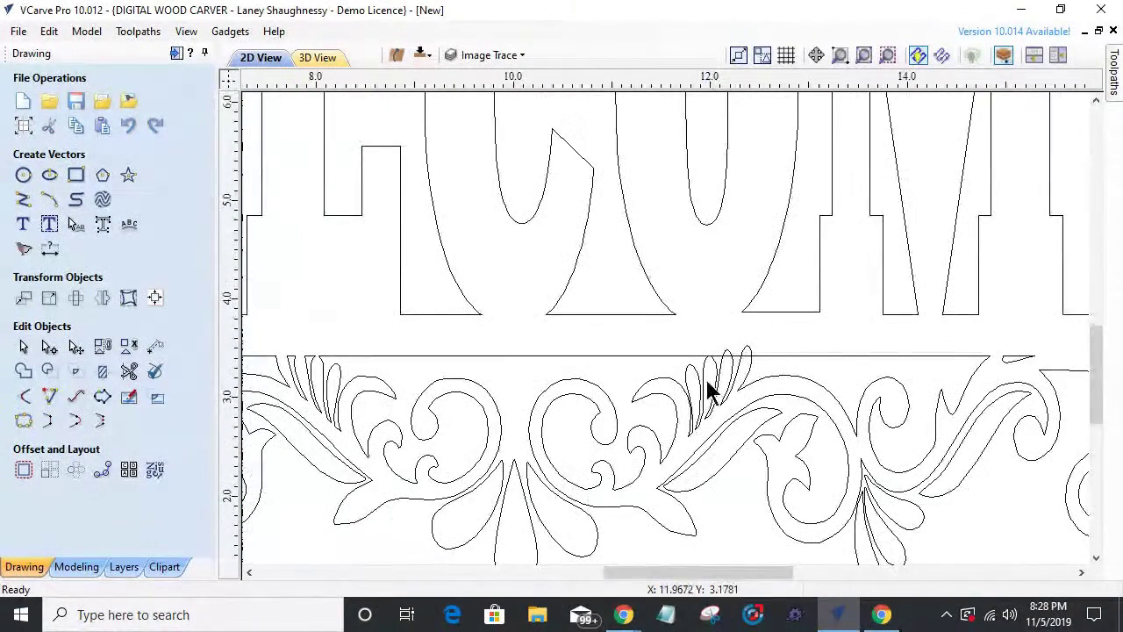
{"action": "scroll", "coordinate": [502, 505], "scroll_direction": "up", "scroll_amount": 2}
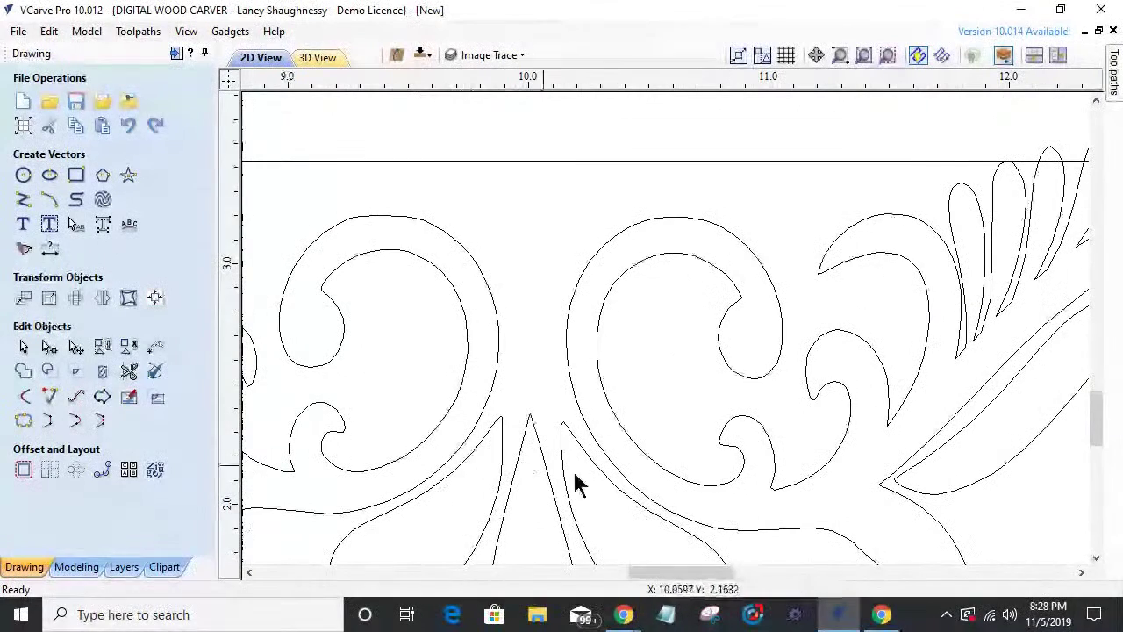
{"action": "scroll", "coordinate": [439, 477], "scroll_direction": "down", "scroll_amount": 2}
{"action": "scroll", "coordinate": [478, 479], "scroll_direction": "down", "scroll_amount": 1}
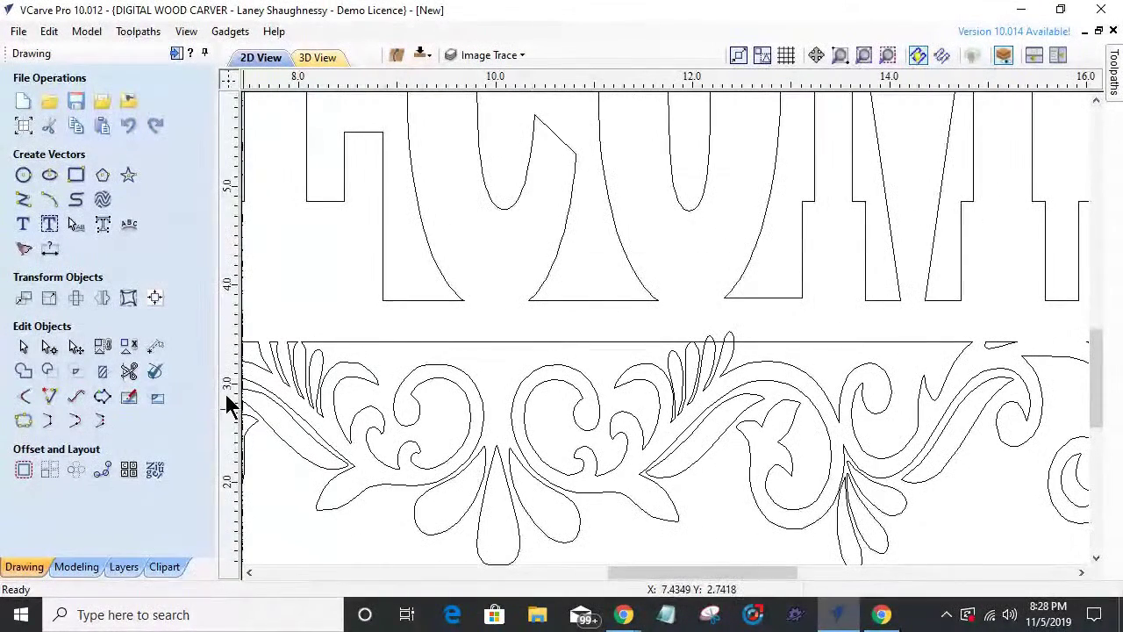
{"action": "left_click", "coordinate": [130, 372]}
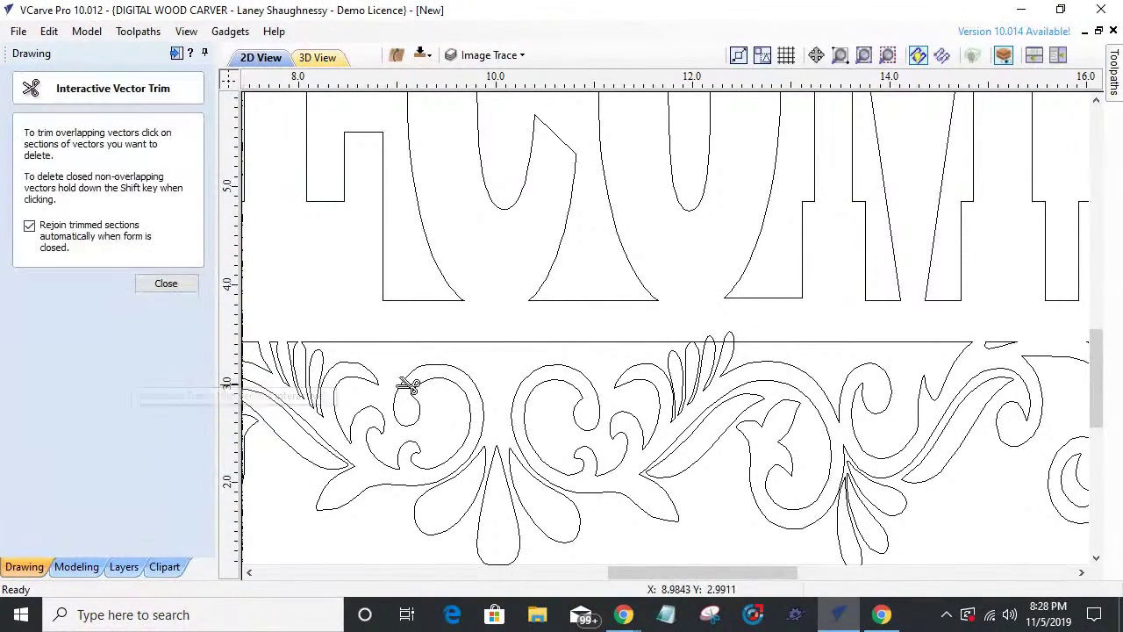
{"action": "scroll", "coordinate": [790, 337], "scroll_direction": "up", "scroll_amount": 2}
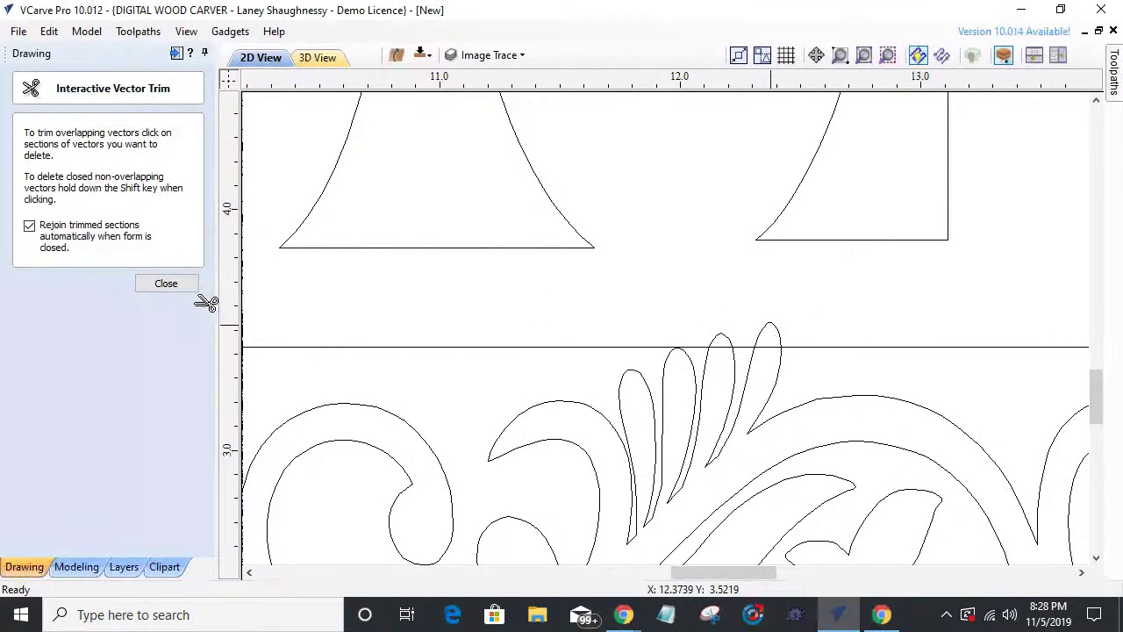
{"action": "scroll", "coordinate": [776, 326], "scroll_direction": "up", "scroll_amount": 1}
{"action": "left_click", "coordinate": [772, 321]}
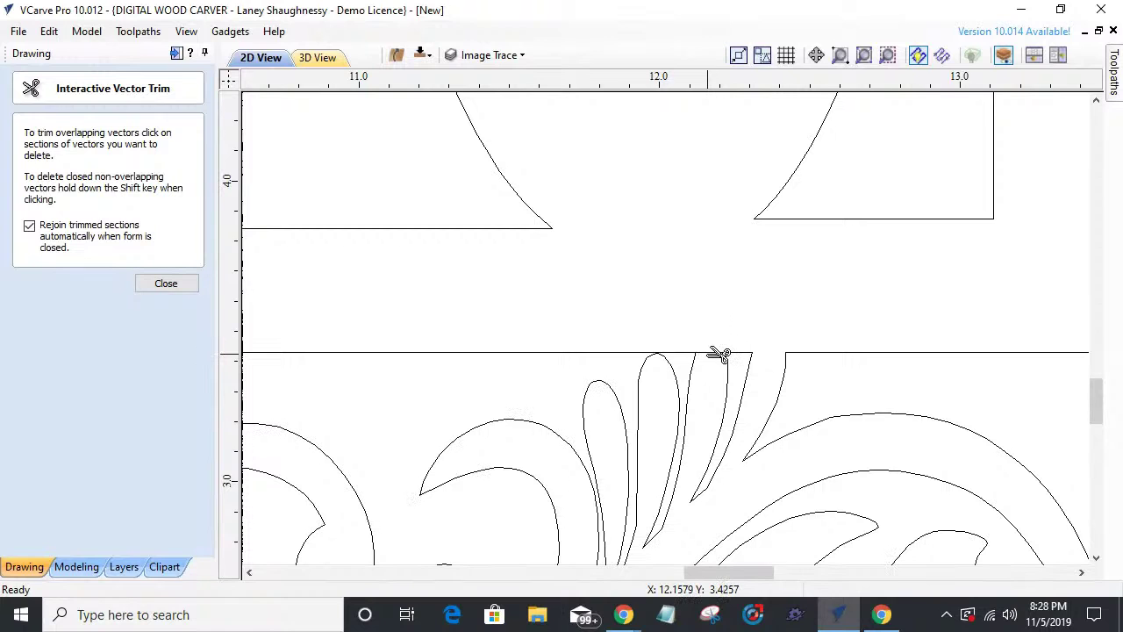
{"action": "scroll", "coordinate": [673, 353], "scroll_direction": "up", "scroll_amount": 1}
- Trim the matching leaf tips and enclosed border segments at the upper border between the O and M, and finish the vector trimming
{"action": "scroll", "coordinate": [673, 354], "scroll_direction": "down", "scroll_amount": 2}
{"action": "scroll", "coordinate": [673, 355], "scroll_direction": "down", "scroll_amount": 2}
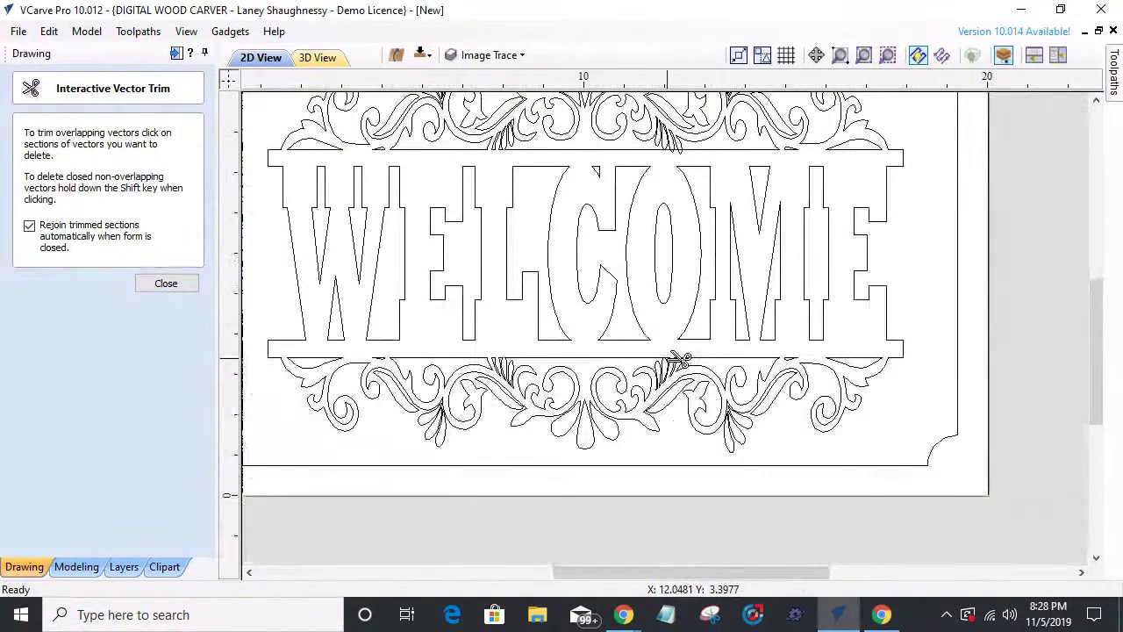
{"action": "scroll", "coordinate": [690, 167], "scroll_direction": "down", "scroll_amount": 1}
{"action": "scroll", "coordinate": [697, 117], "scroll_direction": "up", "scroll_amount": 4}
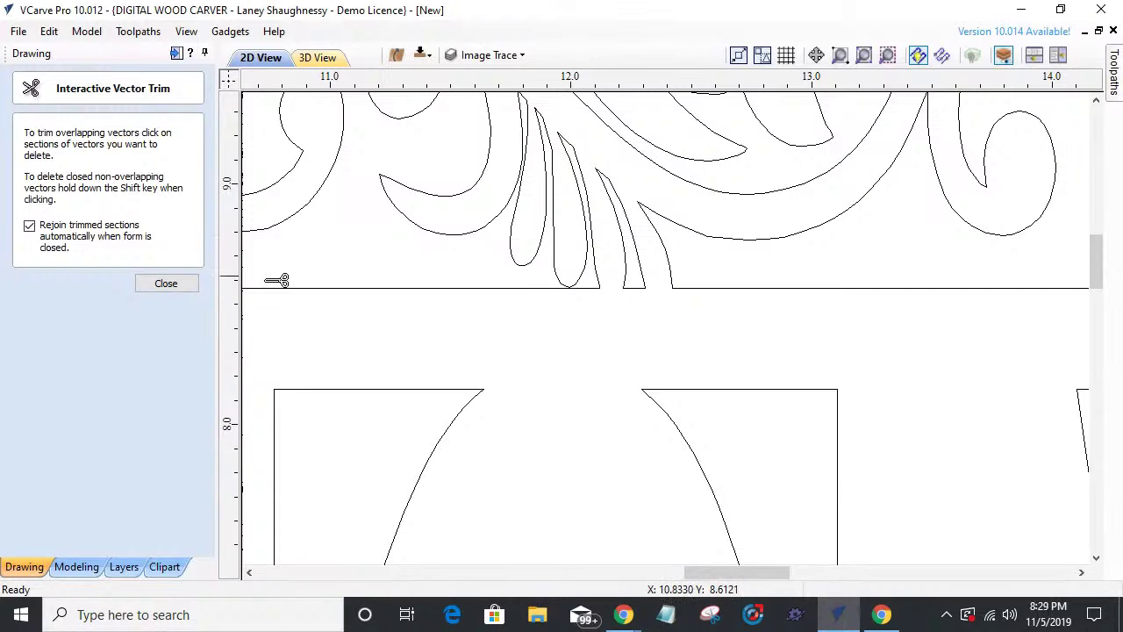
{"action": "left_click", "coordinate": [172, 283]}
- Select all the WELCOME lettering, border and ornament vectors, leaving out the outer frame with notched corners
{"action": "scroll", "coordinate": [772, 316], "scroll_direction": "down", "scroll_amount": 3}
{"action": "scroll", "coordinate": [764, 311], "scroll_direction": "down", "scroll_amount": 3}
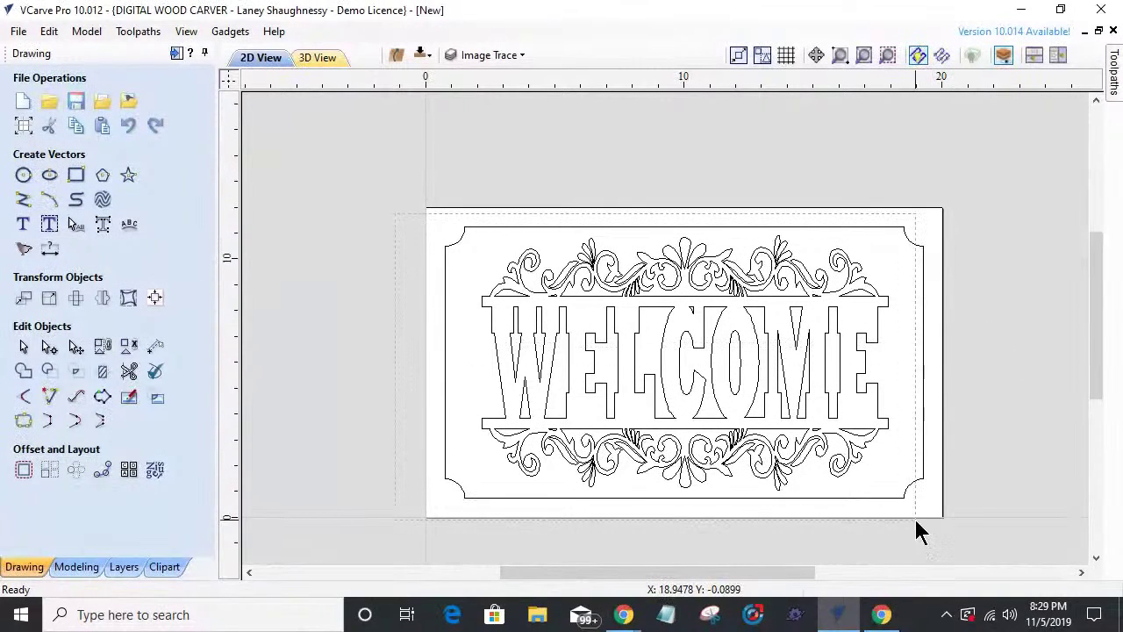
{"action": "key", "text": "ctrl+a"}
{"action": "key", "text": "Escape"}
{"action": "scroll", "coordinate": [708, 325], "scroll_direction": "up", "scroll_amount": 4}
{"action": "scroll", "coordinate": [708, 326], "scroll_direction": "down", "scroll_amount": 4}
{"action": "scroll", "coordinate": [752, 451], "scroll_direction": "up", "scroll_amount": 2}
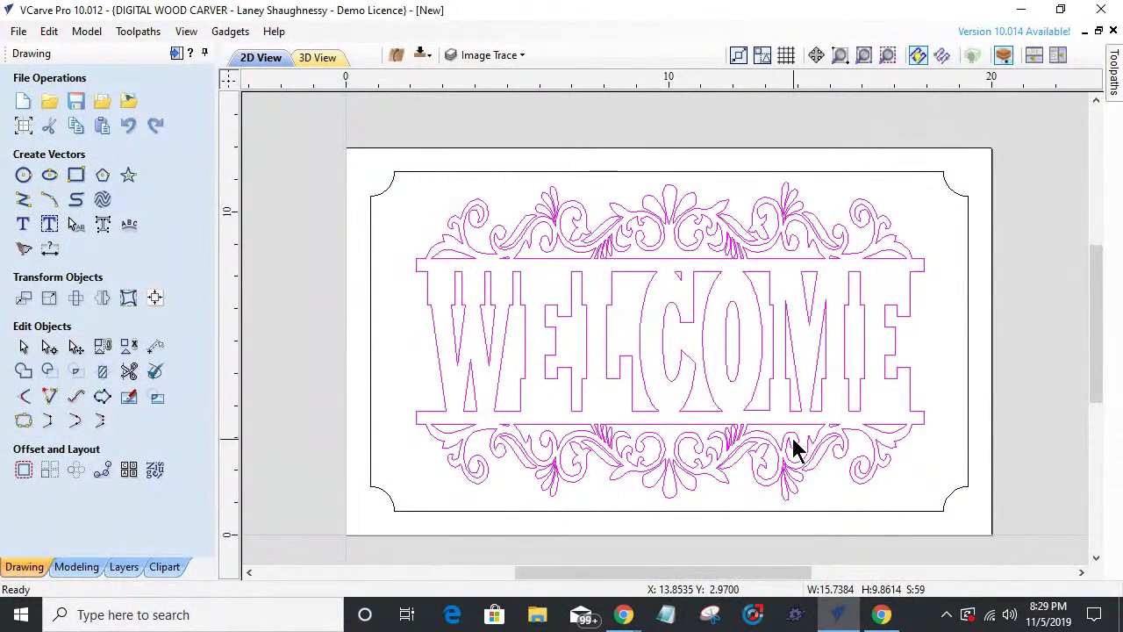
- Close the open Texture 2 toolpath settings and return to the drawing tools
{"action": "left_click", "coordinate": [176, 55]}
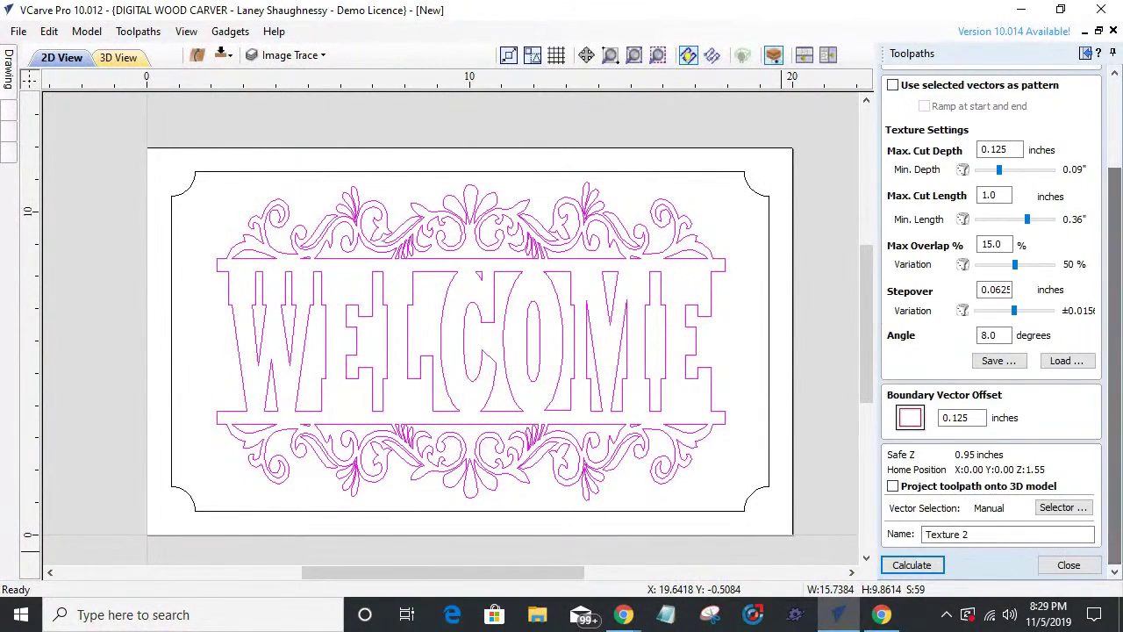
{"action": "left_click", "coordinate": [1053, 567]}
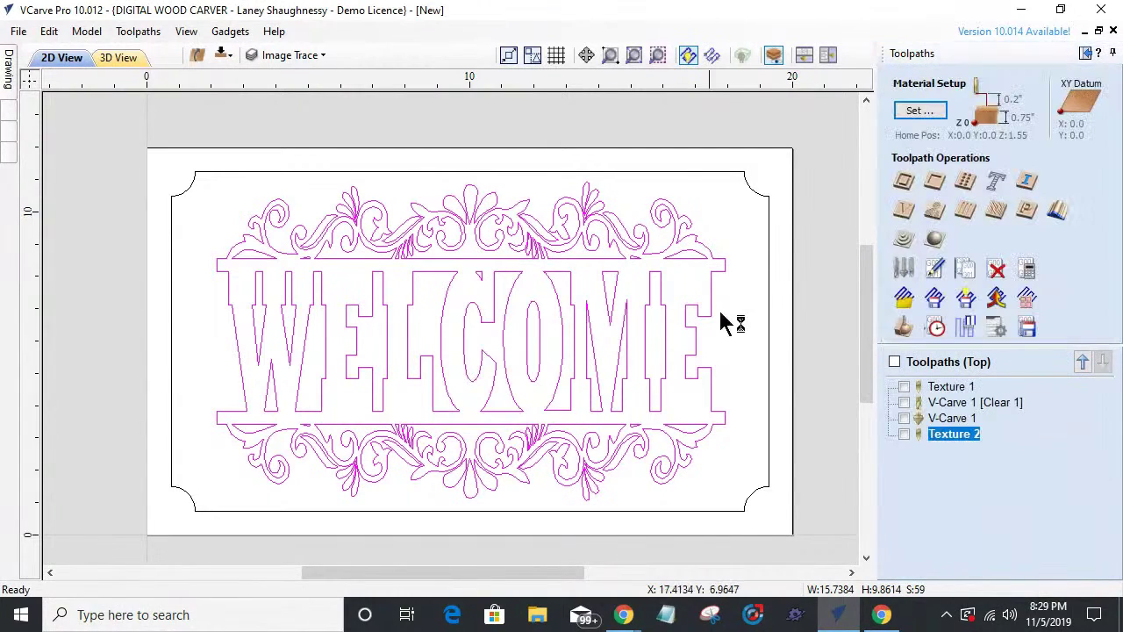
{"action": "left_click", "coordinate": [1085, 54]}
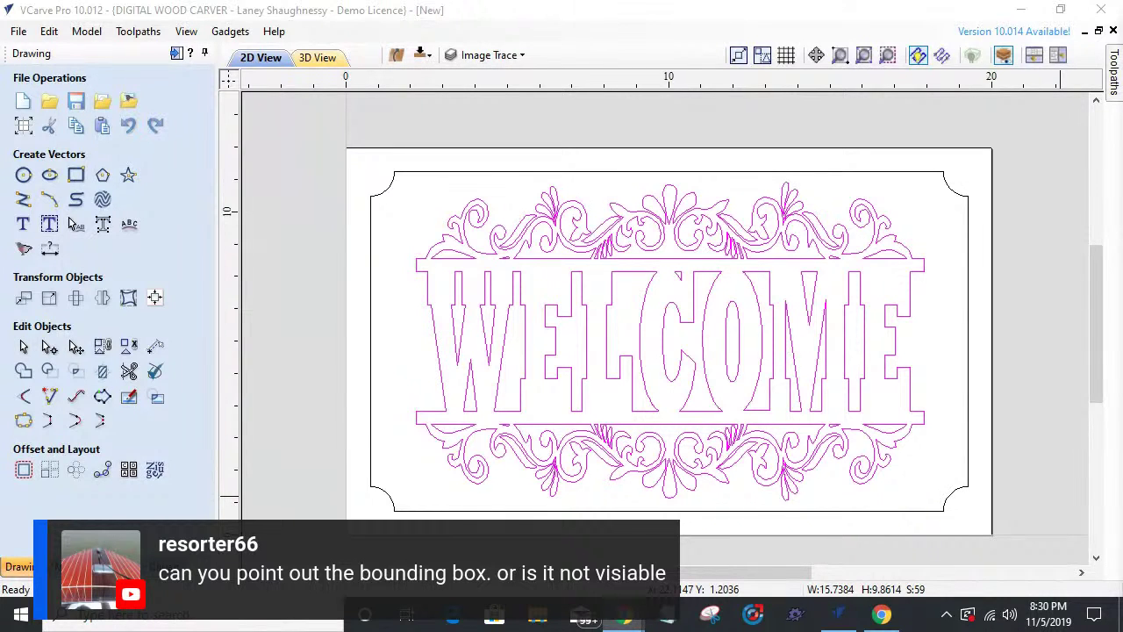
- Create the sample text "Hello World" in Rockwell Extra Bold with a text height of 1 inch
{"action": "scroll", "coordinate": [785, 303], "scroll_direction": "down", "scroll_amount": 4}
{"action": "scroll", "coordinate": [599, 82], "scroll_direction": "up", "scroll_amount": 1}
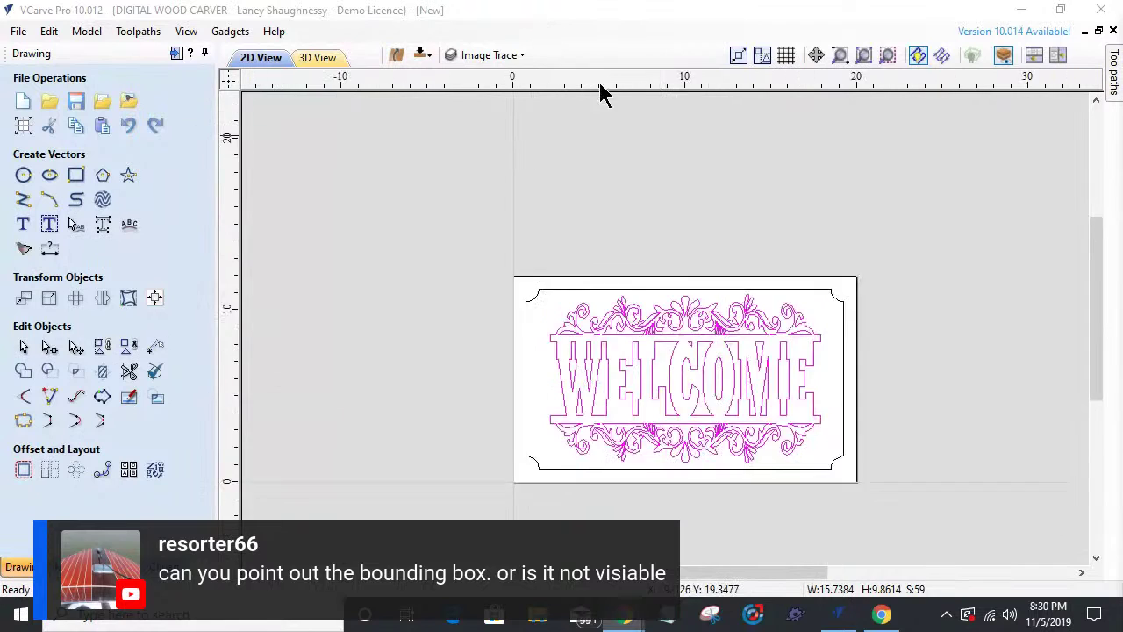
{"action": "scroll", "coordinate": [600, 83], "scroll_direction": "up", "scroll_amount": 1}
{"action": "scroll", "coordinate": [994, 381], "scroll_direction": "up", "scroll_amount": 1}
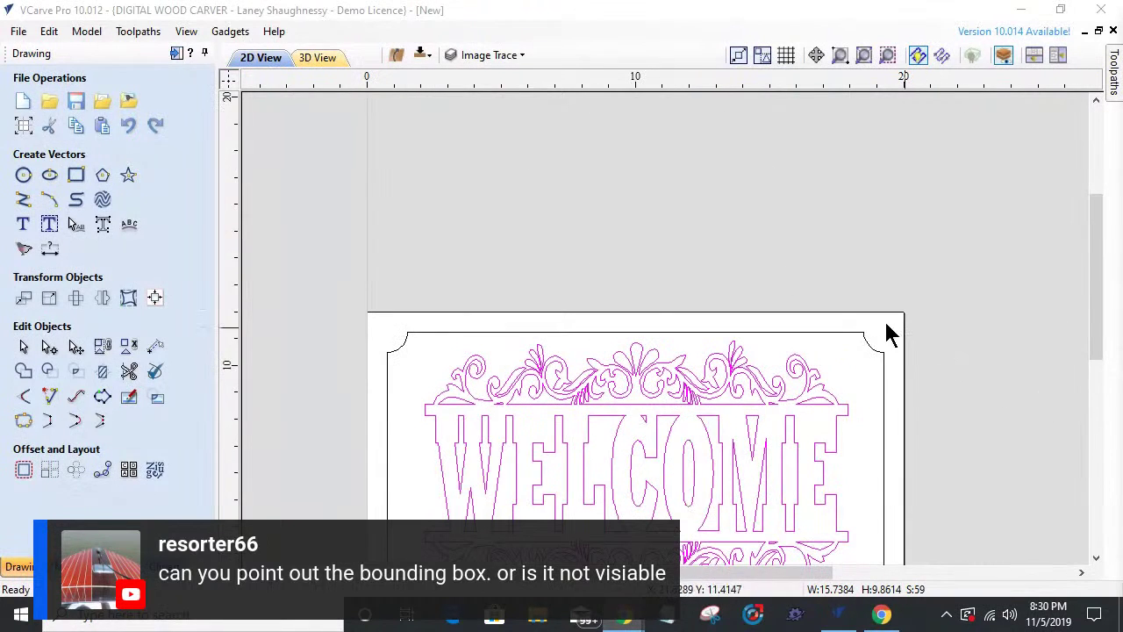
{"action": "scroll", "coordinate": [928, 345], "scroll_direction": "up", "scroll_amount": 1}
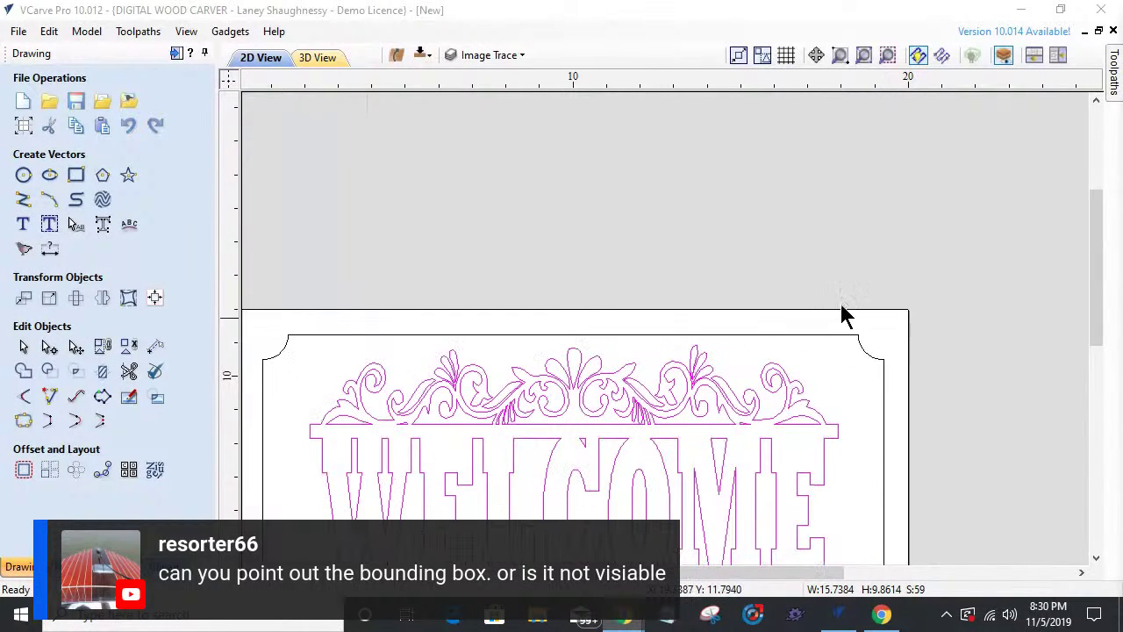
{"action": "left_click", "coordinate": [24, 227]}
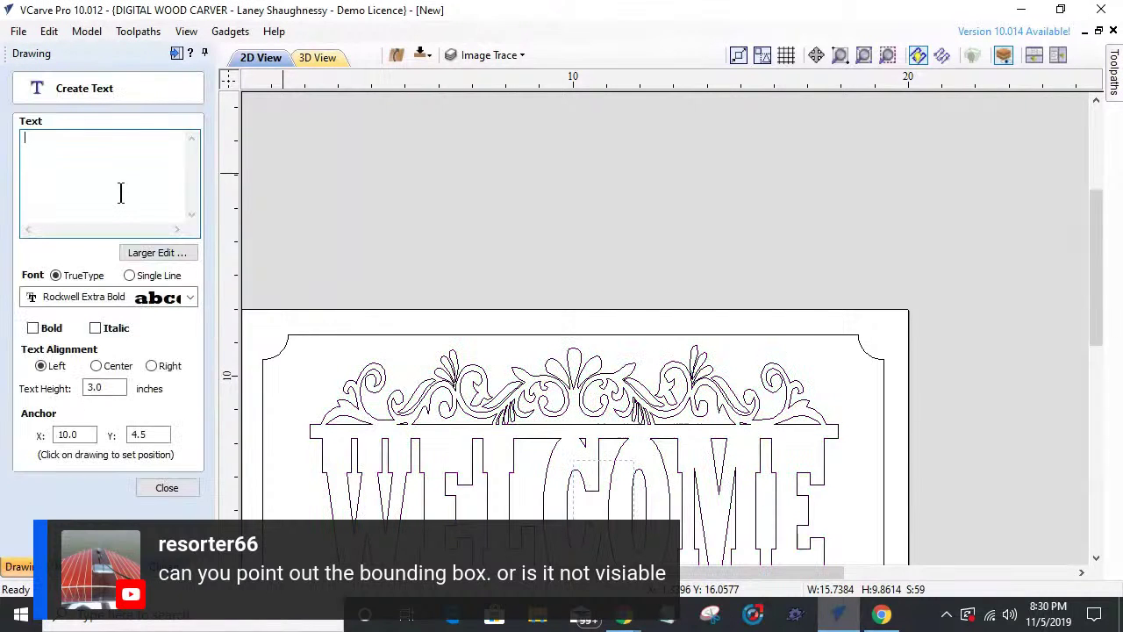
{"action": "type", "text": "Hello World"}
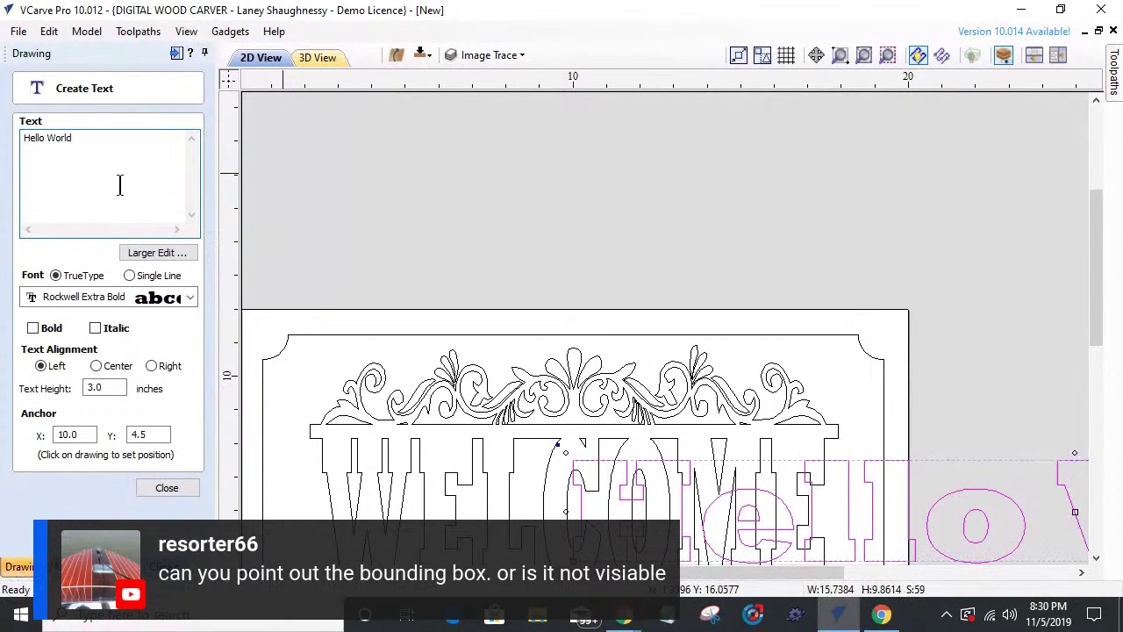
{"action": "double_click", "coordinate": [110, 389]}
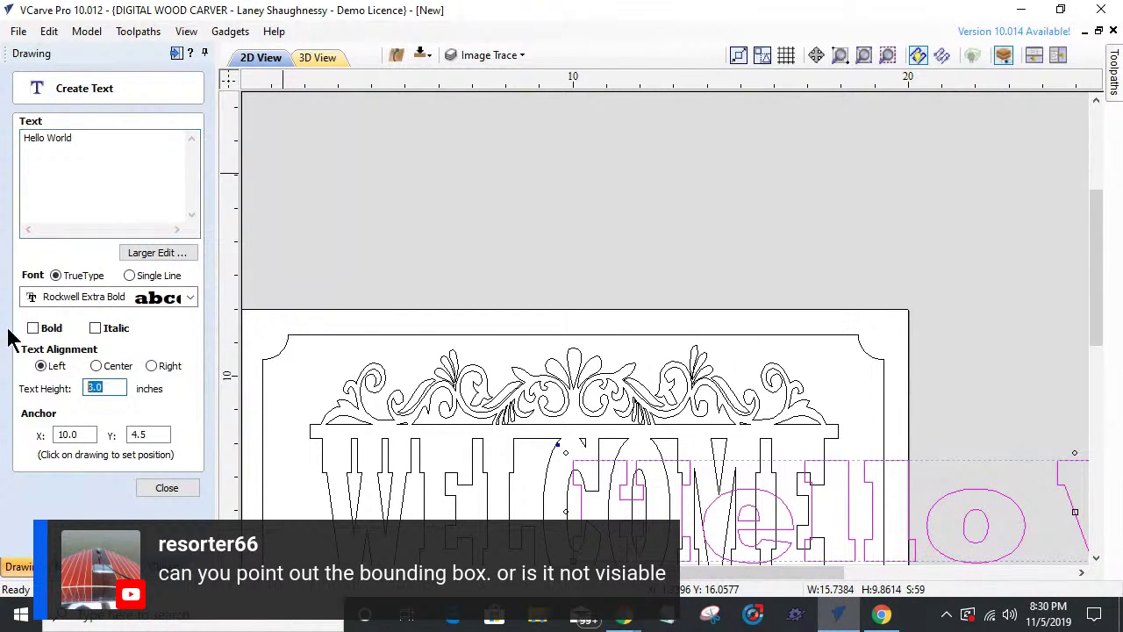
{"action": "type", "text": "1"}
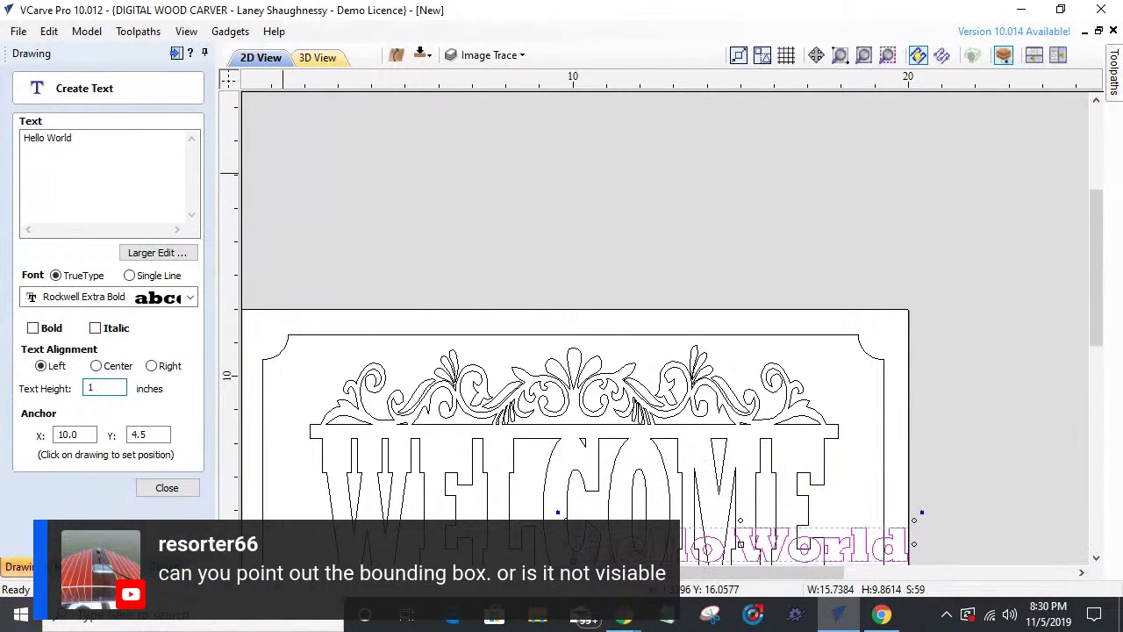
{"action": "left_click", "coordinate": [167, 488]}
- Move the Hello World text into the empty space above the board and apply a Bounding Box distortion envelope to it
{"action": "left_click", "coordinate": [866, 540]}
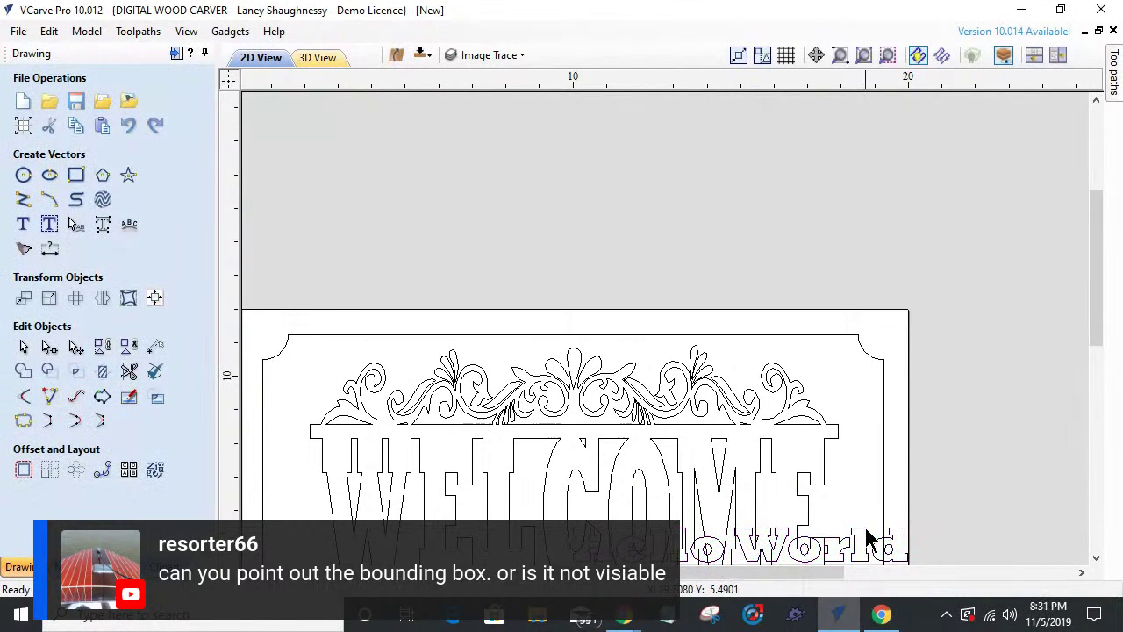
{"action": "left_click_drag", "start_coordinate": [865, 540], "coordinate": [782, 201]}
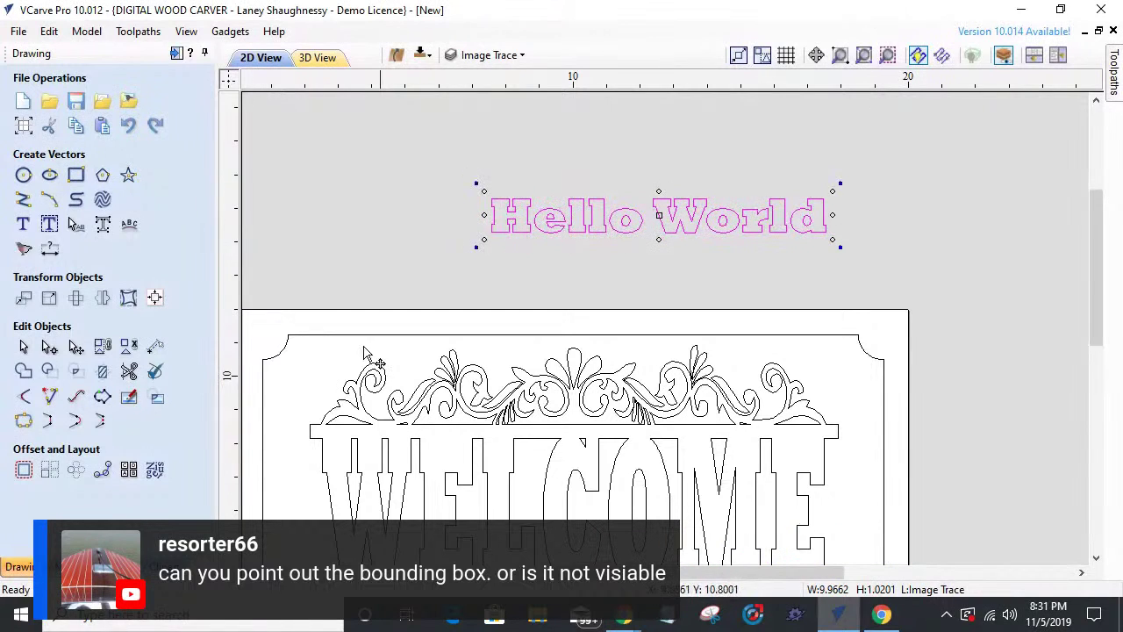
{"action": "left_click", "coordinate": [128, 299]}
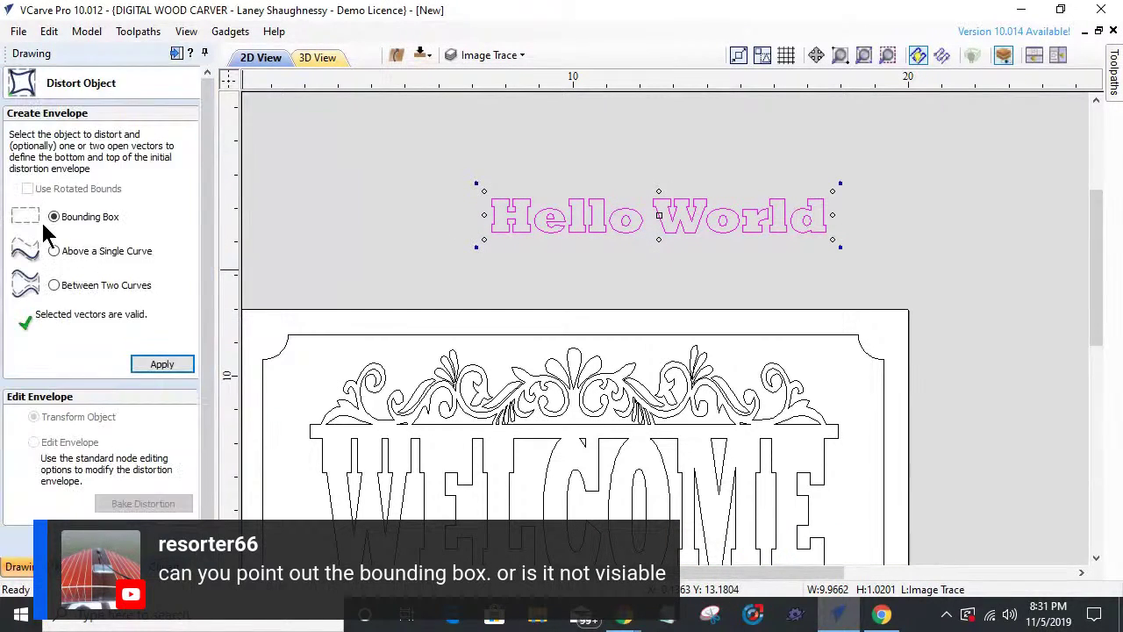
{"action": "left_click", "coordinate": [161, 364]}
{"action": "scroll", "coordinate": [646, 197], "scroll_direction": "up", "scroll_amount": 3}
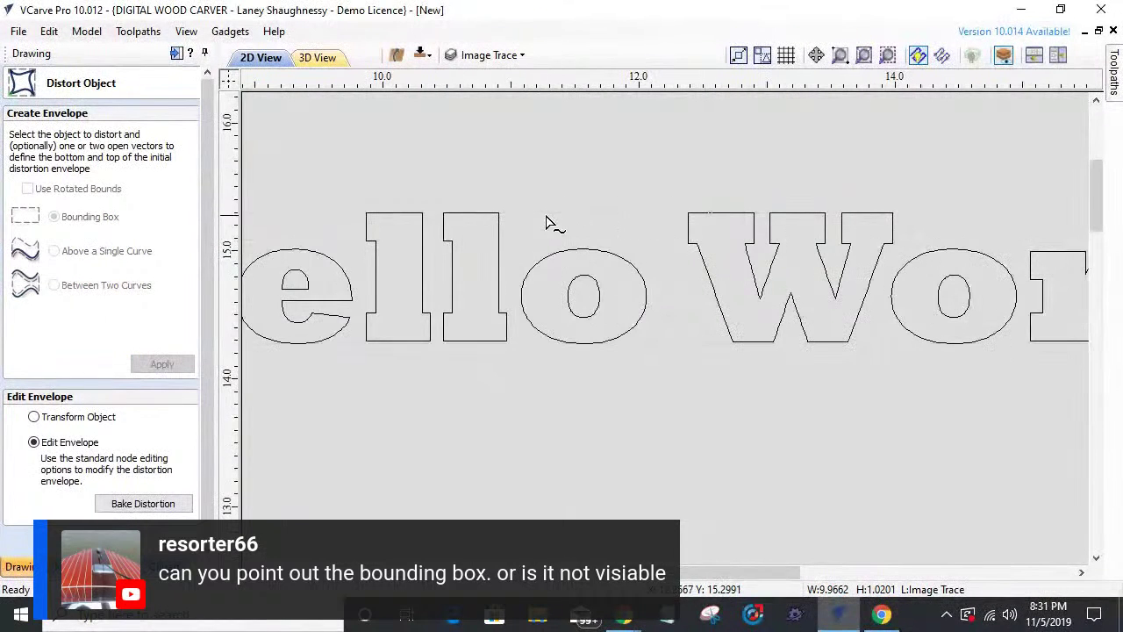
- Insert a point midway on the envelope edge beside the H, pull it outward, and undo that pull
{"action": "middle_click_drag", "start_coordinate": [652, 426], "coordinate": [1098, 437]}
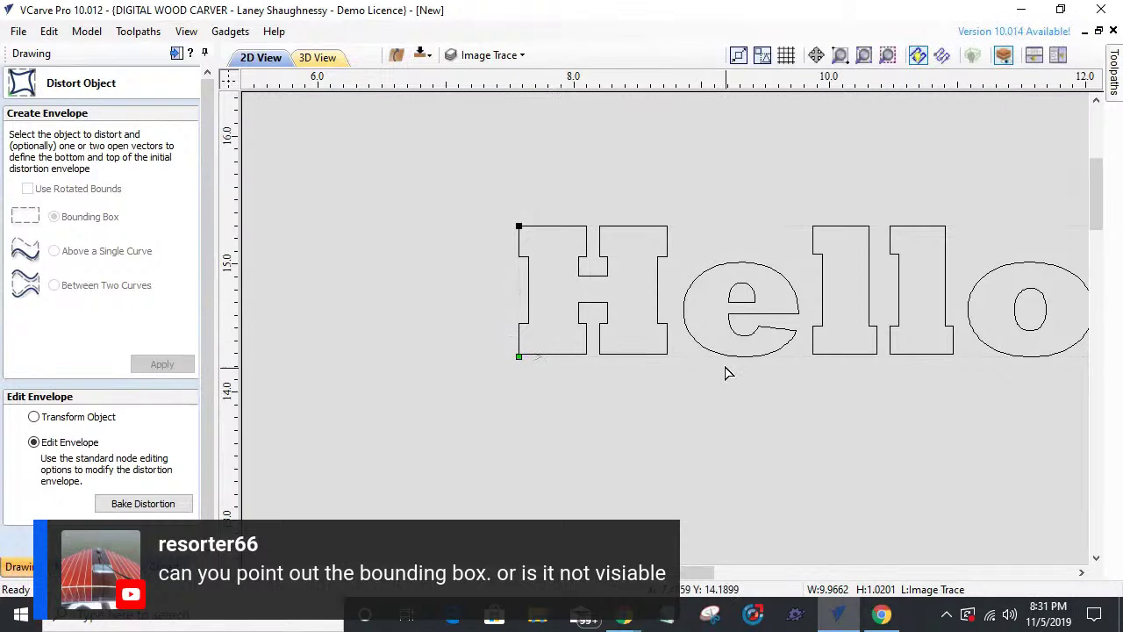
{"action": "left_click_drag", "start_coordinate": [473, 293], "coordinate": [467, 291]}
{"action": "scroll", "coordinate": [375, 325], "scroll_direction": "down", "scroll_amount": 3}
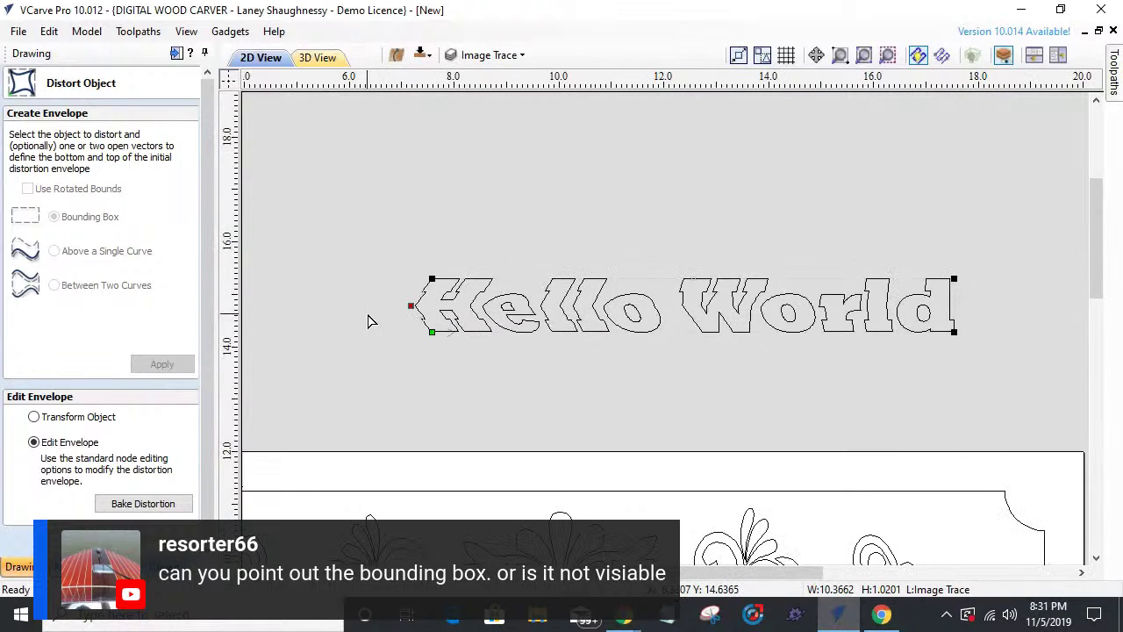
{"action": "scroll", "coordinate": [369, 321], "scroll_direction": "up", "scroll_amount": 1}
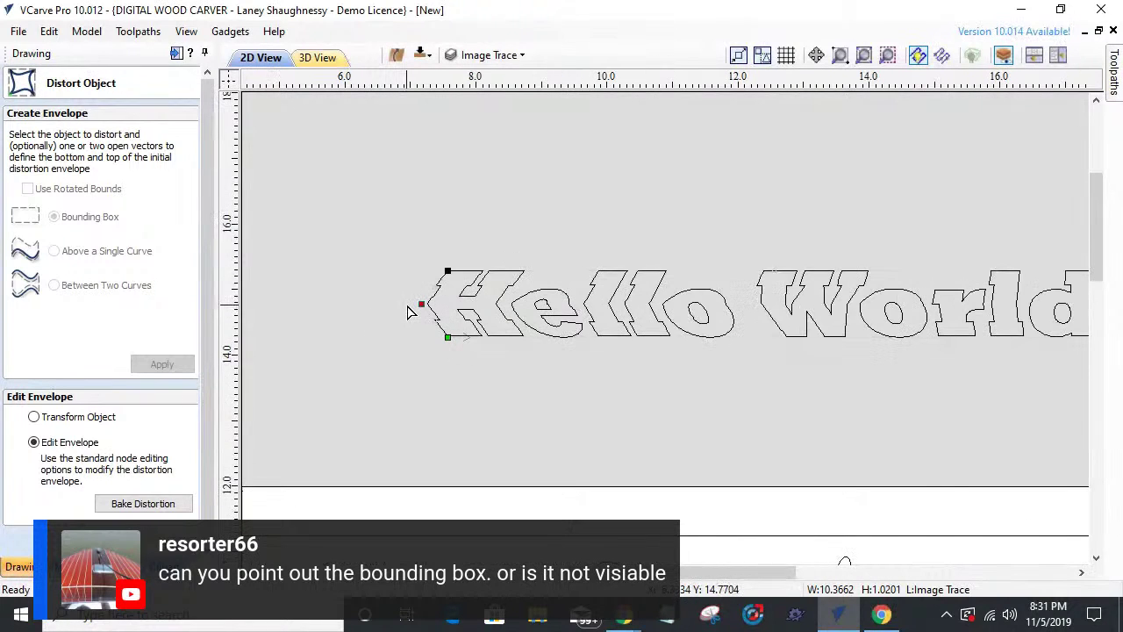
{"action": "key", "text": "ctrl+z"}
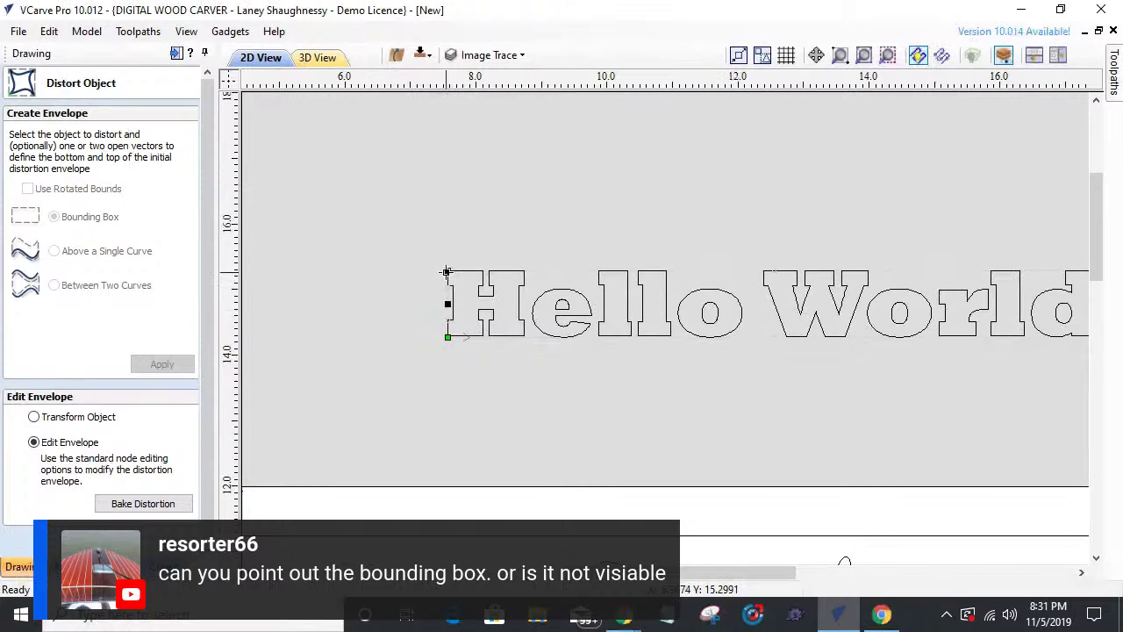
- Raise the envelope's upper corner at the H so the text tapers toward the d, about 2.72 inches tall overall
{"action": "left_click_drag", "start_coordinate": [448, 272], "coordinate": [445, 162]}
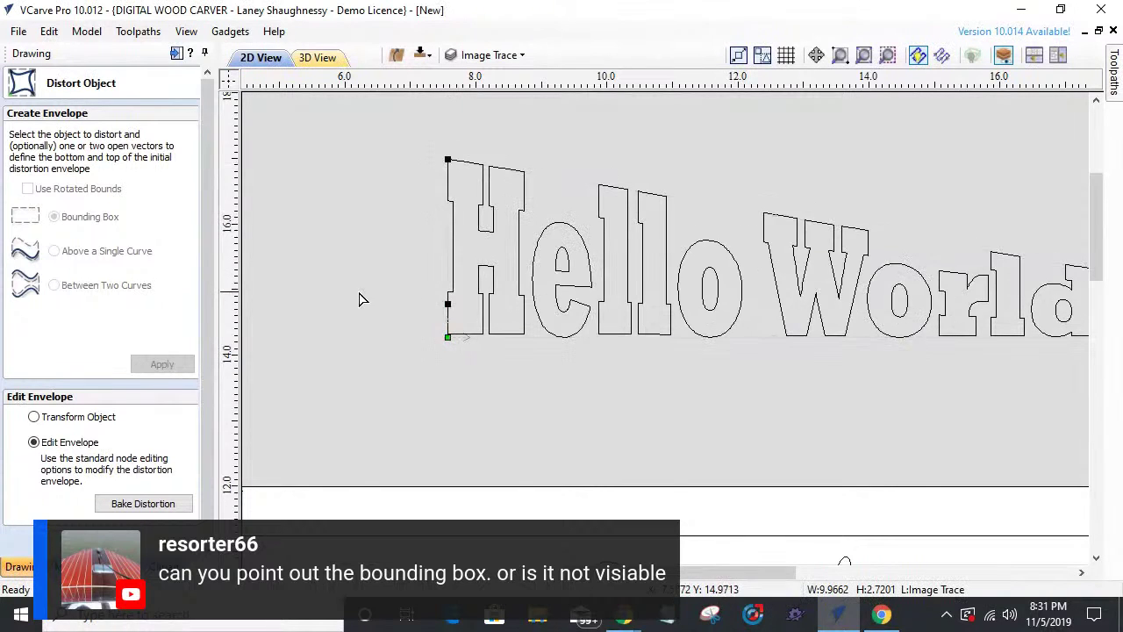
{"action": "scroll", "coordinate": [351, 298], "scroll_direction": "down", "scroll_amount": 2}
{"action": "scroll", "coordinate": [464, 336], "scroll_direction": "up", "scroll_amount": 1}
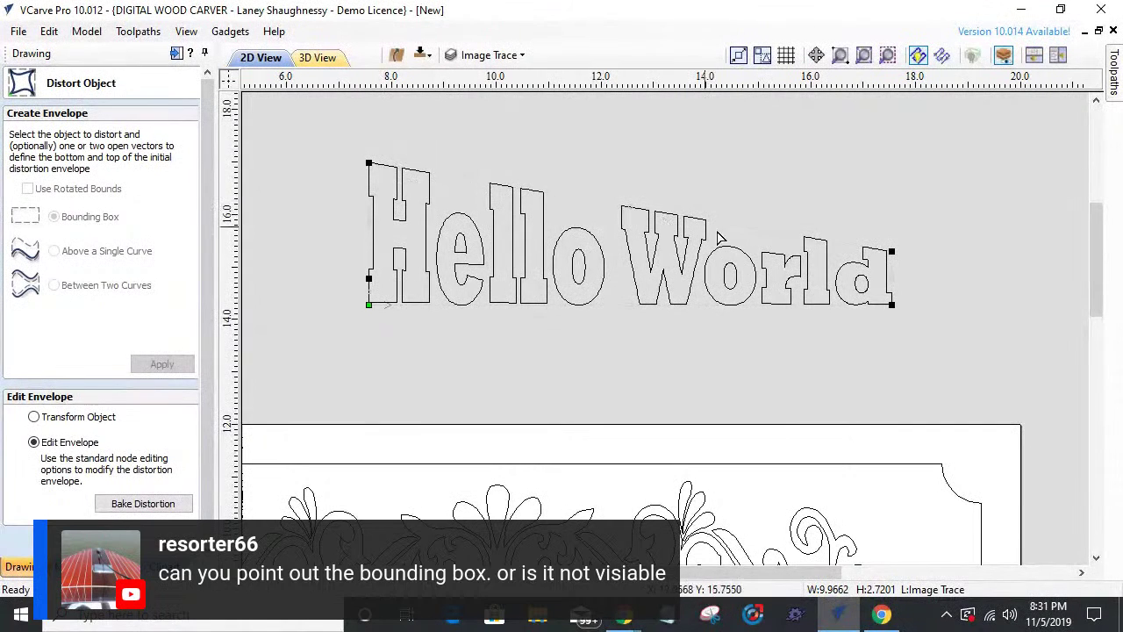
- Convert the envelope's upper edge to an arc and lower its crest so the text is about 4.24 inches tall
{"action": "right_click", "coordinate": [780, 244]}
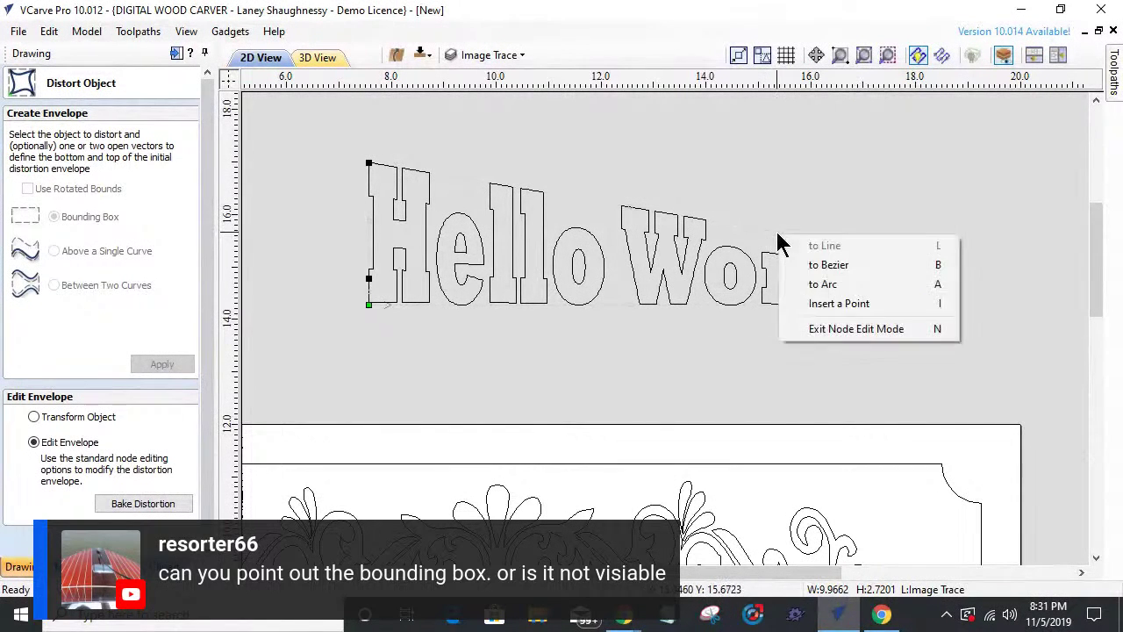
{"action": "left_click", "coordinate": [807, 285]}
{"action": "scroll", "coordinate": [781, 294], "scroll_direction": "down", "scroll_amount": 3}
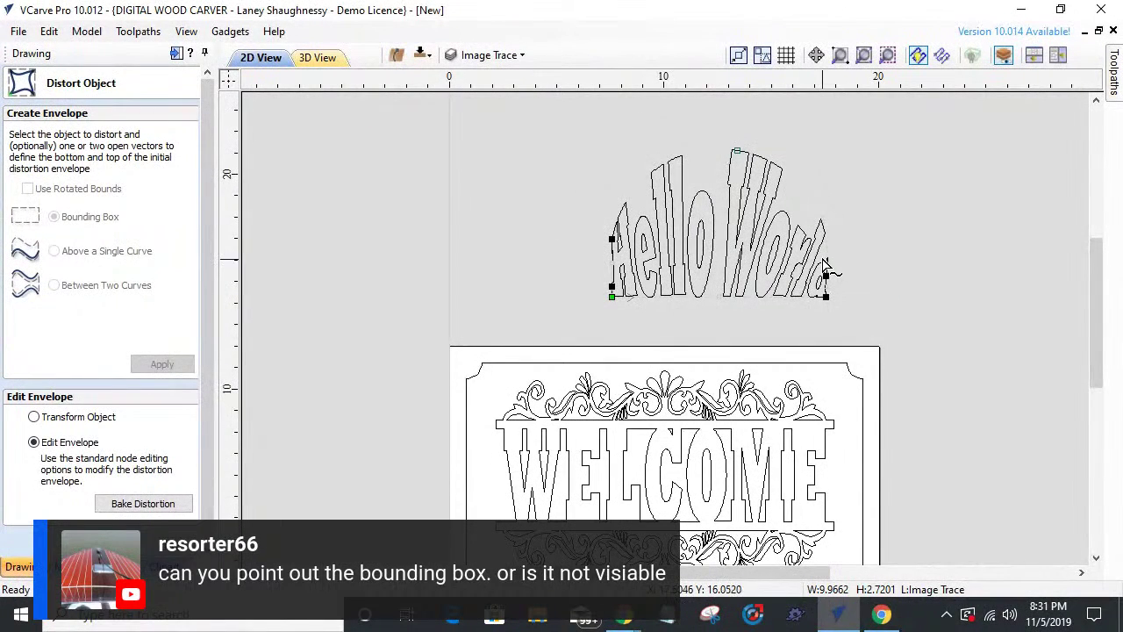
{"action": "left_click_drag", "start_coordinate": [740, 151], "coordinate": [727, 208]}
- Pull the envelope's upper corner beside the d up and outward, making the text about 10.91 by 5.30 inches
{"action": "scroll", "coordinate": [700, 249], "scroll_direction": "up", "scroll_amount": 2}
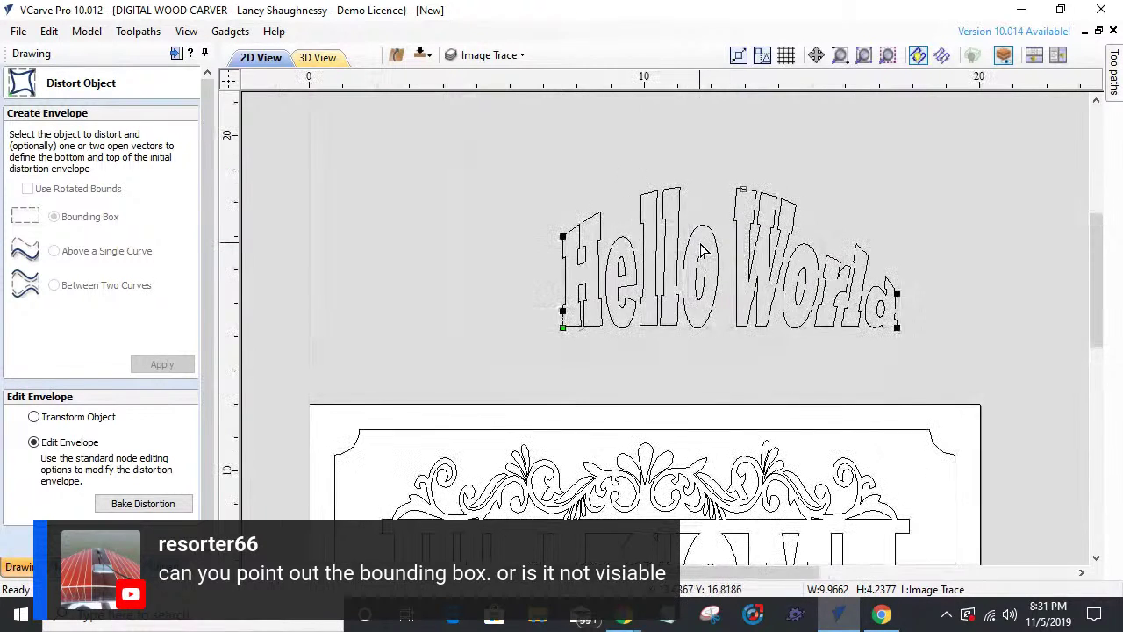
{"action": "scroll", "coordinate": [701, 248], "scroll_direction": "up", "scroll_amount": 1}
{"action": "left_click_drag", "start_coordinate": [948, 306], "coordinate": [985, 228]}
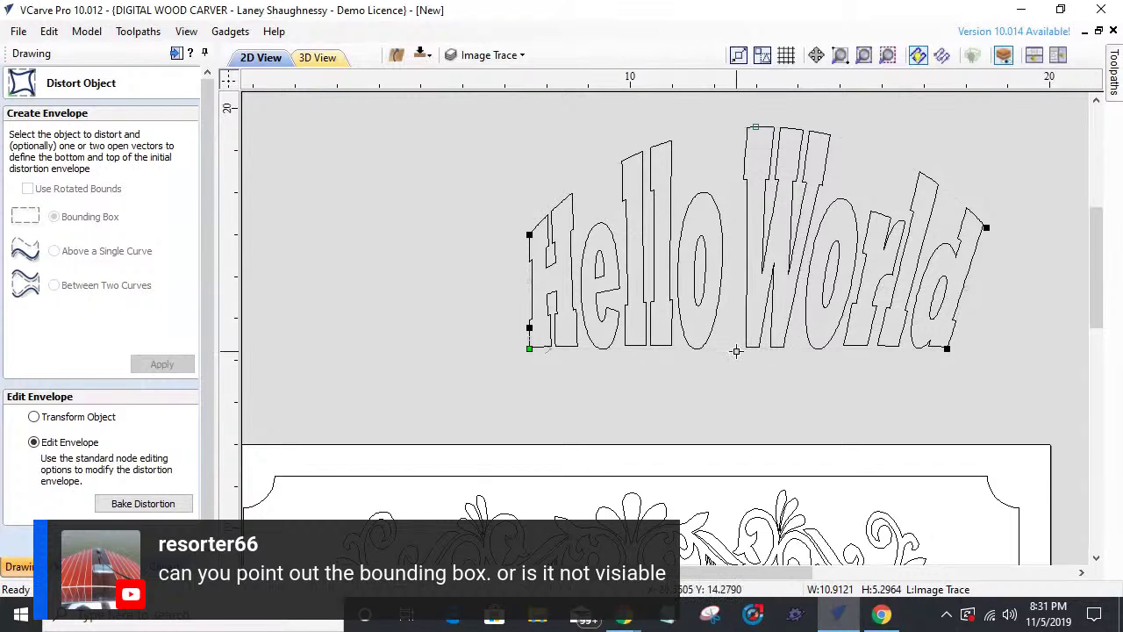
- Convert the envelope's lower edge to a Bezier, raise both of its handles so the baseline bows upward, and deselect the text
{"action": "right_click", "coordinate": [780, 353]}
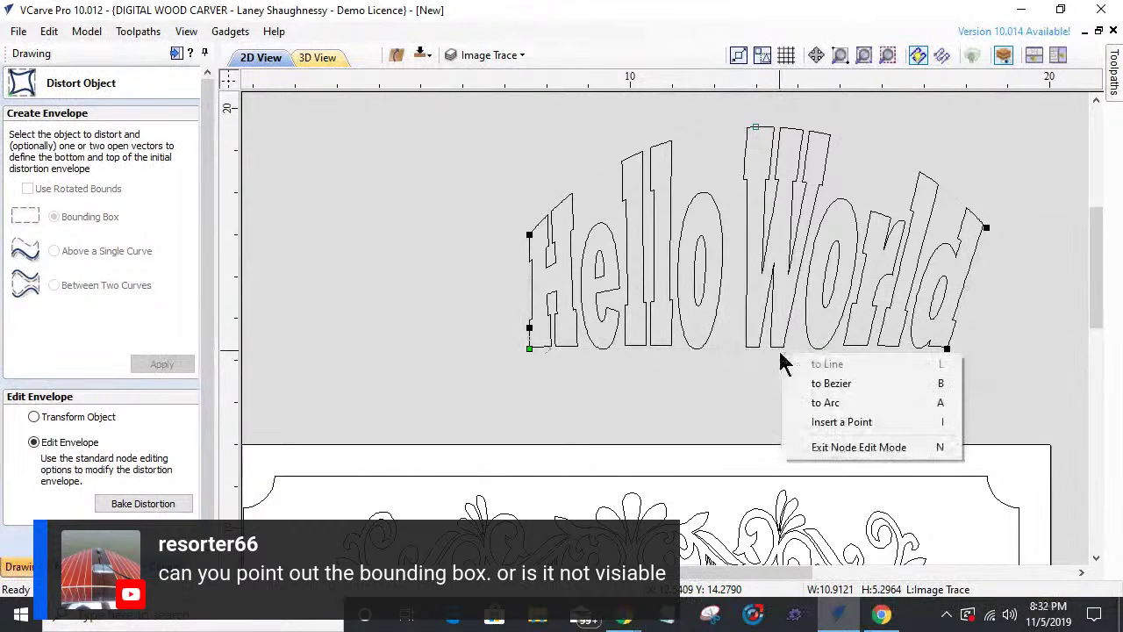
{"action": "left_click", "coordinate": [830, 384]}
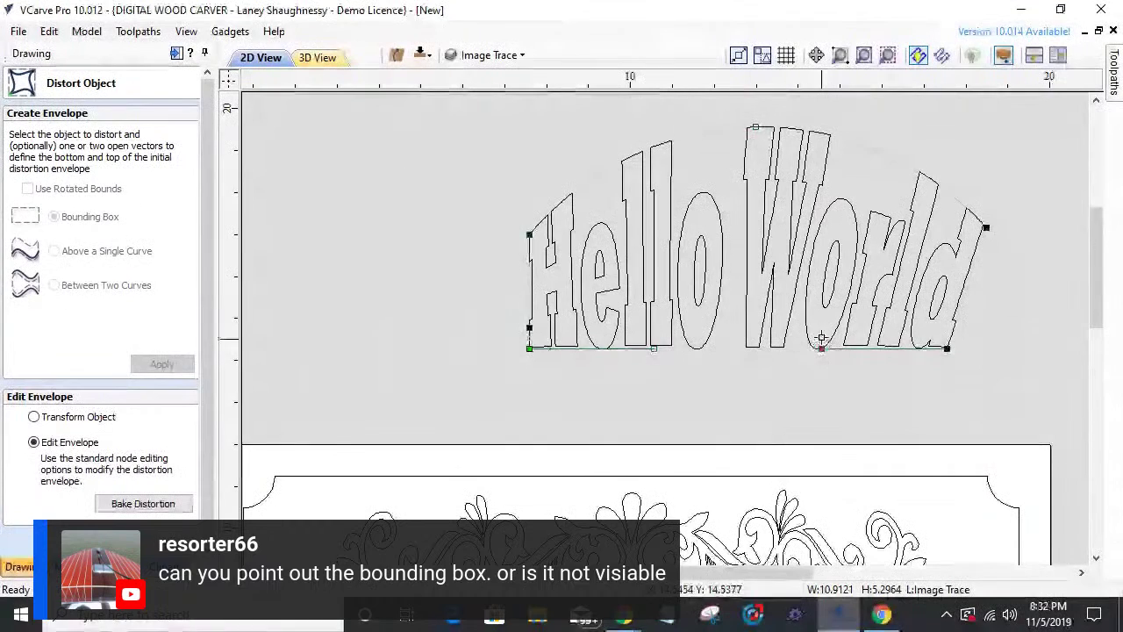
{"action": "left_click_drag", "start_coordinate": [822, 314], "coordinate": [822, 309]}
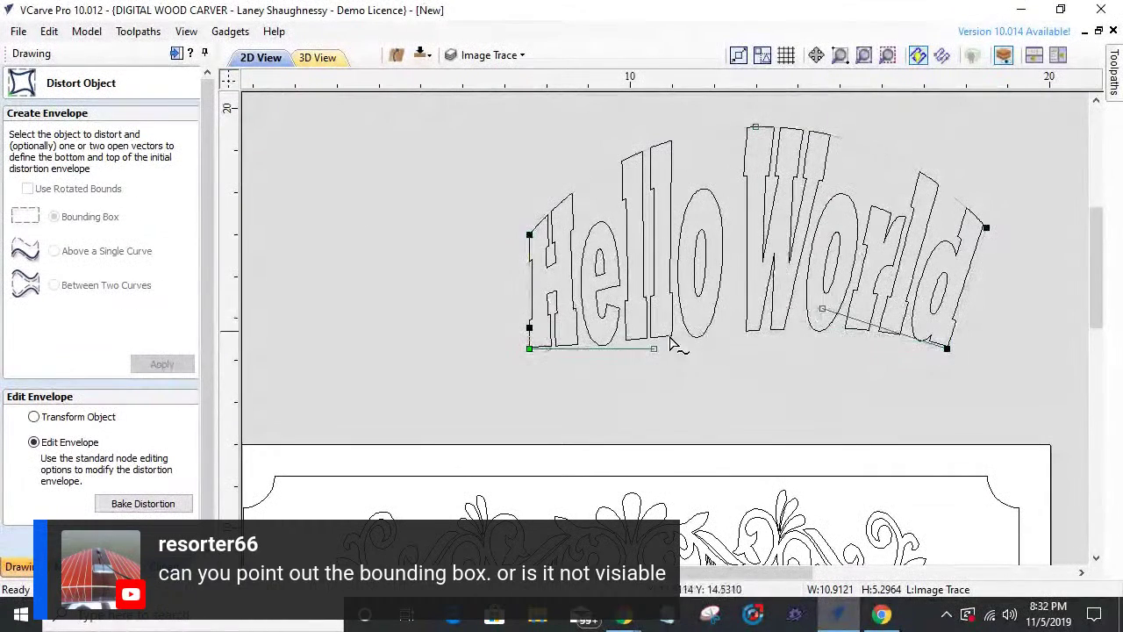
{"action": "left_click_drag", "start_coordinate": [654, 348], "coordinate": [620, 412]}
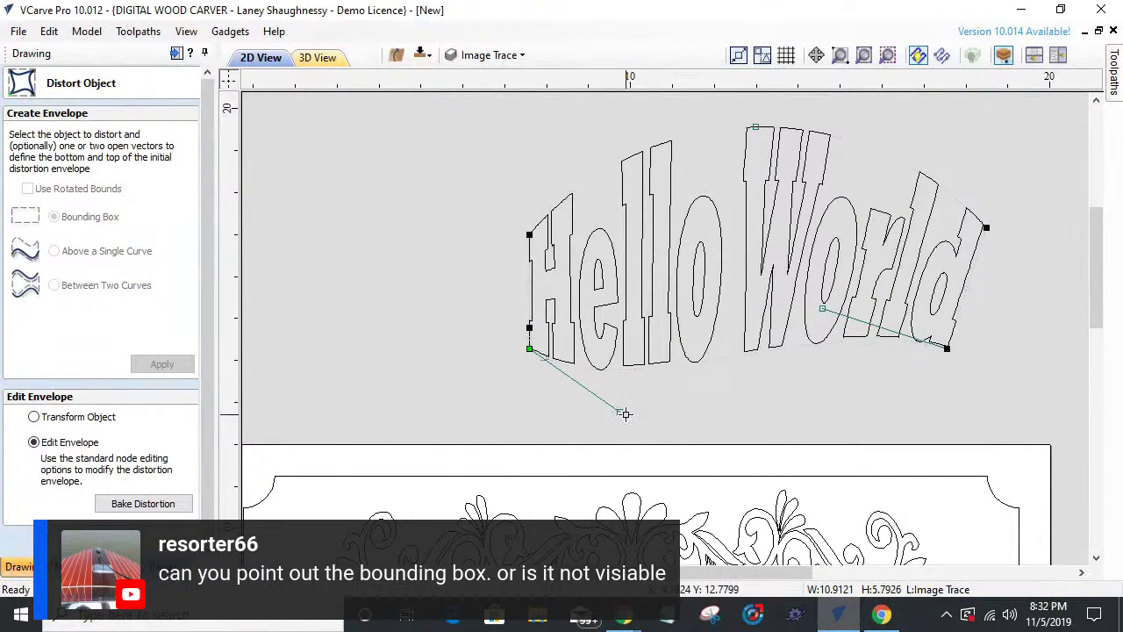
{"action": "left_click_drag", "start_coordinate": [619, 412], "coordinate": [620, 412]}
{"action": "left_click_drag", "start_coordinate": [620, 411], "coordinate": [566, 311]}
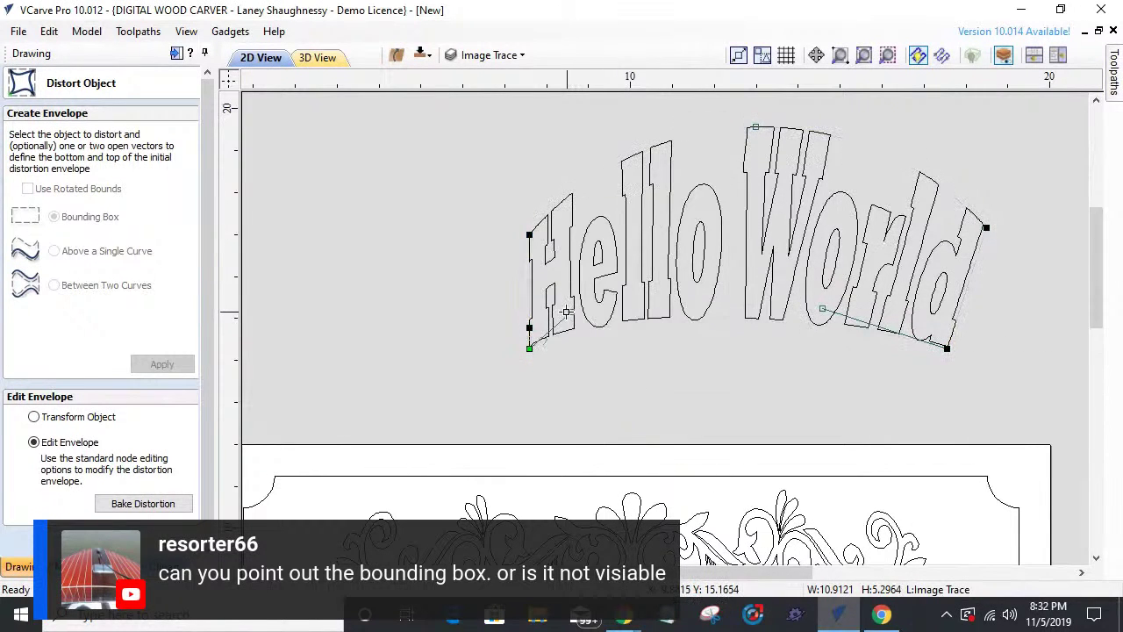
{"action": "left_click", "coordinate": [694, 395]}
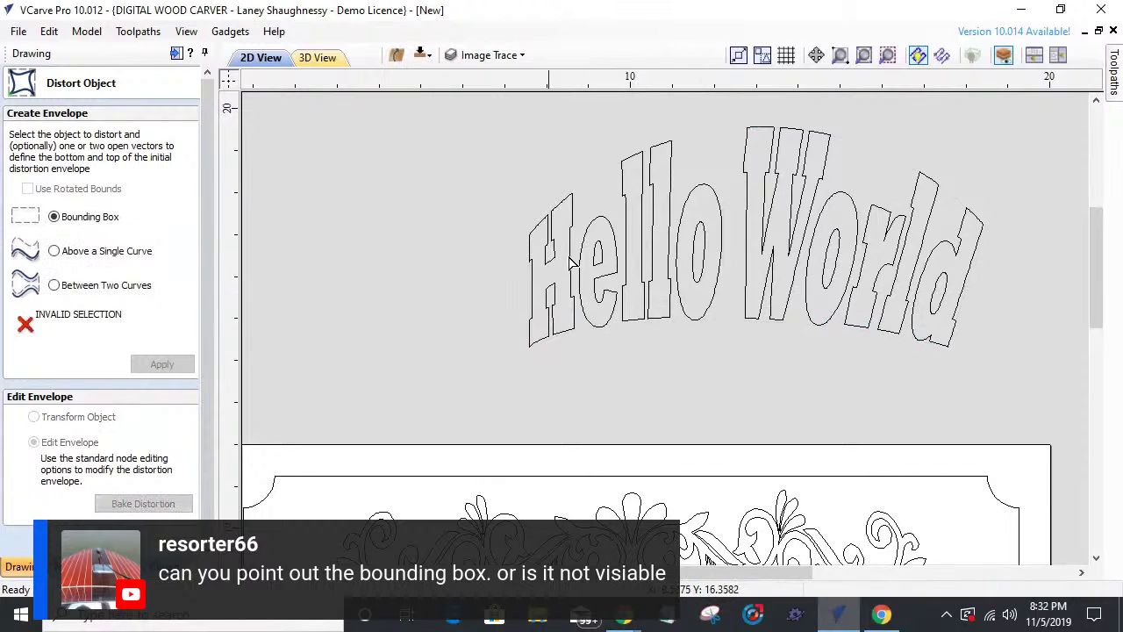
- Examine the arched Hello World text with its bounding-box envelope, and review the layer list
{"action": "scroll", "coordinate": [983, 327], "scroll_direction": "down", "scroll_amount": 2}
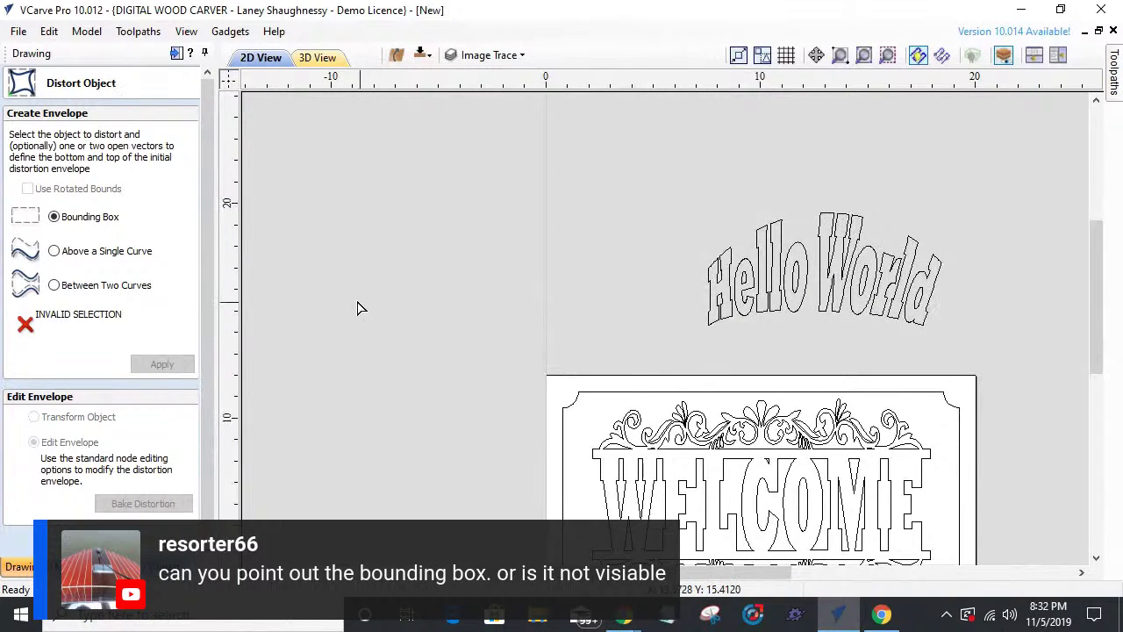
{"action": "scroll", "coordinate": [950, 290], "scroll_direction": "up", "scroll_amount": 4}
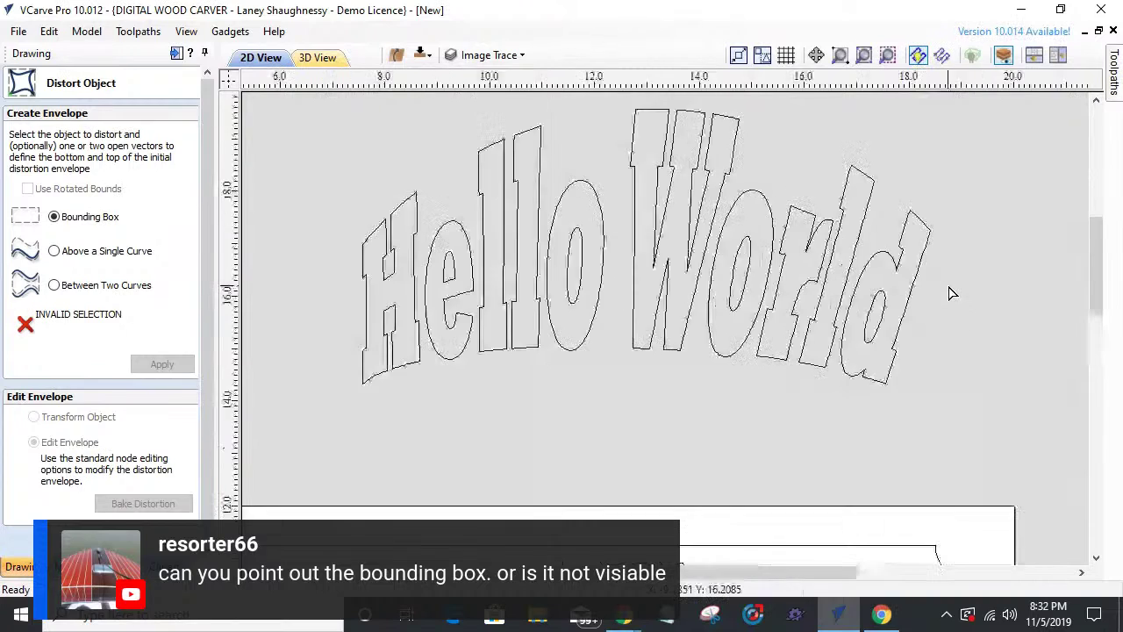
{"action": "left_click", "coordinate": [882, 290]}
{"action": "scroll", "coordinate": [891, 279], "scroll_direction": "down", "scroll_amount": 3}
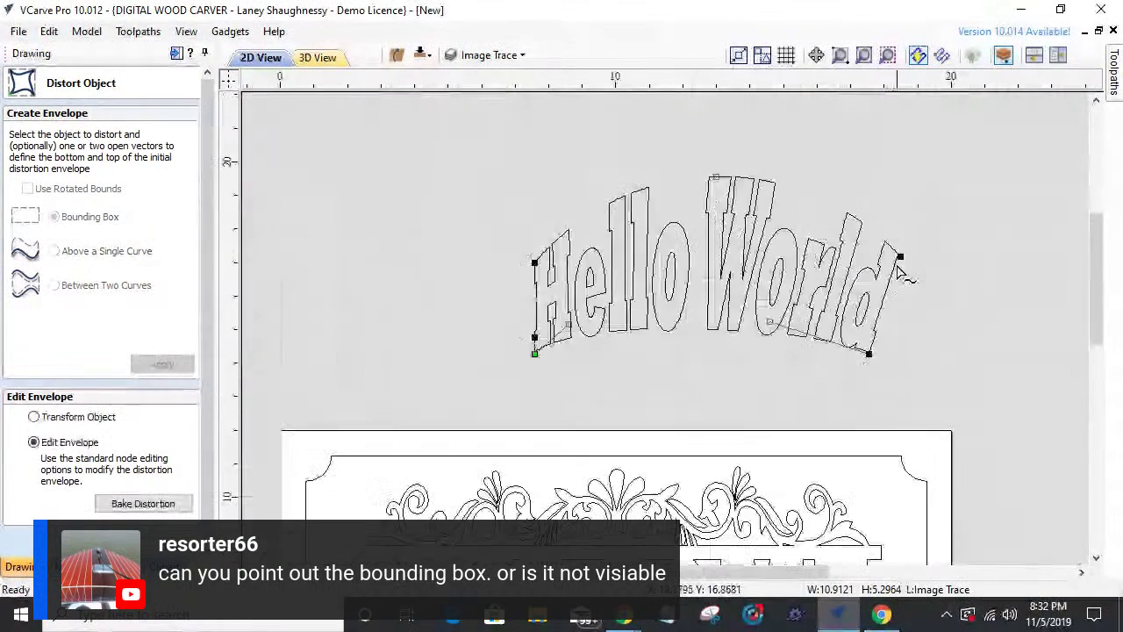
{"action": "scroll", "coordinate": [794, 195], "scroll_direction": "up", "scroll_amount": 5}
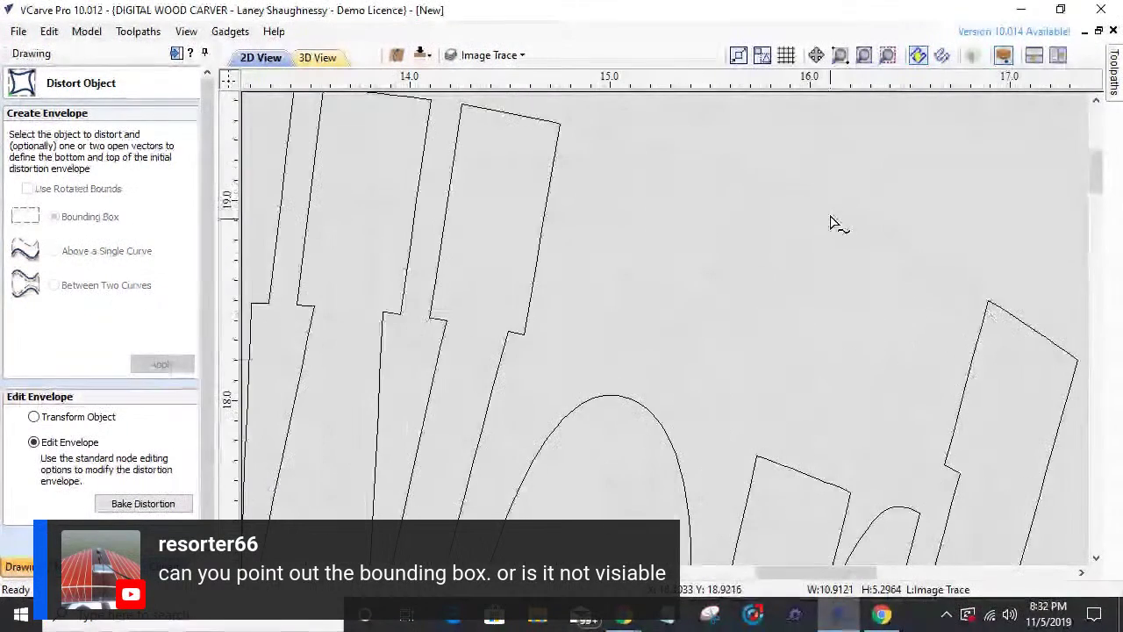
{"action": "scroll", "coordinate": [795, 211], "scroll_direction": "down", "scroll_amount": 5}
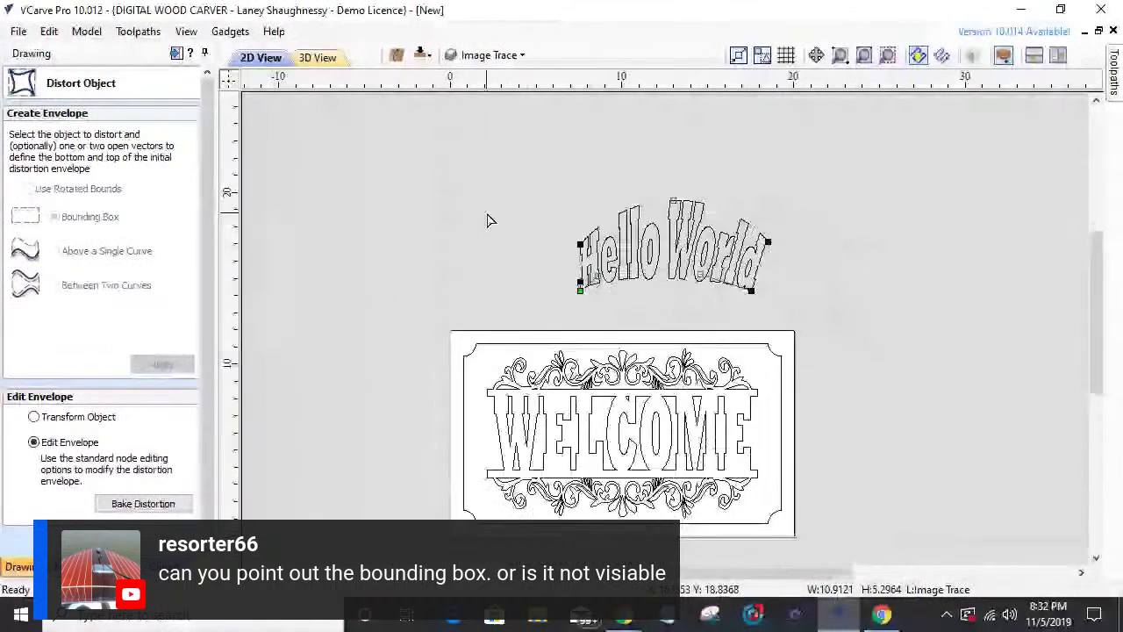
{"action": "left_click", "coordinate": [485, 57]}
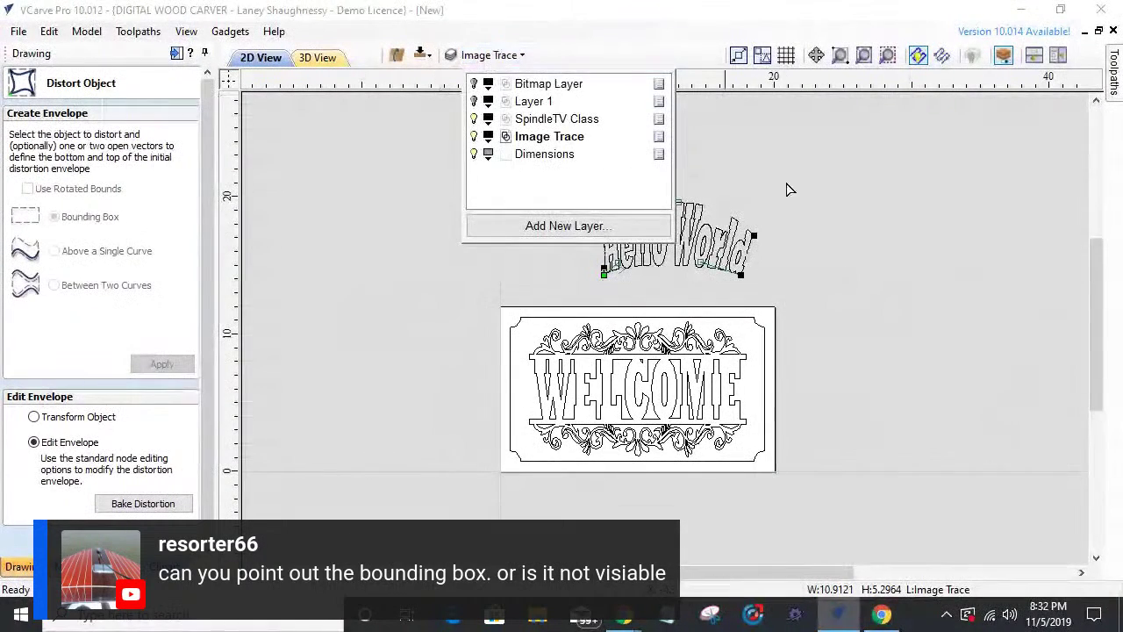
{"action": "left_click", "coordinate": [822, 178]}
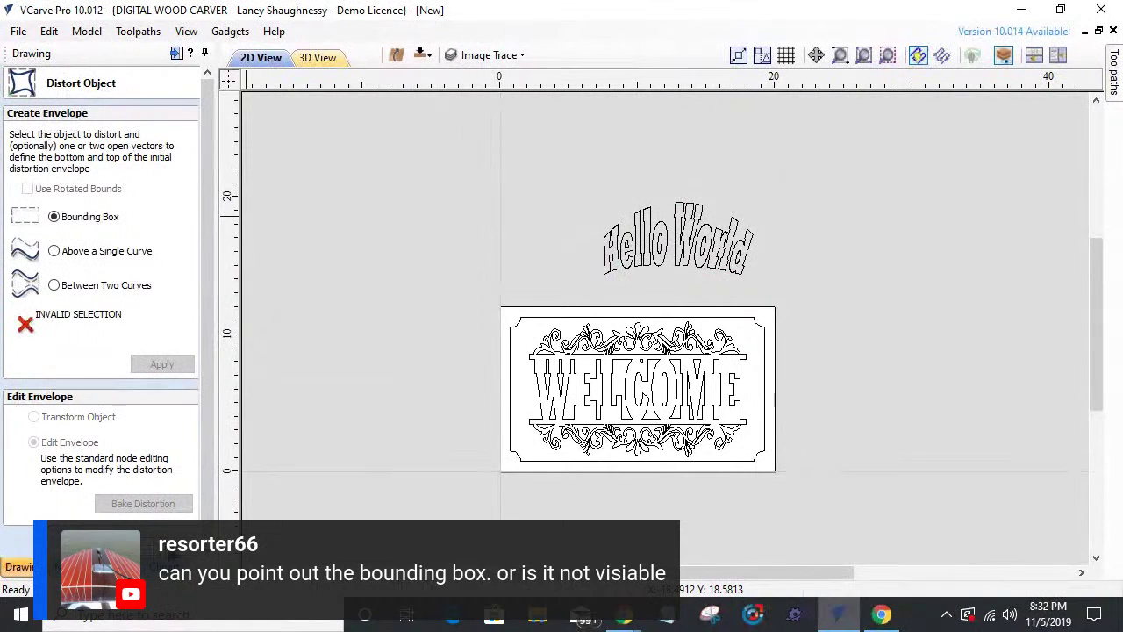
- Close the distortion tool and move the Hello World text to a new visible layer named Layer 2
{"action": "left_click", "coordinate": [169, 537]}
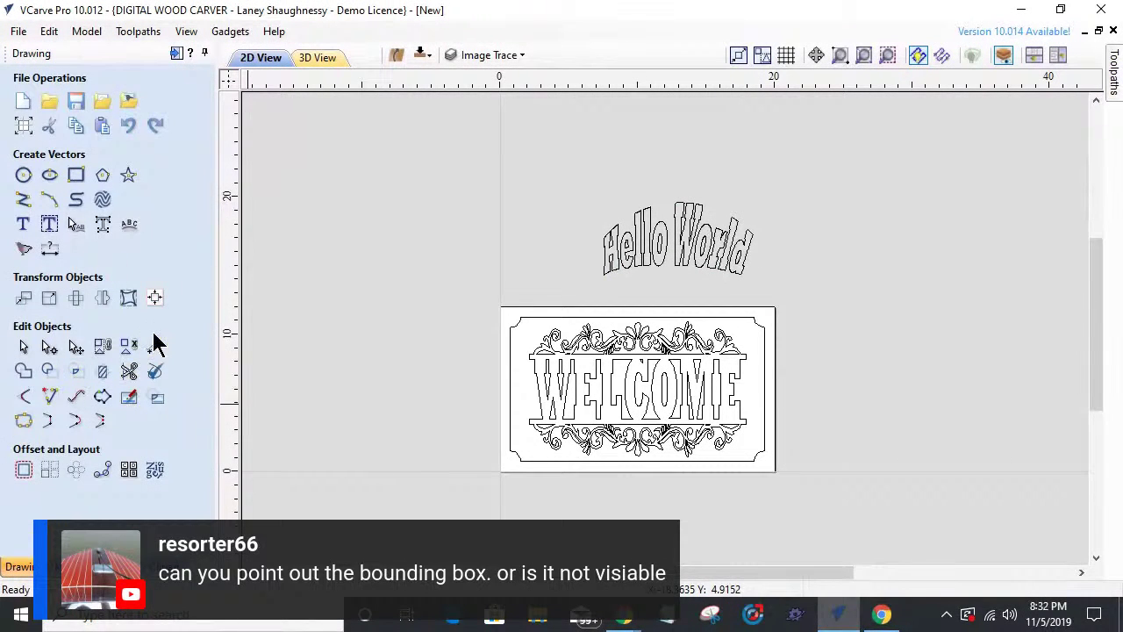
{"action": "left_click_drag", "start_coordinate": [532, 146], "coordinate": [790, 298]}
{"action": "right_click", "coordinate": [691, 257]}
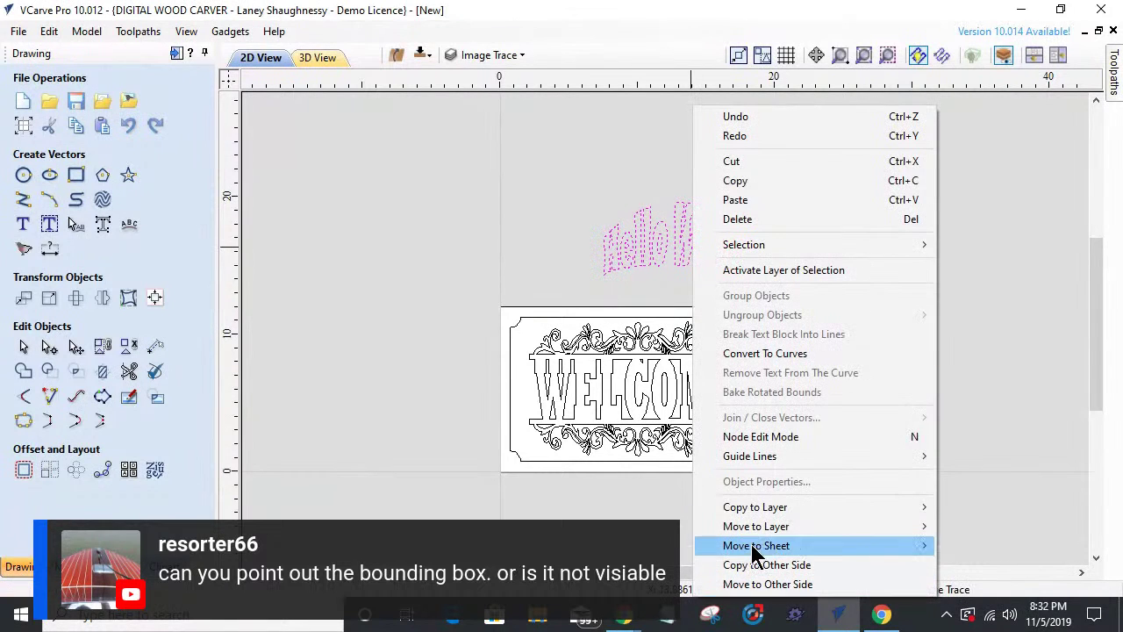
{"action": "mouse_move", "coordinate": [760, 527]}
{"action": "left_click", "coordinate": [992, 527]}
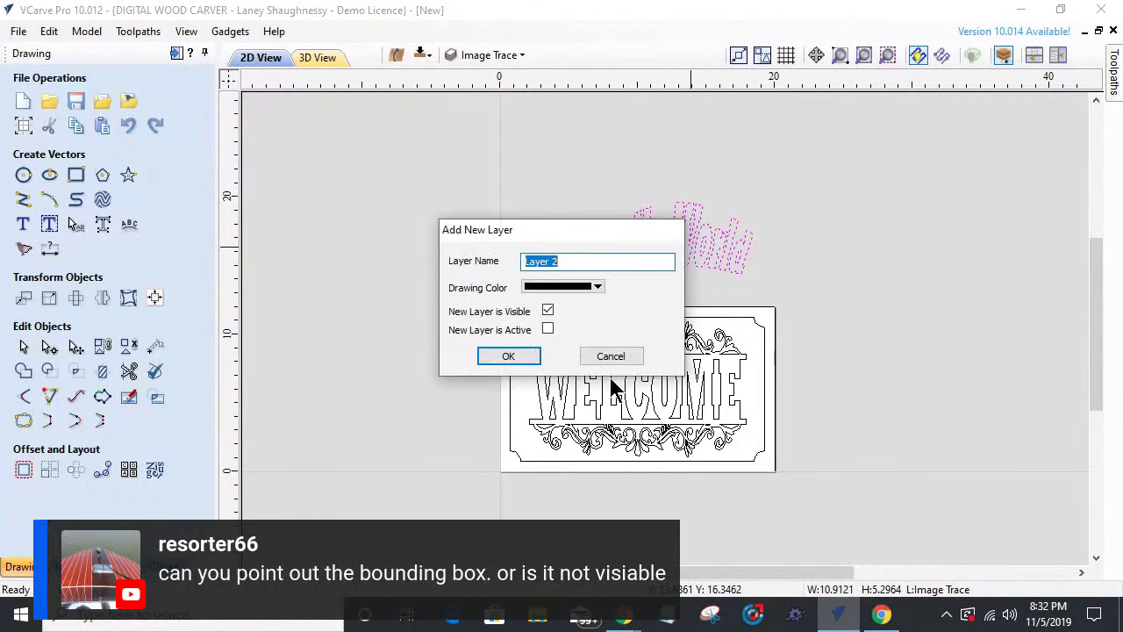
{"action": "left_click", "coordinate": [508, 360]}
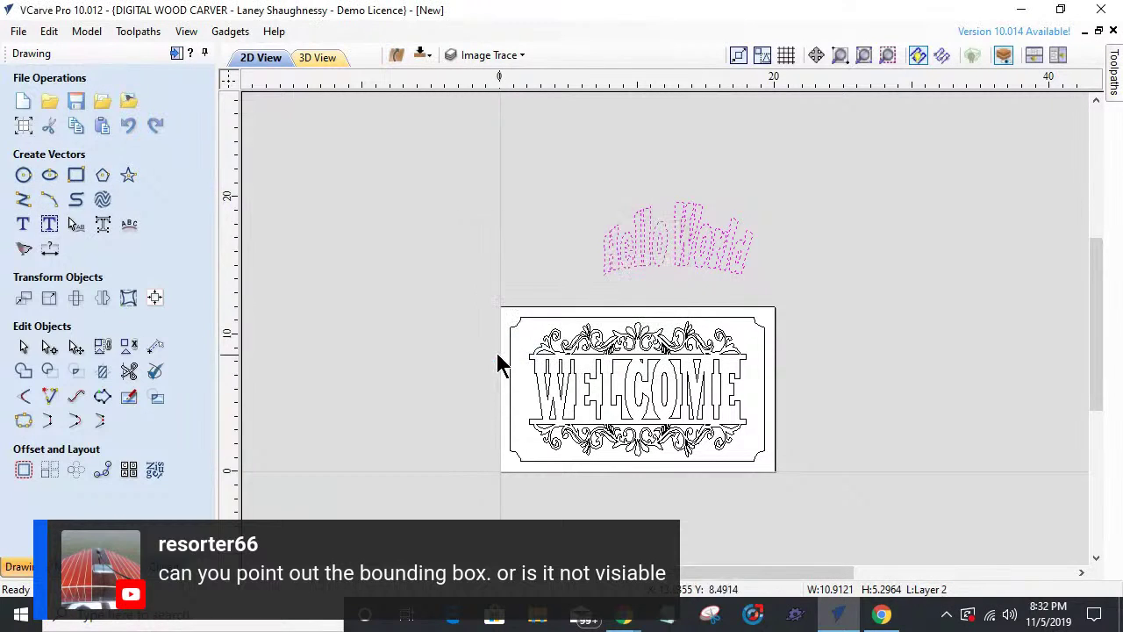
- Hide the Image Trace and SpindleTV Class layers and make Layer 2 the active layer
{"action": "left_click", "coordinate": [478, 54]}
{"action": "left_click", "coordinate": [474, 136]}
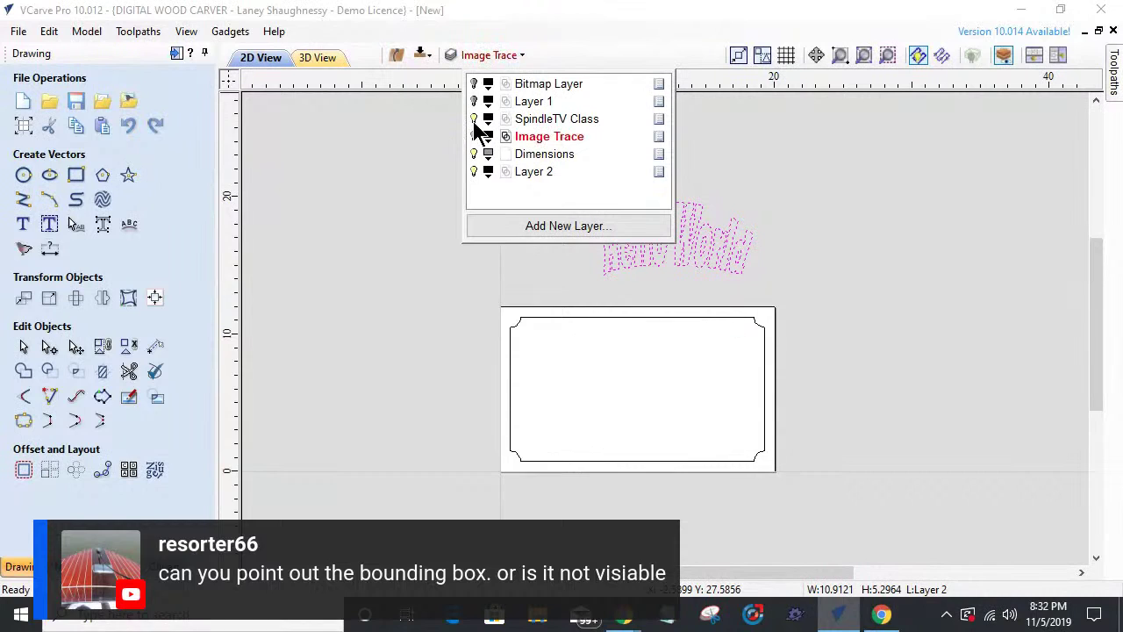
{"action": "left_click", "coordinate": [474, 119]}
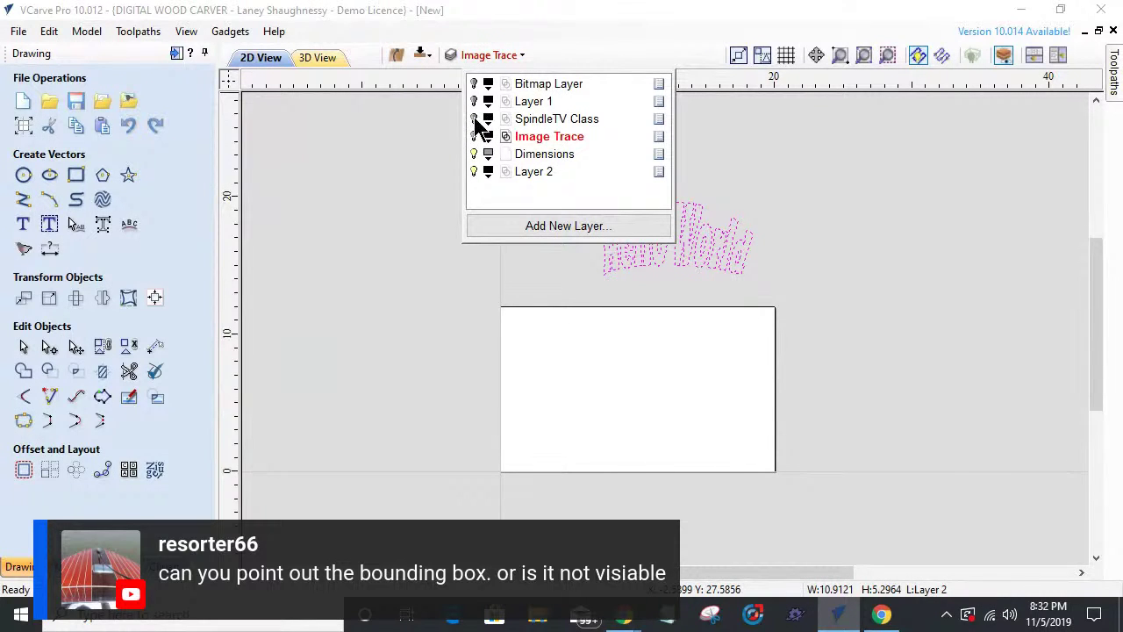
{"action": "left_click", "coordinate": [530, 172]}
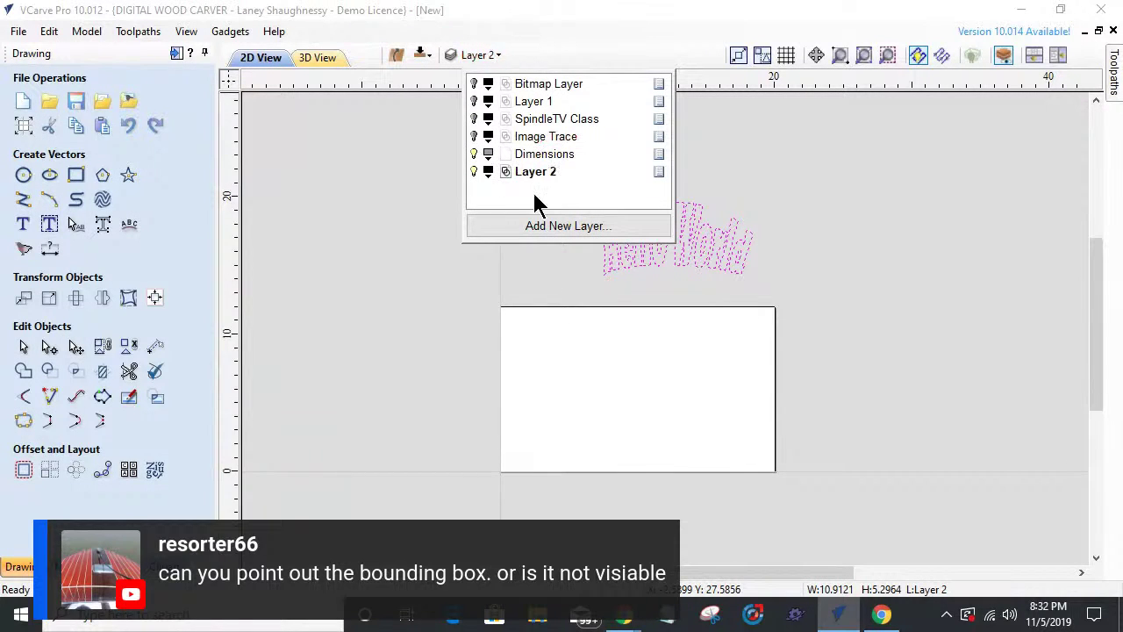
- Move the arched Hello World text down onto the middle of the empty board and deselect it
{"action": "left_click", "coordinate": [676, 268]}
{"action": "left_click_drag", "start_coordinate": [673, 251], "coordinate": [649, 386]}
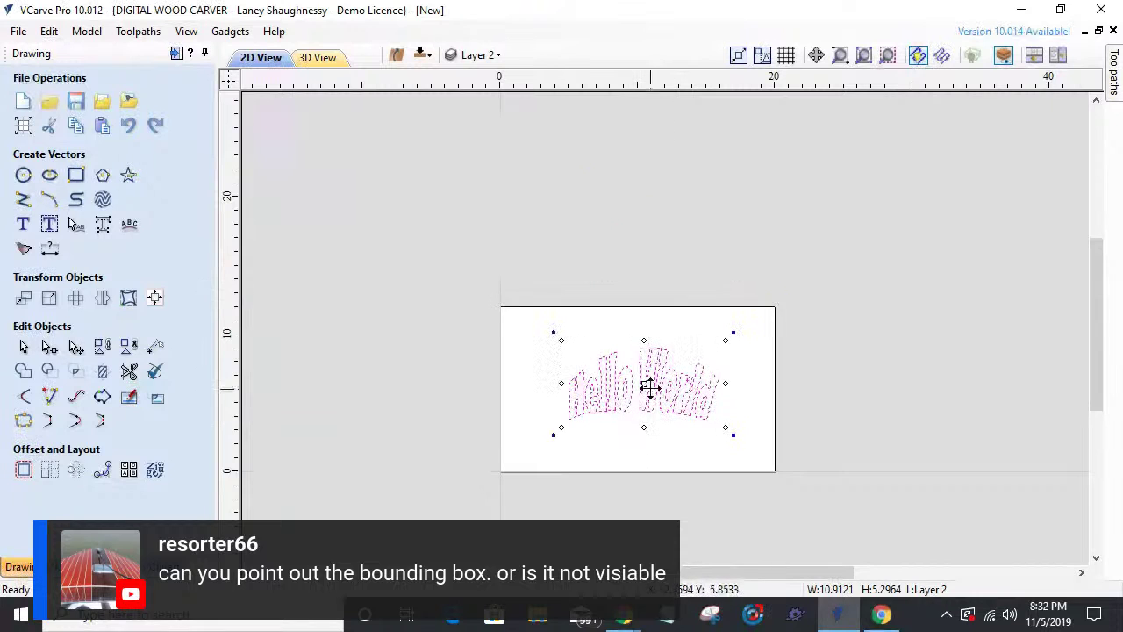
{"action": "scroll", "coordinate": [649, 386], "scroll_direction": "up", "scroll_amount": 2}
{"action": "left_click", "coordinate": [615, 421]}
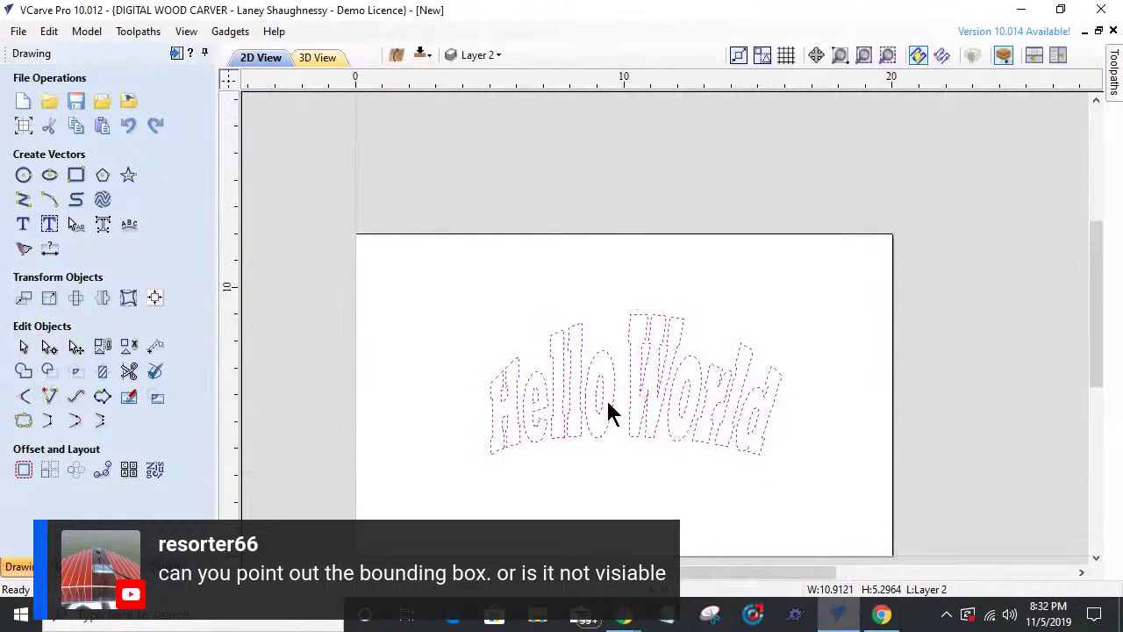
{"action": "left_click", "coordinate": [613, 404]}
{"action": "left_click", "coordinate": [411, 449]}
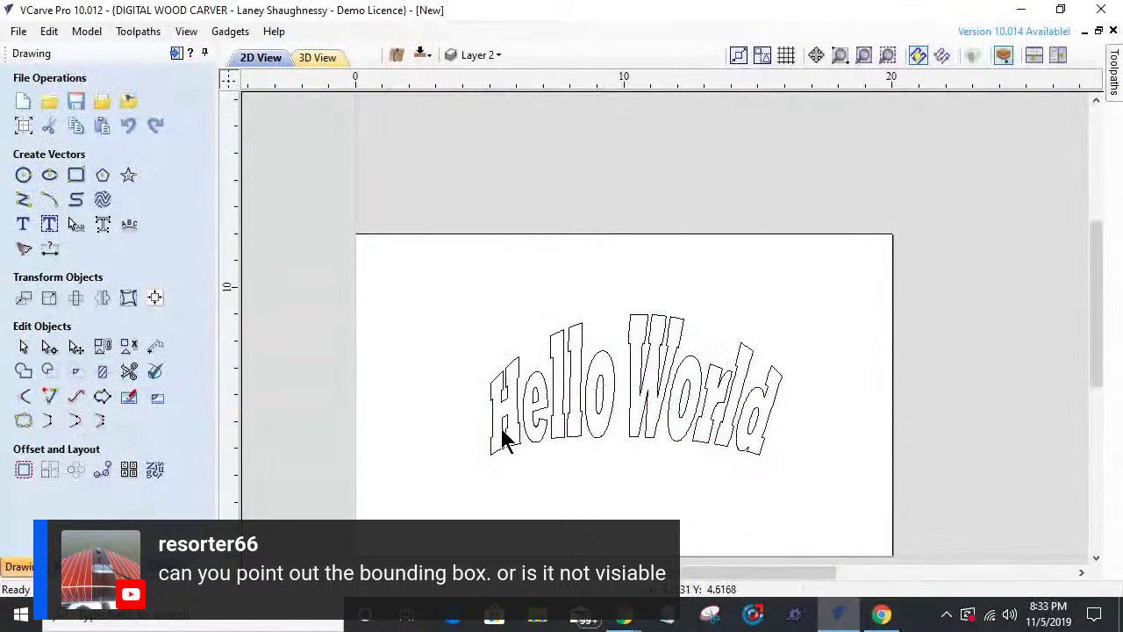
- Node-edit the text's envelope and insert points on its upper arc above the e of Hello and beside the l of World
{"action": "left_click", "coordinate": [516, 419]}
{"action": "left_click", "coordinate": [50, 347]}
{"action": "scroll", "coordinate": [597, 390], "scroll_direction": "up", "scroll_amount": 4}
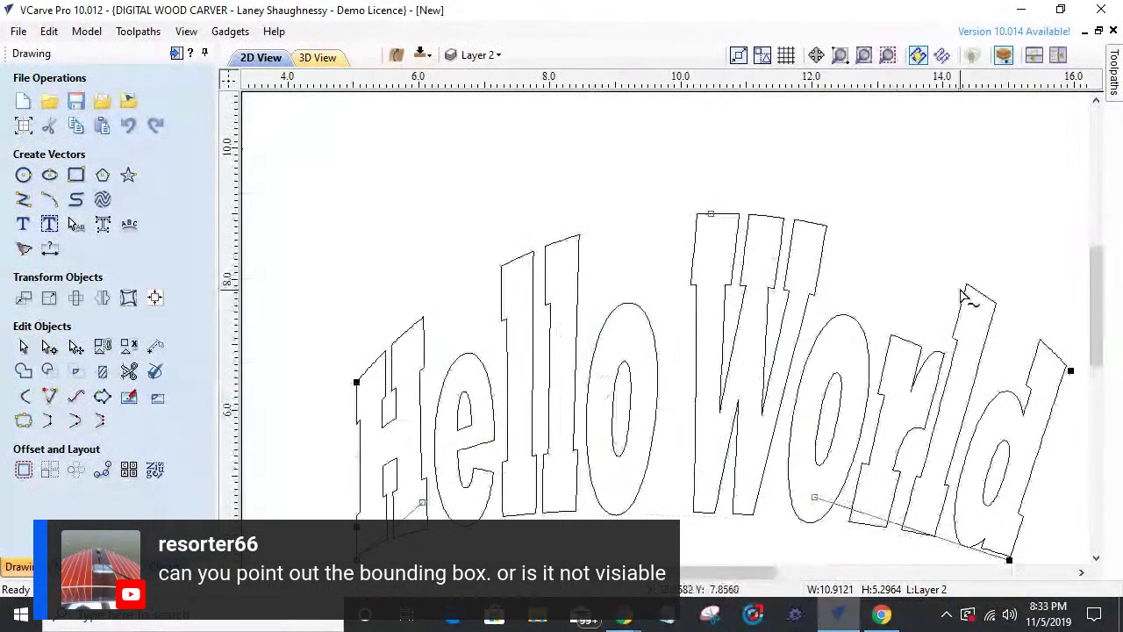
{"action": "right_click", "coordinate": [465, 297]}
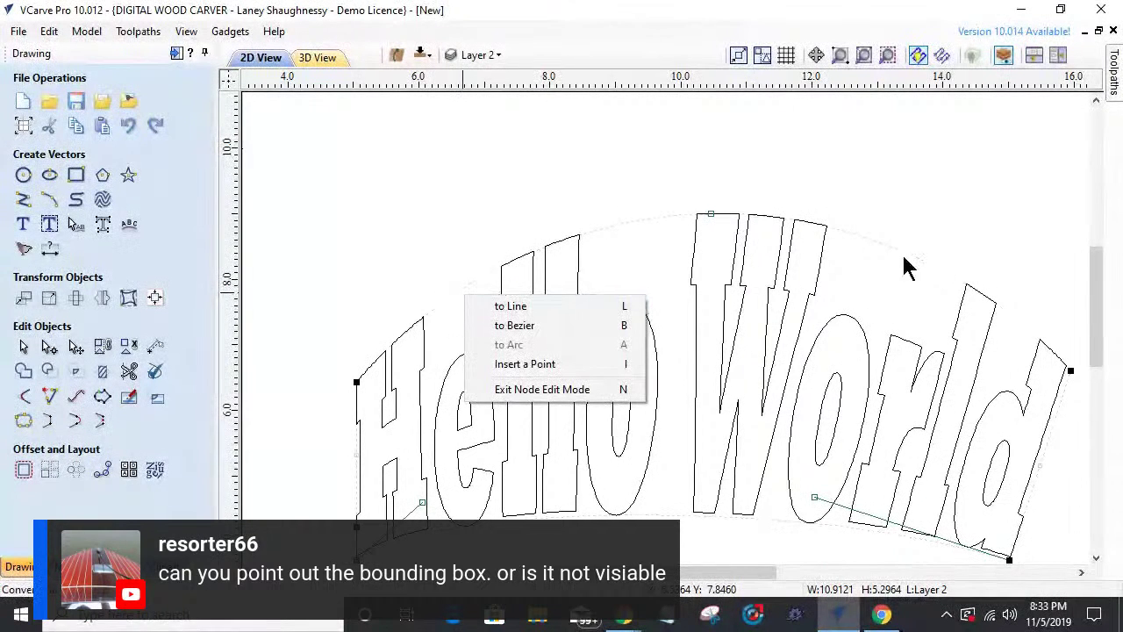
{"action": "left_click", "coordinate": [527, 364]}
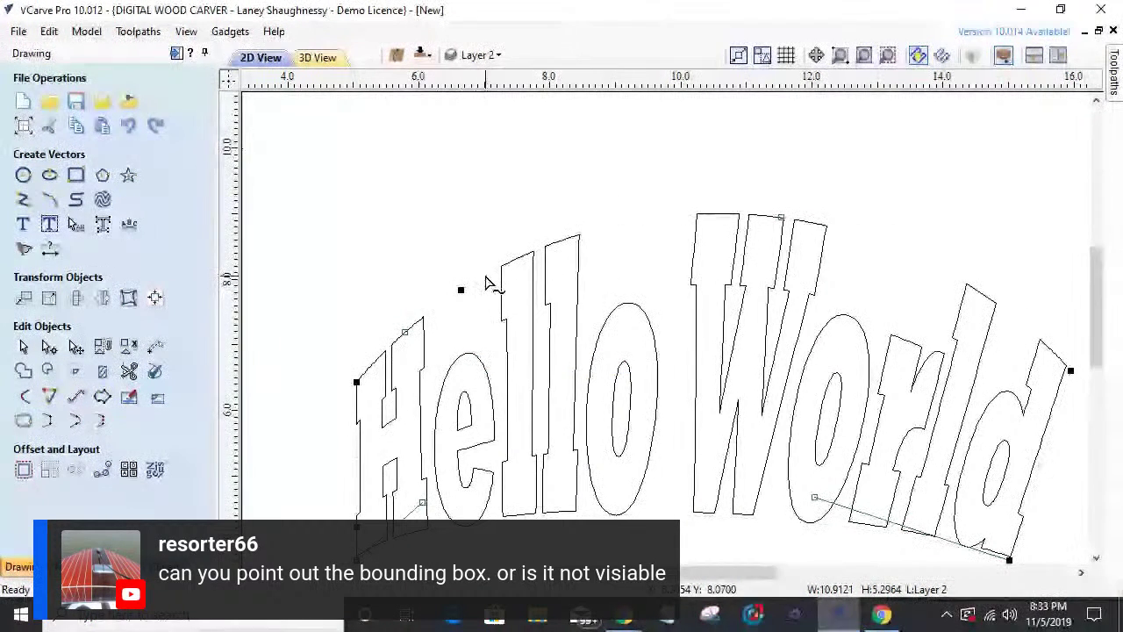
{"action": "right_click", "coordinate": [1004, 318]}
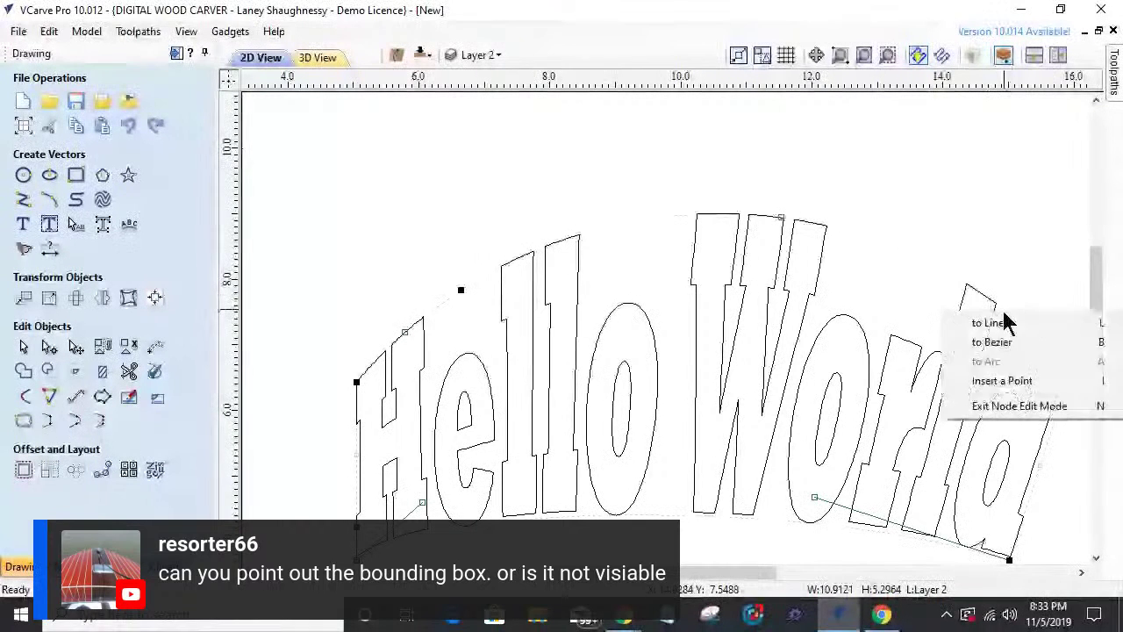
{"action": "left_click", "coordinate": [997, 380]}
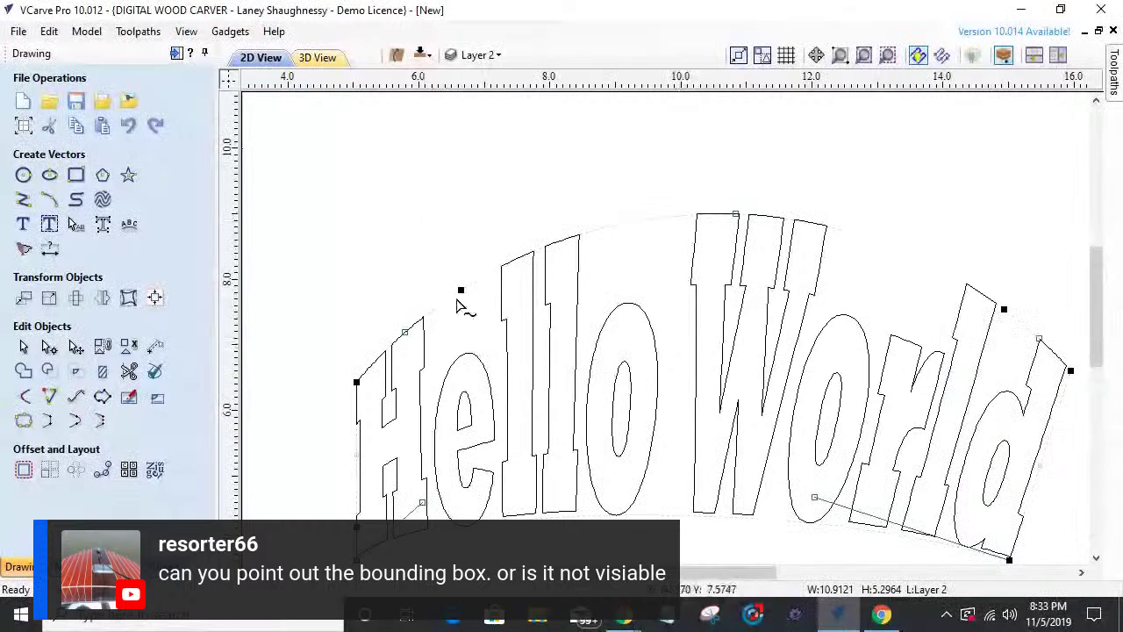
- Convert the upper envelope span between the two inserted points to a straight line, leaving the text about 4.13 inches tall
{"action": "right_click", "coordinate": [857, 239]}
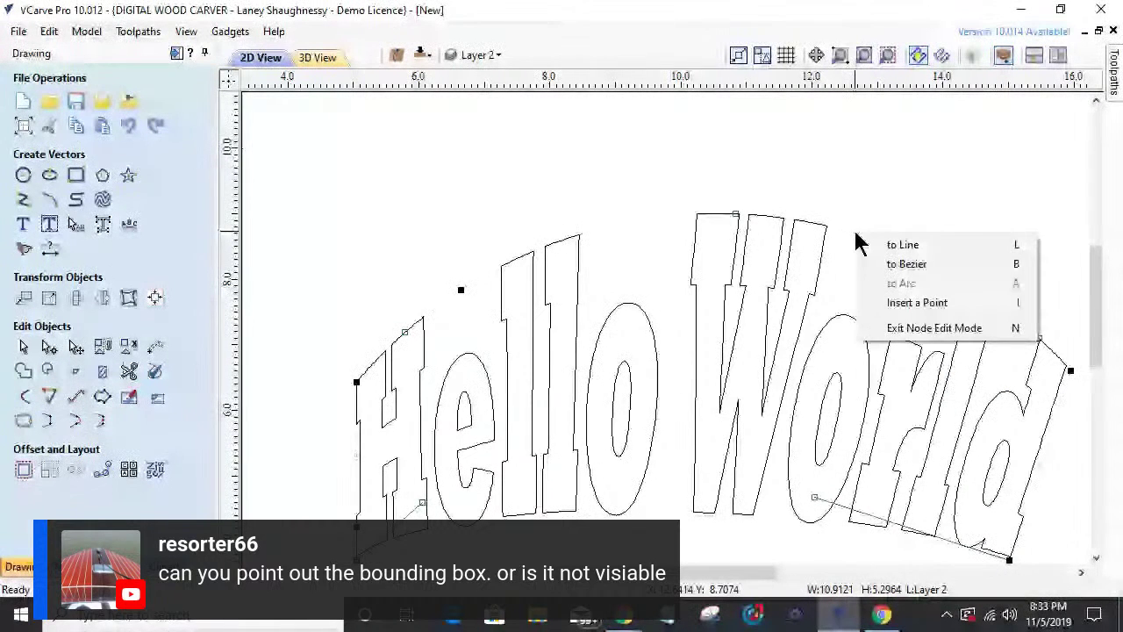
{"action": "key", "text": "Escape"}
{"action": "key", "text": "F3"}
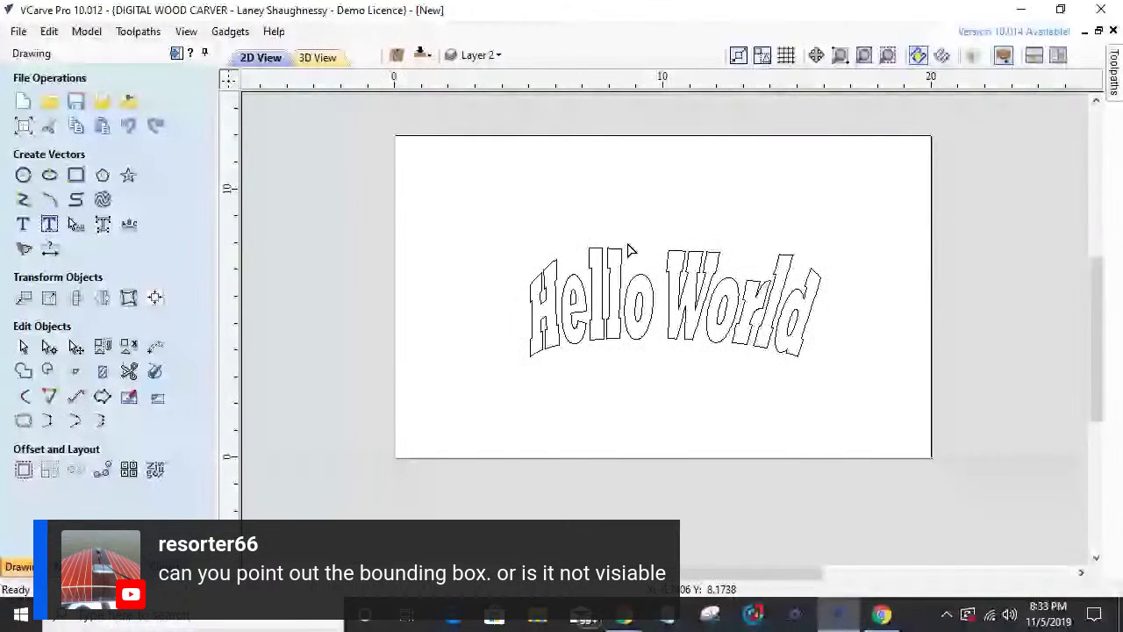
{"action": "scroll", "coordinate": [628, 251], "scroll_direction": "up", "scroll_amount": 3}
{"action": "left_click", "coordinate": [706, 282]}
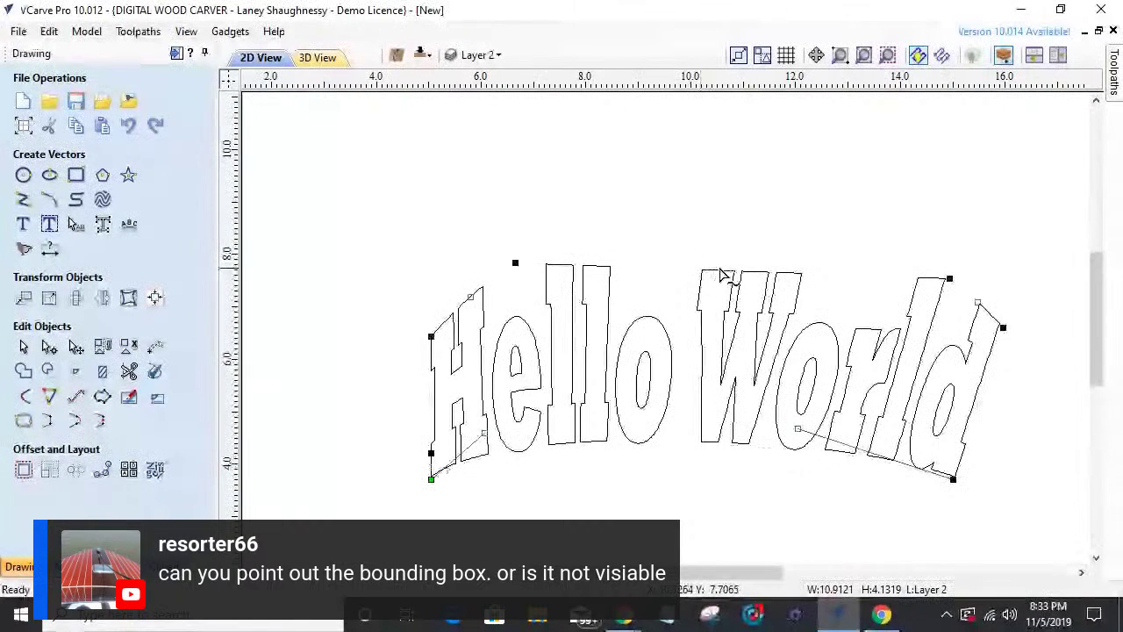
- Try pulling the upper envelope span above the W into a peak, undo it, and delete the point there
{"action": "left_click_drag", "start_coordinate": [731, 270], "coordinate": [734, 209]}
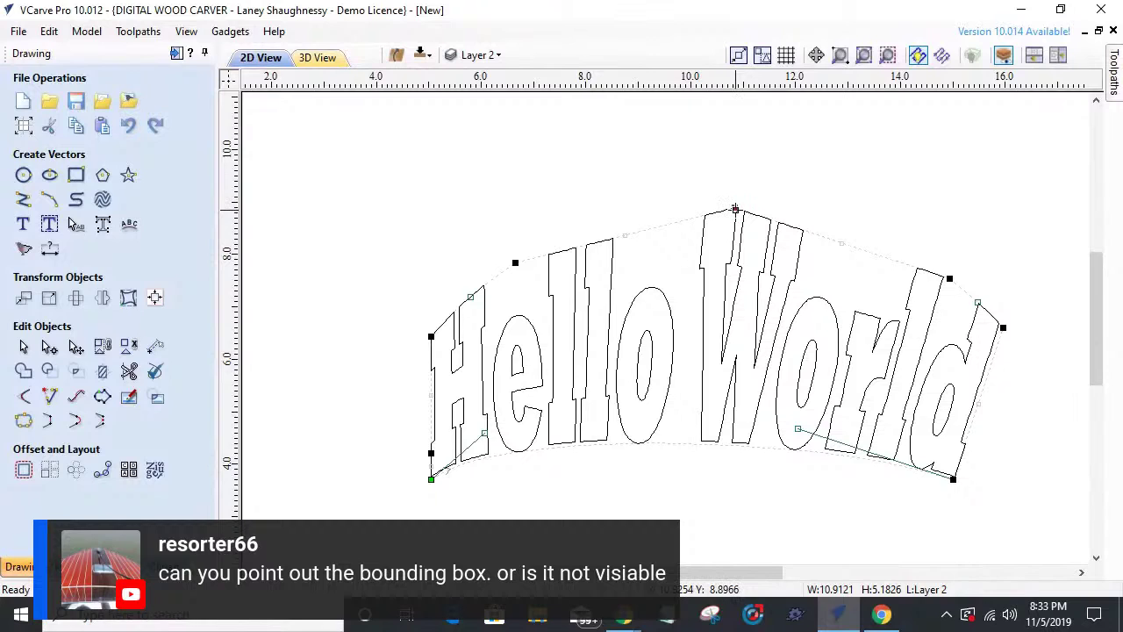
{"action": "key", "text": "ctrl+z"}
{"action": "right_click", "coordinate": [689, 268]}
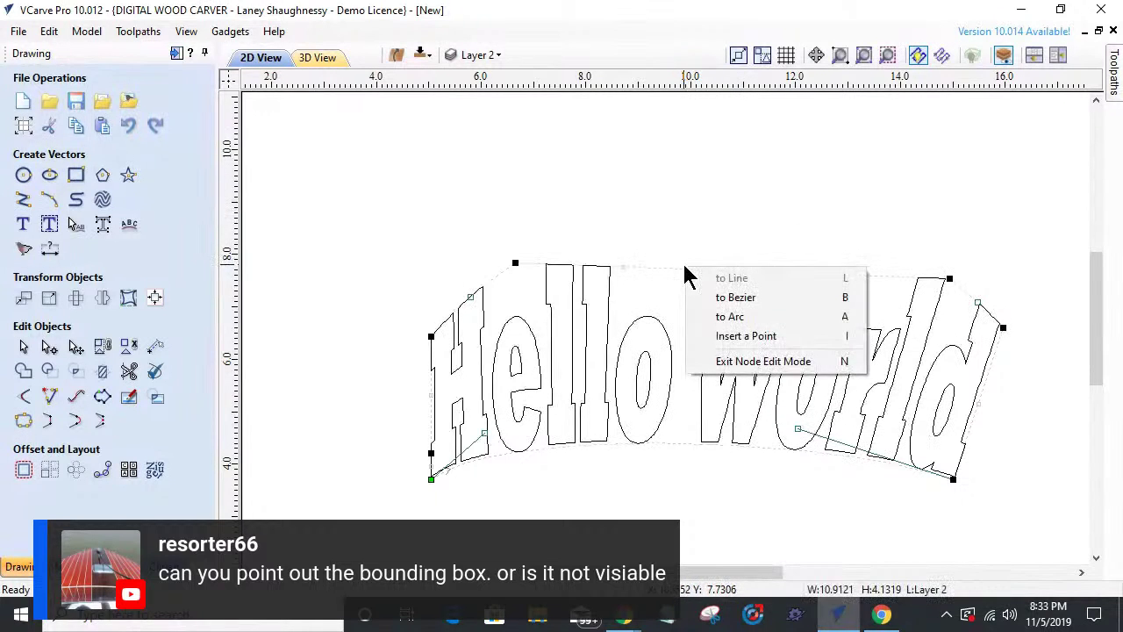
{"action": "left_click", "coordinate": [698, 244]}
{"action": "left_click", "coordinate": [709, 283]}
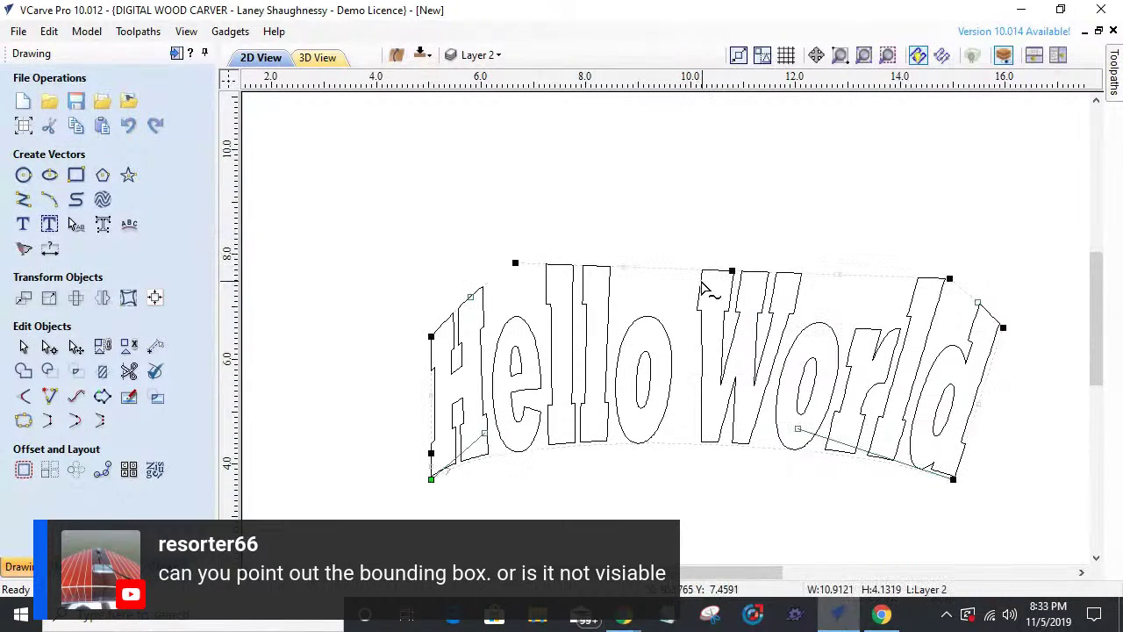
{"action": "right_click", "coordinate": [732, 268]}
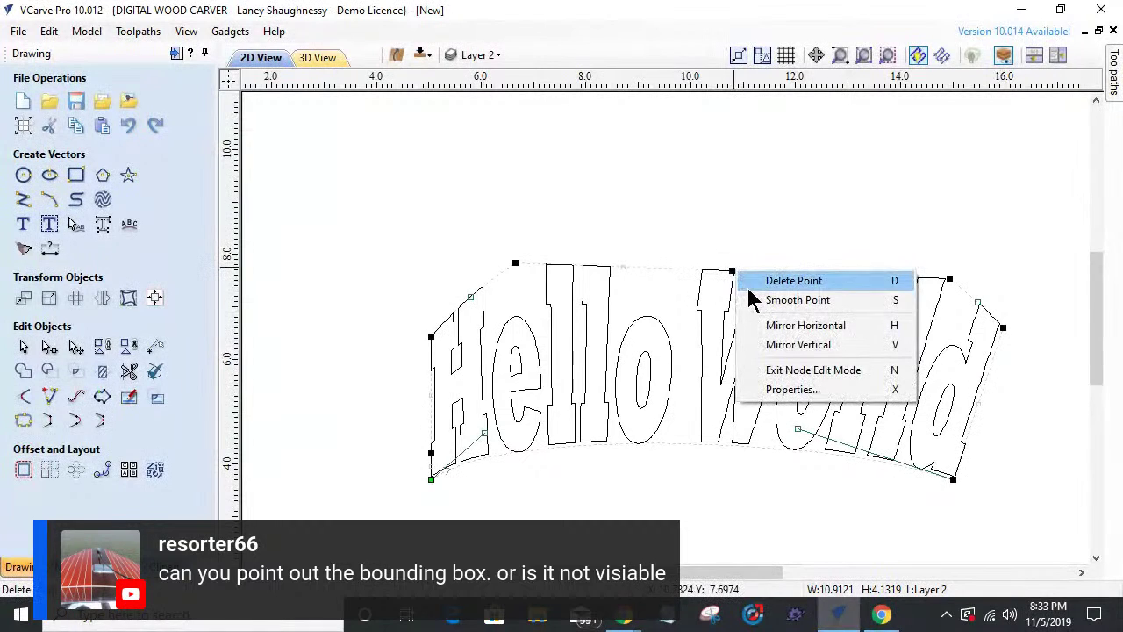
{"action": "left_click", "coordinate": [761, 278]}
- Convert the straight upper envelope span to a Bezier and bend it up over Hello and down over World, leaving the text about 4.92 inches tall
{"action": "right_click", "coordinate": [683, 279]}
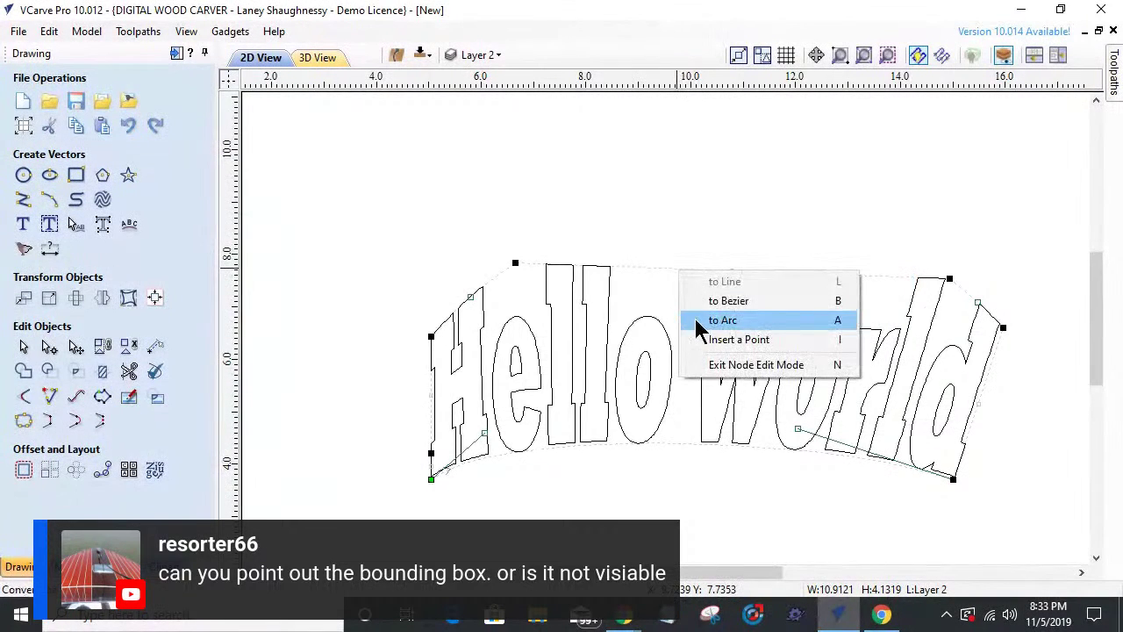
{"action": "left_click", "coordinate": [697, 298]}
{"action": "left_click_drag", "start_coordinate": [646, 268], "coordinate": [620, 133]}
{"action": "left_click_drag", "start_coordinate": [816, 271], "coordinate": [846, 359]}
{"action": "left_click", "coordinate": [740, 190]}
{"action": "scroll", "coordinate": [650, 170], "scroll_direction": "down", "scroll_amount": 3}
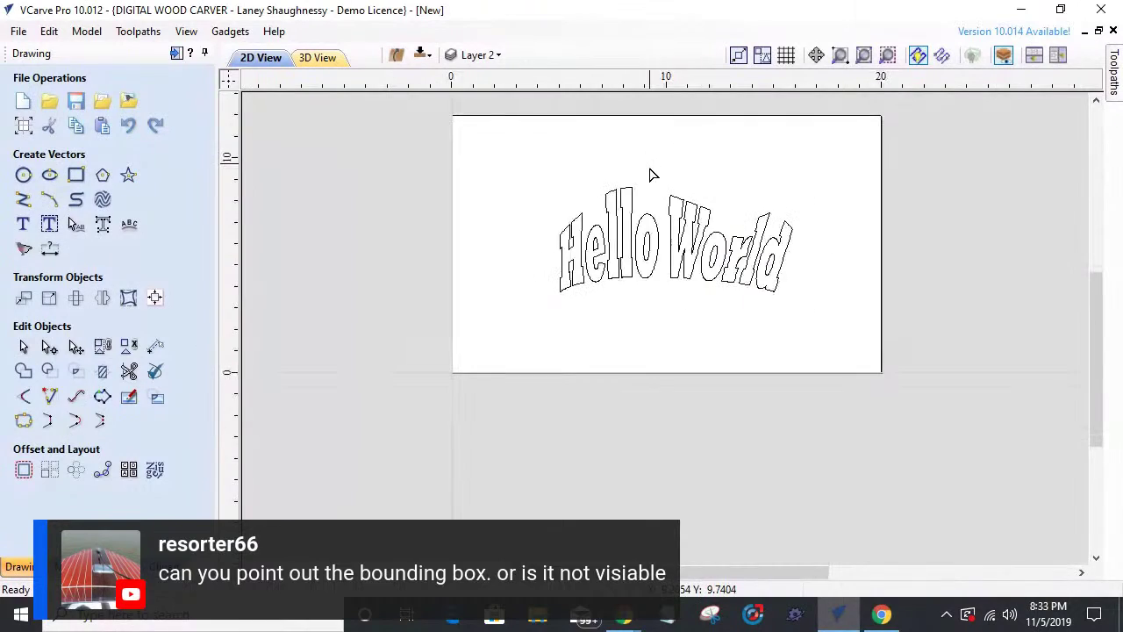
- Delete the distorted Hello World text from the board
{"action": "scroll", "coordinate": [646, 180], "scroll_direction": "up", "scroll_amount": 2}
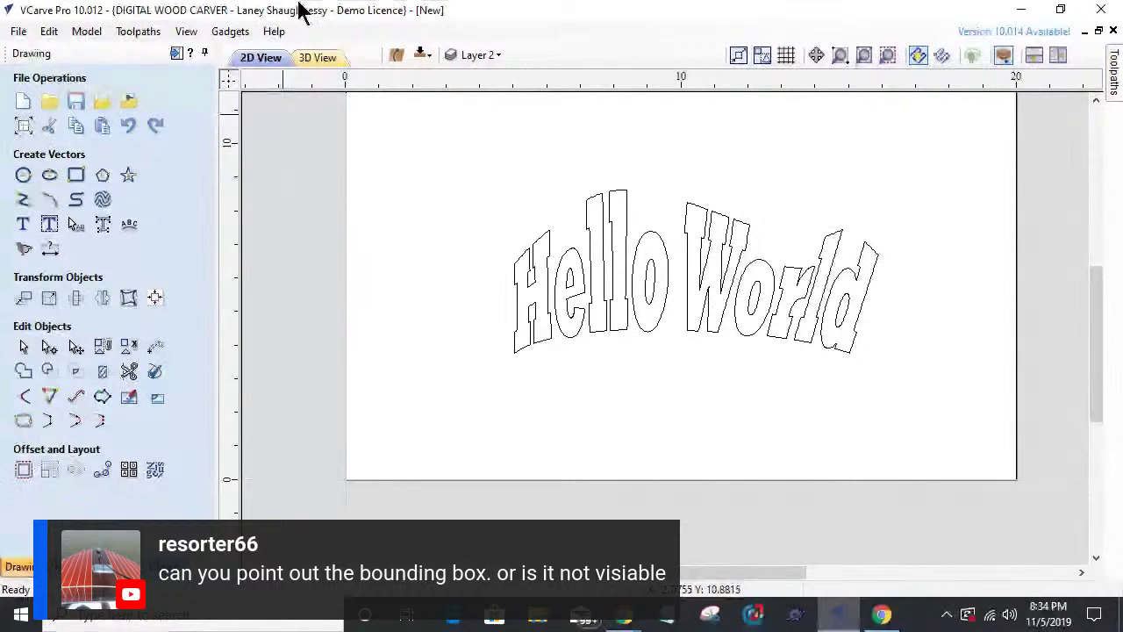
{"action": "left_click_drag", "start_coordinate": [306, 158], "coordinate": [938, 433]}
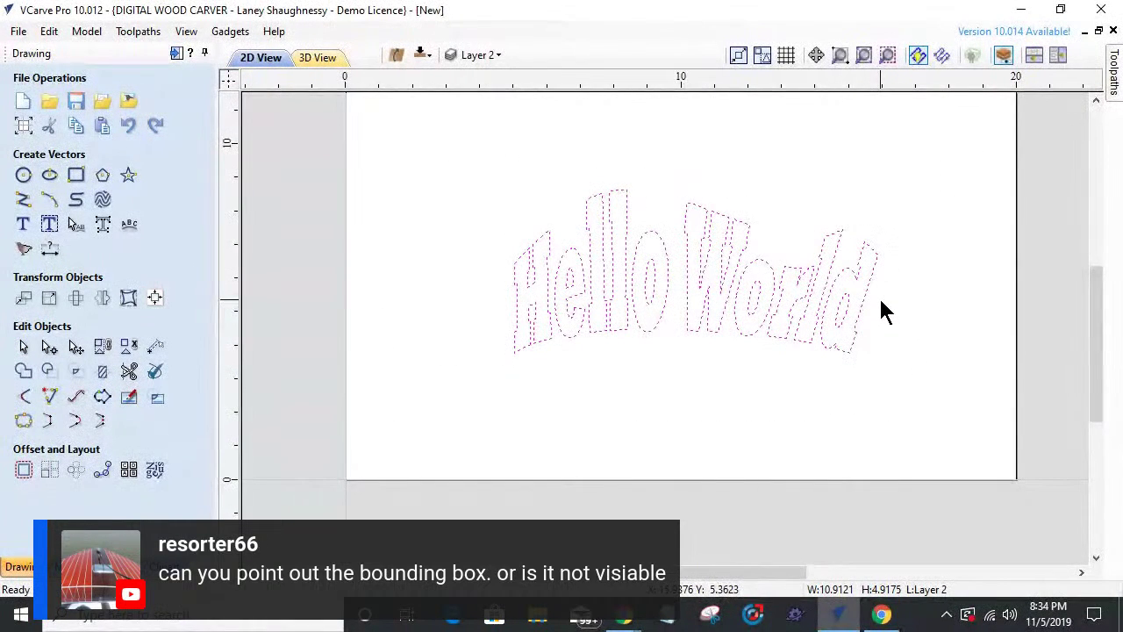
{"action": "key", "text": "Delete"}
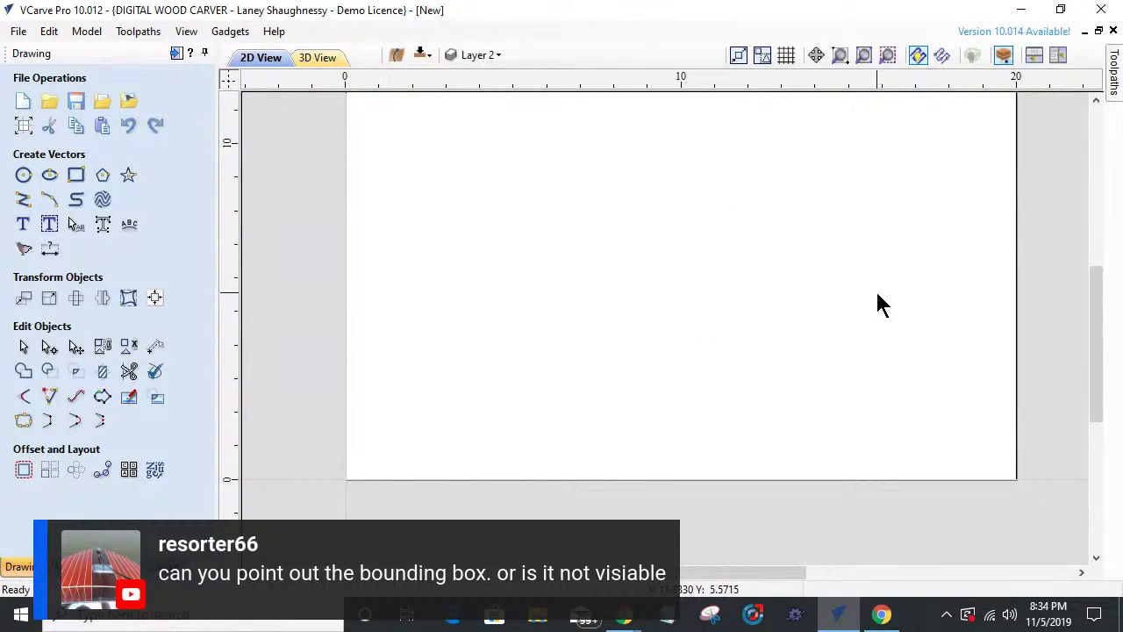
- Show the Image Trace and SpindleTV Class layers so the WELCOME artwork and its border can be viewed together
{"action": "scroll", "coordinate": [863, 263], "scroll_direction": "down", "scroll_amount": 3}
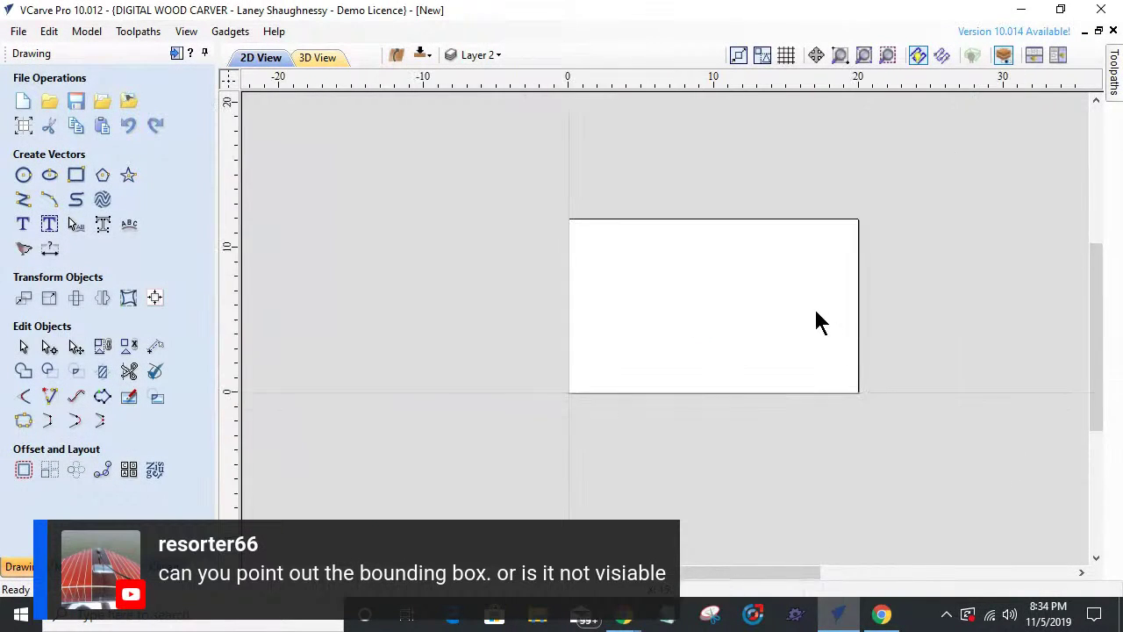
{"action": "left_click", "coordinate": [481, 55]}
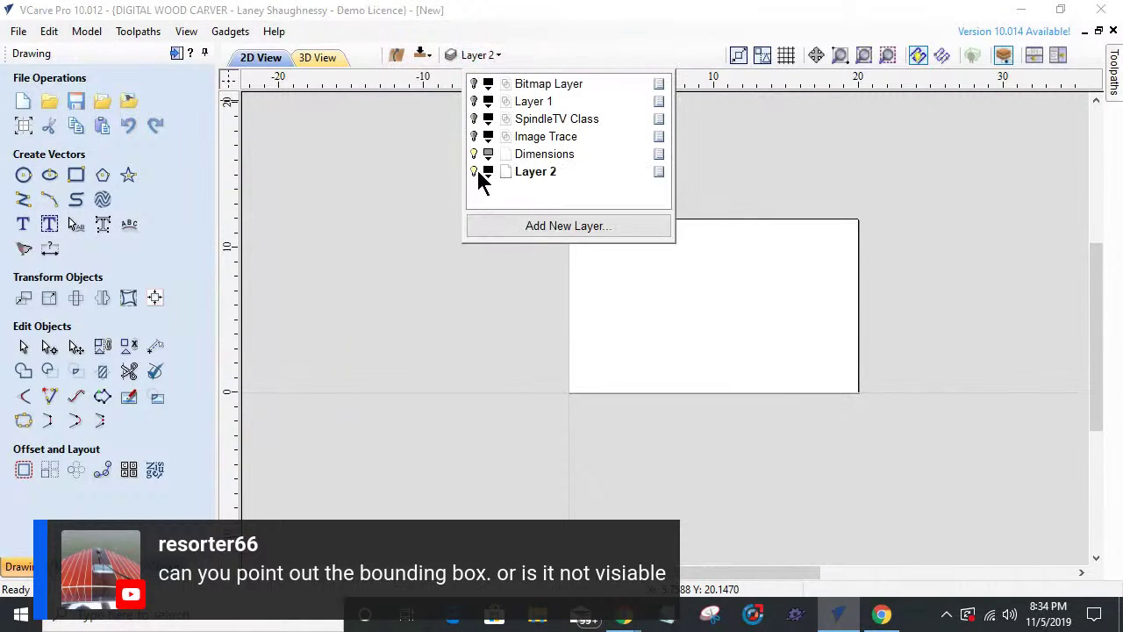
{"action": "left_click", "coordinate": [474, 137]}
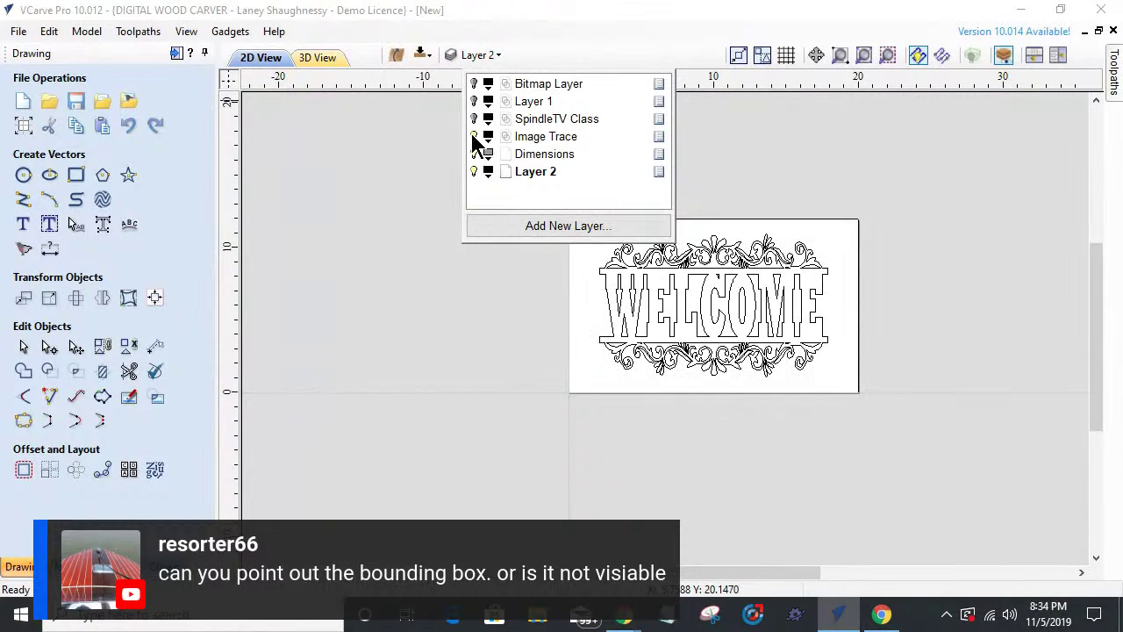
{"action": "left_click", "coordinate": [474, 119]}
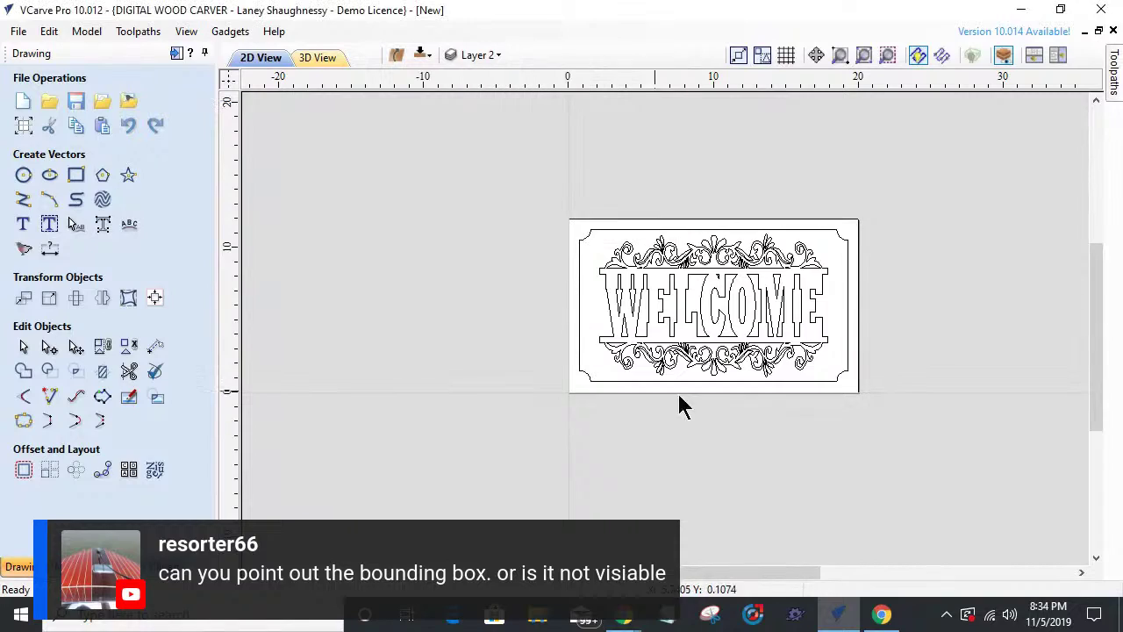
{"action": "scroll", "coordinate": [763, 334], "scroll_direction": "up", "scroll_amount": 3}
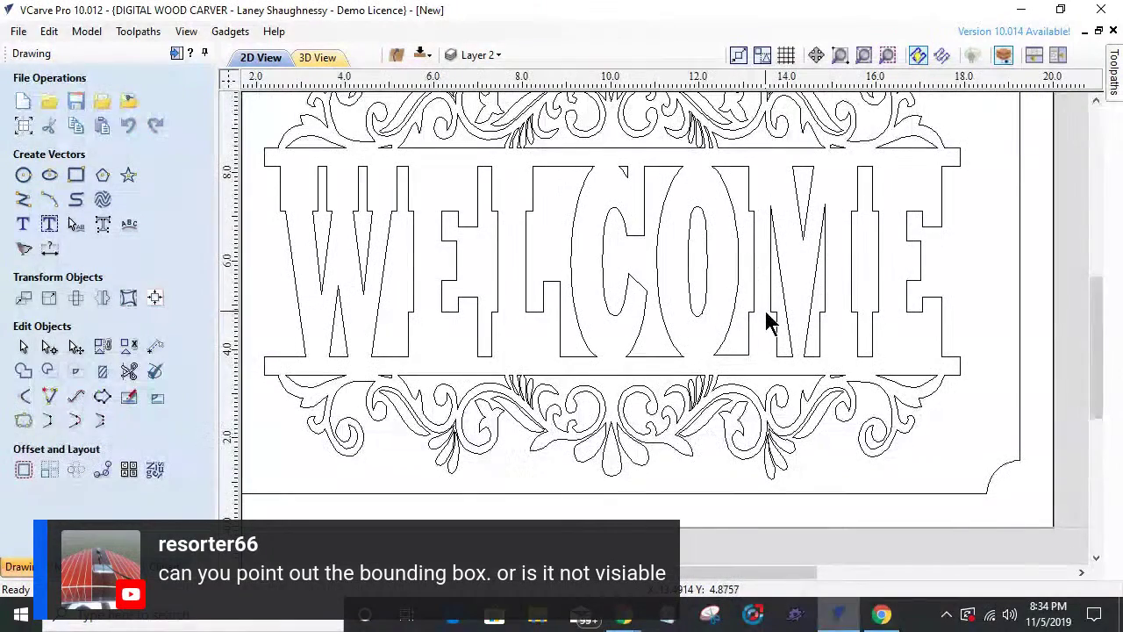
{"action": "scroll", "coordinate": [765, 309], "scroll_direction": "down", "scroll_amount": 1}
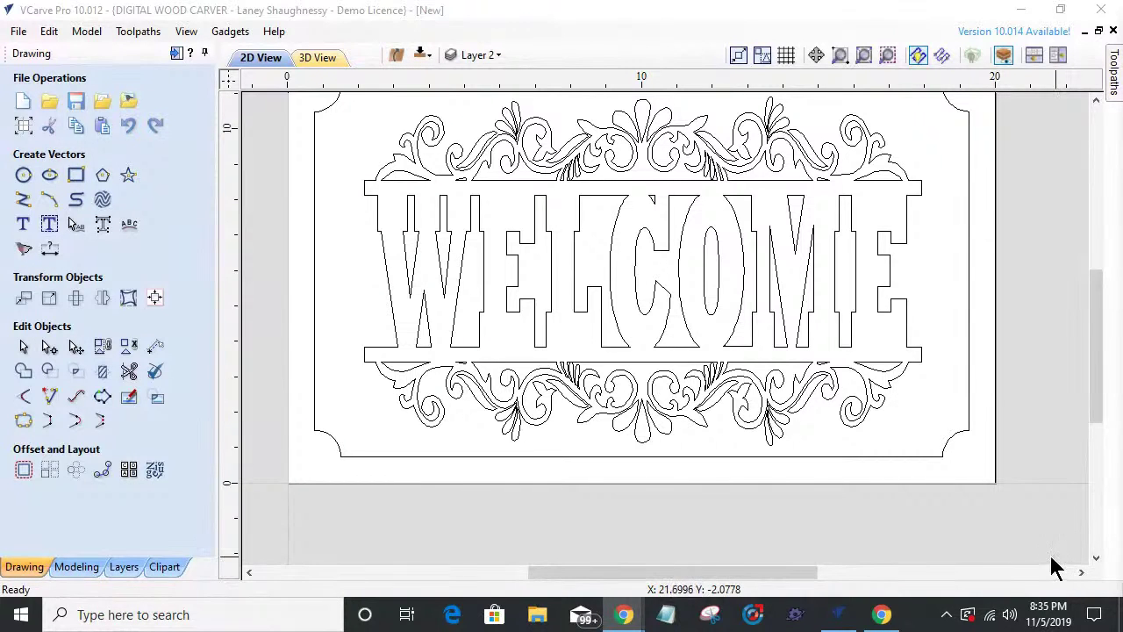
{"action": "scroll", "coordinate": [848, 516], "scroll_direction": "down", "scroll_amount": 1}
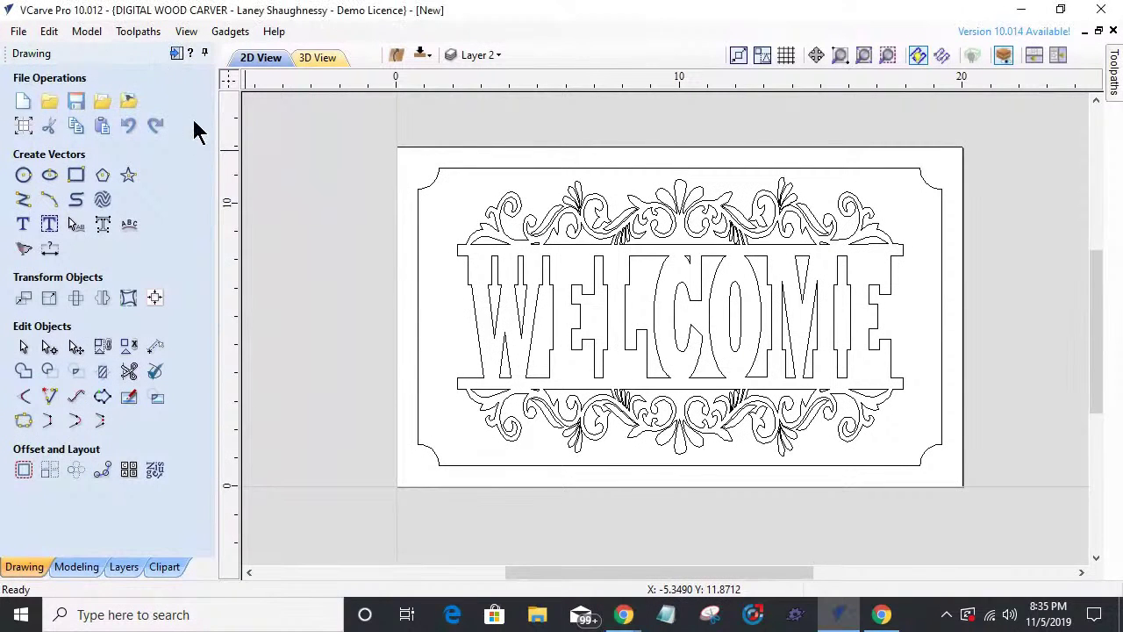
- Select the WELCOME artwork and border and calculate a V-Carve toolpath with 0.125 inch flat depth, the V-Bit_0.25 tool and a 0.125 inch end mill for clearance
{"action": "left_click", "coordinate": [173, 54]}
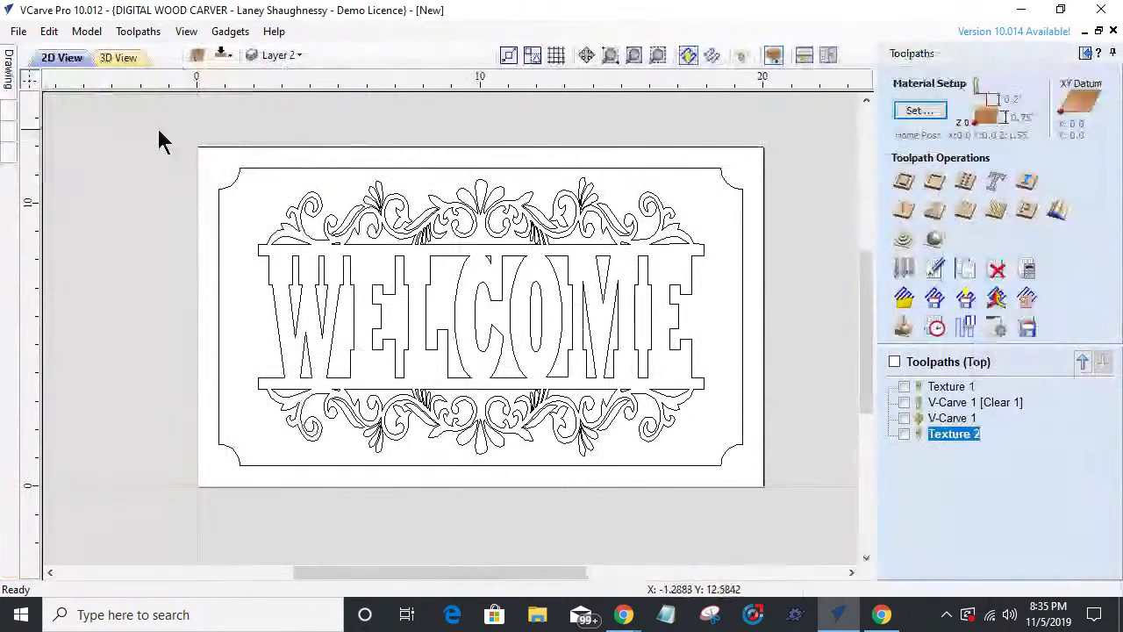
{"action": "left_click_drag", "start_coordinate": [742, 399], "coordinate": [768, 493]}
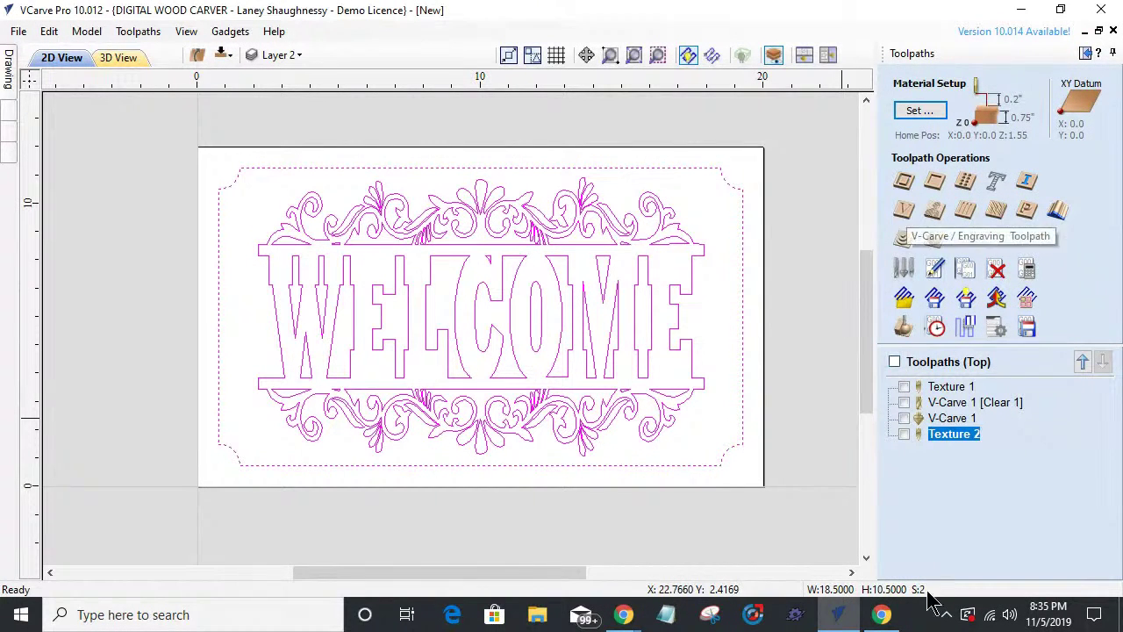
{"action": "left_click", "coordinate": [904, 209]}
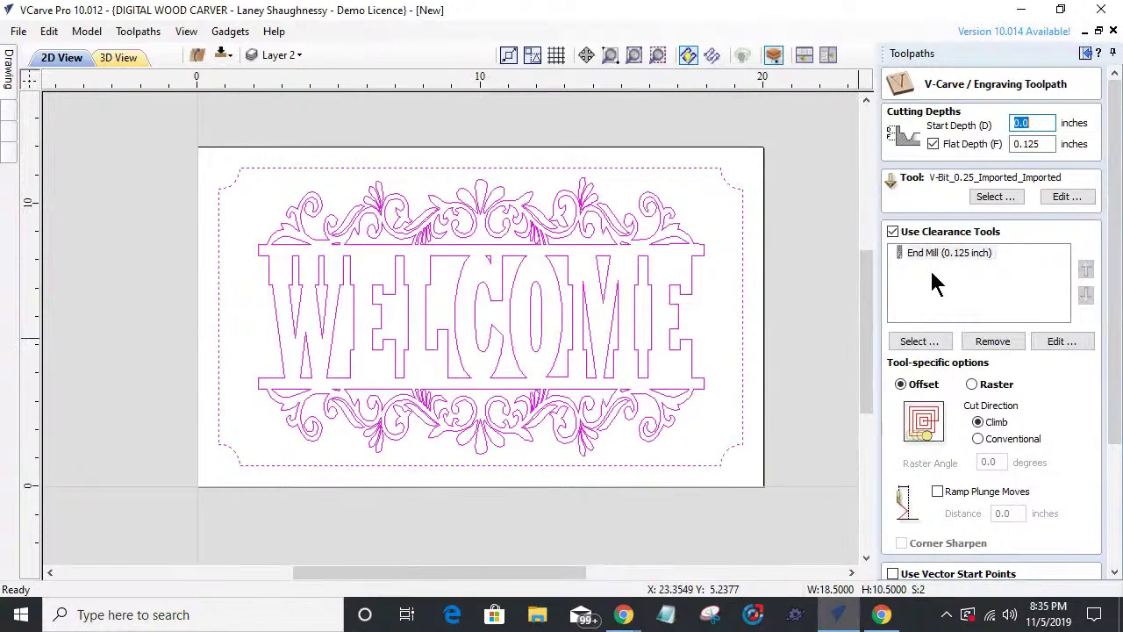
{"action": "scroll", "coordinate": [527, 263], "scroll_direction": "up", "scroll_amount": 3}
{"action": "scroll", "coordinate": [548, 290], "scroll_direction": "up", "scroll_amount": 4}
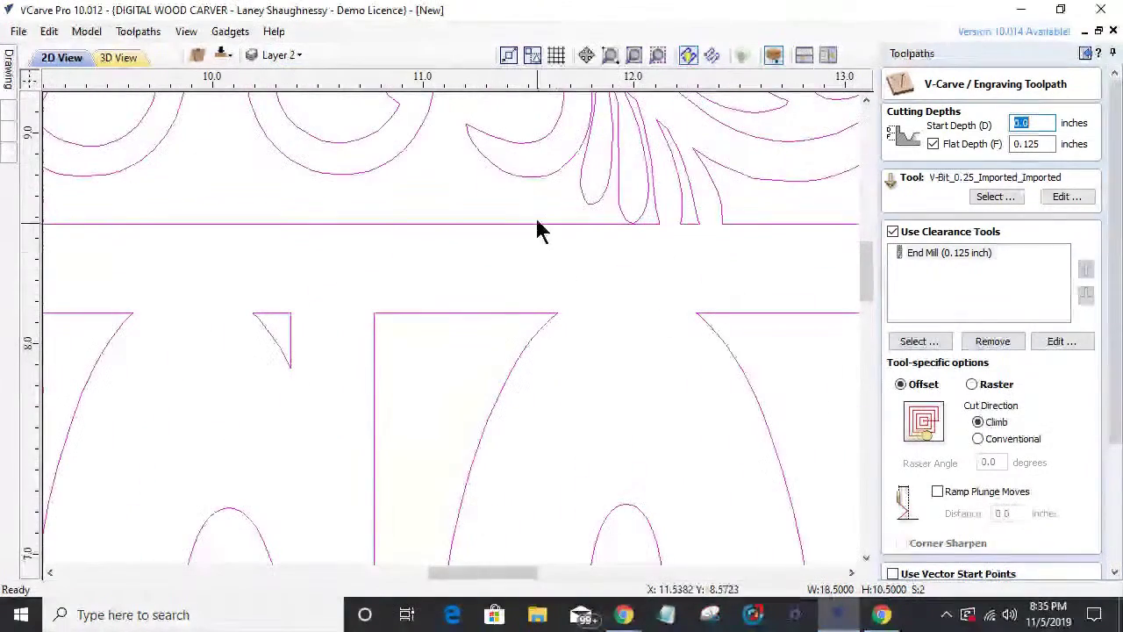
{"action": "scroll", "coordinate": [580, 193], "scroll_direction": "down", "scroll_amount": 2}
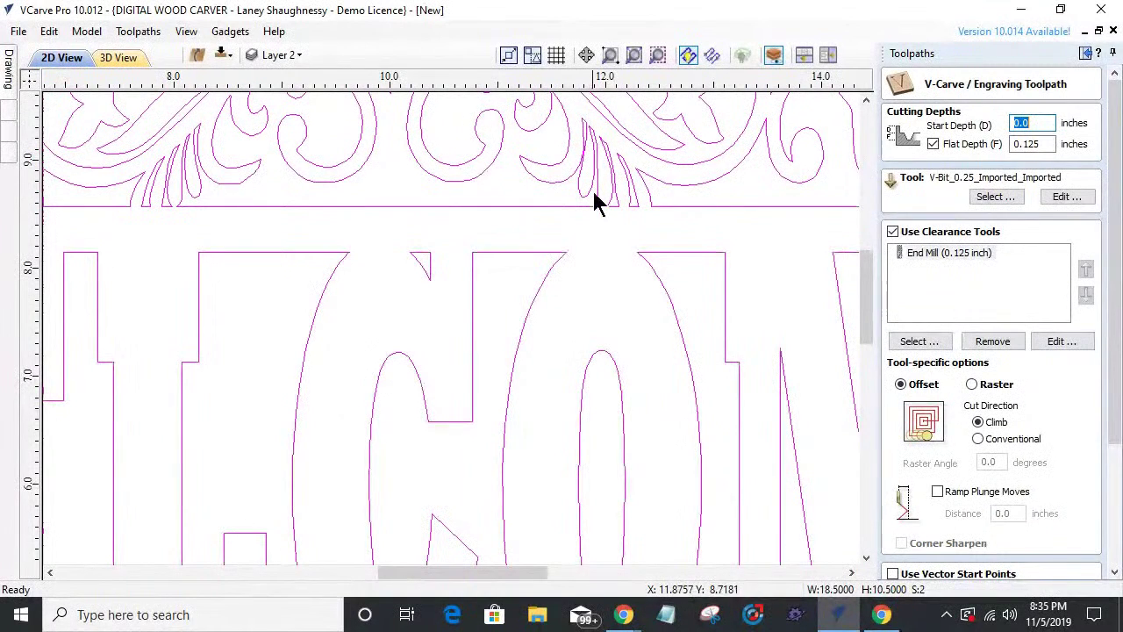
{"action": "scroll", "coordinate": [612, 204], "scroll_direction": "down", "scroll_amount": 1}
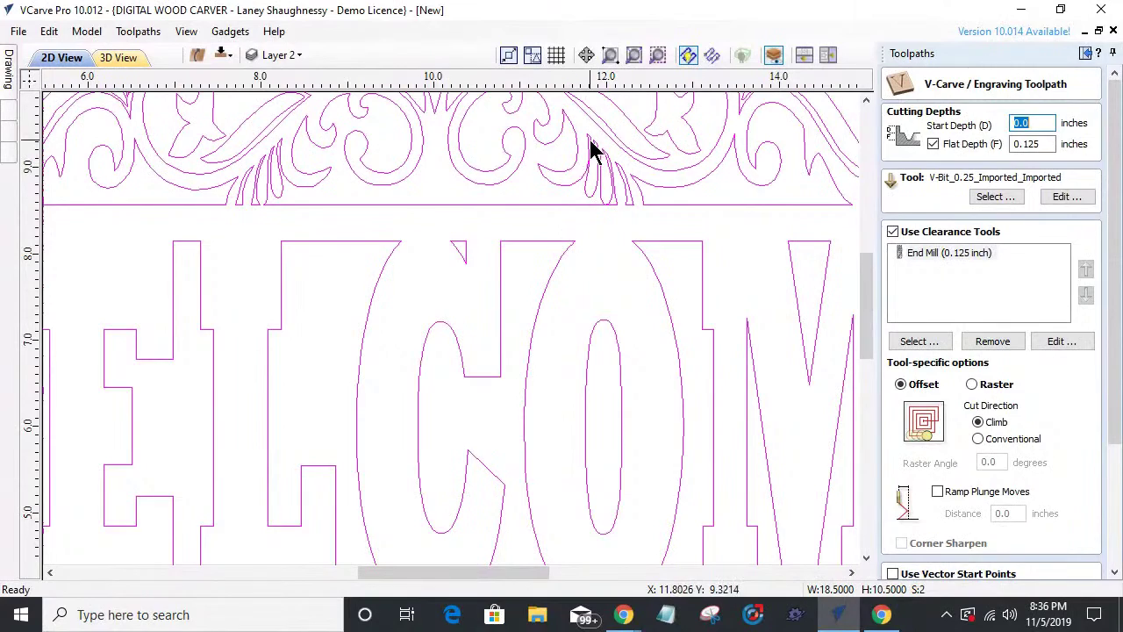
{"action": "scroll", "coordinate": [632, 209], "scroll_direction": "down", "scroll_amount": 2}
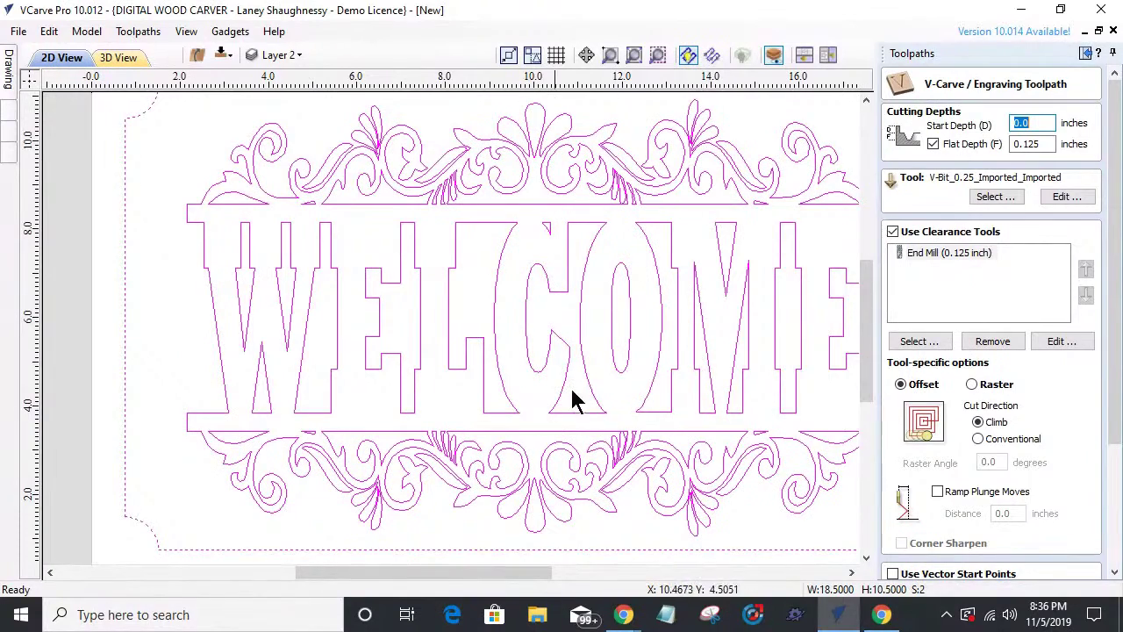
{"action": "scroll", "coordinate": [622, 423], "scroll_direction": "down", "scroll_amount": 2}
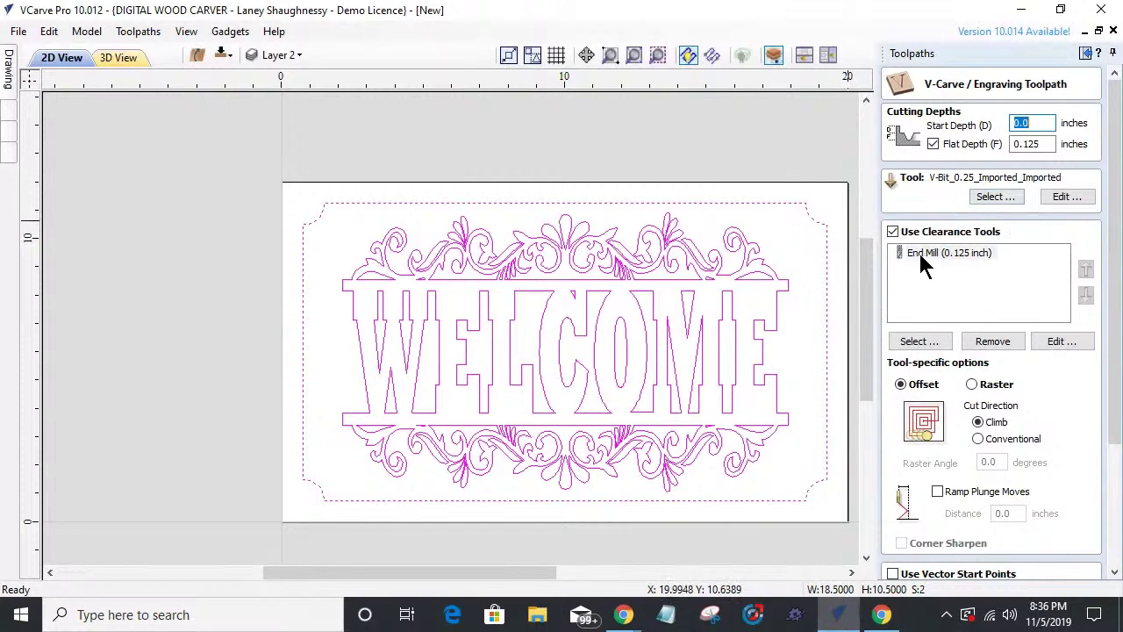
{"action": "left_click_drag", "start_coordinate": [1116, 351], "coordinate": [1116, 485]}
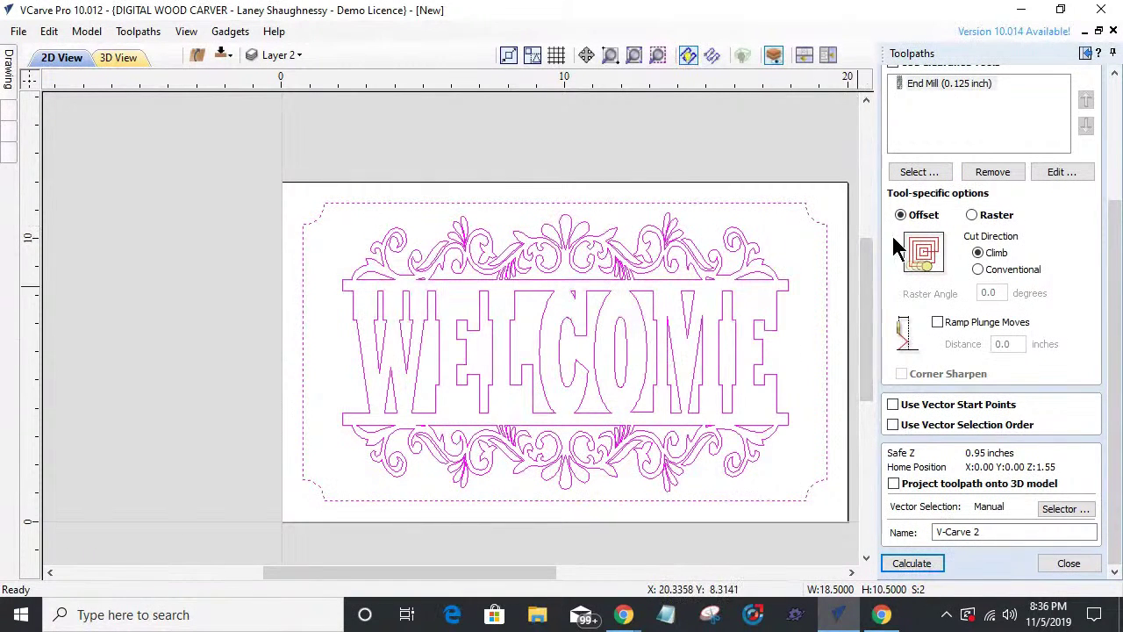
{"action": "left_click", "coordinate": [916, 566]}
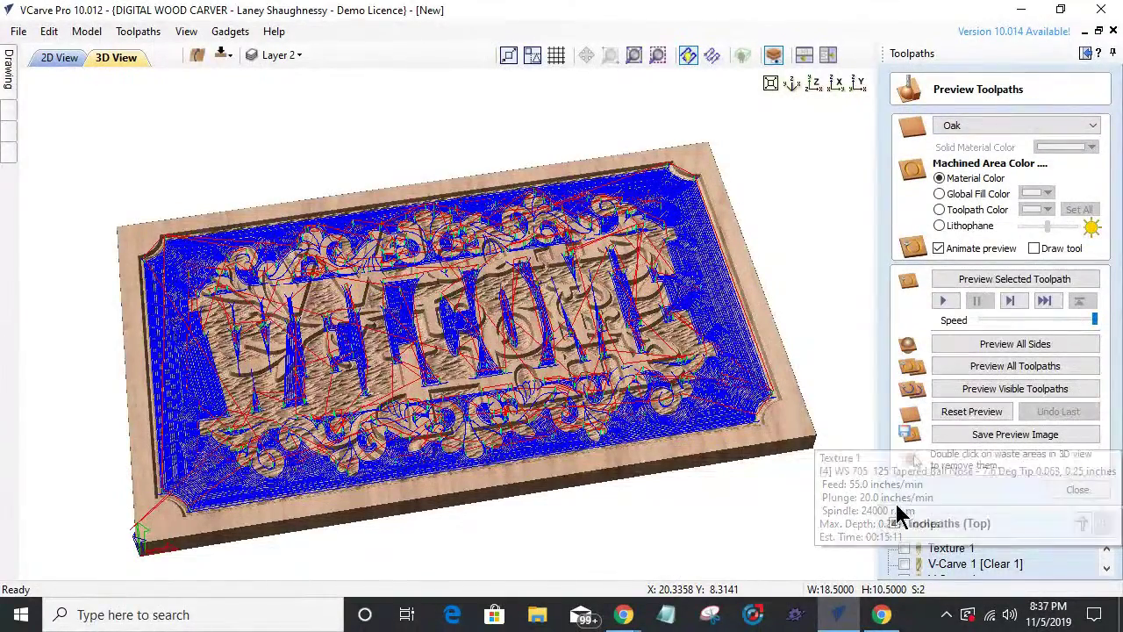
- Reset the 3D preview, simulate the visible toolpaths on the oak board, and examine the carved letters and ornaments up close
{"action": "left_click", "coordinate": [972, 412]}
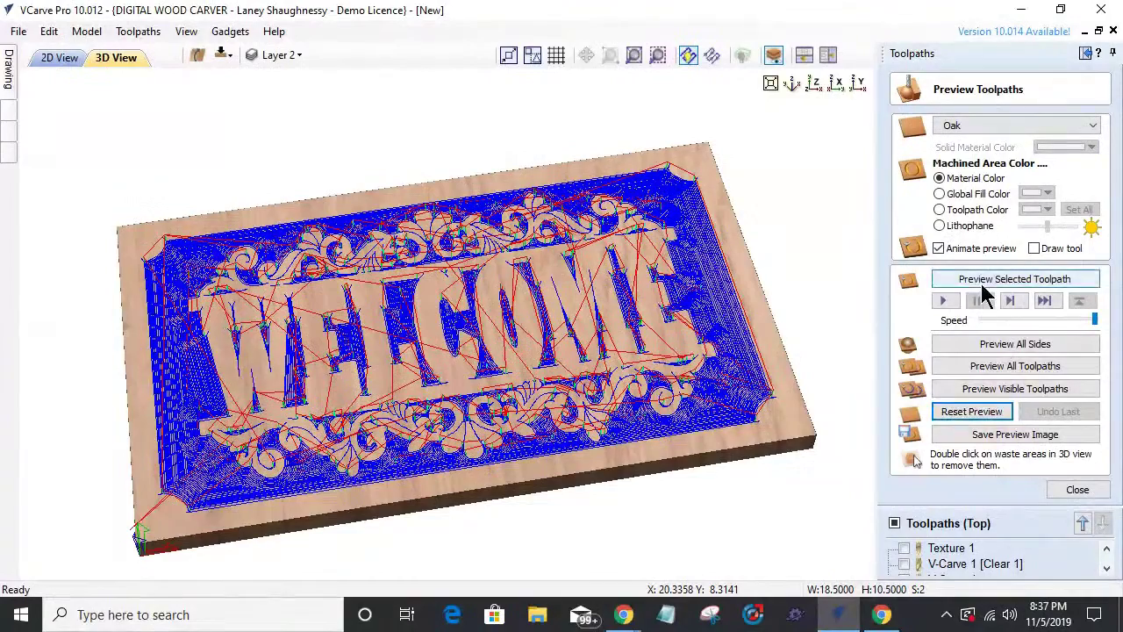
{"action": "left_click", "coordinate": [985, 396]}
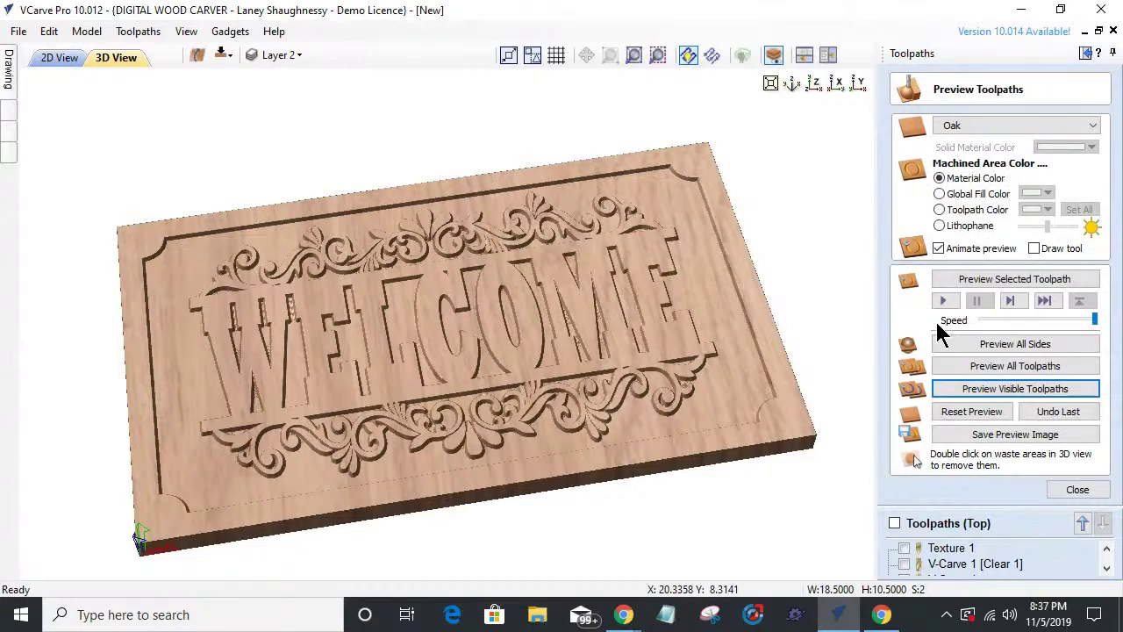
{"action": "left_click_drag", "start_coordinate": [401, 376], "coordinate": [238, 358]}
{"action": "left_click_drag", "start_coordinate": [404, 314], "coordinate": [546, 372]}
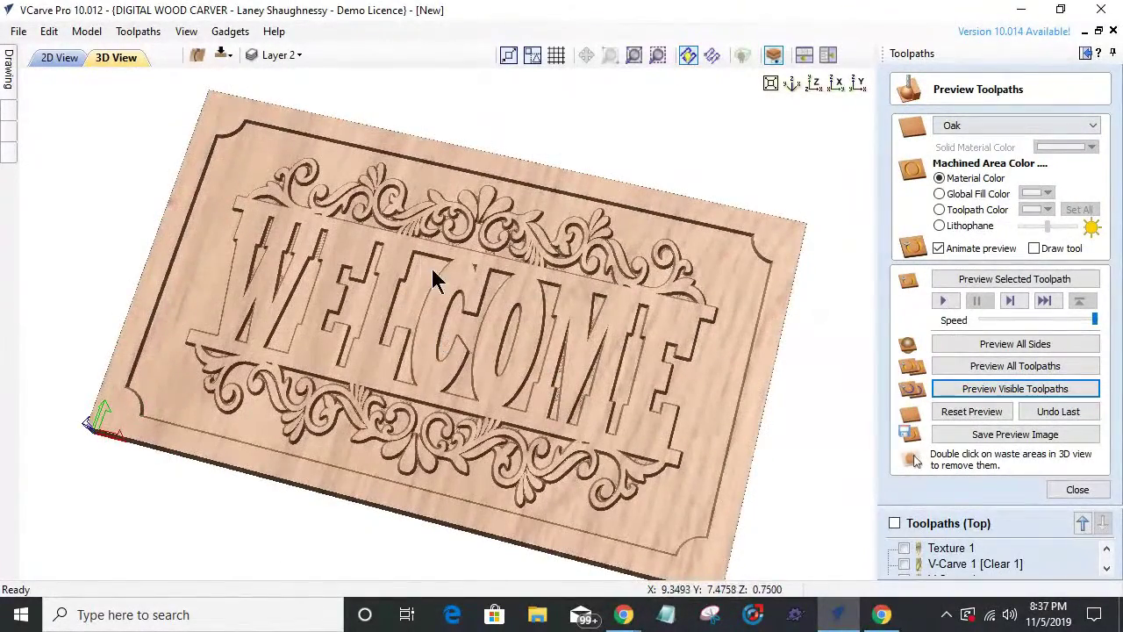
{"action": "scroll", "coordinate": [399, 228], "scroll_direction": "up", "scroll_amount": 3}
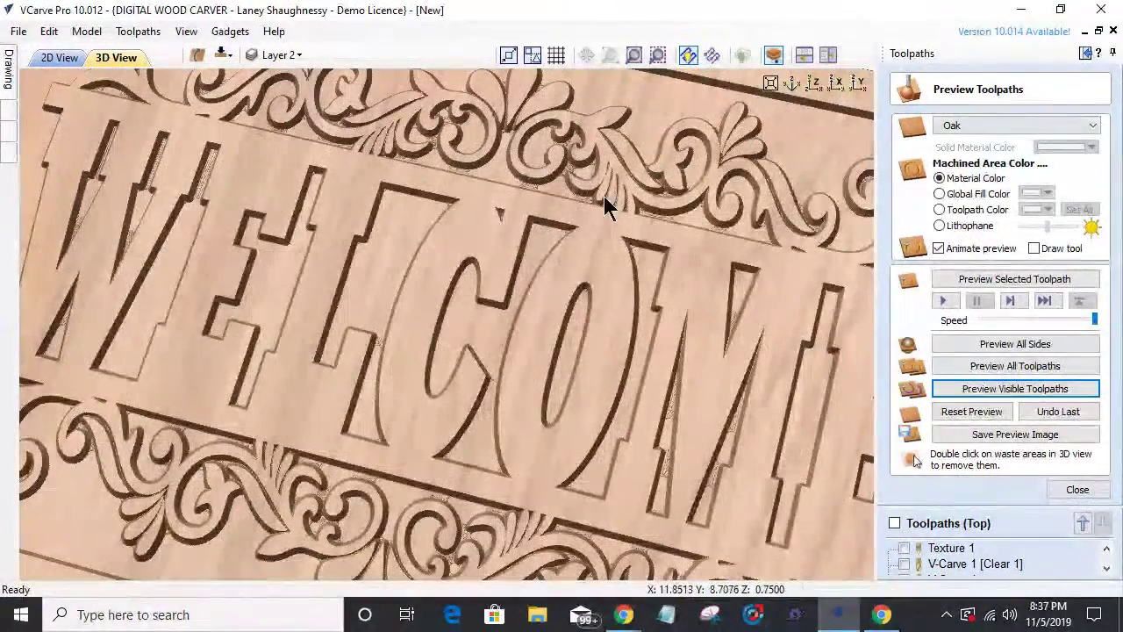
{"action": "left_click_drag", "start_coordinate": [612, 195], "coordinate": [624, 207]}
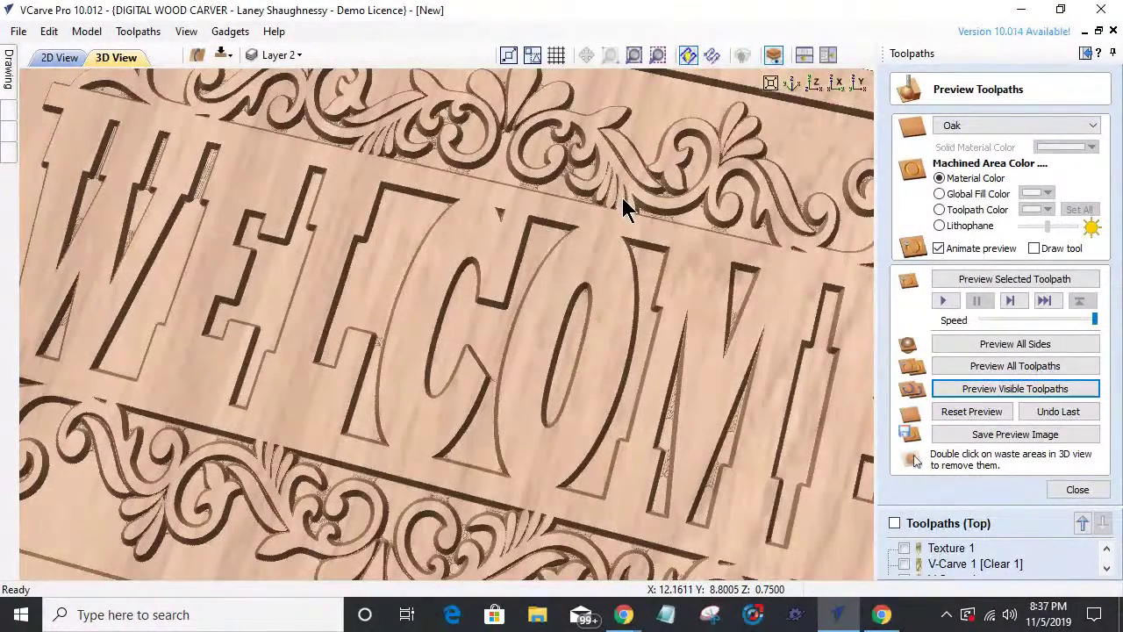
- Reopen the V-Carve toolpath of the WELCOME sign, edit its cutting depths and recalculate it
{"action": "left_click", "coordinate": [1106, 568]}
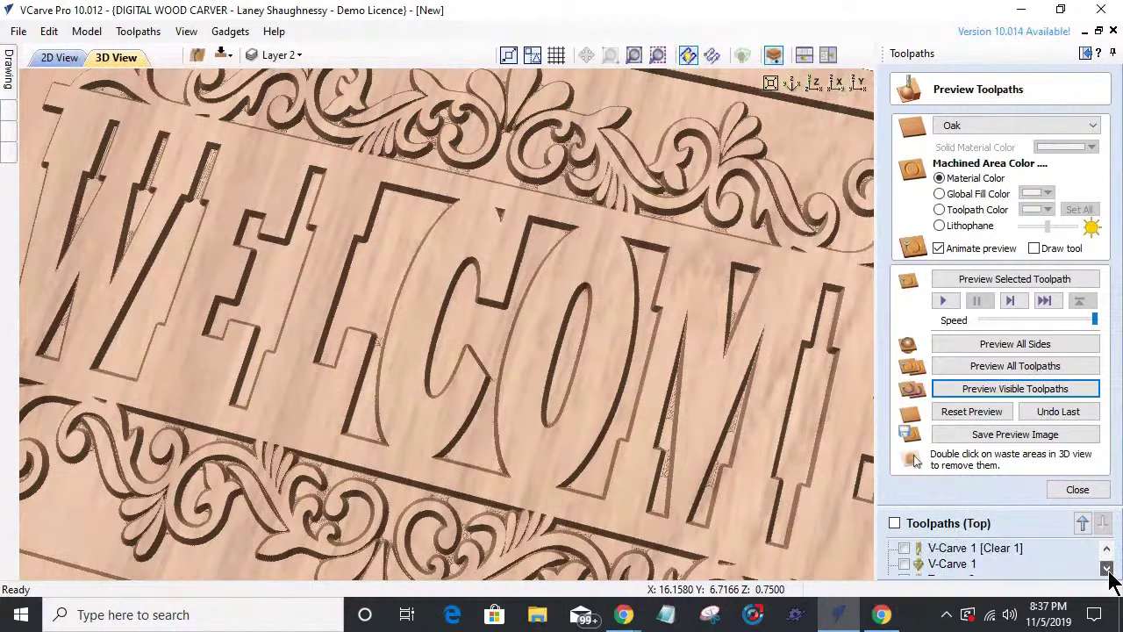
{"action": "double_click", "coordinate": [952, 563]}
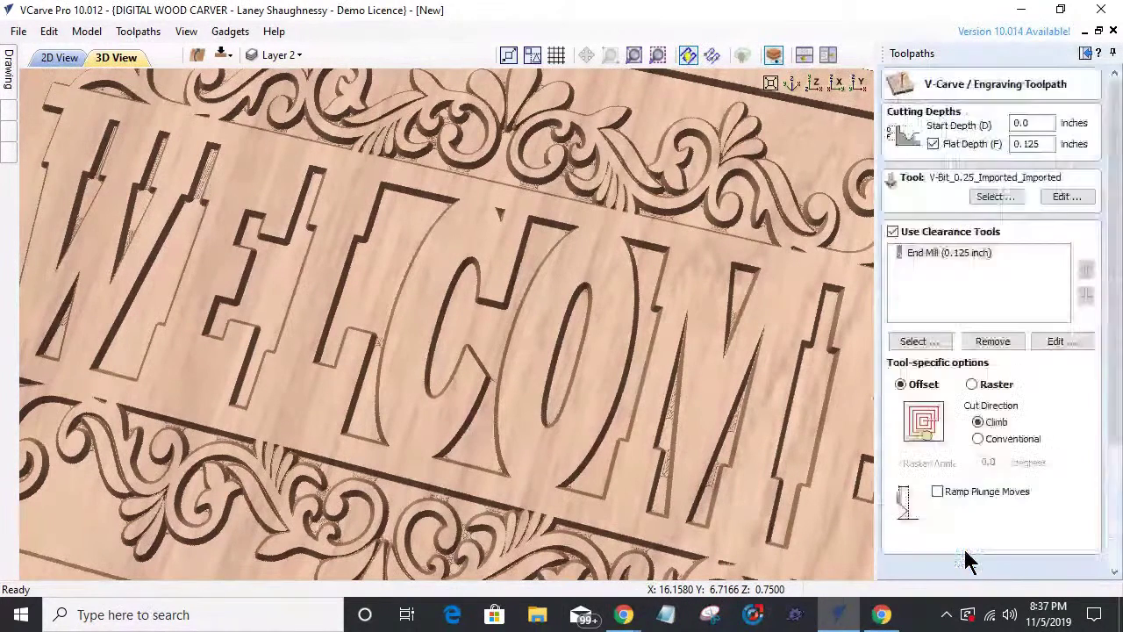
{"action": "left_click", "coordinate": [1032, 124]}
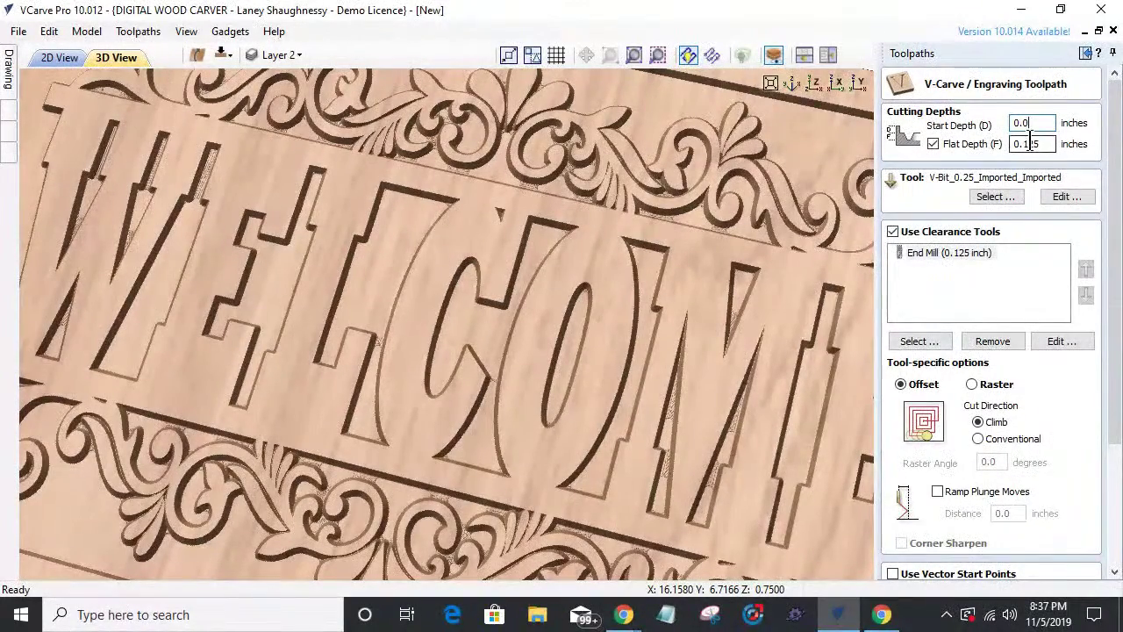
{"action": "left_click_drag", "start_coordinate": [1112, 414], "coordinate": [1104, 560]}
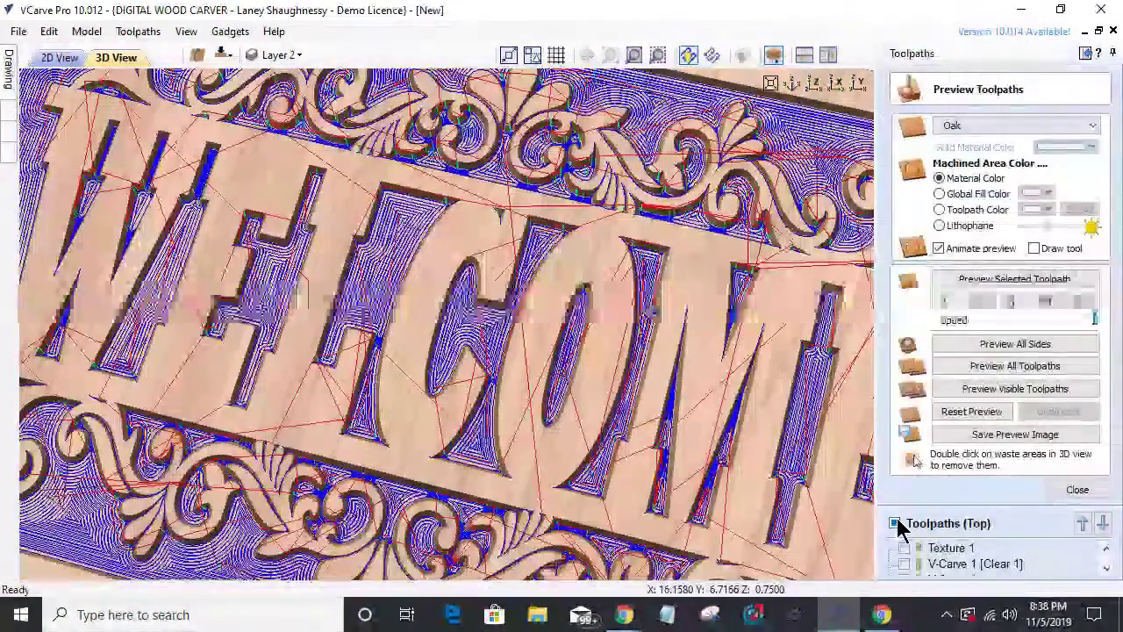
- Simulate the visible toolpaths on the oak board, examine the carved letters and lower ornaments up close, and return to the top view
{"action": "left_click", "coordinate": [991, 388]}
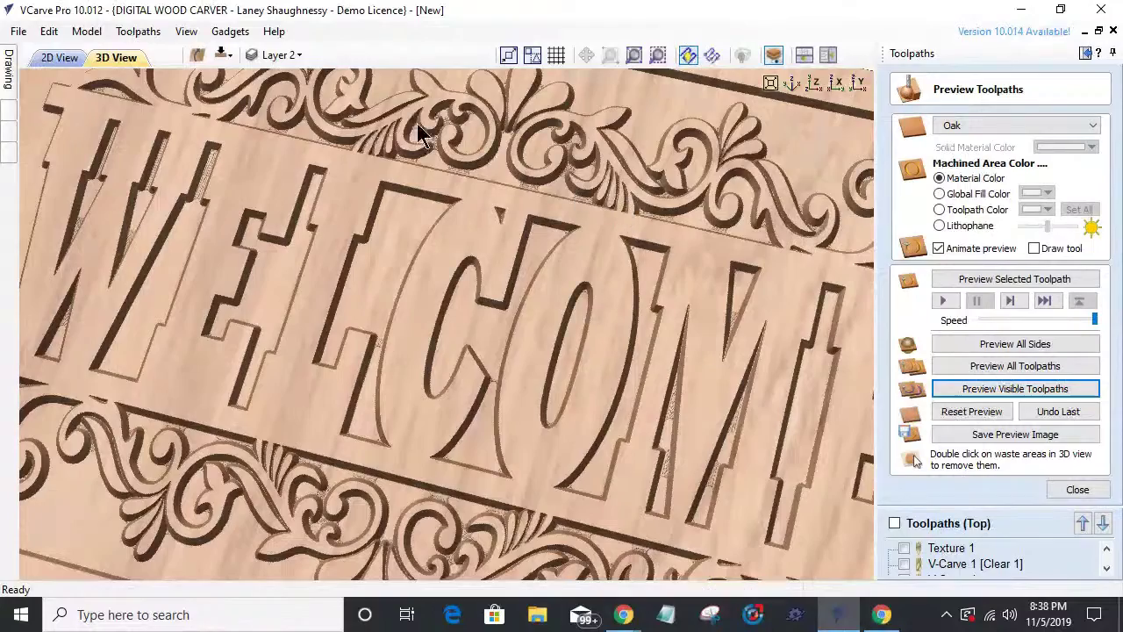
{"action": "scroll", "coordinate": [389, 158], "scroll_direction": "up", "scroll_amount": 3}
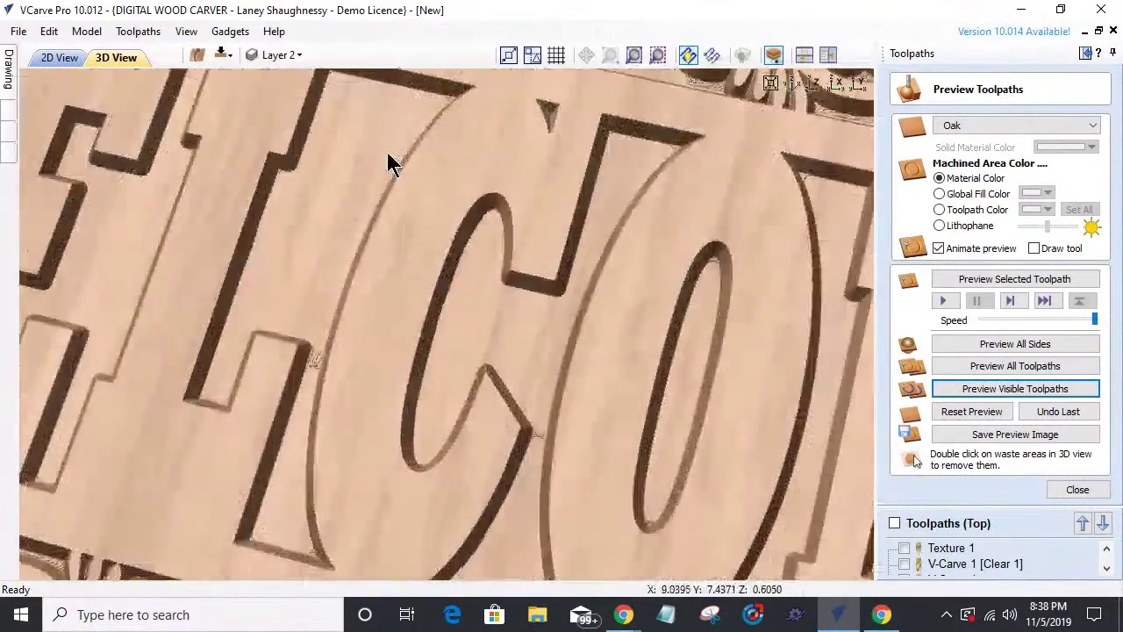
{"action": "scroll", "coordinate": [447, 263], "scroll_direction": "up", "scroll_amount": 2}
{"action": "scroll", "coordinate": [468, 195], "scroll_direction": "up", "scroll_amount": 2}
{"action": "middle_click_drag", "start_coordinate": [467, 195], "coordinate": [467, 146]}
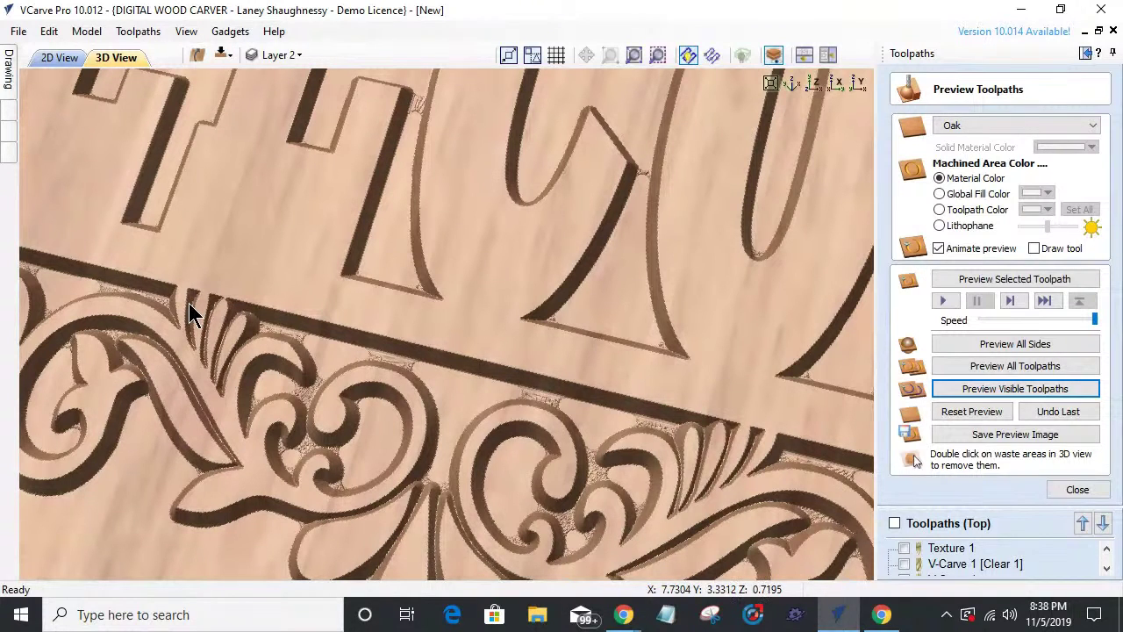
{"action": "left_click", "coordinate": [815, 85]}
{"action": "scroll", "coordinate": [451, 289], "scroll_direction": "down", "scroll_amount": 2}
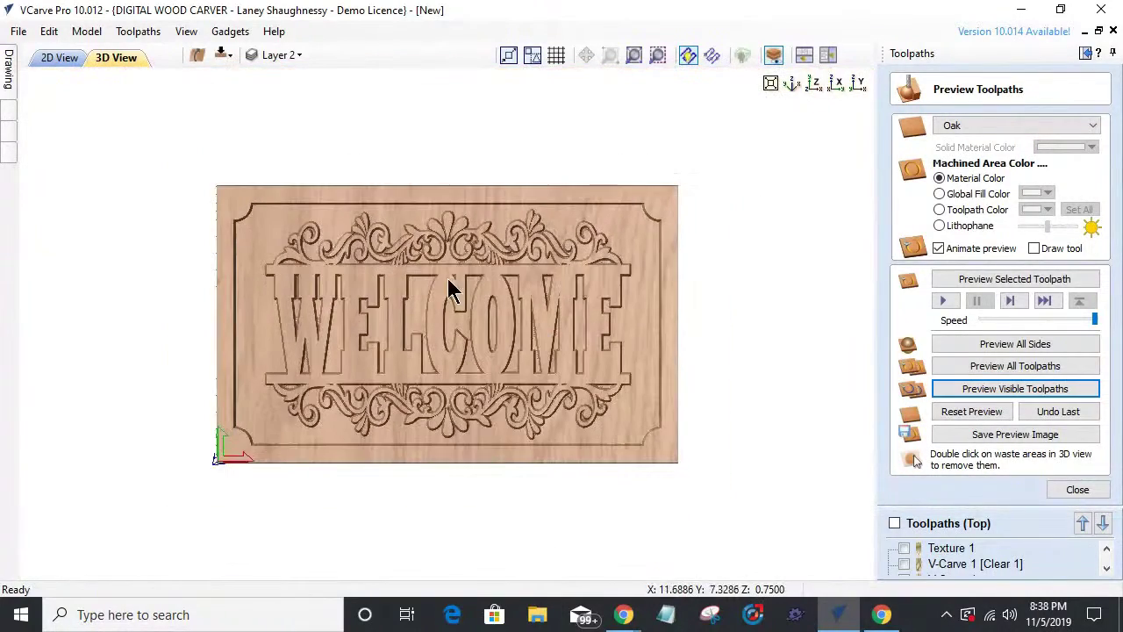
- Close the toolpath preview and return to the 2D drawing of the WELCOME sign
{"action": "left_click", "coordinate": [58, 58]}
{"action": "left_click", "coordinate": [1078, 490]}
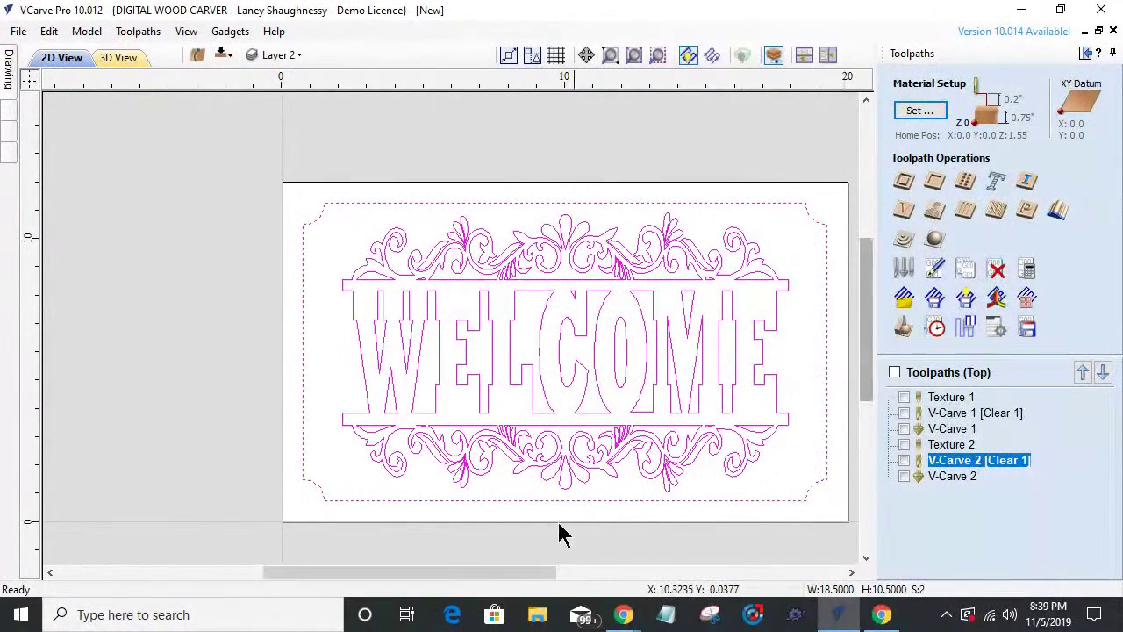
{"action": "left_click_drag", "start_coordinate": [459, 571], "coordinate": [505, 572]}
- Place a horizontal guide line along the bottom edge of the WELCOME letters and remove it again
{"action": "left_click_drag", "start_coordinate": [476, 80], "coordinate": [459, 411]}
{"action": "left_click_drag", "start_coordinate": [218, 411], "coordinate": [215, 414]}
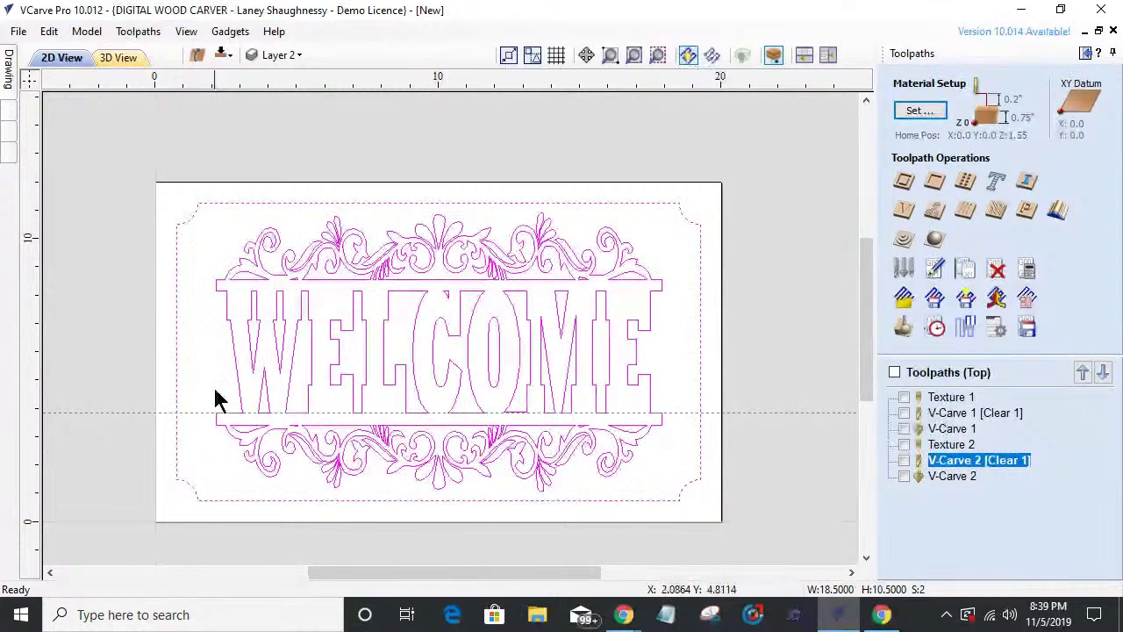
{"action": "left_click_drag", "start_coordinate": [113, 418], "coordinate": [184, 19]}
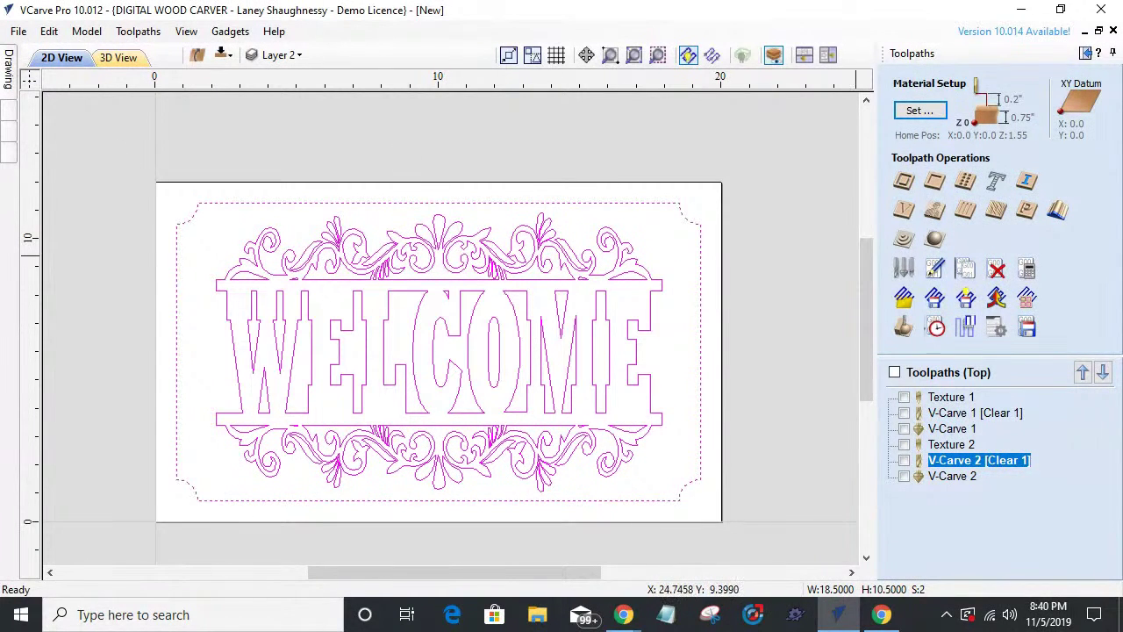
- Show the border's nodes in Node Editing Mode without ungrouping the WELCOME artwork, and compare it with the interactive transform mode
{"action": "left_click", "coordinate": [1086, 54]}
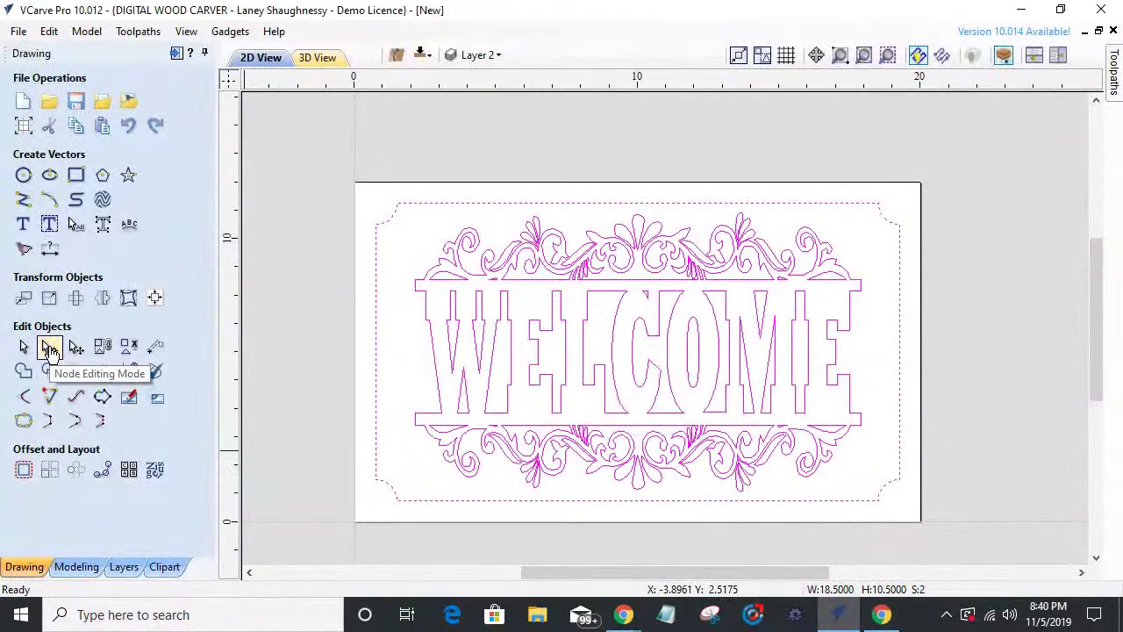
{"action": "left_click", "coordinate": [50, 349]}
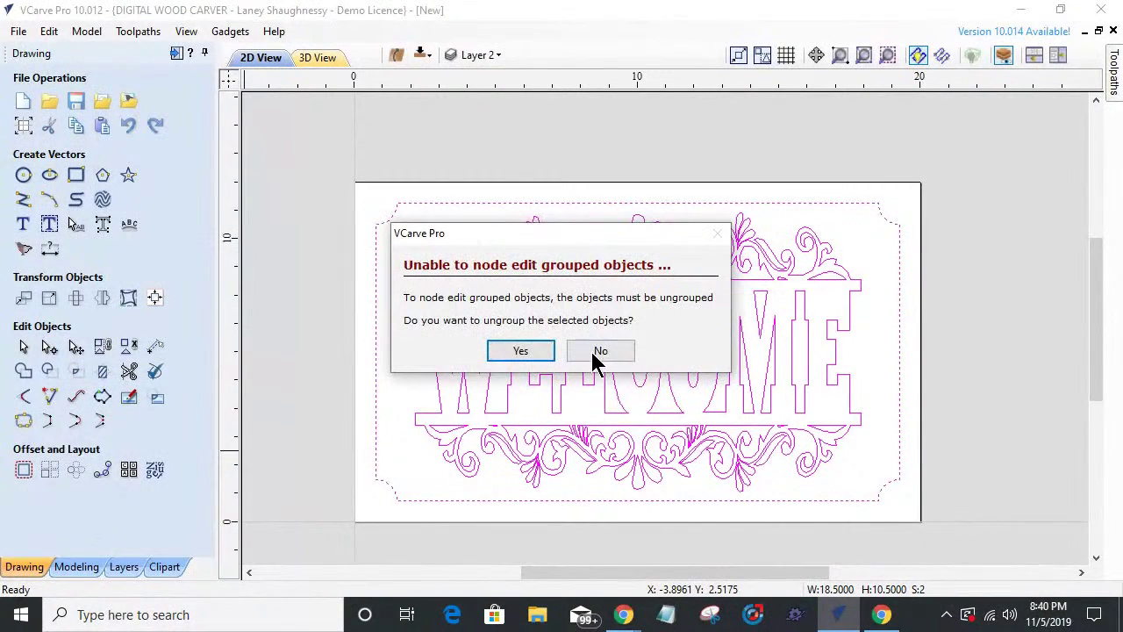
{"action": "left_click", "coordinate": [595, 351]}
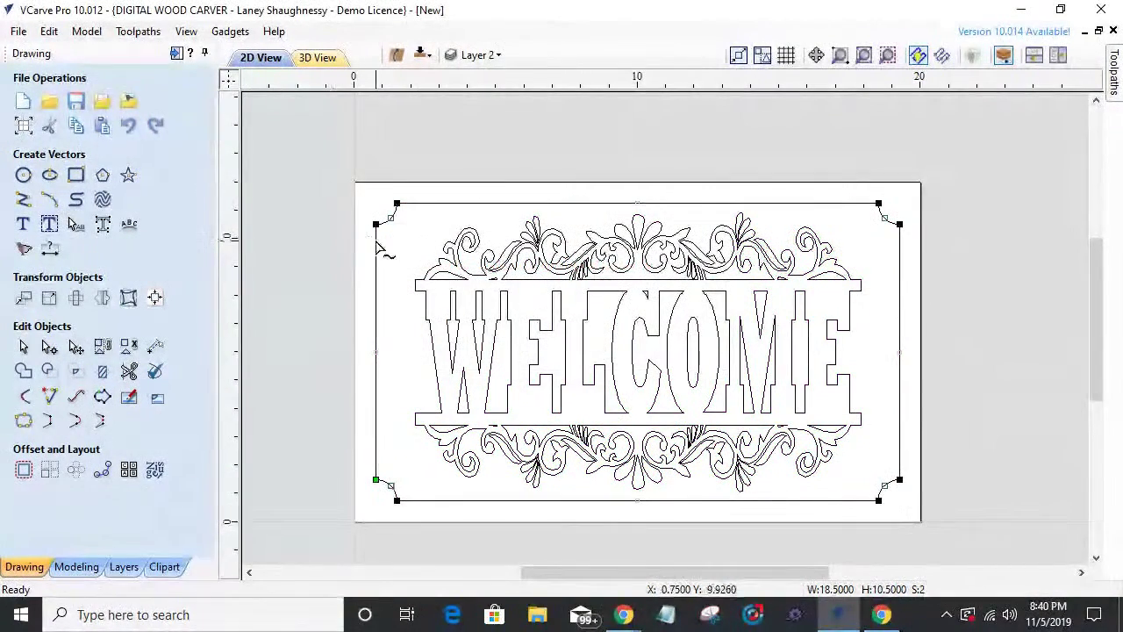
{"action": "left_click", "coordinate": [48, 348]}
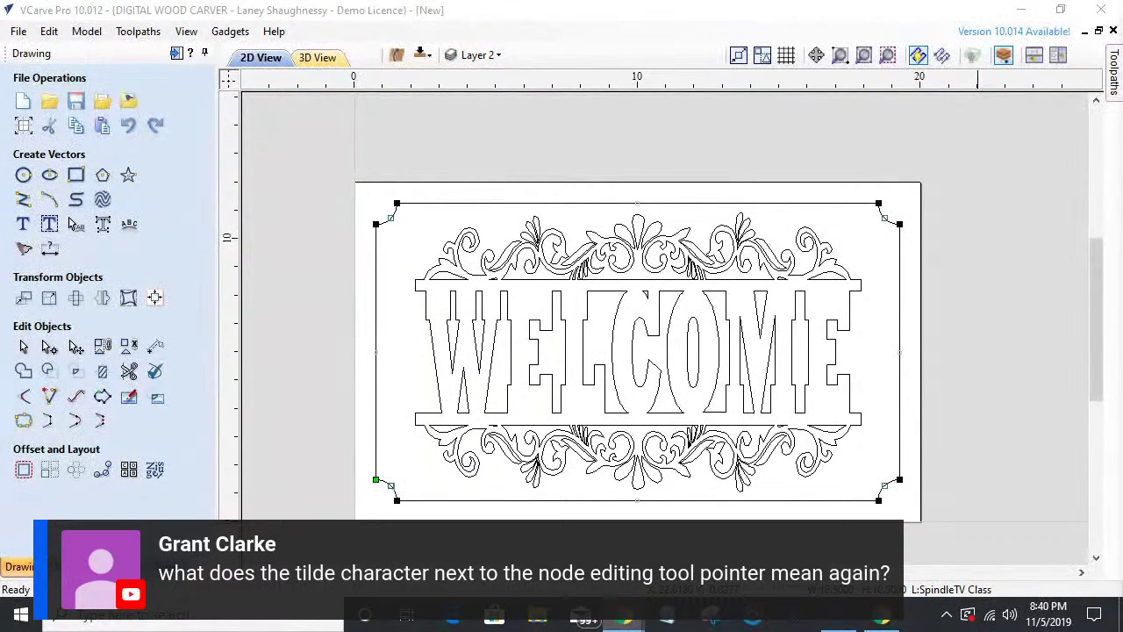
{"action": "left_click", "coordinate": [75, 349]}
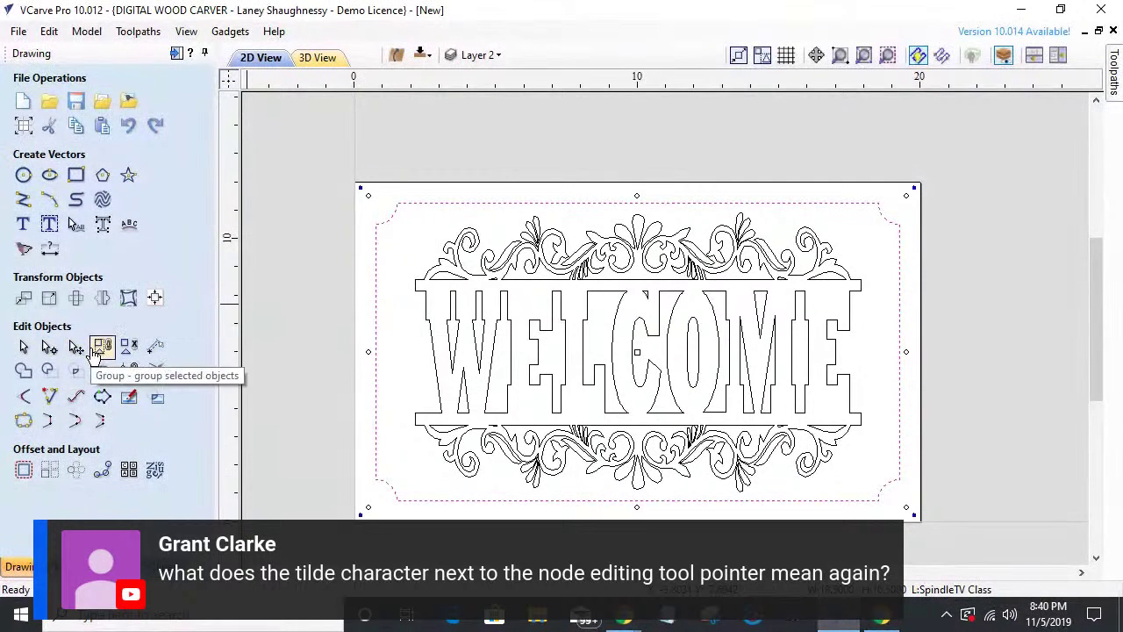
{"action": "left_click", "coordinate": [49, 347]}
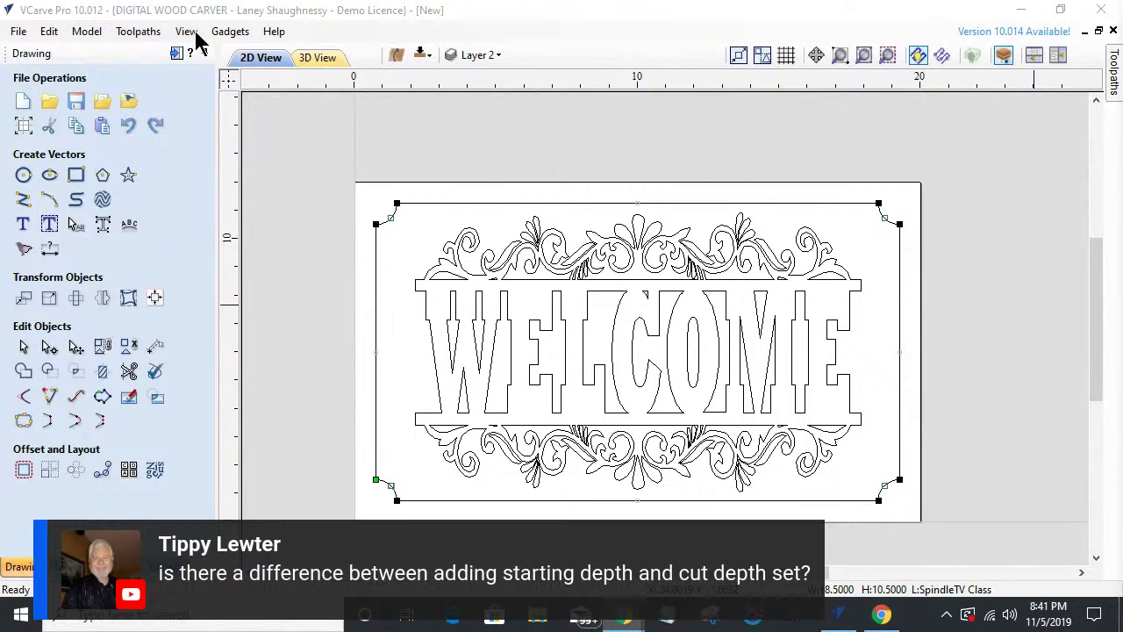
- Open the Pocket toolpath settings, set the start depth to .0625 inches and close them without calculating
{"action": "left_click", "coordinate": [177, 63]}
{"action": "left_click", "coordinate": [176, 55]}
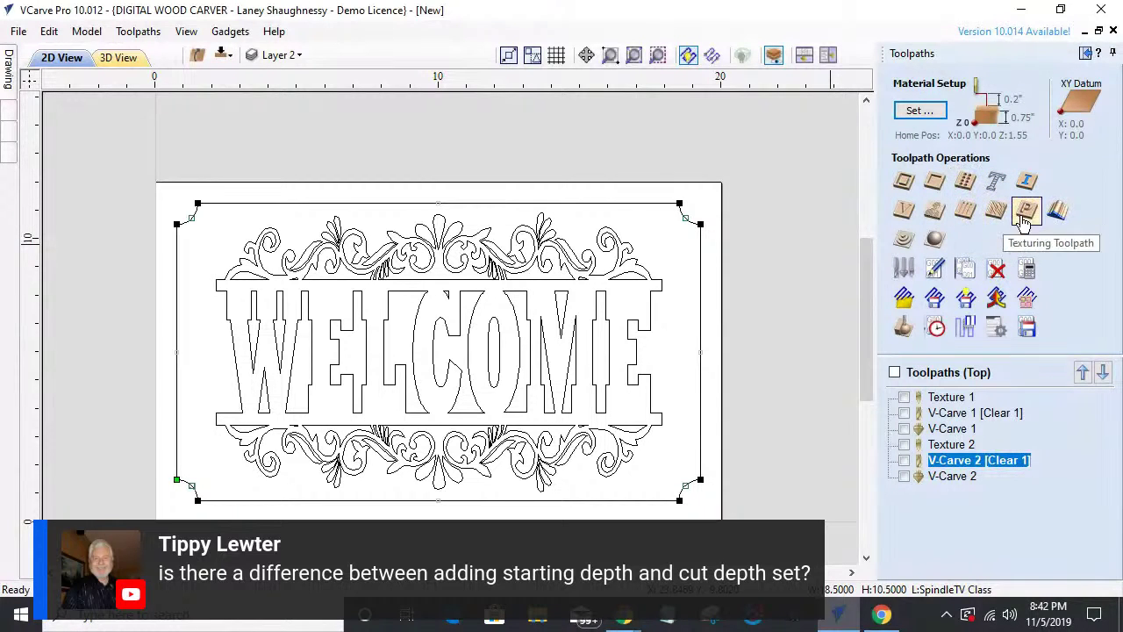
{"action": "left_click", "coordinate": [932, 184]}
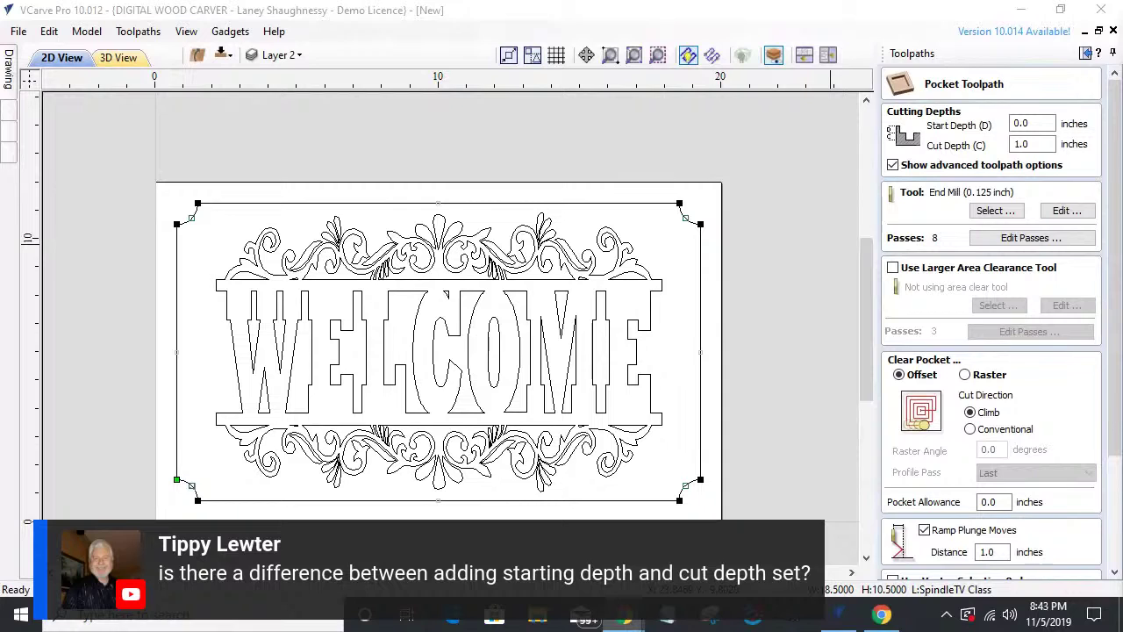
{"action": "double_click", "coordinate": [1023, 123]}
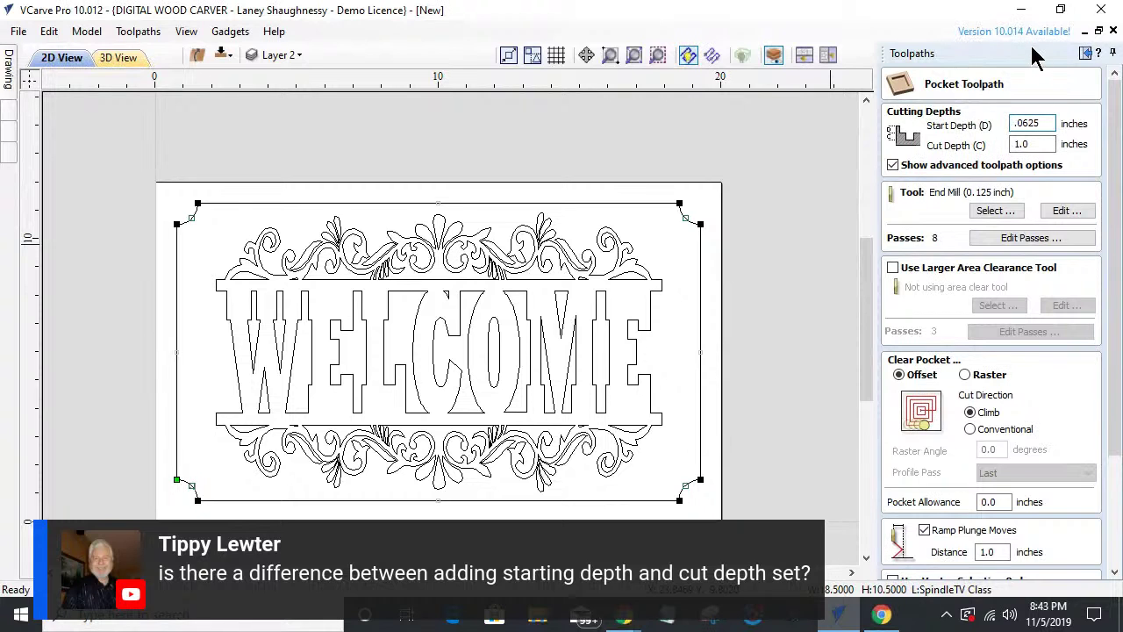
{"action": "double_click", "coordinate": [1045, 123]}
{"action": "key", "text": "Tab"}
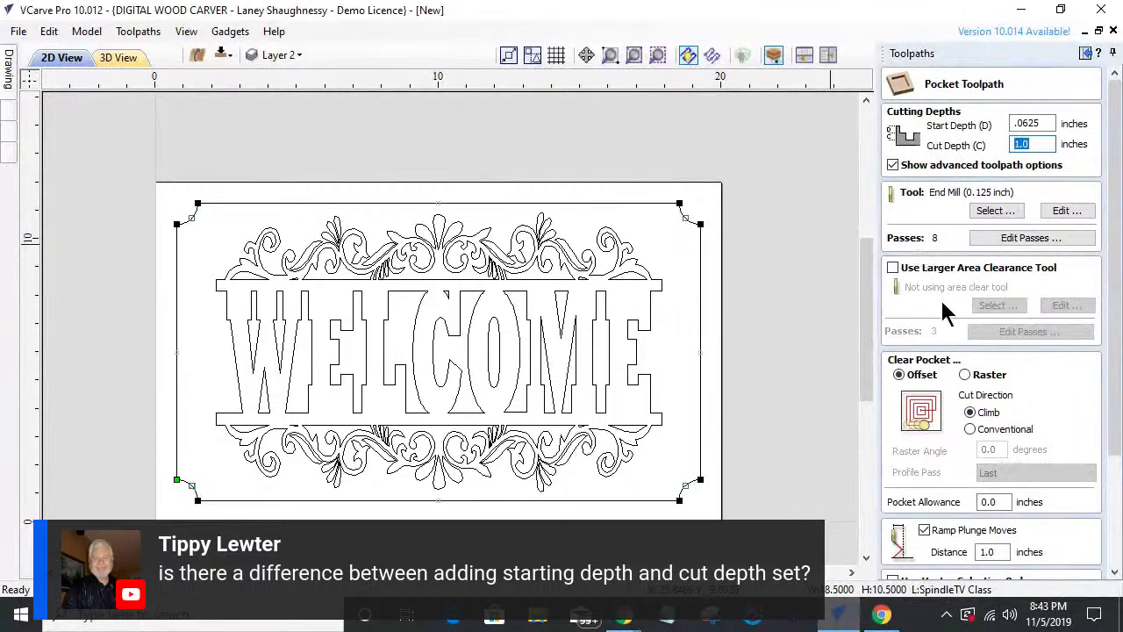
{"action": "scroll", "coordinate": [1077, 424], "scroll_direction": "down", "scroll_amount": 5}
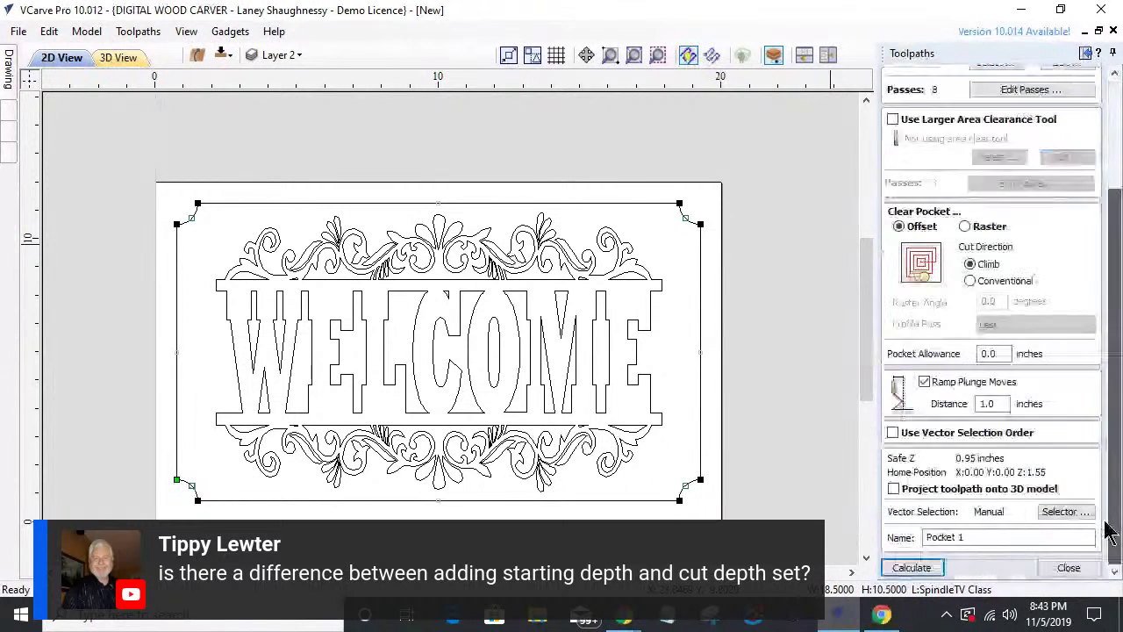
{"action": "left_click", "coordinate": [1068, 568]}
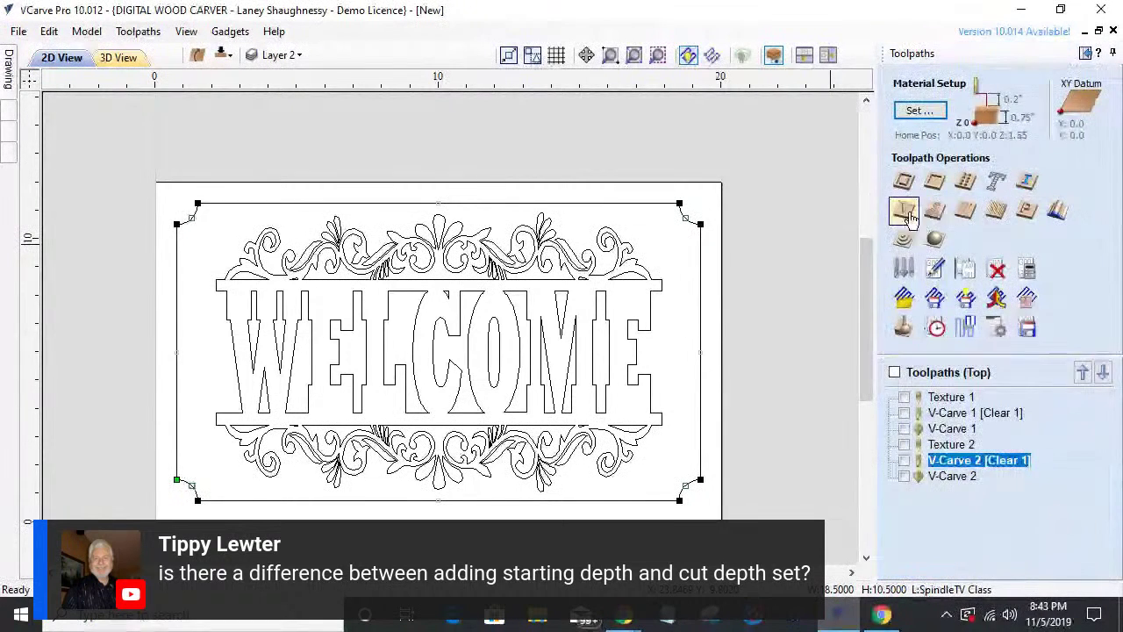
- Start a new V-Carve toolpath, deselect the sign's border and open the start depth for editing
{"action": "left_click", "coordinate": [904, 213]}
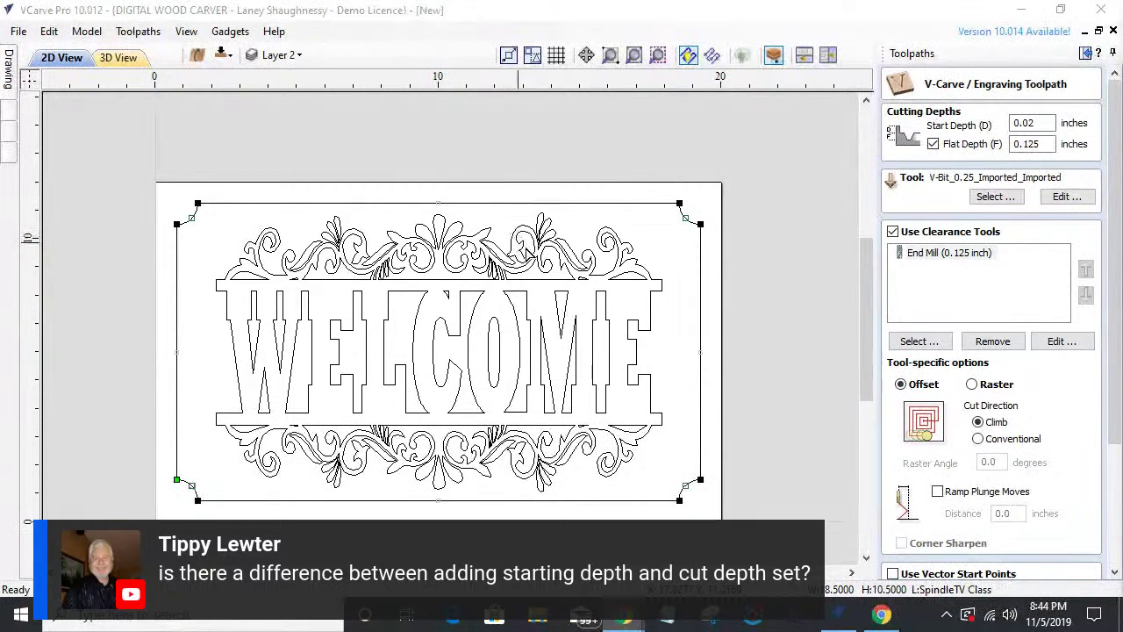
{"action": "left_click", "coordinate": [469, 174]}
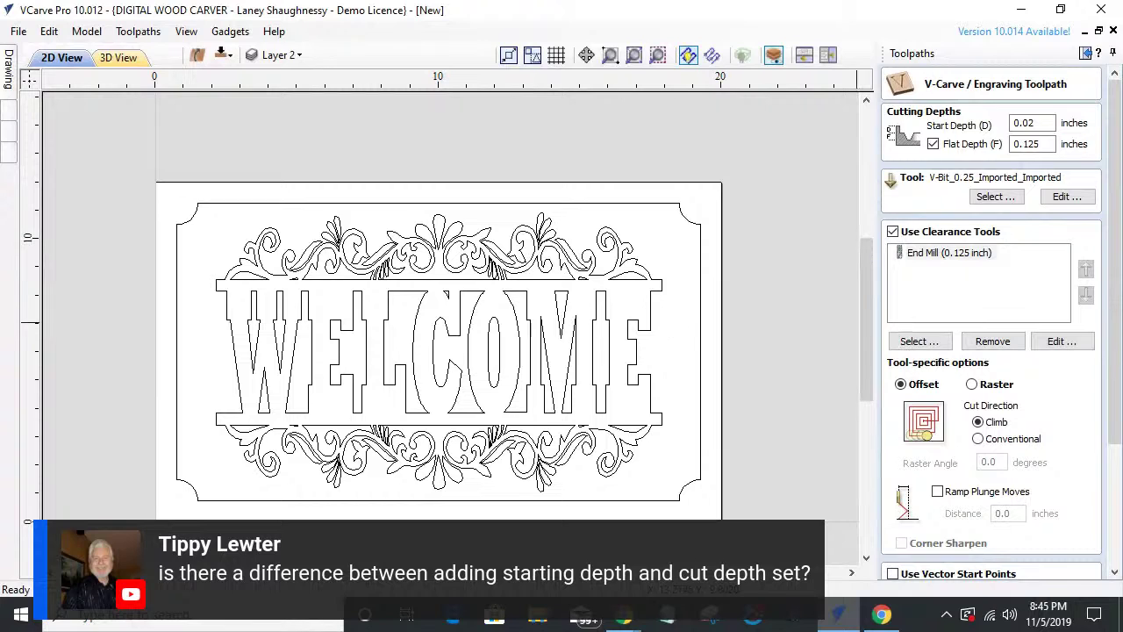
{"action": "double_click", "coordinate": [1027, 123]}
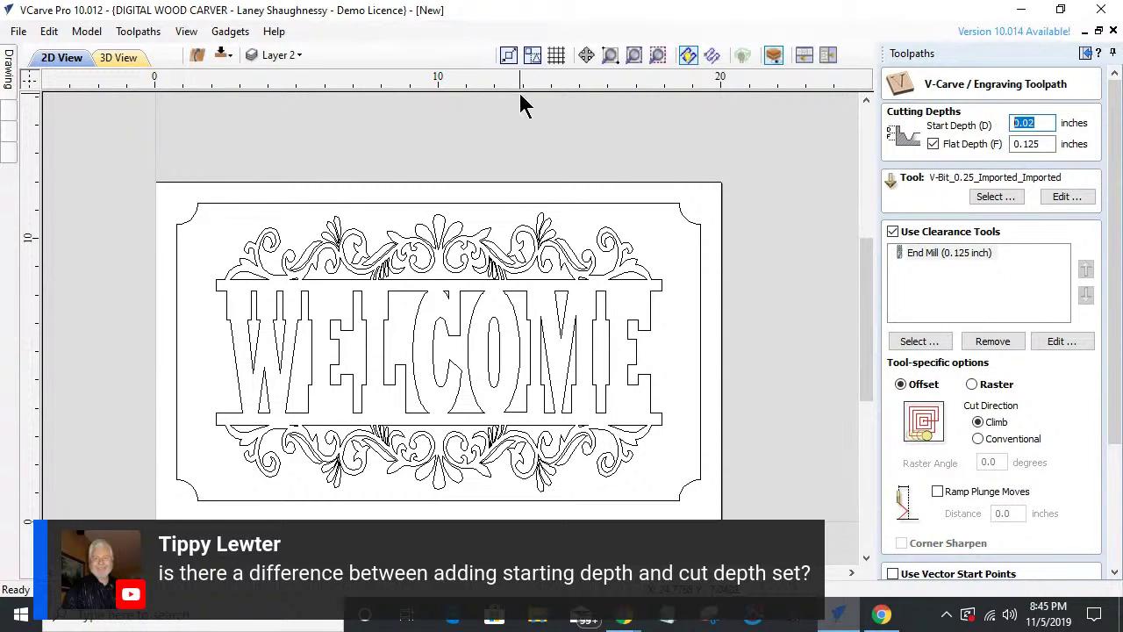
- Examine the carved WELCOME board in the 3D view from above and from tilted angles
{"action": "left_click", "coordinate": [117, 58]}
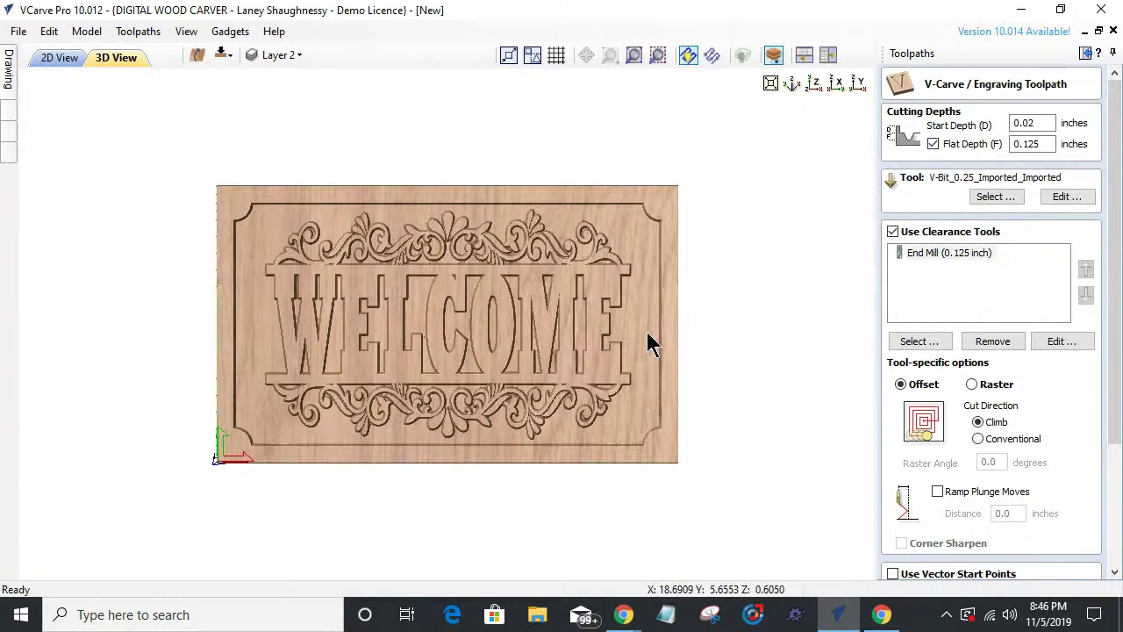
{"action": "scroll", "coordinate": [650, 342], "scroll_direction": "down", "scroll_amount": 1}
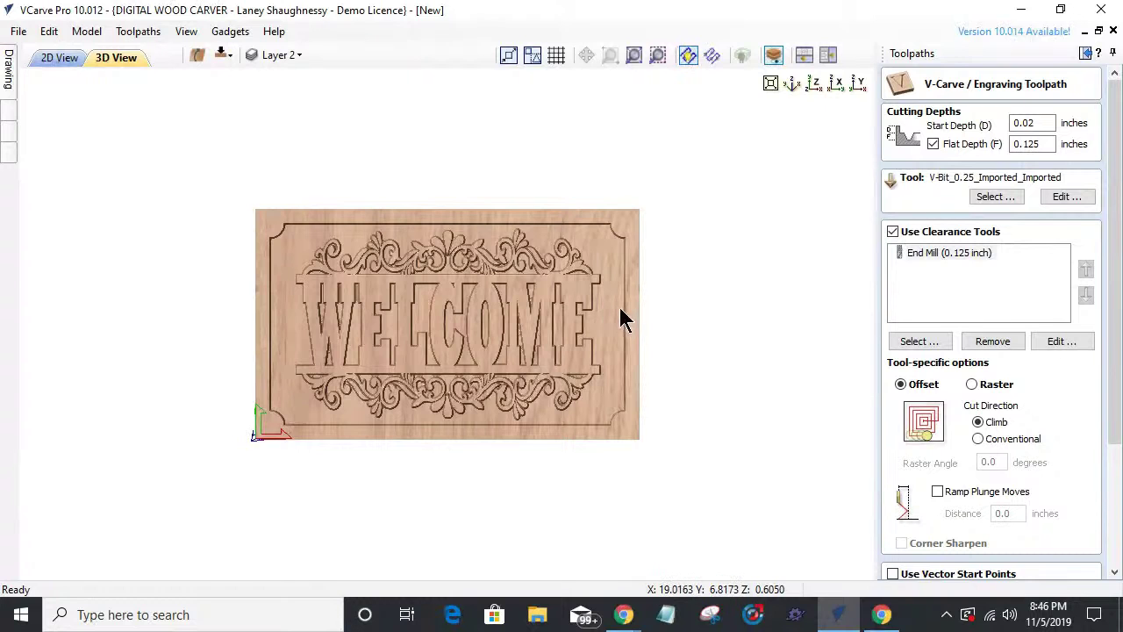
{"action": "left_click_drag", "start_coordinate": [547, 389], "coordinate": [577, 295]}
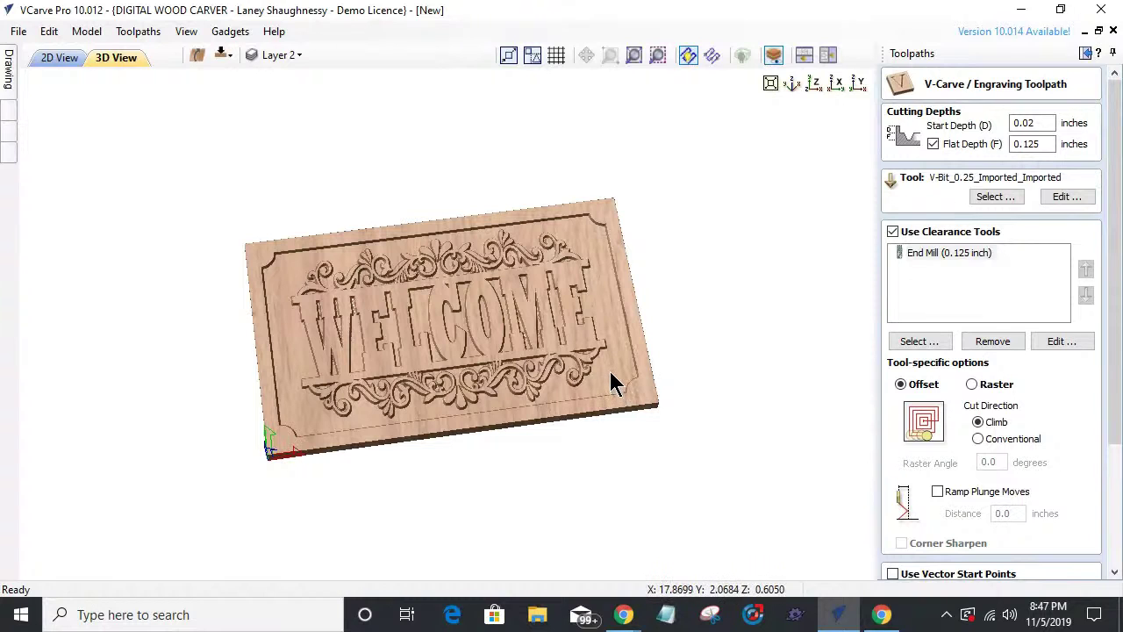
{"action": "left_click", "coordinate": [815, 85]}
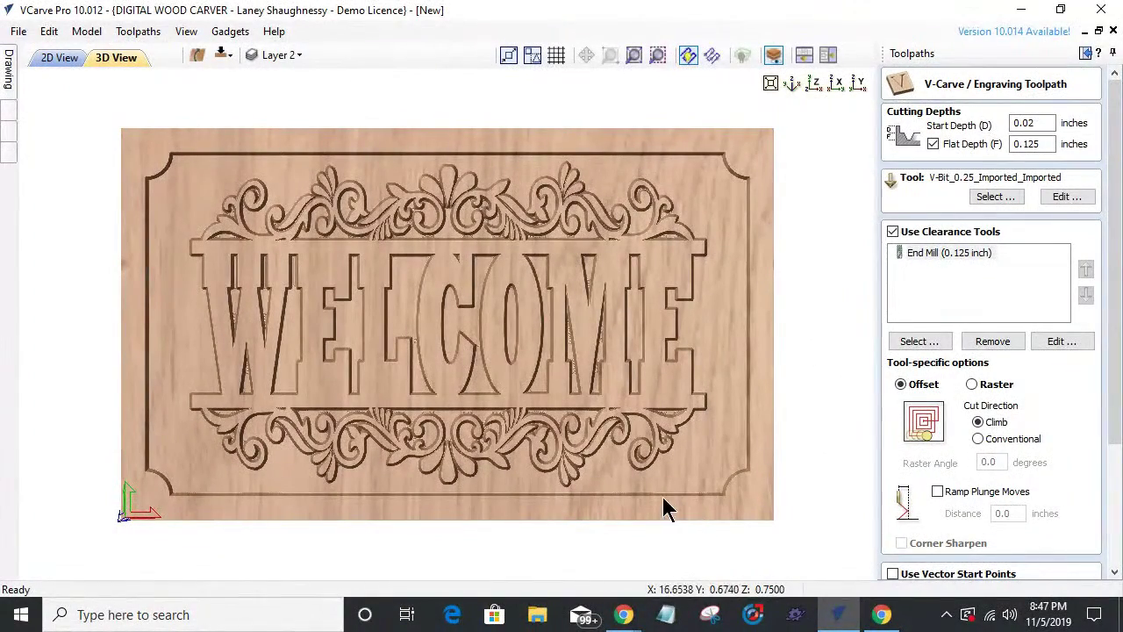
{"action": "left_click_drag", "start_coordinate": [644, 518], "coordinate": [621, 435]}
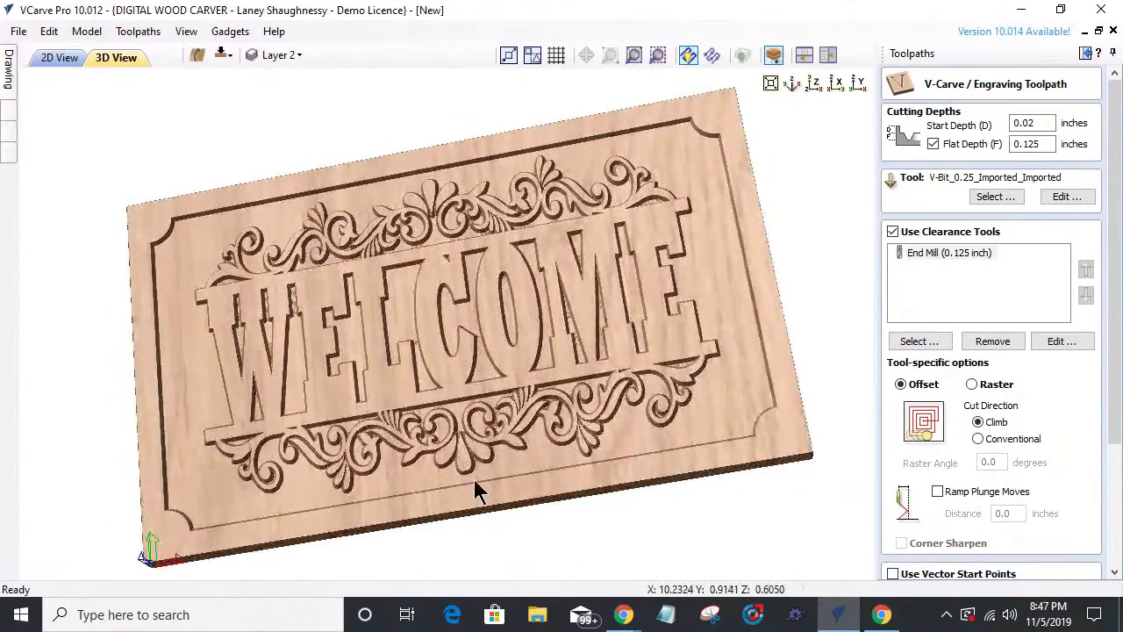
{"action": "left_click_drag", "start_coordinate": [456, 492], "coordinate": [406, 443]}
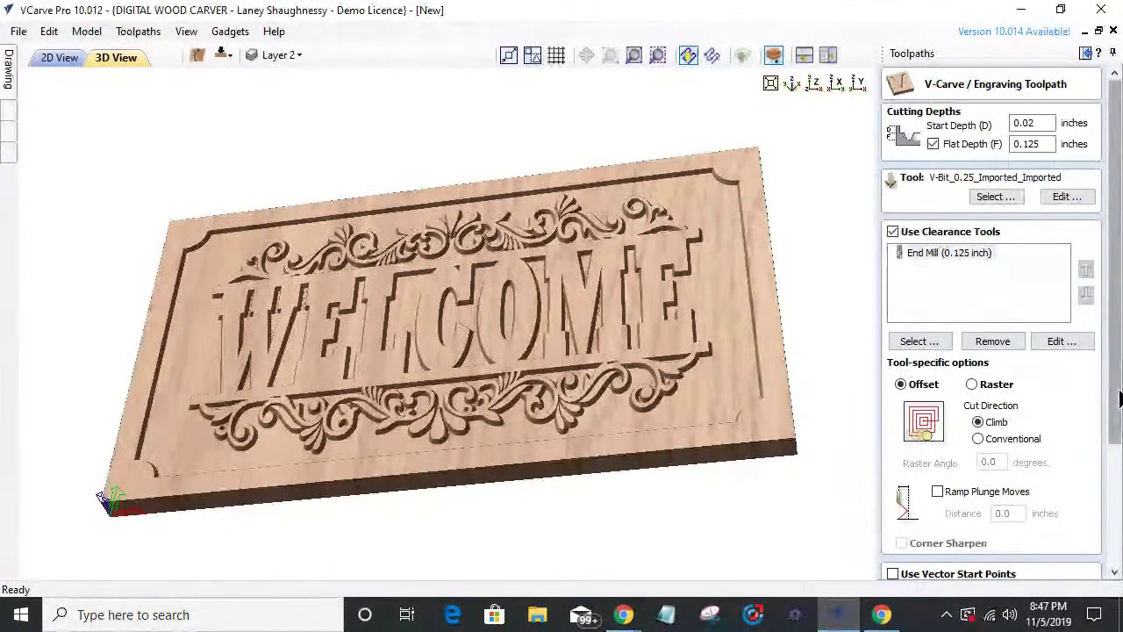
- Review the settings of the new V-Carve toolpath and set its start depth to 0 inches
{"action": "scroll", "coordinate": [1002, 493], "scroll_direction": "down", "scroll_amount": 3}
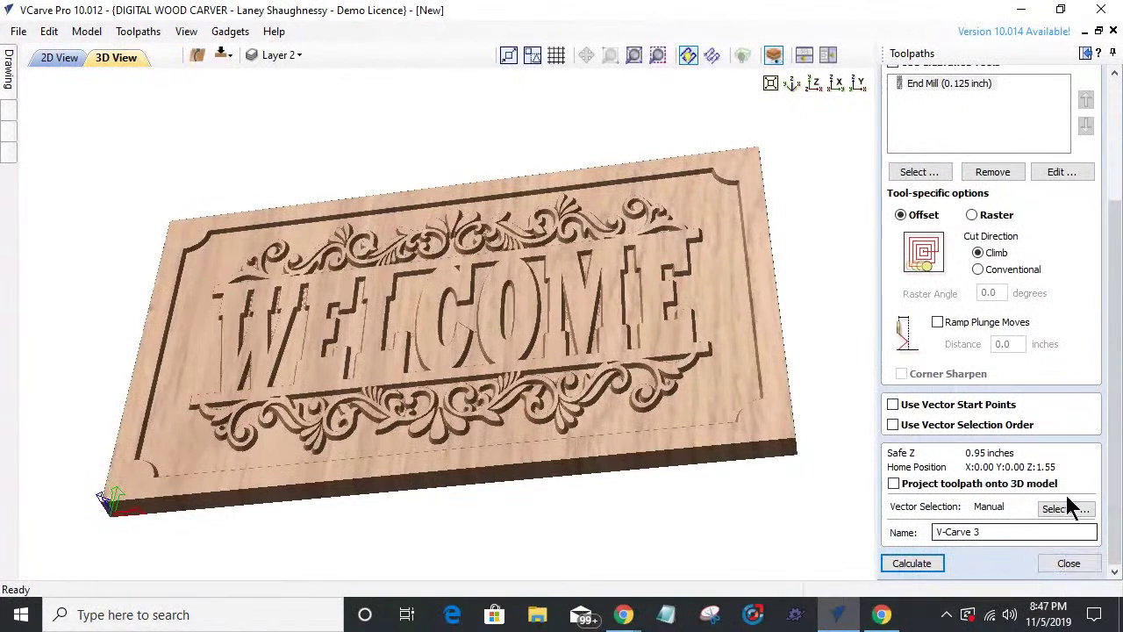
{"action": "left_click_drag", "start_coordinate": [1118, 470], "coordinate": [1115, 338]}
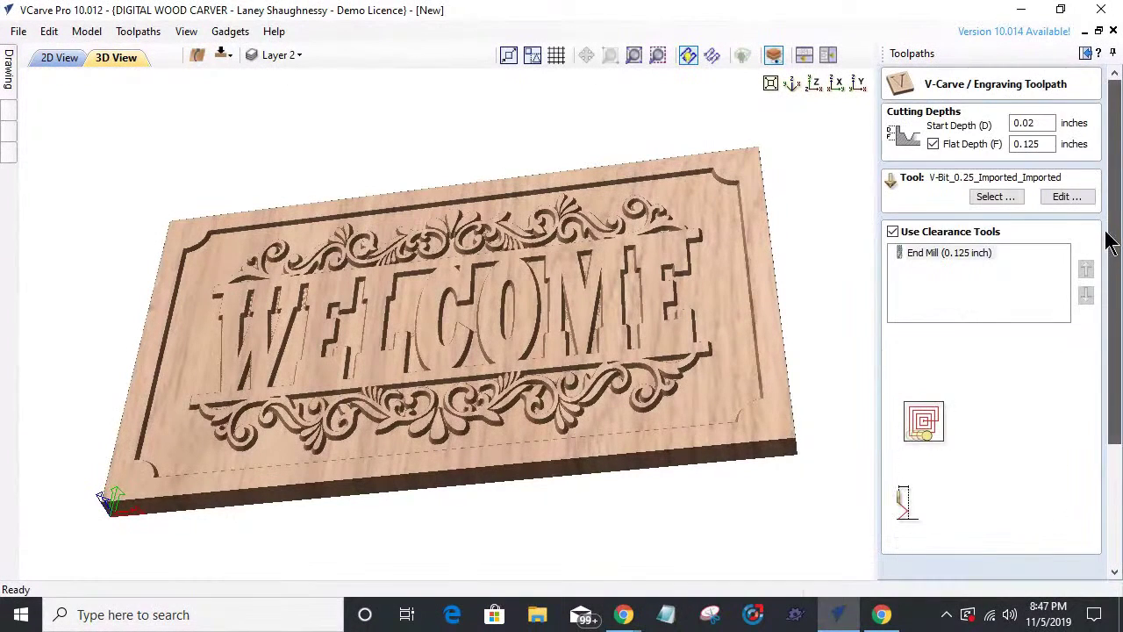
{"action": "left_click_drag", "start_coordinate": [1045, 123], "coordinate": [986, 125]}
{"action": "type", "text": "0"}
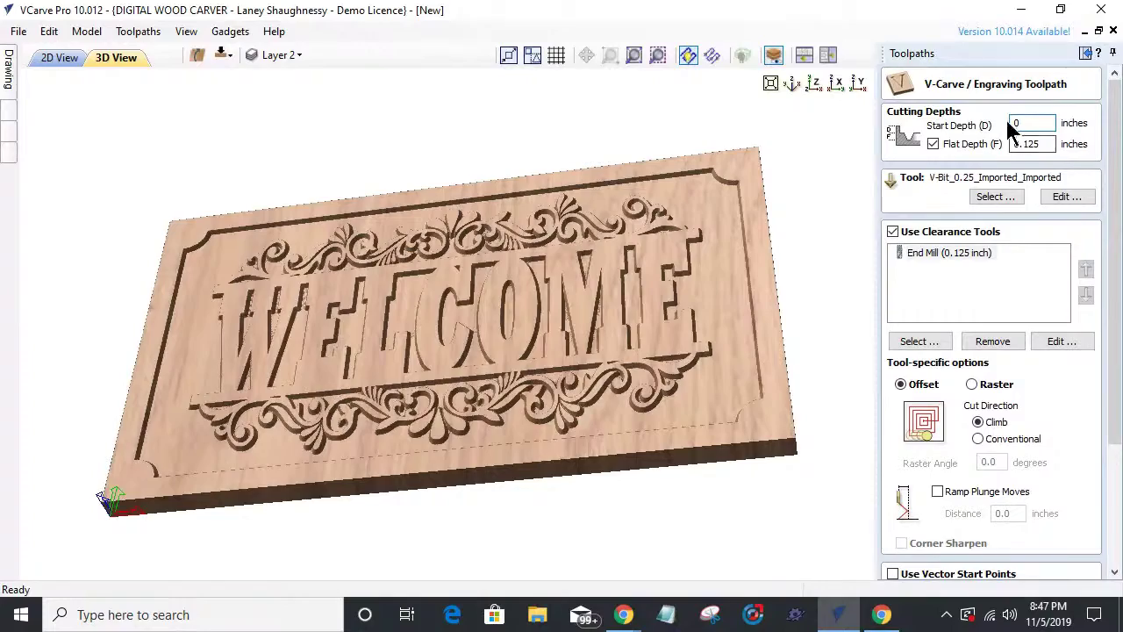
- Inspect the carved WELCOME lettering and scrollwork up close in 3D, and try to calculate the V-Carve toolpath
{"action": "left_click", "coordinate": [812, 86]}
{"action": "scroll", "coordinate": [557, 226], "scroll_direction": "up", "scroll_amount": 4}
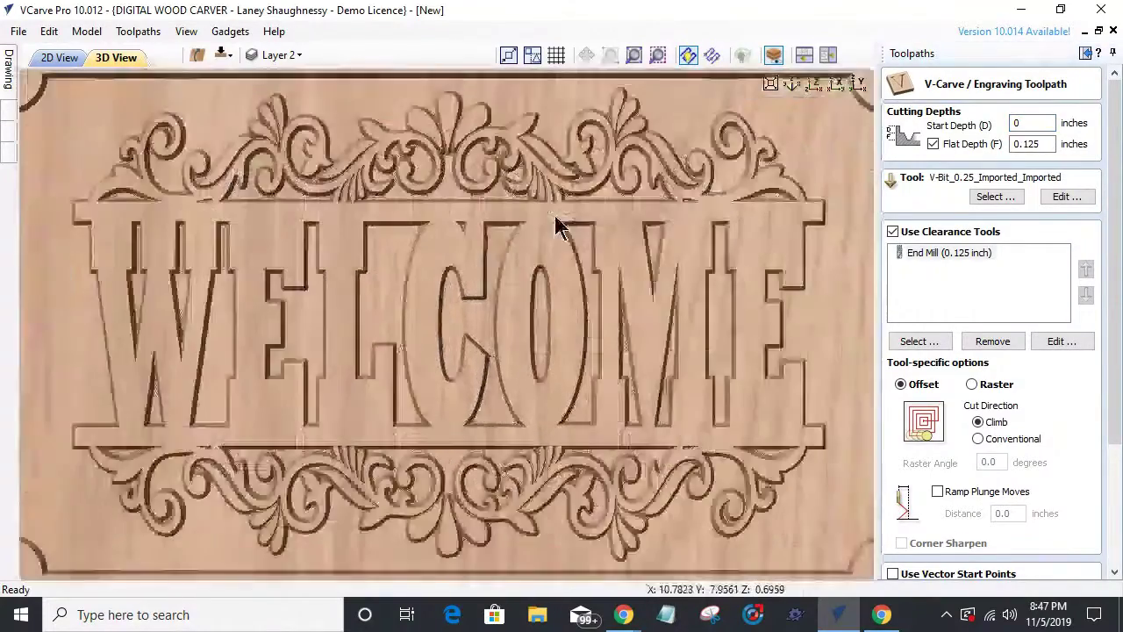
{"action": "left_click_drag", "start_coordinate": [534, 374], "coordinate": [529, 301]}
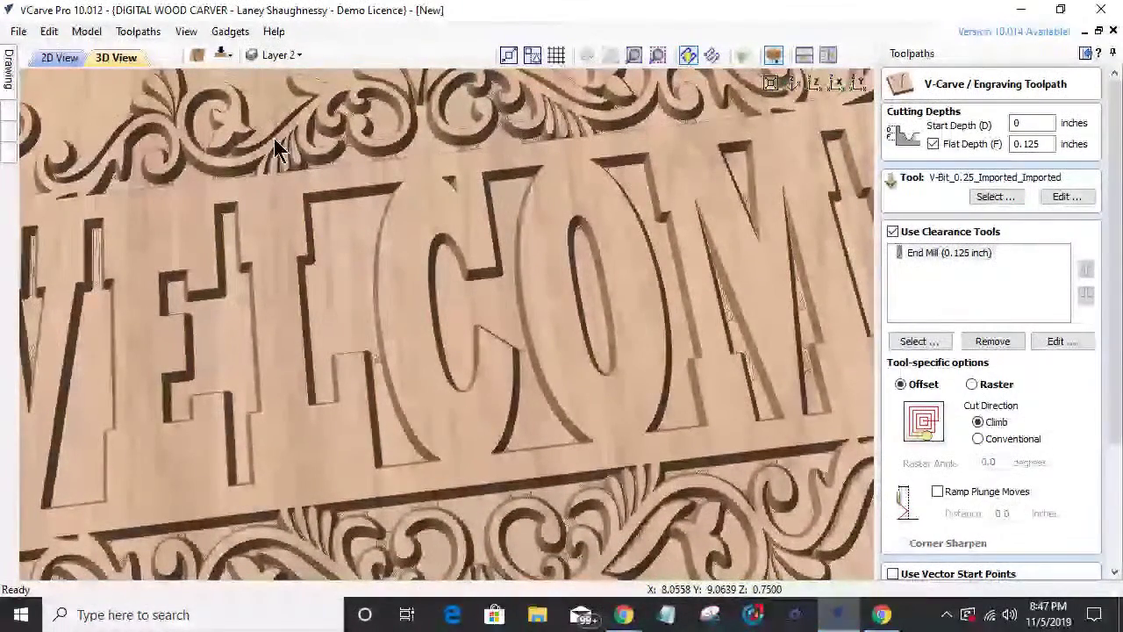
{"action": "left_click_drag", "start_coordinate": [274, 149], "coordinate": [376, 451]}
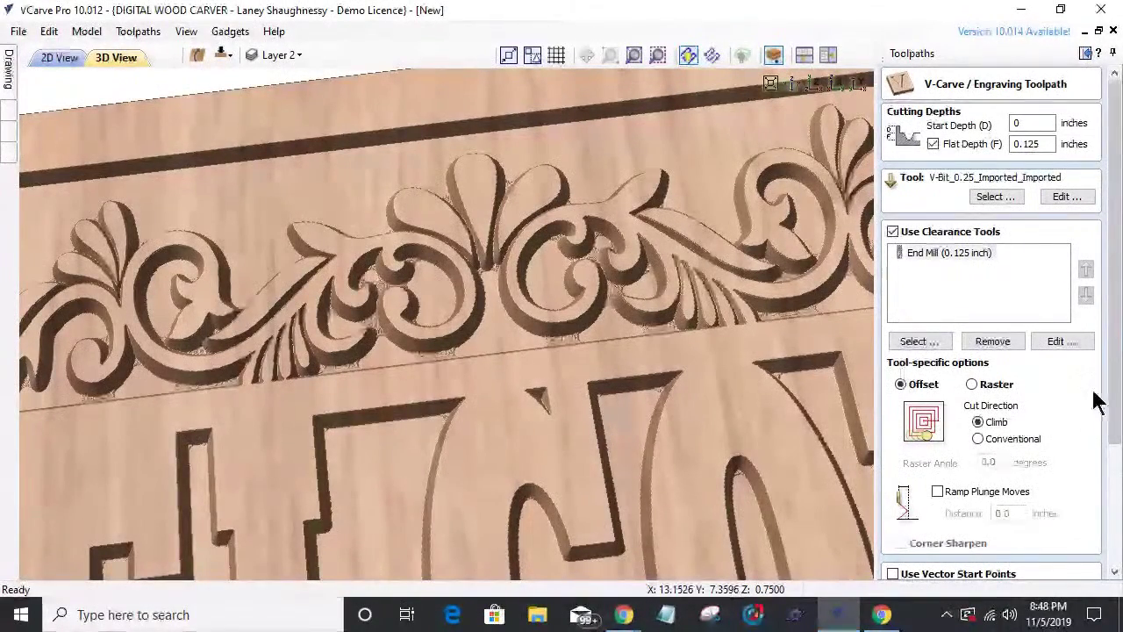
{"action": "left_click_drag", "start_coordinate": [1106, 314], "coordinate": [1107, 427]}
{"action": "left_click", "coordinate": [912, 564]}
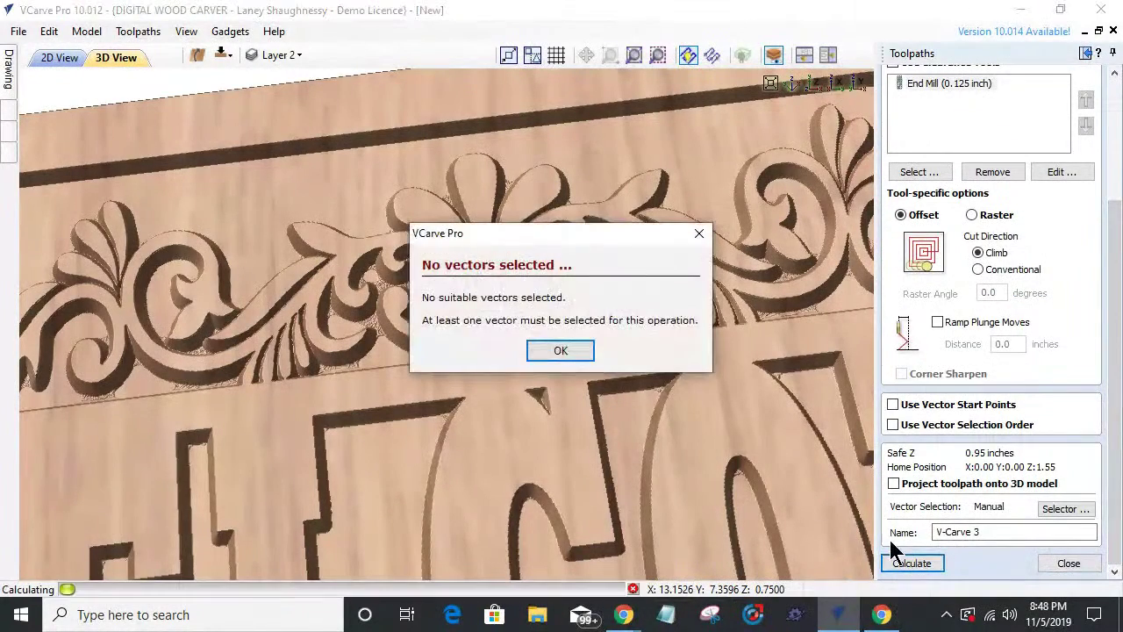
{"action": "left_click", "coordinate": [58, 57]}
{"action": "left_click", "coordinate": [560, 350]}
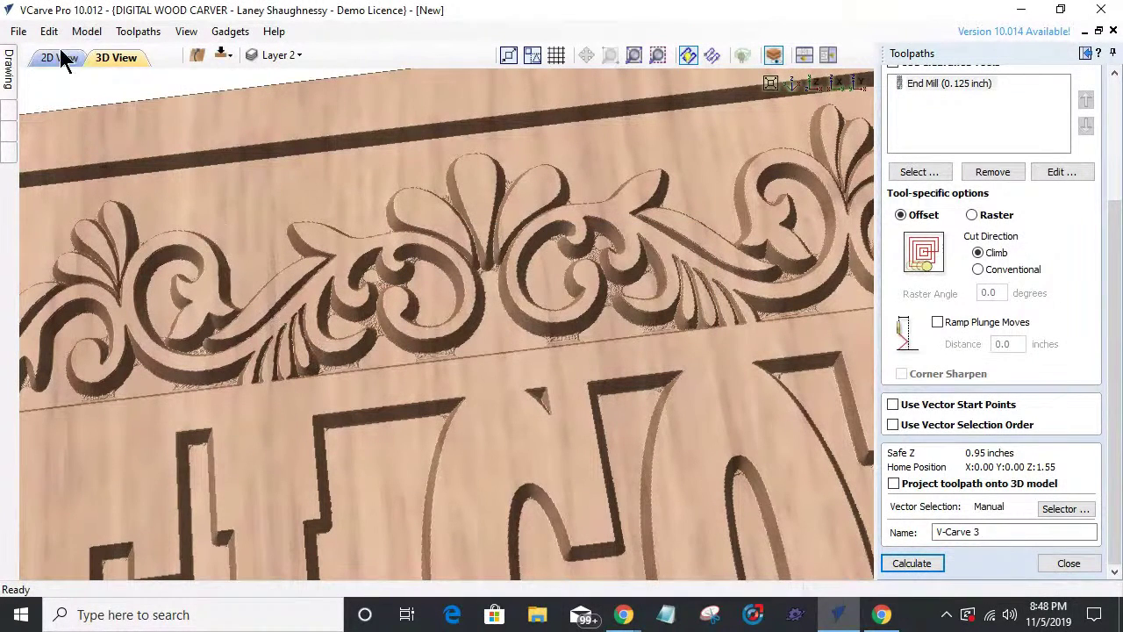
- Select the sign artwork and border in the 2D view, calculate V-Carve 3 from them and preview the visible toolpaths
{"action": "left_click", "coordinate": [63, 57]}
{"action": "left_click_drag", "start_coordinate": [138, 193], "coordinate": [743, 566]}
{"action": "left_click", "coordinate": [911, 564]}
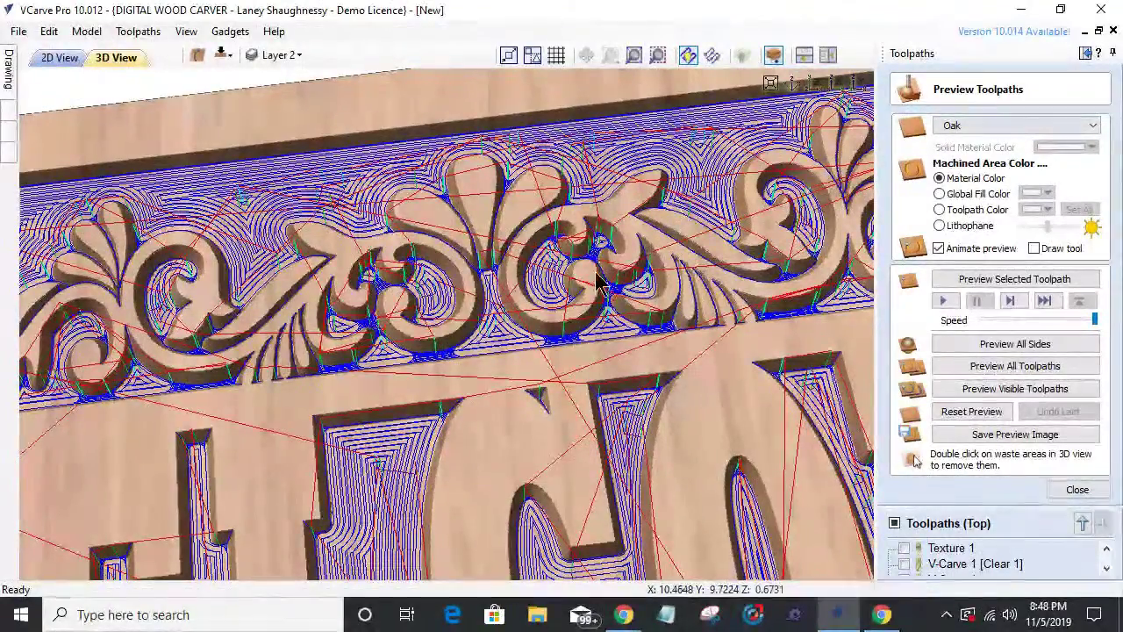
{"action": "left_click", "coordinate": [967, 391]}
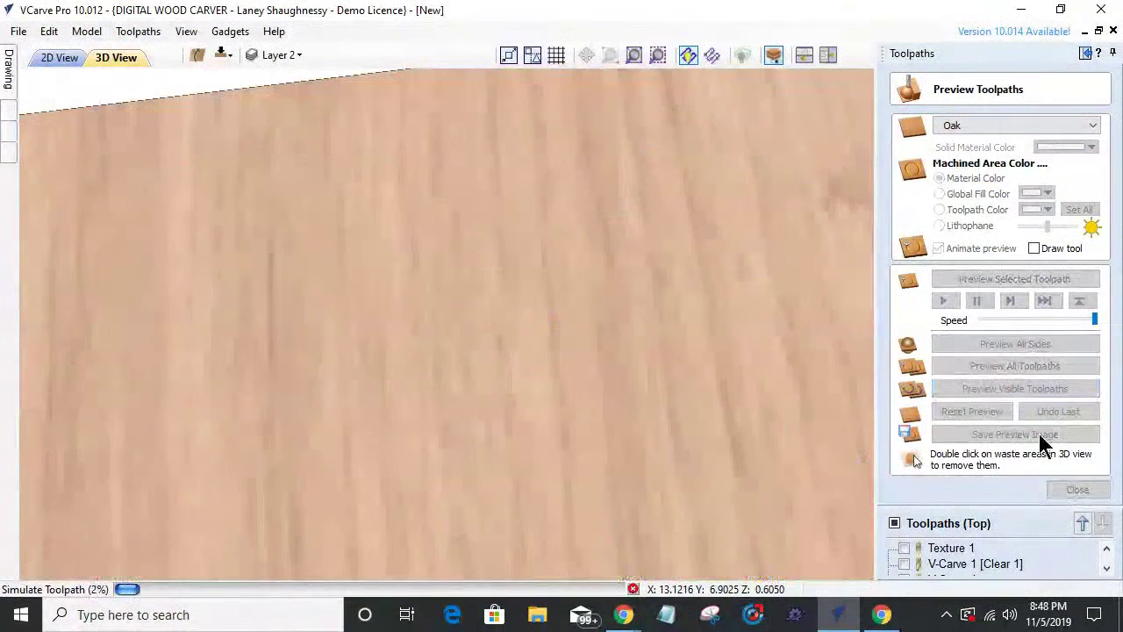
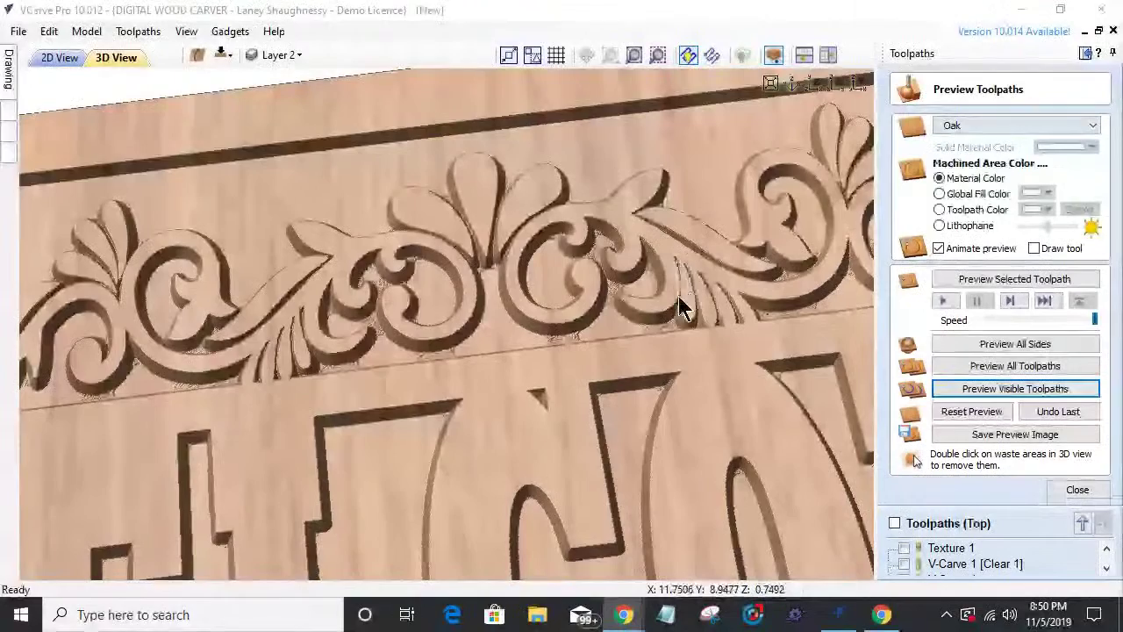
- Reopen the V-Carve 3 toolpath, set its start depth to 0.02 inches and recalculate it
{"action": "left_click", "coordinate": [1106, 567]}
{"action": "left_click", "coordinate": [1107, 568]}
{"action": "double_click", "coordinate": [955, 548]}
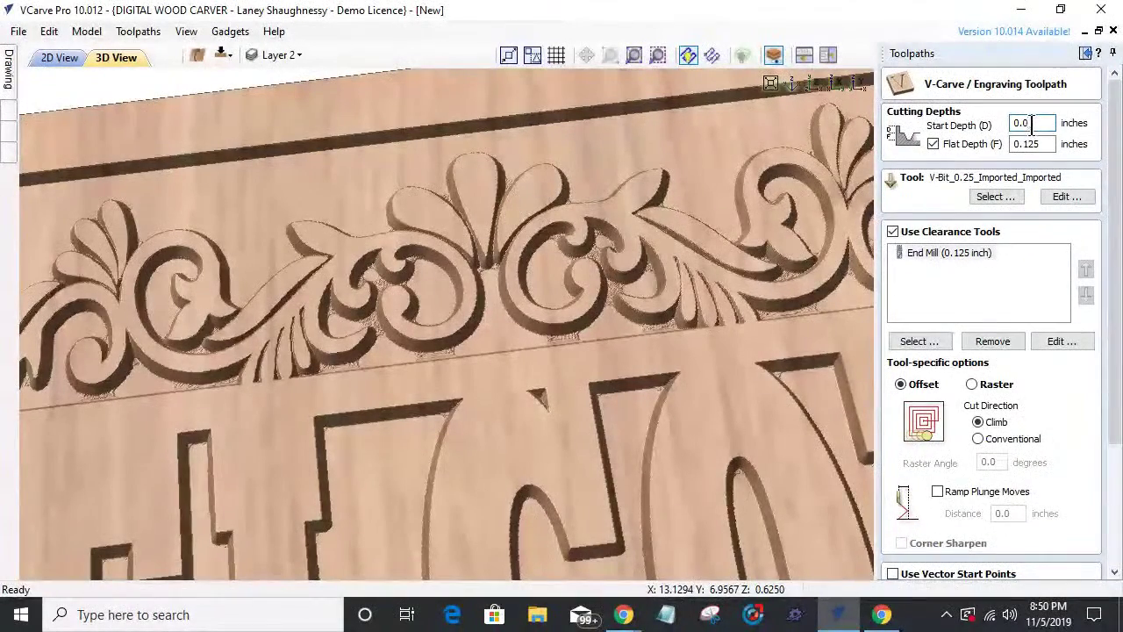
{"action": "type", "text": "2"}
{"action": "left_click_drag", "start_coordinate": [1112, 326], "coordinate": [1119, 467]}
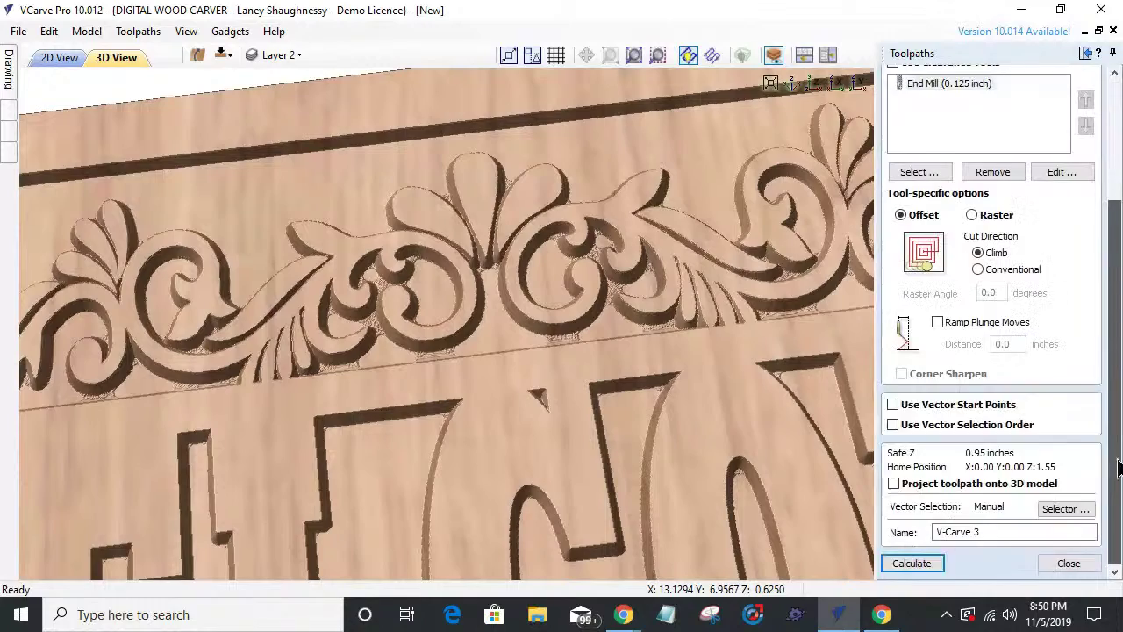
{"action": "left_click", "coordinate": [912, 562]}
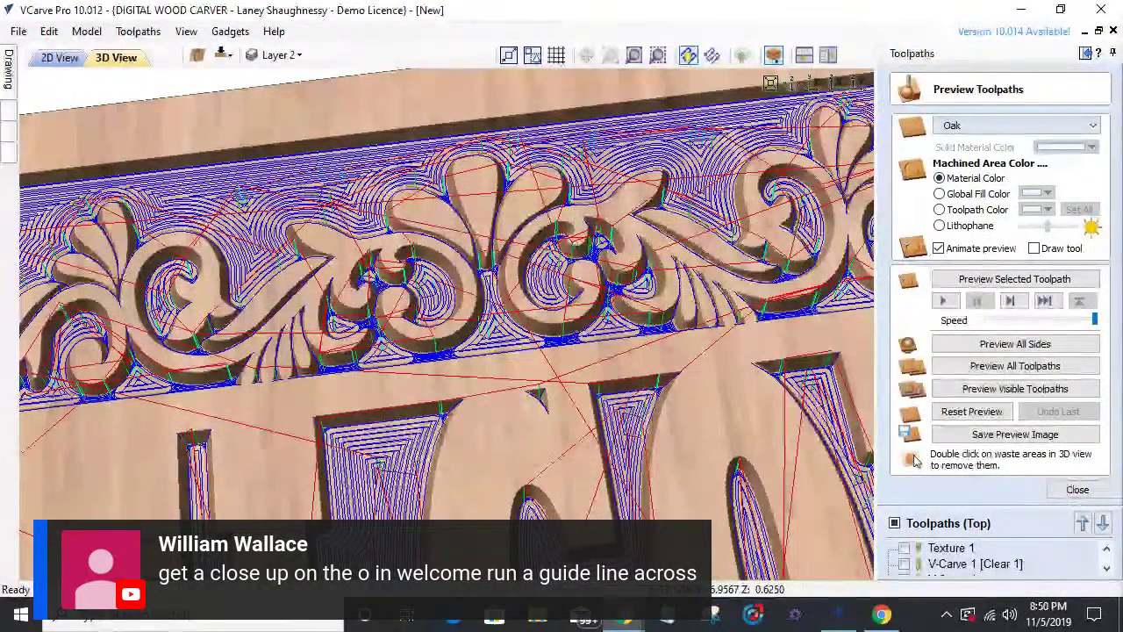
- Reset the preview to the blank board and simulate the recalculated V-Carve toolpaths
{"action": "left_click", "coordinate": [974, 415]}
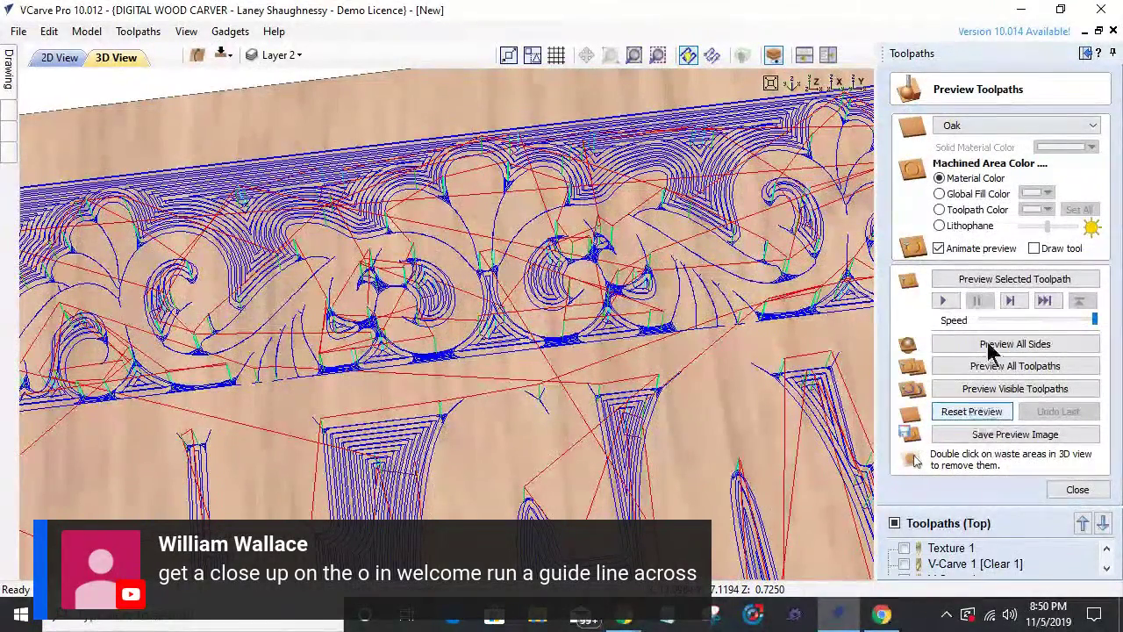
{"action": "left_click", "coordinate": [1004, 394]}
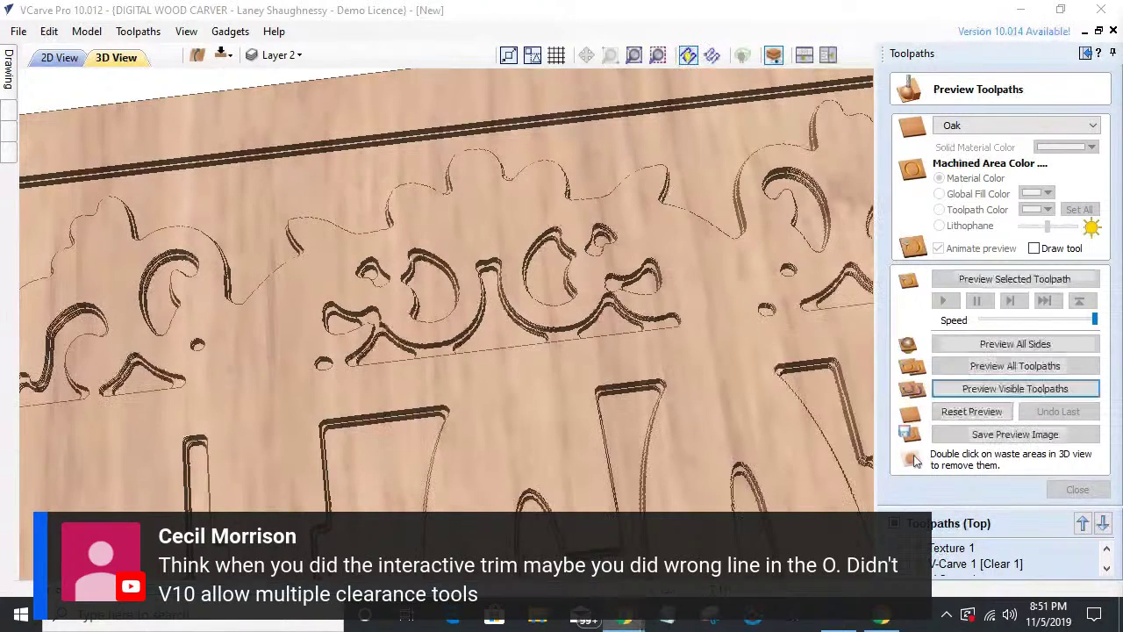
{"action": "key", "text": "Return"}
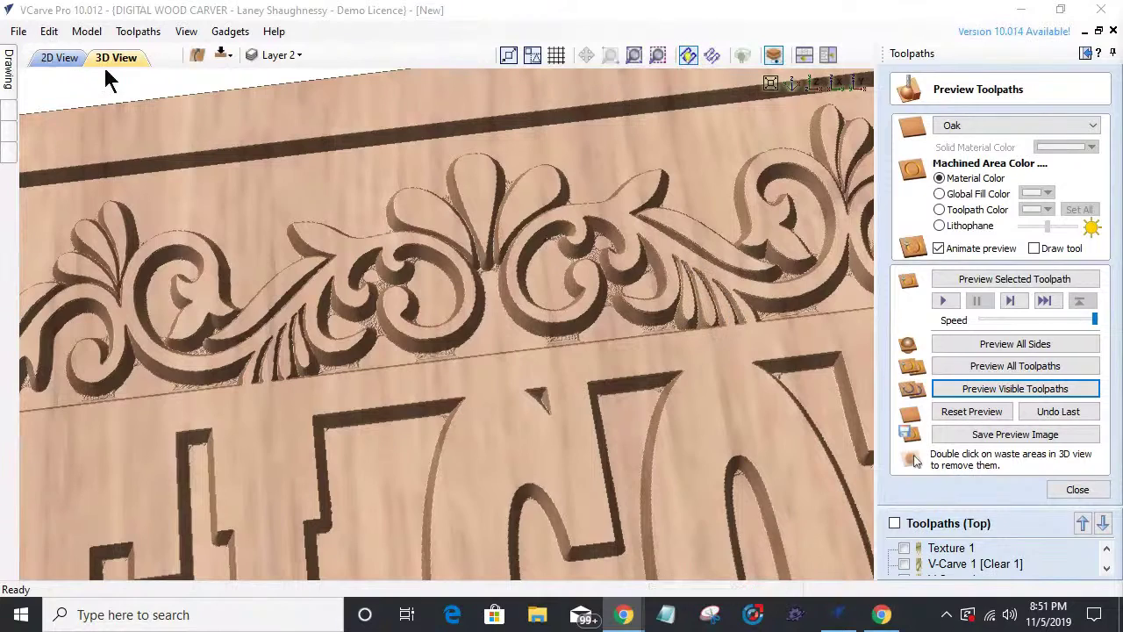
- Examine the letter O of WELCOME in the 2D view, checking its top and bottom edges against the neighbouring letters
{"action": "left_click", "coordinate": [59, 58]}
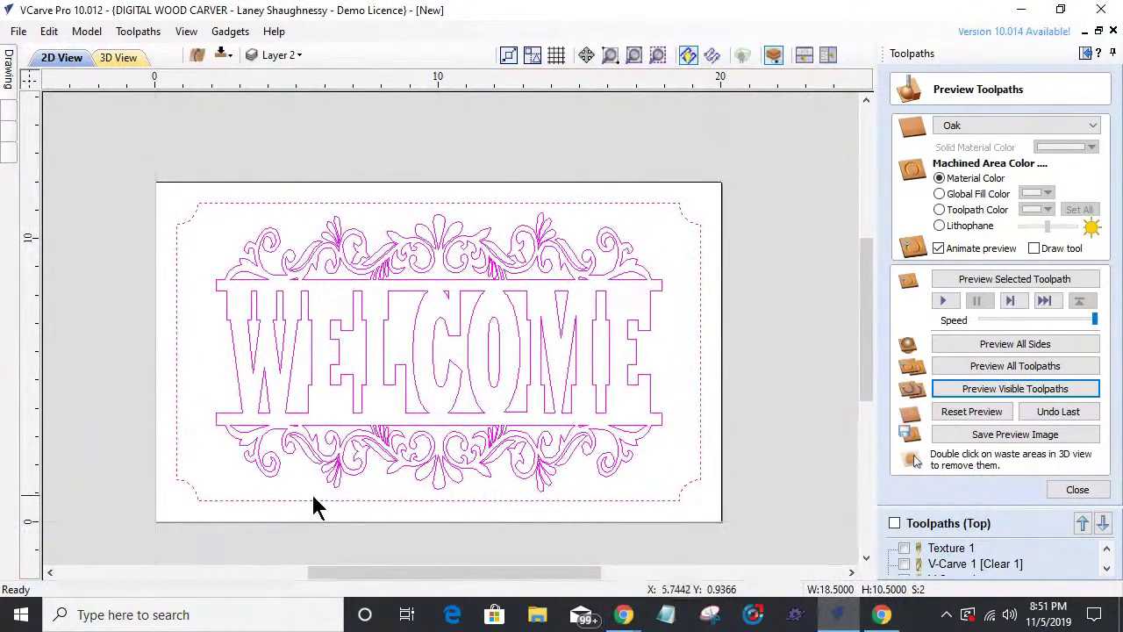
{"action": "scroll", "coordinate": [250, 360], "scroll_direction": "up", "scroll_amount": 2}
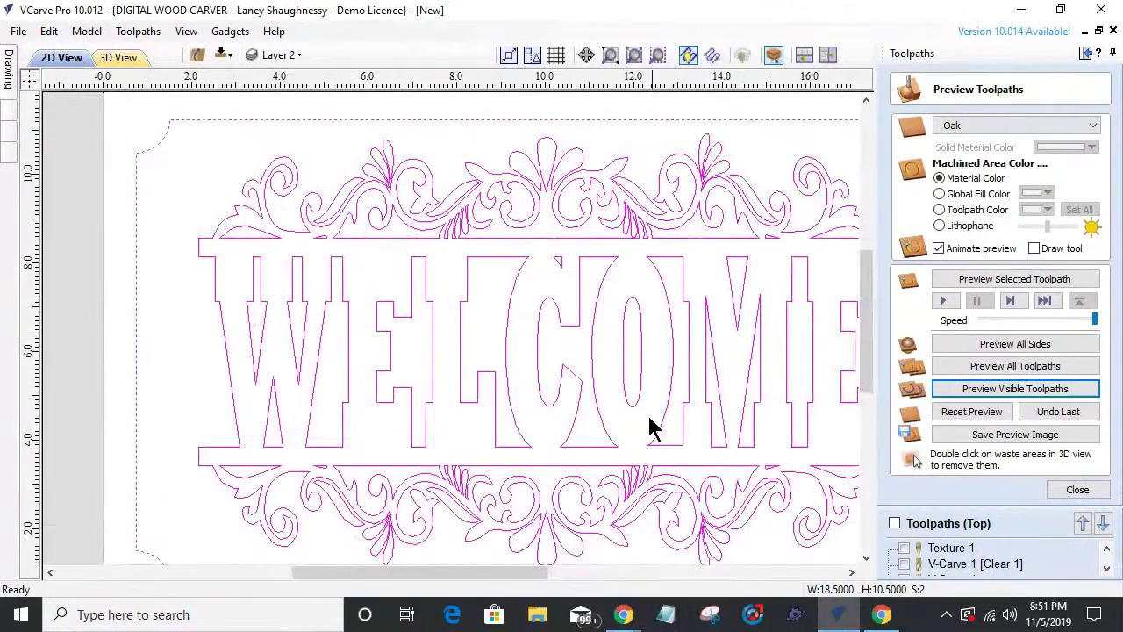
{"action": "scroll", "coordinate": [660, 443], "scroll_direction": "up", "scroll_amount": 1}
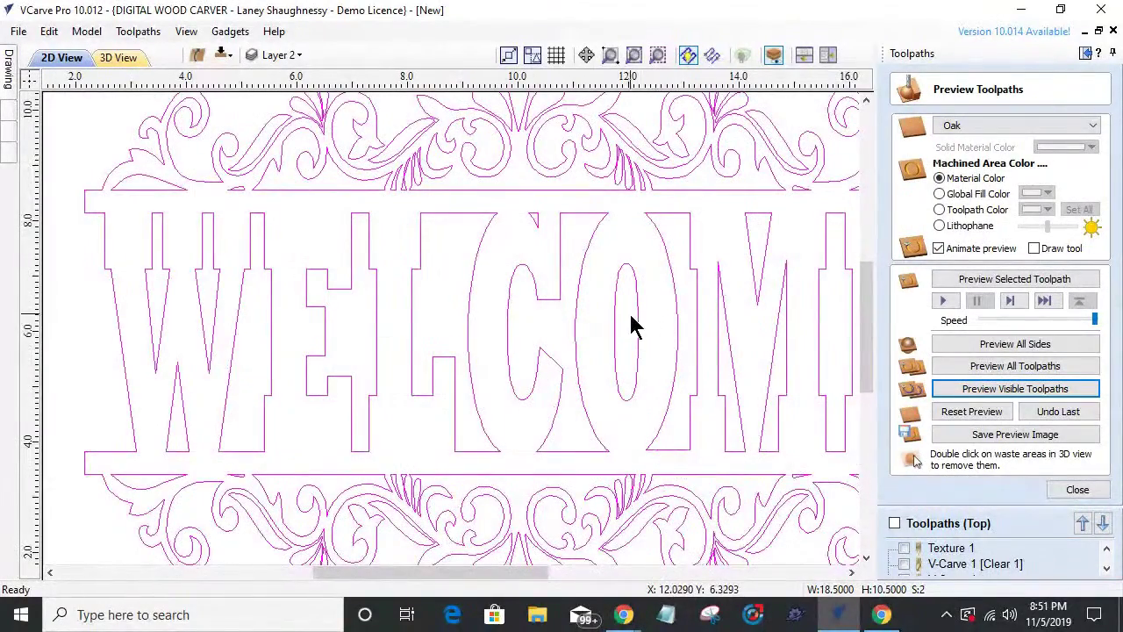
{"action": "scroll", "coordinate": [635, 323], "scroll_direction": "down", "scroll_amount": 1}
{"action": "scroll", "coordinate": [634, 324], "scroll_direction": "down", "scroll_amount": 1}
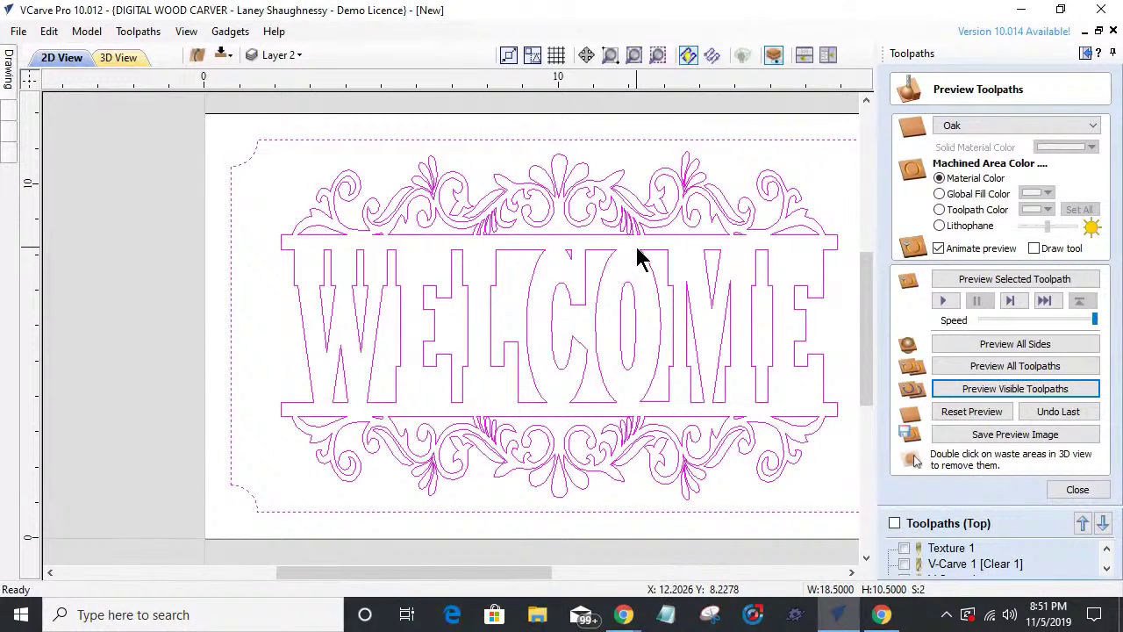
{"action": "scroll", "coordinate": [643, 257], "scroll_direction": "up", "scroll_amount": 5}
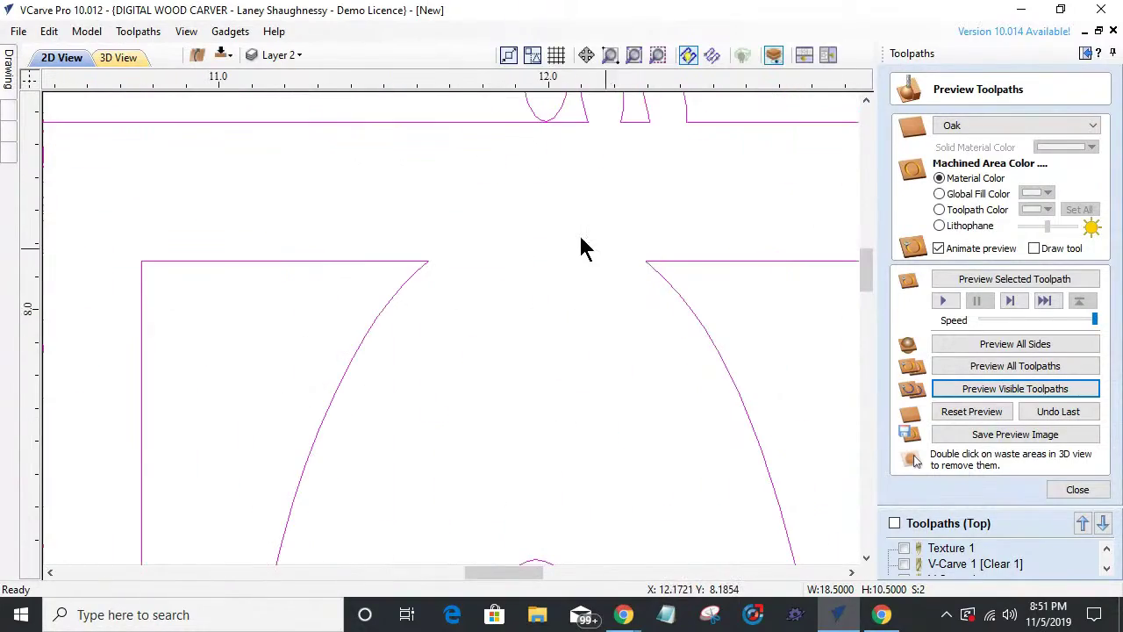
{"action": "scroll", "coordinate": [580, 250], "scroll_direction": "down", "scroll_amount": 2}
{"action": "scroll", "coordinate": [579, 258], "scroll_direction": "down", "scroll_amount": 2}
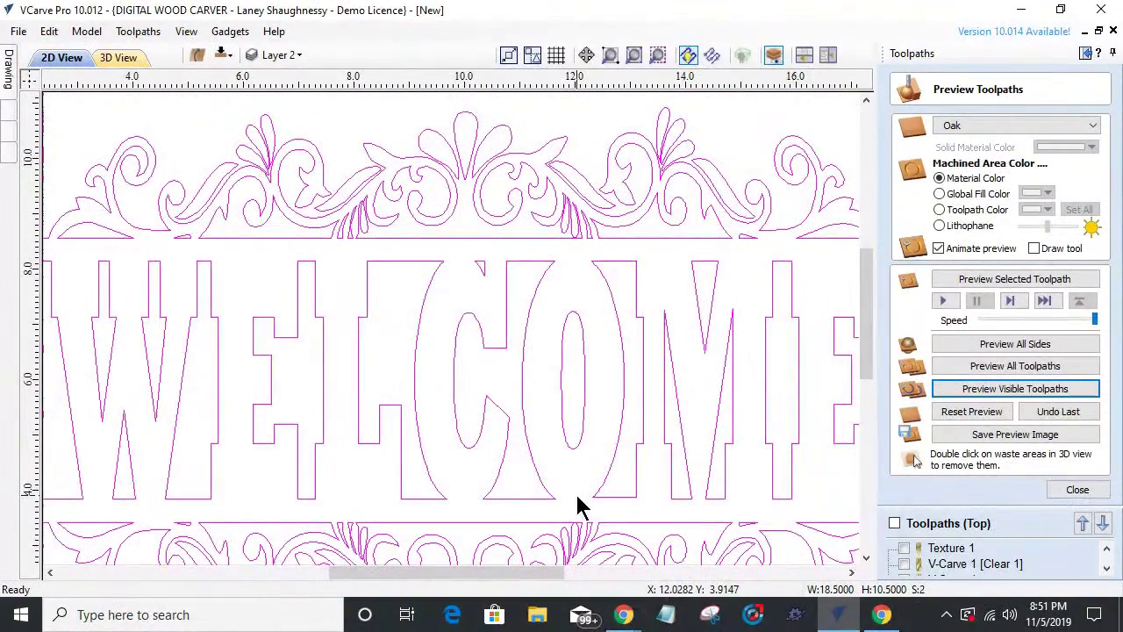
{"action": "scroll", "coordinate": [577, 508], "scroll_direction": "down", "scroll_amount": 1}
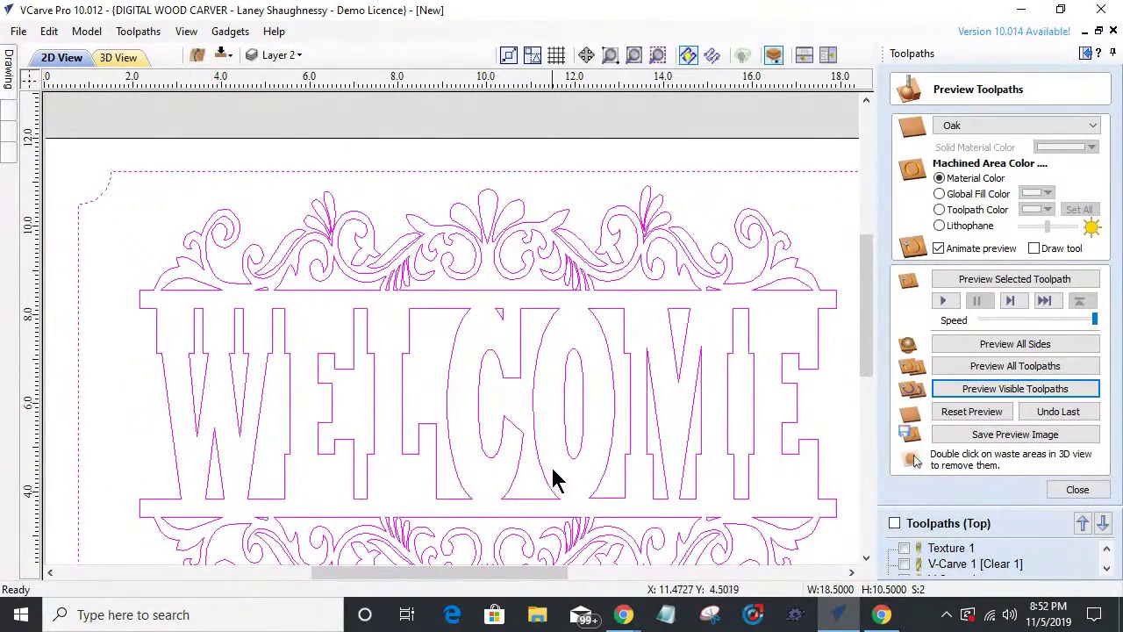
- Place a horizontal guide at about Y 8.13 along the tops of the WELCOME letters and check the O against it
{"action": "left_click_drag", "start_coordinate": [540, 79], "coordinate": [551, 303]}
{"action": "left_click_drag", "start_coordinate": [182, 306], "coordinate": [236, 311]}
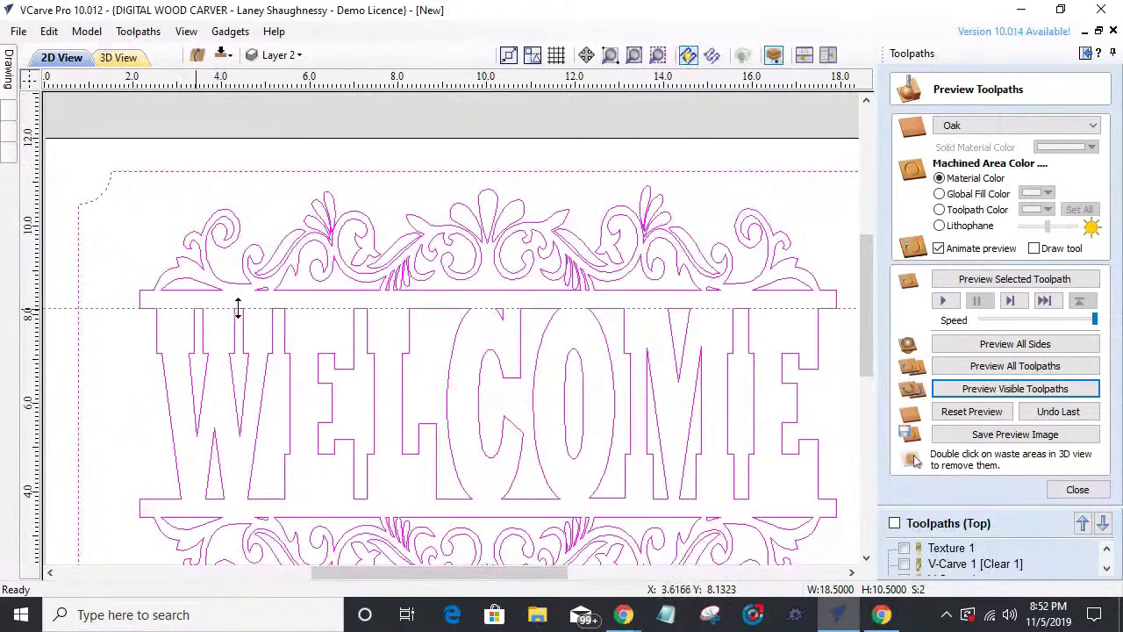
{"action": "scroll", "coordinate": [580, 324], "scroll_direction": "up", "scroll_amount": 8}
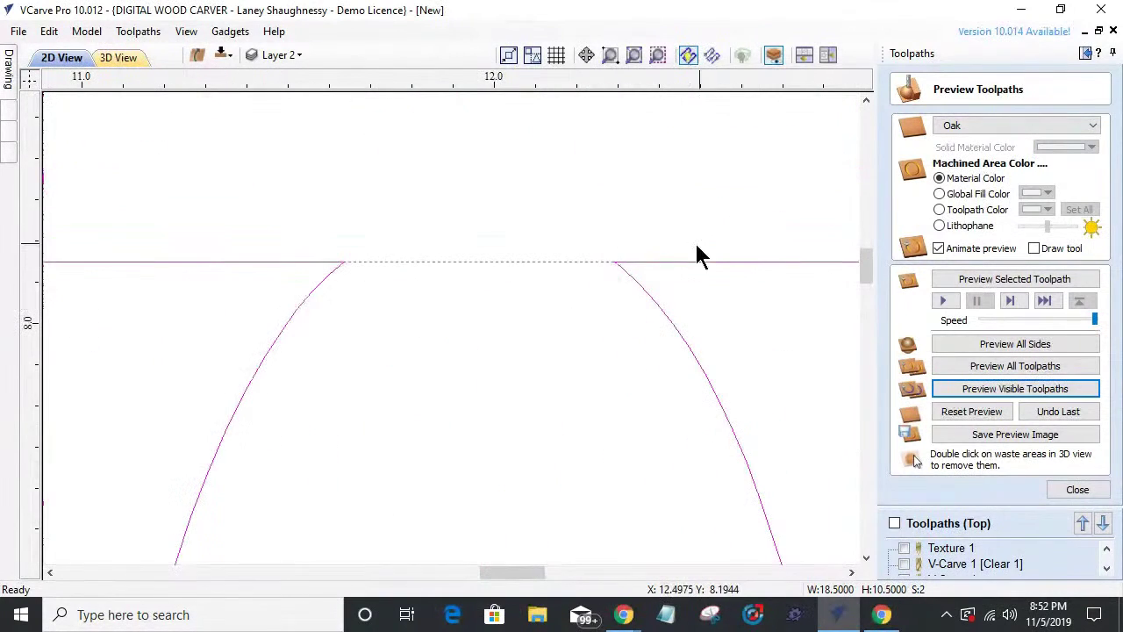
{"action": "scroll", "coordinate": [685, 250], "scroll_direction": "down", "scroll_amount": 6}
{"action": "scroll", "coordinate": [684, 250], "scroll_direction": "down", "scroll_amount": 3}
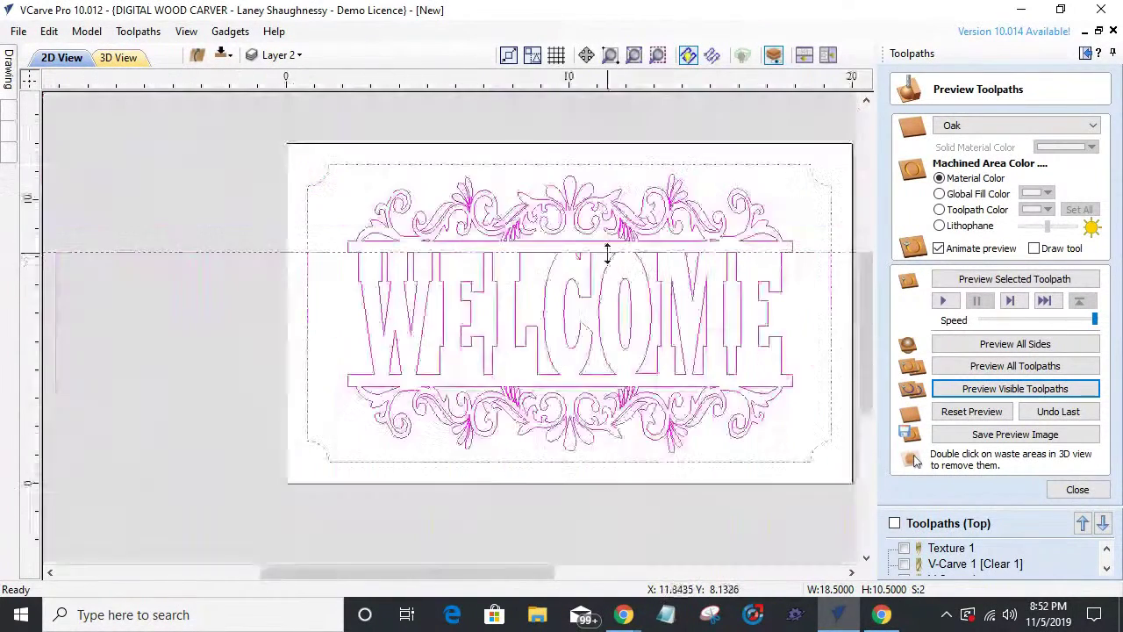
- Place a second horizontal guide along the bottoms of the WELCOME letters and check the outline beside the O against it
{"action": "left_click_drag", "start_coordinate": [484, 373], "coordinate": [356, 388]}
{"action": "scroll", "coordinate": [641, 381], "scroll_direction": "up", "scroll_amount": 4}
{"action": "scroll", "coordinate": [561, 373], "scroll_direction": "up", "scroll_amount": 4}
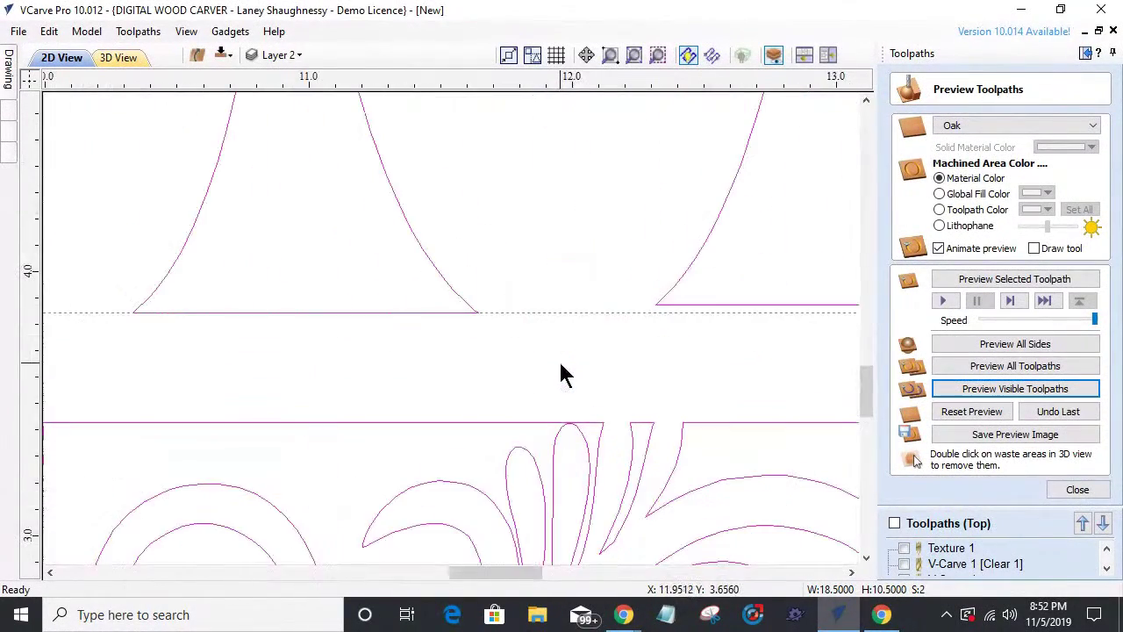
{"action": "scroll", "coordinate": [562, 373], "scroll_direction": "down", "scroll_amount": 3}
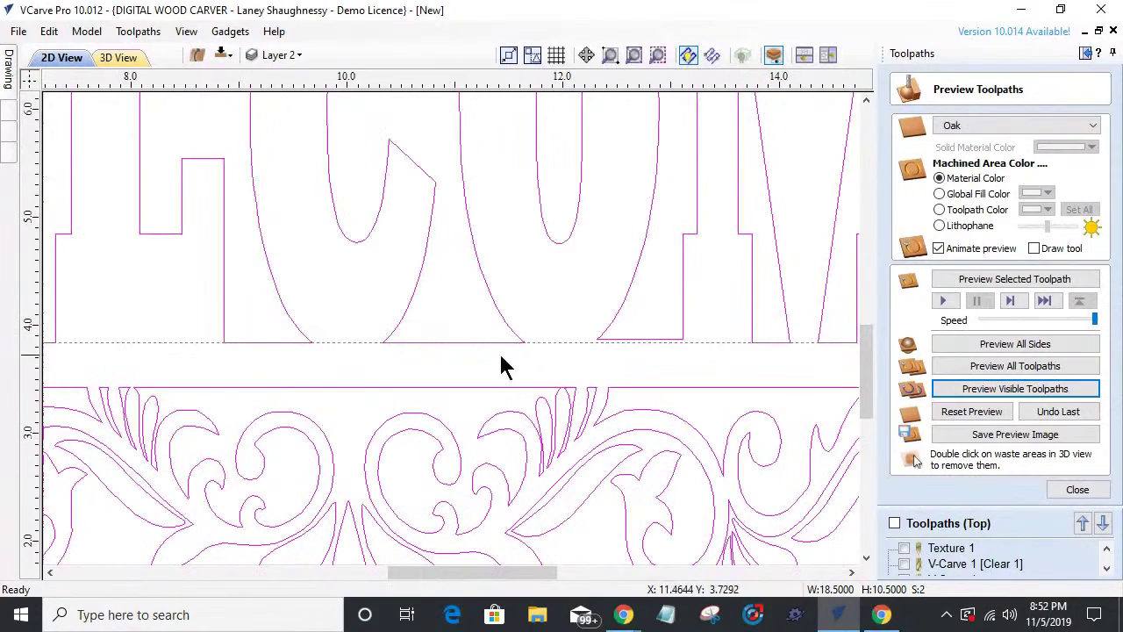
{"action": "scroll", "coordinate": [648, 340], "scroll_direction": "up", "scroll_amount": 3}
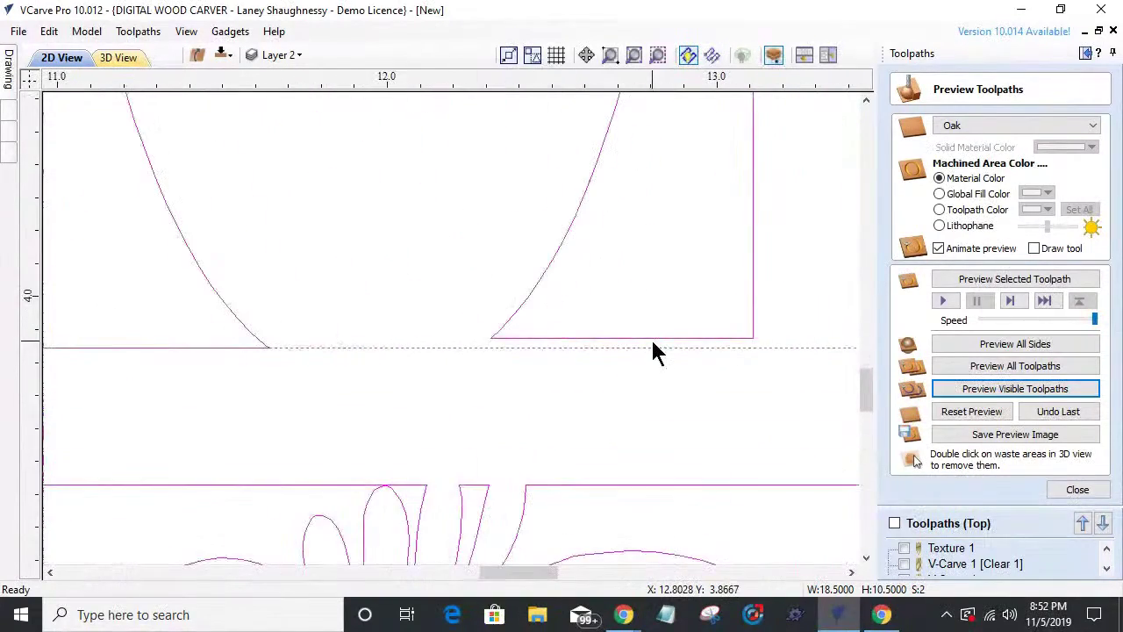
- Examine how the short bottom segment between the O and M aligns with the lower guide and the adjacent letters
{"action": "scroll", "coordinate": [656, 351], "scroll_direction": "down", "scroll_amount": 2}
{"action": "scroll", "coordinate": [654, 346], "scroll_direction": "down", "scroll_amount": 4}
{"action": "scroll", "coordinate": [657, 348], "scroll_direction": "up", "scroll_amount": 7}
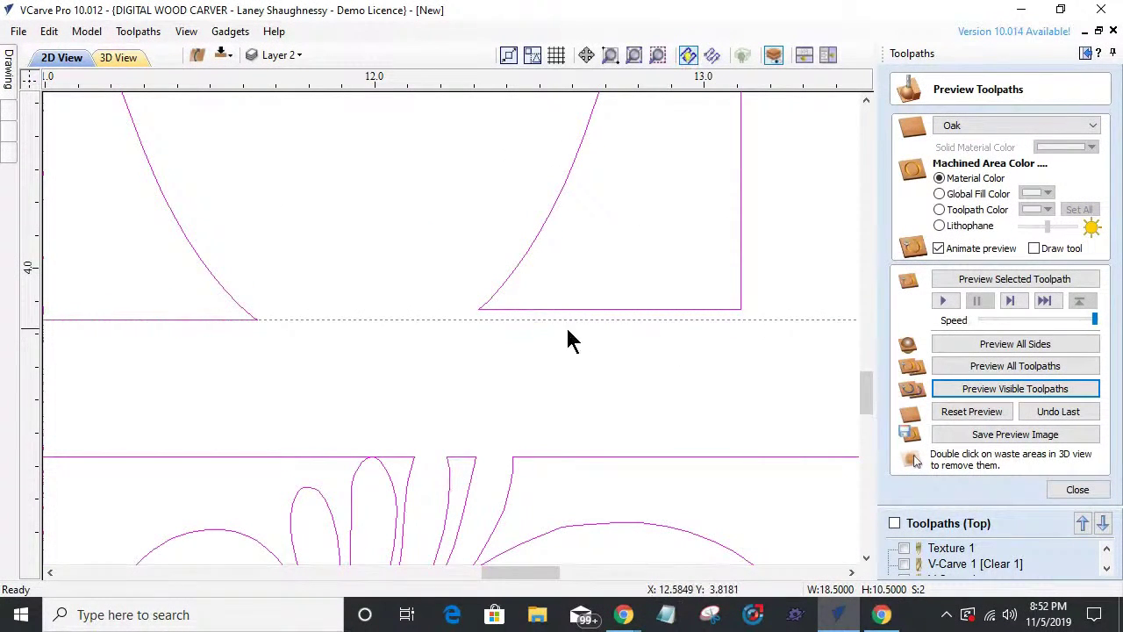
{"action": "scroll", "coordinate": [568, 340], "scroll_direction": "down", "scroll_amount": 3}
{"action": "scroll", "coordinate": [582, 340], "scroll_direction": "up", "scroll_amount": 4}
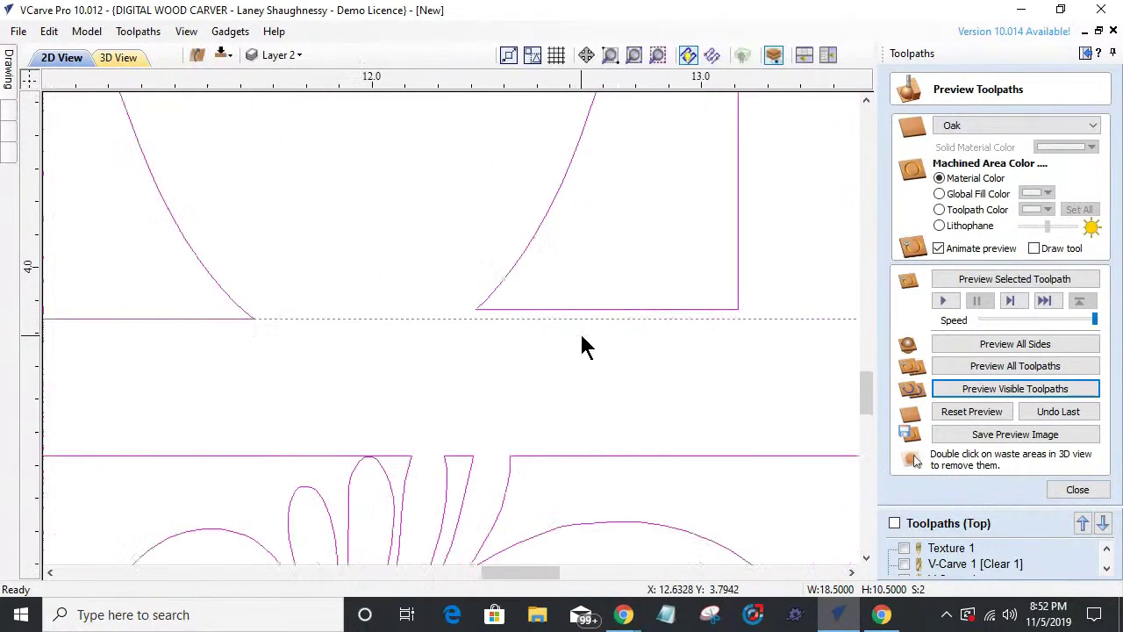
{"action": "scroll", "coordinate": [586, 342], "scroll_direction": "down", "scroll_amount": 4}
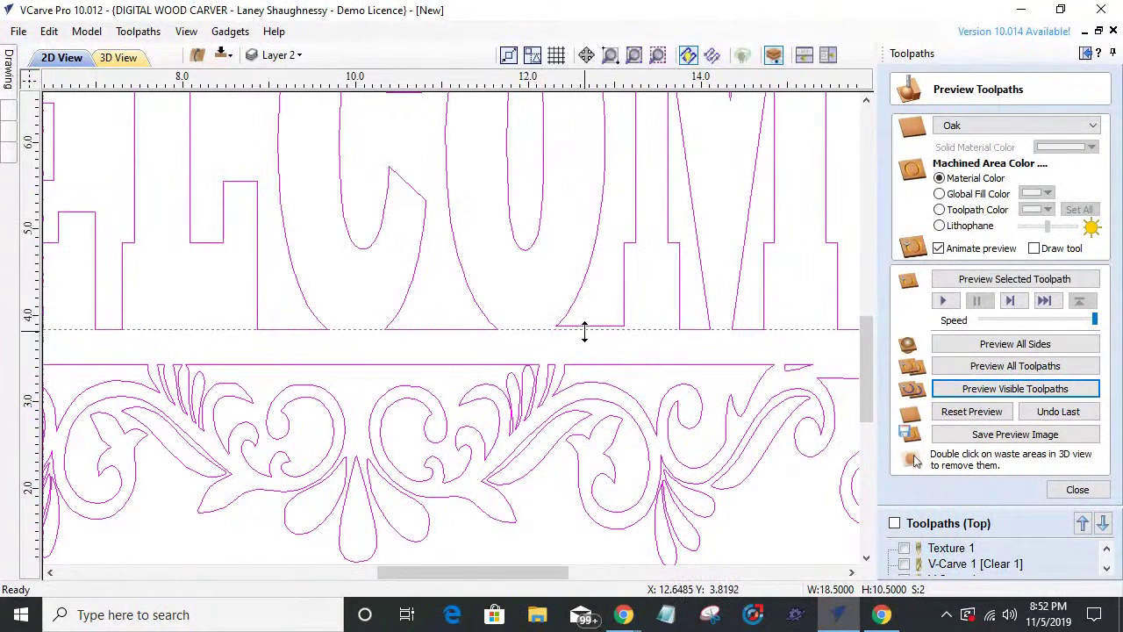
{"action": "scroll", "coordinate": [587, 338], "scroll_direction": "up", "scroll_amount": 4}
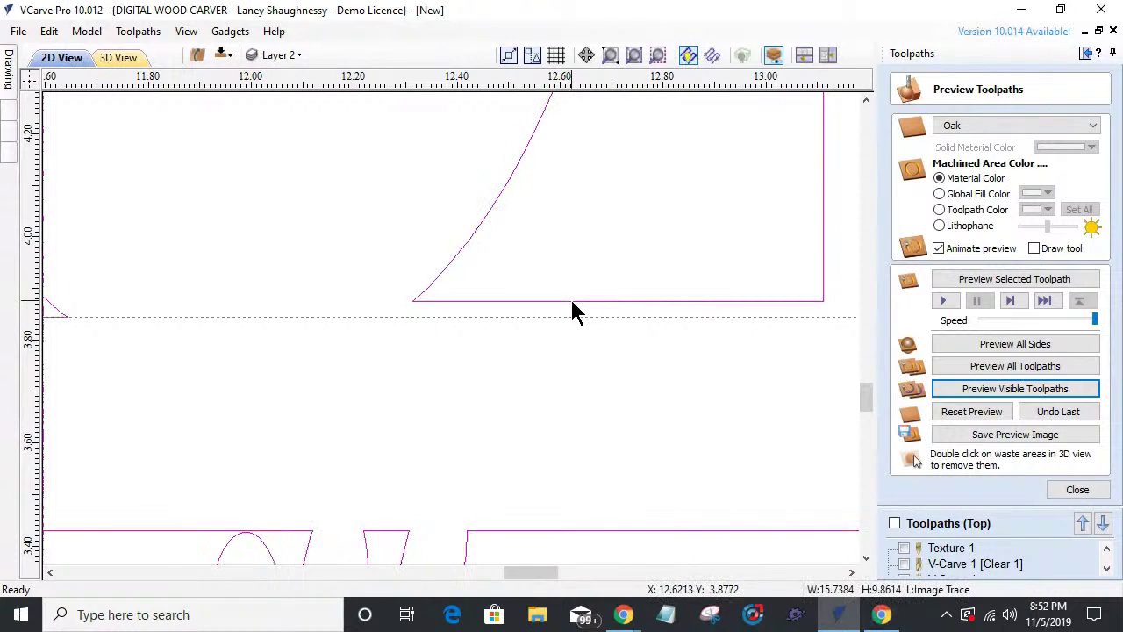
{"action": "scroll", "coordinate": [572, 302], "scroll_direction": "up", "scroll_amount": 1}
{"action": "scroll", "coordinate": [571, 303], "scroll_direction": "down", "scroll_amount": 2}
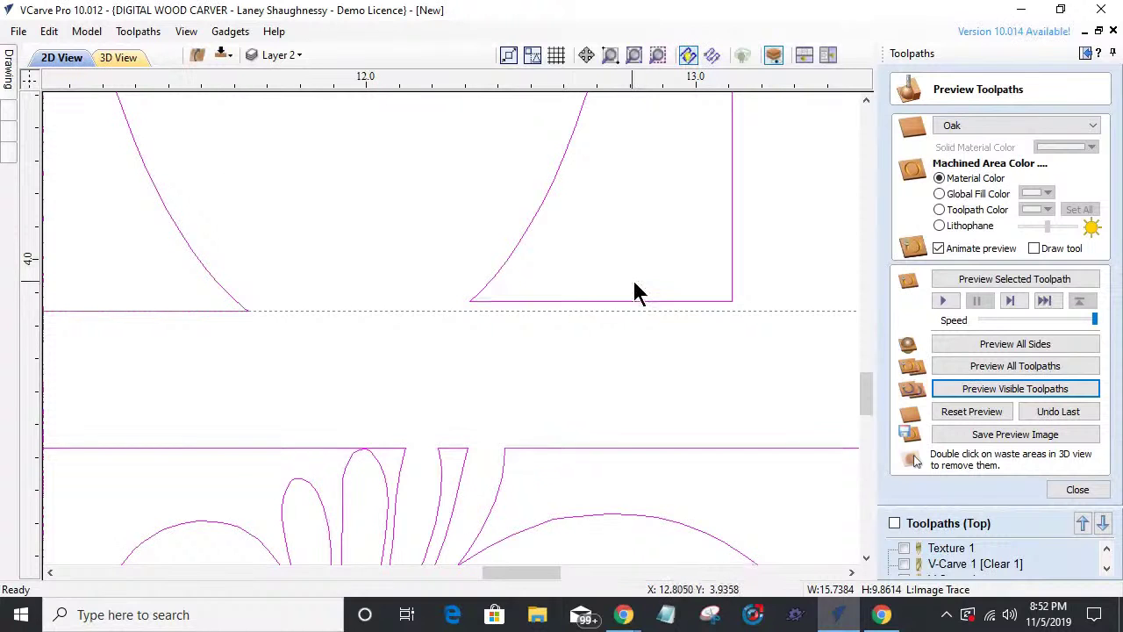
{"action": "scroll", "coordinate": [636, 288], "scroll_direction": "down", "scroll_amount": 6}
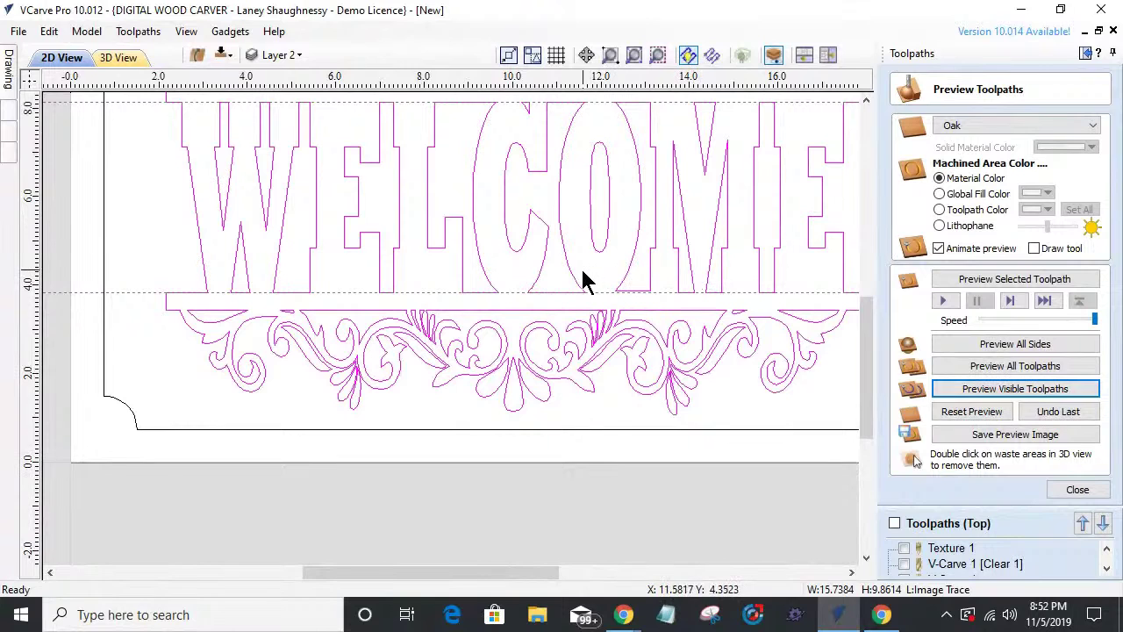
{"action": "scroll", "coordinate": [552, 149], "scroll_direction": "up", "scroll_amount": 2}
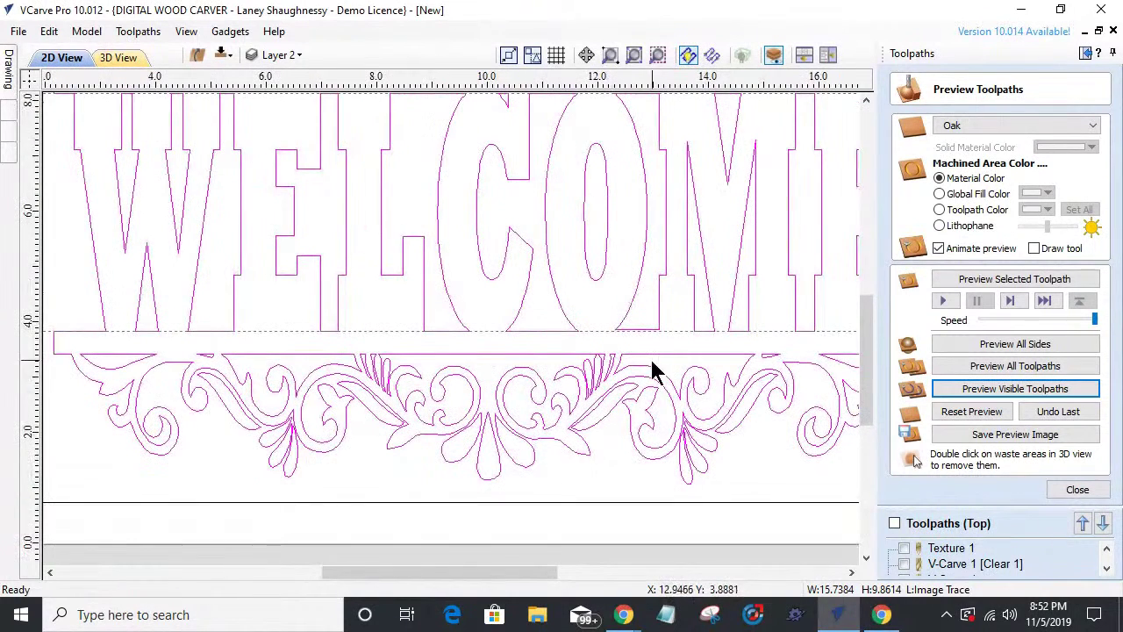
{"action": "scroll", "coordinate": [653, 324], "scroll_direction": "up", "scroll_amount": 3}
{"action": "scroll", "coordinate": [522, 290], "scroll_direction": "up", "scroll_amount": 2}
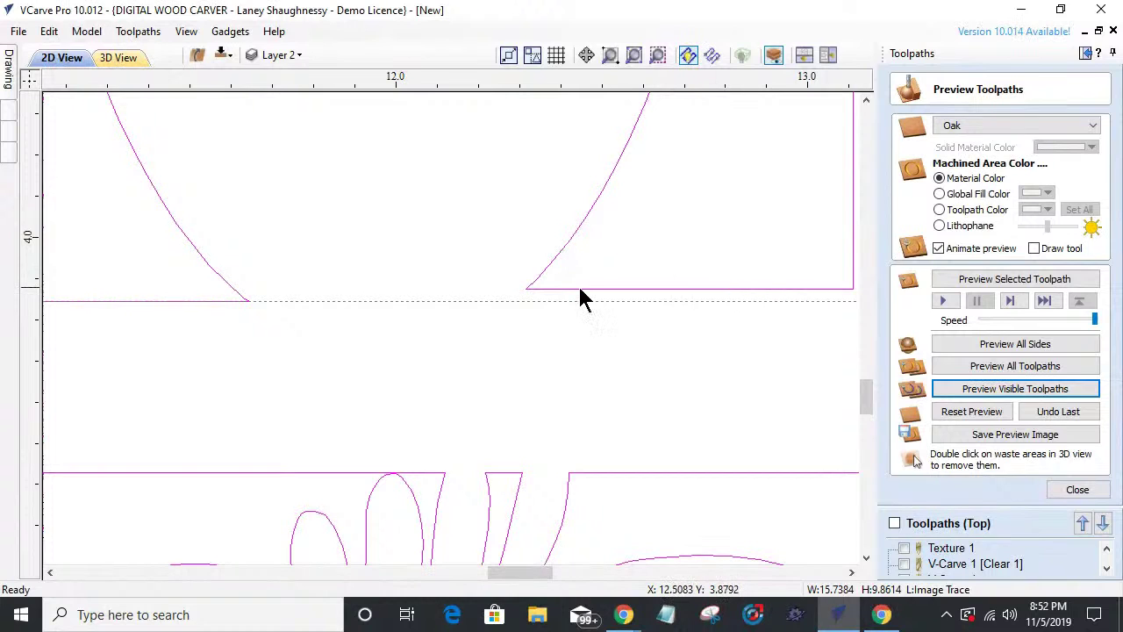
- Select the traced WELCOME sign vectors and show the drawing tools in place of the toolpath tools
{"action": "left_click", "coordinate": [801, 305]}
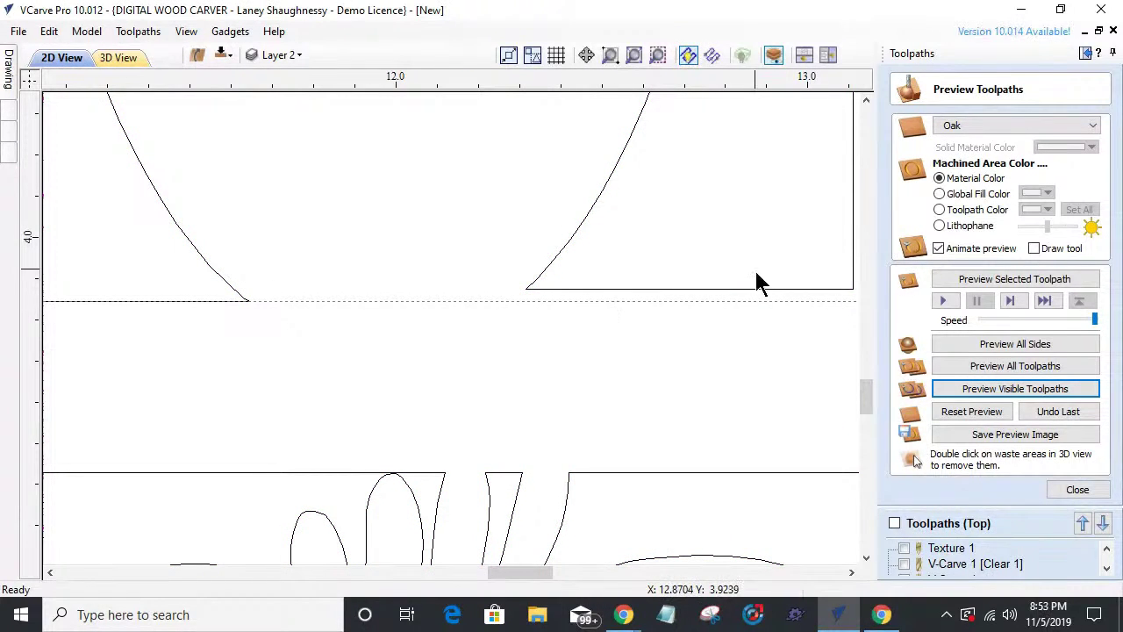
{"action": "scroll", "coordinate": [760, 281], "scroll_direction": "down", "scroll_amount": 6}
{"action": "scroll", "coordinate": [817, 269], "scroll_direction": "up", "scroll_amount": 3}
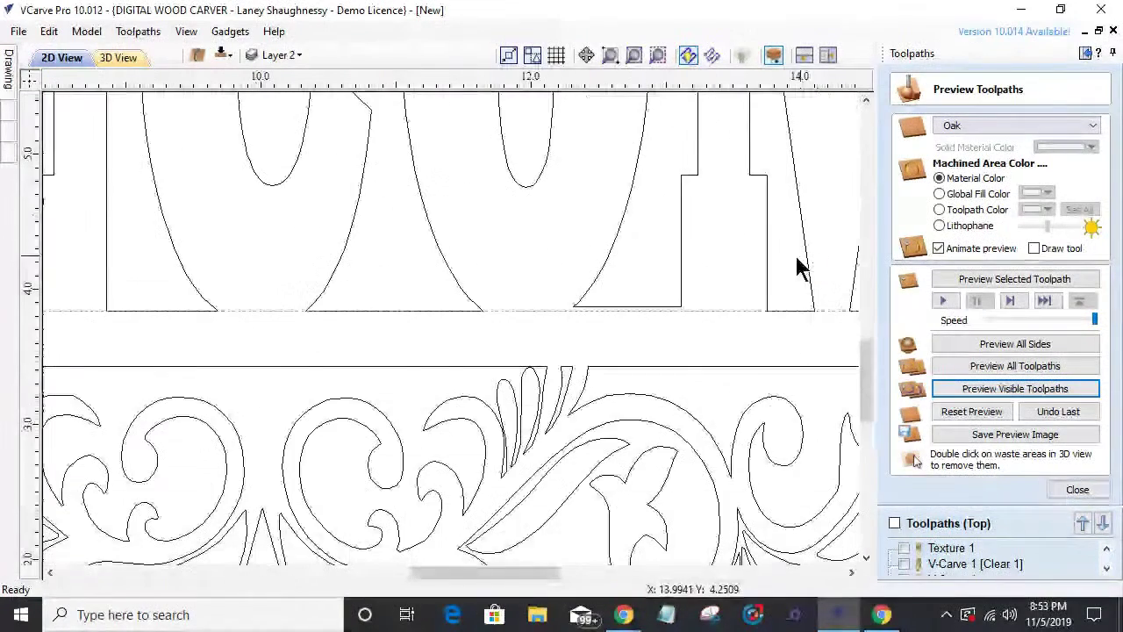
{"action": "scroll", "coordinate": [732, 281], "scroll_direction": "up", "scroll_amount": 2}
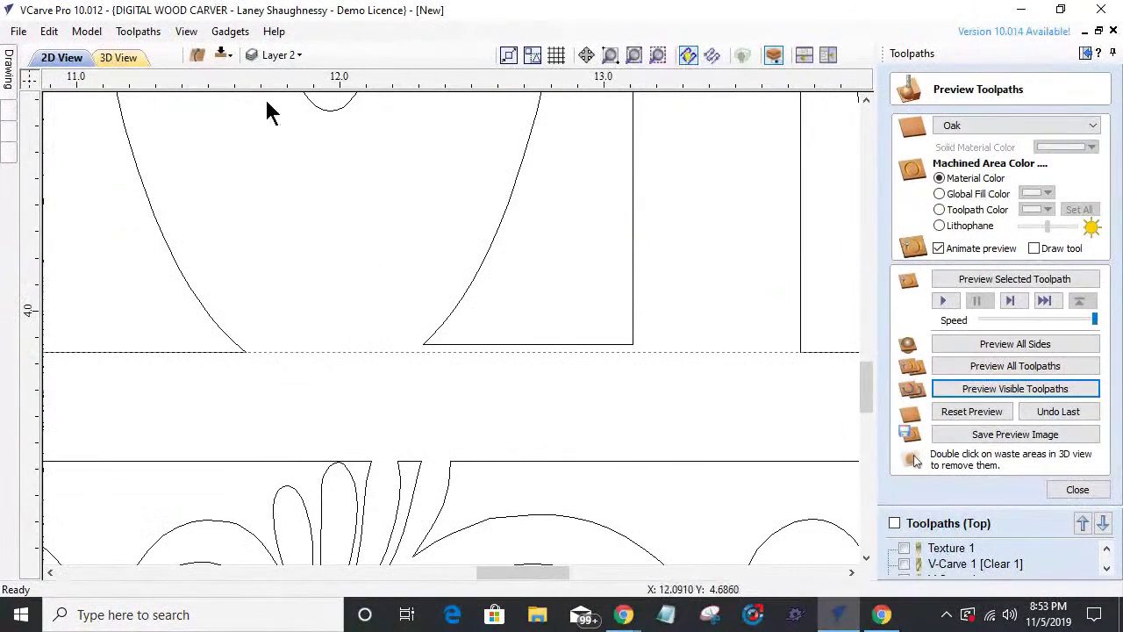
{"action": "left_click", "coordinate": [9, 73]}
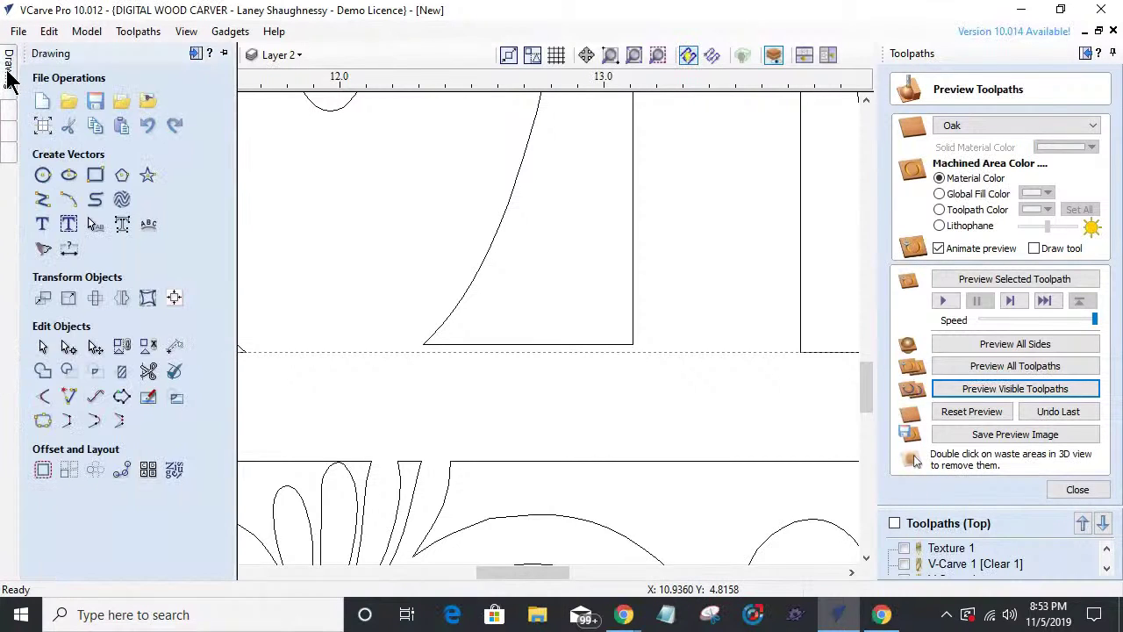
{"action": "left_click", "coordinate": [498, 235]}
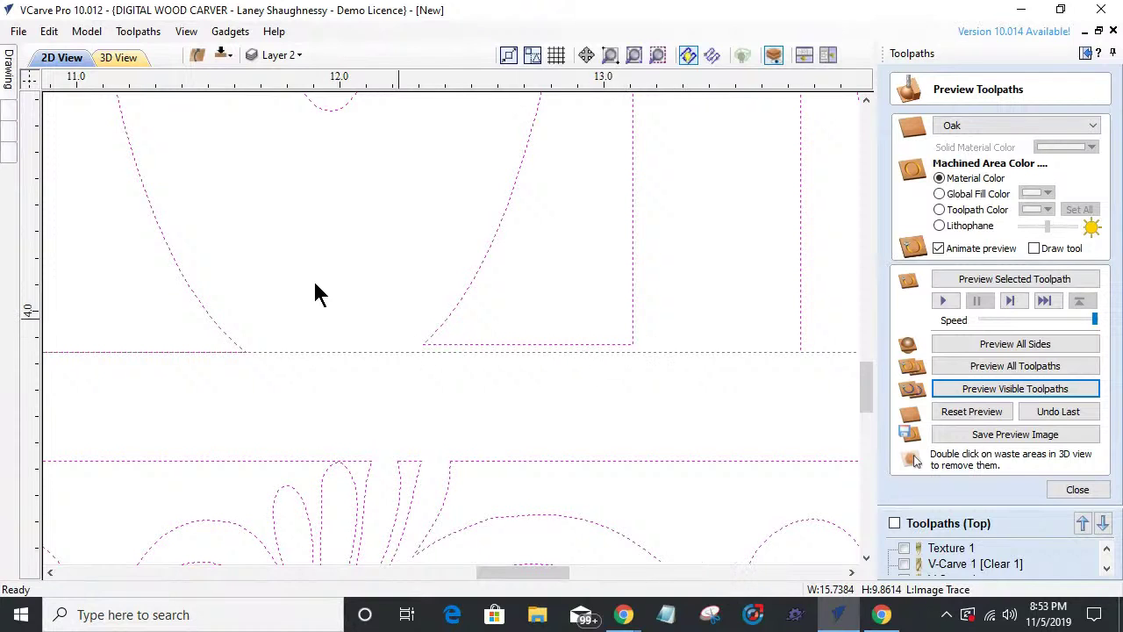
{"action": "left_click", "coordinate": [8, 79]}
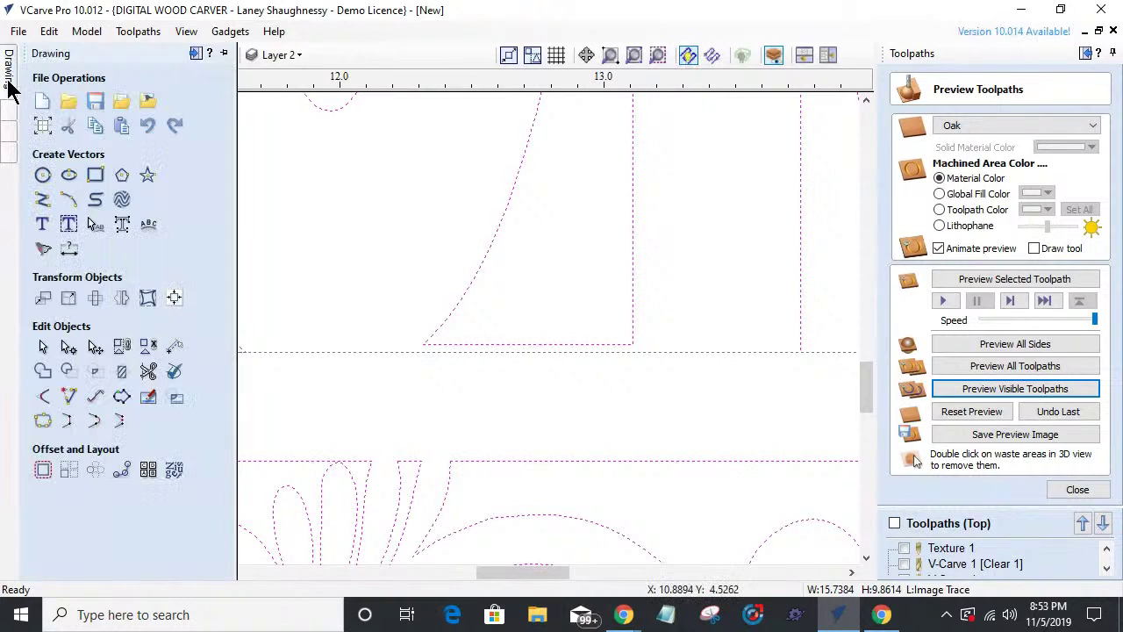
{"action": "left_click", "coordinate": [1086, 54]}
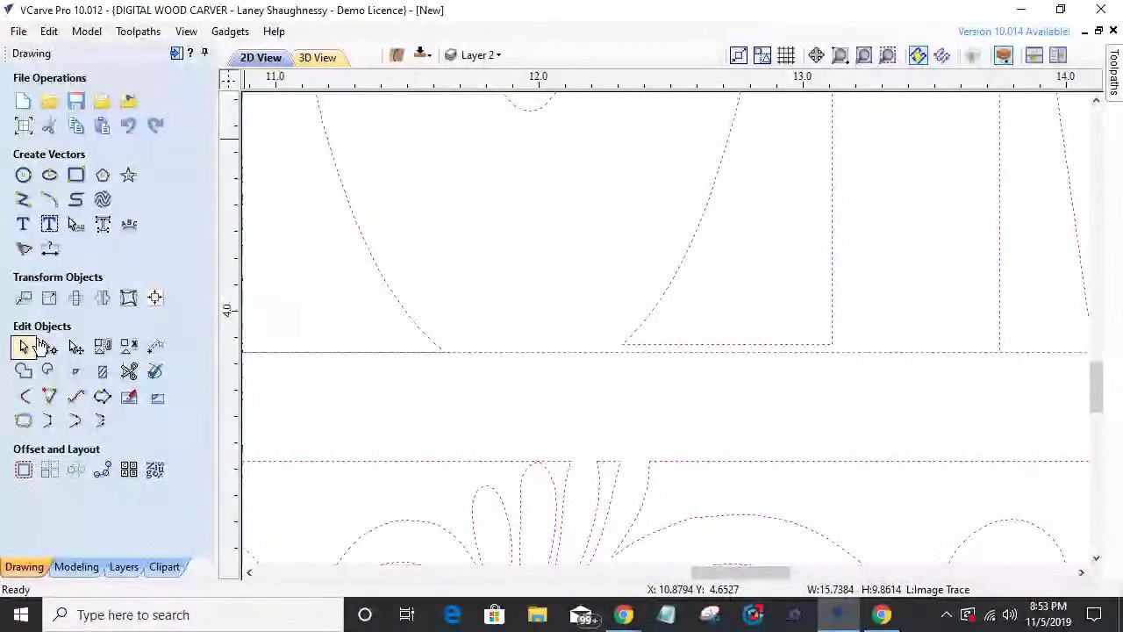
- In node editing, cut the outline between the O and M at both ends of its short bottom segment
{"action": "left_click", "coordinate": [50, 347]}
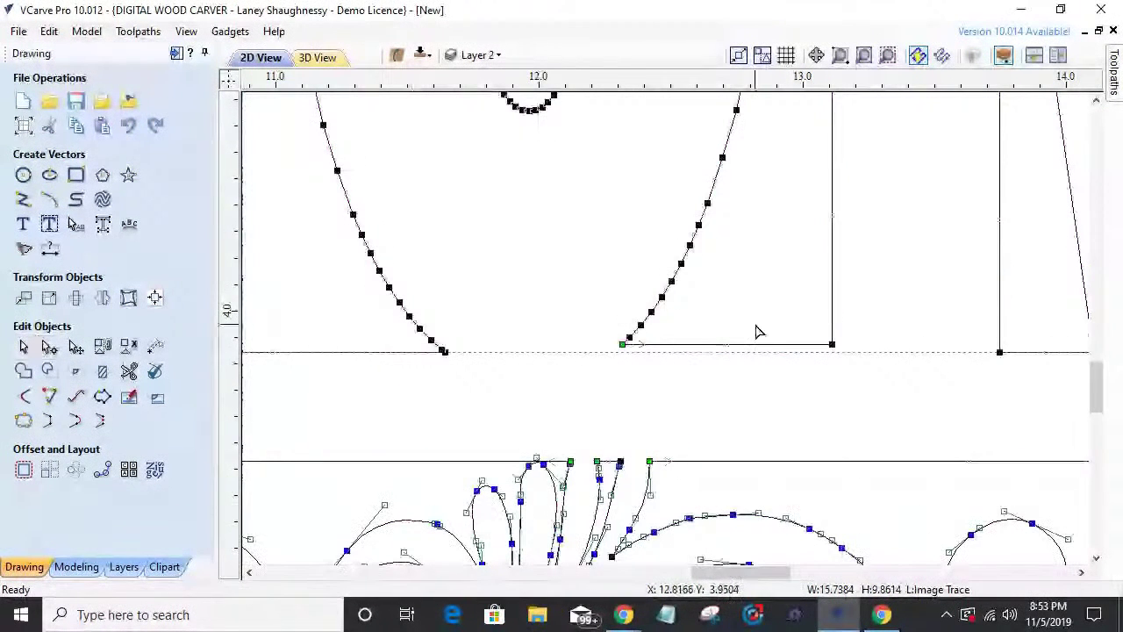
{"action": "right_click", "coordinate": [622, 345]}
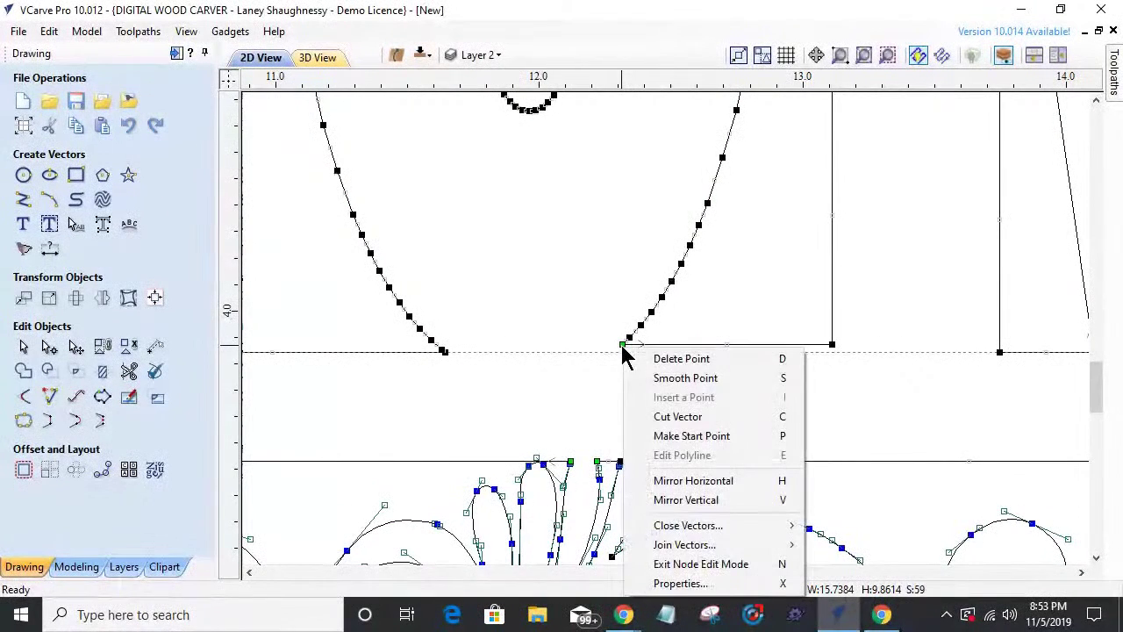
{"action": "left_click", "coordinate": [652, 417]}
{"action": "right_click", "coordinate": [833, 345]}
{"action": "left_click", "coordinate": [858, 418]}
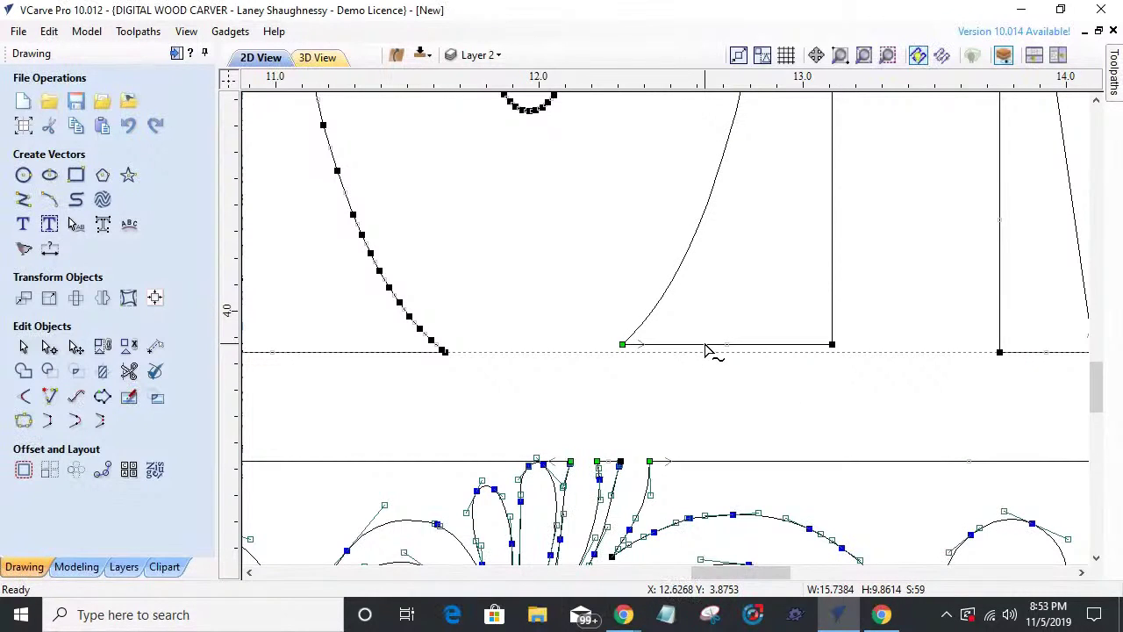
- Lower the cut bottom segment onto the lower guide with its left end past the O's curve, and extend the curve to meet it
{"action": "left_click_drag", "start_coordinate": [712, 354], "coordinate": [712, 356]}
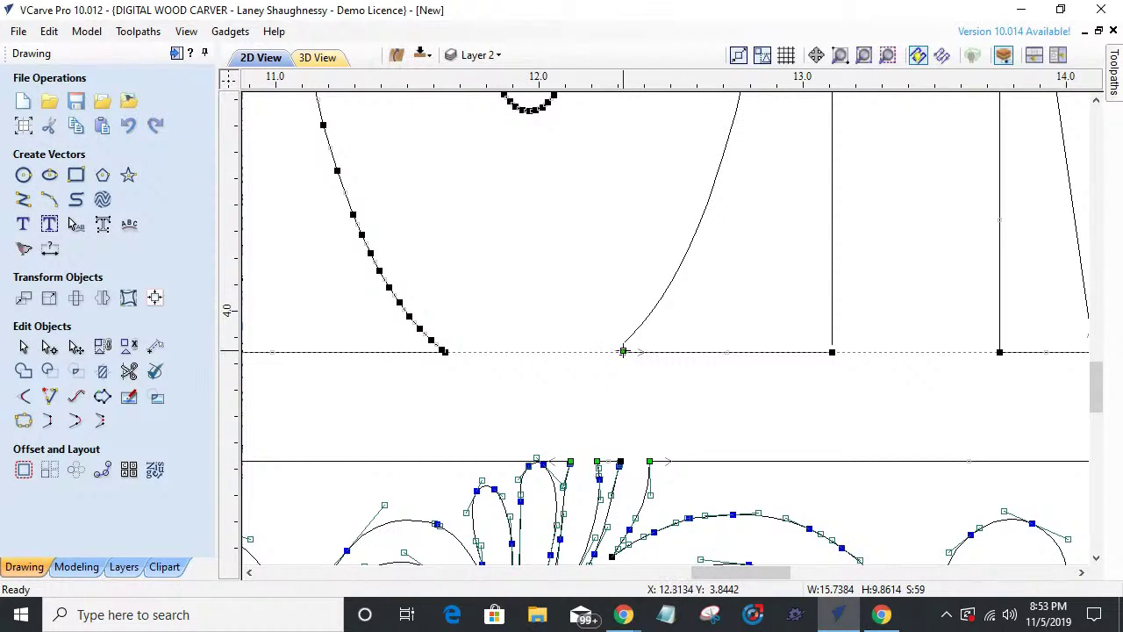
{"action": "left_click_drag", "start_coordinate": [622, 352], "coordinate": [596, 352]}
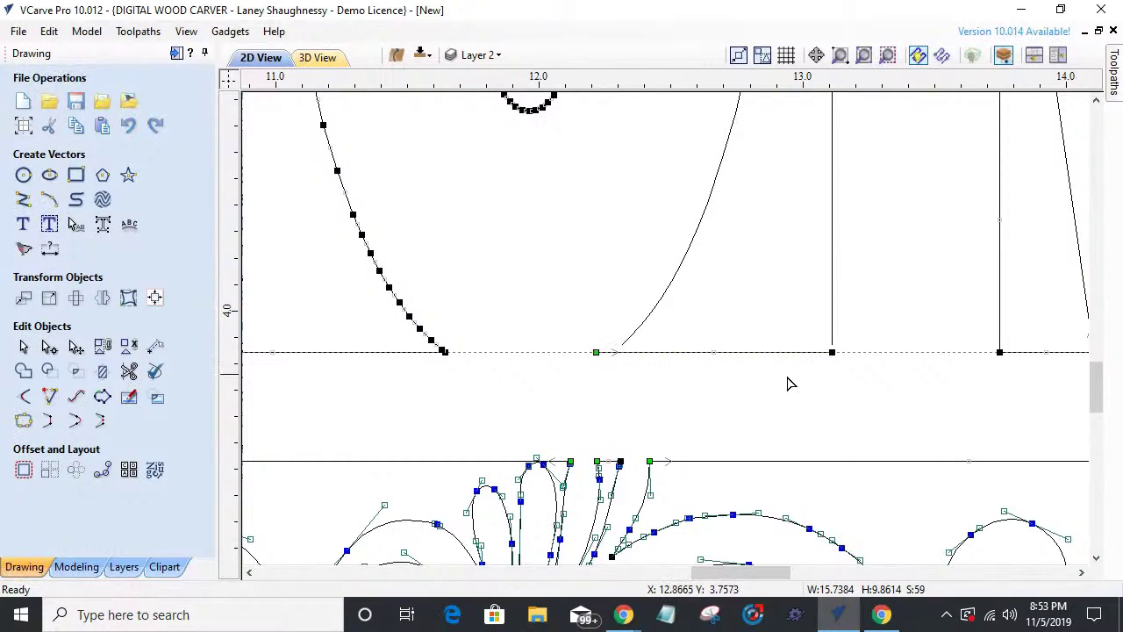
{"action": "left_click", "coordinate": [51, 398]}
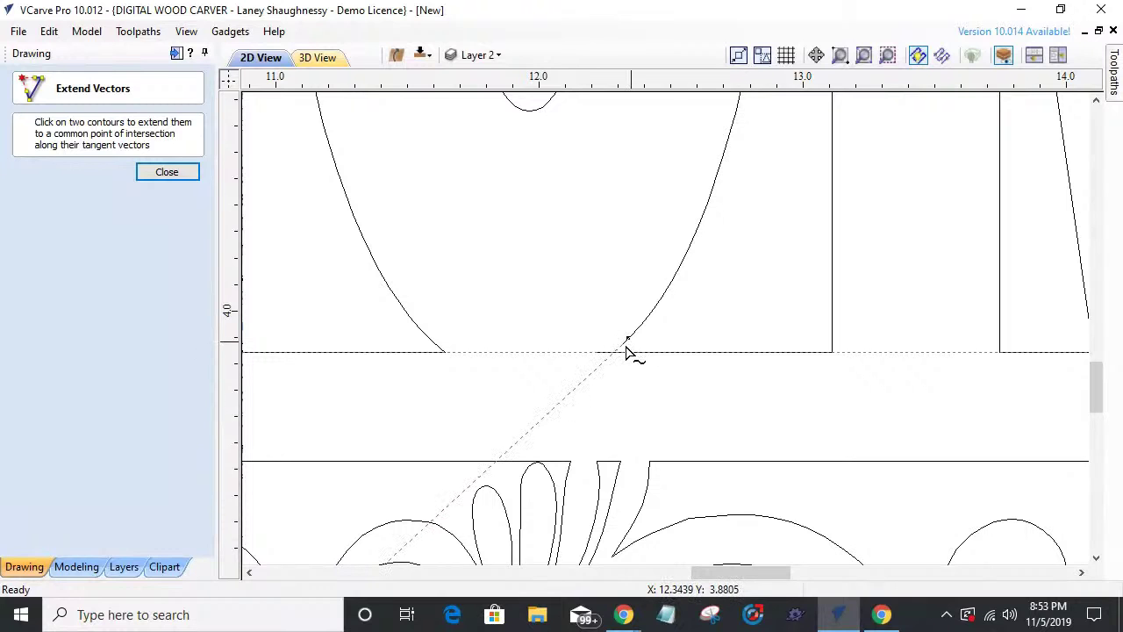
{"action": "left_click", "coordinate": [167, 172]}
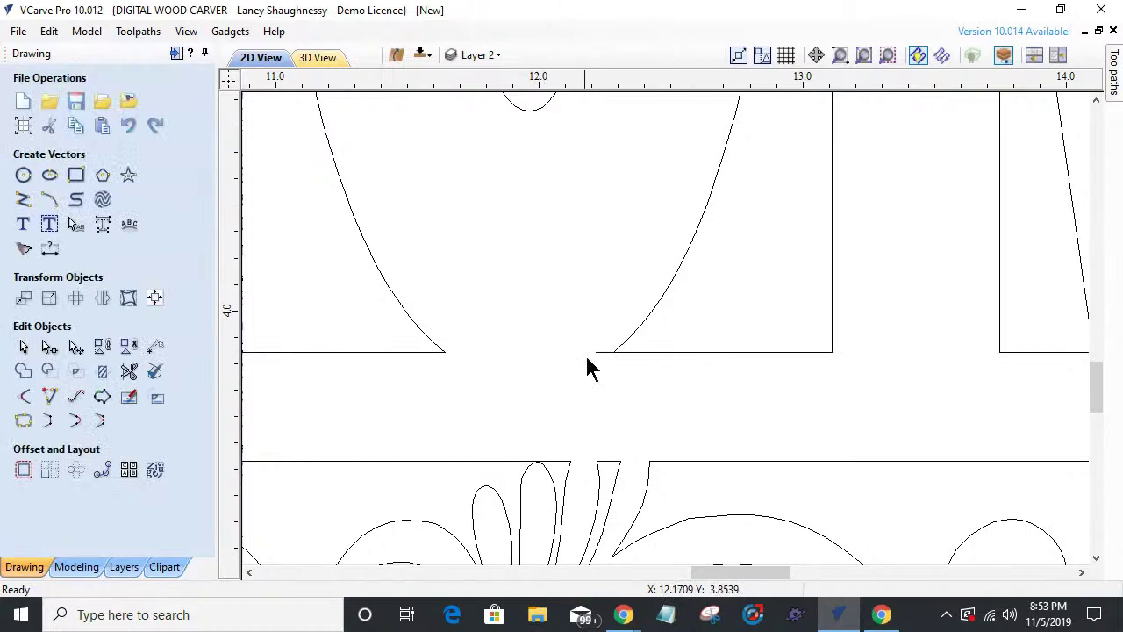
- Trim the bottom segment's overhang beyond the O's curve with Interactive Vector Trim, rejoining the trimmed sections automatically
{"action": "scroll", "coordinate": [617, 371], "scroll_direction": "up", "scroll_amount": 4}
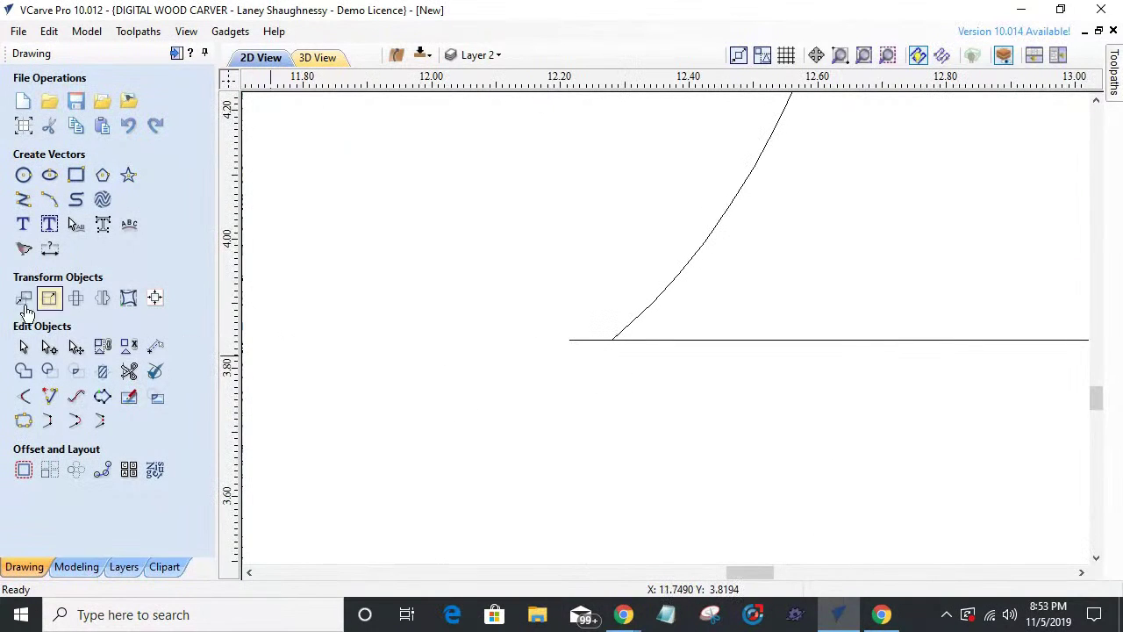
{"action": "left_click", "coordinate": [129, 371]}
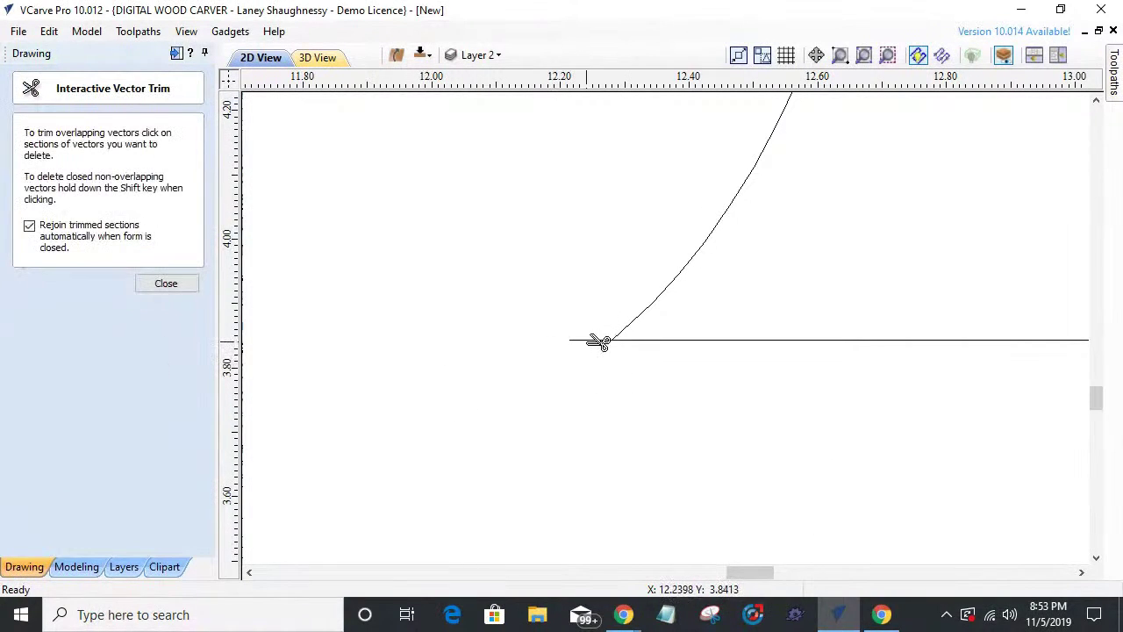
{"action": "left_click", "coordinate": [591, 342]}
{"action": "scroll", "coordinate": [506, 368], "scroll_direction": "down", "scroll_amount": 3}
{"action": "scroll", "coordinate": [508, 369], "scroll_direction": "down", "scroll_amount": 2}
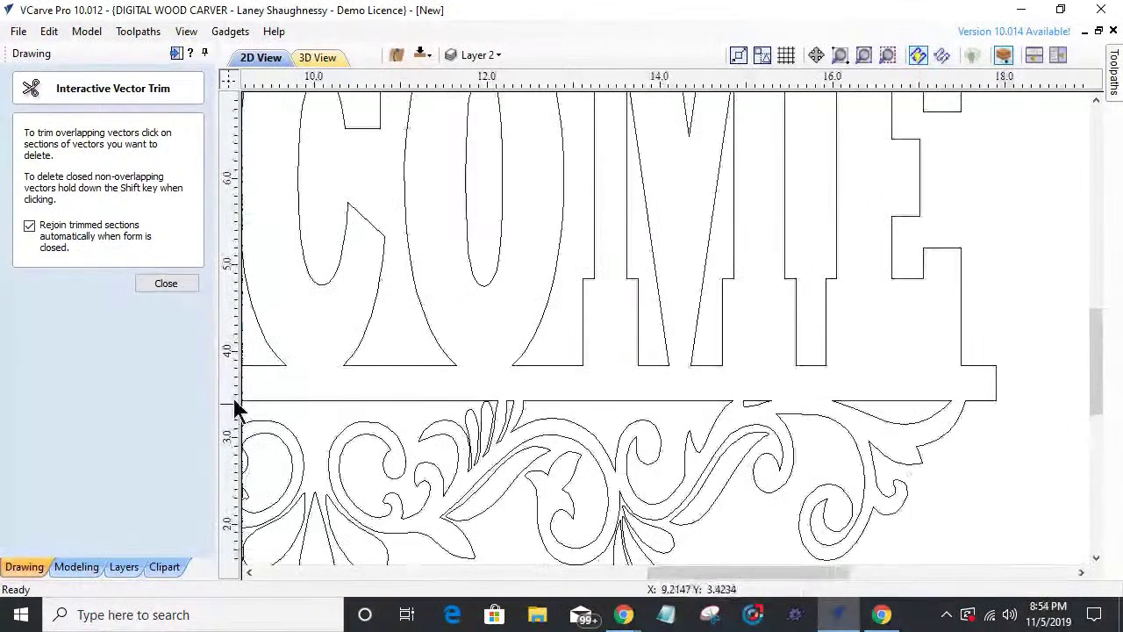
{"action": "left_click", "coordinate": [165, 282]}
- Inspect the trimmed corner, then select the outline between the O and M and check in Join Vectors whether it is closed
{"action": "left_click_drag", "start_coordinate": [544, 132], "coordinate": [457, 366]}
{"action": "scroll", "coordinate": [494, 372], "scroll_direction": "up", "scroll_amount": 5}
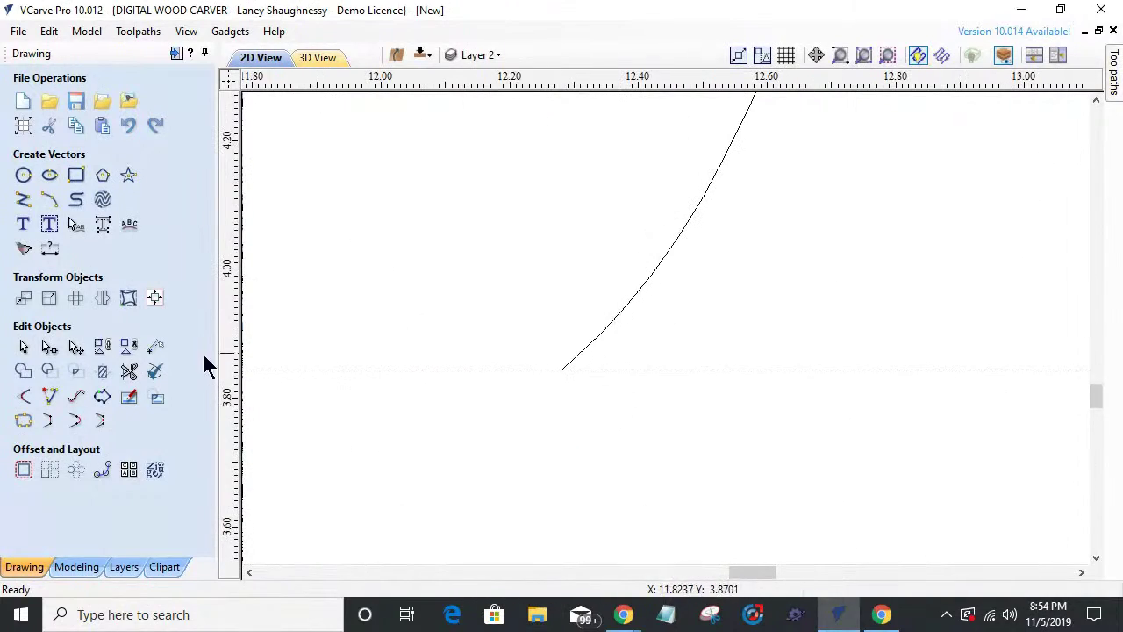
{"action": "scroll", "coordinate": [893, 412], "scroll_direction": "down", "scroll_amount": 5}
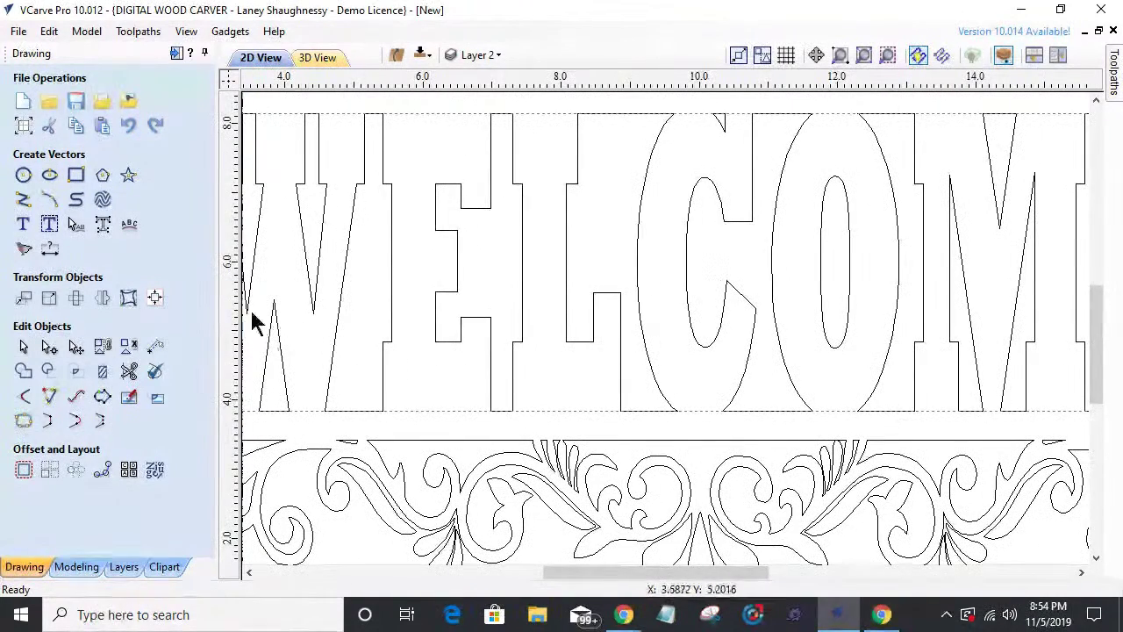
{"action": "scroll", "coordinate": [252, 322], "scroll_direction": "down", "scroll_amount": 5}
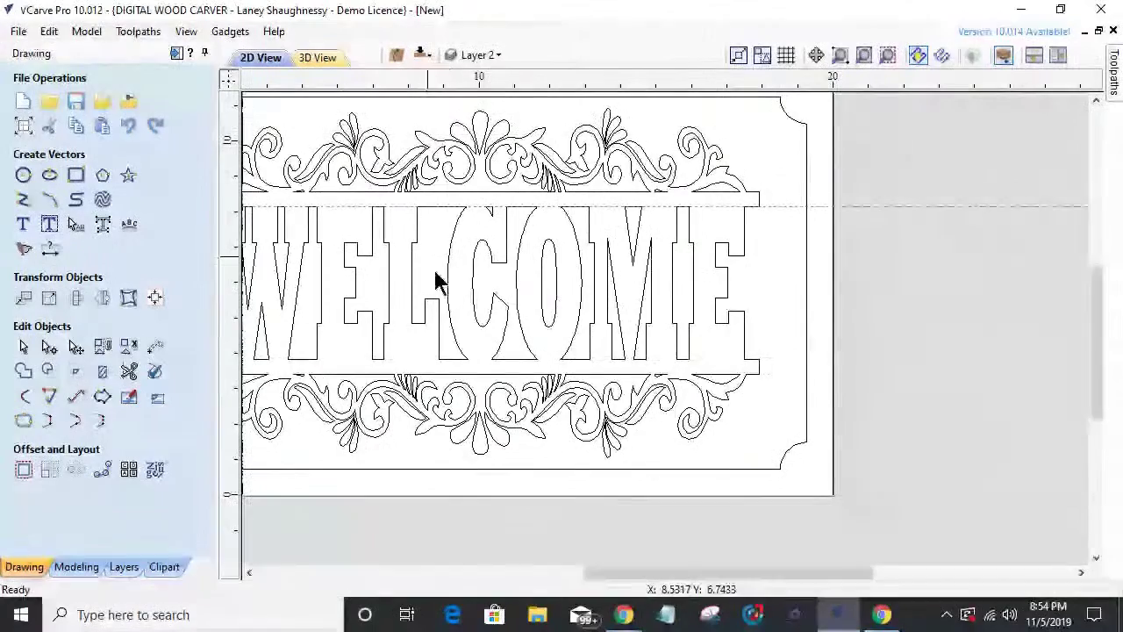
{"action": "scroll", "coordinate": [576, 364], "scroll_direction": "up", "scroll_amount": 3}
{"action": "scroll", "coordinate": [609, 371], "scroll_direction": "down", "scroll_amount": 3}
{"action": "left_click", "coordinate": [608, 367]}
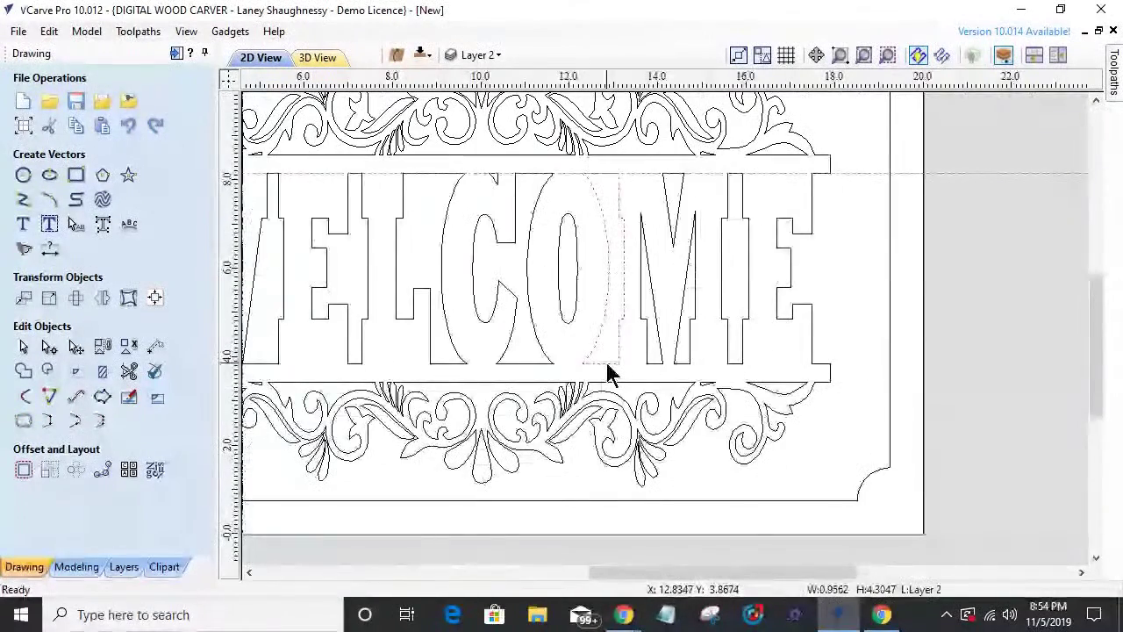
{"action": "scroll", "coordinate": [531, 230], "scroll_direction": "up", "scroll_amount": 3}
{"action": "scroll", "coordinate": [742, 381], "scroll_direction": "down", "scroll_amount": 3}
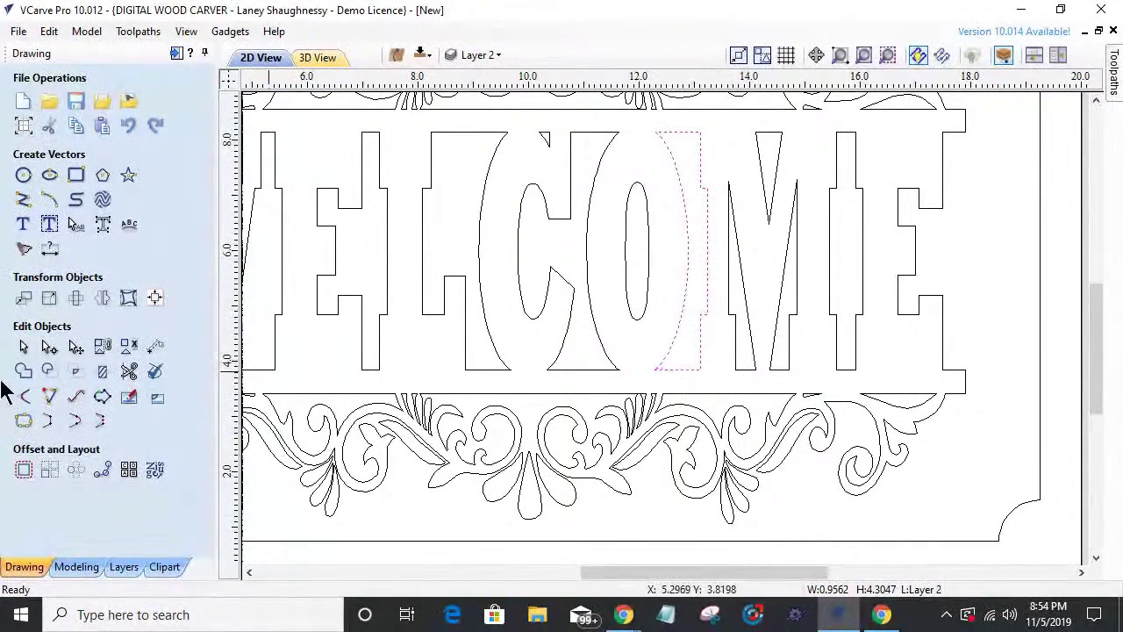
{"action": "left_click", "coordinate": [22, 424]}
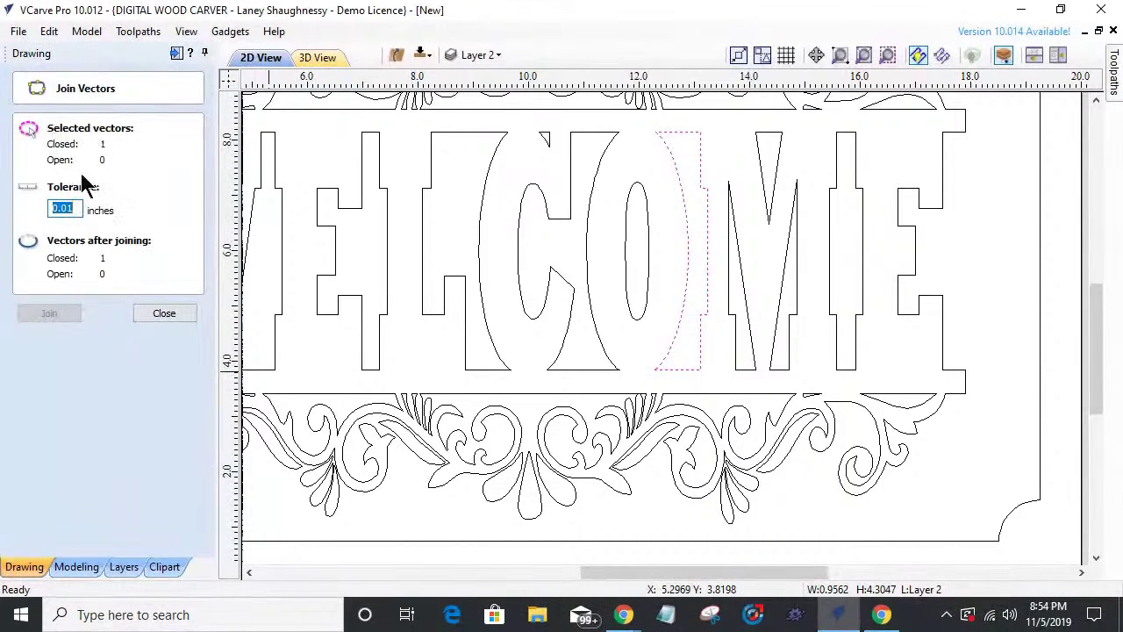
{"action": "left_click", "coordinate": [160, 316]}
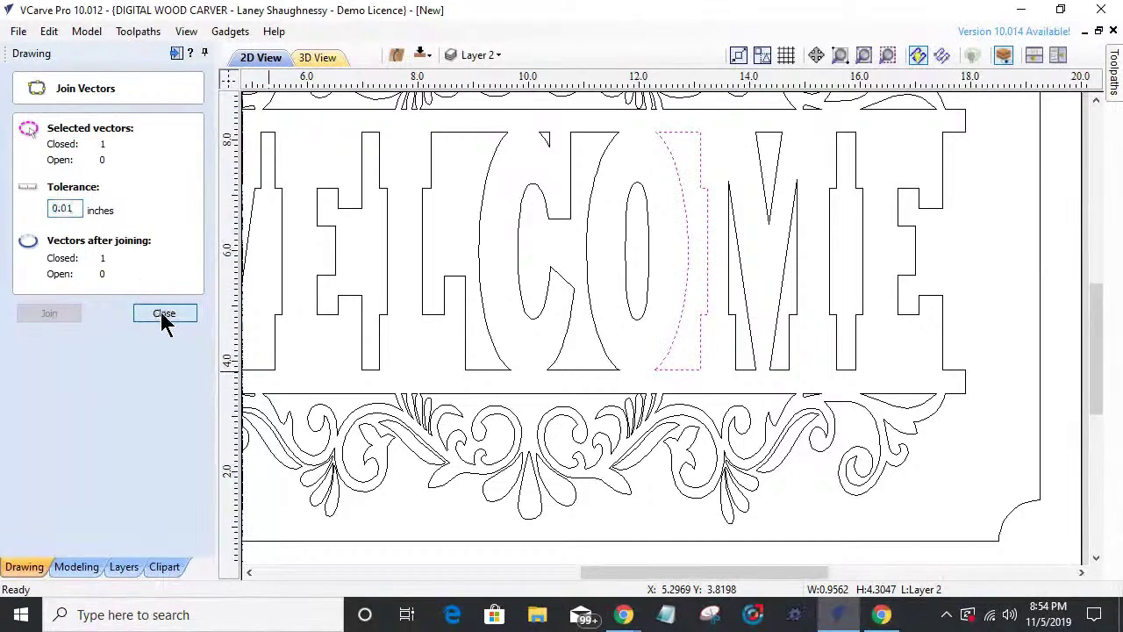
{"action": "left_click", "coordinate": [693, 377]}
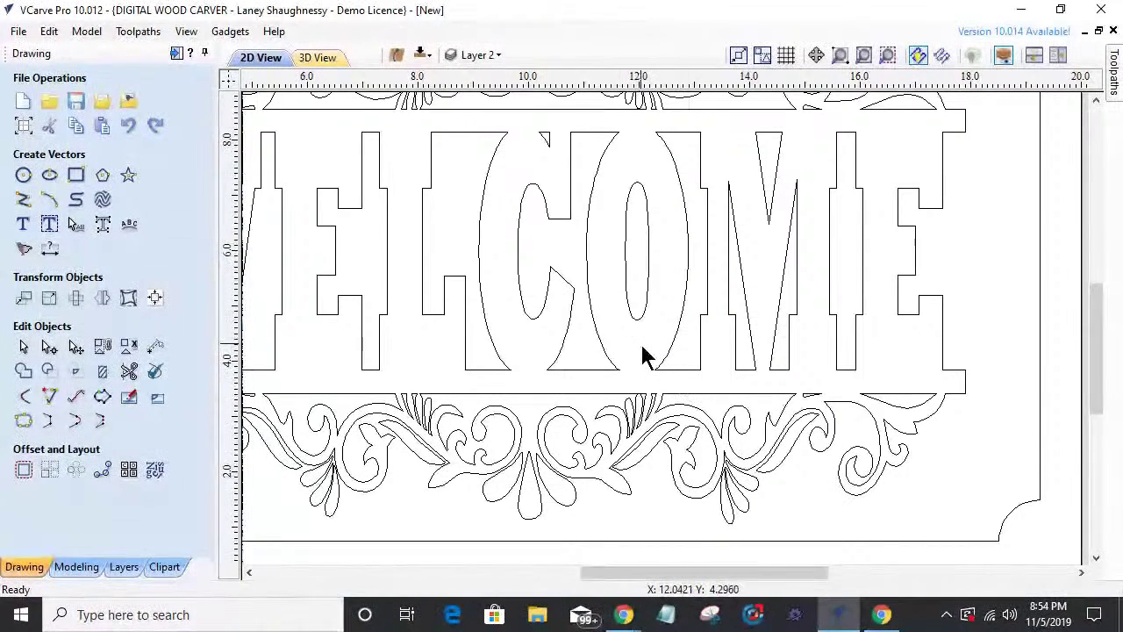
- Undo the rejoin and trim at the O's lower corner, and check that the curve and bottom segment are separate vectors
{"action": "scroll", "coordinate": [645, 359], "scroll_direction": "up", "scroll_amount": 3}
{"action": "scroll", "coordinate": [658, 393], "scroll_direction": "up", "scroll_amount": 2}
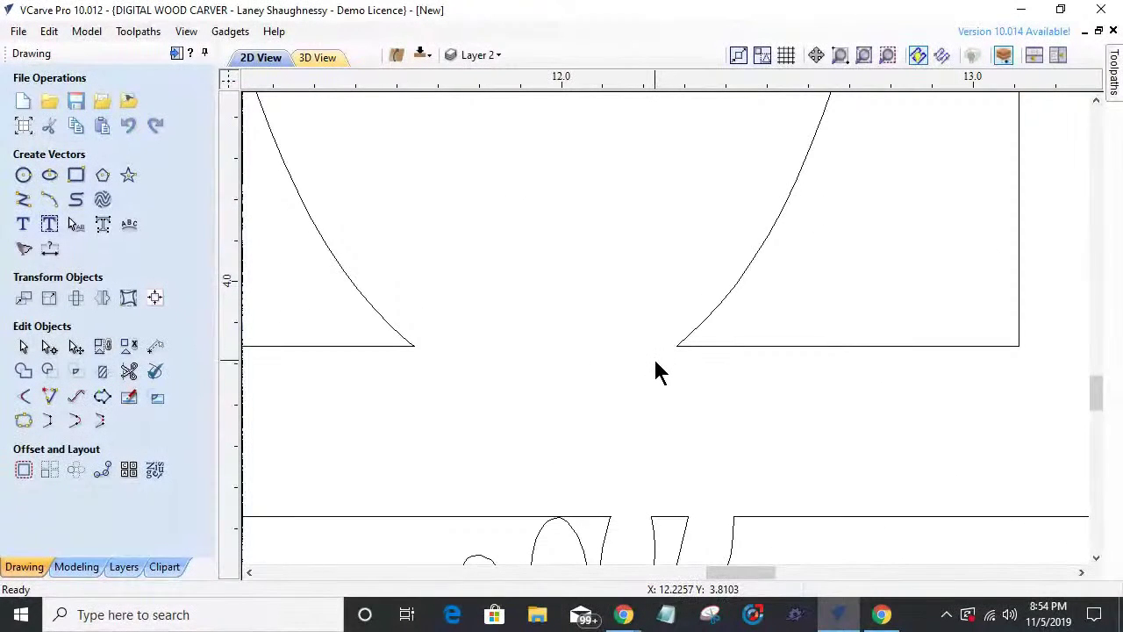
{"action": "left_click", "coordinate": [688, 348]}
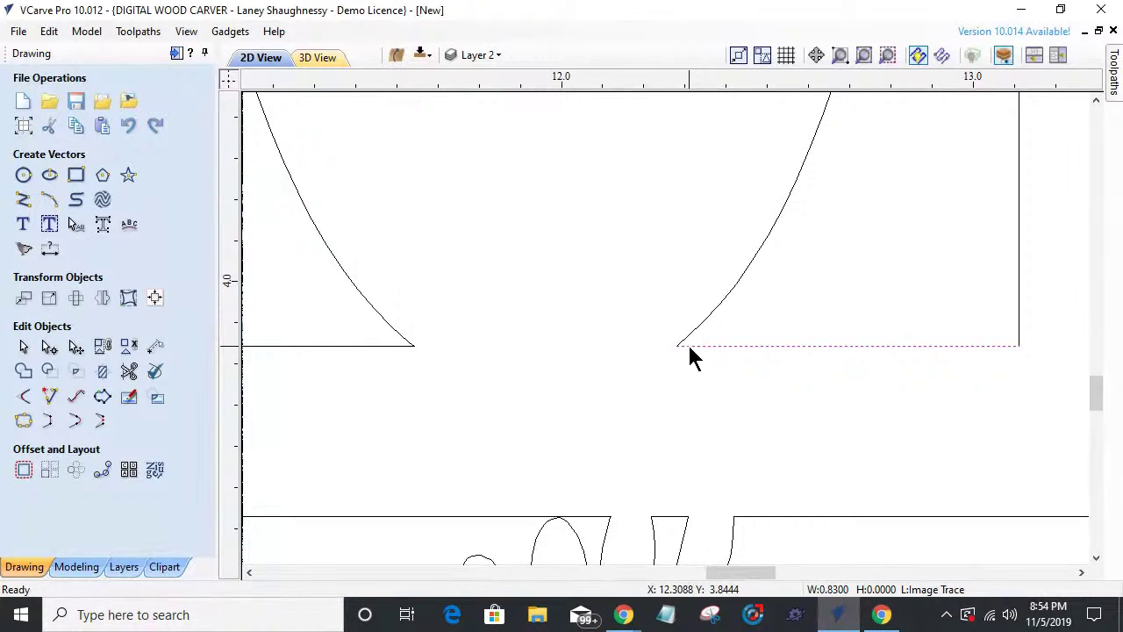
{"action": "left_click", "coordinate": [611, 355]}
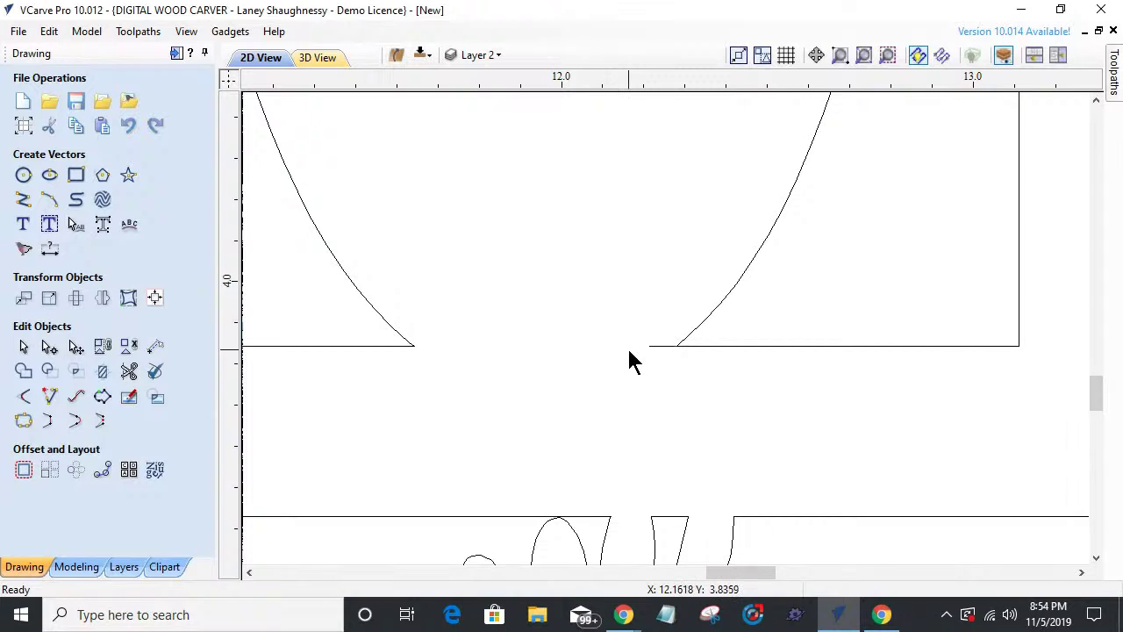
{"action": "left_click", "coordinate": [1019, 250]}
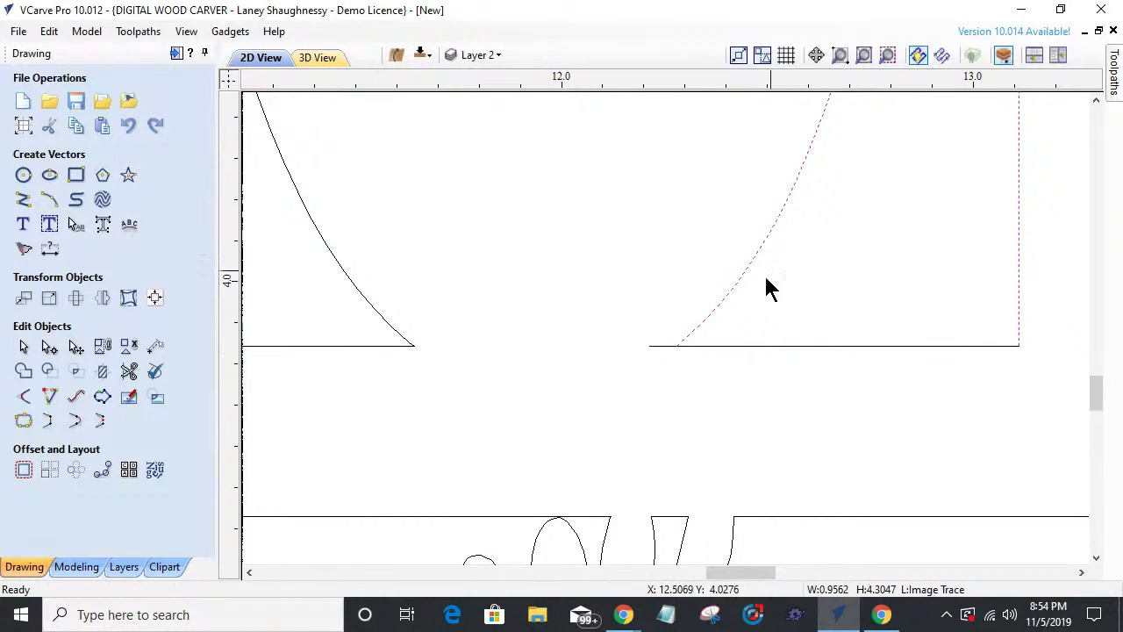
- Shorten the bottom segment between the O and M so its left end meets the lower end of the O's curve
{"action": "left_click", "coordinate": [654, 343]}
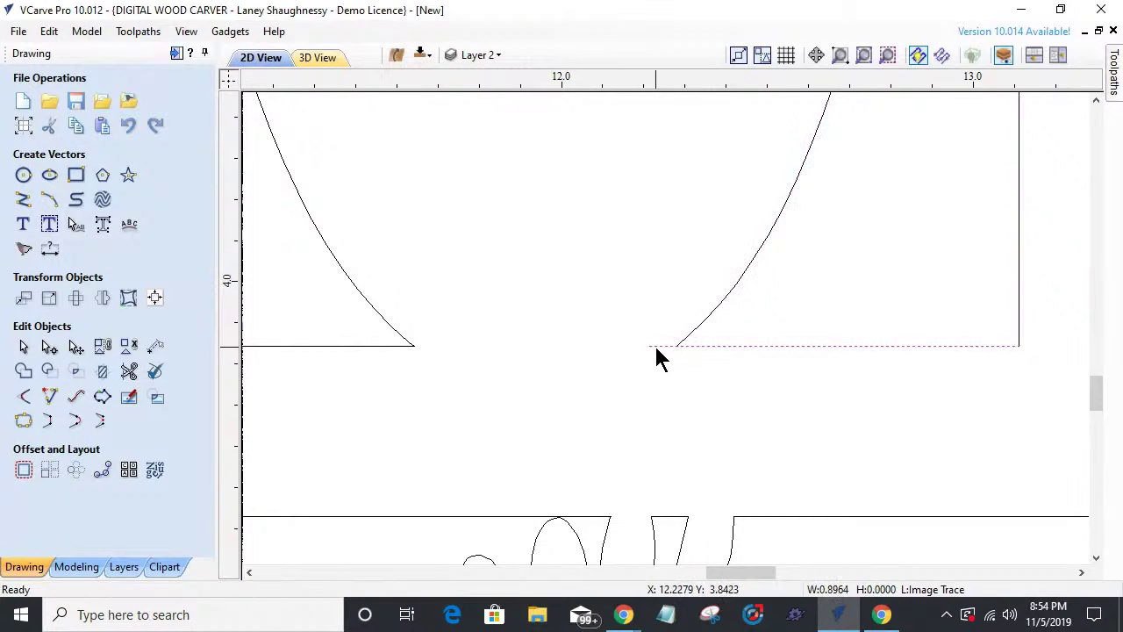
{"action": "left_click_drag", "start_coordinate": [643, 347], "coordinate": [670, 345]}
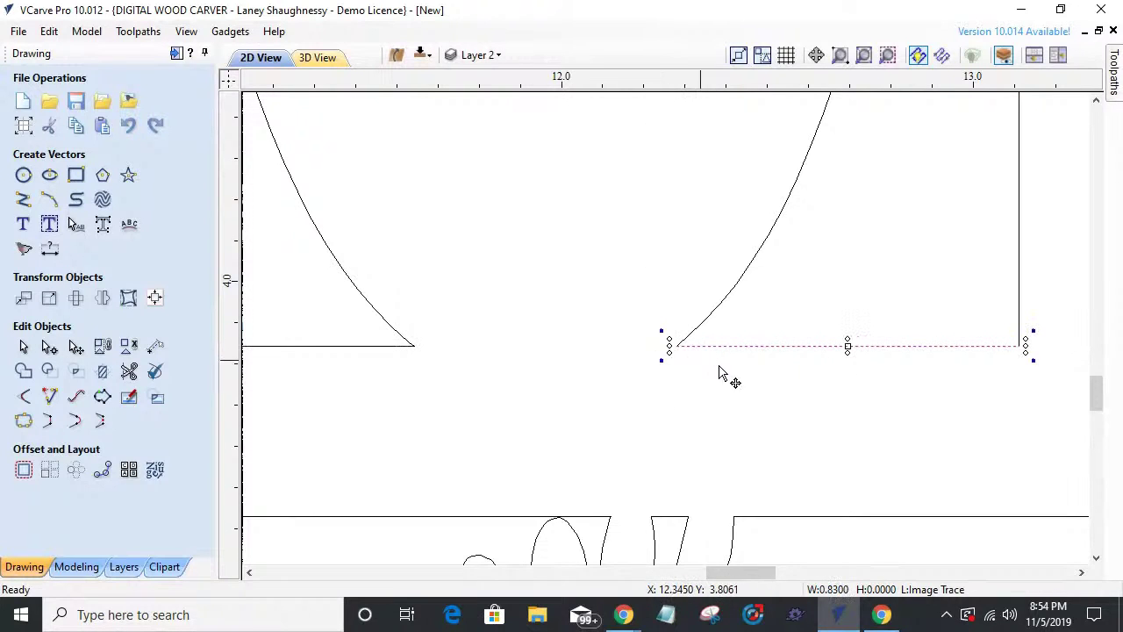
{"action": "scroll", "coordinate": [960, 349], "scroll_direction": "down", "scroll_amount": 5}
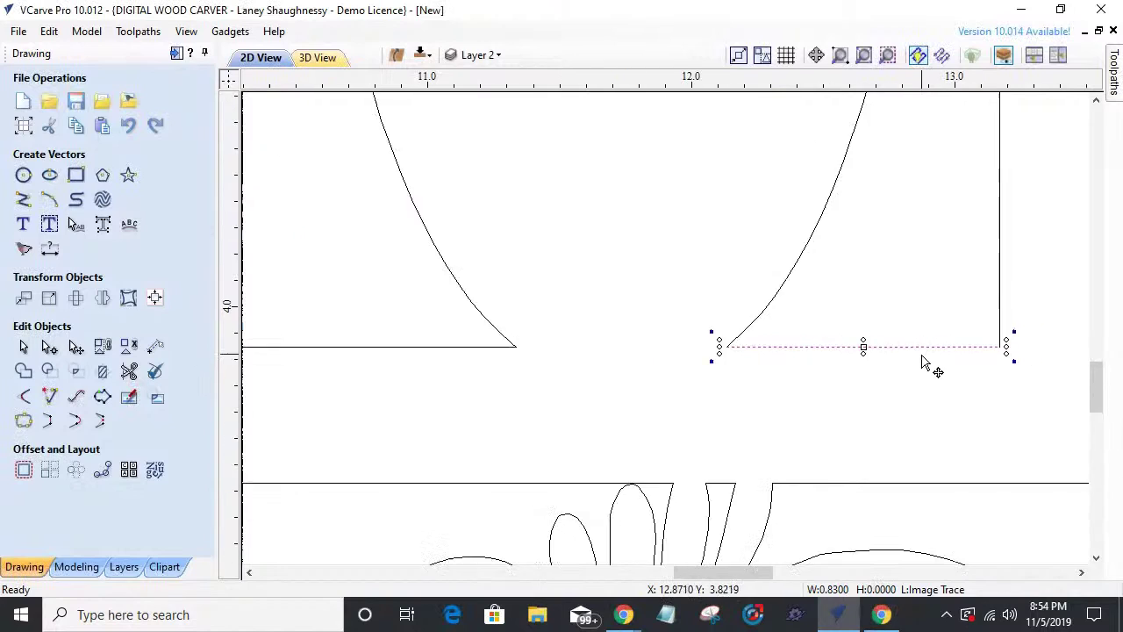
- Select the bottom segment with the adjoining outline, check their open and closed counts in Join Vectors, and inspect the corner
{"action": "left_click_drag", "start_coordinate": [962, 375], "coordinate": [838, 338]}
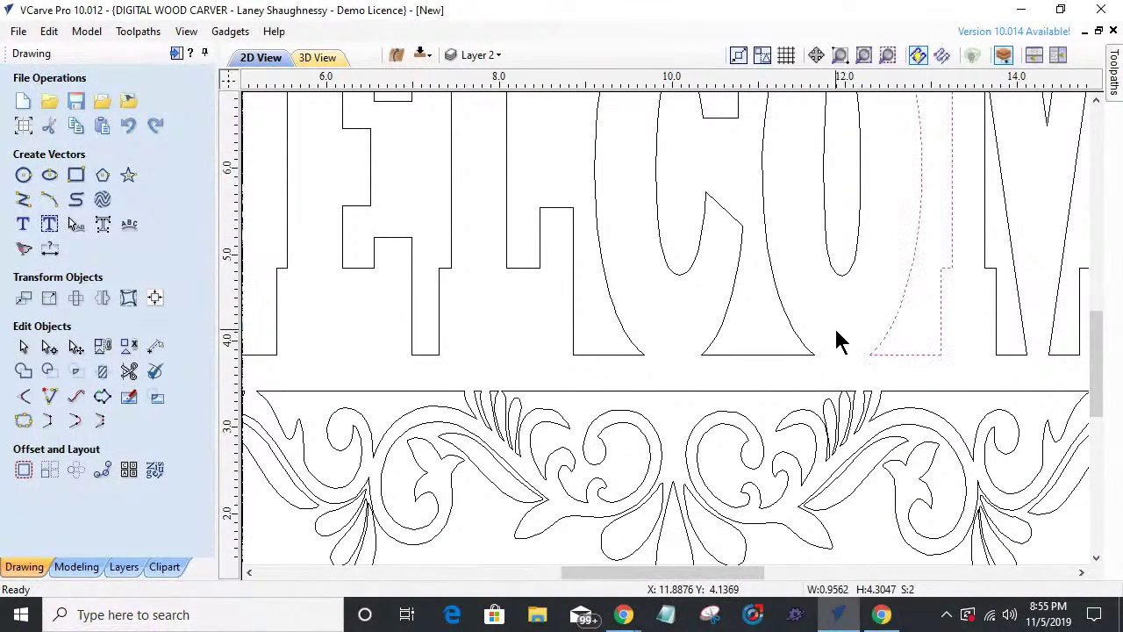
{"action": "left_click", "coordinate": [24, 421]}
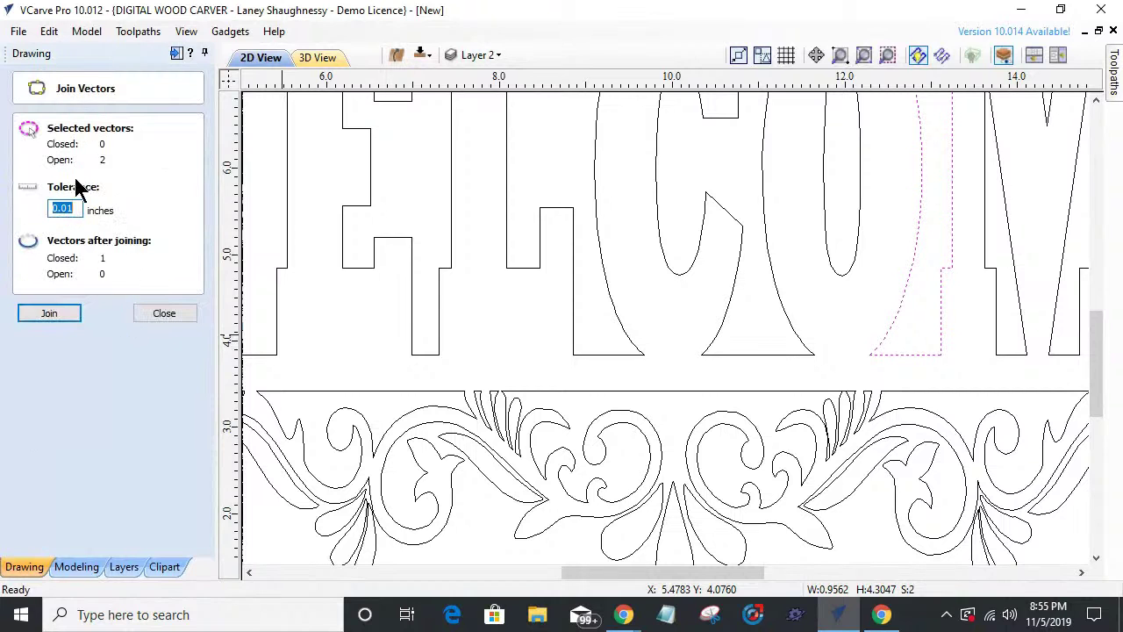
{"action": "left_click", "coordinate": [162, 315]}
{"action": "scroll", "coordinate": [899, 360], "scroll_direction": "up", "scroll_amount": 6}
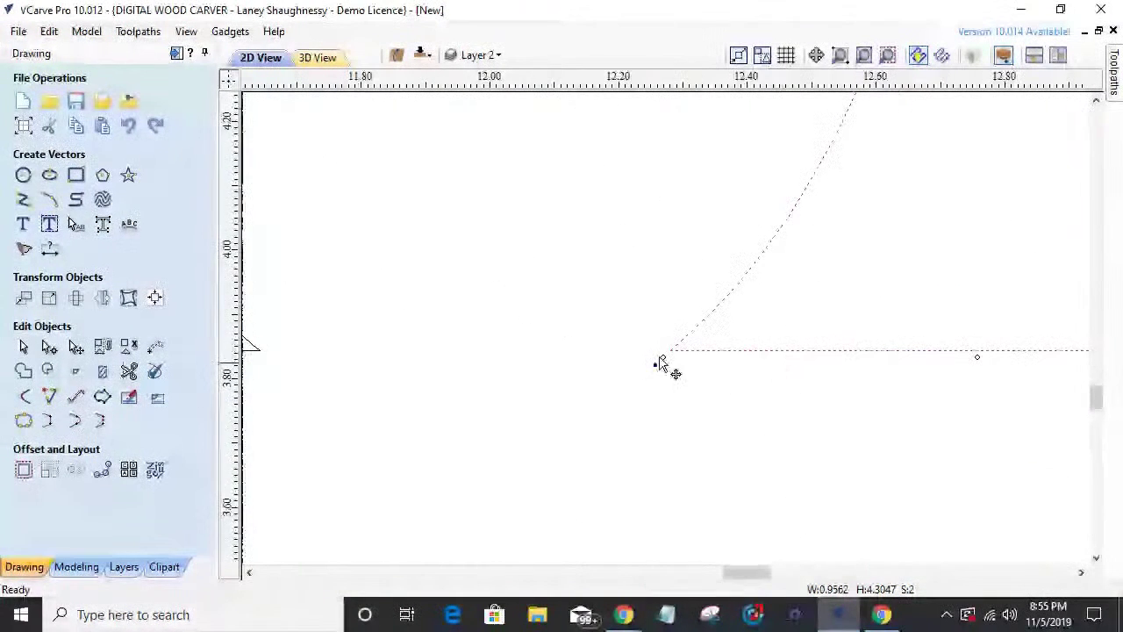
- Extend the bottom segment between the O and M past the O's lower corner and trim the overhang, automatically rejoining the outline
{"action": "left_click", "coordinate": [721, 382]}
{"action": "left_click", "coordinate": [717, 350]}
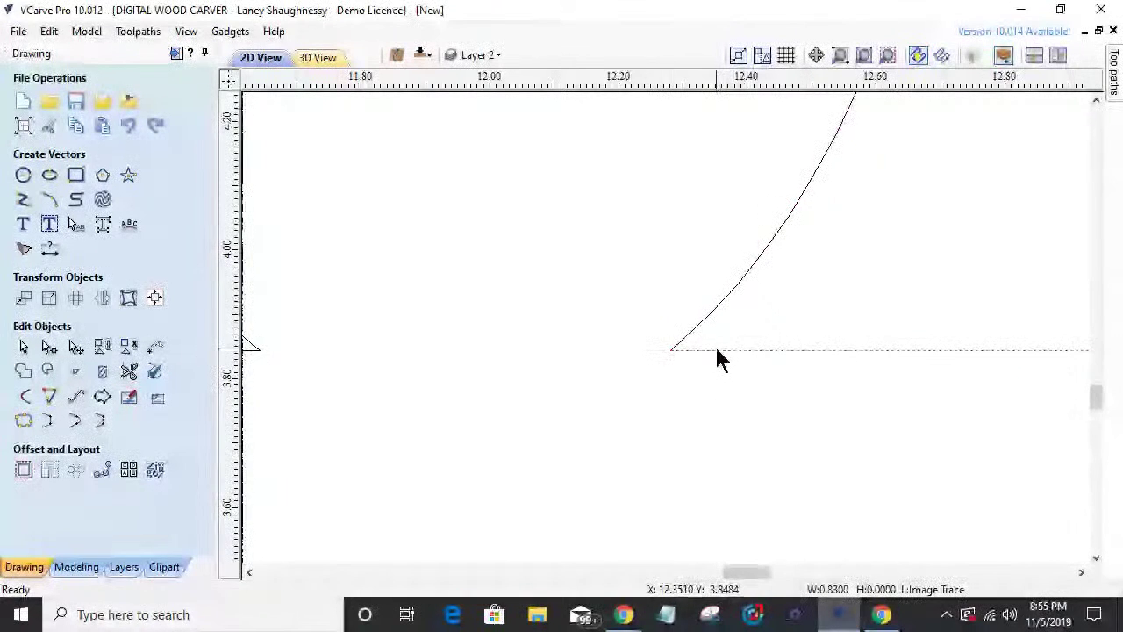
{"action": "left_click_drag", "start_coordinate": [664, 350], "coordinate": [613, 350]}
{"action": "left_click", "coordinate": [129, 372]}
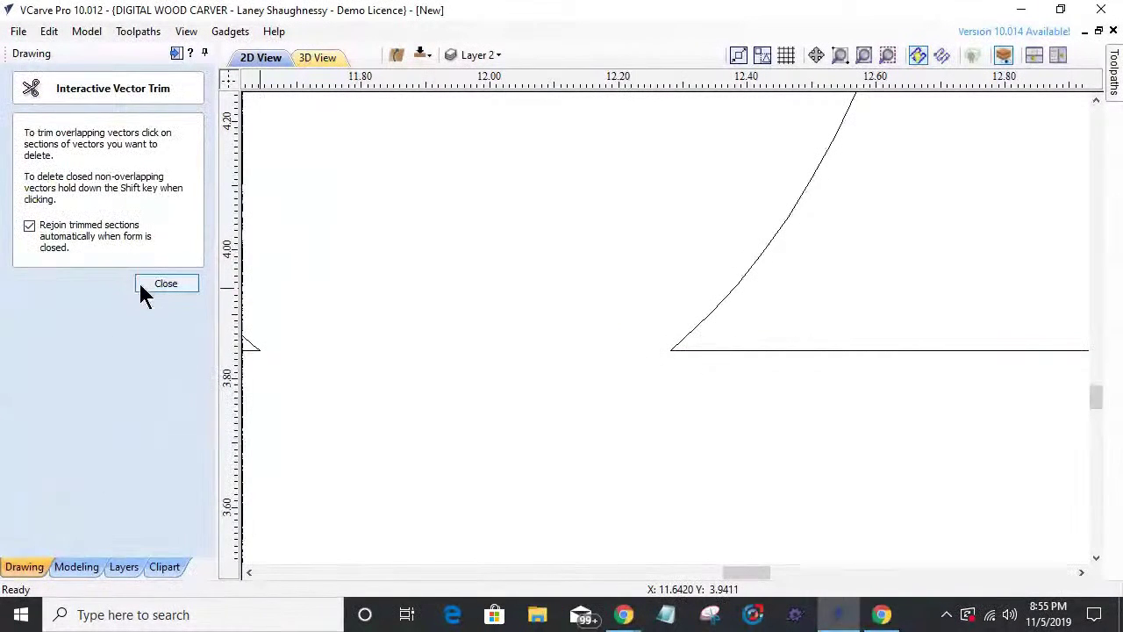
{"action": "left_click", "coordinate": [176, 284]}
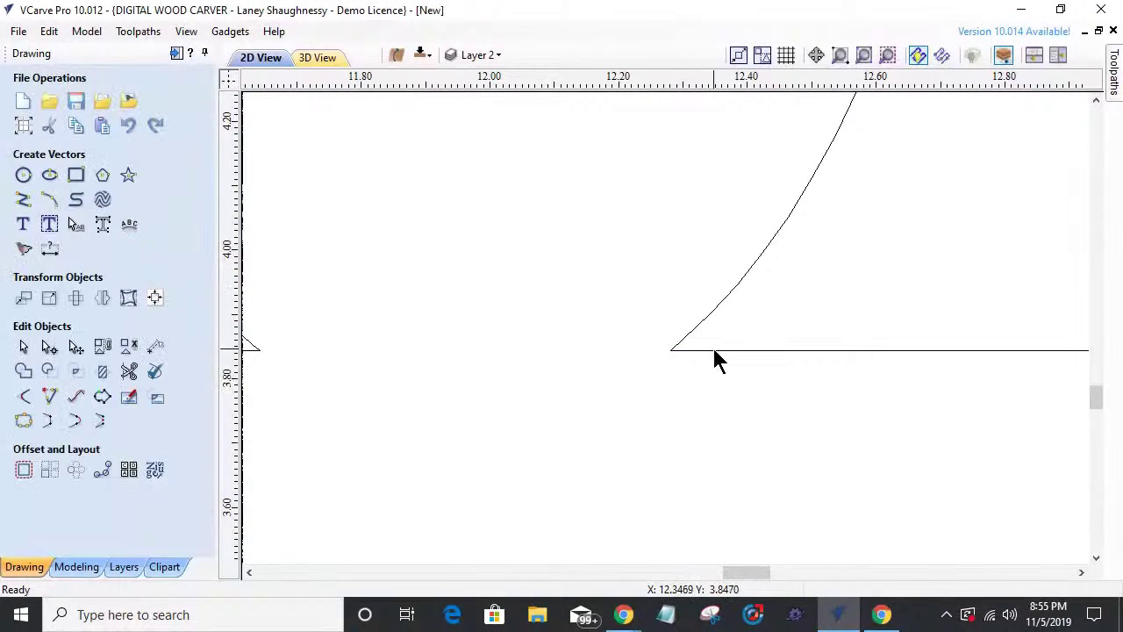
{"action": "left_click", "coordinate": [715, 351]}
- Check the letters' bottom alignment against a horizontal guide placed along their lower edges, and remove the guide
{"action": "scroll", "coordinate": [867, 320], "scroll_direction": "down", "scroll_amount": 10}
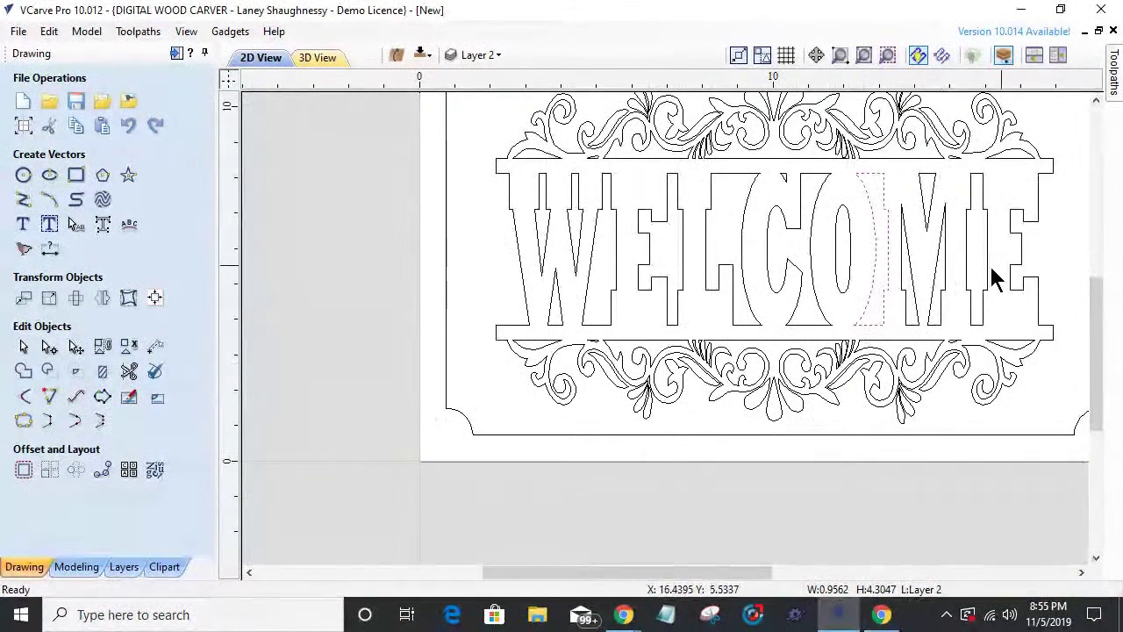
{"action": "scroll", "coordinate": [1036, 276], "scroll_direction": "down", "scroll_amount": 3}
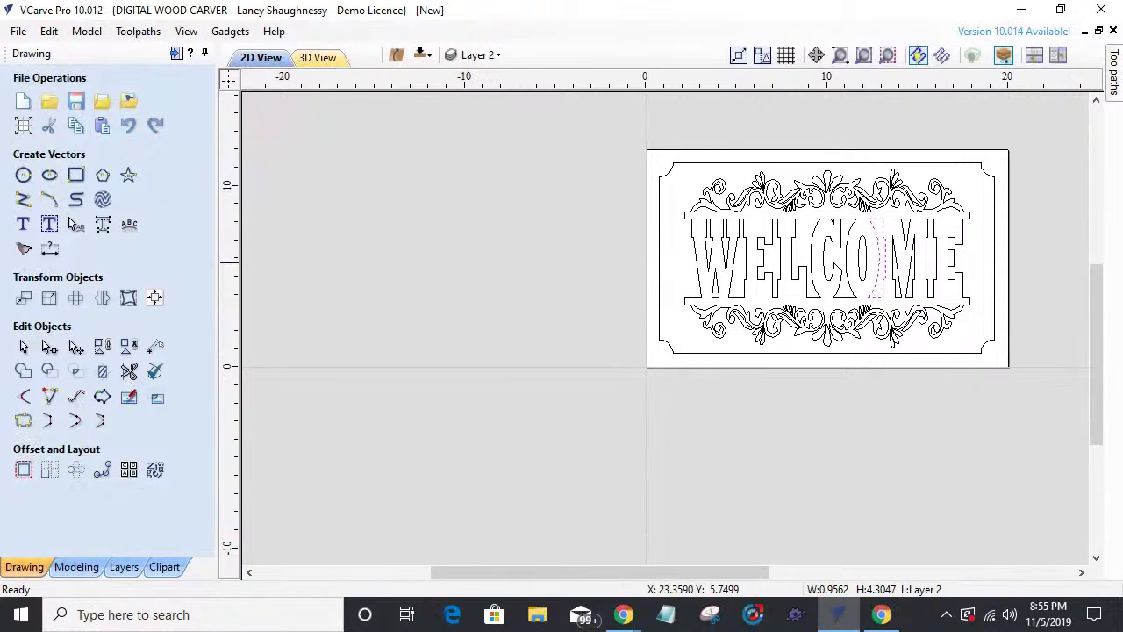
{"action": "scroll", "coordinate": [908, 298], "scroll_direction": "up", "scroll_amount": 3}
{"action": "scroll", "coordinate": [869, 297], "scroll_direction": "up", "scroll_amount": 2}
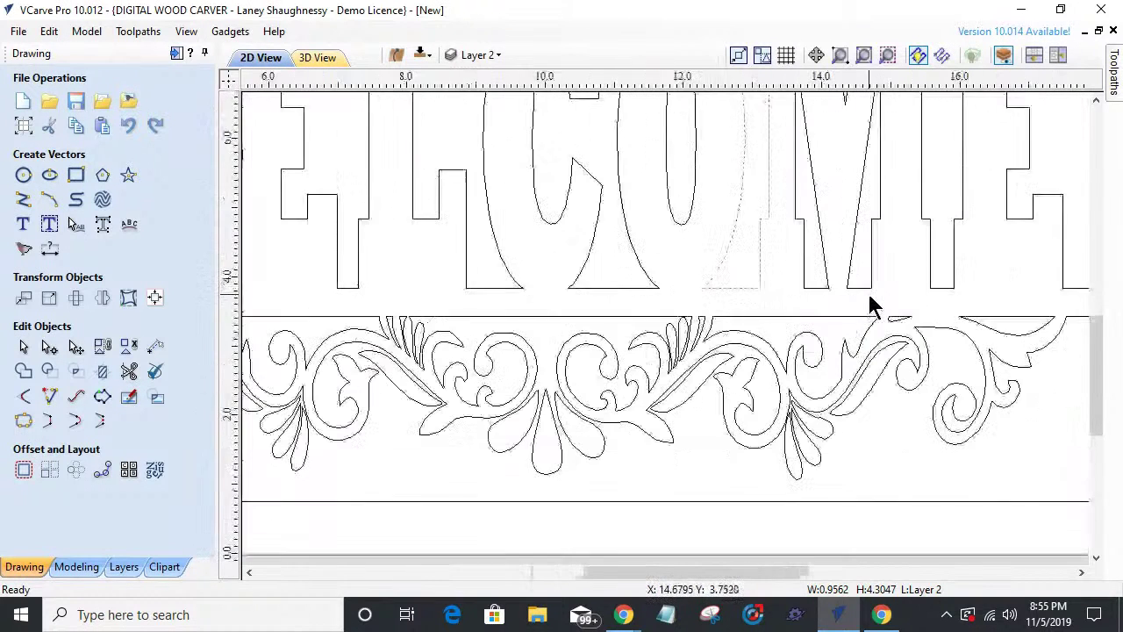
{"action": "left_click_drag", "start_coordinate": [755, 302], "coordinate": [703, 287]}
{"action": "scroll", "coordinate": [712, 297], "scroll_direction": "up", "scroll_amount": 4}
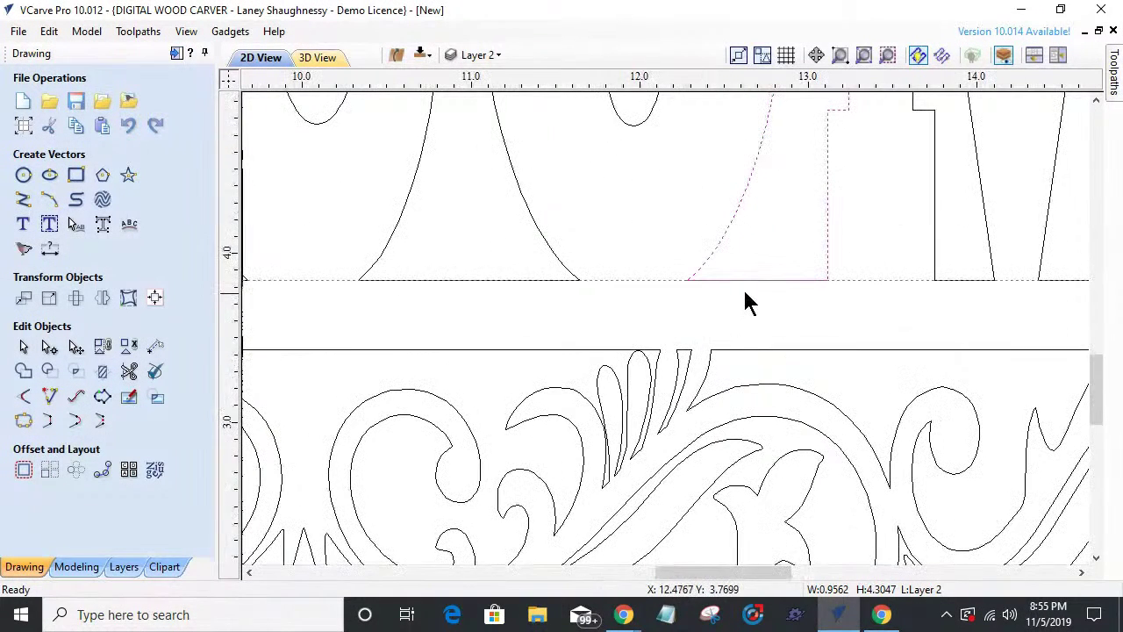
{"action": "scroll", "coordinate": [854, 279], "scroll_direction": "down", "scroll_amount": 5}
{"action": "scroll", "coordinate": [854, 280], "scroll_direction": "down", "scroll_amount": 2}
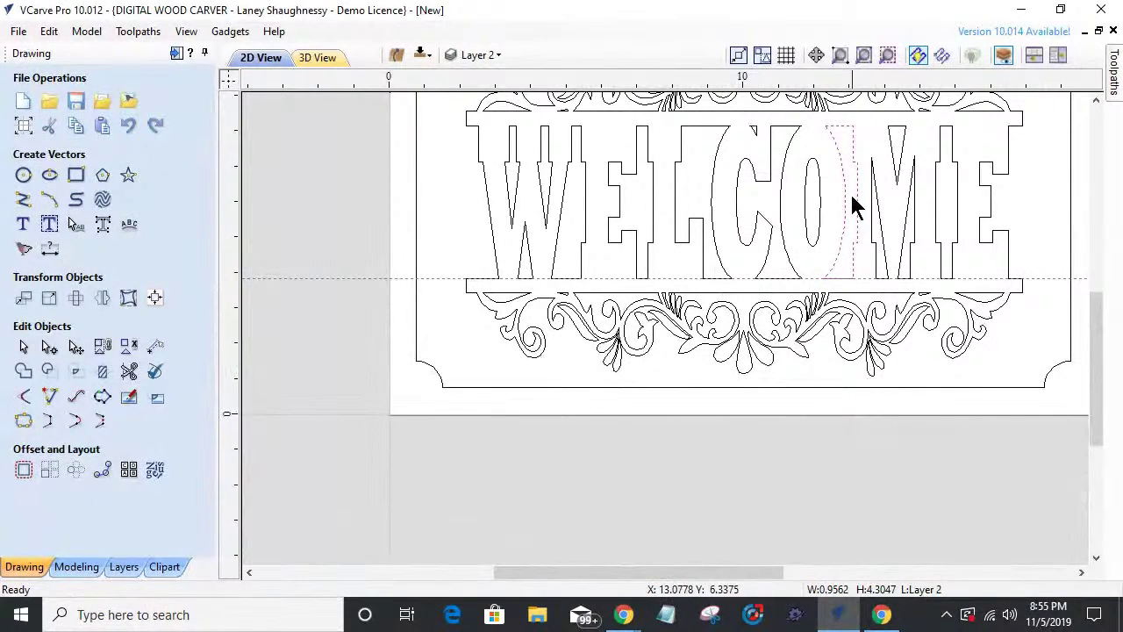
{"action": "scroll", "coordinate": [869, 272], "scroll_direction": "down", "scroll_amount": 1}
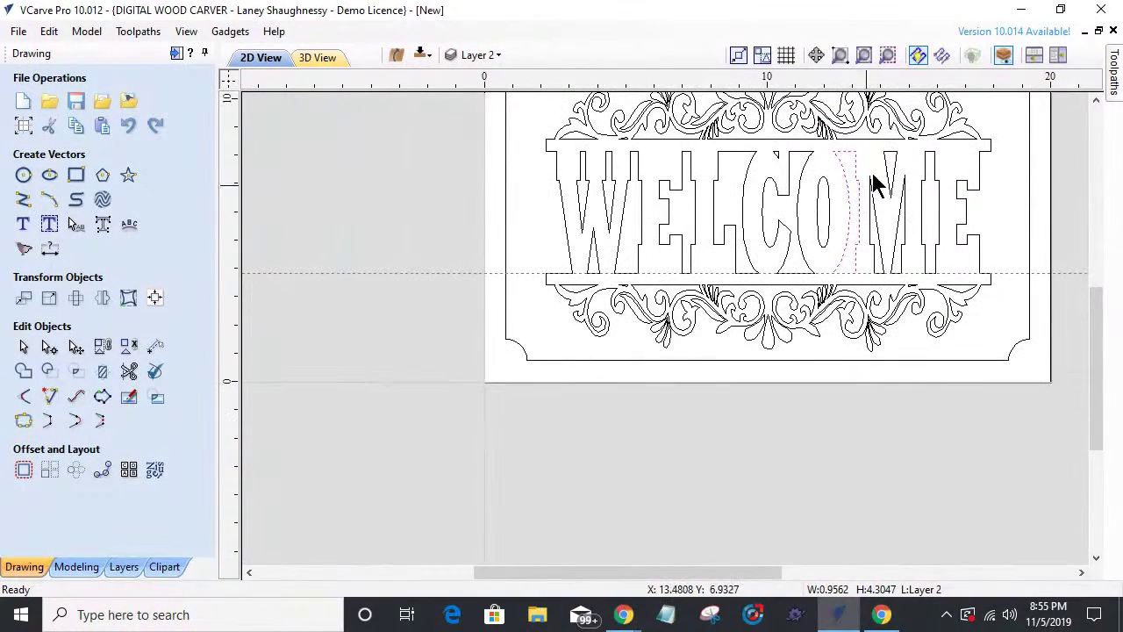
{"action": "scroll", "coordinate": [886, 160], "scroll_direction": "up", "scroll_amount": 2}
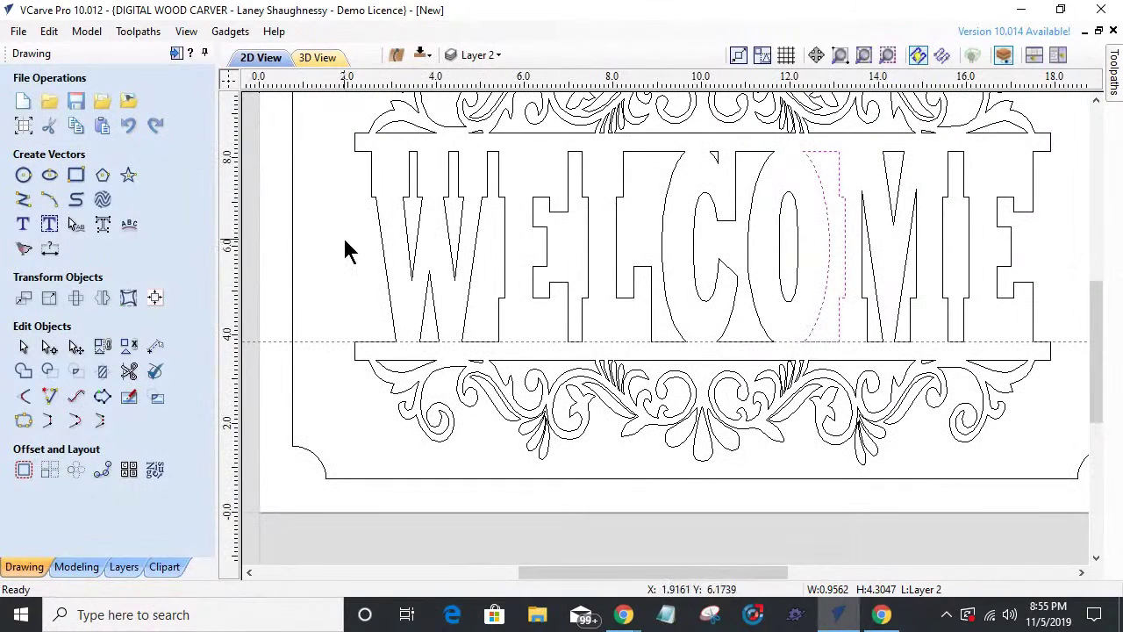
{"action": "left_click_drag", "start_coordinate": [317, 345], "coordinate": [395, 35]}
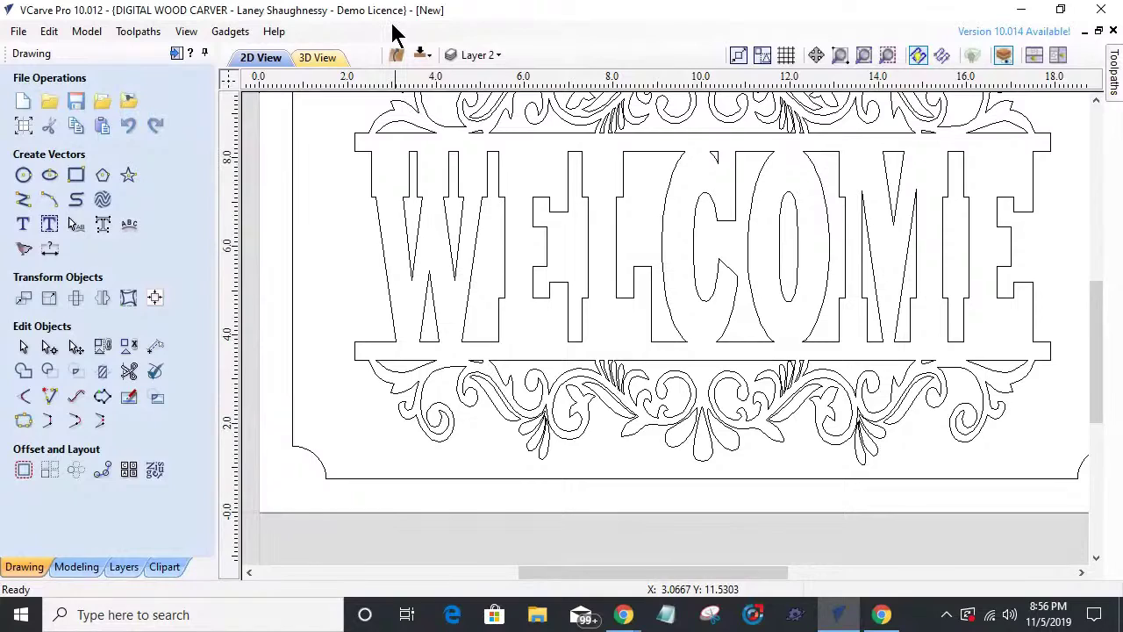
- Open the V-Carve 3 toolpath for editing and add End Mill (0.25 inches) to its clearance tools
{"action": "left_click", "coordinate": [176, 53]}
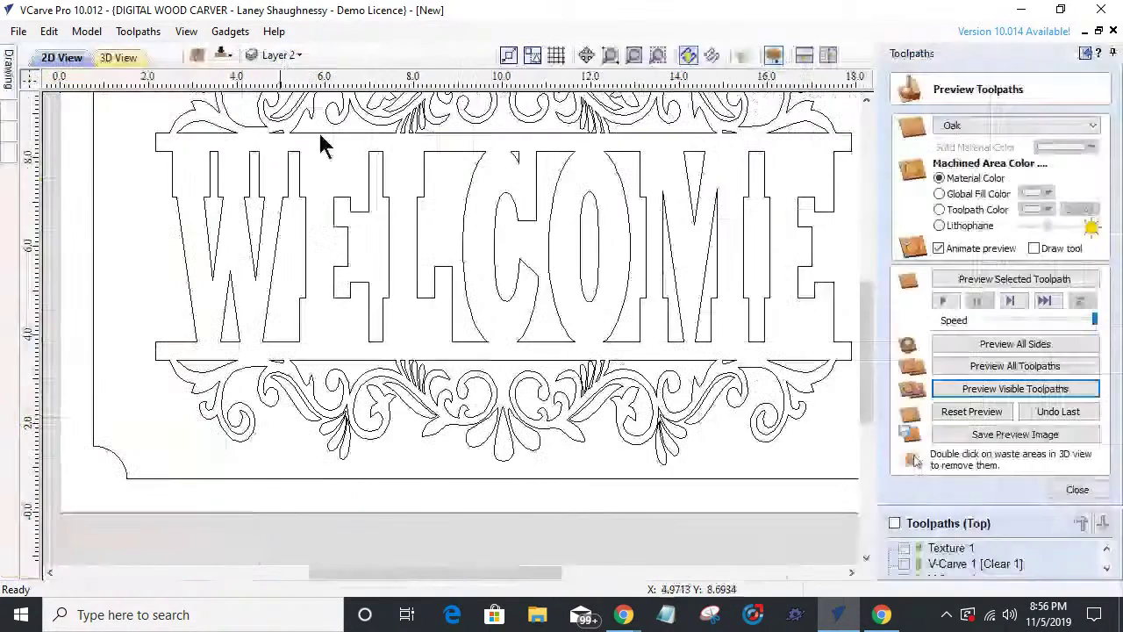
{"action": "left_click", "coordinate": [1078, 490]}
{"action": "double_click", "coordinate": [955, 497]}
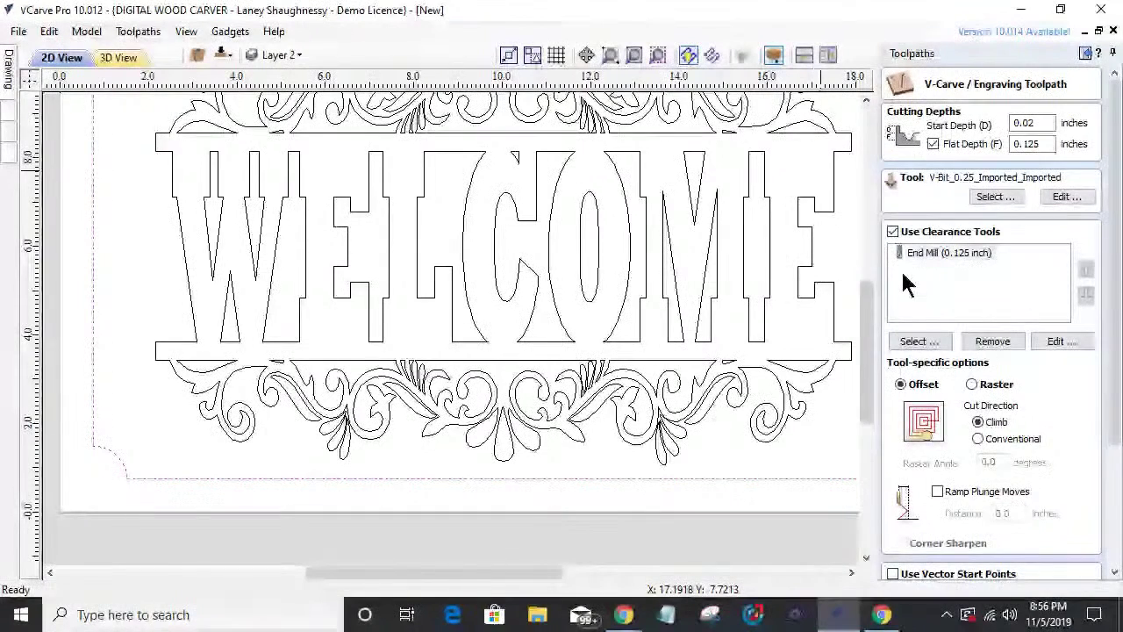
{"action": "left_click", "coordinate": [915, 341]}
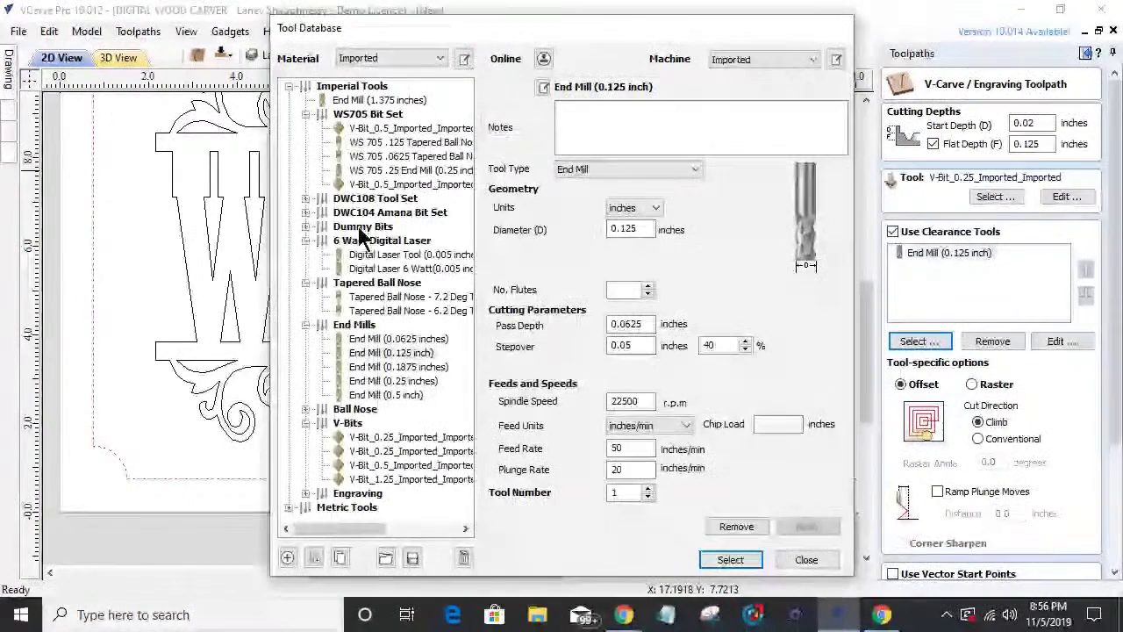
{"action": "left_click", "coordinate": [375, 381]}
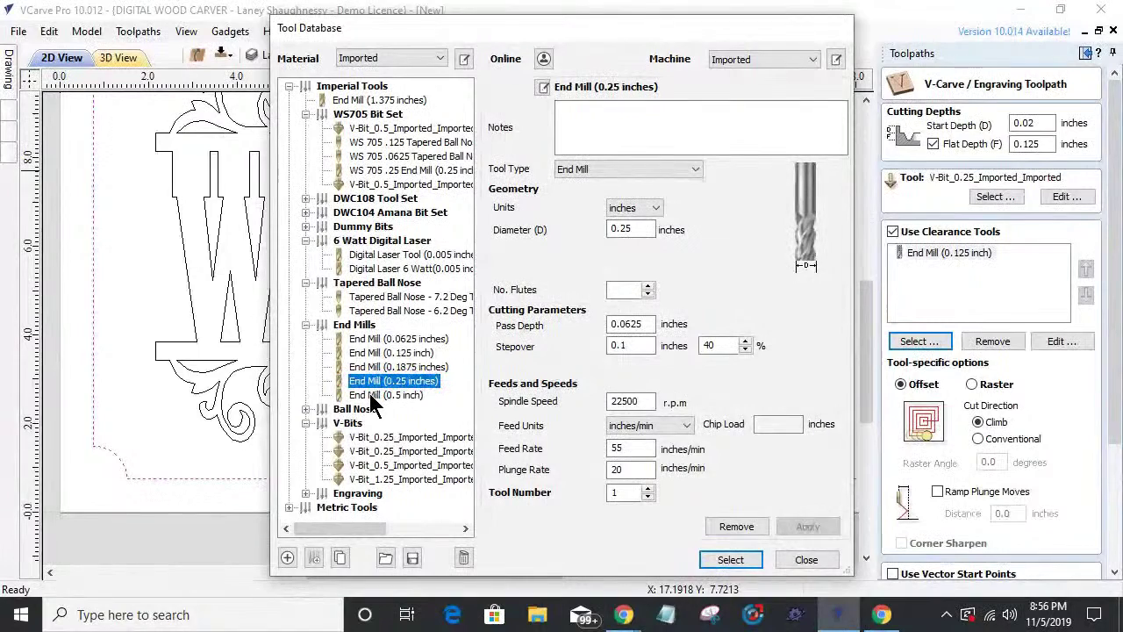
{"action": "left_click", "coordinate": [728, 560]}
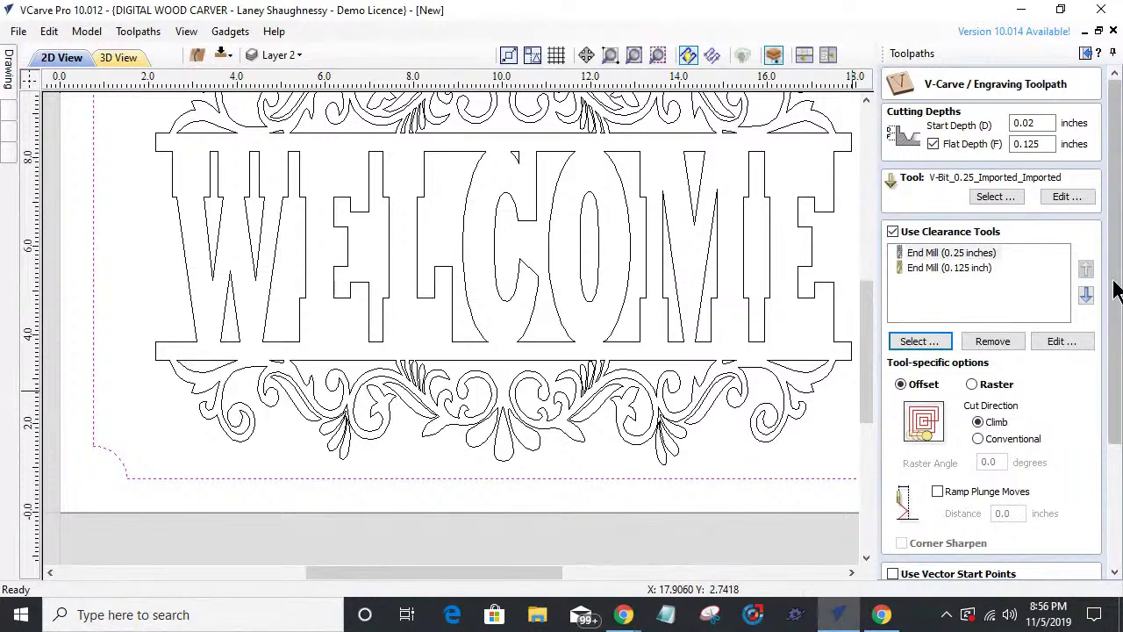
- Recalculate the V-Carve 3 toolpath with both clearance tools and leave the toolpath preview
{"action": "scroll", "coordinate": [931, 299], "scroll_direction": "down", "scroll_amount": 3}
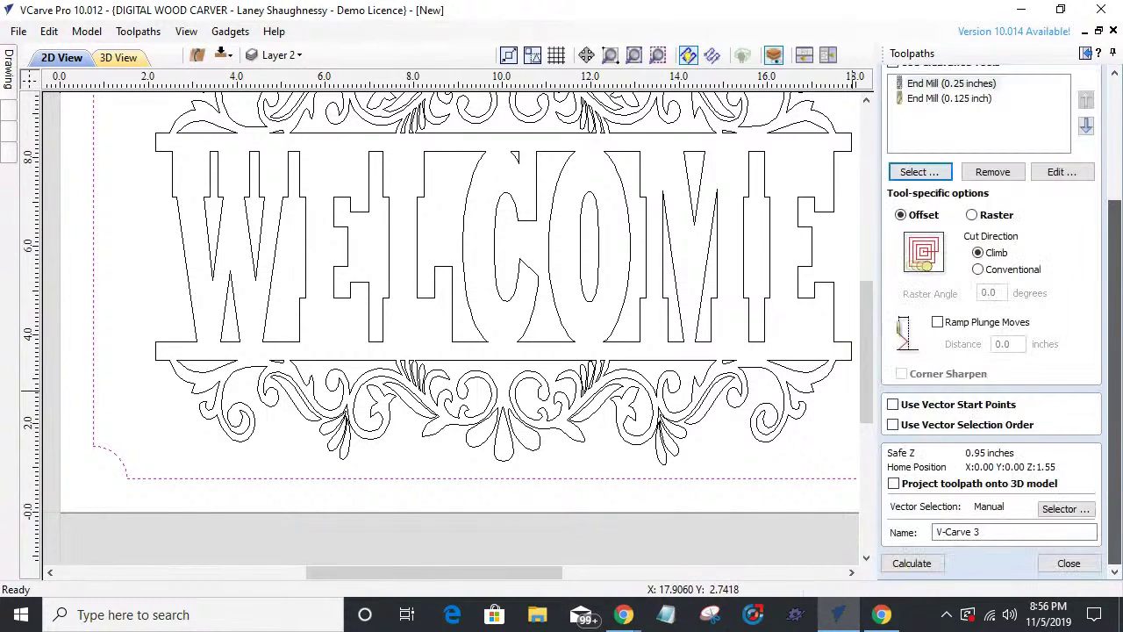
{"action": "left_click", "coordinate": [913, 563]}
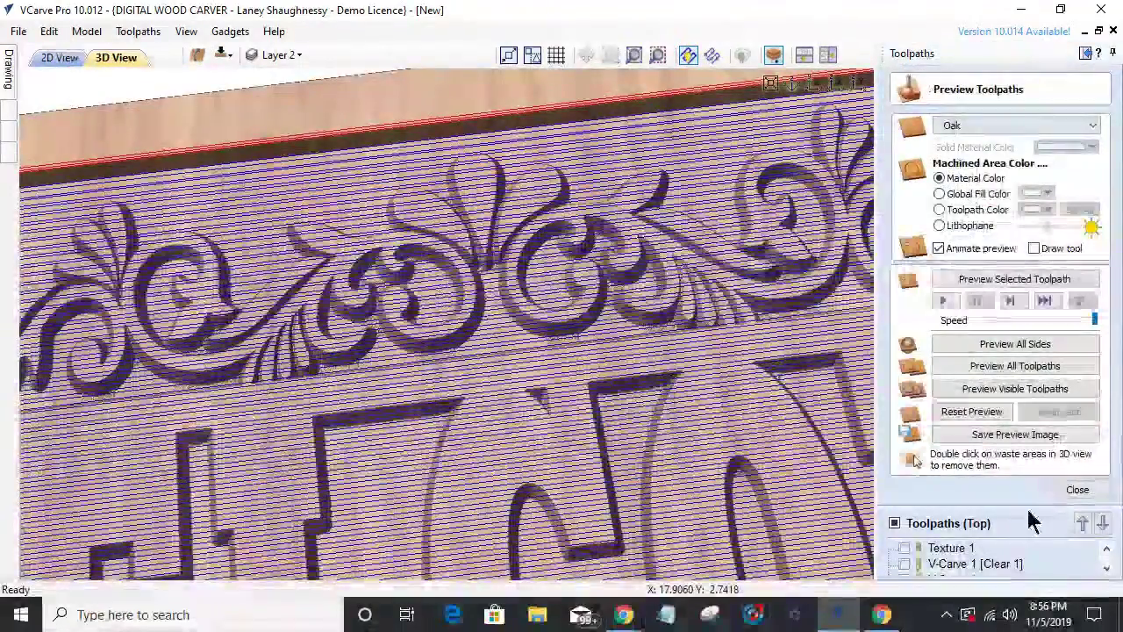
{"action": "left_click", "coordinate": [1075, 490]}
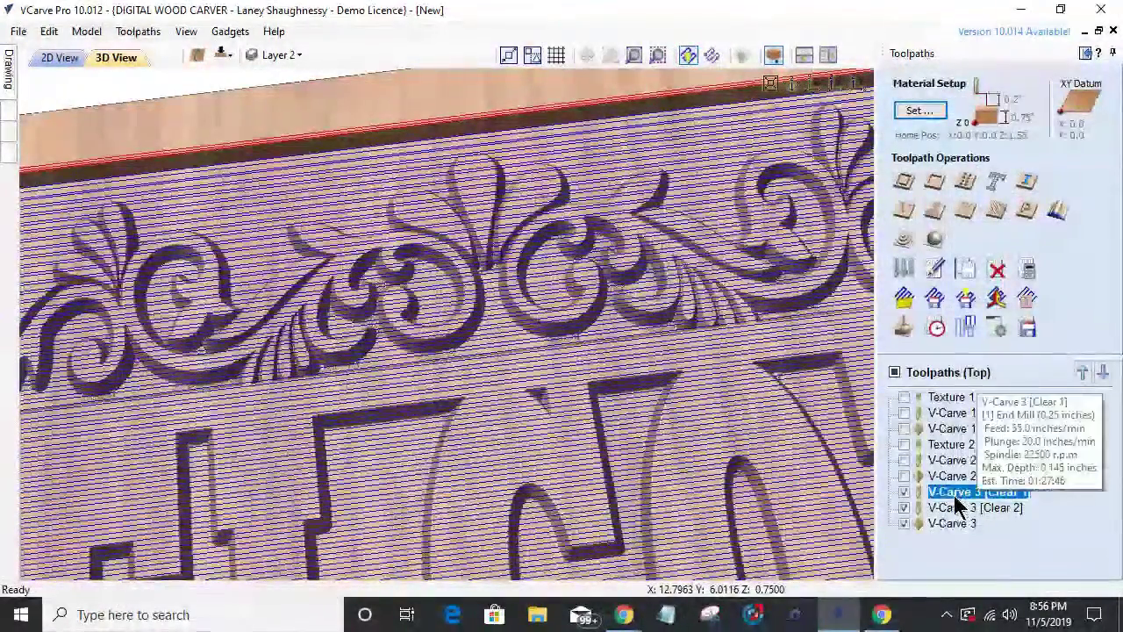
- Compare the V-Carve 3 Clear 1 and Clear 2 toolpaths individually in the 3D view, then hide all V-Carve 3 toolpaths
{"action": "left_click", "coordinate": [905, 523]}
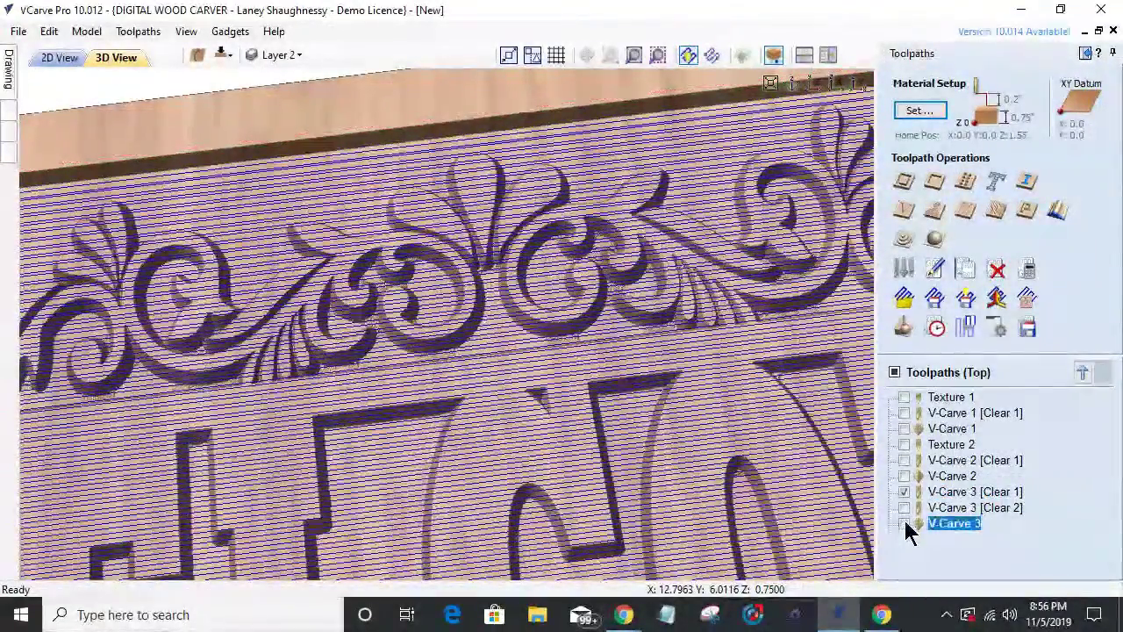
{"action": "left_click", "coordinate": [906, 492]}
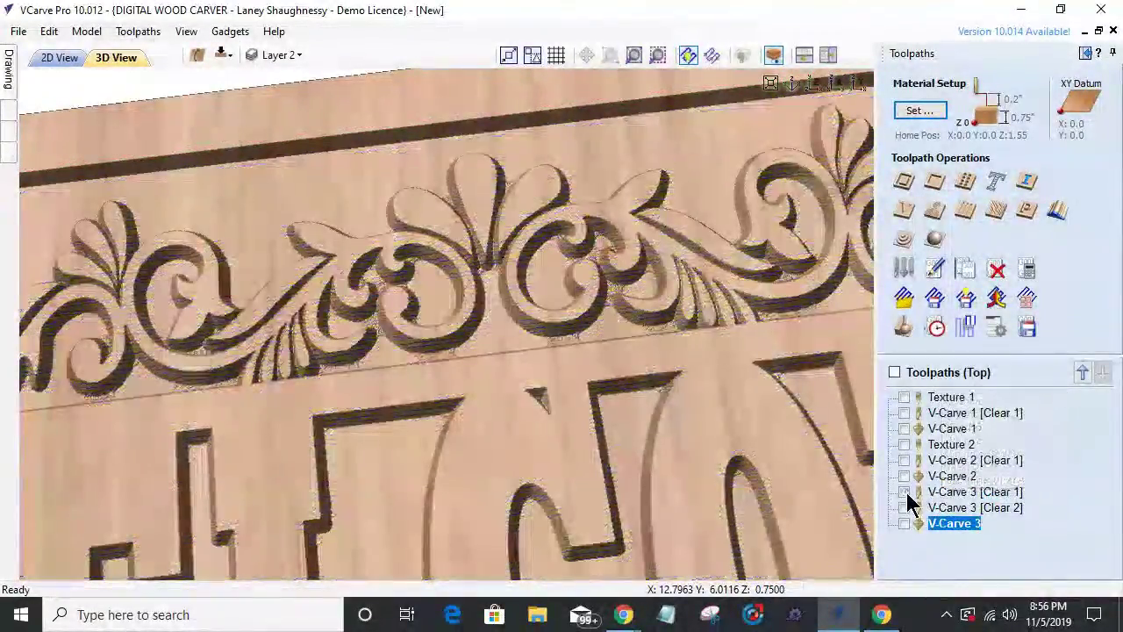
{"action": "left_click", "coordinate": [905, 491]}
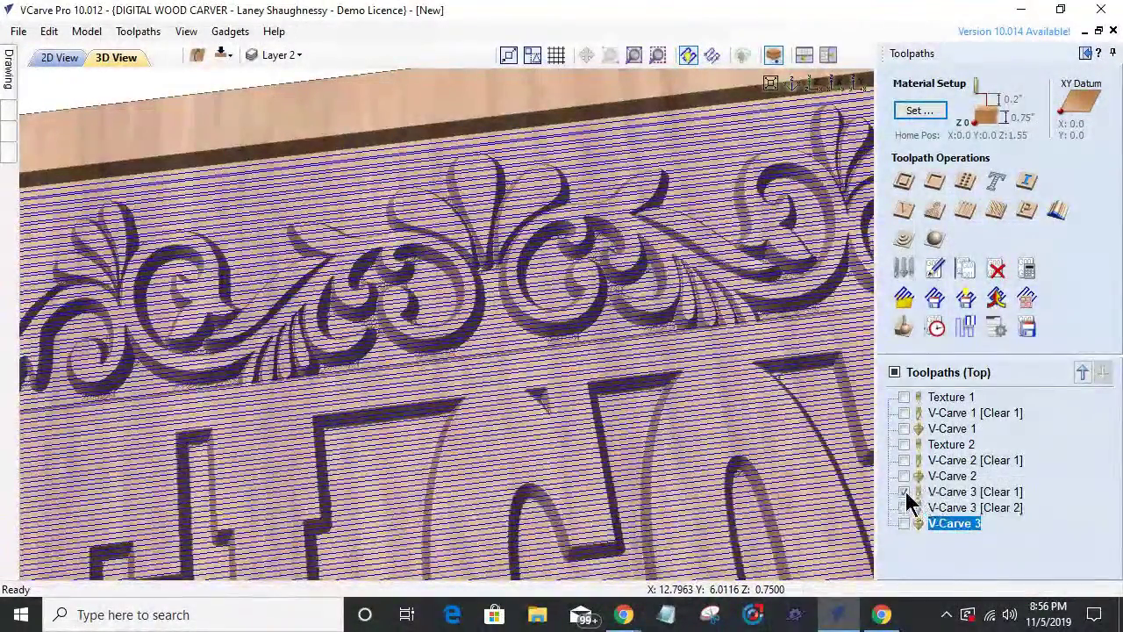
{"action": "left_click", "coordinate": [906, 492]}
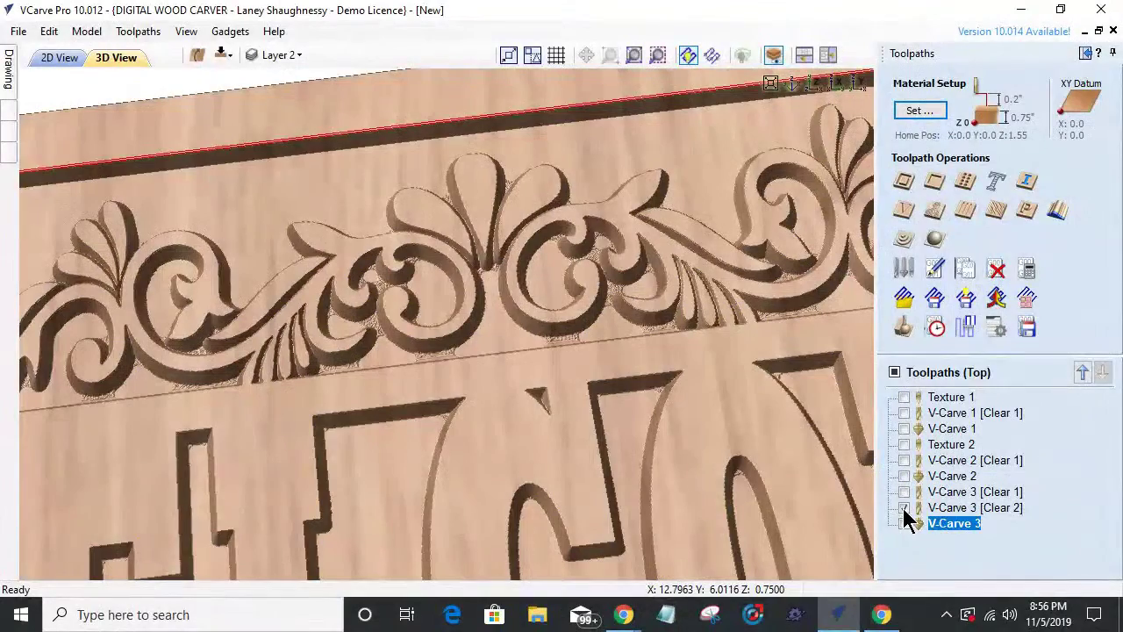
{"action": "left_click", "coordinate": [904, 492]}
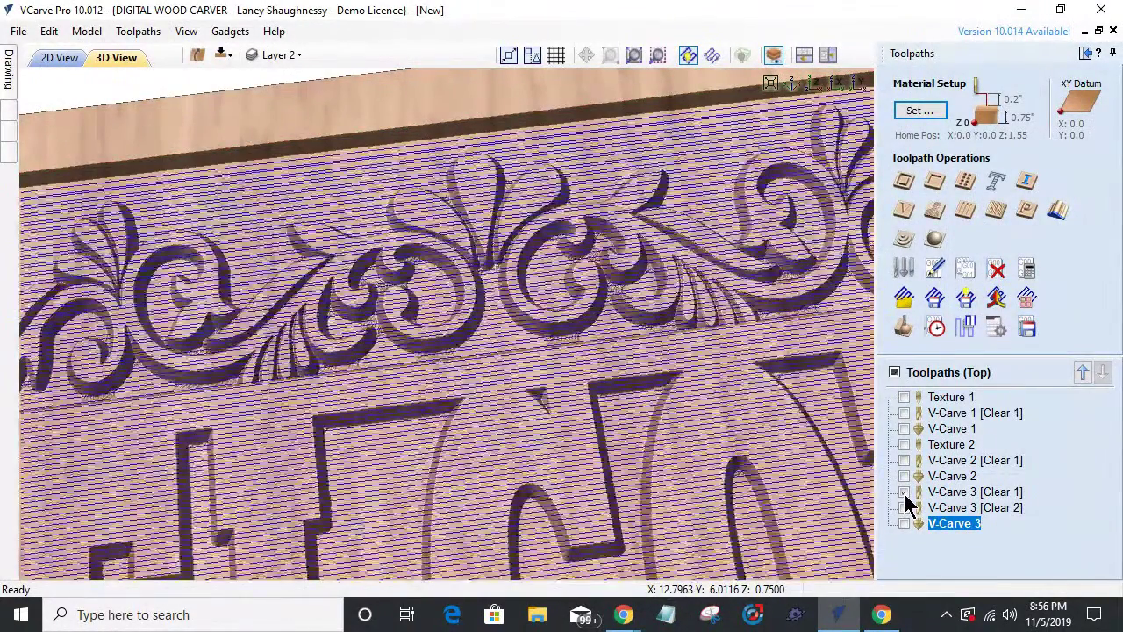
{"action": "left_click", "coordinate": [904, 492]}
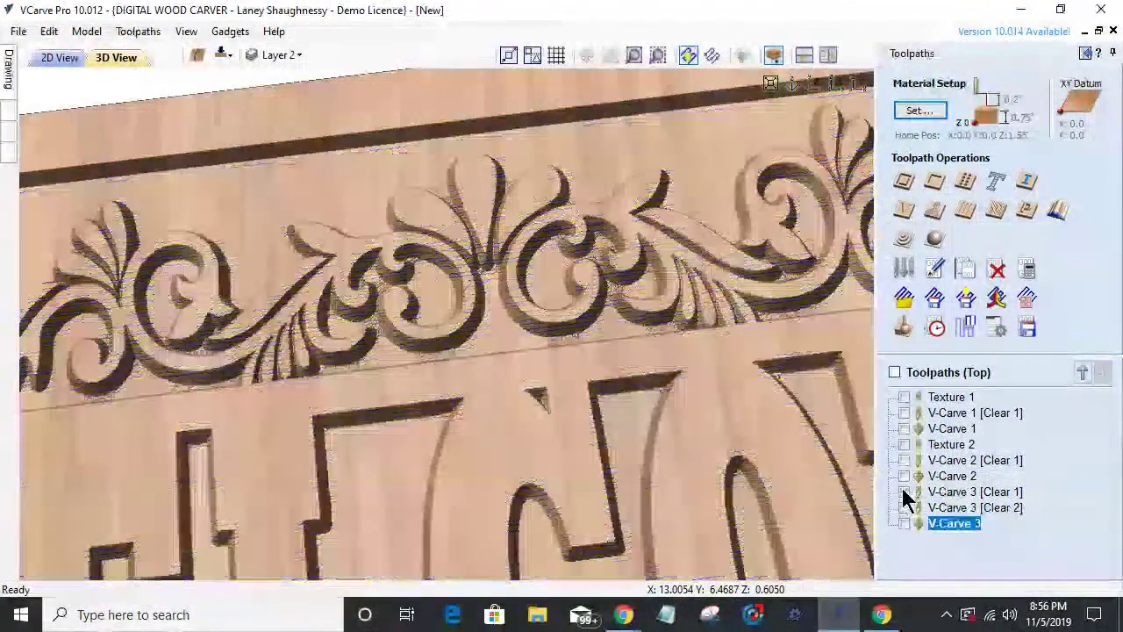
- Reopen the V-Carve 3 toolpath for editing
{"action": "left_click", "coordinate": [952, 476]}
{"action": "double_click", "coordinate": [966, 492]}
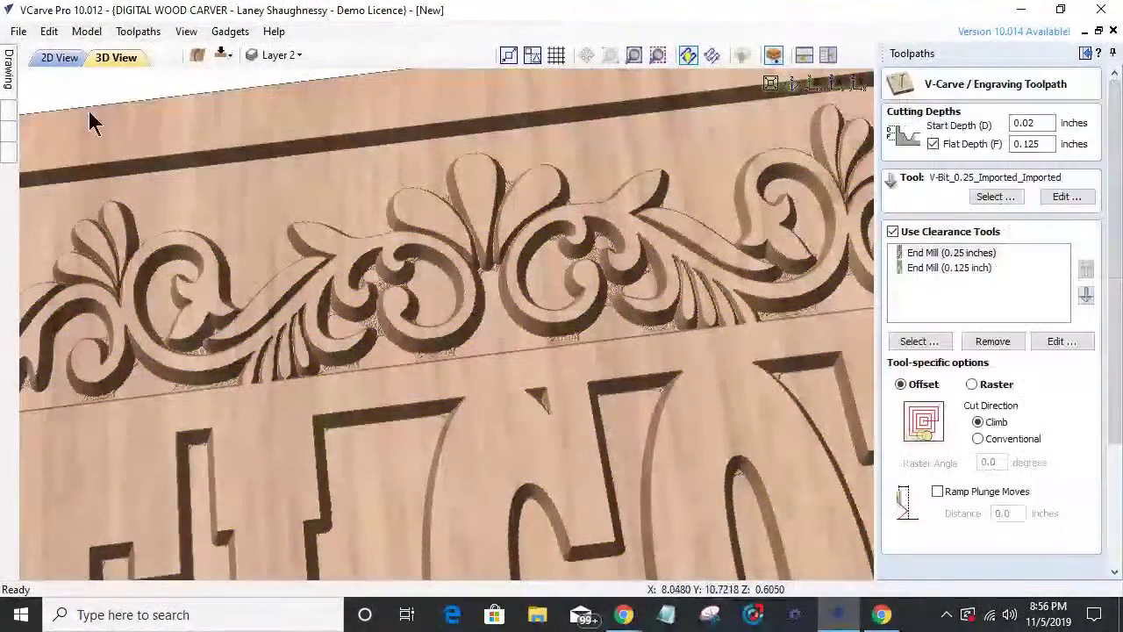
- Calculate the V-Carve 3 toolpath with the 0.25 inch and 0.125 inch clearance end mills, then close the toolpath preview
{"action": "left_click", "coordinate": [51, 63]}
{"action": "scroll", "coordinate": [307, 237], "scroll_direction": "down", "scroll_amount": 5}
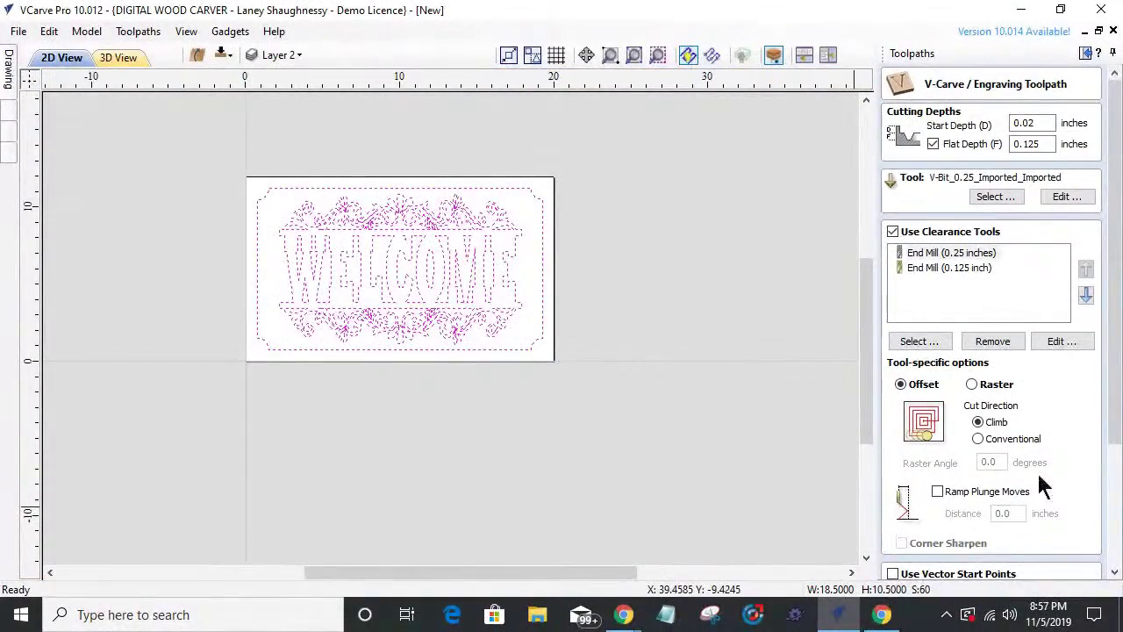
{"action": "left_click", "coordinate": [1113, 481]}
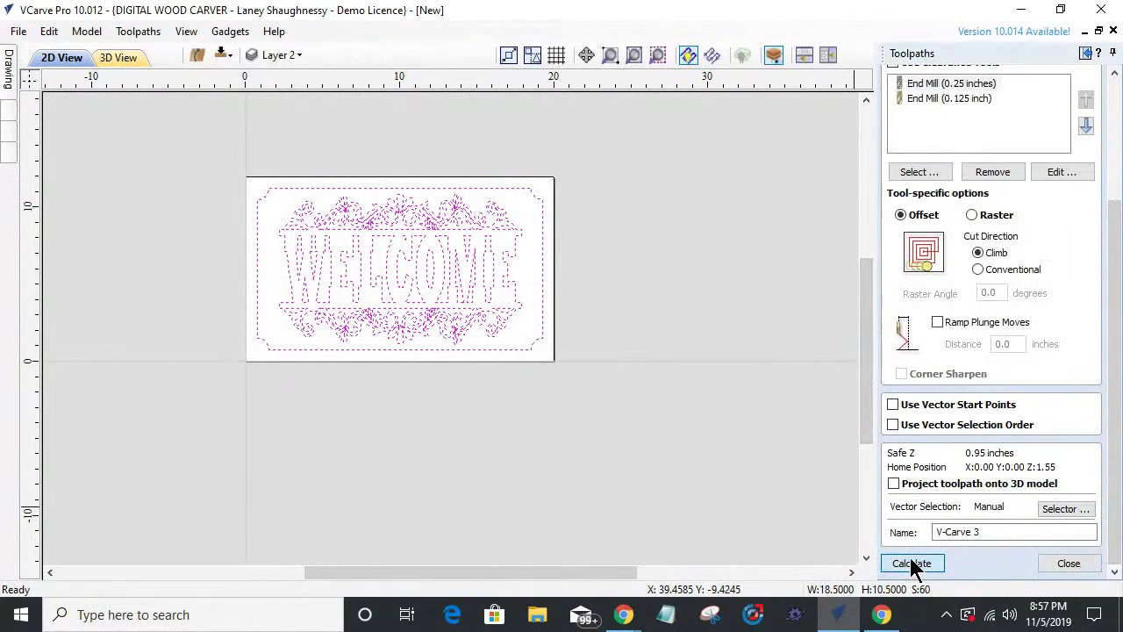
{"action": "left_click", "coordinate": [912, 562]}
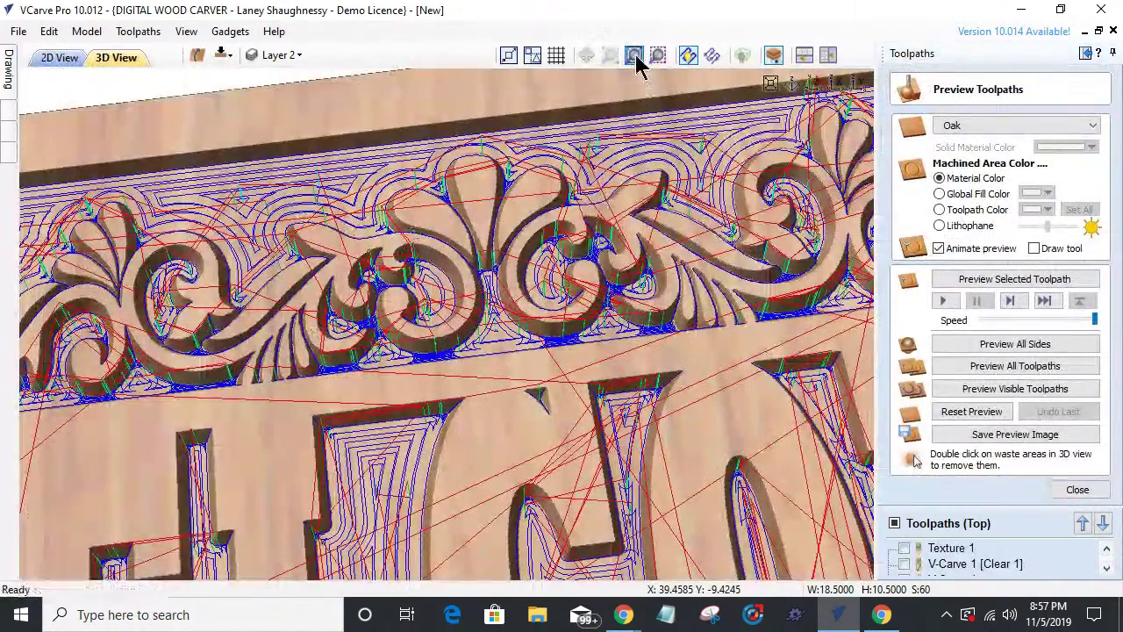
{"action": "left_click", "coordinate": [635, 58]}
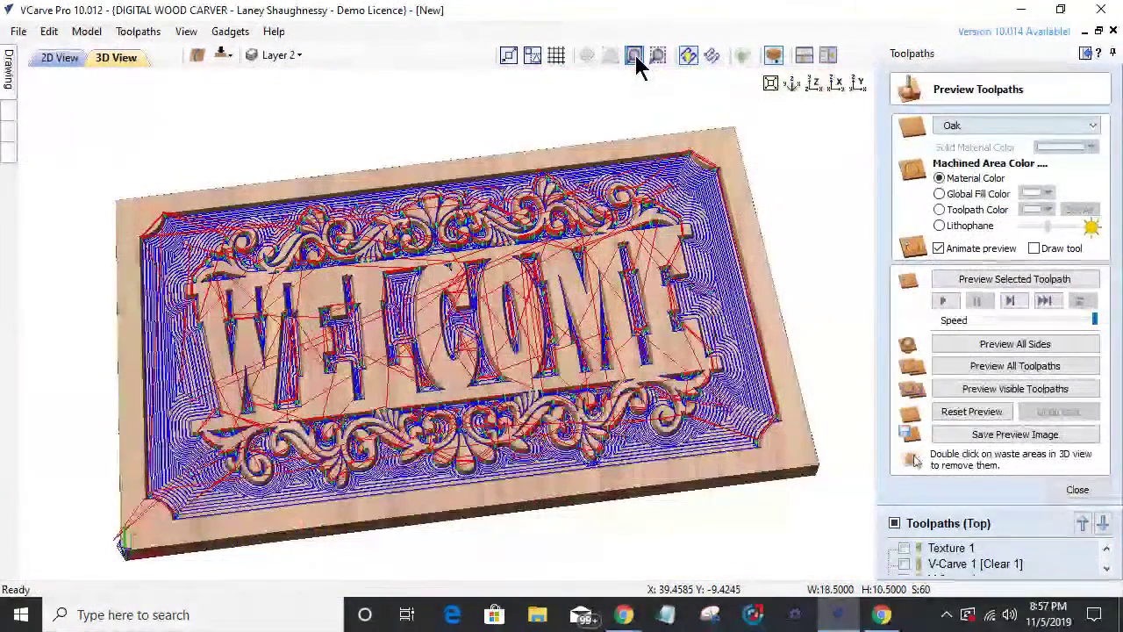
{"action": "left_click", "coordinate": [60, 57]}
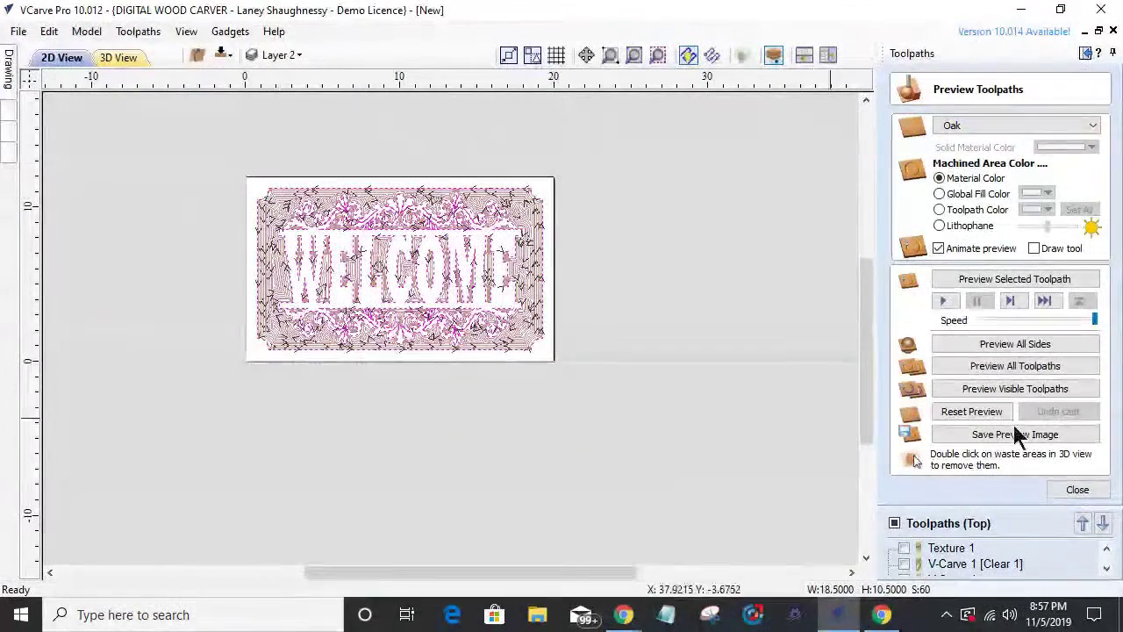
{"action": "left_click", "coordinate": [1078, 490]}
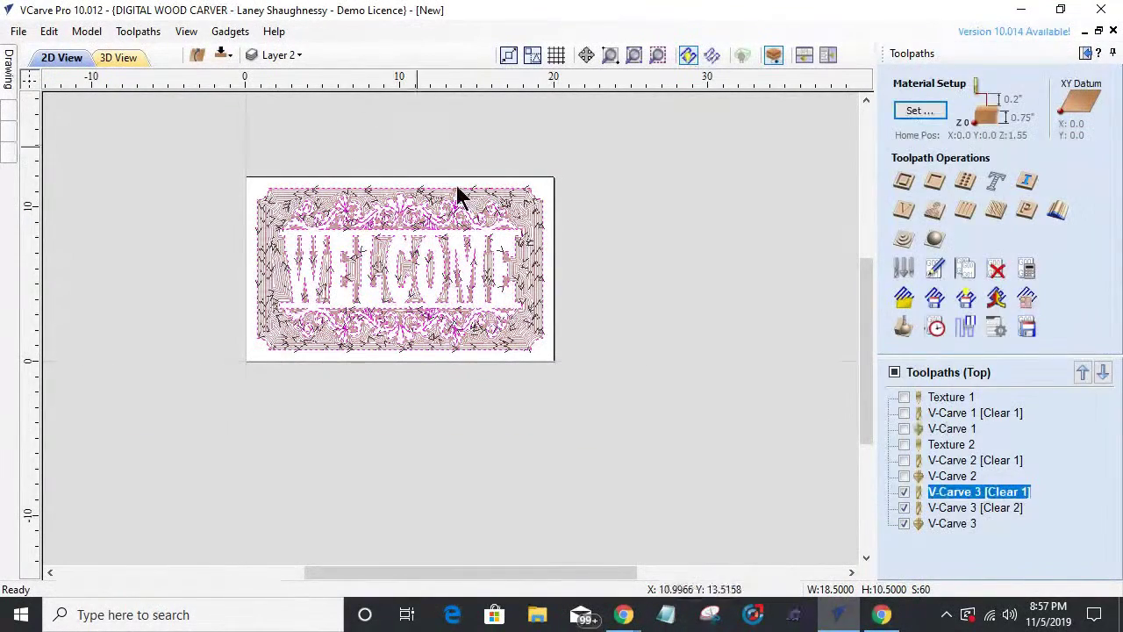
- Show only the V-Carve 3 [Clear 1] toolpath in the 2D view and examine its passes and tool details
{"action": "left_click", "coordinate": [904, 507]}
{"action": "left_click", "coordinate": [904, 523]}
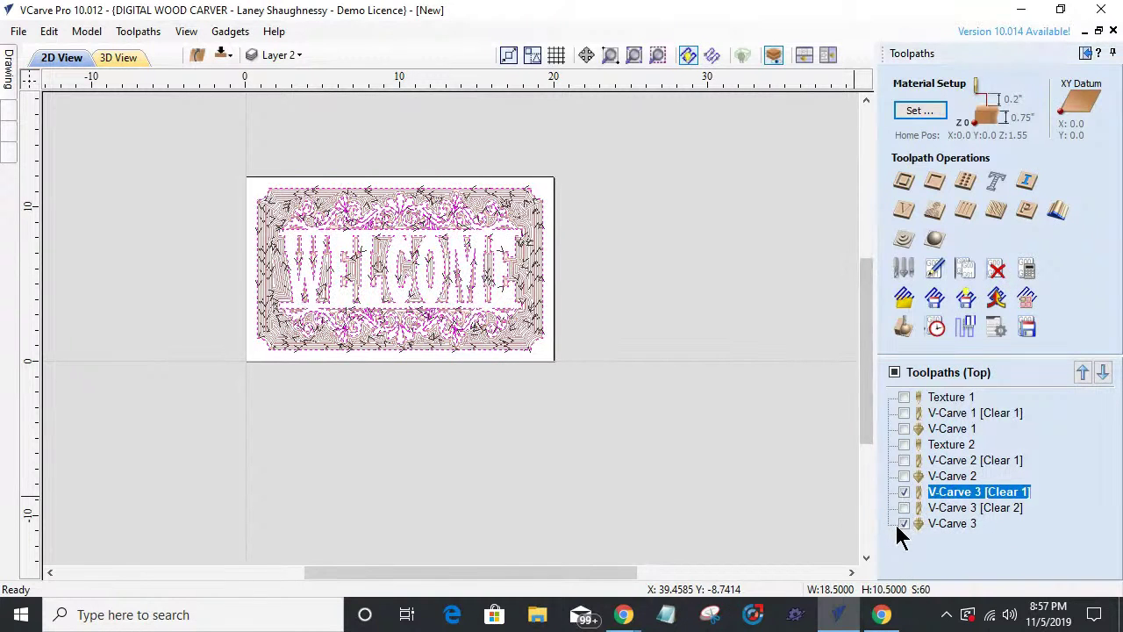
{"action": "left_click", "coordinate": [904, 524]}
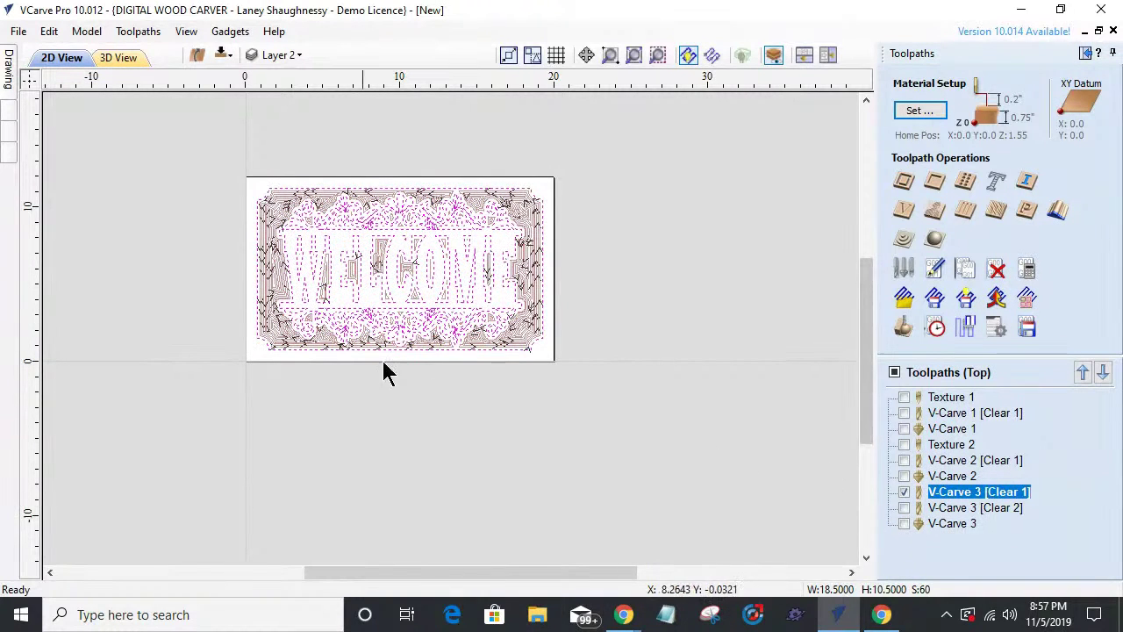
{"action": "scroll", "coordinate": [462, 324], "scroll_direction": "up", "scroll_amount": 6}
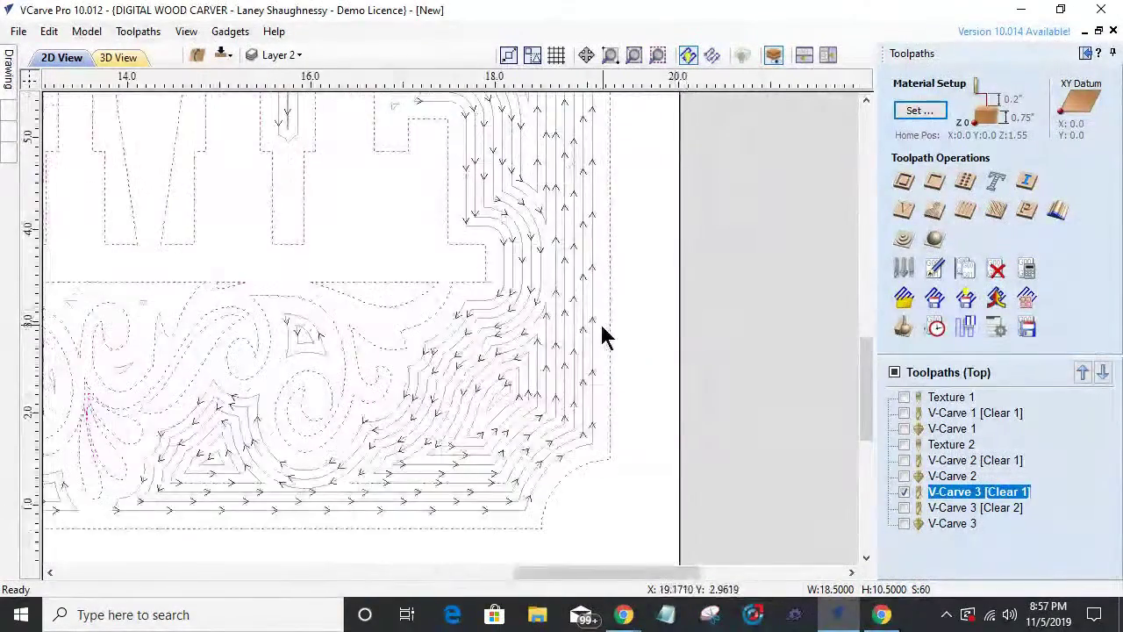
{"action": "scroll", "coordinate": [610, 338], "scroll_direction": "up", "scroll_amount": 3}
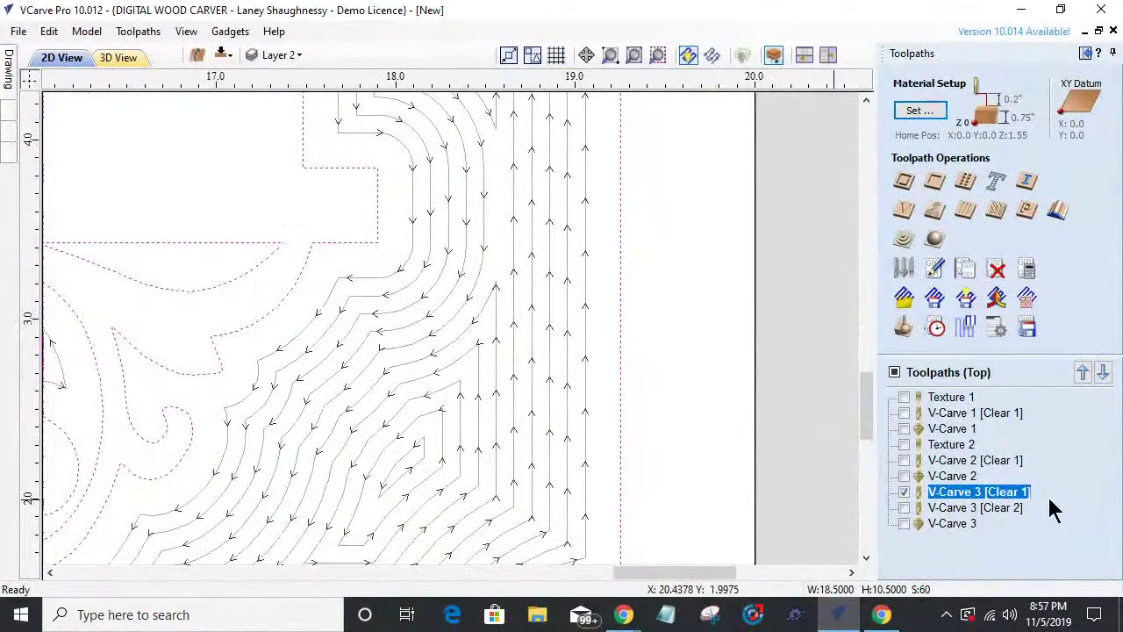
{"action": "mouse_move", "coordinate": [982, 494]}
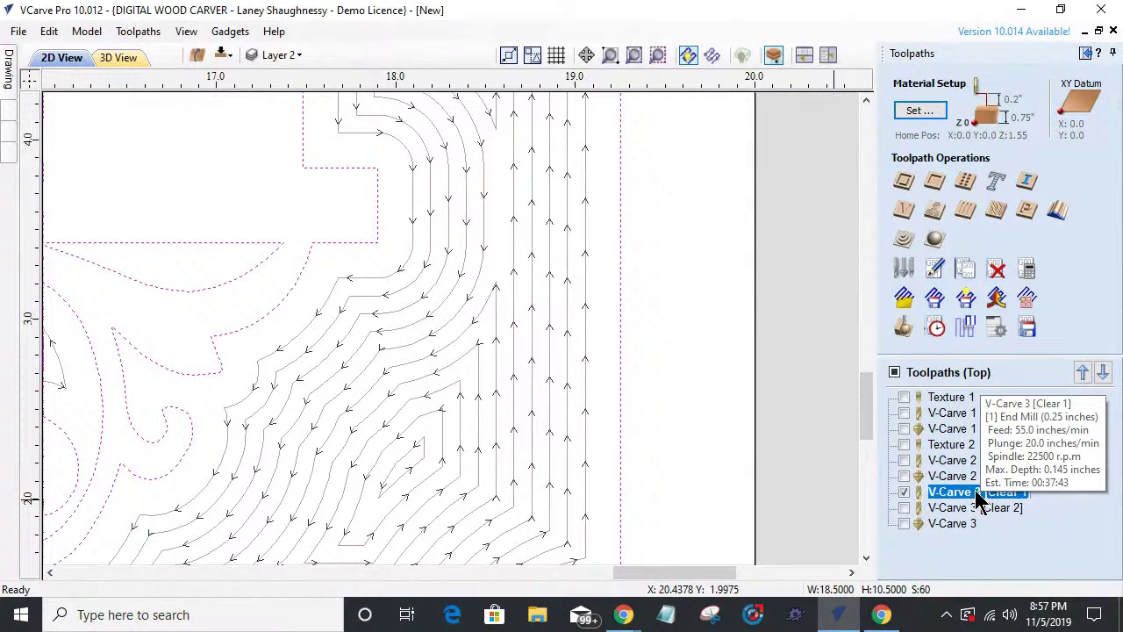
- Examine the V-Carve 3 [Clear 2] toolpath on its own, then leave all the toolpaths hidden
{"action": "left_click", "coordinate": [904, 493]}
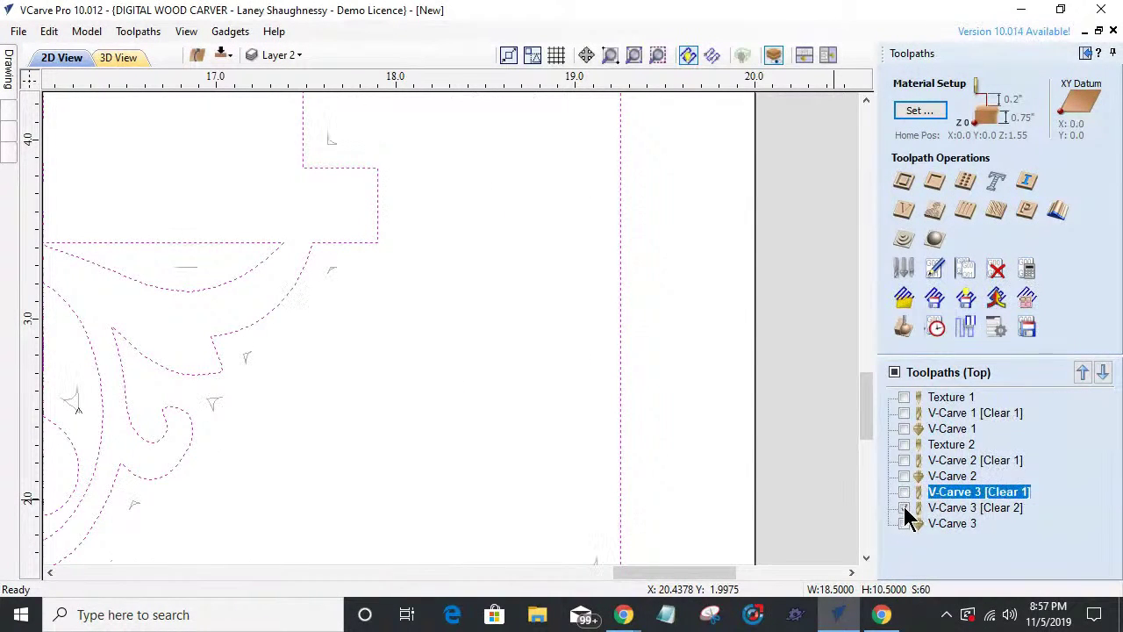
{"action": "scroll", "coordinate": [848, 488], "scroll_direction": "down", "scroll_amount": 5}
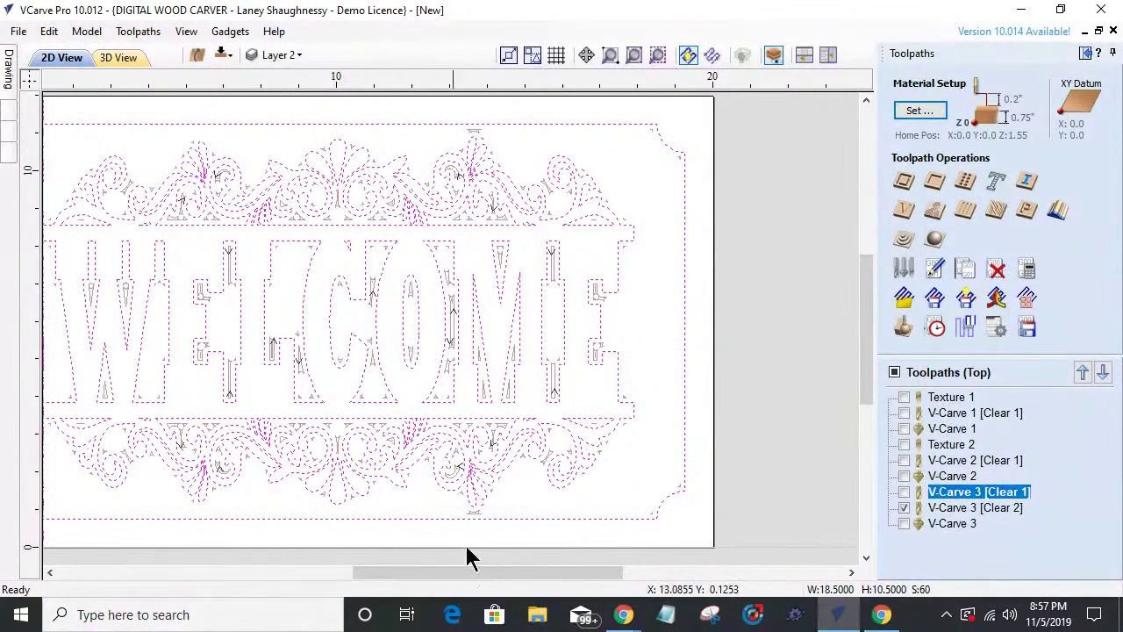
{"action": "left_click", "coordinate": [905, 509]}
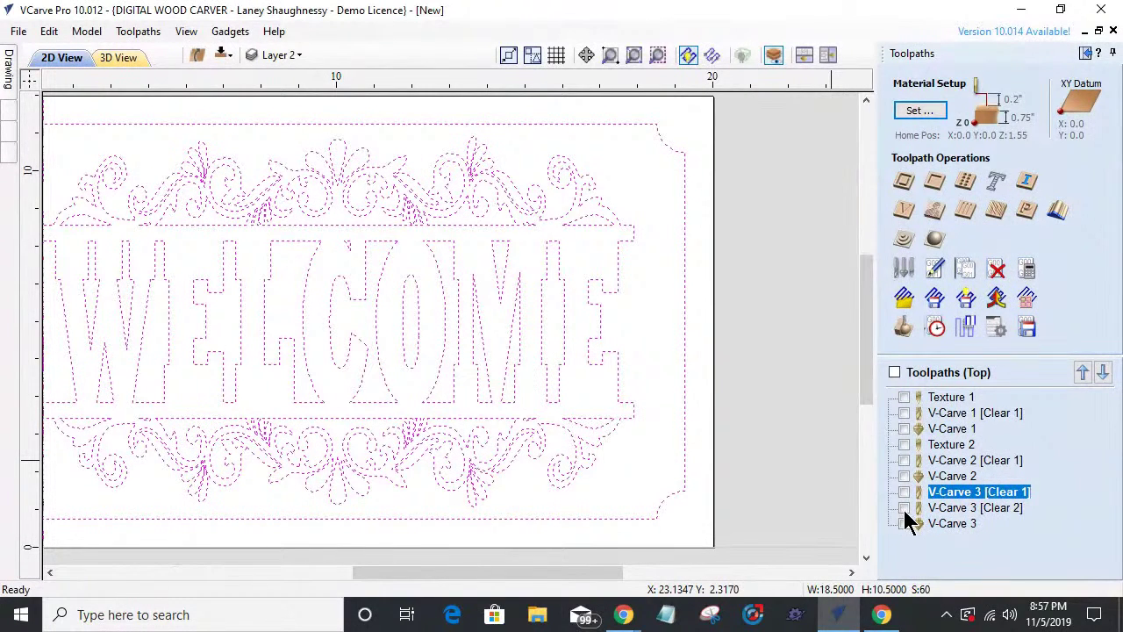
{"action": "left_click", "coordinate": [905, 523]}
{"action": "left_click", "coordinate": [905, 523]}
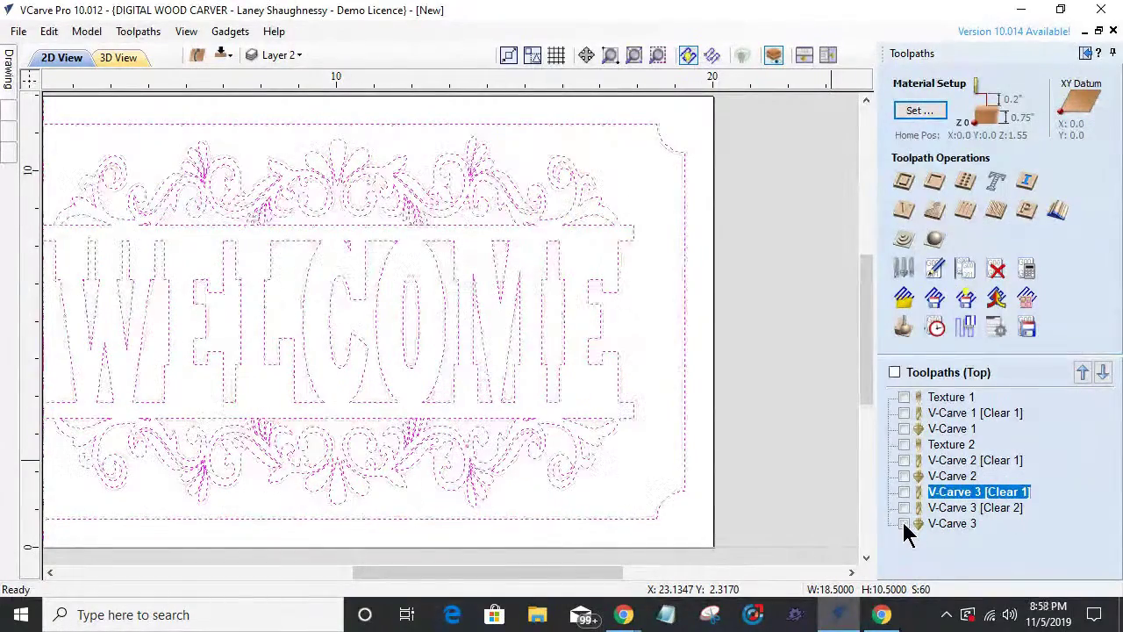
- Remove the 0.25 inch end mill from the clearance tools of V-Carve 3 and recalculate the toolpath
{"action": "double_click", "coordinate": [954, 490]}
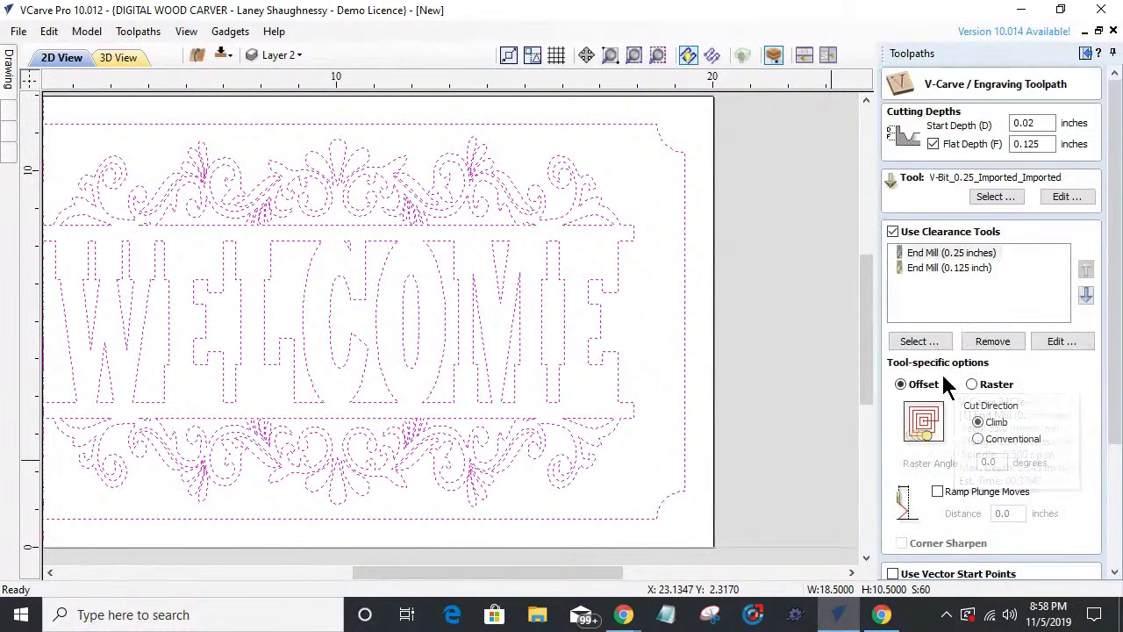
{"action": "left_click", "coordinate": [926, 267]}
{"action": "left_click", "coordinate": [935, 253]}
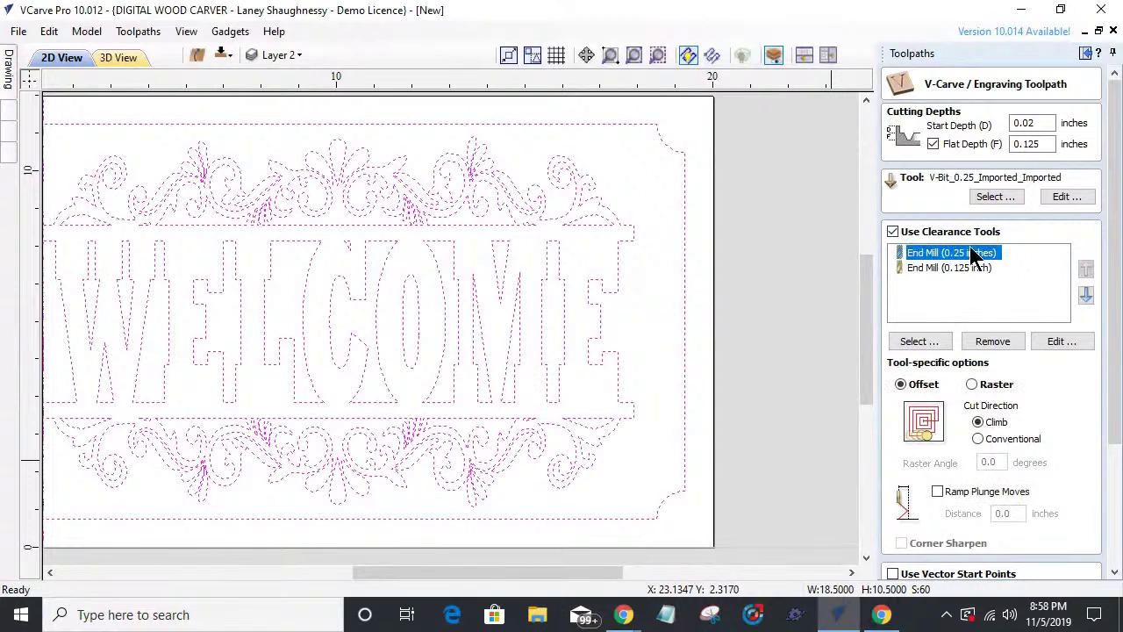
{"action": "left_click", "coordinate": [976, 344]}
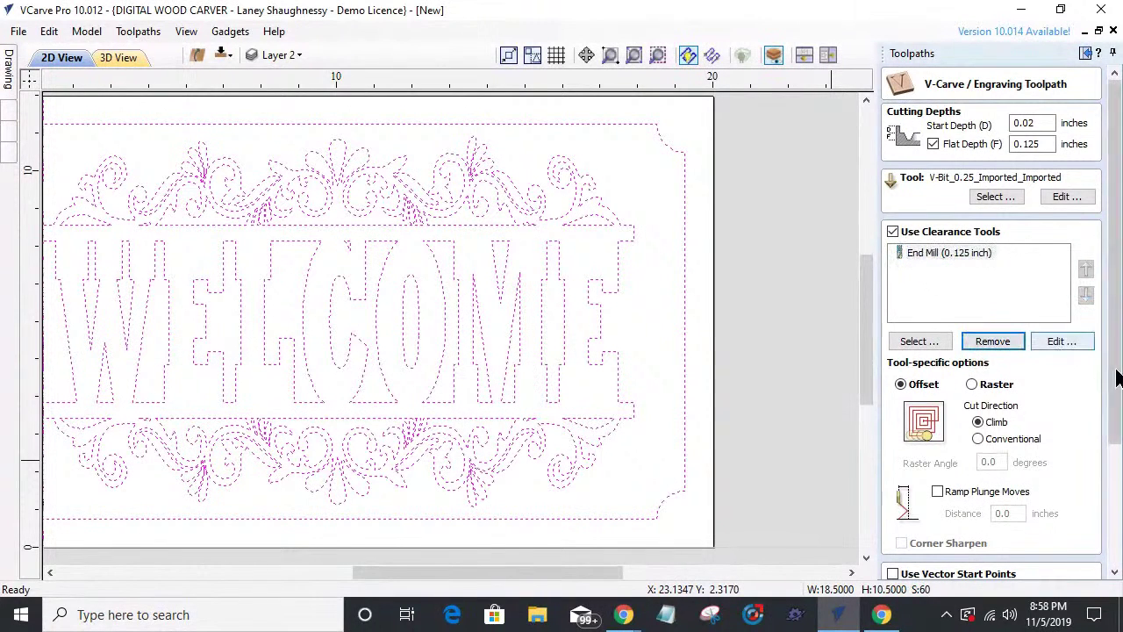
{"action": "left_click_drag", "start_coordinate": [1113, 368], "coordinate": [1113, 491]}
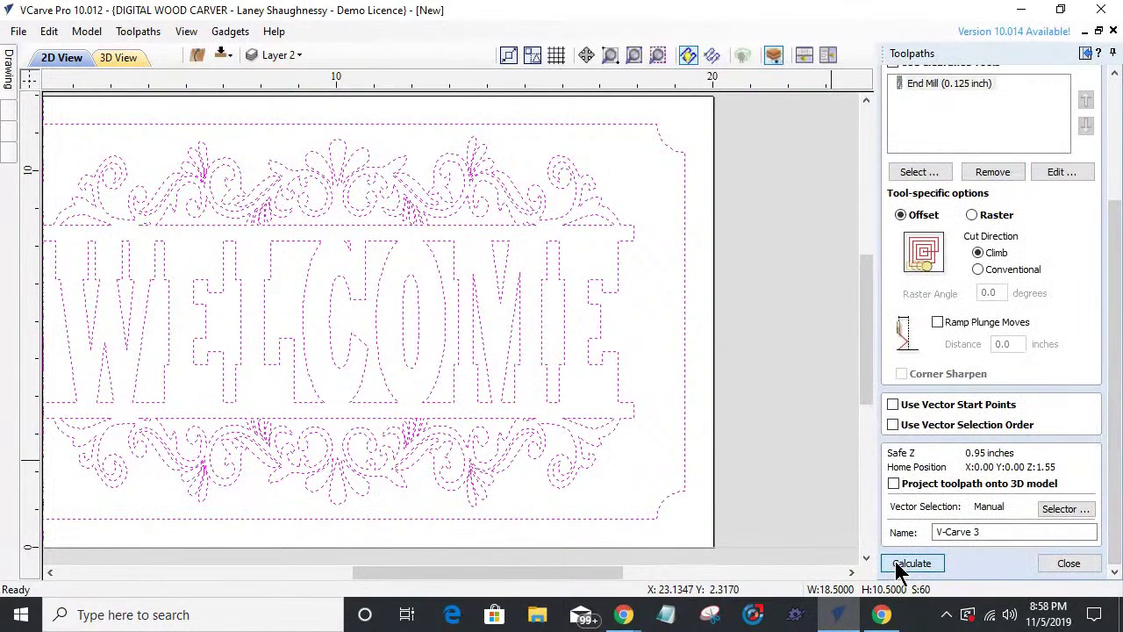
{"action": "left_click", "coordinate": [899, 562]}
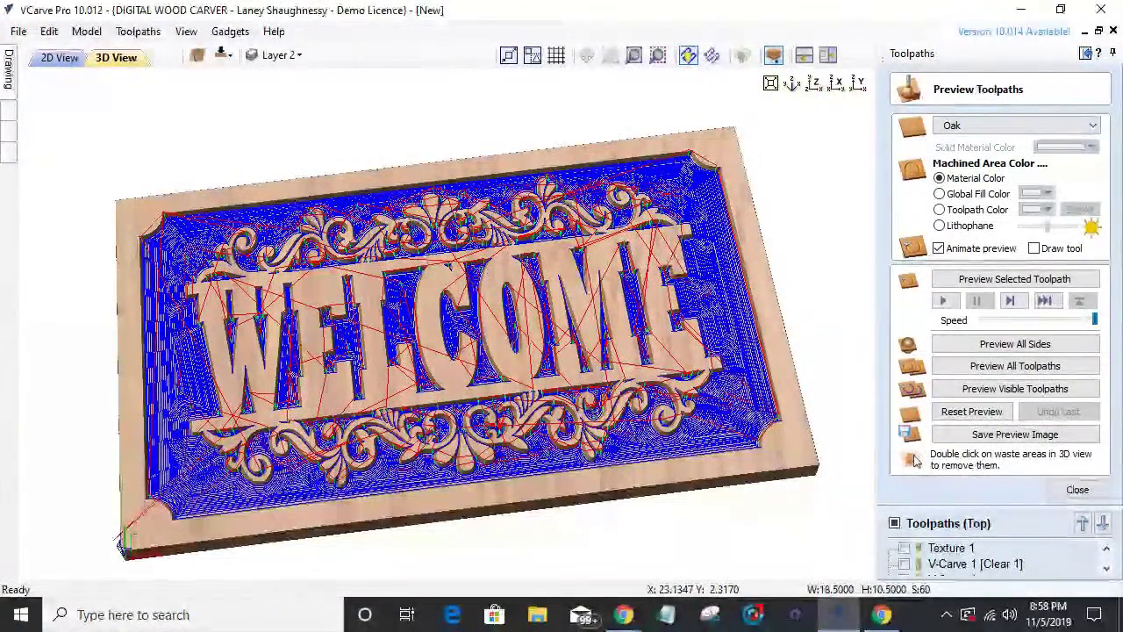
- Check the machining time estimates in the toolpaths summary for the single-clearance-tool version of V-Carve 3
{"action": "left_click", "coordinate": [1062, 490]}
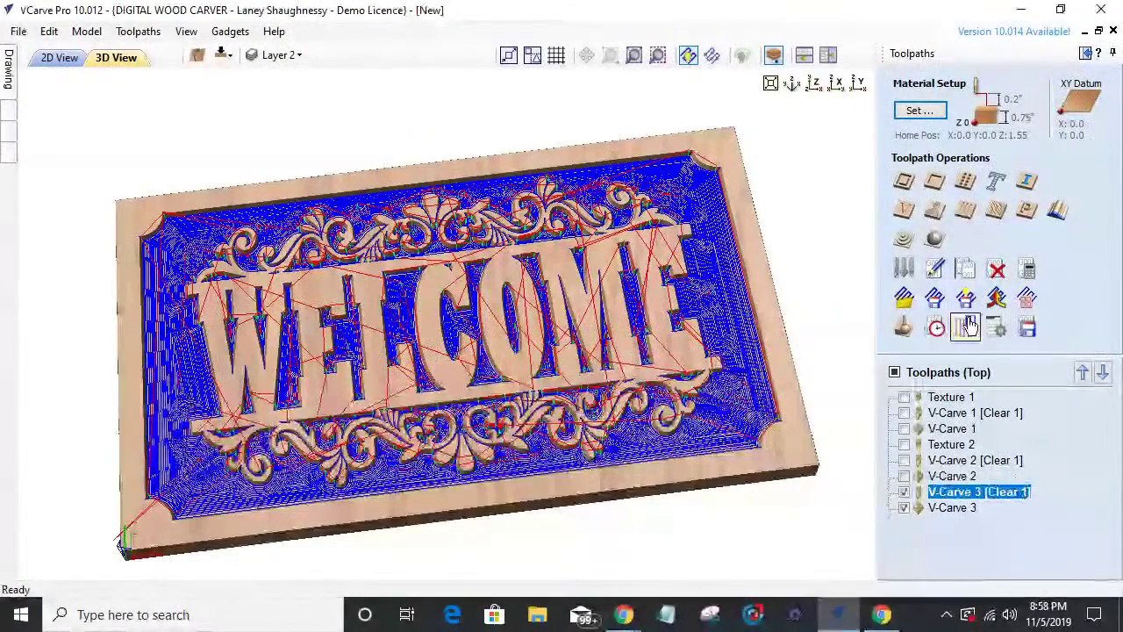
{"action": "left_click", "coordinate": [934, 327]}
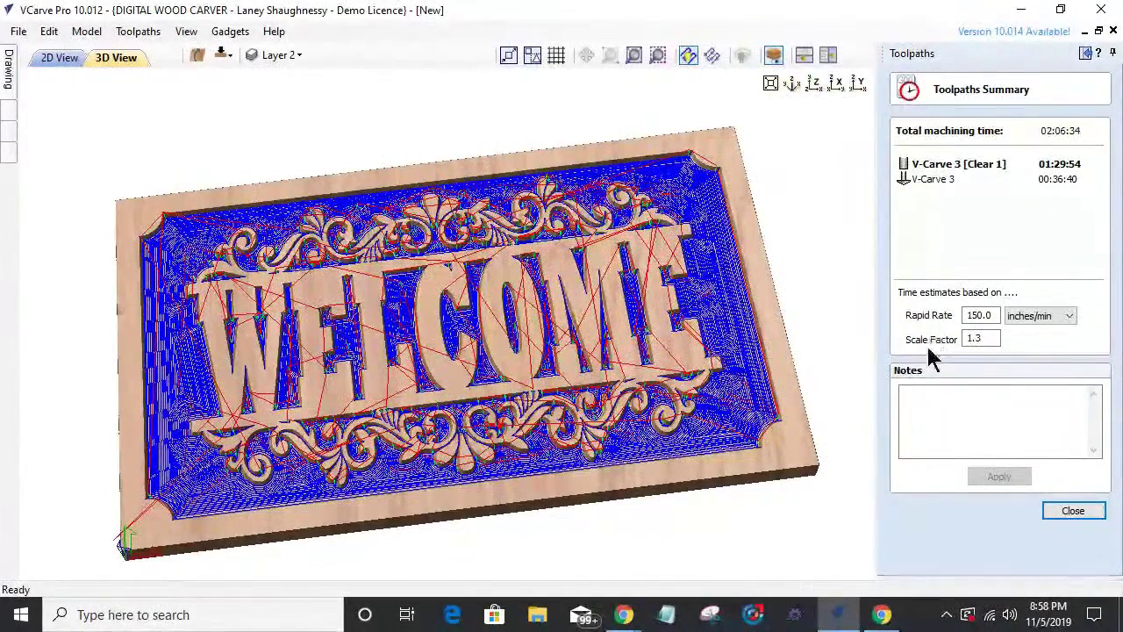
{"action": "left_click", "coordinate": [1074, 511]}
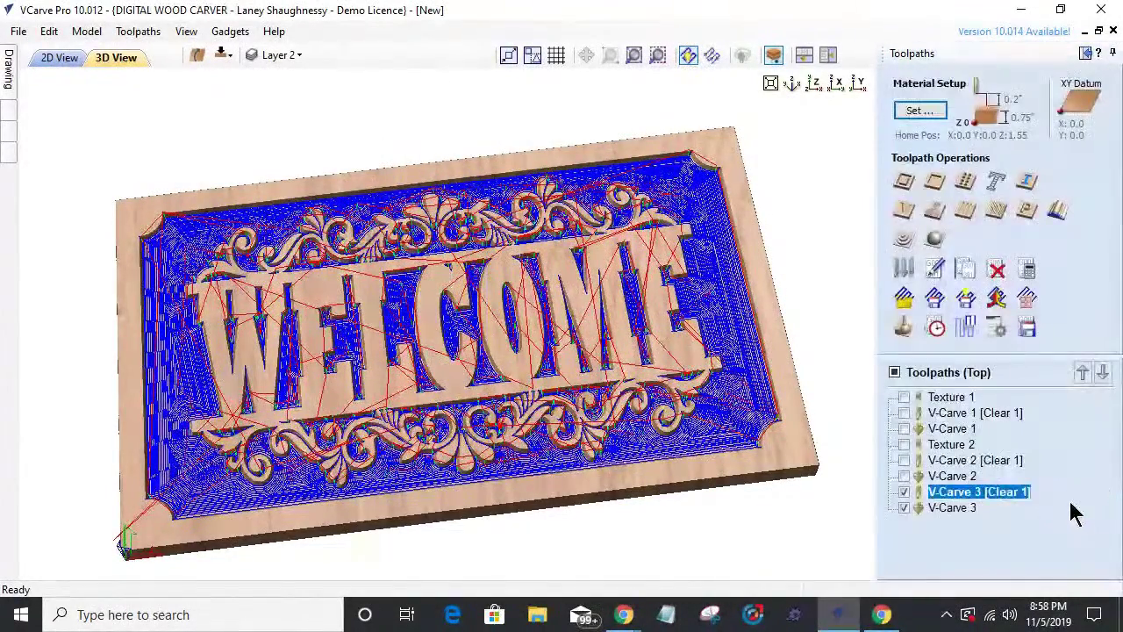
- Reopen V-Carve 3 for editing and add the 0.25 inch end mill to its clearance tools
{"action": "double_click", "coordinate": [965, 494]}
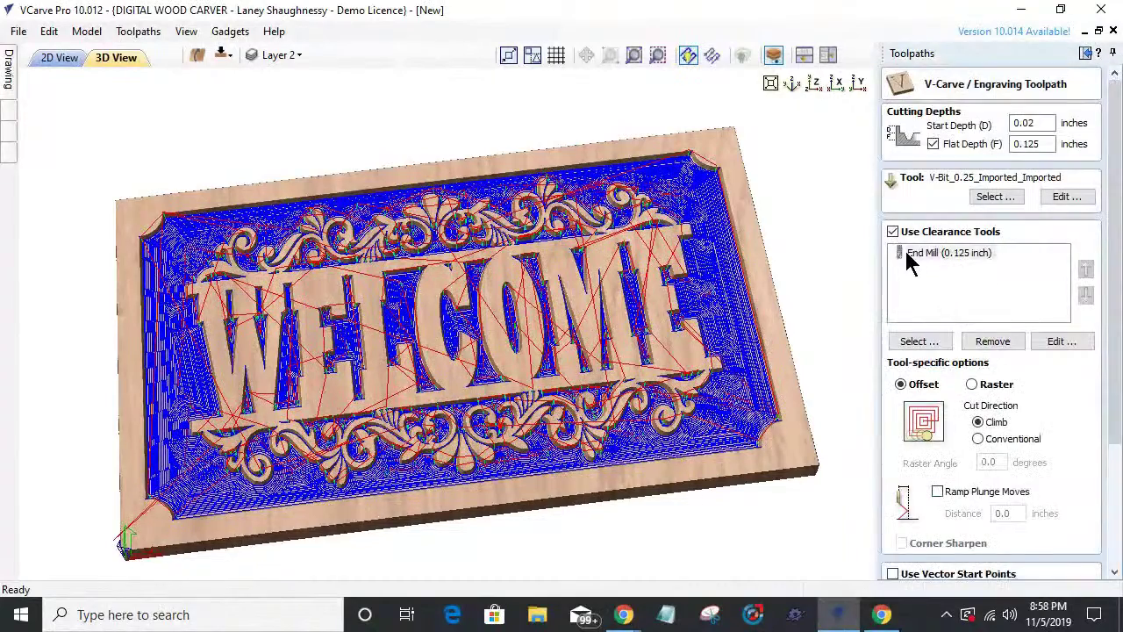
{"action": "left_click", "coordinate": [915, 342]}
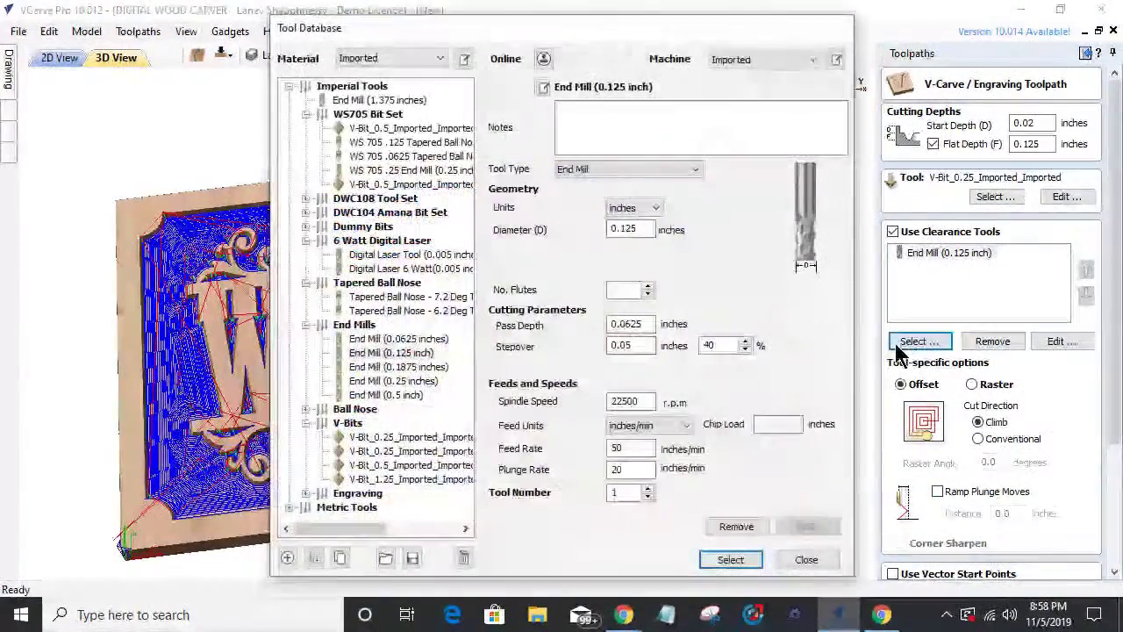
{"action": "left_click", "coordinate": [377, 379]}
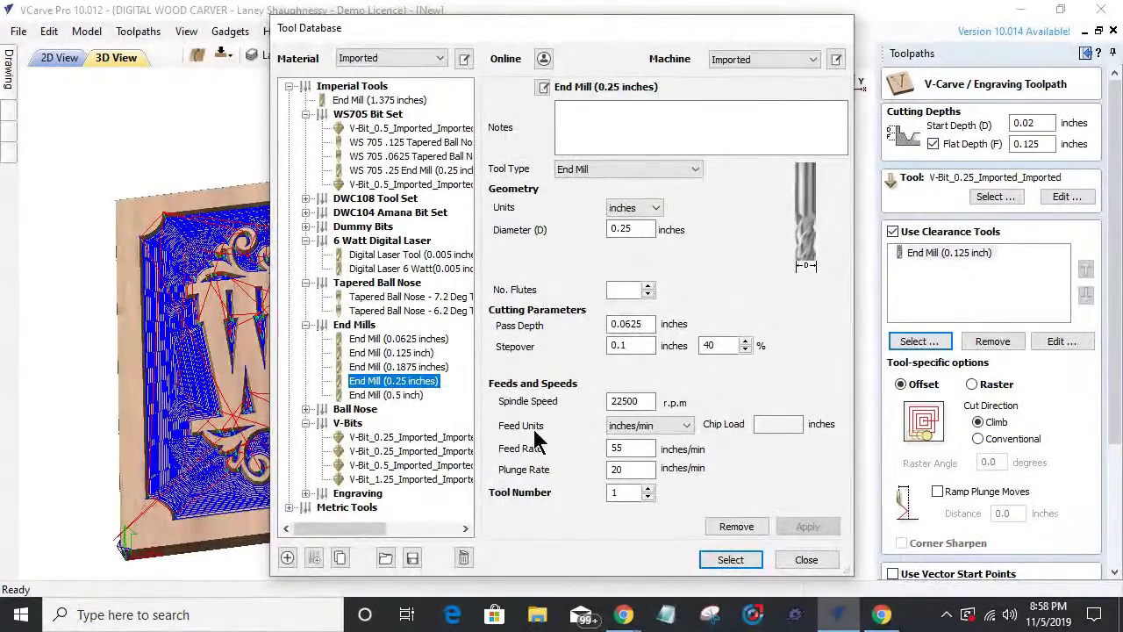
{"action": "left_click", "coordinate": [729, 559]}
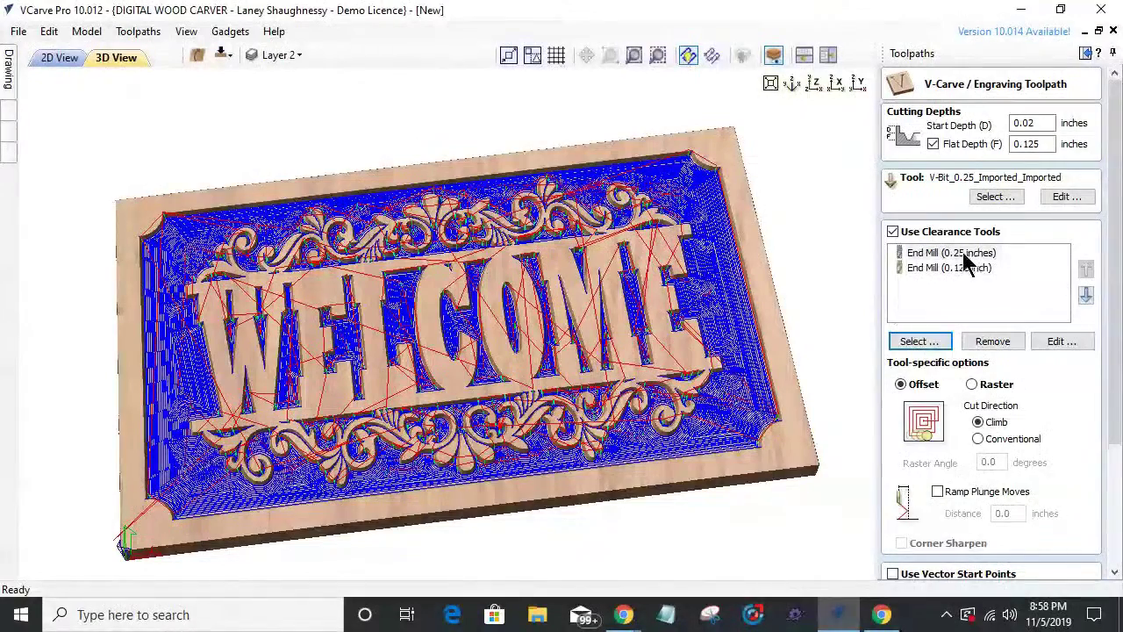
- Add the 0.0625 inch end mill as a third clearance tool, recalculate V-Carve 3, and close the preview
{"action": "left_click", "coordinate": [917, 342]}
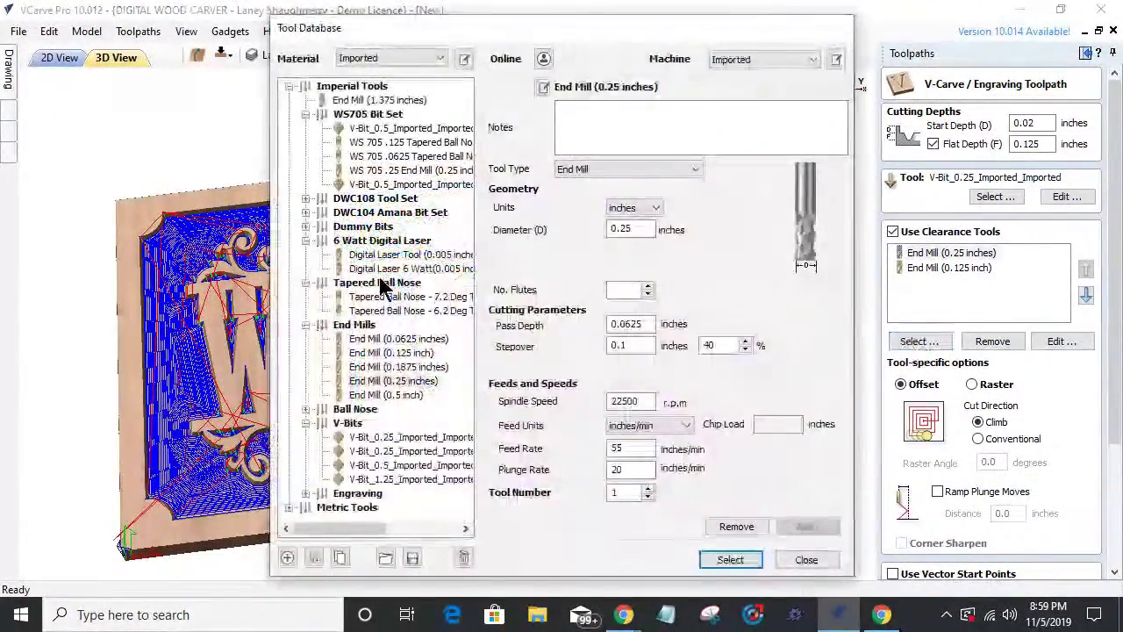
{"action": "left_click", "coordinate": [395, 339]}
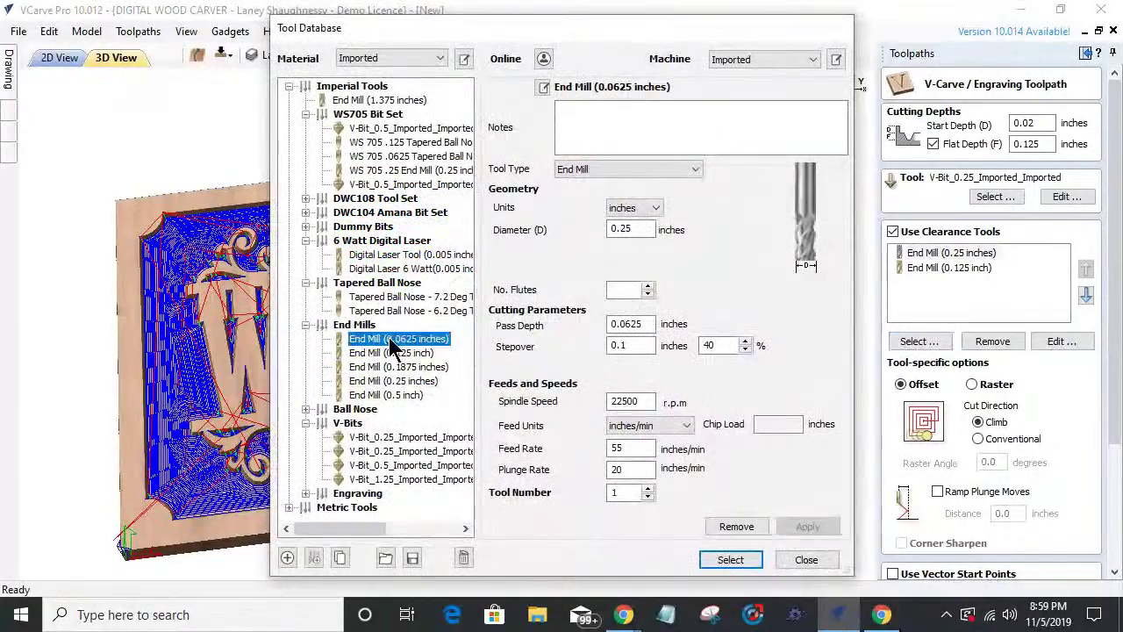
{"action": "left_click", "coordinate": [730, 560]}
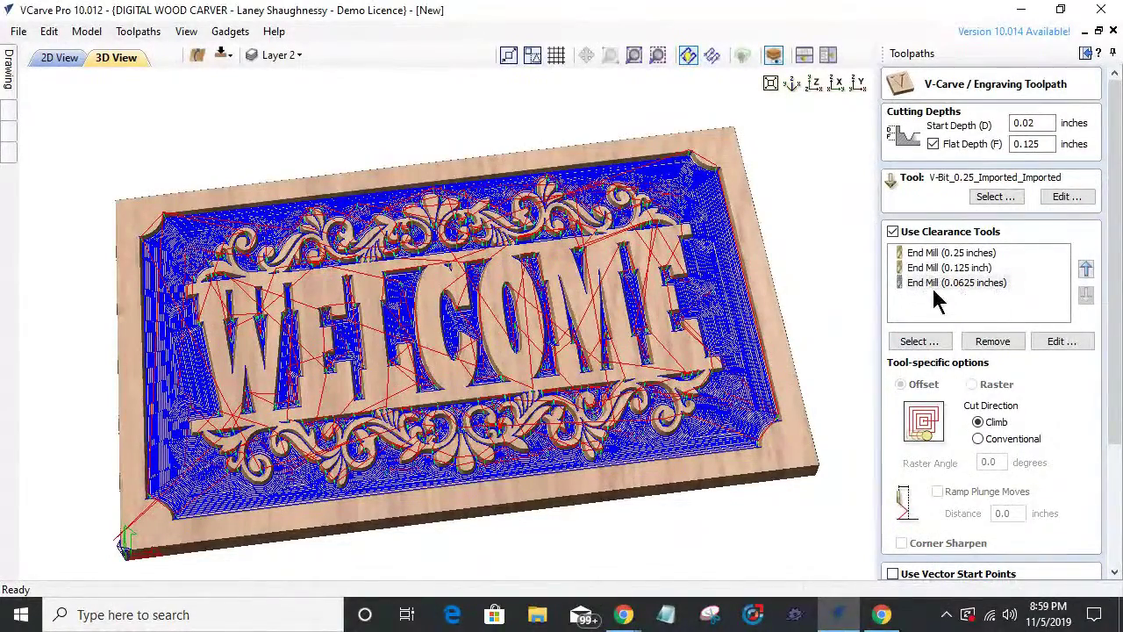
{"action": "left_click", "coordinate": [1113, 465]}
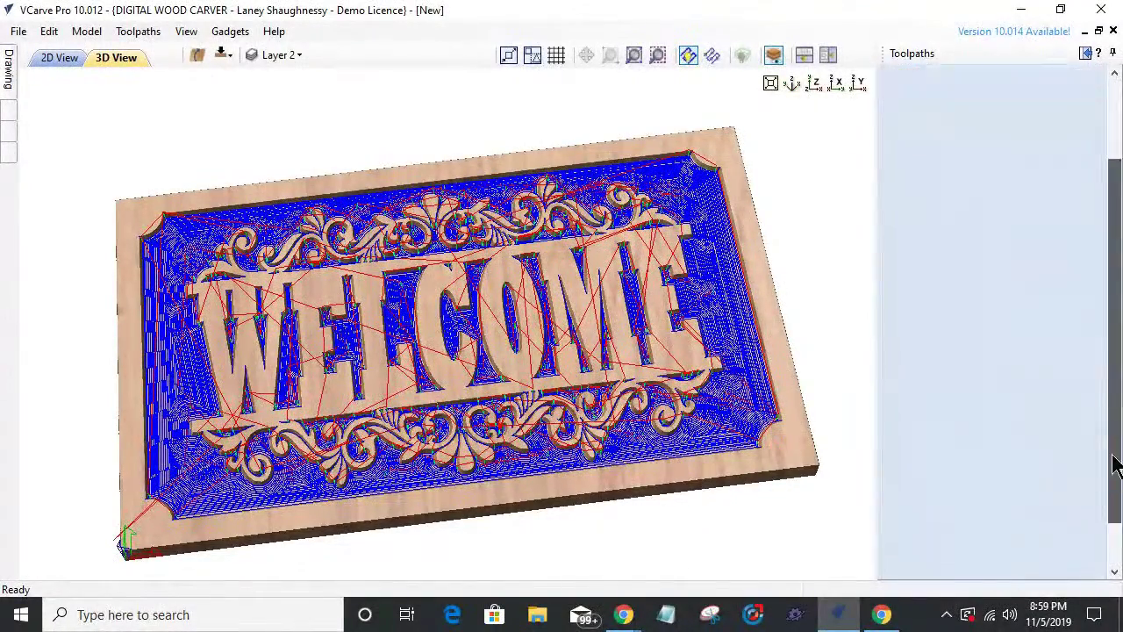
{"action": "left_click", "coordinate": [913, 566]}
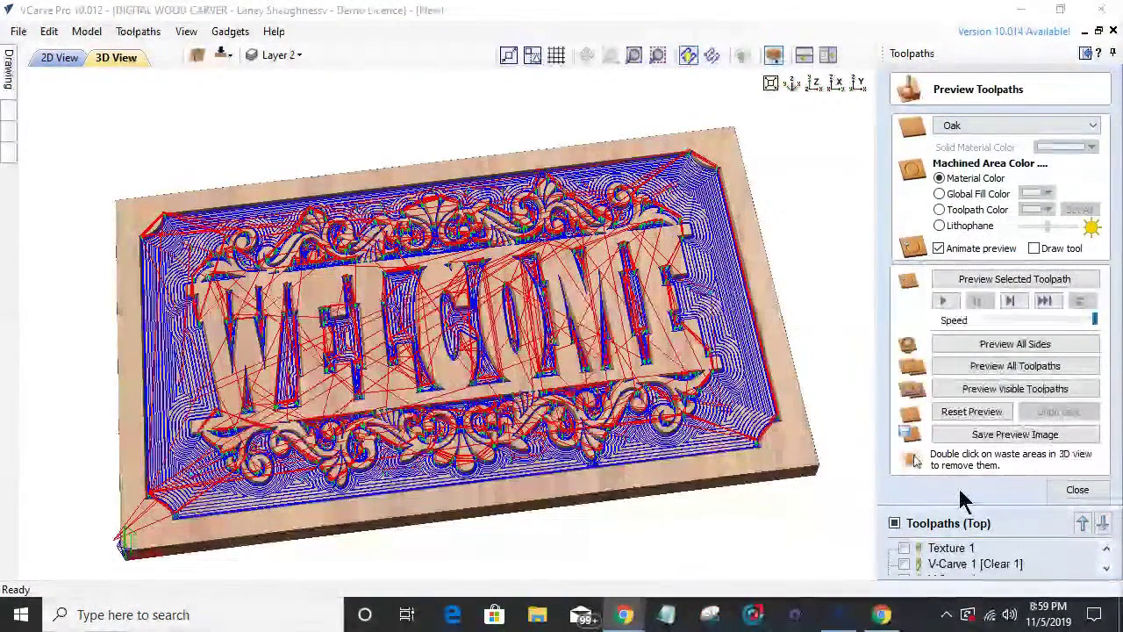
{"action": "key", "text": "Escape"}
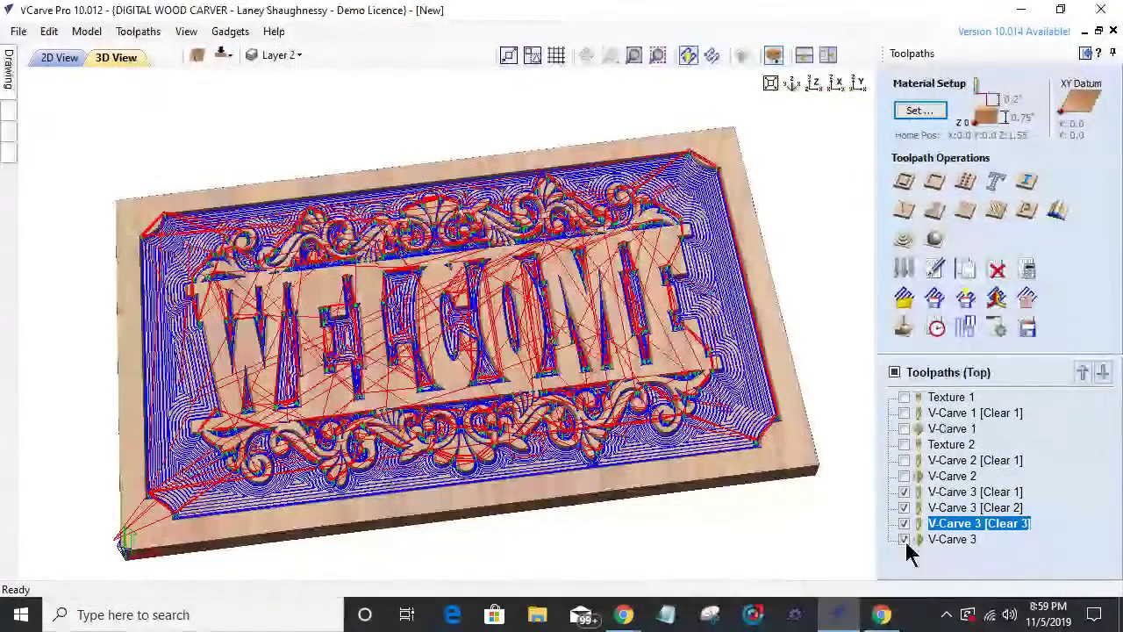
- Display only the V-Carve 3 [Clear 1] toolpath and examine its passes around the WELCOME lettering in 3D
{"action": "left_click", "coordinate": [905, 538]}
{"action": "left_click", "coordinate": [905, 523]}
{"action": "left_click", "coordinate": [905, 507]}
{"action": "left_click", "coordinate": [905, 492]}
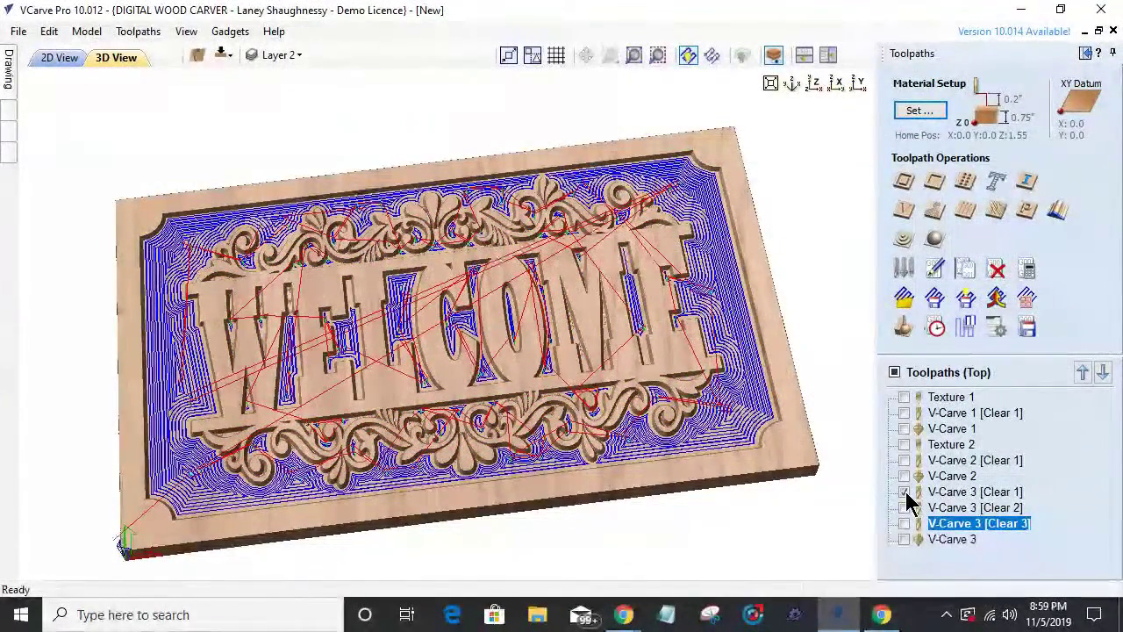
{"action": "scroll", "coordinate": [672, 391], "scroll_direction": "up", "scroll_amount": 5}
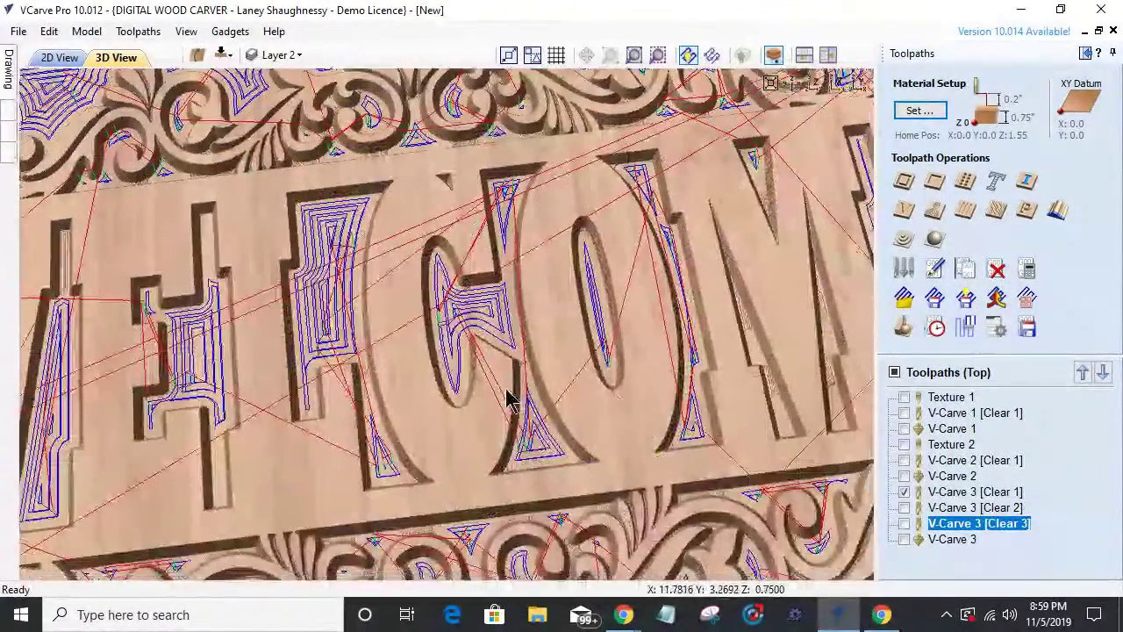
- Examine the [Clear 1], [Clear 2] and [Clear 3] passes of V-Carve 3 one at a time around the scrollwork below the lettering
{"action": "scroll", "coordinate": [505, 369], "scroll_direction": "up", "scroll_amount": 2}
{"action": "middle_click_drag", "start_coordinate": [498, 349], "coordinate": [501, 301]}
{"action": "scroll", "coordinate": [501, 301], "scroll_direction": "up", "scroll_amount": 3}
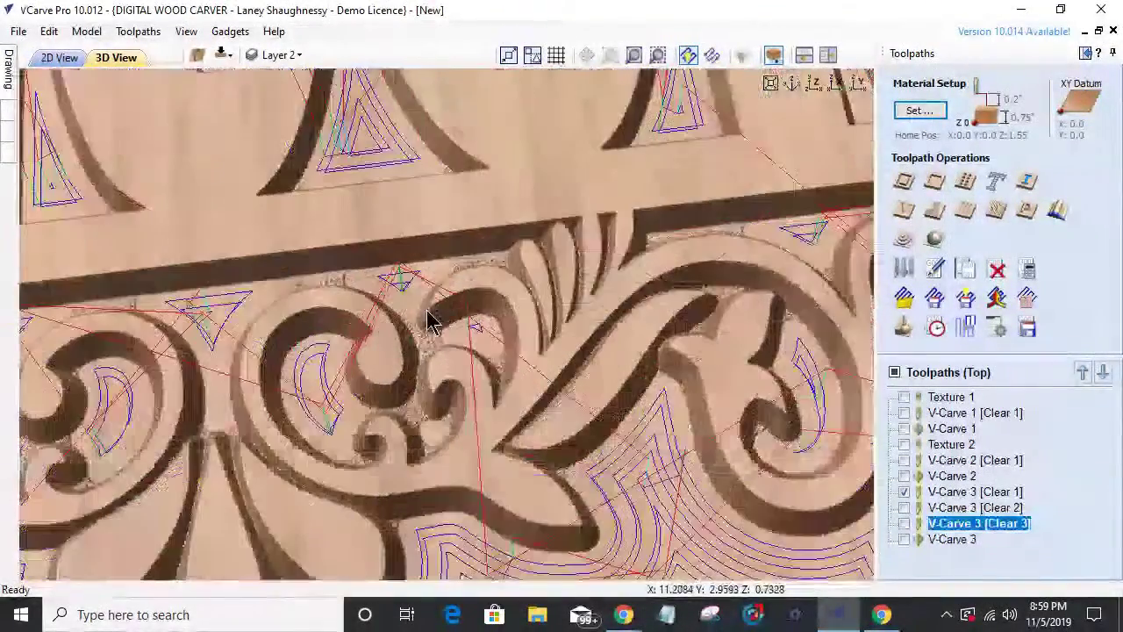
{"action": "left_click", "coordinate": [904, 492]}
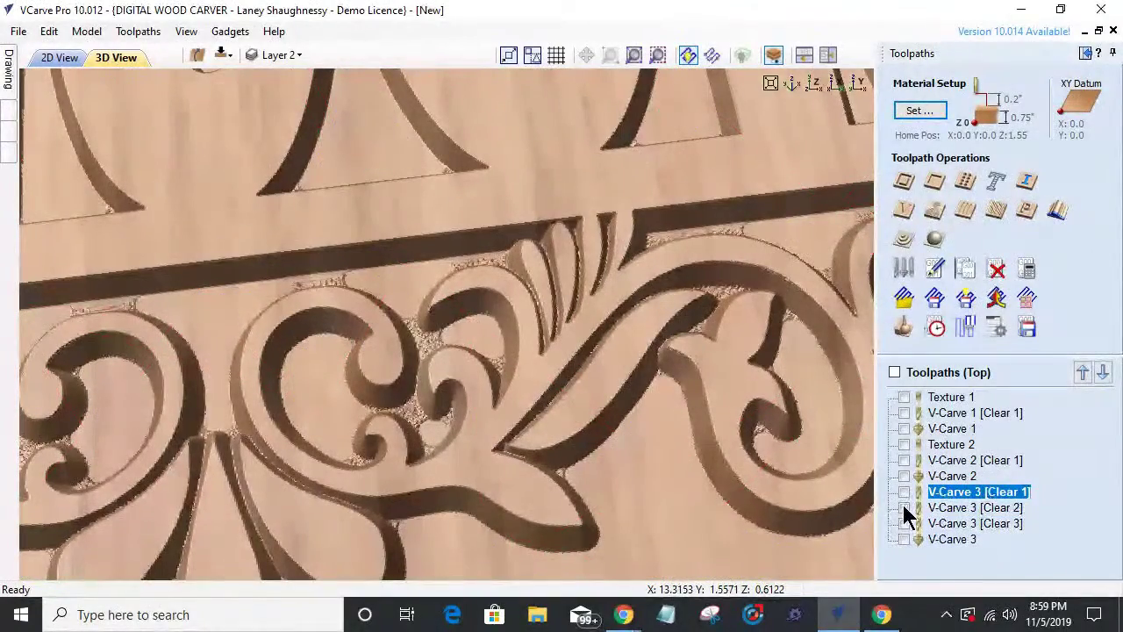
{"action": "left_click", "coordinate": [904, 508]}
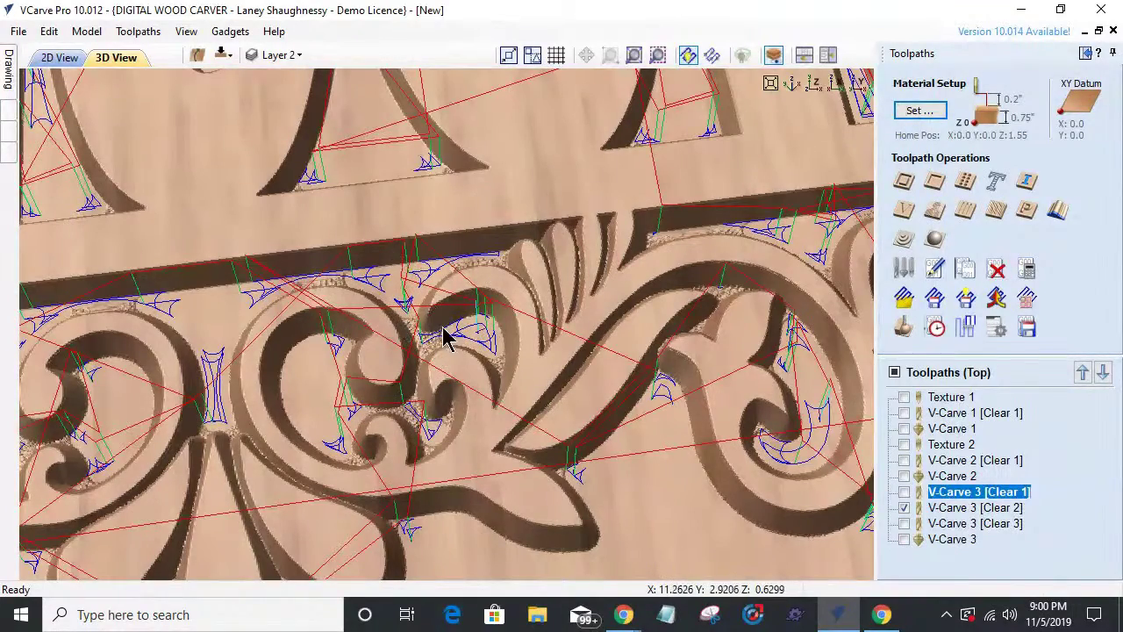
{"action": "left_click", "coordinate": [905, 508]}
{"action": "left_click", "coordinate": [904, 524]}
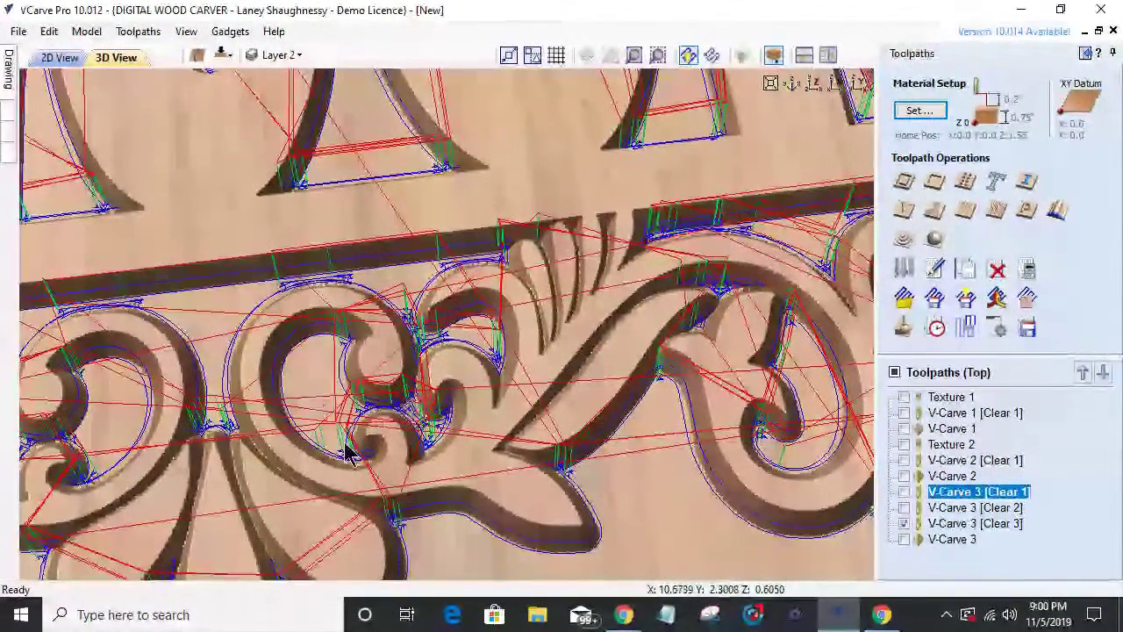
{"action": "left_click", "coordinate": [905, 524]}
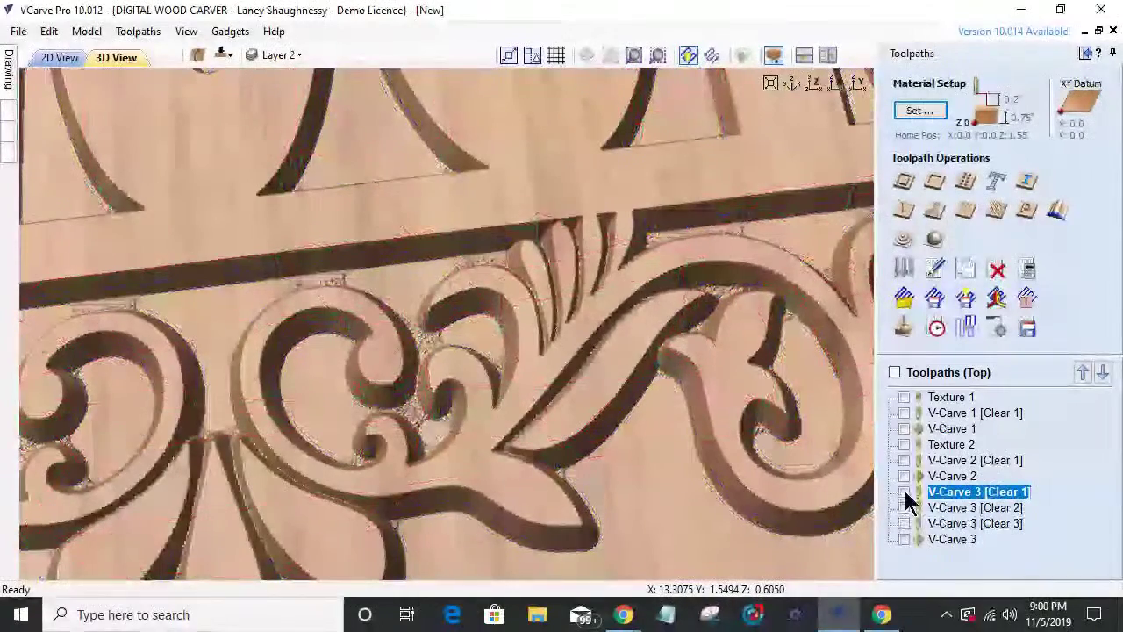
- Display all four V-Carve 3 toolpaths together and check their machining time estimates in the toolpaths summary
{"action": "left_click", "coordinate": [905, 493]}
{"action": "left_click", "coordinate": [905, 508]}
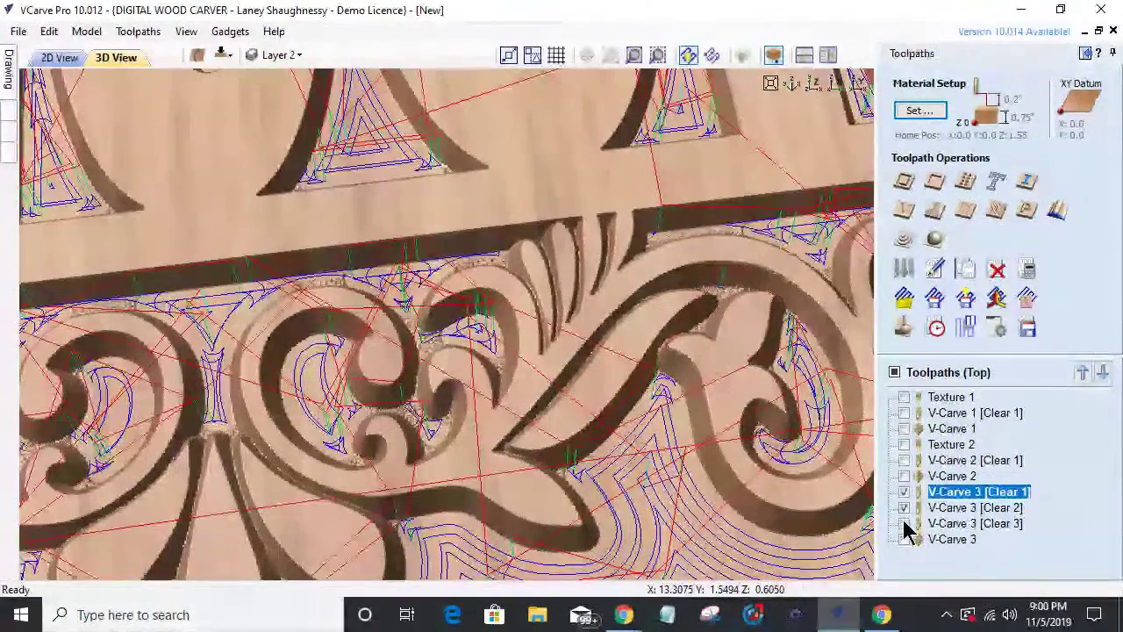
{"action": "left_click", "coordinate": [904, 524]}
{"action": "left_click", "coordinate": [905, 540]}
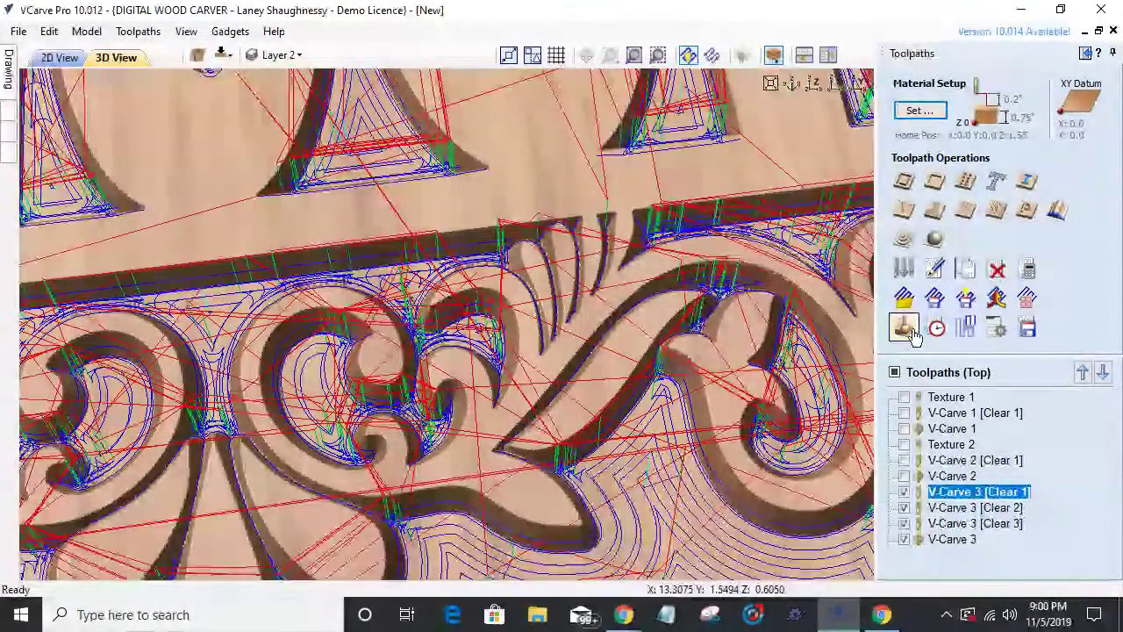
{"action": "left_click", "coordinate": [905, 328]}
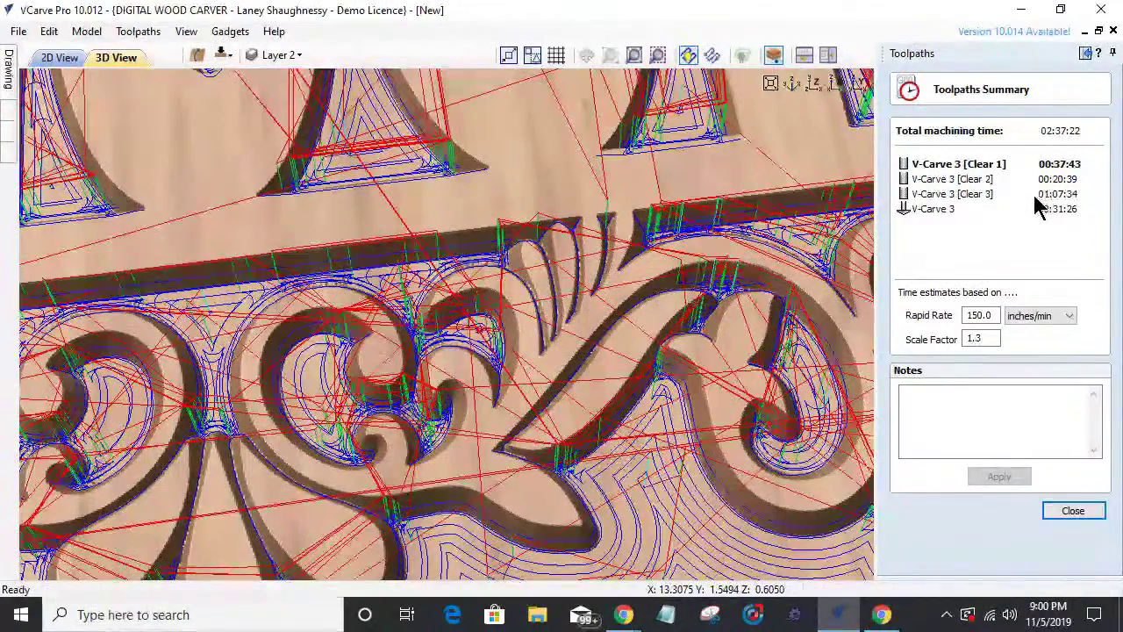
{"action": "left_click", "coordinate": [1072, 512]}
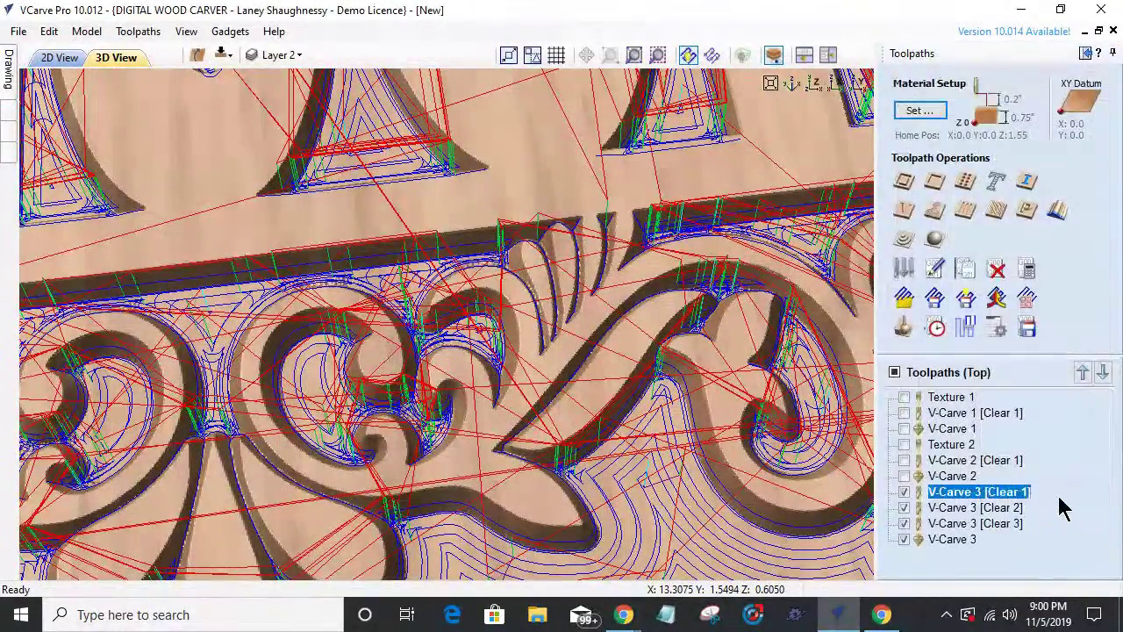
- Reopen V-Carve 3 for editing and set the 0.0625 inch end mill's pass depth to 0.0625 inches
{"action": "left_click", "coordinate": [968, 511]}
{"action": "double_click", "coordinate": [961, 506]}
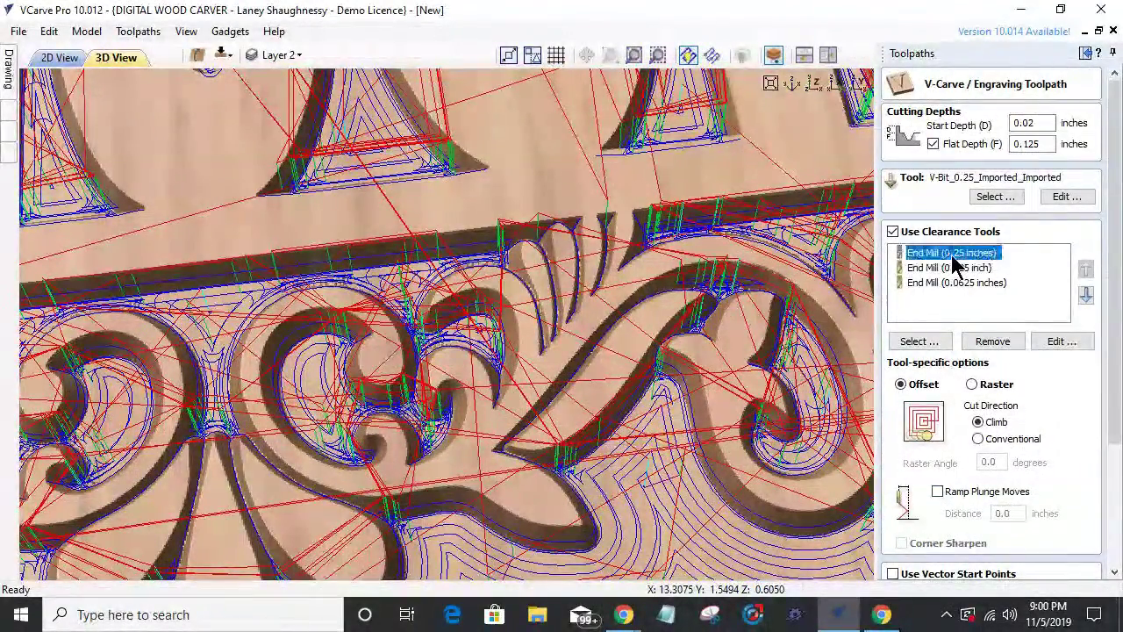
{"action": "left_click", "coordinate": [958, 271]}
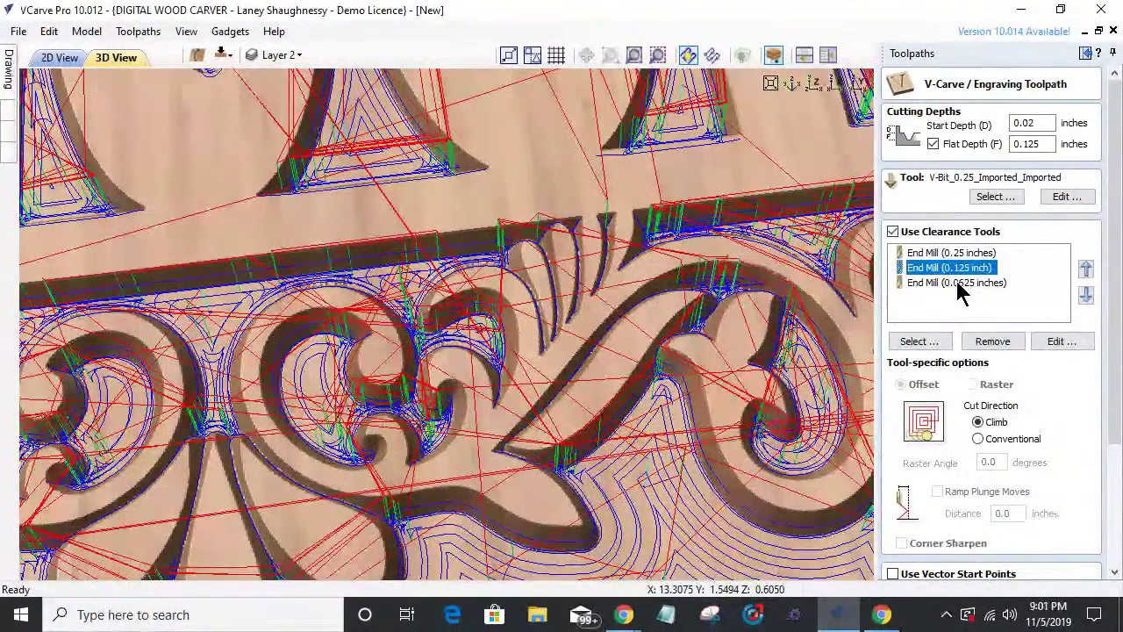
{"action": "left_click", "coordinate": [959, 284]}
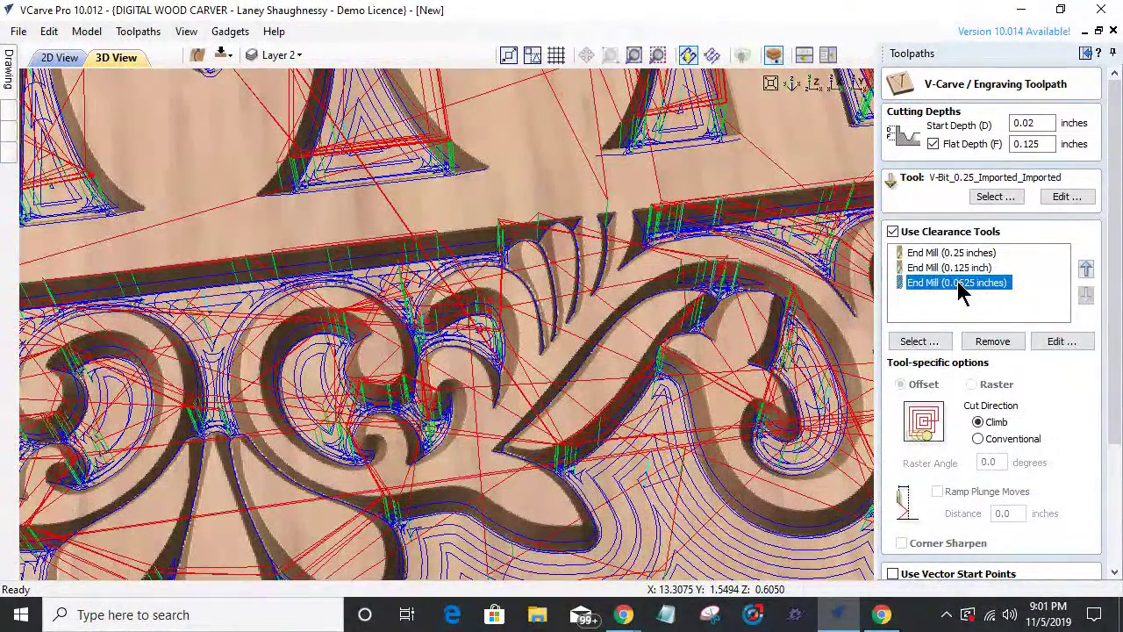
{"action": "double_click", "coordinate": [961, 285]}
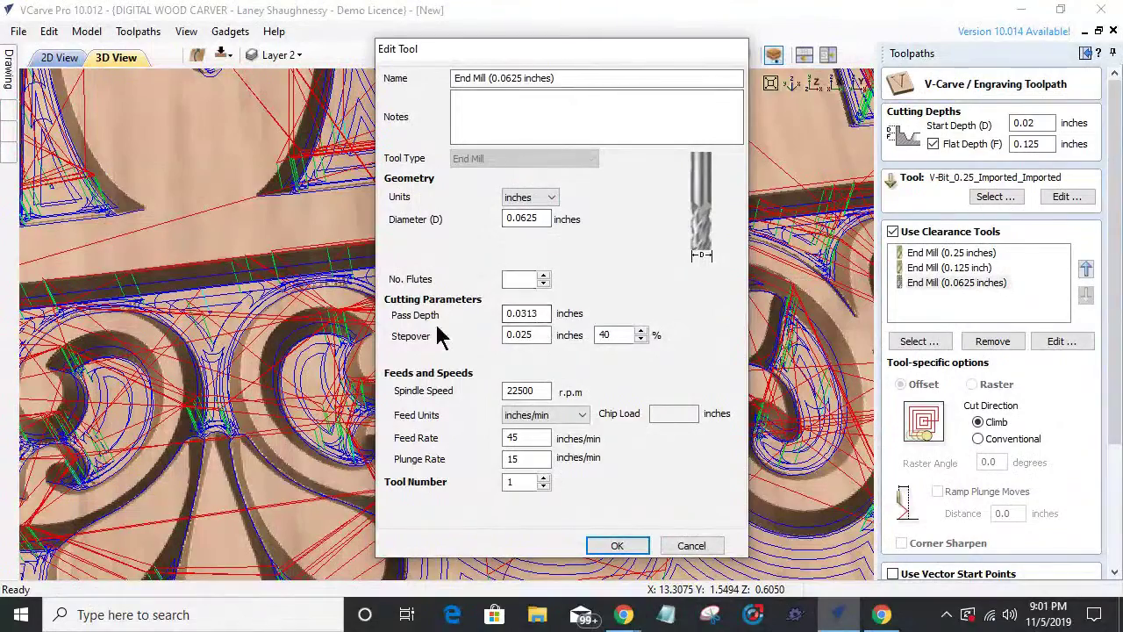
{"action": "left_click", "coordinate": [537, 315]}
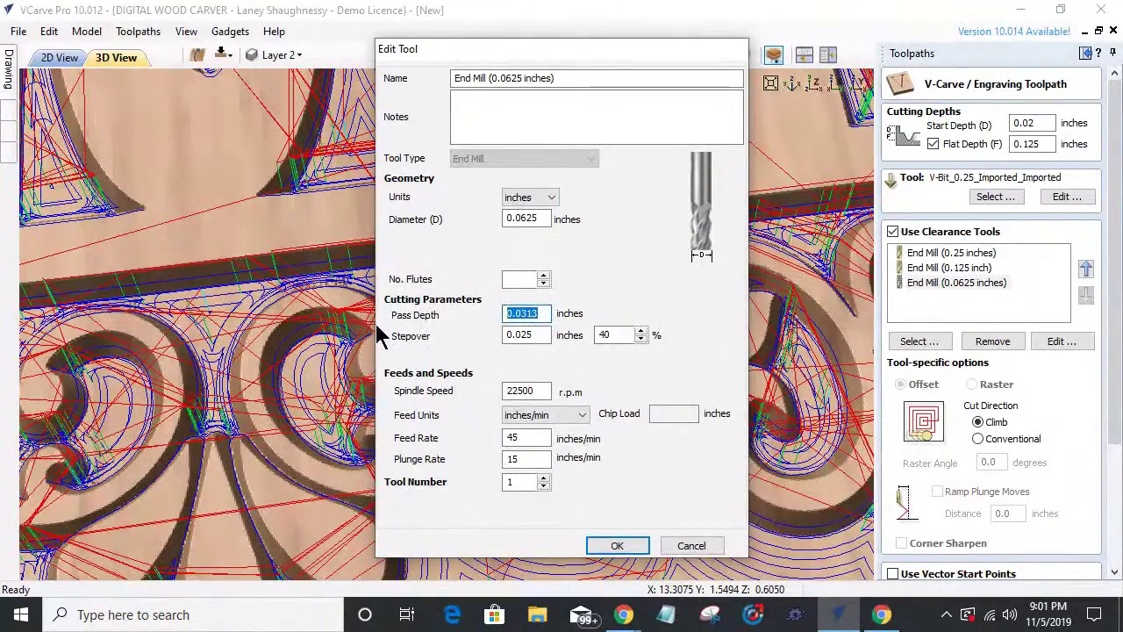
{"action": "type", "text": ".0625"}
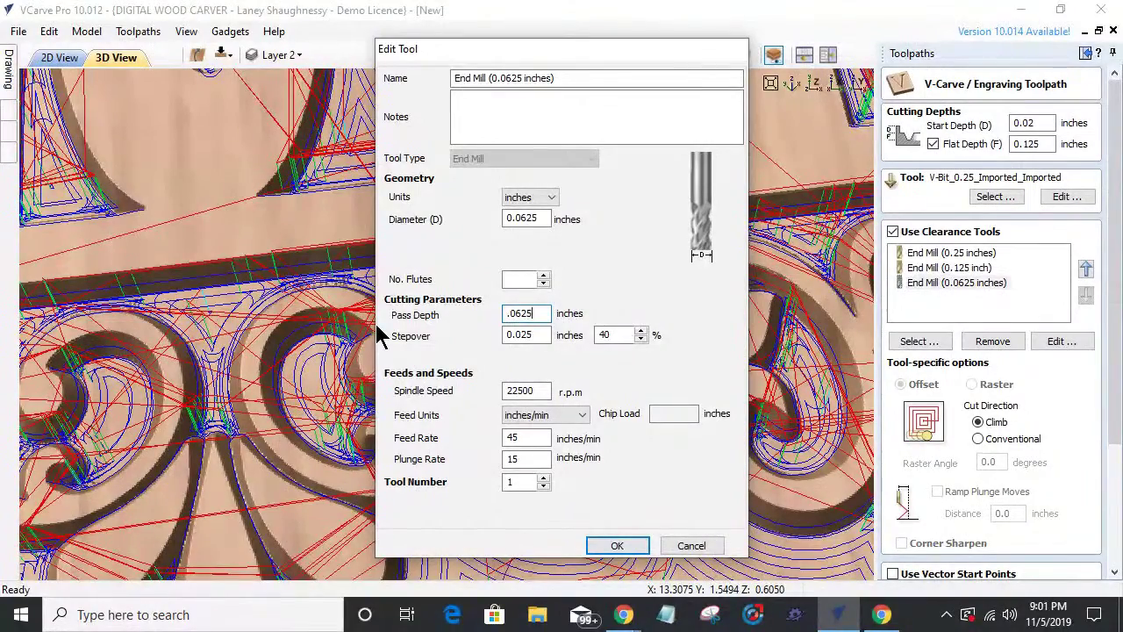
{"action": "left_click", "coordinate": [617, 545]}
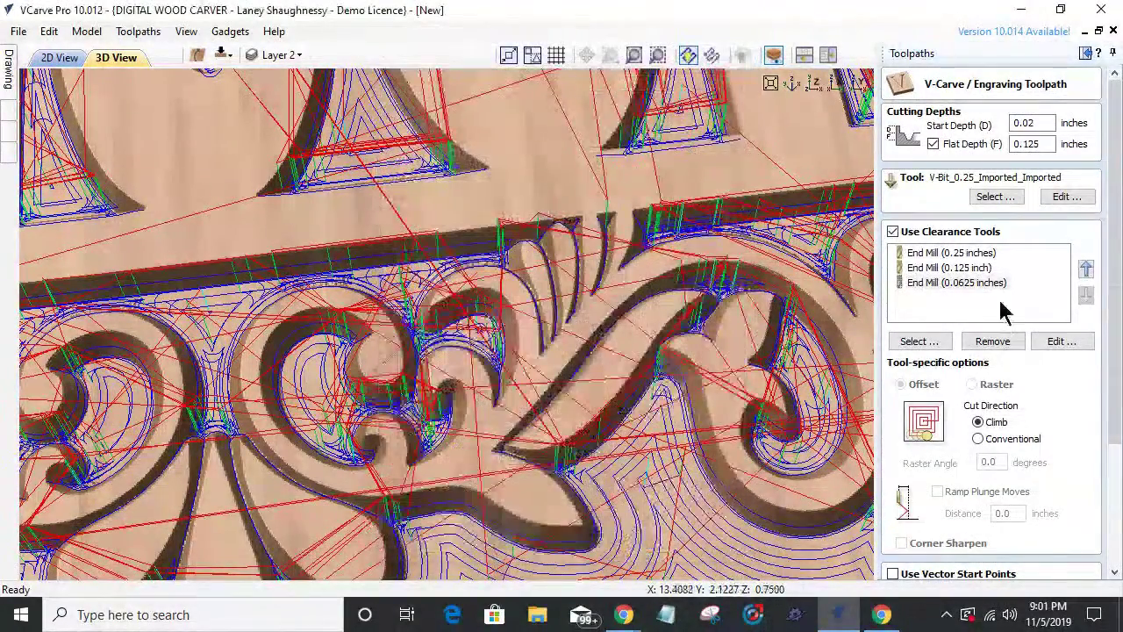
- Change the 0.125 inch end mill's pass depth, and set the 0.25 inch end mill's pass depth to 0.125 inches
{"action": "double_click", "coordinate": [956, 267]}
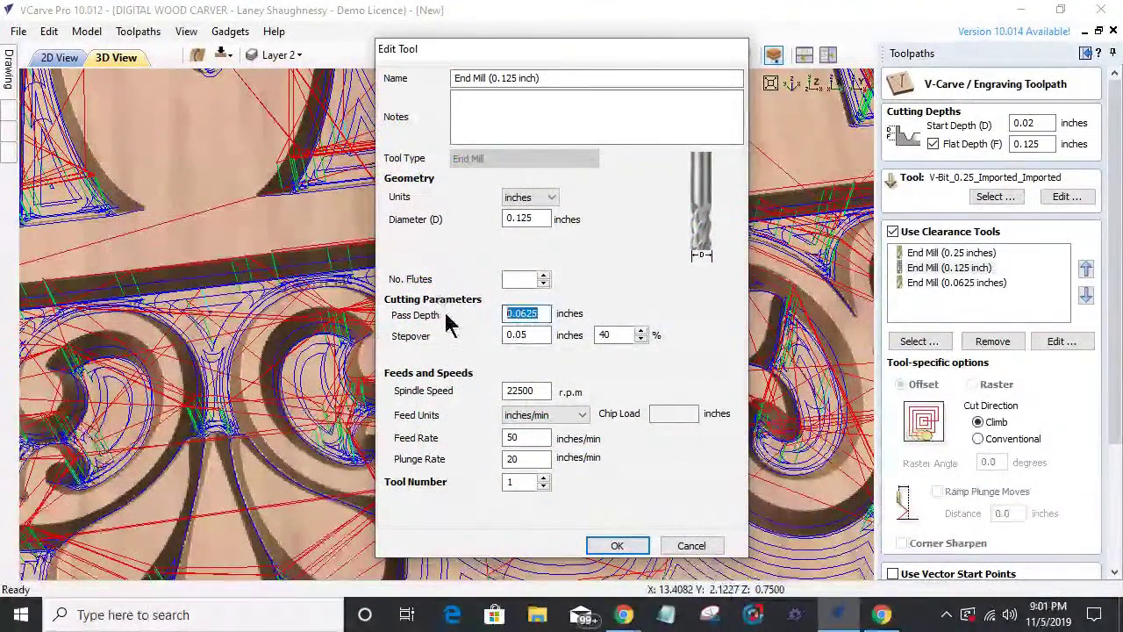
{"action": "type", "text": "."}
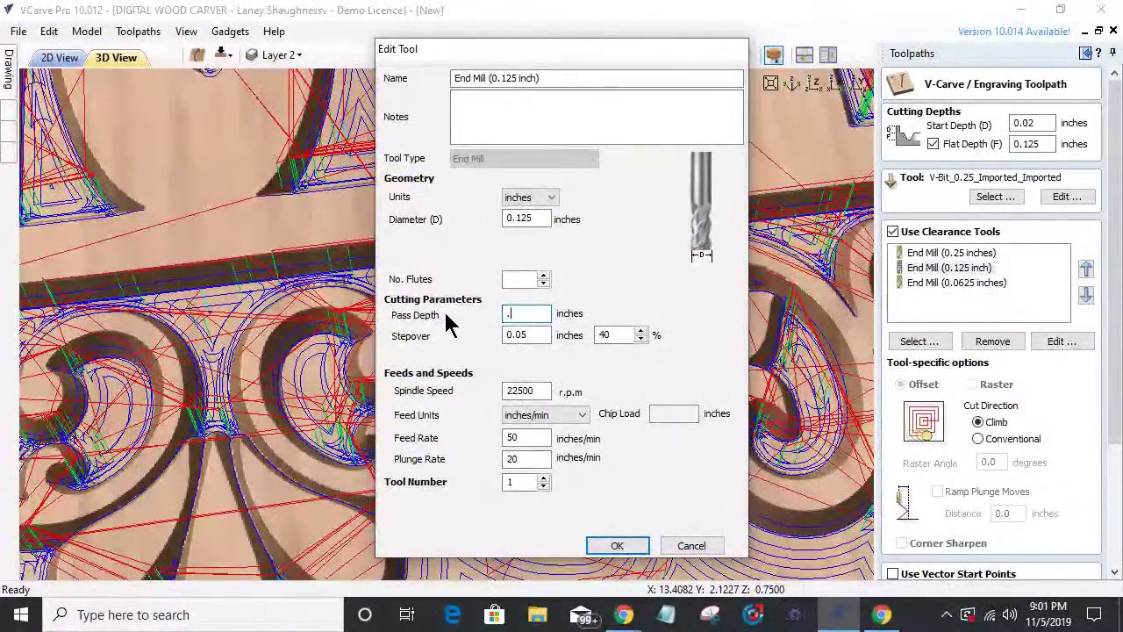
{"action": "left_click", "coordinate": [610, 546]}
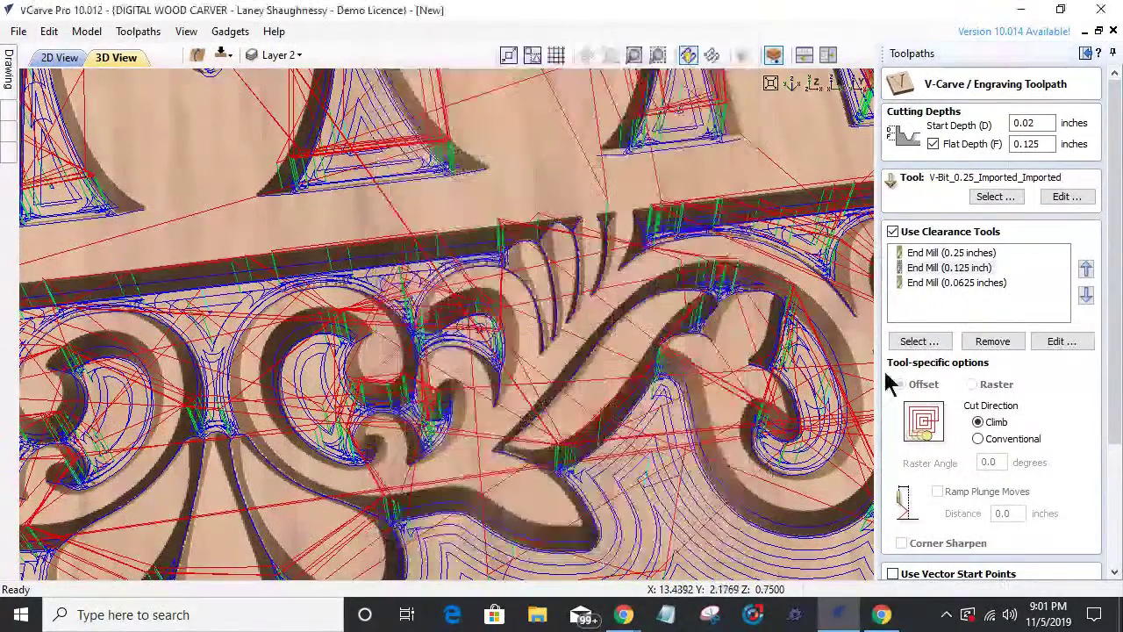
{"action": "double_click", "coordinate": [941, 253]}
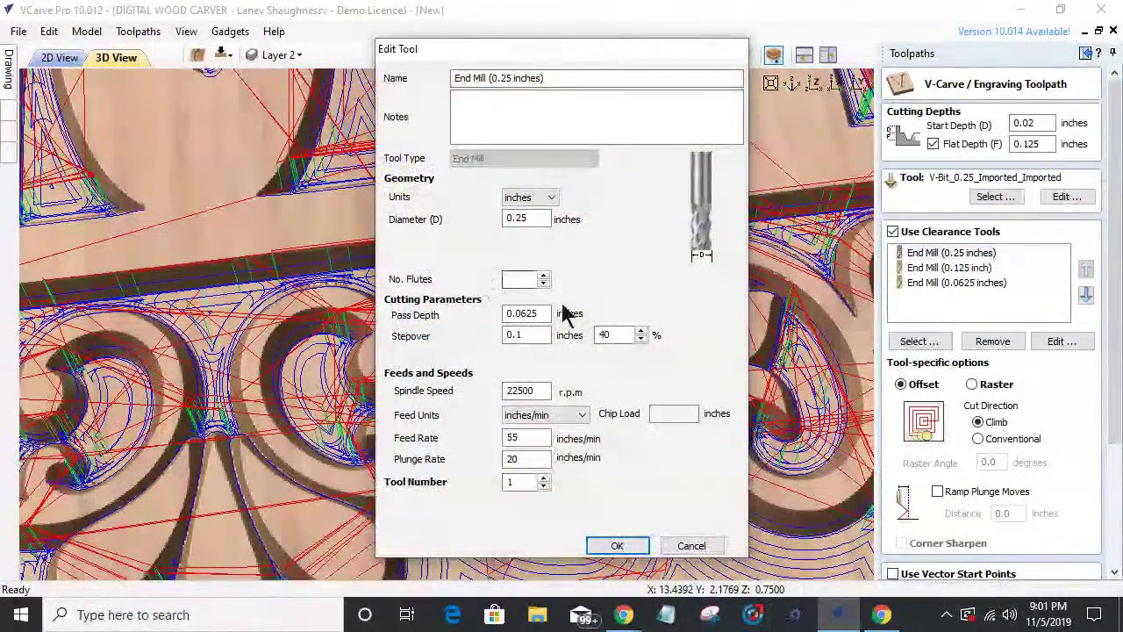
{"action": "left_click_drag", "start_coordinate": [535, 313], "coordinate": [527, 318]}
{"action": "type", "text": "."}
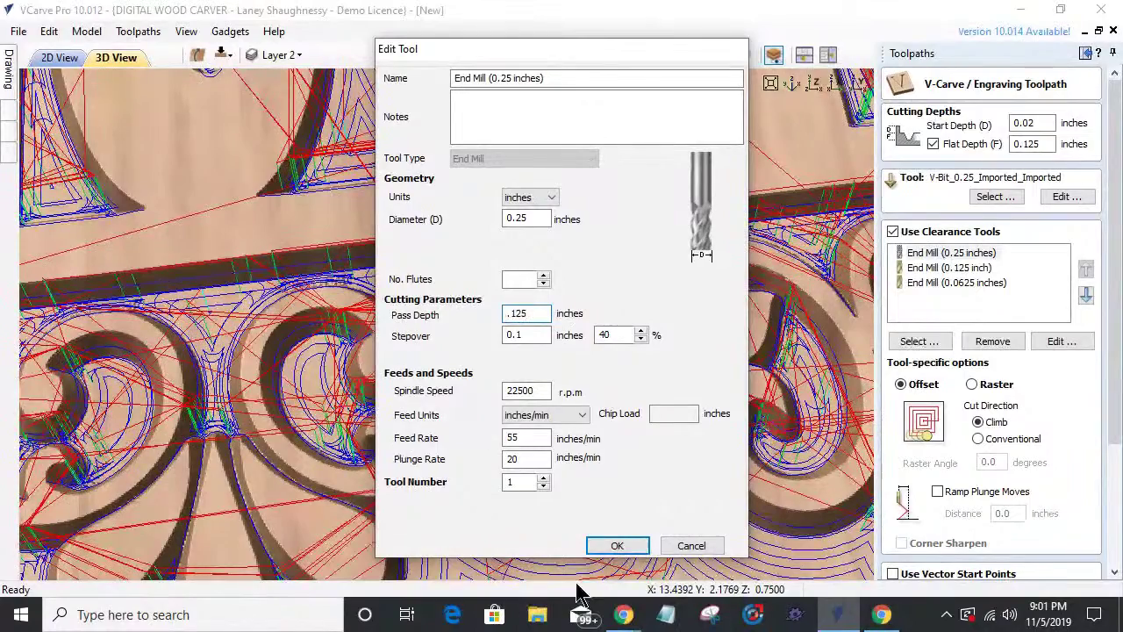
{"action": "left_click", "coordinate": [617, 545]}
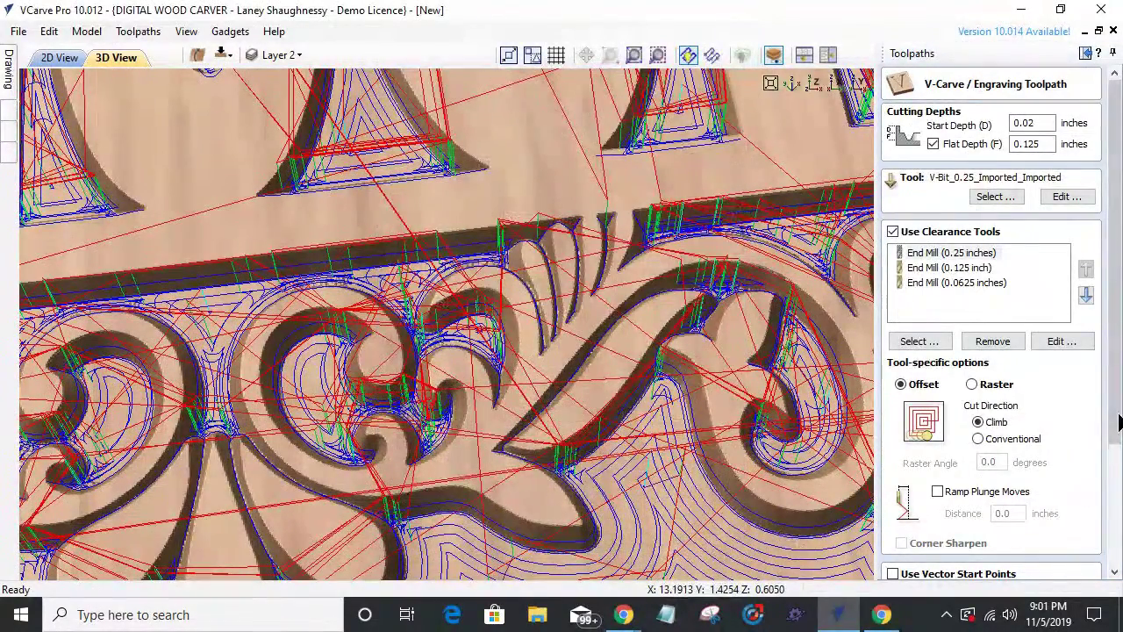
- Recalculate V-Carve 3 with the new pass depths and check its machining times in the toolpaths summary
{"action": "left_click_drag", "start_coordinate": [1111, 421], "coordinate": [1109, 574]}
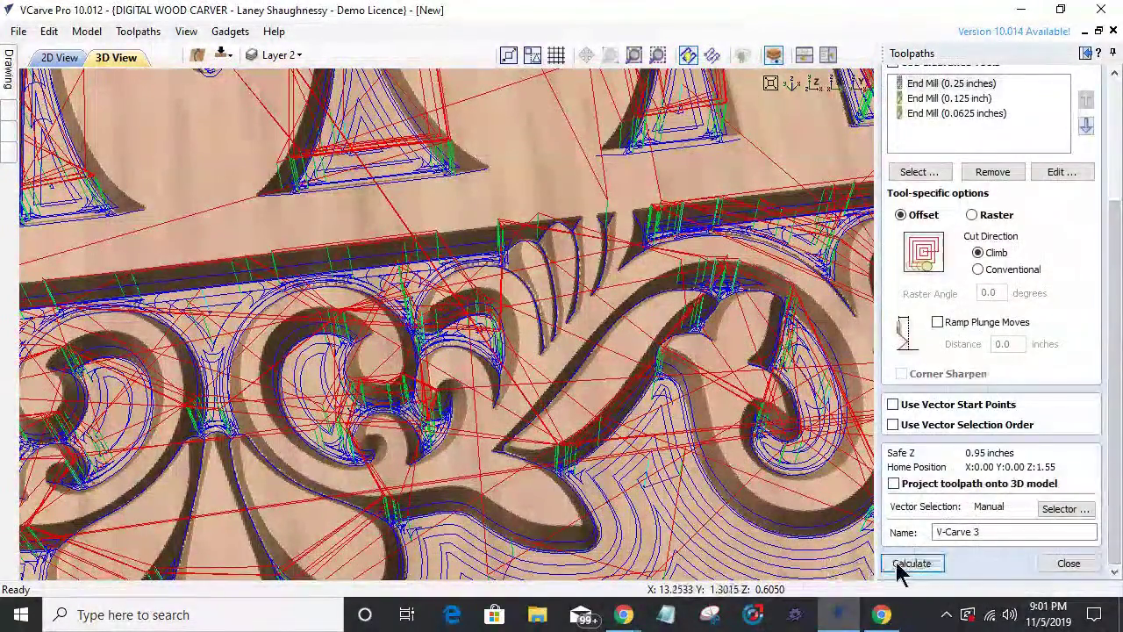
{"action": "left_click", "coordinate": [911, 563]}
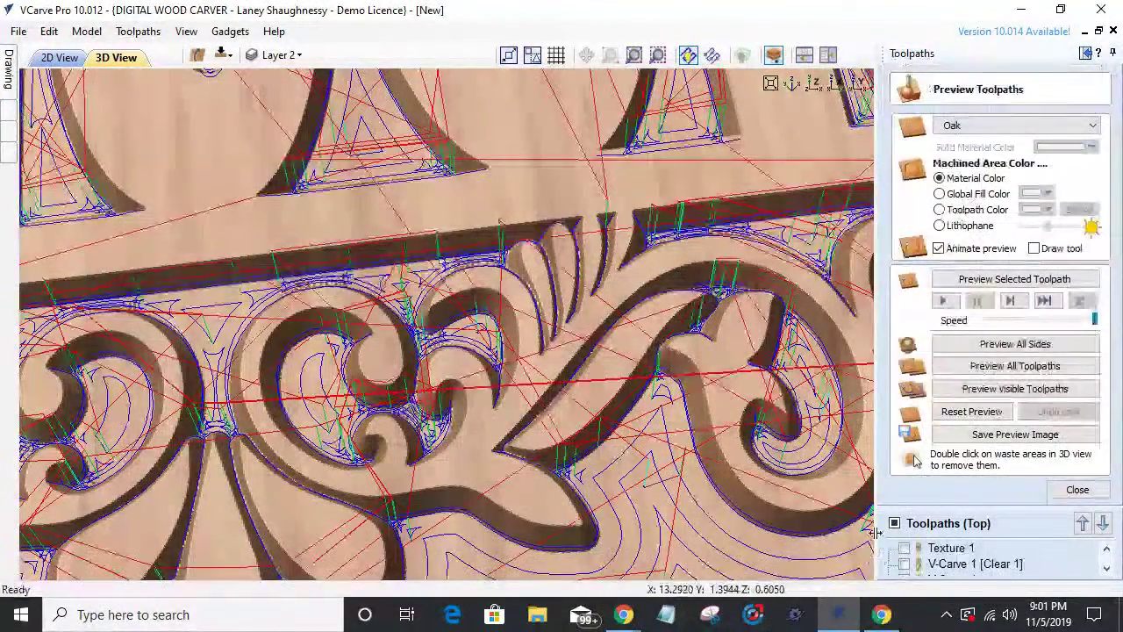
{"action": "left_click", "coordinate": [1088, 492]}
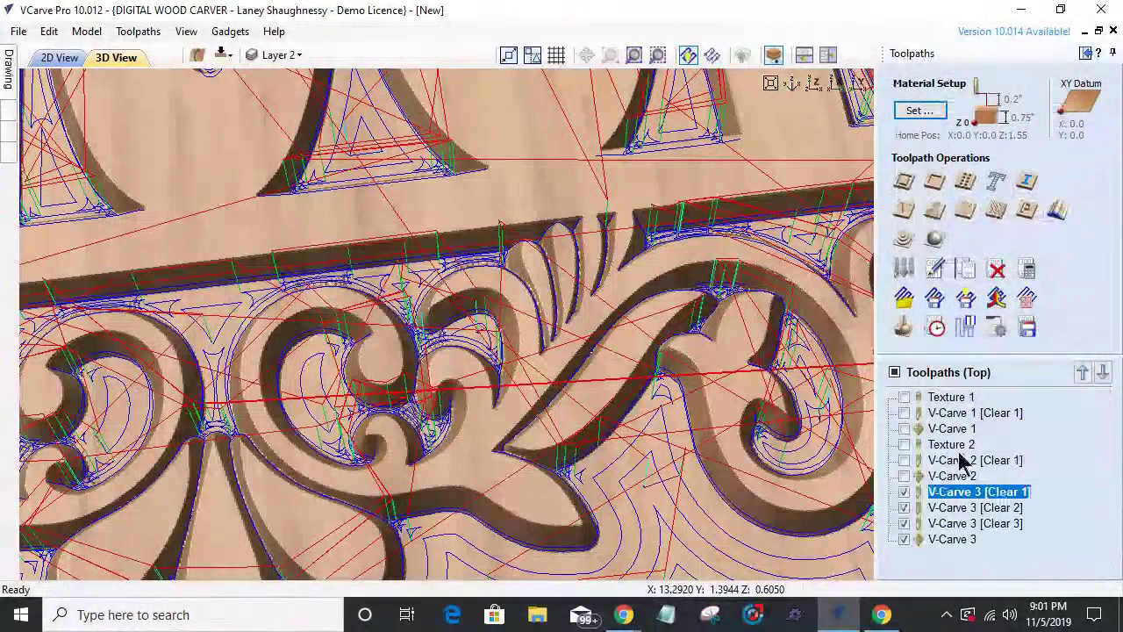
{"action": "left_click", "coordinate": [937, 327]}
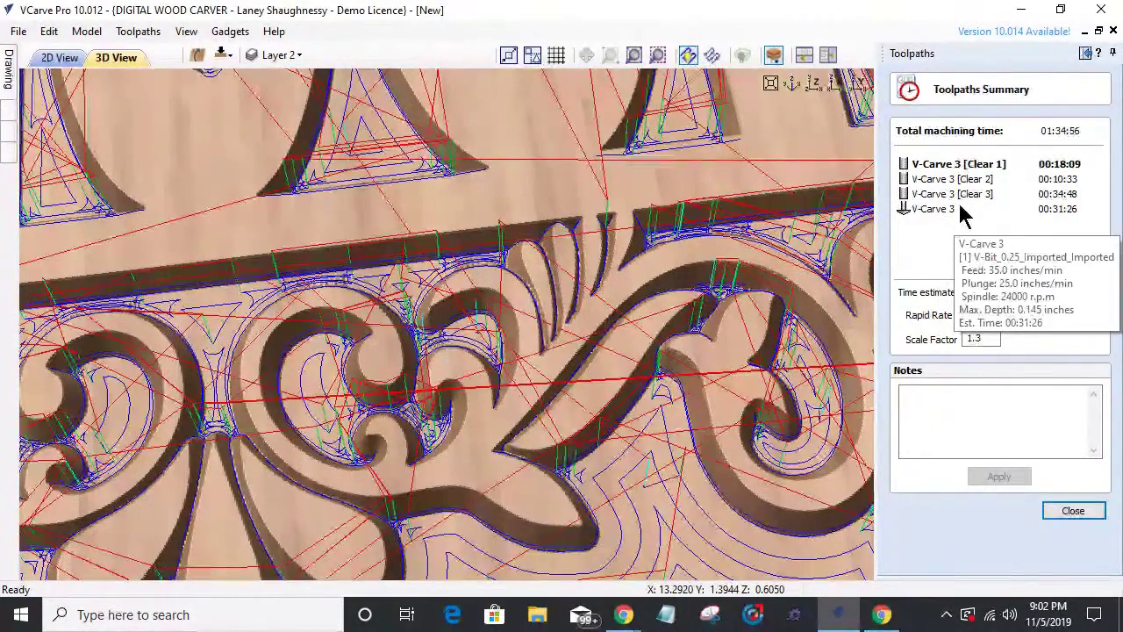
{"action": "mouse_move", "coordinate": [970, 202]}
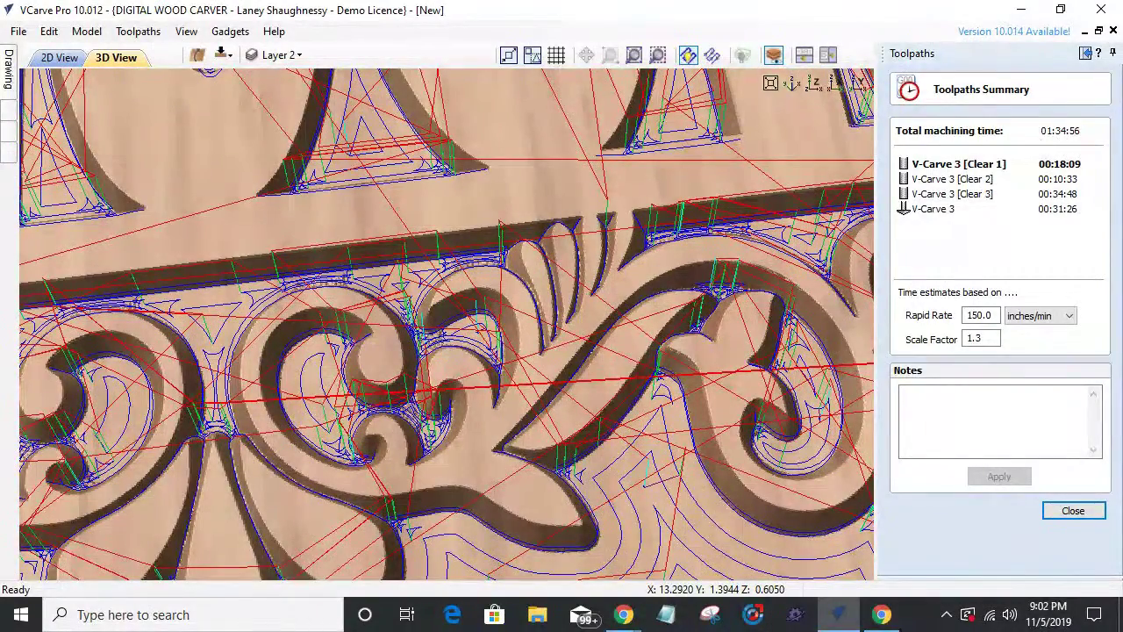
{"action": "left_click", "coordinate": [1073, 511]}
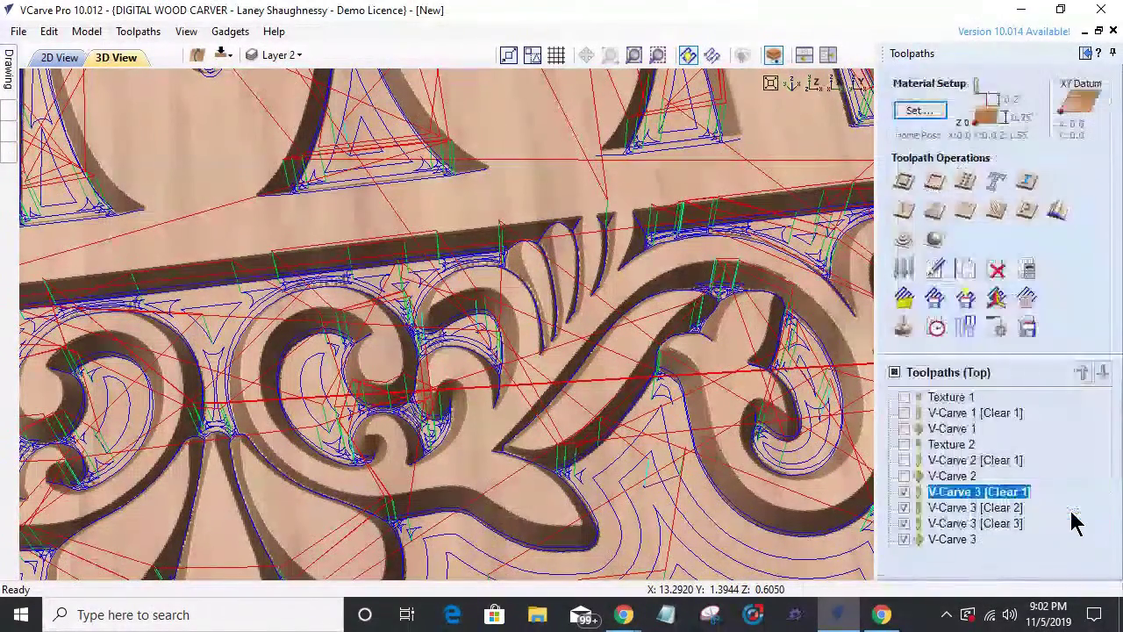
- Reopen V-Carve 3 for editing and remove the 0.0625 inch end mill from its clearance tools
{"action": "double_click", "coordinate": [948, 526]}
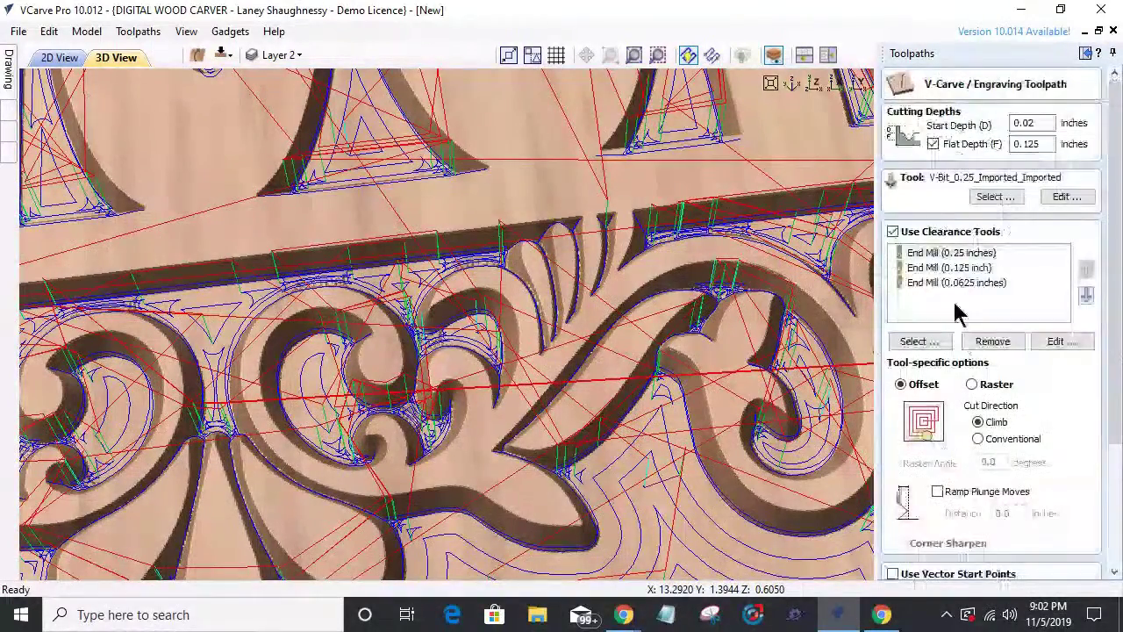
{"action": "left_click", "coordinate": [915, 283]}
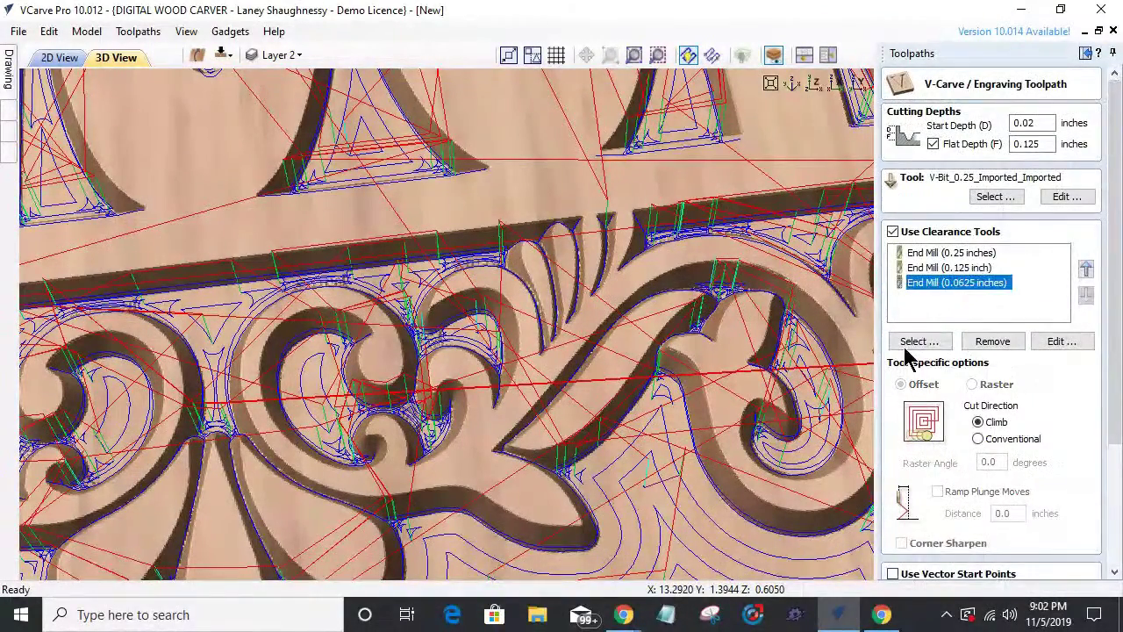
{"action": "left_click", "coordinate": [999, 344]}
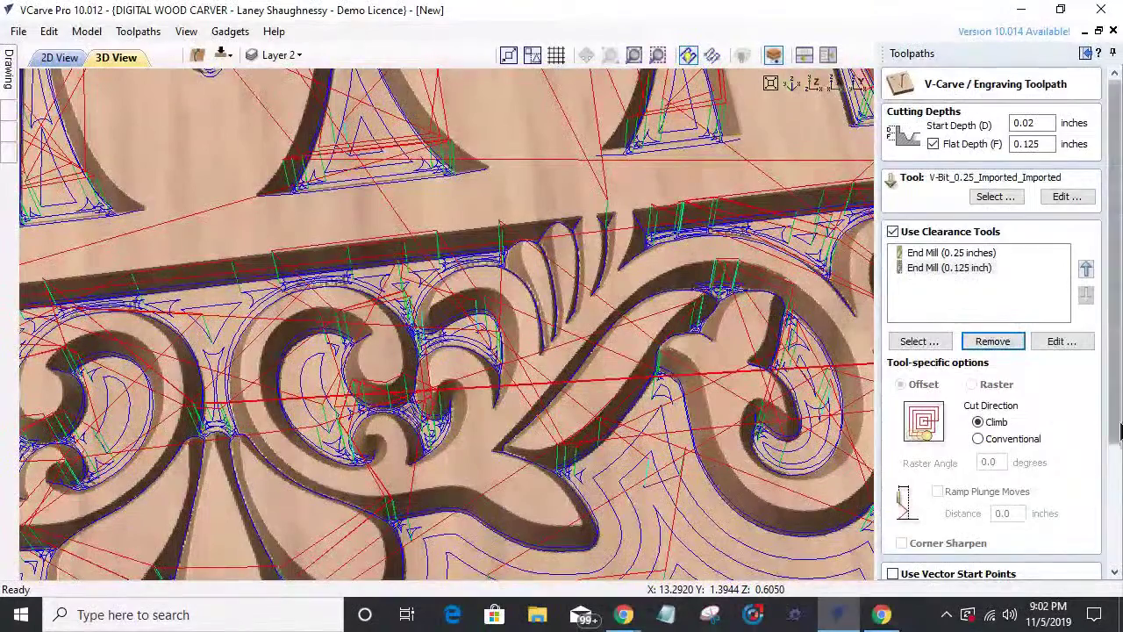
- Recalculate V-Carve 3 with the 0.25 and 0.125 inch clearance tools and check its machining times in the toolpaths summary
{"action": "left_click", "coordinate": [1111, 489]}
{"action": "left_click", "coordinate": [933, 565]}
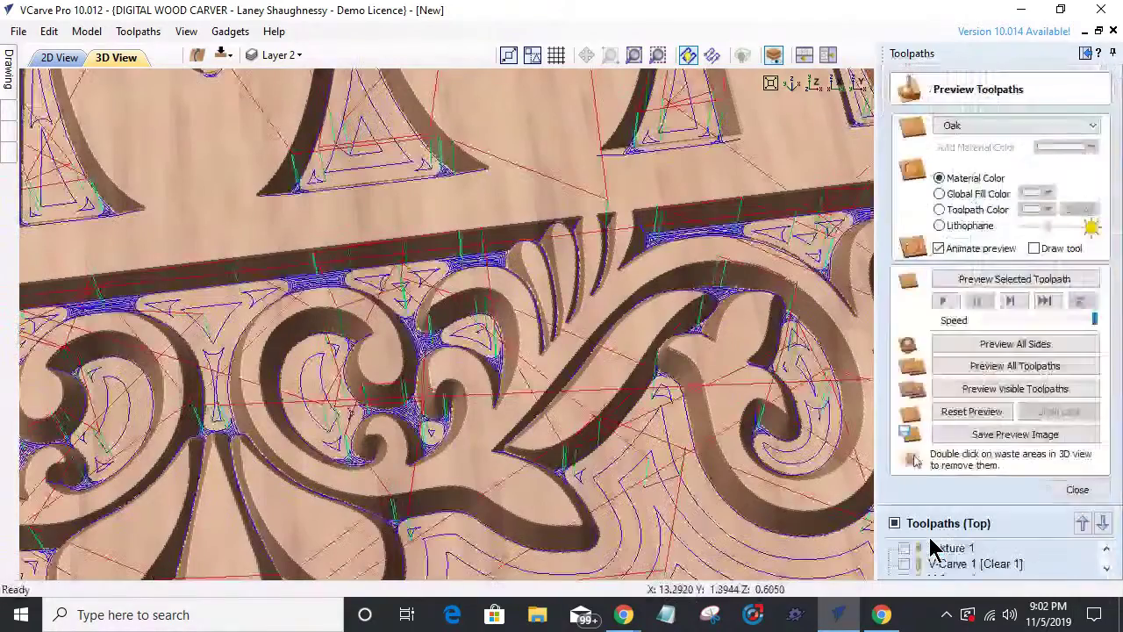
{"action": "left_click", "coordinate": [974, 414]}
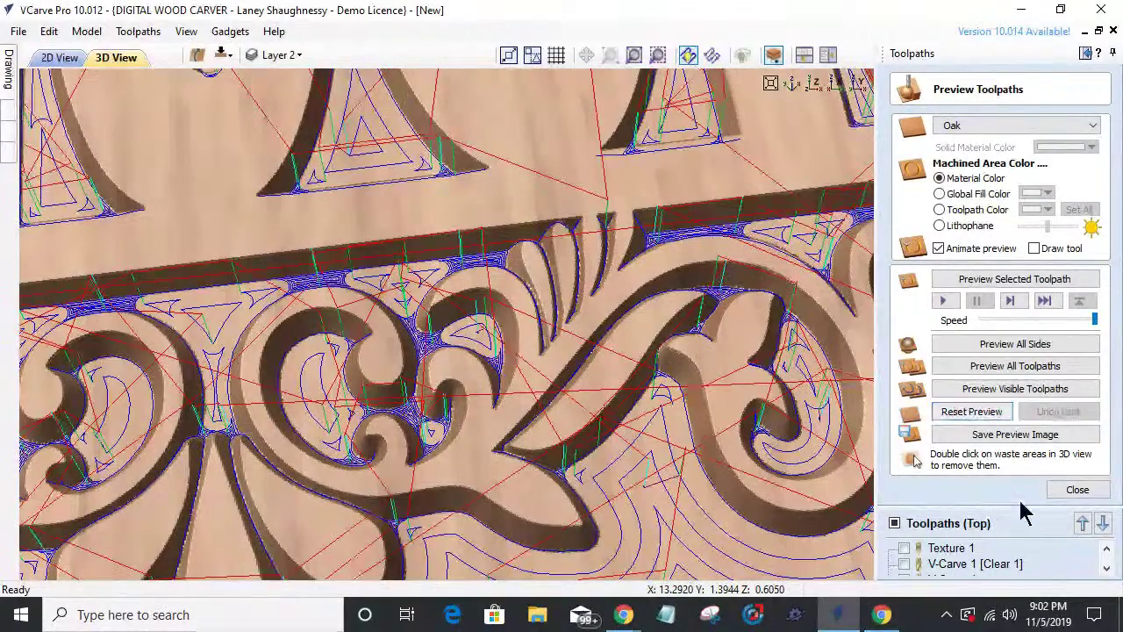
{"action": "left_click", "coordinate": [1076, 492]}
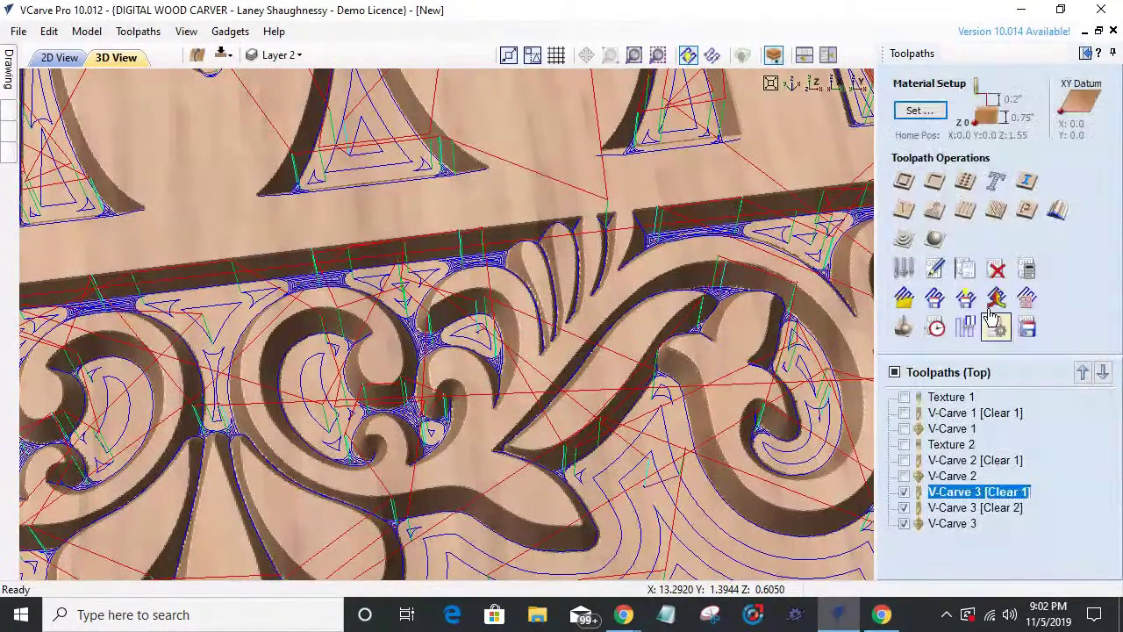
{"action": "left_click", "coordinate": [935, 328]}
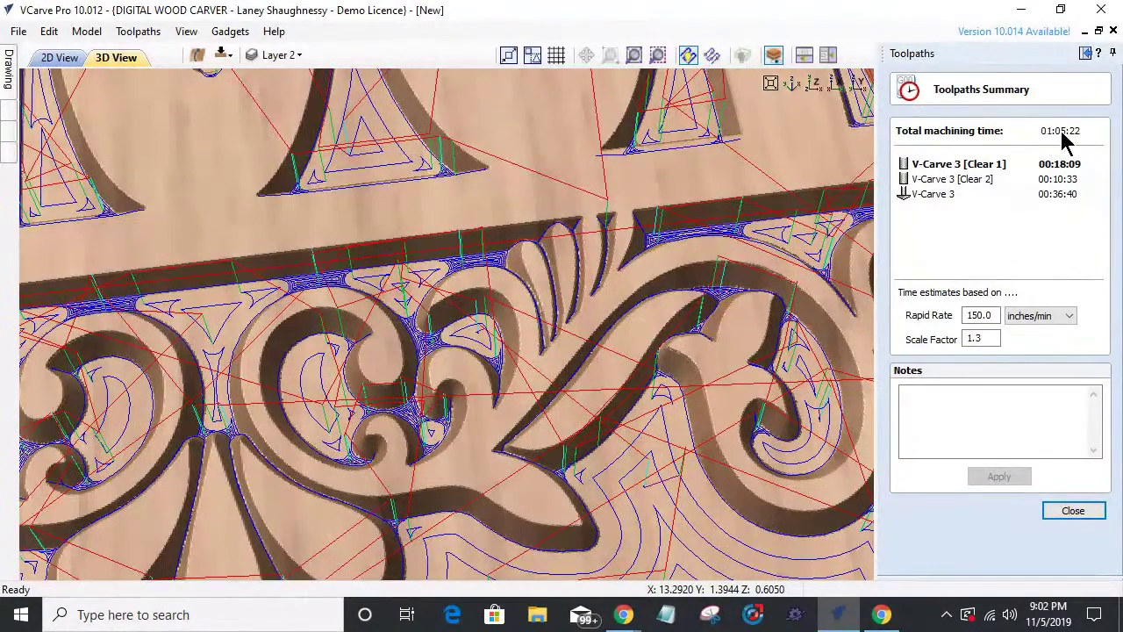
- Close the toolpaths summary and preview the visible V-Carve 3 toolpaths on the oak material
{"action": "left_click", "coordinate": [1074, 512]}
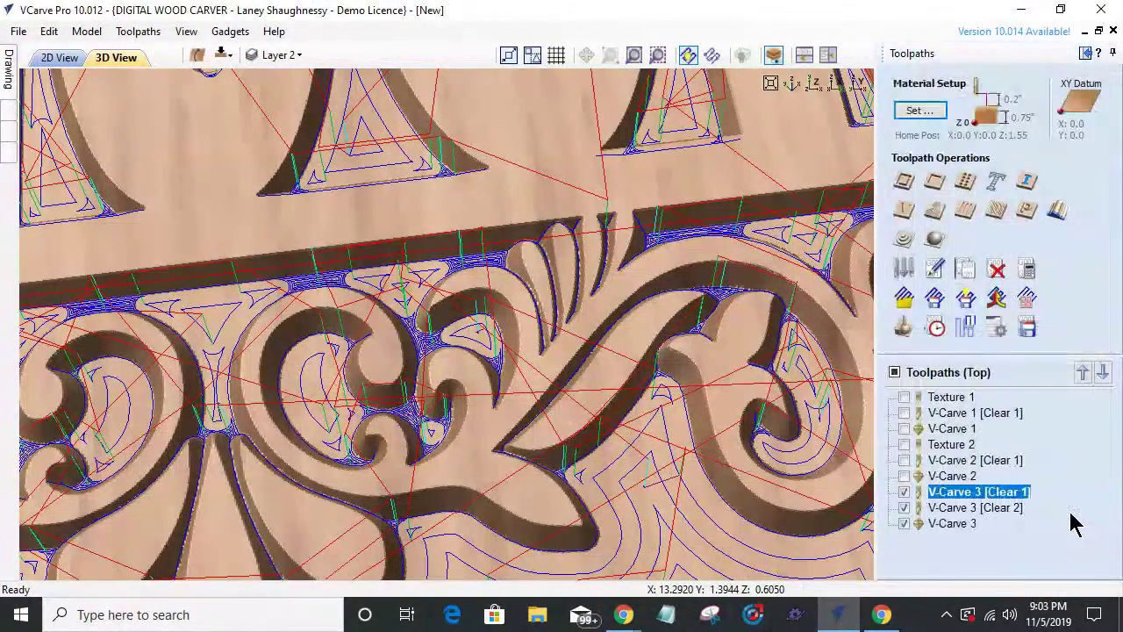
{"action": "left_click", "coordinate": [904, 507]}
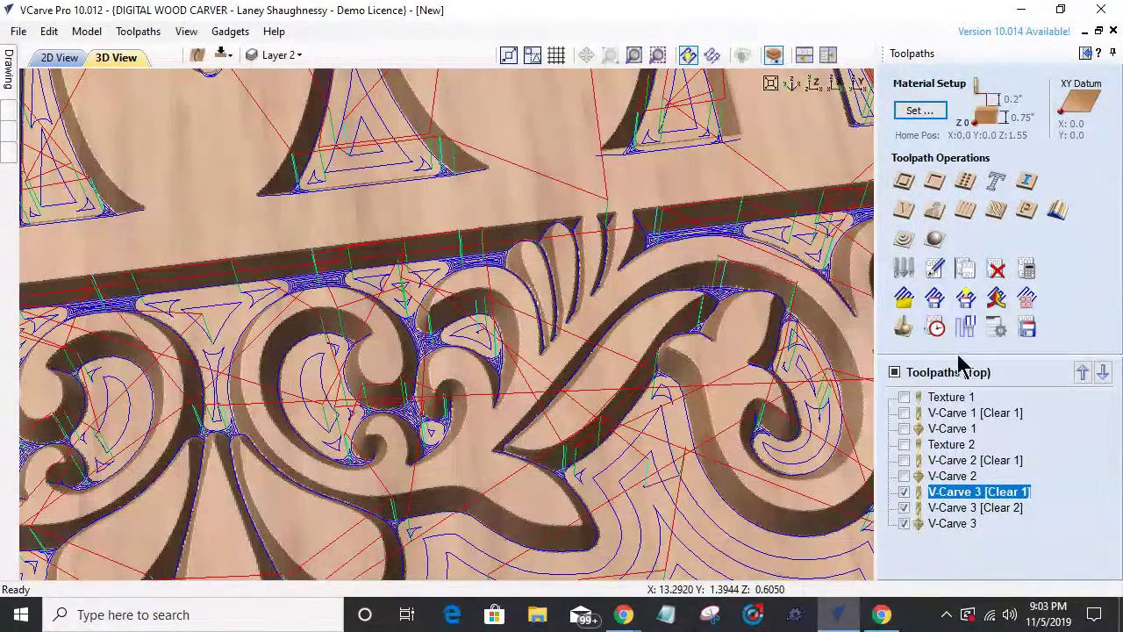
{"action": "left_click", "coordinate": [904, 327]}
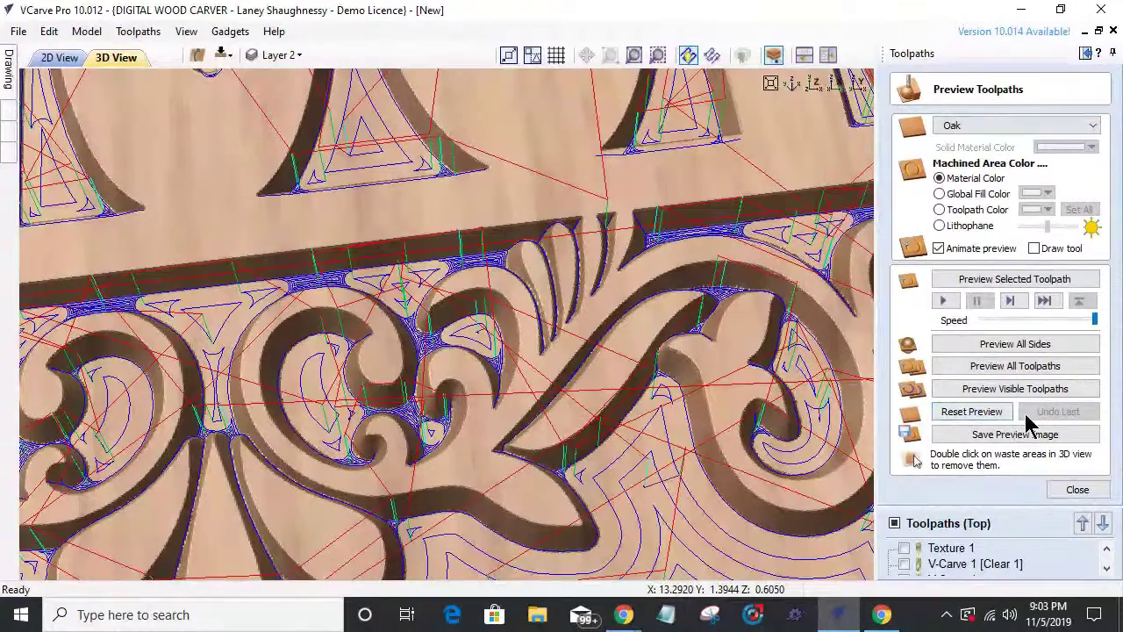
{"action": "left_click", "coordinate": [966, 393]}
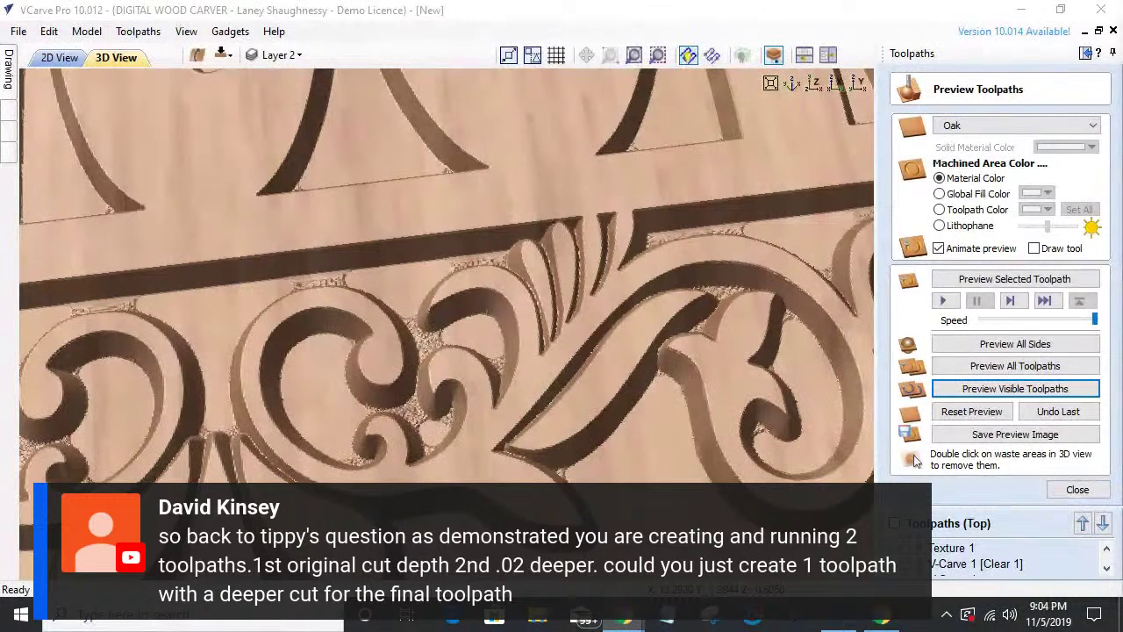
{"action": "left_click", "coordinate": [1096, 491]}
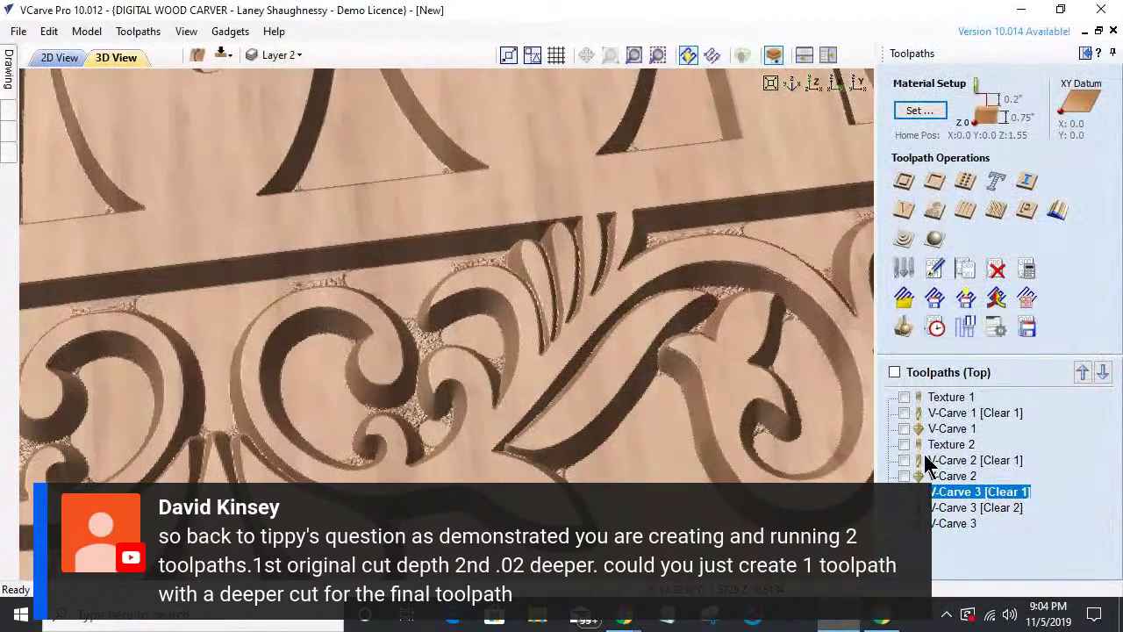
- Show the V-Carve 3 toolpaths and open their settings to review the cutting depths and clearance tools, leaving them as they are
{"action": "mouse_move", "coordinate": [953, 492]}
{"action": "left_mouse_down"}
{"action": "mouse_move", "coordinate": [953, 435]}
{"action": "mouse_move", "coordinate": [946, 485]}
{"action": "left_mouse_up"}
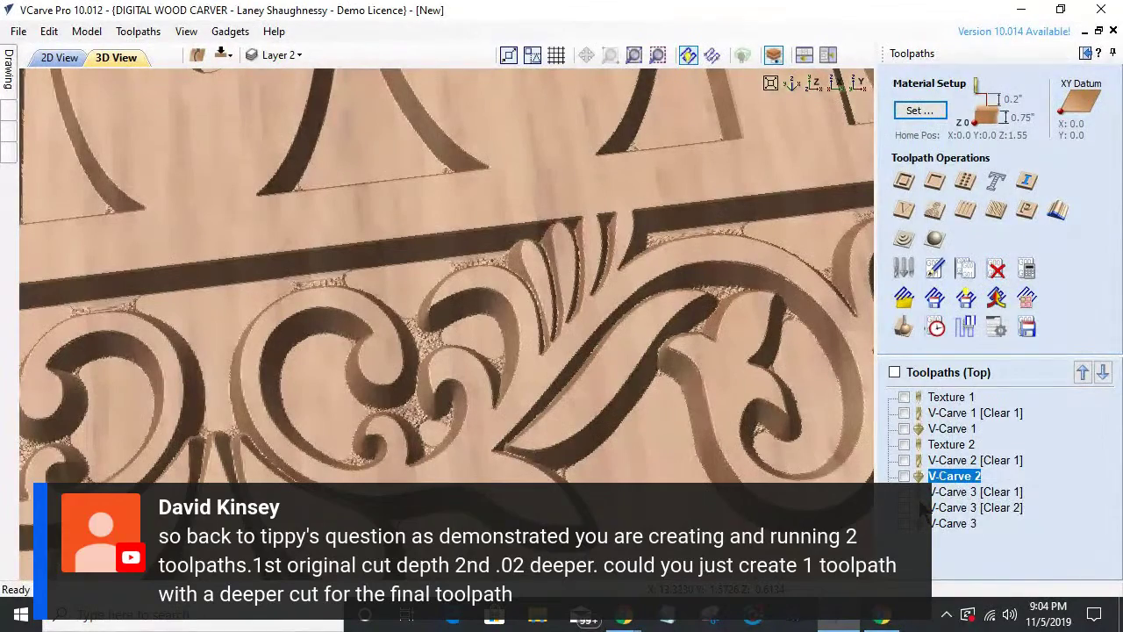
{"action": "left_click", "coordinate": [943, 492]}
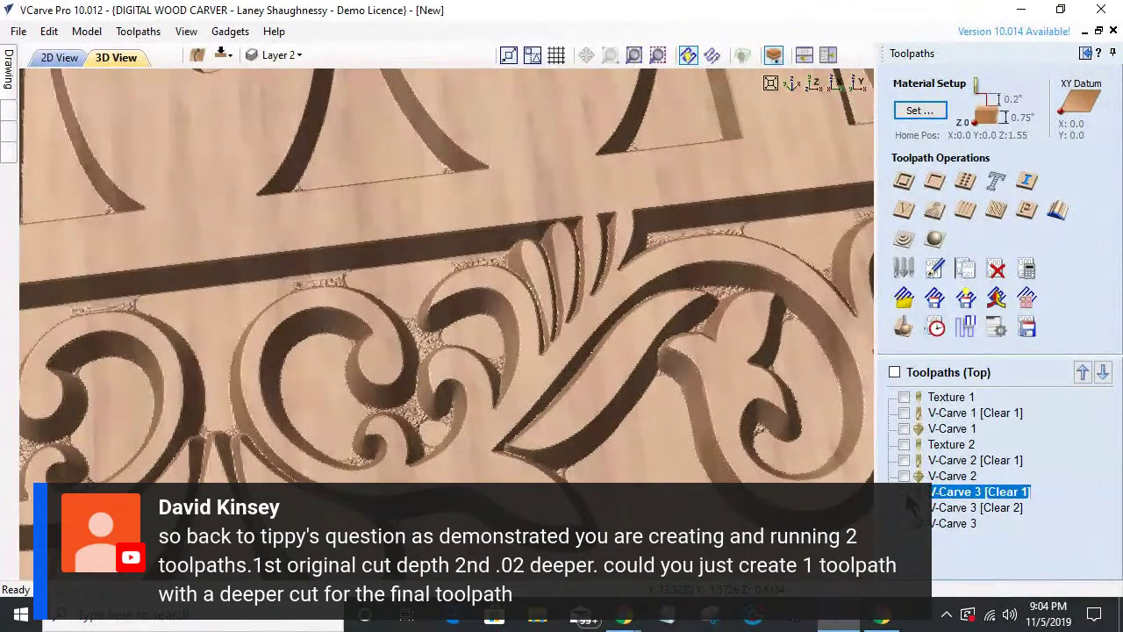
{"action": "left_click", "coordinate": [903, 492]}
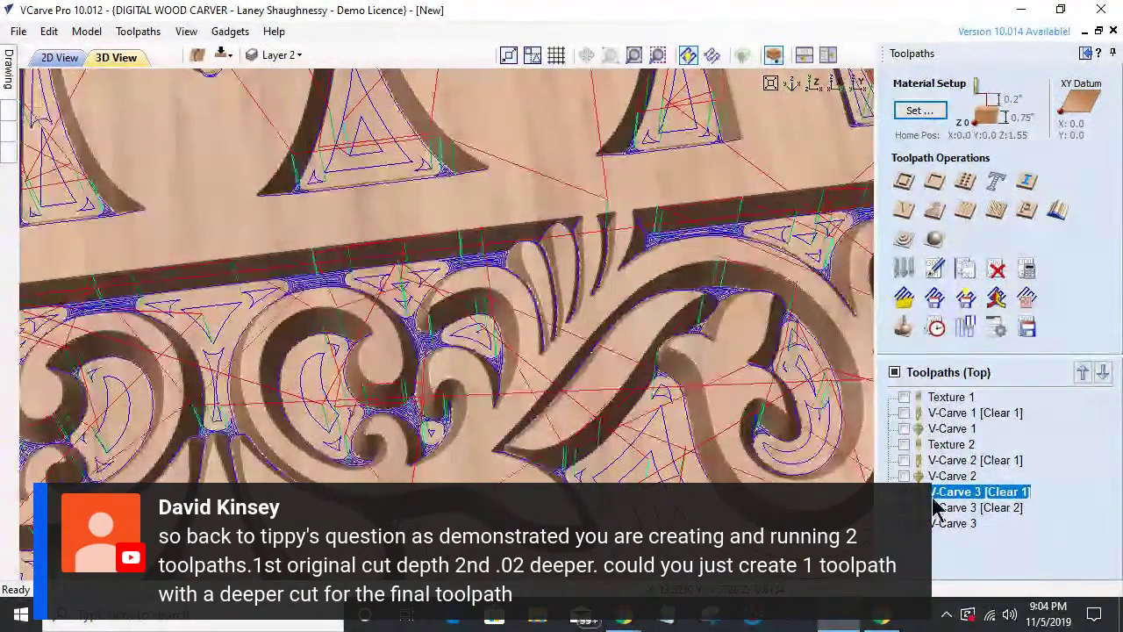
{"action": "double_click", "coordinate": [940, 493]}
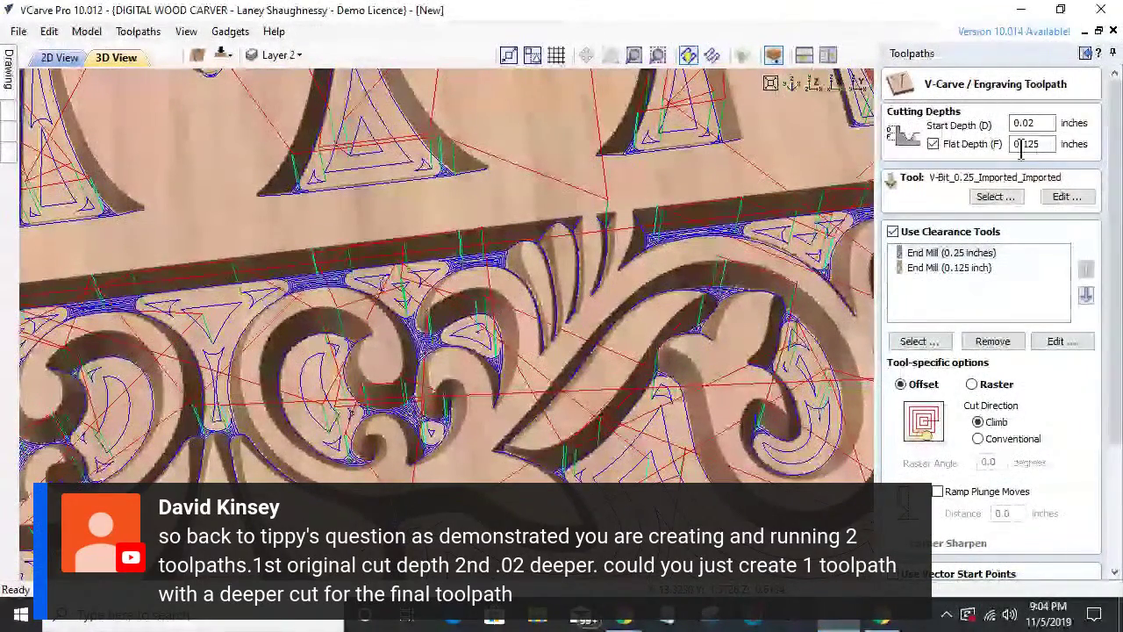
{"action": "scroll", "coordinate": [562, 373], "scroll_direction": "down", "scroll_amount": 6}
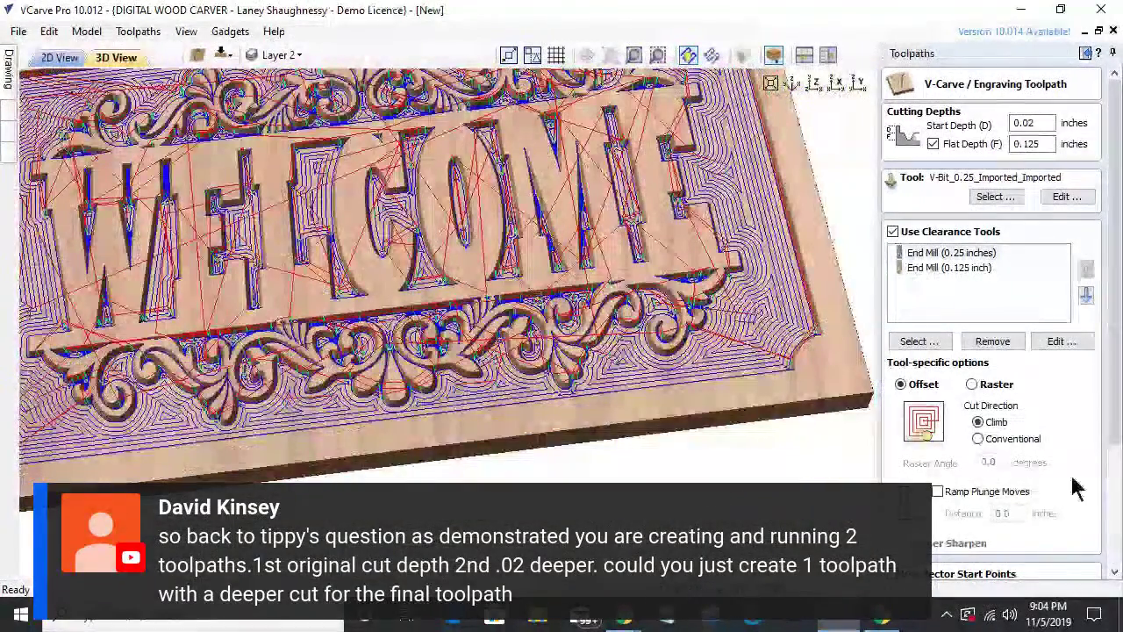
{"action": "scroll", "coordinate": [1078, 490], "scroll_direction": "down", "scroll_amount": 3}
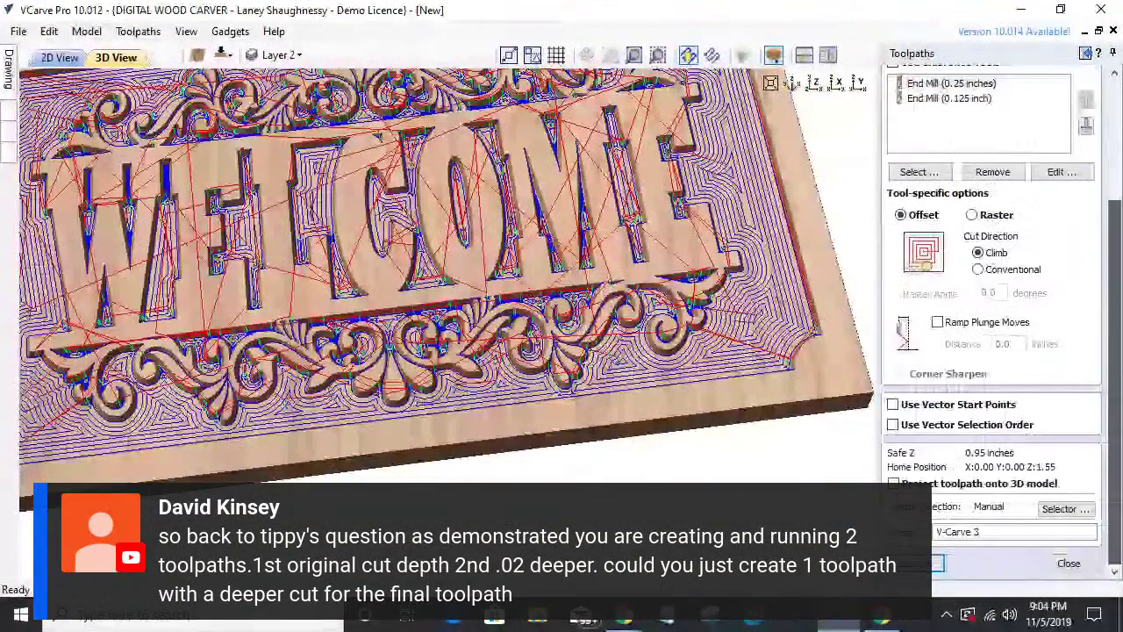
{"action": "left_click", "coordinate": [1085, 563]}
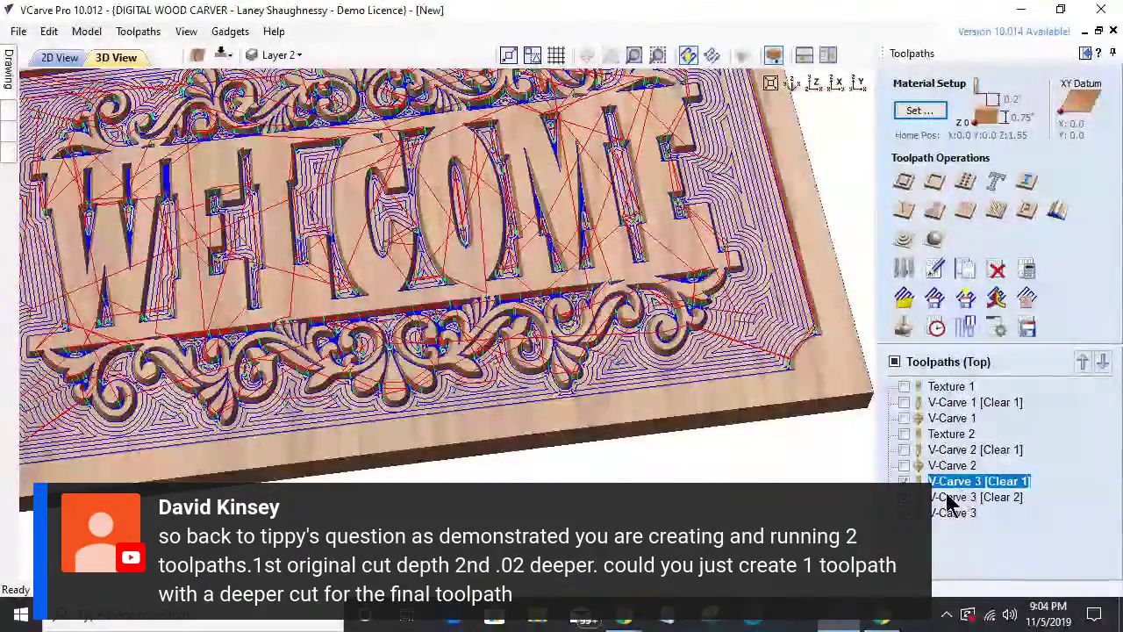
- Preview the visible V-Carve 3 toolpaths again, look over the whole WELCOME sign, and close the preview
{"action": "left_click_drag", "start_coordinate": [595, 413], "coordinate": [594, 396]}
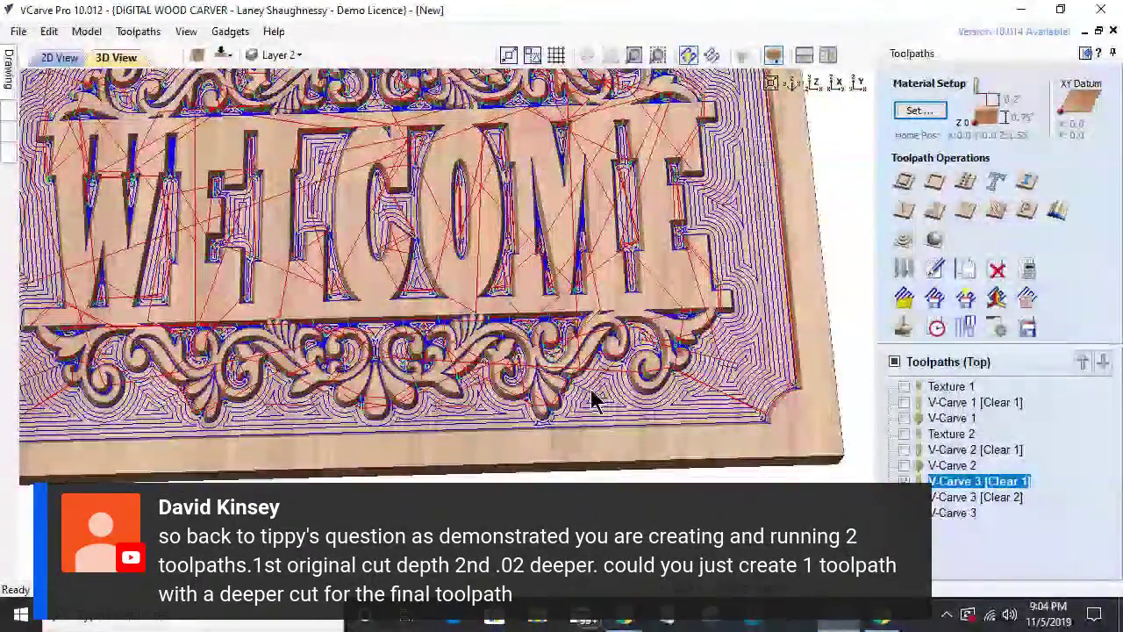
{"action": "left_click", "coordinate": [902, 330]}
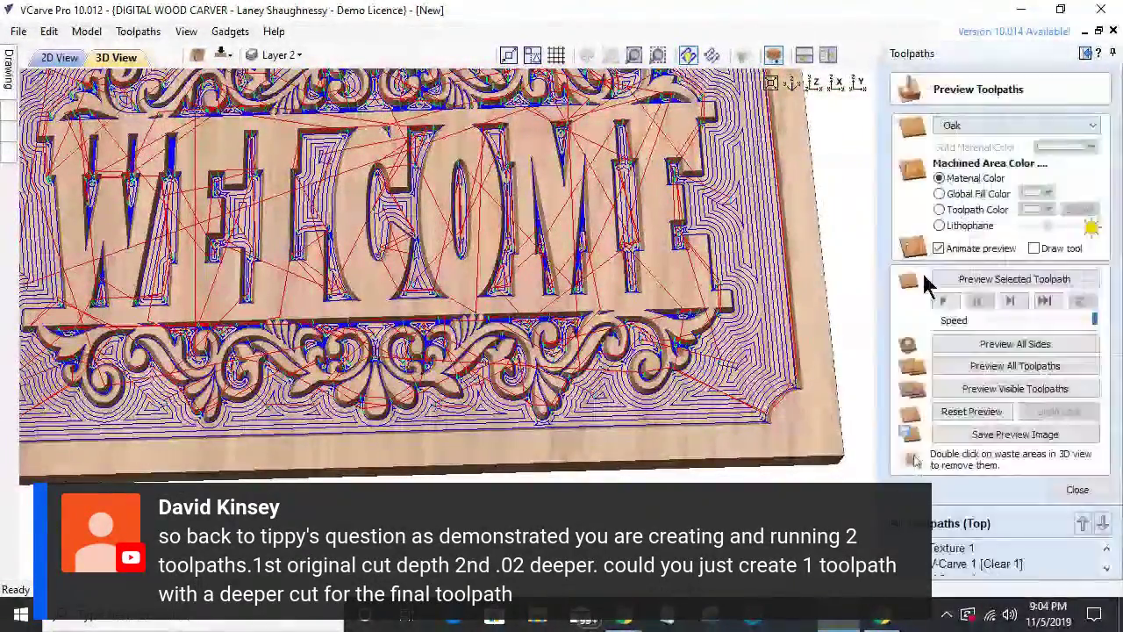
{"action": "left_click", "coordinate": [970, 392]}
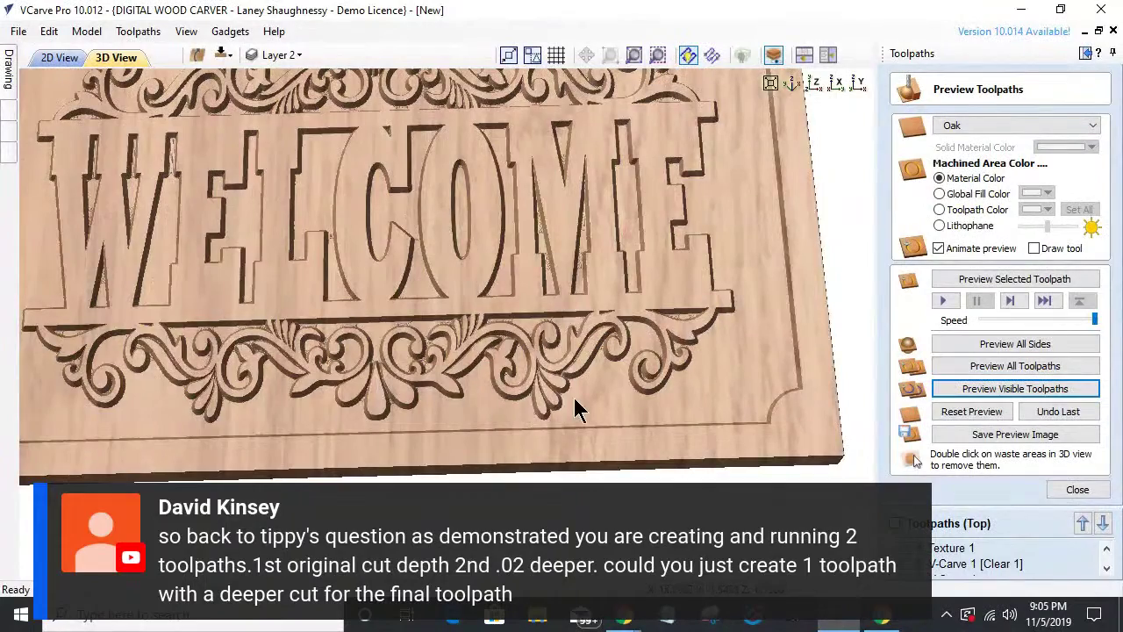
{"action": "key", "text": "0"}
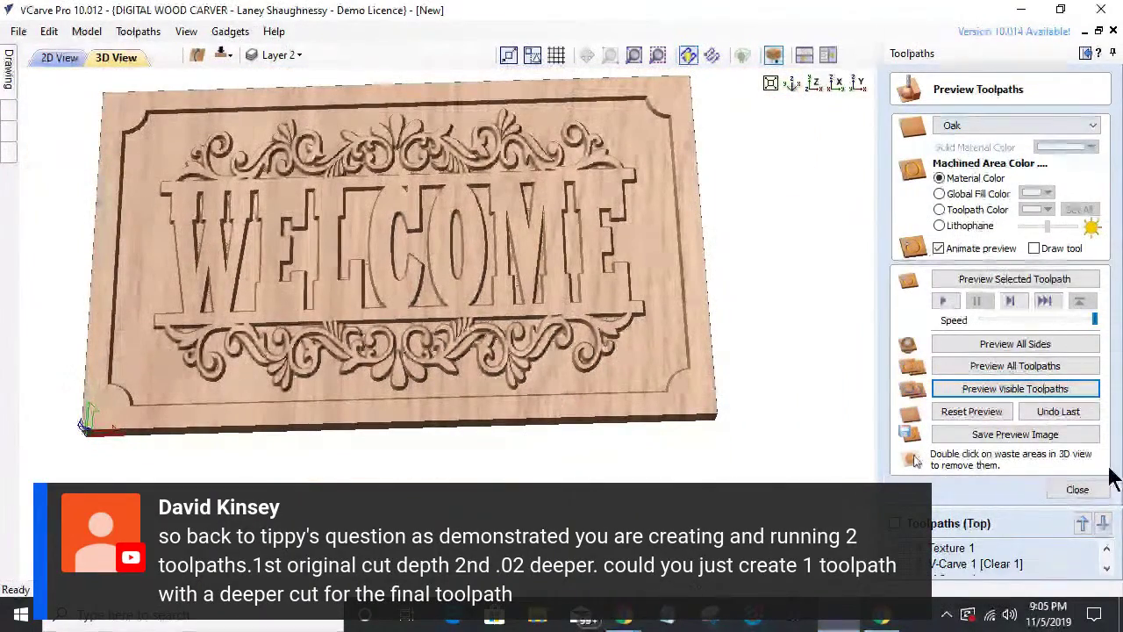
{"action": "left_click", "coordinate": [1079, 489]}
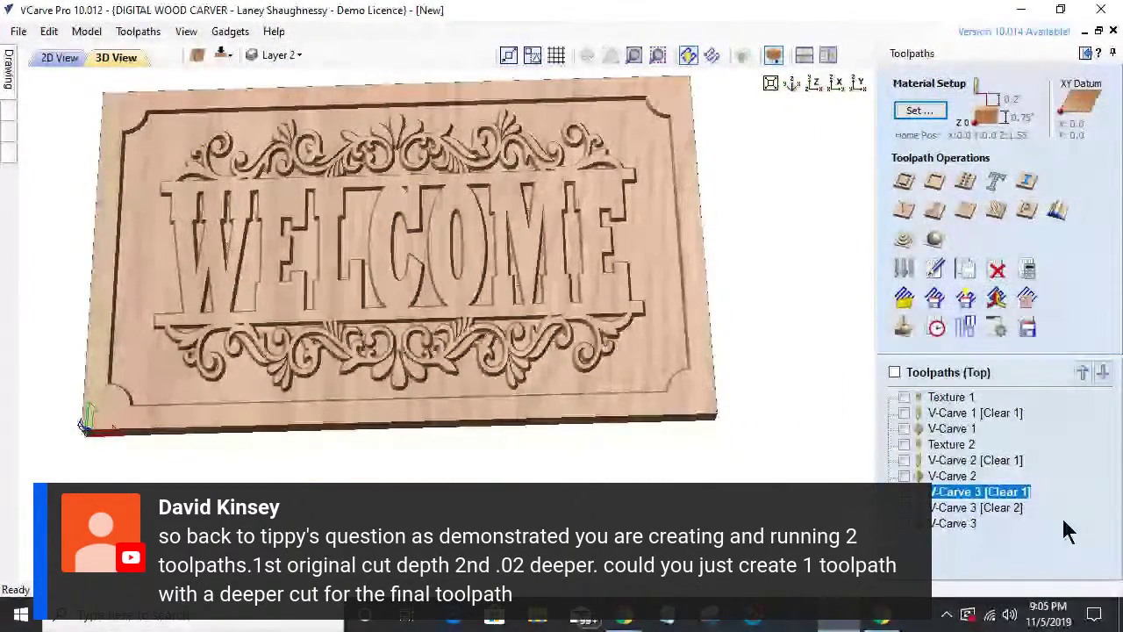
- Delete the Texture 1 toolpath from the toolpath list
{"action": "left_click", "coordinate": [904, 397]}
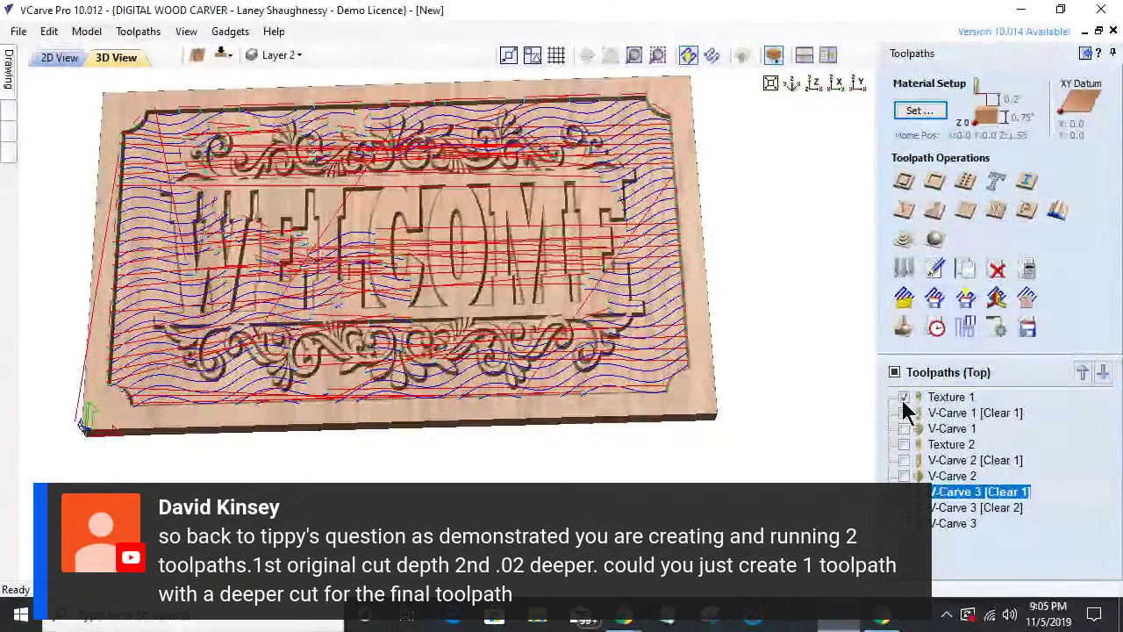
{"action": "left_click", "coordinate": [973, 404]}
{"action": "right_click", "coordinate": [972, 403]}
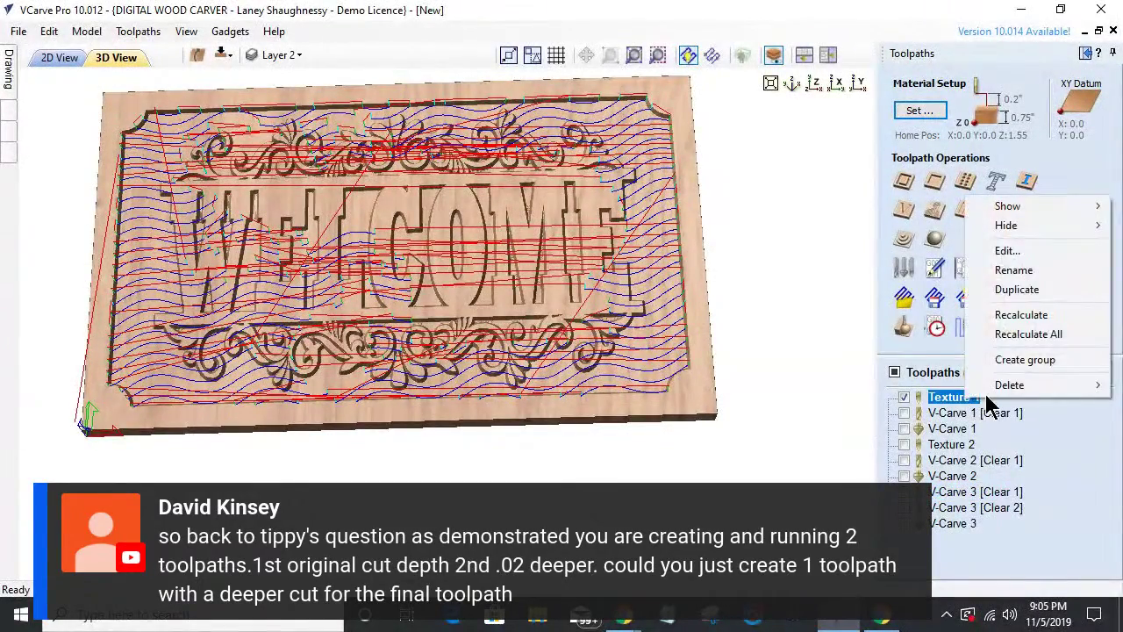
{"action": "mouse_move", "coordinate": [990, 394]}
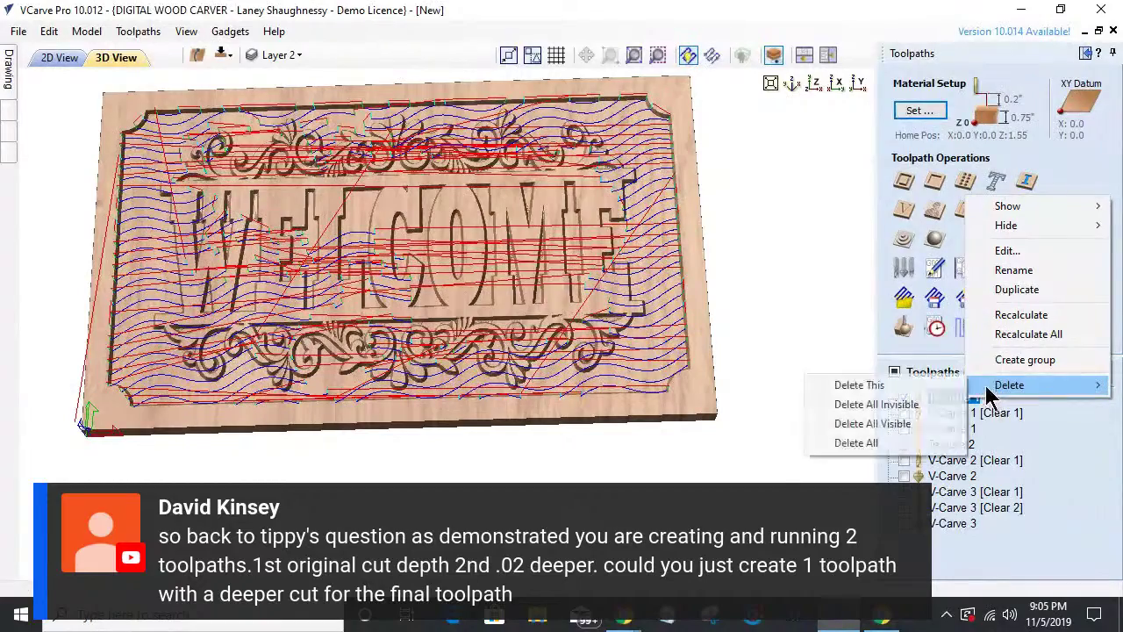
{"action": "left_click", "coordinate": [895, 391]}
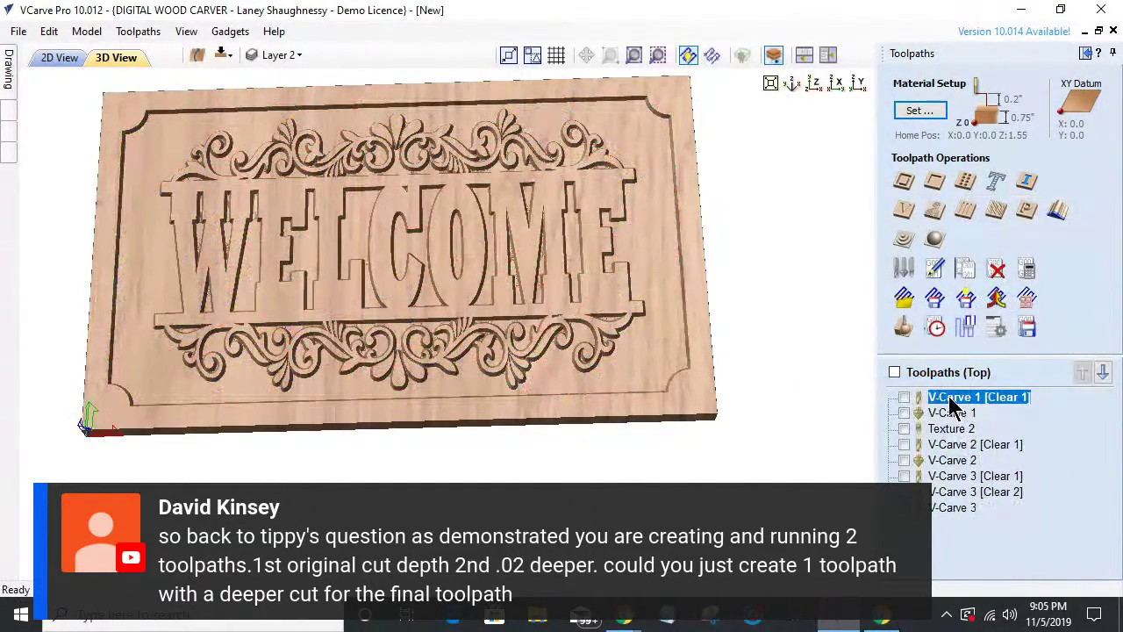
- Make V-Carve 1 [Clear 1], V-Carve 1, Texture 2 and V-Carve 2 [Clear 1] visible and delete these four toolpaths
{"action": "right_click", "coordinate": [944, 403]}
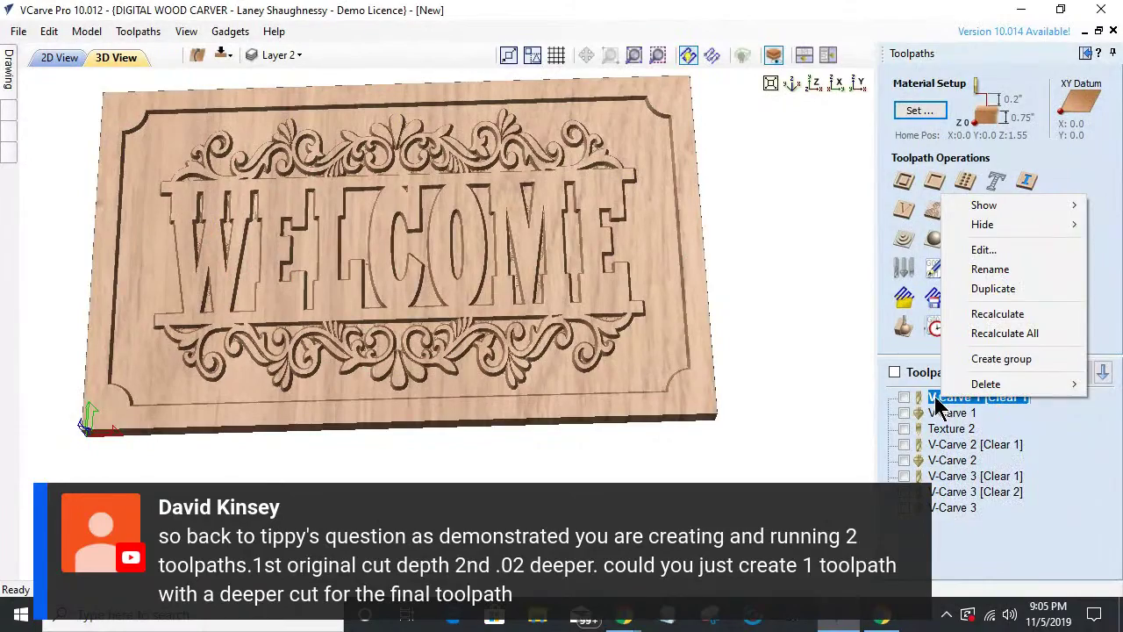
{"action": "left_click", "coordinate": [904, 396]}
{"action": "left_click", "coordinate": [904, 412]}
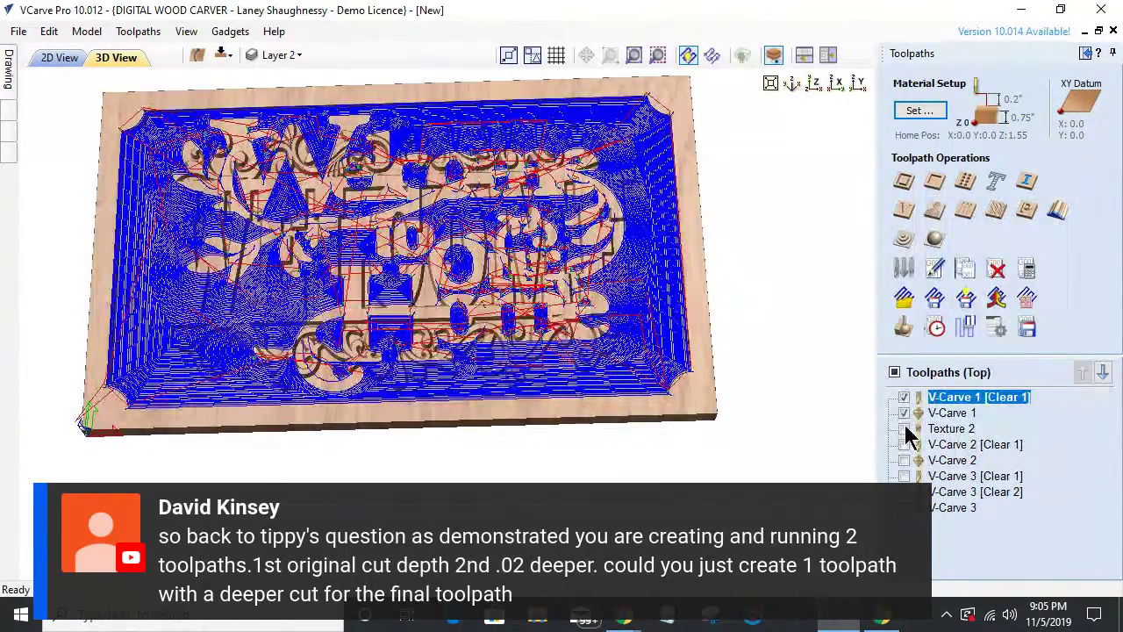
{"action": "left_click", "coordinate": [905, 428]}
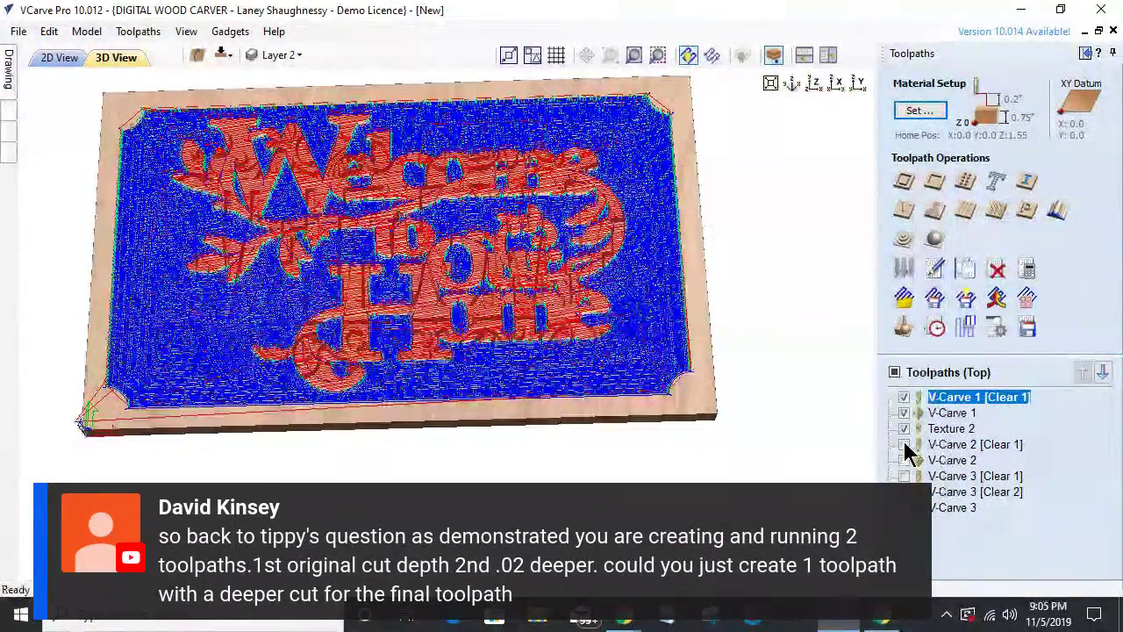
{"action": "left_click", "coordinate": [904, 444]}
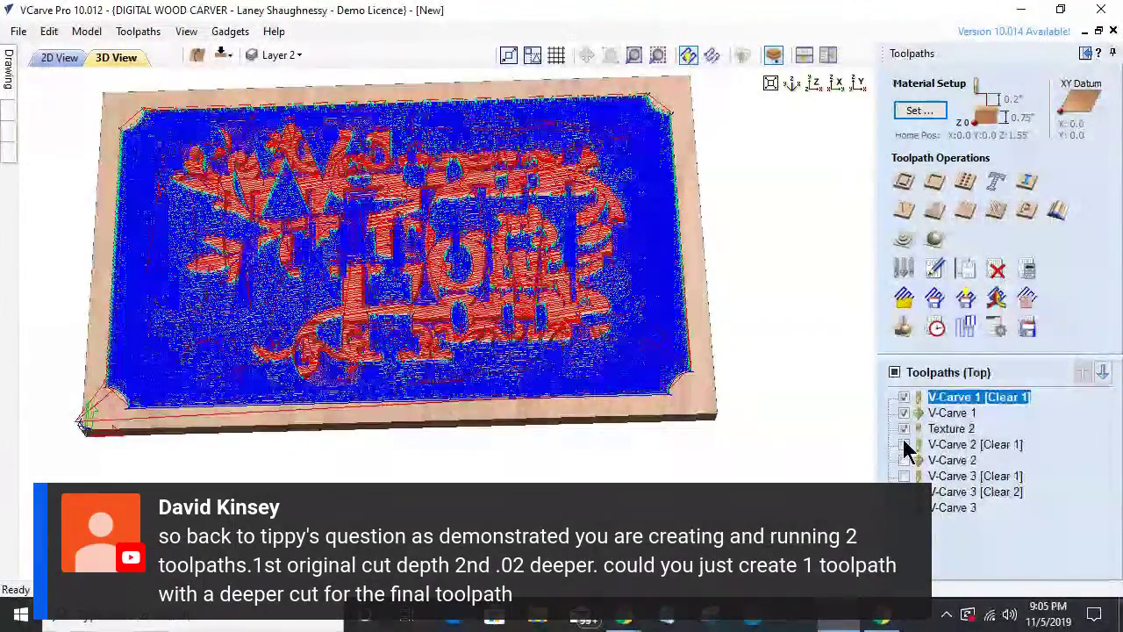
{"action": "left_click", "coordinate": [904, 444]}
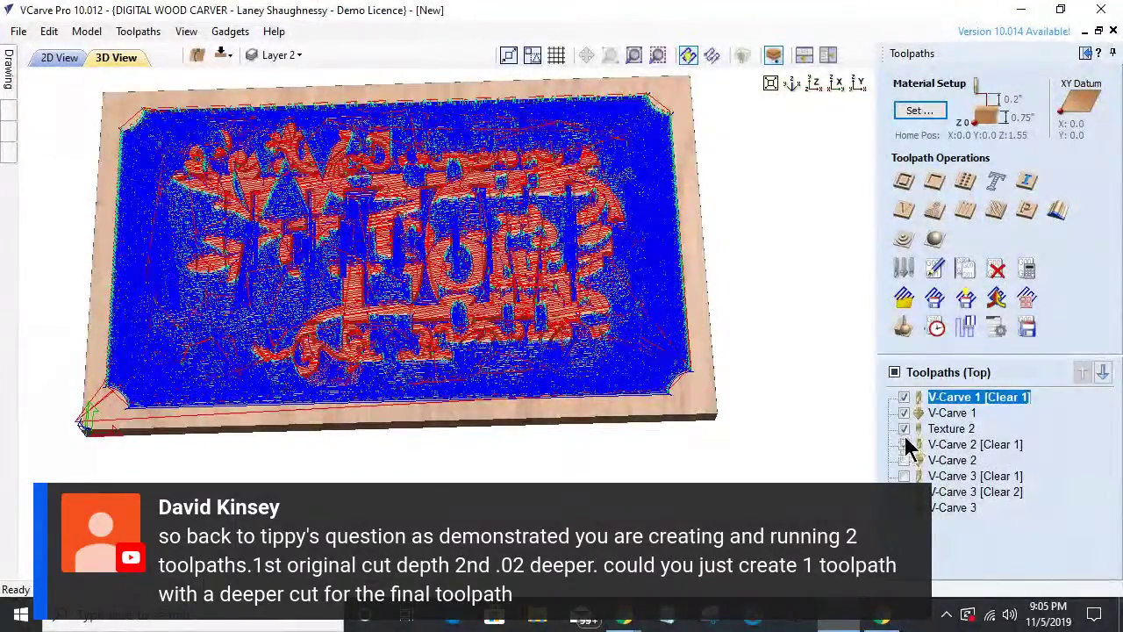
{"action": "right_click", "coordinate": [950, 403]}
{"action": "mouse_move", "coordinate": [972, 389]}
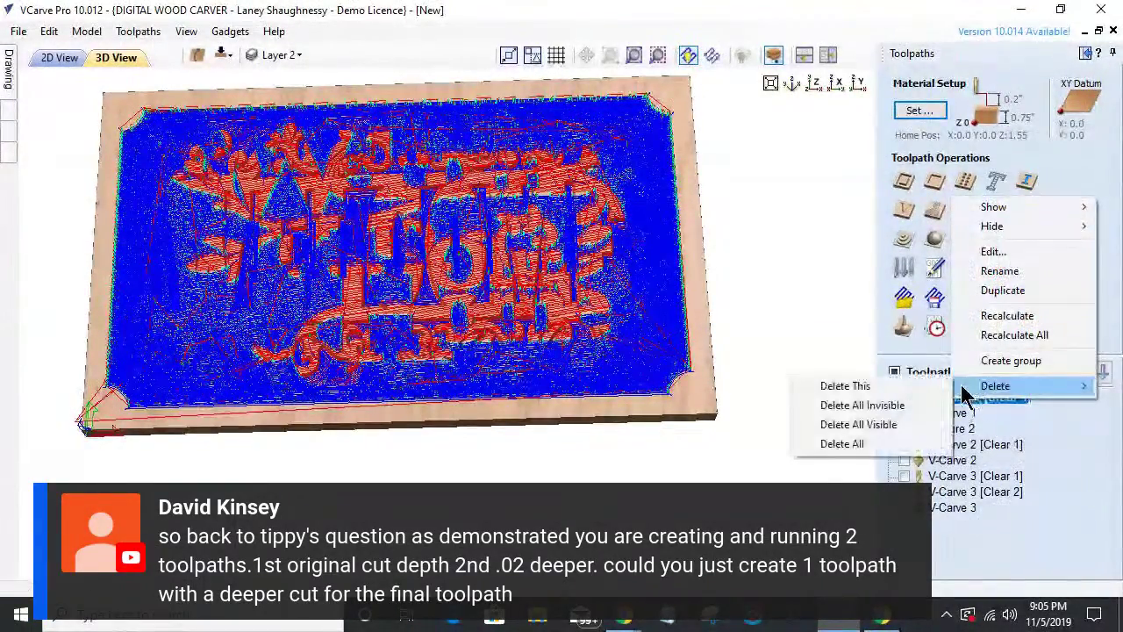
{"action": "left_click", "coordinate": [896, 387]}
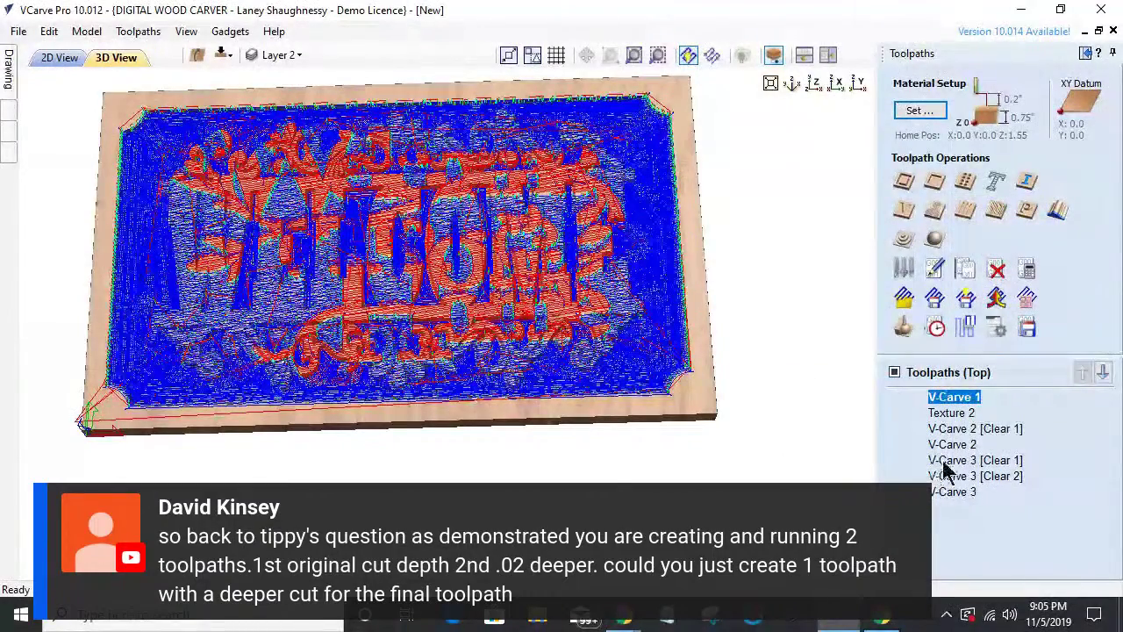
{"action": "right_click", "coordinate": [943, 403]}
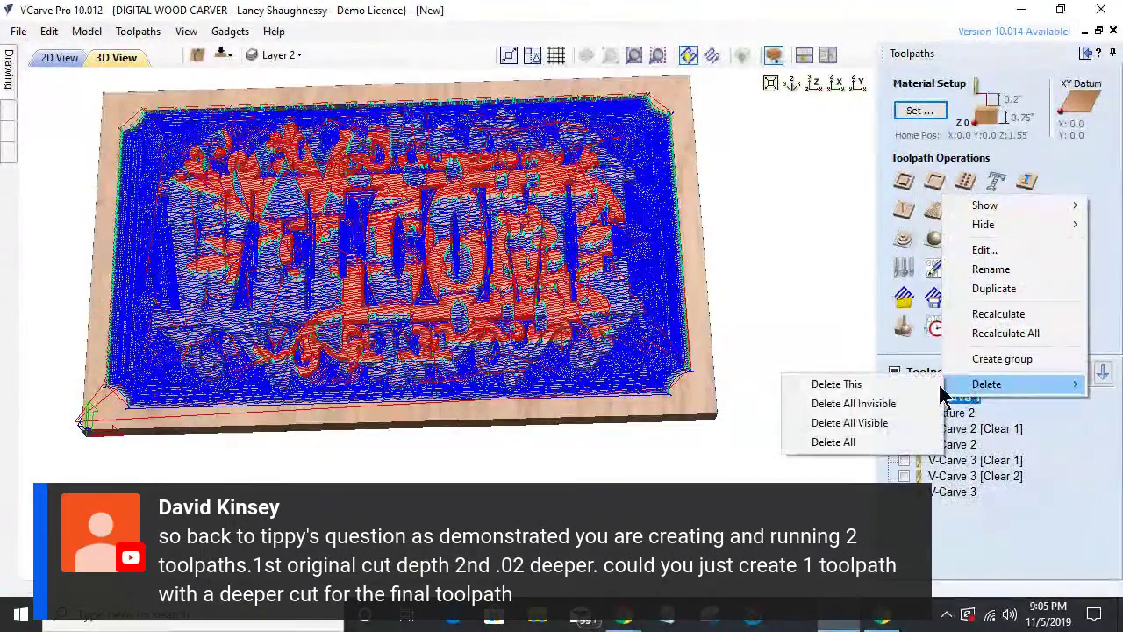
{"action": "left_click", "coordinate": [886, 423]}
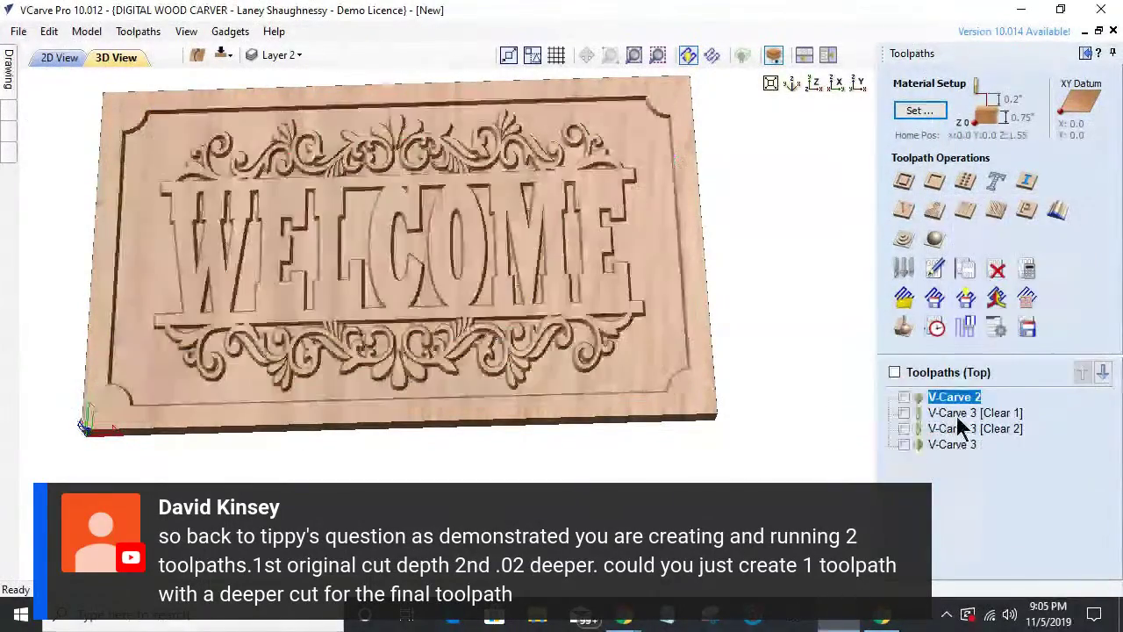
- Delete the V-Carve 2 toolpath so only the V-Carve 3 set is kept
{"action": "right_click", "coordinate": [946, 402]}
{"action": "mouse_move", "coordinate": [987, 380]}
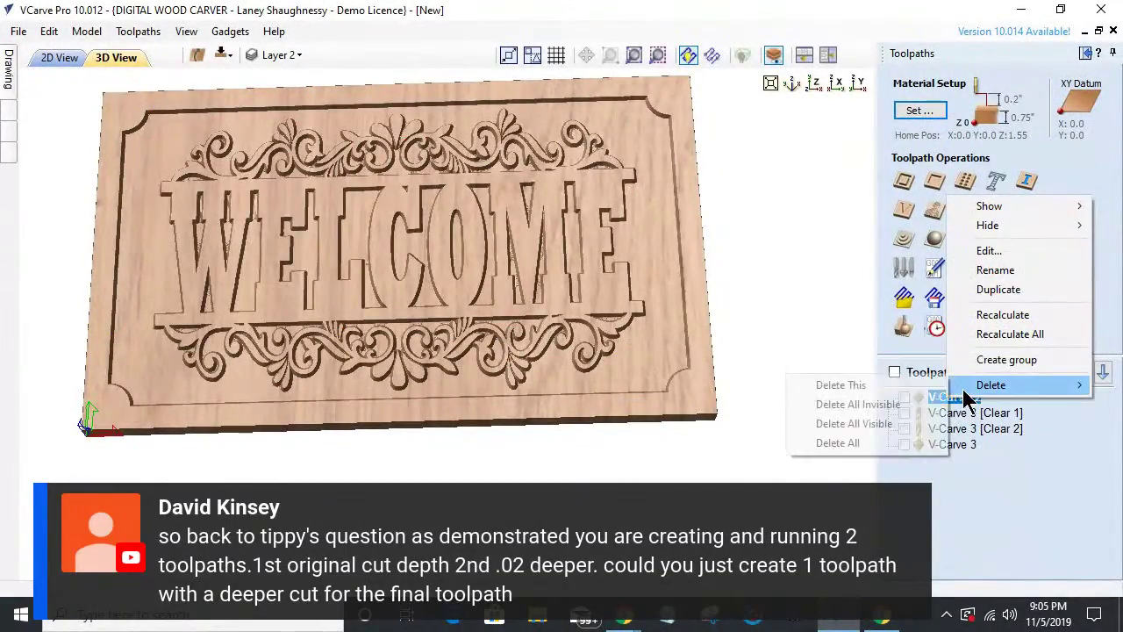
{"action": "left_click", "coordinate": [827, 389]}
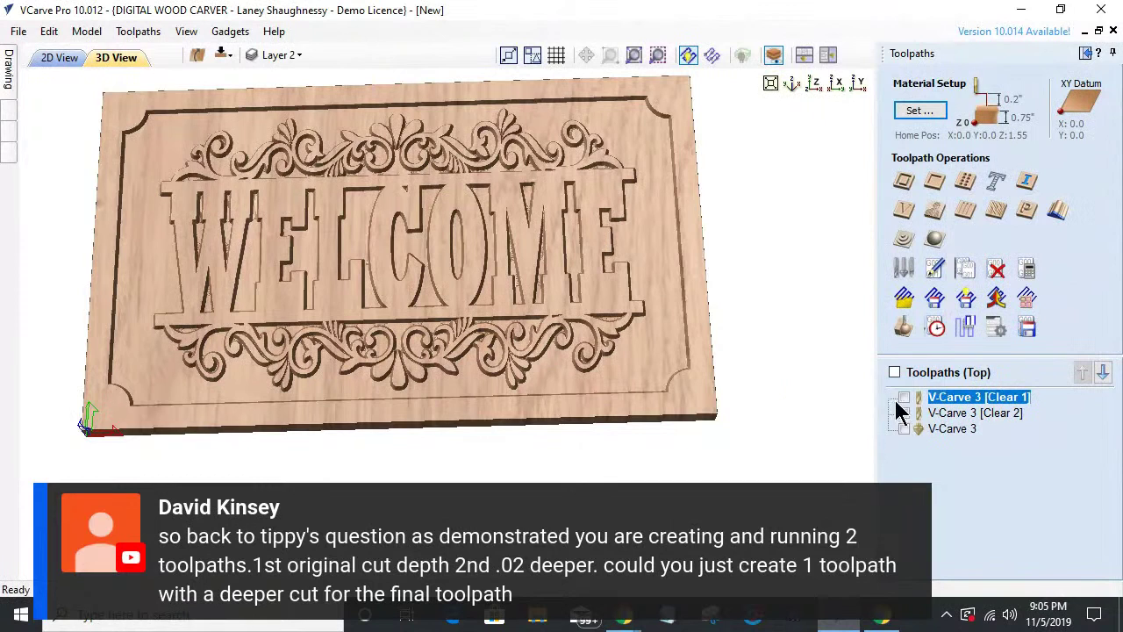
- Examine the V-Carve 3 preview of the WELCOME sign up close, including the lettering and lower scrollwork, and as a whole
{"action": "left_click", "coordinate": [957, 414]}
{"action": "left_click", "coordinate": [951, 428]}
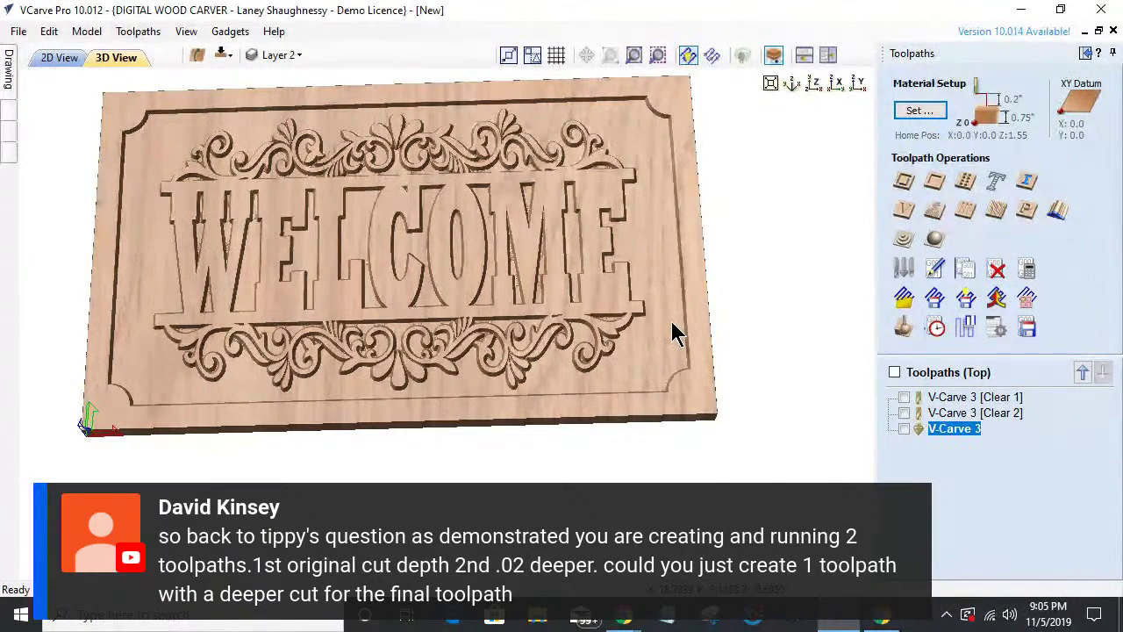
{"action": "scroll", "coordinate": [439, 147], "scroll_direction": "up", "scroll_amount": 3}
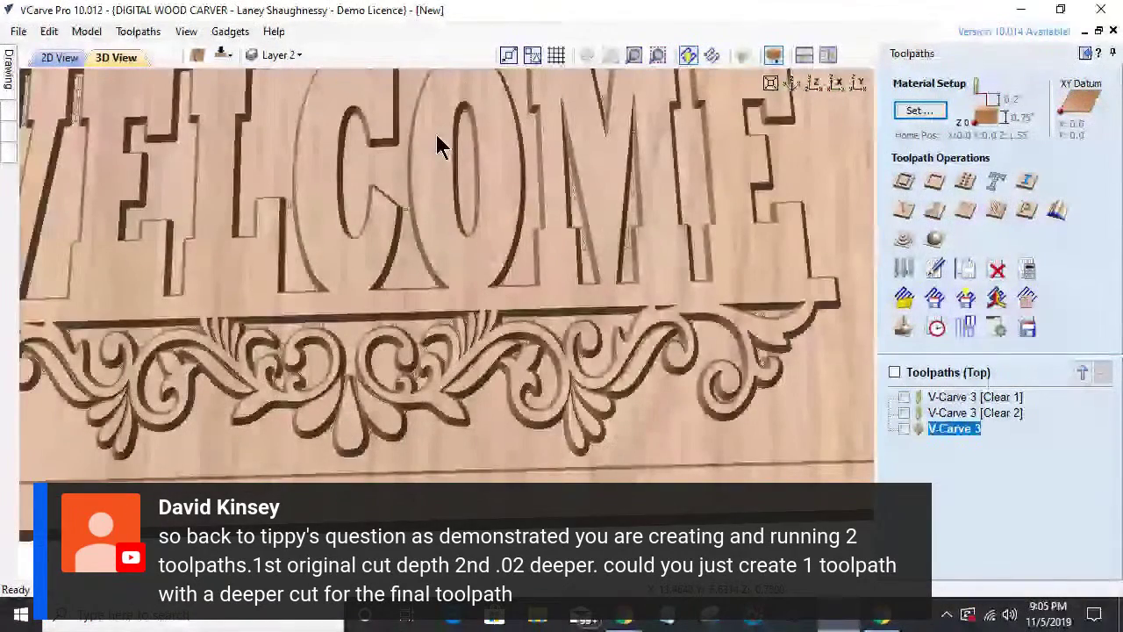
{"action": "scroll", "coordinate": [491, 331], "scroll_direction": "up", "scroll_amount": 2}
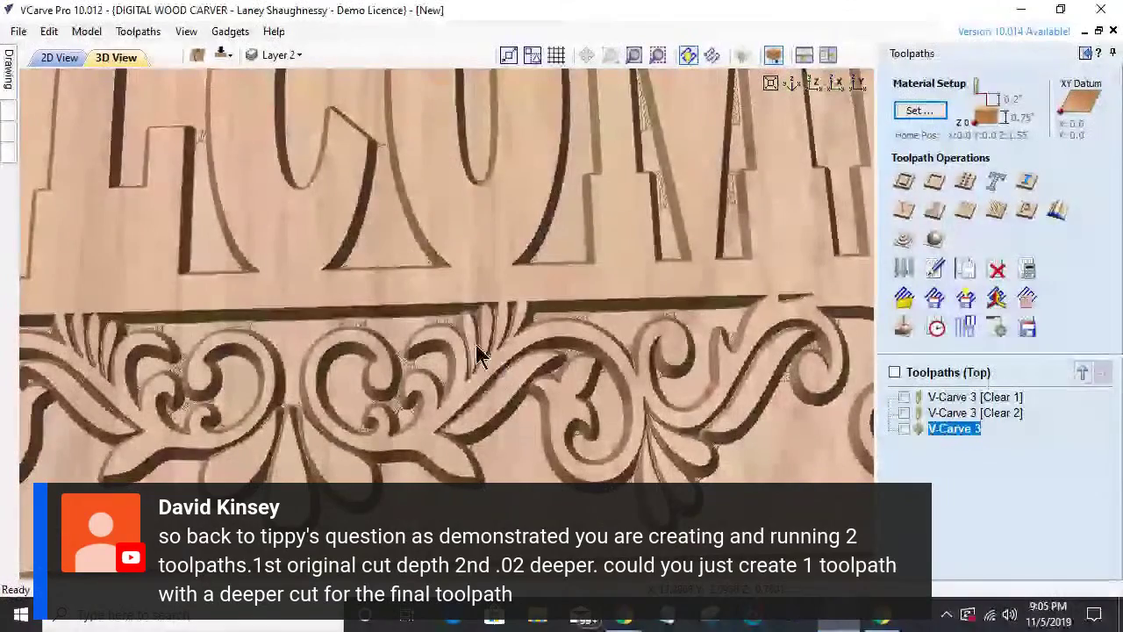
{"action": "scroll", "coordinate": [514, 368], "scroll_direction": "down", "scroll_amount": 4}
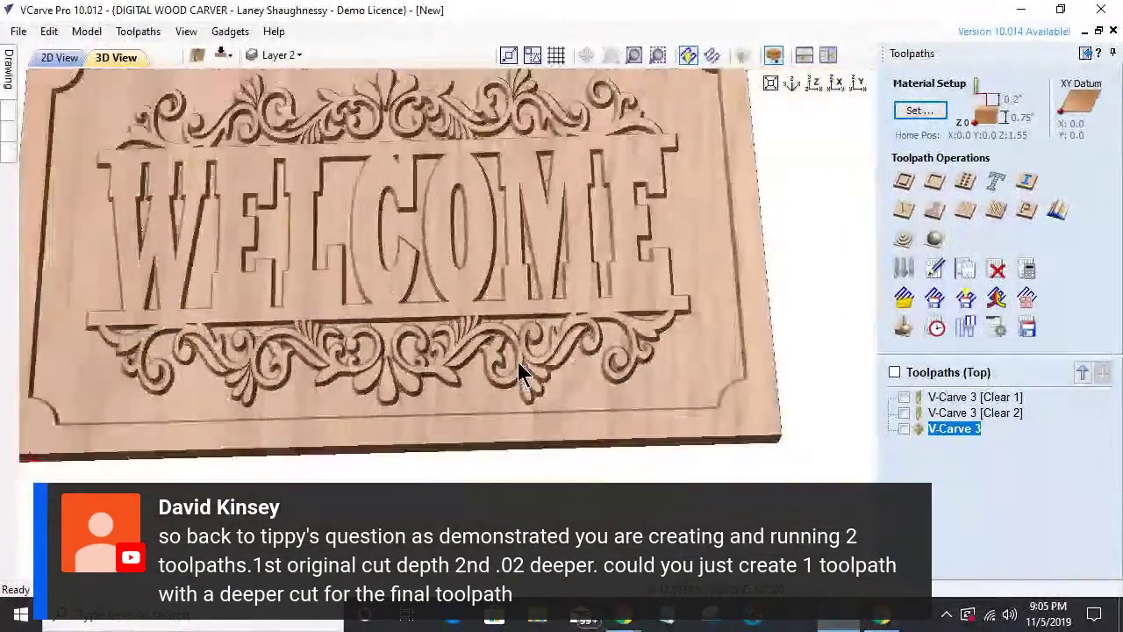
{"action": "scroll", "coordinate": [521, 372], "scroll_direction": "down", "scroll_amount": 3}
{"action": "left_click_drag", "start_coordinate": [672, 281], "coordinate": [538, 383]}
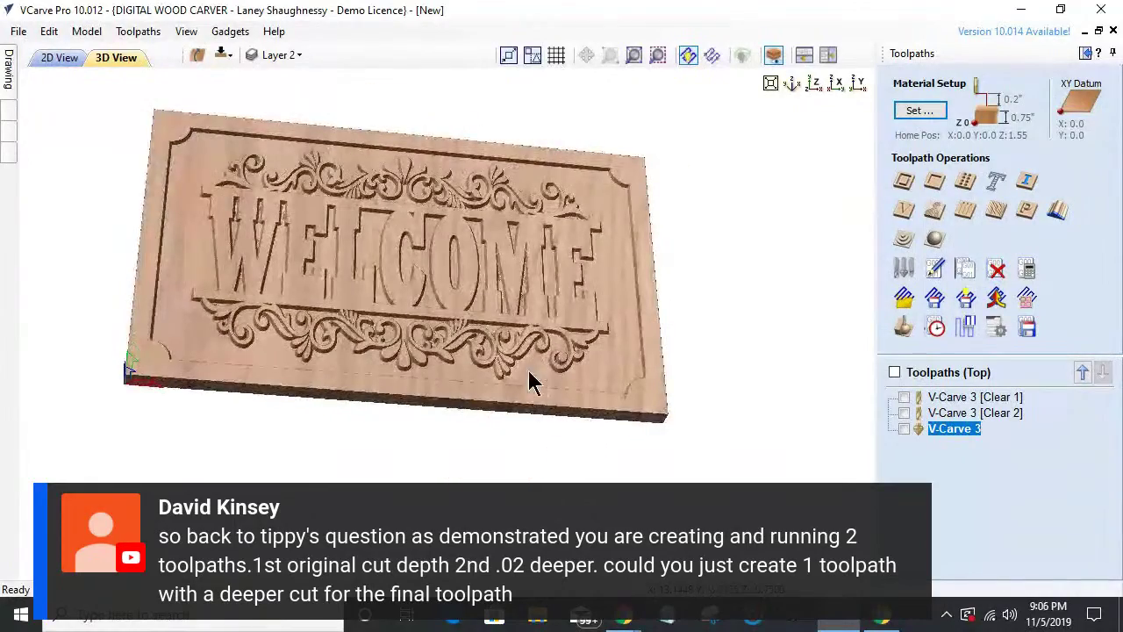
{"action": "left_click_drag", "start_coordinate": [233, 181], "coordinate": [345, 283]}
- Return to the full 2D layout, start a texture toolpath and set its start depth to 0.145 inches
{"action": "left_click", "coordinate": [58, 58]}
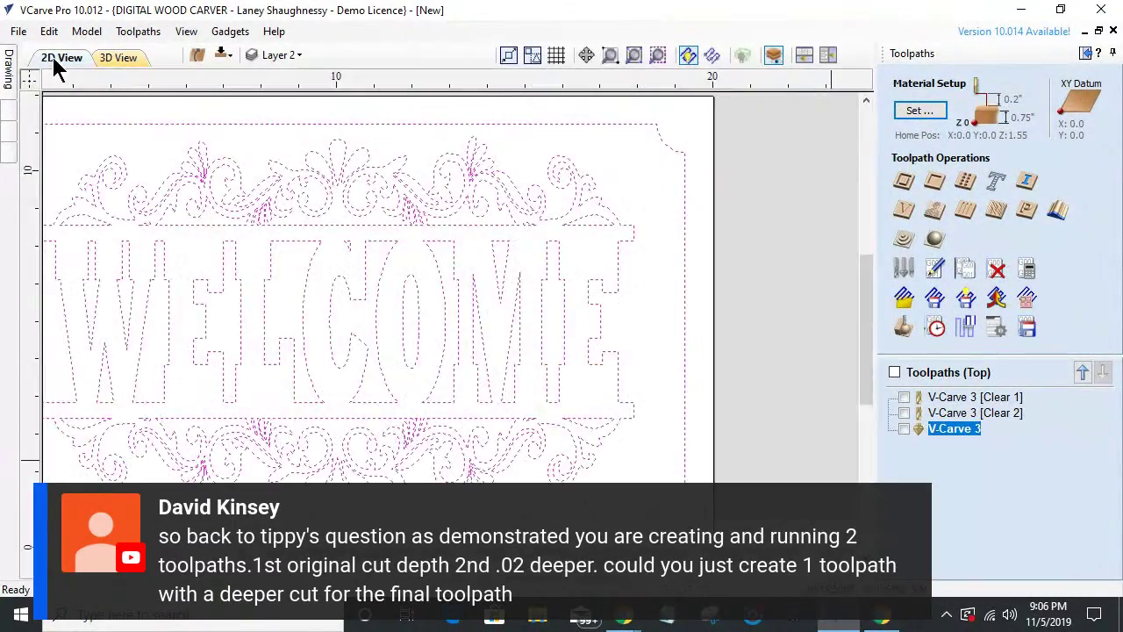
{"action": "scroll", "coordinate": [750, 355], "scroll_direction": "down", "scroll_amount": 1}
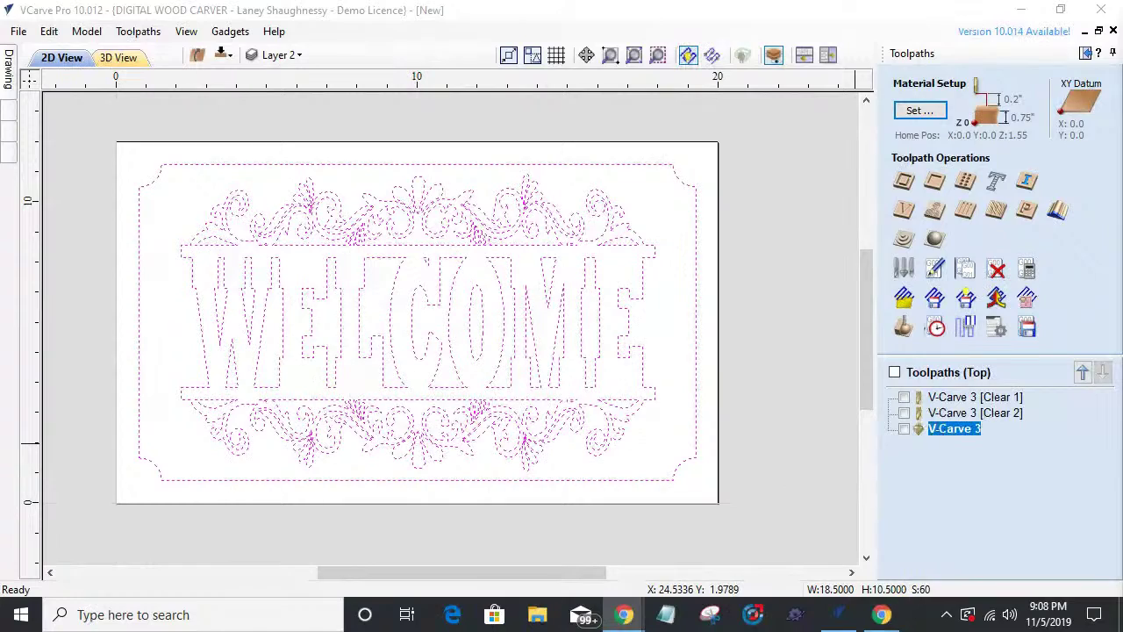
{"action": "left_click", "coordinate": [998, 216]}
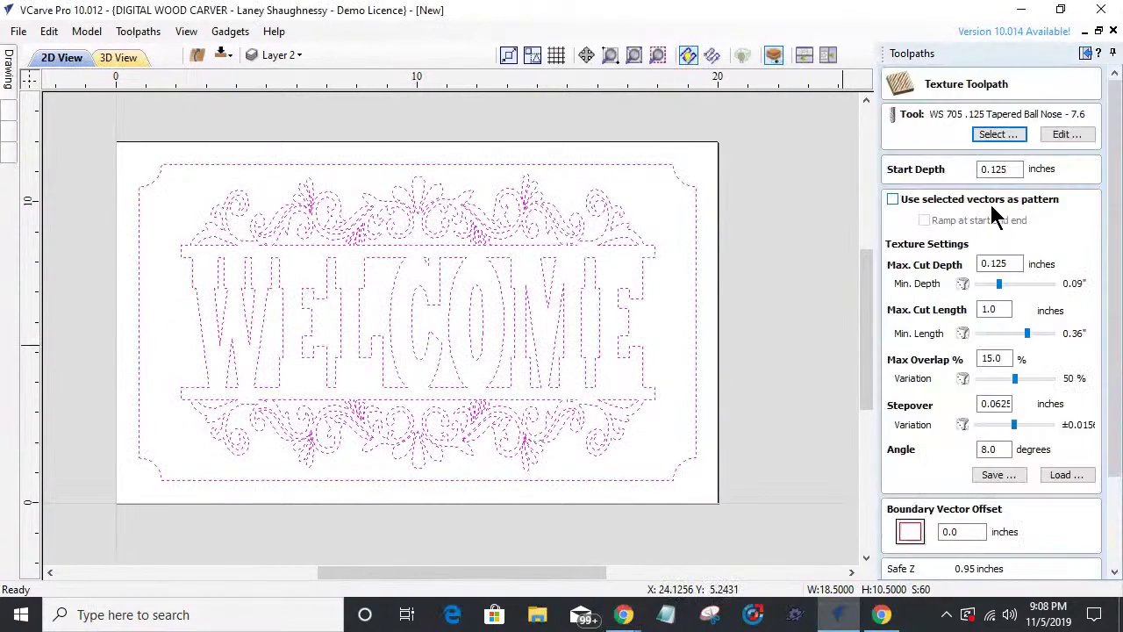
{"action": "double_click", "coordinate": [1020, 168]}
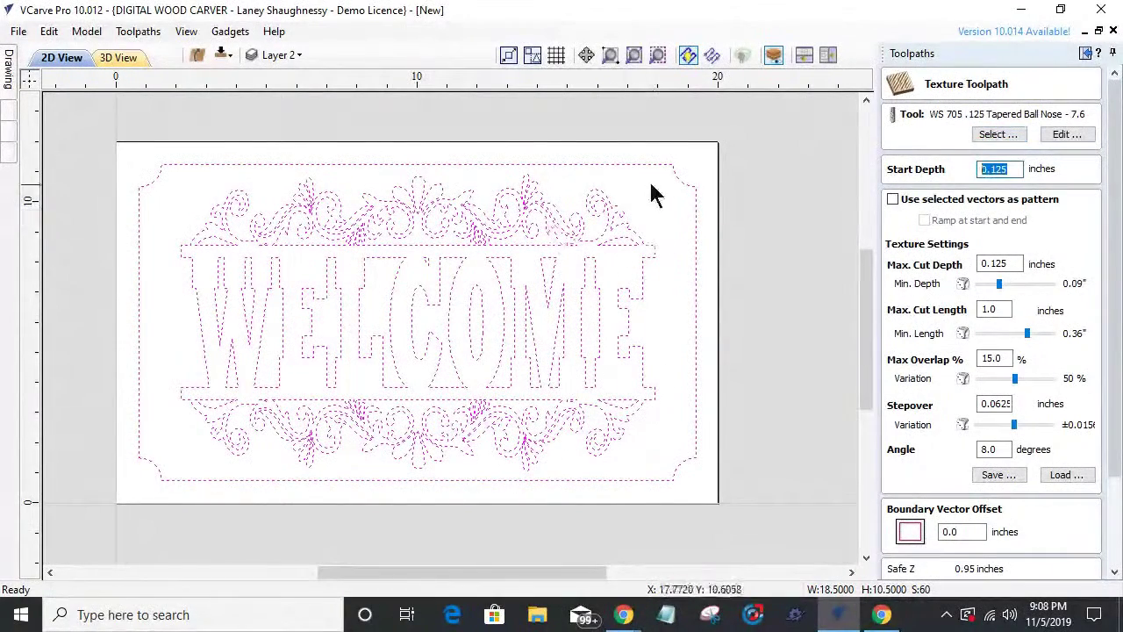
{"action": "left_click_drag", "start_coordinate": [995, 172], "coordinate": [1007, 171]}
{"action": "type", "text": "45"}
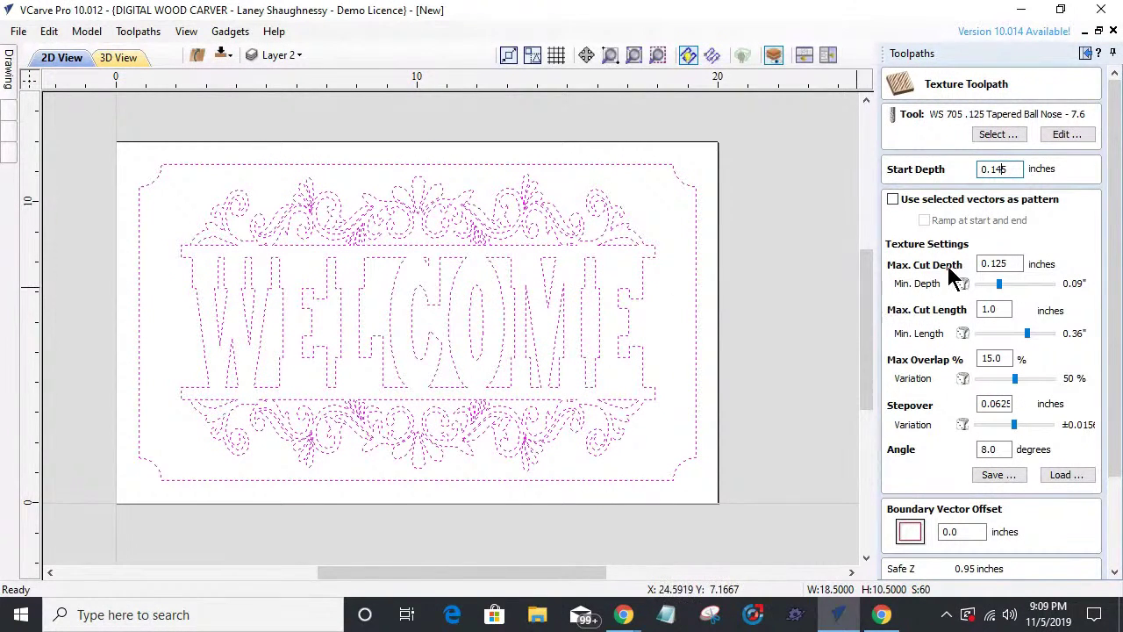
- Set the texture's minimum cut length to 0.32 inches and its boundary vector offset to 0.125 inches, and calculate the toolpath
{"action": "left_click_drag", "start_coordinate": [1010, 264], "coordinate": [968, 264]}
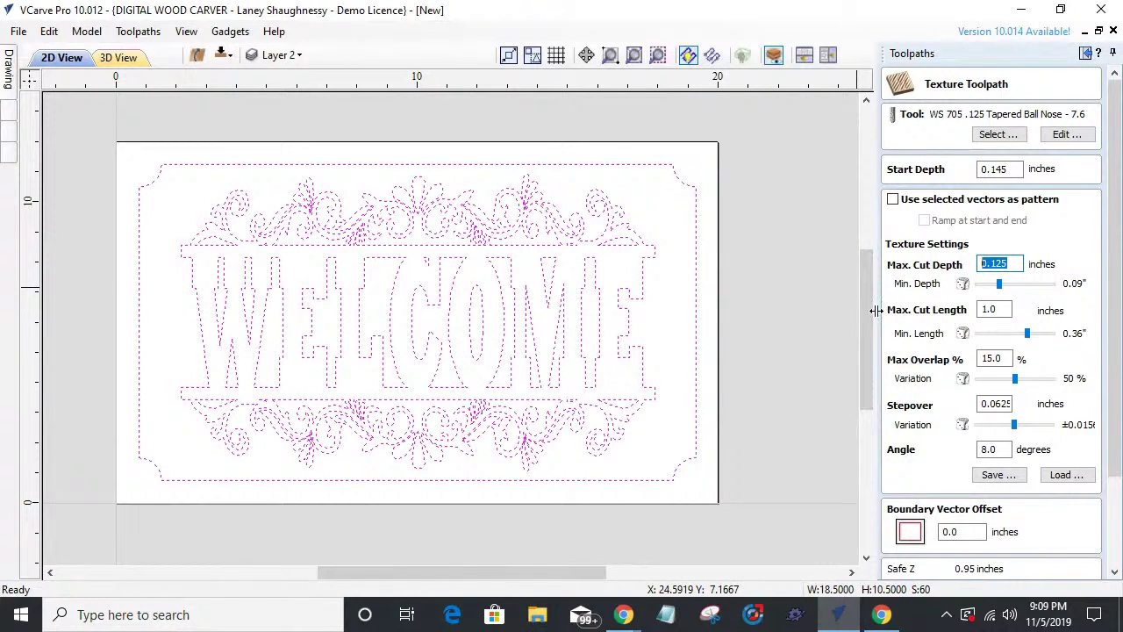
{"action": "left_click", "coordinate": [1009, 311]}
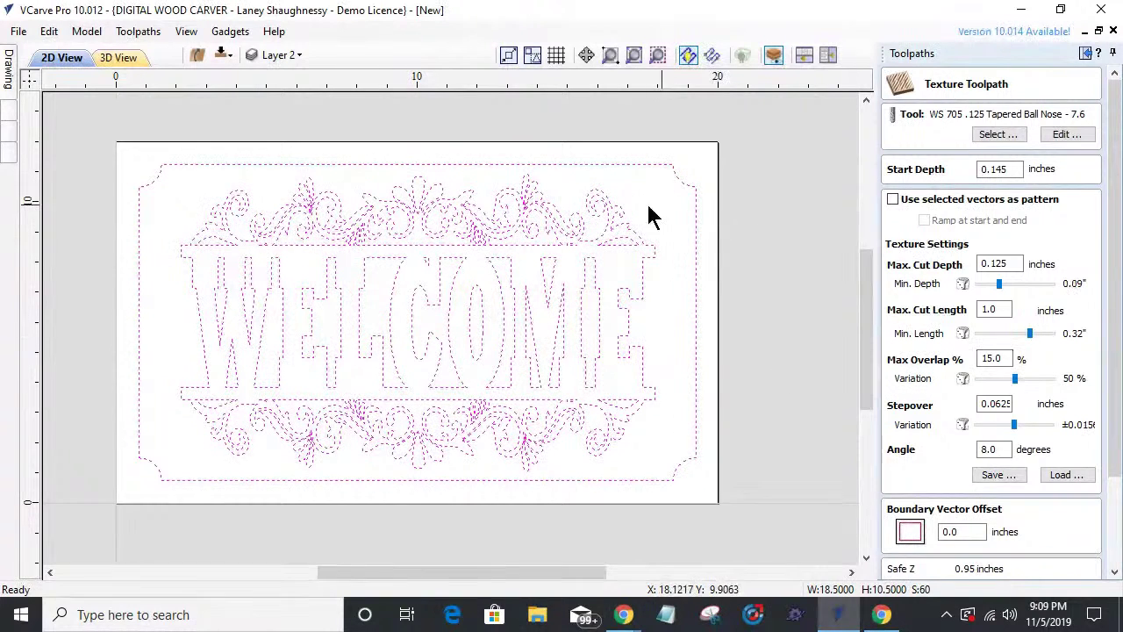
{"action": "double_click", "coordinate": [1010, 359]}
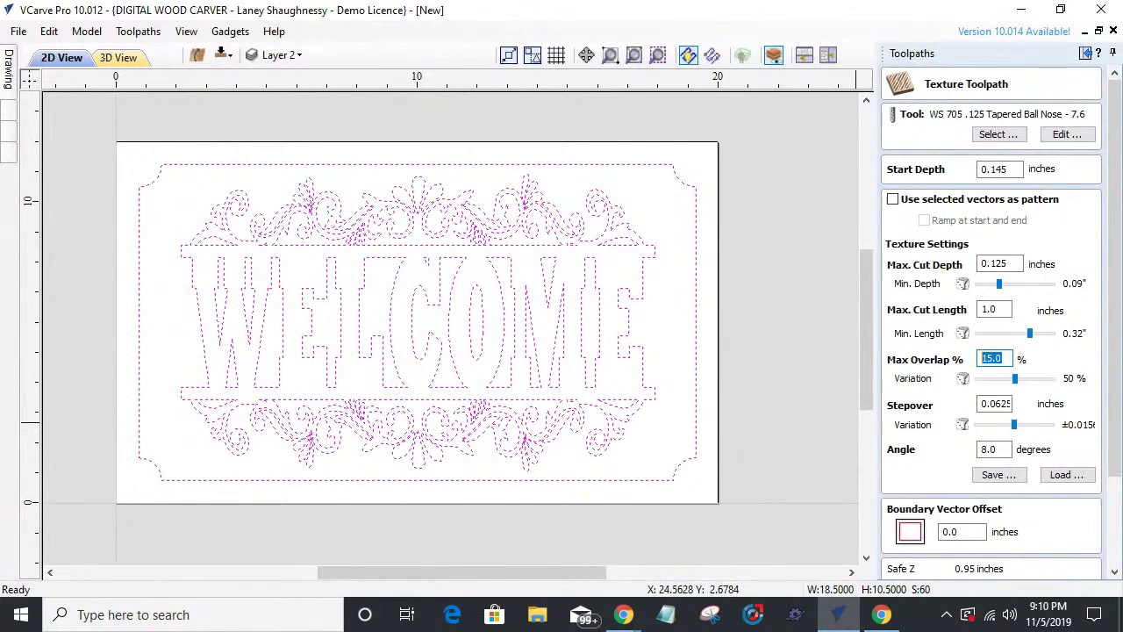
{"action": "scroll", "coordinate": [940, 418], "scroll_direction": "down", "scroll_amount": 2}
{"action": "left_click", "coordinate": [955, 417]}
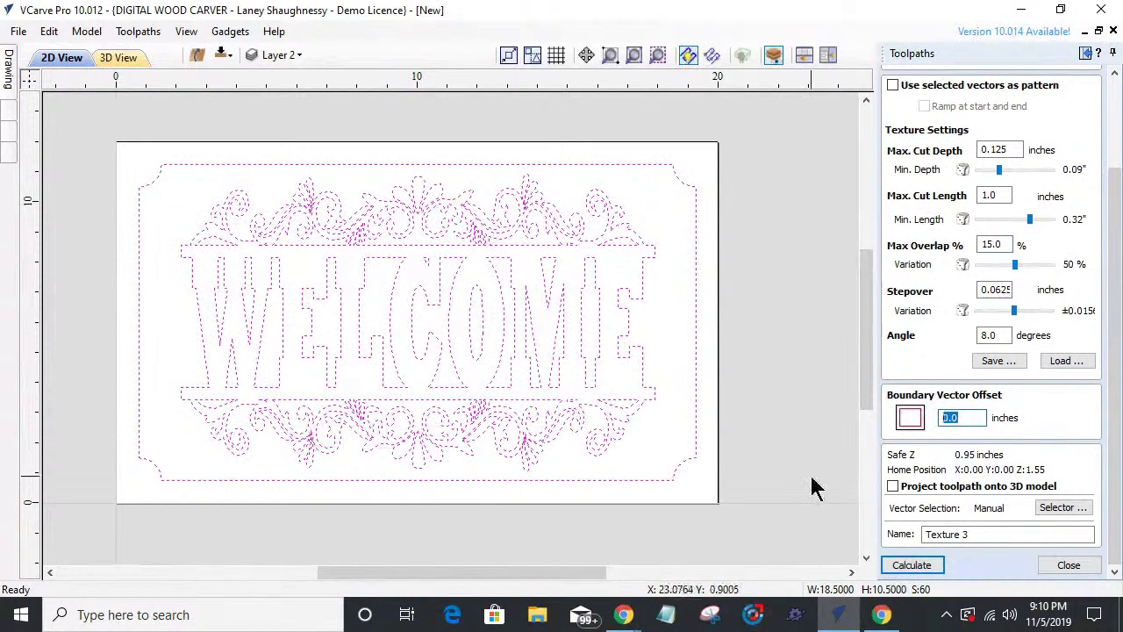
{"action": "type", "text": ".125"}
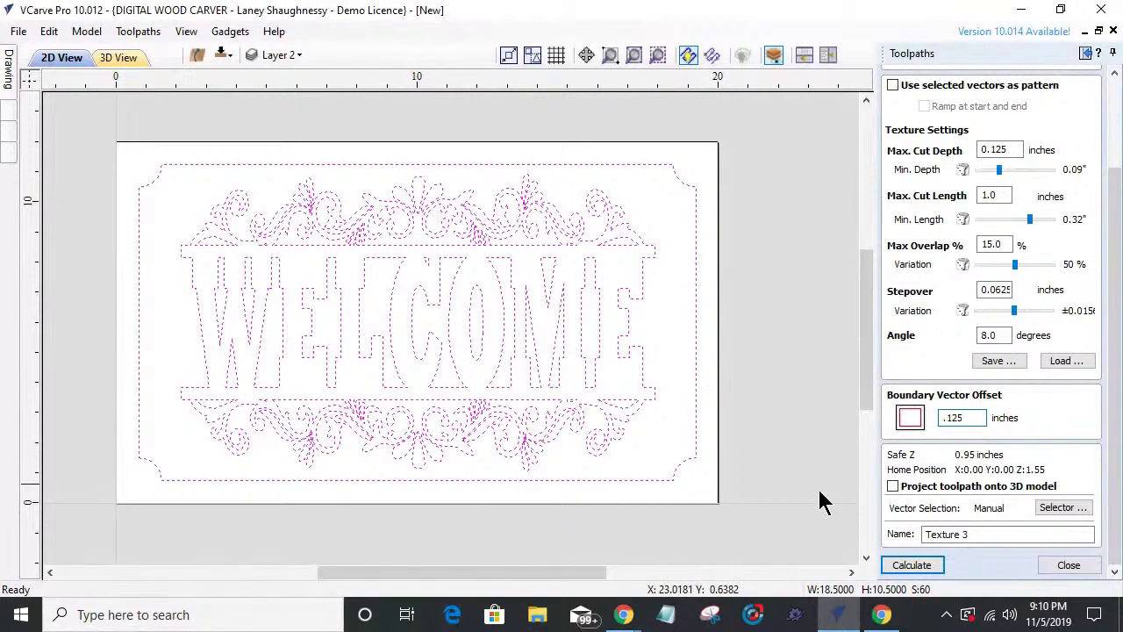
{"action": "left_click", "coordinate": [911, 566]}
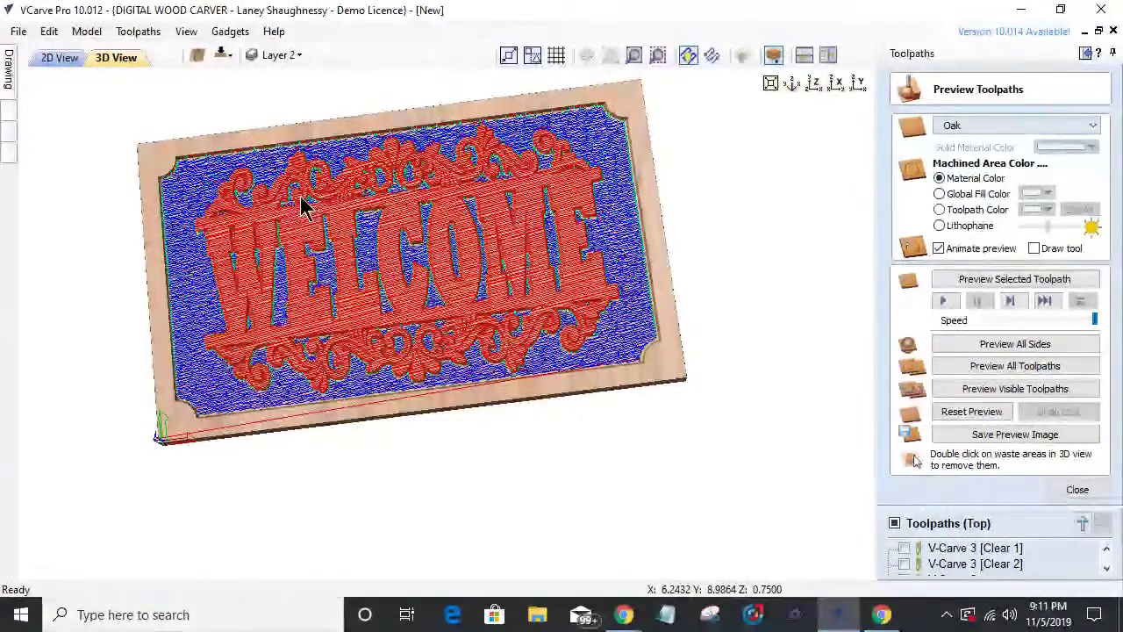
- Inspect the calculated texture toolpath lines over the sign in 3D, from above, from a low side angle and close to the letters
{"action": "scroll", "coordinate": [360, 156], "scroll_direction": "up", "scroll_amount": 2}
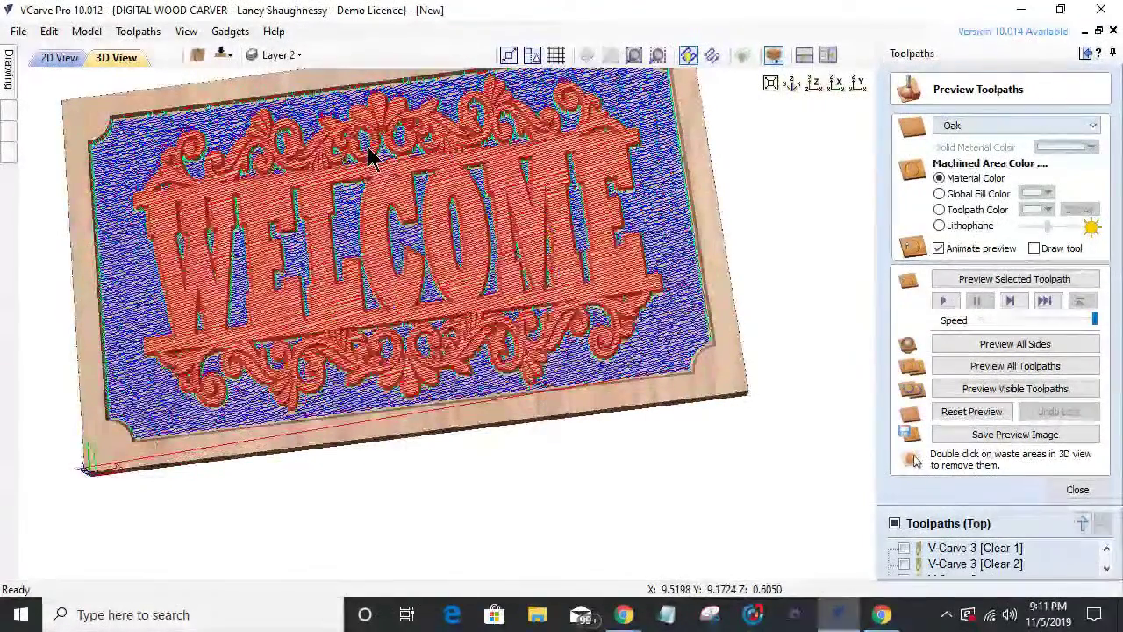
{"action": "left_click_drag", "start_coordinate": [369, 157], "coordinate": [420, 230]}
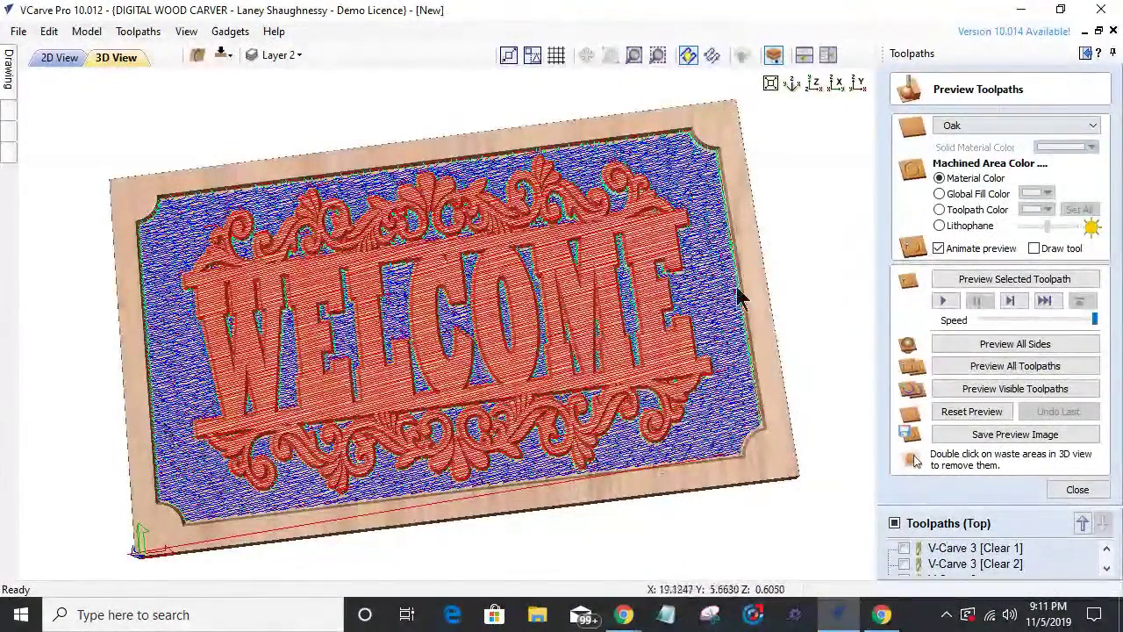
{"action": "left_click_drag", "start_coordinate": [424, 502], "coordinate": [424, 342]}
{"action": "scroll", "coordinate": [424, 342], "scroll_direction": "up", "scroll_amount": 2}
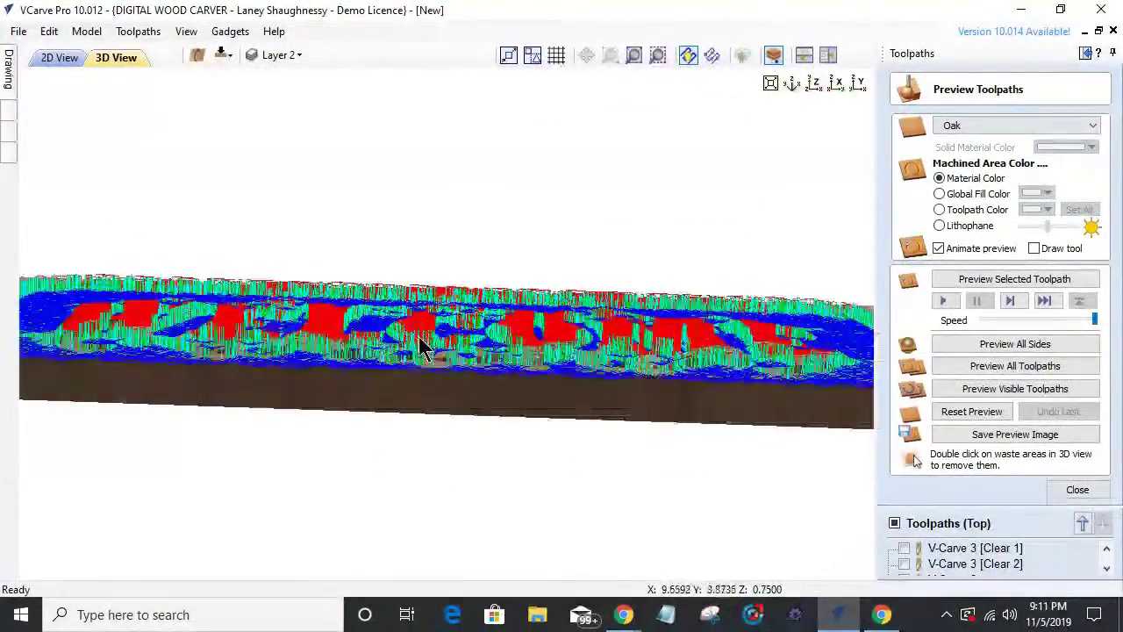
{"action": "scroll", "coordinate": [424, 342], "scroll_direction": "up", "scroll_amount": 5}
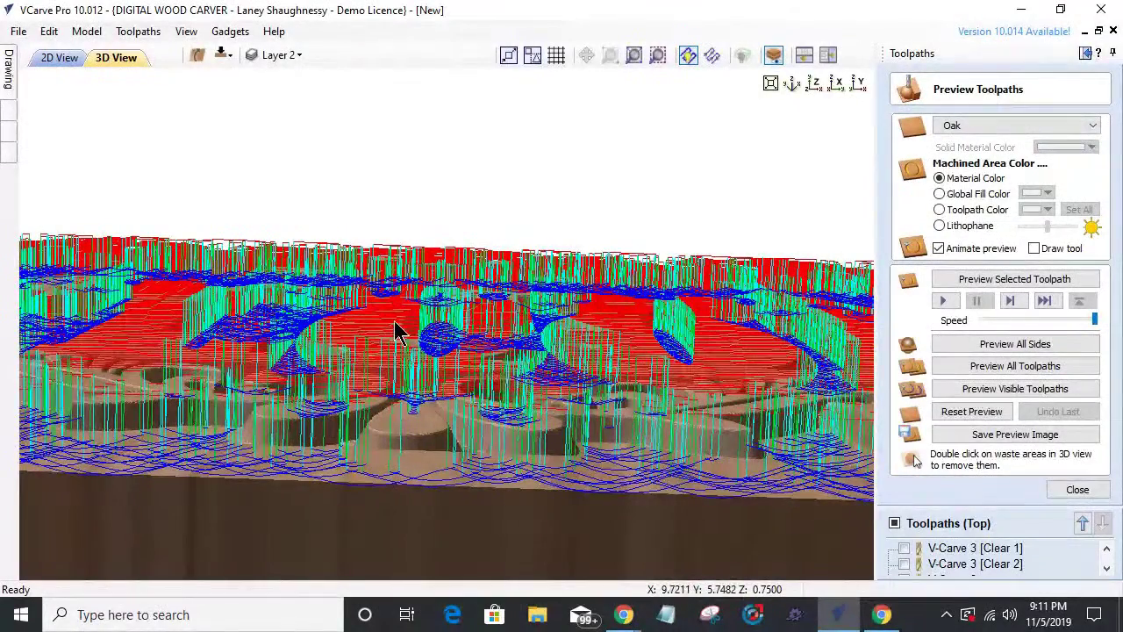
{"action": "left_click_drag", "start_coordinate": [799, 360], "coordinate": [658, 321]}
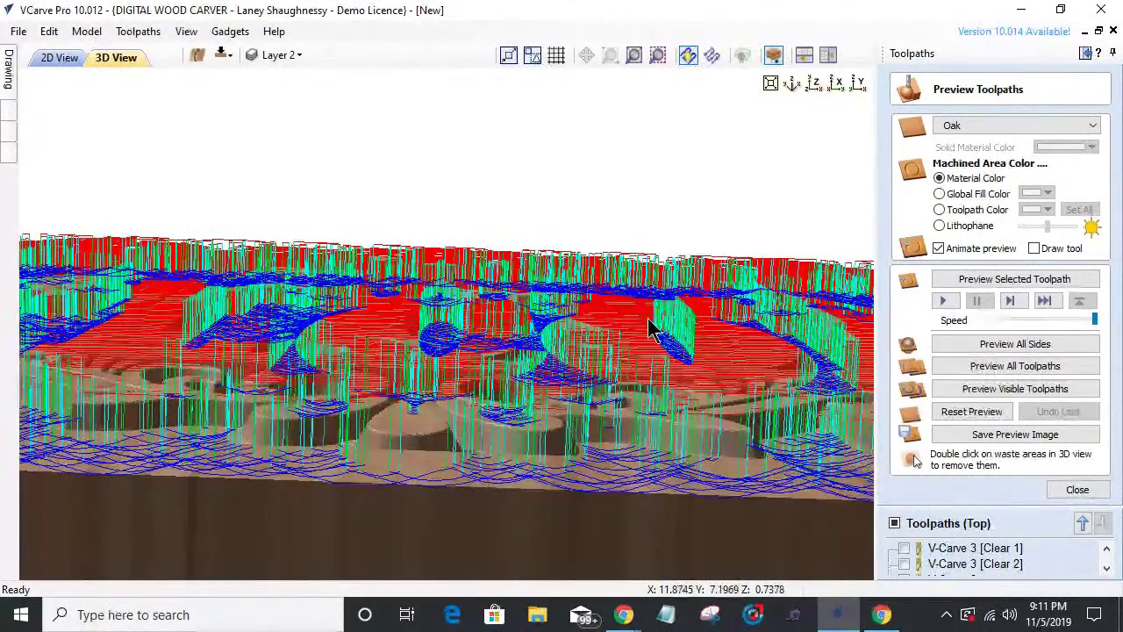
{"action": "scroll", "coordinate": [582, 464], "scroll_direction": "up", "scroll_amount": 4}
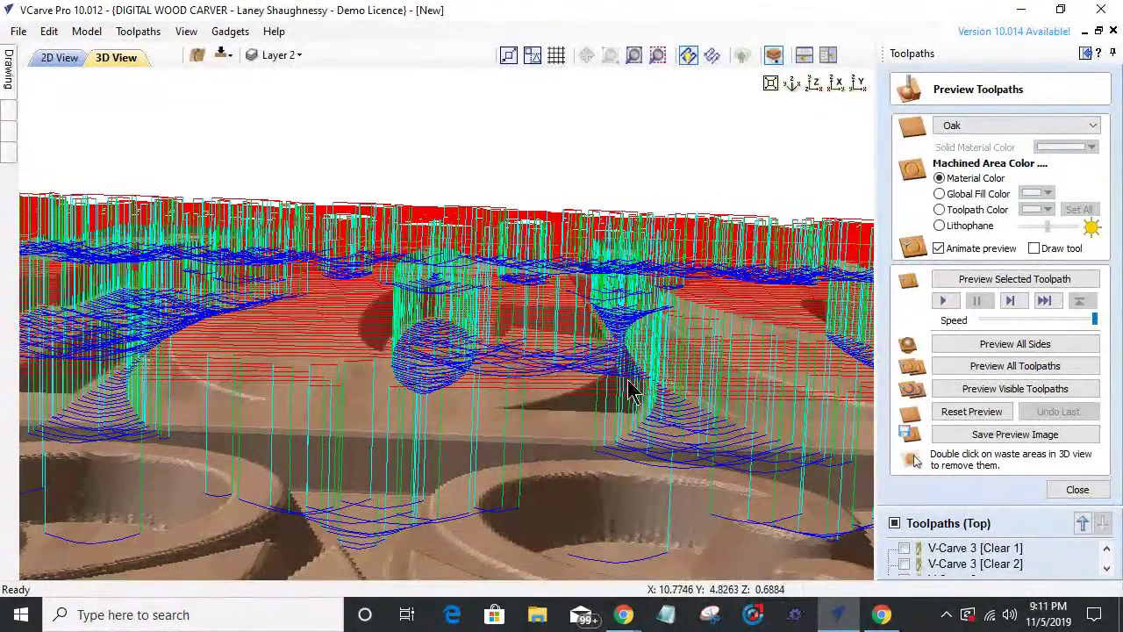
{"action": "left_click_drag", "start_coordinate": [504, 382], "coordinate": [452, 355]}
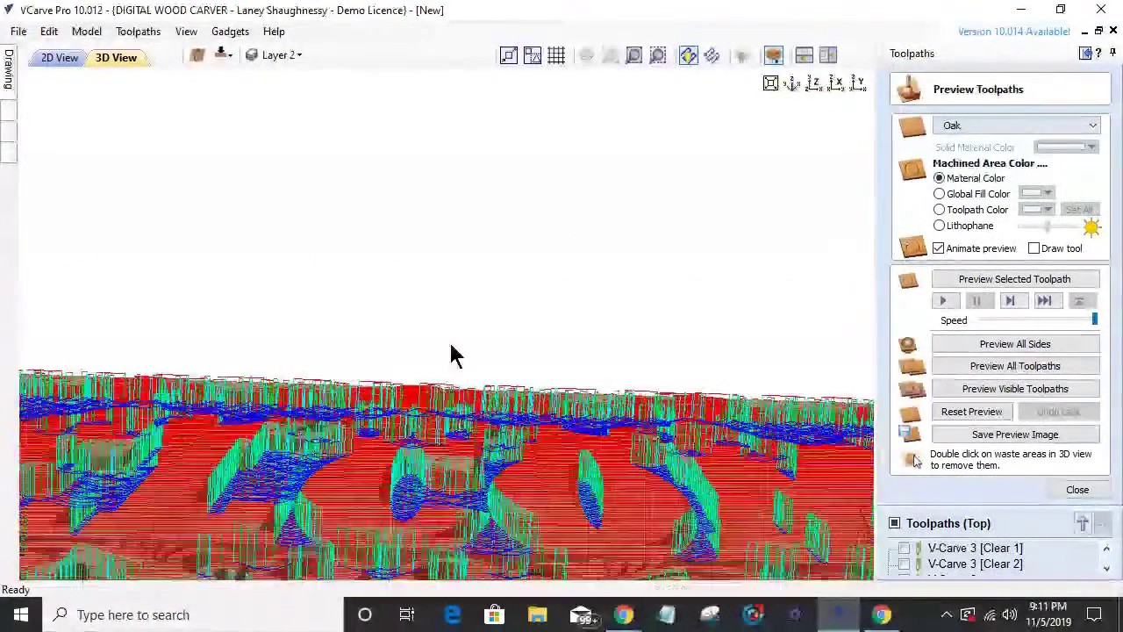
{"action": "left_click_drag", "start_coordinate": [550, 296], "coordinate": [680, 200]}
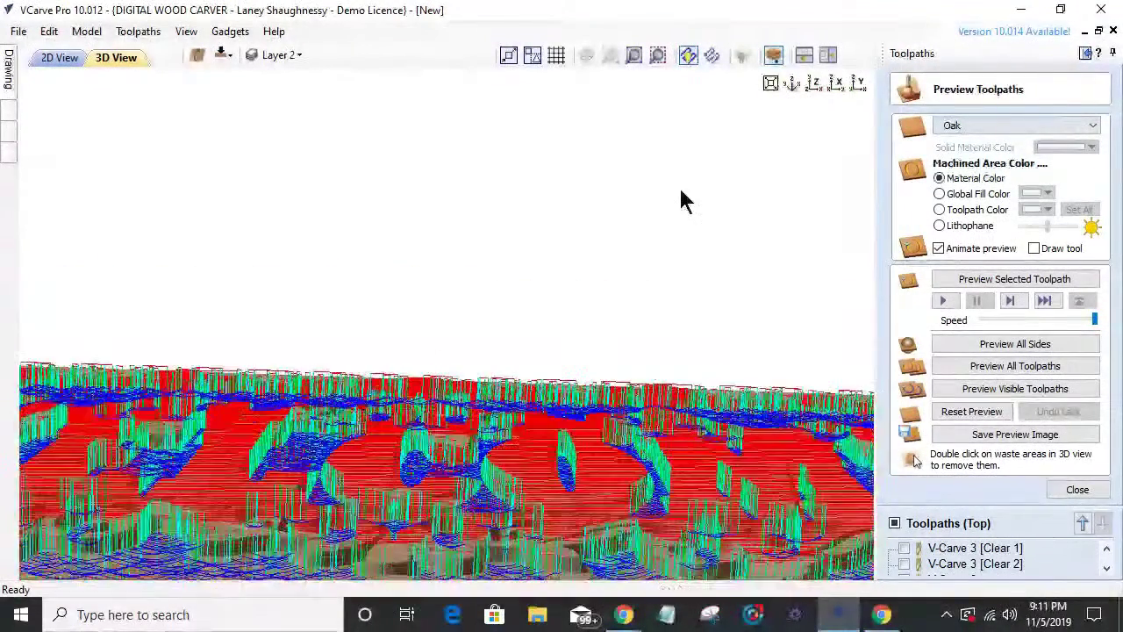
{"action": "left_click", "coordinate": [794, 85]}
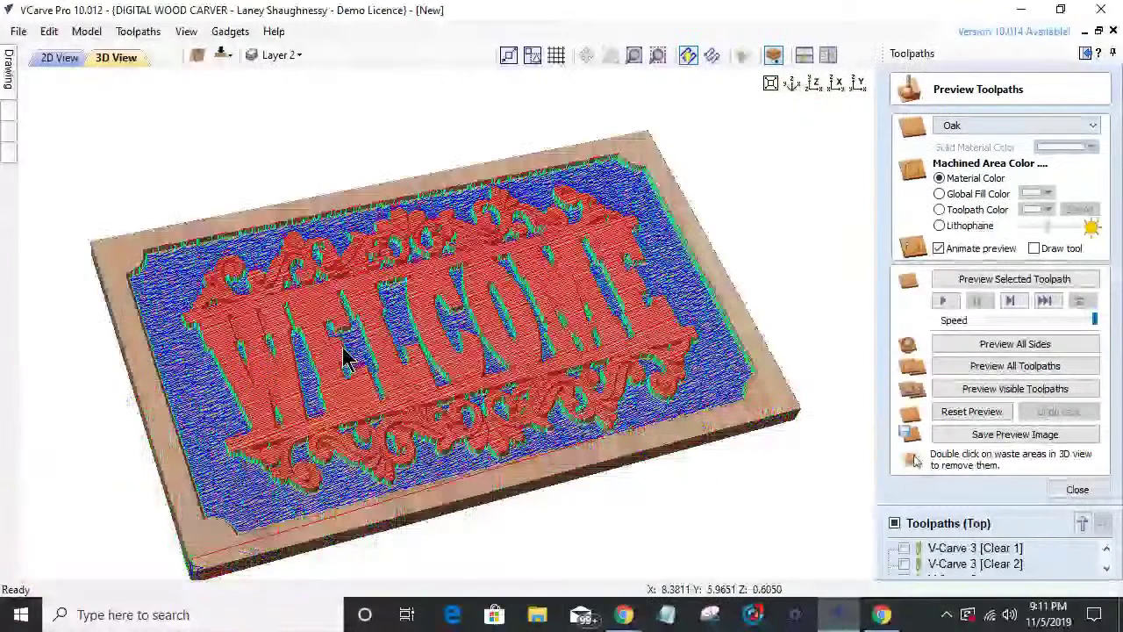
{"action": "left_click_drag", "start_coordinate": [531, 470], "coordinate": [538, 349]}
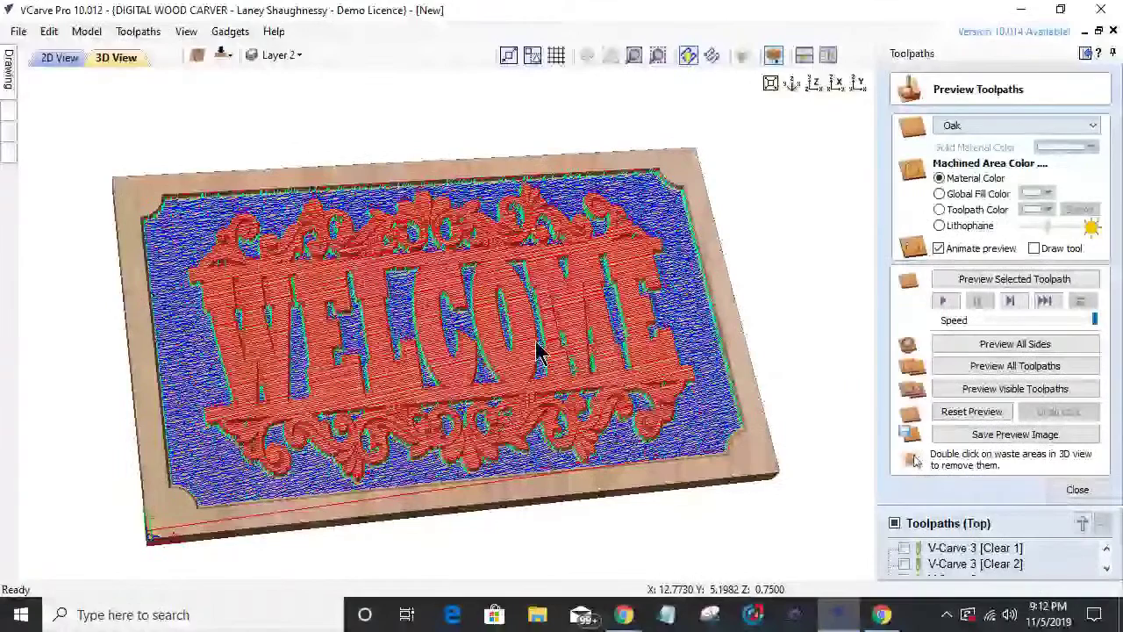
{"action": "scroll", "coordinate": [538, 350], "scroll_direction": "up", "scroll_amount": 5}
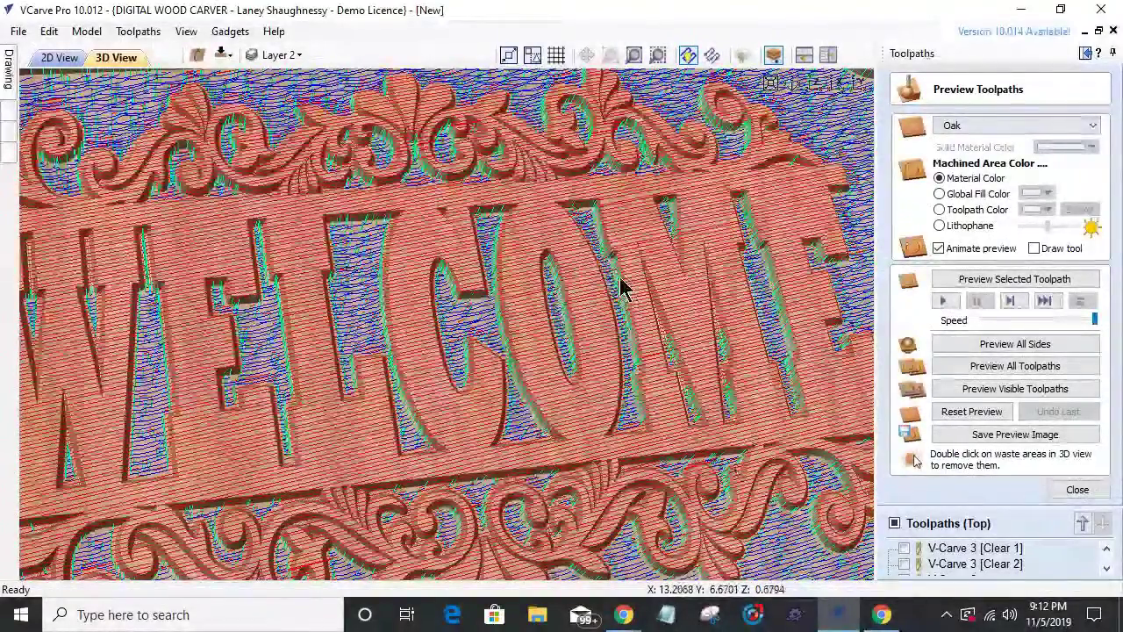
{"action": "scroll", "coordinate": [619, 289], "scroll_direction": "down", "scroll_amount": 8}
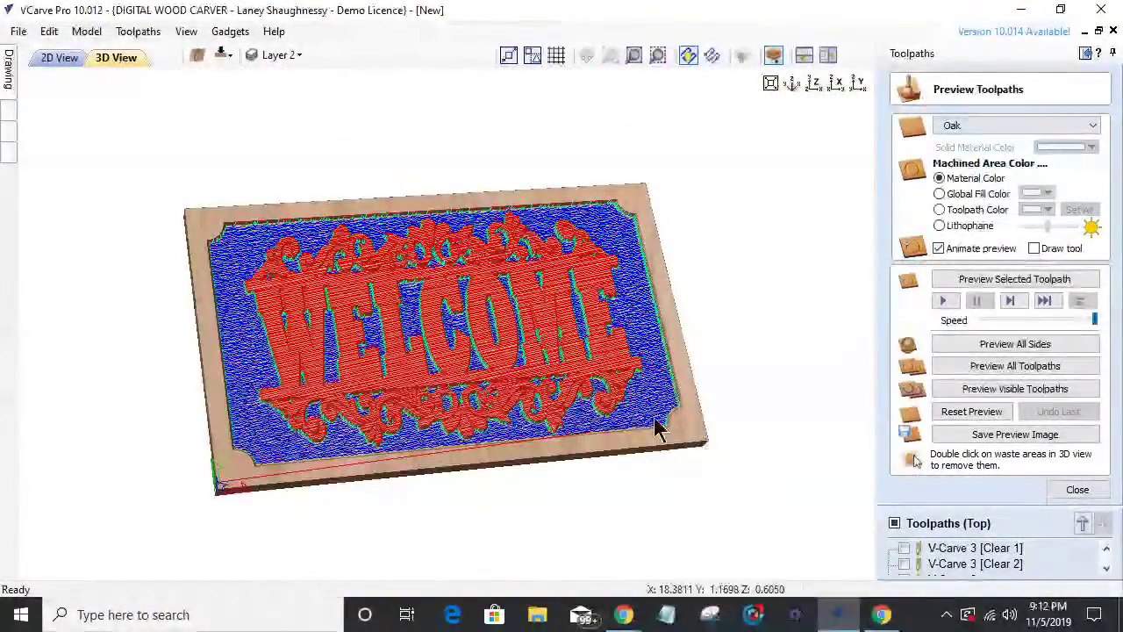
{"action": "left_click_drag", "start_coordinate": [181, 444], "coordinate": [682, 430]}
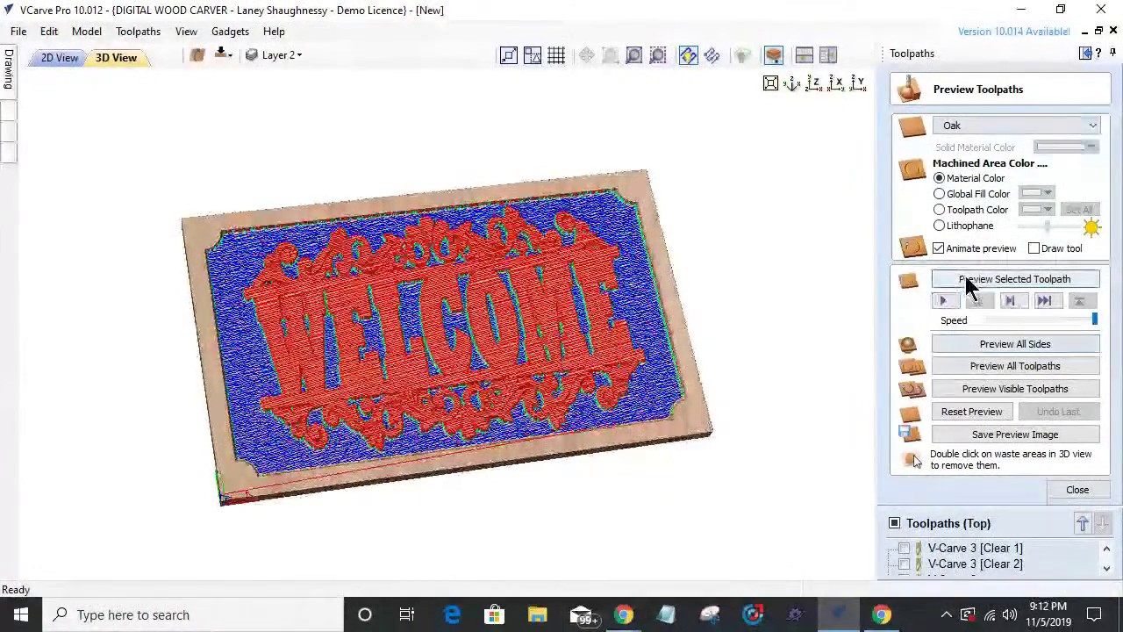
- Preview the selected texture toolpath on the sign, look over the textured background around the lettering and scrollwork, and close the preview
{"action": "left_click", "coordinate": [970, 281]}
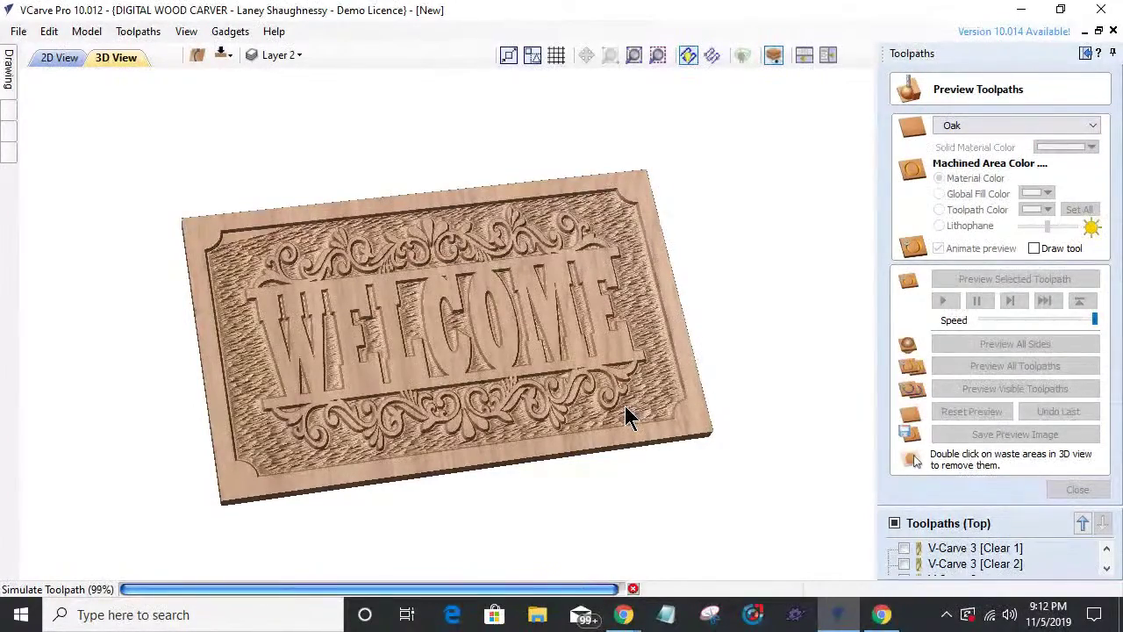
{"action": "left_click_drag", "start_coordinate": [515, 394], "coordinate": [458, 434]}
{"action": "scroll", "coordinate": [456, 390], "scroll_direction": "up", "scroll_amount": 3}
{"action": "left_click_drag", "start_coordinate": [455, 380], "coordinate": [567, 351]}
{"action": "left_click_drag", "start_coordinate": [504, 384], "coordinate": [517, 360]}
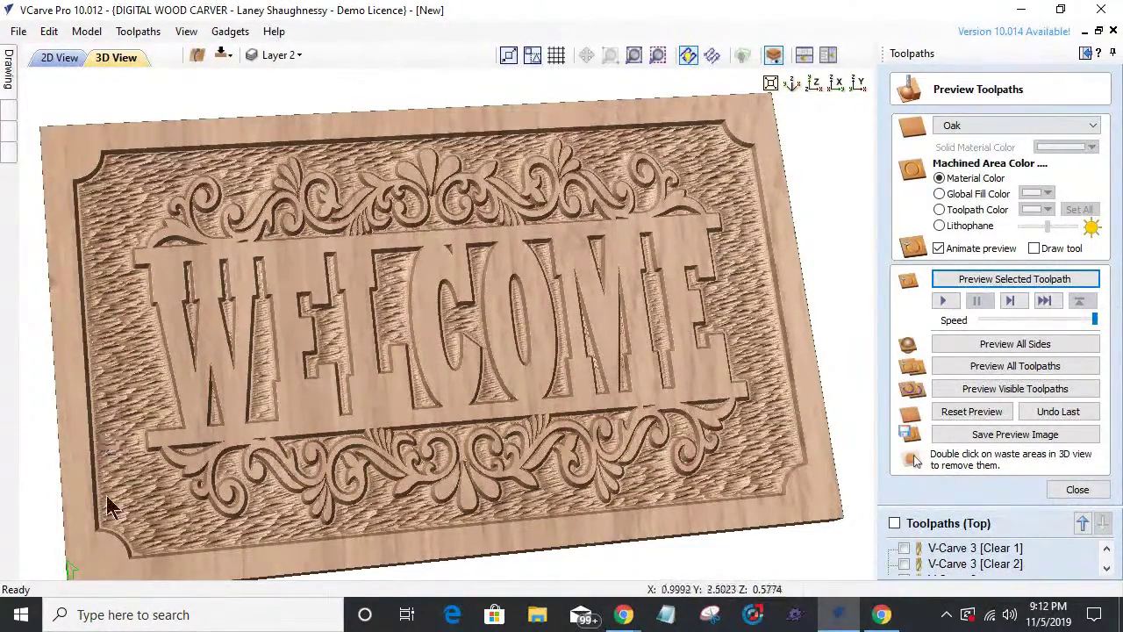
{"action": "double_click", "coordinate": [742, 149]}
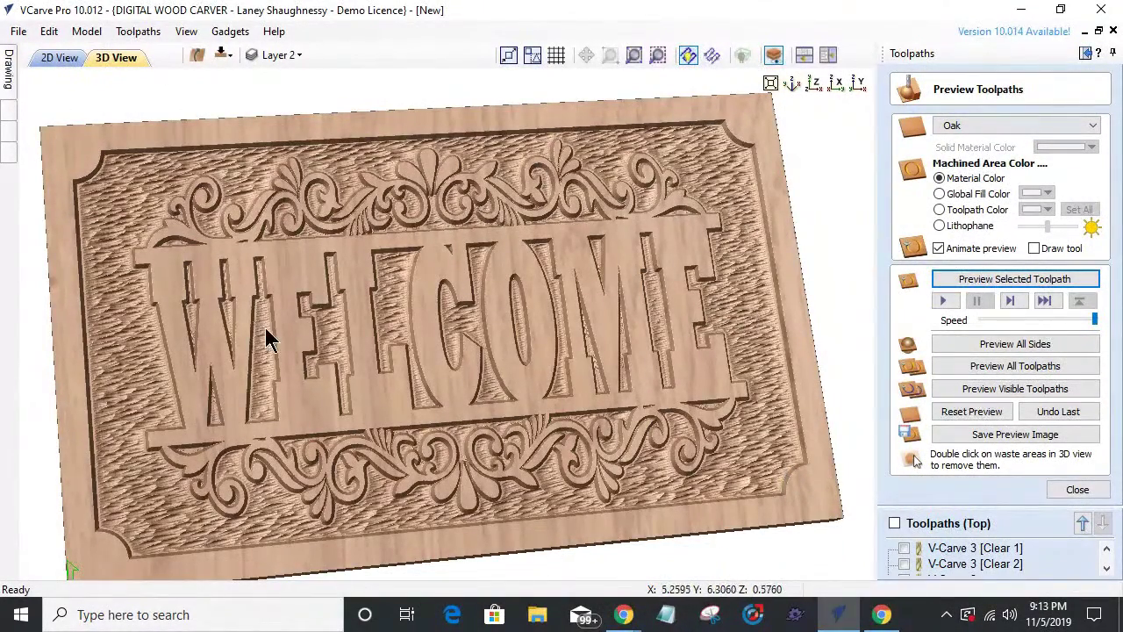
{"action": "mouse_move", "coordinate": [314, 321]}
{"action": "left_mouse_down"}
{"action": "mouse_move", "coordinate": [348, 308]}
{"action": "mouse_move", "coordinate": [316, 323]}
{"action": "left_mouse_up"}
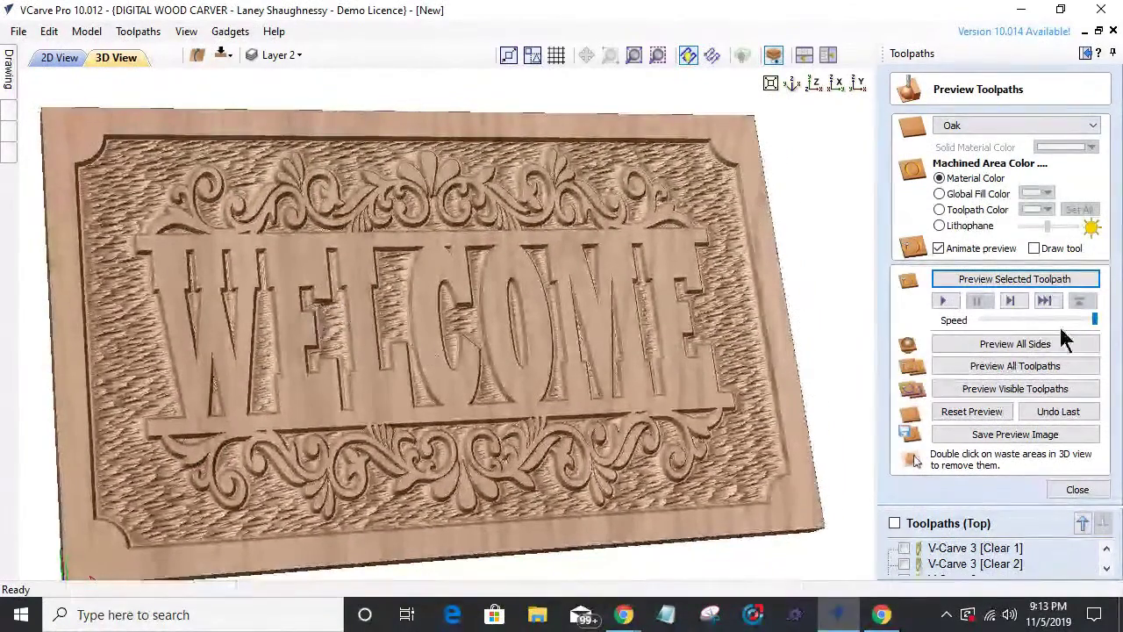
{"action": "left_click", "coordinate": [1079, 493]}
- Reopen the Texture 3 toolpath and save its texture settings as .125BNx8degree_Texture in the VectorTextures folder
{"action": "double_click", "coordinate": [953, 444]}
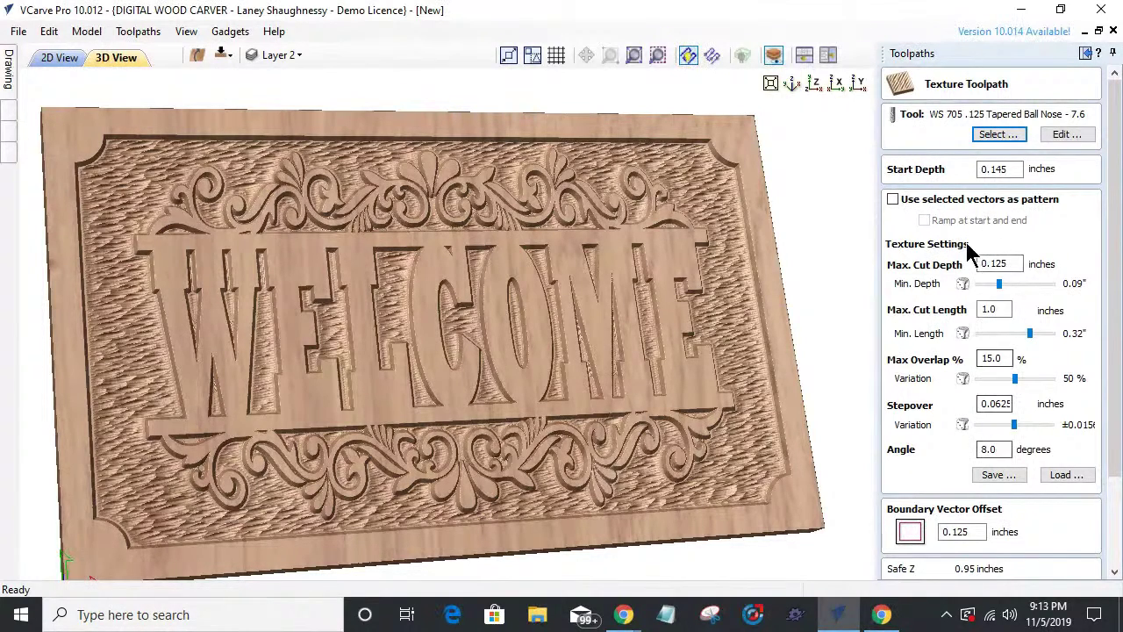
{"action": "left_click", "coordinate": [993, 478]}
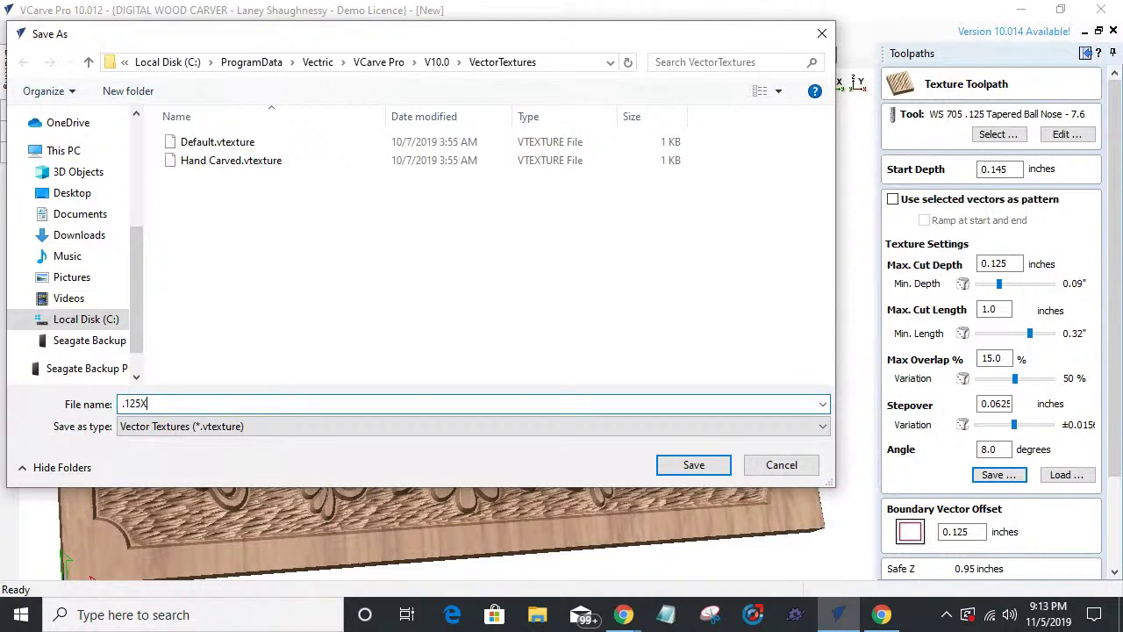
{"action": "key", "text": "BackSpace"}
{"action": "key", "text": "BackSpace"}
{"action": "type", "text": "x8degree_Texture"}
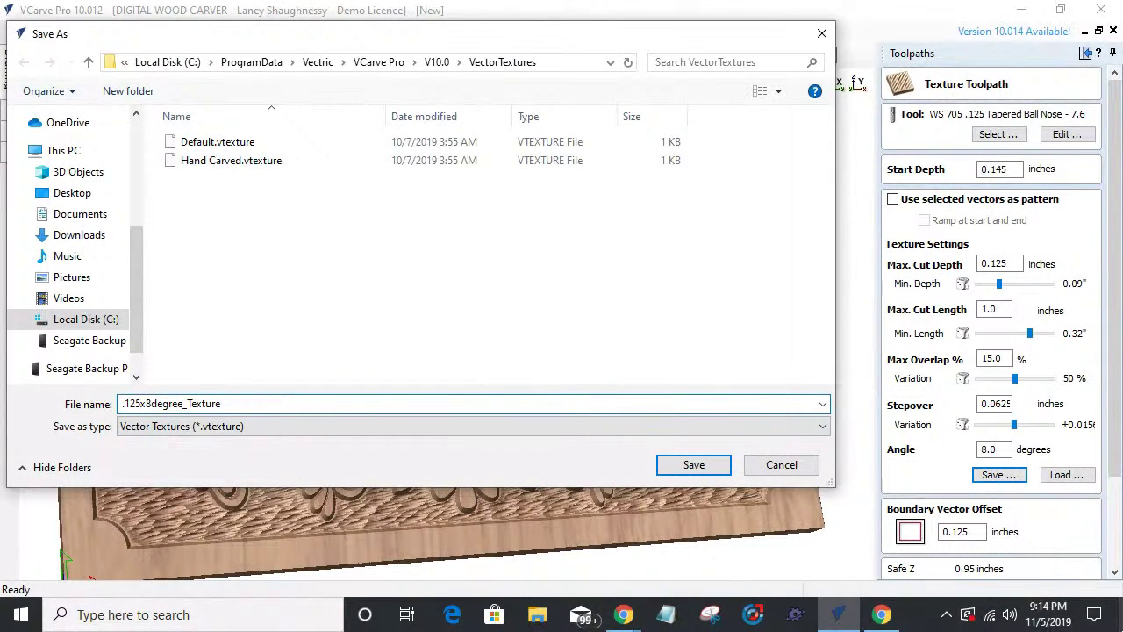
{"action": "type", "text": "BN"}
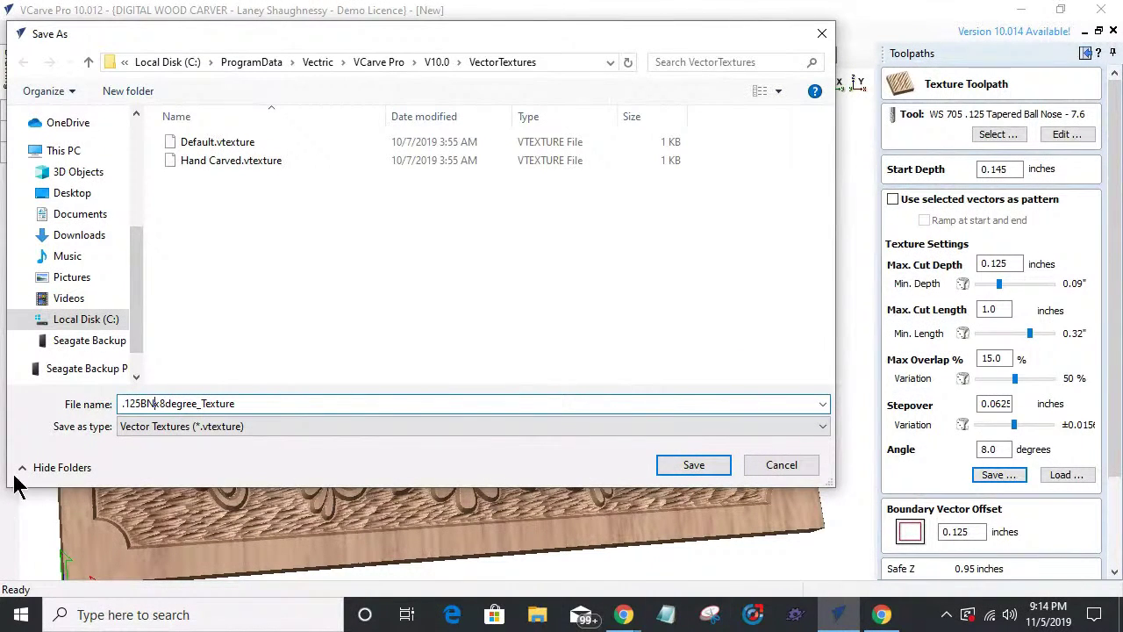
{"action": "left_click", "coordinate": [694, 468]}
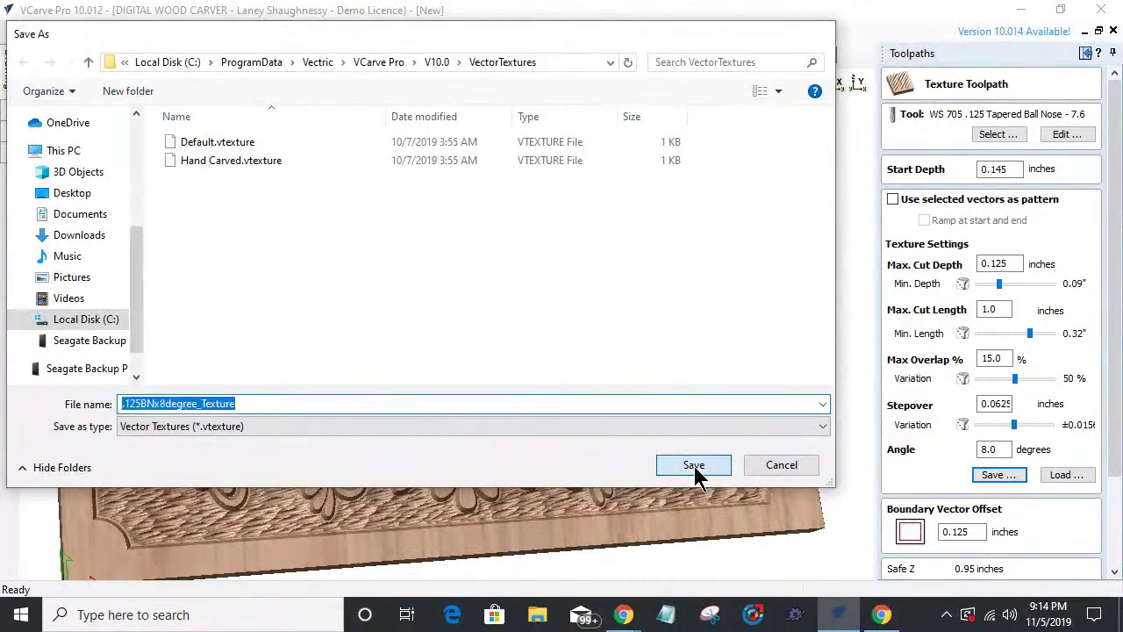
- Check the texture files stored in the VectorTextures folder without saving anything again
{"action": "left_click", "coordinate": [999, 474]}
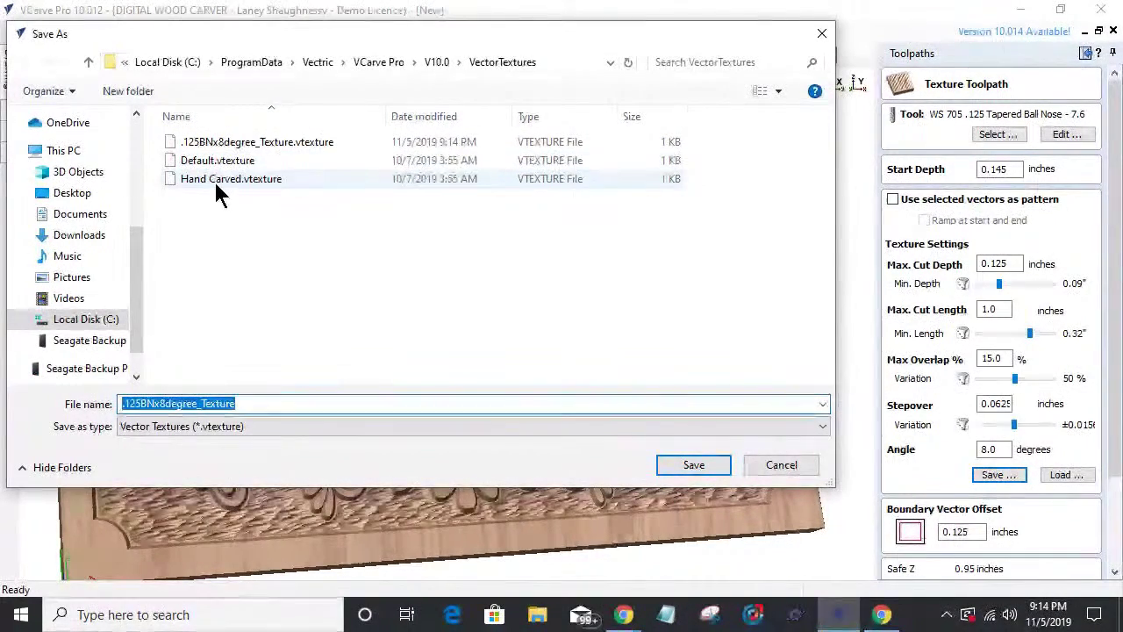
{"action": "left_click", "coordinate": [1080, 479]}
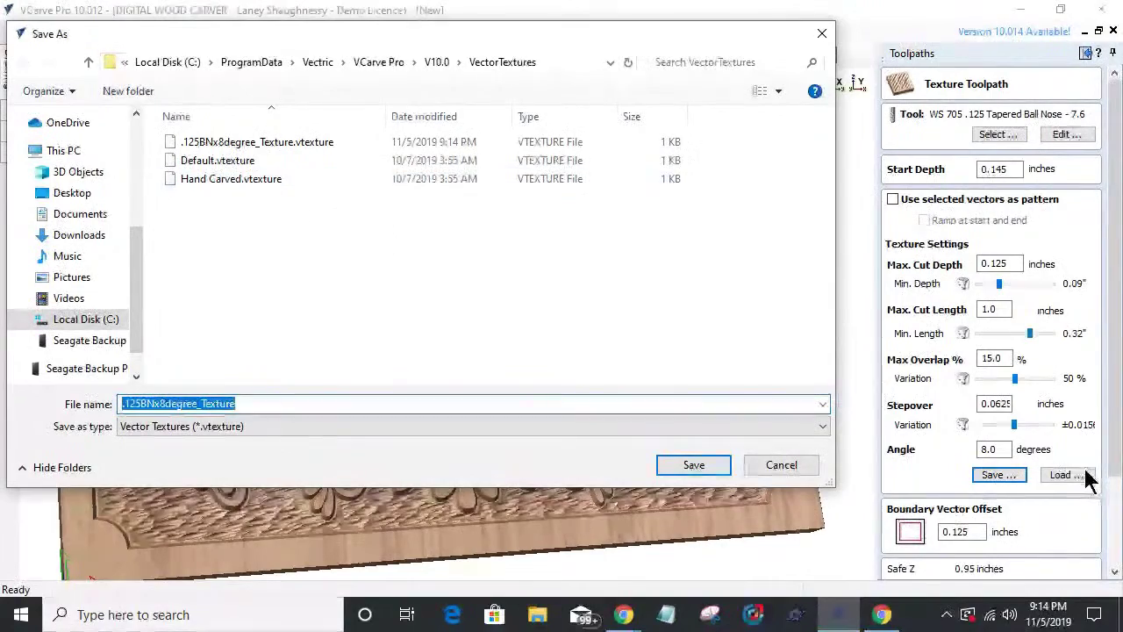
{"action": "left_click", "coordinate": [763, 469]}
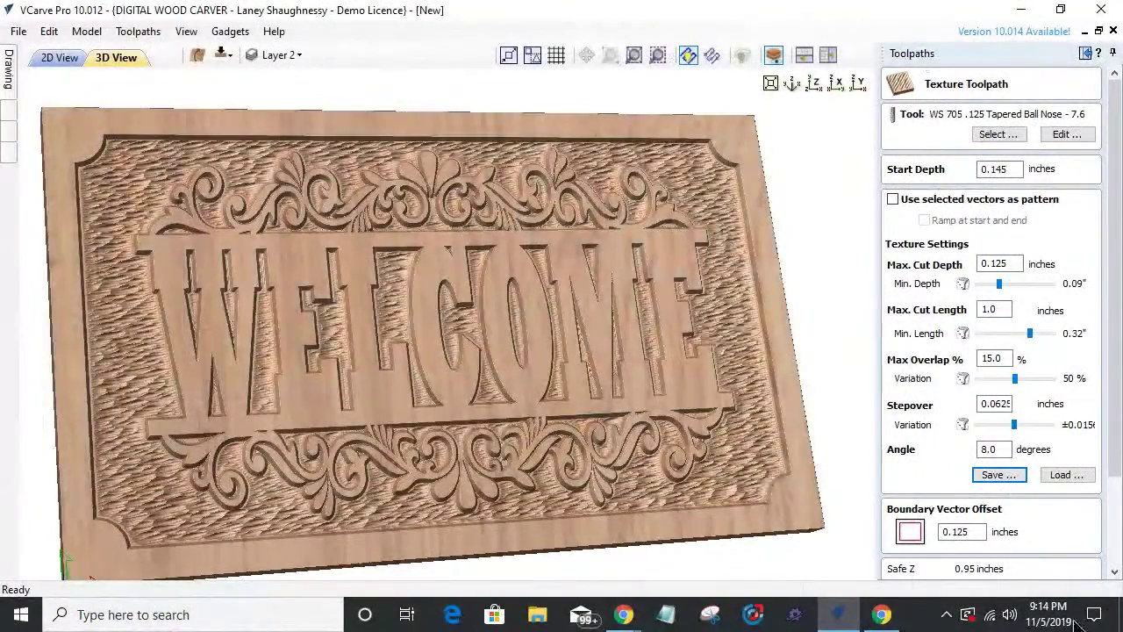
- Load the Hand Carved texture settings into the Texture 3 toolpath and recalculate it
{"action": "left_click", "coordinate": [1059, 477]}
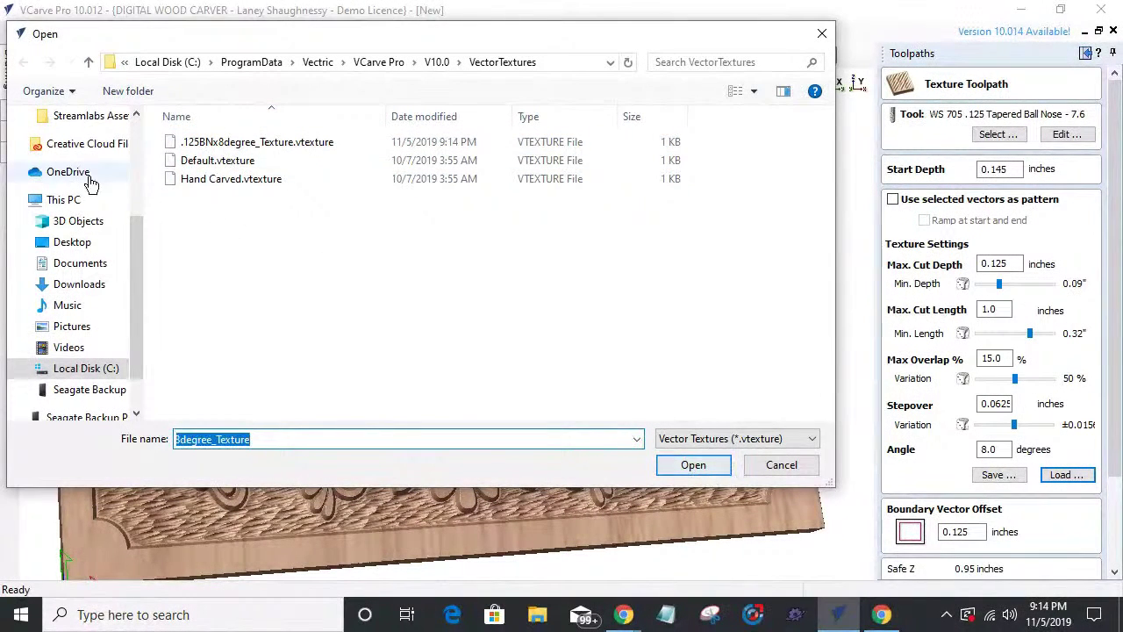
{"action": "left_click", "coordinate": [216, 178]}
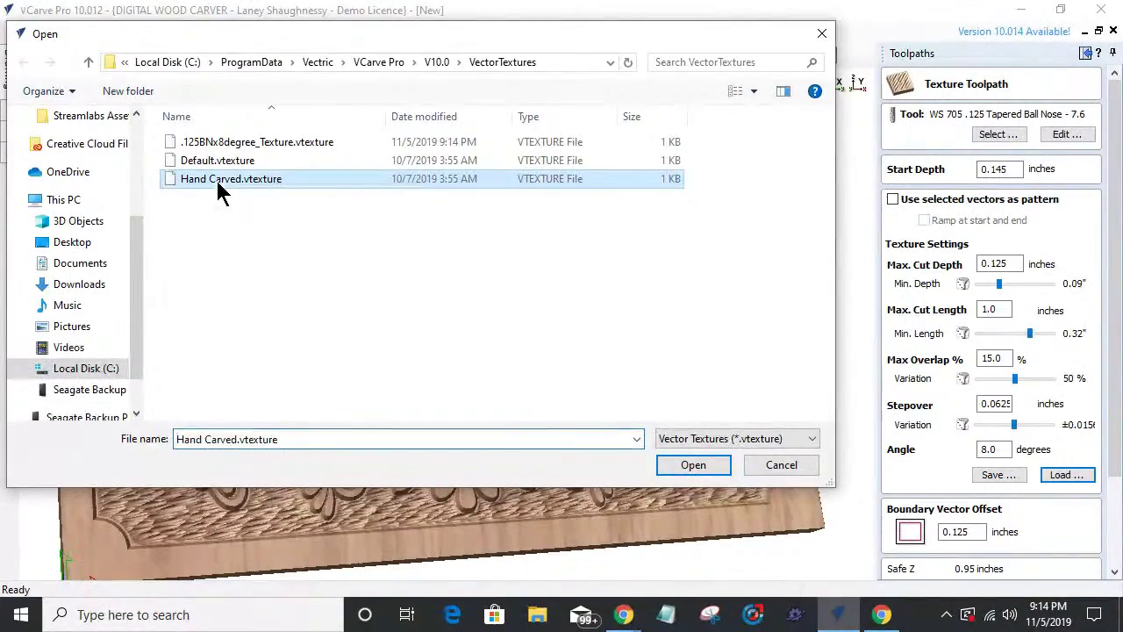
{"action": "left_click", "coordinate": [688, 466]}
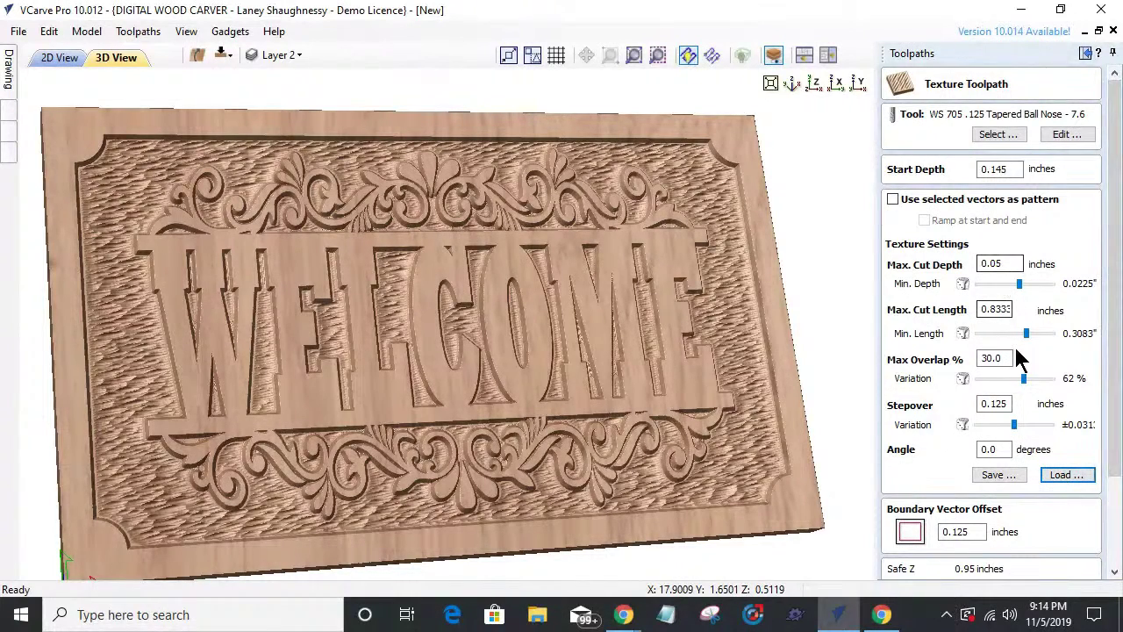
{"action": "left_click_drag", "start_coordinate": [1112, 389], "coordinate": [1115, 465]}
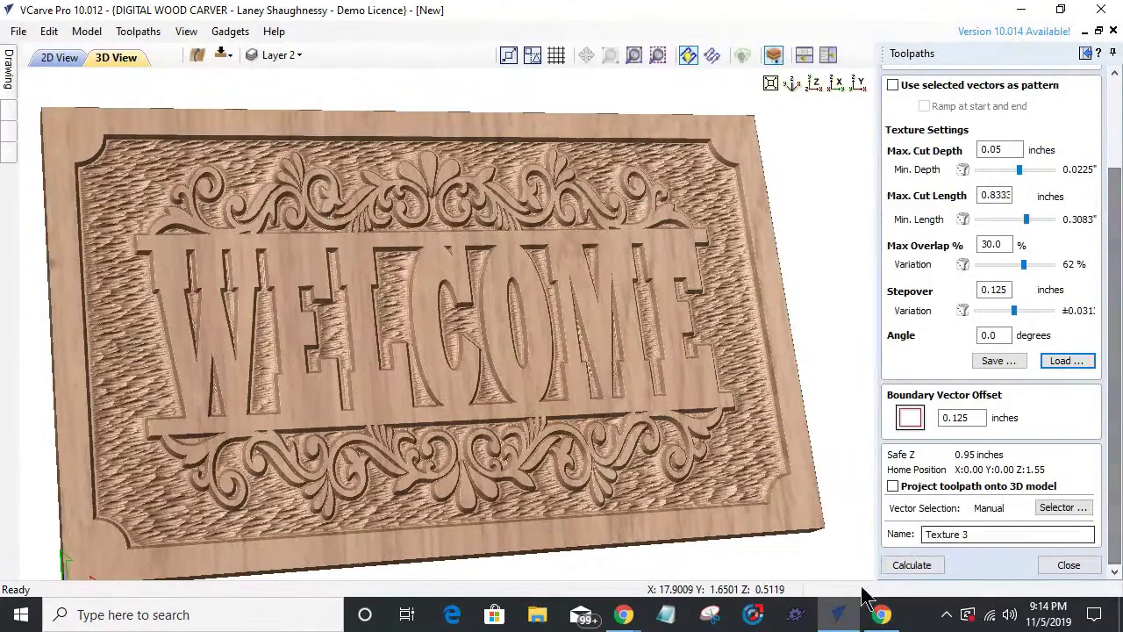
{"action": "left_click", "coordinate": [923, 567]}
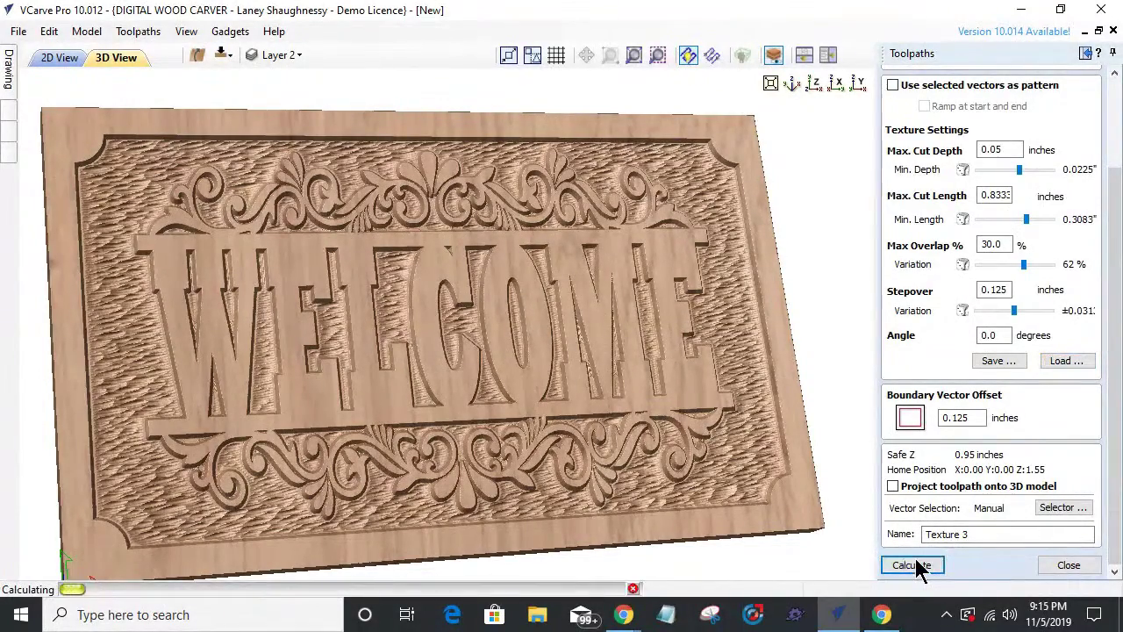
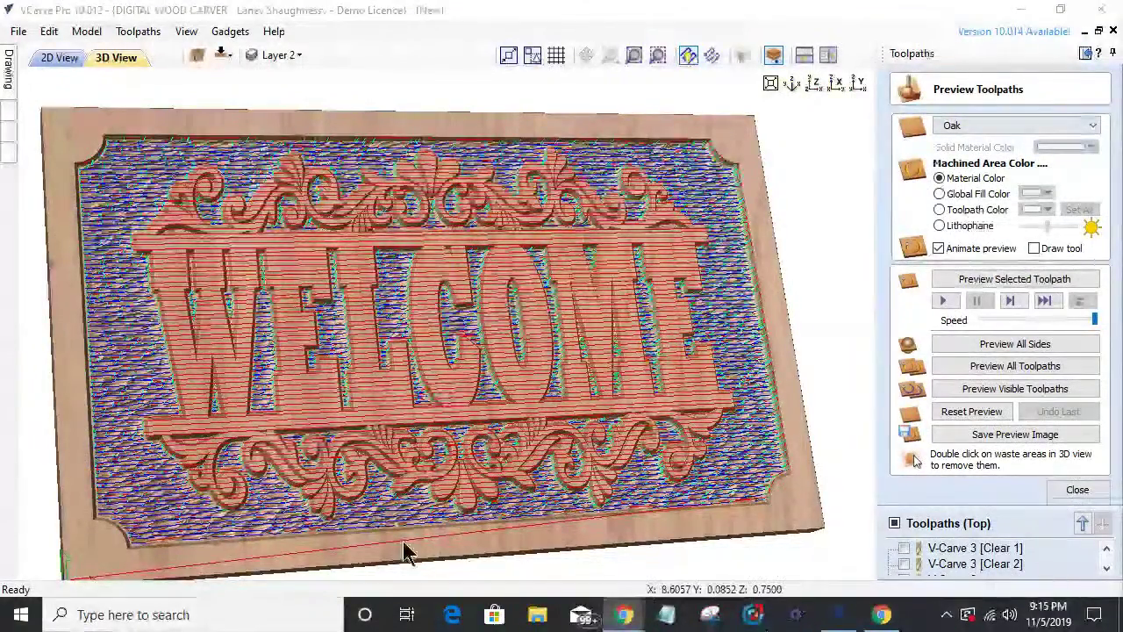
- Reset the preview, show the V-Carve 3 toolpath as well, and preview all sides of the sign
{"action": "left_click_drag", "start_coordinate": [447, 551], "coordinate": [439, 477]}
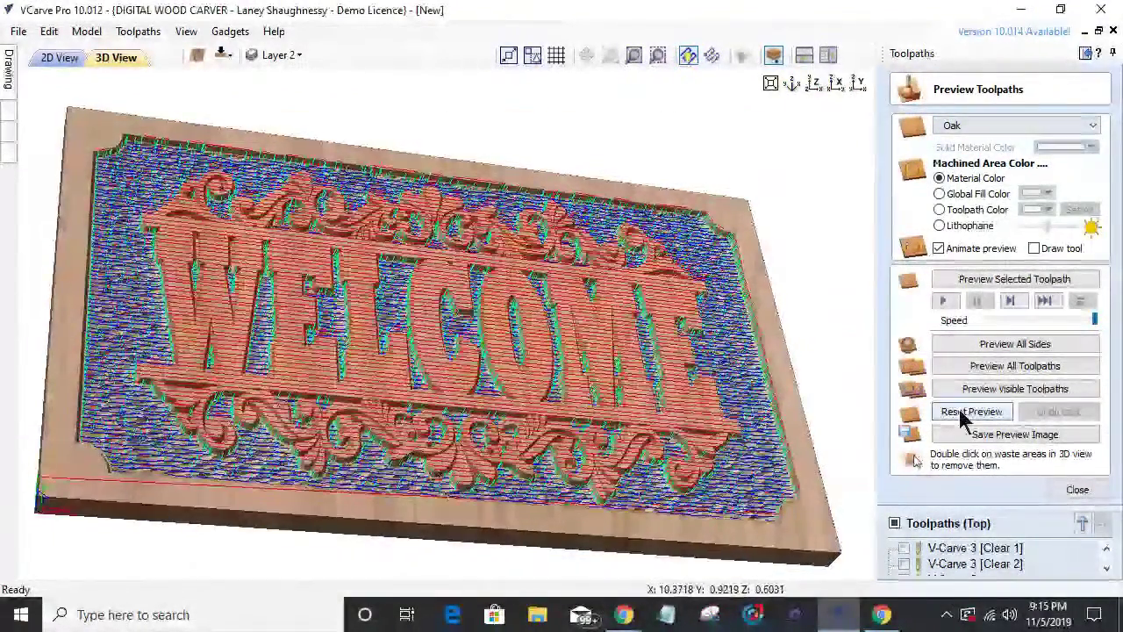
{"action": "left_click", "coordinate": [968, 413]}
{"action": "left_click", "coordinate": [1078, 489]}
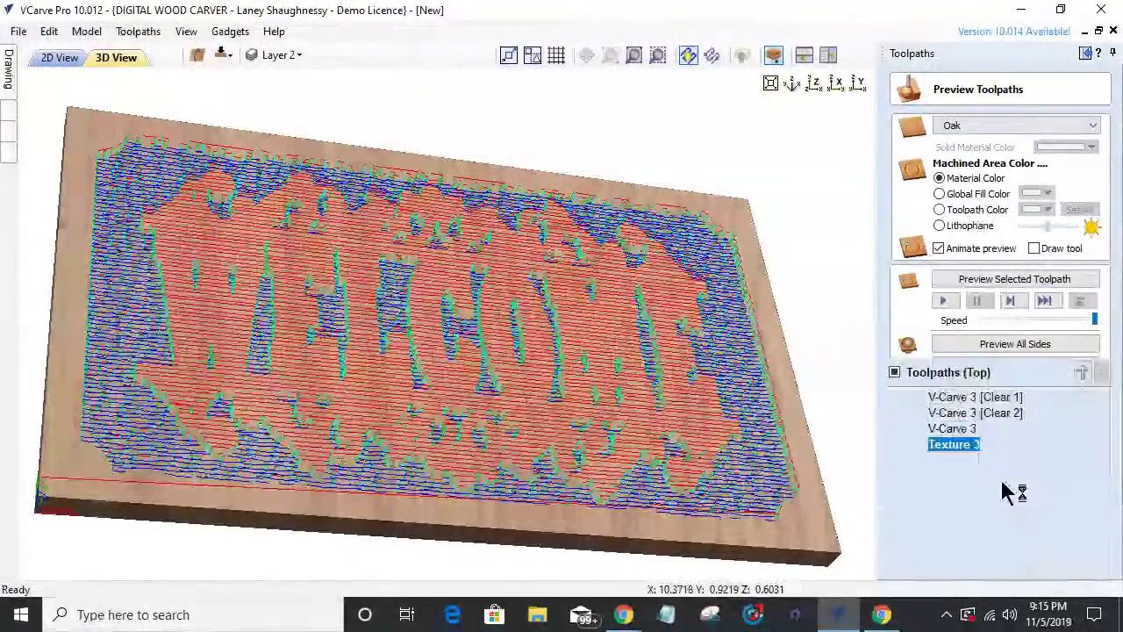
{"action": "left_click", "coordinate": [904, 429]}
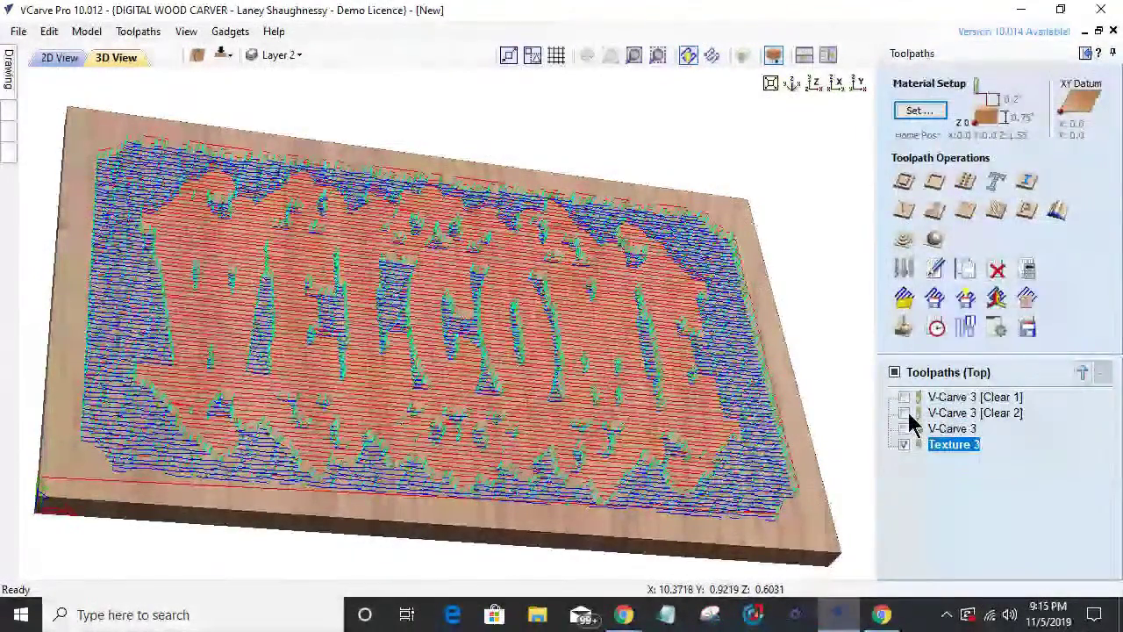
{"action": "left_click", "coordinate": [906, 329]}
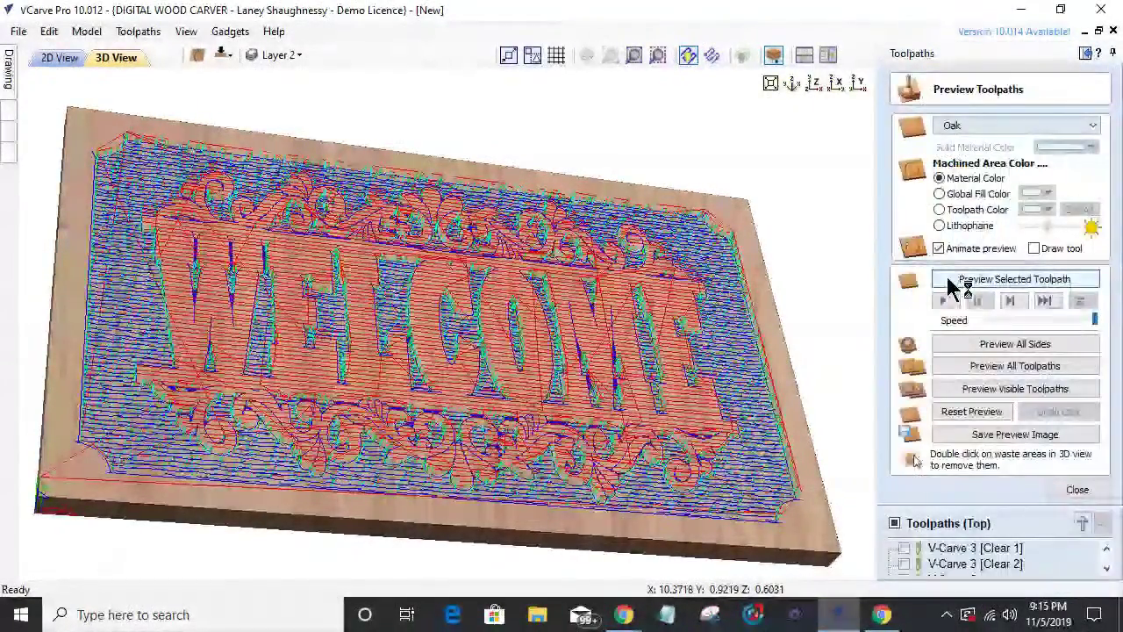
{"action": "left_click", "coordinate": [972, 346]}
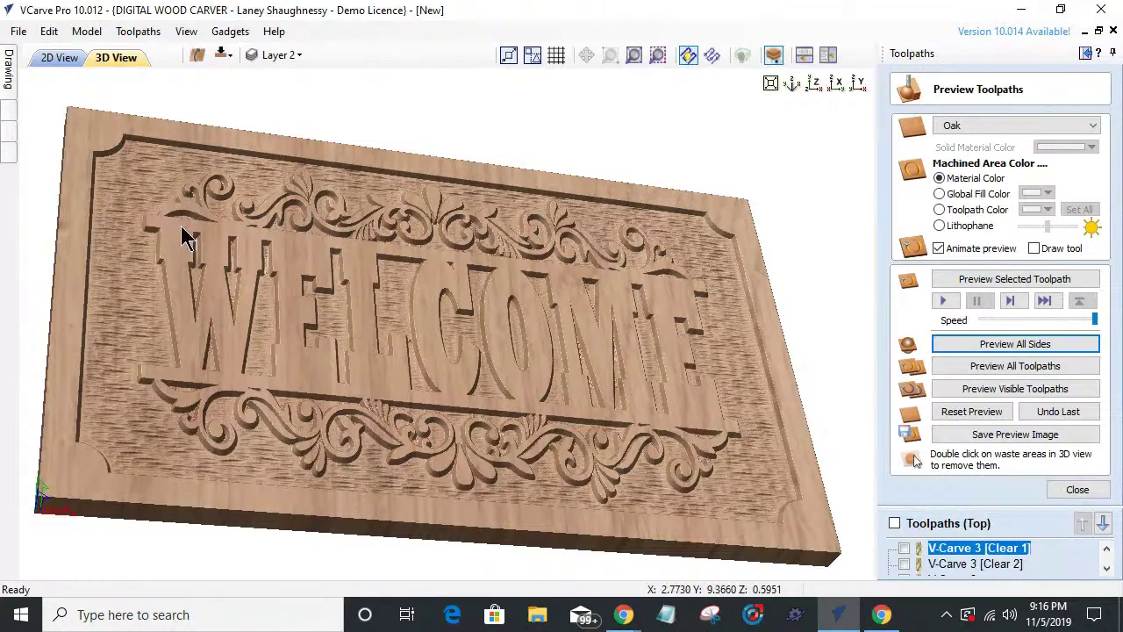
- Inspect the hand-carved texture around the letters and lower scrollwork from an angle, up close and from above, and close the preview
{"action": "left_click_drag", "start_coordinate": [188, 238], "coordinate": [176, 351]}
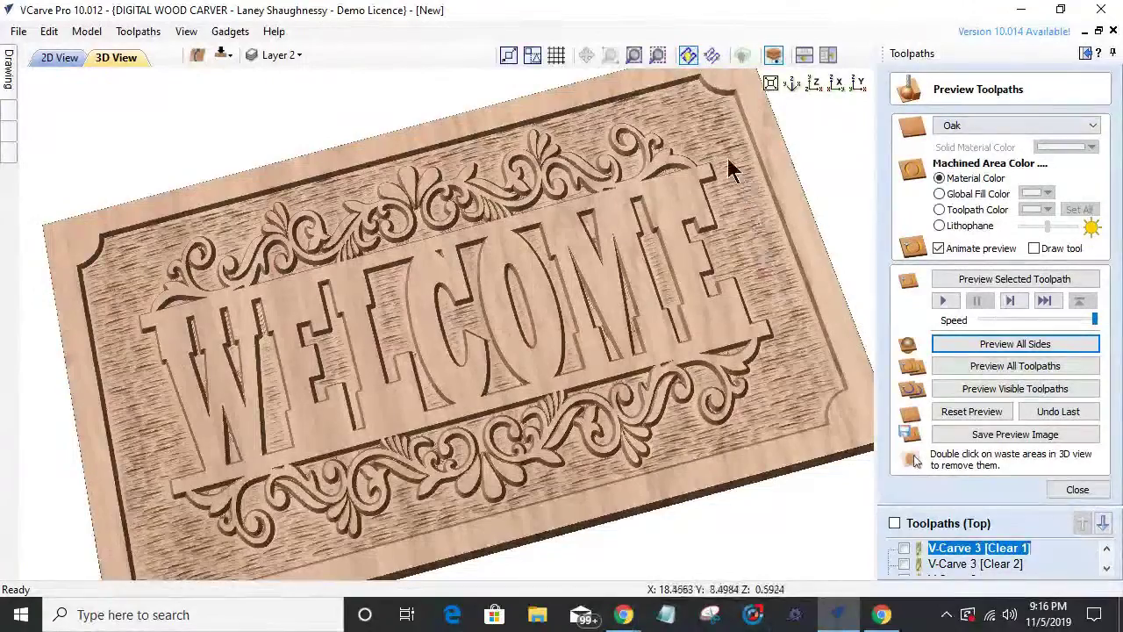
{"action": "scroll", "coordinate": [766, 249], "scroll_direction": "up", "scroll_amount": 5}
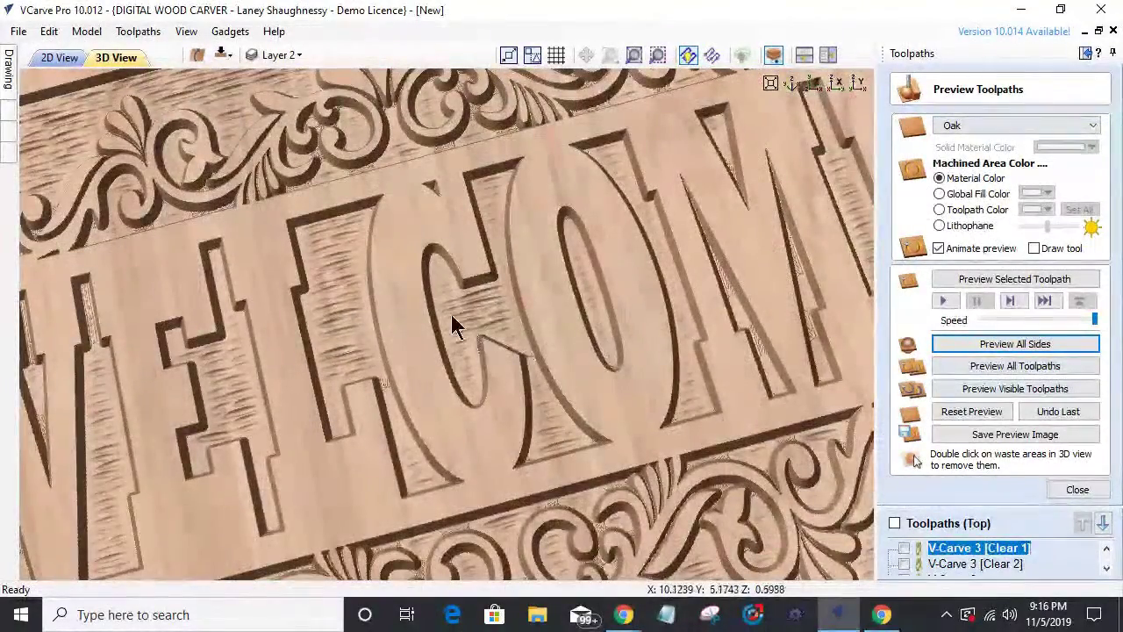
{"action": "scroll", "coordinate": [327, 330], "scroll_direction": "down", "scroll_amount": 2}
{"action": "left_click_drag", "start_coordinate": [347, 368], "coordinate": [512, 494]}
{"action": "scroll", "coordinate": [488, 485], "scroll_direction": "up", "scroll_amount": 2}
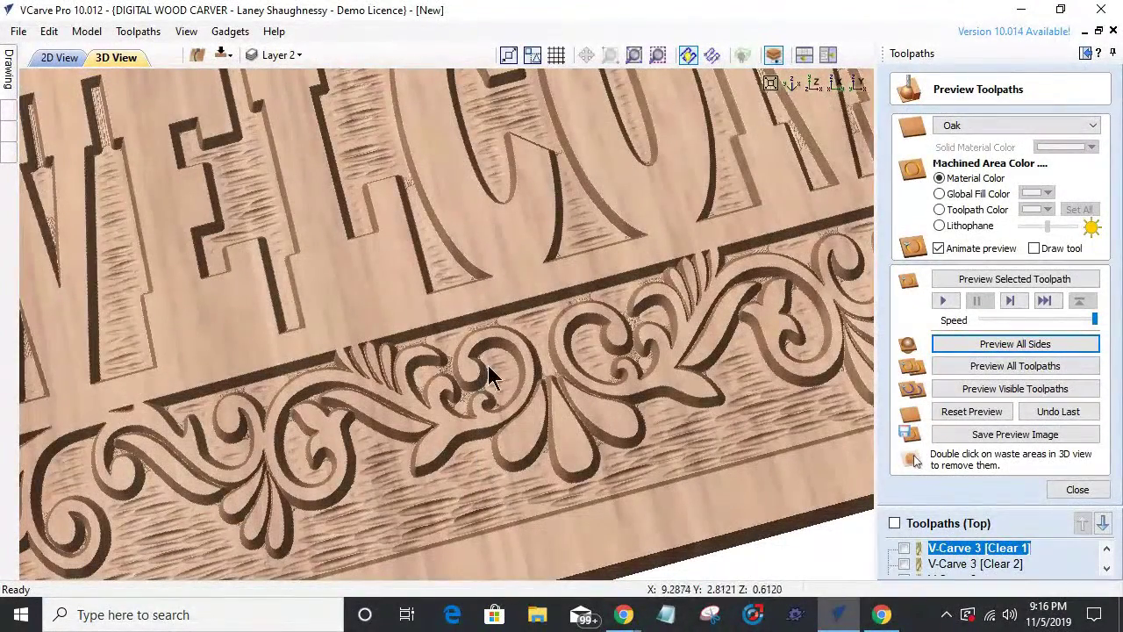
{"action": "scroll", "coordinate": [387, 492], "scroll_direction": "down", "scroll_amount": 5}
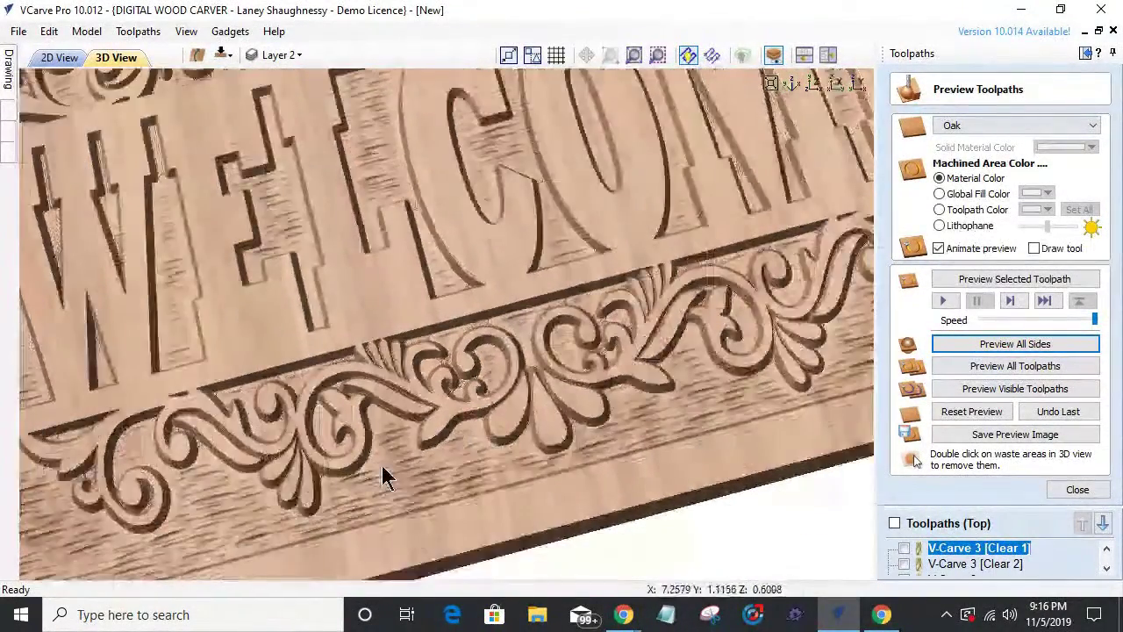
{"action": "left_click", "coordinate": [822, 87]}
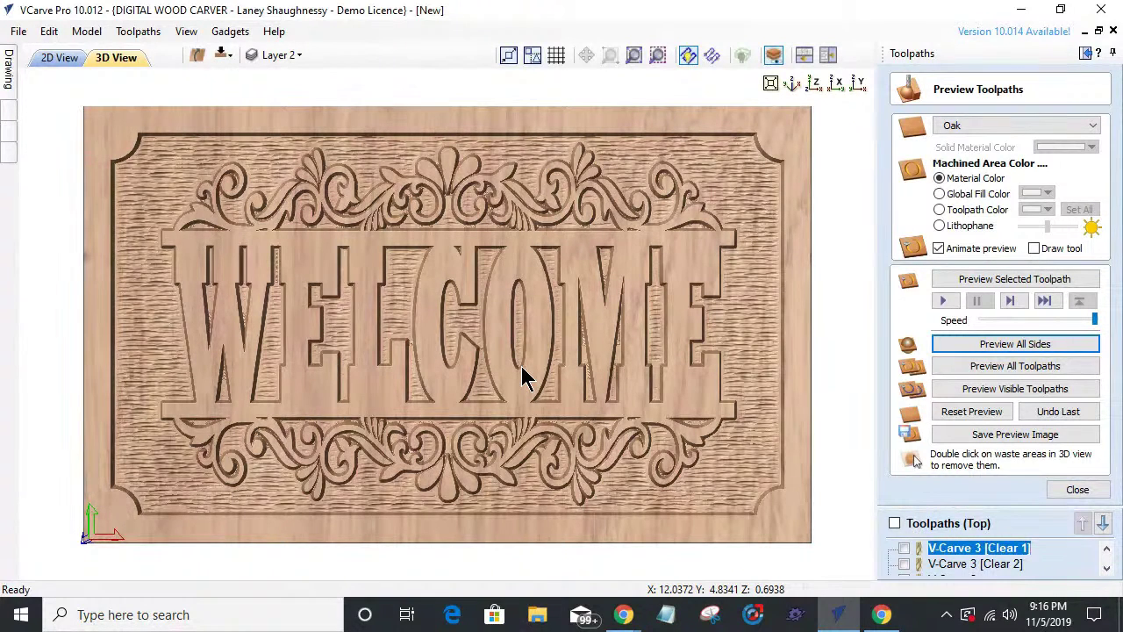
{"action": "left_click", "coordinate": [1092, 491]}
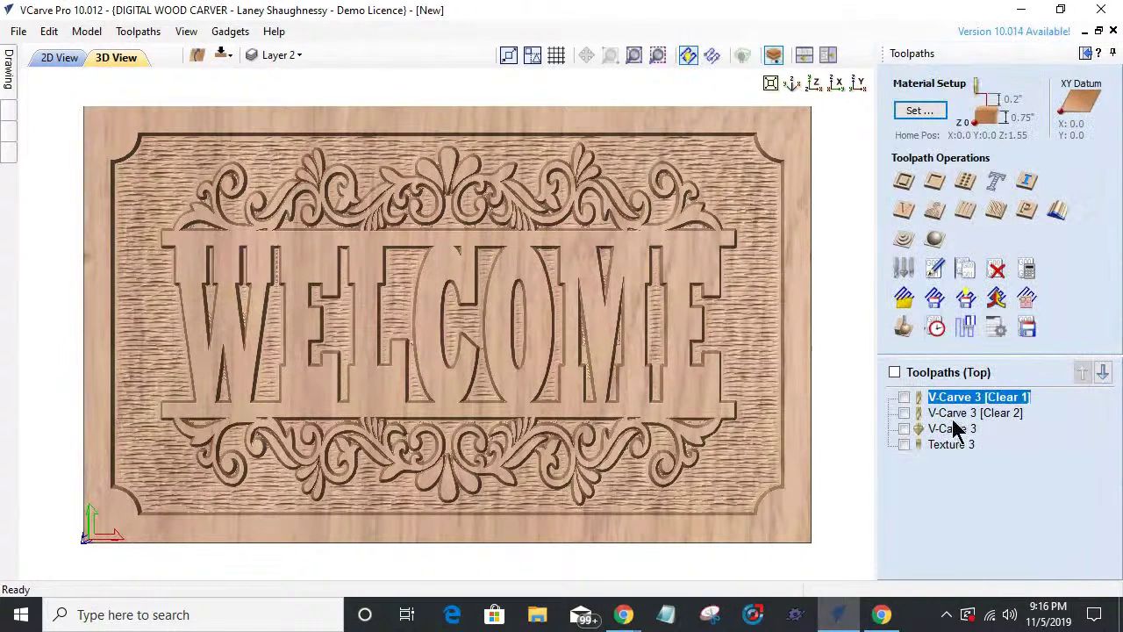
- Review the estimated machining times for all four toolpaths, close the summary and hide every toolpath's lines
{"action": "left_click", "coordinate": [935, 326]}
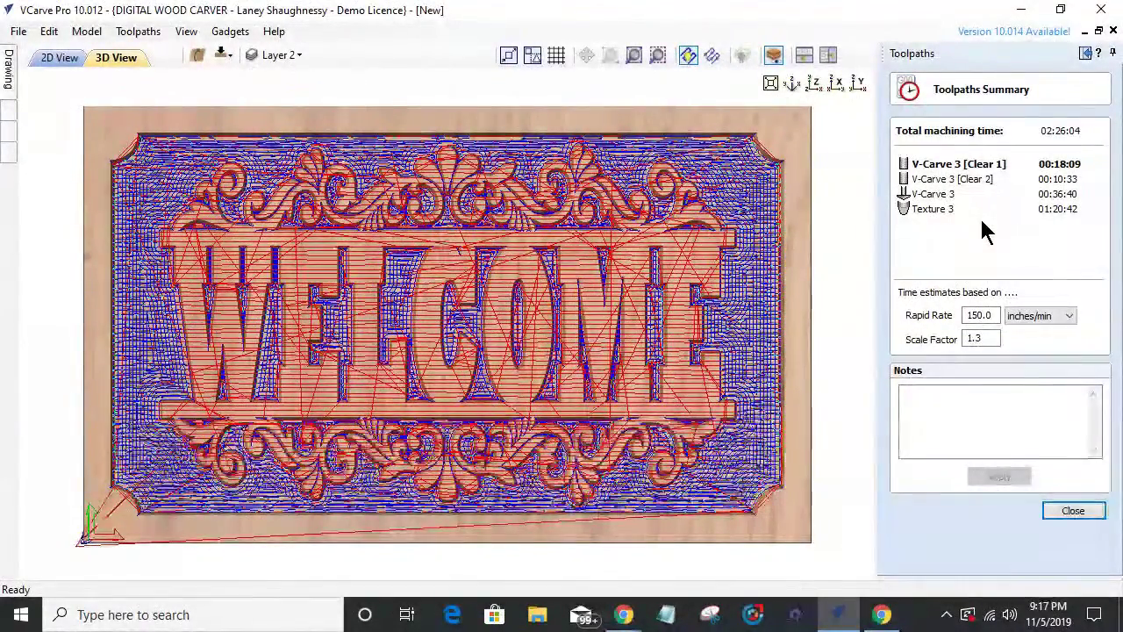
{"action": "left_click_drag", "start_coordinate": [572, 394], "coordinate": [539, 464]}
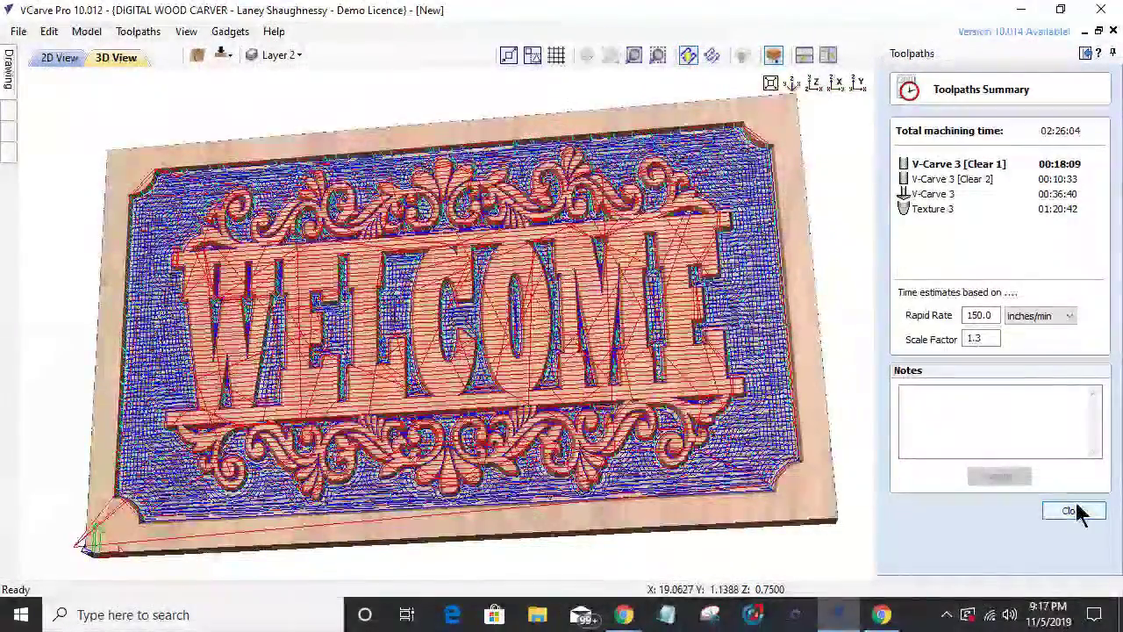
{"action": "left_click", "coordinate": [1073, 511]}
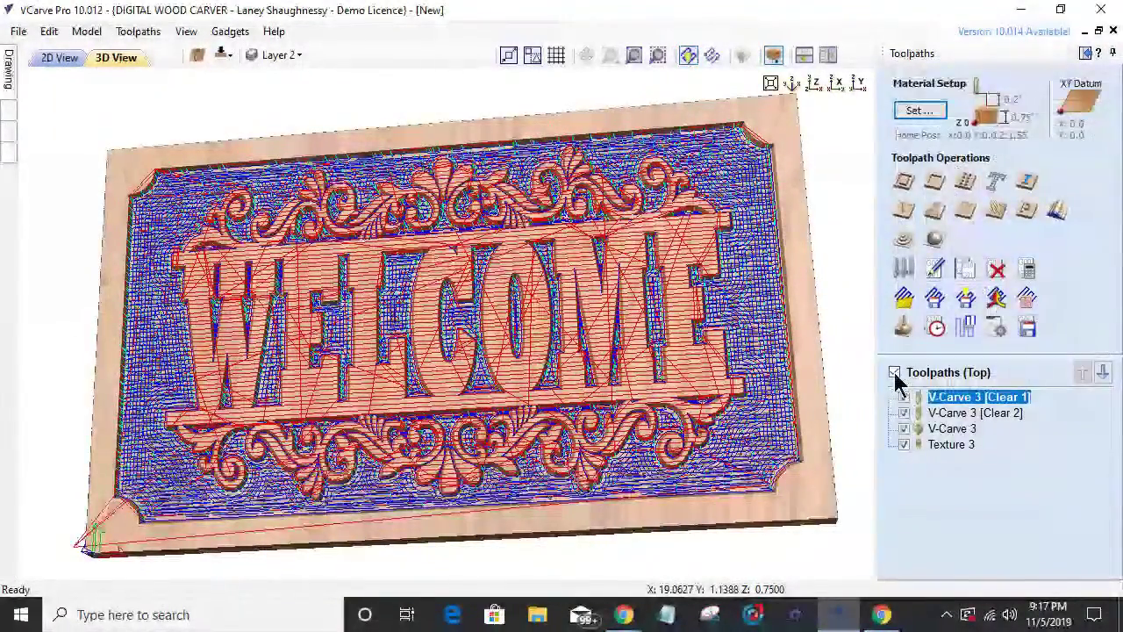
{"action": "left_click", "coordinate": [894, 373]}
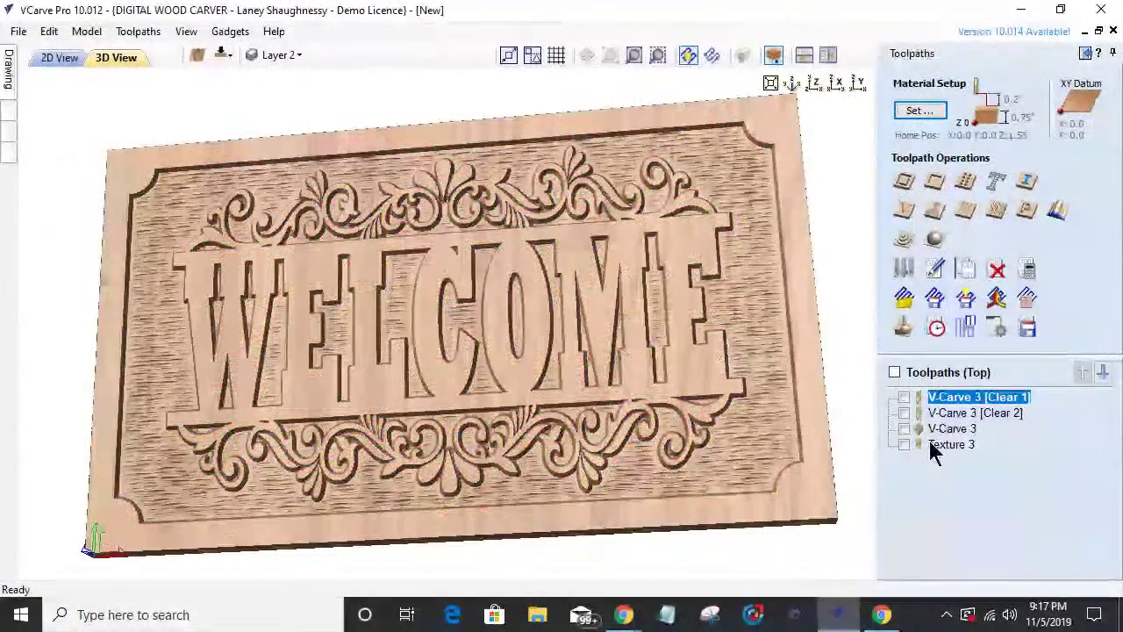
- Start saving the V-Carve 3 [Clear 1] toolpath and create and open a folder "Welcome Sign 2 With Texture" in Documents > CNC JOBS
{"action": "mouse_move", "coordinate": [934, 406]}
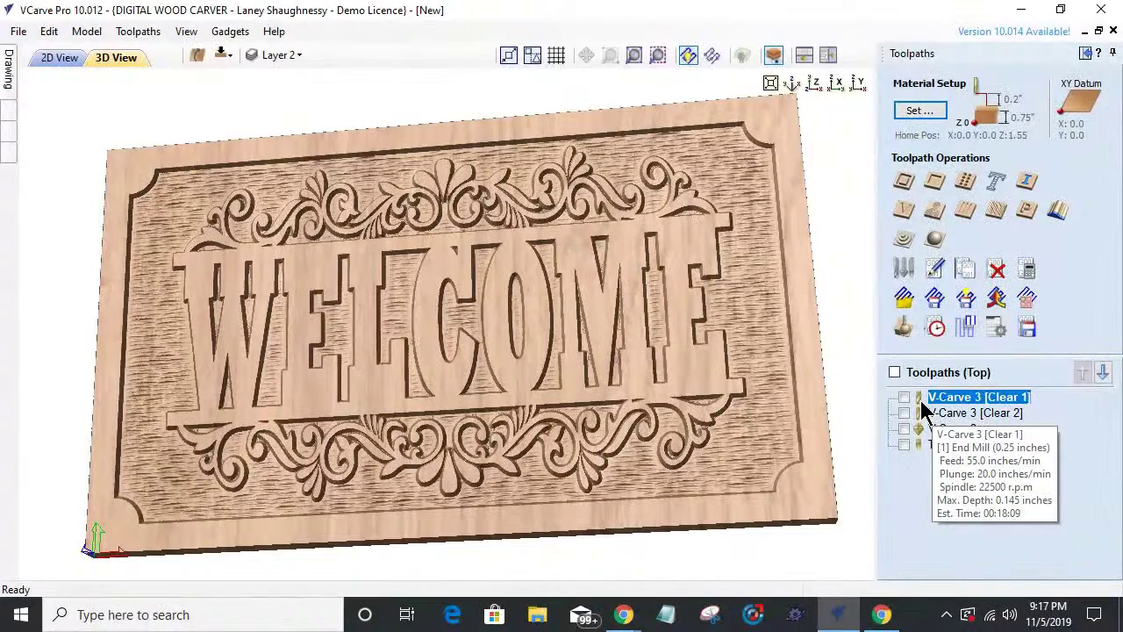
{"action": "left_click", "coordinate": [1029, 328]}
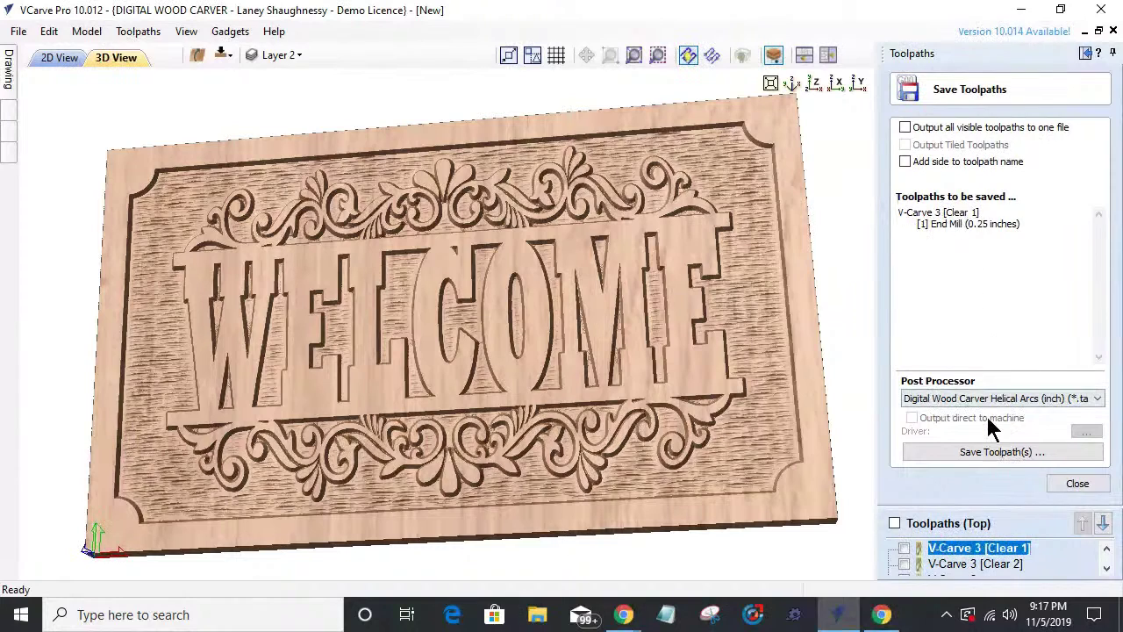
{"action": "left_click", "coordinate": [977, 453]}
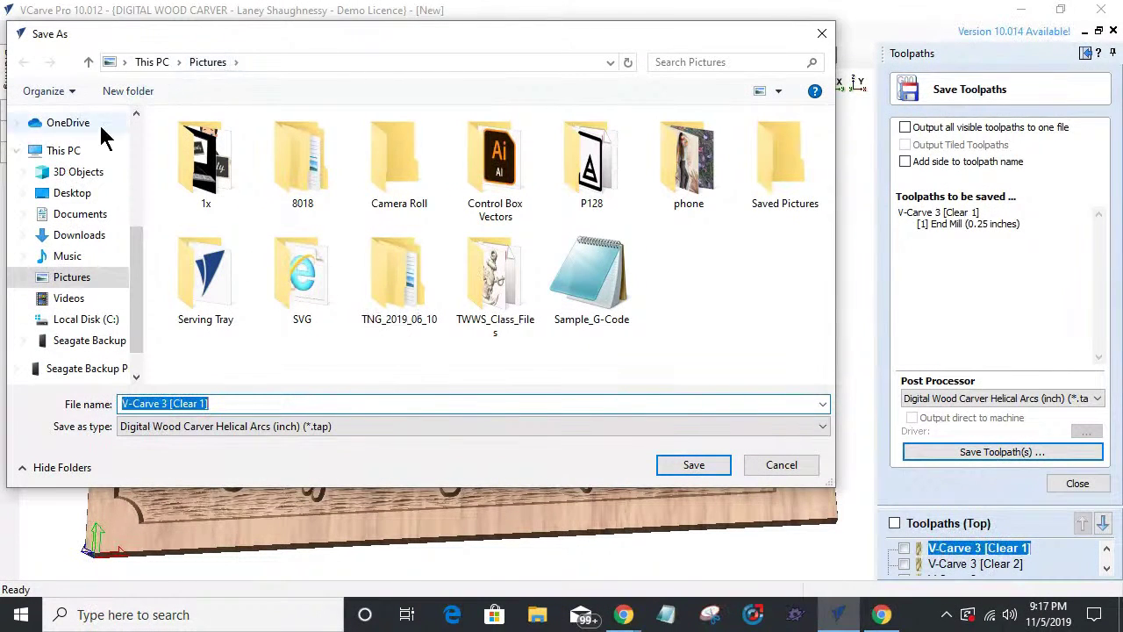
{"action": "left_click", "coordinate": [77, 214]}
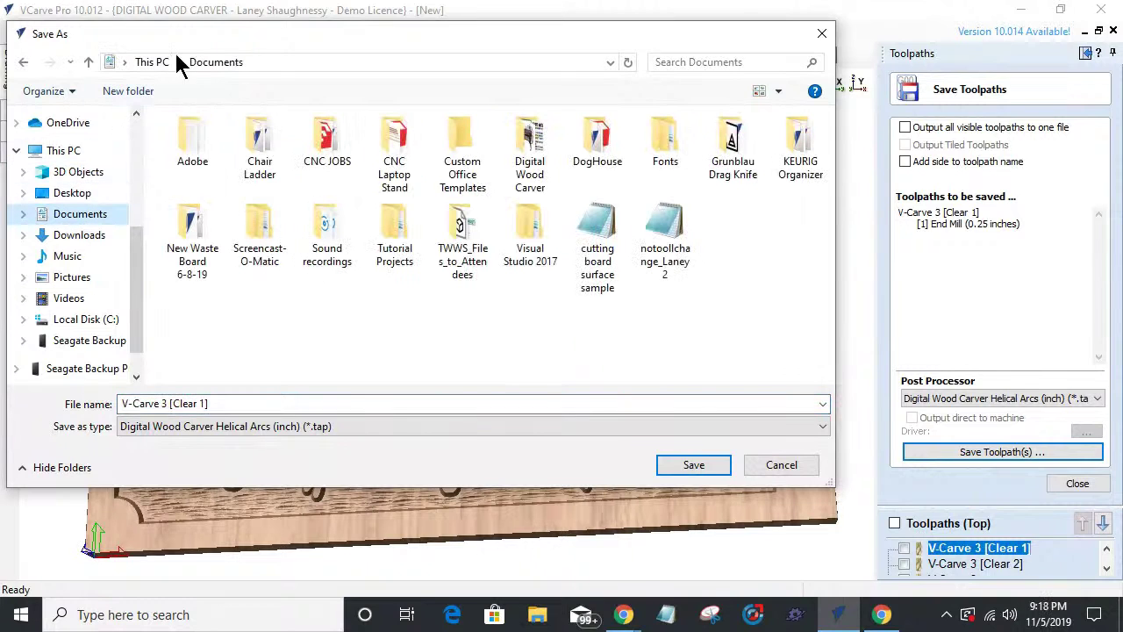
{"action": "double_click", "coordinate": [326, 140]}
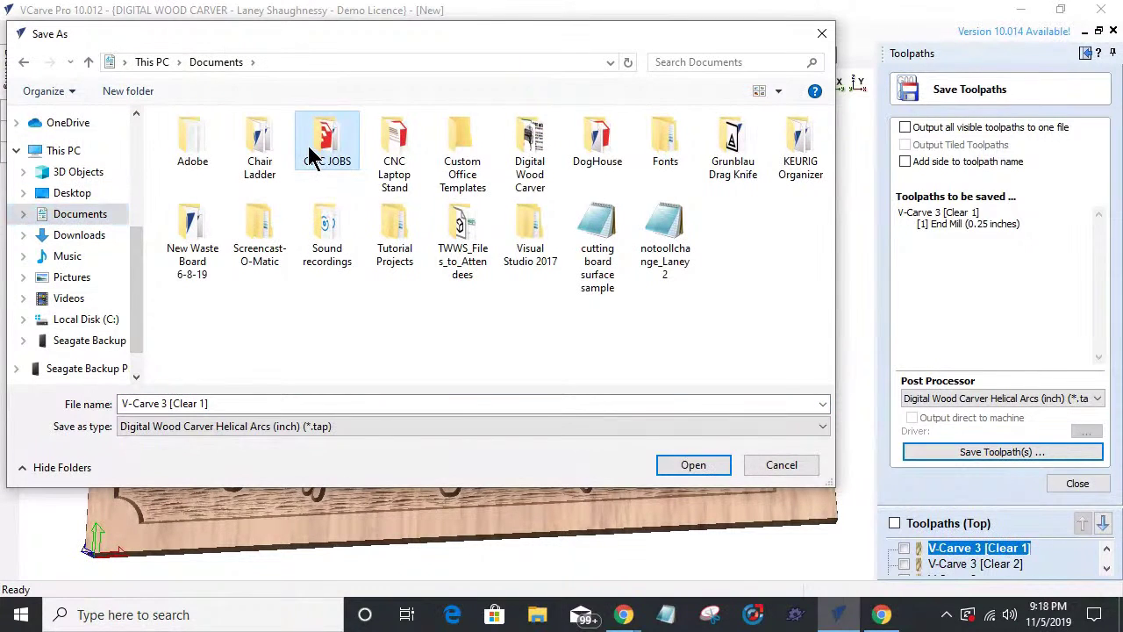
{"action": "left_click", "coordinate": [126, 90]}
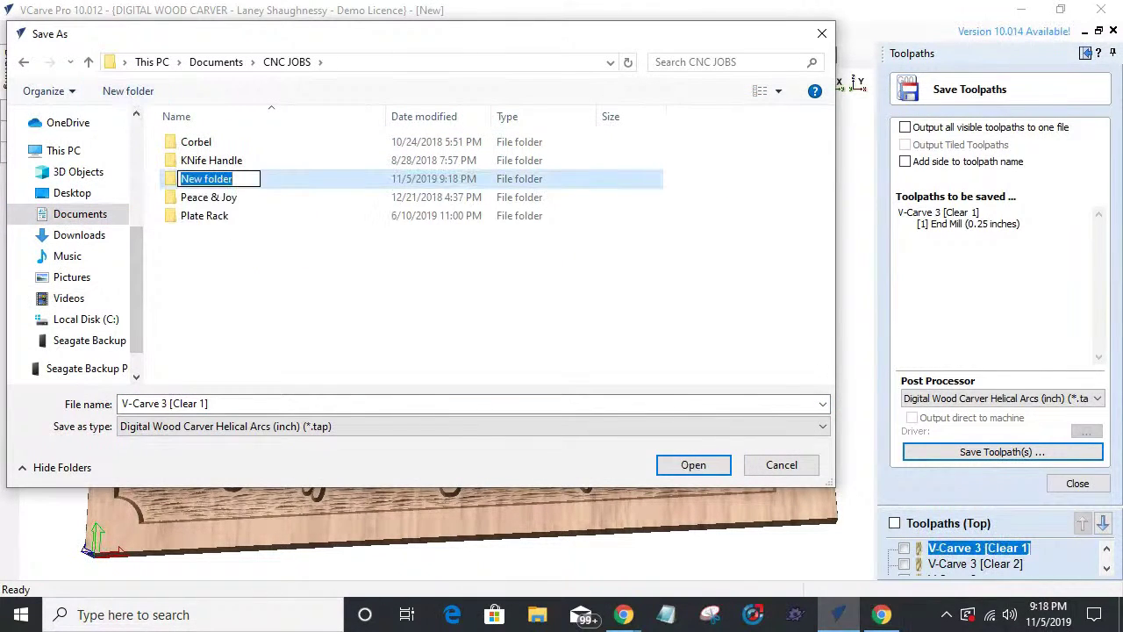
{"action": "type", "text": "Welco"}
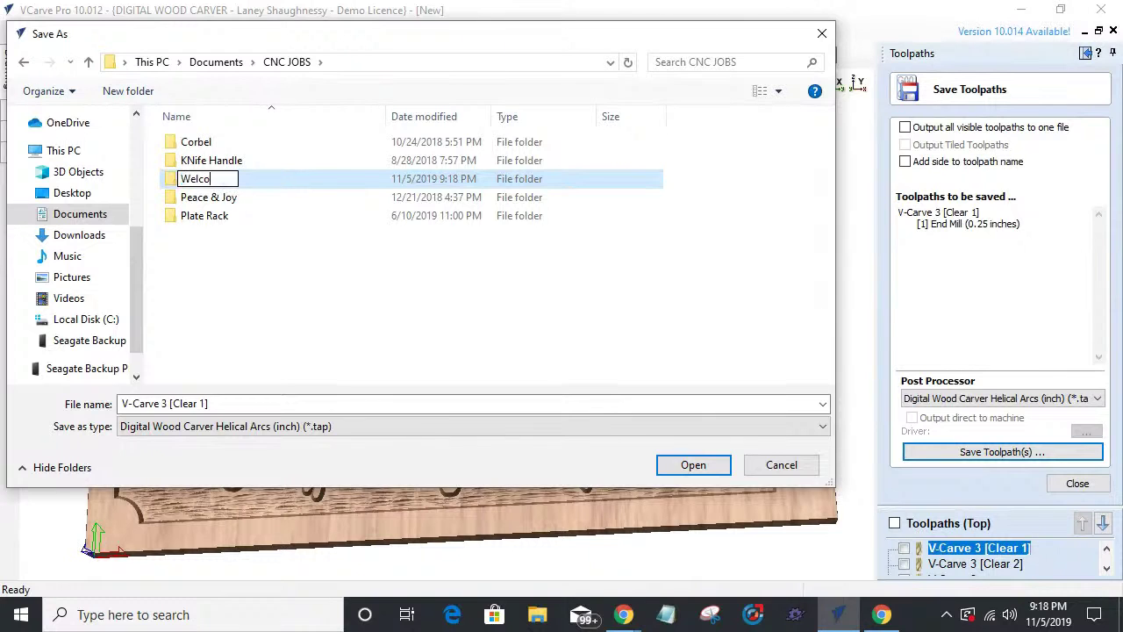
{"action": "type", "text": "me Sign 2"}
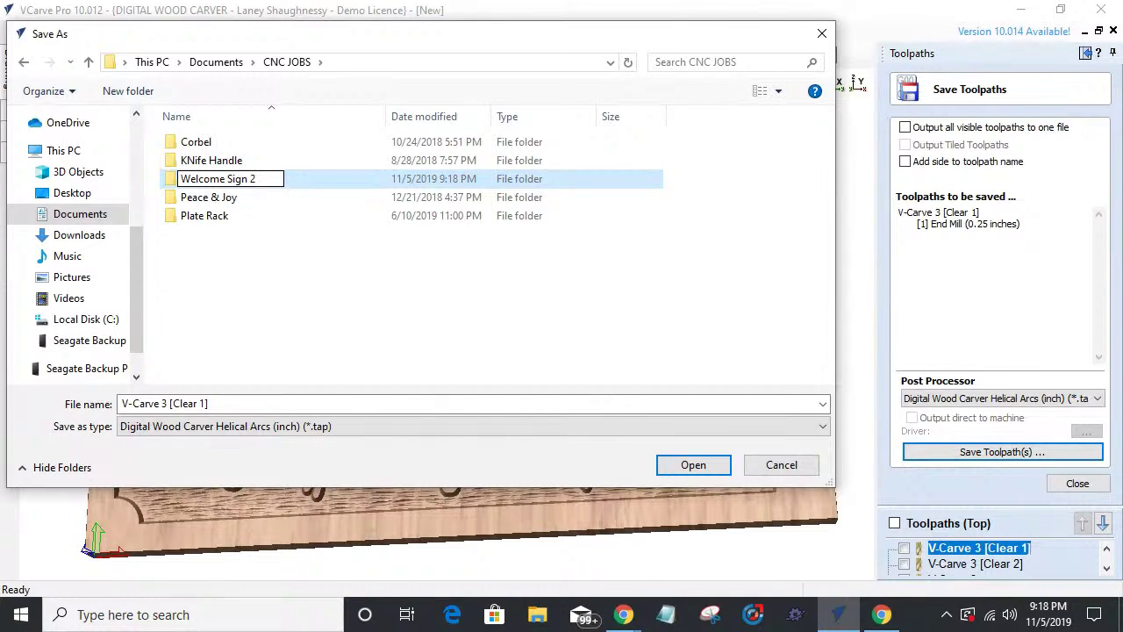
{"action": "type", "text": " With"}
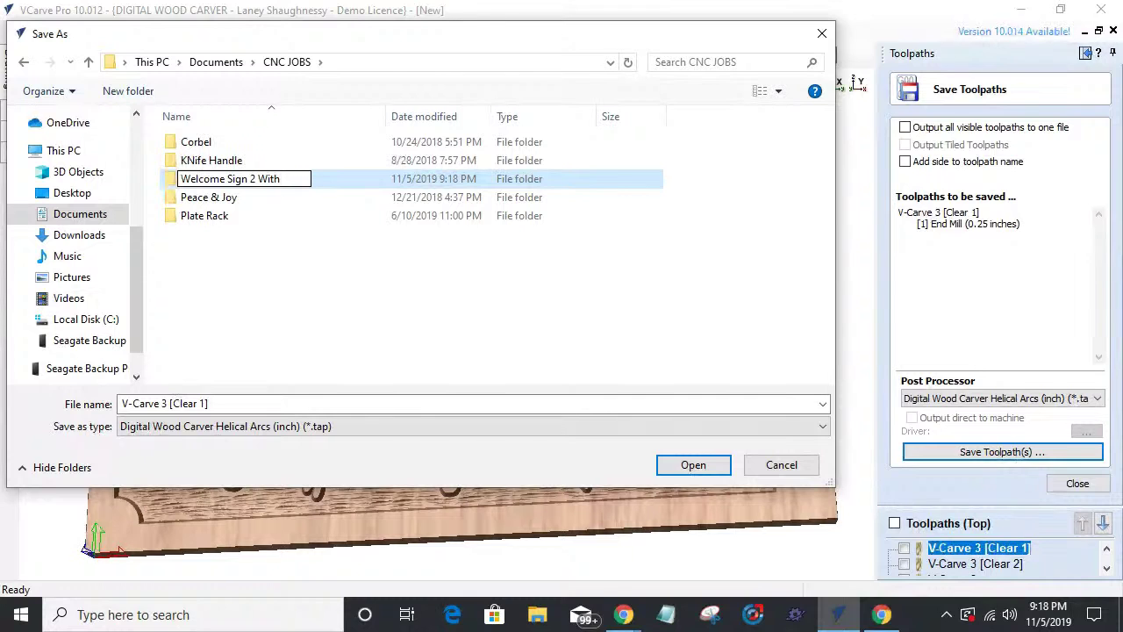
{"action": "type", "text": " Texture"}
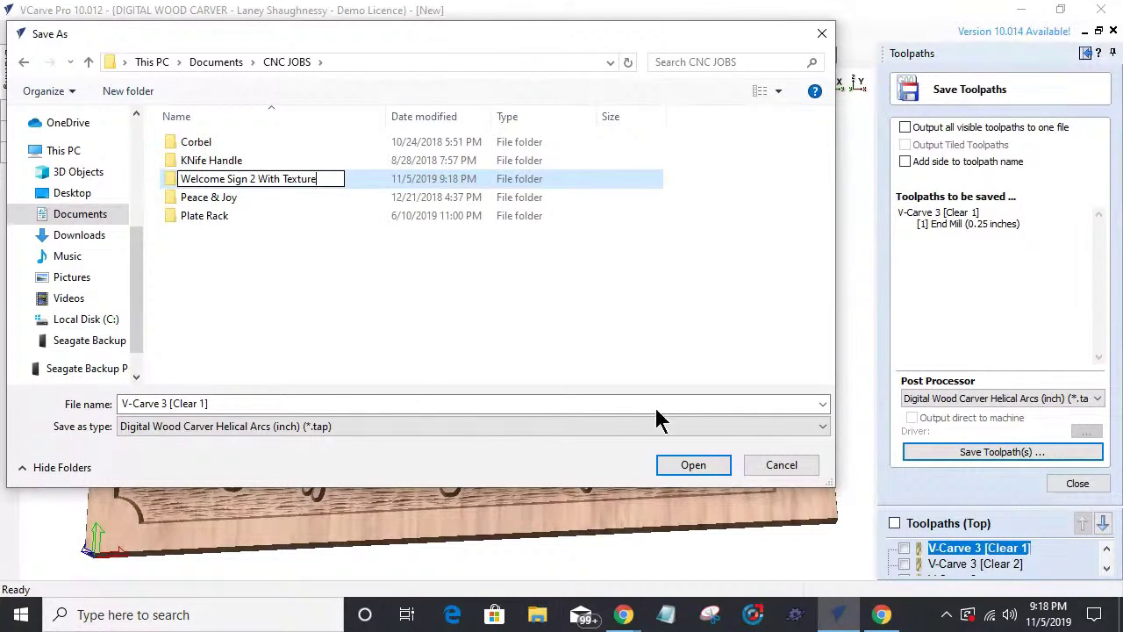
{"action": "key", "text": "Return"}
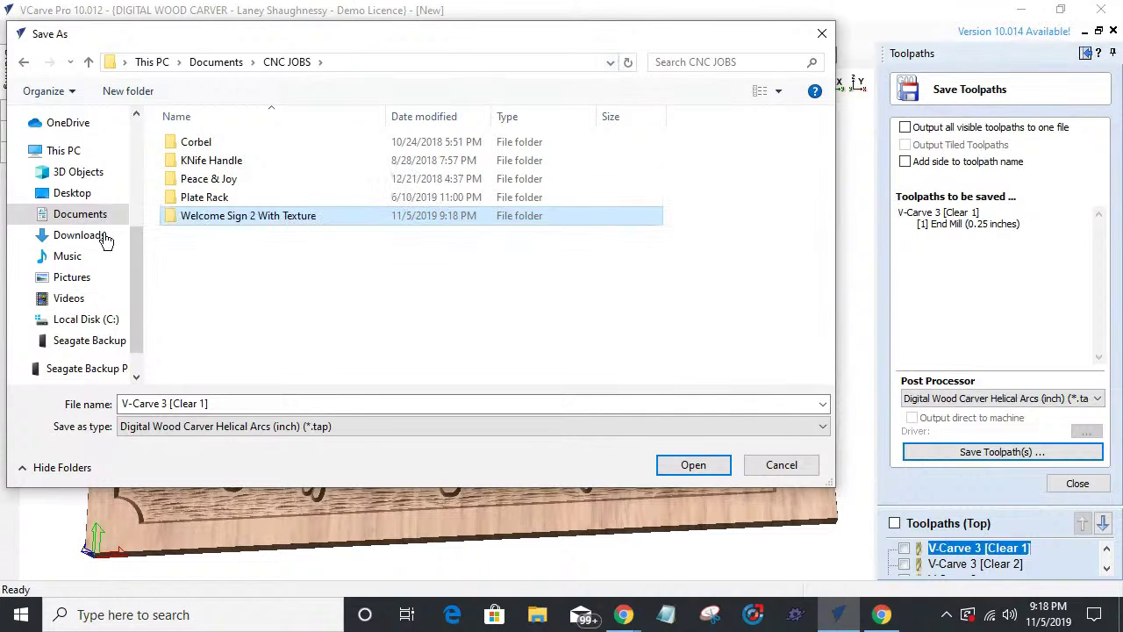
{"action": "double_click", "coordinate": [231, 216]}
- Save the toolpath file in the new folder as 01_20x12x.75_WelcomeWithTexture_.25EndMill
{"action": "left_click", "coordinate": [158, 404]}
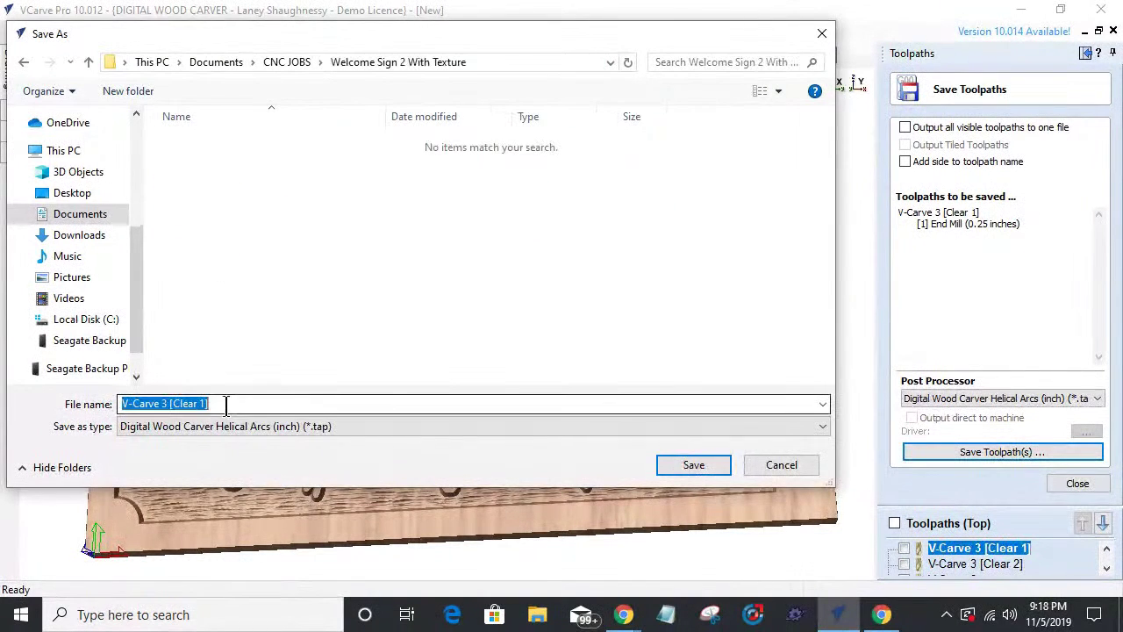
{"action": "type", "text": "01_20x1"}
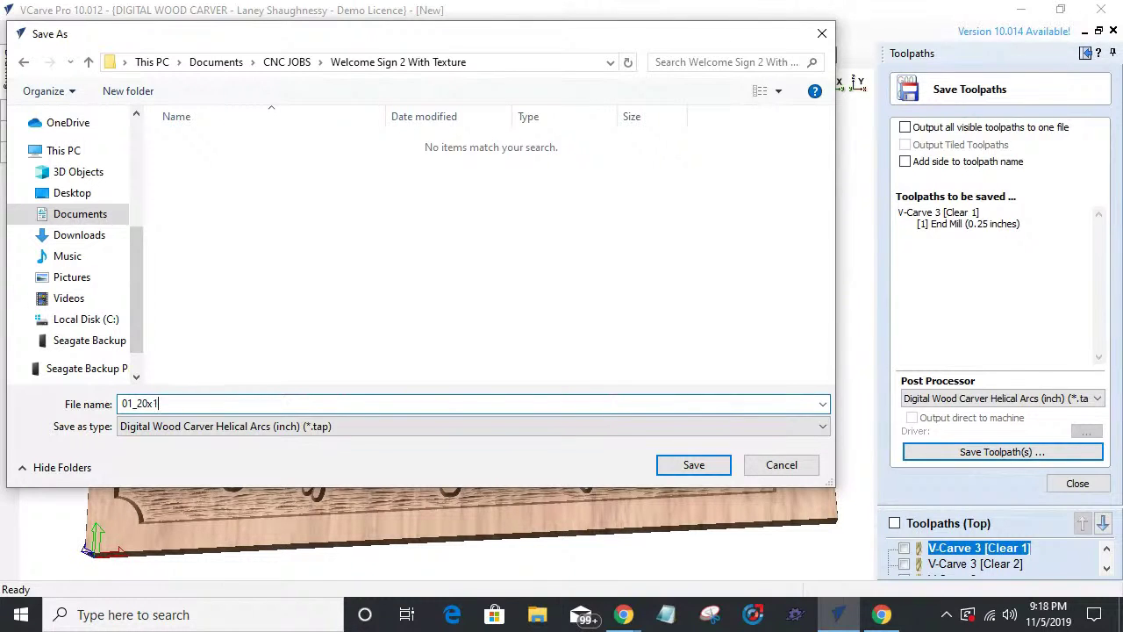
{"action": "type", "text": "x.75_WelcomeWithTexture_.25EndMill"}
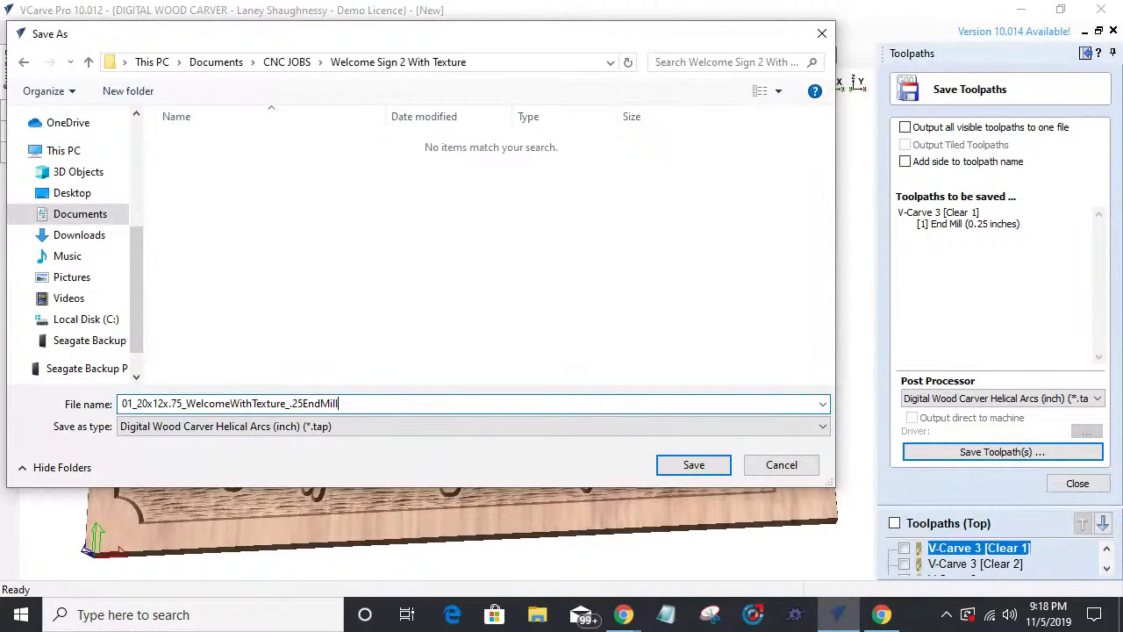
{"action": "left_click", "coordinate": [682, 468]}
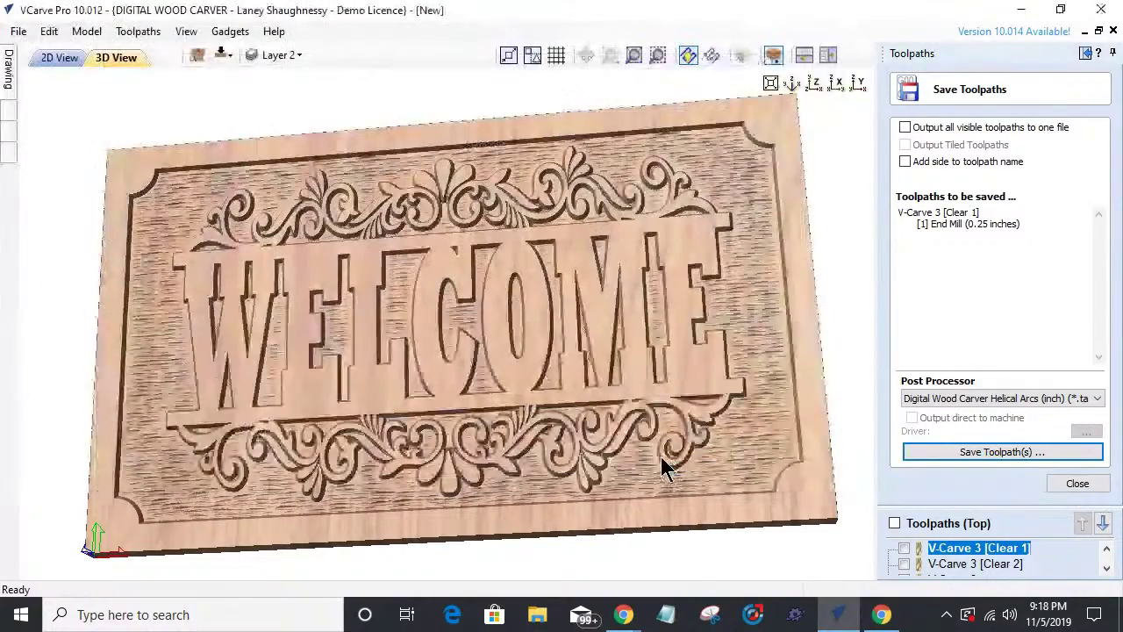
- Save the V-Carve 3 [Clear 2] toolpath as 02_20x12x.75_WelcomeWithTexture_.125EndMill, basing the name on the 01 file
{"action": "left_click", "coordinate": [967, 563]}
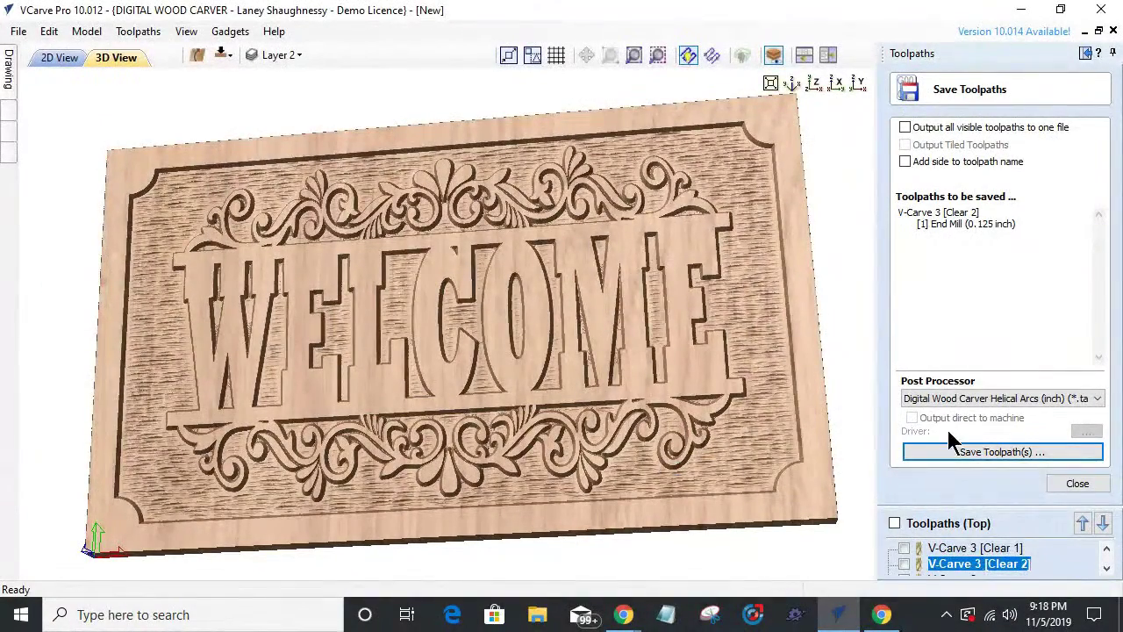
{"action": "left_click", "coordinate": [988, 446]}
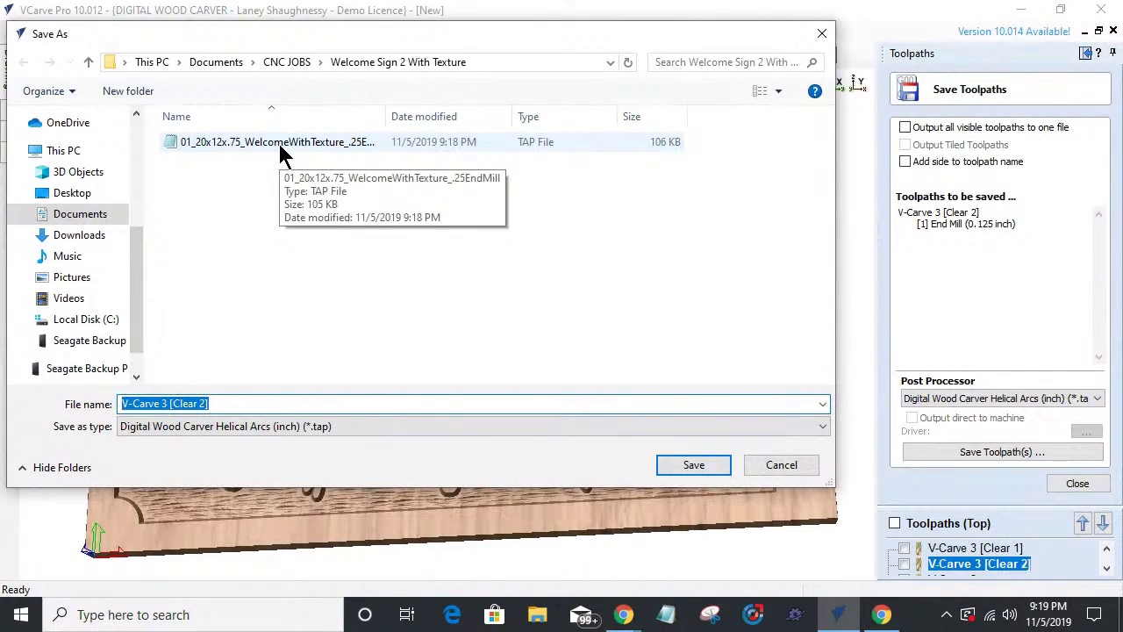
{"action": "left_click", "coordinate": [278, 150]}
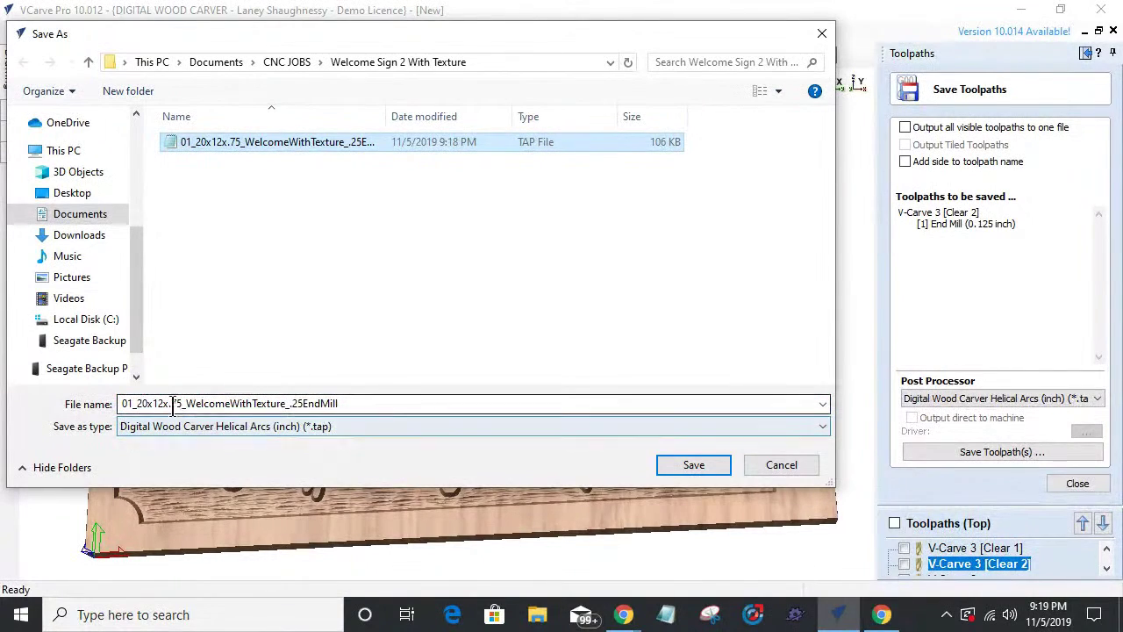
{"action": "left_click", "coordinate": [126, 404]}
{"action": "left_click", "coordinate": [124, 403]}
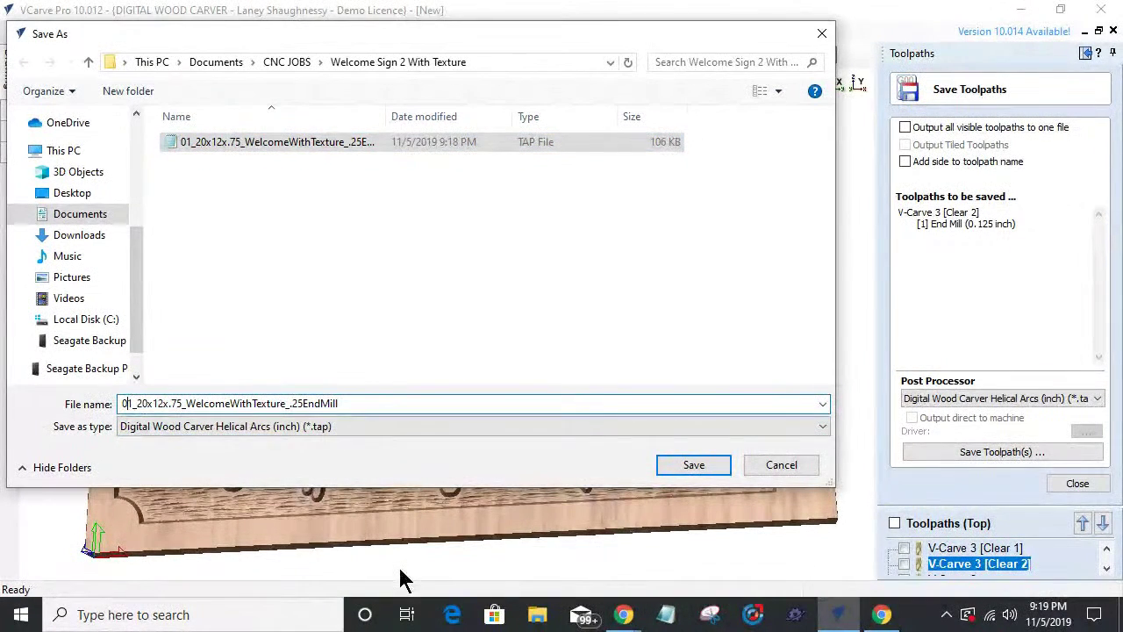
{"action": "key", "text": "Delete"}
{"action": "type", "text": "2"}
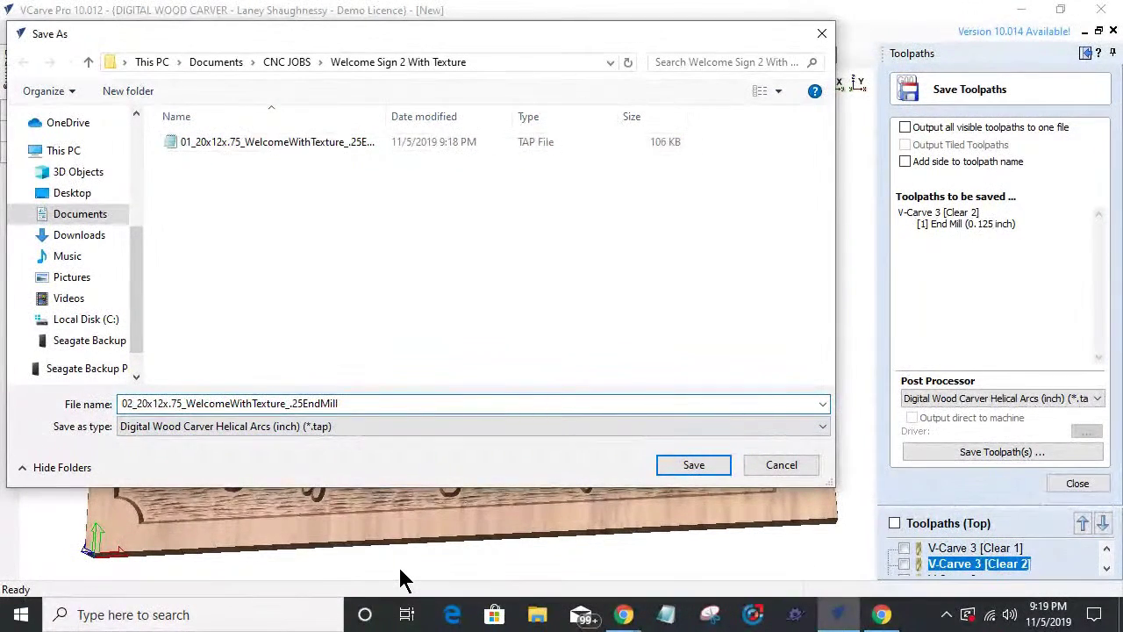
{"action": "left_click", "coordinate": [292, 404]}
{"action": "type", "text": "1"}
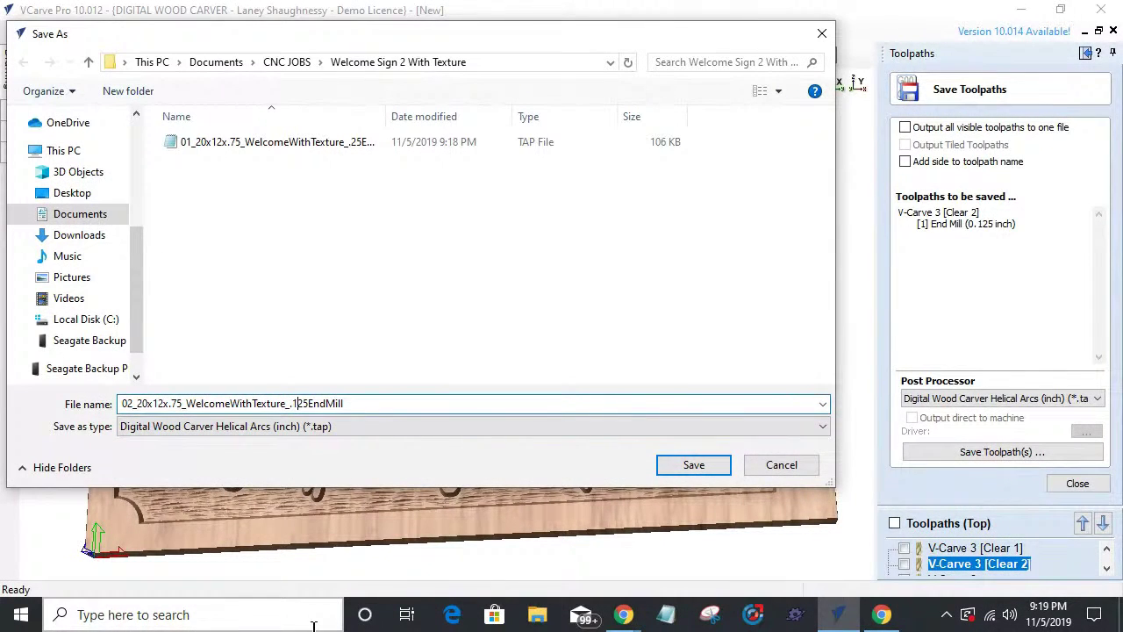
{"action": "left_click", "coordinate": [693, 466]}
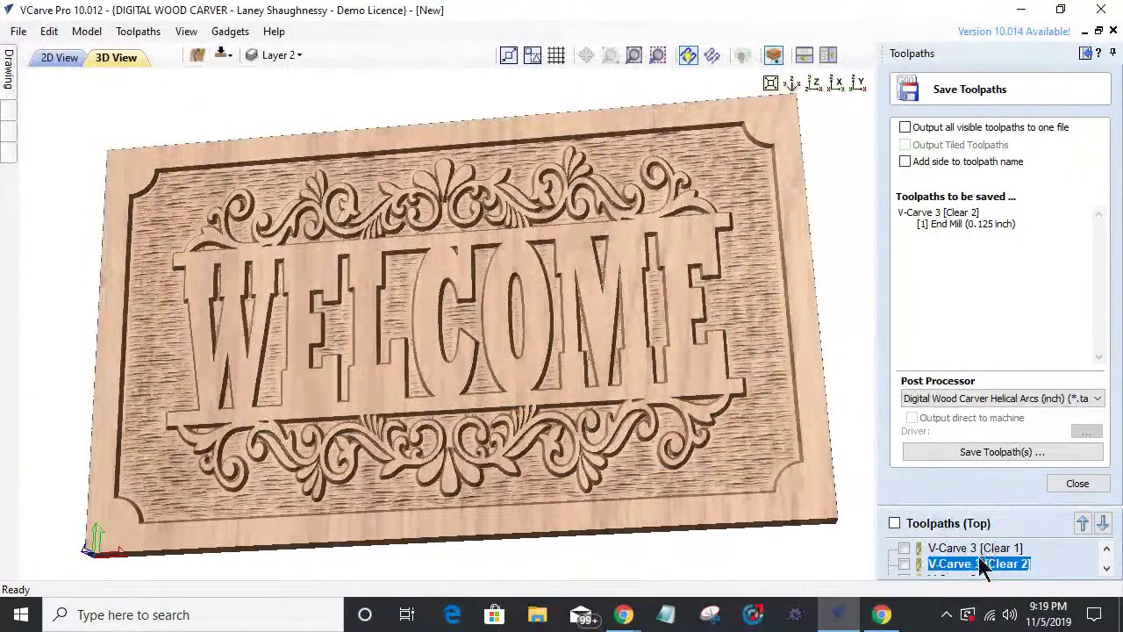
- Save the V-Carve 3 toolpath as 03_20x12x.75_WelcomeWithTexture_60DegVBit, basing the name on the 02 file
{"action": "scroll", "coordinate": [983, 565], "scroll_direction": "down", "scroll_amount": 2}
{"action": "scroll", "coordinate": [955, 549], "scroll_direction": "up", "scroll_amount": 1}
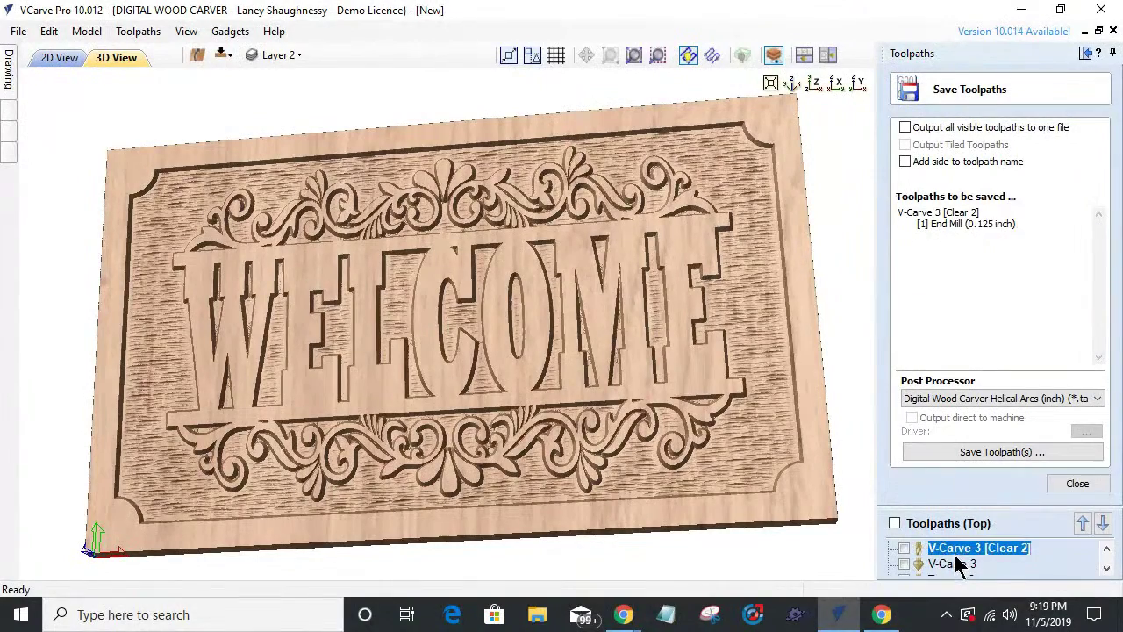
{"action": "left_click", "coordinate": [952, 563]}
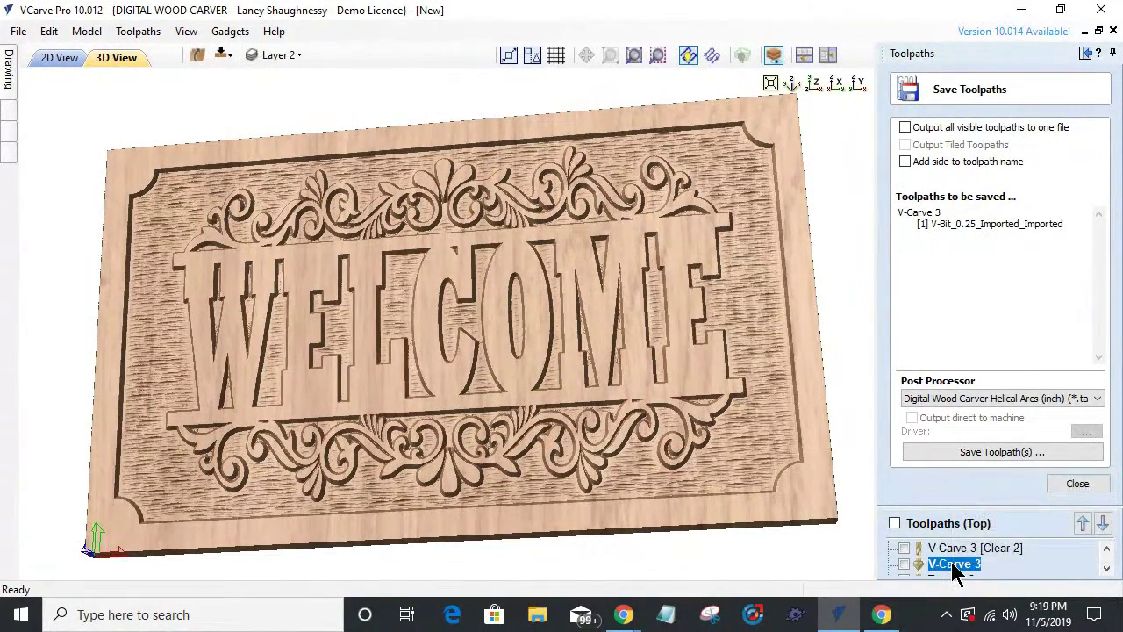
{"action": "left_click", "coordinate": [939, 452]}
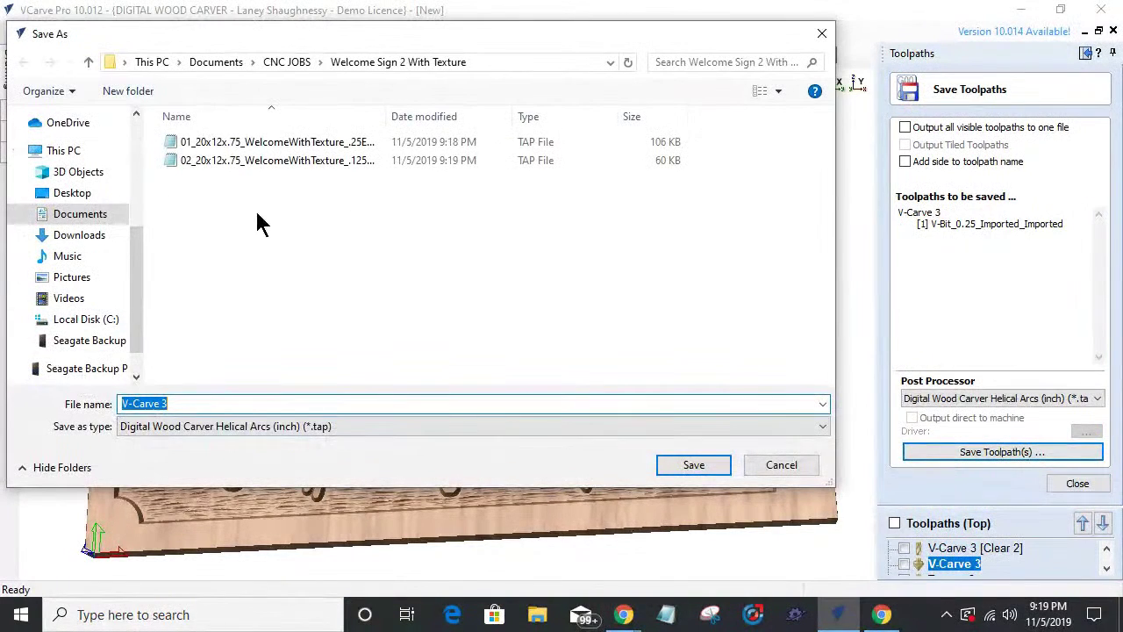
{"action": "left_click", "coordinate": [243, 160]}
{"action": "double_click", "coordinate": [125, 404]}
{"action": "left_click", "coordinate": [125, 404]}
{"action": "key", "text": "Home"}
{"action": "key", "text": "Right"}
{"action": "key", "text": "Right"}
{"action": "key", "text": "BackSpace"}
{"action": "type", "text": "3"}
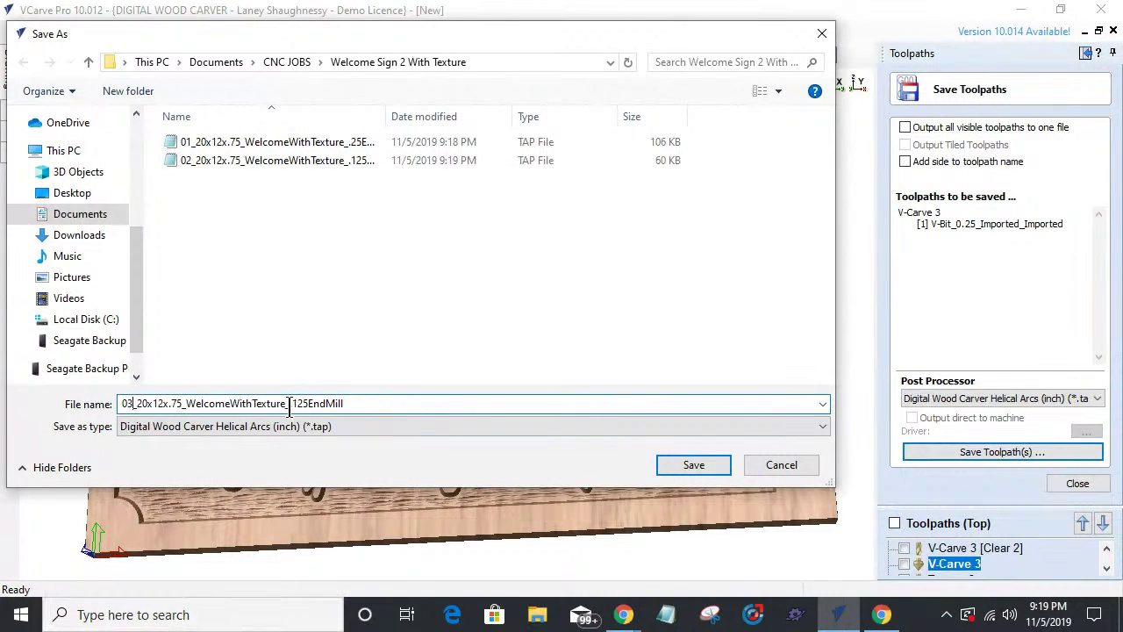
{"action": "left_click_drag", "start_coordinate": [291, 404], "coordinate": [383, 404]}
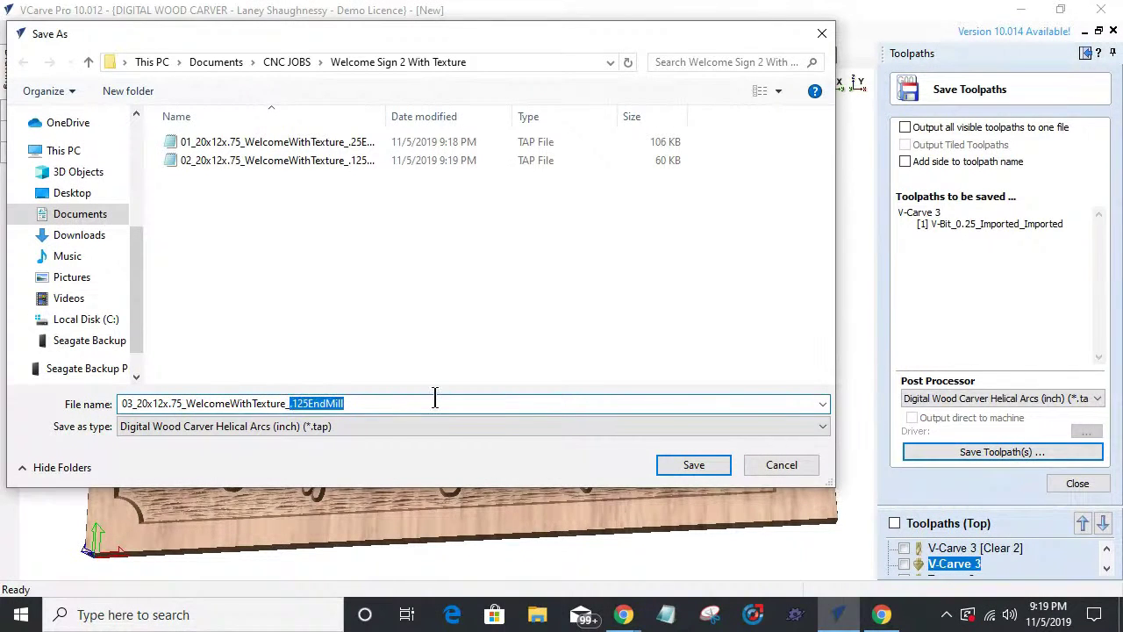
{"action": "type", "text": "60DegVBit"}
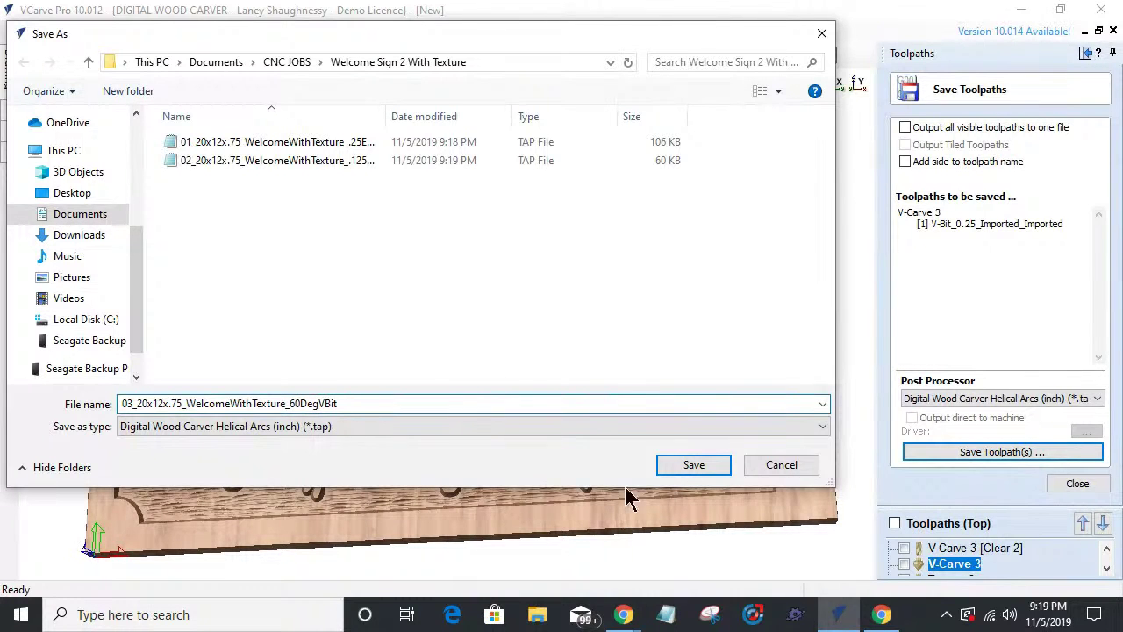
{"action": "left_click", "coordinate": [674, 465]}
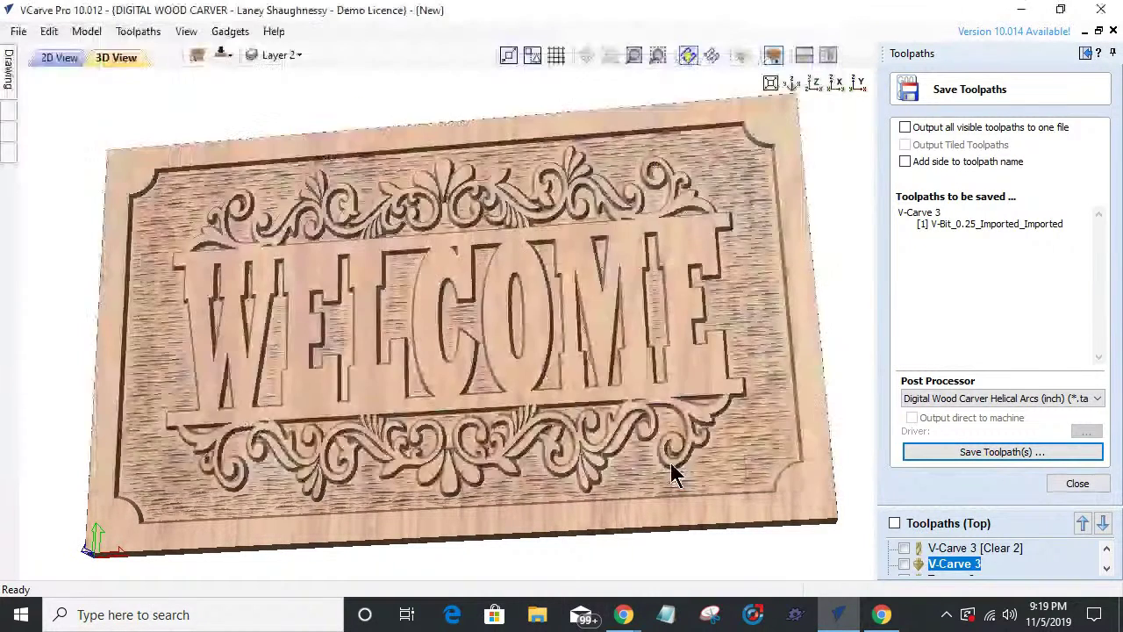
- Start saving the Texture 3 toolpath, basing its file name on the 03 file and changing the number to 04
{"action": "scroll", "coordinate": [971, 569], "scroll_direction": "down", "scroll_amount": 1}
{"action": "left_click", "coordinate": [965, 564]}
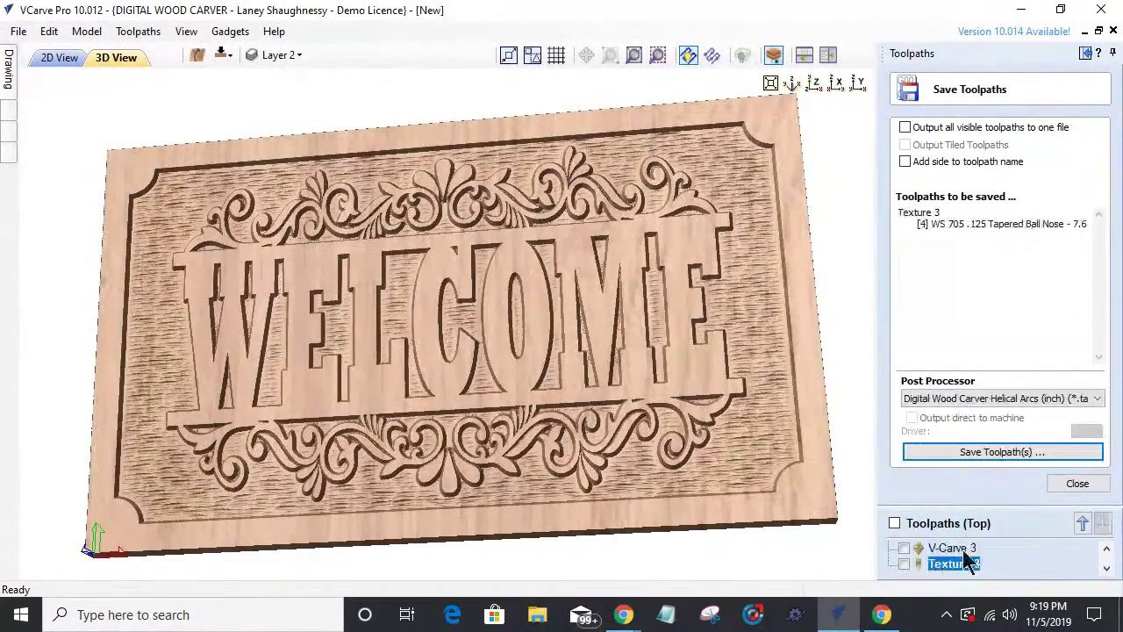
{"action": "left_click", "coordinate": [969, 453]}
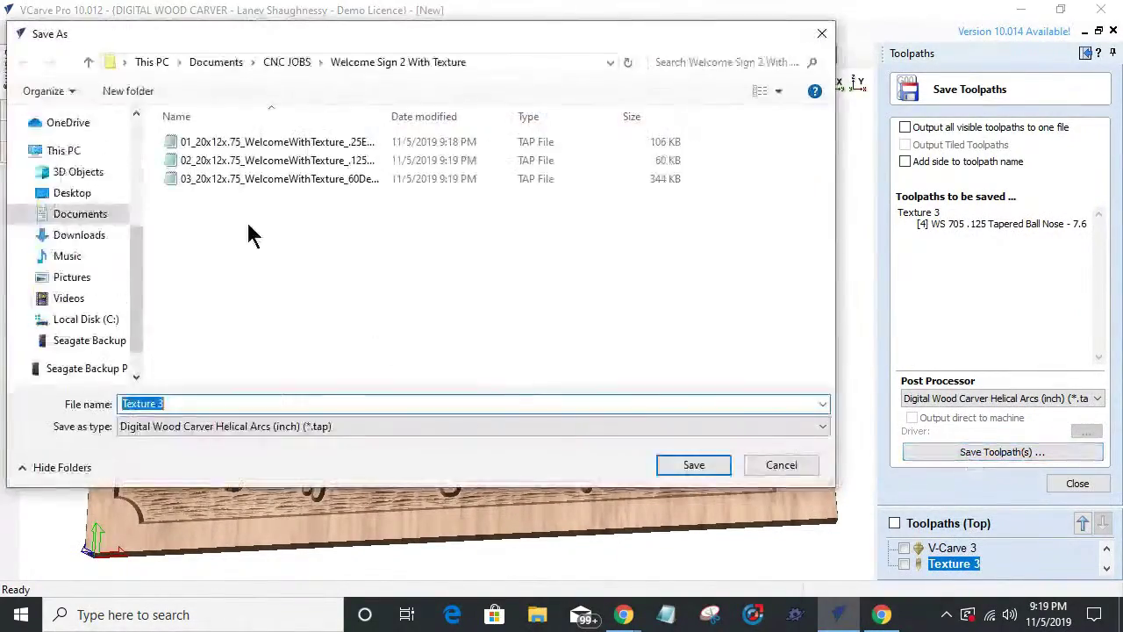
{"action": "left_click", "coordinate": [204, 179]}
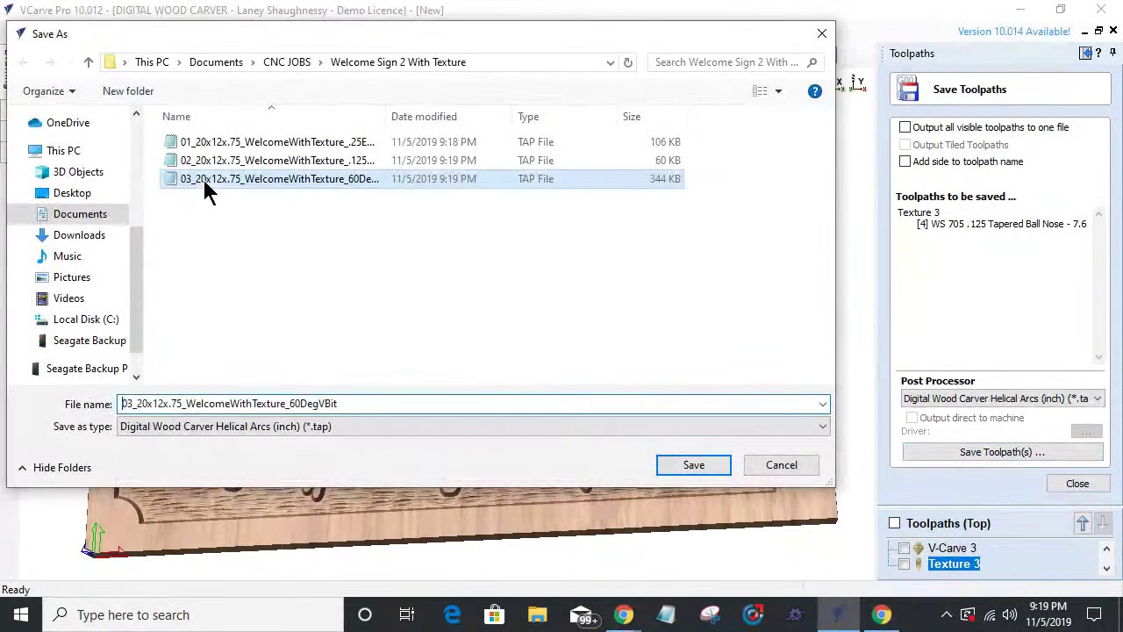
{"action": "left_click", "coordinate": [120, 403]}
{"action": "left_click", "coordinate": [120, 404]}
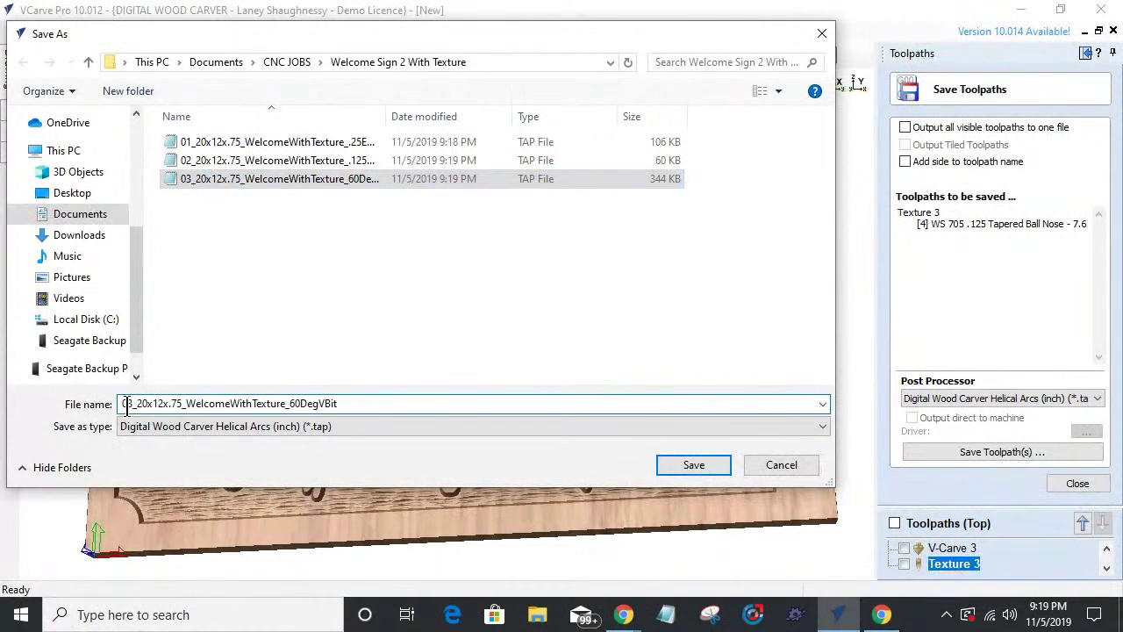
{"action": "type", "text": "4"}
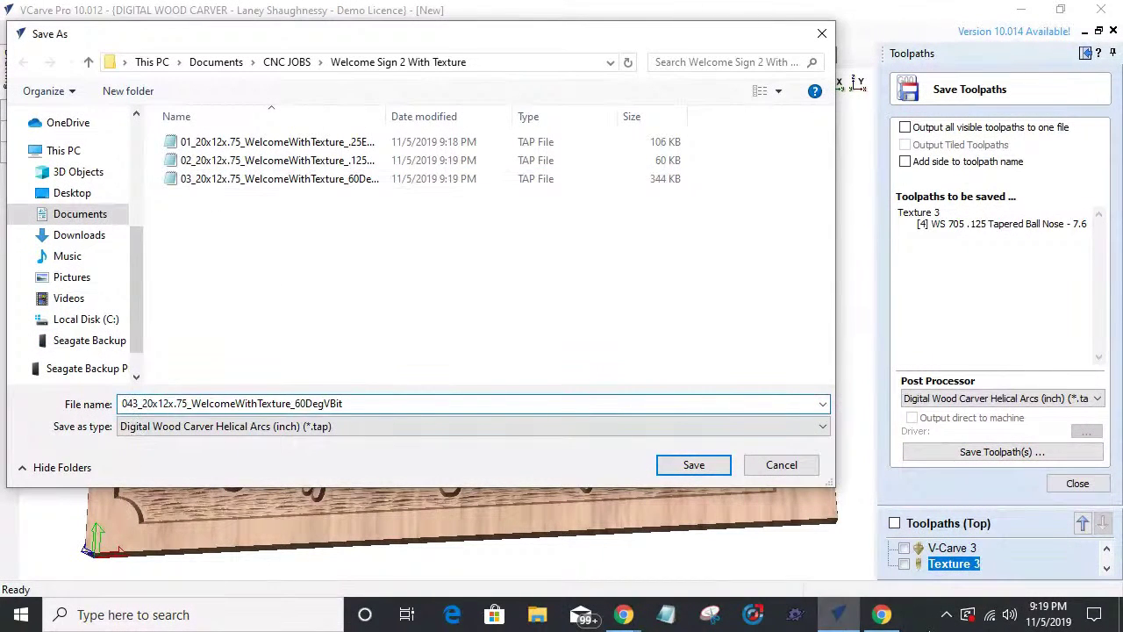
{"action": "key", "text": "Delete"}
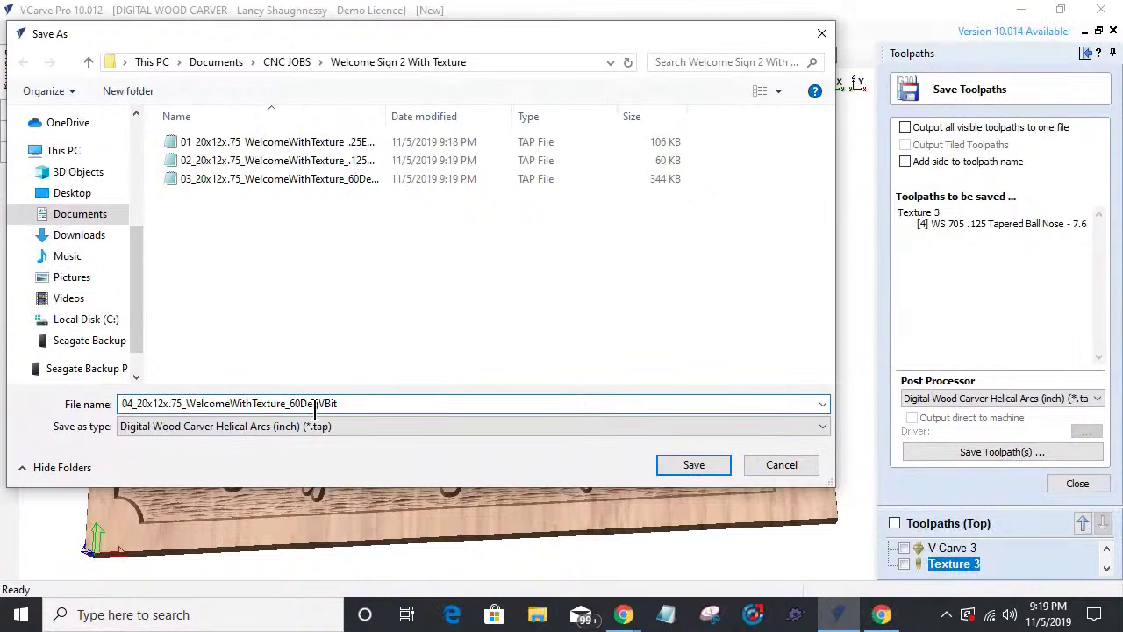
- Replace the bit description with .125BN_Optional, save the file as 04_20x12x.75_WelcomeWithTexture_.125BN_Optional, and close the toolpath saving form
{"action": "left_click_drag", "start_coordinate": [291, 404], "coordinate": [727, 389]}
{"action": "key", "text": "Delete"}
{"action": "type", "text": ".125BN("}
{"action": "key", "text": "BackSpace"}
{"action": "type", "text": "_"}
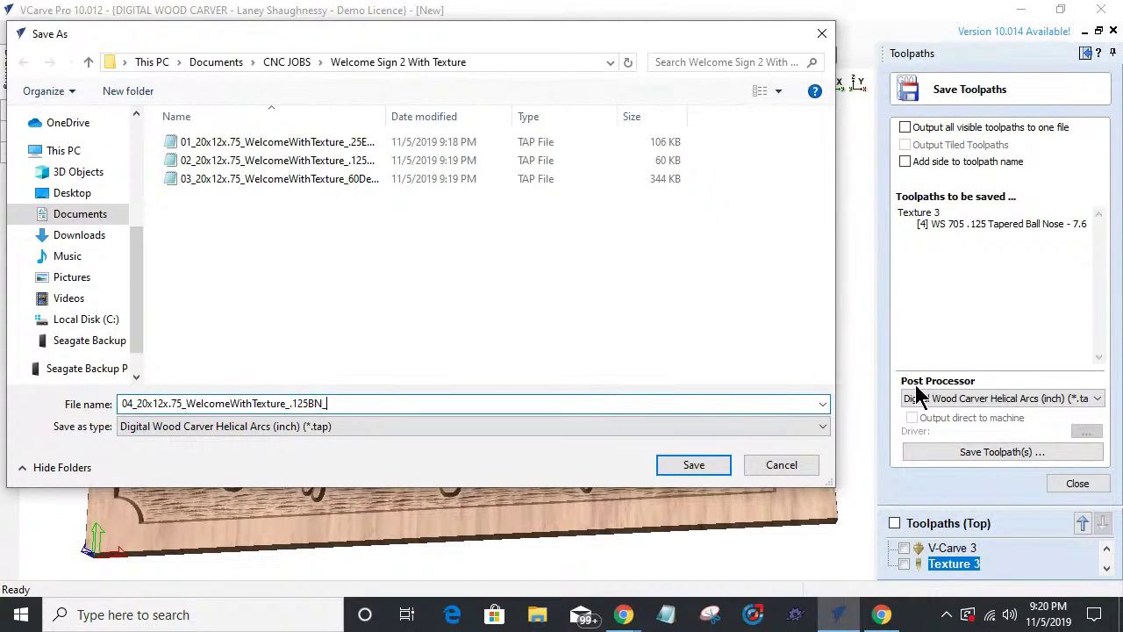
{"action": "type", "text": "Optional"}
{"action": "left_click", "coordinate": [672, 476]}
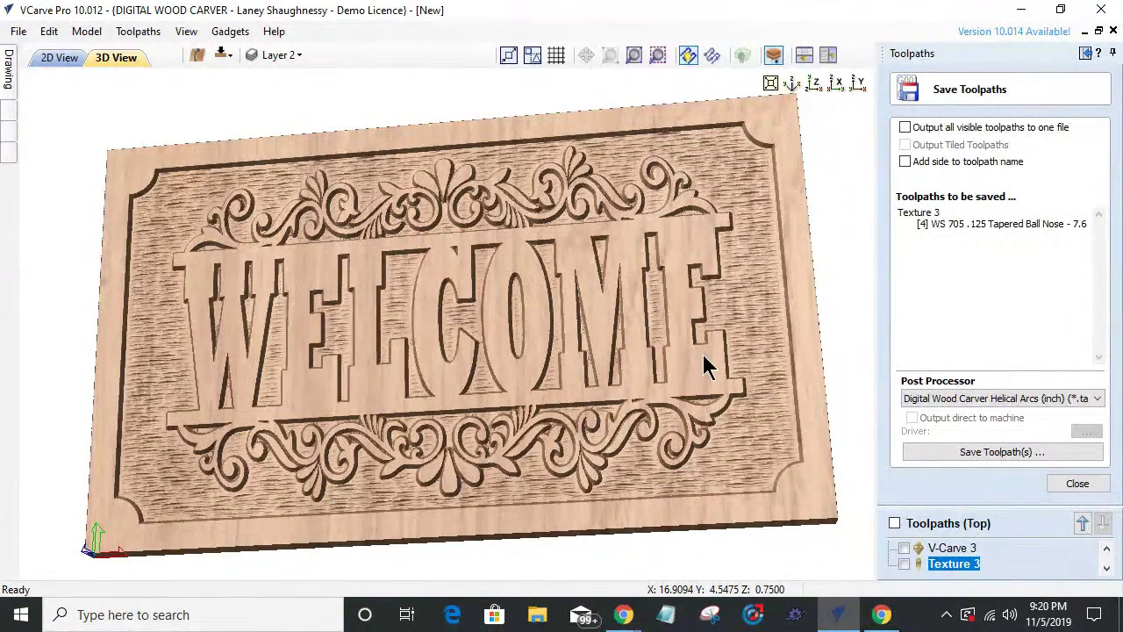
{"action": "left_click", "coordinate": [1081, 485]}
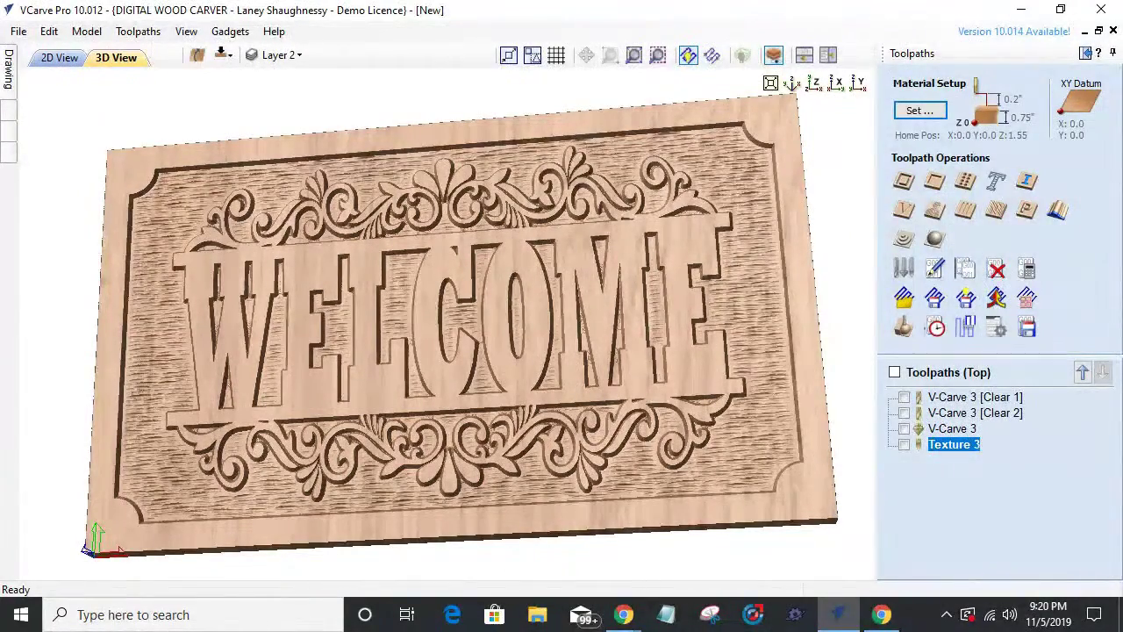
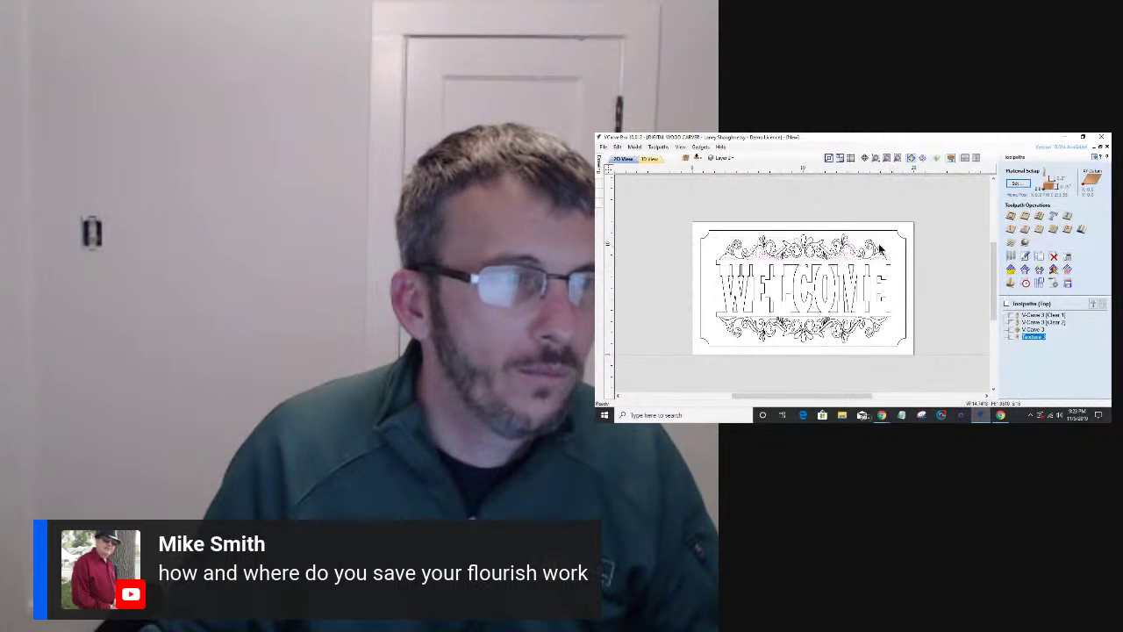
- Examine in the 2D view how the upper flourish vectors connect to the WELCOME lettering outline at both ends
{"action": "left_click", "coordinate": [852, 277]}
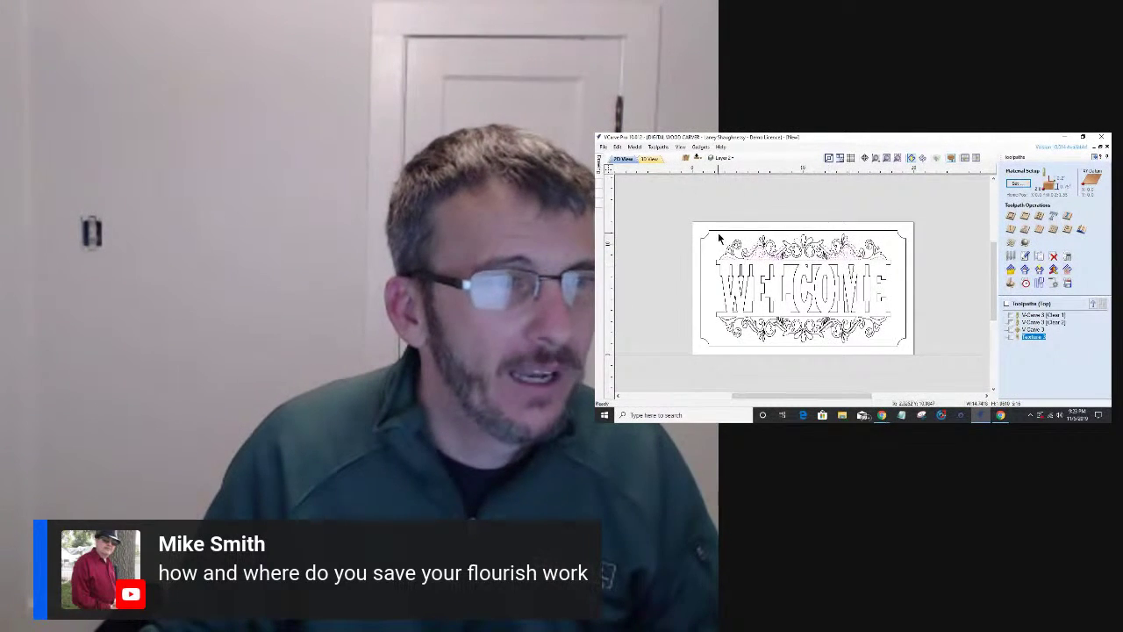
{"action": "left_click", "coordinate": [785, 213]}
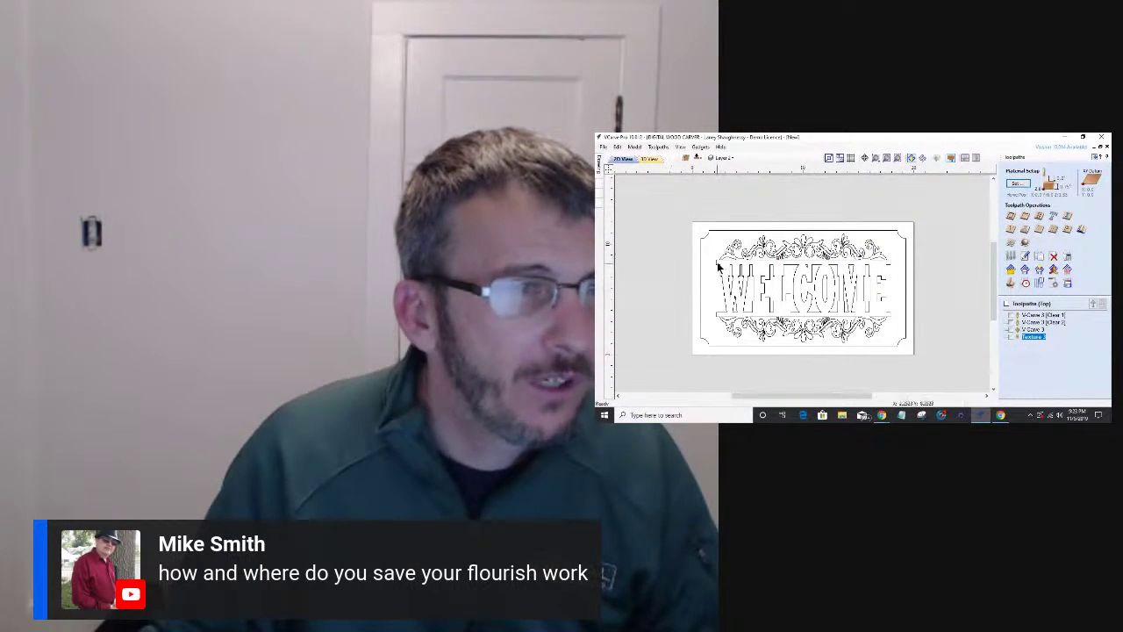
{"action": "left_click", "coordinate": [892, 266]}
{"action": "scroll", "coordinate": [892, 266], "scroll_direction": "up", "scroll_amount": 4}
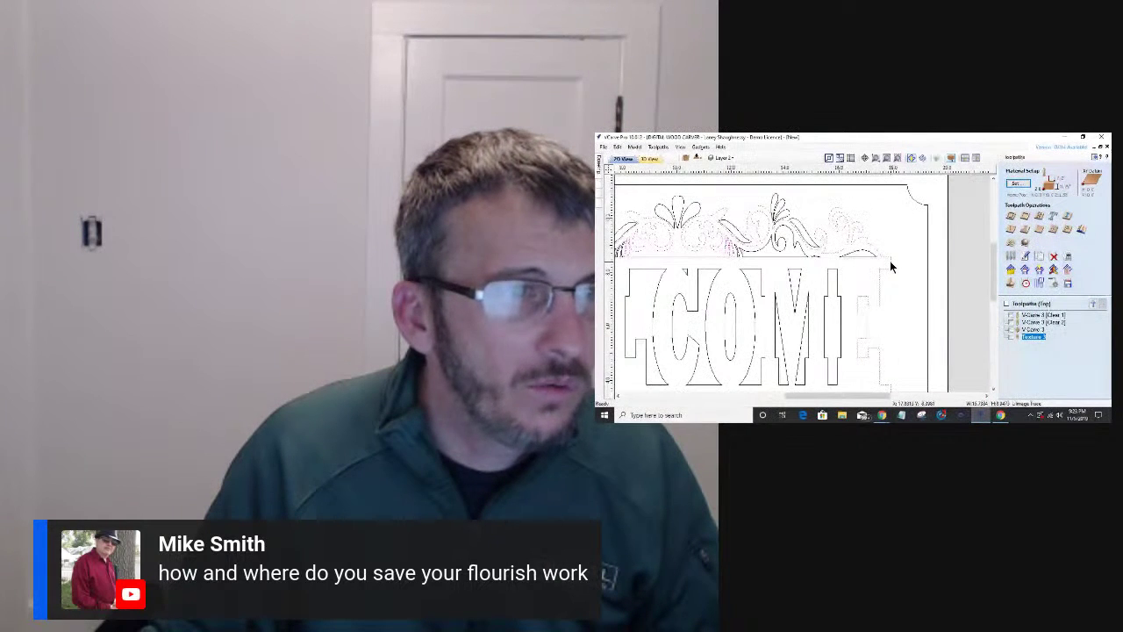
{"action": "left_click", "coordinate": [877, 265]}
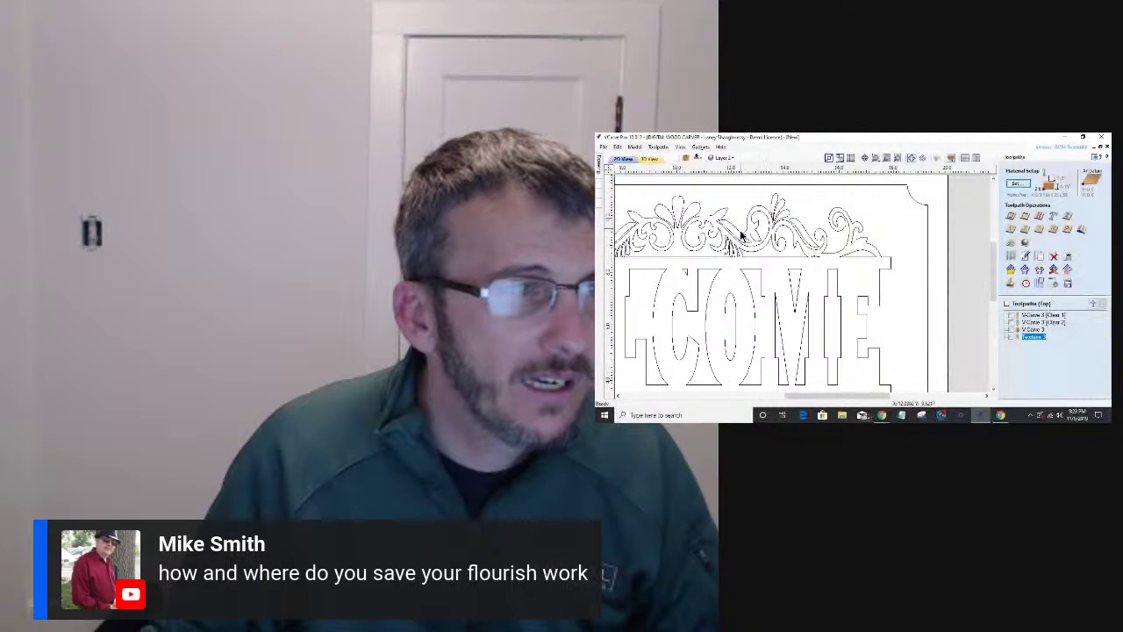
{"action": "scroll", "coordinate": [740, 234], "scroll_direction": "down", "scroll_amount": 4}
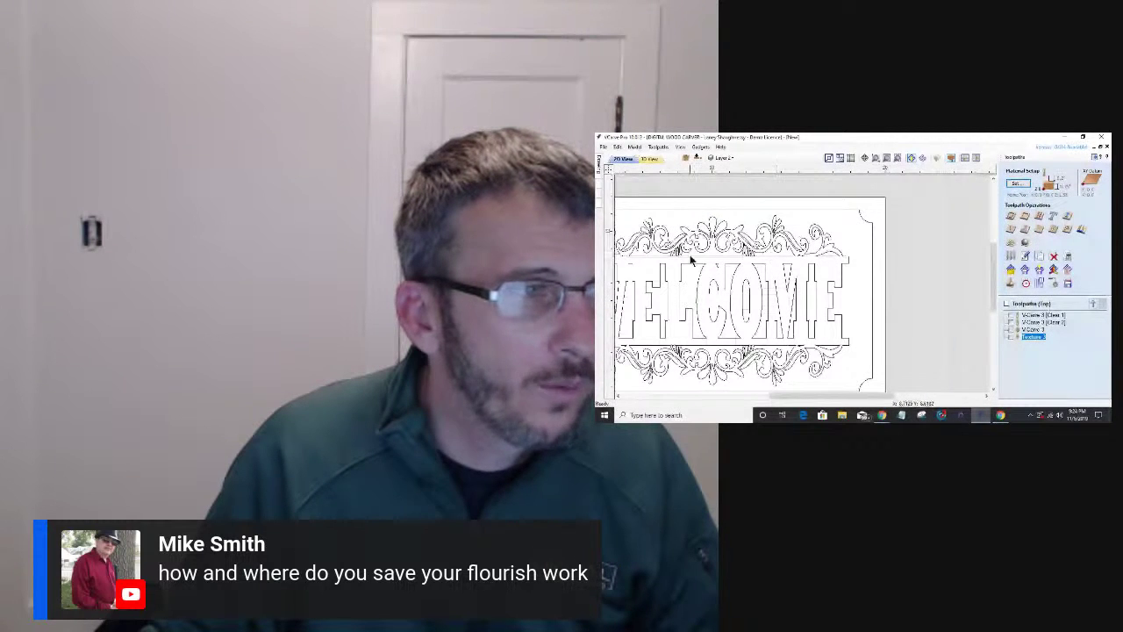
{"action": "scroll", "coordinate": [865, 268], "scroll_direction": "up", "scroll_amount": 2}
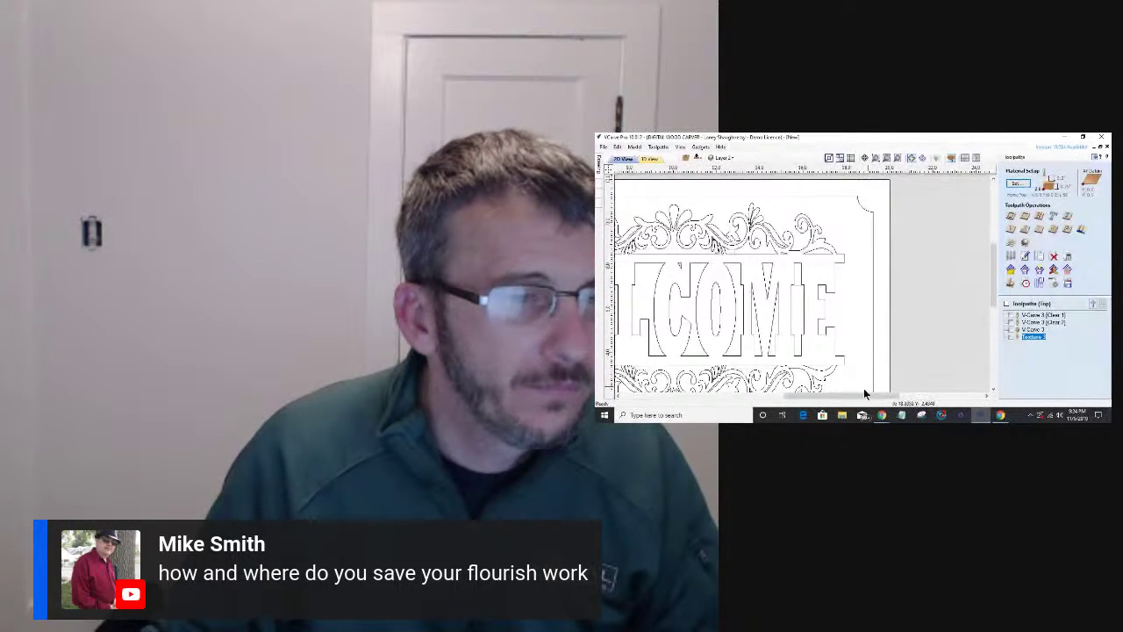
{"action": "left_click_drag", "start_coordinate": [864, 395], "coordinate": [811, 401]}
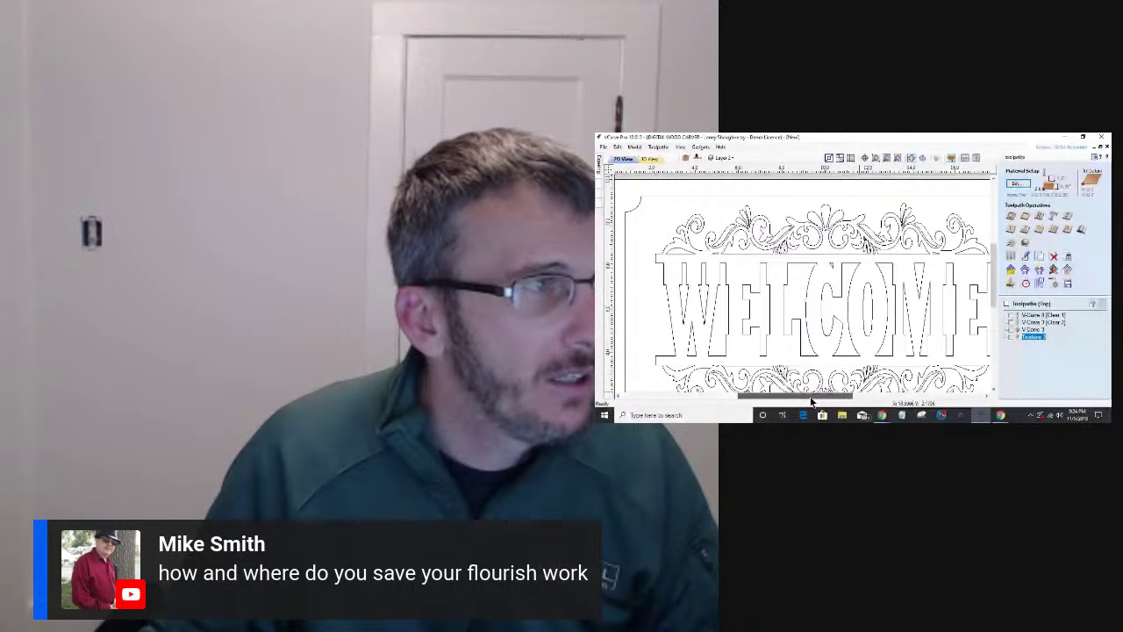
- Node-edit the outer WELCOME outline and cut the vector at the lower corner of the upper bar's left end
{"action": "left_click", "coordinate": [600, 187]}
{"action": "left_click", "coordinate": [599, 168]}
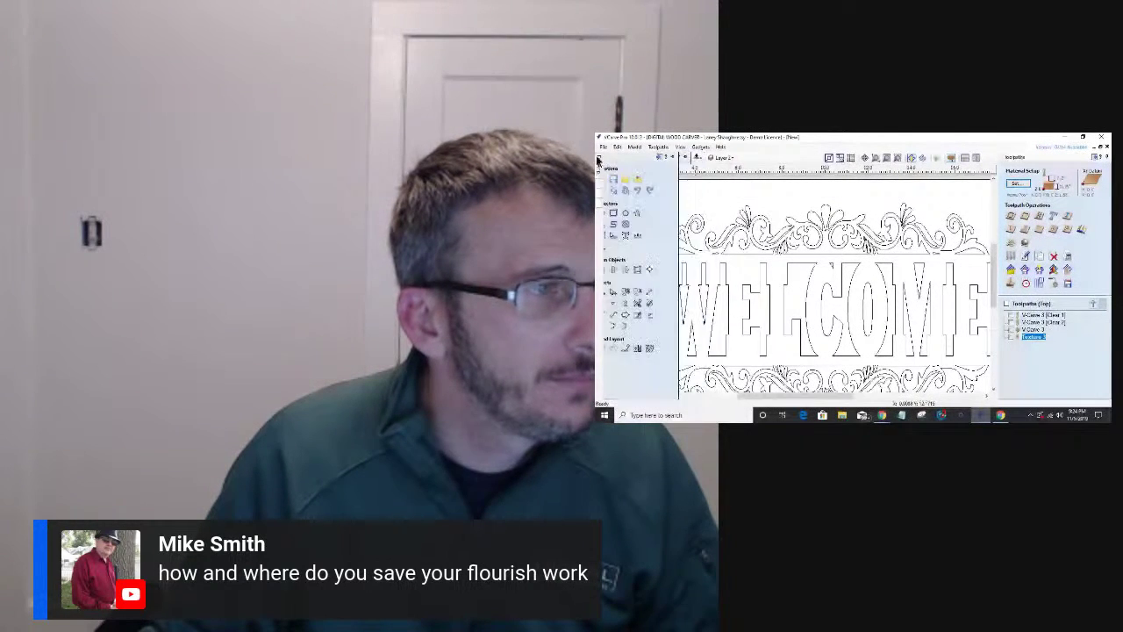
{"action": "scroll", "coordinate": [724, 275], "scroll_direction": "down", "scroll_amount": 3}
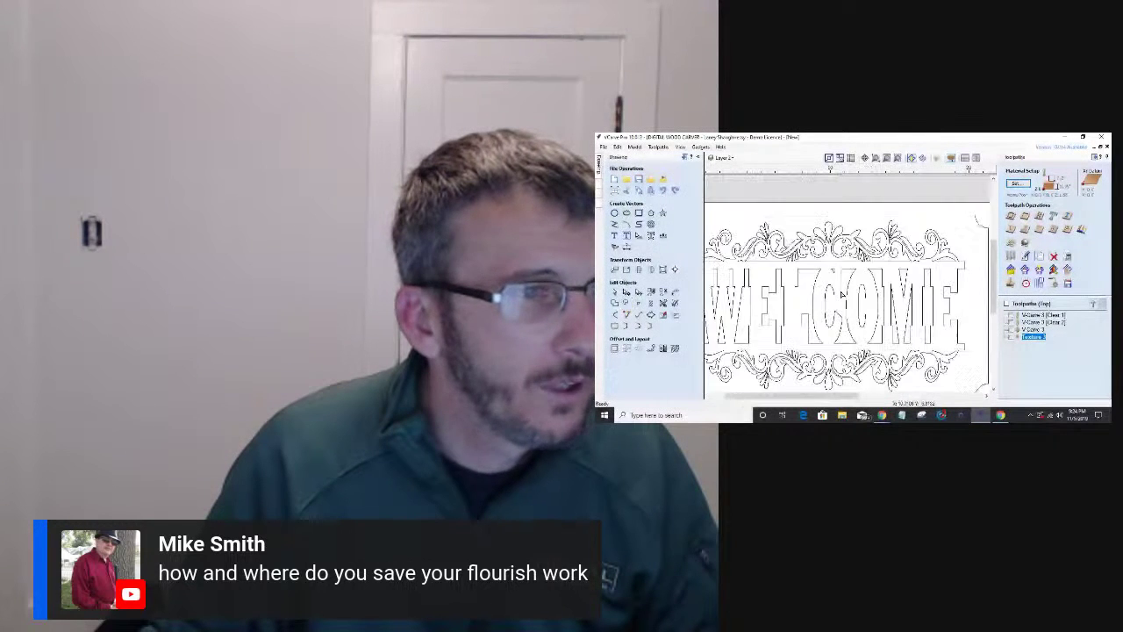
{"action": "left_click", "coordinate": [723, 275]}
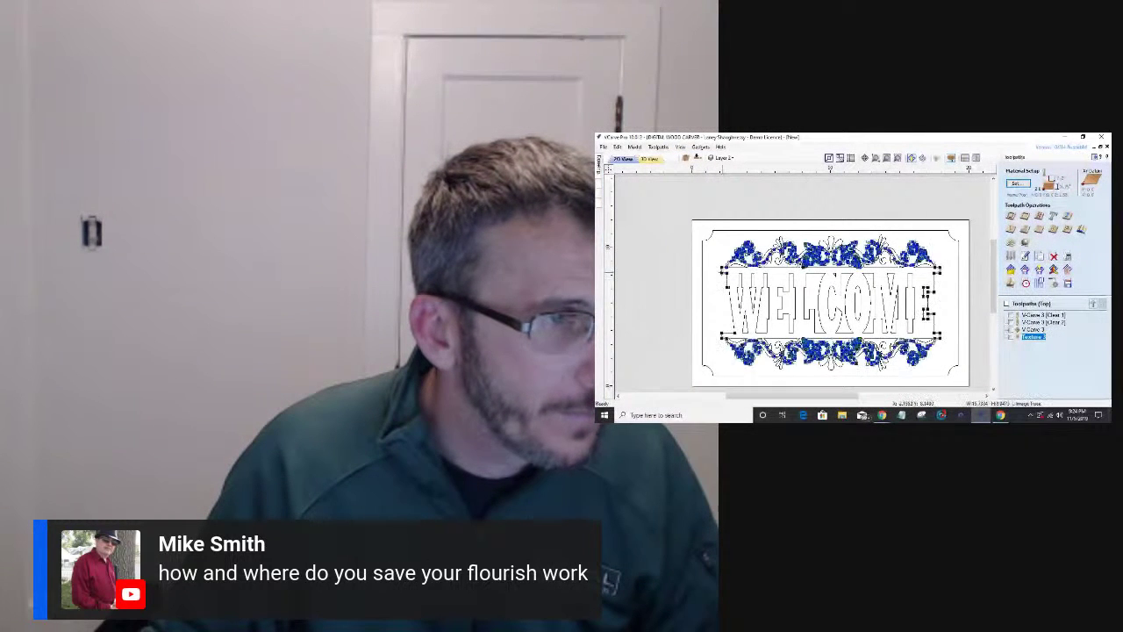
{"action": "scroll", "coordinate": [723, 275], "scroll_direction": "up", "scroll_amount": 1}
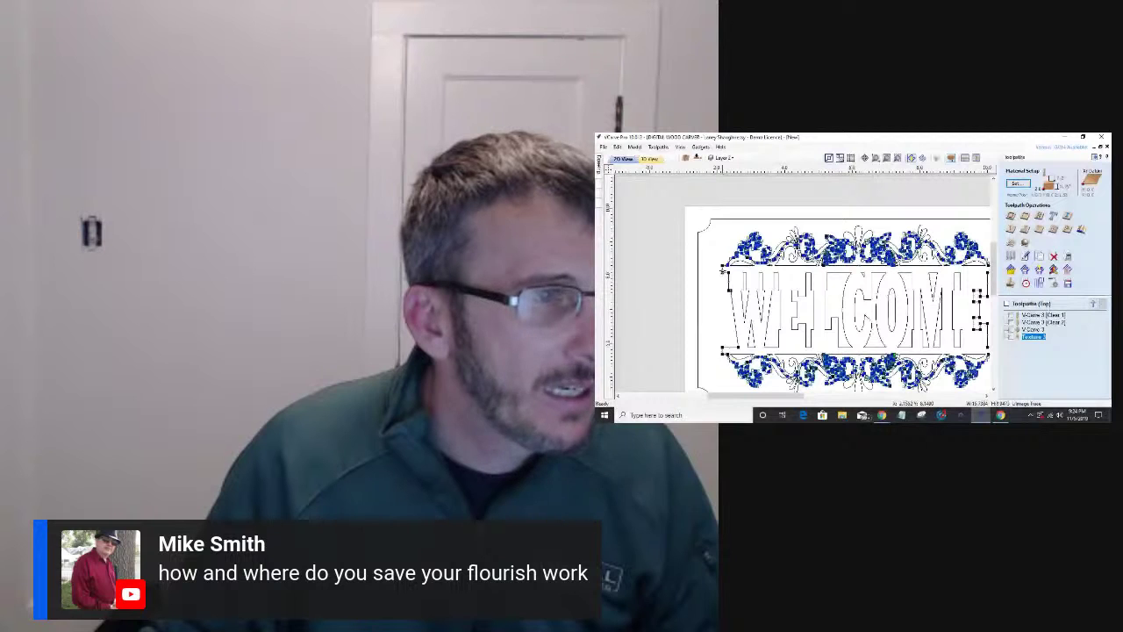
{"action": "scroll", "coordinate": [723, 275], "scroll_direction": "up", "scroll_amount": 3}
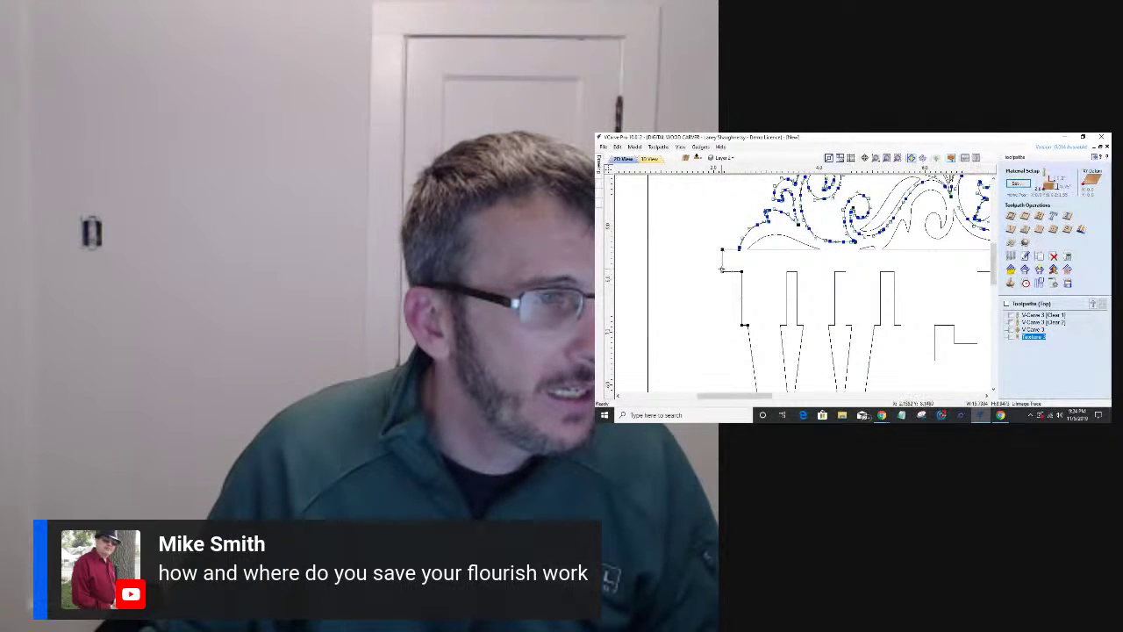
{"action": "right_click", "coordinate": [723, 273]}
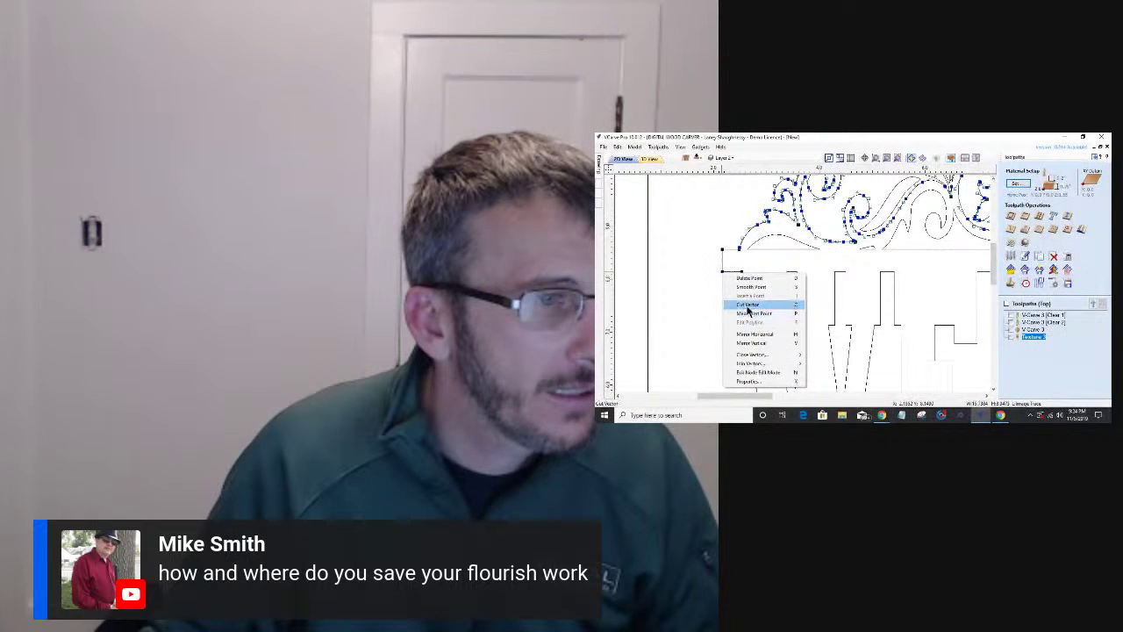
{"action": "left_click", "coordinate": [748, 304]}
{"action": "scroll", "coordinate": [877, 312], "scroll_direction": "down", "scroll_amount": 5}
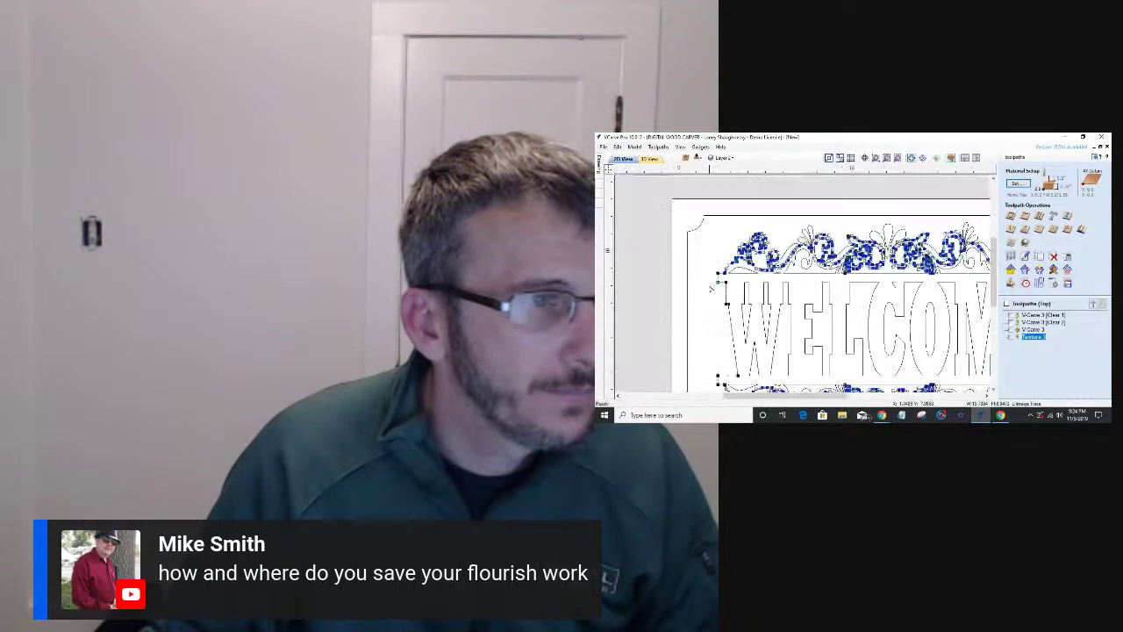
- Cut the outline at the matching corner of the upper bar's right end and select all the upper flourish vectors
{"action": "scroll", "coordinate": [894, 316], "scroll_direction": "up", "scroll_amount": 5}
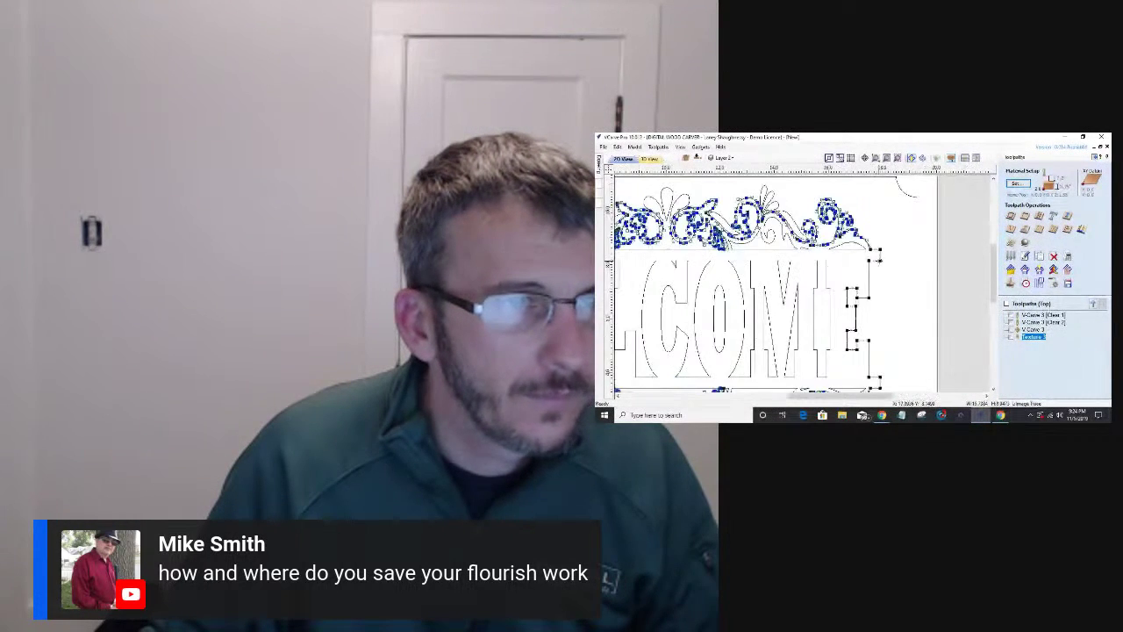
{"action": "right_click", "coordinate": [881, 263]}
{"action": "left_click", "coordinate": [906, 293]}
{"action": "scroll", "coordinate": [909, 296], "scroll_direction": "down", "scroll_amount": 2}
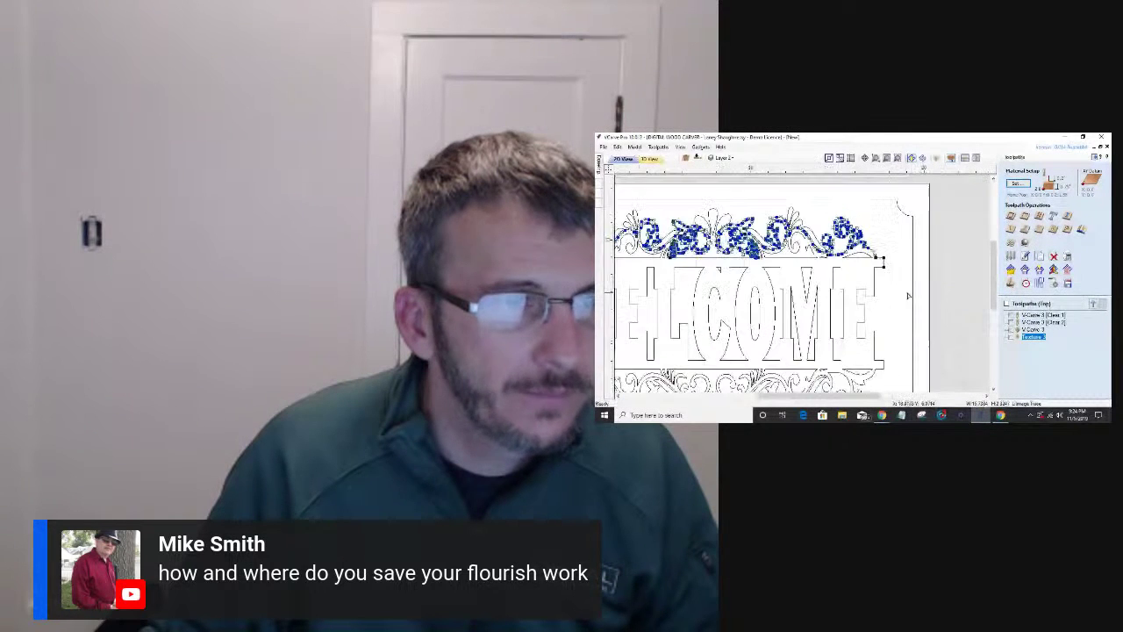
{"action": "scroll", "coordinate": [908, 295], "scroll_direction": "down", "scroll_amount": 2}
{"action": "mouse_move", "coordinate": [599, 189]}
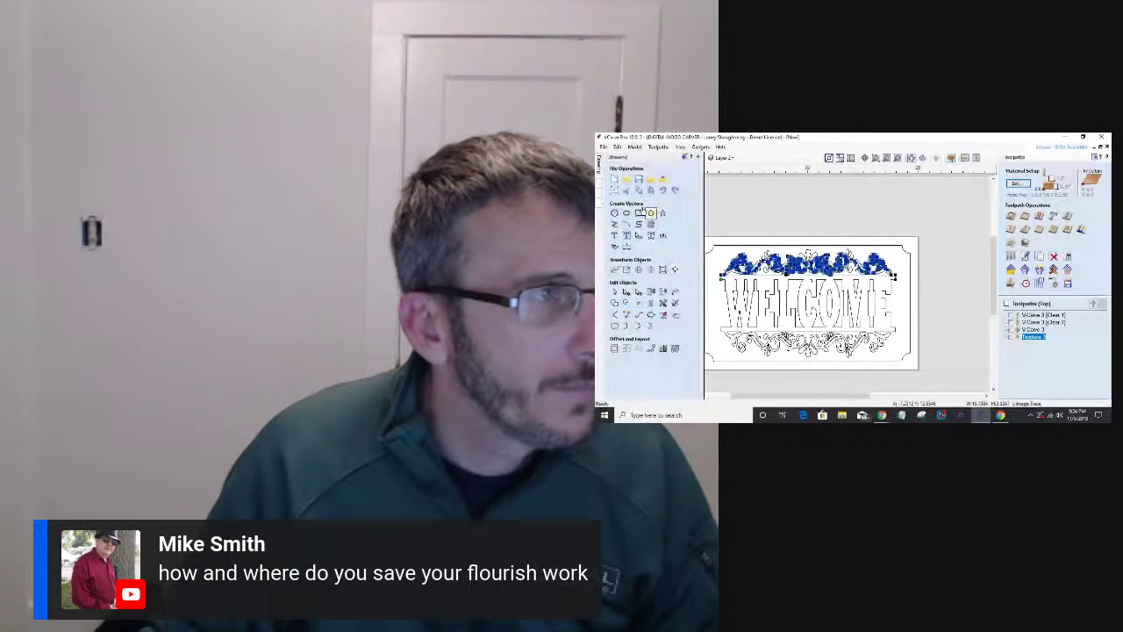
{"action": "left_click", "coordinate": [741, 226]}
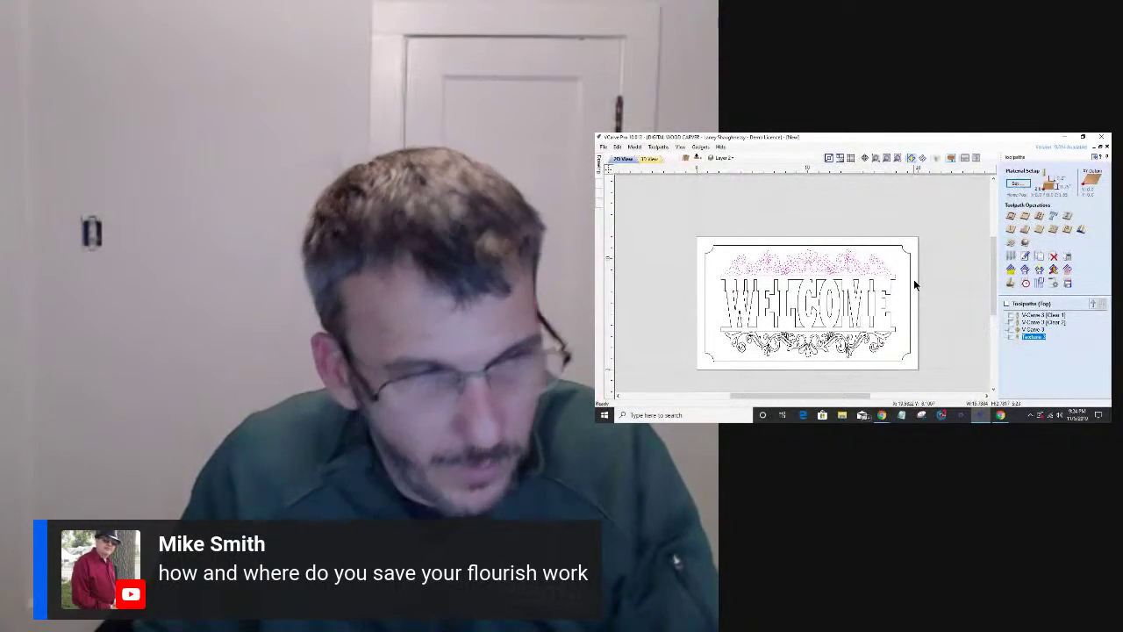
- Start exporting the selected upper flourish vectors as DXF, with C:\Users\Public\Public Documents\Vectric Files\Clipart\Custom as the destination folder
{"action": "left_click", "coordinate": [603, 147]}
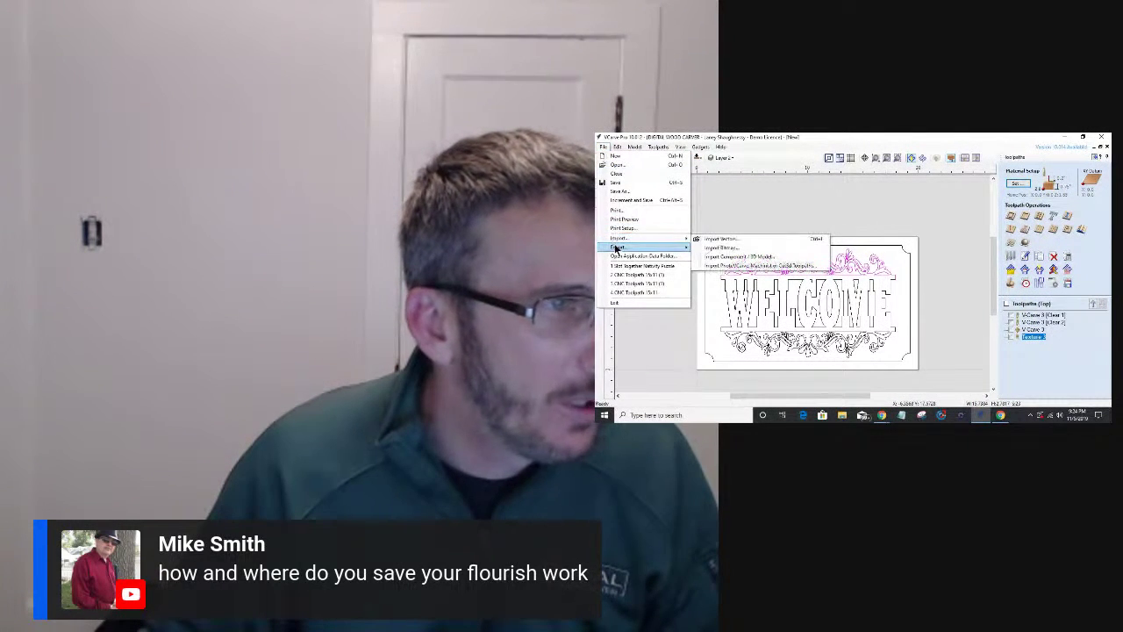
{"action": "mouse_move", "coordinate": [651, 249]}
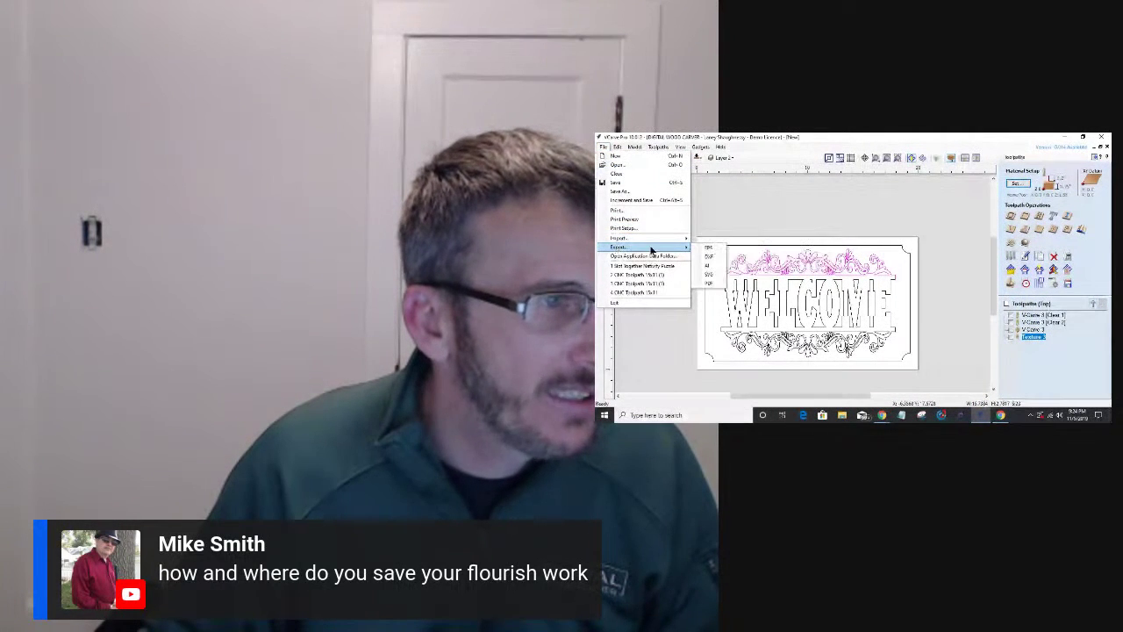
{"action": "left_click", "coordinate": [710, 257]}
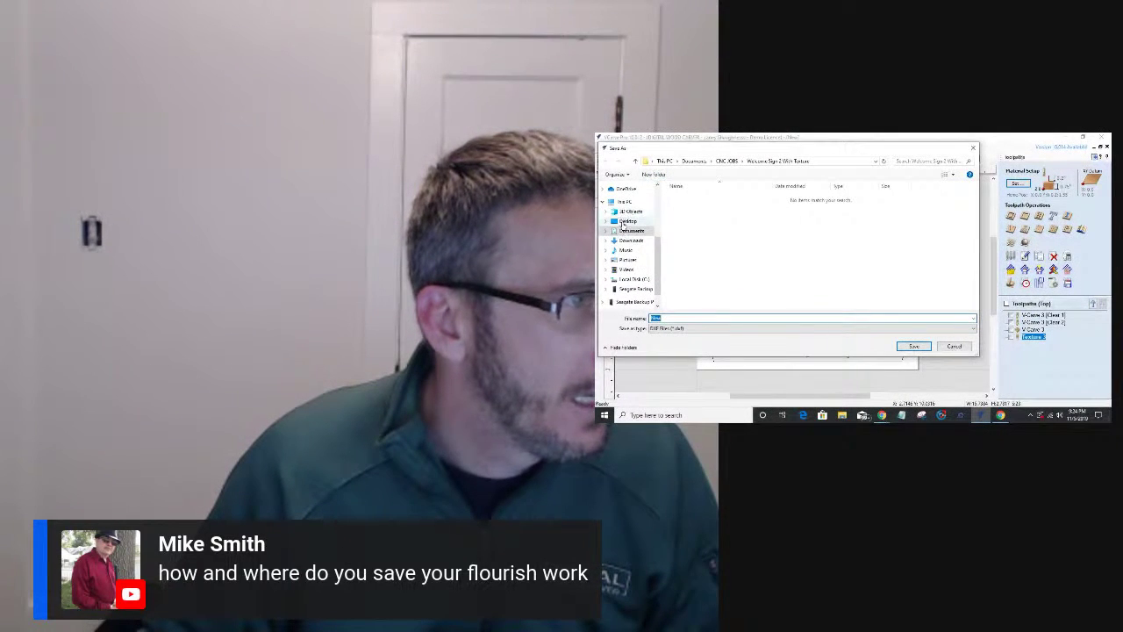
{"action": "left_click", "coordinate": [632, 279]}
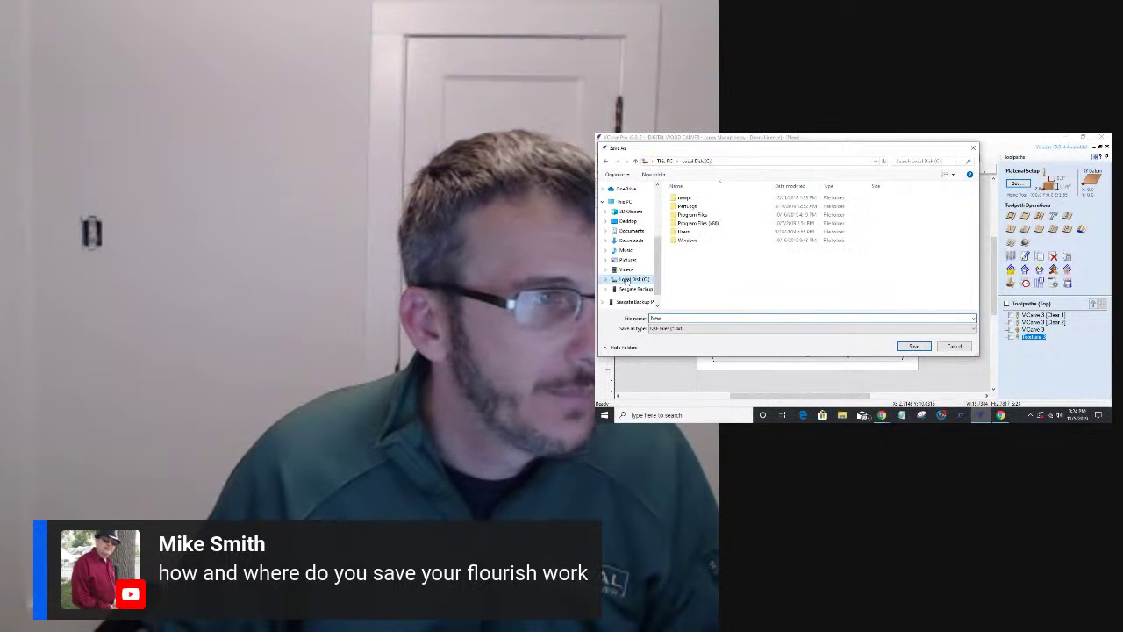
{"action": "double_click", "coordinate": [683, 235]}
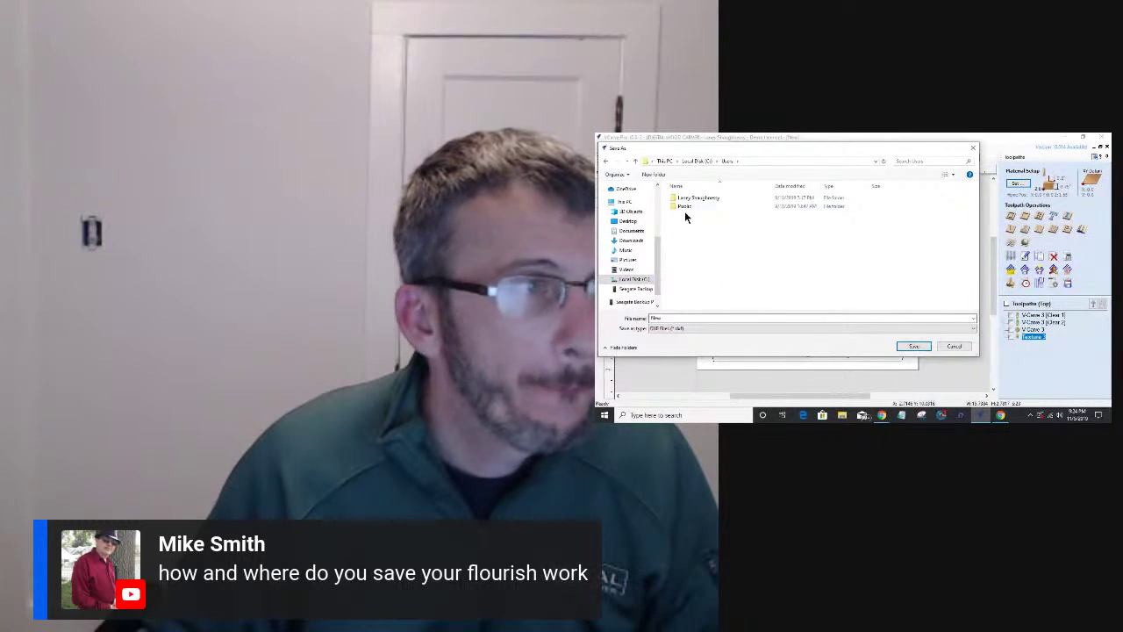
{"action": "double_click", "coordinate": [686, 210]}
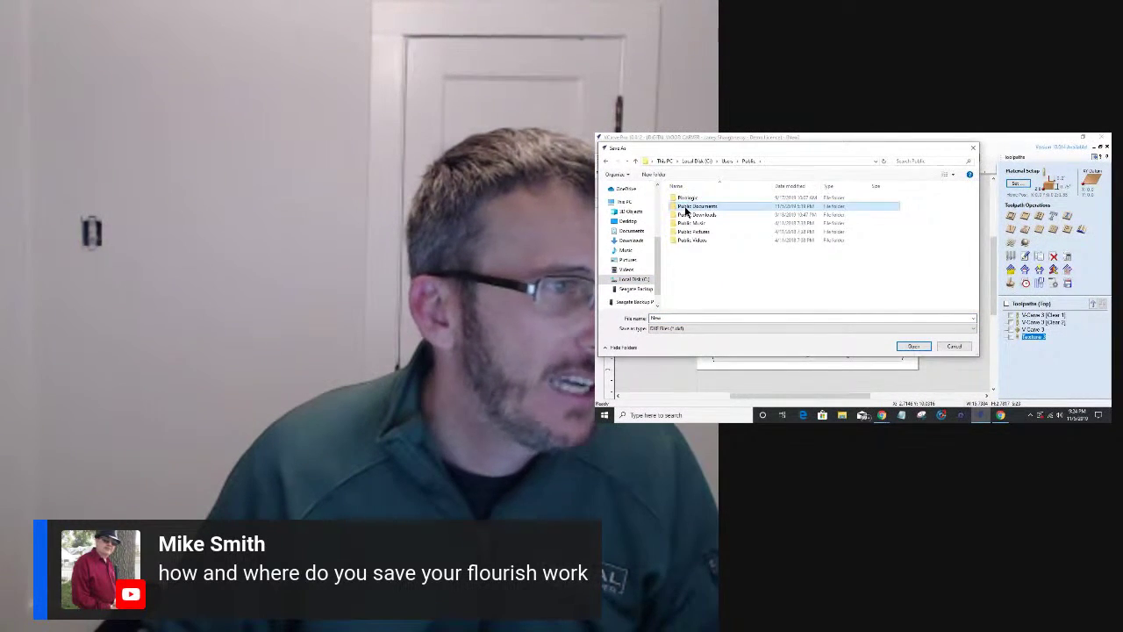
{"action": "double_click", "coordinate": [687, 210]}
{"action": "double_click", "coordinate": [690, 214]}
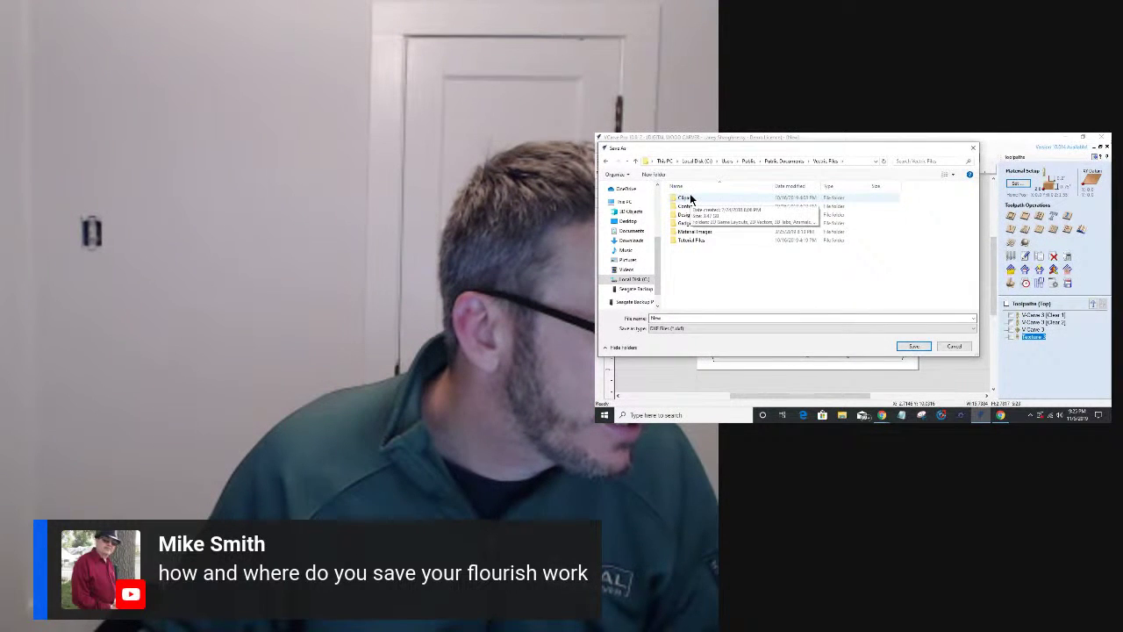
{"action": "left_click", "coordinate": [690, 198]}
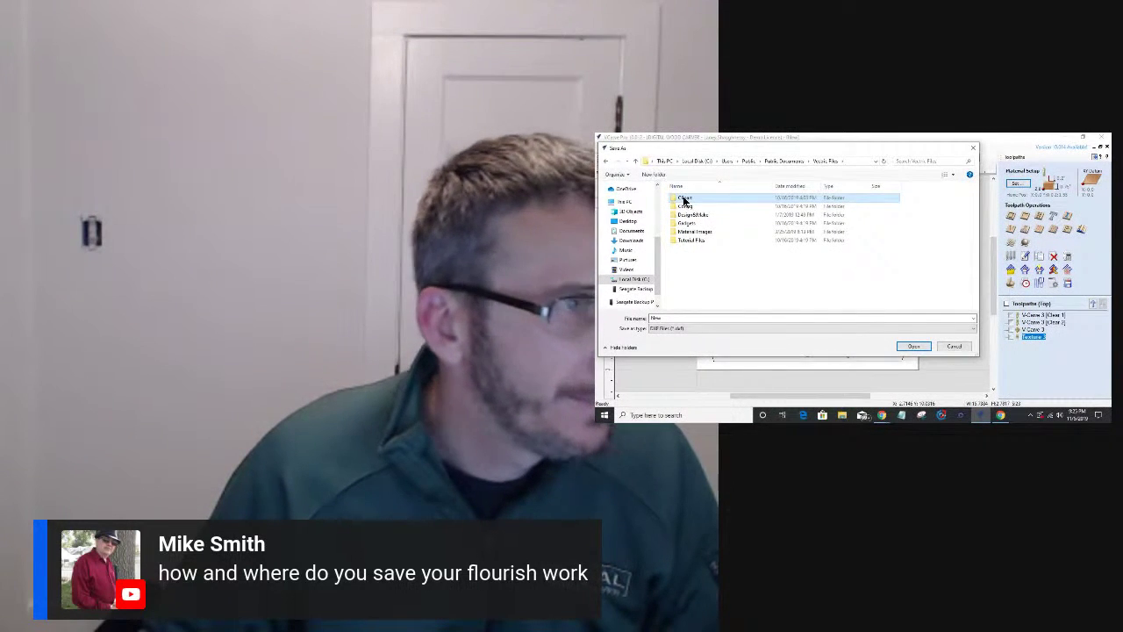
{"action": "double_click", "coordinate": [684, 200]}
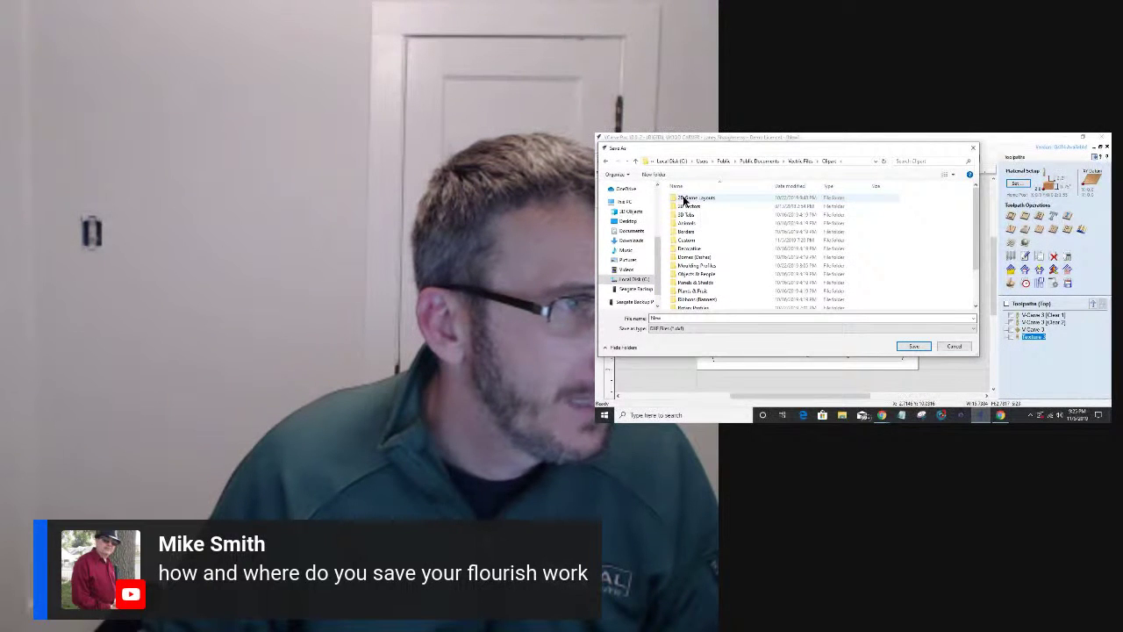
{"action": "left_click", "coordinate": [688, 240]}
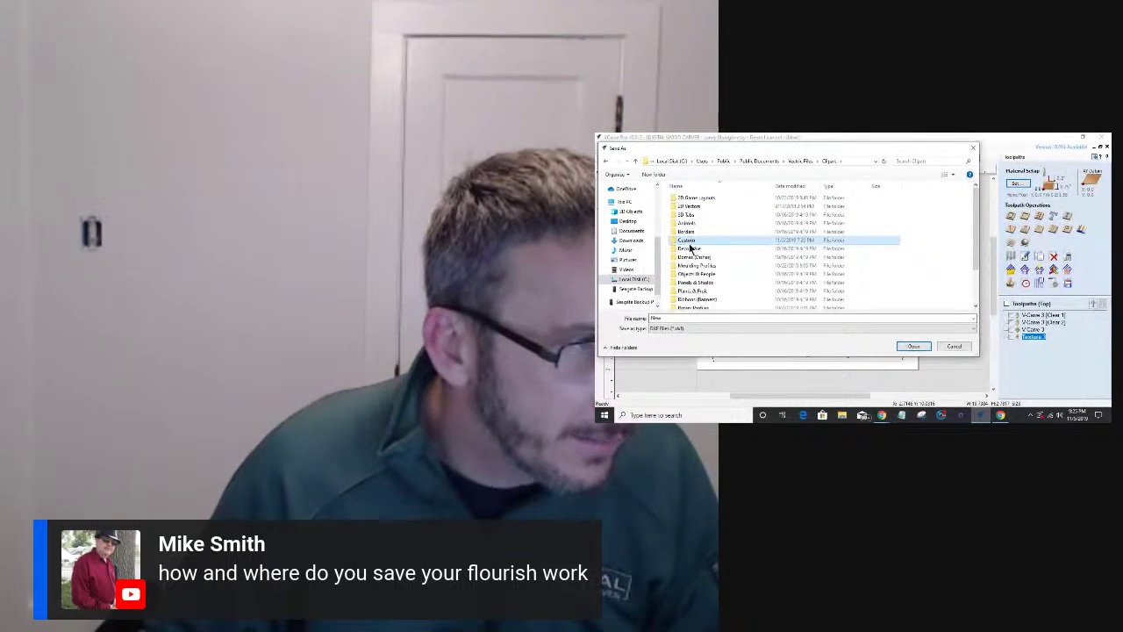
{"action": "double_click", "coordinate": [689, 242]}
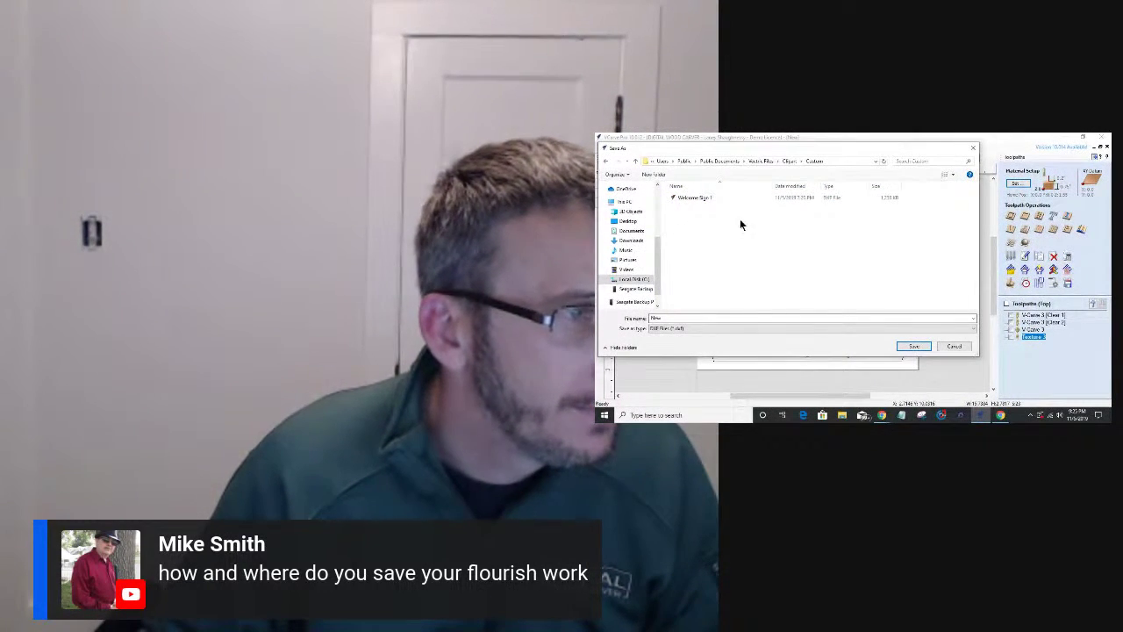
- Name the exported DXF file FlourishBorder 1 and save it
{"action": "double_click", "coordinate": [674, 317]}
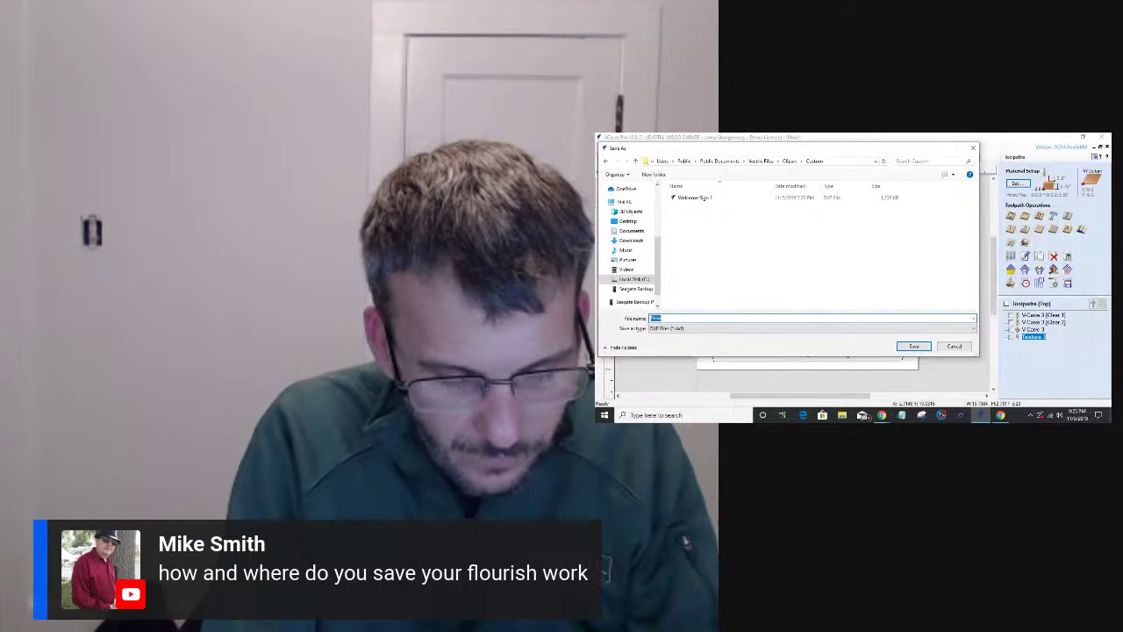
{"action": "type", "text": "FlourishBorder"}
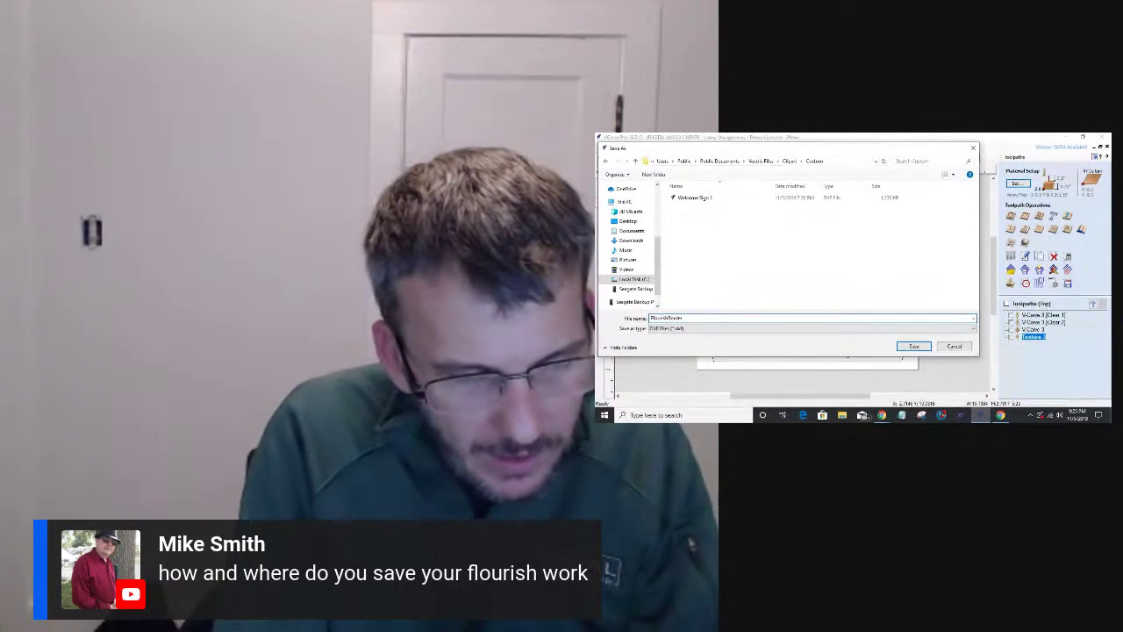
{"action": "type", "text": "1"}
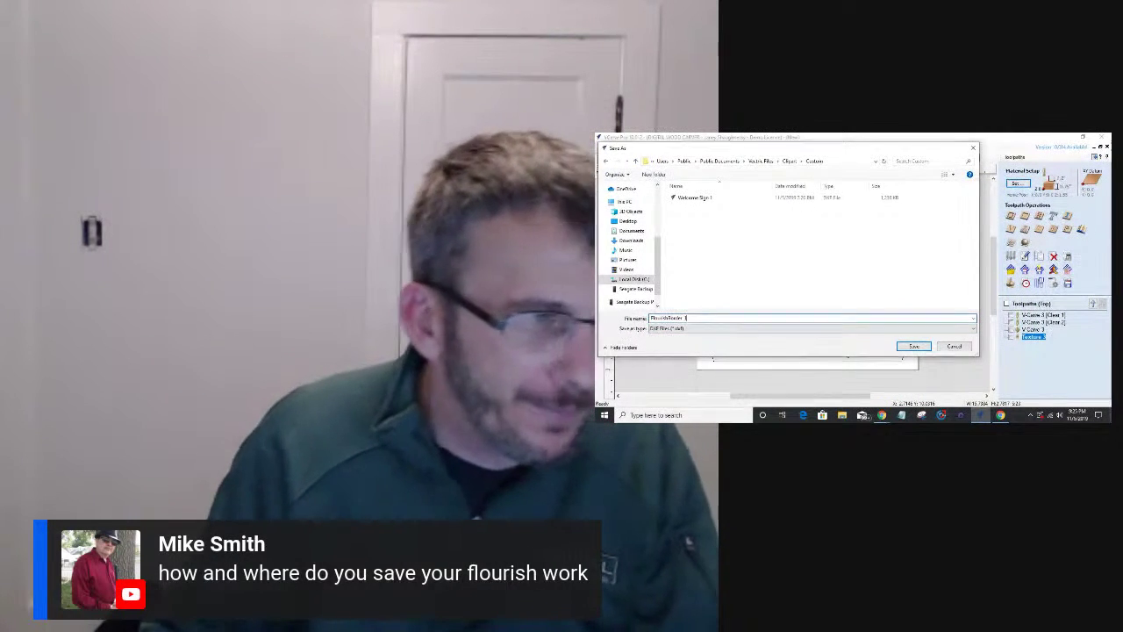
{"action": "left_click", "coordinate": [911, 347]}
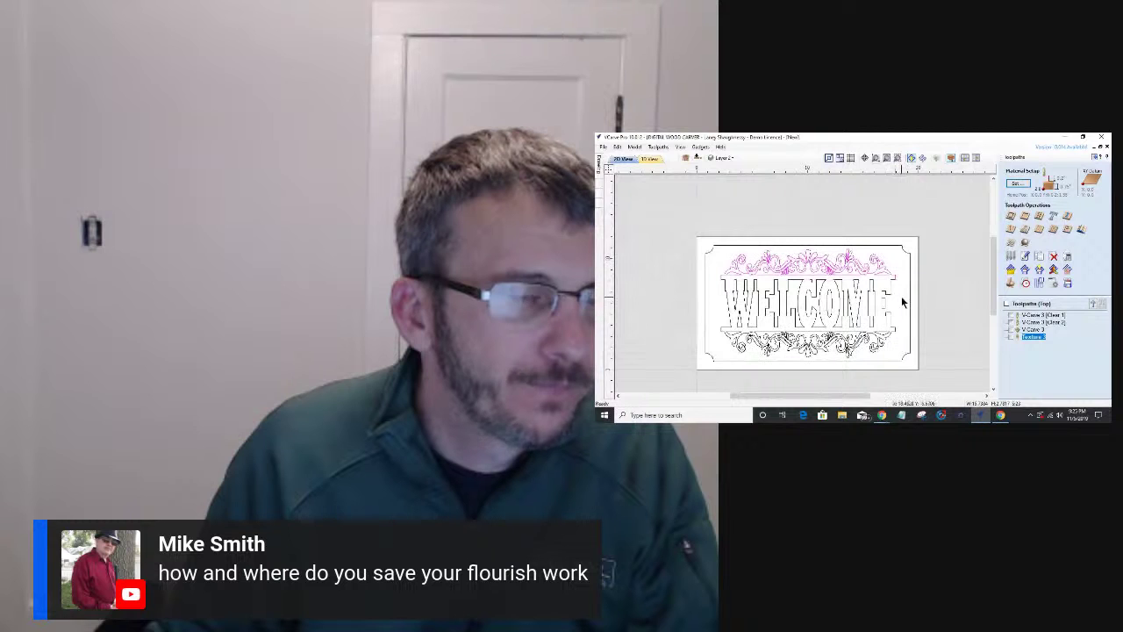
- Select all the flourish and WELCOME lettering vectors inside the border, join them with Join Vectors, and close the form
{"action": "left_click", "coordinate": [715, 289]}
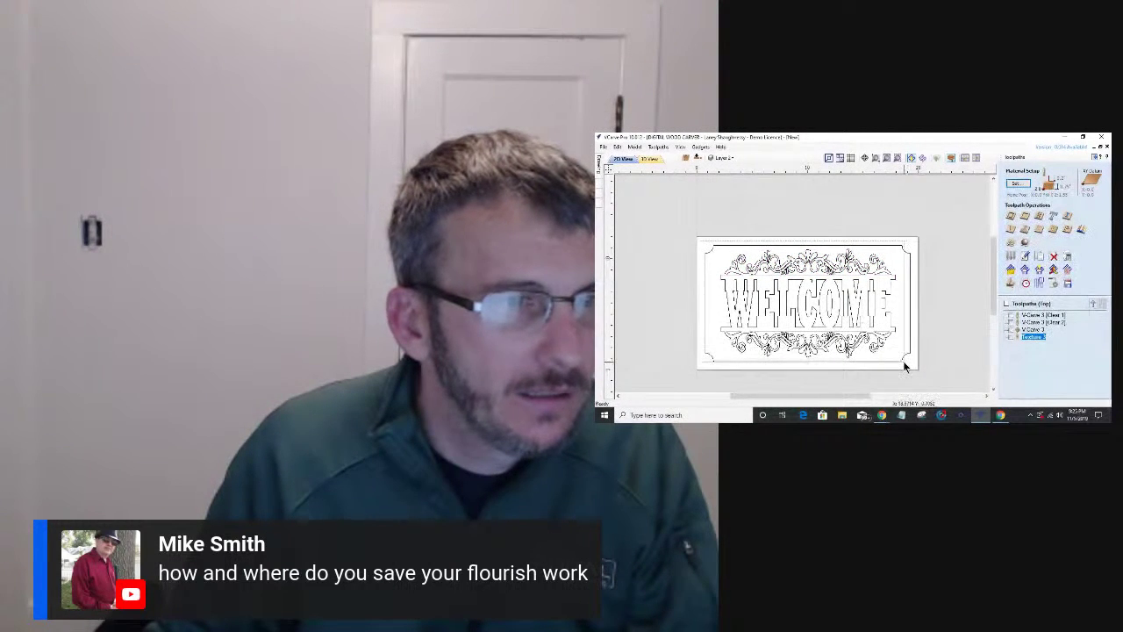
{"action": "left_click", "coordinate": [872, 308]}
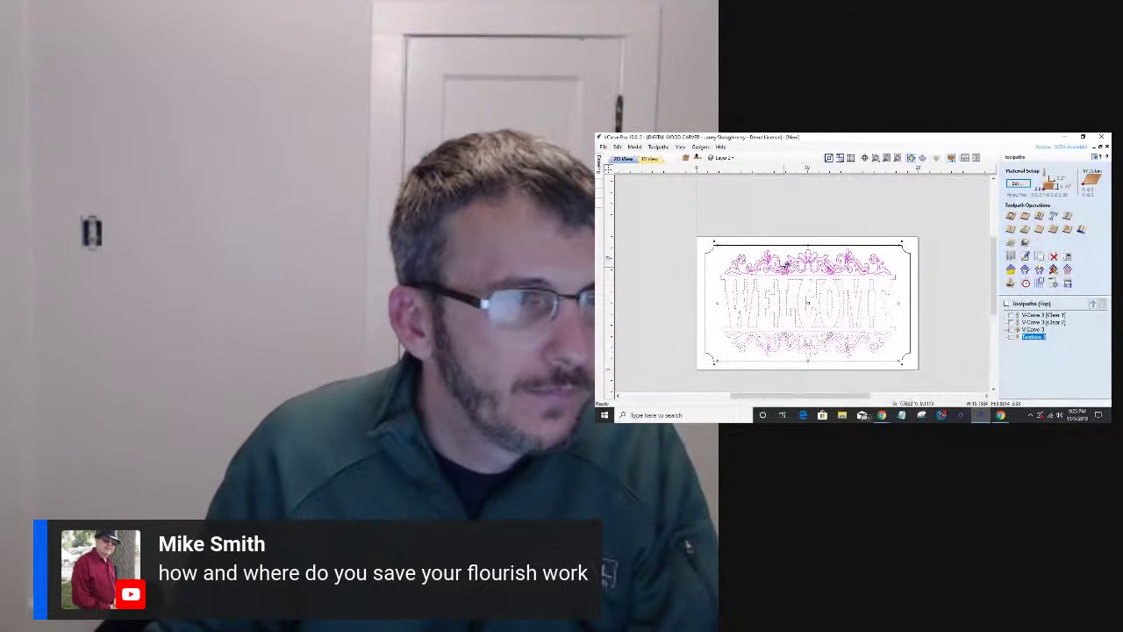
{"action": "left_click", "coordinate": [789, 265]}
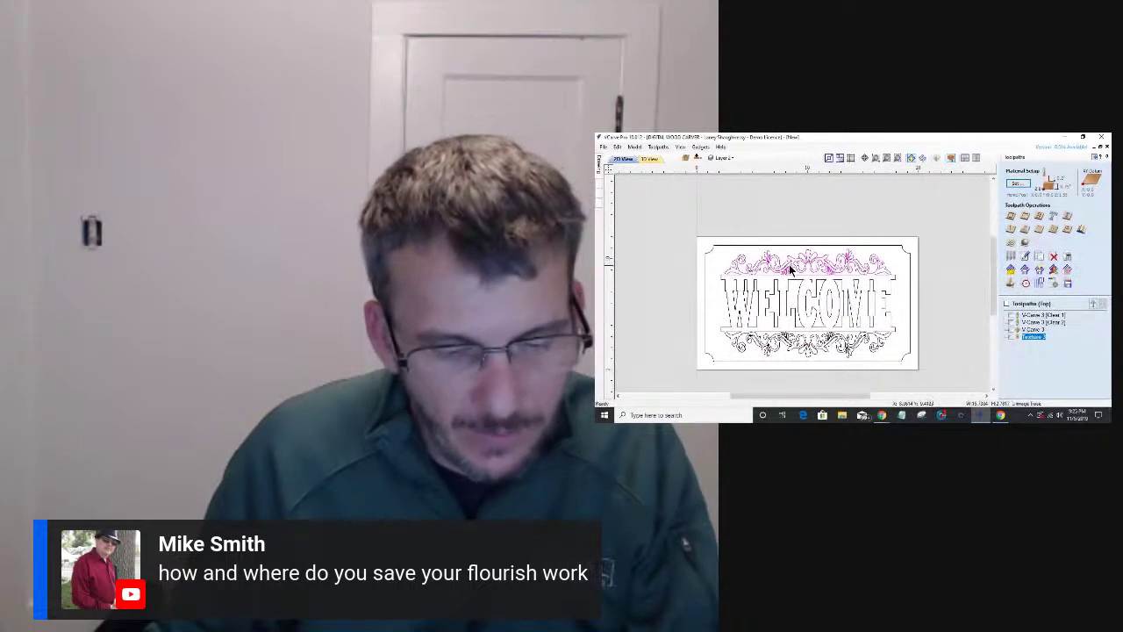
{"action": "left_click_drag", "start_coordinate": [702, 236], "coordinate": [904, 370]}
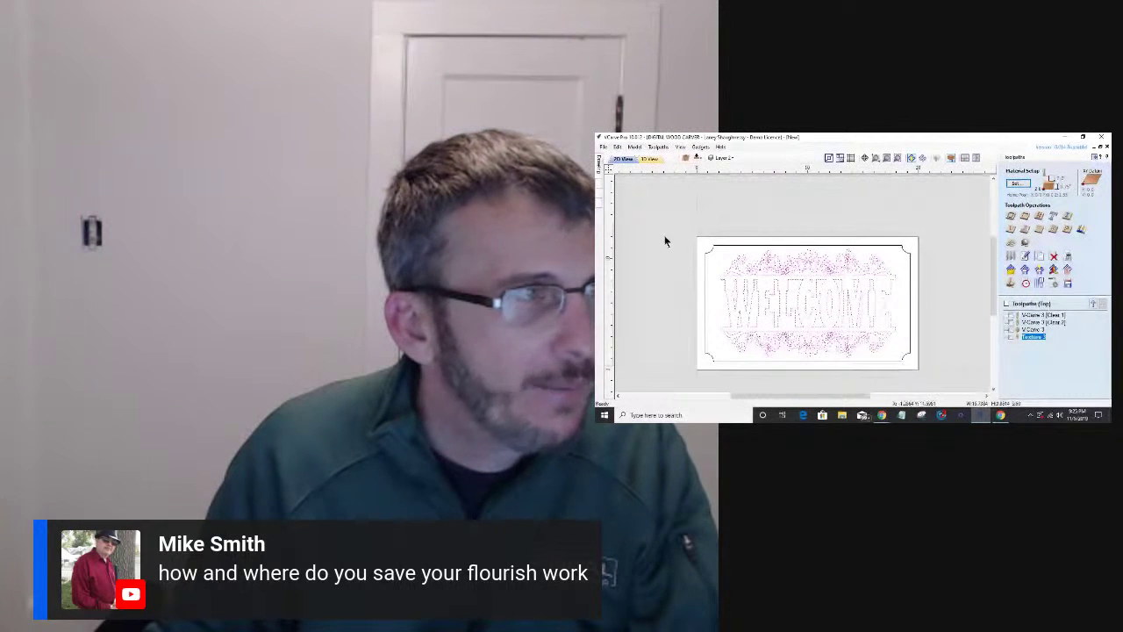
{"action": "left_click", "coordinate": [600, 165]}
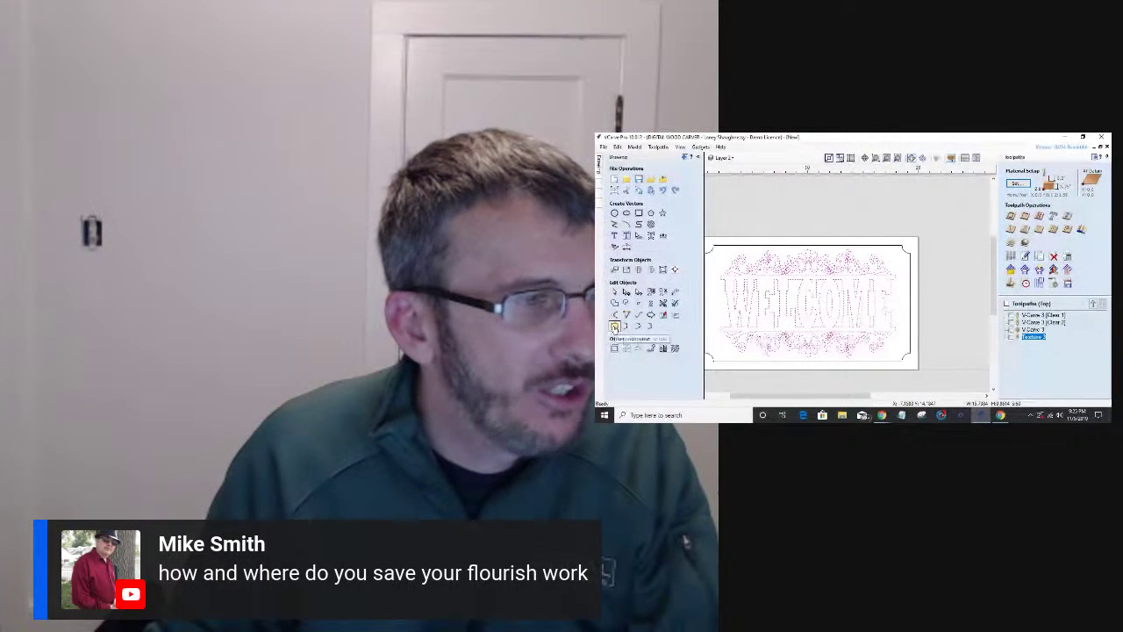
{"action": "left_click", "coordinate": [614, 325]}
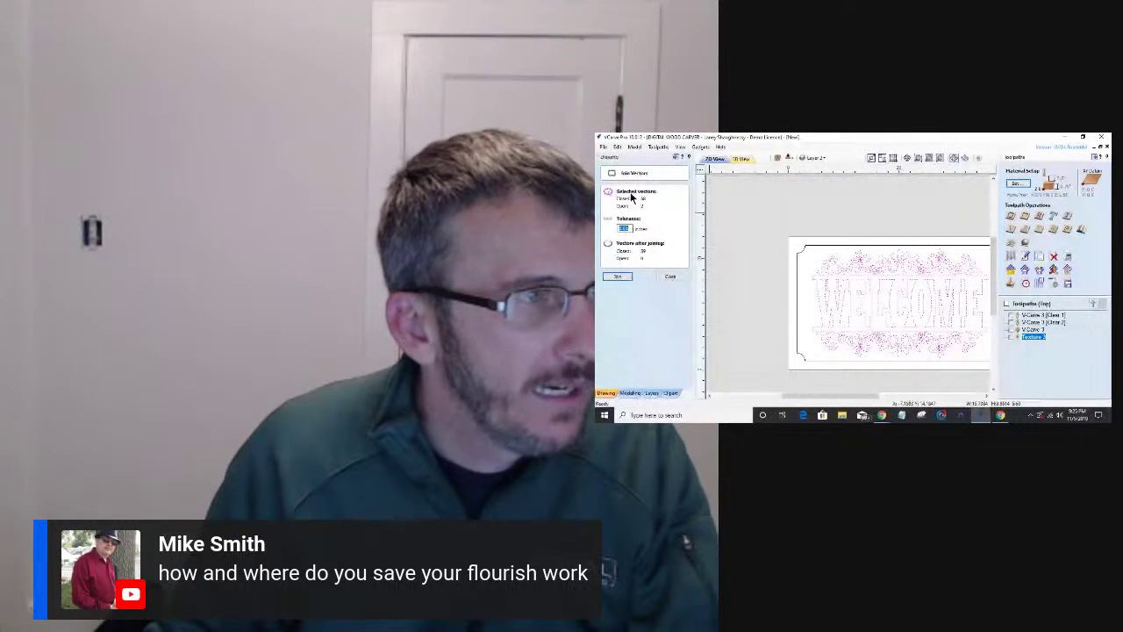
{"action": "left_click", "coordinate": [618, 276]}
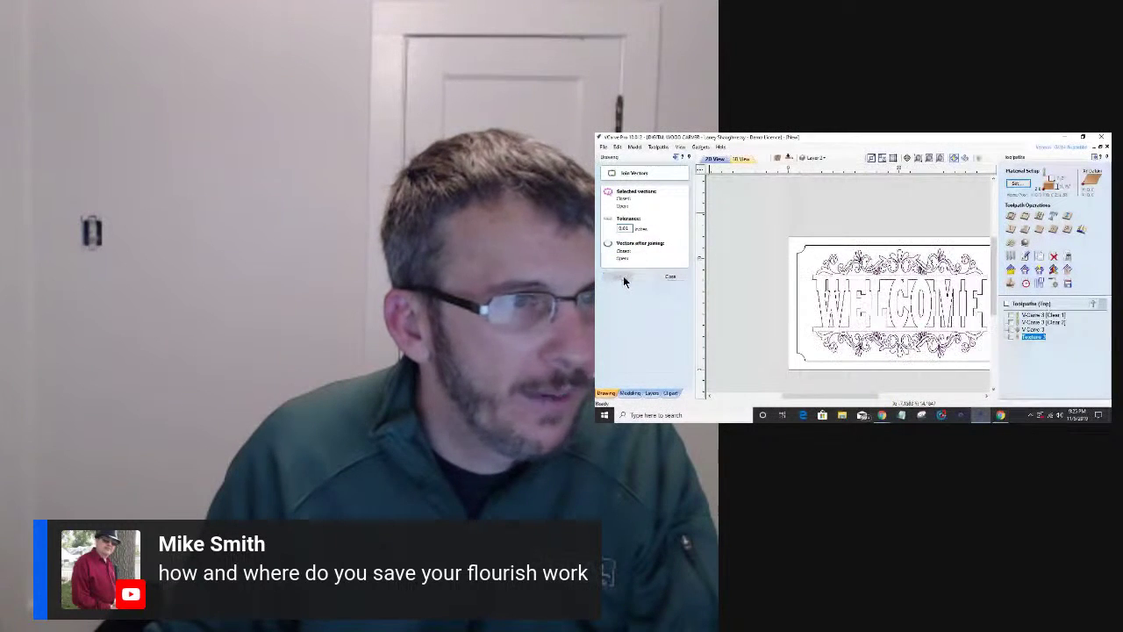
{"action": "left_click", "coordinate": [670, 276]}
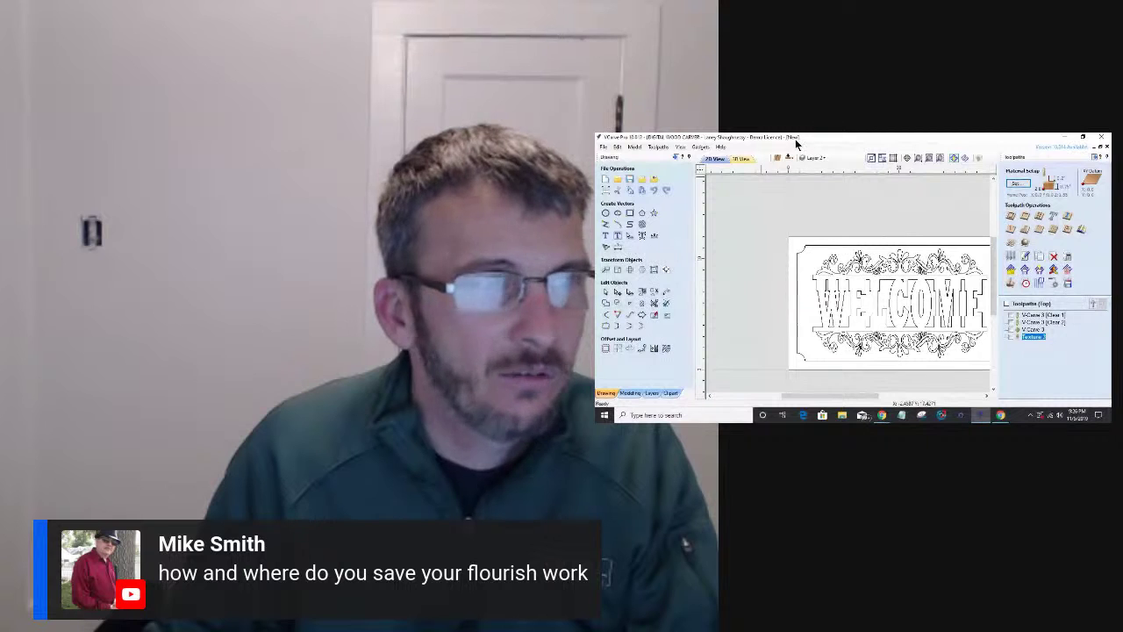
- Save the project as Welcome With Texture in the Documents folder CNC JOBS\Welcome Sign 2 With Texture
{"action": "left_click", "coordinate": [602, 148]}
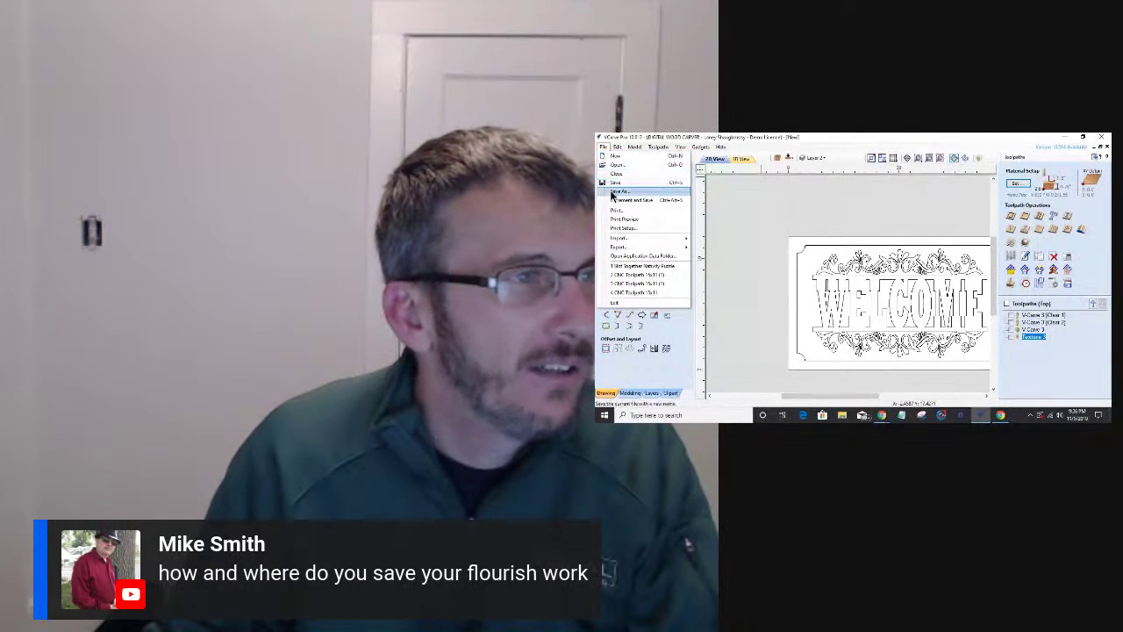
{"action": "left_click", "coordinate": [614, 185]}
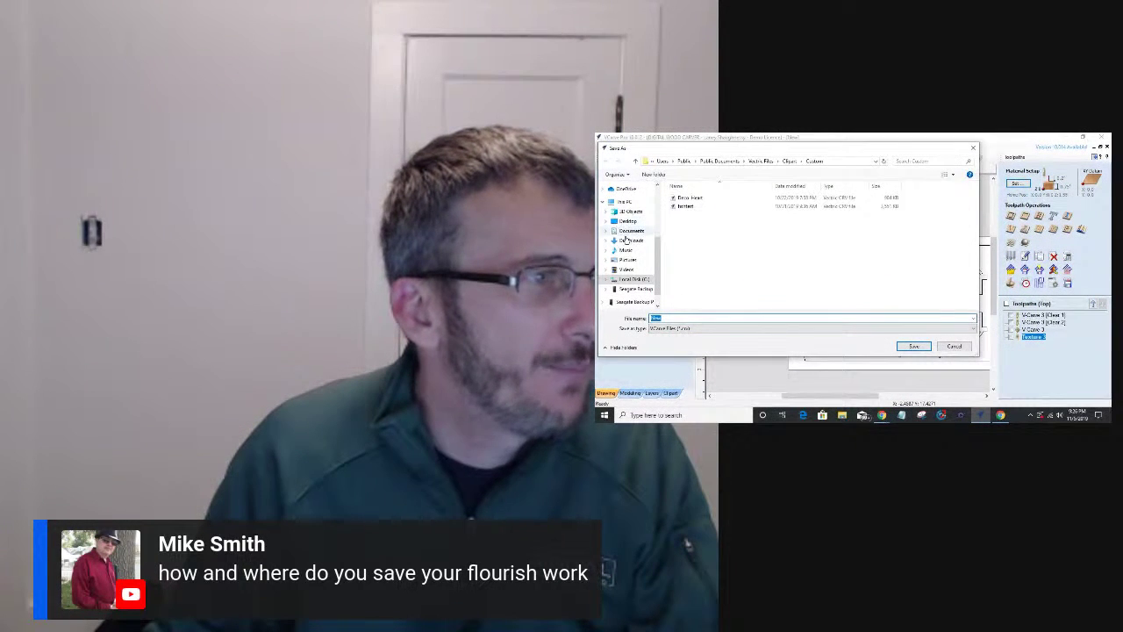
{"action": "left_click", "coordinate": [631, 232]}
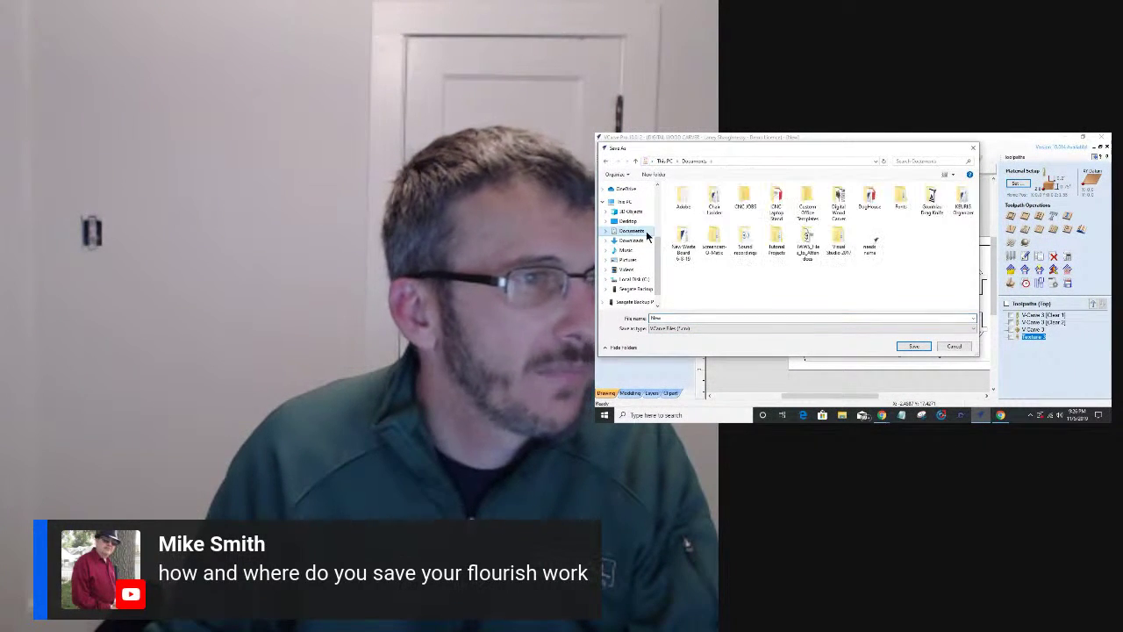
{"action": "double_click", "coordinate": [742, 198]}
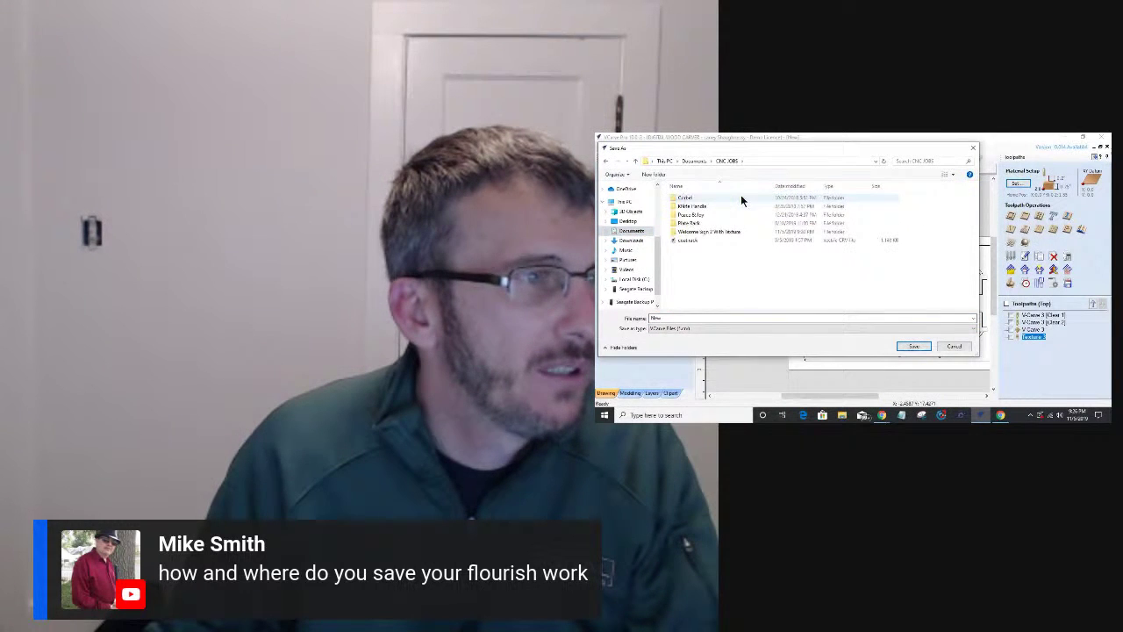
{"action": "double_click", "coordinate": [684, 232]}
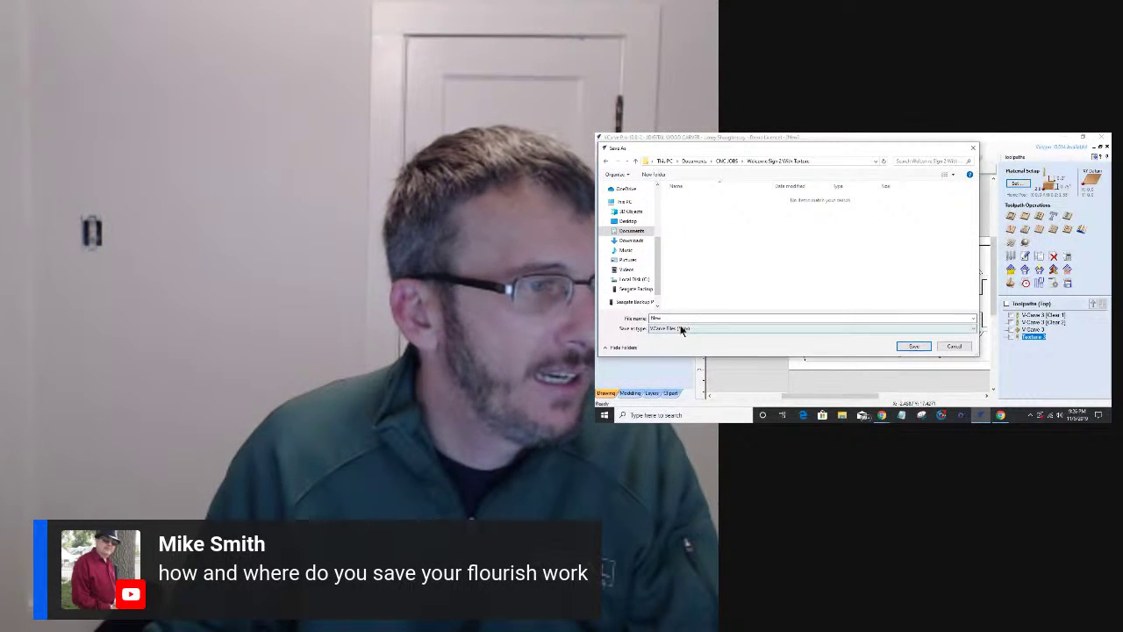
{"action": "type", "text": "We"}
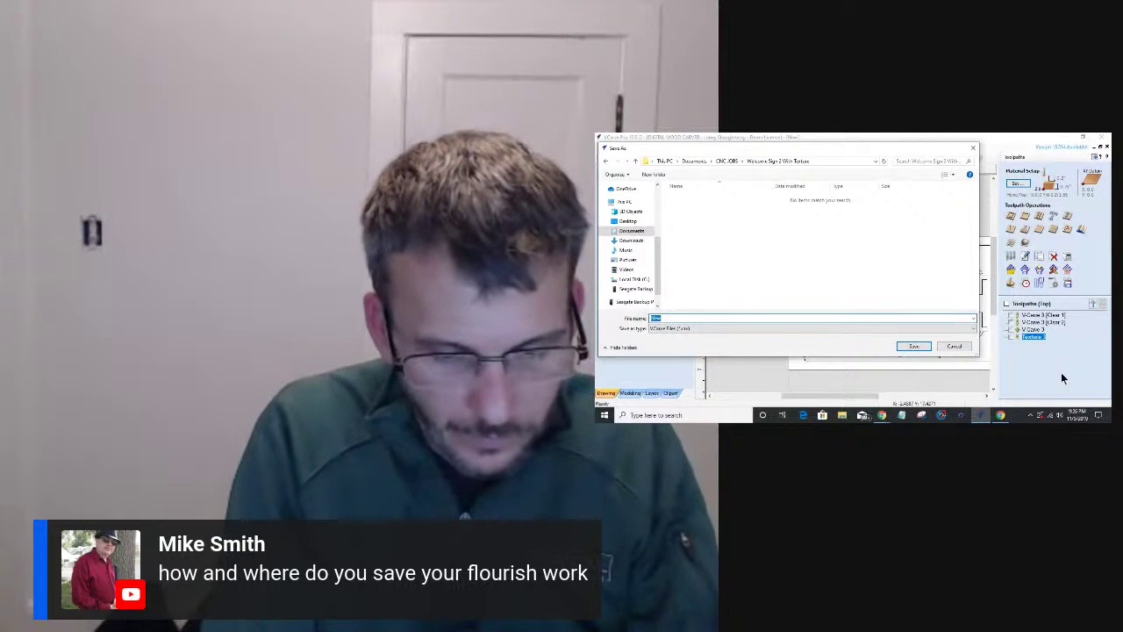
{"action": "type", "text": "lcome Wit"}
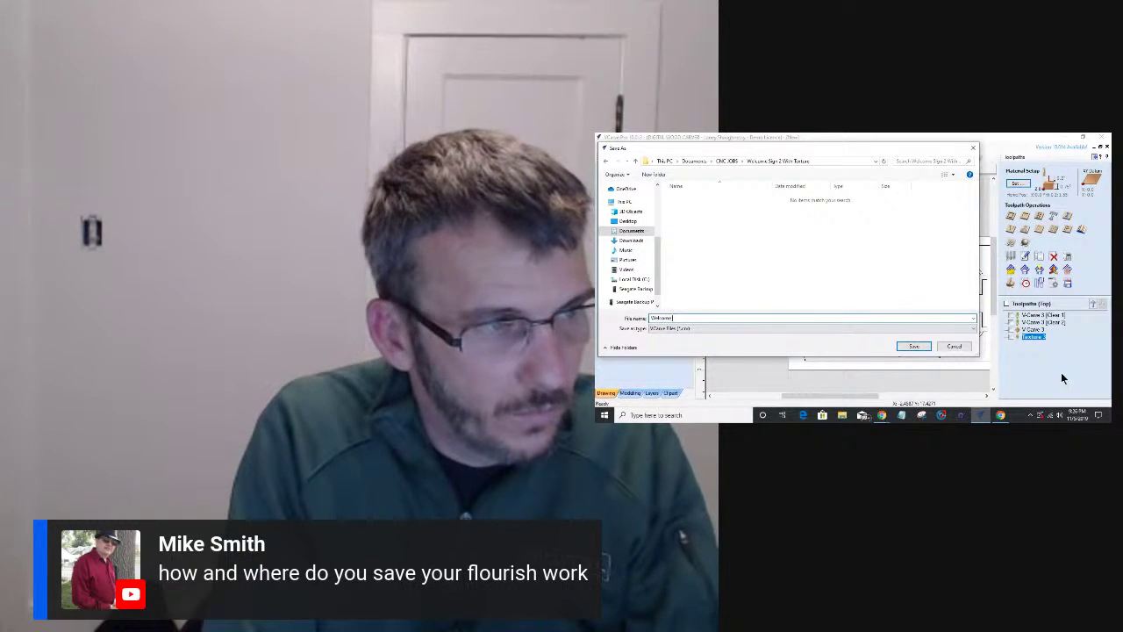
{"action": "type", "text": "h Texture"}
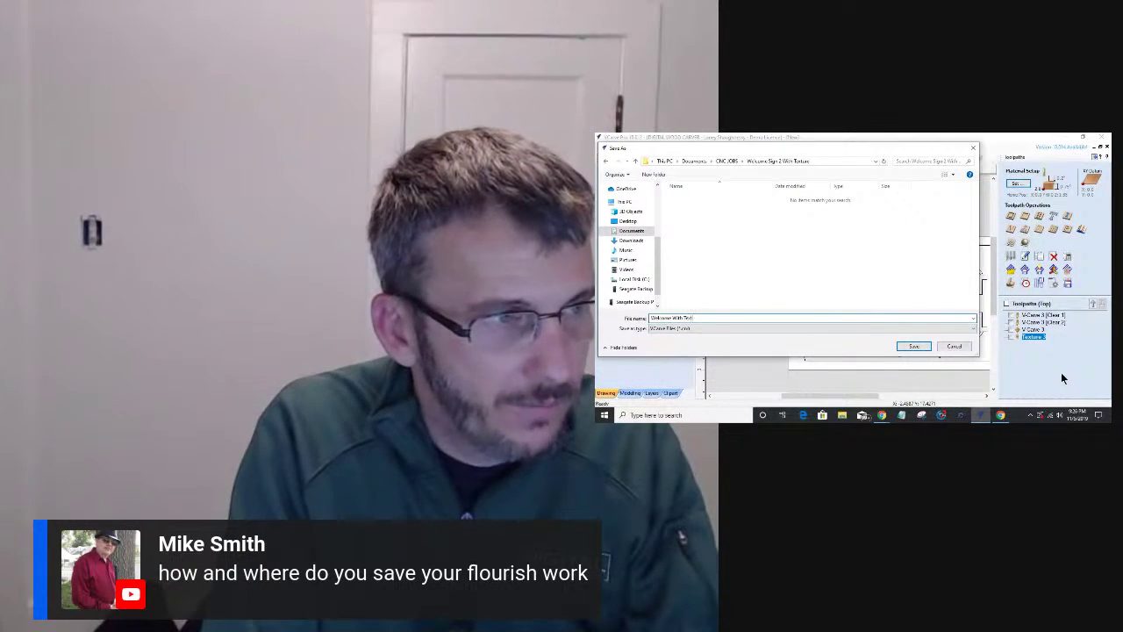
{"action": "left_click", "coordinate": [914, 347]}
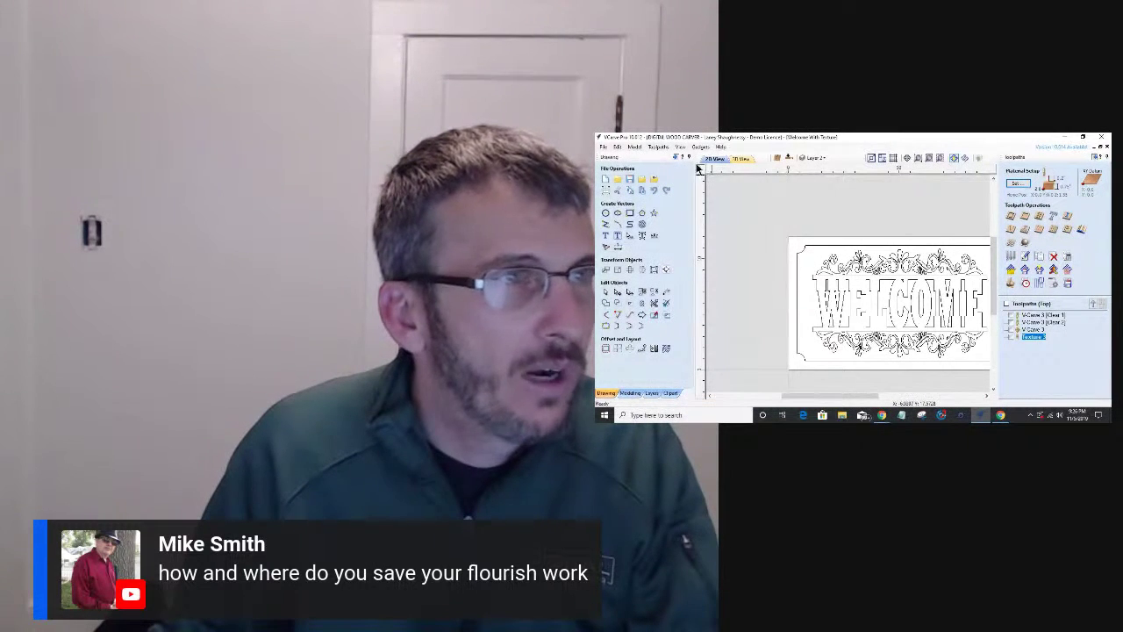
- Exit the design program and show the Windows desktop
{"action": "left_click", "coordinate": [602, 148]}
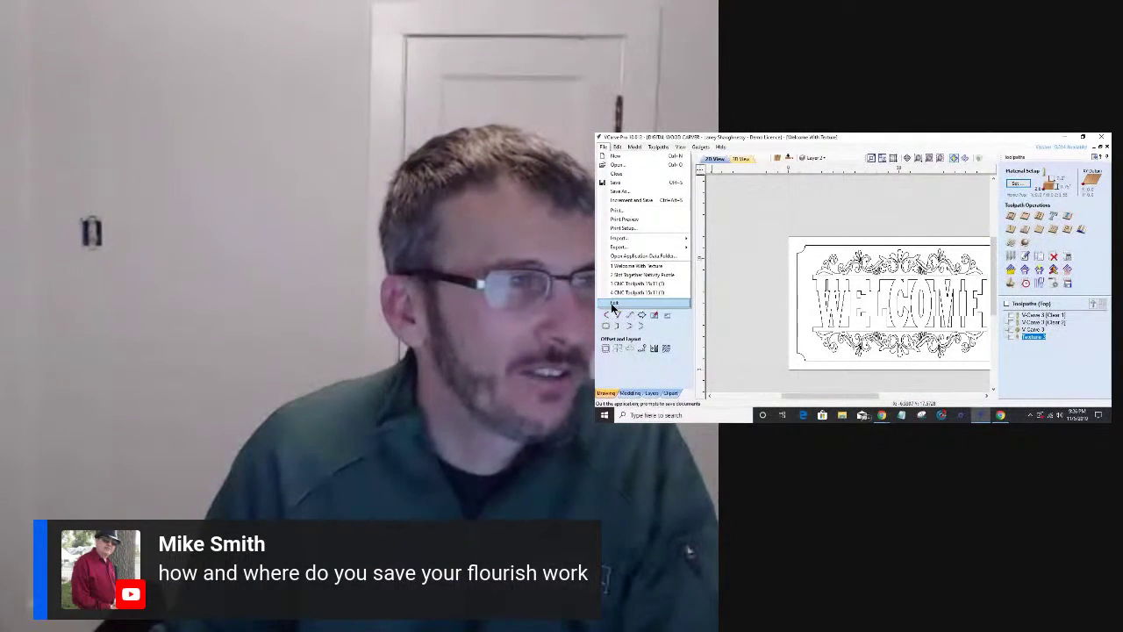
{"action": "left_click", "coordinate": [613, 305]}
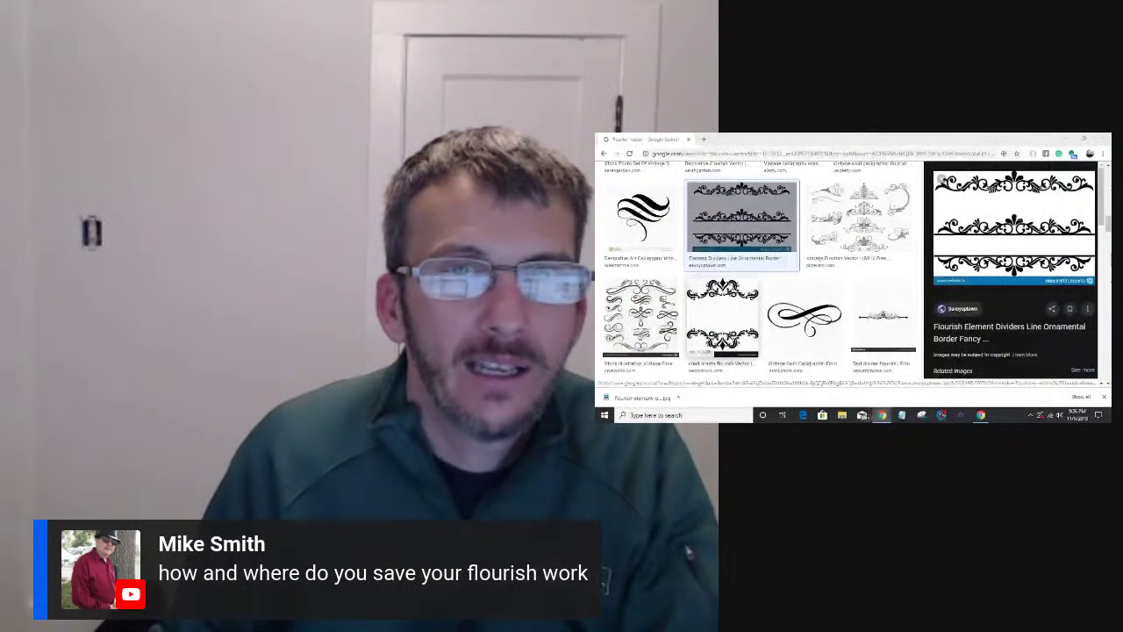
{"action": "key", "text": "super+d"}
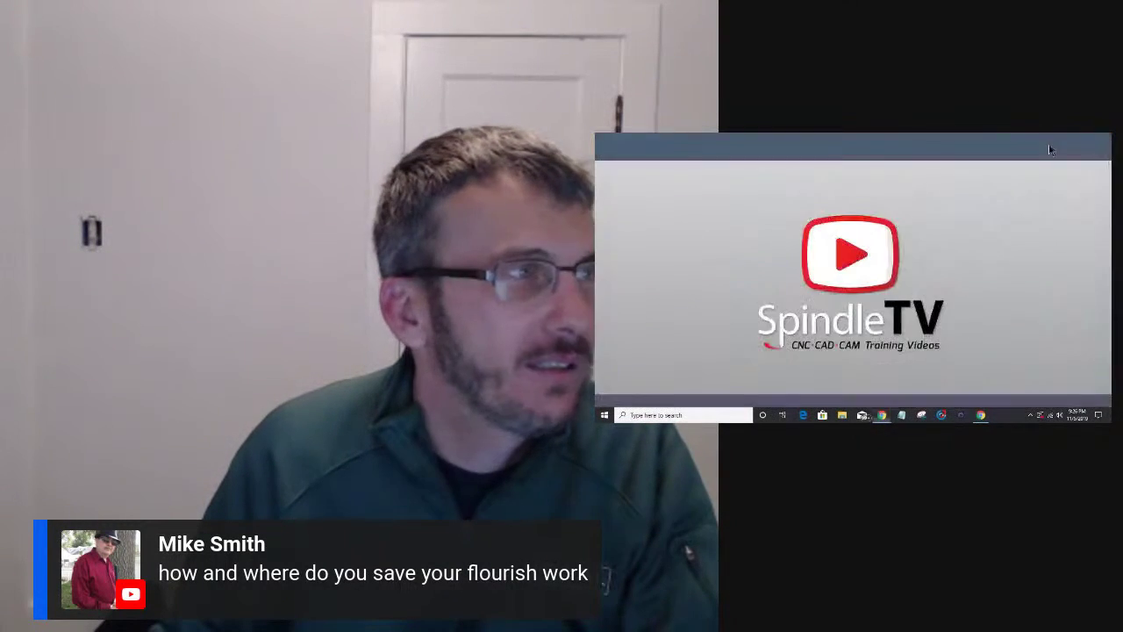
- Launch VCarve Pro 10.0 from the installed programs
{"action": "left_click", "coordinate": [604, 416]}
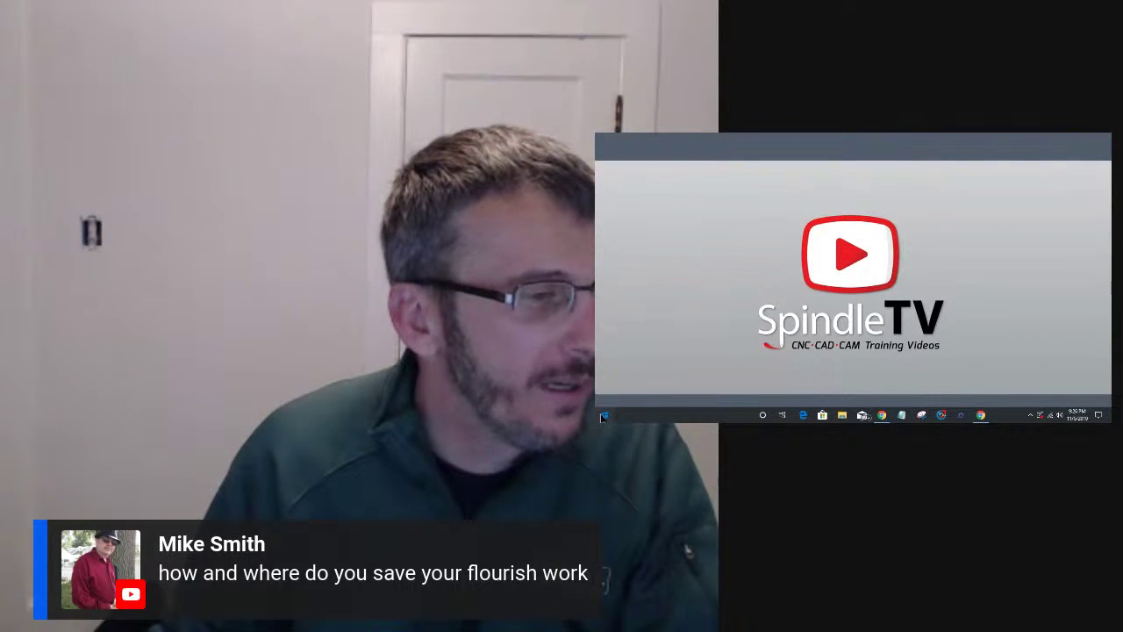
{"action": "left_click", "coordinate": [604, 415]}
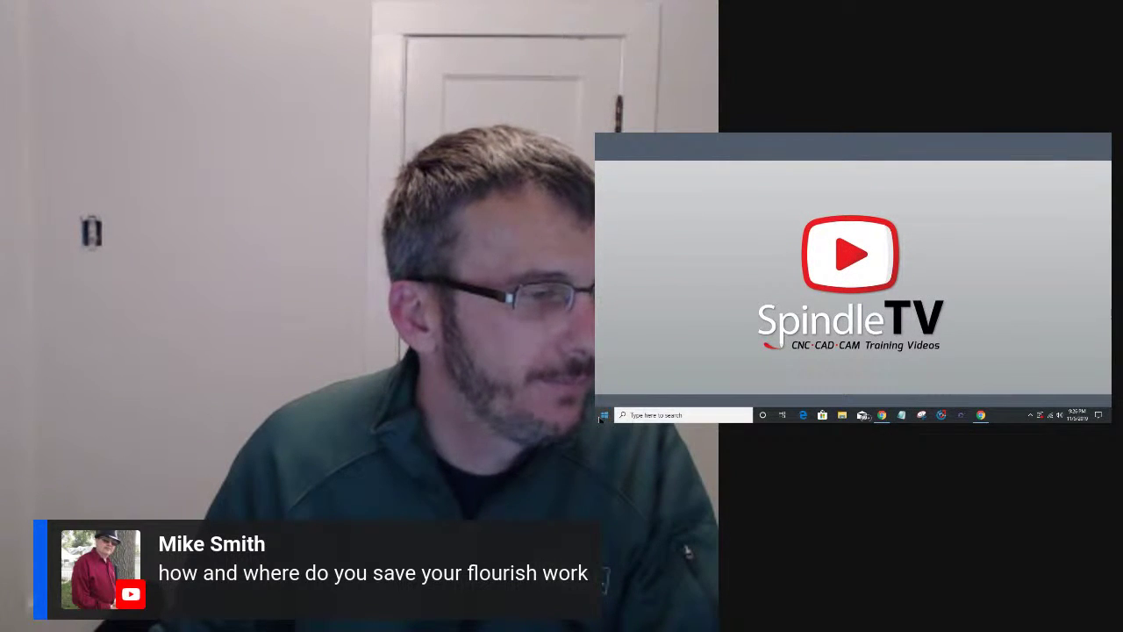
{"action": "left_click", "coordinate": [604, 416]}
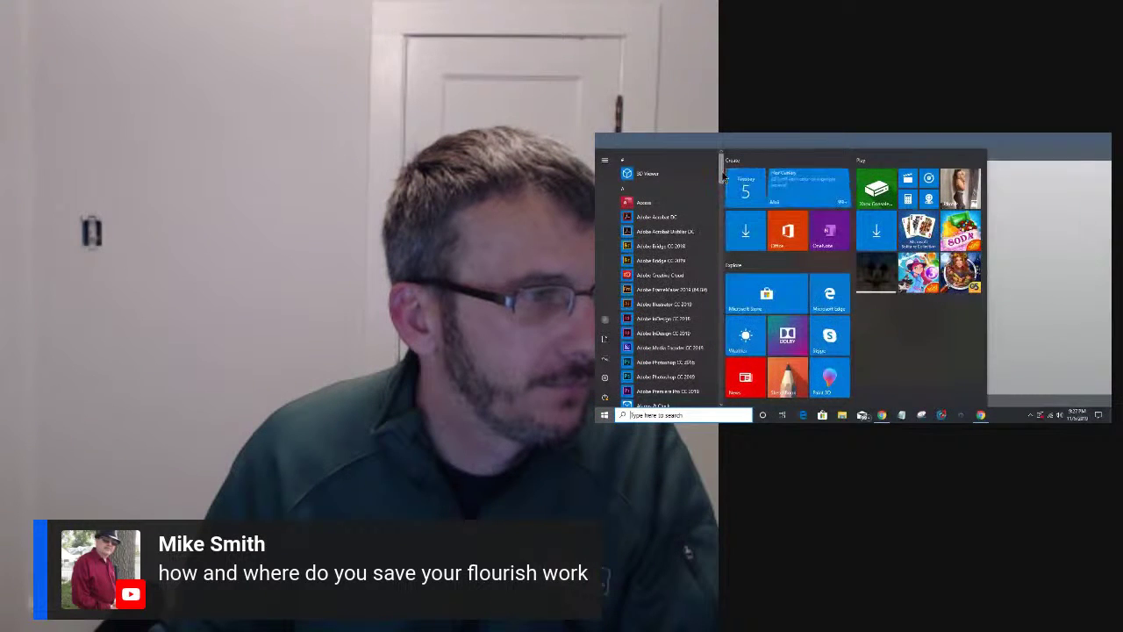
{"action": "scroll", "coordinate": [724, 176], "scroll_direction": "down", "scroll_amount": 3}
{"action": "scroll", "coordinate": [728, 397], "scroll_direction": "down", "scroll_amount": 10}
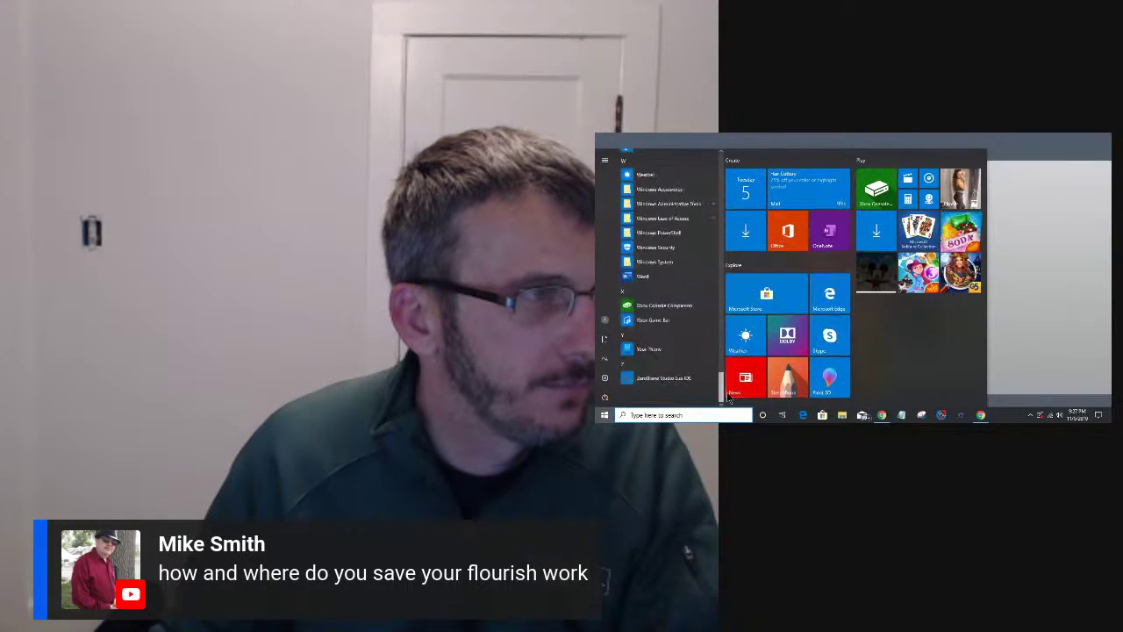
{"action": "scroll", "coordinate": [693, 351], "scroll_direction": "up", "scroll_amount": 2}
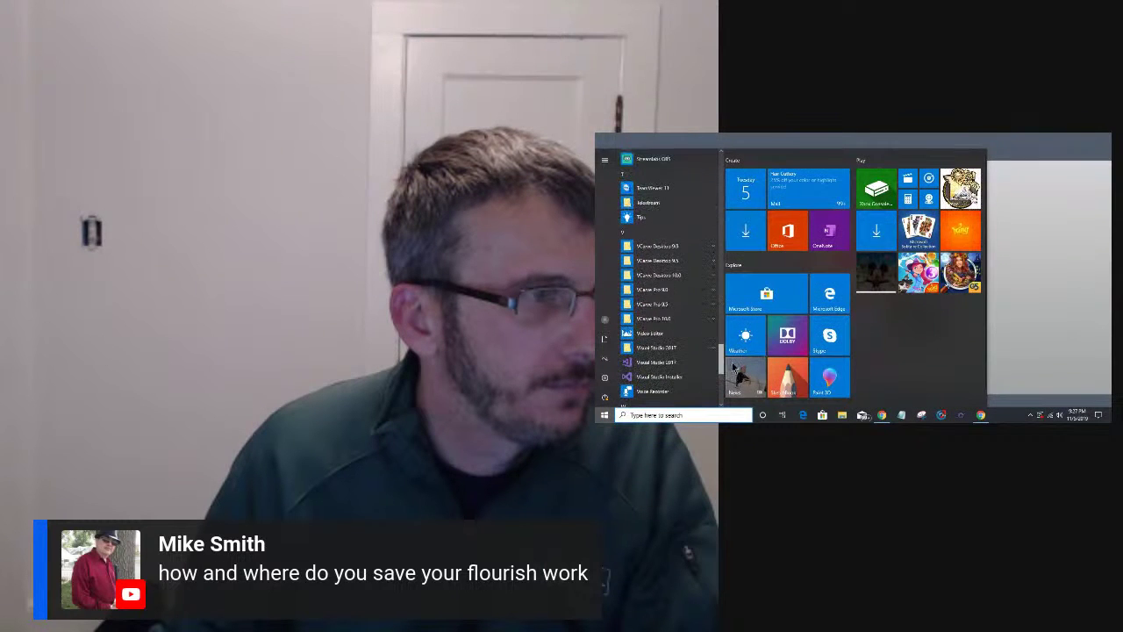
{"action": "left_click", "coordinate": [657, 320]}
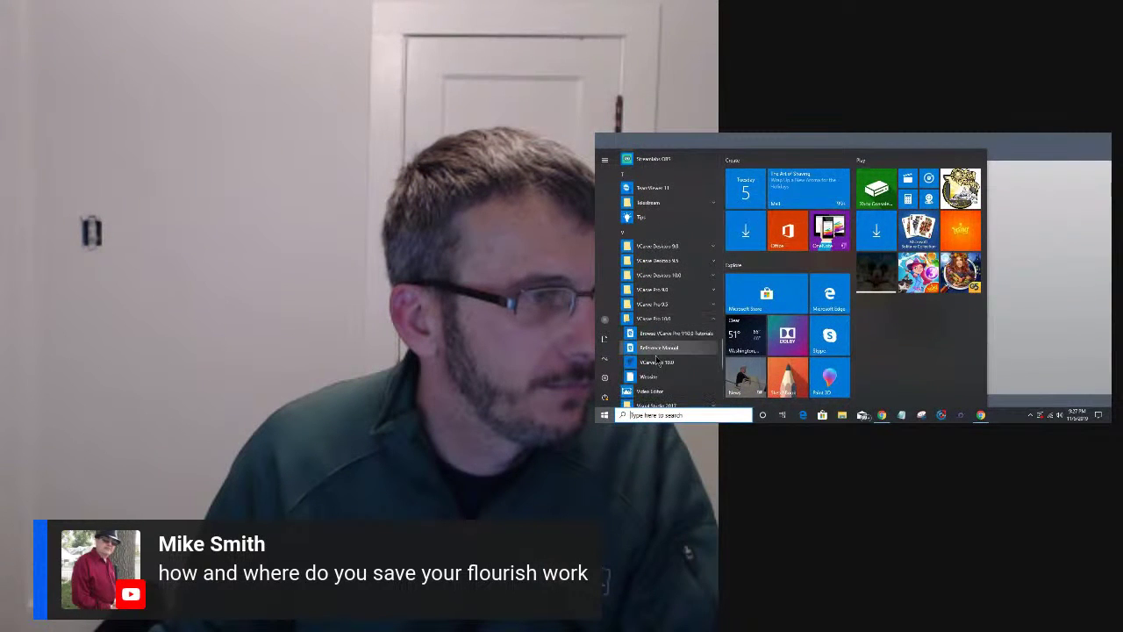
{"action": "left_click", "coordinate": [657, 354]}
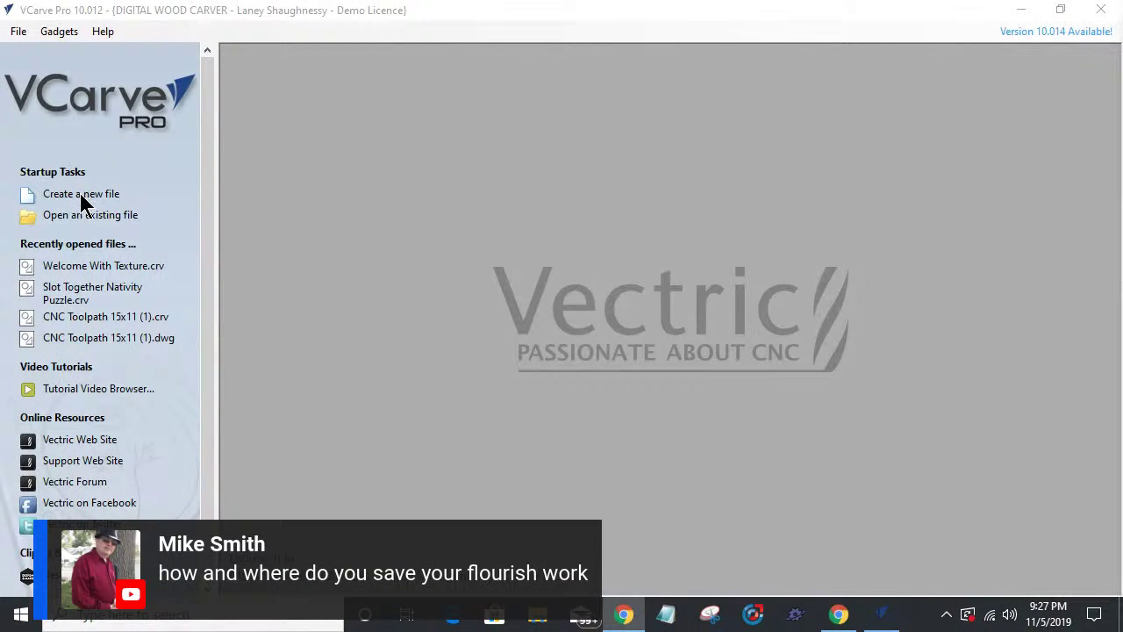
- Create a new file with the preset 20 x 12 inch, 0.75 inch thick single-sided job setup and show the clipart library
{"action": "left_click", "coordinate": [81, 194]}
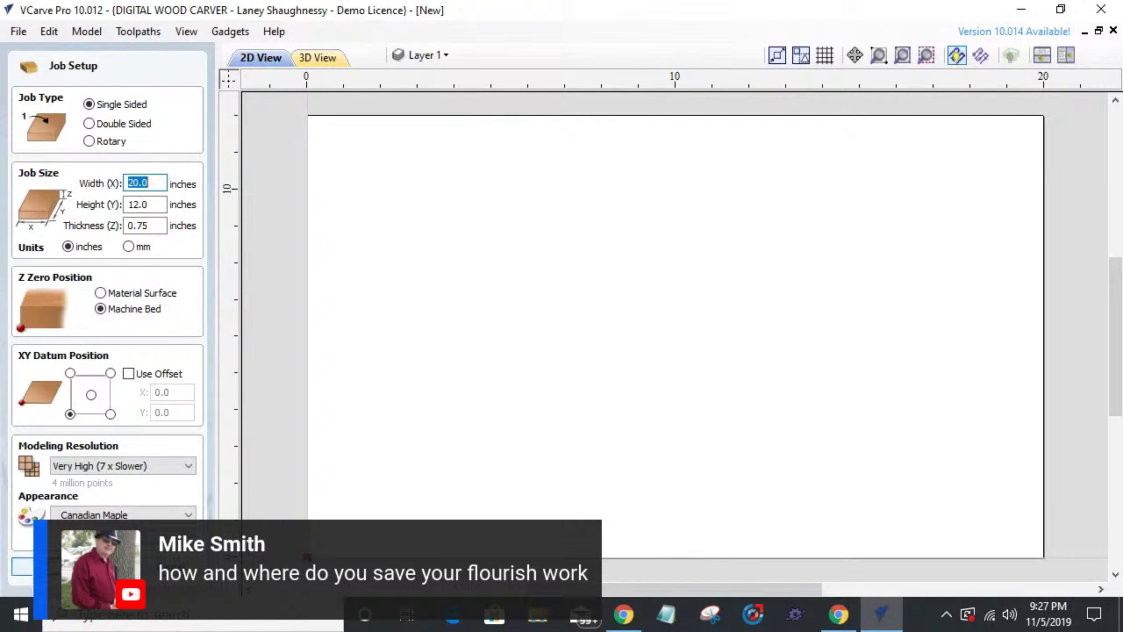
{"action": "left_click", "coordinate": [35, 566]}
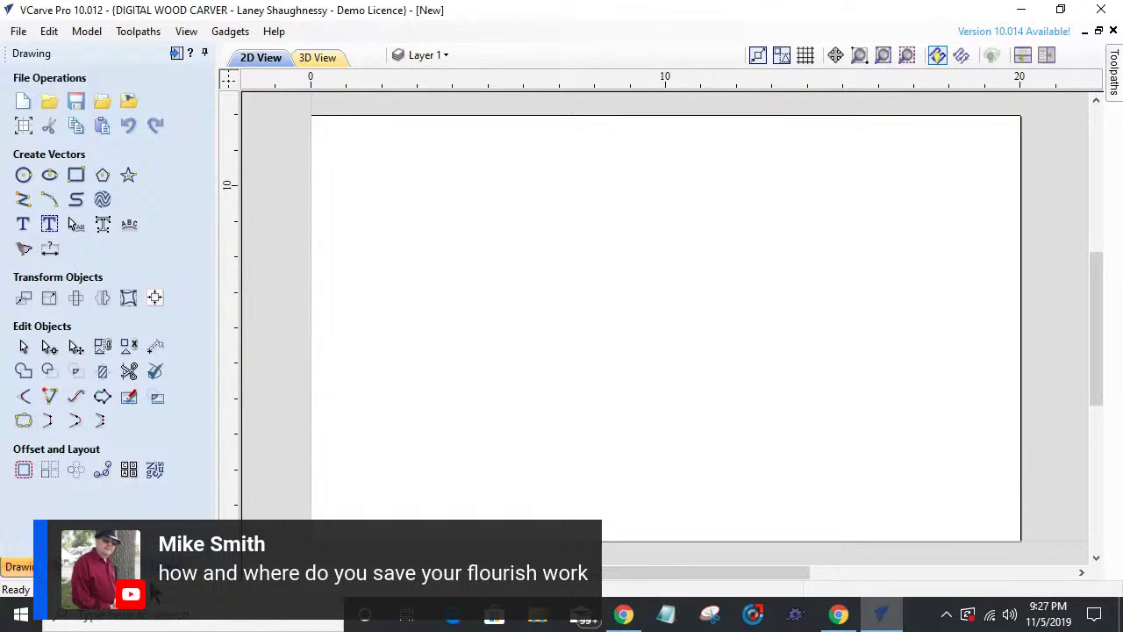
{"action": "left_click", "coordinate": [132, 566]}
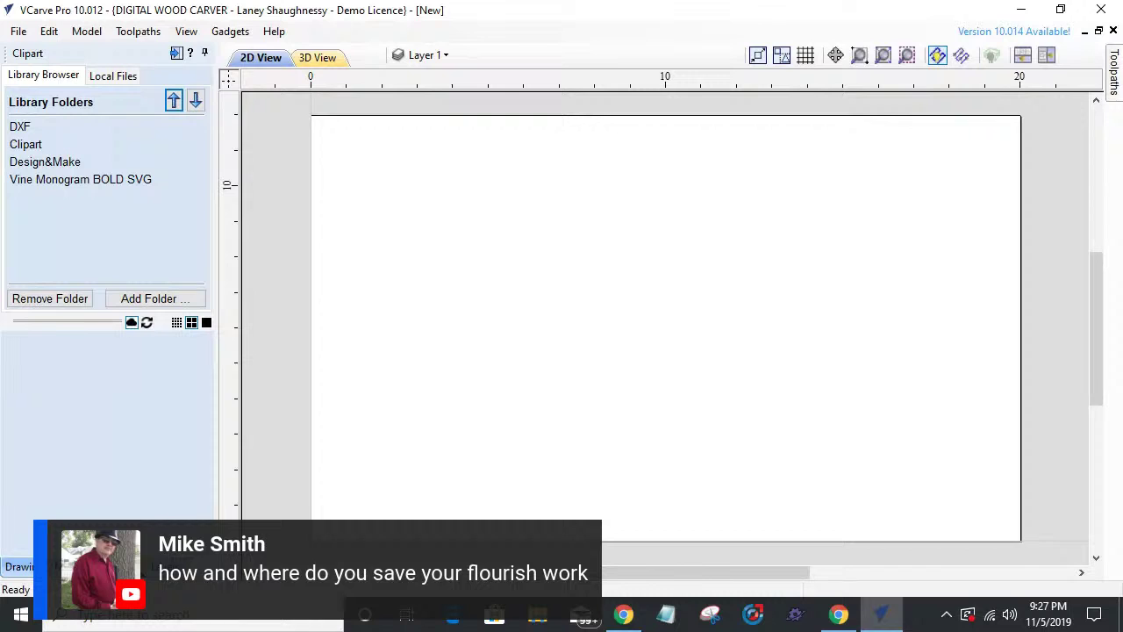
- Look for the exported flourish in the Clipart library's Custom folder and in the DXF folder
{"action": "left_click", "coordinate": [26, 145]}
{"action": "left_click", "coordinate": [39, 250]}
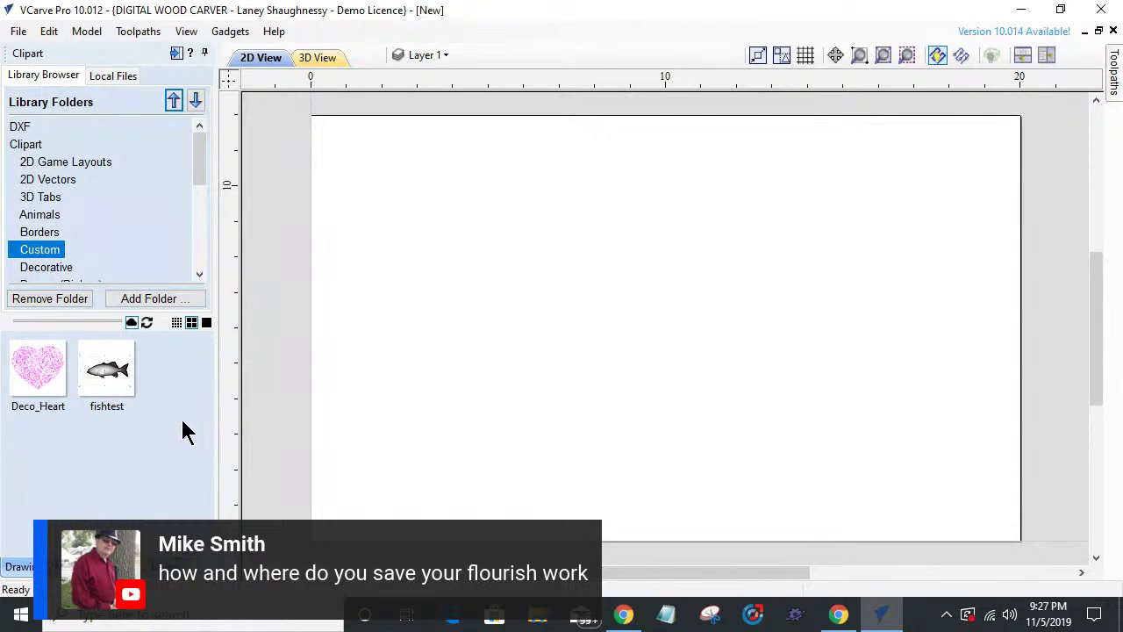
{"action": "left_click", "coordinate": [166, 376]}
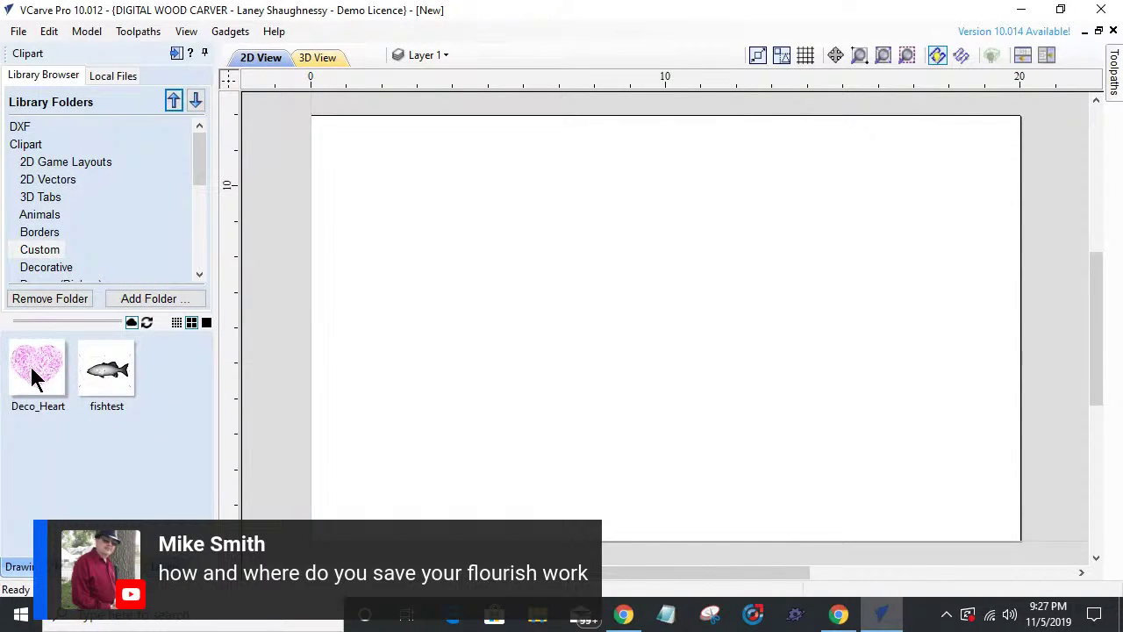
{"action": "left_click", "coordinate": [21, 129]}
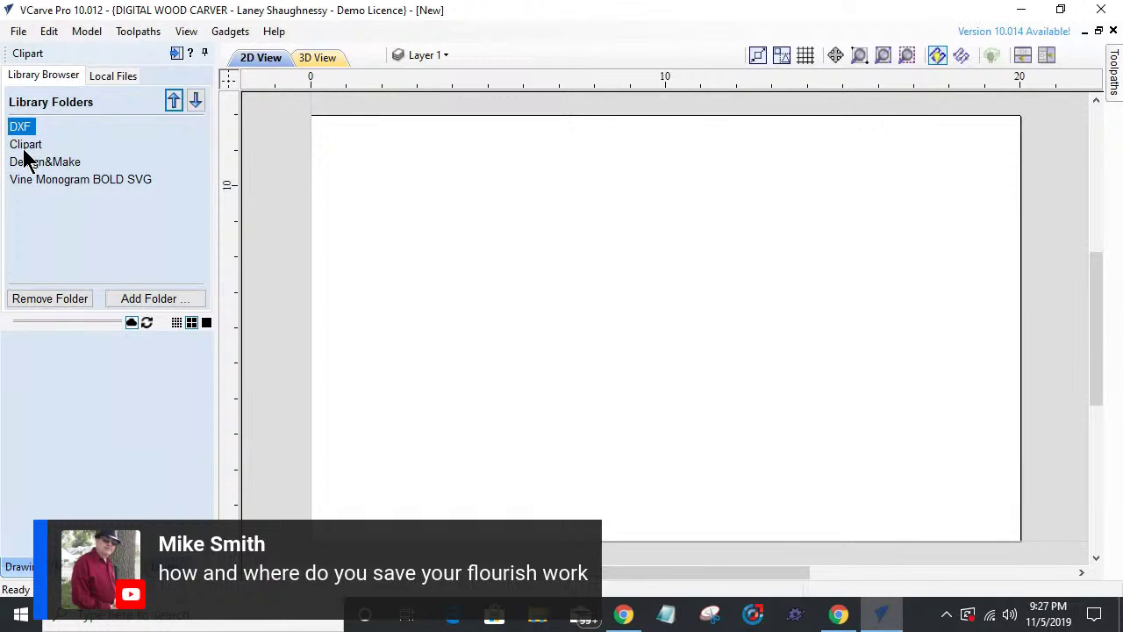
{"action": "left_click", "coordinate": [25, 147]}
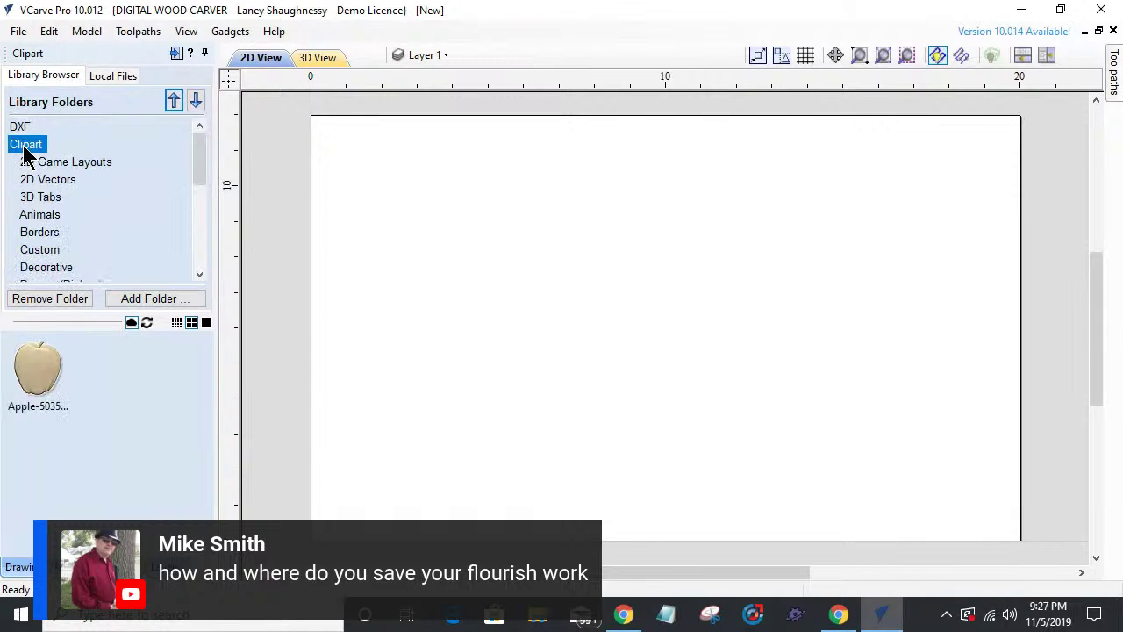
{"action": "left_click", "coordinate": [42, 249]}
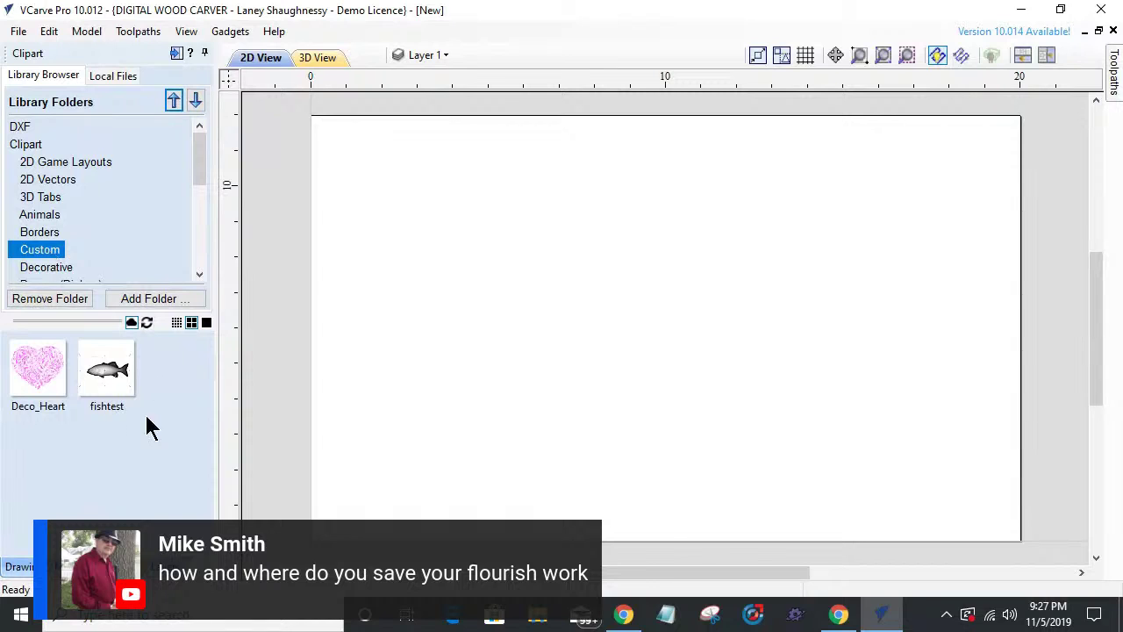
- Show the Custom folder's clipart as small thumbnails and try to refresh the cloud clipart previews without logging in
{"action": "left_click", "coordinate": [175, 323]}
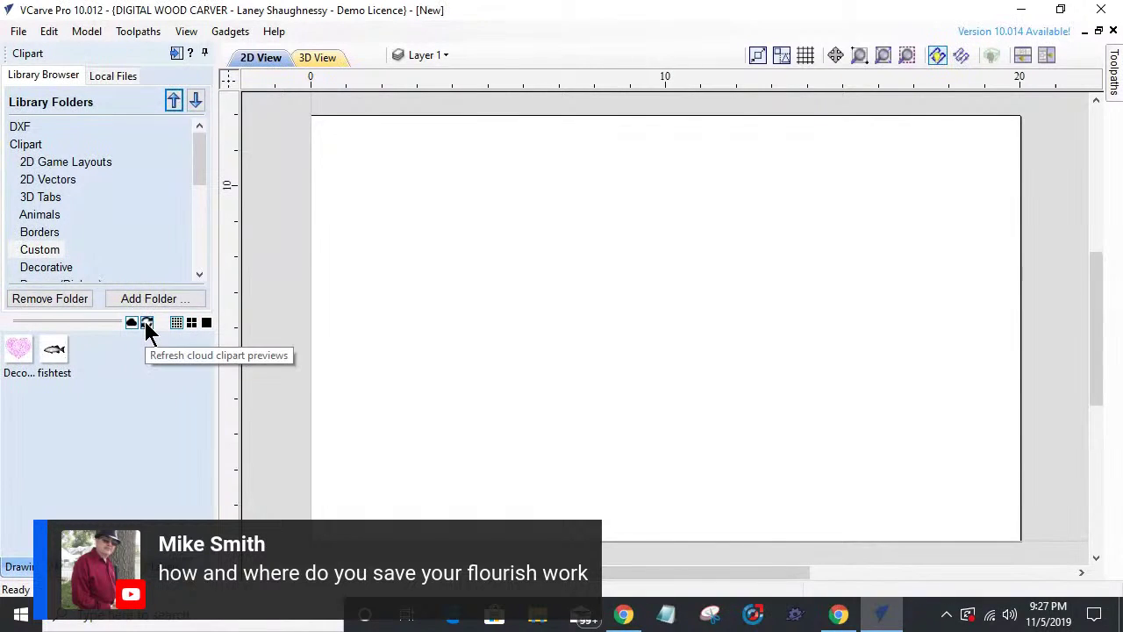
{"action": "left_click", "coordinate": [147, 324]}
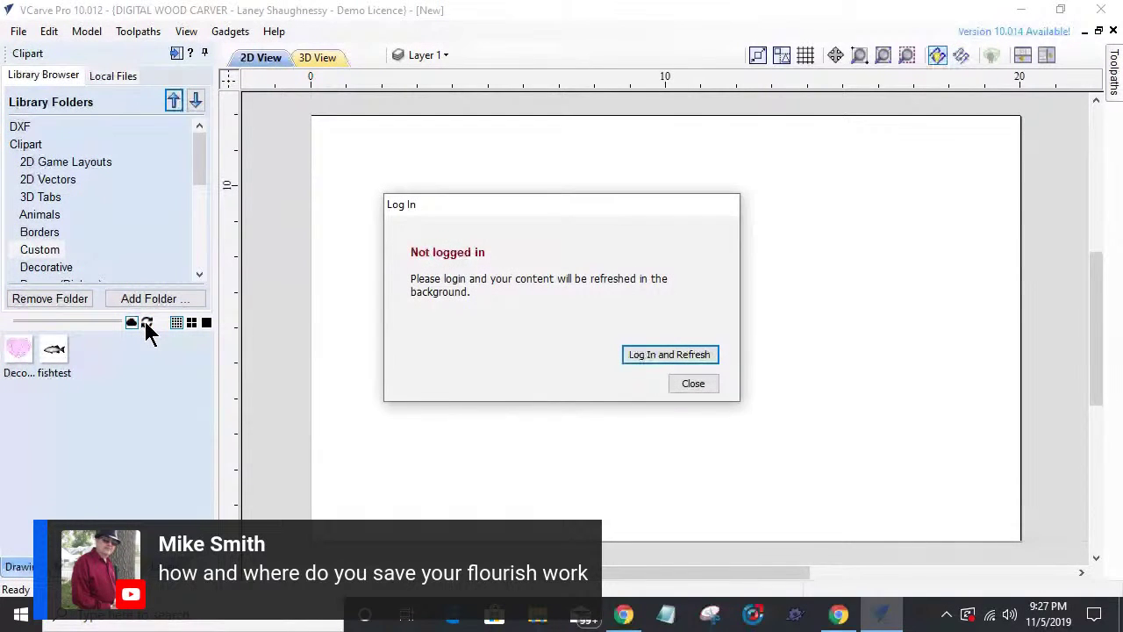
{"action": "left_click", "coordinate": [694, 383]}
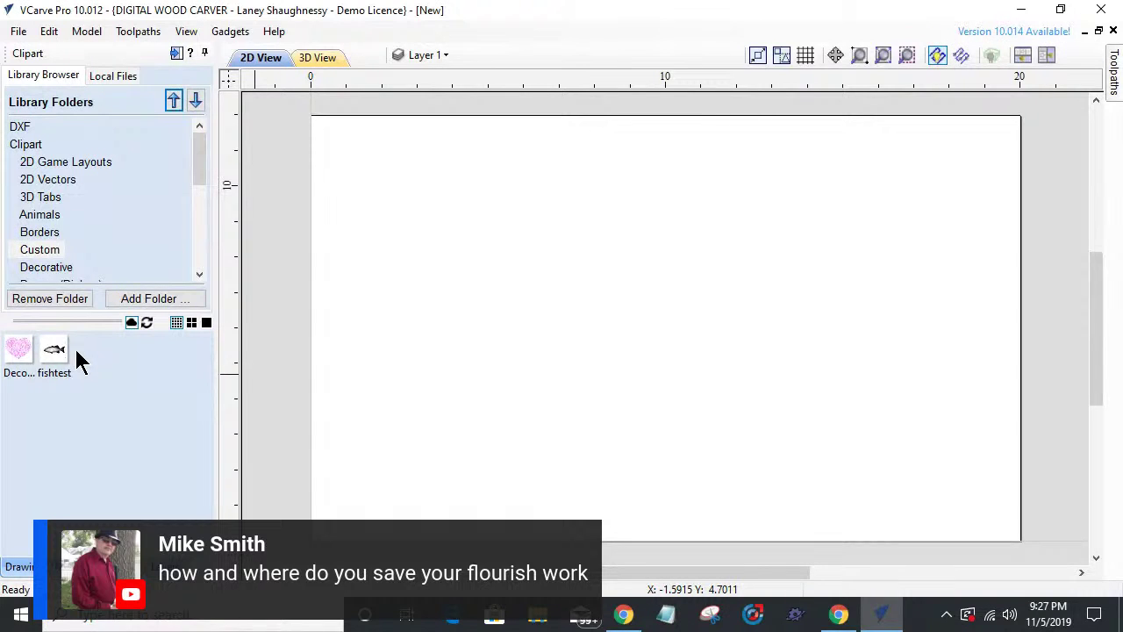
- Check the contents of the DXF library folder and the main Clipart folder for the exported flourish
{"action": "left_click", "coordinate": [20, 128]}
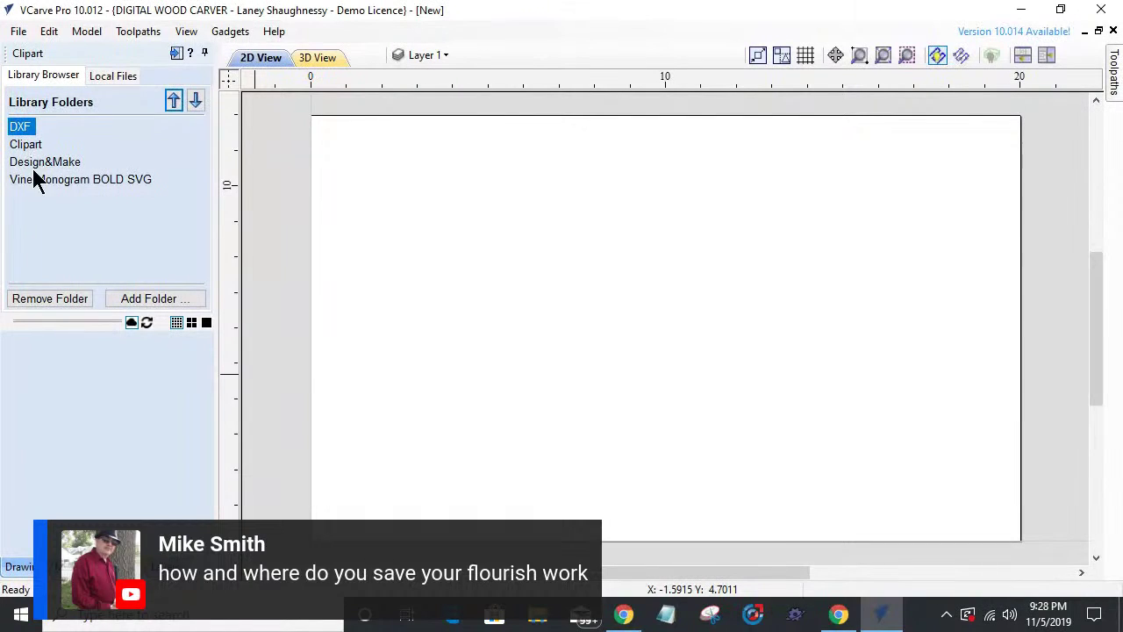
{"action": "left_click", "coordinate": [26, 146]}
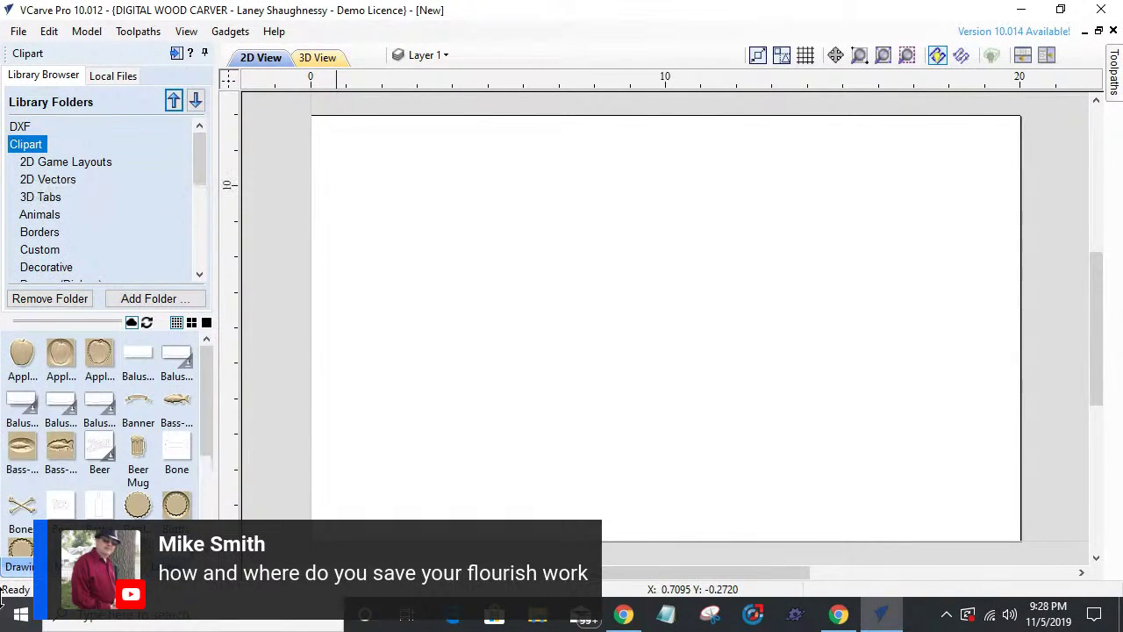
- Launch VCarve Pro 9.5 from the installed programs and close the Migration dialog without migrating any data
{"action": "left_click", "coordinate": [16, 621]}
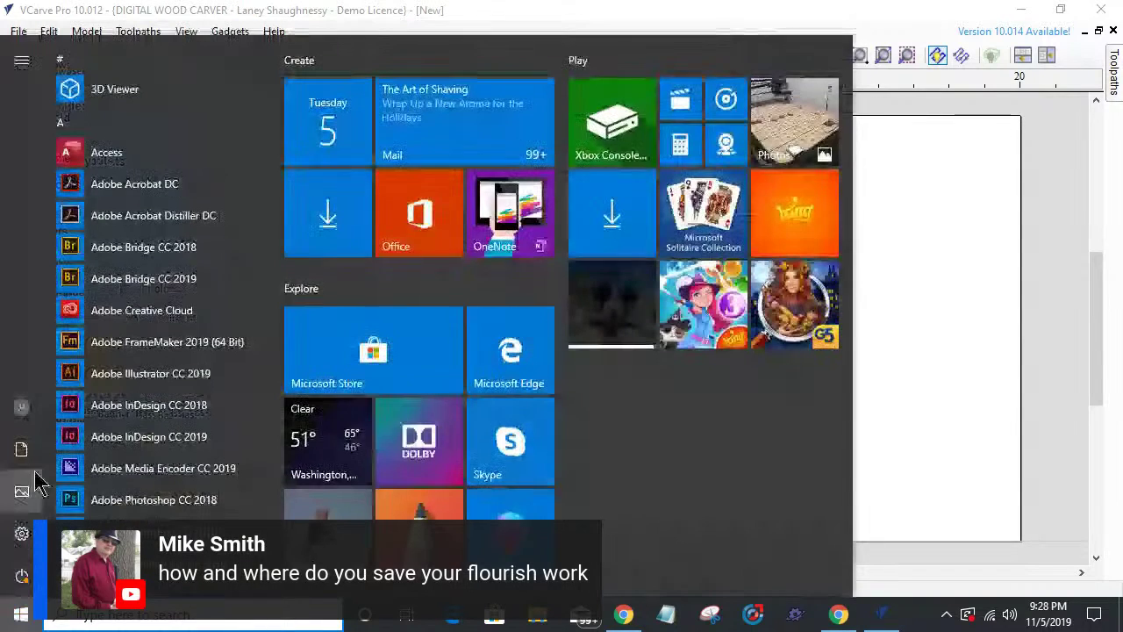
{"action": "scroll", "coordinate": [163, 395], "scroll_direction": "down", "scroll_amount": 6}
{"action": "scroll", "coordinate": [171, 461], "scroll_direction": "down", "scroll_amount": 10}
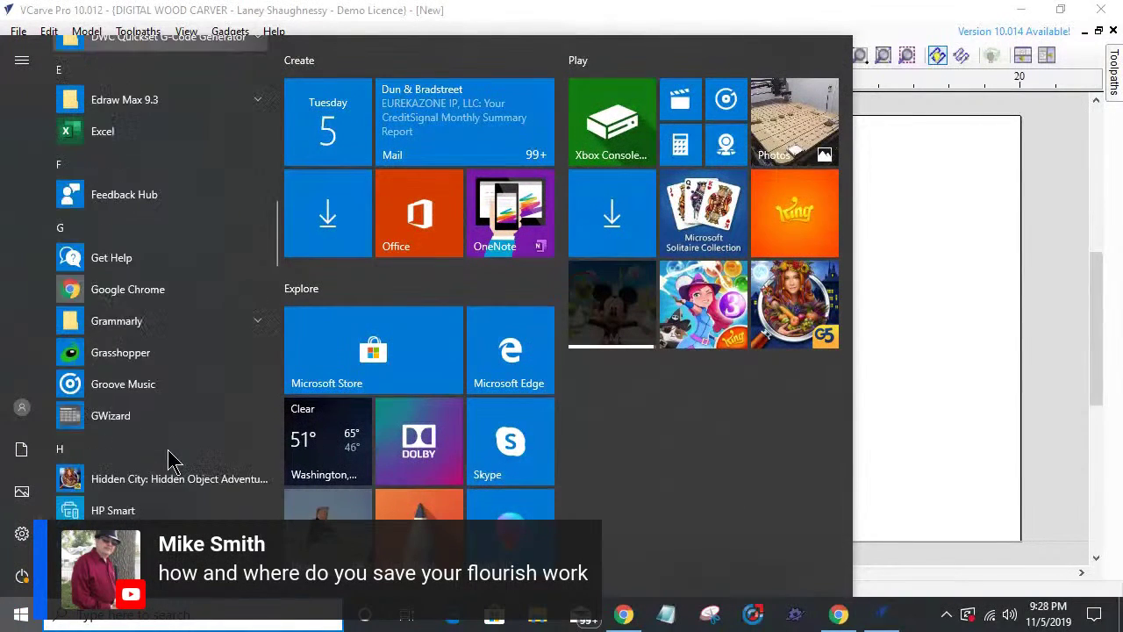
{"action": "scroll", "coordinate": [171, 461], "scroll_direction": "down", "scroll_amount": 2}
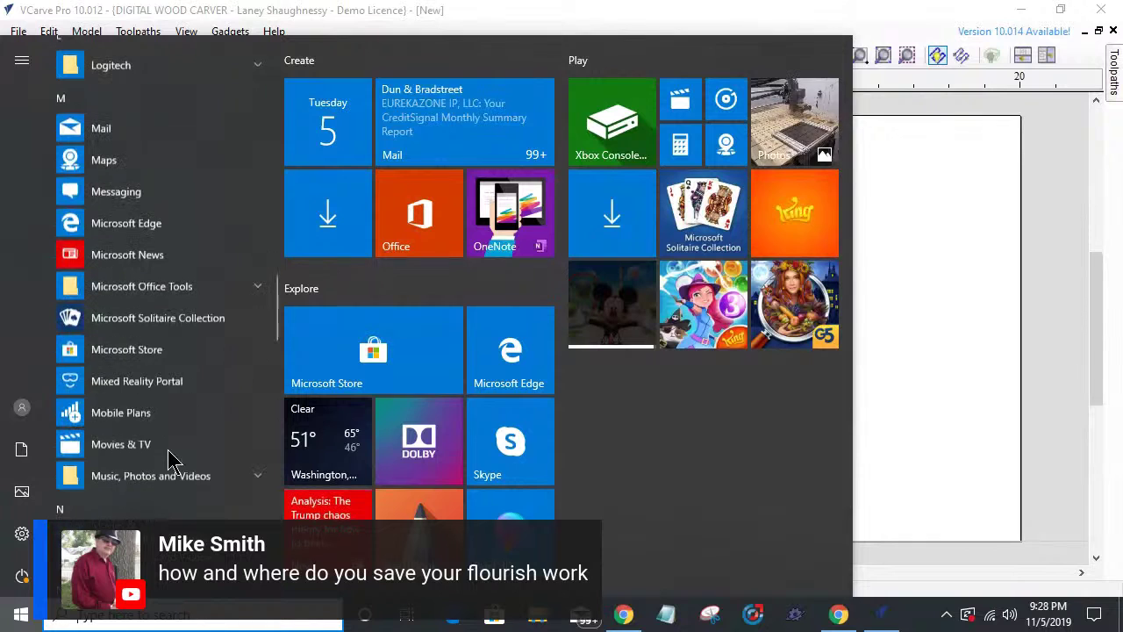
{"action": "scroll", "coordinate": [171, 458], "scroll_direction": "down", "scroll_amount": 7}
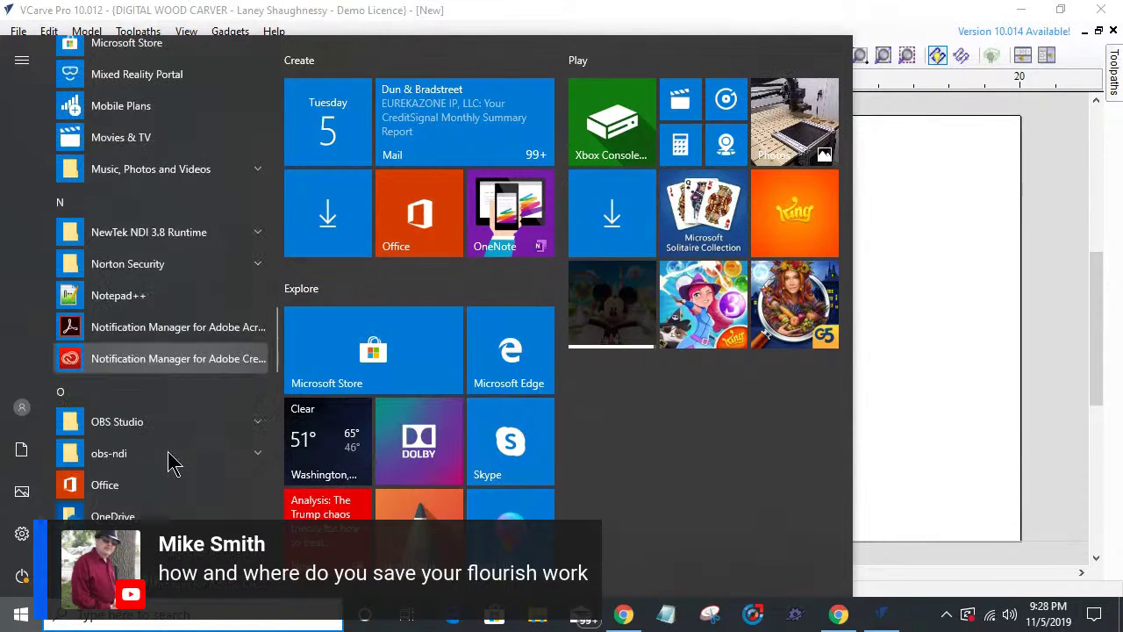
{"action": "scroll", "coordinate": [173, 464], "scroll_direction": "down", "scroll_amount": 3}
{"action": "scroll", "coordinate": [173, 464], "scroll_direction": "down", "scroll_amount": 1}
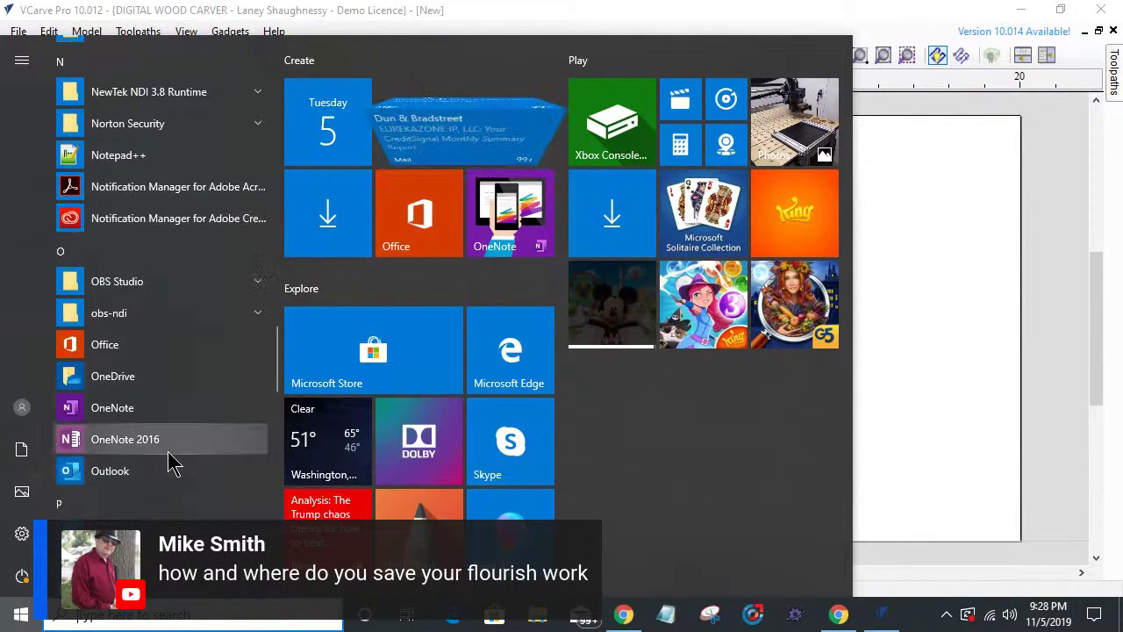
{"action": "scroll", "coordinate": [173, 464], "scroll_direction": "down", "scroll_amount": 18}
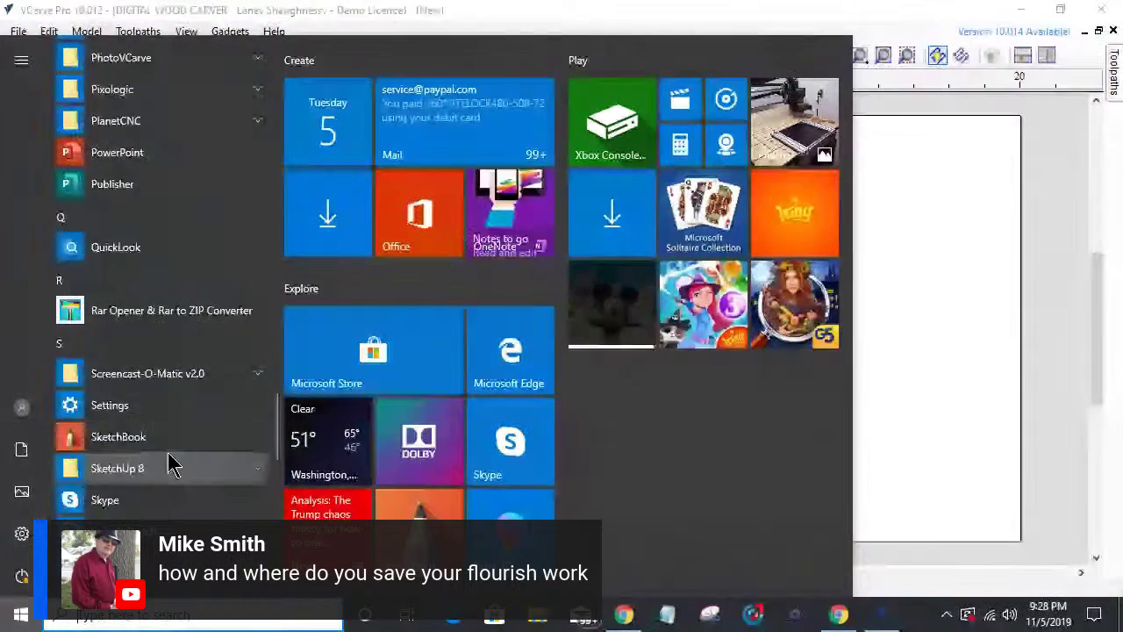
{"action": "scroll", "coordinate": [173, 463], "scroll_direction": "down", "scroll_amount": 13}
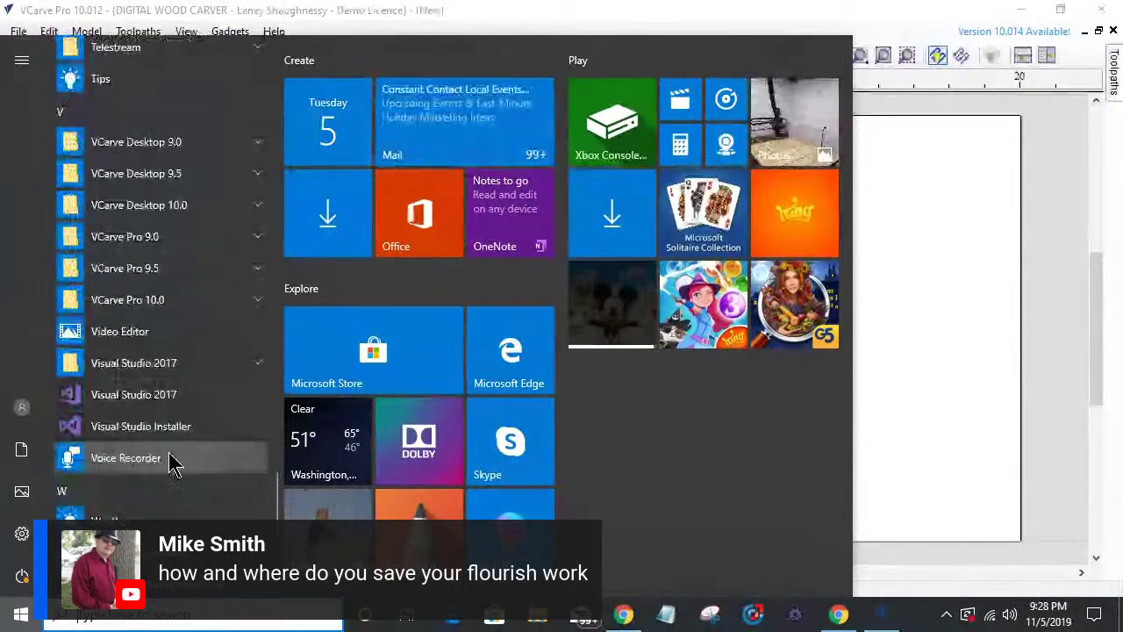
{"action": "scroll", "coordinate": [175, 465], "scroll_direction": "up", "scroll_amount": 6}
{"action": "scroll", "coordinate": [173, 465], "scroll_direction": "up", "scroll_amount": 1}
{"action": "scroll", "coordinate": [175, 466], "scroll_direction": "down", "scroll_amount": 2}
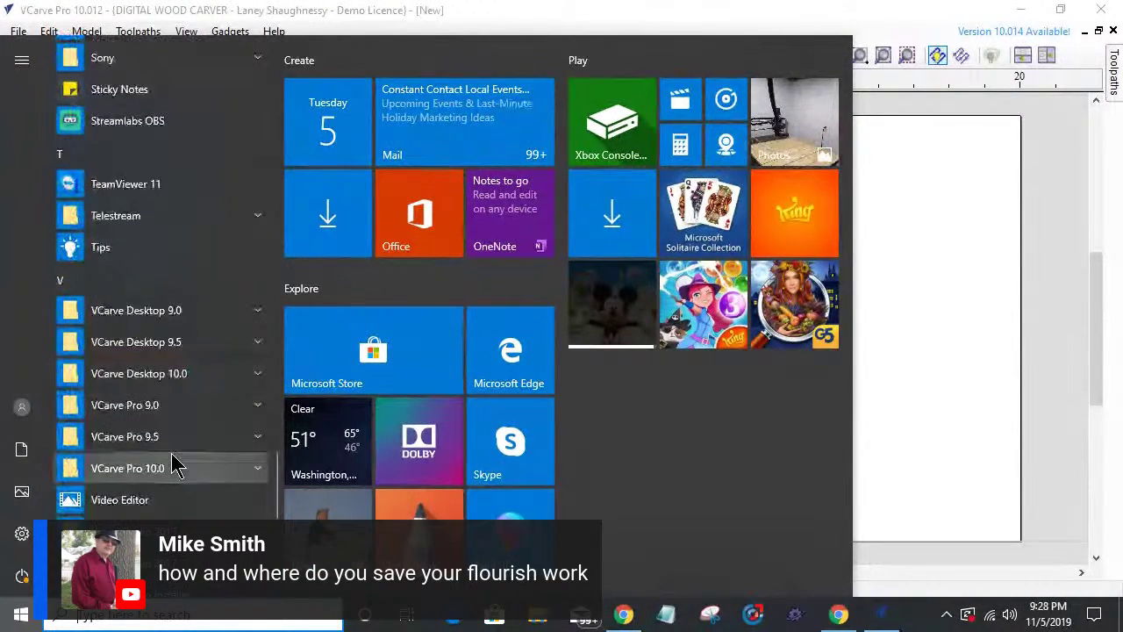
{"action": "left_click", "coordinate": [150, 437]}
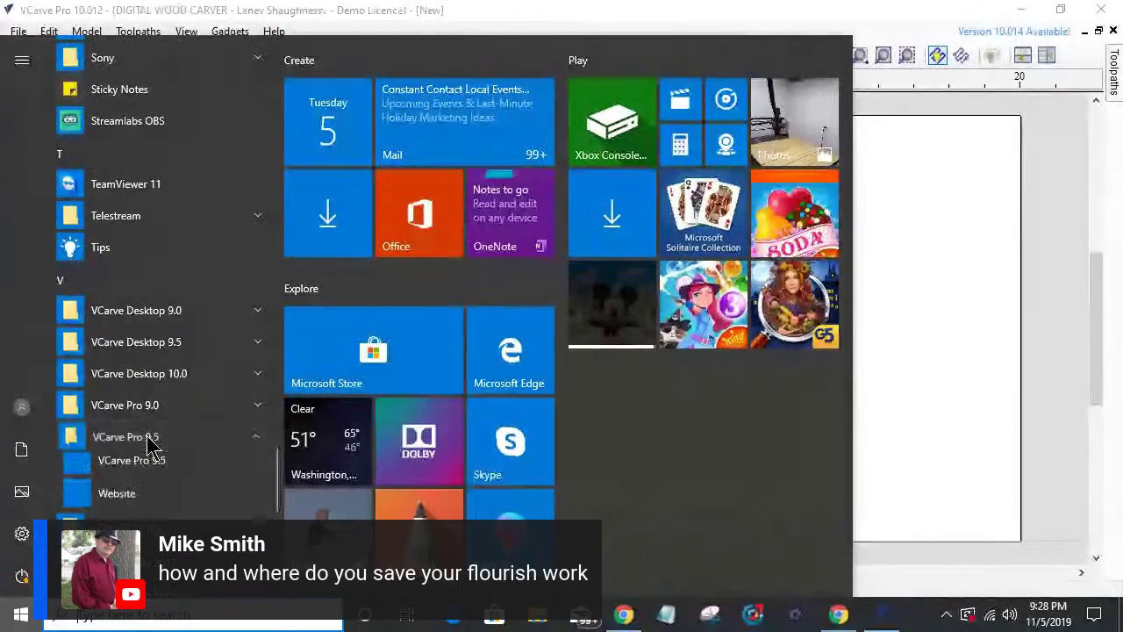
{"action": "left_click", "coordinate": [112, 462]}
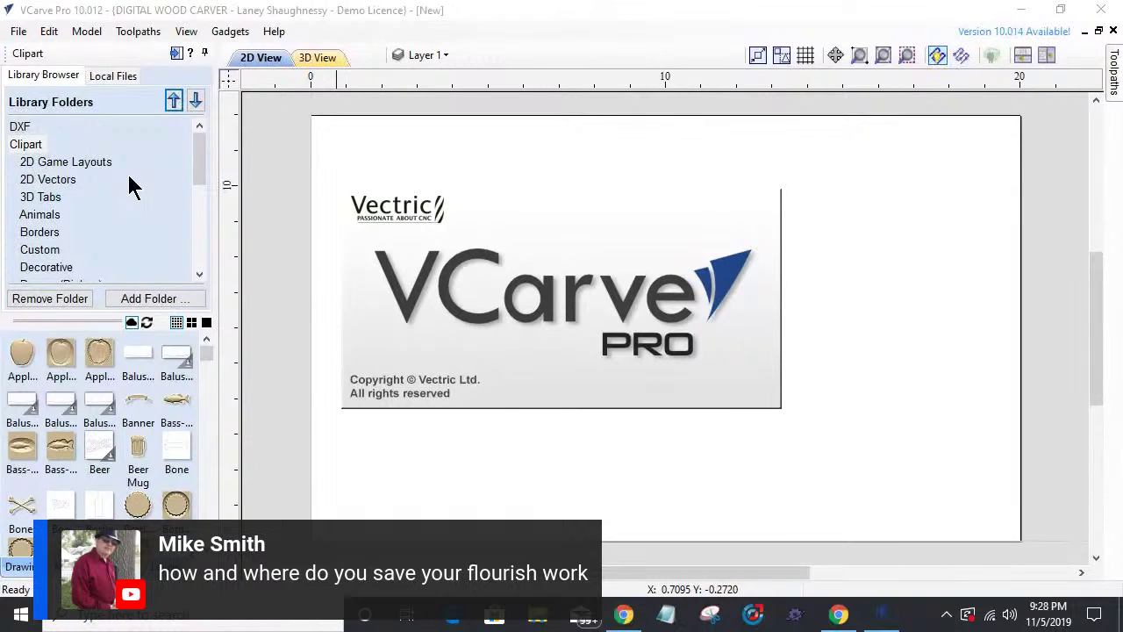
{"action": "left_click", "coordinate": [1018, 9]}
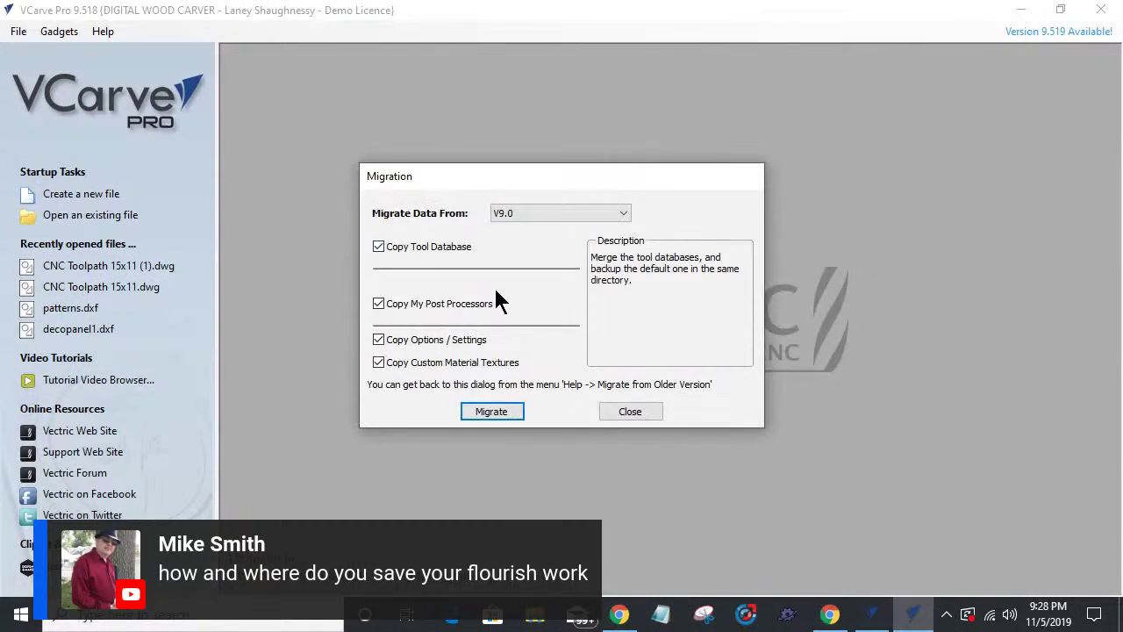
{"action": "left_click", "coordinate": [630, 411]}
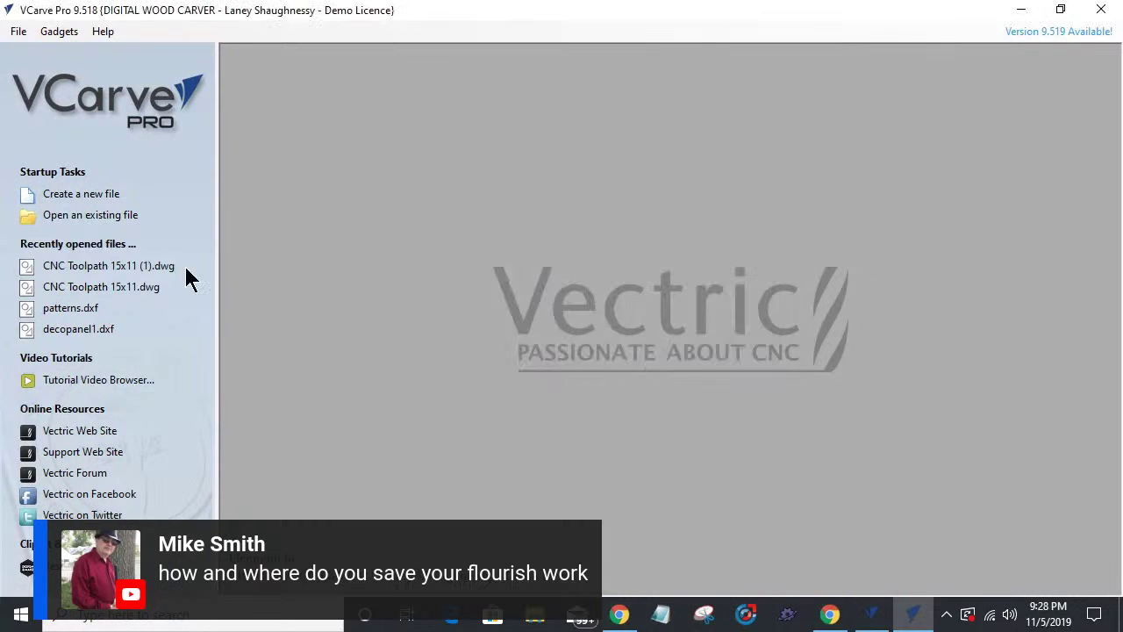
- Create a new file with the preset 12 x 15 inch, 0.75 inch thick single-sided job setup
{"action": "left_click", "coordinate": [82, 194]}
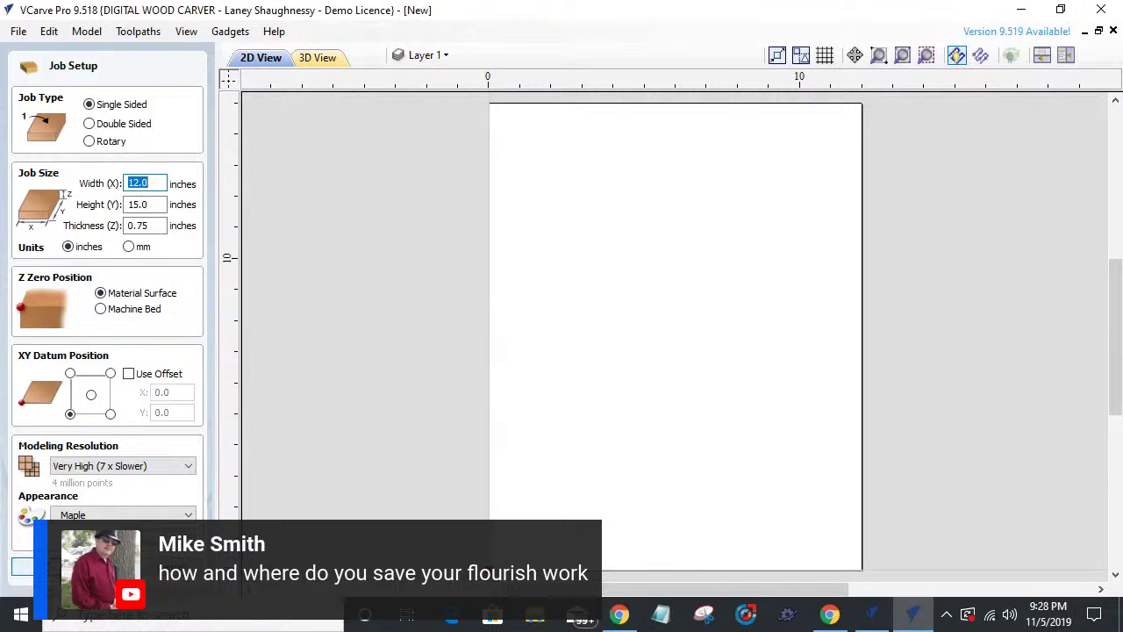
{"action": "left_click", "coordinate": [142, 182]}
{"action": "key", "text": "Return"}
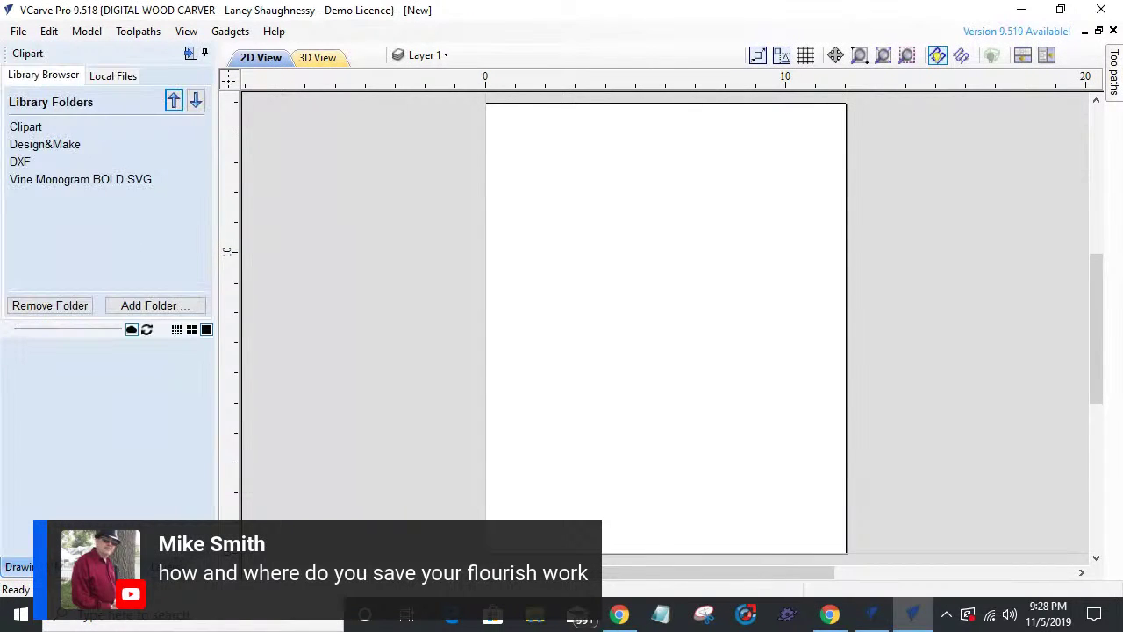
- Look through the Custom and Decorative folders of the Clipart library for the exported flourish
{"action": "left_click", "coordinate": [21, 164]}
{"action": "double_click", "coordinate": [27, 127]}
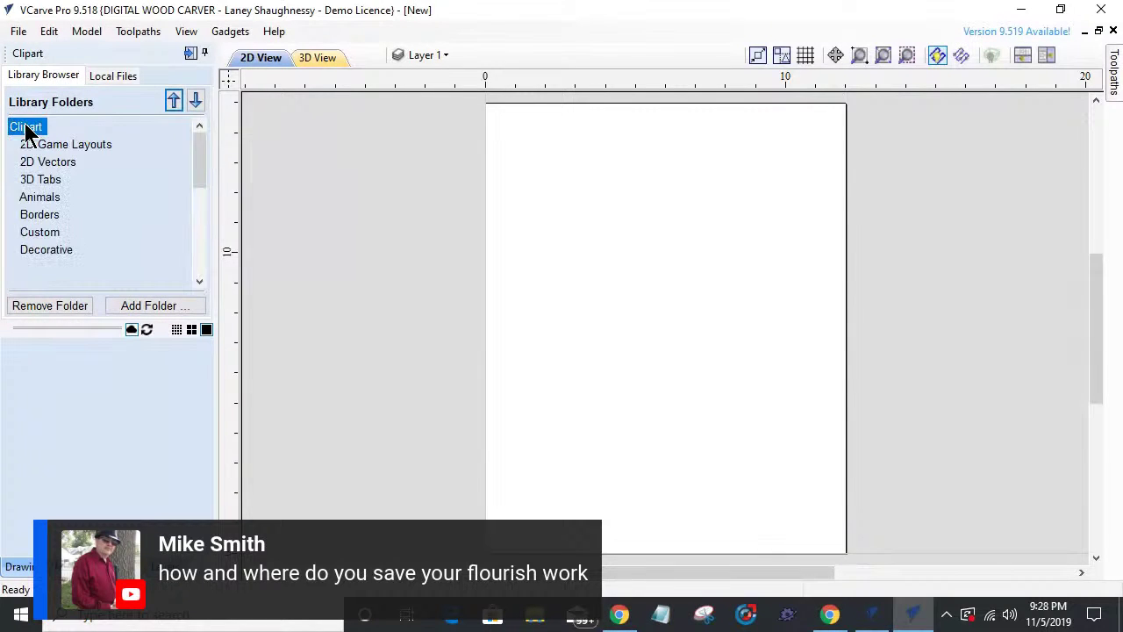
{"action": "left_click", "coordinate": [42, 233]}
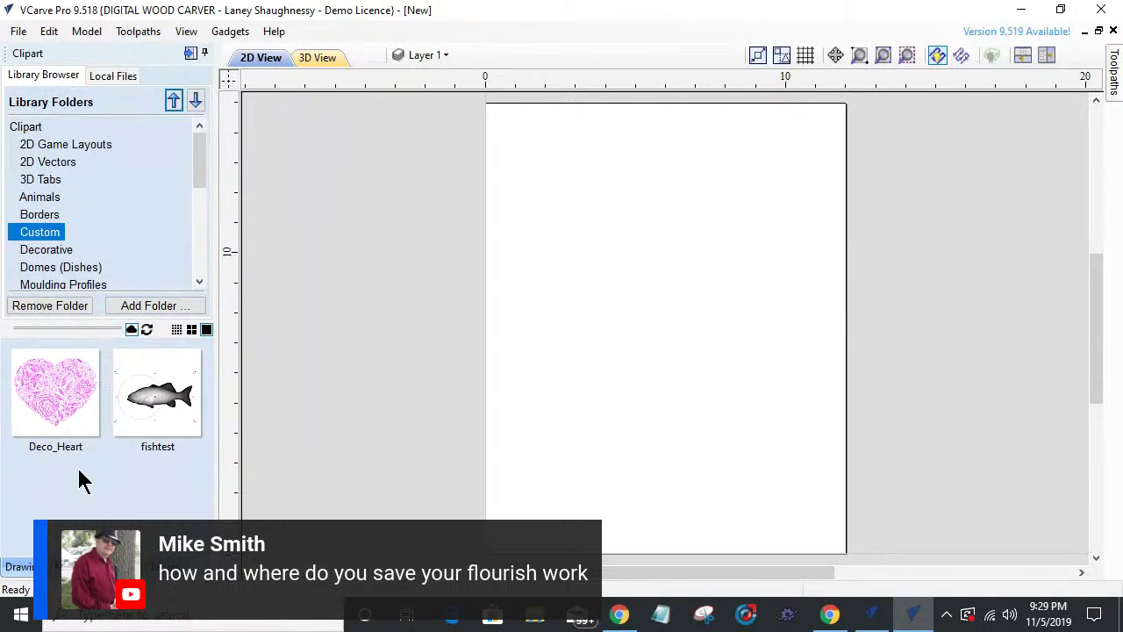
{"action": "left_click", "coordinate": [52, 254]}
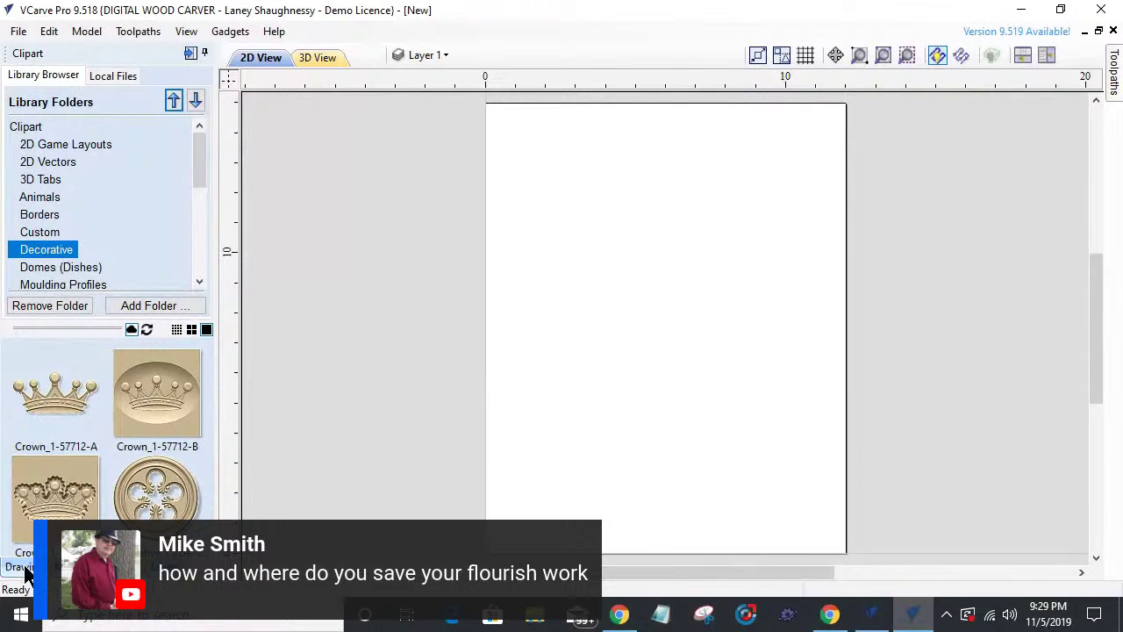
- Close the blank job and create a new single-sided 12 x 15 inch file, 0.75 inch thick
{"action": "left_click", "coordinate": [17, 35]}
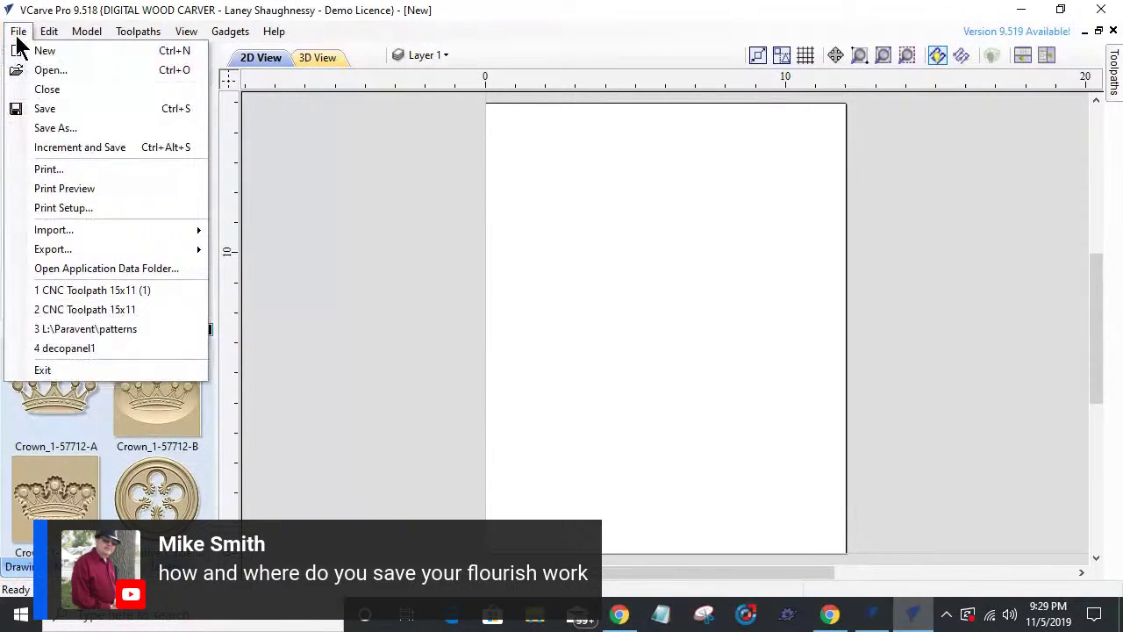
{"action": "left_click", "coordinate": [36, 92]}
{"action": "left_click", "coordinate": [579, 355]}
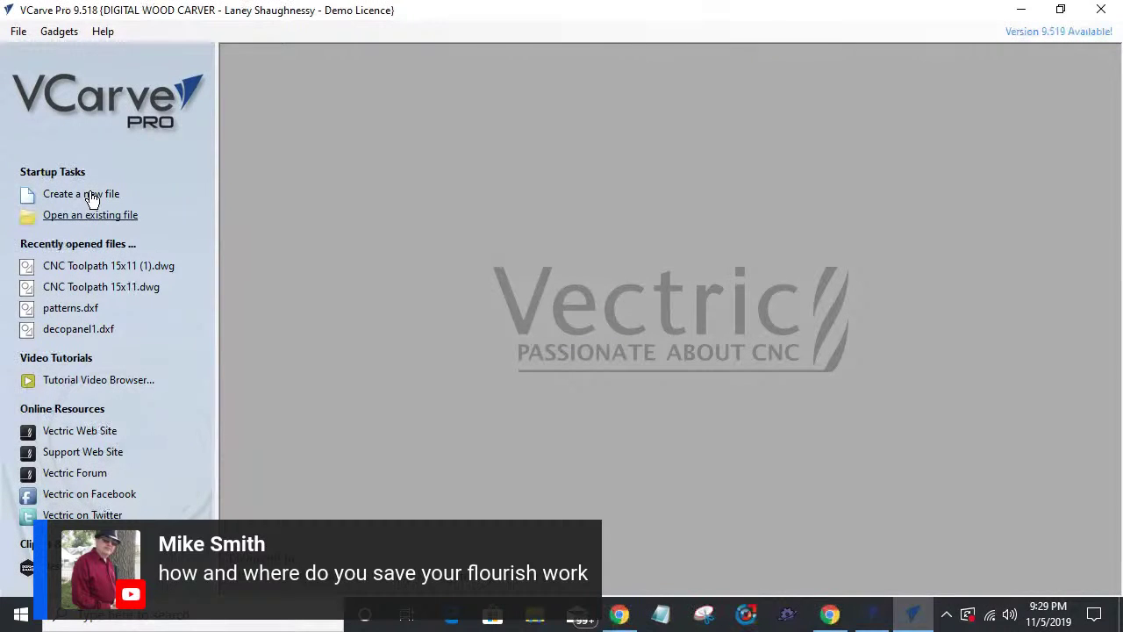
{"action": "left_click", "coordinate": [90, 196]}
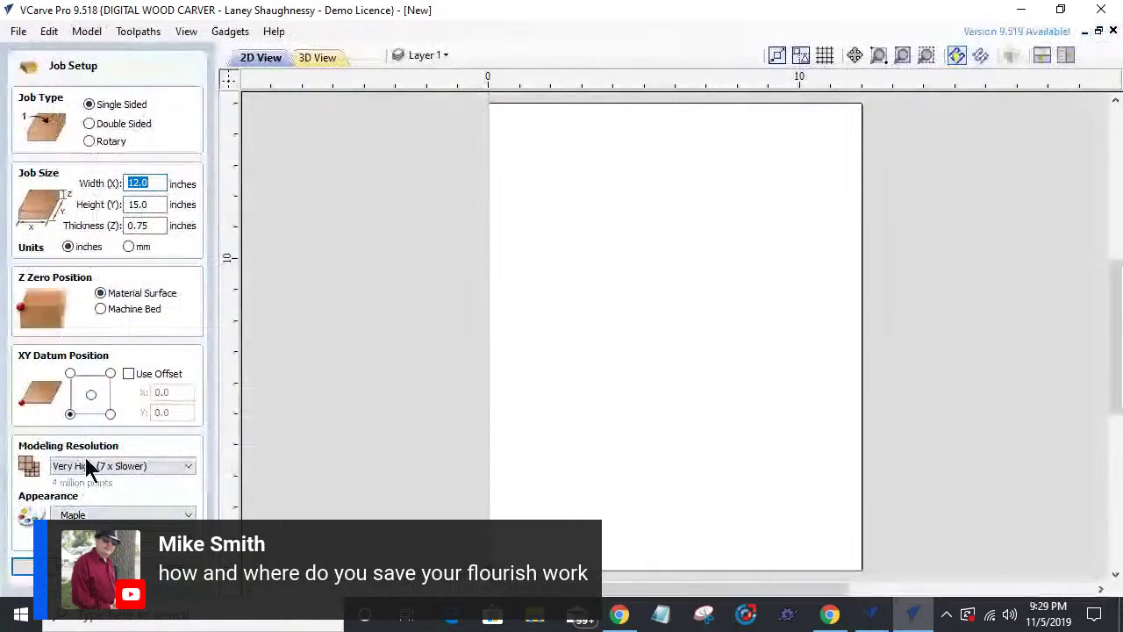
{"action": "left_click", "coordinate": [52, 566]}
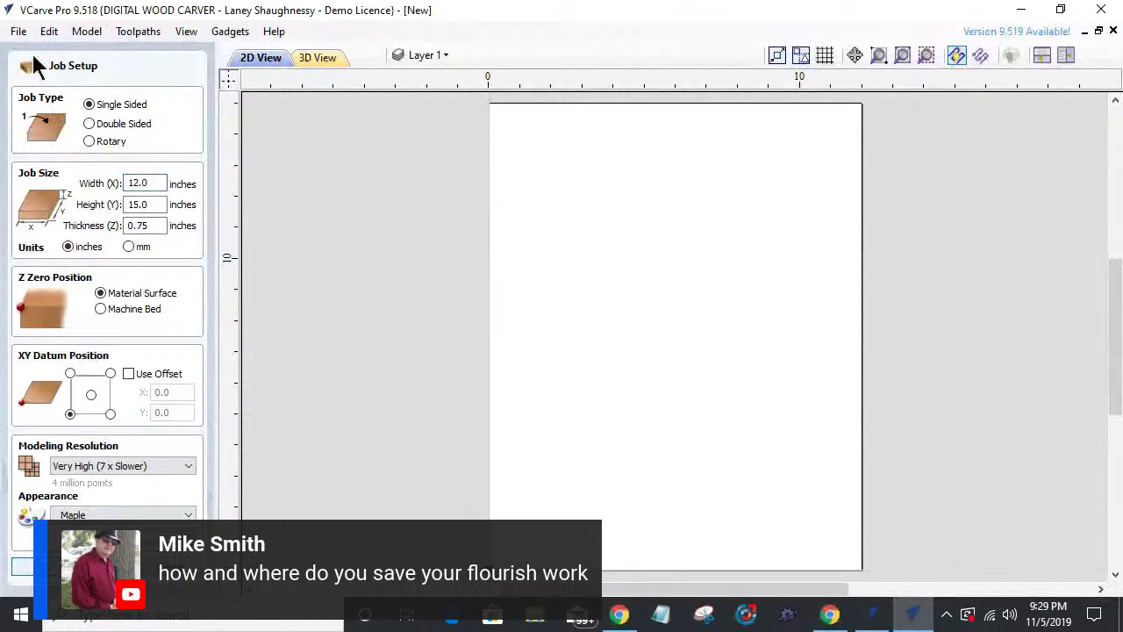
- Import the FlourishBorder_1 DXF from the Custom clipart folder under Public Documents > Vectric Files > Clipart on drive C
{"action": "left_click", "coordinate": [103, 103]}
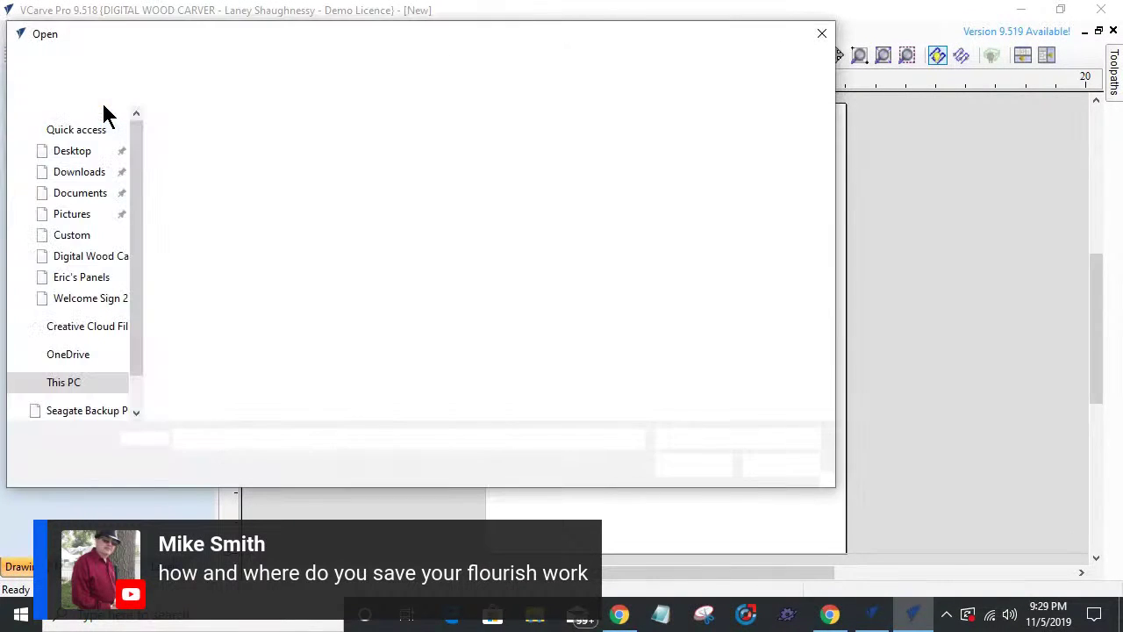
{"action": "left_click", "coordinate": [79, 368]}
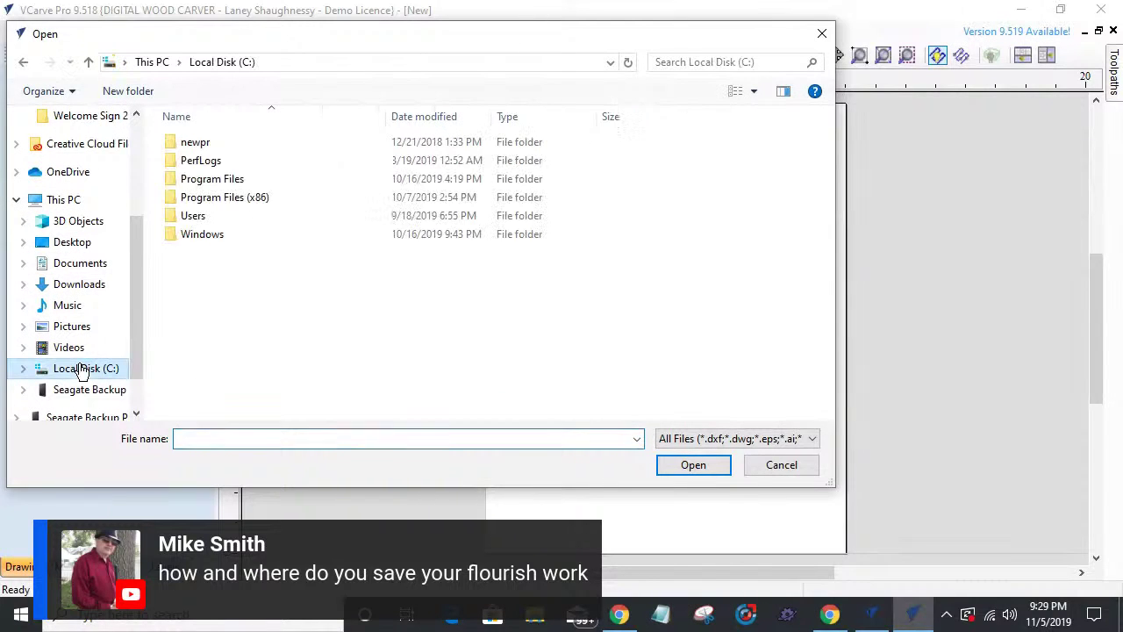
{"action": "double_click", "coordinate": [200, 219]}
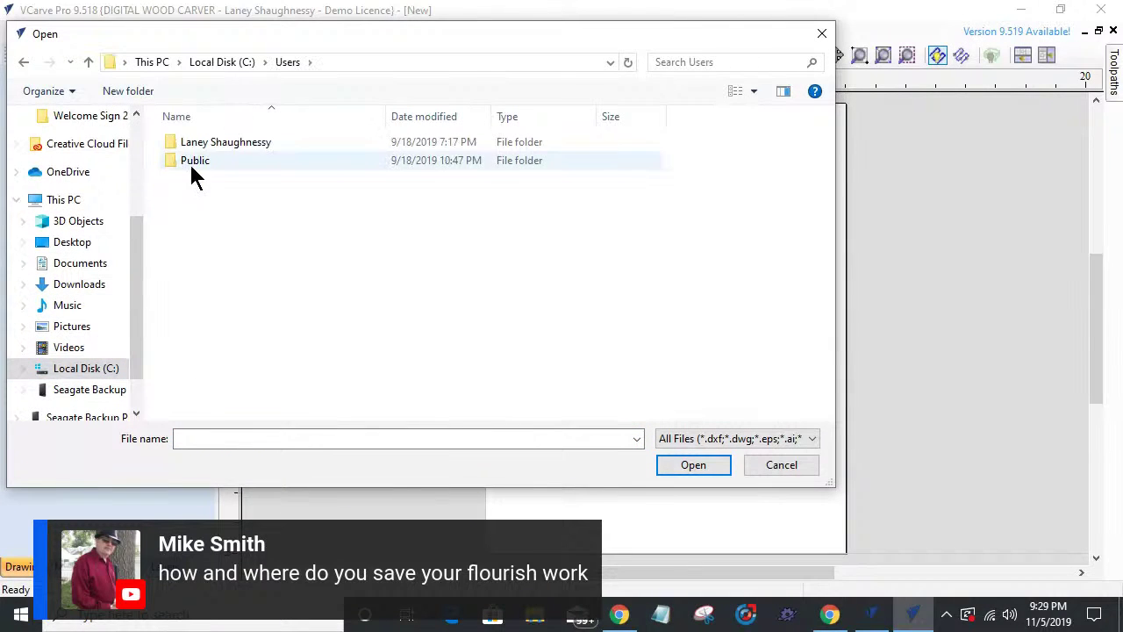
{"action": "double_click", "coordinate": [190, 160]}
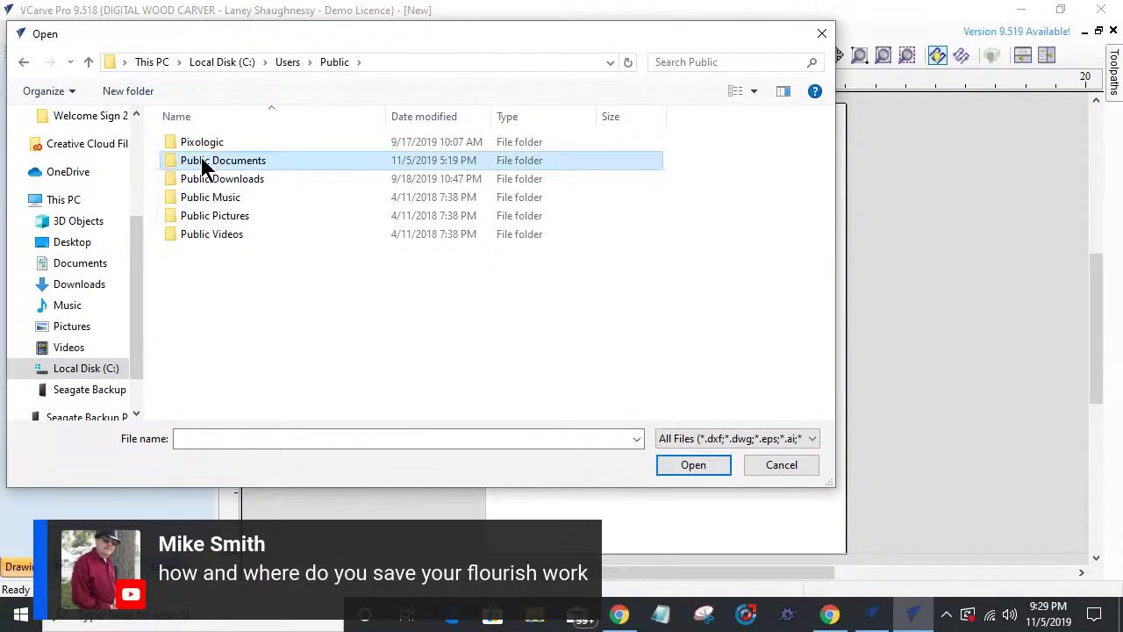
{"action": "double_click", "coordinate": [201, 158]}
{"action": "double_click", "coordinate": [197, 182]}
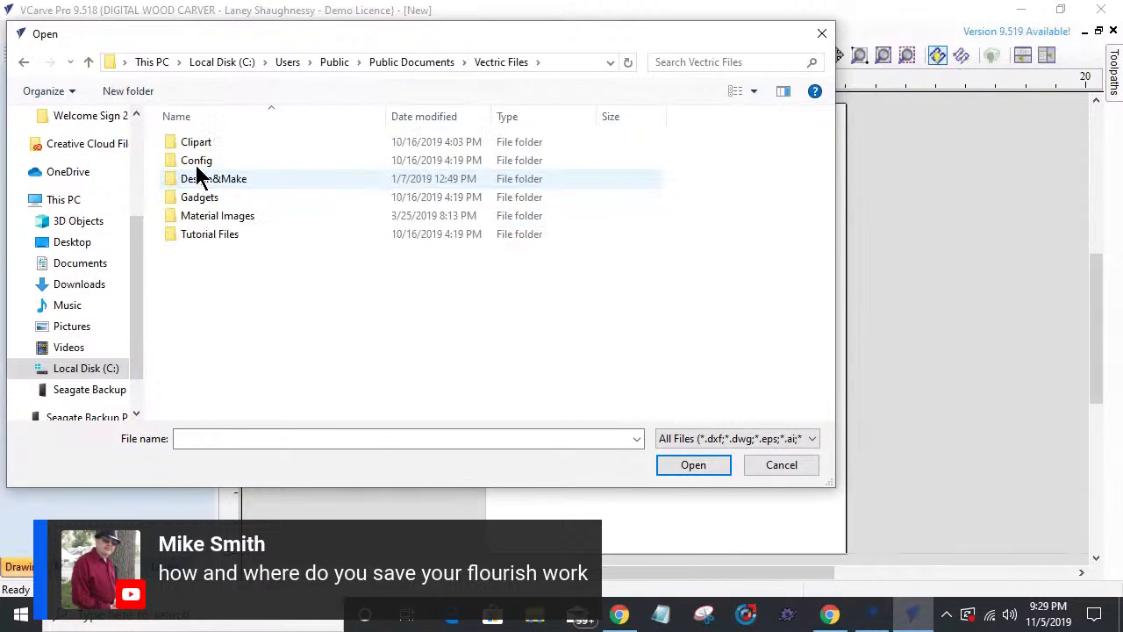
{"action": "left_click", "coordinate": [194, 145]}
{"action": "double_click", "coordinate": [194, 146]}
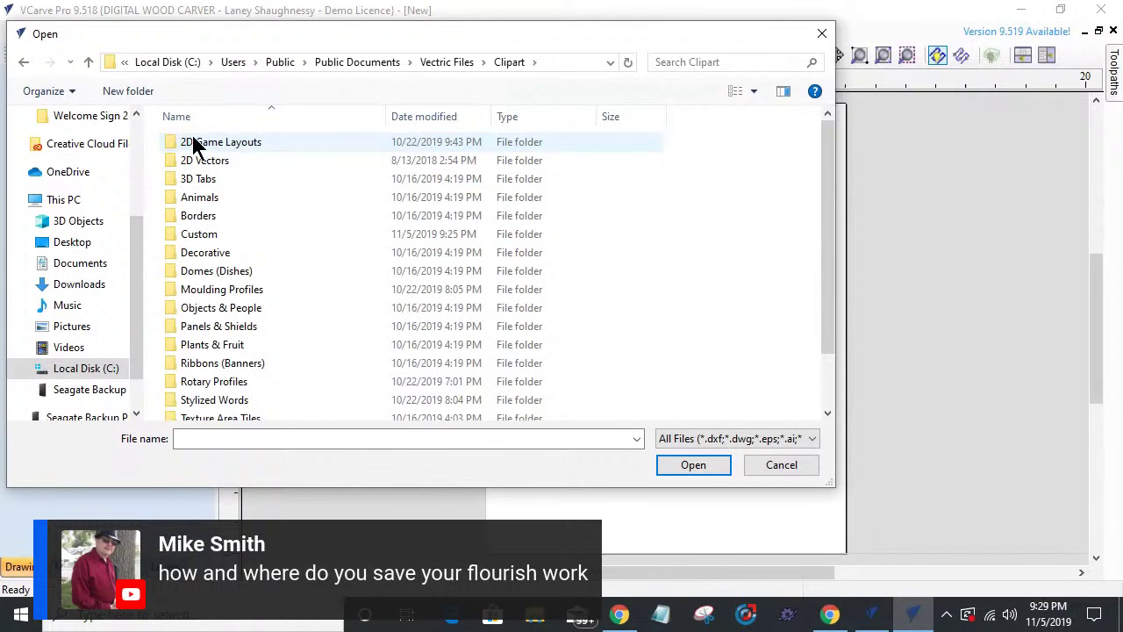
{"action": "double_click", "coordinate": [199, 235]}
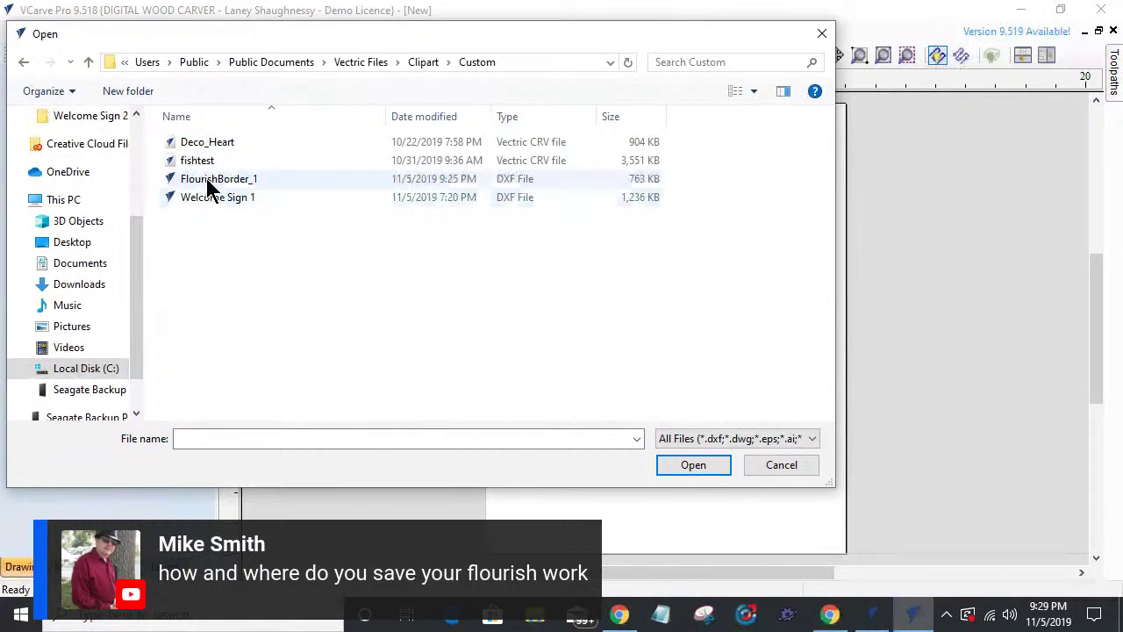
{"action": "left_click", "coordinate": [207, 179]}
{"action": "left_click", "coordinate": [693, 465]}
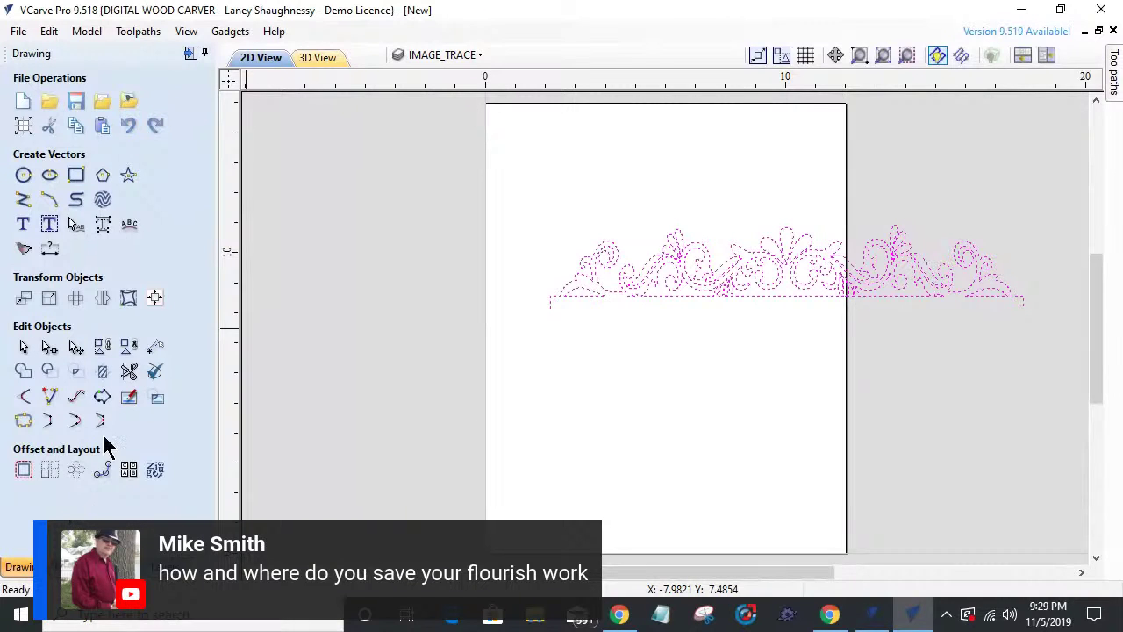
- Change the job size to 6 inches wide by 3 inches high, without scaling the design
{"action": "left_click", "coordinate": [23, 129]}
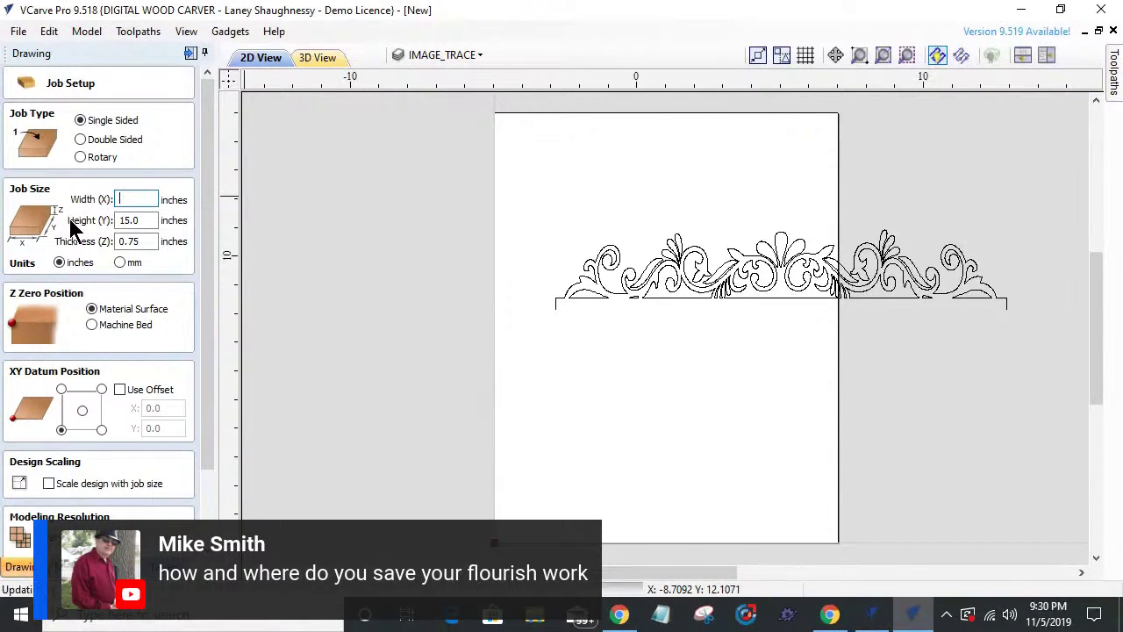
{"action": "key", "text": "BackSpace"}
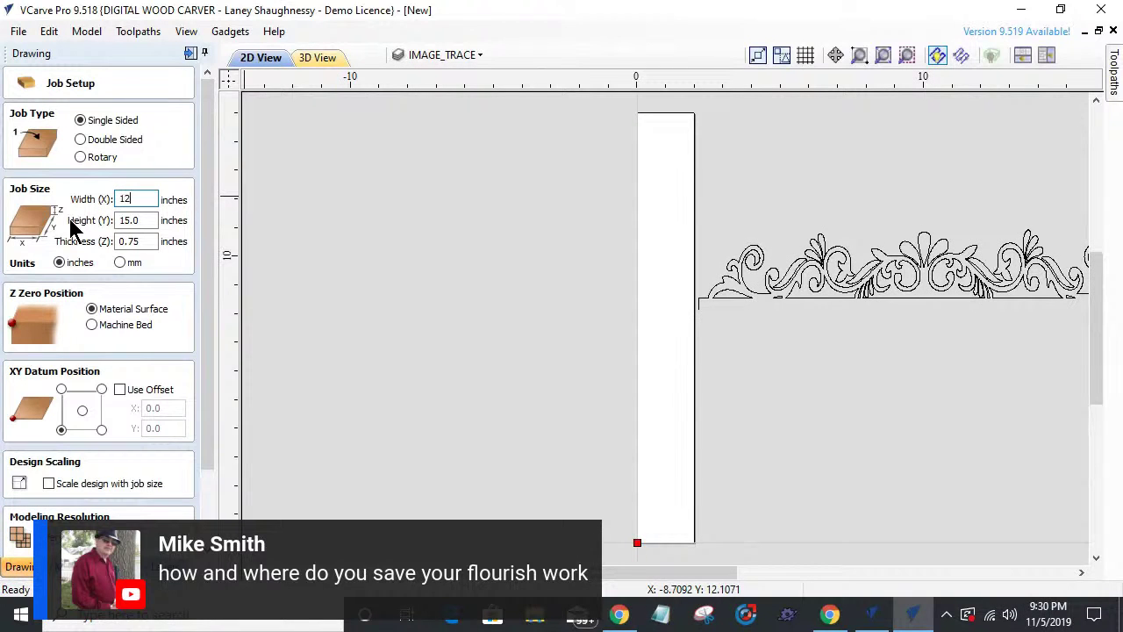
{"action": "type", "text": "12"}
{"action": "key", "text": "Return"}
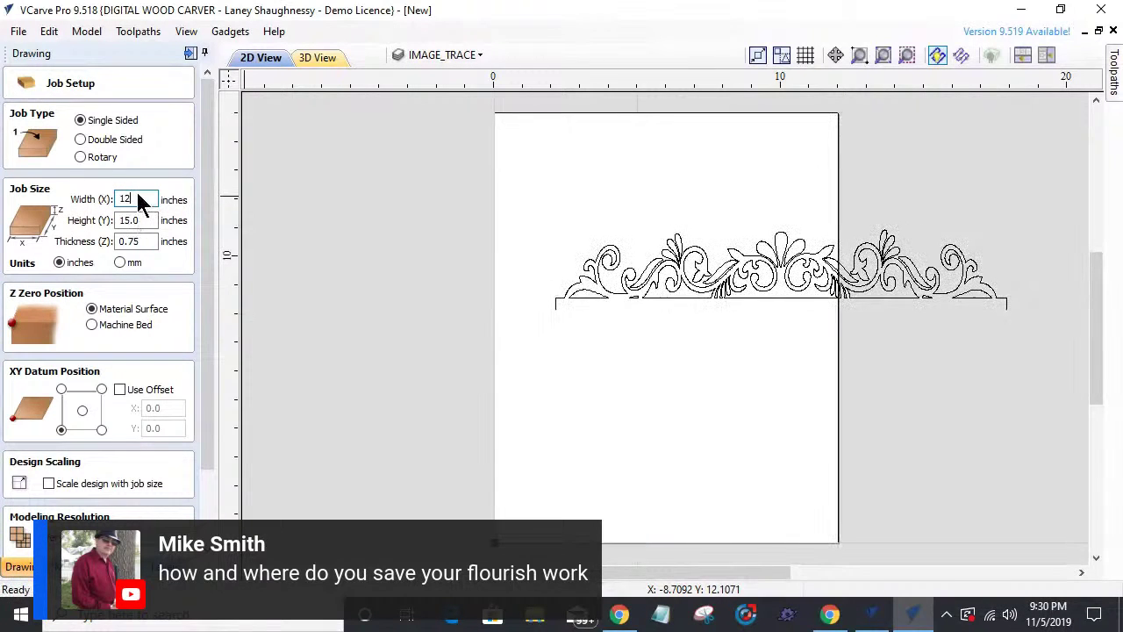
{"action": "type", "text": "6"}
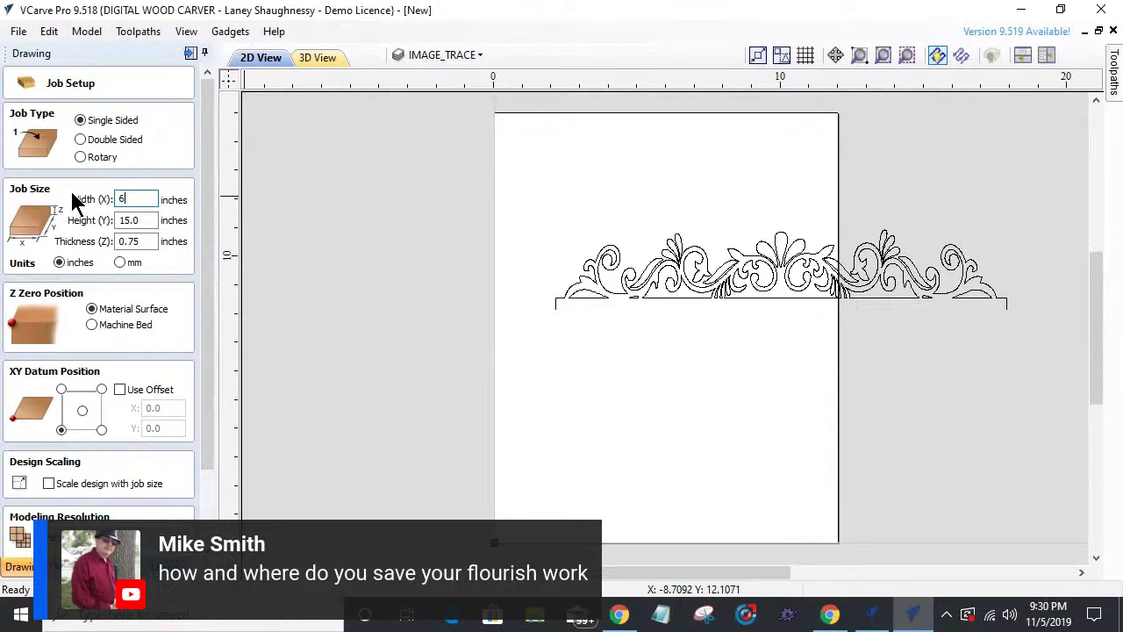
{"action": "left_click", "coordinate": [141, 220]}
{"action": "double_click", "coordinate": [123, 220]}
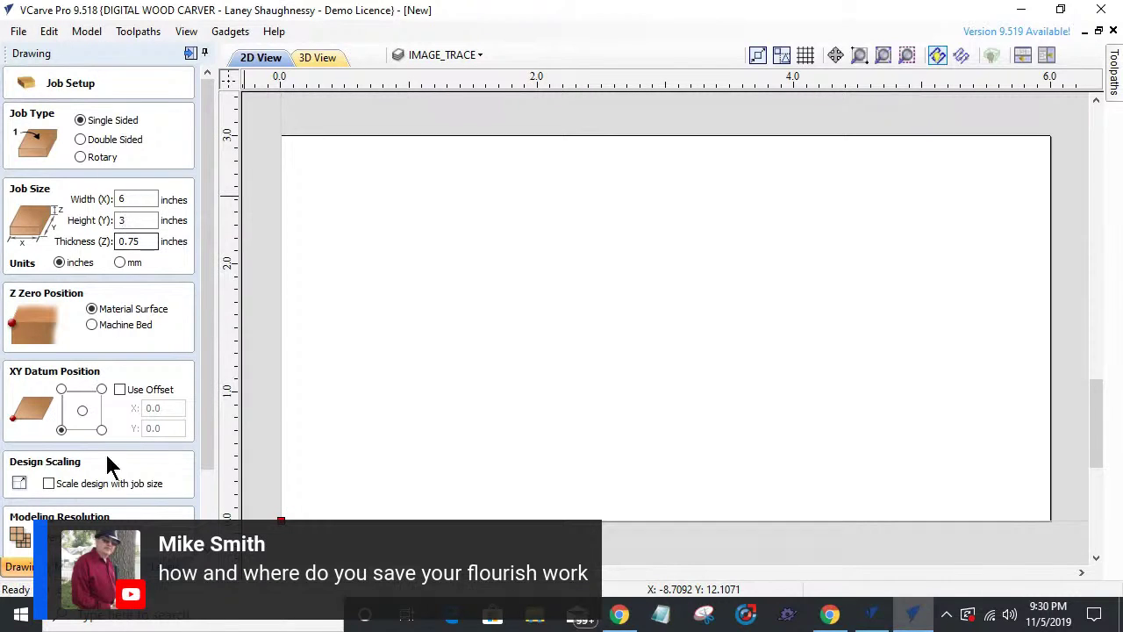
{"action": "scroll", "coordinate": [208, 458], "scroll_direction": "down", "scroll_amount": 2}
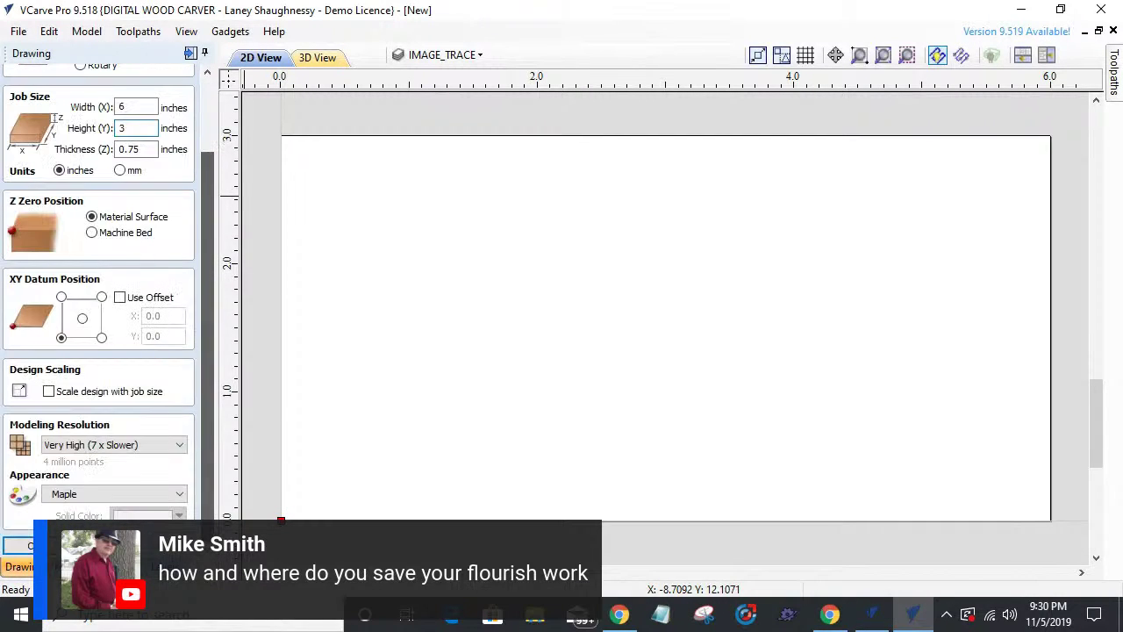
{"action": "left_click", "coordinate": [34, 546]}
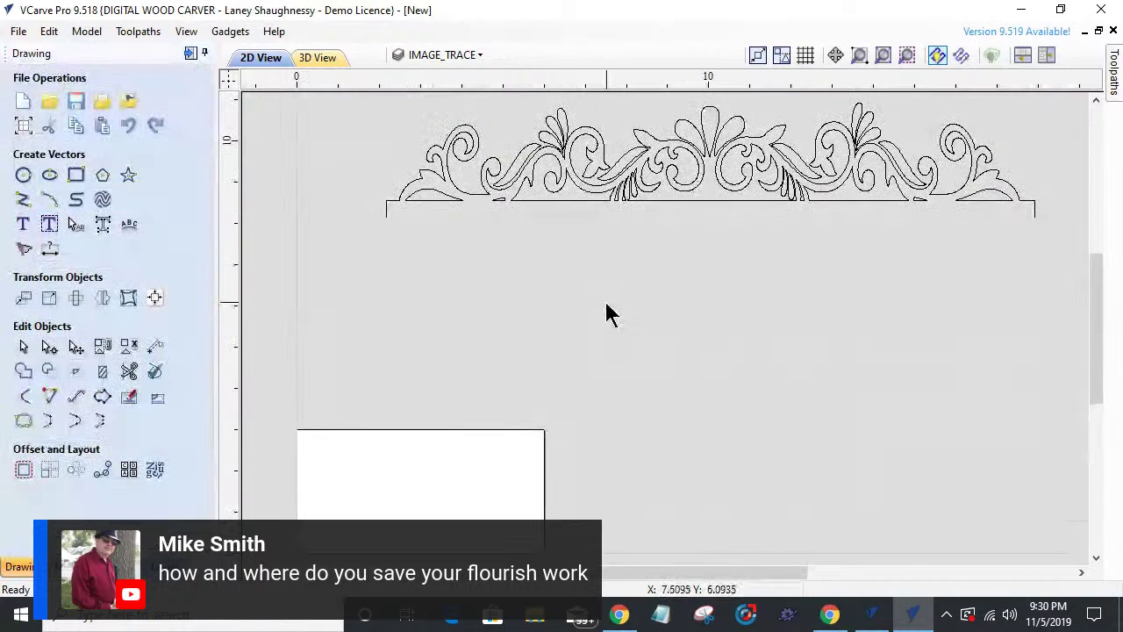
- Select the whole flourish border and scale it down proportionally about its centre to about 5.44 inches wide
{"action": "scroll", "coordinate": [607, 313], "scroll_direction": "down", "scroll_amount": 3}
{"action": "left_click", "coordinate": [752, 283]}
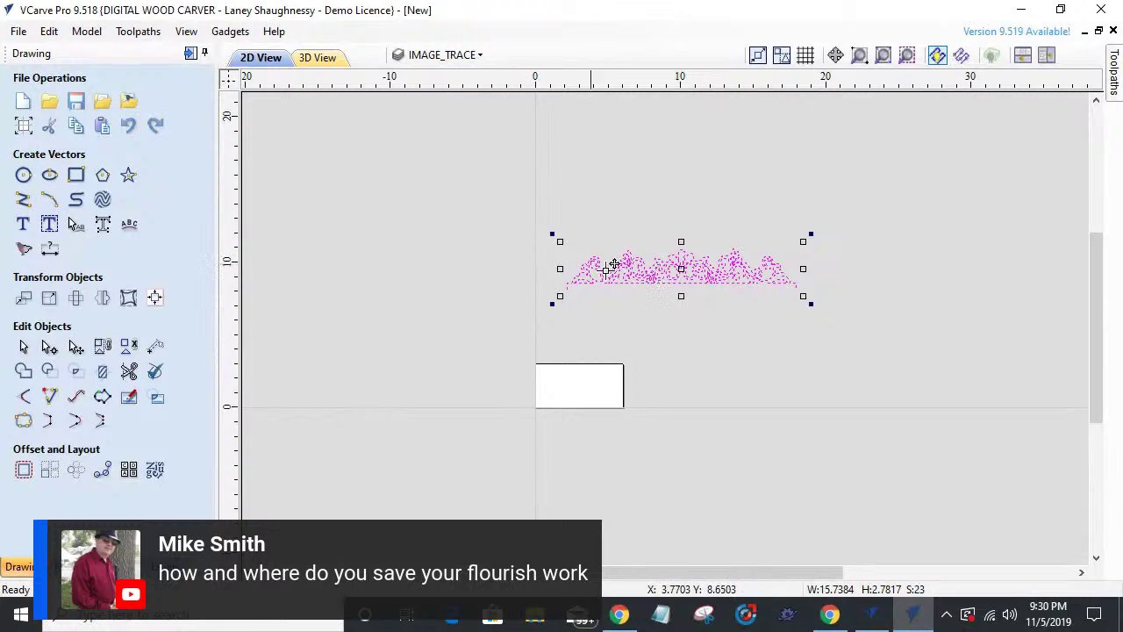
{"action": "scroll", "coordinate": [634, 291], "scroll_direction": "up", "scroll_amount": 3}
{"action": "scroll", "coordinate": [637, 294], "scroll_direction": "down", "scroll_amount": 3}
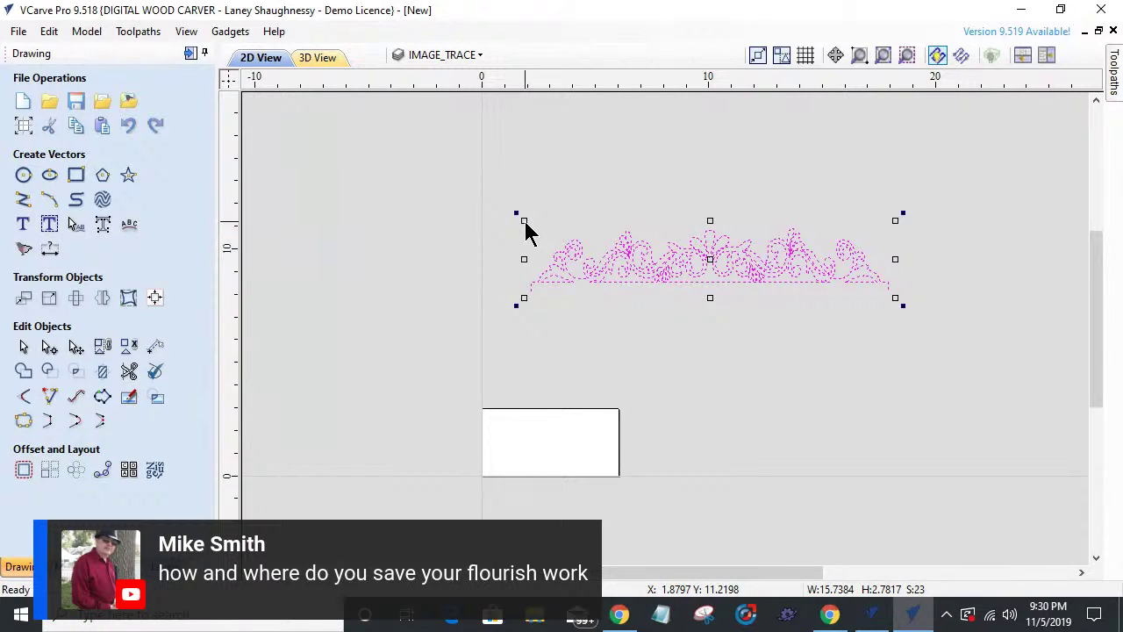
{"action": "left_click", "coordinate": [523, 234]}
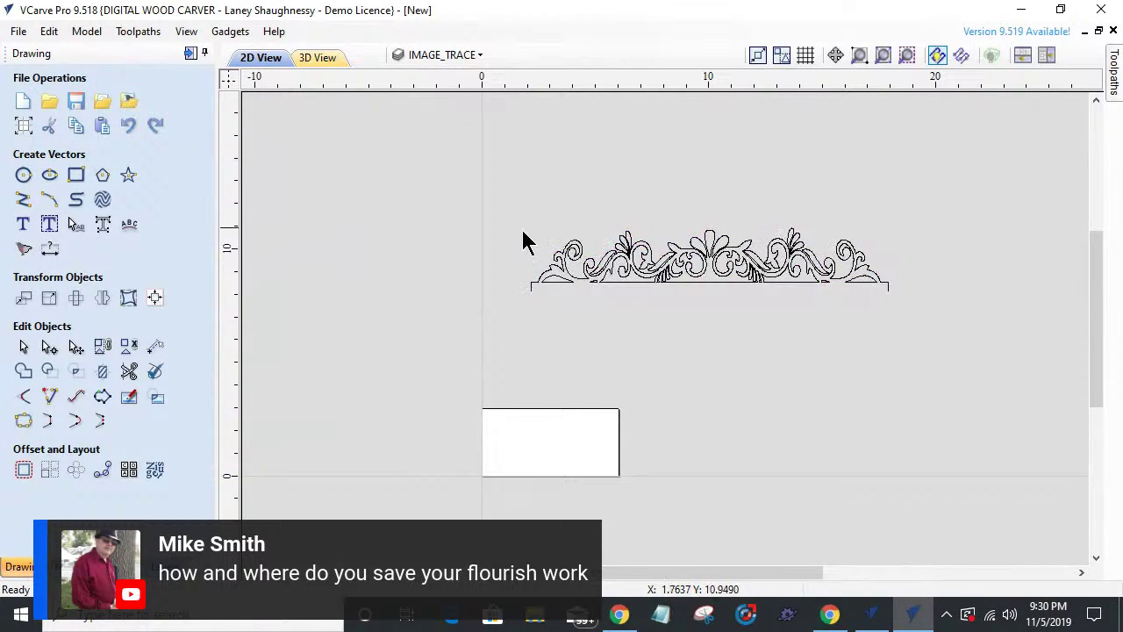
{"action": "left_click_drag", "start_coordinate": [988, 339], "coordinate": [987, 338]}
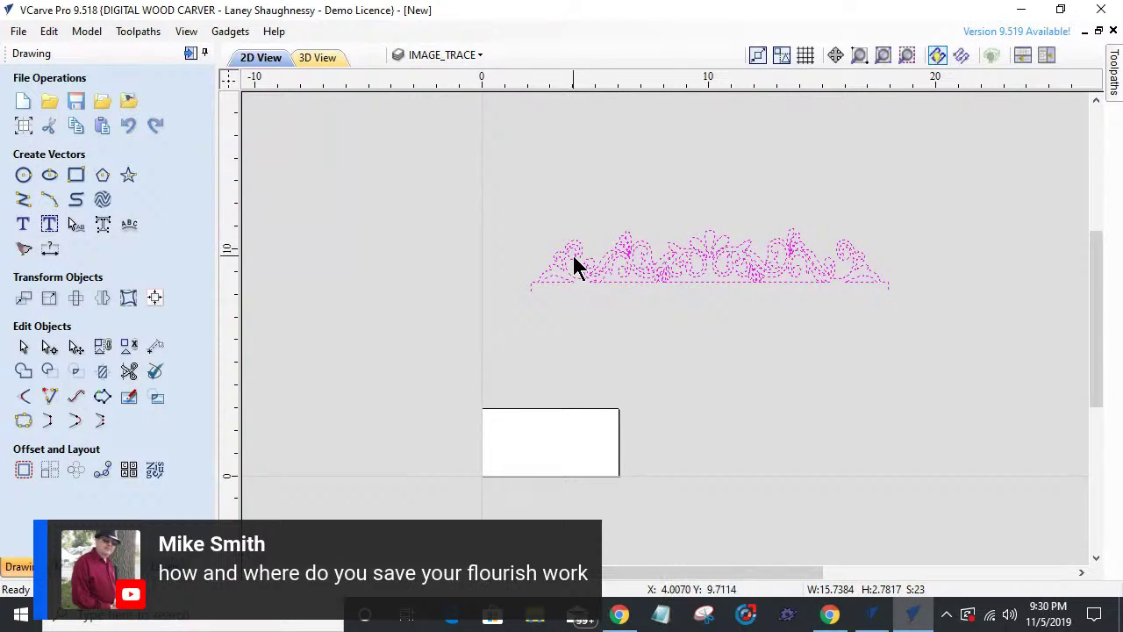
{"action": "left_click", "coordinate": [575, 266]}
{"action": "left_click_drag", "start_coordinate": [519, 216], "coordinate": [551, 238]}
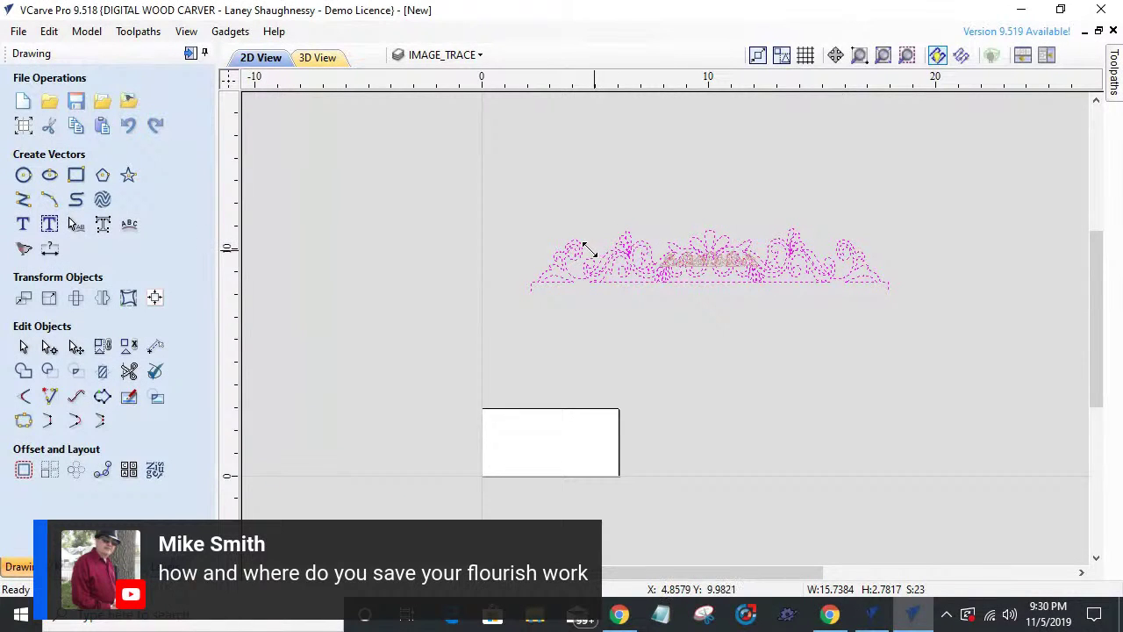
{"action": "left_click", "coordinate": [586, 256]}
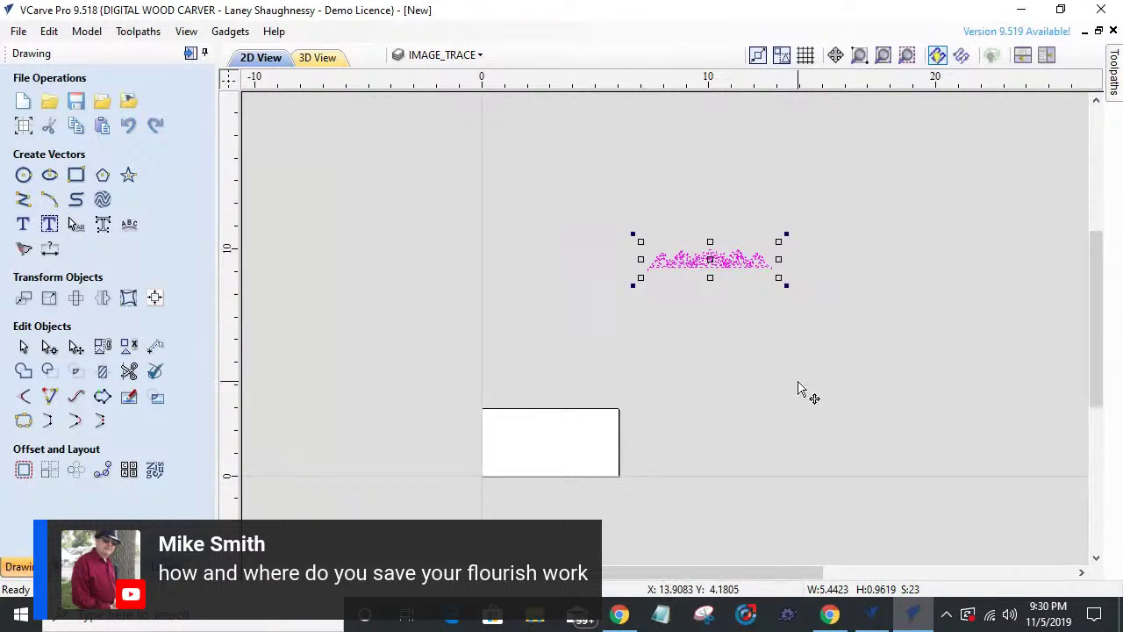
- Centre the flourish on the material and enlarge it proportionally to about 5.66 x 1.00 inches
{"action": "key", "text": "F9"}
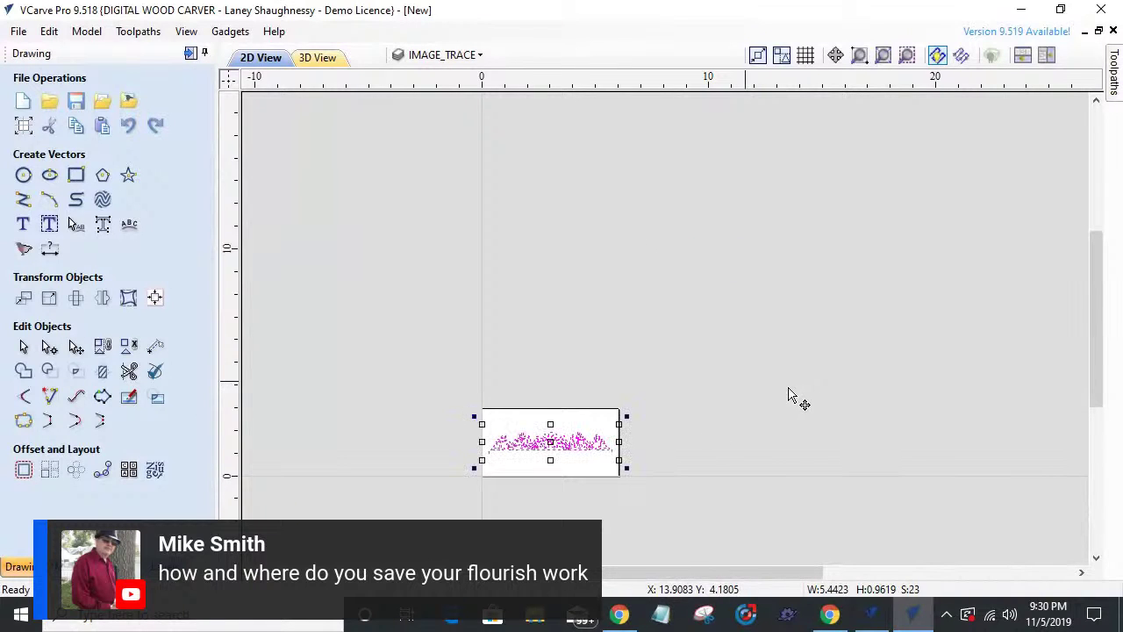
{"action": "key", "text": "F6"}
{"action": "scroll", "coordinate": [765, 351], "scroll_direction": "up", "scroll_amount": 2}
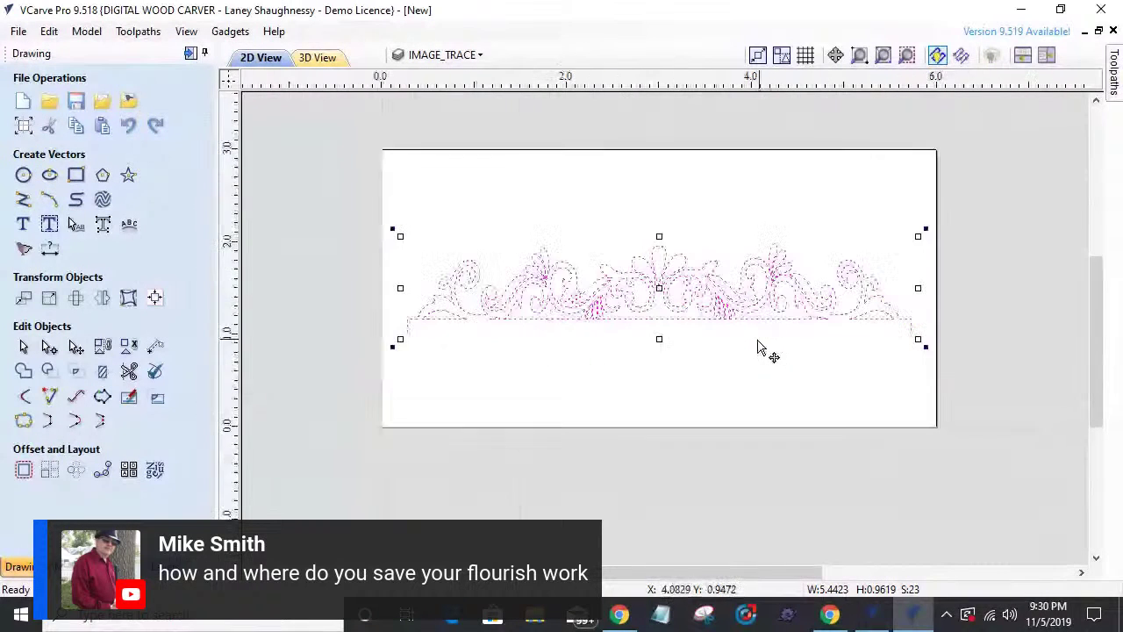
{"action": "scroll", "coordinate": [742, 354], "scroll_direction": "up", "scroll_amount": 1}
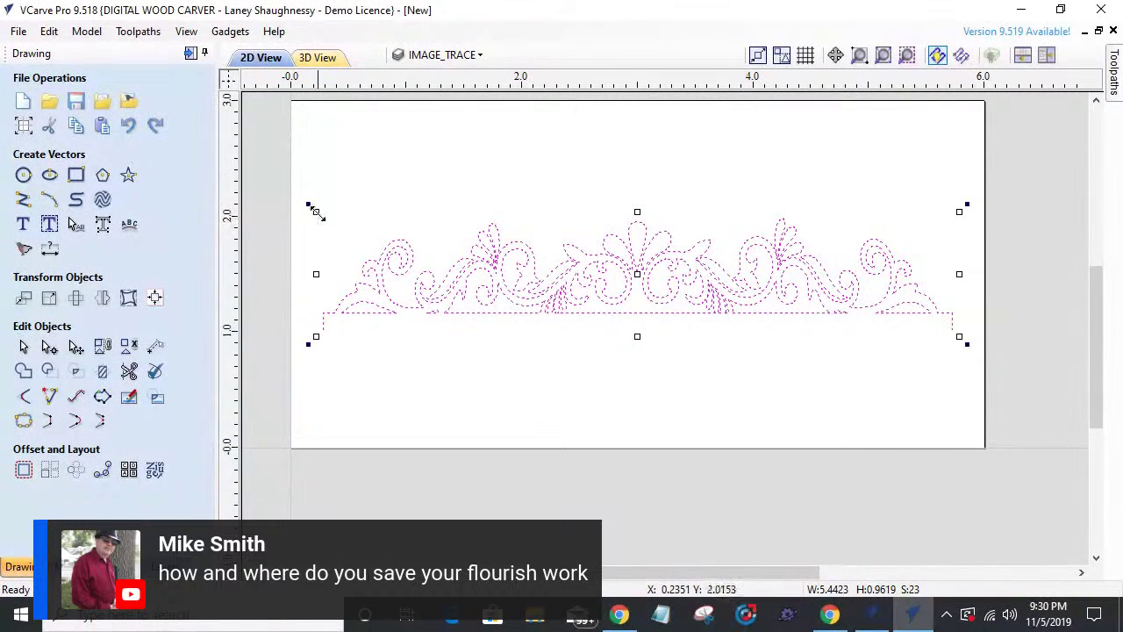
{"action": "left_click_drag", "start_coordinate": [314, 213], "coordinate": [317, 217]}
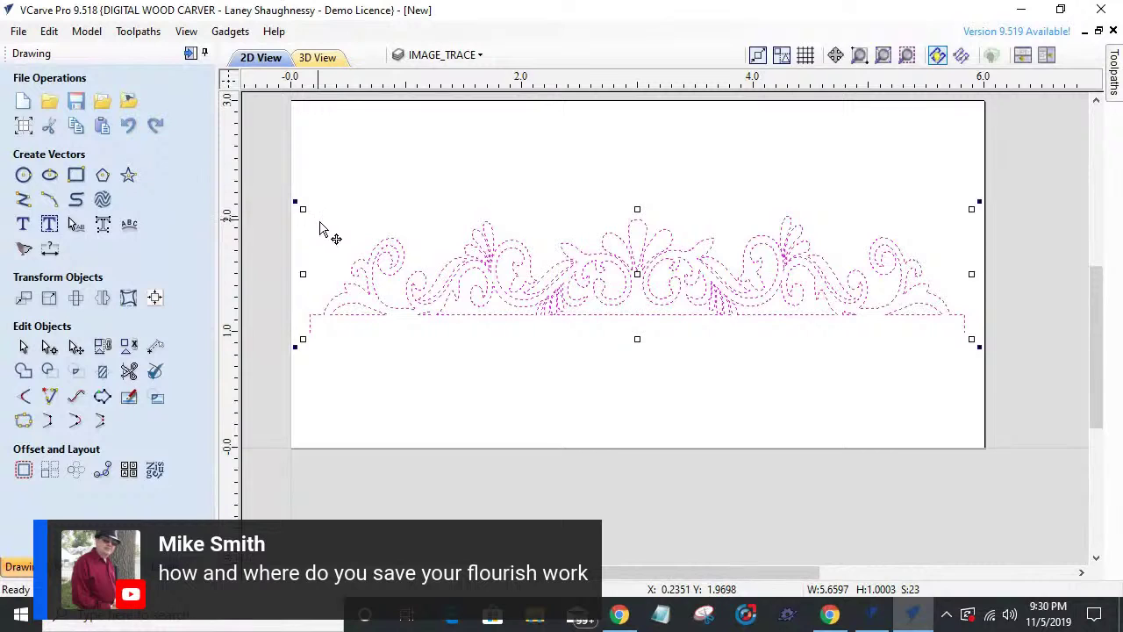
{"action": "left_click", "coordinate": [401, 181]}
- Save the flourish job as a VCarve file named FlourishBorder_1 in the Custom folder under Public Documents > Vectric Files > Clipart
{"action": "left_click", "coordinate": [18, 31]}
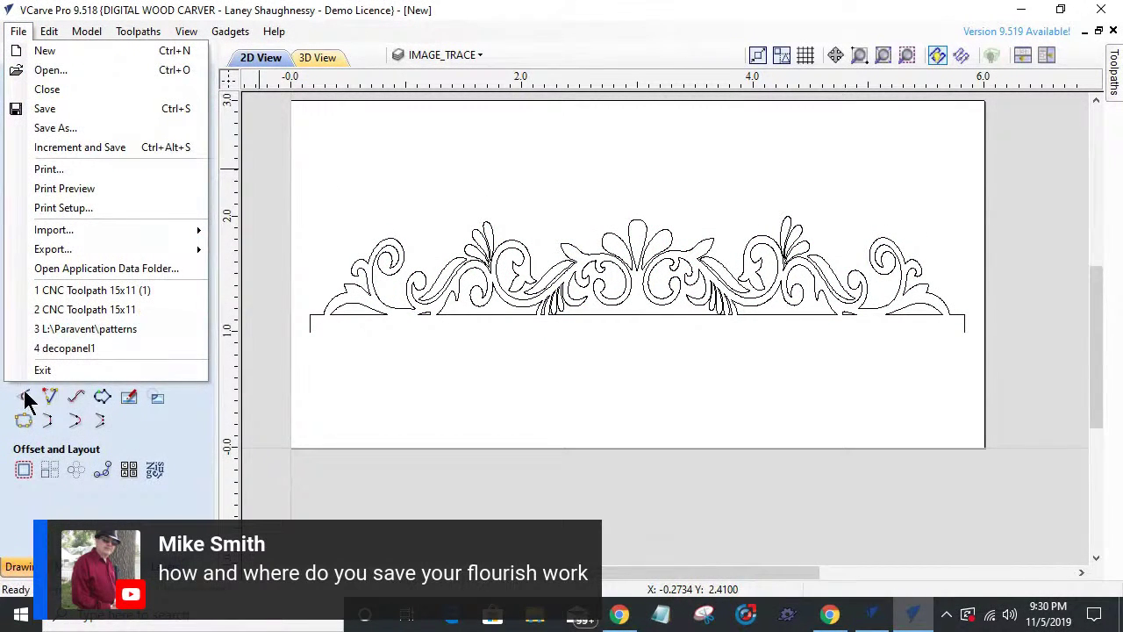
{"action": "left_click", "coordinate": [17, 32]}
{"action": "left_click", "coordinate": [18, 31]}
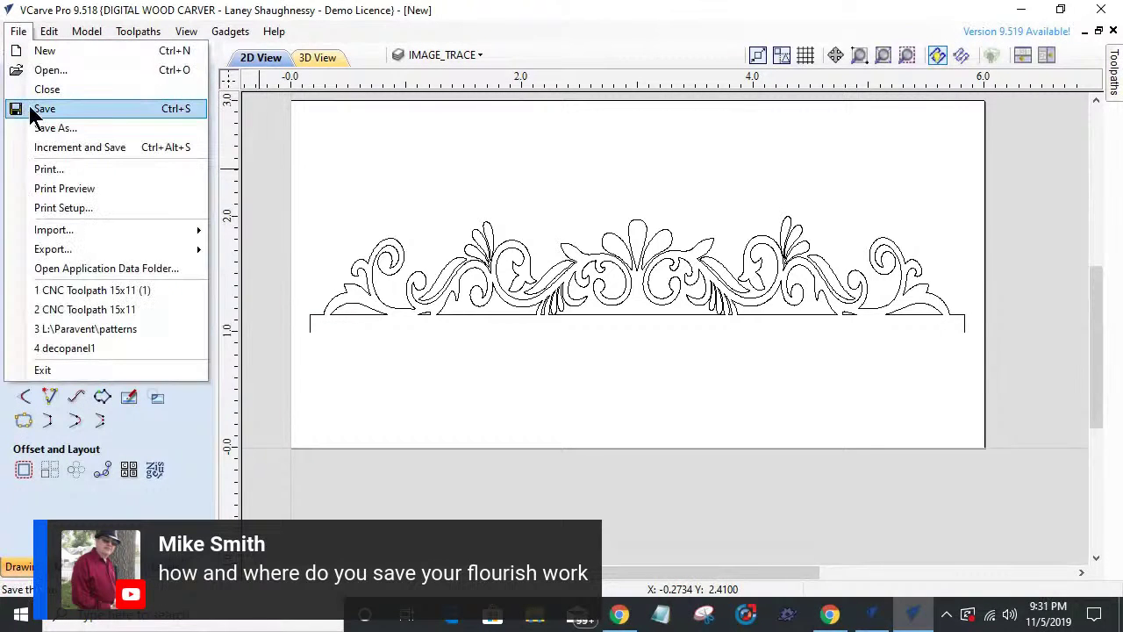
{"action": "left_click", "coordinate": [44, 127]}
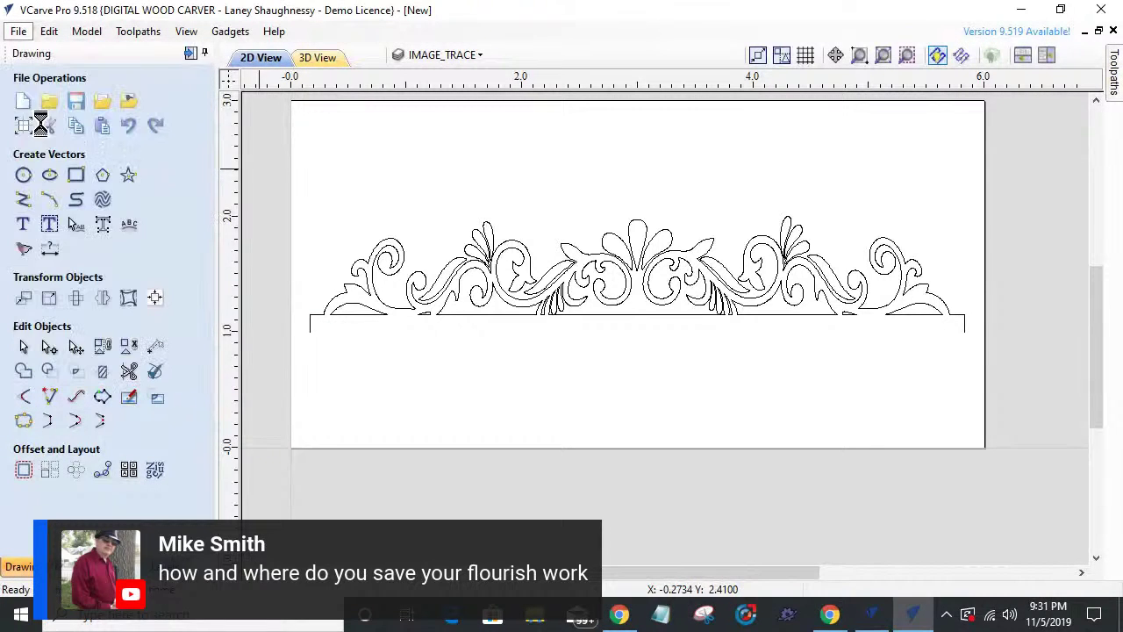
{"action": "scroll", "coordinate": [39, 131], "scroll_direction": "down", "scroll_amount": 4}
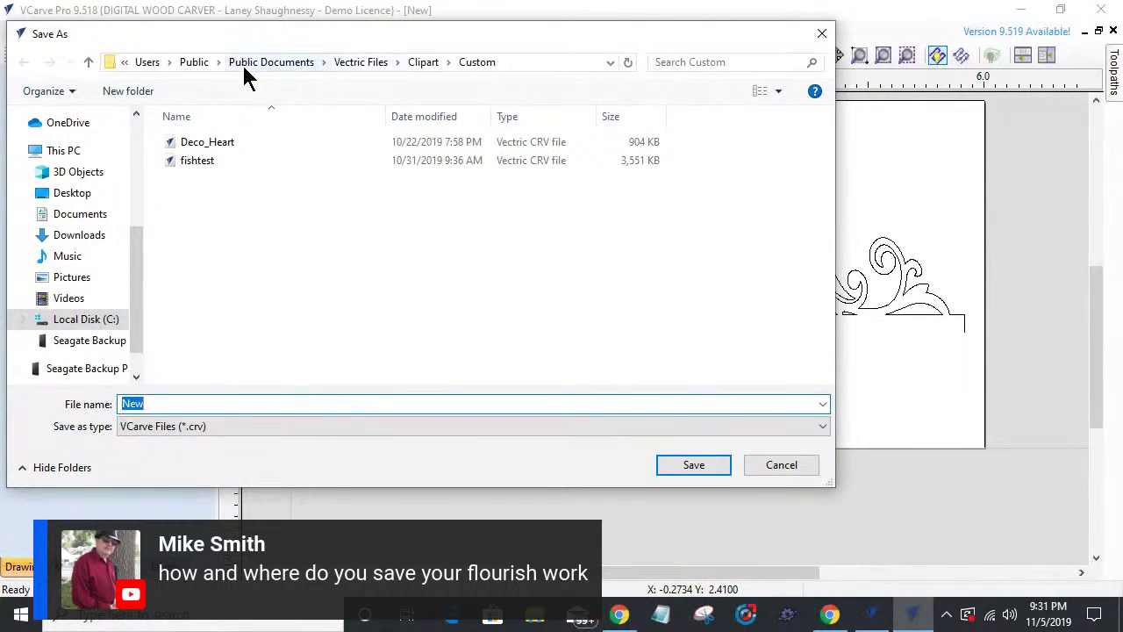
{"action": "left_click", "coordinate": [487, 66]}
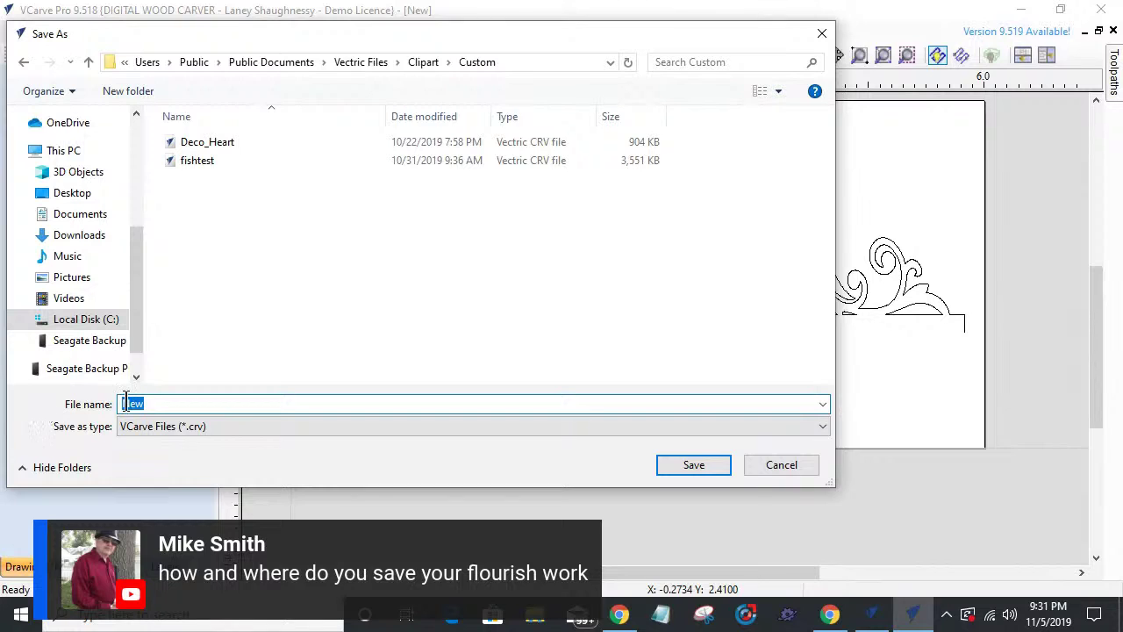
{"action": "type", "text": "Flouri"}
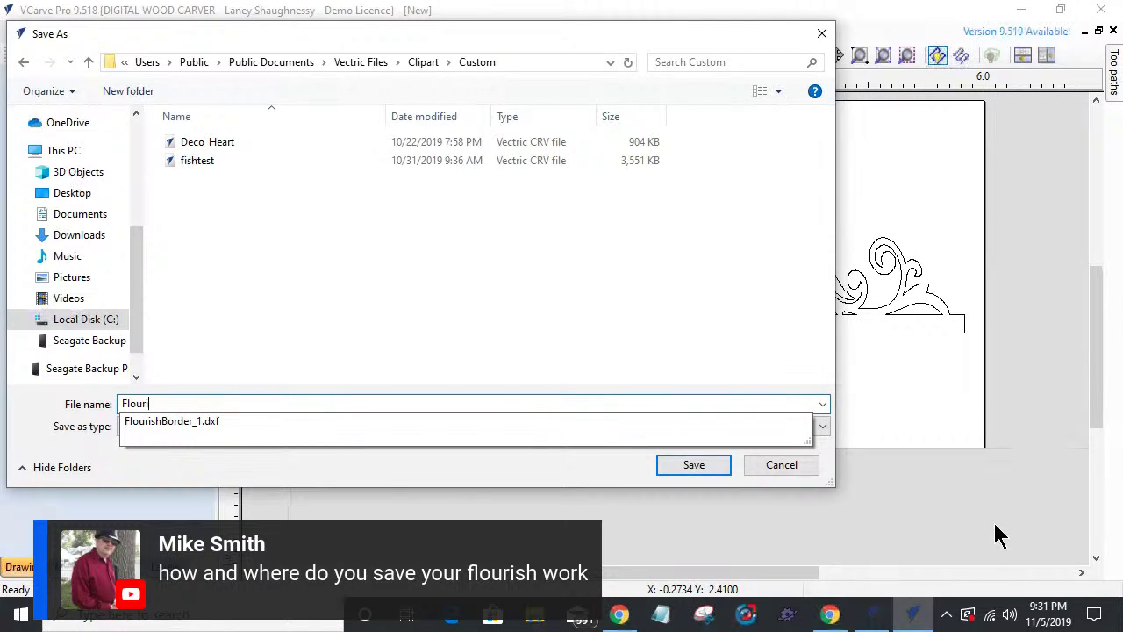
{"action": "type", "text": "shBorder_"}
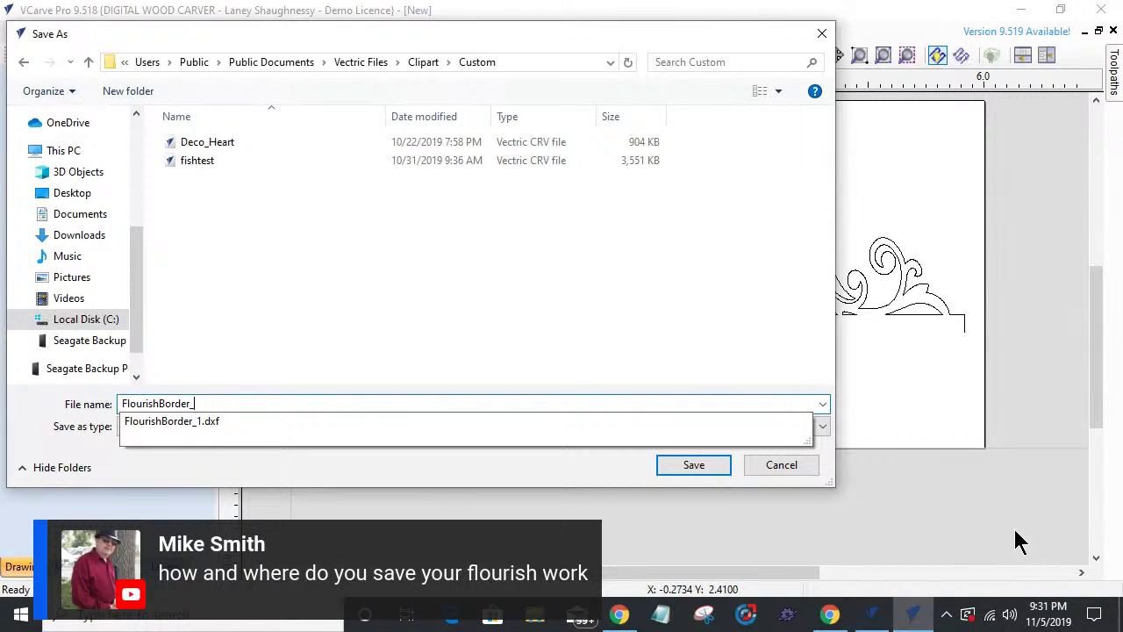
{"action": "type", "text": "1"}
{"action": "left_click", "coordinate": [723, 465]}
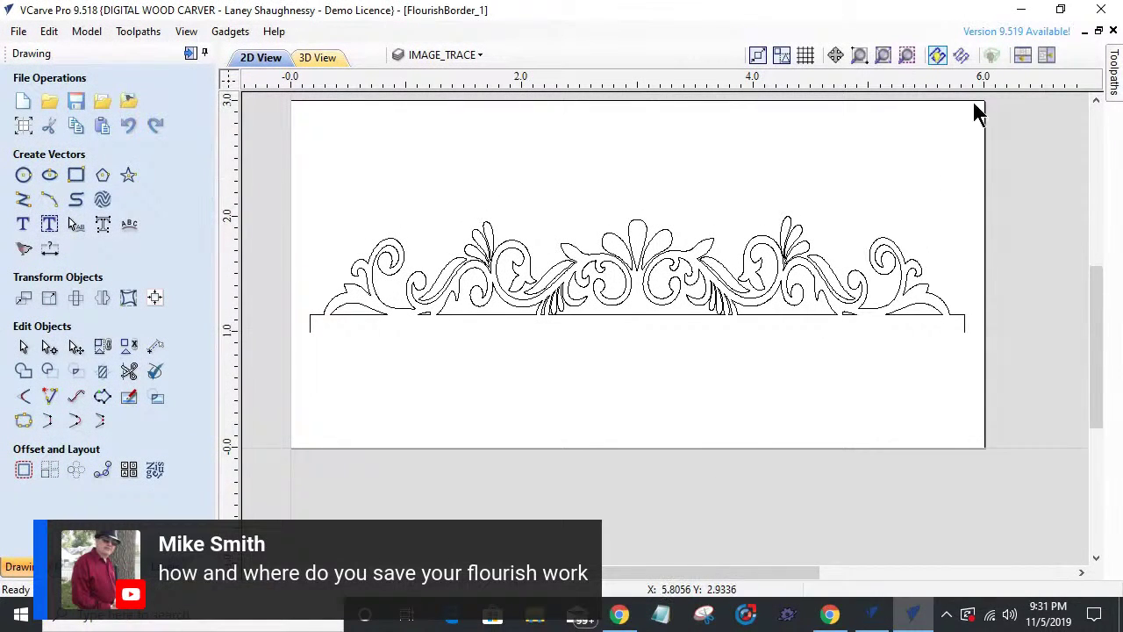
- Close VCarve Pro 9.5 and show the Custom clipart folder in the library browser of VCarve Pro 10
{"action": "left_click", "coordinate": [1095, 10]}
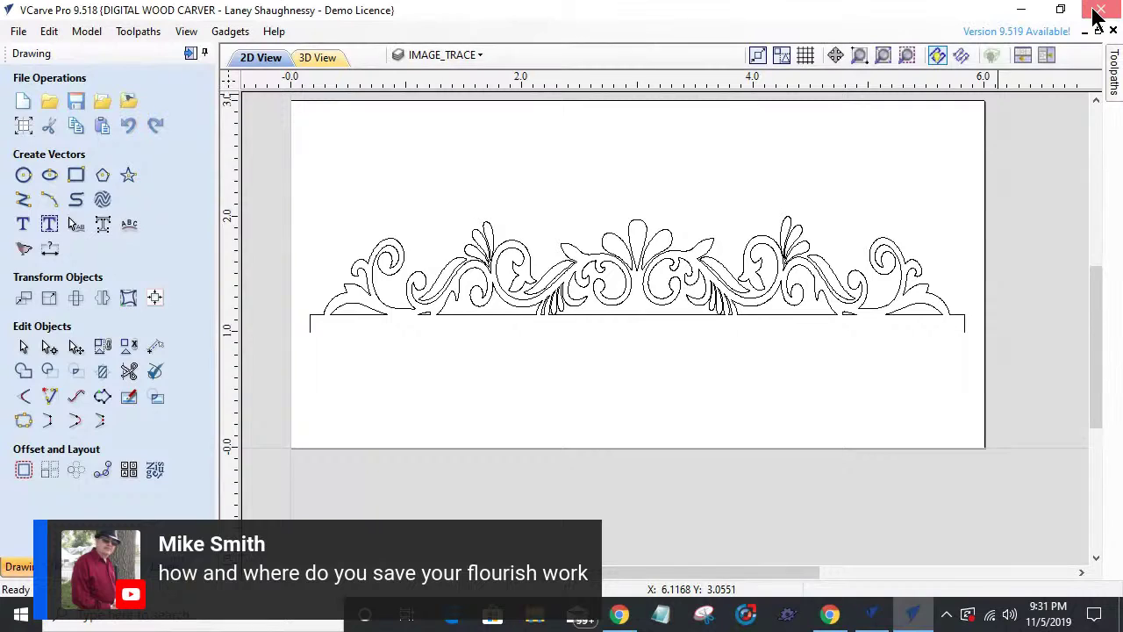
{"action": "left_click", "coordinate": [39, 249]}
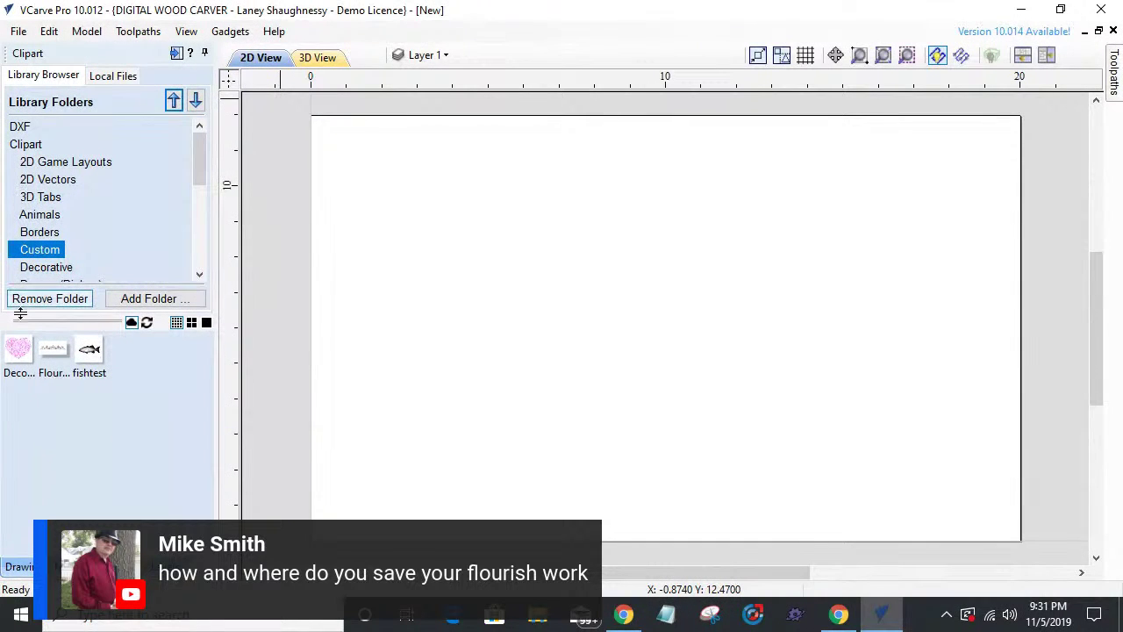
- Place the flourish border from the Custom clipart folder on the sheet and select it, about 5.66 by 1.0 inches
{"action": "left_click_drag", "start_coordinate": [48, 351], "coordinate": [721, 346]}
{"action": "scroll", "coordinate": [732, 356], "scroll_direction": "up", "scroll_amount": 3}
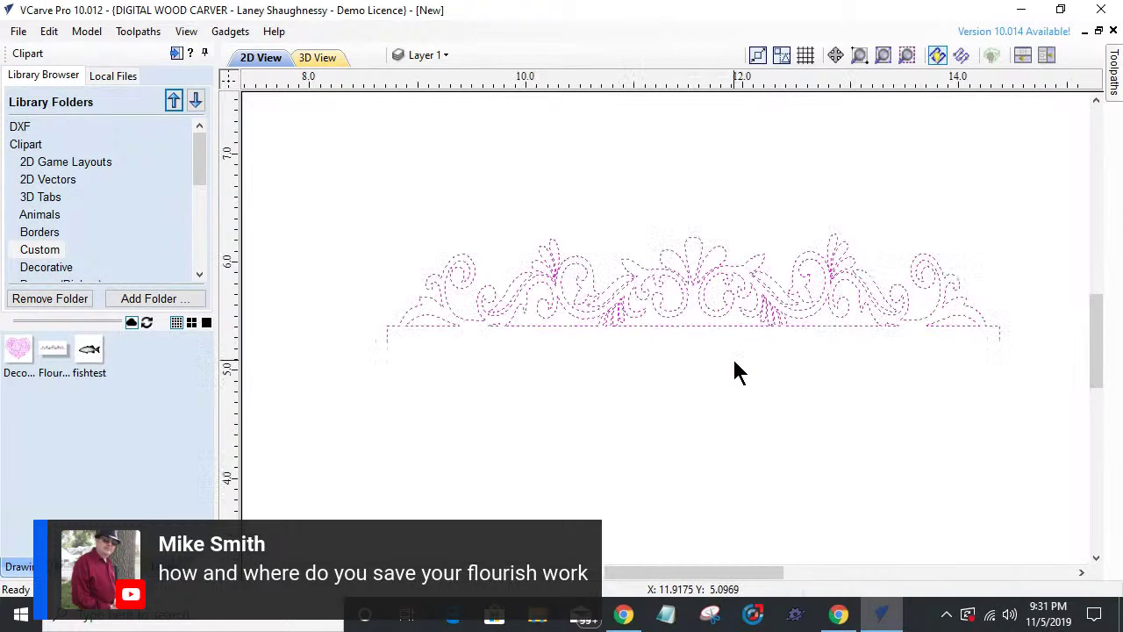
{"action": "scroll", "coordinate": [438, 324], "scroll_direction": "down", "scroll_amount": 2}
{"action": "left_click", "coordinate": [605, 322]}
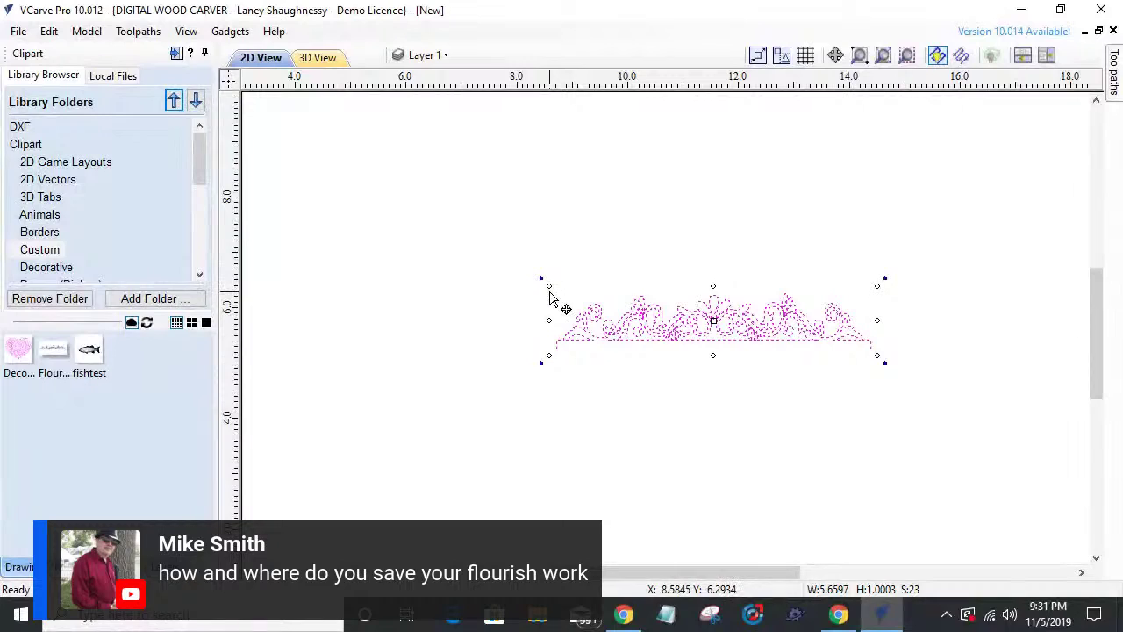
- Enlarge the flourish border to about 17.98 by 3.18 inches and delete it from the sheet
{"action": "mouse_move", "coordinate": [550, 283]}
{"action": "left_mouse_down"}
{"action": "mouse_move", "coordinate": [524, 248]}
{"action": "mouse_move", "coordinate": [419, 181]}
{"action": "mouse_move", "coordinate": [616, 267]}
{"action": "mouse_move", "coordinate": [521, 234]}
{"action": "mouse_move", "coordinate": [539, 271]}
{"action": "left_mouse_up"}
{"action": "scroll", "coordinate": [539, 271], "scroll_direction": "down", "scroll_amount": 2}
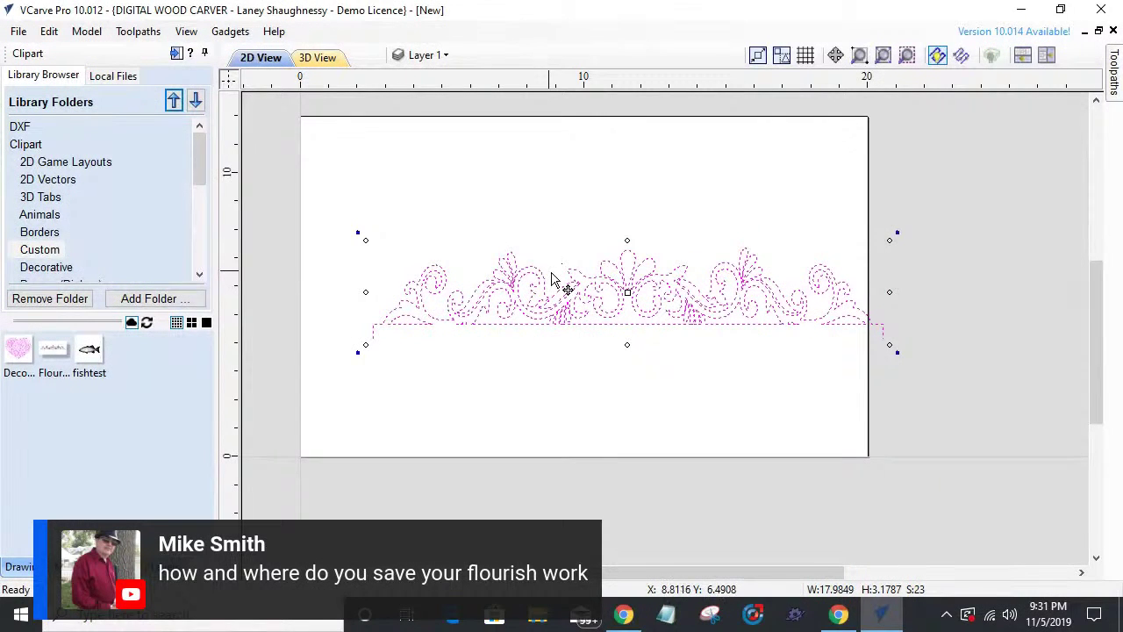
{"action": "scroll", "coordinate": [614, 344], "scroll_direction": "down", "scroll_amount": 1}
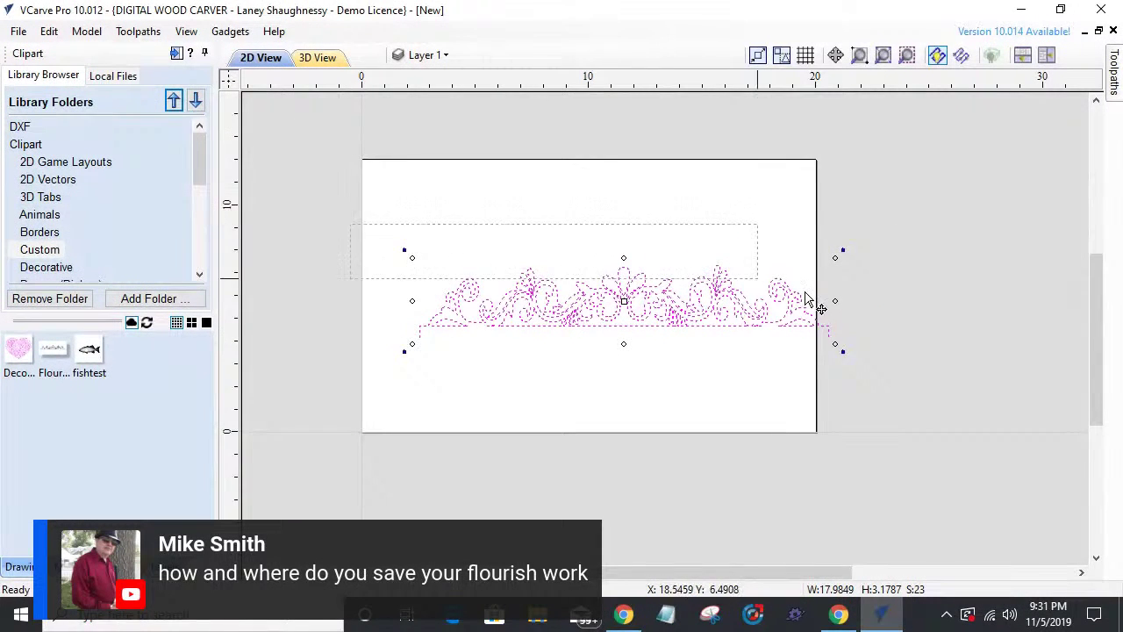
{"action": "left_click", "coordinate": [904, 418]}
{"action": "key", "text": "Delete"}
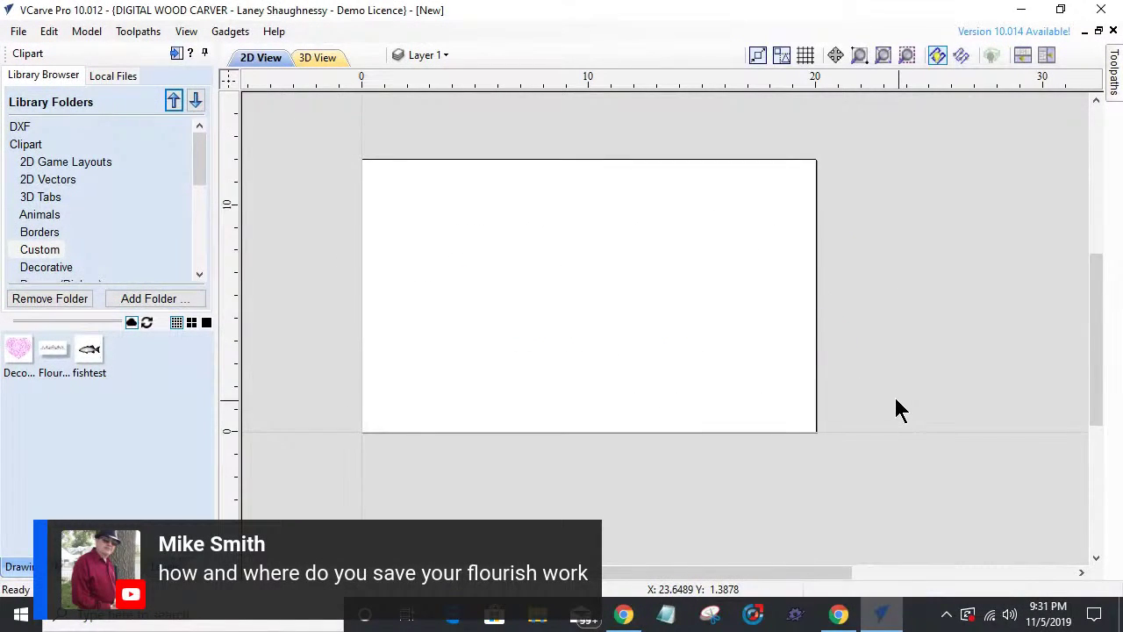
- Look through the DXF and Clipart library folders and return to the Custom folder
{"action": "left_click", "coordinate": [20, 126]}
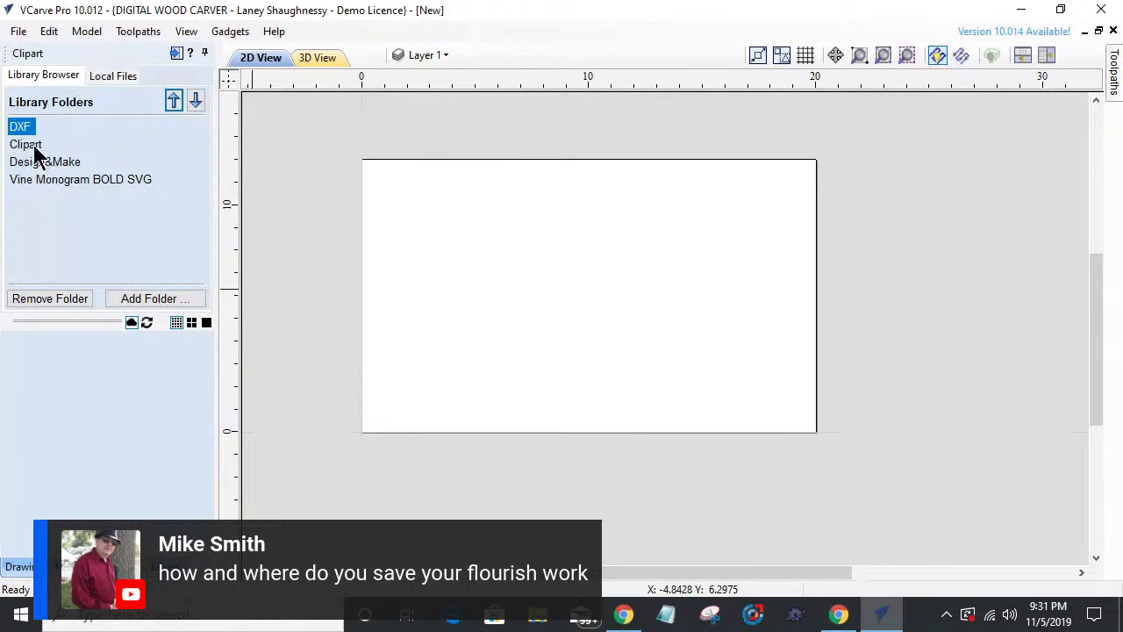
{"action": "left_click", "coordinate": [26, 145]}
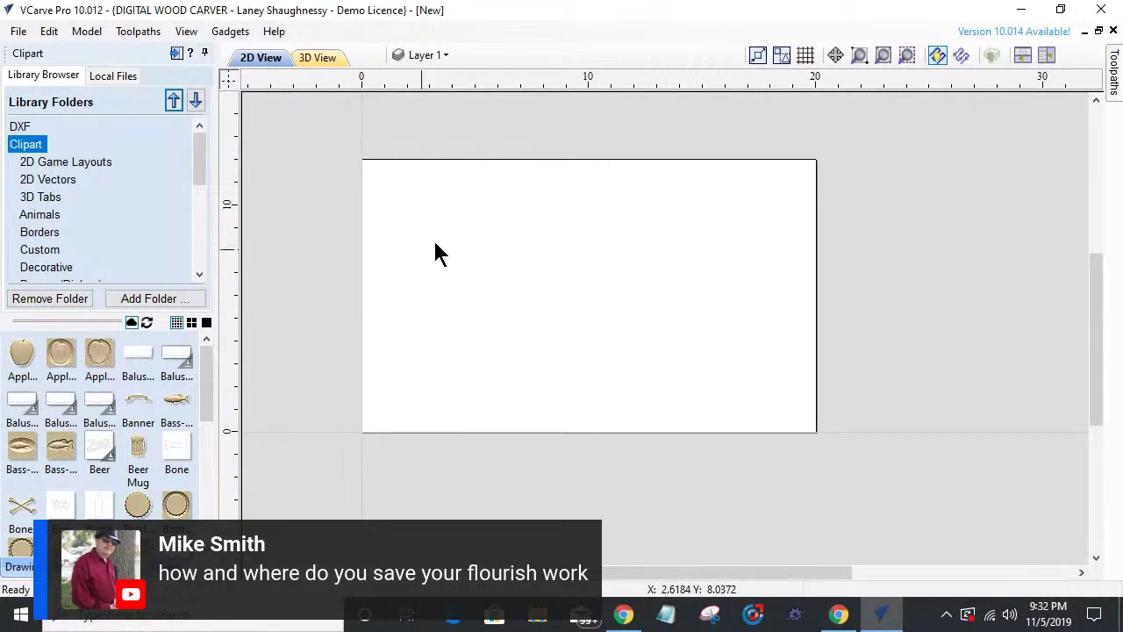
{"action": "left_click", "coordinate": [40, 250]}
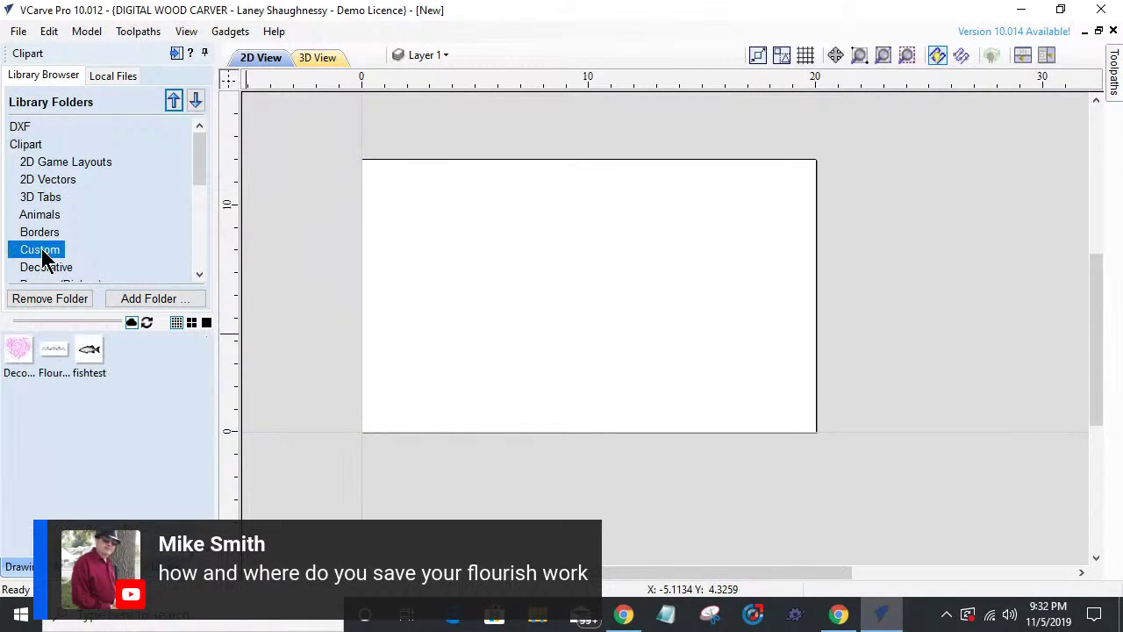
- Place the Deco_Heart clipart near the middle of the sheet, about 5.87 by 4.87 inches, and delete it again
{"action": "left_click_drag", "start_coordinate": [16, 351], "coordinate": [602, 293]}
{"action": "scroll", "coordinate": [631, 254], "scroll_direction": "up", "scroll_amount": 4}
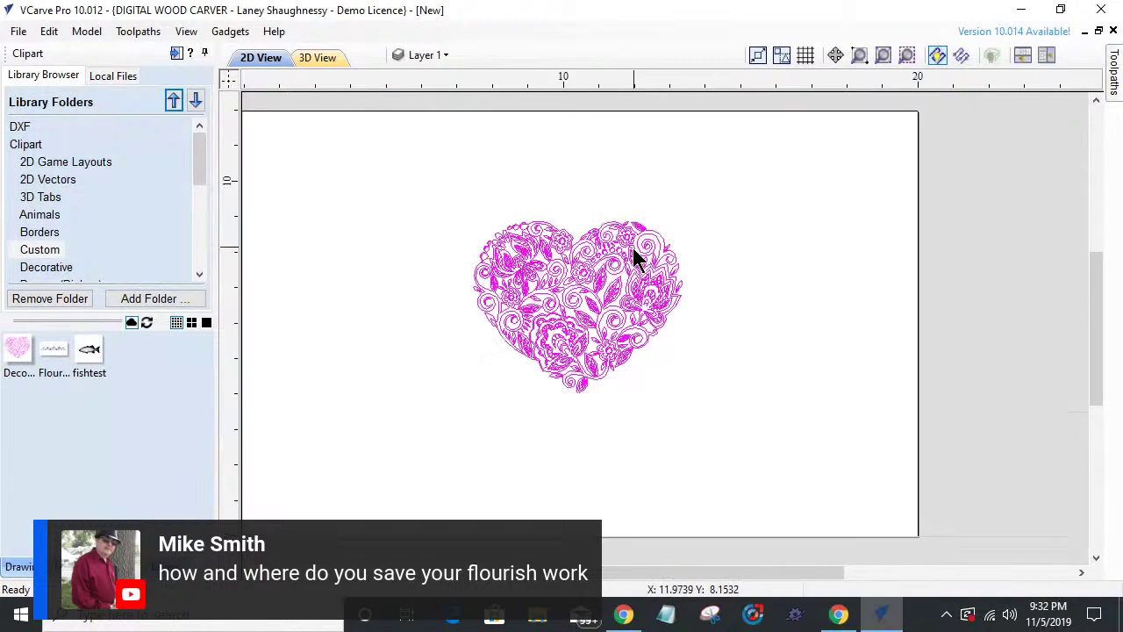
{"action": "scroll", "coordinate": [631, 254], "scroll_direction": "down", "scroll_amount": 3}
{"action": "left_click_drag", "start_coordinate": [465, 197], "coordinate": [735, 401]}
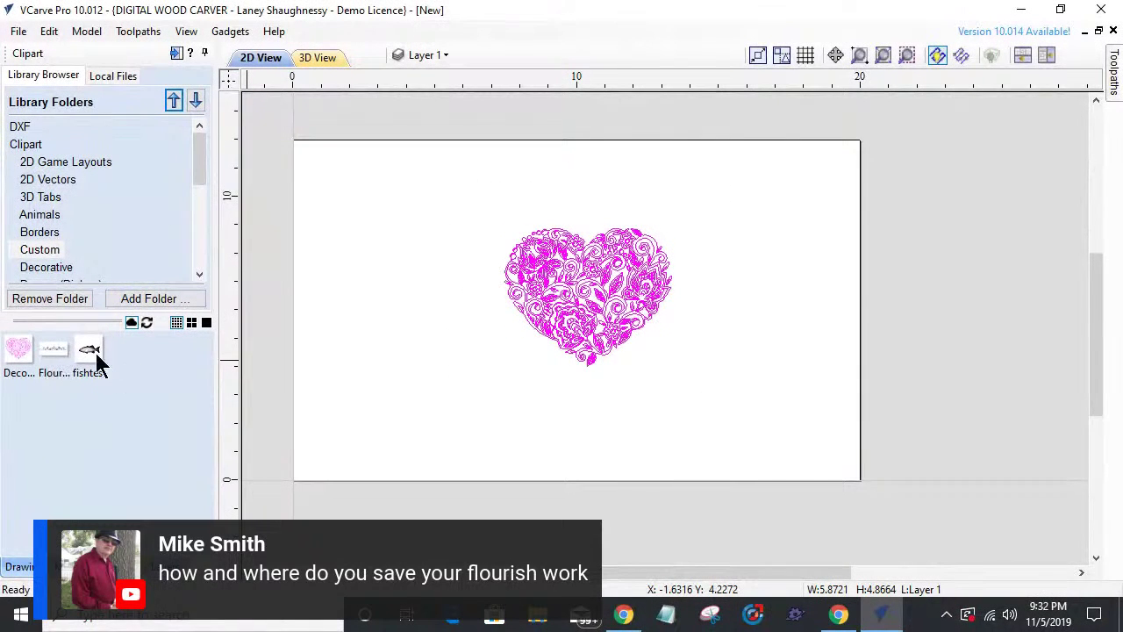
{"action": "left_click_drag", "start_coordinate": [389, 149], "coordinate": [732, 422]}
{"action": "left_click", "coordinate": [597, 327]}
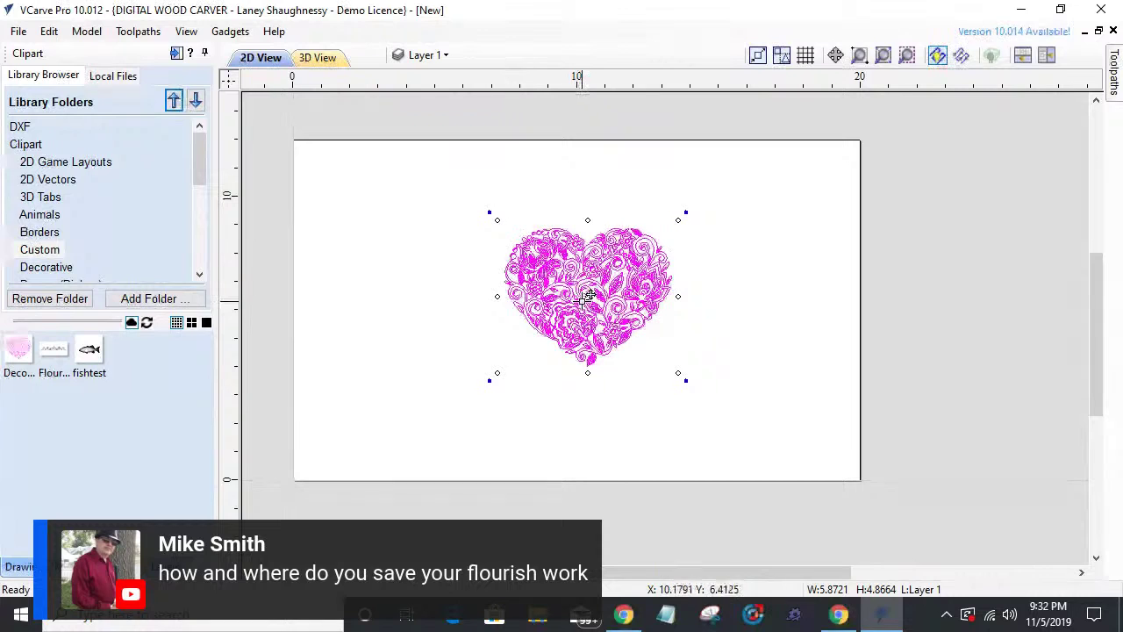
{"action": "left_click_drag", "start_coordinate": [584, 294], "coordinate": [546, 325]}
{"action": "key", "text": "Delete"}
{"action": "scroll", "coordinate": [553, 342], "scroll_direction": "down", "scroll_amount": 2}
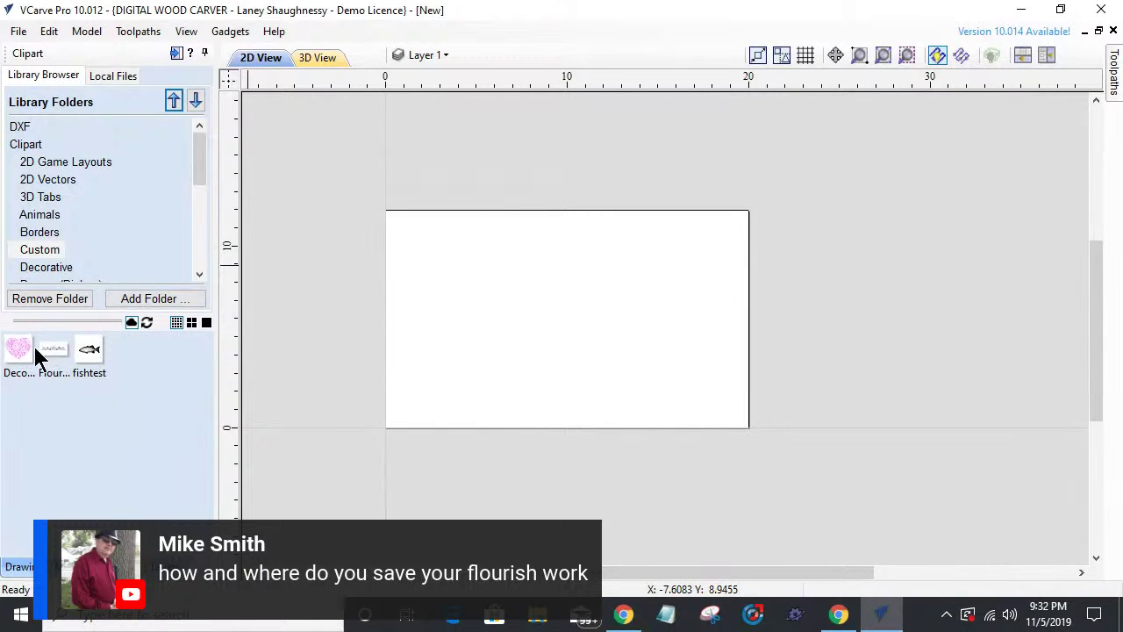
- Show the library thumbnails at the largest size and compare the main Clipart folder with its Custom subfolder
{"action": "left_click", "coordinate": [192, 323]}
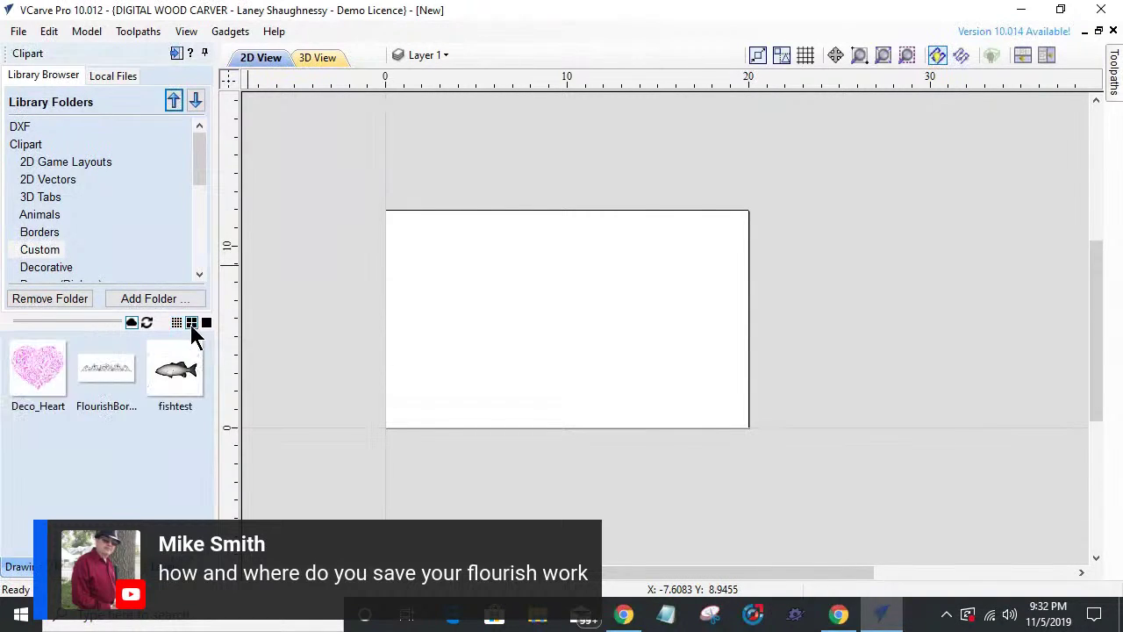
{"action": "left_click", "coordinate": [207, 323]}
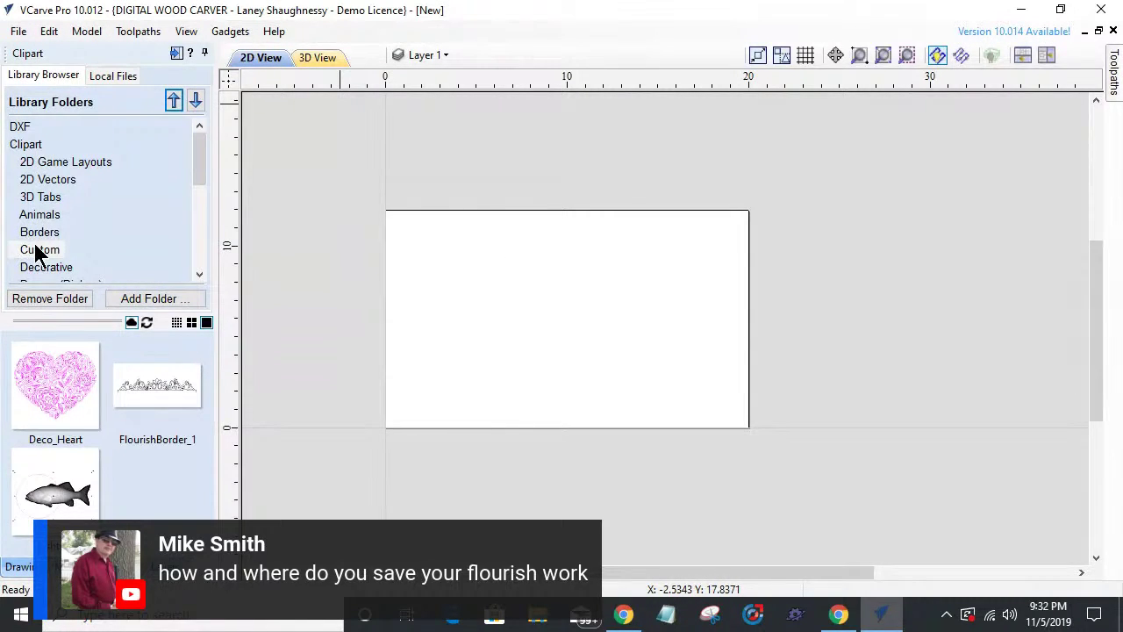
{"action": "mouse_move", "coordinate": [35, 249]}
{"action": "left_click", "coordinate": [31, 144]}
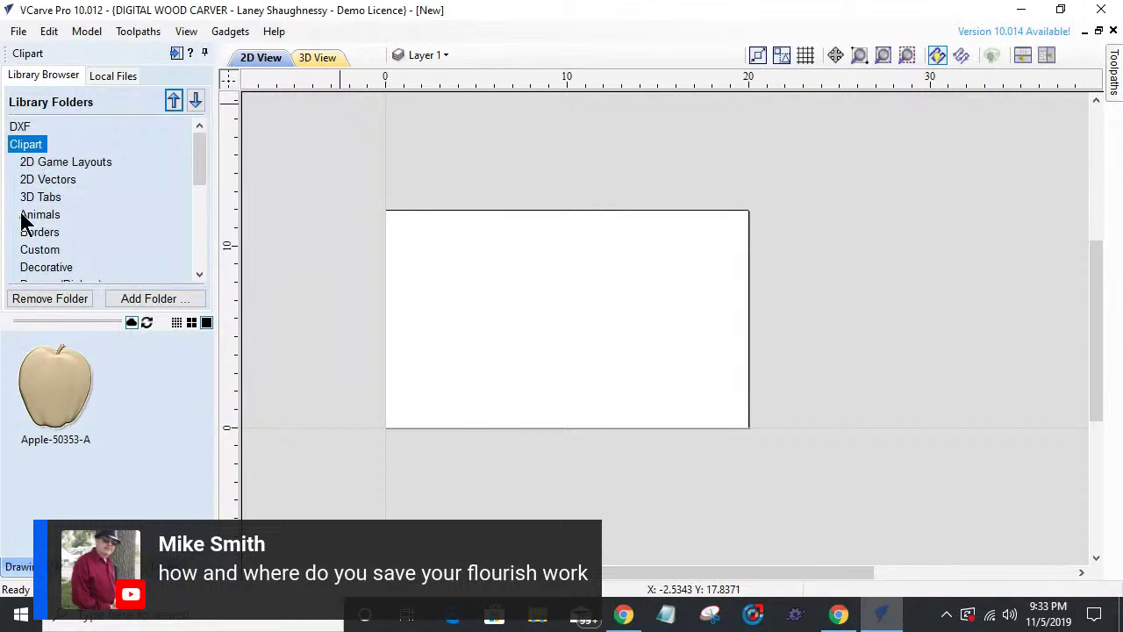
{"action": "left_click", "coordinate": [44, 251]}
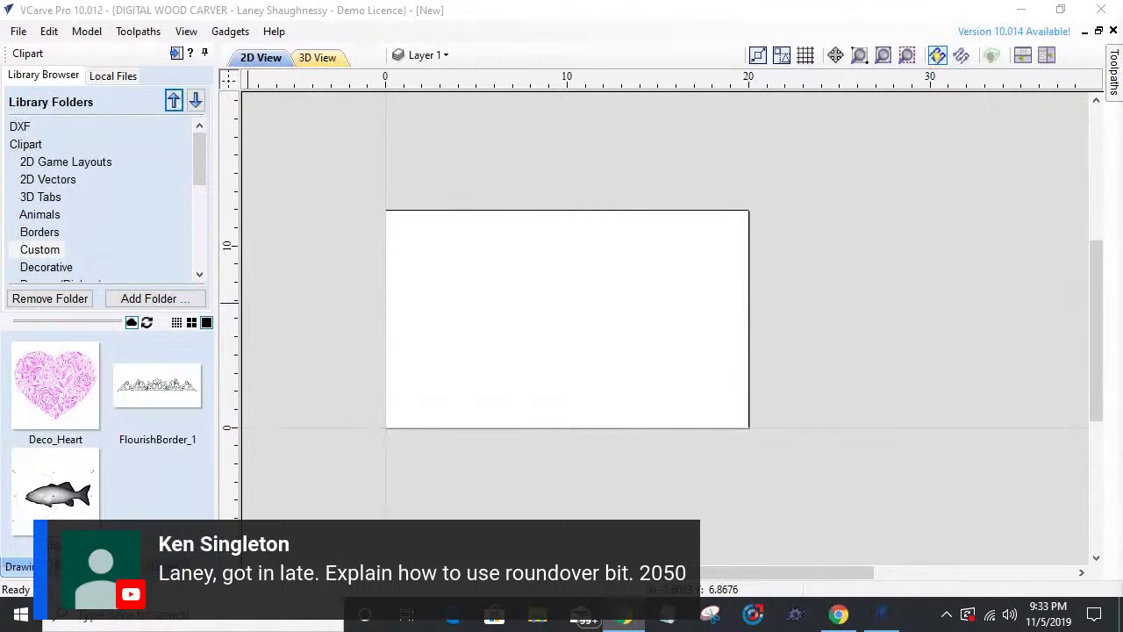
- Draw a rectangle about 4 by 5 inches near the middle of the sheet
{"action": "left_click", "coordinate": [18, 566]}
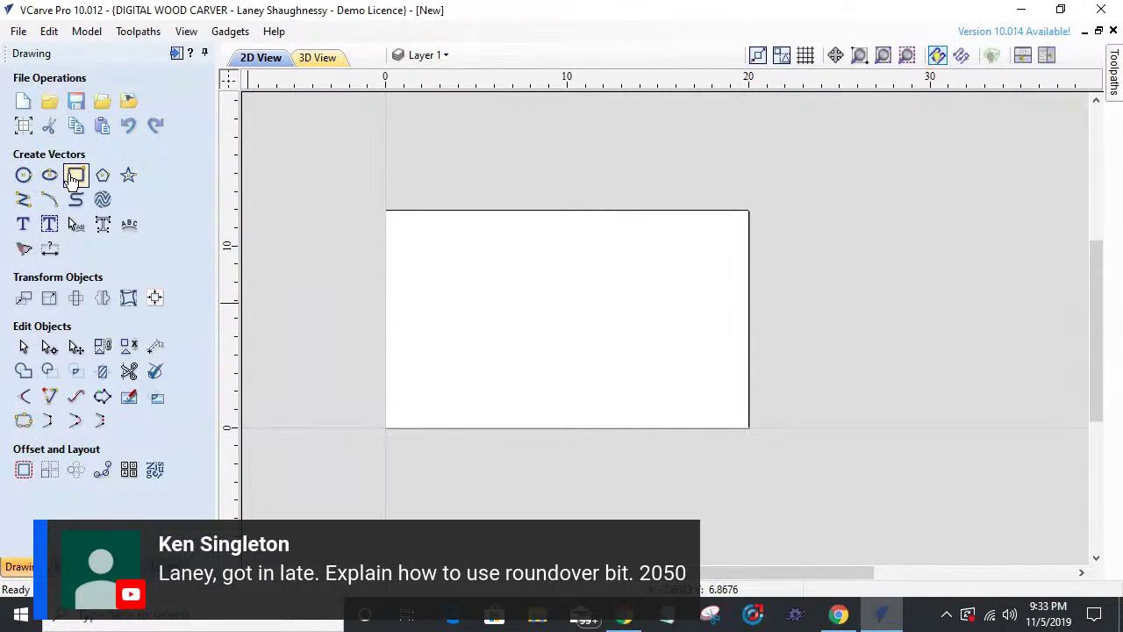
{"action": "left_click", "coordinate": [73, 174]}
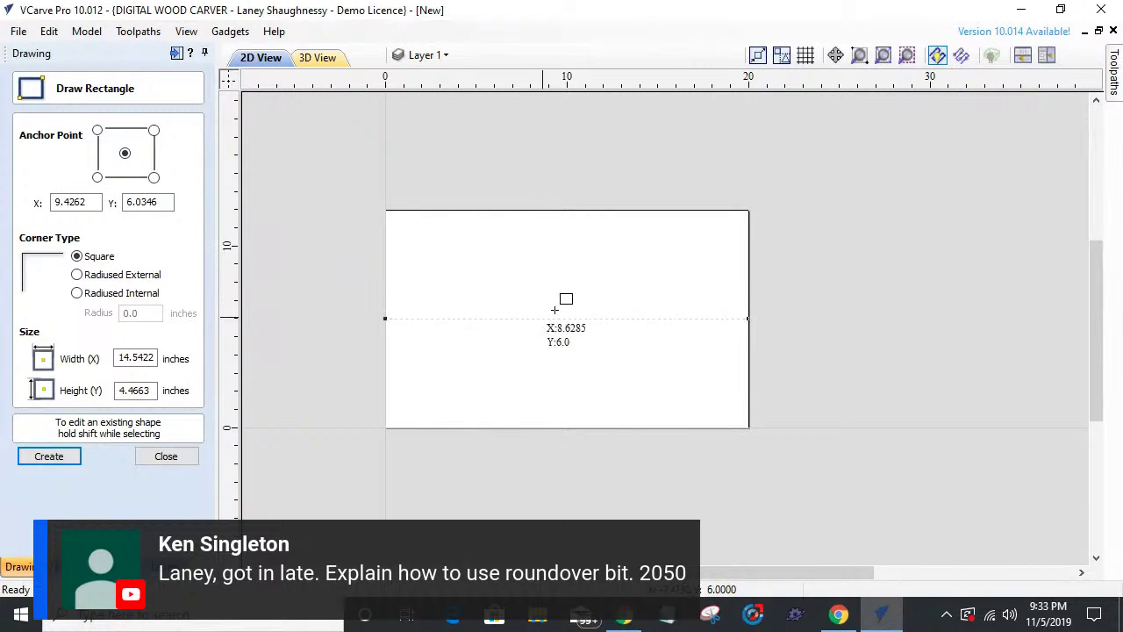
{"action": "left_click_drag", "start_coordinate": [511, 262], "coordinate": [579, 348]}
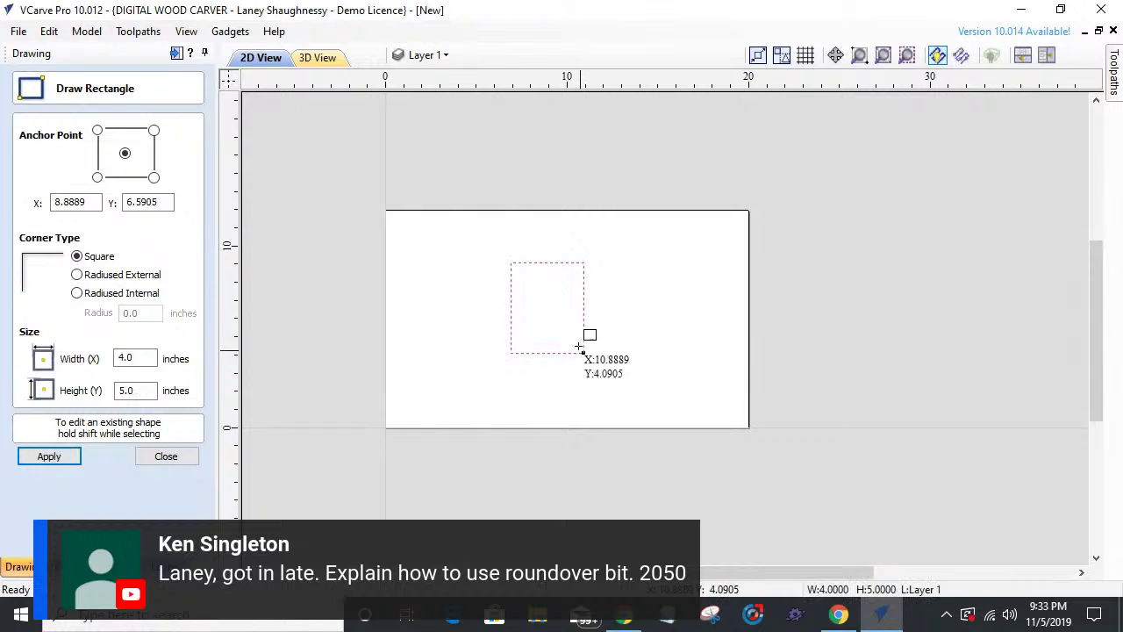
{"action": "scroll", "coordinate": [541, 321], "scroll_direction": "up", "scroll_amount": 3}
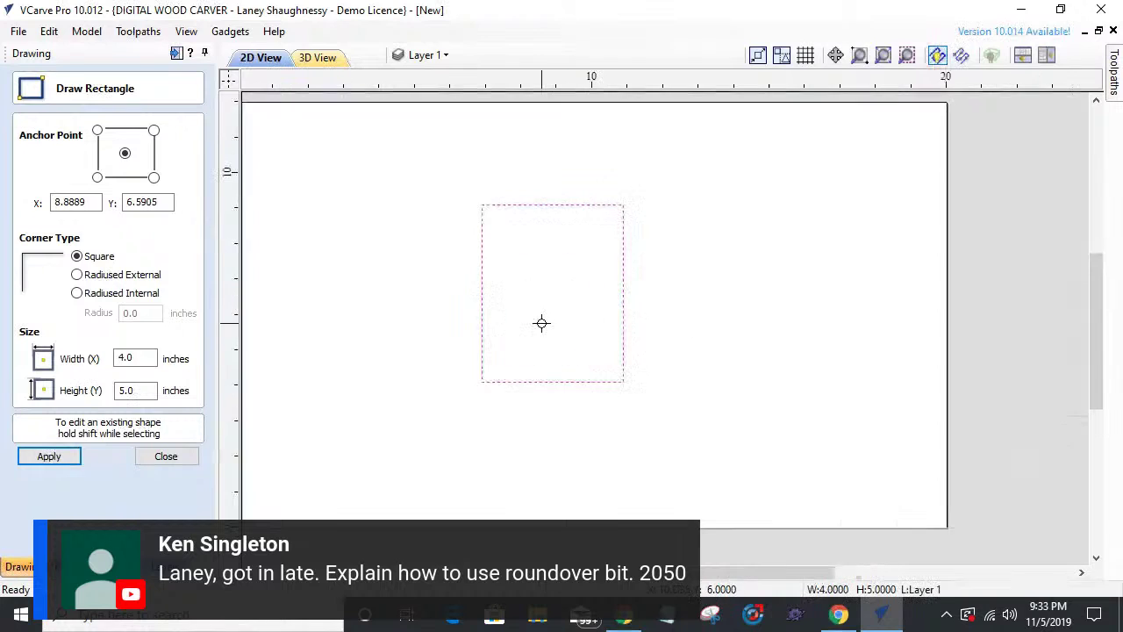
- Set the rectangle to 0.375 inches wide and 0.25 inches high with radiused internal corners of 0.125 inch radius
{"action": "double_click", "coordinate": [129, 358]}
{"action": "type", "text": ".37"}
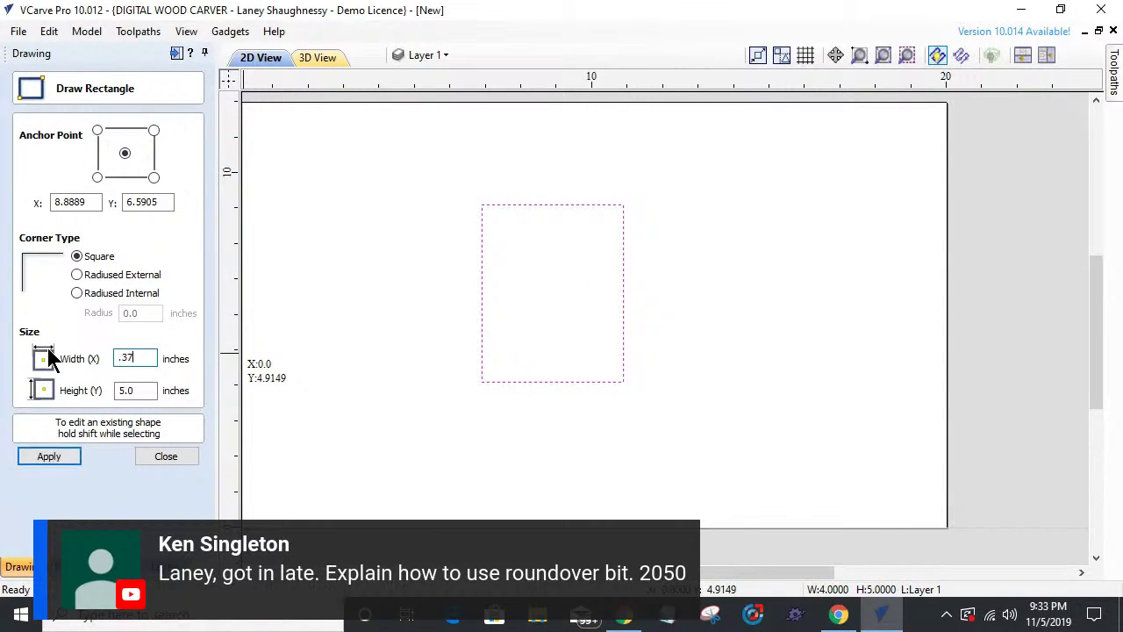
{"action": "type", "text": "5"}
{"action": "key", "text": "Tab"}
{"action": "type", "text": ".25"}
{"action": "left_click", "coordinate": [77, 294]}
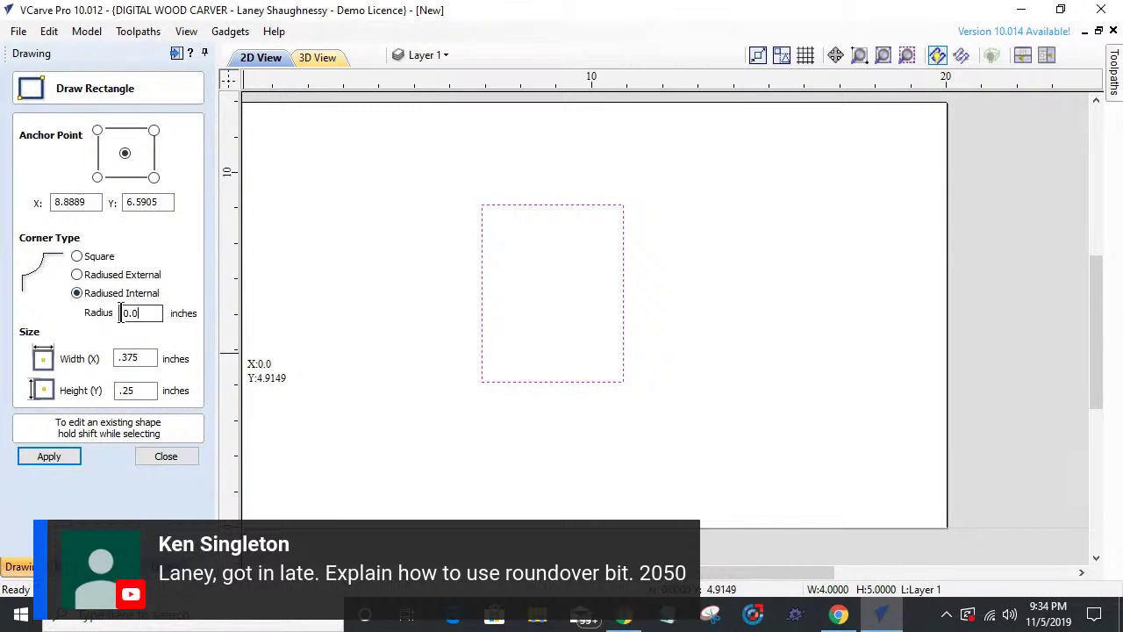
{"action": "double_click", "coordinate": [121, 313]}
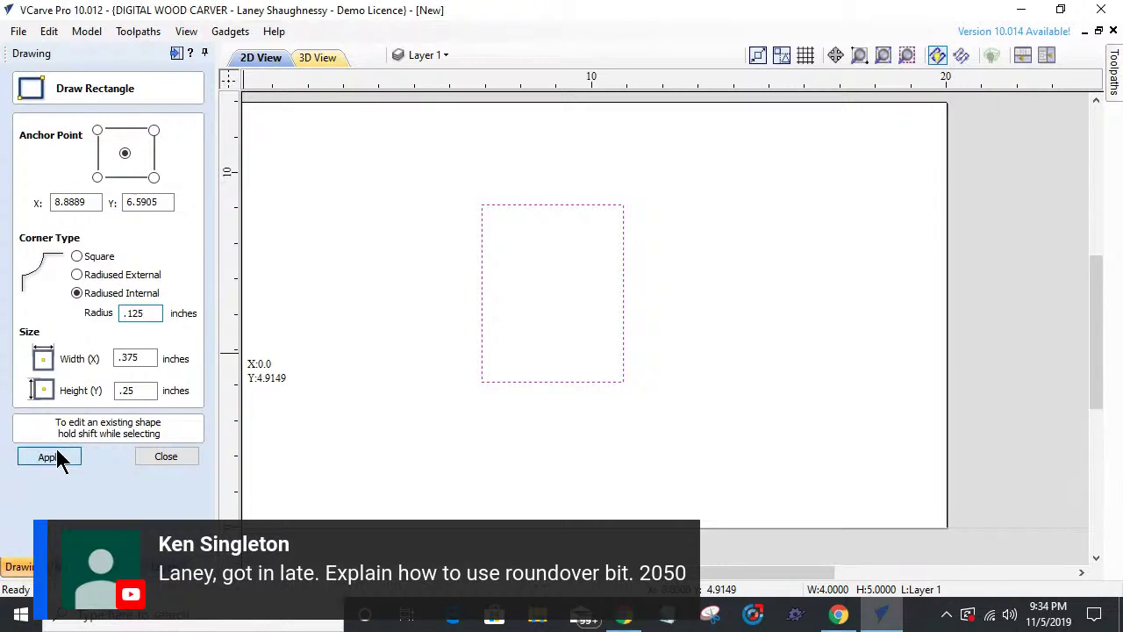
{"action": "left_click", "coordinate": [26, 455]}
{"action": "scroll", "coordinate": [562, 291], "scroll_direction": "up", "scroll_amount": 3}
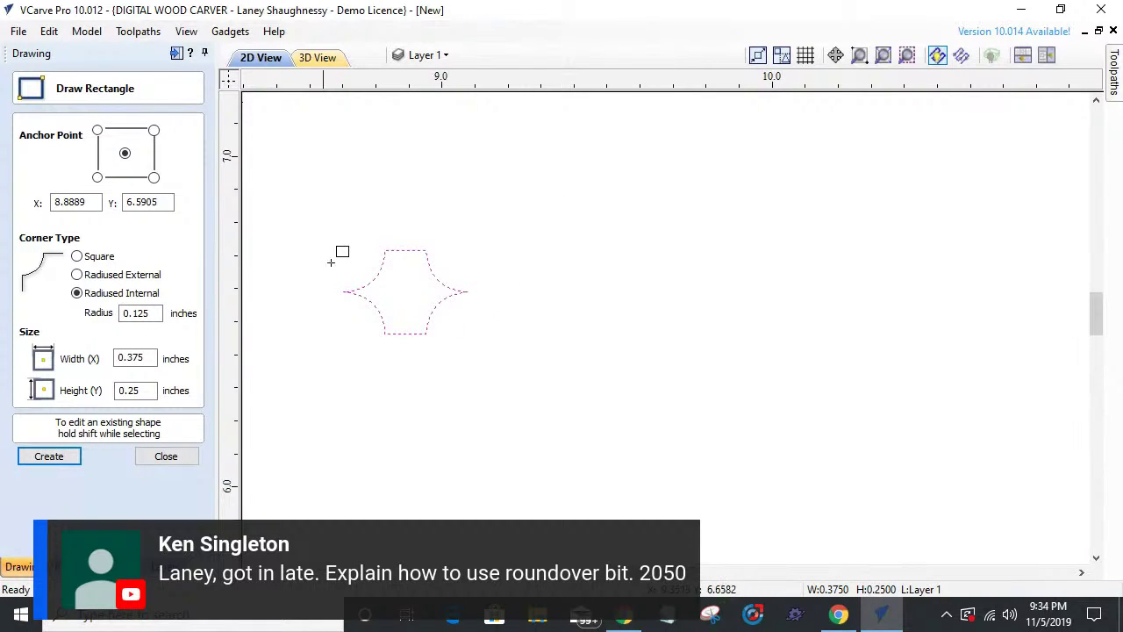
{"action": "scroll", "coordinate": [331, 261], "scroll_direction": "up", "scroll_amount": 2}
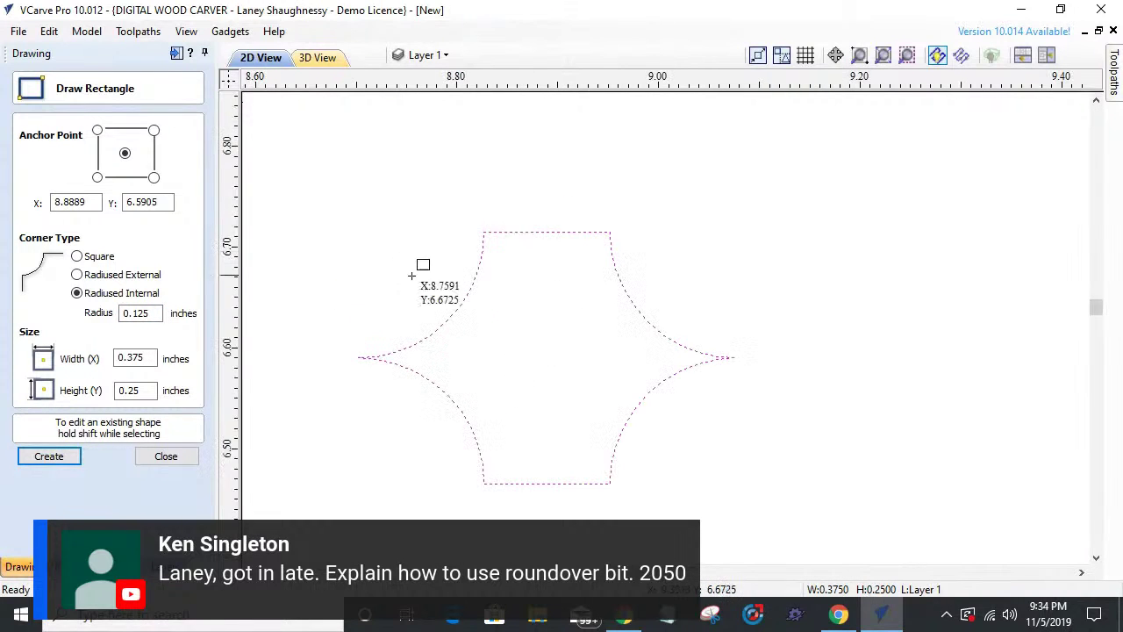
{"action": "left_click", "coordinate": [167, 457]}
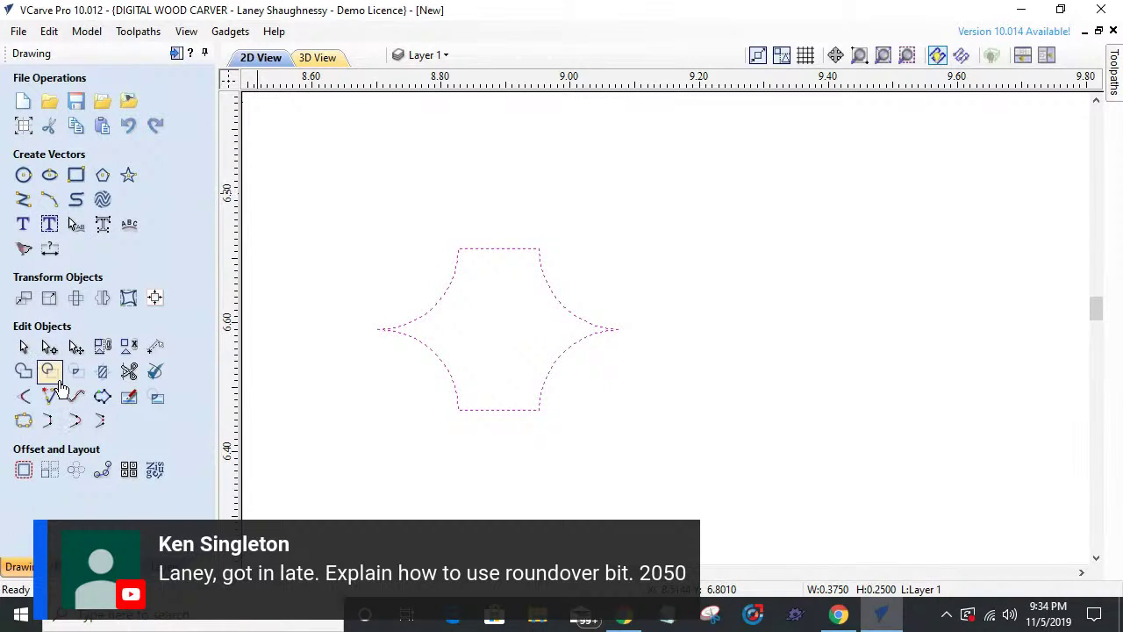
- Cut the shape's vector in node editing at the middle of its lower edge and at its right-hand tip
{"action": "left_click", "coordinate": [49, 346]}
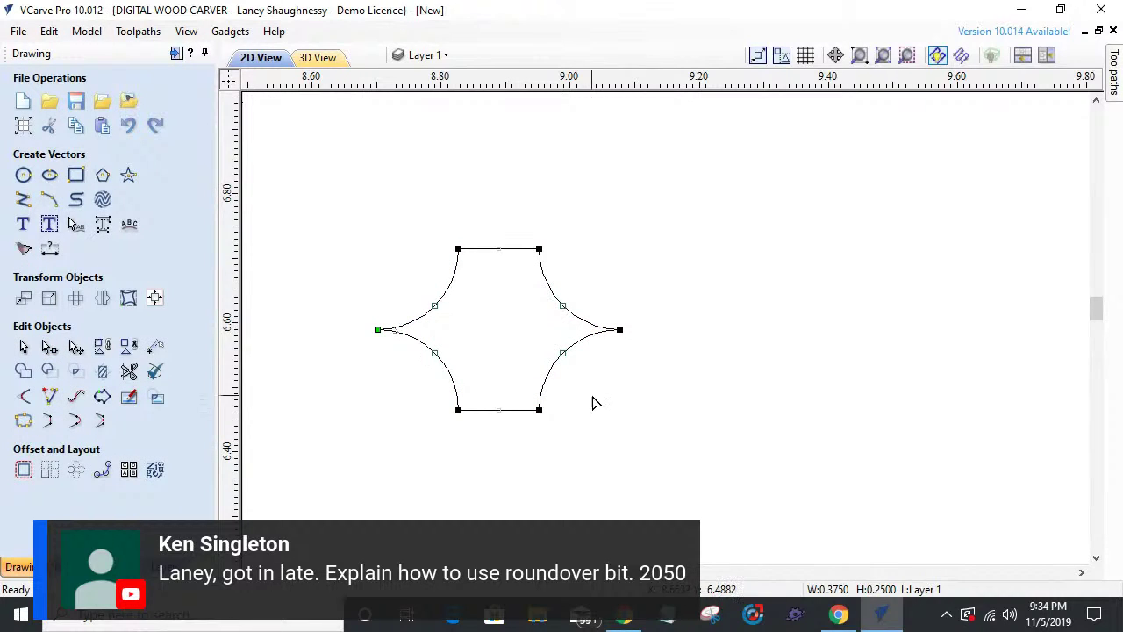
{"action": "right_click", "coordinate": [500, 409]}
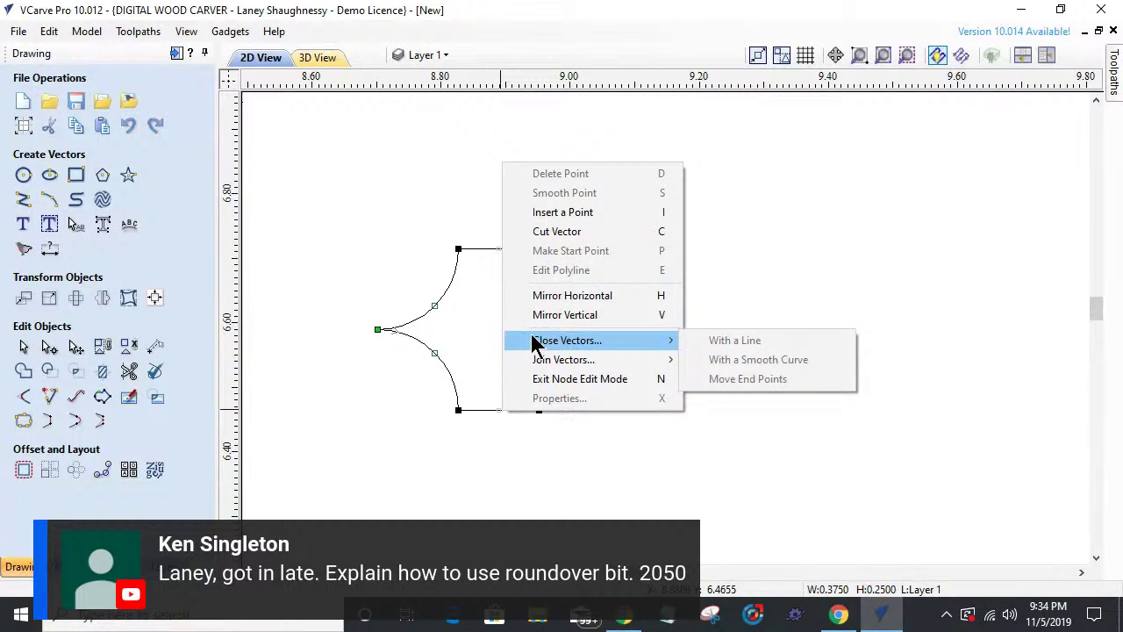
{"action": "left_click", "coordinate": [553, 232]}
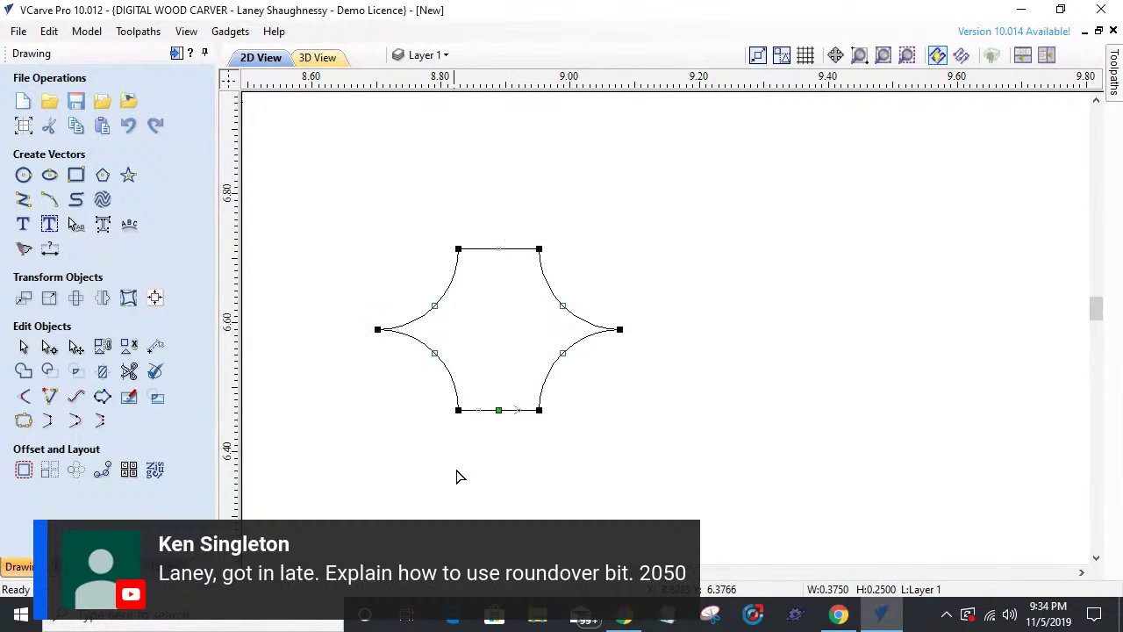
{"action": "right_click", "coordinate": [620, 328]}
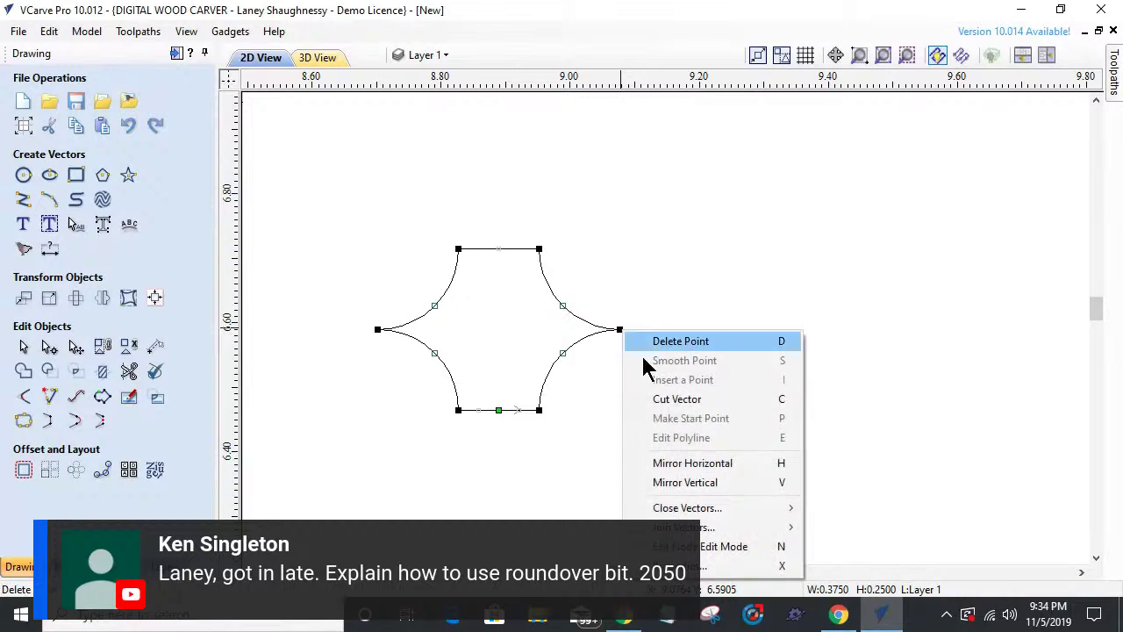
{"action": "left_click", "coordinate": [664, 401]}
- Delete the larger piece of the cut shape, keeping only the lower-right arc with its short horizontal line
{"action": "left_click", "coordinate": [24, 346]}
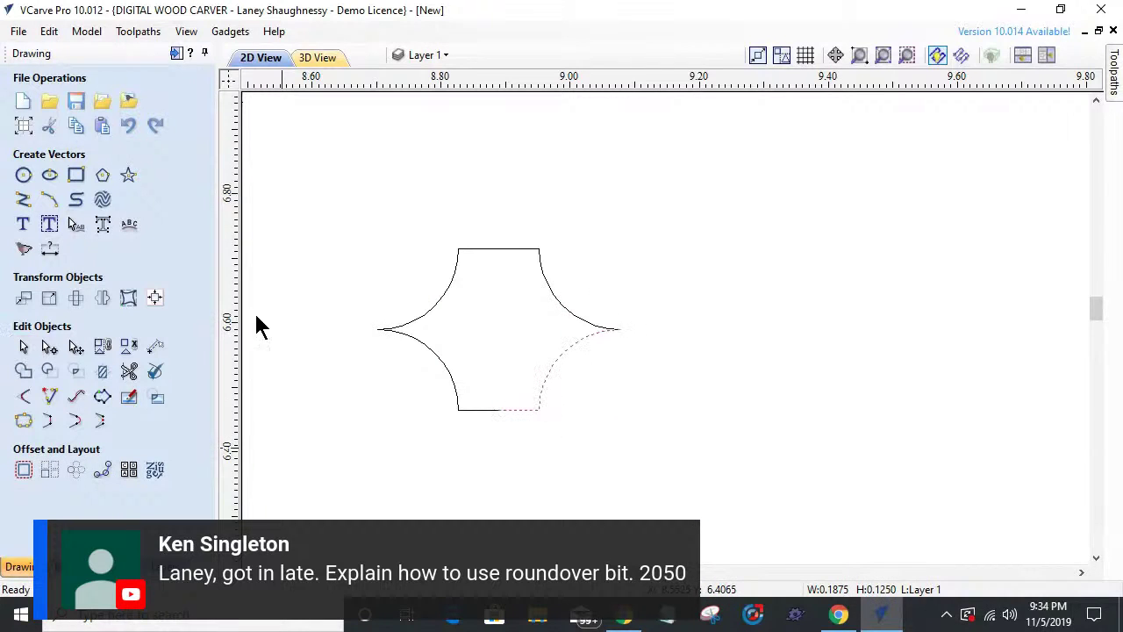
{"action": "left_click", "coordinate": [428, 316]}
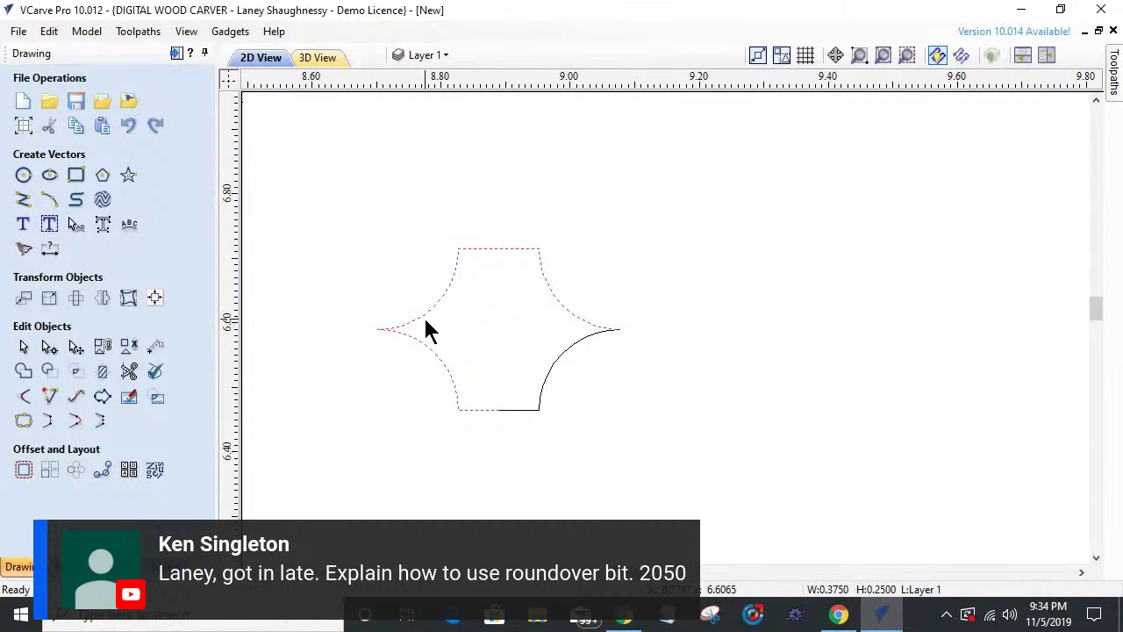
{"action": "key", "text": "Delete"}
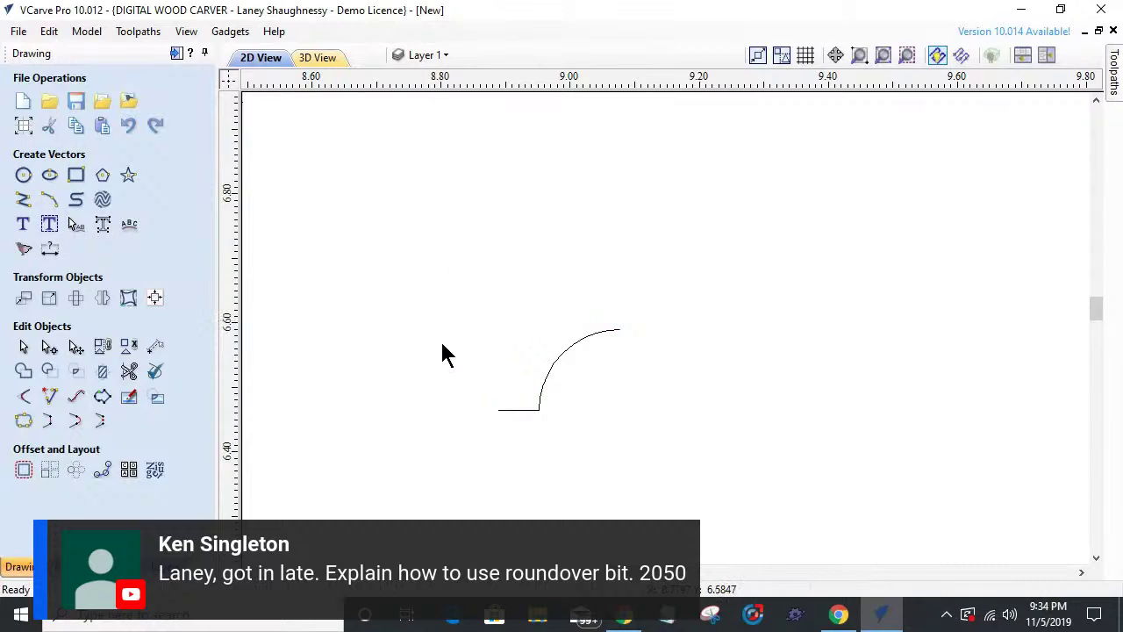
- Draw a vertical line about 0.08 inches long upward from the upper end of the arc
{"action": "left_click", "coordinate": [521, 409]}
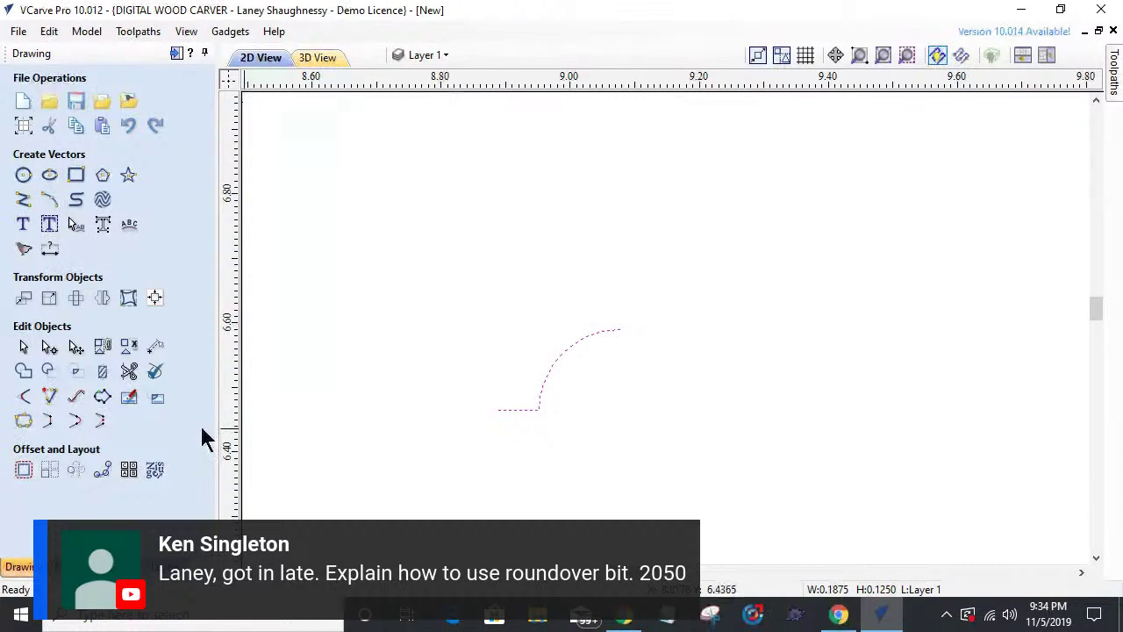
{"action": "left_click", "coordinate": [23, 199]}
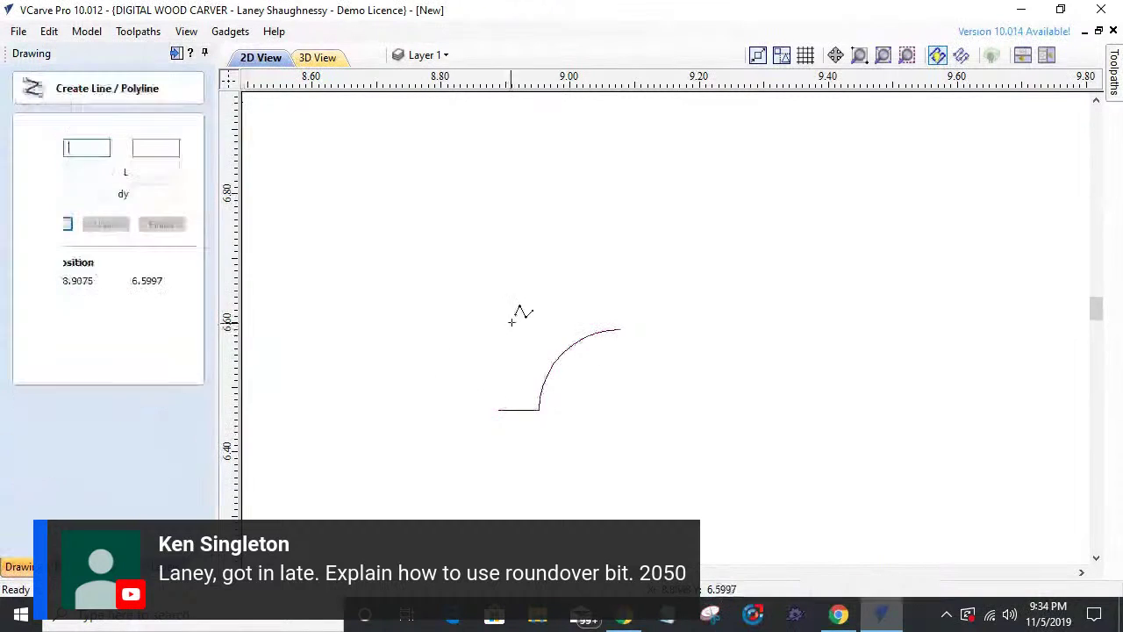
{"action": "left_click", "coordinate": [620, 329]}
{"action": "scroll", "coordinate": [625, 268], "scroll_direction": "up", "scroll_amount": 5}
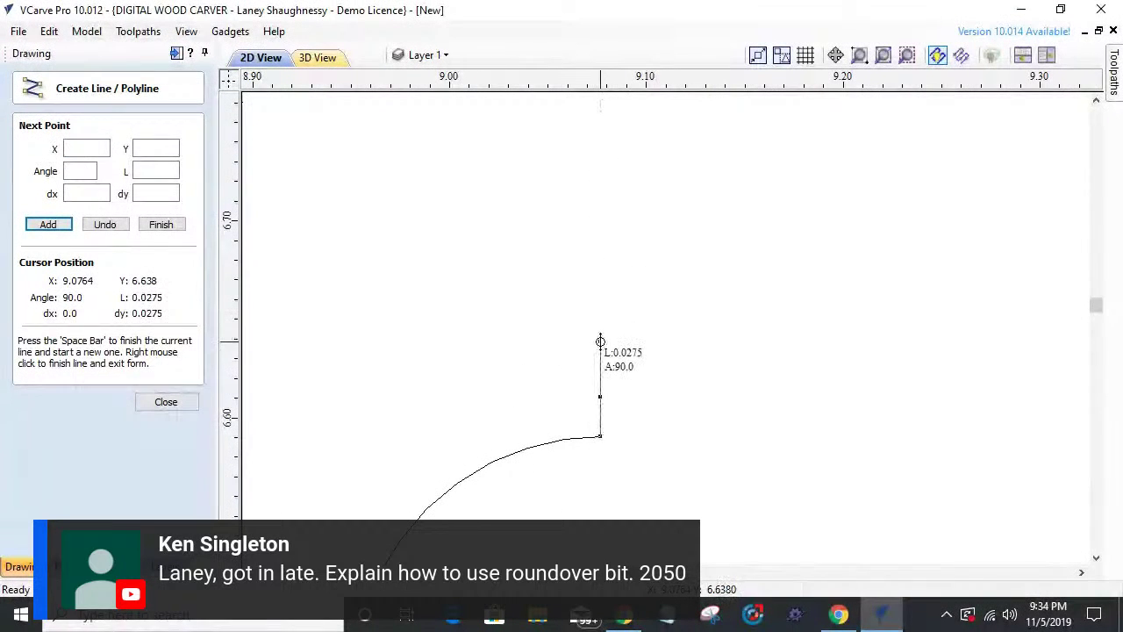
{"action": "left_click", "coordinate": [597, 274]}
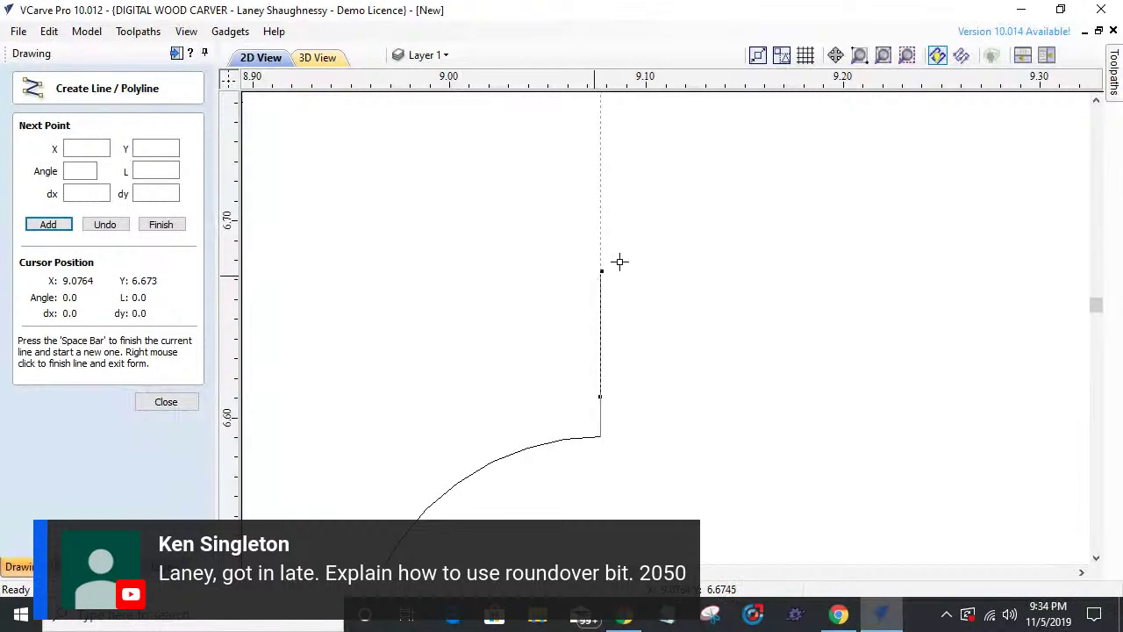
{"action": "key", "text": "space"}
{"action": "scroll", "coordinate": [682, 249], "scroll_direction": "down", "scroll_amount": 4}
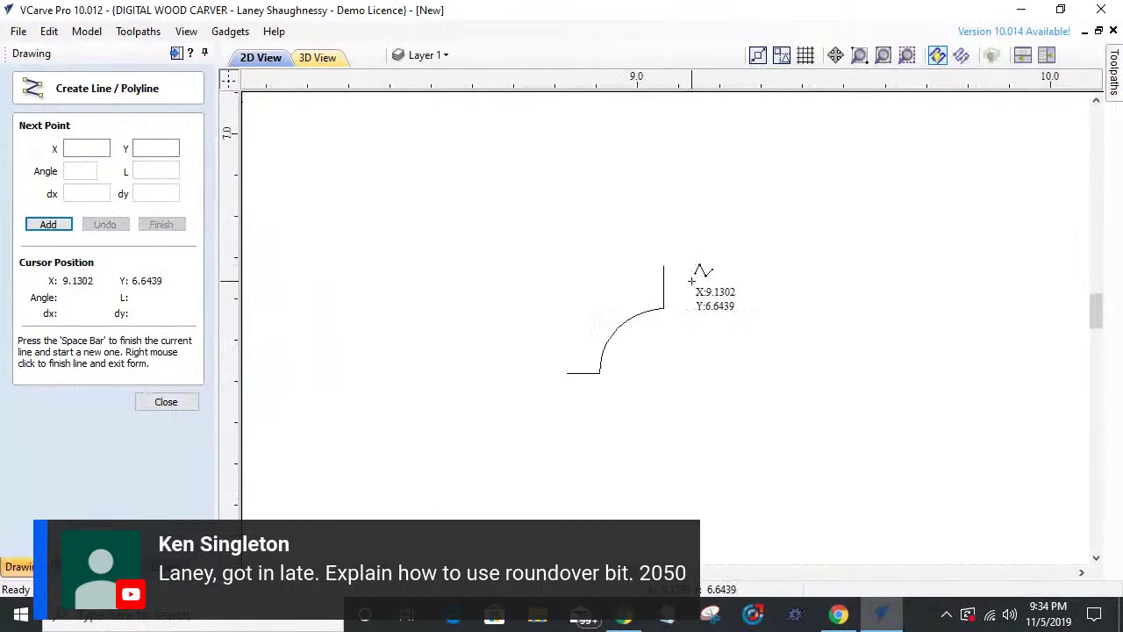
{"action": "left_click", "coordinate": [166, 402]}
- Cut the vector at the corner between the short horizontal line and the arc, and leave node editing
{"action": "scroll", "coordinate": [627, 369], "scroll_direction": "up", "scroll_amount": 3}
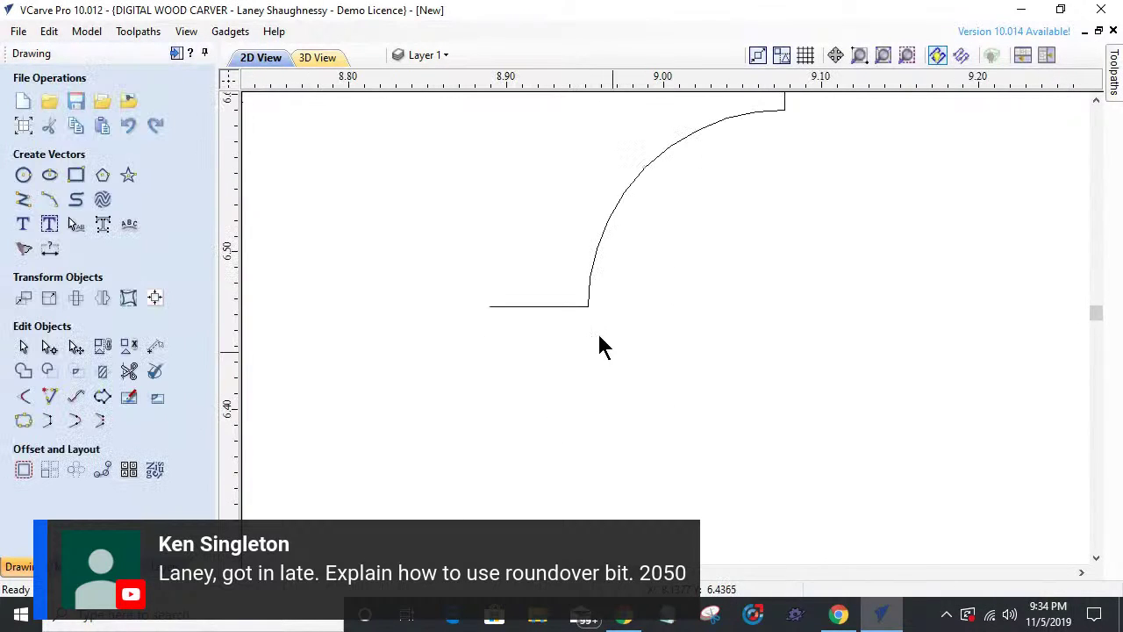
{"action": "left_click", "coordinate": [578, 308]}
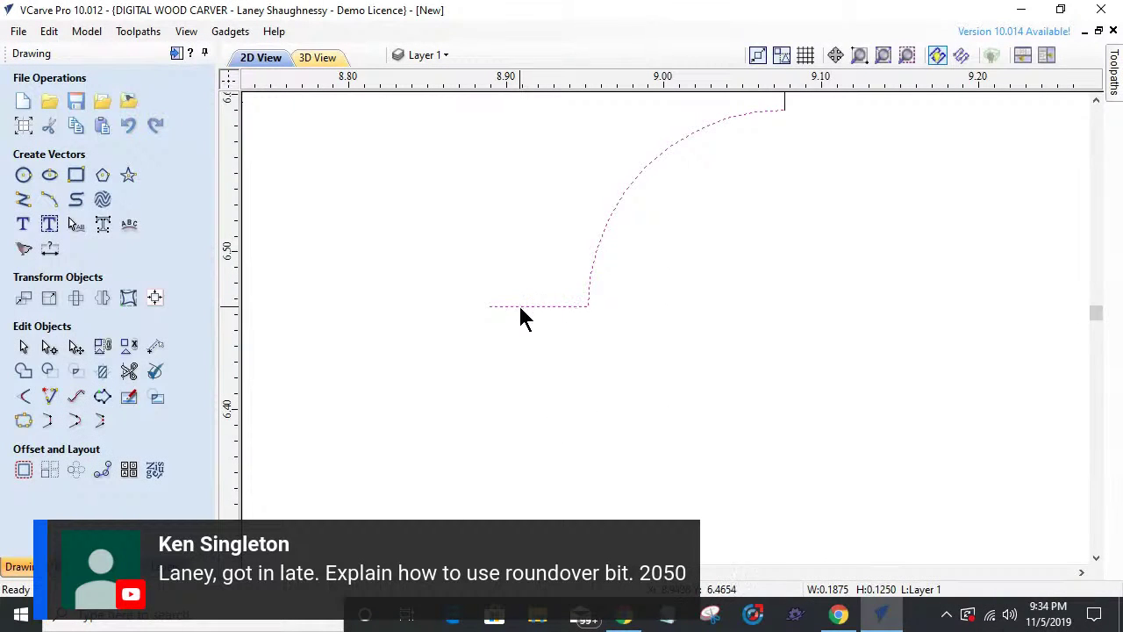
{"action": "double_click", "coordinate": [520, 307]}
{"action": "right_click", "coordinate": [590, 306]}
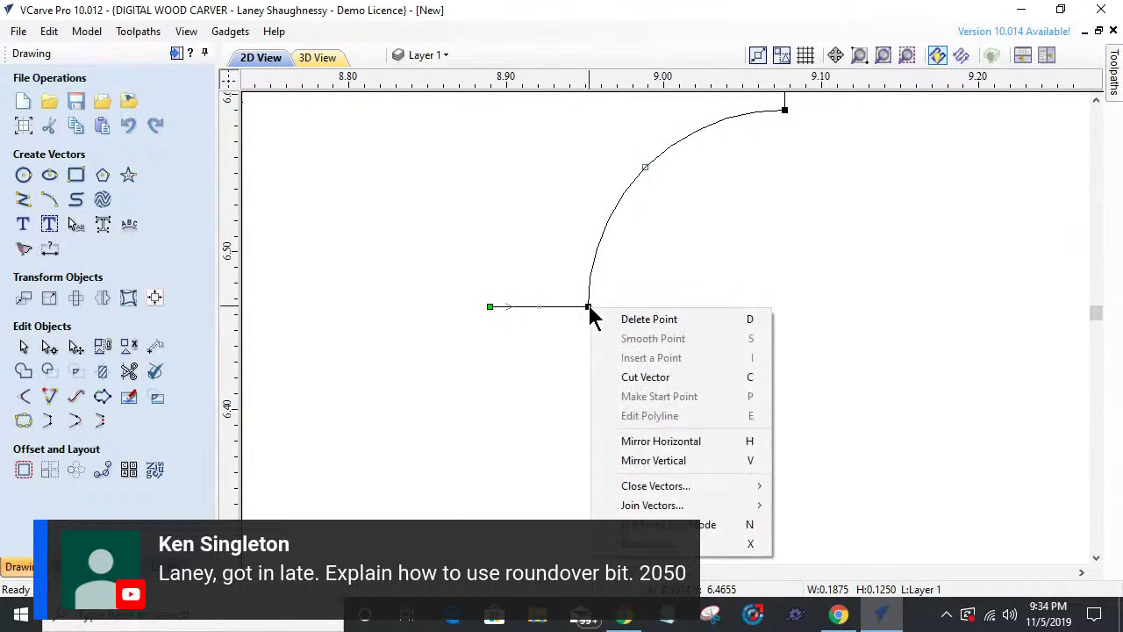
{"action": "left_click", "coordinate": [594, 377]}
{"action": "left_click", "coordinate": [24, 347]}
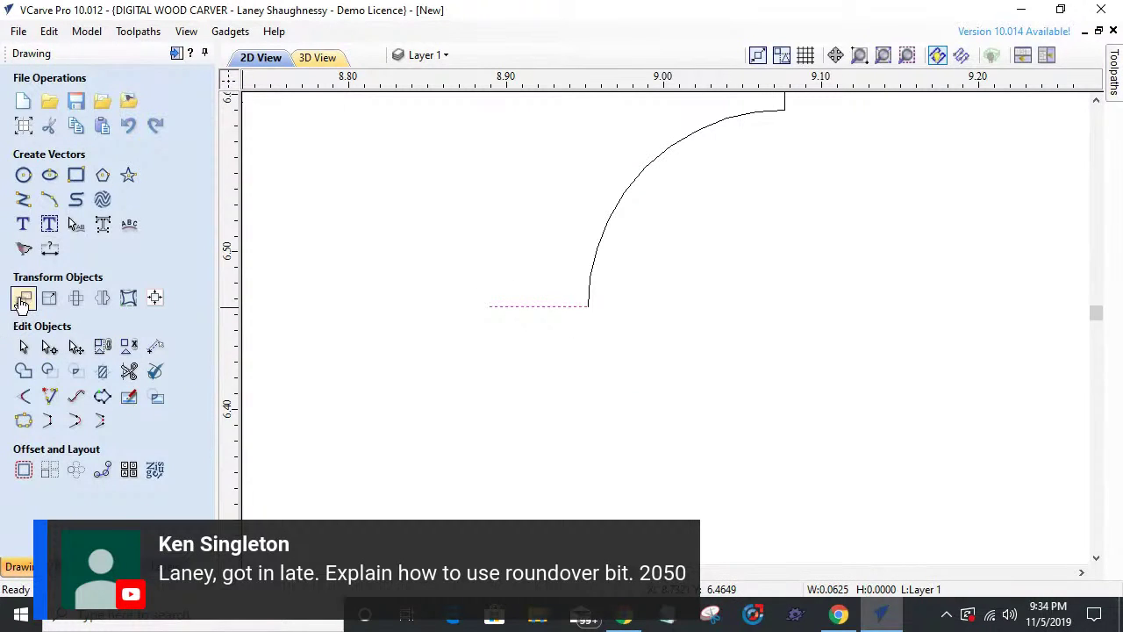
- Move the short horizontal line by a relative Y distance of -0.125 inches
{"action": "left_click", "coordinate": [24, 298]}
{"action": "left_click", "coordinate": [39, 222]}
{"action": "left_click_drag", "start_coordinate": [116, 291], "coordinate": [65, 294]}
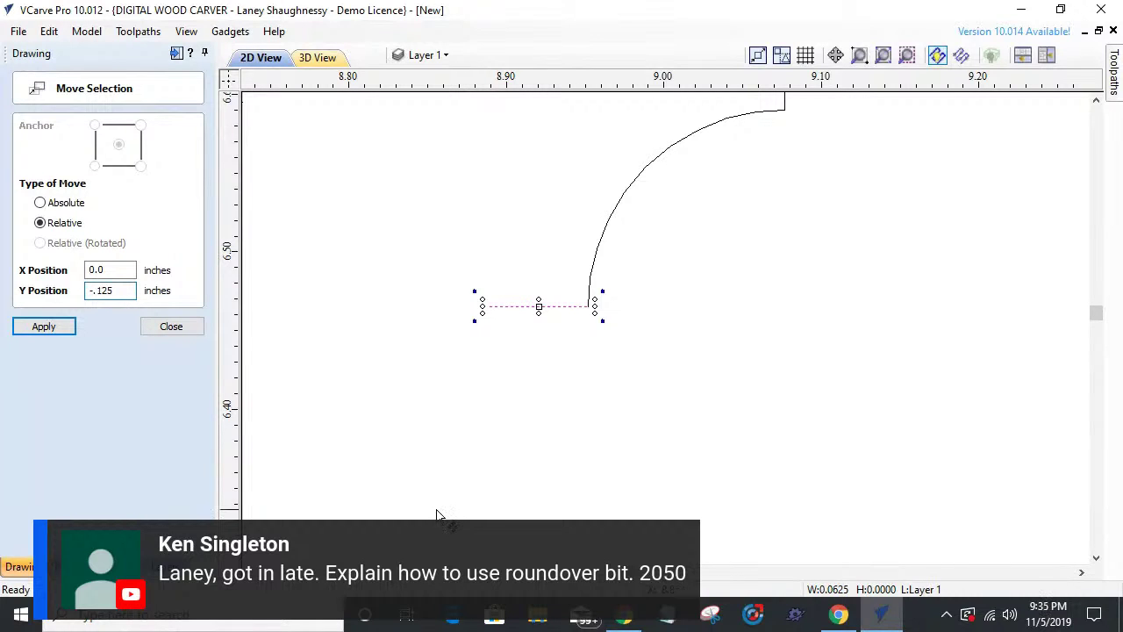
{"action": "left_click", "coordinate": [47, 328]}
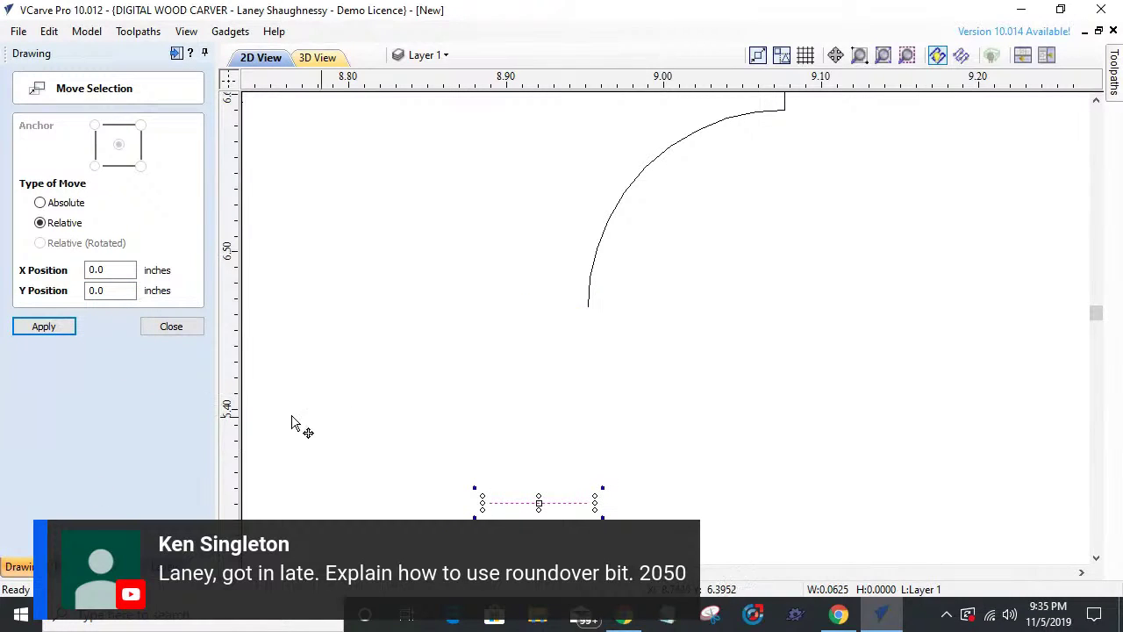
- Select the arc and the moved horizontal line, and connect their open ends with a straight line
{"action": "scroll", "coordinate": [526, 474], "scroll_direction": "down", "scroll_amount": 2}
{"action": "left_click_drag", "start_coordinate": [617, 515], "coordinate": [525, 289]}
{"action": "left_click", "coordinate": [146, 327]}
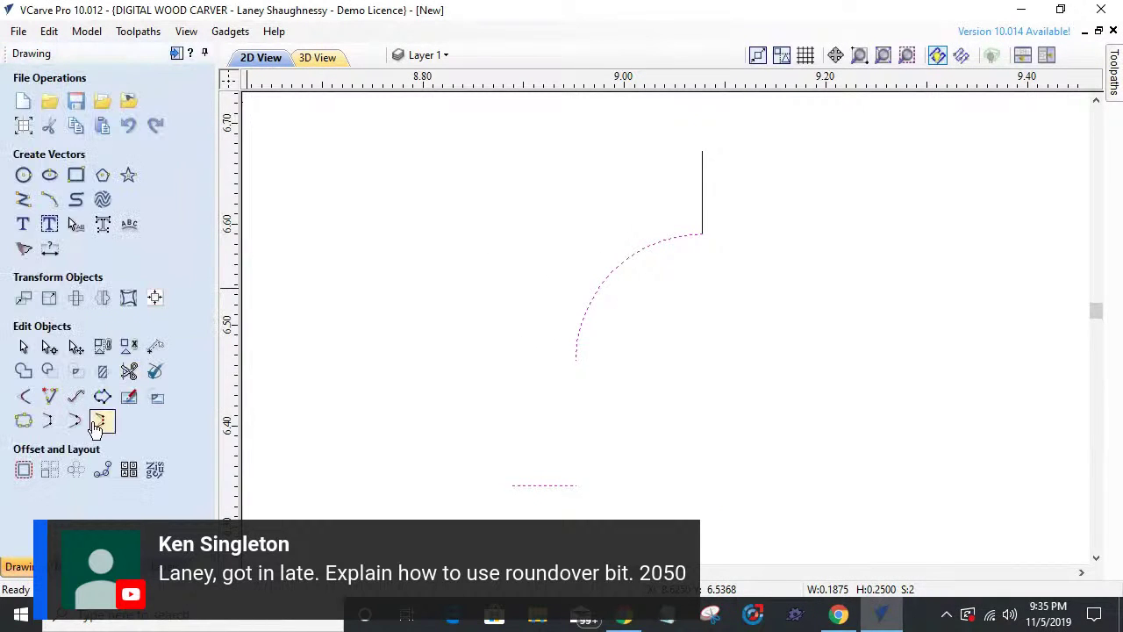
{"action": "left_click", "coordinate": [100, 422]}
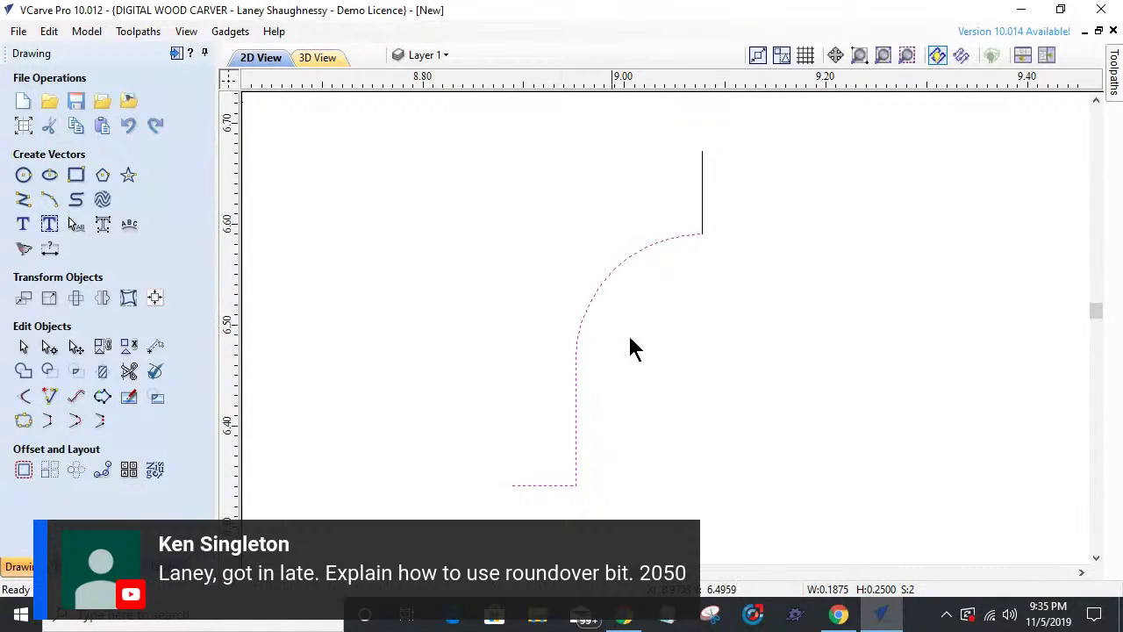
- Join all profile pieces into one open vector with a tolerance of 0.01 inches, and check the joined shape
{"action": "left_click_drag", "start_coordinate": [391, 115], "coordinate": [770, 541]}
{"action": "left_click", "coordinate": [24, 421]}
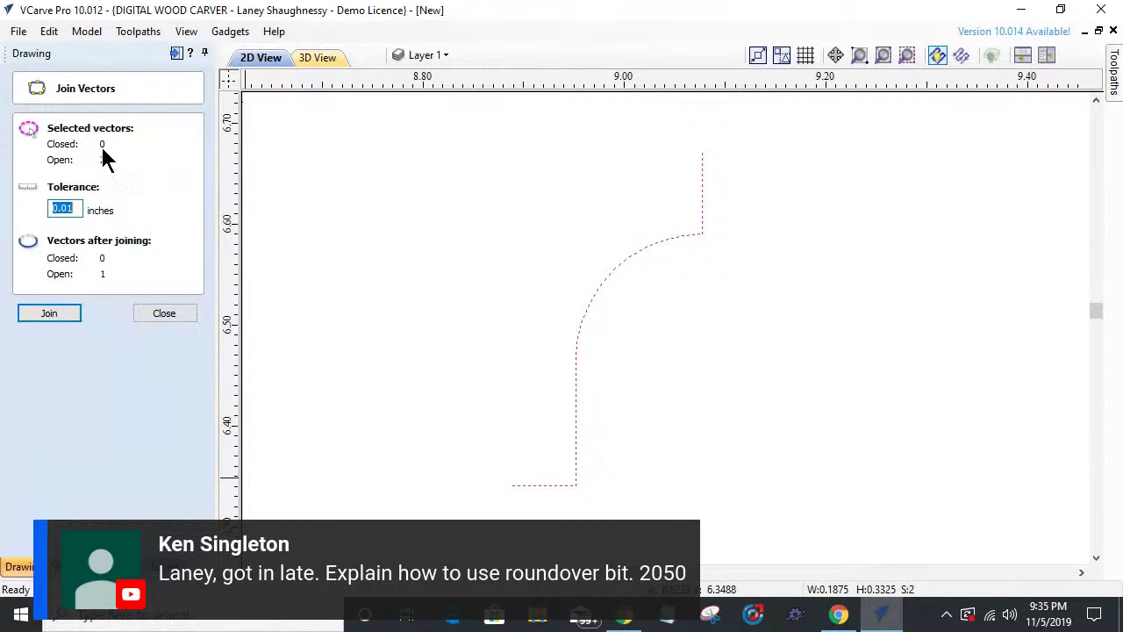
{"action": "left_click", "coordinate": [51, 316]}
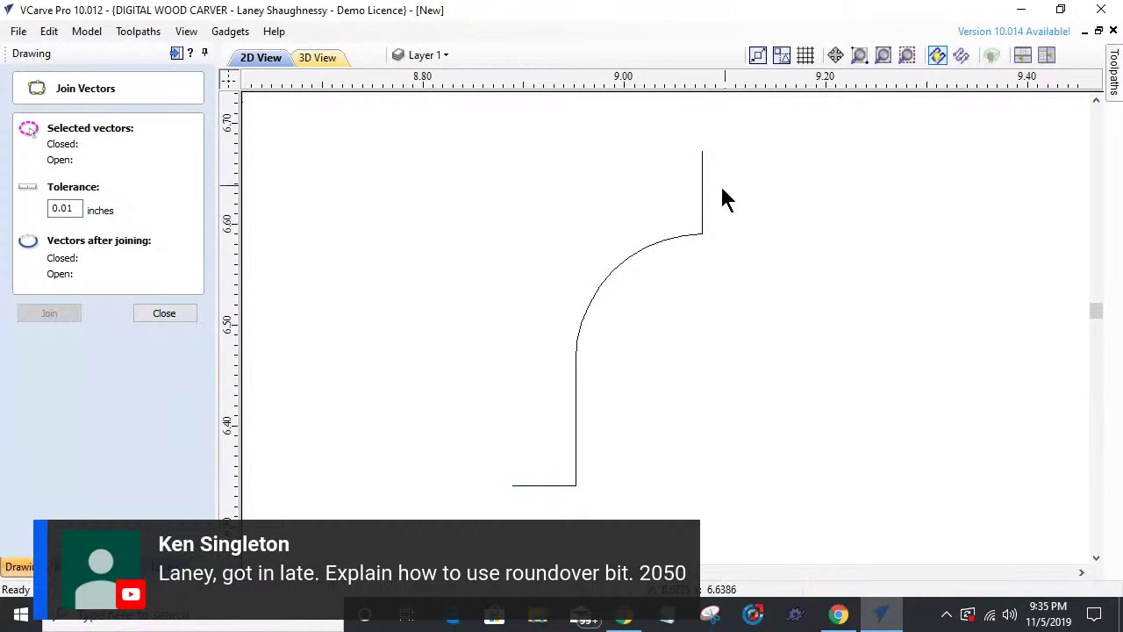
{"action": "left_click", "coordinate": [705, 234]}
{"action": "scroll", "coordinate": [707, 264], "scroll_direction": "down", "scroll_amount": 5}
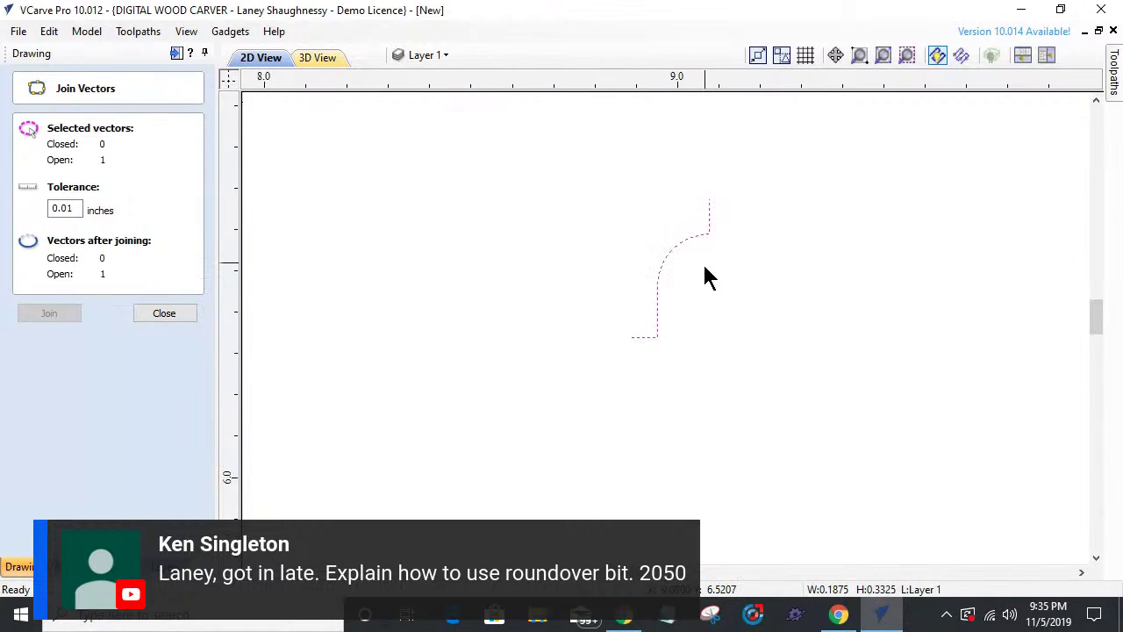
{"action": "scroll", "coordinate": [706, 281], "scroll_direction": "up", "scroll_amount": 5}
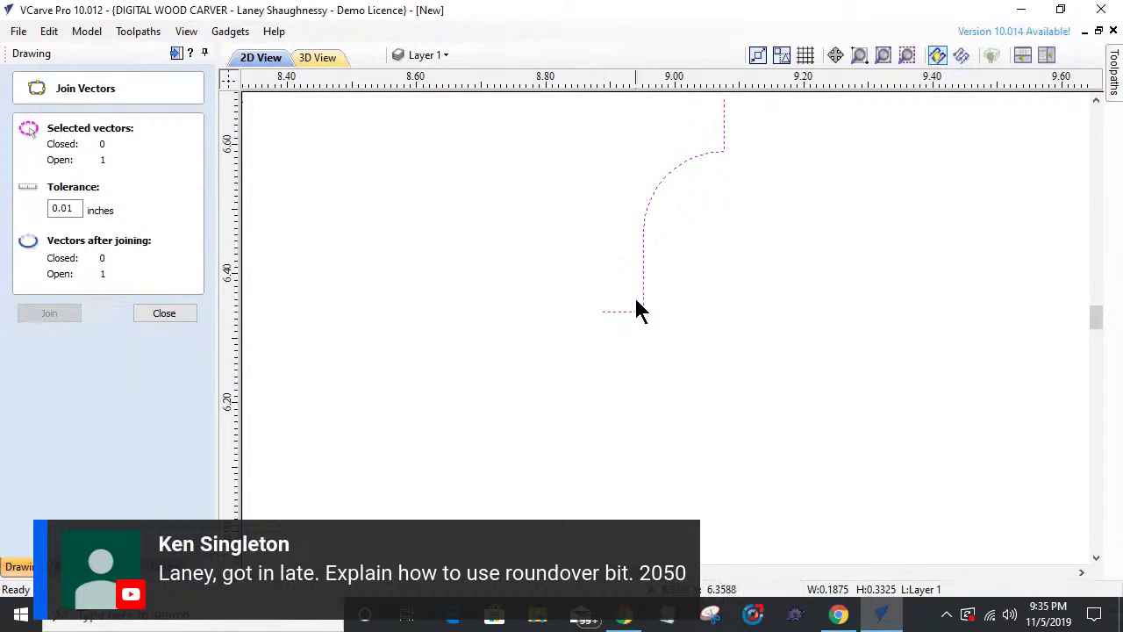
{"action": "scroll", "coordinate": [641, 334], "scroll_direction": "down", "scroll_amount": 4}
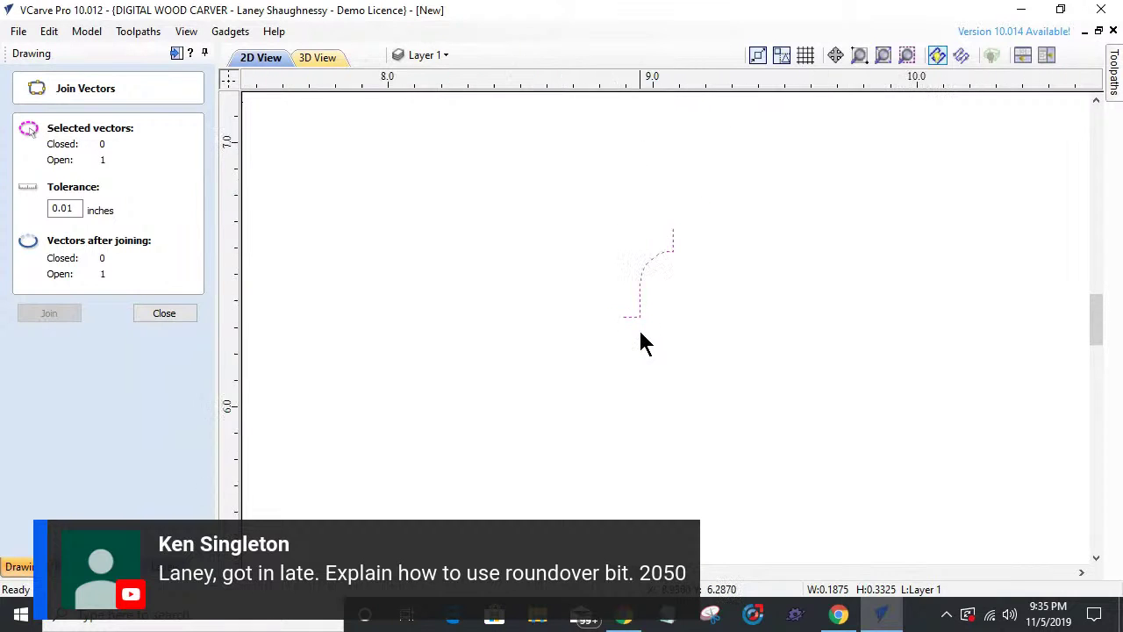
- Switch to the toolpath tools, select the joined profile and open the tool database
{"action": "left_click", "coordinate": [176, 54]}
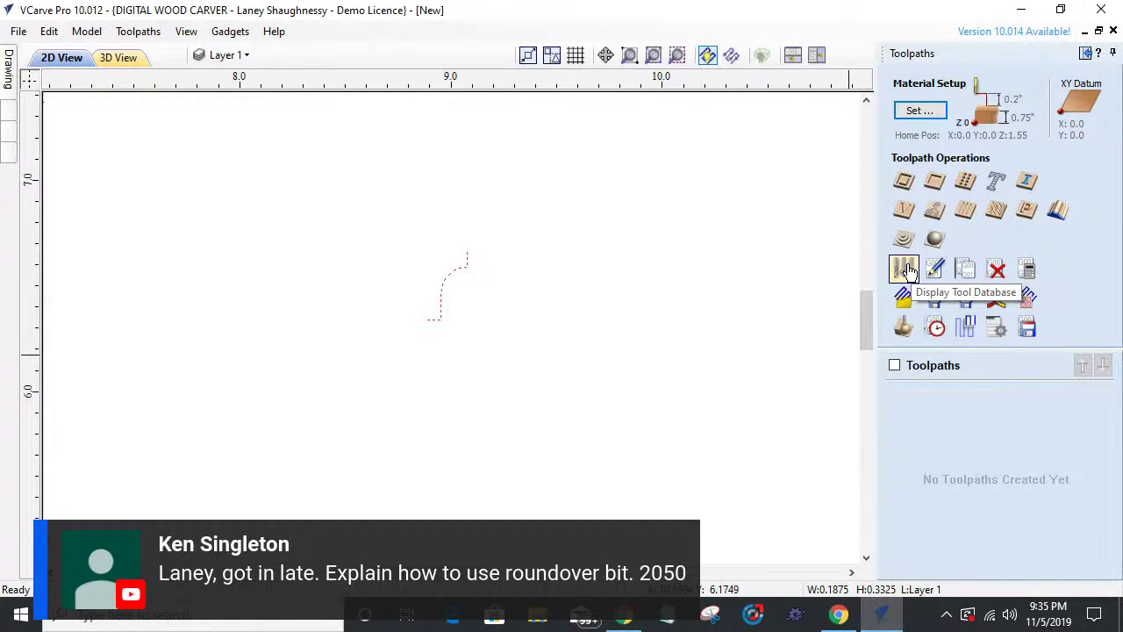
{"action": "scroll", "coordinate": [487, 292], "scroll_direction": "up", "scroll_amount": 3}
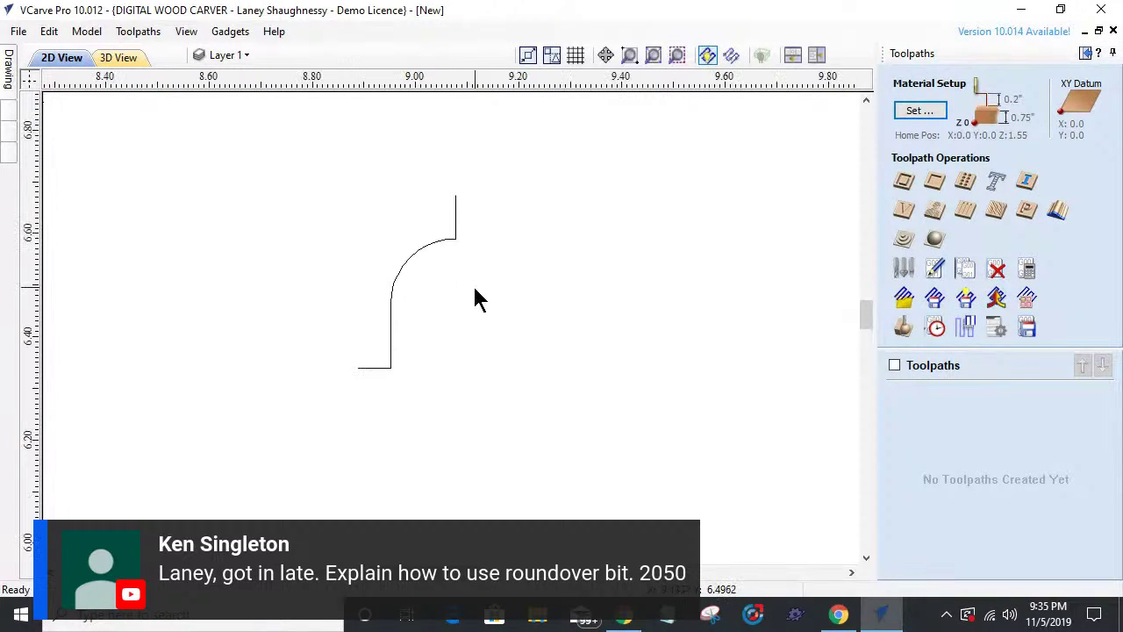
{"action": "scroll", "coordinate": [474, 289], "scroll_direction": "up", "scroll_amount": 3}
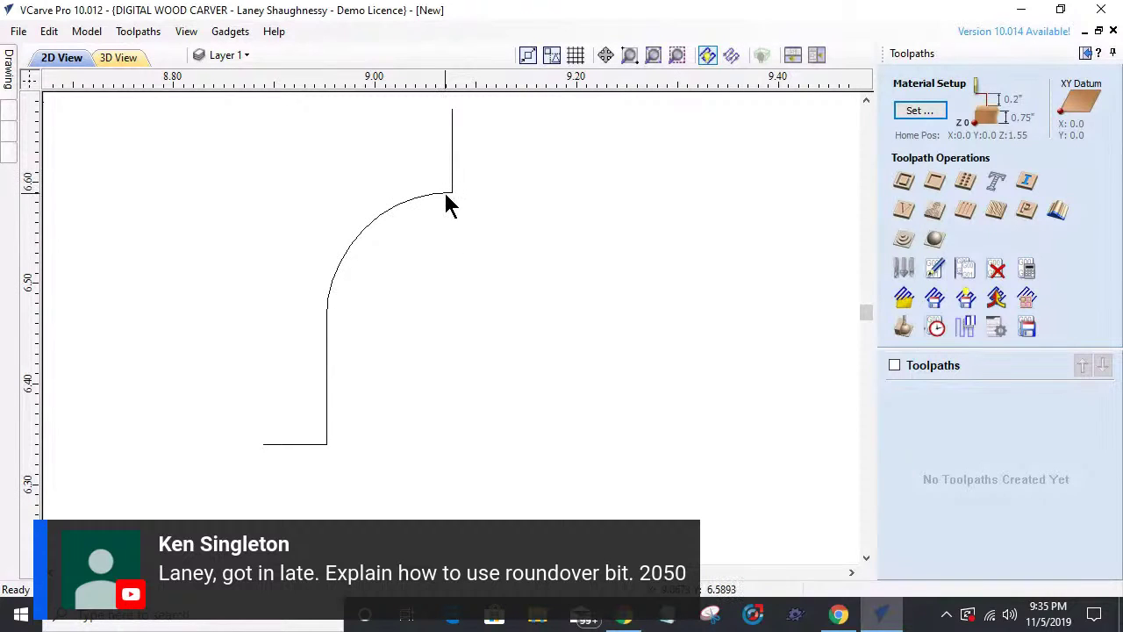
{"action": "left_click", "coordinate": [445, 190]}
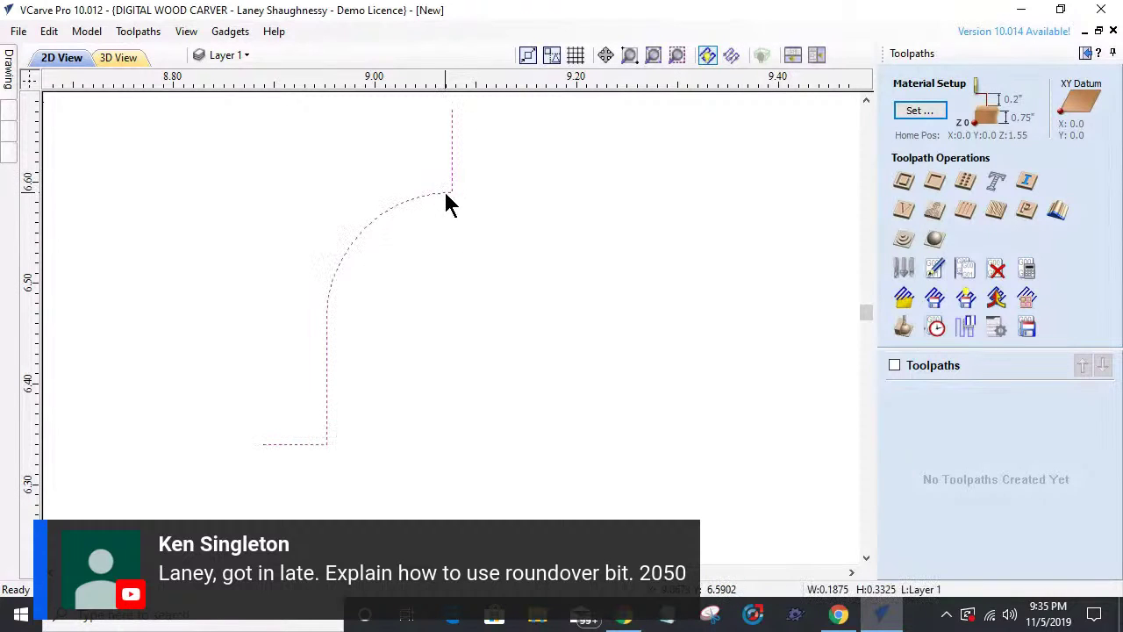
{"action": "left_click", "coordinate": [904, 274]}
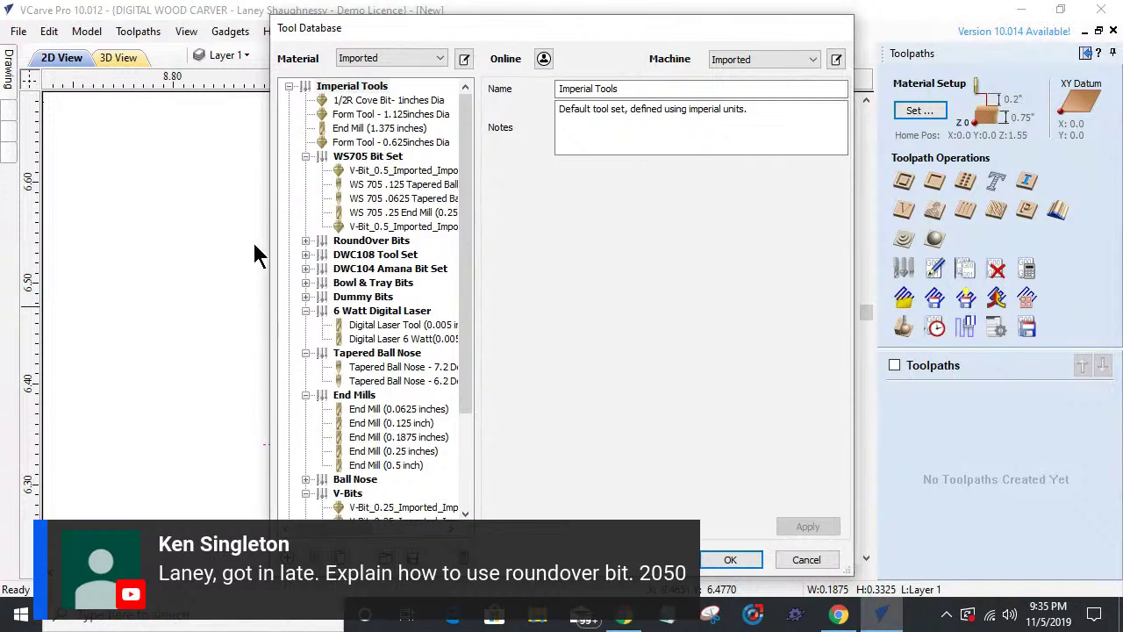
- Add a new tool to the RoundOver Bits group and set its type to Form Tool from the selected profile
{"action": "left_click", "coordinate": [306, 241]}
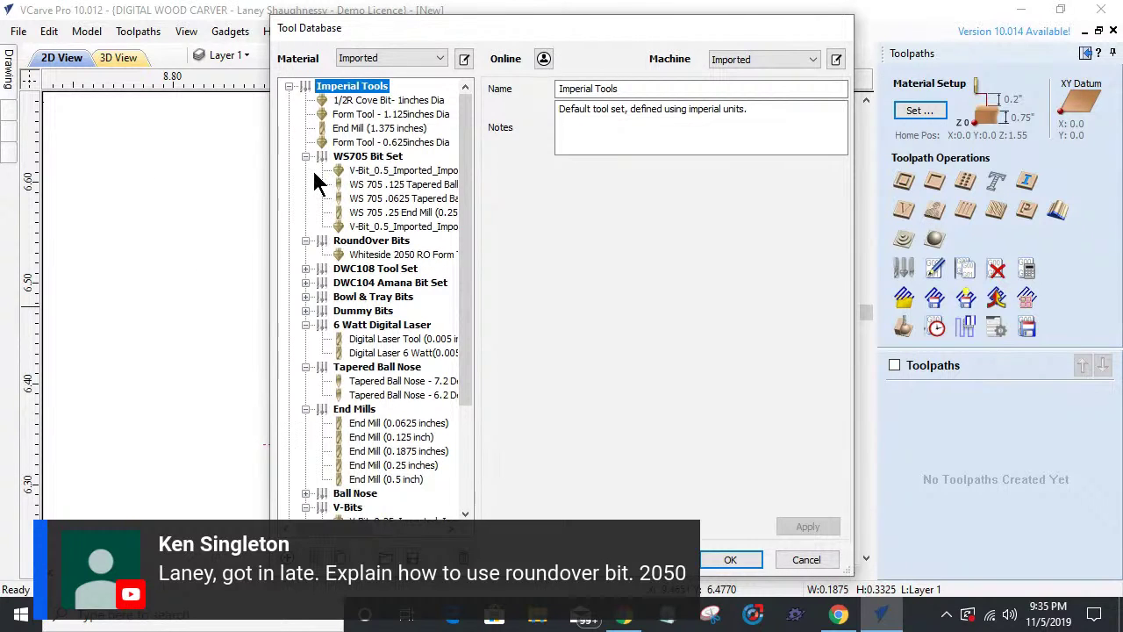
{"action": "left_click", "coordinate": [306, 242]}
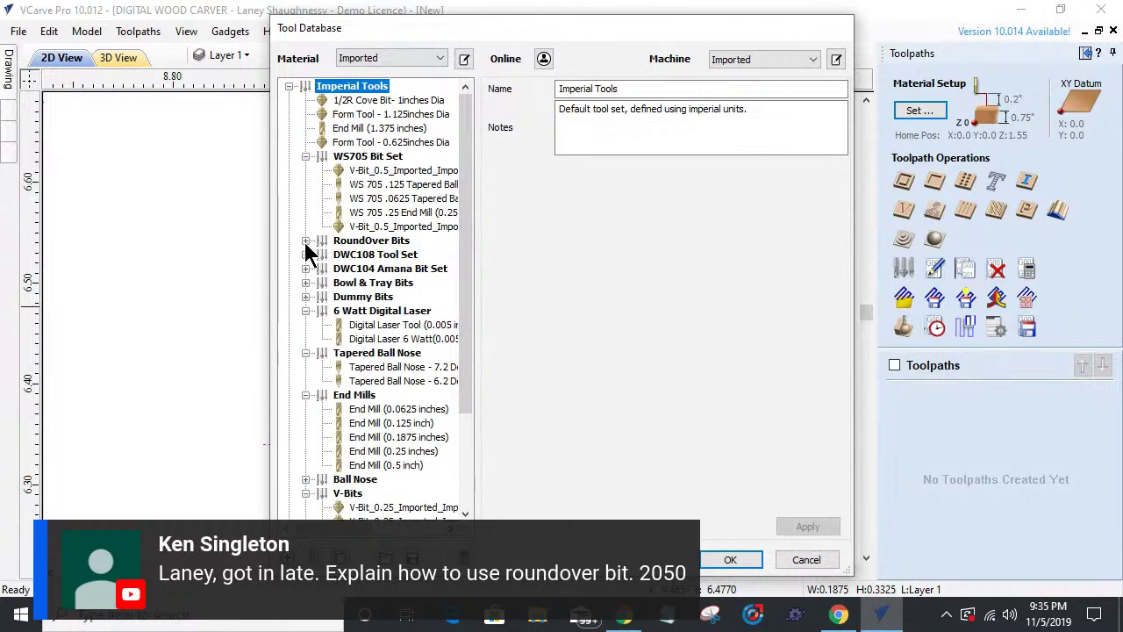
{"action": "left_click", "coordinate": [351, 242]}
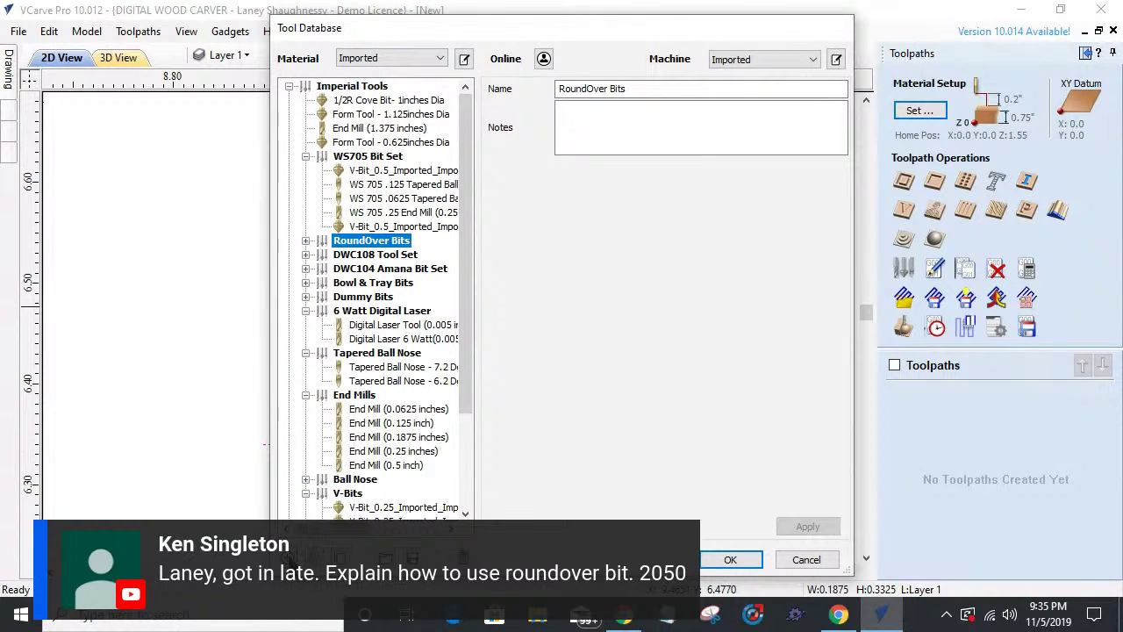
{"action": "key", "text": "Right"}
{"action": "key", "text": "Down"}
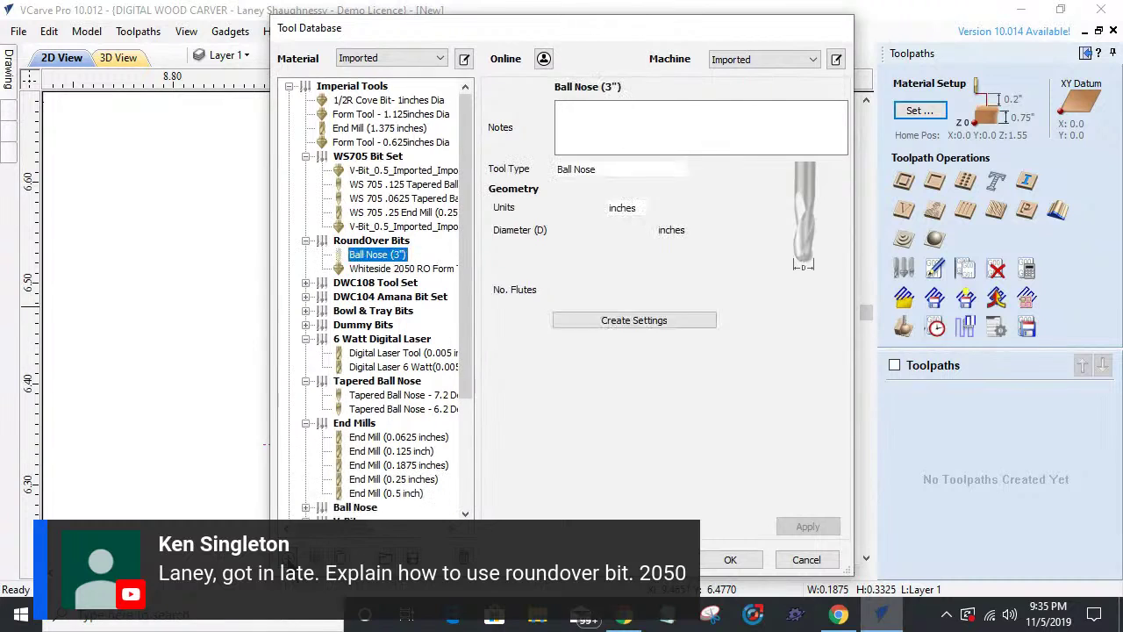
{"action": "left_click", "coordinate": [695, 169]}
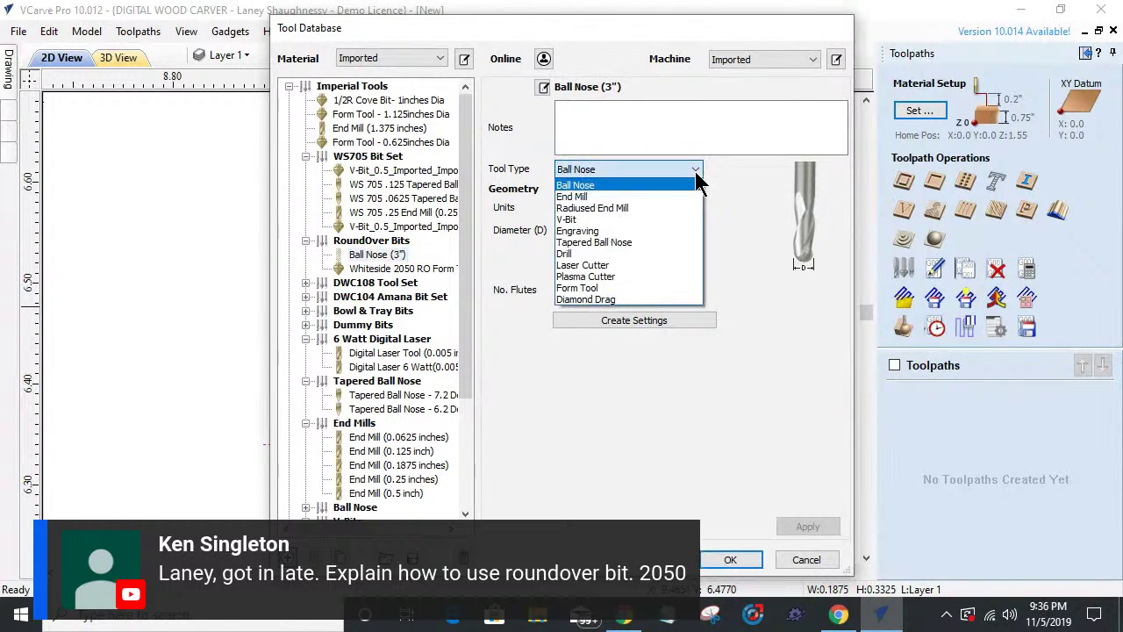
{"action": "left_click", "coordinate": [581, 289]}
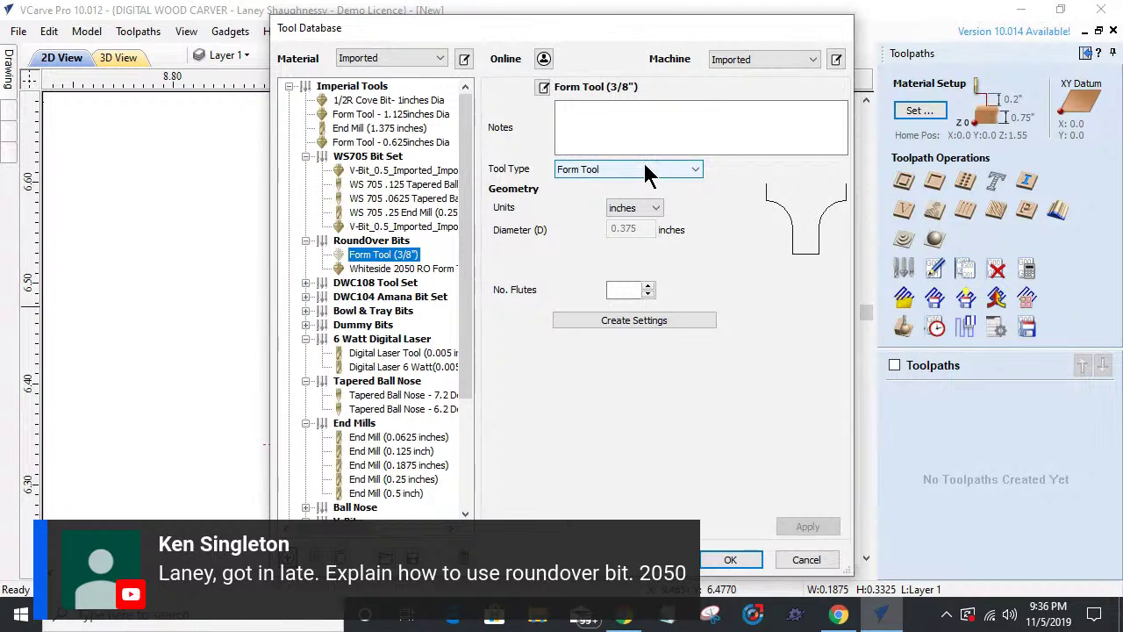
- Create cutting settings for the new form tool with a pass depth of 0.25 inches and a stepover of 33.3%
{"action": "left_click", "coordinate": [644, 326]}
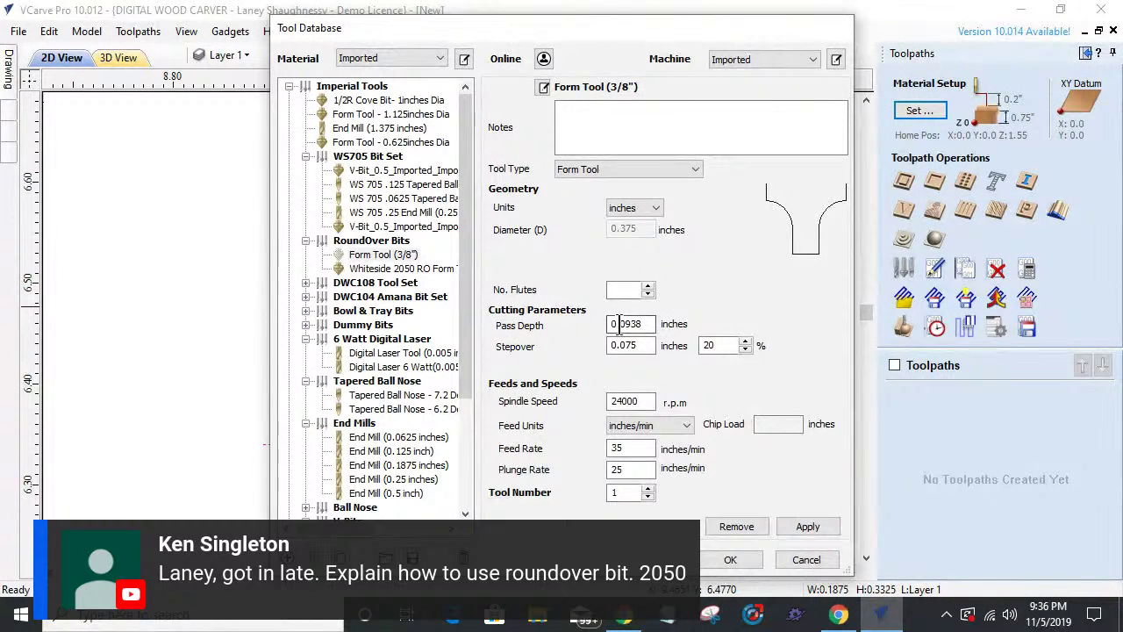
{"action": "left_click_drag", "start_coordinate": [650, 323], "coordinate": [592, 325]}
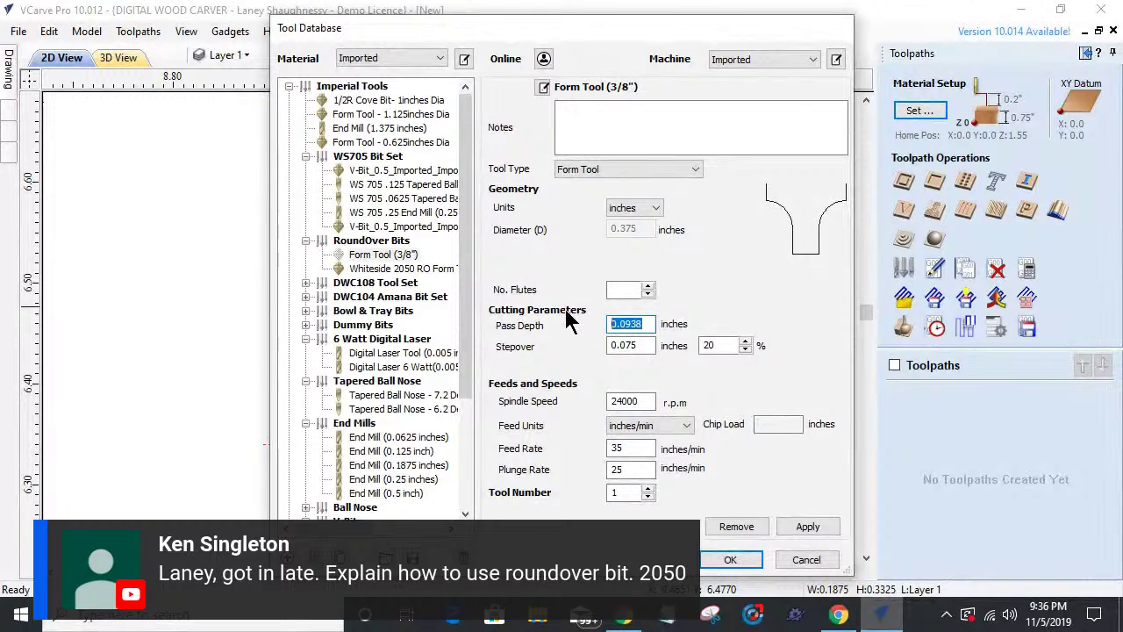
{"action": "type", "text": ".25"}
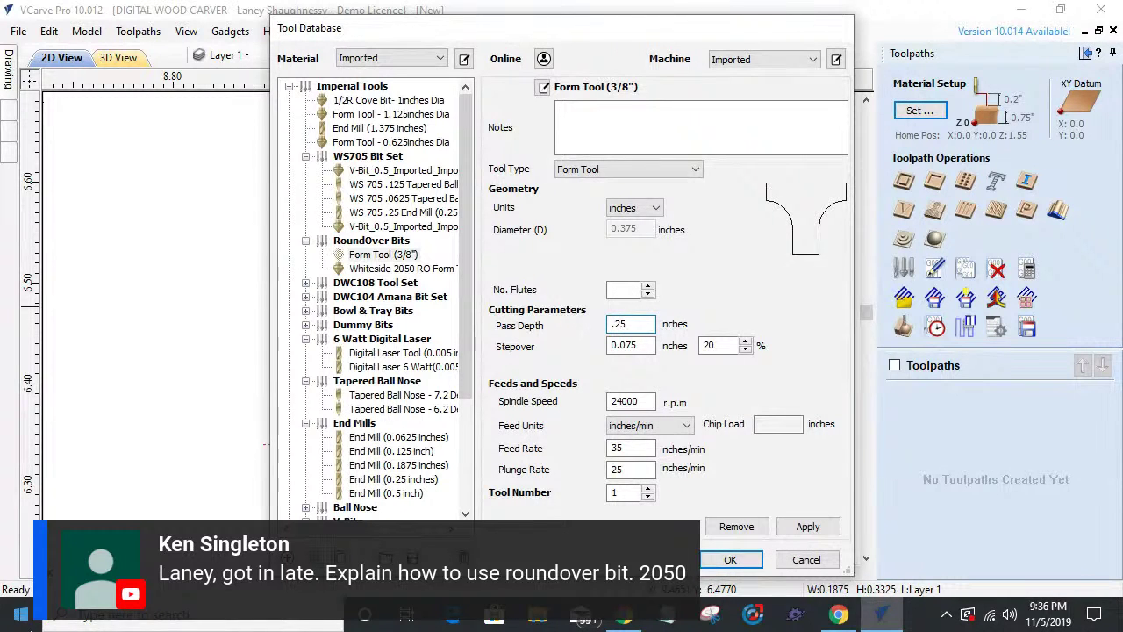
{"action": "double_click", "coordinate": [720, 346]}
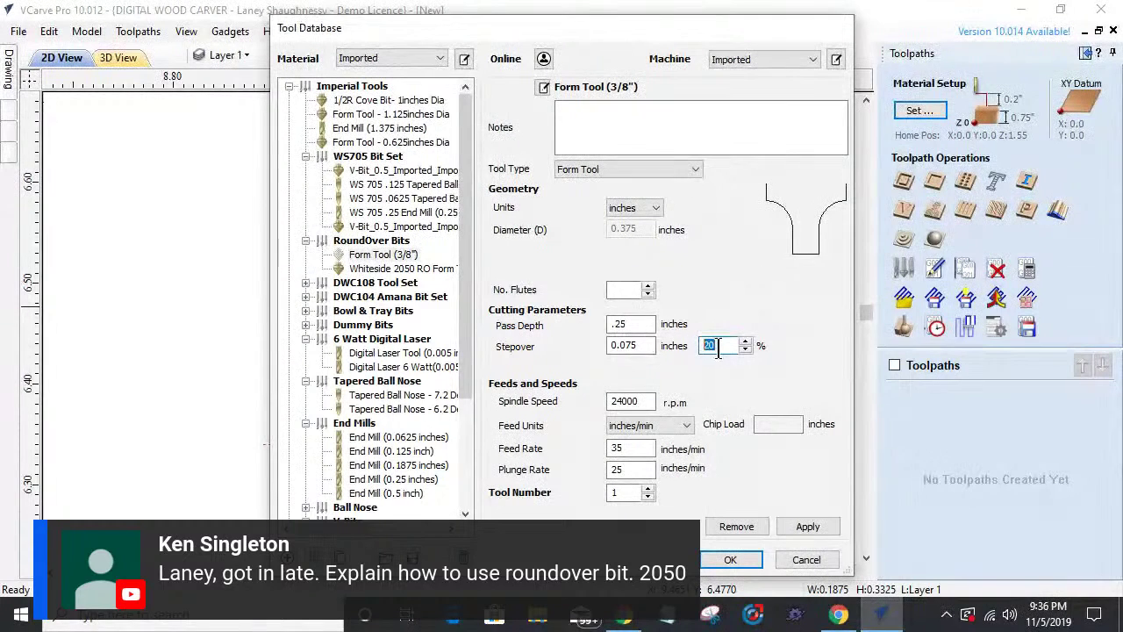
{"action": "type", "text": "33.3"}
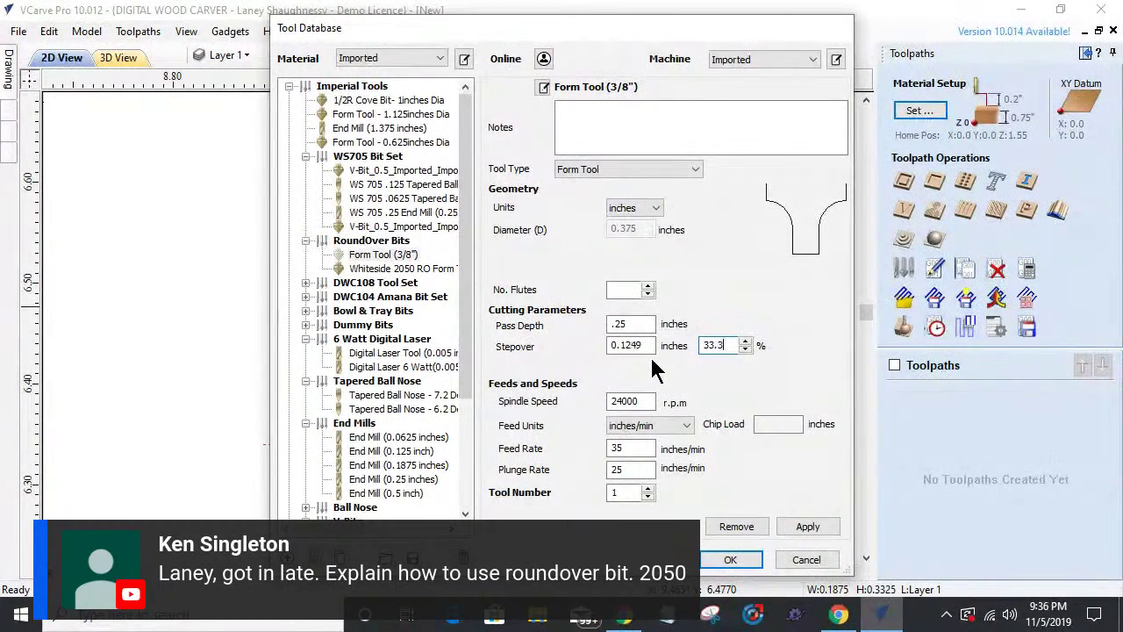
{"action": "left_click_drag", "start_coordinate": [649, 346], "coordinate": [552, 379]}
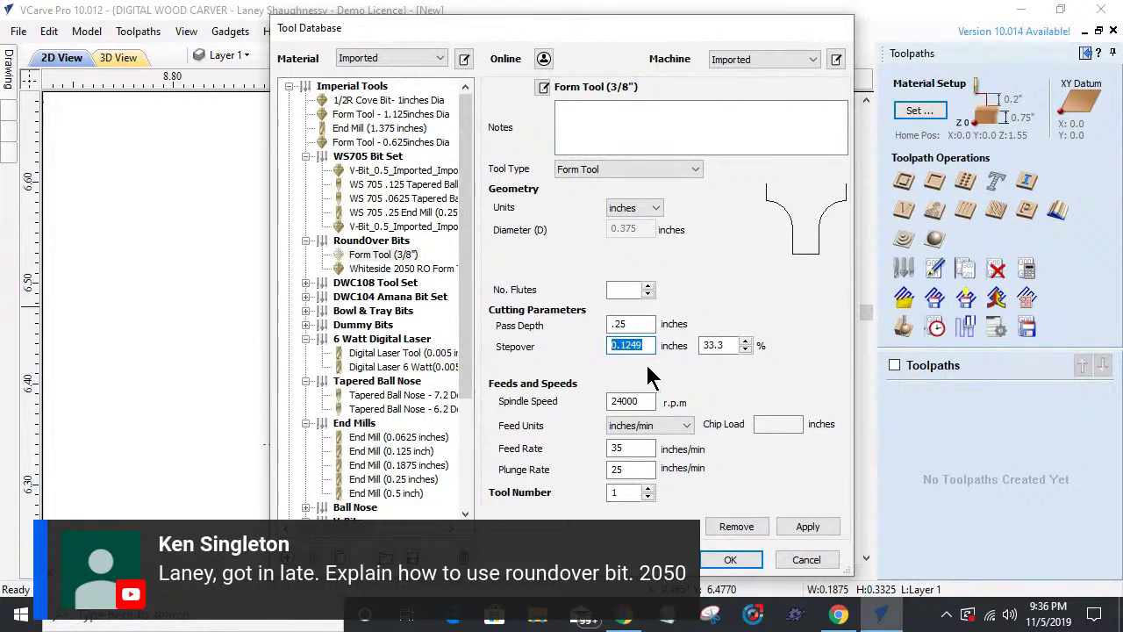
- Set the form tool's feed rate to 45 inches/min and its plunge rate to 15 inches/min
{"action": "left_click", "coordinate": [645, 399]}
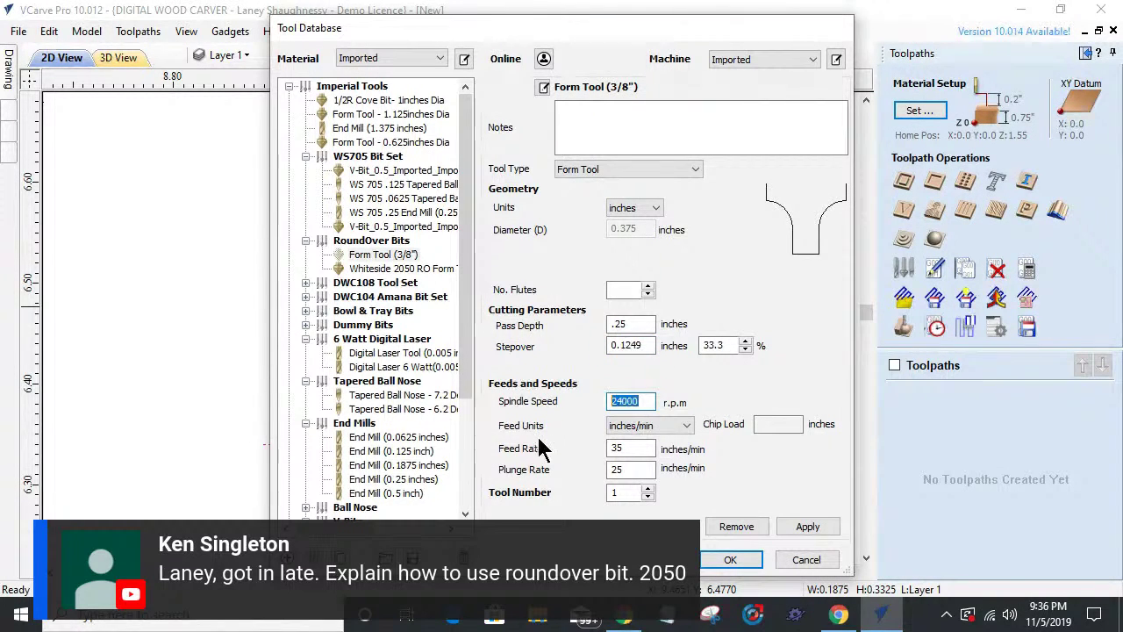
{"action": "left_click_drag", "start_coordinate": [625, 448], "coordinate": [593, 449]}
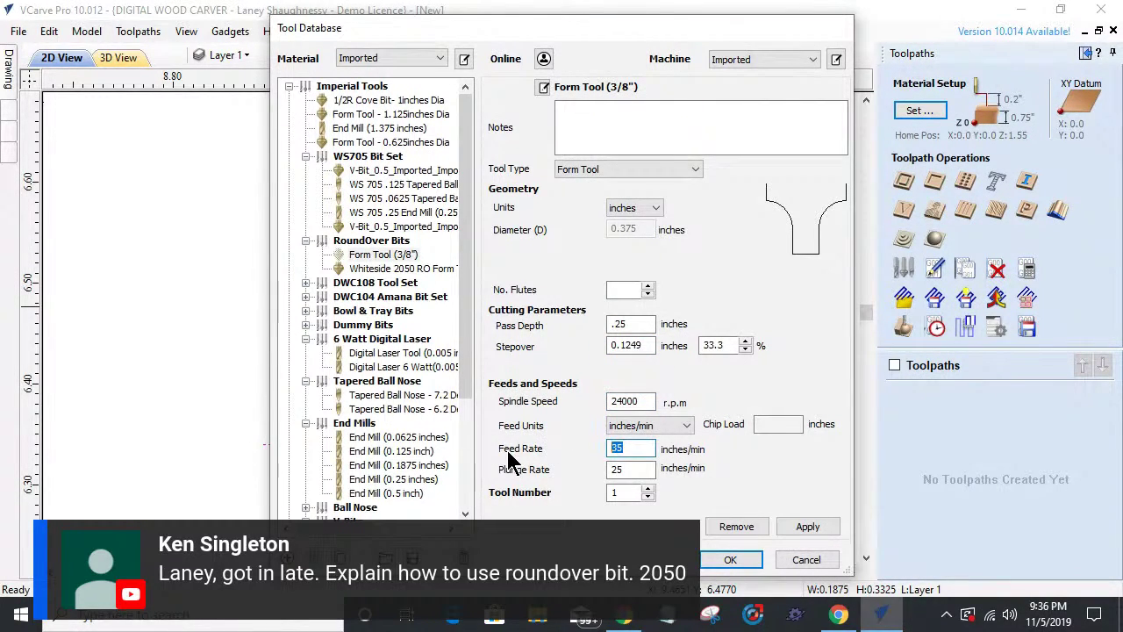
{"action": "type", "text": "4"}
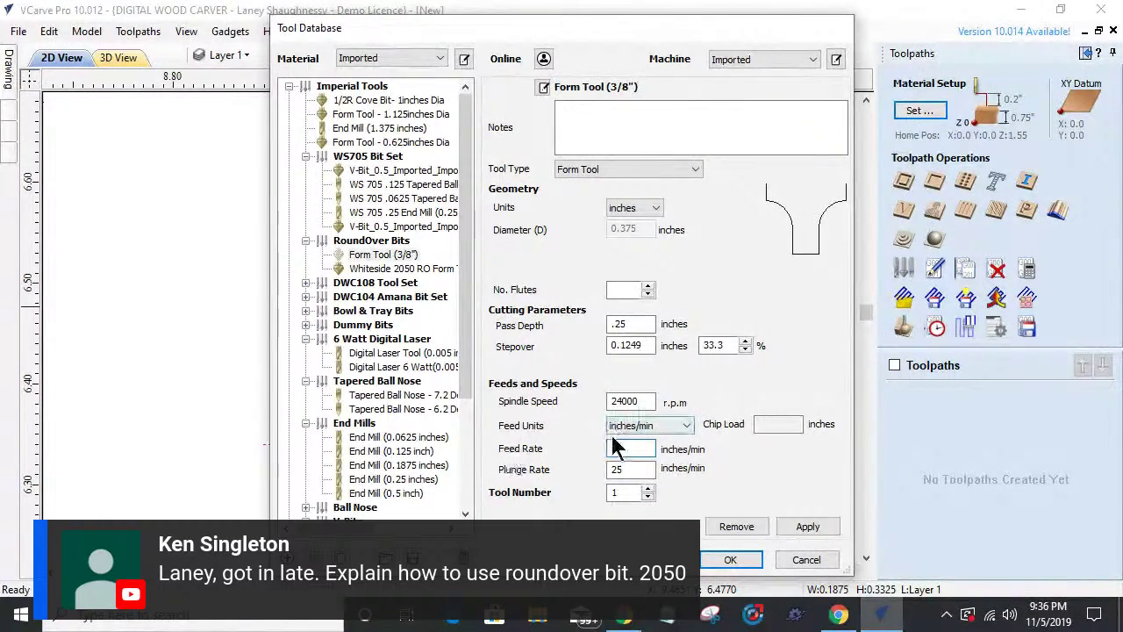
{"action": "left_click_drag", "start_coordinate": [632, 470], "coordinate": [562, 479]}
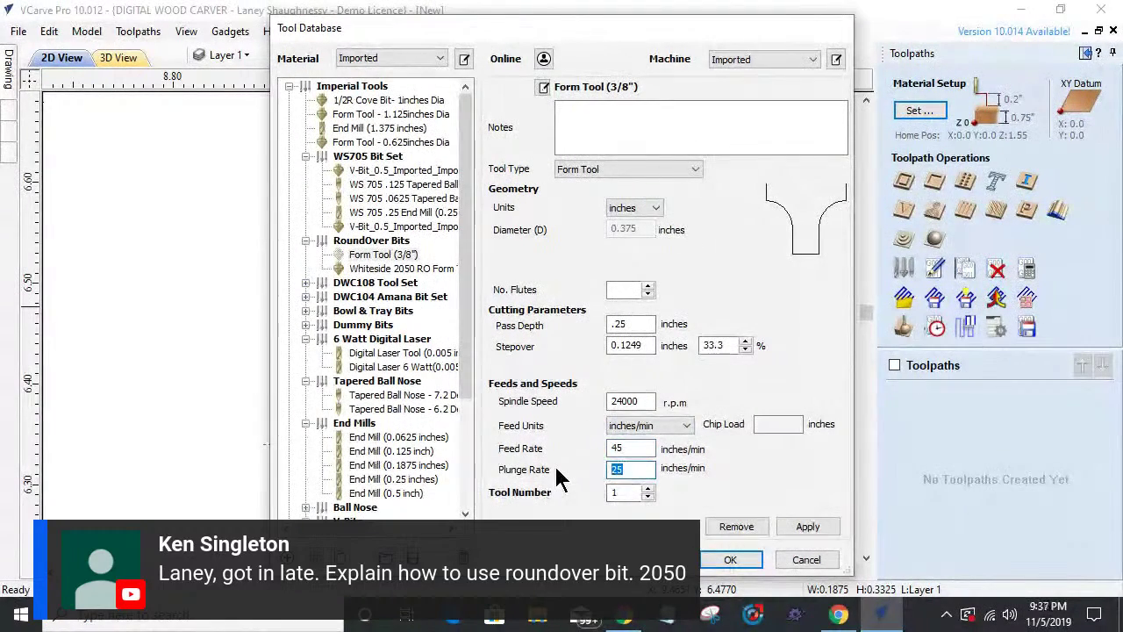
{"action": "type", "text": "15"}
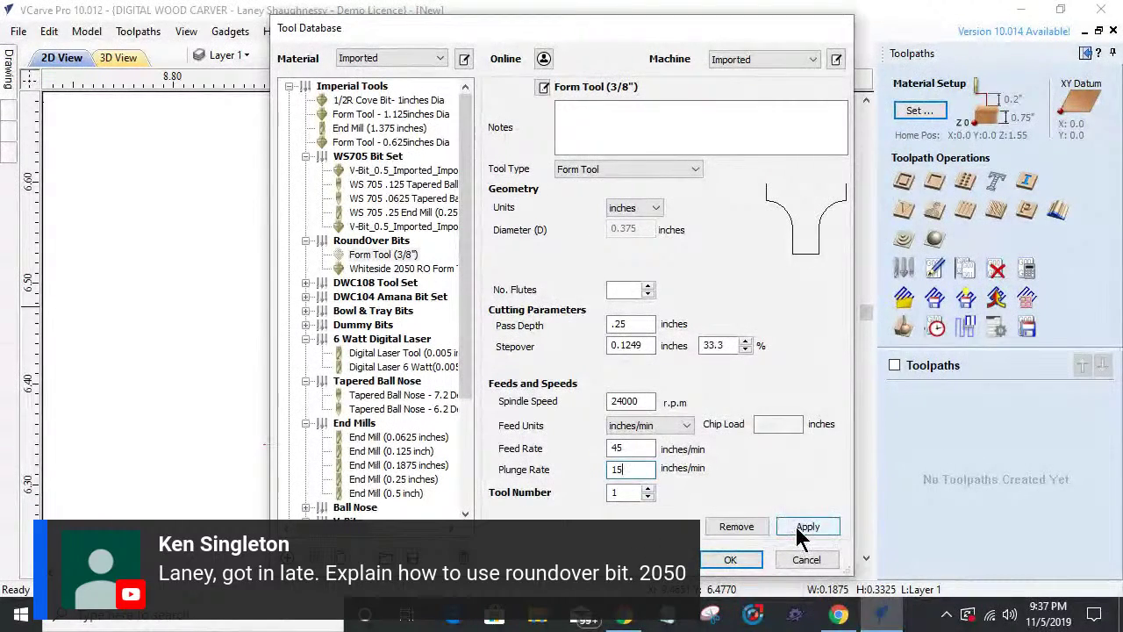
- Edit the form tool's name format, replacing the tool type variable with WS2050RO in front of the diameter
{"action": "left_click", "coordinate": [543, 88]}
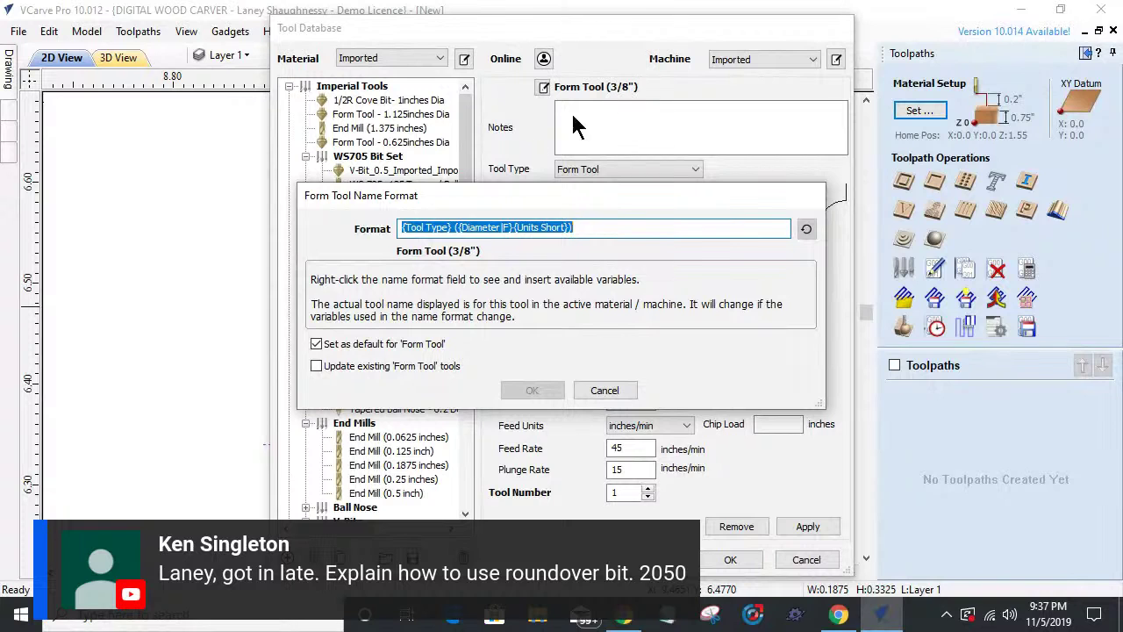
{"action": "left_click", "coordinate": [450, 228]}
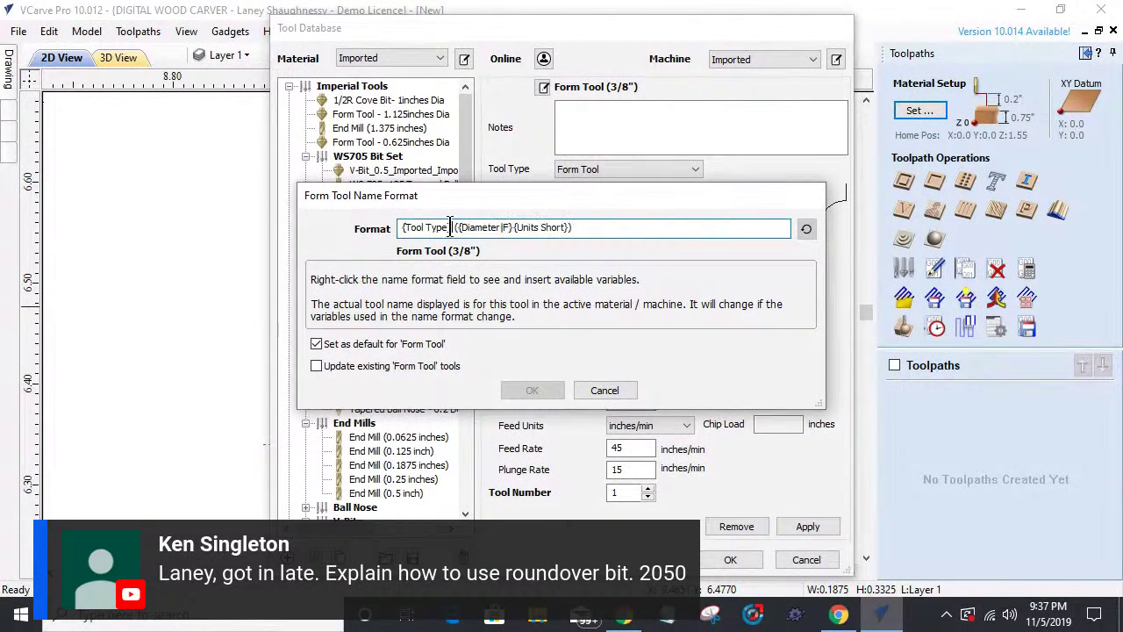
{"action": "left_click_drag", "start_coordinate": [452, 228], "coordinate": [401, 229]}
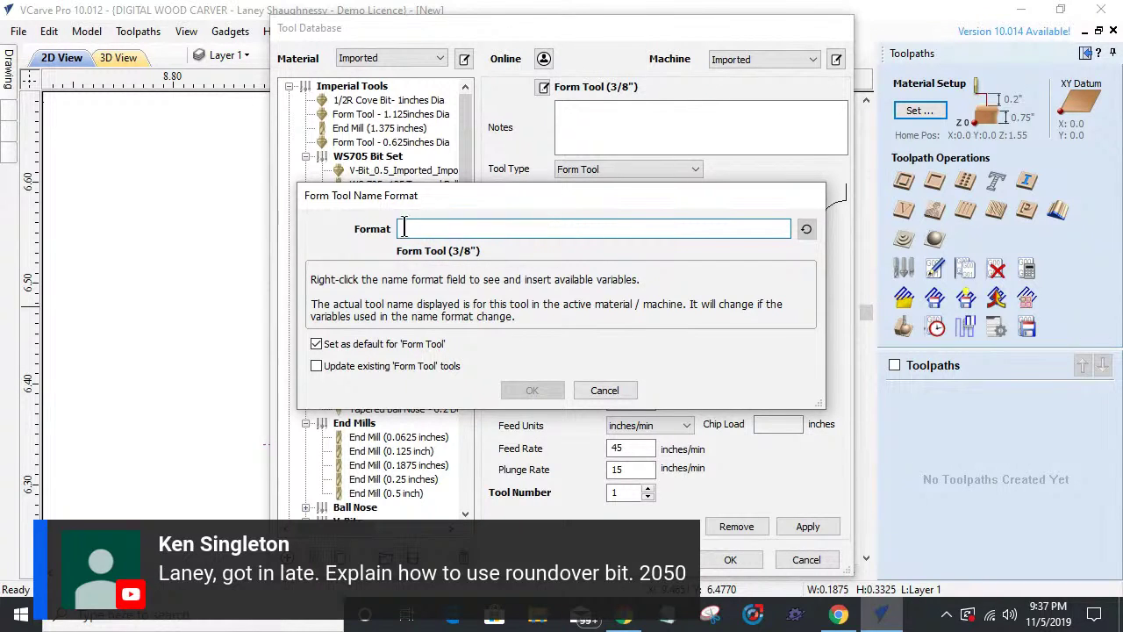
{"action": "key", "text": "BackSpace"}
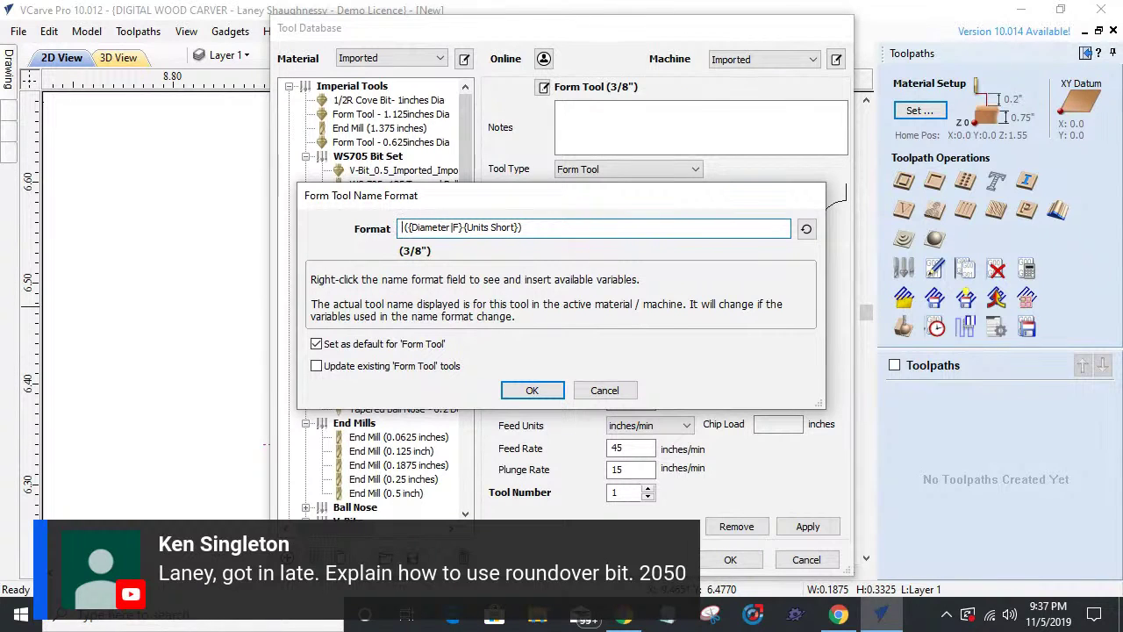
{"action": "type", "text": "WS "}
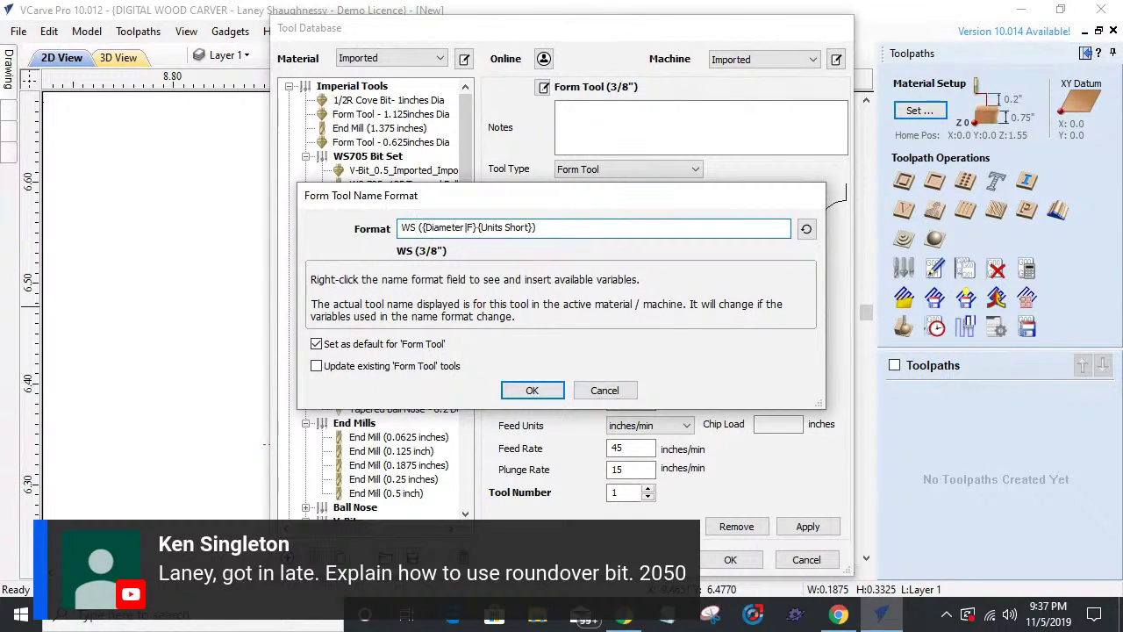
{"action": "type", "text": "2050"}
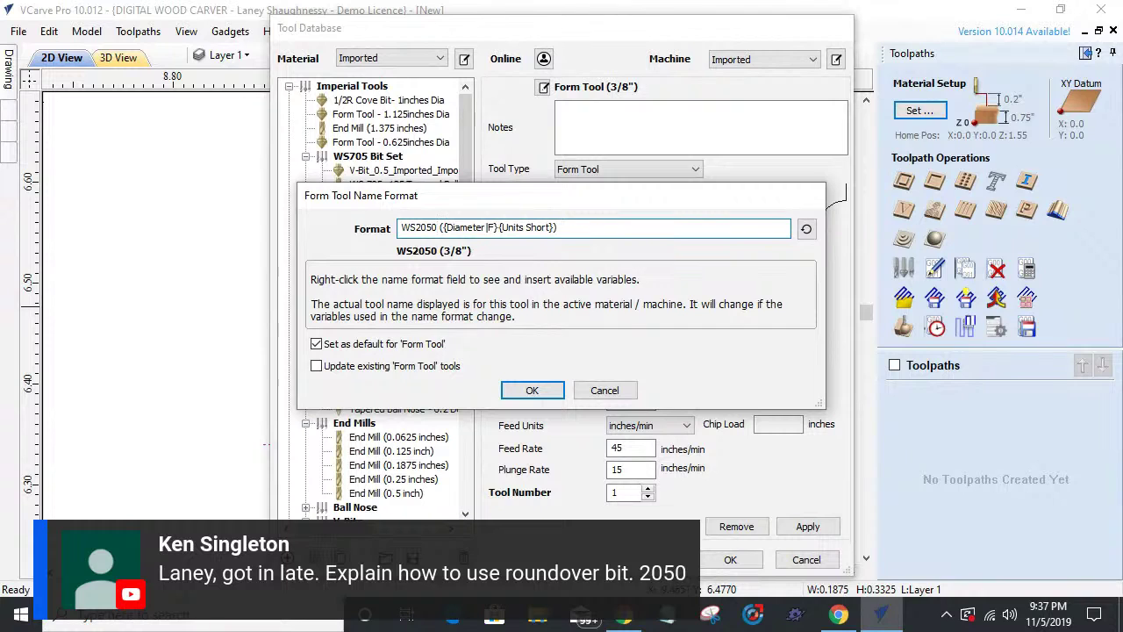
{"action": "type", "text": "RO"}
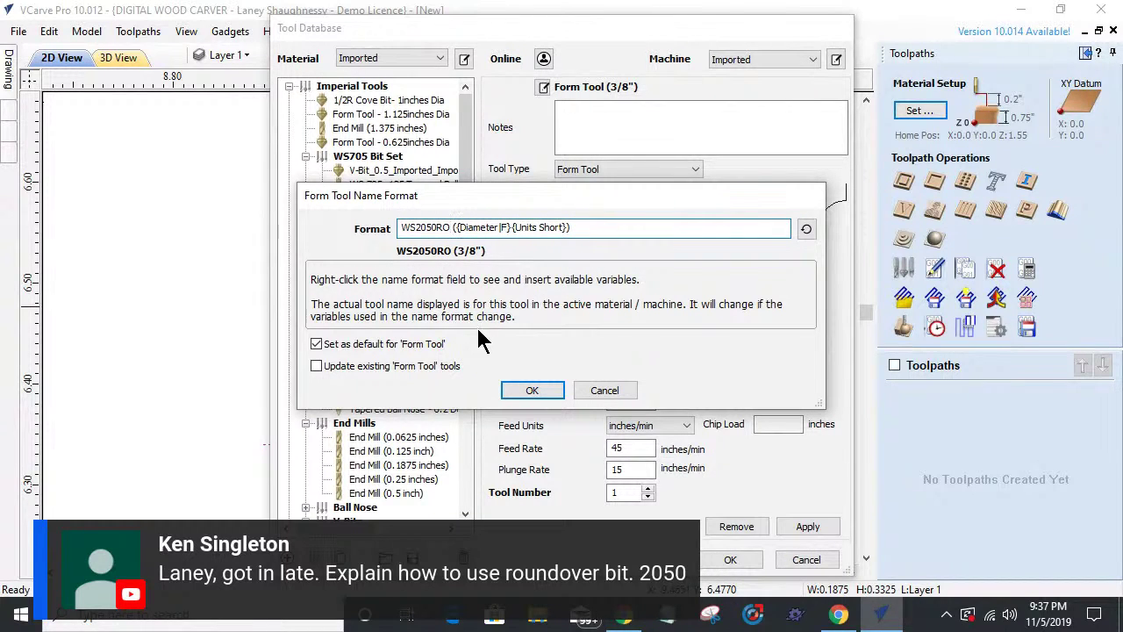
{"action": "left_click", "coordinate": [530, 391]}
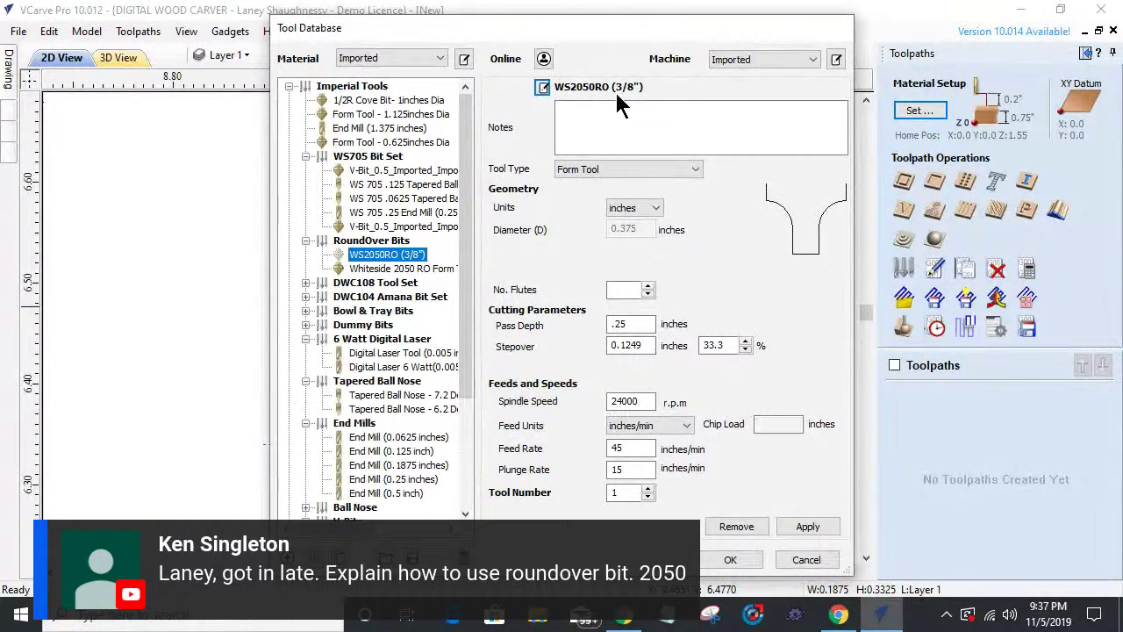
- Apply the WS2050RO tool's settings, select it in the RoundOver Bits group and close the tool database with OK
{"action": "left_click", "coordinate": [812, 530]}
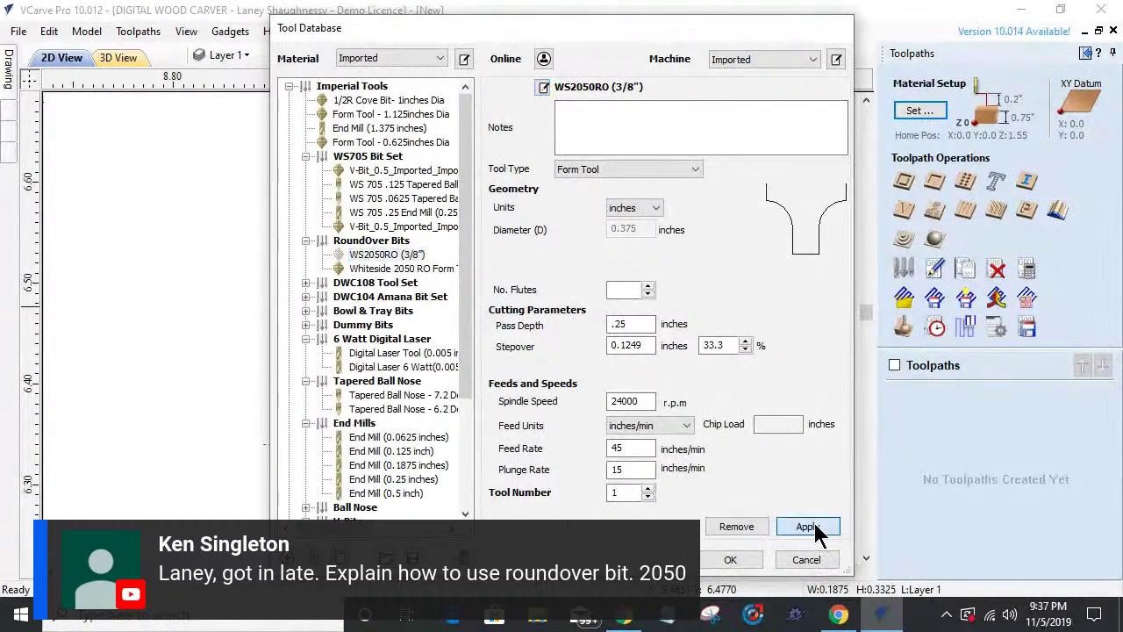
{"action": "left_click", "coordinate": [389, 255]}
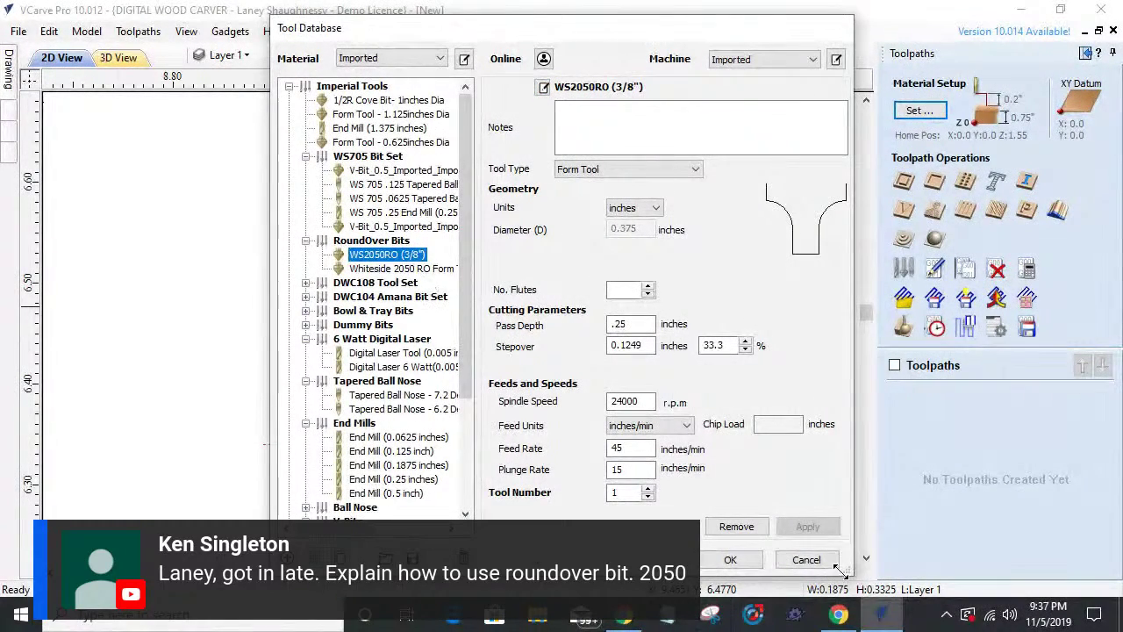
{"action": "left_click", "coordinate": [803, 562]}
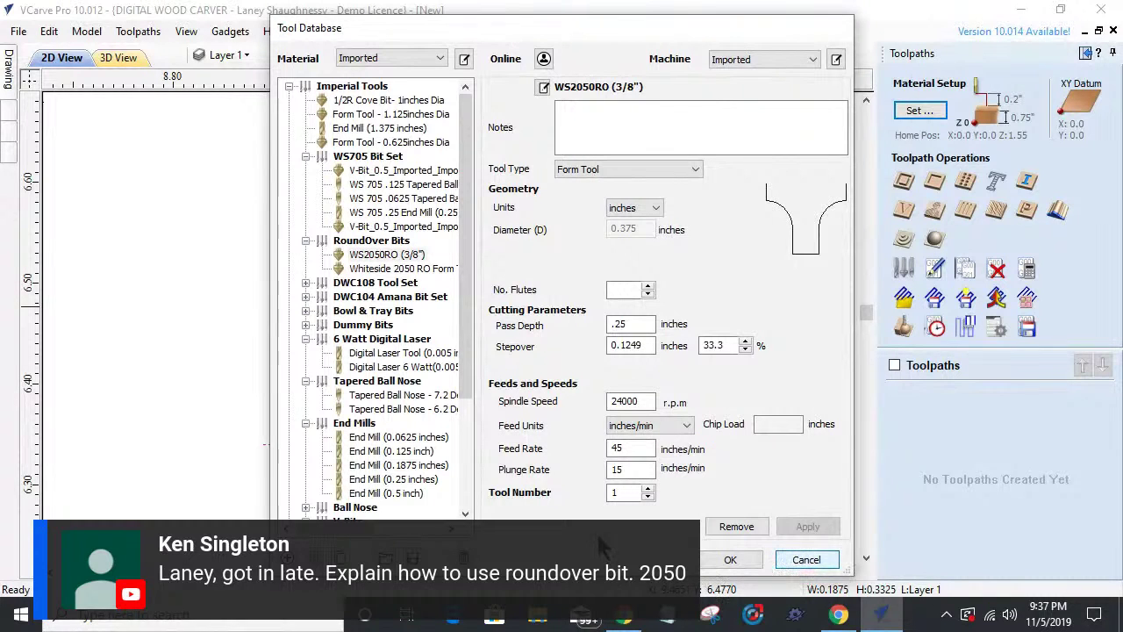
{"action": "left_click", "coordinate": [731, 562]}
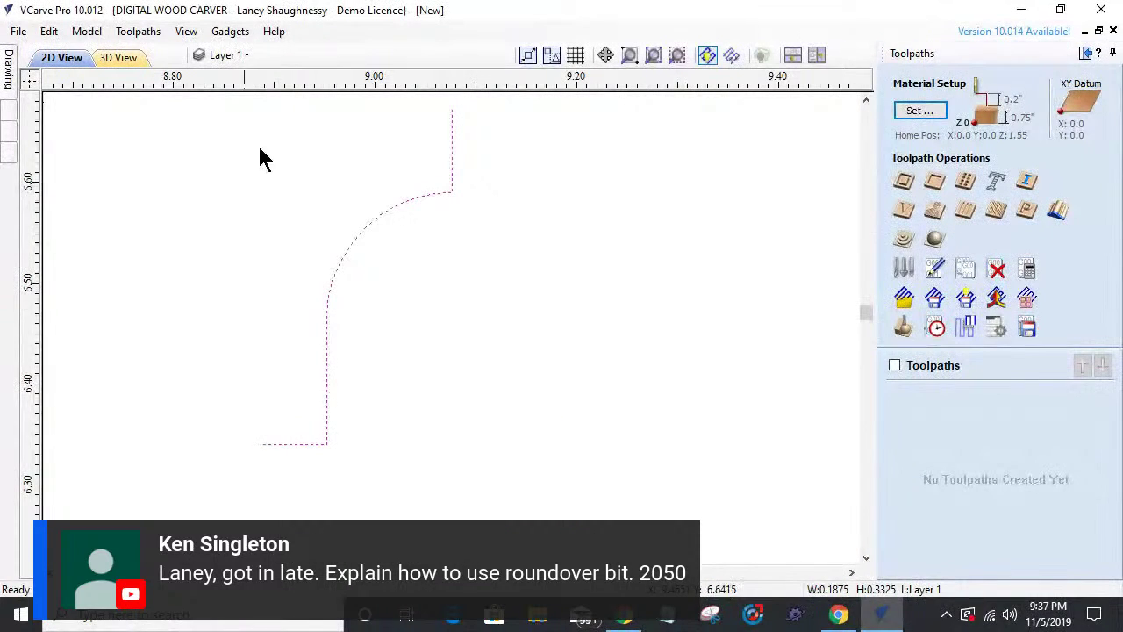
- Leave the Join Vectors tool and draw a rectangle about 12.25 by 6.5 inches within the material area
{"action": "scroll", "coordinate": [652, 434], "scroll_direction": "down", "scroll_amount": 5}
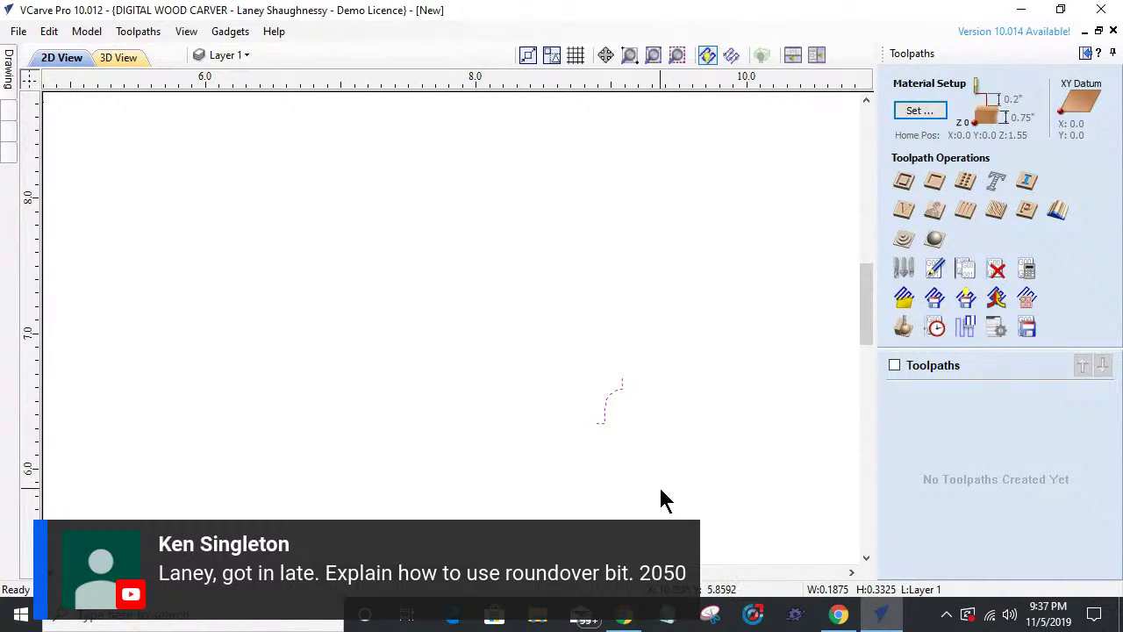
{"action": "scroll", "coordinate": [667, 422], "scroll_direction": "down", "scroll_amount": 6}
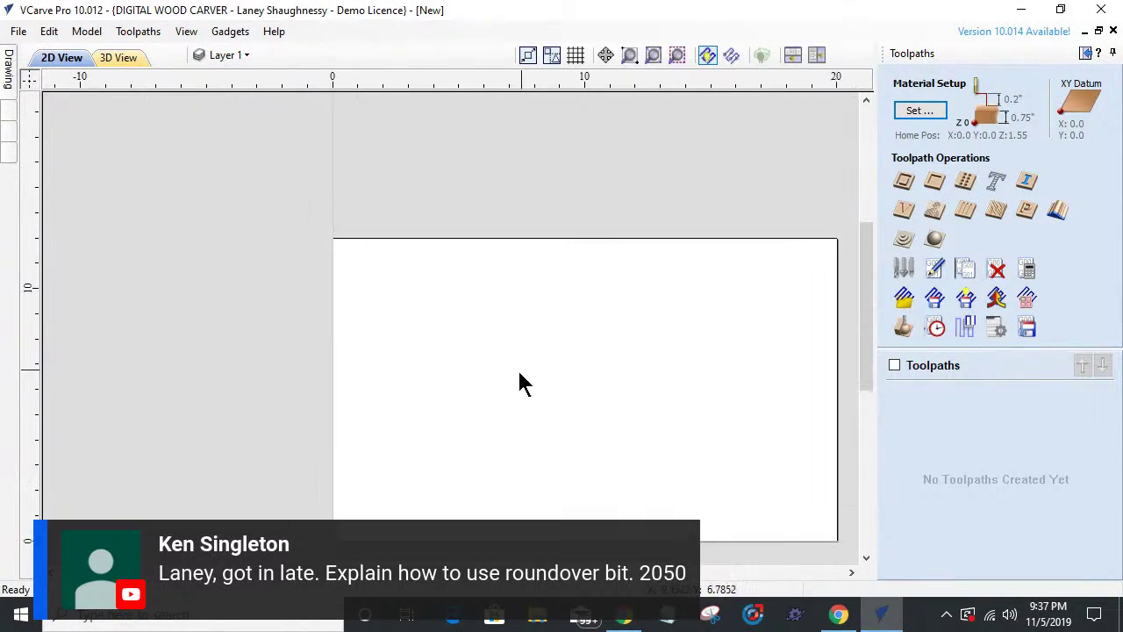
{"action": "scroll", "coordinate": [518, 381], "scroll_direction": "up", "scroll_amount": 1}
{"action": "mouse_move", "coordinate": [5, 75]}
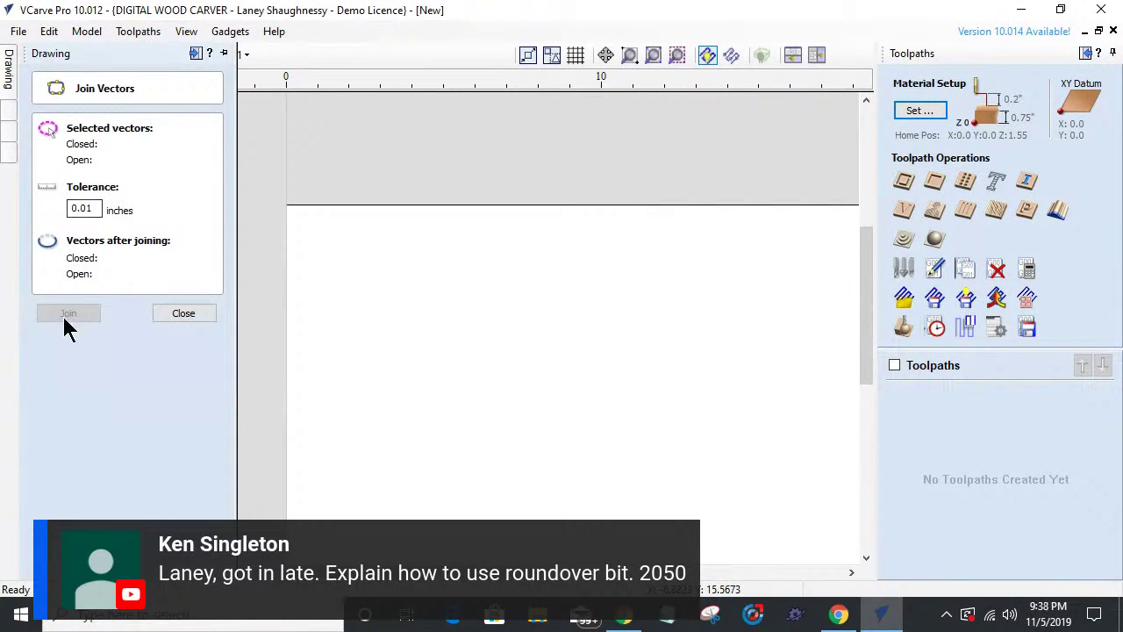
{"action": "left_click", "coordinate": [185, 316]}
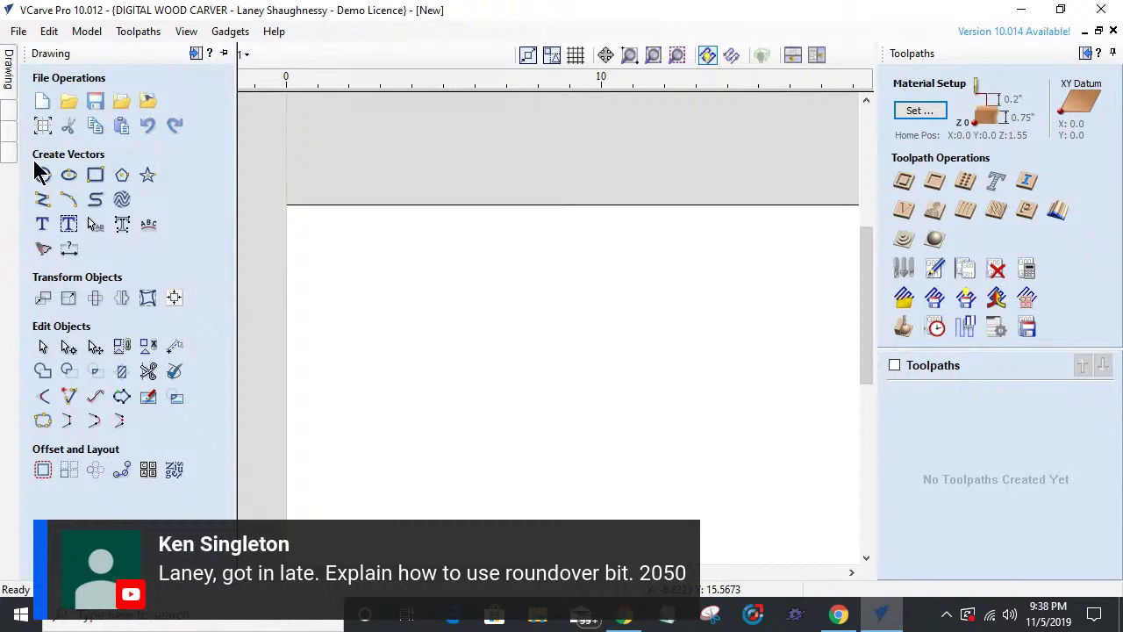
{"action": "left_click", "coordinate": [95, 175]}
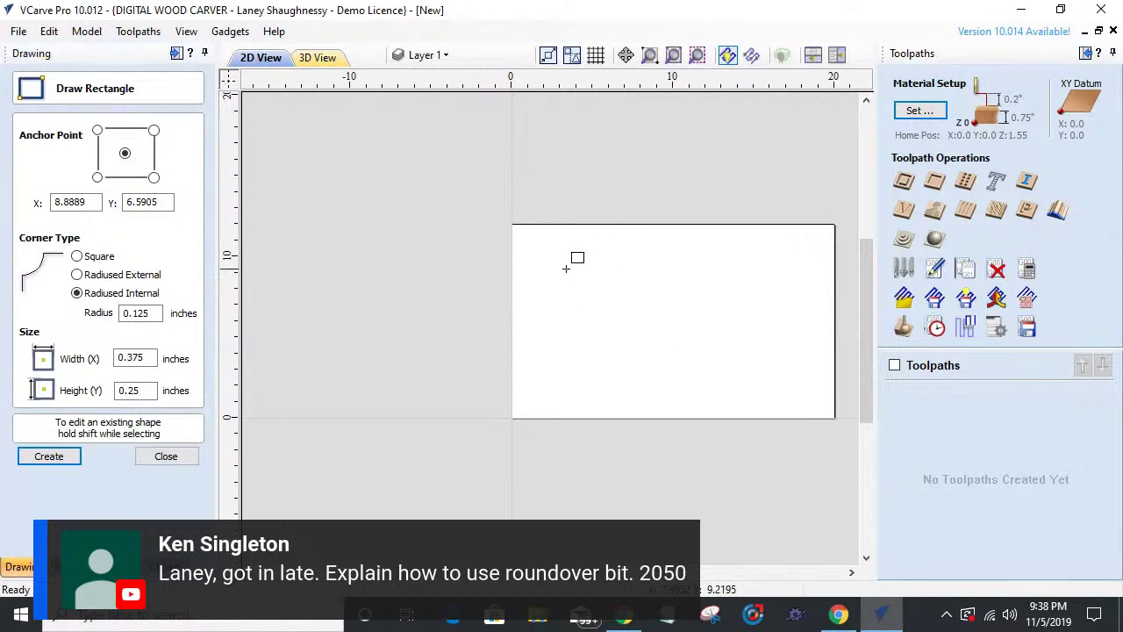
{"action": "left_click_drag", "start_coordinate": [549, 269], "coordinate": [747, 374]}
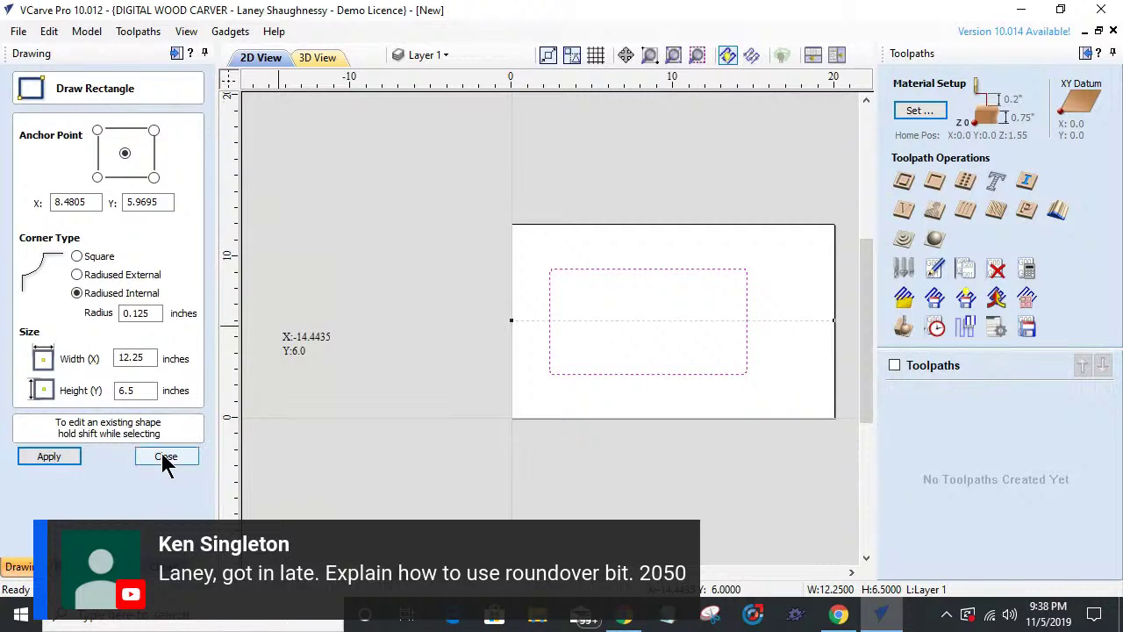
{"action": "left_click", "coordinate": [165, 457]}
- Change the rectangle's corner type to Square and apply it
{"action": "scroll", "coordinate": [758, 259], "scroll_direction": "up", "scroll_amount": 3}
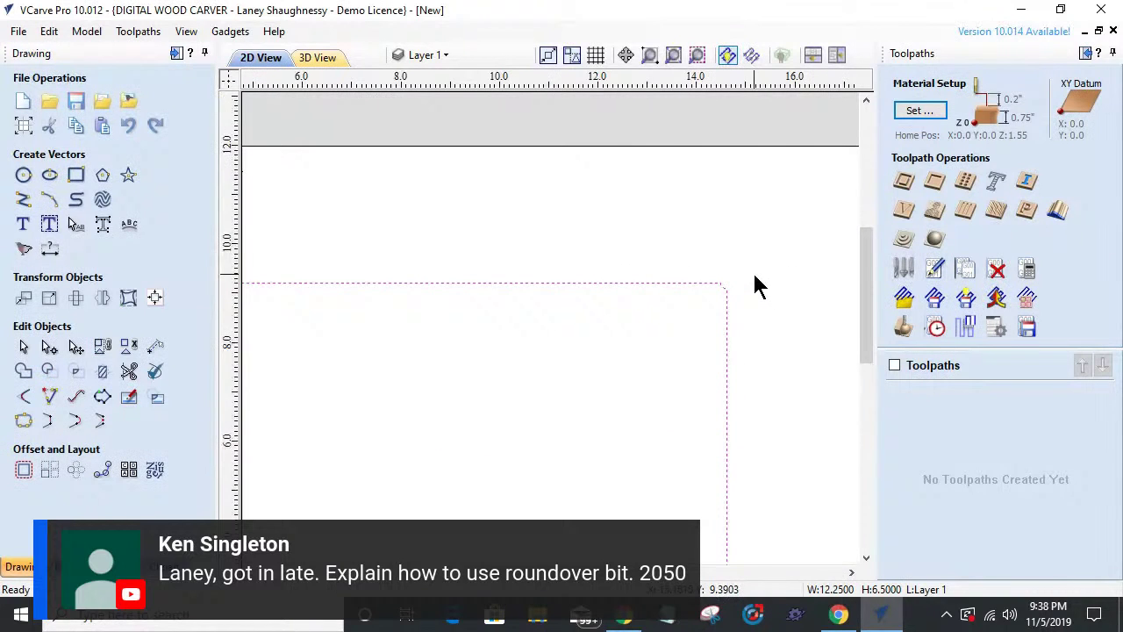
{"action": "left_click", "coordinate": [79, 176]}
{"action": "left_click", "coordinate": [75, 256]}
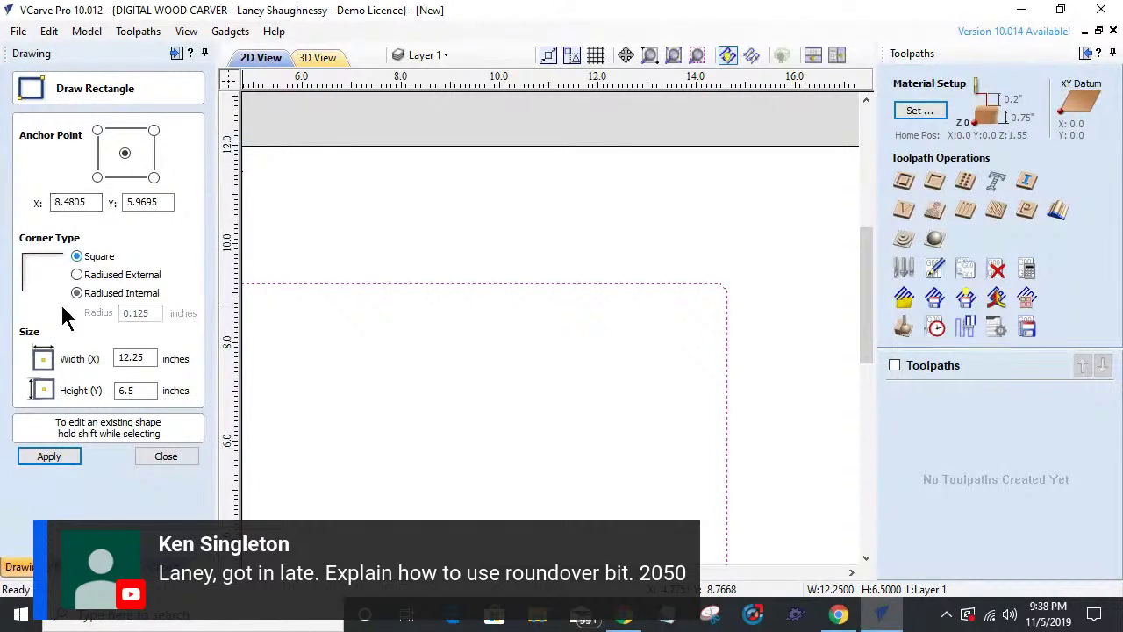
{"action": "left_click", "coordinate": [49, 456]}
{"action": "scroll", "coordinate": [815, 241], "scroll_direction": "down", "scroll_amount": 2}
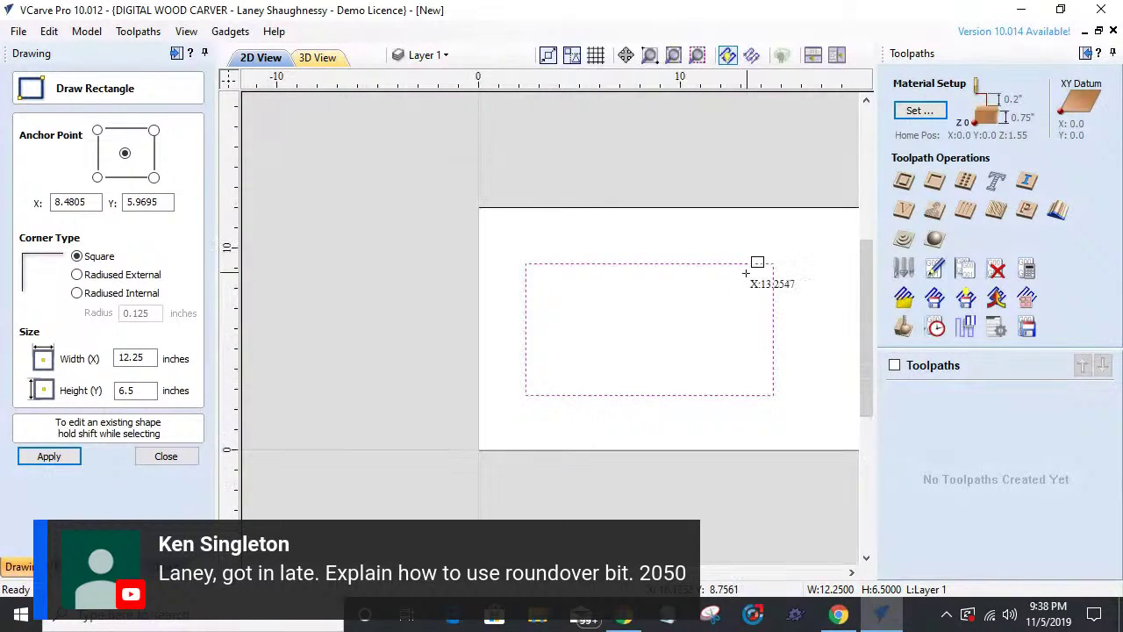
- Start a 2D profile toolpath for the rectangle and set its cut depth to 0.25 inches
{"action": "left_click", "coordinate": [904, 184]}
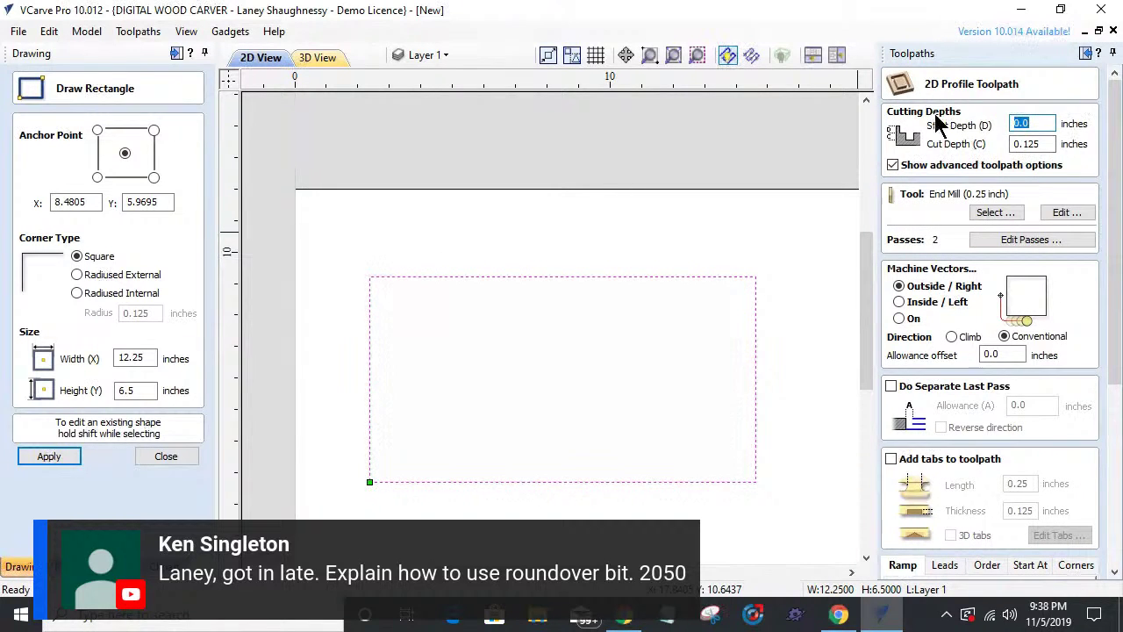
{"action": "key", "text": "Tab"}
{"action": "type", "text": ".25"}
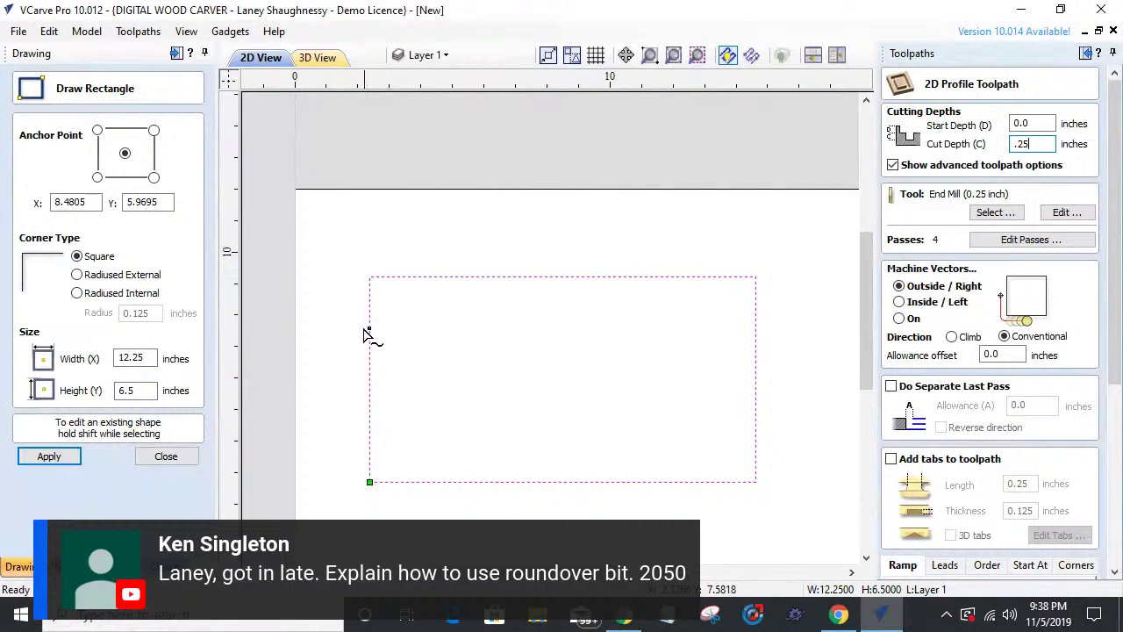
{"action": "scroll", "coordinate": [394, 292], "scroll_direction": "down", "scroll_amount": 3}
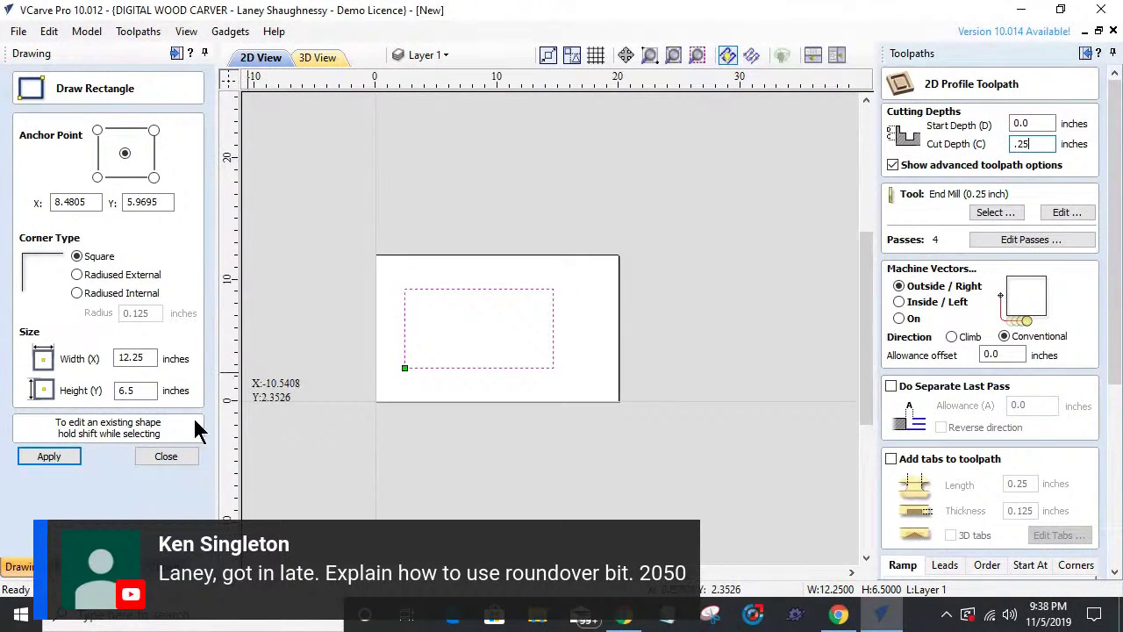
- Replace the large rectangle with a new one about 6.3 by 4.65 inches drawn around the bit profile
{"action": "left_click", "coordinate": [166, 458]}
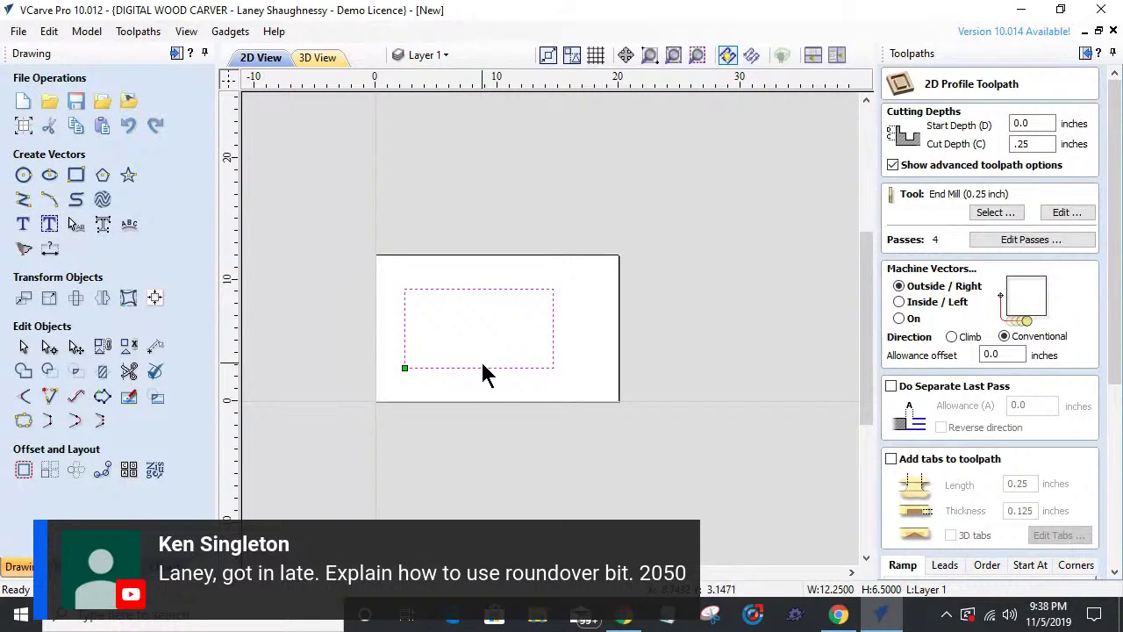
{"action": "scroll", "coordinate": [483, 375], "scroll_direction": "up", "scroll_amount": 10}
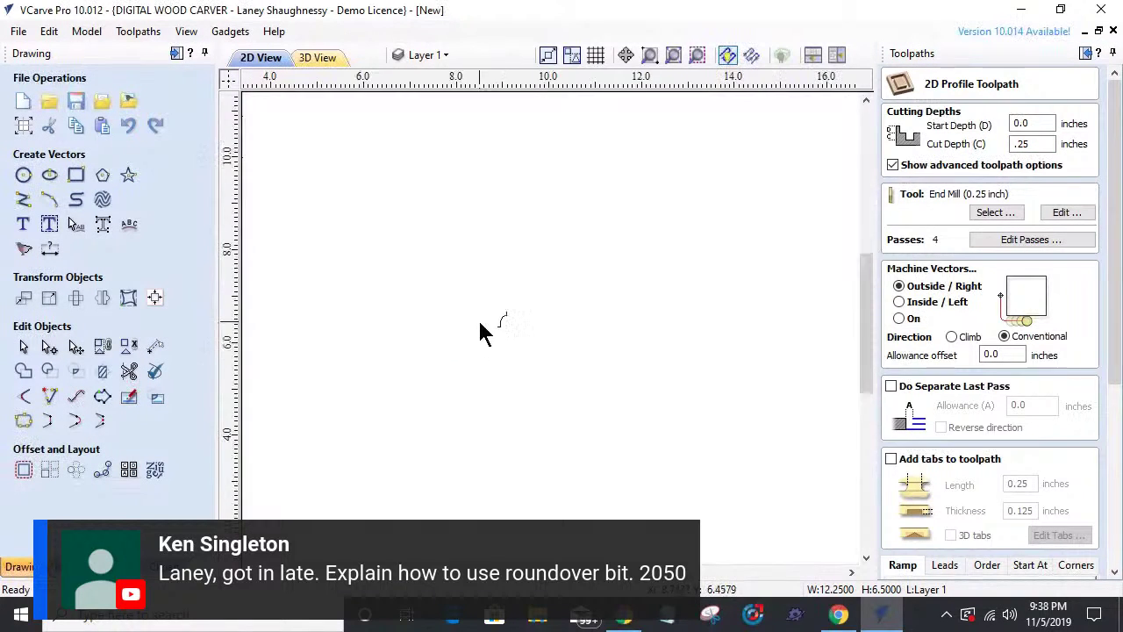
{"action": "scroll", "coordinate": [485, 320], "scroll_direction": "down", "scroll_amount": 2}
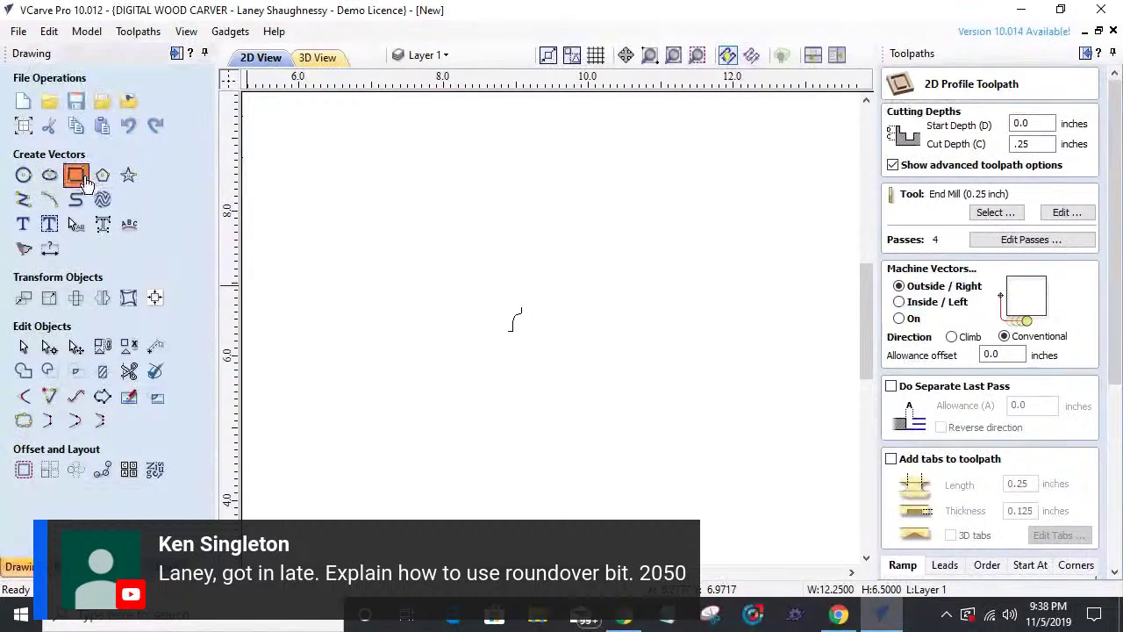
{"action": "left_click", "coordinate": [76, 175]}
{"action": "mouse_move", "coordinate": [326, 171]}
{"action": "left_mouse_down"}
{"action": "mouse_move", "coordinate": [725, 492]}
{"action": "mouse_move", "coordinate": [781, 509]}
{"action": "left_mouse_up"}
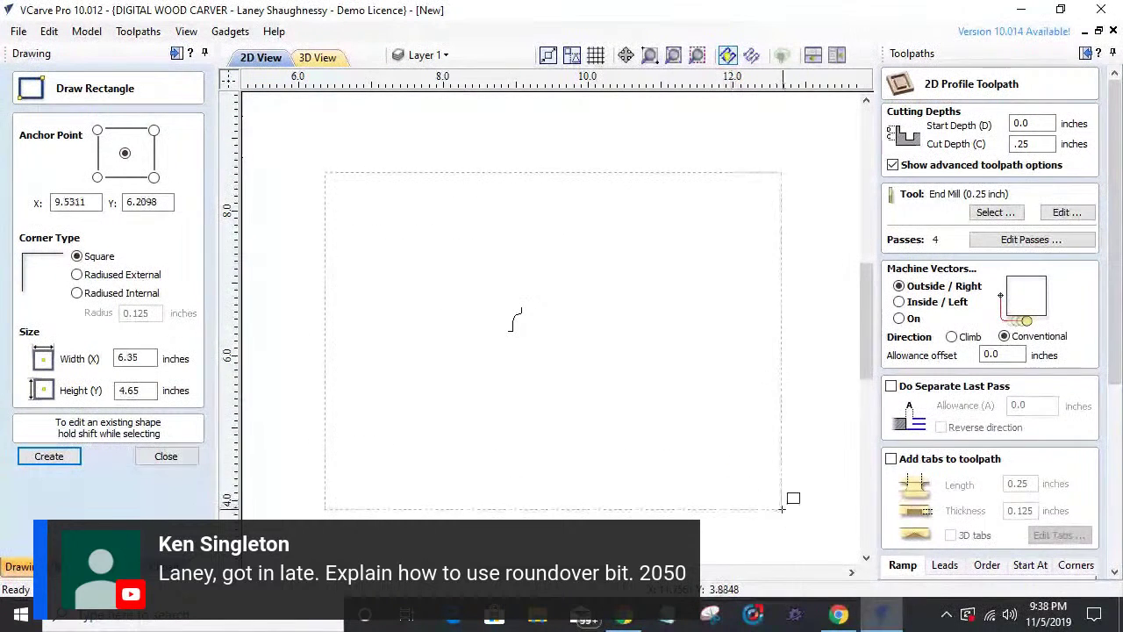
- Draw a rectangle about 0.775 by 0.25 inches over the bit profile and align its lower-left corner with the profile's lower corner
{"action": "scroll", "coordinate": [575, 336], "scroll_direction": "up", "scroll_amount": 5}
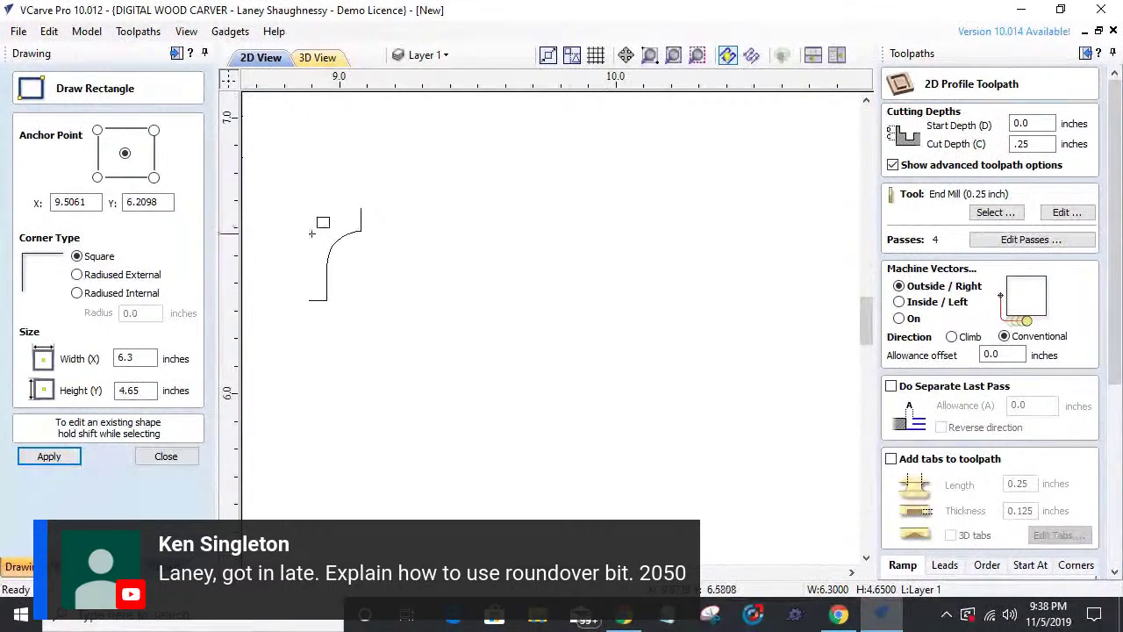
{"action": "left_click_drag", "start_coordinate": [315, 233], "coordinate": [530, 301]}
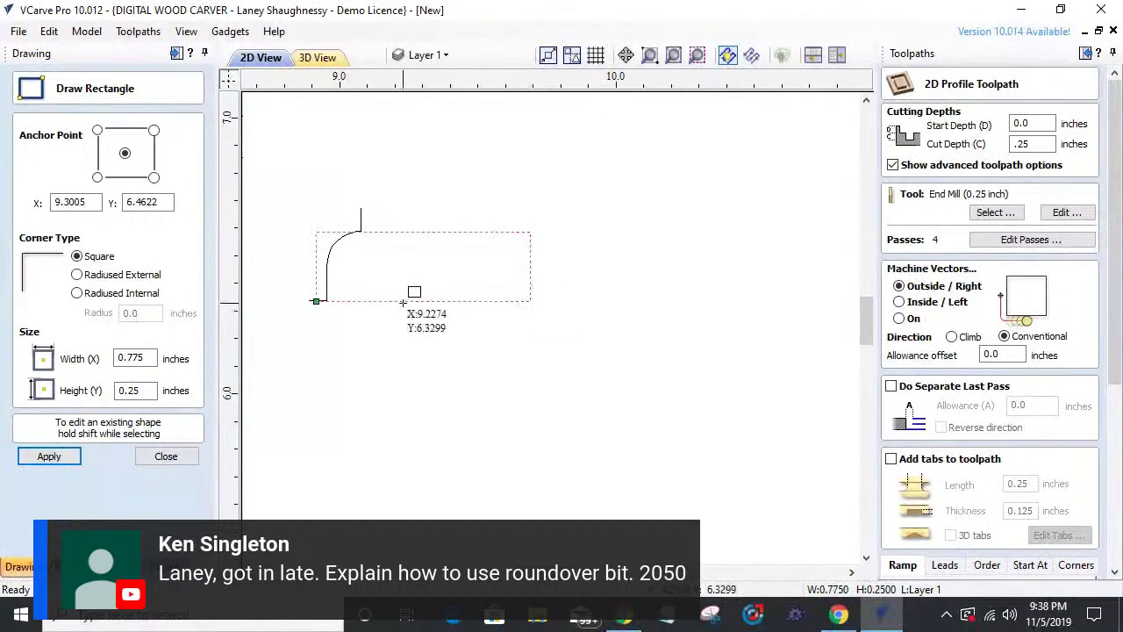
{"action": "left_click", "coordinate": [166, 456]}
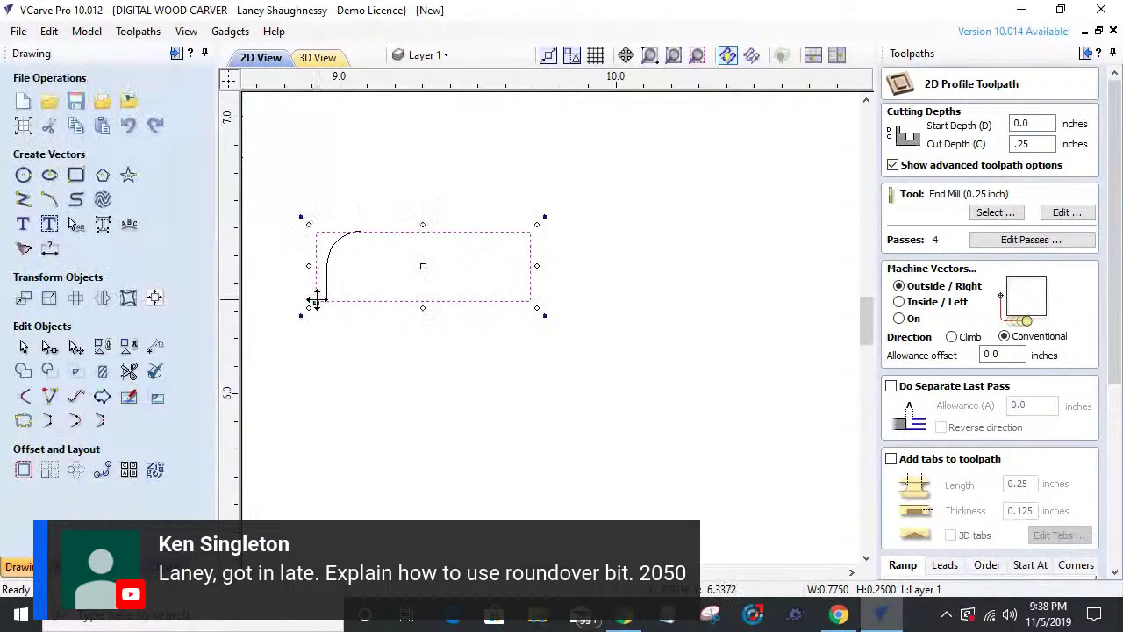
{"action": "left_click", "coordinate": [320, 301]}
{"action": "scroll", "coordinate": [358, 304], "scroll_direction": "up", "scroll_amount": 4}
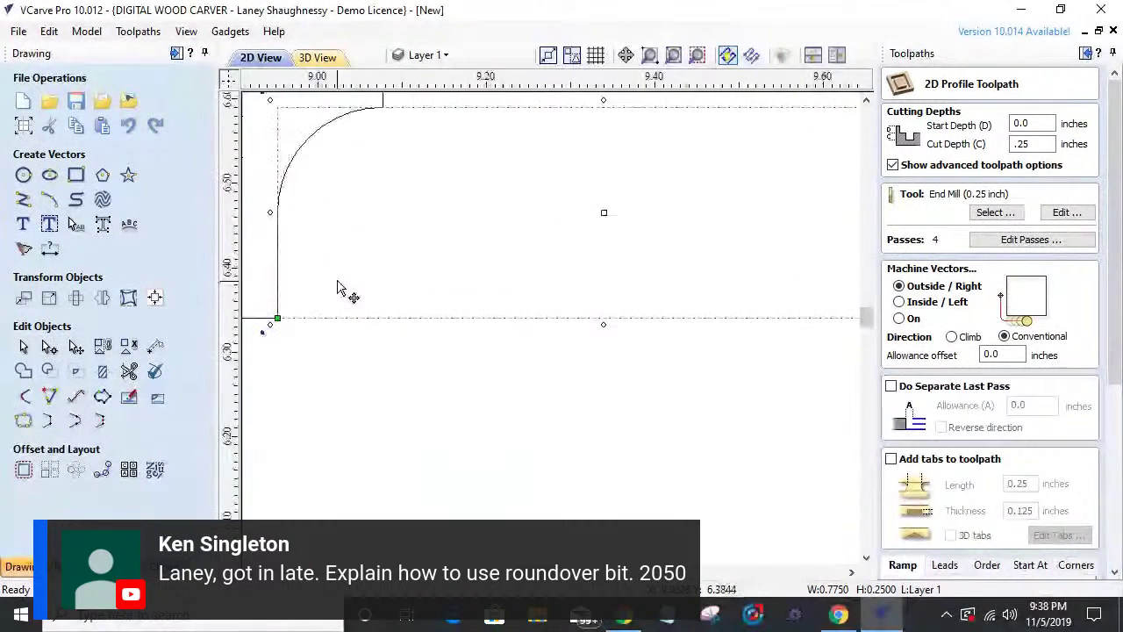
{"action": "scroll", "coordinate": [283, 181], "scroll_direction": "down", "scroll_amount": 3}
{"action": "scroll", "coordinate": [311, 191], "scroll_direction": "up", "scroll_amount": 5}
{"action": "scroll", "coordinate": [373, 325], "scroll_direction": "up", "scroll_amount": 1}
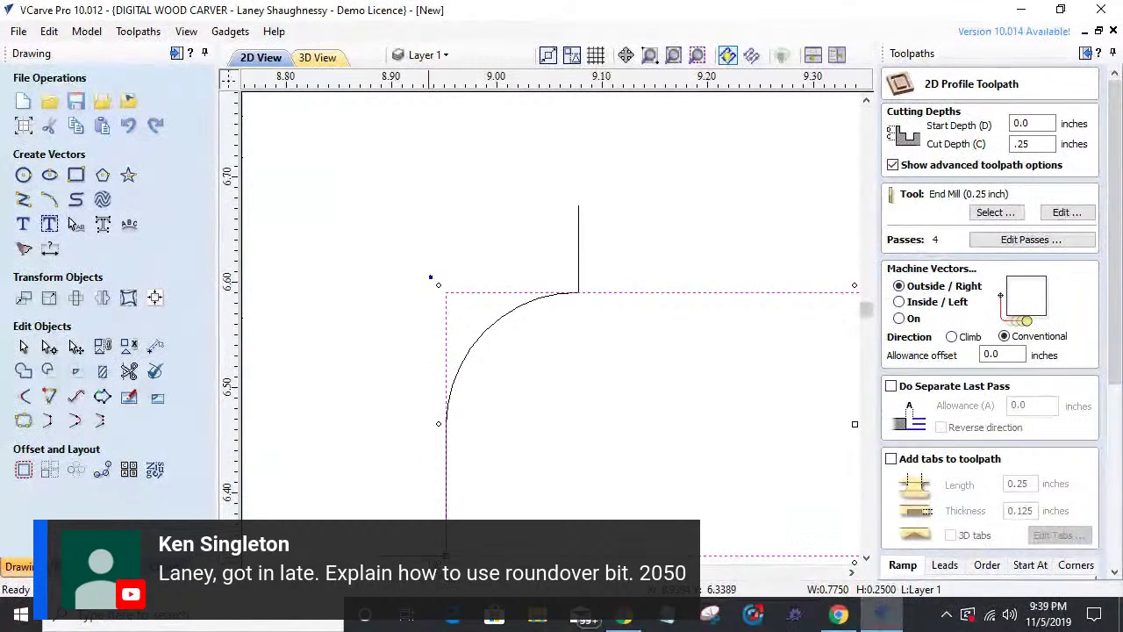
- Shift the bit profile slightly upward along the small rectangle's edge and return it to the lower-left corner
{"action": "left_click", "coordinate": [429, 558]}
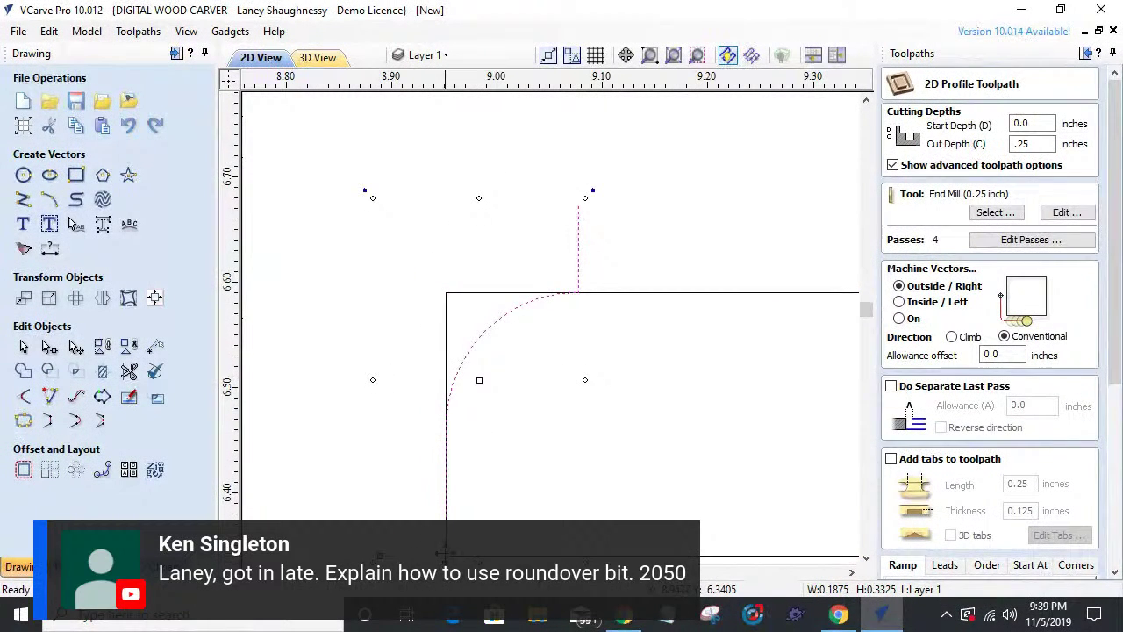
{"action": "left_click_drag", "start_coordinate": [446, 553], "coordinate": [446, 430]}
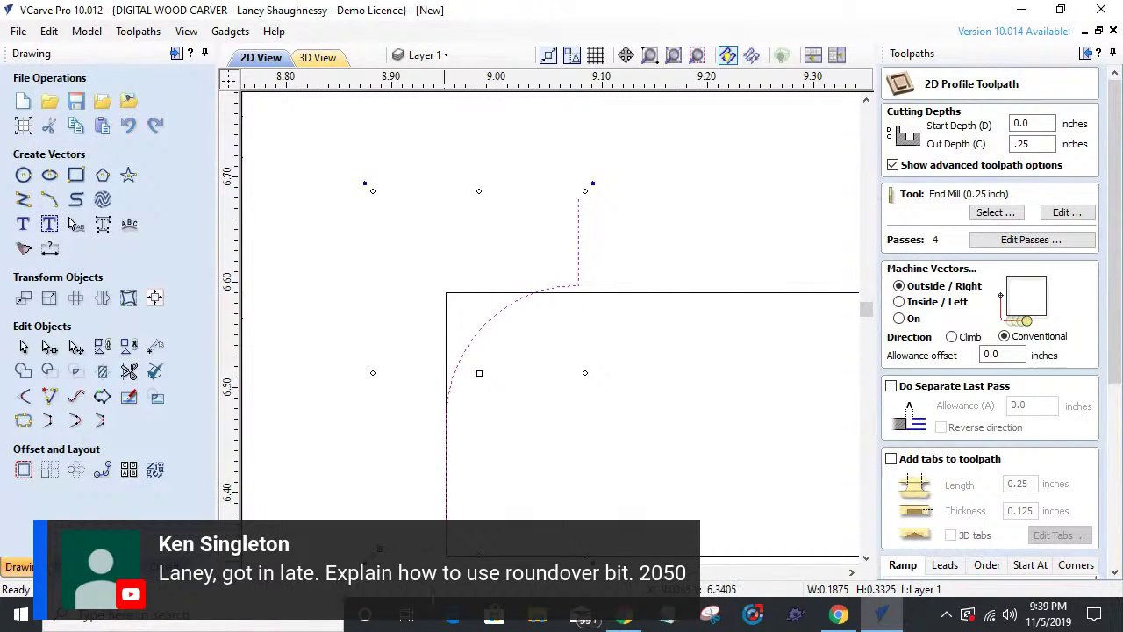
{"action": "left_click_drag", "start_coordinate": [446, 546], "coordinate": [446, 553]}
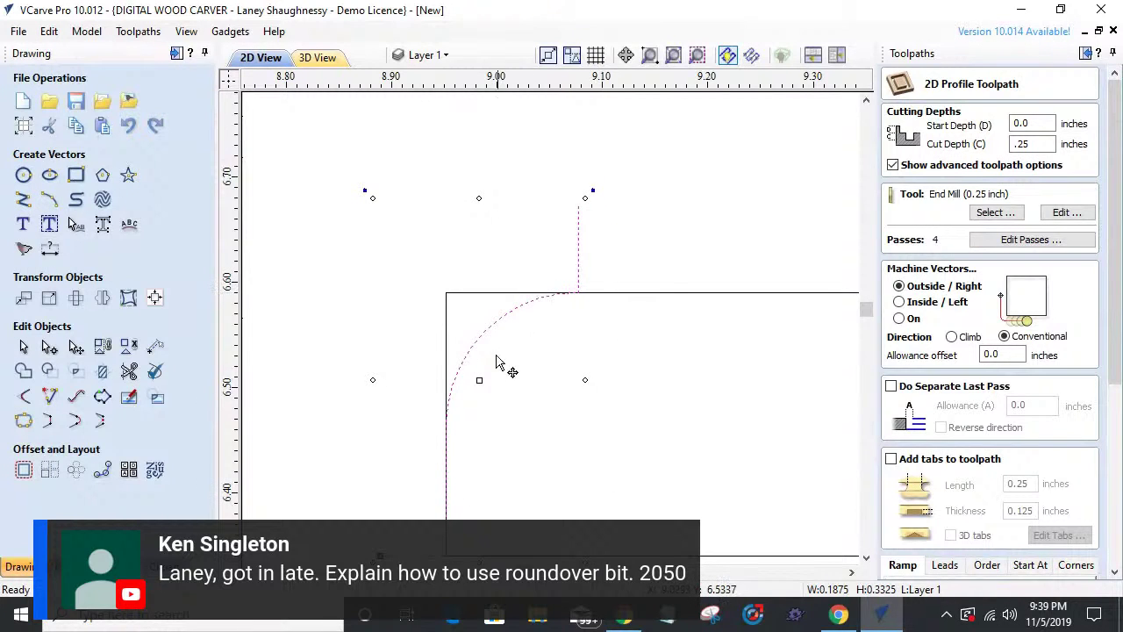
{"action": "scroll", "coordinate": [616, 318], "scroll_direction": "down", "scroll_amount": 4}
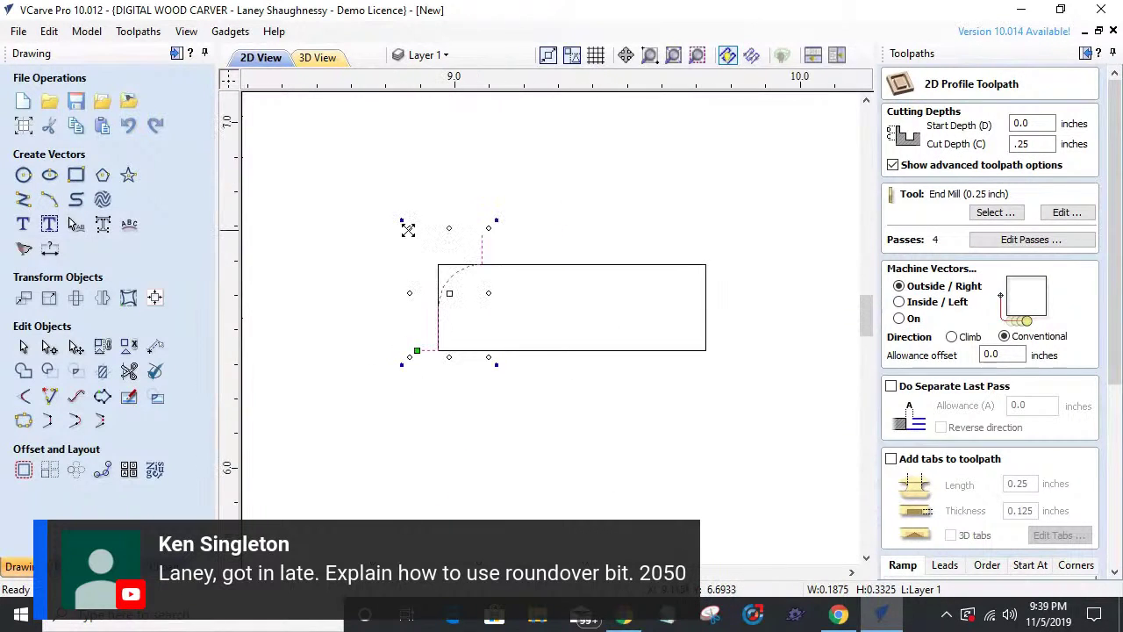
{"action": "scroll", "coordinate": [430, 264], "scroll_direction": "up", "scroll_amount": 3}
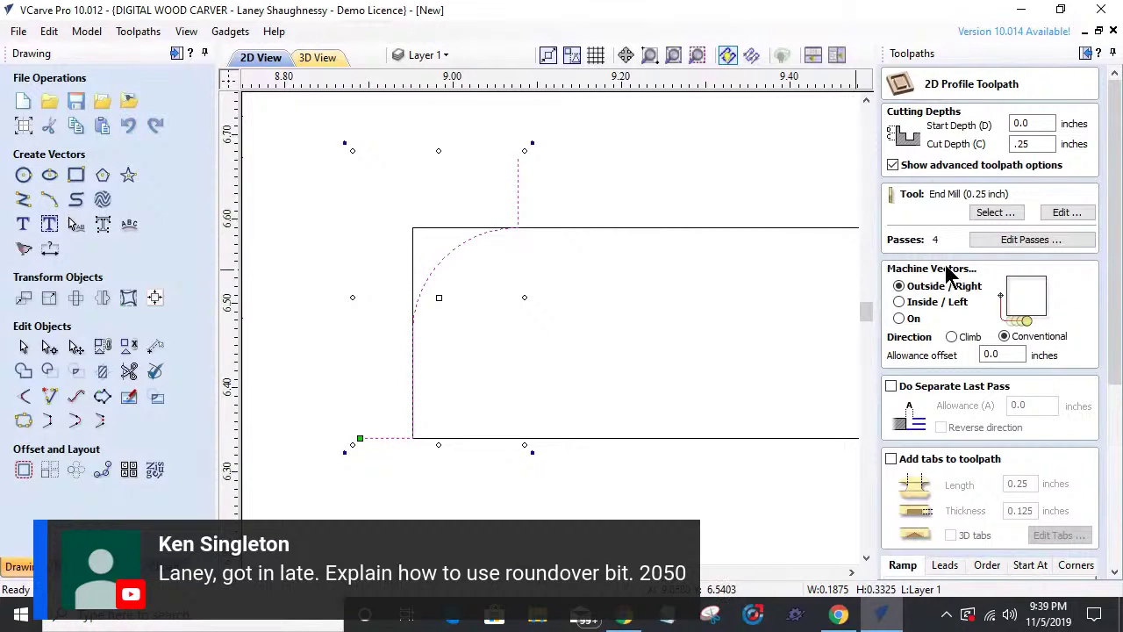
- Choose the Whiteside 2050 RO Form Tool from the RoundOver Bits for the profile toolpath and set the cut direction to Climb
{"action": "left_click", "coordinate": [993, 213]}
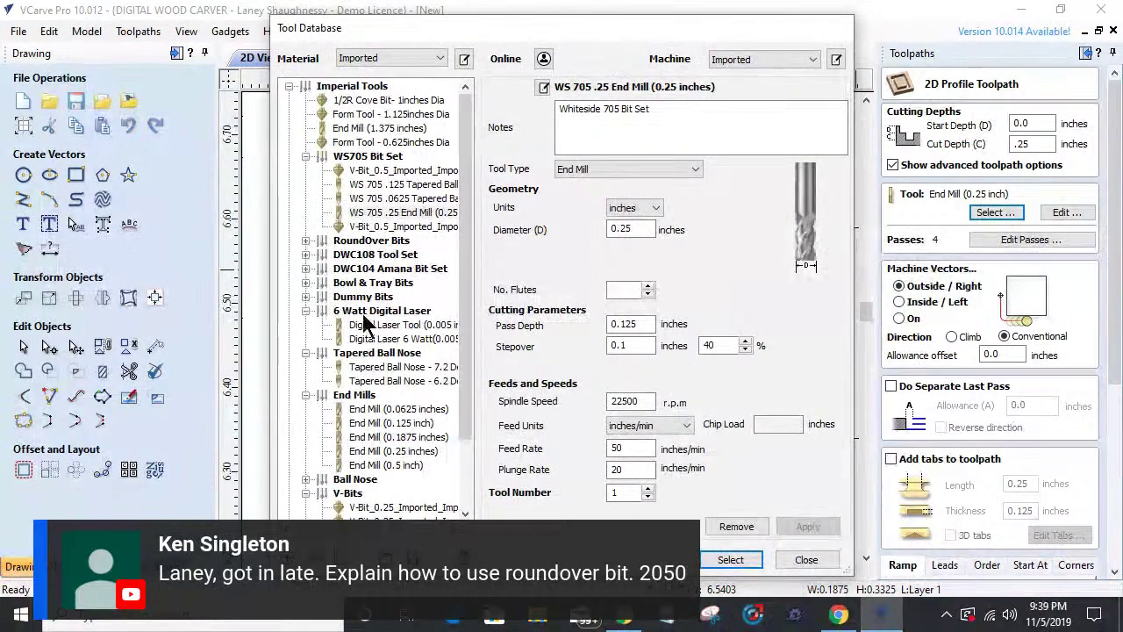
{"action": "left_click", "coordinate": [305, 241]}
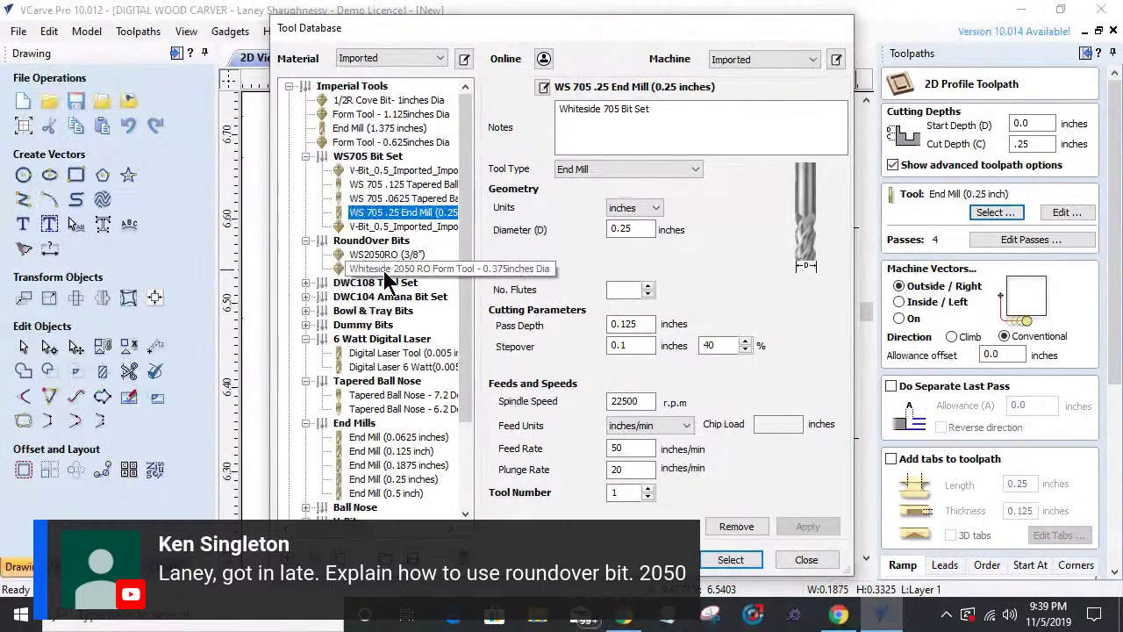
{"action": "left_click", "coordinate": [384, 268]}
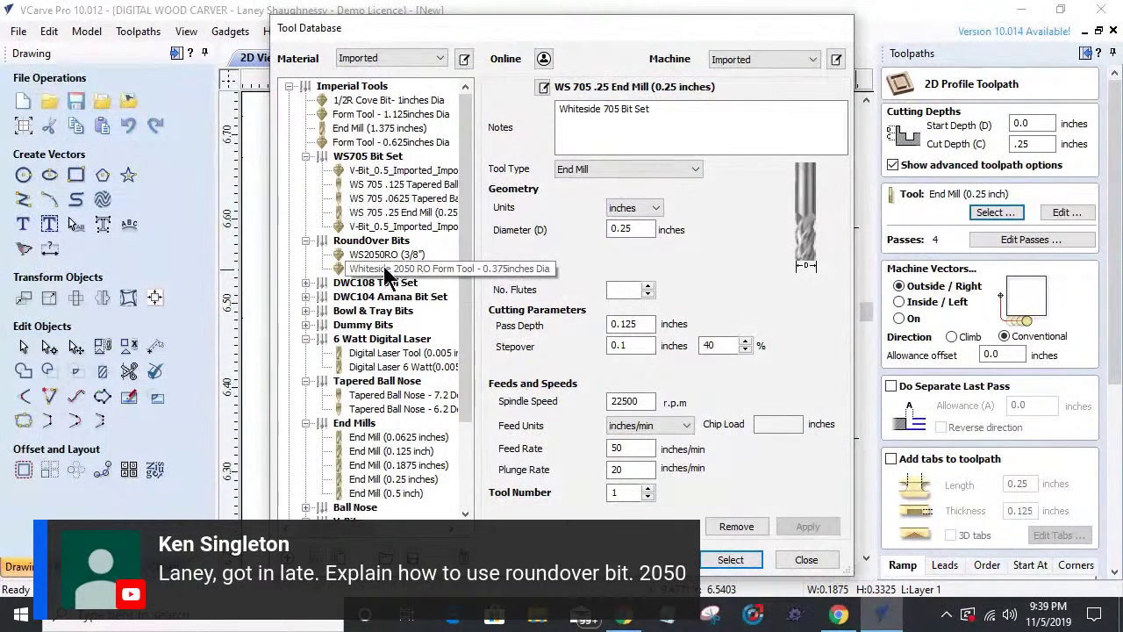
{"action": "left_click", "coordinate": [731, 559]}
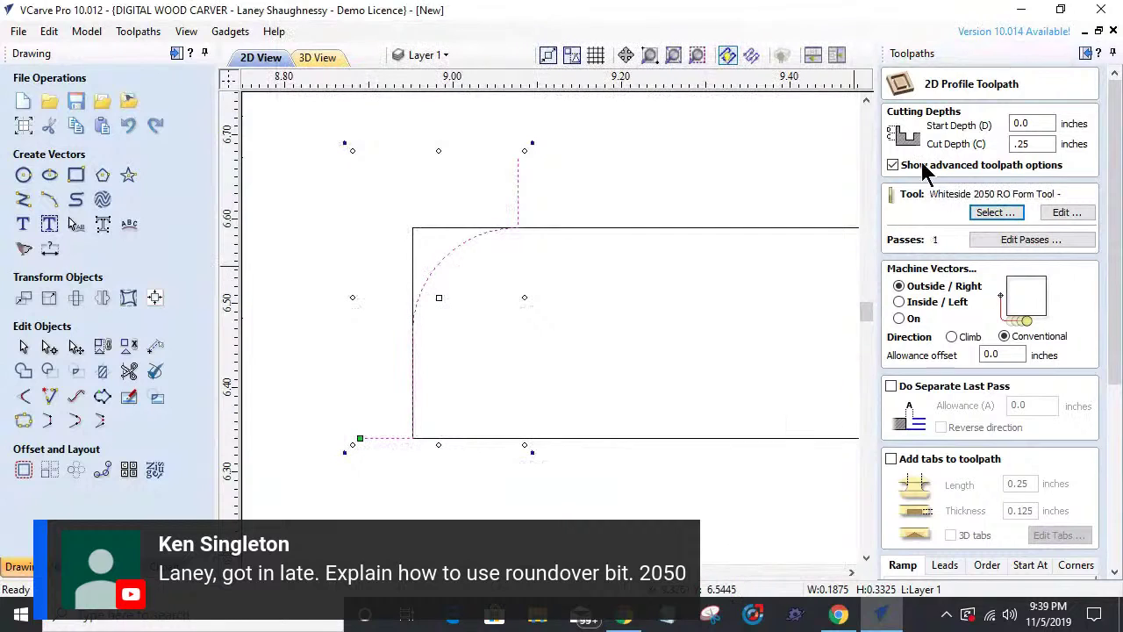
{"action": "middle_click_drag", "start_coordinate": [329, 253], "coordinate": [402, 264]}
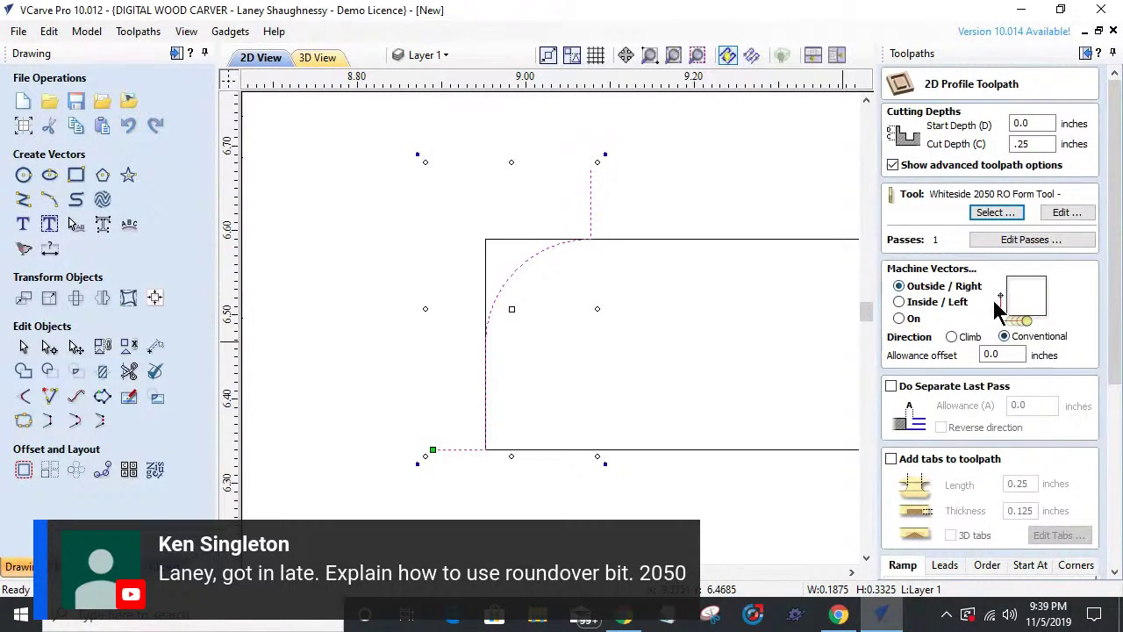
{"action": "left_click", "coordinate": [953, 337]}
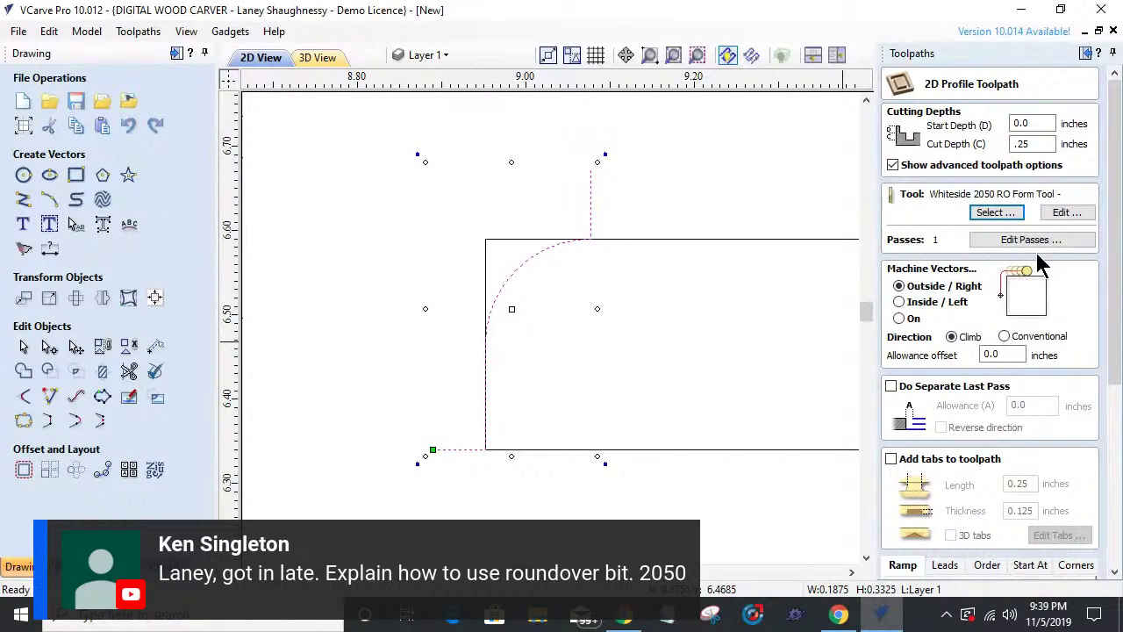
- Set the allowance offset to -0.125 inches, illustrating it by moving the bit profile outward from the small rectangle's edge and back
{"action": "scroll", "coordinate": [1021, 313], "scroll_direction": "down", "scroll_amount": 1}
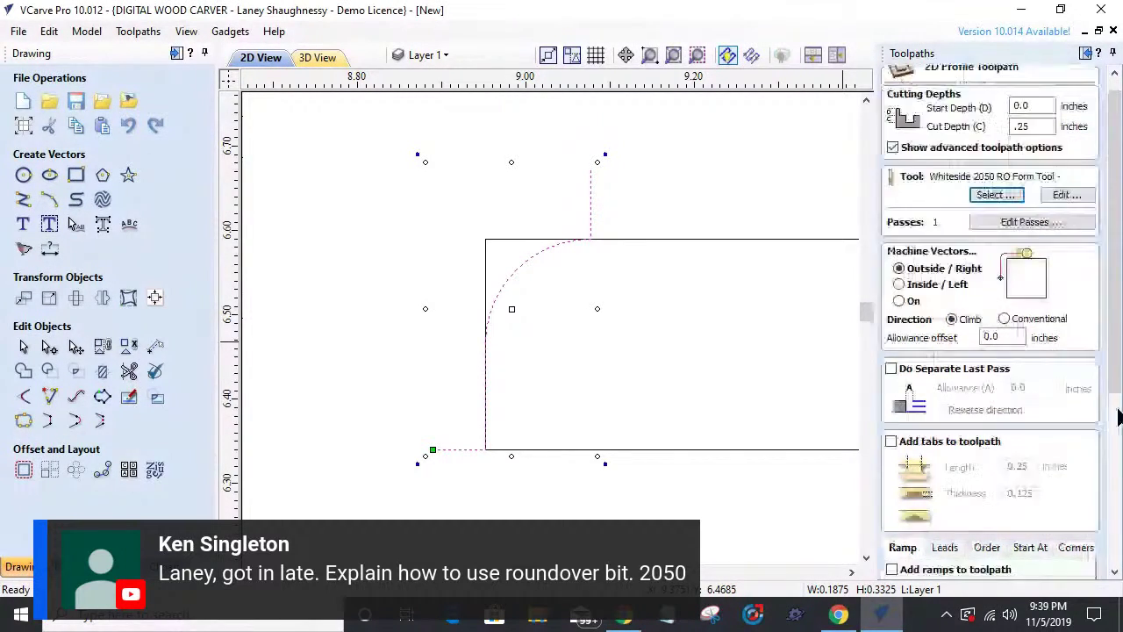
{"action": "scroll", "coordinate": [574, 258], "scroll_direction": "up", "scroll_amount": 1}
{"action": "scroll", "coordinate": [614, 278], "scroll_direction": "down", "scroll_amount": 2}
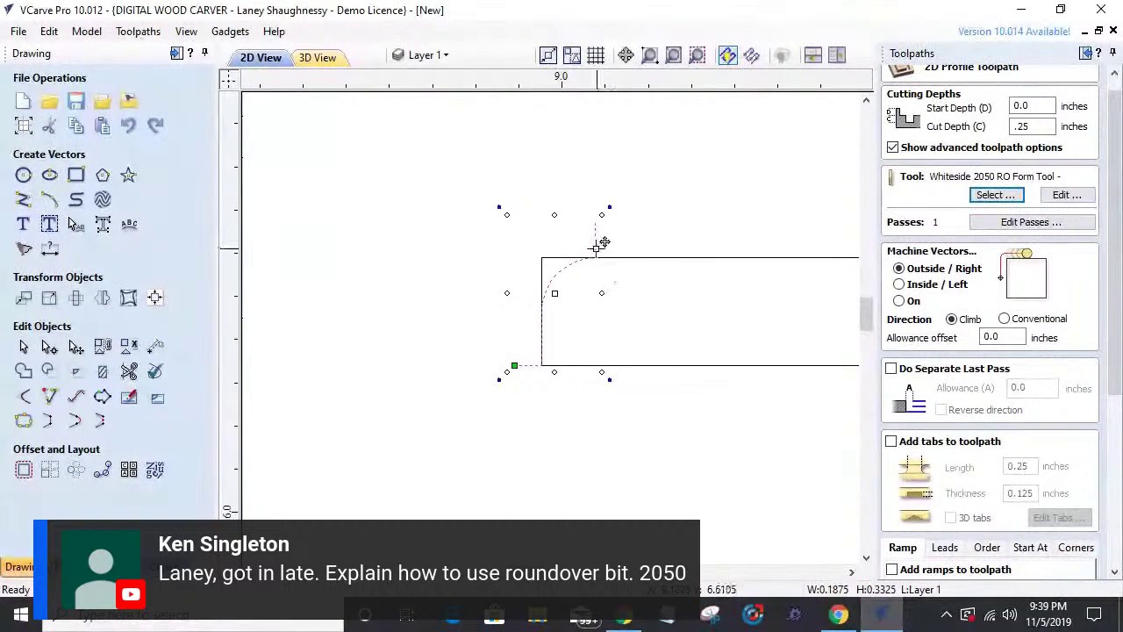
{"action": "left_click_drag", "start_coordinate": [481, 249], "coordinate": [538, 251]}
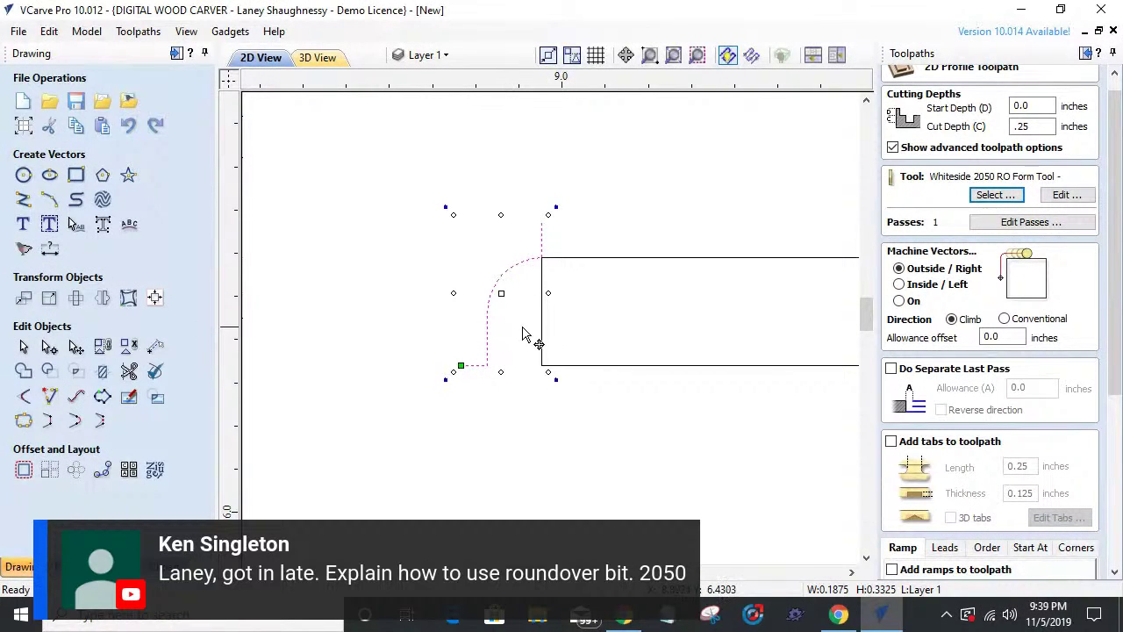
{"action": "double_click", "coordinate": [1000, 337]}
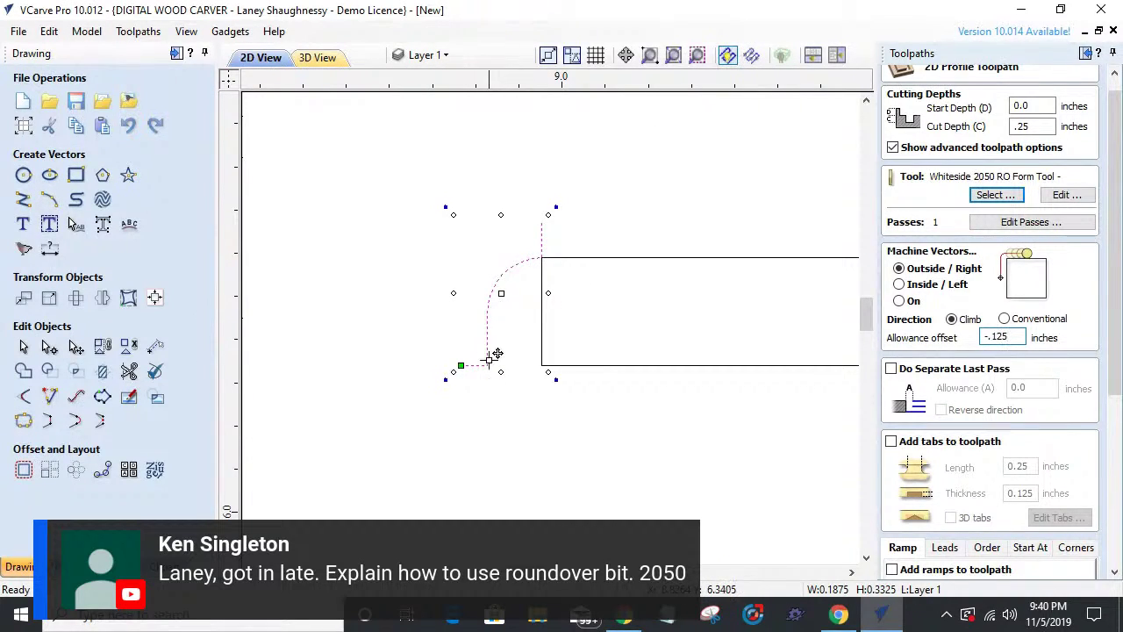
{"action": "left_click_drag", "start_coordinate": [494, 362], "coordinate": [542, 349]}
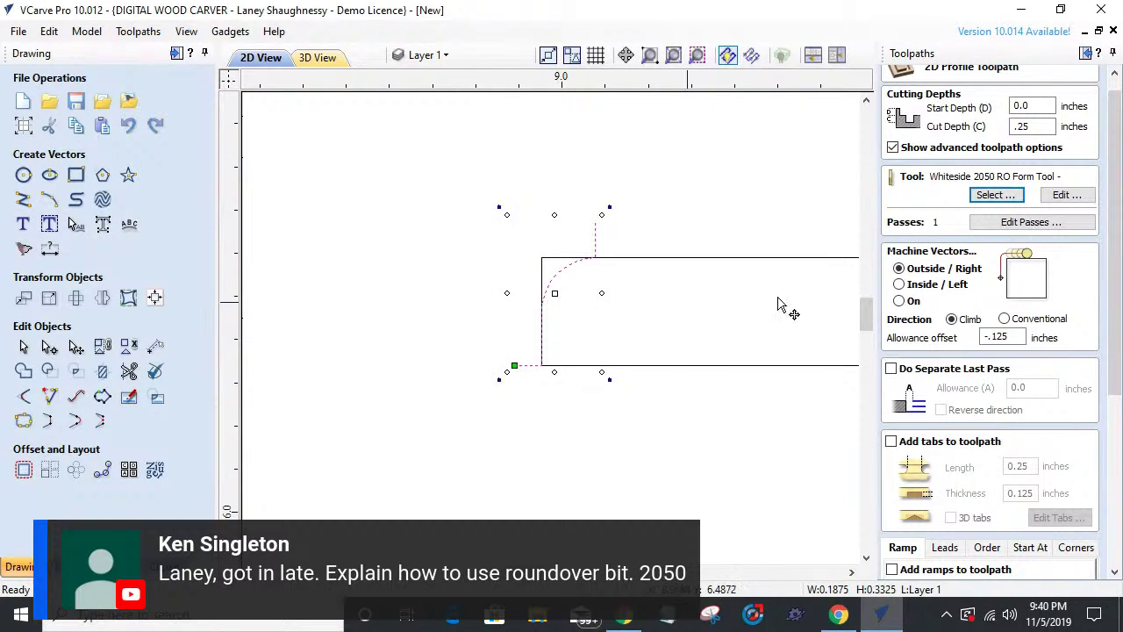
- Calculate the profile toolpath with the bit profile still selected
{"action": "double_click", "coordinate": [1008, 340]}
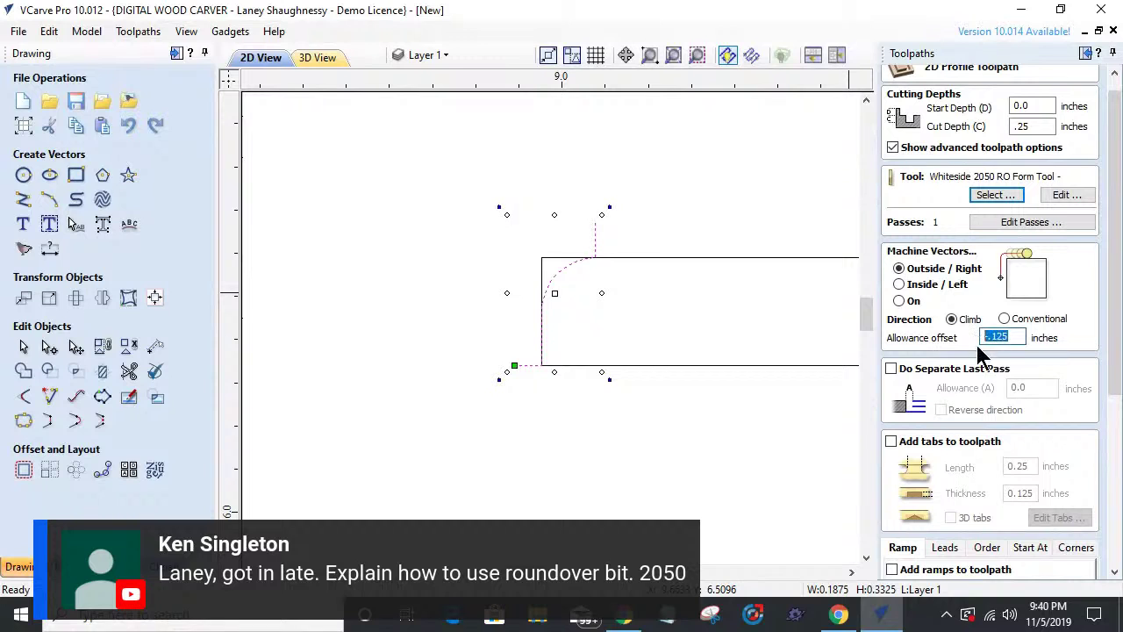
{"action": "left_click_drag", "start_coordinate": [1107, 368], "coordinate": [1112, 544]}
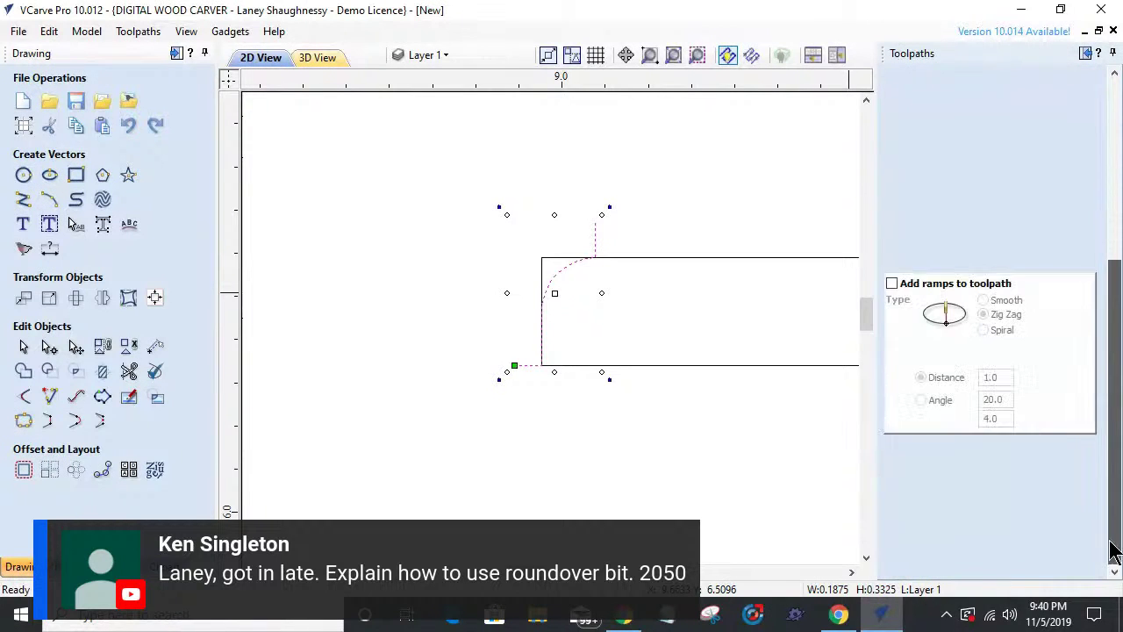
{"action": "left_click", "coordinate": [913, 569]}
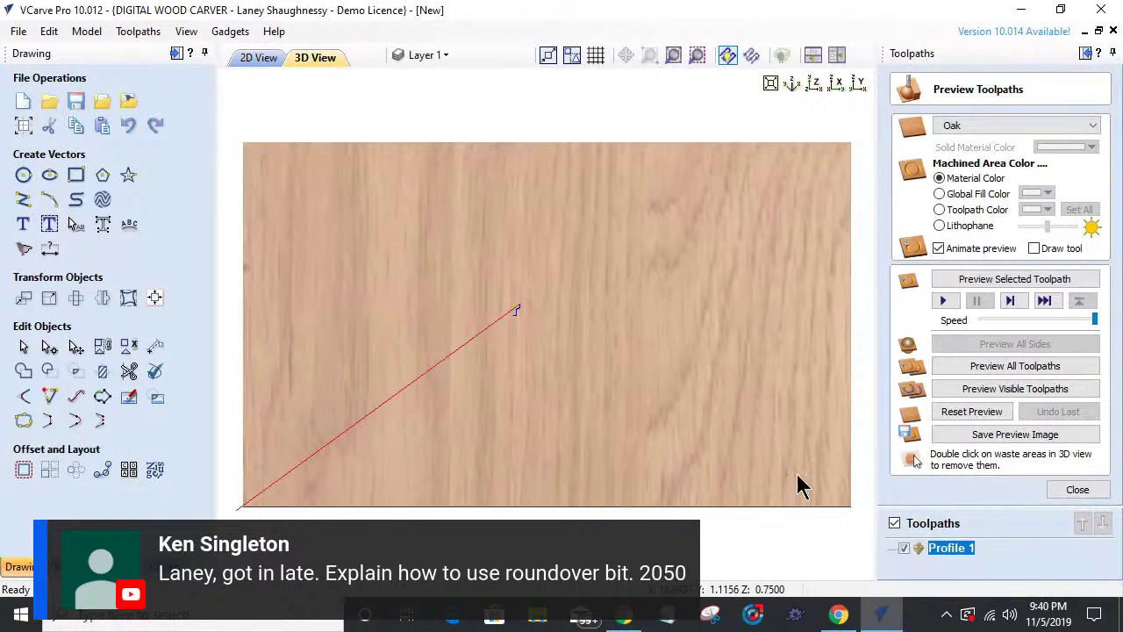
- Reopen the Profile 1 toolpath for editing and select the large outer rectangle as its vector in the 2D view
{"action": "left_click", "coordinate": [259, 58]}
{"action": "scroll", "coordinate": [534, 279], "scroll_direction": "down", "scroll_amount": 5}
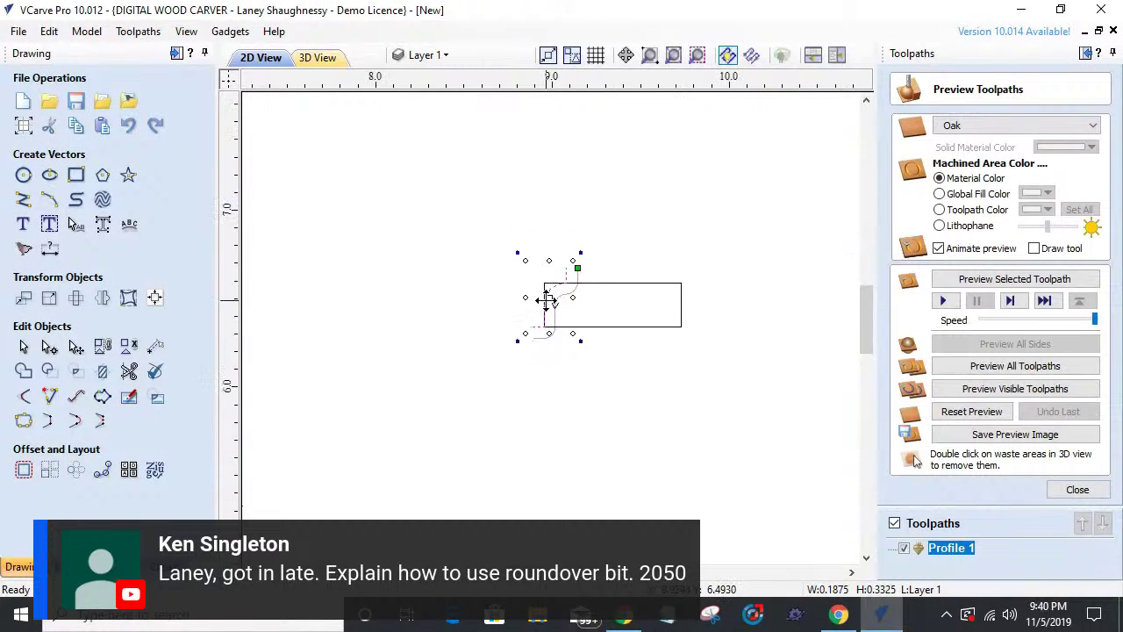
{"action": "left_click", "coordinate": [549, 240]}
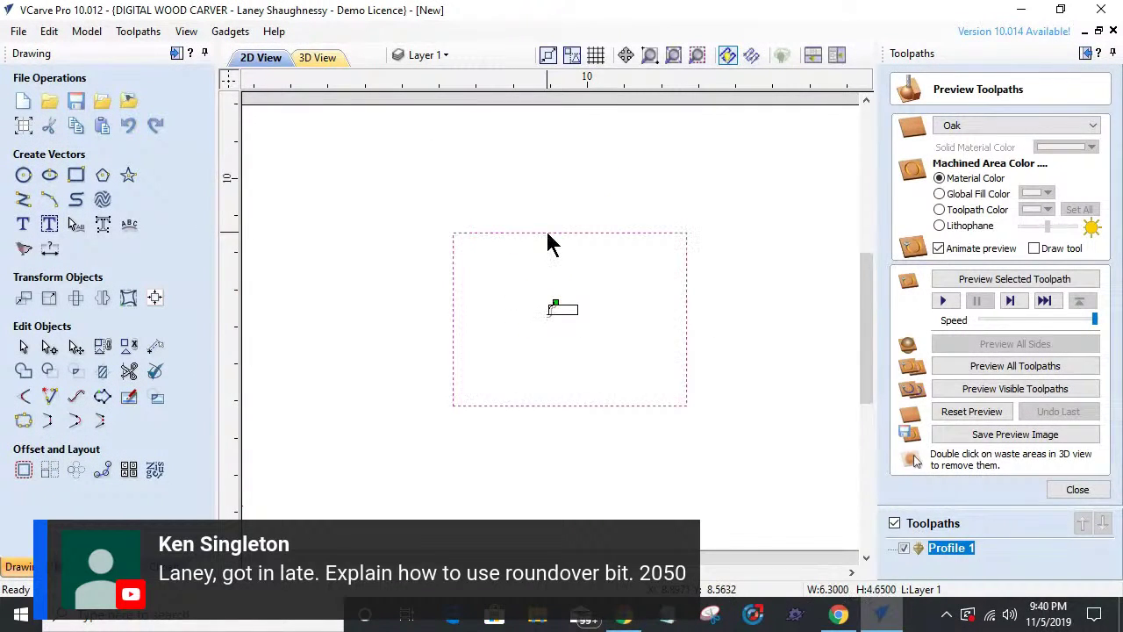
{"action": "double_click", "coordinate": [932, 548]}
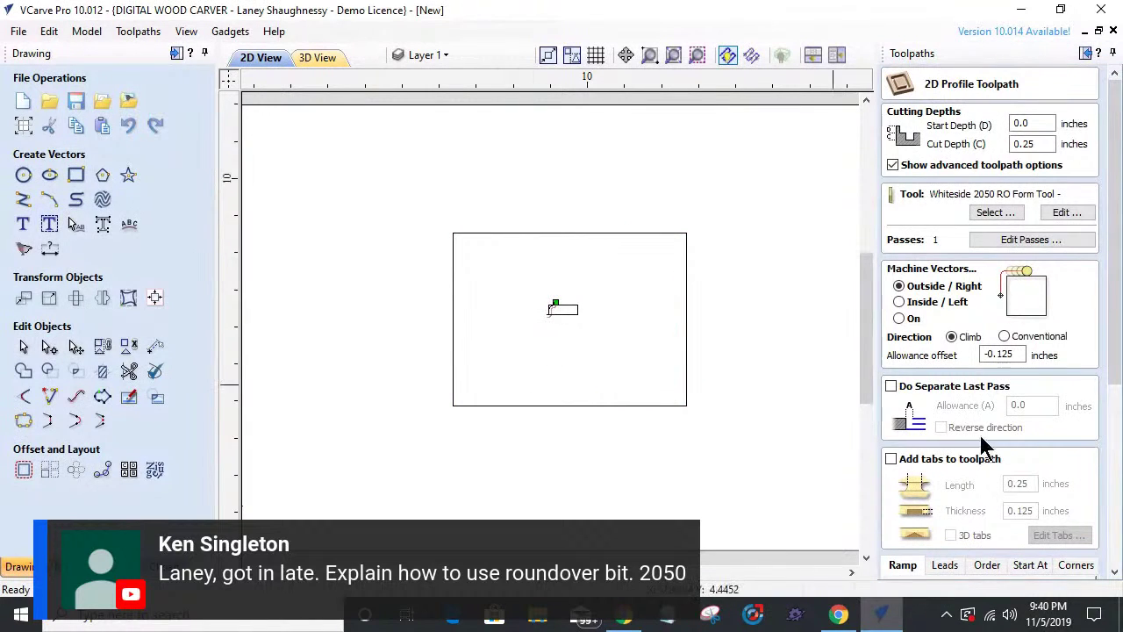
{"action": "left_click", "coordinate": [672, 234]}
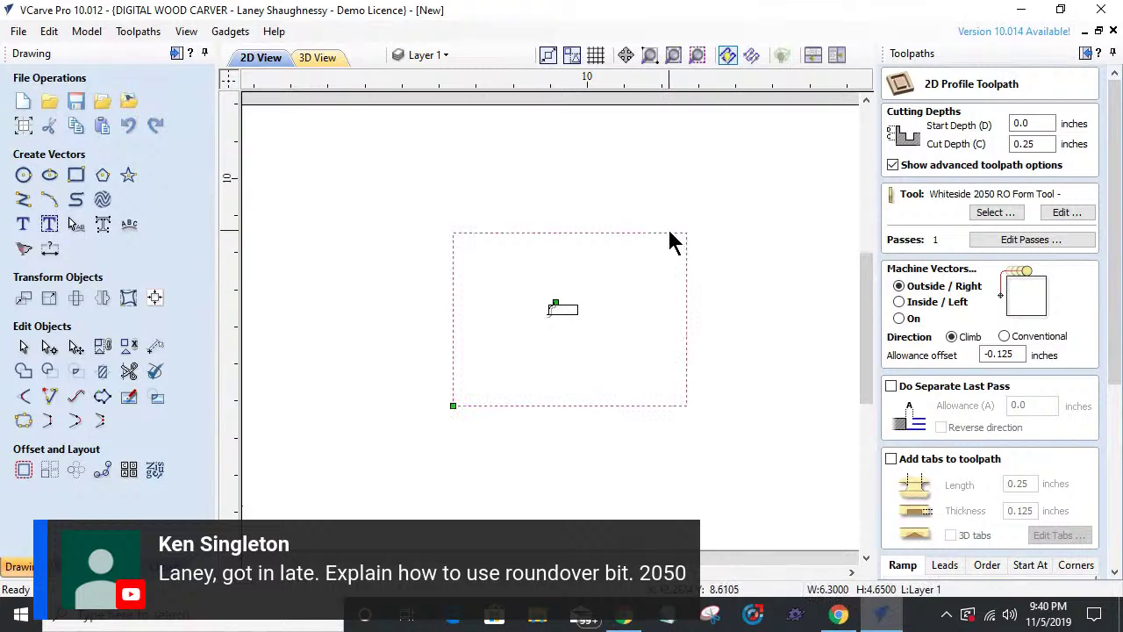
- Recalculate the Profile 1 toolpath, preview it on the oak material and inspect the cut around the rectangle in 3D
{"action": "scroll", "coordinate": [1097, 524], "scroll_direction": "down", "scroll_amount": 5}
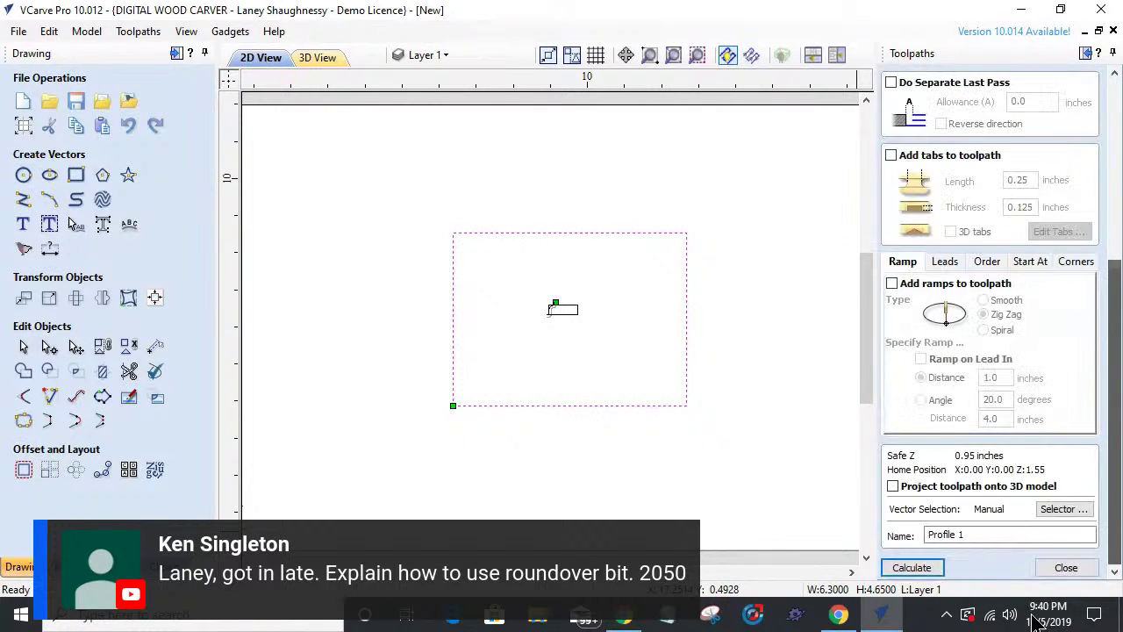
{"action": "left_click", "coordinate": [904, 568]}
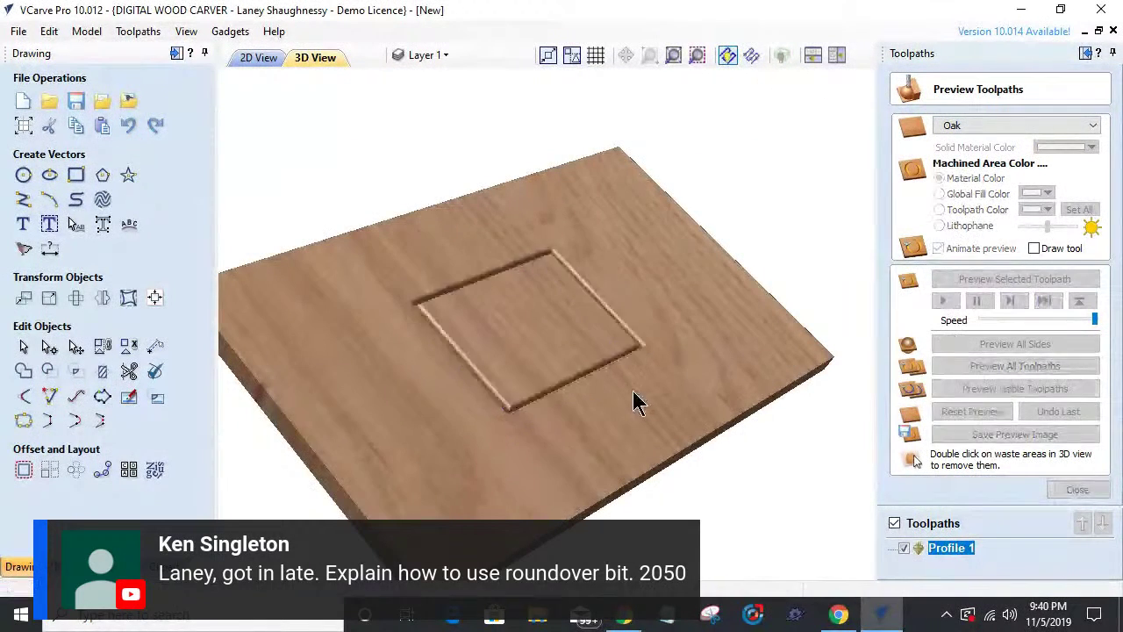
{"action": "left_click_drag", "start_coordinate": [609, 413], "coordinate": [494, 508]}
{"action": "scroll", "coordinate": [575, 428], "scroll_direction": "up", "scroll_amount": 5}
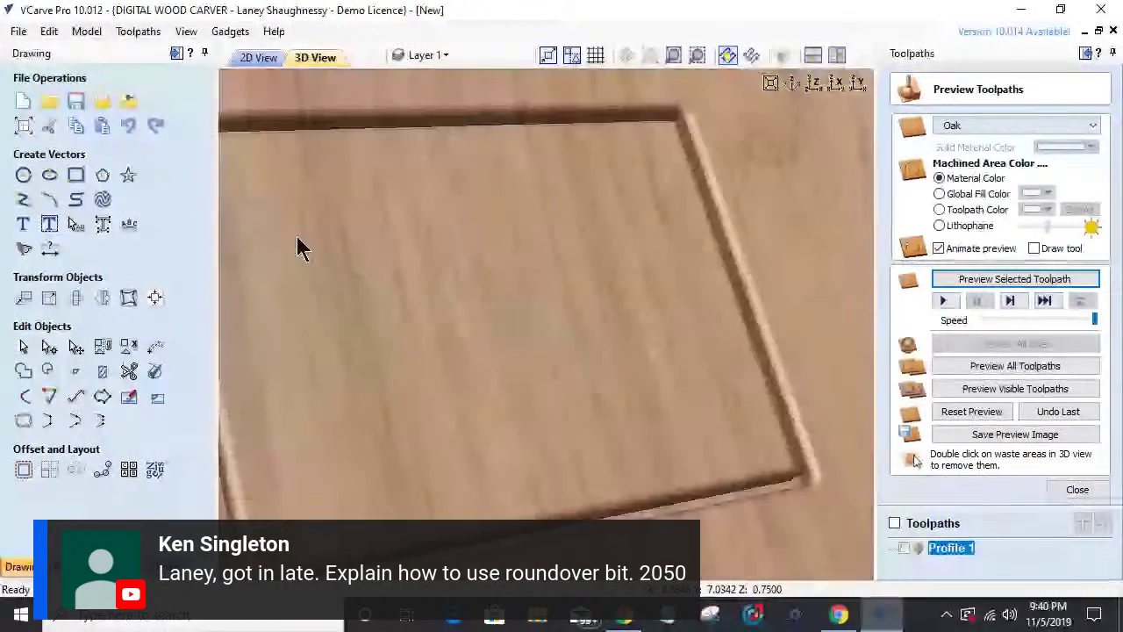
- Start a new profile toolpath on the large outer rectangle with a cut depth of 0.75 inches
{"action": "left_click", "coordinate": [259, 58]}
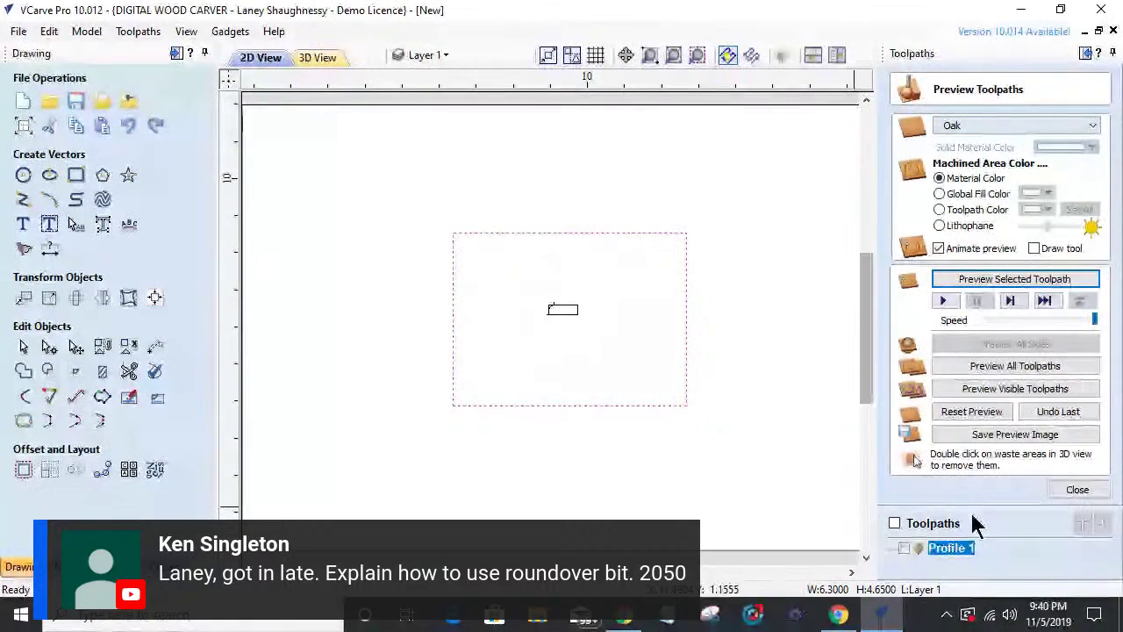
{"action": "left_click", "coordinate": [1078, 490]}
{"action": "left_click", "coordinate": [905, 183]}
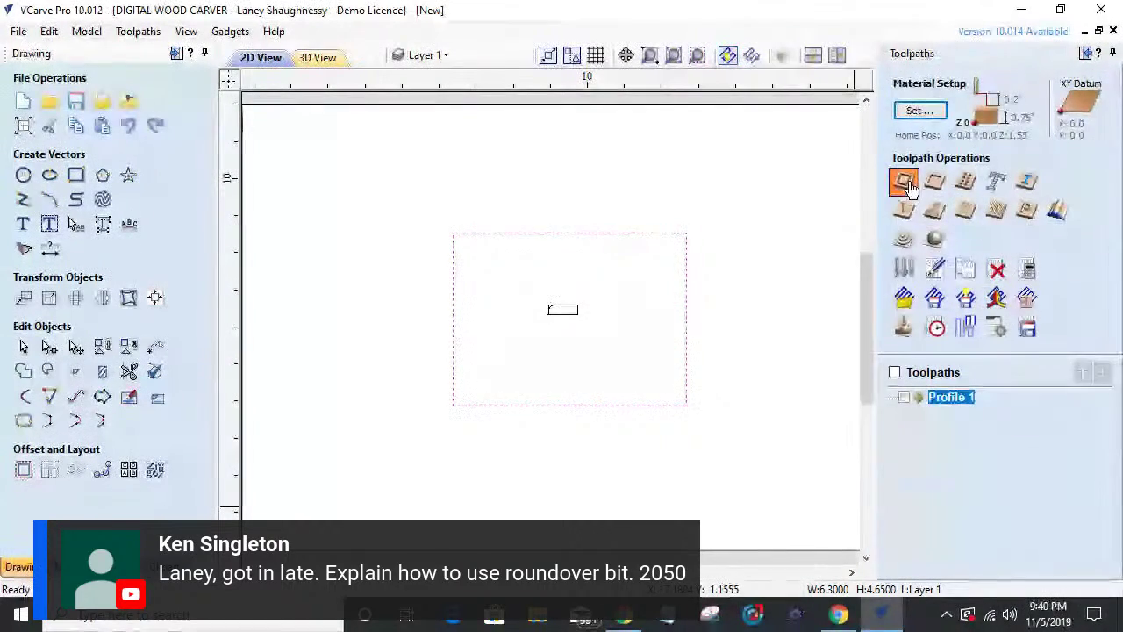
{"action": "left_click", "coordinate": [1041, 145]}
{"action": "double_click", "coordinate": [1041, 145]}
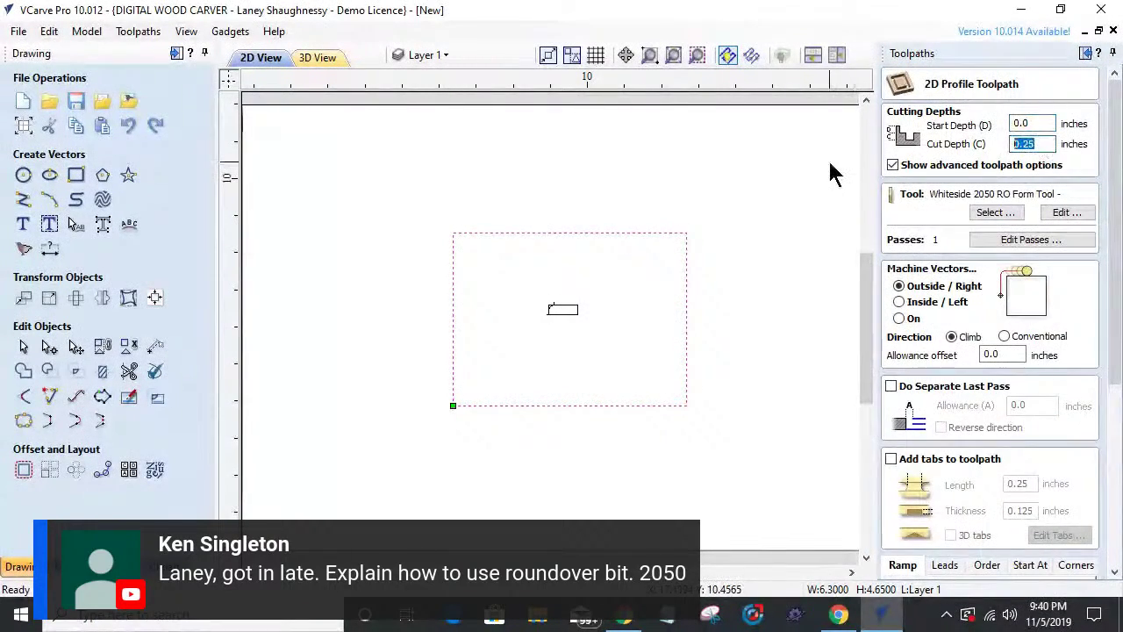
{"action": "type", "text": ".75"}
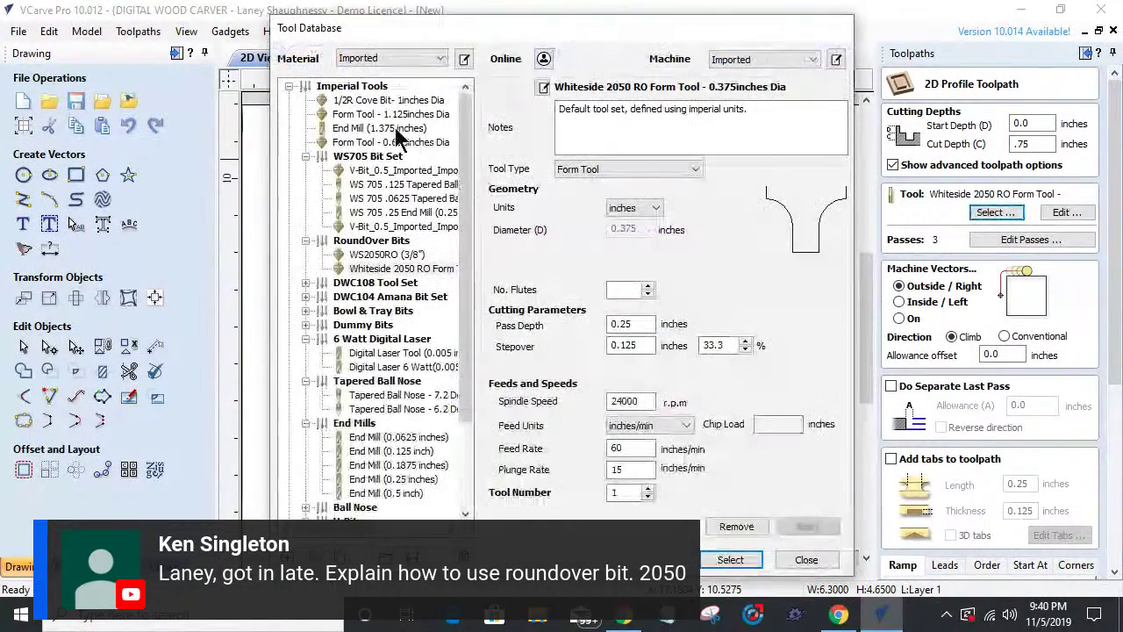
- Choose the 0.25-inch end mill as the tool and calculate the outside profile toolpath
{"action": "left_click", "coordinate": [368, 480]}
{"action": "left_click", "coordinate": [735, 562]}
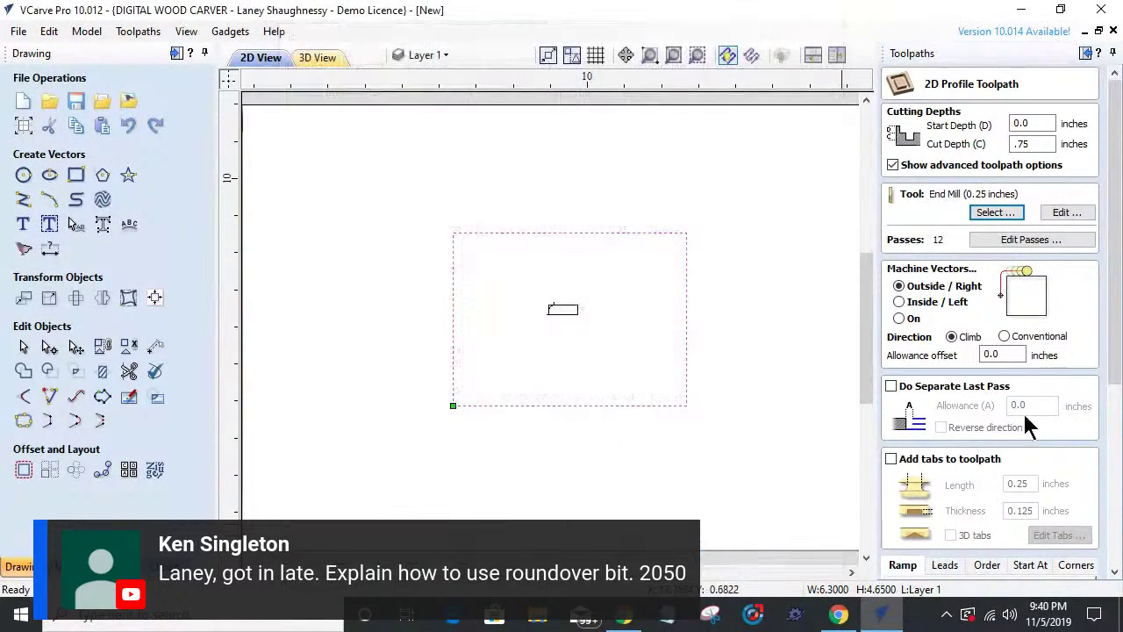
{"action": "left_click_drag", "start_coordinate": [1117, 279], "coordinate": [1107, 534]}
{"action": "left_click", "coordinate": [911, 569]}
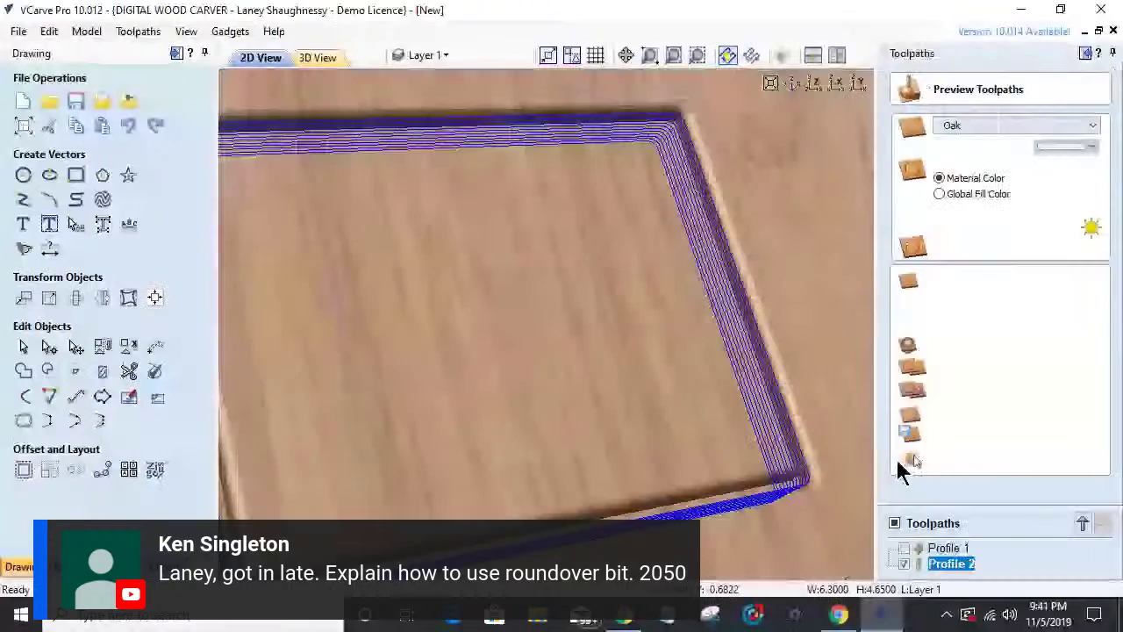
- Preview the cutout toolpath and remove the waste material around the board to inspect its rounded-over edge in 3D
{"action": "left_click", "coordinate": [983, 280]}
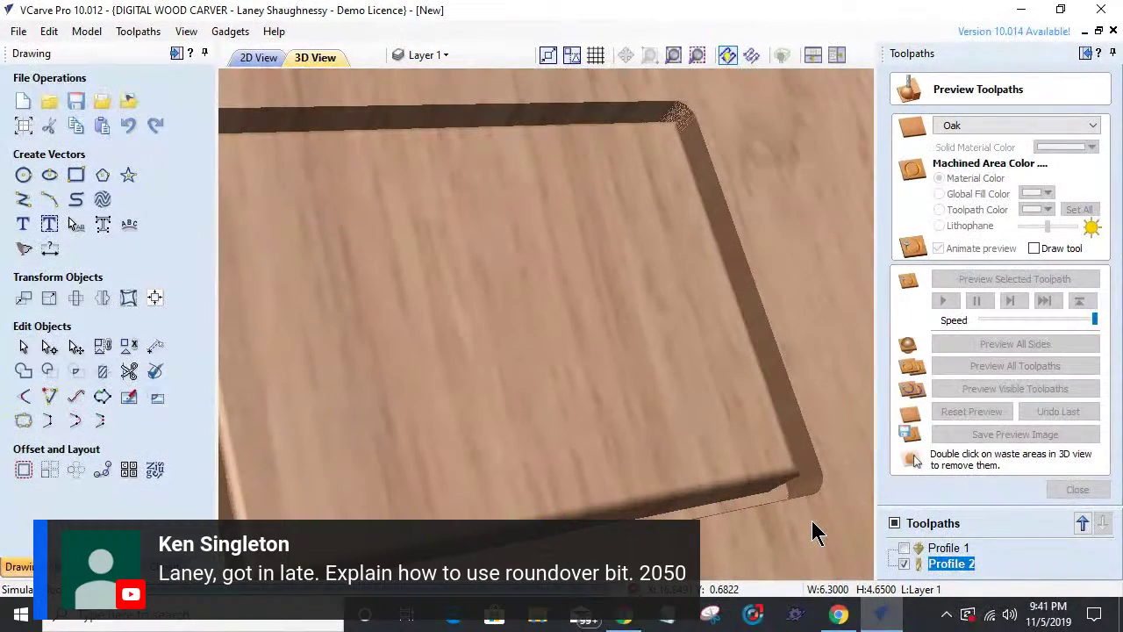
{"action": "double_click", "coordinate": [816, 531]}
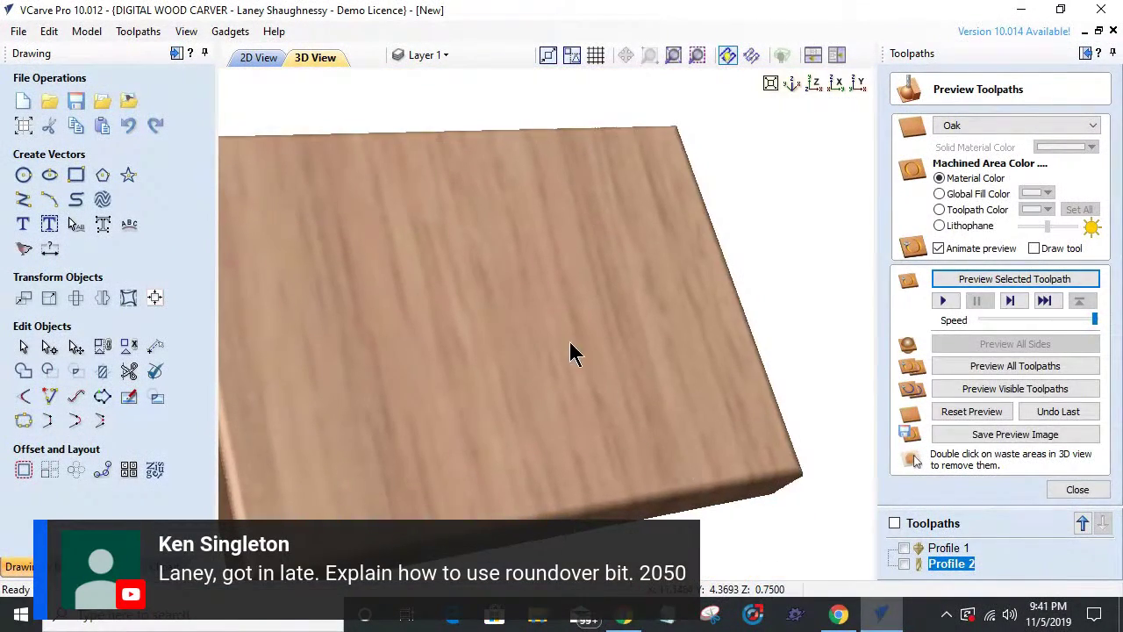
{"action": "left_click_drag", "start_coordinate": [568, 341], "coordinate": [562, 350]}
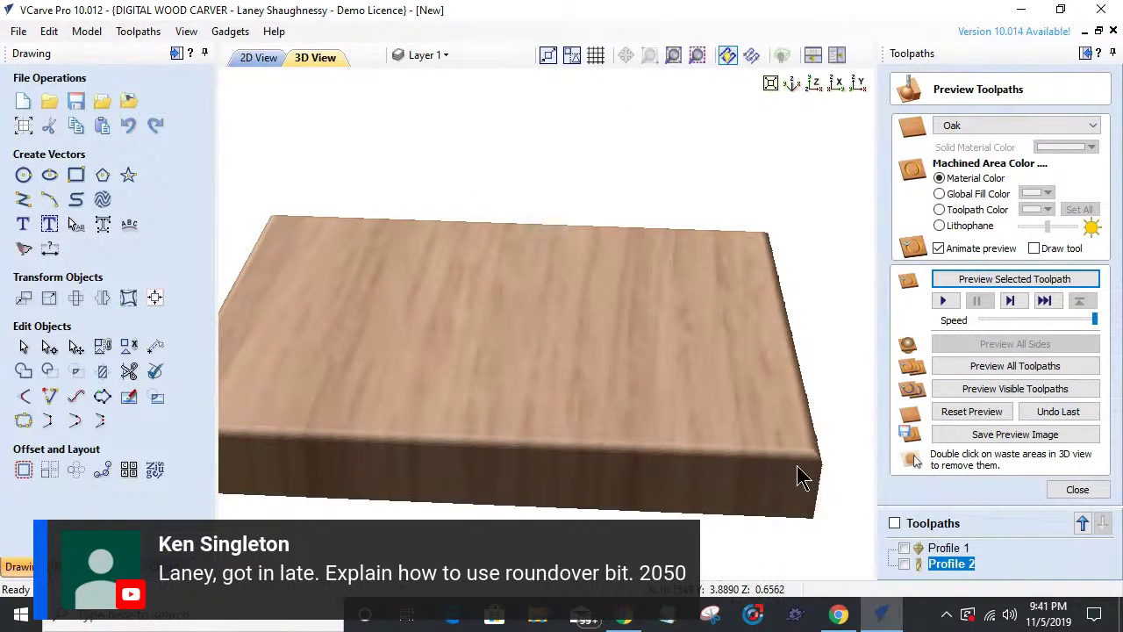
{"action": "scroll", "coordinate": [802, 476], "scroll_direction": "up", "scroll_amount": 2}
{"action": "scroll", "coordinate": [784, 471], "scroll_direction": "down", "scroll_amount": 2}
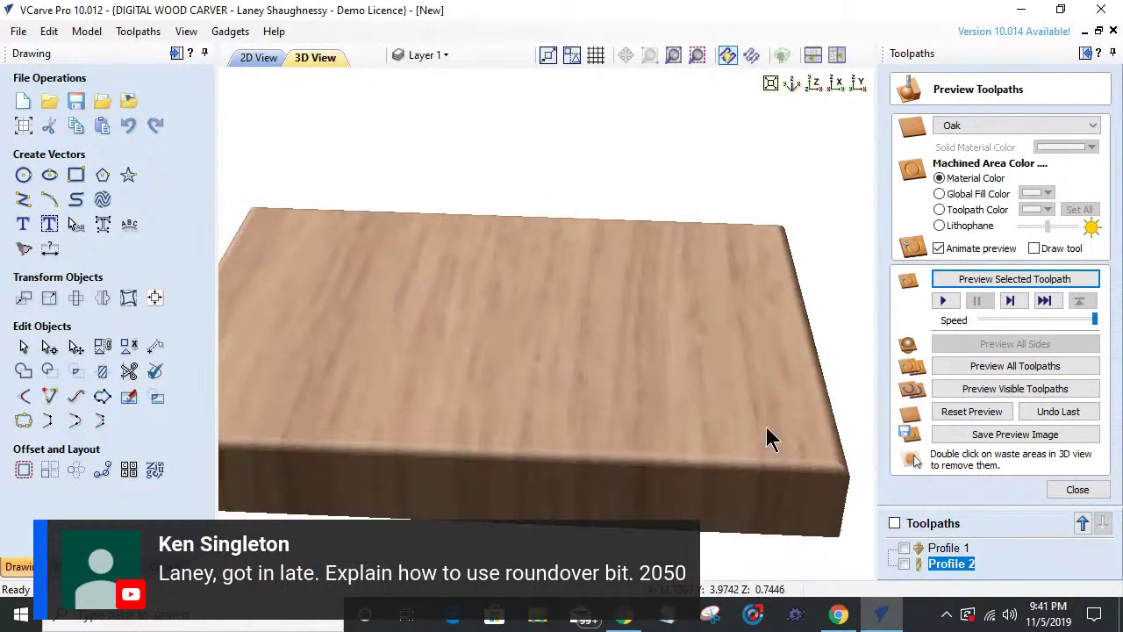
{"action": "scroll", "coordinate": [702, 364], "scroll_direction": "up", "scroll_amount": 3}
{"action": "scroll", "coordinate": [738, 364], "scroll_direction": "up", "scroll_amount": 3}
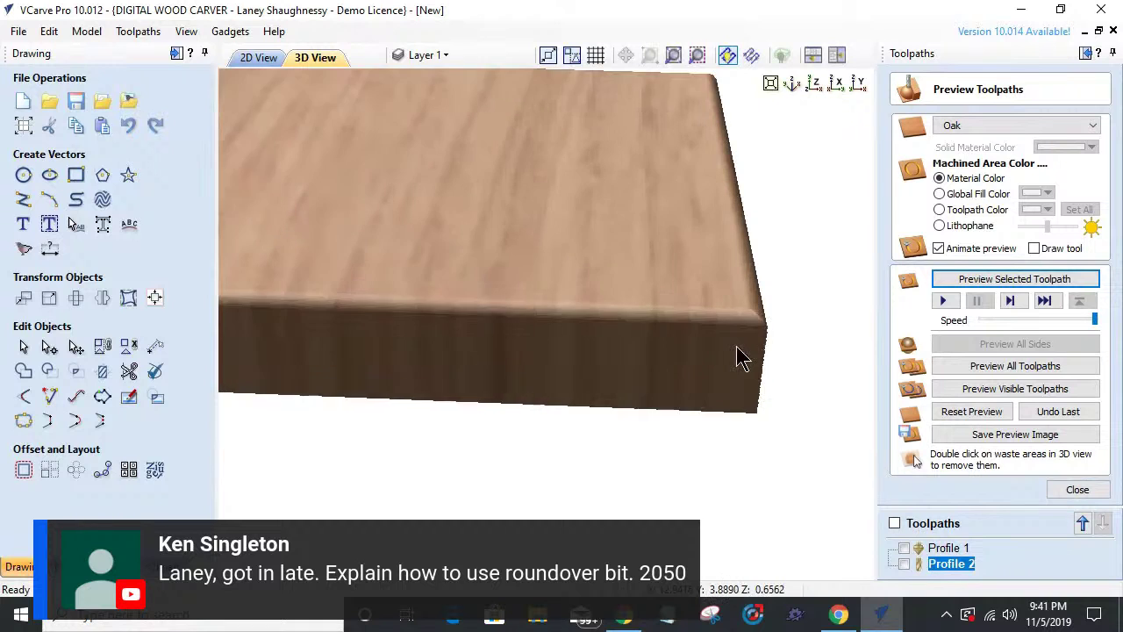
{"action": "left_click_drag", "start_coordinate": [725, 369], "coordinate": [721, 369]}
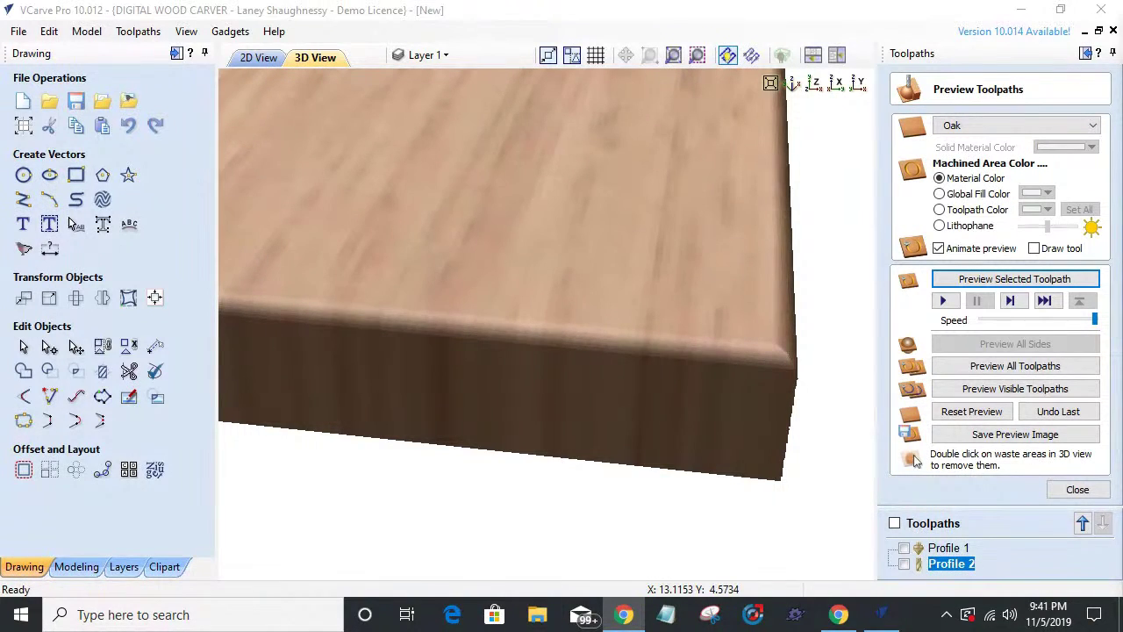
{"action": "left_click", "coordinate": [1021, 10]}
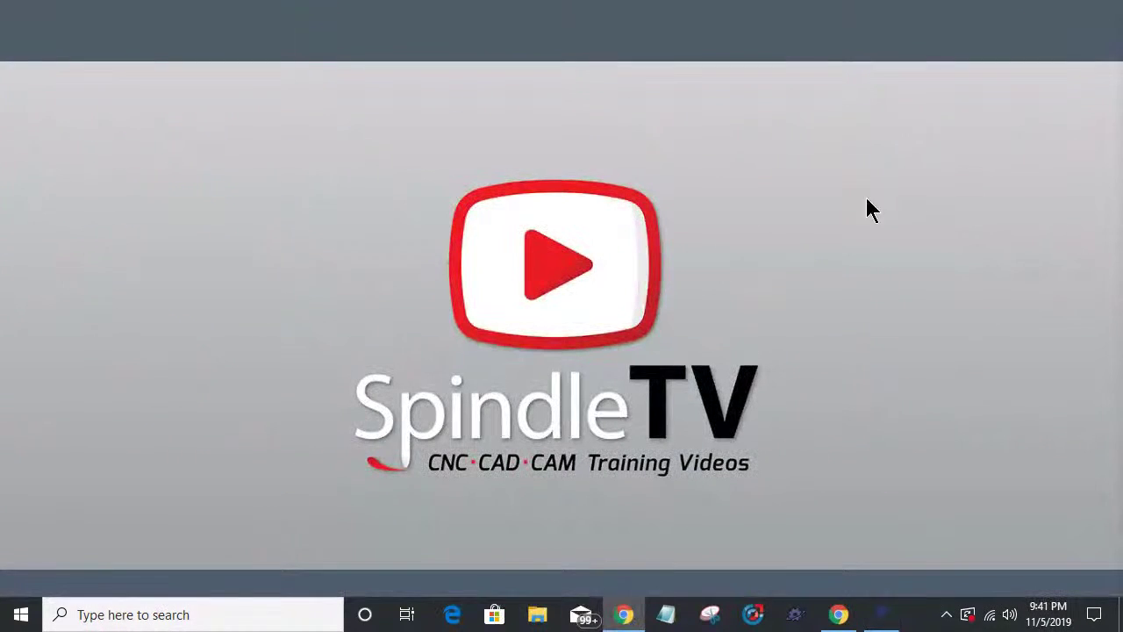
{"action": "right_click", "coordinate": [301, 306]}
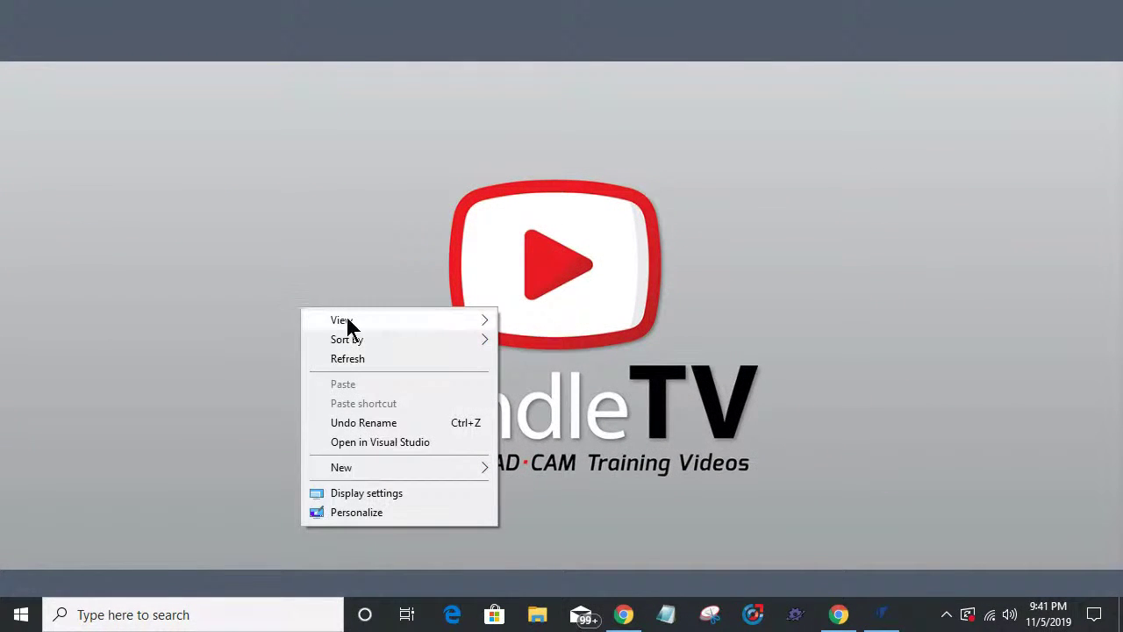
{"action": "left_click", "coordinate": [881, 545]}
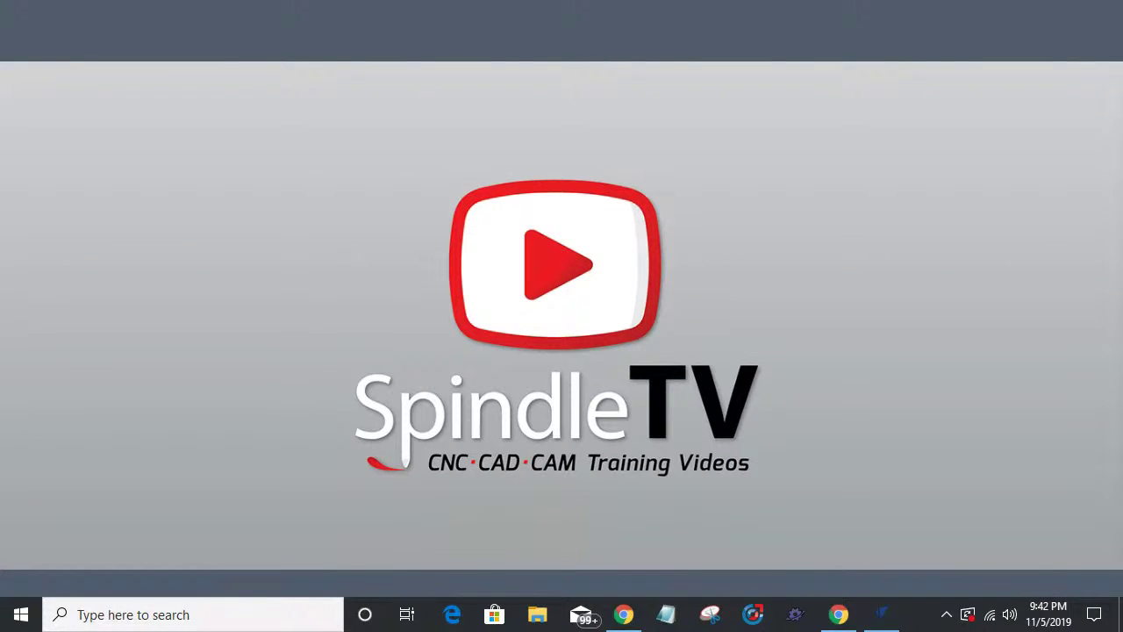
{"action": "left_click", "coordinate": [885, 616]}
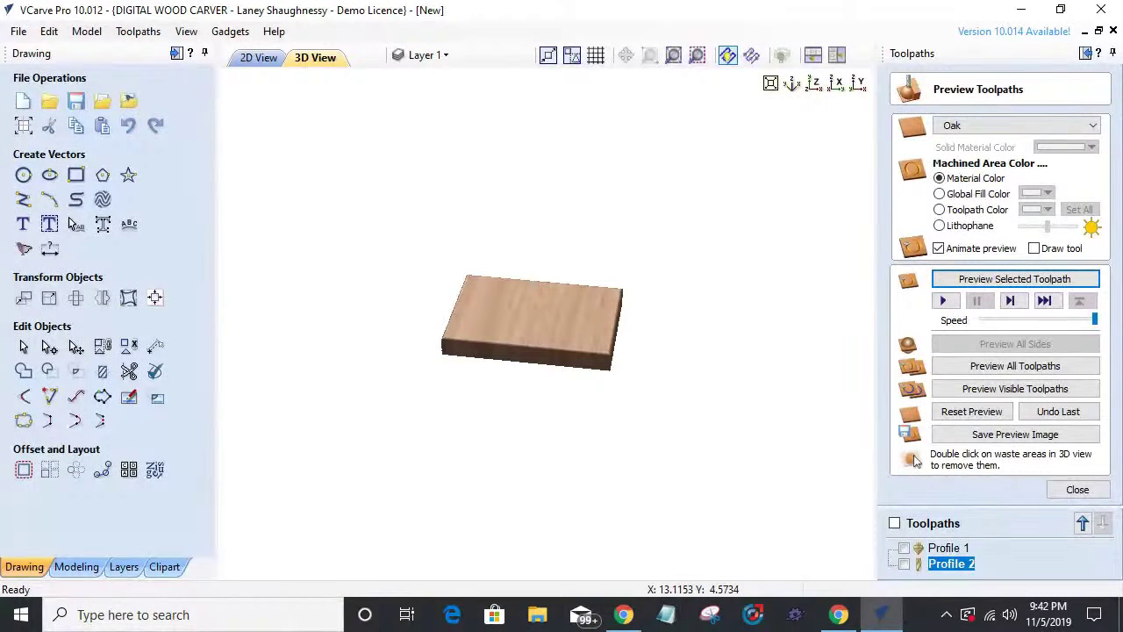
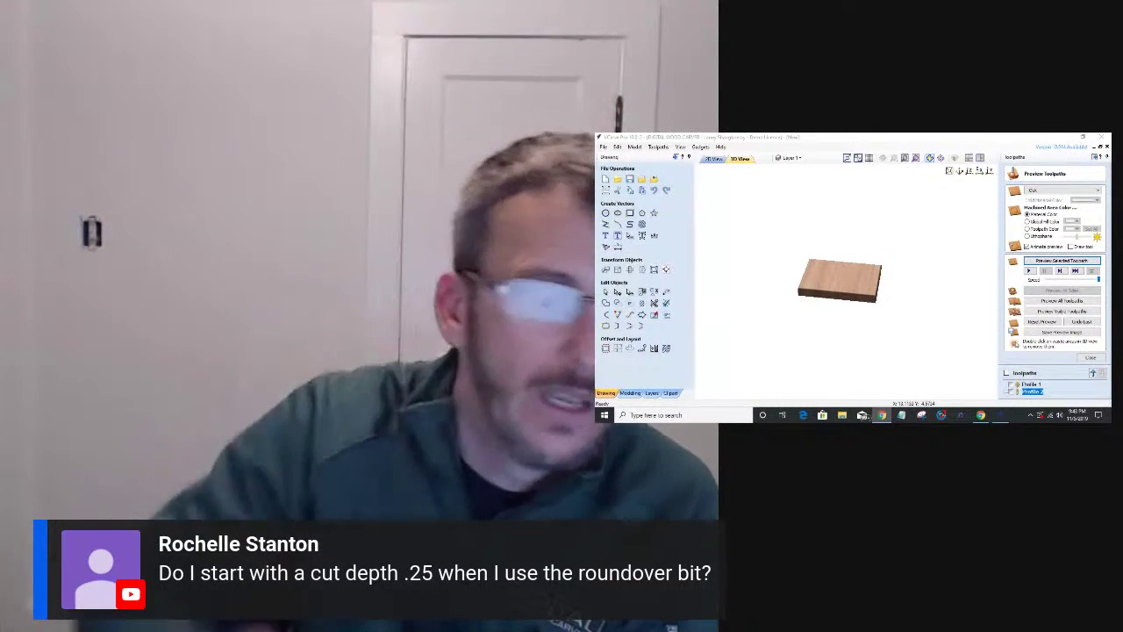
- Add a vertical dimension to the roundover bit profile in the 2D view, from its base to the upper end of the arc
{"action": "left_click", "coordinate": [713, 158]}
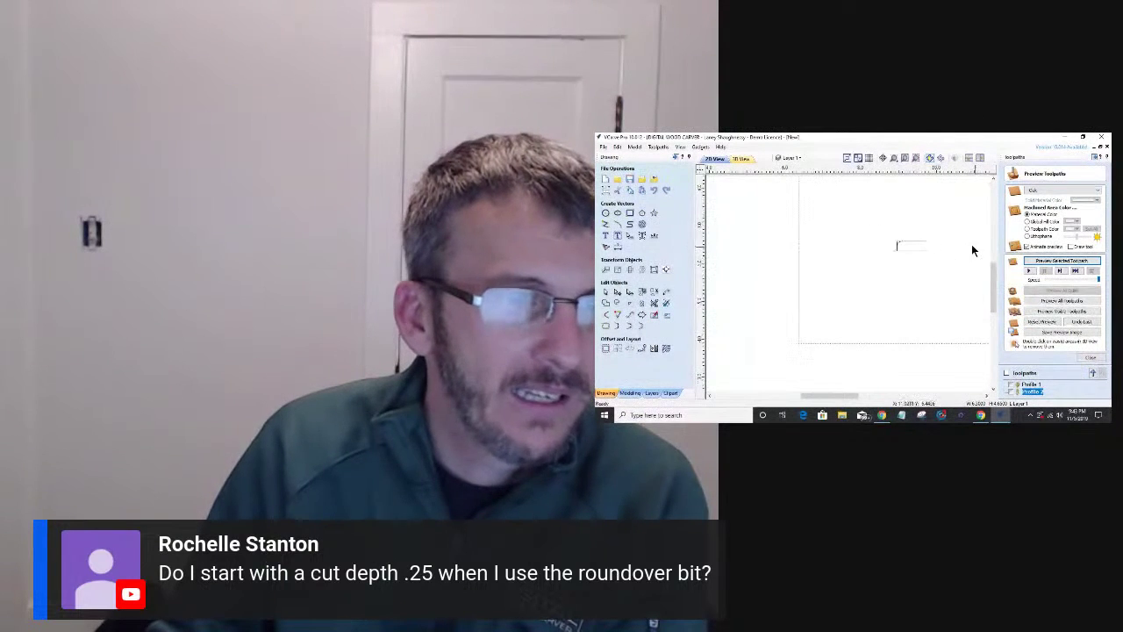
{"action": "scroll", "coordinate": [971, 244], "scroll_direction": "up", "scroll_amount": 3}
{"action": "scroll", "coordinate": [919, 304], "scroll_direction": "up", "scroll_amount": 3}
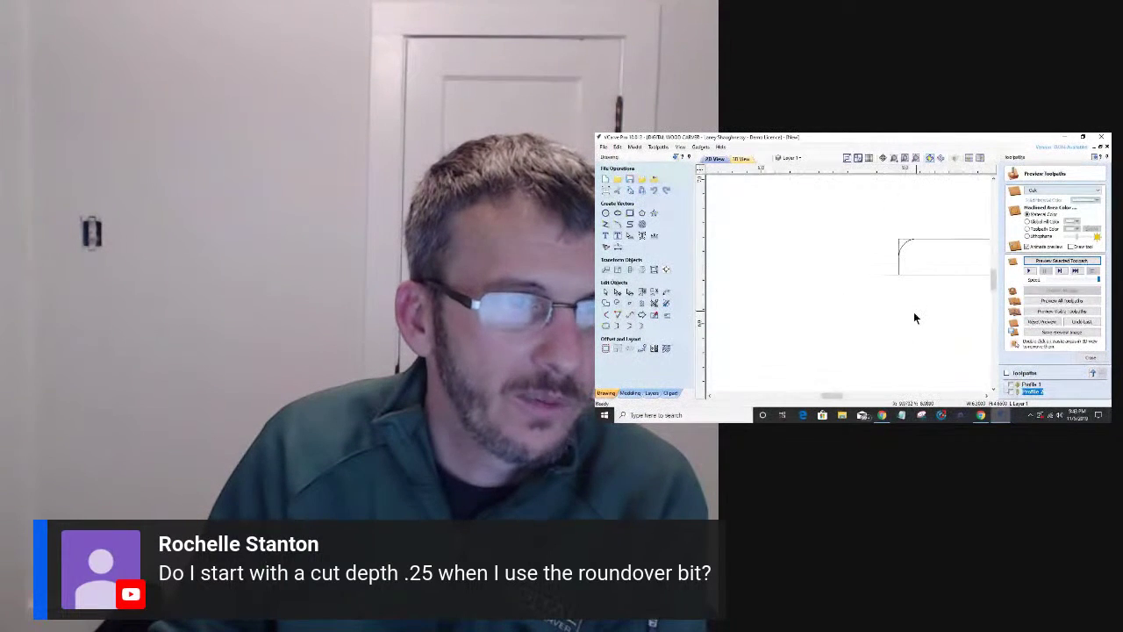
{"action": "scroll", "coordinate": [915, 318], "scroll_direction": "up", "scroll_amount": 2}
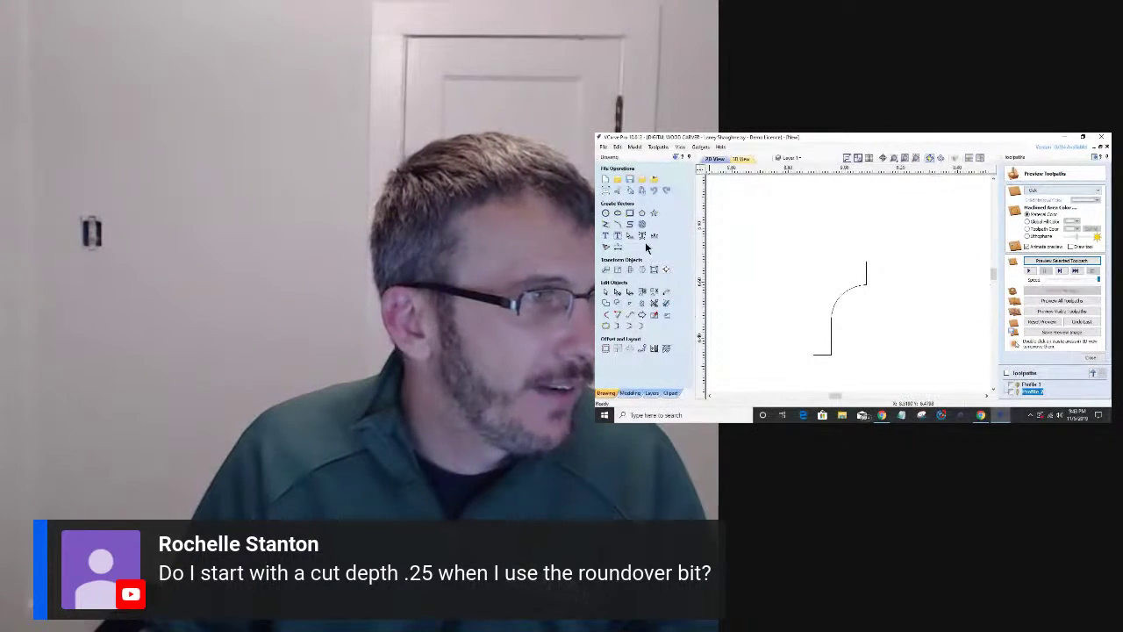
{"action": "left_click", "coordinate": [617, 248]}
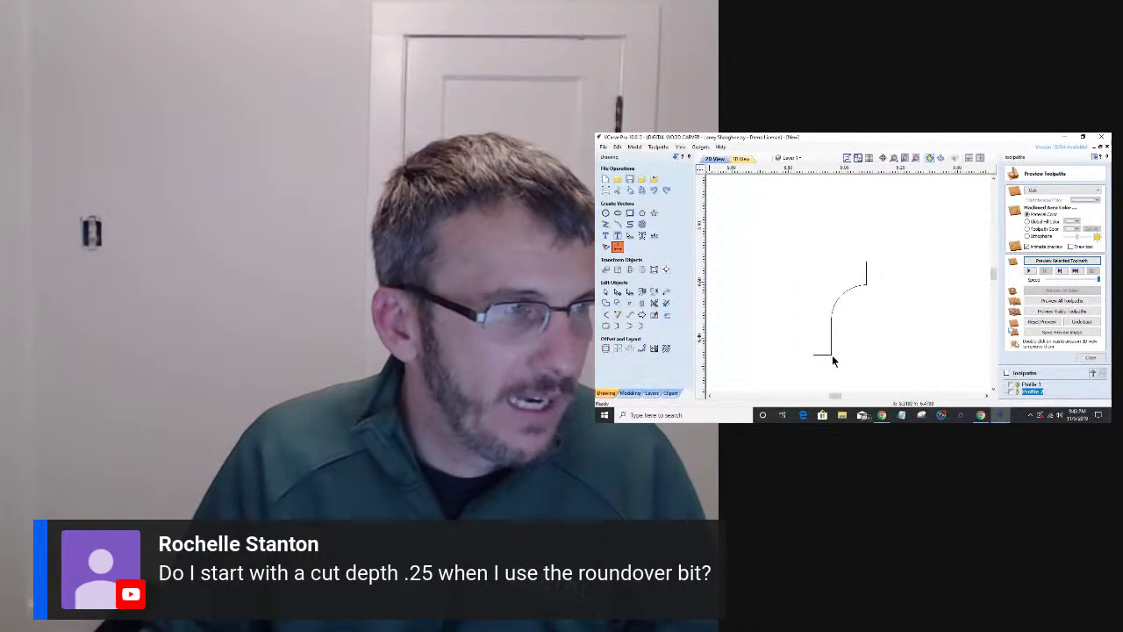
{"action": "left_click", "coordinate": [829, 355]}
{"action": "key", "text": "Escape"}
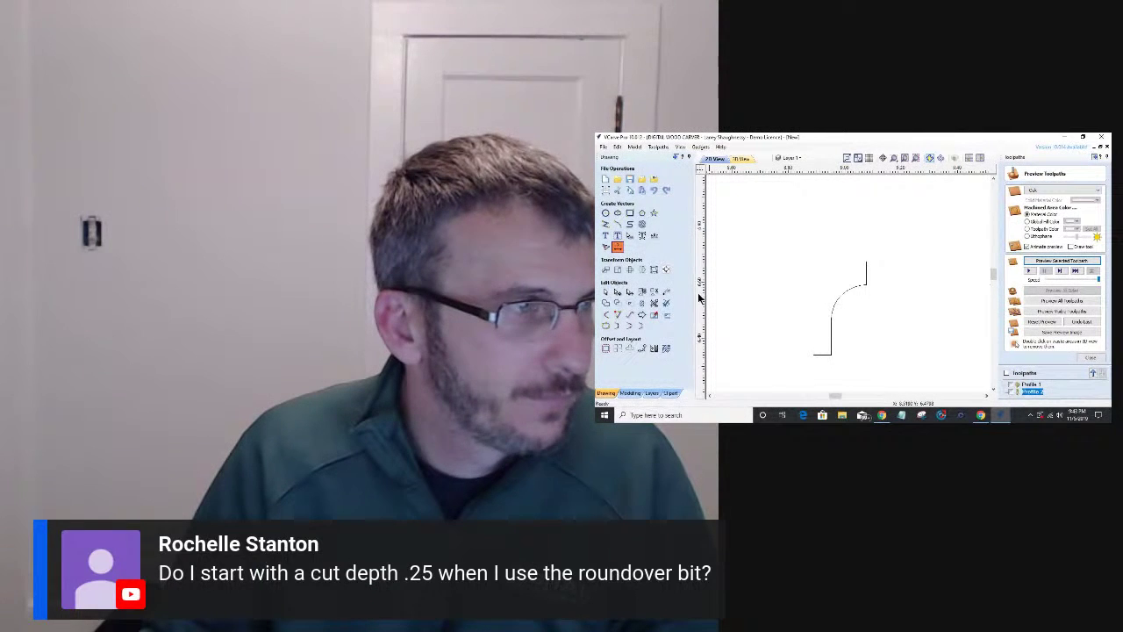
{"action": "left_click", "coordinate": [618, 248]}
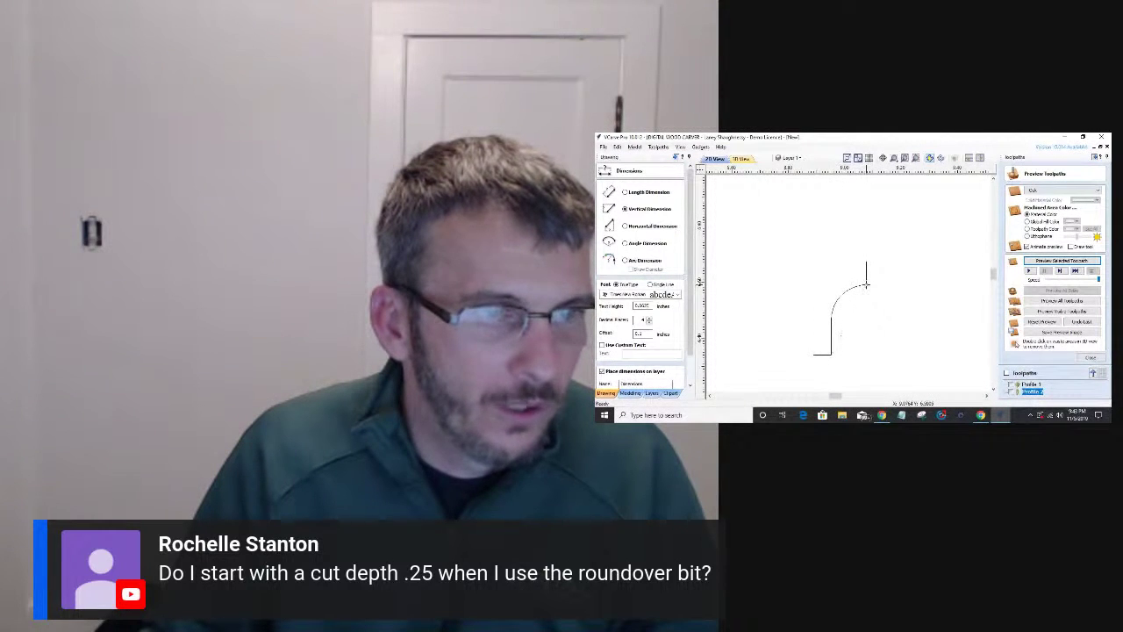
{"action": "left_click", "coordinate": [872, 312]}
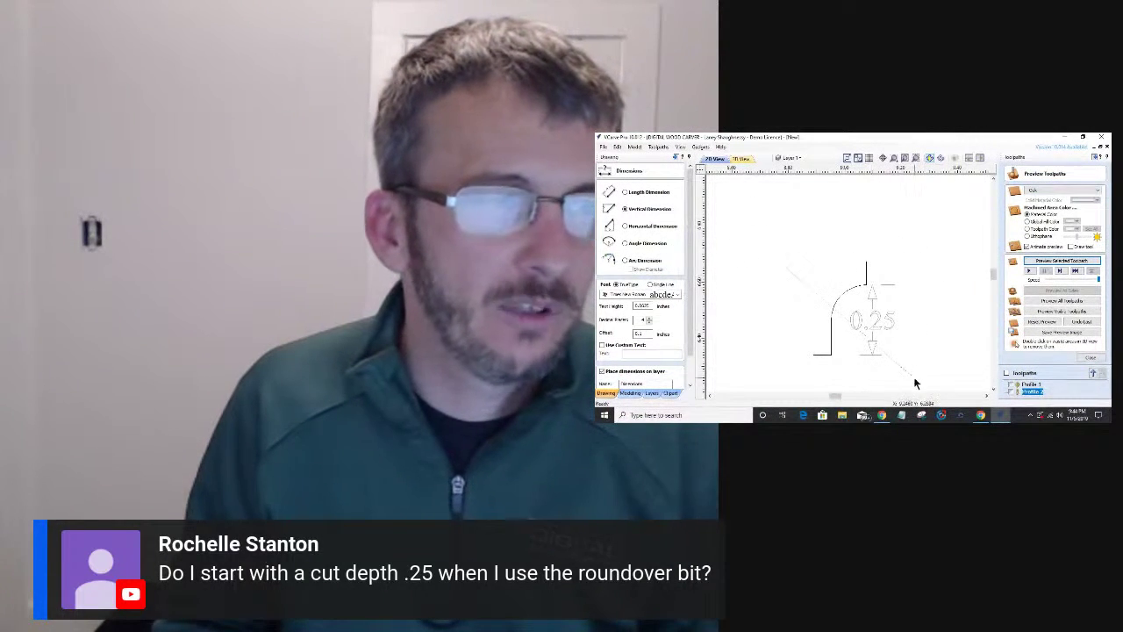
{"action": "left_click", "coordinate": [751, 236]}
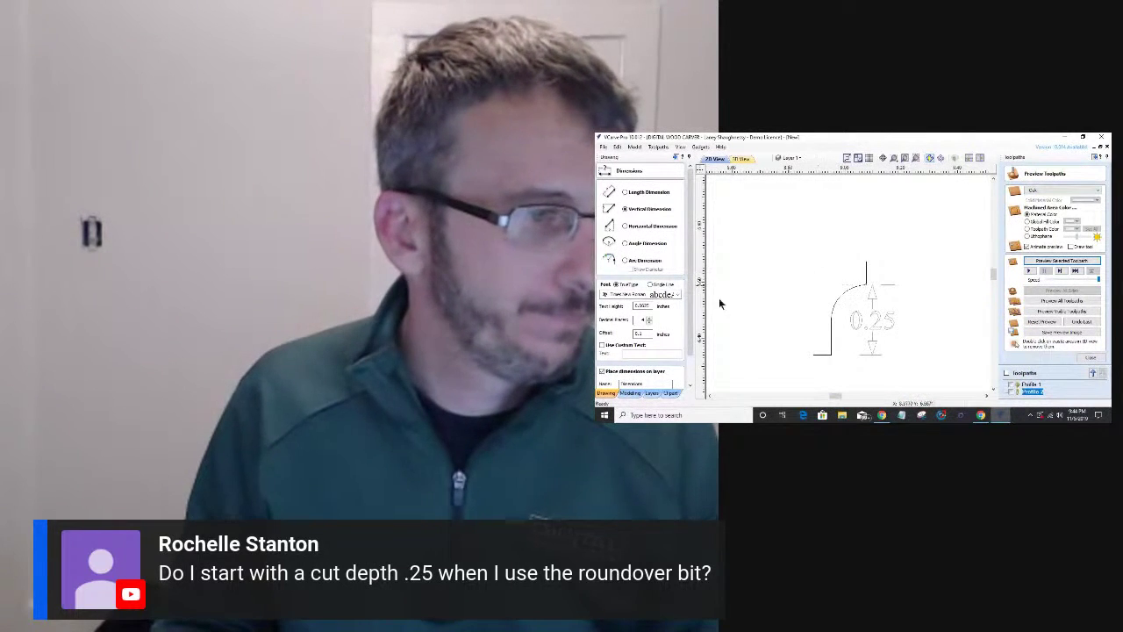
{"action": "key", "text": "Escape"}
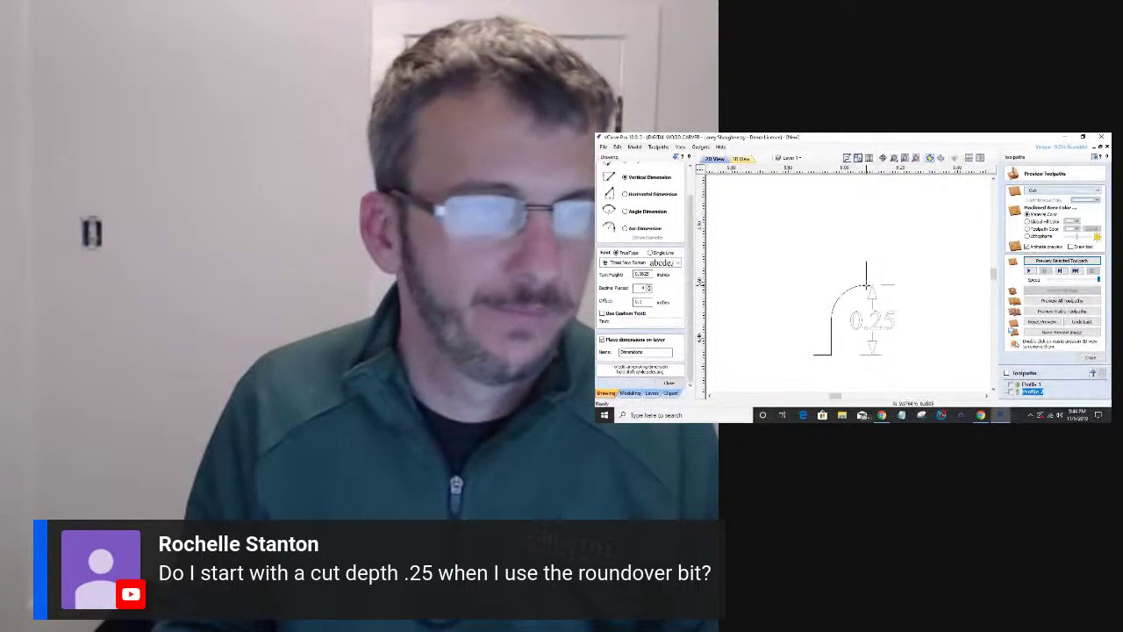
{"action": "left_click", "coordinate": [670, 383]}
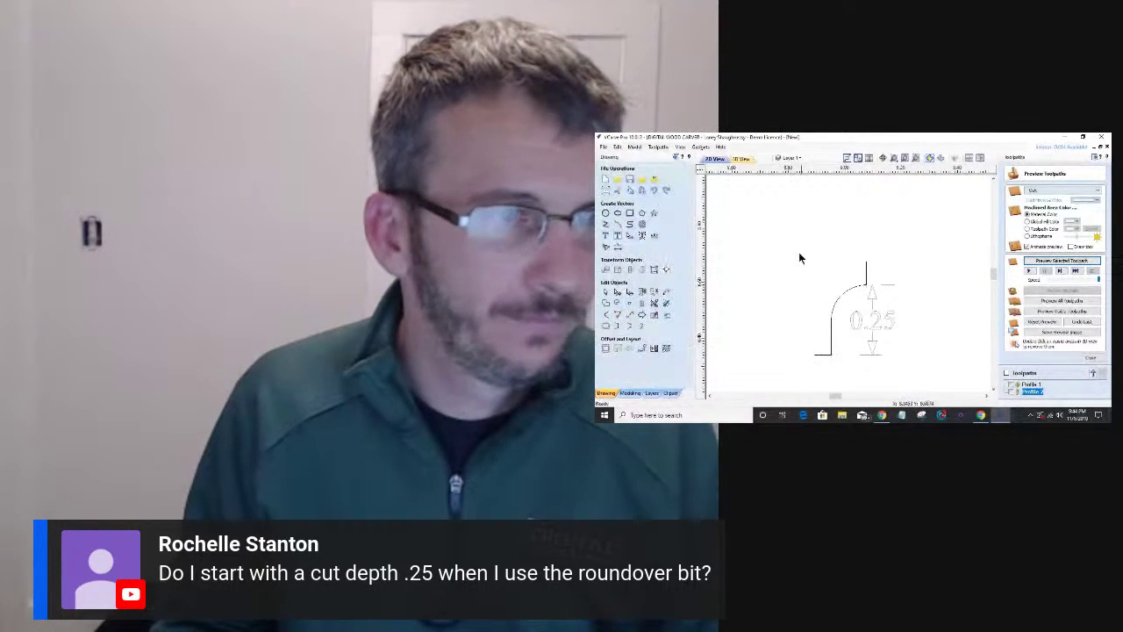
- Reopen the Profile 1 roundover toolpath, change its cut depth and recalculate it
{"action": "left_click_drag", "start_coordinate": [779, 225], "coordinate": [945, 384]}
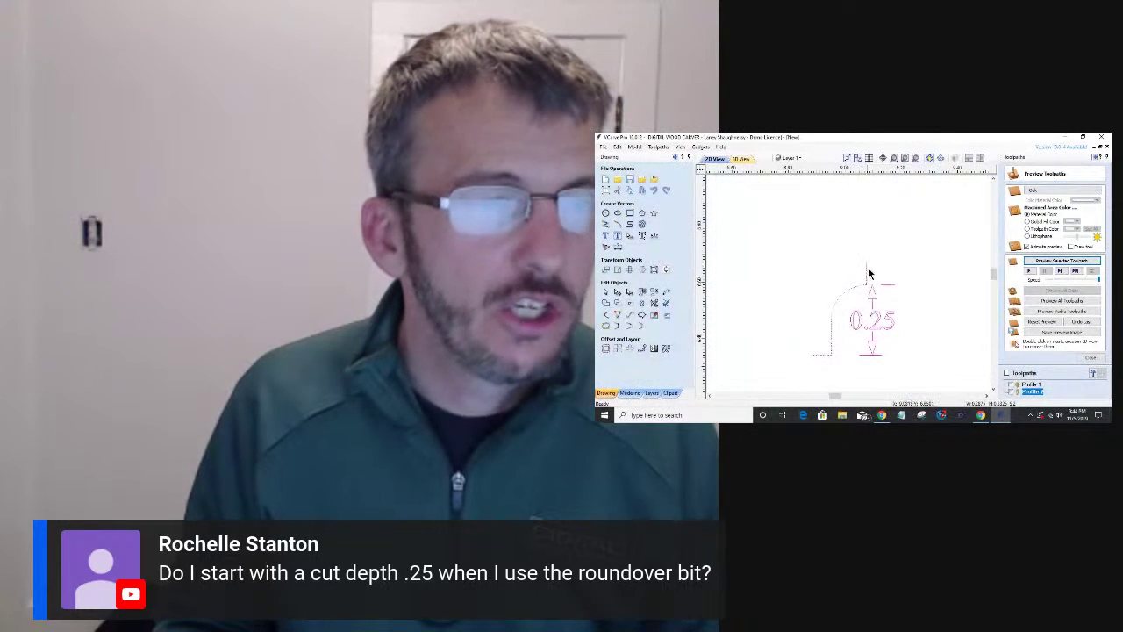
{"action": "scroll", "coordinate": [867, 274], "scroll_direction": "up", "scroll_amount": 2}
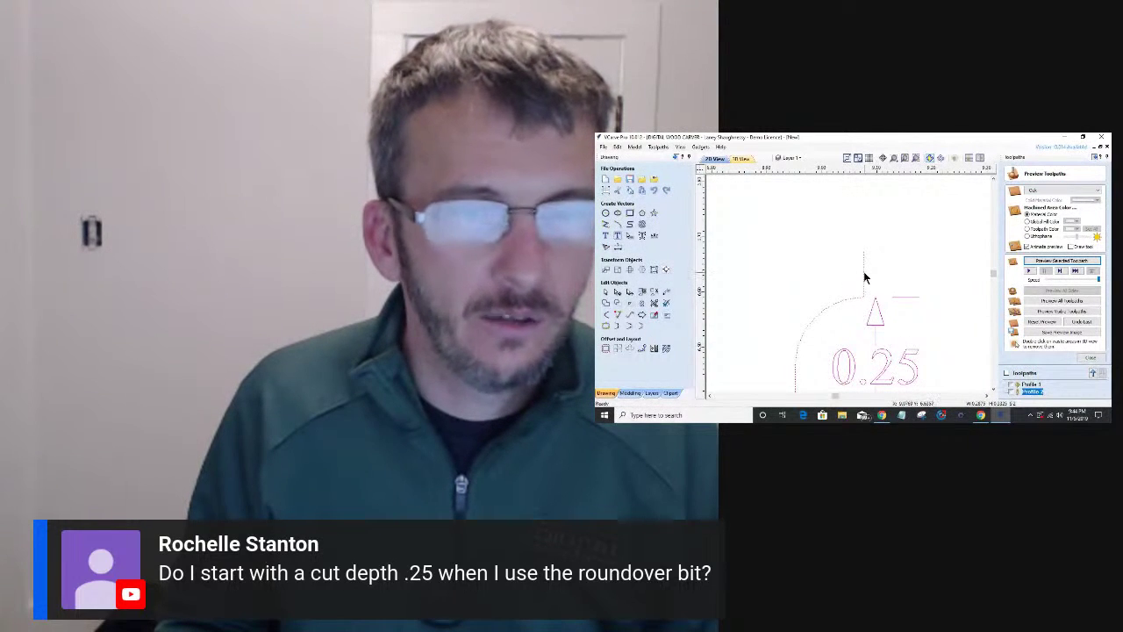
{"action": "double_click", "coordinate": [1030, 393]}
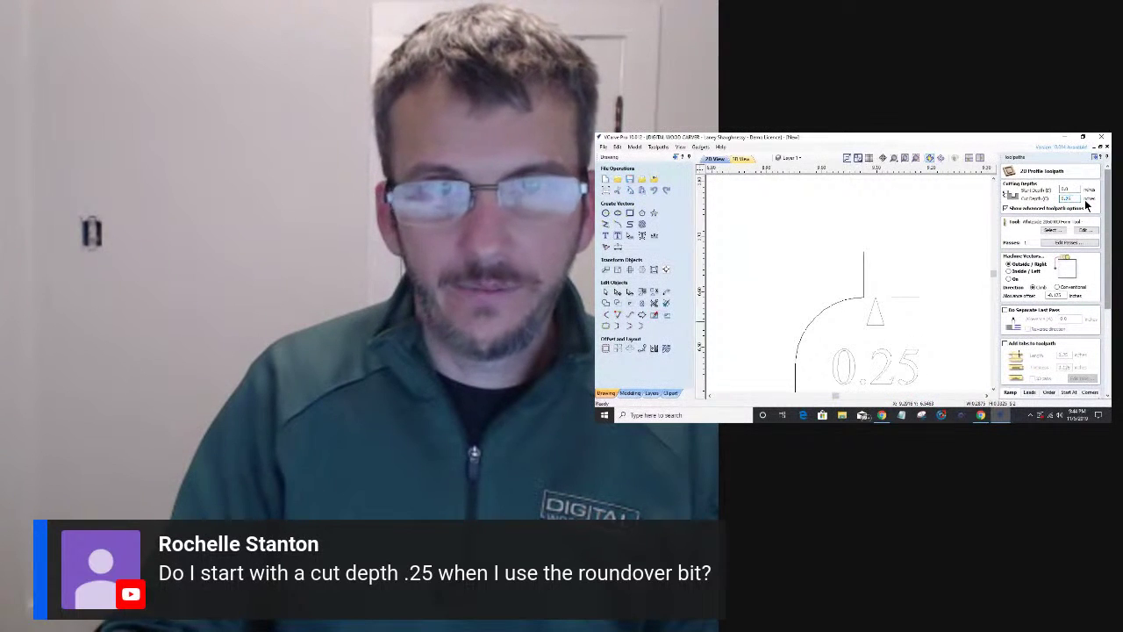
{"action": "type", "text": "0.25"}
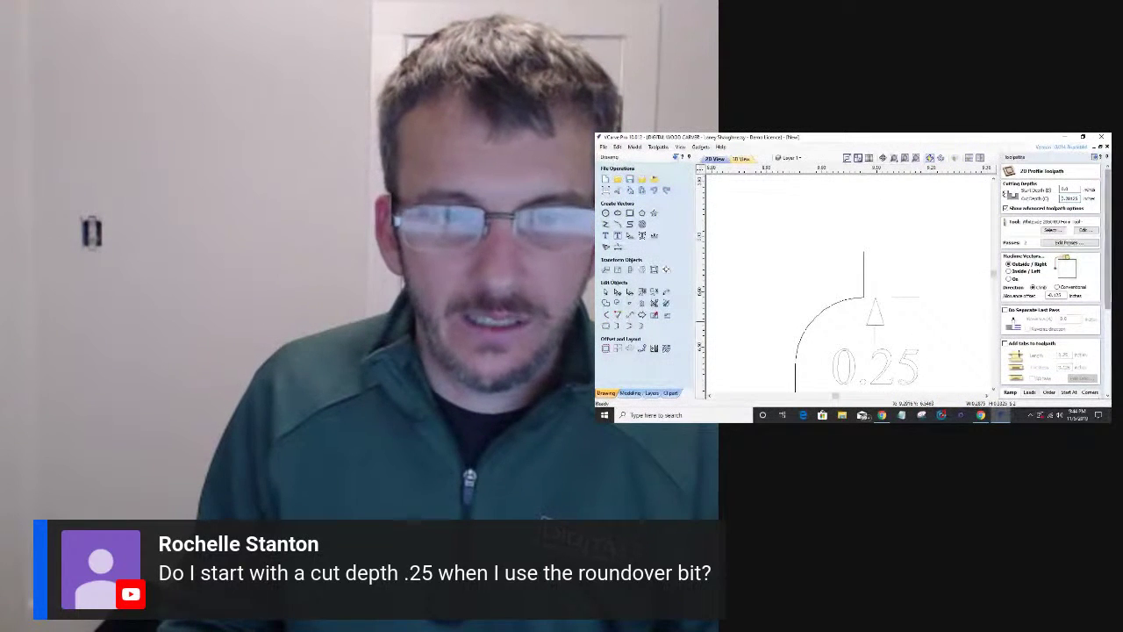
{"action": "scroll", "coordinate": [1107, 350], "scroll_direction": "down", "scroll_amount": 5}
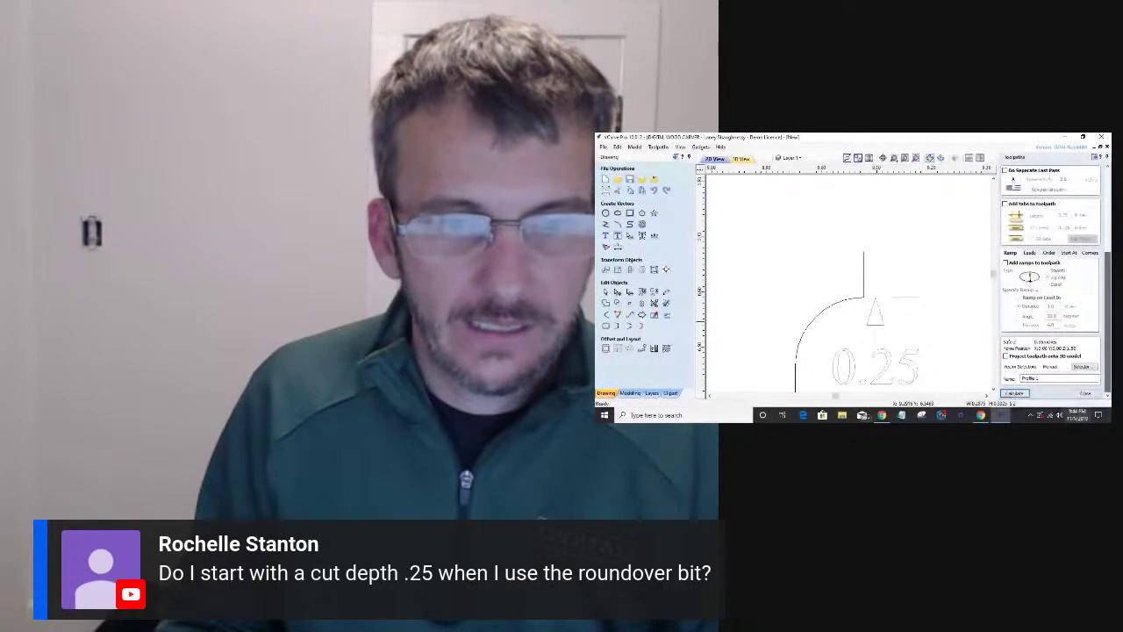
{"action": "left_click", "coordinate": [1015, 393]}
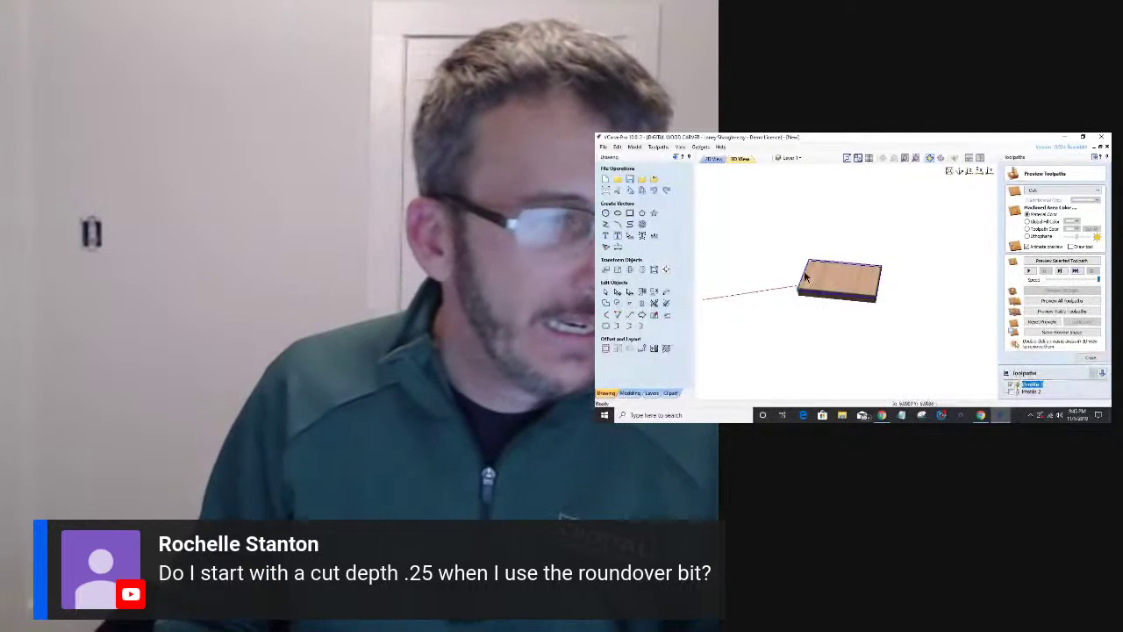
- Examine the recalculated roundover toolpath along the board's edges and near corner in the 3D view
{"action": "scroll", "coordinate": [897, 307], "scroll_direction": "up", "scroll_amount": 4}
{"action": "left_click_drag", "start_coordinate": [897, 307], "coordinate": [853, 311]}
{"action": "scroll", "coordinate": [932, 318], "scroll_direction": "up", "scroll_amount": 1}
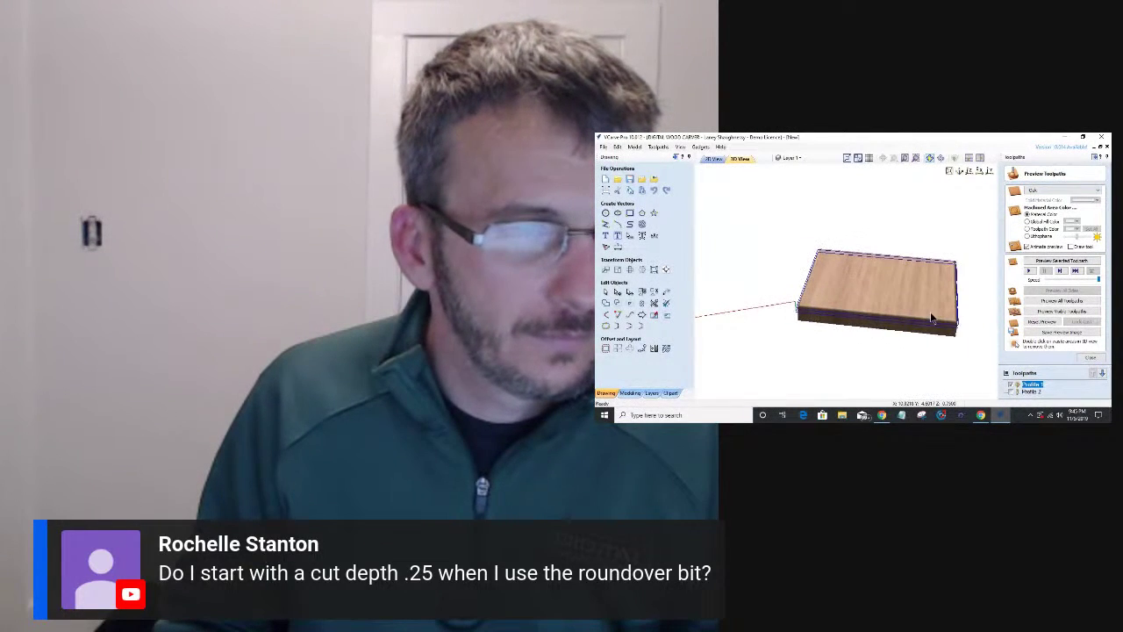
{"action": "scroll", "coordinate": [932, 317], "scroll_direction": "up", "scroll_amount": 1}
{"action": "scroll", "coordinate": [933, 319], "scroll_direction": "up", "scroll_amount": 1}
{"action": "left_click_drag", "start_coordinate": [889, 293], "coordinate": [814, 275]}
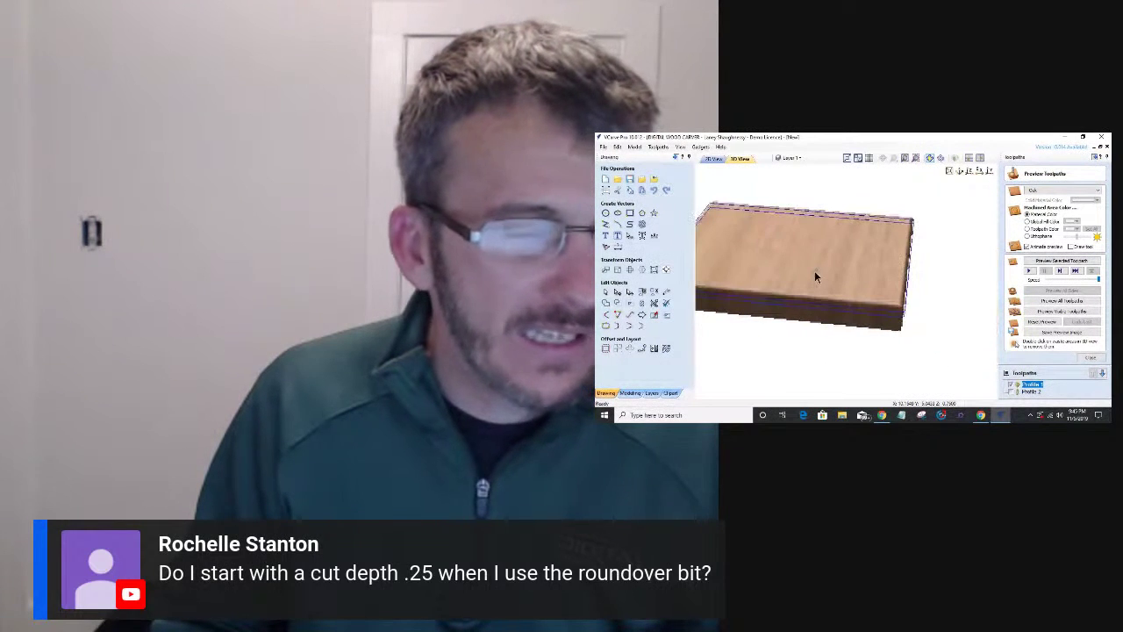
- Preview the selected Profile 1 roundover toolpath and inspect the cut along the board's front edge and corner
{"action": "left_click", "coordinate": [1053, 262]}
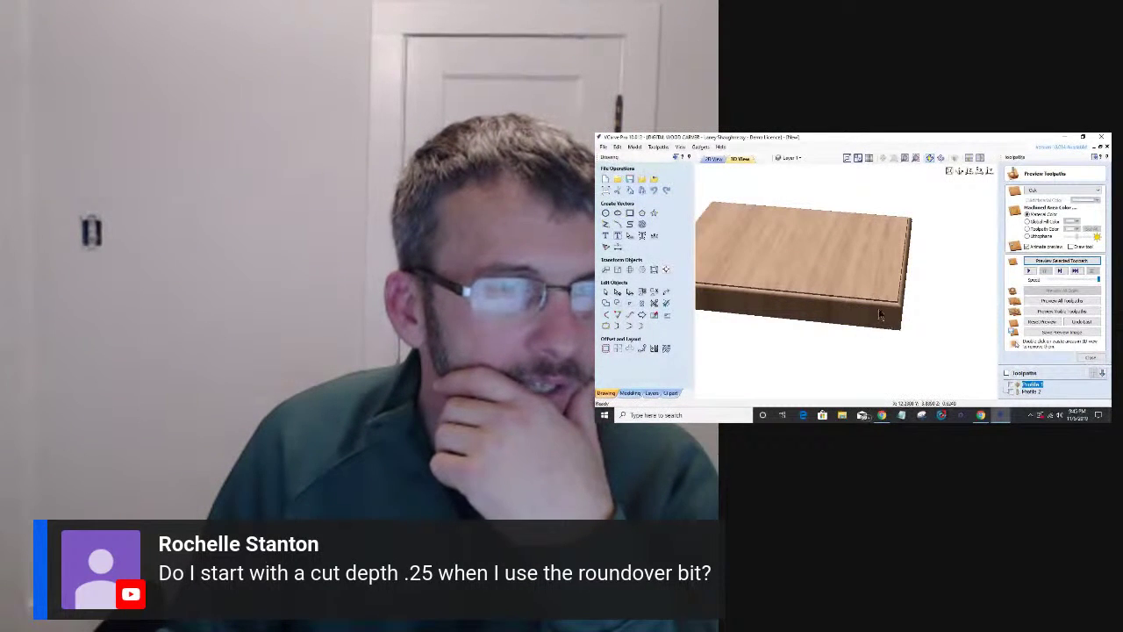
{"action": "left_click_drag", "start_coordinate": [881, 314], "coordinate": [883, 292]}
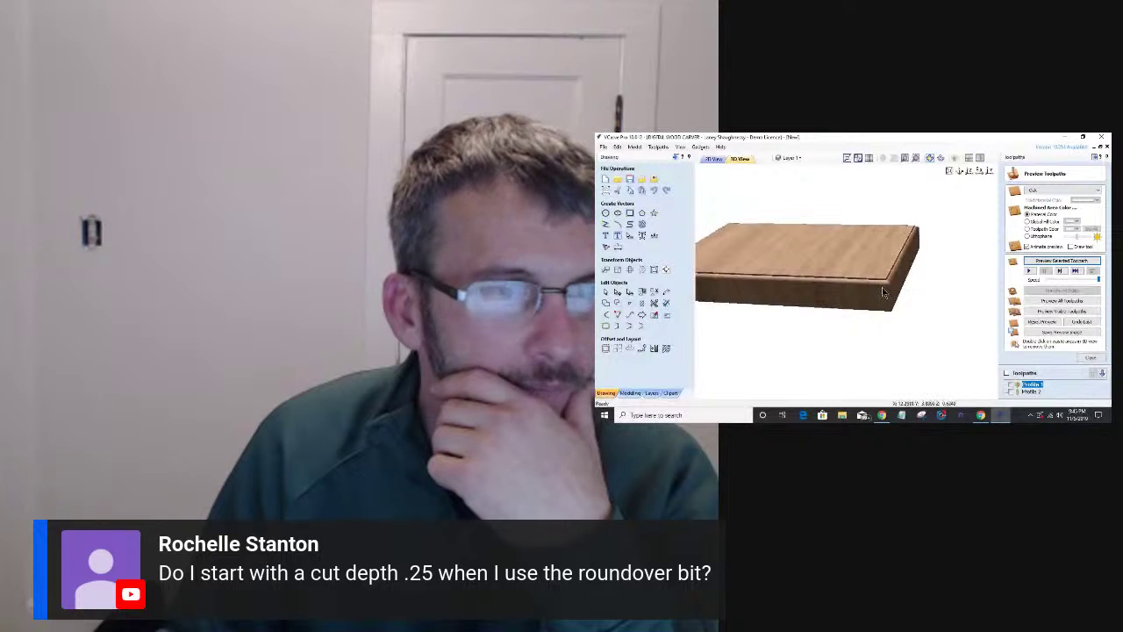
{"action": "scroll", "coordinate": [882, 287], "scroll_direction": "up", "scroll_amount": 2}
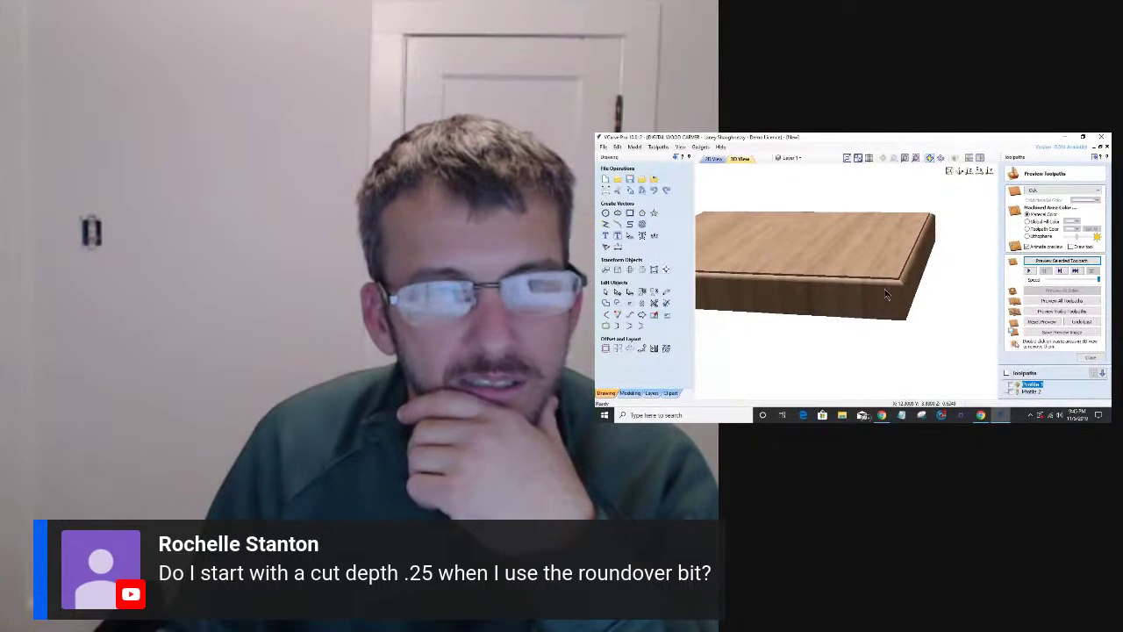
- Reopen and recalculate the Profile 1 roundover toolpath, preview its cut, and examine the board's corner and underside
{"action": "double_click", "coordinate": [1036, 386]}
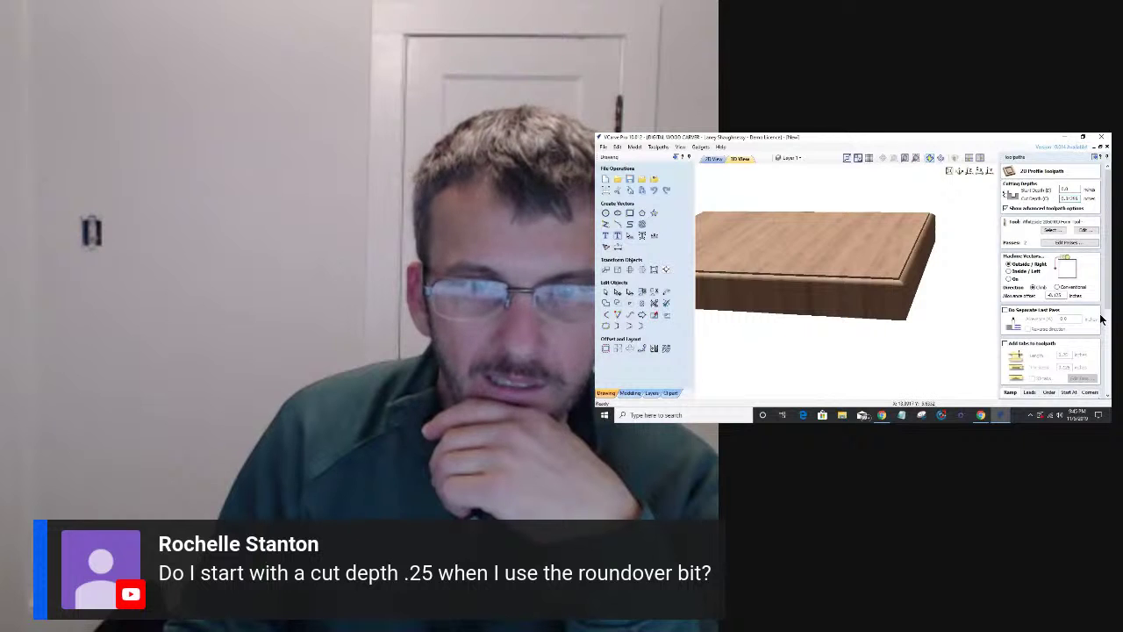
{"action": "scroll", "coordinate": [1103, 320], "scroll_direction": "down", "scroll_amount": 5}
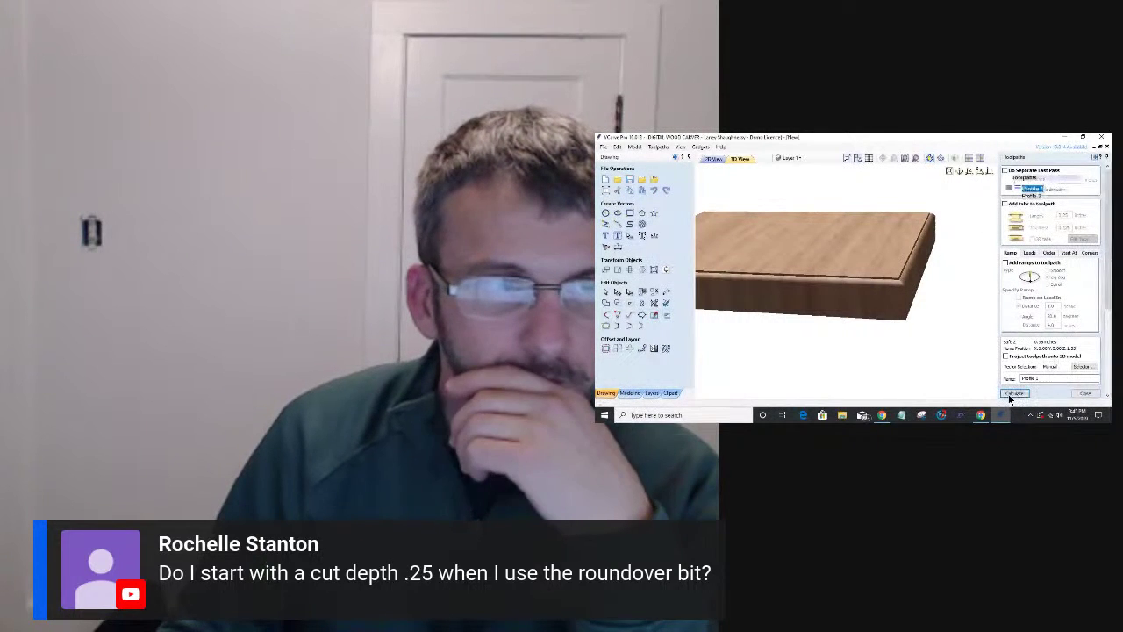
{"action": "left_click", "coordinate": [1013, 394]}
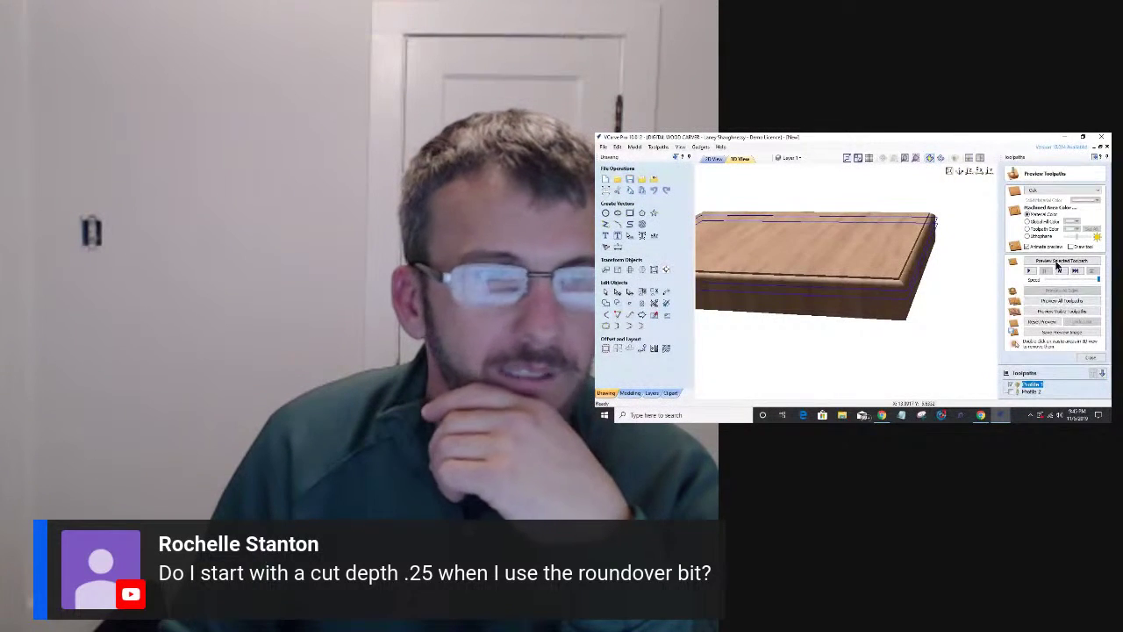
{"action": "left_click", "coordinate": [1060, 263]}
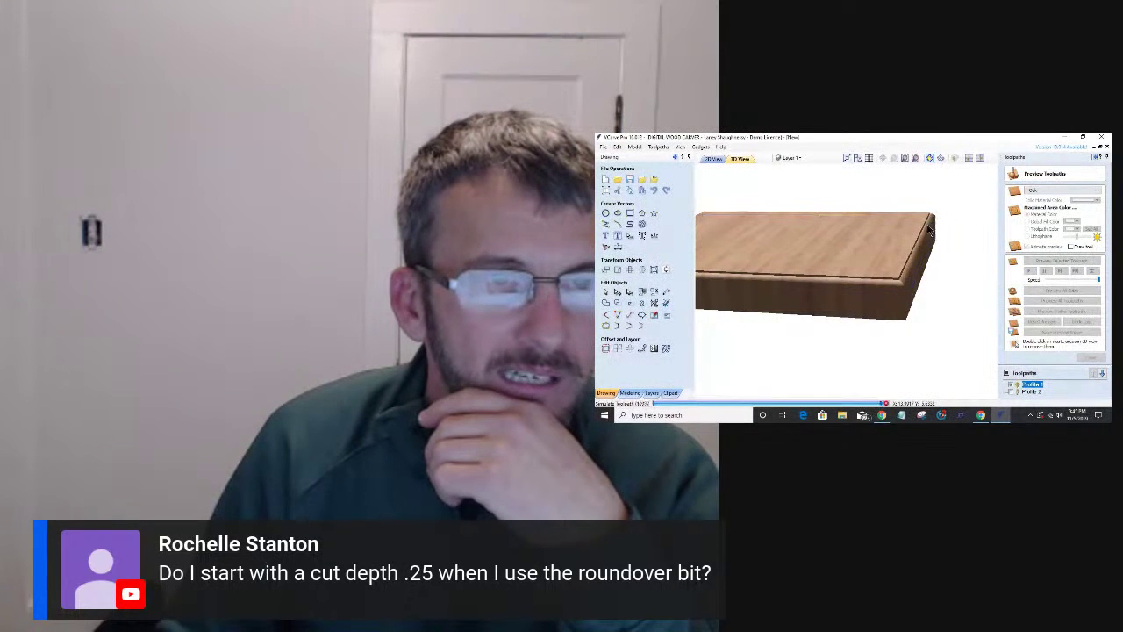
{"action": "left_click_drag", "start_coordinate": [892, 290], "coordinate": [923, 312]}
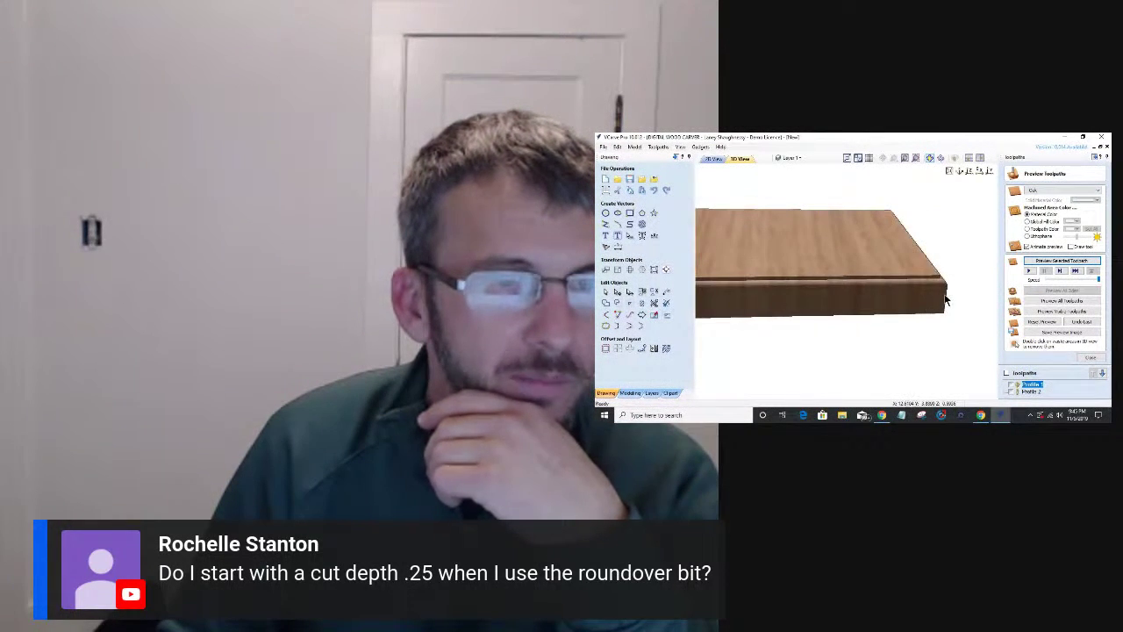
{"action": "scroll", "coordinate": [945, 299], "scroll_direction": "up", "scroll_amount": 2}
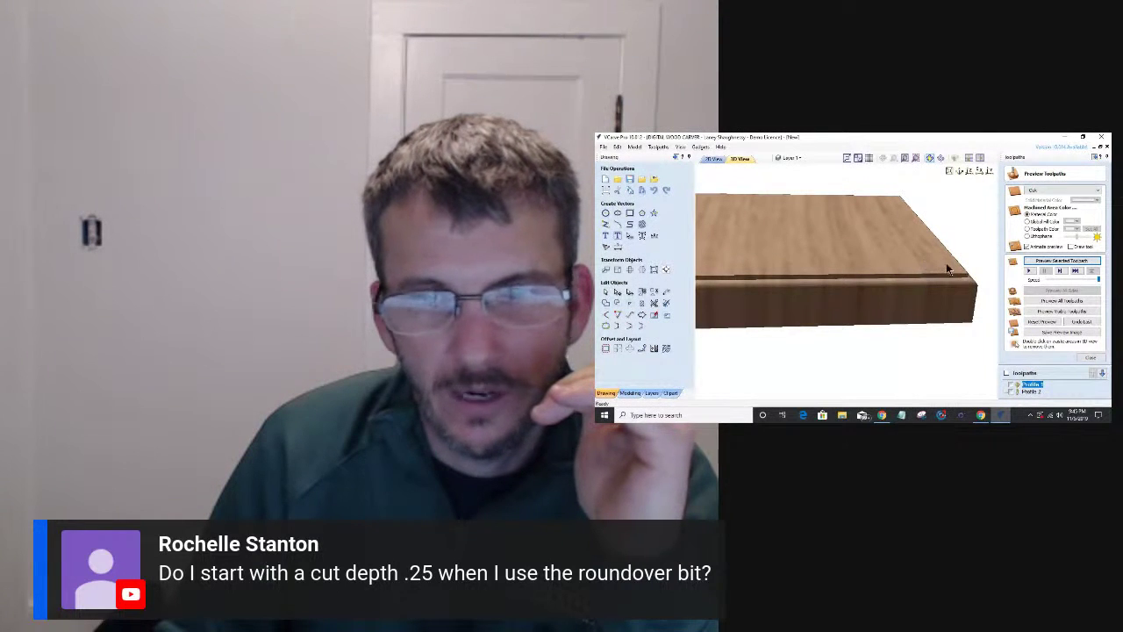
{"action": "left_click_drag", "start_coordinate": [967, 308], "coordinate": [891, 315]}
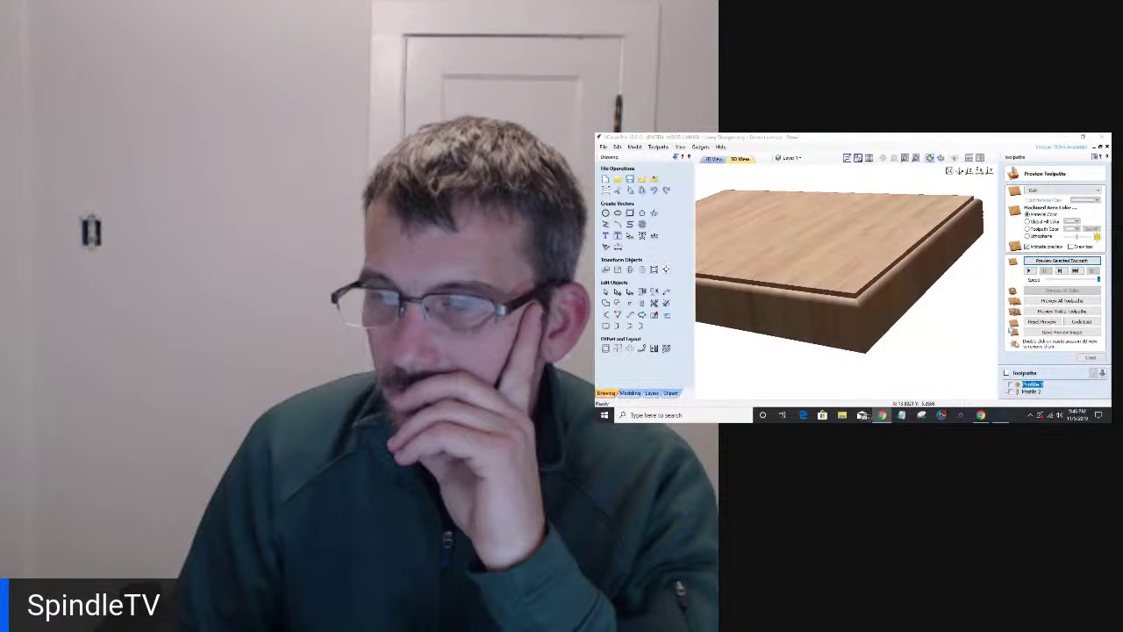
{"action": "left_click_drag", "start_coordinate": [864, 325], "coordinate": [973, 272]}
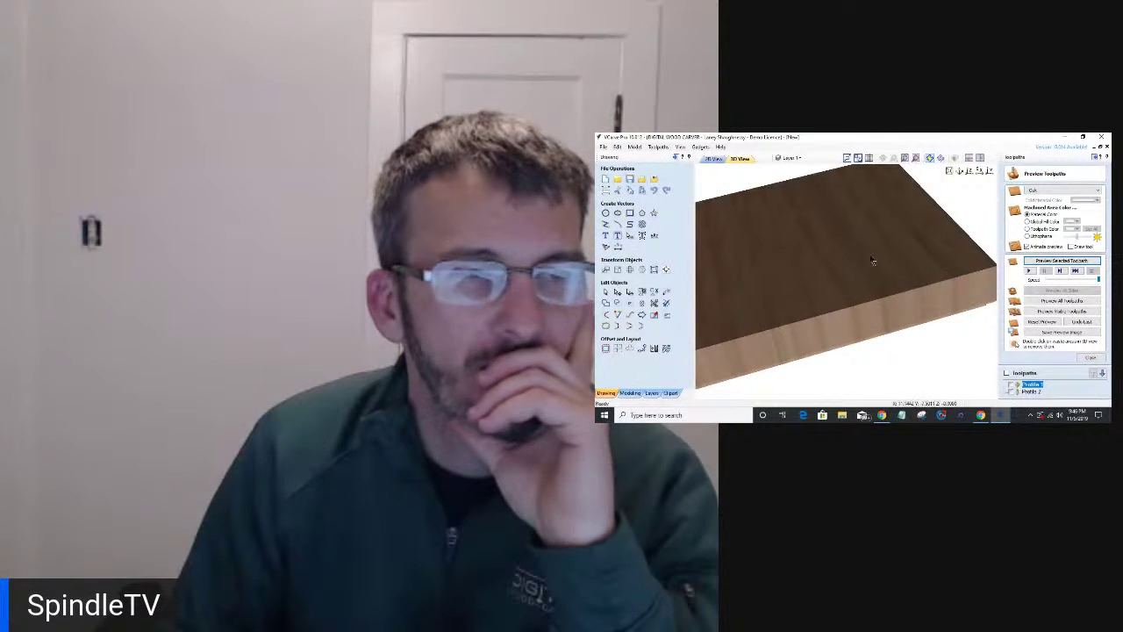
{"action": "left_click_drag", "start_coordinate": [856, 250], "coordinate": [777, 276]}
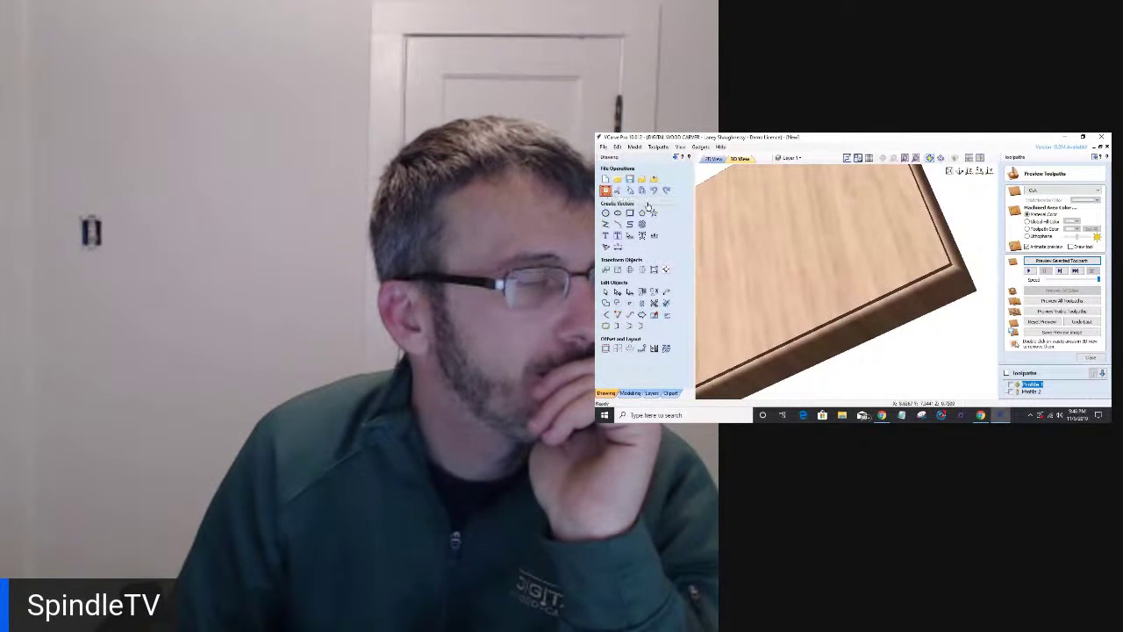
- Change the job setup from single-sided to double-sided and recalculate all toolpaths
{"action": "left_click", "coordinate": [608, 189]}
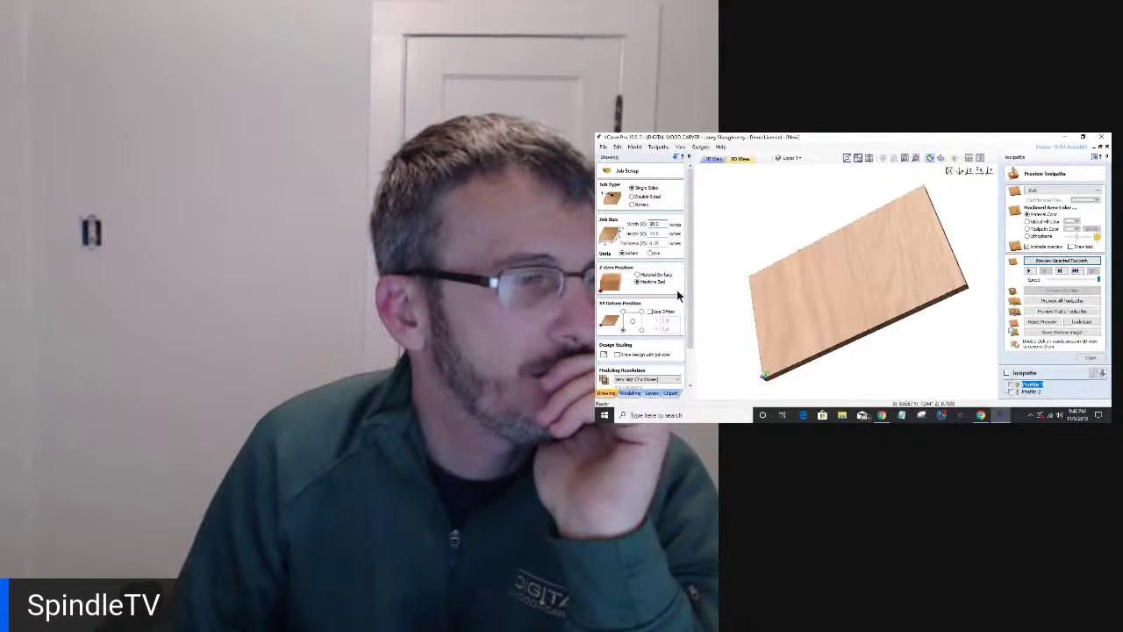
{"action": "scroll", "coordinate": [672, 301], "scroll_direction": "down", "scroll_amount": 5}
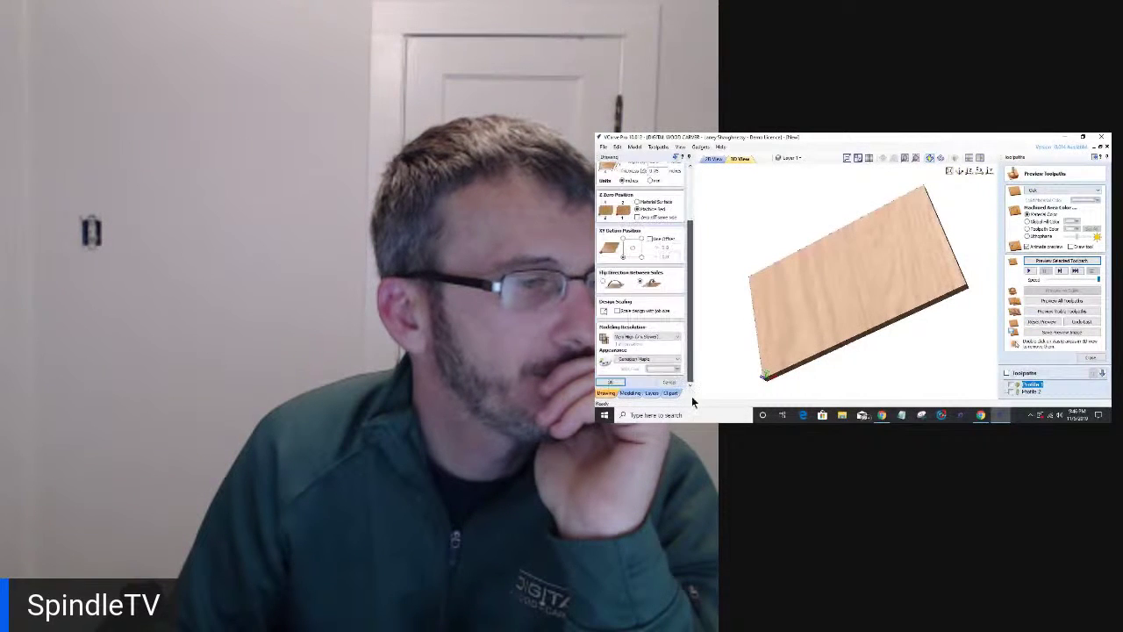
{"action": "left_click", "coordinate": [611, 383]}
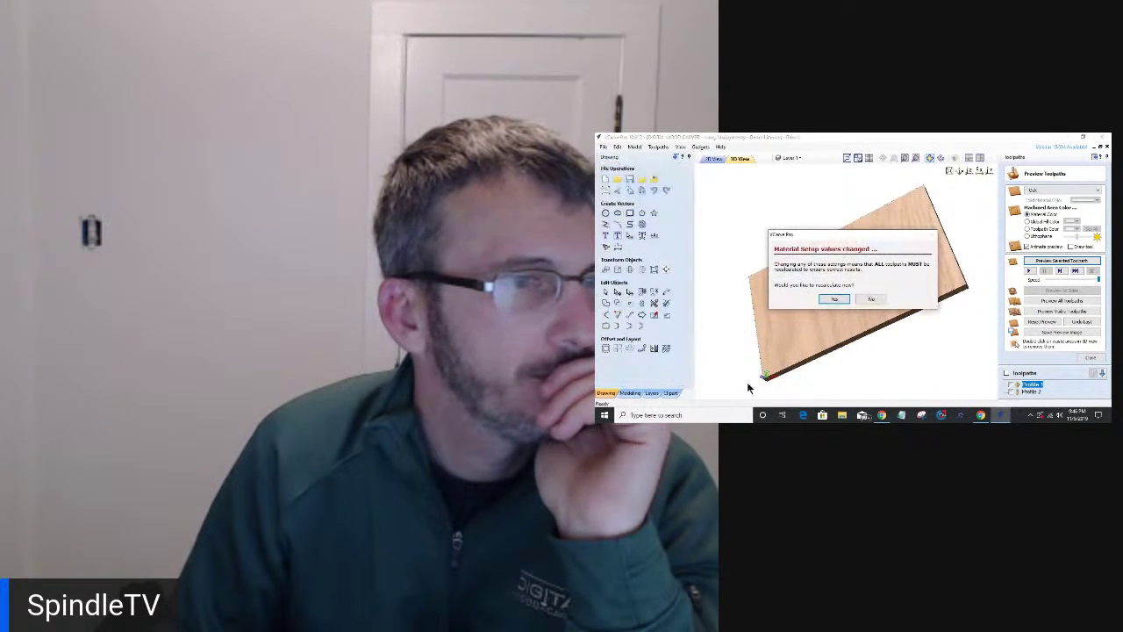
{"action": "left_click", "coordinate": [834, 300]}
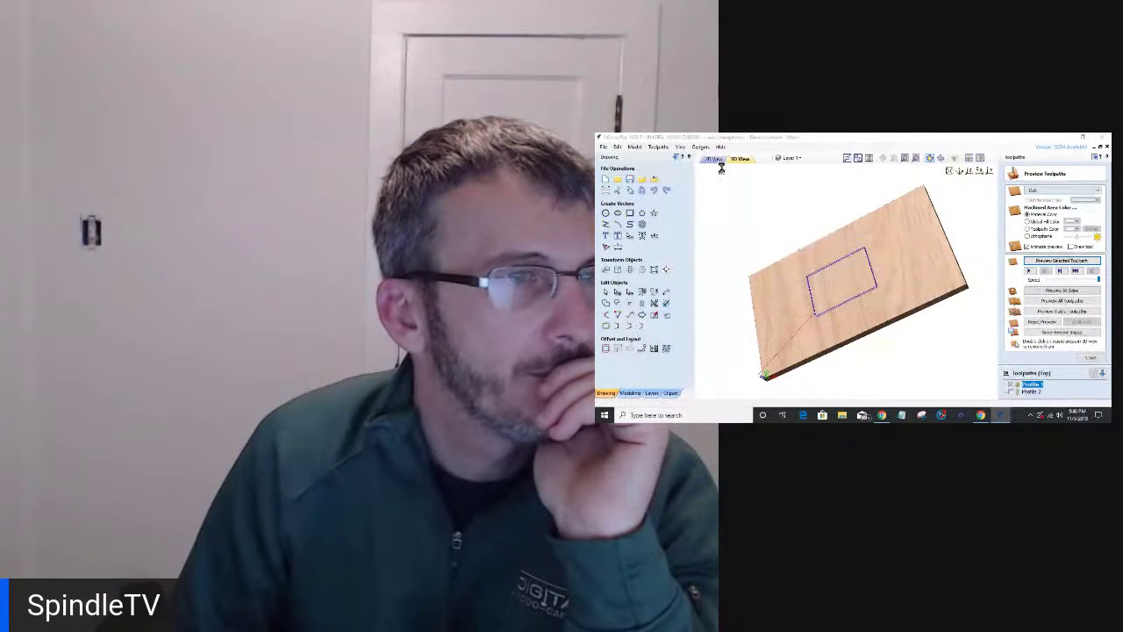
{"action": "left_click", "coordinate": [853, 280]}
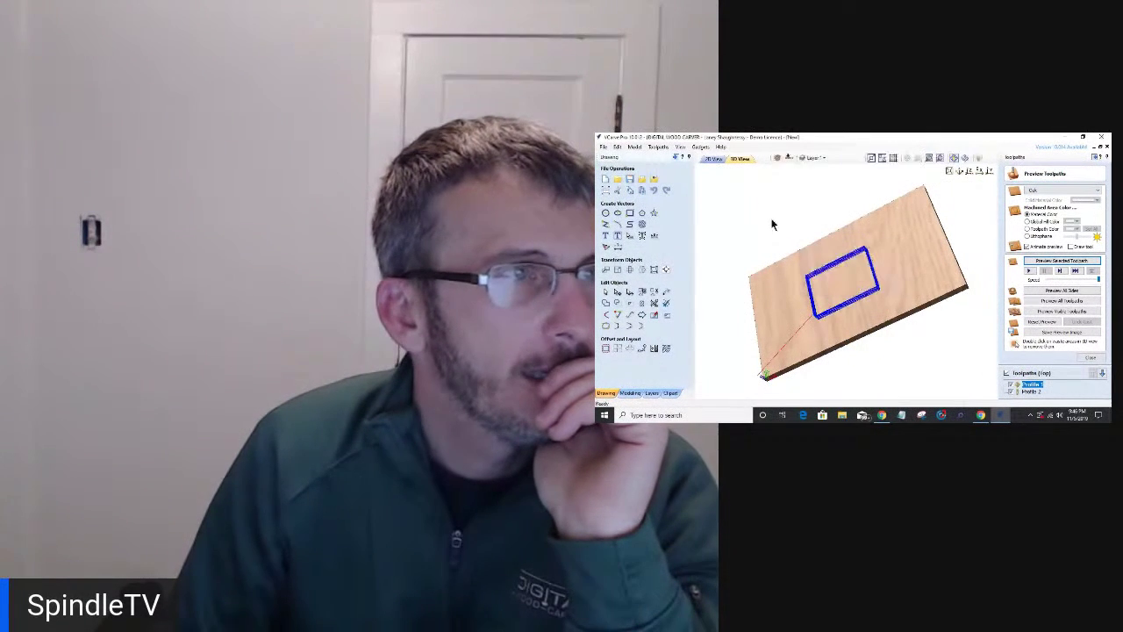
- Copy the board's rectangle vector from the top side to the other side in the 2D view
{"action": "left_click", "coordinate": [711, 160]}
{"action": "scroll", "coordinate": [835, 261], "scroll_direction": "down", "scroll_amount": 3}
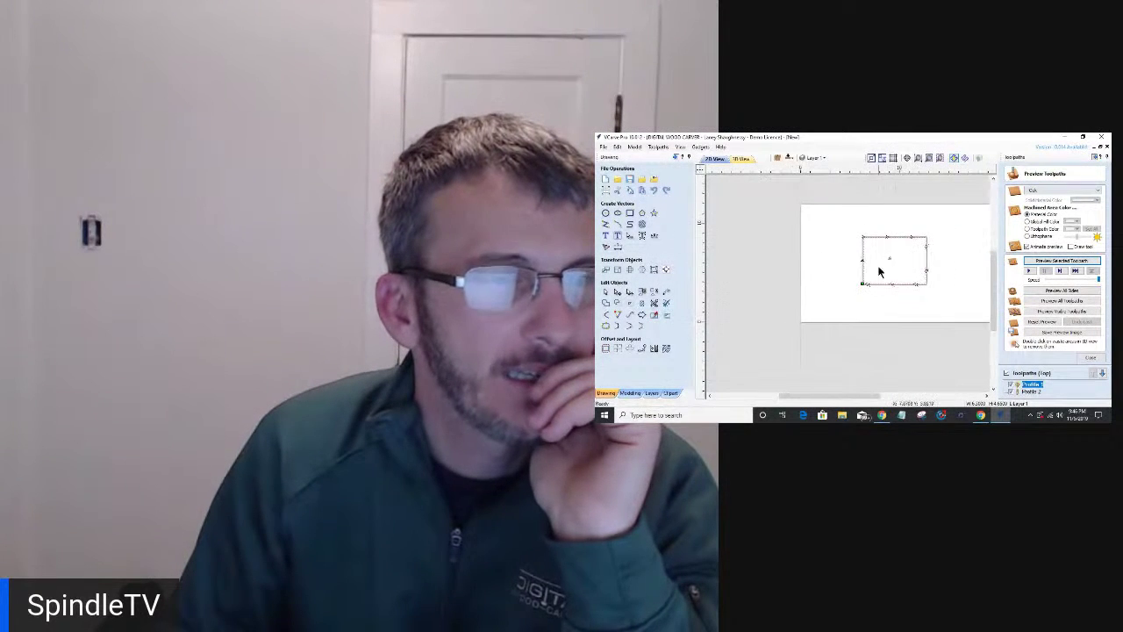
{"action": "scroll", "coordinate": [956, 291], "scroll_direction": "up", "scroll_amount": 2}
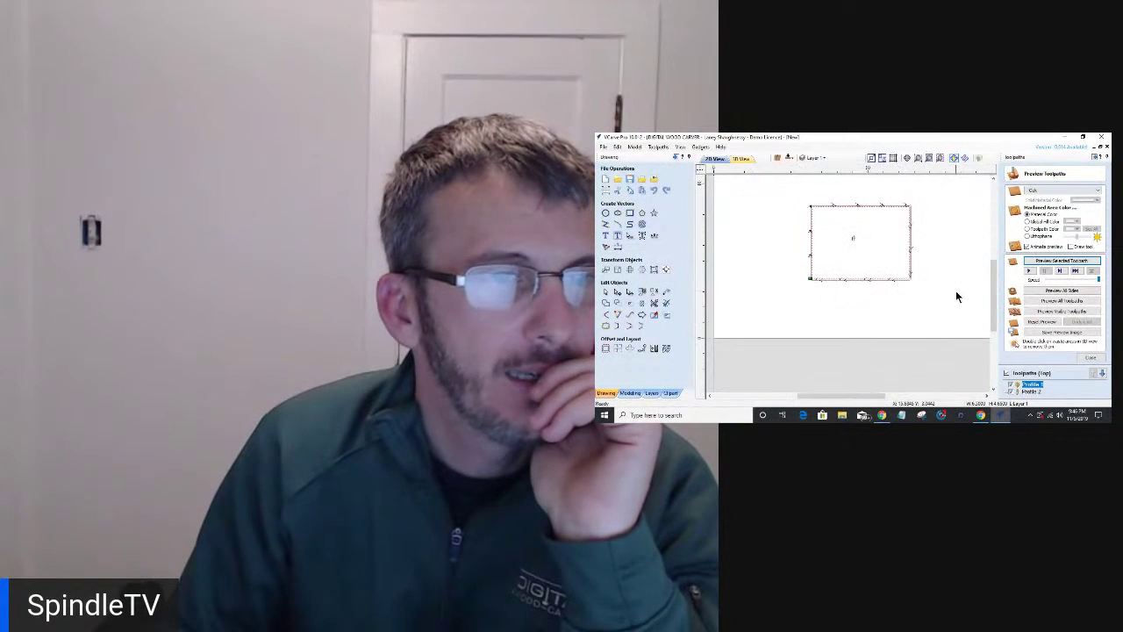
{"action": "left_click", "coordinate": [910, 280]}
{"action": "right_click", "coordinate": [908, 277]}
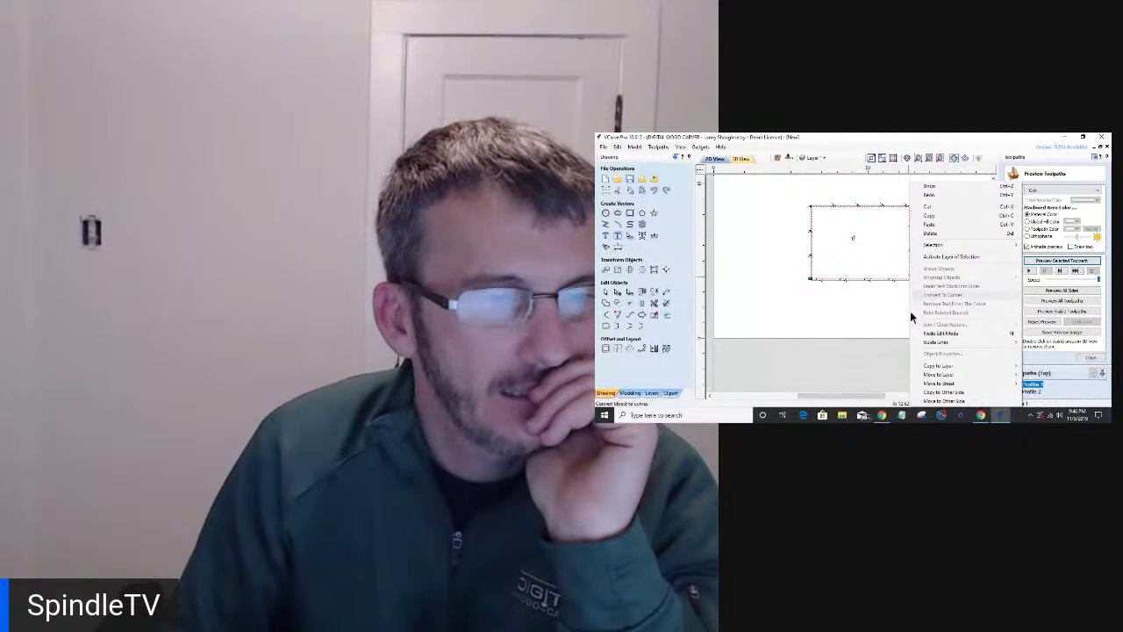
{"action": "left_click", "coordinate": [929, 392]}
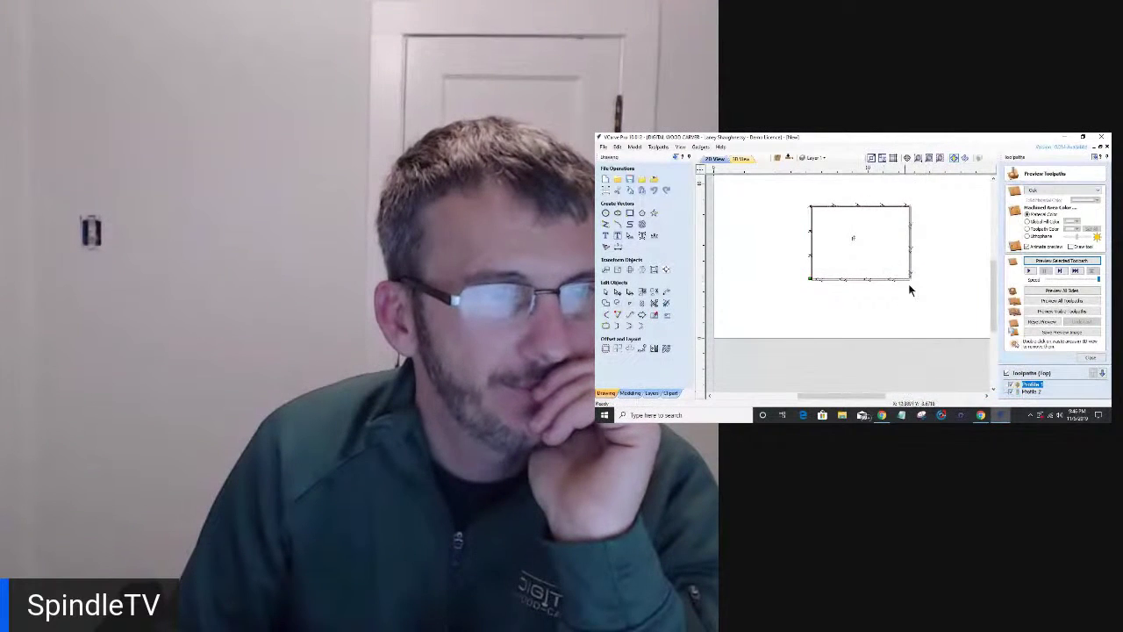
- On the bottom side, calculate an outside roundover profile toolpath for the copied rectangle with 0.25 inch cut depth and -0.125 inch allowance offset
{"action": "left_click", "coordinate": [790, 158]}
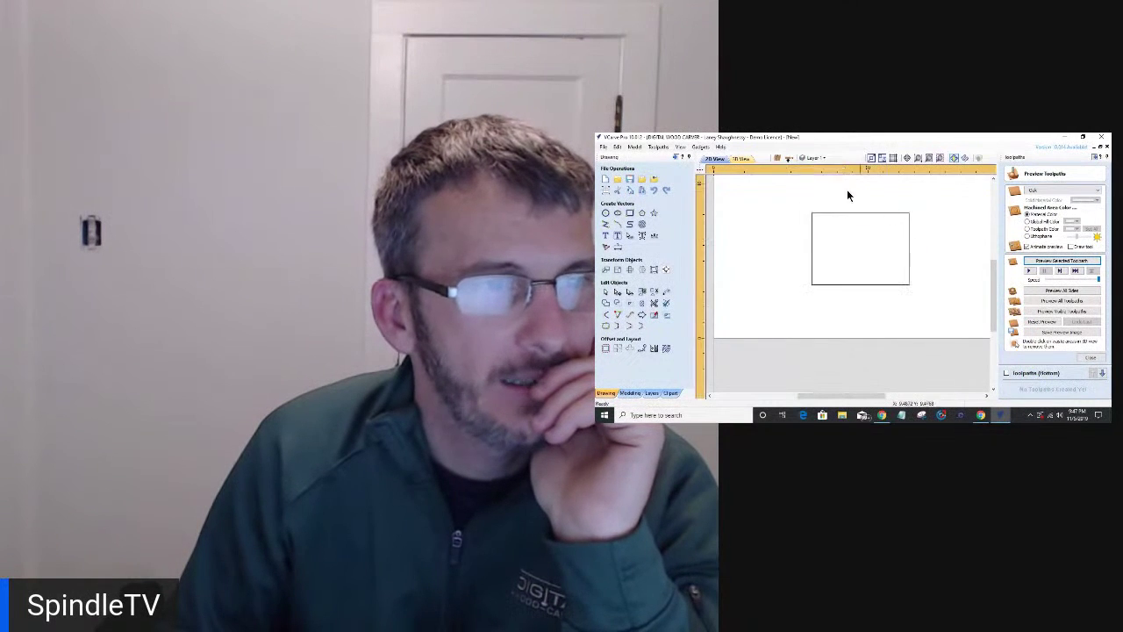
{"action": "left_click", "coordinate": [893, 285]}
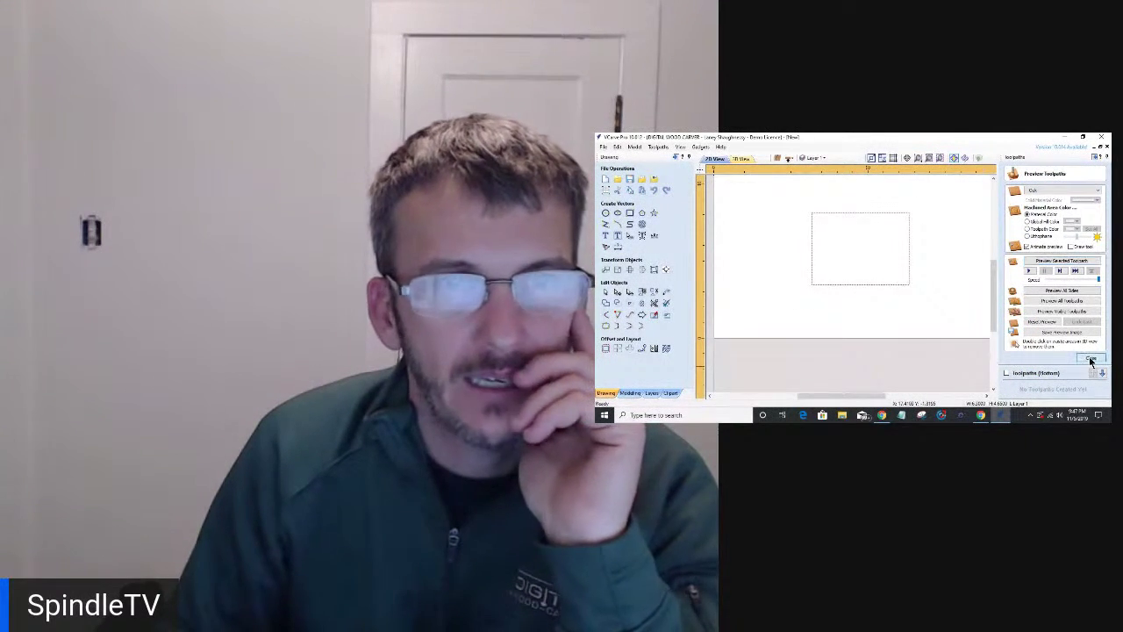
{"action": "left_click", "coordinate": [1091, 358]}
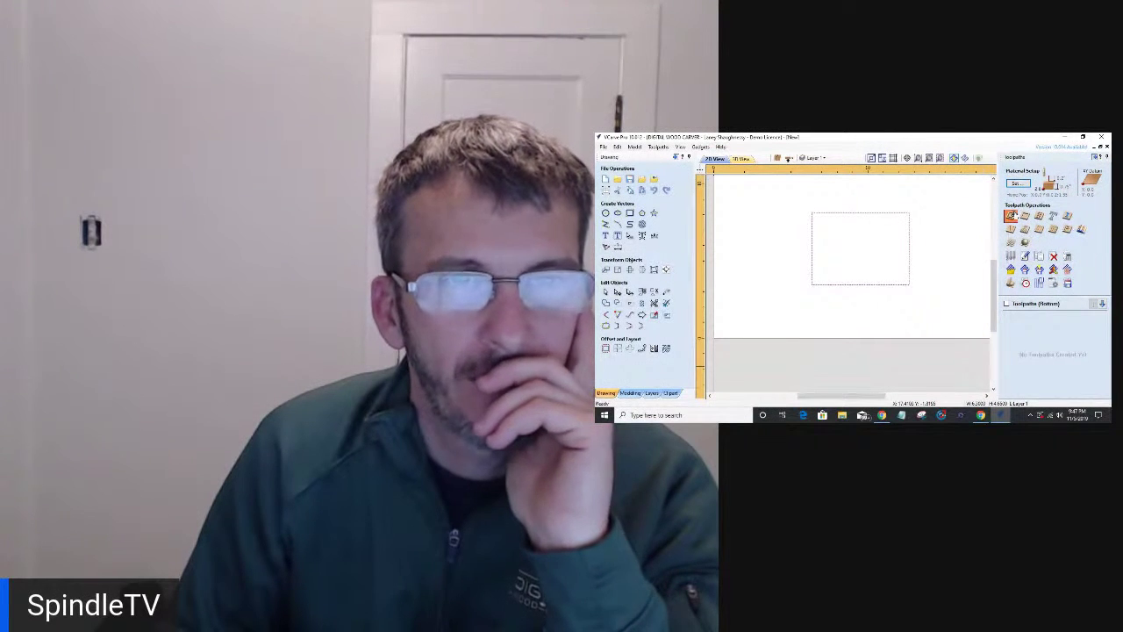
{"action": "left_click", "coordinate": [1012, 215]}
{"action": "key", "text": "Tab"}
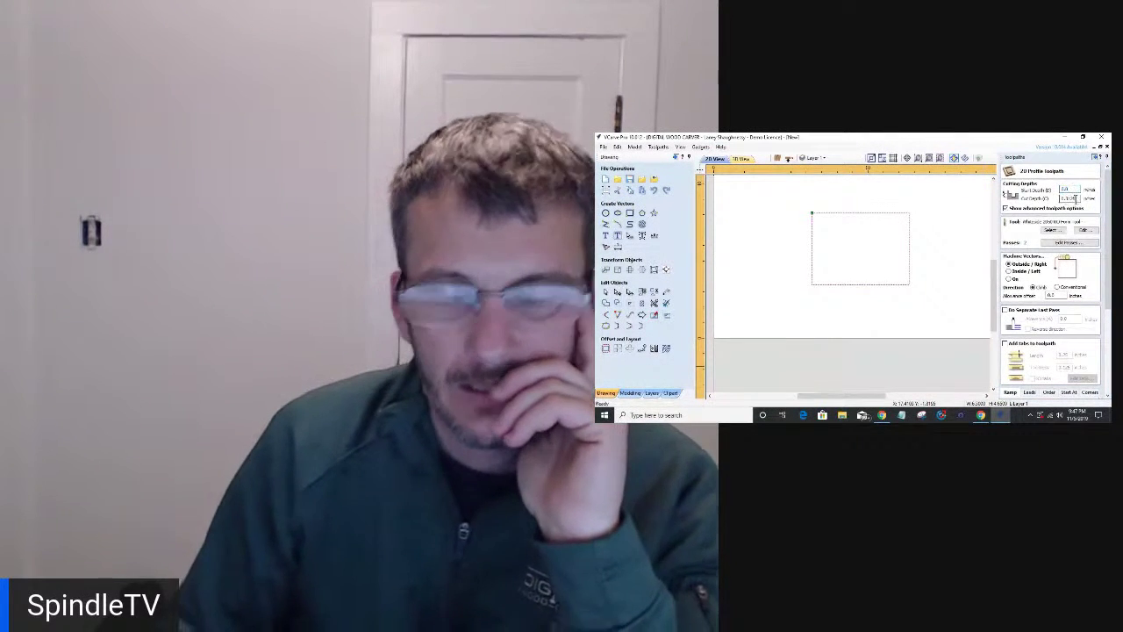
{"action": "type", "text": "0.125"}
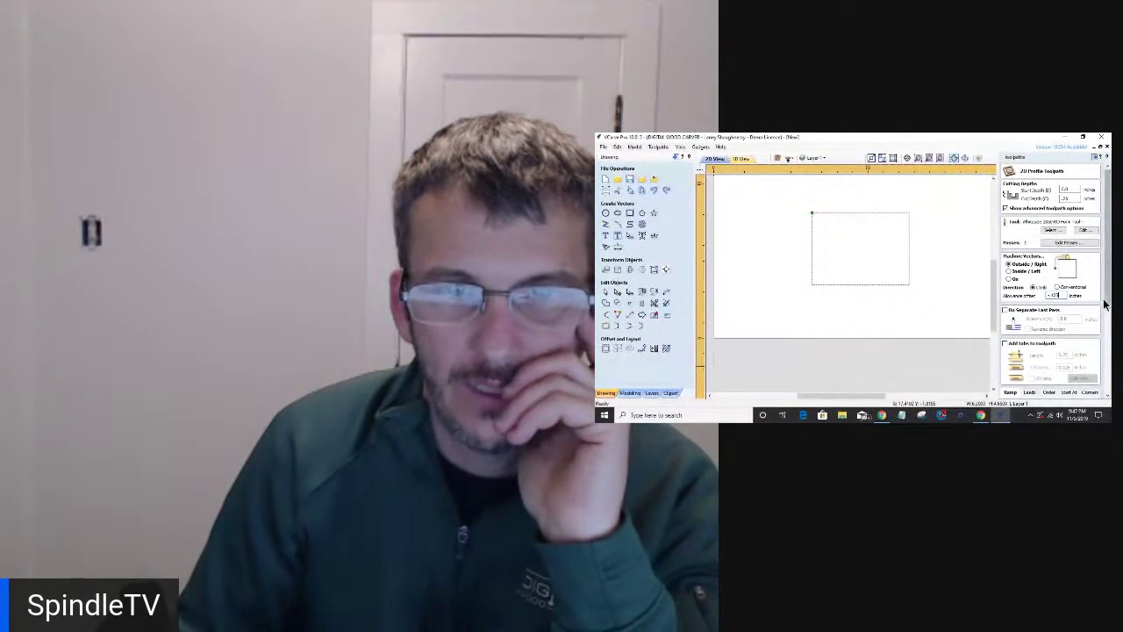
{"action": "scroll", "coordinate": [1102, 344], "scroll_direction": "down", "scroll_amount": 5}
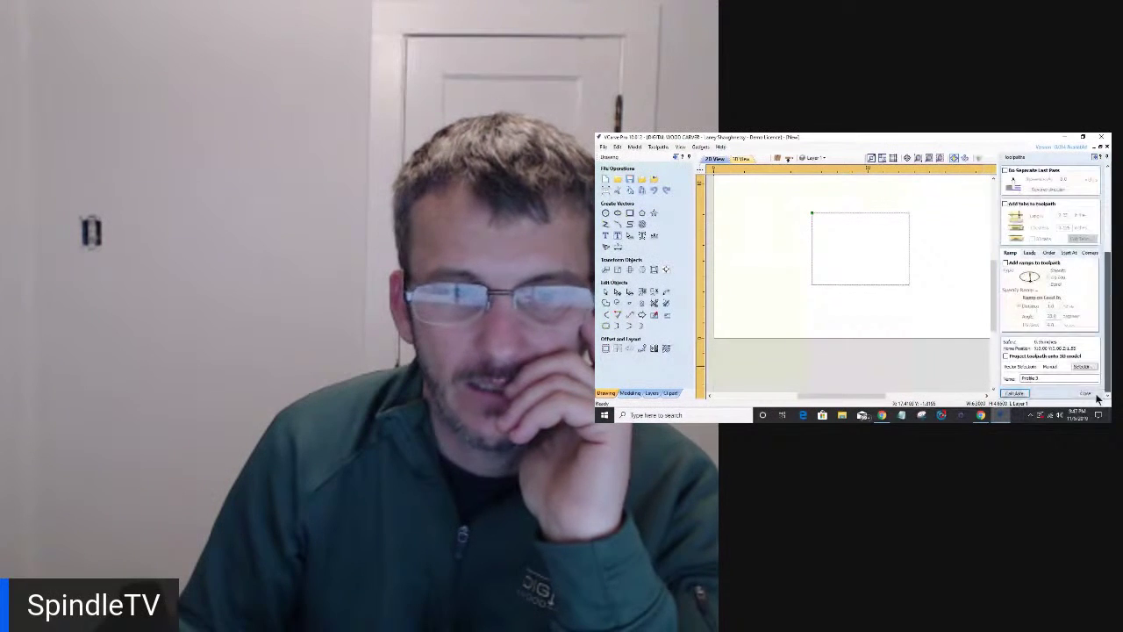
{"action": "left_click", "coordinate": [1011, 393]}
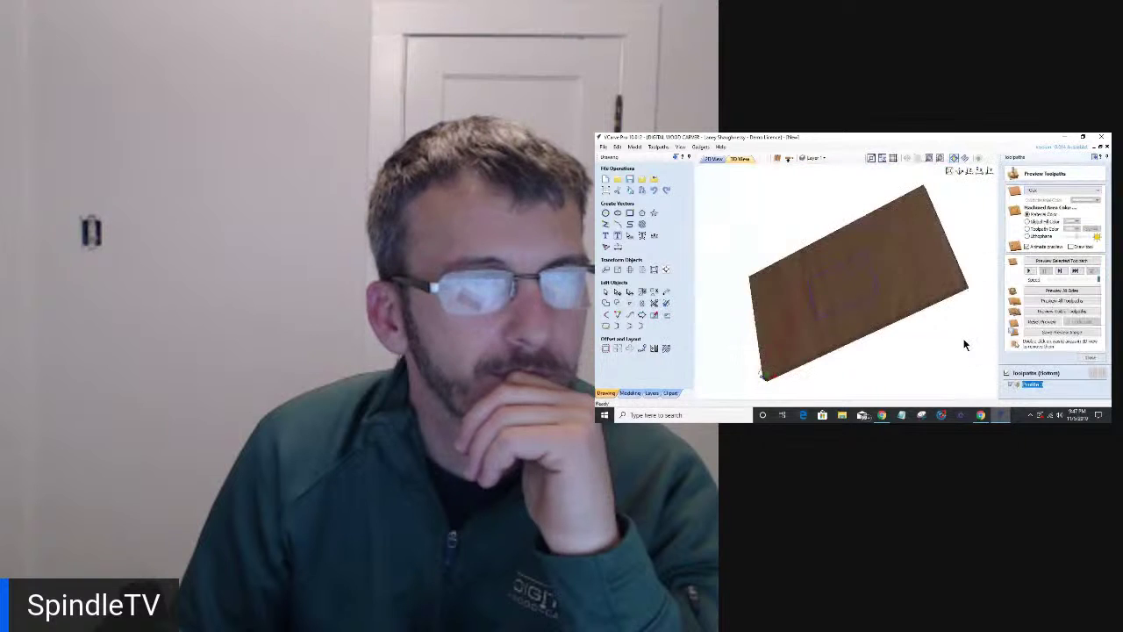
- Preview the toolpaths on all sides and remove the waste material around the board
{"action": "left_click", "coordinate": [1043, 260]}
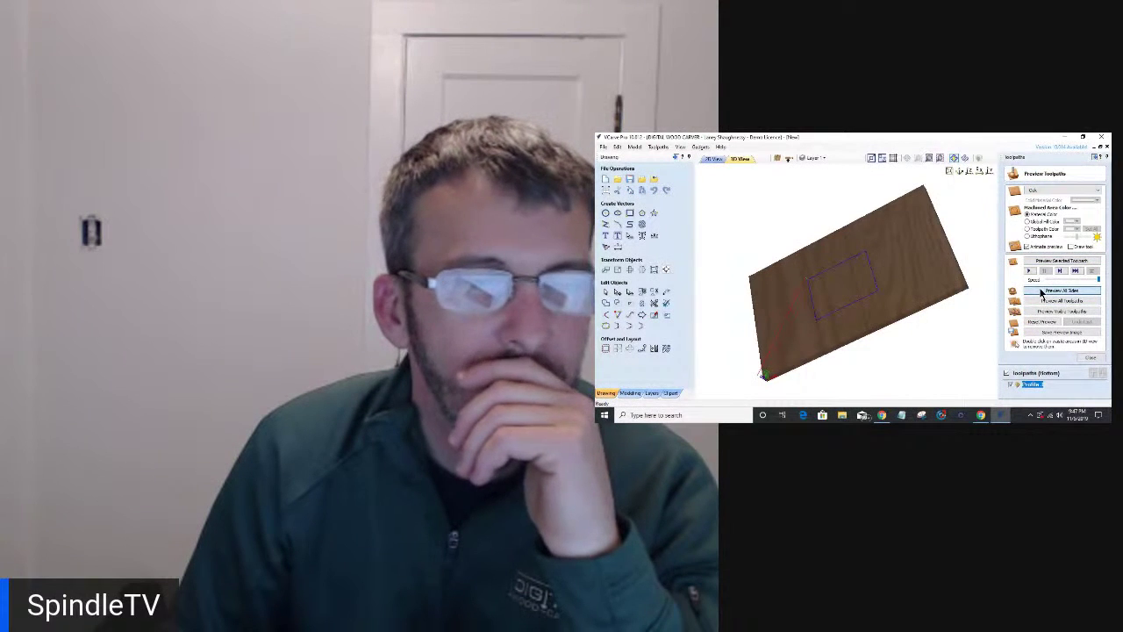
{"action": "left_click", "coordinate": [1038, 291]}
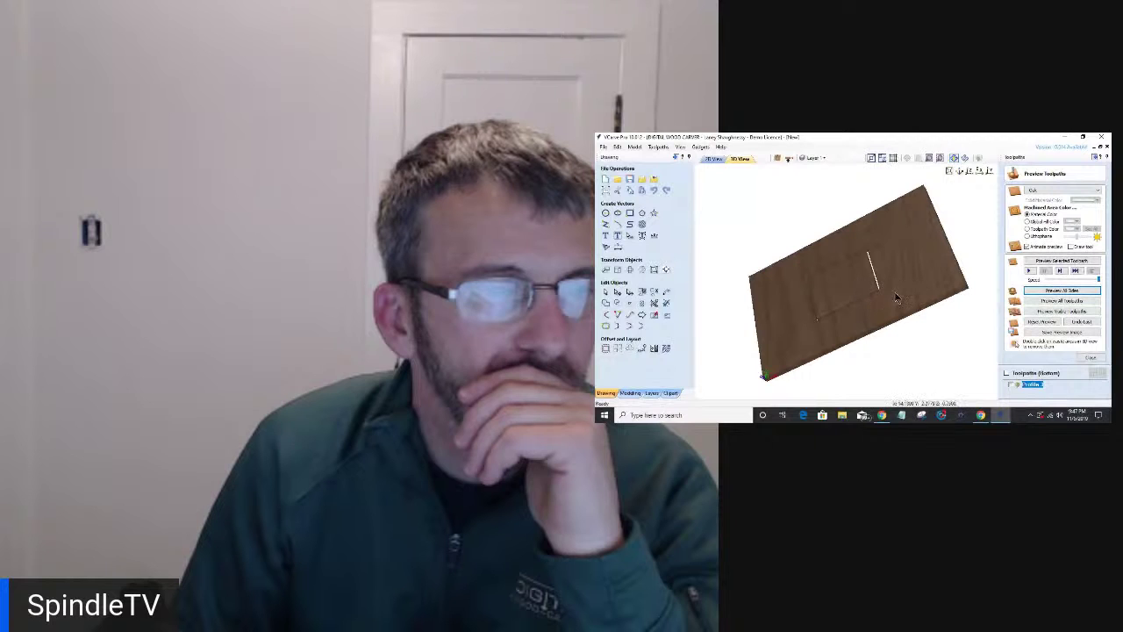
{"action": "scroll", "coordinate": [897, 299], "scroll_direction": "down", "scroll_amount": 5}
{"action": "scroll", "coordinate": [863, 300], "scroll_direction": "up", "scroll_amount": 1}
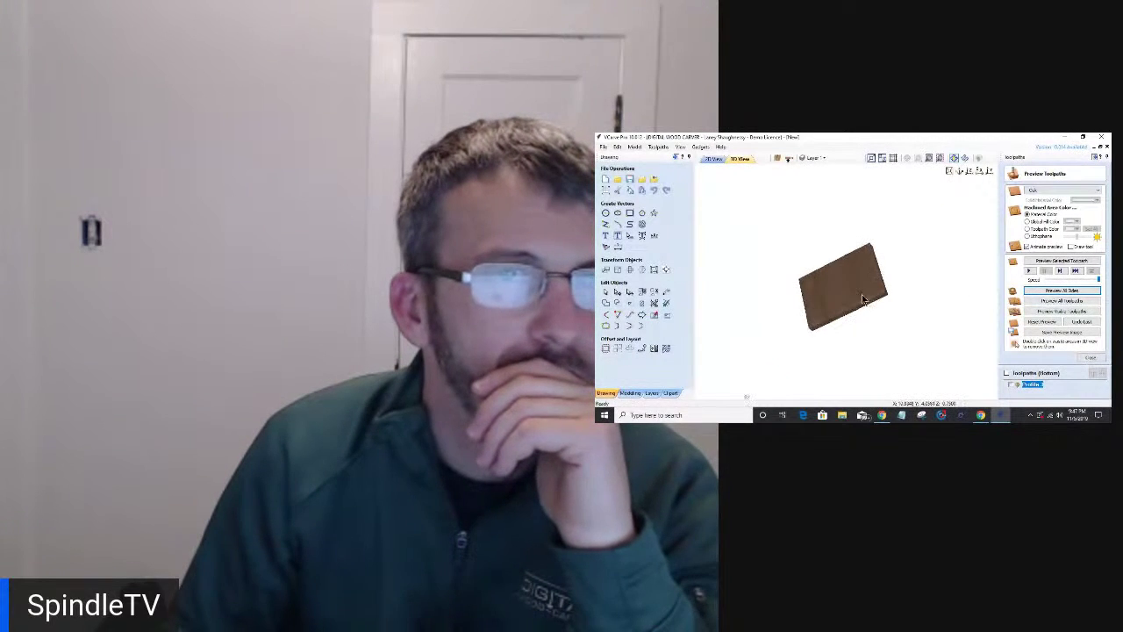
{"action": "scroll", "coordinate": [863, 300], "scroll_direction": "up", "scroll_amount": 2}
- Change the preview material to Canadian Maple
{"action": "left_click", "coordinate": [1038, 192]}
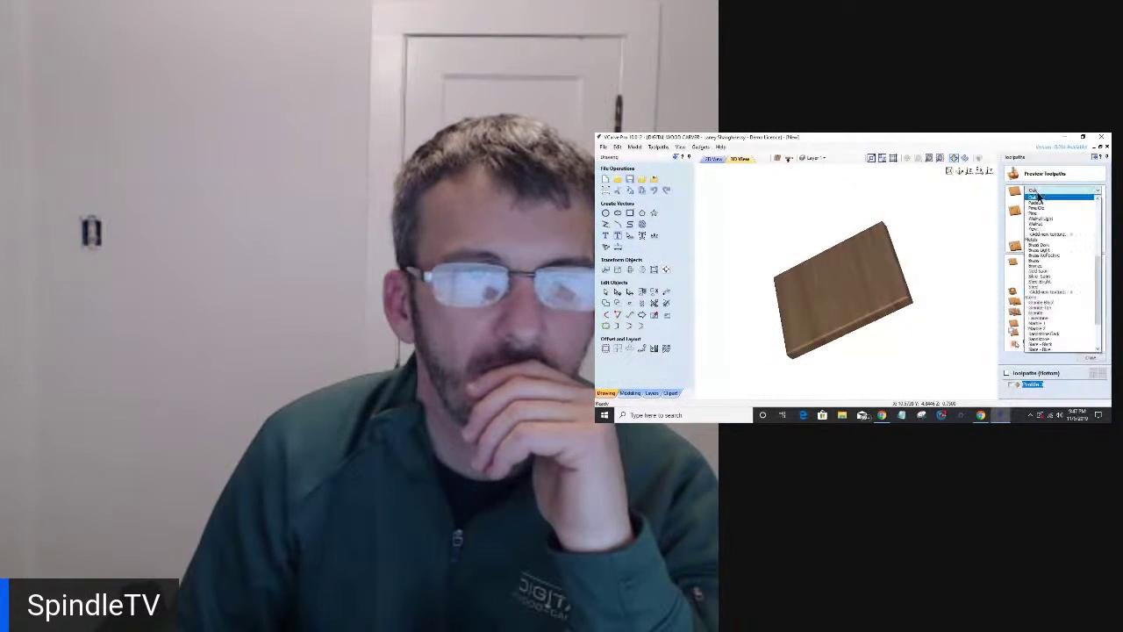
{"action": "scroll", "coordinate": [1043, 214], "scroll_direction": "up", "scroll_amount": 1}
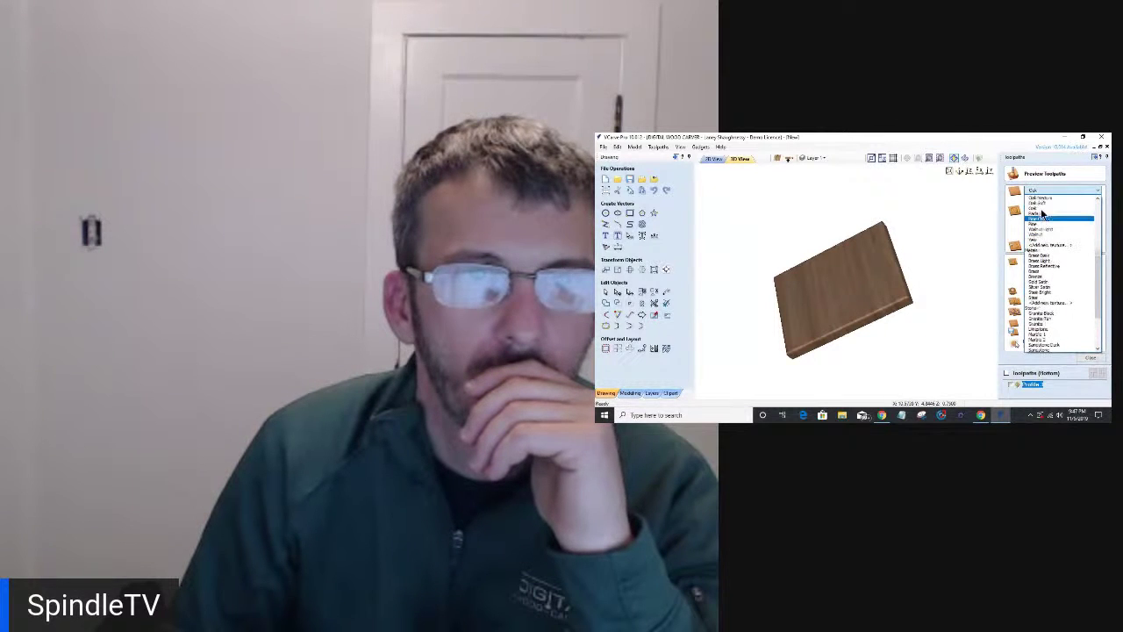
{"action": "scroll", "coordinate": [1043, 213], "scroll_direction": "up", "scroll_amount": 5}
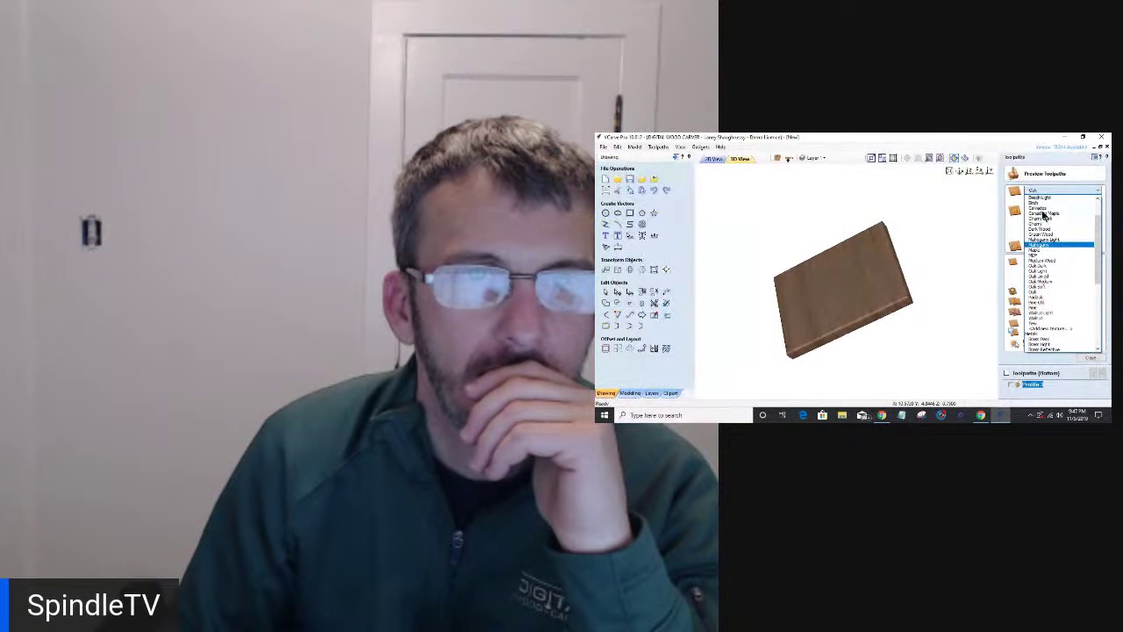
{"action": "left_click", "coordinate": [1043, 213]}
{"action": "scroll", "coordinate": [878, 279], "scroll_direction": "up", "scroll_amount": 3}
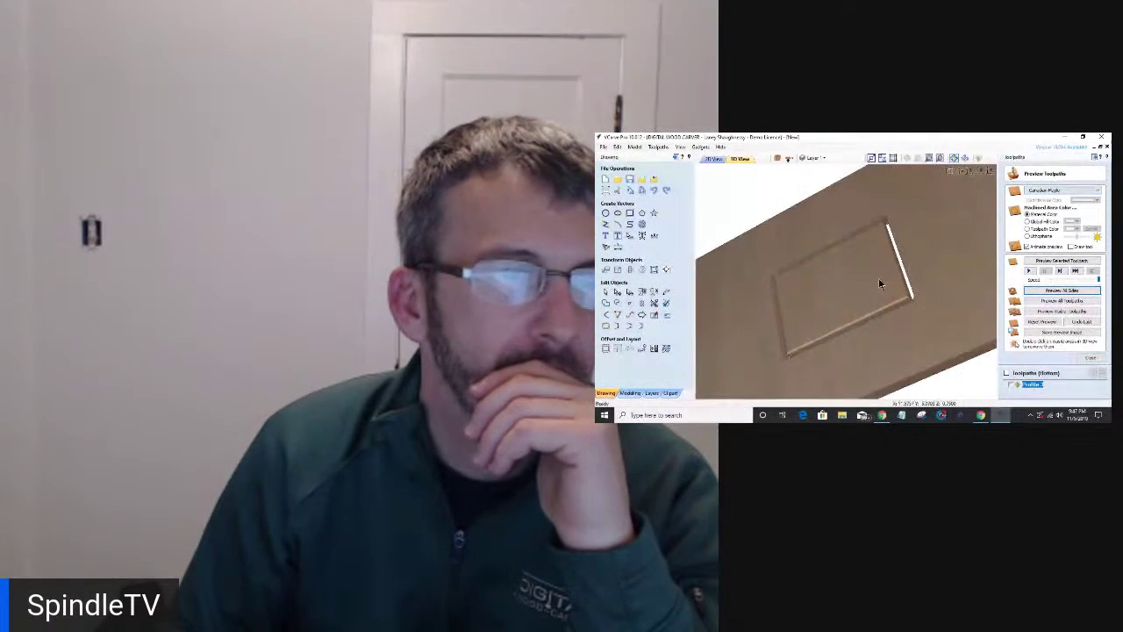
- Examine the double-sided roundover on the cut-out board's edges in the 3D preview from several angles, and end the preview
{"action": "scroll", "coordinate": [864, 283], "scroll_direction": "down", "scroll_amount": 5}
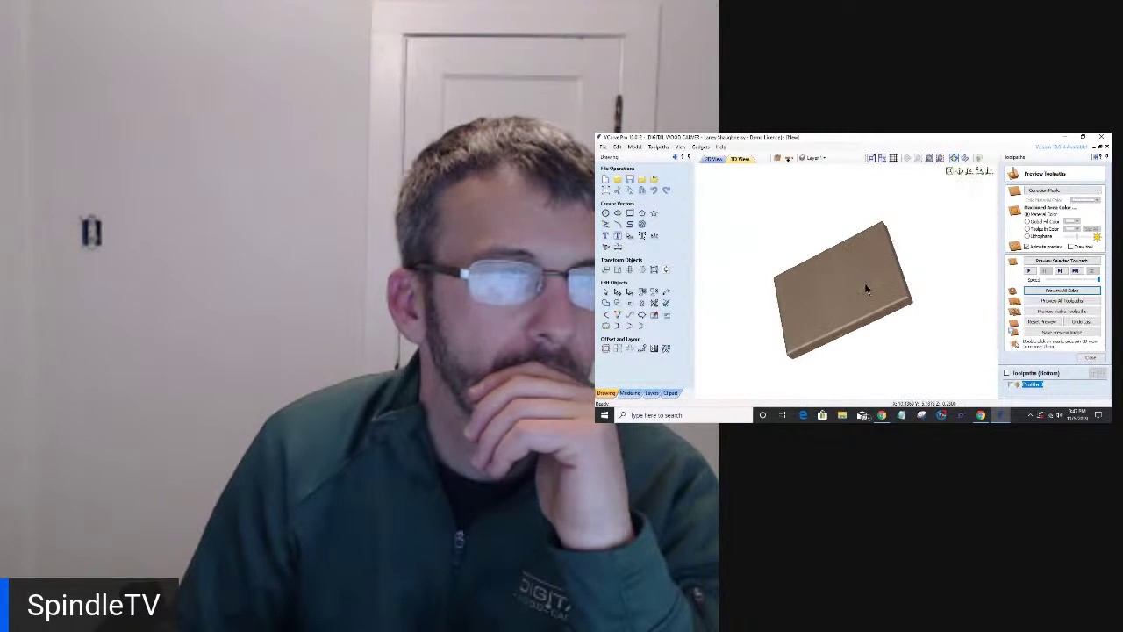
{"action": "scroll", "coordinate": [880, 296], "scroll_direction": "up", "scroll_amount": 3}
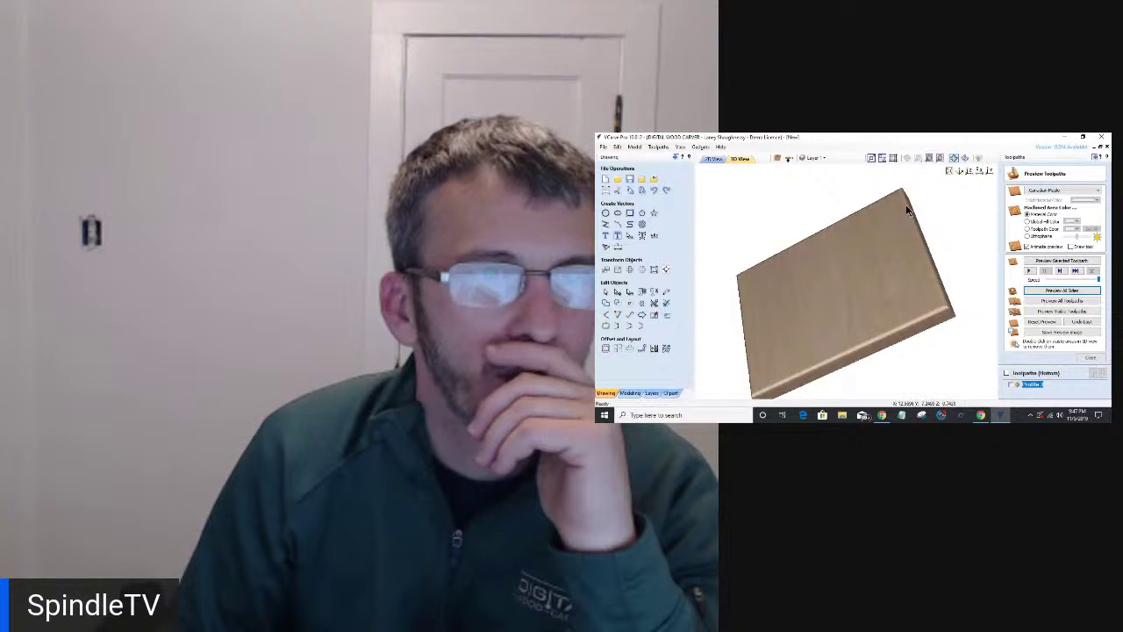
{"action": "left_click_drag", "start_coordinate": [905, 203], "coordinate": [641, 365]}
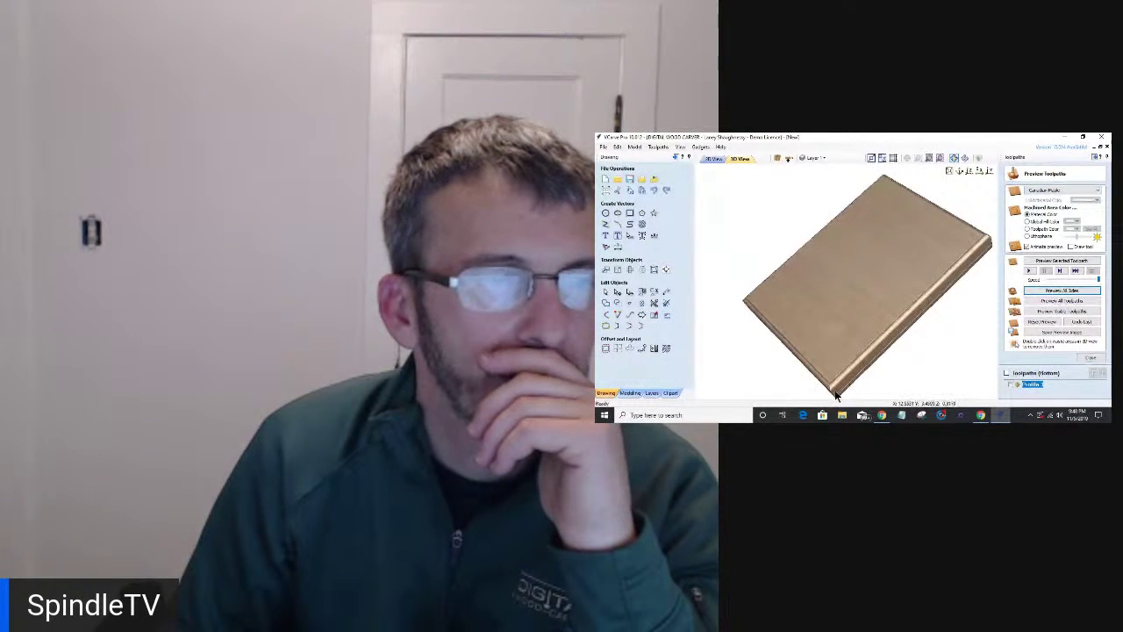
{"action": "left_click_drag", "start_coordinate": [837, 395], "coordinate": [895, 268]}
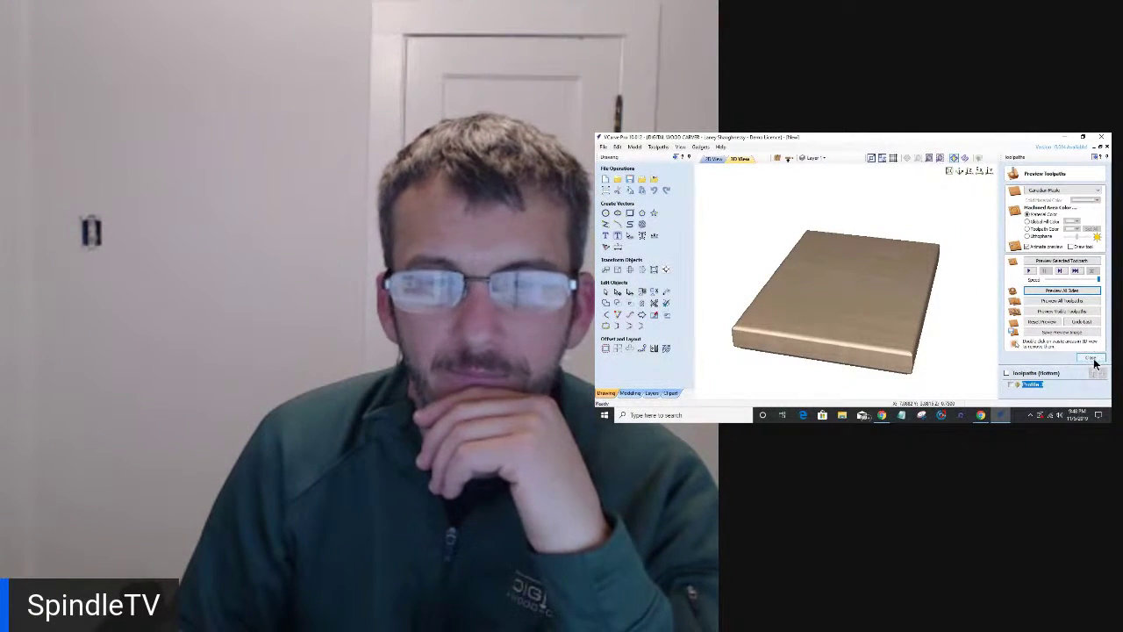
{"action": "left_click", "coordinate": [1092, 359]}
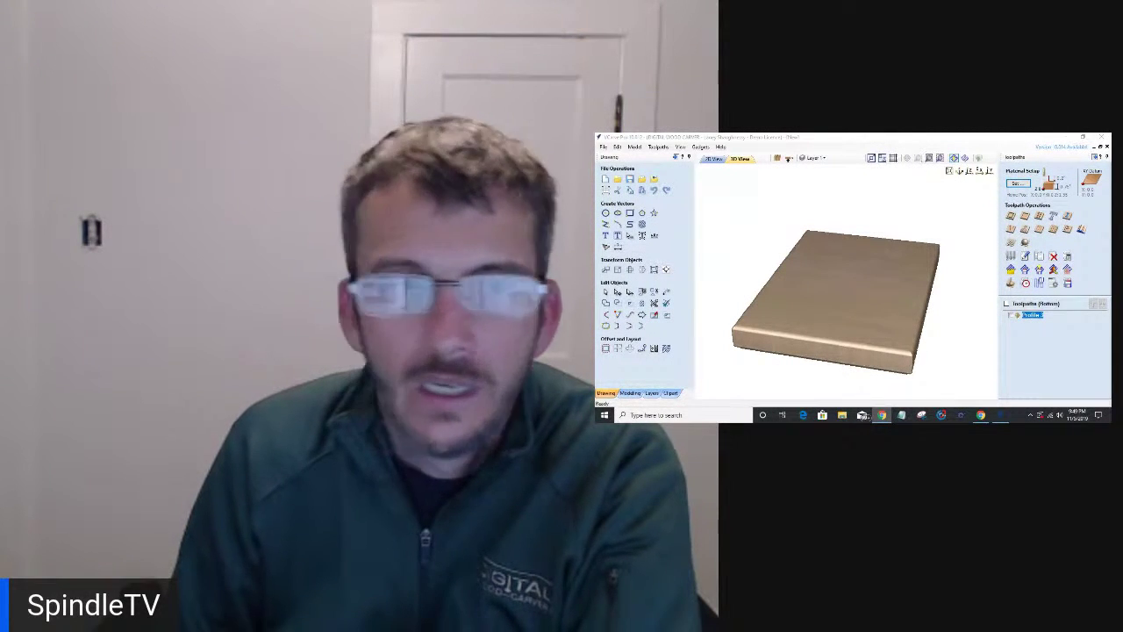
- Close the roundover job without saving its changes and open the recent file Welcome With Texture.crv
{"action": "left_click", "coordinate": [716, 160]}
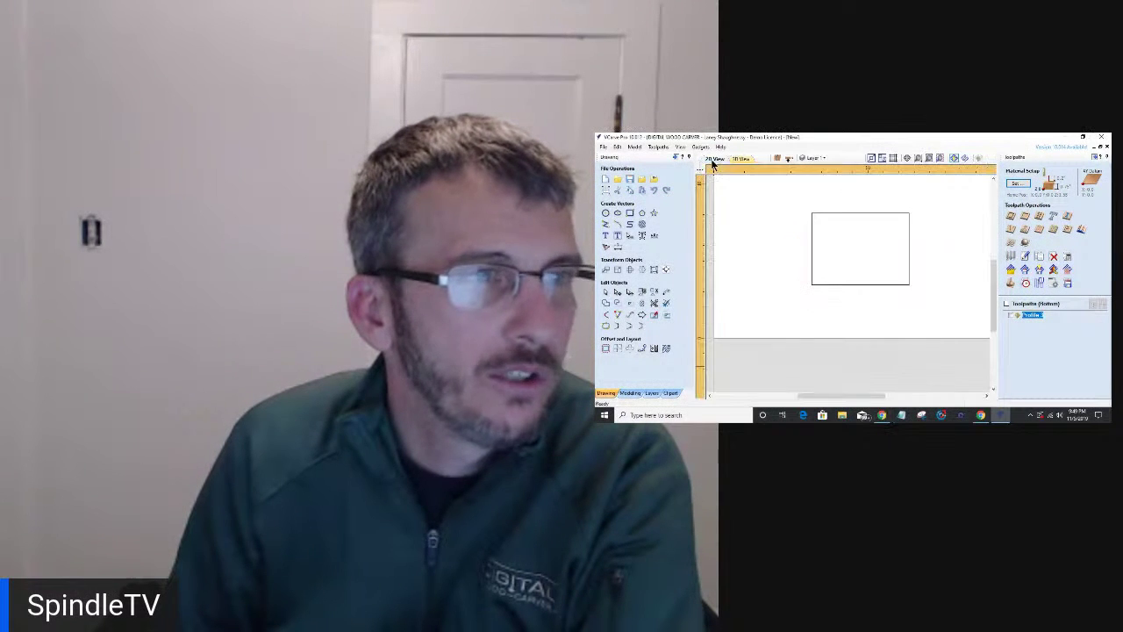
{"action": "scroll", "coordinate": [807, 343], "scroll_direction": "down", "scroll_amount": 2}
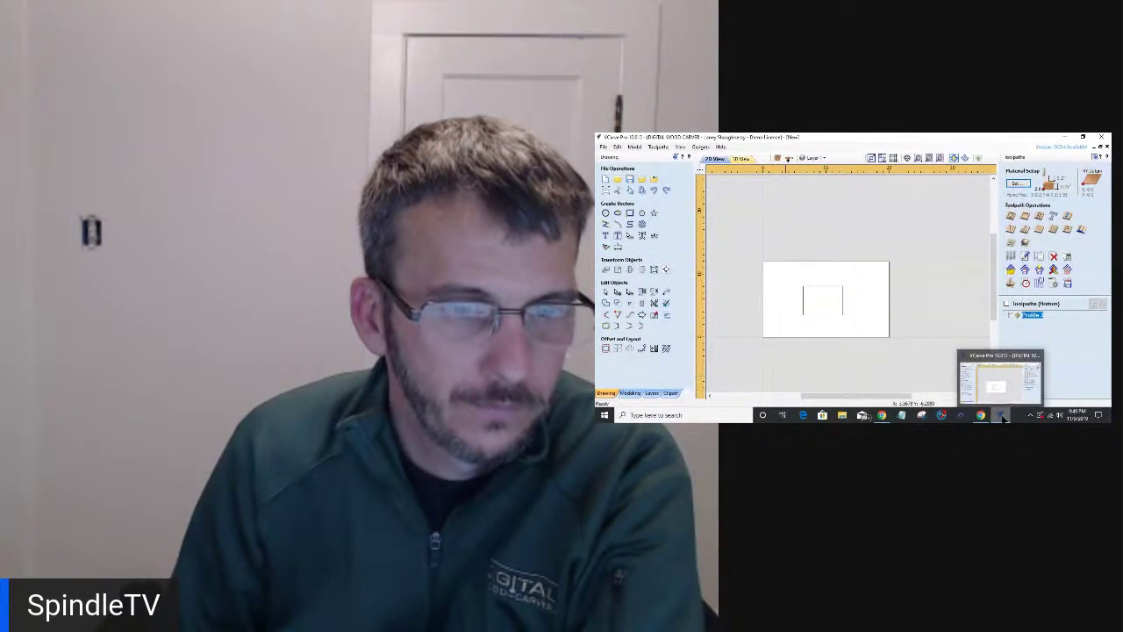
{"action": "left_click", "coordinate": [603, 147]}
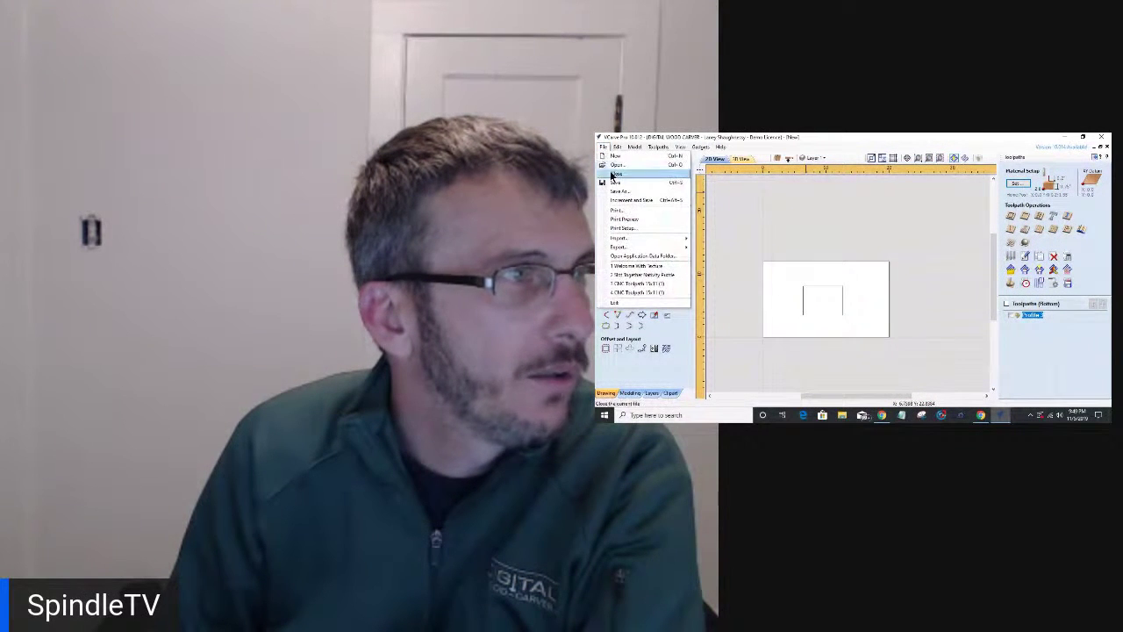
{"action": "left_click", "coordinate": [615, 174]}
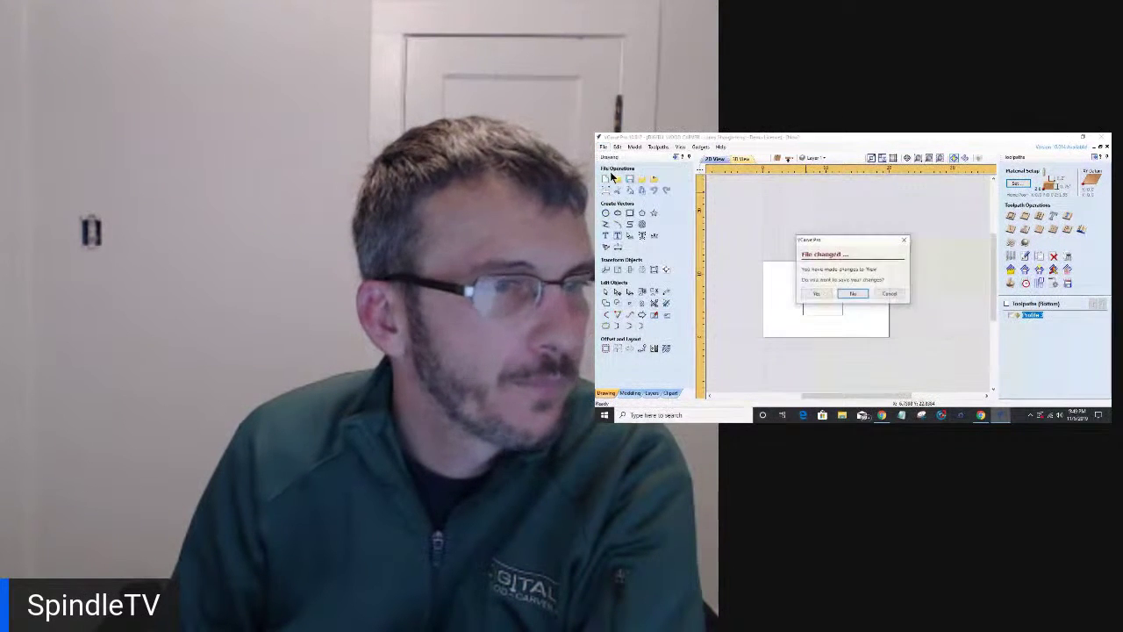
{"action": "left_click", "coordinate": [854, 294]}
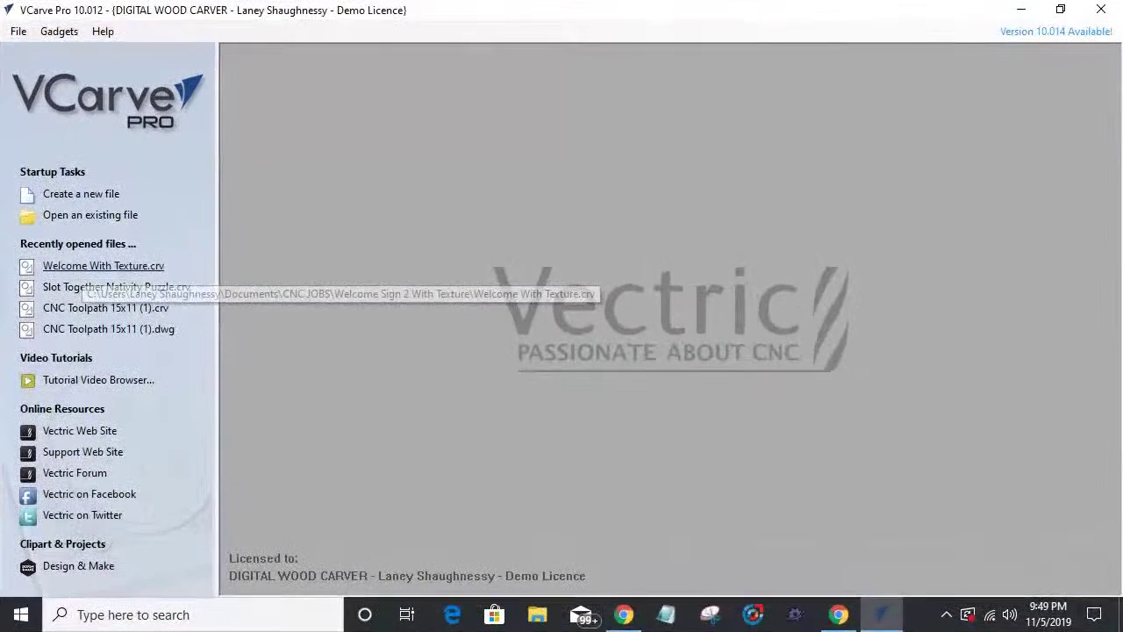
{"action": "left_click", "coordinate": [54, 263]}
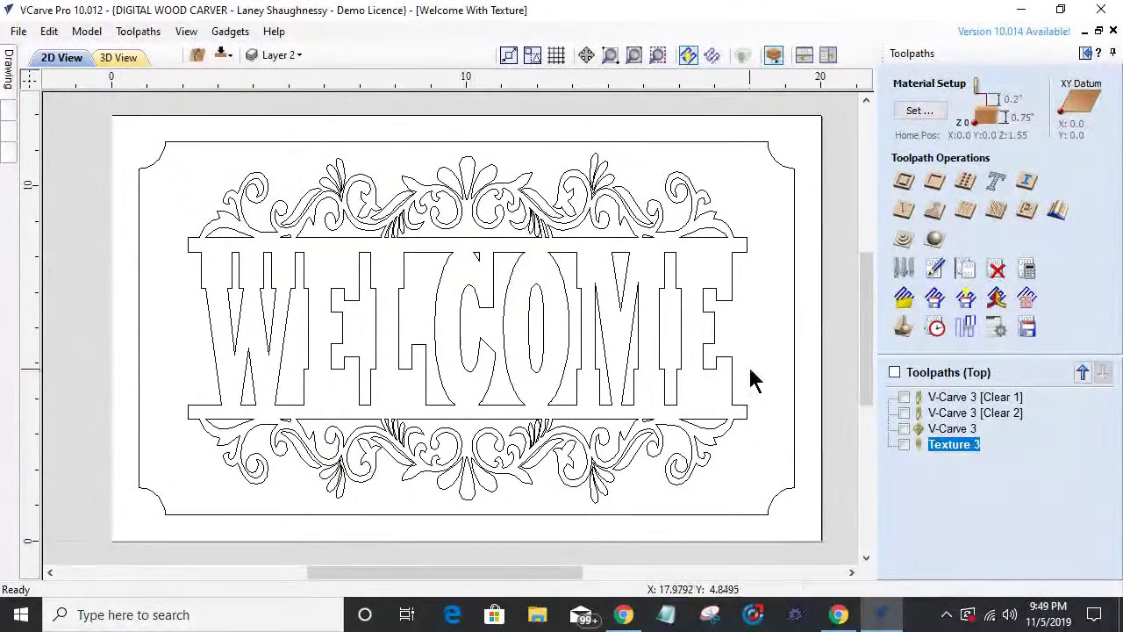
- Switch the Welcome sign job to its bottom side
{"action": "left_click_drag", "start_coordinate": [750, 366], "coordinate": [794, 352]}
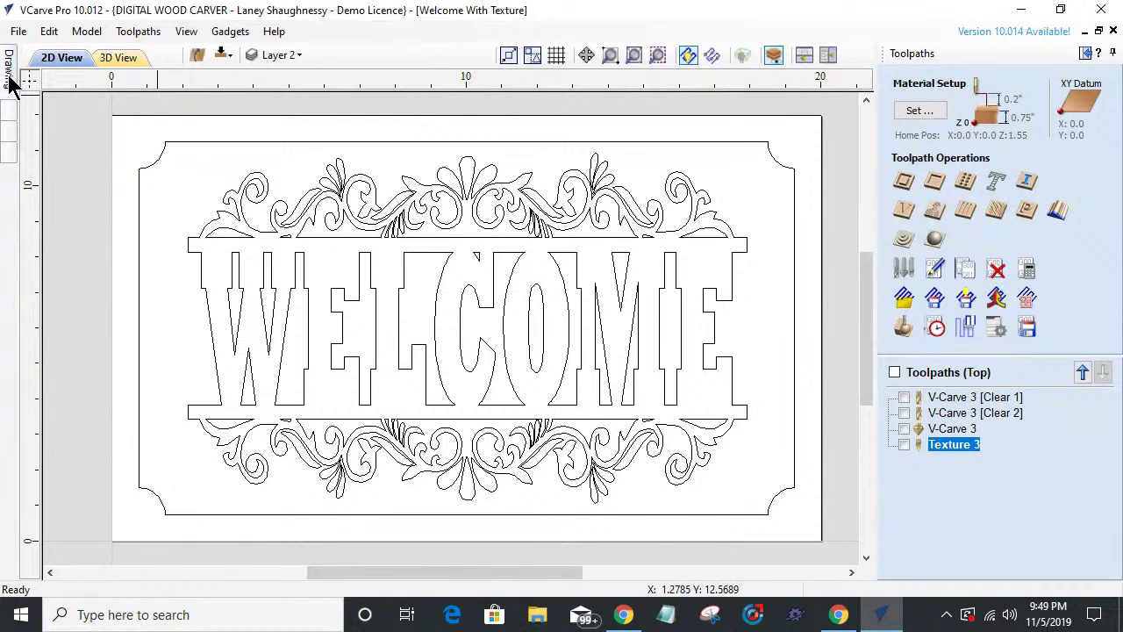
{"action": "mouse_move", "coordinate": [10, 80]}
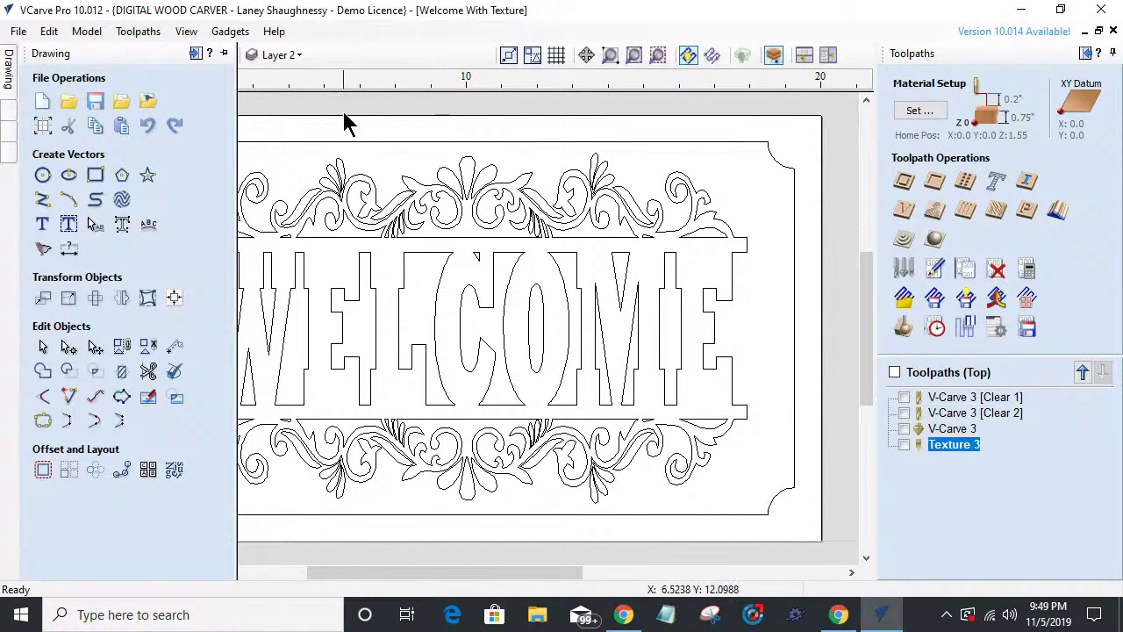
{"action": "left_click", "coordinate": [224, 55]}
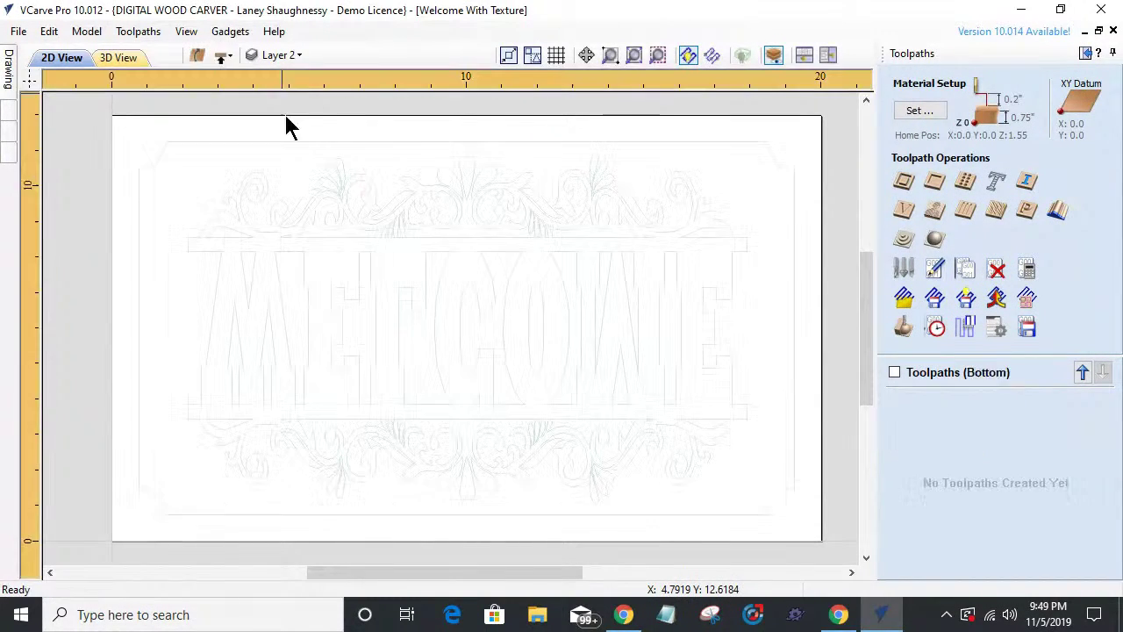
{"action": "scroll", "coordinate": [439, 202], "scroll_direction": "down", "scroll_amount": 1}
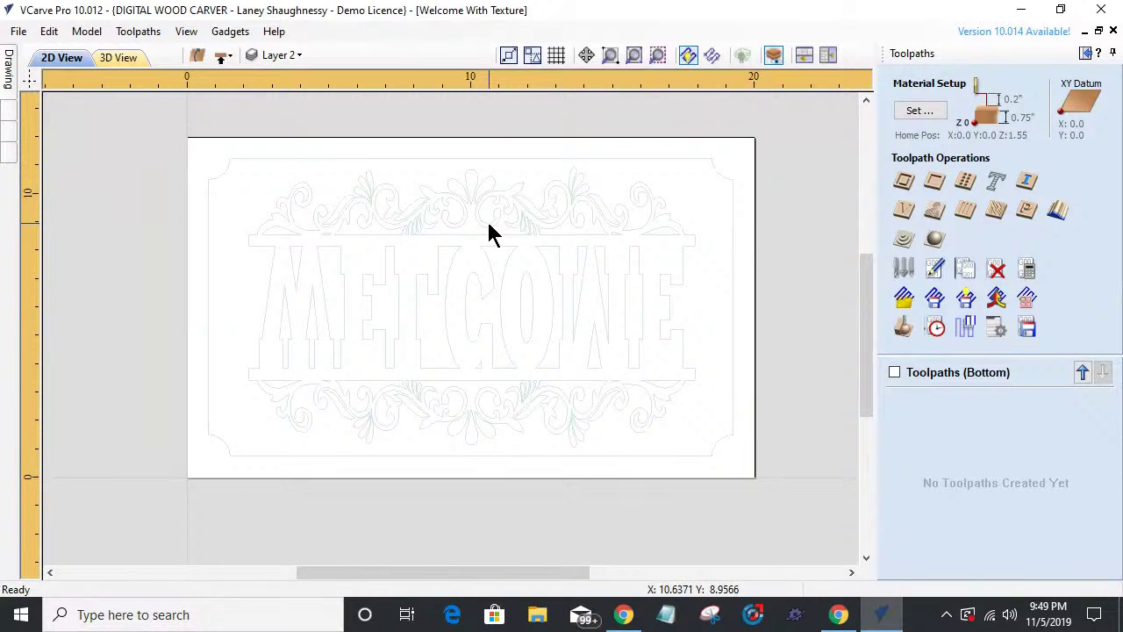
- Draw a circle about 0.4 inch in diameter on the sign's lower border line, centred at about X 11.95, Y 0.75
{"action": "mouse_move", "coordinate": [11, 79]}
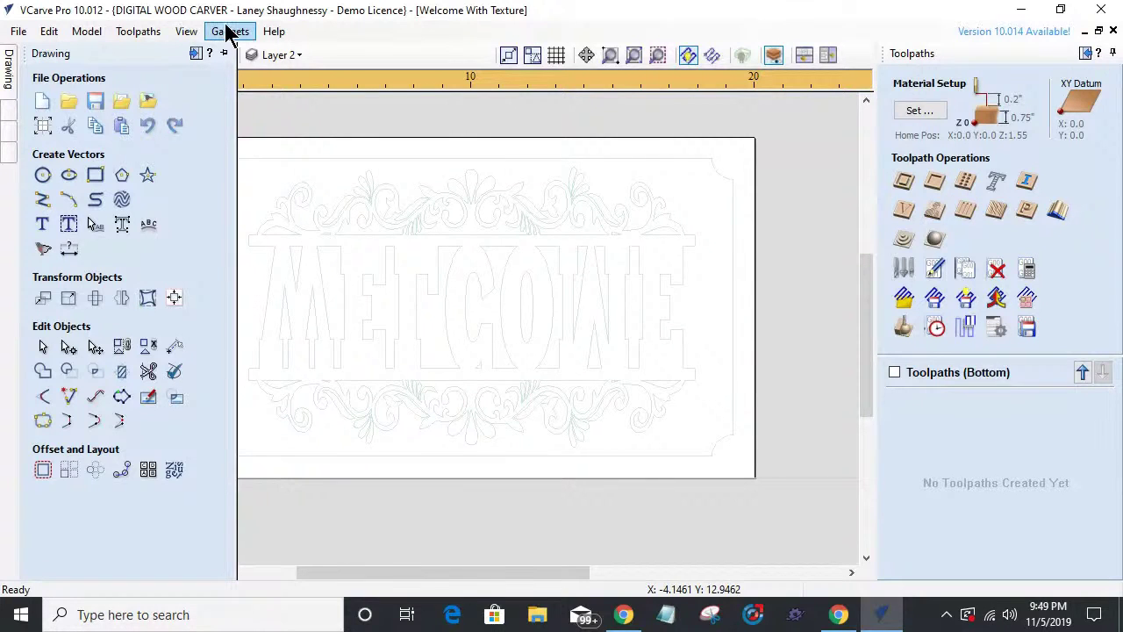
{"action": "left_click", "coordinate": [44, 178]}
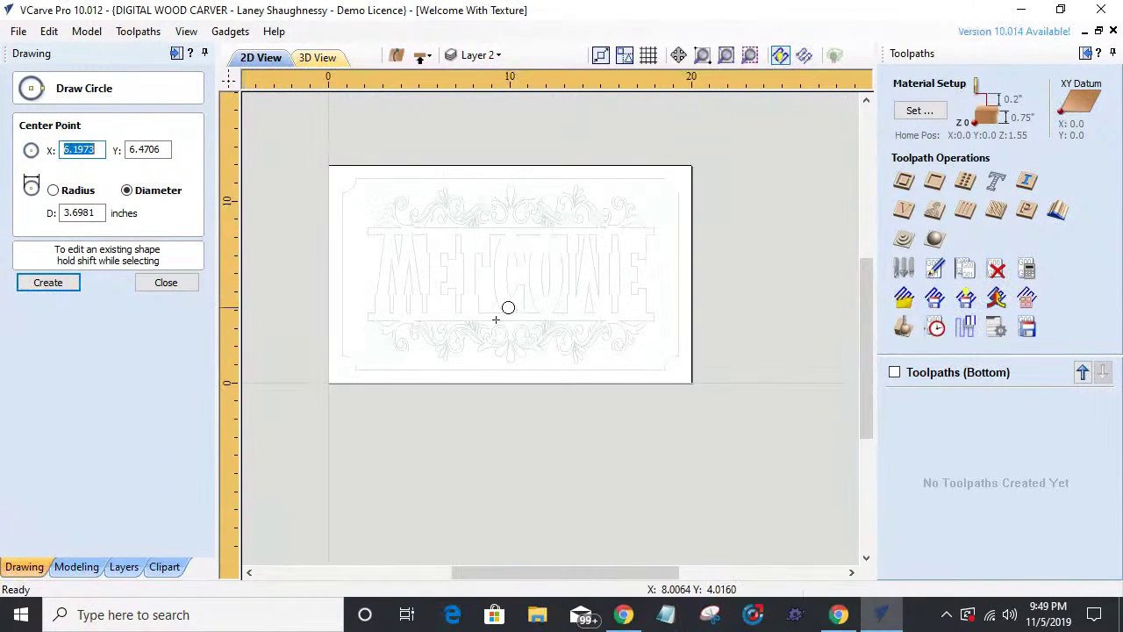
{"action": "scroll", "coordinate": [546, 372], "scroll_direction": "up", "scroll_amount": 3}
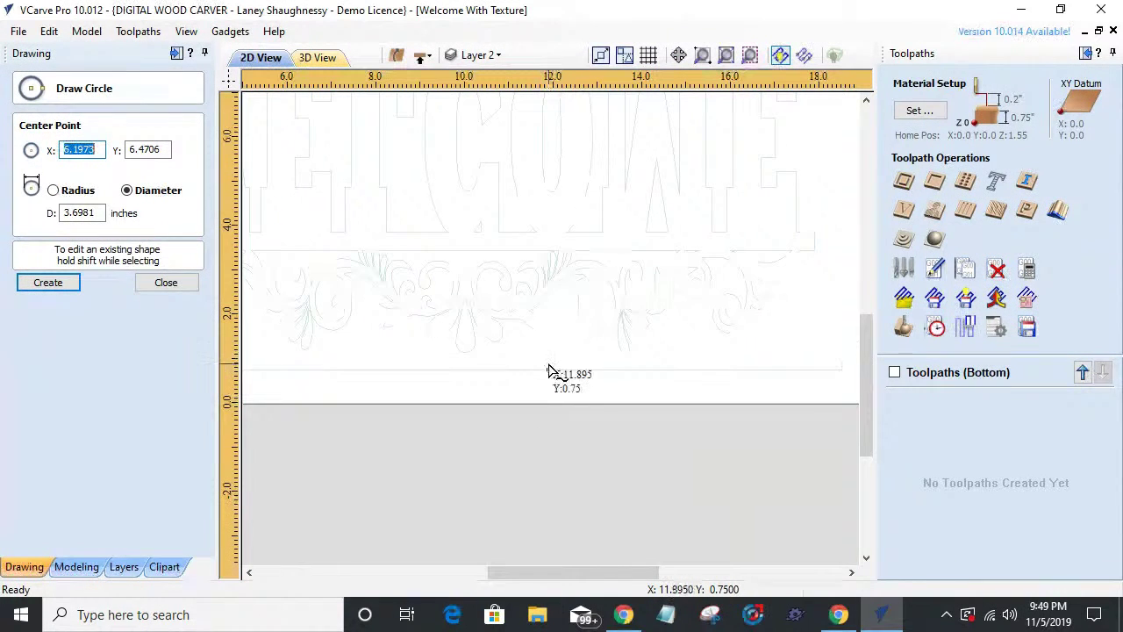
{"action": "left_click", "coordinate": [550, 372]}
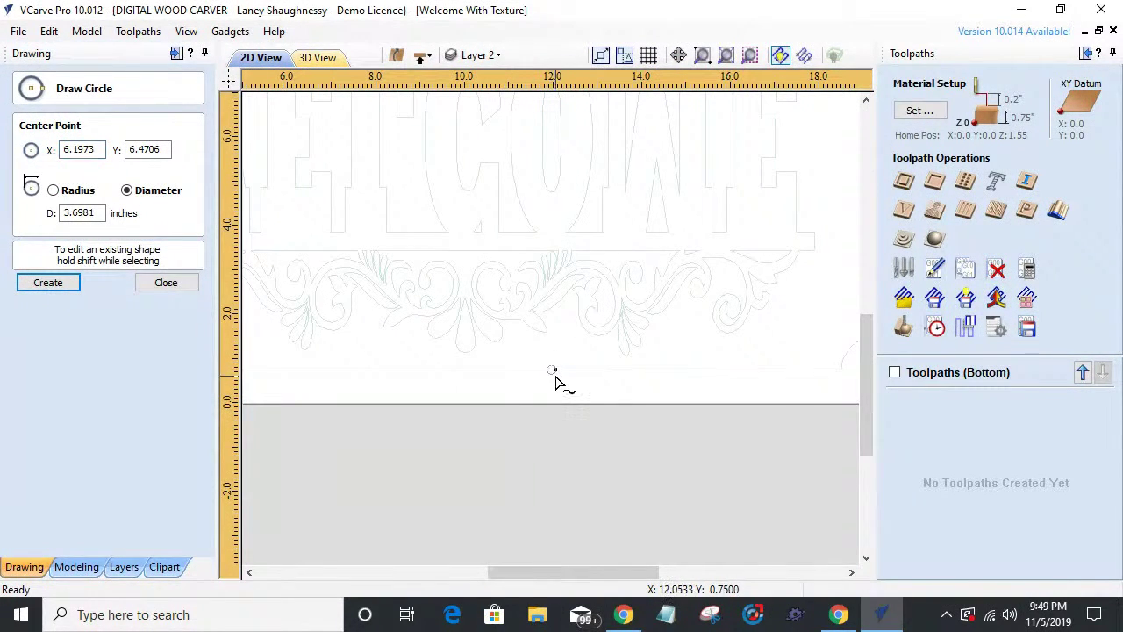
{"action": "left_click", "coordinate": [557, 378]}
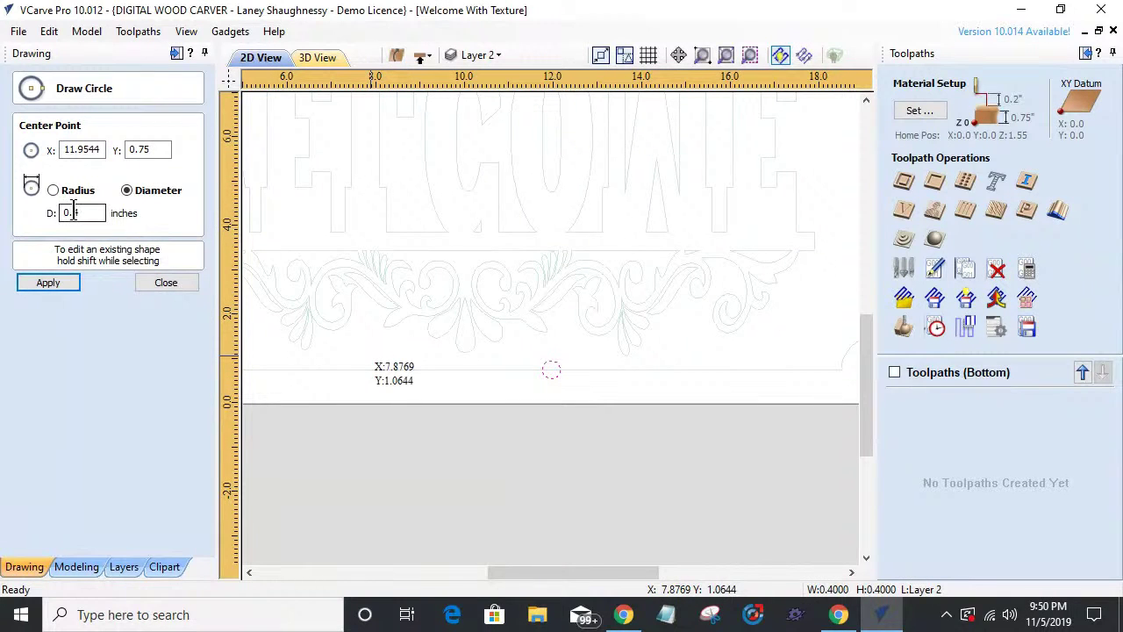
- Set the circle's diameter to 0.375 inches and finish the circle
{"action": "left_click_drag", "start_coordinate": [74, 213], "coordinate": [129, 228]}
{"action": "type", "text": "375"}
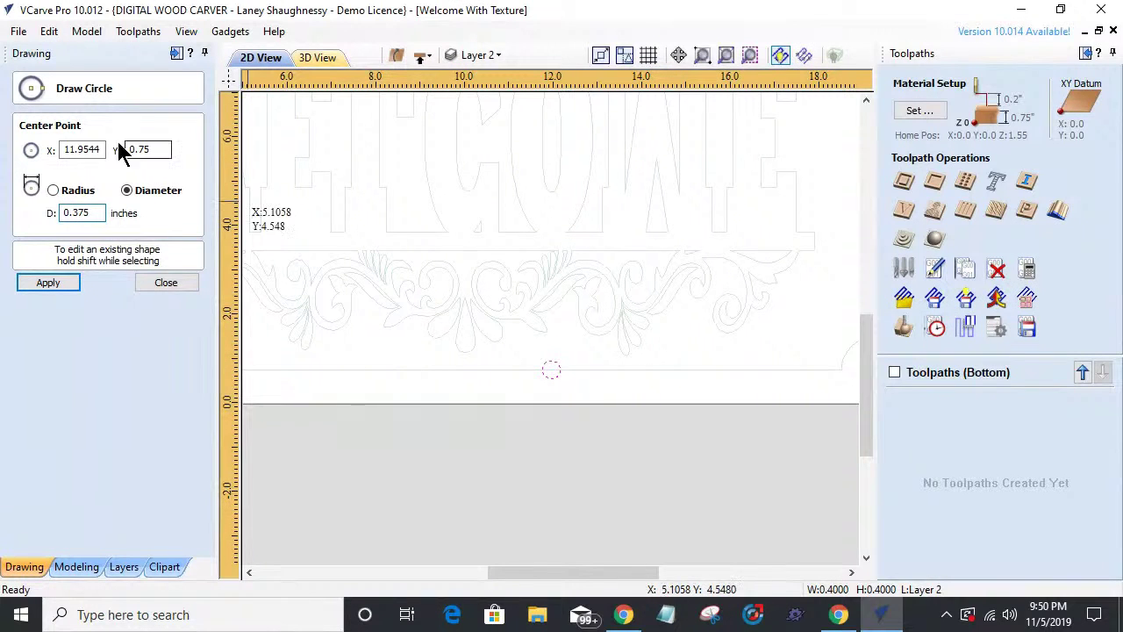
{"action": "scroll", "coordinate": [246, 384], "scroll_direction": "up", "scroll_amount": 1}
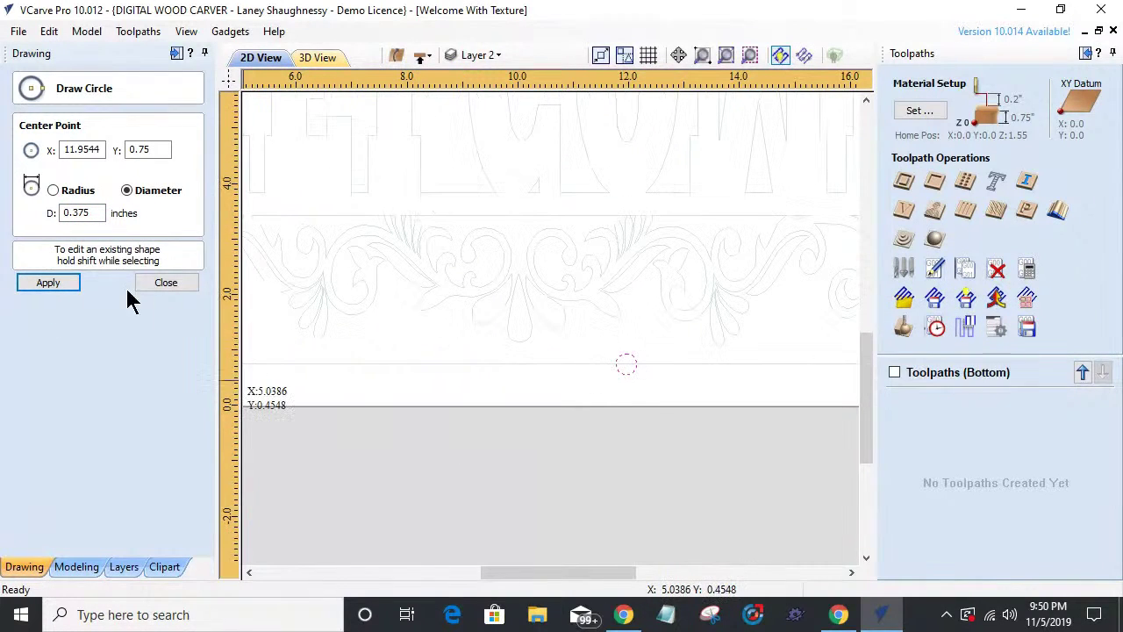
{"action": "left_click", "coordinate": [147, 290]}
- Centre the 0.375 inch circle horizontally in the material, keeping it on the lower border line
{"action": "scroll", "coordinate": [635, 388], "scroll_direction": "down", "scroll_amount": 3}
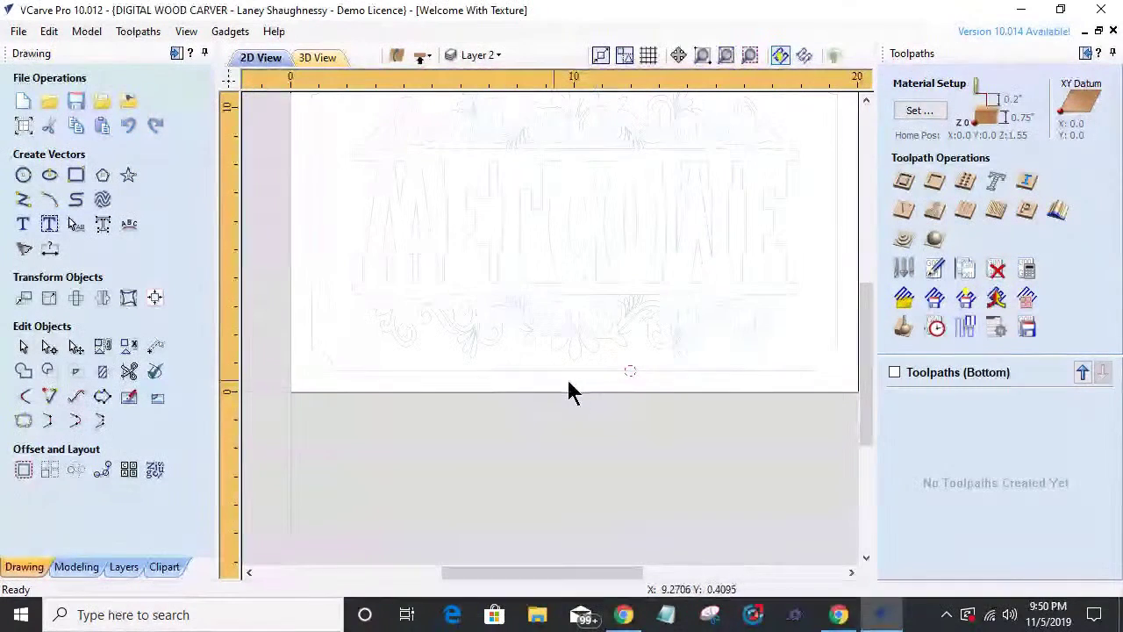
{"action": "scroll", "coordinate": [614, 391], "scroll_direction": "up", "scroll_amount": 2}
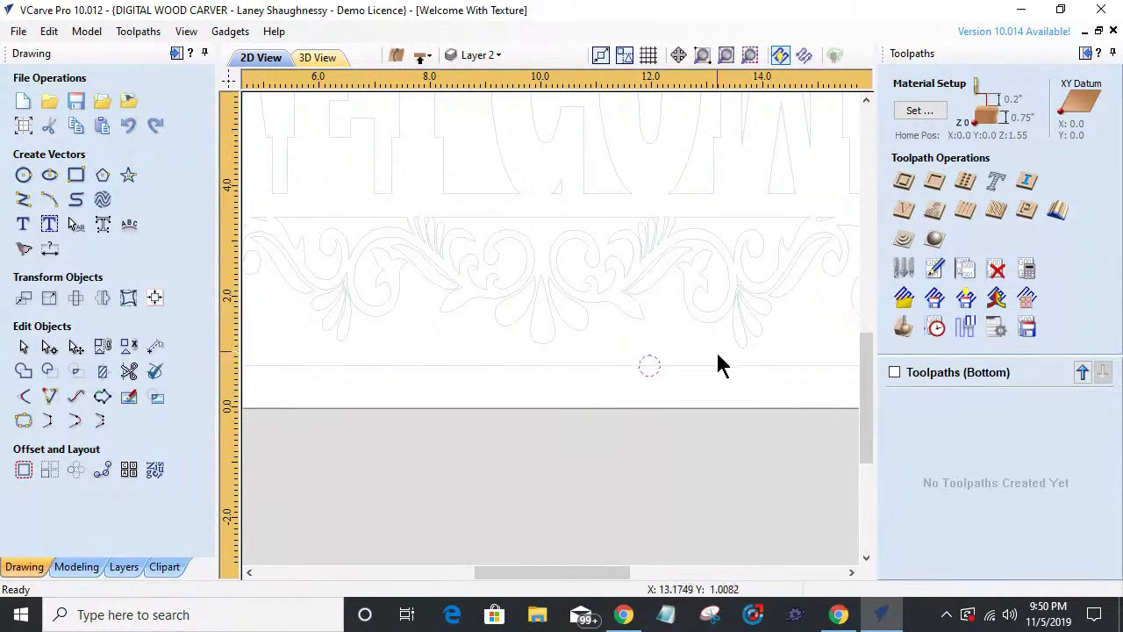
{"action": "scroll", "coordinate": [612, 366], "scroll_direction": "down", "scroll_amount": 2}
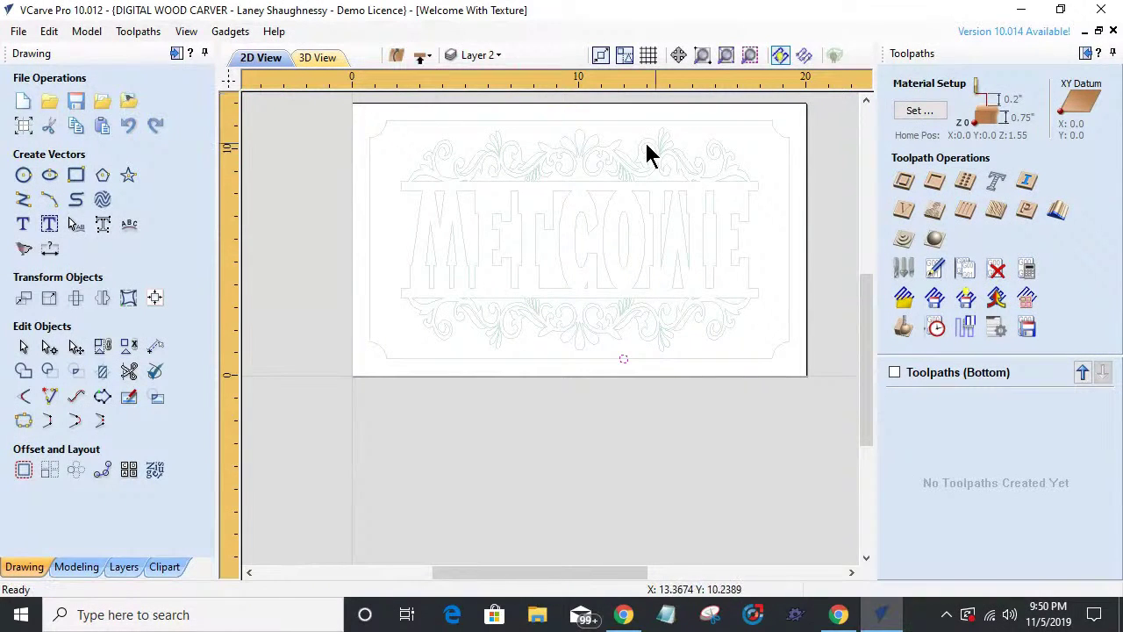
{"action": "scroll", "coordinate": [647, 378], "scroll_direction": "up", "scroll_amount": 5}
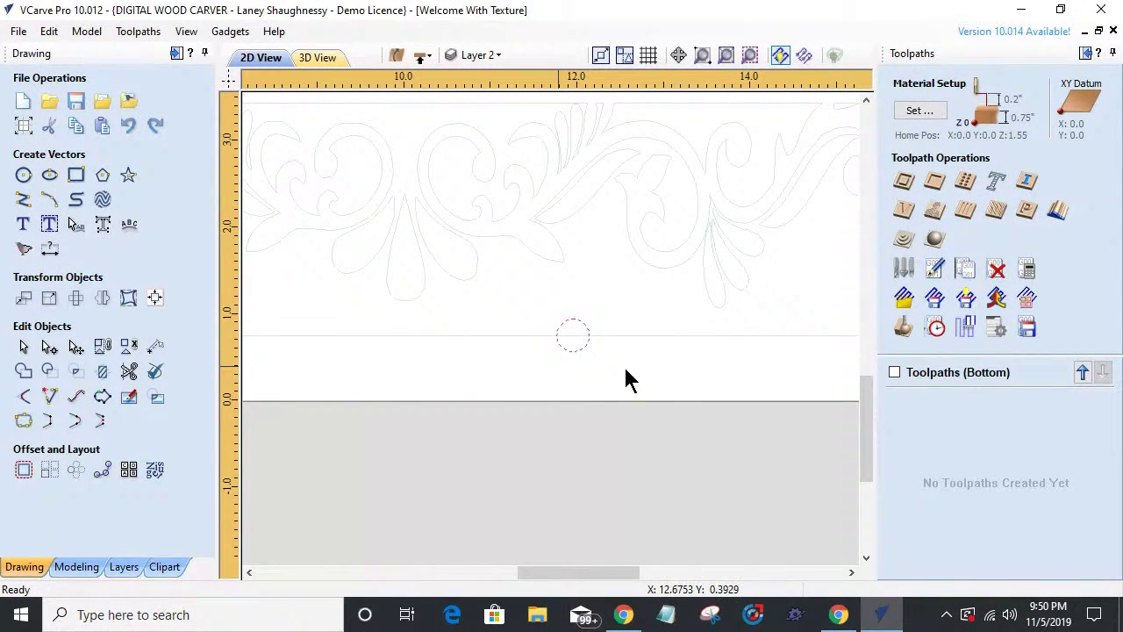
{"action": "left_click", "coordinate": [572, 351]}
{"action": "scroll", "coordinate": [566, 373], "scroll_direction": "down", "scroll_amount": 1}
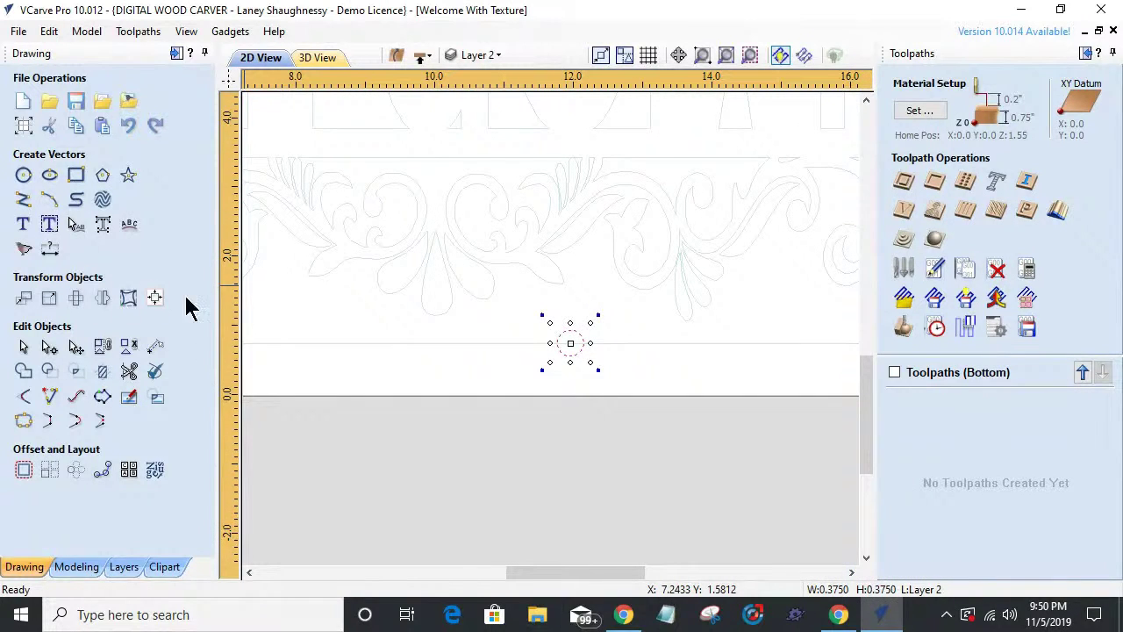
{"action": "left_click", "coordinate": [154, 297]}
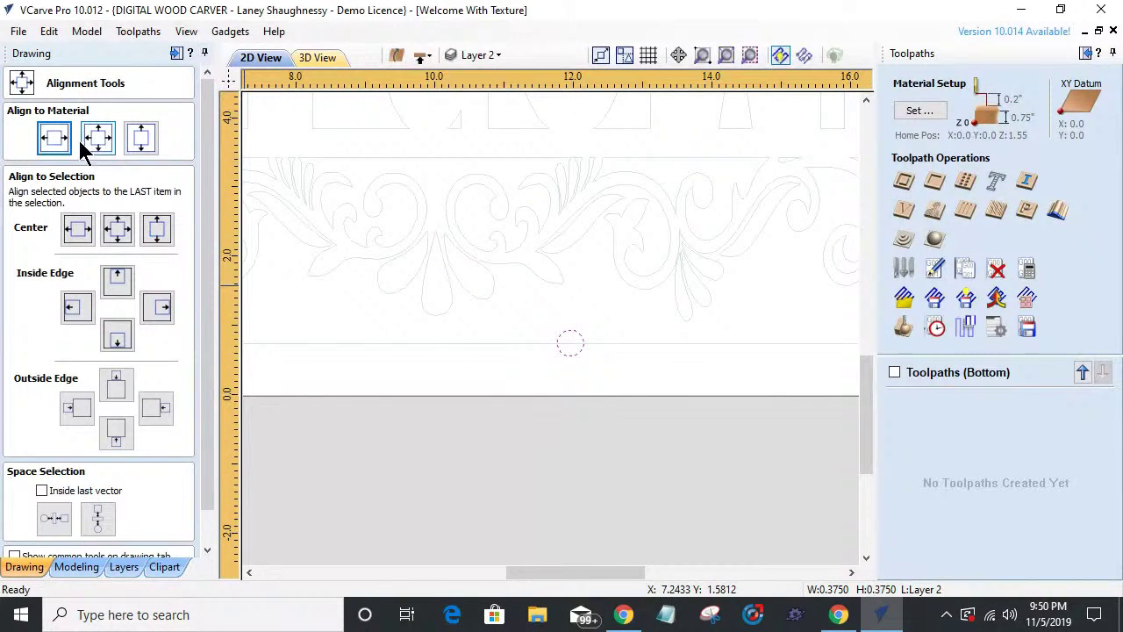
{"action": "left_click", "coordinate": [51, 147]}
{"action": "scroll", "coordinate": [497, 383], "scroll_direction": "down", "scroll_amount": 3}
{"action": "scroll", "coordinate": [478, 373], "scroll_direction": "down", "scroll_amount": 1}
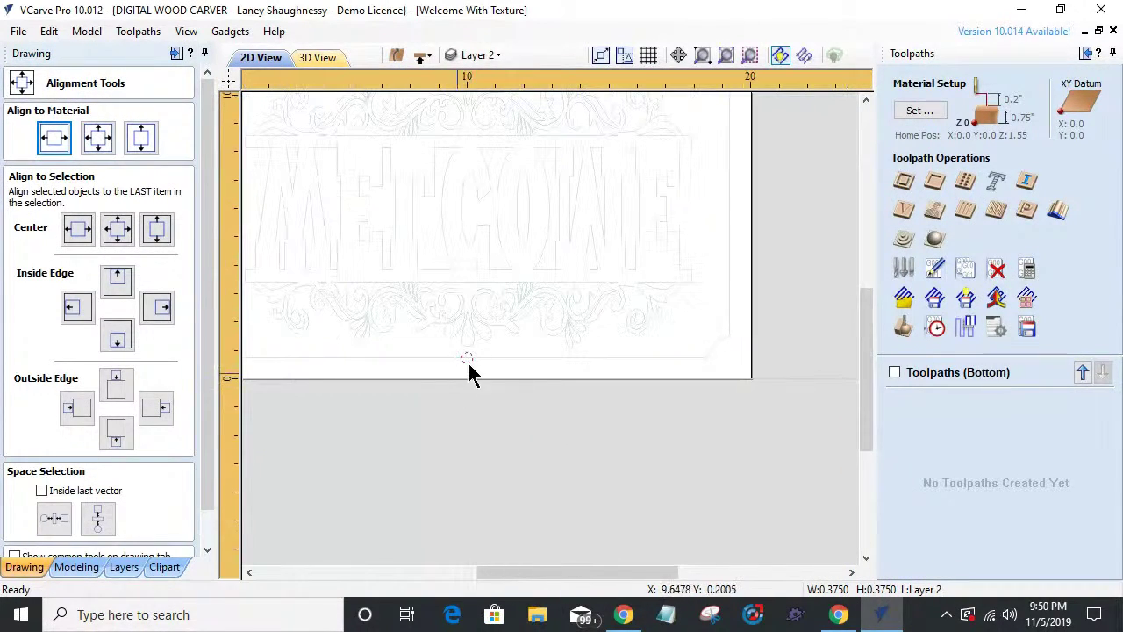
{"action": "scroll", "coordinate": [368, 399], "scroll_direction": "up", "scroll_amount": 1}
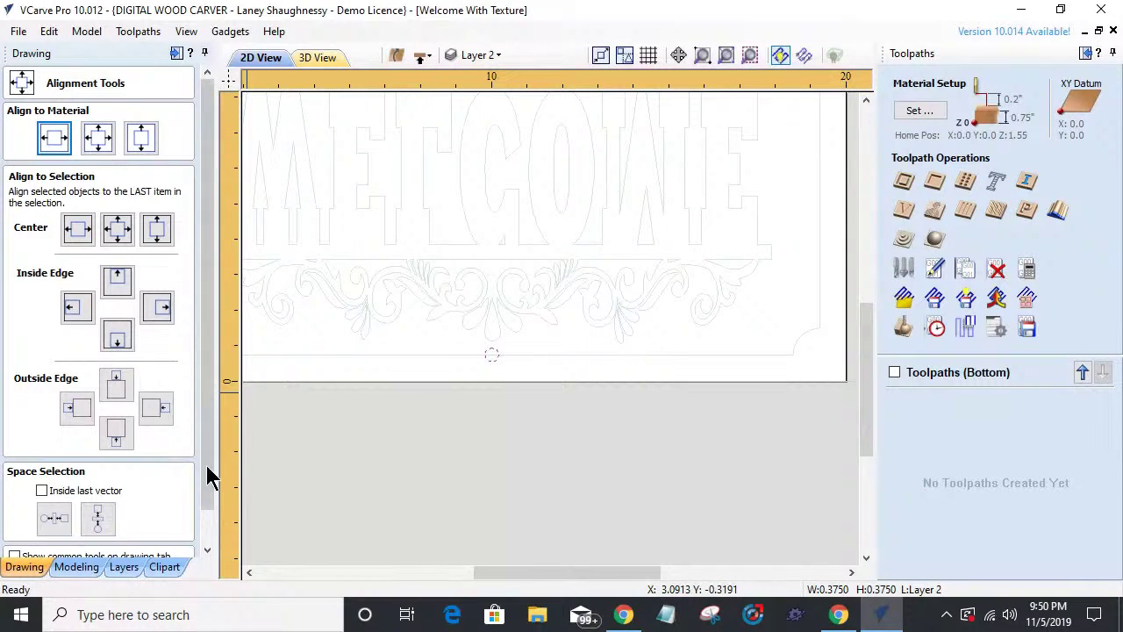
{"action": "scroll", "coordinate": [206, 477], "scroll_direction": "down", "scroll_amount": 1}
{"action": "left_click", "coordinate": [183, 546]}
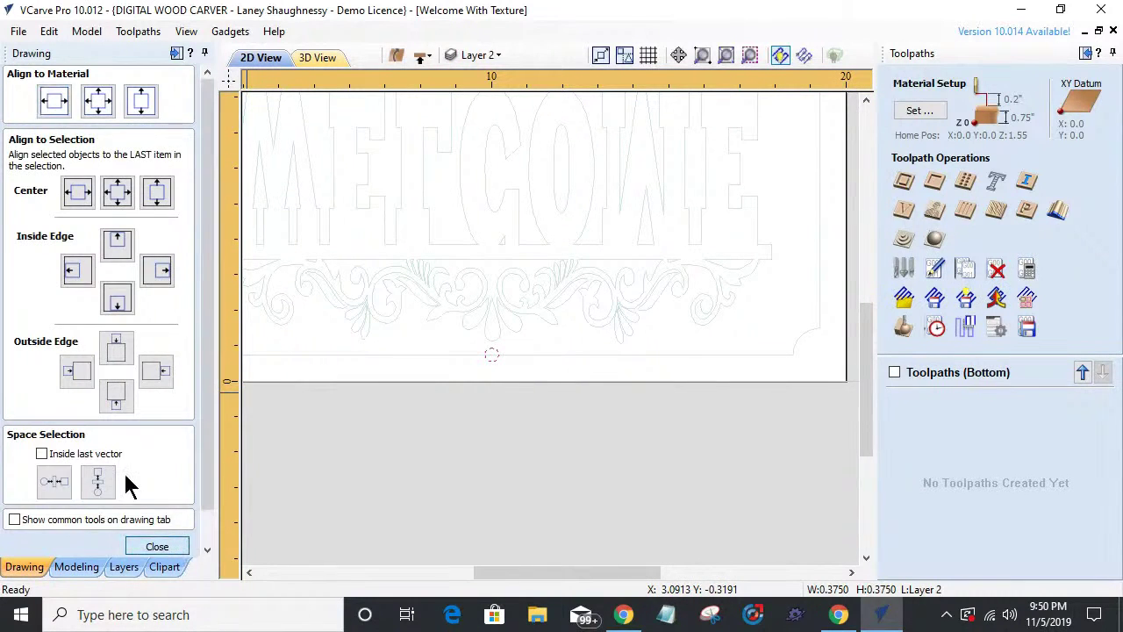
- Move the circle by a relative distance of 1 inch in X
{"action": "left_click", "coordinate": [21, 299]}
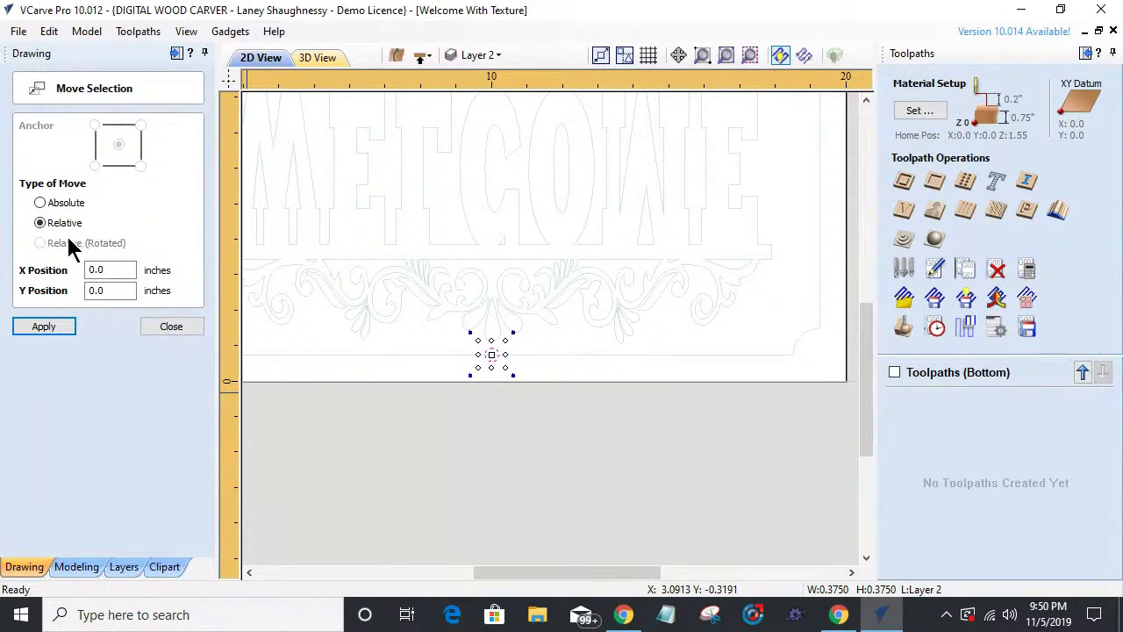
{"action": "double_click", "coordinate": [95, 271]}
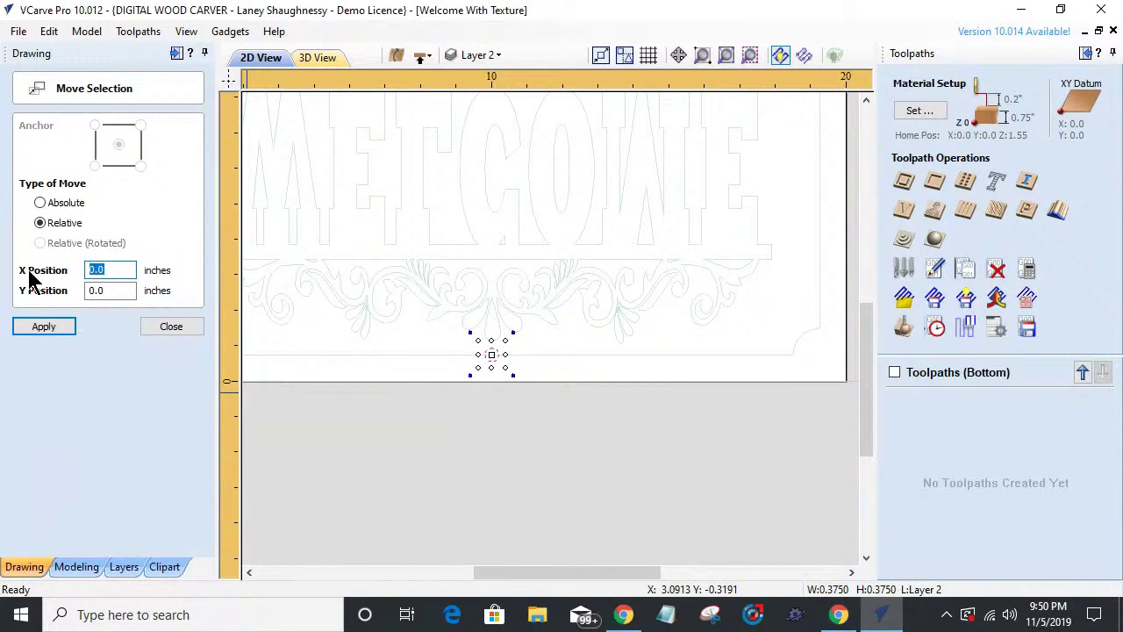
{"action": "type", "text": "1"}
{"action": "left_click", "coordinate": [37, 327]}
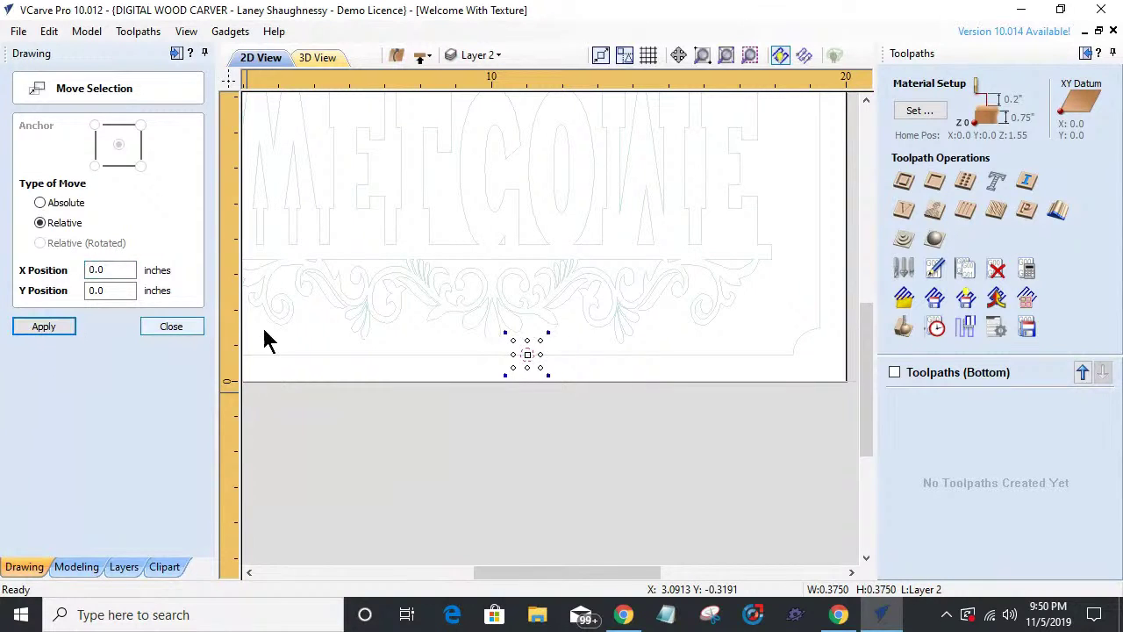
{"action": "scroll", "coordinate": [498, 362], "scroll_direction": "up", "scroll_amount": 2}
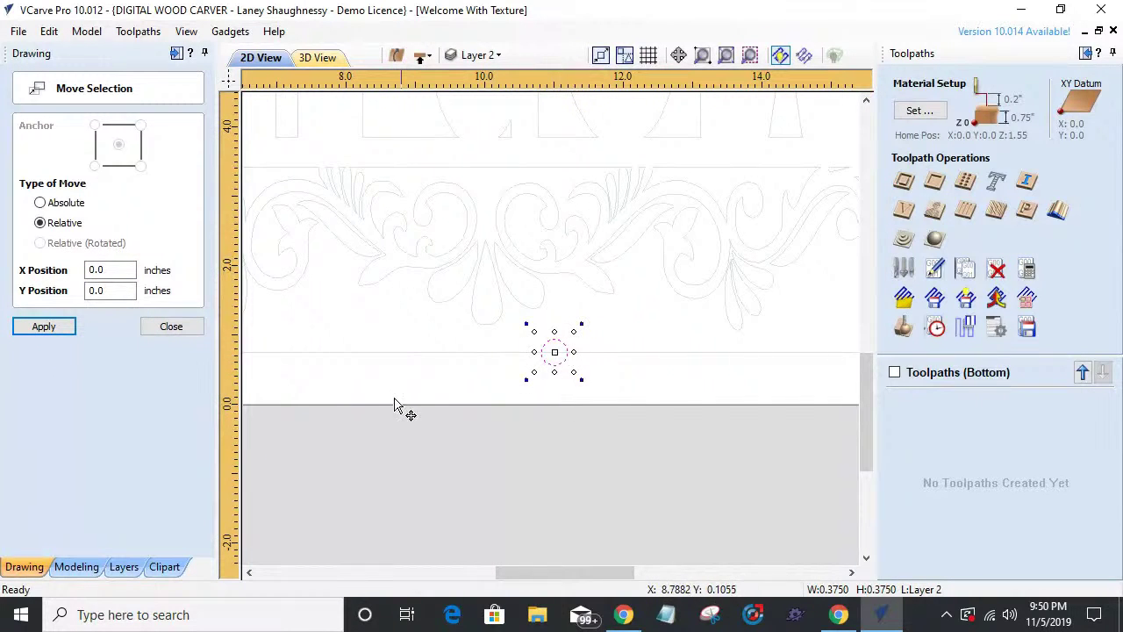
- Start a Keyhole Toolpath from the circle with a horizontal right-to-left slot, 0.25 inch deep and 1 inch long
{"action": "scroll", "coordinate": [509, 360], "scroll_direction": "up", "scroll_amount": 2}
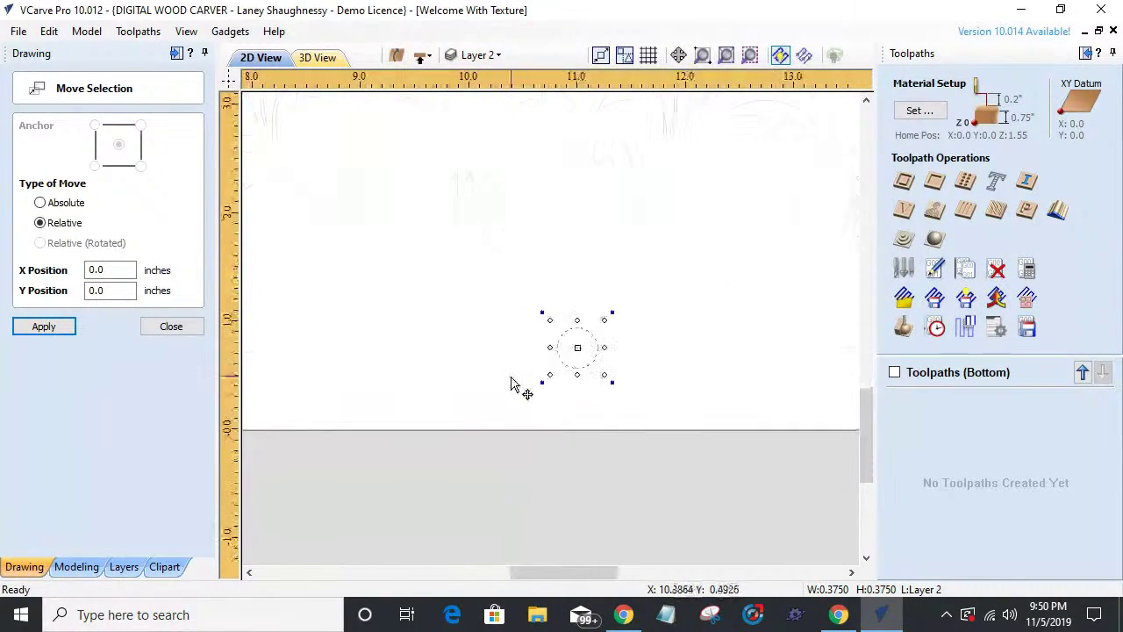
{"action": "scroll", "coordinate": [522, 377], "scroll_direction": "down", "scroll_amount": 4}
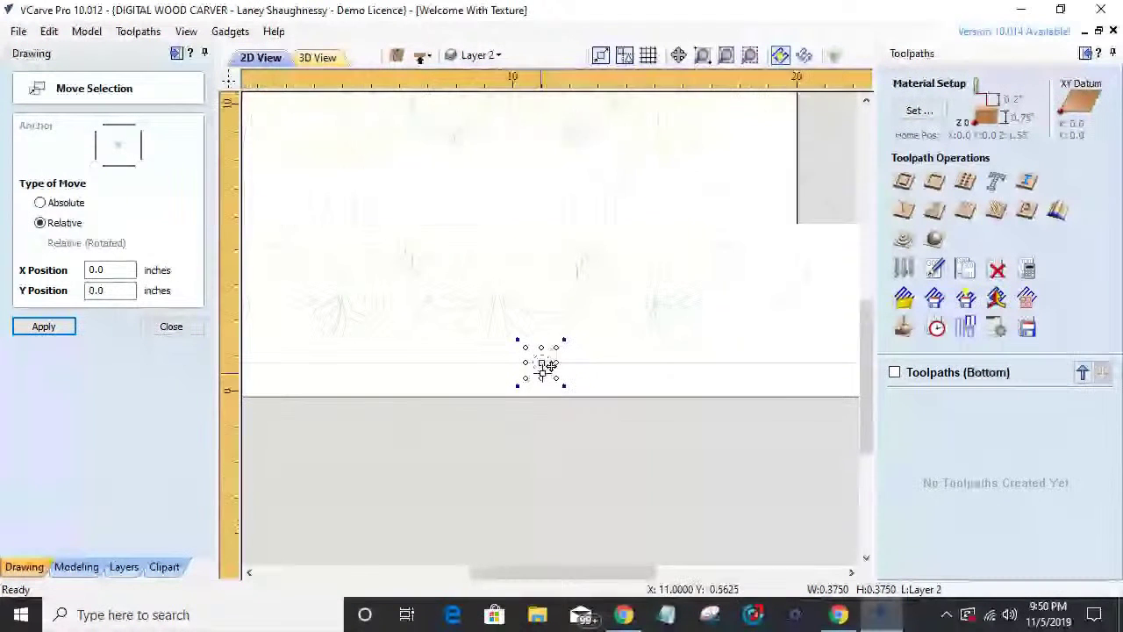
{"action": "scroll", "coordinate": [540, 368], "scroll_direction": "up", "scroll_amount": 1}
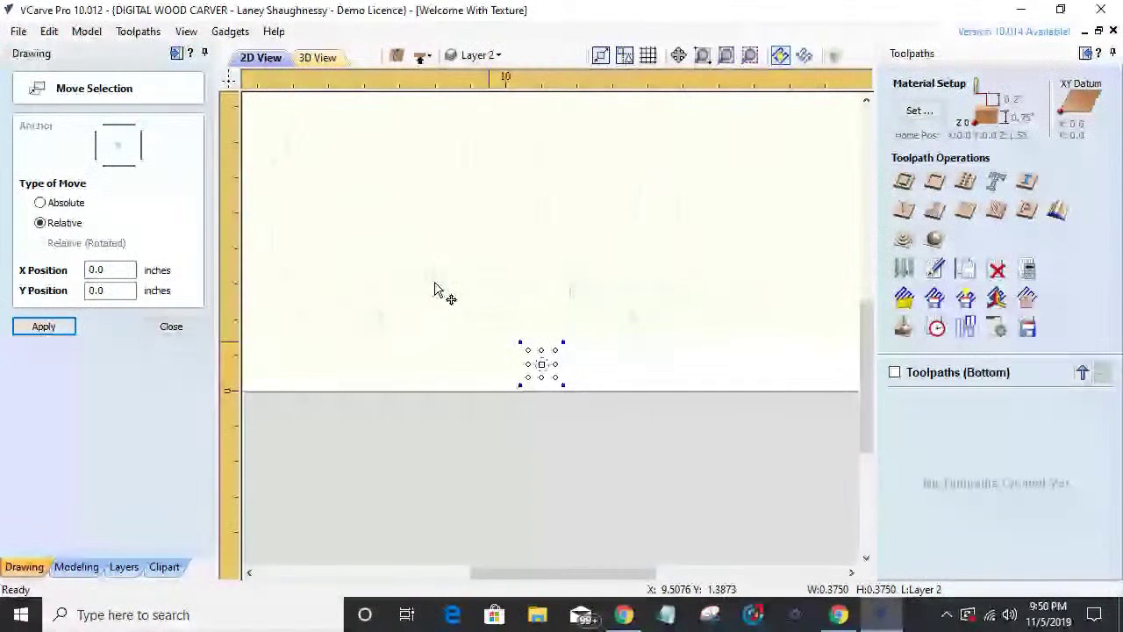
{"action": "left_click", "coordinate": [237, 35]}
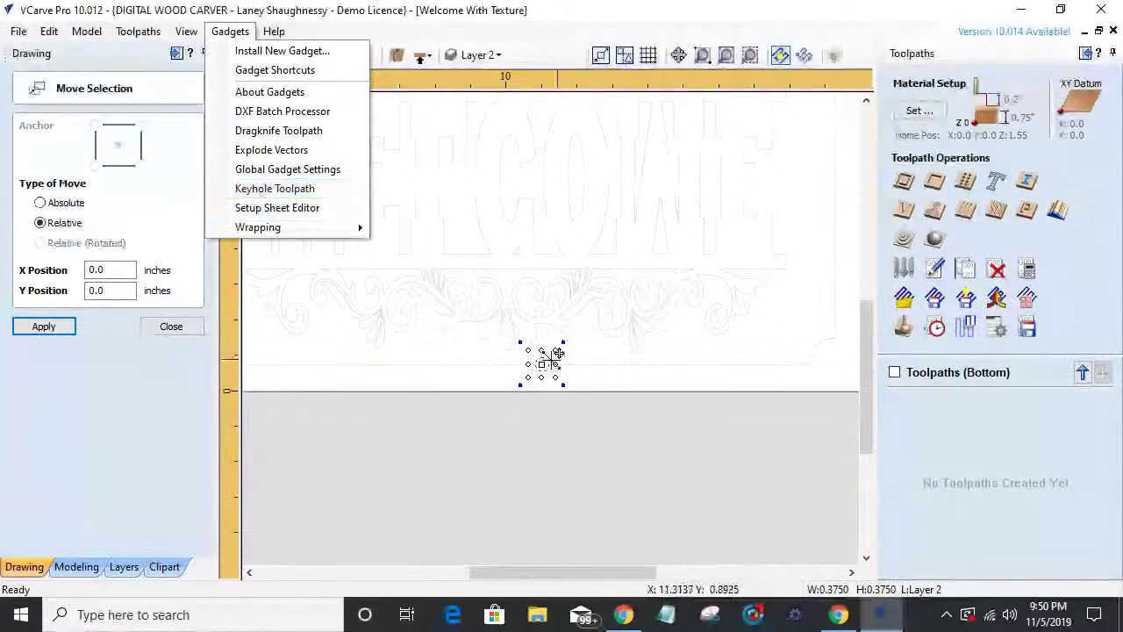
{"action": "left_click", "coordinate": [294, 208]}
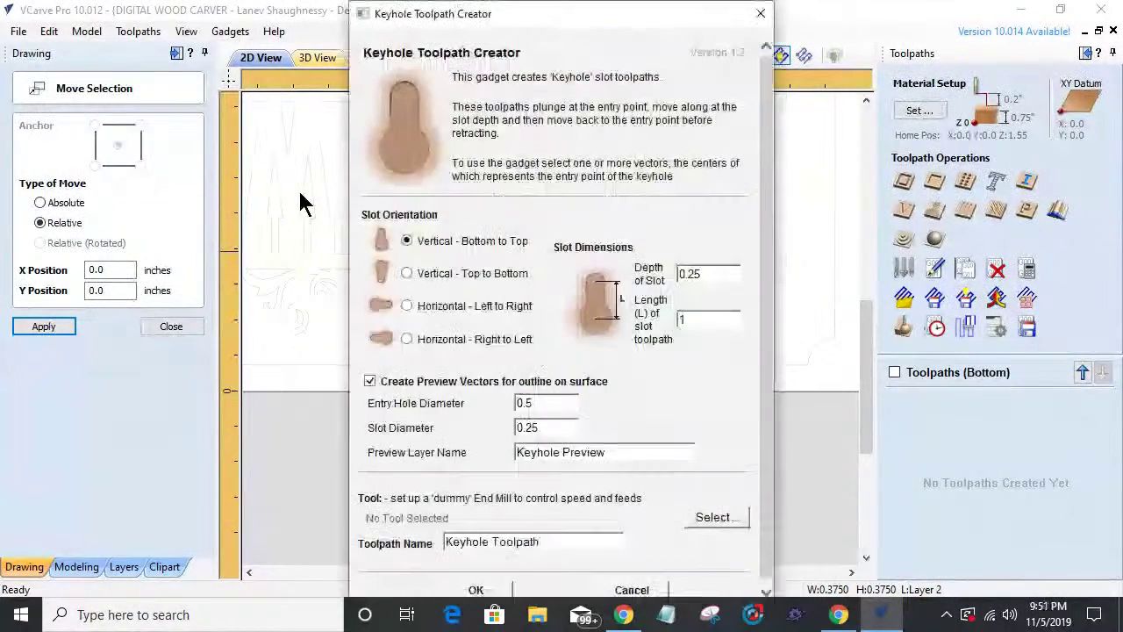
{"action": "left_click", "coordinate": [405, 340]}
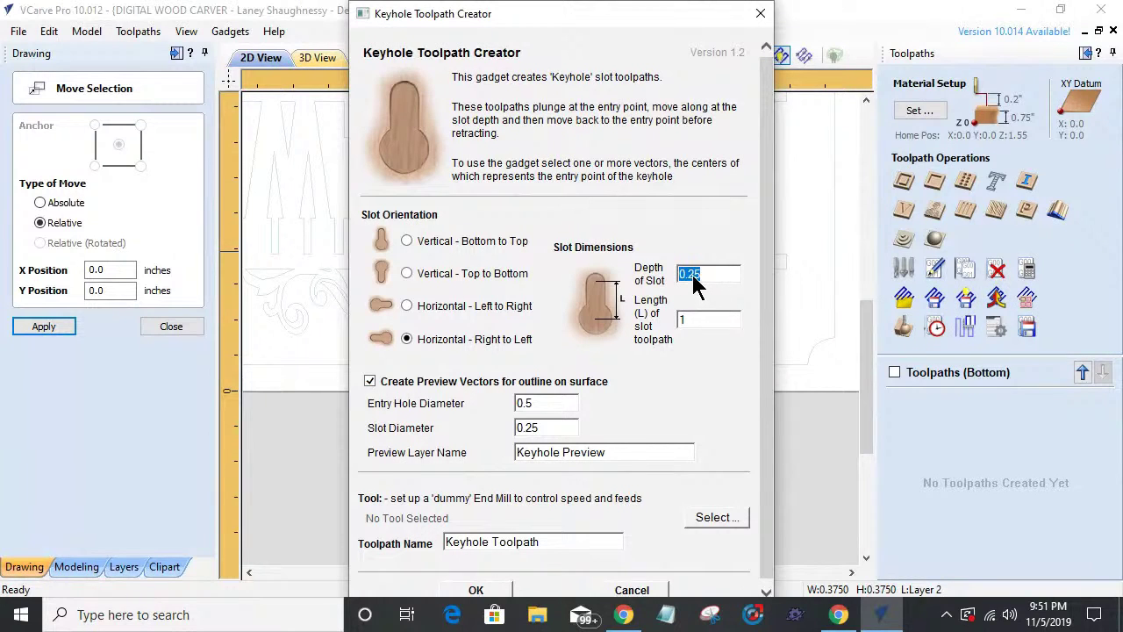
{"action": "left_click", "coordinate": [690, 273]}
{"action": "left_click_drag", "start_coordinate": [689, 274], "coordinate": [708, 281]}
{"action": "key", "text": "Tab"}
- Set the keyhole's preview outline to a 0.375 inch entry hole diameter and a 0.1875 inch slot diameter
{"action": "left_click", "coordinate": [529, 403]}
{"action": "type", "text": "37"}
{"action": "left_click_drag", "start_coordinate": [530, 429], "coordinate": [651, 450]}
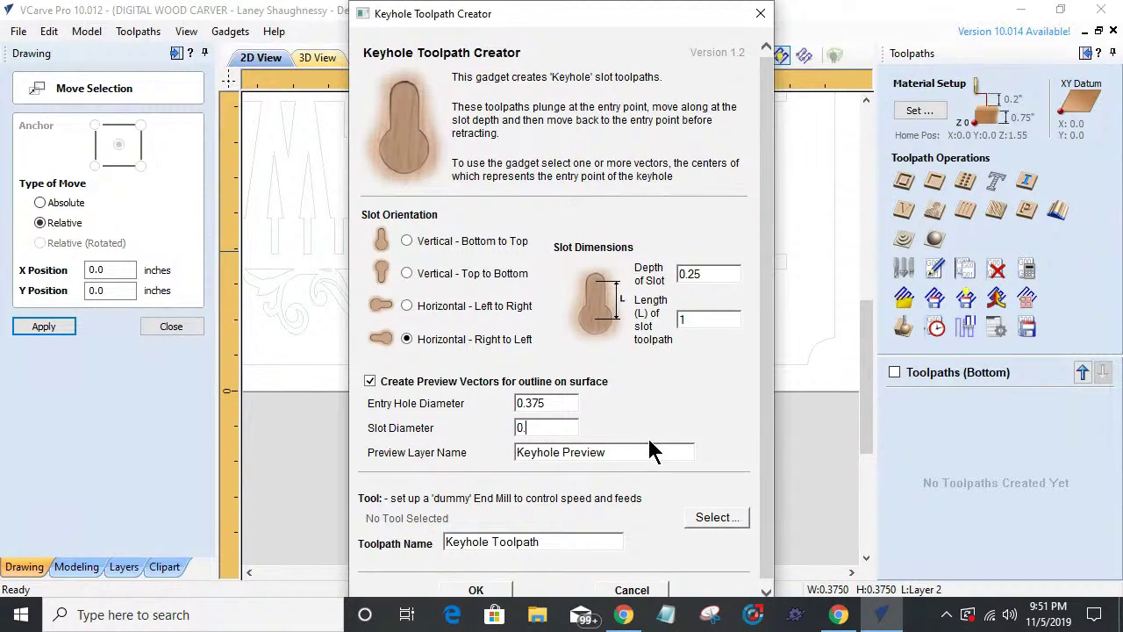
{"action": "type", "text": ".1875"}
{"action": "left_click_drag", "start_coordinate": [556, 497], "coordinate": [652, 498]}
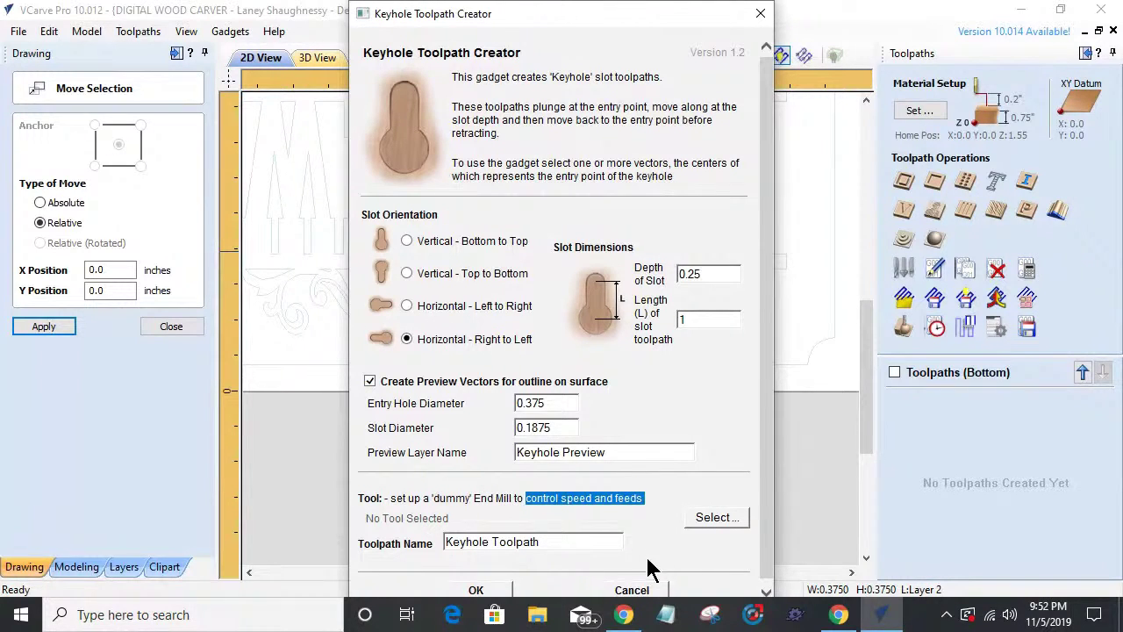
- Choose the Key Hole Dummy (0.25 inch) tool from Dummy Bits, with its pass depth set to 0.25 inches
{"action": "left_click", "coordinate": [711, 524]}
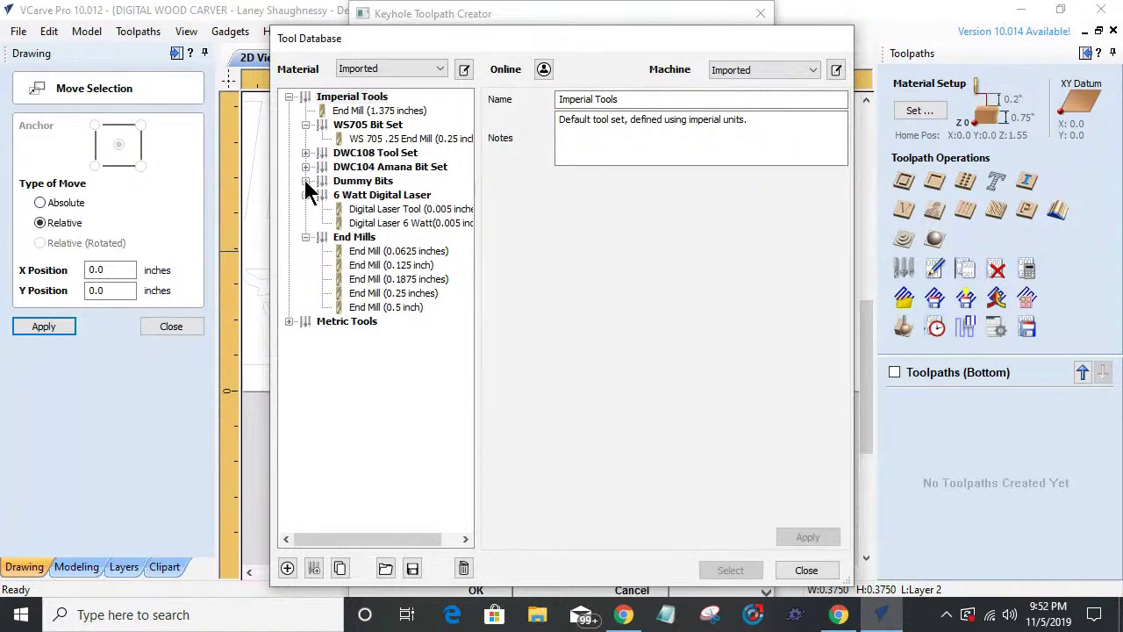
{"action": "left_click", "coordinate": [305, 181]}
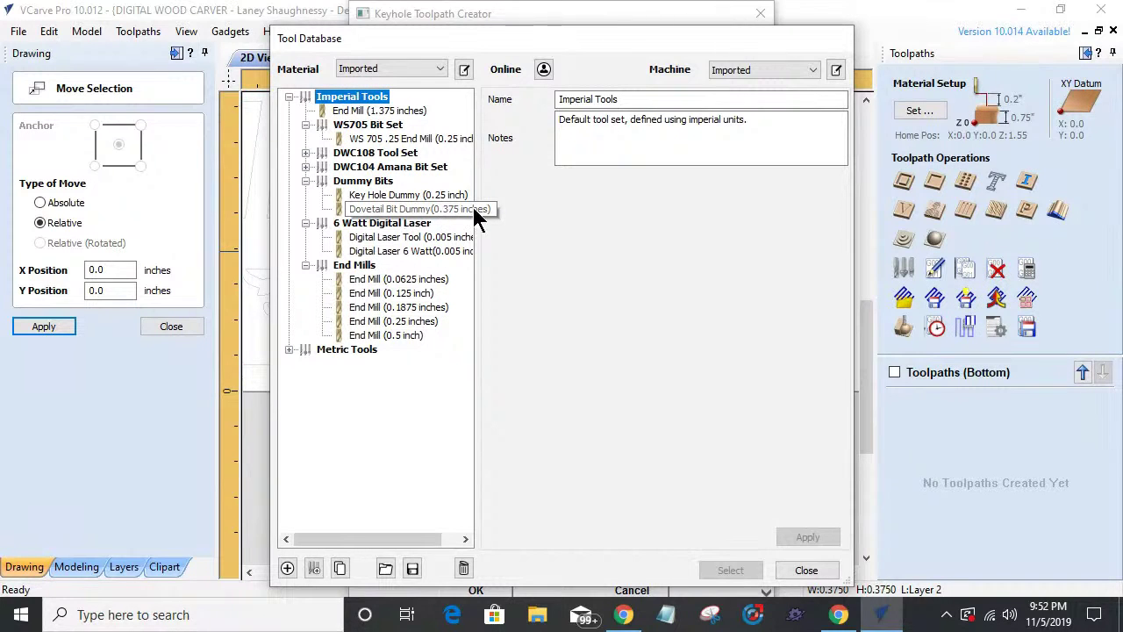
{"action": "left_click", "coordinate": [395, 196]}
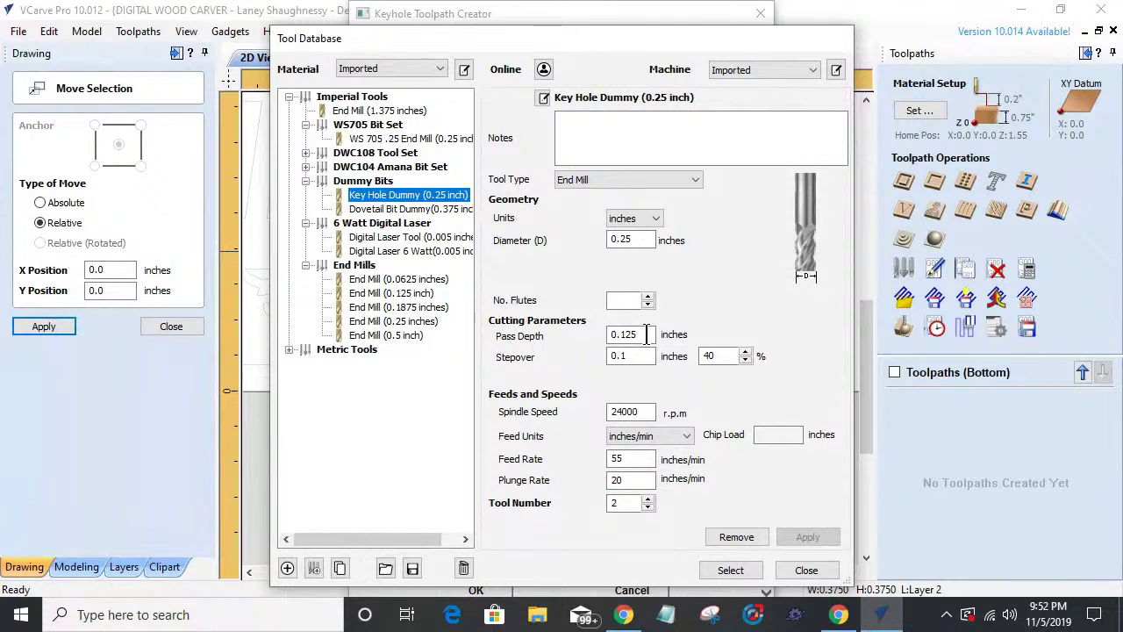
{"action": "left_click_drag", "start_coordinate": [647, 334], "coordinate": [519, 349]}
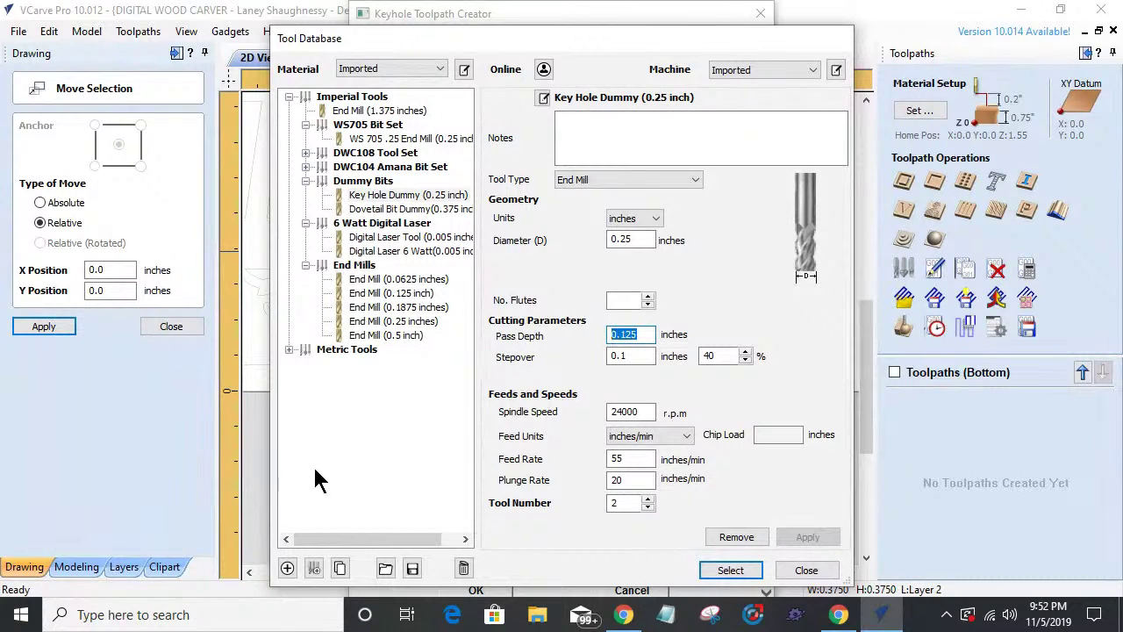
{"action": "type", "text": ".2"}
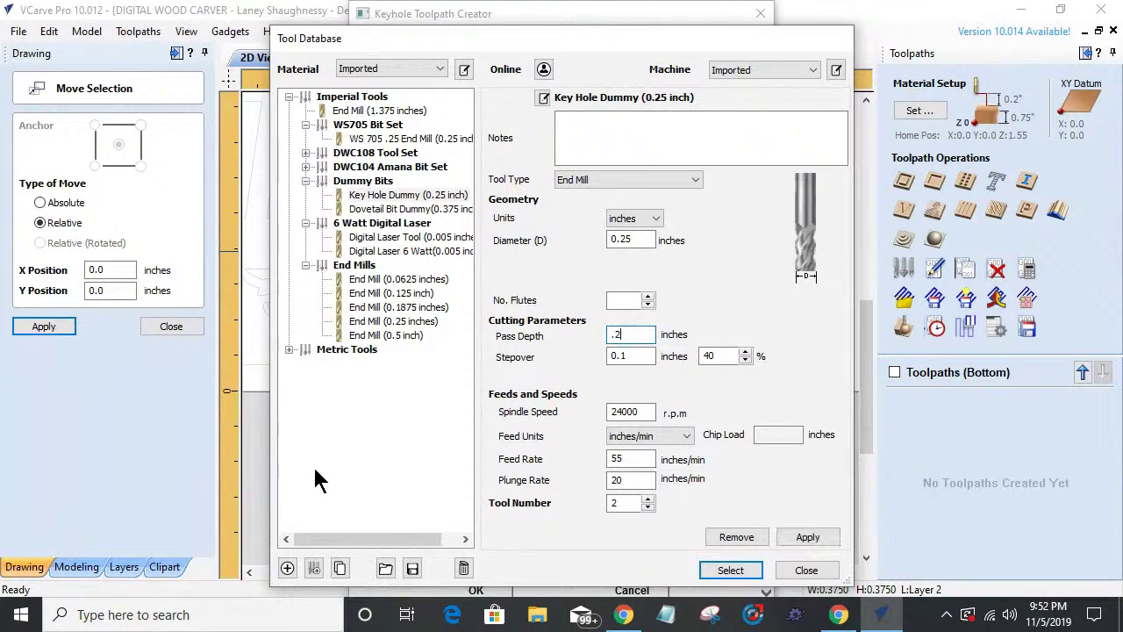
{"action": "left_click", "coordinate": [808, 539]}
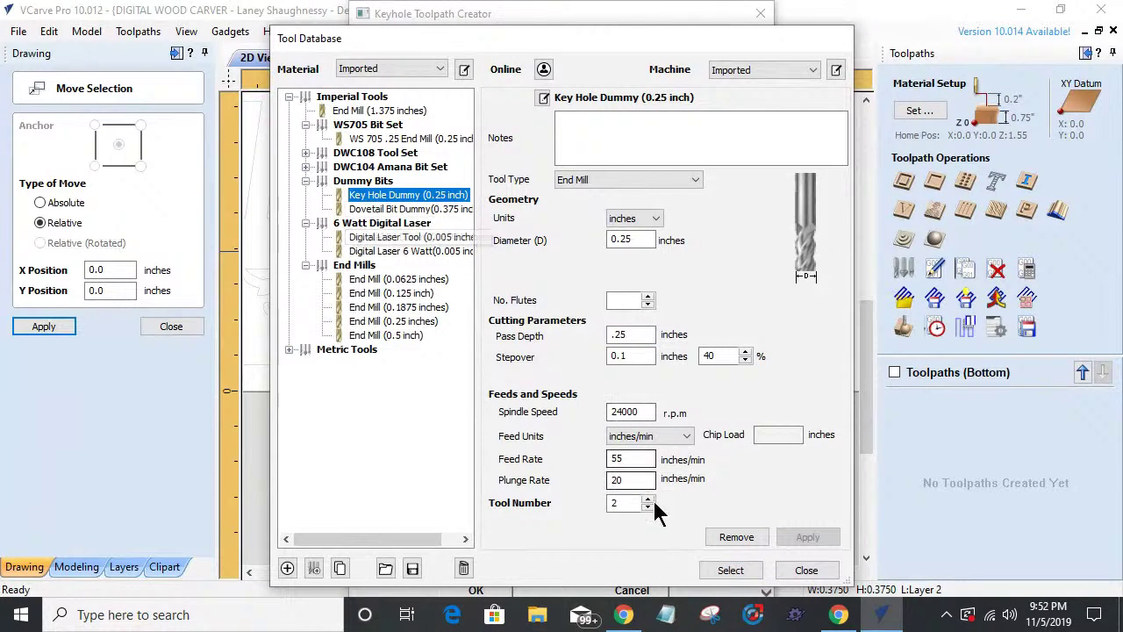
{"action": "left_click", "coordinate": [729, 570]}
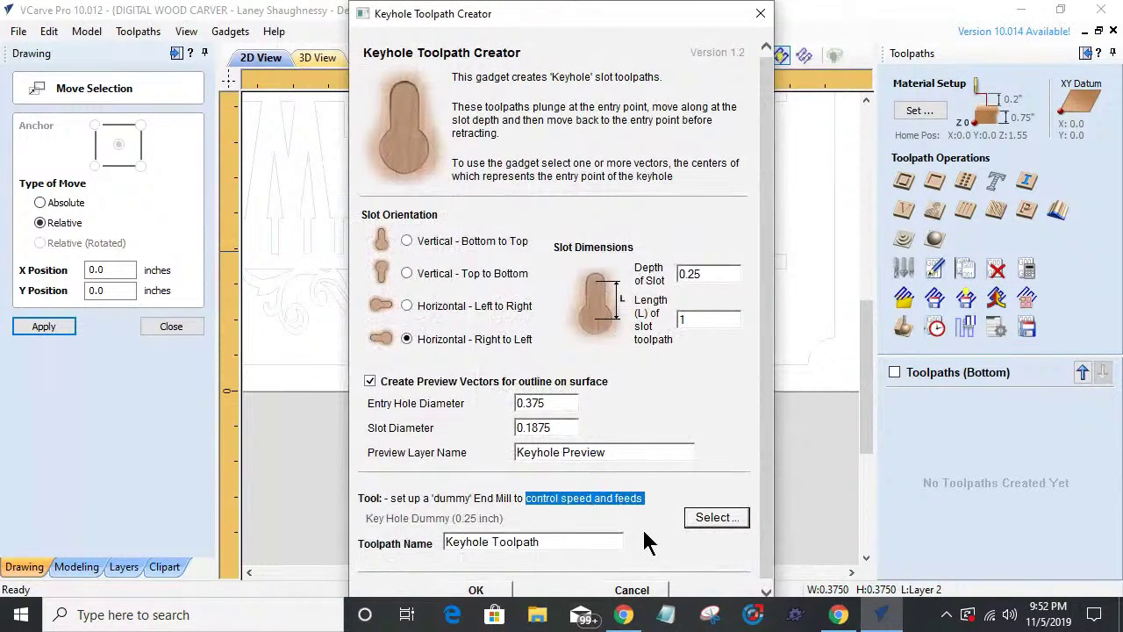
- Create the keyhole toolpath and preview its cut in 3D on the bottom side of the board
{"action": "left_click", "coordinate": [476, 590]}
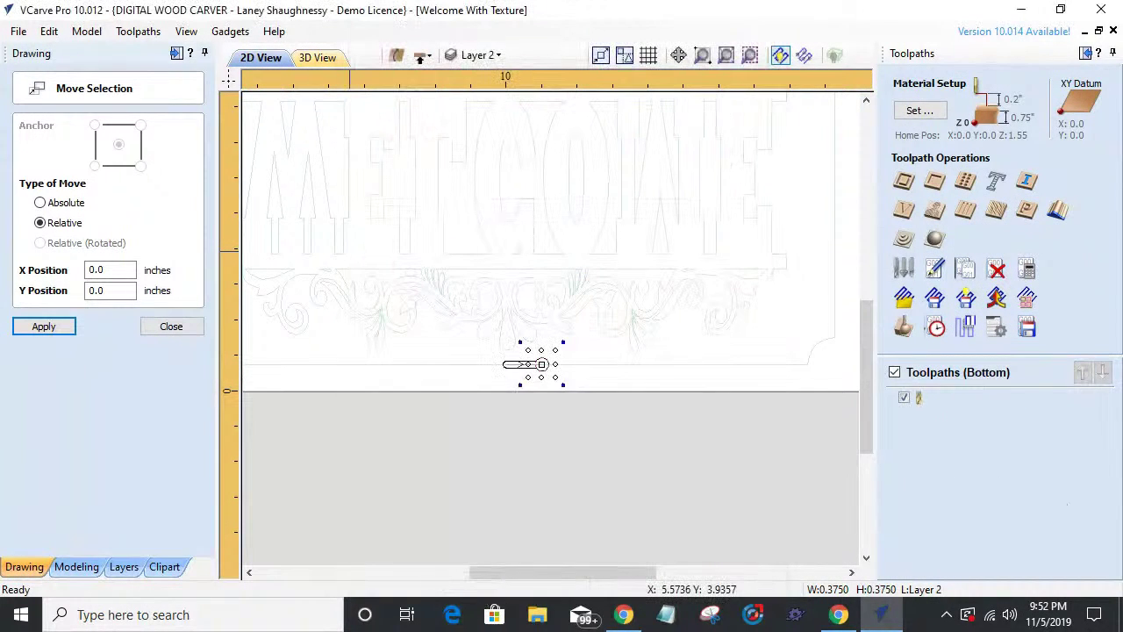
{"action": "mouse_move", "coordinate": [957, 399]}
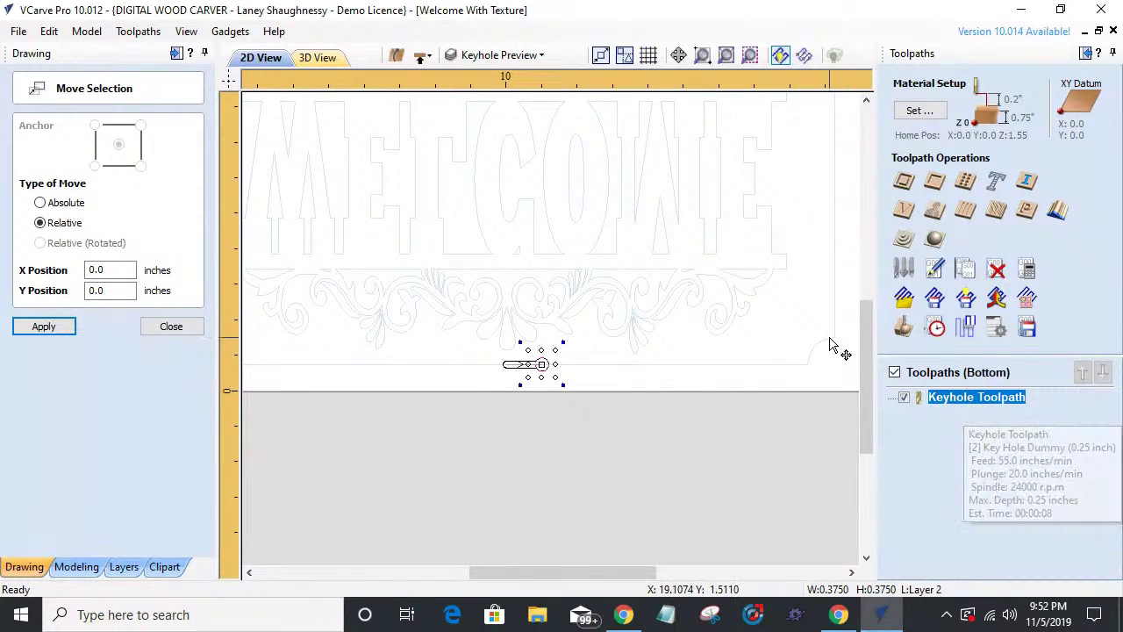
{"action": "left_click", "coordinate": [327, 60]}
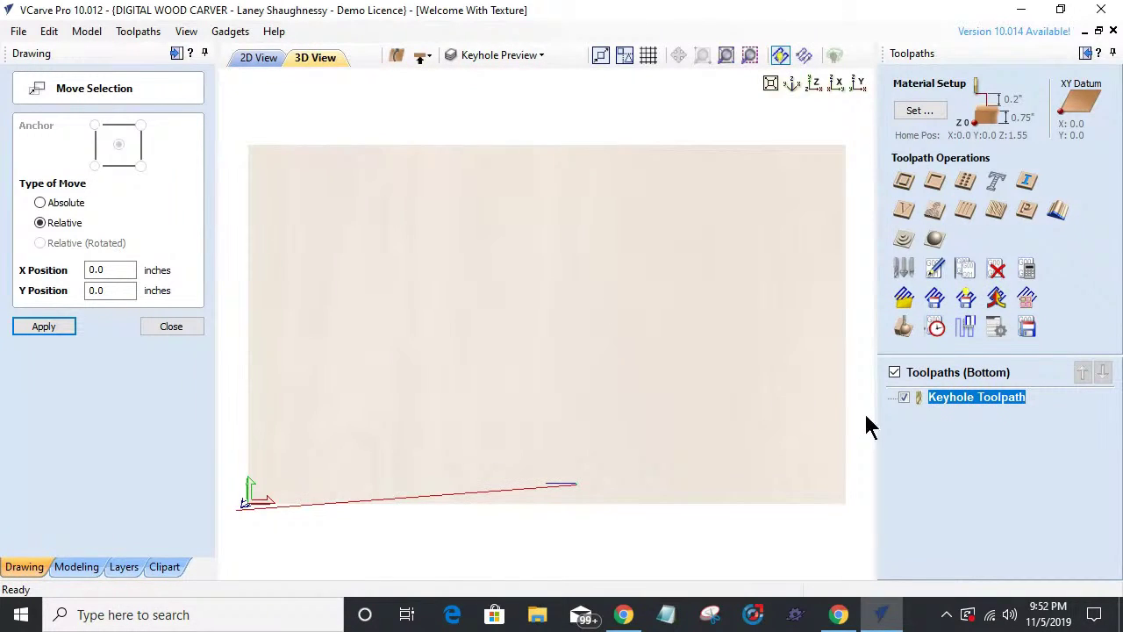
{"action": "left_click", "coordinate": [904, 326]}
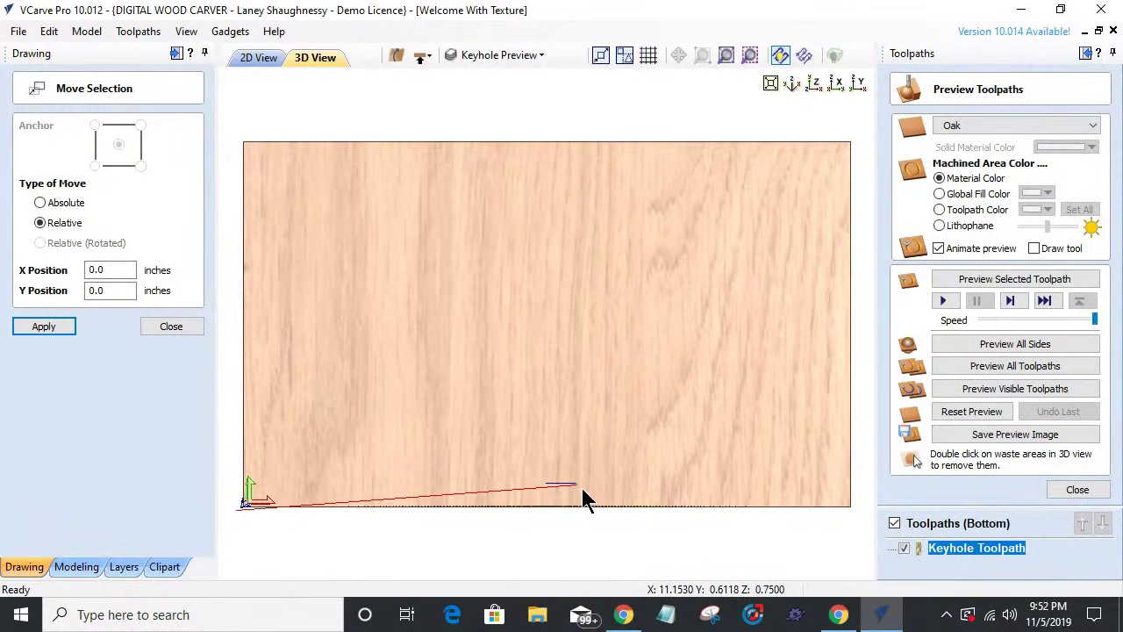
{"action": "left_click", "coordinate": [982, 279]}
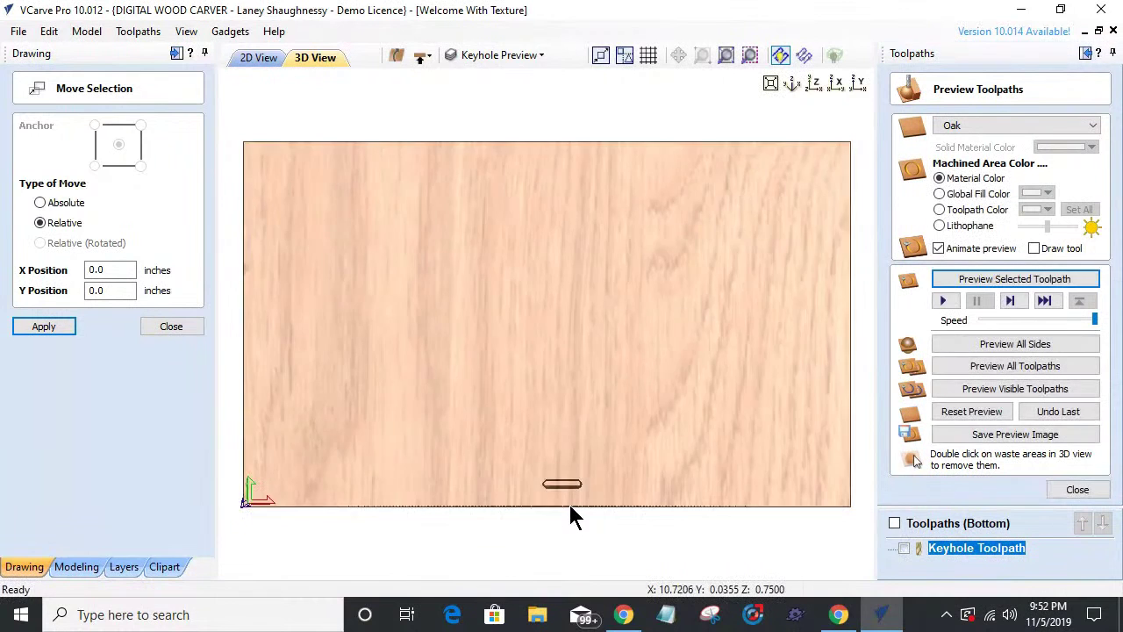
{"action": "scroll", "coordinate": [584, 544], "scroll_direction": "up", "scroll_amount": 4}
{"action": "middle_click_drag", "start_coordinate": [595, 546], "coordinate": [637, 351]}
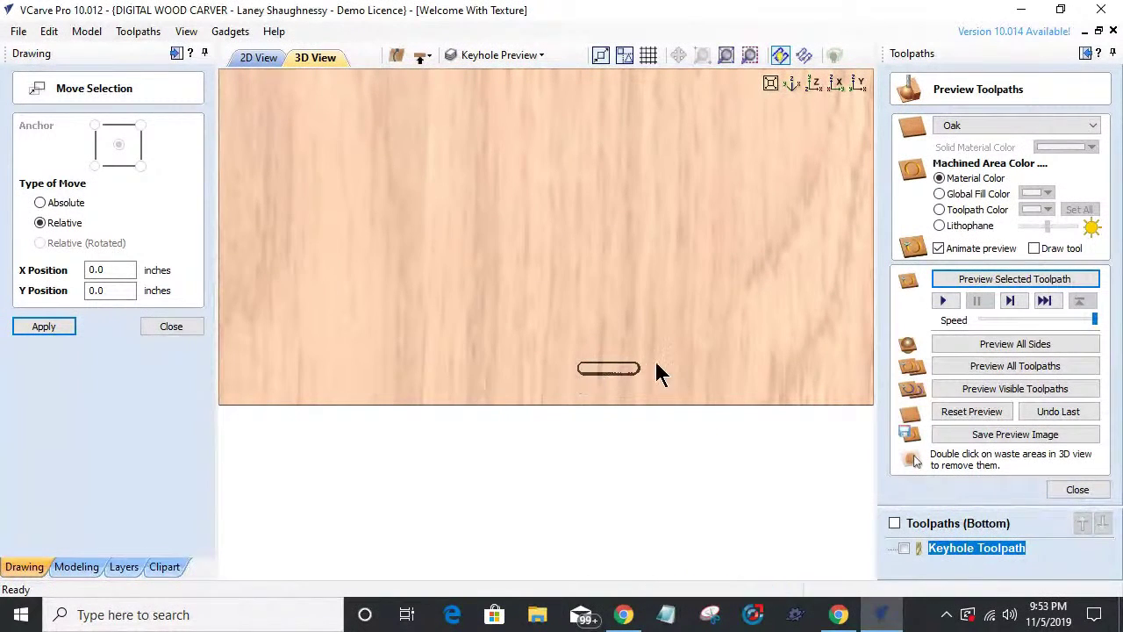
{"action": "scroll", "coordinate": [588, 373], "scroll_direction": "down", "scroll_amount": 4}
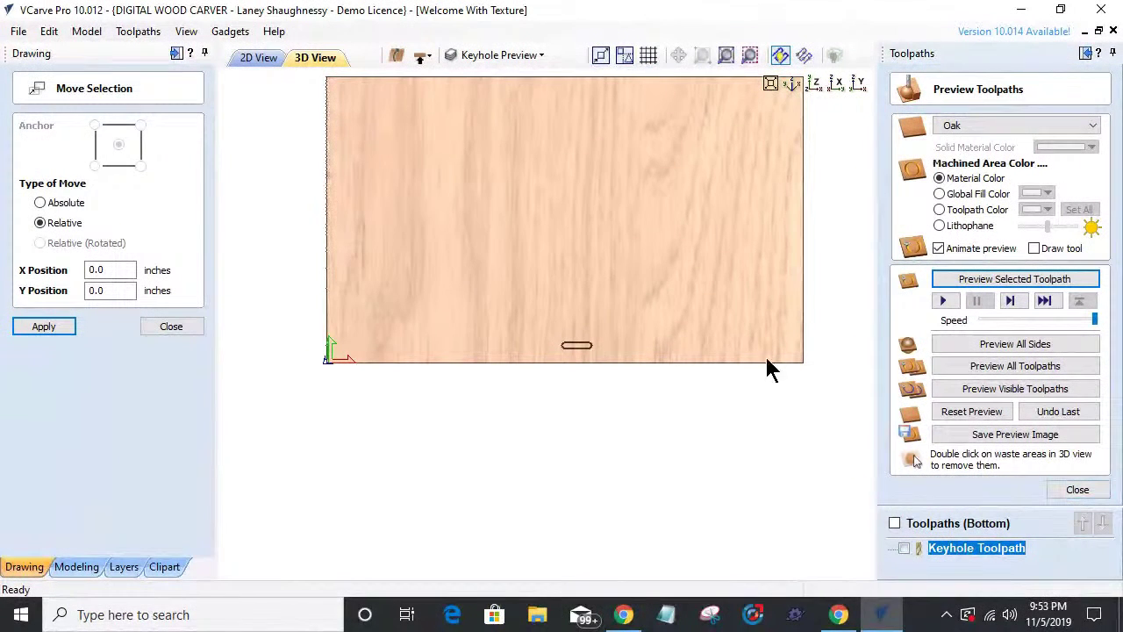
- Delete the circle and the keyhole preview outline from the 2D drawing and finish the move operation
{"action": "left_click", "coordinate": [246, 59]}
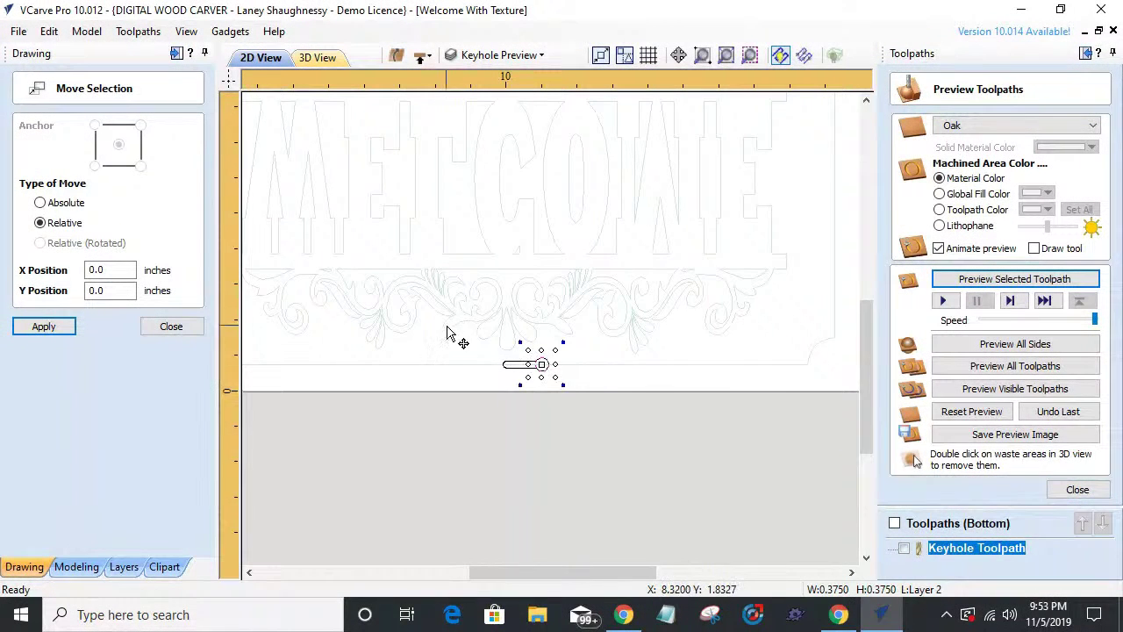
{"action": "left_click_drag", "start_coordinate": [447, 327], "coordinate": [602, 406]}
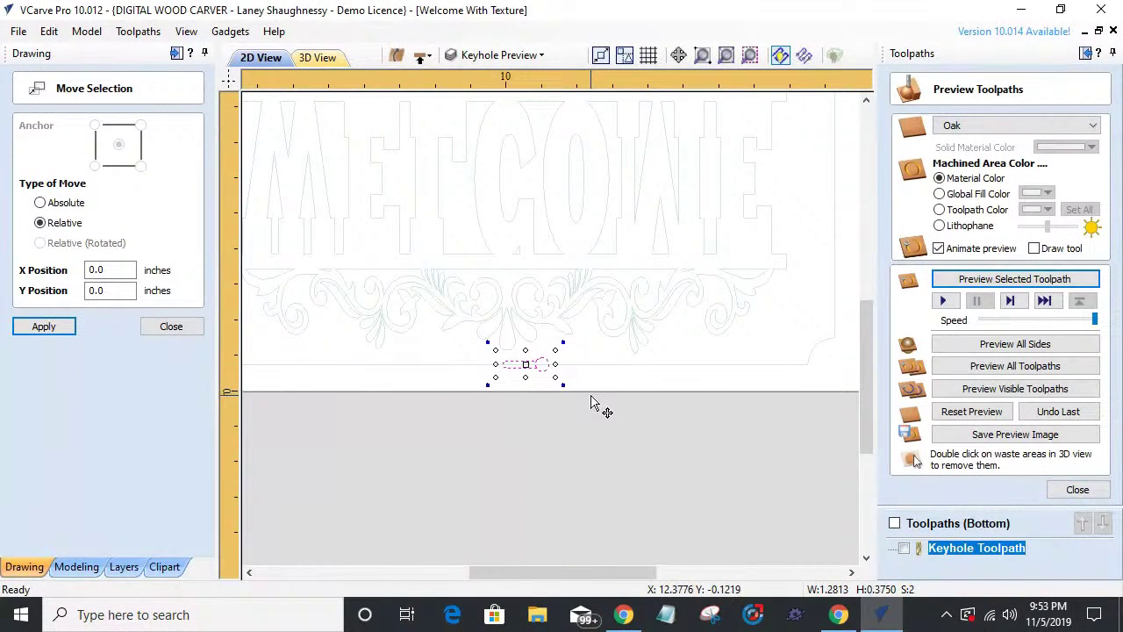
{"action": "left_click", "coordinate": [593, 404]}
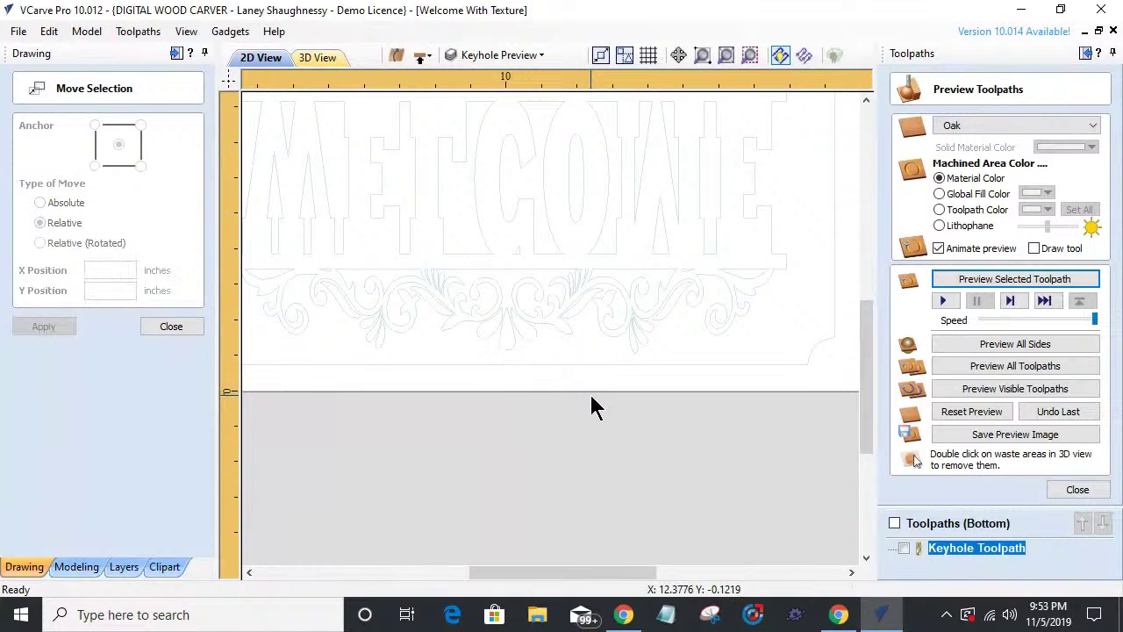
{"action": "left_click", "coordinate": [172, 328]}
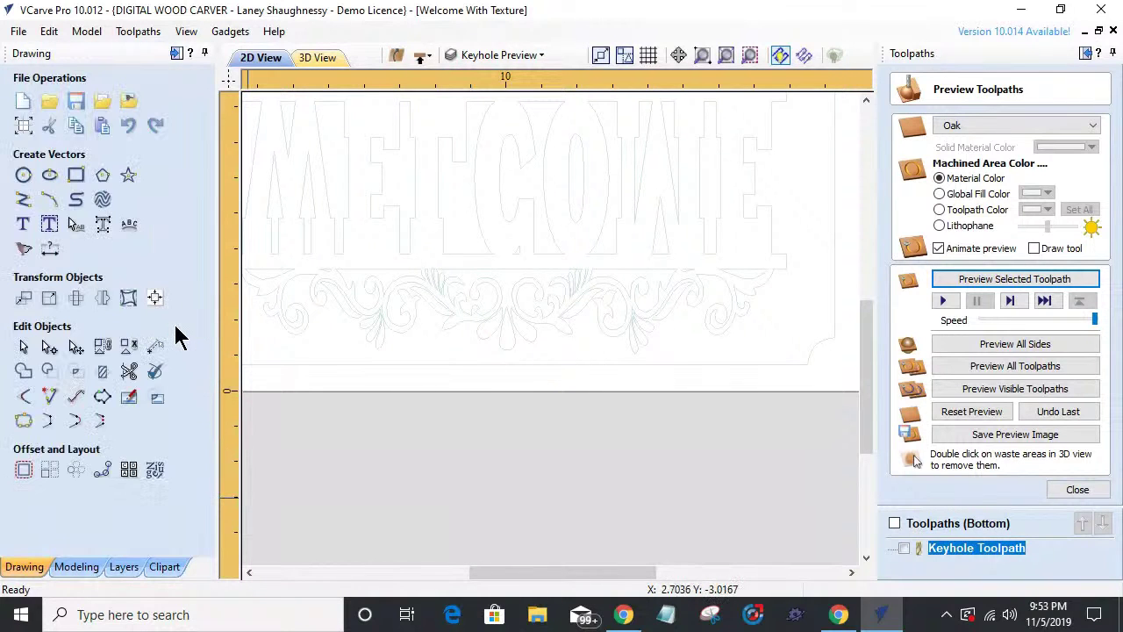
- Draw a square-cornered rectangle 1 inch wide and 0.001 inches high below the sign's lower border line, centred at about X 8.13, Y 0.40
{"action": "left_click", "coordinate": [76, 176]}
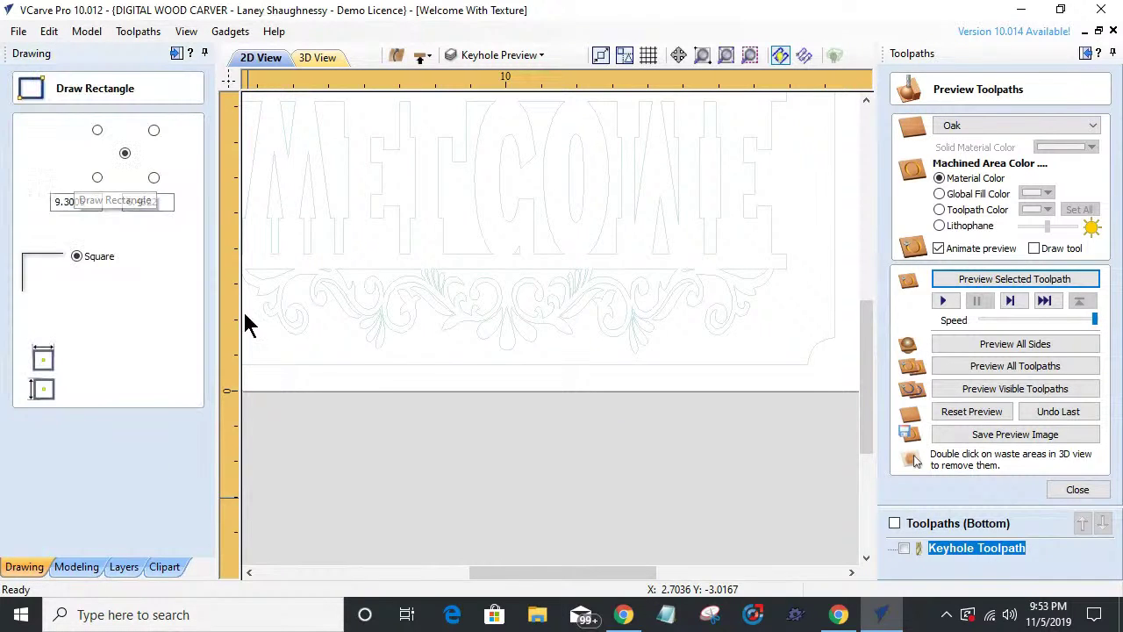
{"action": "scroll", "coordinate": [416, 372], "scroll_direction": "up", "scroll_amount": 3}
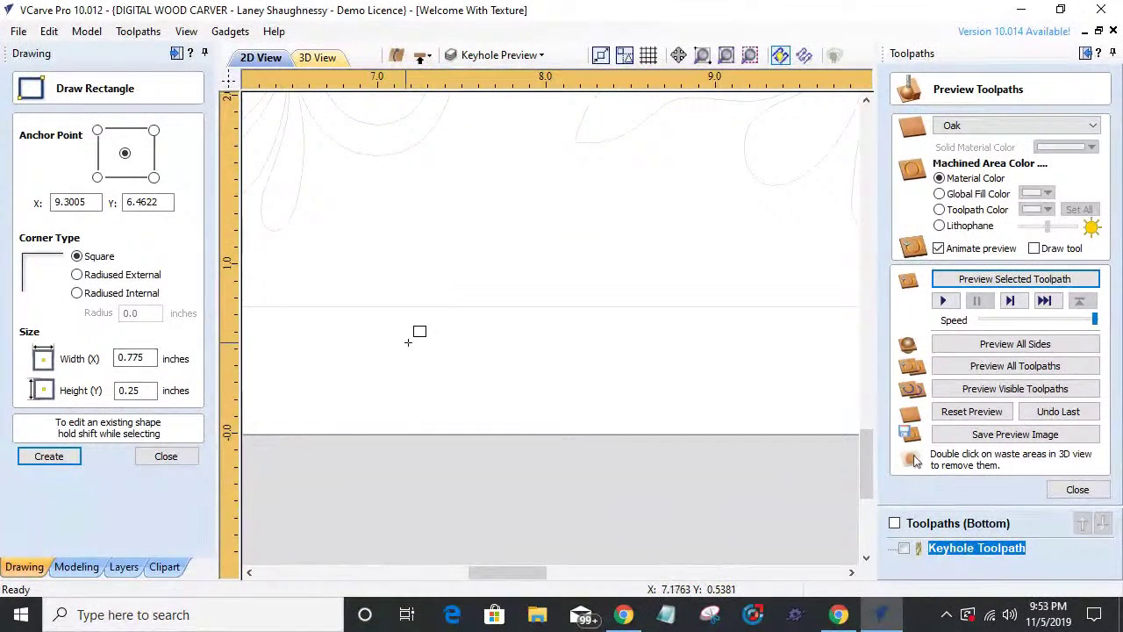
{"action": "double_click", "coordinate": [132, 358]}
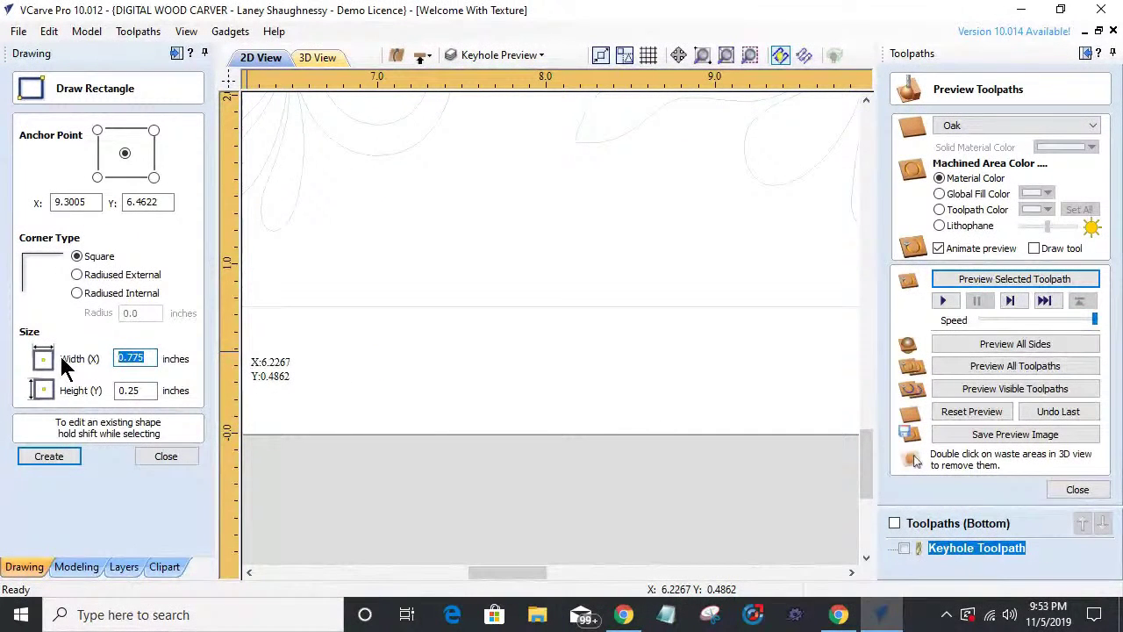
{"action": "type", "text": "1"}
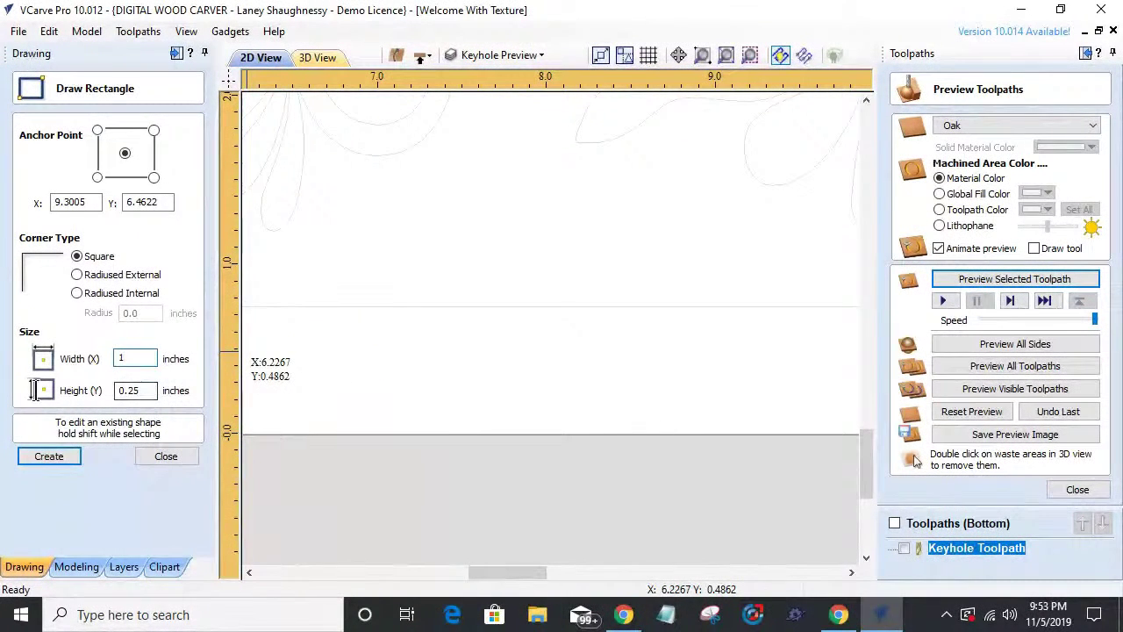
{"action": "key", "text": "Tab"}
{"action": "type", "text": ".00"}
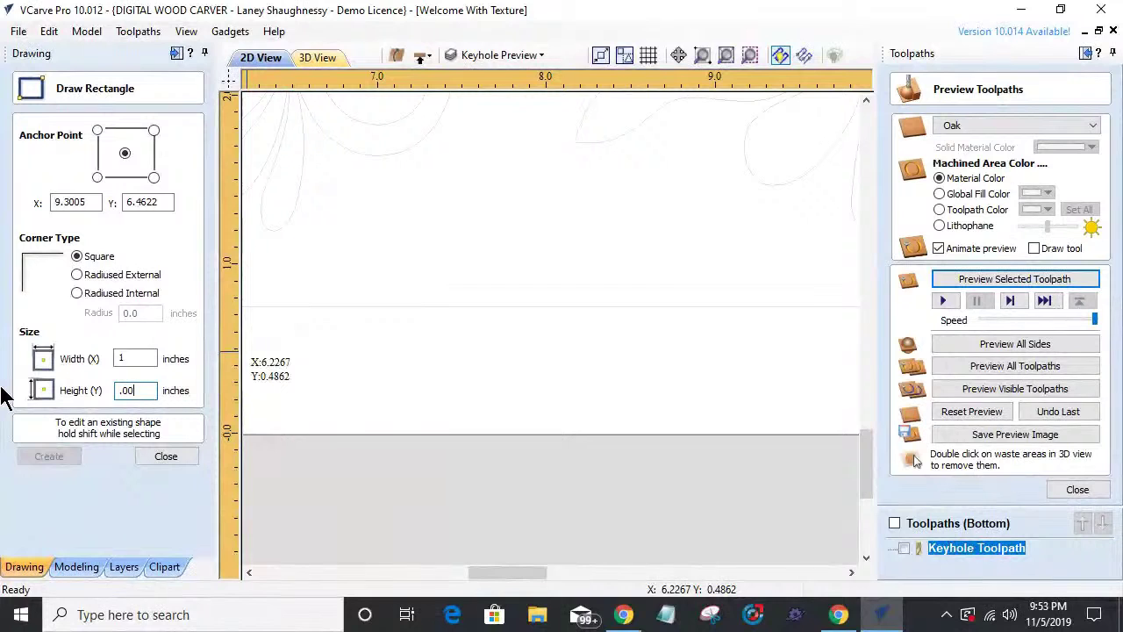
{"action": "type", "text": "1"}
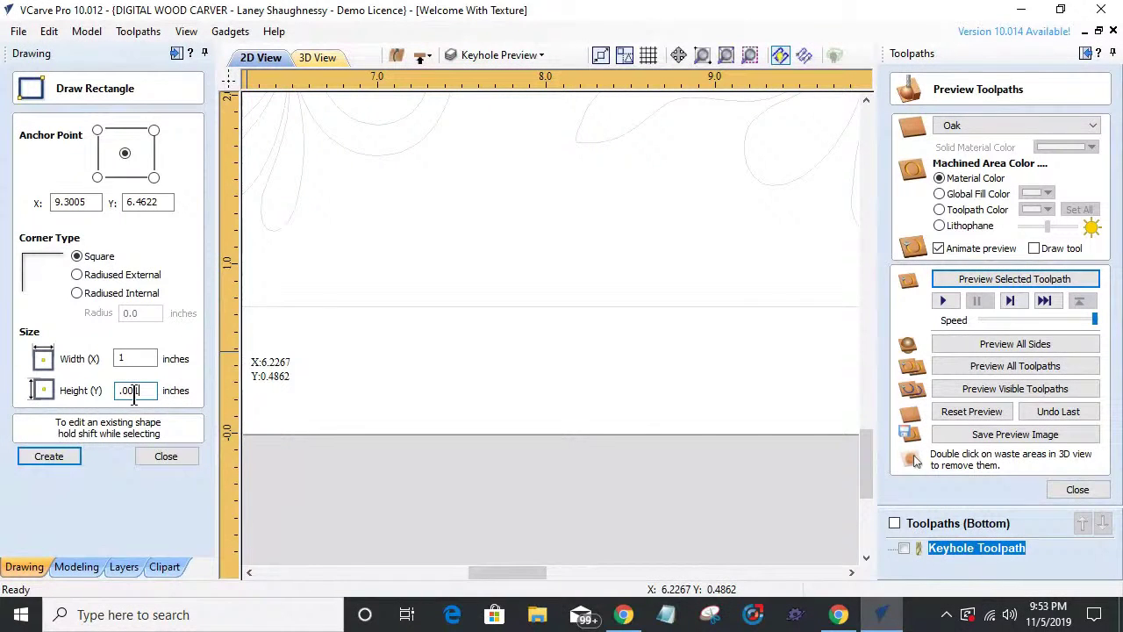
{"action": "left_click", "coordinate": [48, 456]}
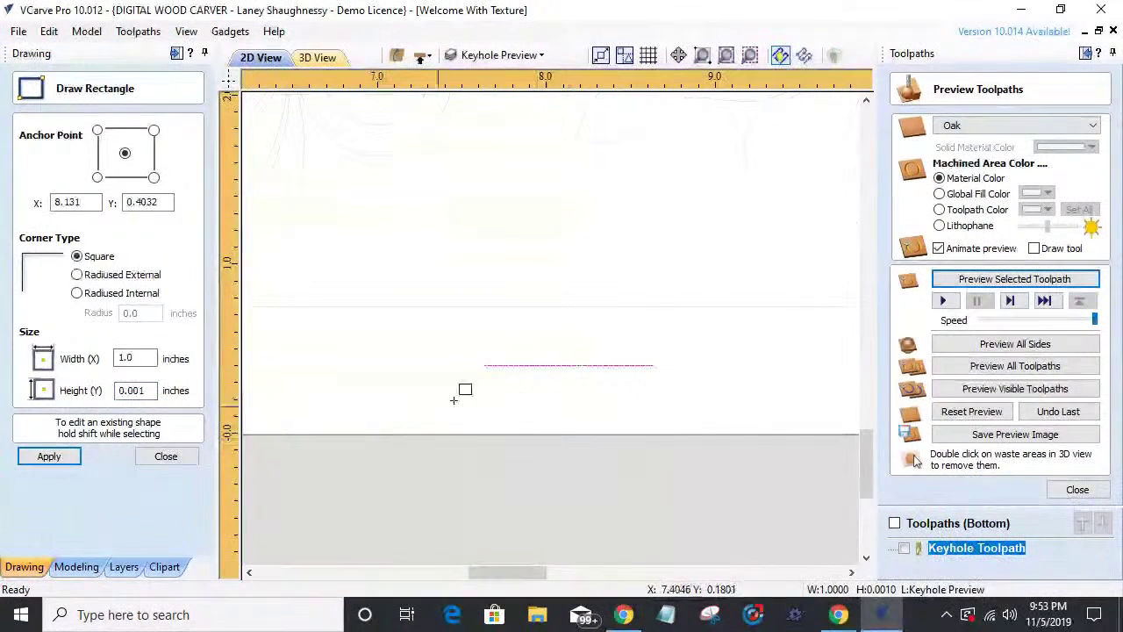
{"action": "left_click", "coordinate": [166, 457]}
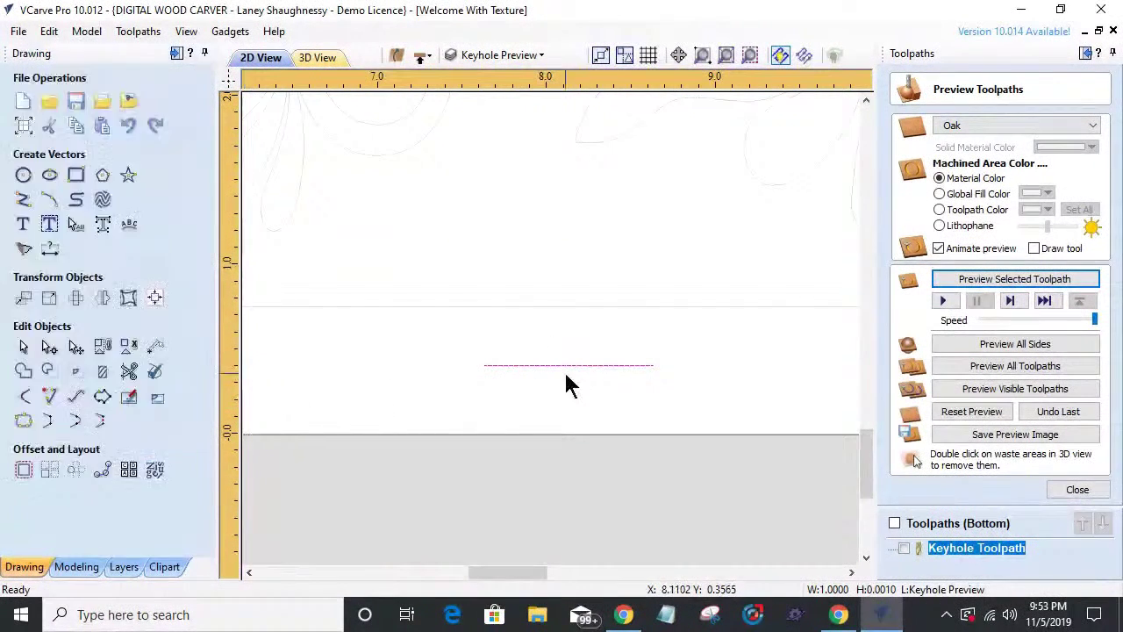
{"action": "scroll", "coordinate": [564, 369], "scroll_direction": "up", "scroll_amount": 6}
{"action": "scroll", "coordinate": [723, 372], "scroll_direction": "up", "scroll_amount": 4}
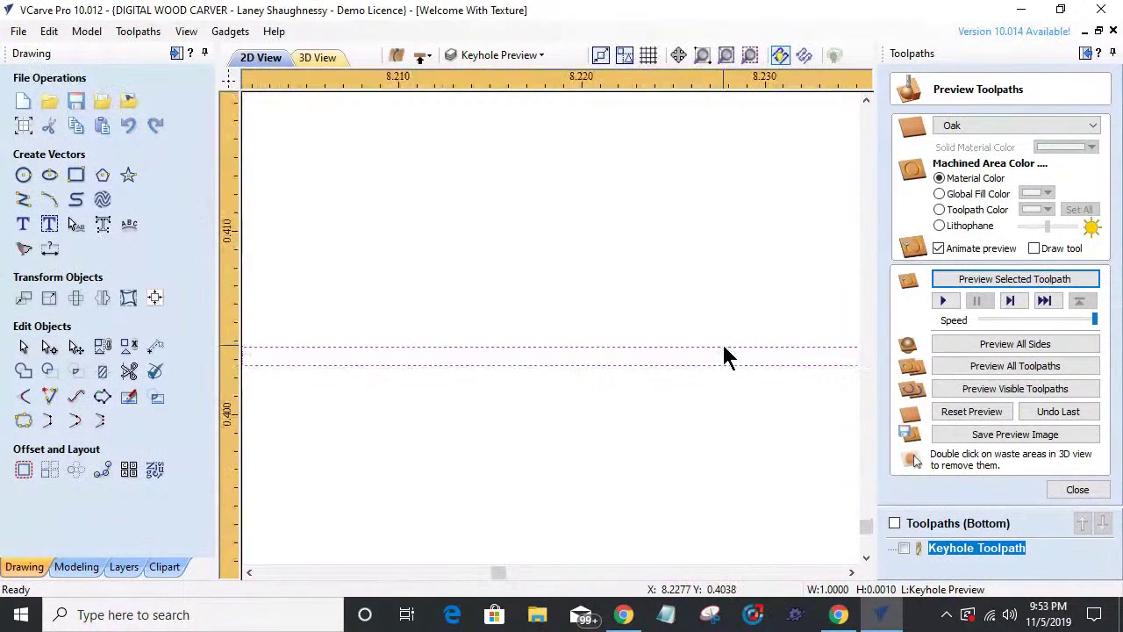
- Centre the thin rectangle horizontally on the material, and move it straight up to about Y 0.61, just below the sign's lower border line
{"action": "scroll", "coordinate": [724, 353], "scroll_direction": "down", "scroll_amount": 10}
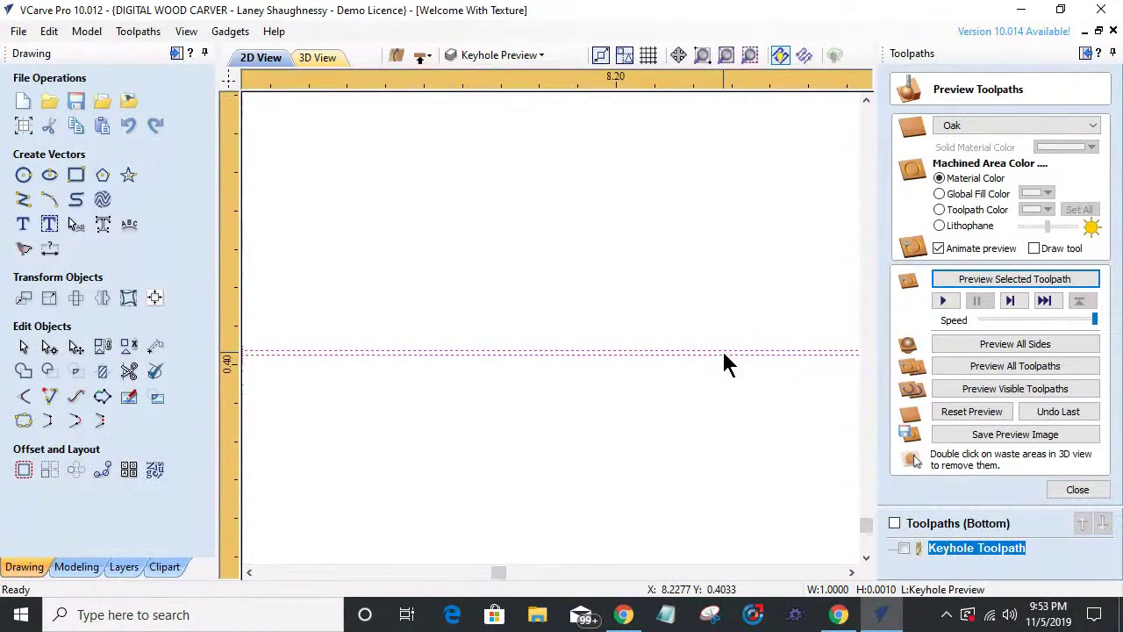
{"action": "scroll", "coordinate": [717, 376], "scroll_direction": "down", "scroll_amount": 2}
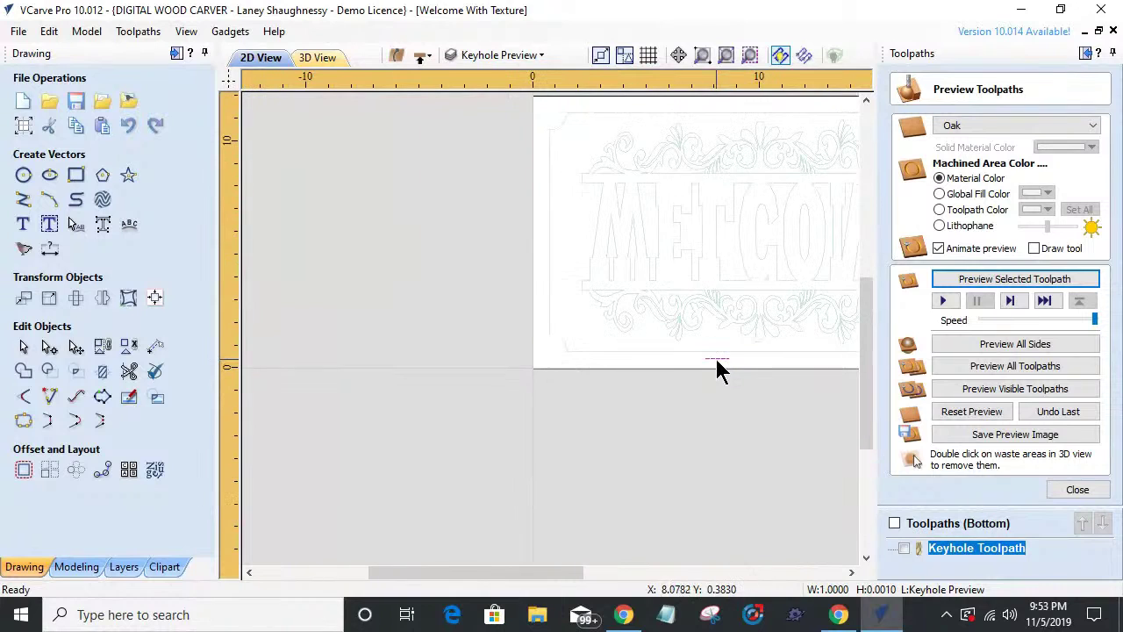
{"action": "scroll", "coordinate": [685, 373], "scroll_direction": "down", "scroll_amount": 2}
{"action": "scroll", "coordinate": [687, 380], "scroll_direction": "up", "scroll_amount": 3}
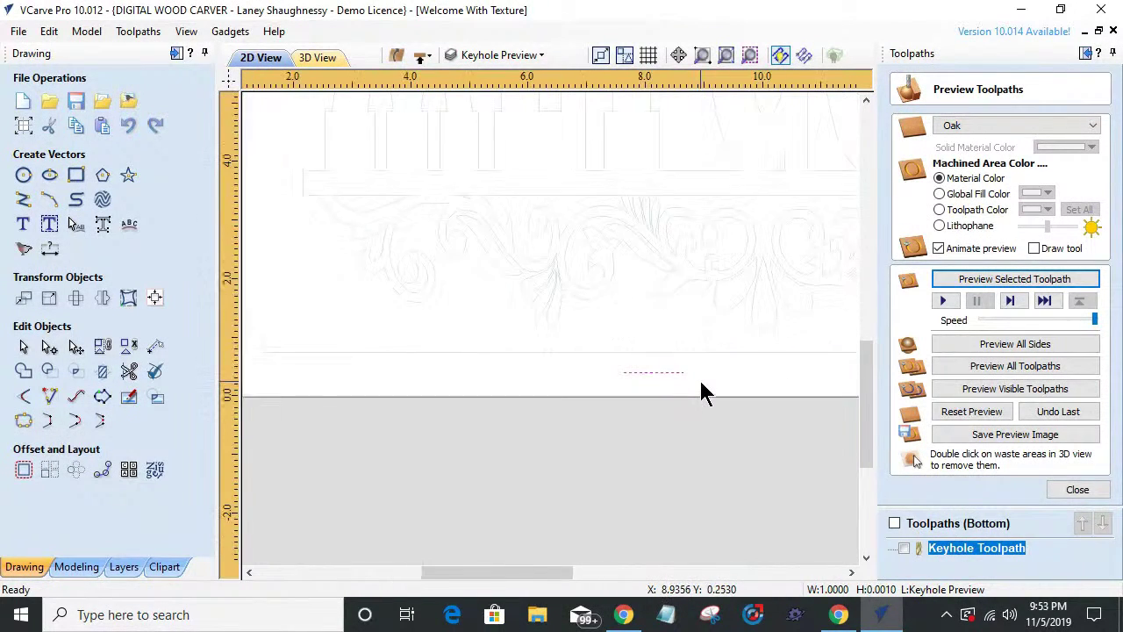
{"action": "left_click", "coordinate": [154, 298]}
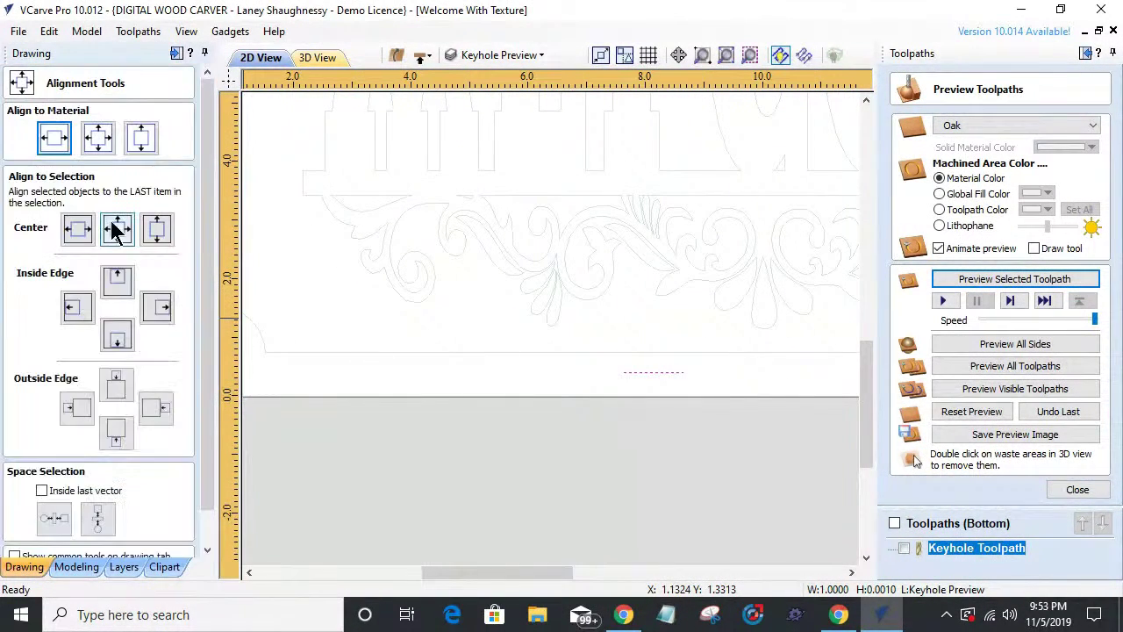
{"action": "left_click", "coordinate": [56, 140]}
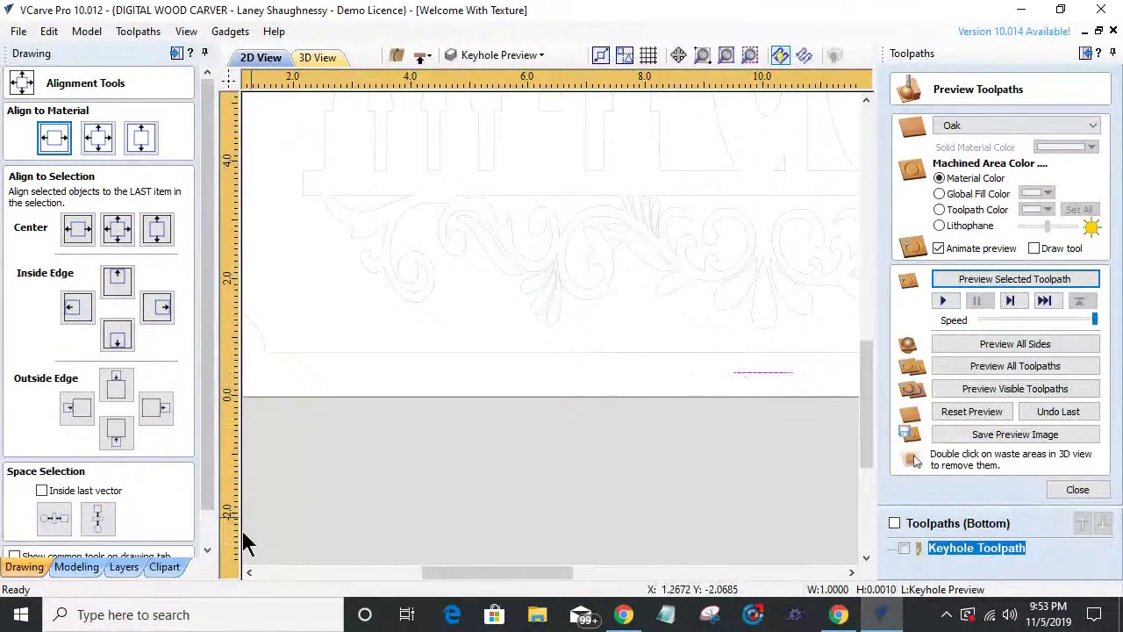
{"action": "left_click", "coordinate": [763, 371]}
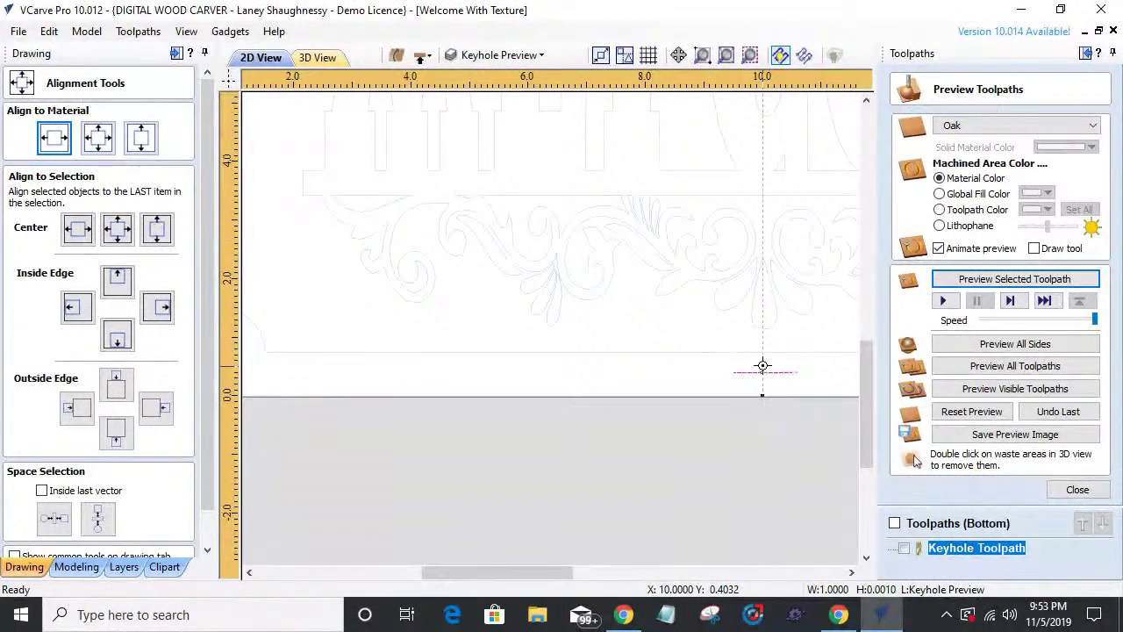
{"action": "left_click_drag", "start_coordinate": [763, 360], "coordinate": [763, 360]}
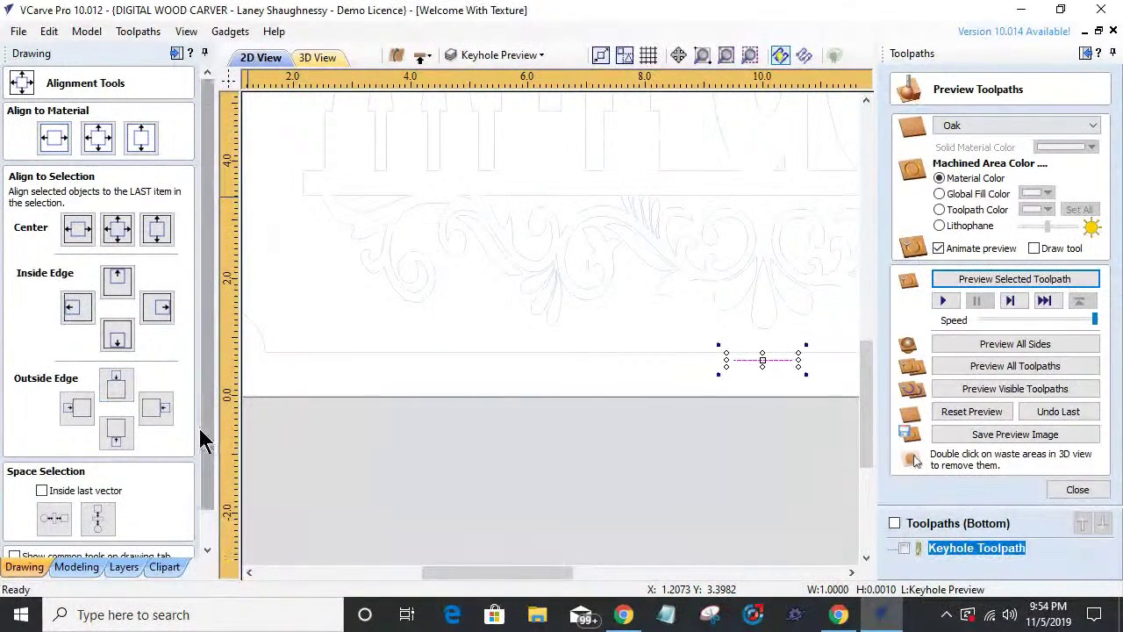
{"action": "scroll", "coordinate": [204, 458], "scroll_direction": "down", "scroll_amount": 1}
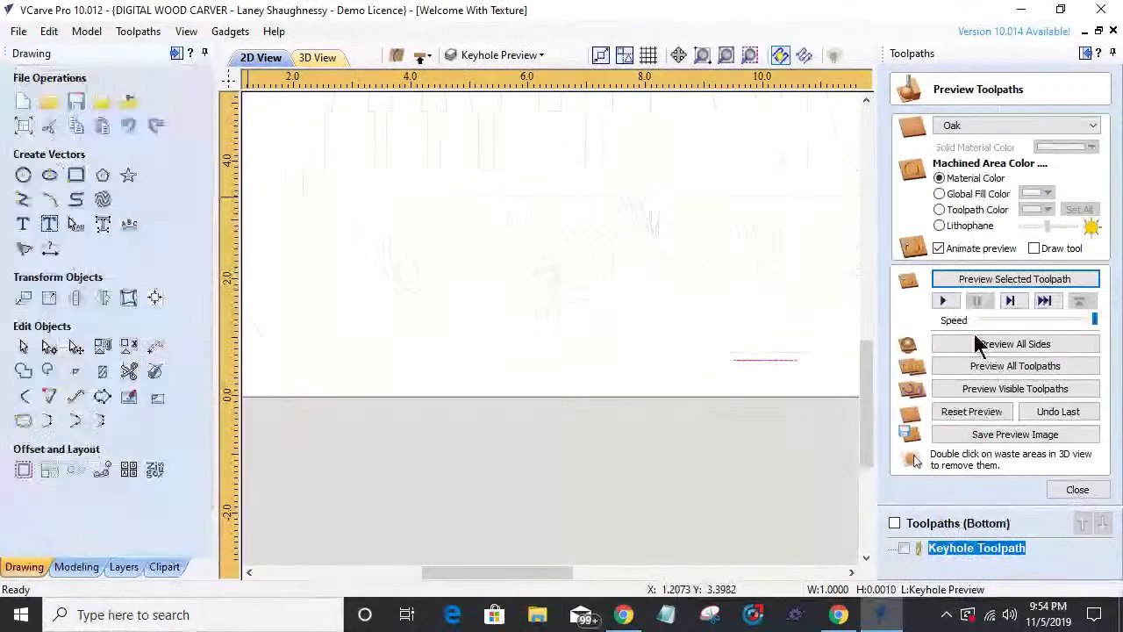
- Delete the short vertical span at the thin rectangle's right end, at X 10.5, to leave the vector open
{"action": "scroll", "coordinate": [830, 351], "scroll_direction": "up", "scroll_amount": 5}
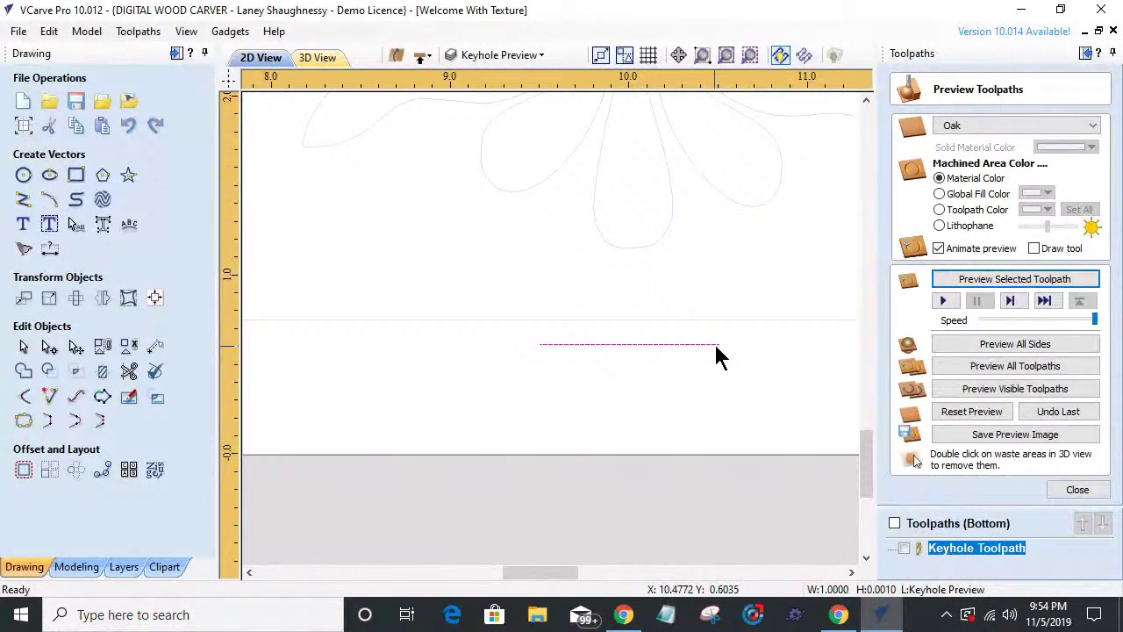
{"action": "scroll", "coordinate": [720, 349], "scroll_direction": "up", "scroll_amount": 6}
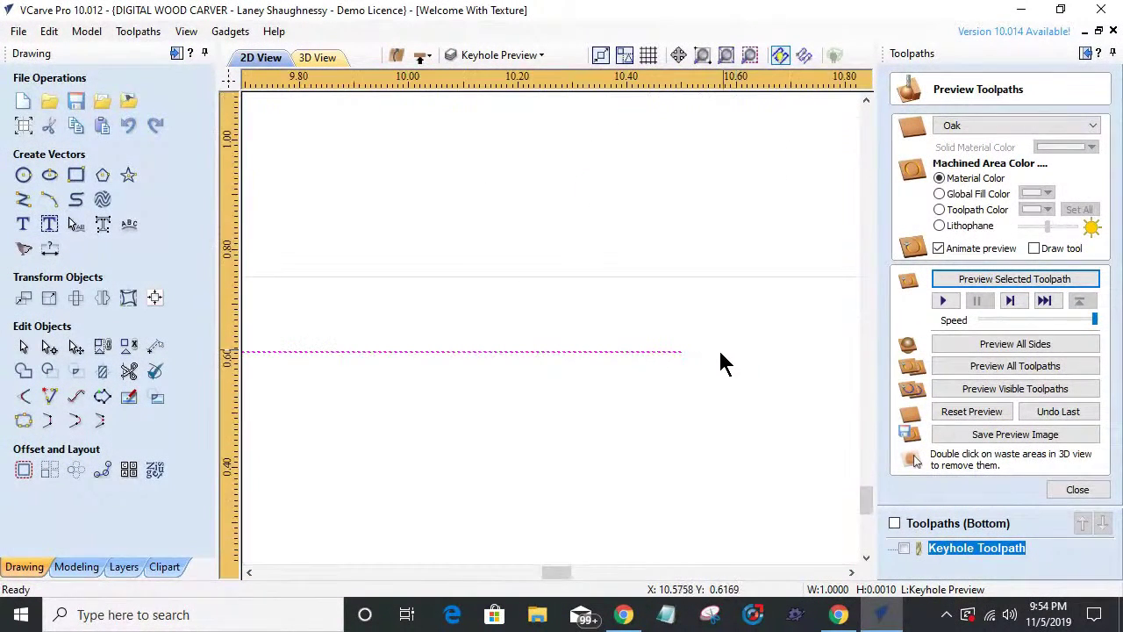
{"action": "scroll", "coordinate": [647, 357], "scroll_direction": "up", "scroll_amount": 8}
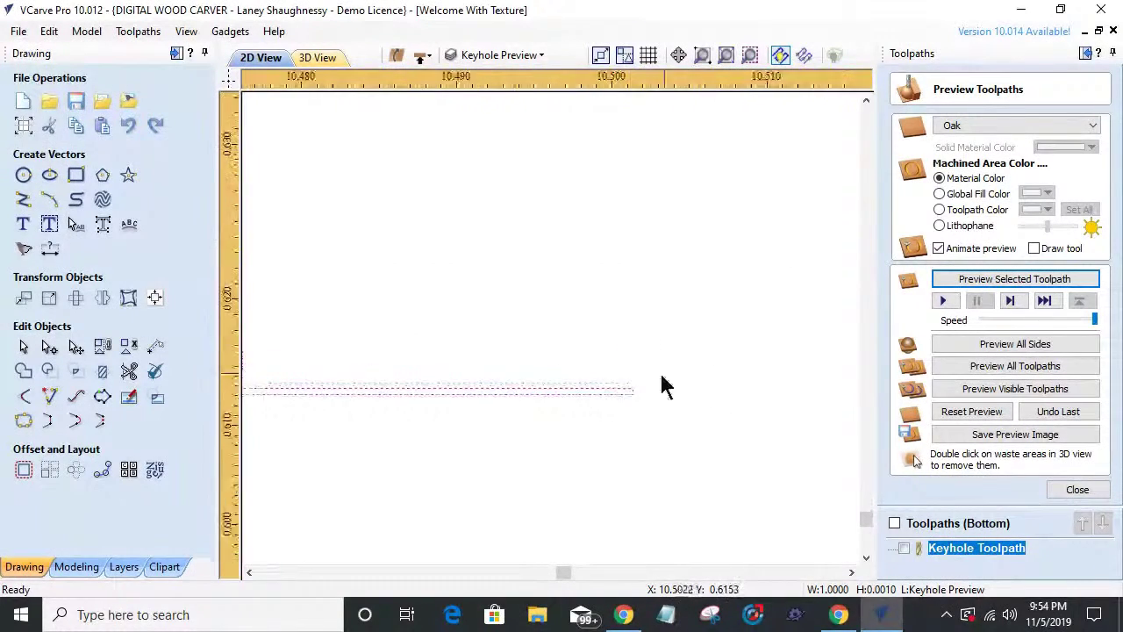
{"action": "scroll", "coordinate": [842, 395], "scroll_direction": "up", "scroll_amount": 3}
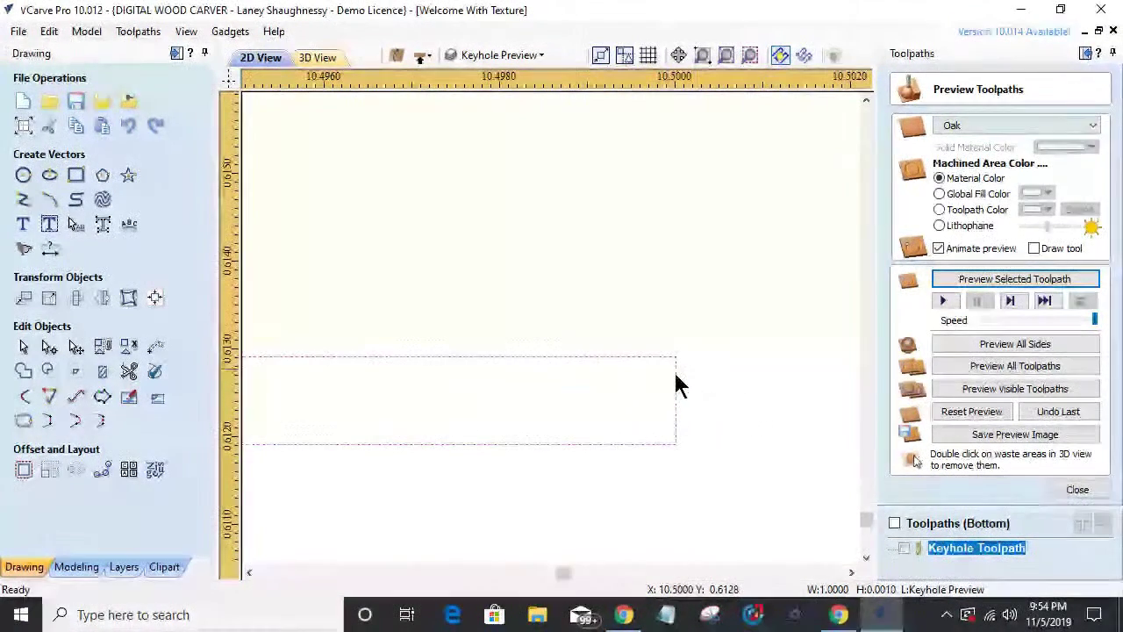
{"action": "left_click", "coordinate": [49, 347]}
{"action": "right_click", "coordinate": [676, 380]}
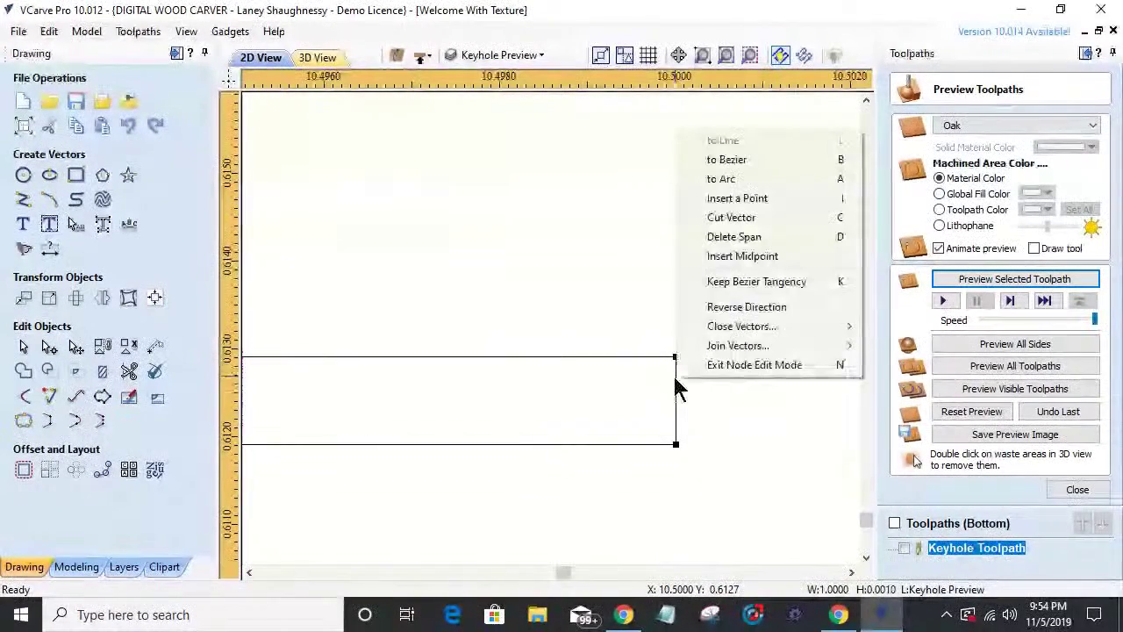
{"action": "left_click", "coordinate": [745, 237]}
{"action": "scroll", "coordinate": [764, 406], "scroll_direction": "down", "scroll_amount": 3}
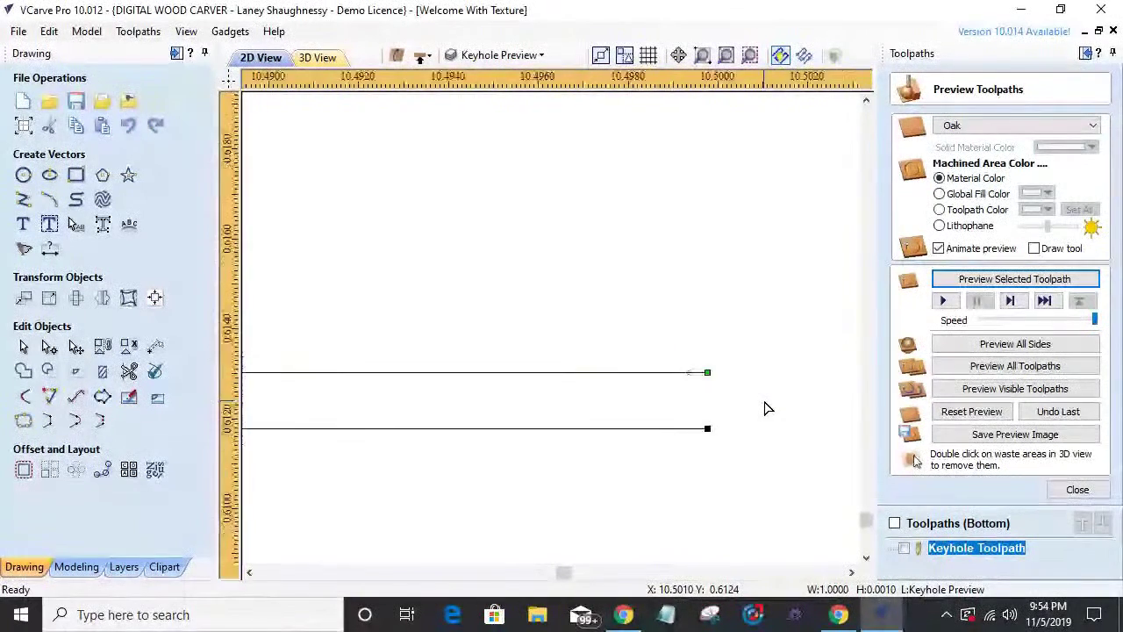
{"action": "scroll", "coordinate": [765, 401], "scroll_direction": "up", "scroll_amount": 2}
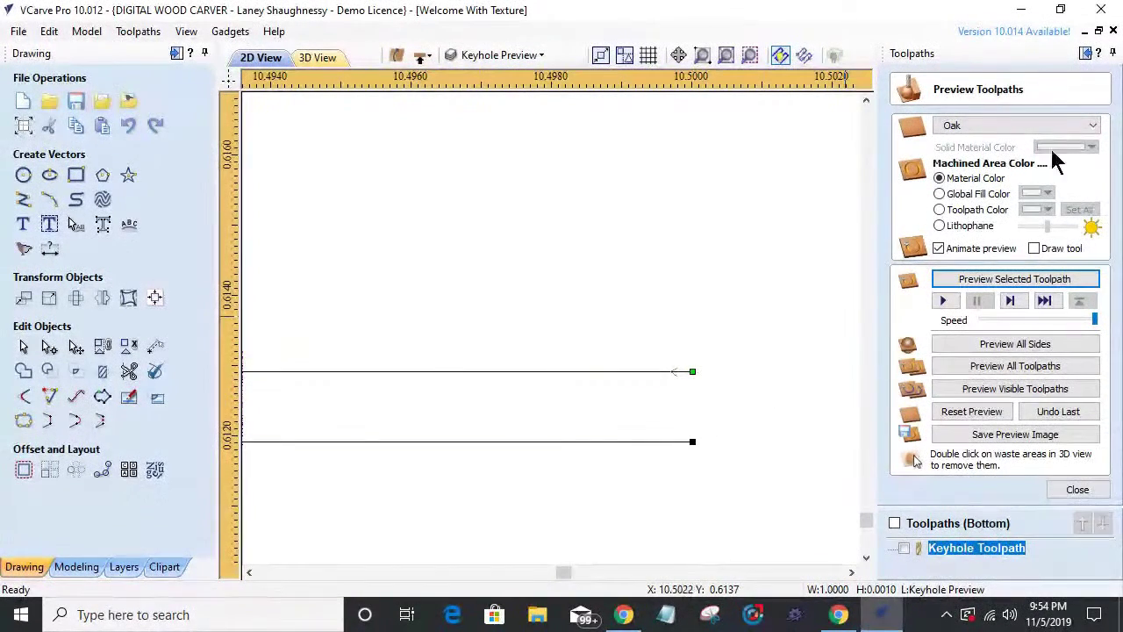
- Begin a 2D profile toolpath for the open vector and choose the Key Hole Dummy (0.25 inch) tool from Dummy Bits
{"action": "left_click", "coordinate": [1079, 490]}
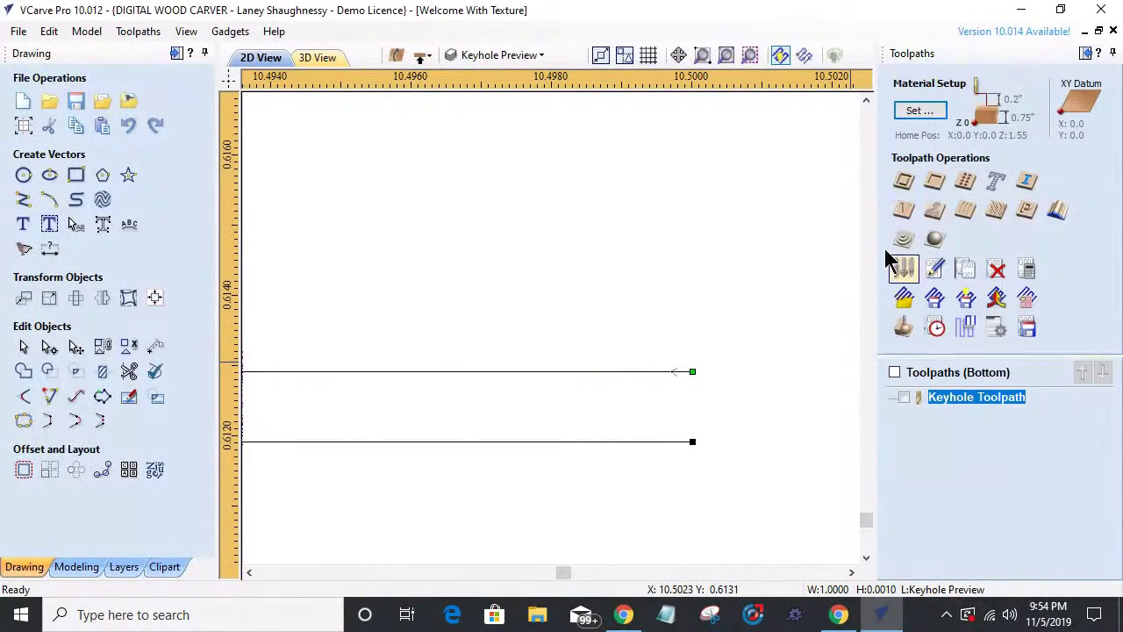
{"action": "left_click", "coordinate": [905, 182]}
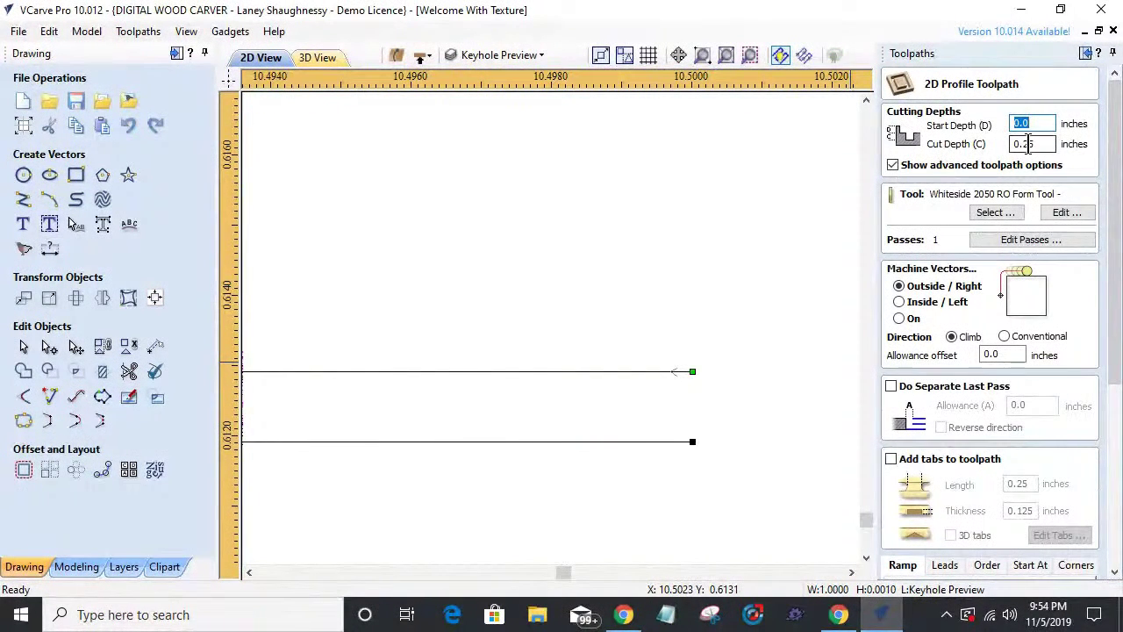
{"action": "left_click", "coordinate": [1037, 145]}
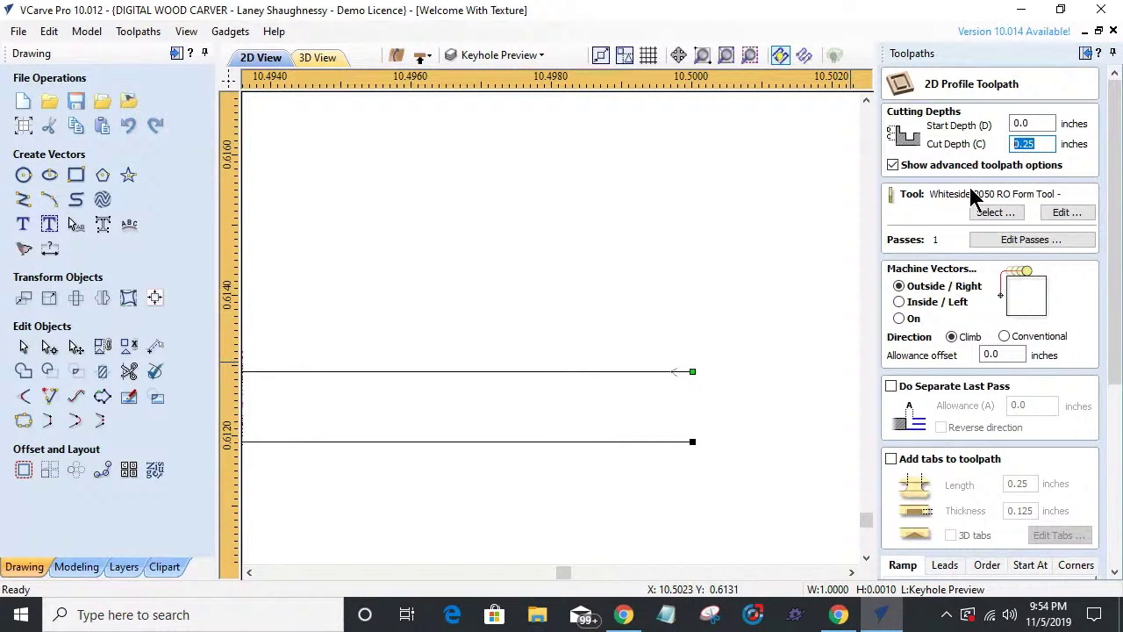
{"action": "left_click", "coordinate": [994, 211]}
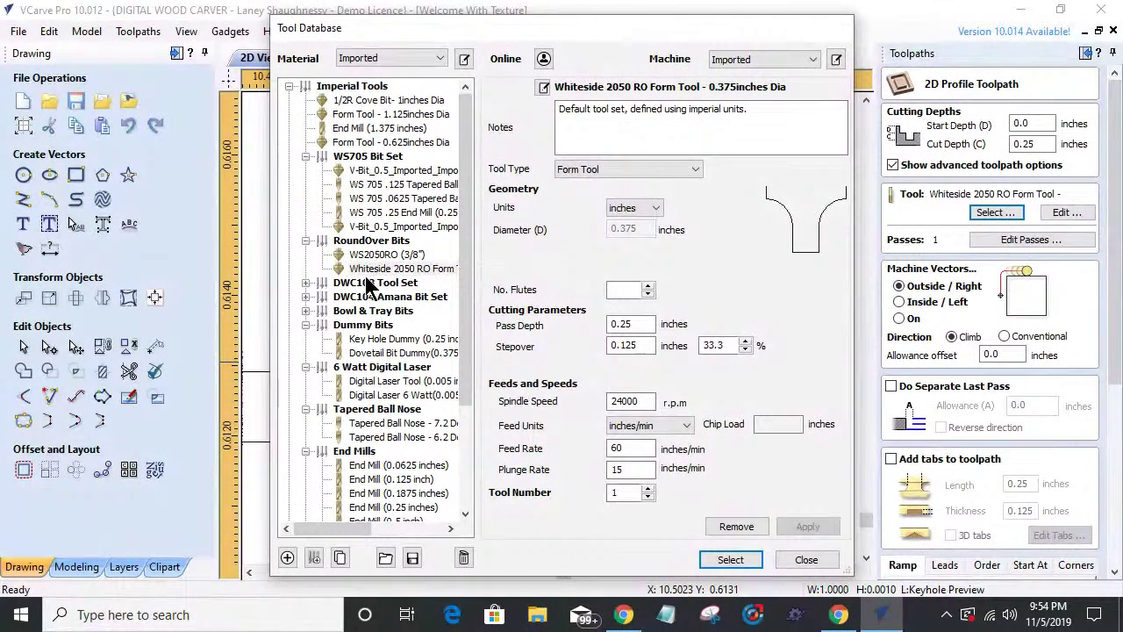
{"action": "left_click", "coordinate": [360, 340]}
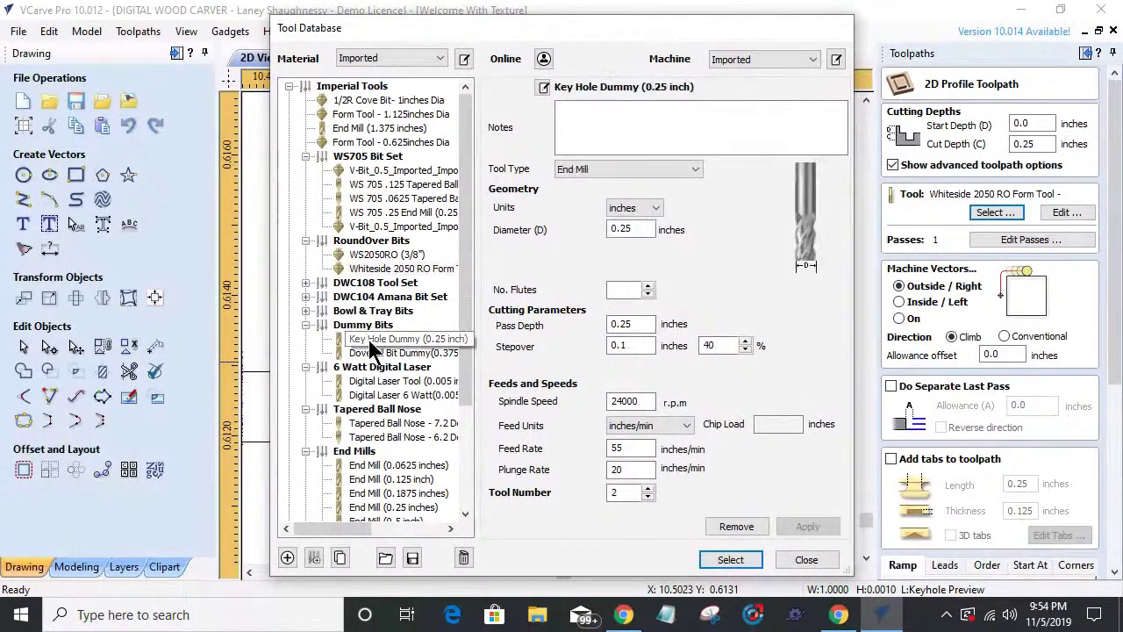
{"action": "left_click", "coordinate": [730, 562]}
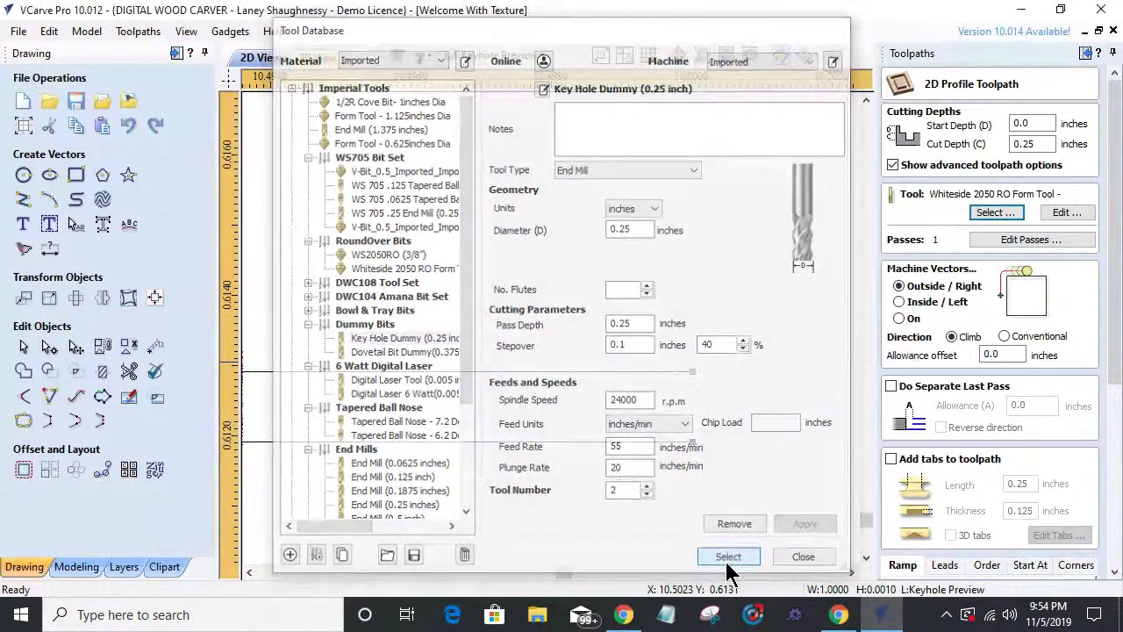
- Set the profile to machine on the vector and calculate the toolpath
{"action": "left_click", "coordinate": [900, 319]}
{"action": "left_click_drag", "start_coordinate": [1117, 311], "coordinate": [1114, 498]}
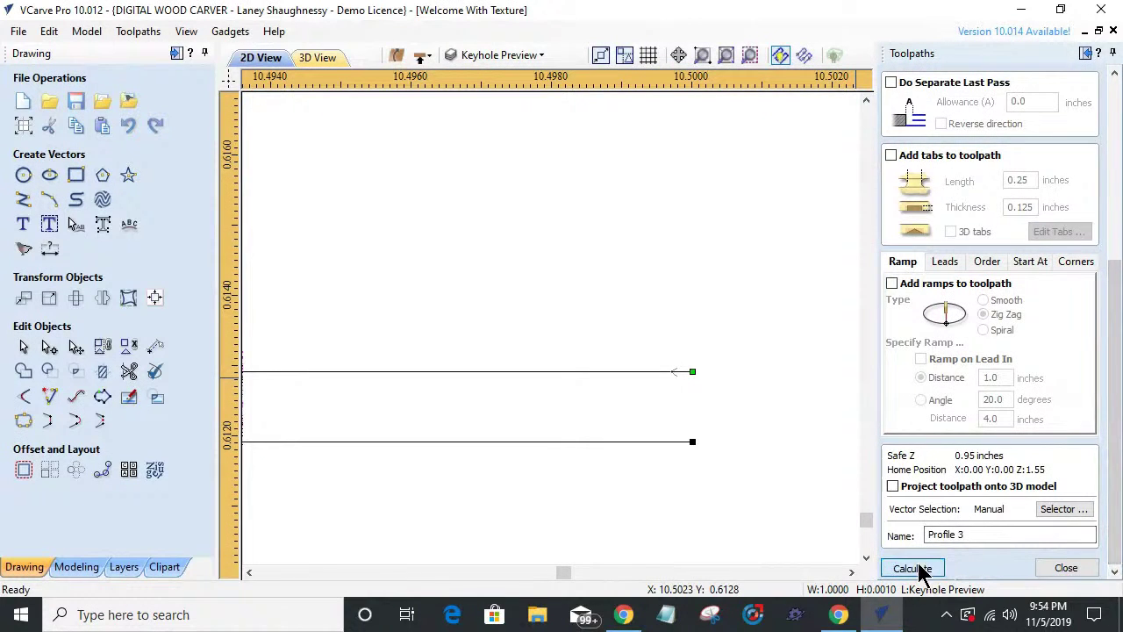
{"action": "left_click", "coordinate": [913, 569]}
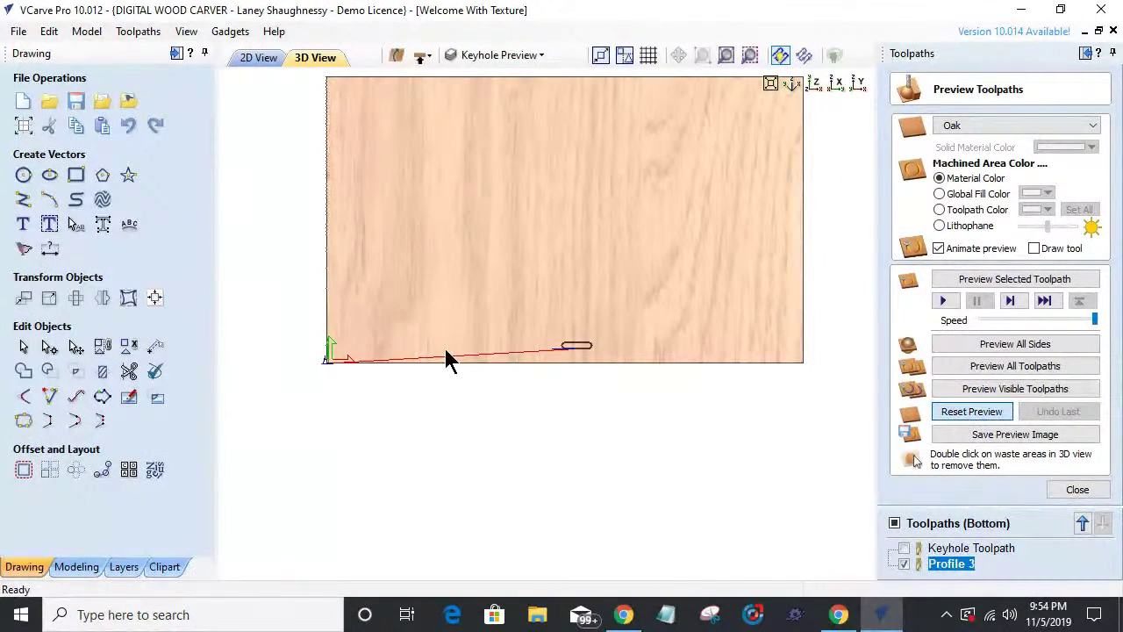
- Examine the profile toolpath's entry point and slot line up close in 3D, and preview its cut on the bottom side
{"action": "scroll", "coordinate": [544, 361], "scroll_direction": "up", "scroll_amount": 3}
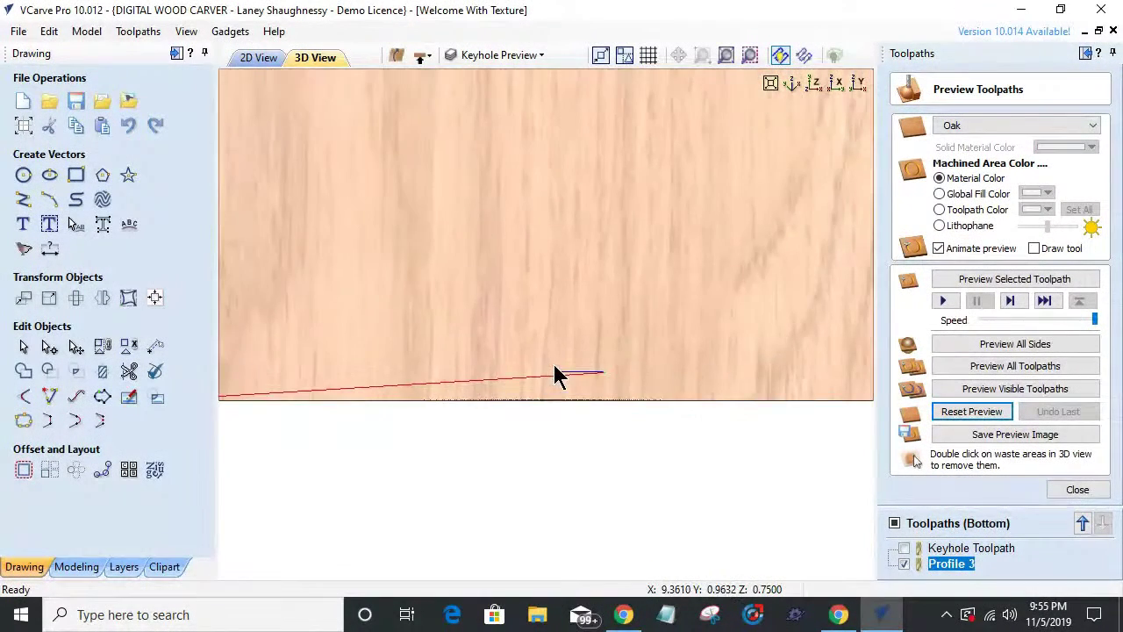
{"action": "scroll", "coordinate": [558, 376], "scroll_direction": "up", "scroll_amount": 2}
{"action": "scroll", "coordinate": [659, 459], "scroll_direction": "up", "scroll_amount": 4}
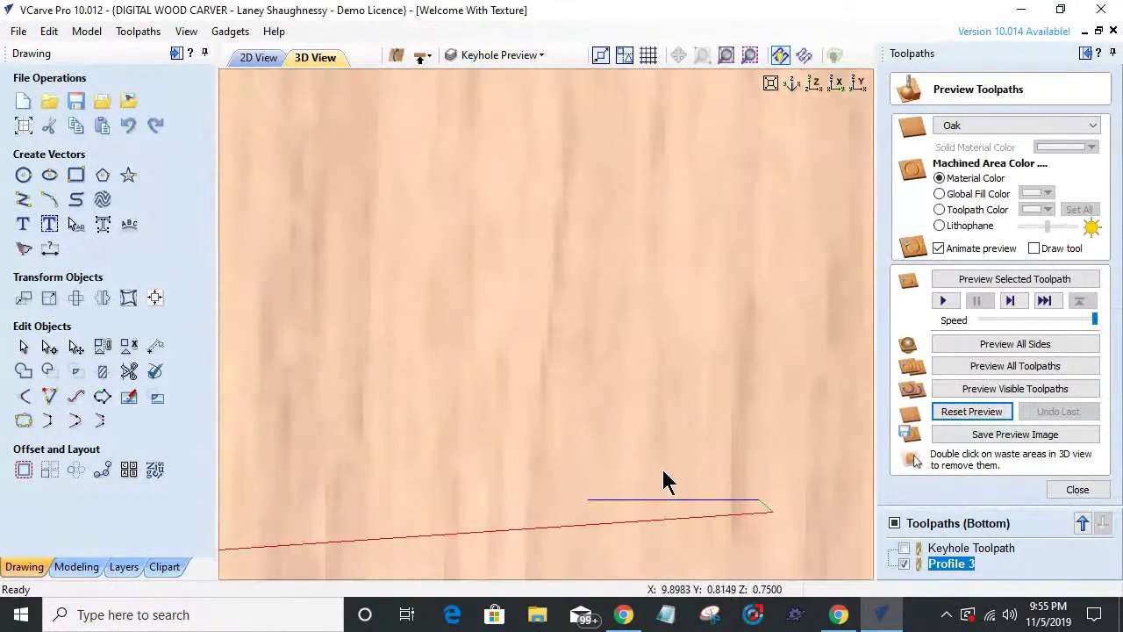
{"action": "middle_click_drag", "start_coordinate": [664, 468], "coordinate": [503, 258]}
{"action": "left_click_drag", "start_coordinate": [481, 265], "coordinate": [151, 393]}
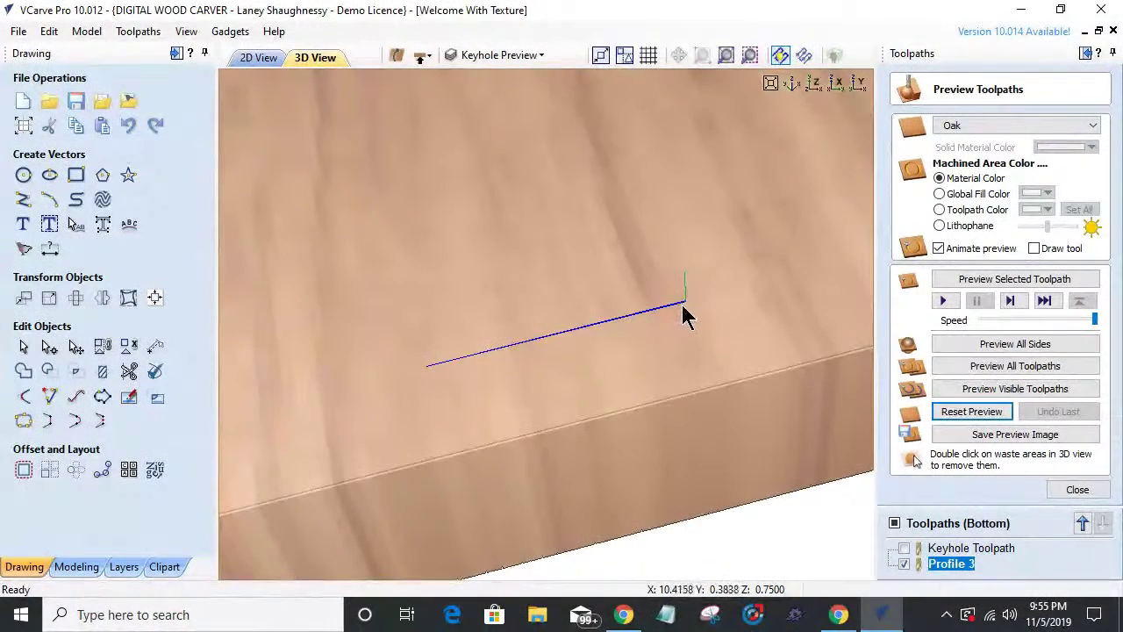
{"action": "left_click_drag", "start_coordinate": [672, 316], "coordinate": [539, 346]}
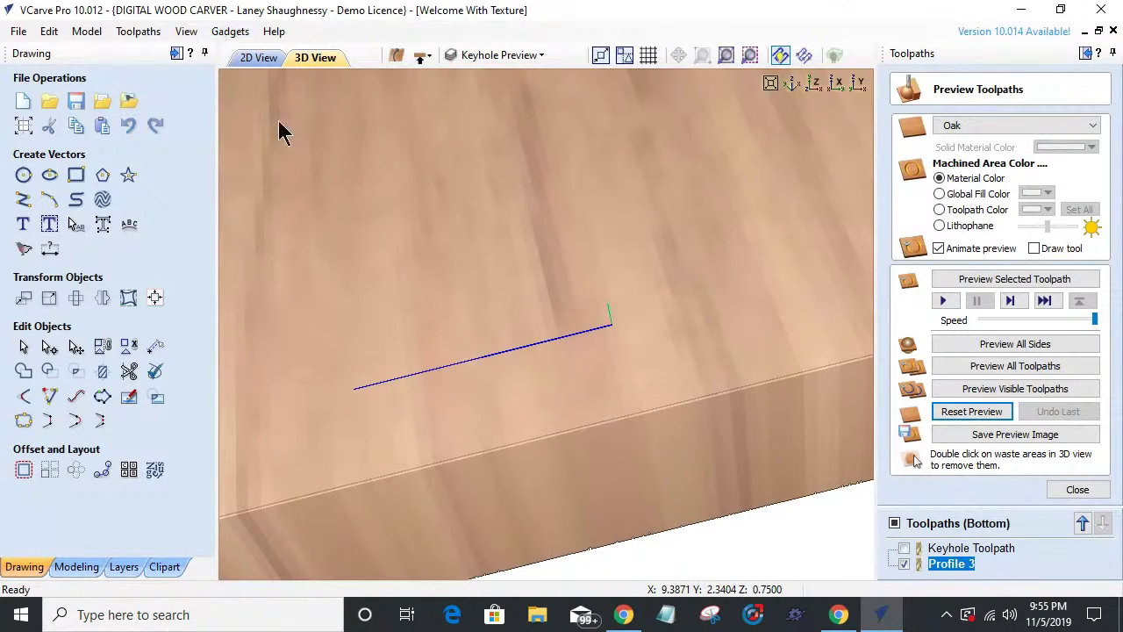
{"action": "left_click", "coordinate": [1032, 279]}
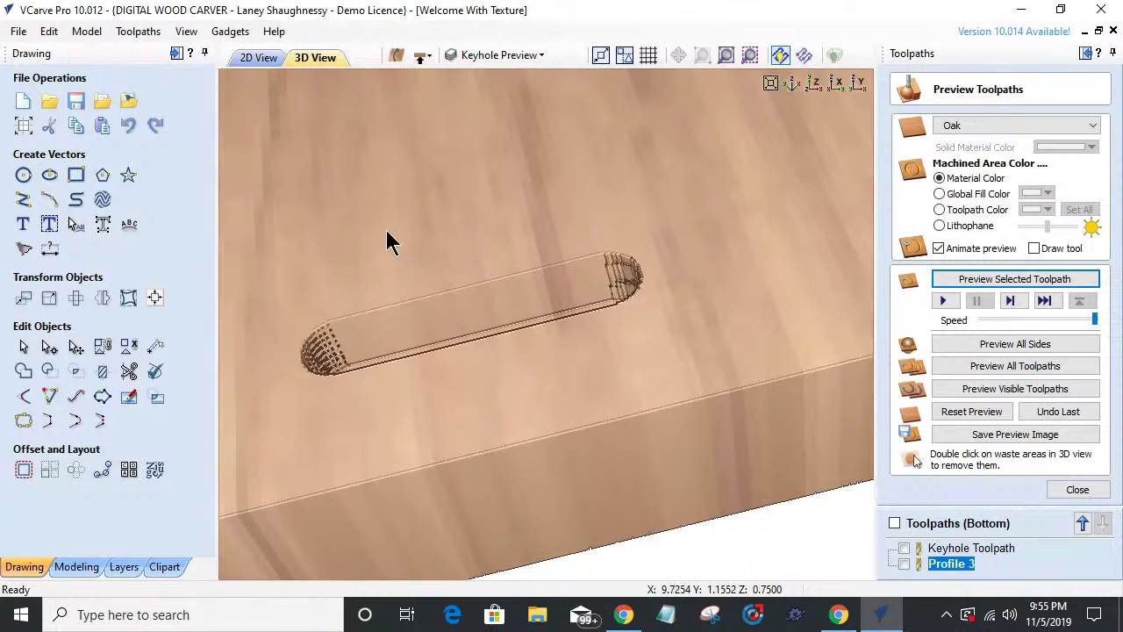
- Return to the 2D drawing and delete the Profile 3 toolpath from the bottom-side toolpaths
{"action": "left_click", "coordinate": [255, 58]}
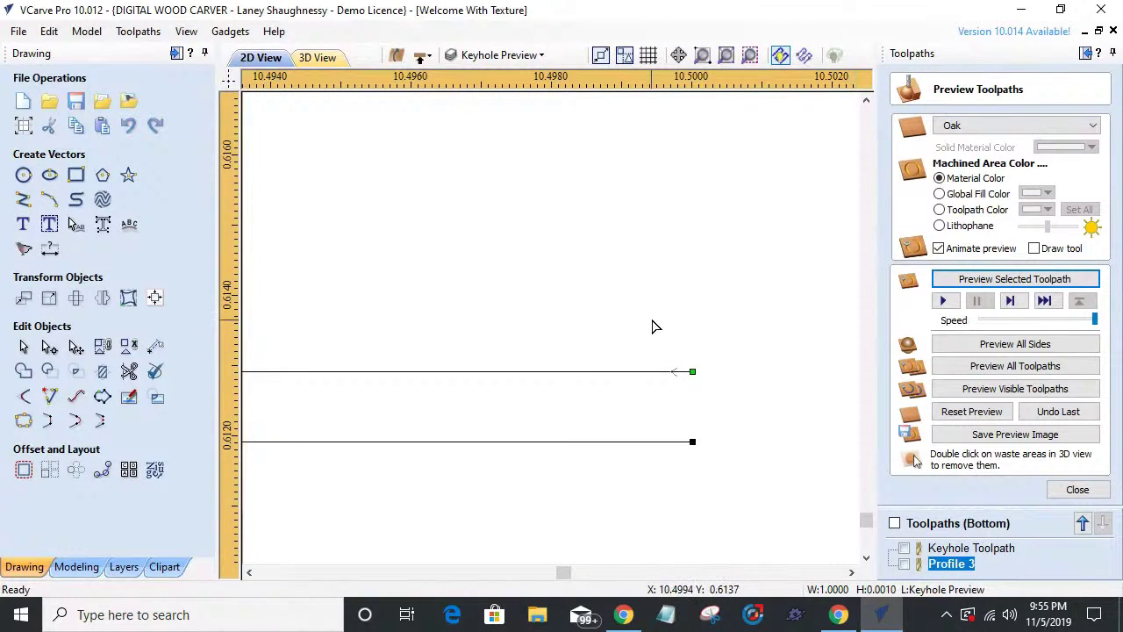
{"action": "scroll", "coordinate": [659, 326], "scroll_direction": "down", "scroll_amount": 10}
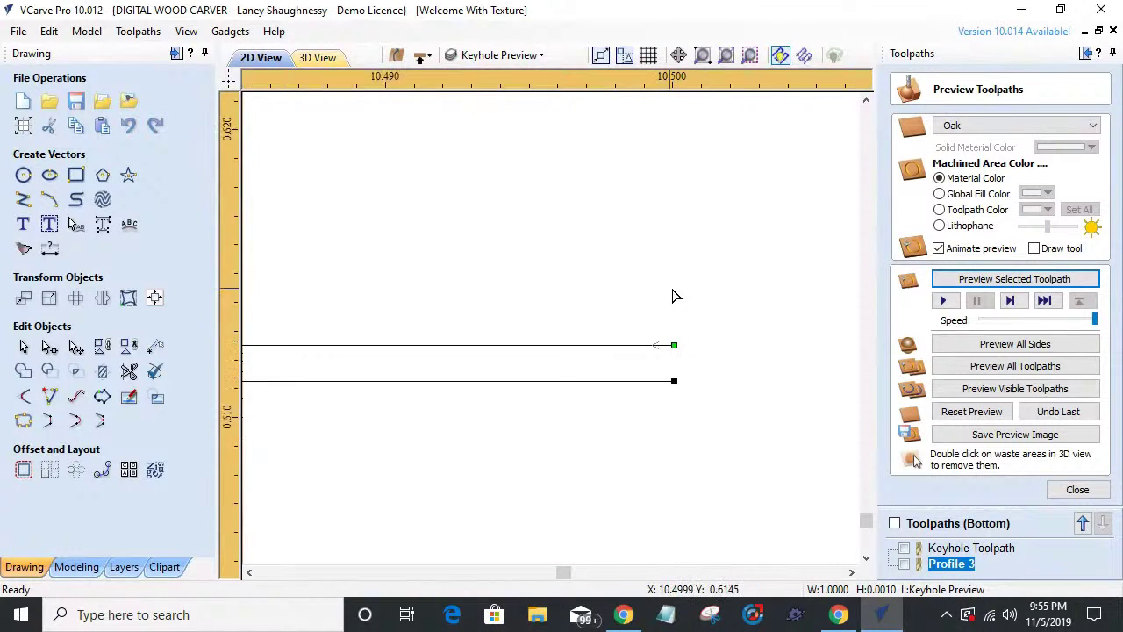
{"action": "left_click", "coordinate": [934, 552]}
{"action": "right_click", "coordinate": [935, 551]}
{"action": "left_click", "coordinate": [938, 572]}
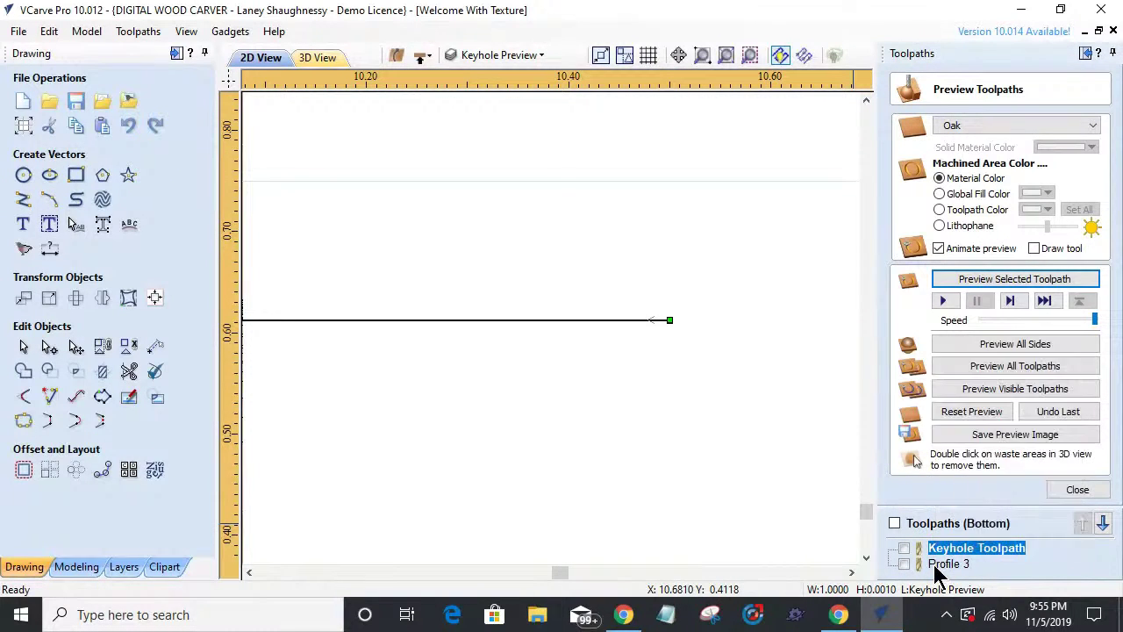
{"action": "right_click", "coordinate": [937, 572]}
{"action": "mouse_move", "coordinate": [961, 554]}
{"action": "left_click", "coordinate": [860, 557]}
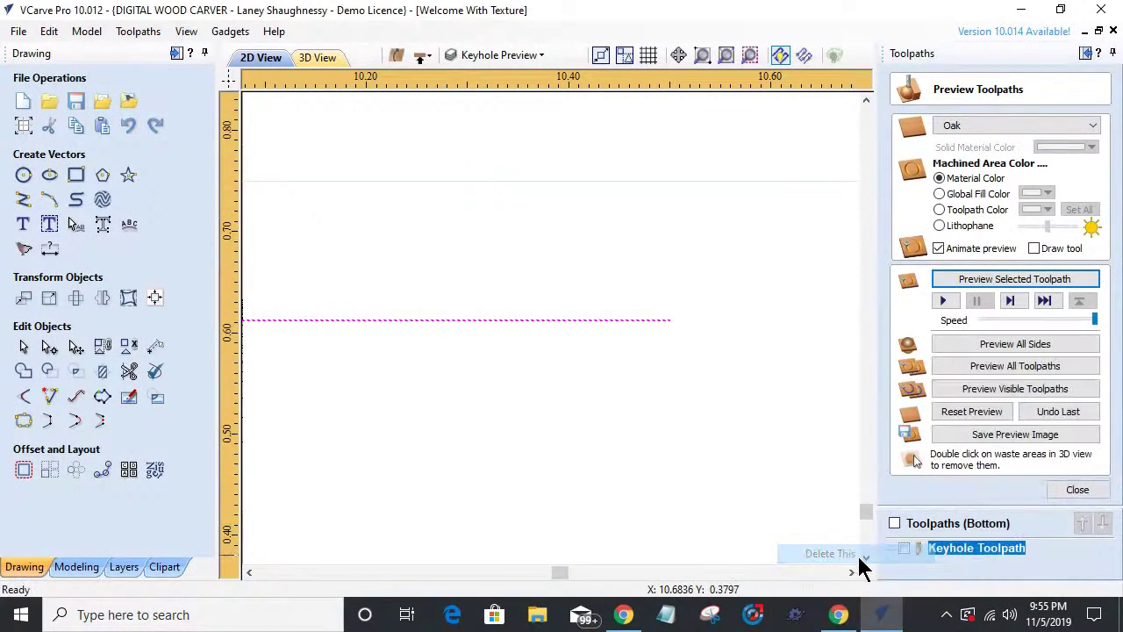
- Close the toolpath preview and open the toolpath saving options for the Keyhole Toolpath
{"action": "scroll", "coordinate": [724, 337], "scroll_direction": "down", "scroll_amount": 3}
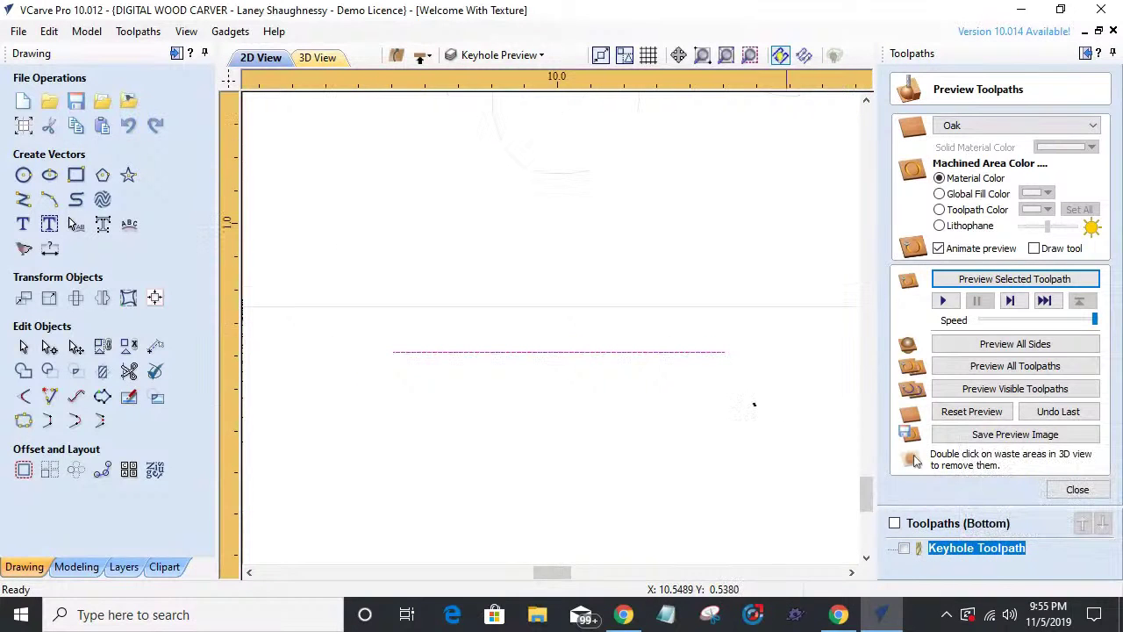
{"action": "right_click", "coordinate": [975, 545]}
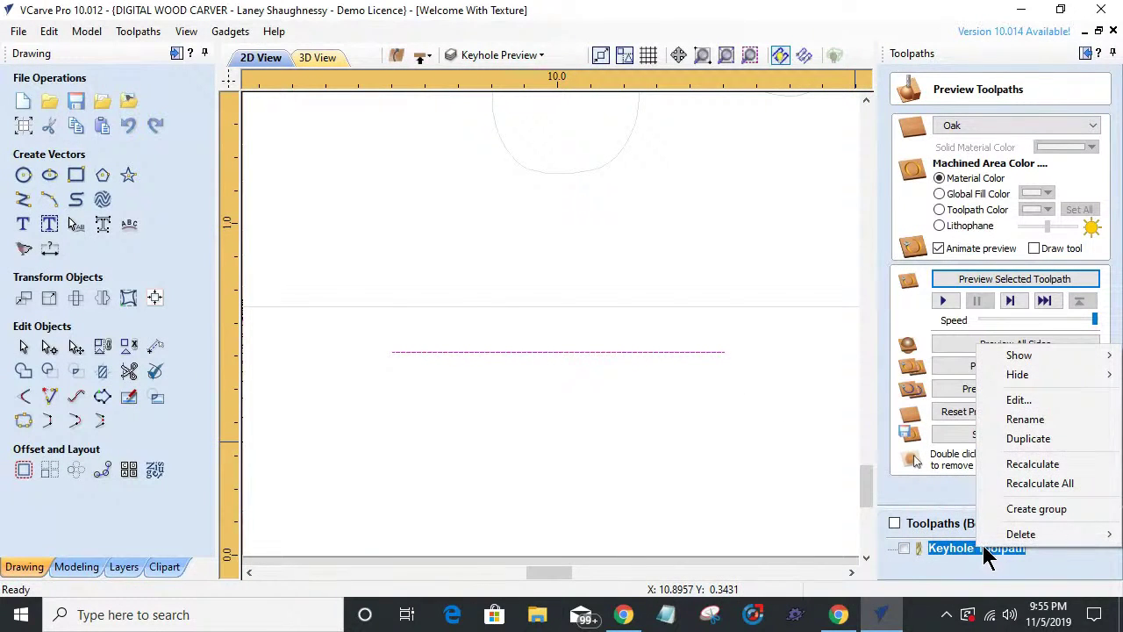
{"action": "left_click", "coordinate": [1018, 549]}
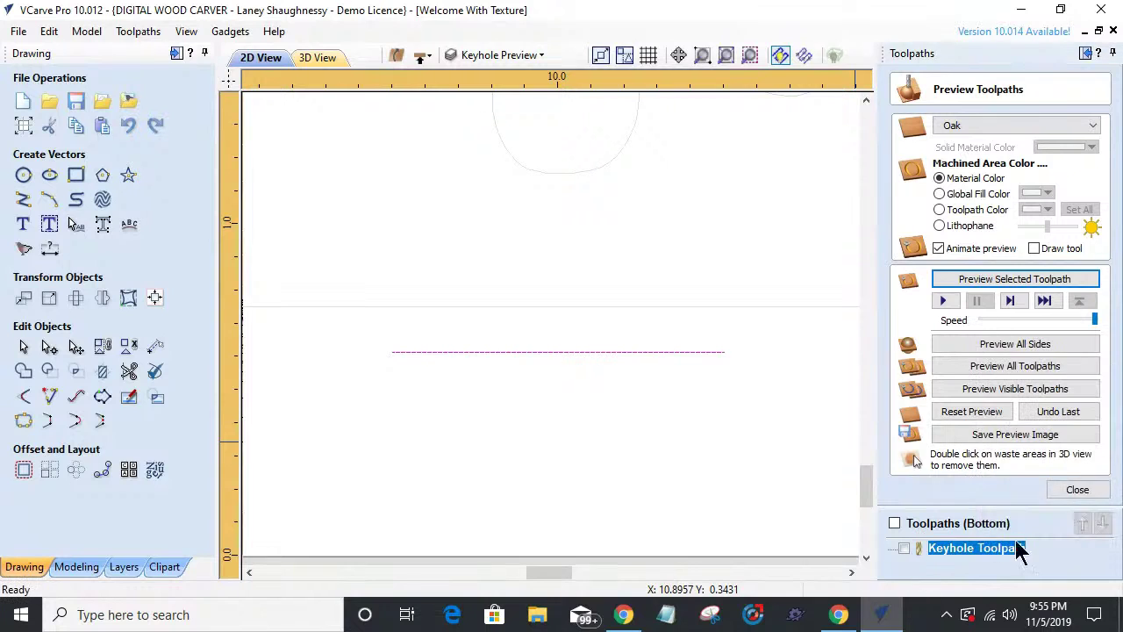
{"action": "left_click", "coordinate": [1082, 490]}
{"action": "left_click", "coordinate": [1029, 328]}
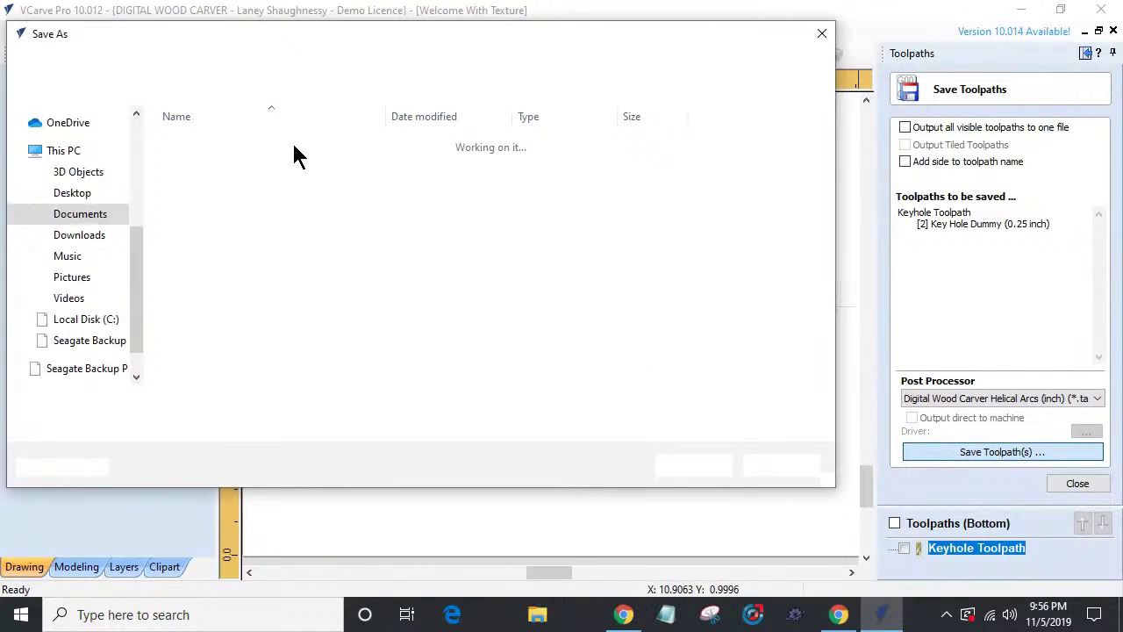
- Save the Keyhole Toolpath in the Welcome Sign 2 With Texture folder as 01_Side2_WelcomeWithTexture_KeyholeToolpath_KeyBit
{"action": "left_click_drag", "start_coordinate": [211, 404], "coordinate": [152, 406]}
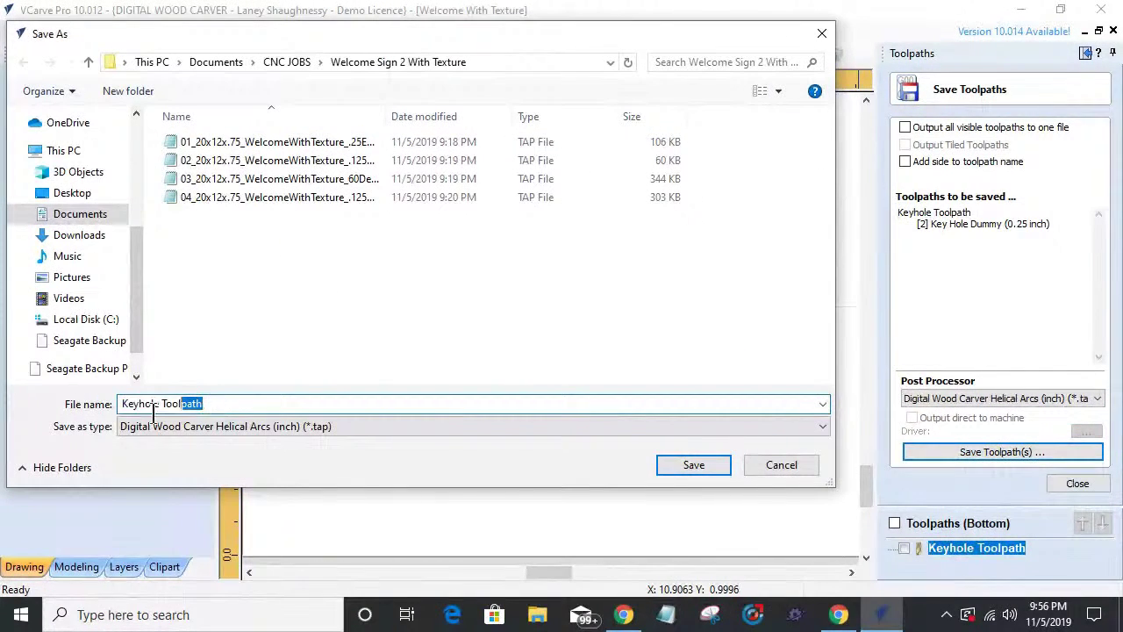
{"action": "key", "text": "Home"}
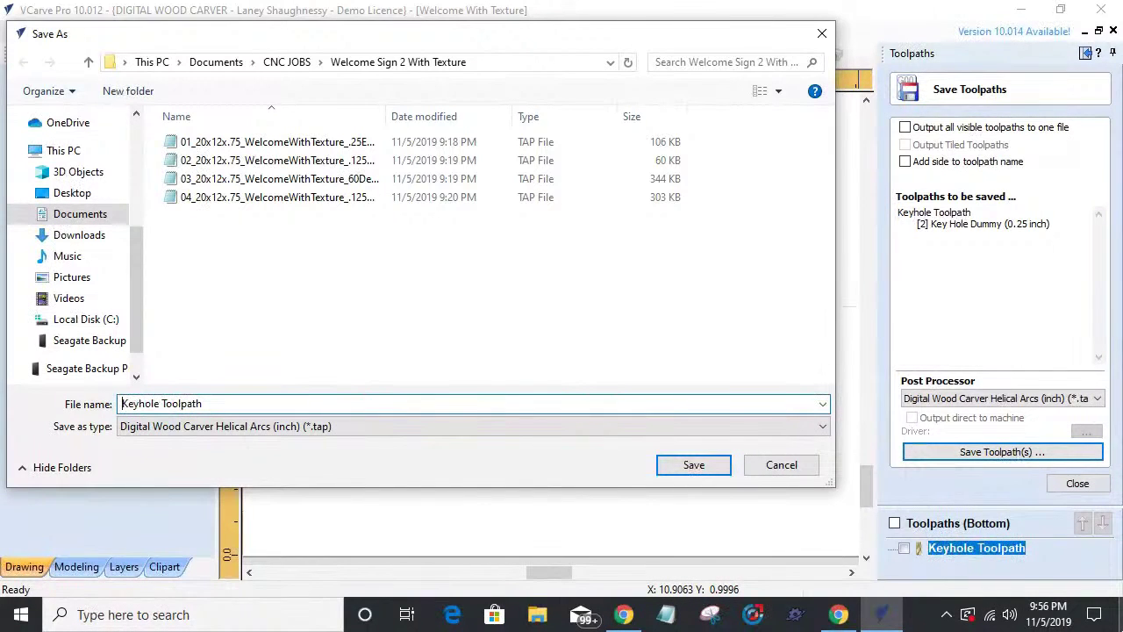
{"action": "left_click", "coordinate": [198, 143]}
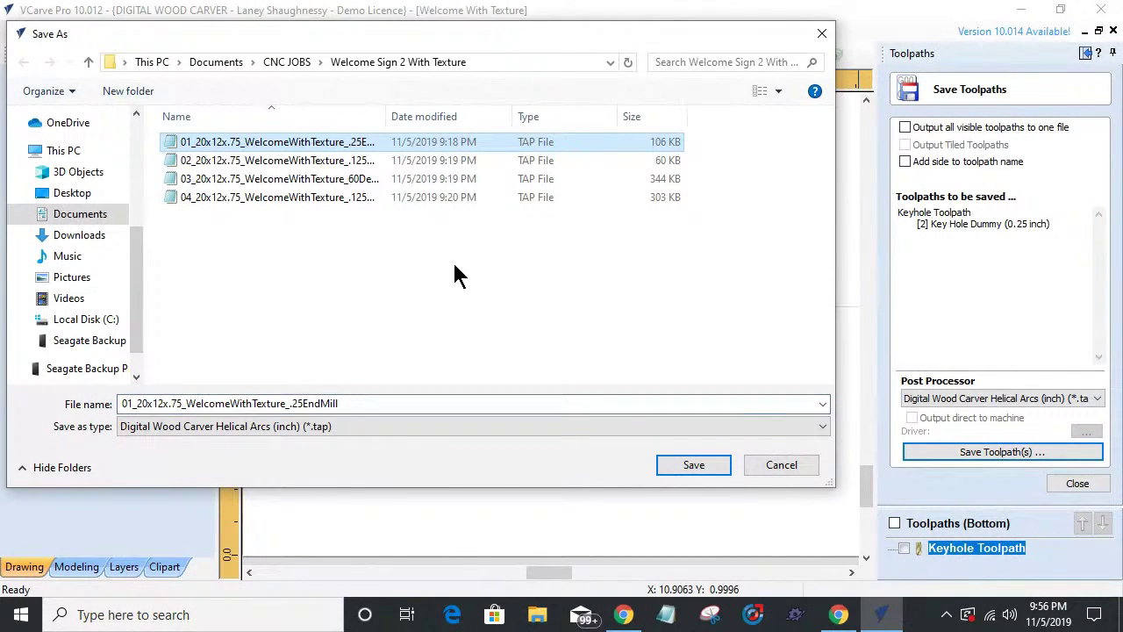
{"action": "left_click", "coordinate": [138, 404]}
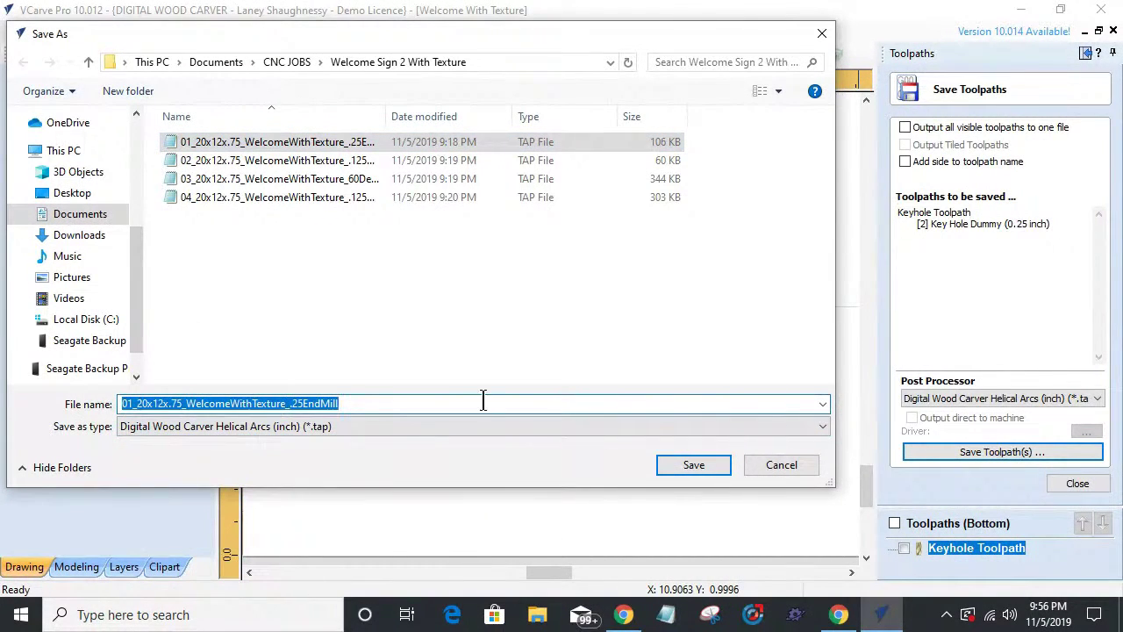
{"action": "left_click_drag", "start_coordinate": [136, 404], "coordinate": [530, 421]}
{"action": "type", "text": "Side2_KeyholeToolpath_KeyBit"}
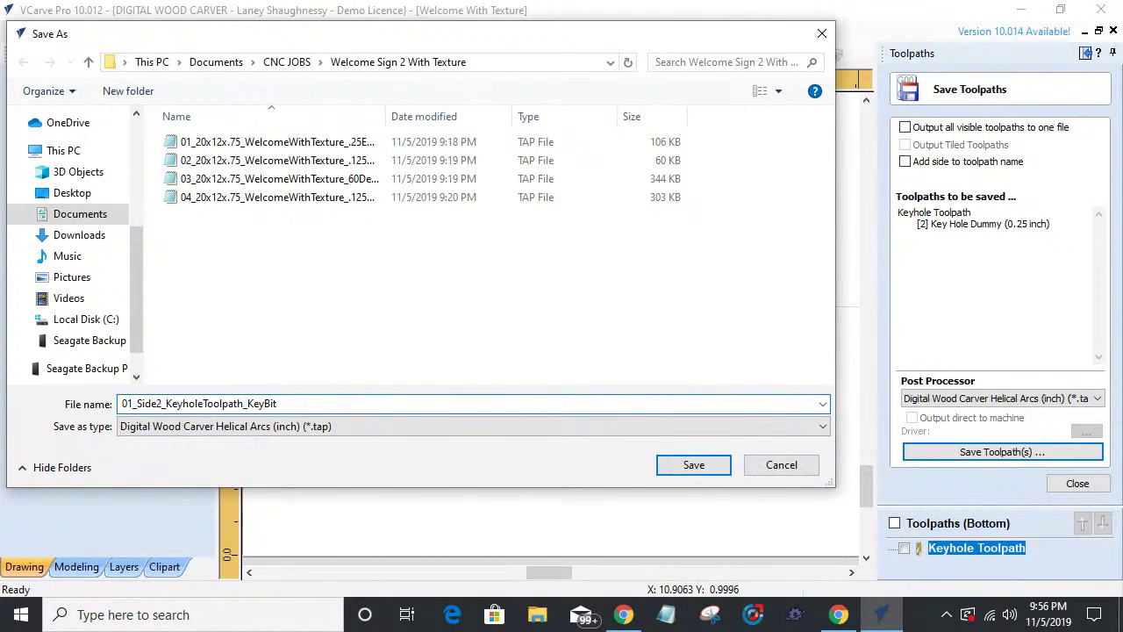
{"action": "type", "text": "Welcome"}
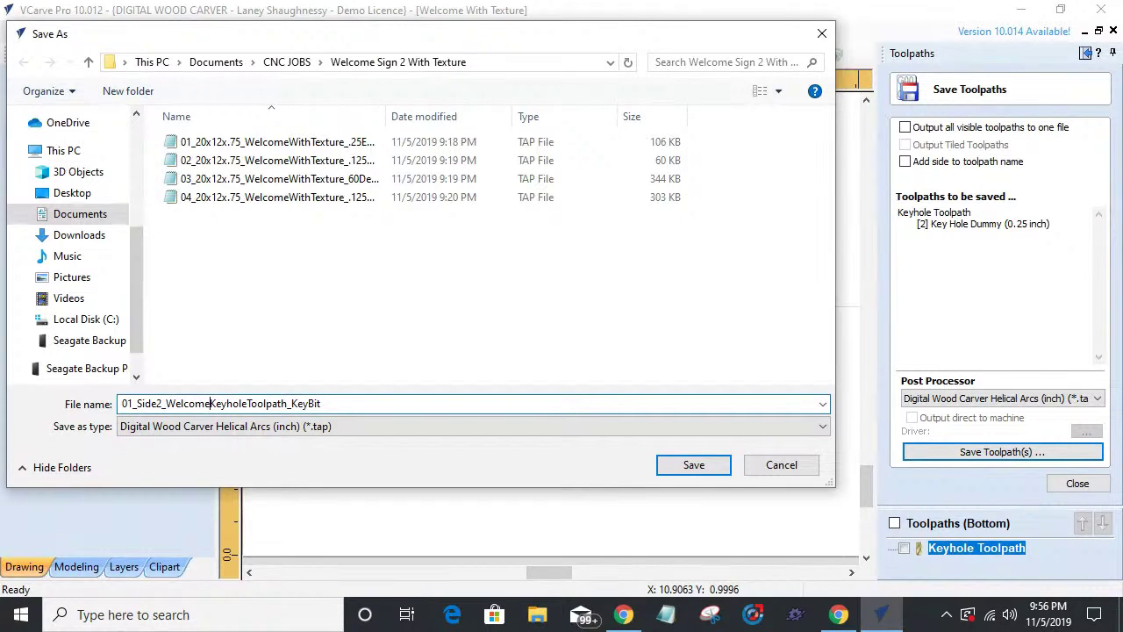
{"action": "type", "text": "WithTe"}
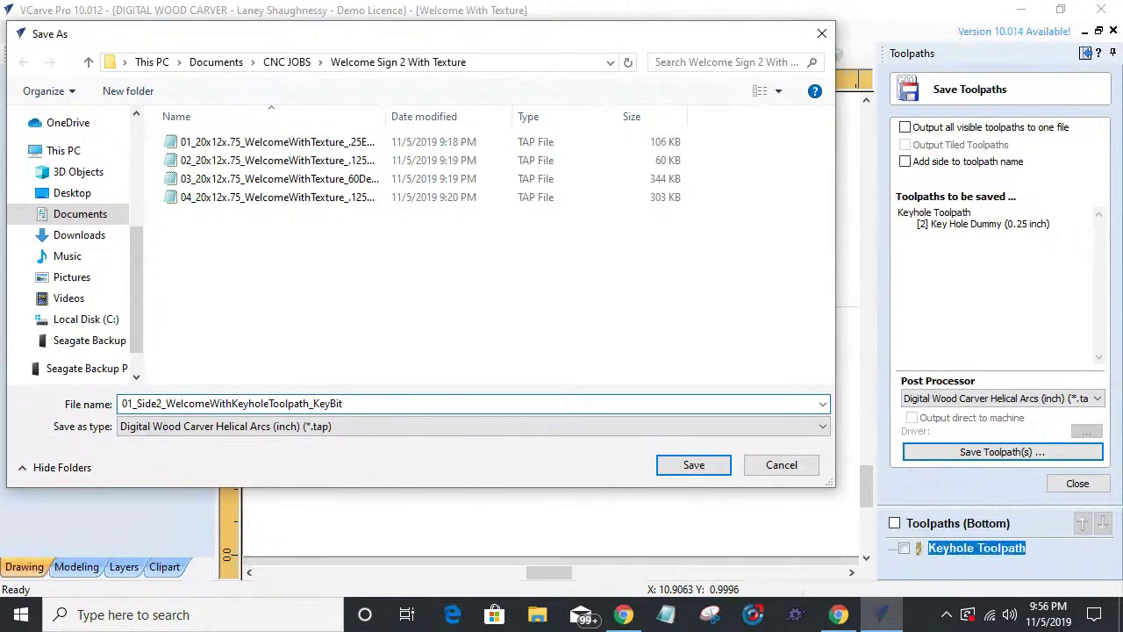
{"action": "type", "text": "xture_"}
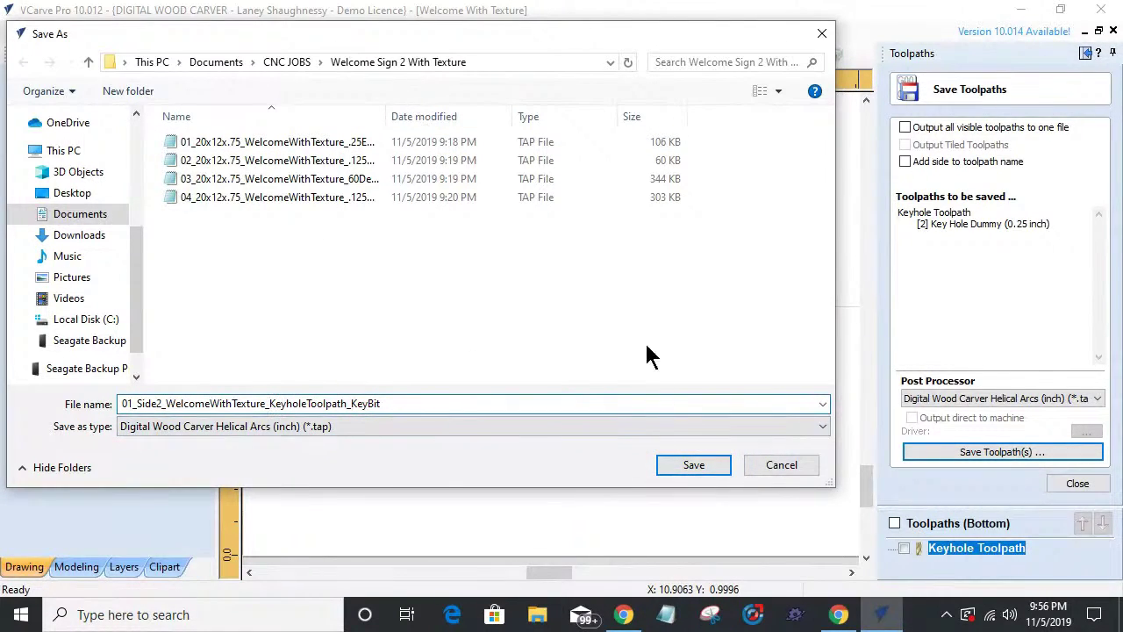
{"action": "left_click", "coordinate": [692, 464]}
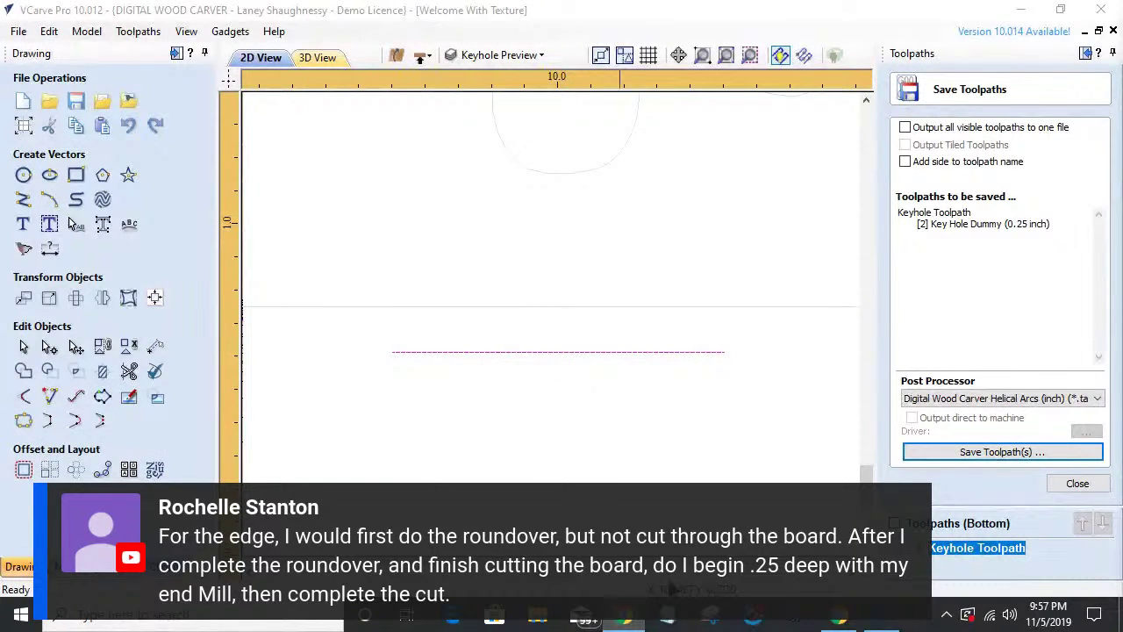
- Draw a square-cornered rectangle about 7.6 by 3.63 inches across the middle of the Welcome sign
{"action": "scroll", "coordinate": [702, 446], "scroll_direction": "down", "scroll_amount": 1}
{"action": "scroll", "coordinate": [702, 446], "scroll_direction": "down", "scroll_amount": 5}
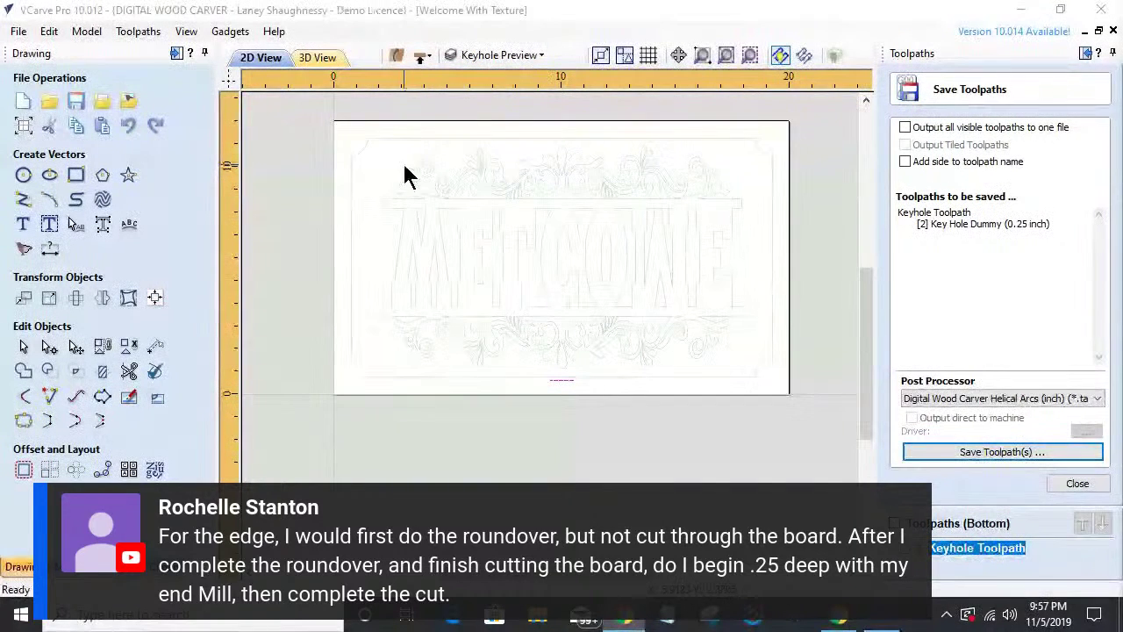
{"action": "left_click", "coordinate": [75, 177]}
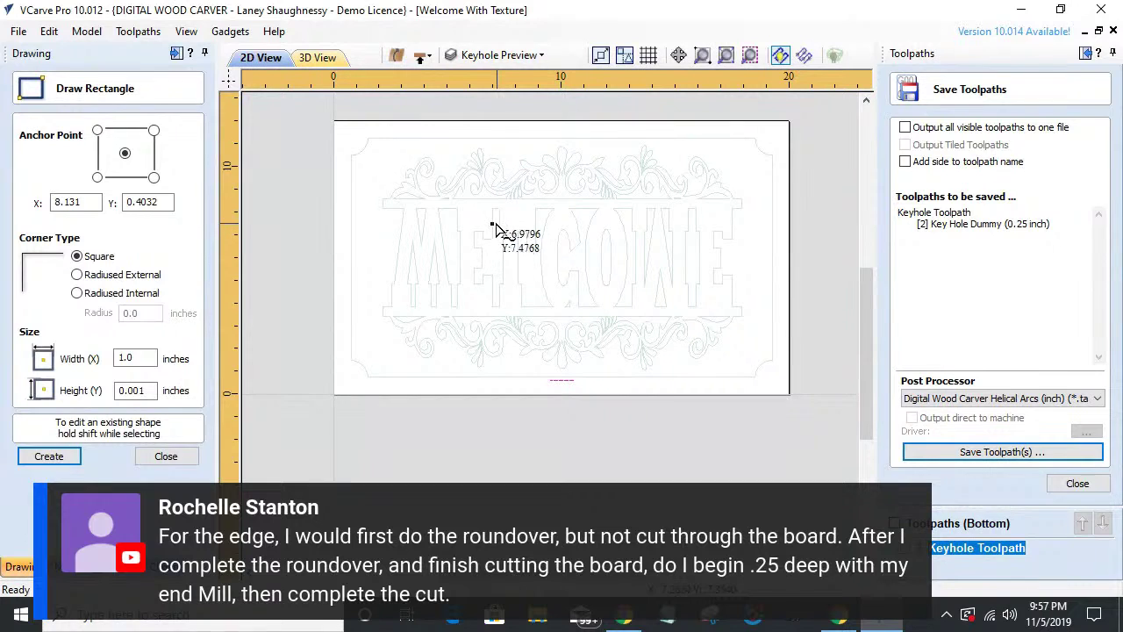
{"action": "left_click_drag", "start_coordinate": [491, 223], "coordinate": [667, 307]}
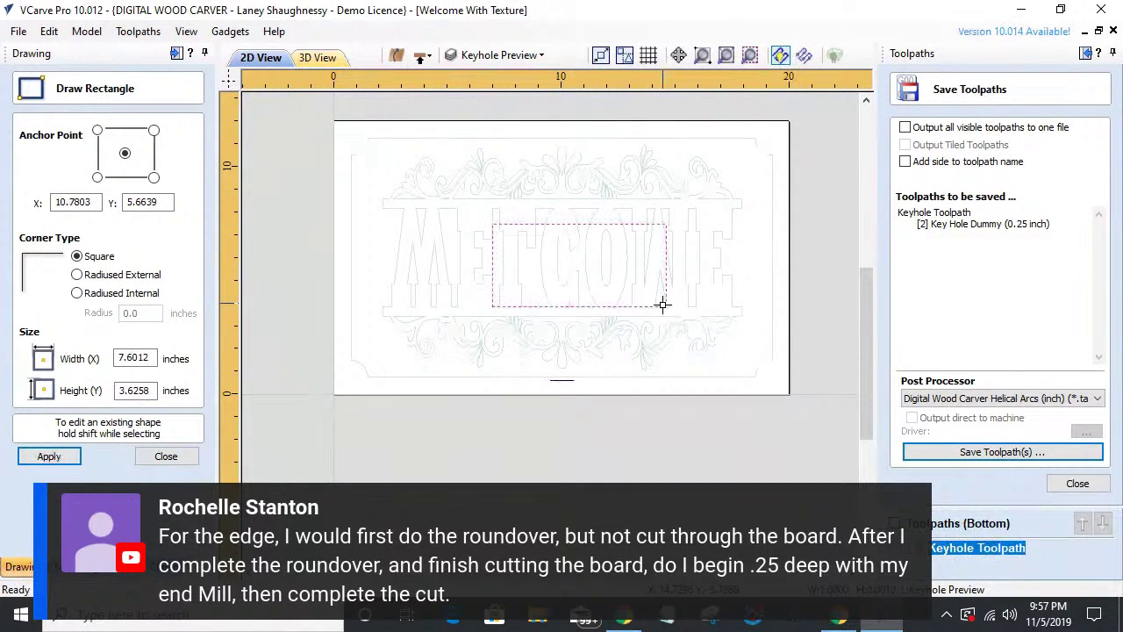
- Begin a 2D profile toolpath for the new rectangle and choose the Whiteside 2050 RO Form Tool from RoundOver Bits
{"action": "left_click", "coordinate": [1064, 482]}
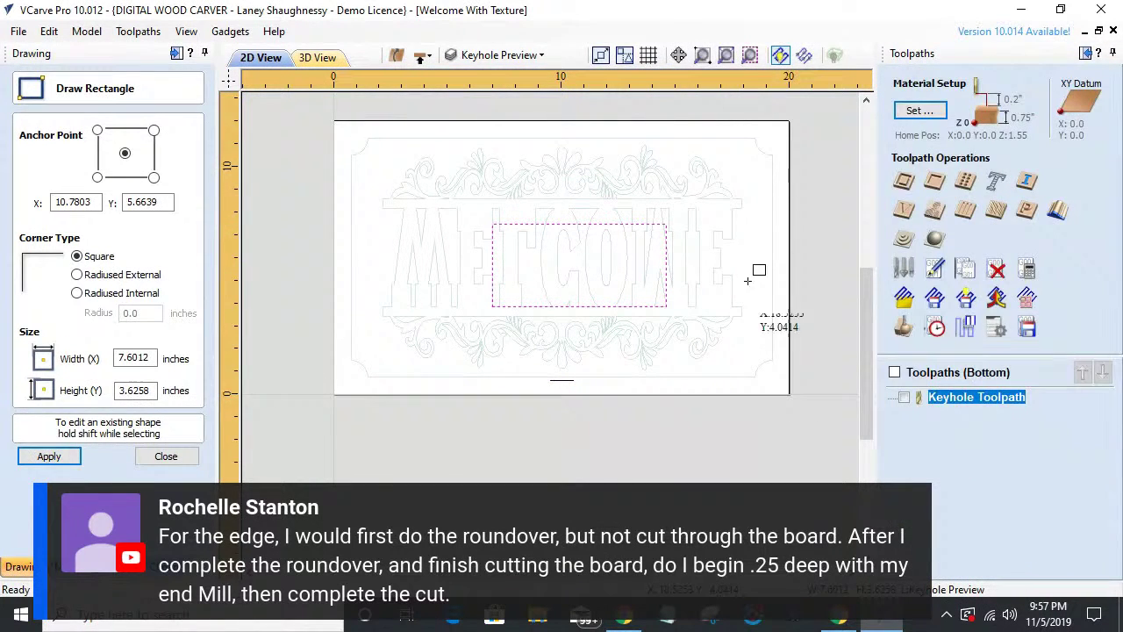
{"action": "left_click", "coordinate": [906, 184]}
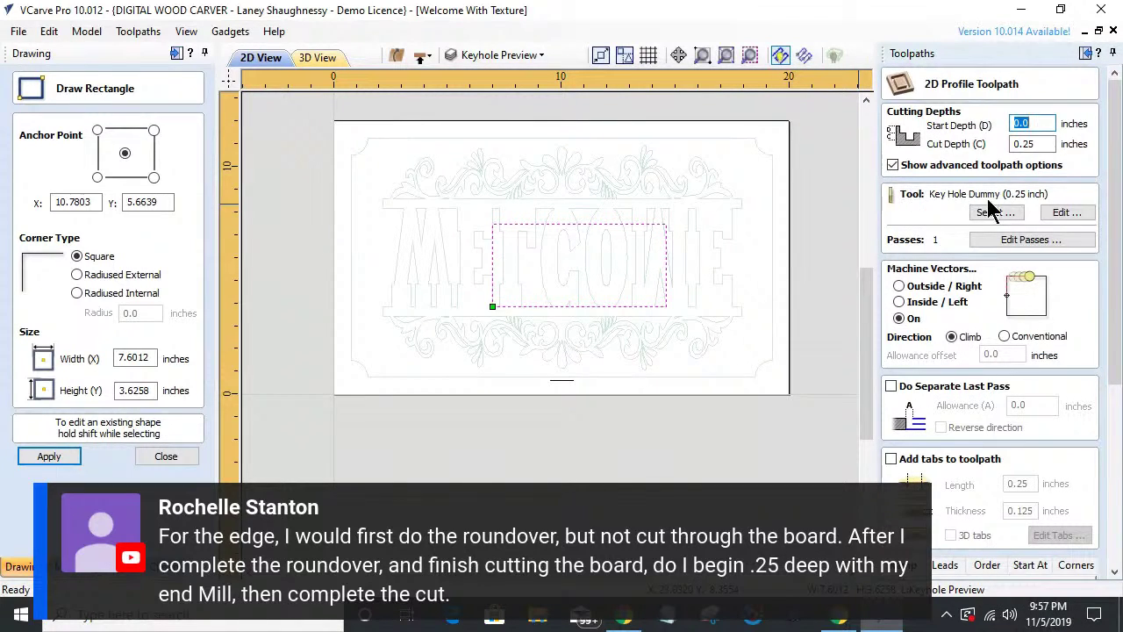
{"action": "left_click", "coordinate": [987, 214]}
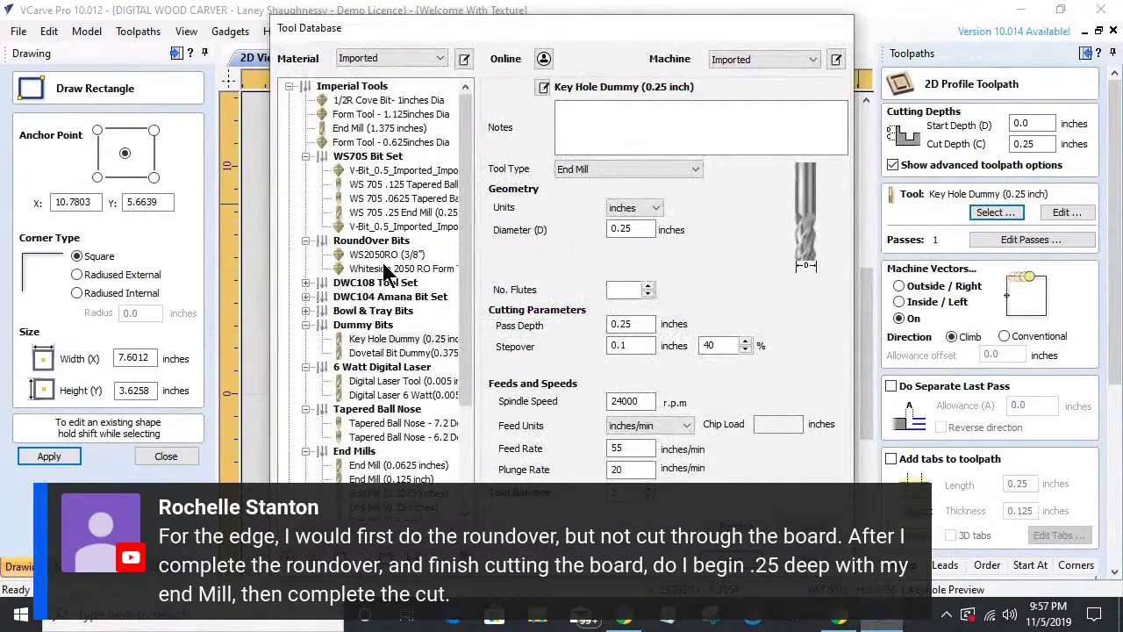
{"action": "left_click", "coordinate": [390, 268]}
{"action": "left_click", "coordinate": [744, 595]}
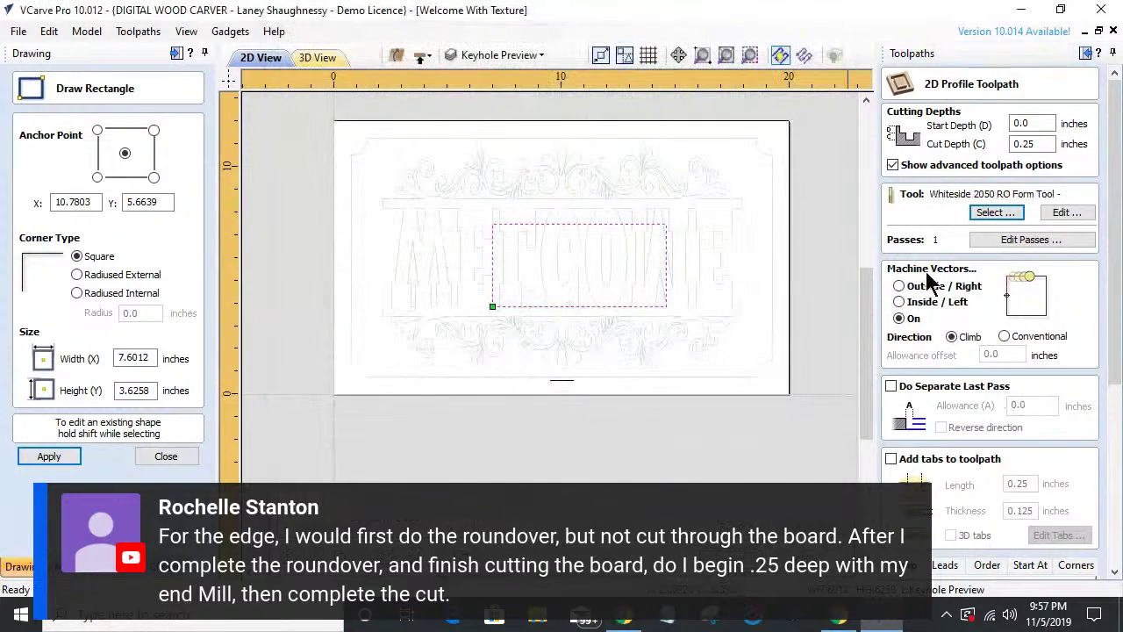
- Set the profile to machine outside the rectangle with an allowance offset of -.125 inches, and calculate the toolpath
{"action": "left_click", "coordinate": [900, 287]}
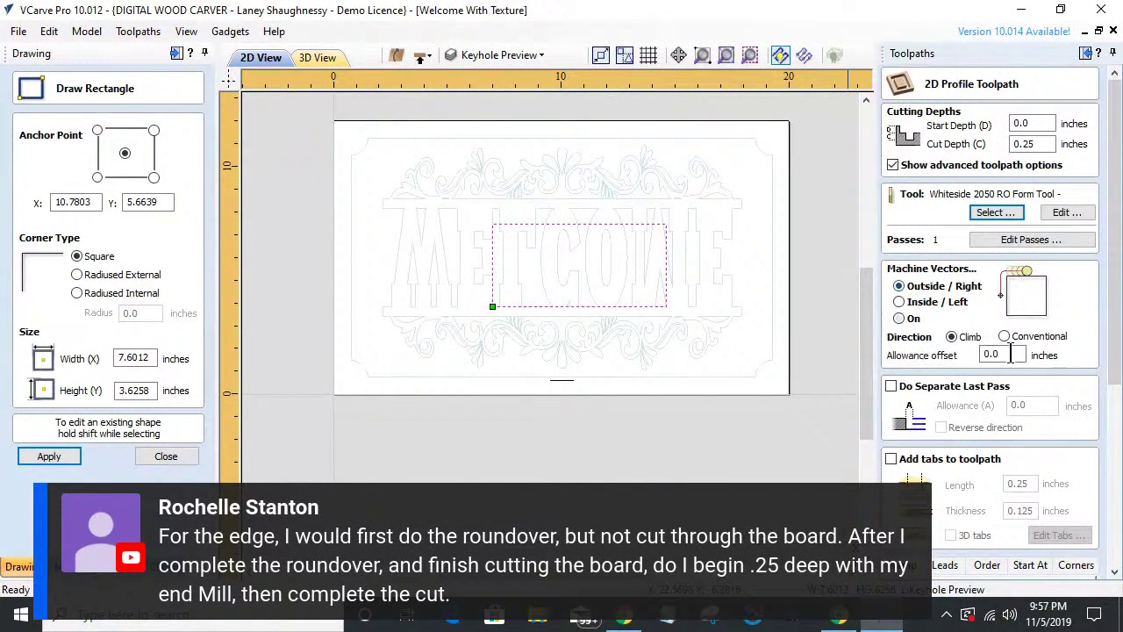
{"action": "double_click", "coordinate": [992, 355]}
{"action": "type", "text": "-.125"}
{"action": "left_click_drag", "start_coordinate": [1112, 395], "coordinate": [1113, 532]}
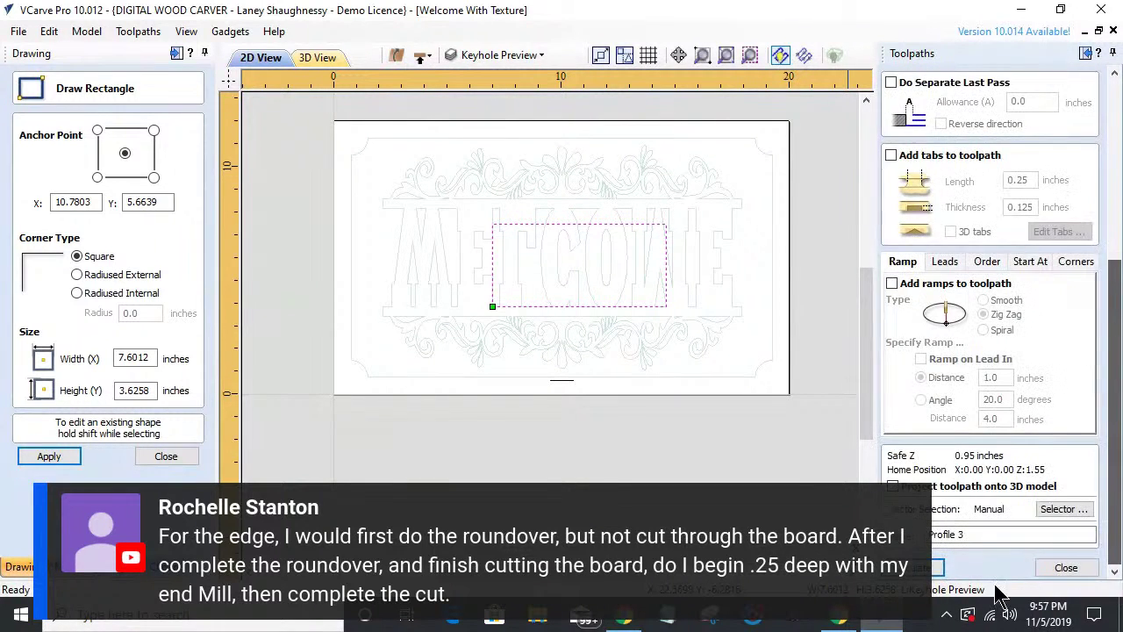
{"action": "left_click", "coordinate": [922, 570]}
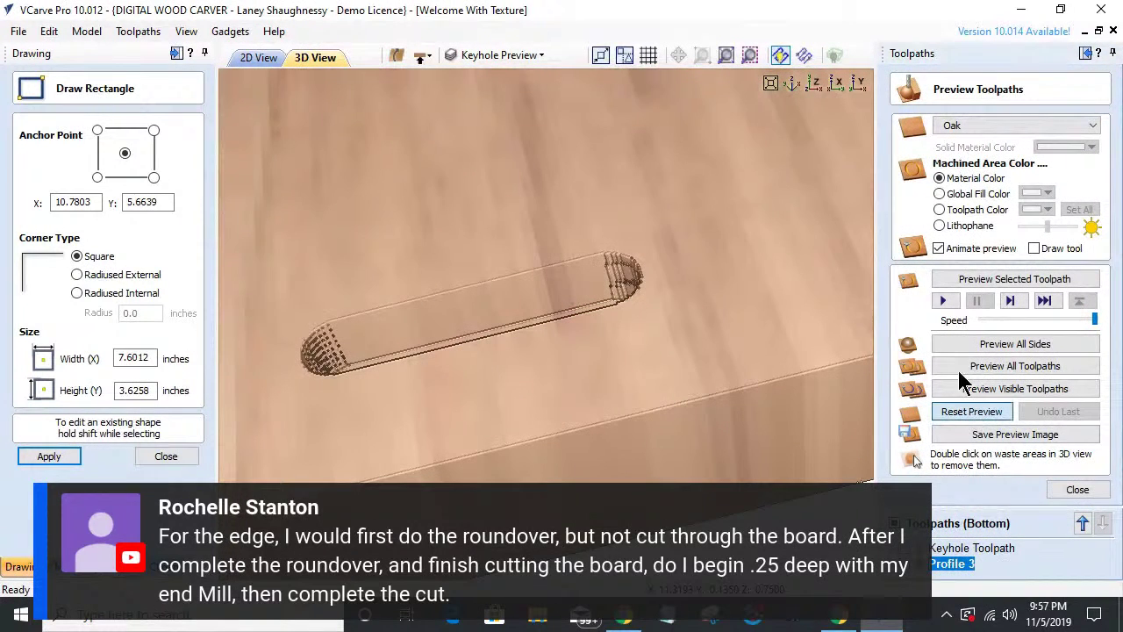
- Reset the preview, simulate the selected roundover profile in 3D, and examine the cut edge at the rectangle's corner up close
{"action": "left_click", "coordinate": [981, 281]}
{"action": "left_click", "coordinate": [980, 281]}
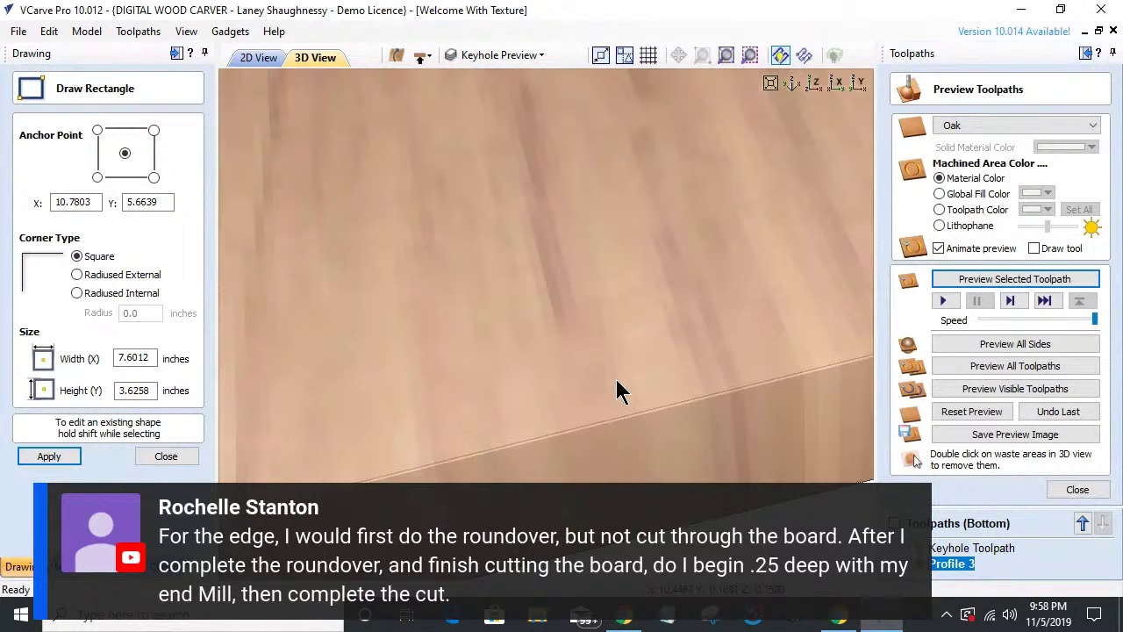
{"action": "scroll", "coordinate": [616, 392], "scroll_direction": "down", "scroll_amount": 5}
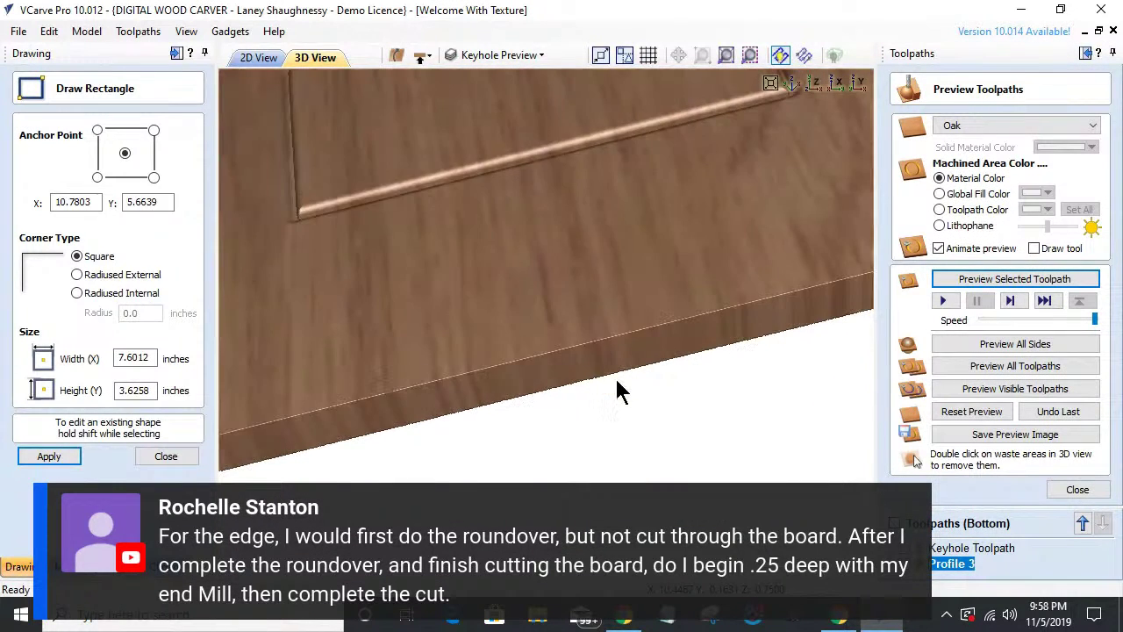
{"action": "middle_click_drag", "start_coordinate": [574, 226], "coordinate": [770, 423]}
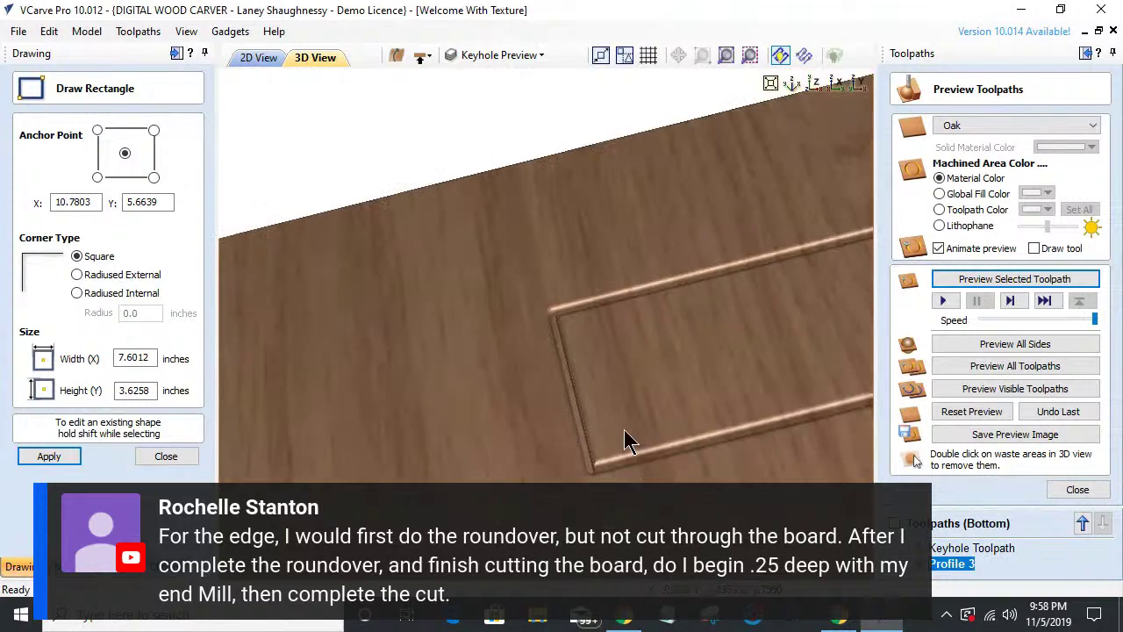
{"action": "scroll", "coordinate": [589, 449], "scroll_direction": "up", "scroll_amount": 2}
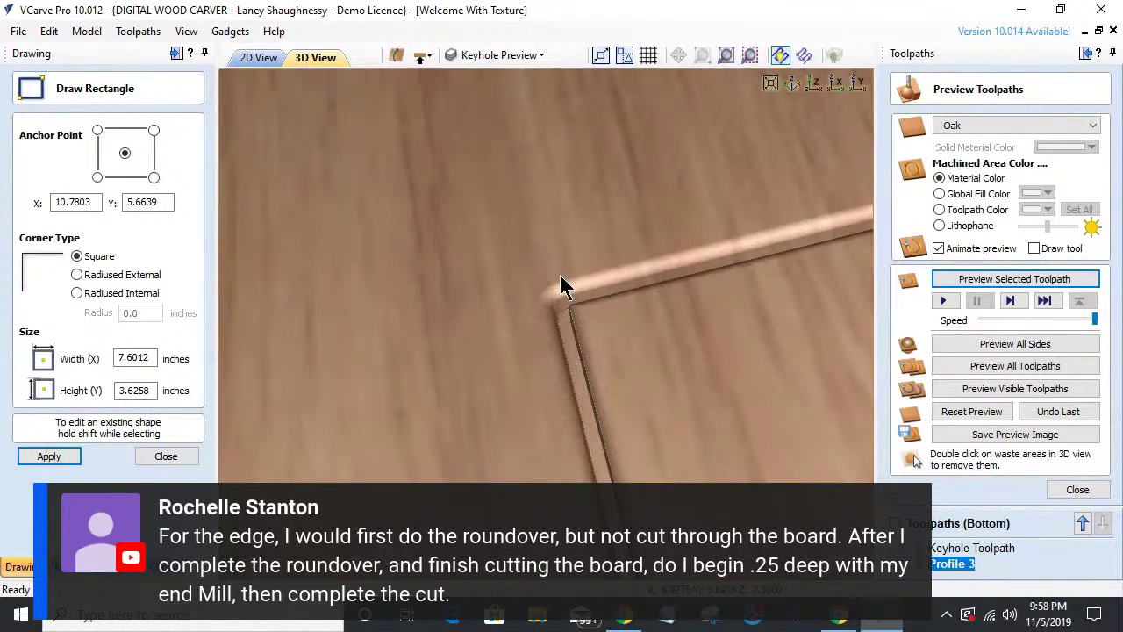